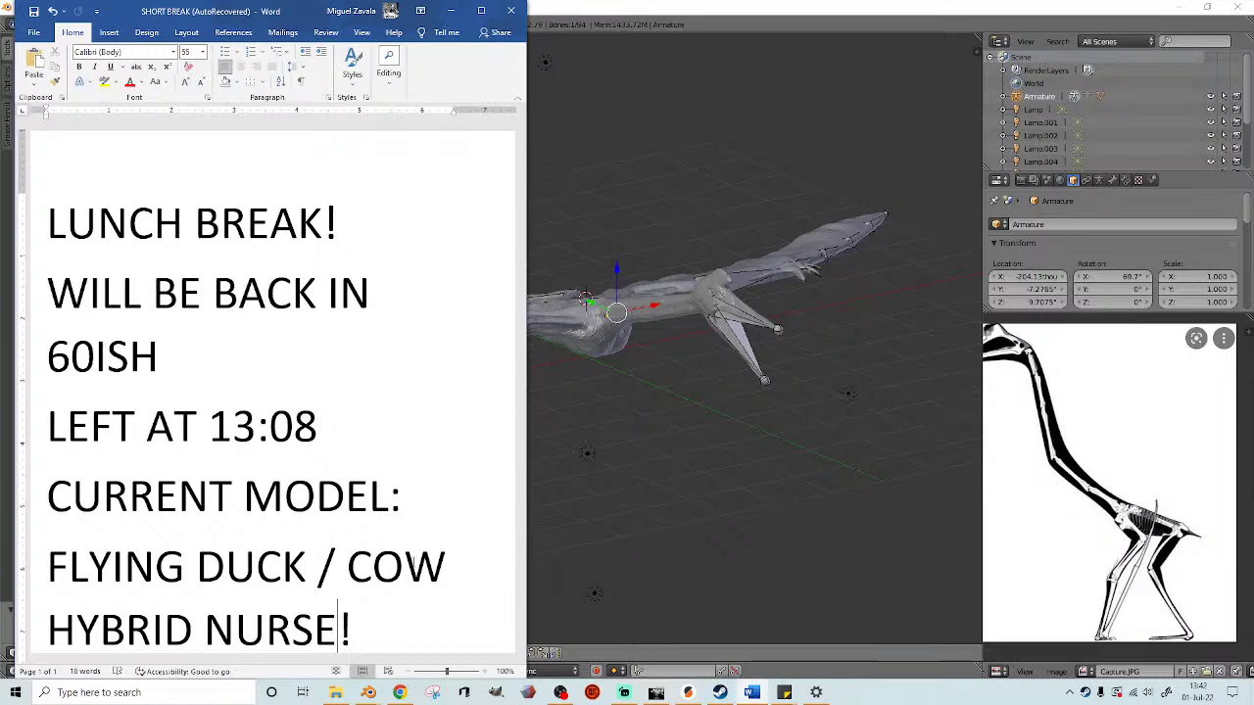
- Switch to Blender and save the rigged scene under the existing file name Quezalcoatlus standing.blend in the Quezalcoatlus folder
{"action": "left_click", "coordinate": [633, 32]}
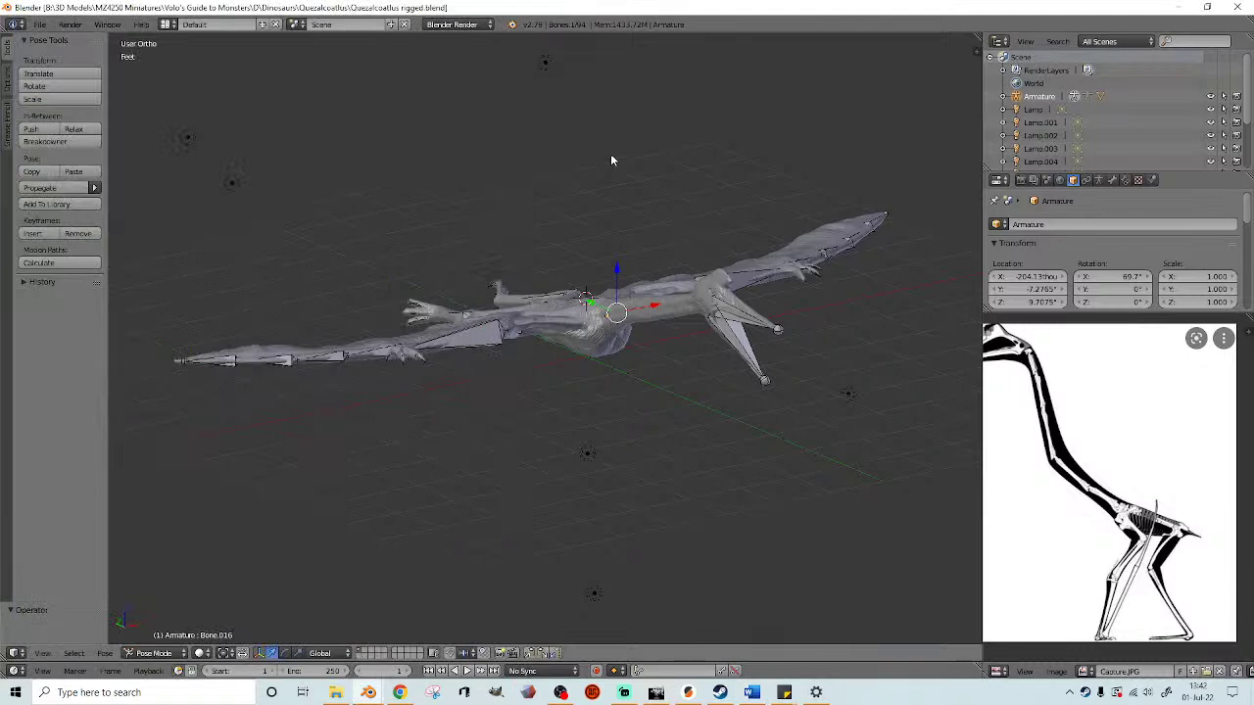
{"action": "middle_click_drag", "start_coordinate": [660, 131], "coordinate": [596, 205]}
{"action": "scroll", "coordinate": [593, 209], "scroll_direction": "up", "scroll_amount": 2}
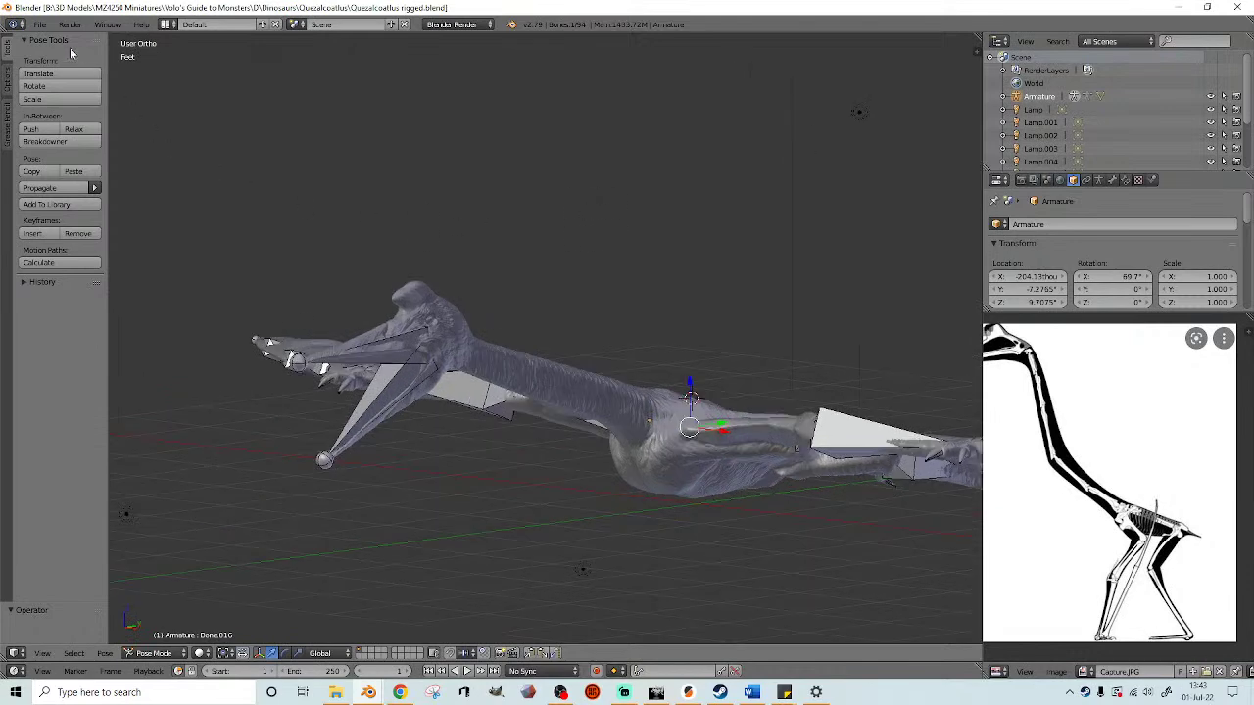
{"action": "left_click", "coordinate": [39, 25]}
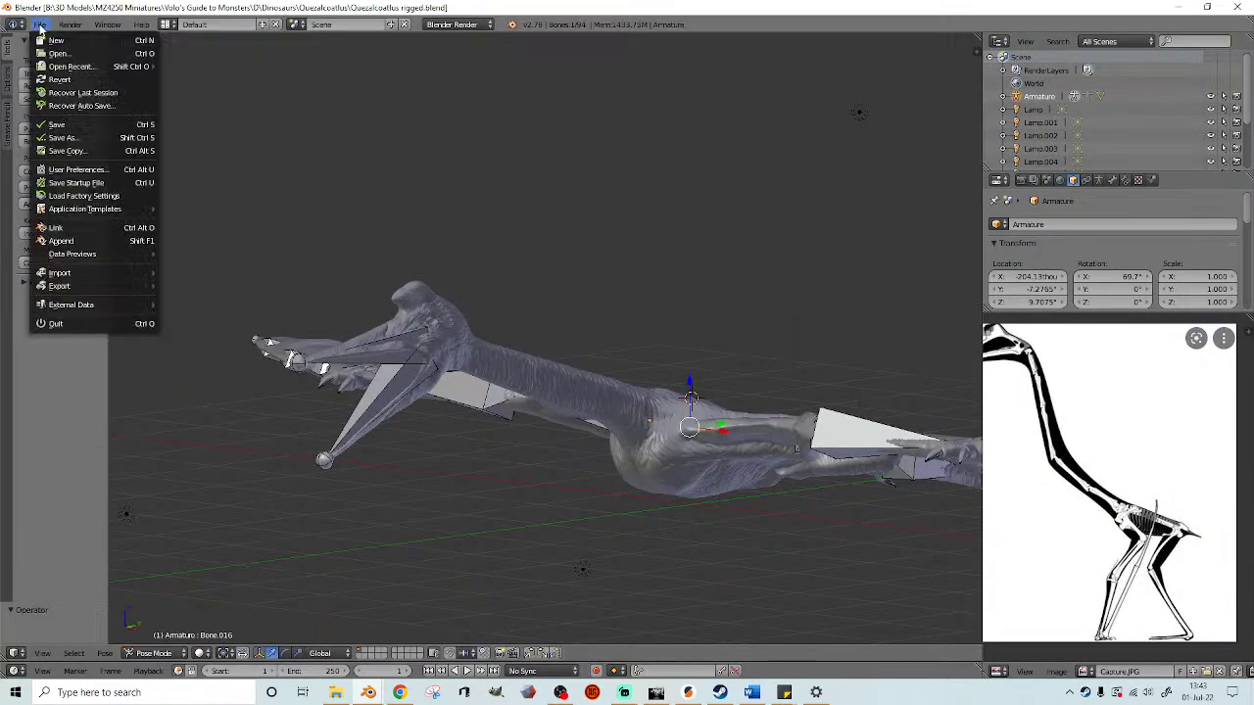
{"action": "left_click", "coordinate": [77, 137]}
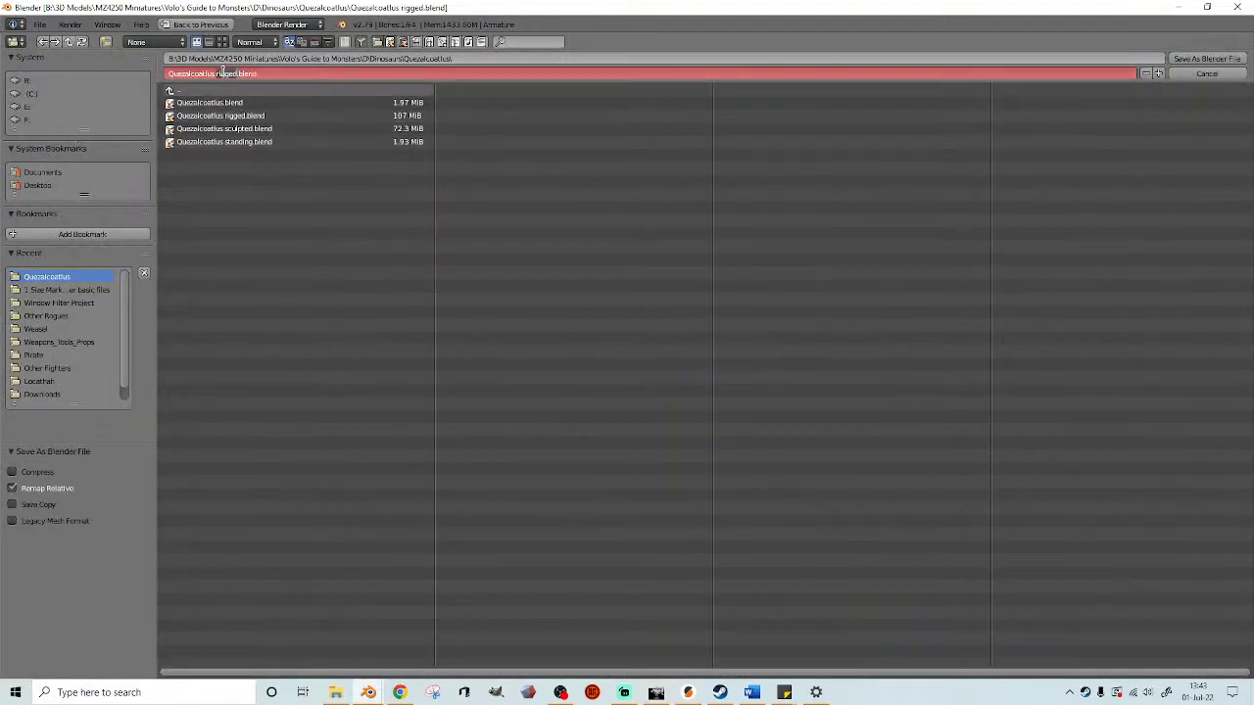
{"action": "type", "text": "p"}
{"action": "type", "text": "ndin"}
{"action": "key", "text": "Return"}
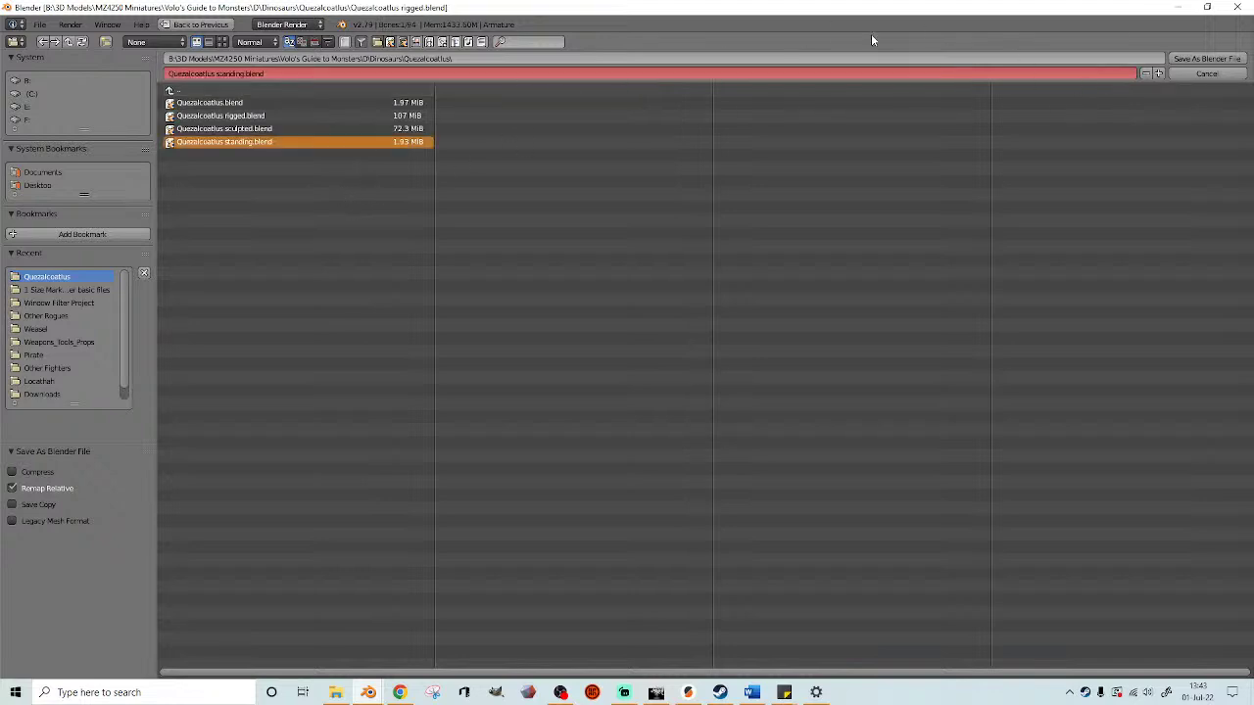
{"action": "left_click", "coordinate": [170, 90]}
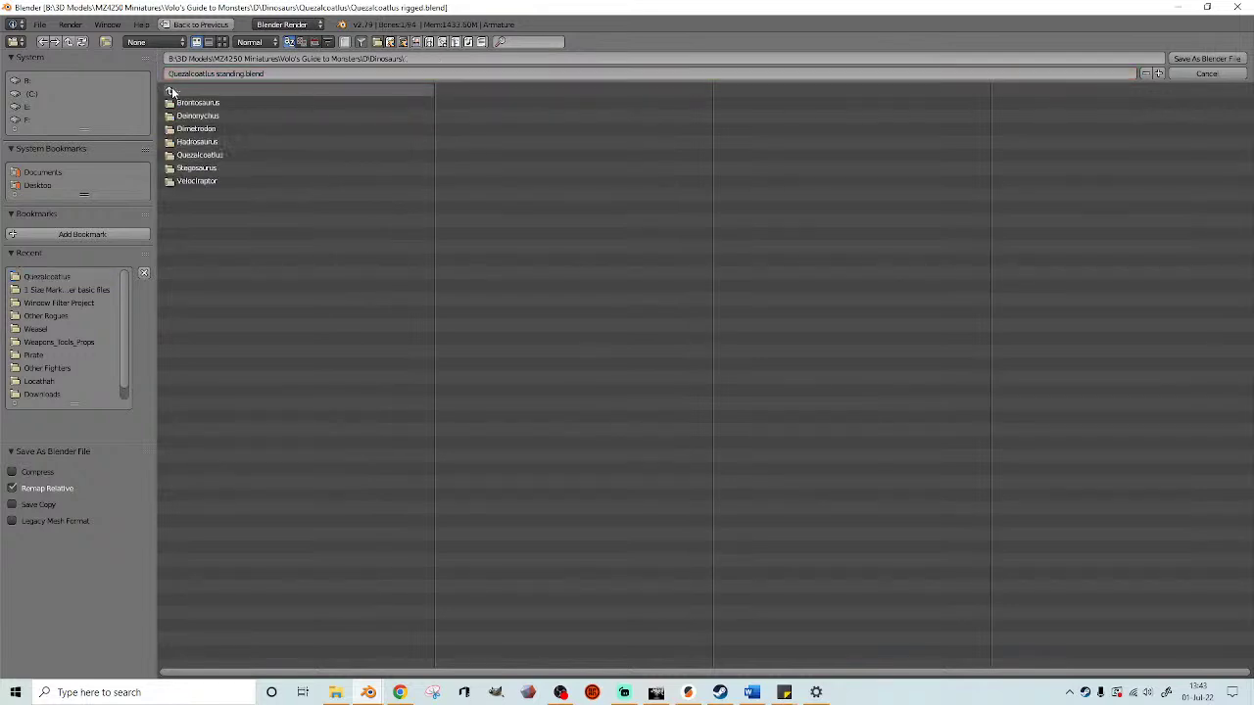
{"action": "left_click", "coordinate": [211, 166]}
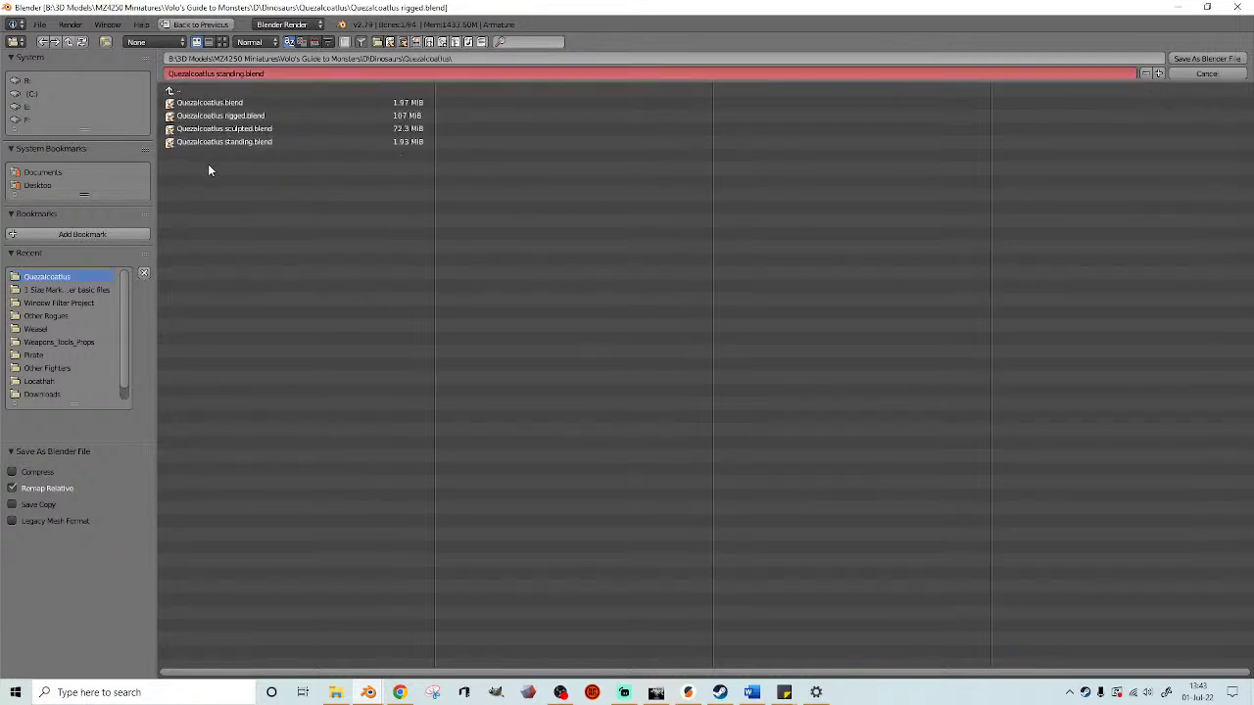
{"action": "left_click", "coordinate": [224, 144]}
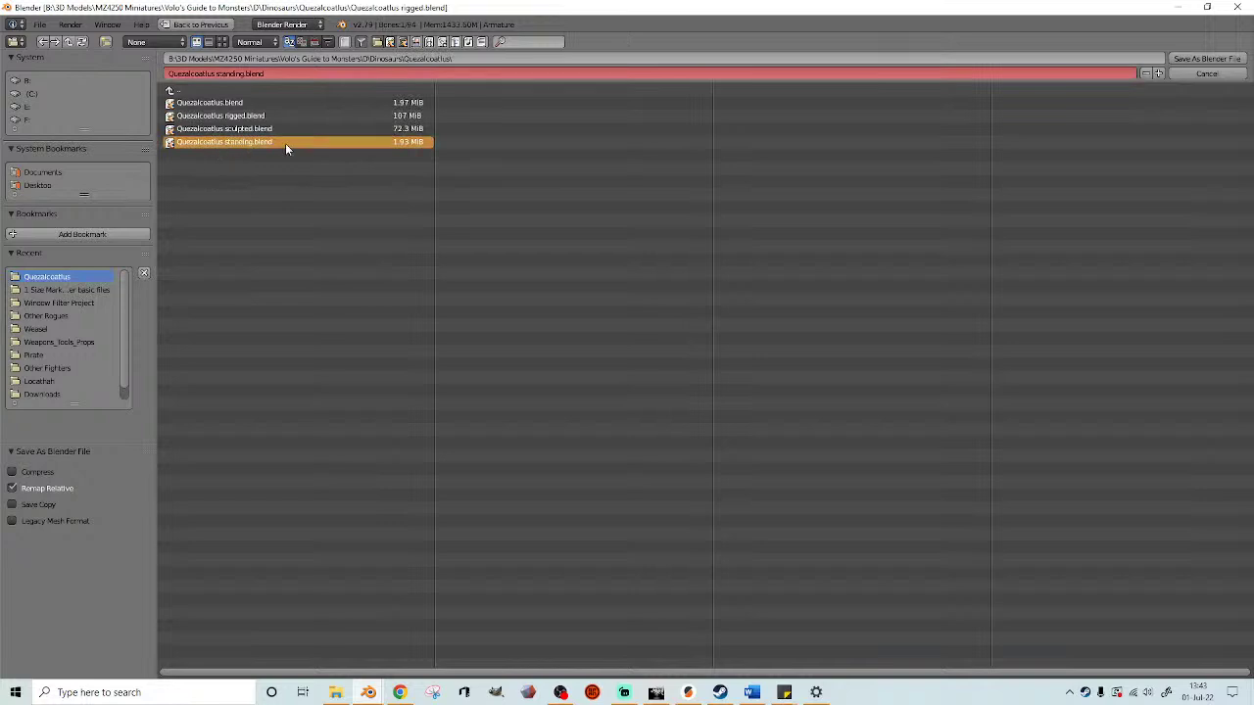
{"action": "left_click", "coordinate": [1204, 60]}
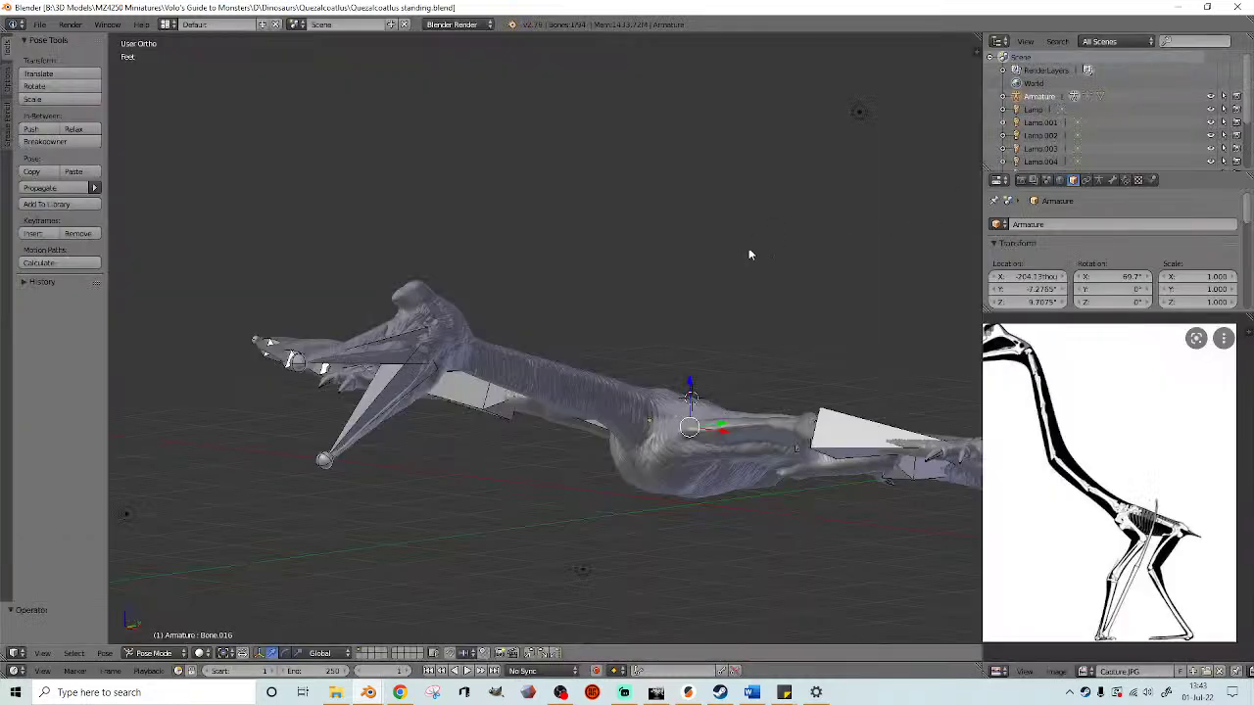
- Replace the skeleton reference image with BpTRbH4IMAEN3tp.jpg, framing the whole standing animal in the image view
{"action": "middle_click_drag", "start_coordinate": [786, 371], "coordinate": [717, 357]}
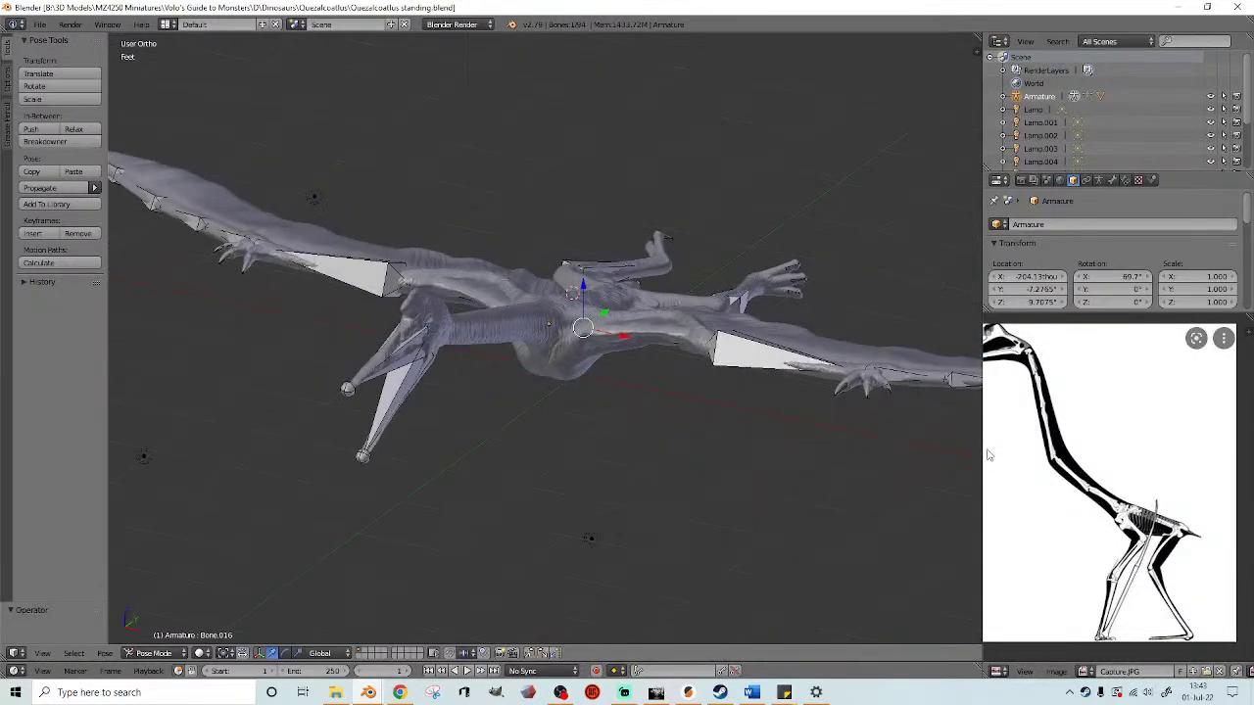
{"action": "left_click", "coordinate": [1221, 674]}
{"action": "left_click", "coordinate": [1160, 674]}
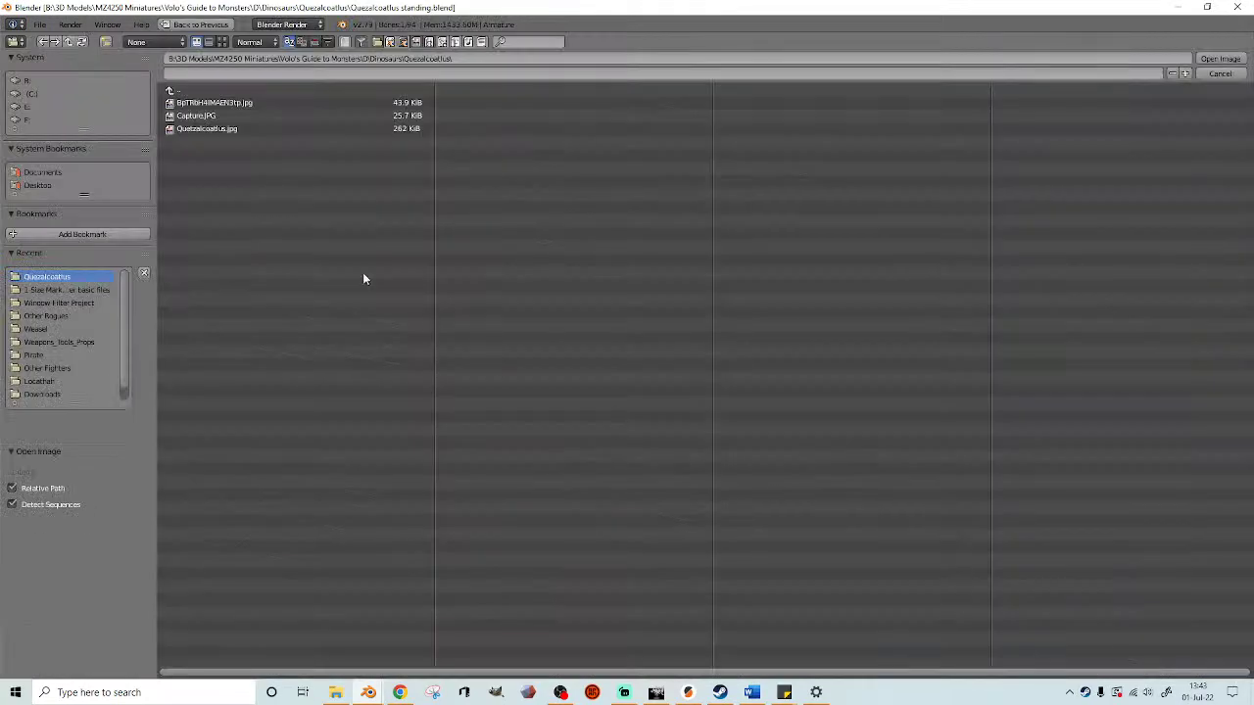
{"action": "double_click", "coordinate": [216, 104]}
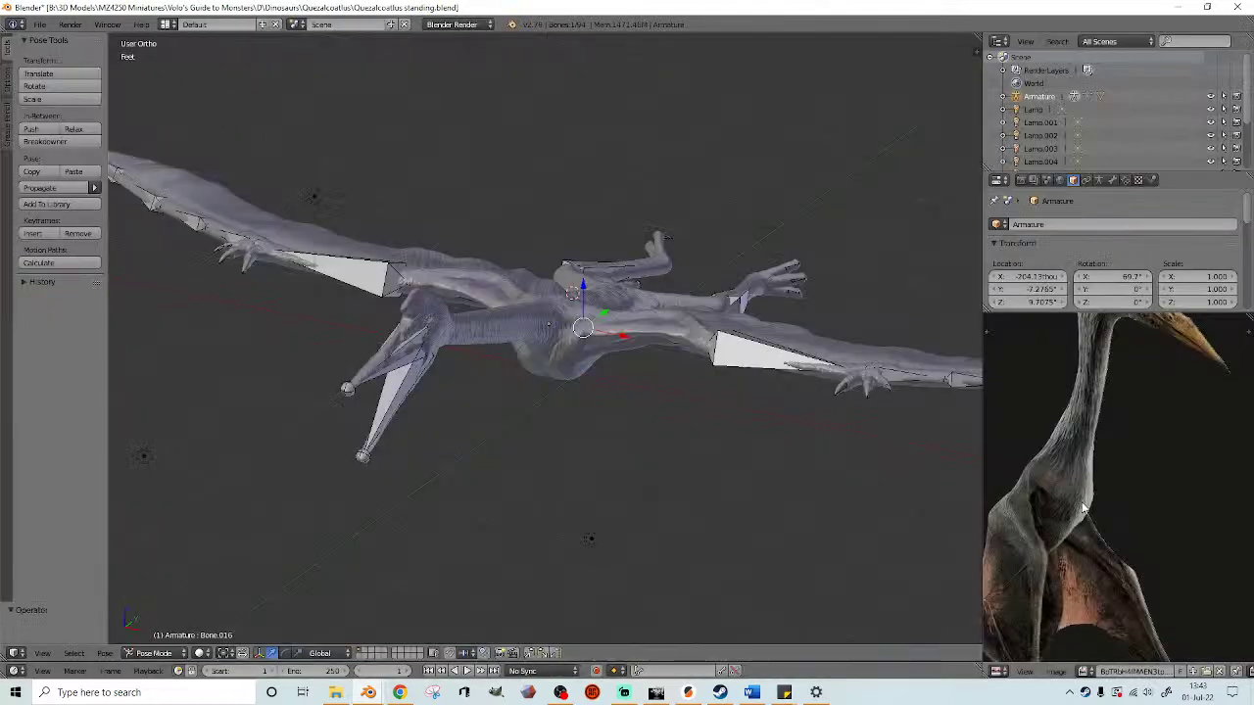
{"action": "scroll", "coordinate": [1098, 497], "scroll_direction": "down", "scroll_amount": 3}
{"action": "middle_click_drag", "start_coordinate": [1099, 498], "coordinate": [1146, 522]}
- Show the model in wireframe, select wing-root bone Bone.014 inside the torso, and undo its accidental move
{"action": "middle_click_drag", "start_coordinate": [682, 409], "coordinate": [661, 453], "text": "shift"}
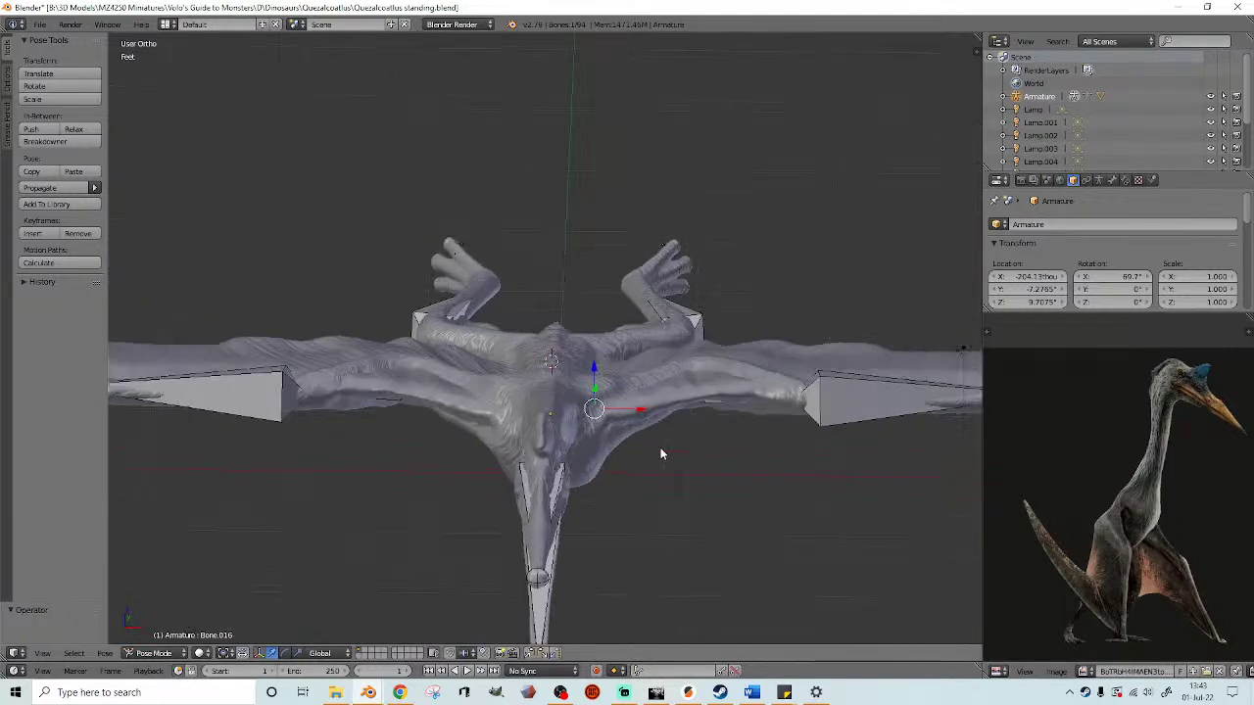
{"action": "key", "text": "z"}
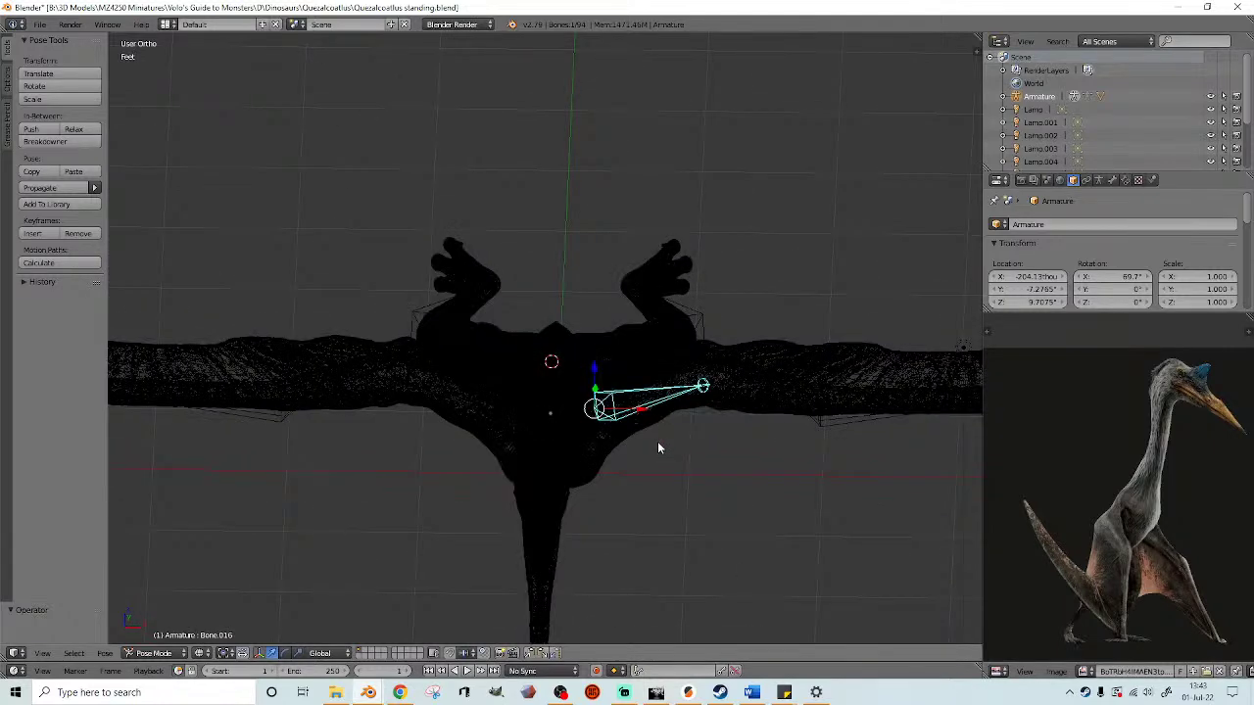
{"action": "key", "text": "KP_1"}
{"action": "key", "text": "z"}
{"action": "mouse_move", "coordinate": [680, 438]}
{"action": "middle_mouse_down"}
{"action": "mouse_move", "coordinate": [630, 366]}
{"action": "mouse_move", "coordinate": [574, 399]}
{"action": "mouse_move", "coordinate": [509, 395]}
{"action": "middle_mouse_up"}
{"action": "key", "text": "z"}
{"action": "right_click", "coordinate": [492, 385]}
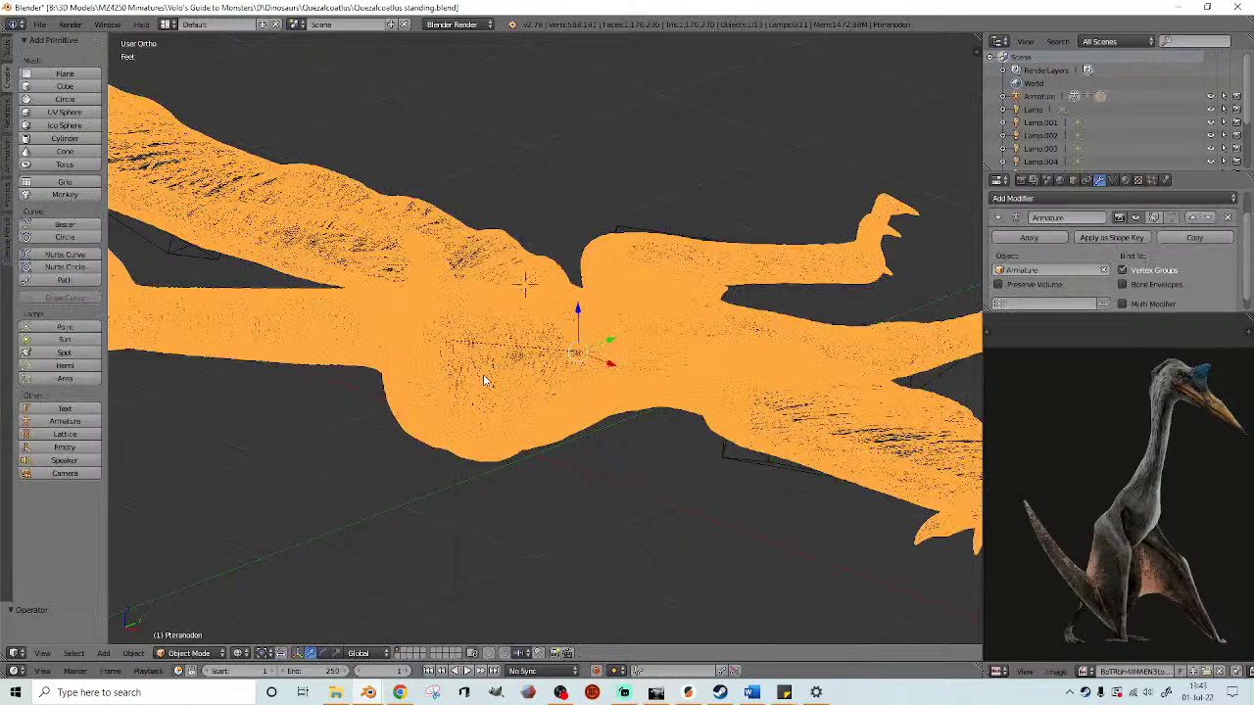
{"action": "right_click", "coordinate": [522, 362]}
{"action": "right_click_drag", "start_coordinate": [524, 366], "coordinate": [527, 366]}
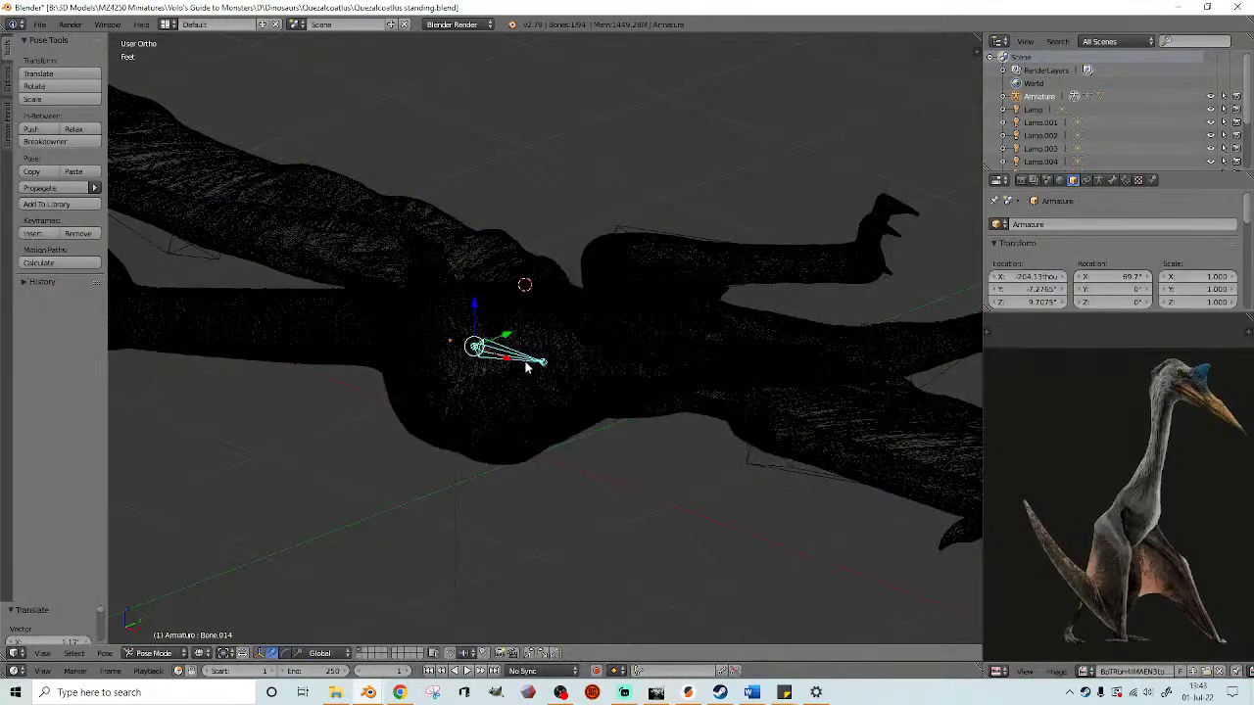
{"action": "key", "text": "ctrl+z"}
- Rotate the selected wing-root bone about 18.8° in top view to swing its wing toward the head
{"action": "middle_click_drag", "start_coordinate": [575, 468], "coordinate": [556, 434]}
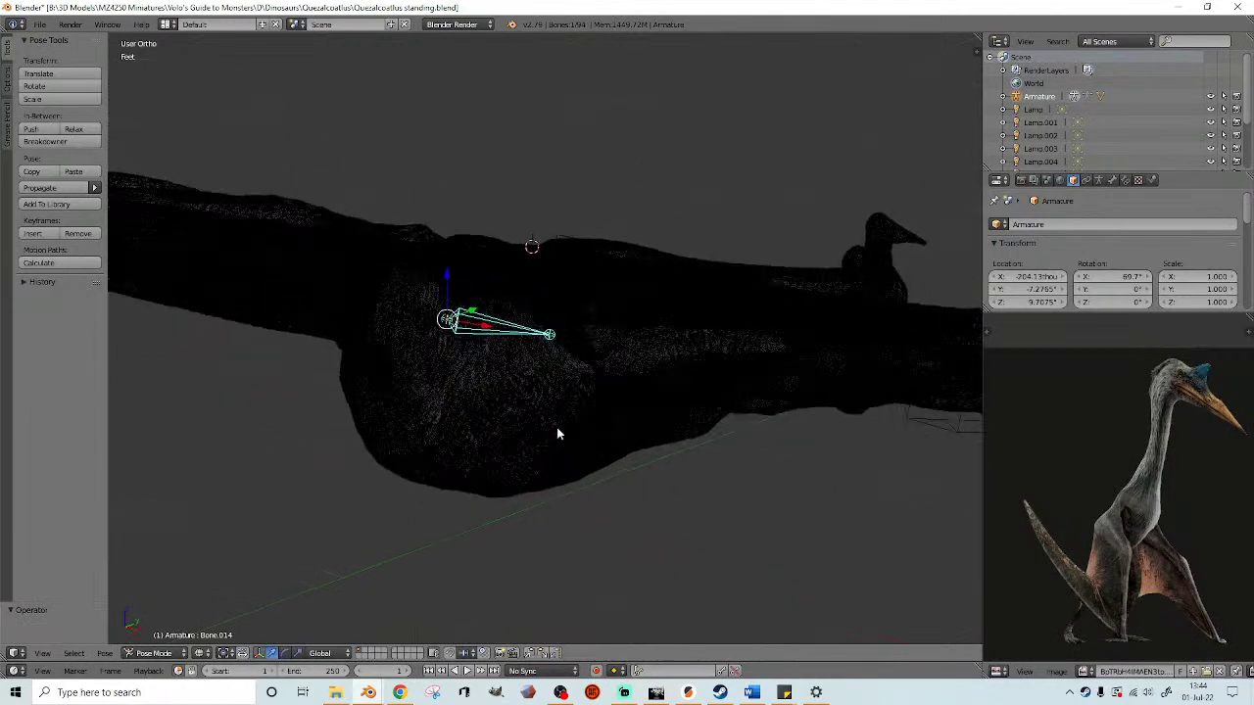
{"action": "key", "text": "KP_1"}
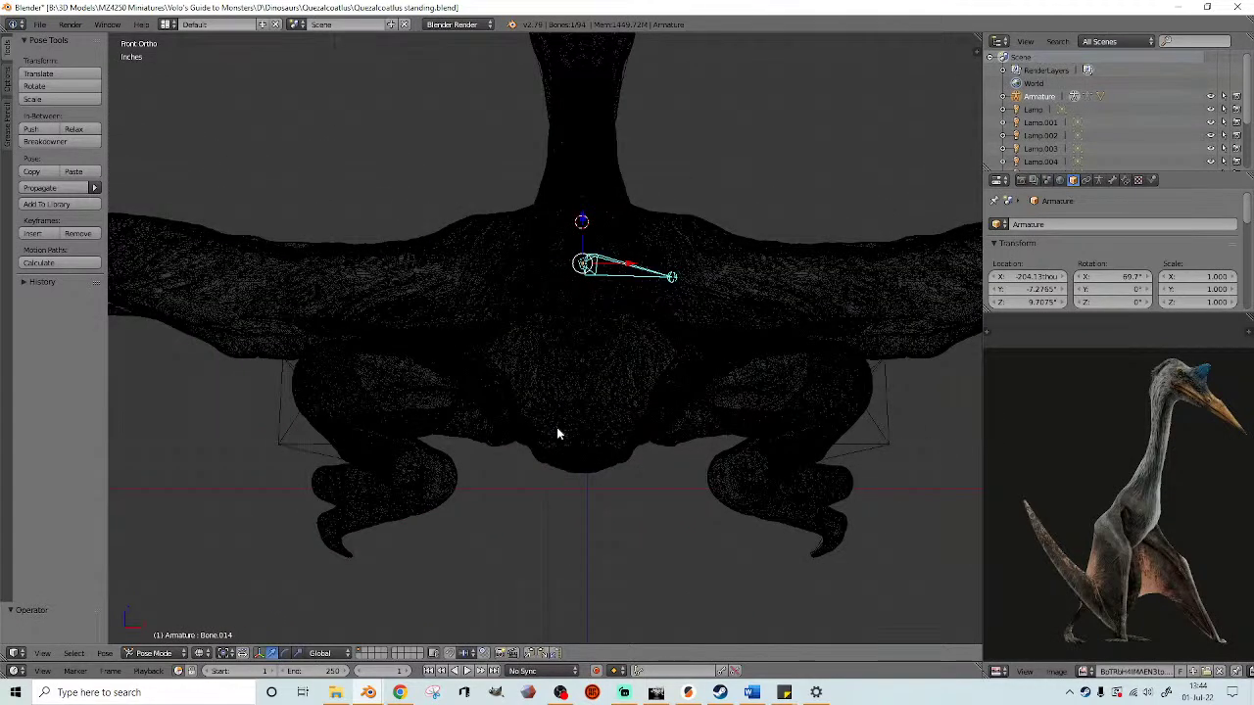
{"action": "key", "text": "KP_7"}
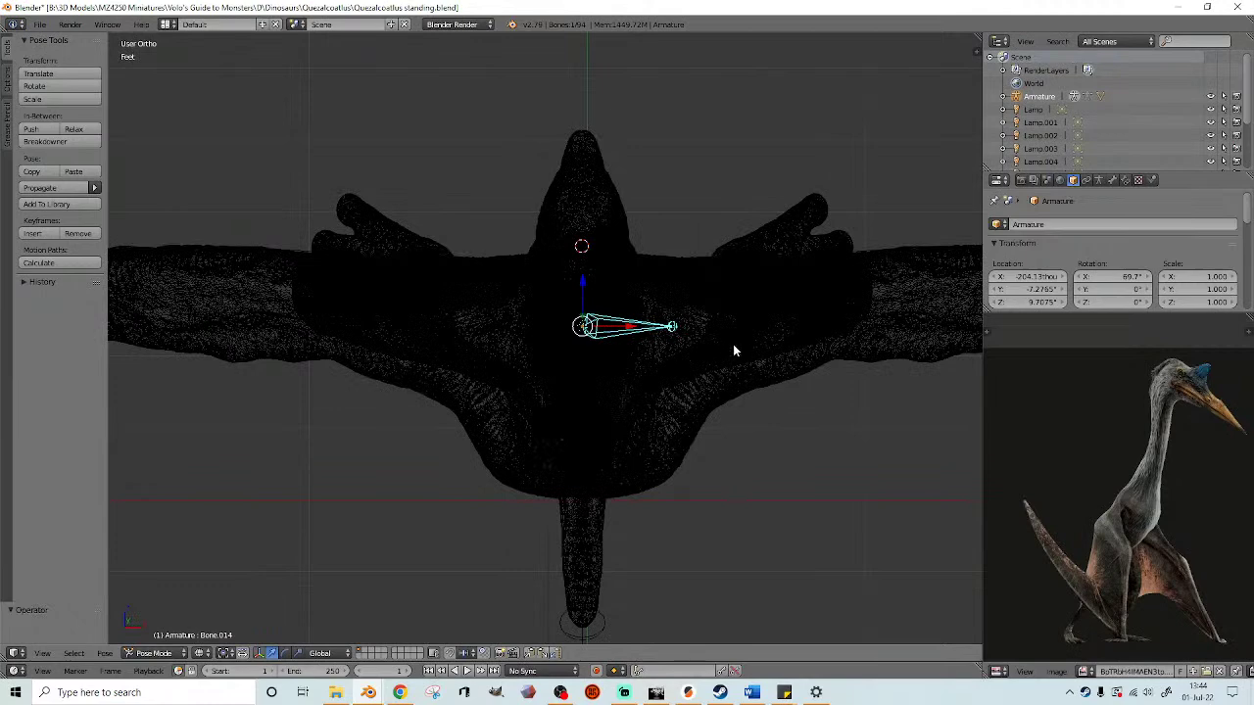
{"action": "key", "text": "r"}
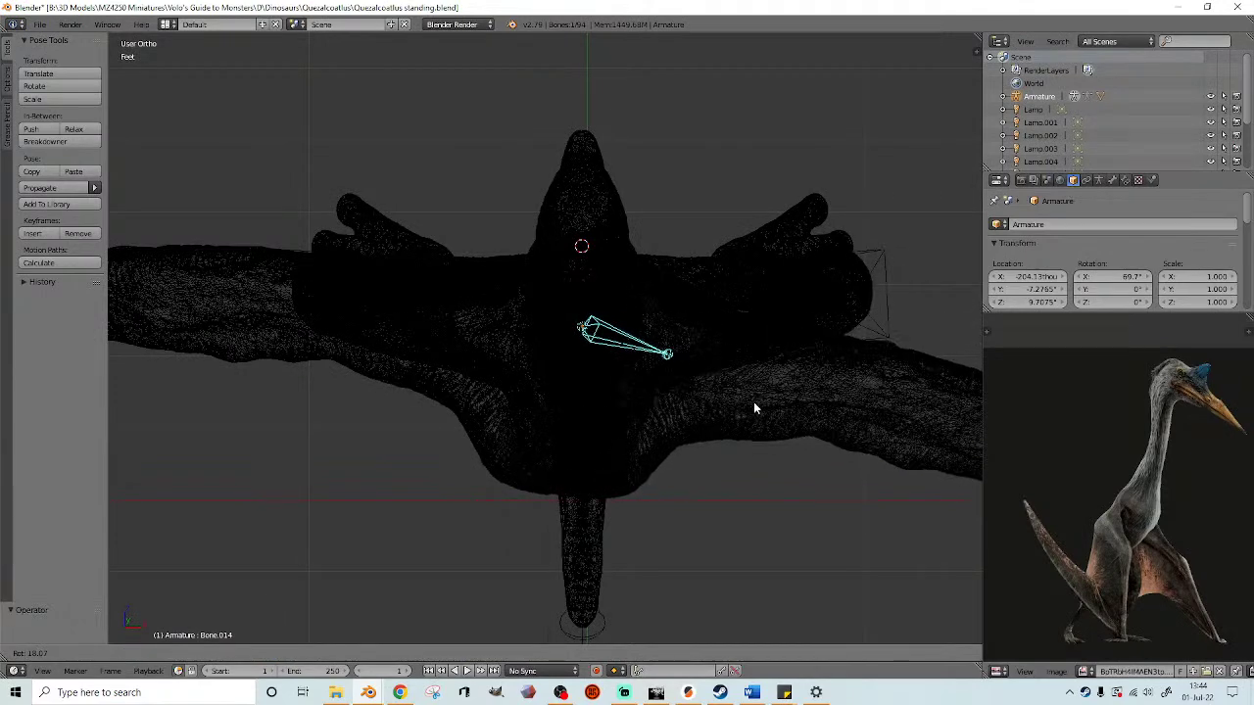
{"action": "left_click", "coordinate": [643, 374]}
- Rotate the opposite wing-root bone, Bone.015, about -15.6° in top view to swing that wing toward the head
{"action": "right_click", "coordinate": [566, 329]}
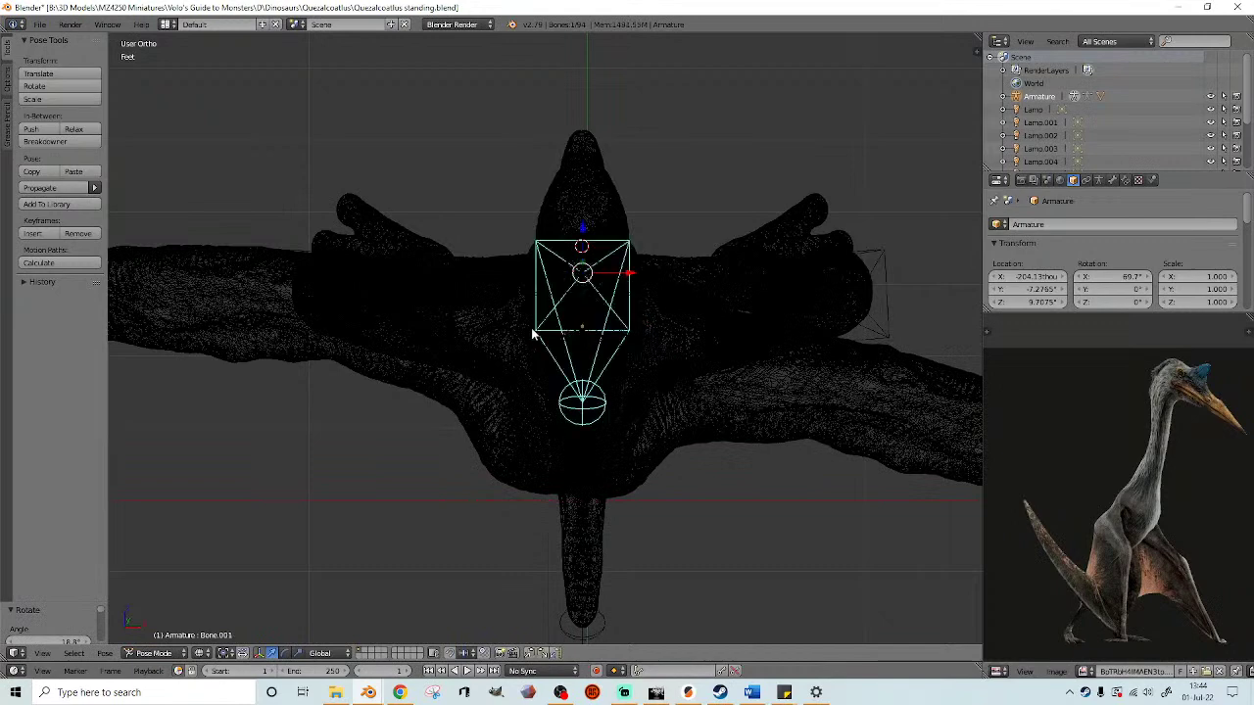
{"action": "right_click", "coordinate": [531, 327]}
{"action": "key", "text": "r"}
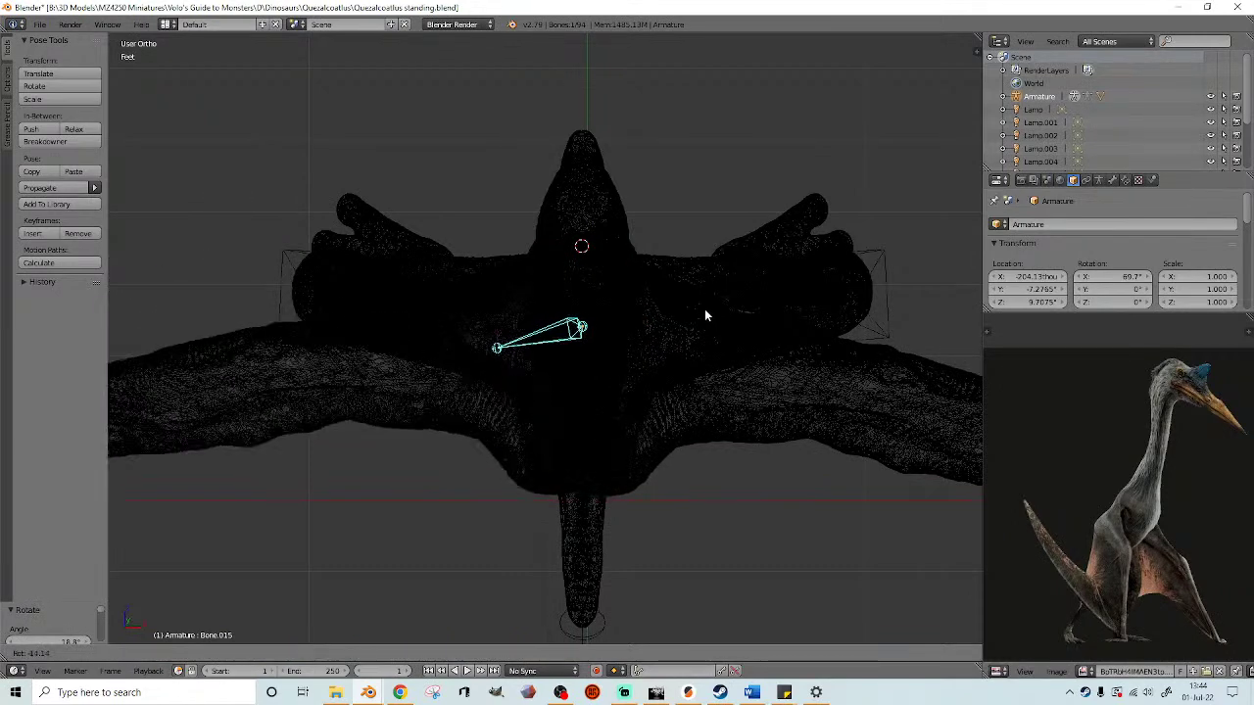
{"action": "left_click", "coordinate": [704, 311]}
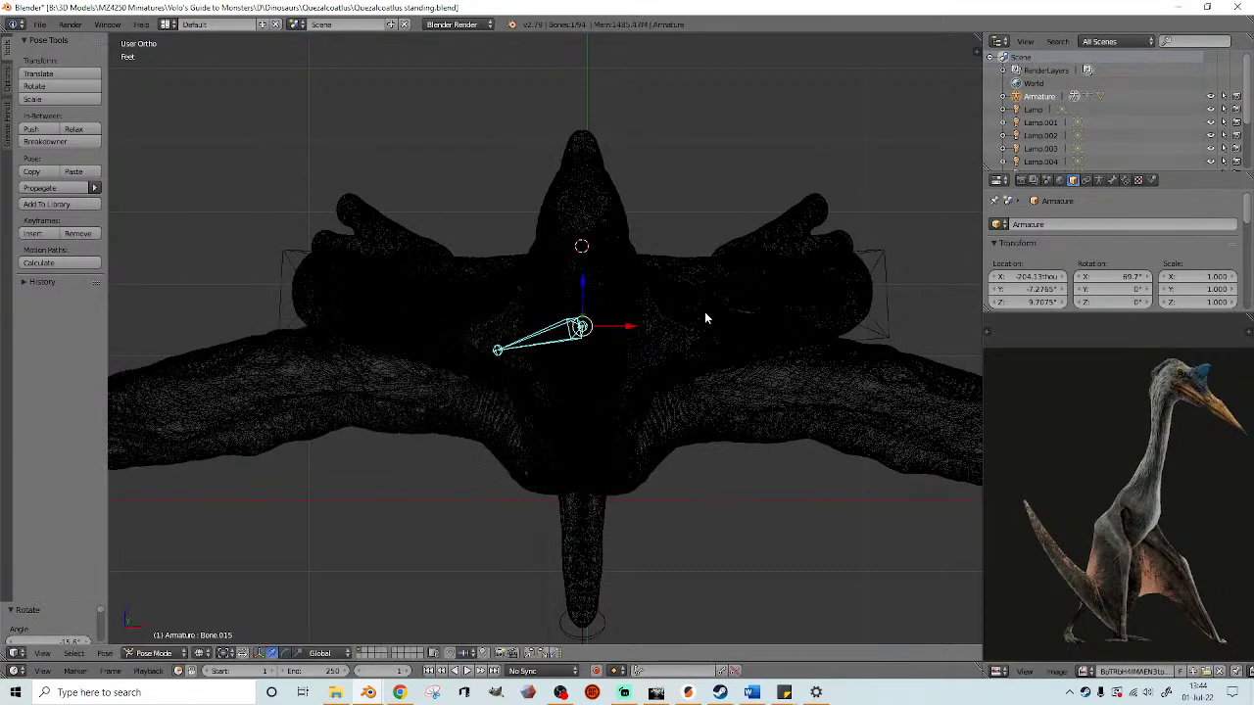
- Leave Pose Mode and select the armature as a whole in Object Mode
{"action": "scroll", "coordinate": [714, 392], "scroll_direction": "down", "scroll_amount": 3}
{"action": "key", "text": "z"}
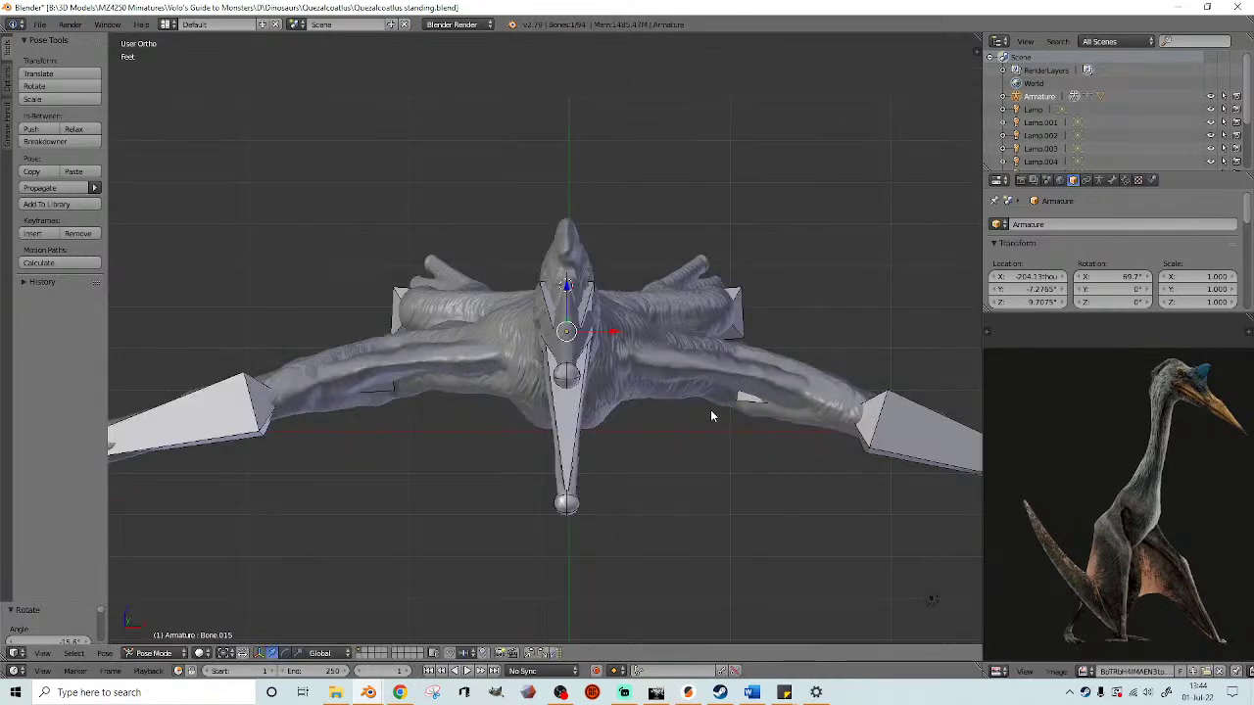
{"action": "right_click", "coordinate": [667, 301]}
{"action": "key", "text": "z"}
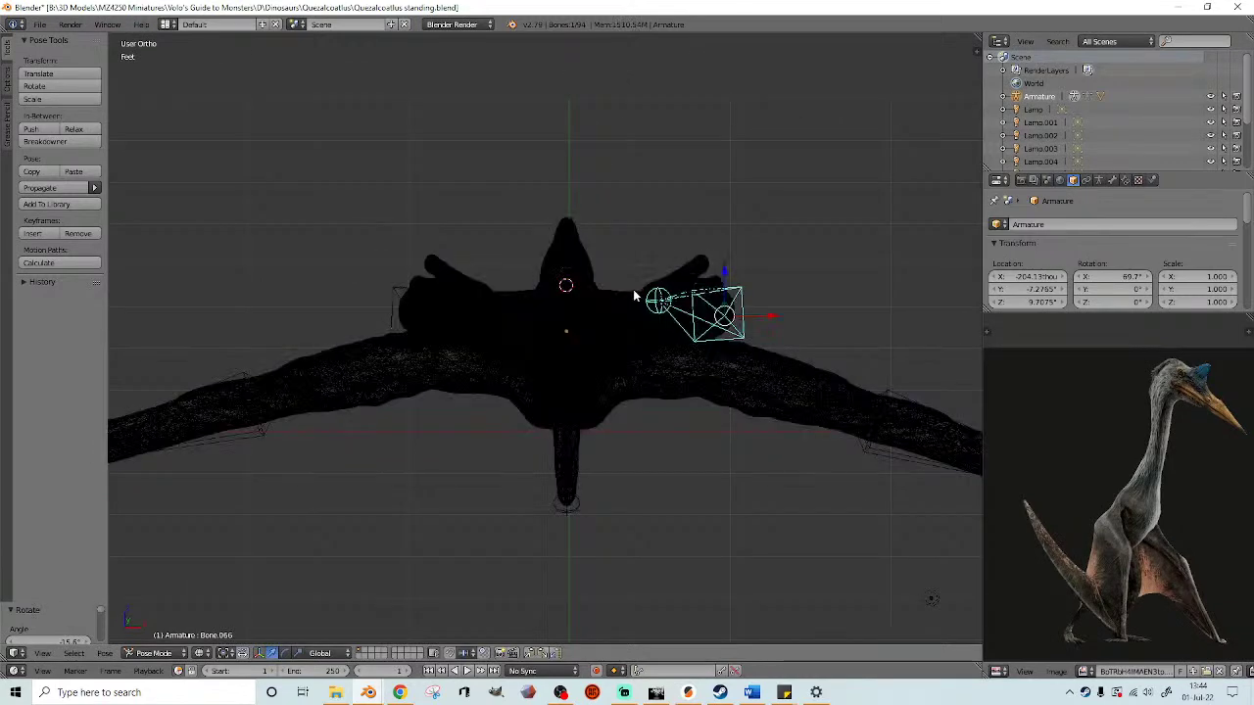
{"action": "right_click", "coordinate": [634, 291]}
{"action": "left_click", "coordinate": [203, 650]}
{"action": "left_click", "coordinate": [198, 641]}
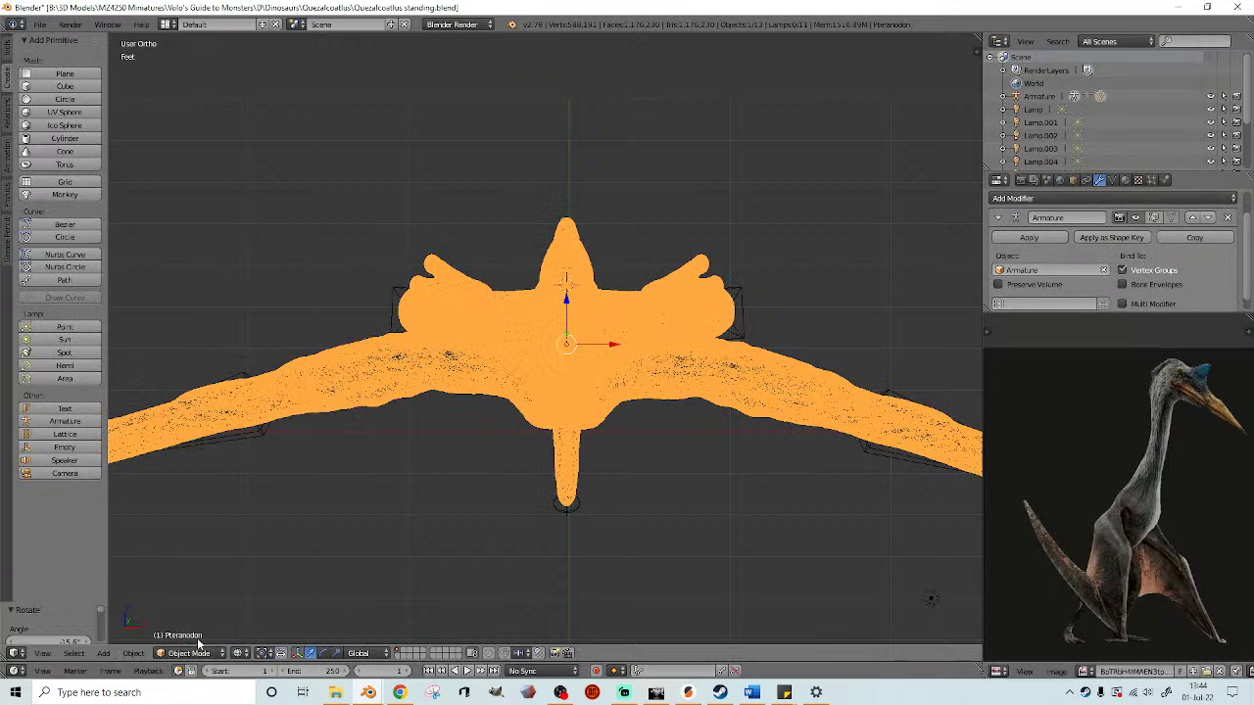
{"action": "right_click", "coordinate": [743, 307]}
{"action": "left_click", "coordinate": [155, 653]}
{"action": "left_click", "coordinate": [159, 638]}
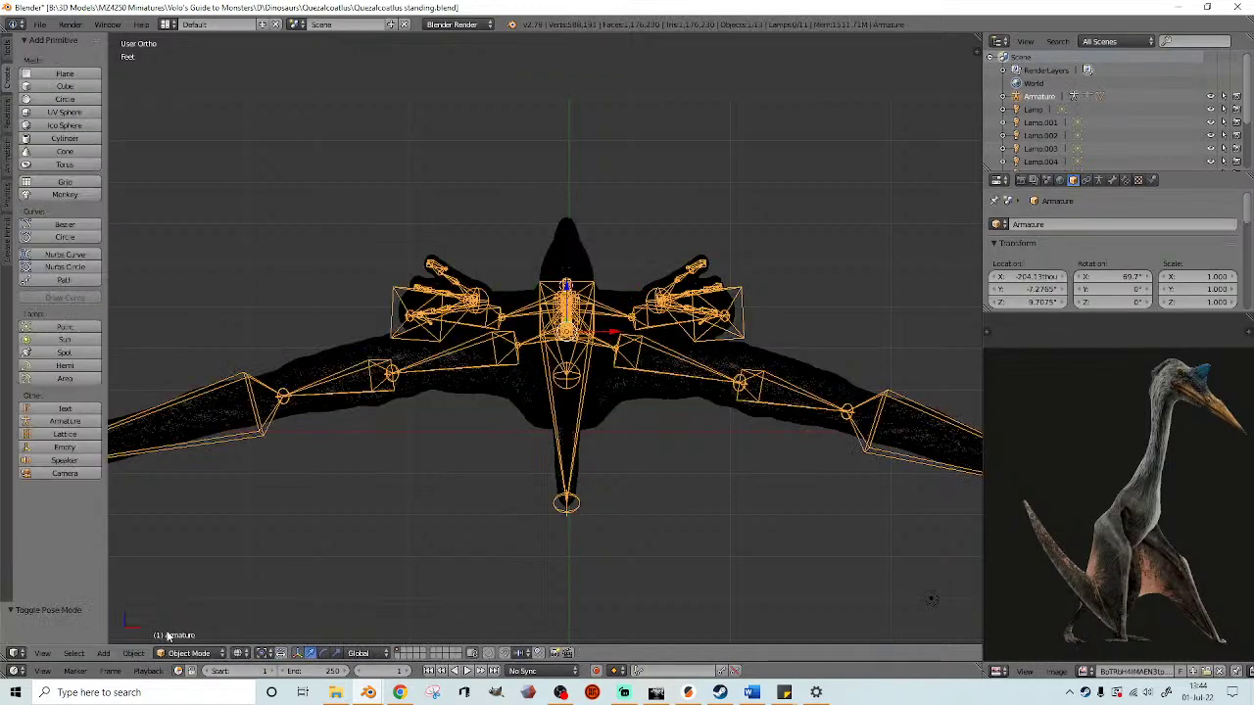
- Add the Pteranodon mesh to the selection and rotate it with the armature about 38.4° in right view, raising the head
{"action": "right_click", "coordinate": [619, 299], "text": "shift"}
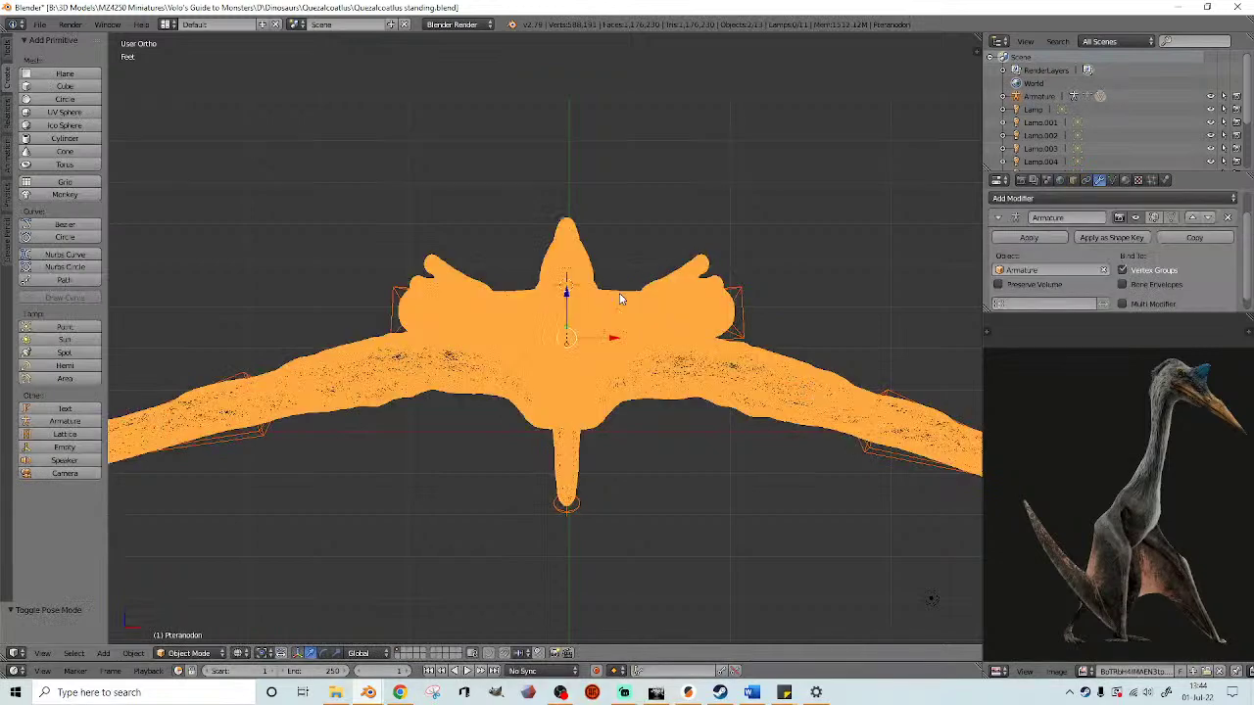
{"action": "key", "text": "KP_3"}
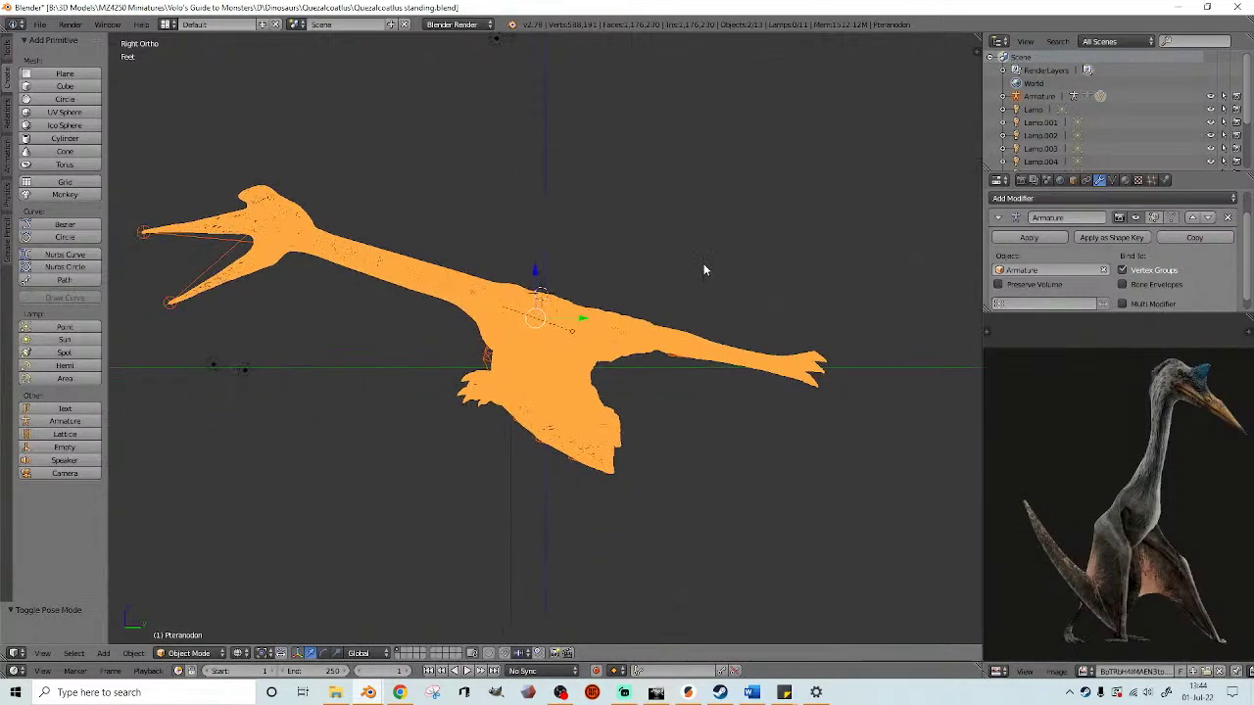
{"action": "key", "text": "r"}
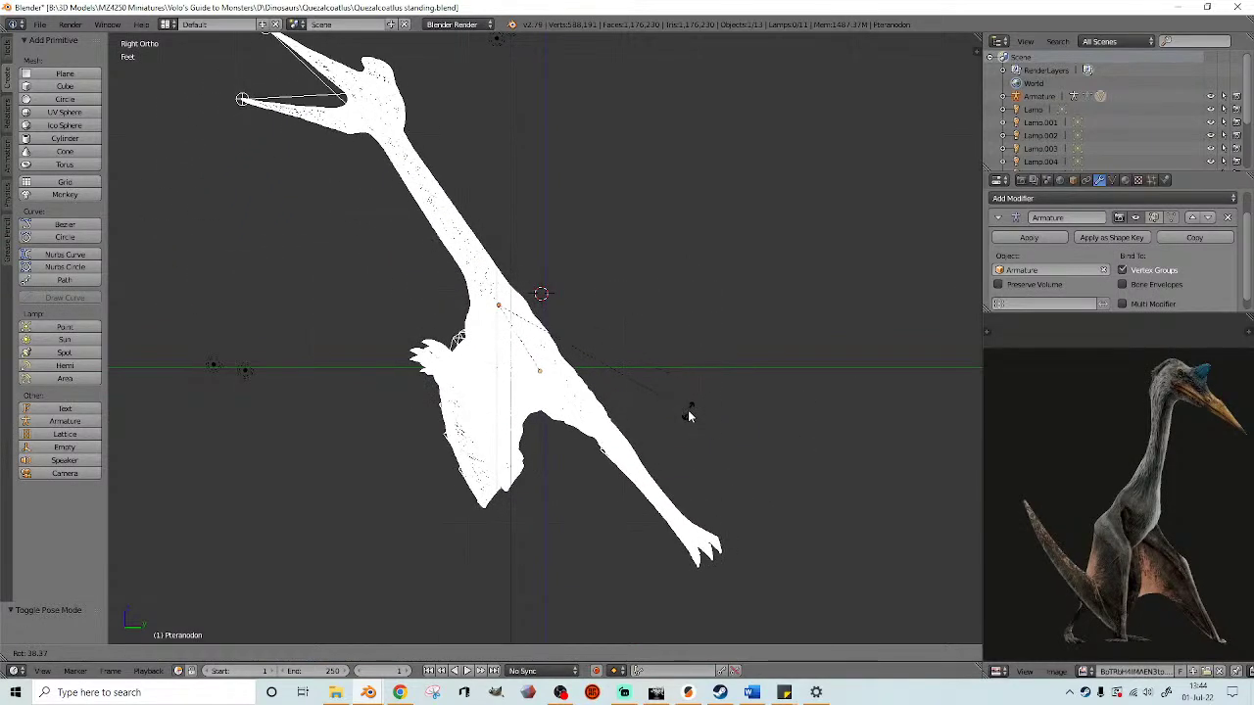
{"action": "left_click", "coordinate": [689, 416]}
- Select only the armature and put it back into Pose Mode
{"action": "middle_click_drag", "start_coordinate": [483, 345], "coordinate": [552, 344], "text": "shift"}
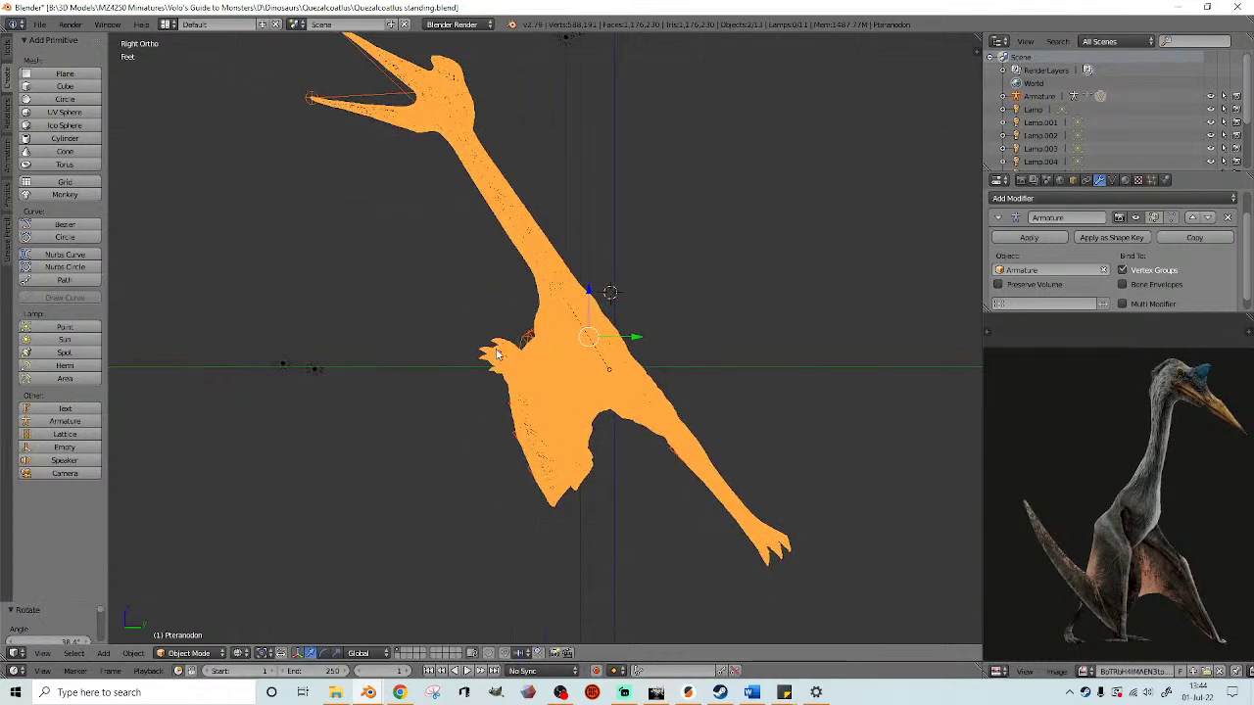
{"action": "middle_click_drag", "start_coordinate": [470, 370], "coordinate": [573, 315]}
{"action": "right_click", "coordinate": [573, 315]}
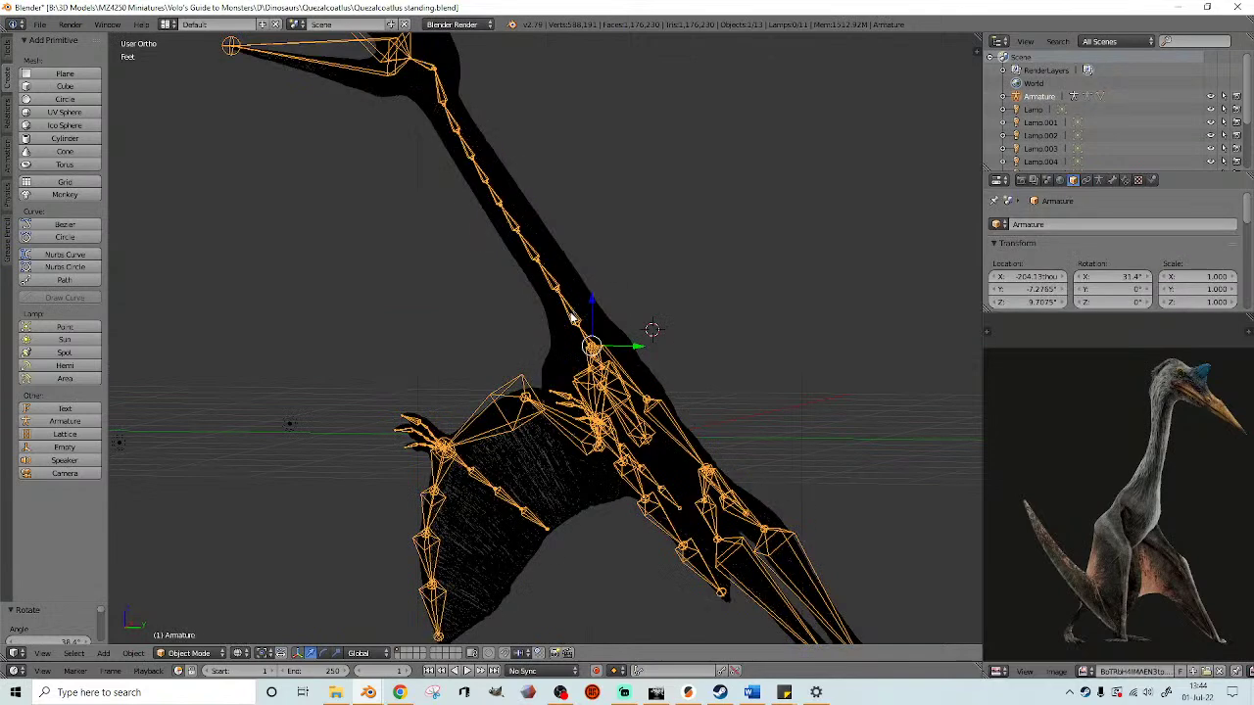
{"action": "left_click", "coordinate": [189, 653]}
{"action": "left_click", "coordinate": [181, 604]}
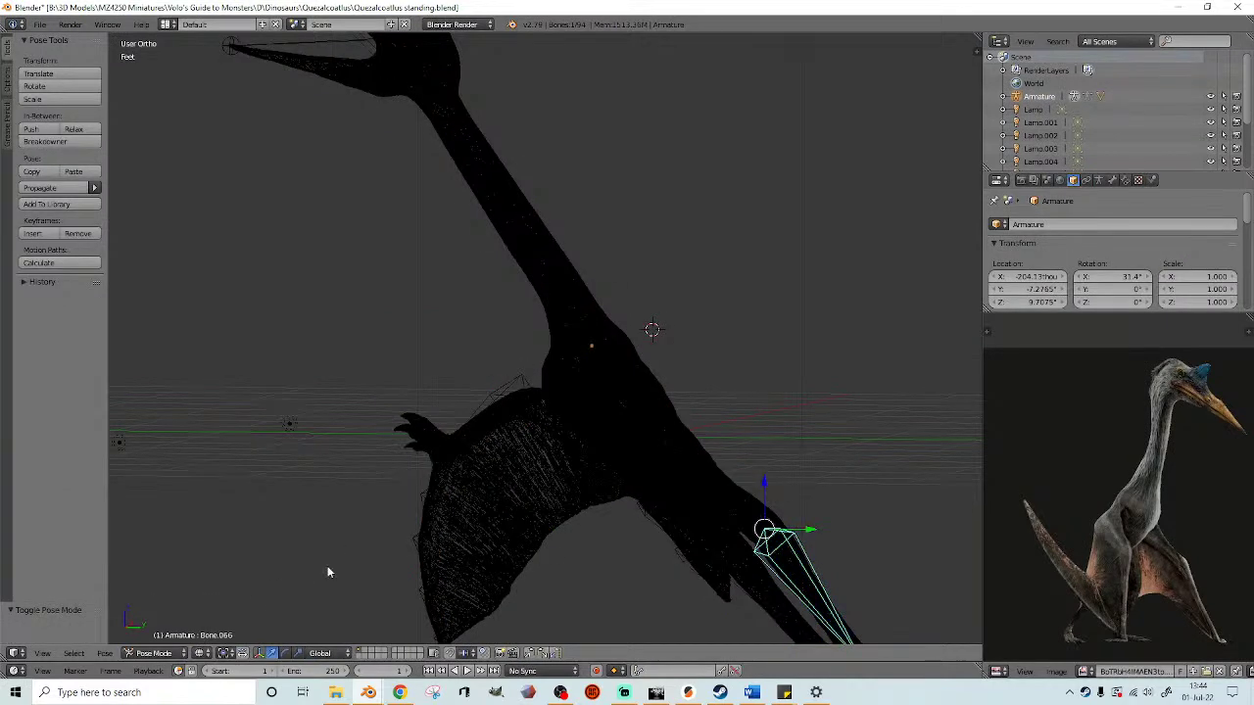
- Rotate the small bone at the base of the neck, Bone, about 1.86° in right view, lifting the neck
{"action": "right_click", "coordinate": [579, 337]}
{"action": "right_click", "coordinate": [580, 335]}
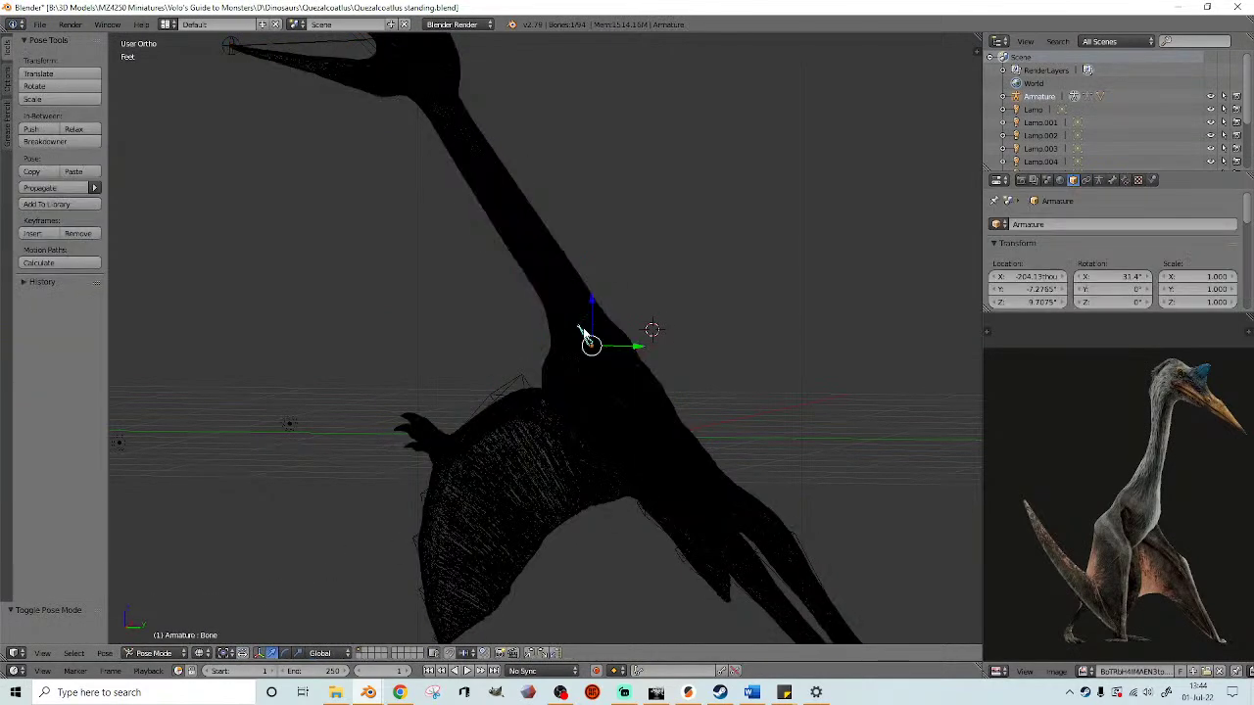
{"action": "key", "text": "KP_3"}
{"action": "middle_click_drag", "start_coordinate": [658, 342], "coordinate": [702, 396], "text": "shift"}
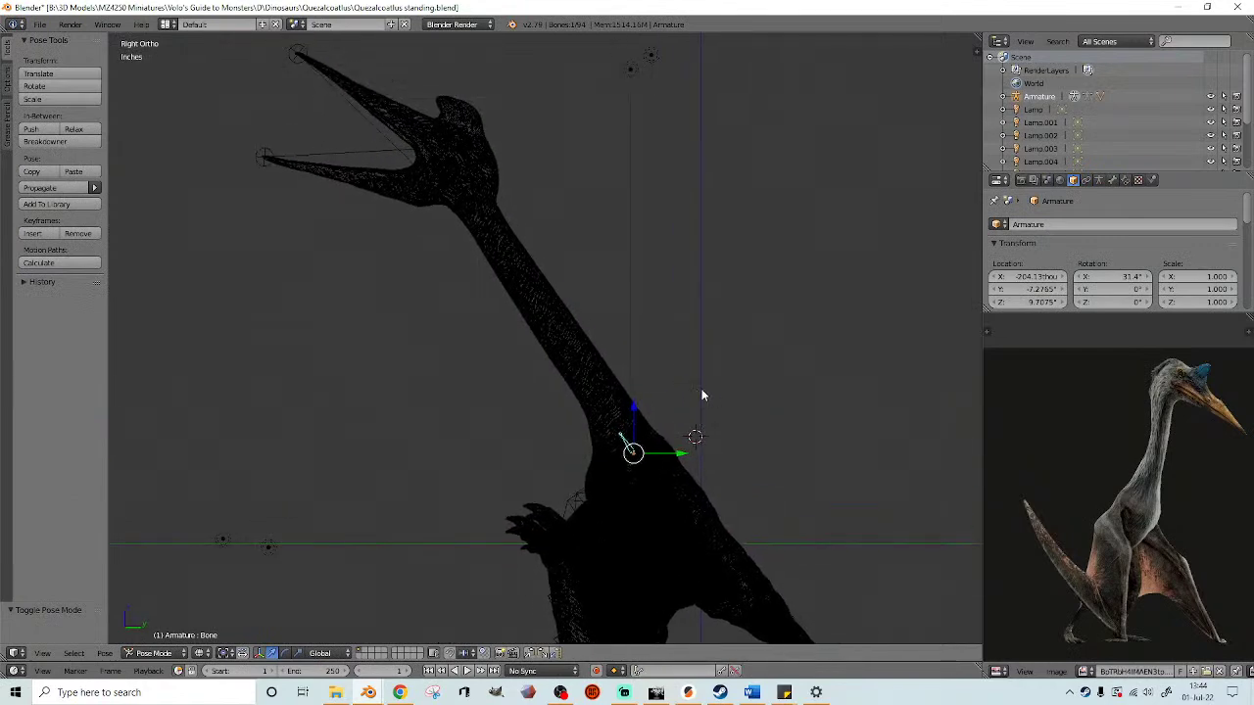
{"action": "key", "text": "r"}
{"action": "left_click", "coordinate": [616, 423]}
- Raise the lower neck by rotating Bone.006 about 2.29° and the next bone up, Bone.004, about 1.73°
{"action": "right_click", "coordinate": [615, 423]}
{"action": "key", "text": "r"}
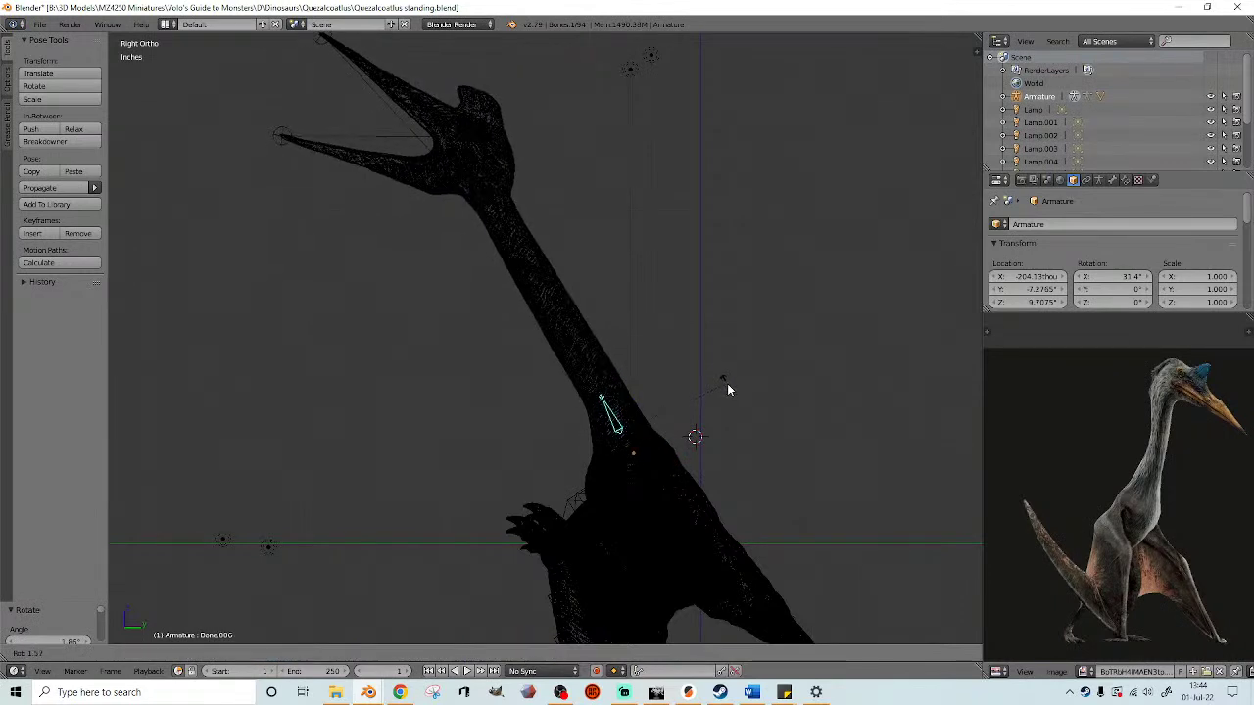
{"action": "left_click", "coordinate": [726, 386]}
{"action": "right_click", "coordinate": [599, 390]}
{"action": "key", "text": "r"}
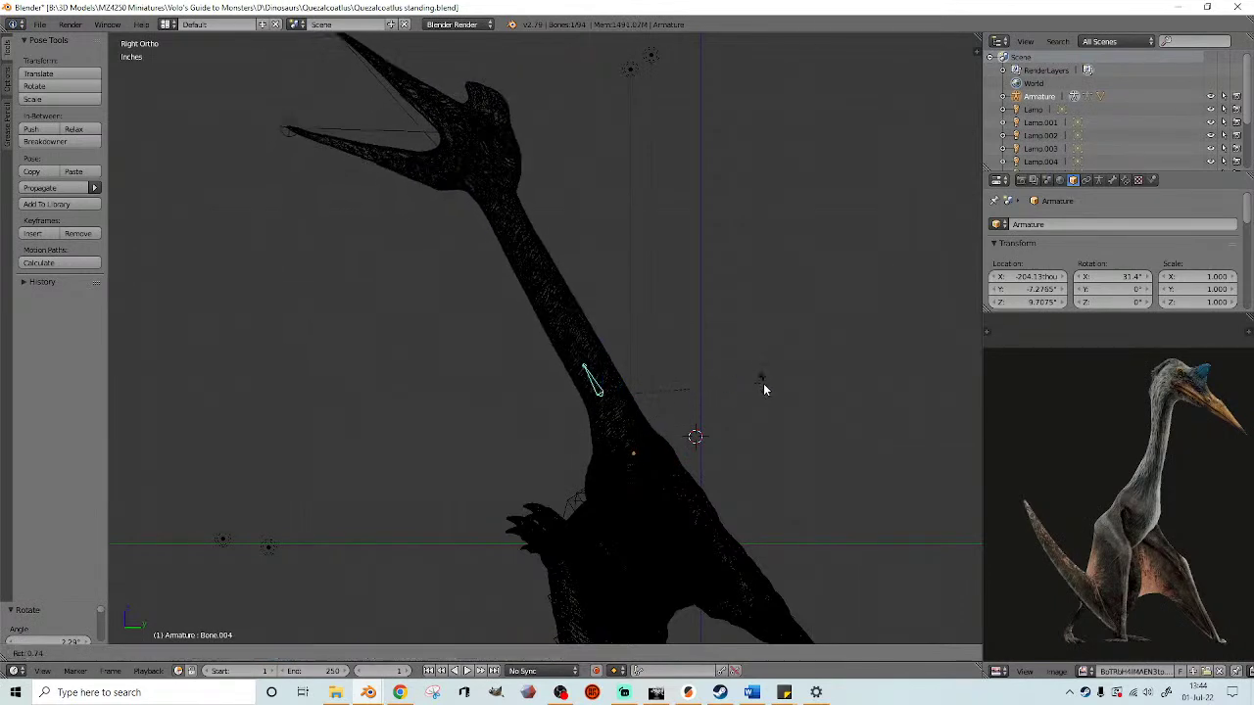
{"action": "left_click", "coordinate": [765, 386]}
- Continue curving the neck upright by rotating Bone.092 about 3.93° and Bone.008 above it about 5.58°
{"action": "right_click", "coordinate": [587, 366]}
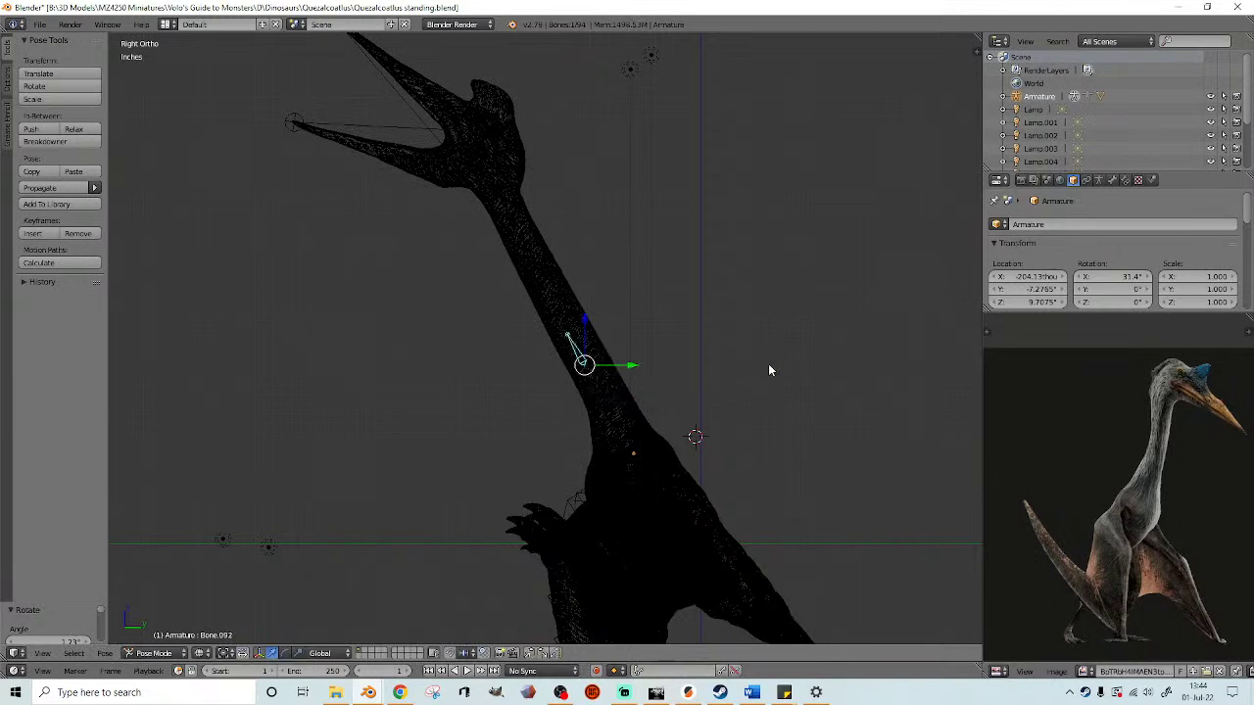
{"action": "key", "text": "r"}
{"action": "left_click", "coordinate": [772, 376]}
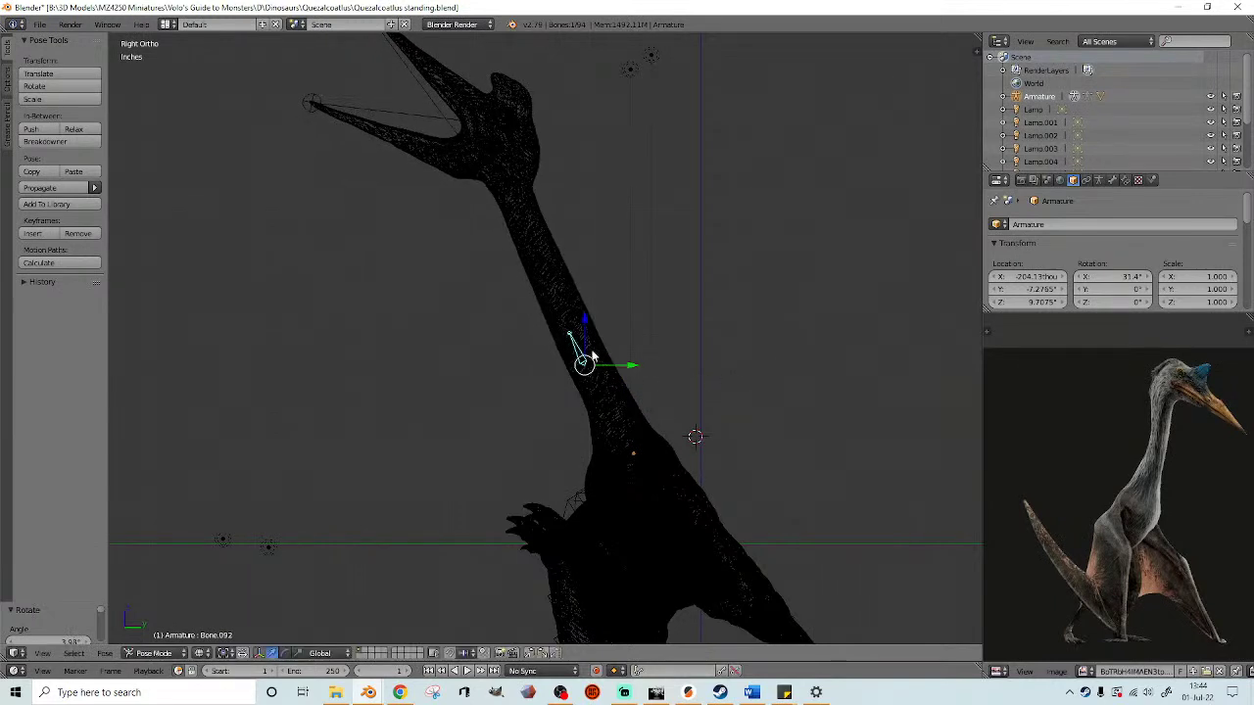
{"action": "right_click", "coordinate": [565, 319]}
{"action": "key", "text": "r"}
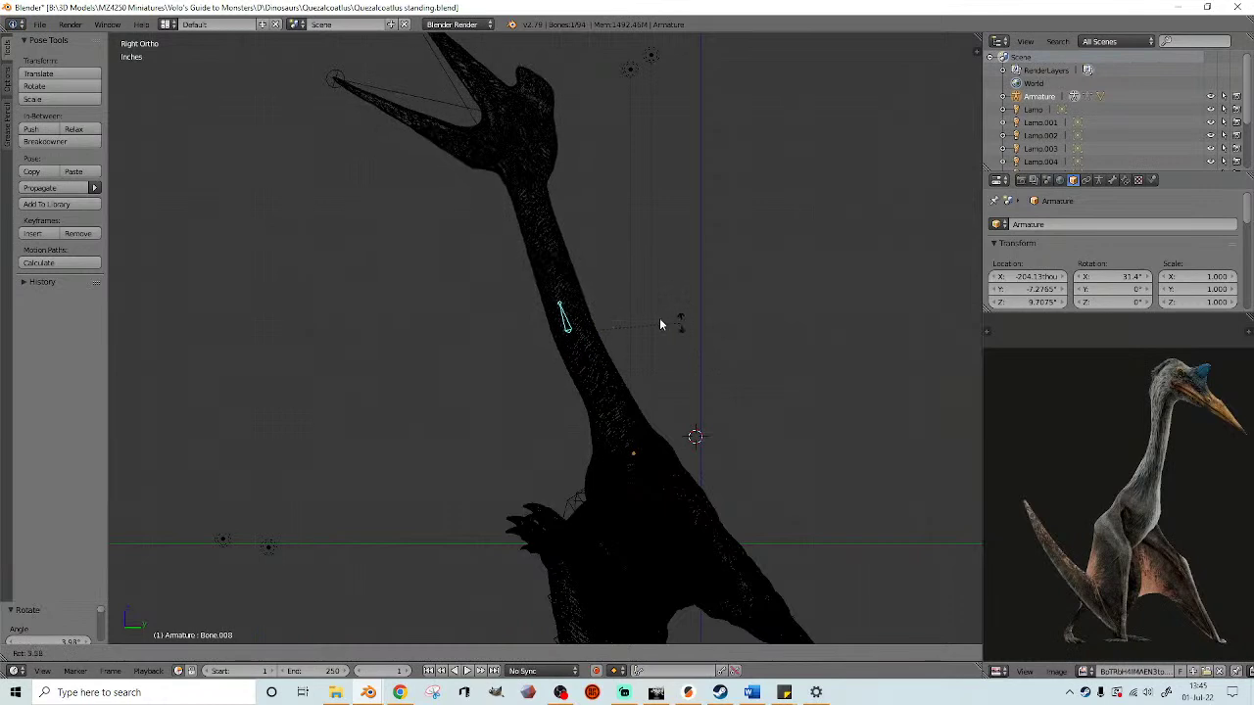
{"action": "left_click", "coordinate": [676, 321]}
- Rotate mid-neck Bone.003 about 6.13° and give the lower Bone.092 a further rotation of about 3.47°
{"action": "right_click", "coordinate": [554, 286]}
{"action": "key", "text": "r"}
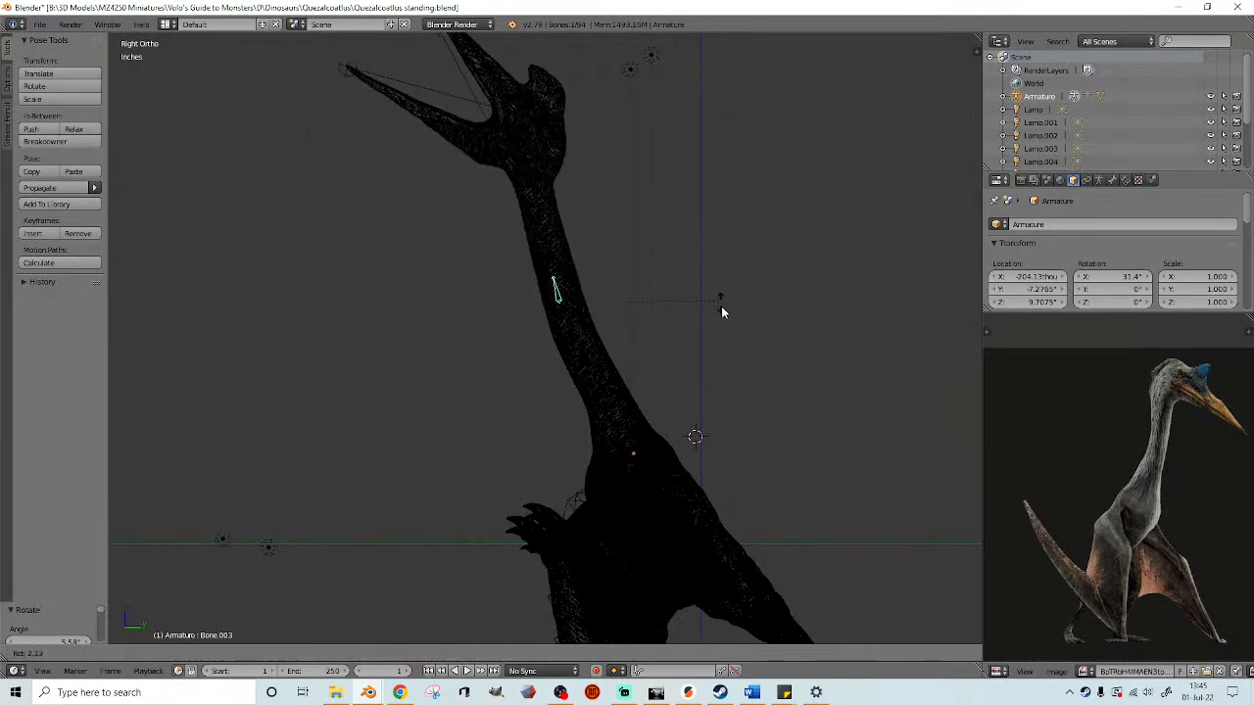
{"action": "left_click", "coordinate": [721, 308]}
{"action": "right_click", "coordinate": [588, 357]}
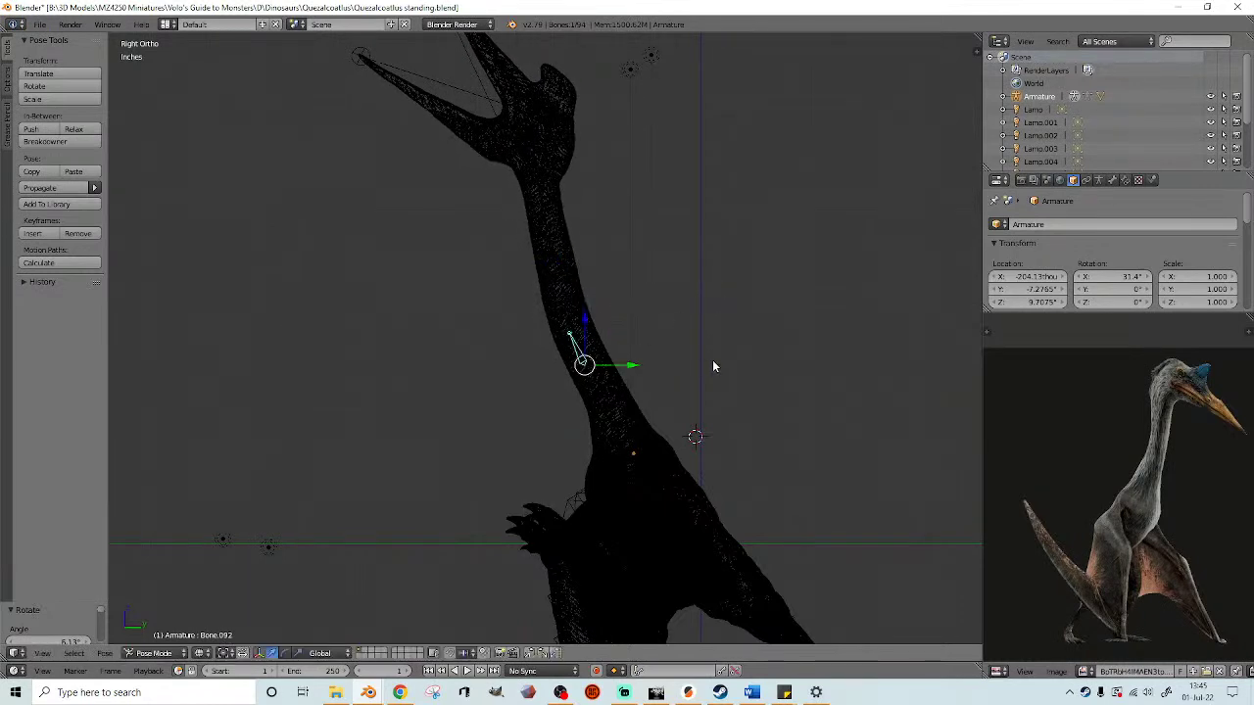
{"action": "key", "text": "r"}
{"action": "left_click", "coordinate": [716, 369]}
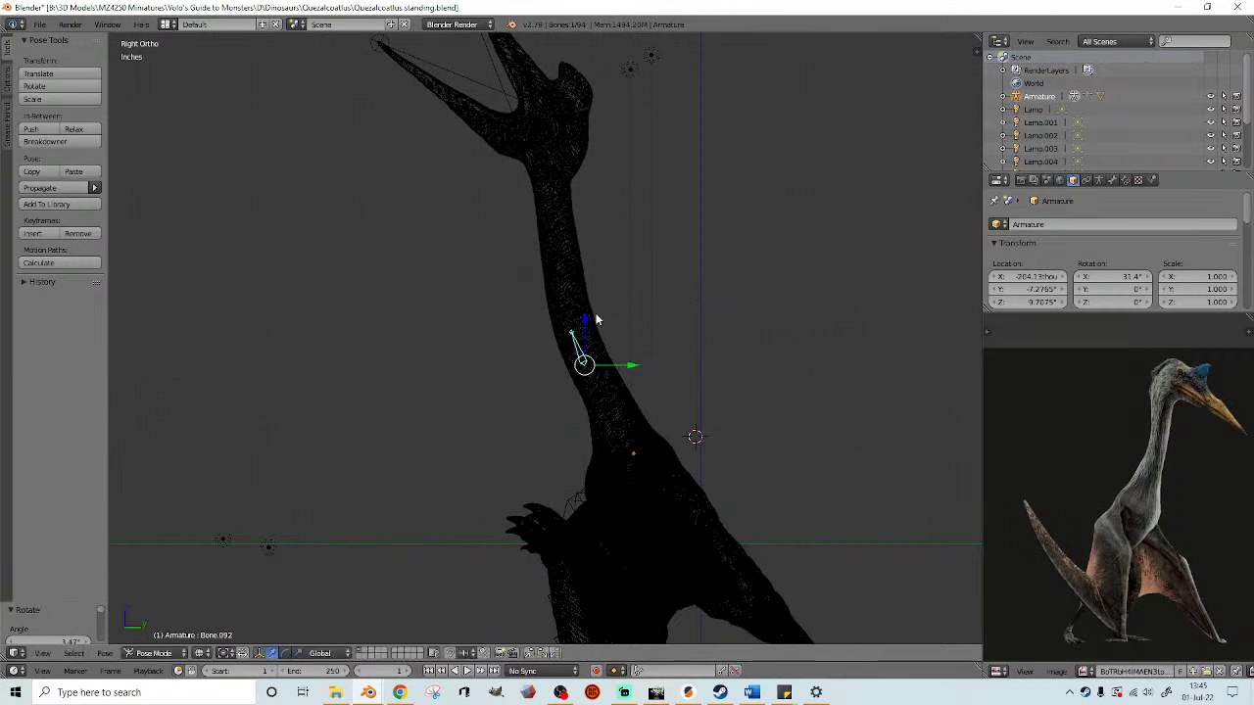
- Ease mid-neck Bone.003 back about -1.85° and rotate Bone.093 directly above it about 4.52°
{"action": "right_click", "coordinate": [566, 298]}
{"action": "key", "text": "r"}
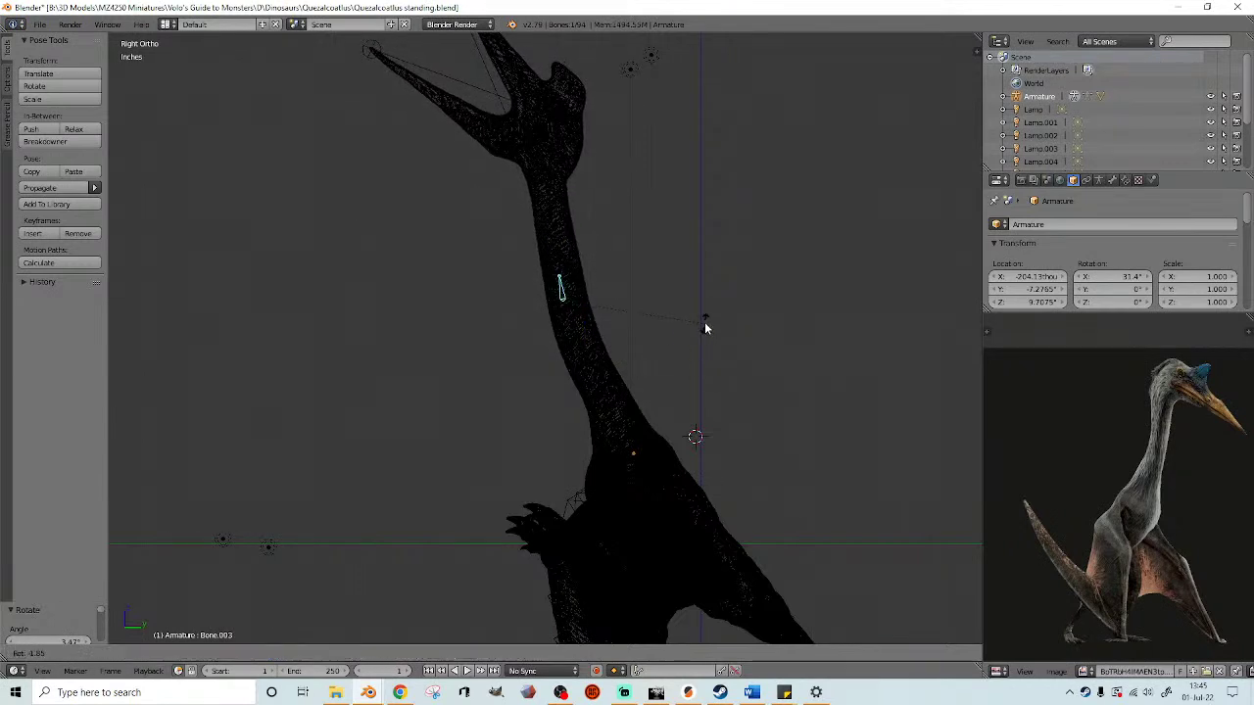
{"action": "left_click", "coordinate": [705, 330]}
{"action": "key", "text": "ctrl+Tab"}
{"action": "right_click", "coordinate": [551, 265]}
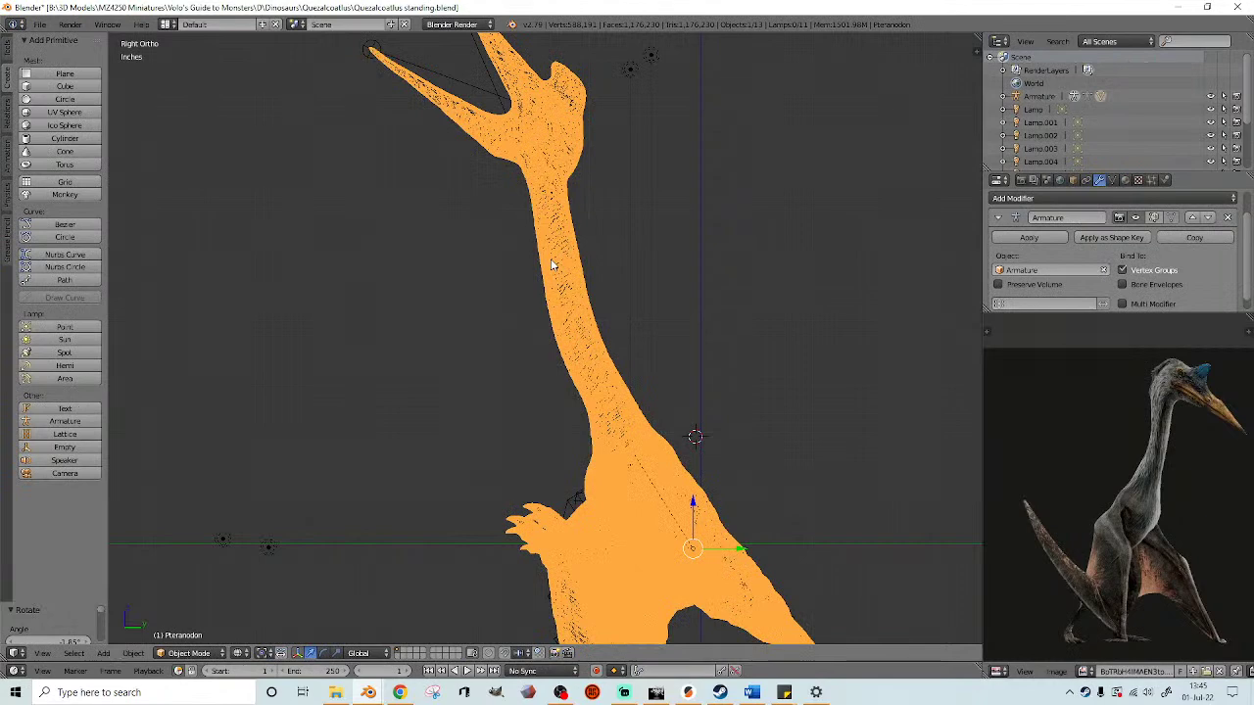
{"action": "right_click", "coordinate": [558, 258]}
{"action": "key", "text": "ctrl+Tab"}
{"action": "key", "text": "r"}
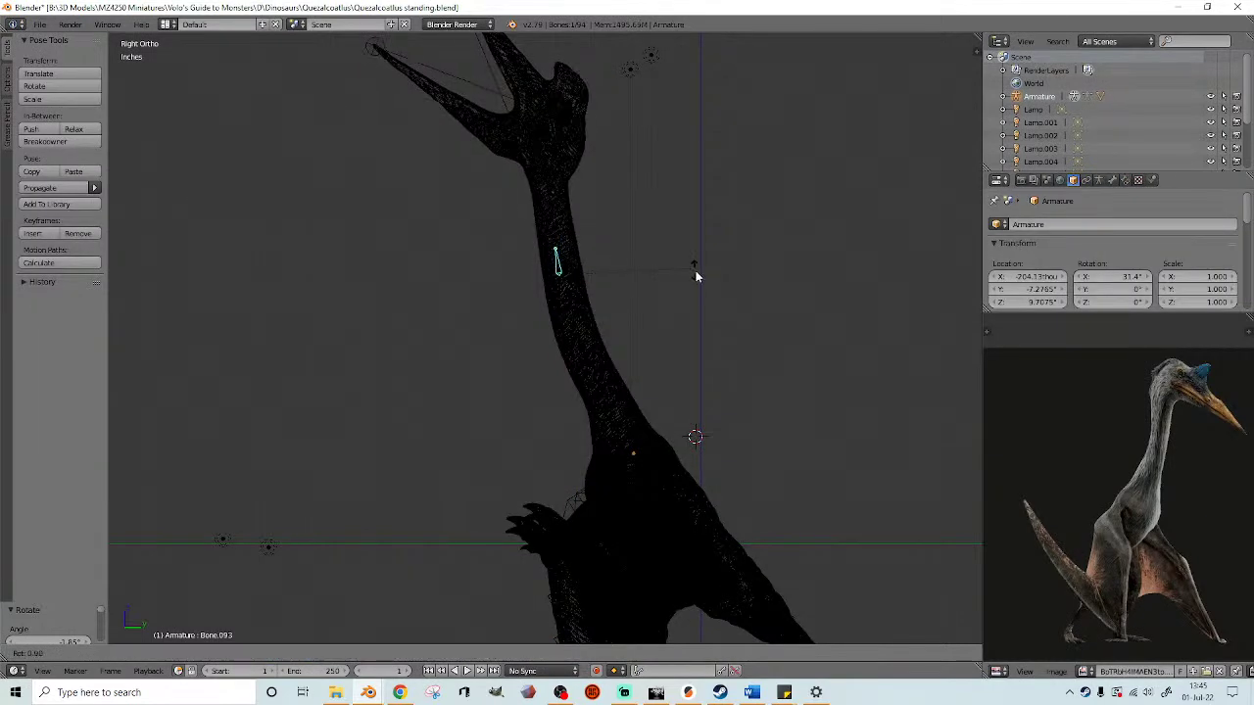
{"action": "left_click", "coordinate": [596, 251]}
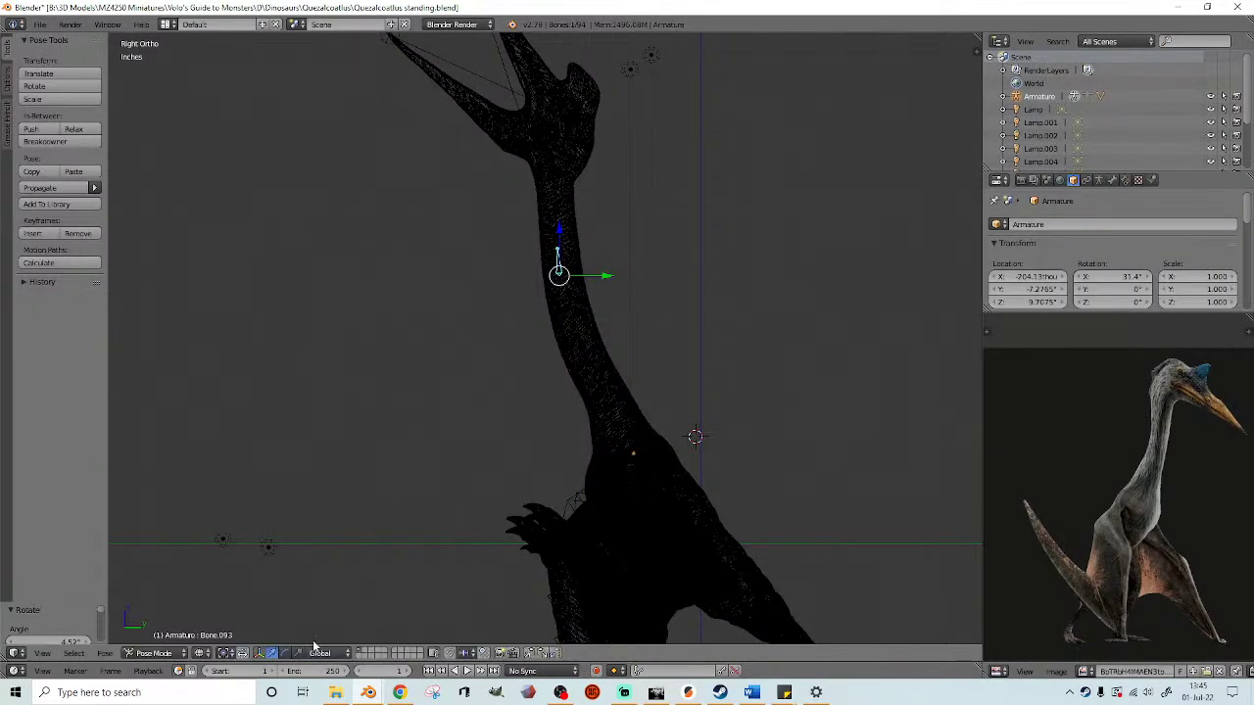
- Hide the 3D manipulator and rotate upper-neck Bone.007 about 6.51°
{"action": "left_click", "coordinate": [260, 653]}
{"action": "right_click", "coordinate": [556, 235]}
{"action": "key", "text": "r"}
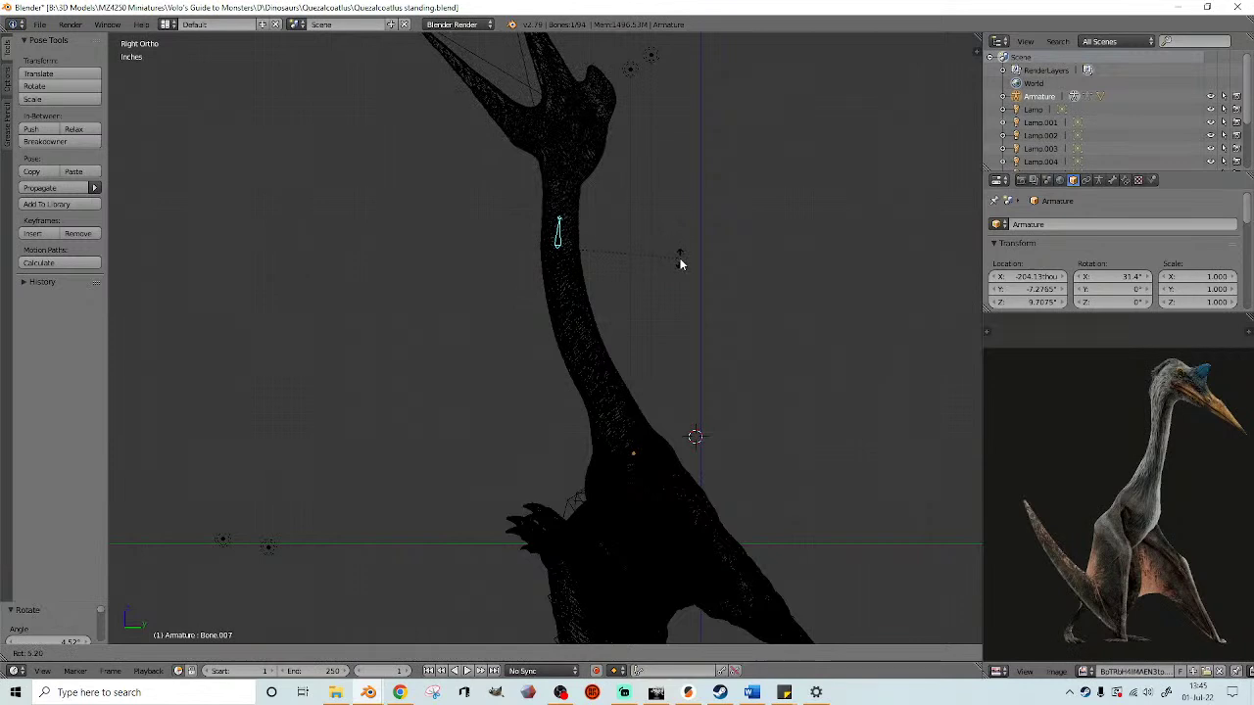
{"action": "left_click", "coordinate": [680, 264]}
- Tilt the head down by rotating Bone.010 at the top of the neck about -9.69° and Bone.005 in the same direction
{"action": "right_click", "coordinate": [558, 205]}
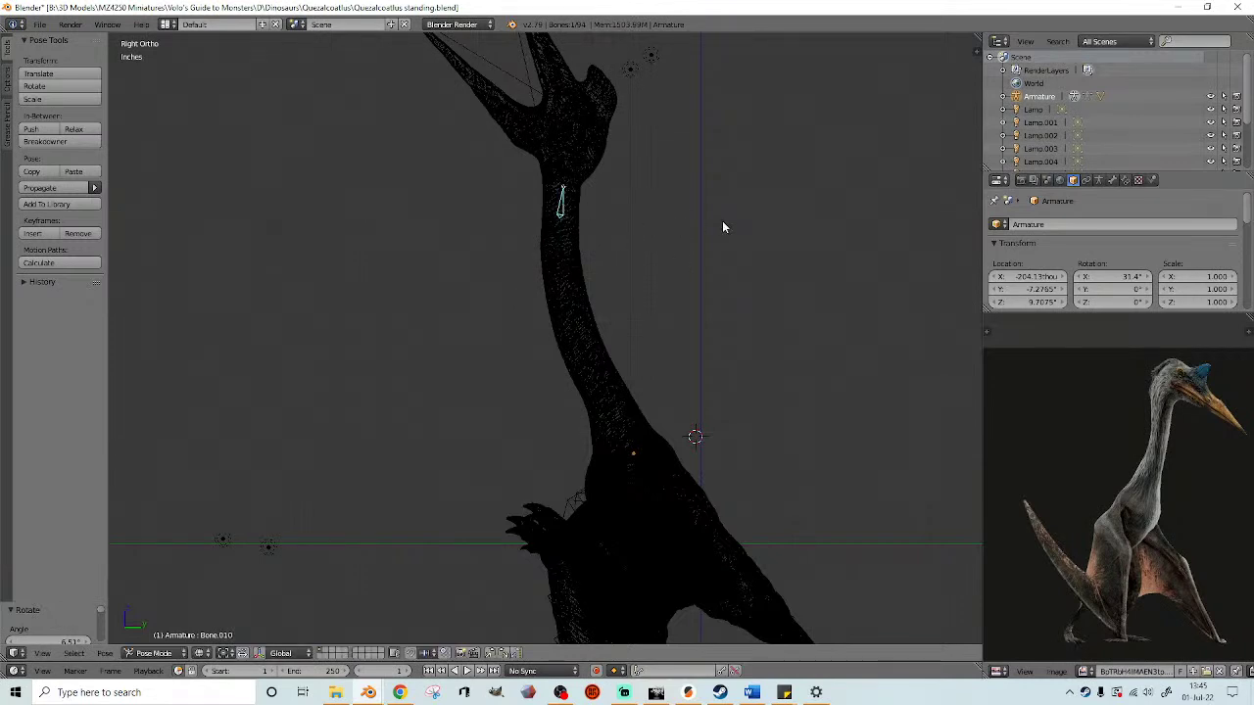
{"action": "key", "text": "r"}
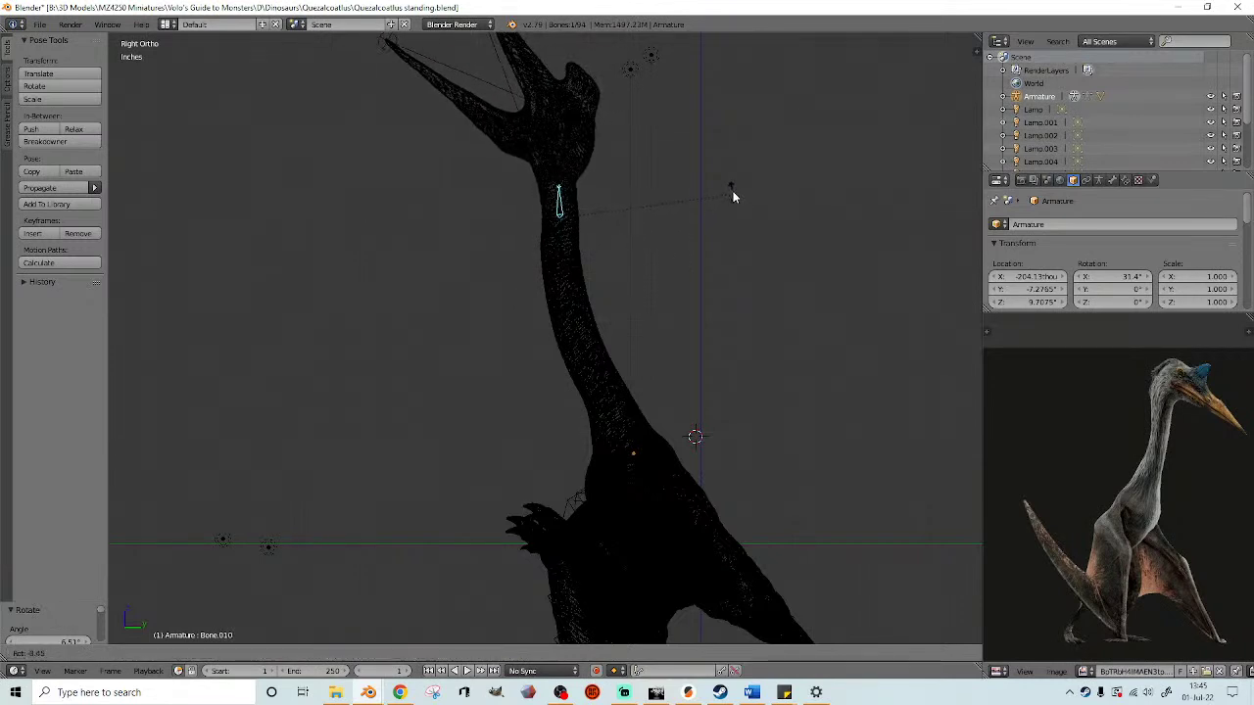
{"action": "left_click", "coordinate": [692, 193]}
{"action": "right_click", "coordinate": [565, 172]}
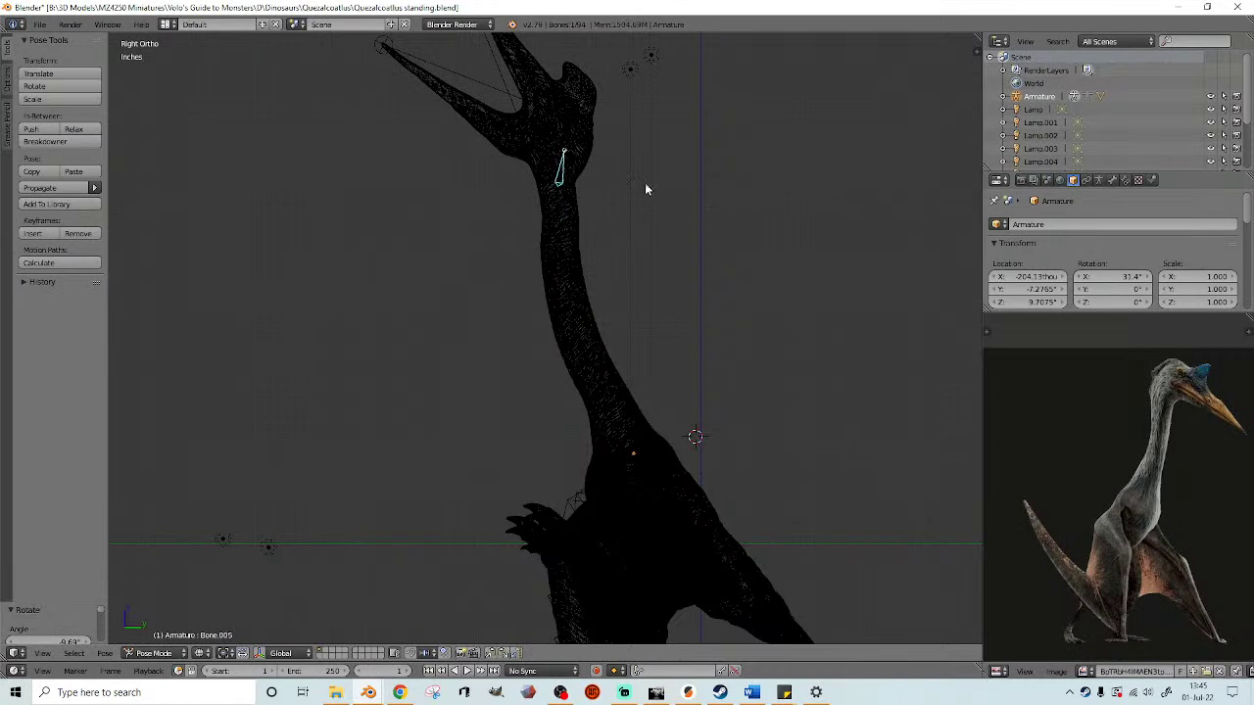
{"action": "key", "text": "r"}
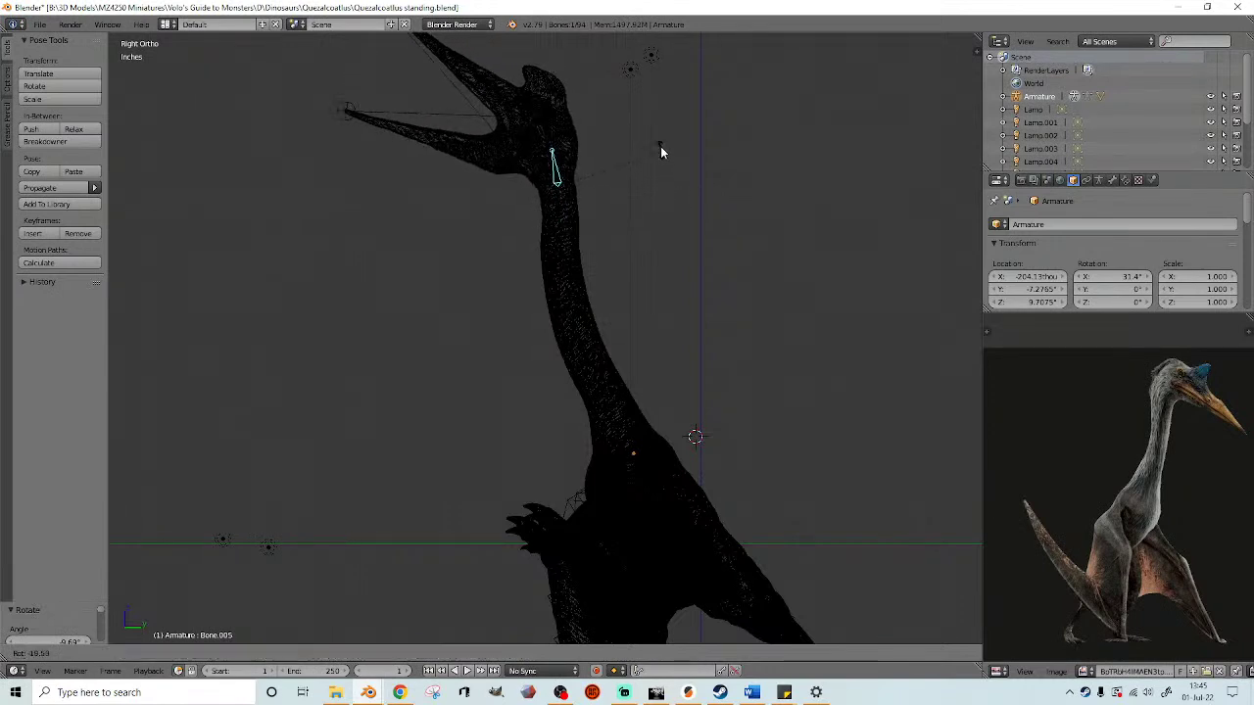
{"action": "left_click", "coordinate": [660, 137]}
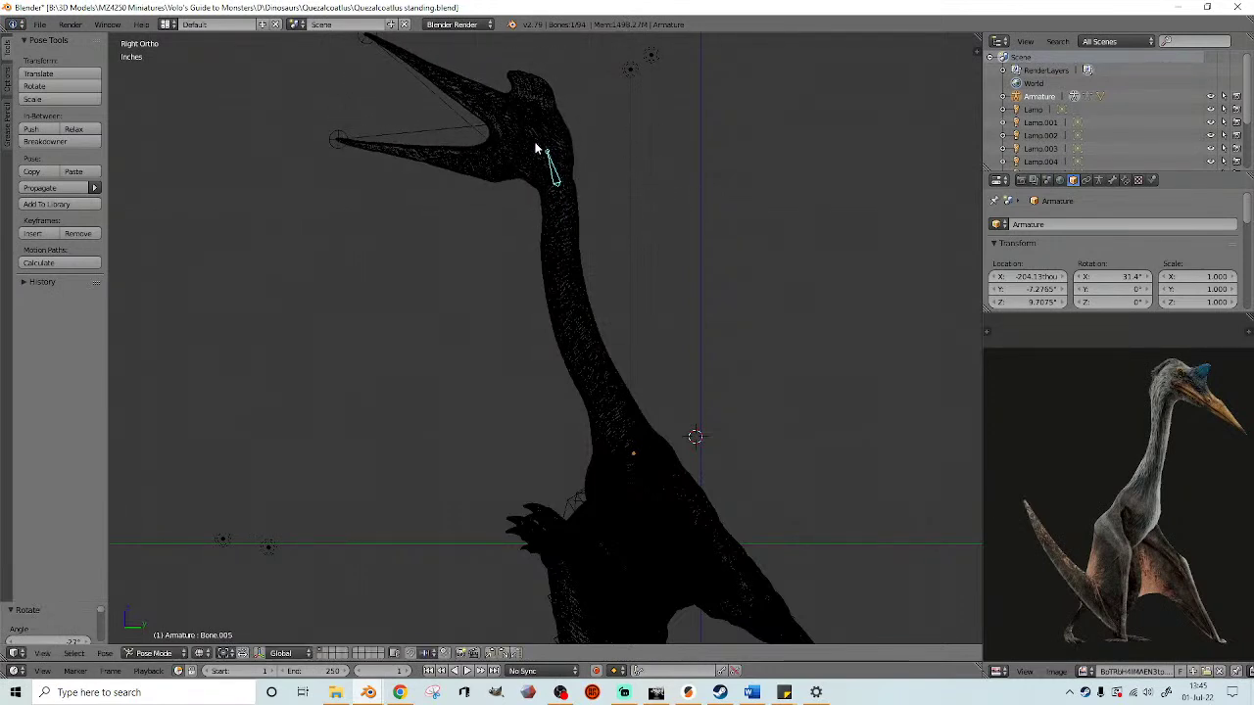
- Select the head bone, Bone.009, and rotate it roughly -12° to bring the beak nearer horizontal
{"action": "key", "text": "ctrl+Tab"}
{"action": "right_click", "coordinate": [538, 143]}
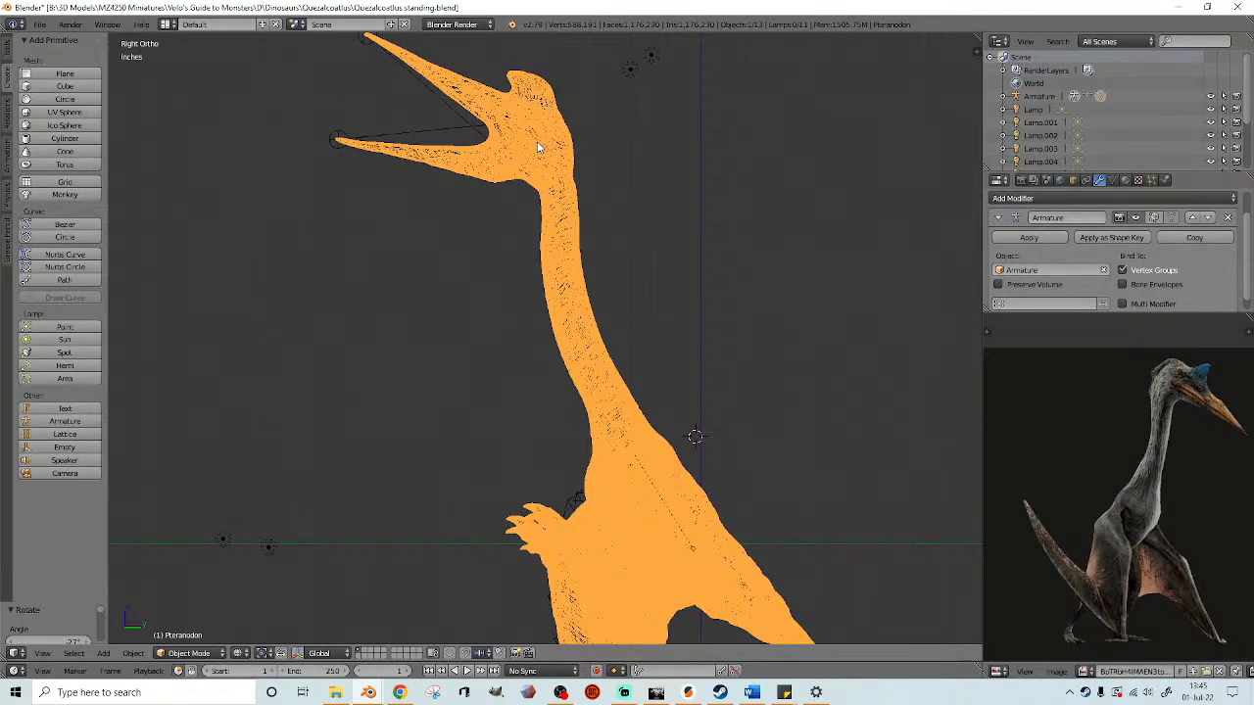
{"action": "right_click", "coordinate": [540, 145]}
{"action": "key", "text": "ctrl+Tab"}
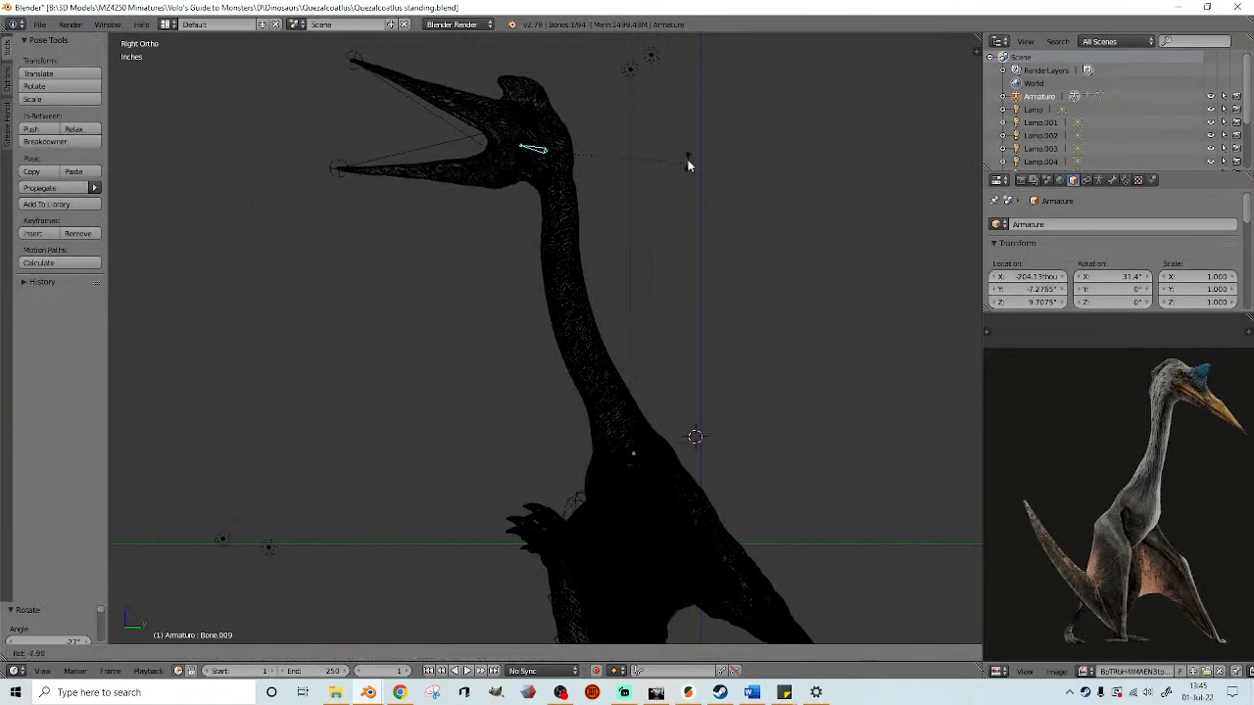
{"action": "left_click", "coordinate": [688, 156]}
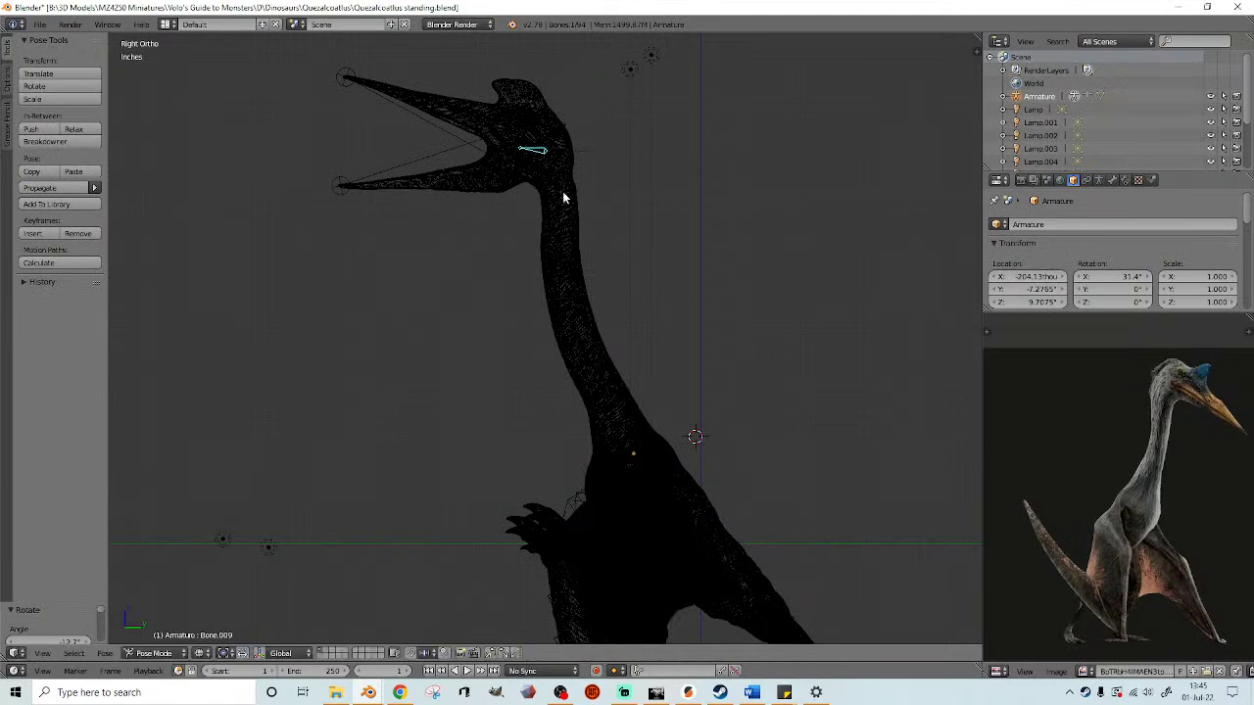
- Arch the upper neck forward by rotating Bone.010 about -6.75° and Bone.007 below it about -5.39°
{"action": "right_click", "coordinate": [561, 196]}
{"action": "right_click", "coordinate": [558, 201]}
{"action": "key", "text": "r"}
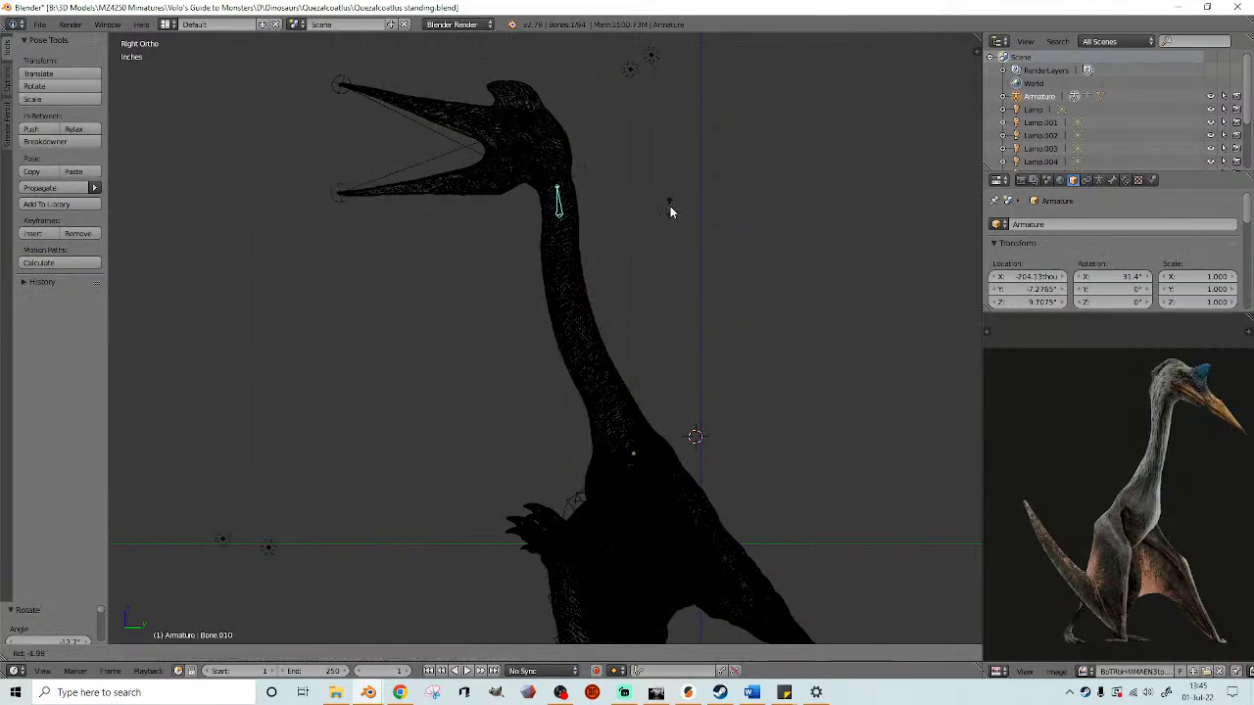
{"action": "left_click", "coordinate": [672, 200]}
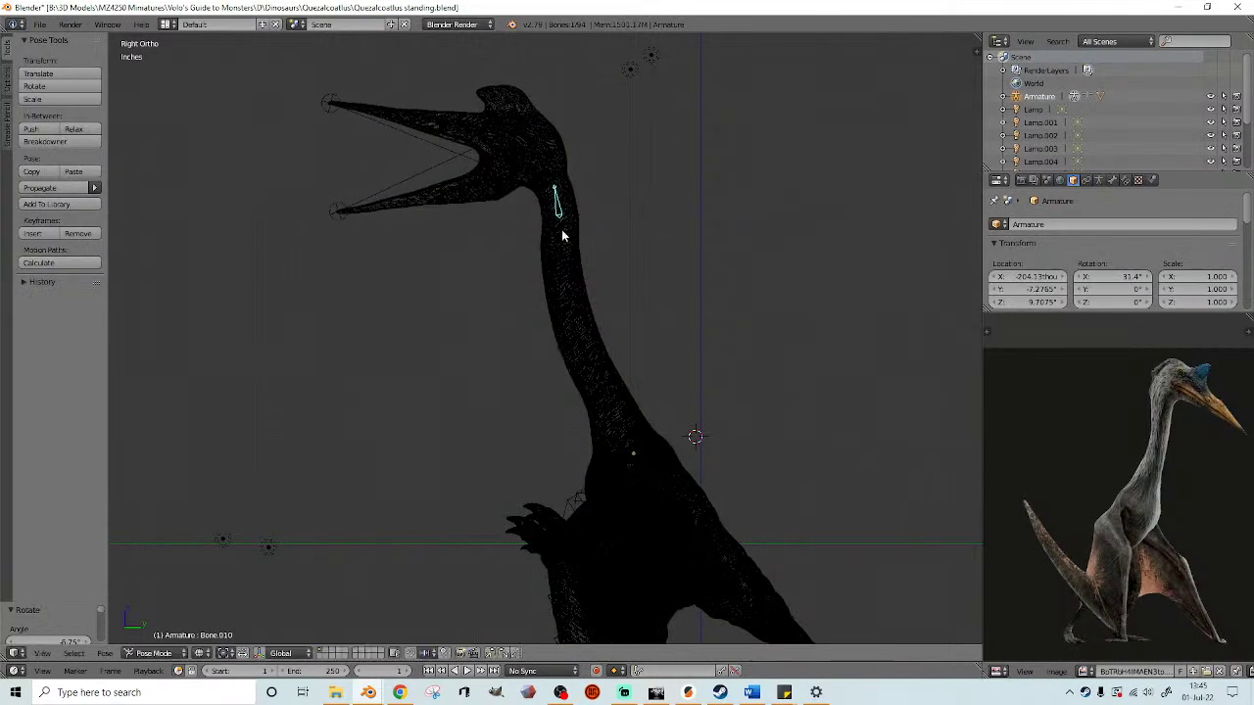
{"action": "right_click", "coordinate": [560, 233]}
{"action": "key", "text": "r"}
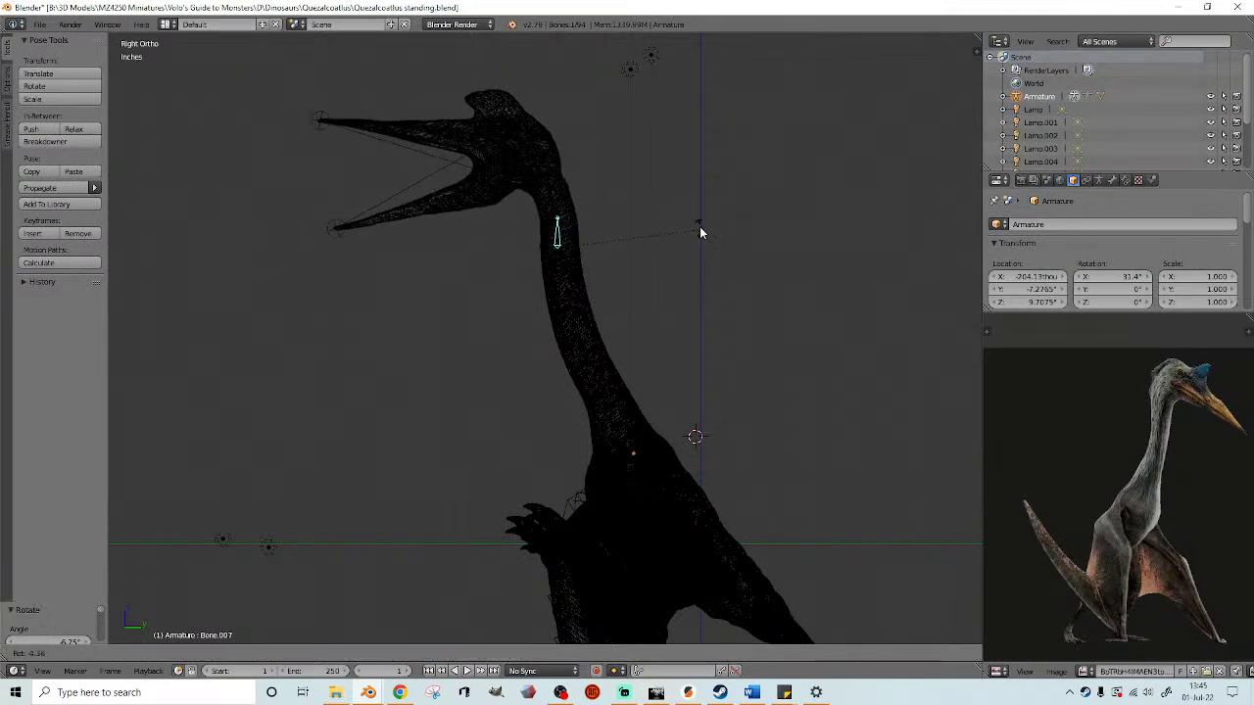
{"action": "left_click", "coordinate": [700, 226]}
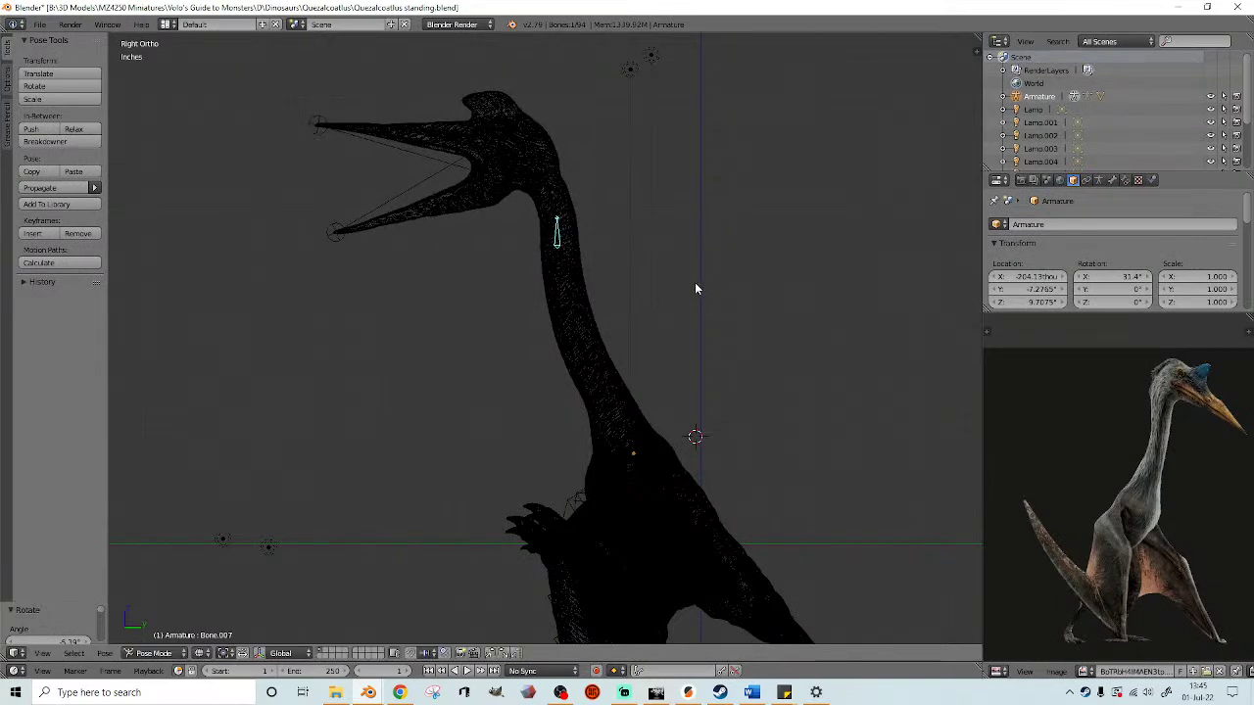
- Close the beak by rotating the upper jaw Bone.001 about -20.4° and the lower jaw Bone.002 about 14.1°
{"action": "middle_click_drag", "start_coordinate": [610, 232], "coordinate": [675, 313], "text": "shift"}
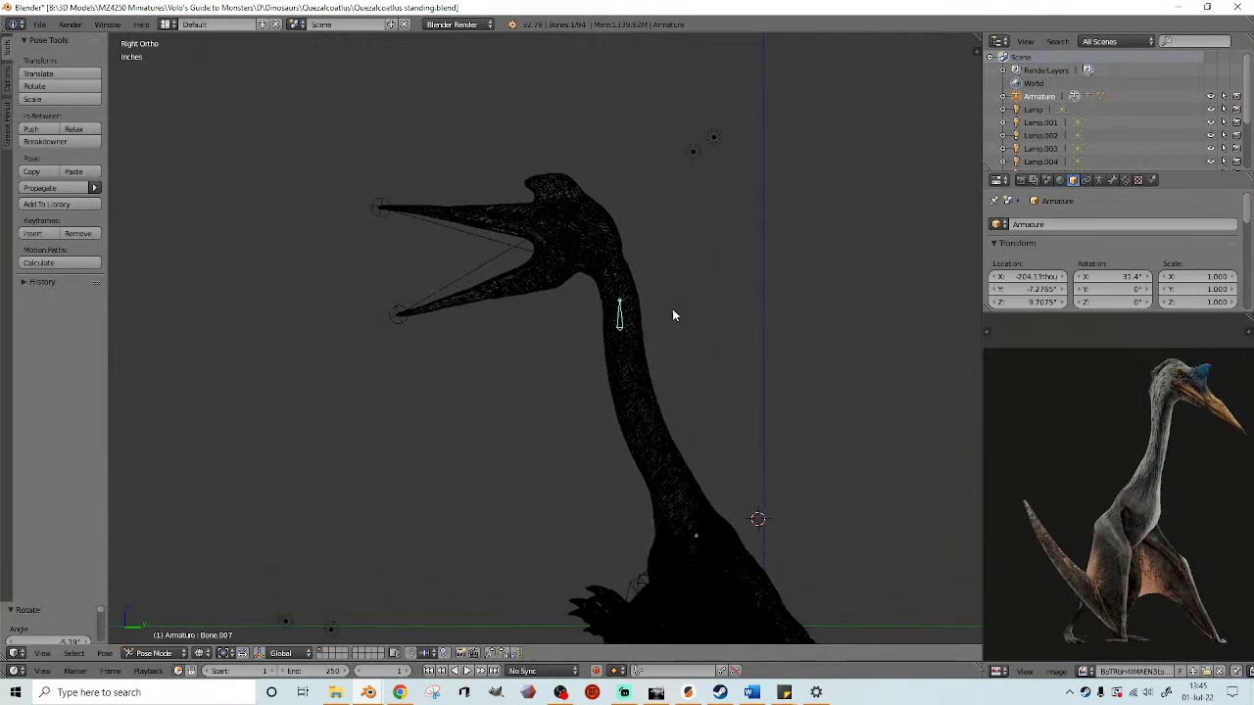
{"action": "scroll", "coordinate": [545, 283], "scroll_direction": "up", "scroll_amount": 1}
{"action": "right_click", "coordinate": [487, 228]}
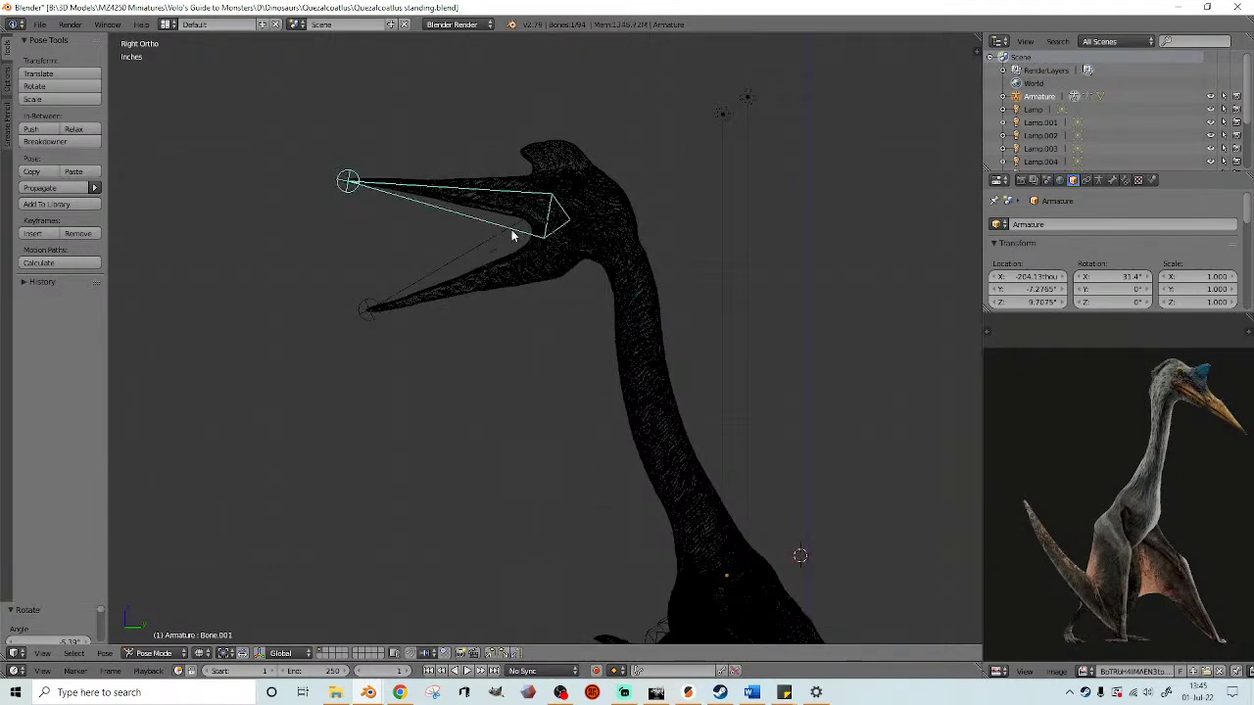
{"action": "key", "text": "r"}
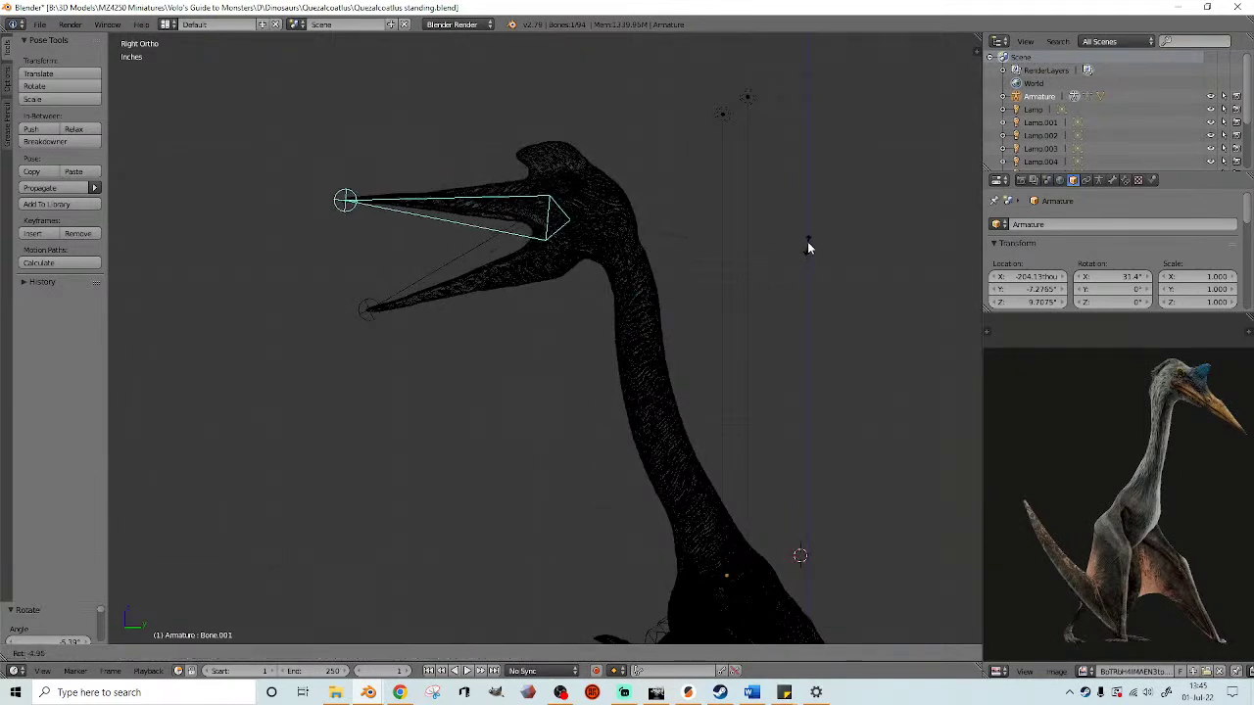
{"action": "left_click", "coordinate": [813, 186]}
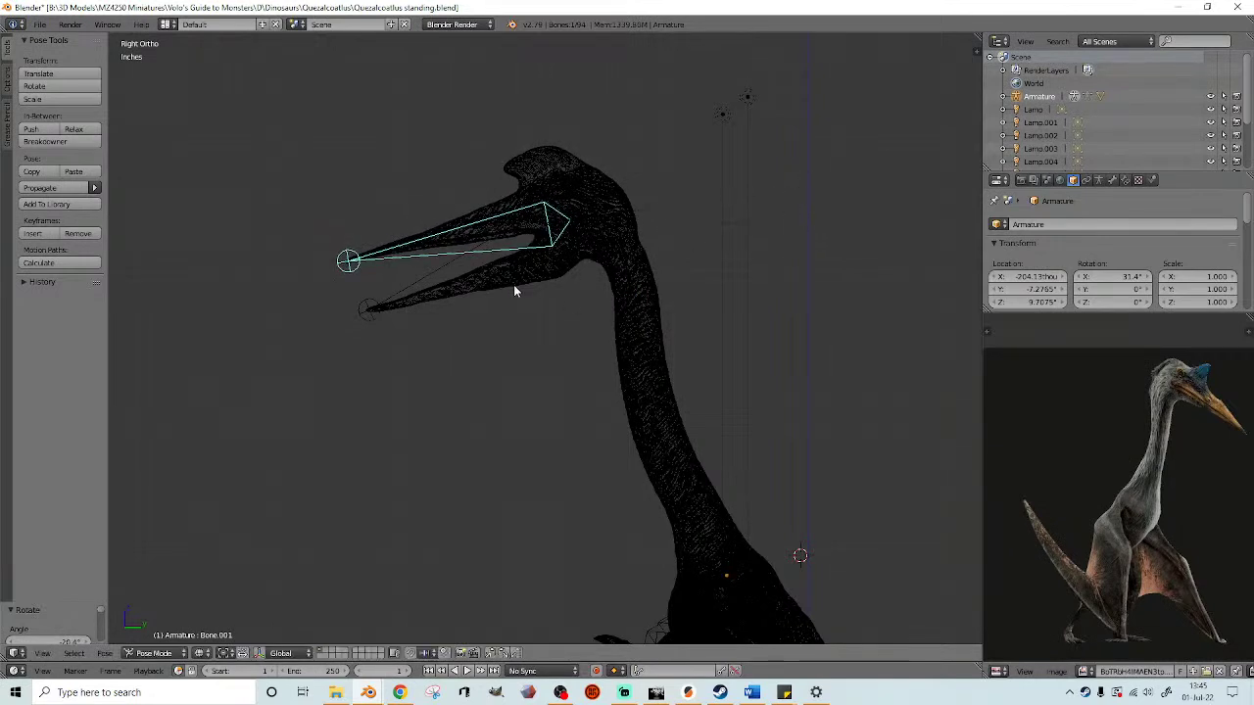
{"action": "right_click", "coordinate": [443, 279]}
{"action": "key", "text": "r"}
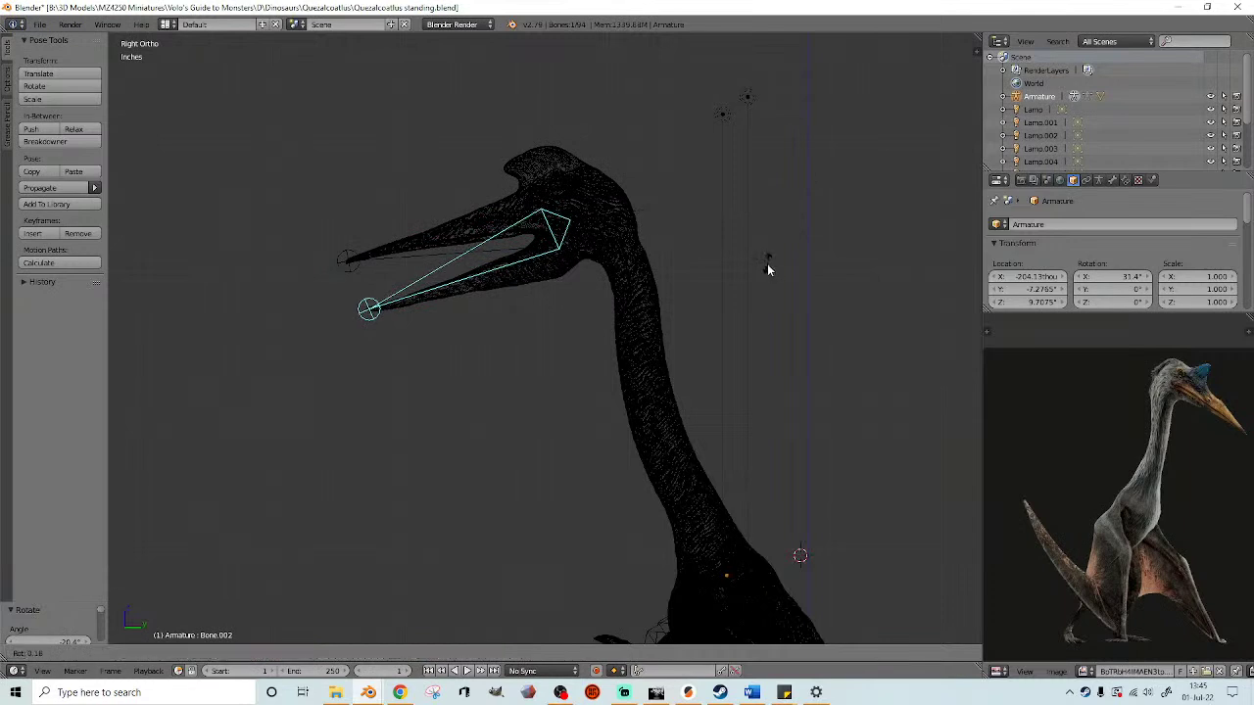
{"action": "left_click", "coordinate": [738, 305]}
- Inspect the closed beak in solid shading with the armature hidden, and show the armature again
{"action": "key", "text": "z"}
{"action": "mouse_move", "coordinate": [448, 327]}
{"action": "middle_mouse_down"}
{"action": "mouse_move", "coordinate": [738, 331]}
{"action": "mouse_move", "coordinate": [921, 246]}
{"action": "middle_mouse_up"}
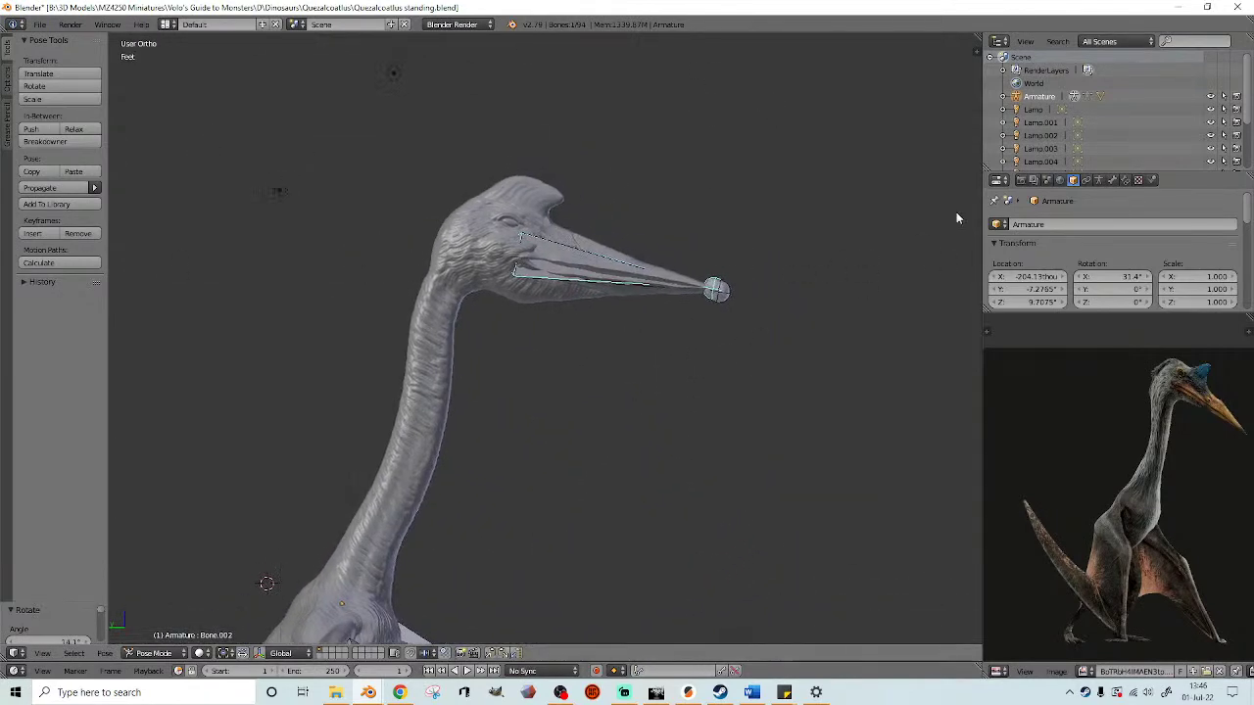
{"action": "left_click", "coordinate": [1211, 96]}
{"action": "middle_click_drag", "start_coordinate": [726, 305], "coordinate": [792, 308]}
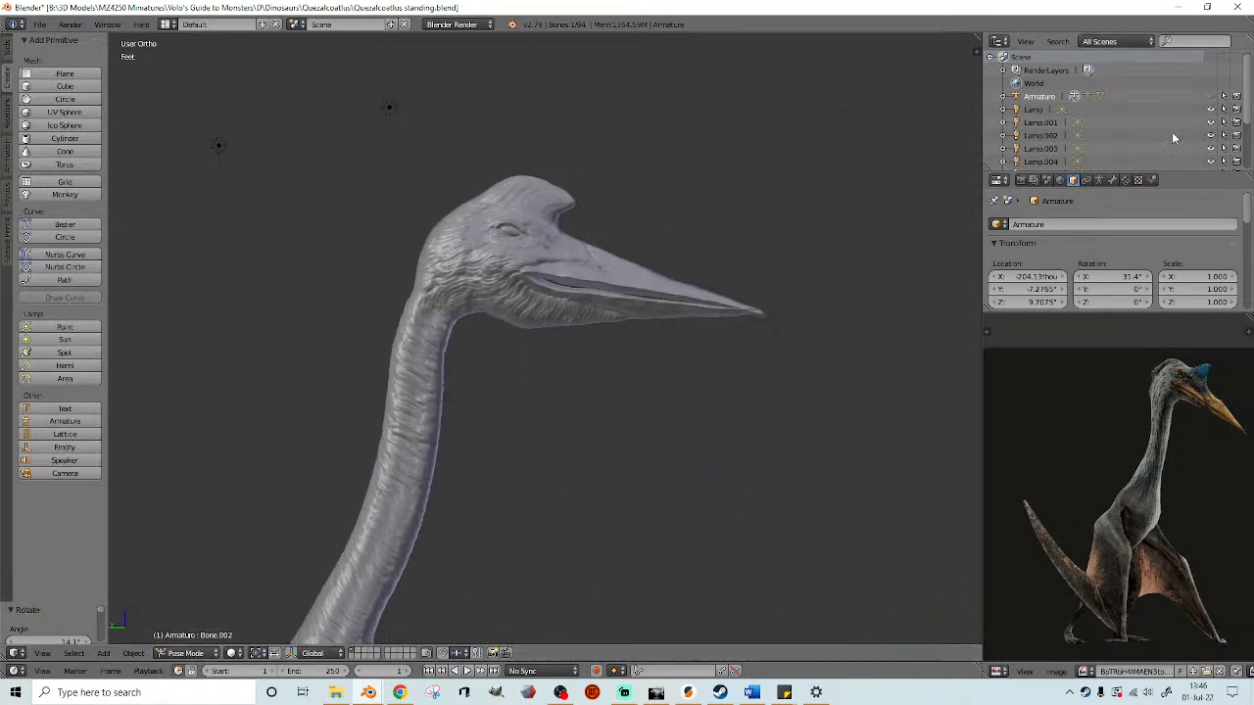
{"action": "left_click", "coordinate": [1212, 96]}
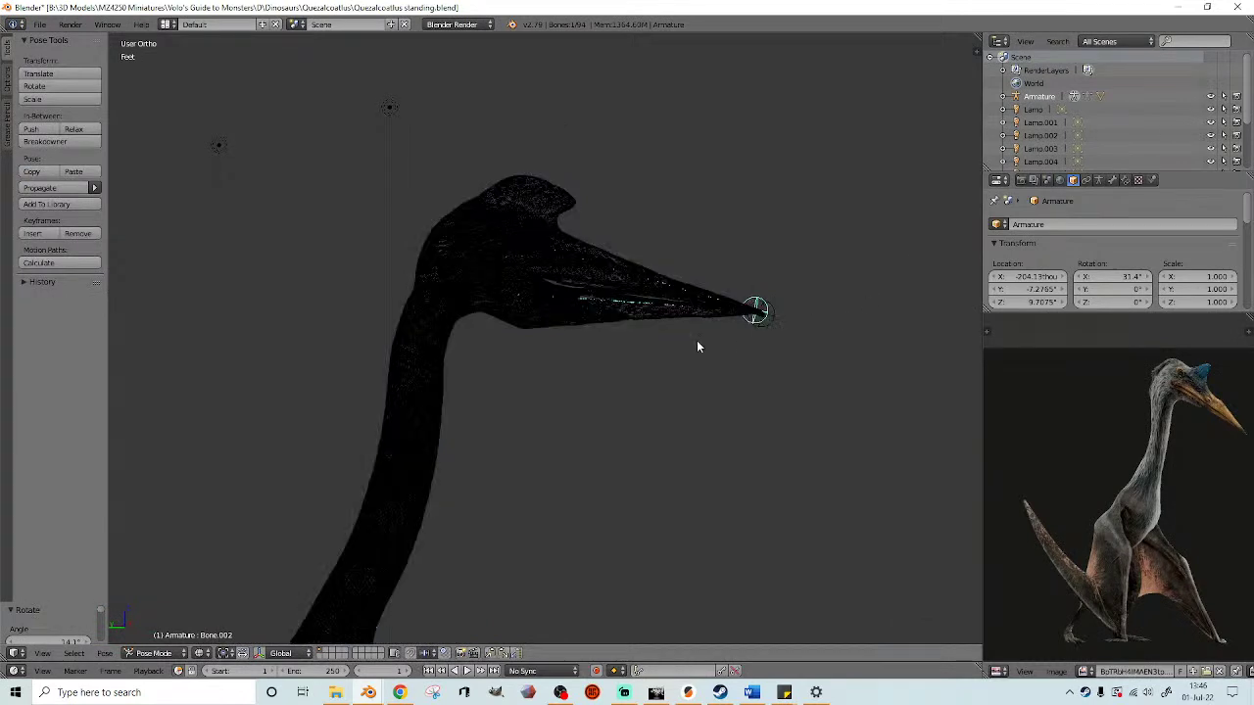
- Undo the lower jaw's last rotation and rotate Bone.002 about 10.6° plus a further 1.28° in the right side view
{"action": "key", "text": "Tab"}
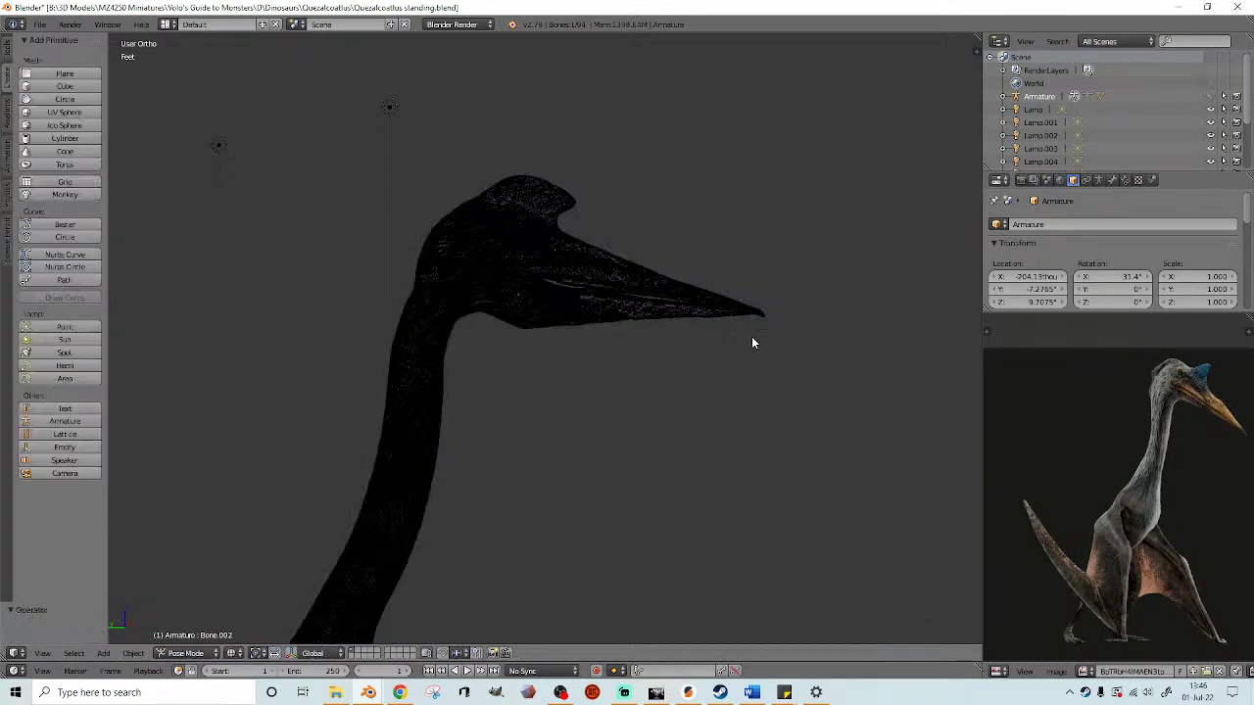
{"action": "key", "text": "Tab"}
{"action": "key", "text": "ctrl+z"}
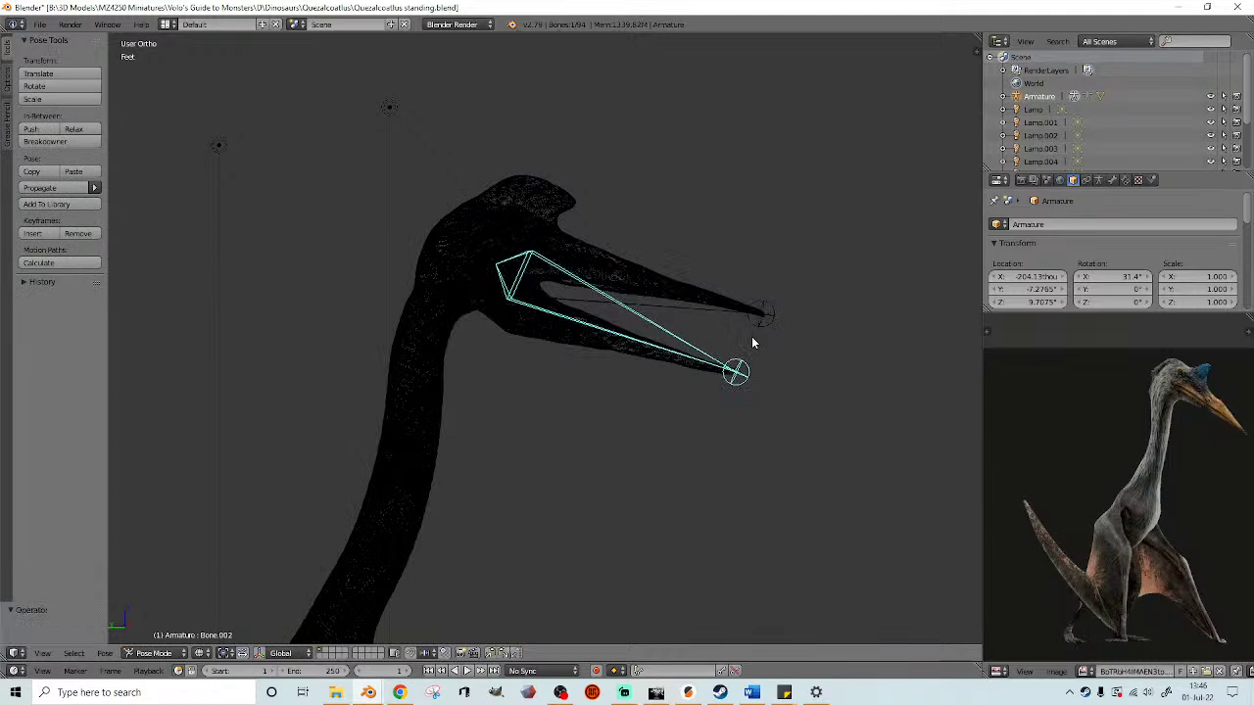
{"action": "key", "text": "KP_3"}
{"action": "scroll", "coordinate": [809, 361], "scroll_direction": "up", "scroll_amount": 3}
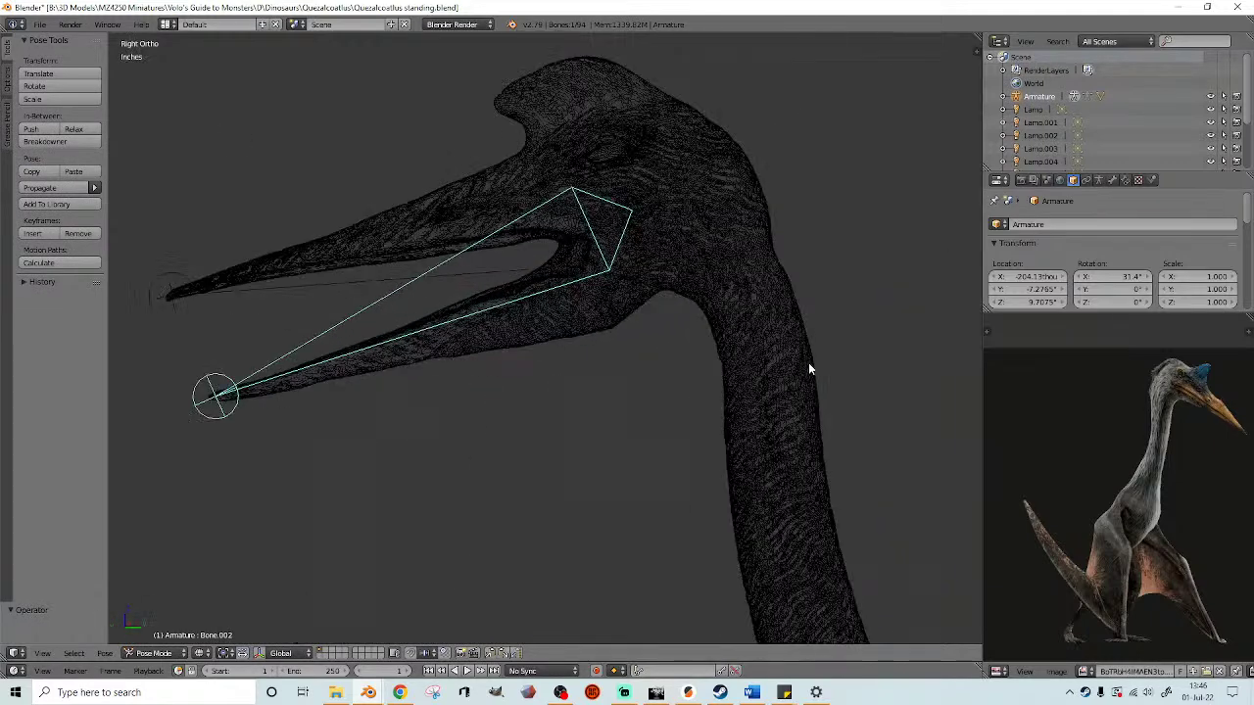
{"action": "middle_click_drag", "start_coordinate": [808, 362], "coordinate": [812, 377], "text": "shift"}
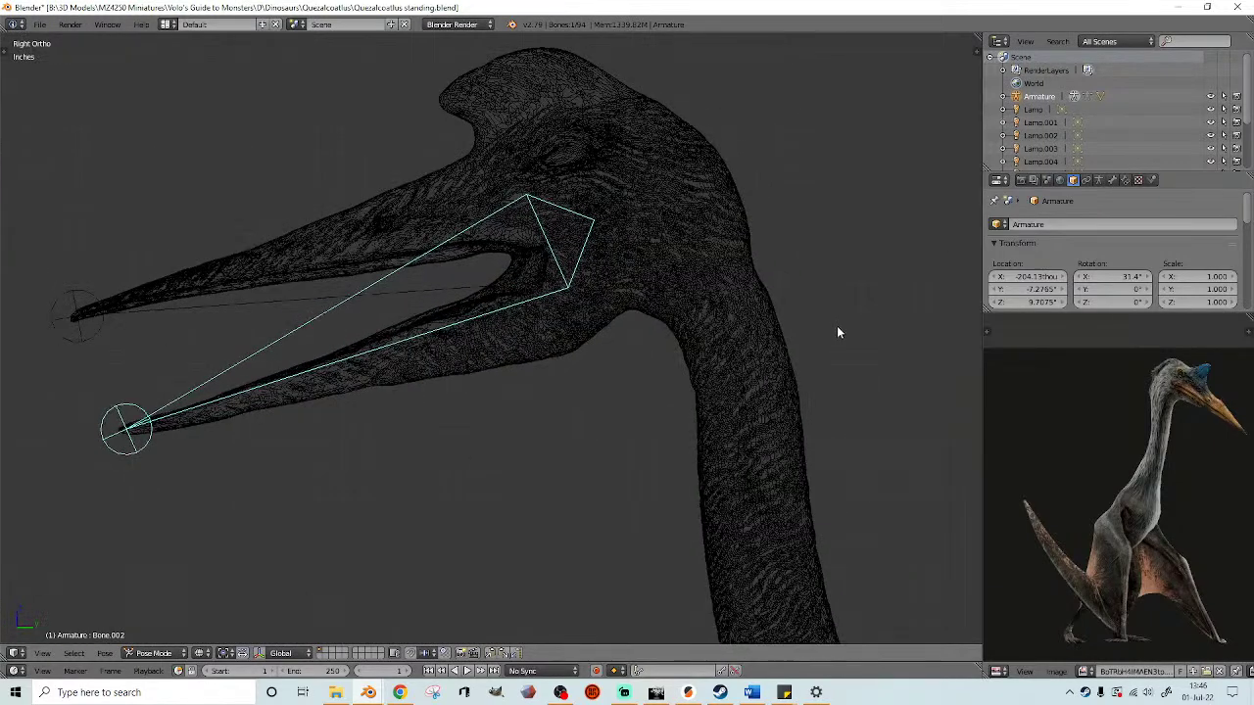
{"action": "key", "text": "r"}
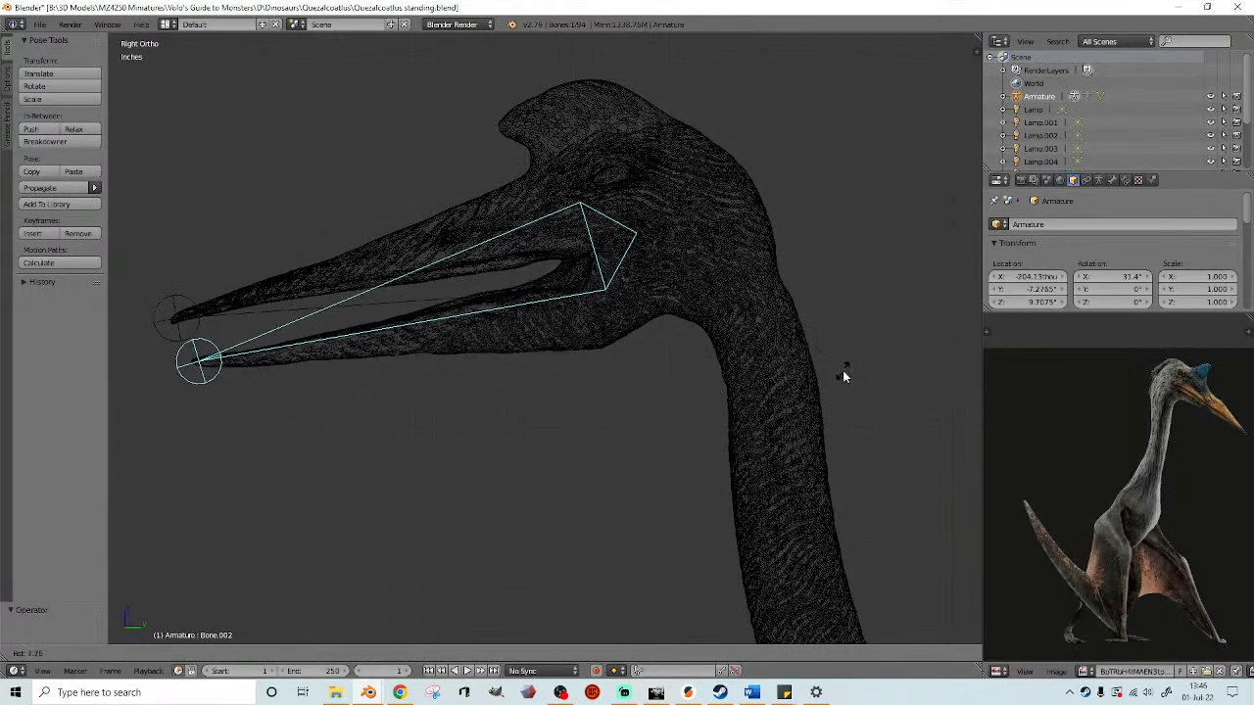
{"action": "left_click", "coordinate": [842, 379]}
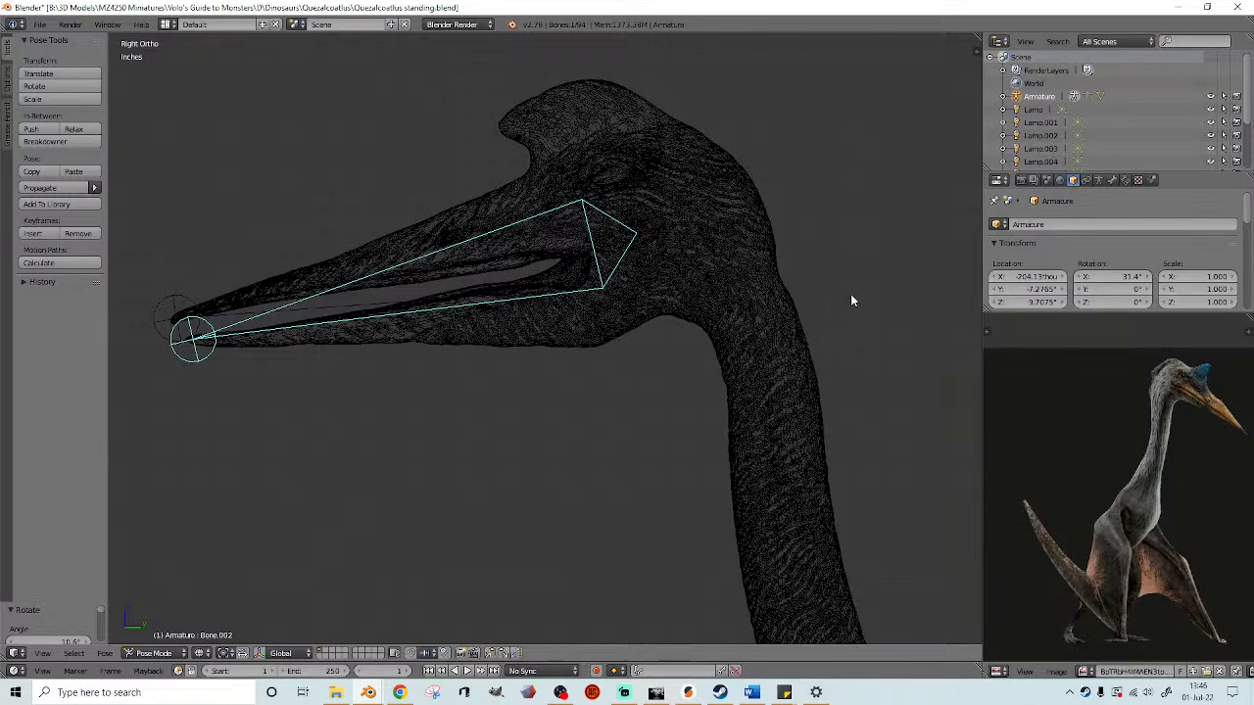
{"action": "key", "text": "r"}
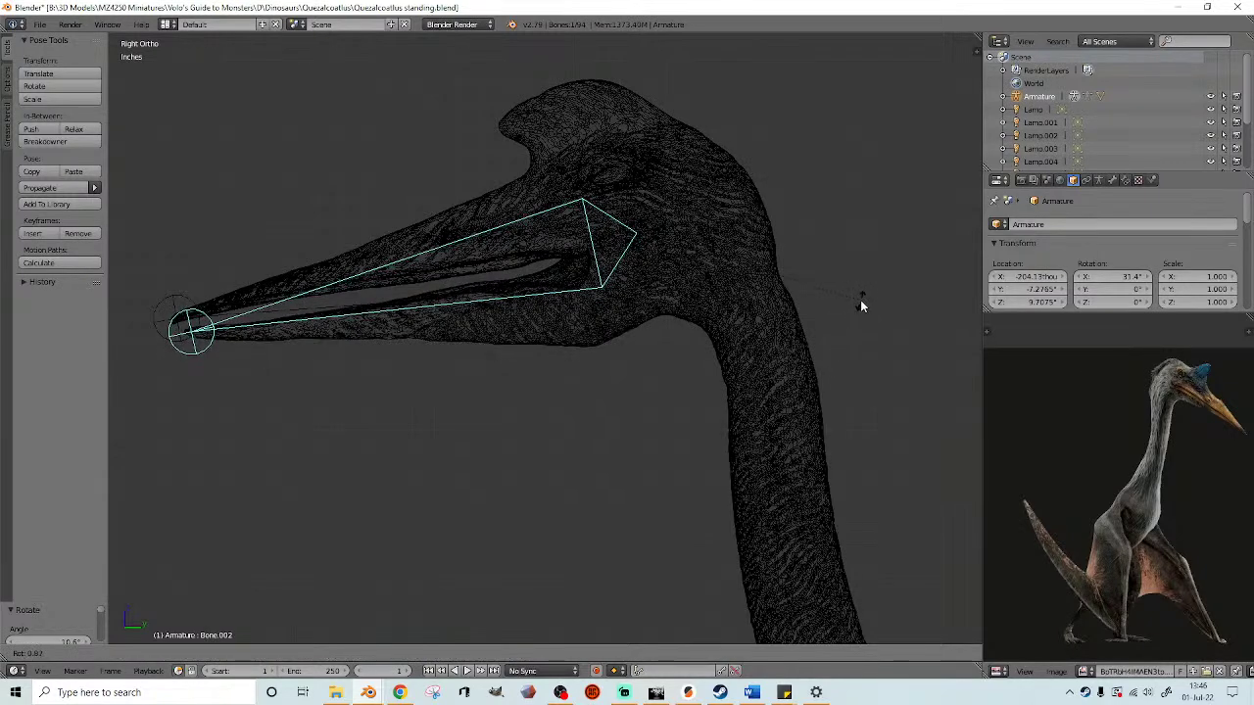
{"action": "left_click", "coordinate": [863, 307]}
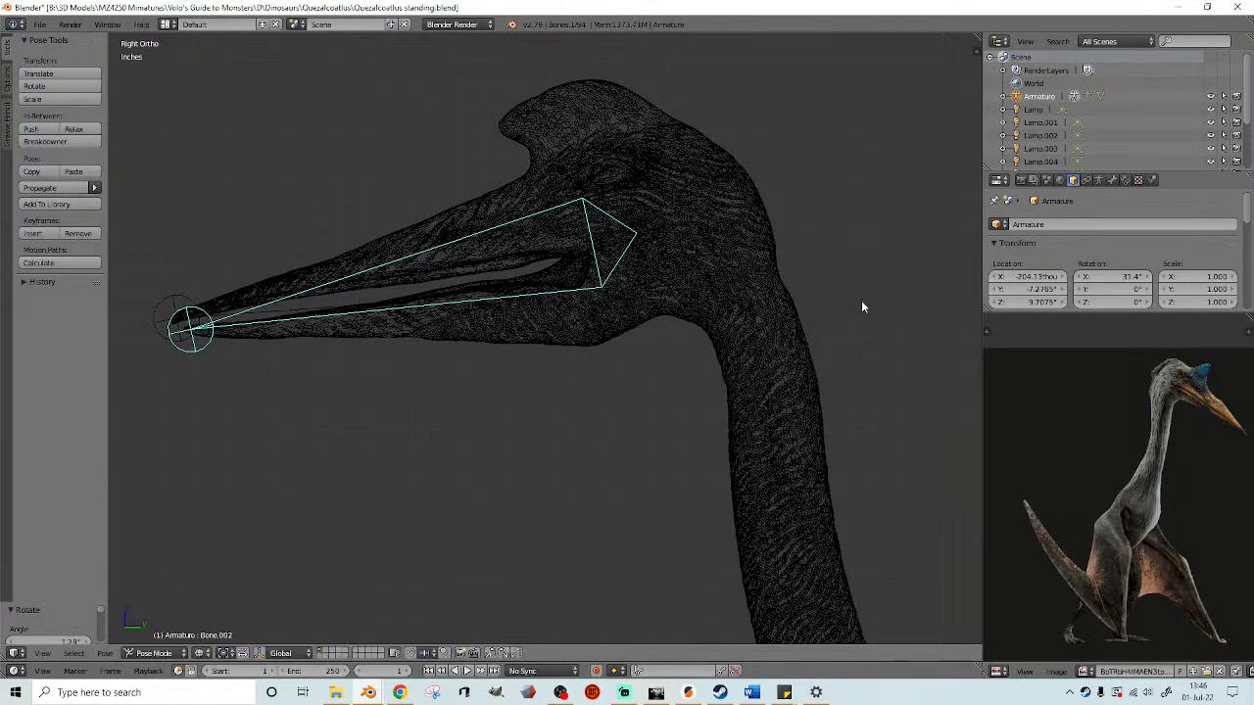
- Select the upper jaw bone, Bone.001, and rotate it about -0.6°
{"action": "right_click", "coordinate": [176, 304]}
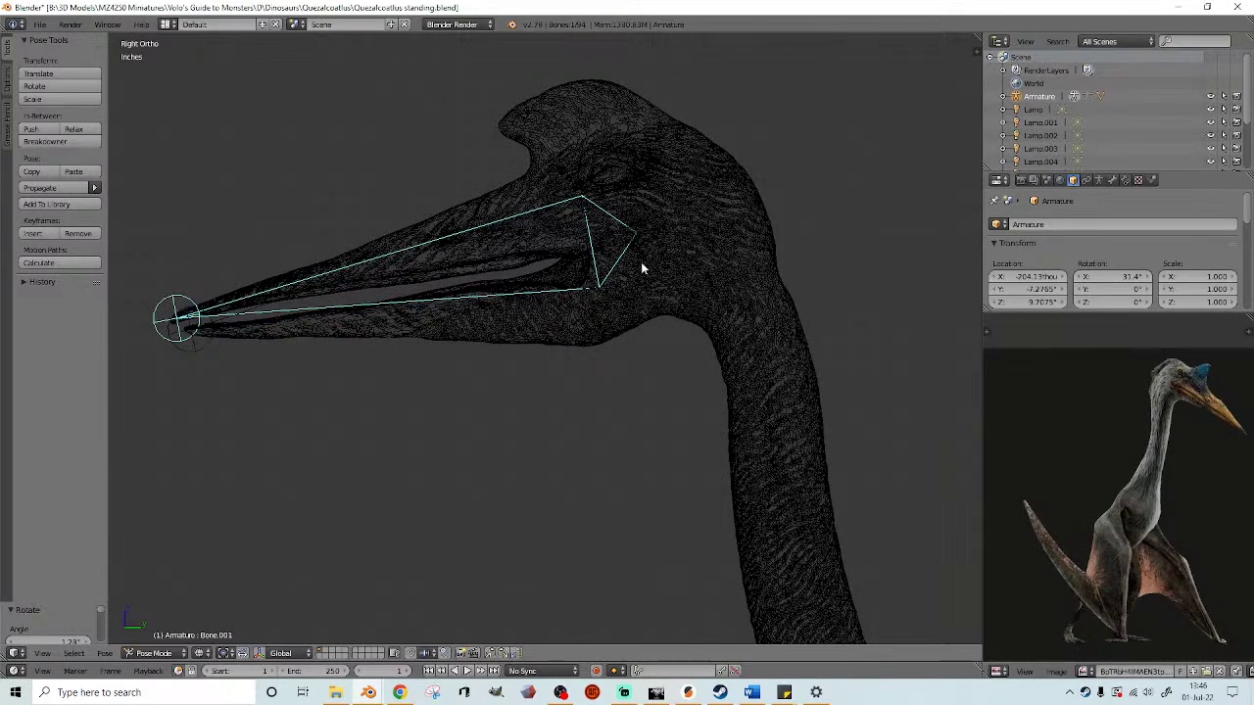
{"action": "key", "text": "r"}
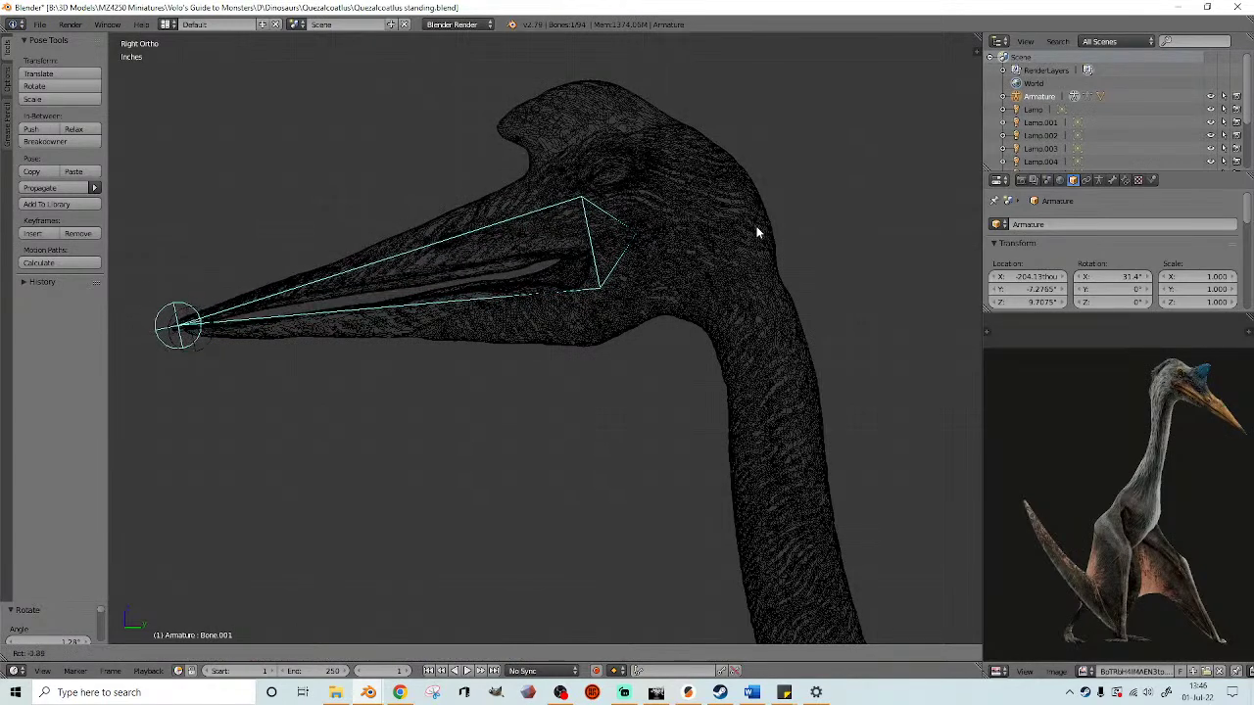
{"action": "left_click", "coordinate": [755, 227]}
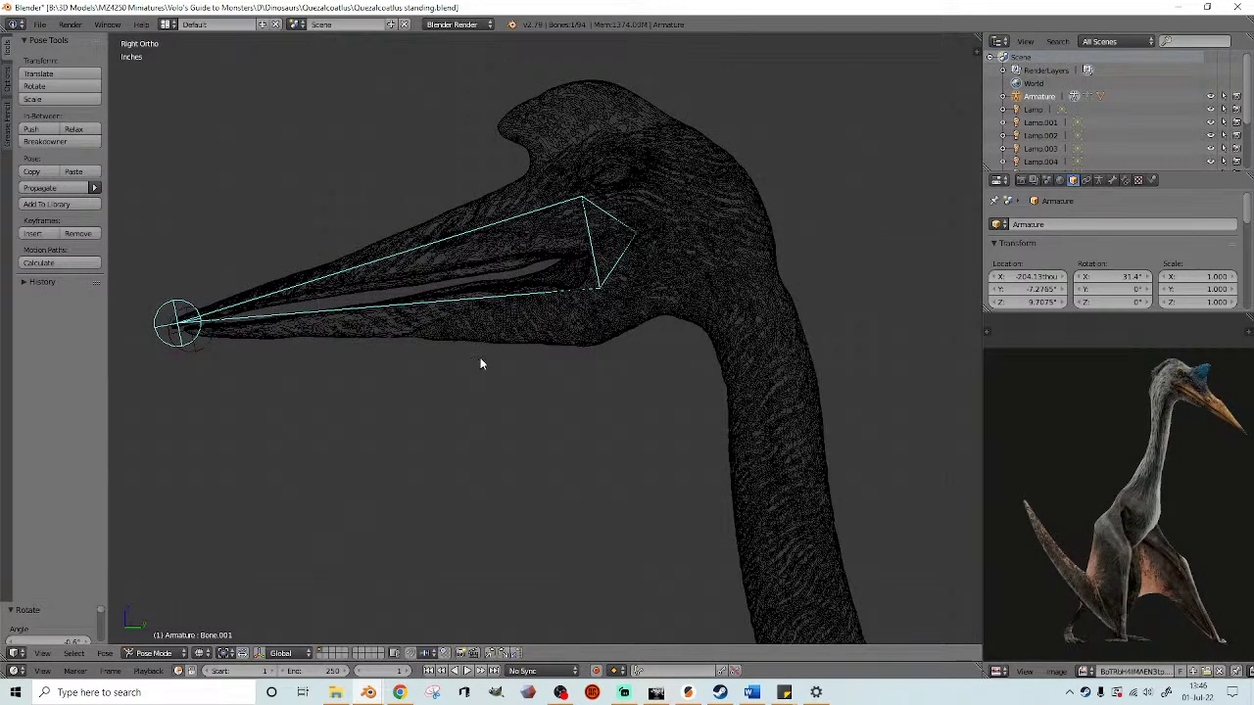
- Examine the gap between the upper and lower beak in solid shading with the armature hidden, comparing it with the reference image
{"action": "key", "text": "z"}
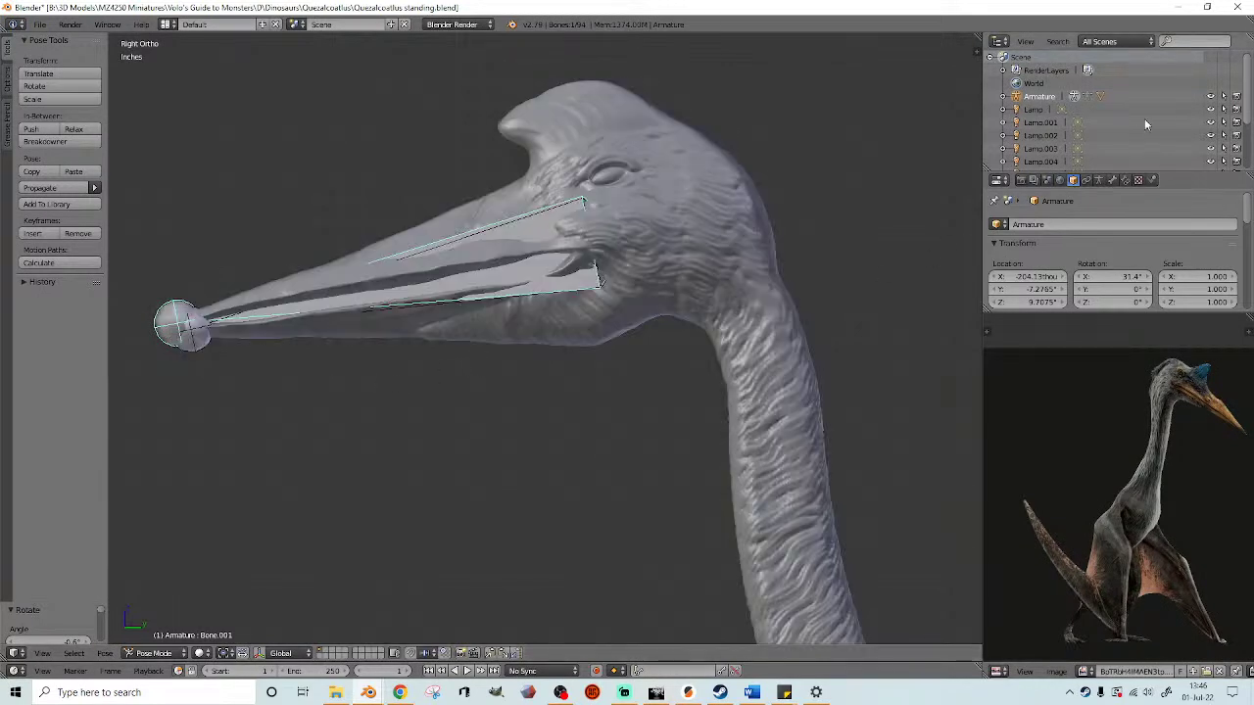
{"action": "left_click", "coordinate": [1210, 96]}
{"action": "middle_click_drag", "start_coordinate": [366, 381], "coordinate": [646, 369]}
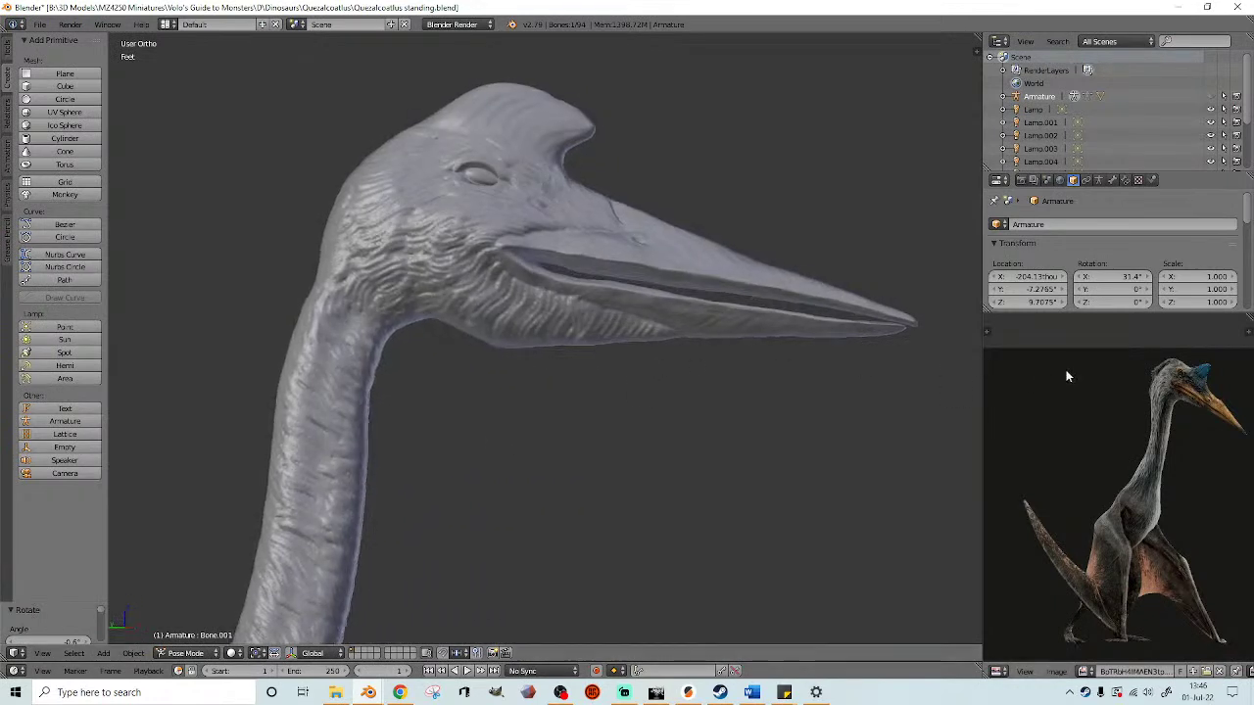
{"action": "scroll", "coordinate": [1157, 386], "scroll_direction": "up", "scroll_amount": 2}
{"action": "middle_click_drag", "start_coordinate": [1157, 380], "coordinate": [1216, 516]}
{"action": "scroll", "coordinate": [1088, 441], "scroll_direction": "up", "scroll_amount": 3}
{"action": "middle_click_drag", "start_coordinate": [862, 456], "coordinate": [609, 458], "text": "shift"}
{"action": "scroll", "coordinate": [633, 434], "scroll_direction": "up", "scroll_amount": 1}
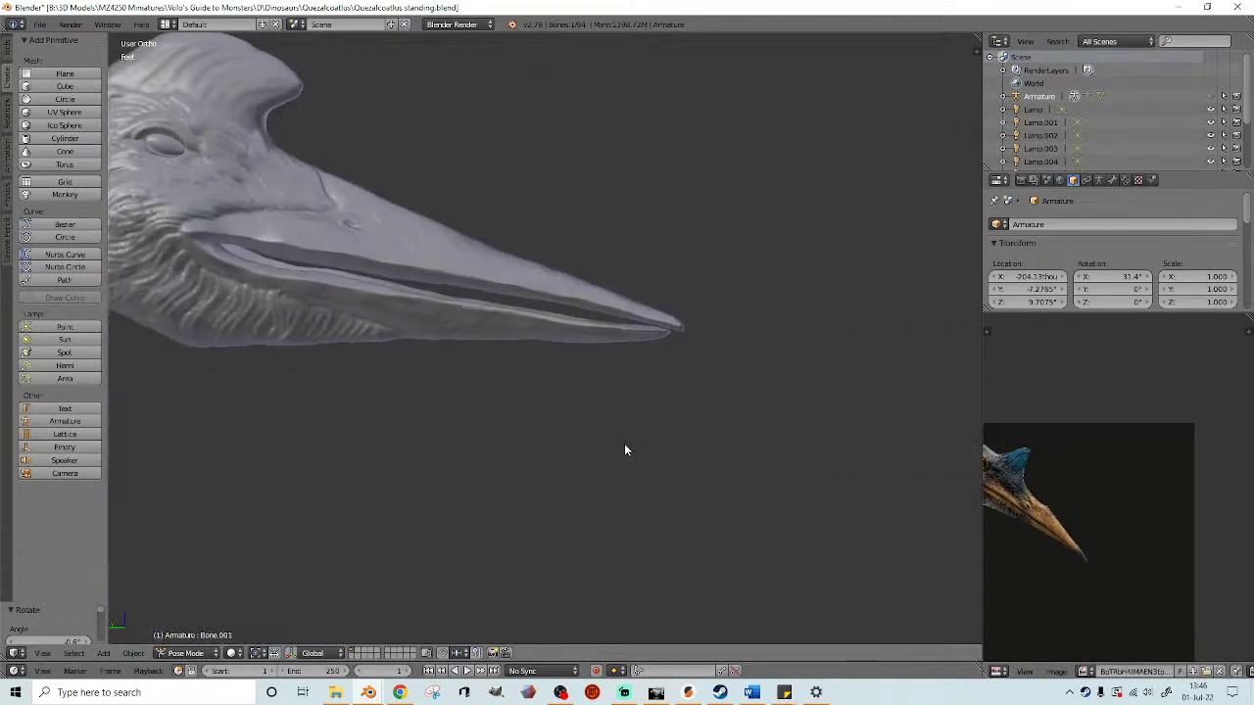
{"action": "scroll", "coordinate": [633, 436], "scroll_direction": "up", "scroll_amount": 3}
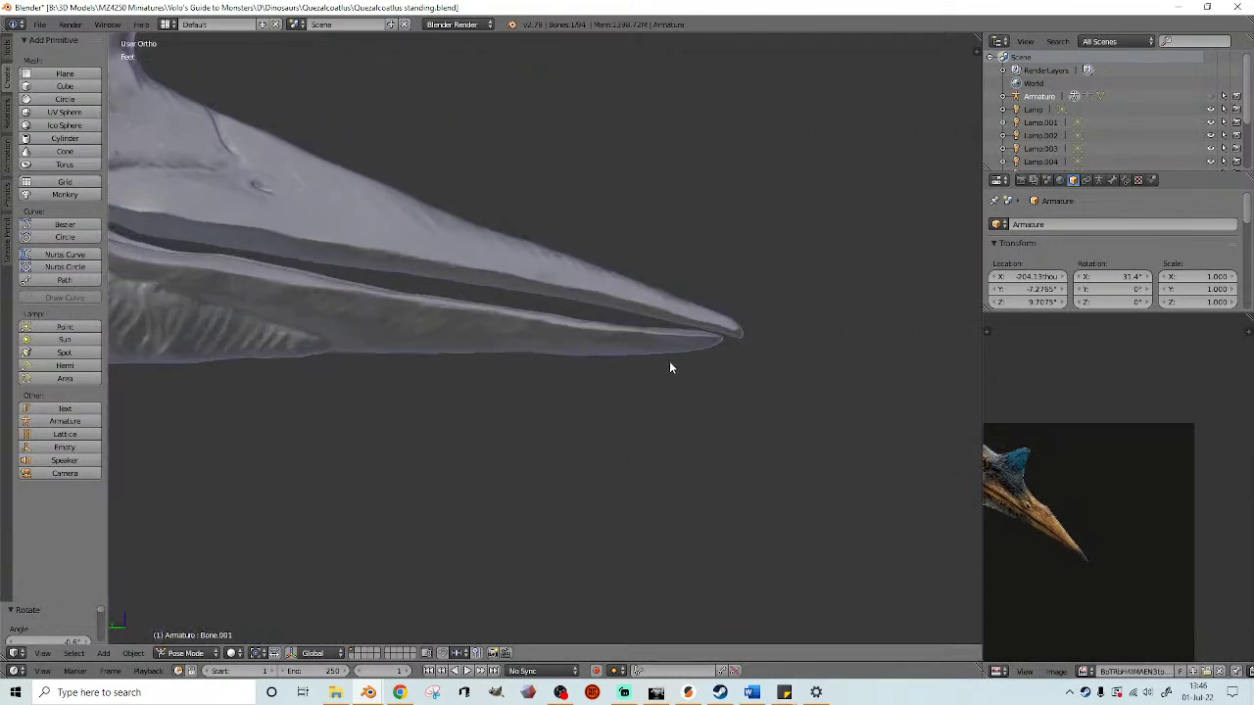
{"action": "scroll", "coordinate": [641, 402], "scroll_direction": "up", "scroll_amount": 2}
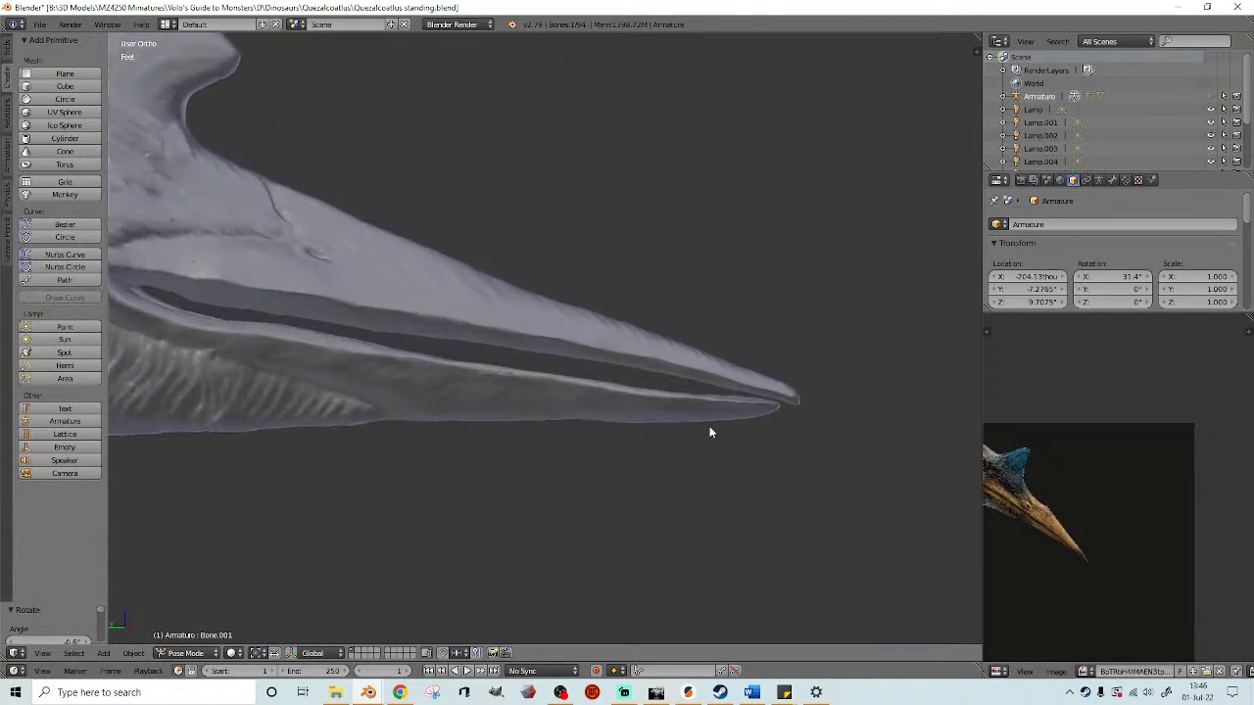
- Show the armature again and open the beak by rotating the lower jaw Bone.002 about -26.1° in the right side view
{"action": "right_click", "coordinate": [690, 412]}
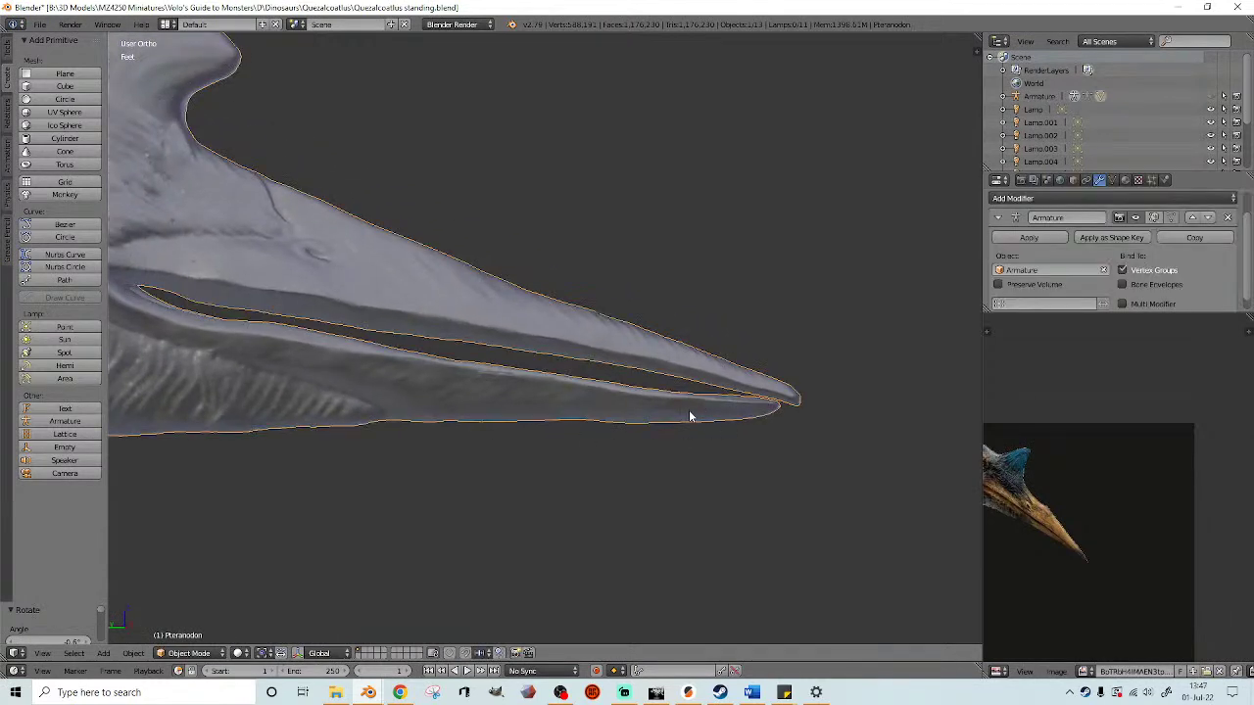
{"action": "left_click", "coordinate": [1211, 97]}
{"action": "scroll", "coordinate": [627, 338], "scroll_direction": "down", "scroll_amount": 3}
{"action": "key", "text": "z"}
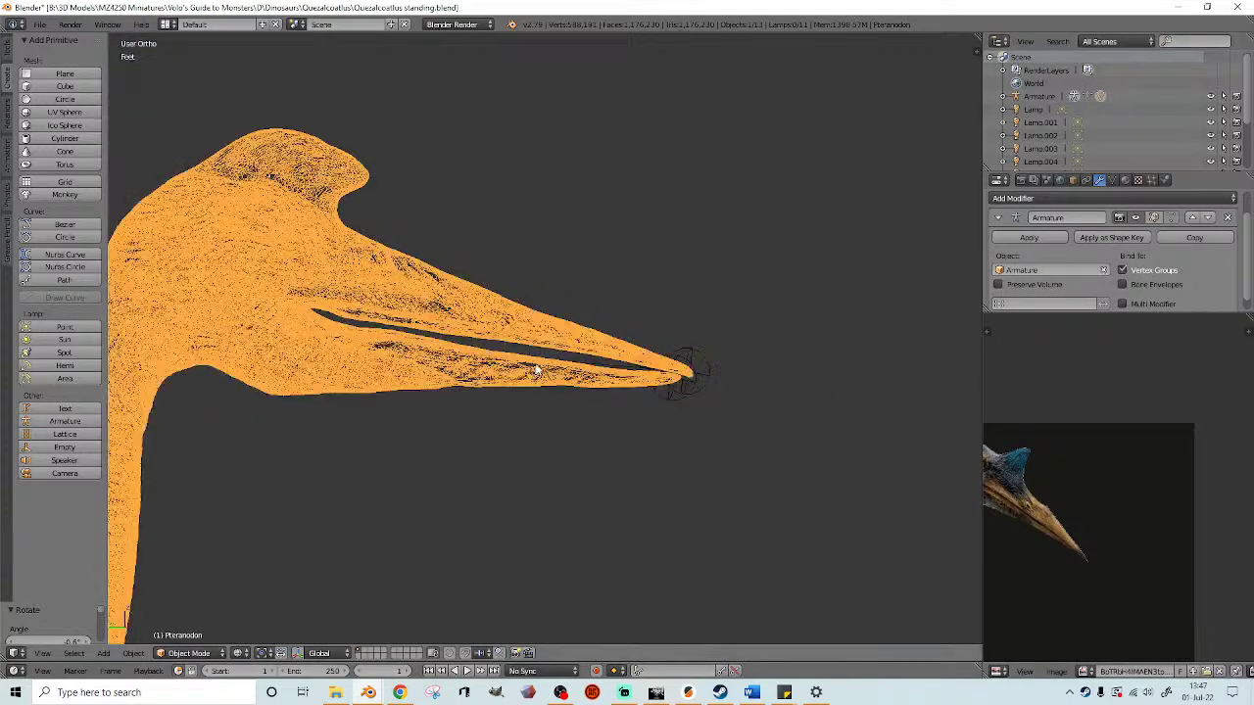
{"action": "right_click", "coordinate": [536, 364]}
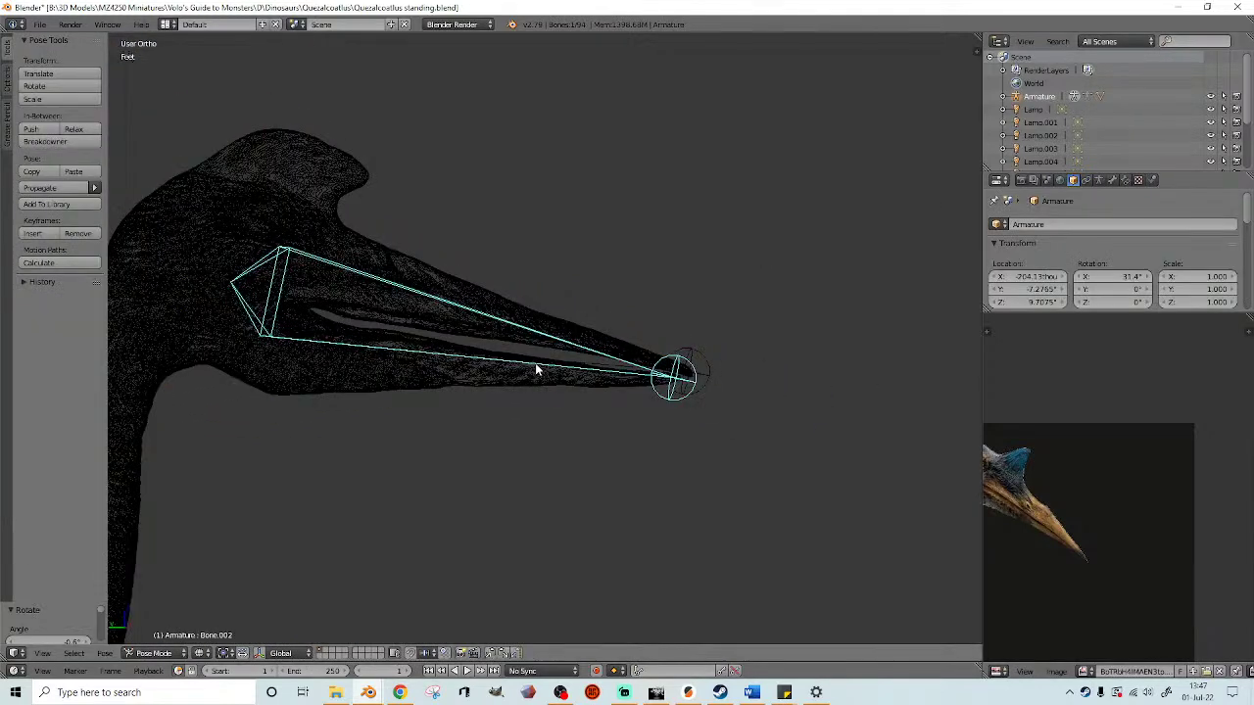
{"action": "right_click", "coordinate": [618, 393]}
{"action": "right_click", "coordinate": [673, 397]}
{"action": "key", "text": "KP_1"}
{"action": "key", "text": "KP_3"}
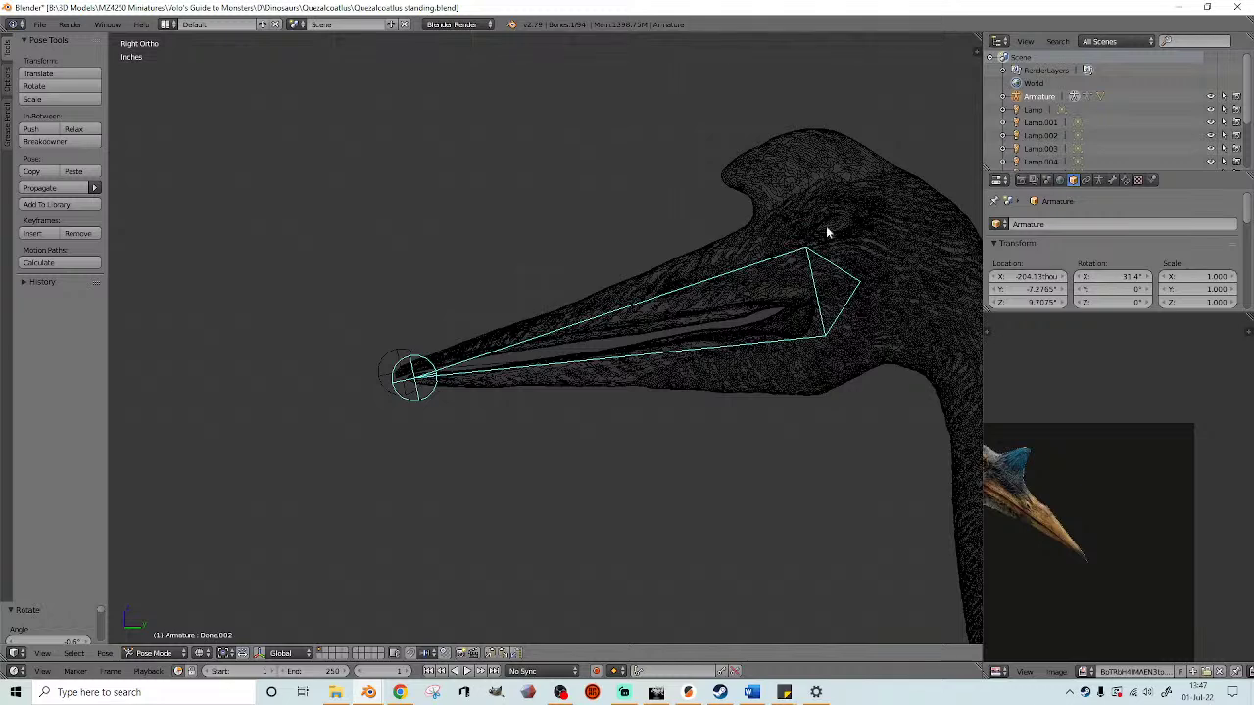
{"action": "key", "text": "r"}
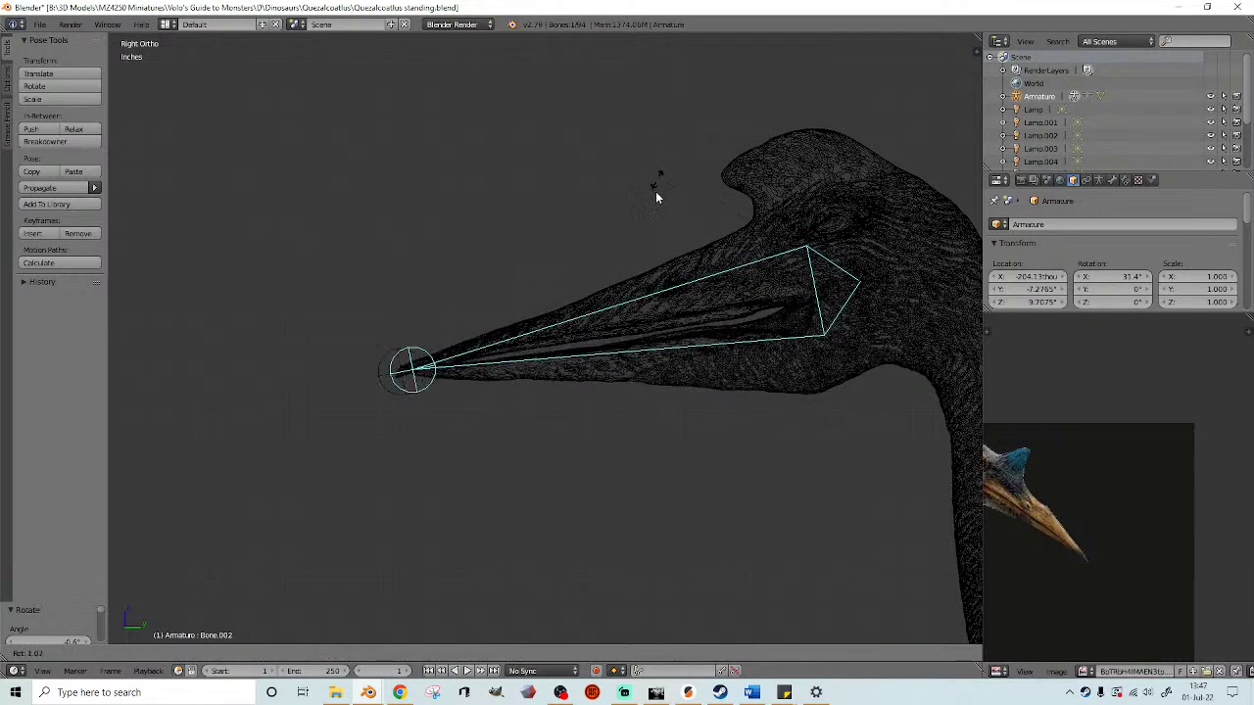
{"action": "left_click", "coordinate": [662, 275]}
{"action": "scroll", "coordinate": [651, 278], "scroll_direction": "down", "scroll_amount": 2}
{"action": "mouse_move", "coordinate": [641, 280]}
{"action": "middle_mouse_down"}
{"action": "mouse_move", "coordinate": [613, 325]}
{"action": "mouse_move", "coordinate": [707, 353]}
{"action": "middle_mouse_up"}
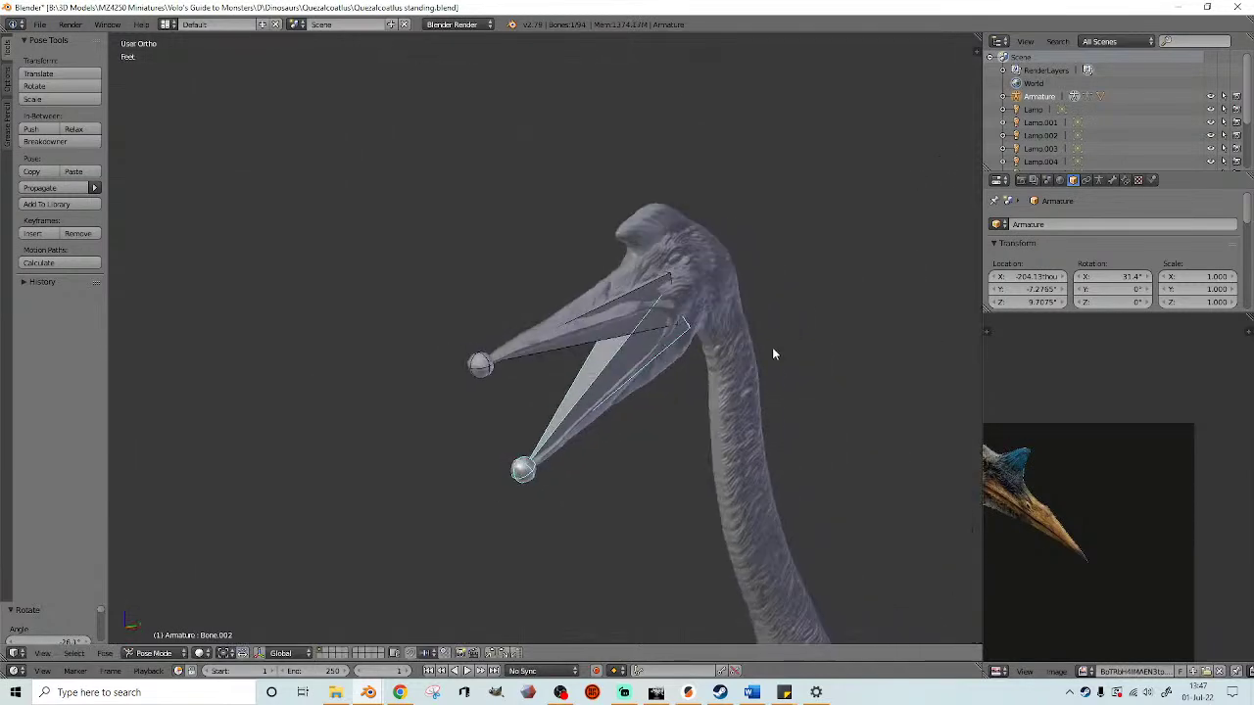
- Check the opened beak with the armature hidden, and widen it by rotating the upper jaw Bone.001 about 10.4°
{"action": "left_click", "coordinate": [1210, 97]}
{"action": "scroll", "coordinate": [657, 239], "scroll_direction": "down", "scroll_amount": 2}
{"action": "mouse_move", "coordinate": [588, 257]}
{"action": "middle_mouse_down"}
{"action": "mouse_move", "coordinate": [449, 293]}
{"action": "mouse_move", "coordinate": [442, 255]}
{"action": "mouse_move", "coordinate": [521, 258]}
{"action": "mouse_move", "coordinate": [521, 235]}
{"action": "mouse_move", "coordinate": [586, 246]}
{"action": "middle_mouse_up"}
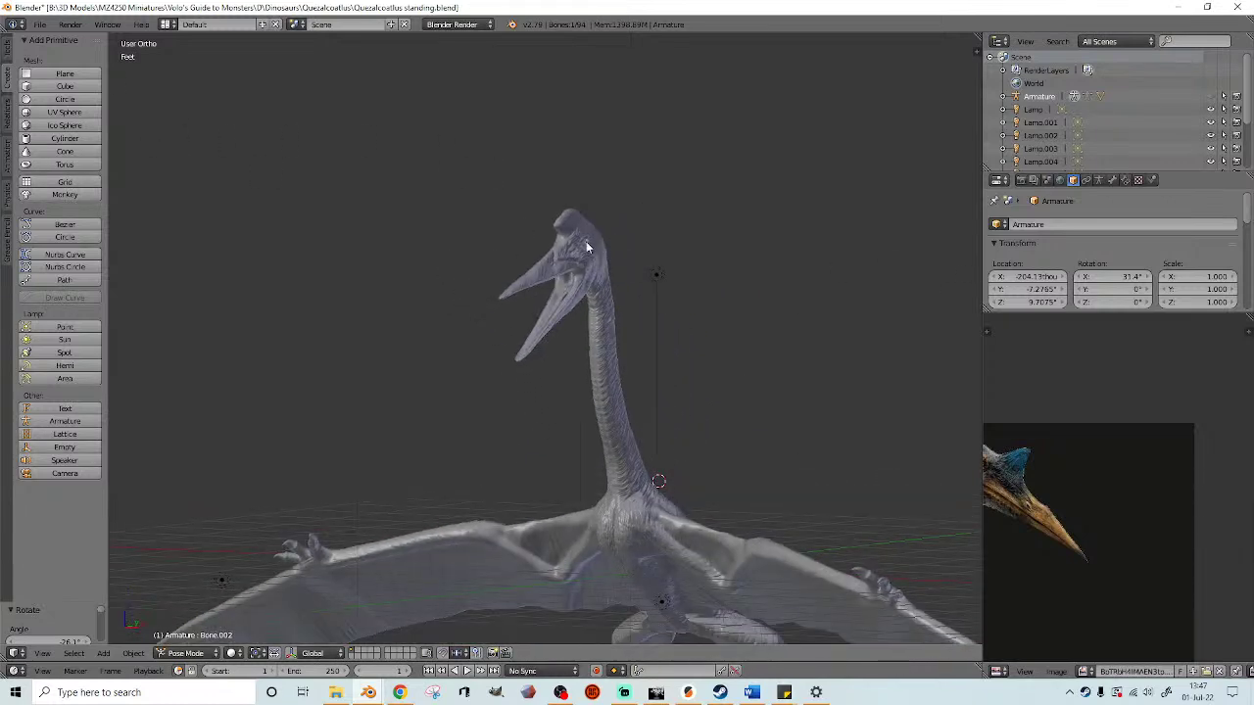
{"action": "right_click", "coordinate": [576, 251]}
{"action": "left_click", "coordinate": [1211, 97]}
{"action": "middle_click_drag", "start_coordinate": [654, 268], "coordinate": [532, 287]}
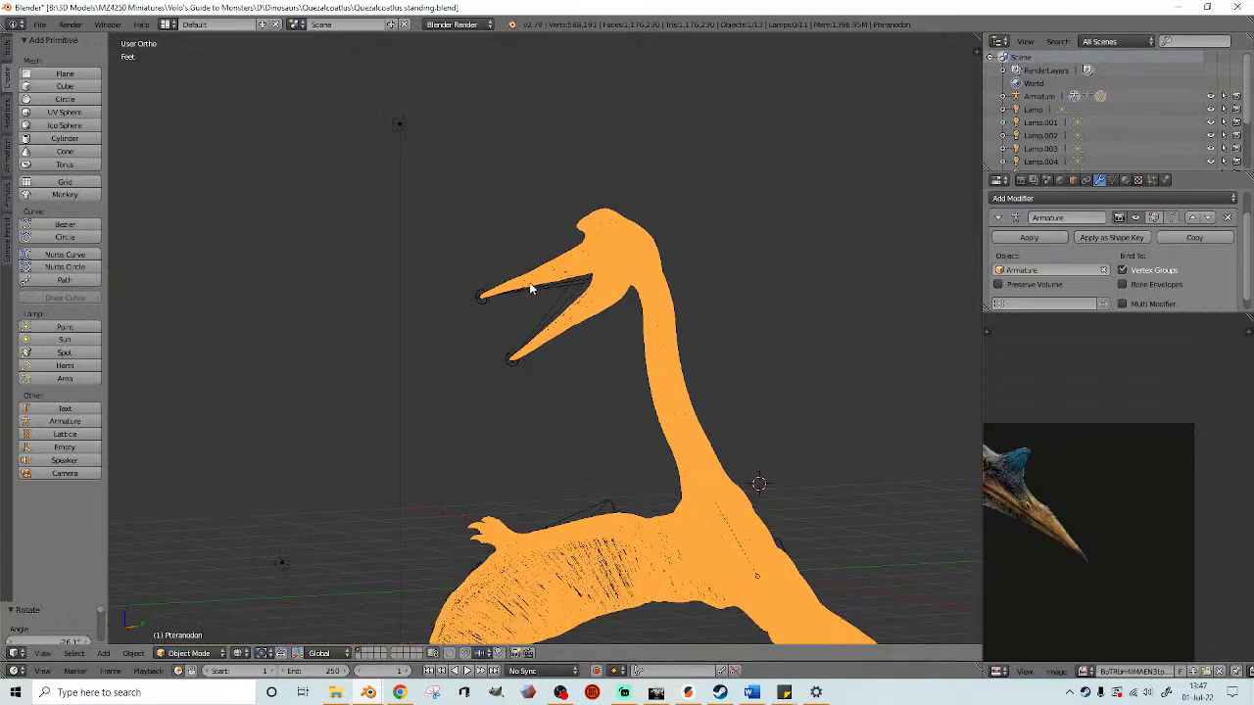
{"action": "right_click", "coordinate": [481, 299]}
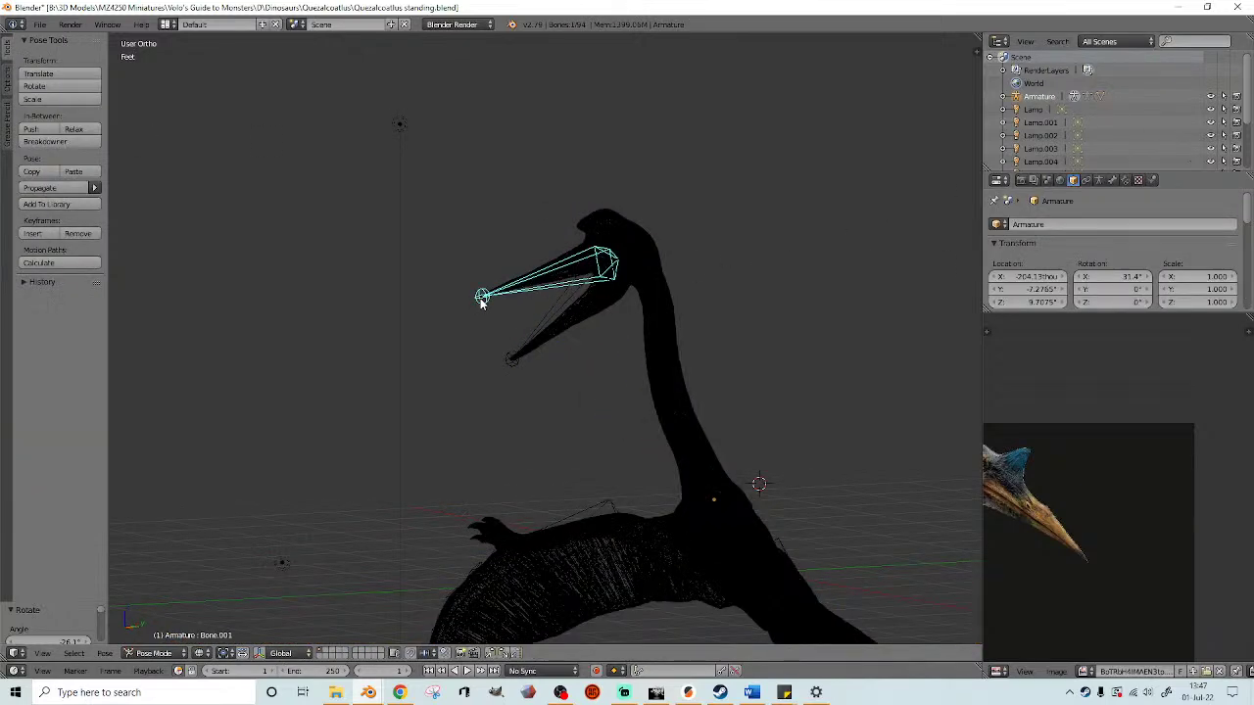
{"action": "key", "text": "KP_3"}
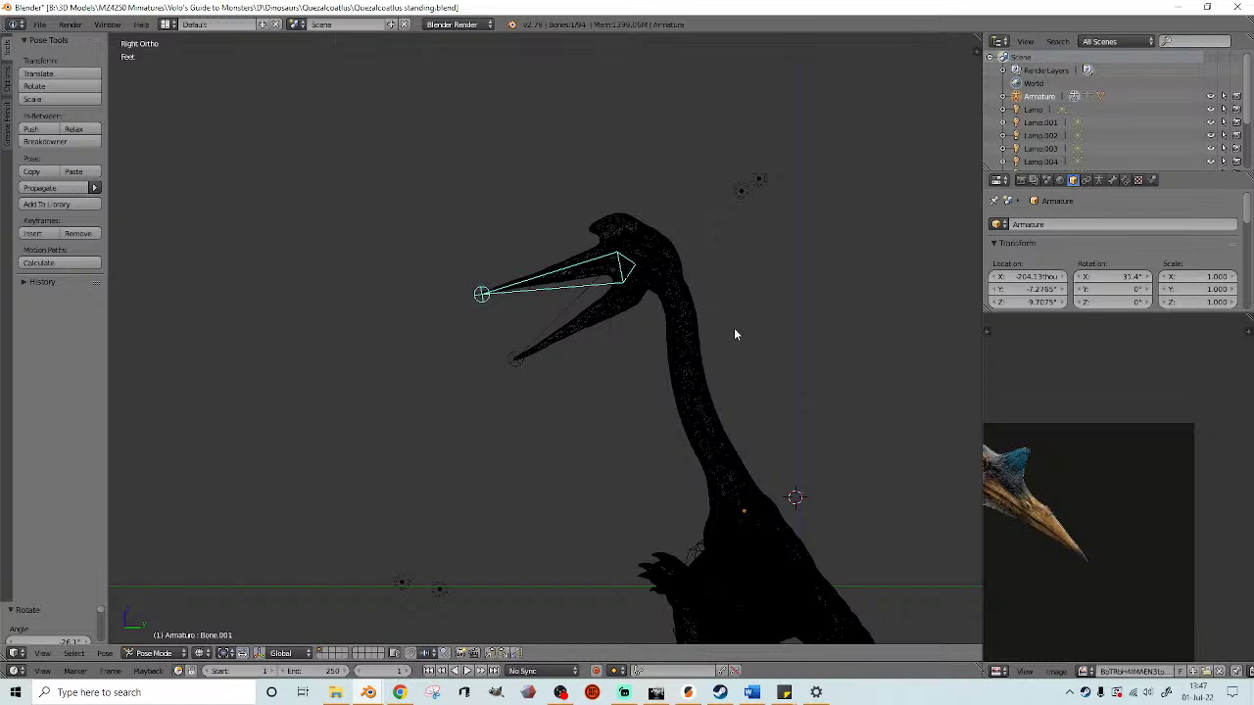
{"action": "key", "text": "r"}
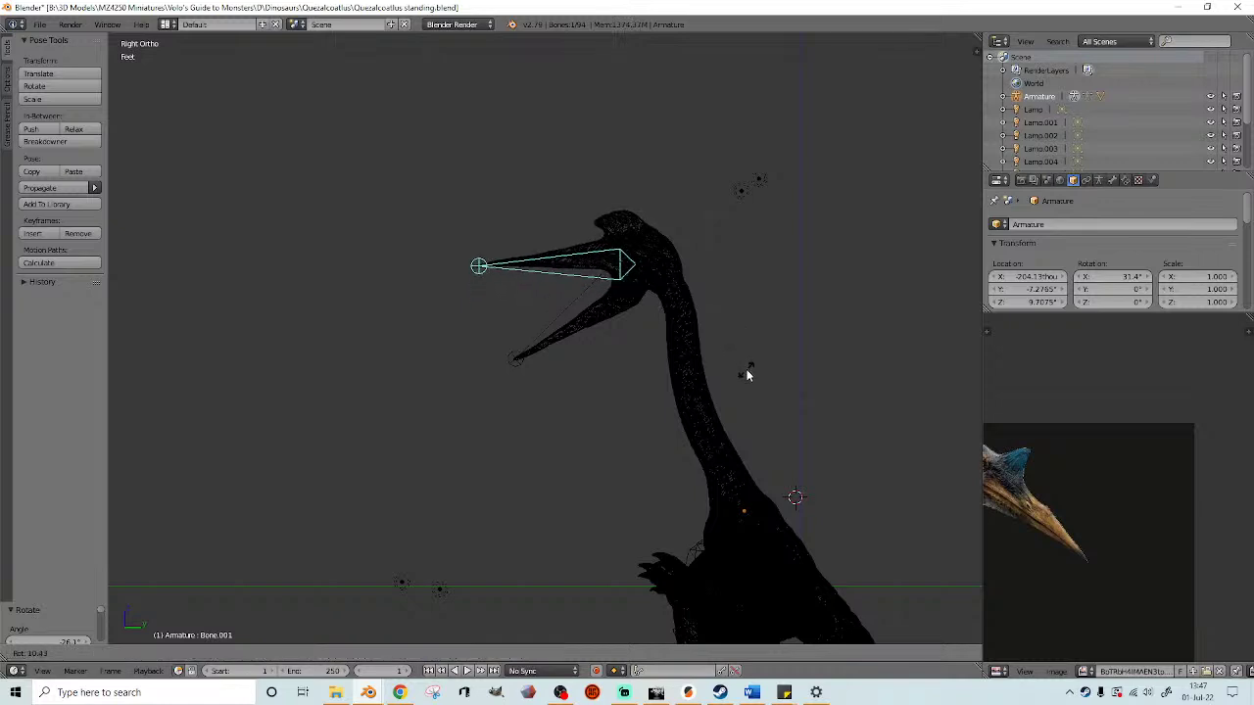
{"action": "left_click", "coordinate": [747, 374]}
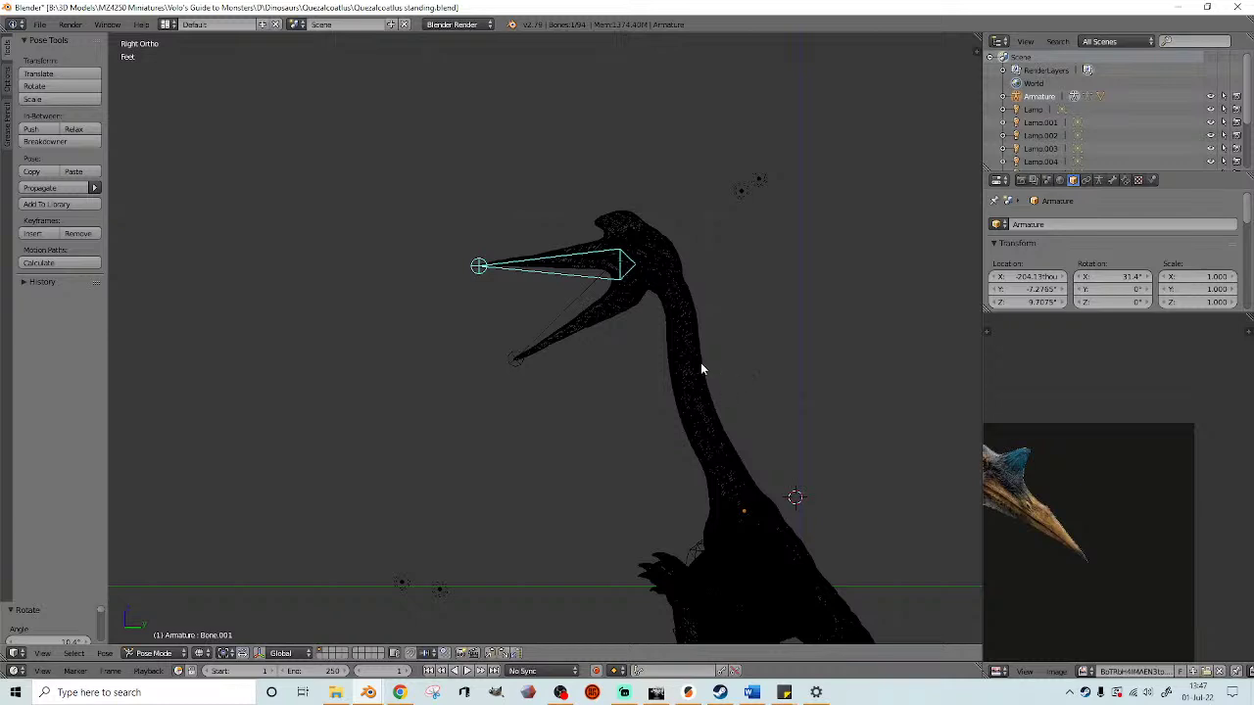
- Hide the armature and compare the model's open beak, neck and body with the reference image
{"action": "middle_click_drag", "start_coordinate": [686, 359], "coordinate": [751, 355]}
{"action": "left_click", "coordinate": [1212, 96]}
{"action": "middle_click_drag", "start_coordinate": [637, 306], "coordinate": [700, 305]}
{"action": "middle_click_drag", "start_coordinate": [1048, 549], "coordinate": [1096, 455]}
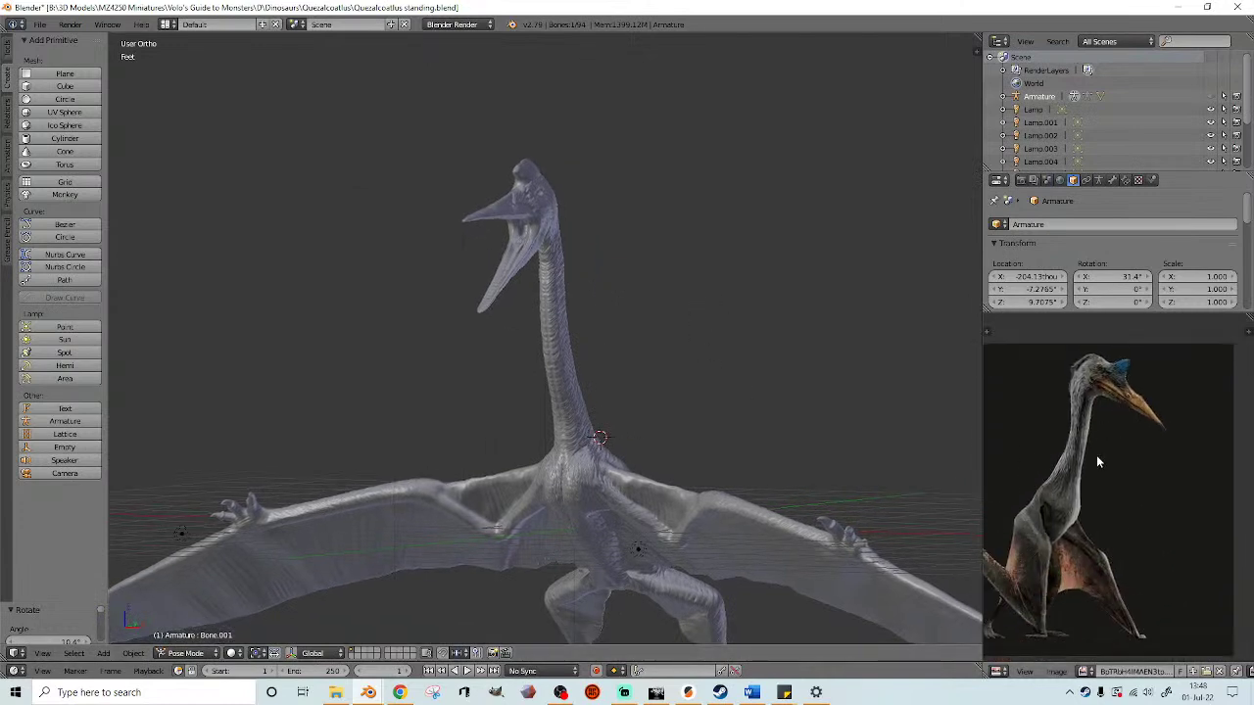
{"action": "middle_click_drag", "start_coordinate": [734, 467], "coordinate": [708, 383], "text": "shift"}
{"action": "scroll", "coordinate": [702, 388], "scroll_direction": "up", "scroll_amount": 2}
- Try to move the shoulder bone, Bone.016, with the model in wireframe, and undo the attempt
{"action": "key", "text": "z"}
{"action": "right_click", "coordinate": [654, 352]}
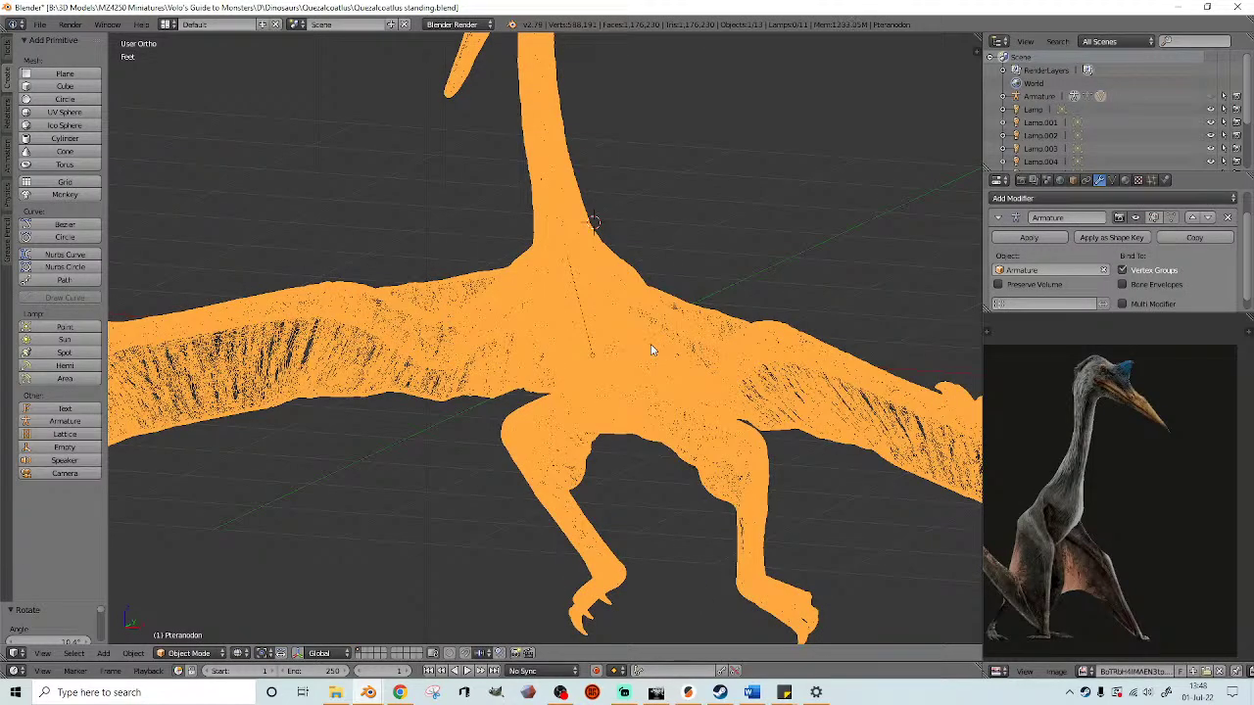
{"action": "left_click", "coordinate": [1211, 97]}
{"action": "key", "text": "ctrl+z"}
{"action": "key", "text": "ctrl+z"}
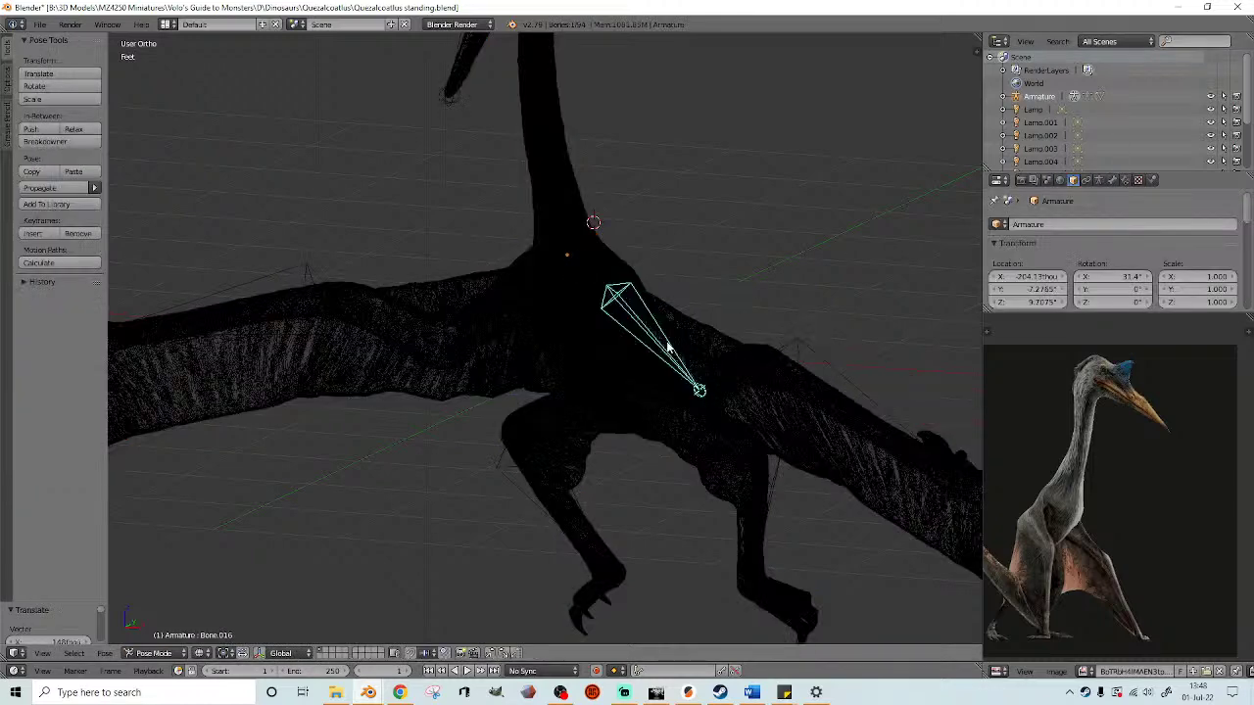
{"action": "key", "text": "ctrl+z"}
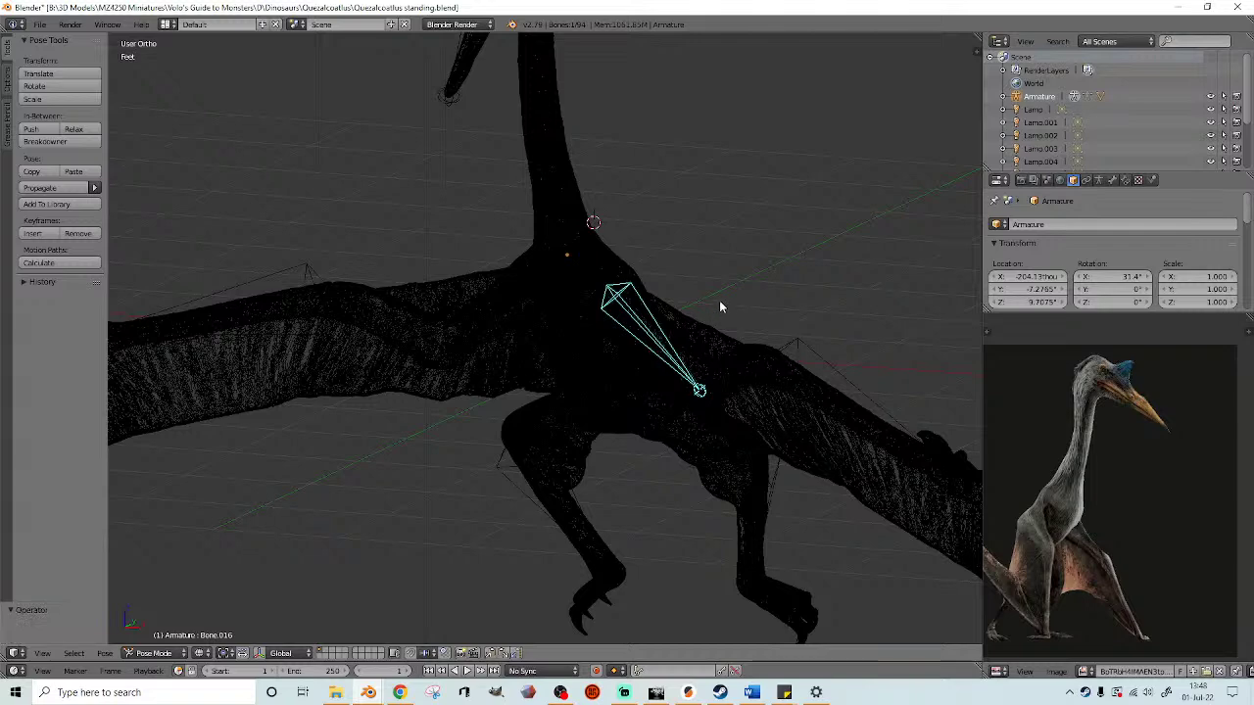
{"action": "key", "text": "ctrl+z"}
{"action": "scroll", "coordinate": [719, 300], "scroll_direction": "down", "scroll_amount": 2}
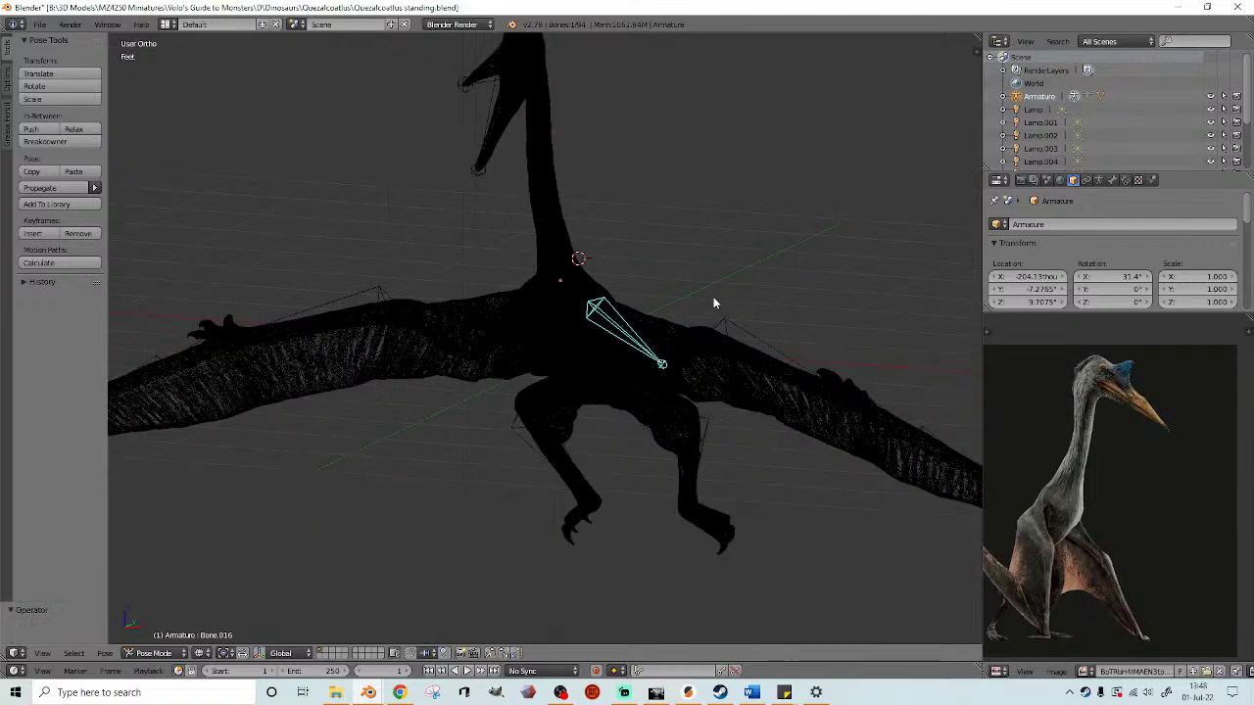
{"action": "key", "text": "ctrl+z"}
{"action": "key", "text": "ctrl+z"}
- Show the armature again over the wireframe model
{"action": "middle_click_drag", "start_coordinate": [713, 292], "coordinate": [917, 225]}
{"action": "middle_click_drag", "start_coordinate": [678, 225], "coordinate": [745, 284]}
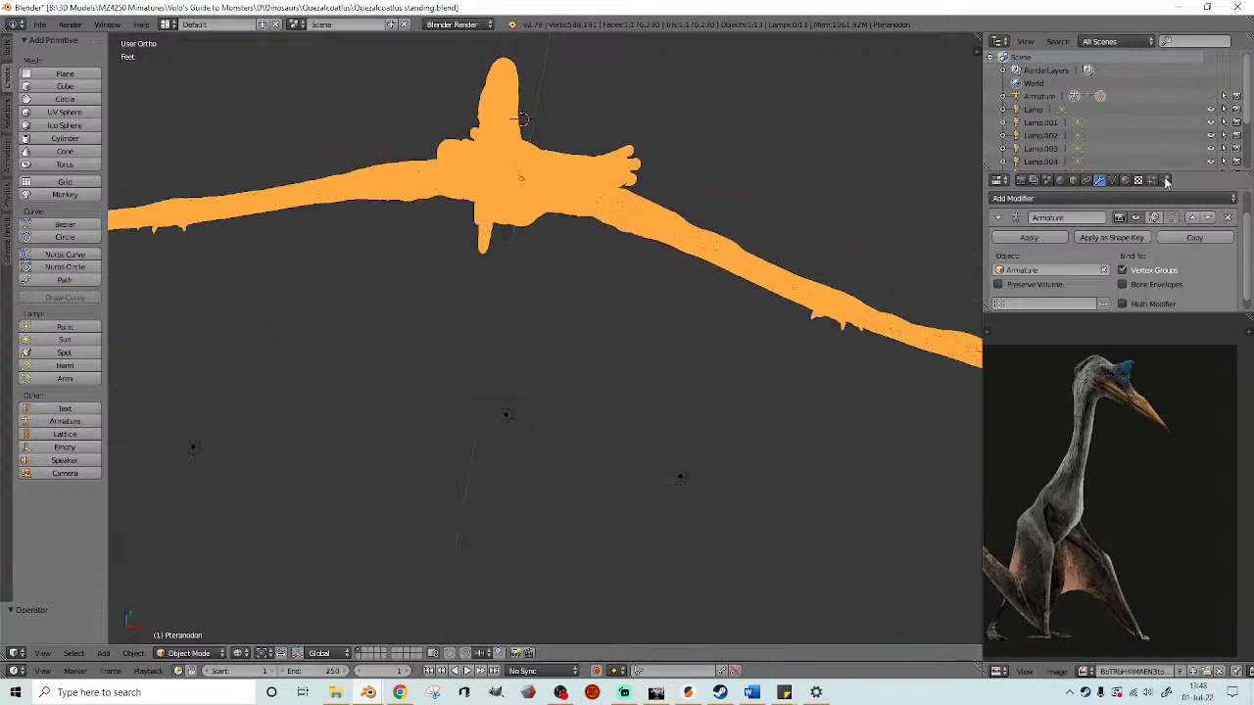
{"action": "middle_click_drag", "start_coordinate": [627, 255], "coordinate": [630, 177]}
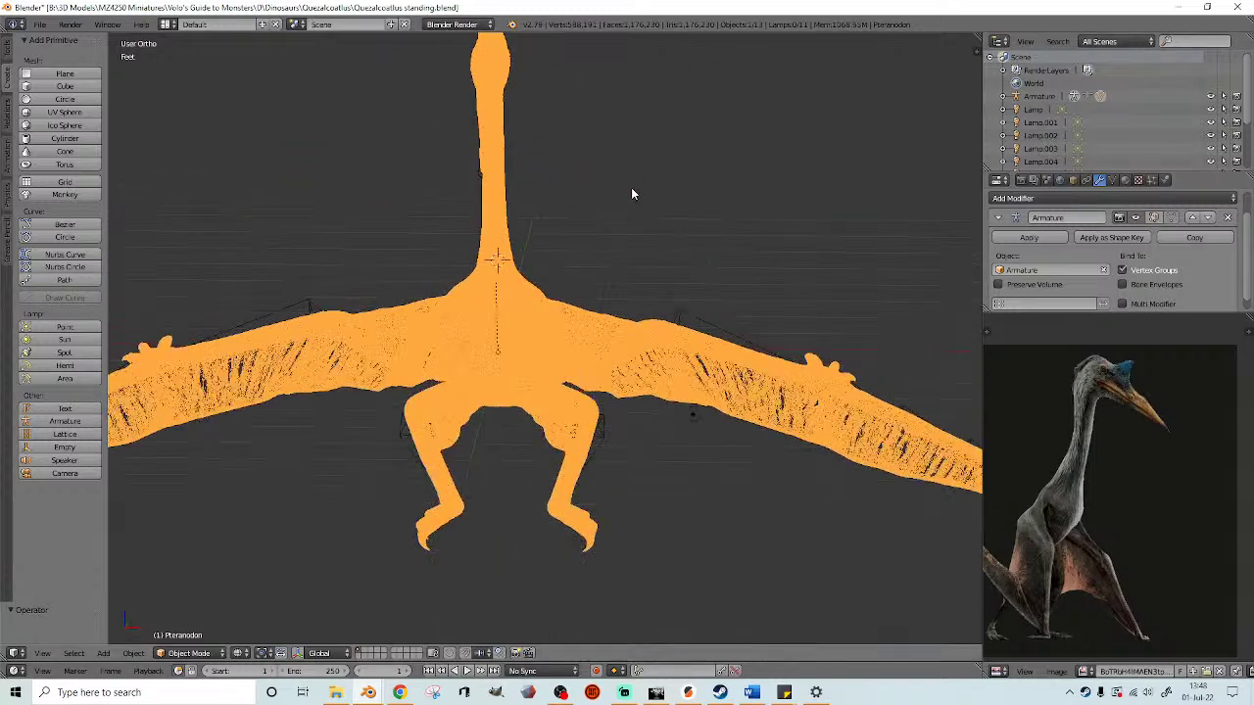
- Select the shoulder bone Bone.016 and rotate it about 30.6° to swing that wing downward
{"action": "scroll", "coordinate": [564, 332], "scroll_direction": "up", "scroll_amount": 2}
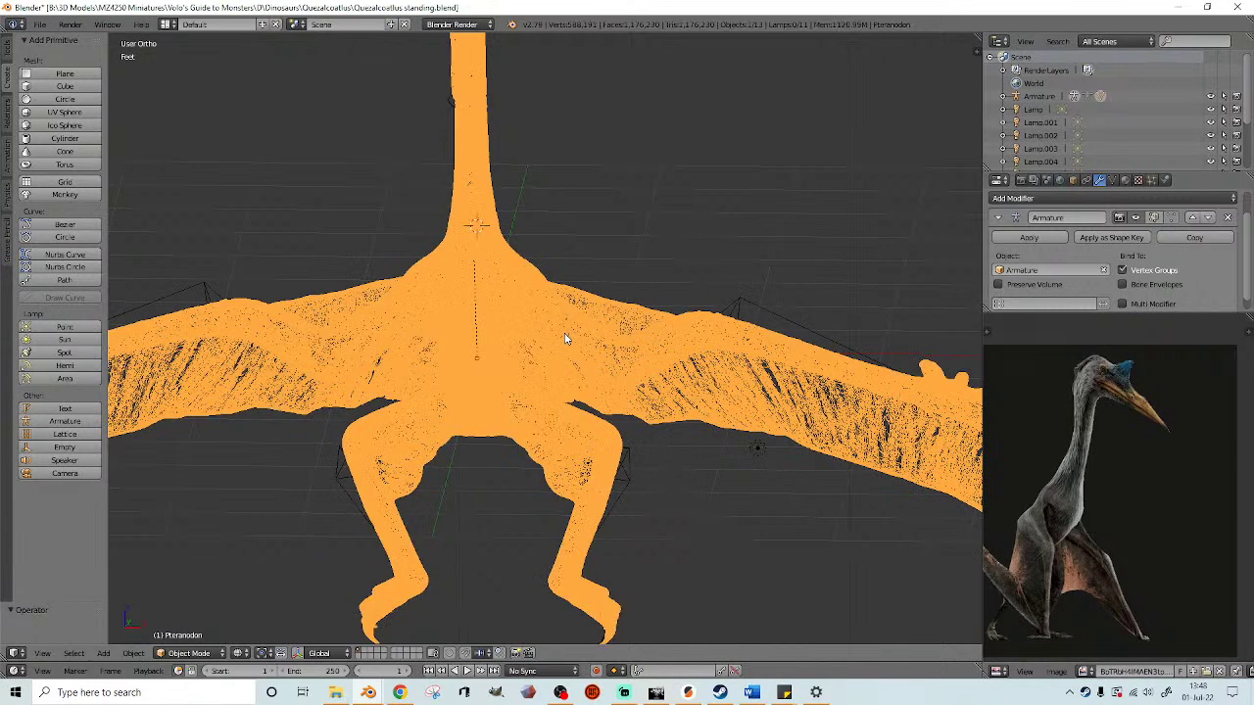
{"action": "right_click", "coordinate": [553, 335]}
{"action": "scroll", "coordinate": [578, 324], "scroll_direction": "down", "scroll_amount": 2}
{"action": "middle_click_drag", "start_coordinate": [674, 278], "coordinate": [646, 321]}
{"action": "key", "text": "KP_7"}
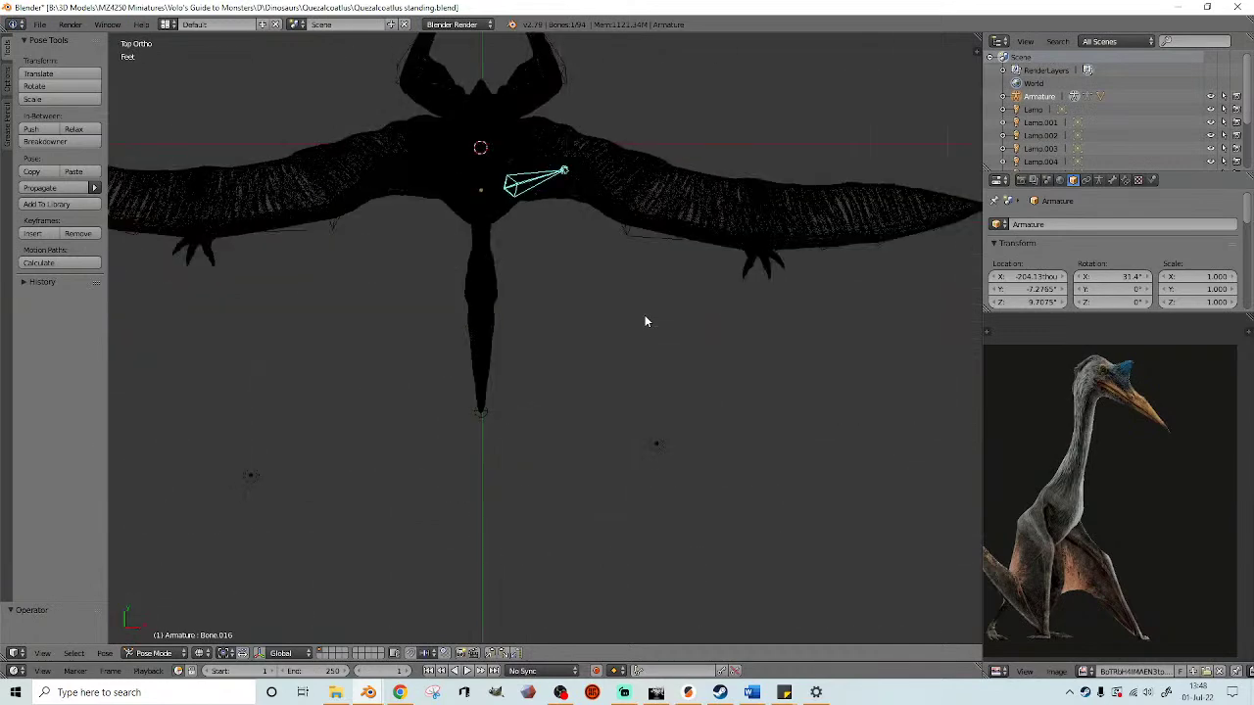
{"action": "key", "text": "KP_2"}
{"action": "key", "text": "KP_2"}
{"action": "key", "text": "KP_2"}
{"action": "key", "text": "z"}
{"action": "key", "text": "z"}
{"action": "middle_click_drag", "start_coordinate": [641, 315], "coordinate": [654, 413], "text": "shift"}
{"action": "key", "text": "r"}
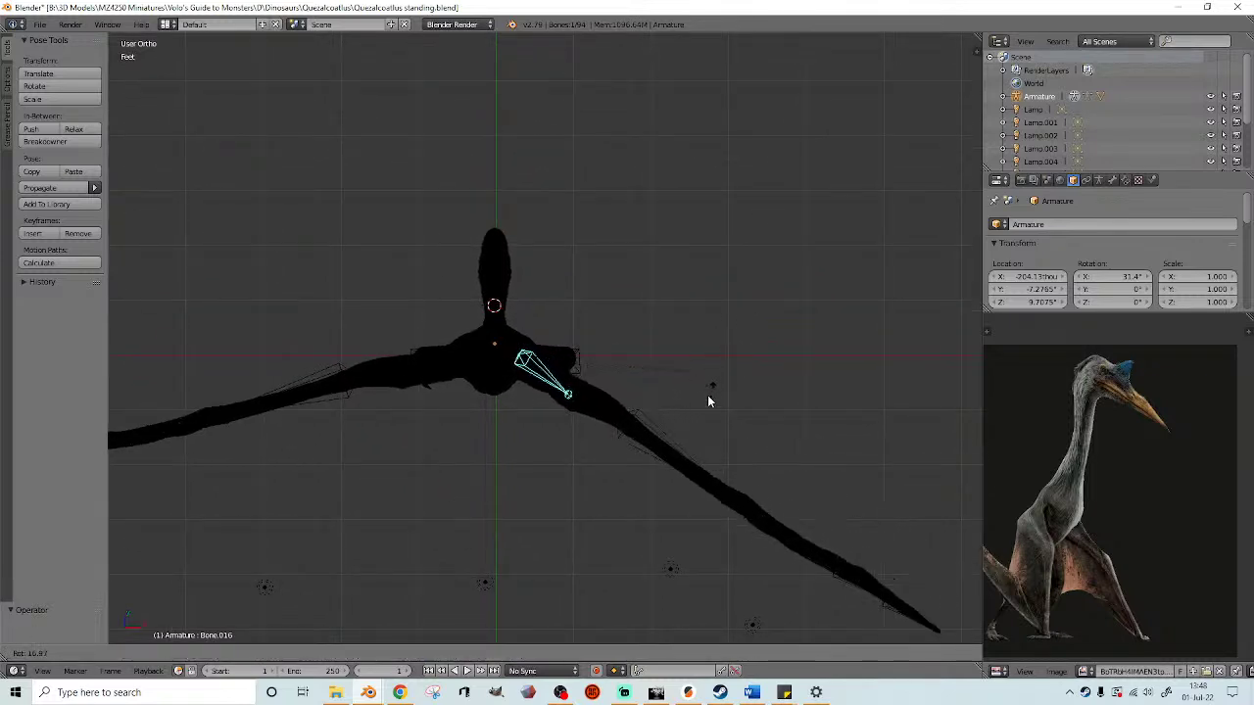
{"action": "left_click", "coordinate": [680, 428]}
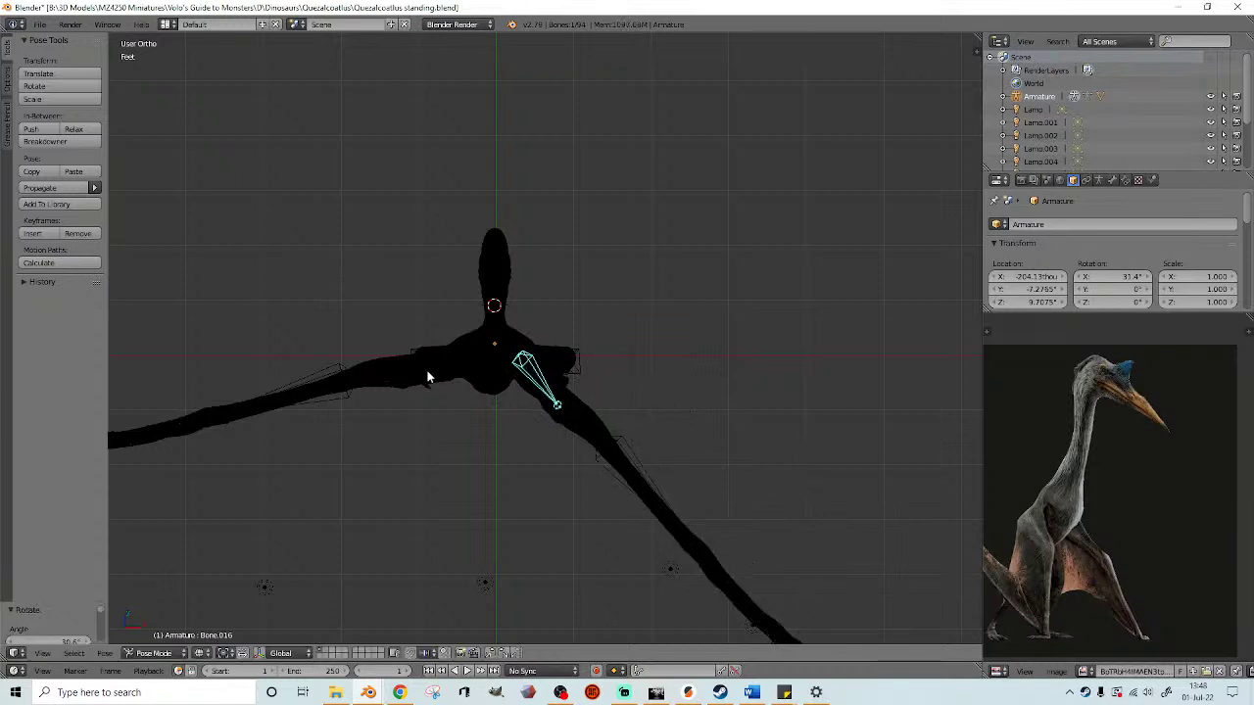
- Select the opposite shoulder bone, Bone.017, and rotate it about -36.1° so its wing mirrors the lowered one
{"action": "right_click", "coordinate": [427, 376]}
{"action": "right_click", "coordinate": [462, 362]}
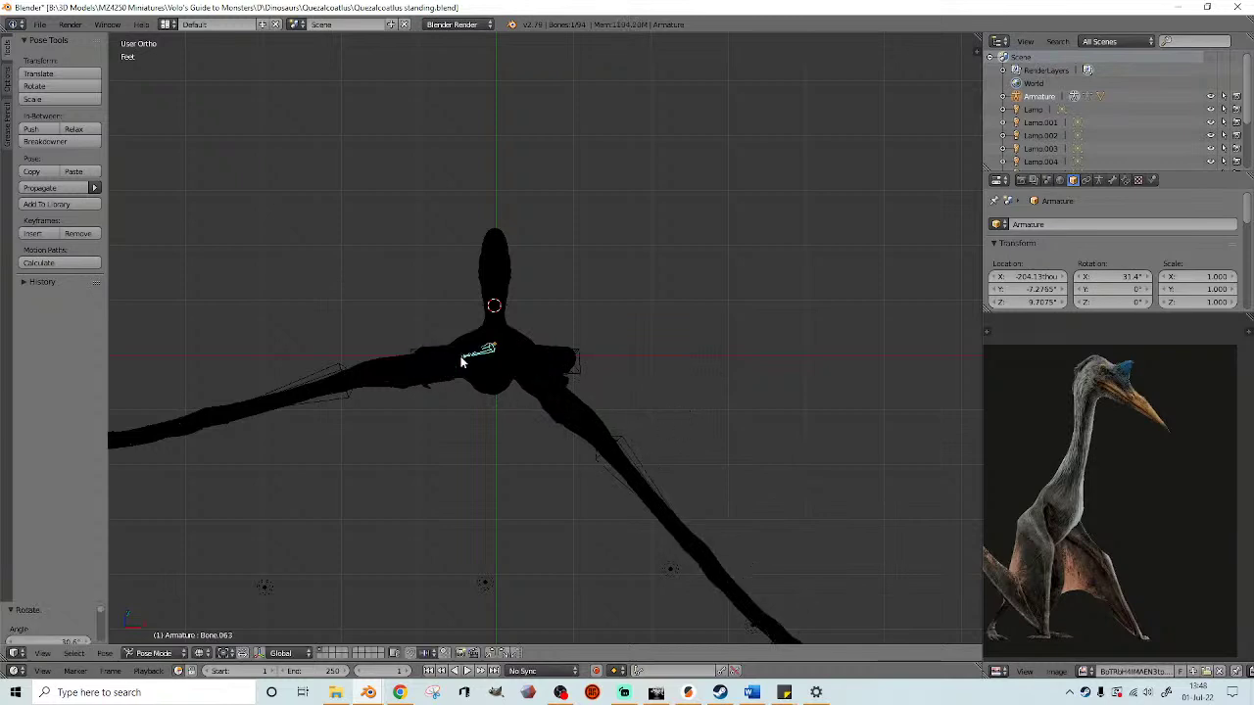
{"action": "right_click", "coordinate": [448, 364]}
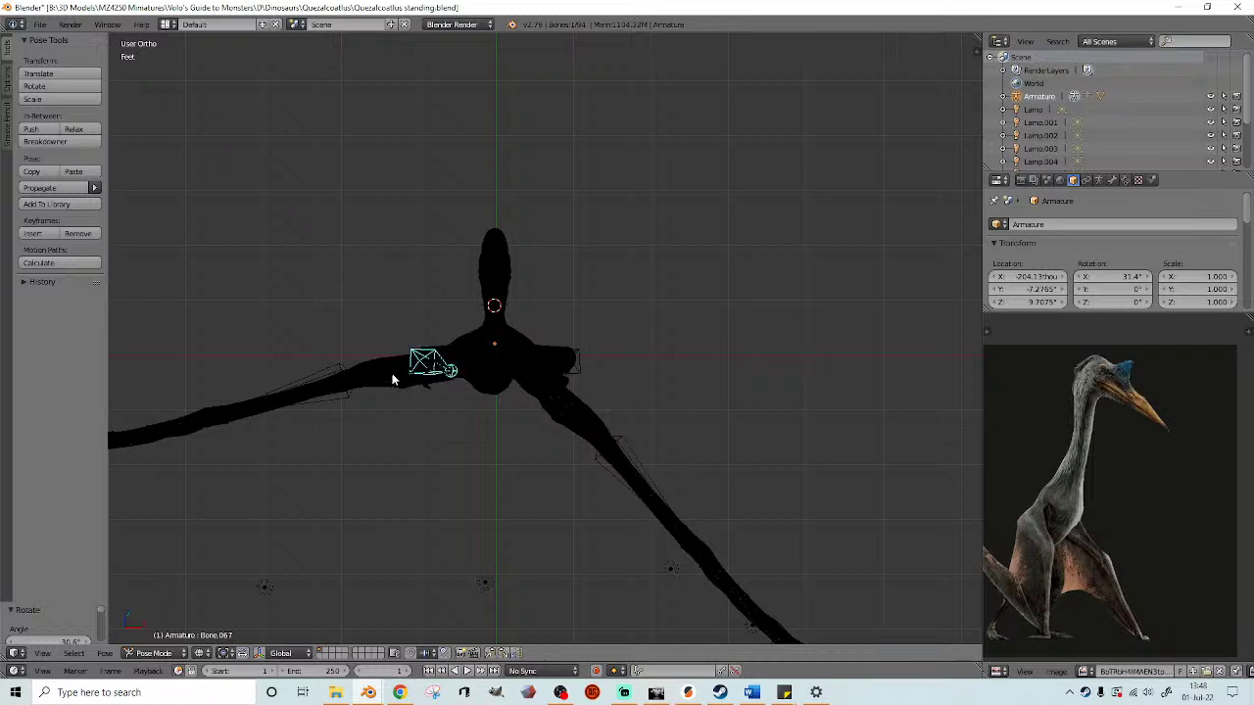
{"action": "key", "text": "a"}
{"action": "right_click", "coordinate": [415, 374]}
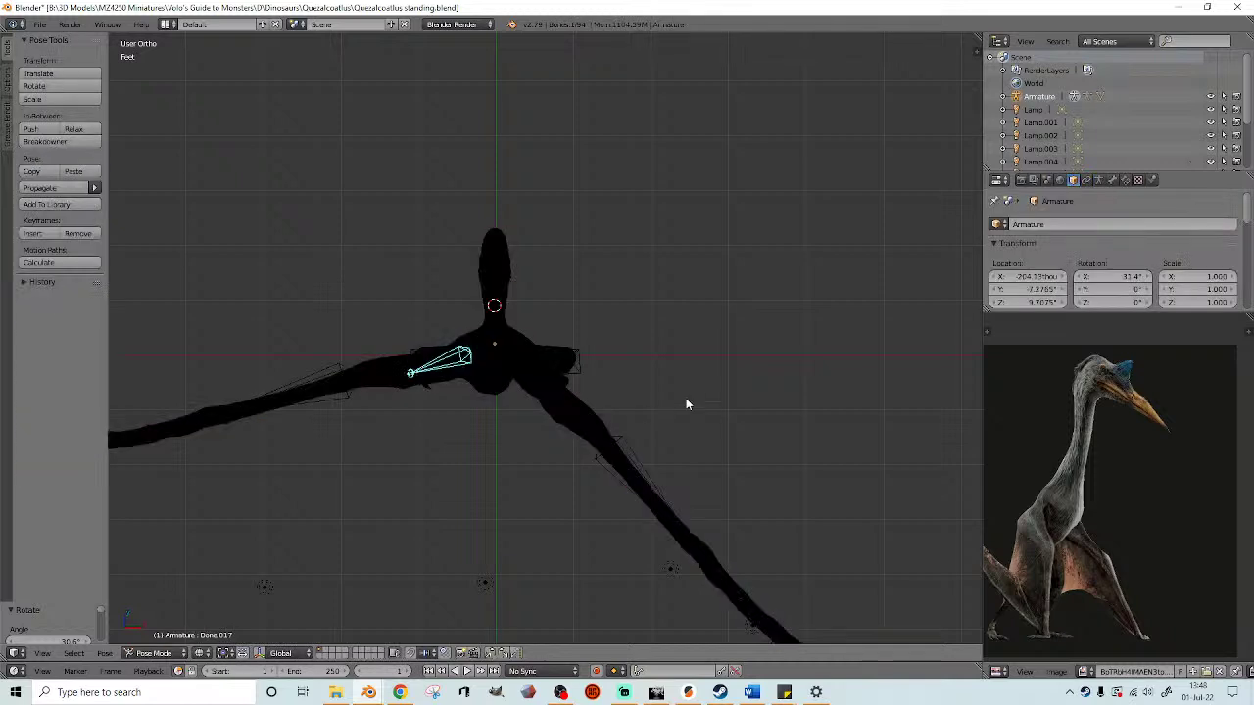
{"action": "key", "text": "r"}
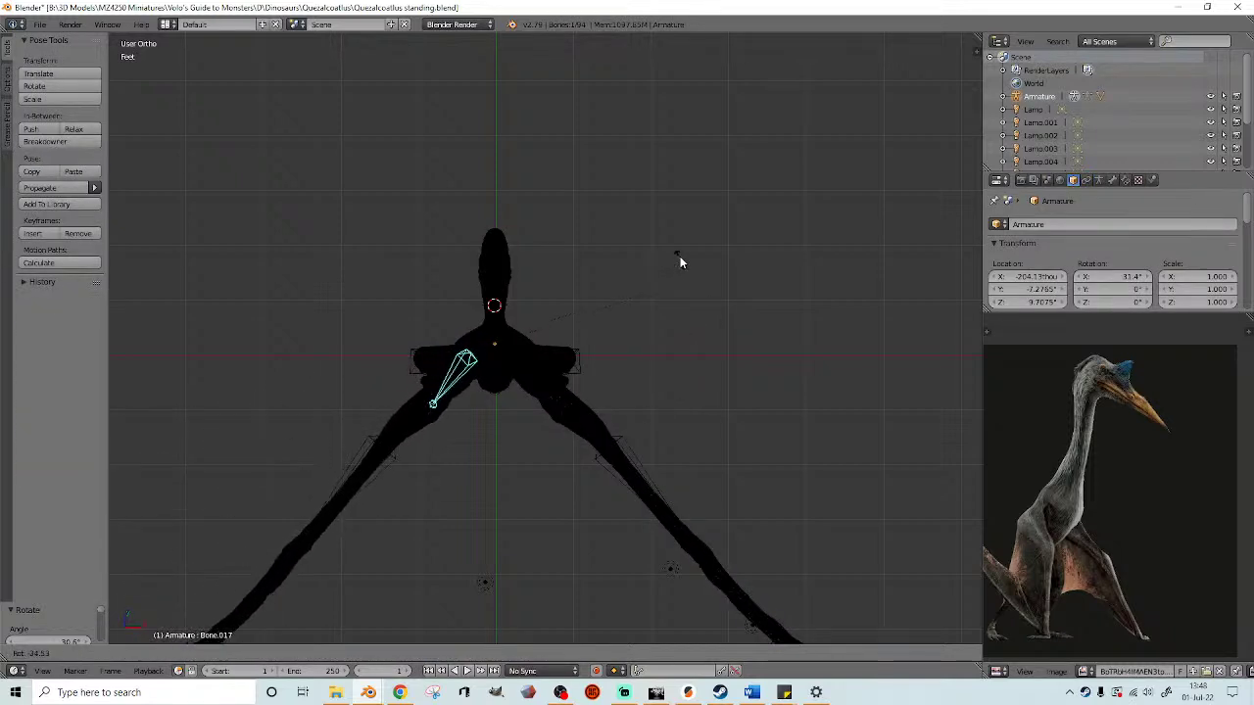
{"action": "left_click", "coordinate": [679, 255]}
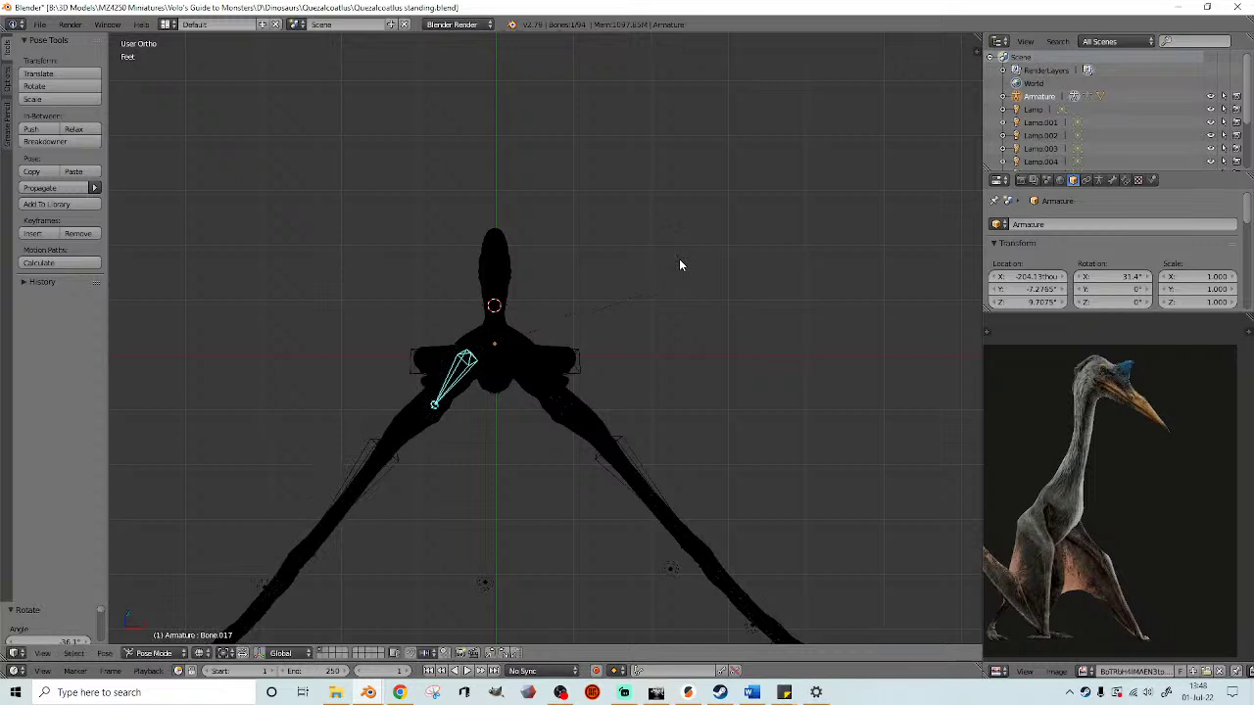
- Select the upper wing bones Bone.018 and Bone.019 together and rotate them about -38.3° in the side view
{"action": "key", "text": "z"}
{"action": "middle_click_drag", "start_coordinate": [686, 400], "coordinate": [700, 314]}
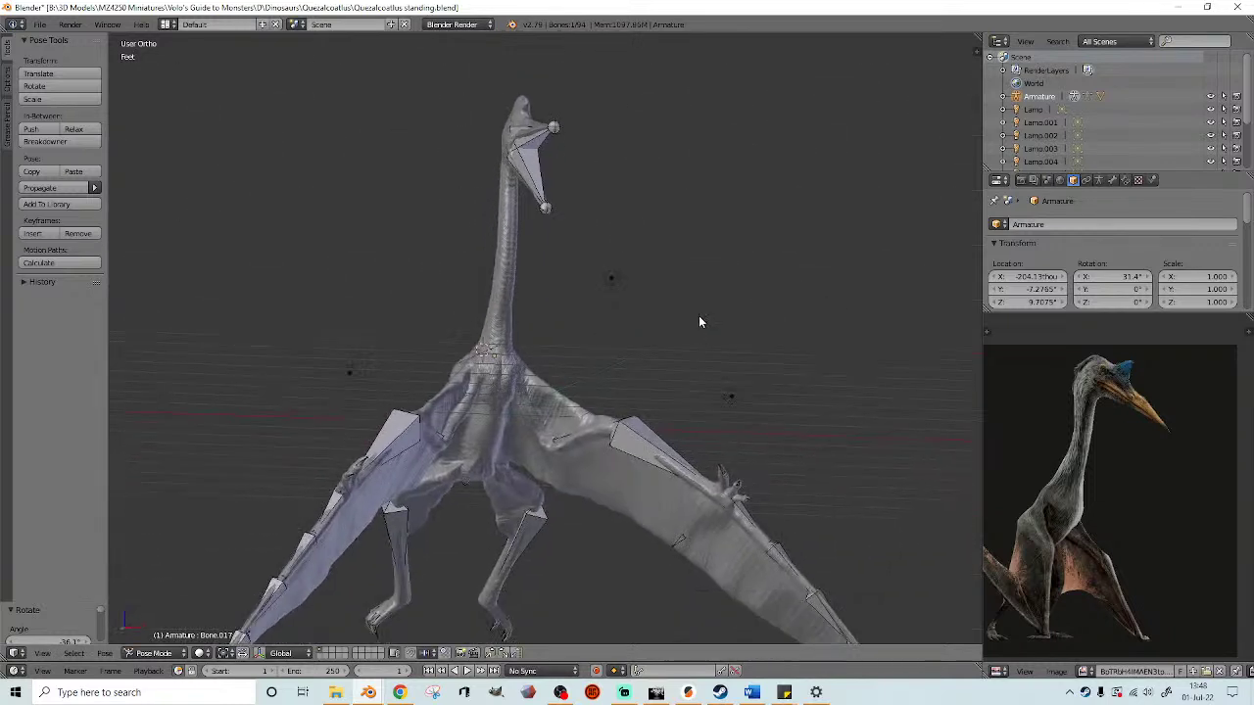
{"action": "middle_click_drag", "start_coordinate": [676, 370], "coordinate": [701, 337]}
{"action": "scroll", "coordinate": [702, 337], "scroll_direction": "up", "scroll_amount": 3}
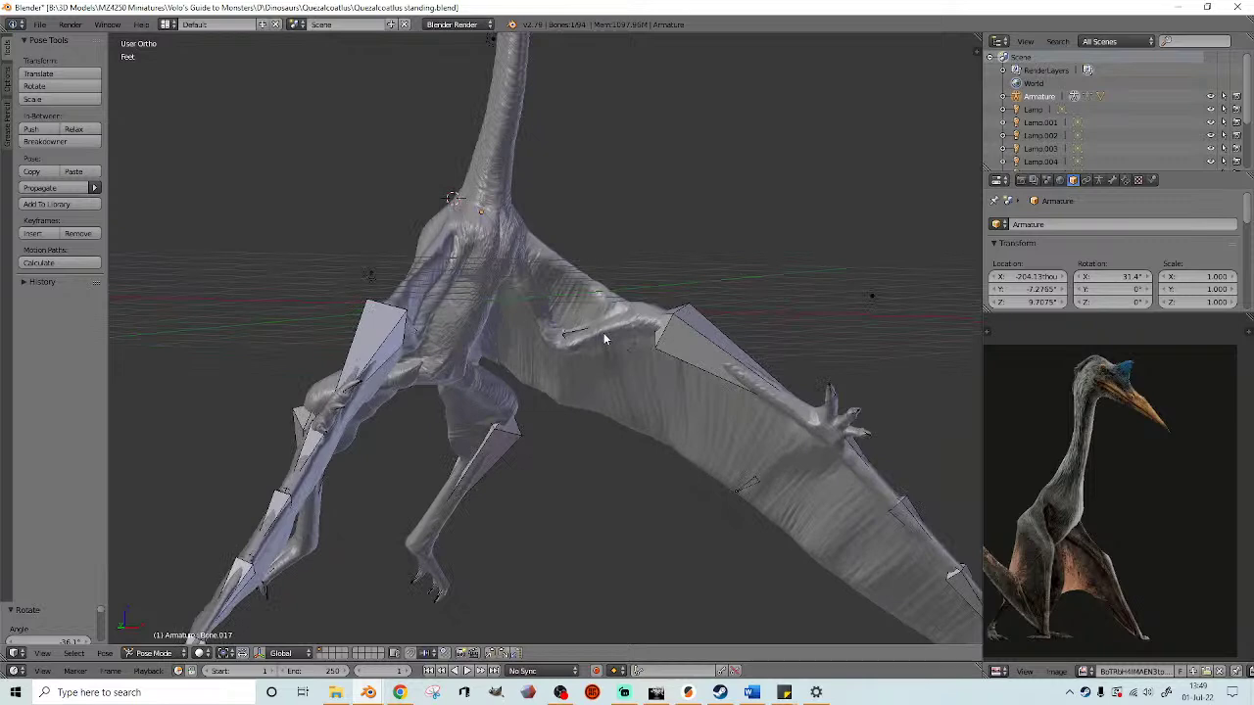
{"action": "middle_click_drag", "start_coordinate": [604, 328], "coordinate": [526, 345]}
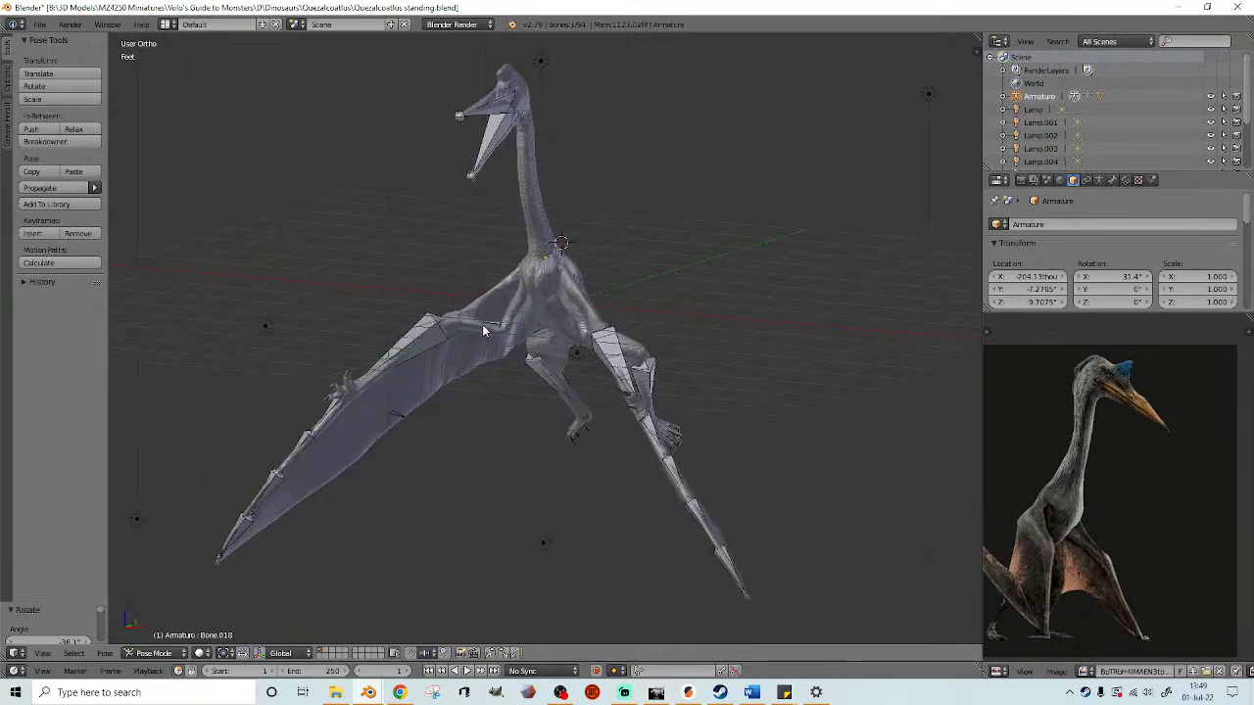
{"action": "scroll", "coordinate": [484, 325], "scroll_direction": "down", "scroll_amount": 2}
{"action": "key", "text": "z"}
{"action": "right_click", "coordinate": [483, 325], "text": "shift"}
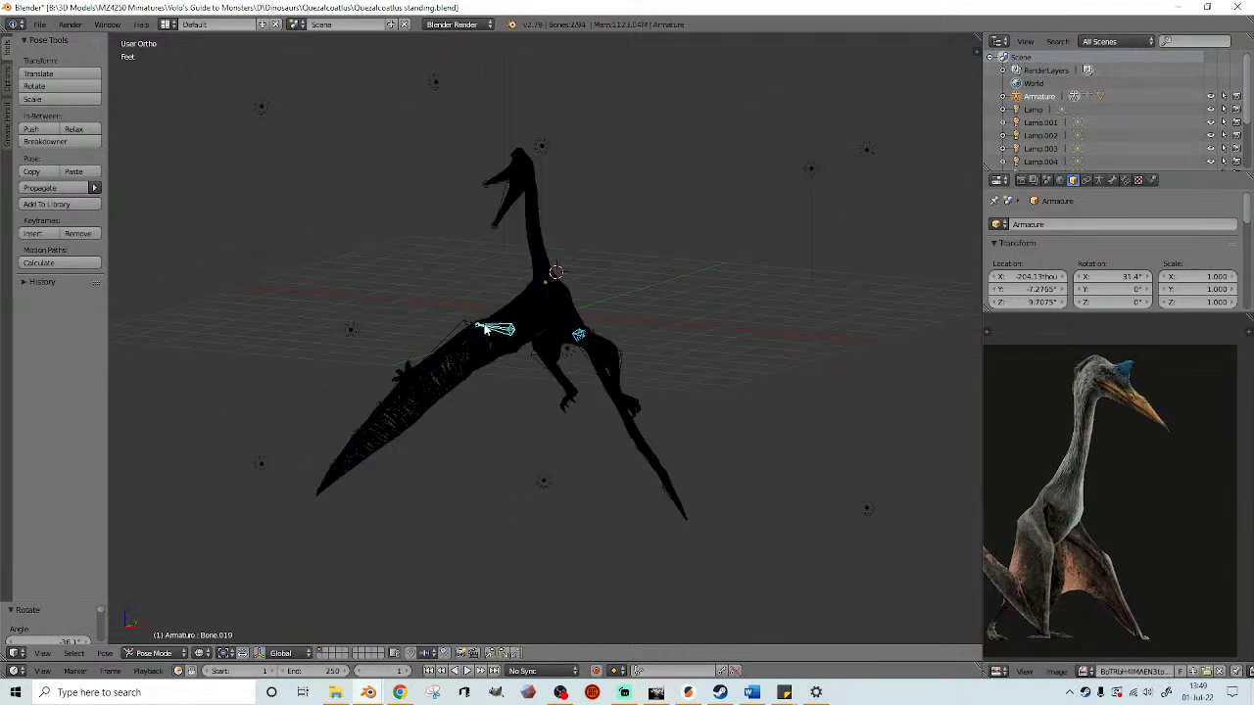
{"action": "key", "text": "KP_3"}
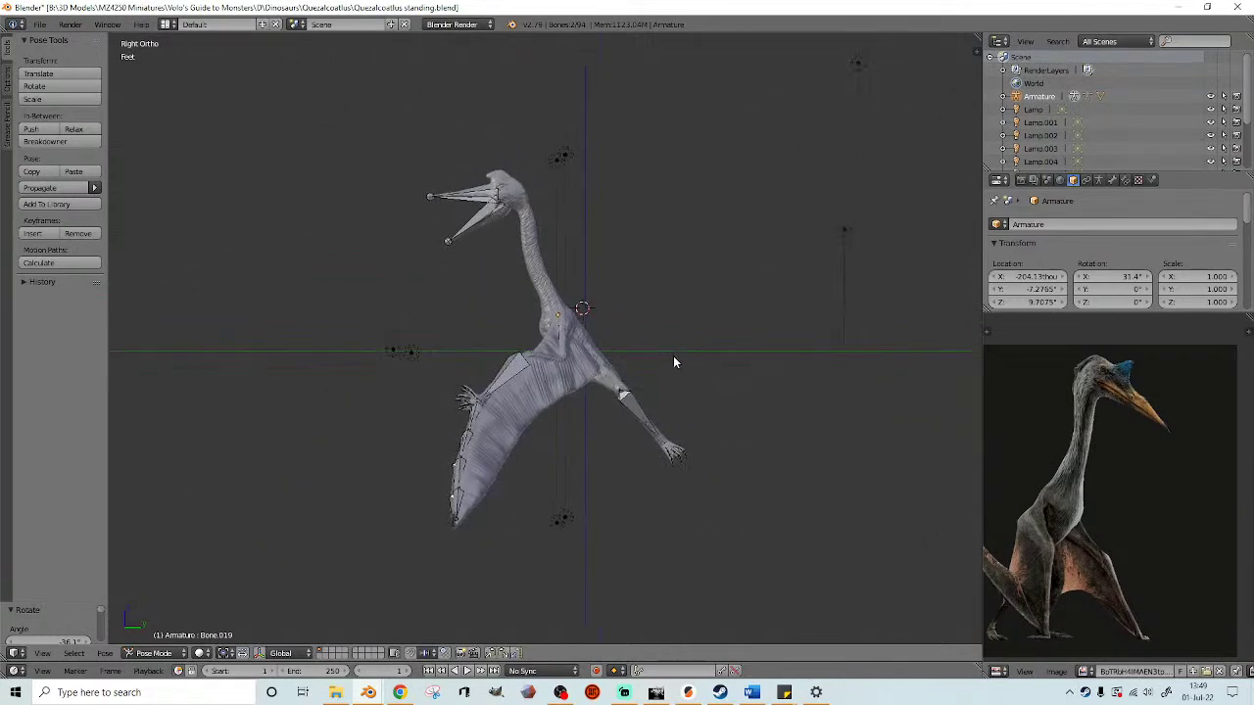
{"action": "scroll", "coordinate": [673, 363], "scroll_direction": "up", "scroll_amount": 2}
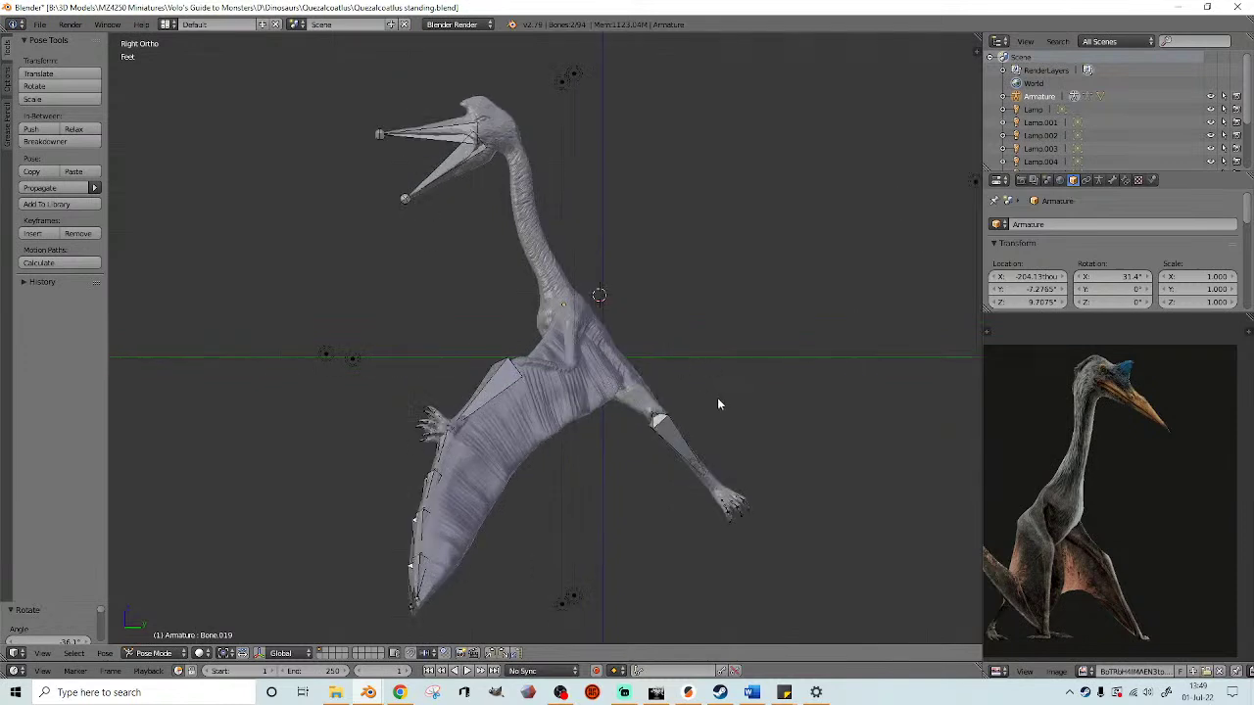
{"action": "key", "text": "r"}
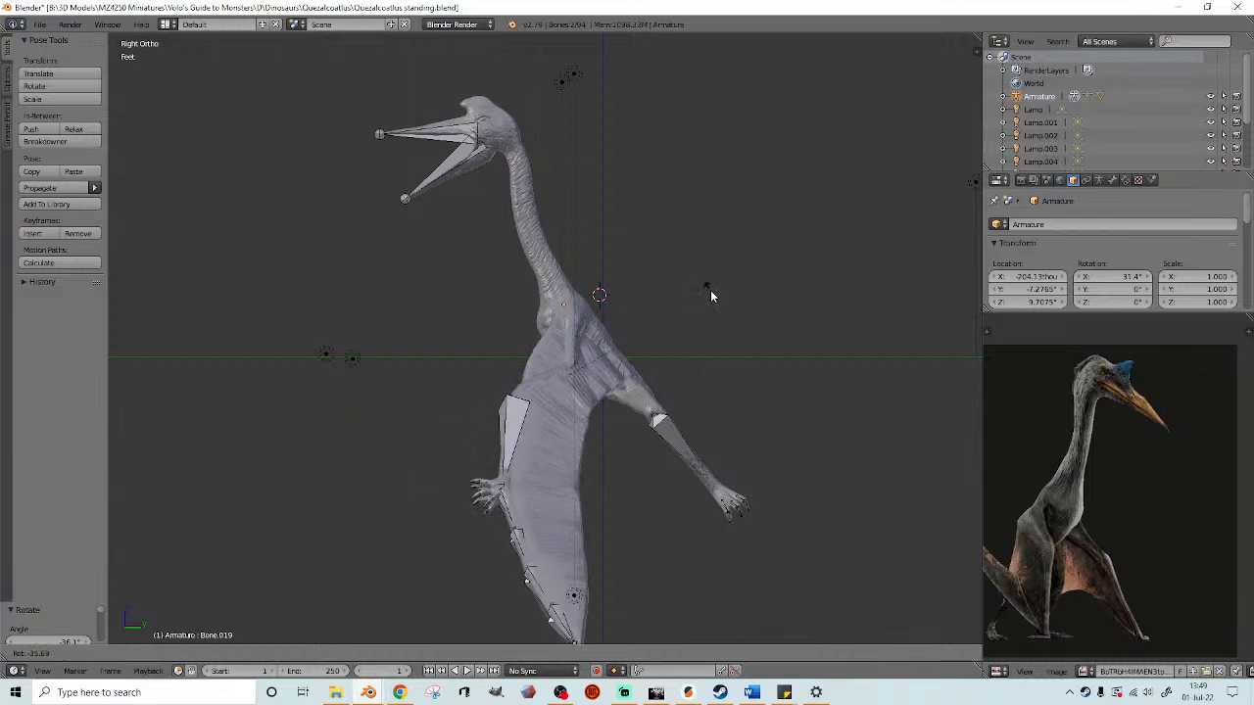
{"action": "left_click", "coordinate": [710, 282]}
- Rotate the shoulder bone Bone.016 a further 11.6° or so to bring its wing closer to the body
{"action": "middle_click_drag", "start_coordinate": [644, 339], "coordinate": [670, 412]}
{"action": "key", "text": "z"}
{"action": "key", "text": "z"}
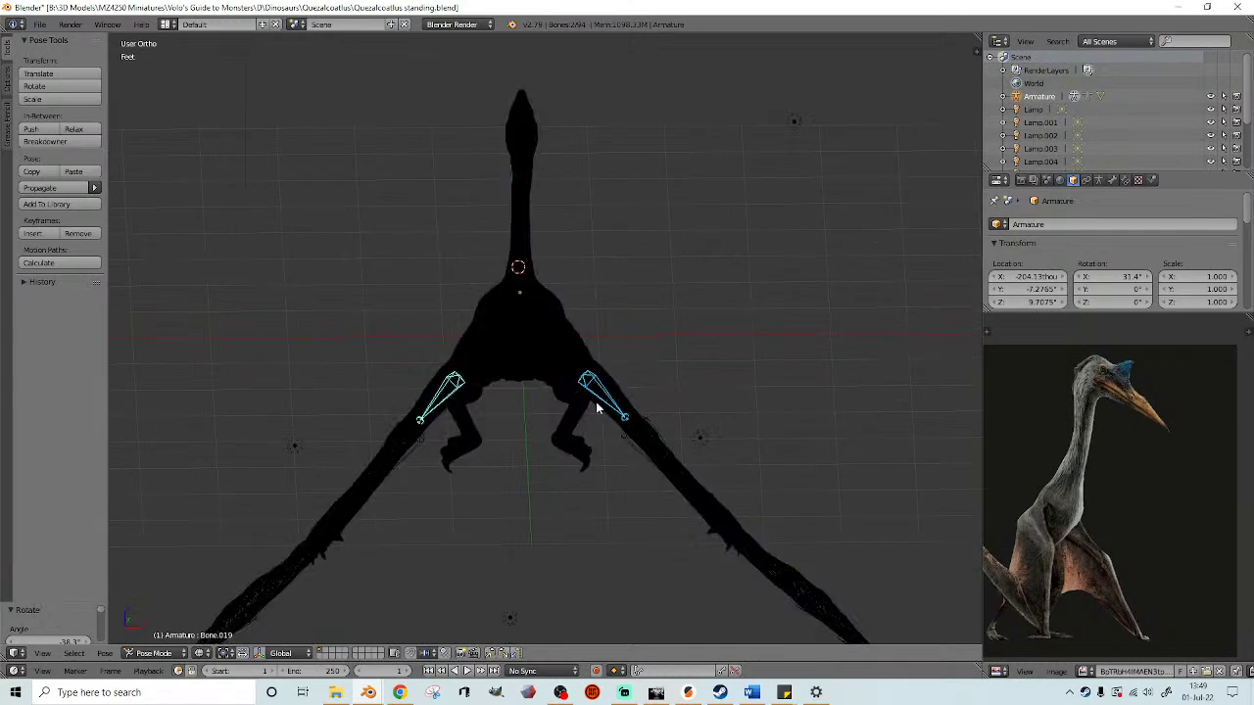
{"action": "right_click", "coordinate": [579, 369]}
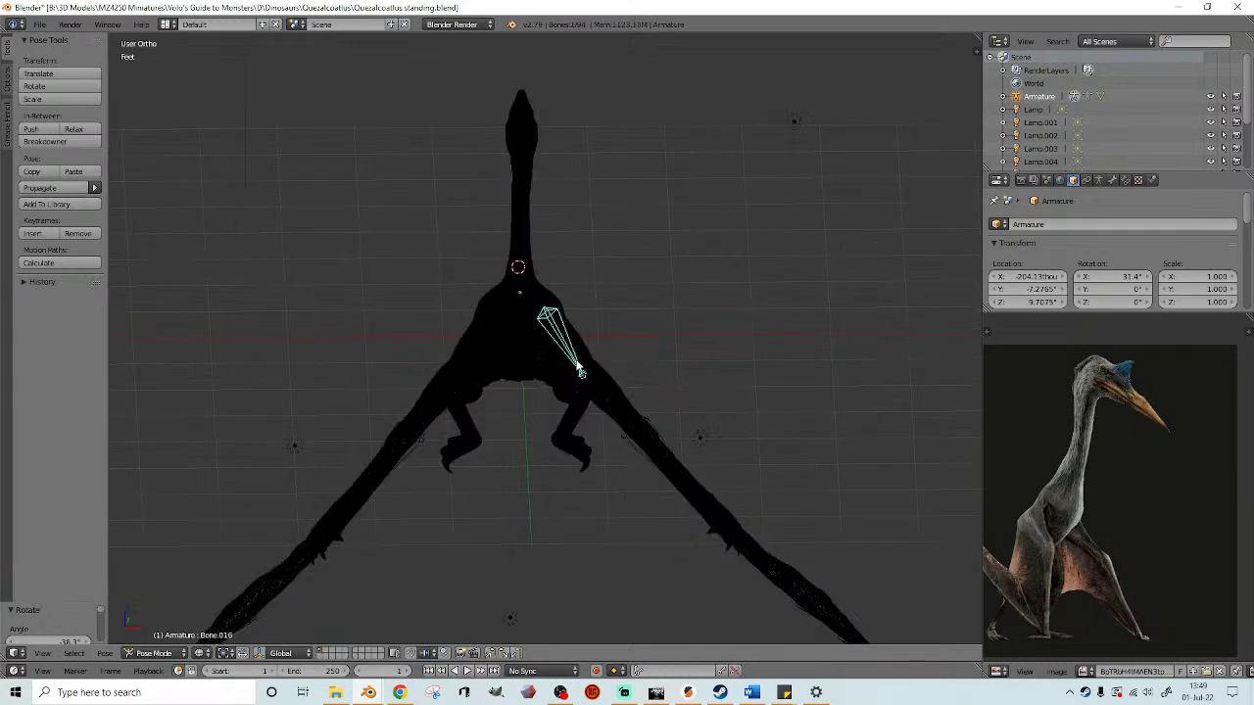
{"action": "key", "text": "KP_7"}
{"action": "key", "text": "KP_2"}
{"action": "key", "text": "KP_2"}
{"action": "key", "text": "KP_2"}
{"action": "key", "text": "KP_2"}
{"action": "key", "text": "KP_2"}
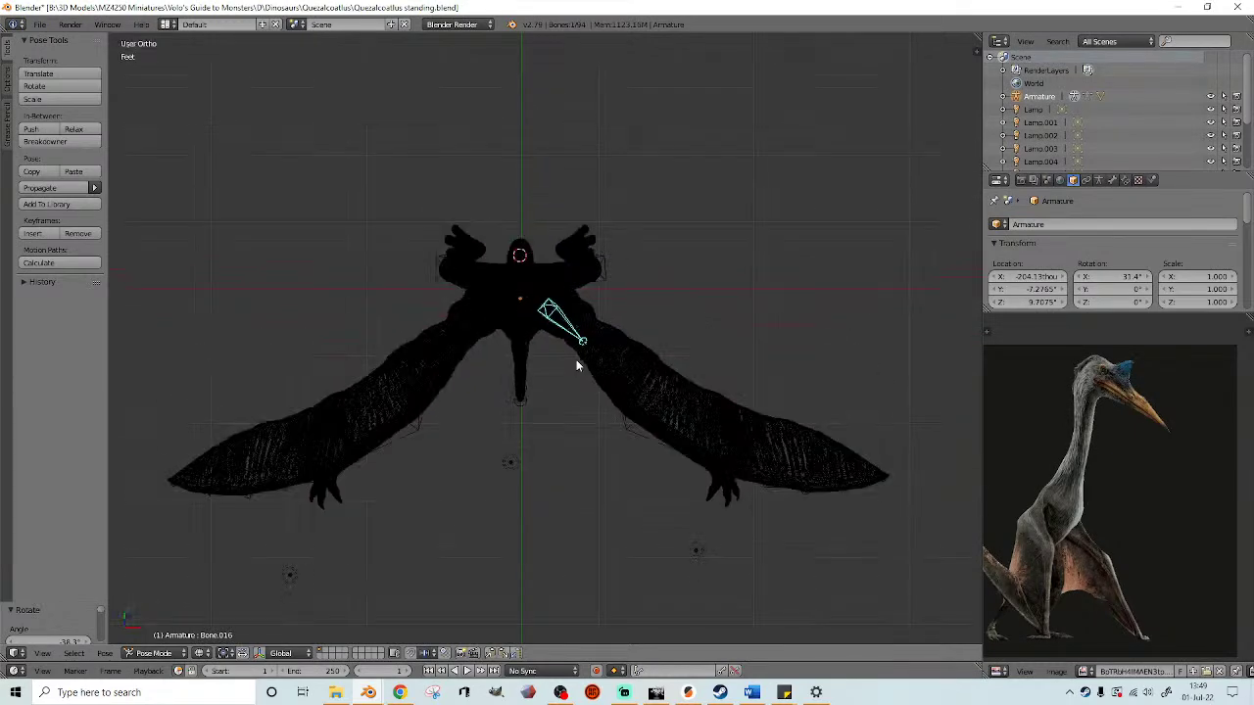
{"action": "key", "text": "z"}
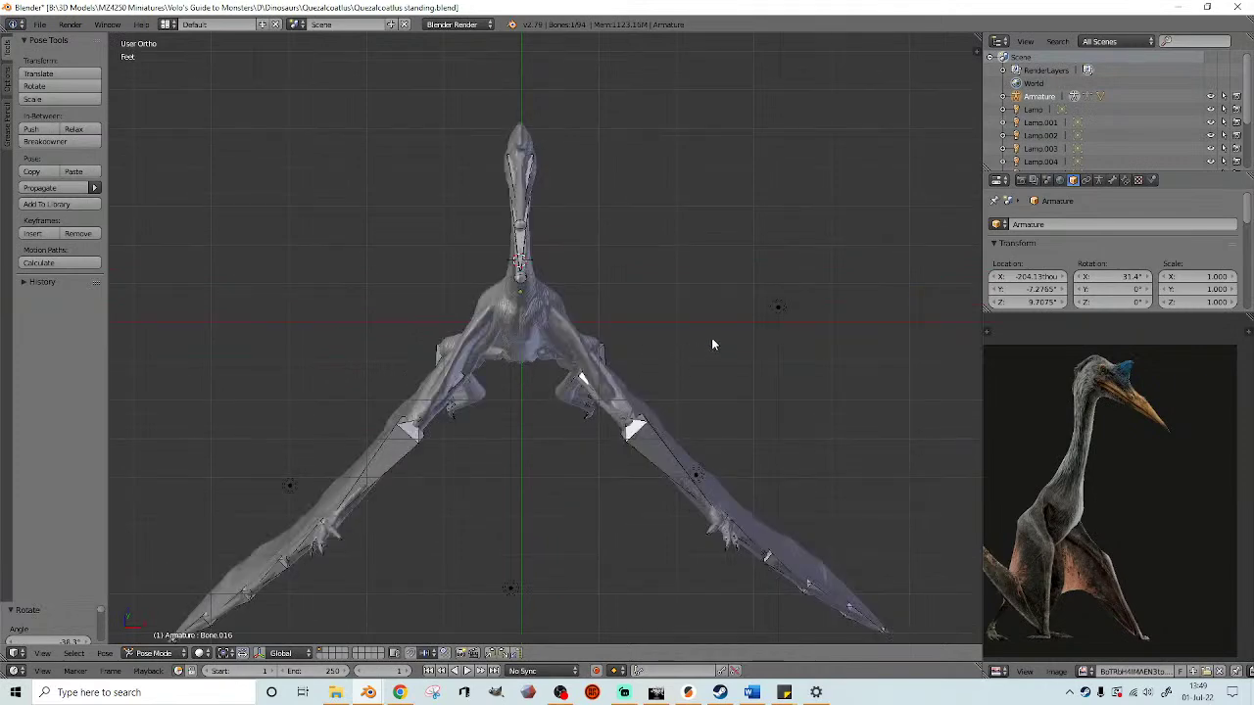
{"action": "key", "text": "r"}
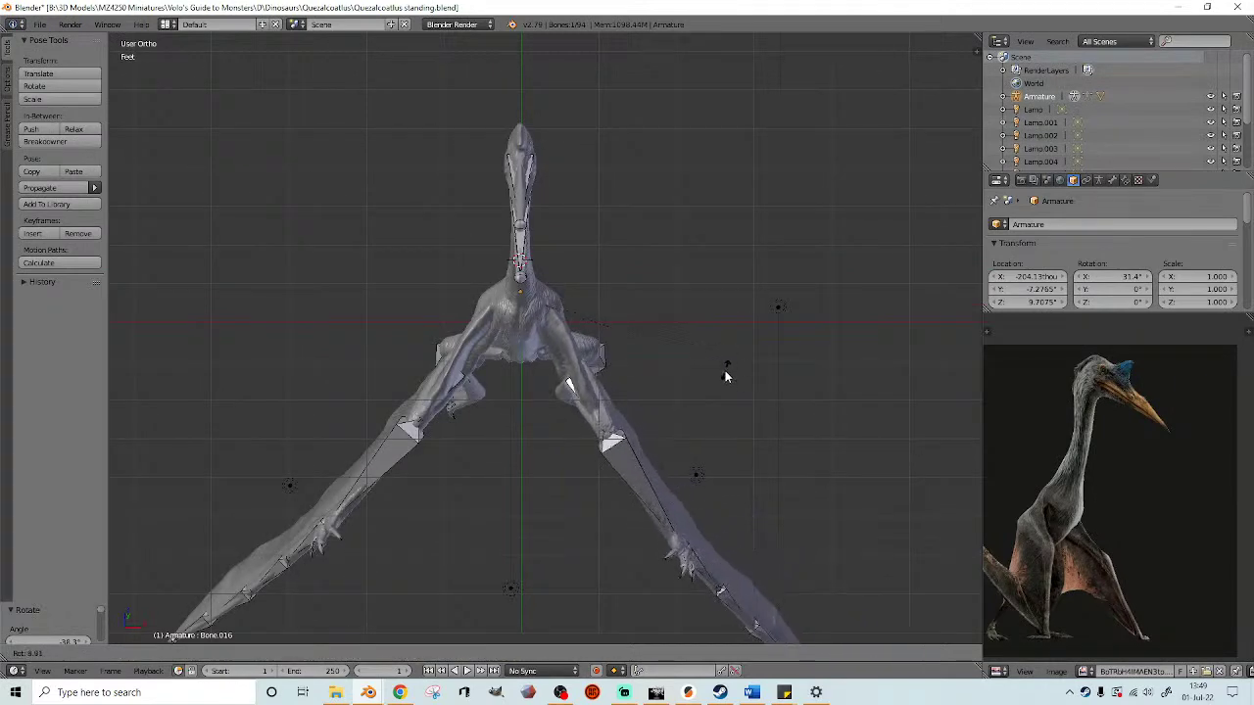
{"action": "left_click", "coordinate": [728, 372]}
- Rotate the opposite shoulder bone, Bone.017, about -10° to pull its wing inward to match
{"action": "right_click", "coordinate": [471, 354]}
{"action": "right_click", "coordinate": [485, 325]}
{"action": "key", "text": "z"}
{"action": "key", "text": "r"}
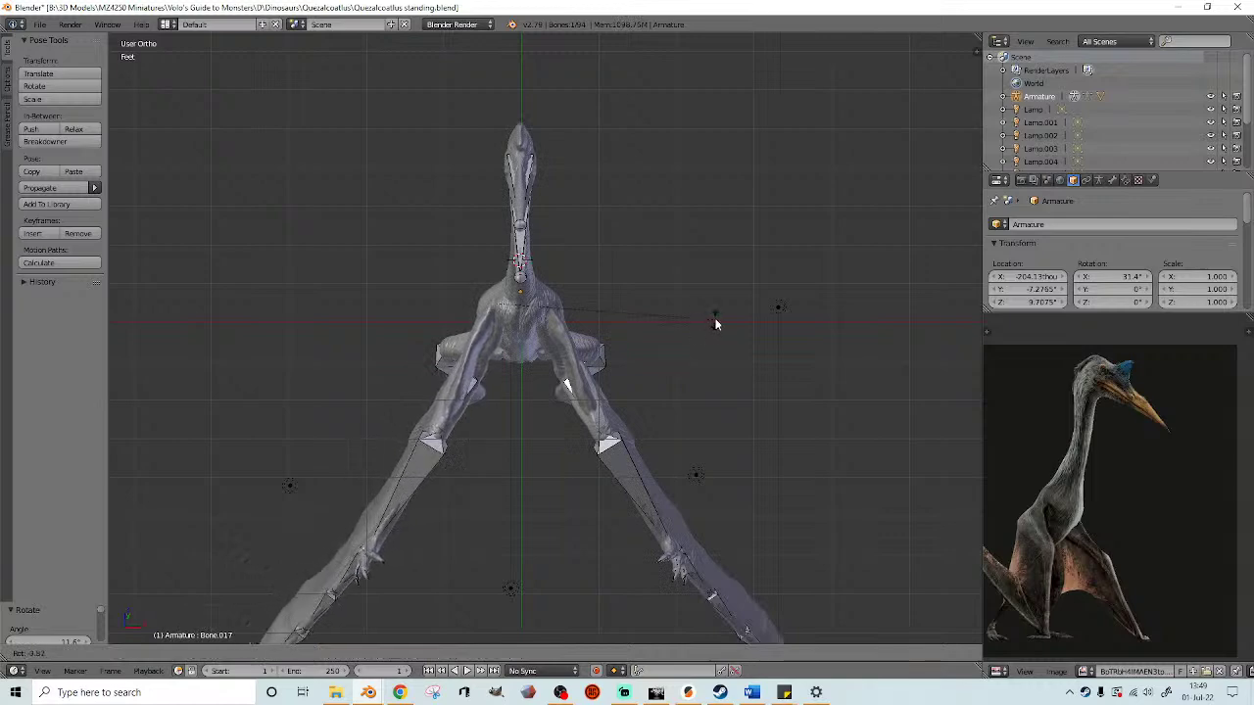
{"action": "left_click", "coordinate": [706, 368]}
- Select the forearm bone Bone.020 and rotate it about 12.1° inward in the front view
{"action": "middle_click_drag", "start_coordinate": [705, 368], "coordinate": [577, 385]}
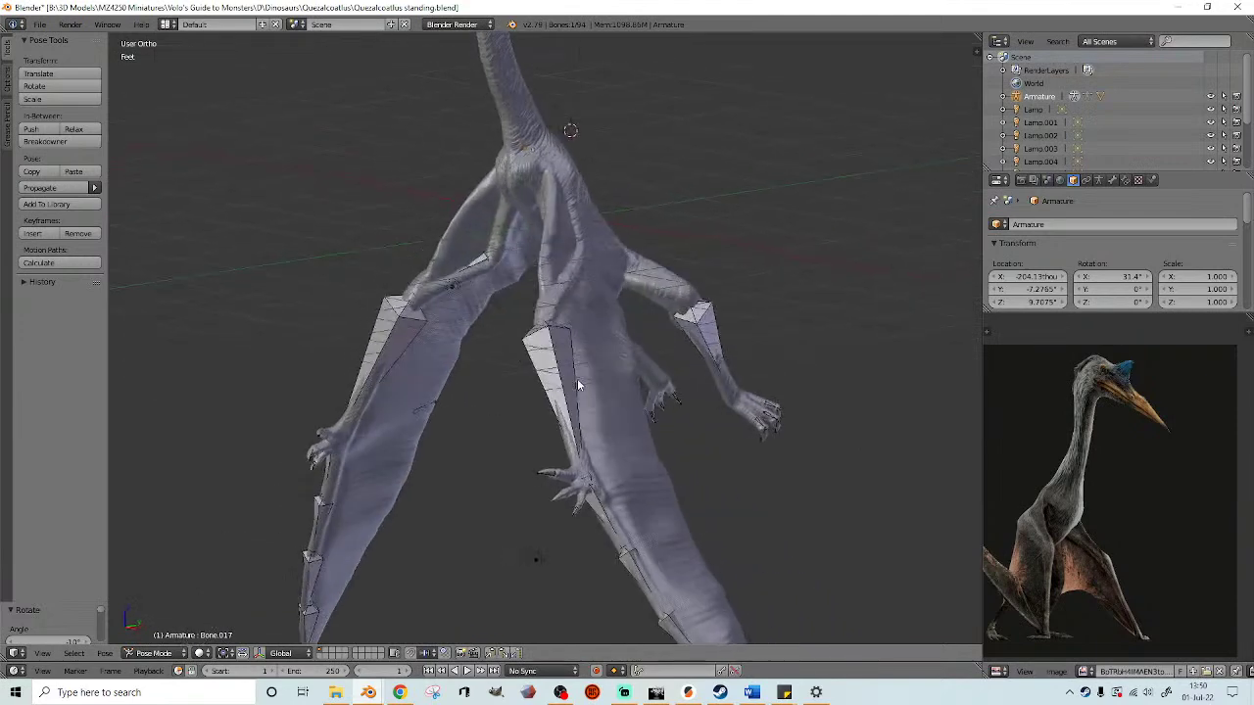
{"action": "middle_click_drag", "start_coordinate": [588, 443], "coordinate": [591, 349]}
{"action": "right_click", "coordinate": [591, 344]}
{"action": "right_click", "coordinate": [584, 344]}
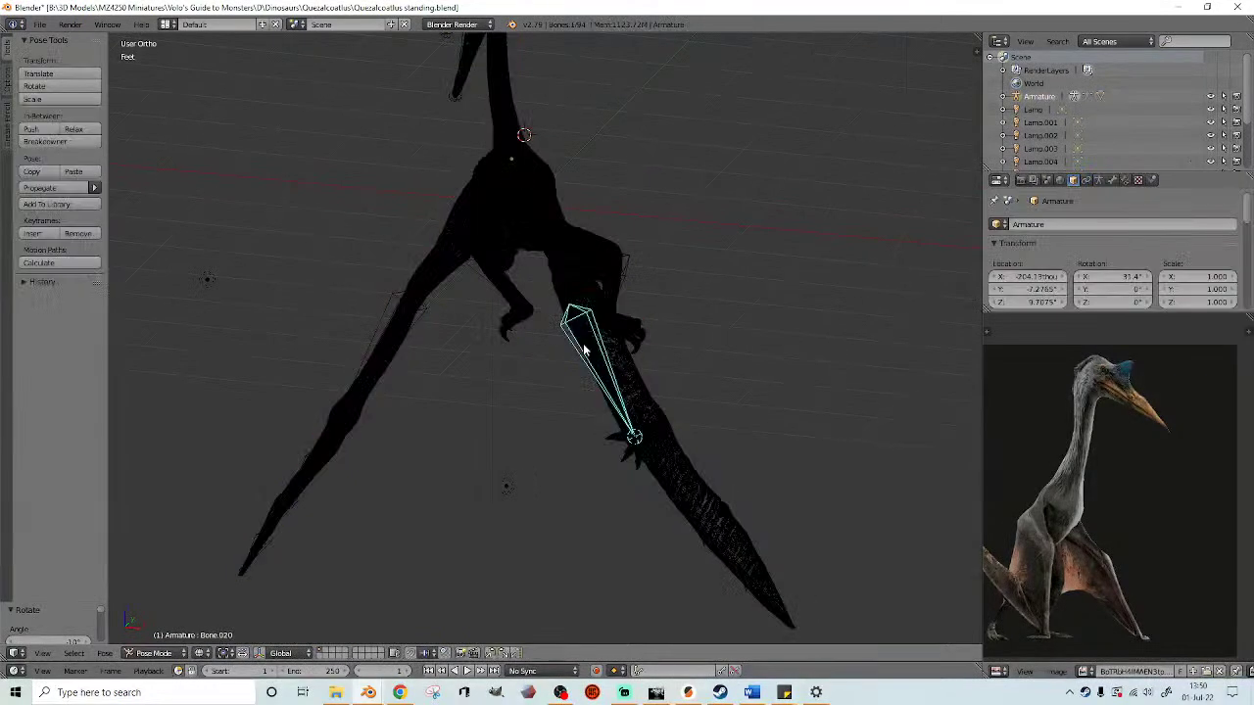
{"action": "key", "text": "KP_1"}
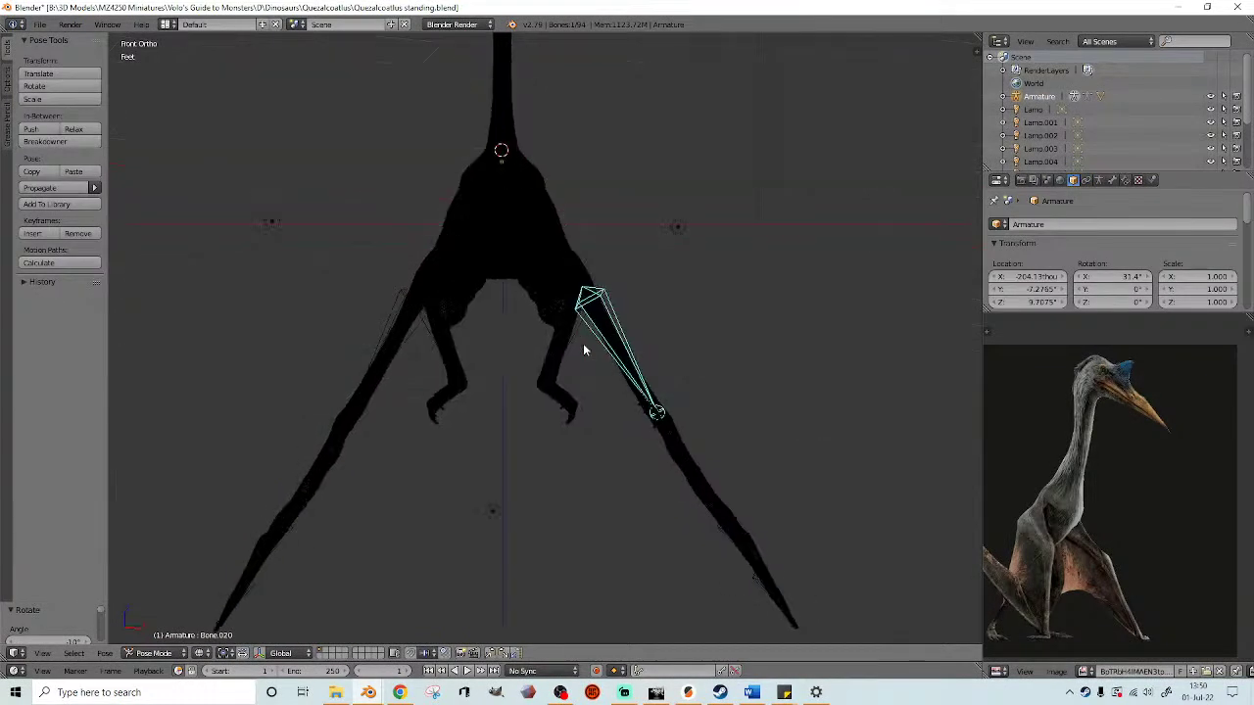
{"action": "key", "text": "r"}
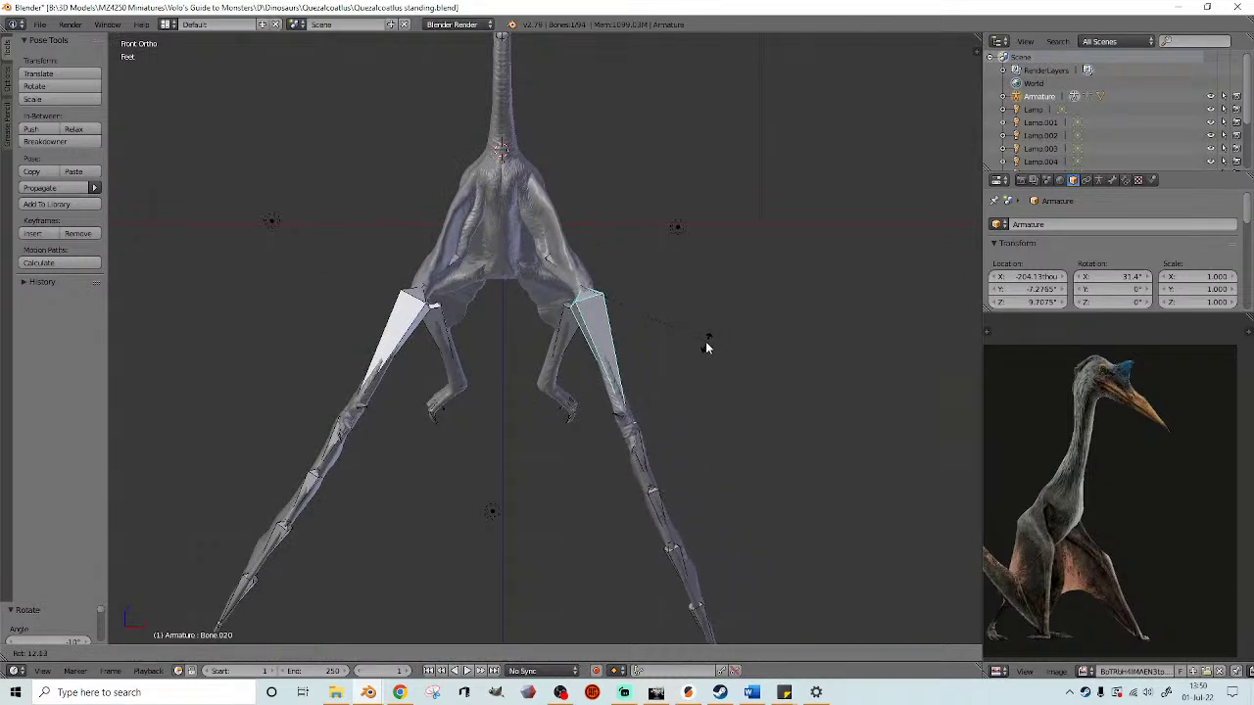
{"action": "left_click", "coordinate": [707, 344]}
- Rotate the opposite forearm bone, Bone.021, about -10.5° inward in the front view
{"action": "right_click", "coordinate": [390, 318]}
{"action": "key", "text": "r"}
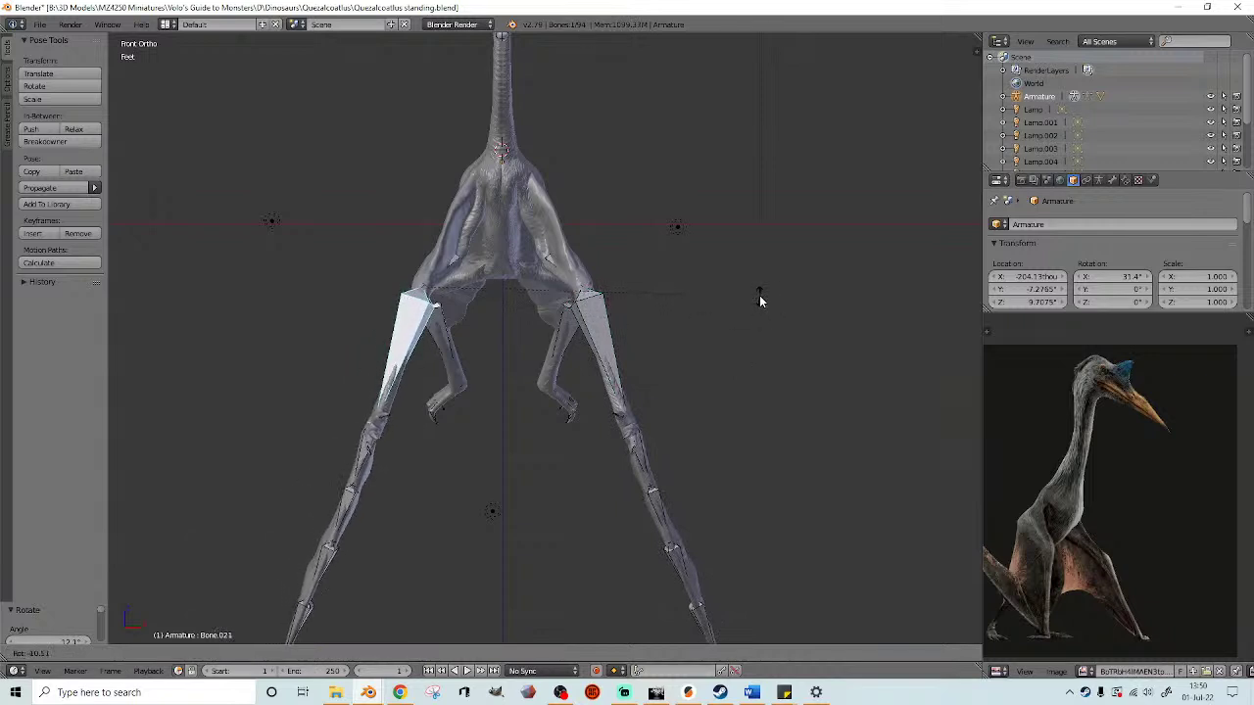
{"action": "left_click", "coordinate": [759, 295]}
- Examine the lowered forearms and hands from several angles in solid and wireframe shading
{"action": "mouse_move", "coordinate": [763, 319]}
{"action": "middle_mouse_down"}
{"action": "mouse_move", "coordinate": [604, 332]}
{"action": "mouse_move", "coordinate": [599, 355]}
{"action": "mouse_move", "coordinate": [638, 363]}
{"action": "mouse_move", "coordinate": [650, 317]}
{"action": "middle_mouse_up"}
{"action": "scroll", "coordinate": [597, 356], "scroll_direction": "up", "scroll_amount": 2}
{"action": "scroll", "coordinate": [619, 353], "scroll_direction": "up", "scroll_amount": 2}
{"action": "middle_click_drag", "start_coordinate": [605, 374], "coordinate": [691, 380]}
{"action": "key", "text": "z"}
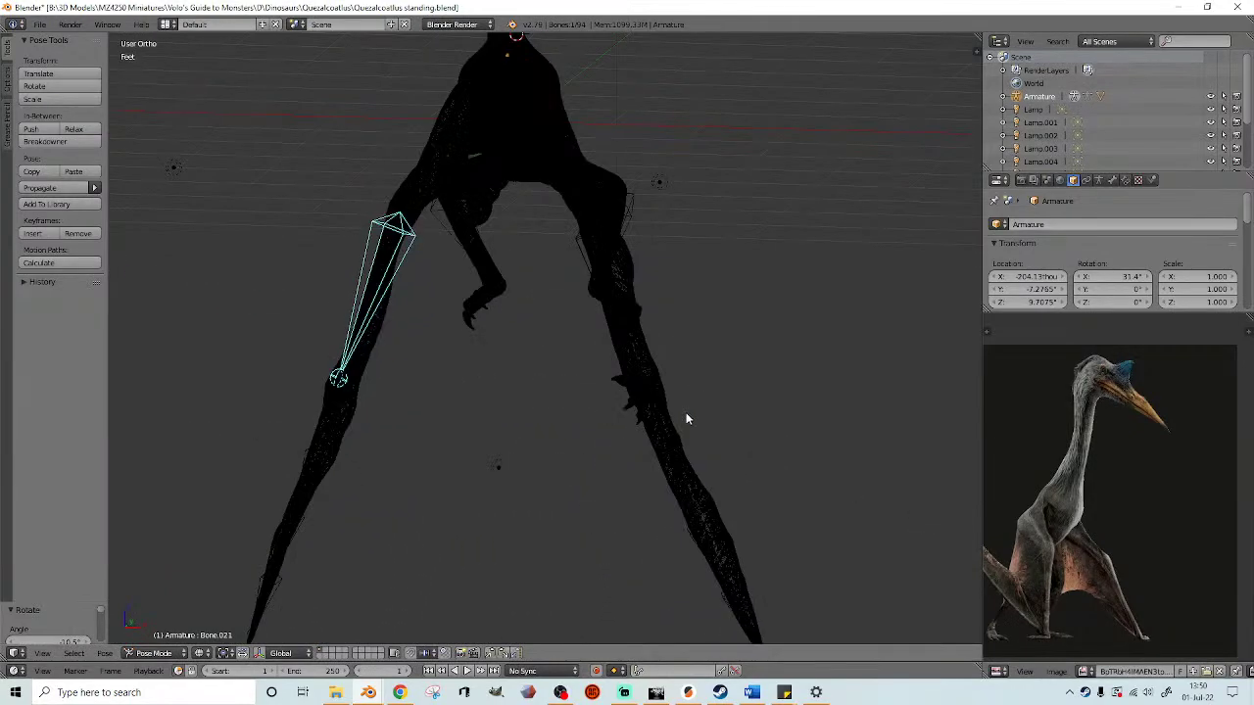
{"action": "scroll", "coordinate": [676, 425], "scroll_direction": "up", "scroll_amount": 1}
{"action": "mouse_move", "coordinate": [674, 431]}
{"action": "middle_mouse_down"}
{"action": "mouse_move", "coordinate": [574, 441]}
{"action": "mouse_move", "coordinate": [657, 440]}
{"action": "mouse_move", "coordinate": [680, 417]}
{"action": "mouse_move", "coordinate": [646, 421]}
{"action": "mouse_move", "coordinate": [697, 433]}
{"action": "middle_mouse_up"}
{"action": "key", "text": "z"}
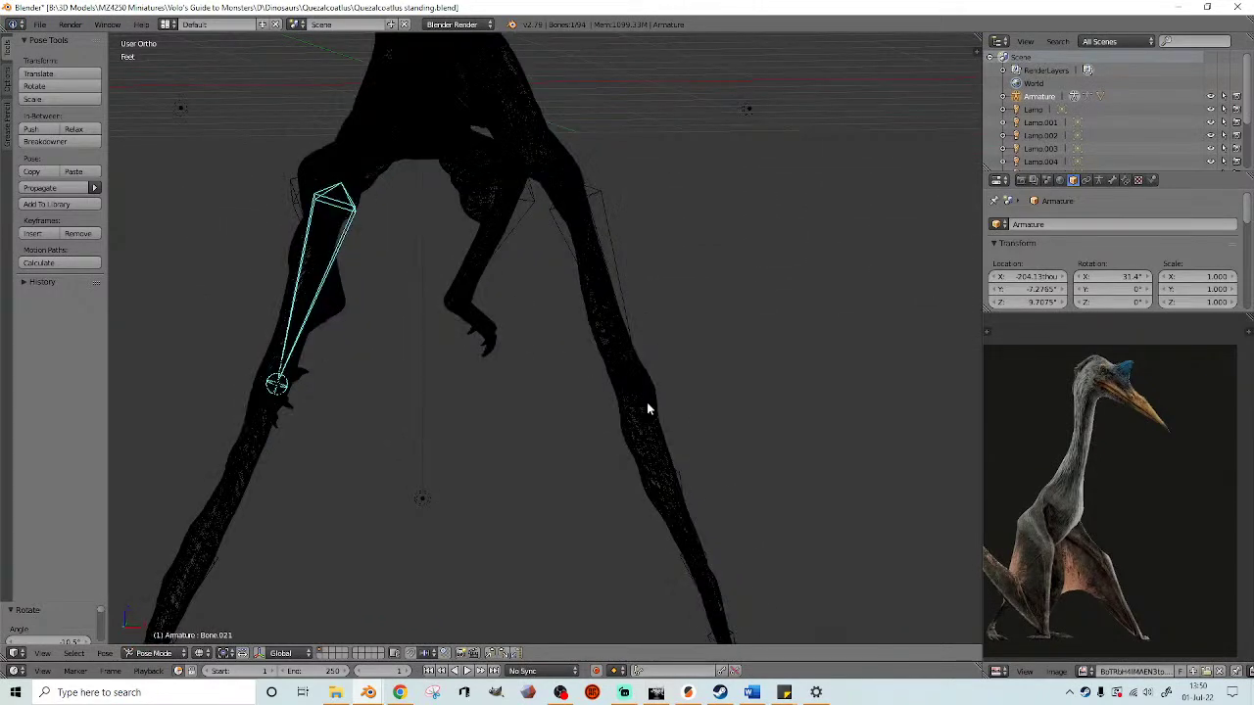
{"action": "middle_click_drag", "start_coordinate": [647, 402], "coordinate": [693, 394]}
{"action": "key", "text": "z"}
{"action": "key", "text": "z"}
- Select all hand and wing-finger bones beyond Bone.020 and rotate them about -10.3° outward in the front view
{"action": "right_click", "coordinate": [650, 386]}
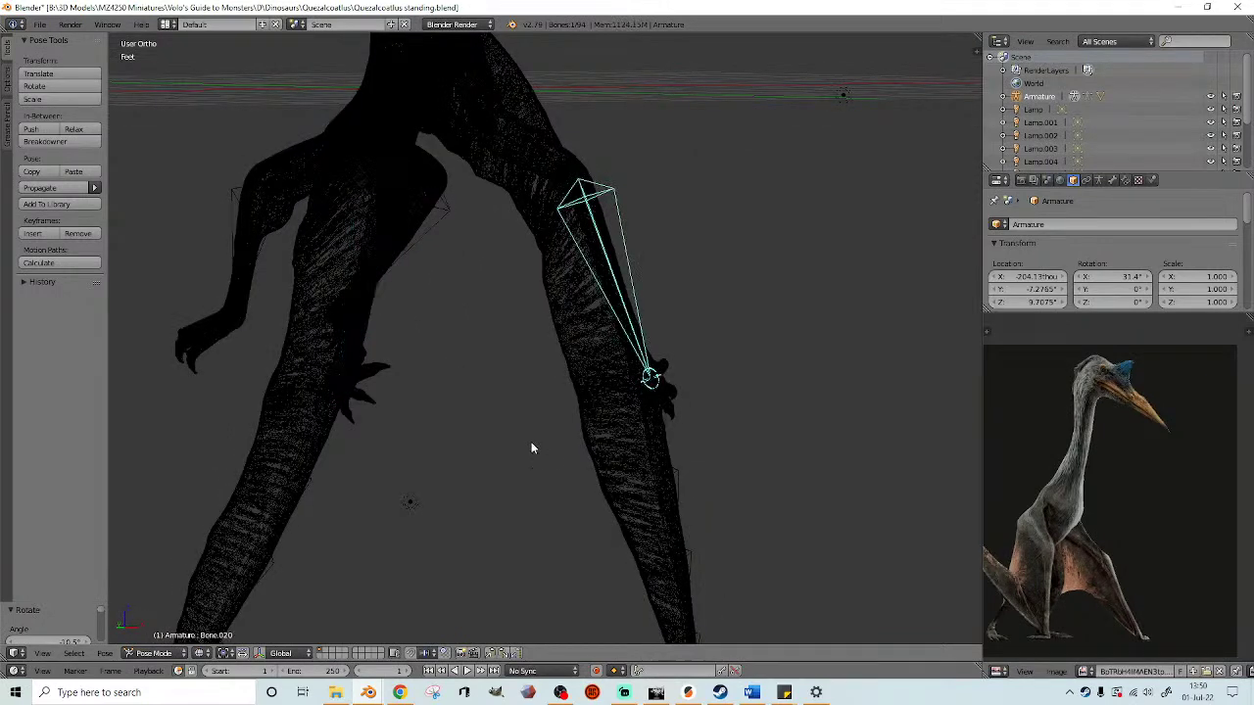
{"action": "scroll", "coordinate": [539, 447], "scroll_direction": "down", "scroll_amount": 3}
{"action": "mouse_move", "coordinate": [517, 478]}
{"action": "left_mouse_down", "text": "ctrl"}
{"action": "mouse_move", "coordinate": [605, 602]}
{"action": "mouse_move", "coordinate": [661, 363]}
{"action": "mouse_move", "coordinate": [506, 339]}
{"action": "mouse_move", "coordinate": [509, 352]}
{"action": "left_mouse_up", "text": "ctrl"}
{"action": "scroll", "coordinate": [594, 342], "scroll_direction": "up", "scroll_amount": 3}
{"action": "mouse_move", "coordinate": [684, 316]}
{"action": "left_mouse_down", "text": "ctrl"}
{"action": "mouse_move", "coordinate": [600, 261]}
{"action": "mouse_move", "coordinate": [647, 271]}
{"action": "mouse_move", "coordinate": [587, 250]}
{"action": "left_mouse_up", "text": "ctrl"}
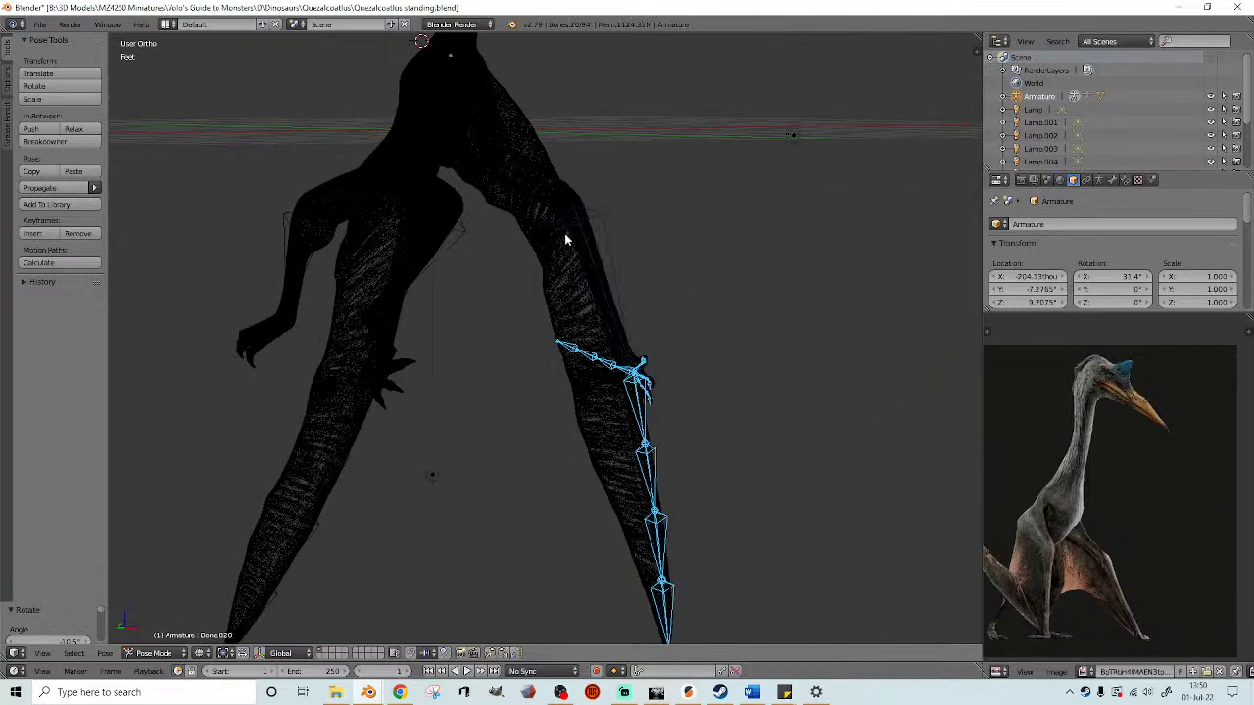
{"action": "scroll", "coordinate": [569, 258], "scroll_direction": "down", "scroll_amount": 2}
{"action": "key", "text": "KP_1"}
{"action": "scroll", "coordinate": [587, 324], "scroll_direction": "up", "scroll_amount": 5}
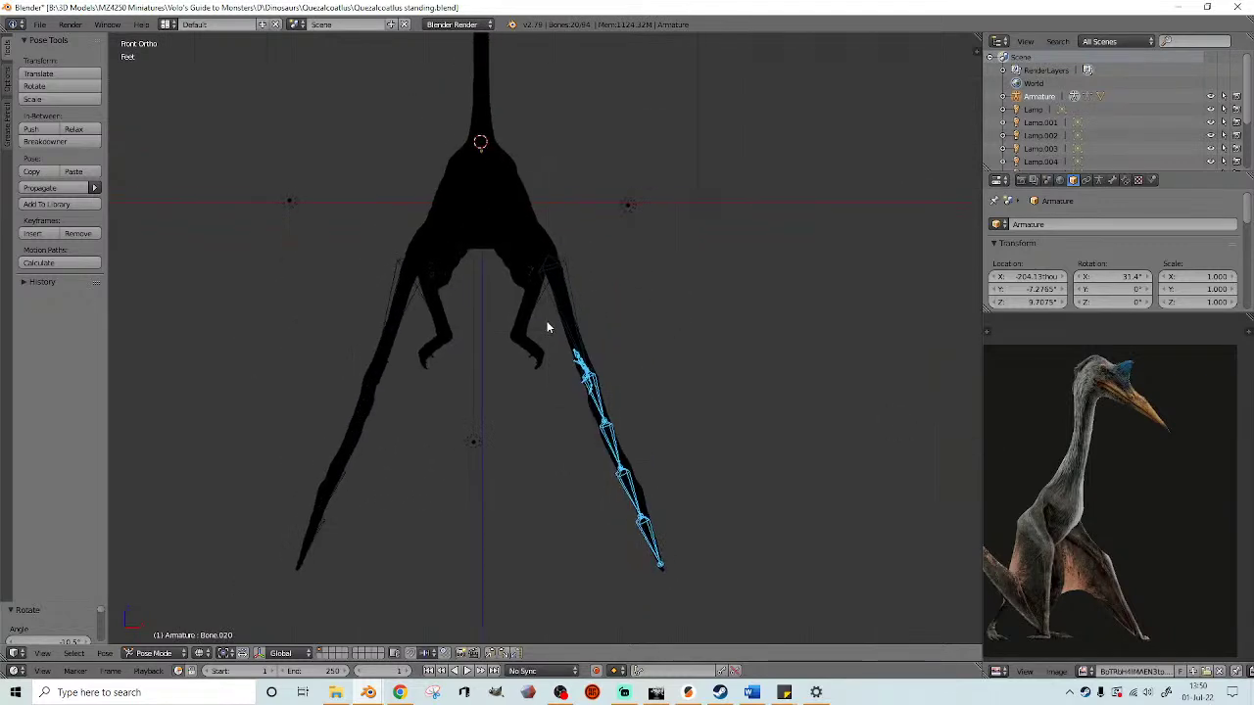
{"action": "scroll", "coordinate": [727, 396], "scroll_direction": "up", "scroll_amount": 2}
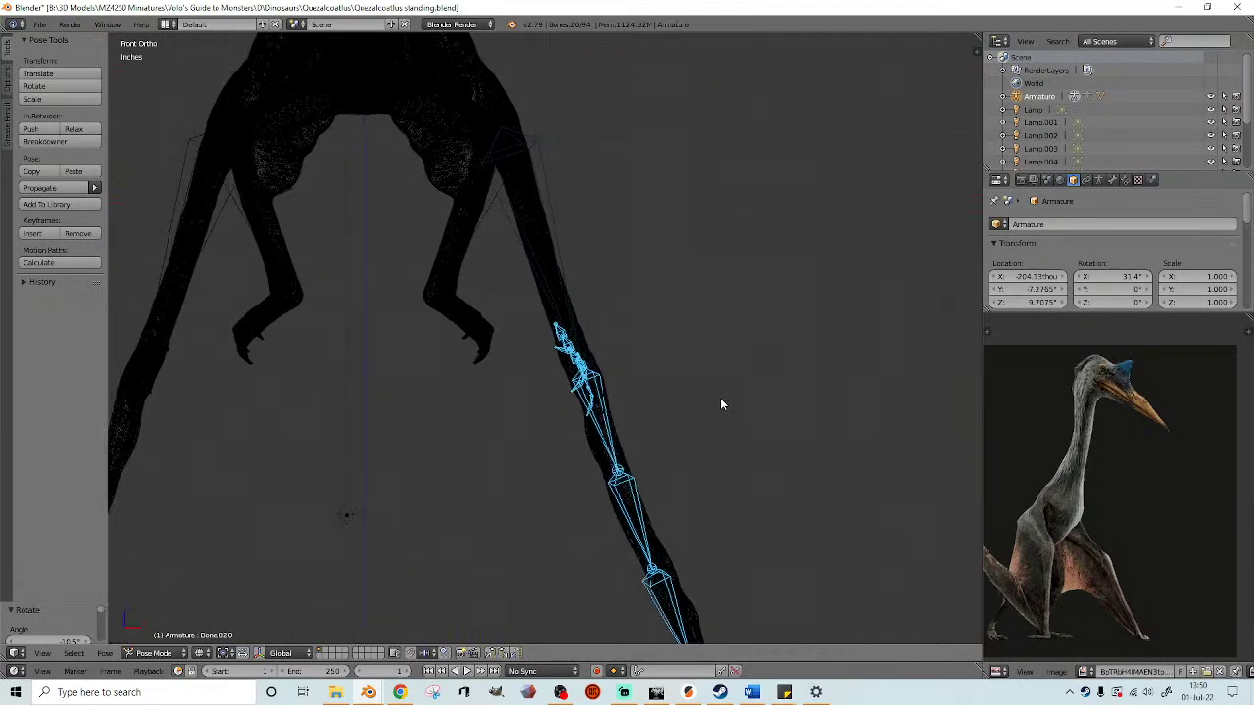
{"action": "key", "text": "r"}
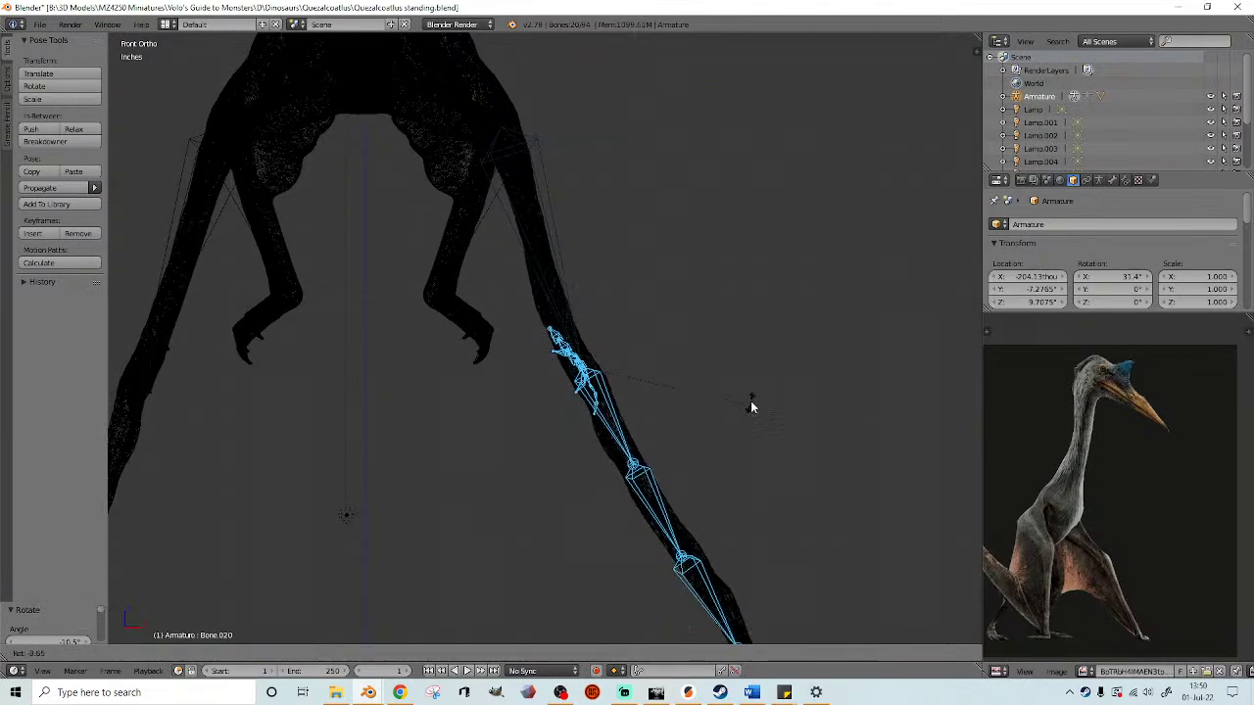
{"action": "left_click", "coordinate": [751, 404]}
{"action": "middle_click_drag", "start_coordinate": [705, 390], "coordinate": [591, 375]}
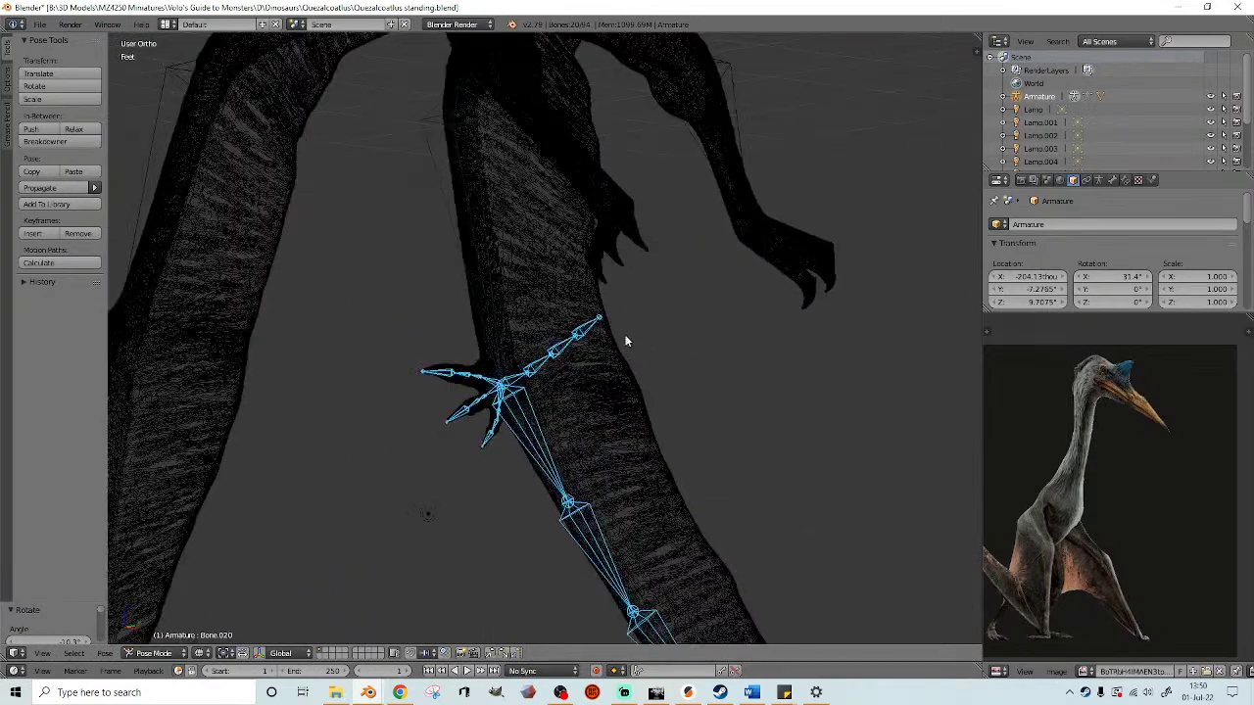
- Exclude the wing-membrane bone chain from the hand selection and rotate the remaining hand and wing-finger bones about -13.4° in the front view
{"action": "mouse_move", "coordinate": [579, 354]}
{"action": "left_mouse_down", "text": "ctrl+shift"}
{"action": "mouse_move", "coordinate": [538, 379]}
{"action": "mouse_move", "coordinate": [541, 347]}
{"action": "mouse_move", "coordinate": [529, 380]}
{"action": "mouse_move", "coordinate": [519, 353]}
{"action": "left_mouse_up", "text": "ctrl+shift"}
{"action": "key", "text": "KP_1"}
{"action": "key", "text": "r"}
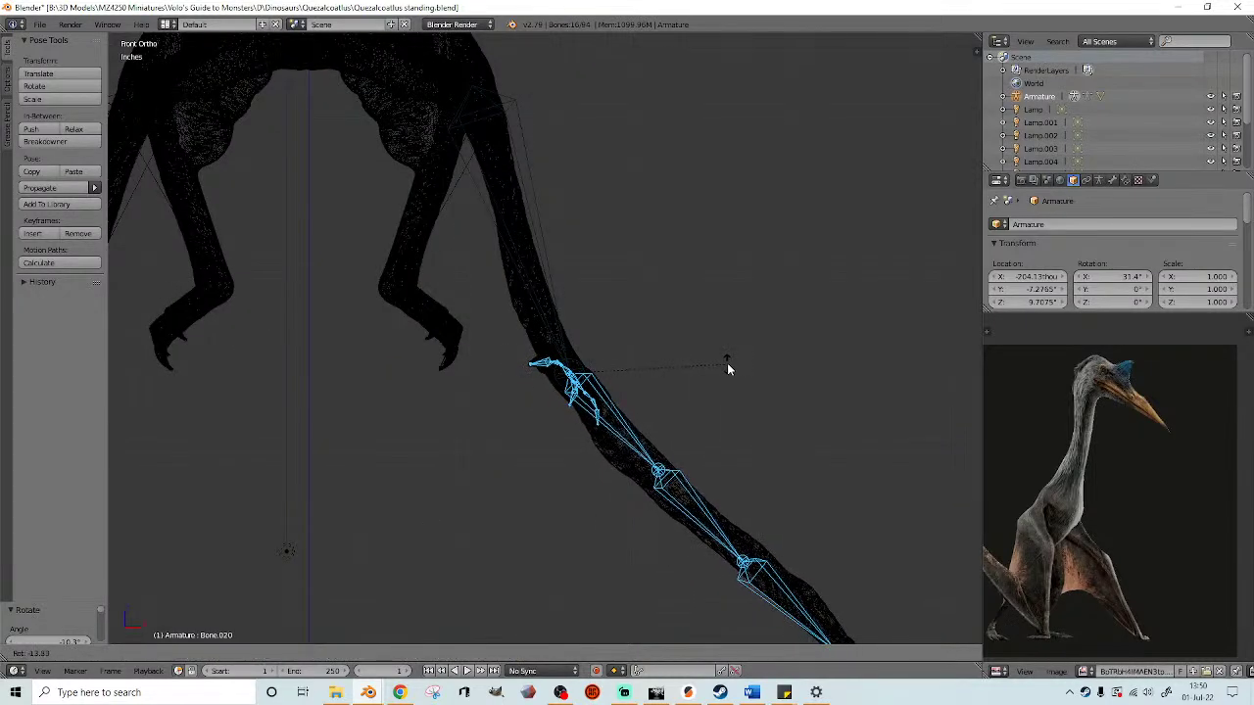
{"action": "left_click", "coordinate": [727, 364]}
- Select Bone.030, the first membrane bone at the wrist, and rotate it about -9.7° to follow the turned hand
{"action": "mouse_move", "coordinate": [727, 376]}
{"action": "middle_mouse_down"}
{"action": "mouse_move", "coordinate": [703, 400]}
{"action": "mouse_move", "coordinate": [615, 415]}
{"action": "mouse_move", "coordinate": [704, 407]}
{"action": "mouse_move", "coordinate": [725, 391]}
{"action": "middle_mouse_up"}
{"action": "right_click", "coordinate": [510, 385]}
{"action": "key", "text": "r"}
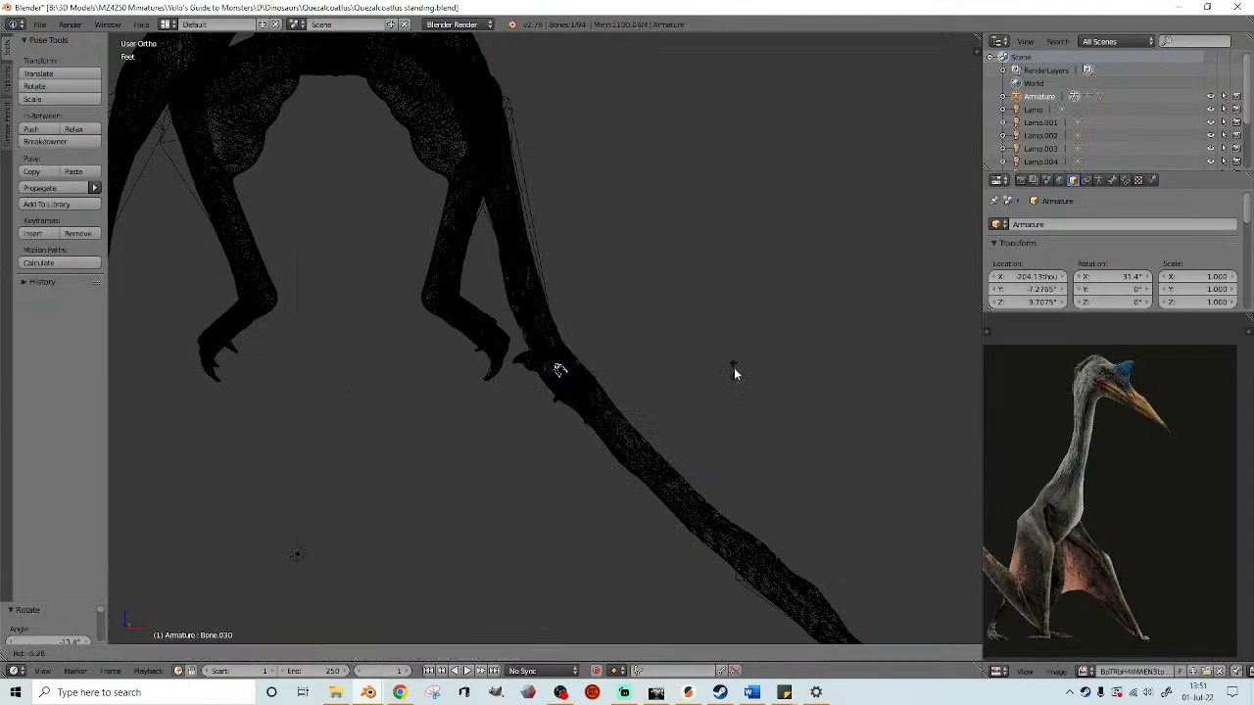
{"action": "left_click", "coordinate": [736, 358]}
{"action": "mouse_move", "coordinate": [684, 386]}
{"action": "middle_mouse_down"}
{"action": "mouse_move", "coordinate": [598, 400]}
{"action": "mouse_move", "coordinate": [679, 404]}
{"action": "mouse_move", "coordinate": [546, 471]}
{"action": "middle_mouse_up"}
{"action": "key", "text": "z"}
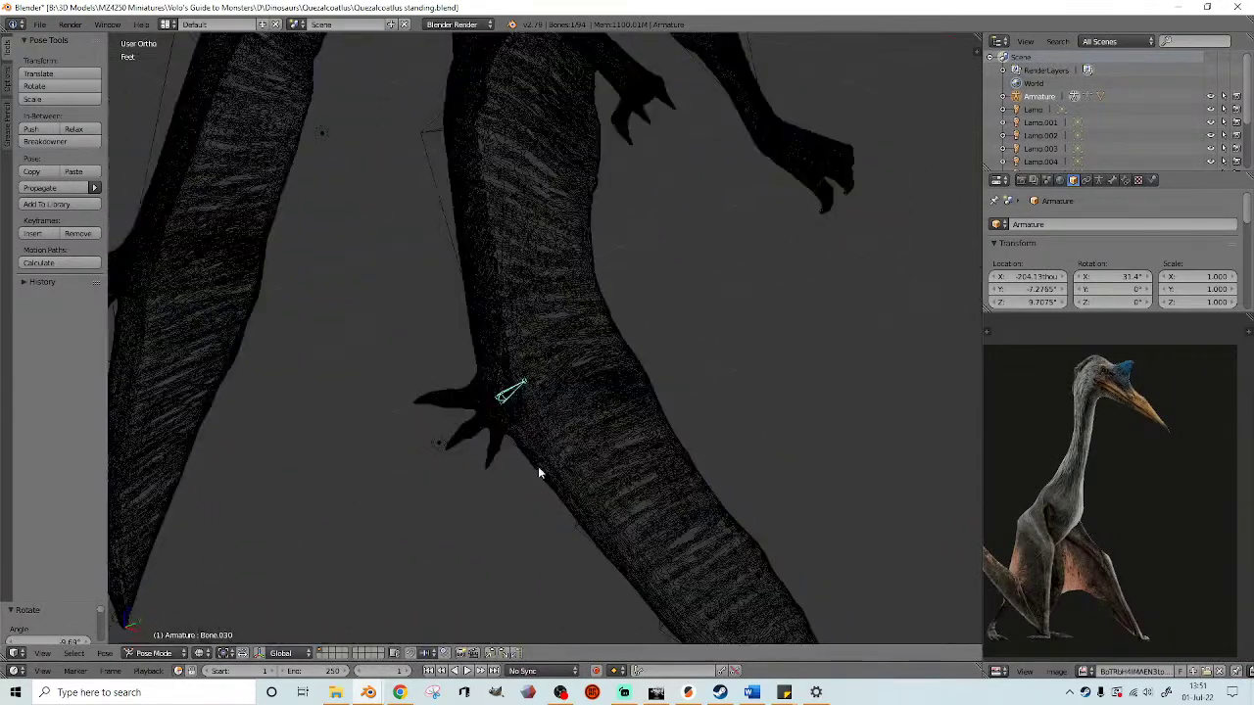
- Select the first wing-finger bone, Bone.022, and rotate it about -108° in the front view to fold the wing upward outside the arm
{"action": "right_click", "coordinate": [546, 450]}
{"action": "scroll", "coordinate": [546, 450], "scroll_direction": "down", "scroll_amount": 2}
{"action": "key", "text": "KP_1"}
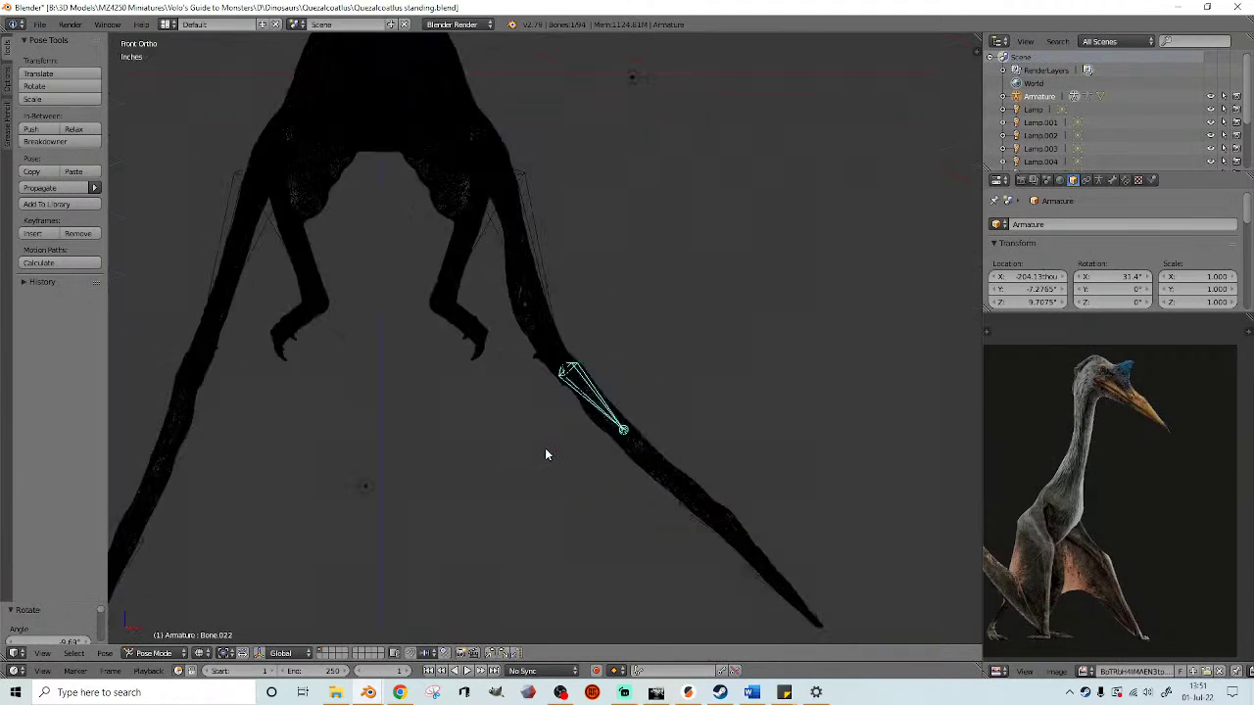
{"action": "key", "text": "r"}
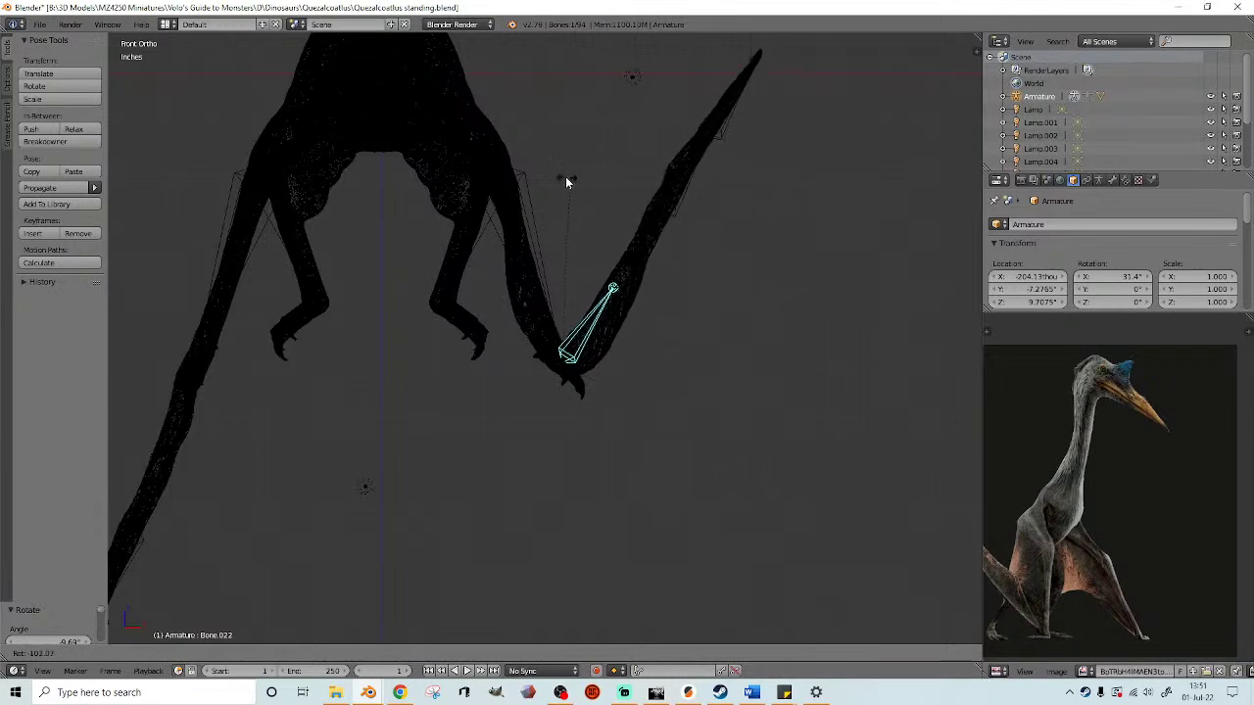
{"action": "left_click", "coordinate": [551, 180]}
{"action": "mouse_move", "coordinate": [706, 396]}
{"action": "middle_mouse_down"}
{"action": "mouse_move", "coordinate": [655, 383]}
{"action": "mouse_move", "coordinate": [559, 392]}
{"action": "mouse_move", "coordinate": [621, 425]}
{"action": "mouse_move", "coordinate": [669, 425]}
{"action": "middle_mouse_up"}
{"action": "scroll", "coordinate": [657, 426], "scroll_direction": "up", "scroll_amount": 3}
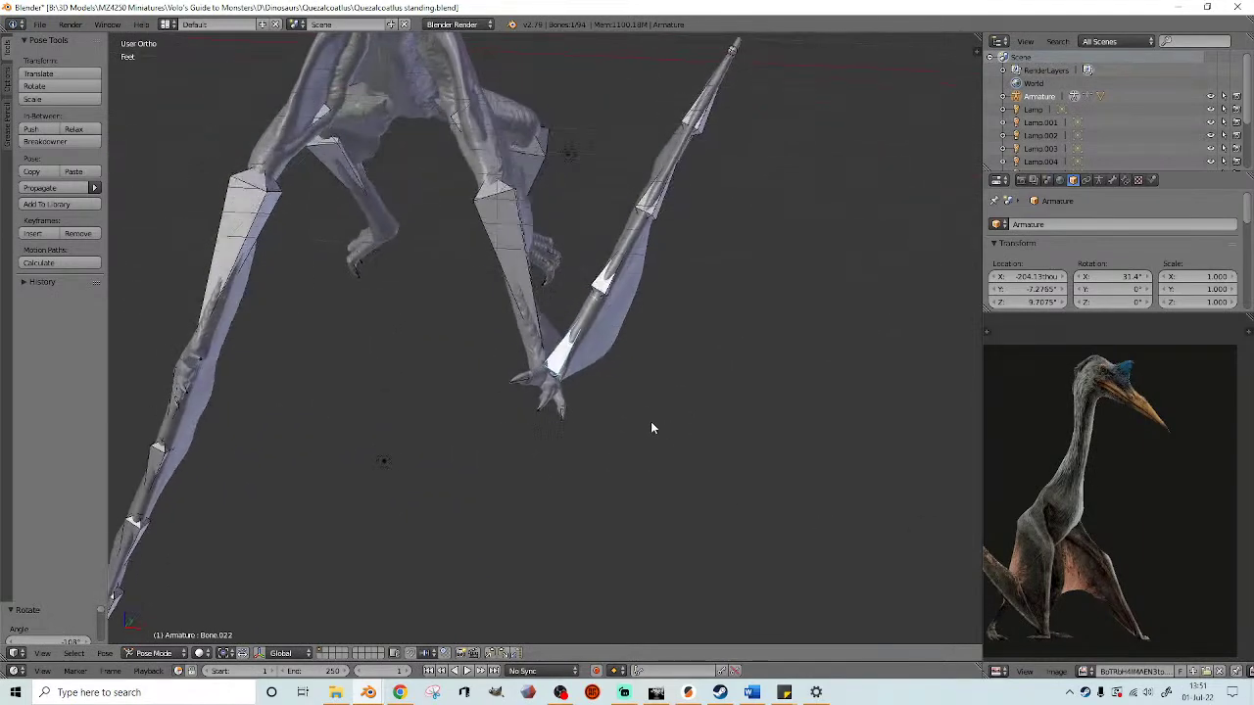
- Select only the three clawed fingers' bones on the folded wing's hand and rotate them about -42.9° in the front view
{"action": "key", "text": "z"}
{"action": "scroll", "coordinate": [597, 441], "scroll_direction": "up", "scroll_amount": 3}
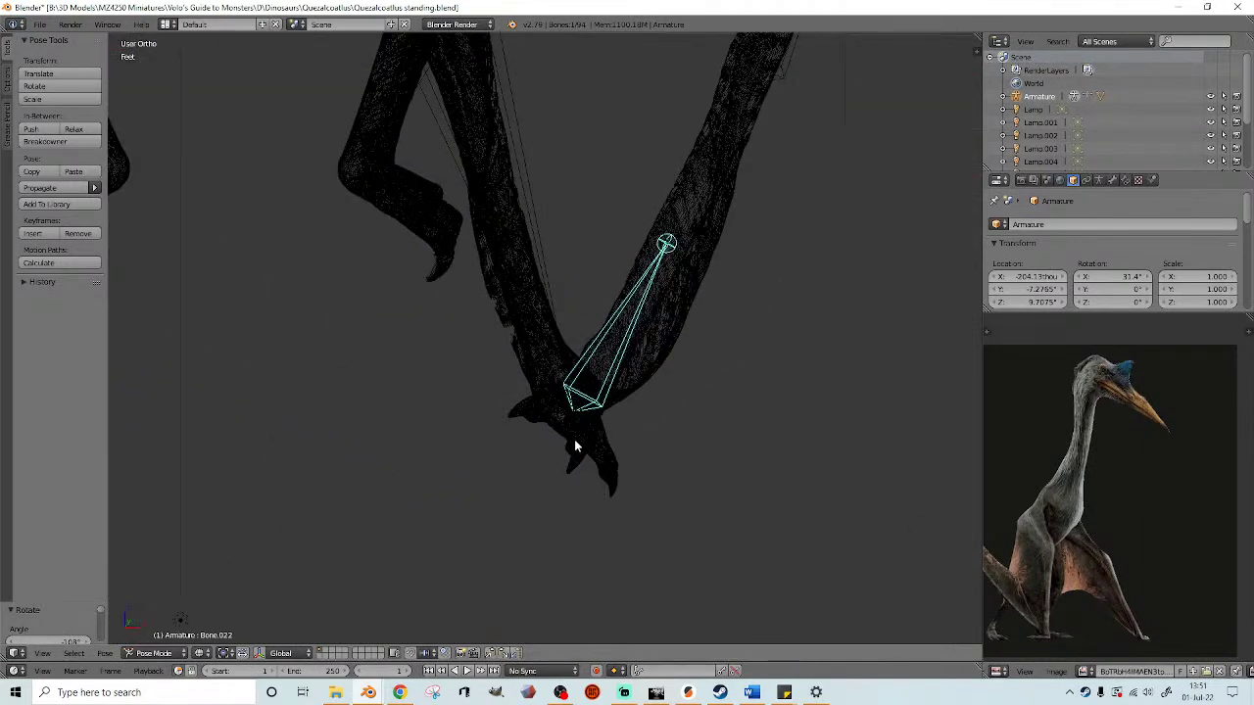
{"action": "right_click", "coordinate": [576, 447]}
{"action": "mouse_move", "coordinate": [520, 479]}
{"action": "left_mouse_down", "text": "ctrl"}
{"action": "mouse_move", "coordinate": [627, 470]}
{"action": "mouse_move", "coordinate": [494, 396]}
{"action": "left_mouse_up", "text": "ctrl"}
{"action": "mouse_move", "coordinate": [644, 401]}
{"action": "left_mouse_down", "text": "ctrl+shift"}
{"action": "mouse_move", "coordinate": [592, 380]}
{"action": "mouse_move", "coordinate": [612, 261]}
{"action": "left_mouse_up", "text": "ctrl+shift"}
{"action": "left_click_drag", "start_coordinate": [592, 354], "coordinate": [524, 220], "text": "ctrl+shift"}
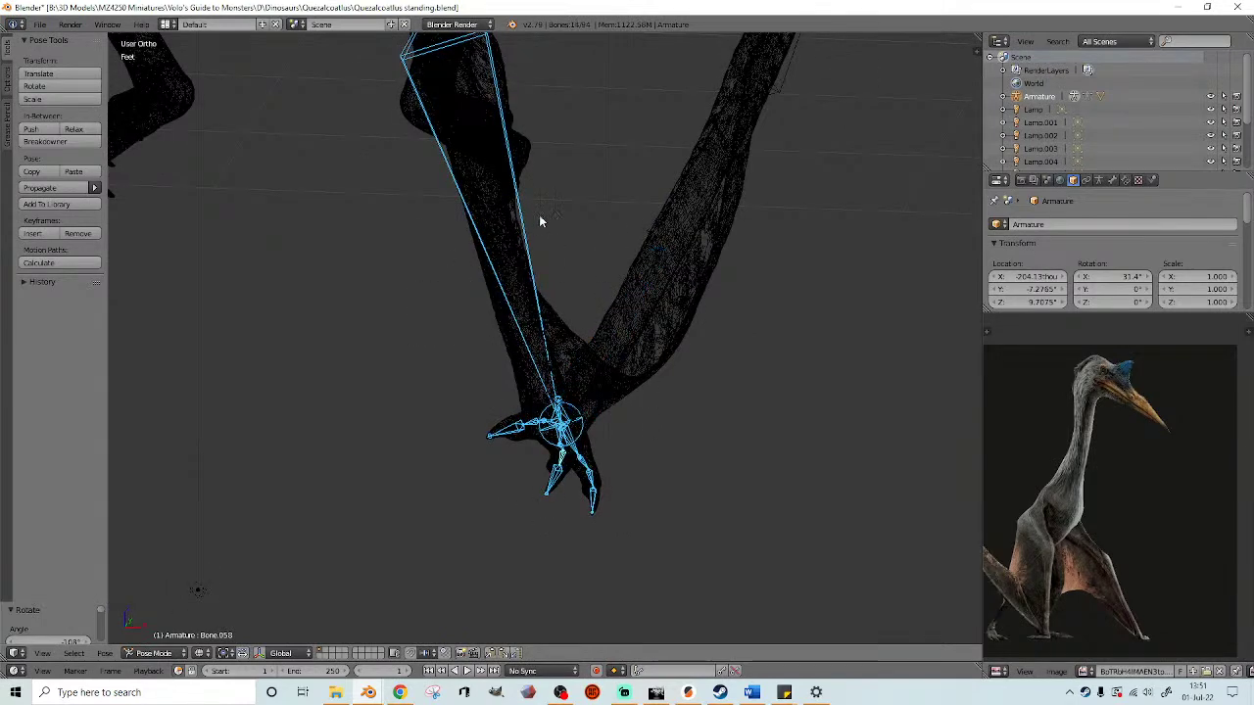
{"action": "scroll", "coordinate": [533, 211], "scroll_direction": "down", "scroll_amount": 3}
{"action": "mouse_move", "coordinate": [610, 261]}
{"action": "left_mouse_down", "text": "ctrl+shift"}
{"action": "mouse_move", "coordinate": [546, 119]}
{"action": "mouse_move", "coordinate": [569, 132]}
{"action": "left_mouse_up", "text": "ctrl+shift"}
{"action": "scroll", "coordinate": [589, 254], "scroll_direction": "up", "scroll_amount": 4}
{"action": "middle_click_drag", "start_coordinate": [590, 254], "coordinate": [557, 290]}
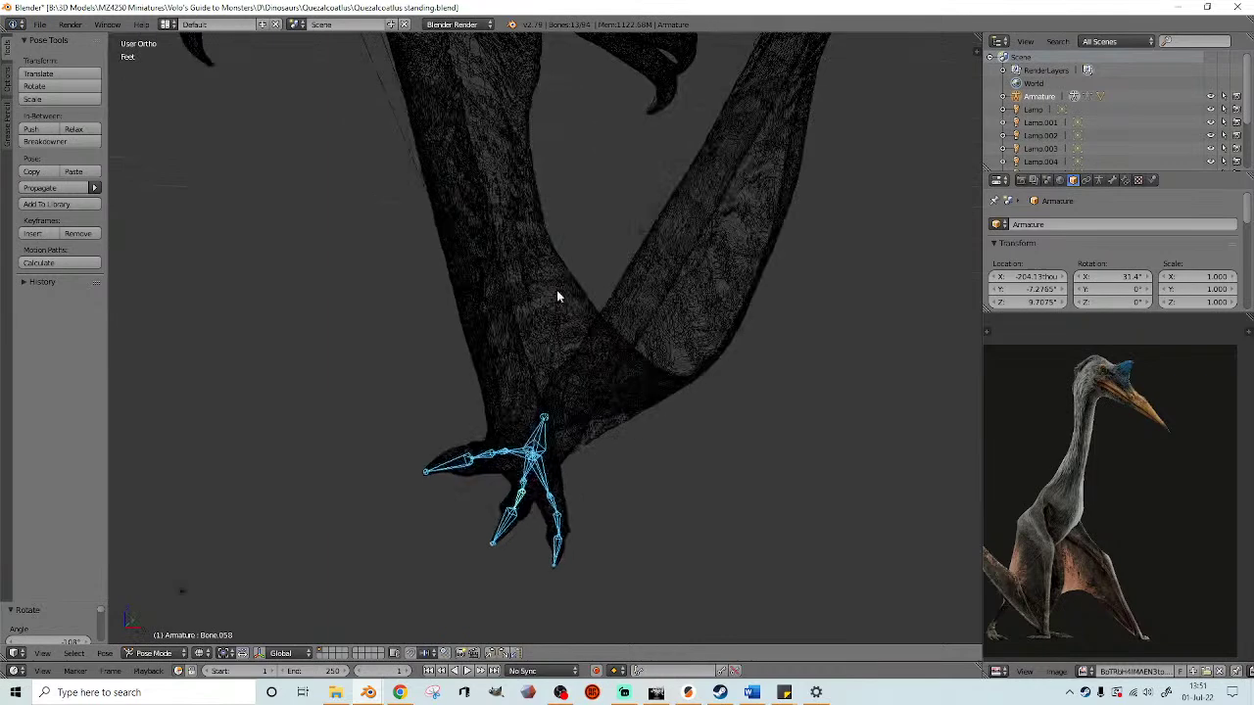
{"action": "scroll", "coordinate": [580, 361], "scroll_direction": "up", "scroll_amount": 2}
{"action": "left_click_drag", "start_coordinate": [563, 458], "coordinate": [536, 470], "text": "ctrl+shift"}
{"action": "scroll", "coordinate": [538, 416], "scroll_direction": "down", "scroll_amount": 2}
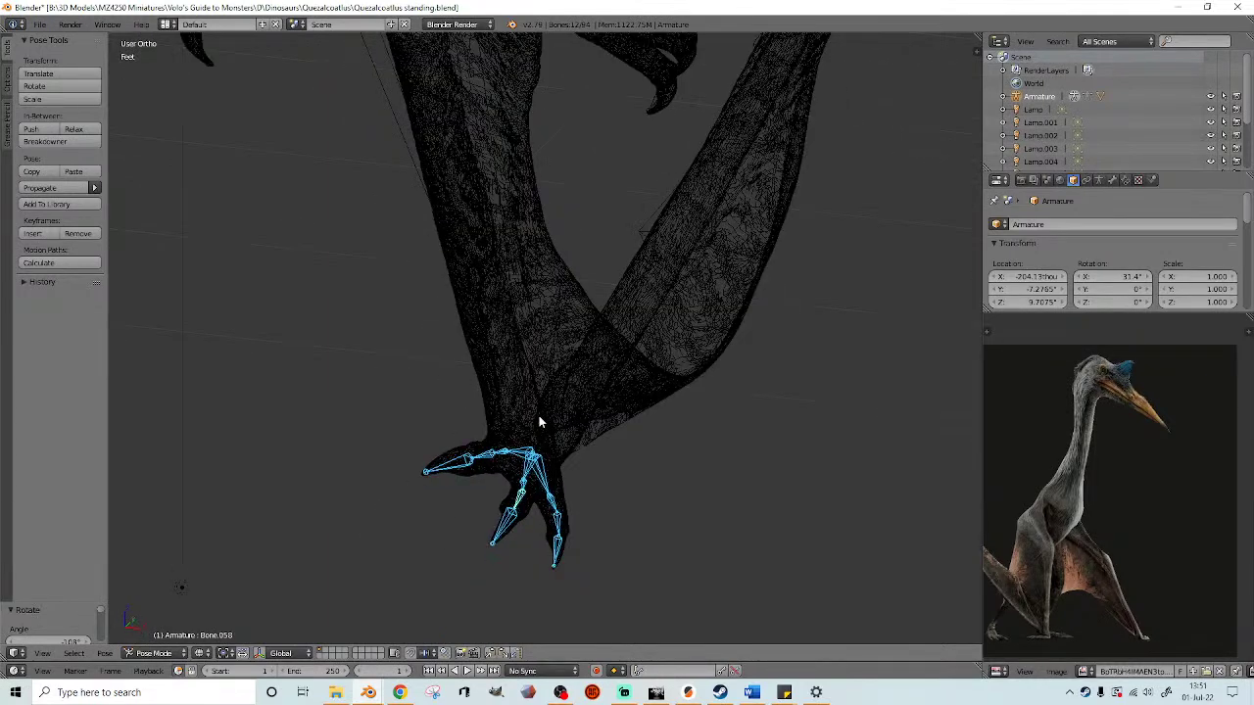
{"action": "key", "text": "KP_1"}
{"action": "key", "text": "r"}
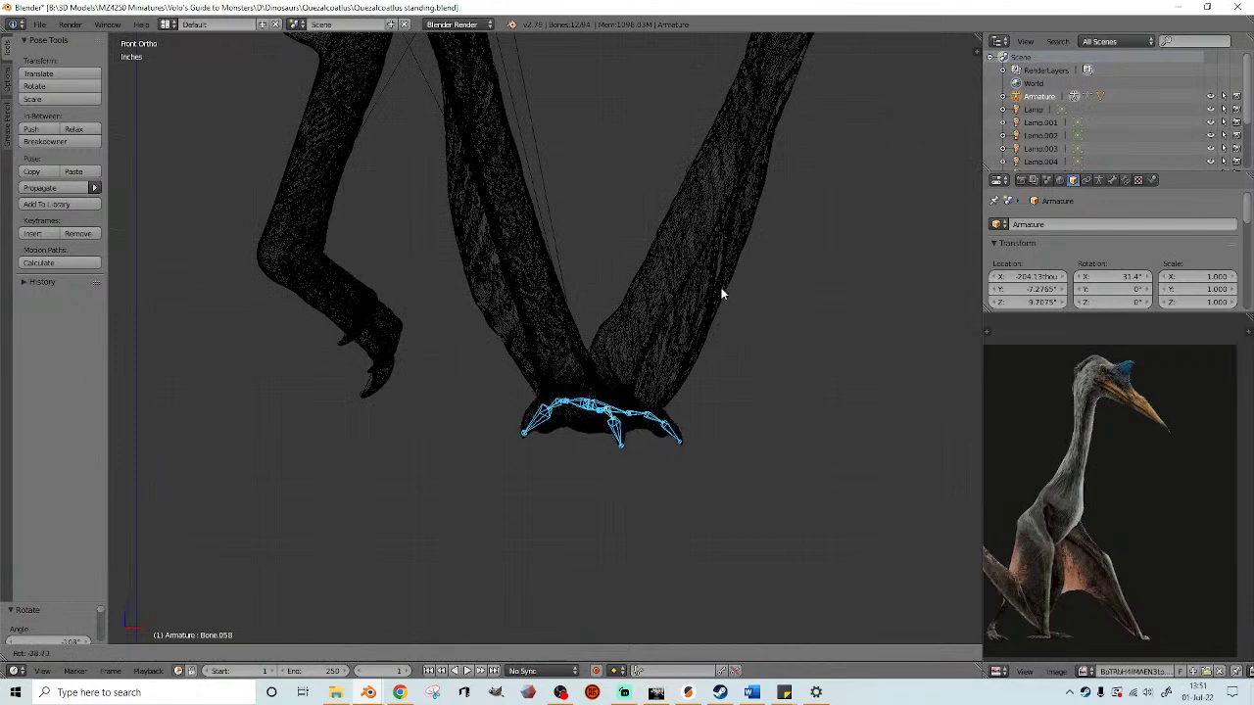
{"action": "left_click", "coordinate": [787, 354]}
- Select the four membrane bones trailing from the folded wing's wrist and rotate them about -10.9° upward in the right view
{"action": "key", "text": "z"}
{"action": "mouse_move", "coordinate": [791, 352]}
{"action": "middle_mouse_down"}
{"action": "mouse_move", "coordinate": [668, 365]}
{"action": "mouse_move", "coordinate": [739, 442]}
{"action": "mouse_move", "coordinate": [708, 462]}
{"action": "mouse_move", "coordinate": [617, 458]}
{"action": "mouse_move", "coordinate": [624, 438]}
{"action": "mouse_move", "coordinate": [622, 459]}
{"action": "mouse_move", "coordinate": [644, 458]}
{"action": "mouse_move", "coordinate": [638, 442]}
{"action": "mouse_move", "coordinate": [526, 465]}
{"action": "middle_mouse_up"}
{"action": "scroll", "coordinate": [670, 371], "scroll_direction": "down", "scroll_amount": 5}
{"action": "scroll", "coordinate": [656, 453], "scroll_direction": "up", "scroll_amount": 2}
{"action": "scroll", "coordinate": [526, 464], "scroll_direction": "up", "scroll_amount": 3}
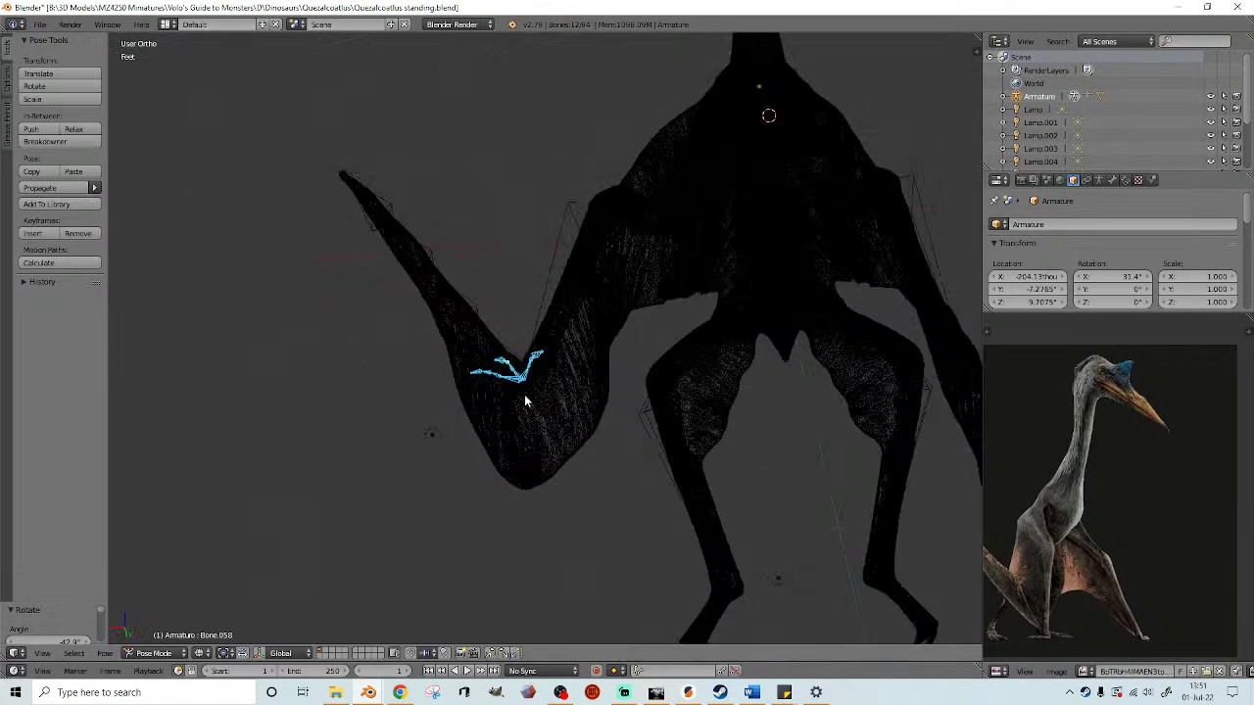
{"action": "right_click", "coordinate": [523, 401]}
{"action": "right_click", "coordinate": [522, 404]}
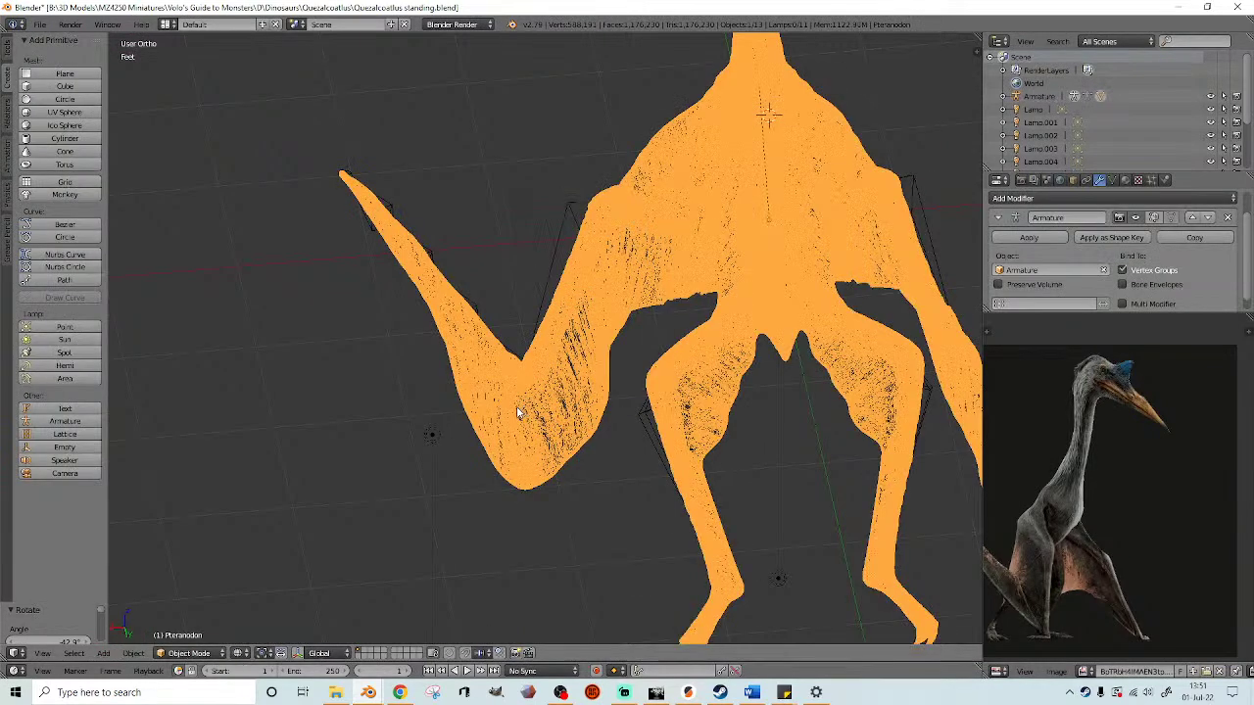
{"action": "middle_click_drag", "start_coordinate": [527, 412], "coordinate": [518, 467]}
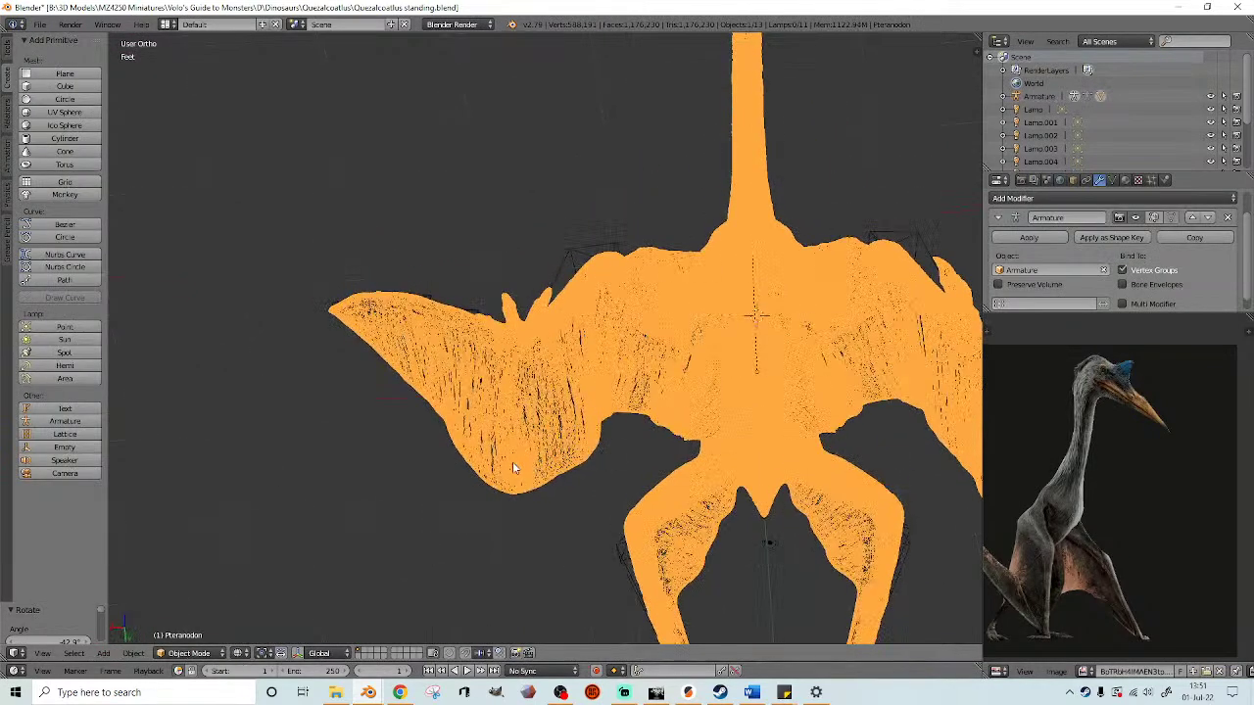
{"action": "right_click", "coordinate": [620, 557]}
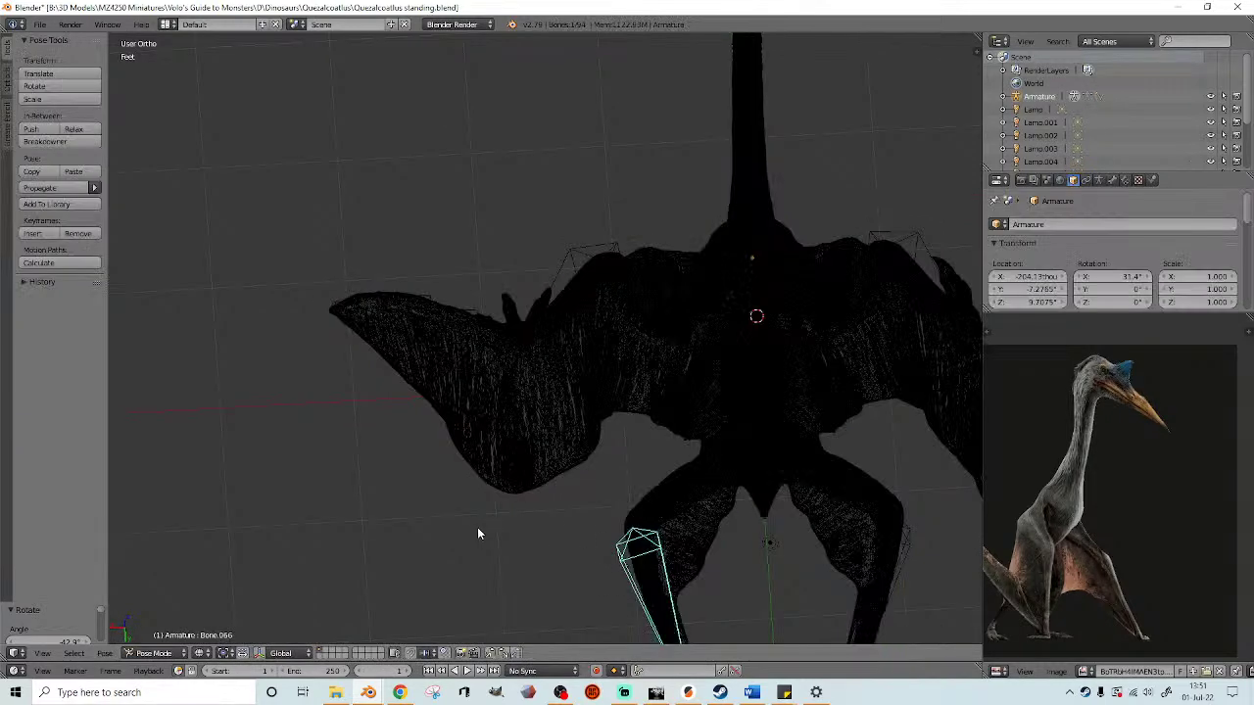
{"action": "mouse_move", "coordinate": [423, 457]}
{"action": "left_mouse_down", "text": "ctrl"}
{"action": "mouse_move", "coordinate": [562, 367]}
{"action": "mouse_move", "coordinate": [434, 365]}
{"action": "left_mouse_up", "text": "ctrl"}
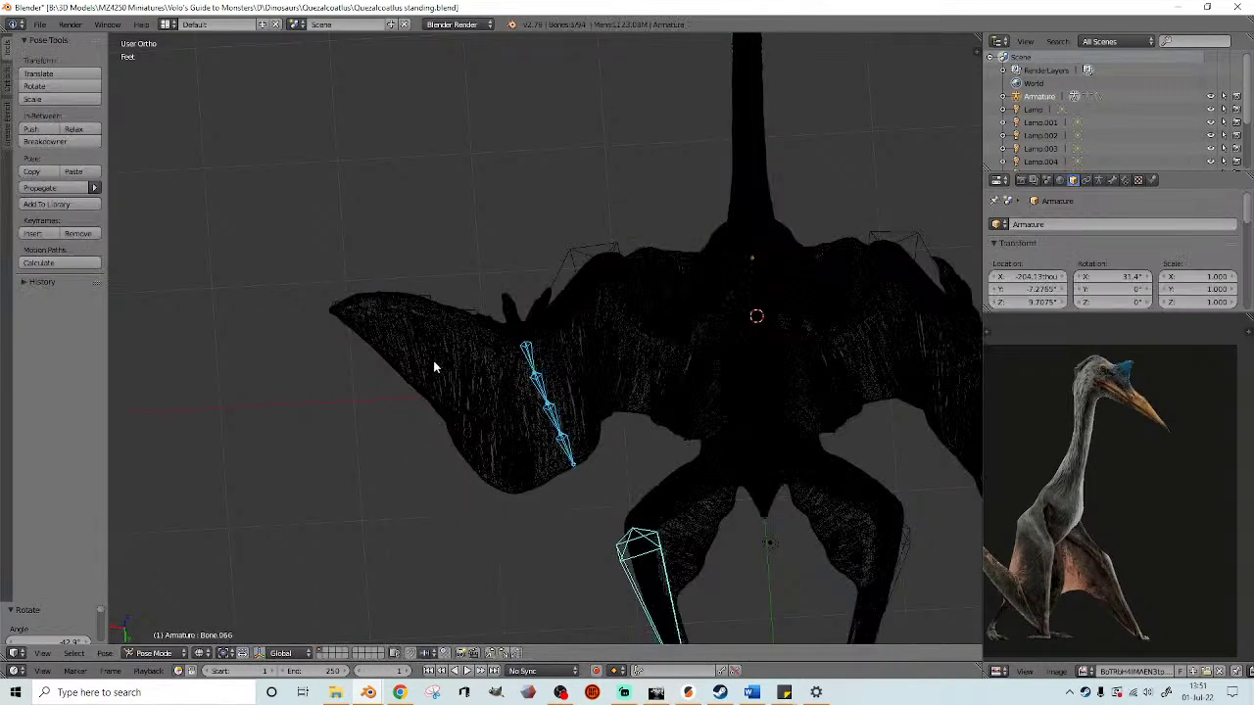
{"action": "middle_click_drag", "start_coordinate": [505, 393], "coordinate": [698, 422]}
{"action": "key", "text": "KP_3"}
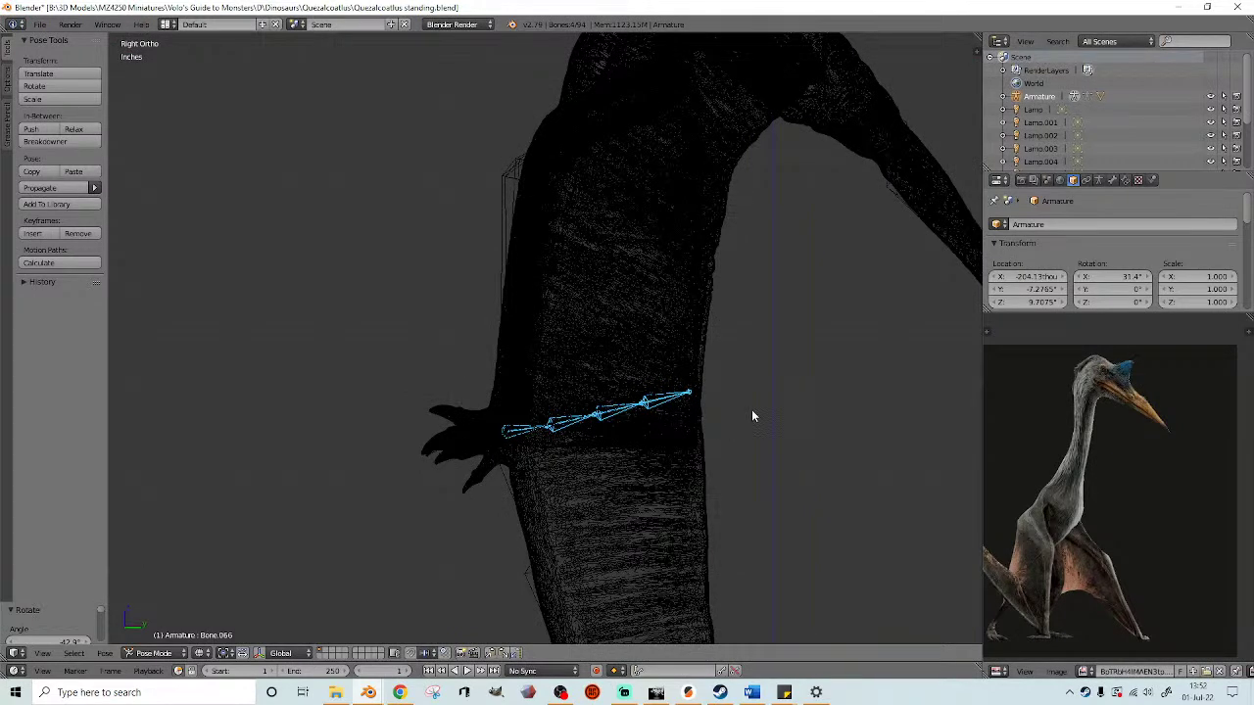
{"action": "key", "text": "r"}
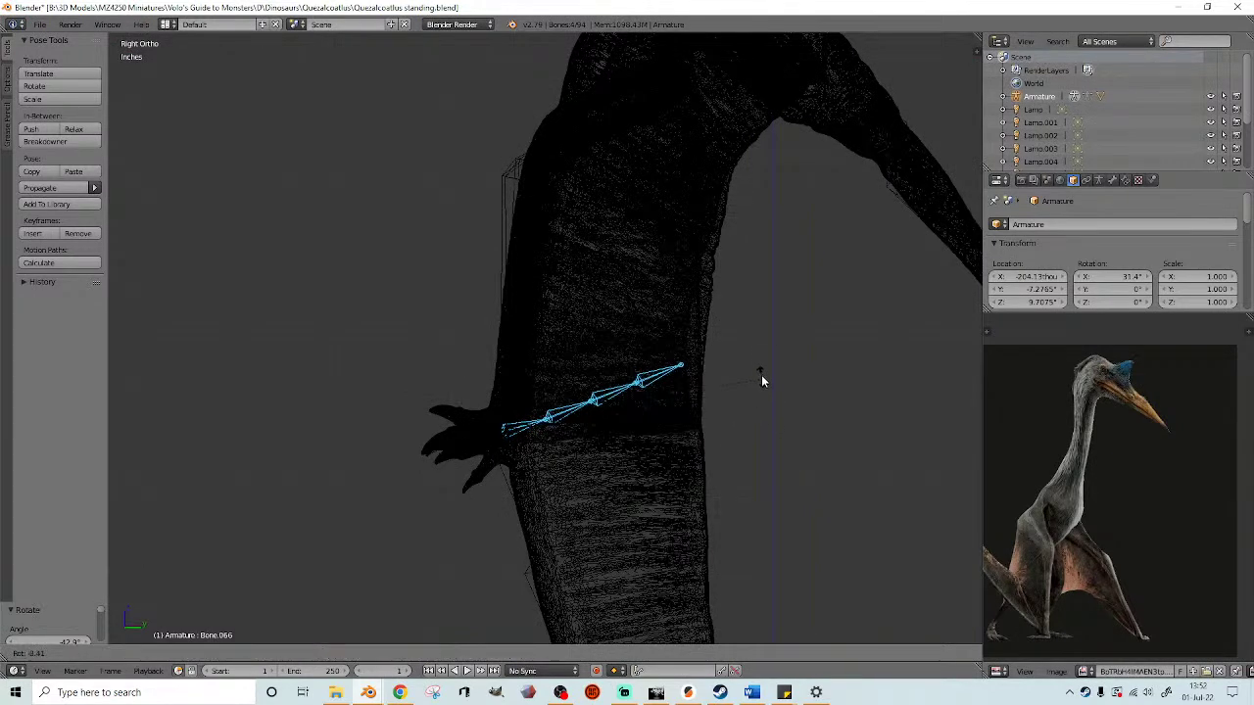
{"action": "left_click", "coordinate": [759, 367]}
- Drop the wrist-end bone from the membrane chain selection and rotate the outer three bones about -7.8° in the right view
{"action": "left_click_drag", "start_coordinate": [506, 384], "coordinate": [501, 388], "text": "ctrl+shift"}
{"action": "key", "text": "r"}
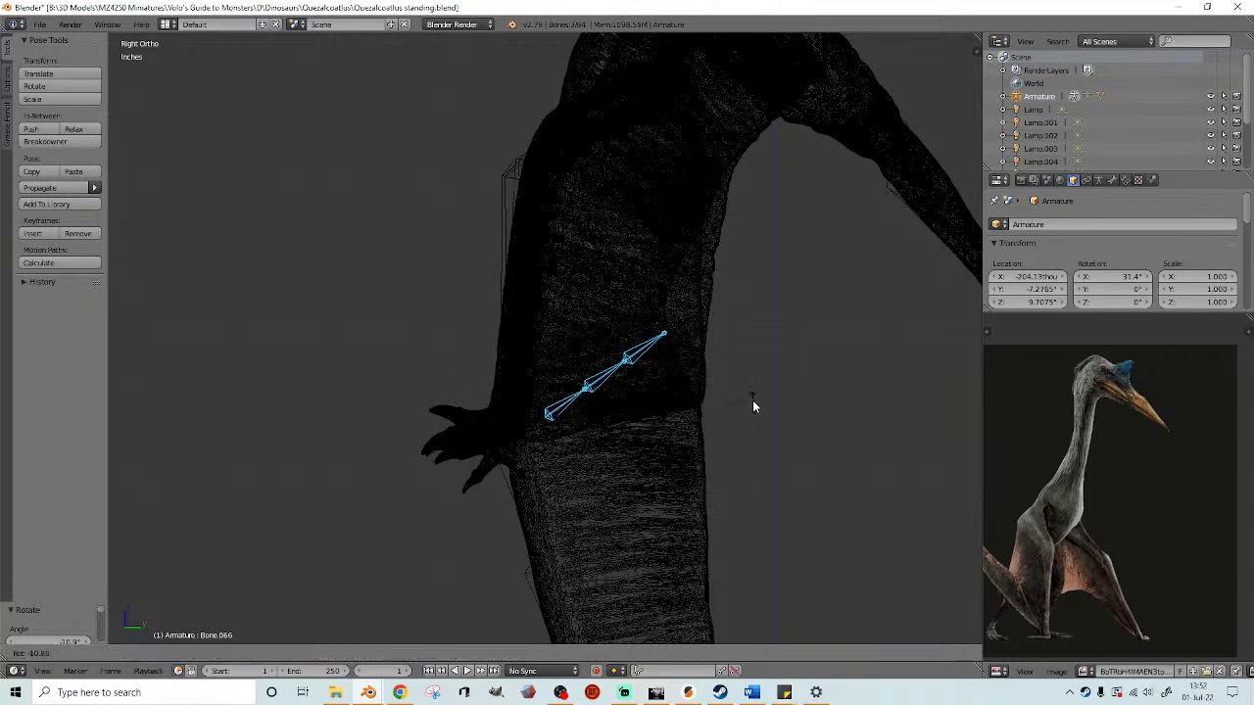
{"action": "left_click", "coordinate": [753, 410]}
- Reduce the selection to the outer two membrane bones and rotate them about -6.6° in the right view
{"action": "right_click", "coordinate": [550, 411]}
{"action": "key", "text": "h"}
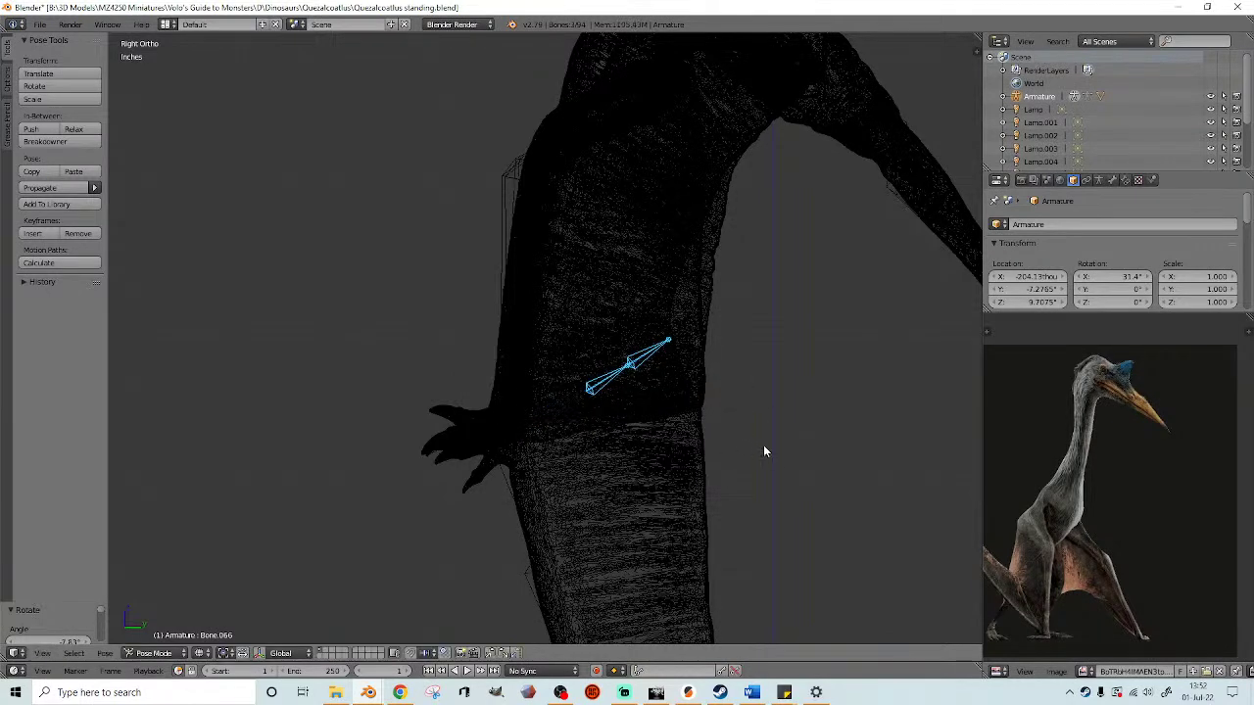
{"action": "key", "text": "r"}
{"action": "left_click", "coordinate": [761, 413]}
{"action": "key", "text": "z"}
{"action": "middle_click_drag", "start_coordinate": [763, 419], "coordinate": [652, 442]}
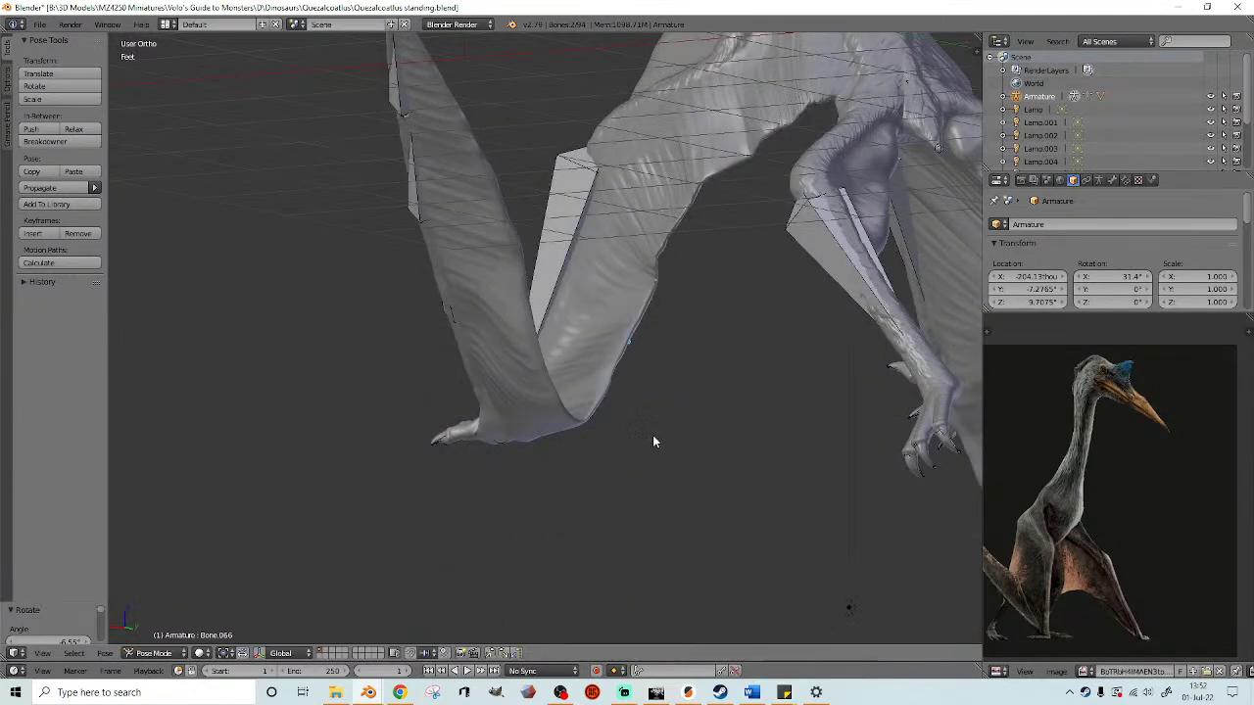
- Rotate only the outermost membrane bone about -5.4° in the right view and check the membrane's curve in solid shading
{"action": "key", "text": "KP_3"}
{"action": "key", "text": "z"}
{"action": "right_click", "coordinate": [604, 387], "text": "shift"}
{"action": "key", "text": "r"}
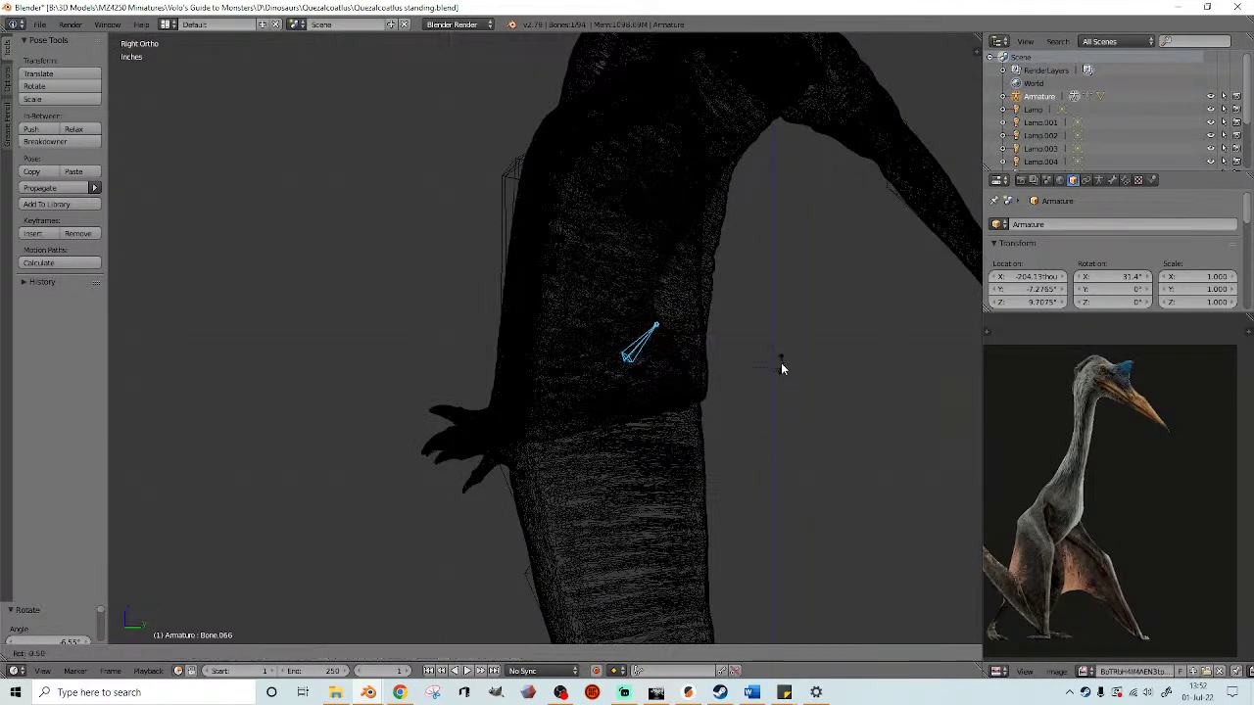
{"action": "left_click", "coordinate": [784, 382]}
{"action": "key", "text": "z"}
{"action": "mouse_move", "coordinate": [784, 384]}
{"action": "middle_mouse_down"}
{"action": "mouse_move", "coordinate": [601, 415]}
{"action": "mouse_move", "coordinate": [736, 440]}
{"action": "mouse_move", "coordinate": [855, 429]}
{"action": "middle_mouse_up"}
{"action": "middle_click_drag", "start_coordinate": [775, 415], "coordinate": [731, 428]}
- Select wing-finger bone Bone.022 and rotate it about -21° while viewing the folded wing along its length
{"action": "mouse_move", "coordinate": [970, 499]}
{"action": "middle_mouse_down"}
{"action": "mouse_move", "coordinate": [948, 484]}
{"action": "mouse_move", "coordinate": [663, 462]}
{"action": "mouse_move", "coordinate": [571, 410]}
{"action": "mouse_move", "coordinate": [702, 401]}
{"action": "mouse_move", "coordinate": [587, 464]}
{"action": "mouse_move", "coordinate": [566, 460]}
{"action": "middle_mouse_up"}
{"action": "key", "text": "r"}
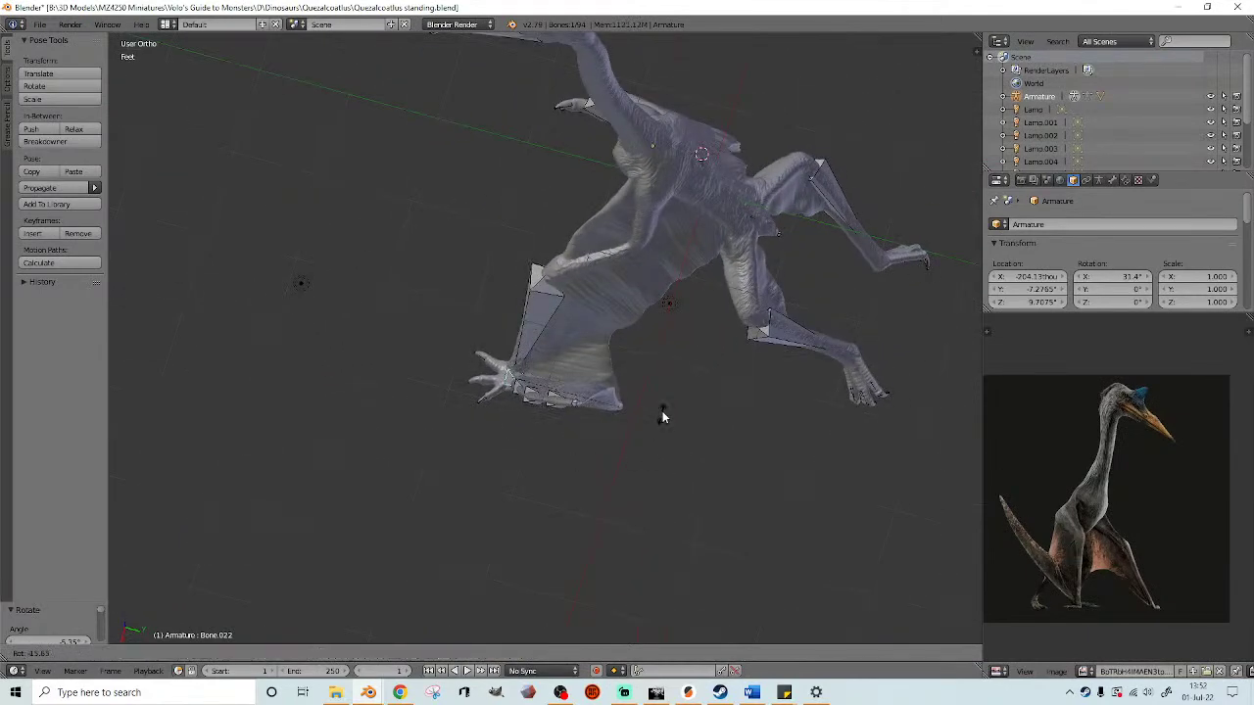
{"action": "left_click", "coordinate": [662, 405]}
{"action": "middle_click_drag", "start_coordinate": [662, 405], "coordinate": [638, 514]}
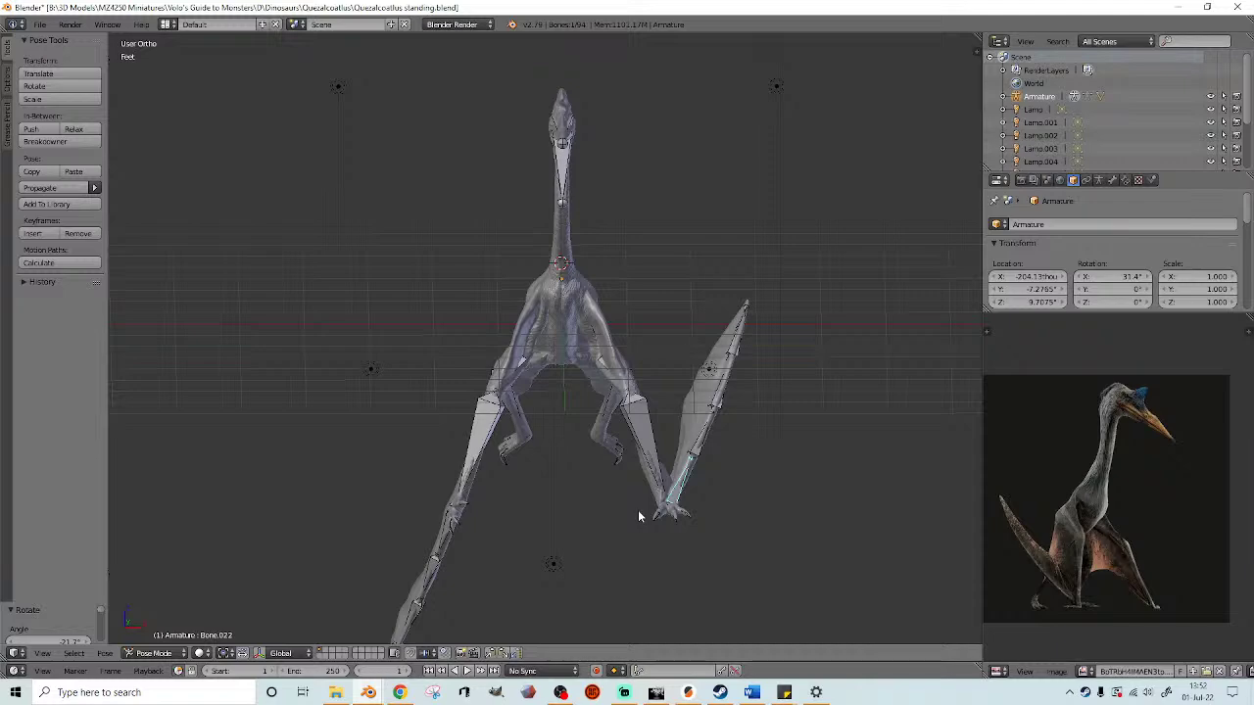
- Select all hand, wing-finger and membrane bones beyond Bone.021 and rotate them about 11.3° outward in the front view
{"action": "mouse_move", "coordinate": [604, 531]}
{"action": "middle_mouse_down", "text": "shift"}
{"action": "mouse_move", "coordinate": [678, 509]}
{"action": "mouse_move", "coordinate": [644, 502]}
{"action": "middle_mouse_up", "text": "shift"}
{"action": "scroll", "coordinate": [639, 524], "scroll_direction": "up", "scroll_amount": 2}
{"action": "mouse_move", "coordinate": [616, 580]}
{"action": "middle_mouse_down", "text": "shift"}
{"action": "mouse_move", "coordinate": [658, 480]}
{"action": "mouse_move", "coordinate": [705, 496]}
{"action": "mouse_move", "coordinate": [575, 454]}
{"action": "middle_mouse_up", "text": "shift"}
{"action": "key", "text": "z"}
{"action": "middle_click_drag", "start_coordinate": [566, 440], "coordinate": [555, 471]}
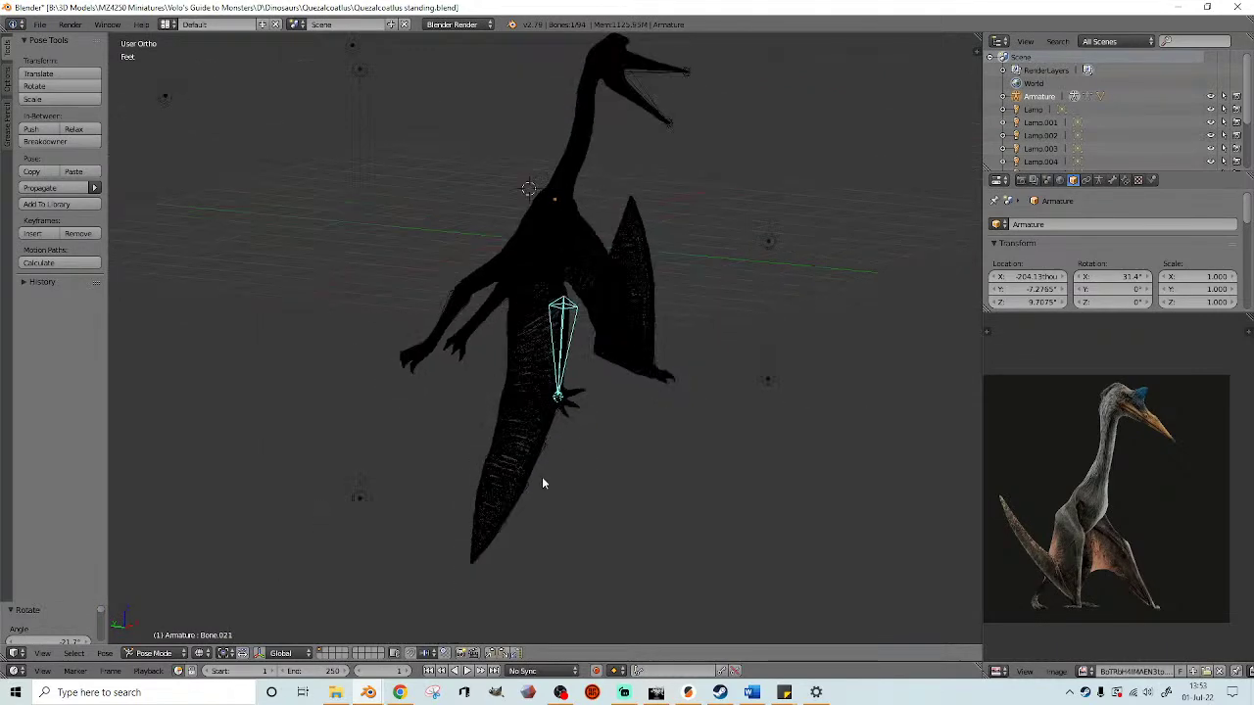
{"action": "mouse_move", "coordinate": [432, 618]}
{"action": "left_mouse_down", "text": "ctrl"}
{"action": "mouse_move", "coordinate": [621, 440]}
{"action": "mouse_move", "coordinate": [503, 373]}
{"action": "mouse_move", "coordinate": [448, 378]}
{"action": "left_mouse_up", "text": "ctrl"}
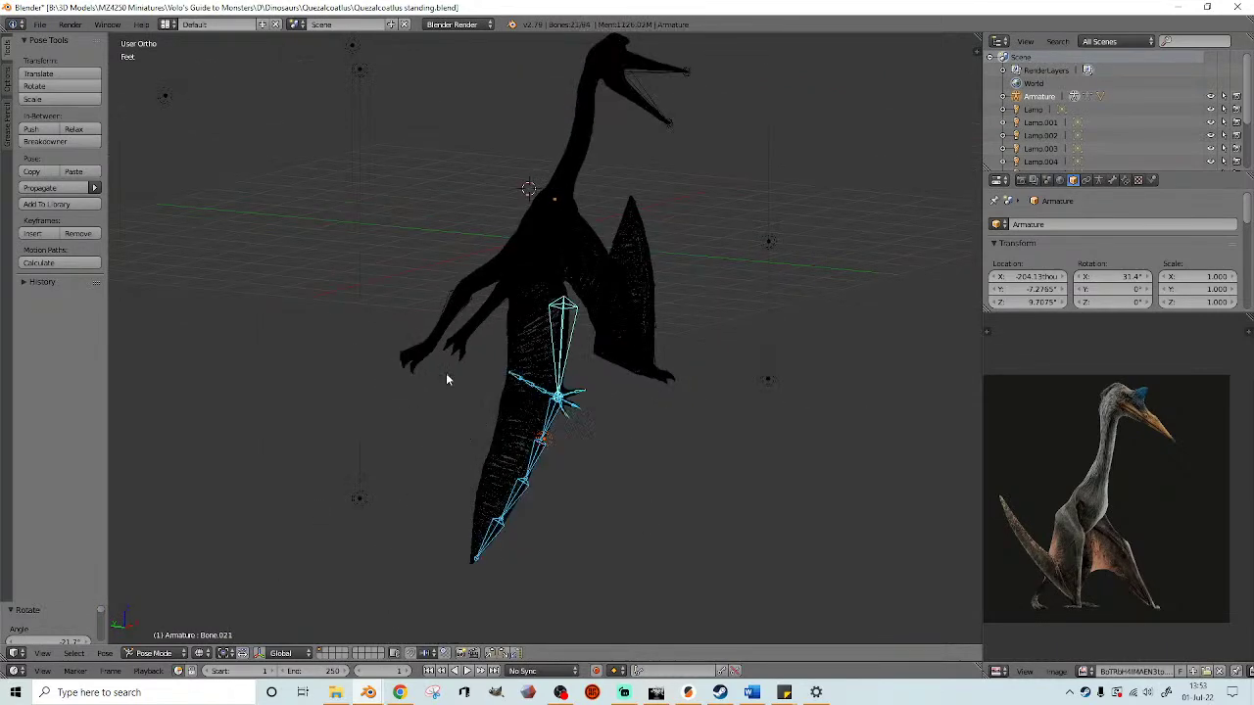
{"action": "scroll", "coordinate": [600, 407], "scroll_direction": "up", "scroll_amount": 3}
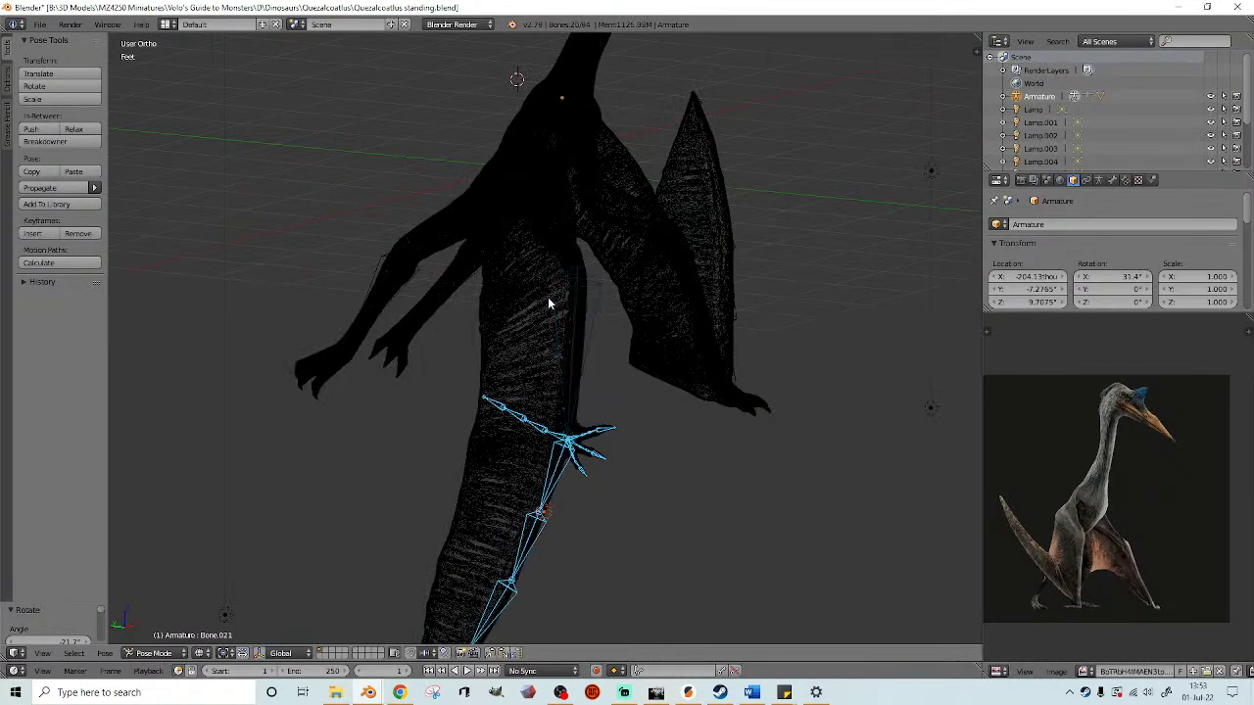
{"action": "key", "text": "KP_1"}
{"action": "middle_click_drag", "start_coordinate": [697, 439], "coordinate": [665, 362], "text": "shift"}
{"action": "scroll", "coordinate": [666, 369], "scroll_direction": "up", "scroll_amount": 2}
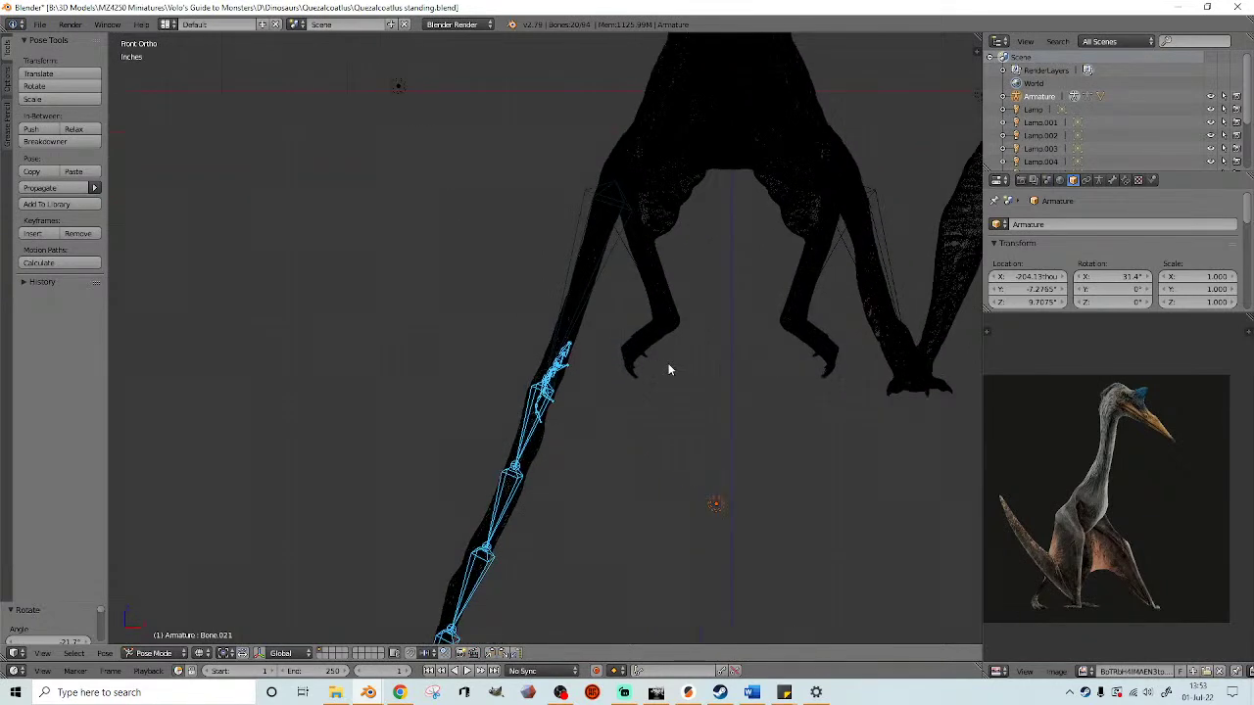
{"action": "key", "text": "r"}
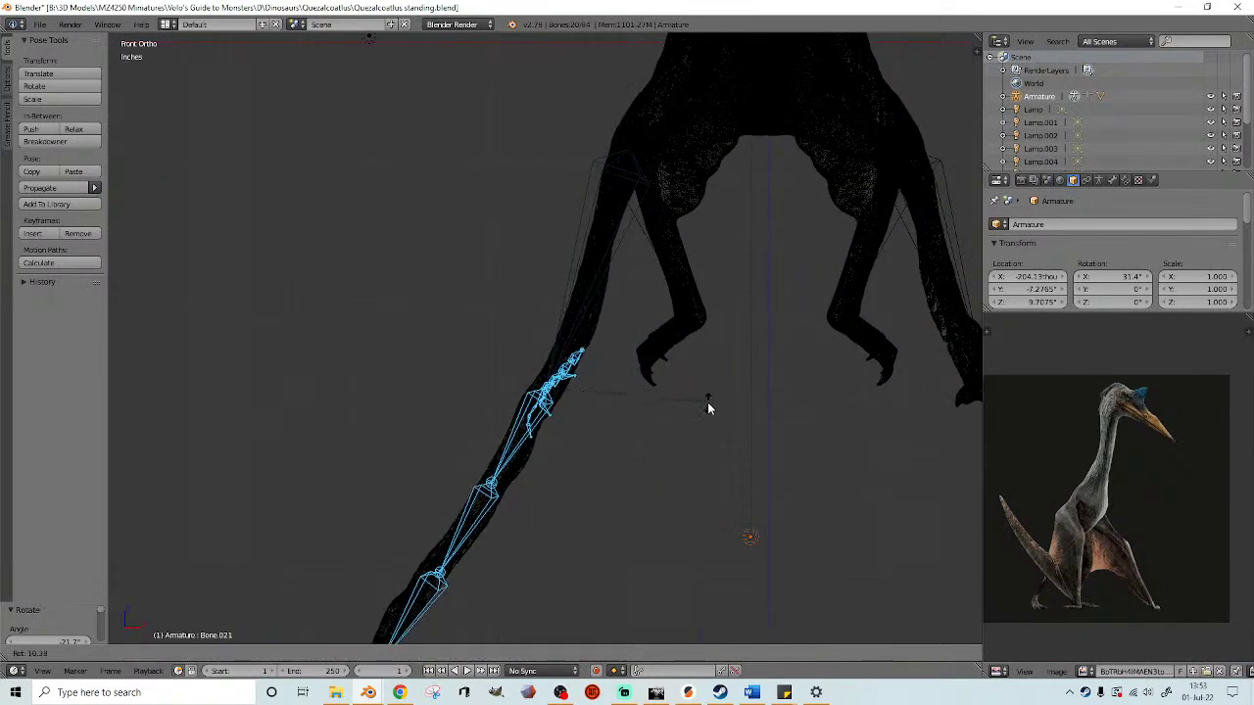
{"action": "left_click", "coordinate": [708, 408]}
- Exclude the membrane bone chain from that selection and rotate the hand and wing-finger bones about 56.2° outward in the front view
{"action": "middle_click_drag", "start_coordinate": [610, 382], "coordinate": [682, 414]}
{"action": "middle_click_drag", "start_coordinate": [491, 373], "coordinate": [535, 402]}
{"action": "scroll", "coordinate": [535, 402], "scroll_direction": "up", "scroll_amount": 3}
{"action": "left_click_drag", "start_coordinate": [523, 403], "coordinate": [223, 210], "text": "ctrl+shift"}
{"action": "scroll", "coordinate": [635, 406], "scroll_direction": "down", "scroll_amount": 3}
{"action": "key", "text": "KP_1"}
{"action": "key", "text": "KP_1"}
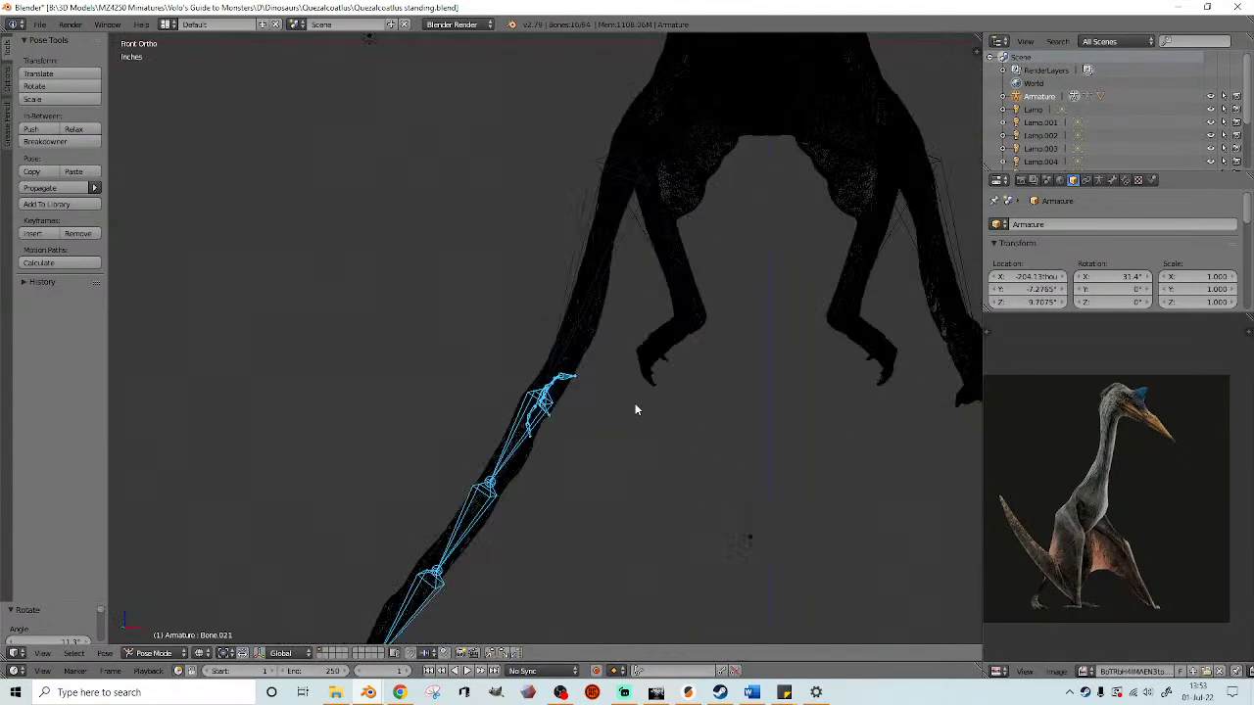
{"action": "key", "text": "r"}
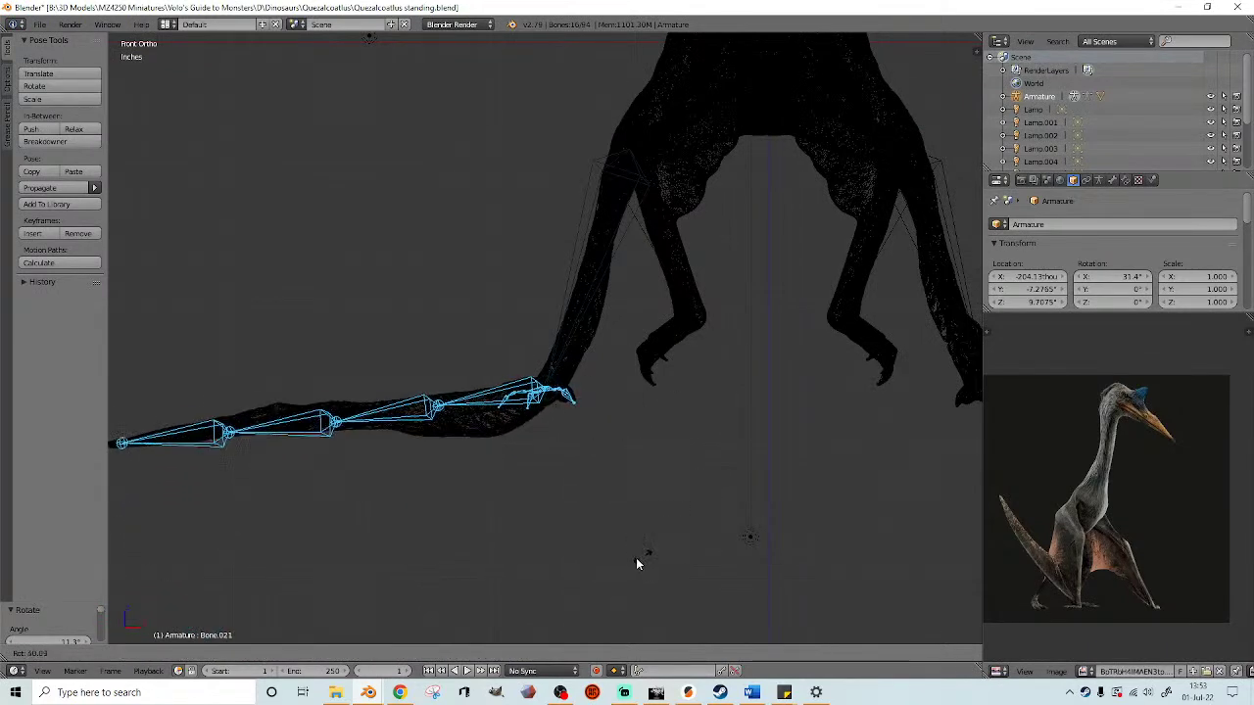
{"action": "left_click", "coordinate": [633, 566]}
- Exclude the toe and wrist bones from the selection and rotate the remaining wing-finger chain about 72° upward in the front view
{"action": "scroll", "coordinate": [644, 486], "scroll_direction": "down", "scroll_amount": 4}
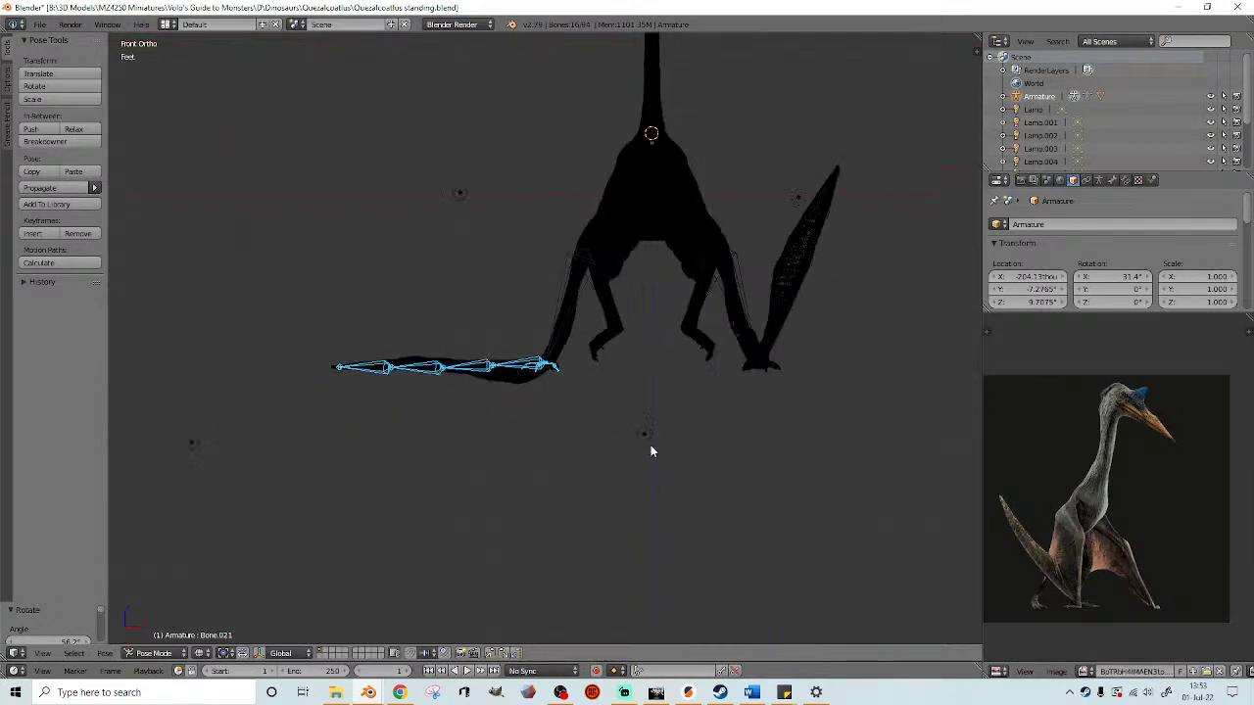
{"action": "scroll", "coordinate": [643, 438], "scroll_direction": "up", "scroll_amount": 2}
{"action": "key", "text": "z"}
{"action": "mouse_move", "coordinate": [628, 411]}
{"action": "middle_mouse_down"}
{"action": "mouse_move", "coordinate": [614, 415]}
{"action": "mouse_move", "coordinate": [708, 486]}
{"action": "middle_mouse_up"}
{"action": "key", "text": "z"}
{"action": "scroll", "coordinate": [641, 445], "scroll_direction": "up", "scroll_amount": 2}
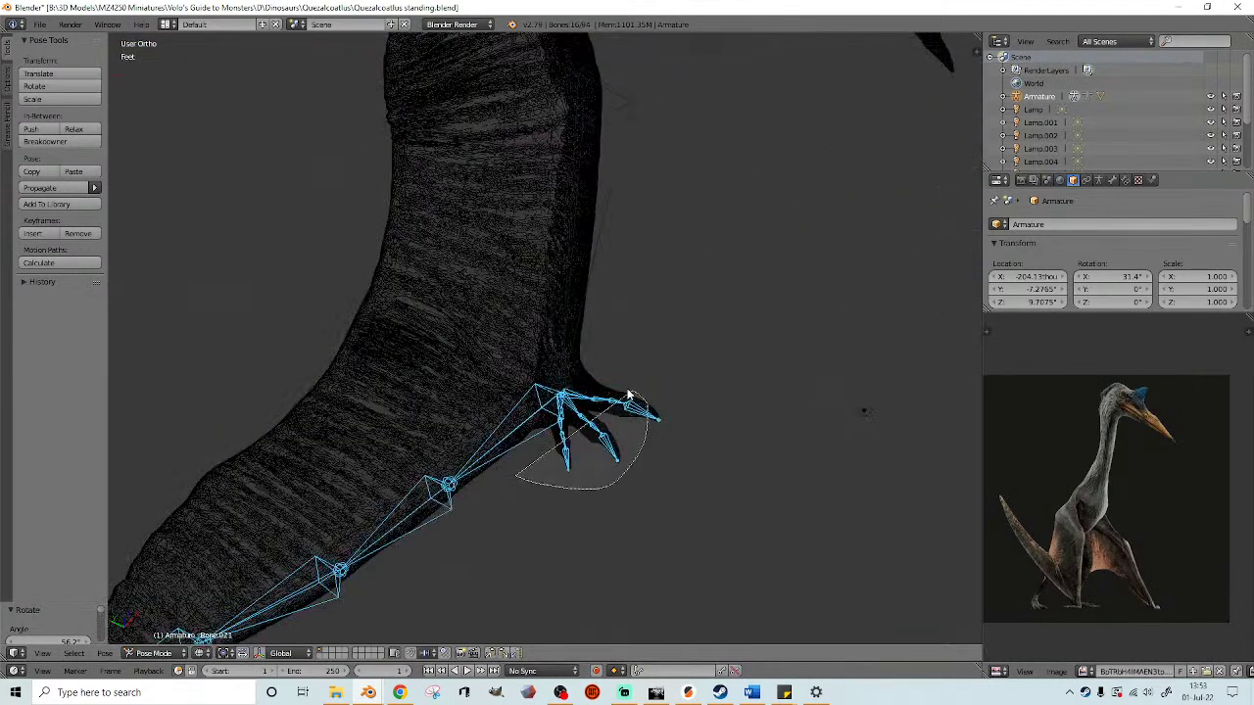
{"action": "key", "text": "h"}
{"action": "middle_click_drag", "start_coordinate": [610, 397], "coordinate": [576, 421]}
{"action": "scroll", "coordinate": [595, 448], "scroll_direction": "up", "scroll_amount": 4}
{"action": "scroll", "coordinate": [596, 449], "scroll_direction": "down", "scroll_amount": 4}
{"action": "key", "text": "KP_1"}
{"action": "scroll", "coordinate": [656, 412], "scroll_direction": "down", "scroll_amount": 6}
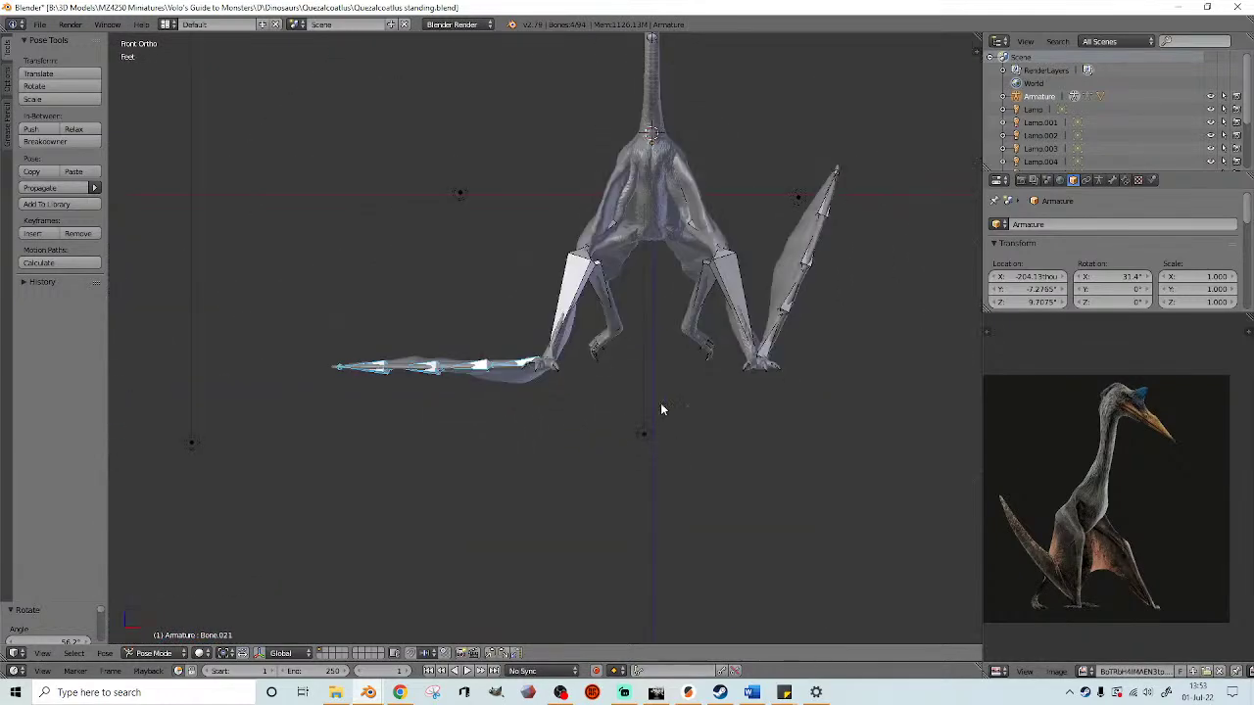
{"action": "key", "text": "r"}
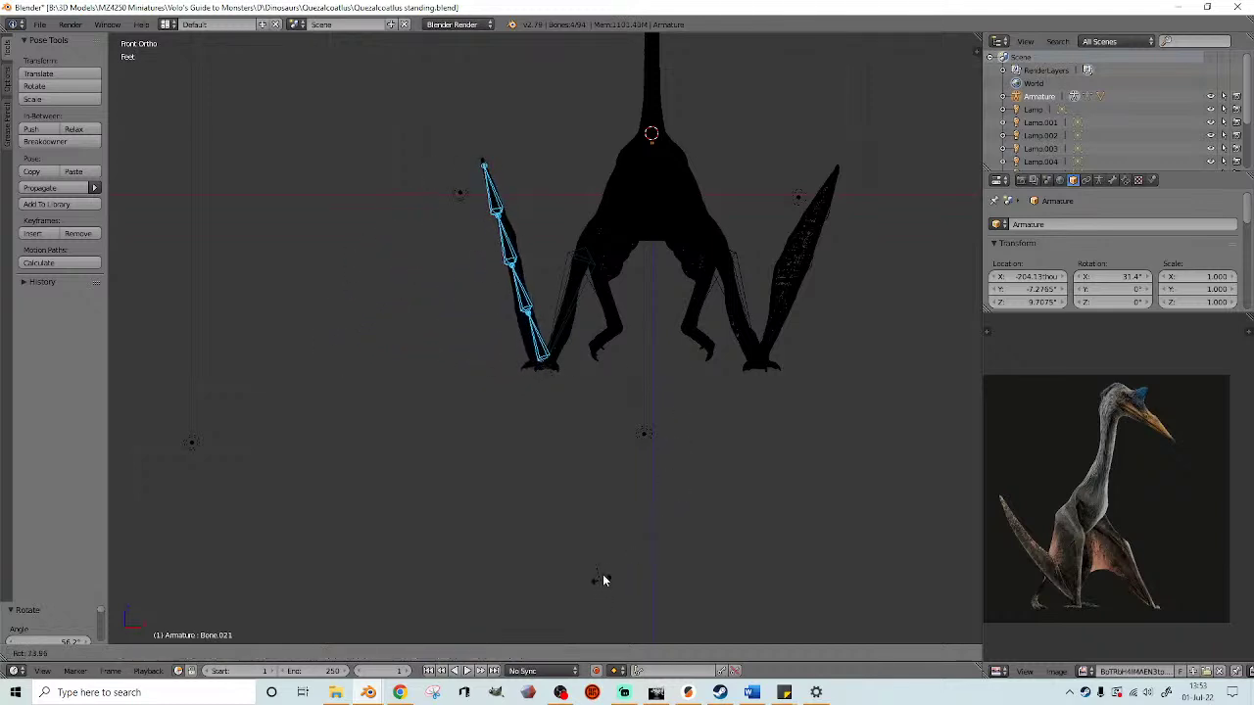
- Select only that wing's four-bone membrane chain and rotate it about -13.6° in the right view
{"action": "mouse_move", "coordinate": [610, 461]}
{"action": "middle_mouse_down"}
{"action": "mouse_move", "coordinate": [716, 375]}
{"action": "mouse_move", "coordinate": [752, 395]}
{"action": "mouse_move", "coordinate": [627, 363]}
{"action": "mouse_move", "coordinate": [667, 411]}
{"action": "mouse_move", "coordinate": [761, 386]}
{"action": "mouse_move", "coordinate": [585, 446]}
{"action": "mouse_move", "coordinate": [582, 460]}
{"action": "mouse_move", "coordinate": [552, 392]}
{"action": "mouse_move", "coordinate": [551, 462]}
{"action": "mouse_move", "coordinate": [500, 559]}
{"action": "middle_mouse_up"}
{"action": "left_click_drag", "start_coordinate": [596, 515], "coordinate": [507, 362], "text": "ctrl"}
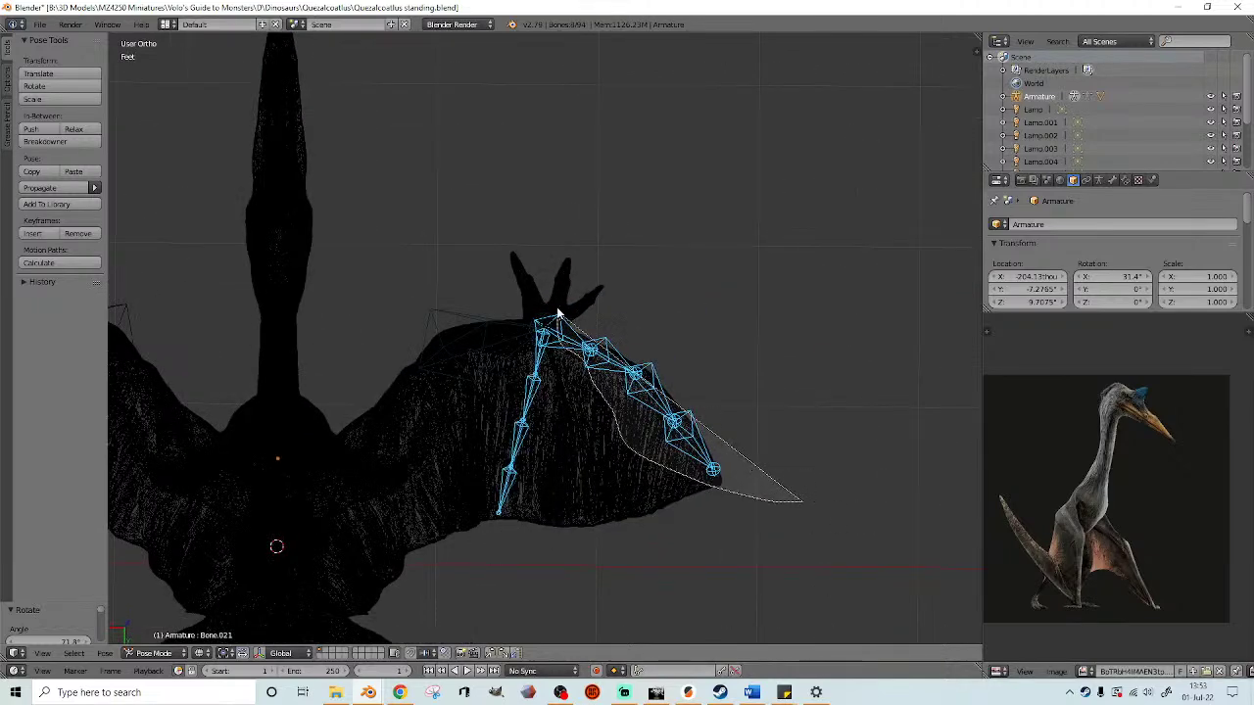
{"action": "left_click_drag", "start_coordinate": [558, 317], "coordinate": [562, 294], "text": "ctrl+shift"}
{"action": "key", "text": "KP_3"}
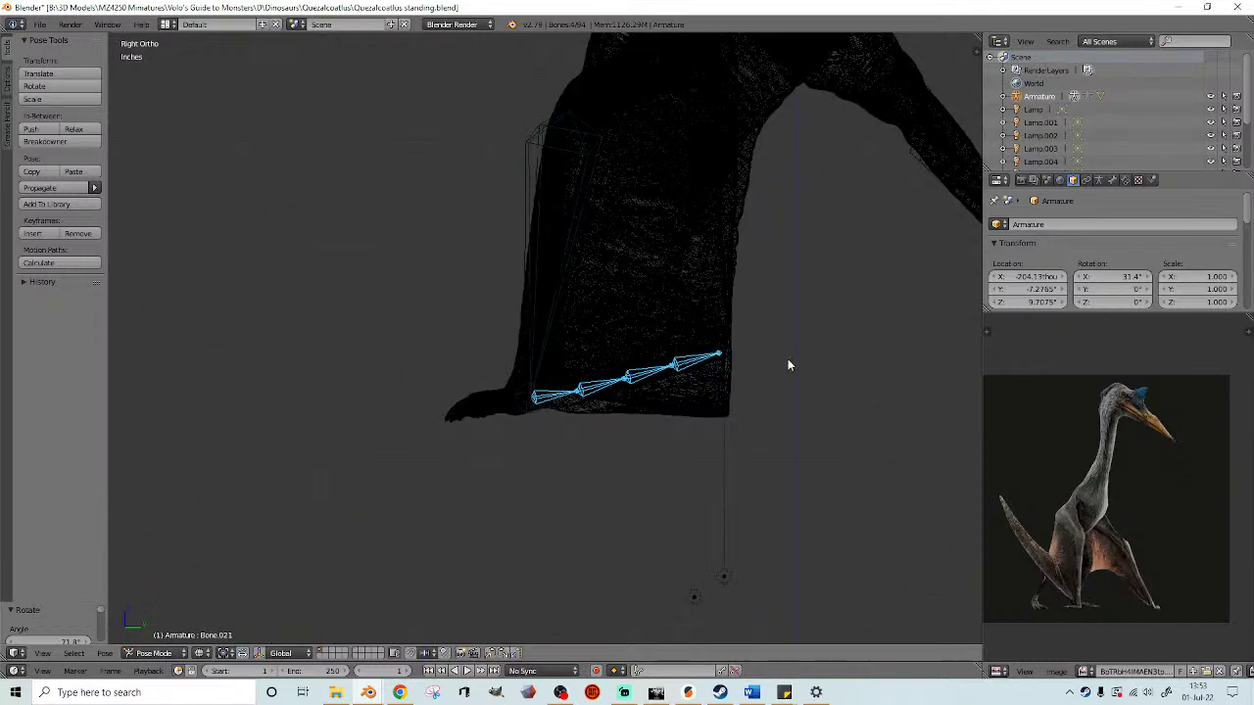
{"action": "key", "text": "r"}
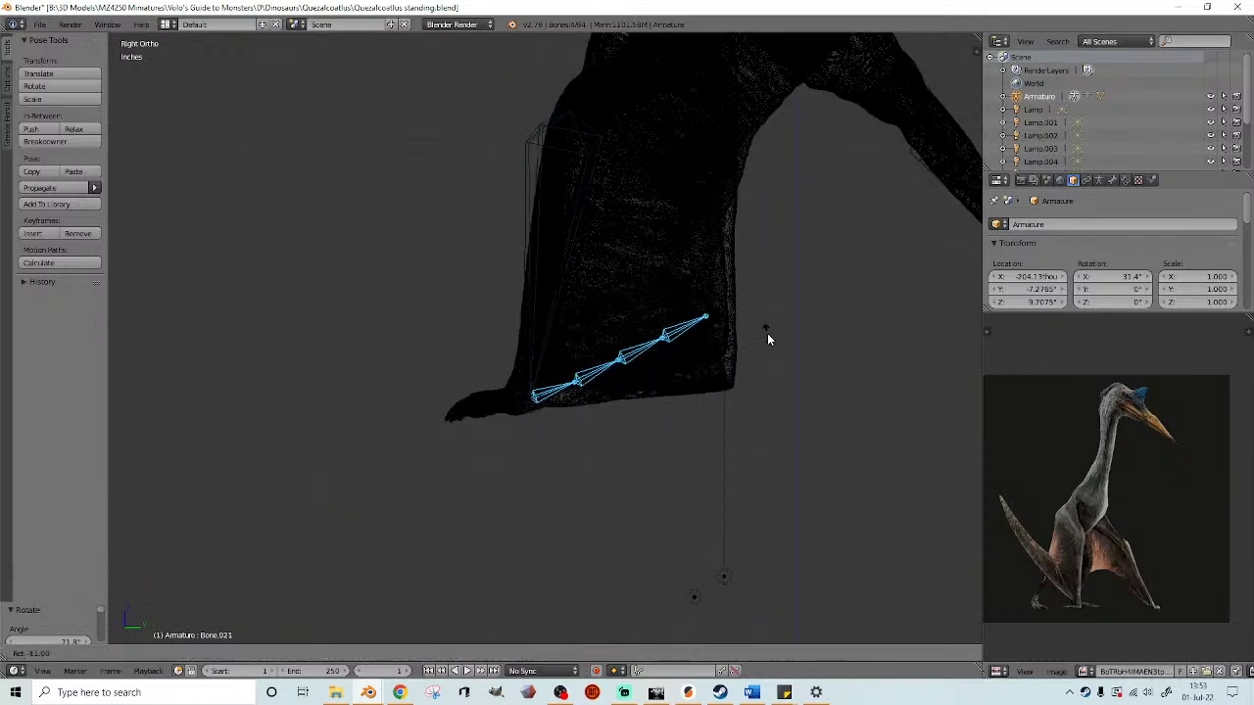
{"action": "left_click", "coordinate": [761, 340]}
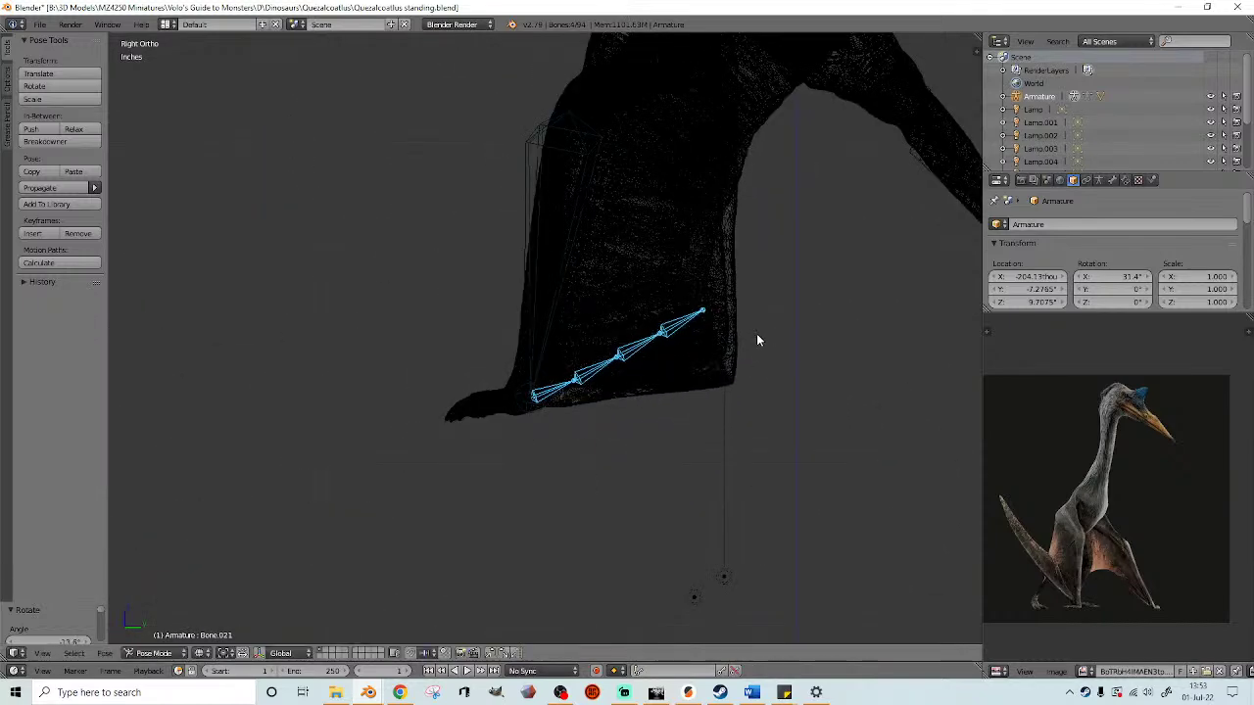
- Curve the membrane chain upward with successive rotations of about -7.6° and -9.3° on fewer outer bones, finishing with the outermost bone alone
{"action": "key", "text": "r"}
{"action": "left_click", "coordinate": [814, 374]}
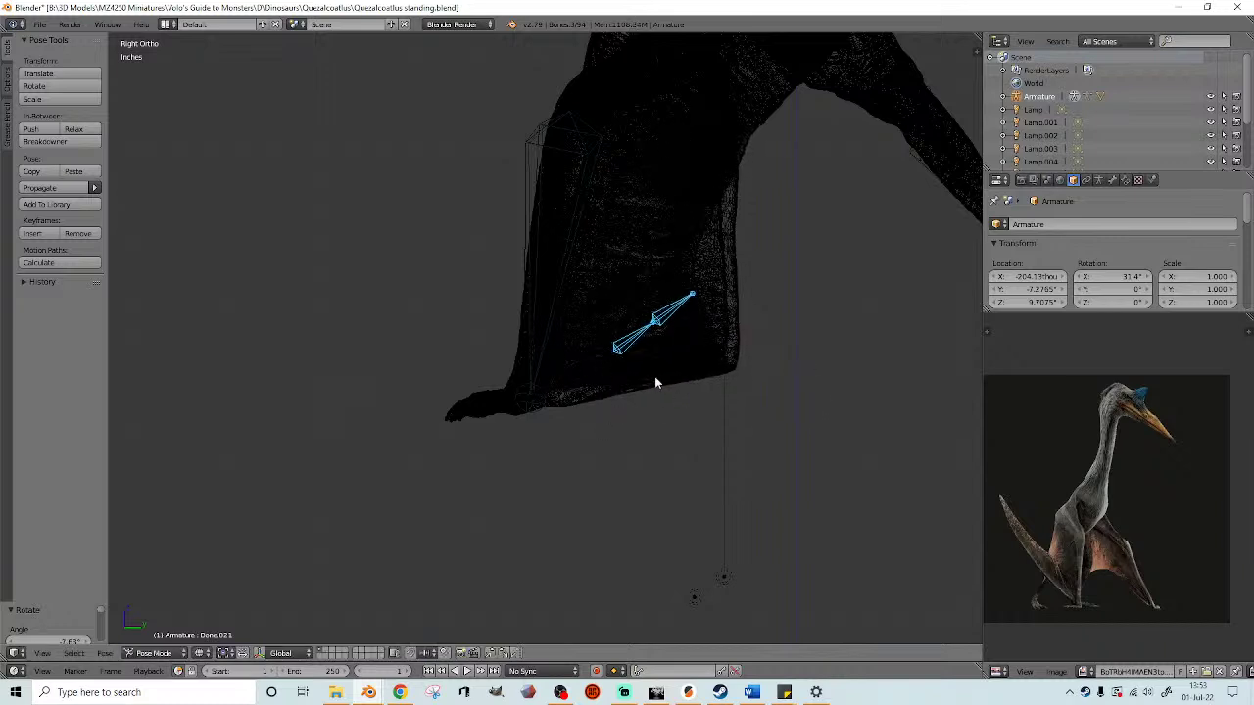
{"action": "key", "text": "r"}
{"action": "left_click", "coordinate": [635, 392]}
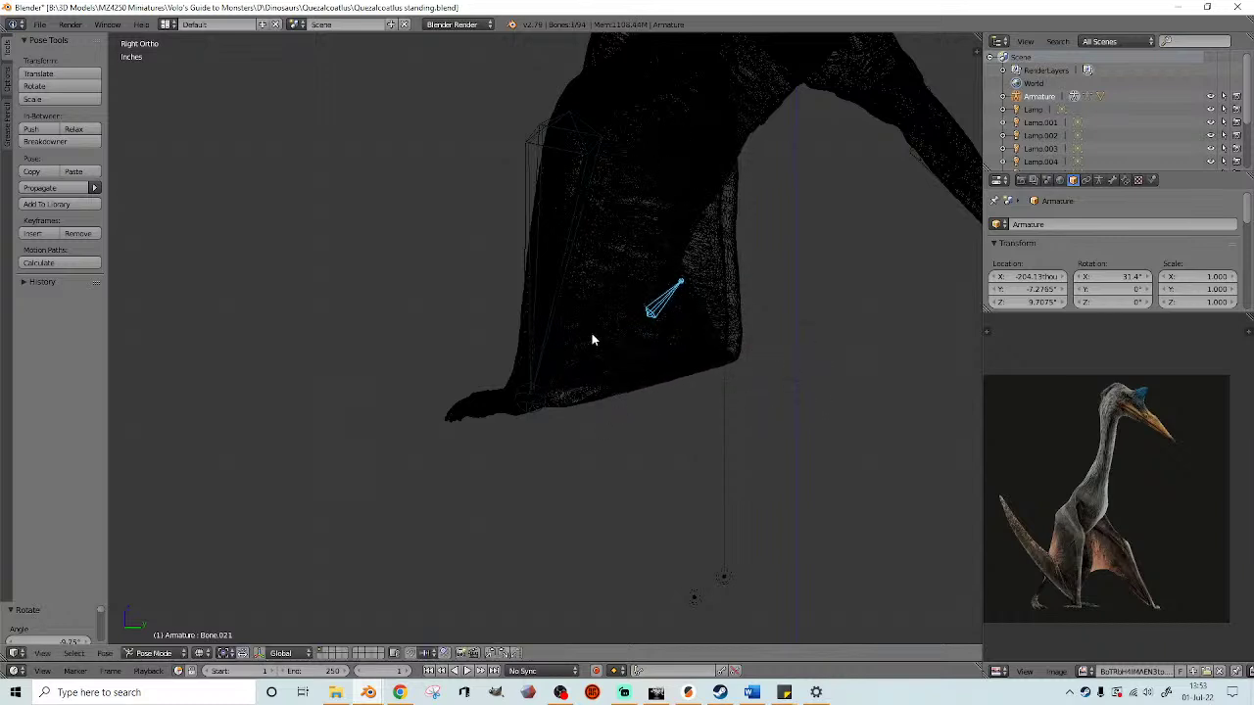
{"action": "key", "text": "r"}
{"action": "left_click", "coordinate": [812, 358]}
- Select and rotate individual bones of the same wing in solid shading to refine its fold
{"action": "key", "text": "z"}
{"action": "scroll", "coordinate": [812, 357], "scroll_direction": "down", "scroll_amount": 2}
{"action": "middle_click_drag", "start_coordinate": [664, 370], "coordinate": [619, 423]}
{"action": "right_click", "coordinate": [420, 373]}
{"action": "key", "text": "r"}
{"action": "left_click", "coordinate": [615, 466]}
{"action": "scroll", "coordinate": [617, 422], "scroll_direction": "up", "scroll_amount": 3}
{"action": "right_click", "coordinate": [487, 345]}
{"action": "middle_click_drag", "start_coordinate": [488, 345], "coordinate": [547, 288]}
{"action": "key", "text": "r"}
{"action": "left_click", "coordinate": [679, 348]}
- Fine-tune wing-finger bone Bone.028 with successive rotations, ending with one of about 7.2°
{"action": "scroll", "coordinate": [555, 308], "scroll_direction": "down", "scroll_amount": 4}
{"action": "scroll", "coordinate": [651, 374], "scroll_direction": "up", "scroll_amount": 1}
{"action": "key", "text": "r"}
{"action": "left_click", "coordinate": [663, 382]}
{"action": "key", "text": "r"}
{"action": "left_click", "coordinate": [640, 369]}
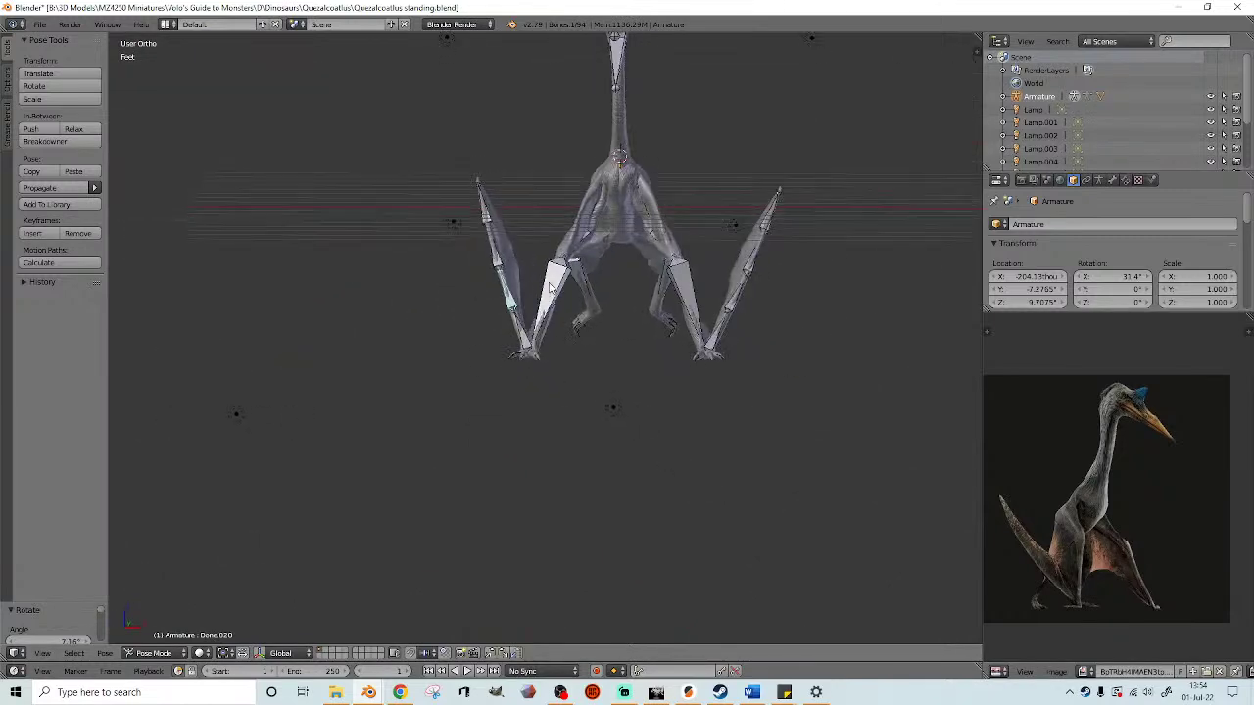
- Select wing-finger bone Bone.022 on the opposite wing and rotate it about -5.1° in the front view
{"action": "scroll", "coordinate": [729, 297], "scroll_direction": "up", "scroll_amount": 2}
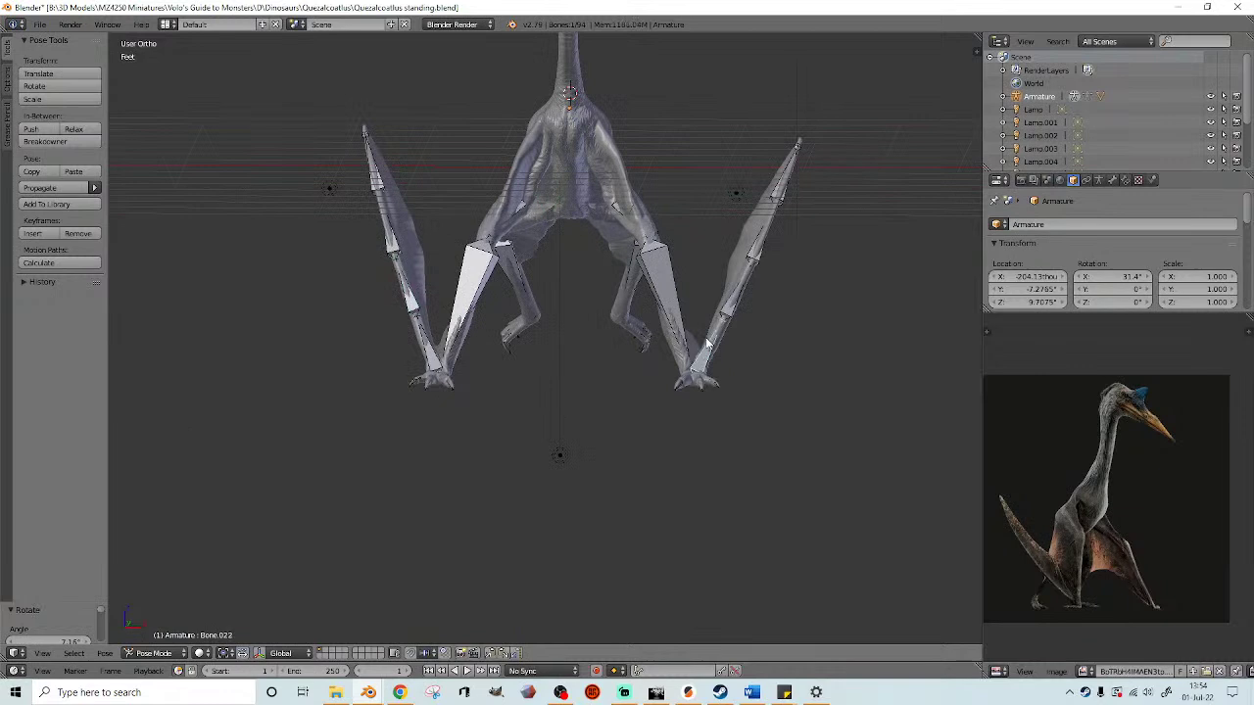
{"action": "scroll", "coordinate": [707, 340], "scroll_direction": "down", "scroll_amount": 1}
{"action": "key", "text": "KP_1"}
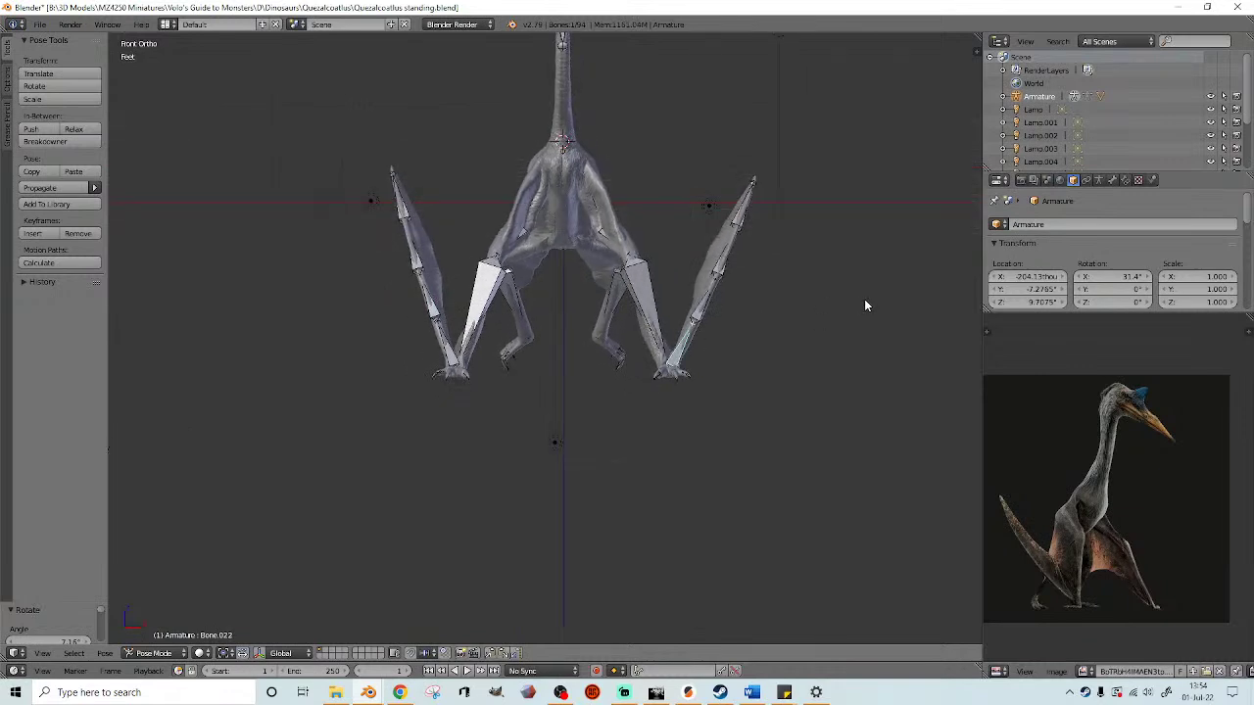
{"action": "key", "text": "r"}
{"action": "left_click", "coordinate": [862, 278]}
- Select upper-arm bone Bone.016 and rotate it about 13.9° inward in a front view tilted slightly from above
{"action": "mouse_move", "coordinate": [862, 278]}
{"action": "middle_mouse_down"}
{"action": "mouse_move", "coordinate": [736, 316]}
{"action": "mouse_move", "coordinate": [672, 288]}
{"action": "mouse_move", "coordinate": [367, 310]}
{"action": "mouse_move", "coordinate": [532, 392]}
{"action": "mouse_move", "coordinate": [580, 365]}
{"action": "mouse_move", "coordinate": [604, 390]}
{"action": "mouse_move", "coordinate": [545, 434]}
{"action": "mouse_move", "coordinate": [507, 441]}
{"action": "mouse_move", "coordinate": [647, 444]}
{"action": "mouse_move", "coordinate": [653, 414]}
{"action": "mouse_move", "coordinate": [631, 432]}
{"action": "mouse_move", "coordinate": [595, 375]}
{"action": "mouse_move", "coordinate": [604, 363]}
{"action": "mouse_move", "coordinate": [565, 375]}
{"action": "middle_mouse_up"}
{"action": "key", "text": "alt+z"}
{"action": "right_click", "coordinate": [533, 344]}
{"action": "right_click", "coordinate": [526, 348]}
{"action": "key", "text": "KP_1"}
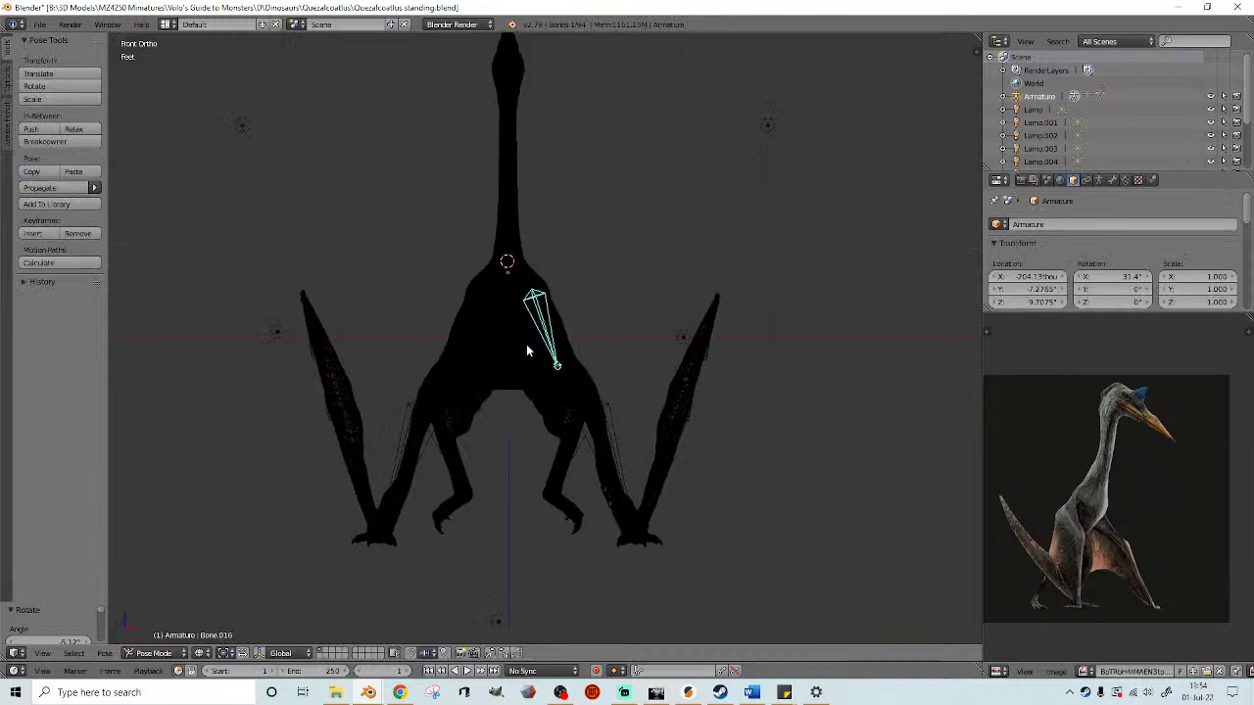
{"action": "key", "text": "KP_8"}
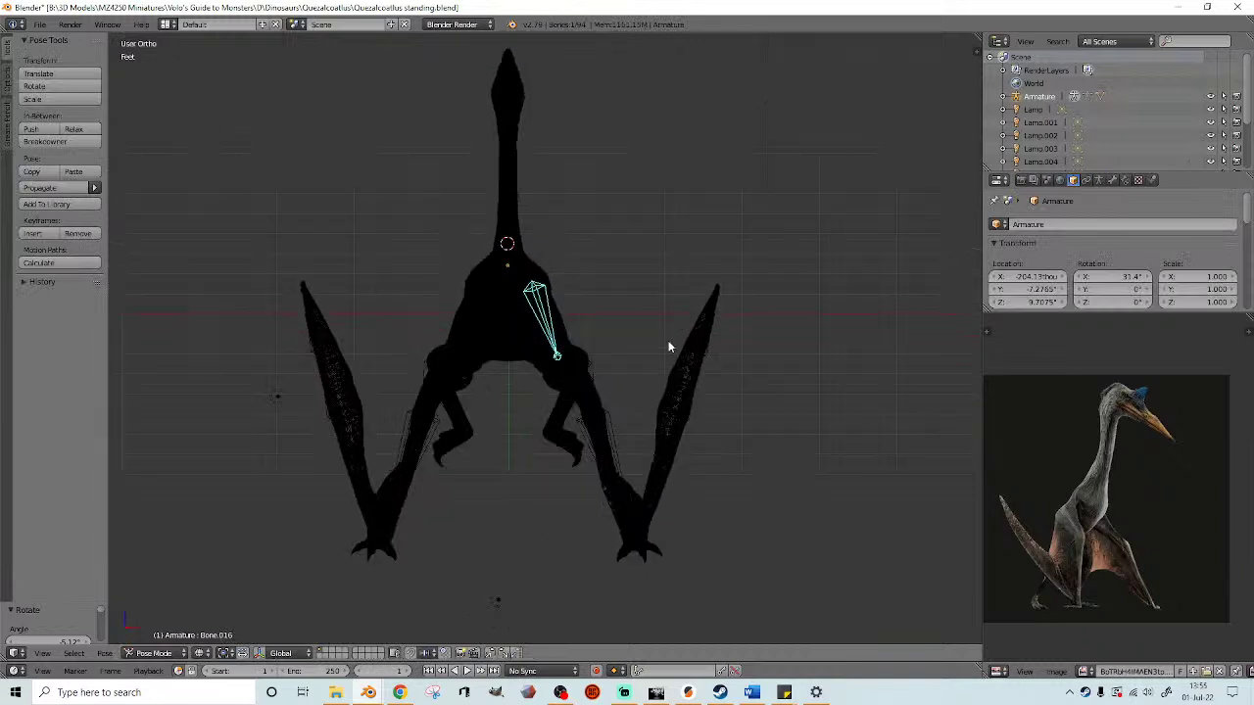
{"action": "key", "text": "r"}
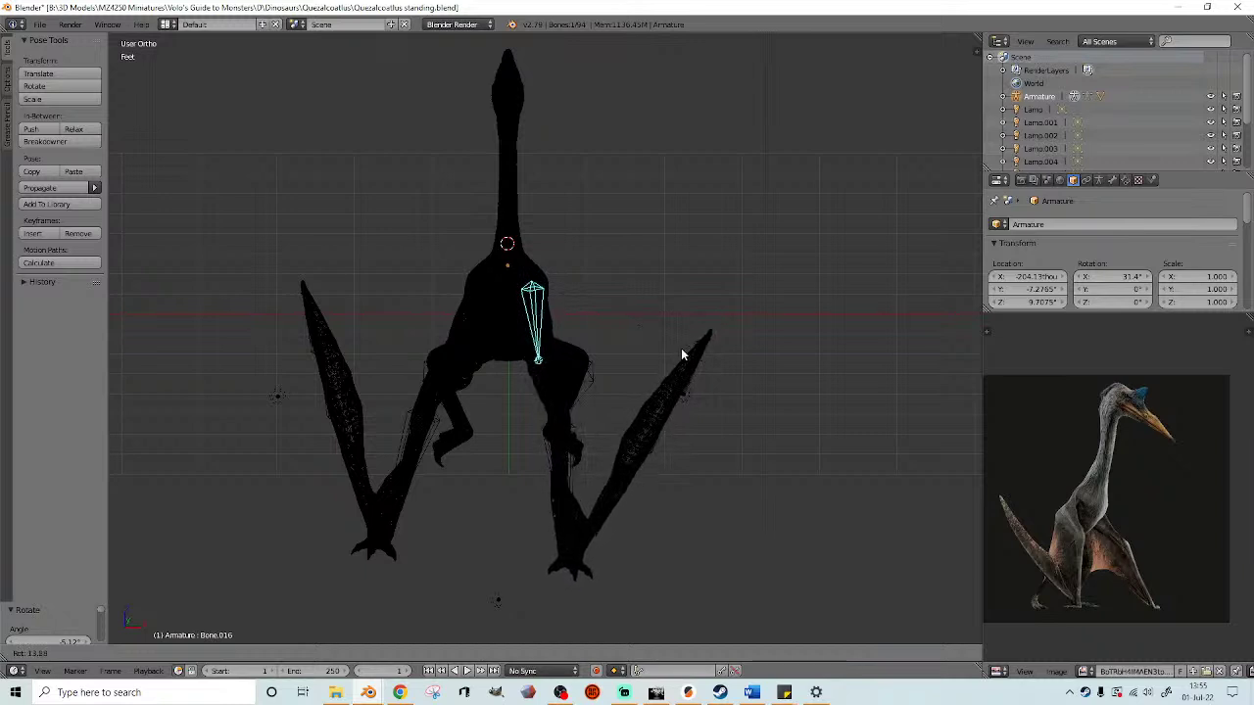
{"action": "left_click", "coordinate": [697, 355]}
- Rotate the opposite upper-arm bone Bone.017 about -14° inward, then adjust it by about 1.4°
{"action": "right_click", "coordinate": [467, 319]}
{"action": "key", "text": "r"}
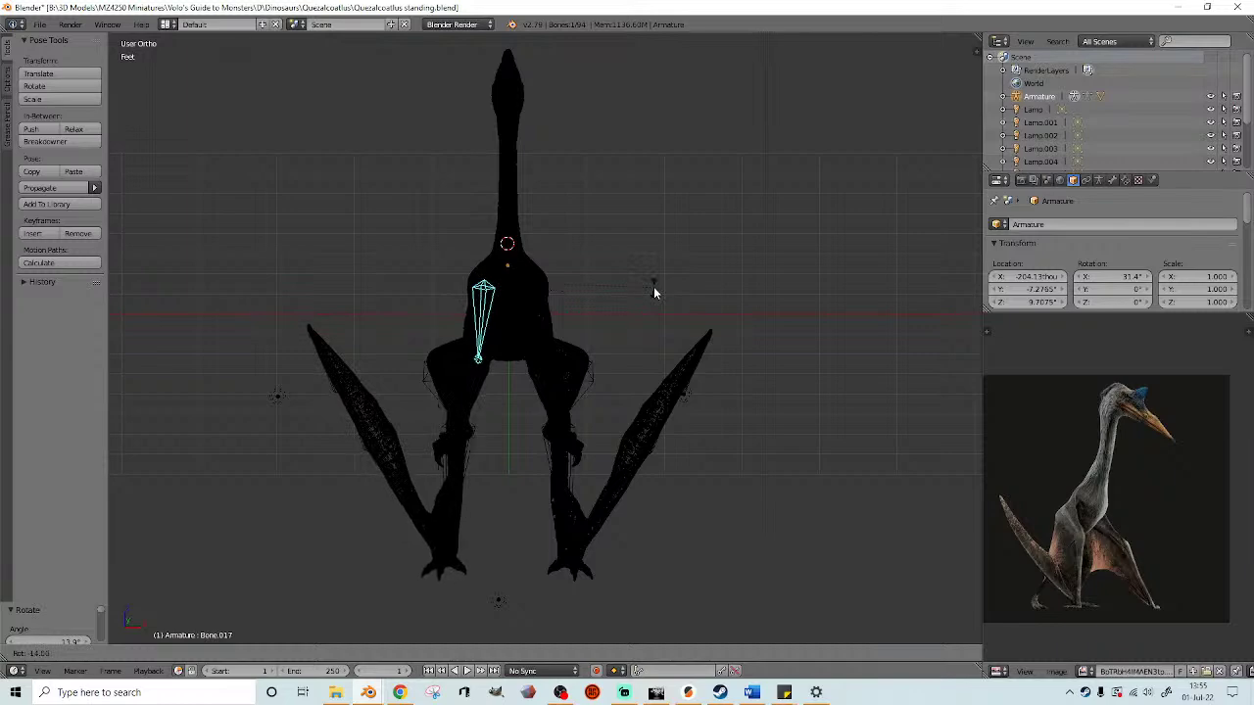
{"action": "left_click", "coordinate": [654, 292]}
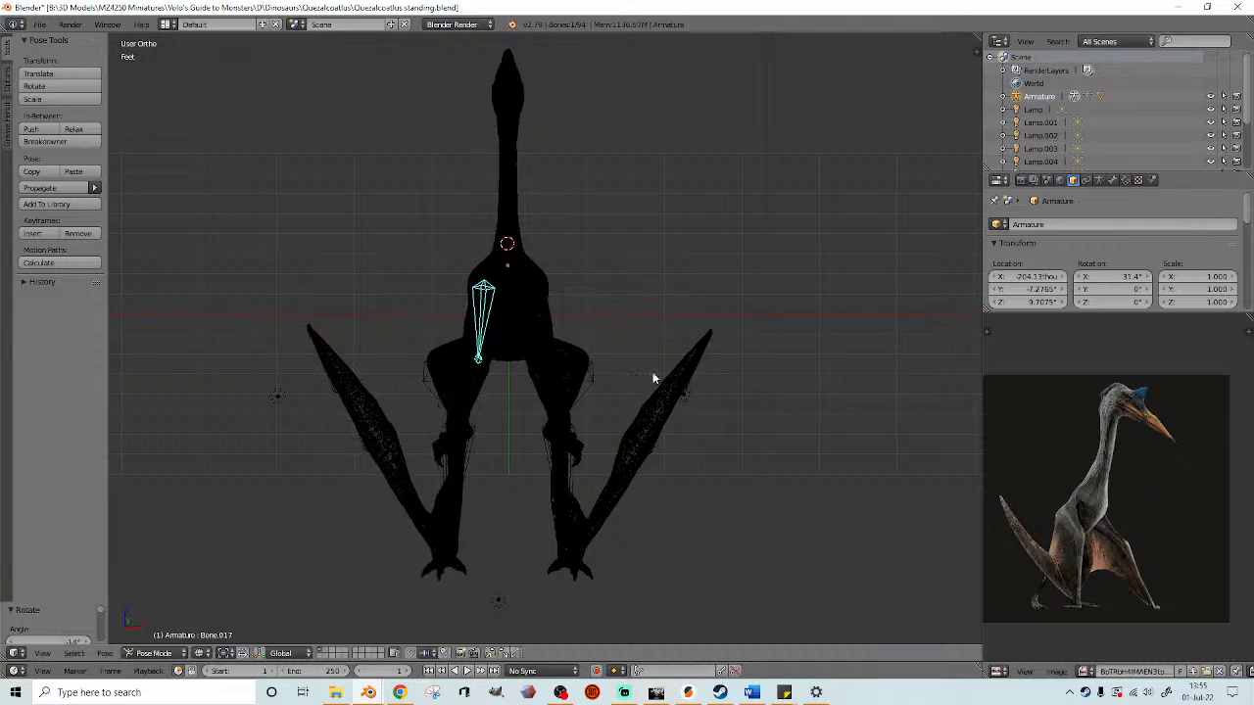
{"action": "key", "text": "r"}
{"action": "left_click", "coordinate": [674, 347]}
{"action": "key", "text": "z"}
- Select only the wrist and toe bones of the hand containing Bone.056, excluding the forearm, wing-finger and opposite hand bones
{"action": "middle_click_drag", "start_coordinate": [649, 389], "coordinate": [590, 304]}
{"action": "middle_click_drag", "start_coordinate": [569, 344], "coordinate": [689, 380]}
{"action": "scroll", "coordinate": [663, 460], "scroll_direction": "up", "scroll_amount": 1}
{"action": "scroll", "coordinate": [693, 381], "scroll_direction": "up", "scroll_amount": 2}
{"action": "key", "text": "a"}
{"action": "mouse_move", "coordinate": [634, 394]}
{"action": "left_mouse_down", "text": "ctrl"}
{"action": "mouse_move", "coordinate": [749, 366]}
{"action": "mouse_move", "coordinate": [646, 357]}
{"action": "left_mouse_up", "text": "ctrl"}
{"action": "middle_click_drag", "start_coordinate": [671, 357], "coordinate": [464, 382]}
{"action": "left_click_drag", "start_coordinate": [512, 420], "coordinate": [392, 351], "text": "ctrl"}
{"action": "middle_click_drag", "start_coordinate": [392, 351], "coordinate": [417, 343]}
{"action": "left_click_drag", "start_coordinate": [395, 353], "coordinate": [370, 214], "text": "ctrl+shift"}
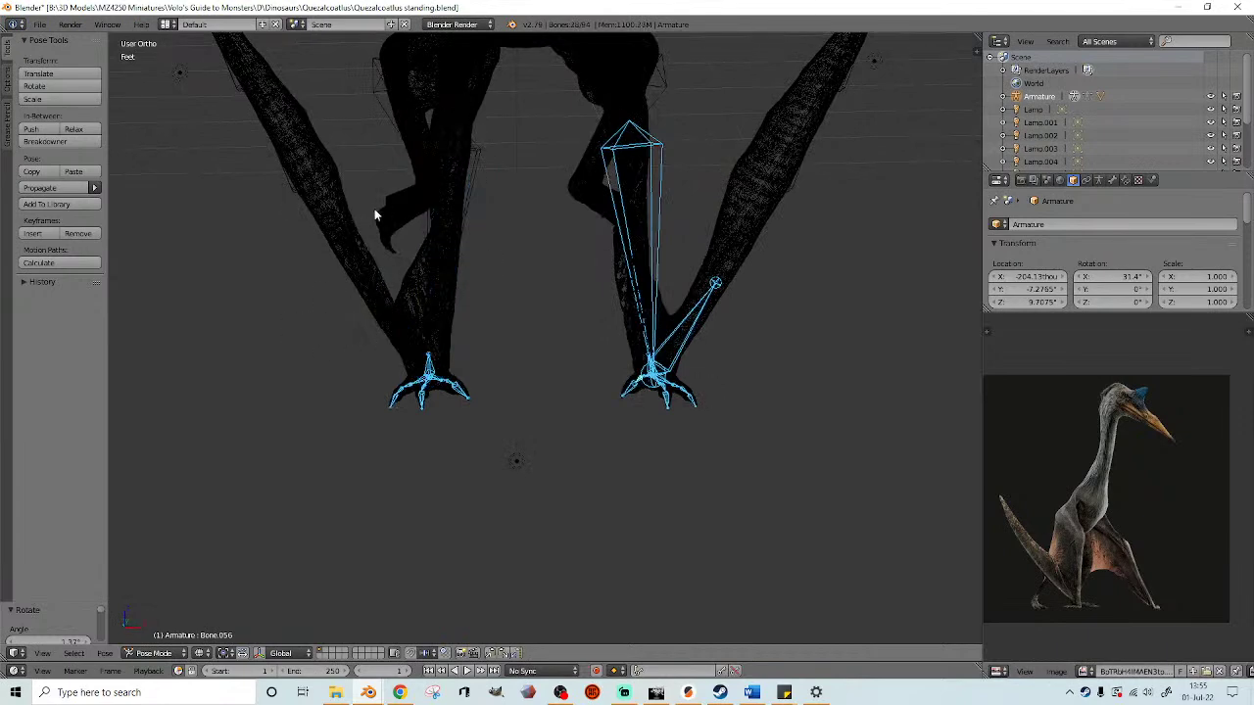
{"action": "mouse_move", "coordinate": [771, 344]}
{"action": "left_mouse_down", "text": "ctrl+shift"}
{"action": "mouse_move", "coordinate": [571, 218]}
{"action": "mouse_move", "coordinate": [627, 259]}
{"action": "left_mouse_up", "text": "ctrl+shift"}
{"action": "middle_click_drag", "start_coordinate": [627, 260], "coordinate": [666, 296]}
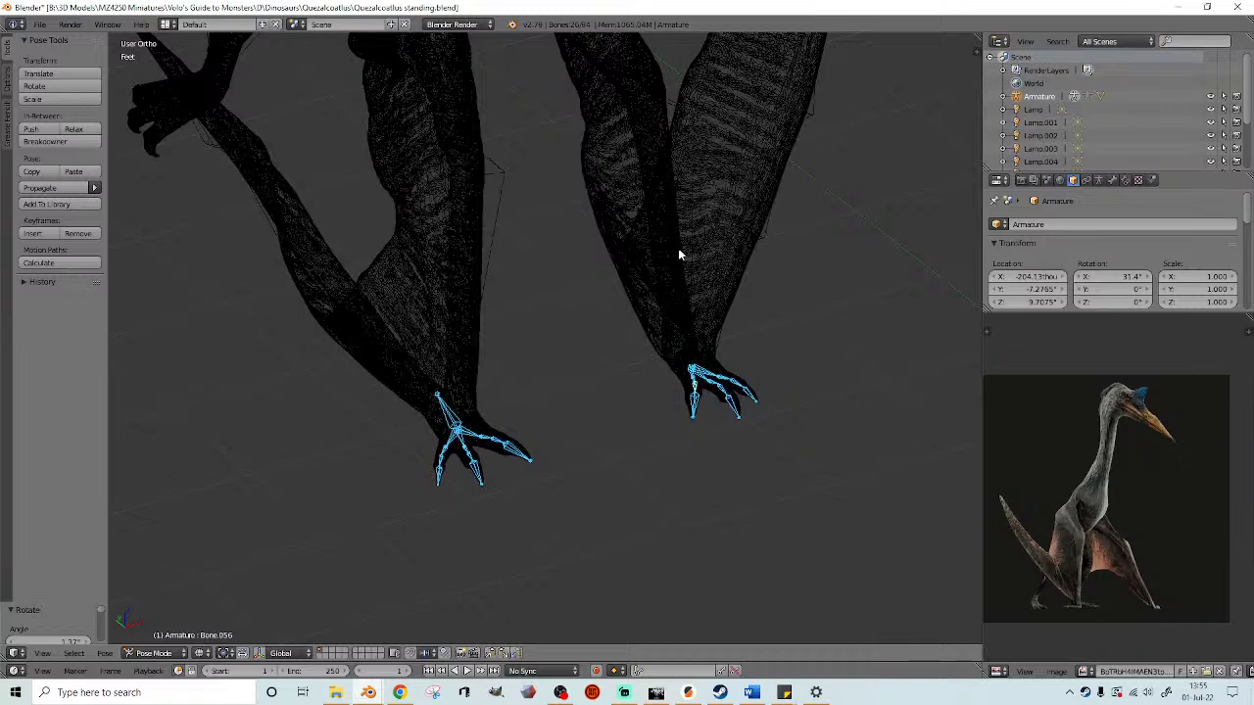
{"action": "middle_click_drag", "start_coordinate": [595, 359], "coordinate": [574, 326]}
{"action": "left_click_drag", "start_coordinate": [333, 418], "coordinate": [360, 341], "text": "ctrl+shift"}
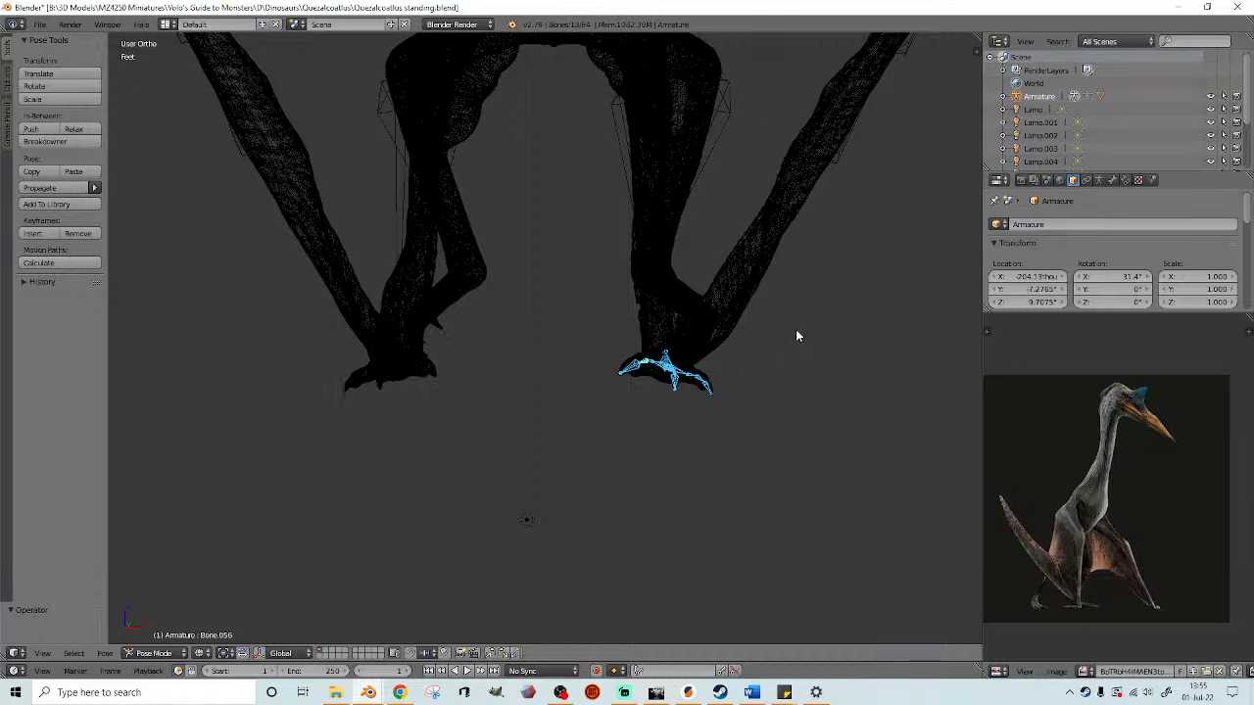
- Try to level the hand by rotating its wrist and toe bones together about -12.3°
{"action": "key", "text": "r"}
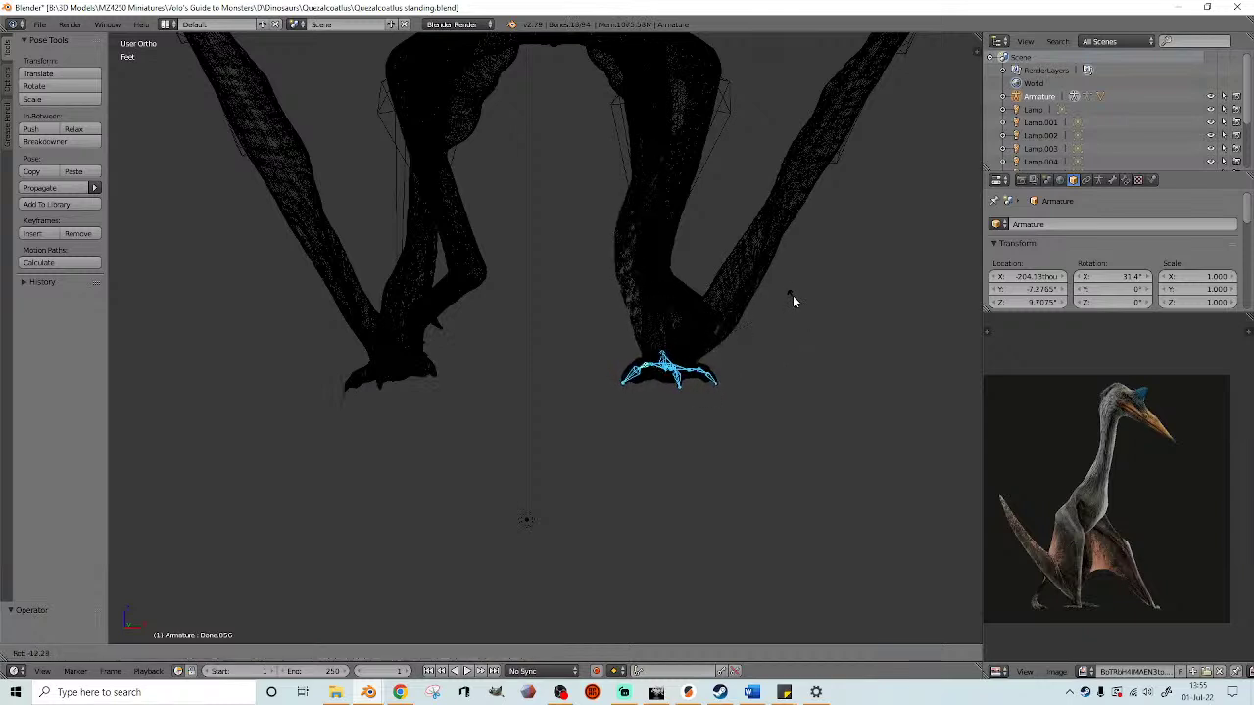
{"action": "left_click", "coordinate": [791, 293]}
{"action": "key", "text": "z"}
{"action": "middle_click_drag", "start_coordinate": [769, 306], "coordinate": [442, 355]}
{"action": "scroll", "coordinate": [494, 343], "scroll_direction": "up", "scroll_amount": 2}
{"action": "scroll", "coordinate": [621, 353], "scroll_direction": "up", "scroll_amount": 3}
{"action": "key", "text": "z"}
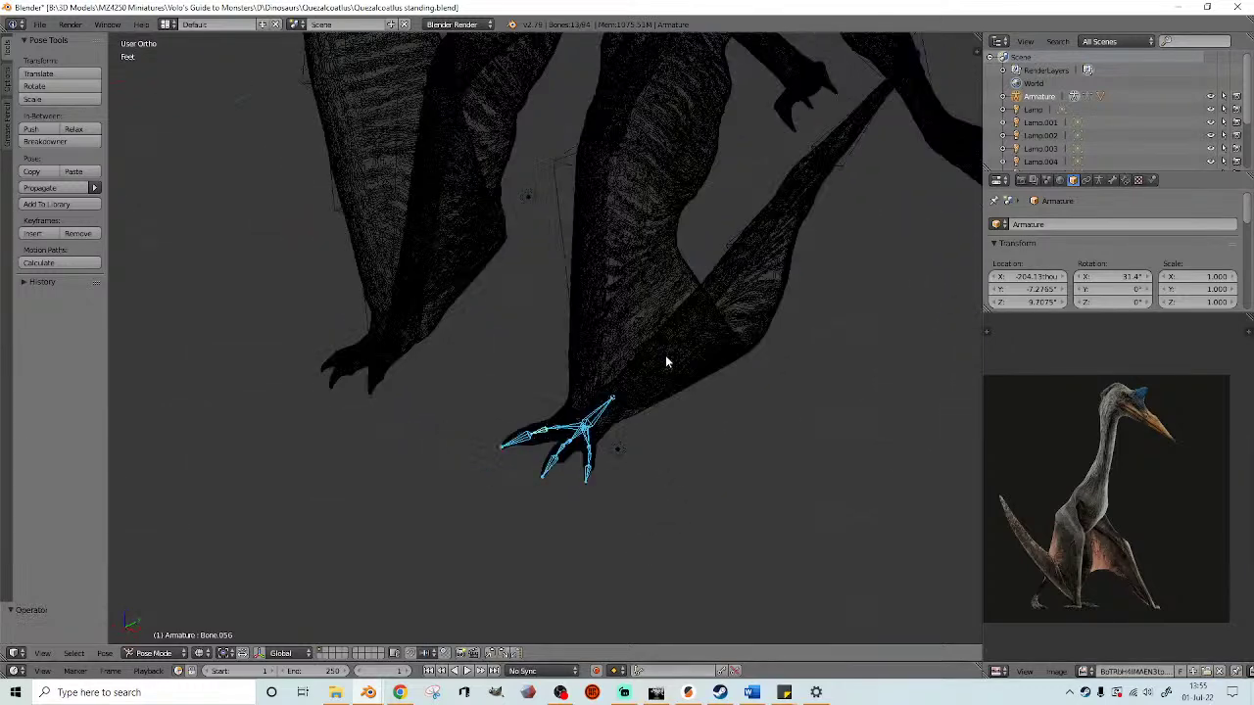
- Rotate only that hand's toe bones about -10.3° in the front view to level them
{"action": "key", "text": "KP_1"}
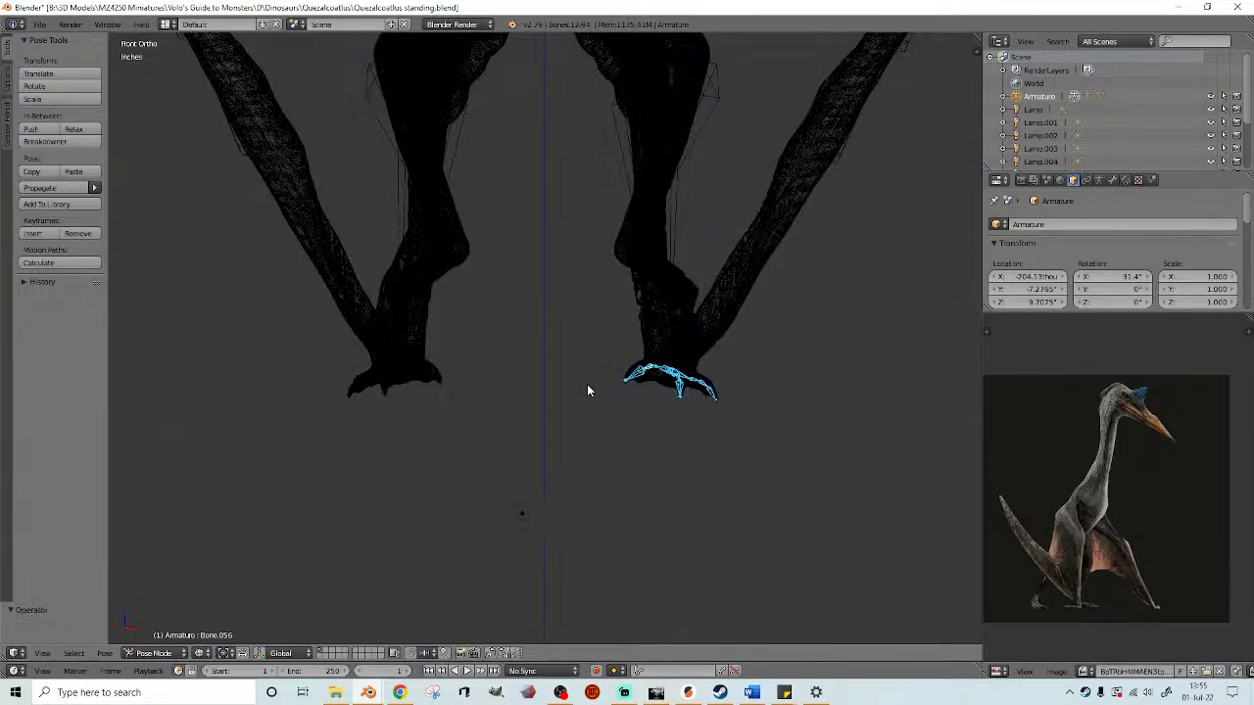
{"action": "key", "text": "z"}
{"action": "key", "text": "r"}
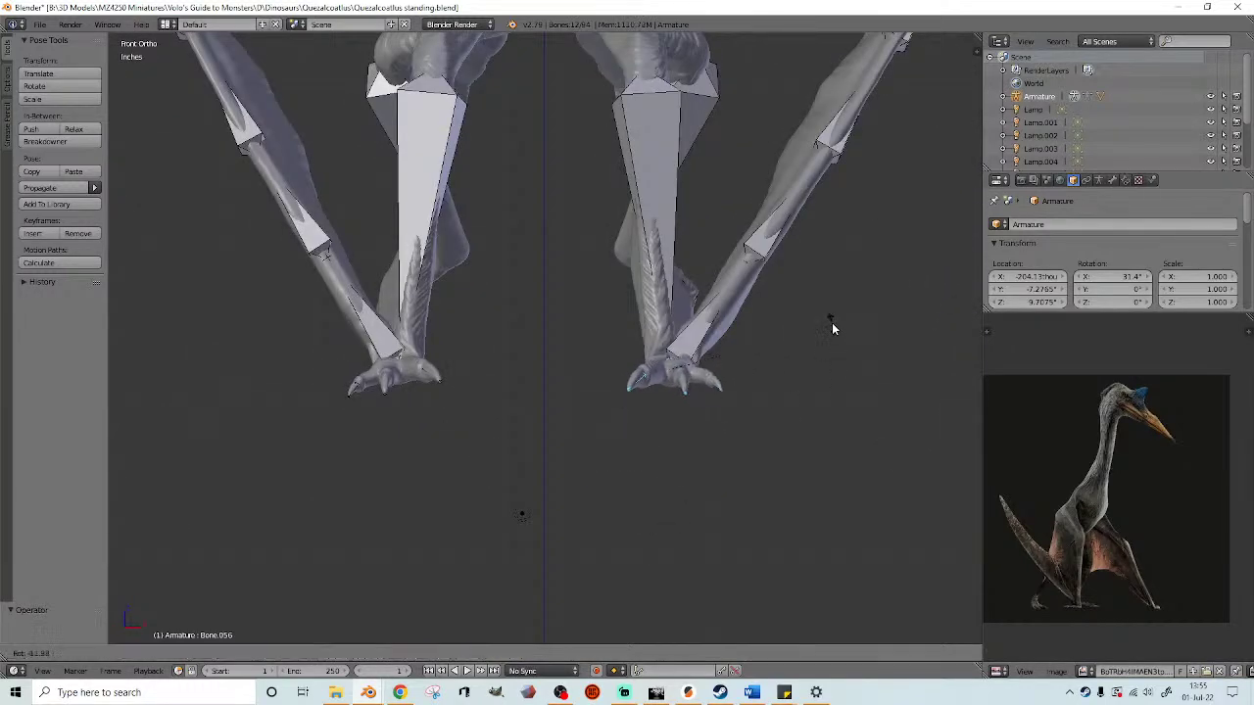
{"action": "left_click", "coordinate": [831, 327]}
- Select the toe bones of the opposite hand and rotate them about 6.9° in the front view
{"action": "middle_click_drag", "start_coordinate": [405, 465], "coordinate": [479, 445], "text": "shift"}
{"action": "key", "text": "z"}
{"action": "middle_click_drag", "start_coordinate": [482, 386], "coordinate": [453, 449]}
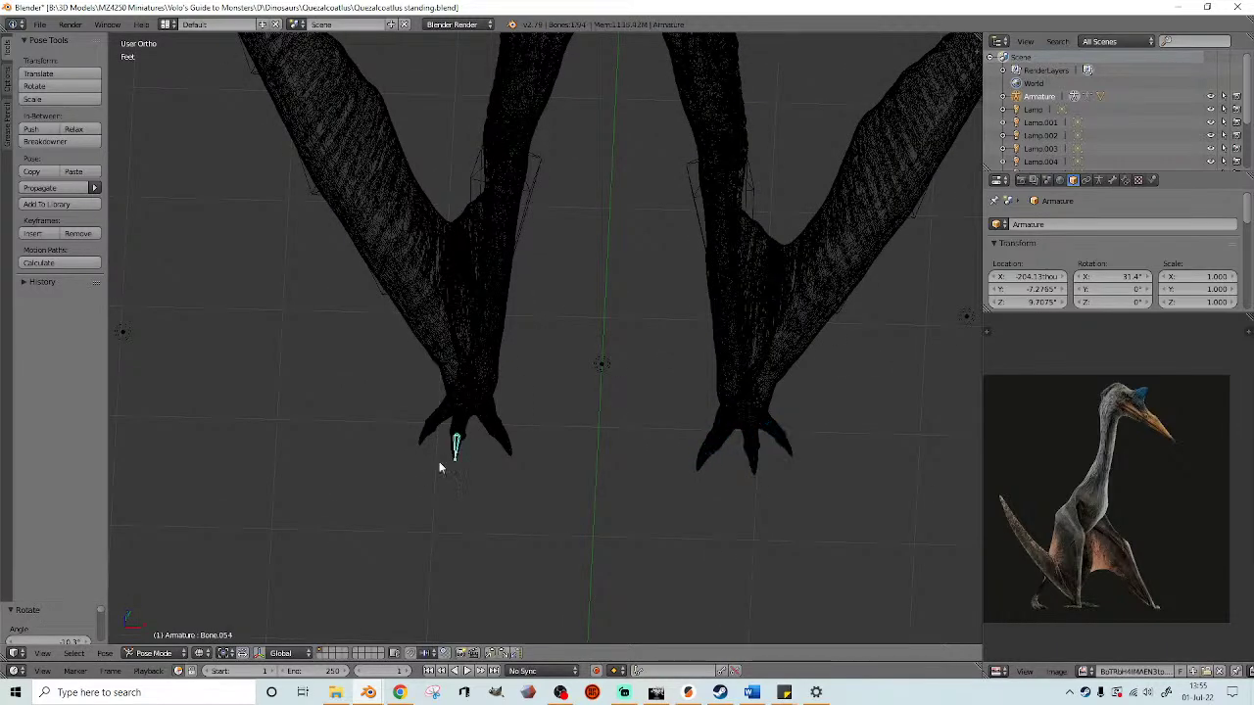
{"action": "left_click_drag", "start_coordinate": [527, 426], "coordinate": [367, 419], "text": "ctrl"}
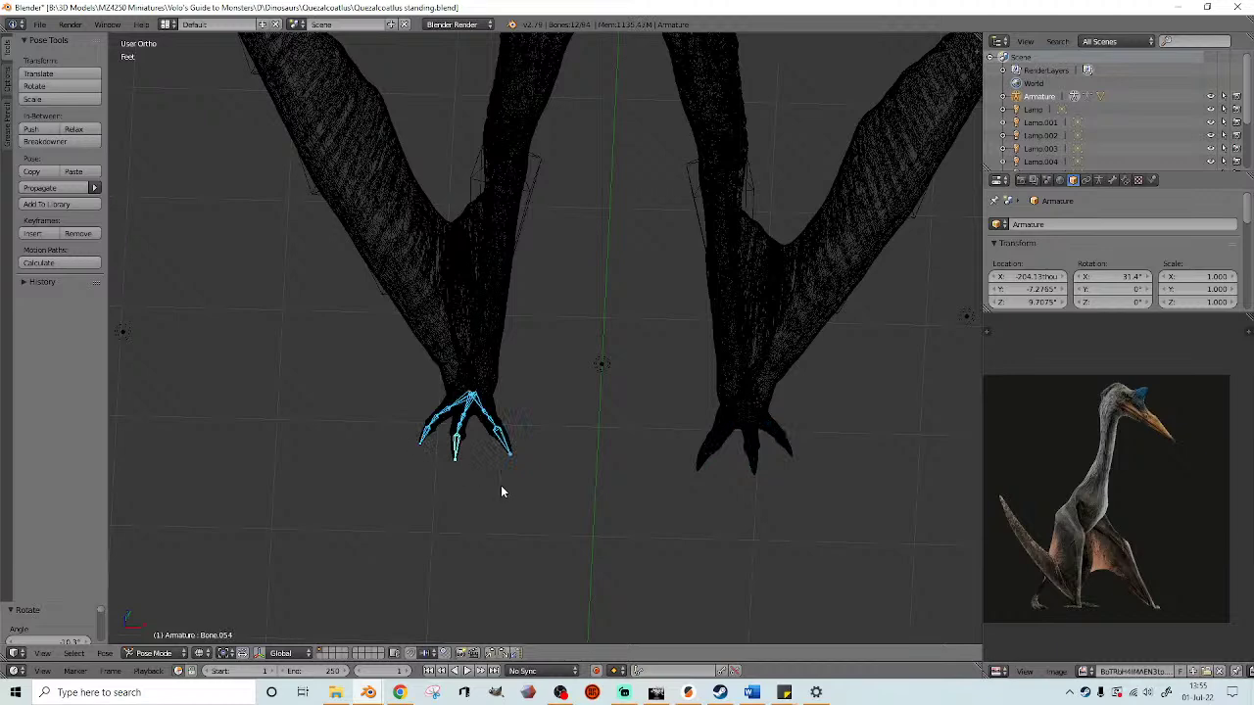
{"action": "key", "text": "KP_1"}
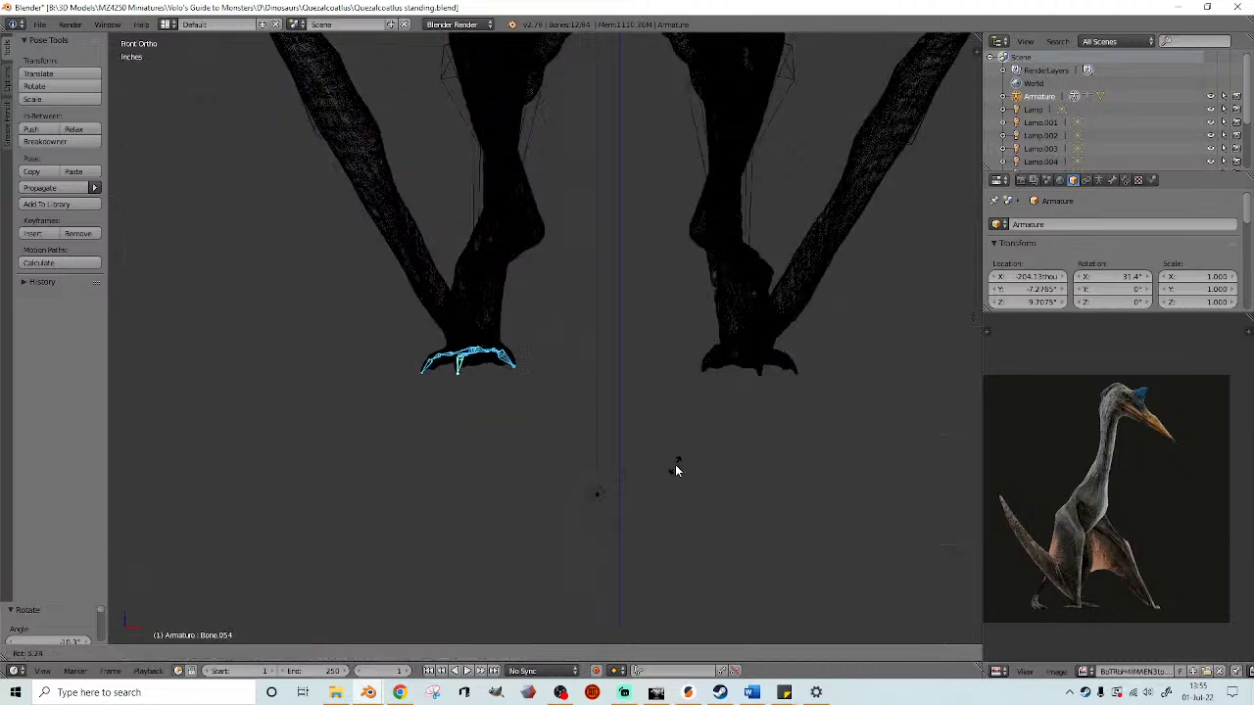
{"action": "left_click", "coordinate": [718, 477]}
{"action": "middle_click_drag", "start_coordinate": [718, 477], "coordinate": [834, 479]}
- Select lower-neck bone Bone.006 and rotate it about -15.2° in the right view to lean the neck forward
{"action": "key", "text": "KP_3"}
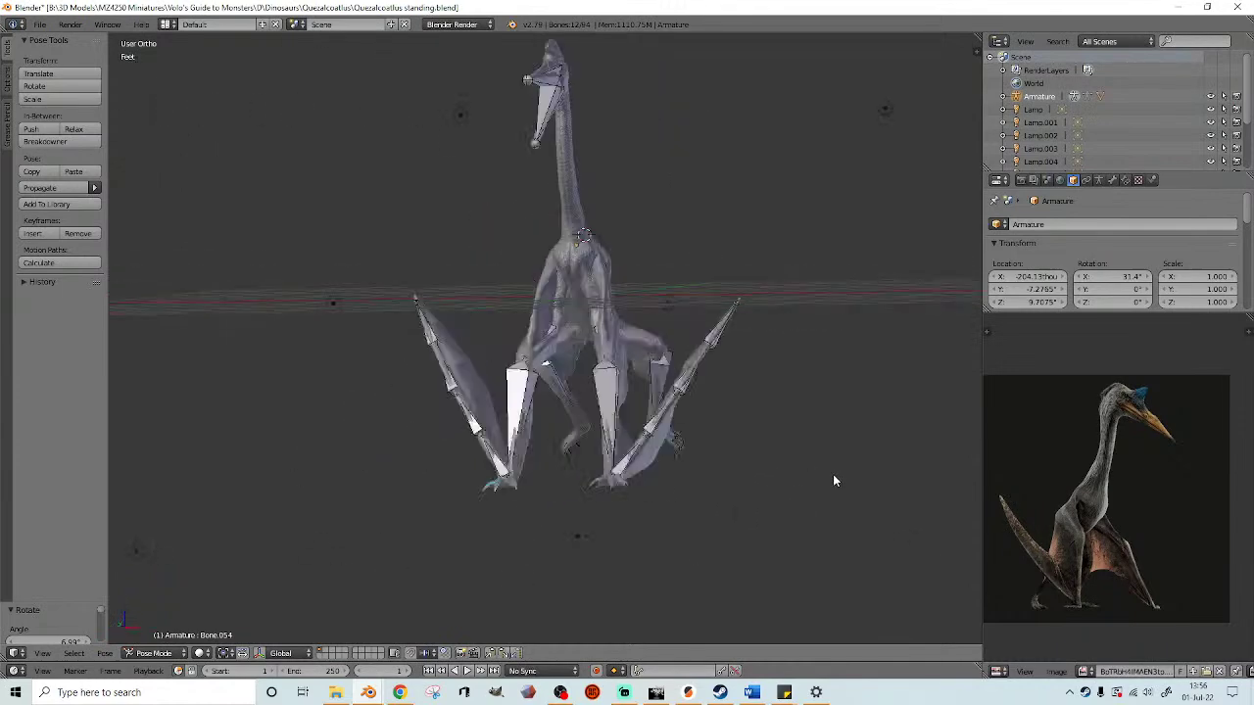
{"action": "middle_click_drag", "start_coordinate": [598, 275], "coordinate": [596, 366], "text": "shift"}
{"action": "key", "text": "z"}
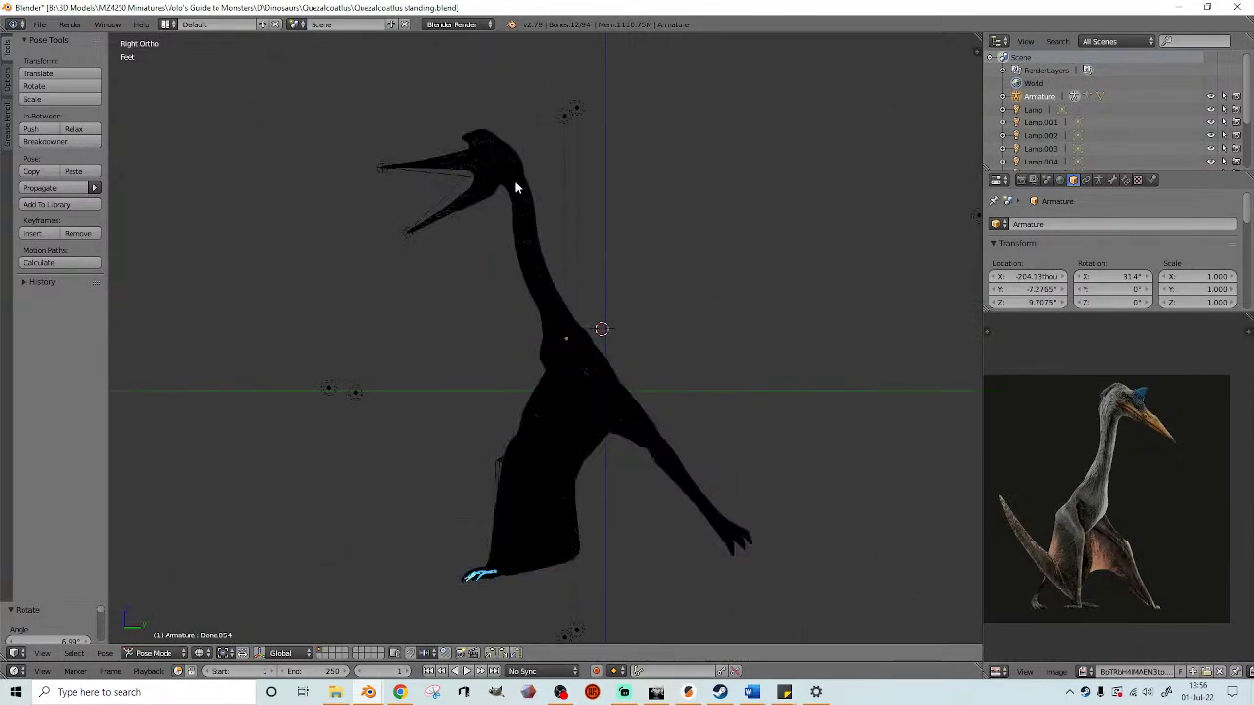
{"action": "scroll", "coordinate": [519, 191], "scroll_direction": "up", "scroll_amount": 2}
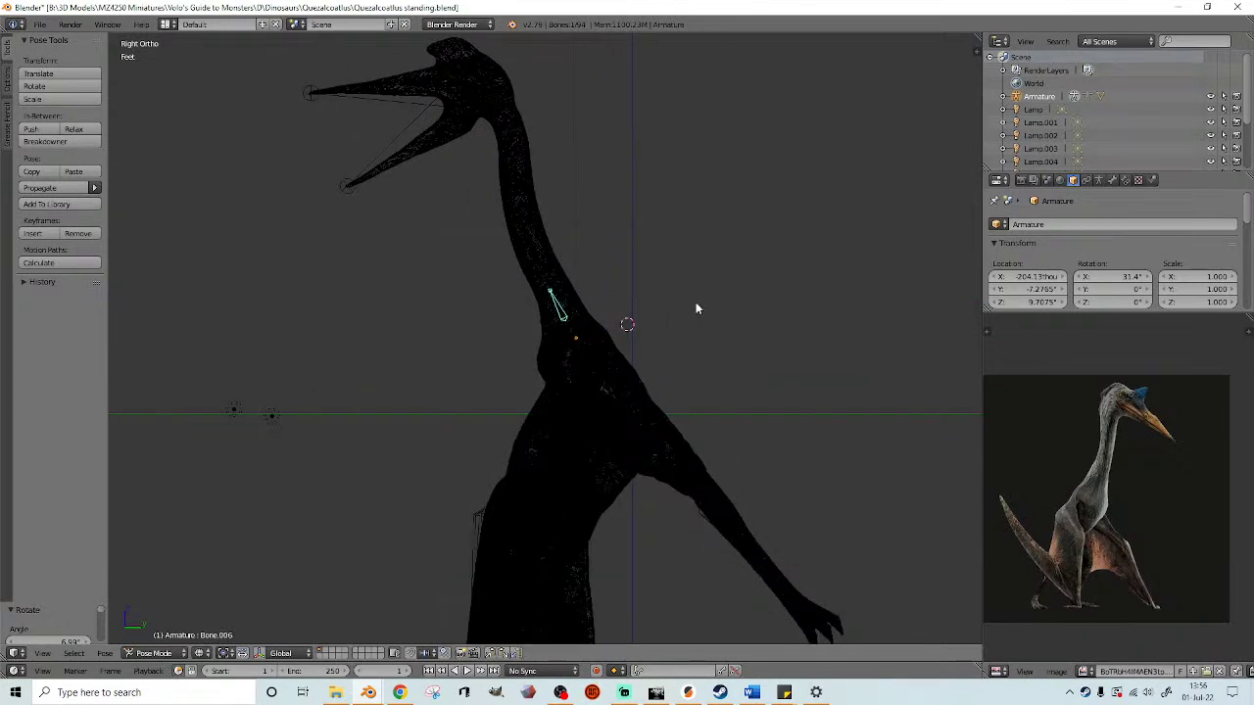
{"action": "key", "text": "r"}
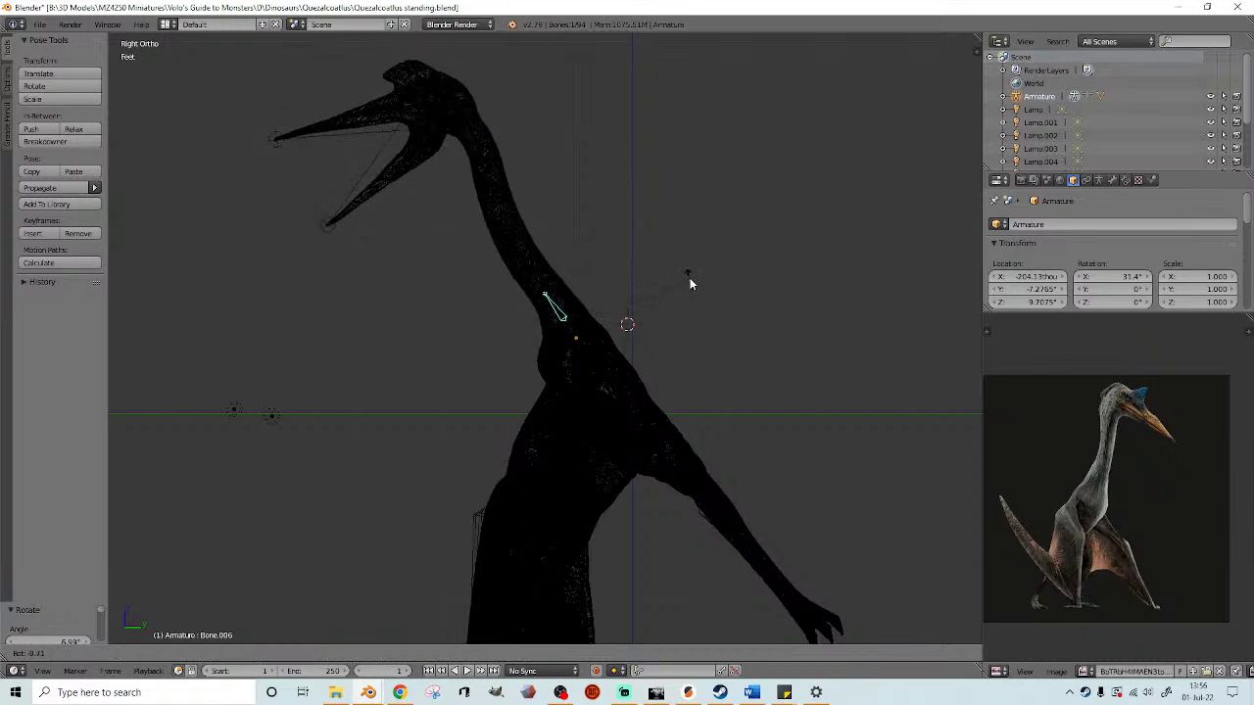
{"action": "left_click", "coordinate": [683, 270]}
- Rotate neck bone Bone.004 about 4.9° in the right view and check the whole pose in solid shading
{"action": "right_click", "coordinate": [536, 289]}
{"action": "key", "text": "r"}
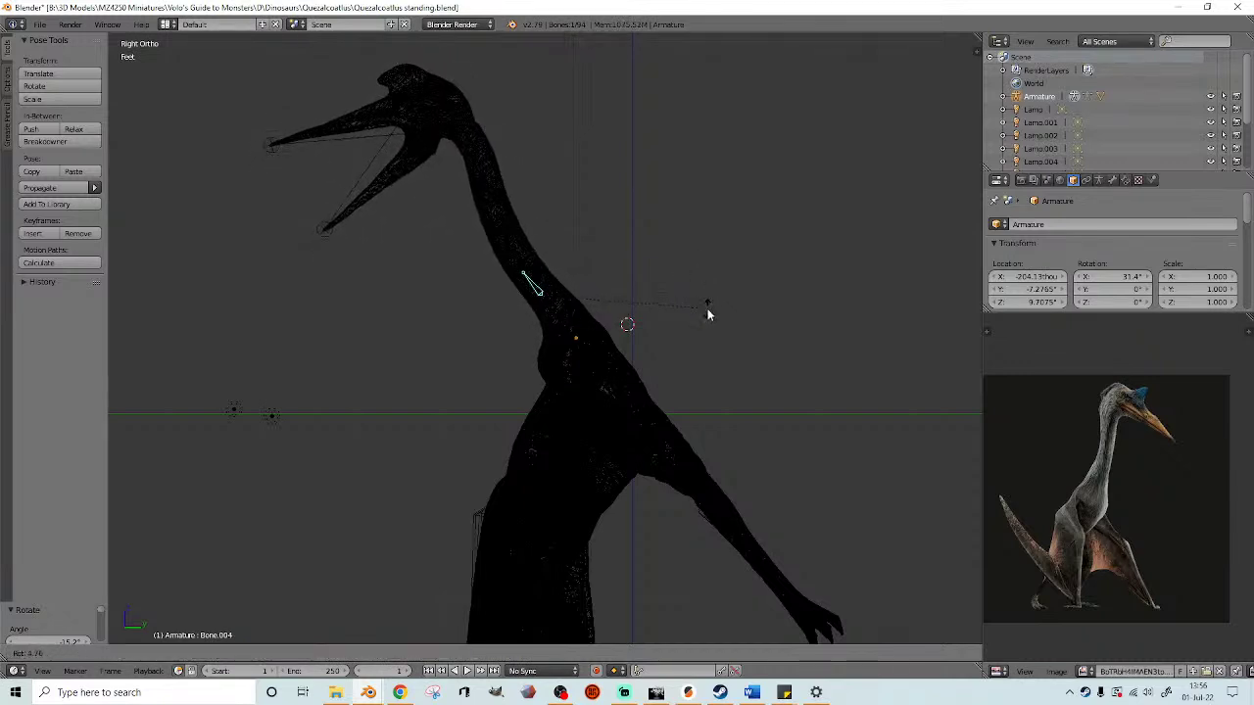
{"action": "left_click", "coordinate": [707, 309]}
{"action": "middle_click_drag", "start_coordinate": [707, 309], "coordinate": [706, 354]}
{"action": "middle_click_drag", "start_coordinate": [693, 318], "coordinate": [621, 338]}
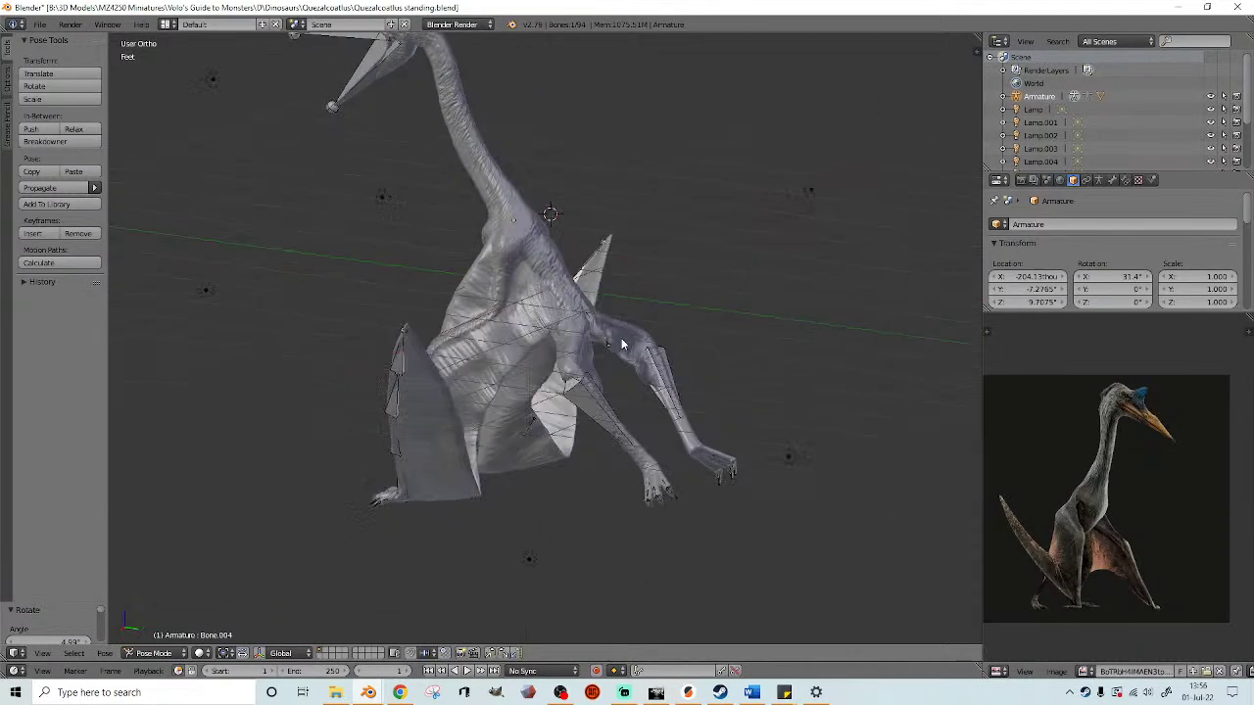
- Select torso bone Bone.011 and rotate it about -4.2° in the right view
{"action": "right_click", "coordinate": [542, 261]}
{"action": "key", "text": "KP_3"}
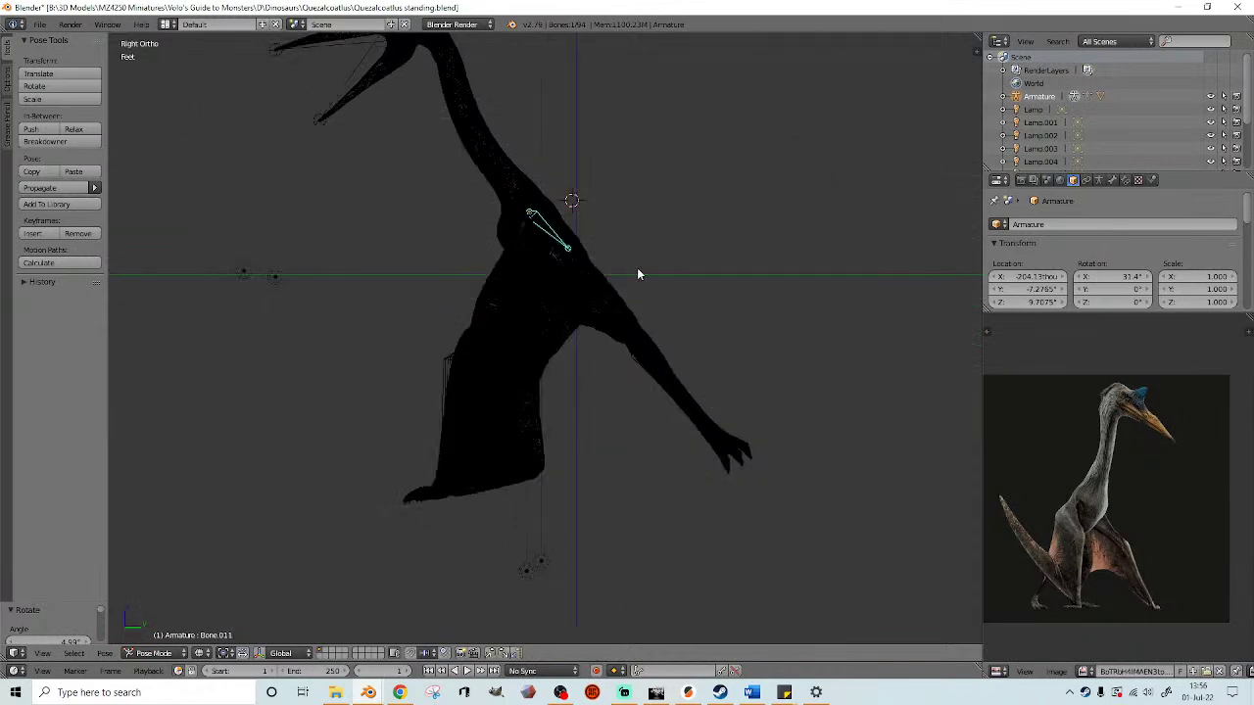
{"action": "key", "text": "r"}
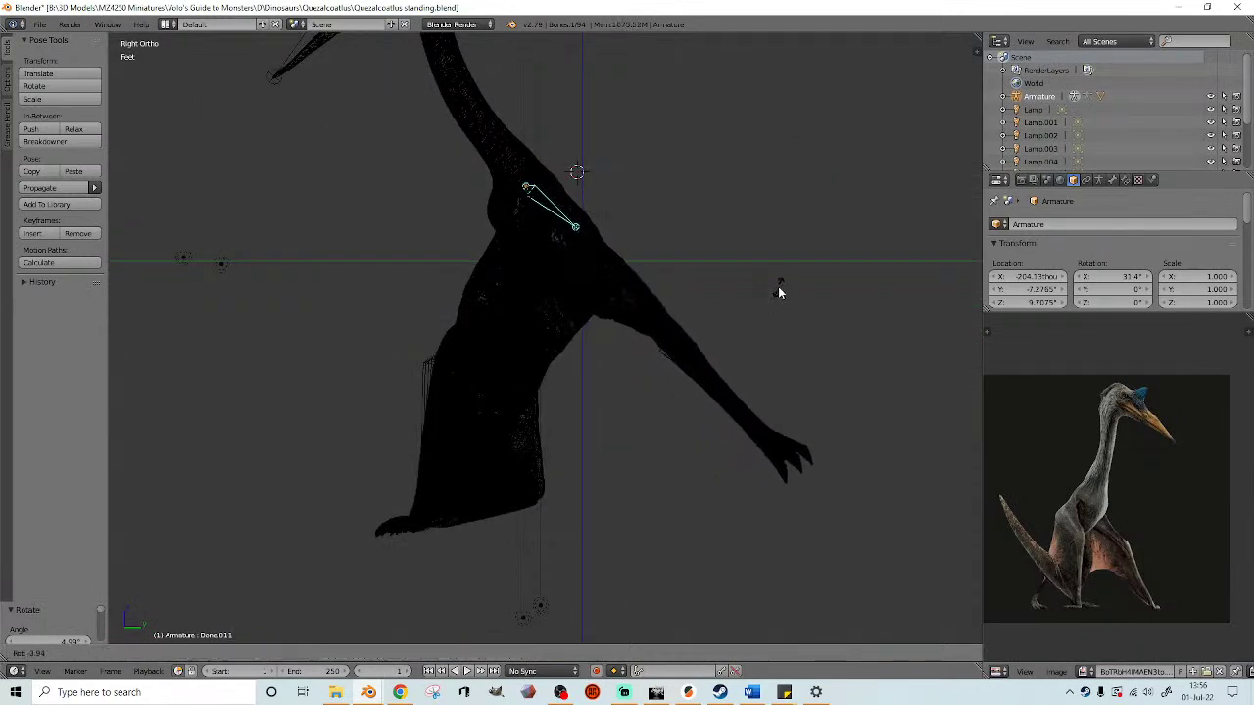
{"action": "left_click", "coordinate": [639, 266]}
- Select the rear torso bone Bone.012 and rotate it about -3.17° in the right view
{"action": "right_click", "coordinate": [592, 247]}
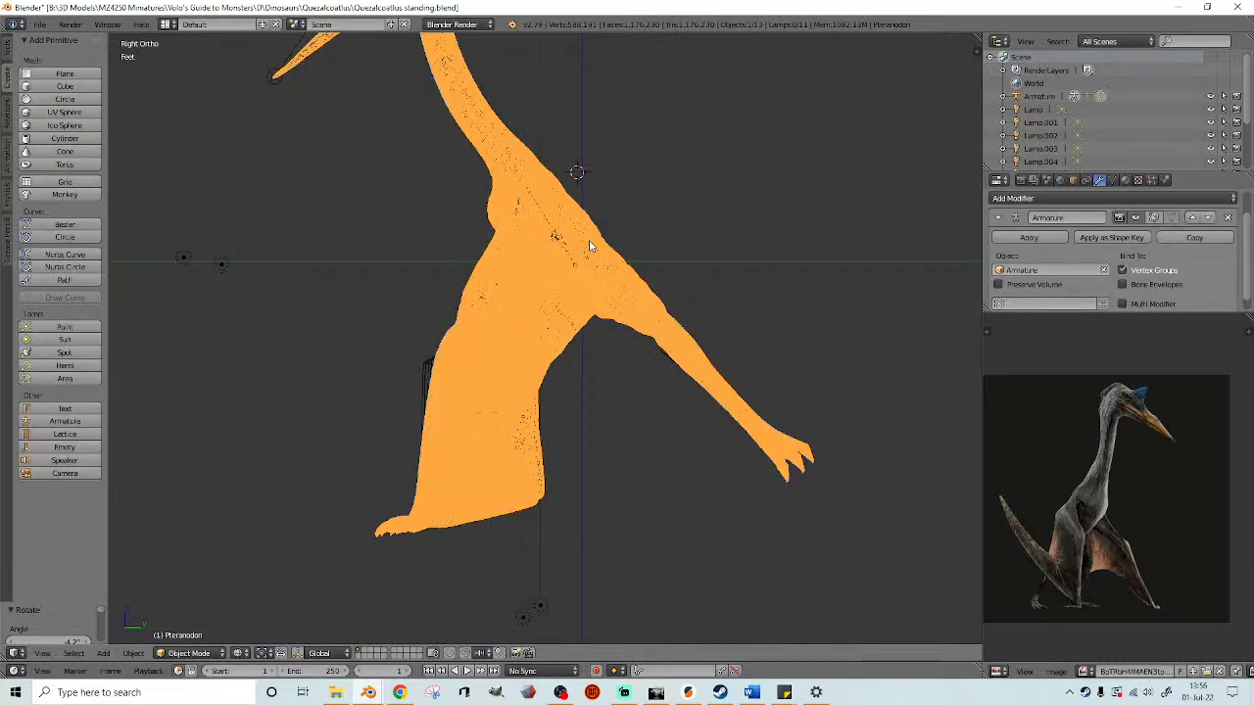
{"action": "right_click", "coordinate": [577, 239]}
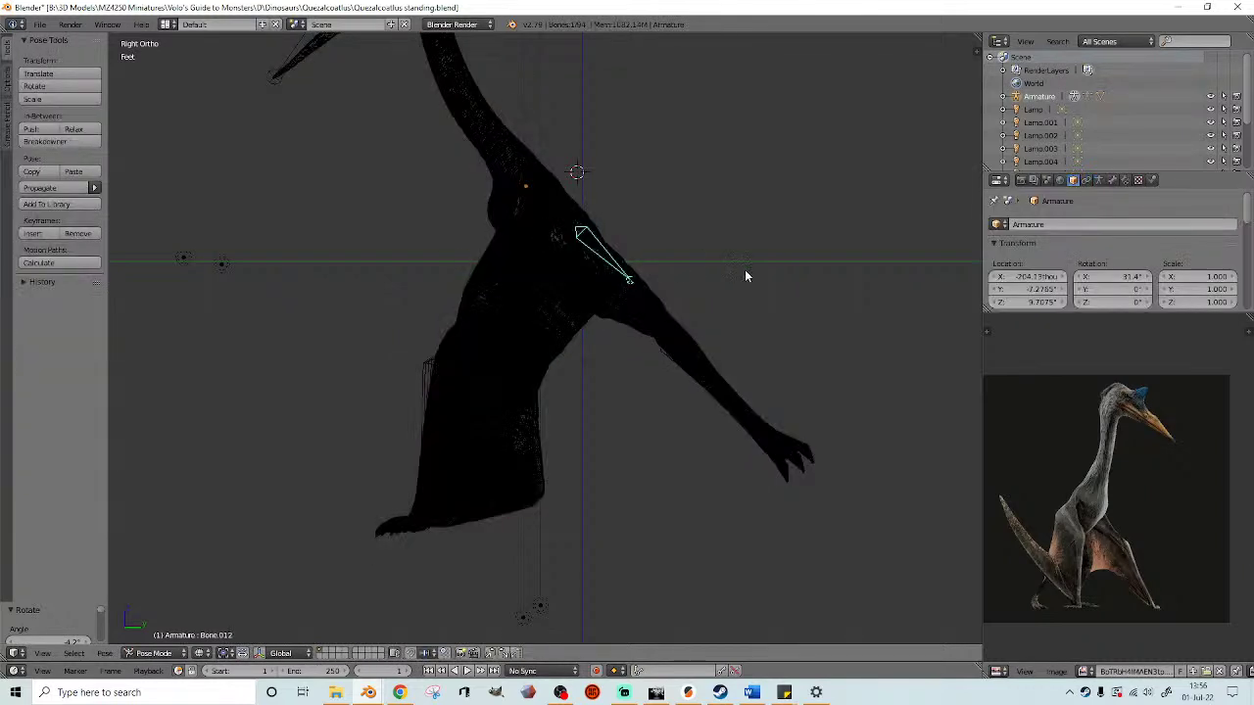
{"action": "middle_click_drag", "start_coordinate": [753, 257], "coordinate": [584, 323]}
{"action": "scroll", "coordinate": [889, 477], "scroll_direction": "up", "scroll_amount": 2}
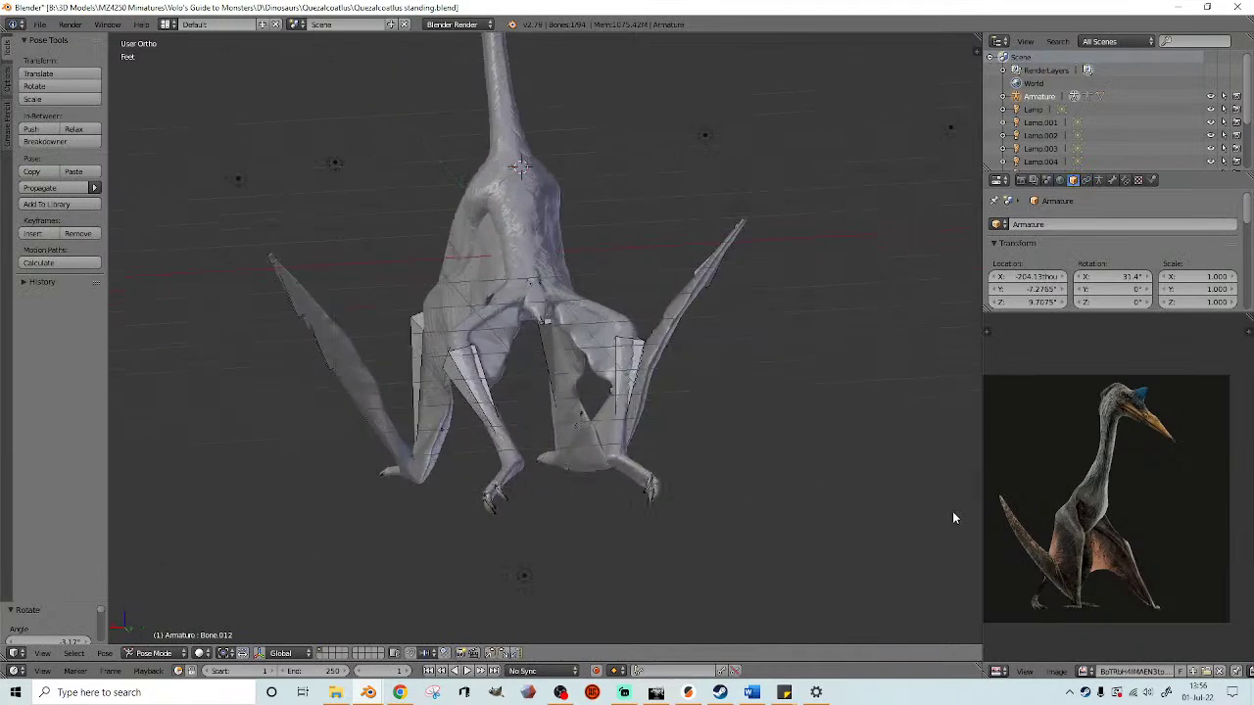
- Replace the reference picture in the image editor with the skeletal drawing Capture.JPG
{"action": "left_click", "coordinate": [1220, 671]}
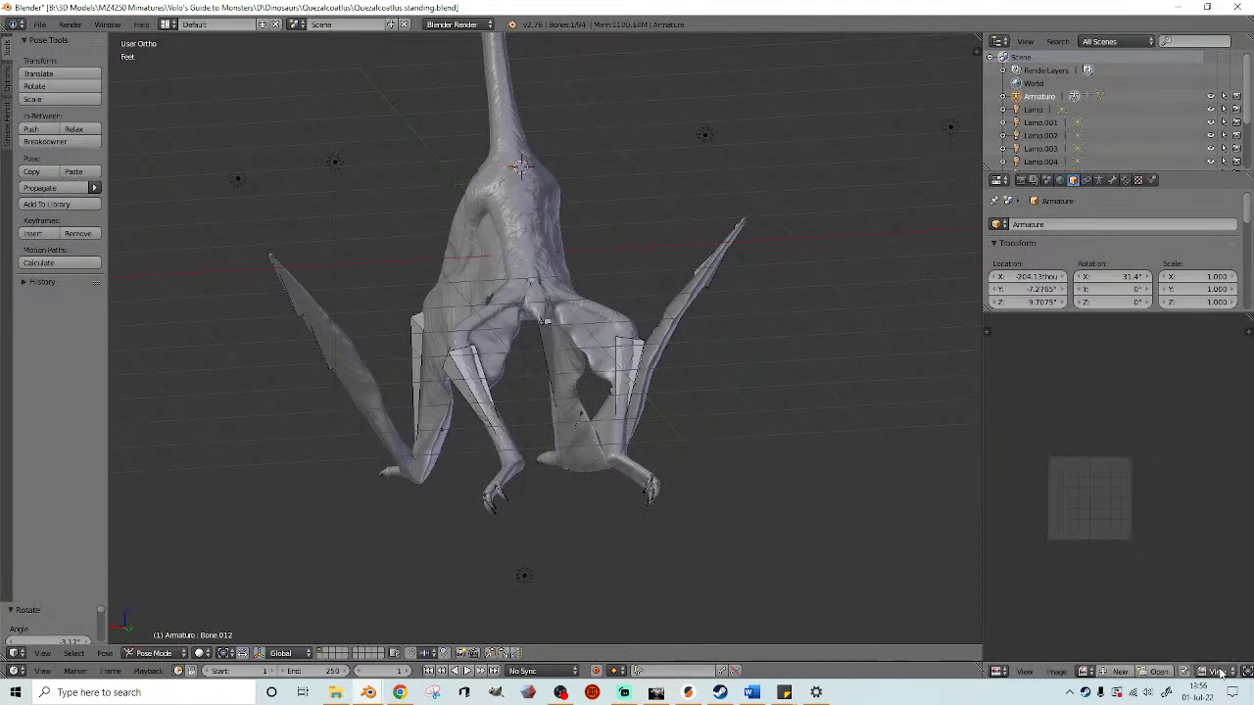
{"action": "left_click", "coordinate": [1159, 671]}
{"action": "left_click", "coordinate": [200, 128]}
{"action": "double_click", "coordinate": [200, 115]}
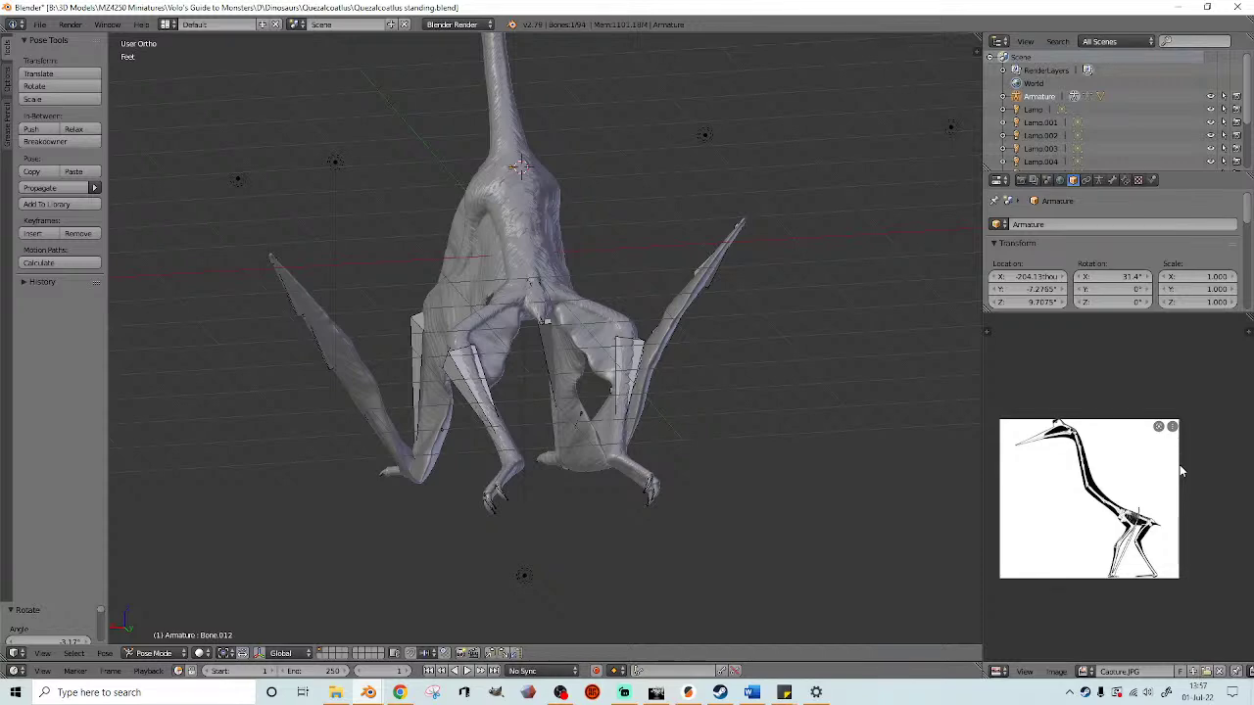
- Select thigh bone Bone.064 and rotate it about 91.2° in a tilted front view so the thigh points straight down under the body
{"action": "middle_click_drag", "start_coordinate": [510, 455], "coordinate": [618, 471]}
{"action": "scroll", "coordinate": [1097, 495], "scroll_direction": "up", "scroll_amount": 3}
{"action": "scroll", "coordinate": [1100, 495], "scroll_direction": "up", "scroll_amount": 3}
{"action": "mouse_move", "coordinate": [621, 414]}
{"action": "middle_mouse_down"}
{"action": "mouse_move", "coordinate": [649, 380]}
{"action": "mouse_move", "coordinate": [666, 417]}
{"action": "mouse_move", "coordinate": [505, 442]}
{"action": "middle_mouse_up"}
{"action": "scroll", "coordinate": [649, 381], "scroll_direction": "up", "scroll_amount": 2}
{"action": "key", "text": "z"}
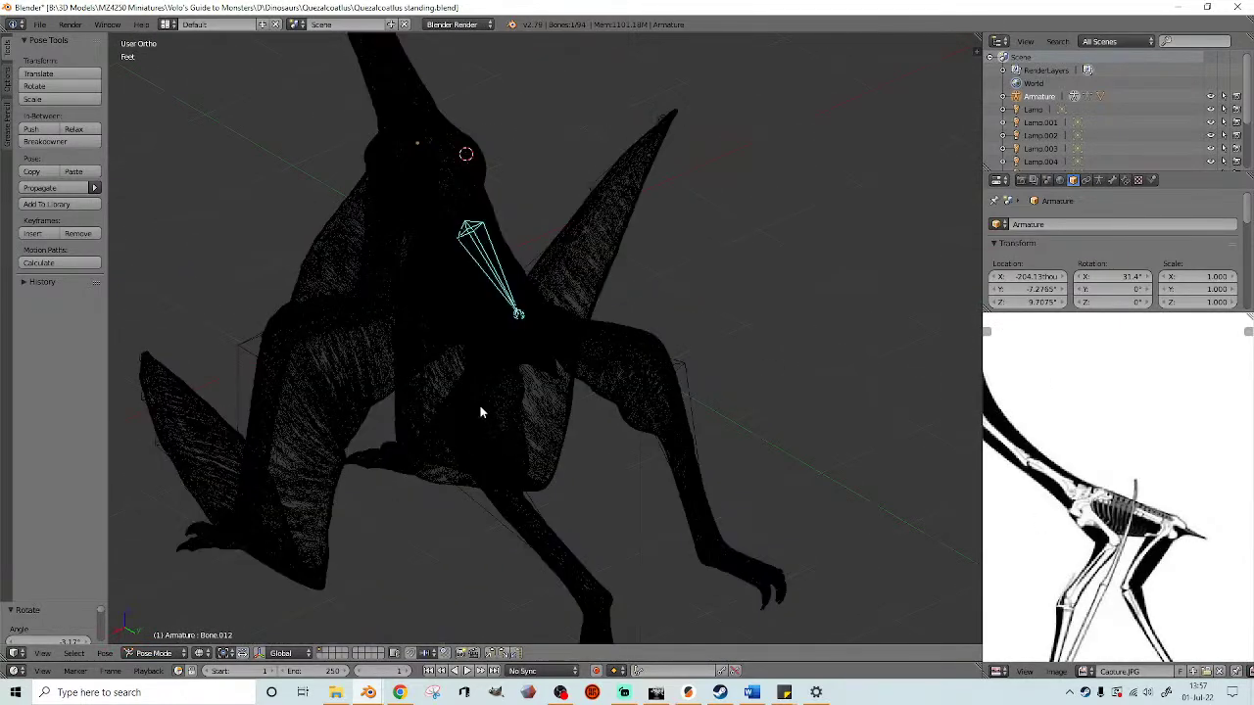
{"action": "right_click", "coordinate": [477, 407]}
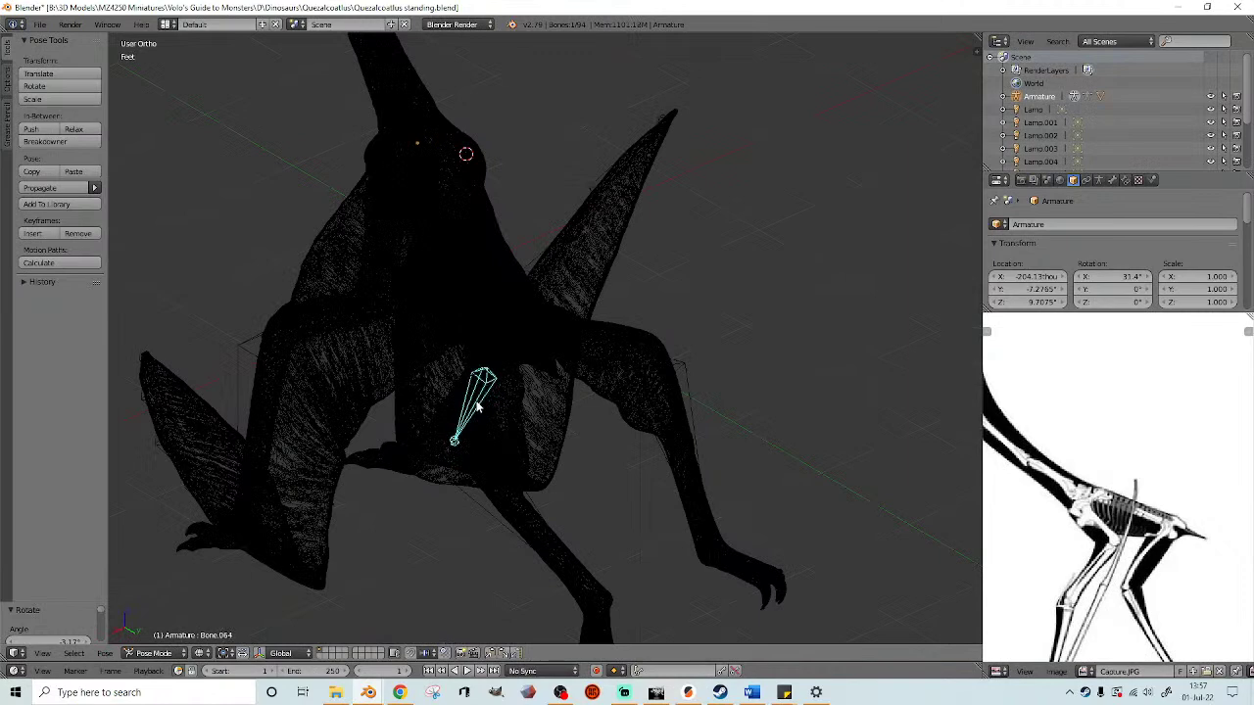
{"action": "key", "text": "KP_7"}
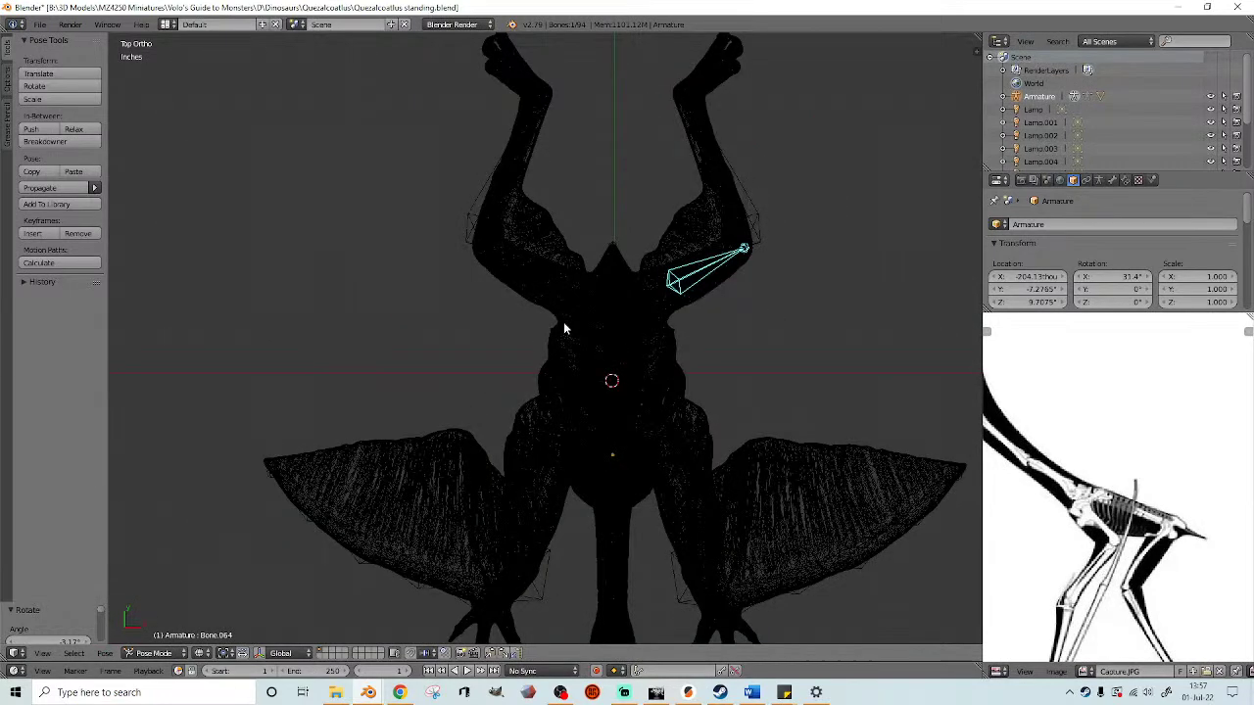
{"action": "key", "text": "KP_2"}
{"action": "key", "text": "KP_2"}
{"action": "key", "text": "KP_2"}
{"action": "key", "text": "KP_2"}
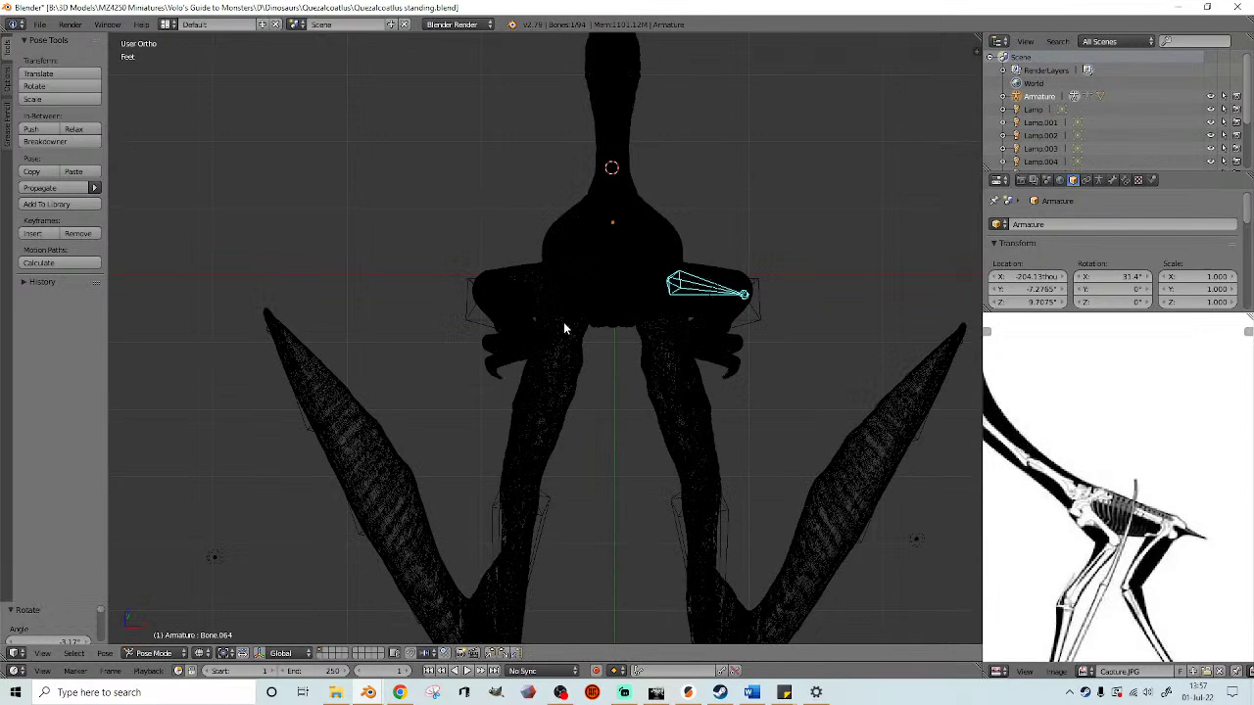
{"action": "key", "text": "KP_2"}
{"action": "key", "text": "KP_2"}
{"action": "key", "text": "KP_2"}
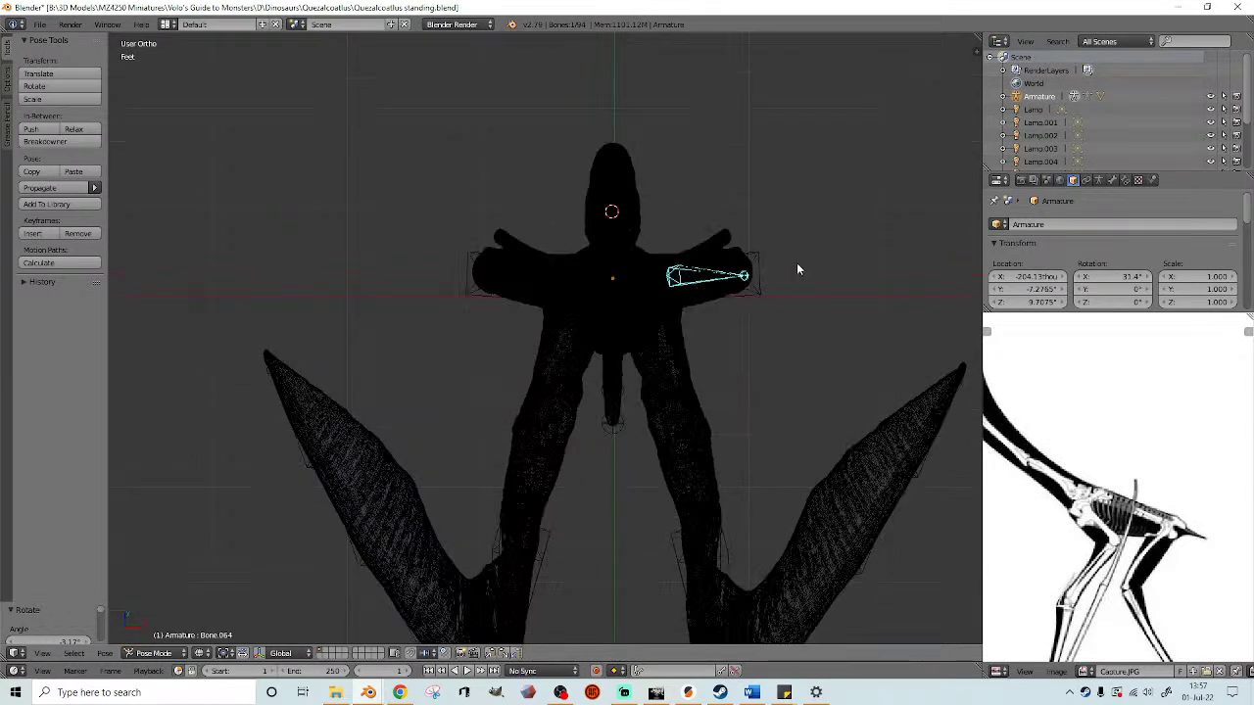
{"action": "key", "text": "r"}
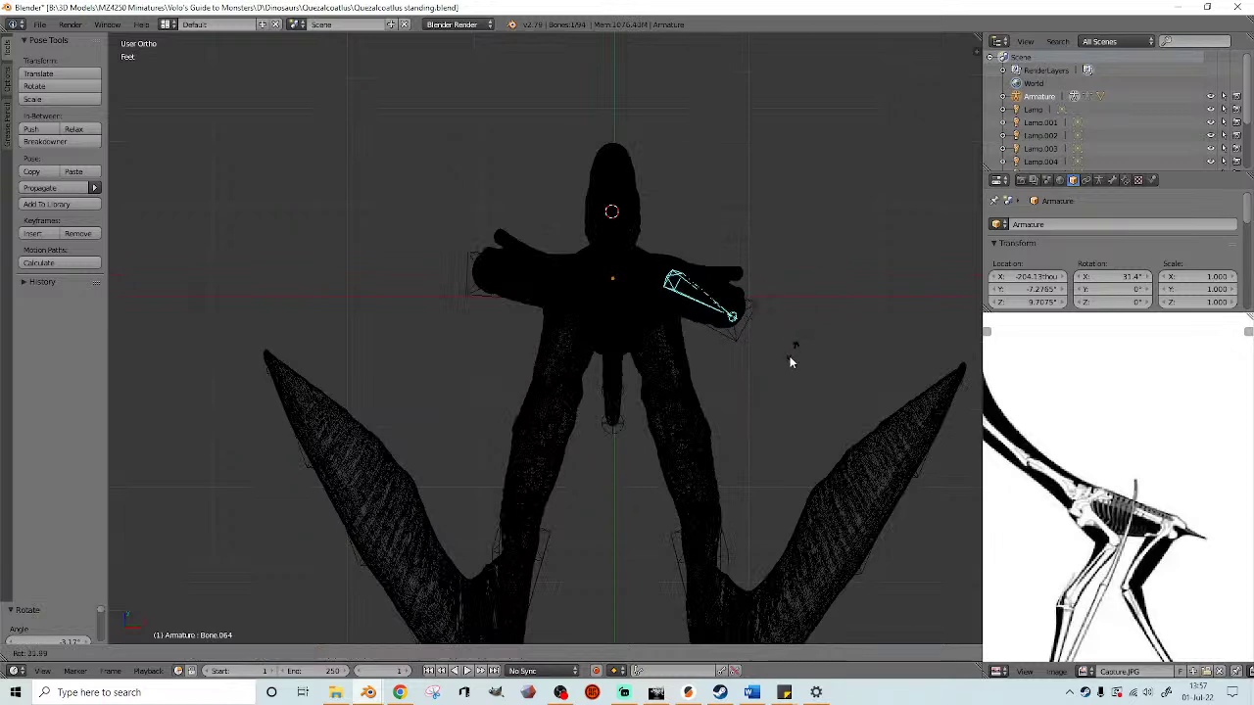
{"action": "left_click", "coordinate": [676, 419]}
- Select the opposite thigh bone Bone.065 and rotate it about -86° in the same tilted front view to match the first thigh
{"action": "middle_click_drag", "start_coordinate": [737, 410], "coordinate": [524, 300]}
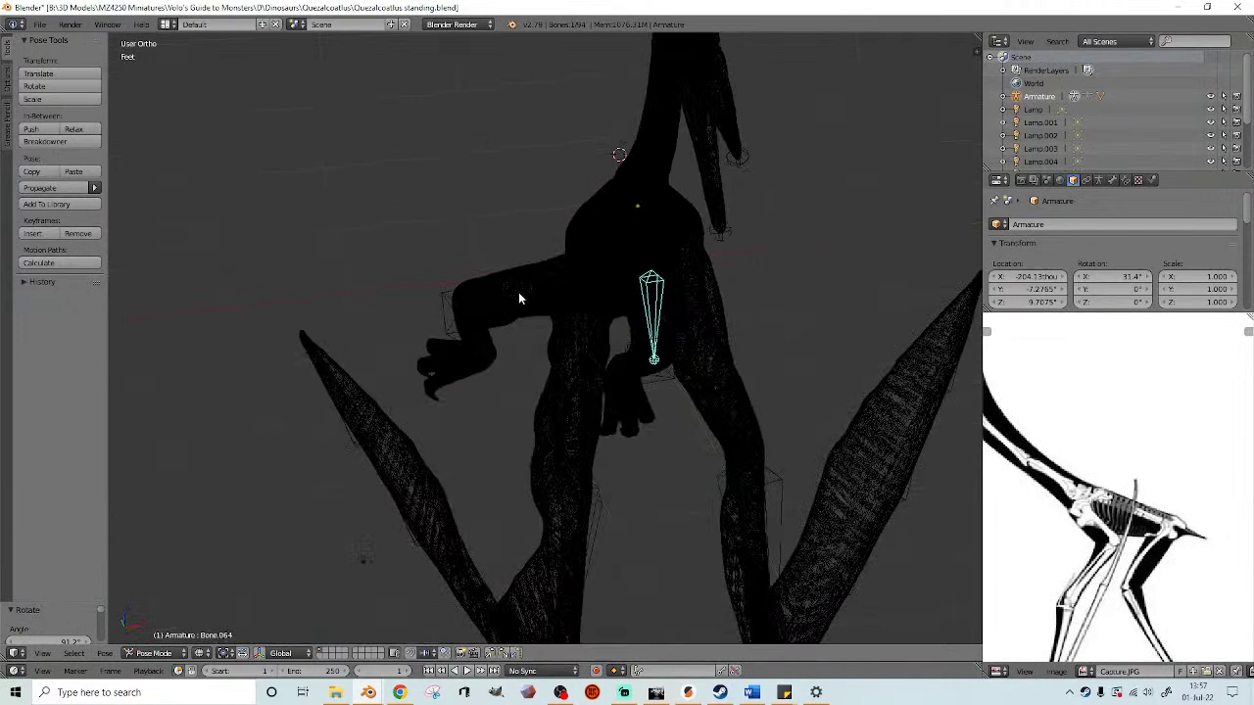
{"action": "right_click", "coordinate": [520, 298]}
{"action": "key", "text": "KP_7"}
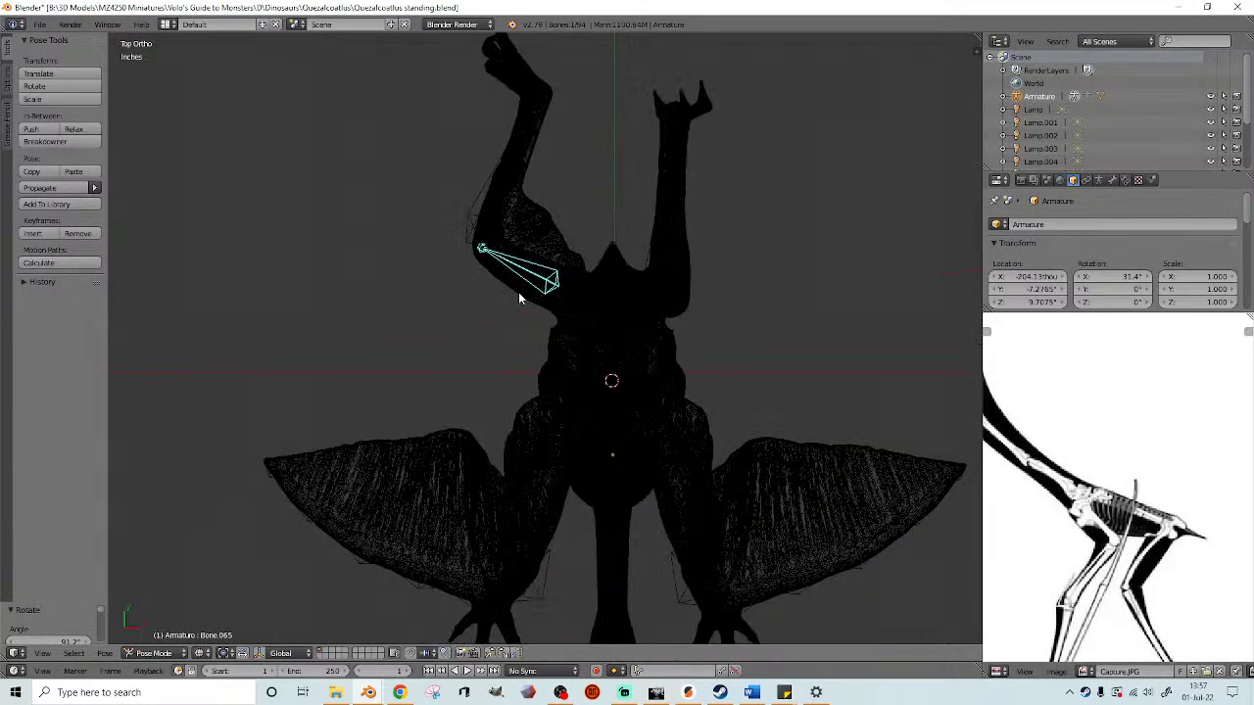
{"action": "key", "text": "KP_2"}
{"action": "key", "text": "KP_2"}
{"action": "key", "text": "KP_2"}
{"action": "key", "text": "z"}
{"action": "key", "text": "z"}
{"action": "key", "text": "r"}
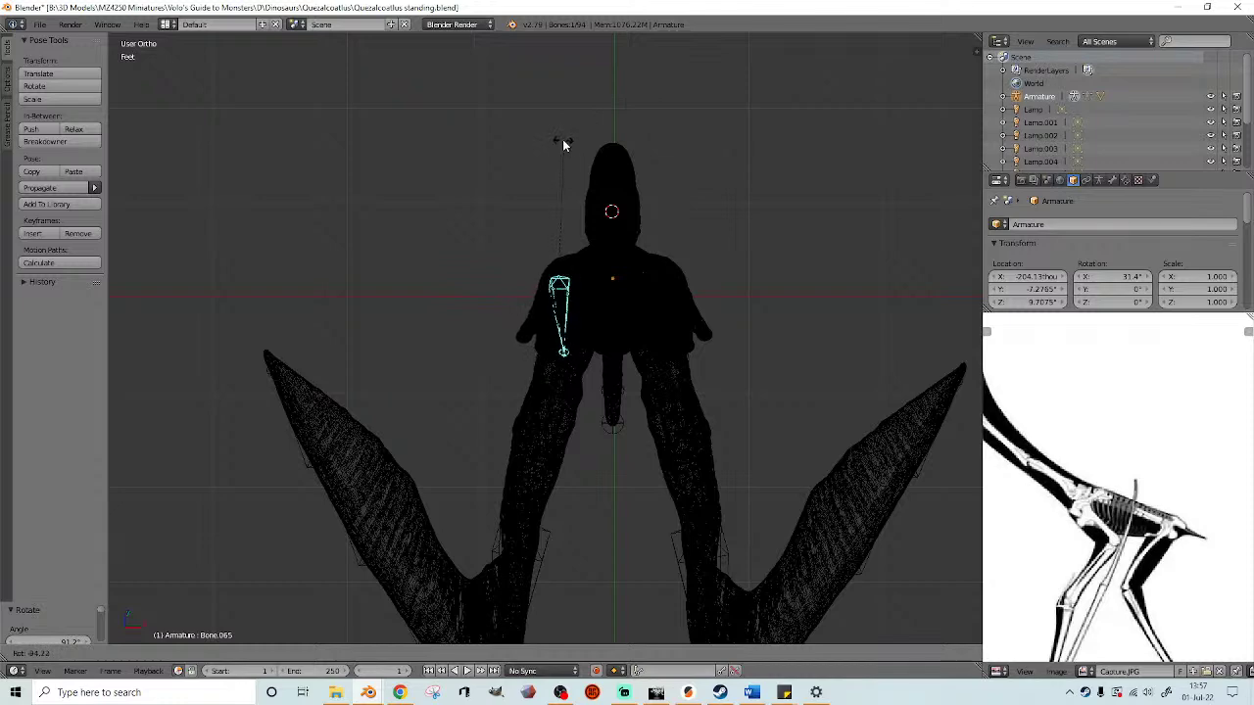
{"action": "left_click", "coordinate": [589, 127]}
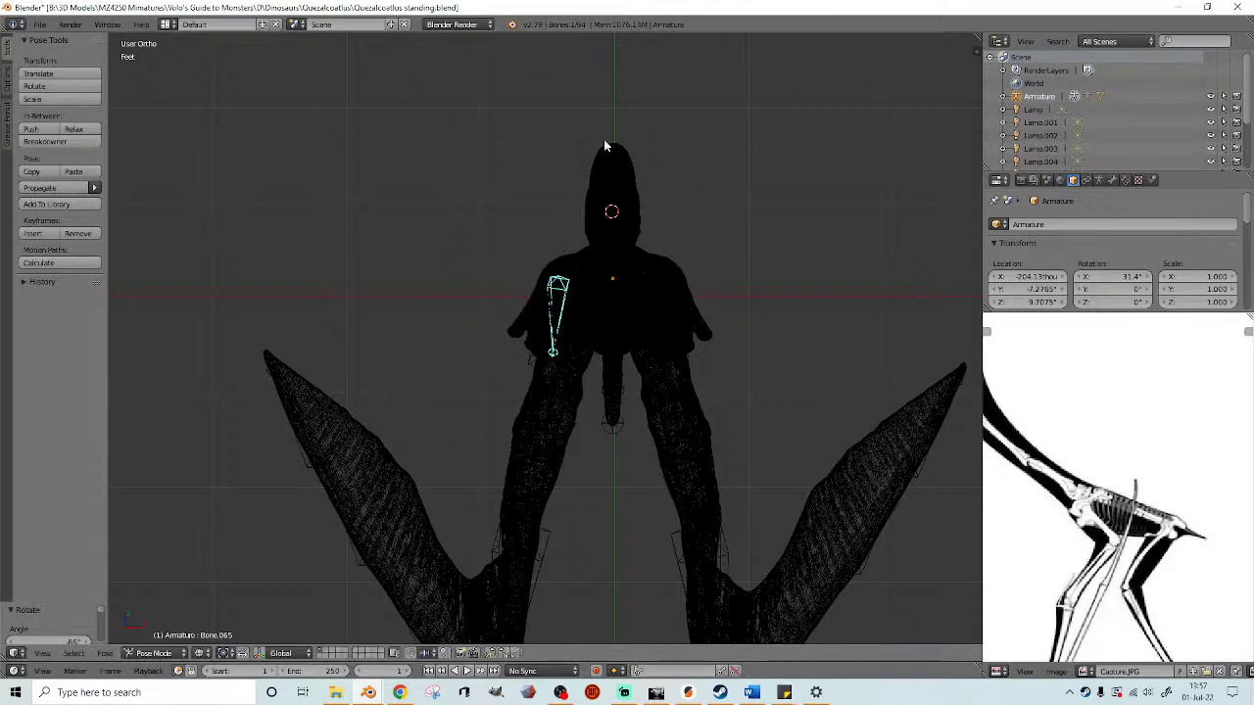
- Select both thigh bones and rotate them together about 23.1° in the right view to bring the legs forward
{"action": "middle_click_drag", "start_coordinate": [805, 318], "coordinate": [685, 310]}
{"action": "scroll", "coordinate": [684, 311], "scroll_direction": "down", "scroll_amount": 1}
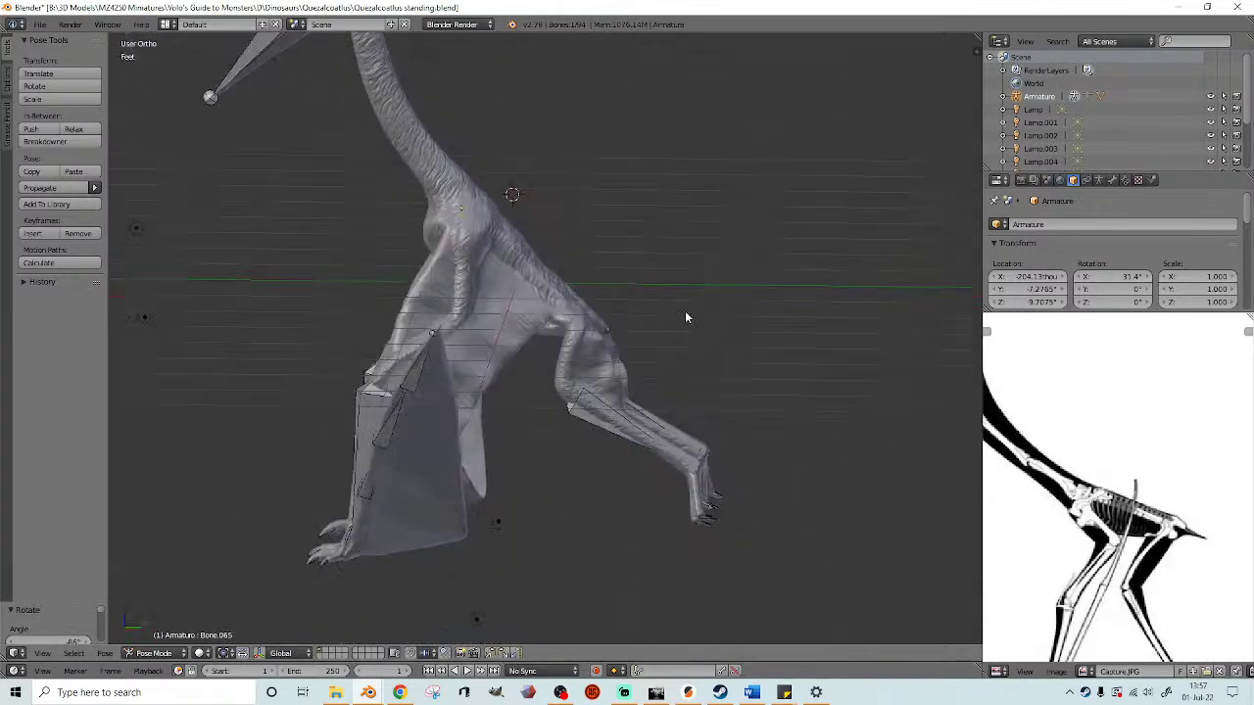
{"action": "scroll", "coordinate": [698, 311], "scroll_direction": "down", "scroll_amount": 6, "text": "shift"}
{"action": "scroll", "coordinate": [755, 375], "scroll_direction": "down", "scroll_amount": 2}
{"action": "middle_click_drag", "start_coordinate": [755, 380], "coordinate": [741, 380]}
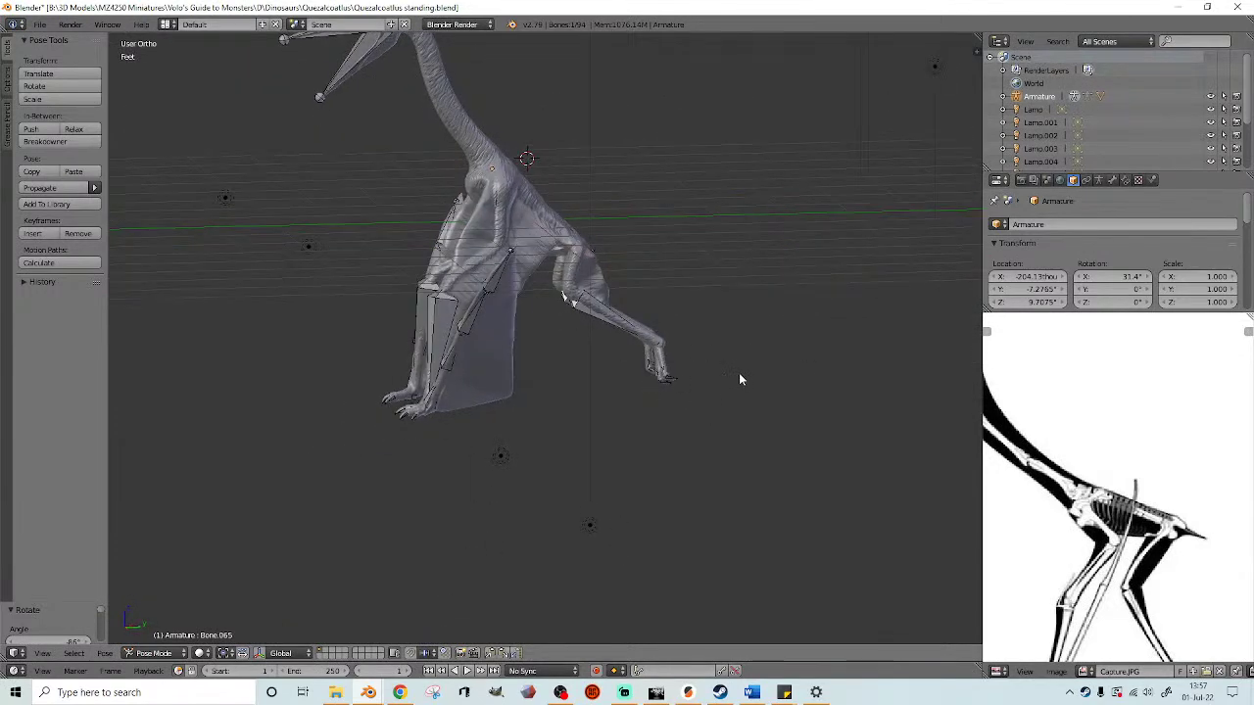
{"action": "key", "text": "KP_3"}
{"action": "scroll", "coordinate": [718, 374], "scroll_direction": "down", "scroll_amount": 1}
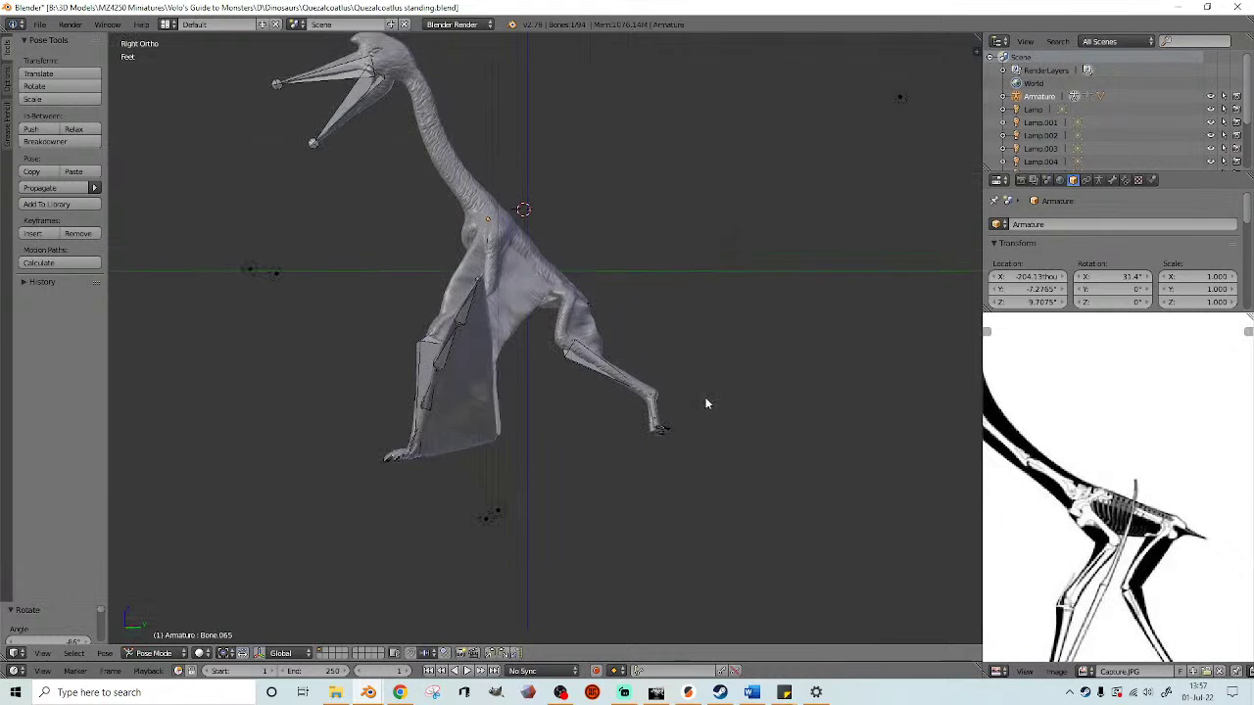
{"action": "scroll", "coordinate": [563, 361], "scroll_direction": "up", "scroll_amount": 4}
{"action": "left_click_drag", "start_coordinate": [561, 310], "coordinate": [558, 315]}
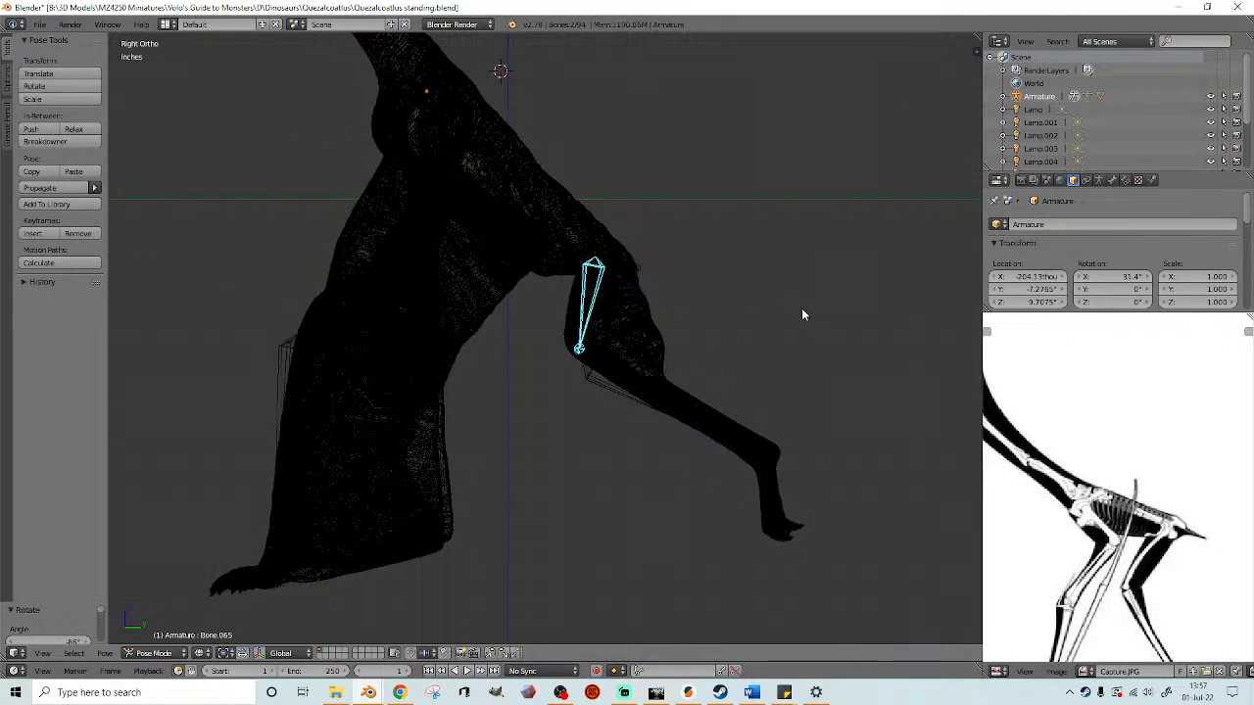
{"action": "key", "text": "r"}
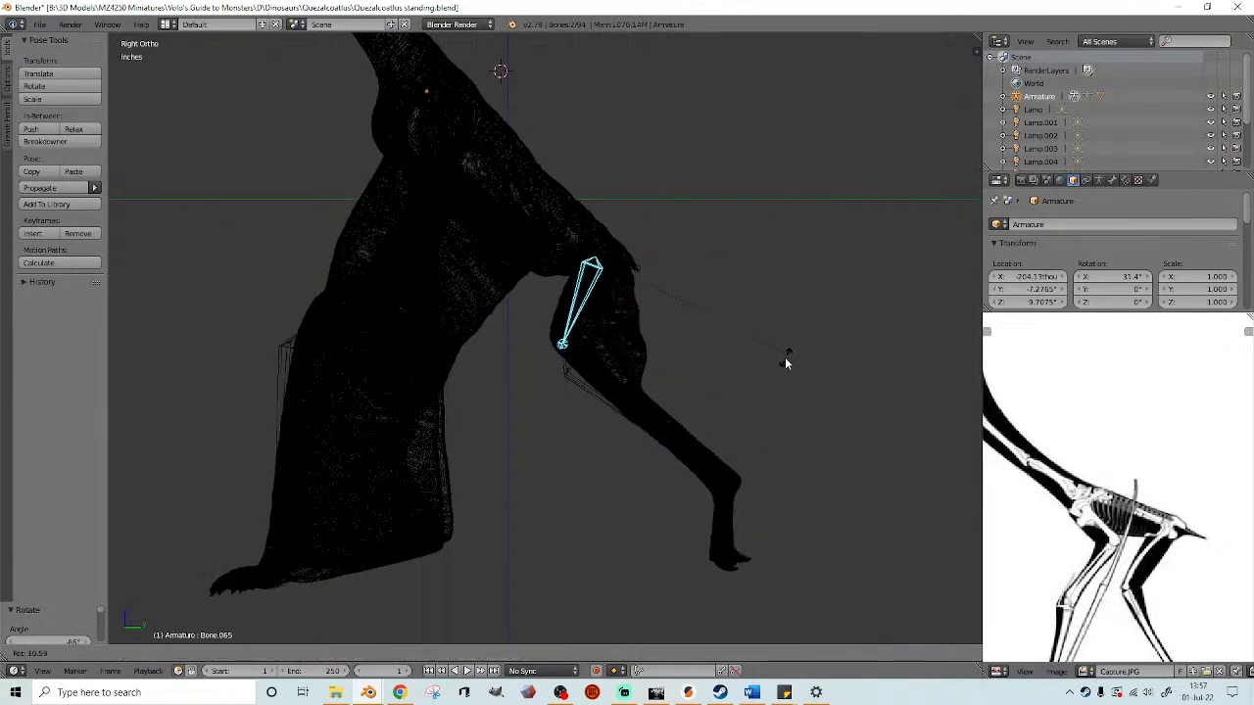
{"action": "left_click", "coordinate": [741, 376]}
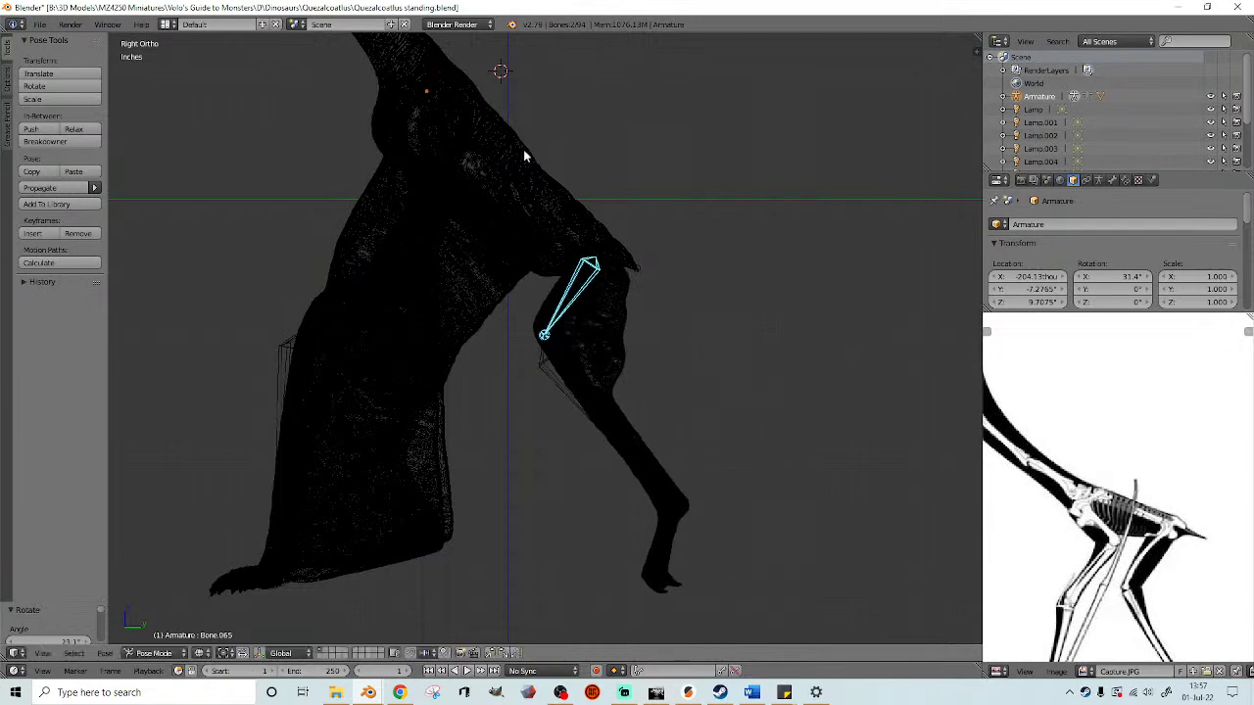
- Rotate torso bone Bone.011 about -11.4° in the right view to level the back like the skeletal reference
{"action": "scroll", "coordinate": [493, 162], "scroll_direction": "down", "scroll_amount": 1}
{"action": "right_click", "coordinate": [481, 167]}
{"action": "key", "text": "r"}
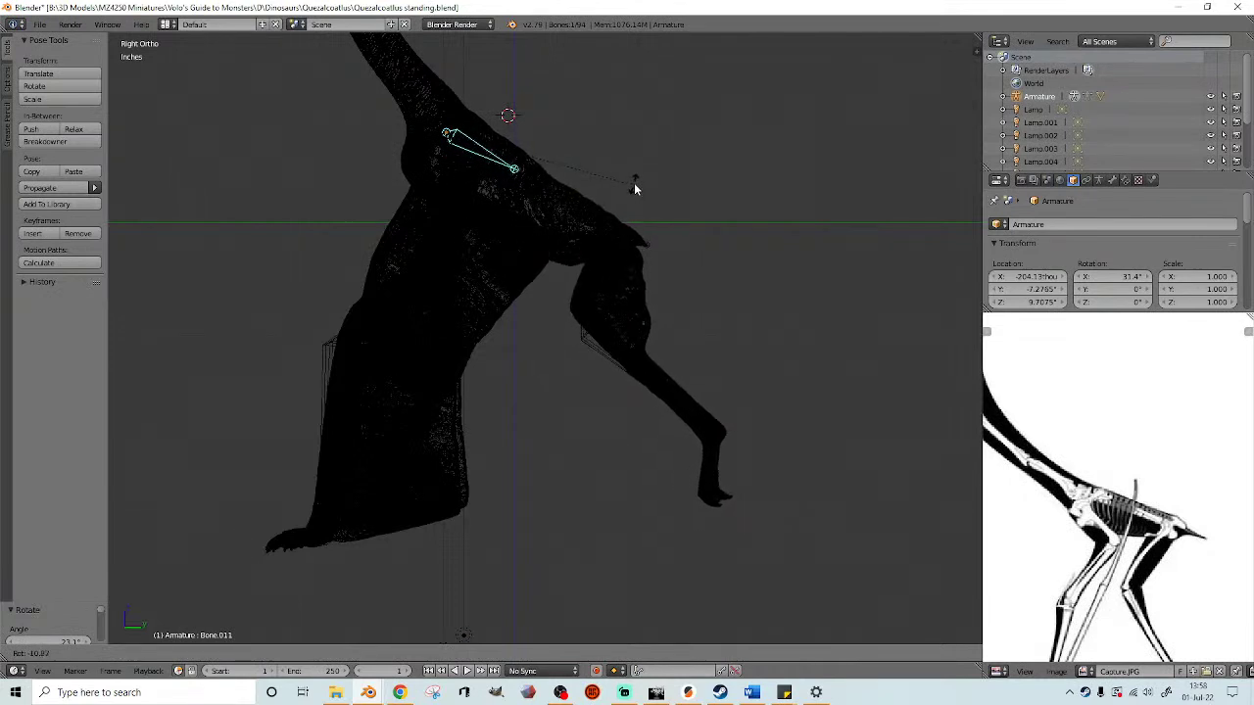
{"action": "left_click", "coordinate": [635, 186]}
{"action": "scroll", "coordinate": [635, 186], "scroll_direction": "down", "scroll_amount": 4}
{"action": "scroll", "coordinate": [615, 238], "scroll_direction": "up", "scroll_amount": 4}
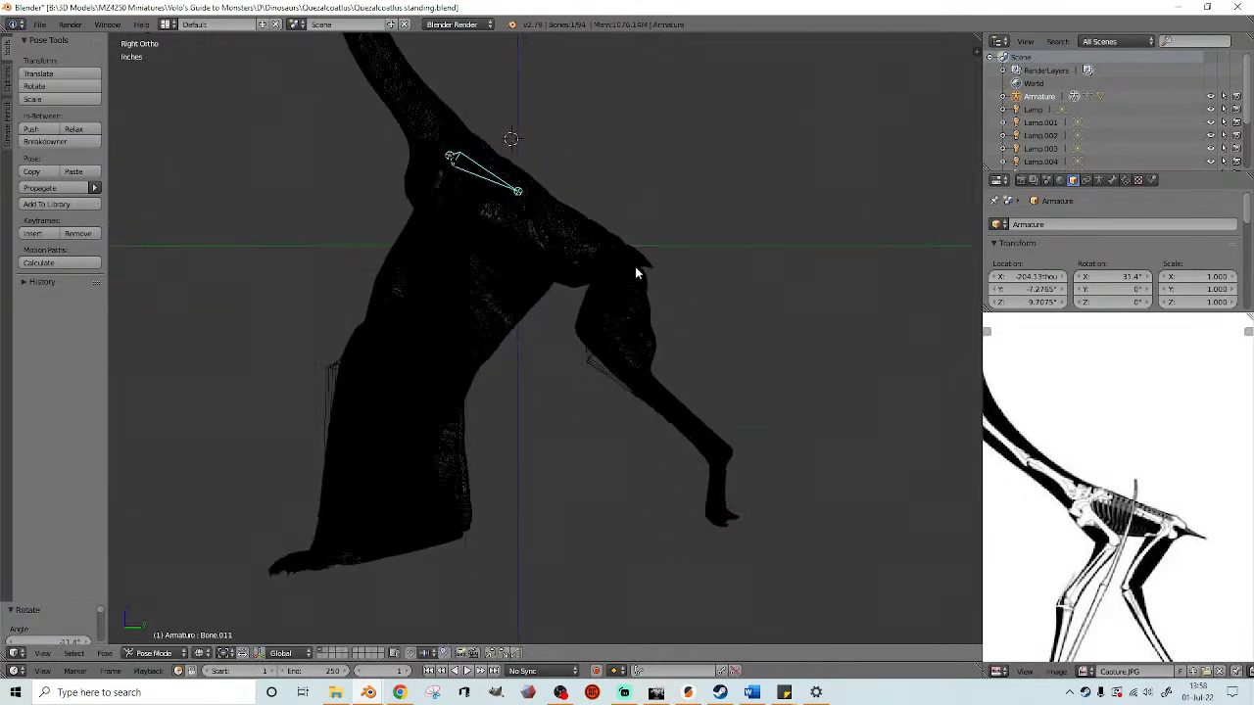
- Rotate both thigh bones about 16.3° in the right view to swing the knees forward
{"action": "right_click", "coordinate": [607, 294]}
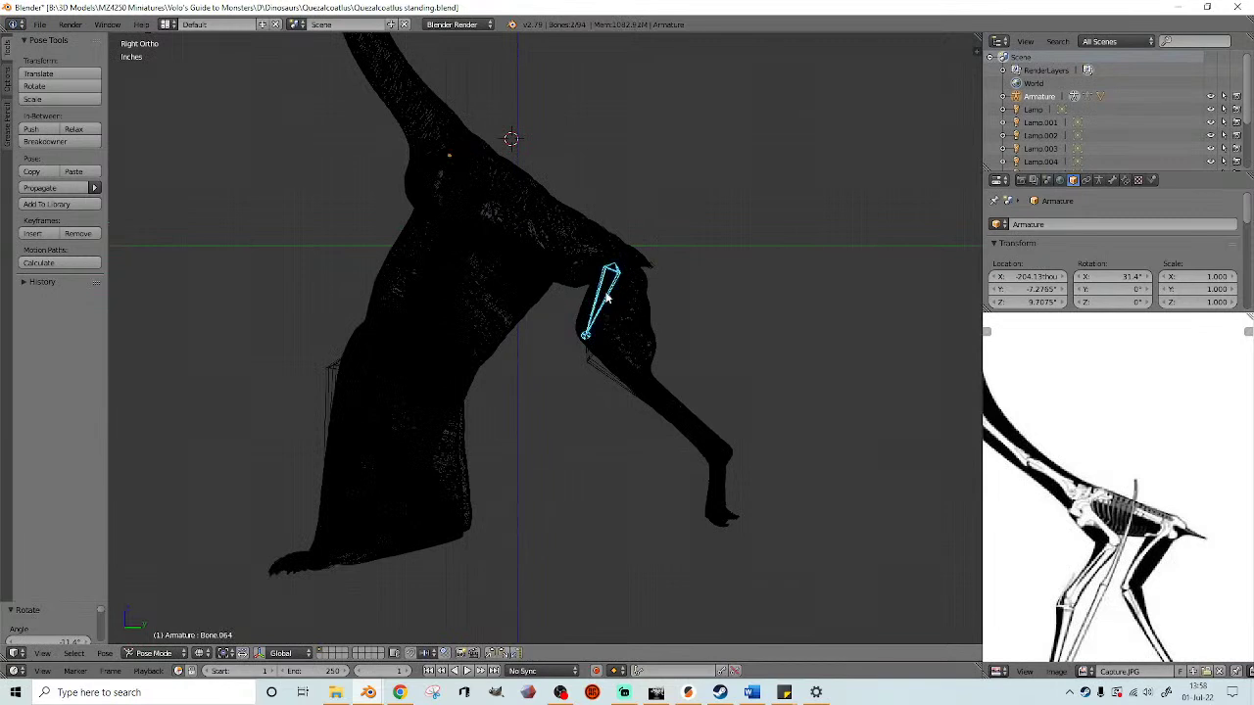
{"action": "key", "text": "r"}
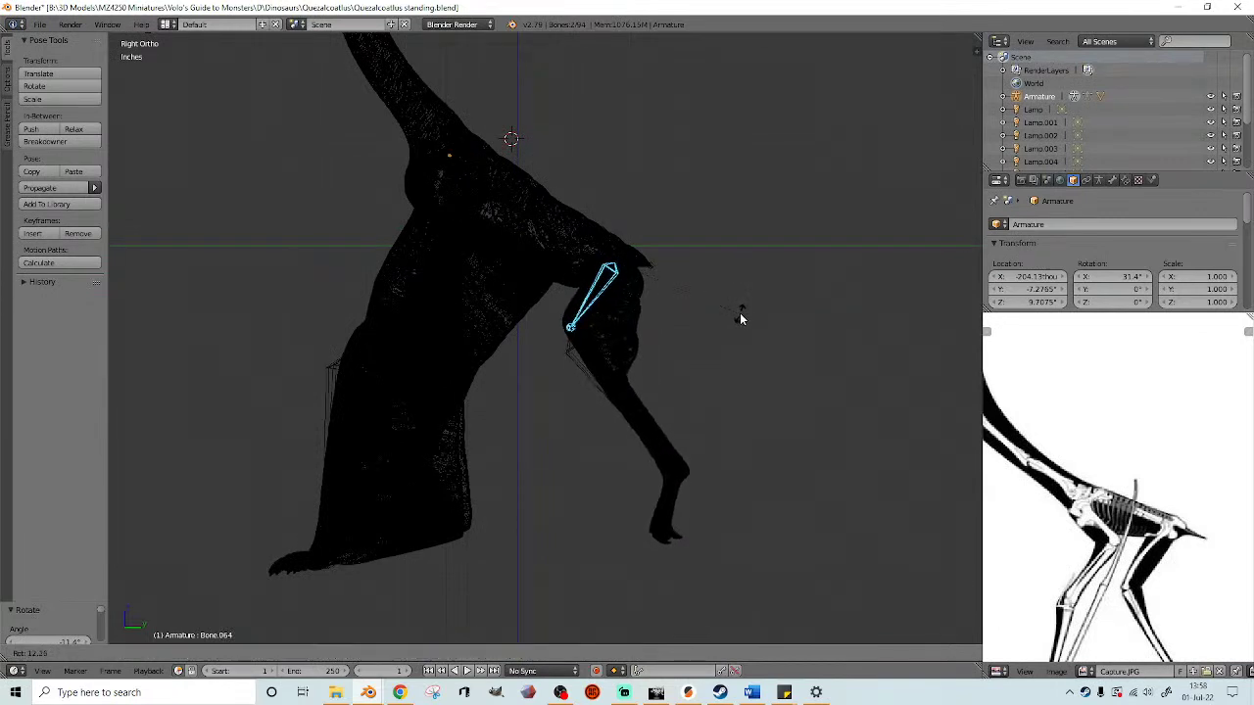
{"action": "left_click", "coordinate": [736, 321]}
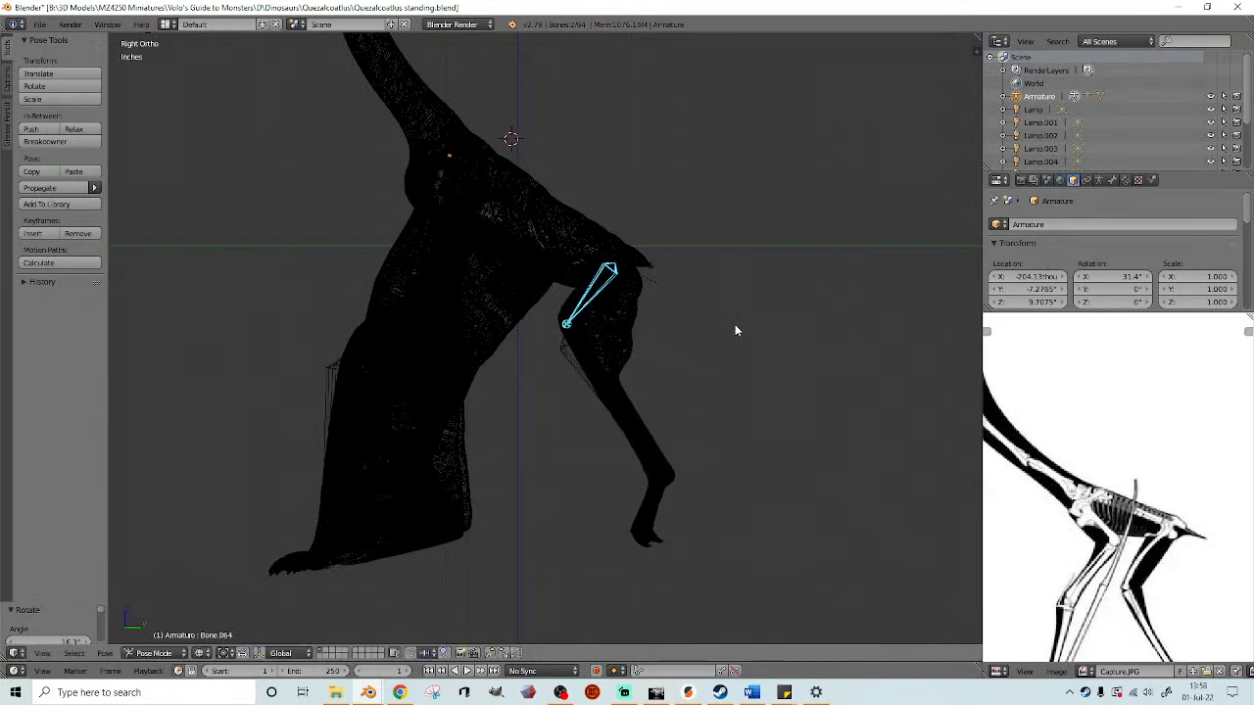
- Select both shin bones, including Bone.066, and rotate them about 18.8° in the right view
{"action": "scroll", "coordinate": [680, 307], "scroll_direction": "down", "scroll_amount": 3, "text": "shift"}
{"action": "scroll", "coordinate": [680, 307], "scroll_direction": "down", "scroll_amount": 1, "text": "shift"}
{"action": "right_click", "coordinate": [627, 343]}
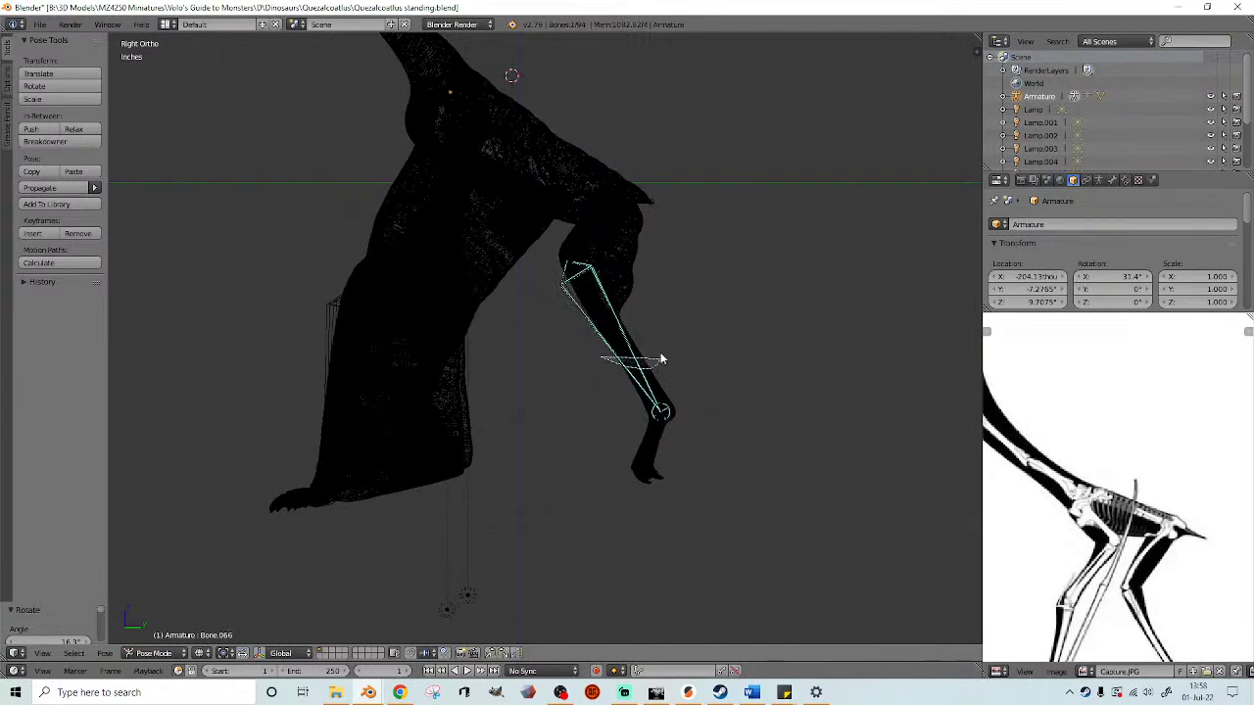
{"action": "scroll", "coordinate": [698, 335], "scroll_direction": "down", "scroll_amount": 2}
{"action": "key", "text": "r"}
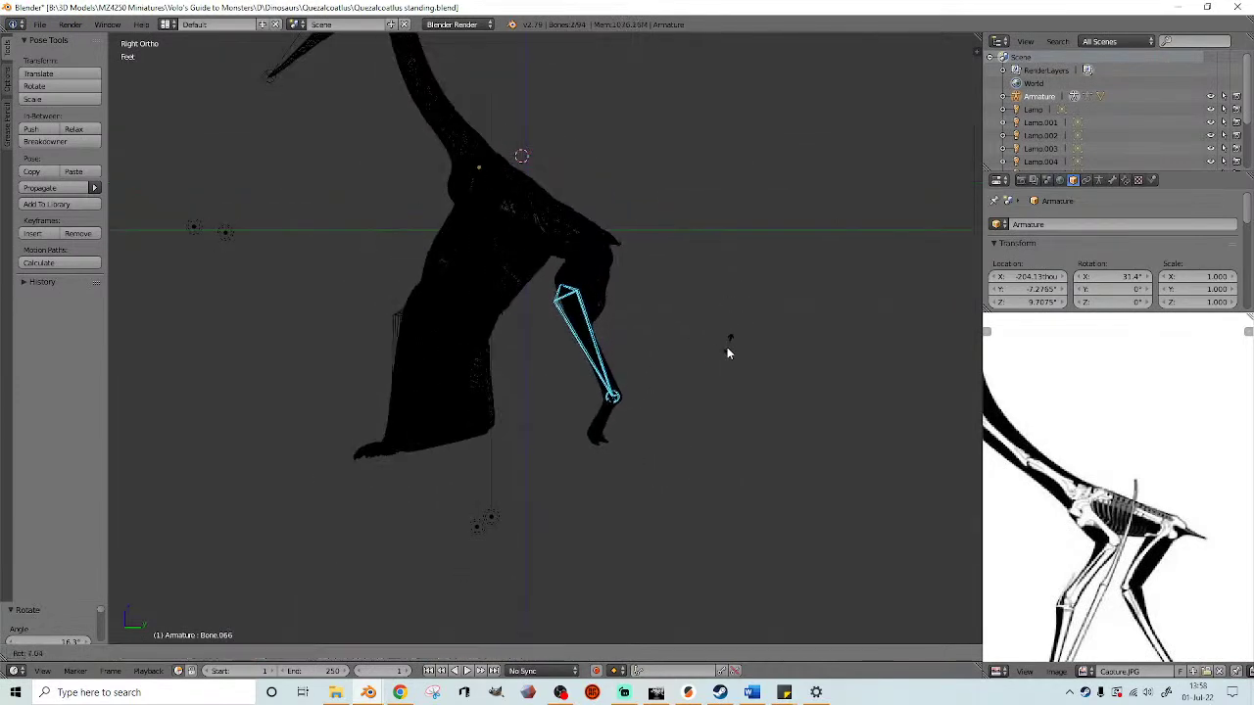
{"action": "left_click", "coordinate": [716, 372]}
{"action": "mouse_move", "coordinate": [717, 372]}
{"action": "middle_mouse_down"}
{"action": "mouse_move", "coordinate": [527, 392]}
{"action": "mouse_move", "coordinate": [662, 382]}
{"action": "mouse_move", "coordinate": [660, 355]}
{"action": "mouse_move", "coordinate": [736, 392]}
{"action": "middle_mouse_up"}
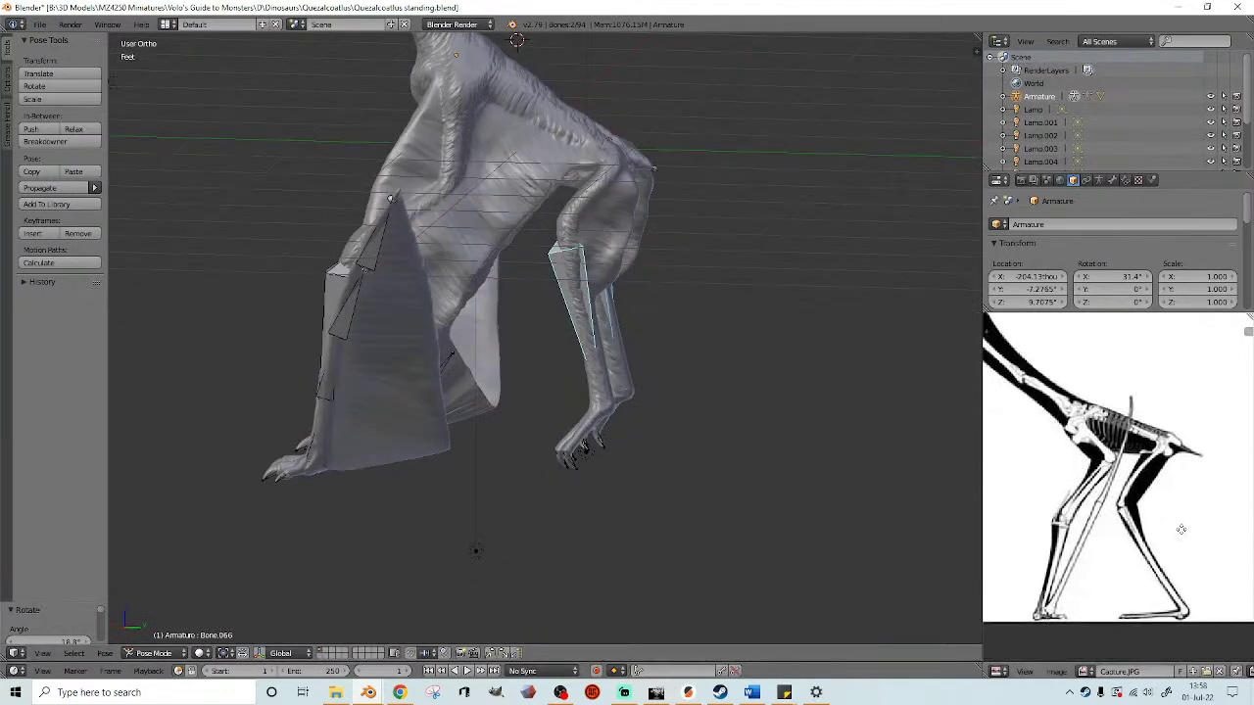
- Compare the legs with the skeletal reference and rotate both thigh bones about -9.93° in the right view
{"action": "mouse_move", "coordinate": [597, 380]}
{"action": "middle_mouse_down"}
{"action": "mouse_move", "coordinate": [709, 372]}
{"action": "mouse_move", "coordinate": [691, 403]}
{"action": "mouse_move", "coordinate": [534, 384]}
{"action": "mouse_move", "coordinate": [616, 385]}
{"action": "middle_mouse_up"}
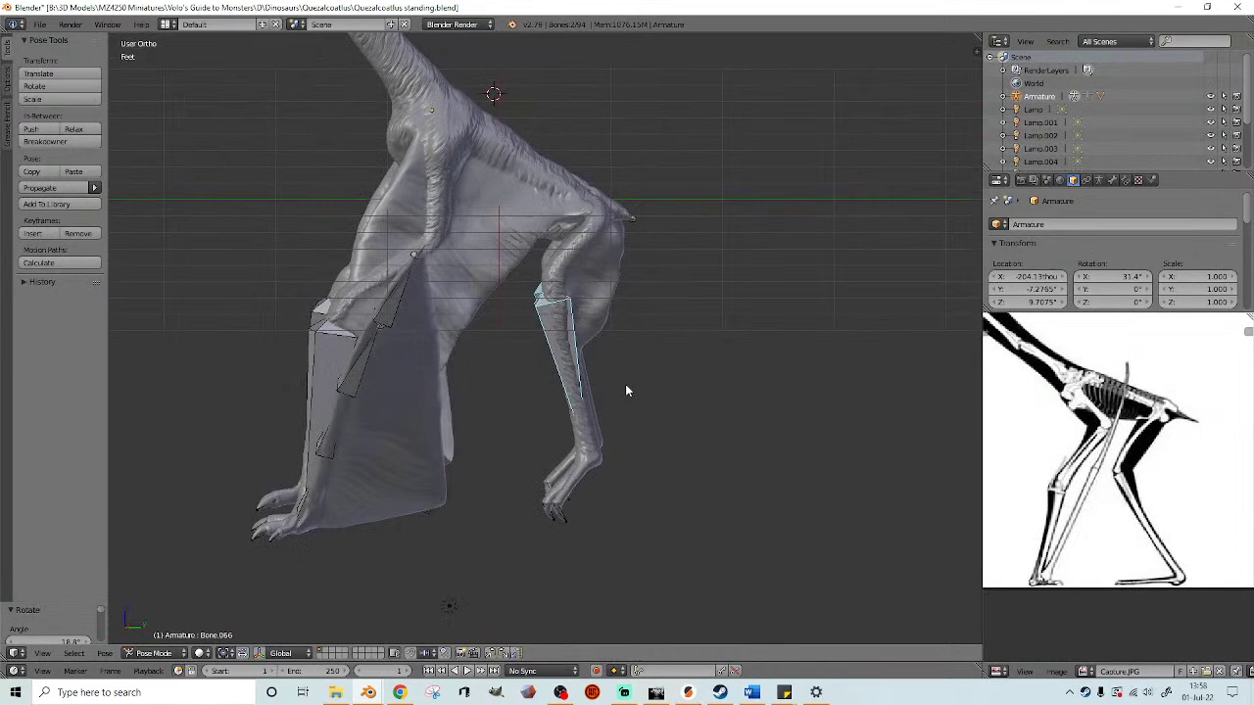
{"action": "key", "text": "KP_3"}
{"action": "key", "text": "z"}
{"action": "middle_click_drag", "start_coordinate": [642, 270], "coordinate": [641, 343], "text": "shift"}
{"action": "scroll", "coordinate": [607, 348], "scroll_direction": "up", "scroll_amount": 4}
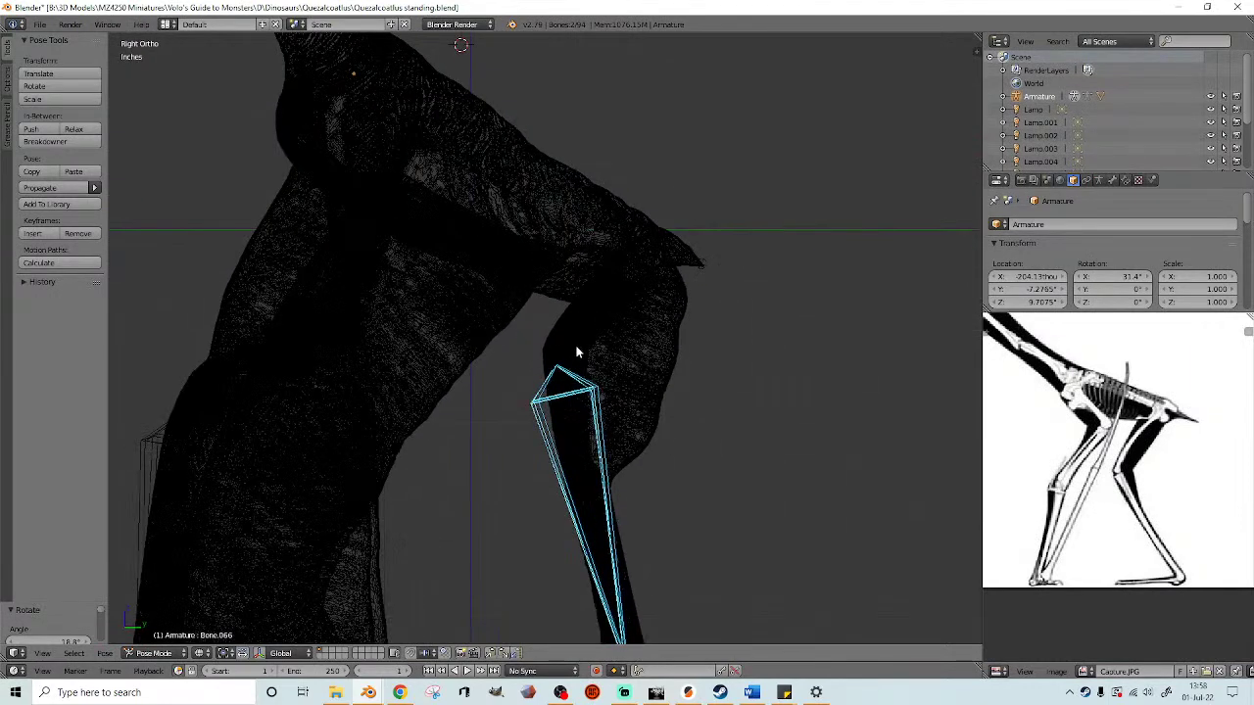
{"action": "right_click", "coordinate": [604, 350]}
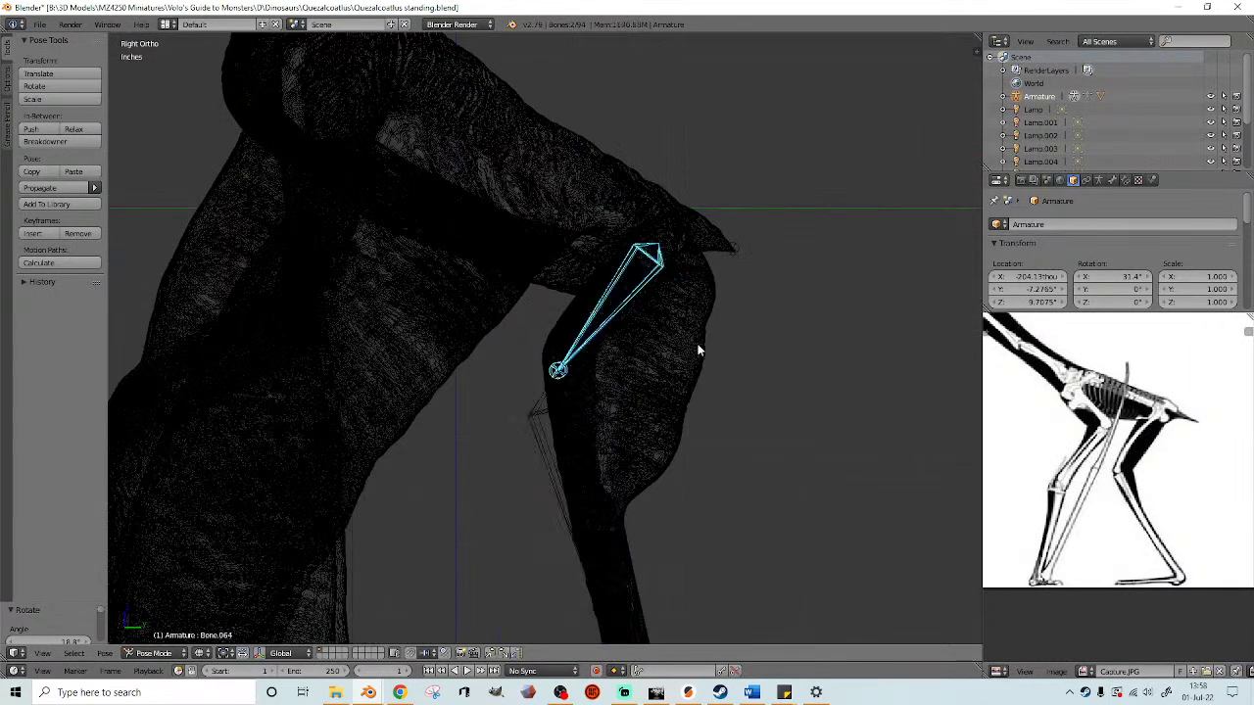
{"action": "scroll", "coordinate": [705, 350], "scroll_direction": "down", "scroll_amount": 3}
{"action": "key", "text": "r"}
{"action": "left_click", "coordinate": [788, 329]}
{"action": "right_click", "coordinate": [493, 211]}
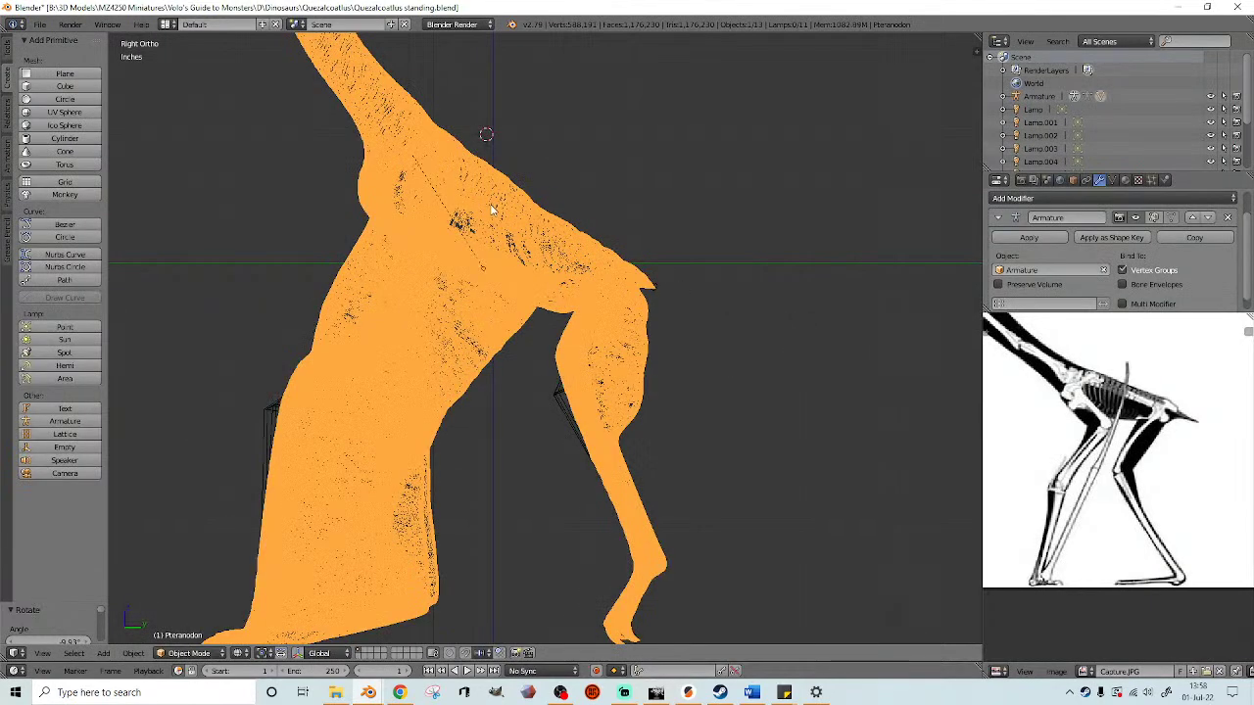
- Rotate torso bone Bone.011 by 6.13° and a further 7.41° in the right view to tilt the rear body downward
{"action": "right_click", "coordinate": [496, 192]}
{"action": "key", "text": "r"}
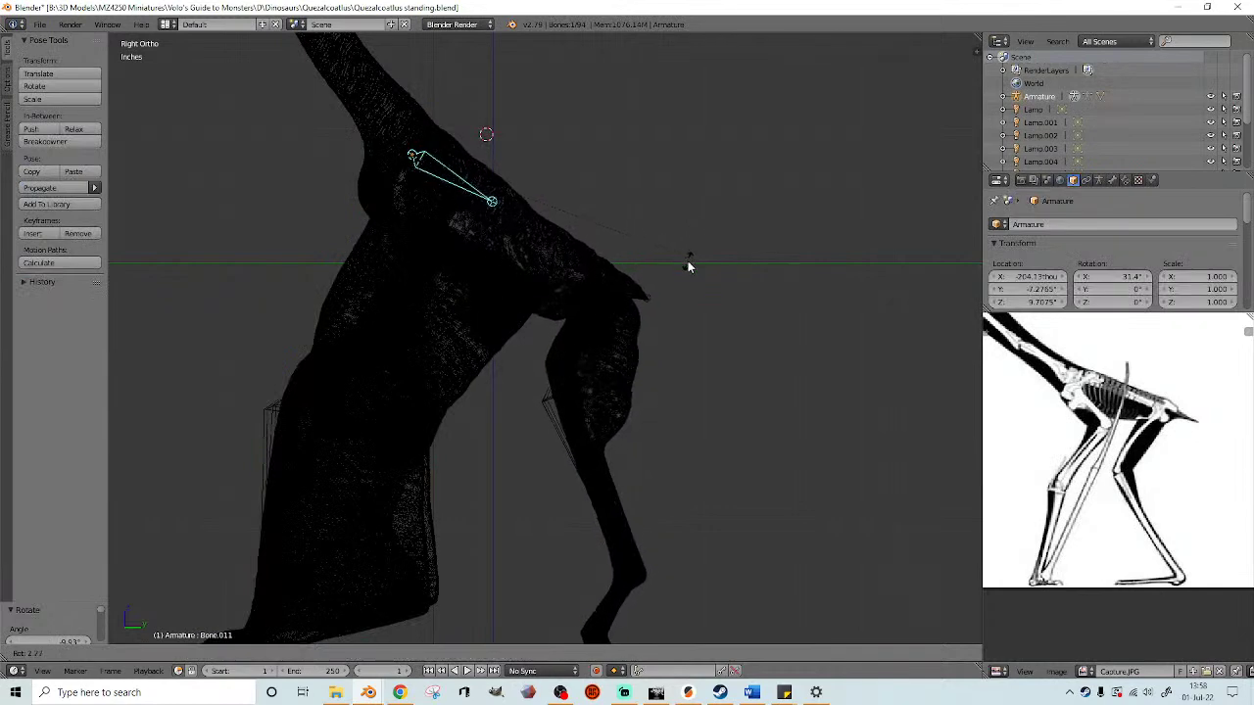
{"action": "left_click", "coordinate": [551, 254]}
{"action": "scroll", "coordinate": [666, 271], "scroll_direction": "down", "scroll_amount": 2}
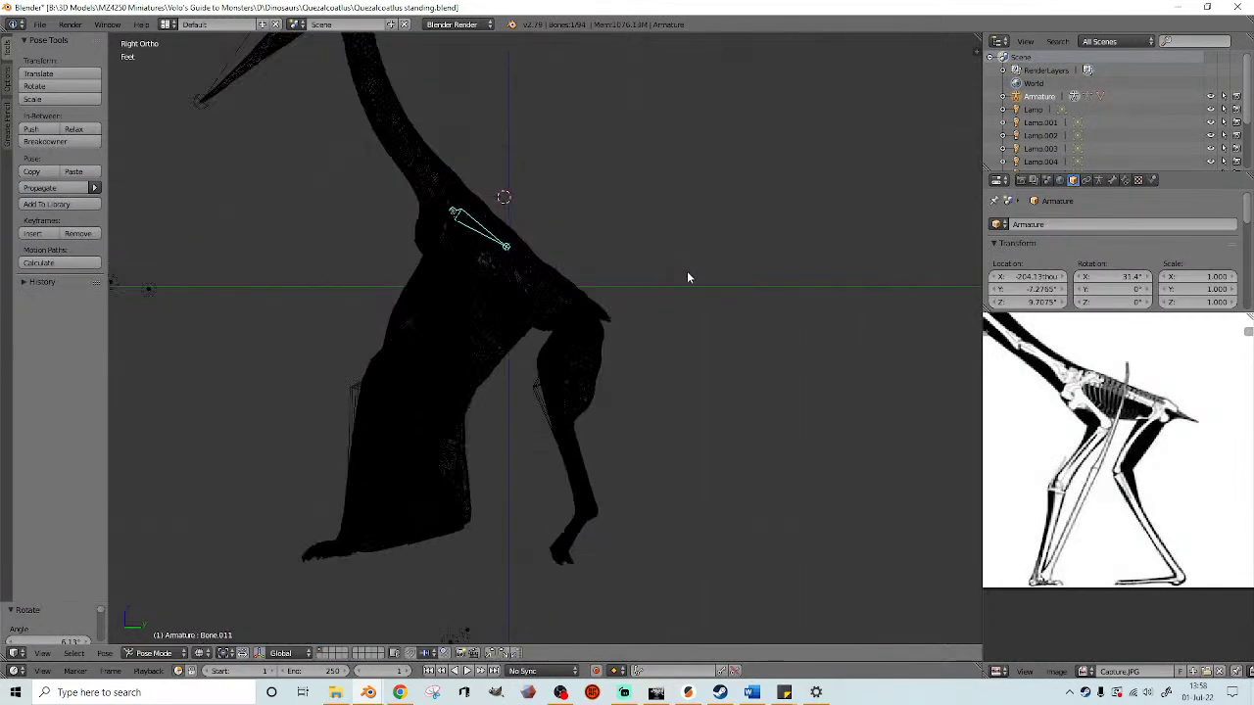
{"action": "key", "text": "r"}
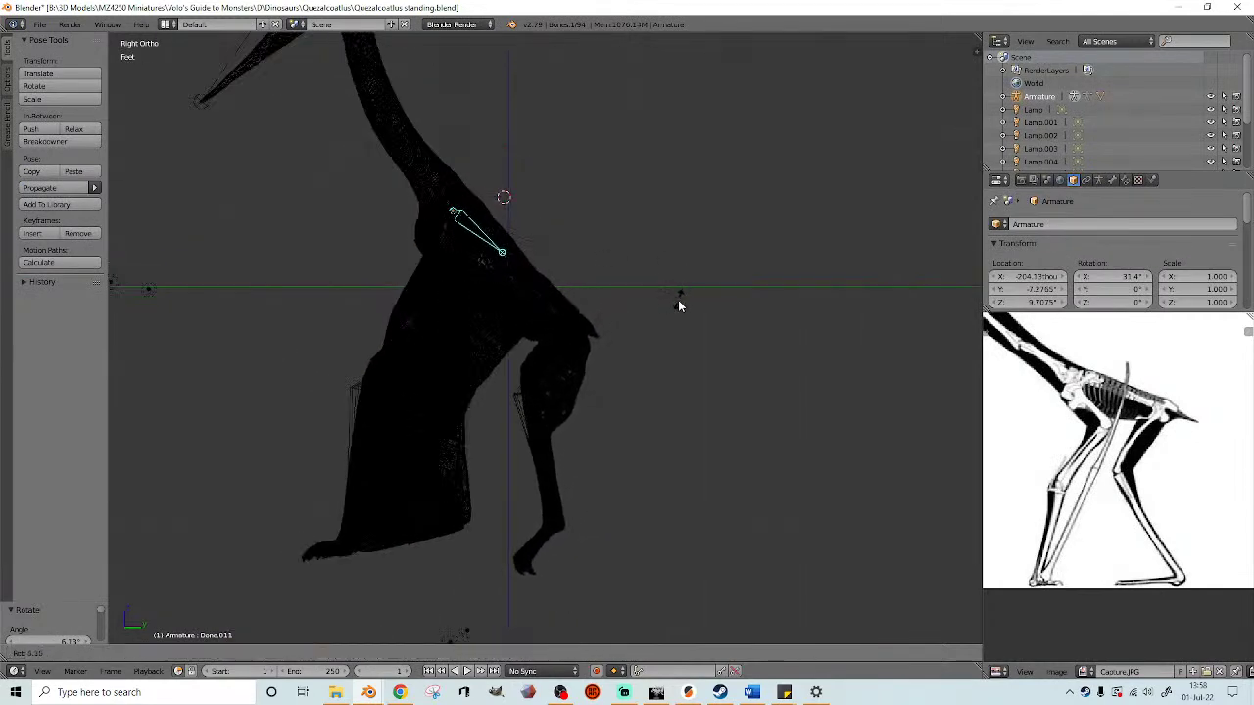
{"action": "left_click", "coordinate": [678, 308]}
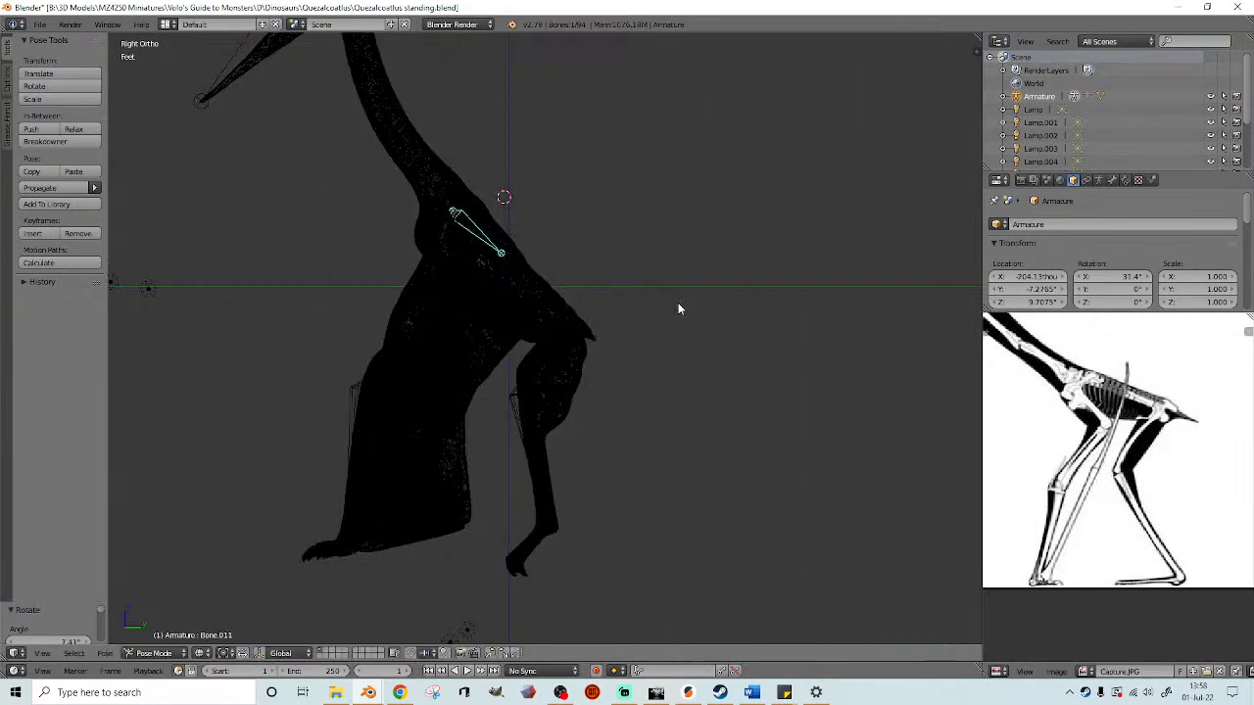
- Rotate the lower torso bone Bone.012 by 2.81° in the right view
{"action": "right_click", "coordinate": [511, 271]}
{"action": "key", "text": "r"}
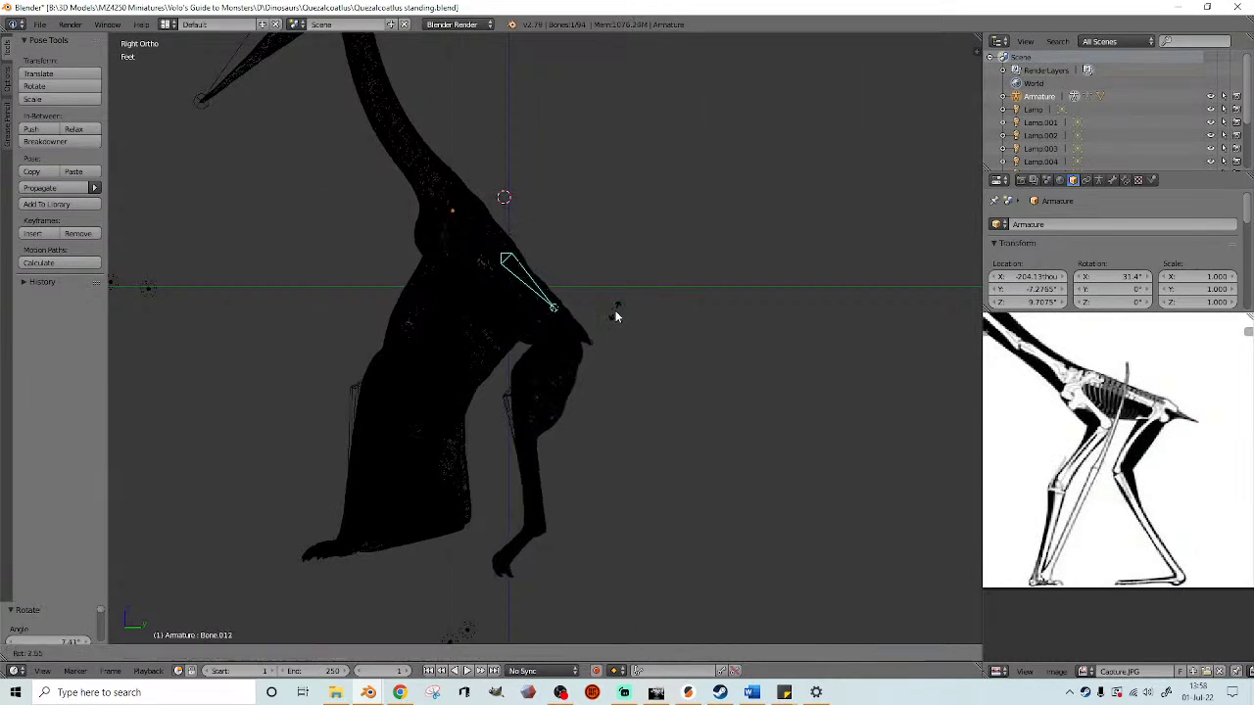
{"action": "left_click", "coordinate": [607, 384]}
- Select all bones of both hind feet and rotate them about 43.6° in the right view to lay the feet flat
{"action": "middle_click_drag", "start_coordinate": [589, 459], "coordinate": [643, 274], "text": "shift"}
{"action": "scroll", "coordinate": [650, 318], "scroll_direction": "up", "scroll_amount": 4}
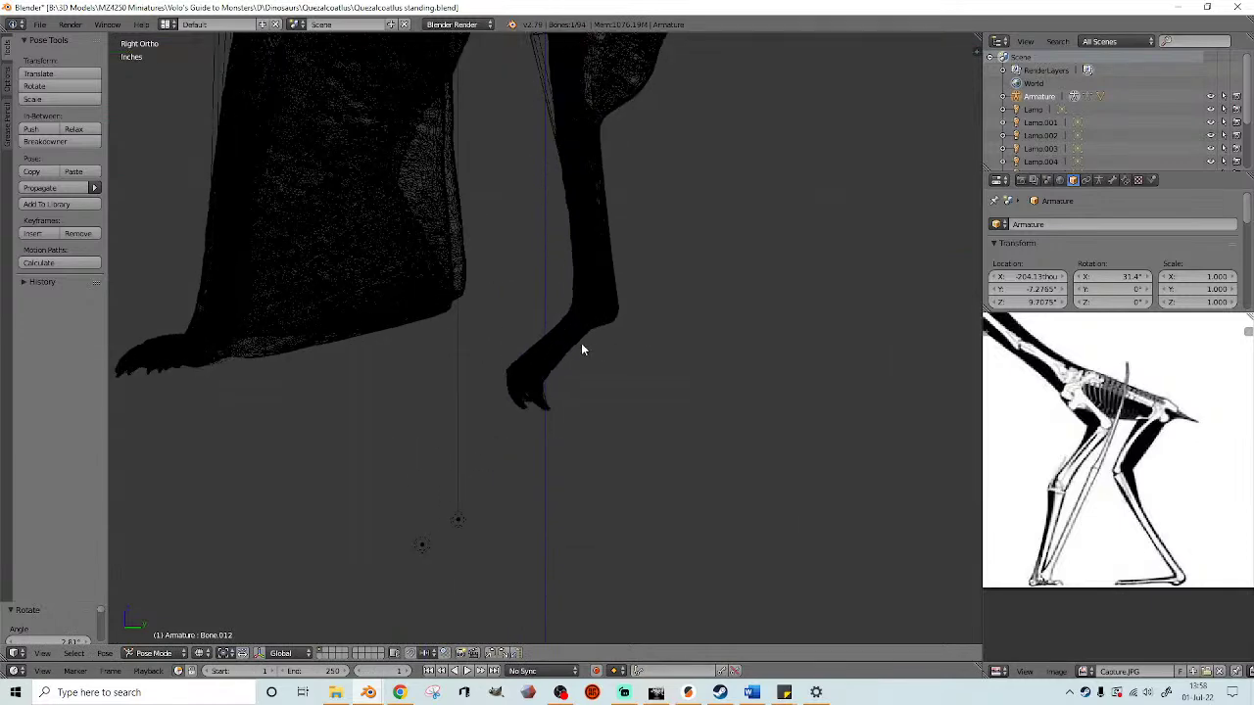
{"action": "mouse_move", "coordinate": [565, 333]}
{"action": "left_mouse_down", "text": "ctrl"}
{"action": "mouse_move", "coordinate": [540, 361]}
{"action": "mouse_move", "coordinate": [643, 347]}
{"action": "mouse_move", "coordinate": [493, 336]}
{"action": "mouse_move", "coordinate": [627, 282]}
{"action": "left_mouse_up", "text": "ctrl"}
{"action": "middle_click_drag", "start_coordinate": [632, 281], "coordinate": [645, 353], "text": "shift"}
{"action": "key", "text": "r"}
{"action": "left_click", "coordinate": [577, 139]}
{"action": "scroll", "coordinate": [702, 279], "scroll_direction": "up", "scroll_amount": 2}
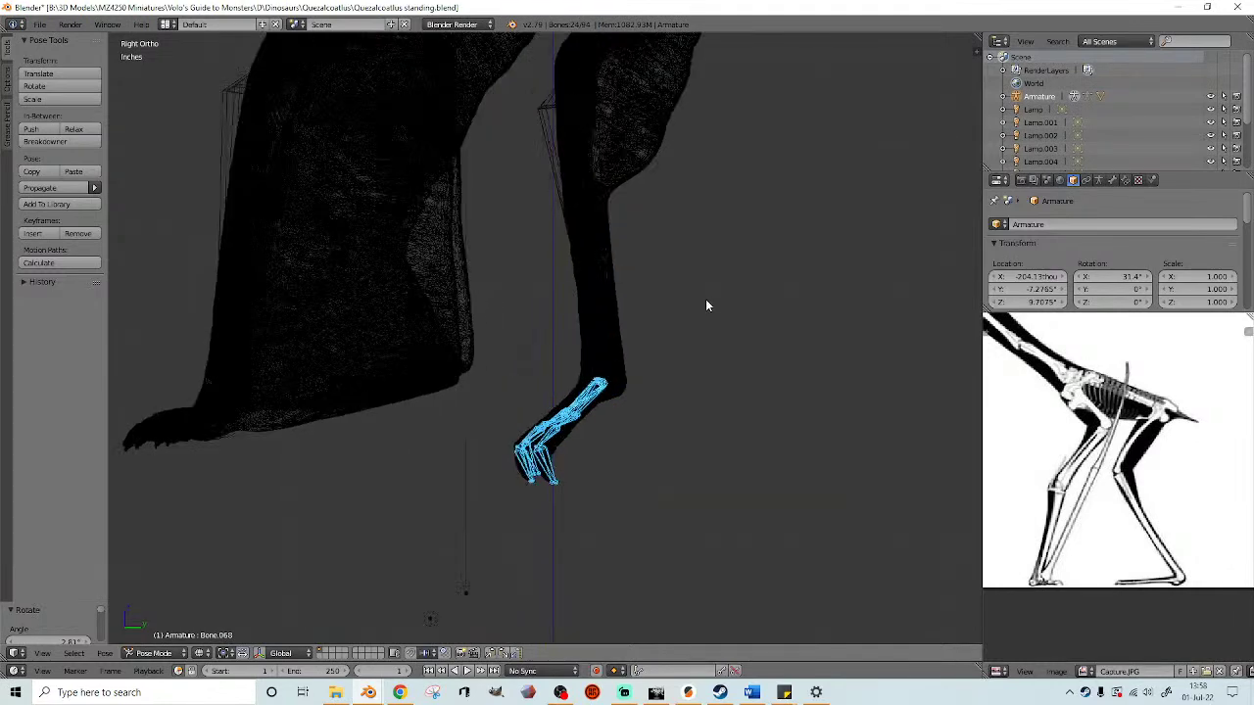
{"action": "key", "text": "r"}
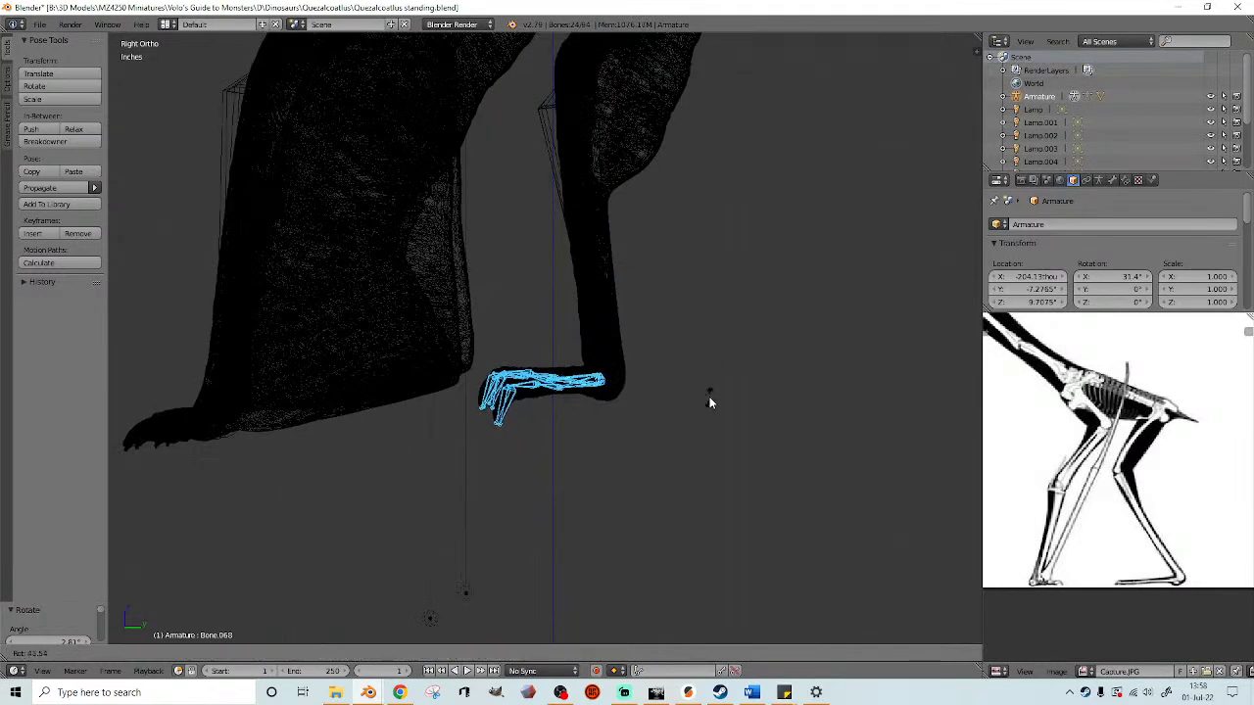
{"action": "left_click", "coordinate": [709, 398]}
{"action": "scroll", "coordinate": [648, 243], "scroll_direction": "down", "scroll_amount": 4}
{"action": "scroll", "coordinate": [646, 274], "scroll_direction": "up", "scroll_amount": 2}
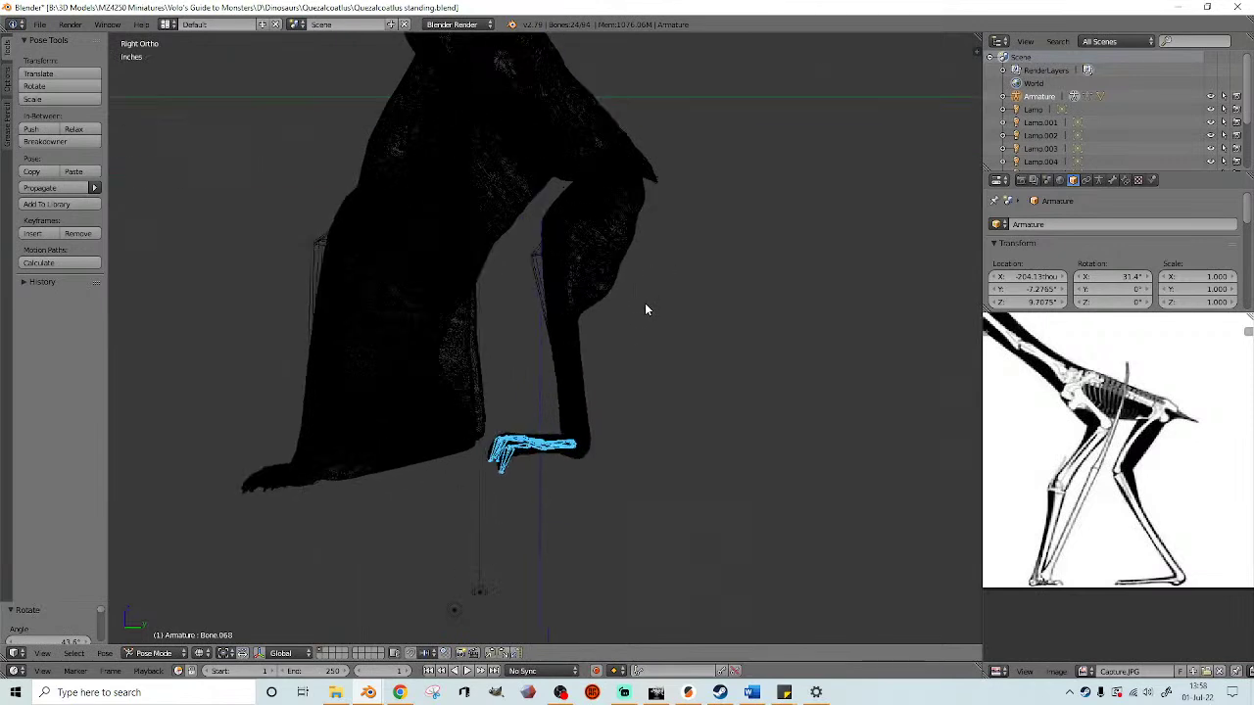
- Select only the two thigh bones, including Bone.064, and rotate them -13.3° in the right view
{"action": "left_click", "coordinate": [554, 233]}
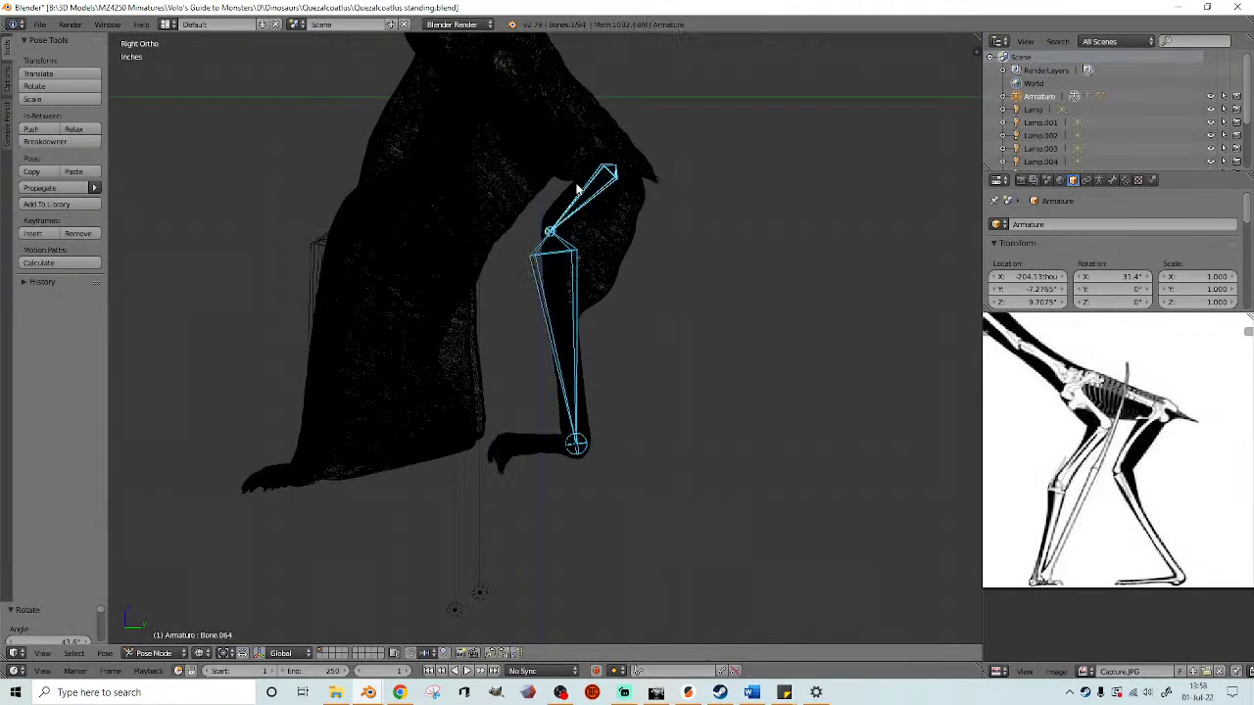
{"action": "right_click", "coordinate": [582, 296], "text": "shift"}
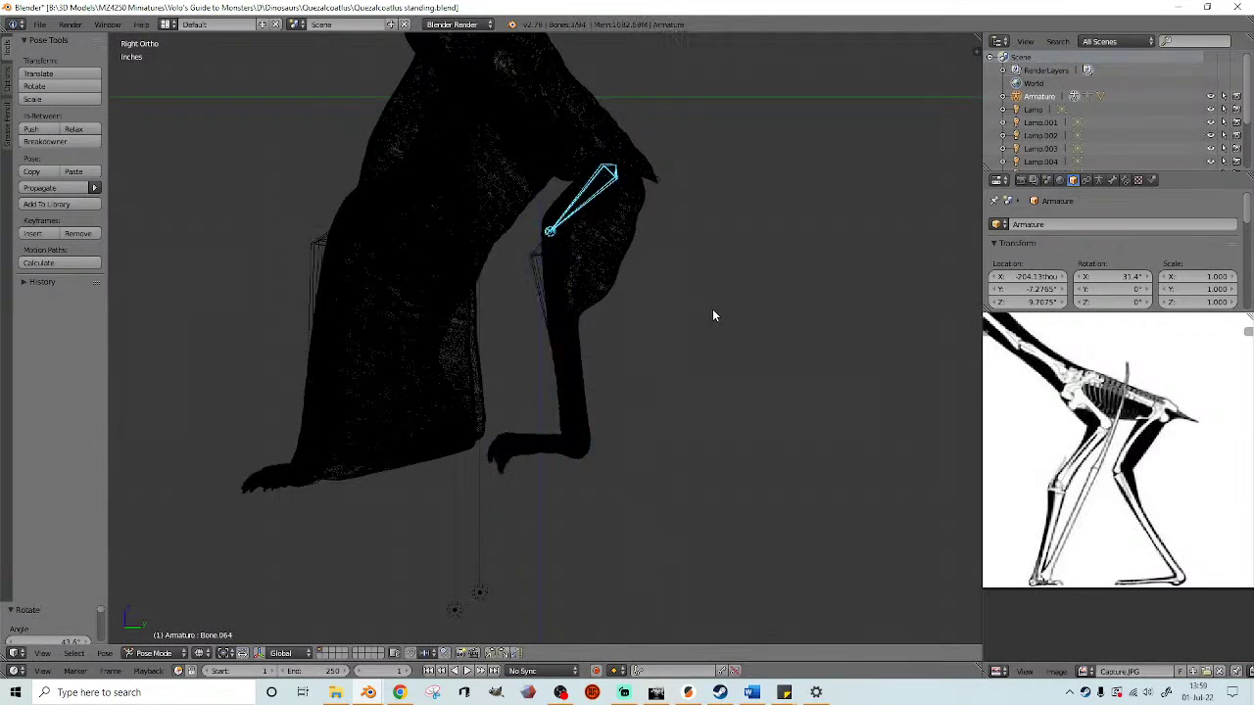
{"action": "key", "text": "r"}
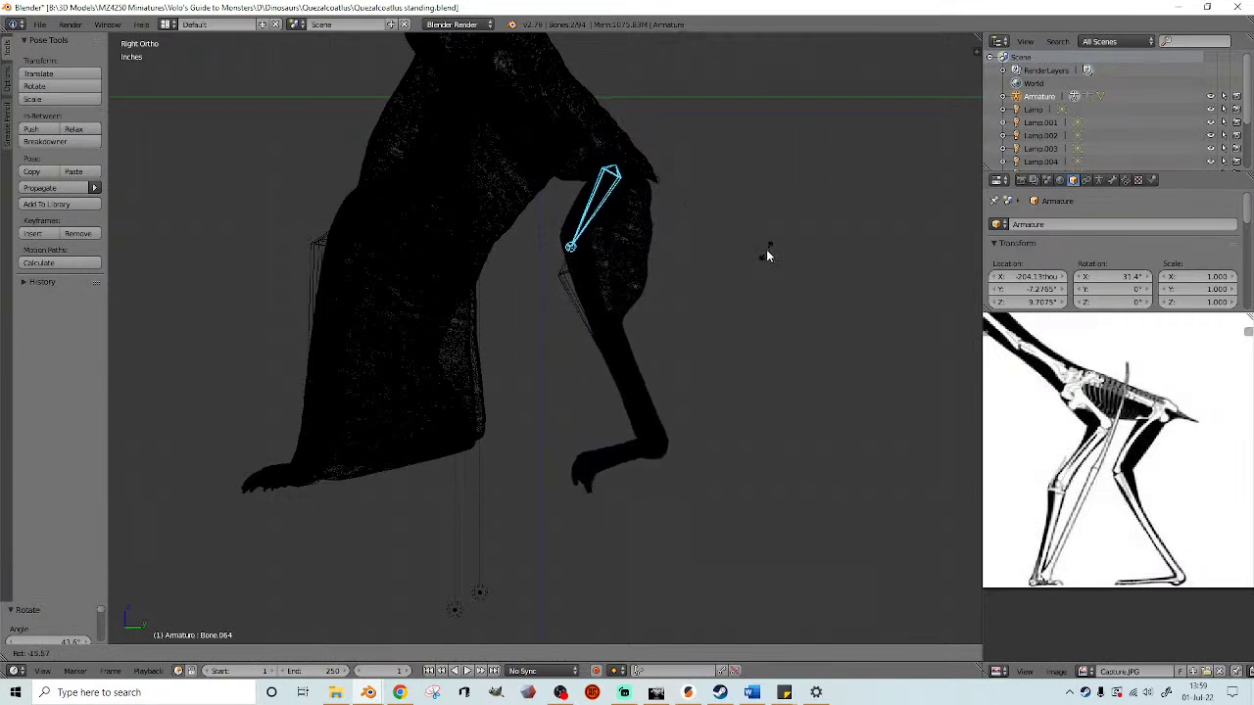
{"action": "left_click", "coordinate": [760, 256]}
{"action": "scroll", "coordinate": [621, 285], "scroll_direction": "down", "scroll_amount": 3}
{"action": "mouse_move", "coordinate": [589, 279]}
{"action": "middle_mouse_down", "text": "shift"}
{"action": "mouse_move", "coordinate": [587, 342]}
{"action": "mouse_move", "coordinate": [594, 316]}
{"action": "mouse_move", "coordinate": [664, 322]}
{"action": "mouse_move", "coordinate": [639, 322]}
{"action": "middle_mouse_up", "text": "shift"}
{"action": "key", "text": "KP_3"}
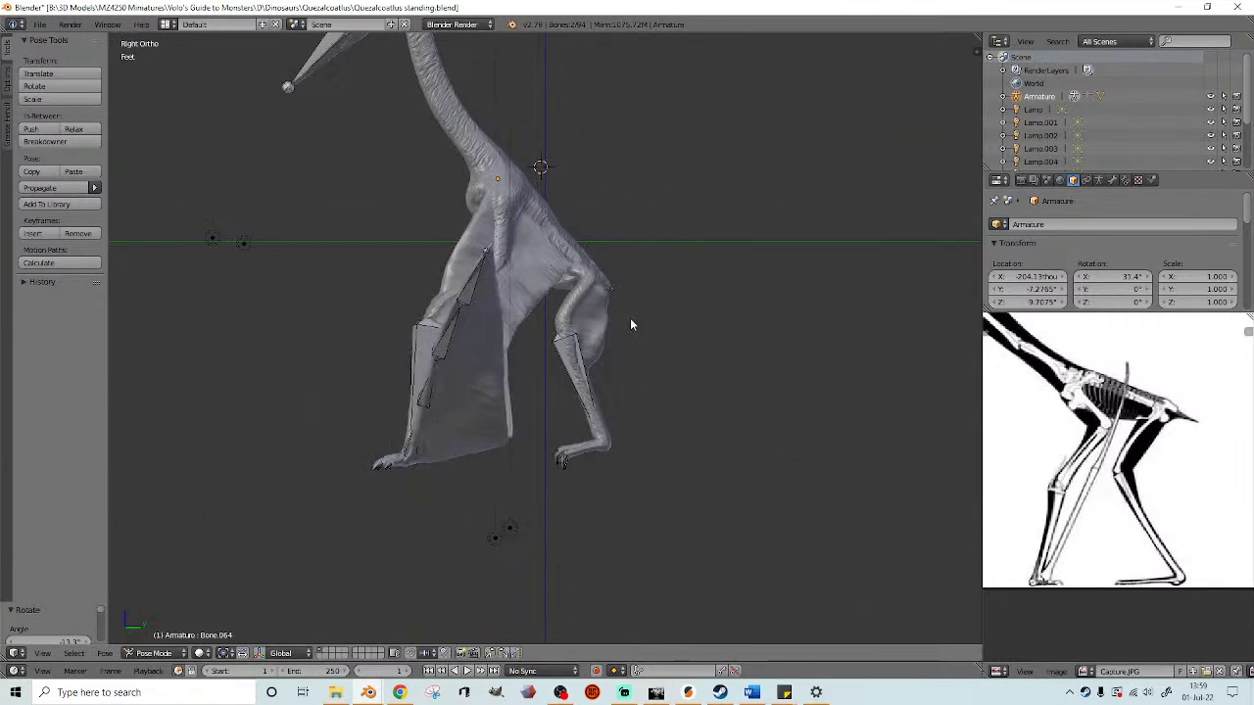
- Rotate both thigh bones a further -10.2° in the right view to swing the legs backward
{"action": "scroll", "coordinate": [630, 319], "scroll_direction": "up", "scroll_amount": 4}
{"action": "key", "text": "z"}
{"action": "scroll", "coordinate": [721, 311], "scroll_direction": "down", "scroll_amount": 2}
{"action": "key", "text": "r"}
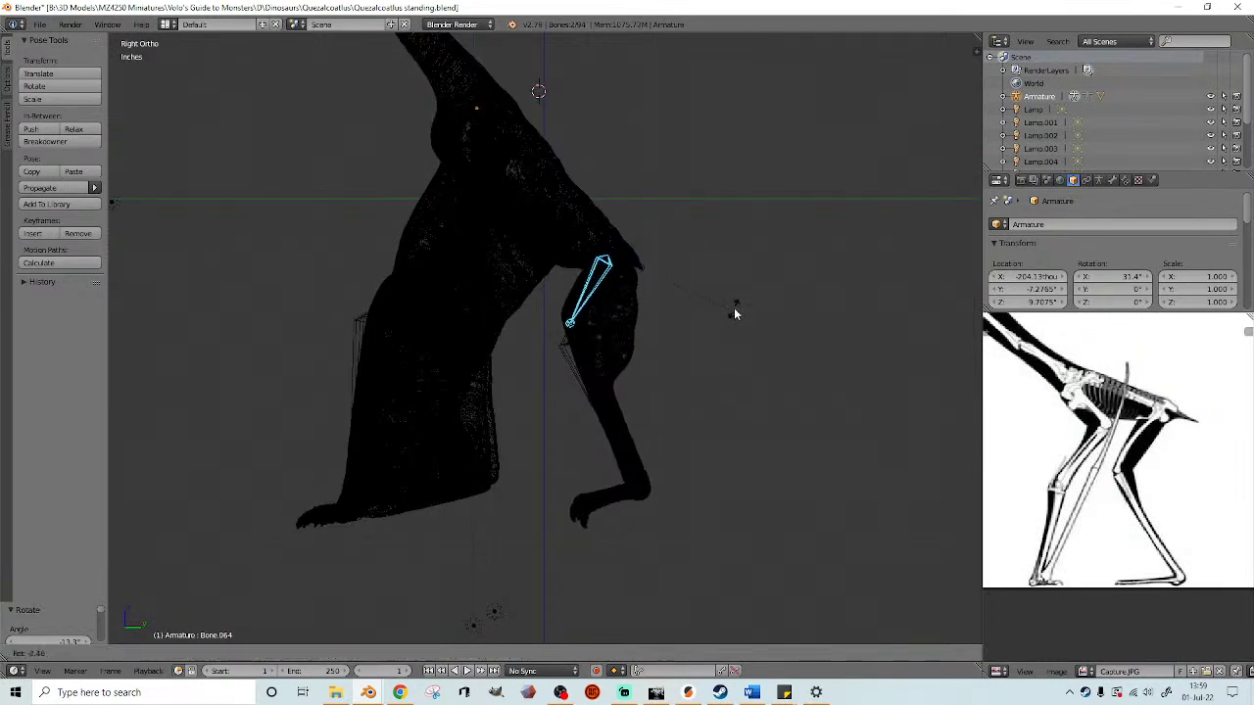
{"action": "left_click", "coordinate": [742, 294]}
- Select both shin bones, including Bone.067, and rotate them 12.4° in the right view
{"action": "right_click", "coordinate": [593, 370]}
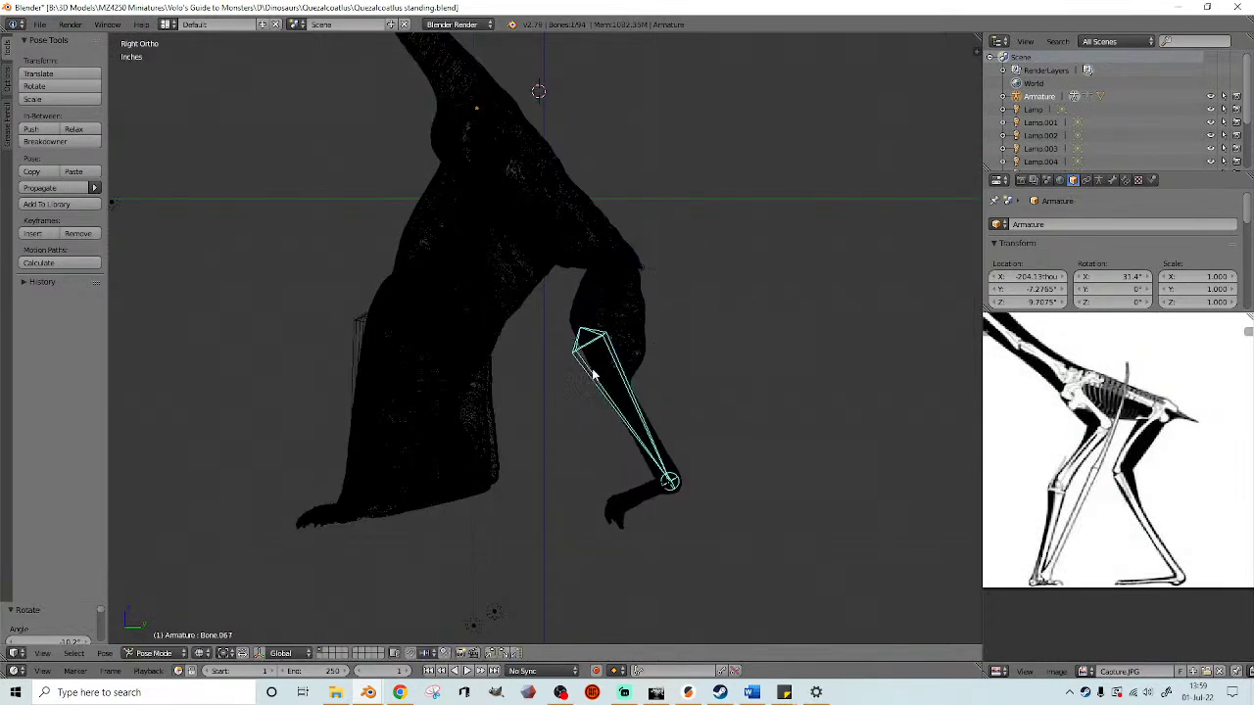
{"action": "key", "text": "r"}
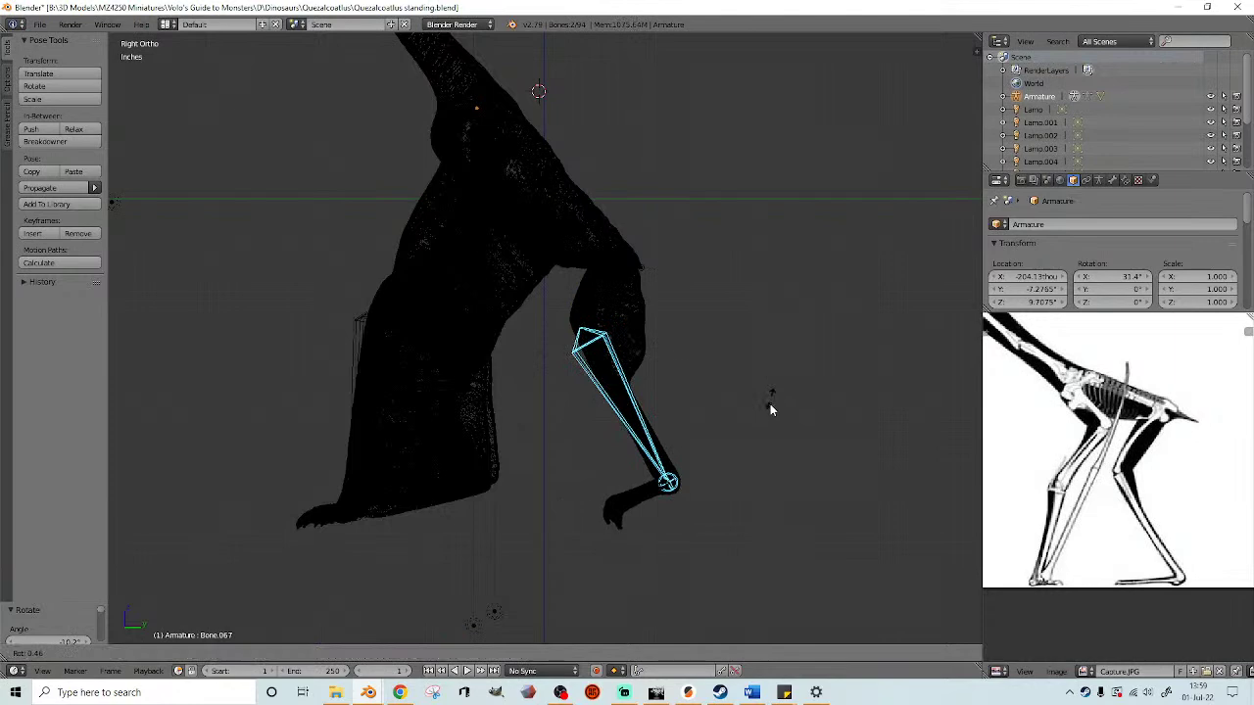
{"action": "left_click", "coordinate": [754, 456]}
{"action": "mouse_move", "coordinate": [690, 434]}
{"action": "middle_mouse_down"}
{"action": "mouse_move", "coordinate": [666, 325]}
{"action": "mouse_move", "coordinate": [672, 342]}
{"action": "mouse_move", "coordinate": [714, 333]}
{"action": "mouse_move", "coordinate": [715, 442]}
{"action": "mouse_move", "coordinate": [726, 366]}
{"action": "mouse_move", "coordinate": [651, 326]}
{"action": "mouse_move", "coordinate": [633, 358]}
{"action": "mouse_move", "coordinate": [637, 342]}
{"action": "mouse_move", "coordinate": [677, 353]}
{"action": "mouse_move", "coordinate": [632, 330]}
{"action": "middle_mouse_up"}
{"action": "scroll", "coordinate": [715, 436], "scroll_direction": "down", "scroll_amount": 2}
{"action": "scroll", "coordinate": [726, 366], "scroll_direction": "down", "scroll_amount": 3}
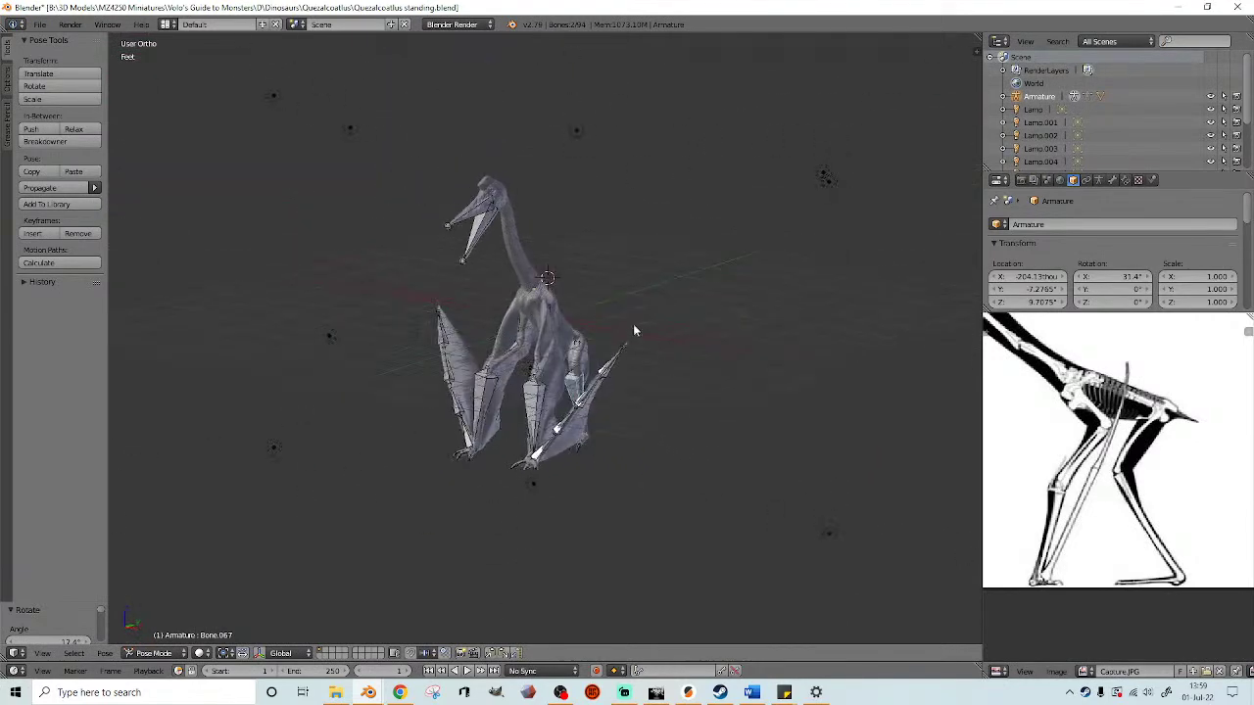
- Import huge creature size marker.stl from the Size Markers folder
{"action": "left_click", "coordinate": [39, 24]}
{"action": "mouse_move", "coordinate": [99, 272]}
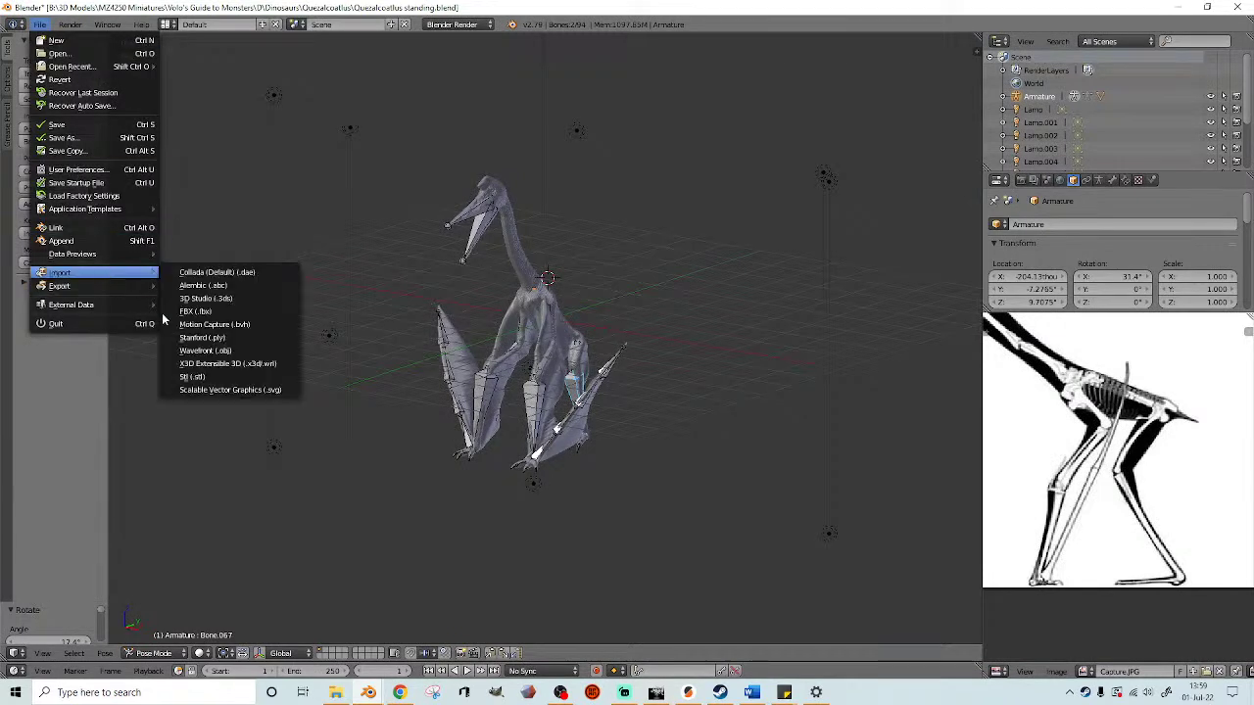
{"action": "left_click", "coordinate": [201, 377]}
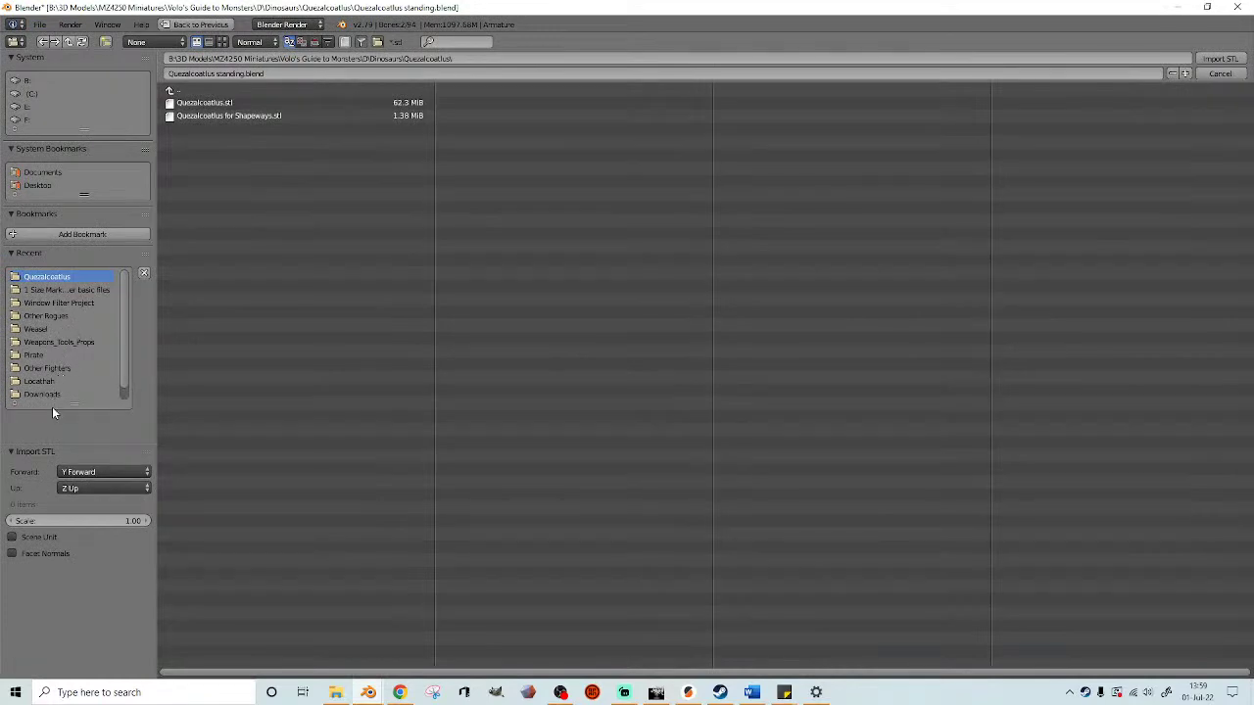
{"action": "left_click", "coordinate": [53, 341]}
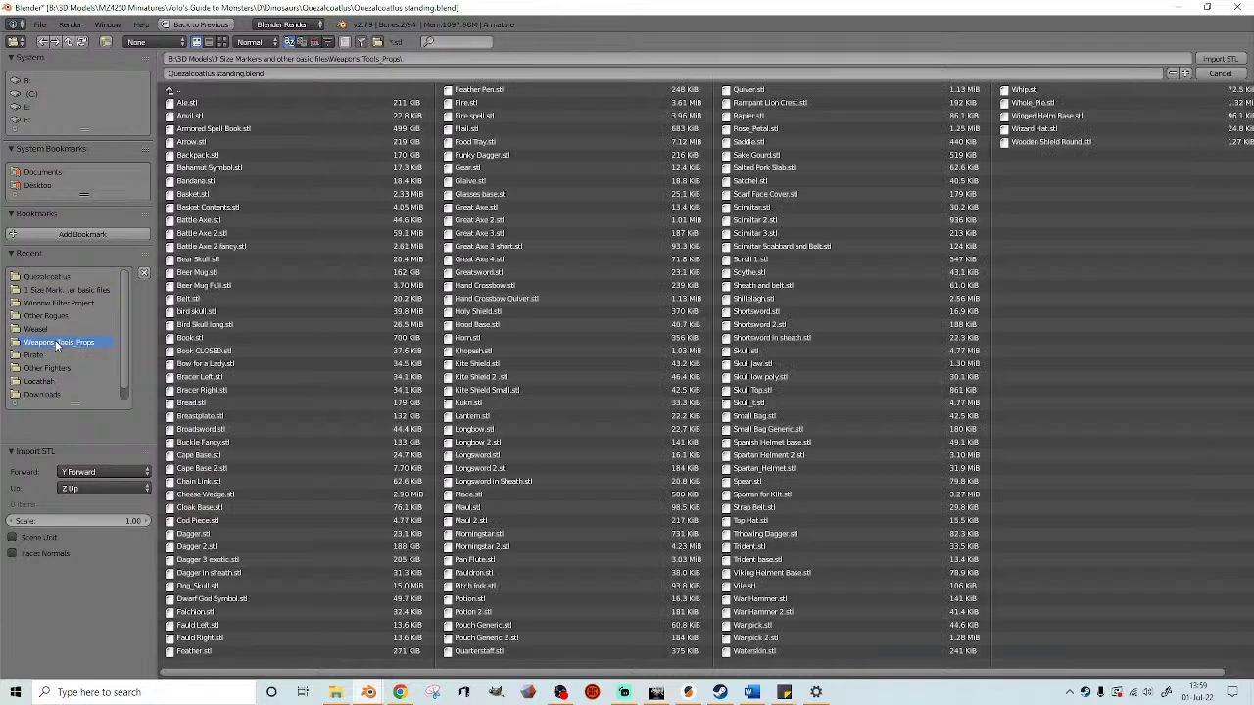
{"action": "left_click", "coordinate": [78, 290]}
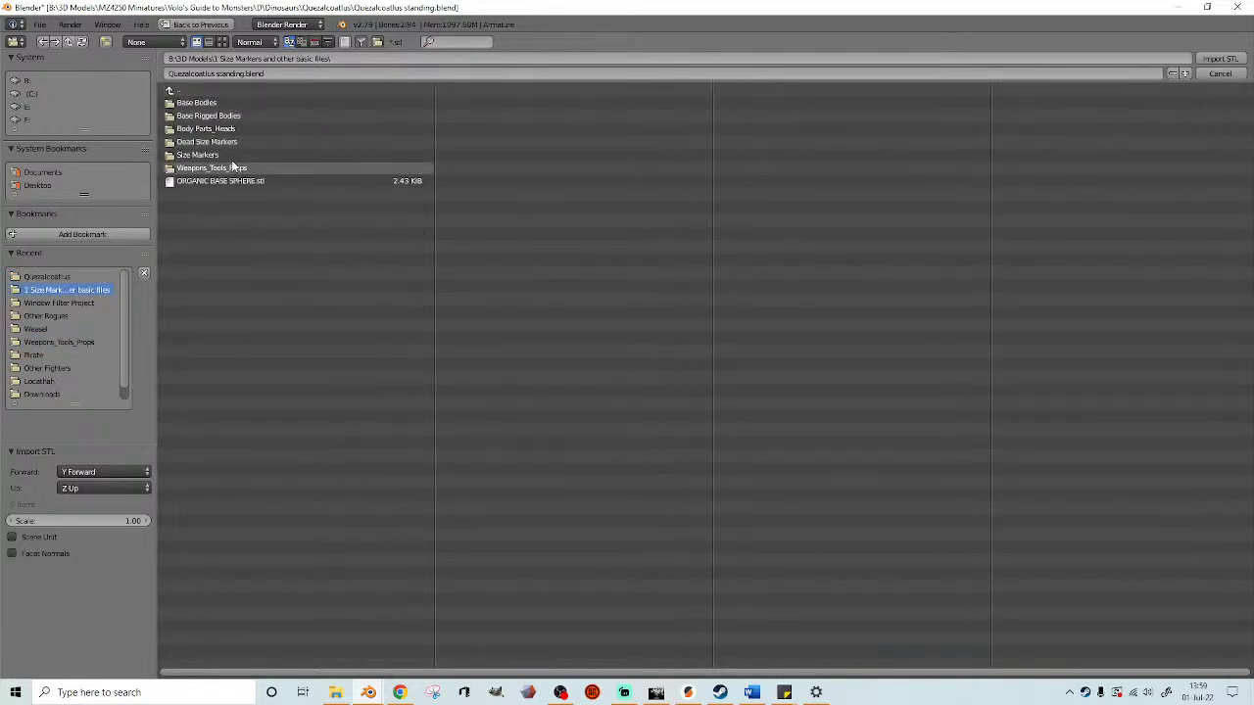
{"action": "left_click", "coordinate": [201, 155]}
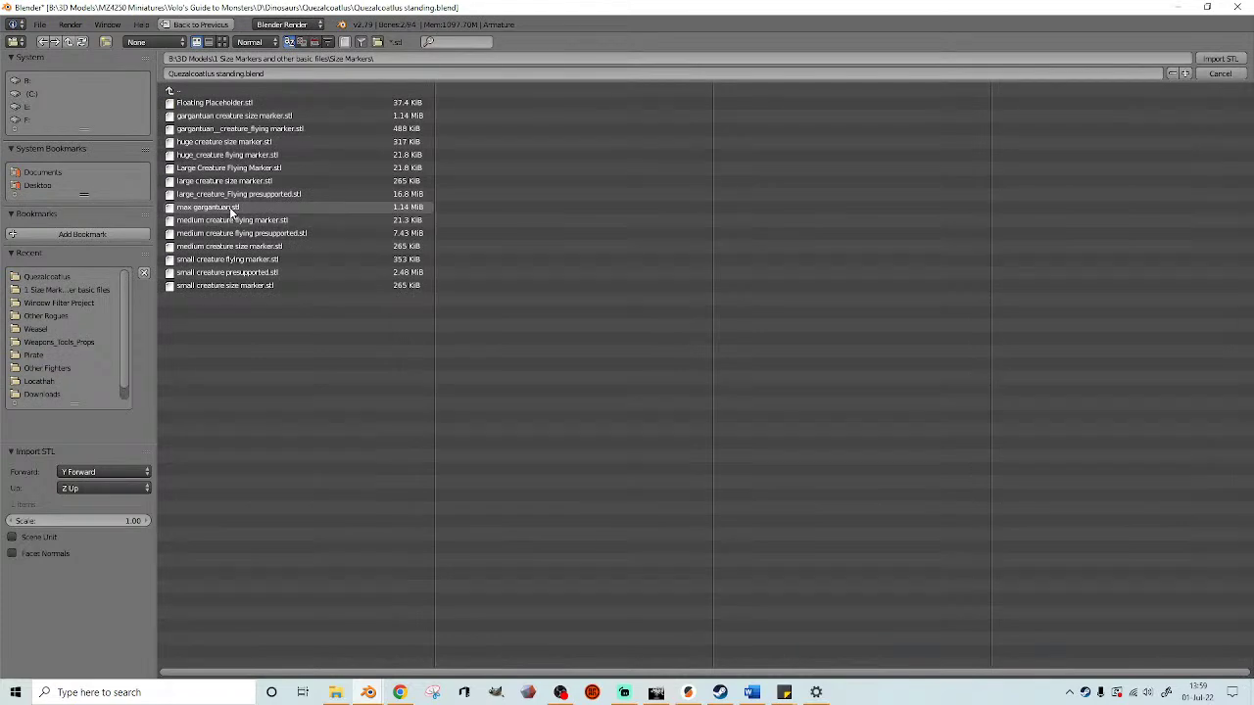
{"action": "double_click", "coordinate": [207, 144]}
- Select the creature mesh with its armature and raise them in the right view until the feet stand on the size marker
{"action": "mouse_move", "coordinate": [485, 386]}
{"action": "middle_mouse_down"}
{"action": "mouse_move", "coordinate": [494, 396]}
{"action": "mouse_move", "coordinate": [476, 401]}
{"action": "middle_mouse_up"}
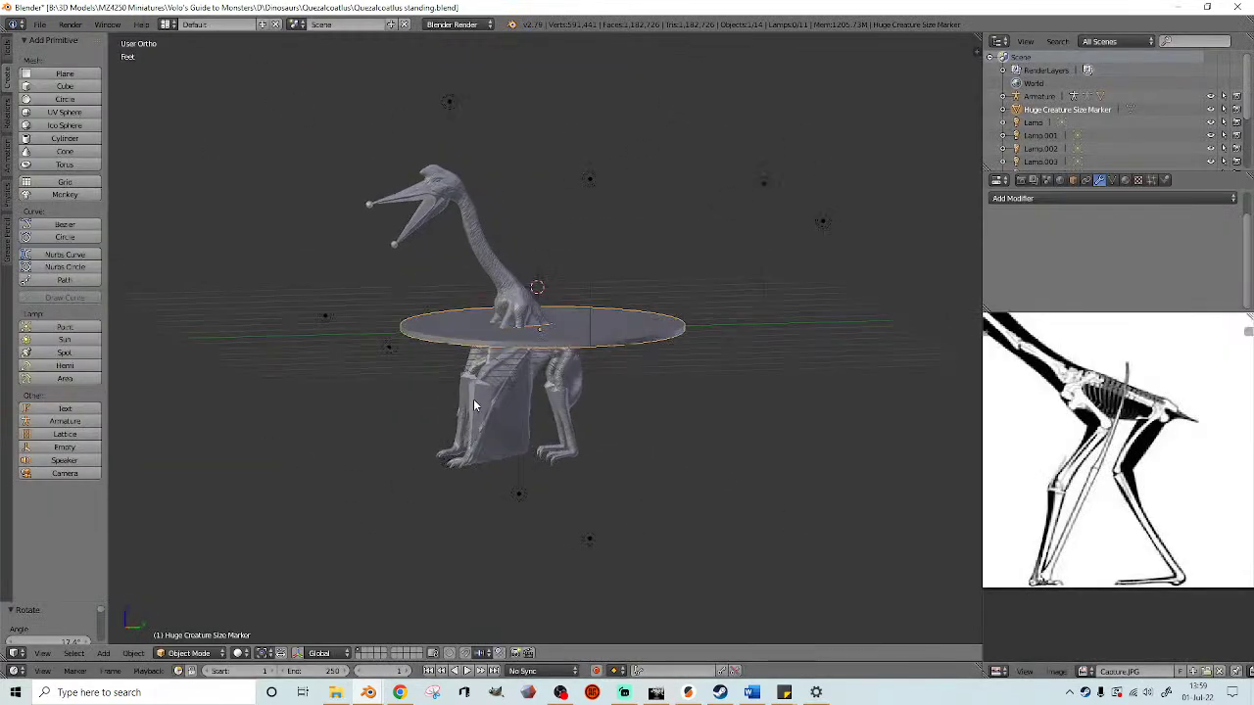
{"action": "scroll", "coordinate": [475, 402], "scroll_direction": "up", "scroll_amount": 1}
{"action": "key", "text": "z"}
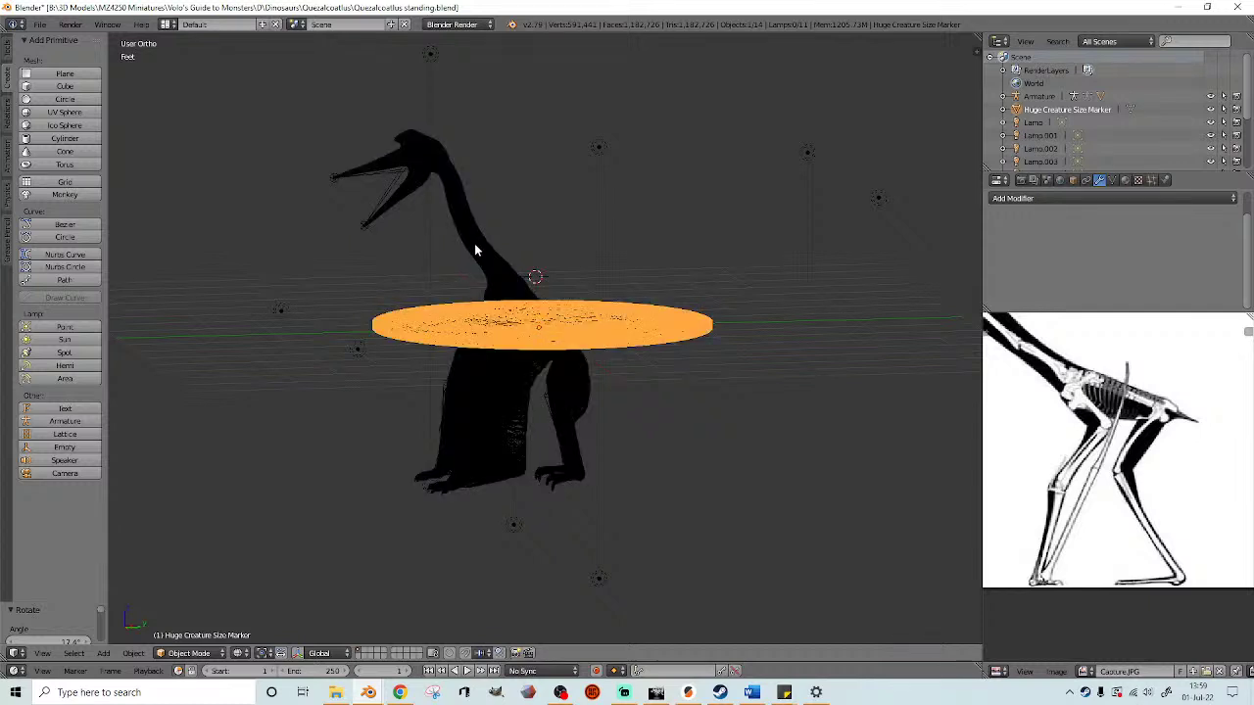
{"action": "right_click", "coordinate": [474, 243]}
{"action": "right_click", "coordinate": [512, 271]}
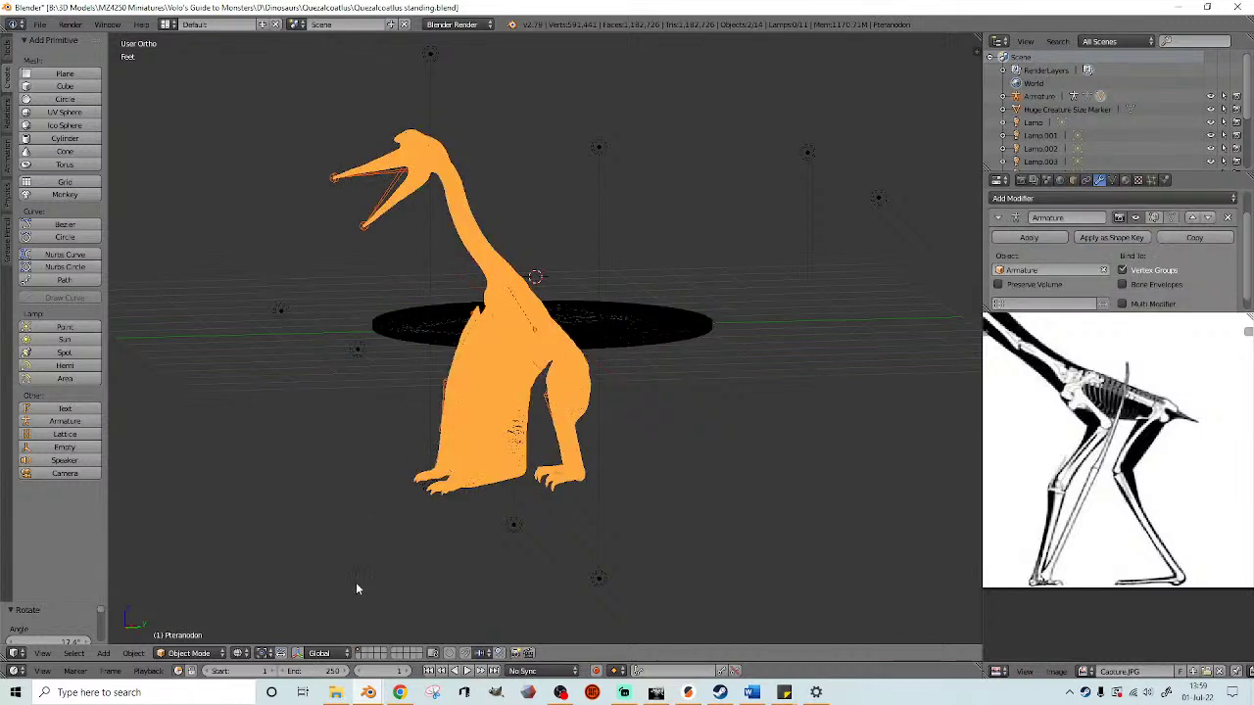
{"action": "left_click", "coordinate": [298, 653]}
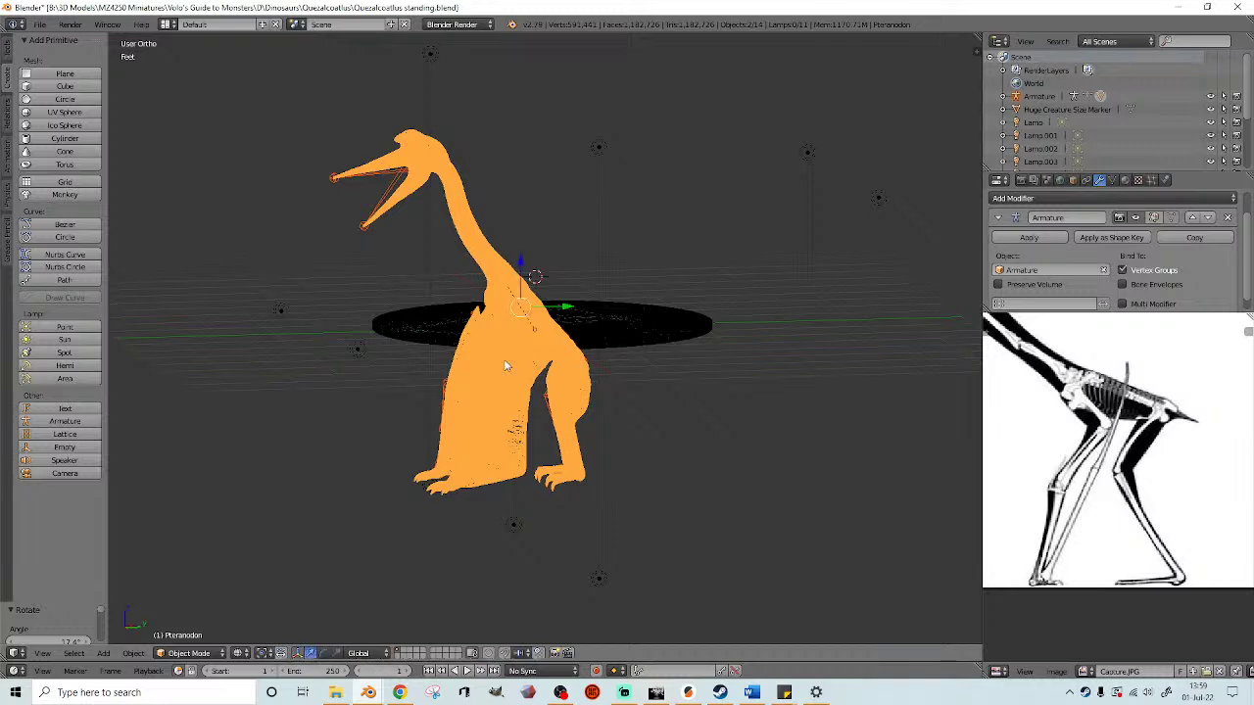
{"action": "key", "text": "KP_3"}
{"action": "left_click_drag", "start_coordinate": [517, 301], "coordinate": [605, 117]}
{"action": "scroll", "coordinate": [537, 137], "scroll_direction": "up", "scroll_amount": 3}
{"action": "middle_click_drag", "start_coordinate": [605, 116], "coordinate": [570, 151], "text": "shift"}
{"action": "scroll", "coordinate": [559, 172], "scroll_direction": "down", "scroll_amount": 1}
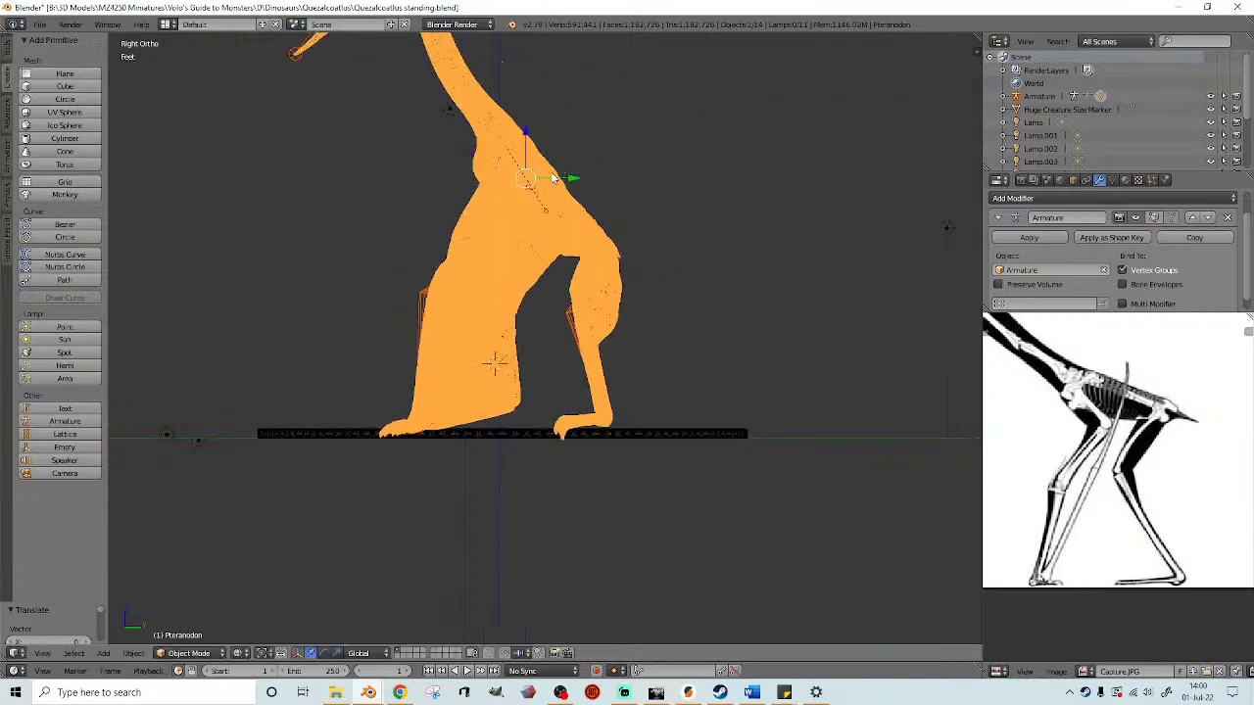
- Nudge the creature and armature slightly upward to fit the feet to the size marker's surface
{"action": "scroll", "coordinate": [540, 191], "scroll_direction": "down", "scroll_amount": 1}
{"action": "mouse_move", "coordinate": [498, 245]}
{"action": "middle_mouse_down"}
{"action": "mouse_move", "coordinate": [569, 261]}
{"action": "mouse_move", "coordinate": [554, 244]}
{"action": "mouse_move", "coordinate": [562, 159]}
{"action": "middle_mouse_up"}
{"action": "left_click_drag", "start_coordinate": [552, 133], "coordinate": [551, 132]}
{"action": "scroll", "coordinate": [580, 187], "scroll_direction": "up", "scroll_amount": 3}
{"action": "middle_click_drag", "start_coordinate": [554, 279], "coordinate": [516, 210], "text": "shift"}
{"action": "scroll", "coordinate": [516, 210], "scroll_direction": "down", "scroll_amount": 3}
- Rotate the creature and armature 3.71° in the right view, and turn them slightly back to even out the feet on the marker
{"action": "key", "text": "KP_3"}
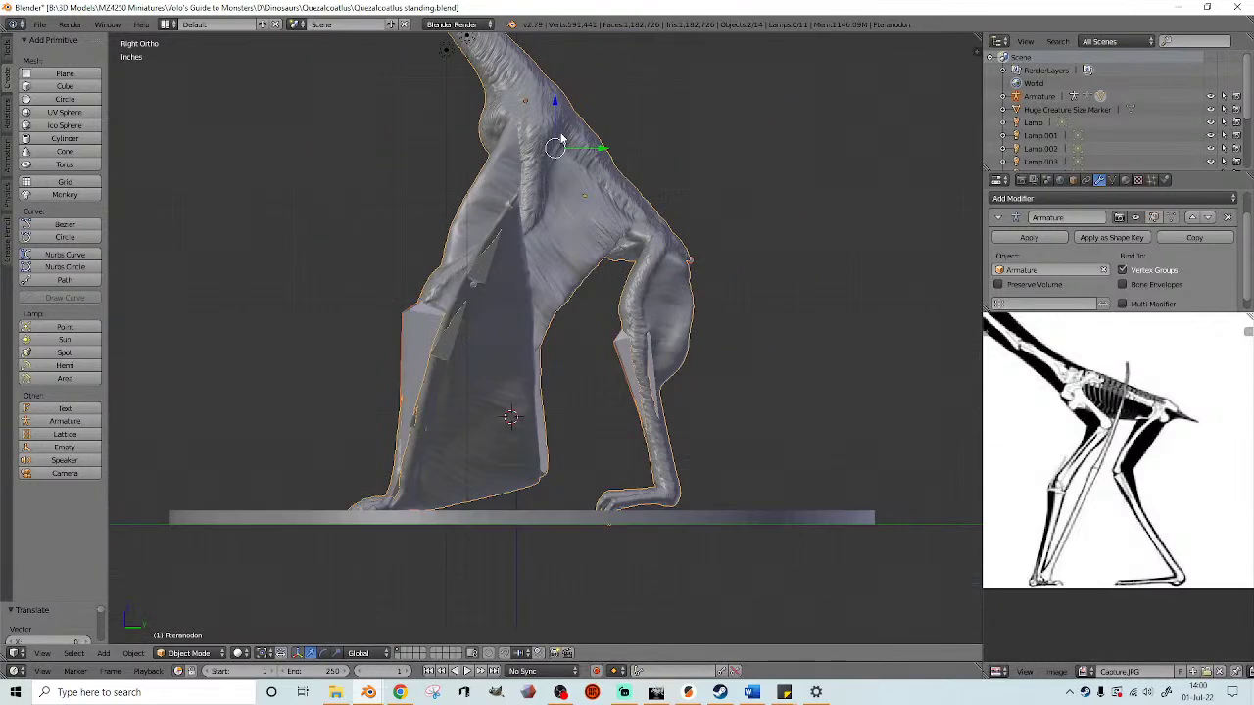
{"action": "key", "text": "z"}
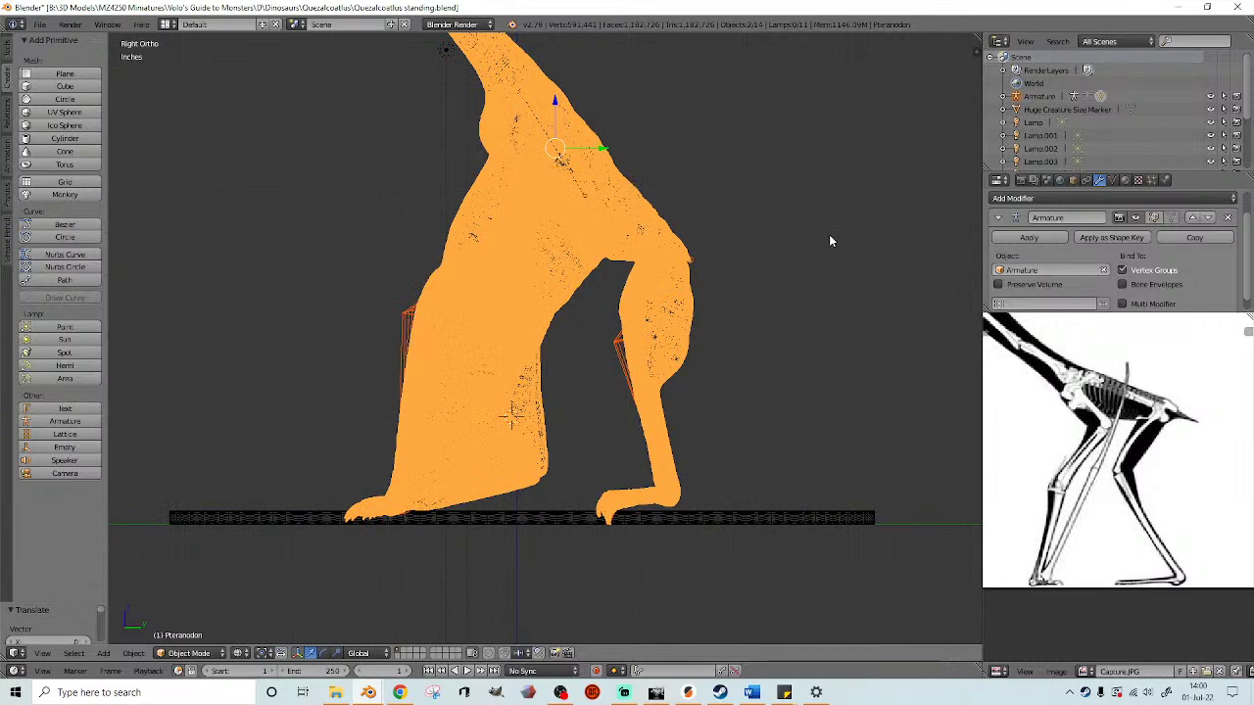
{"action": "key", "text": "r"}
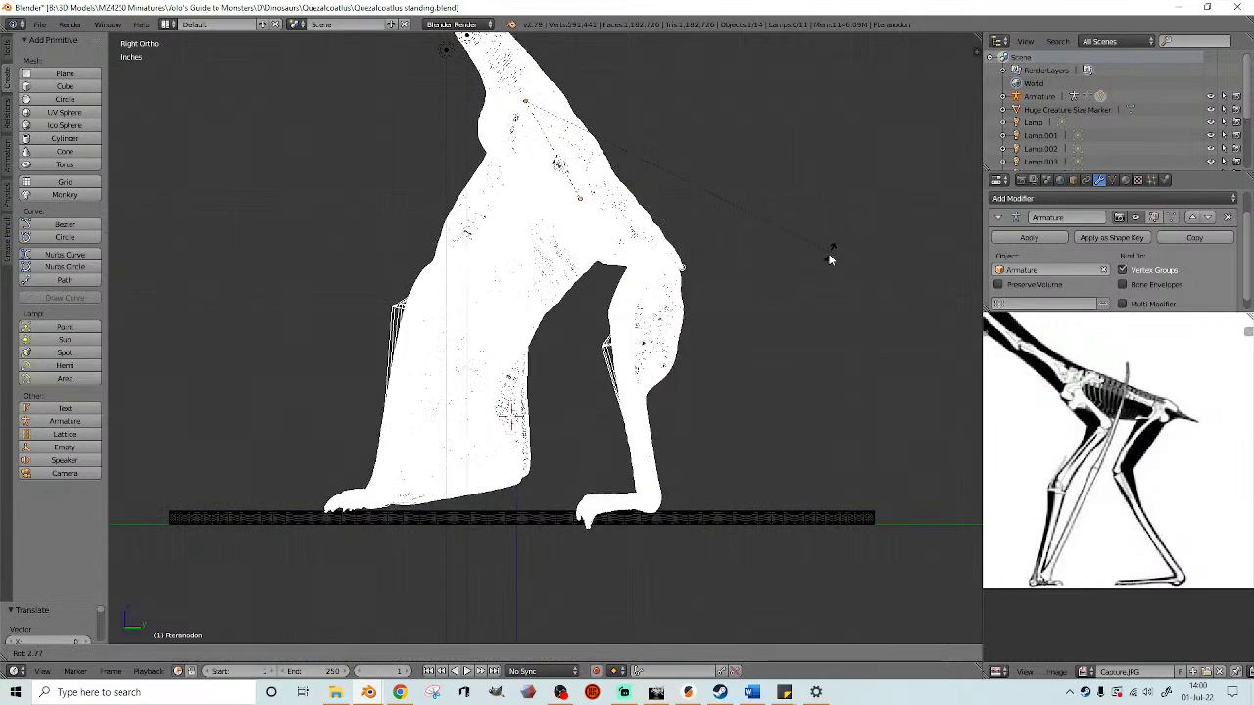
{"action": "left_click", "coordinate": [830, 253]}
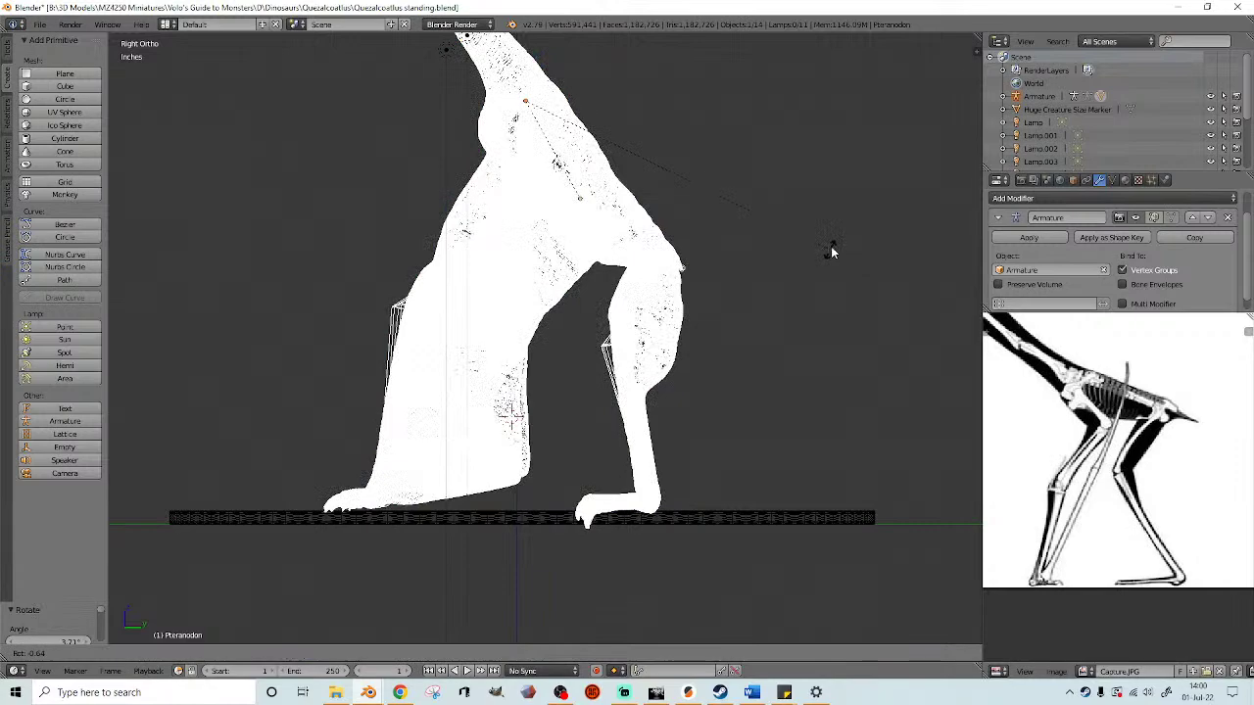
{"action": "left_click", "coordinate": [833, 241]}
- Lower the creature and armature slightly onto the size marker and check the stance in solid shading
{"action": "left_click_drag", "start_coordinate": [556, 105], "coordinate": [556, 110]}
{"action": "middle_click_drag", "start_coordinate": [562, 298], "coordinate": [633, 339]}
{"action": "key", "text": "z"}
{"action": "scroll", "coordinate": [632, 339], "scroll_direction": "down", "scroll_amount": 2}
{"action": "mouse_move", "coordinate": [571, 376]}
{"action": "middle_mouse_down"}
{"action": "mouse_move", "coordinate": [577, 345]}
{"action": "mouse_move", "coordinate": [575, 366]}
{"action": "mouse_move", "coordinate": [557, 370]}
{"action": "mouse_move", "coordinate": [553, 426]}
{"action": "mouse_move", "coordinate": [487, 427]}
{"action": "middle_mouse_up"}
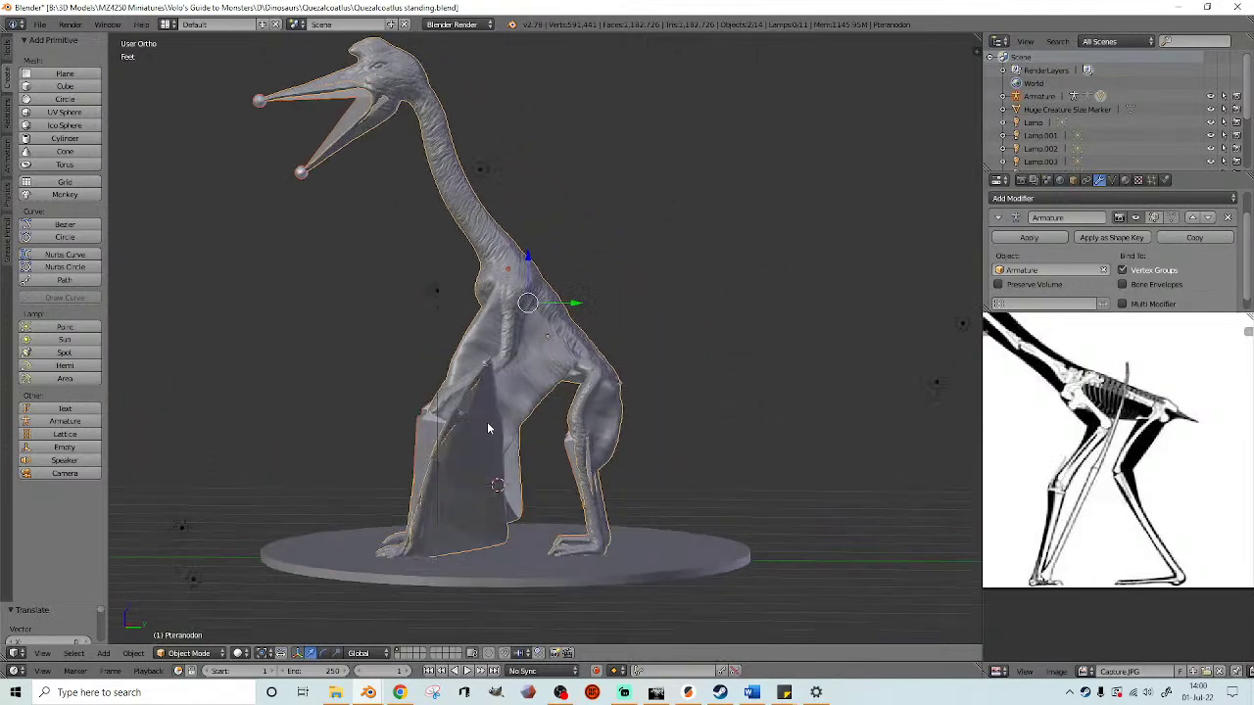
- Select the creature's armature in wireframe shading and switch it to Pose Mode
{"action": "middle_click_drag", "start_coordinate": [509, 368], "coordinate": [617, 315]}
{"action": "scroll", "coordinate": [616, 339], "scroll_direction": "up", "scroll_amount": 8}
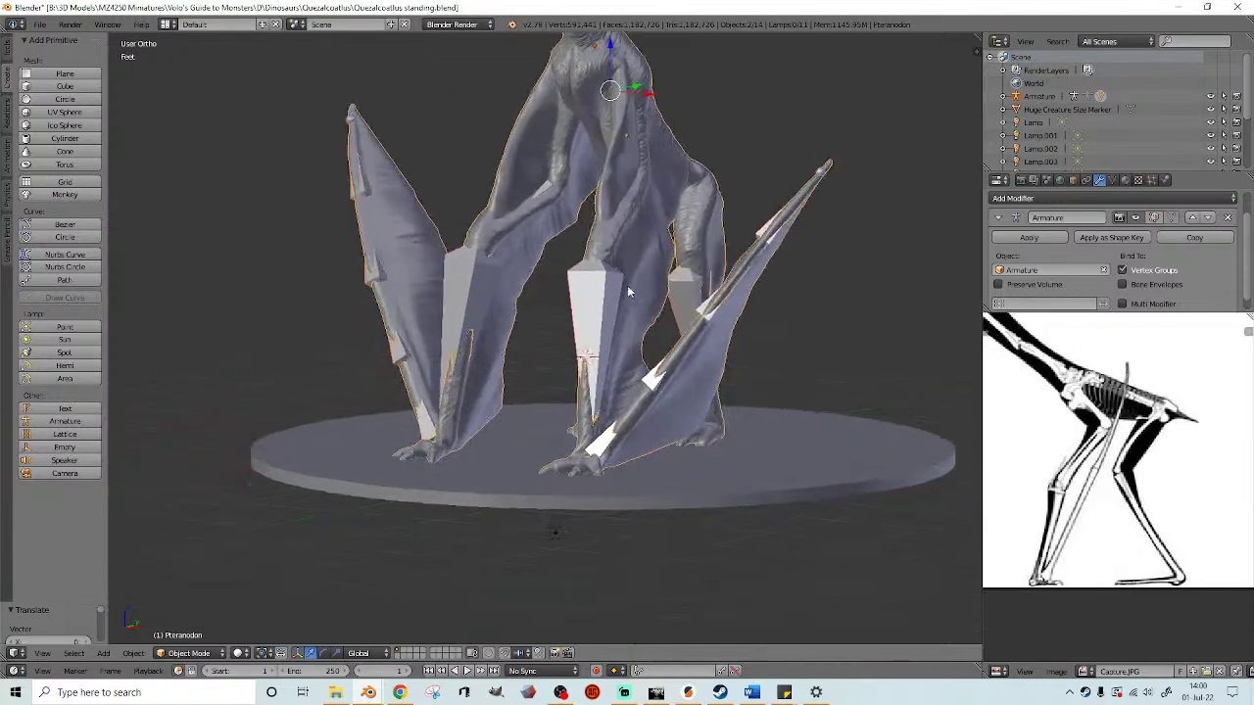
{"action": "key", "text": "z"}
{"action": "middle_click_drag", "start_coordinate": [588, 453], "coordinate": [675, 446]}
{"action": "right_click", "coordinate": [639, 488]}
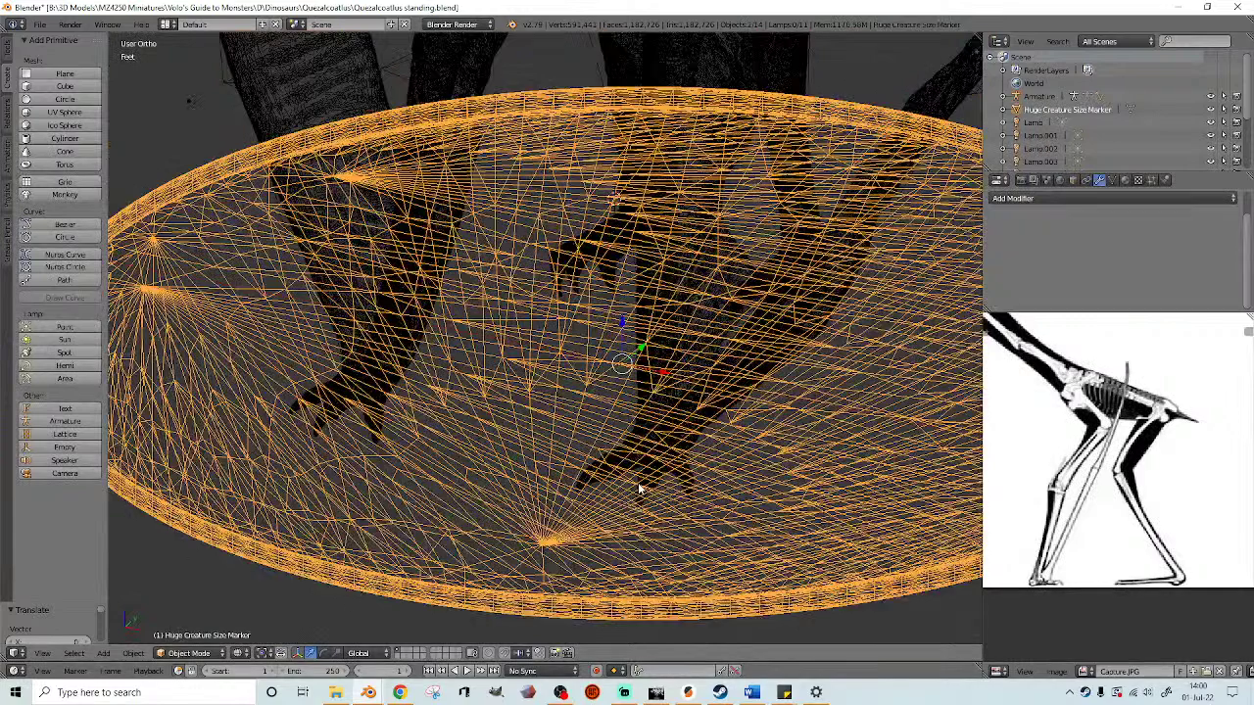
{"action": "right_click", "coordinate": [651, 482]}
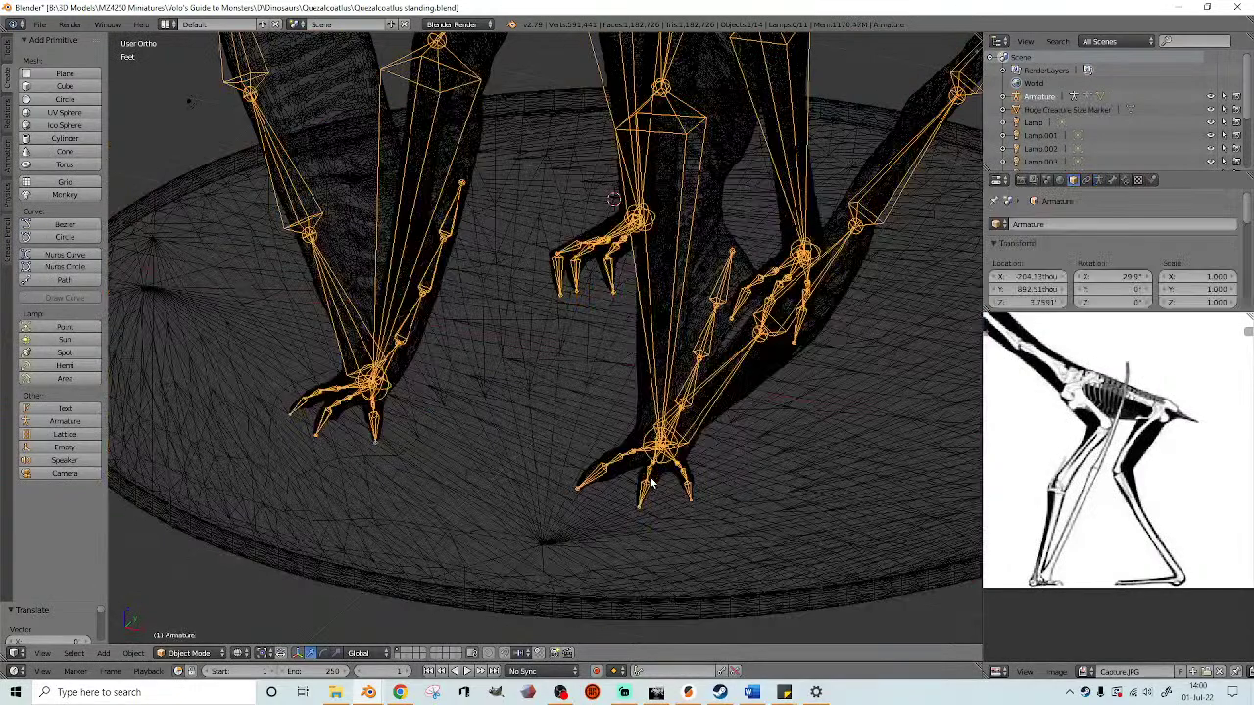
{"action": "left_click", "coordinate": [189, 654]}
{"action": "left_click", "coordinate": [191, 608]}
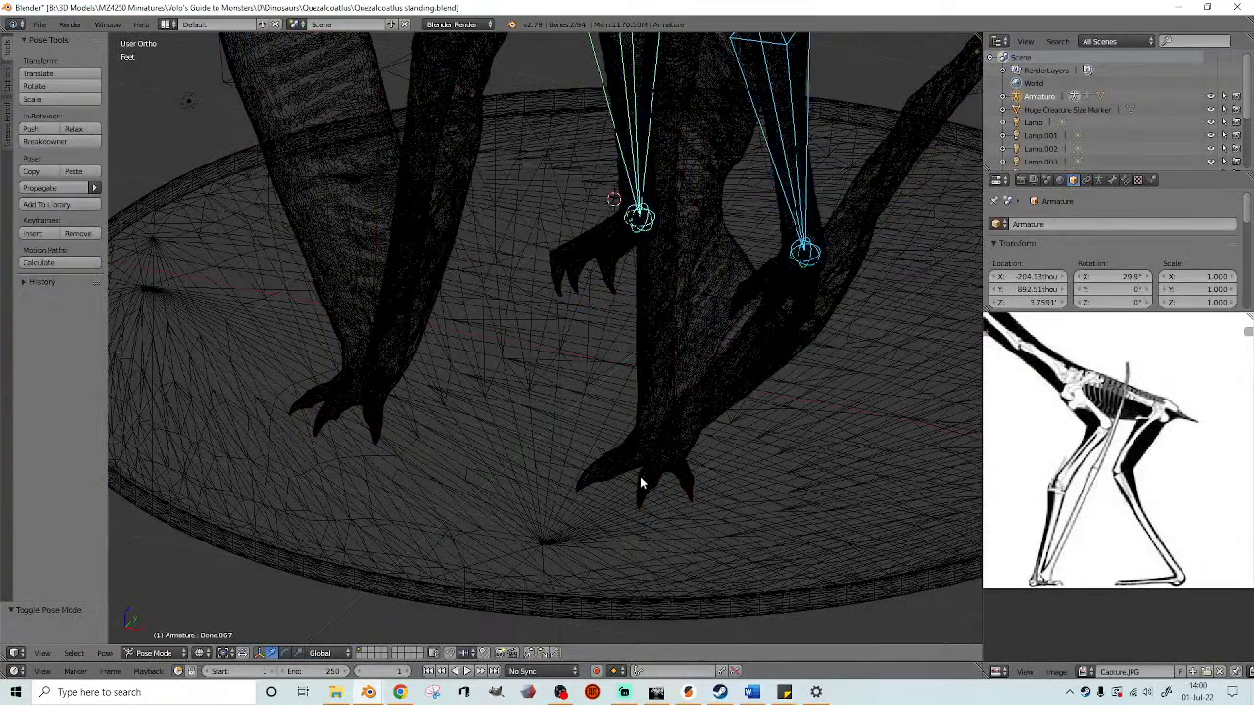
- Select only the toe bones of both front feet and rotate them 6.12° in the right view
{"action": "right_click", "coordinate": [642, 475]}
{"action": "mouse_move", "coordinate": [554, 536]}
{"action": "left_mouse_down", "text": "ctrl"}
{"action": "mouse_move", "coordinate": [660, 431]}
{"action": "mouse_move", "coordinate": [554, 440]}
{"action": "left_mouse_up", "text": "ctrl"}
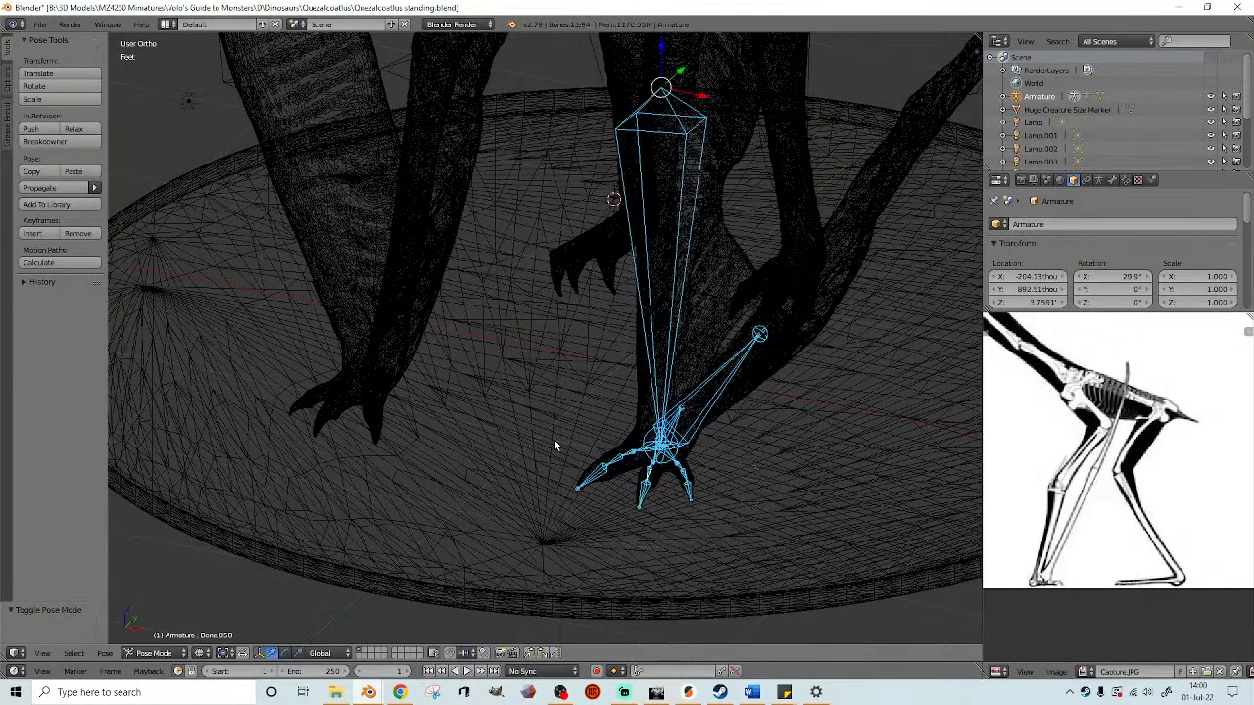
{"action": "mouse_move", "coordinate": [342, 463]}
{"action": "left_mouse_down", "text": "ctrl"}
{"action": "mouse_move", "coordinate": [470, 434]}
{"action": "mouse_move", "coordinate": [241, 406]}
{"action": "mouse_move", "coordinate": [515, 358]}
{"action": "left_mouse_up", "text": "ctrl"}
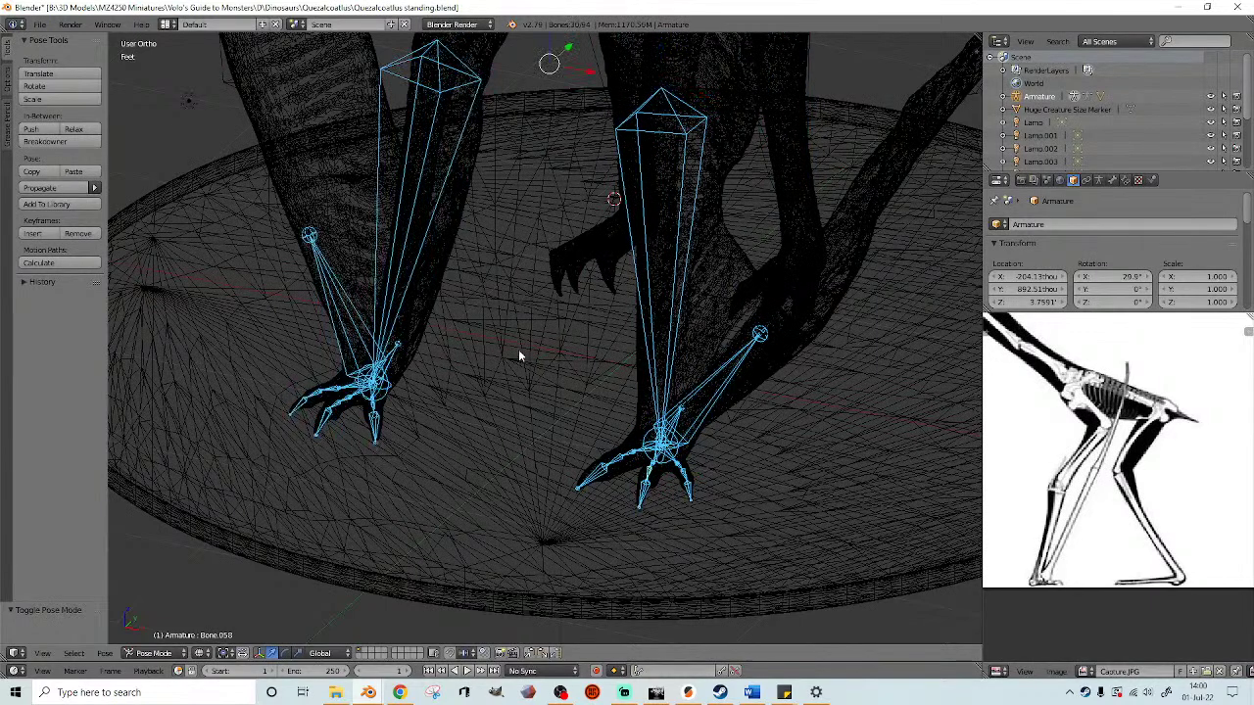
{"action": "left_click_drag", "start_coordinate": [404, 336], "coordinate": [452, 263], "text": "ctrl+shift"}
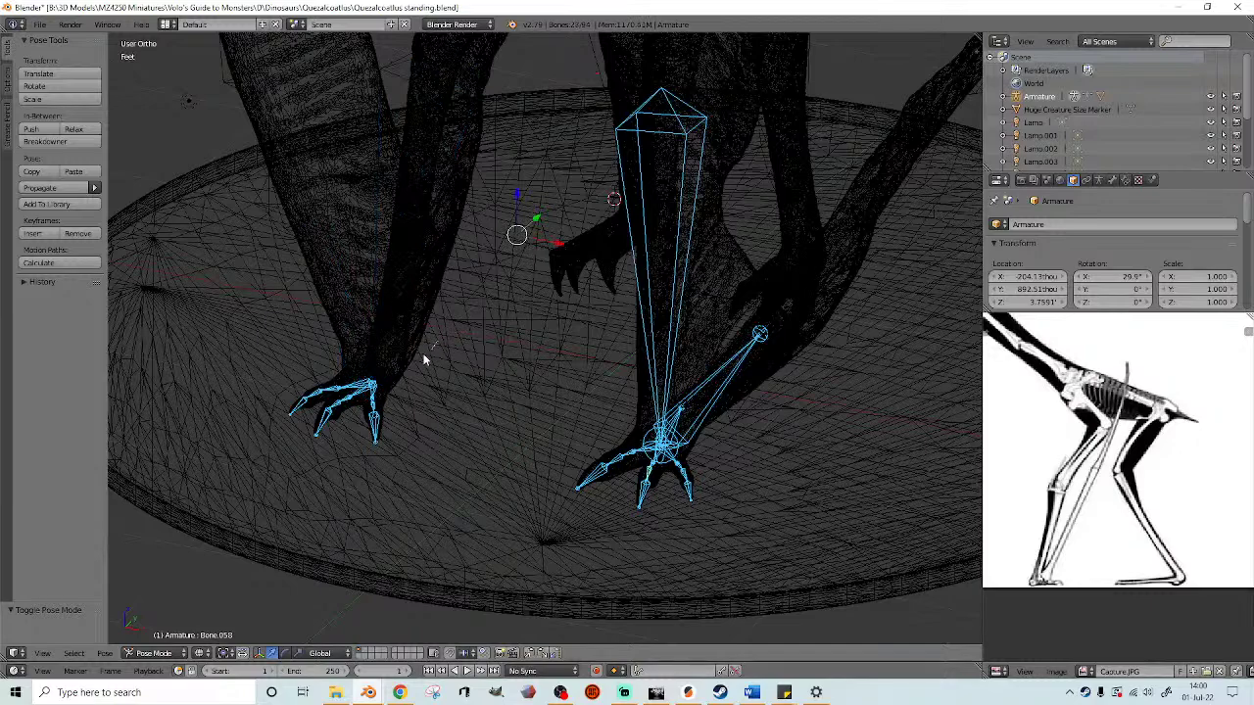
{"action": "left_click_drag", "start_coordinate": [712, 423], "coordinate": [657, 268], "text": "ctrl+shift"}
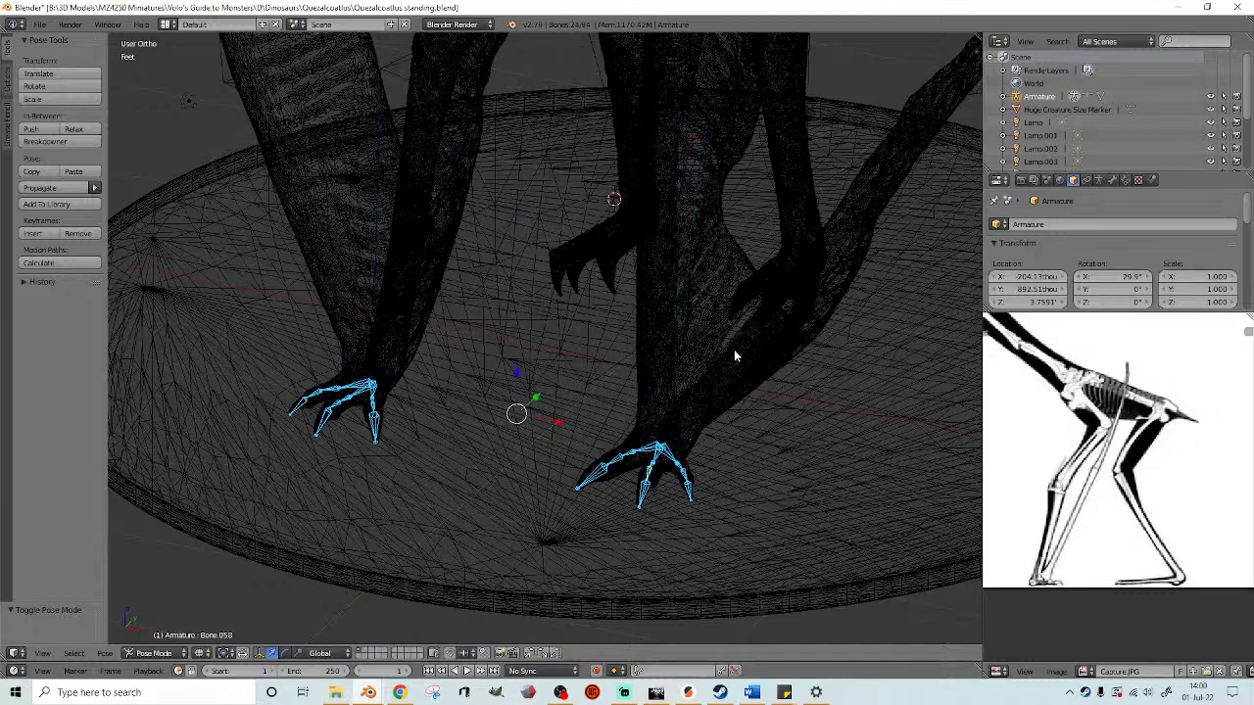
{"action": "scroll", "coordinate": [725, 351], "scroll_direction": "down", "scroll_amount": 3}
{"action": "key", "text": "KP_3"}
{"action": "scroll", "coordinate": [654, 397], "scroll_direction": "up", "scroll_amount": 4}
{"action": "scroll", "coordinate": [597, 352], "scroll_direction": "up", "scroll_amount": 2}
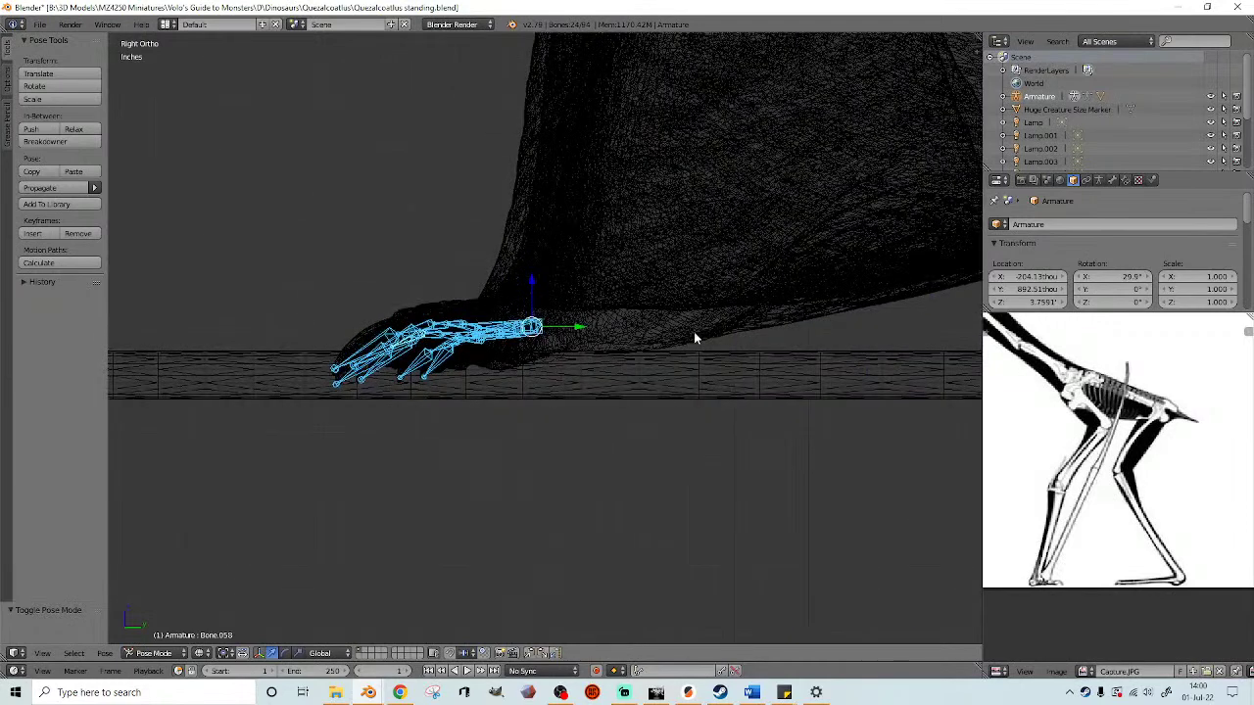
{"action": "key", "text": "r"}
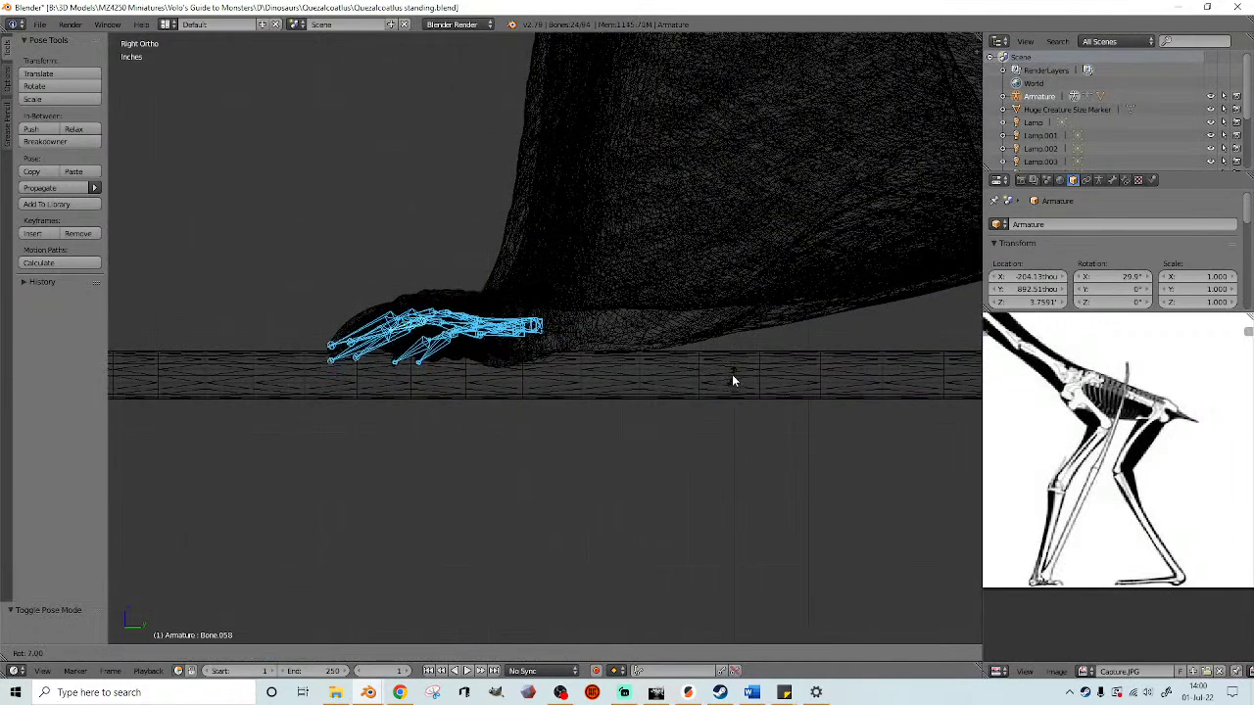
{"action": "left_click", "coordinate": [732, 373]}
- Reduce the selection to the outer toe bones of both front feet and rotate them 7.22° in the right view
{"action": "mouse_move", "coordinate": [681, 359]}
{"action": "middle_mouse_down"}
{"action": "mouse_move", "coordinate": [741, 383]}
{"action": "mouse_move", "coordinate": [732, 390]}
{"action": "mouse_move", "coordinate": [828, 383]}
{"action": "mouse_move", "coordinate": [697, 376]}
{"action": "mouse_move", "coordinate": [754, 388]}
{"action": "mouse_move", "coordinate": [696, 412]}
{"action": "mouse_move", "coordinate": [690, 435]}
{"action": "middle_mouse_up"}
{"action": "key", "text": "z"}
{"action": "key", "text": "z"}
{"action": "mouse_move", "coordinate": [541, 406]}
{"action": "left_mouse_down", "text": "ctrl+shift"}
{"action": "mouse_move", "coordinate": [614, 425]}
{"action": "mouse_move", "coordinate": [458, 261]}
{"action": "mouse_move", "coordinate": [471, 280]}
{"action": "left_mouse_up", "text": "ctrl+shift"}
{"action": "mouse_move", "coordinate": [657, 296]}
{"action": "middle_mouse_down"}
{"action": "mouse_move", "coordinate": [708, 207]}
{"action": "mouse_move", "coordinate": [596, 244]}
{"action": "mouse_move", "coordinate": [821, 381]}
{"action": "middle_mouse_up"}
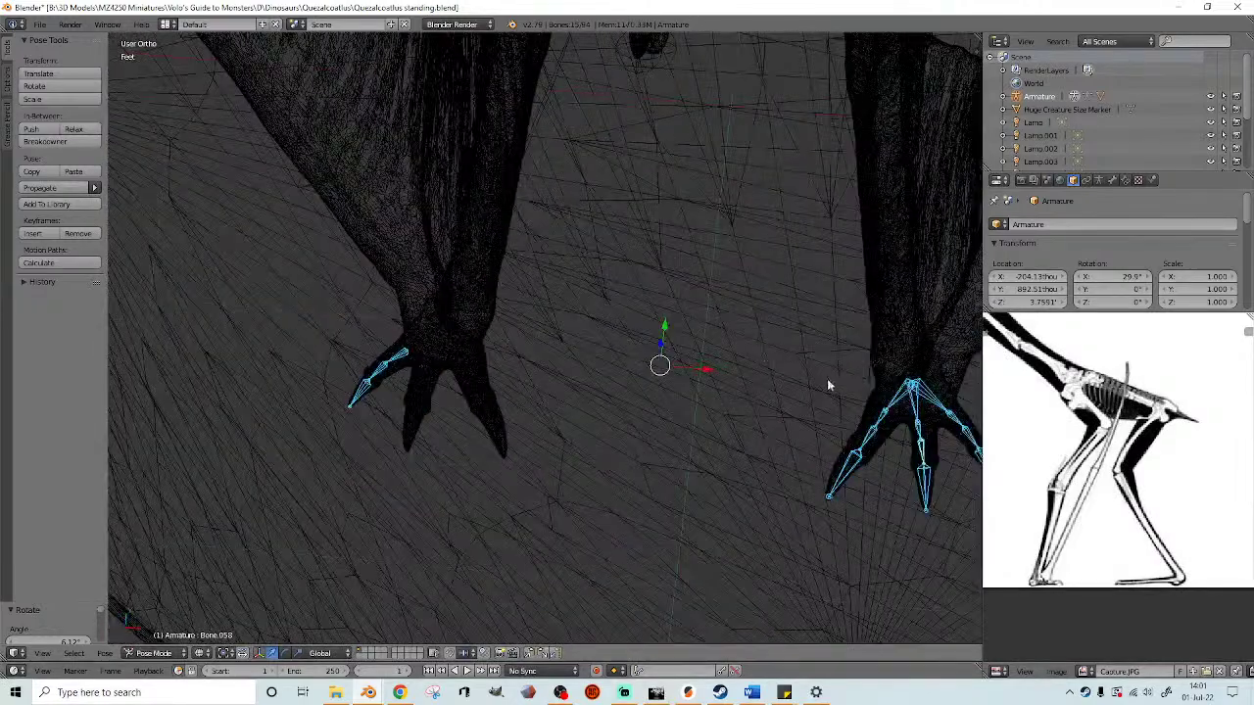
{"action": "scroll", "coordinate": [879, 436], "scroll_direction": "down", "scroll_amount": 2}
{"action": "mouse_move", "coordinate": [742, 451]}
{"action": "left_mouse_down", "text": "ctrl+shift"}
{"action": "mouse_move", "coordinate": [816, 462]}
{"action": "mouse_move", "coordinate": [764, 328]}
{"action": "mouse_move", "coordinate": [761, 369]}
{"action": "left_mouse_up", "text": "ctrl+shift"}
{"action": "key", "text": "KP_3"}
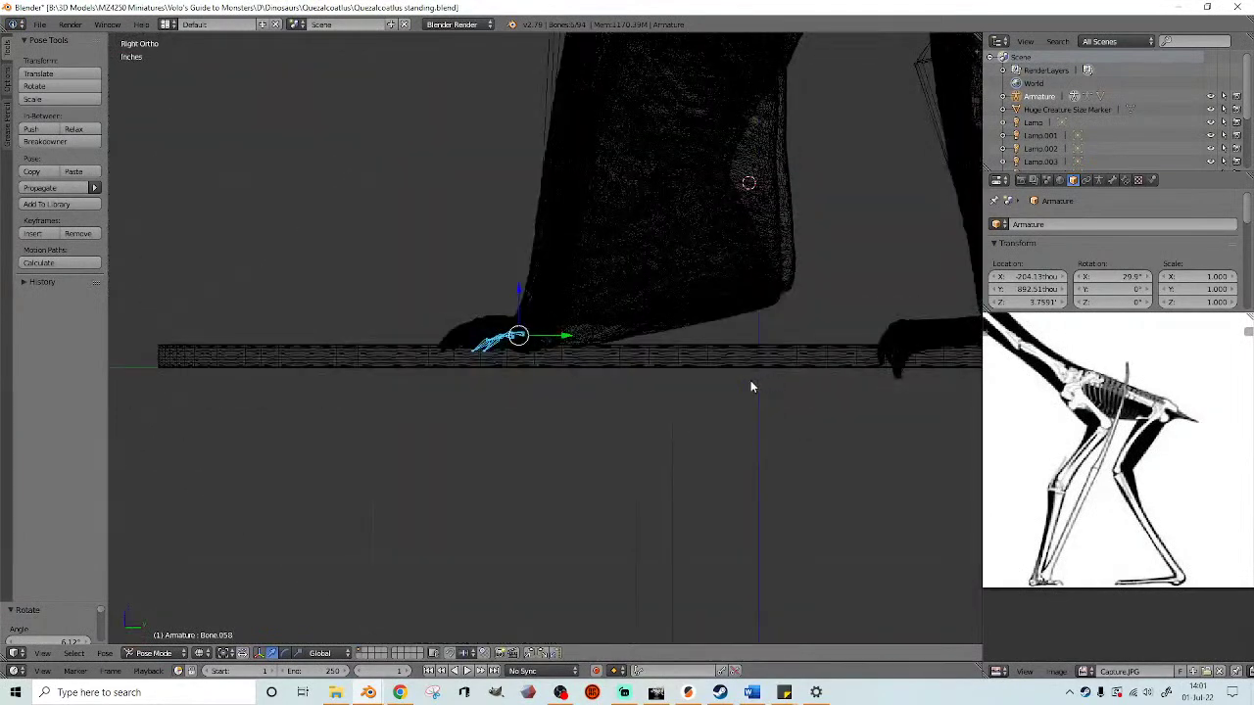
{"action": "key", "text": "z"}
{"action": "scroll", "coordinate": [756, 377], "scroll_direction": "up", "scroll_amount": 3}
{"action": "key", "text": "r"}
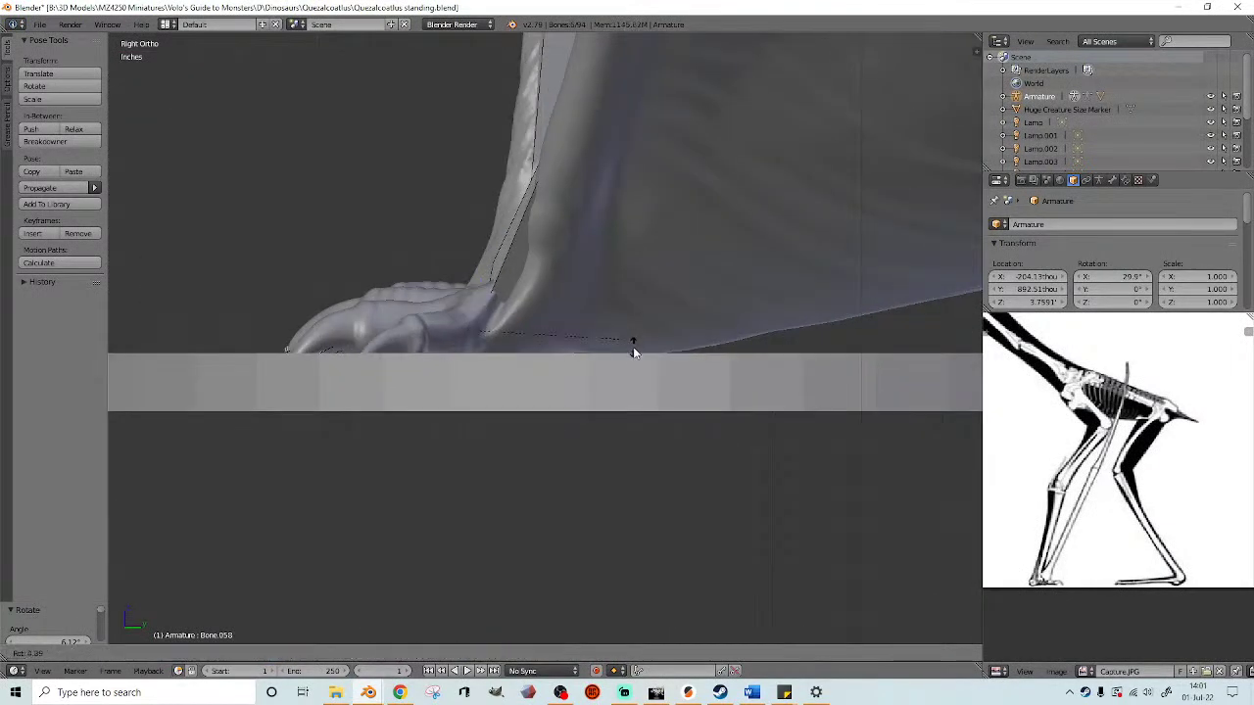
{"action": "left_click", "coordinate": [633, 353]}
- Select the end bones of the middle toe on both front feet and rotate them 7.12° in the right view
{"action": "mouse_move", "coordinate": [557, 349]}
{"action": "middle_mouse_down"}
{"action": "mouse_move", "coordinate": [633, 360]}
{"action": "mouse_move", "coordinate": [703, 401]}
{"action": "middle_mouse_up"}
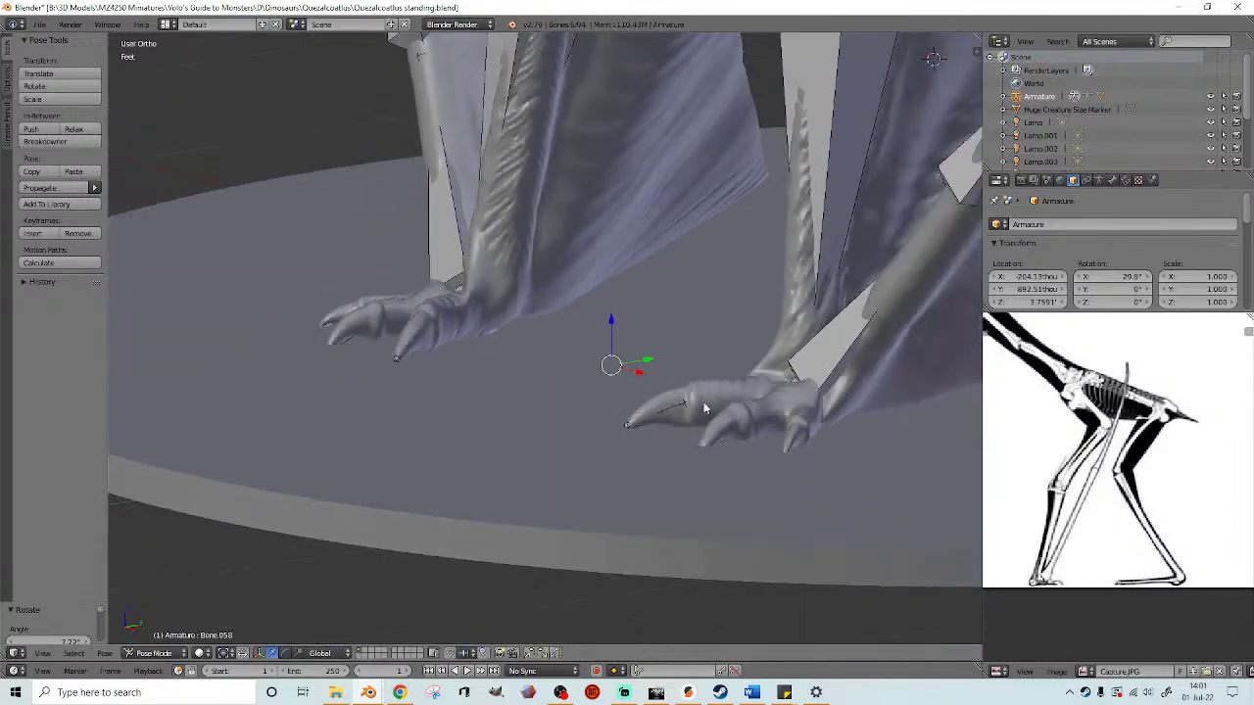
{"action": "key", "text": "z"}
{"action": "right_click", "coordinate": [739, 429]}
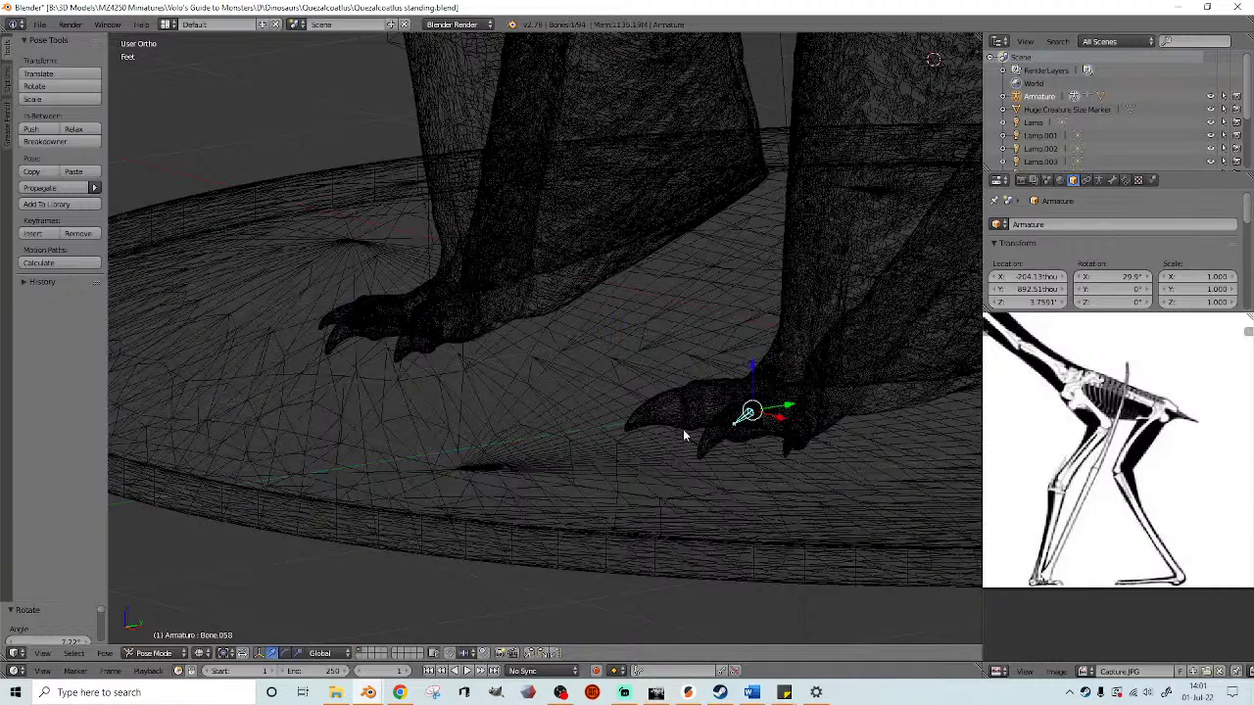
{"action": "left_click_drag", "start_coordinate": [694, 461], "coordinate": [733, 431], "text": "ctrl"}
{"action": "middle_click_drag", "start_coordinate": [629, 422], "coordinate": [683, 481]}
{"action": "right_click", "coordinate": [348, 402], "text": "shift"}
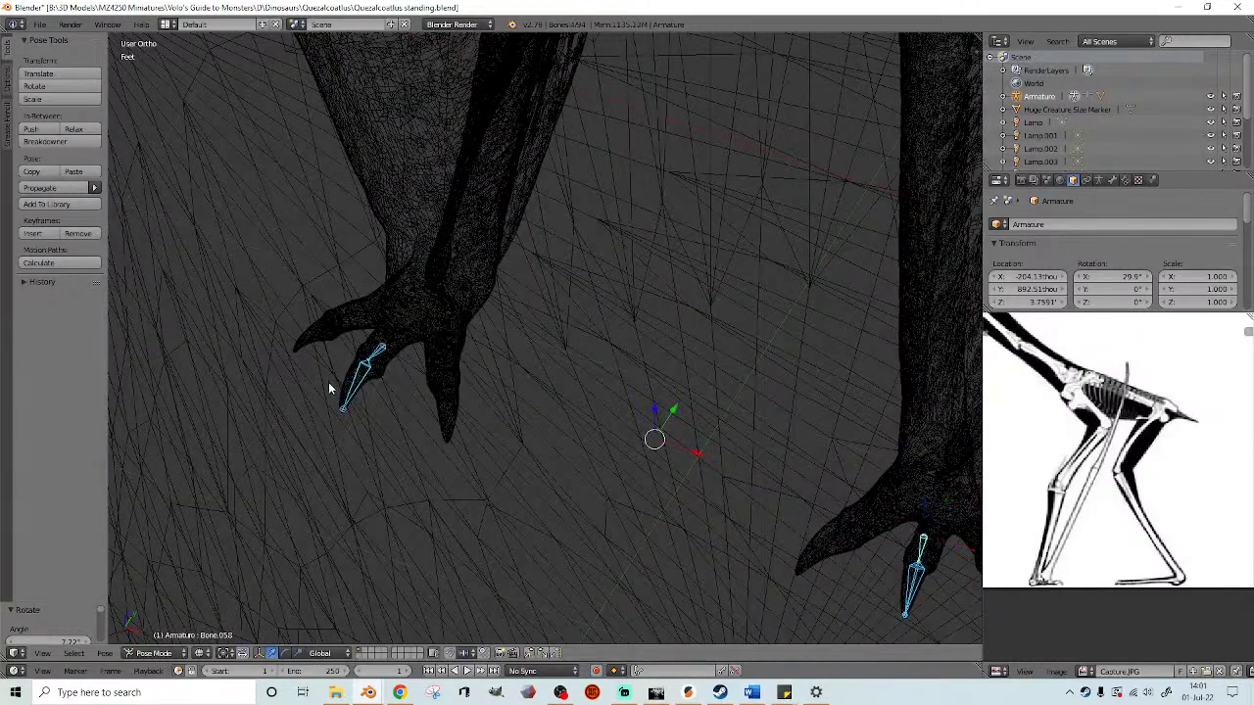
{"action": "key", "text": "KP_3"}
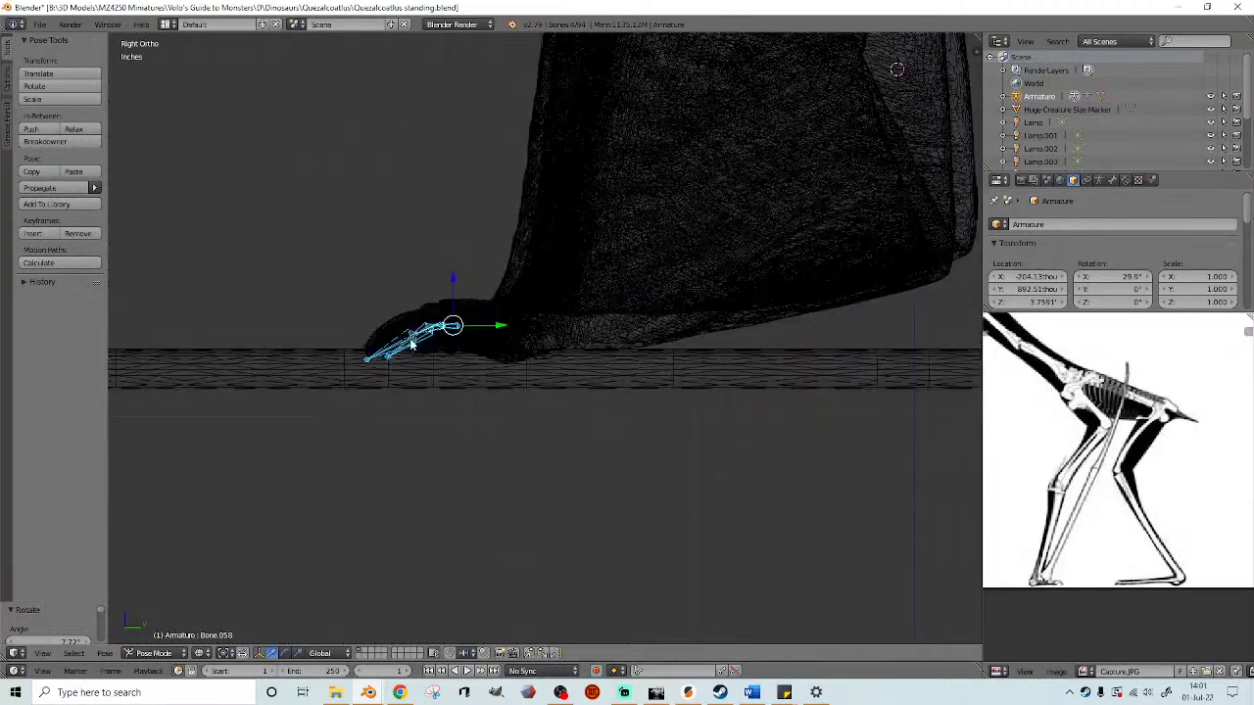
{"action": "scroll", "coordinate": [563, 343], "scroll_direction": "up", "scroll_amount": 1}
{"action": "key", "text": "r"}
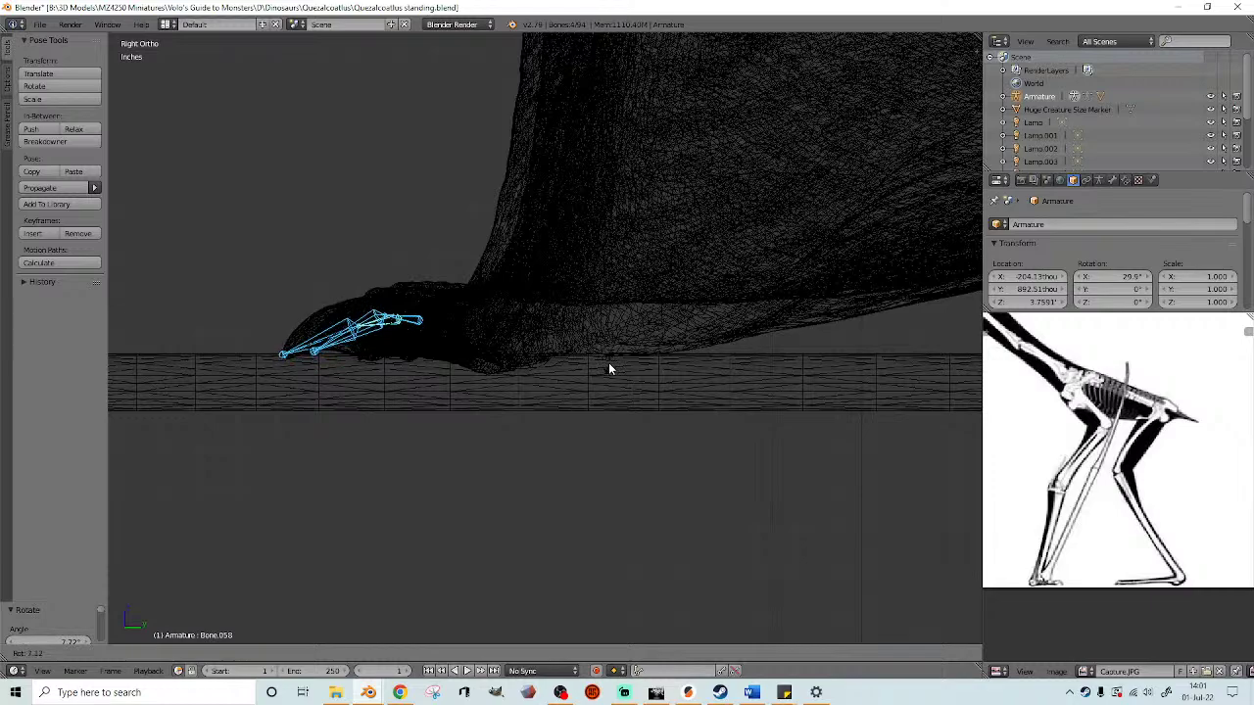
{"action": "left_click", "coordinate": [609, 362]}
- Rotate the inner toe bone of the creature's right front foot 3.92° towards the size marker
{"action": "scroll", "coordinate": [604, 365], "scroll_direction": "down", "scroll_amount": 2}
{"action": "key", "text": "z"}
{"action": "mouse_move", "coordinate": [603, 366]}
{"action": "middle_mouse_down"}
{"action": "mouse_move", "coordinate": [597, 386]}
{"action": "mouse_move", "coordinate": [695, 391]}
{"action": "mouse_move", "coordinate": [594, 378]}
{"action": "mouse_move", "coordinate": [692, 370]}
{"action": "mouse_move", "coordinate": [681, 368]}
{"action": "middle_mouse_up"}
{"action": "key", "text": "z"}
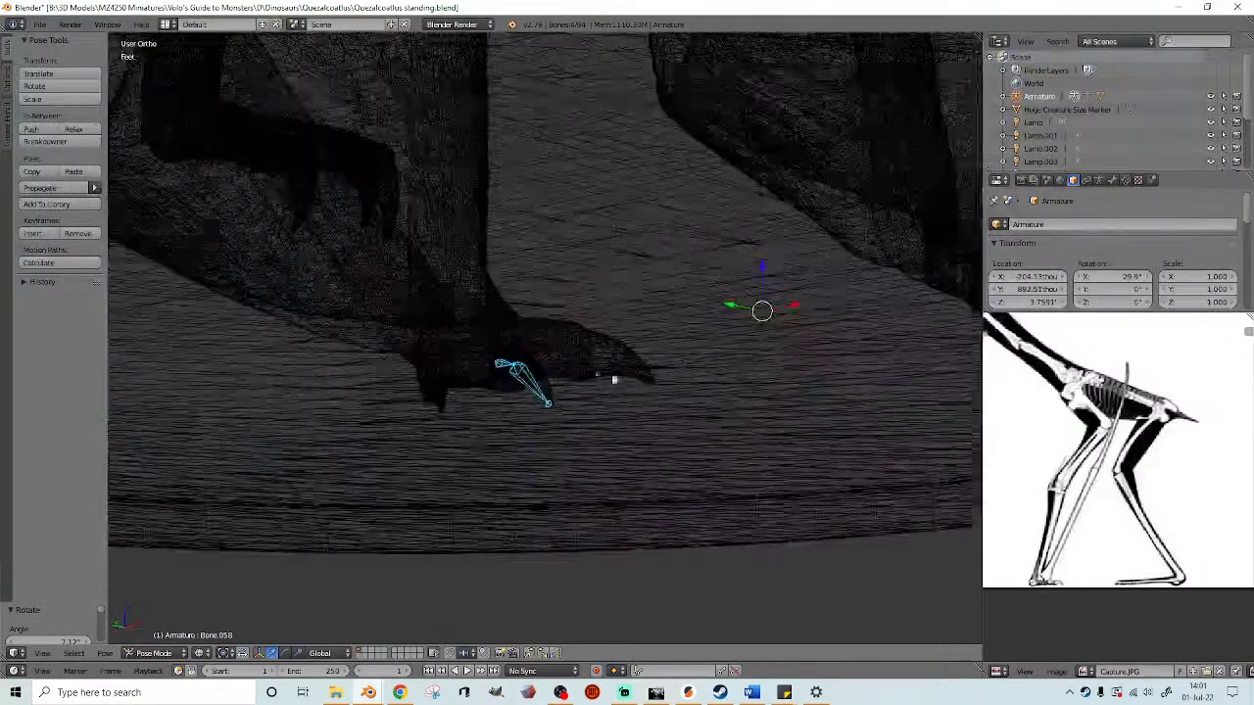
{"action": "right_click", "coordinate": [536, 350]}
{"action": "key", "text": "z"}
{"action": "scroll", "coordinate": [667, 349], "scroll_direction": "up", "scroll_amount": 4}
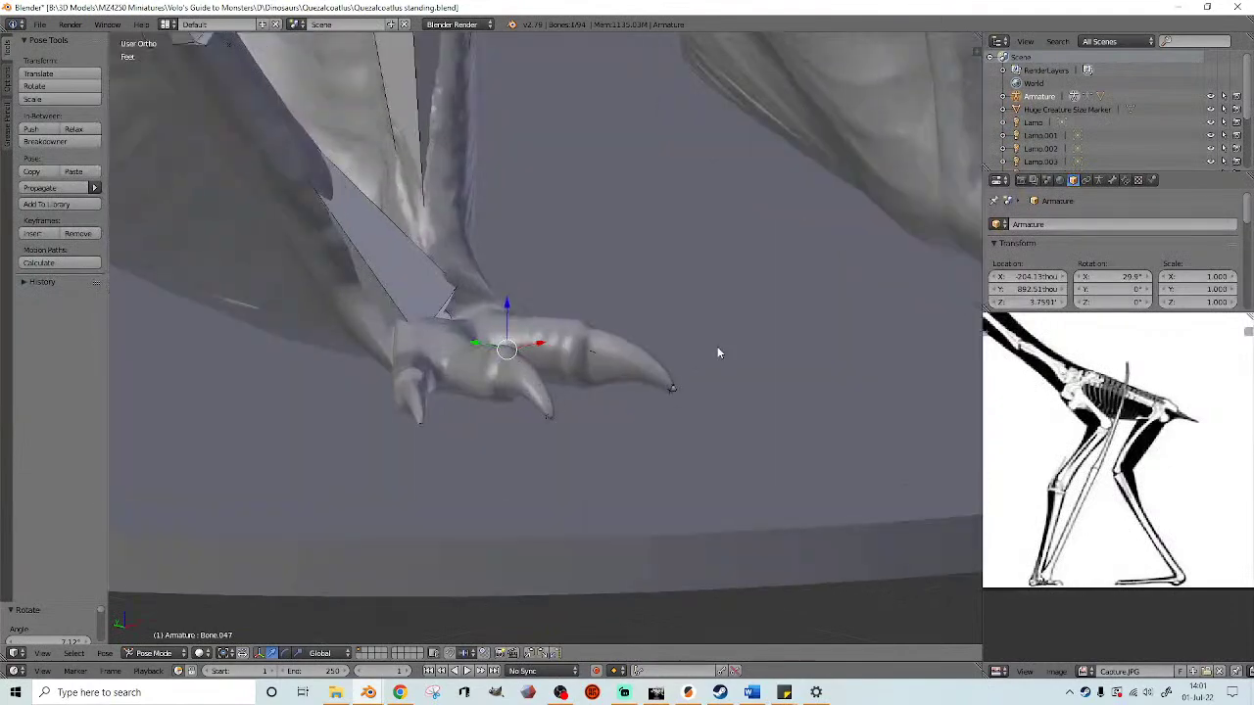
{"action": "key", "text": "r"}
{"action": "left_click", "coordinate": [748, 360]}
- Rotate the inner toe bone of the creature's left front foot -1.07° to fit the size marker
{"action": "scroll", "coordinate": [748, 360], "scroll_direction": "down", "scroll_amount": 4}
{"action": "middle_click_drag", "start_coordinate": [748, 360], "coordinate": [599, 375]}
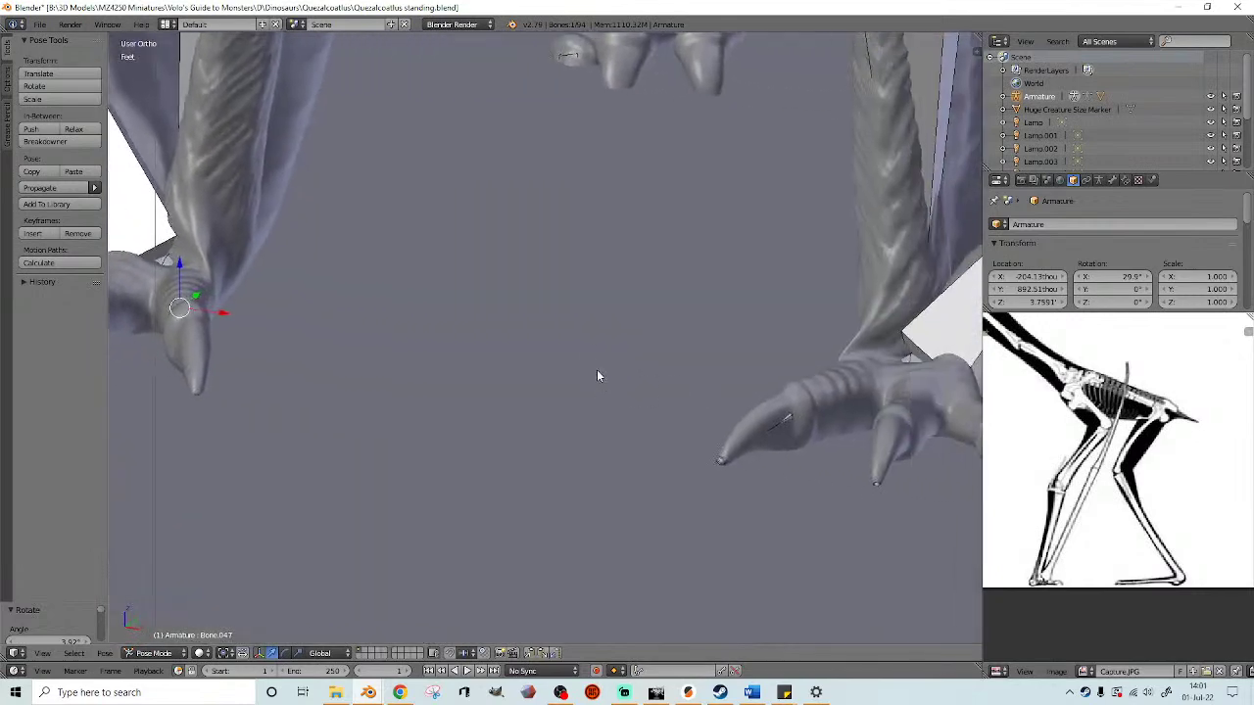
{"action": "right_click", "coordinate": [851, 392]}
{"action": "middle_click_drag", "start_coordinate": [851, 392], "coordinate": [638, 423]}
{"action": "scroll", "coordinate": [809, 375], "scroll_direction": "up", "scroll_amount": 2}
{"action": "key", "text": "r"}
{"action": "left_click", "coordinate": [899, 345]}
{"action": "scroll", "coordinate": [809, 356], "scroll_direction": "down", "scroll_amount": 4}
{"action": "scroll", "coordinate": [660, 355], "scroll_direction": "down", "scroll_amount": 3}
{"action": "scroll", "coordinate": [459, 364], "scroll_direction": "down", "scroll_amount": 2}
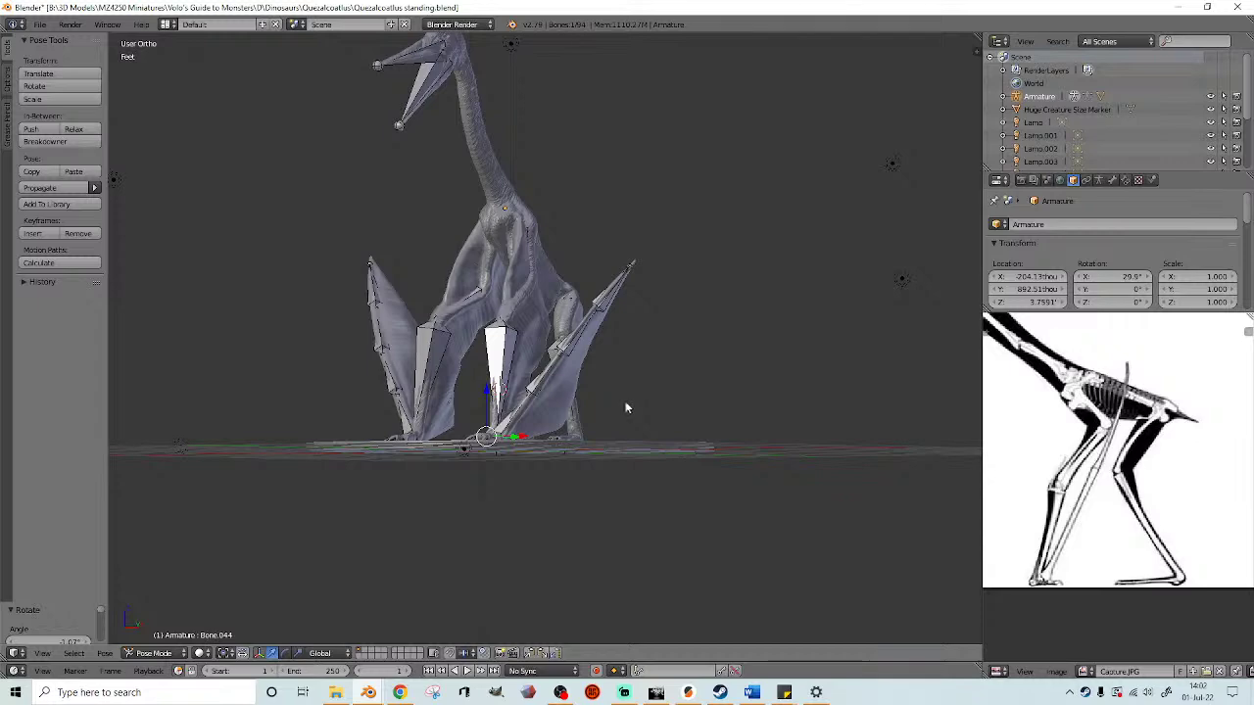
- Select all bones of the creature's left hind foot and rotate them -10.3° in the front view to level the toes
{"action": "middle_click_drag", "start_coordinate": [592, 364], "coordinate": [461, 335]}
{"action": "scroll", "coordinate": [479, 294], "scroll_direction": "up", "scroll_amount": 4}
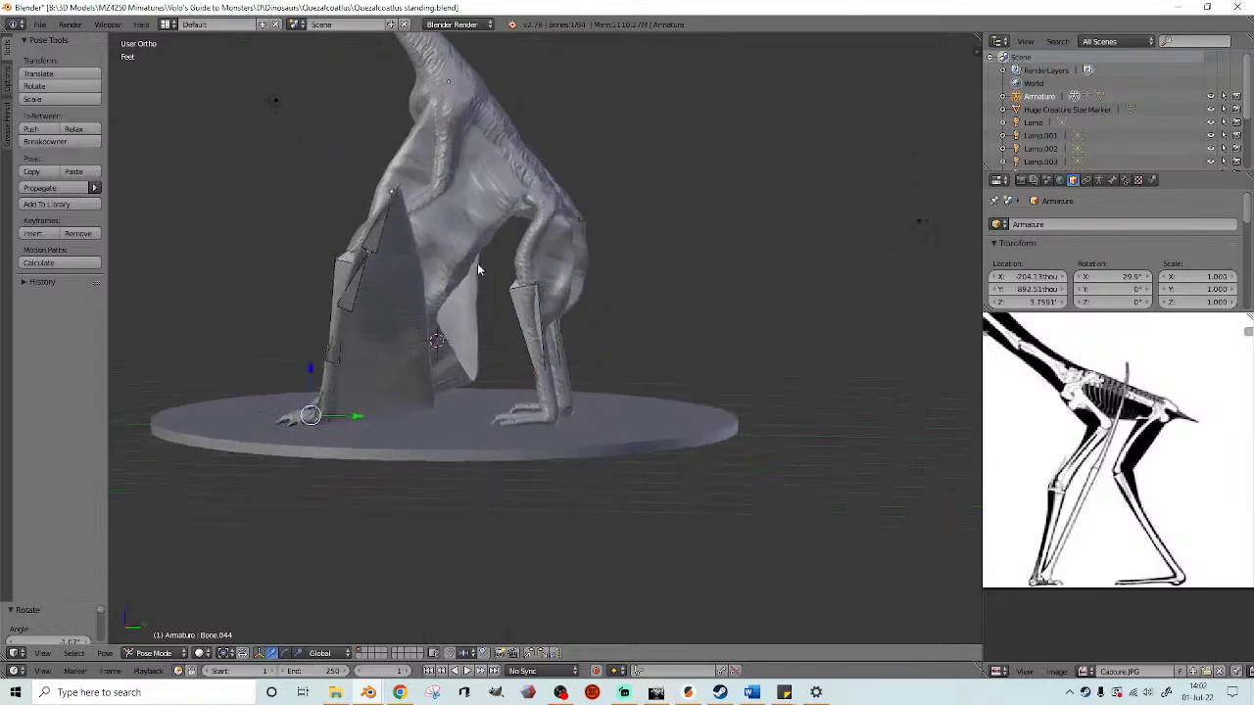
{"action": "scroll", "coordinate": [516, 335], "scroll_direction": "up", "scroll_amount": 2}
{"action": "mouse_move", "coordinate": [493, 391]}
{"action": "middle_mouse_down", "text": "shift"}
{"action": "mouse_move", "coordinate": [517, 335]}
{"action": "mouse_move", "coordinate": [602, 365]}
{"action": "middle_mouse_up", "text": "shift"}
{"action": "scroll", "coordinate": [609, 369], "scroll_direction": "up", "scroll_amount": 1}
{"action": "key", "text": "z"}
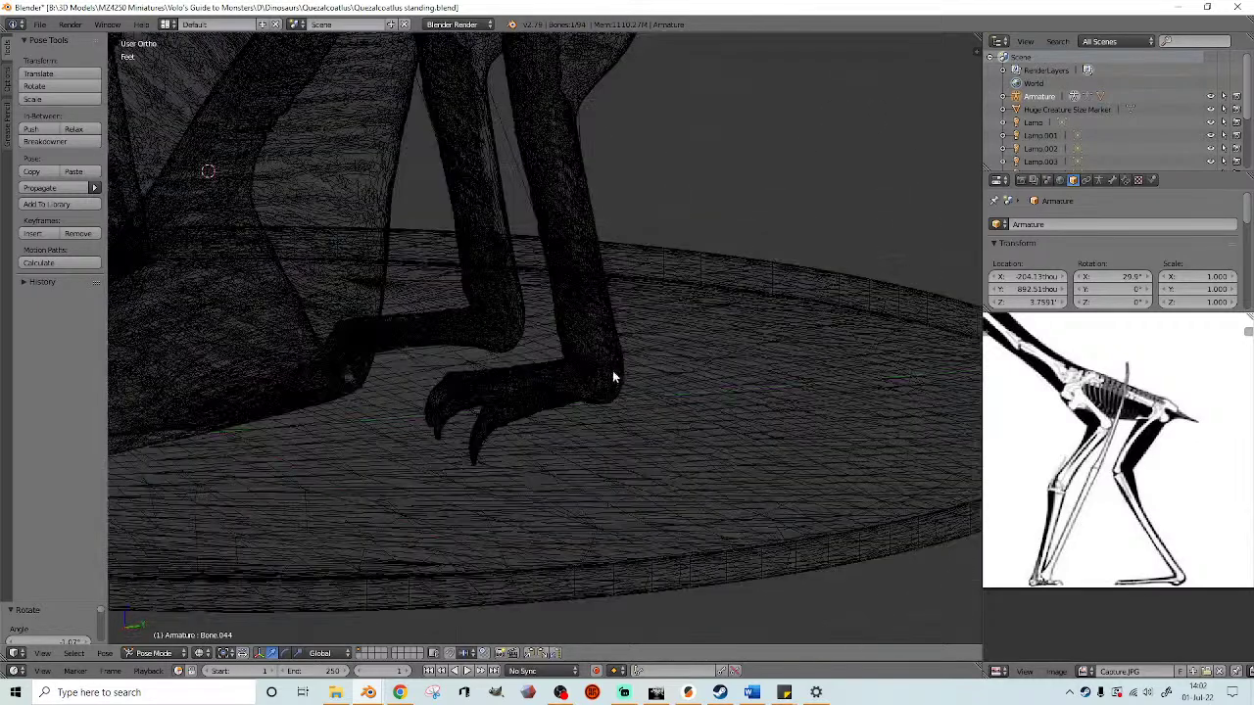
{"action": "scroll", "coordinate": [623, 401], "scroll_direction": "up", "scroll_amount": 1}
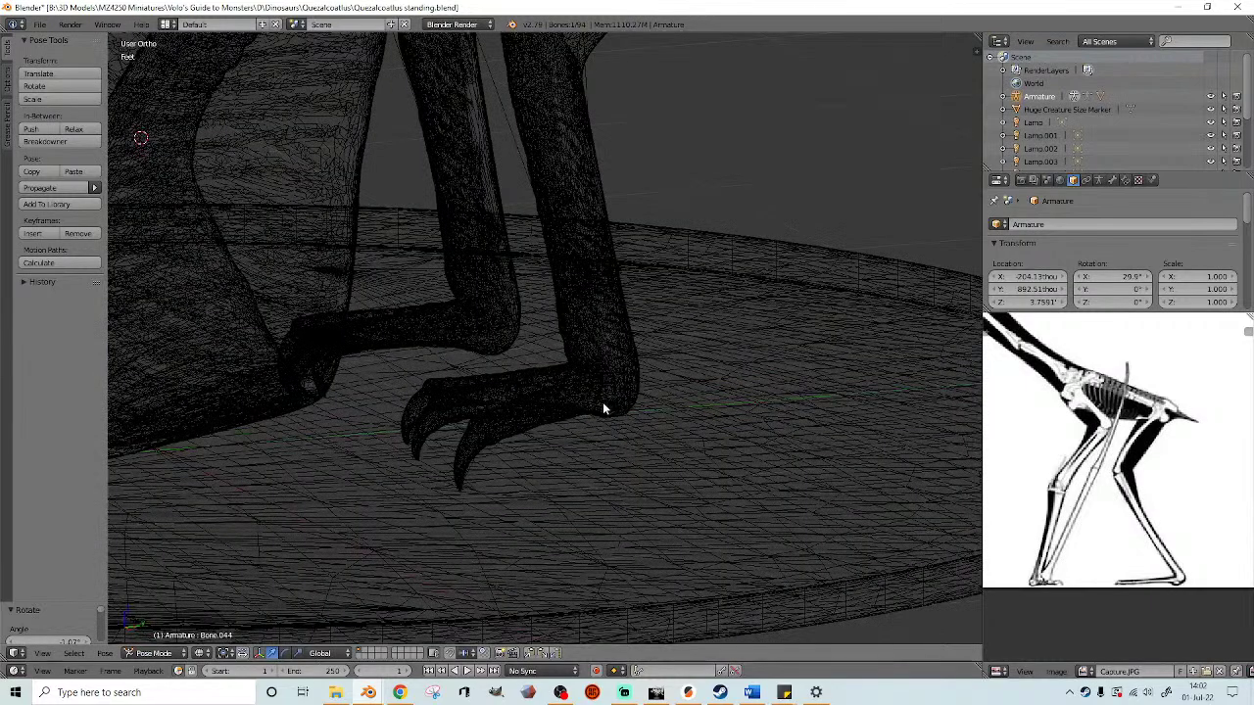
{"action": "right_click", "coordinate": [555, 408]}
{"action": "mouse_move", "coordinate": [421, 496]}
{"action": "left_mouse_down", "text": "ctrl"}
{"action": "mouse_move", "coordinate": [628, 469]}
{"action": "mouse_move", "coordinate": [514, 376]}
{"action": "mouse_move", "coordinate": [403, 416]}
{"action": "left_mouse_up", "text": "ctrl"}
{"action": "scroll", "coordinate": [496, 420], "scroll_direction": "up", "scroll_amount": 1}
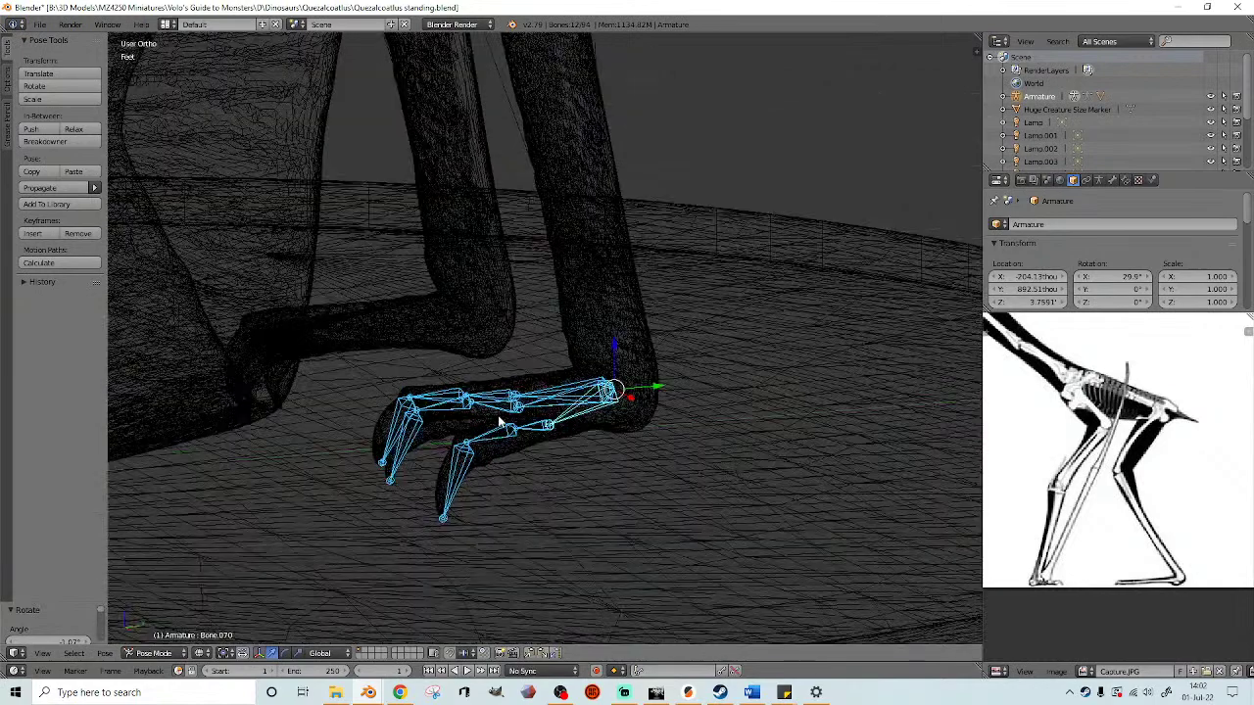
{"action": "key", "text": "KP_1"}
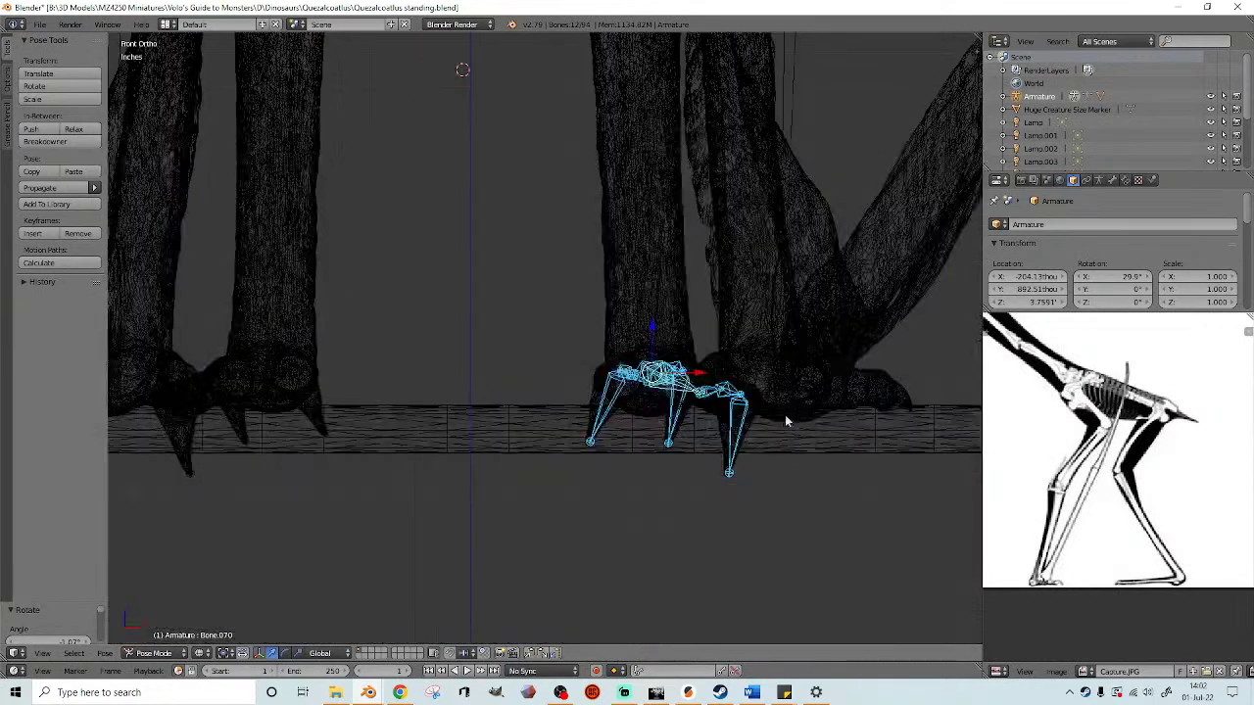
{"action": "key", "text": "r"}
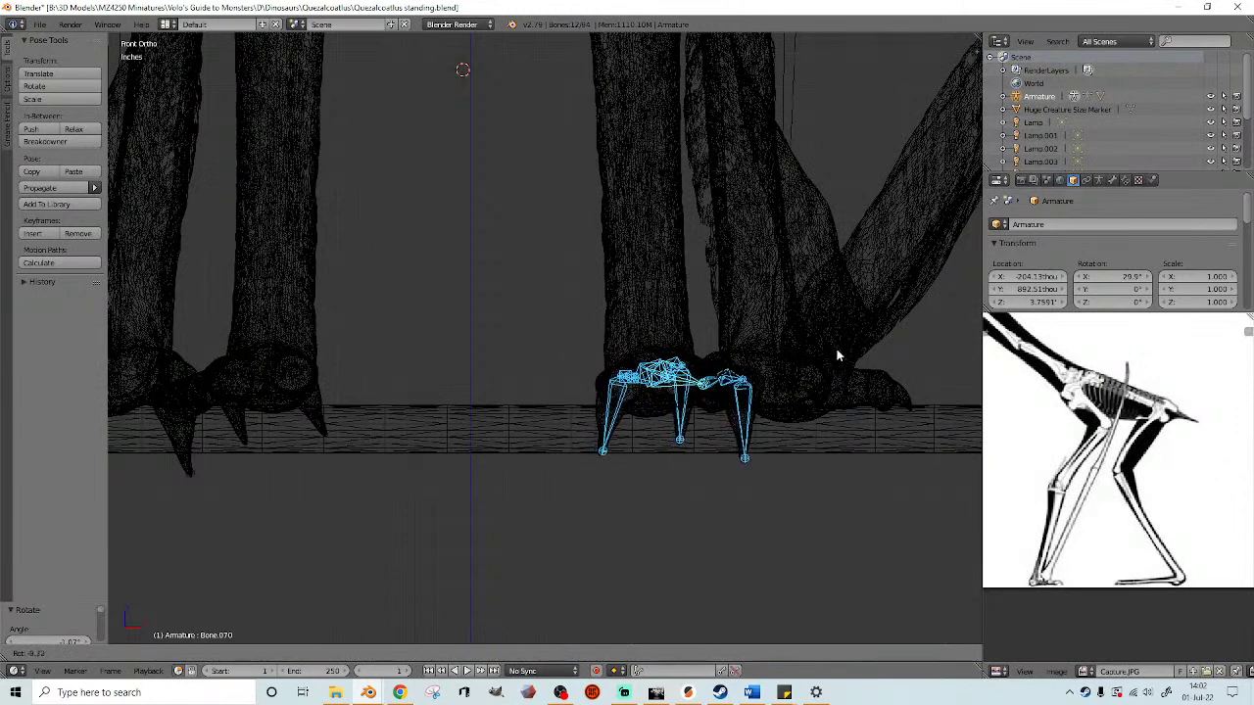
{"action": "left_click", "coordinate": [835, 348]}
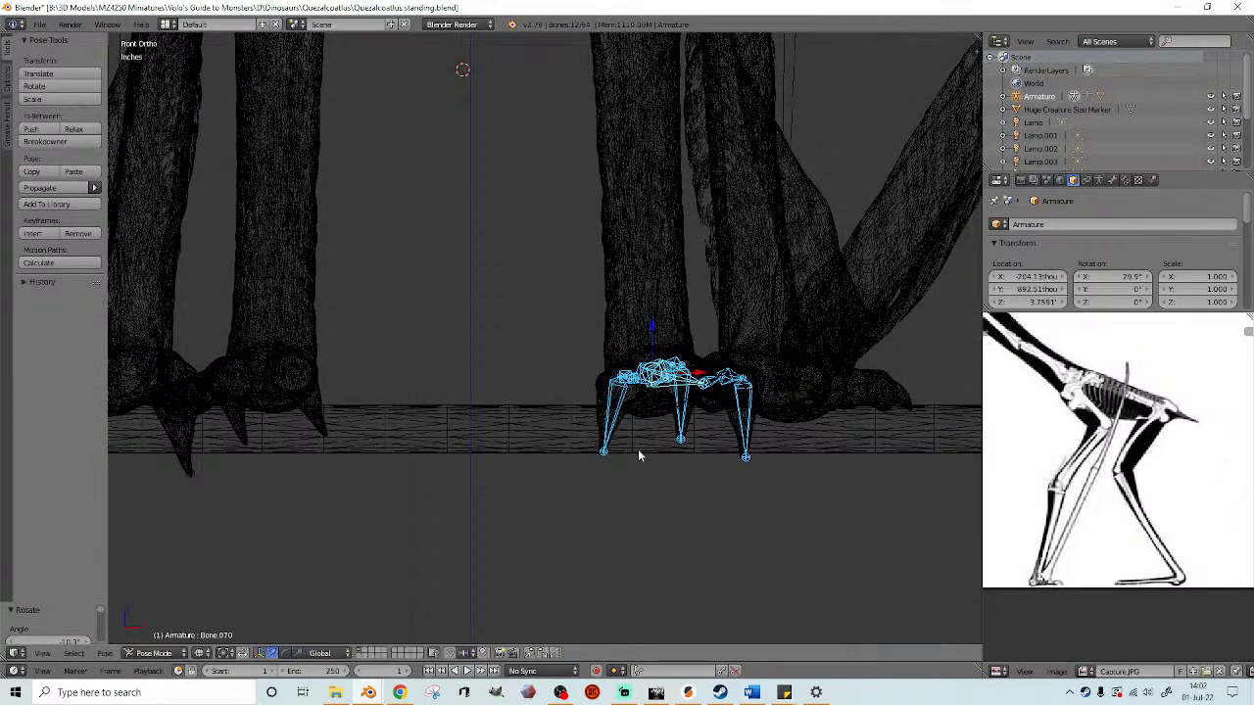
- Select the three claw bones of the left hind foot and rotate them 42.8° in the right view
{"action": "right_click", "coordinate": [613, 392]}
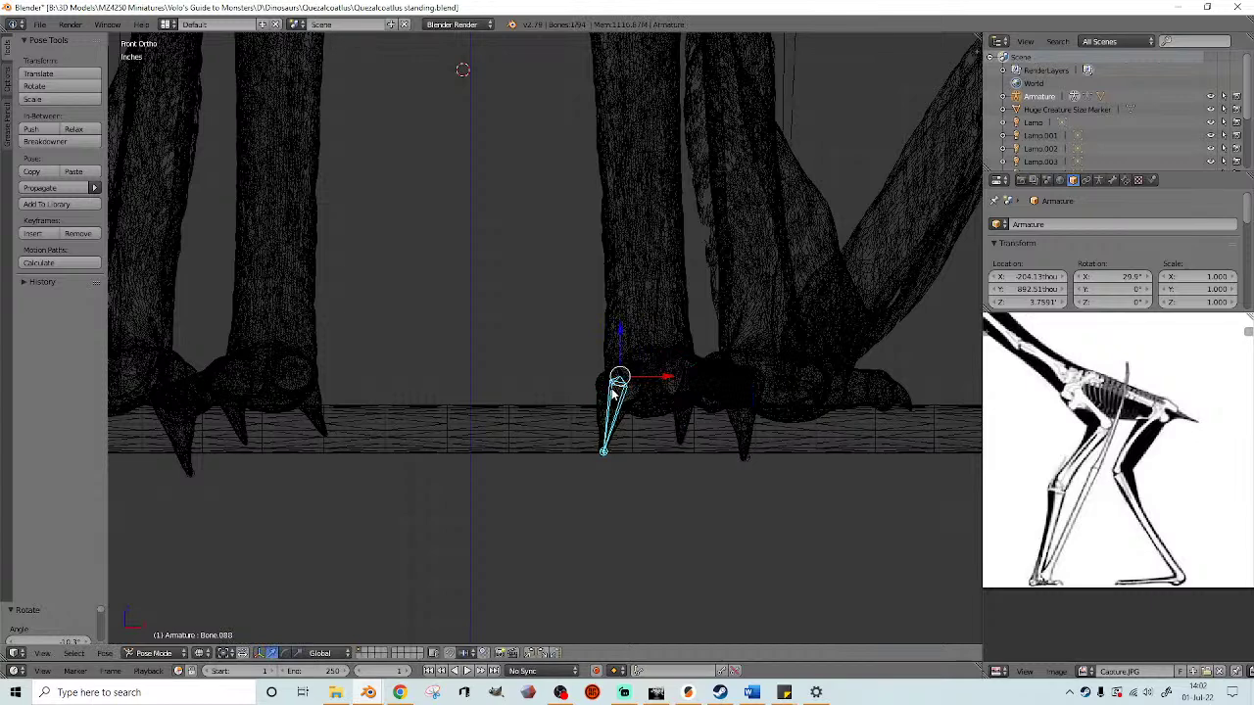
{"action": "right_click", "coordinate": [683, 427], "text": "shift"}
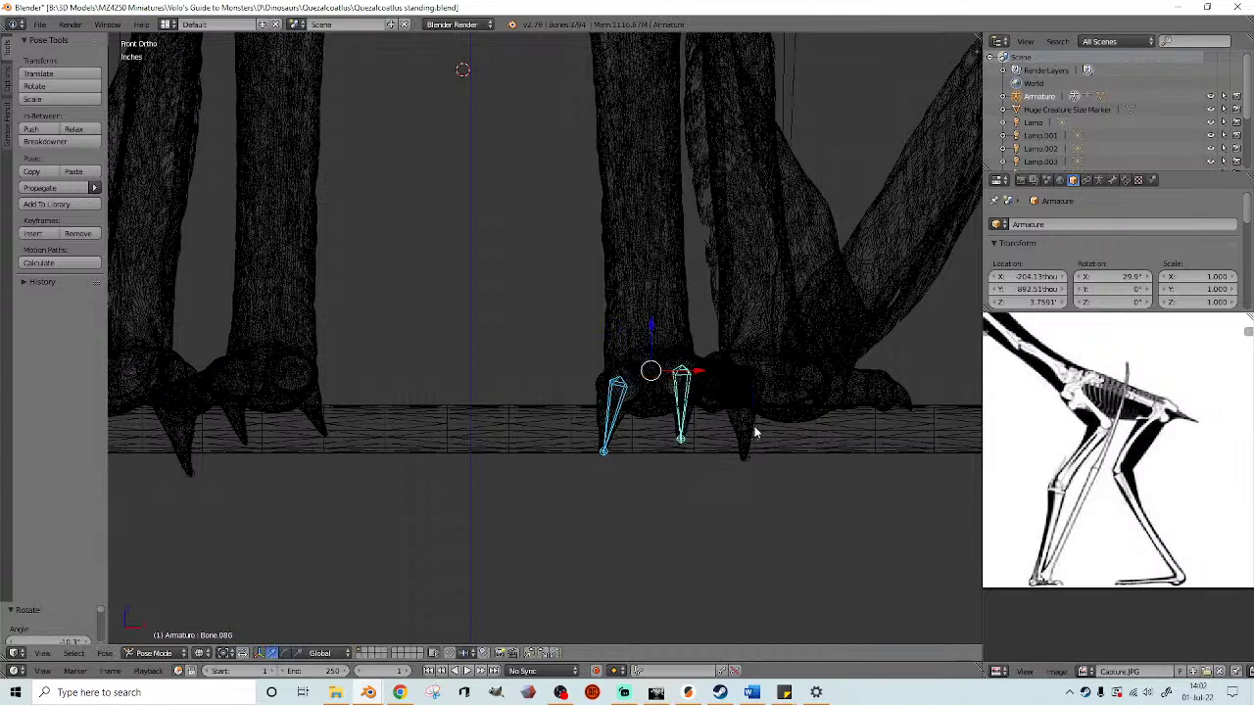
{"action": "right_click", "coordinate": [752, 429], "text": "shift"}
{"action": "key", "text": "KP_3"}
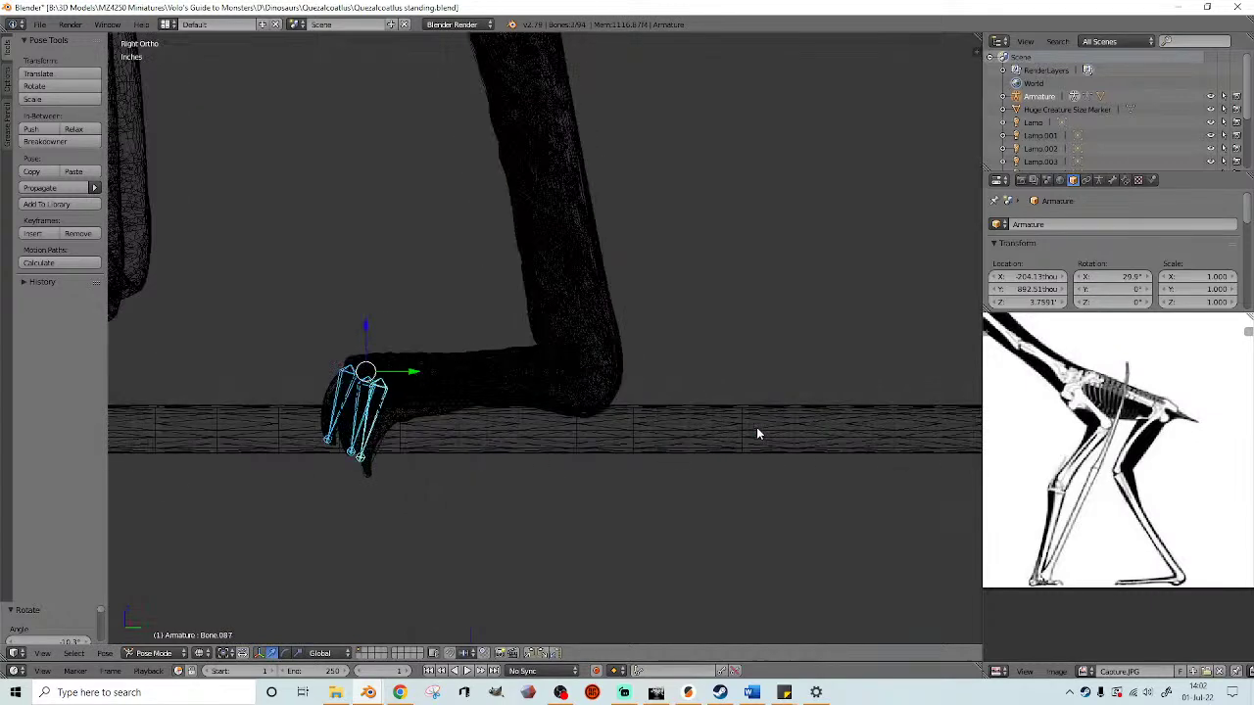
{"action": "key", "text": "r"}
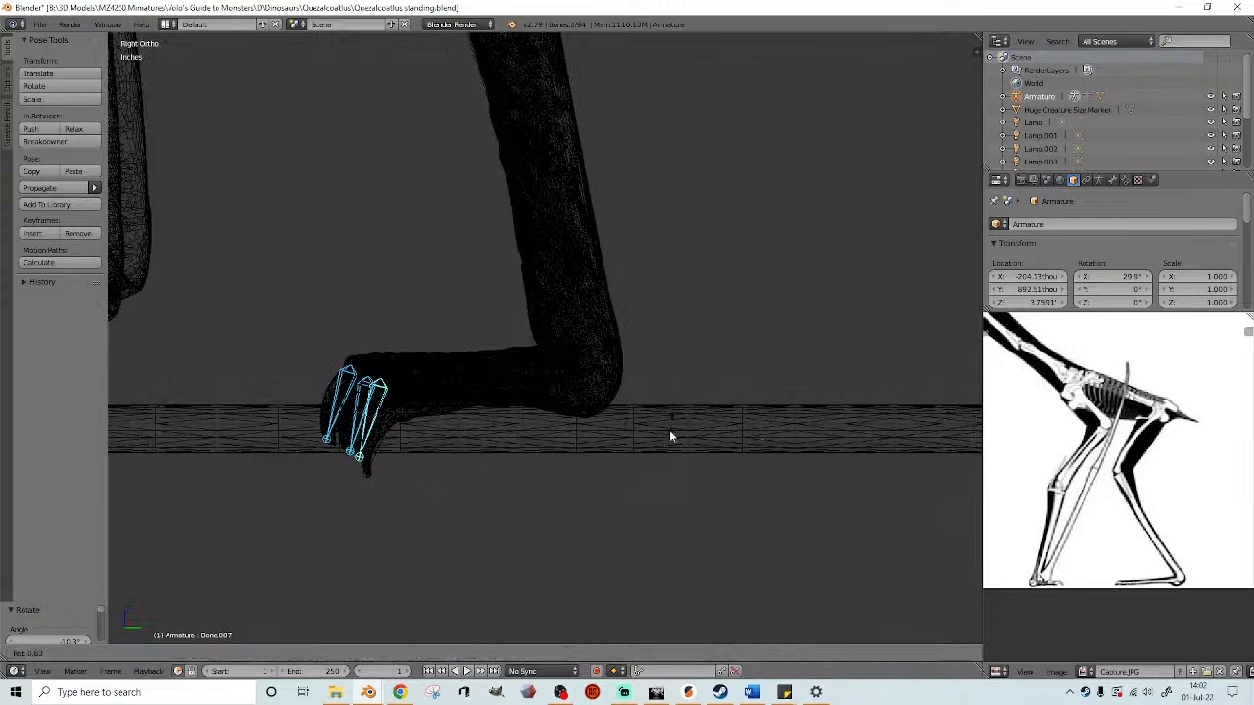
{"action": "left_click", "coordinate": [529, 558]}
- Rotate the second bone of the left hind foot's middle toe -4.22° in the right view
{"action": "key", "text": "z"}
{"action": "mouse_move", "coordinate": [587, 454]}
{"action": "middle_mouse_down"}
{"action": "mouse_move", "coordinate": [627, 470]}
{"action": "mouse_move", "coordinate": [644, 457]}
{"action": "mouse_move", "coordinate": [582, 496]}
{"action": "mouse_move", "coordinate": [523, 502]}
{"action": "middle_mouse_up"}
{"action": "key", "text": "z"}
{"action": "right_click", "coordinate": [484, 440]}
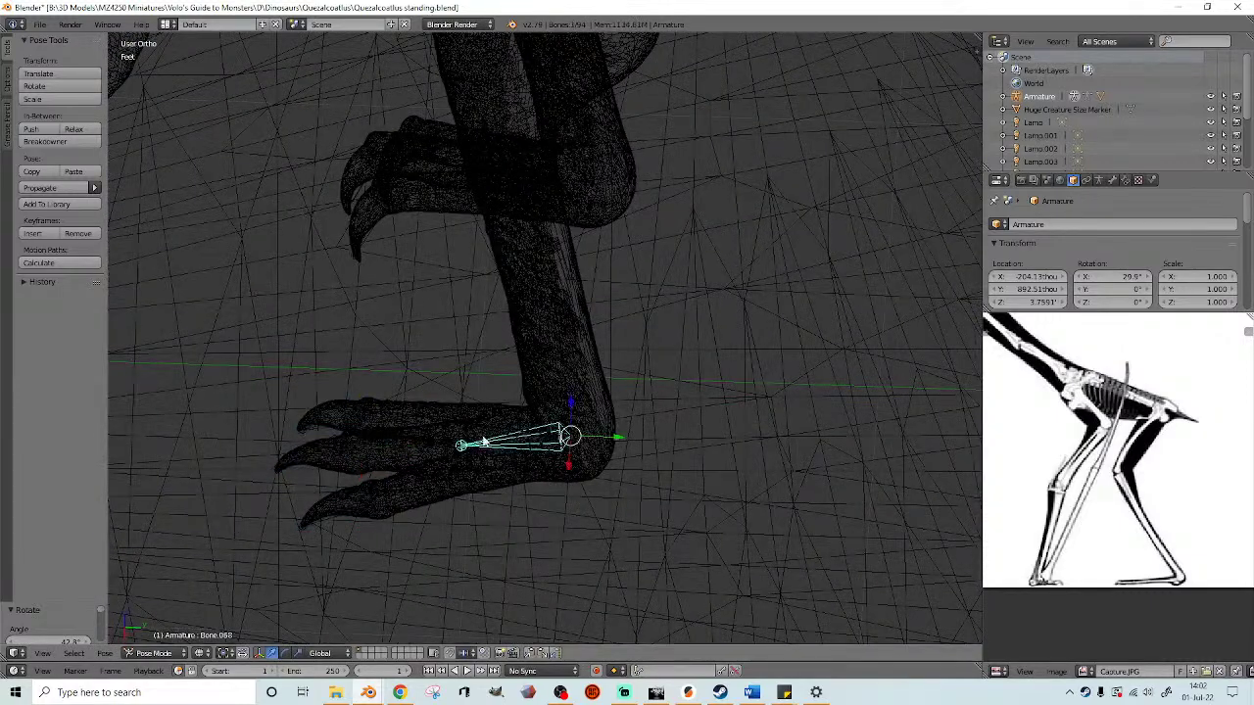
{"action": "middle_click_drag", "start_coordinate": [484, 443], "coordinate": [460, 459]}
{"action": "right_click", "coordinate": [460, 456]}
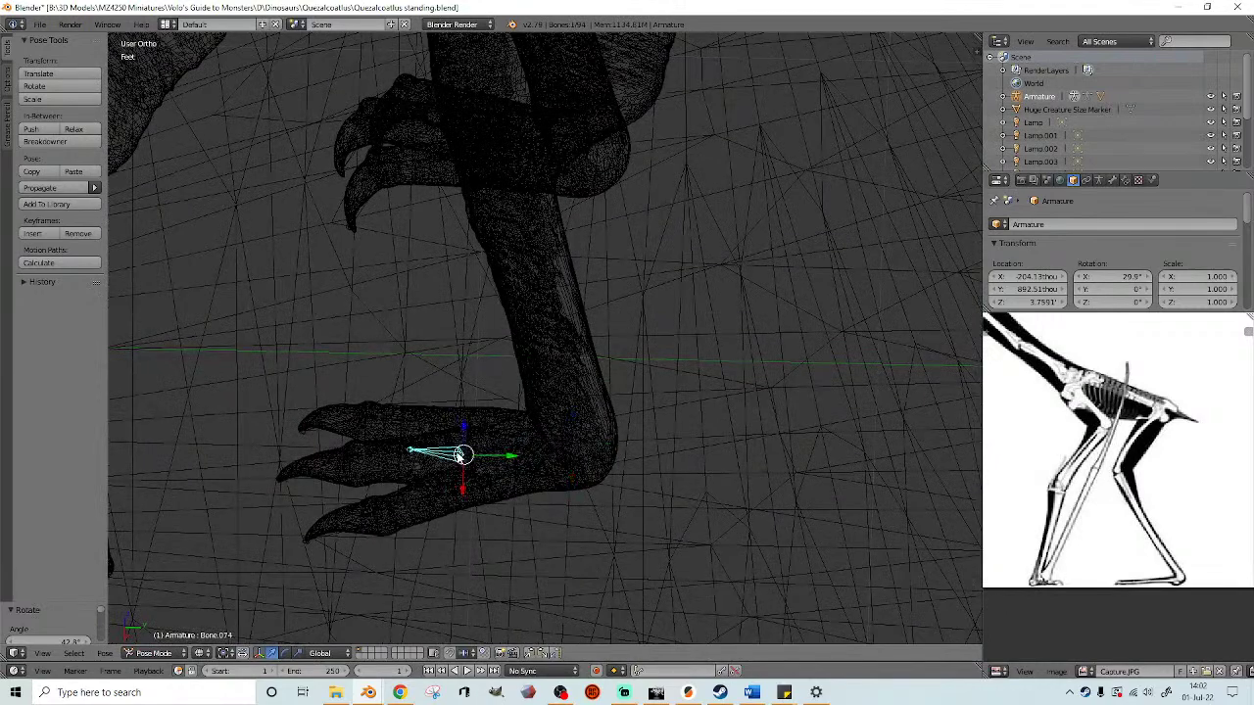
{"action": "key", "text": "KP_3"}
{"action": "key", "text": "z"}
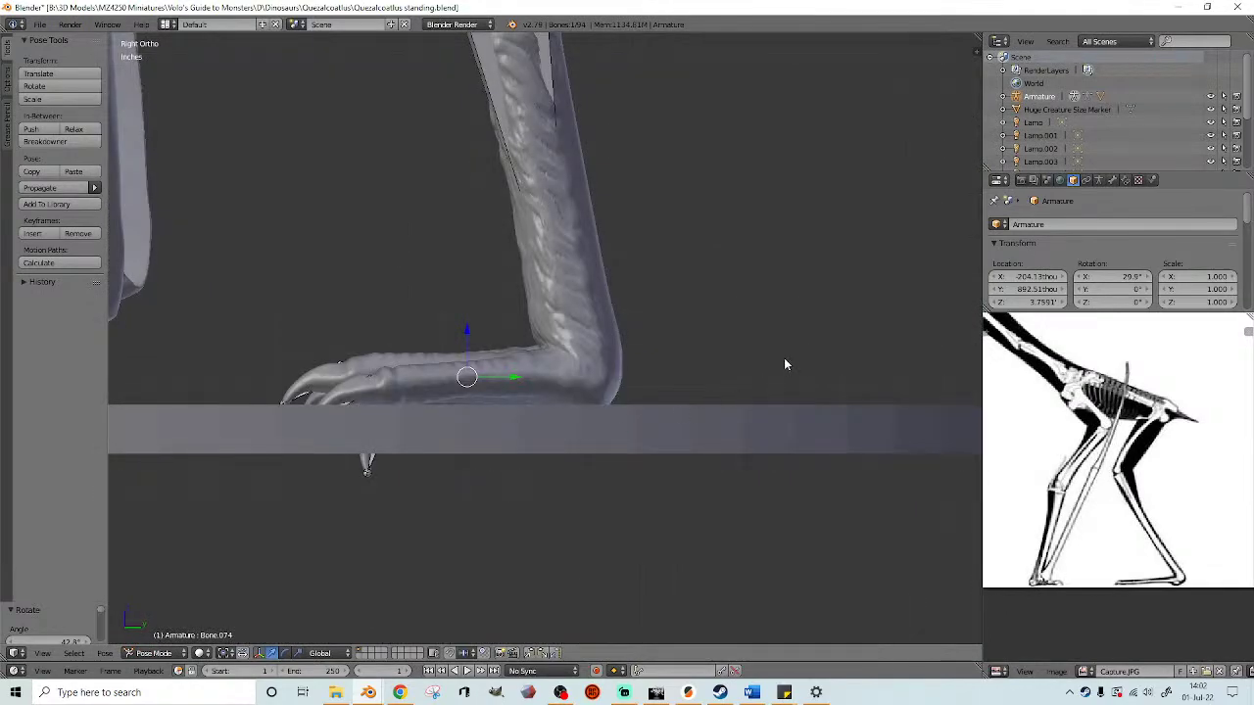
{"action": "key", "text": "r"}
{"action": "left_click", "coordinate": [789, 316]}
- Rotate the outer claw bone of the left hind foot -19.7° as seen from above
{"action": "mouse_move", "coordinate": [746, 364]}
{"action": "middle_mouse_down"}
{"action": "mouse_move", "coordinate": [696, 422]}
{"action": "mouse_move", "coordinate": [850, 461]}
{"action": "mouse_move", "coordinate": [824, 466]}
{"action": "mouse_move", "coordinate": [775, 352]}
{"action": "mouse_move", "coordinate": [741, 401]}
{"action": "mouse_move", "coordinate": [708, 412]}
{"action": "mouse_move", "coordinate": [643, 479]}
{"action": "middle_mouse_up"}
{"action": "key", "text": "z"}
{"action": "right_click", "coordinate": [622, 478]}
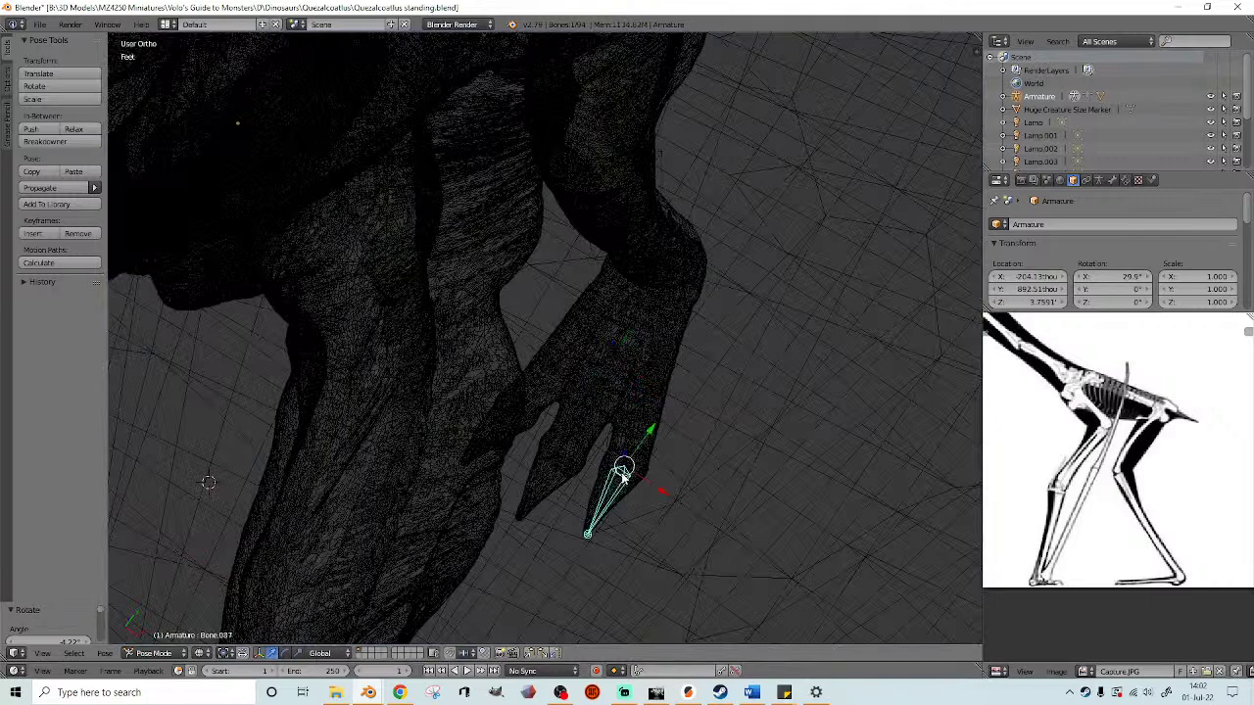
{"action": "key", "text": "z"}
{"action": "key", "text": "r"}
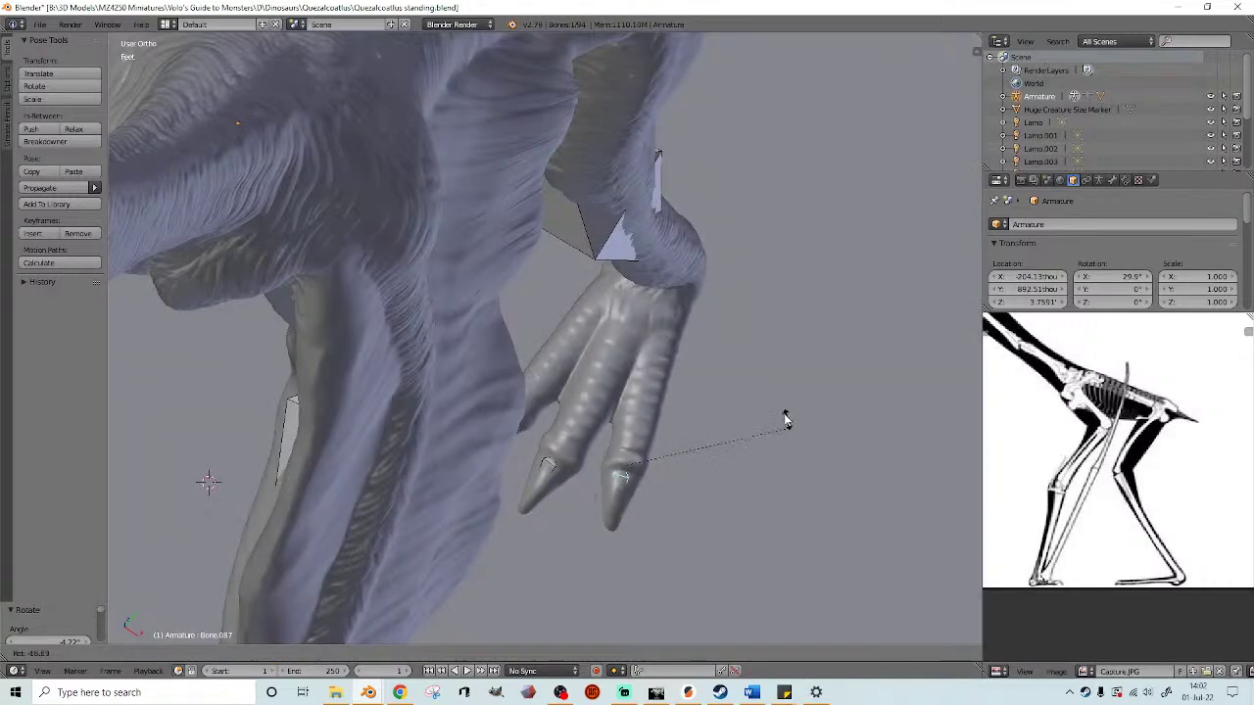
{"action": "left_click", "coordinate": [744, 449]}
- Straighten the left hind foot's middle toe by rotating its third bone -3.21° and its claw bone -6.18° from above
{"action": "right_click", "coordinate": [562, 459]}
{"action": "key", "text": "r"}
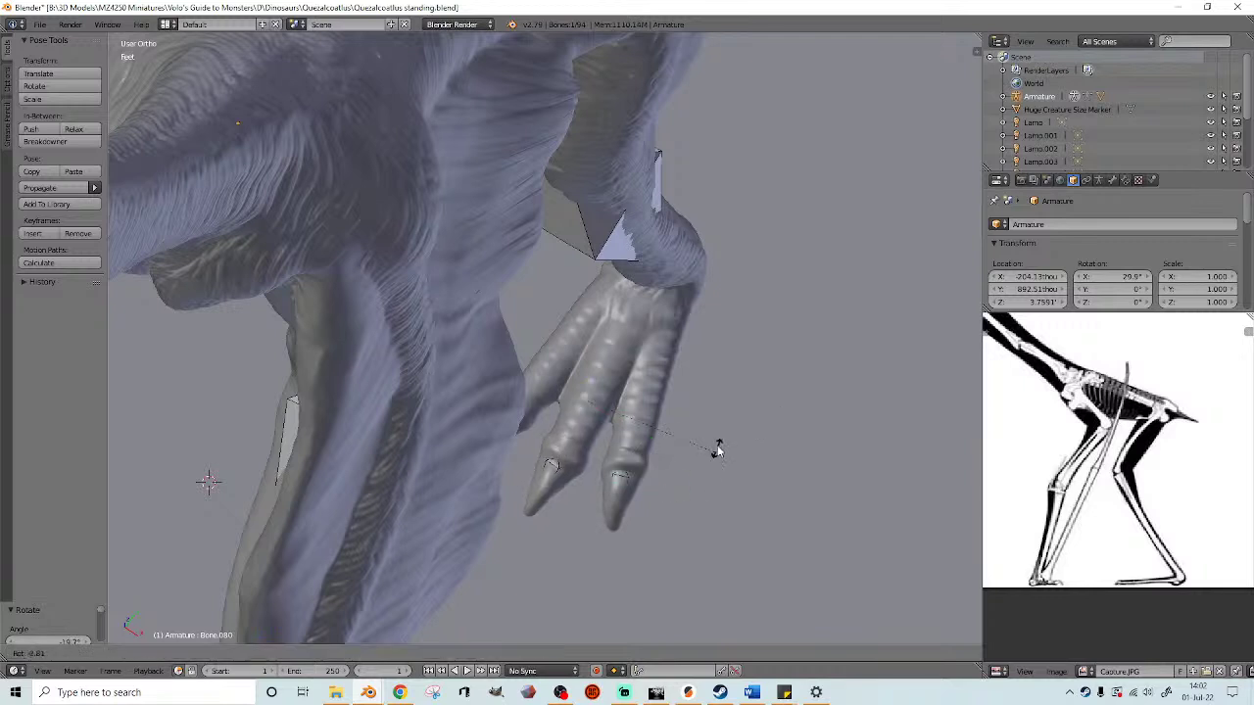
{"action": "left_click", "coordinate": [714, 448]}
{"action": "right_click", "coordinate": [560, 479]}
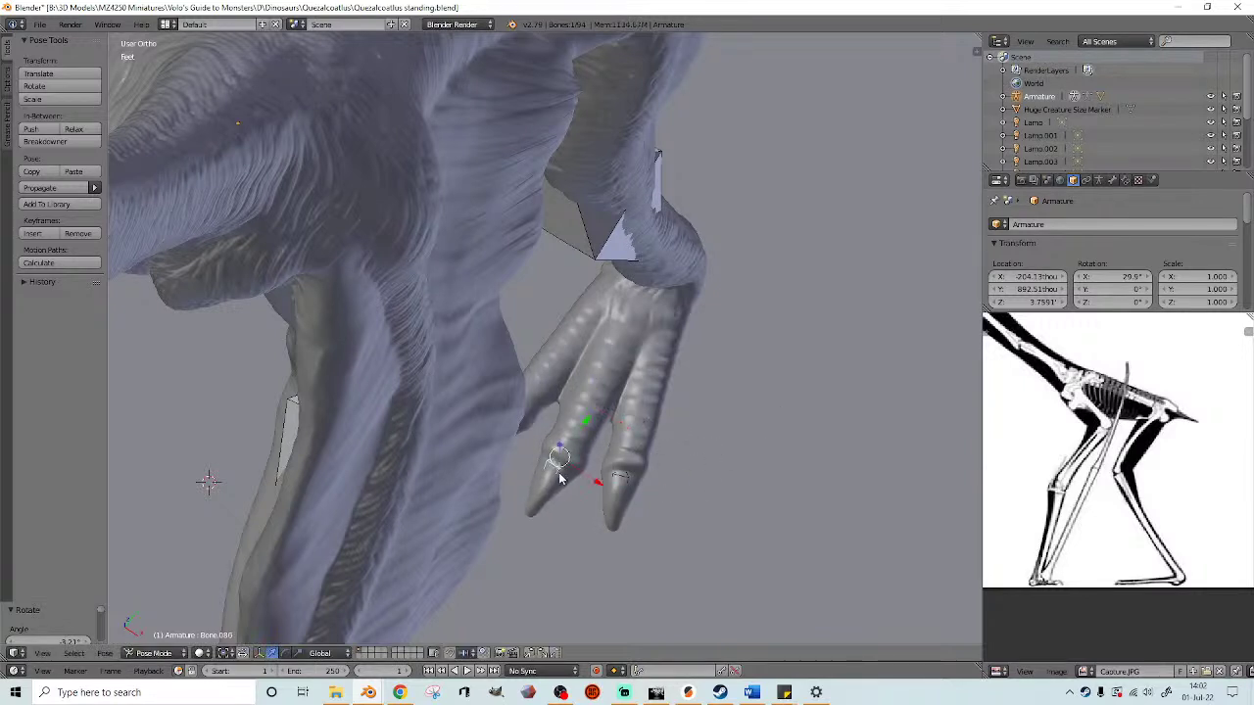
{"action": "key", "text": "r"}
{"action": "left_click", "coordinate": [711, 454]}
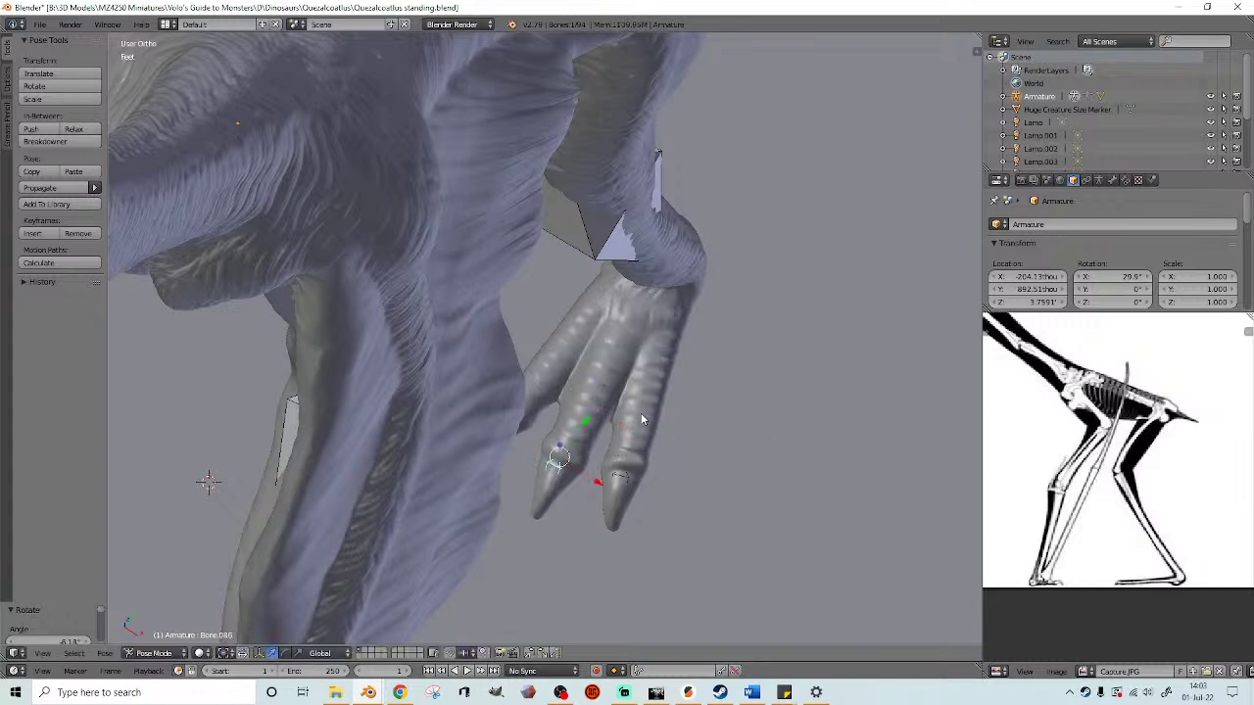
- Rotate the left hind foot's outer toe bone behind the claw -5.28° and its claw bone 7.45°
{"action": "key", "text": "r"}
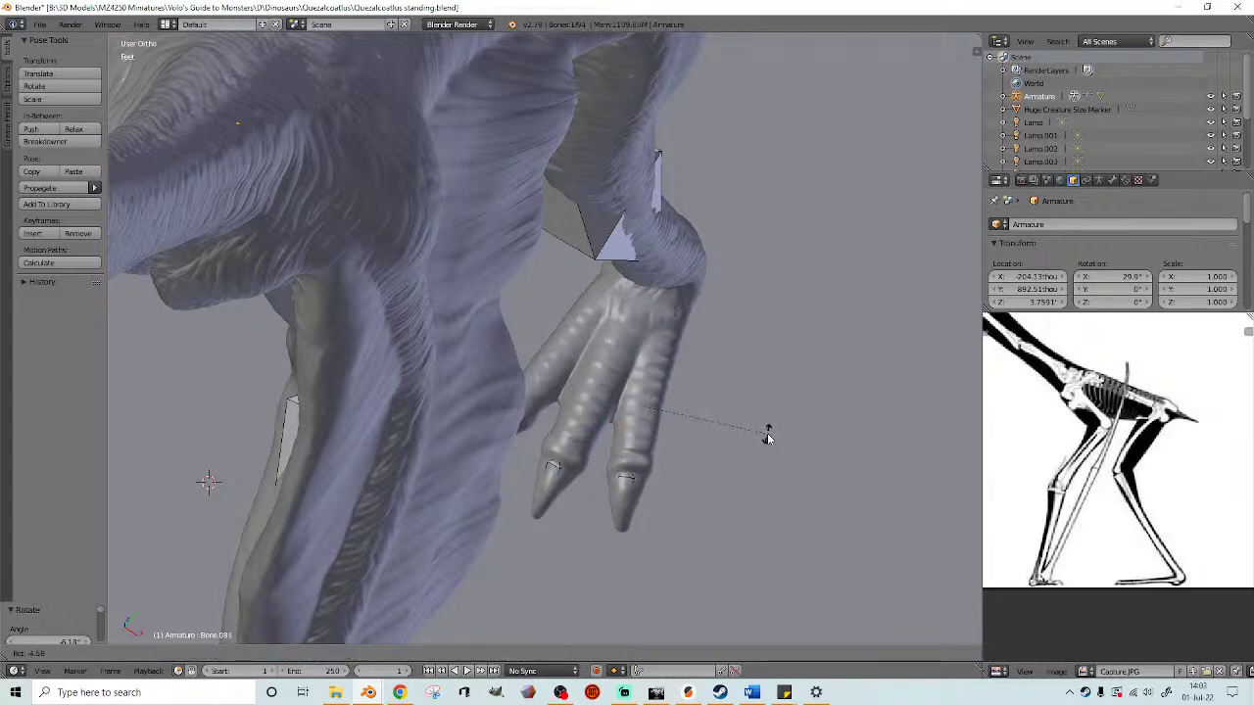
{"action": "left_click", "coordinate": [765, 442]}
{"action": "right_click", "coordinate": [628, 496]}
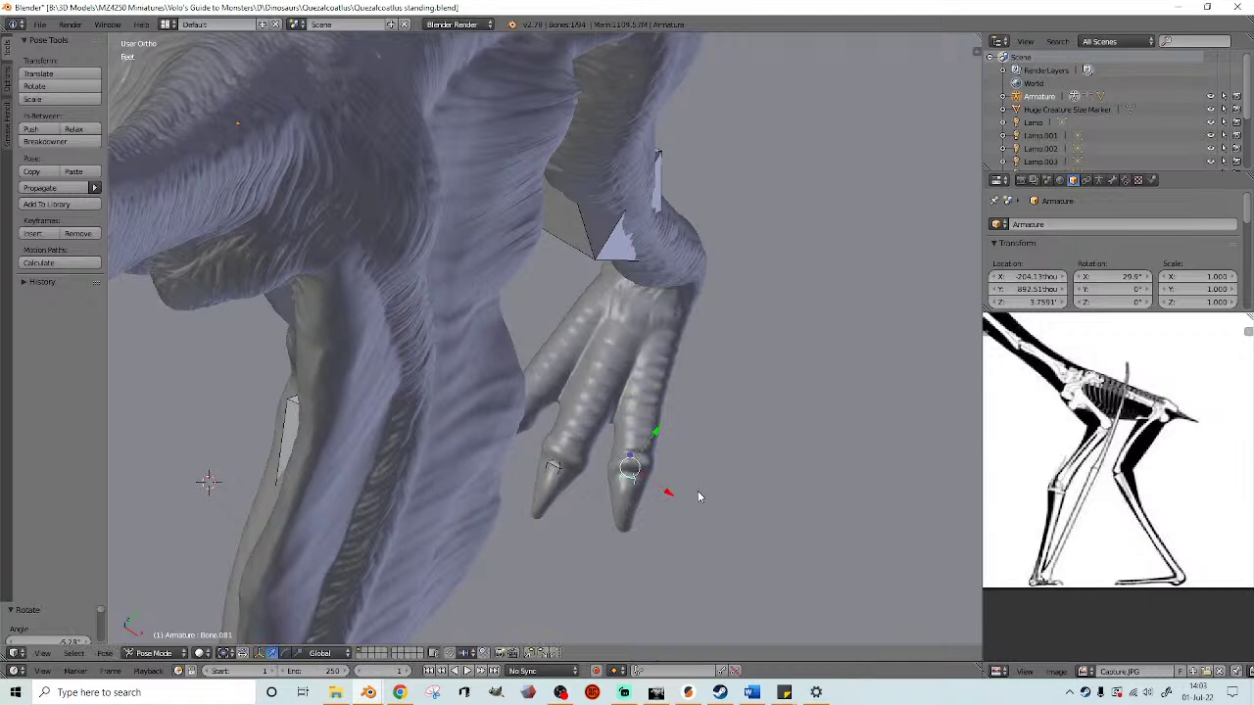
{"action": "middle_click_drag", "start_coordinate": [696, 495], "coordinate": [602, 359]}
{"action": "key", "text": "r"}
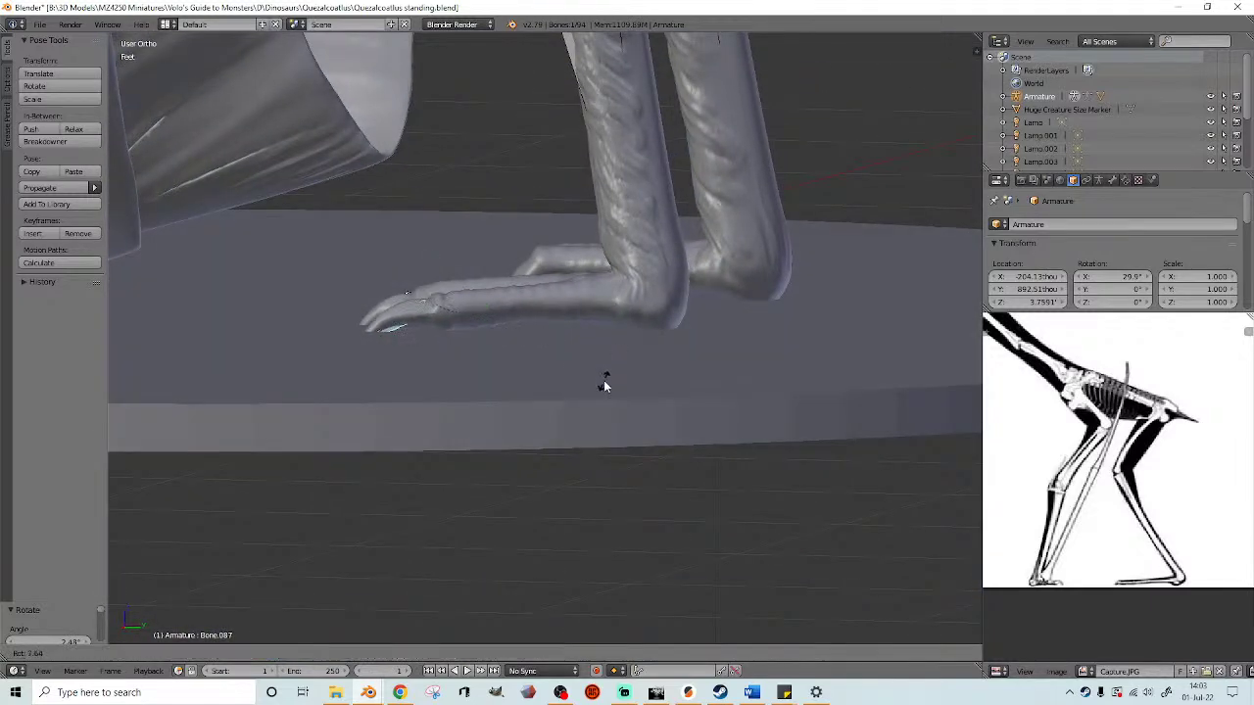
{"action": "left_click", "coordinate": [600, 362]}
- Rotate the base bone of the left hind foot's outer toe -9.24° to bring the toe down onto the size marker
{"action": "middle_click_drag", "start_coordinate": [599, 363], "coordinate": [625, 389]}
{"action": "right_click", "coordinate": [620, 331]}
{"action": "middle_click_drag", "start_coordinate": [620, 331], "coordinate": [848, 317]}
{"action": "key", "text": "r"}
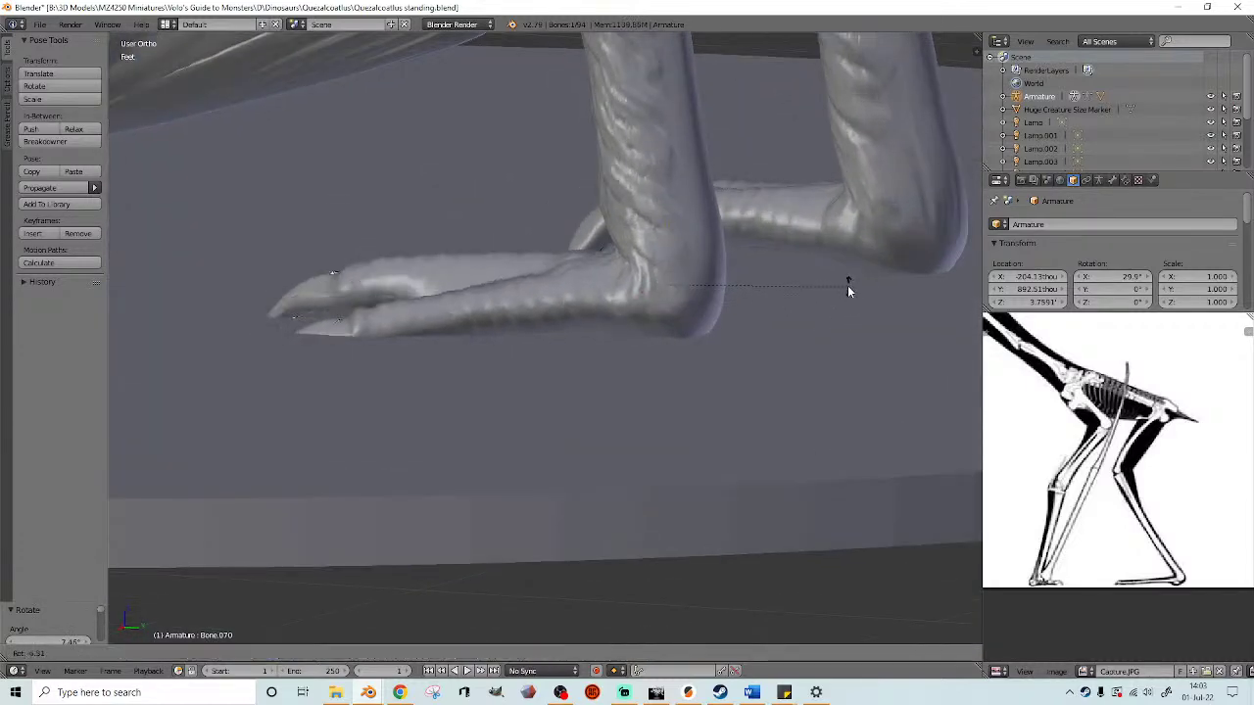
{"action": "left_click", "coordinate": [844, 274]}
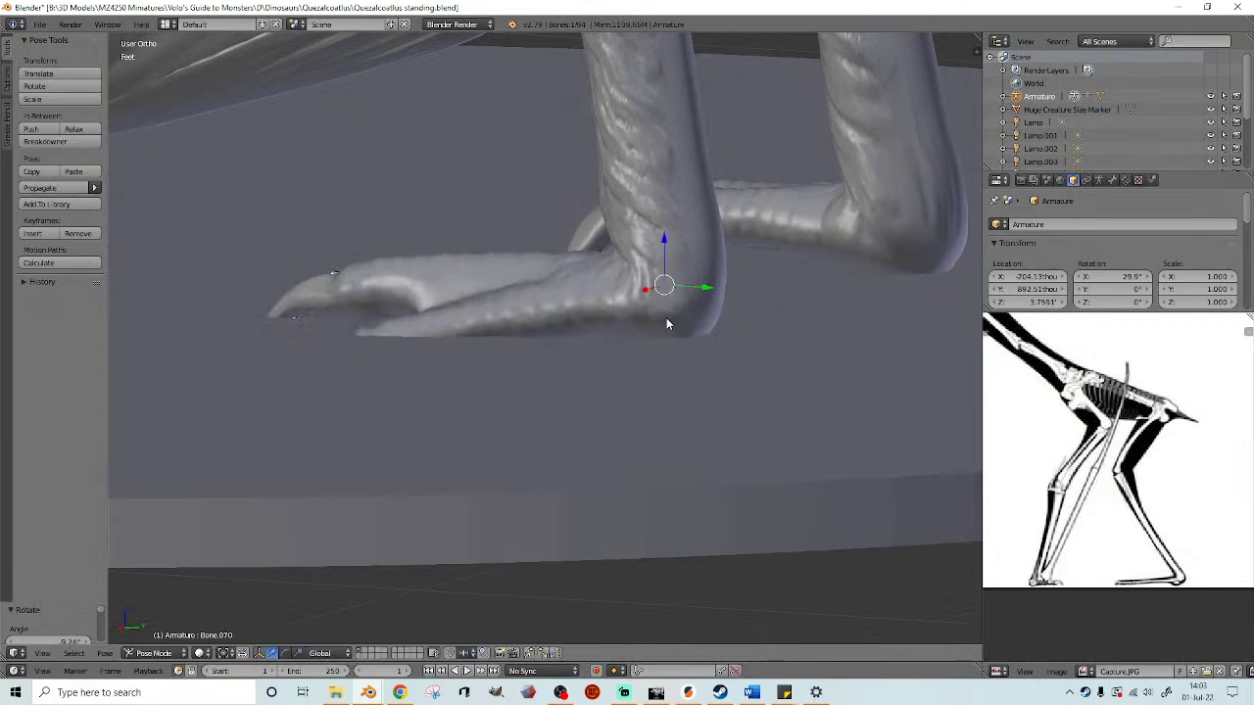
- Rotate the second bone of the left hind foot's outer toe and adjust another toe bone to fit the size marker
{"action": "key", "text": "z"}
{"action": "right_click", "coordinate": [508, 331]}
{"action": "key", "text": "z"}
{"action": "key", "text": "r"}
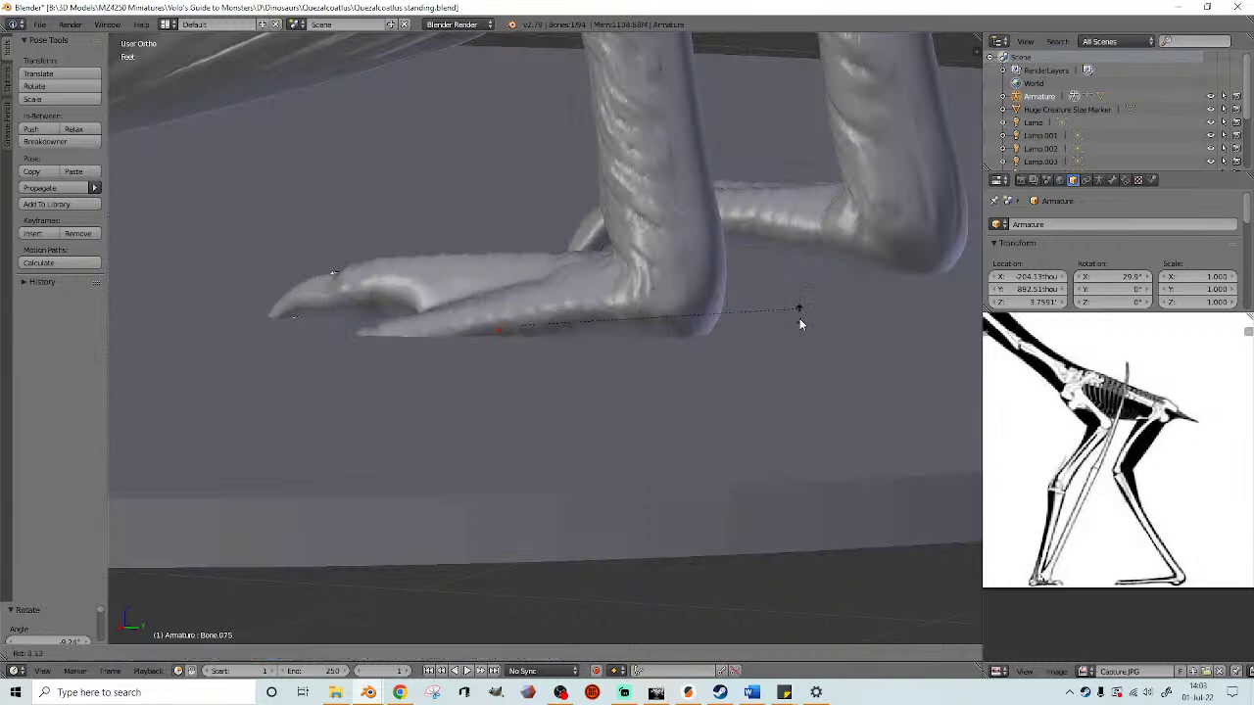
{"action": "left_click", "coordinate": [773, 370]}
{"action": "middle_click_drag", "start_coordinate": [767, 369], "coordinate": [582, 331]}
{"action": "right_click", "coordinate": [664, 316]}
{"action": "key", "text": "r"}
{"action": "left_click", "coordinate": [631, 286]}
{"action": "right_click", "coordinate": [582, 334]}
- Rotate the inner claw bone of the right hind foot 26.5° in the top view
{"action": "middle_click_drag", "start_coordinate": [732, 359], "coordinate": [530, 267]}
{"action": "scroll", "coordinate": [660, 258], "scroll_direction": "down", "scroll_amount": 3}
{"action": "middle_click_drag", "start_coordinate": [672, 283], "coordinate": [425, 334]}
{"action": "scroll", "coordinate": [499, 324], "scroll_direction": "up", "scroll_amount": 2}
{"action": "key", "text": "z"}
{"action": "right_click", "coordinate": [379, 323]}
{"action": "scroll", "coordinate": [391, 318], "scroll_direction": "down", "scroll_amount": 2}
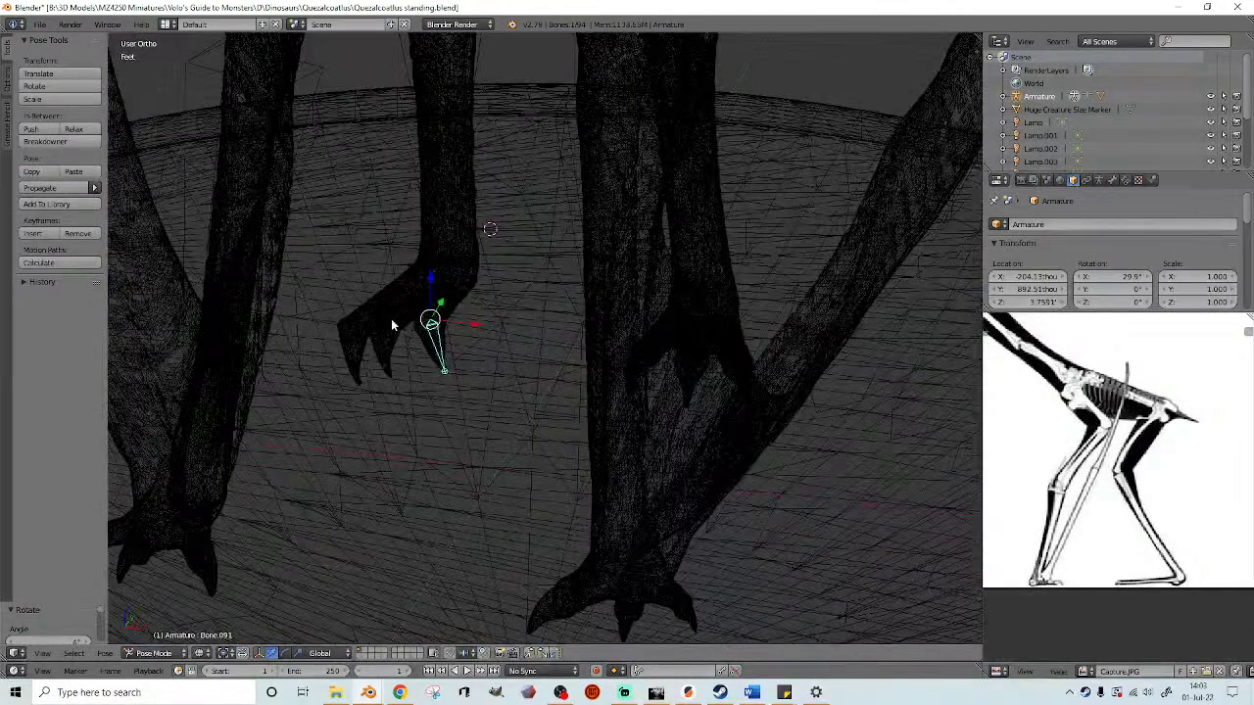
{"action": "key", "text": "KP_7"}
{"action": "key", "text": "z"}
{"action": "key", "text": "z"}
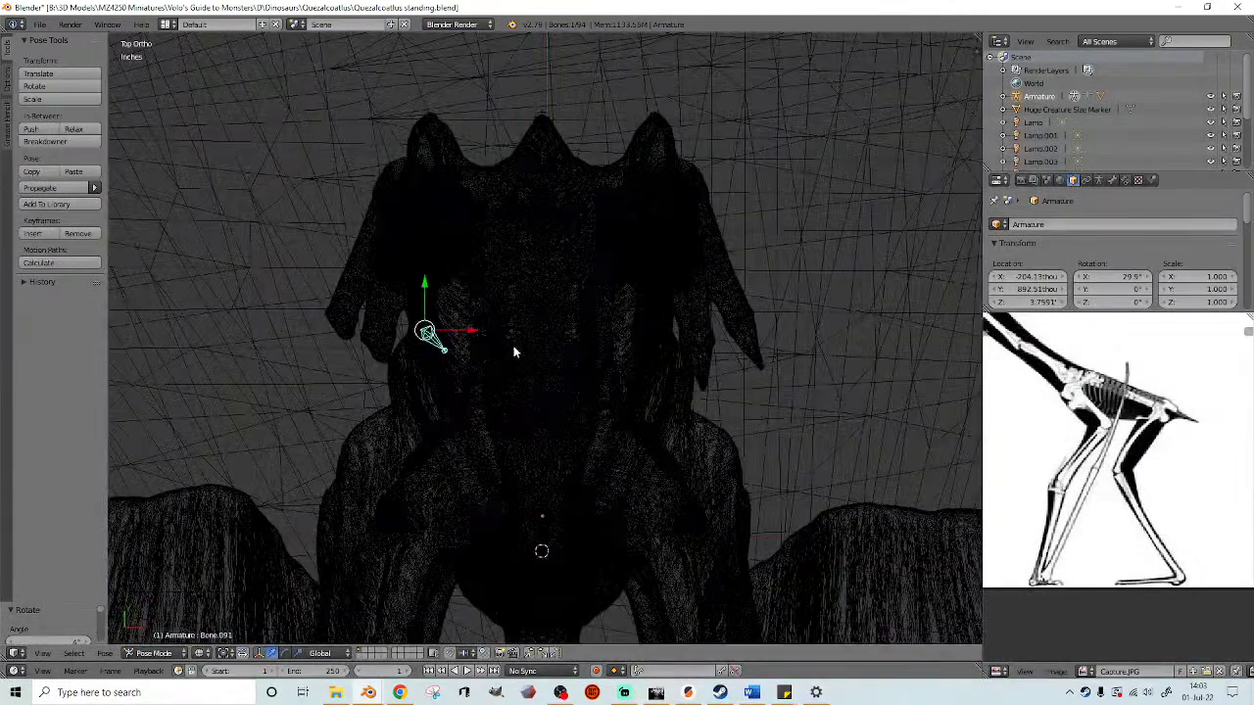
{"action": "key", "text": "r"}
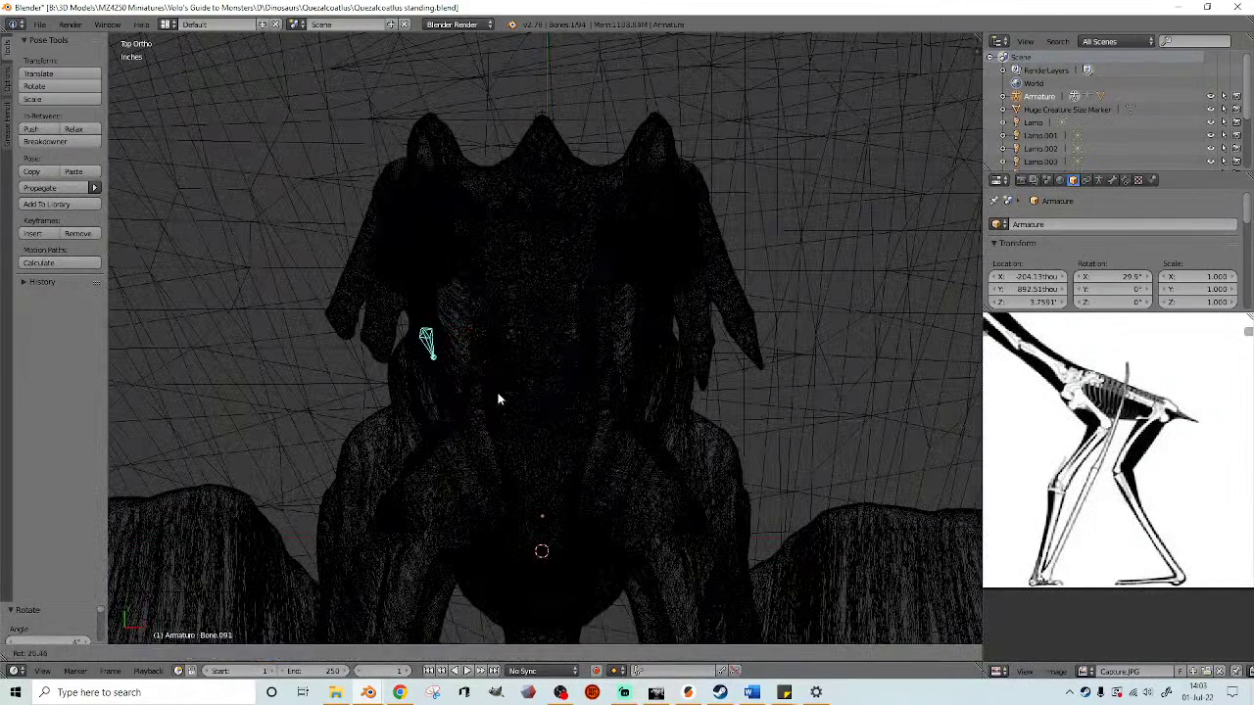
{"action": "left_click", "coordinate": [498, 399]}
- Rotate the right hind foot's inner claw bone 33.3° as seen from the side
{"action": "key", "text": "z"}
{"action": "middle_click_drag", "start_coordinate": [545, 402], "coordinate": [667, 331]}
{"action": "scroll", "coordinate": [556, 304], "scroll_direction": "up", "scroll_amount": 3}
{"action": "scroll", "coordinate": [668, 327], "scroll_direction": "up", "scroll_amount": 2}
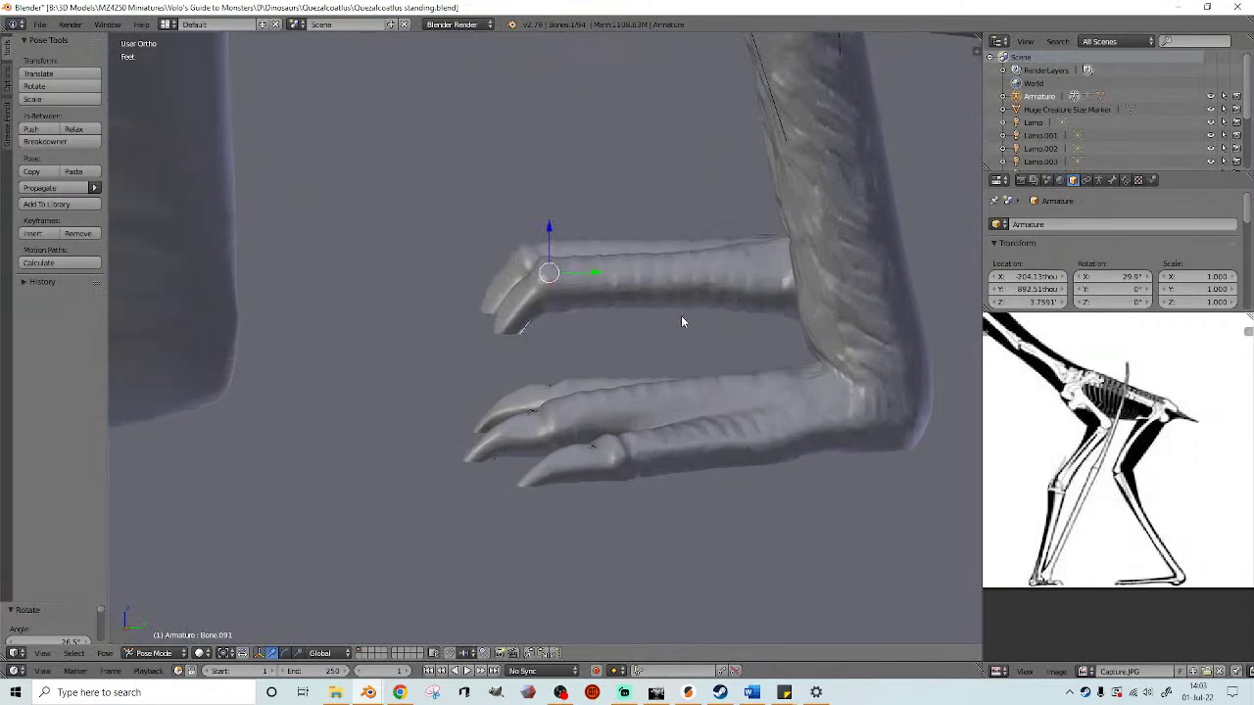
{"action": "key", "text": "r"}
{"action": "left_click", "coordinate": [735, 305]}
- Rotate the base bone of the right hind foot's middle toe 0.949° as seen from the side
{"action": "middle_click_drag", "start_coordinate": [733, 305], "coordinate": [906, 334]}
{"action": "right_click", "coordinate": [794, 310]}
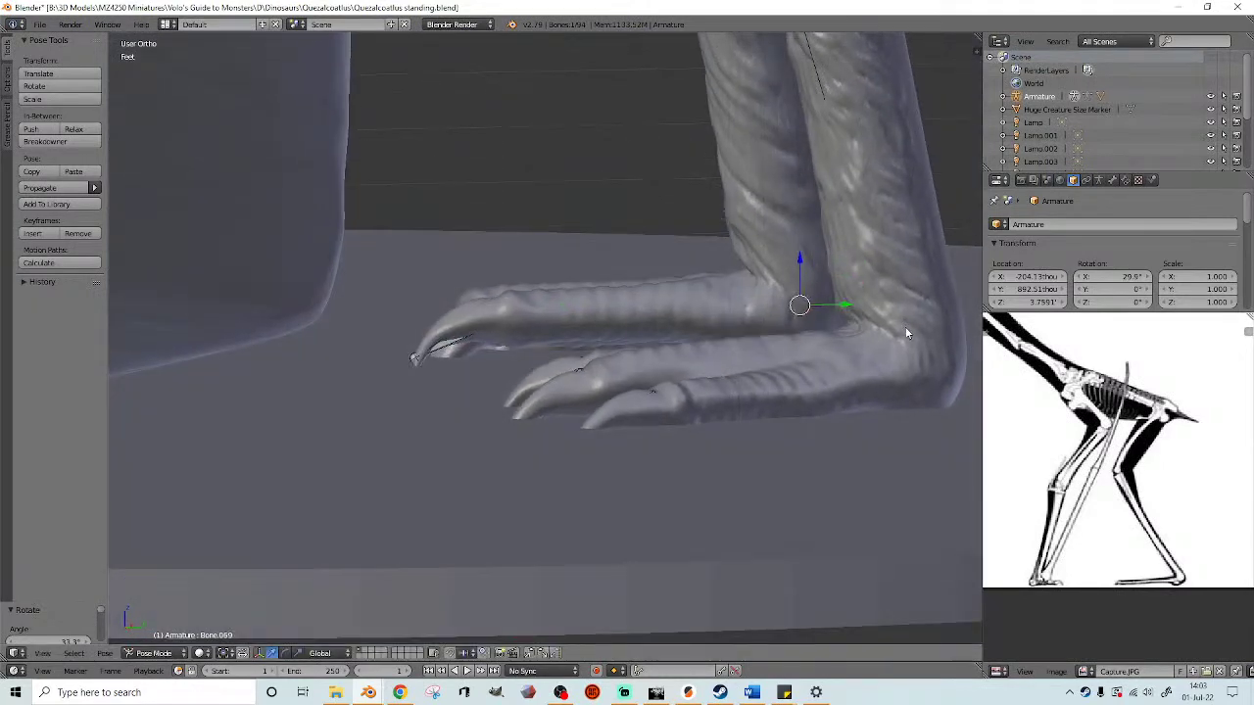
{"action": "key", "text": "r"}
{"action": "left_click", "coordinate": [908, 320]}
- Select the base bone of the right hind foot's inner toe and rotate it about -7.7° from the side
{"action": "middle_click_drag", "start_coordinate": [772, 302], "coordinate": [774, 310]}
{"action": "key", "text": "z"}
{"action": "right_click", "coordinate": [755, 279]}
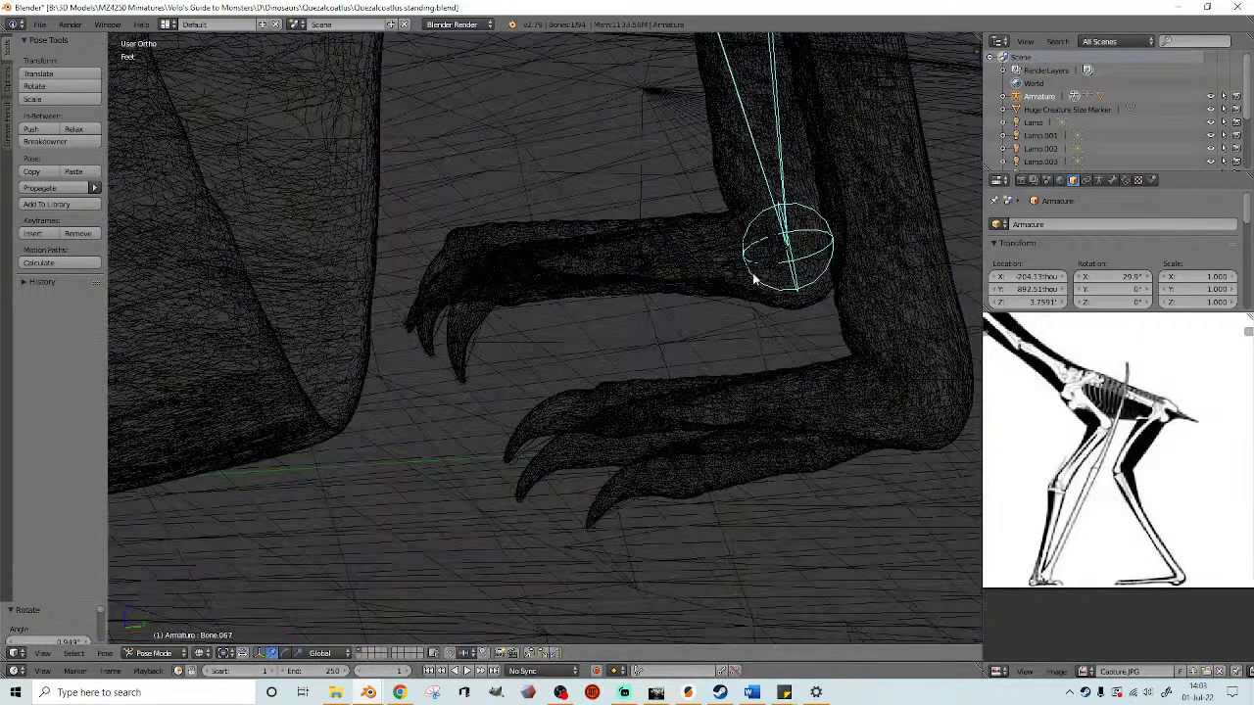
{"action": "right_click", "coordinate": [711, 260]}
{"action": "middle_click_drag", "start_coordinate": [705, 279], "coordinate": [670, 215]}
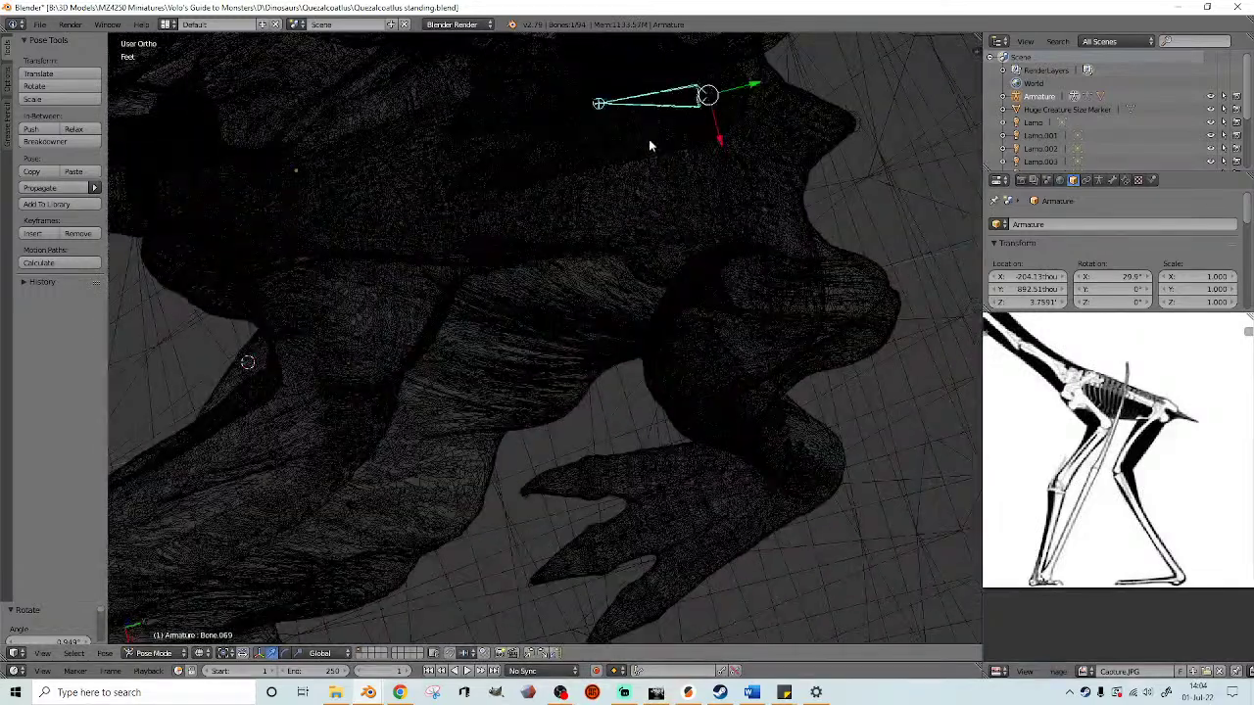
{"action": "right_click", "coordinate": [648, 139]}
{"action": "right_click", "coordinate": [644, 132]}
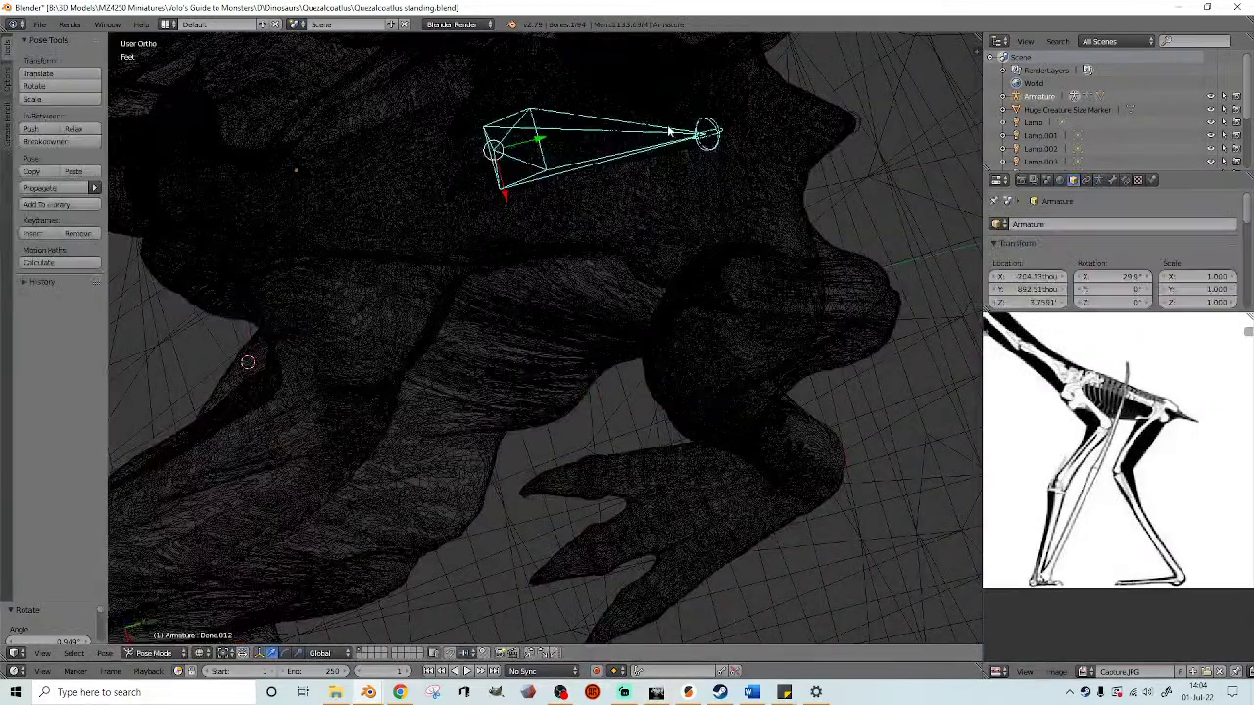
{"action": "right_click", "coordinate": [677, 121]}
{"action": "middle_click_drag", "start_coordinate": [726, 163], "coordinate": [655, 120]}
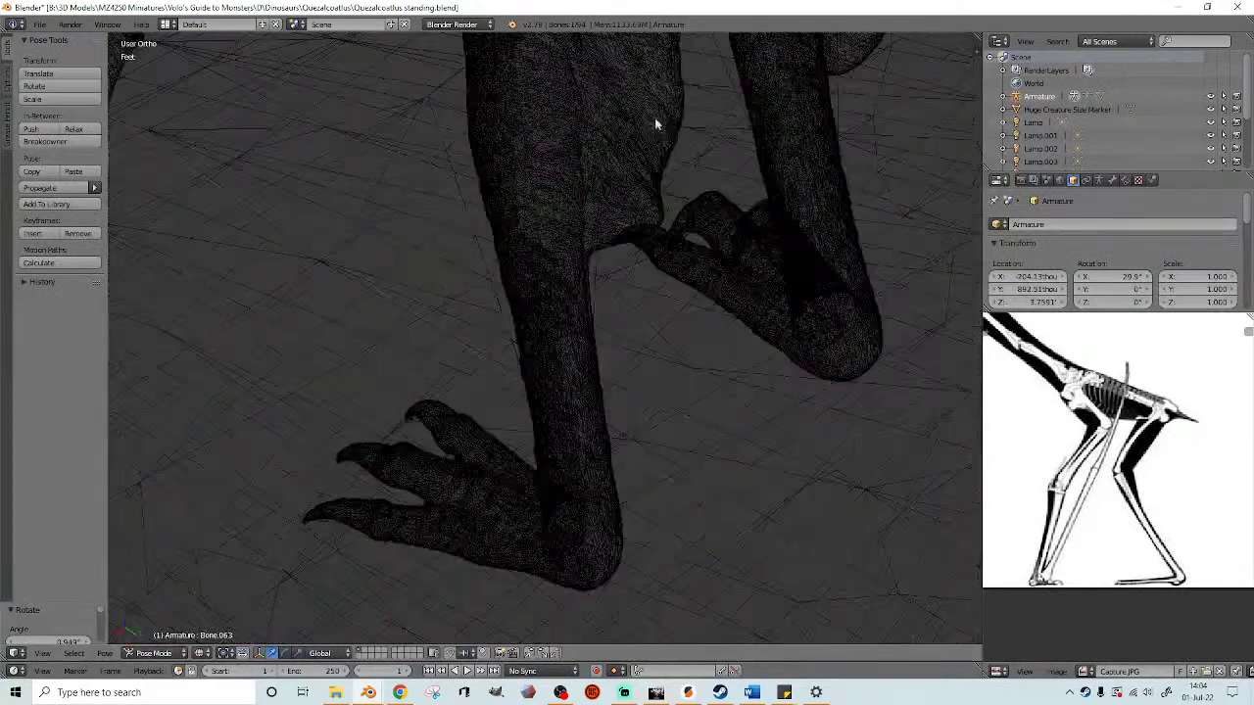
{"action": "right_click", "coordinate": [778, 309]}
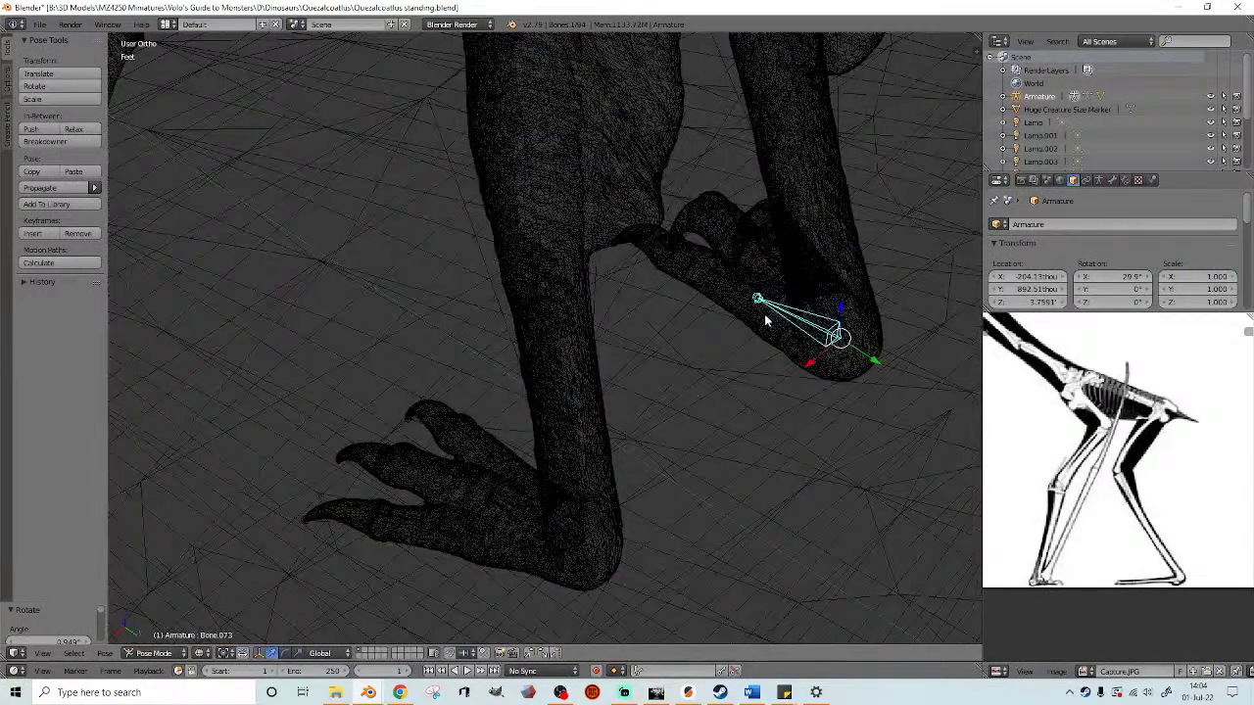
{"action": "key", "text": "KP_1"}
{"action": "key", "text": "KP_3"}
{"action": "key", "text": "z"}
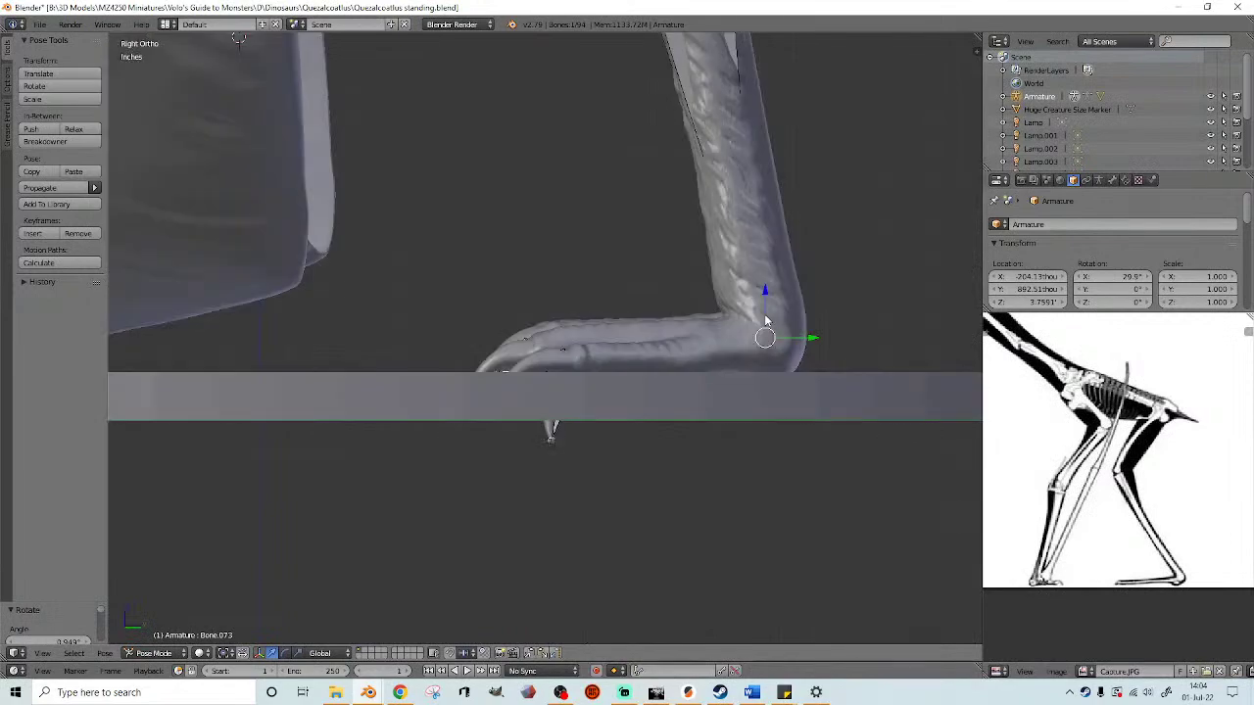
{"action": "key", "text": "ctrl+KP_3"}
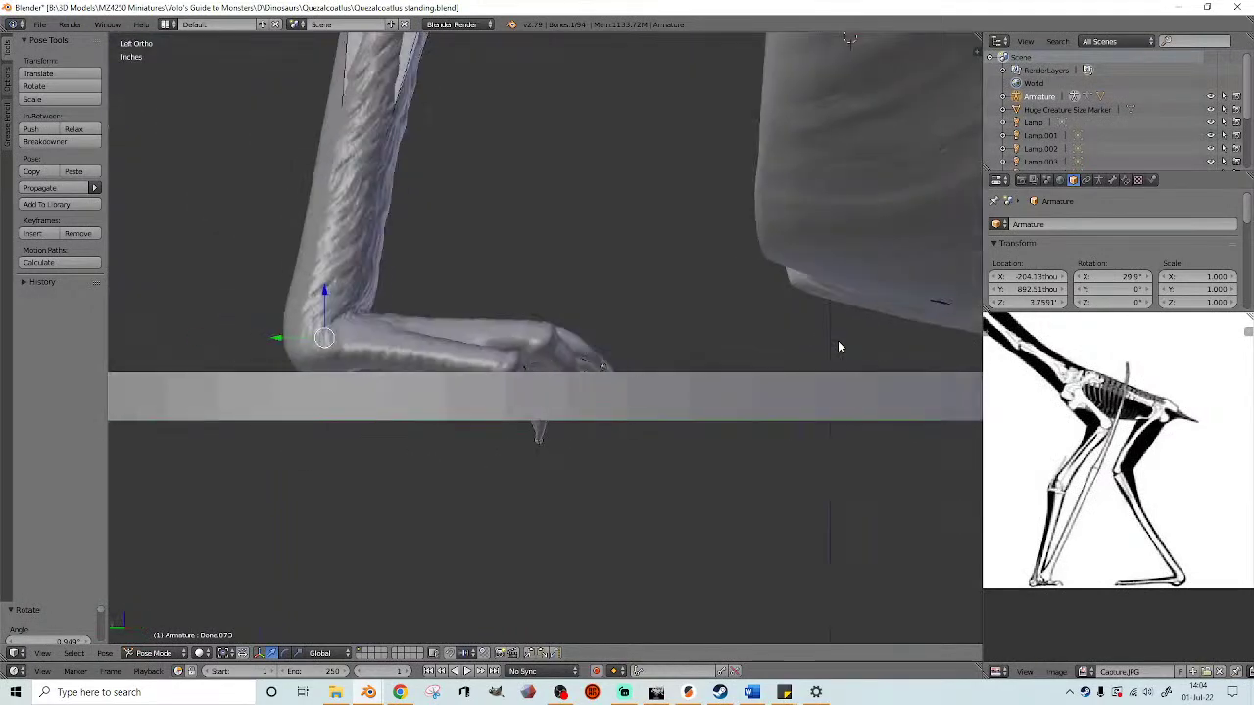
{"action": "middle_click_drag", "start_coordinate": [793, 340], "coordinate": [908, 348]}
{"action": "key", "text": "r"}
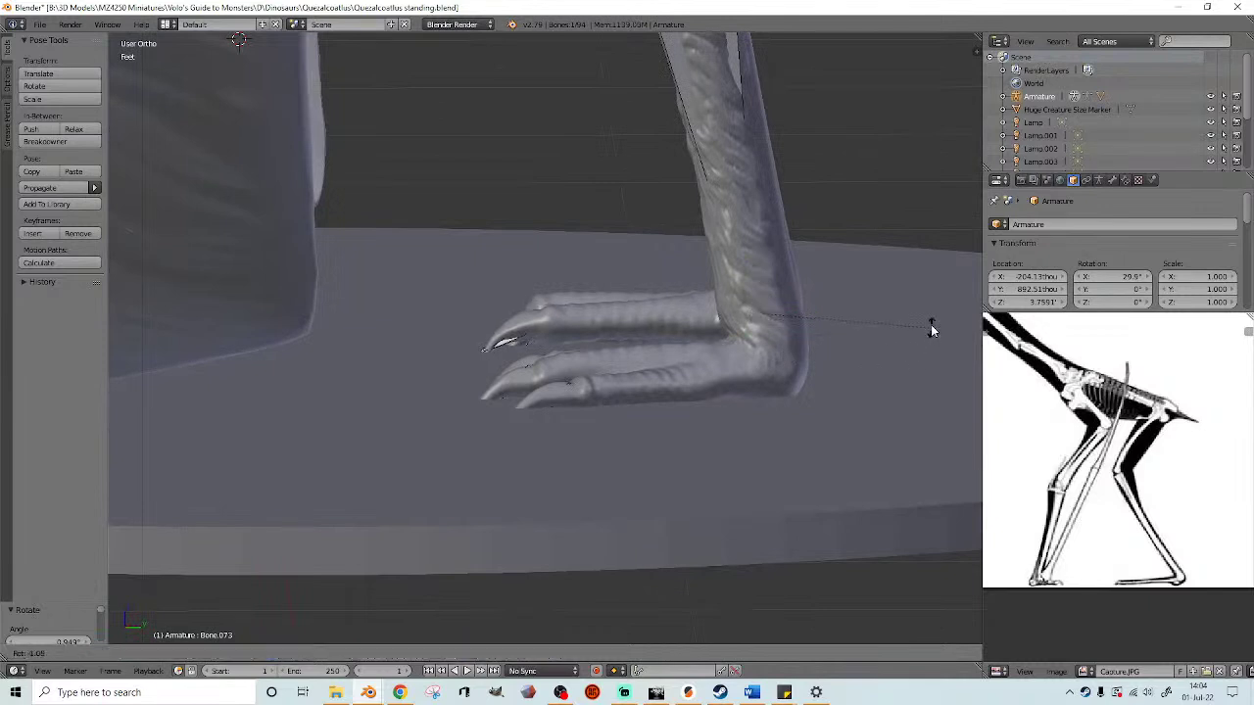
{"action": "left_click", "coordinate": [929, 310]}
- Rotate the right hind foot's inner toe base bone a further -2.14° and adjust the toe bone behind its claw
{"action": "middle_click_drag", "start_coordinate": [929, 311], "coordinate": [804, 333]}
{"action": "key", "text": "r"}
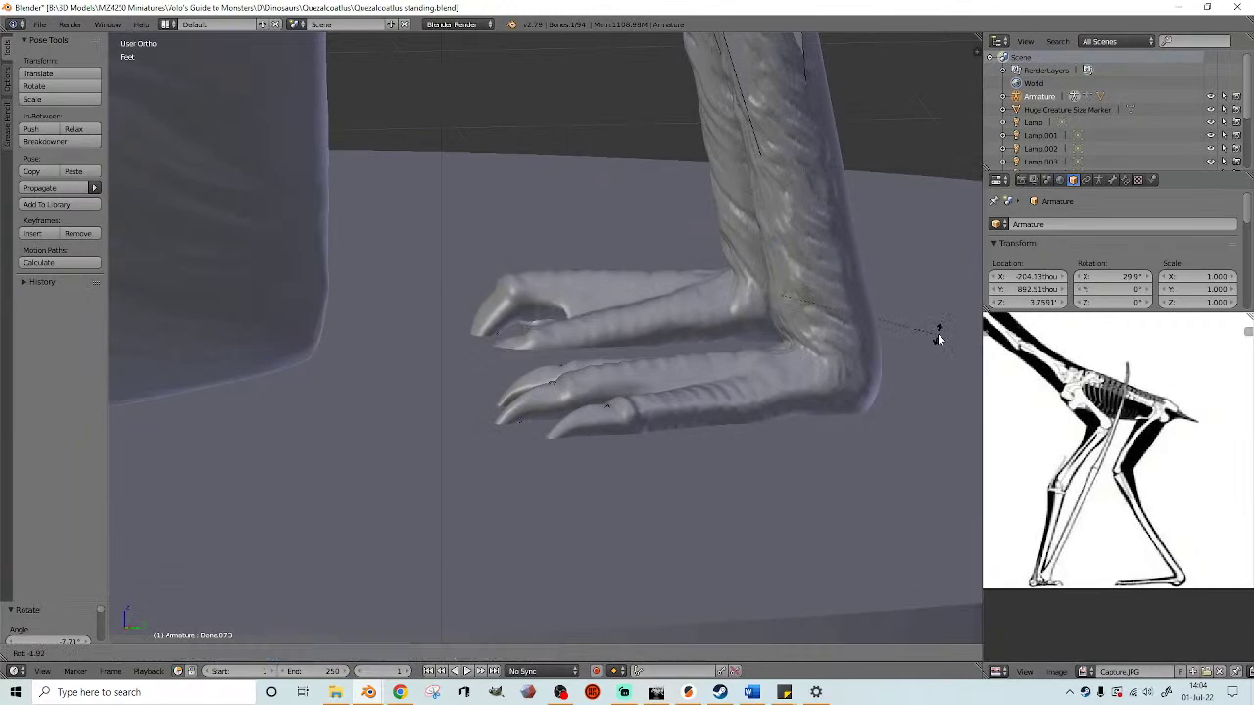
{"action": "left_click", "coordinate": [938, 338]}
{"action": "key", "text": "z"}
{"action": "right_click", "coordinate": [656, 331]}
{"action": "mouse_move", "coordinate": [660, 330]}
{"action": "middle_mouse_down"}
{"action": "mouse_move", "coordinate": [655, 357]}
{"action": "mouse_move", "coordinate": [643, 330]}
{"action": "middle_mouse_up"}
{"action": "key", "text": "z"}
{"action": "middle_click_drag", "start_coordinate": [783, 338], "coordinate": [794, 330]}
{"action": "key", "text": "r"}
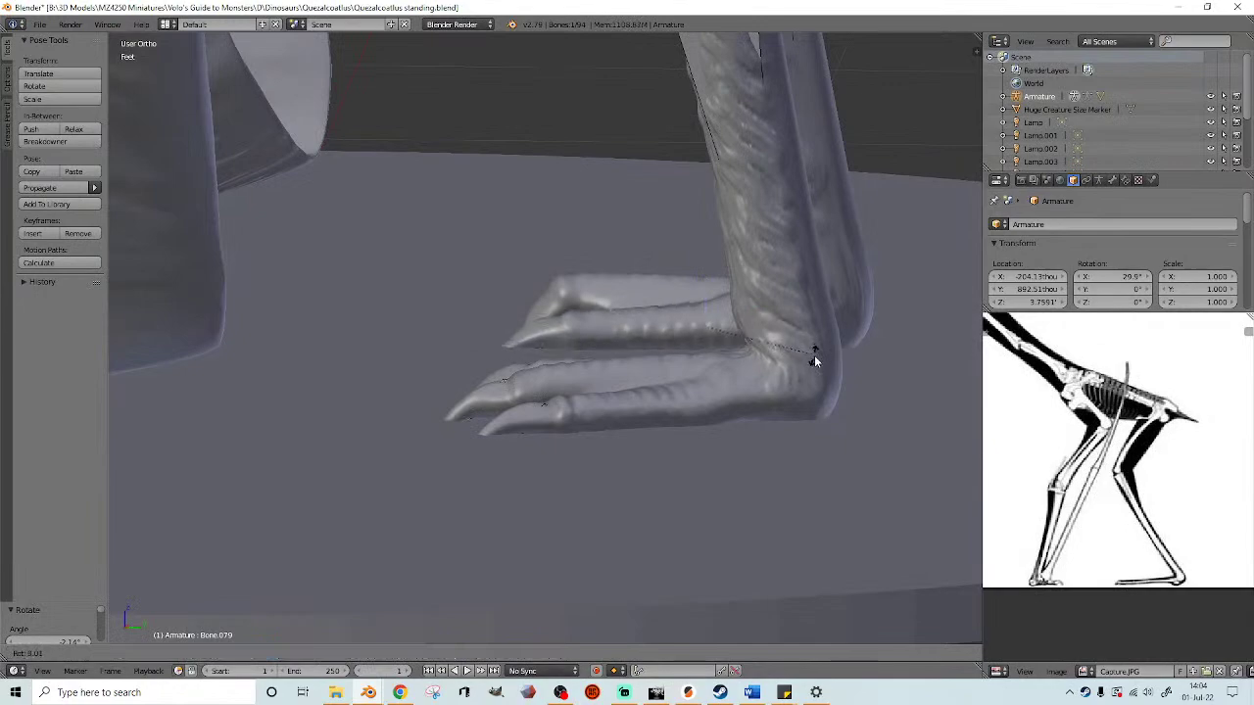
{"action": "left_click", "coordinate": [814, 360]}
- Rotate the right hind foot's middle toe bone behind the claw about -8° from the side
{"action": "middle_click_drag", "start_coordinate": [814, 358], "coordinate": [586, 338]}
{"action": "right_click", "coordinate": [279, 304]}
{"action": "key", "text": "r"}
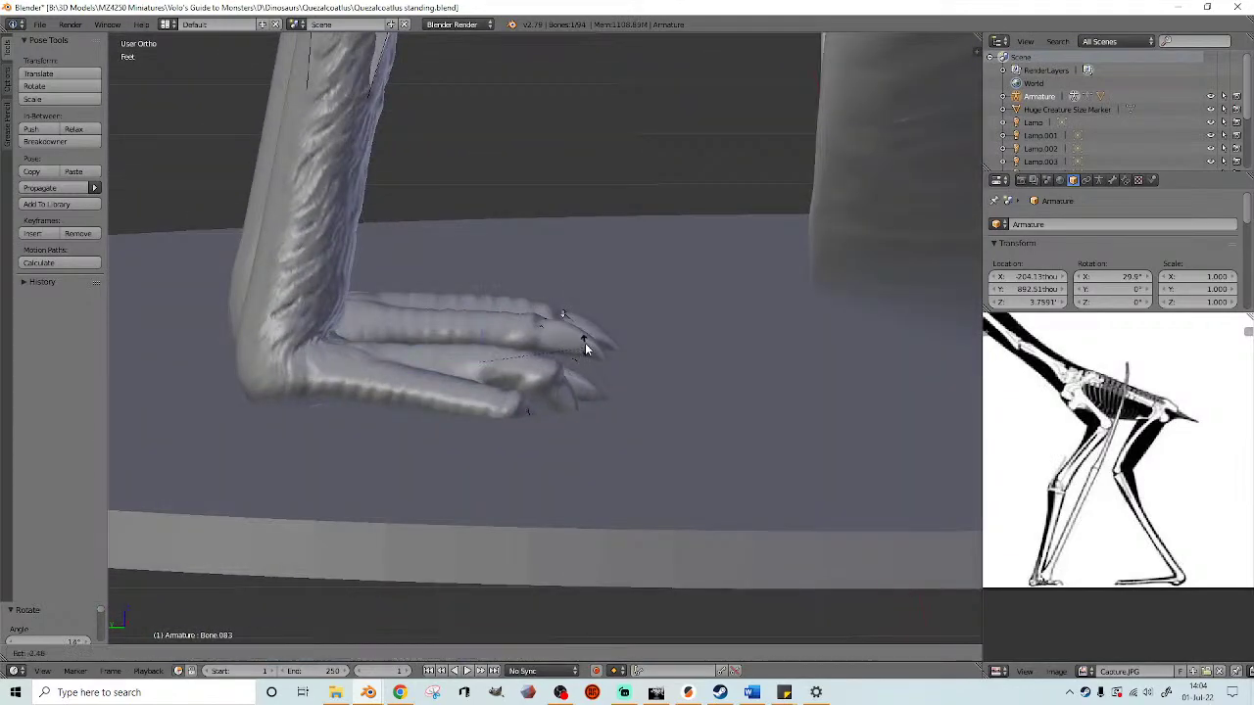
{"action": "left_click", "coordinate": [587, 341]}
- Rotate the base bone of the right hind foot's middle toe 3.25° to lower it towards the size marker
{"action": "key", "text": "z"}
{"action": "middle_click_drag", "start_coordinate": [512, 363], "coordinate": [496, 429]}
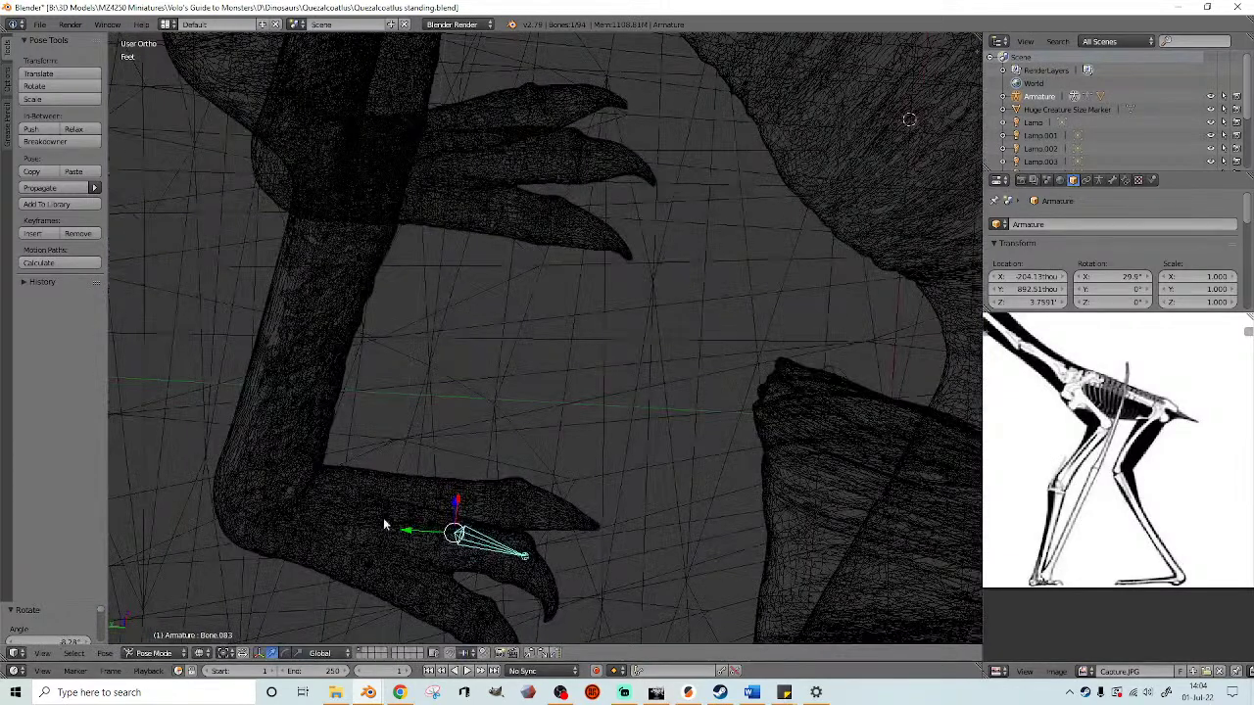
{"action": "right_click", "coordinate": [361, 521]}
{"action": "key", "text": "z"}
{"action": "middle_click_drag", "start_coordinate": [360, 521], "coordinate": [672, 420]}
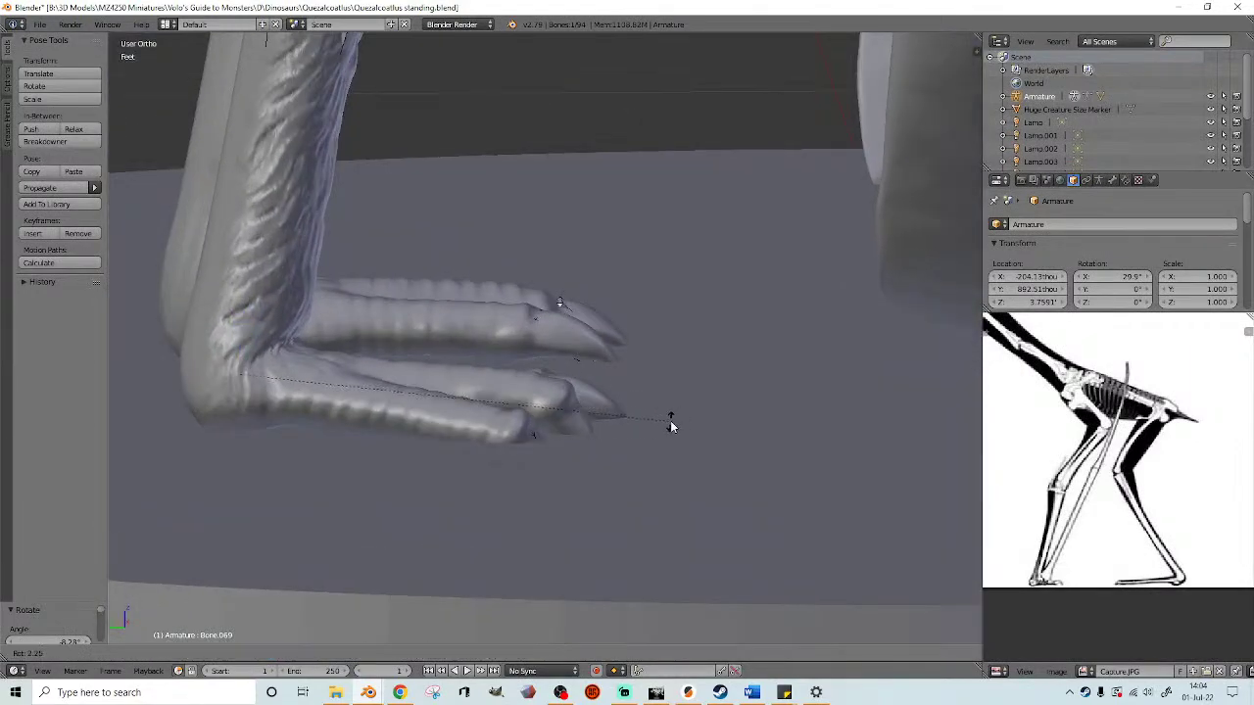
- Rotate the middle claw bone of the right hind foot from the side to rest it on the size marker
{"action": "right_click", "coordinate": [575, 428]}
{"action": "middle_click_drag", "start_coordinate": [574, 428], "coordinate": [661, 393]}
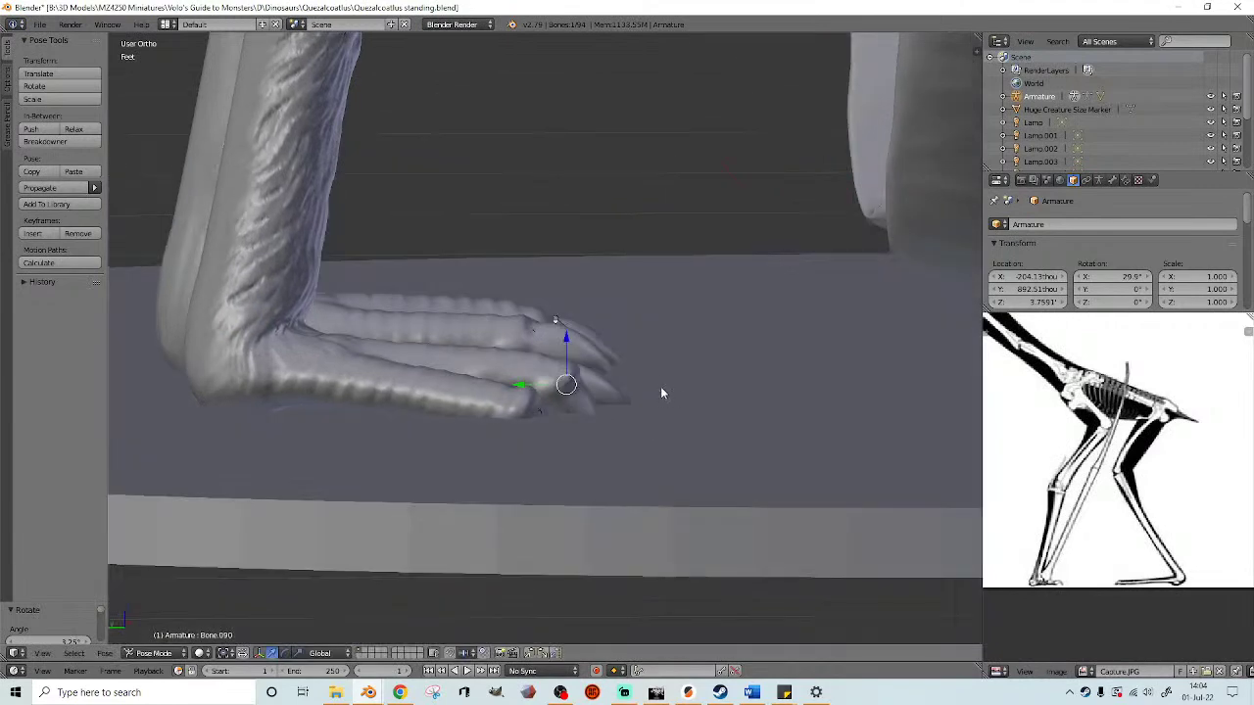
{"action": "key", "text": "r"}
{"action": "left_click", "coordinate": [660, 336]}
{"action": "middle_click_drag", "start_coordinate": [661, 334], "coordinate": [628, 412]}
{"action": "key", "text": "r"}
{"action": "left_click", "coordinate": [483, 357]}
- Rotate the base bone of the right hind foot's outer toe 3.25° to fit the toe to the size marker
{"action": "right_click", "coordinate": [449, 521]}
{"action": "key", "text": "r"}
{"action": "left_click", "coordinate": [569, 526]}
{"action": "key", "text": "r"}
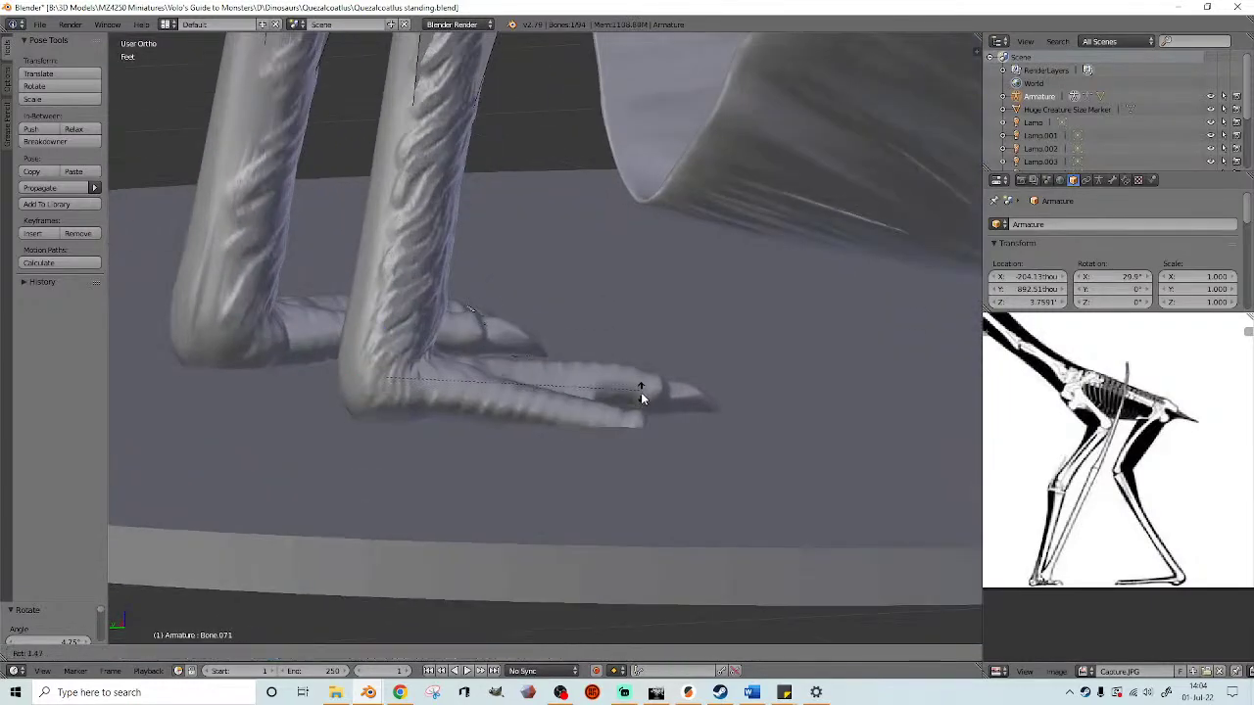
{"action": "left_click", "coordinate": [639, 393]}
{"action": "scroll", "coordinate": [588, 421], "scroll_direction": "up", "scroll_amount": 2}
{"action": "key", "text": "z"}
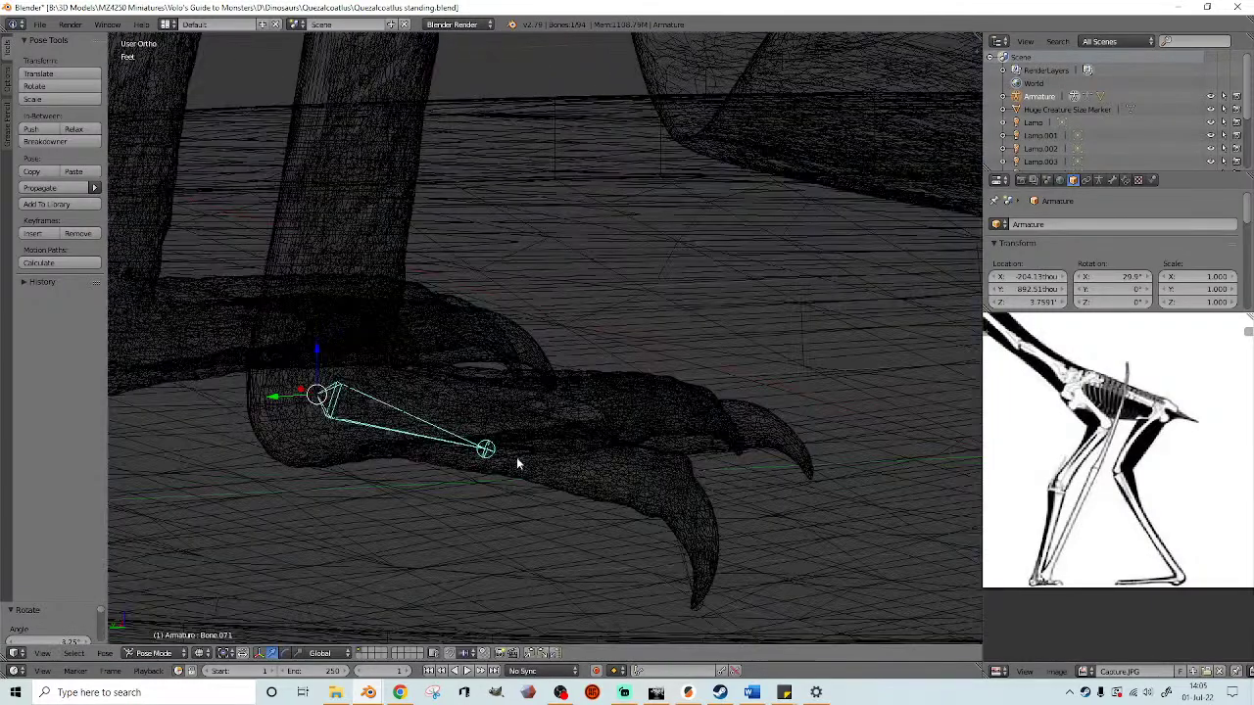
- Raise the base bone of the right hind foot's outer toe with two small rotations, -3.96° and about -1.26°
{"action": "key", "text": "r"}
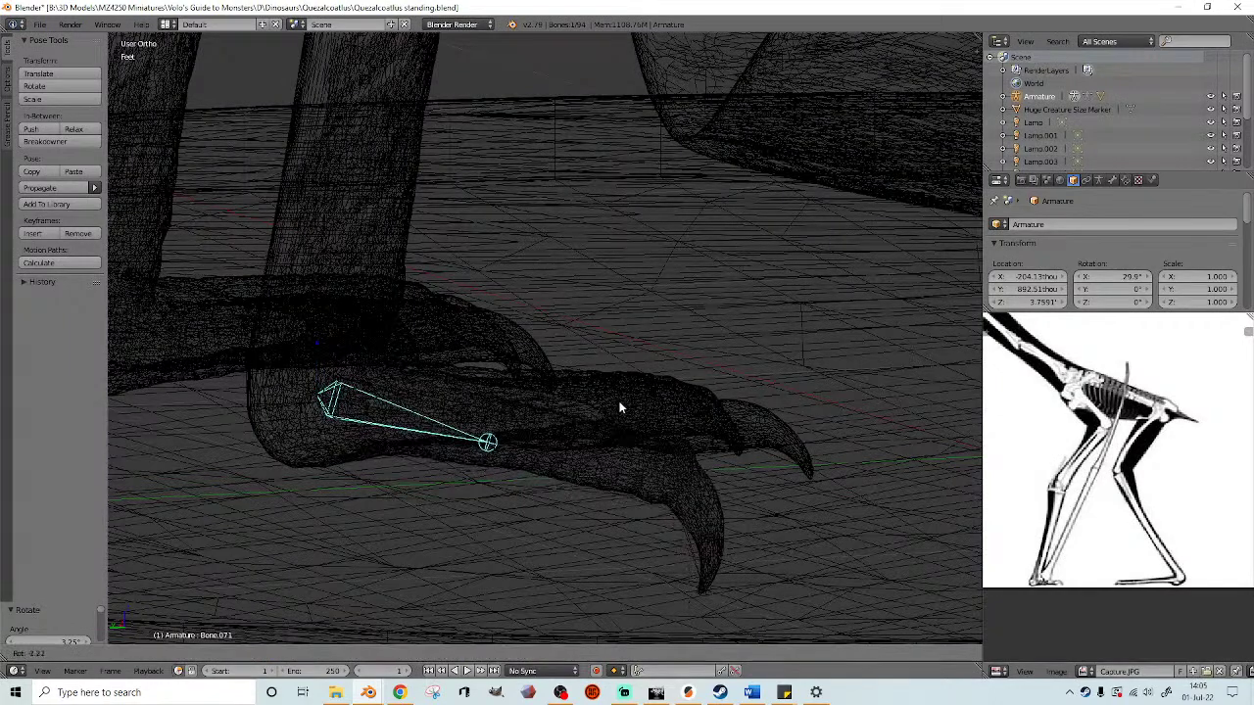
{"action": "left_click", "coordinate": [620, 404]}
{"action": "key", "text": "z"}
{"action": "key", "text": "r"}
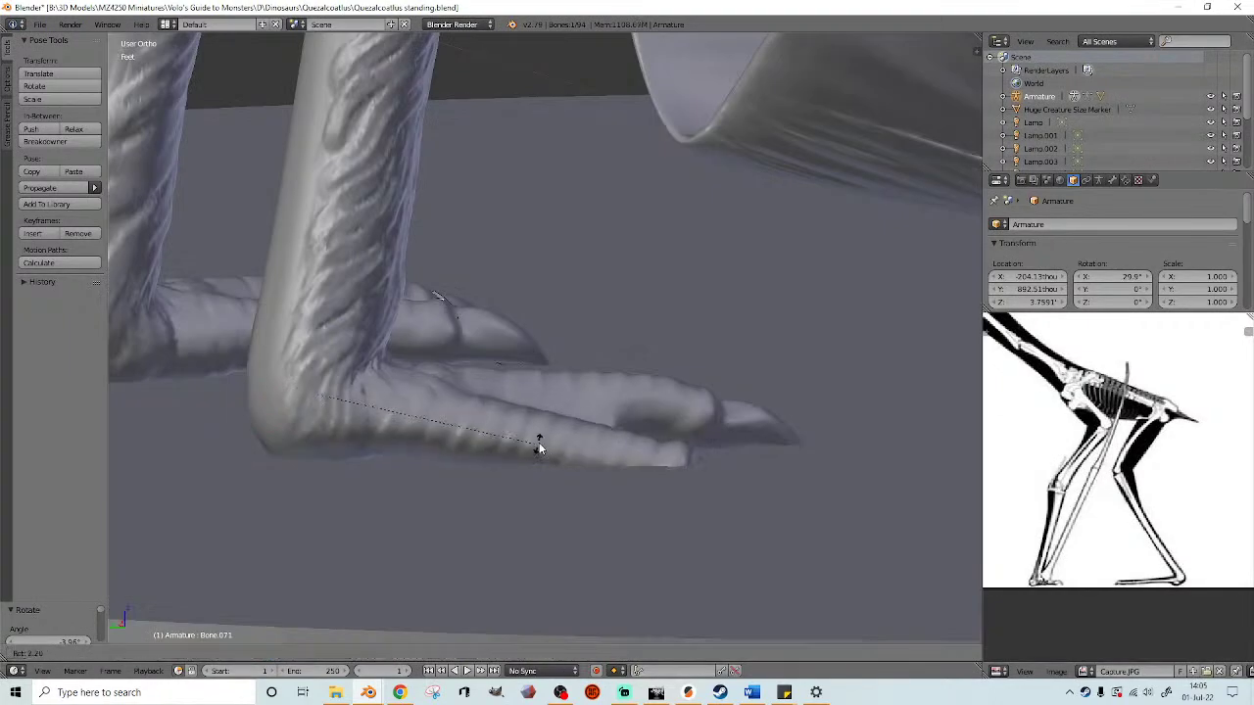
{"action": "left_click", "coordinate": [547, 436]}
{"action": "key", "text": "z"}
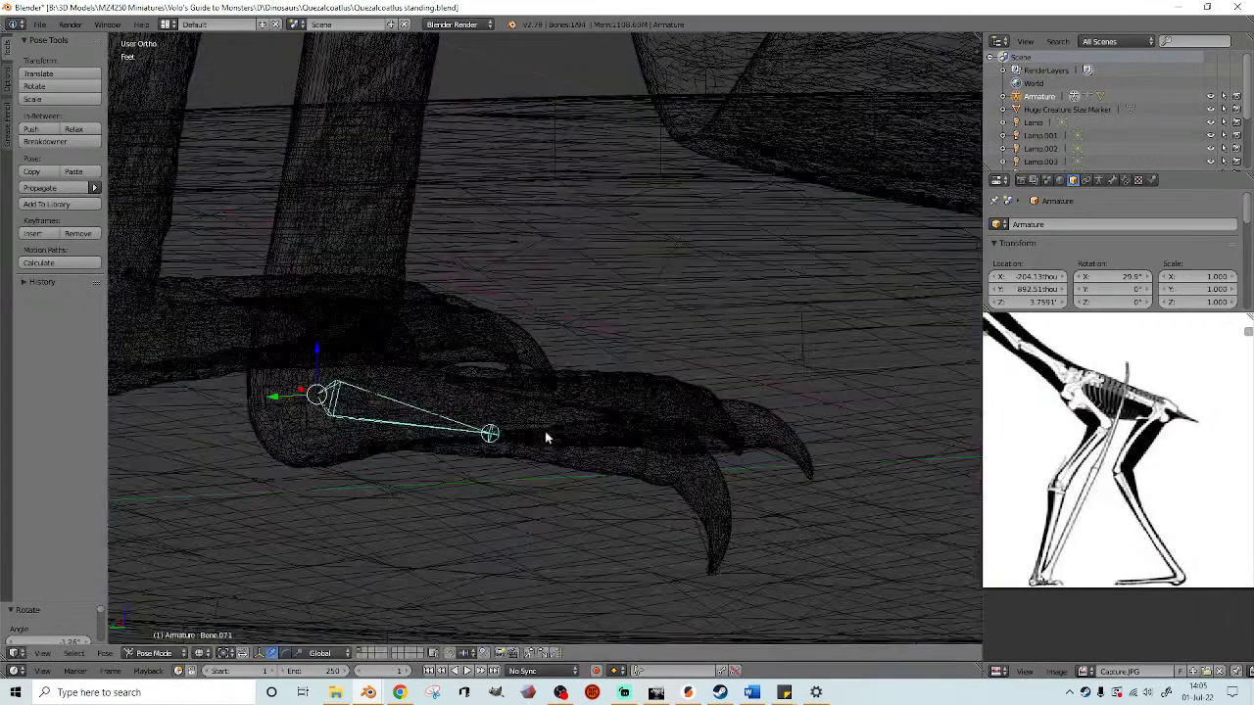
- Rotate the second bone of the right hind foot's outer toe -5.54° from the side
{"action": "right_click", "coordinate": [555, 446]}
{"action": "right_click", "coordinate": [522, 446]}
{"action": "key", "text": "ctrl+Tab"}
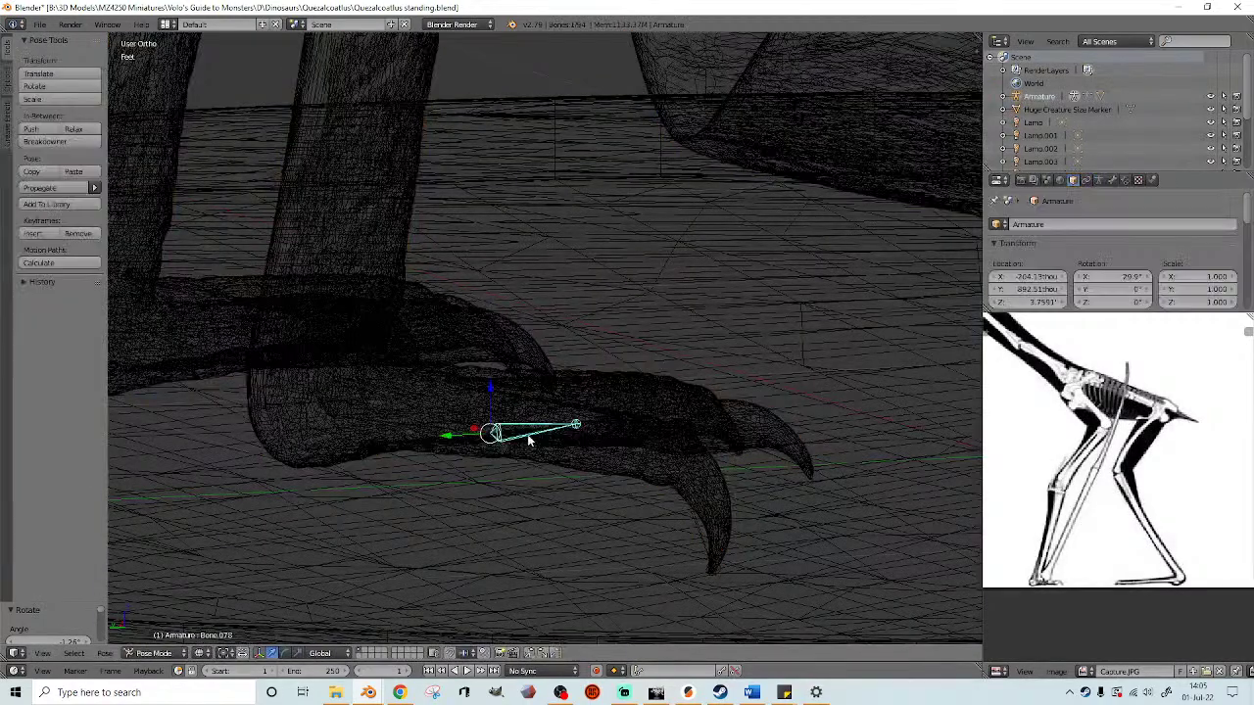
{"action": "middle_click_drag", "start_coordinate": [522, 447], "coordinate": [522, 458]}
{"action": "key", "text": "z"}
{"action": "middle_click_drag", "start_coordinate": [676, 475], "coordinate": [705, 440]}
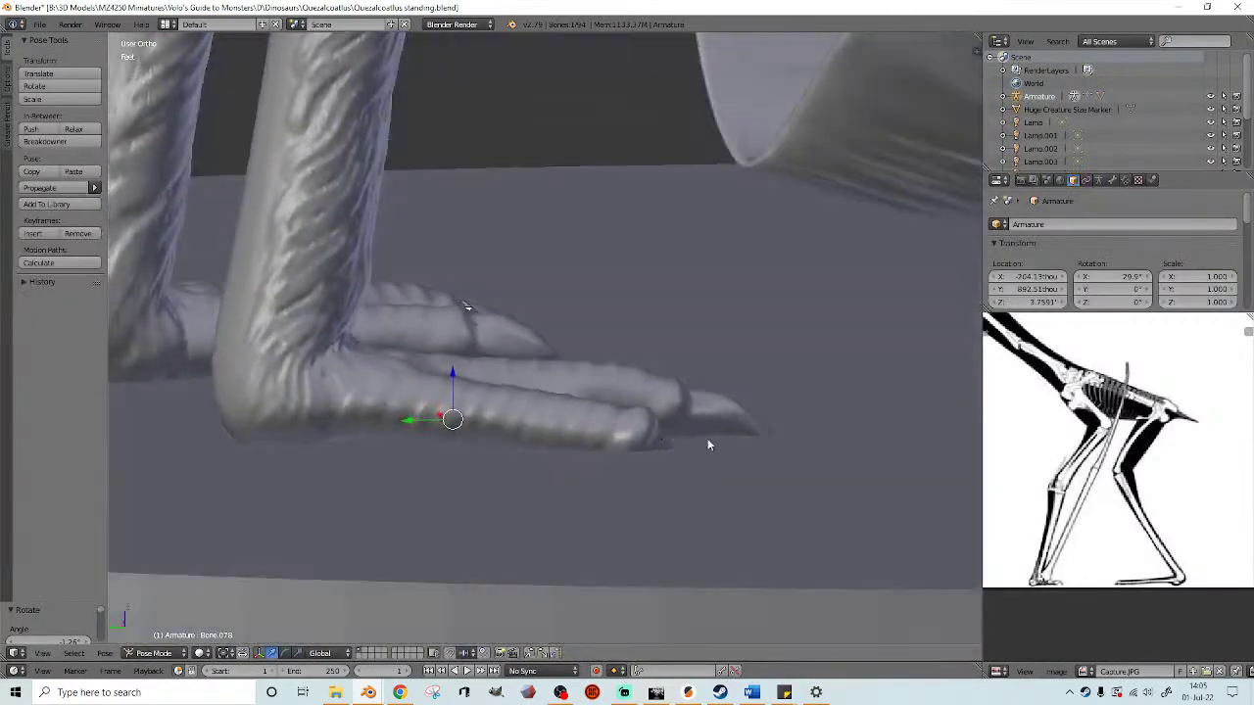
{"action": "key", "text": "r"}
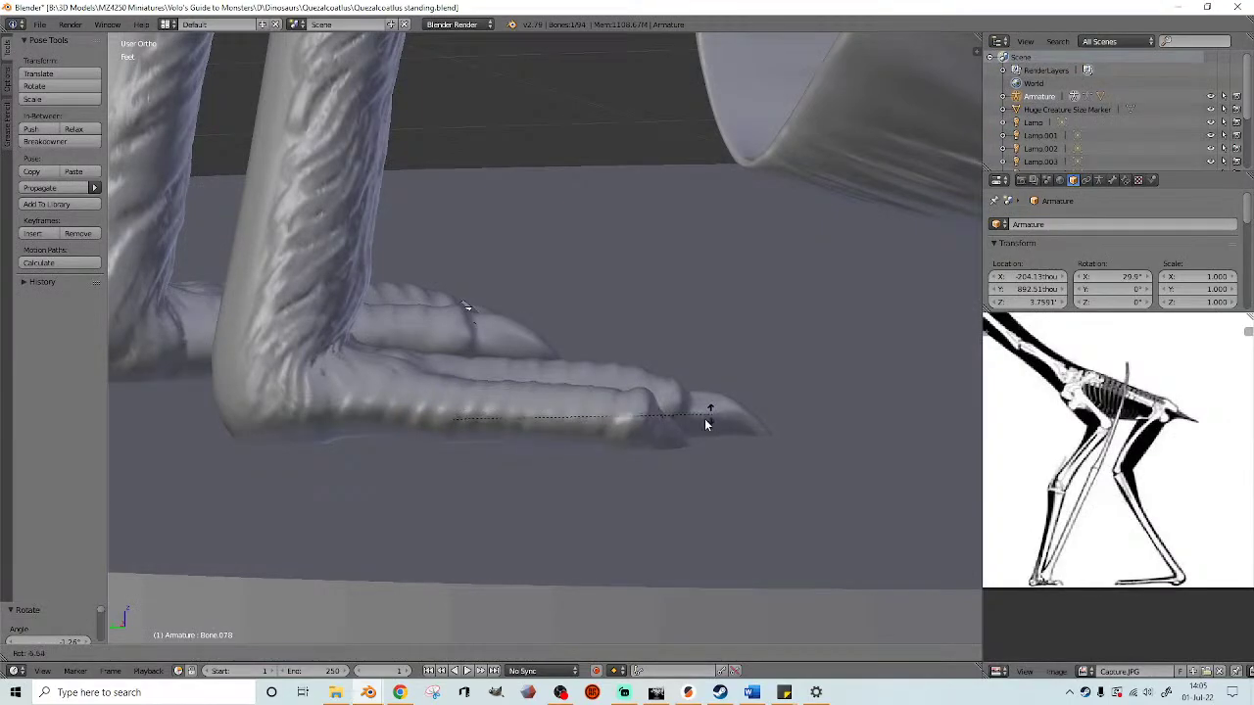
{"action": "left_click", "coordinate": [710, 421]}
- Rotate the outer toe's second bone 10.9° from the front to straighten the claw's sideways tilt
{"action": "key", "text": "z"}
{"action": "middle_click_drag", "start_coordinate": [507, 424], "coordinate": [625, 409]}
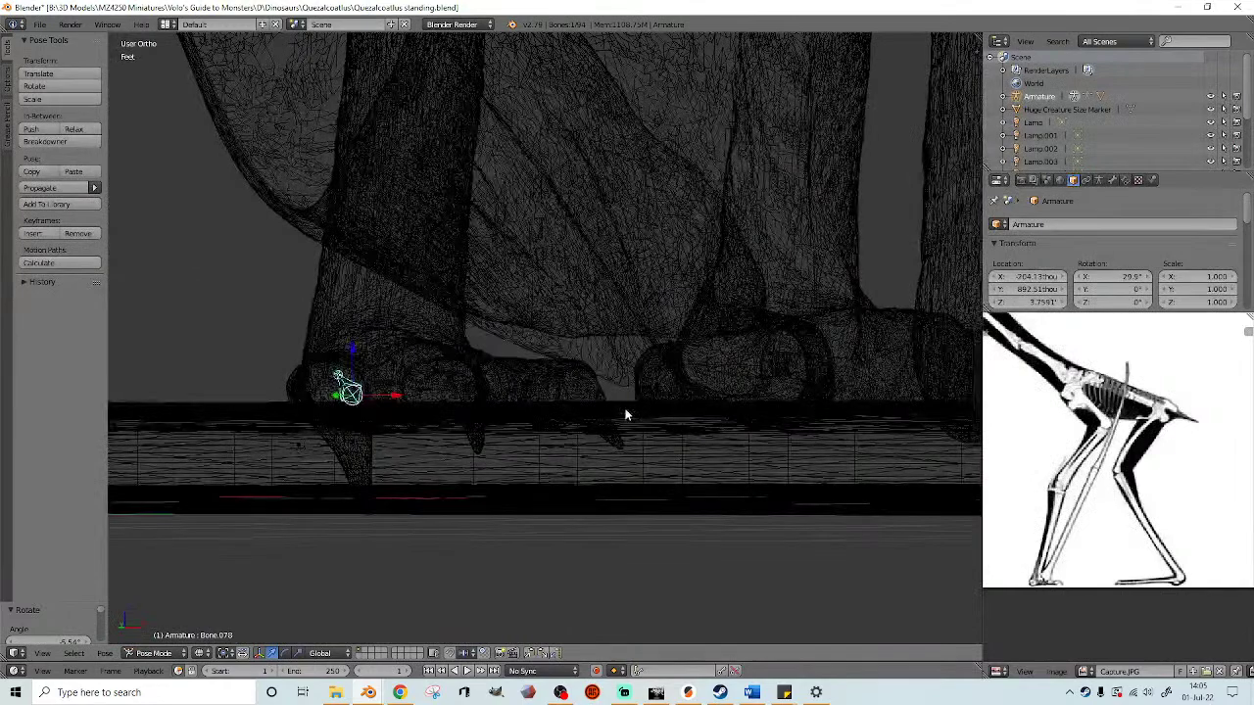
{"action": "key", "text": "r"}
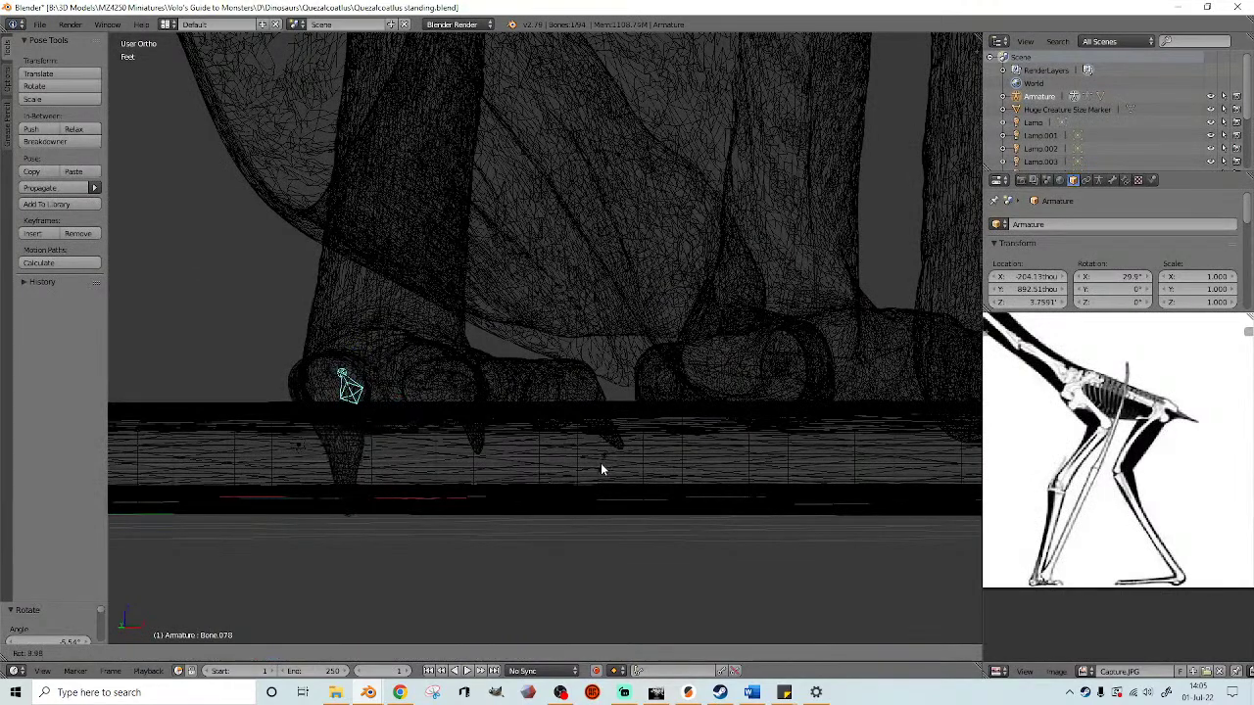
{"action": "left_click", "coordinate": [601, 464]}
- Rotate the claw bone of the right hind foot's outer toe from the side to lift it out of the size marker
{"action": "key", "text": "z"}
{"action": "middle_click_drag", "start_coordinate": [601, 464], "coordinate": [678, 458]}
{"action": "key", "text": "z"}
{"action": "right_click", "coordinate": [492, 431]}
{"action": "key", "text": "z"}
{"action": "middle_click_drag", "start_coordinate": [541, 451], "coordinate": [614, 443]}
{"action": "key", "text": "r"}
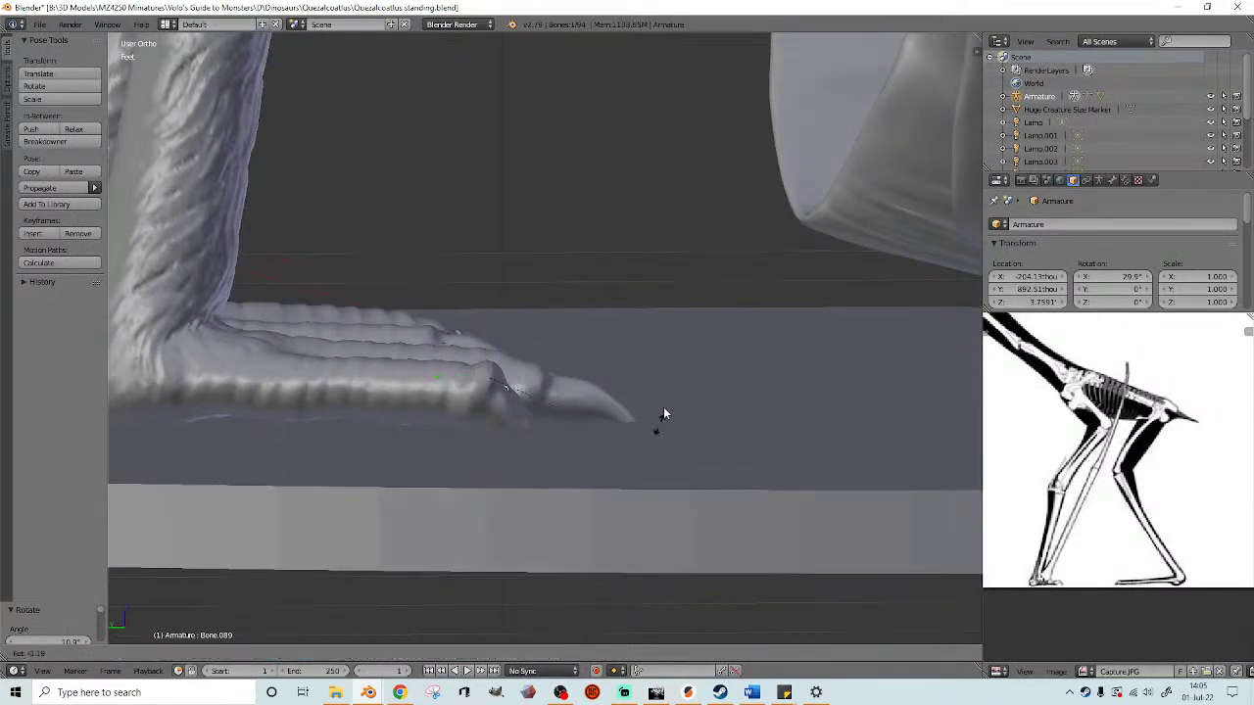
{"action": "left_click", "coordinate": [626, 340]}
- Refine the outer claw bone with two more rotations from other angles, finishing with a 26.2° turn
{"action": "middle_click_drag", "start_coordinate": [627, 343], "coordinate": [689, 460]}
{"action": "key", "text": "r"}
{"action": "left_click", "coordinate": [454, 371]}
{"action": "key", "text": "r"}
{"action": "left_click", "coordinate": [658, 558]}
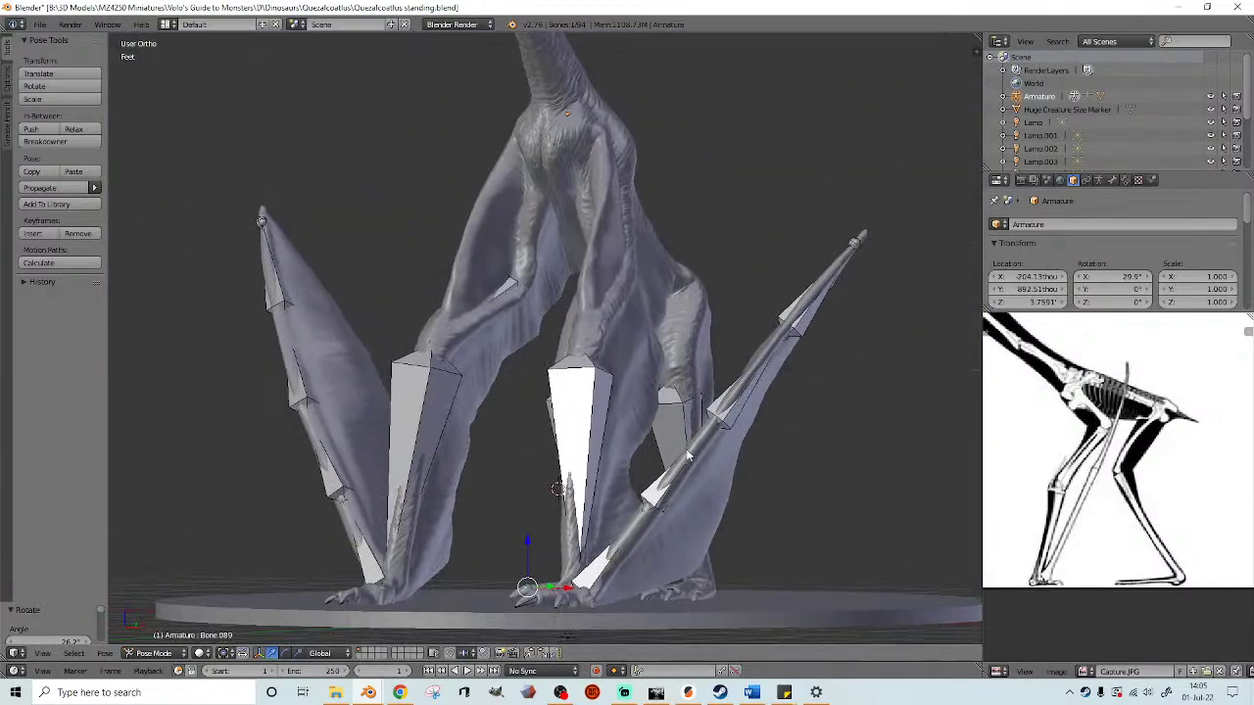
- Save the standing Quezalcoatlus file
{"action": "scroll", "coordinate": [689, 461], "scroll_direction": "down", "scroll_amount": 2}
{"action": "middle_click_drag", "start_coordinate": [670, 419], "coordinate": [600, 370]}
{"action": "scroll", "coordinate": [643, 340], "scroll_direction": "down", "scroll_amount": 1}
{"action": "left_click", "coordinate": [39, 24]}
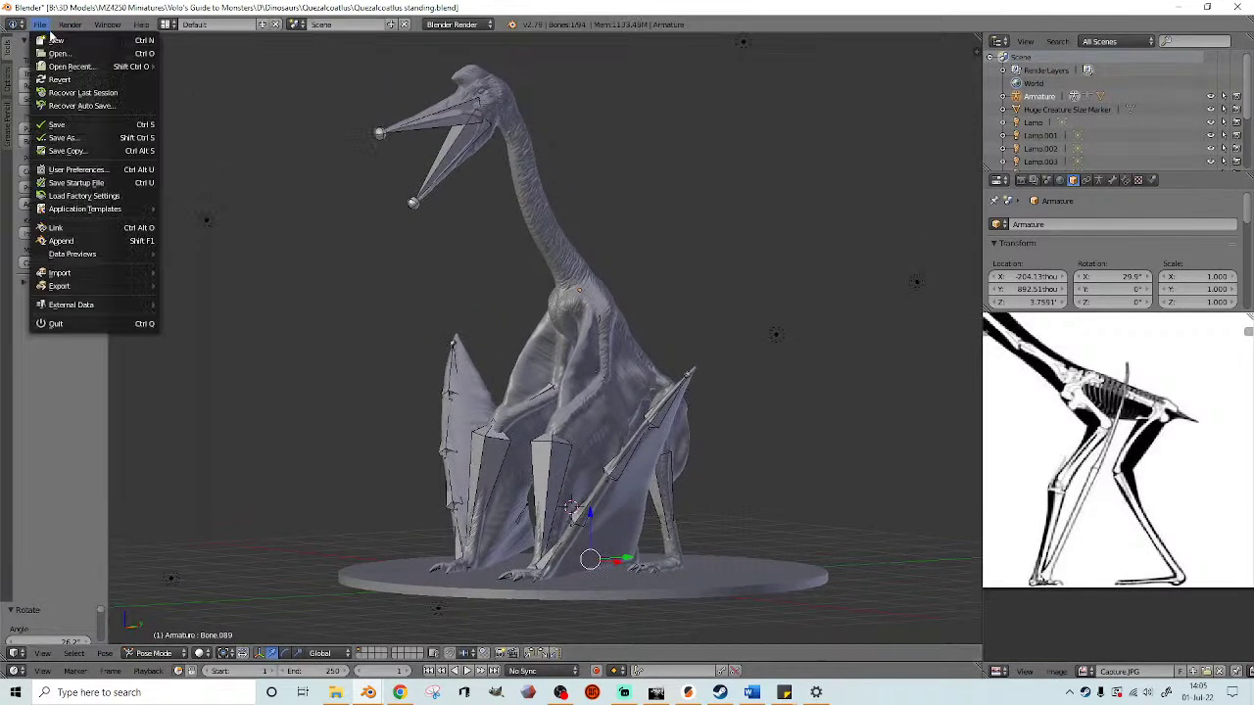
{"action": "left_click", "coordinate": [76, 129]}
- Hide the armature and preview the posed creature in Rendered shading, returning to Solid shading when done
{"action": "middle_click_drag", "start_coordinate": [476, 285], "coordinate": [496, 283]}
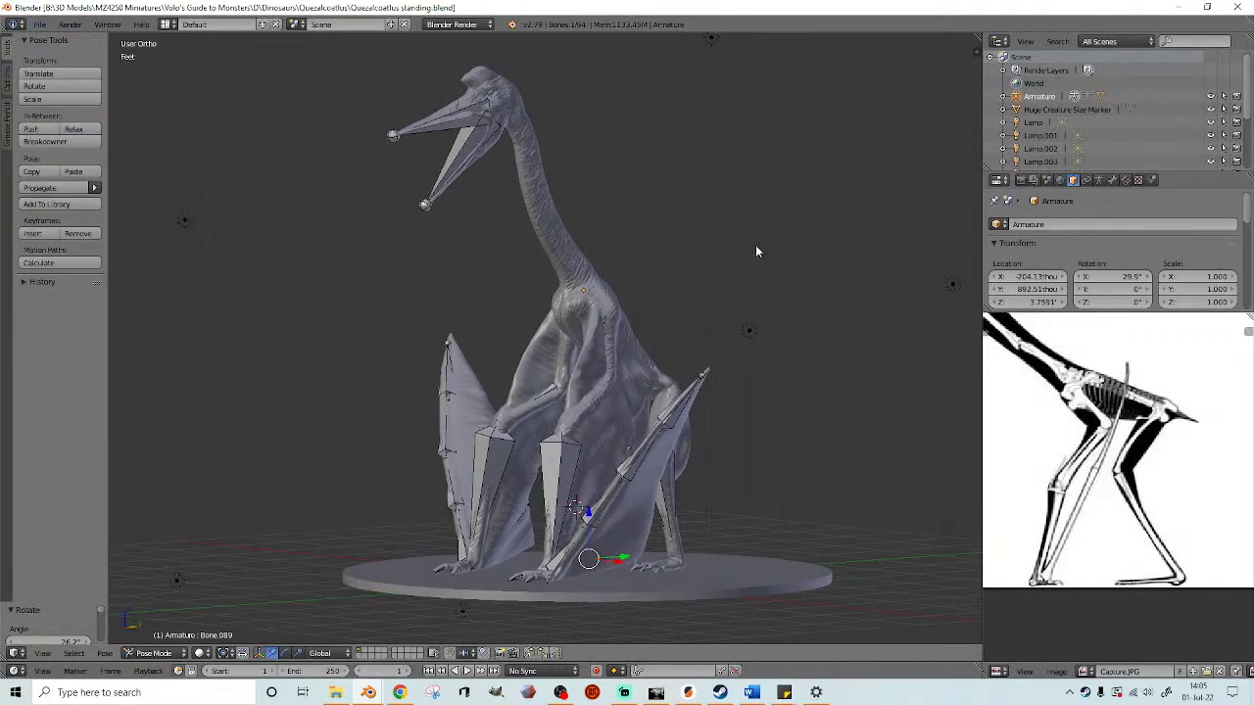
{"action": "left_click", "coordinate": [1211, 97]}
{"action": "middle_click_drag", "start_coordinate": [660, 203], "coordinate": [684, 304]}
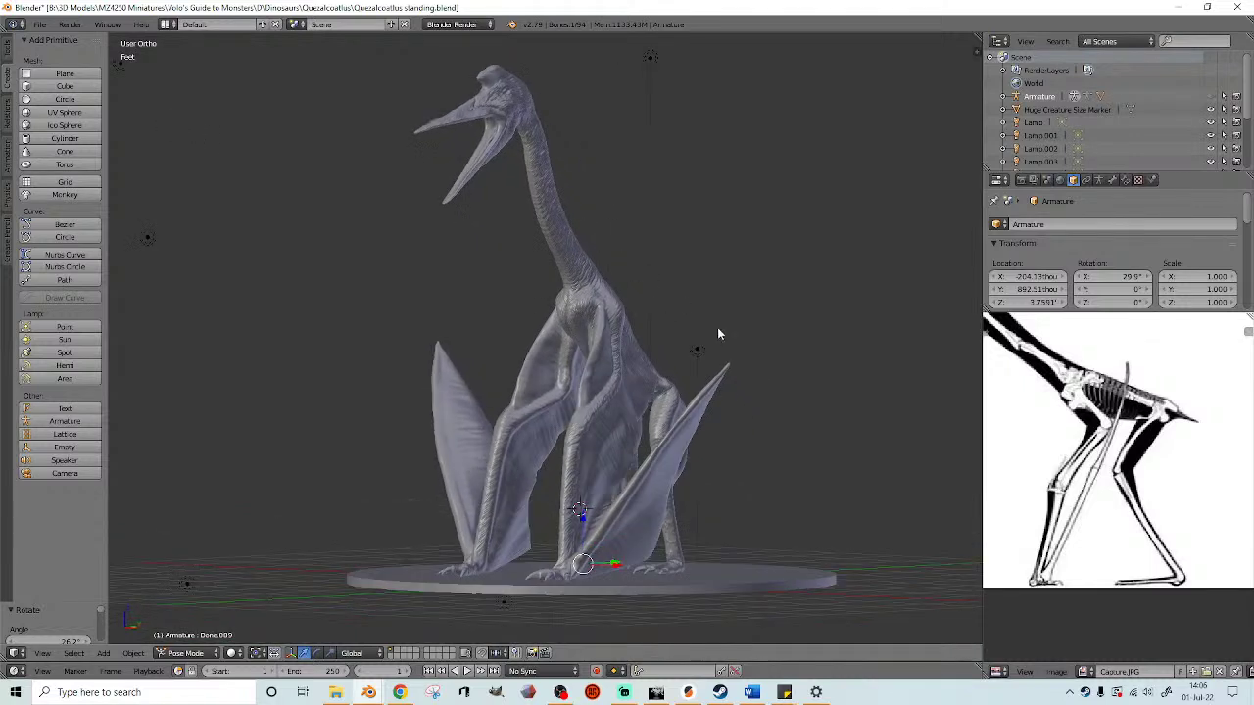
{"action": "middle_click_drag", "start_coordinate": [714, 431], "coordinate": [765, 418]}
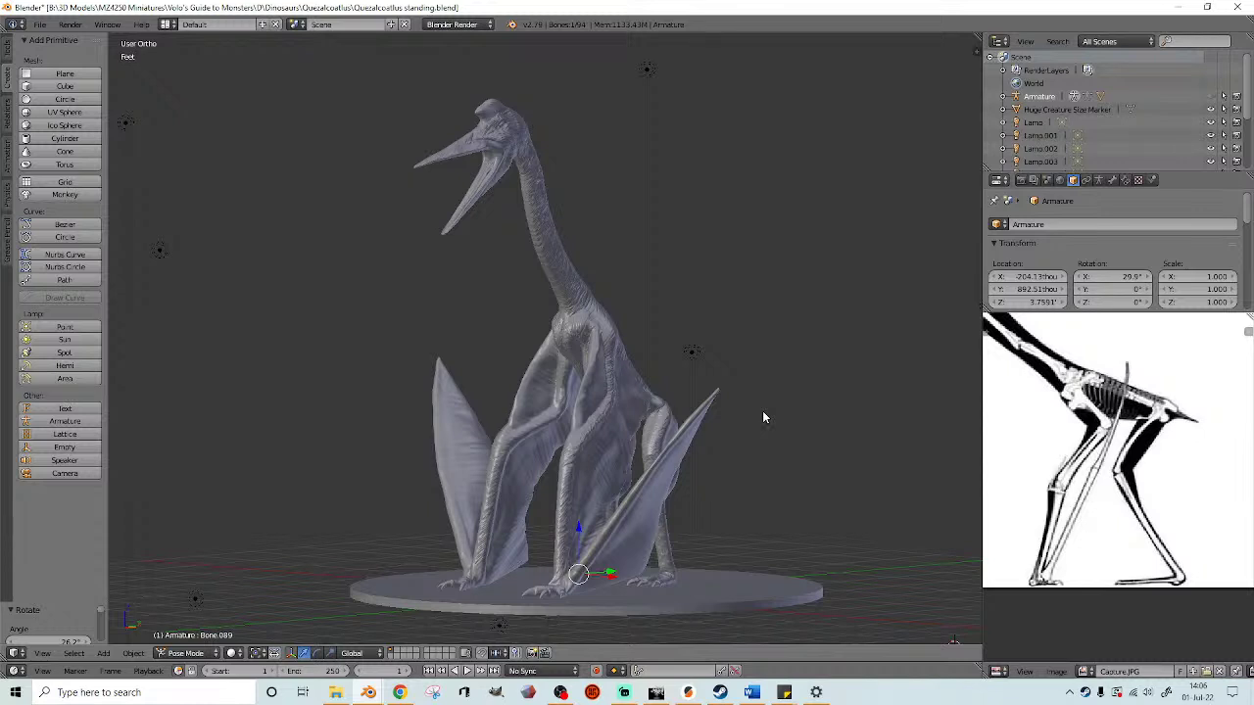
{"action": "middle_click_drag", "start_coordinate": [763, 418], "coordinate": [823, 395]}
{"action": "left_click", "coordinate": [233, 654]}
{"action": "left_click", "coordinate": [271, 570]}
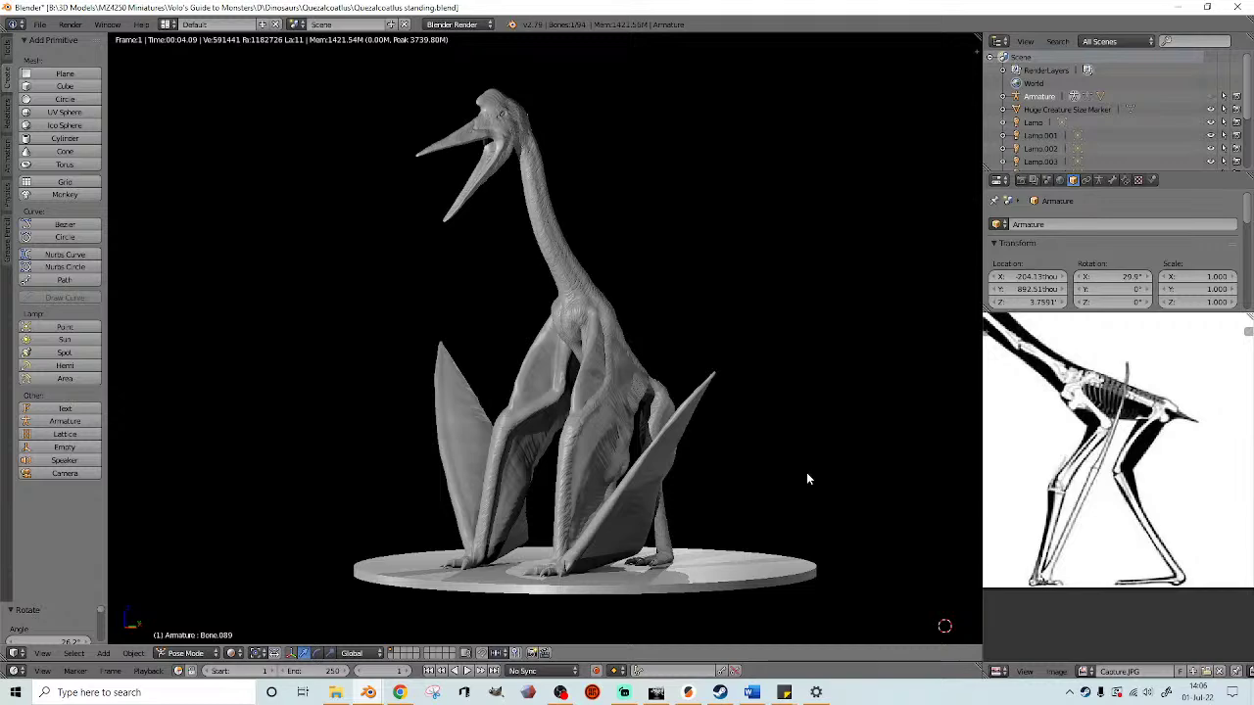
{"action": "key", "text": "shift+z"}
- Examine the creature's open beak, head and neck from several angles against the skeletal reference image
{"action": "mouse_move", "coordinate": [737, 381]}
{"action": "middle_mouse_down"}
{"action": "mouse_move", "coordinate": [660, 393]}
{"action": "mouse_move", "coordinate": [931, 392]}
{"action": "mouse_move", "coordinate": [471, 397]}
{"action": "mouse_move", "coordinate": [616, 386]}
{"action": "mouse_move", "coordinate": [773, 403]}
{"action": "mouse_move", "coordinate": [682, 390]}
{"action": "mouse_move", "coordinate": [807, 387]}
{"action": "mouse_move", "coordinate": [588, 396]}
{"action": "mouse_move", "coordinate": [693, 380]}
{"action": "mouse_move", "coordinate": [853, 383]}
{"action": "mouse_move", "coordinate": [755, 355]}
{"action": "mouse_move", "coordinate": [479, 362]}
{"action": "mouse_move", "coordinate": [545, 355]}
{"action": "middle_mouse_up"}
{"action": "middle_click_drag", "start_coordinate": [645, 333], "coordinate": [693, 421], "text": "shift"}
{"action": "scroll", "coordinate": [1055, 398], "scroll_direction": "down", "scroll_amount": 1}
{"action": "middle_click_drag", "start_coordinate": [1055, 398], "coordinate": [1184, 546]}
{"action": "middle_click_drag", "start_coordinate": [643, 314], "coordinate": [728, 367]}
{"action": "scroll", "coordinate": [713, 308], "scroll_direction": "down", "scroll_amount": 4}
{"action": "scroll", "coordinate": [666, 350], "scroll_direction": "up", "scroll_amount": 5}
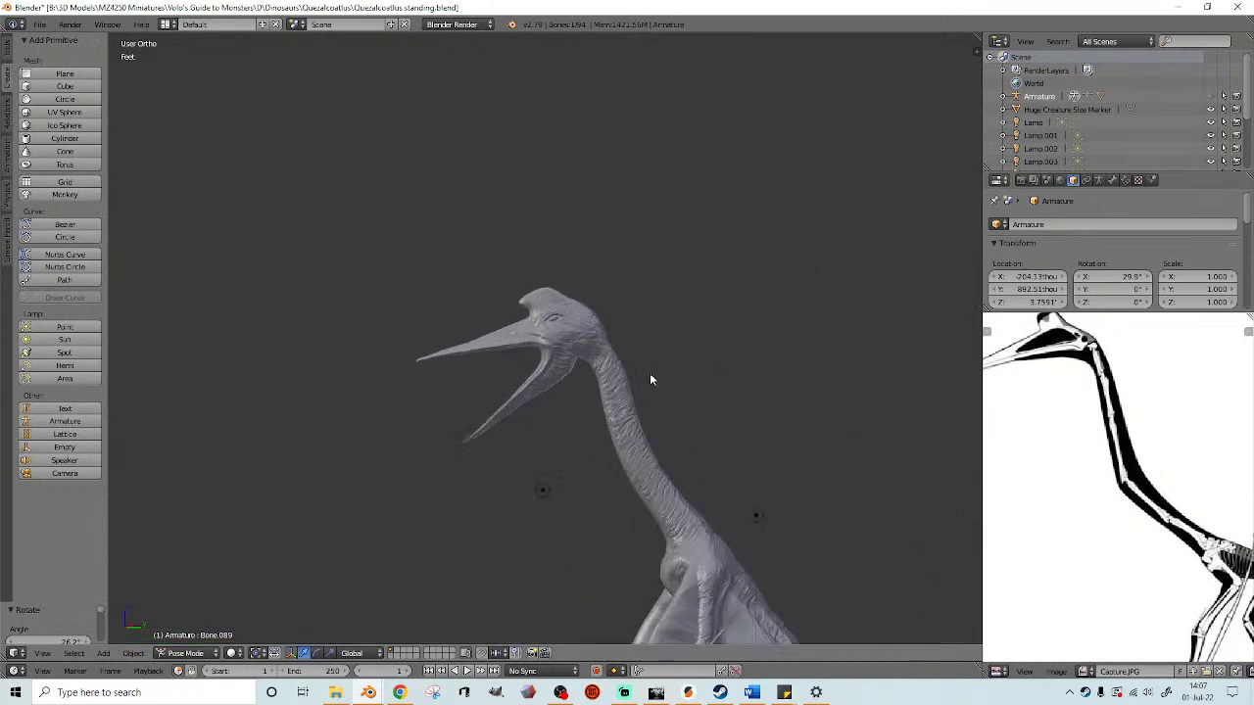
{"action": "scroll", "coordinate": [538, 432], "scroll_direction": "up", "scroll_amount": 2}
{"action": "middle_click_drag", "start_coordinate": [538, 432], "coordinate": [482, 374]}
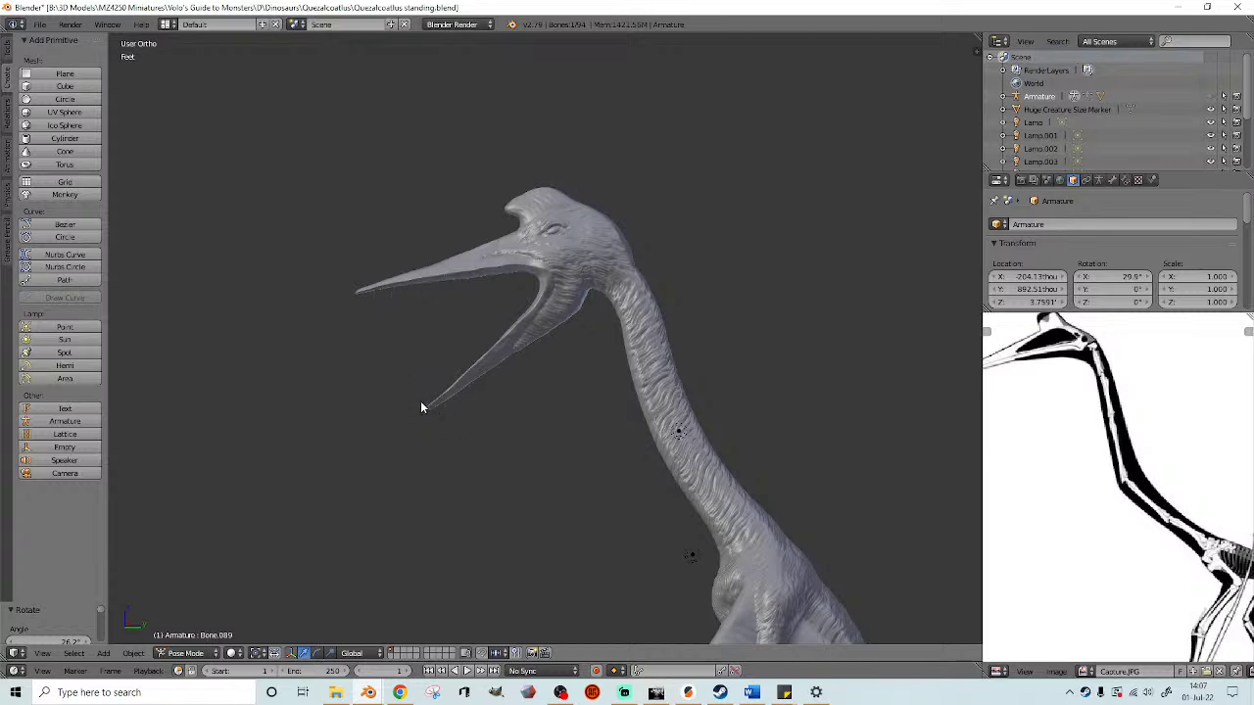
{"action": "middle_click_drag", "start_coordinate": [388, 449], "coordinate": [524, 417]}
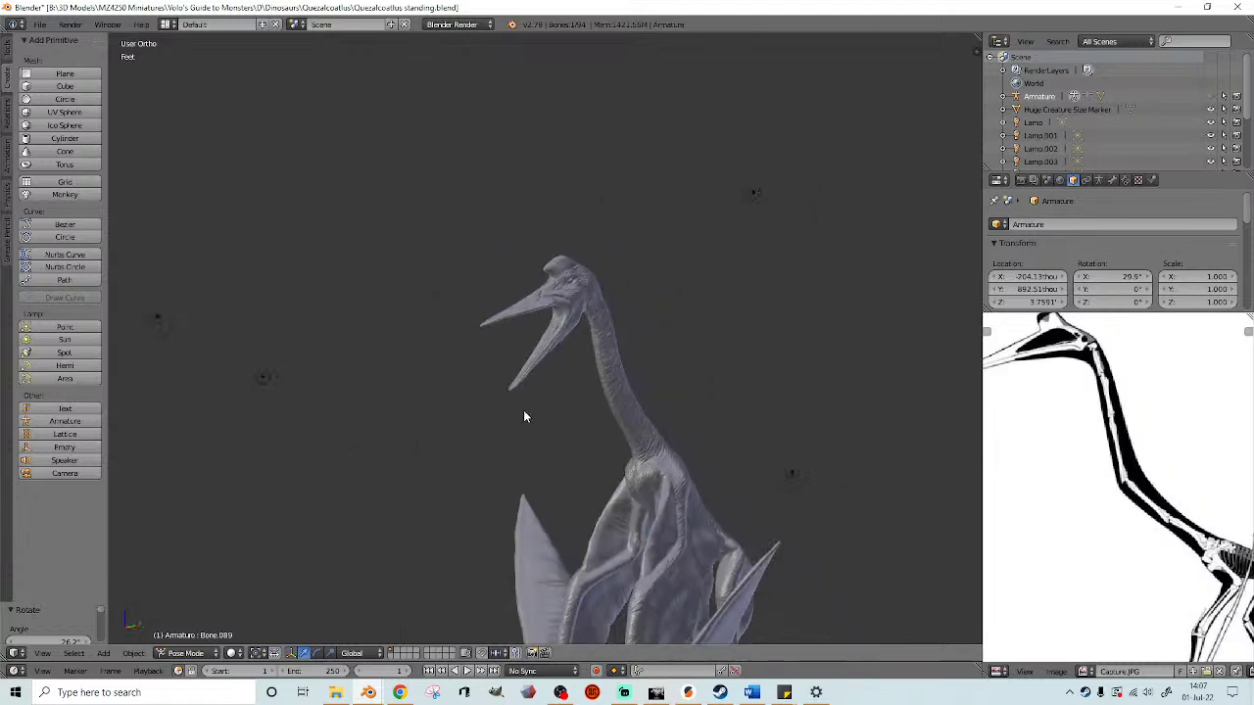
{"action": "scroll", "coordinate": [526, 415], "scroll_direction": "up", "scroll_amount": 2}
{"action": "scroll", "coordinate": [574, 369], "scroll_direction": "up", "scroll_amount": 1}
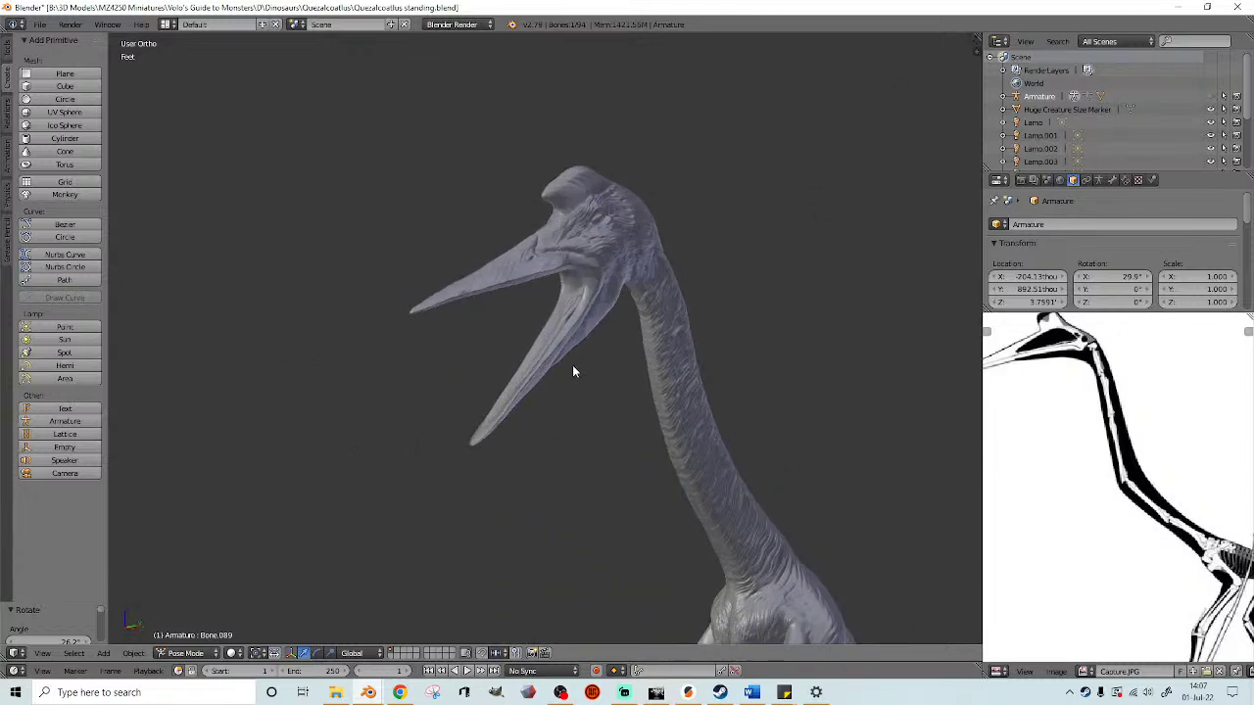
- Put the creature mesh into Sculpt Mode in the right-side wireframe view and choose the Grab brush
{"action": "key", "text": "KP_3"}
{"action": "scroll", "coordinate": [532, 409], "scroll_direction": "up", "scroll_amount": 2}
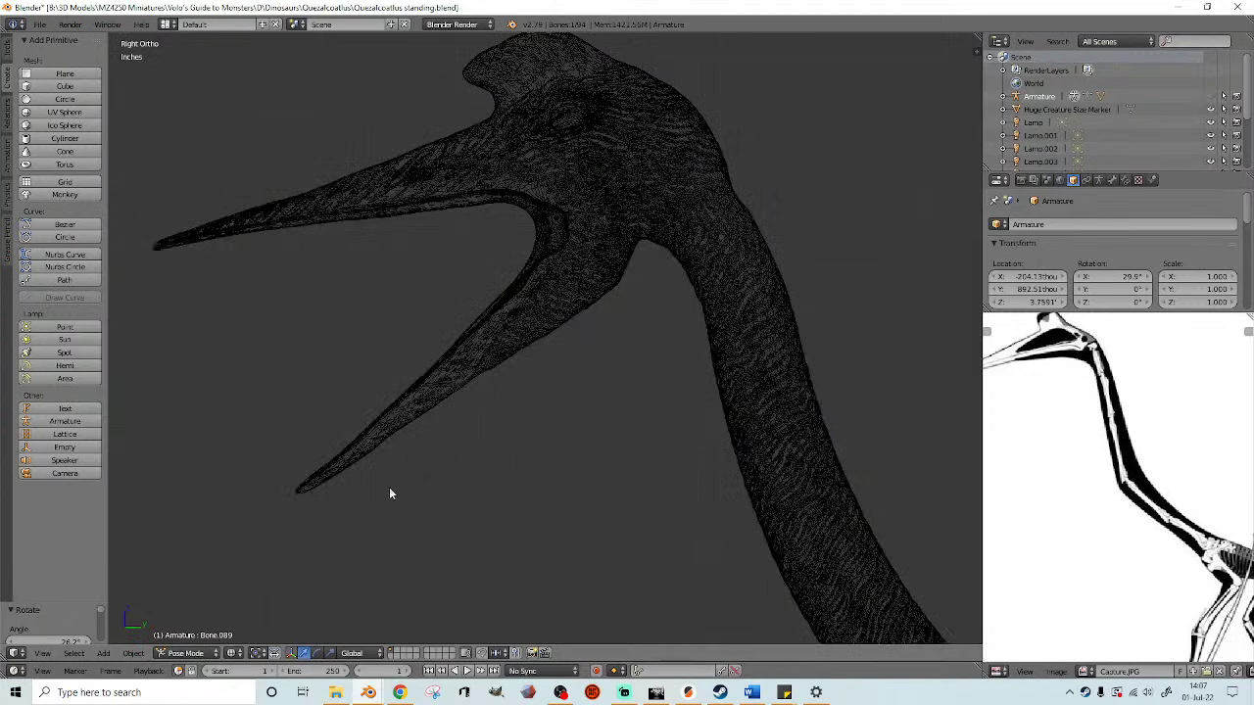
{"action": "right_click", "coordinate": [399, 420]}
{"action": "left_click", "coordinate": [191, 653]}
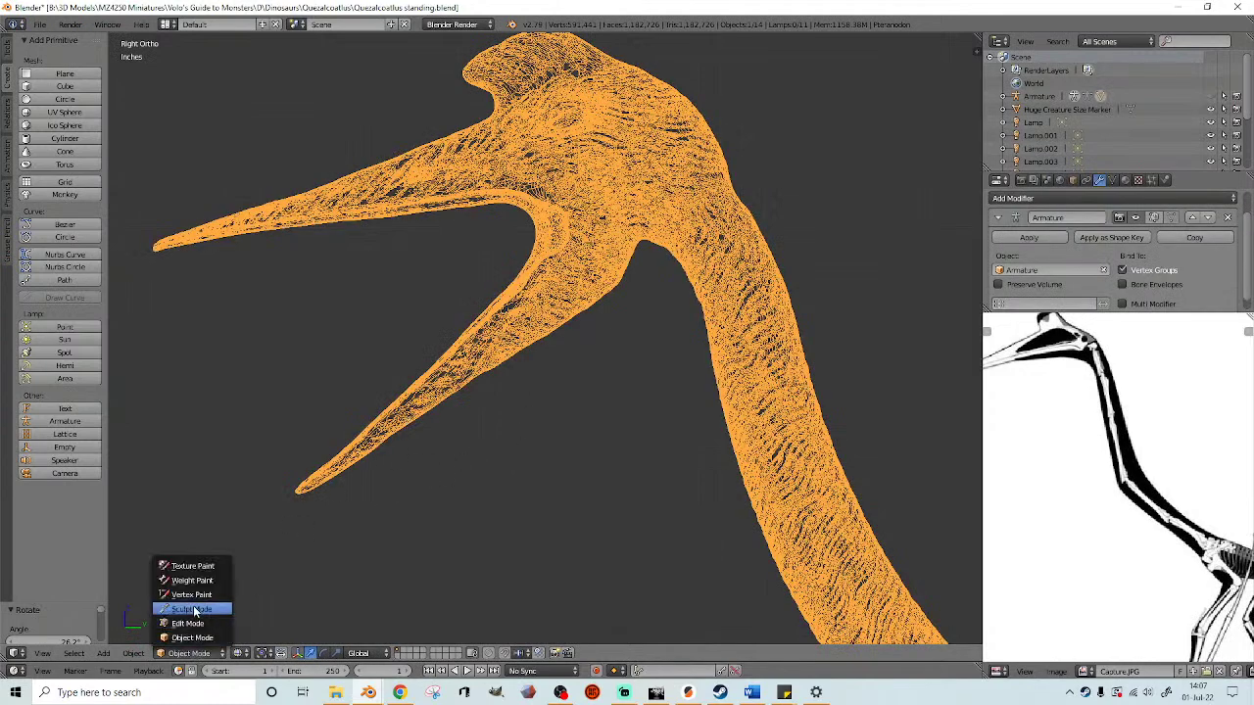
{"action": "key", "text": "Return"}
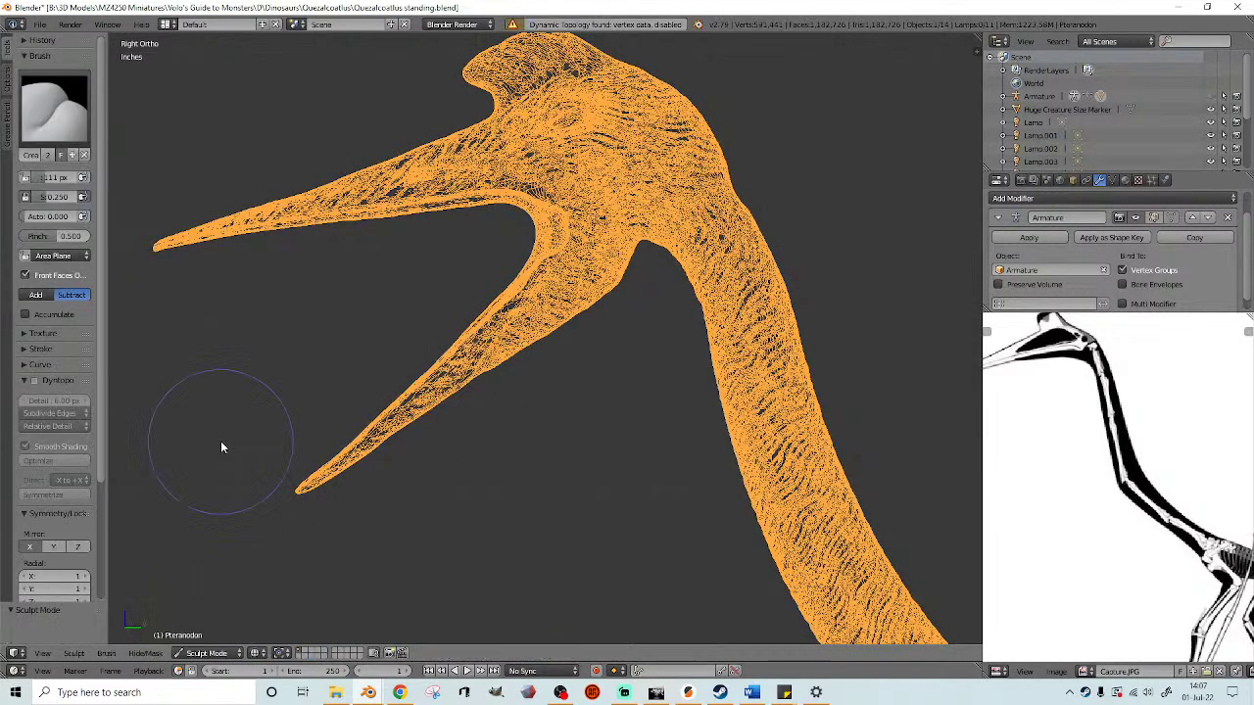
{"action": "left_click", "coordinate": [54, 107]}
{"action": "left_click", "coordinate": [411, 187]}
- Try to adjust the lower beak's shape with the Grab brush and return the mesh to Object Mode
{"action": "middle_click_drag", "start_coordinate": [356, 479], "coordinate": [396, 409], "text": "shift"}
{"action": "scroll", "coordinate": [396, 412], "scroll_direction": "up", "scroll_amount": 1}
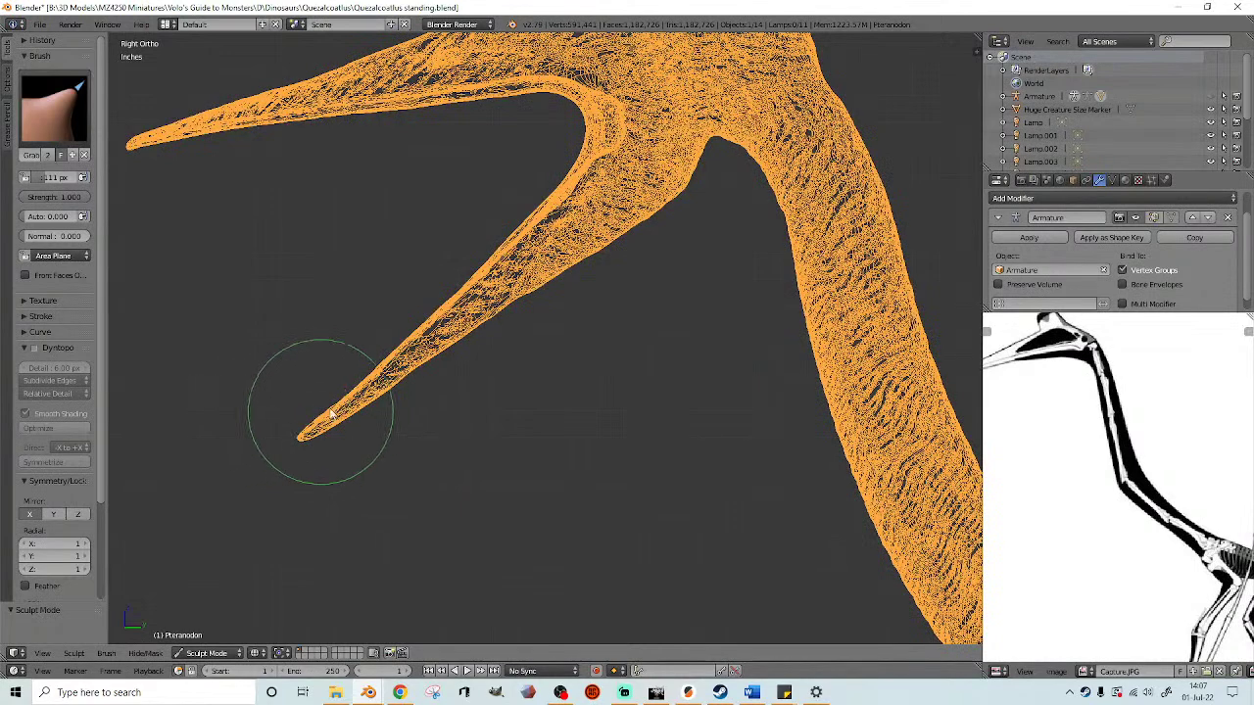
{"action": "key", "text": "z"}
{"action": "key", "text": "z"}
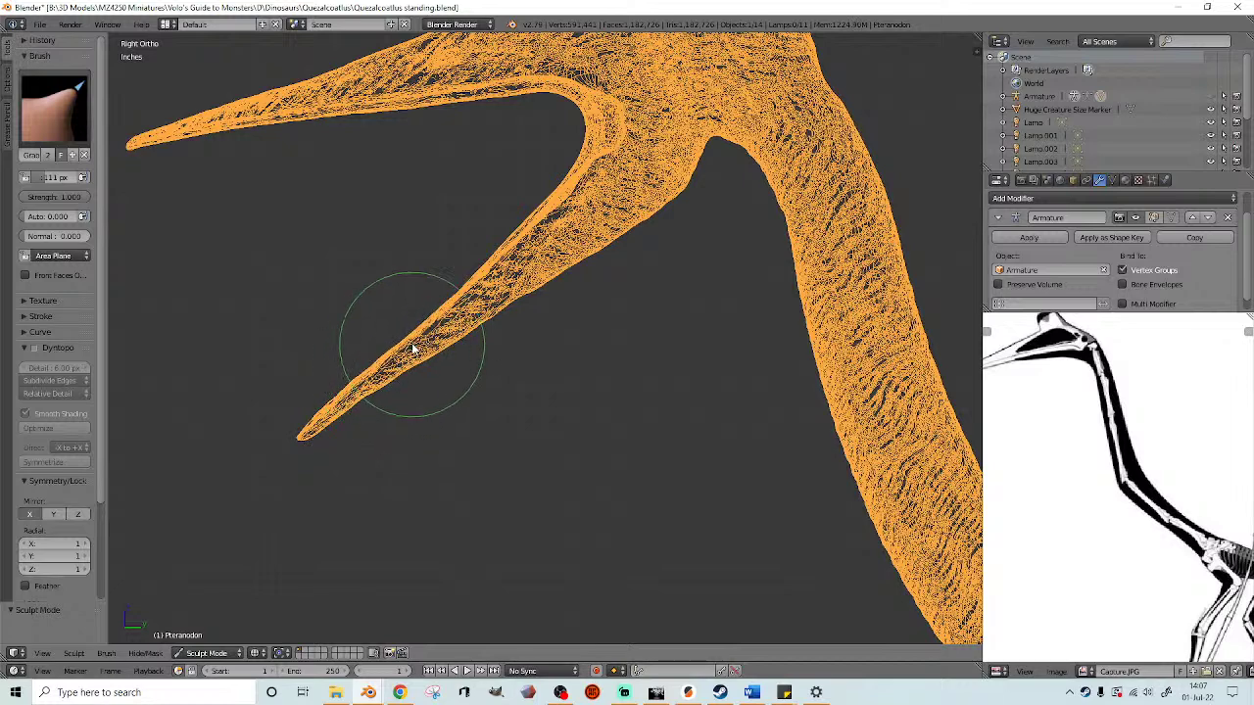
{"action": "mouse_move", "coordinate": [376, 400]}
{"action": "left_mouse_down"}
{"action": "mouse_move", "coordinate": [356, 411]}
{"action": "mouse_move", "coordinate": [468, 316]}
{"action": "left_mouse_up"}
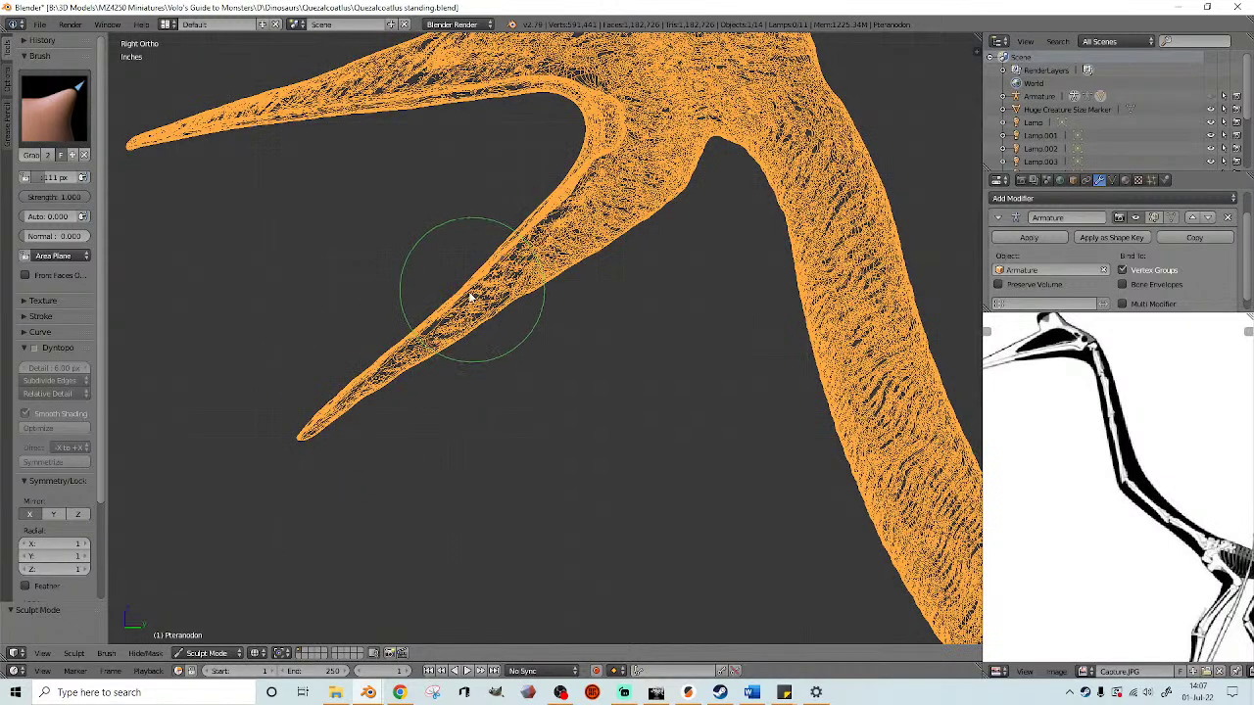
{"action": "scroll", "coordinate": [474, 311], "scroll_direction": "down", "scroll_amount": 2}
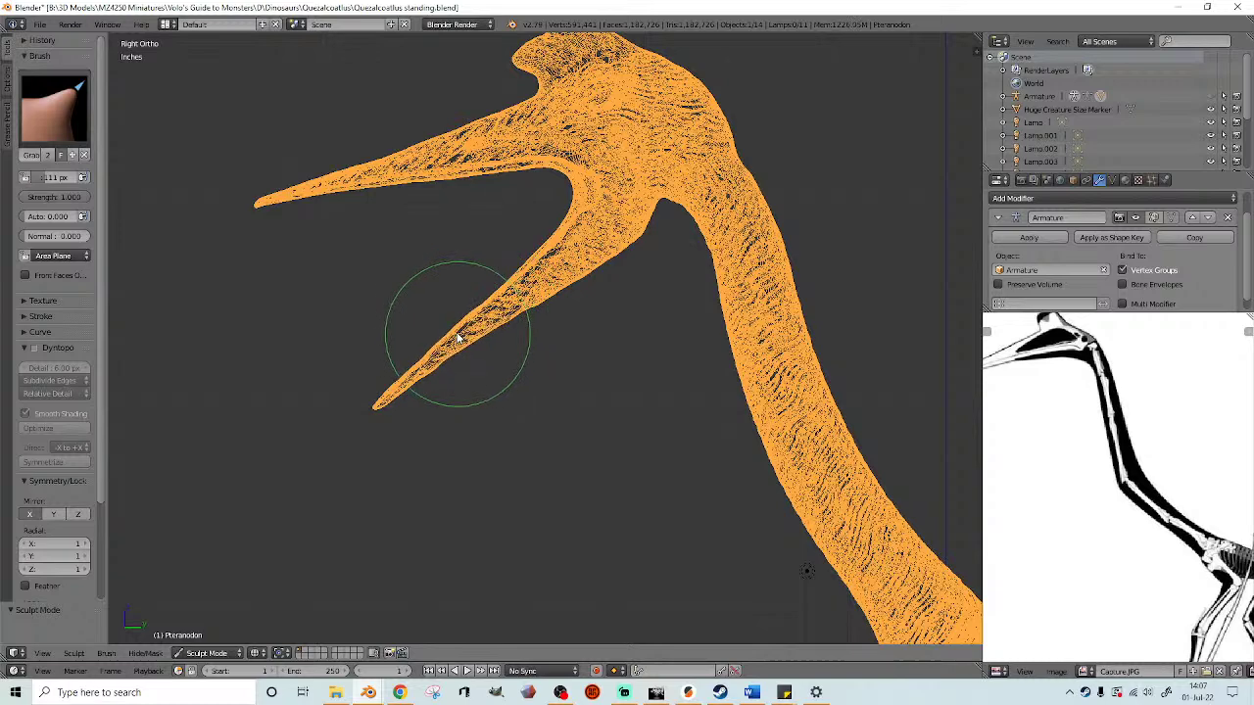
{"action": "scroll", "coordinate": [459, 338], "scroll_direction": "up", "scroll_amount": 4}
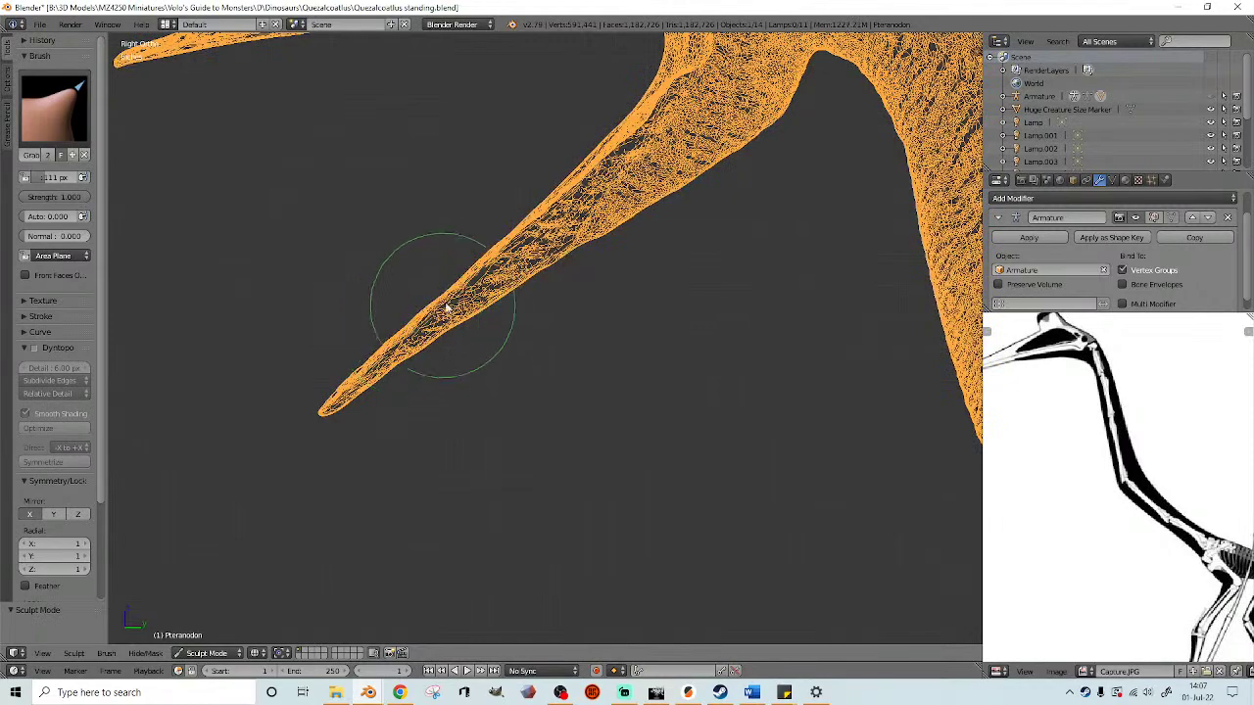
{"action": "scroll", "coordinate": [456, 293], "scroll_direction": "down", "scroll_amount": 6}
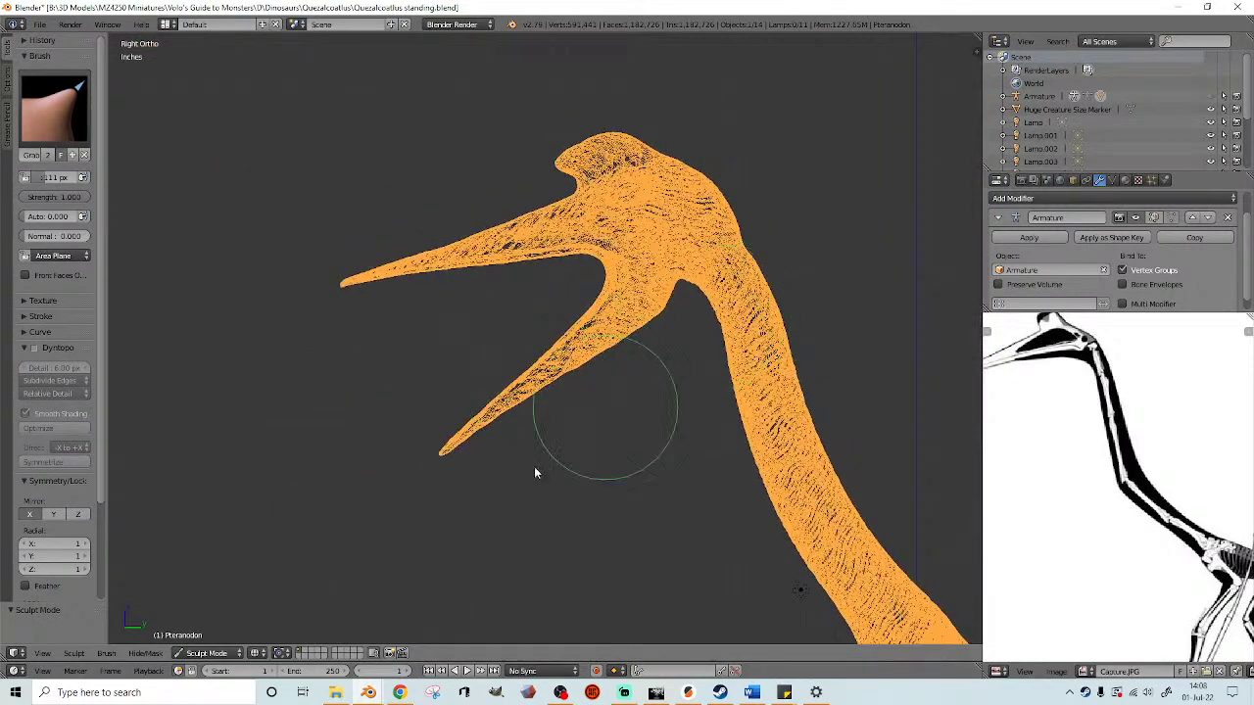
{"action": "left_click", "coordinate": [208, 653]}
{"action": "left_click", "coordinate": [210, 637]}
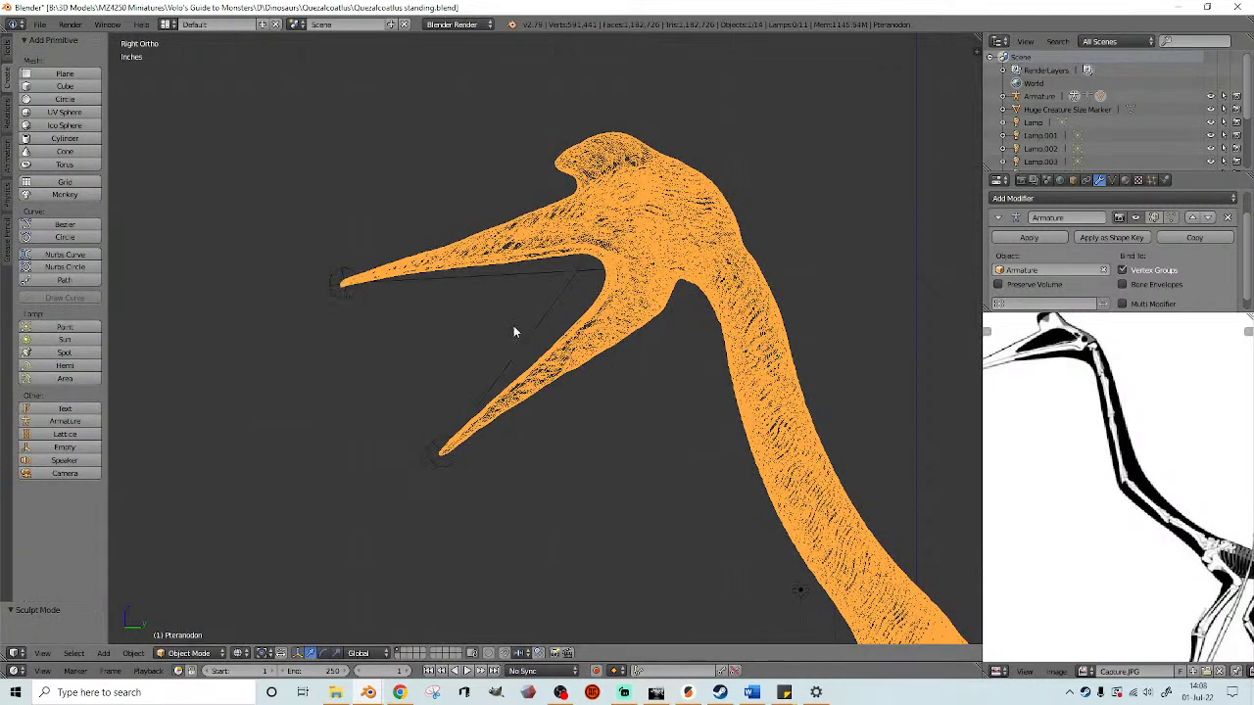
- Rotate the lower jaw bone 36.5° in the right-side view to nearly close the beak
{"action": "right_click", "coordinate": [538, 322]}
{"action": "key", "text": "ctrl+Tab"}
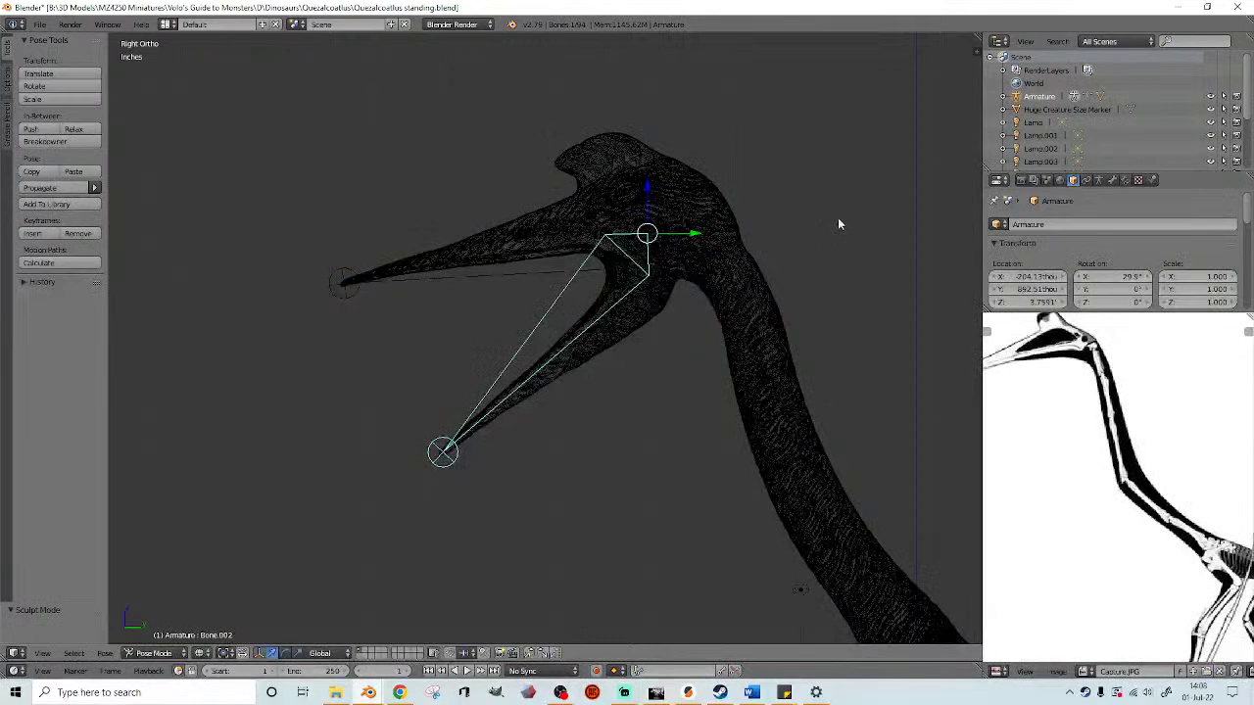
{"action": "key", "text": "r"}
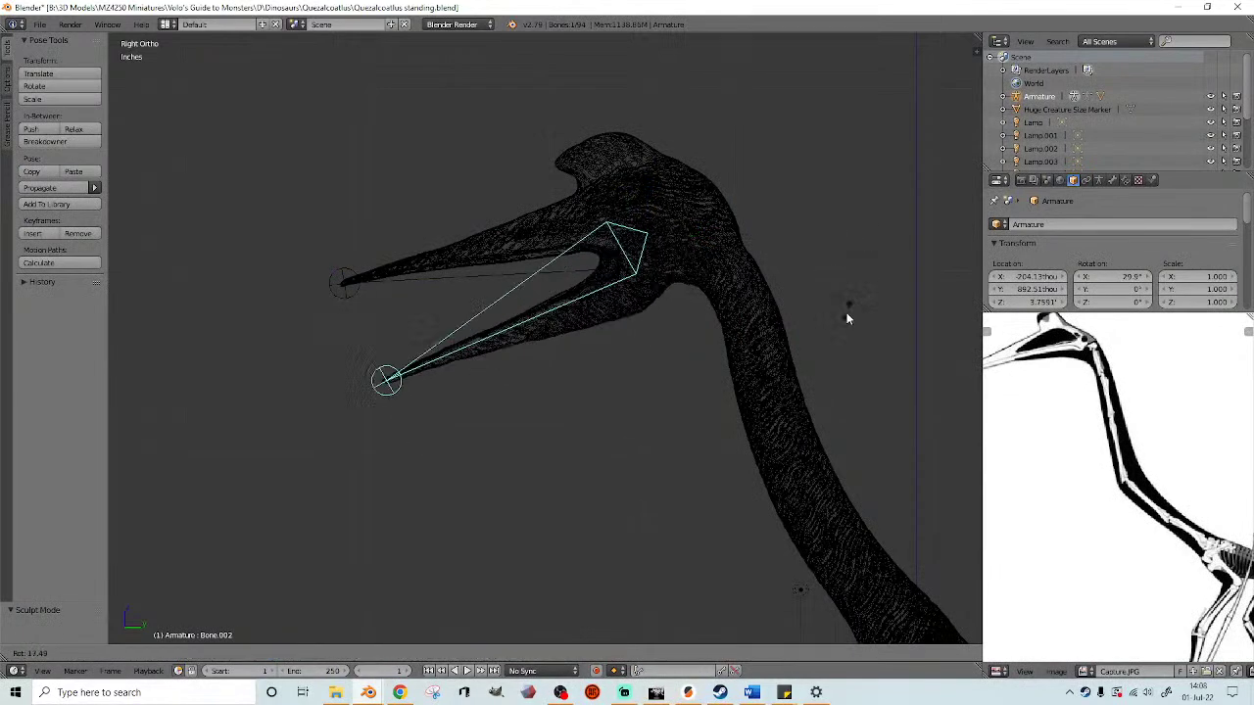
{"action": "left_click", "coordinate": [813, 361]}
{"action": "scroll", "coordinate": [622, 366], "scroll_direction": "up", "scroll_amount": 3}
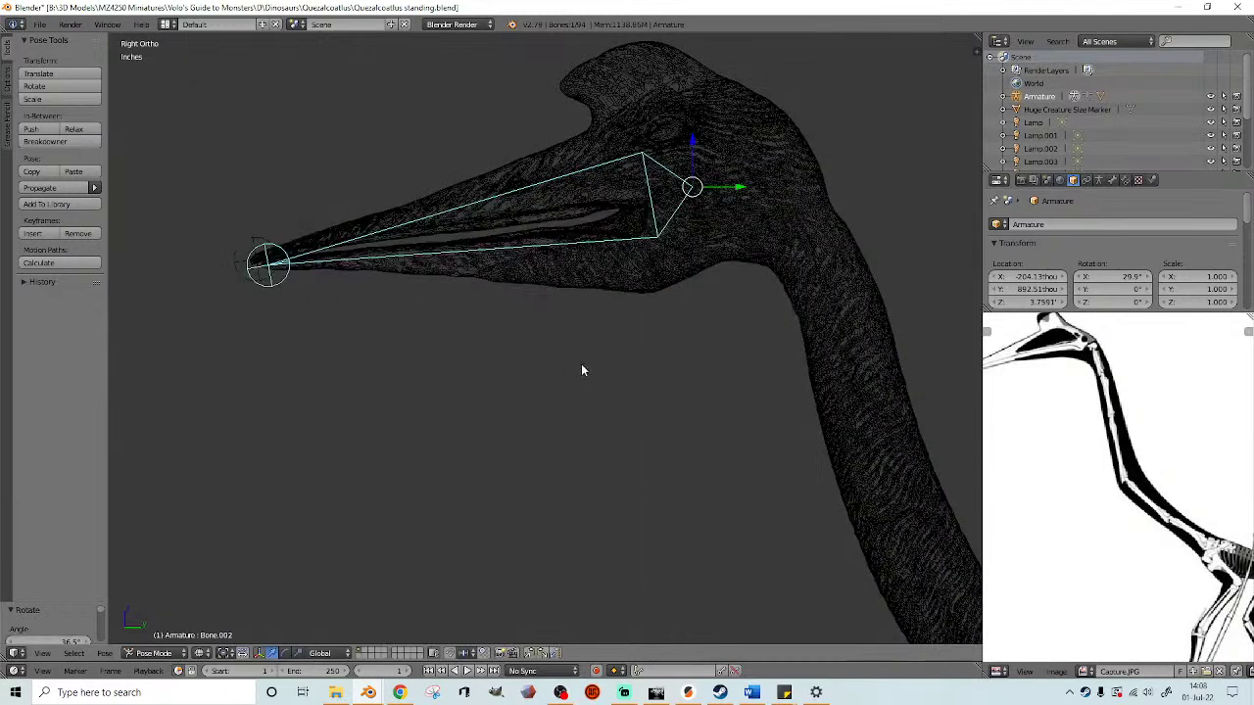
- Fine-tune the lower jaw bone's rotation so the lower beak meets the upper beak tip
{"action": "key", "text": "z"}
{"action": "key", "text": "z"}
{"action": "scroll", "coordinate": [560, 408], "scroll_direction": "up", "scroll_amount": 4}
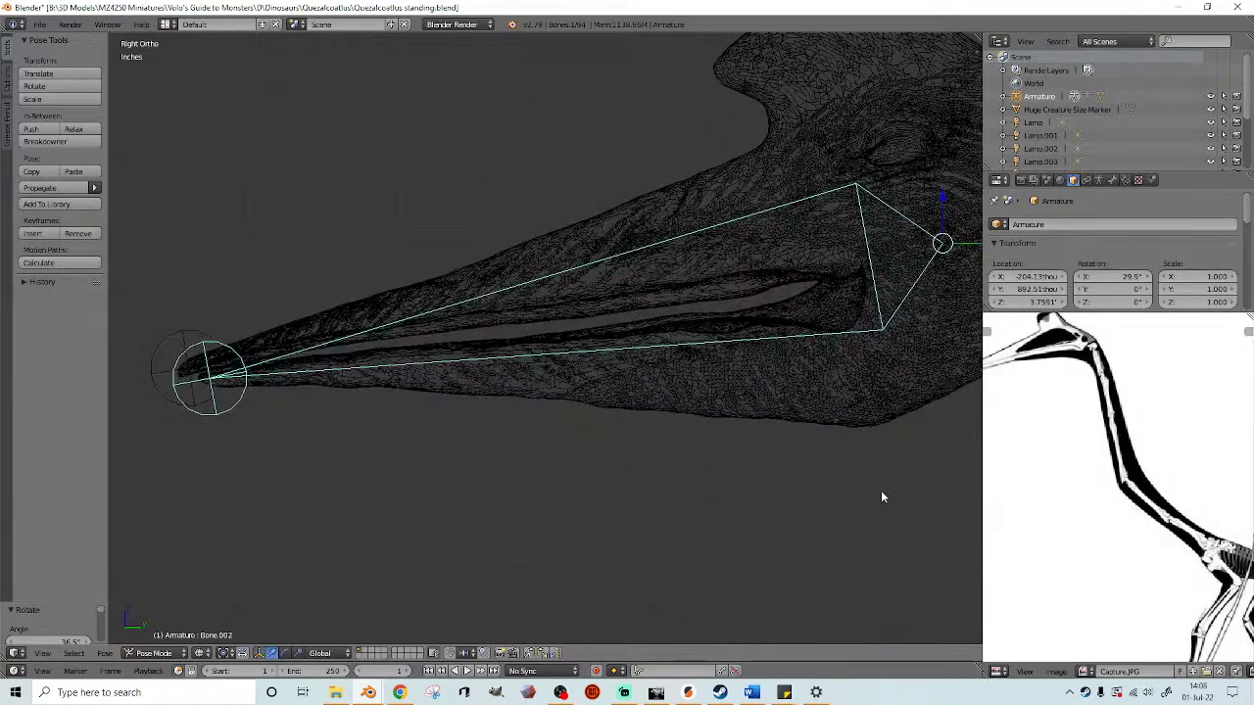
{"action": "key", "text": "r"}
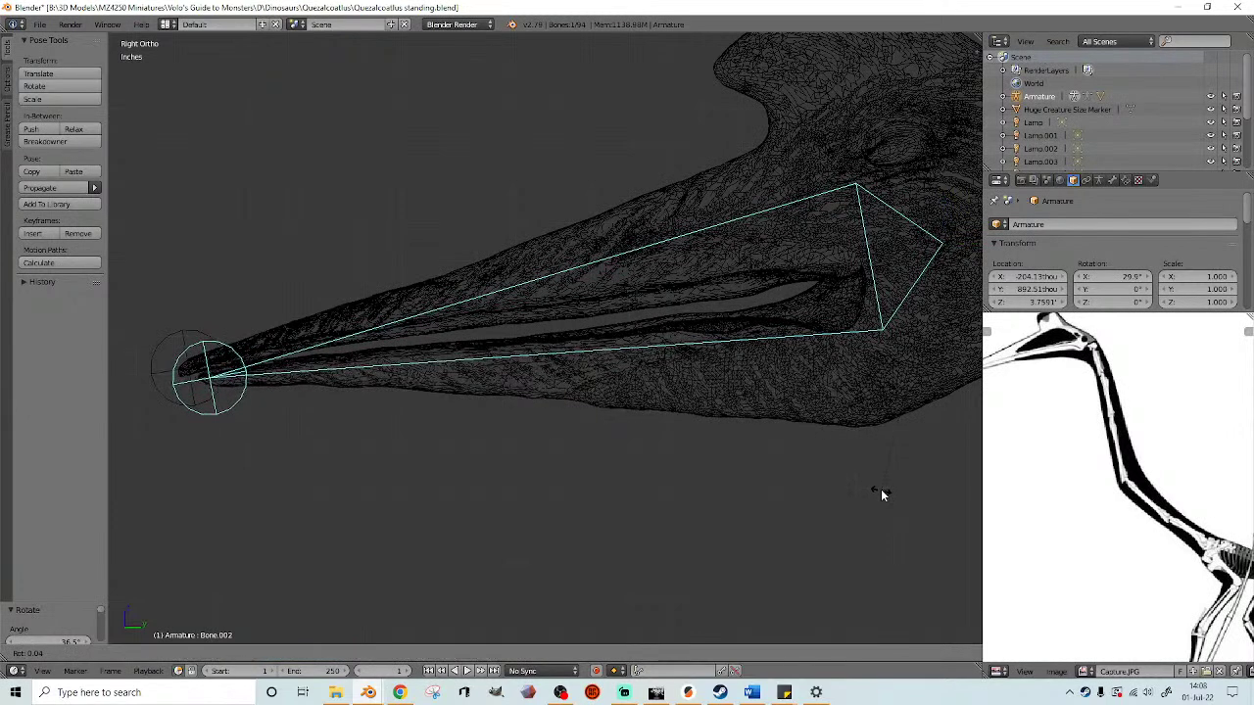
{"action": "right_click", "coordinate": [881, 493]}
{"action": "scroll", "coordinate": [880, 494], "scroll_direction": "down", "scroll_amount": 3}
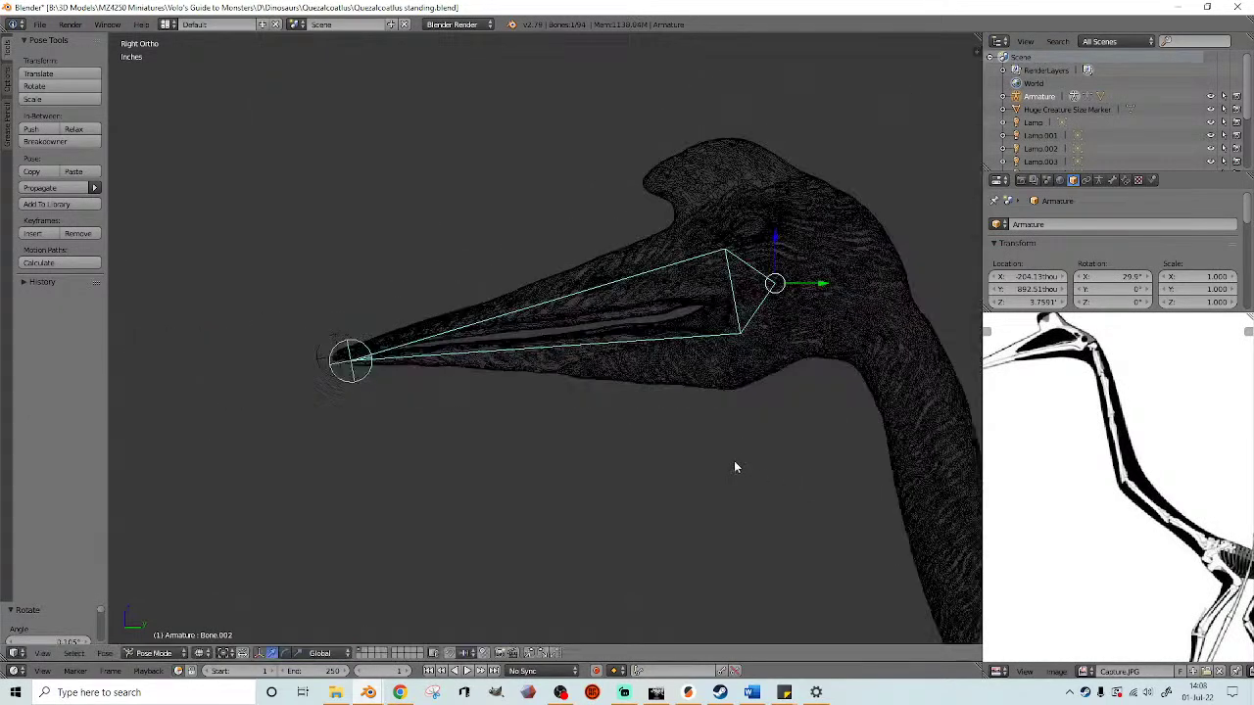
- Rotate the lower jaw bone by -10.5° in the right-side view to open the beak
{"action": "key", "text": "r"}
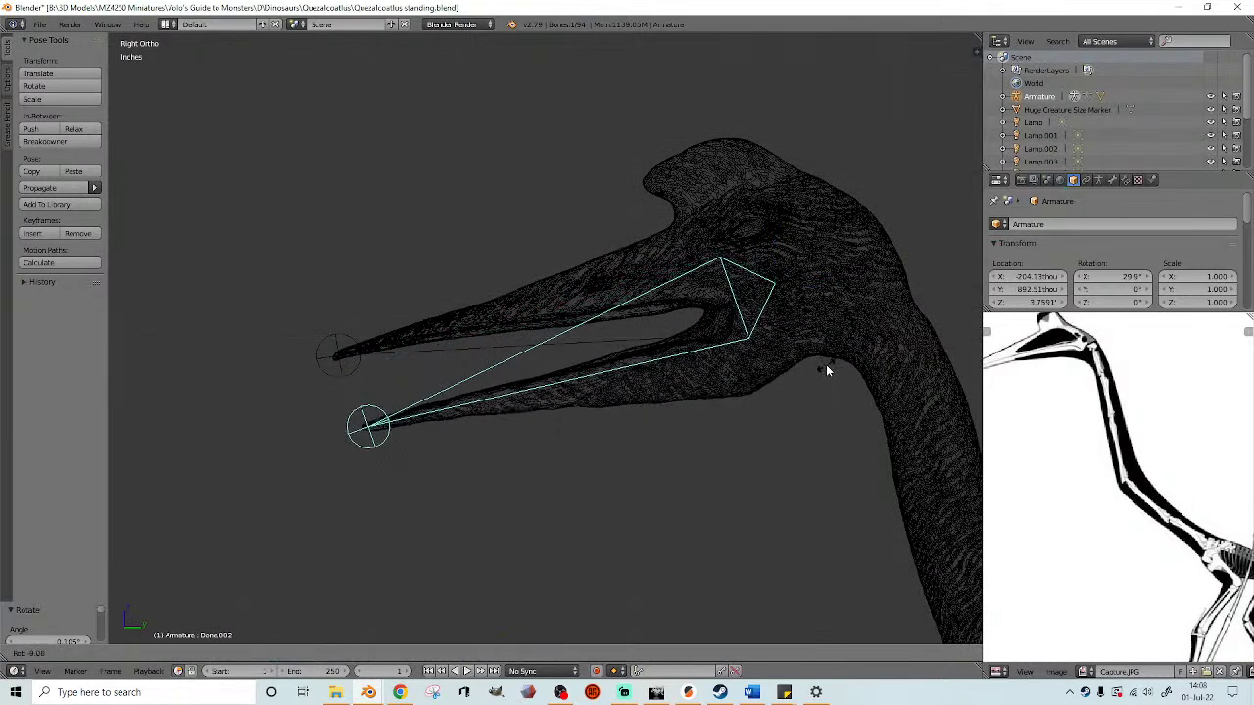
{"action": "left_click", "coordinate": [784, 362]}
- Select the creature mesh and put it into Sculpt Mode for shaping the lower beak near the mouth corner
{"action": "scroll", "coordinate": [782, 367], "scroll_direction": "up", "scroll_amount": 1}
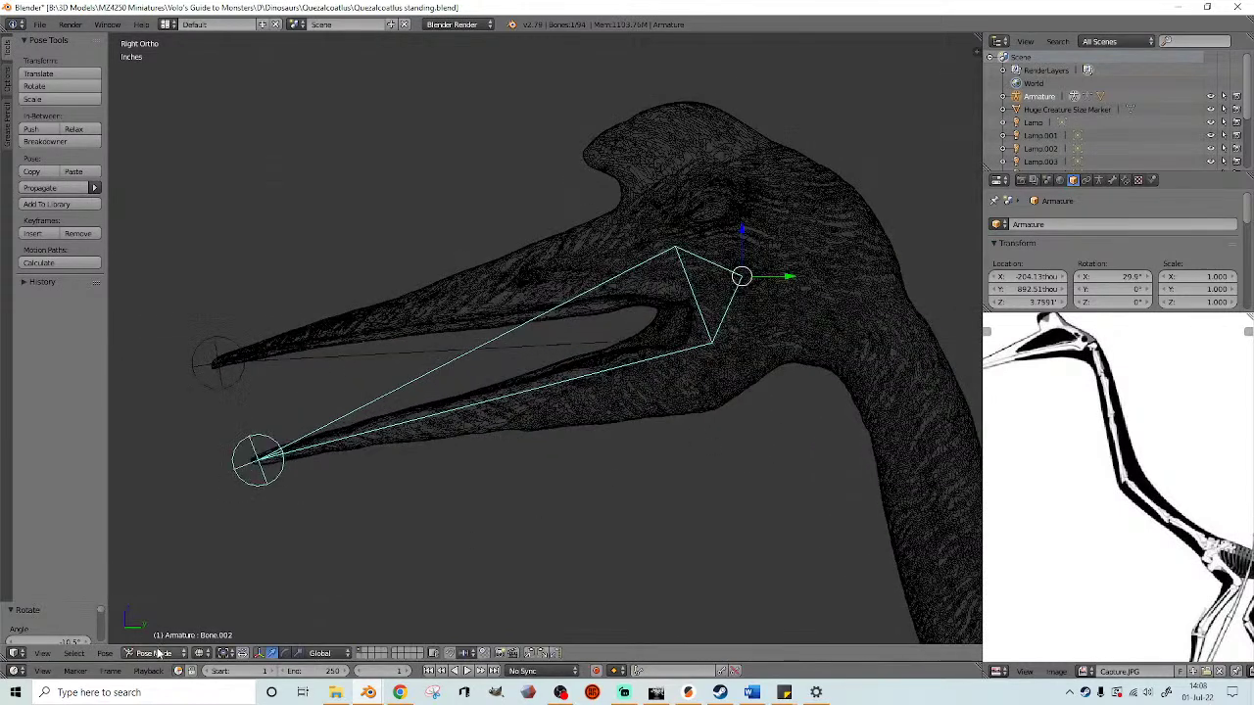
{"action": "right_click", "coordinate": [599, 435]}
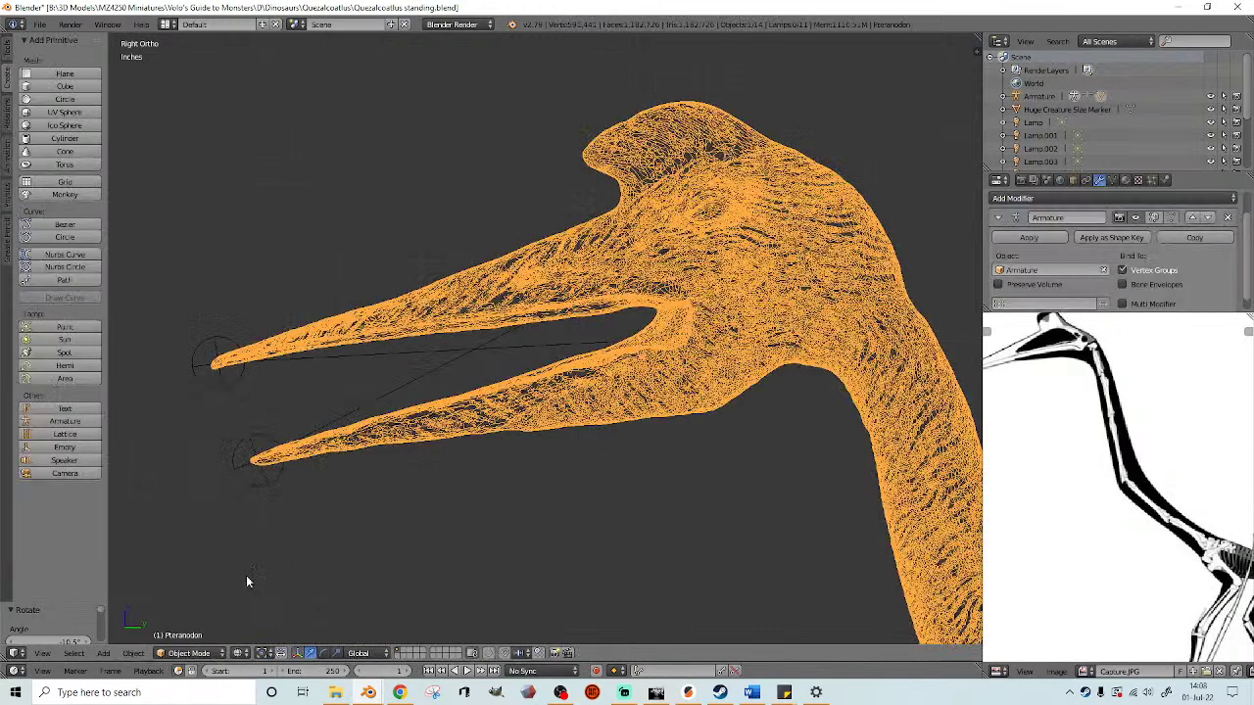
{"action": "left_click", "coordinate": [181, 654]}
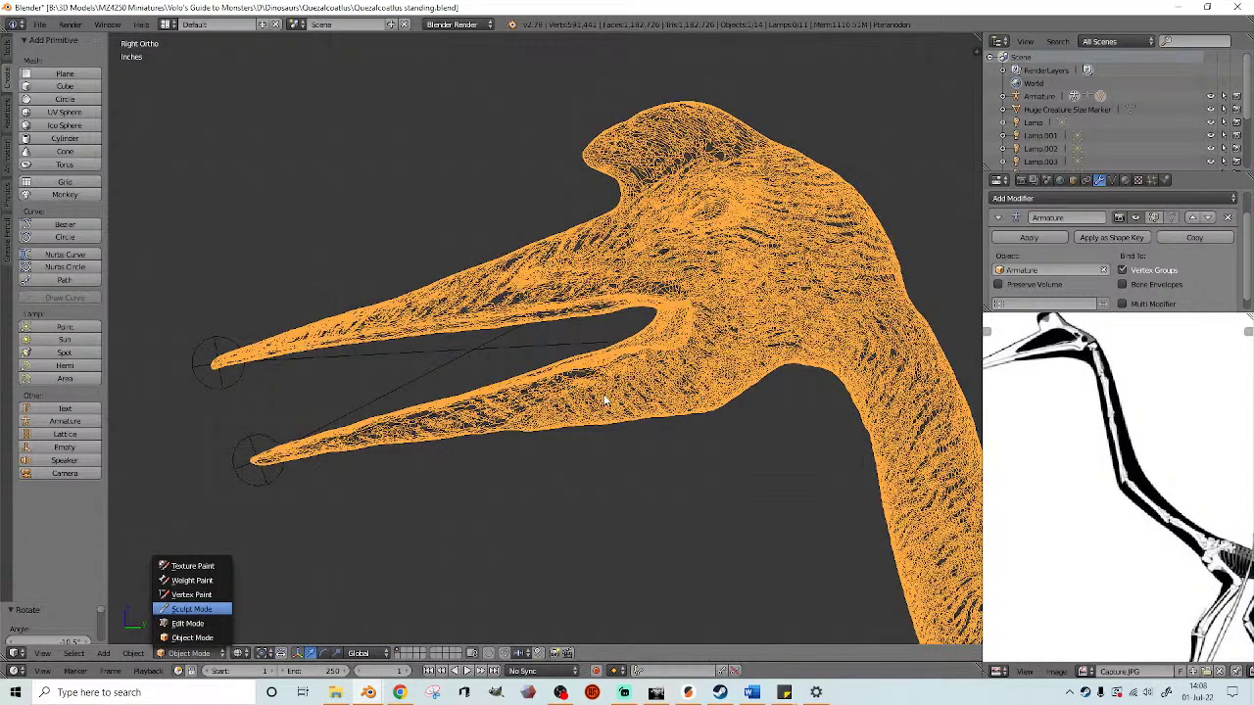
{"action": "middle_click_drag", "start_coordinate": [616, 365], "coordinate": [570, 374], "text": "shift"}
{"action": "scroll", "coordinate": [571, 372], "scroll_direction": "up", "scroll_amount": 1}
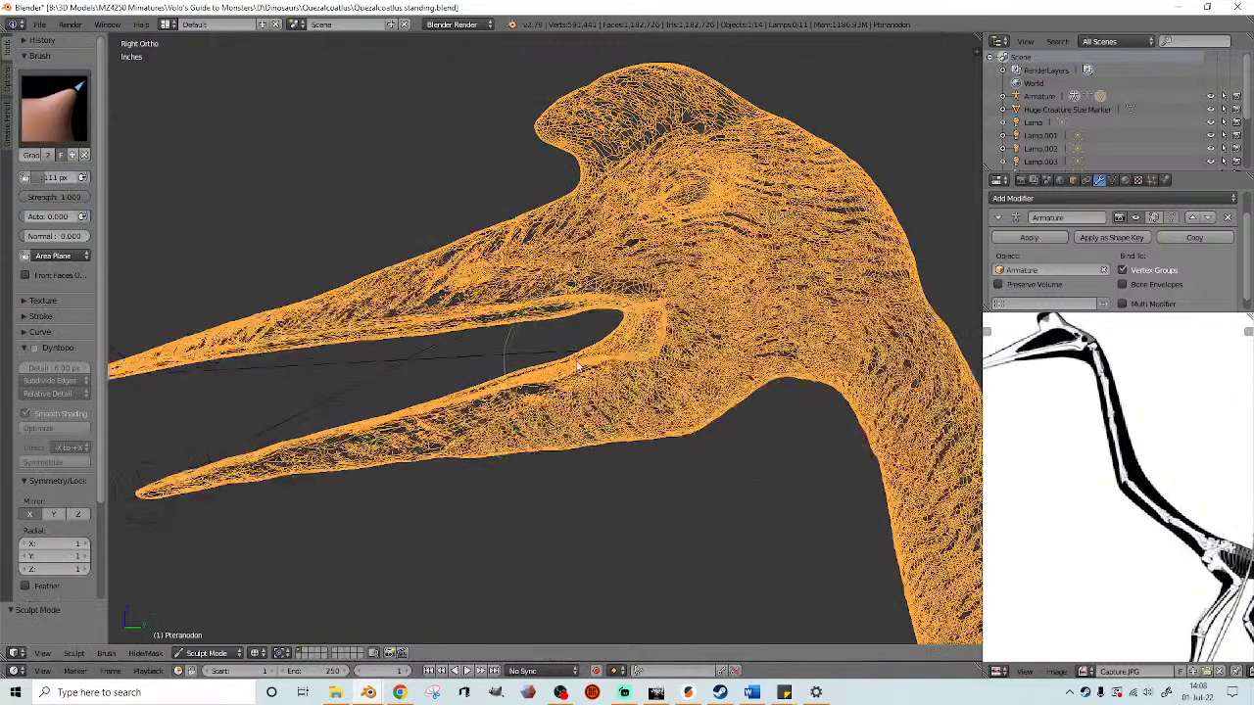
{"action": "scroll", "coordinate": [578, 364], "scroll_direction": "up", "scroll_amount": 1}
{"action": "scroll", "coordinate": [580, 369], "scroll_direction": "up", "scroll_amount": 1}
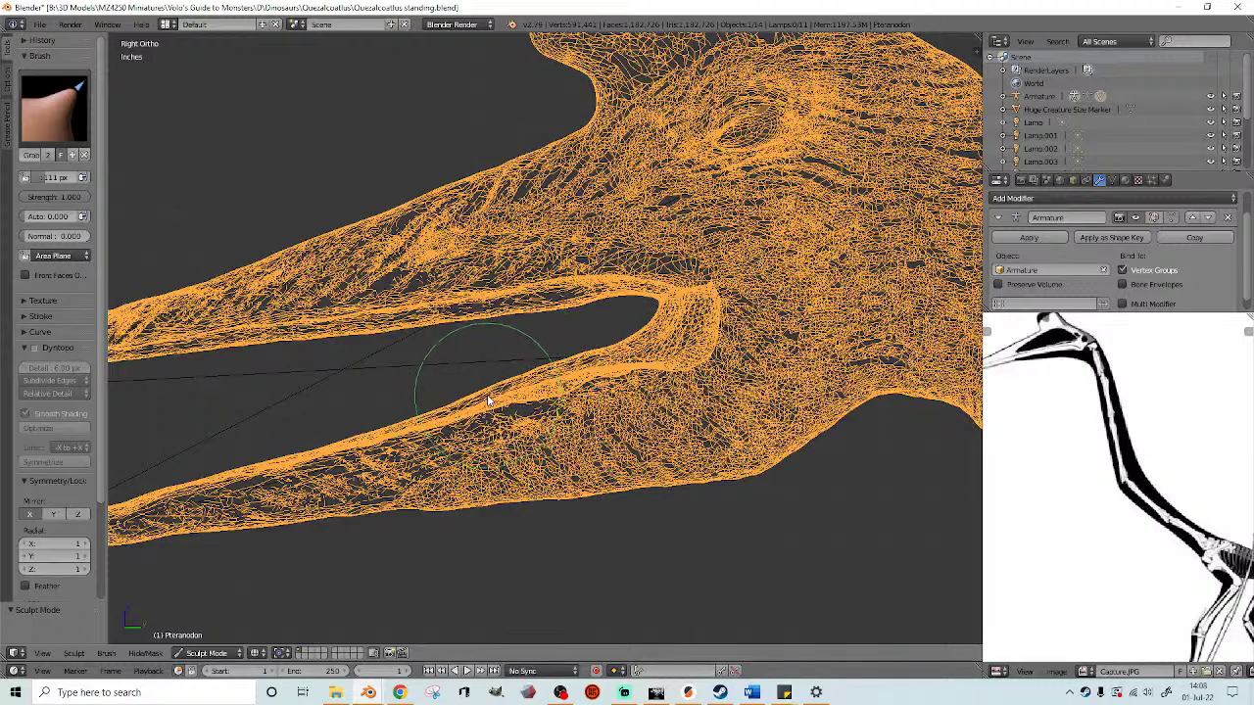
- Examine the wireframe of the open beak along both jaws, from the tips back to the mouth corner
{"action": "middle_click_drag", "start_coordinate": [432, 430], "coordinate": [519, 401], "text": "shift"}
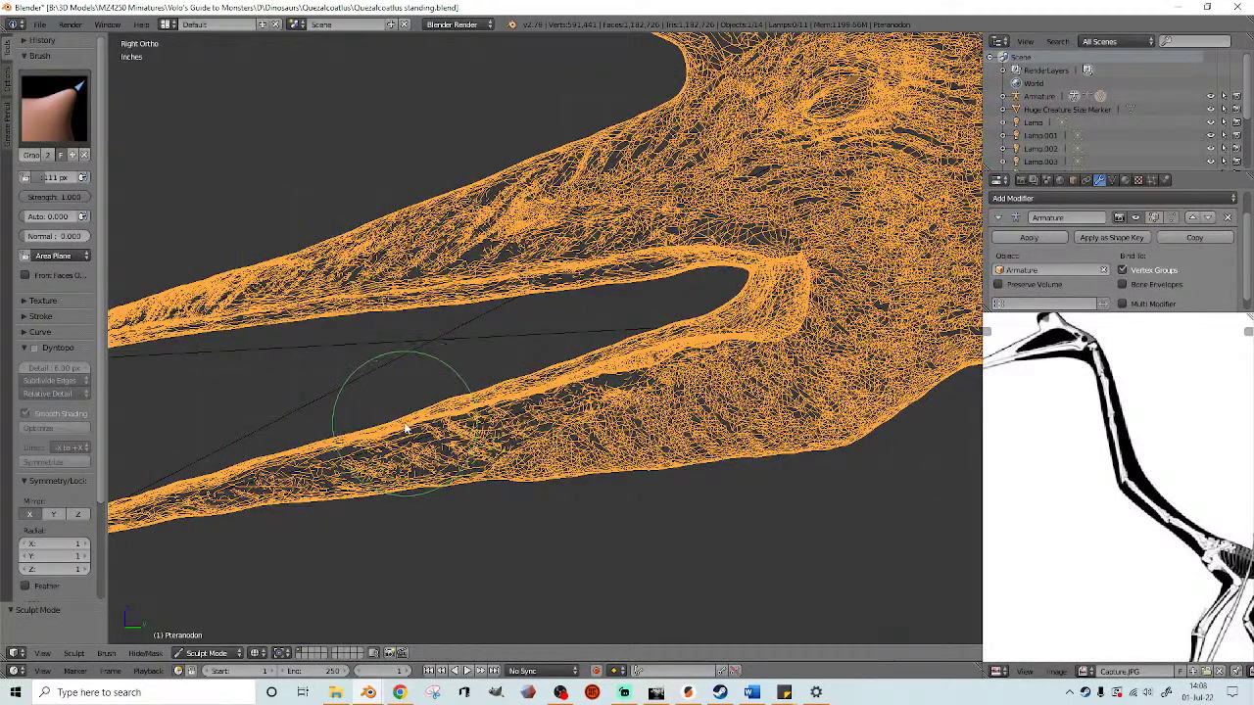
{"action": "middle_click_drag", "start_coordinate": [401, 426], "coordinate": [477, 413], "text": "shift"}
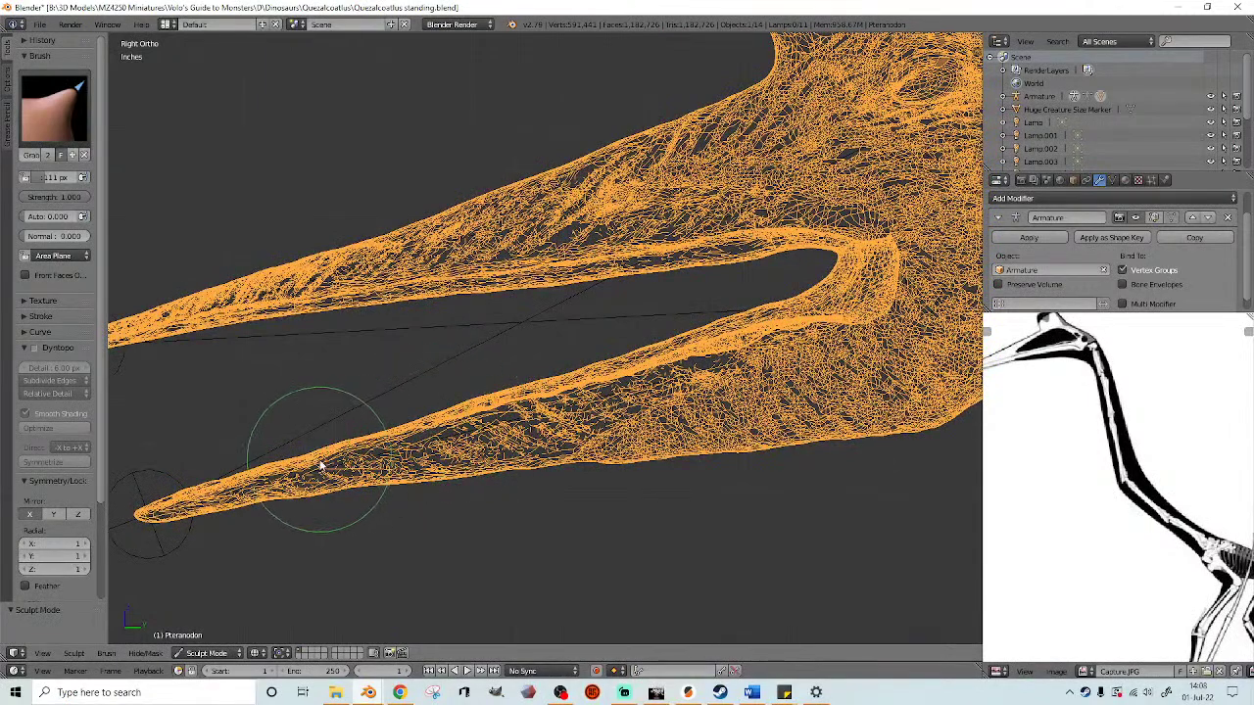
{"action": "scroll", "coordinate": [378, 423], "scroll_direction": "up", "scroll_amount": 4}
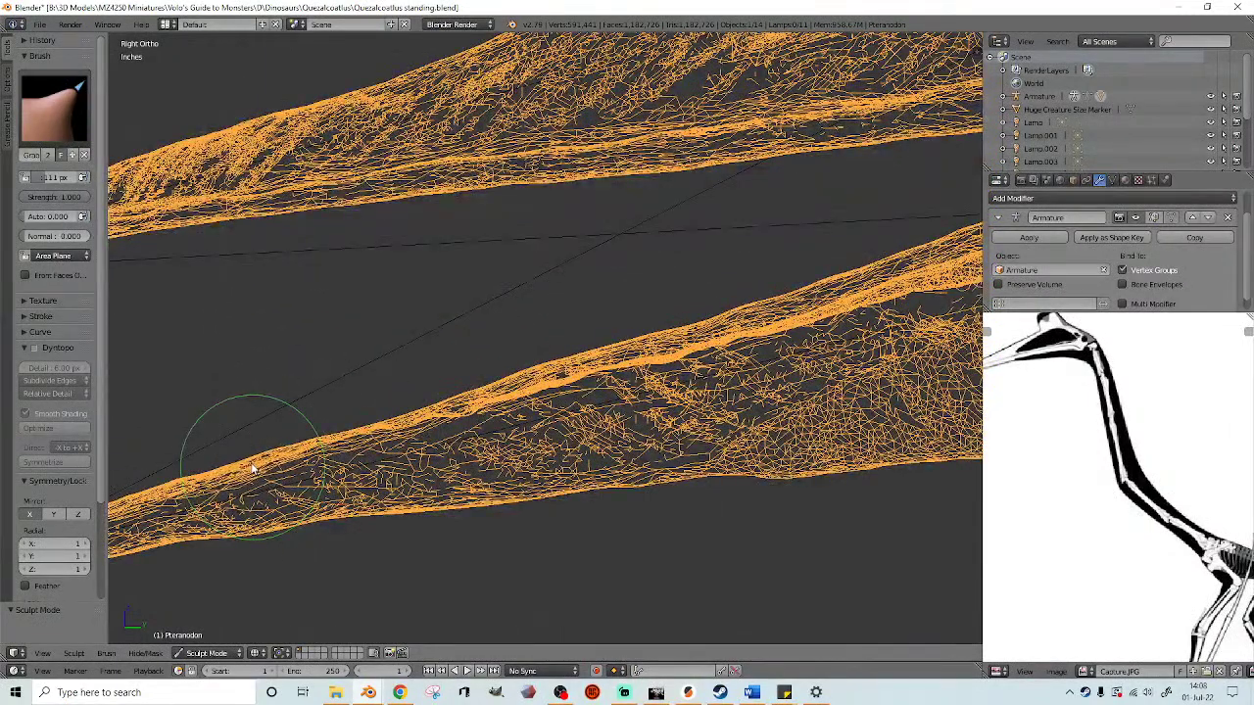
{"action": "scroll", "coordinate": [453, 407], "scroll_direction": "down", "scroll_amount": 3}
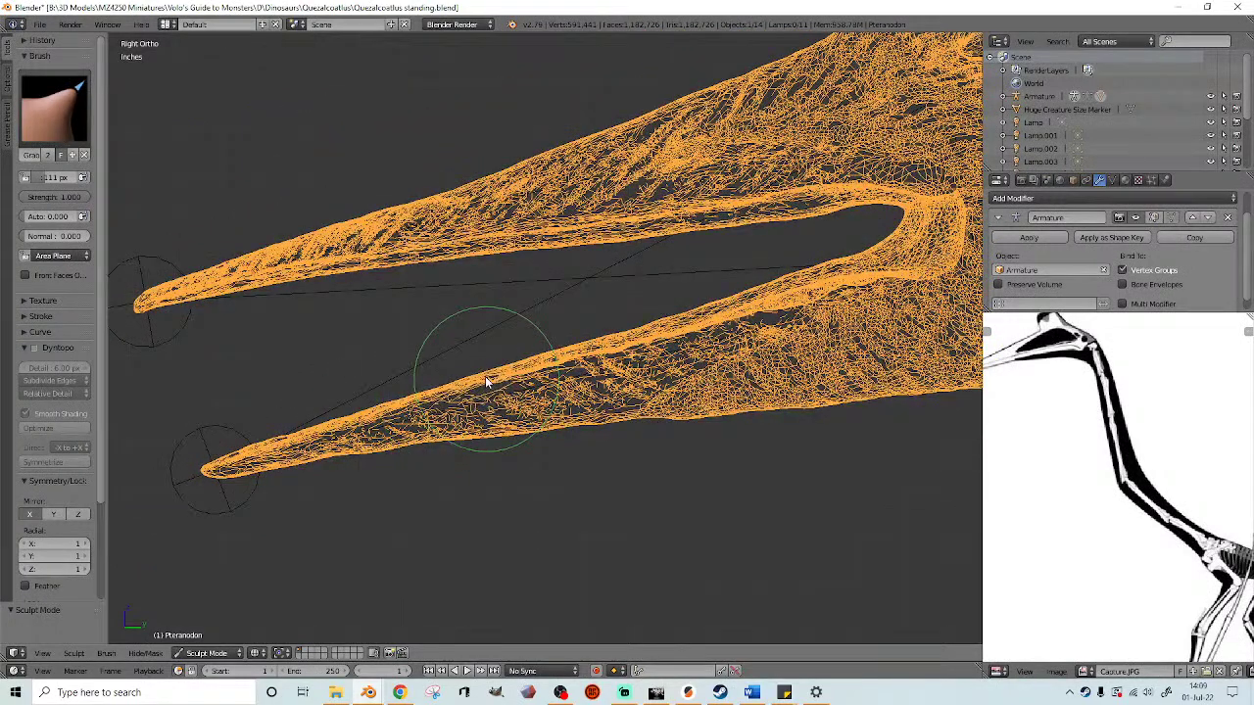
{"action": "scroll", "coordinate": [586, 363], "scroll_direction": "up", "scroll_amount": 2}
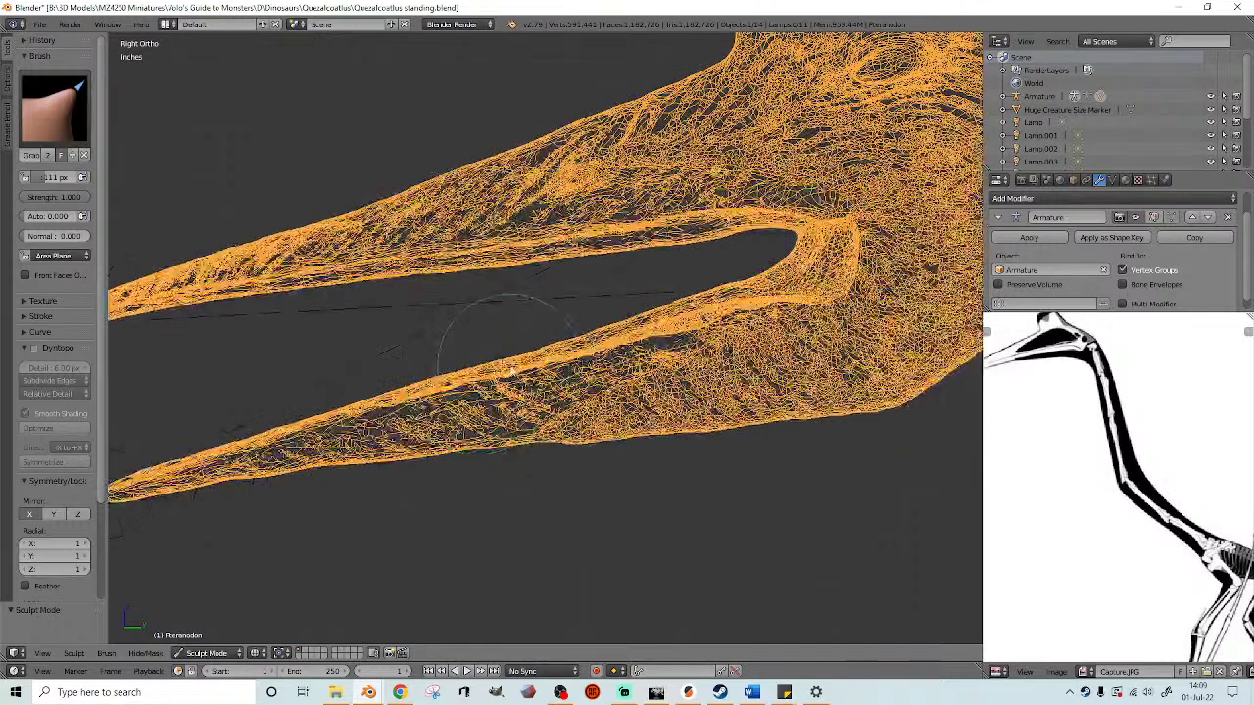
{"action": "scroll", "coordinate": [529, 372], "scroll_direction": "up", "scroll_amount": 1}
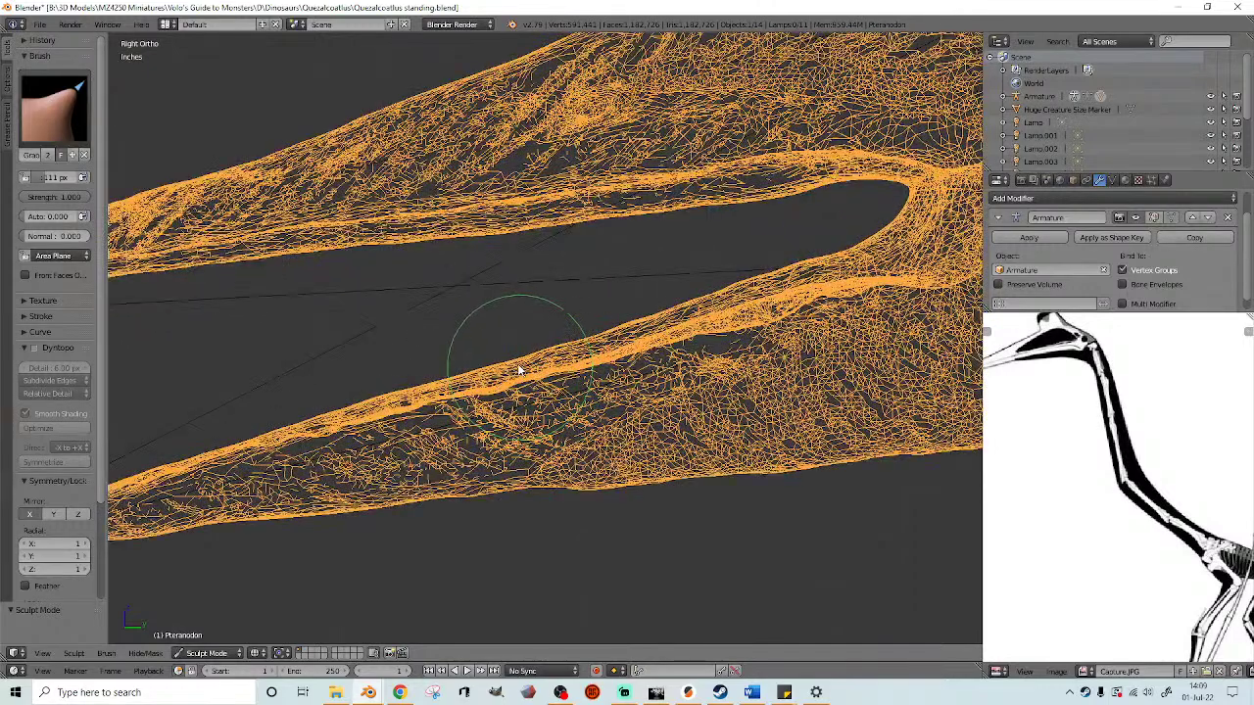
{"action": "scroll", "coordinate": [724, 321], "scroll_direction": "down", "scroll_amount": 2}
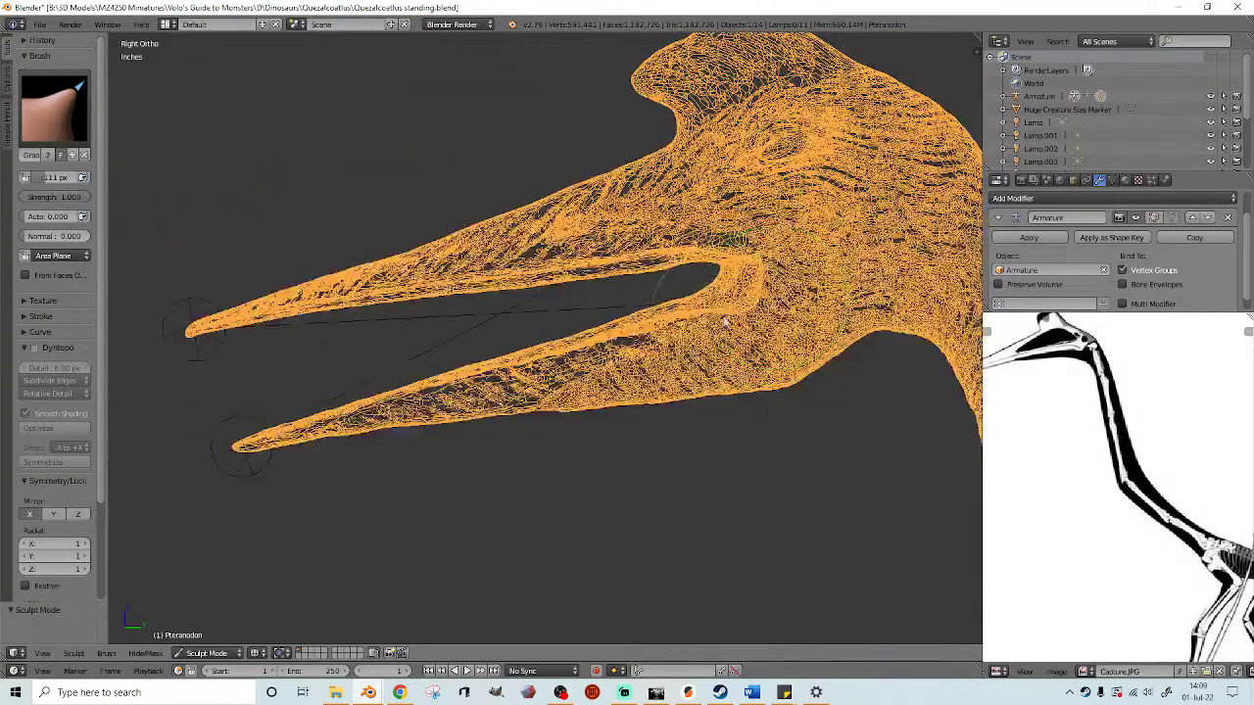
{"action": "scroll", "coordinate": [471, 490], "scroll_direction": "down", "scroll_amount": 2}
{"action": "scroll", "coordinate": [597, 404], "scroll_direction": "up", "scroll_amount": 3}
{"action": "scroll", "coordinate": [625, 377], "scroll_direction": "up", "scroll_amount": 1}
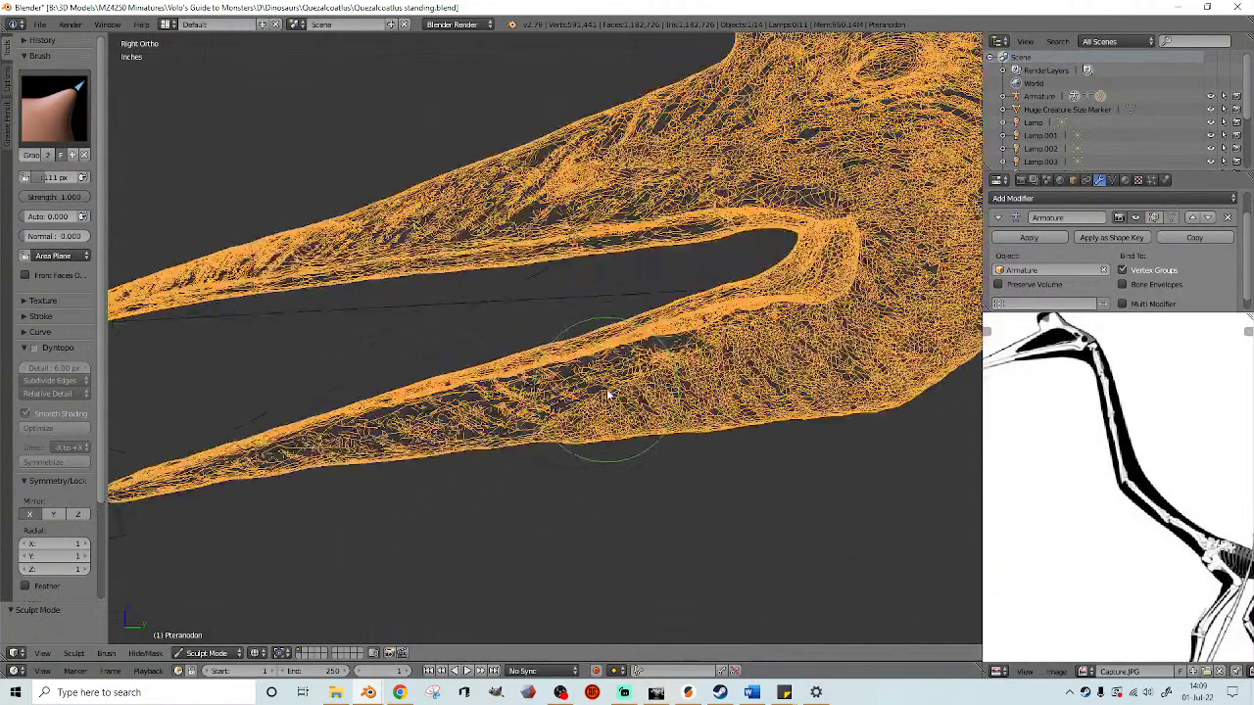
{"action": "middle_click_drag", "start_coordinate": [636, 346], "coordinate": [623, 351], "text": "shift"}
{"action": "scroll", "coordinate": [623, 350], "scroll_direction": "down", "scroll_amount": 3}
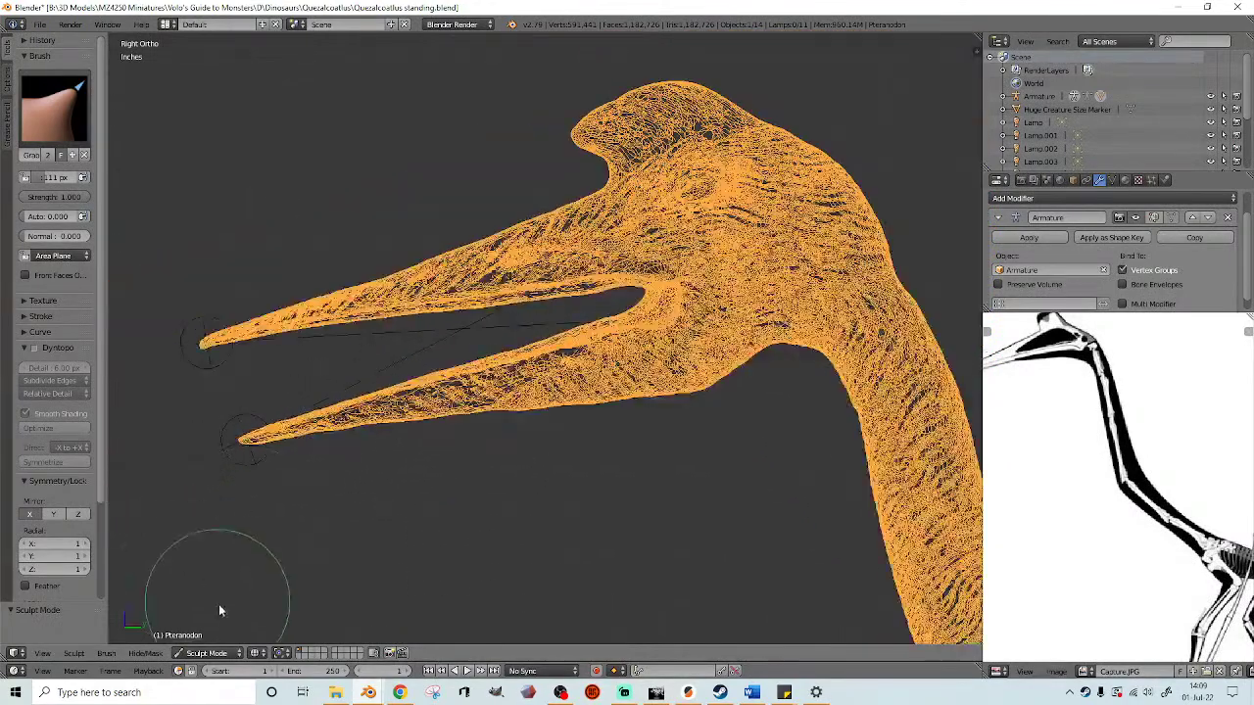
- Leave sculpting for Object Mode and rotate the lower jaw bone 11° to close the beak
{"action": "left_click", "coordinate": [206, 652]}
{"action": "left_click", "coordinate": [208, 638]}
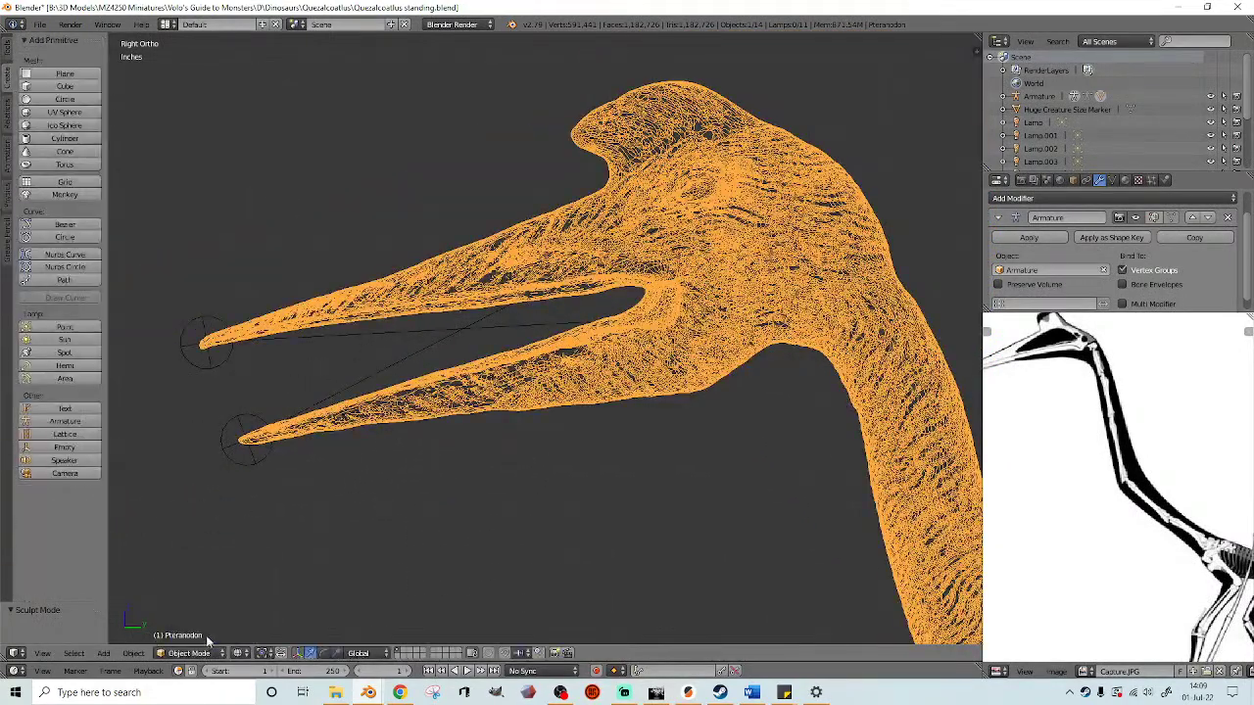
{"action": "right_click", "coordinate": [226, 466]}
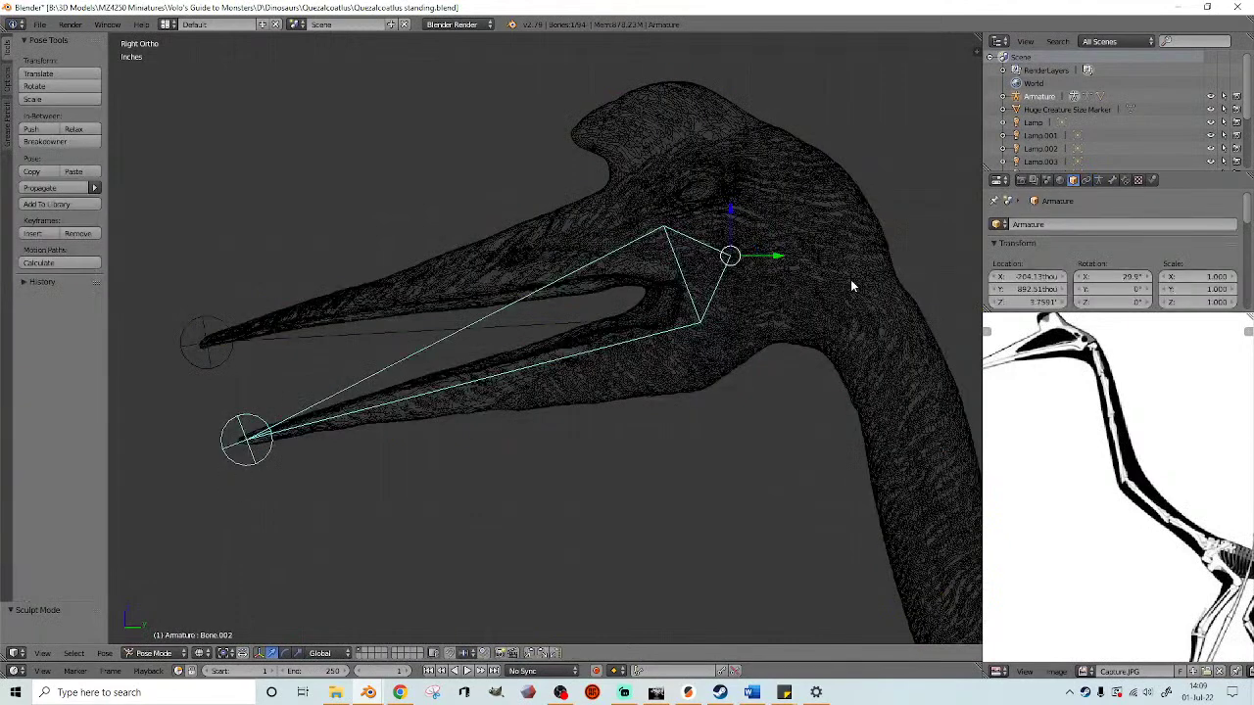
{"action": "key", "text": "r"}
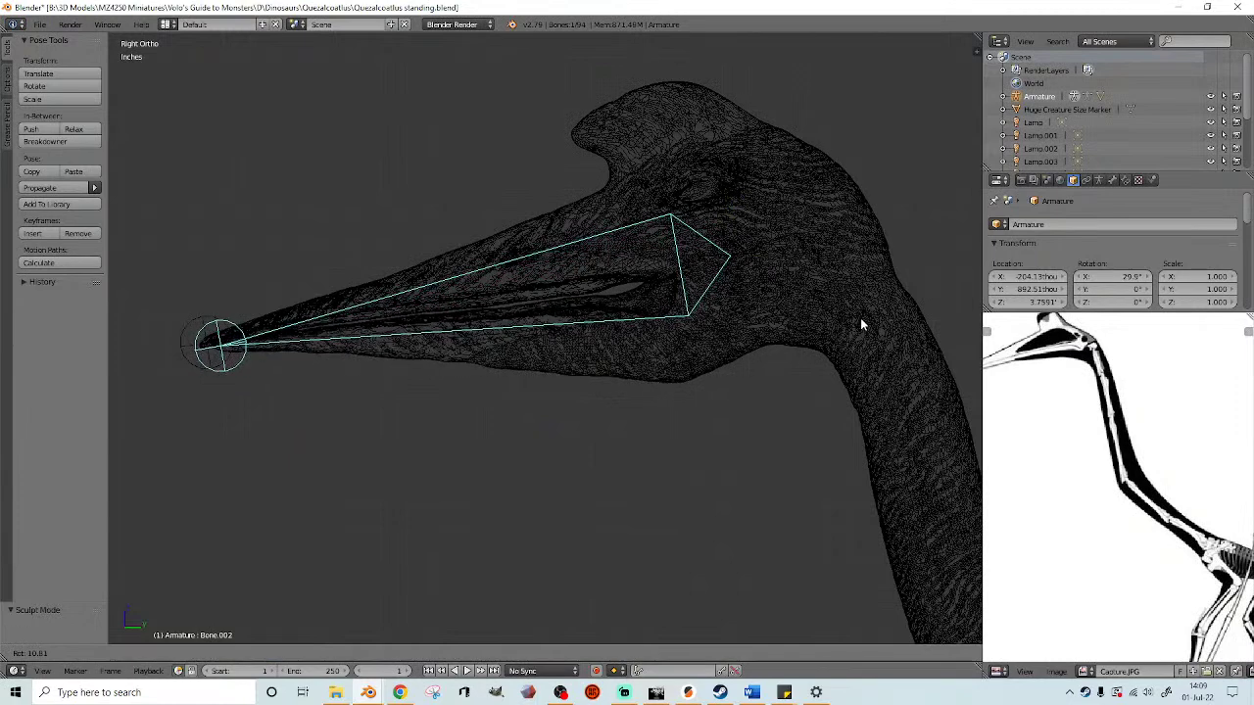
{"action": "left_click", "coordinate": [861, 320]}
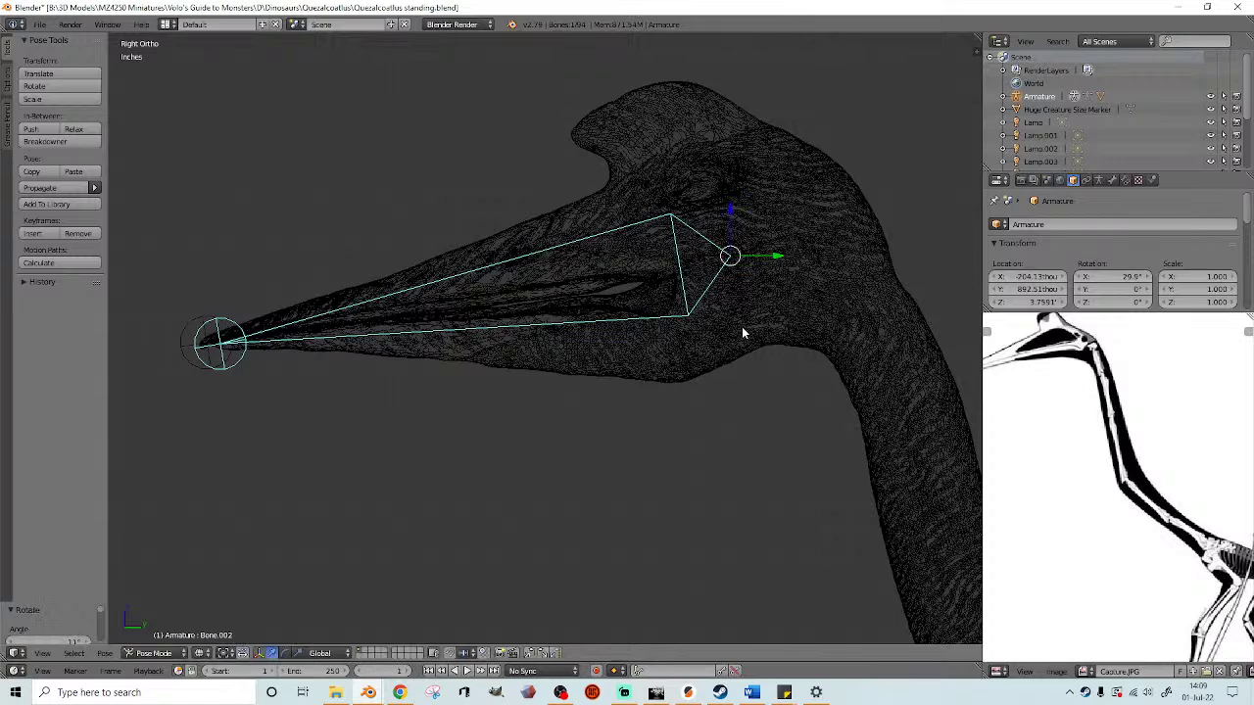
- Reopen the beak by rotating the lower jaw bone about -9.6° and check it in solid shading
{"action": "scroll", "coordinate": [741, 327], "scroll_direction": "up", "scroll_amount": 2}
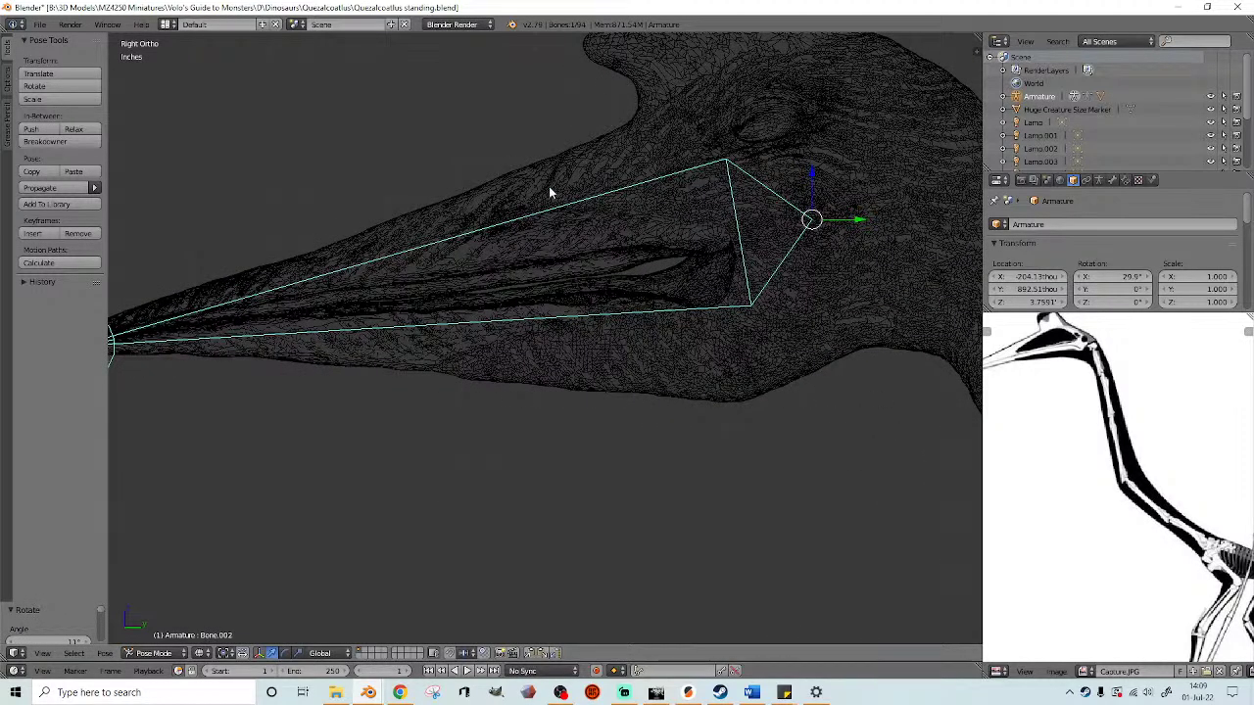
{"action": "key", "text": "r"}
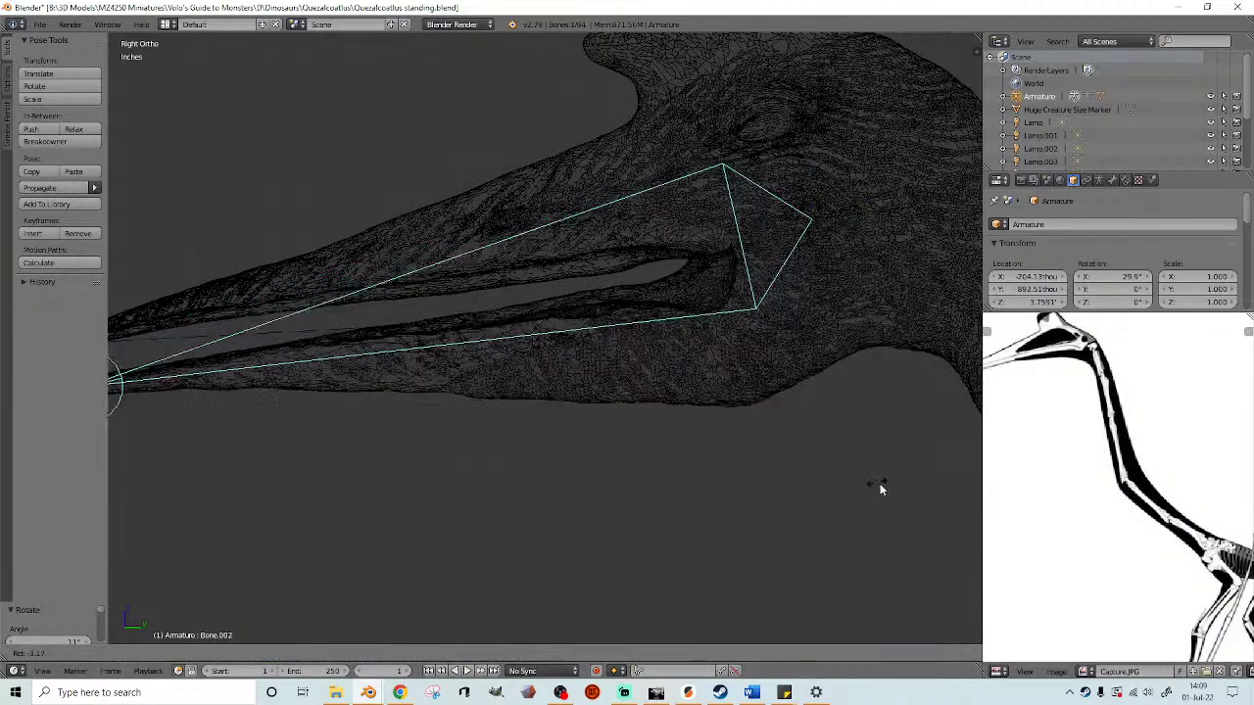
{"action": "left_click", "coordinate": [911, 504]}
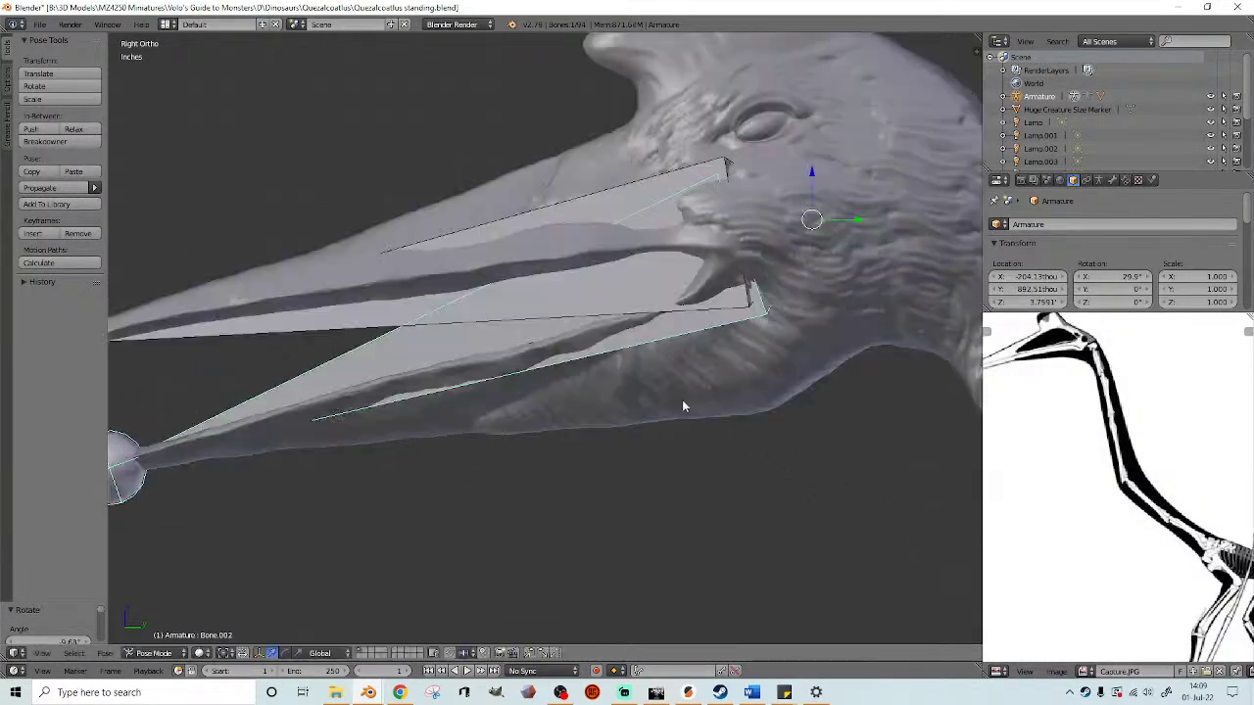
{"action": "key", "text": "z"}
- Put the Pteranodon mesh in Sculpt Mode and nudge the upper jaw's rear lower edge with the Grab brush in wireframe
{"action": "right_click", "coordinate": [432, 209]}
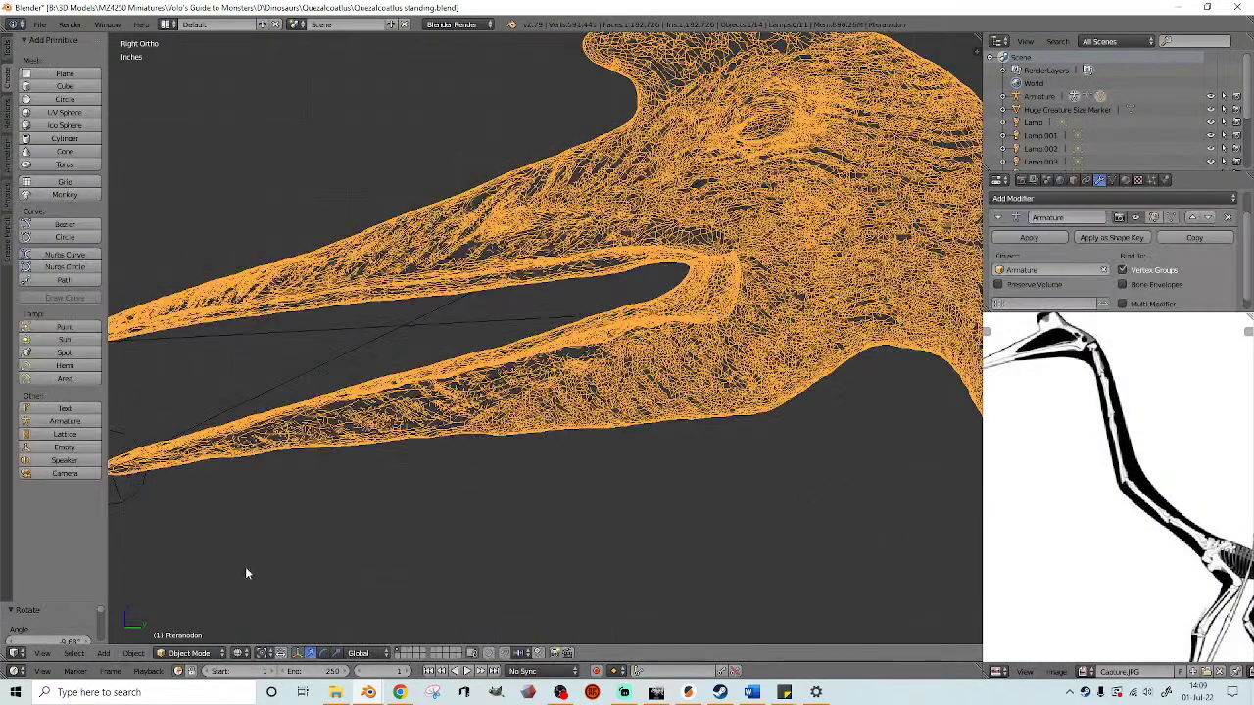
{"action": "left_click", "coordinate": [201, 654]}
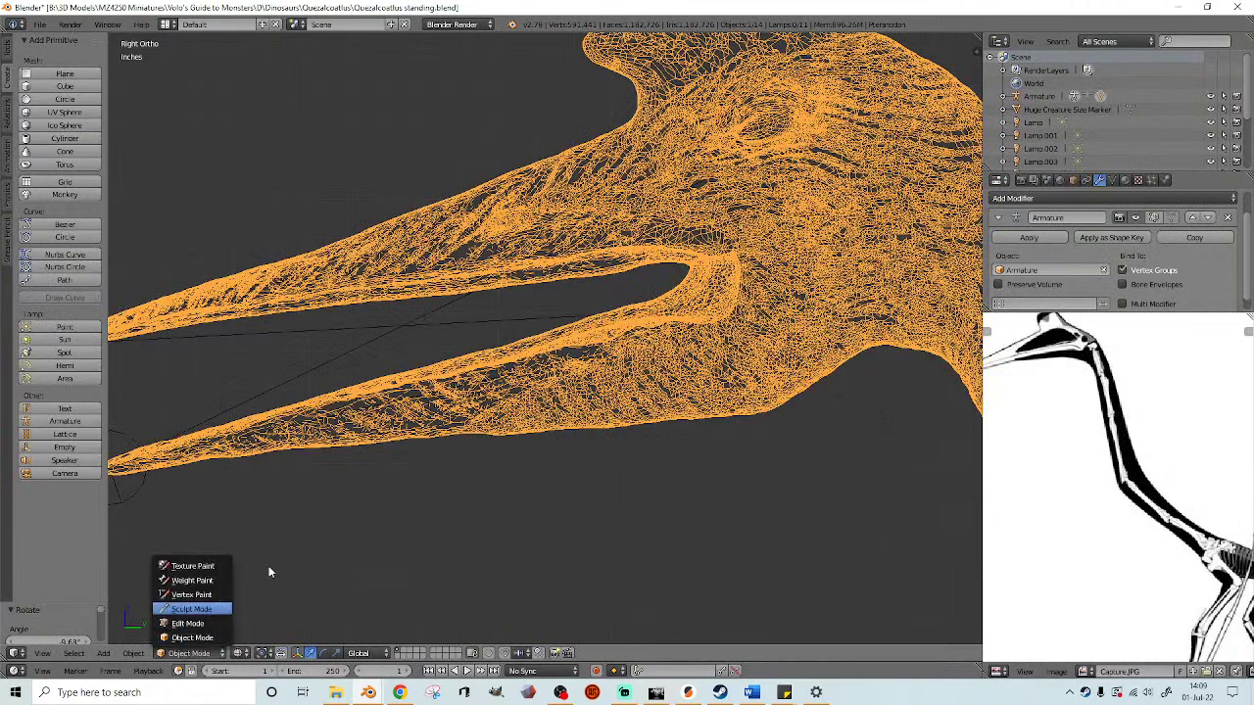
{"action": "middle_click_drag", "start_coordinate": [462, 308], "coordinate": [445, 342], "text": "shift"}
{"action": "scroll", "coordinate": [560, 324], "scroll_direction": "up", "scroll_amount": 1}
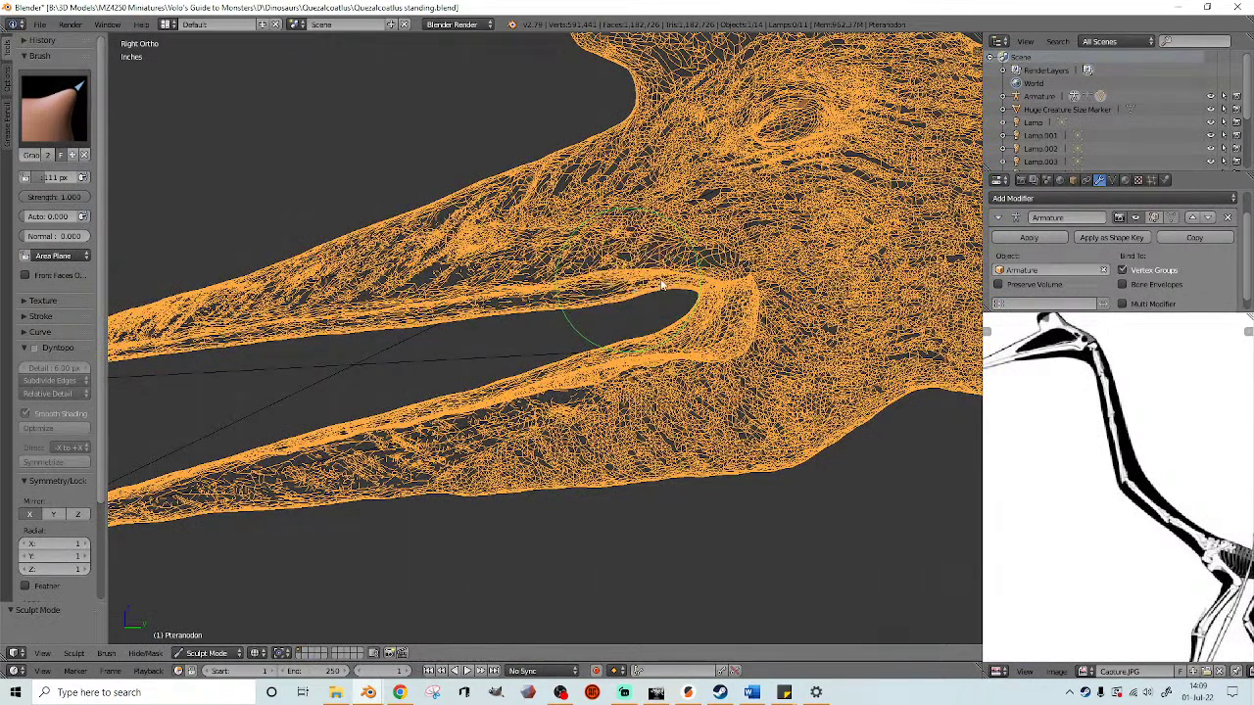
{"action": "left_click_drag", "start_coordinate": [661, 280], "coordinate": [663, 286]}
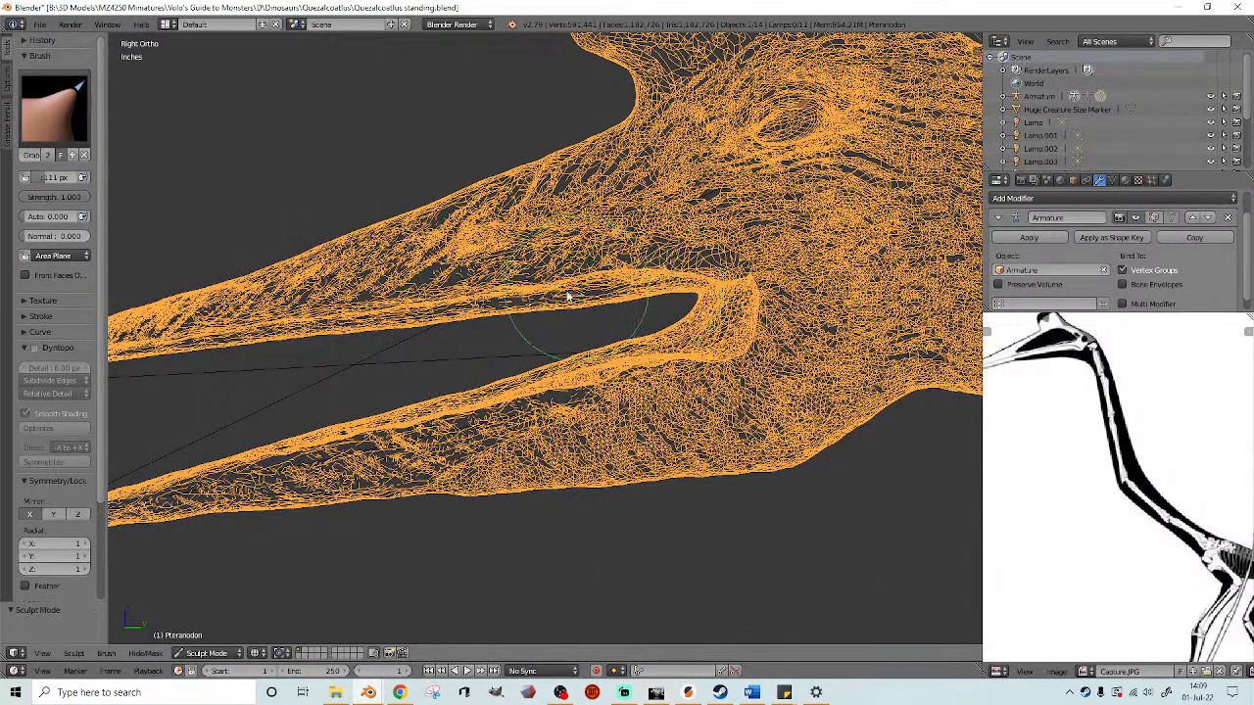
{"action": "left_click_drag", "start_coordinate": [556, 297], "coordinate": [515, 304]}
{"action": "scroll", "coordinate": [490, 329], "scroll_direction": "up", "scroll_amount": 3}
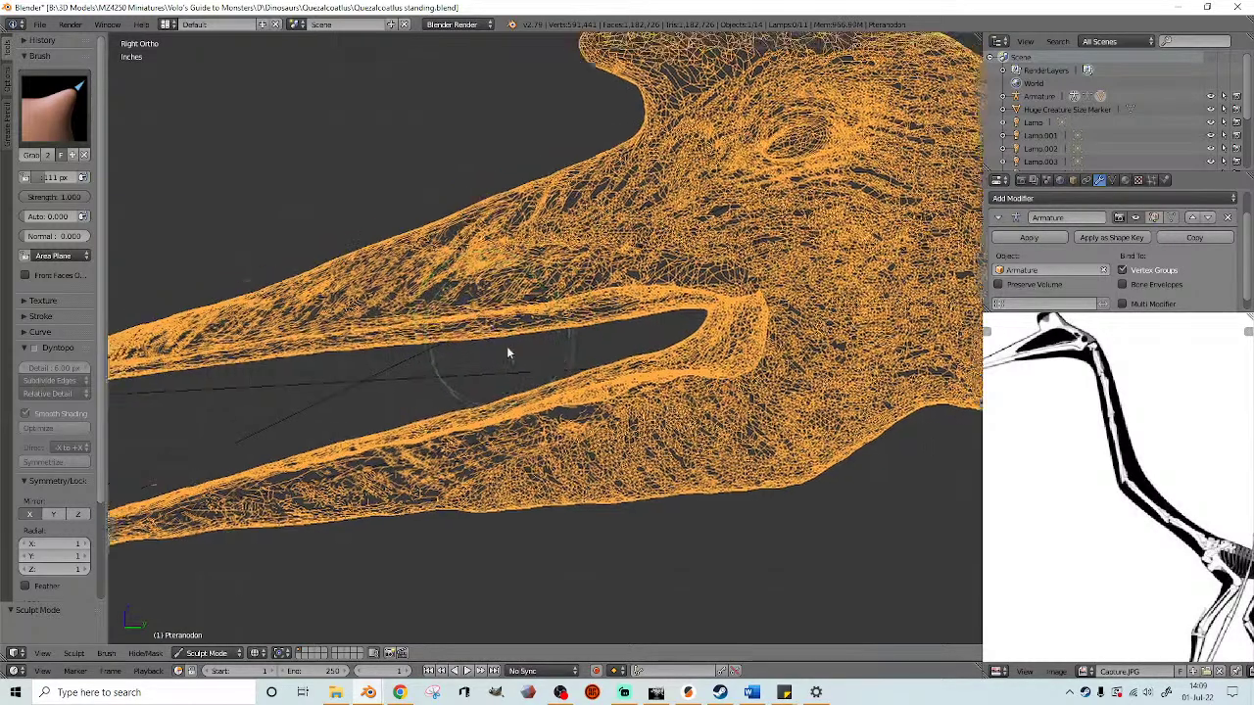
{"action": "scroll", "coordinate": [592, 326], "scroll_direction": "up", "scroll_amount": 2}
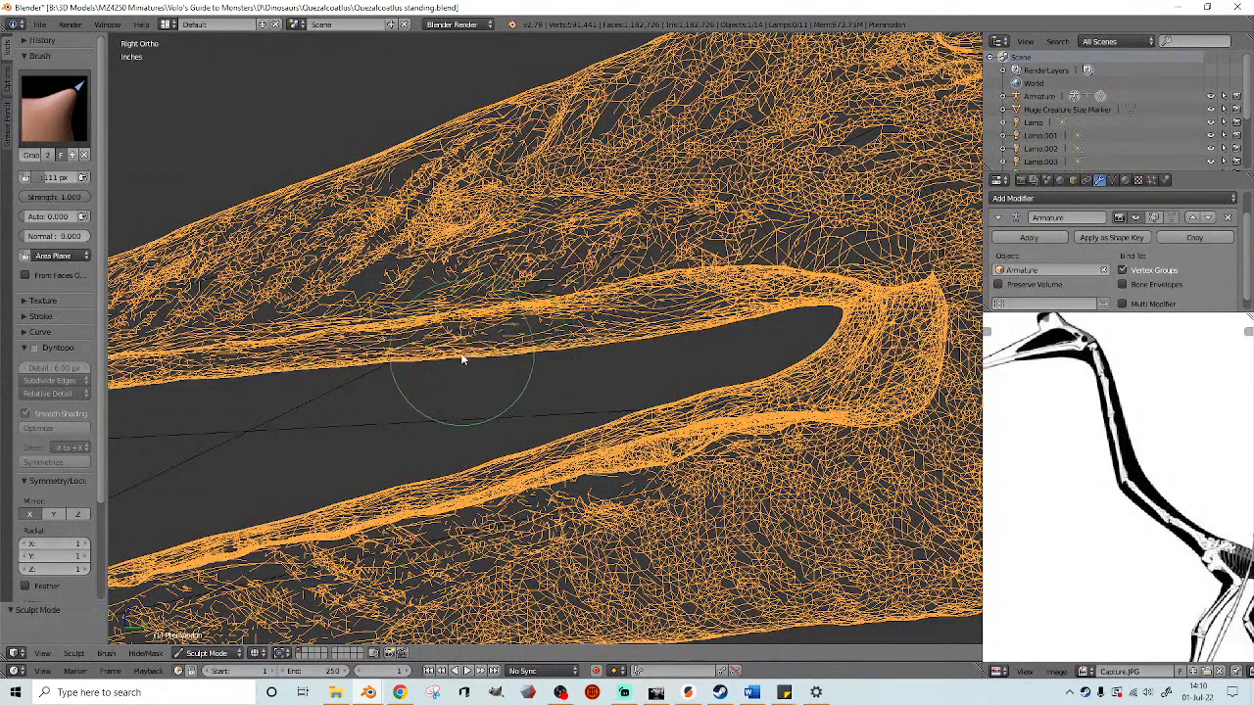
- Return to Object Mode, rotate the lower jaw bone 9.85° to close the beak, and display the model in solid shading
{"action": "scroll", "coordinate": [470, 363], "scroll_direction": "down", "scroll_amount": 4}
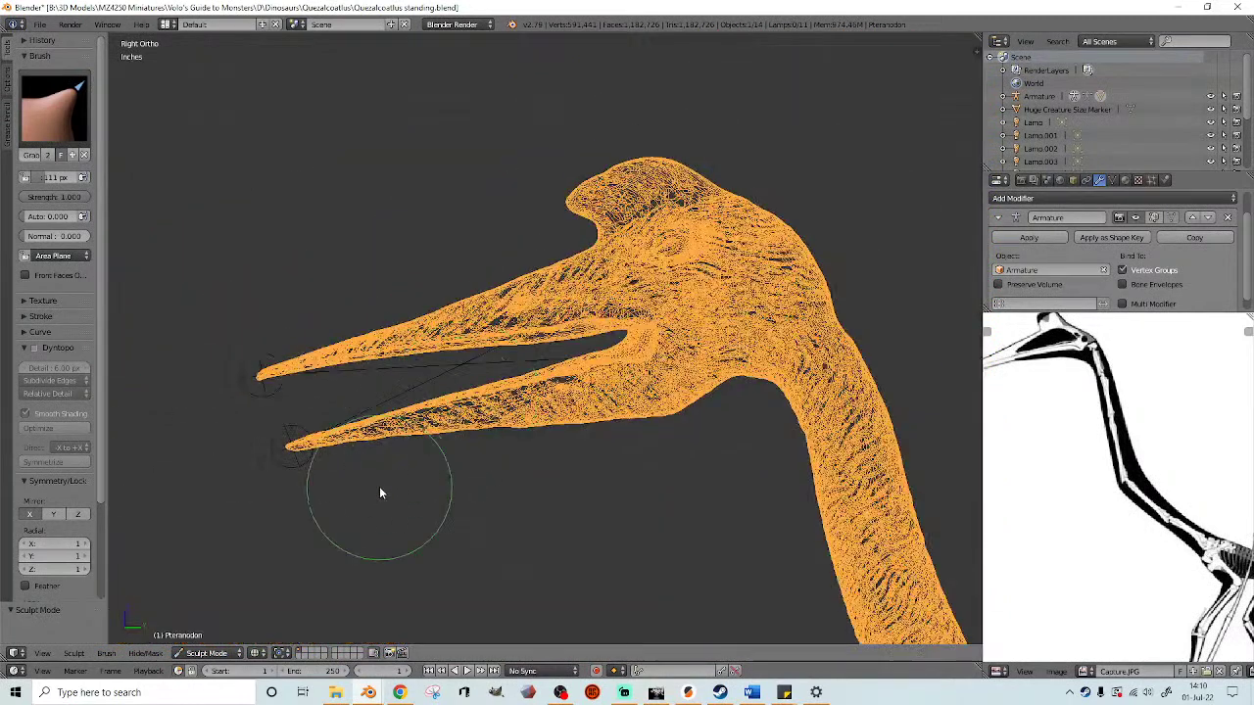
{"action": "scroll", "coordinate": [379, 486], "scroll_direction": "up", "scroll_amount": 1}
{"action": "left_click", "coordinate": [218, 652]}
{"action": "left_click", "coordinate": [220, 639]}
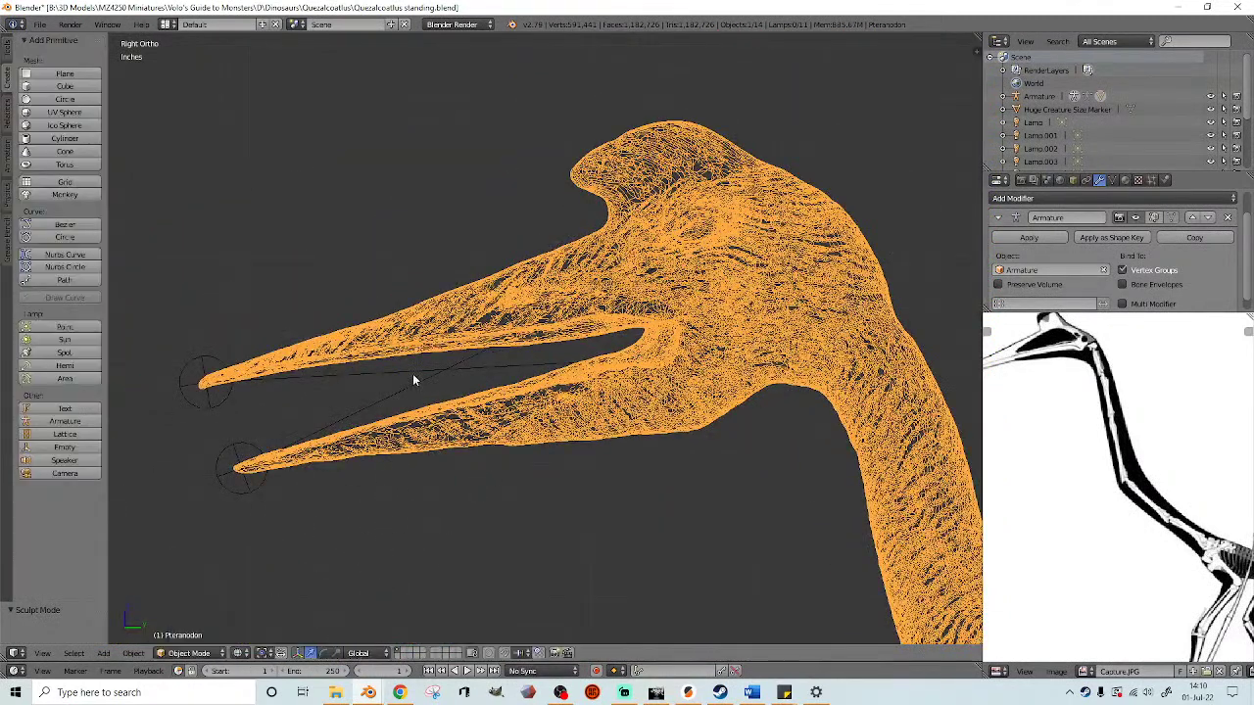
{"action": "right_click", "coordinate": [409, 385]}
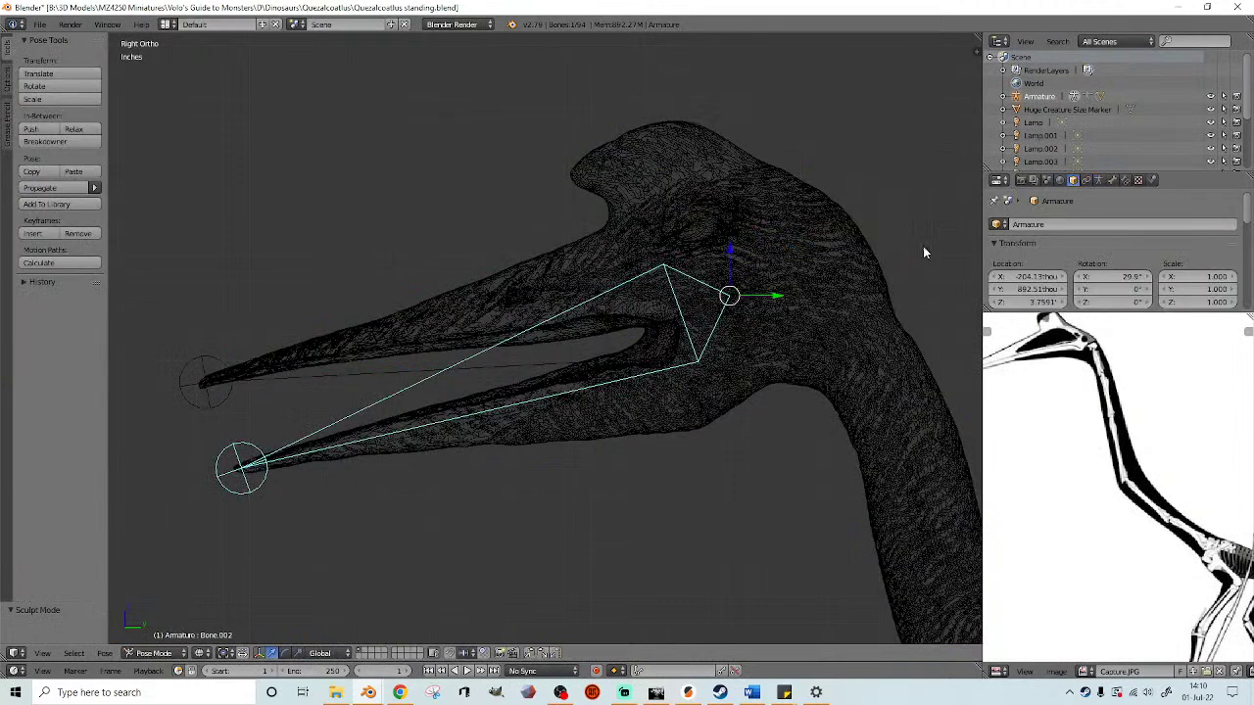
{"action": "key", "text": "r"}
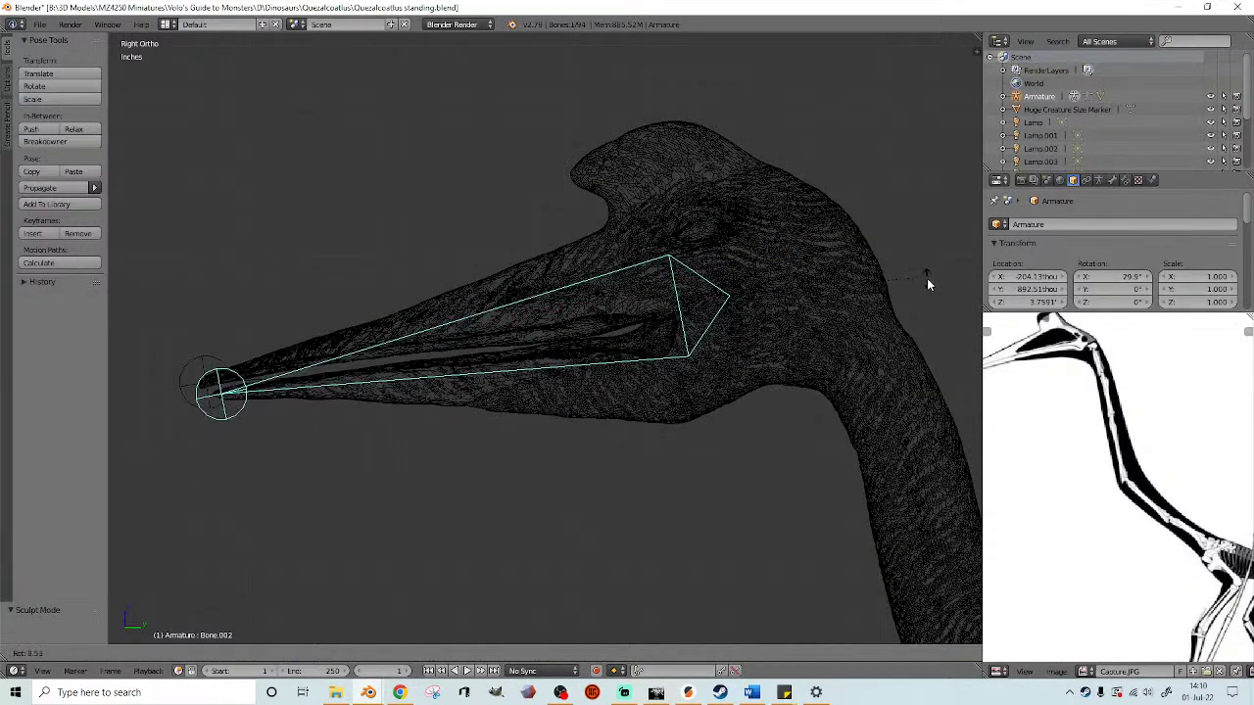
{"action": "left_click", "coordinate": [927, 281]}
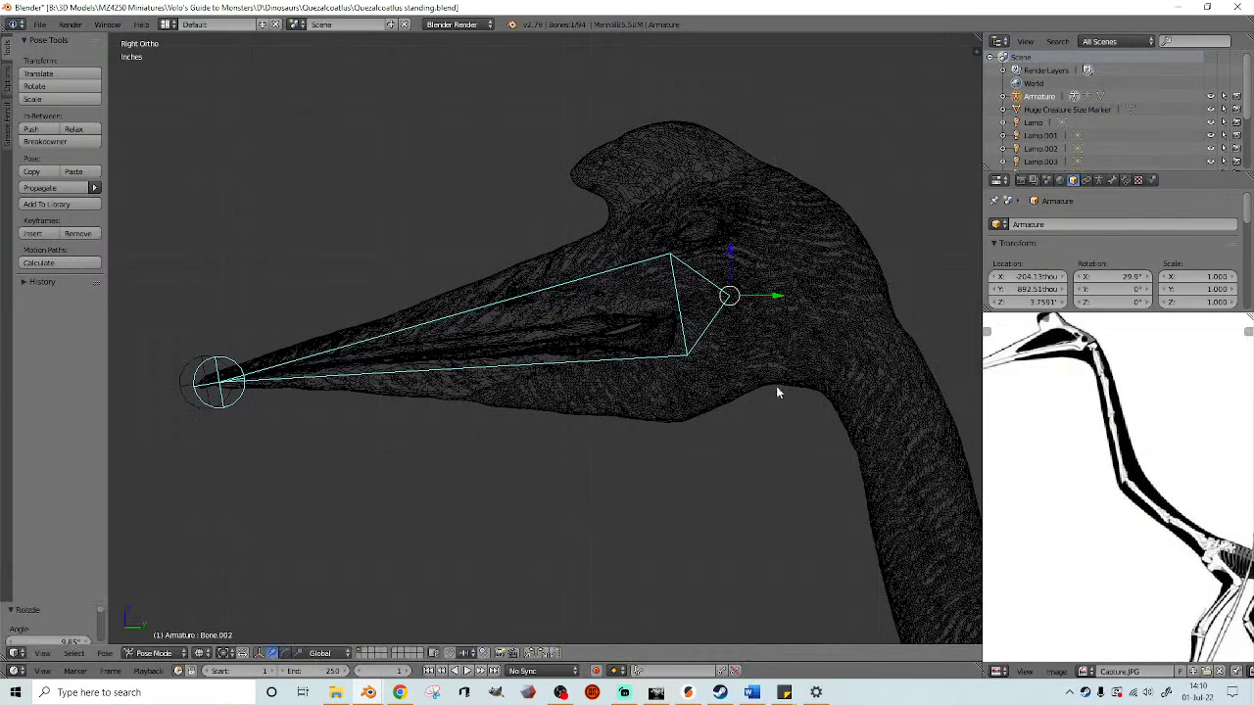
{"action": "key", "text": "z"}
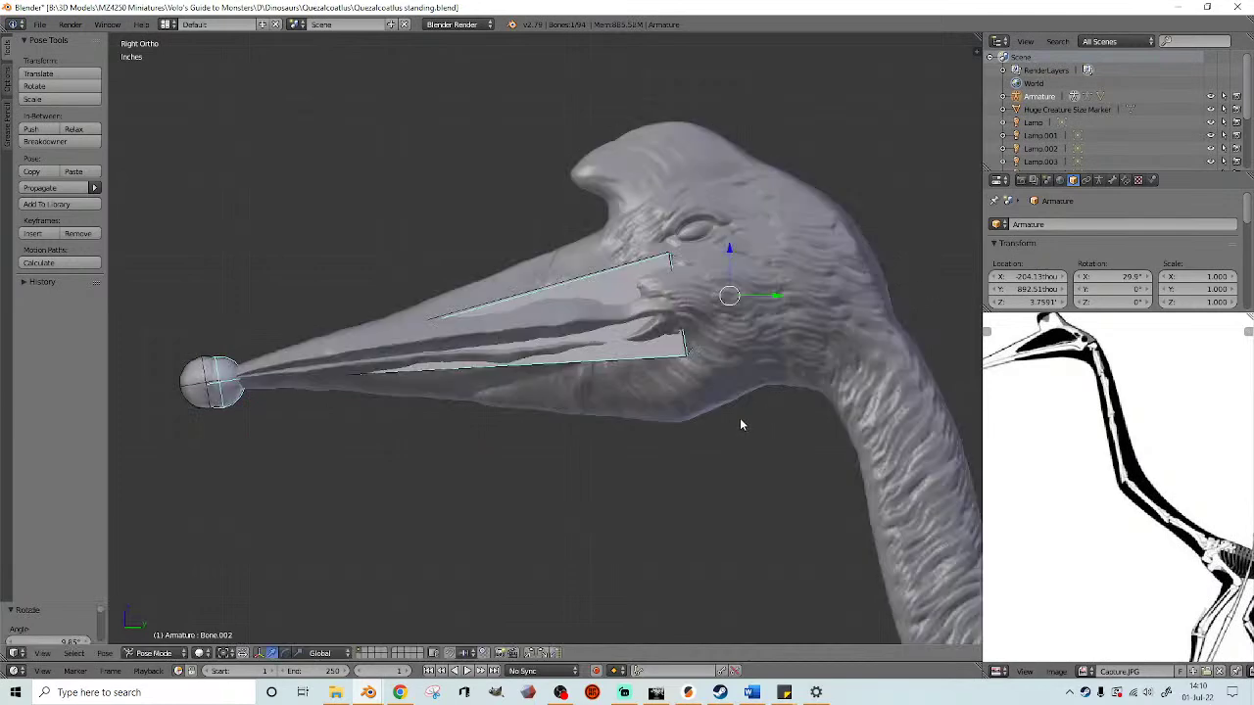
- Hide the armature and put the Pteranodon mesh into Sculpt Mode
{"action": "left_click", "coordinate": [1211, 96]}
{"action": "mouse_move", "coordinate": [531, 379]}
{"action": "middle_mouse_down"}
{"action": "mouse_move", "coordinate": [756, 380]}
{"action": "mouse_move", "coordinate": [619, 363]}
{"action": "mouse_move", "coordinate": [611, 373]}
{"action": "mouse_move", "coordinate": [627, 389]}
{"action": "mouse_move", "coordinate": [408, 406]}
{"action": "mouse_move", "coordinate": [377, 374]}
{"action": "mouse_move", "coordinate": [518, 381]}
{"action": "middle_mouse_up"}
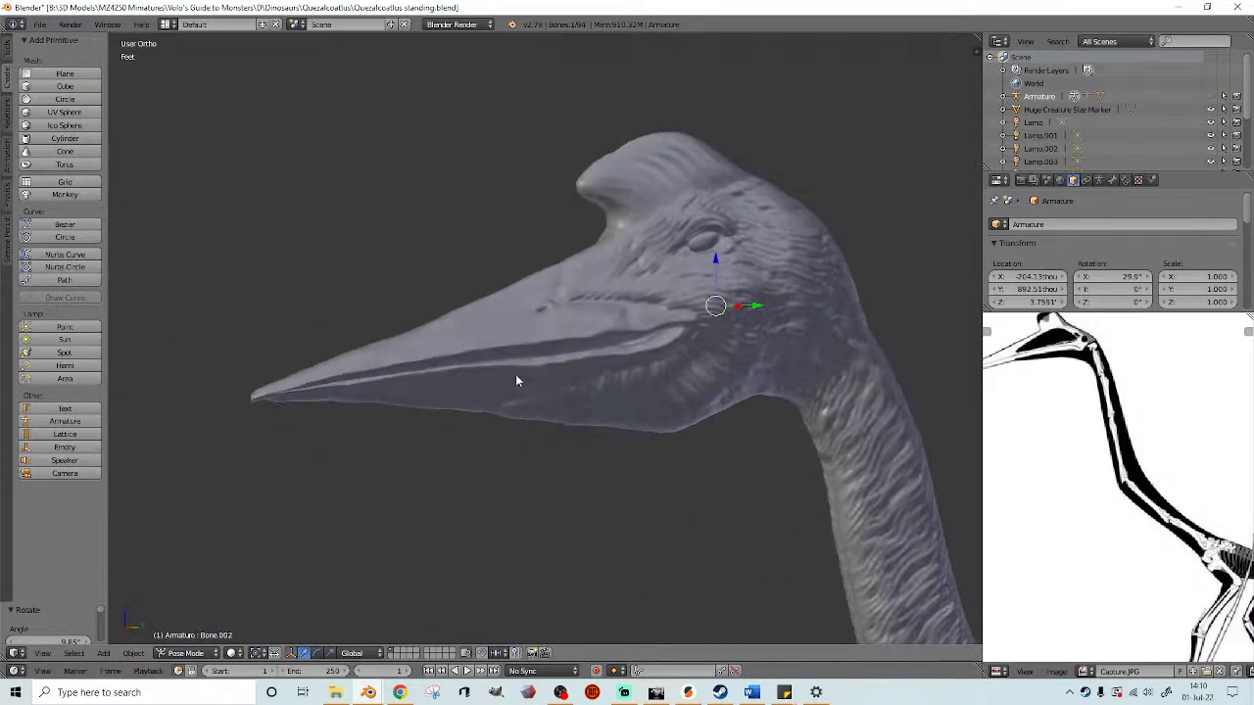
{"action": "right_click", "coordinate": [460, 409]}
{"action": "left_click", "coordinate": [186, 654]}
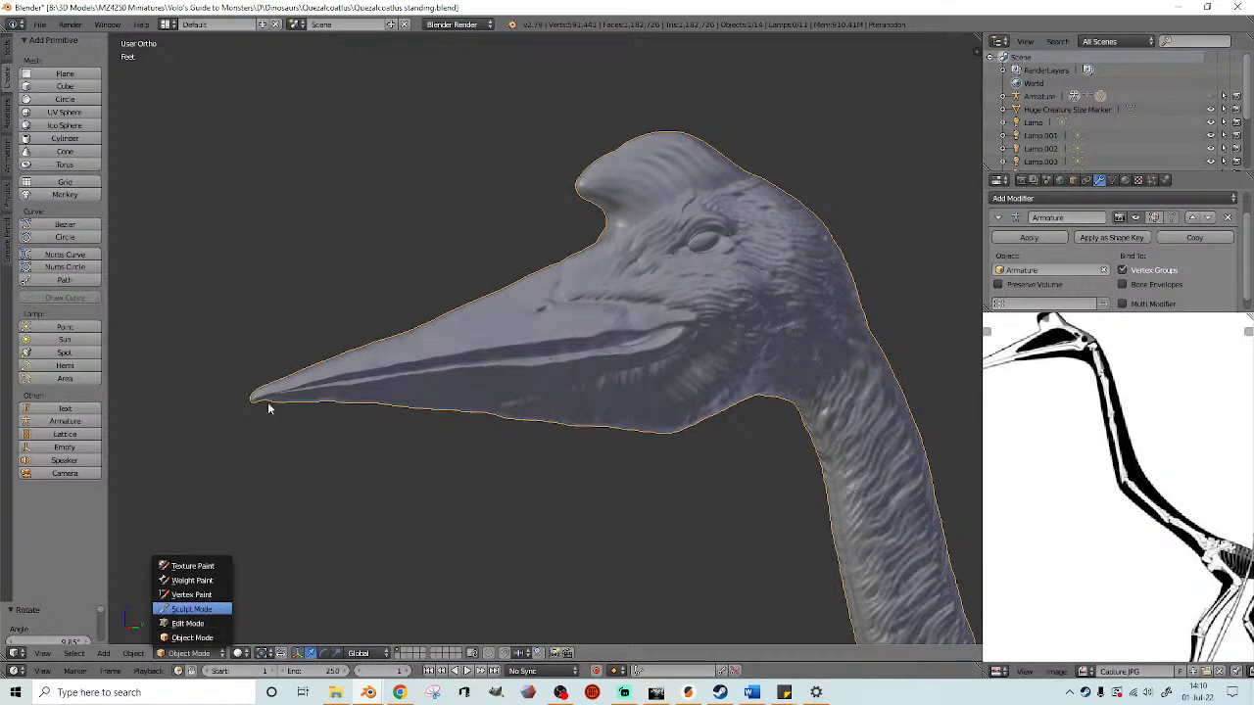
{"action": "key", "text": "Return"}
- Switch to the Pinch/Magnify sculpt brush and inspect the closed beak around the mouth corner
{"action": "left_click", "coordinate": [54, 107]}
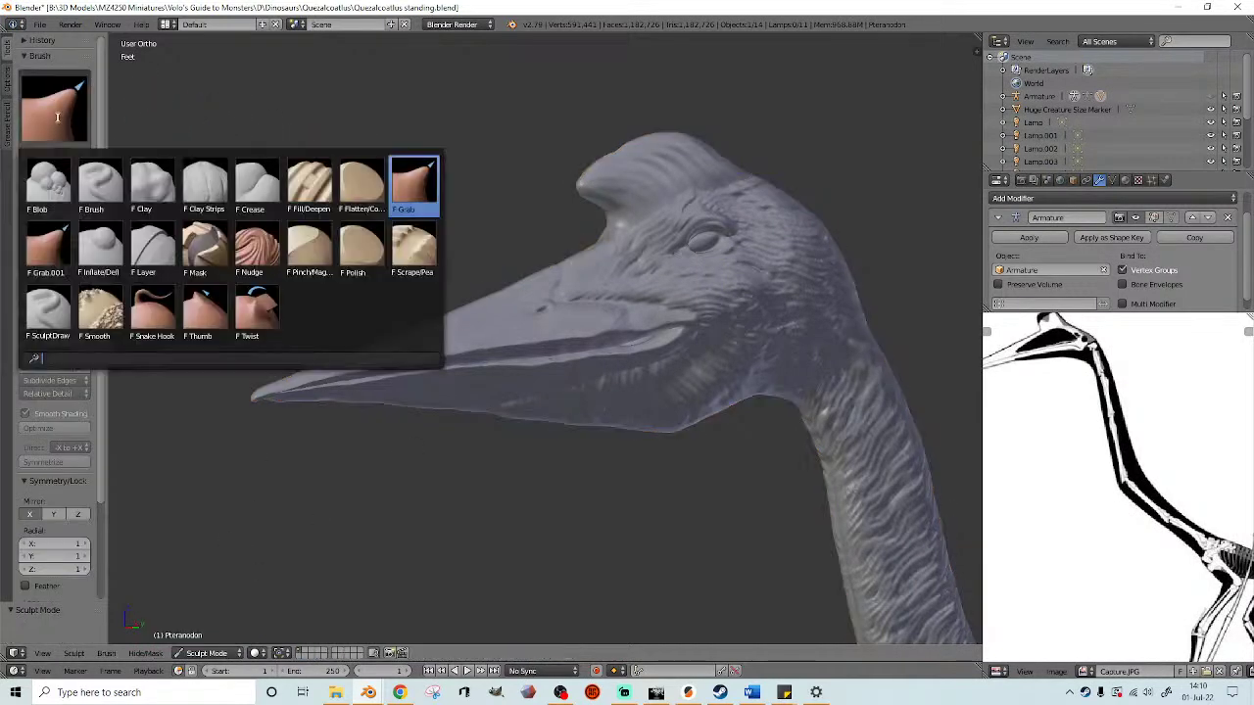
{"action": "left_click", "coordinate": [317, 252]}
{"action": "middle_click_drag", "start_coordinate": [520, 341], "coordinate": [586, 365]}
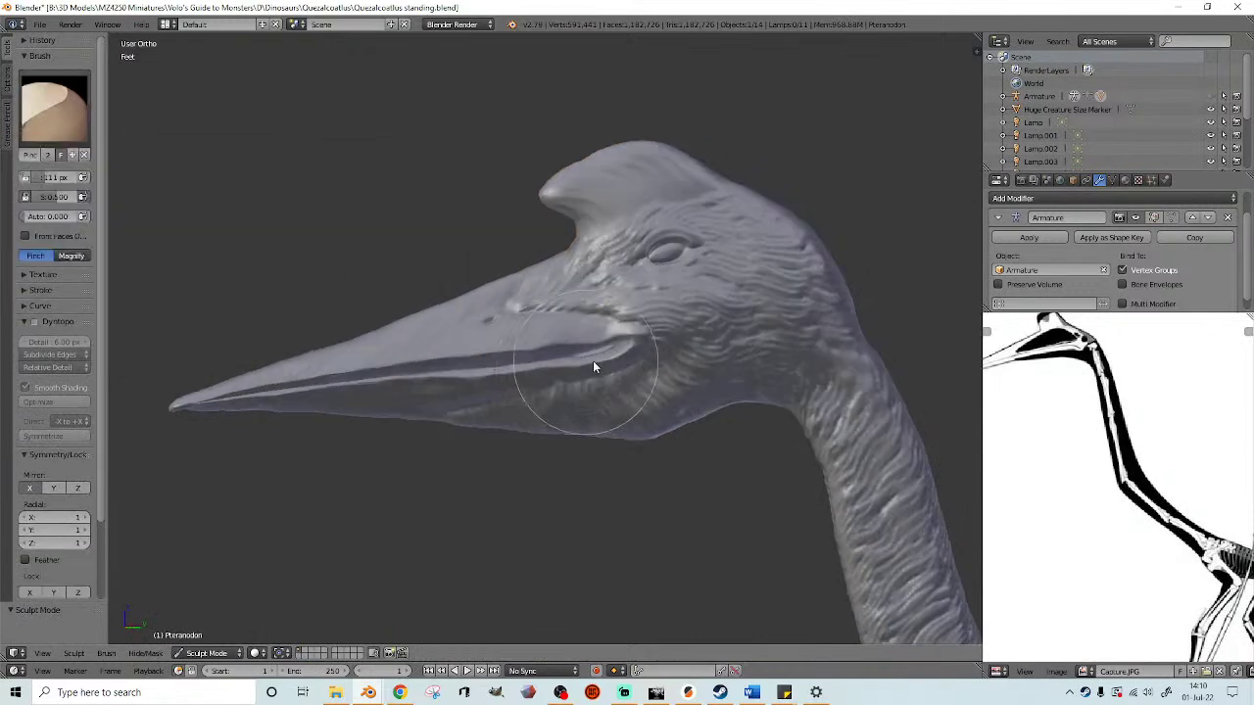
{"action": "scroll", "coordinate": [598, 358], "scroll_direction": "up", "scroll_amount": 2}
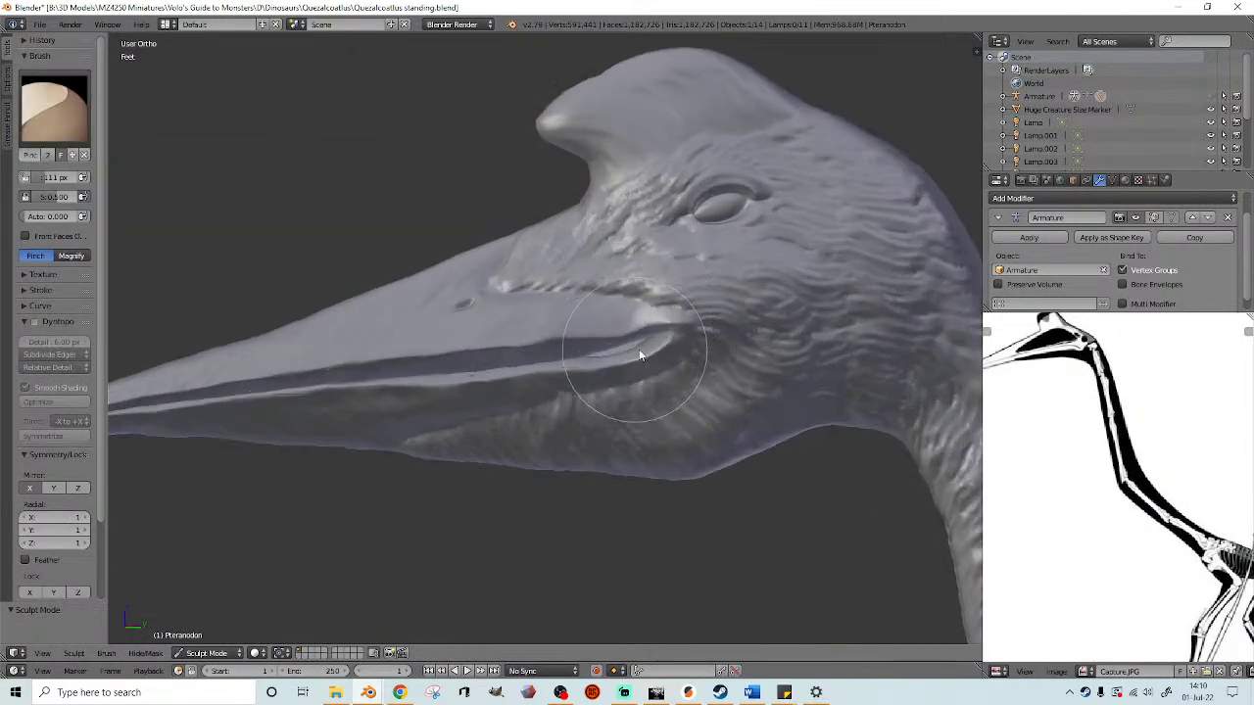
{"action": "scroll", "coordinate": [630, 354], "scroll_direction": "up", "scroll_amount": 2}
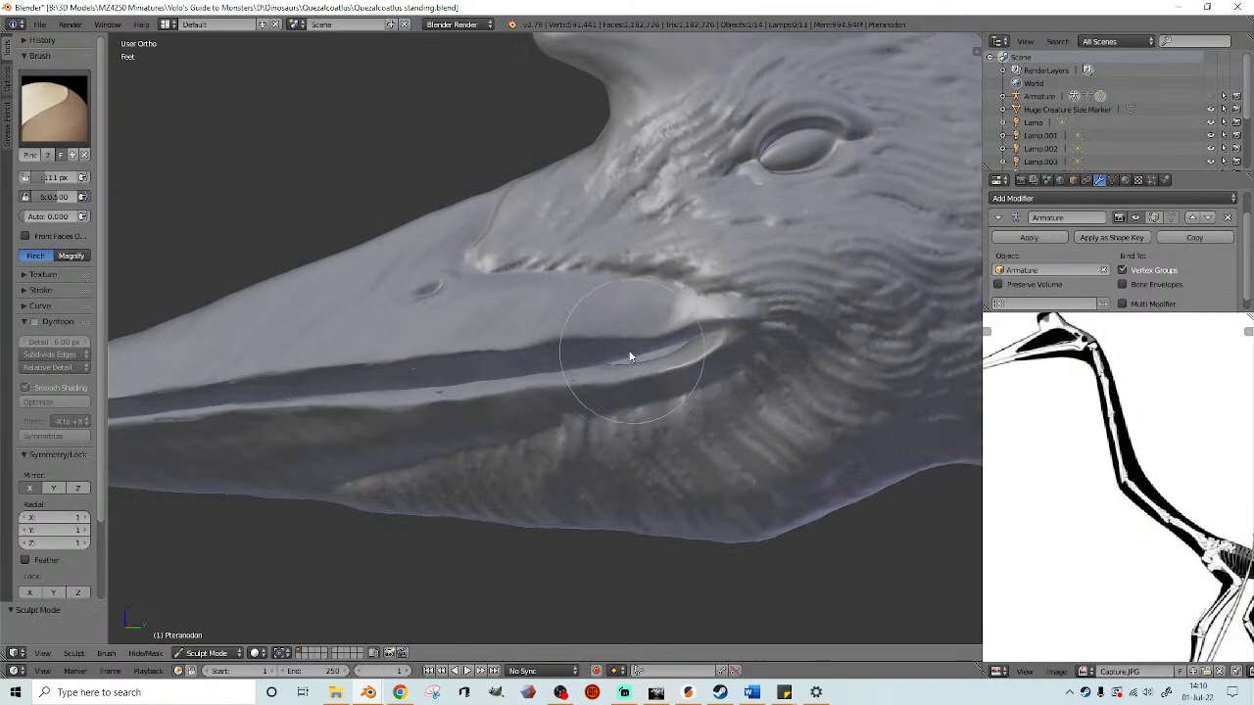
{"action": "scroll", "coordinate": [440, 384], "scroll_direction": "down", "scroll_amount": 3}
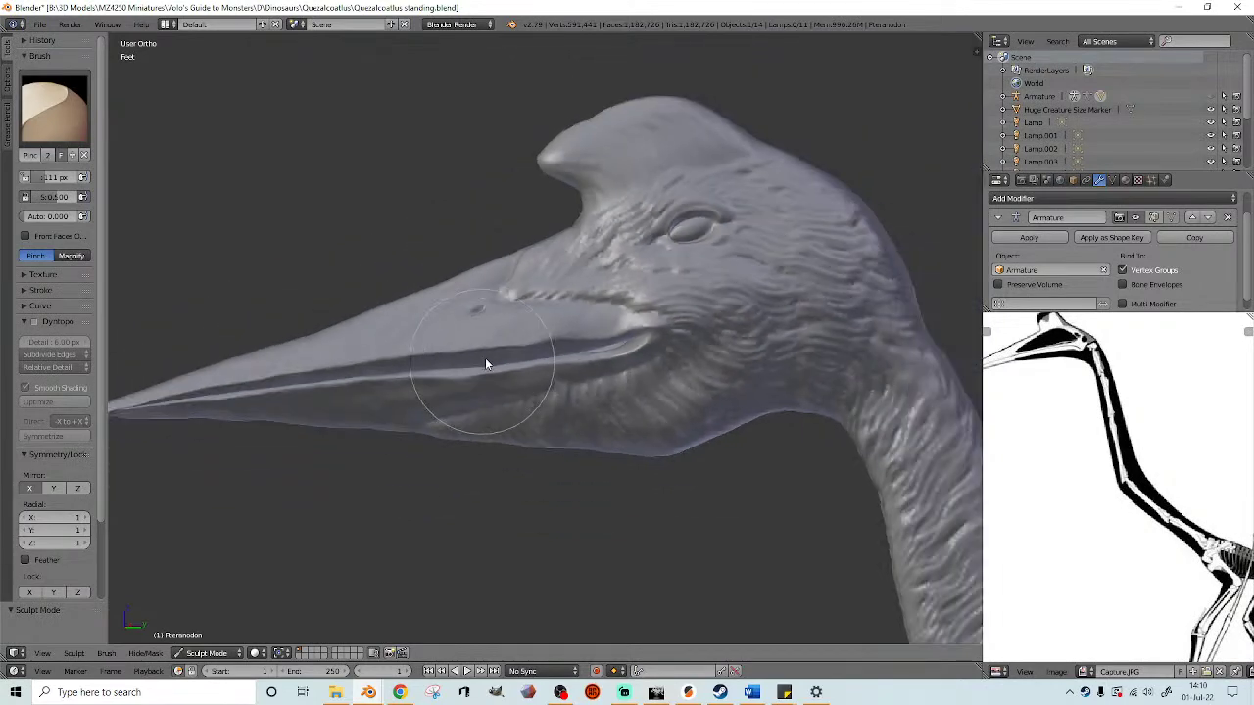
- Sharpen the lower jaw's upper edge with Pinch brush strokes, from near the beak tip back to the mouth corner
{"action": "scroll", "coordinate": [353, 375], "scroll_direction": "up", "scroll_amount": 3}
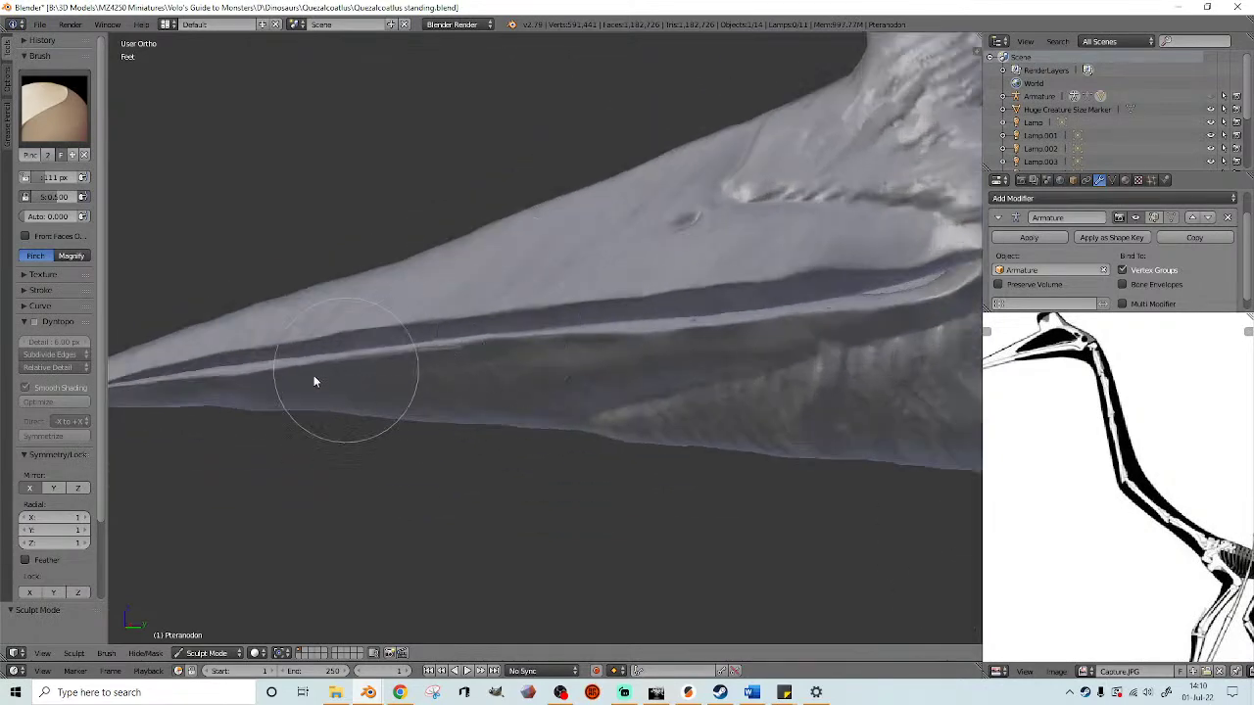
{"action": "scroll", "coordinate": [333, 362], "scroll_direction": "down", "scroll_amount": 1}
{"action": "mouse_move", "coordinate": [274, 359]}
{"action": "left_mouse_down"}
{"action": "mouse_move", "coordinate": [547, 308]}
{"action": "mouse_move", "coordinate": [466, 313]}
{"action": "left_mouse_up"}
{"action": "mouse_move", "coordinate": [466, 317]}
{"action": "middle_mouse_down"}
{"action": "mouse_move", "coordinate": [391, 326]}
{"action": "mouse_move", "coordinate": [367, 345]}
{"action": "middle_mouse_up"}
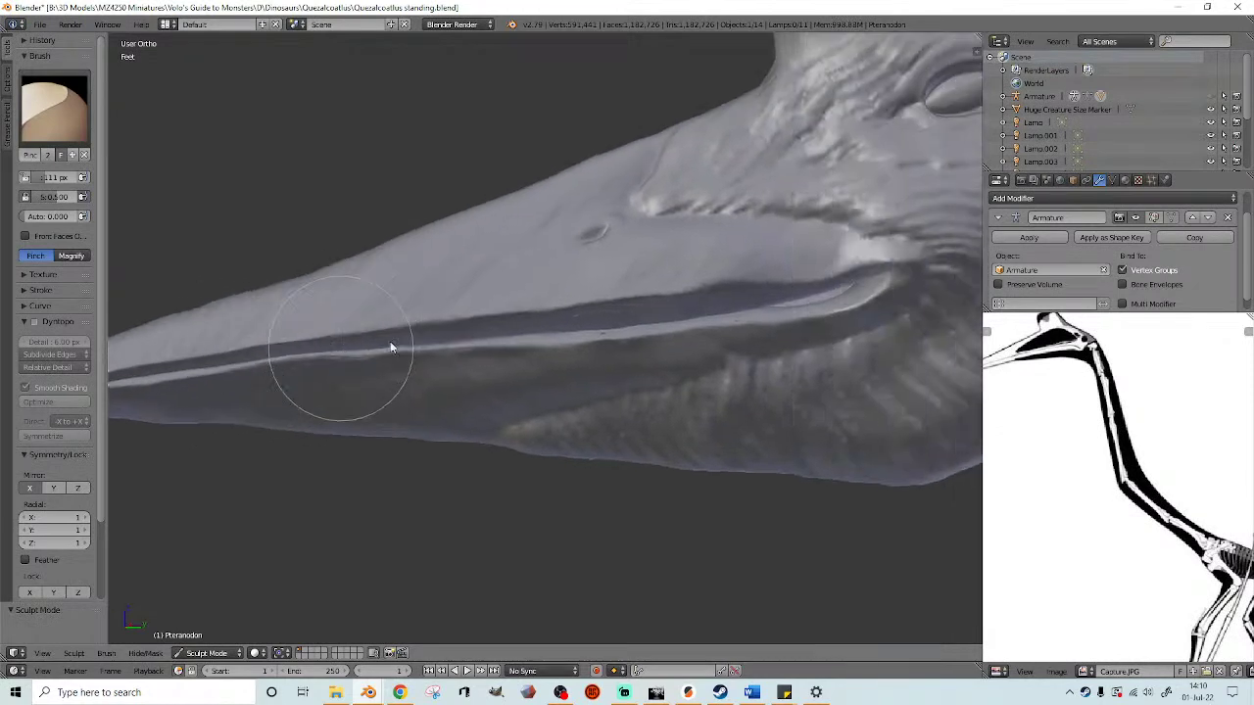
{"action": "mouse_move", "coordinate": [585, 317]}
{"action": "middle_mouse_down"}
{"action": "mouse_move", "coordinate": [448, 342]}
{"action": "mouse_move", "coordinate": [477, 346]}
{"action": "middle_mouse_up"}
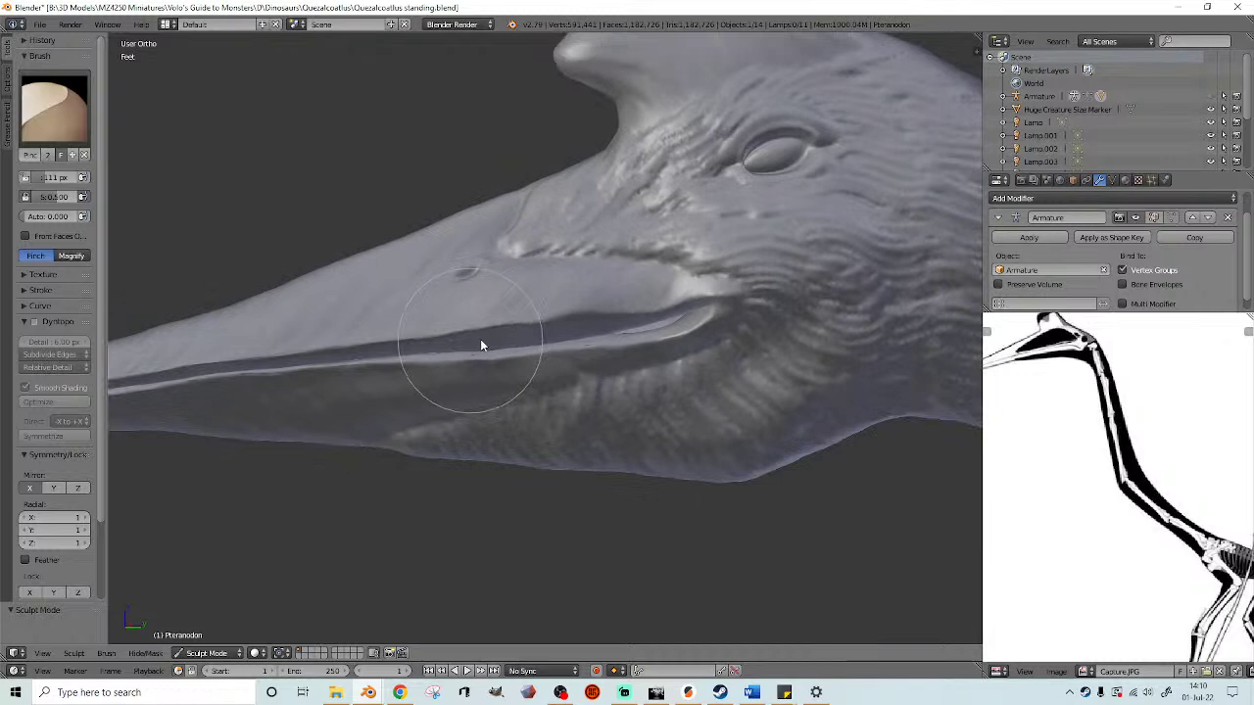
{"action": "left_click_drag", "start_coordinate": [512, 330], "coordinate": [668, 314]}
{"action": "mouse_move", "coordinate": [667, 313]}
{"action": "middle_mouse_down", "text": "shift"}
{"action": "mouse_move", "coordinate": [560, 323]}
{"action": "mouse_move", "coordinate": [635, 371]}
{"action": "mouse_move", "coordinate": [798, 356]}
{"action": "mouse_move", "coordinate": [544, 367]}
{"action": "middle_mouse_up", "text": "shift"}
{"action": "scroll", "coordinate": [562, 326], "scroll_direction": "up", "scroll_amount": 2}
{"action": "scroll", "coordinate": [568, 338], "scroll_direction": "down", "scroll_amount": 8}
{"action": "scroll", "coordinate": [543, 367], "scroll_direction": "up", "scroll_amount": 6}
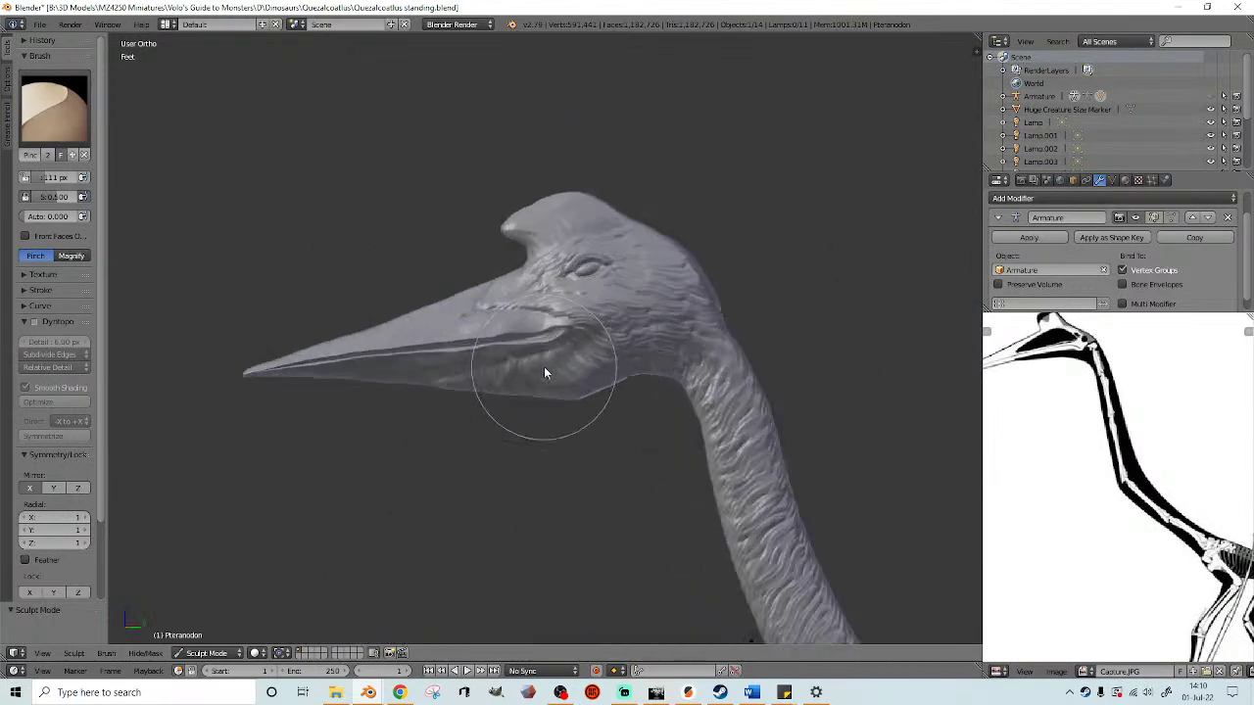
- Switch to the Grab sculpt brush and examine the gap at the corner of the closed mouth
{"action": "left_click", "coordinate": [55, 133]}
{"action": "left_click", "coordinate": [414, 182]}
{"action": "scroll", "coordinate": [570, 352], "scroll_direction": "up", "scroll_amount": 2}
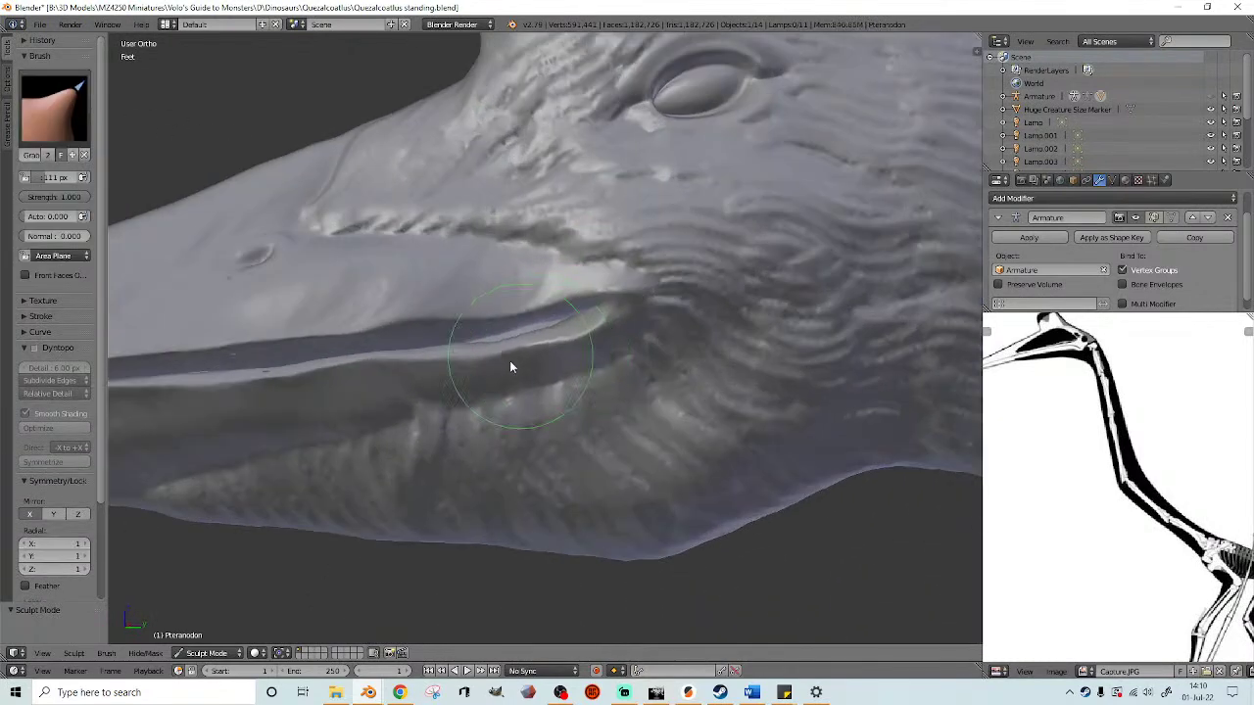
{"action": "scroll", "coordinate": [500, 357], "scroll_direction": "up", "scroll_amount": 2}
{"action": "scroll", "coordinate": [484, 352], "scroll_direction": "up", "scroll_amount": 2}
{"action": "scroll", "coordinate": [487, 350], "scroll_direction": "up", "scroll_amount": 1}
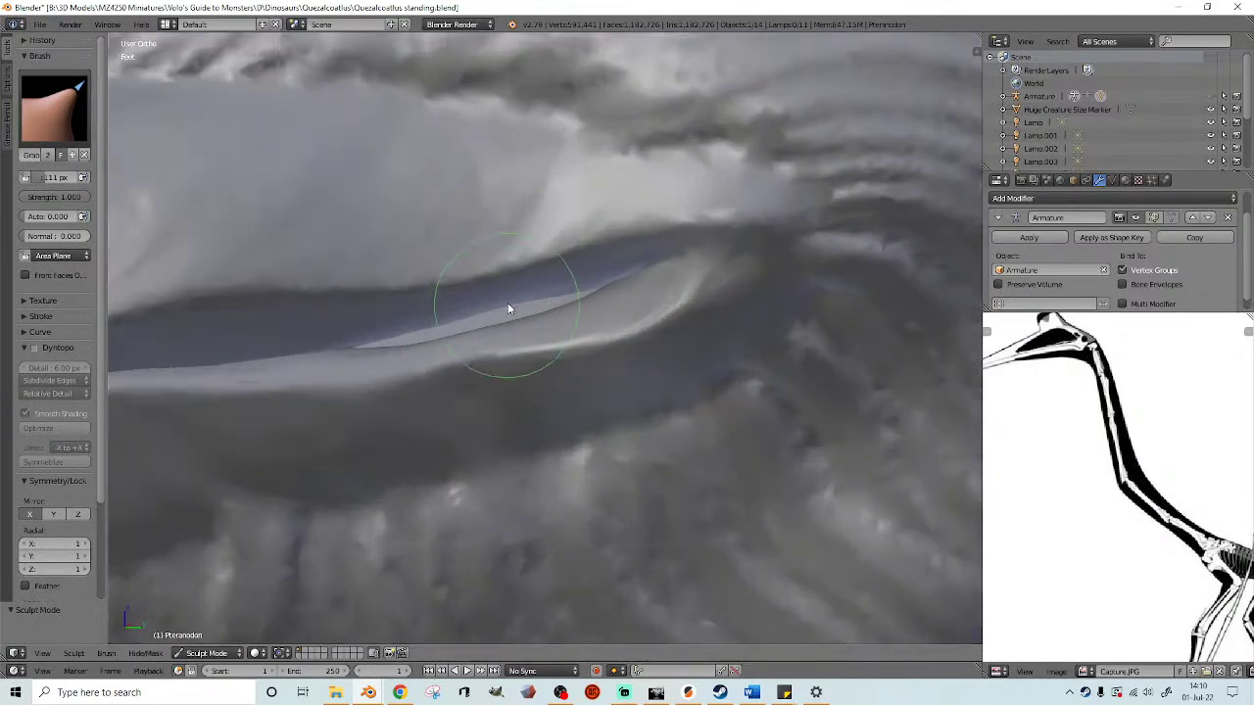
{"action": "scroll", "coordinate": [529, 321], "scroll_direction": "down", "scroll_amount": 2}
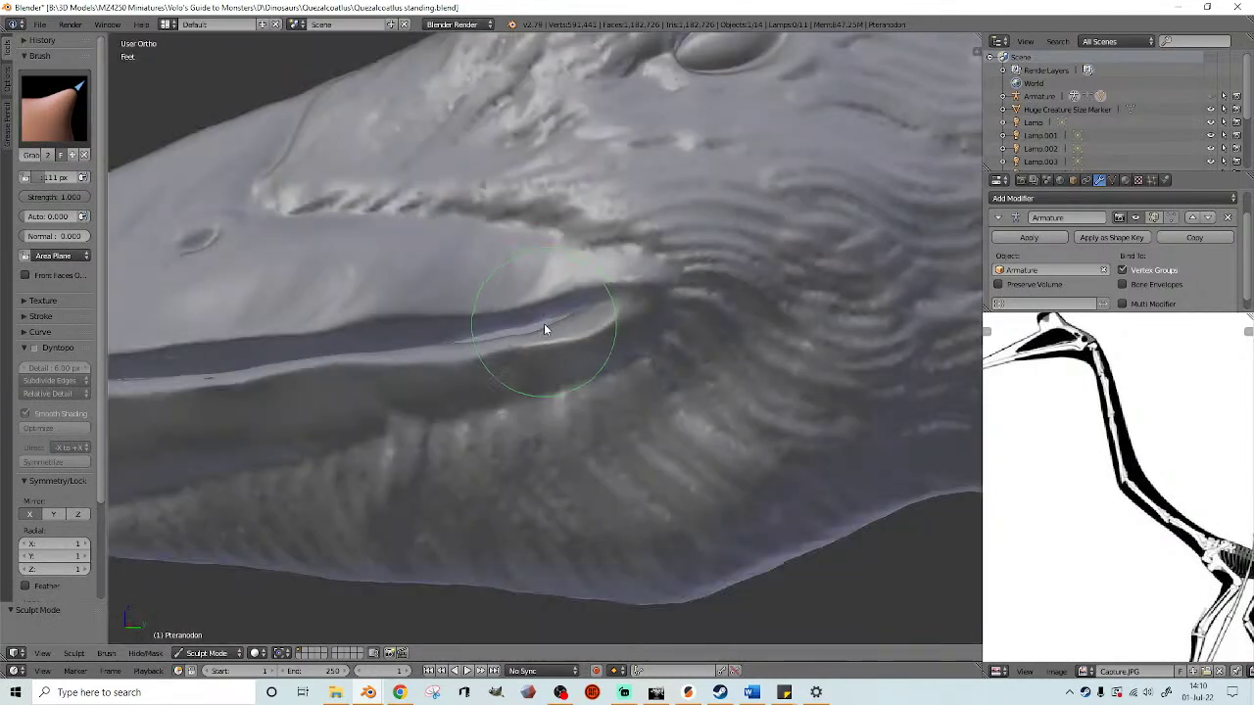
{"action": "scroll", "coordinate": [543, 325], "scroll_direction": "down", "scroll_amount": 5}
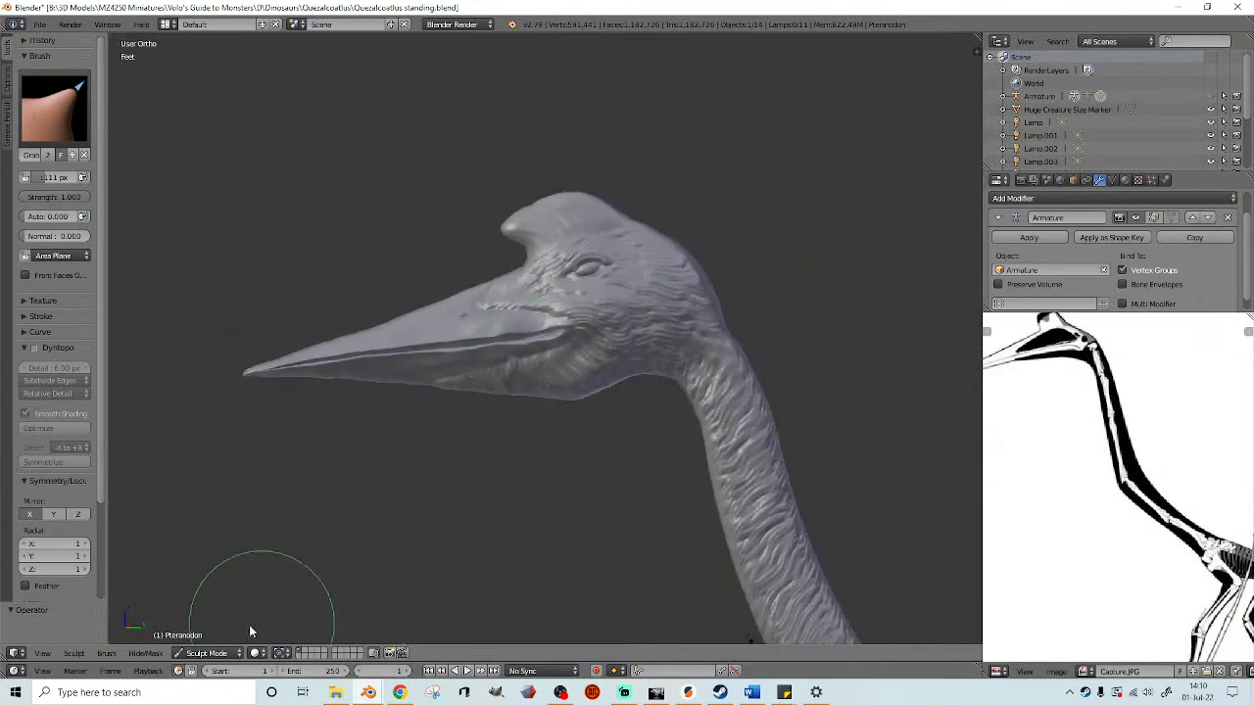
- Return the Pteranodon mesh to Object Mode, unhide the armature, and display the scene in wireframe
{"action": "left_click", "coordinate": [217, 654]}
{"action": "left_click", "coordinate": [210, 638]}
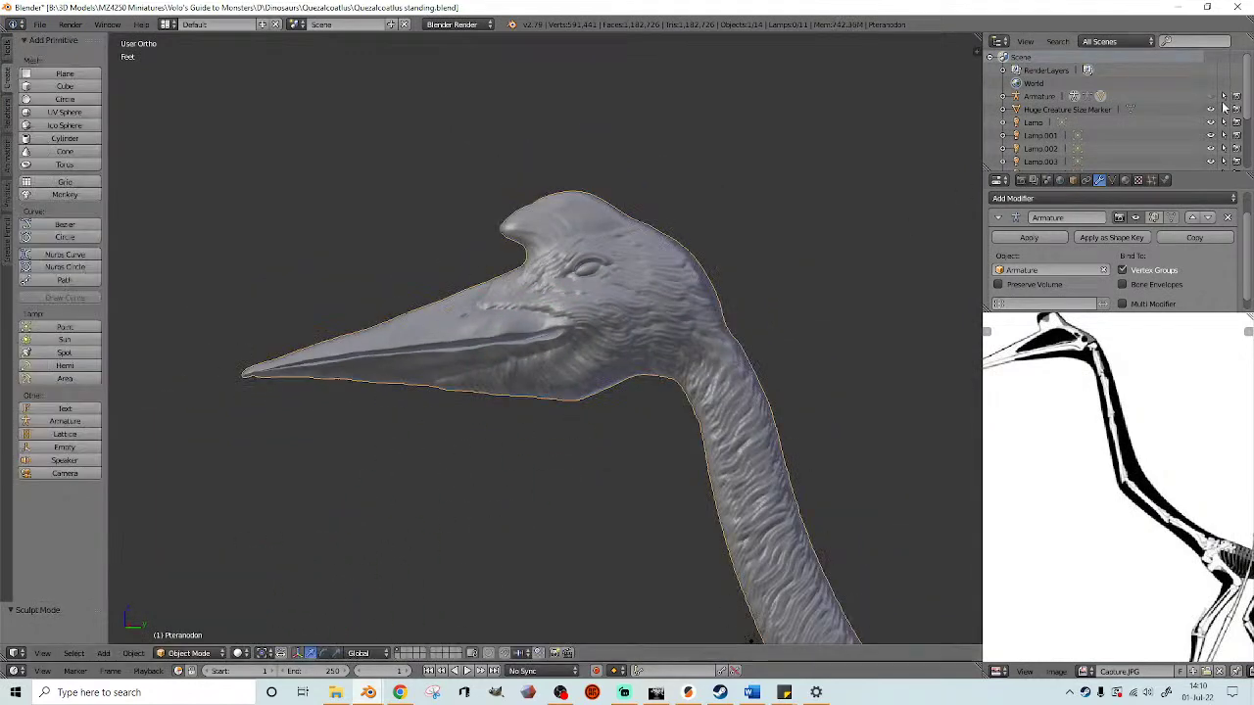
{"action": "left_click", "coordinate": [1212, 98]}
{"action": "scroll", "coordinate": [607, 349], "scroll_direction": "up", "scroll_amount": 2}
{"action": "key", "text": "z"}
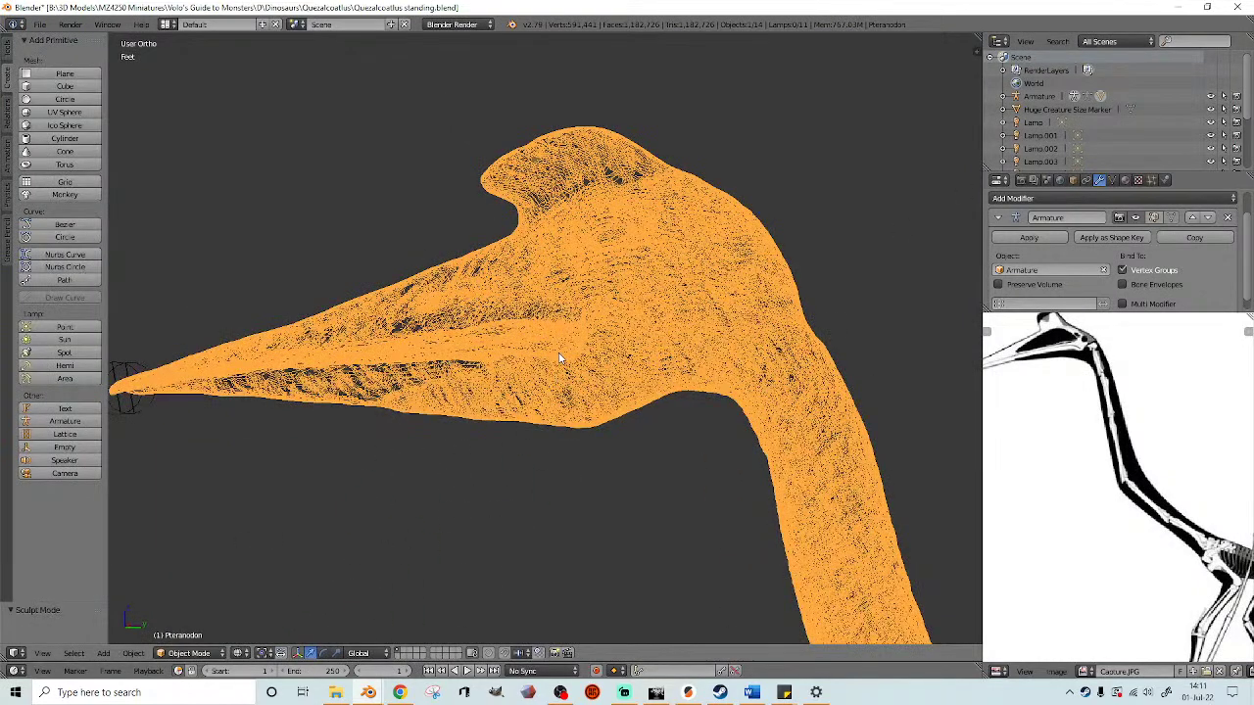
- In Pose Mode from the right side view, rotate the upper jaw bone 6.81° to raise the upper beak
{"action": "right_click", "coordinate": [122, 414]}
{"action": "key", "text": "ctrl+Tab"}
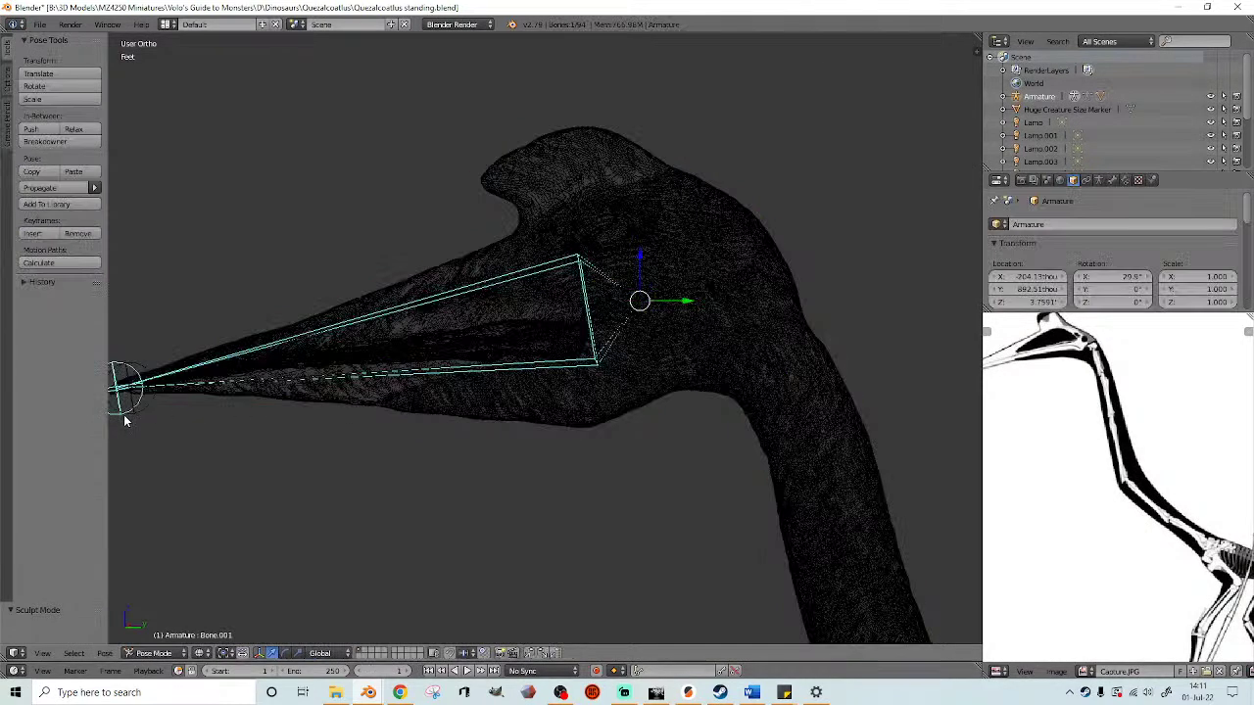
{"action": "key", "text": "KP_3"}
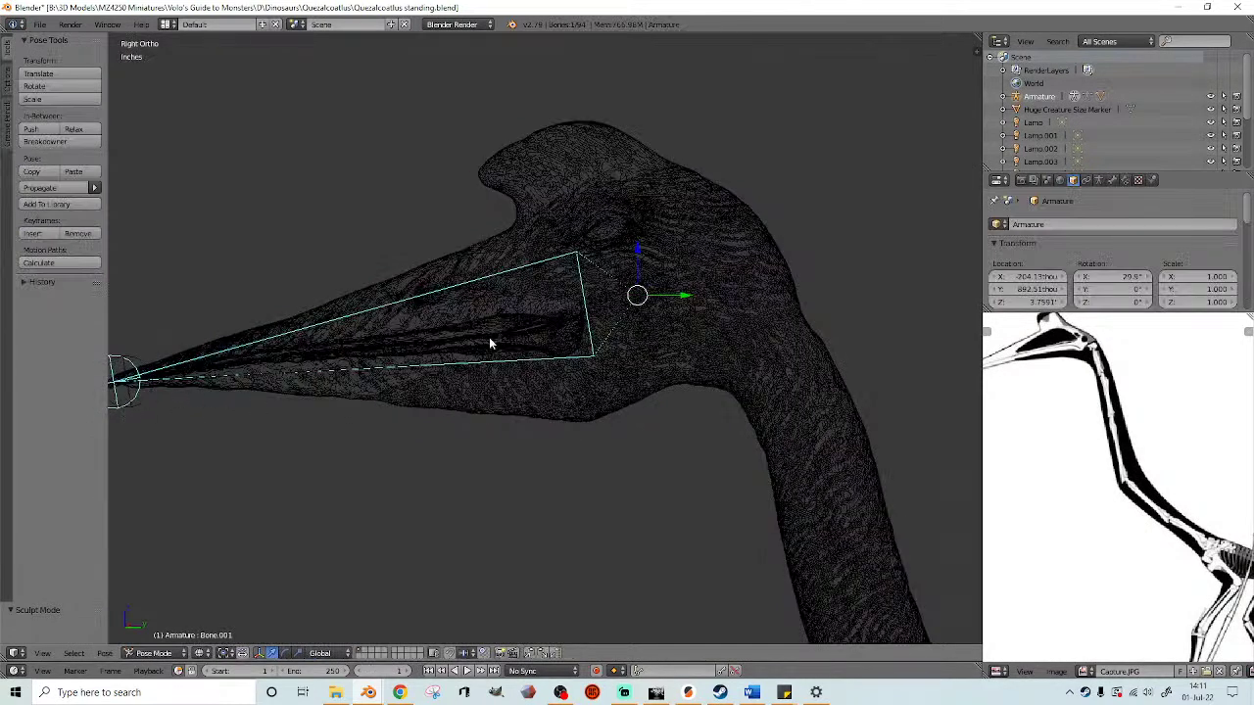
{"action": "key", "text": "r"}
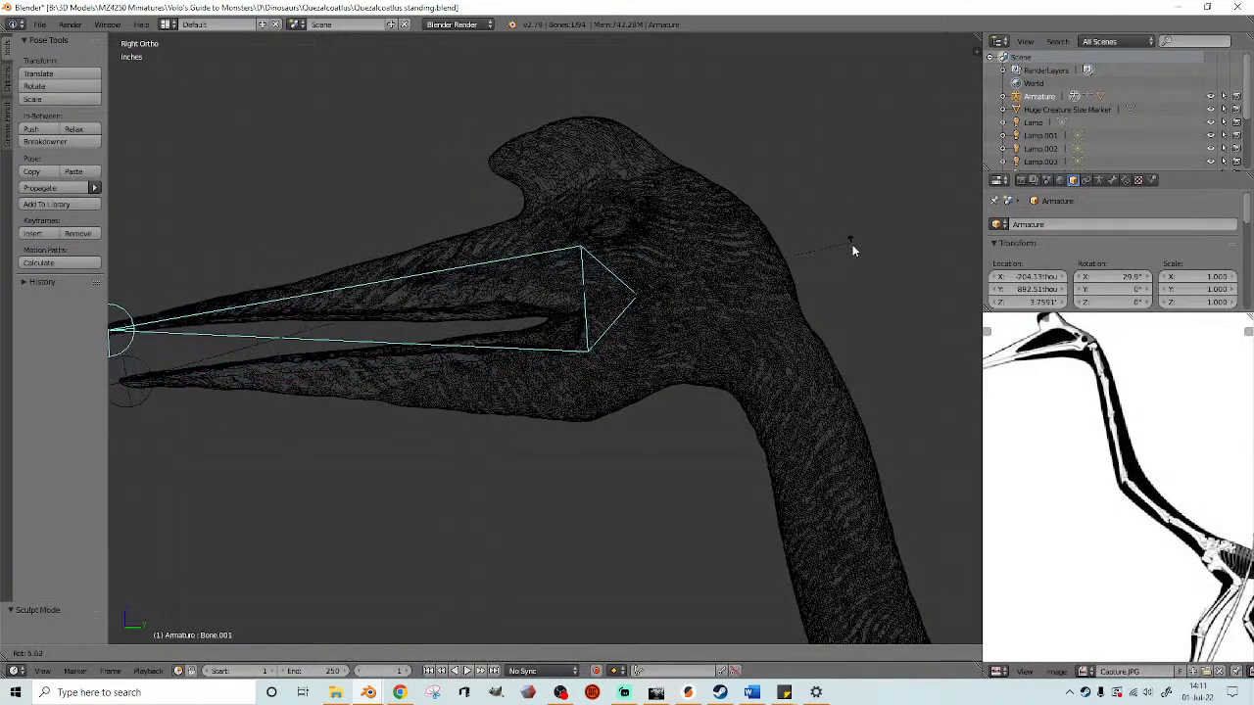
{"action": "left_click", "coordinate": [852, 245]}
- Rotate the lower jaw bone -9.85° to open the beak wider and display the model in solid shading
{"action": "right_click", "coordinate": [206, 359]}
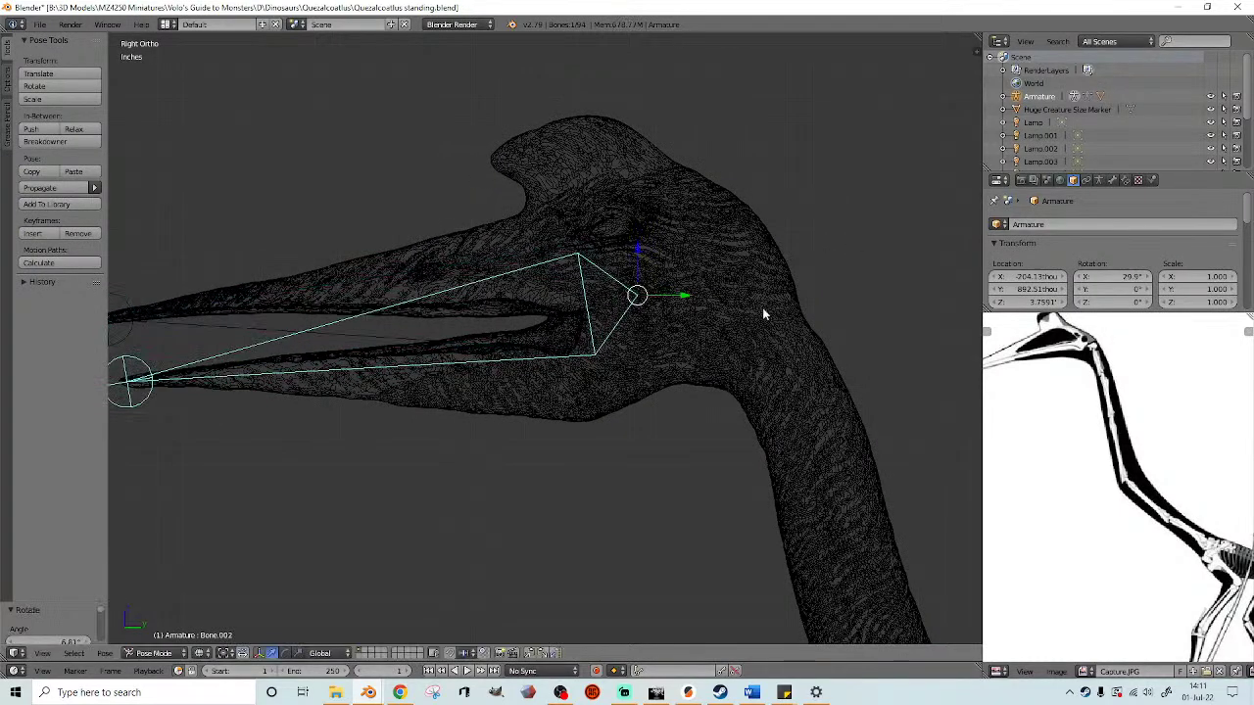
{"action": "key", "text": "r"}
{"action": "left_click", "coordinate": [860, 209]}
{"action": "key", "text": "z"}
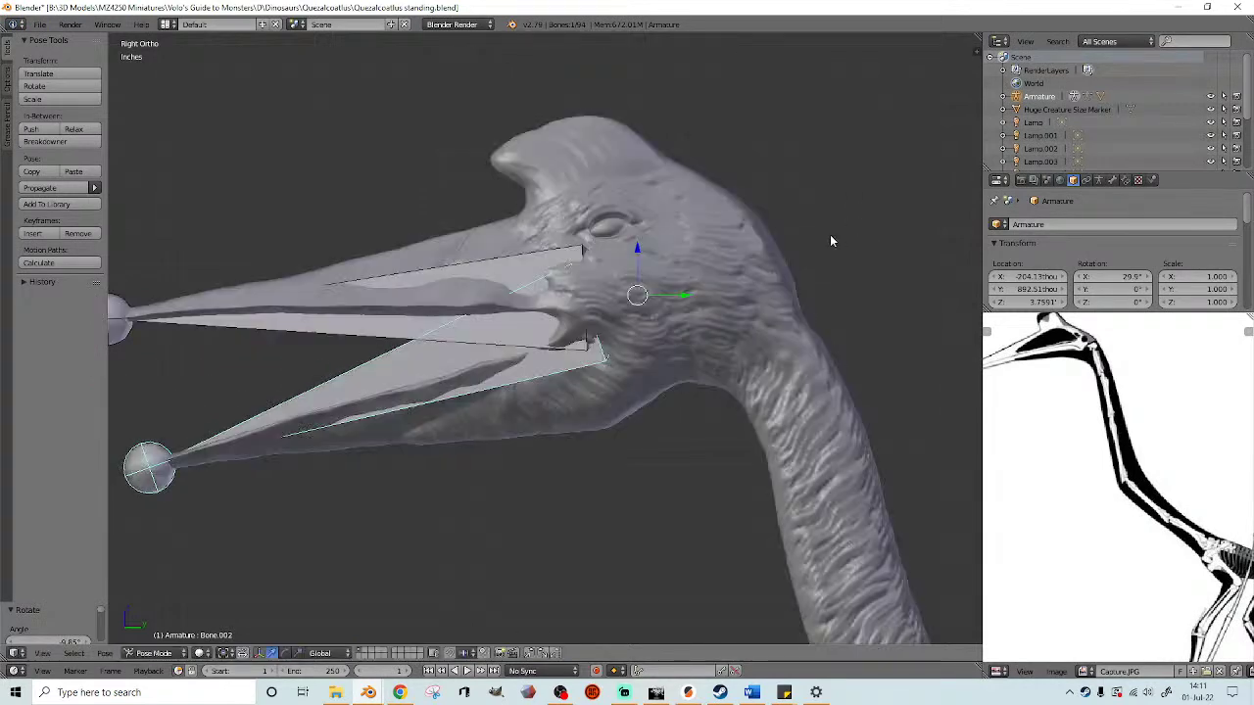
- Hide the armature, select the Pteranodon mesh, and put it into Sculpt Mode with the beak open
{"action": "scroll", "coordinate": [764, 323], "scroll_direction": "up", "scroll_amount": 4}
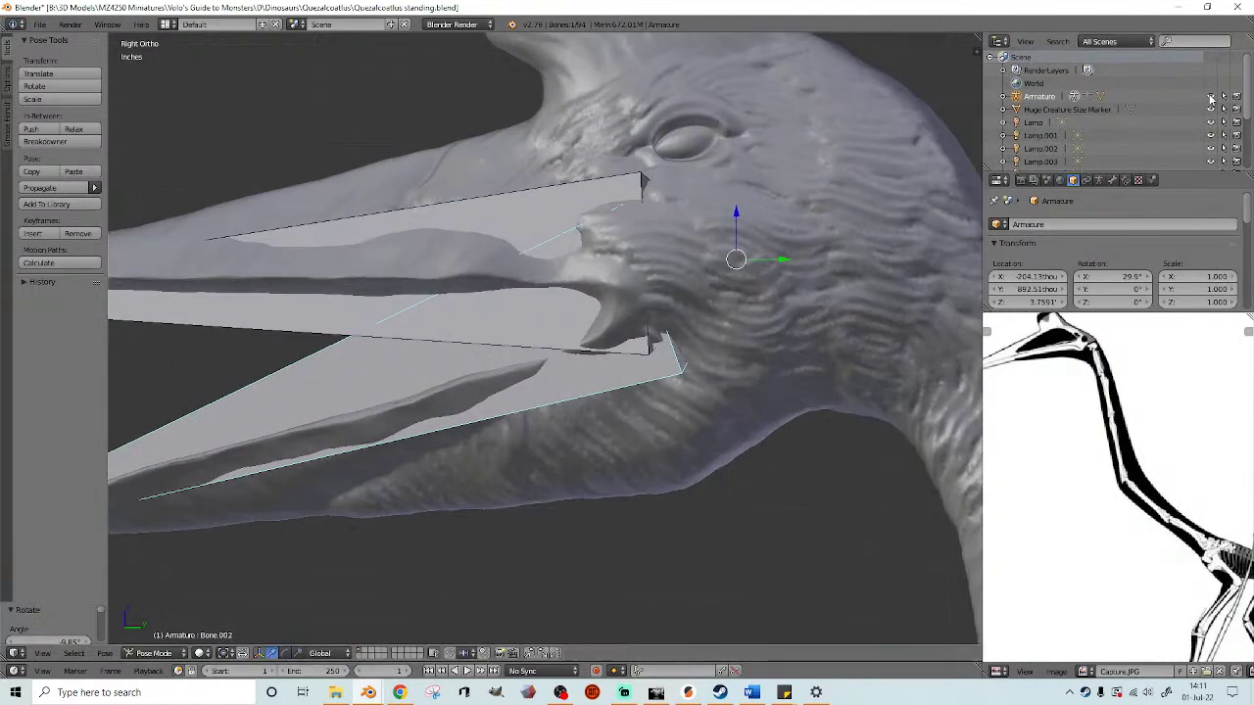
{"action": "left_click", "coordinate": [1211, 97]}
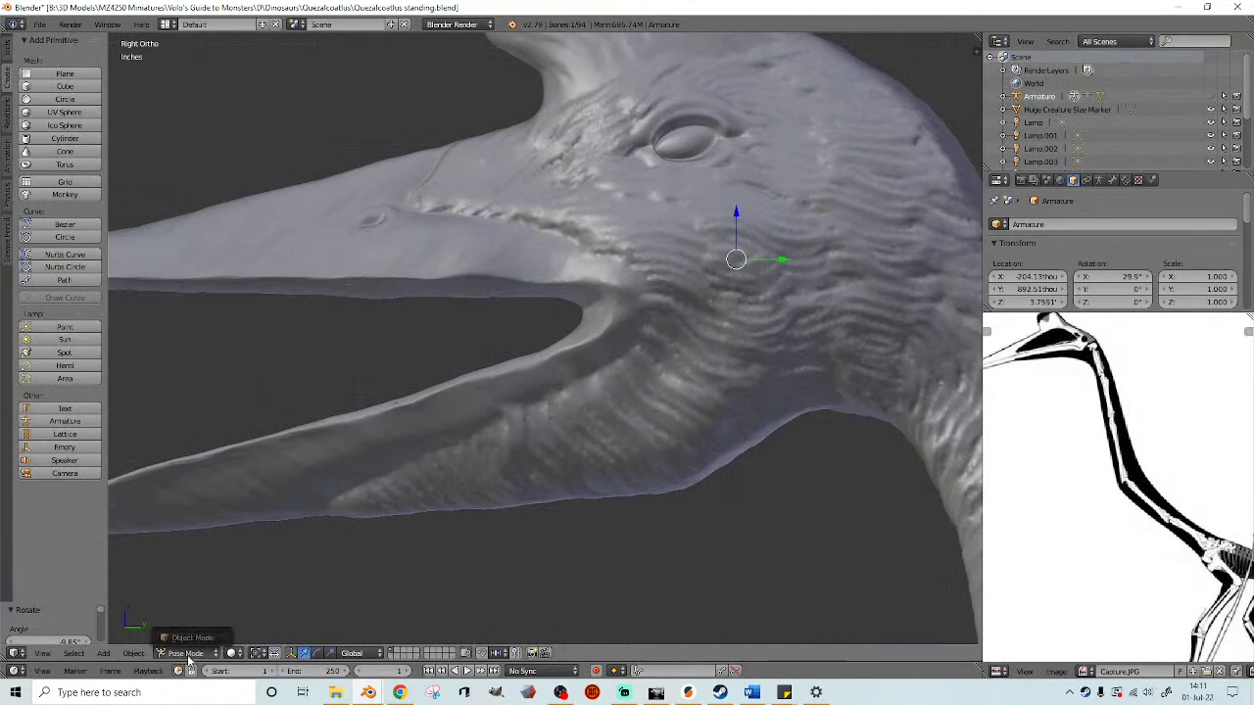
{"action": "right_click", "coordinate": [407, 516]}
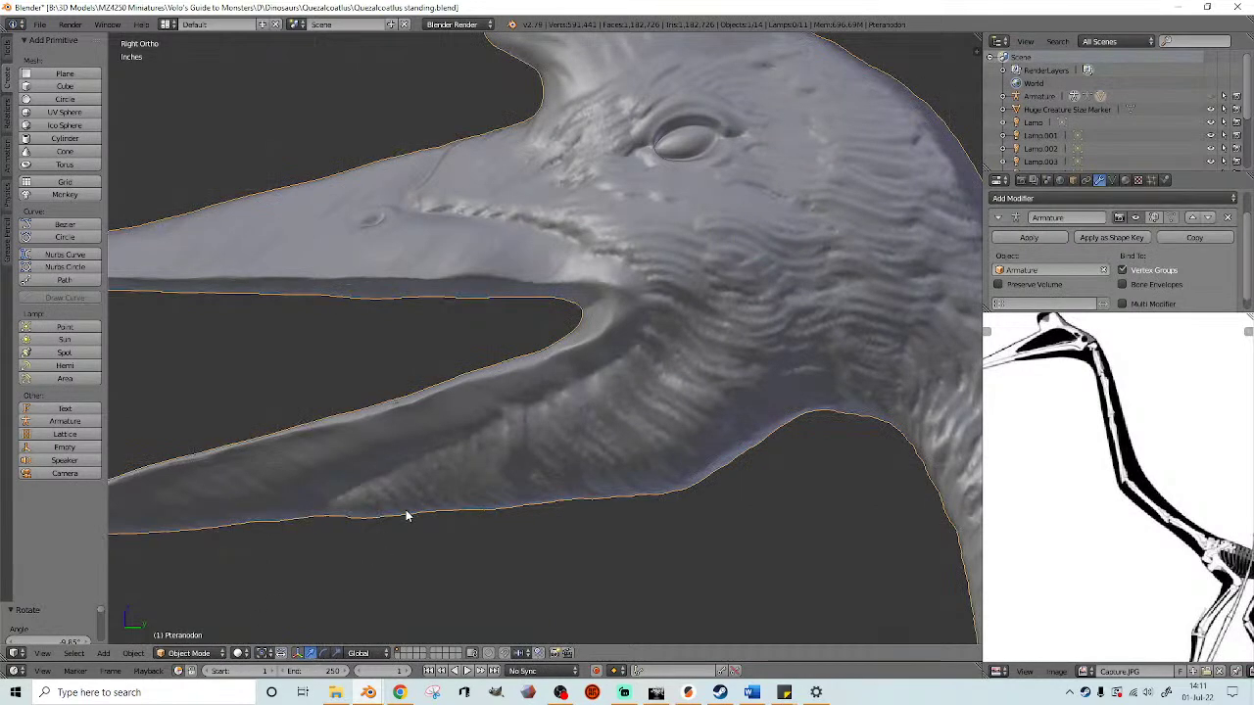
{"action": "left_click", "coordinate": [195, 657]}
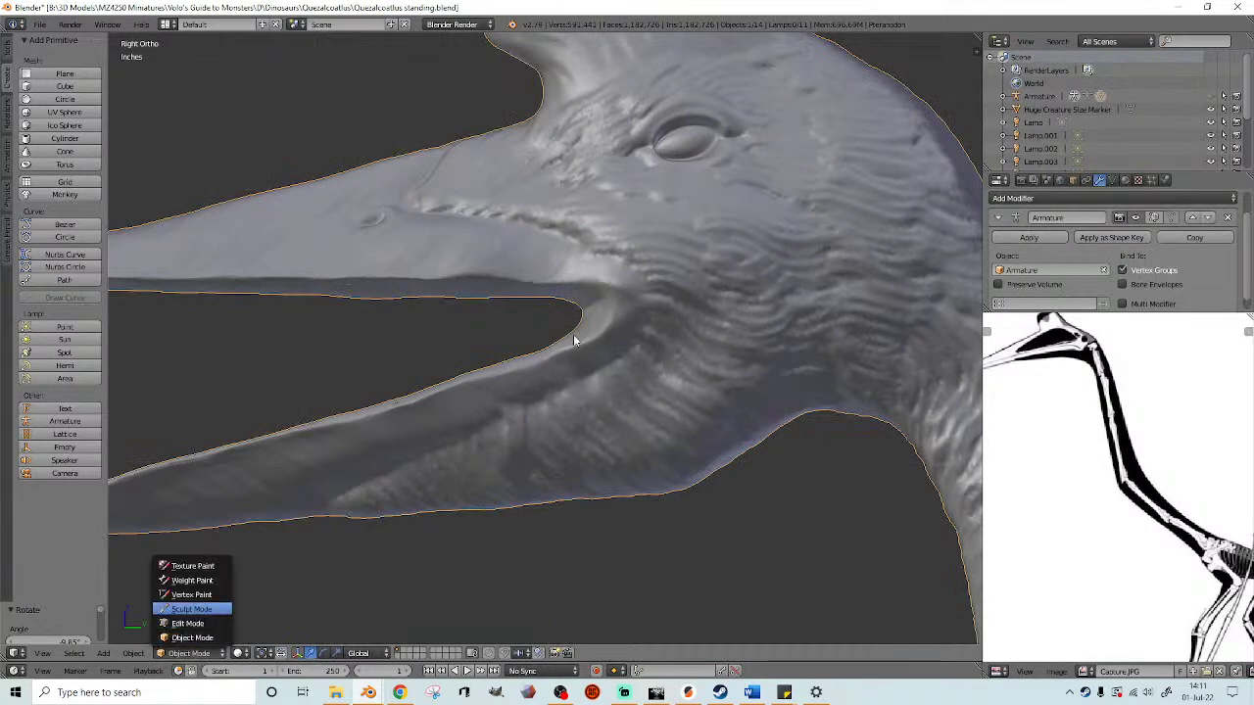
{"action": "key", "text": "Return"}
- Reshape the mouth corner and the rear of the lower jaw's upper edge with the Grab brush
{"action": "scroll", "coordinate": [572, 345], "scroll_direction": "up", "scroll_amount": 1}
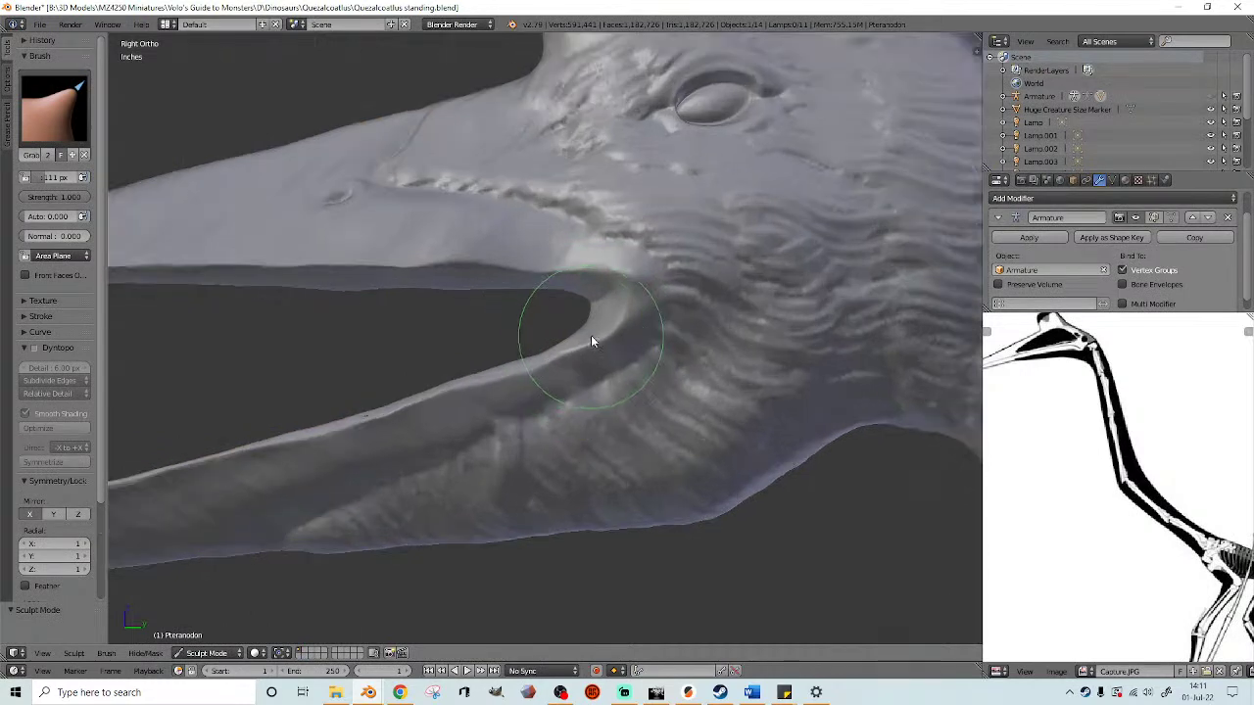
{"action": "scroll", "coordinate": [540, 369], "scroll_direction": "up", "scroll_amount": 1}
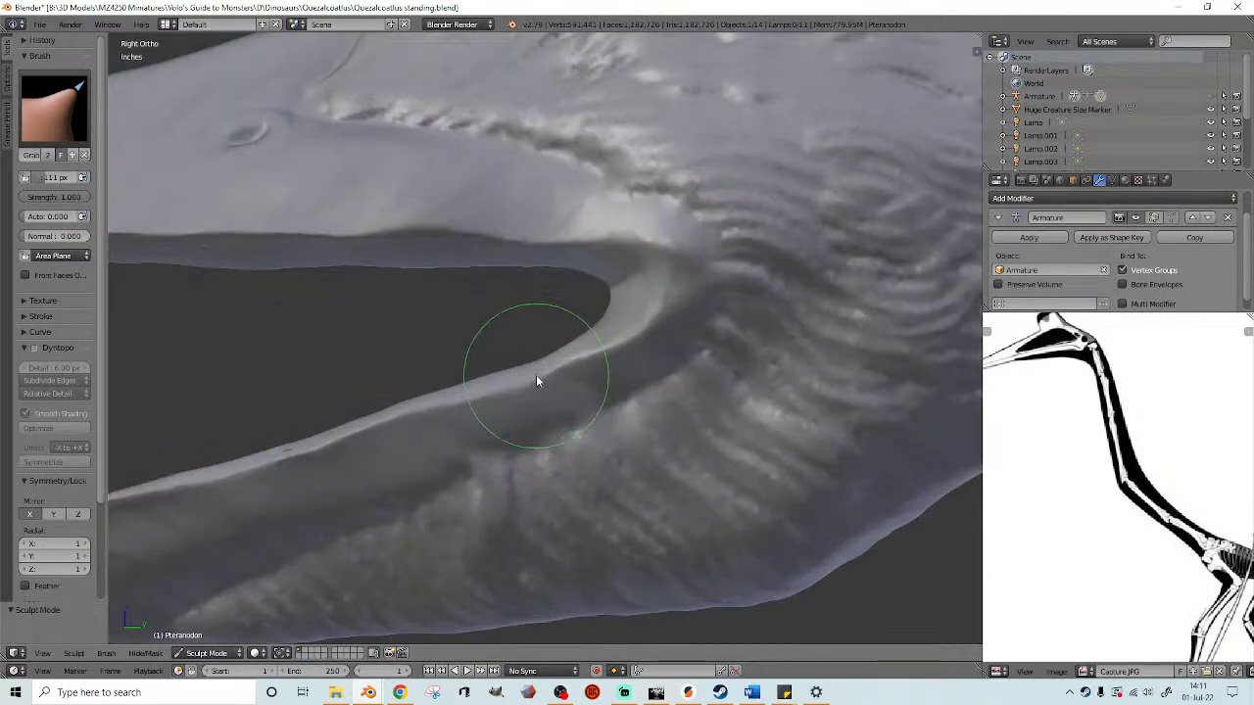
{"action": "scroll", "coordinate": [536, 380], "scroll_direction": "down", "scroll_amount": 1}
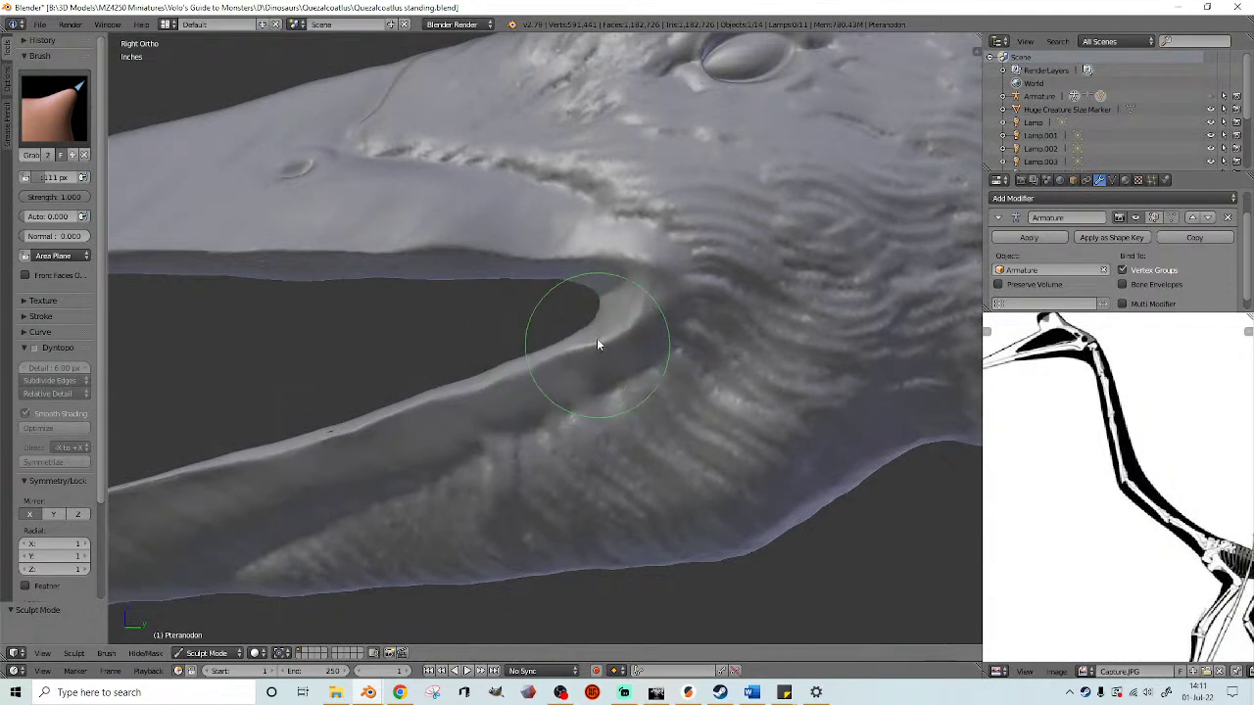
{"action": "scroll", "coordinate": [617, 330], "scroll_direction": "up", "scroll_amount": 2}
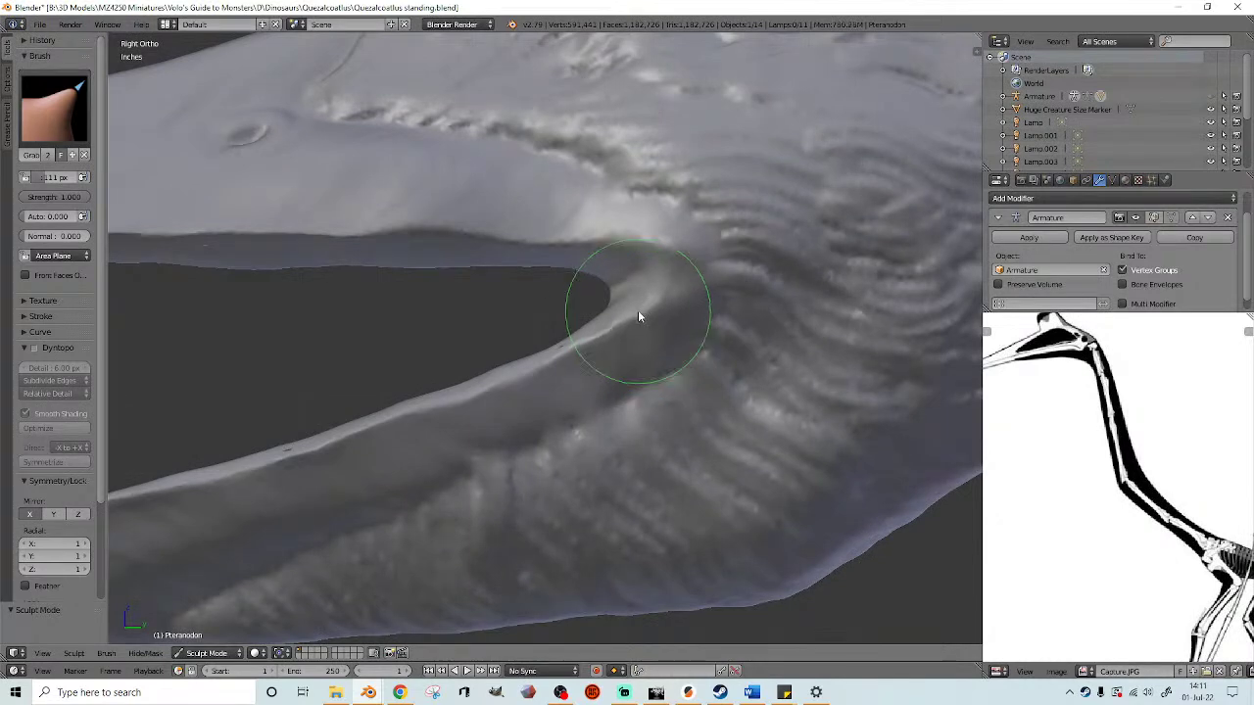
{"action": "scroll", "coordinate": [568, 353], "scroll_direction": "down", "scroll_amount": 2}
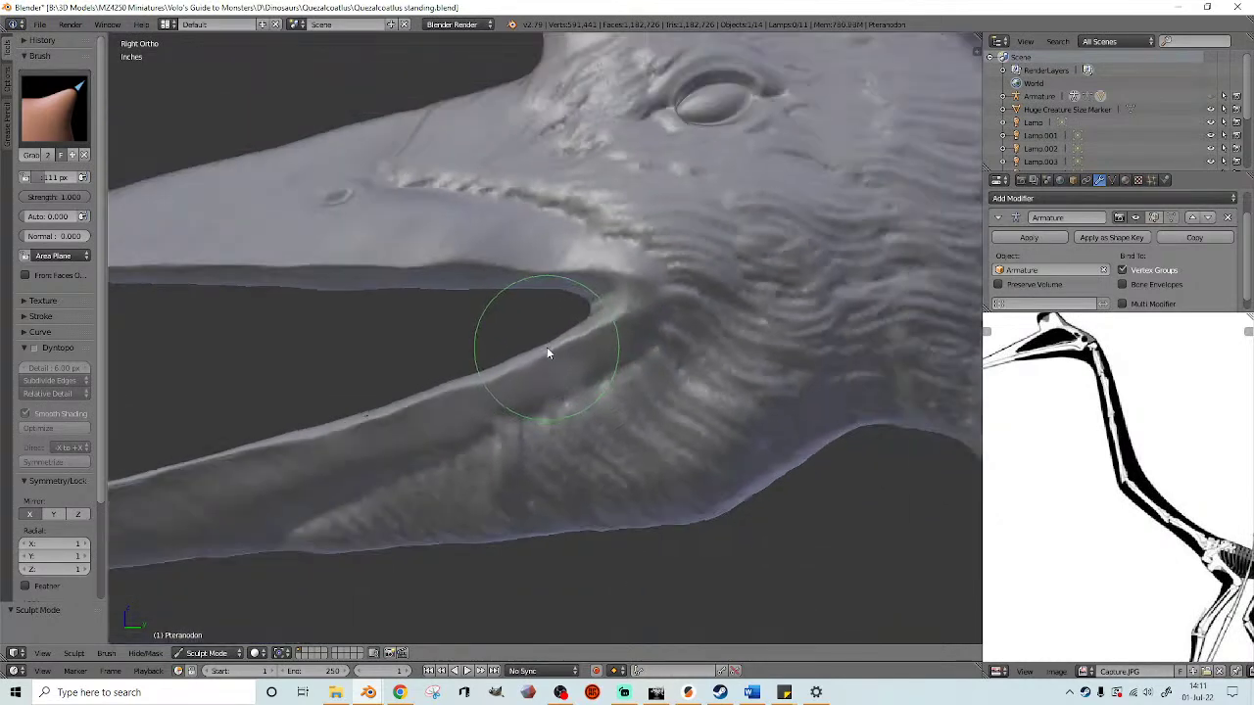
{"action": "scroll", "coordinate": [484, 381], "scroll_direction": "up", "scroll_amount": 1}
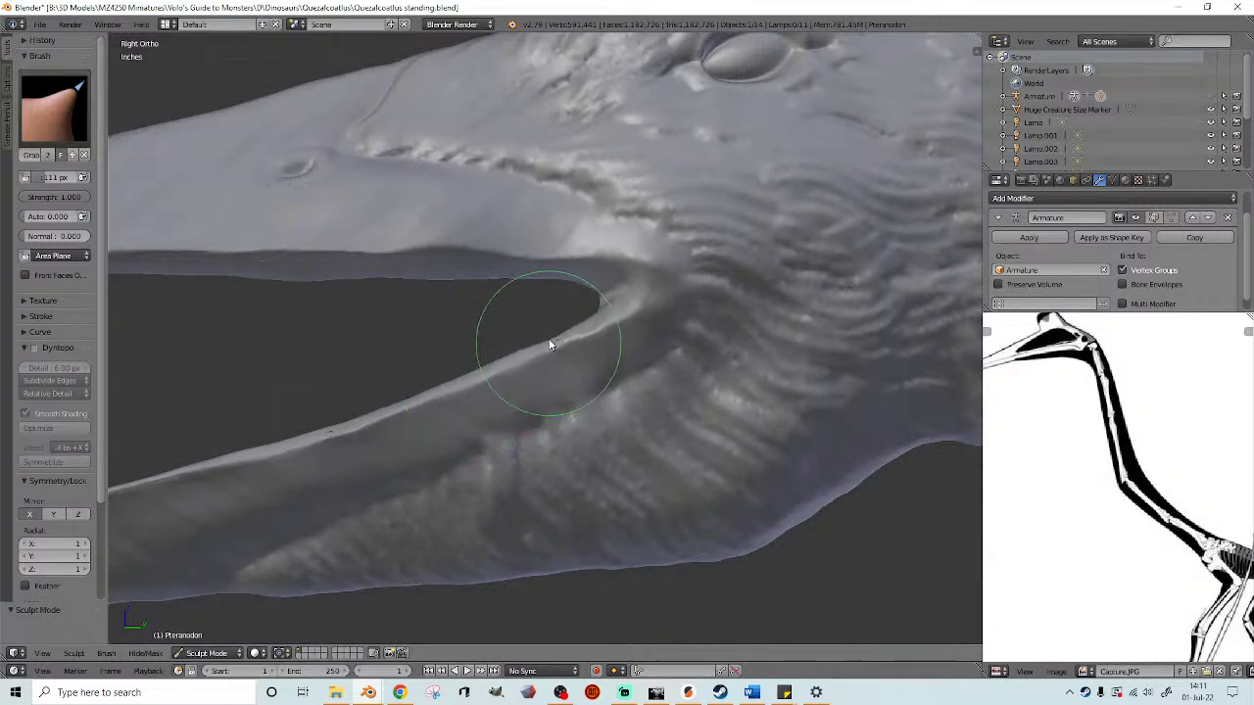
{"action": "scroll", "coordinate": [553, 335], "scroll_direction": "up", "scroll_amount": 1}
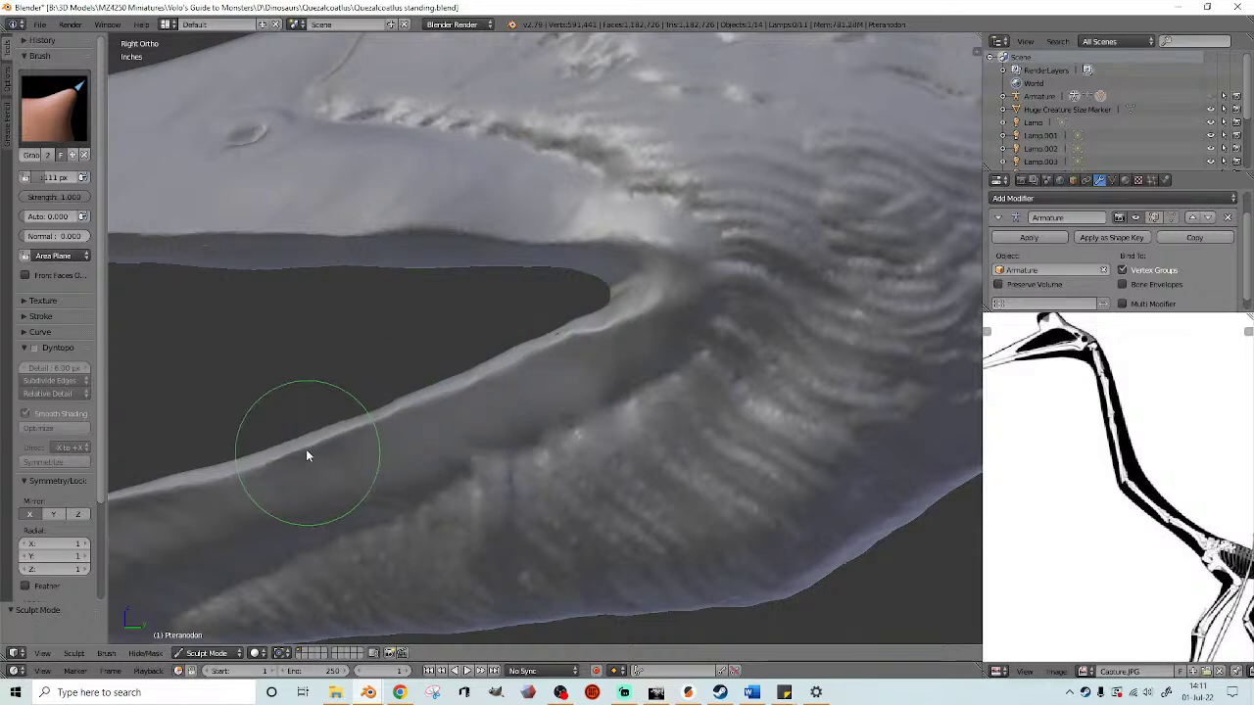
- Straighten the upper jaw's lower edge toward the mouth corner with the Grab brush
{"action": "scroll", "coordinate": [533, 347], "scroll_direction": "down", "scroll_amount": 4}
{"action": "scroll", "coordinate": [555, 315], "scroll_direction": "up", "scroll_amount": 1}
{"action": "scroll", "coordinate": [551, 308], "scroll_direction": "up", "scroll_amount": 2}
{"action": "scroll", "coordinate": [483, 265], "scroll_direction": "down", "scroll_amount": 2}
{"action": "scroll", "coordinate": [474, 266], "scroll_direction": "up", "scroll_amount": 1}
{"action": "left_click_drag", "start_coordinate": [463, 262], "coordinate": [594, 261]}
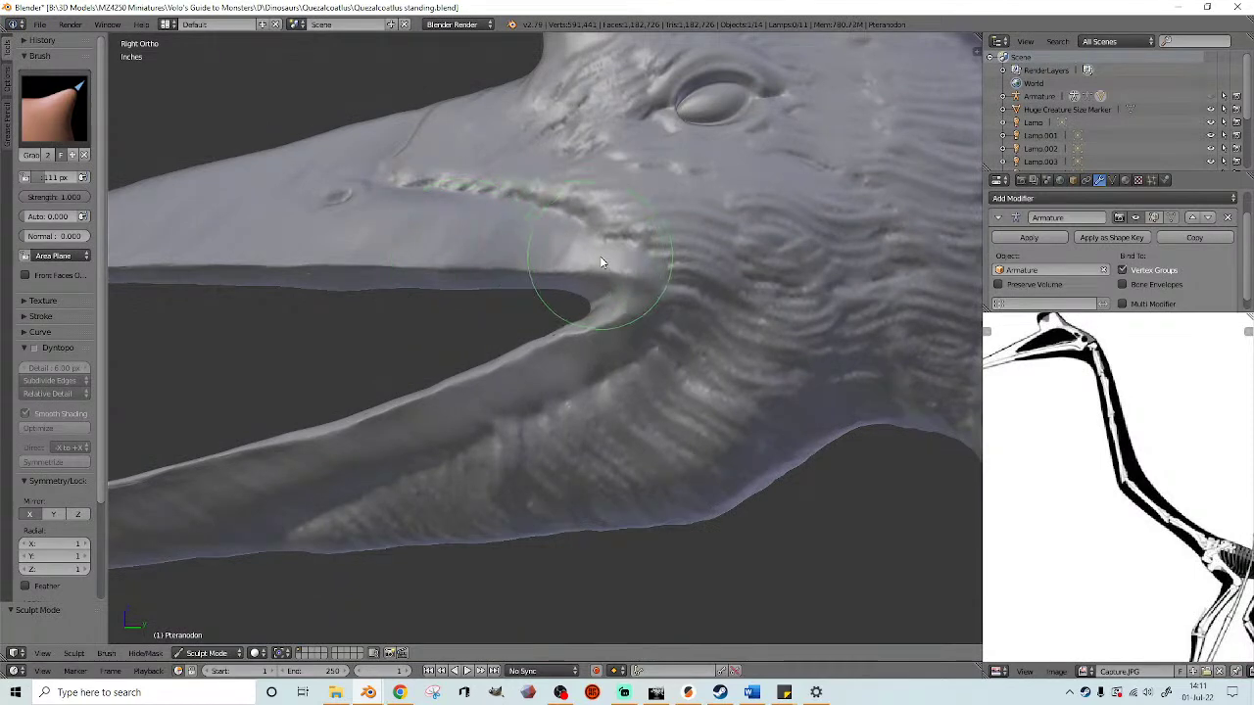
{"action": "scroll", "coordinate": [600, 256], "scroll_direction": "up", "scroll_amount": 2}
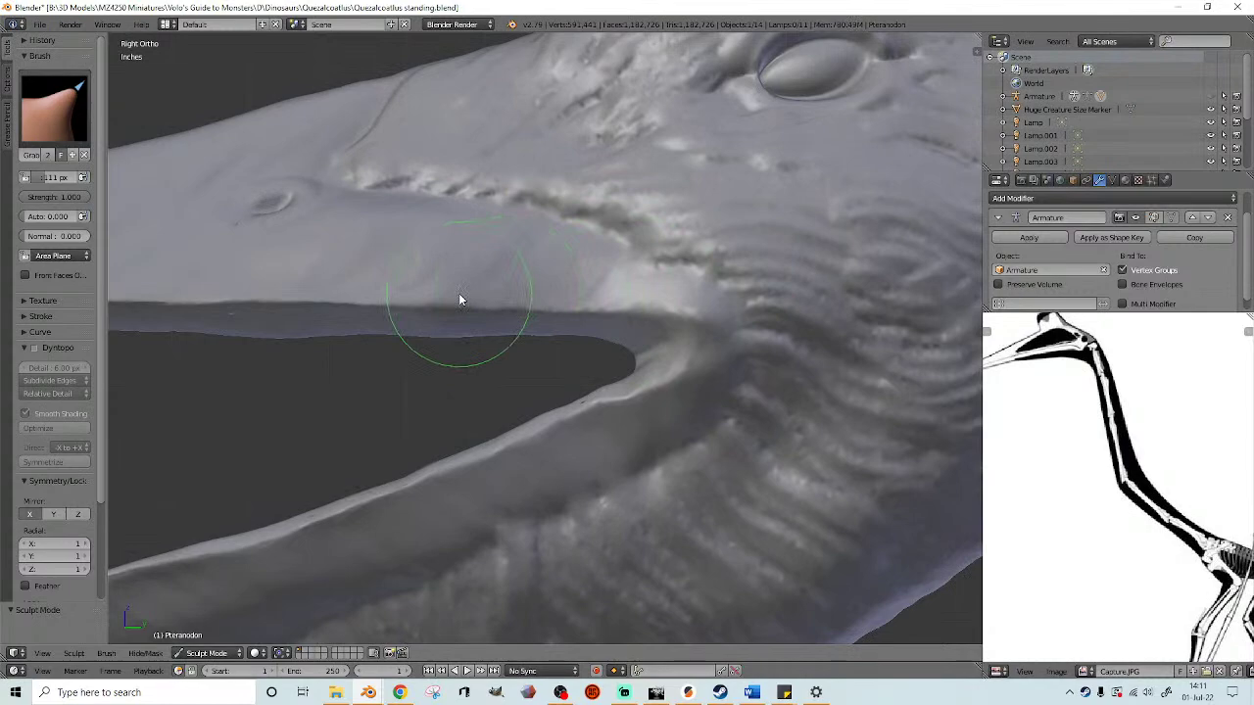
- Return to Object Mode, show the armature in wireframe, and rotate the lower jaw bone 17.4° in Pose Mode to close the beak
{"action": "left_click", "coordinate": [208, 653]}
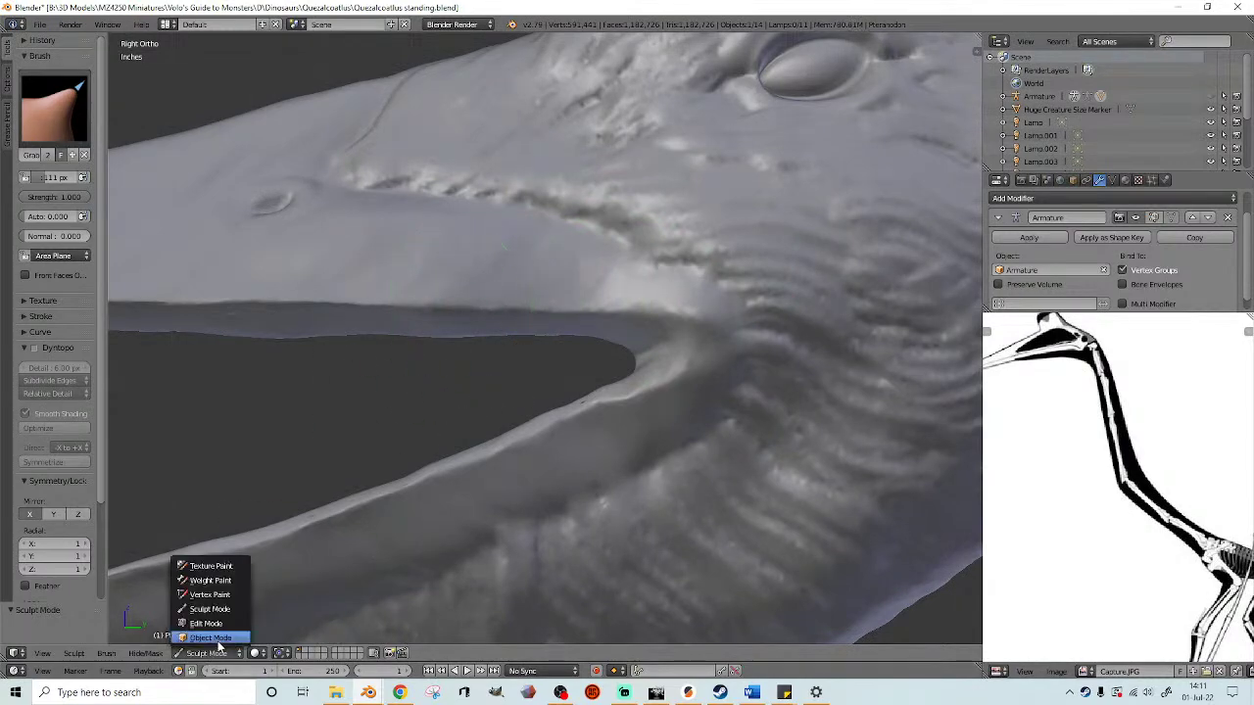
{"action": "left_click", "coordinate": [211, 638]}
{"action": "key", "text": "z"}
{"action": "right_click", "coordinate": [297, 397]}
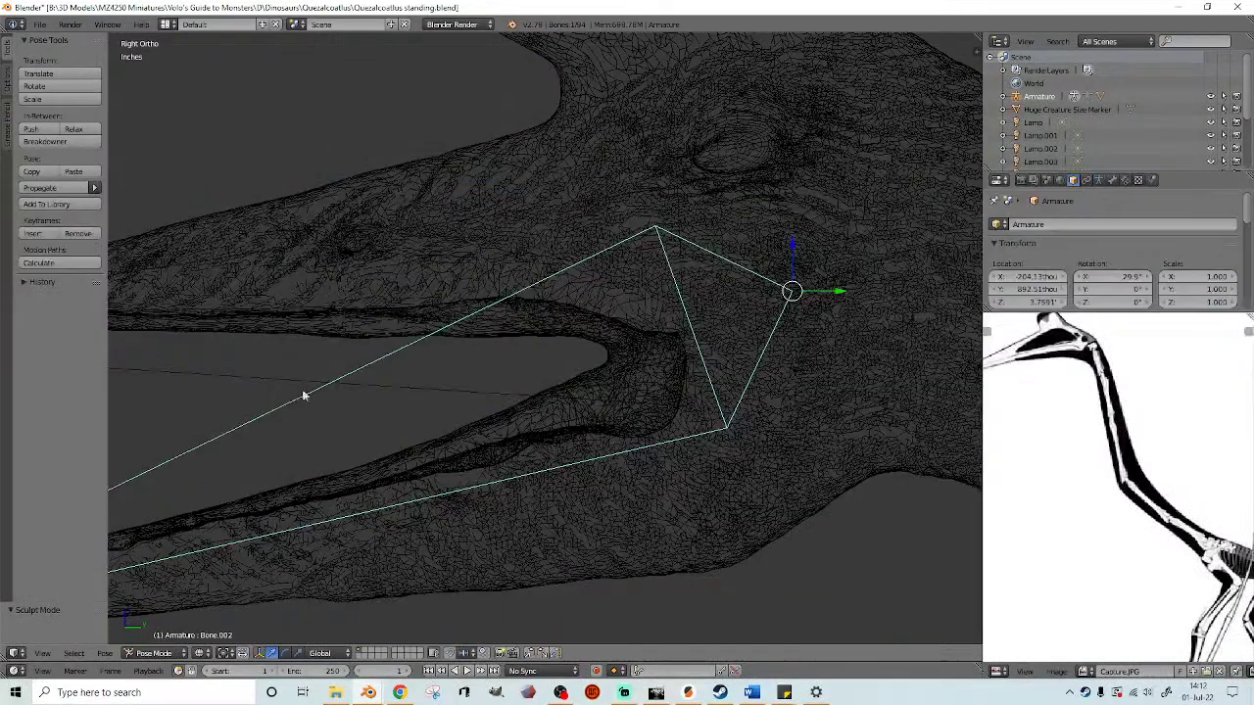
{"action": "scroll", "coordinate": [739, 358], "scroll_direction": "down", "scroll_amount": 4}
{"action": "scroll", "coordinate": [758, 351], "scroll_direction": "up", "scroll_amount": 4}
{"action": "key", "text": "r"}
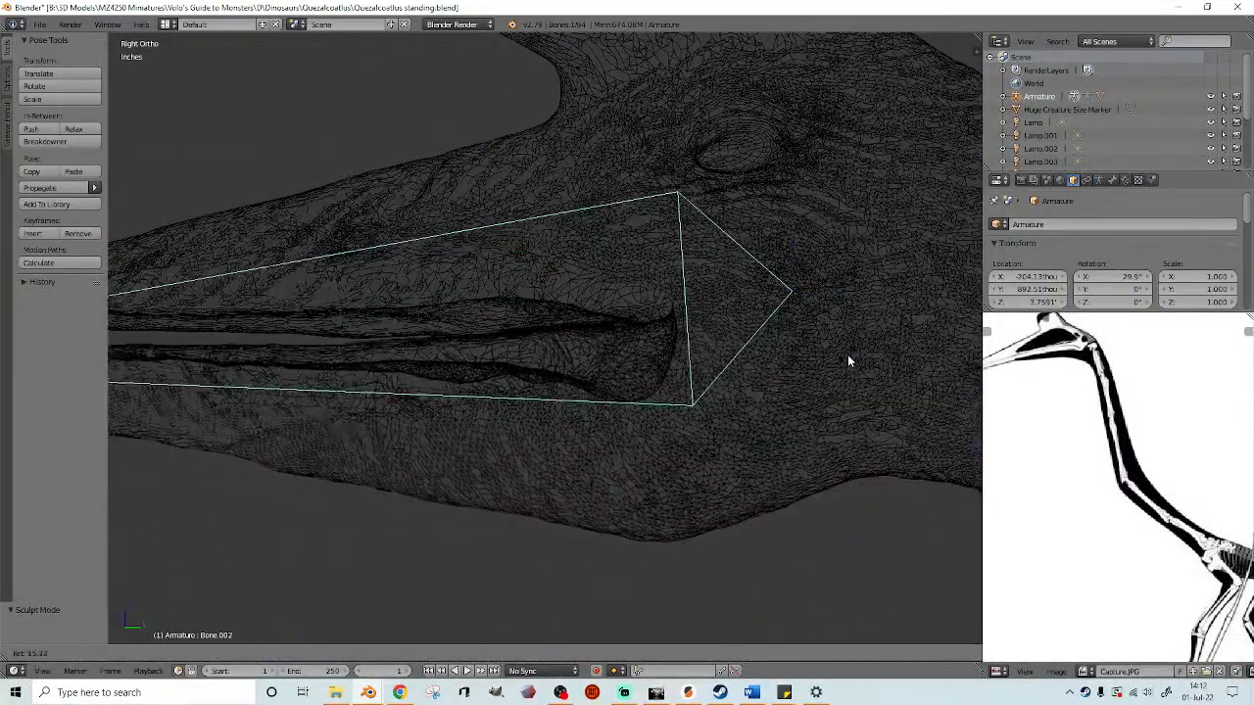
{"action": "left_click", "coordinate": [847, 358]}
- Fine-tune the fit at the beak tip by rotating the lower jaw bone -0.41°
{"action": "middle_click_drag", "start_coordinate": [520, 378], "coordinate": [756, 384], "text": "shift"}
{"action": "middle_click_drag", "start_coordinate": [338, 374], "coordinate": [624, 390], "text": "shift"}
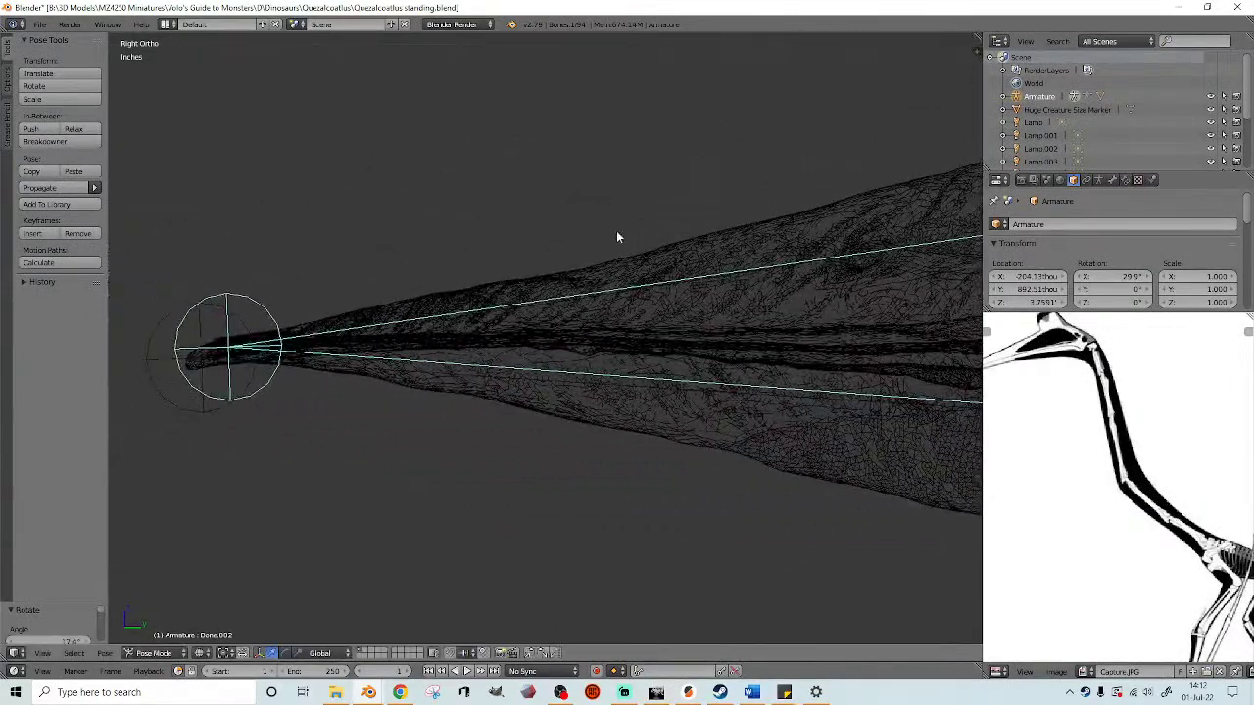
{"action": "key", "text": "r"}
{"action": "left_click", "coordinate": [533, 213]}
{"action": "middle_click_drag", "start_coordinate": [717, 171], "coordinate": [481, 194], "text": "shift"}
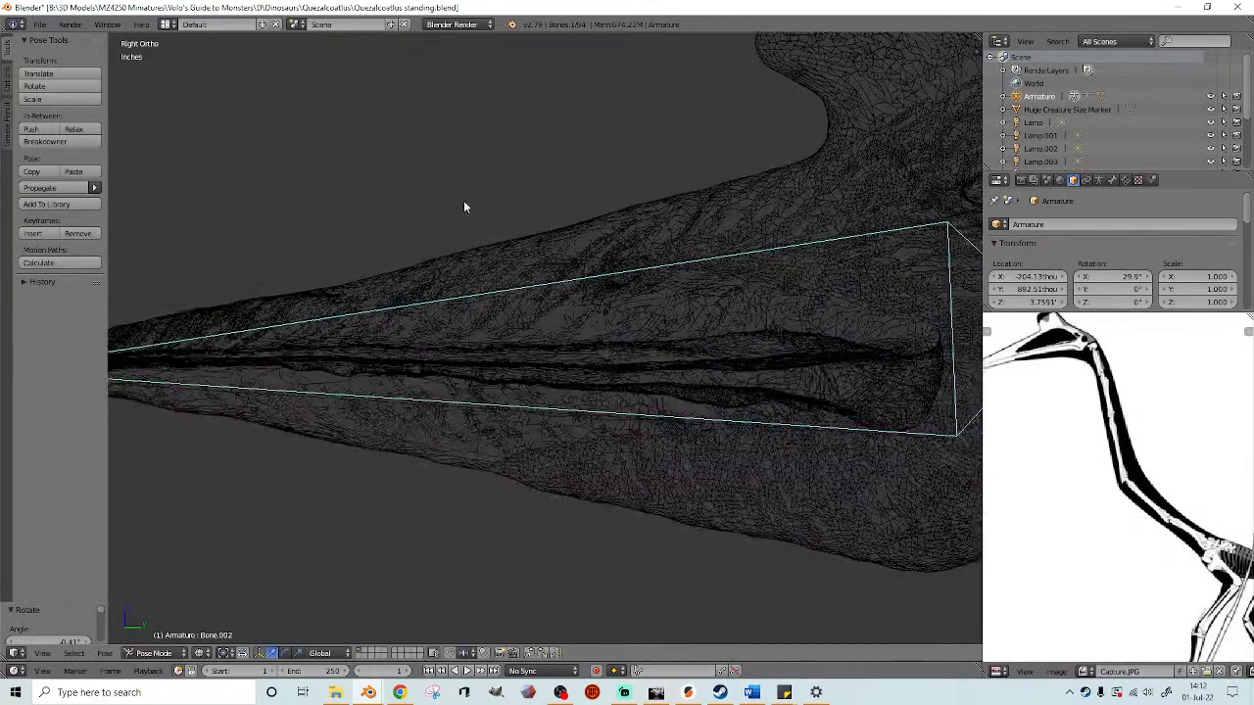
- Display the model in solid shading, hide the armature, and view the closed beak from an angle
{"action": "key", "text": "z"}
{"action": "scroll", "coordinate": [397, 194], "scroll_direction": "down", "scroll_amount": 5}
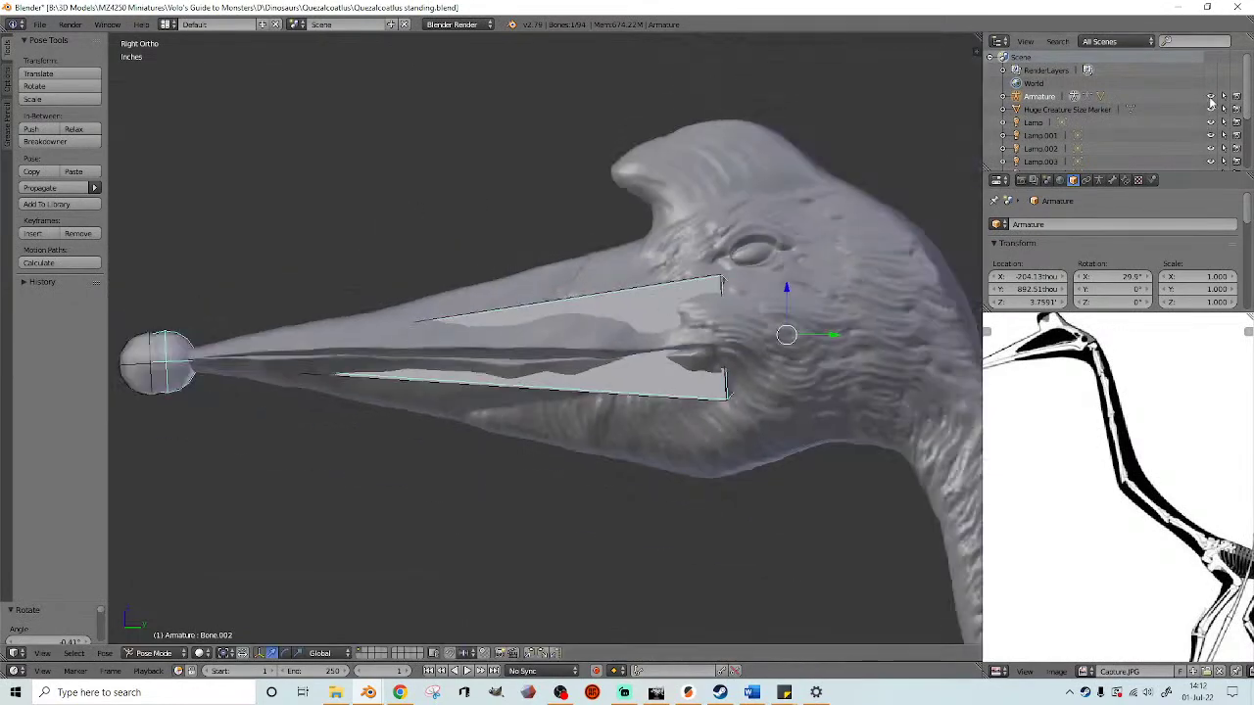
{"action": "left_click", "coordinate": [1211, 98]}
{"action": "middle_click_drag", "start_coordinate": [421, 355], "coordinate": [381, 395]}
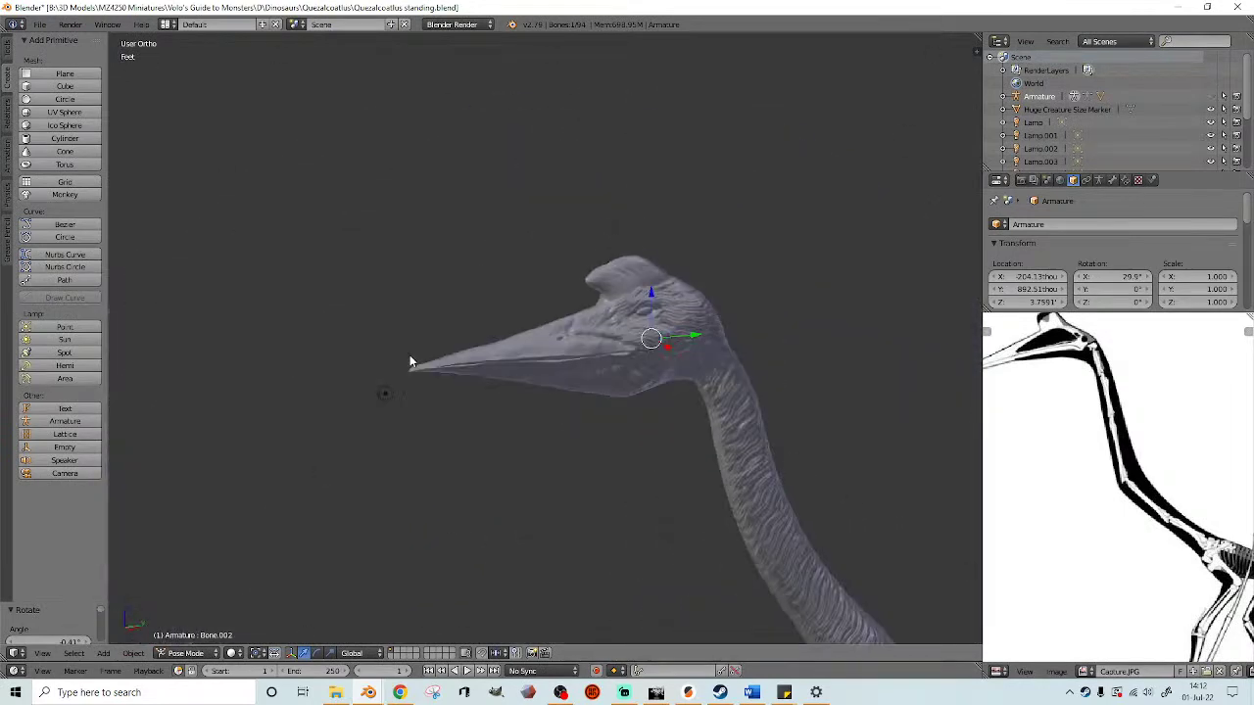
- Leave Pose Mode, select the Quetzalcoatlus mesh, and switch it to Sculpt Mode
{"action": "scroll", "coordinate": [380, 368], "scroll_direction": "up", "scroll_amount": 2}
{"action": "scroll", "coordinate": [378, 361], "scroll_direction": "up", "scroll_amount": 8}
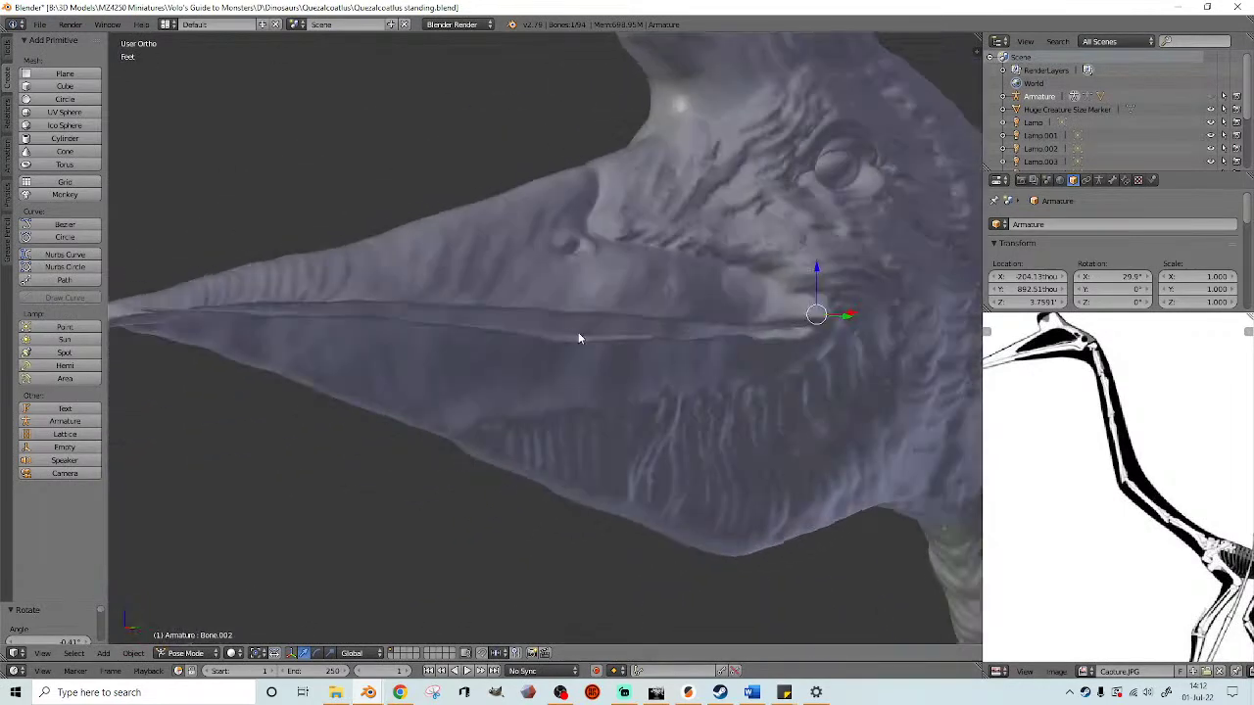
{"action": "scroll", "coordinate": [470, 377], "scroll_direction": "down", "scroll_amount": 5}
{"action": "left_click", "coordinate": [192, 654]}
{"action": "left_click", "coordinate": [192, 637]}
{"action": "right_click", "coordinate": [516, 459]}
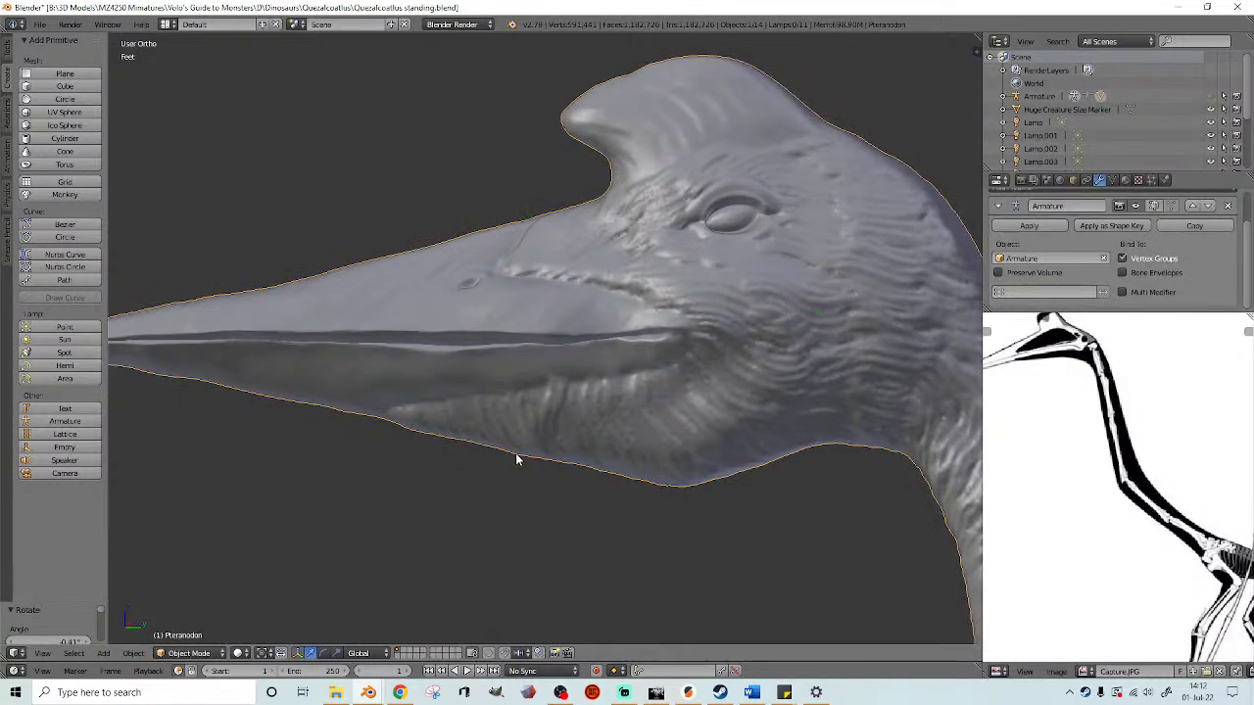
{"action": "left_click", "coordinate": [196, 653]}
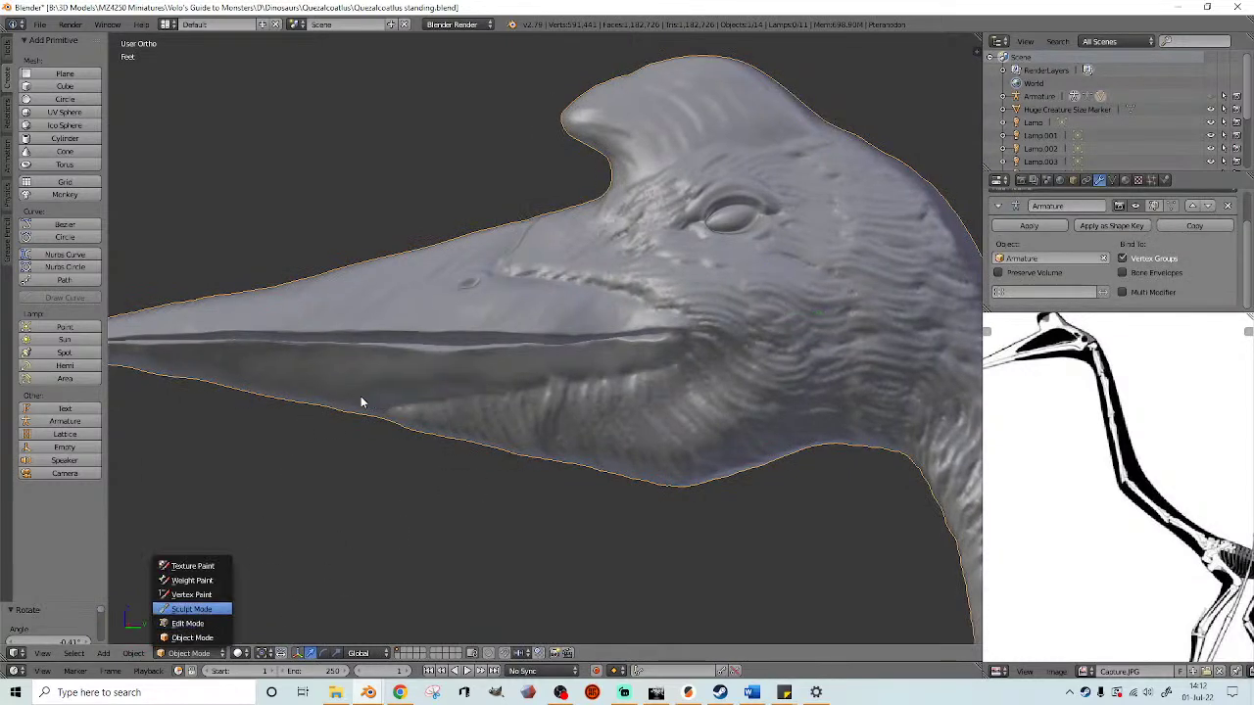
{"action": "middle_click_drag", "start_coordinate": [421, 368], "coordinate": [563, 372], "text": "shift"}
- Even out the lower jaw's upper edge below the nostril and toward the beak tip with the Grab brush
{"action": "scroll", "coordinate": [547, 376], "scroll_direction": "up", "scroll_amount": 4}
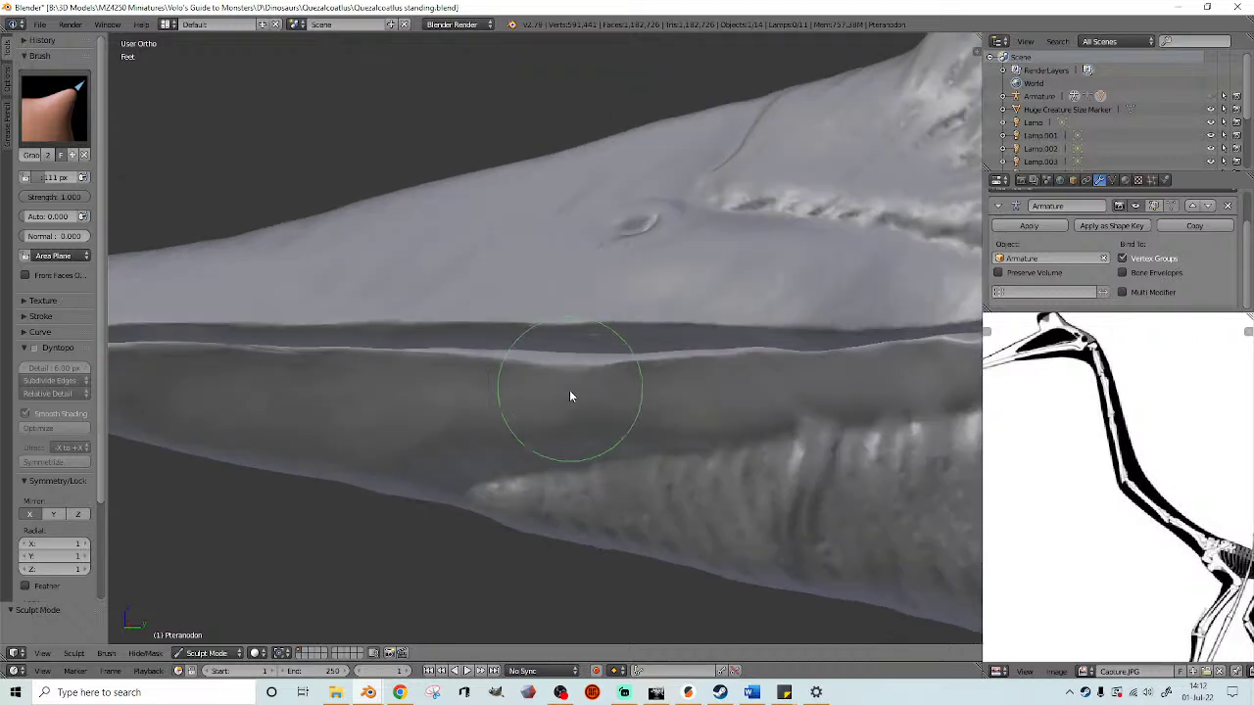
{"action": "scroll", "coordinate": [560, 387], "scroll_direction": "up", "scroll_amount": 2}
{"action": "scroll", "coordinate": [595, 387], "scroll_direction": "down", "scroll_amount": 1}
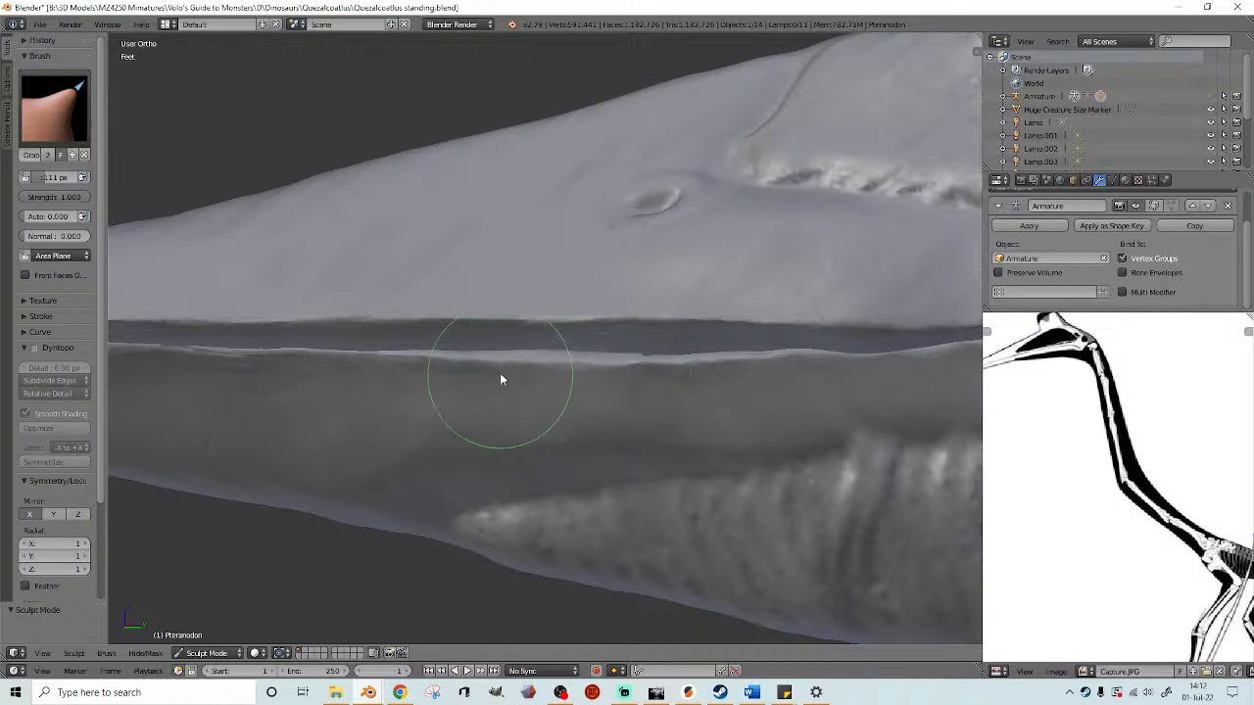
{"action": "mouse_move", "coordinate": [572, 375]}
{"action": "middle_mouse_down"}
{"action": "mouse_move", "coordinate": [442, 383]}
{"action": "mouse_move", "coordinate": [540, 353]}
{"action": "middle_mouse_up"}
{"action": "scroll", "coordinate": [495, 376], "scroll_direction": "down", "scroll_amount": 4}
{"action": "scroll", "coordinate": [358, 372], "scroll_direction": "up", "scroll_amount": 5}
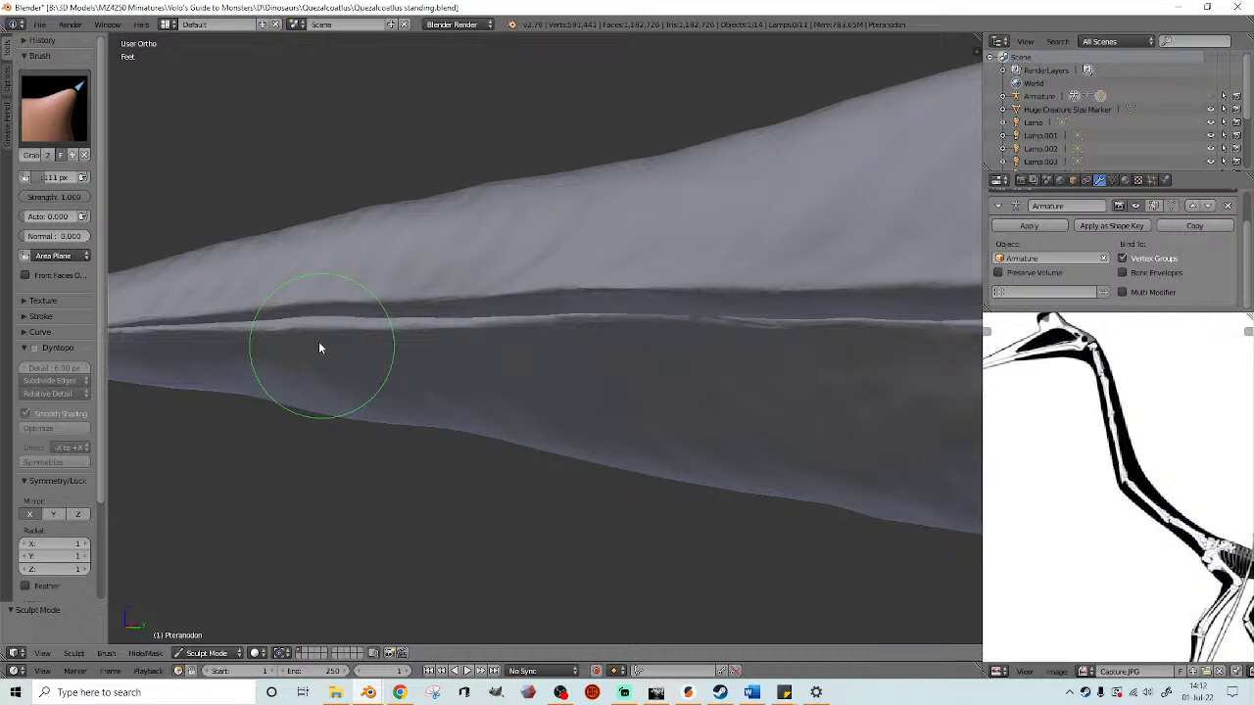
{"action": "scroll", "coordinate": [397, 345], "scroll_direction": "down", "scroll_amount": 5}
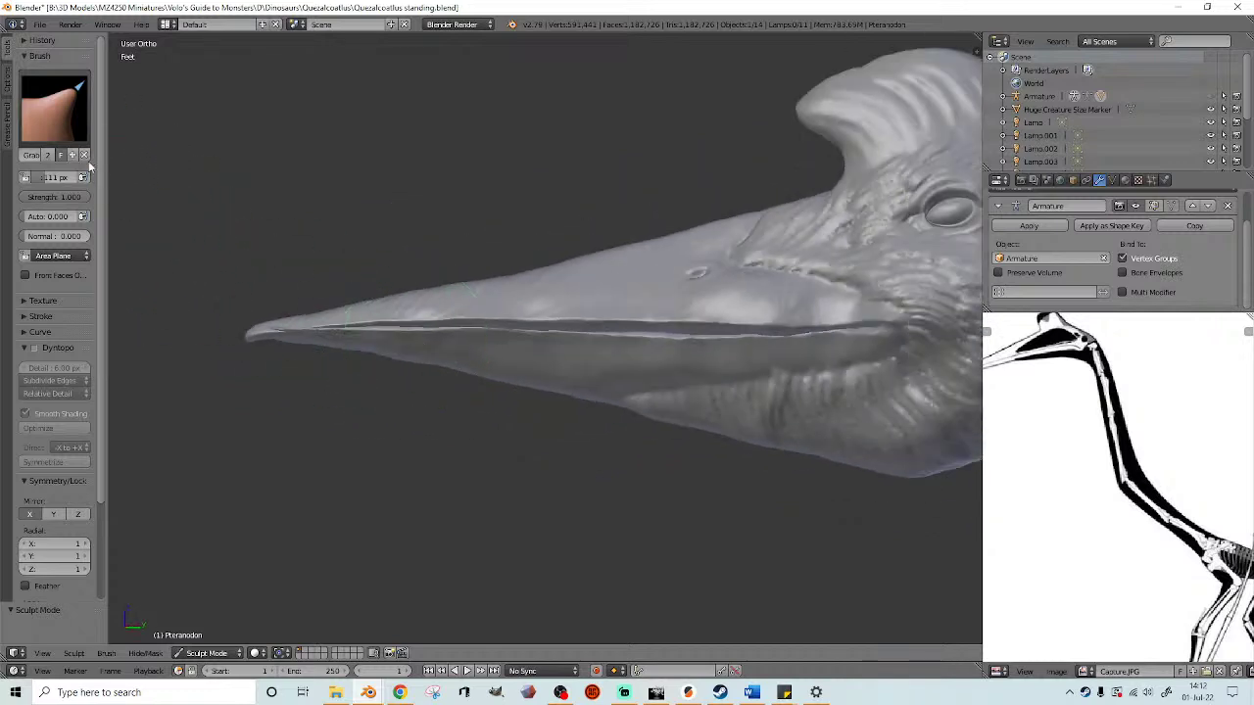
- Sharpen the jaw edges along the mouth line from the mouth corner to the beak tip with the Pinch brush
{"action": "left_click", "coordinate": [54, 108]}
{"action": "left_click", "coordinate": [303, 244]}
{"action": "scroll", "coordinate": [458, 339], "scroll_direction": "up", "scroll_amount": 3}
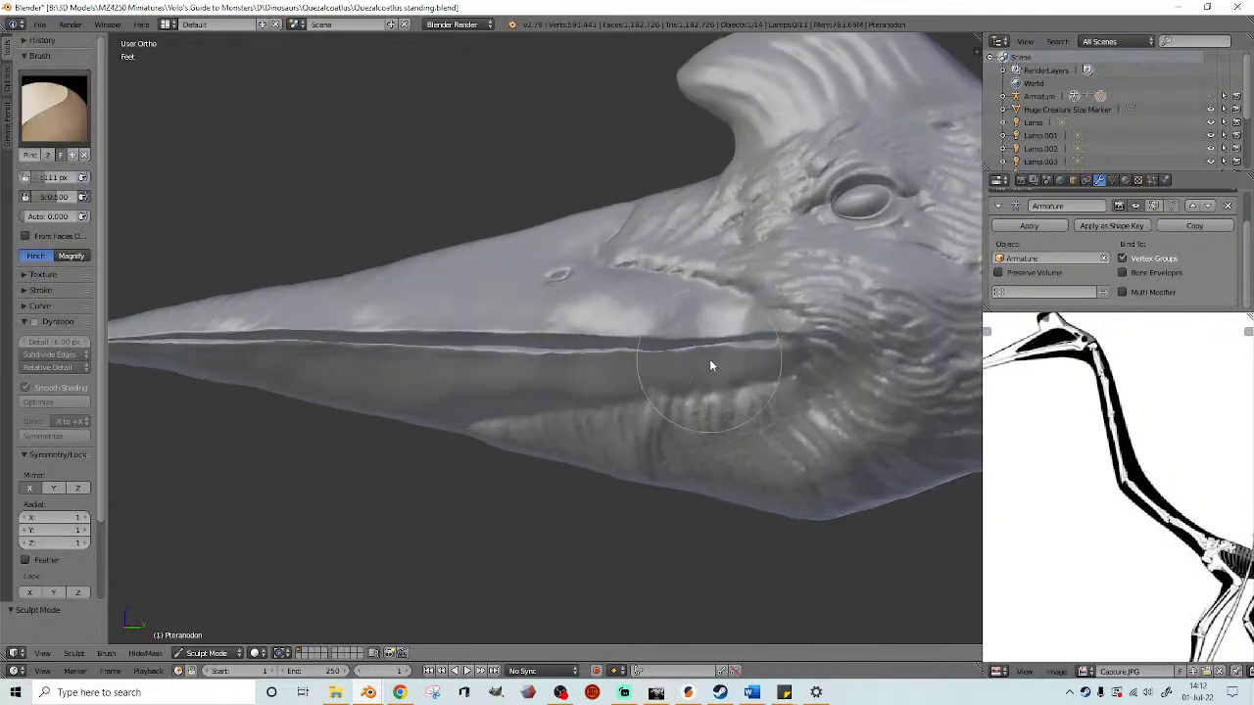
{"action": "scroll", "coordinate": [708, 363], "scroll_direction": "up", "scroll_amount": 1}
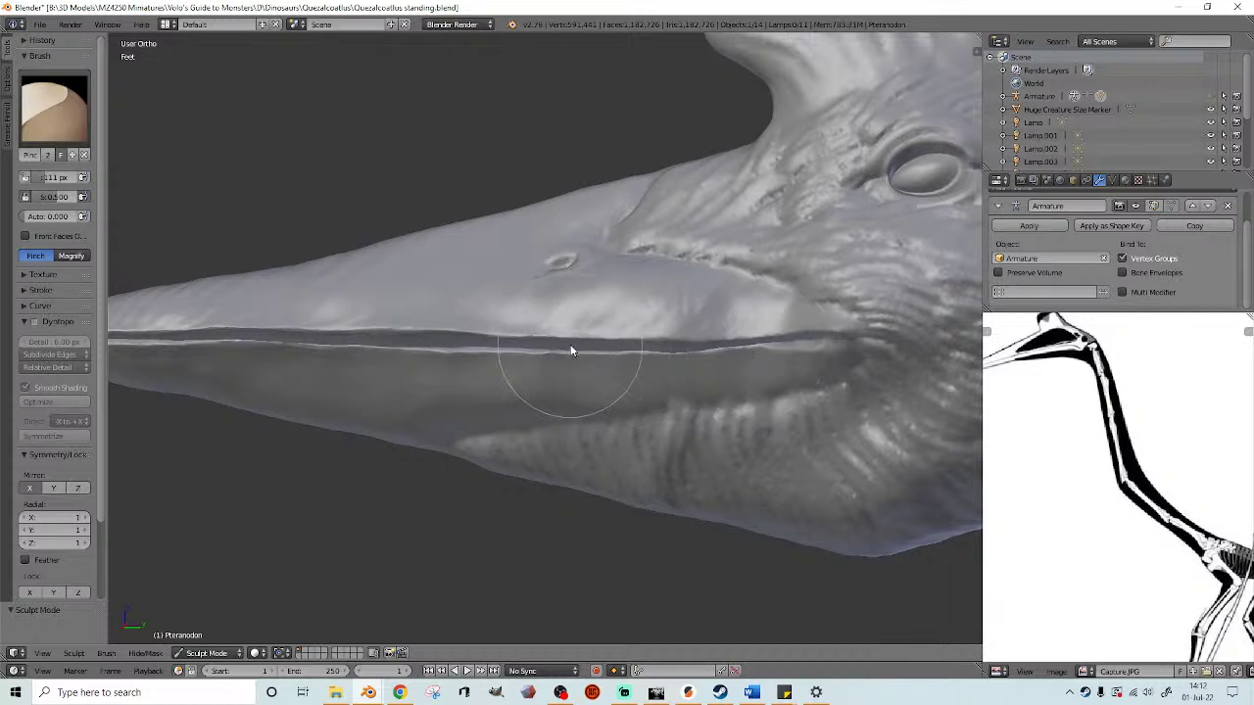
{"action": "left_click_drag", "start_coordinate": [439, 346], "coordinate": [386, 345]}
{"action": "middle_click_drag", "start_coordinate": [386, 345], "coordinate": [548, 340], "text": "shift"}
{"action": "scroll", "coordinate": [569, 339], "scroll_direction": "up", "scroll_amount": 1}
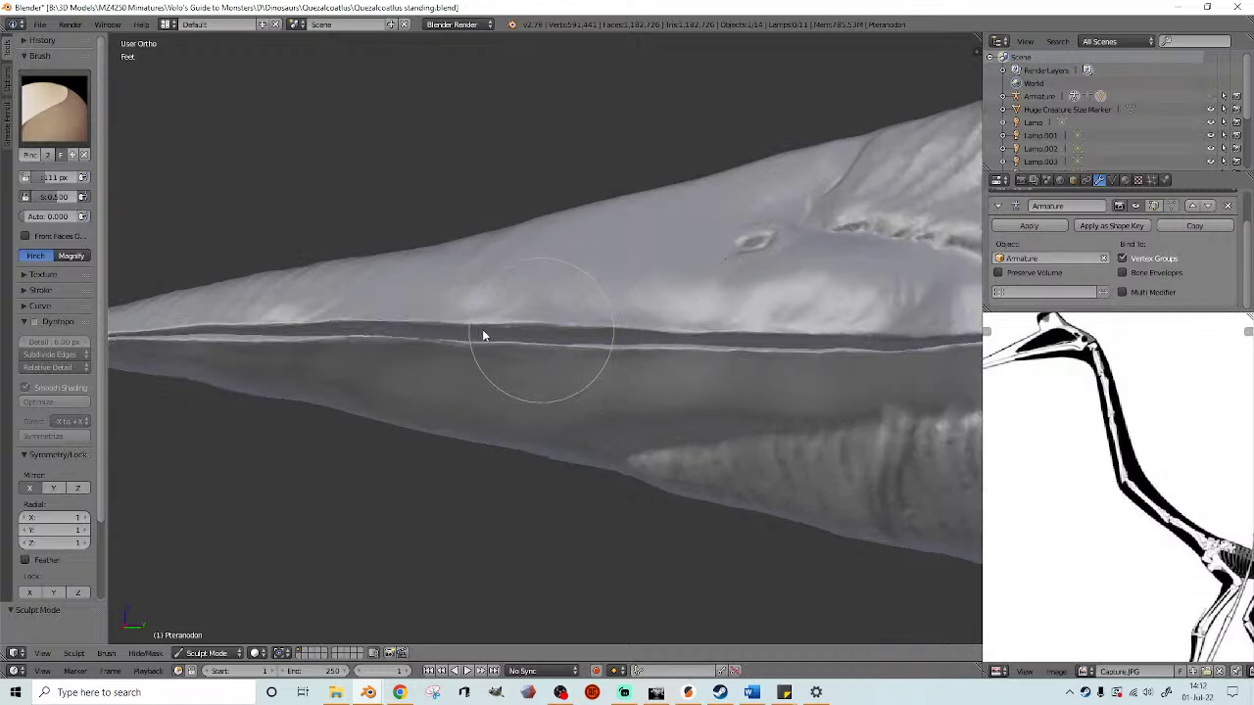
{"action": "middle_click_drag", "start_coordinate": [646, 337], "coordinate": [687, 339], "text": "shift"}
{"action": "scroll", "coordinate": [688, 339], "scroll_direction": "up", "scroll_amount": 1}
{"action": "middle_click_drag", "start_coordinate": [526, 336], "coordinate": [666, 341], "text": "shift"}
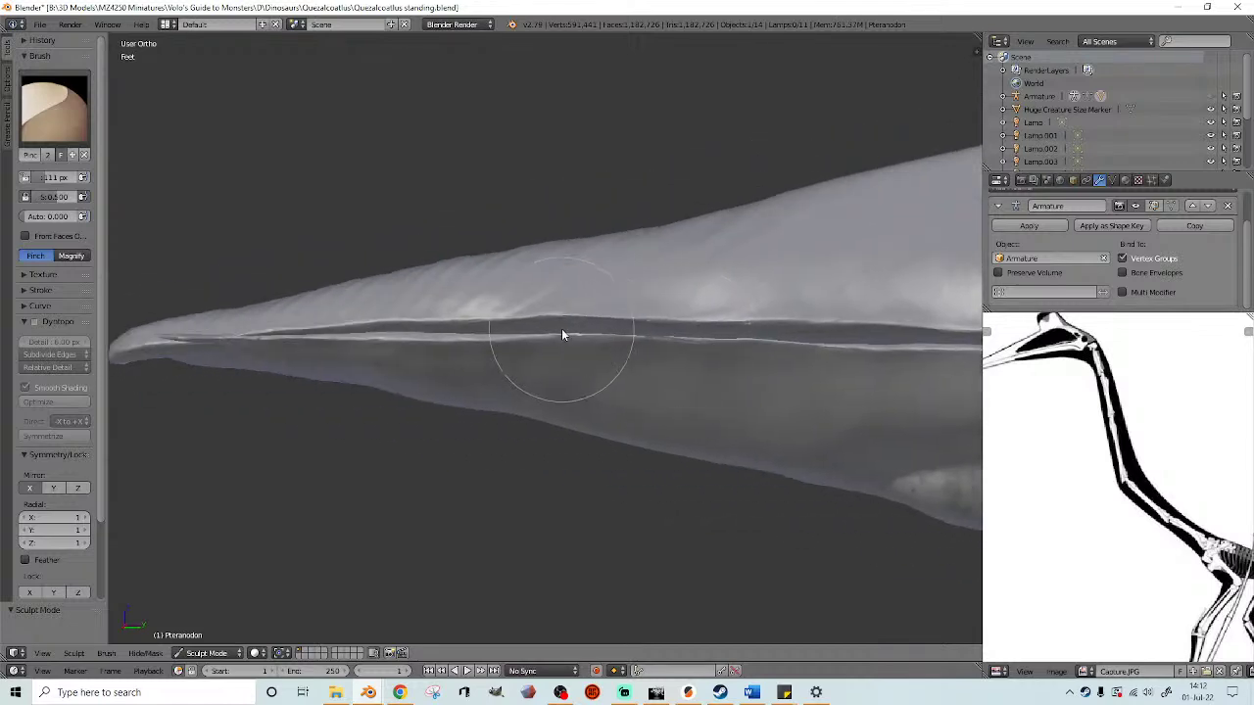
{"action": "scroll", "coordinate": [740, 364], "scroll_direction": "down", "scroll_amount": 3}
{"action": "middle_click_drag", "start_coordinate": [740, 364], "coordinate": [436, 359], "text": "shift"}
{"action": "middle_click_drag", "start_coordinate": [511, 342], "coordinate": [574, 333]}
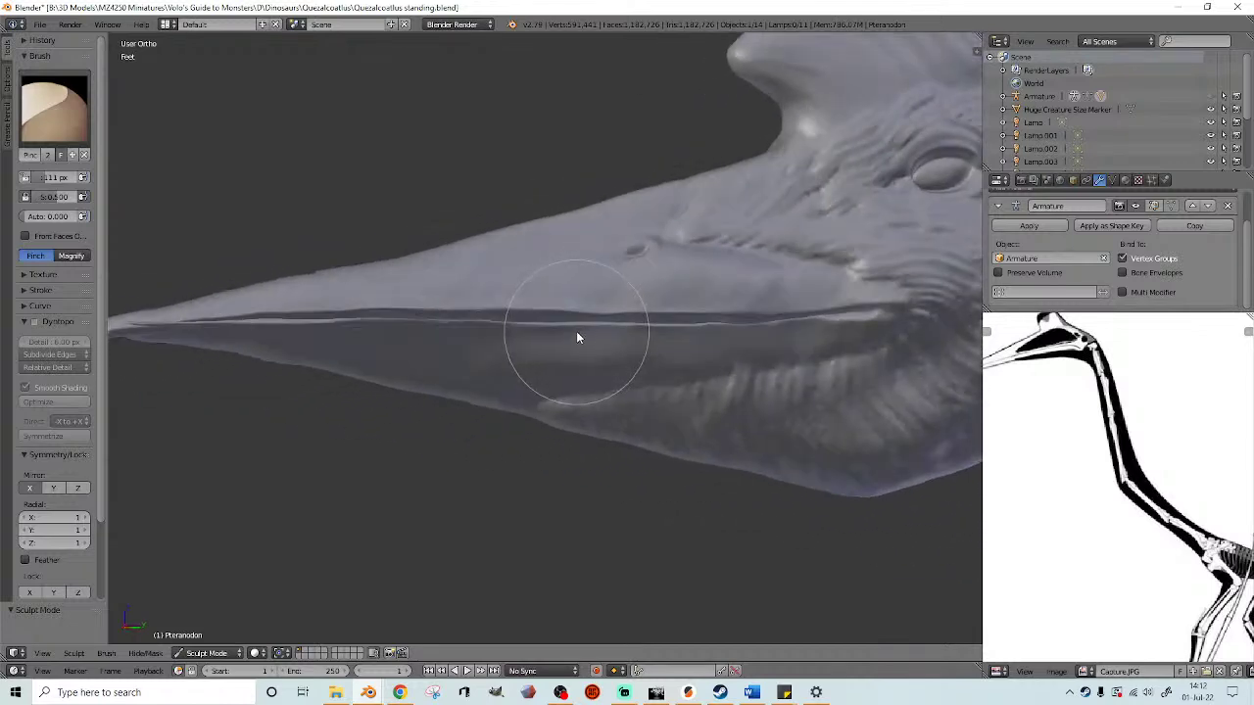
- Return to Object Mode, unhide the armature, and select its beak bone in wireframe display
{"action": "scroll", "coordinate": [592, 349], "scroll_direction": "down", "scroll_amount": 6}
{"action": "middle_click_drag", "start_coordinate": [555, 380], "coordinate": [448, 349]}
{"action": "scroll", "coordinate": [413, 312], "scroll_direction": "down", "scroll_amount": 3}
{"action": "middle_click_drag", "start_coordinate": [413, 311], "coordinate": [372, 323], "text": "shift"}
{"action": "left_click", "coordinate": [221, 655]}
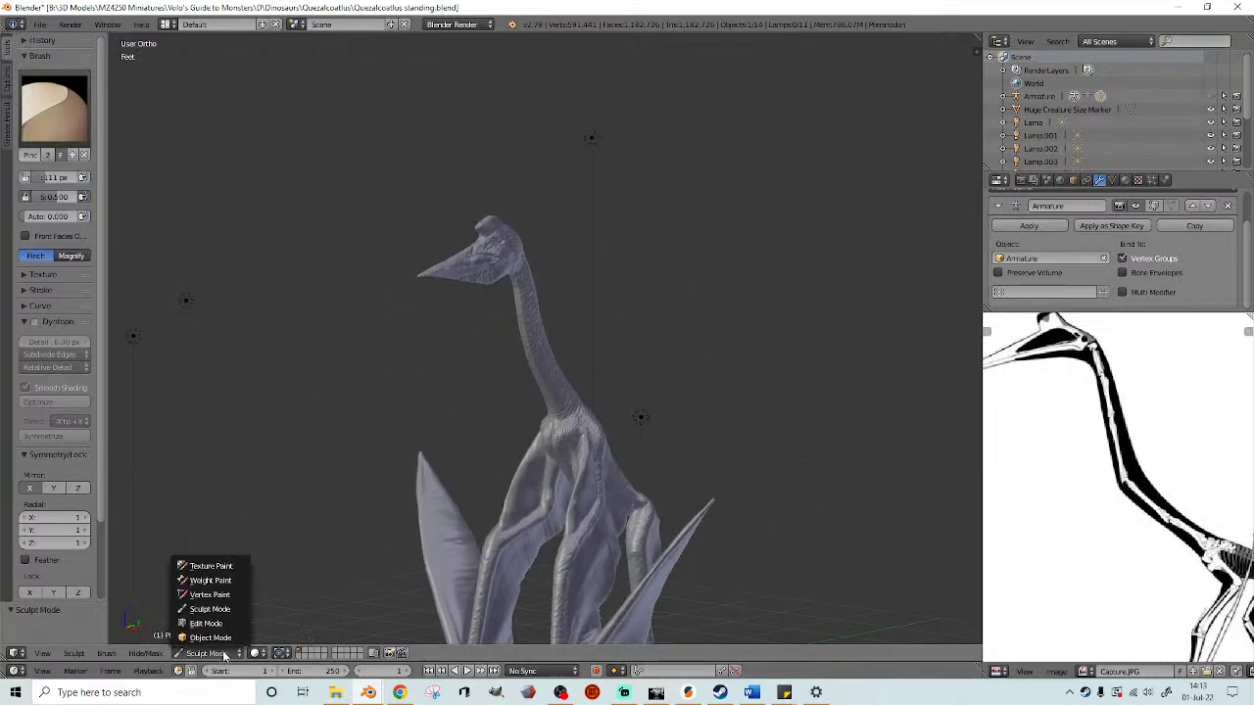
{"action": "mouse_move", "coordinate": [465, 442]}
{"action": "middle_mouse_down"}
{"action": "mouse_move", "coordinate": [398, 420]}
{"action": "mouse_move", "coordinate": [333, 350]}
{"action": "mouse_move", "coordinate": [602, 356]}
{"action": "middle_mouse_up"}
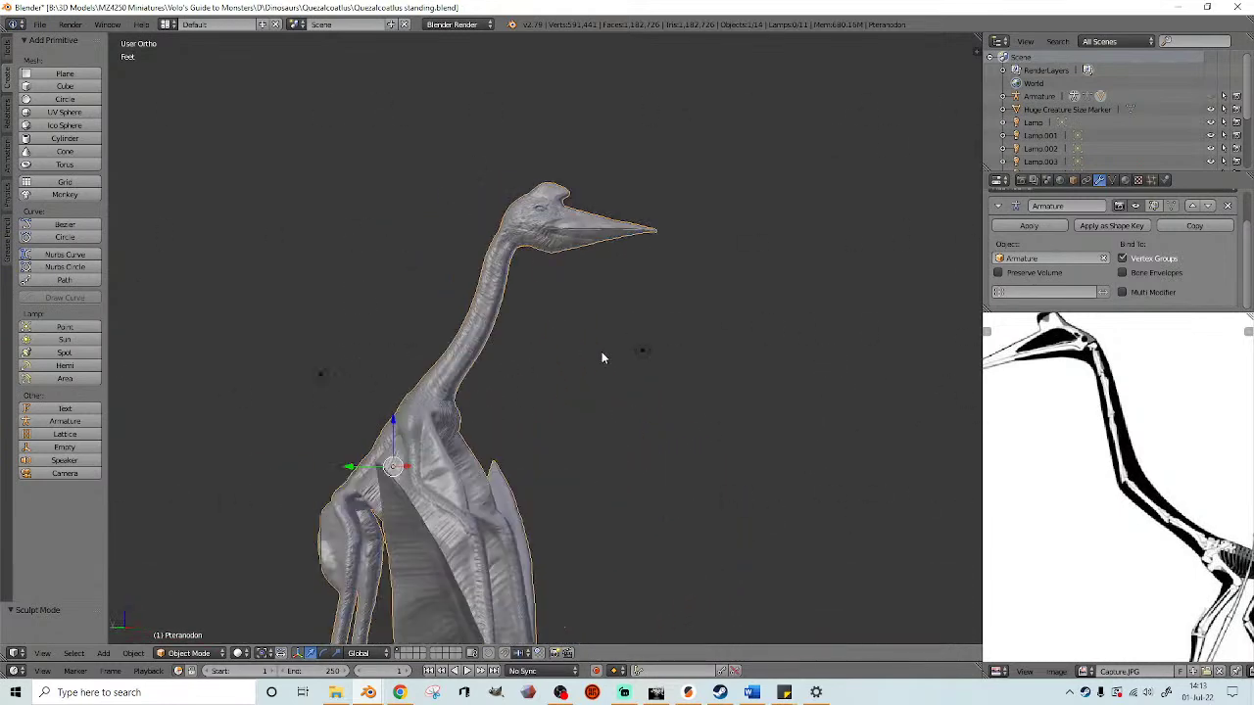
{"action": "key", "text": "z"}
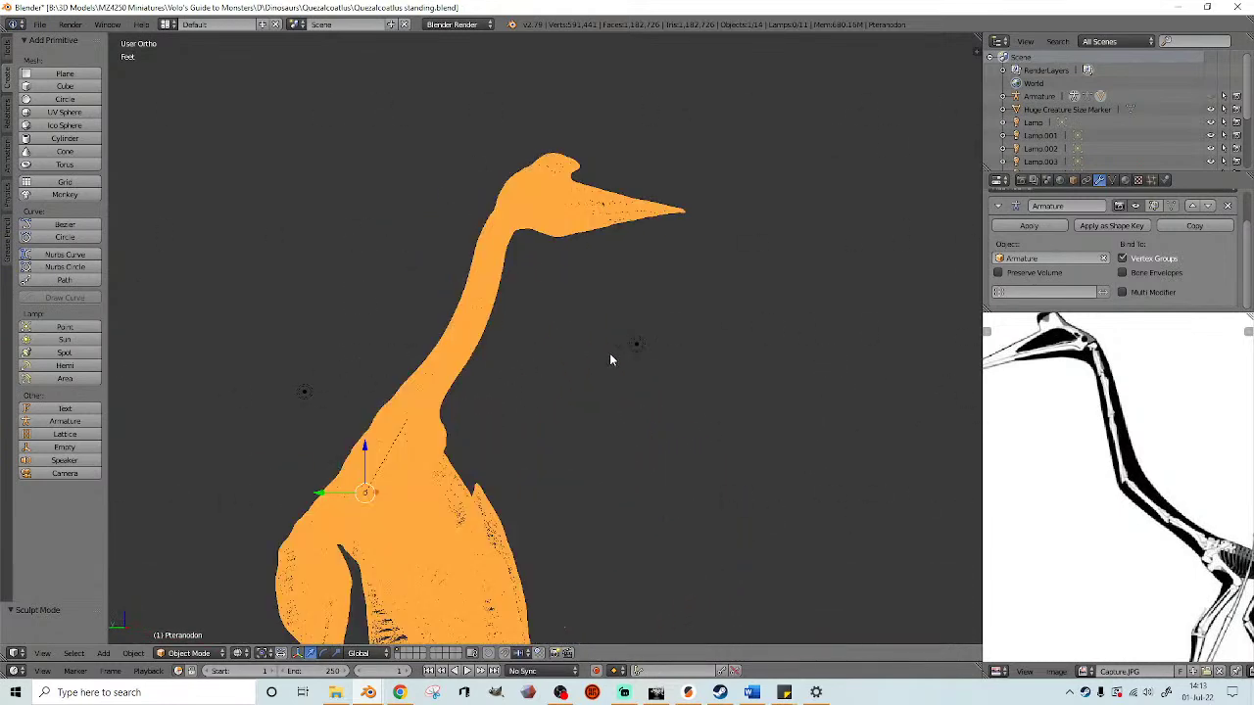
{"action": "left_click", "coordinate": [1211, 96]}
{"action": "middle_click_drag", "start_coordinate": [475, 318], "coordinate": [532, 323]}
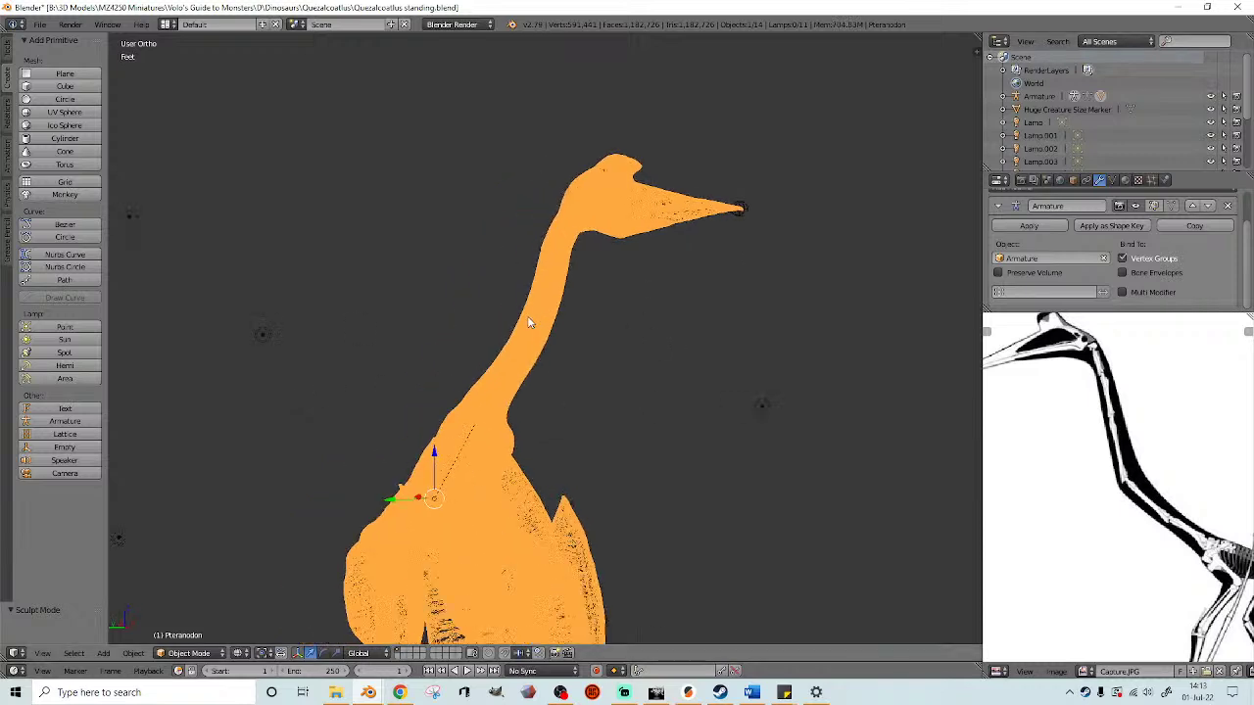
{"action": "key", "text": "z"}
{"action": "right_click", "coordinate": [721, 213]}
{"action": "key", "text": "z"}
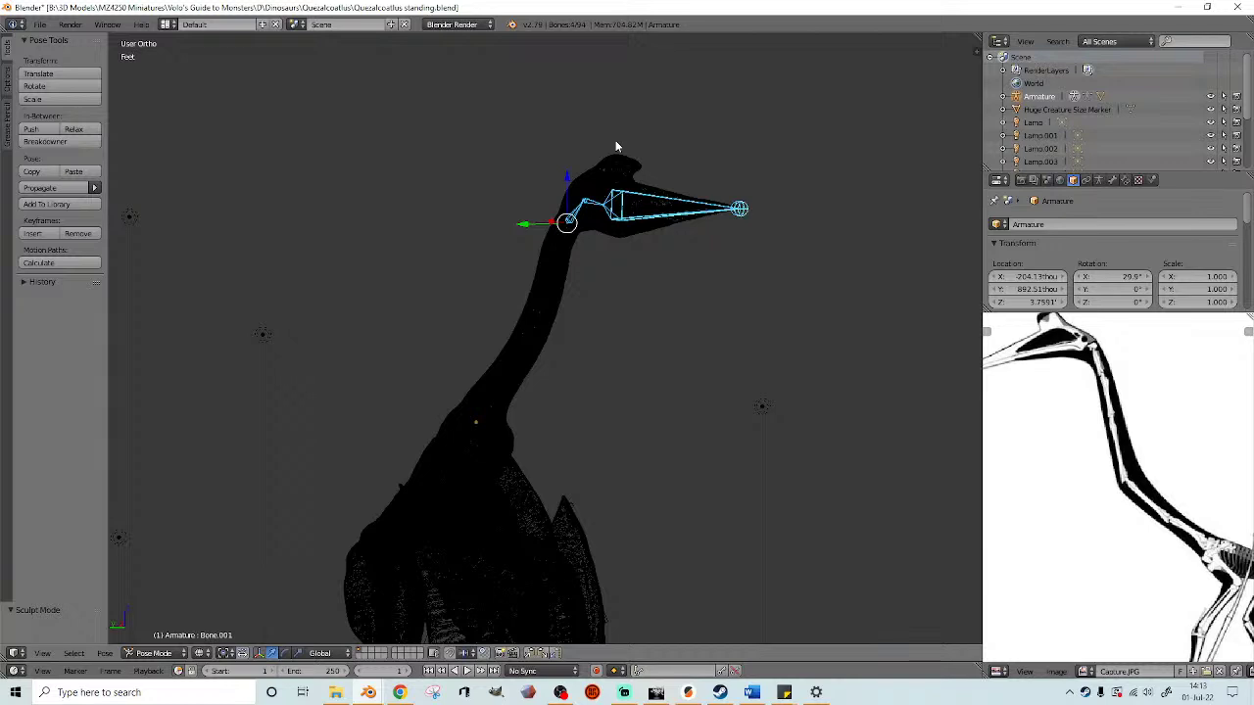
- Select the head bone together with both jaw bones and rotate them -10.6° in the right side view
{"action": "key", "text": "KP_3"}
{"action": "mouse_move", "coordinate": [632, 215]}
{"action": "left_mouse_down", "text": "ctrl+shift"}
{"action": "mouse_move", "coordinate": [553, 234]}
{"action": "mouse_move", "coordinate": [545, 165]}
{"action": "left_mouse_up", "text": "ctrl+shift"}
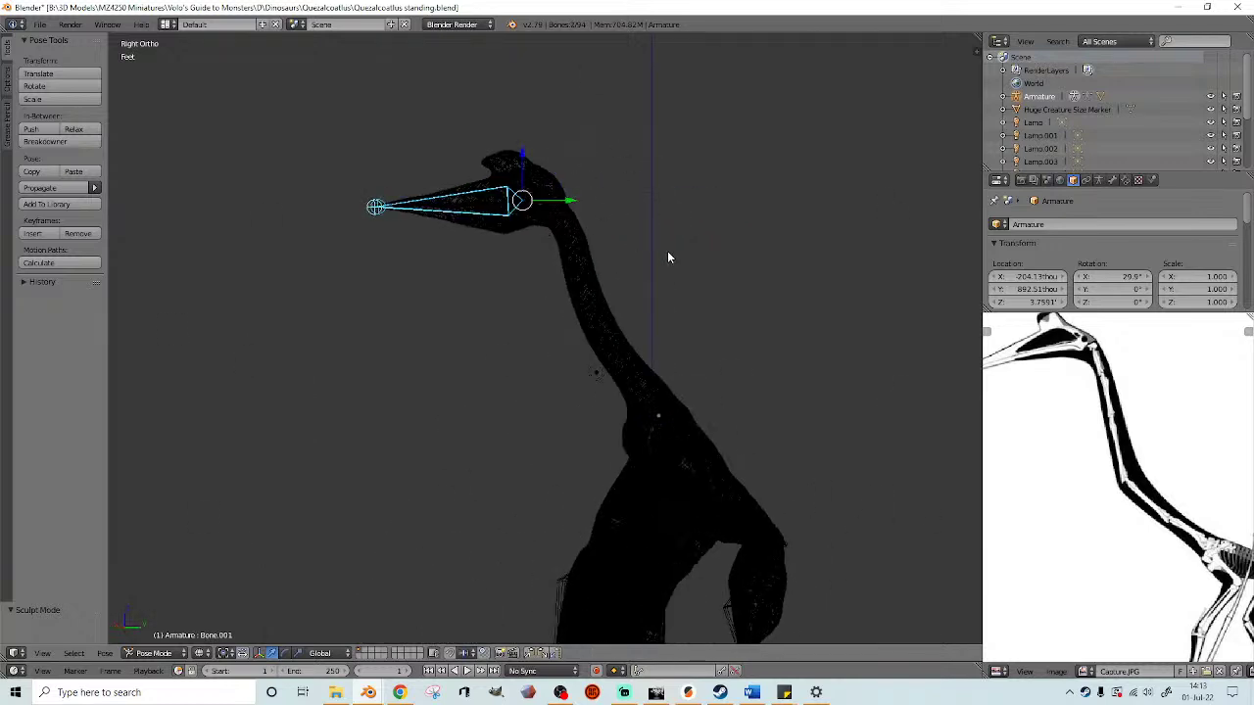
{"action": "mouse_move", "coordinate": [520, 232]}
{"action": "left_mouse_down", "text": "ctrl"}
{"action": "mouse_move", "coordinate": [523, 165]}
{"action": "mouse_move", "coordinate": [537, 186]}
{"action": "left_mouse_up", "text": "ctrl"}
{"action": "key", "text": "r"}
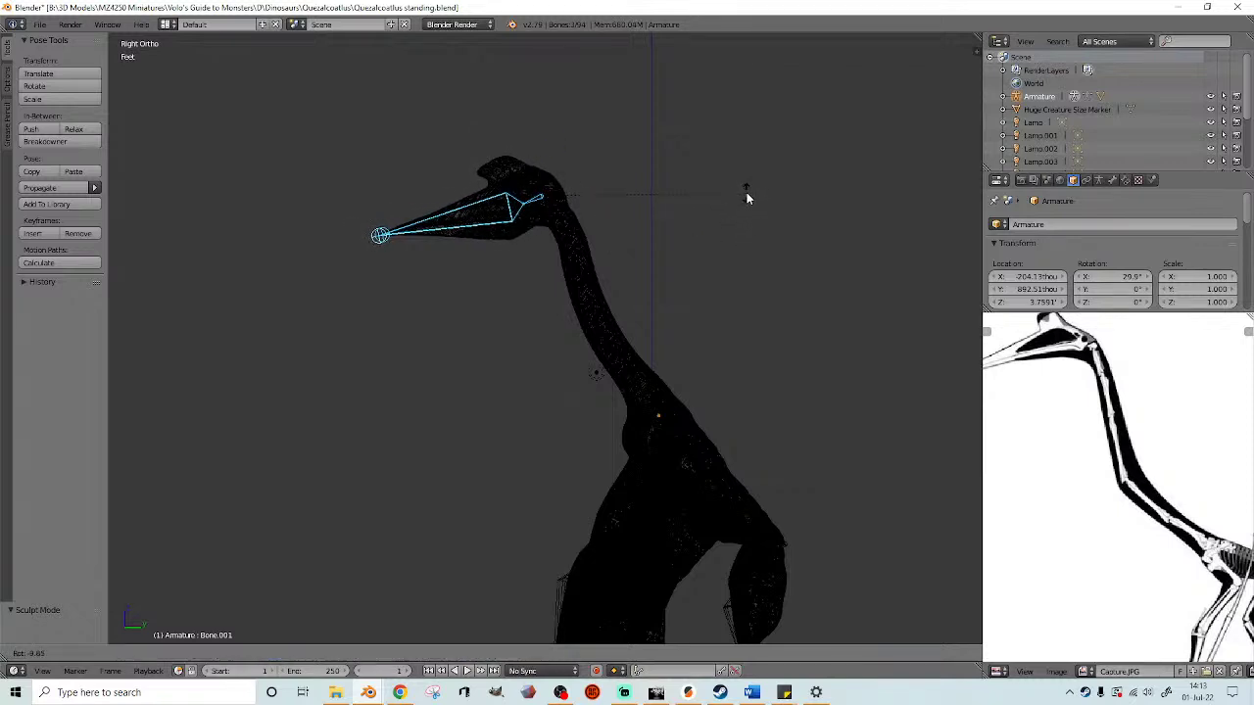
{"action": "left_click", "coordinate": [746, 190]}
- Display the model in solid shading and put the creature mesh in Sculpt Mode, seen from the right side
{"action": "mouse_move", "coordinate": [746, 196]}
{"action": "middle_mouse_down"}
{"action": "mouse_move", "coordinate": [627, 280]}
{"action": "mouse_move", "coordinate": [680, 280]}
{"action": "mouse_move", "coordinate": [705, 369]}
{"action": "middle_mouse_up"}
{"action": "scroll", "coordinate": [645, 332], "scroll_direction": "up", "scroll_amount": 2}
{"action": "middle_click_drag", "start_coordinate": [645, 327], "coordinate": [605, 320]}
{"action": "scroll", "coordinate": [606, 321], "scroll_direction": "up", "scroll_amount": 3}
{"action": "right_click", "coordinate": [658, 301]}
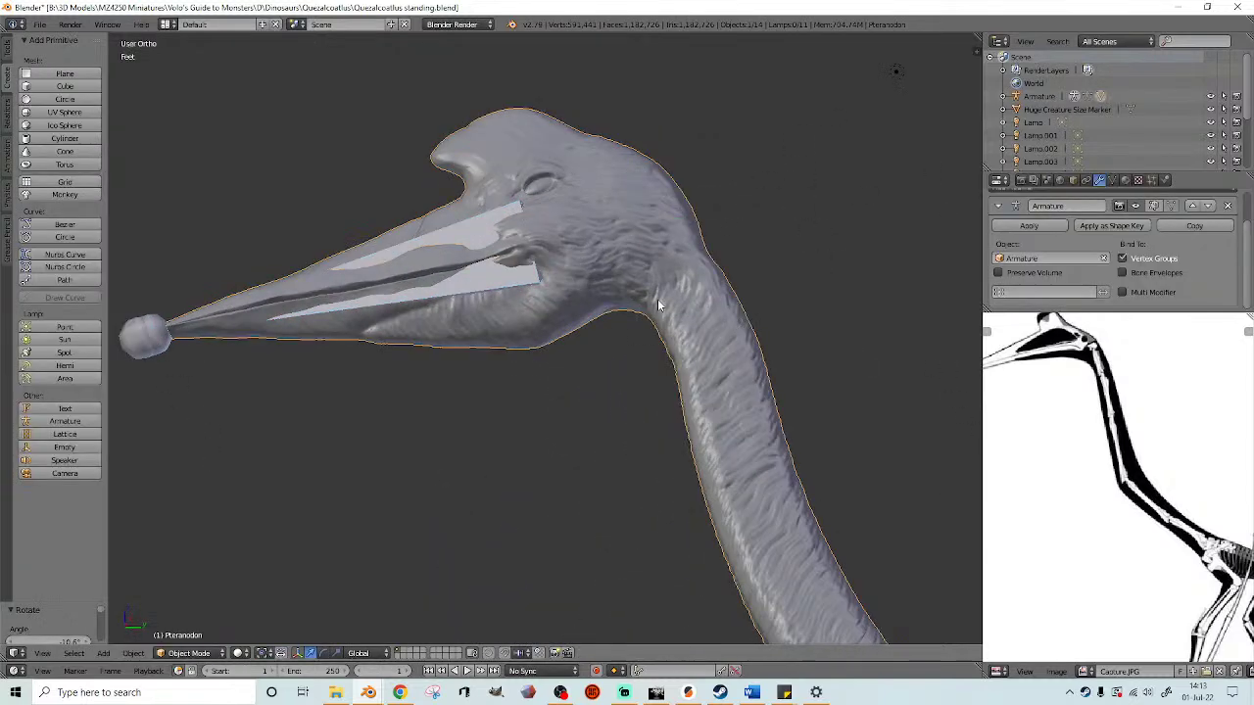
{"action": "left_click", "coordinate": [190, 654]}
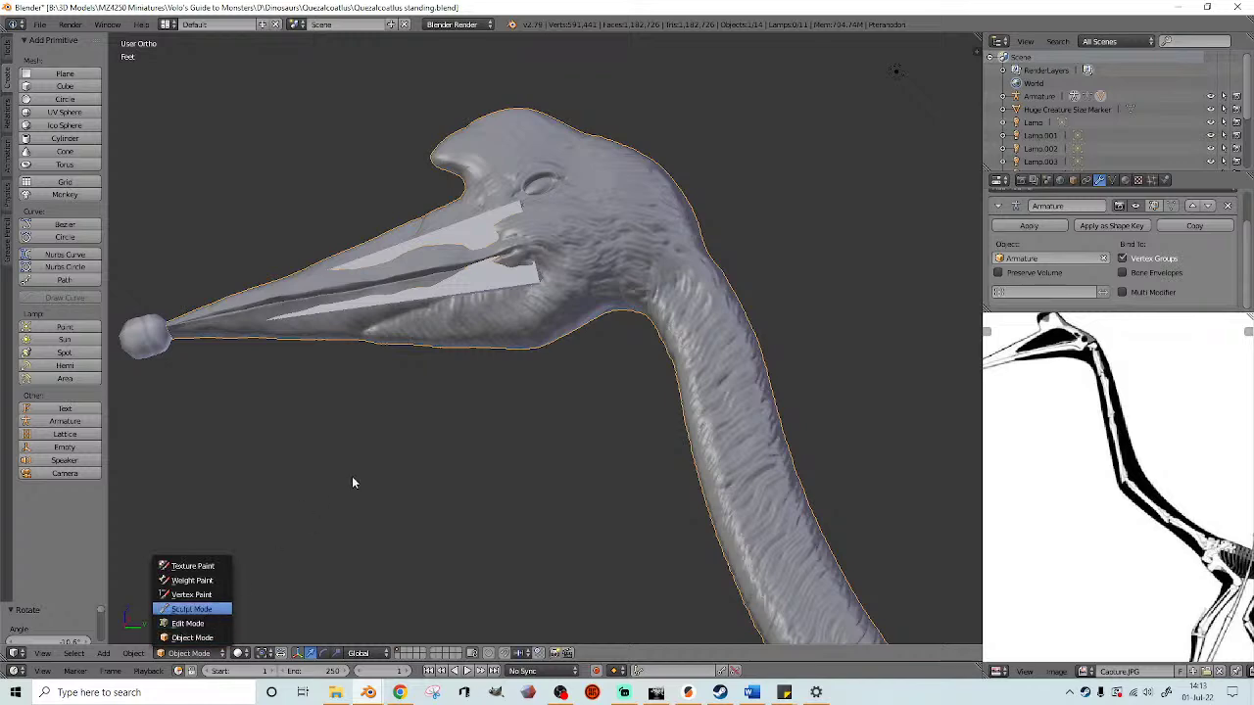
{"action": "key", "text": "Return"}
{"action": "scroll", "coordinate": [594, 405], "scroll_direction": "down", "scroll_amount": 3}
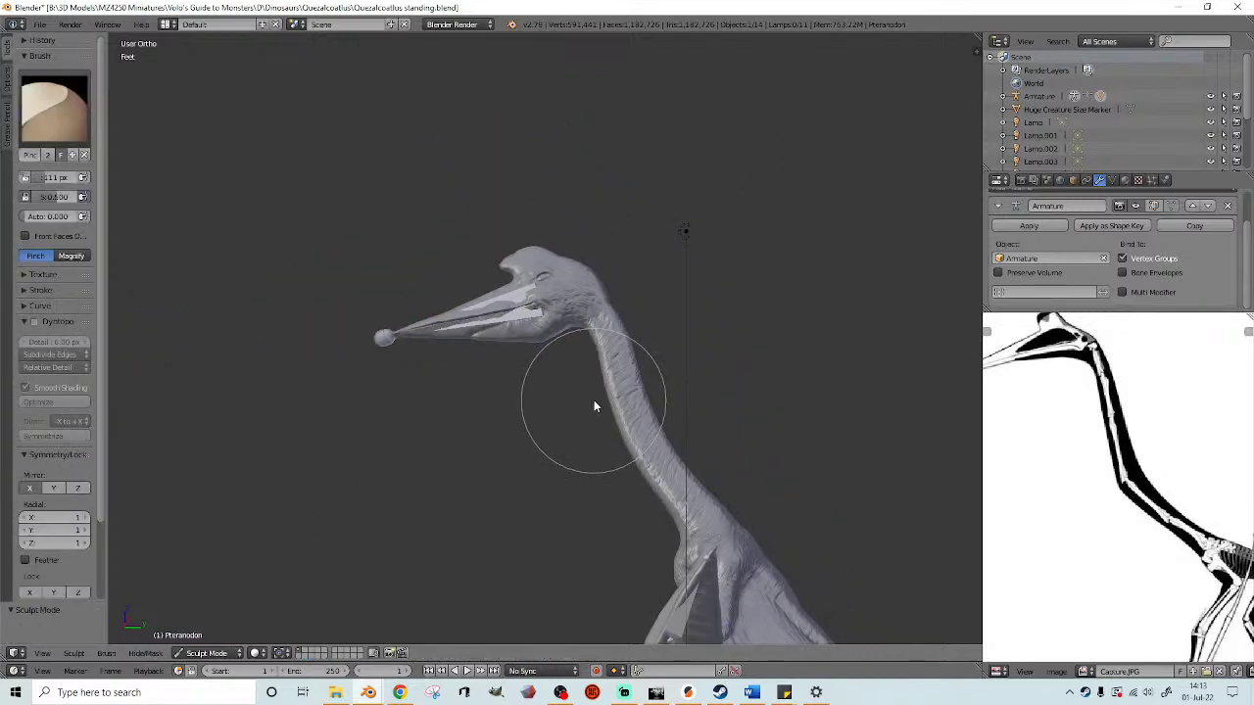
{"action": "key", "text": "KP_3"}
{"action": "scroll", "coordinate": [594, 406], "scroll_direction": "up", "scroll_amount": 4}
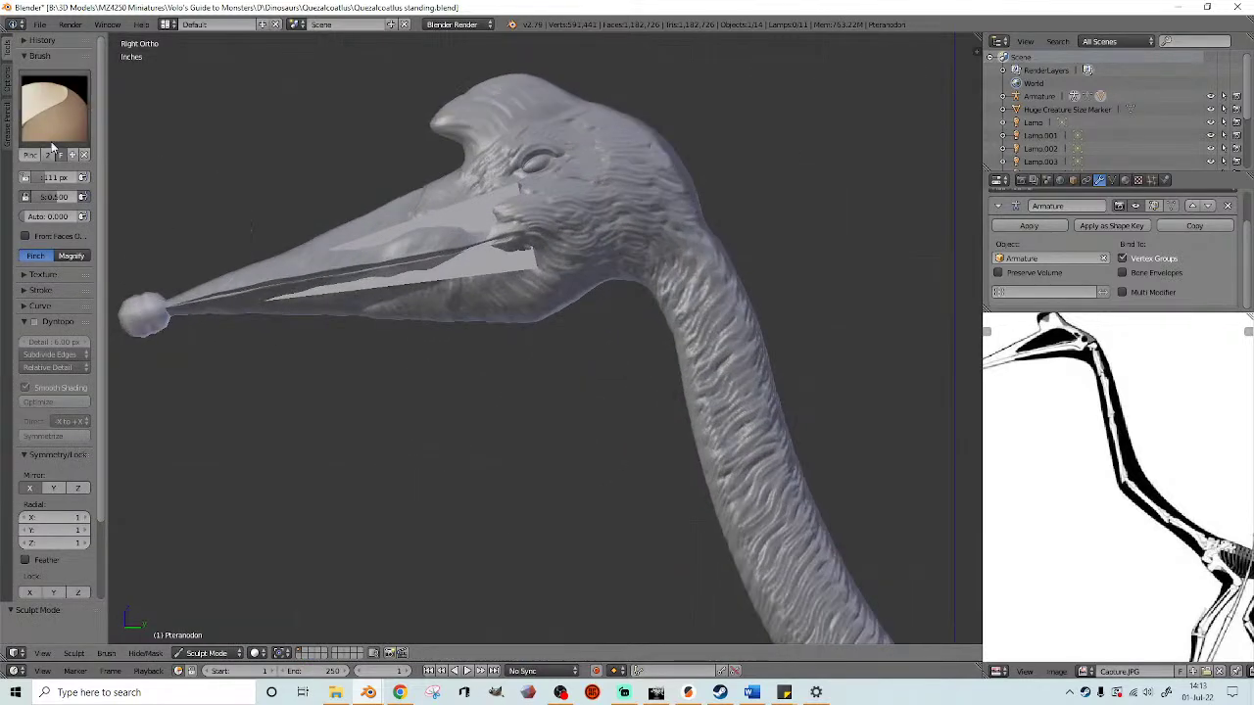
- Pull the throat down where the lower jaw meets the neck with the Grab brush
{"action": "left_click", "coordinate": [54, 108]}
{"action": "left_click", "coordinate": [413, 182]}
{"action": "middle_click_drag", "start_coordinate": [581, 266], "coordinate": [518, 316], "text": "shift"}
{"action": "scroll", "coordinate": [549, 327], "scroll_direction": "up", "scroll_amount": 1}
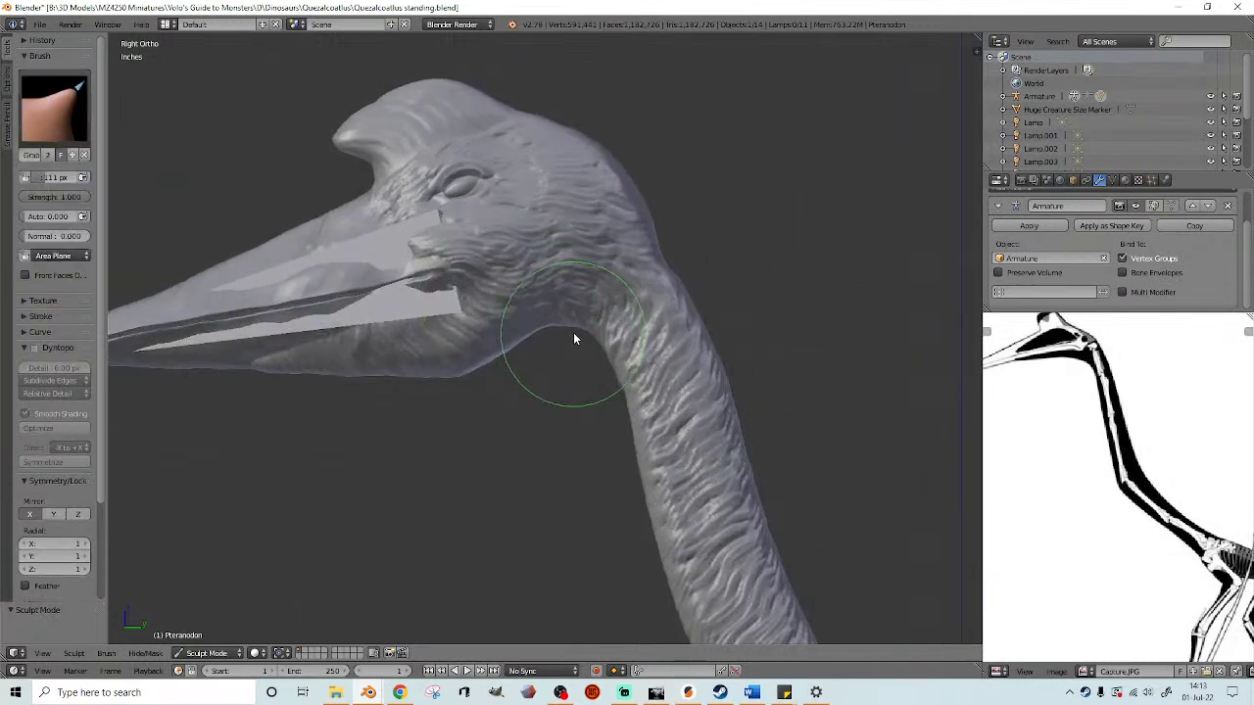
{"action": "scroll", "coordinate": [573, 334], "scroll_direction": "down", "scroll_amount": 1}
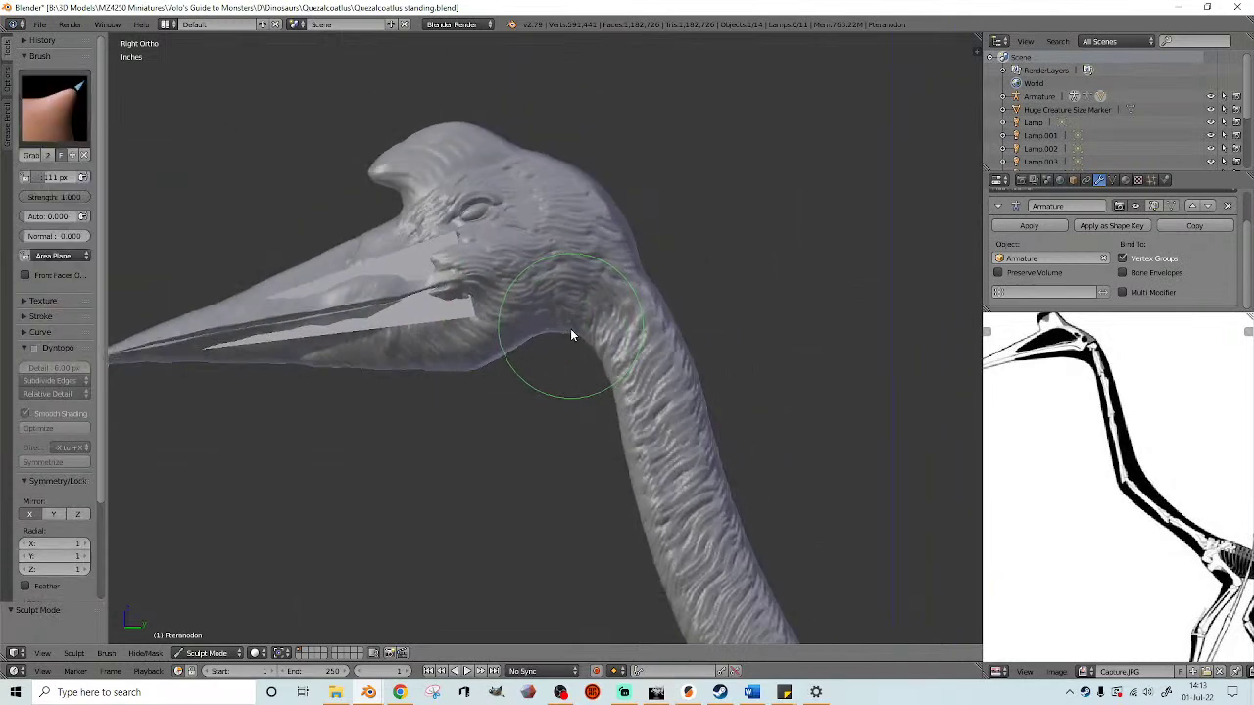
{"action": "left_click_drag", "start_coordinate": [571, 332], "coordinate": [561, 335]}
{"action": "scroll", "coordinate": [529, 343], "scroll_direction": "up", "scroll_amount": 1}
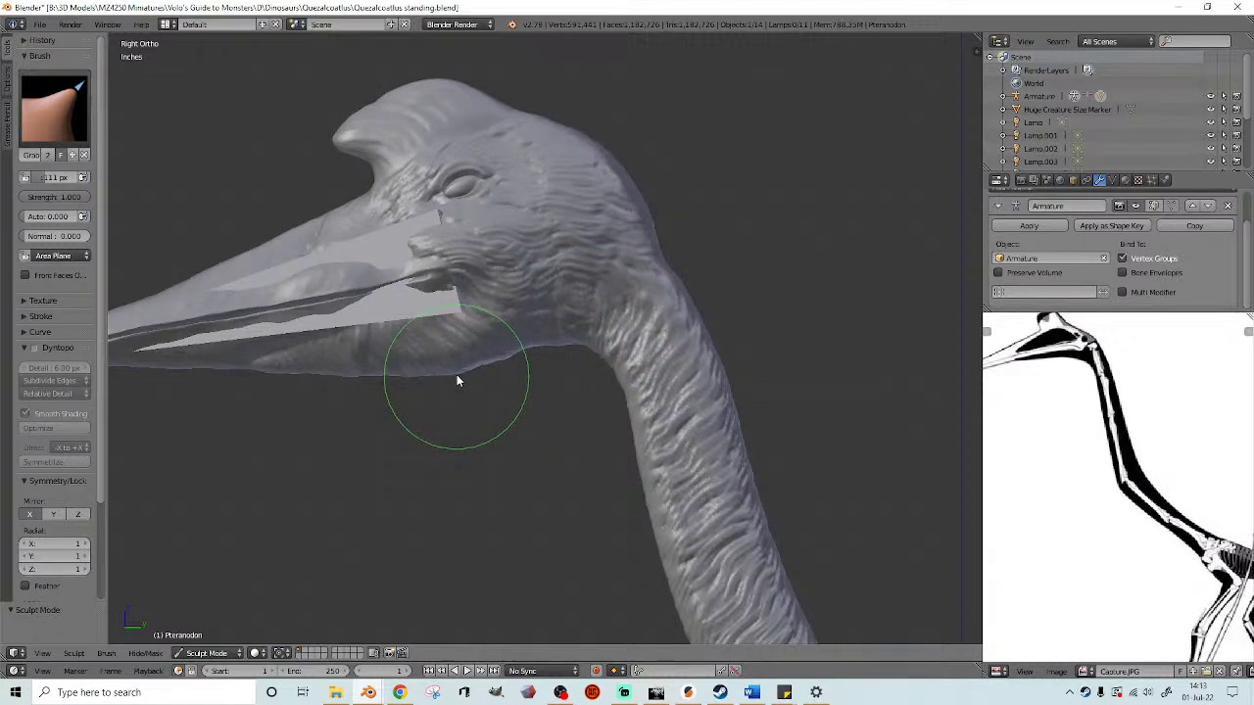
- Smooth the underside contour from the lower jaw through the throat to the neck with the Grab brush, and return to Object Mode
{"action": "left_click_drag", "start_coordinate": [456, 373], "coordinate": [409, 376]}
{"action": "scroll", "coordinate": [439, 402], "scroll_direction": "up", "scroll_amount": 1}
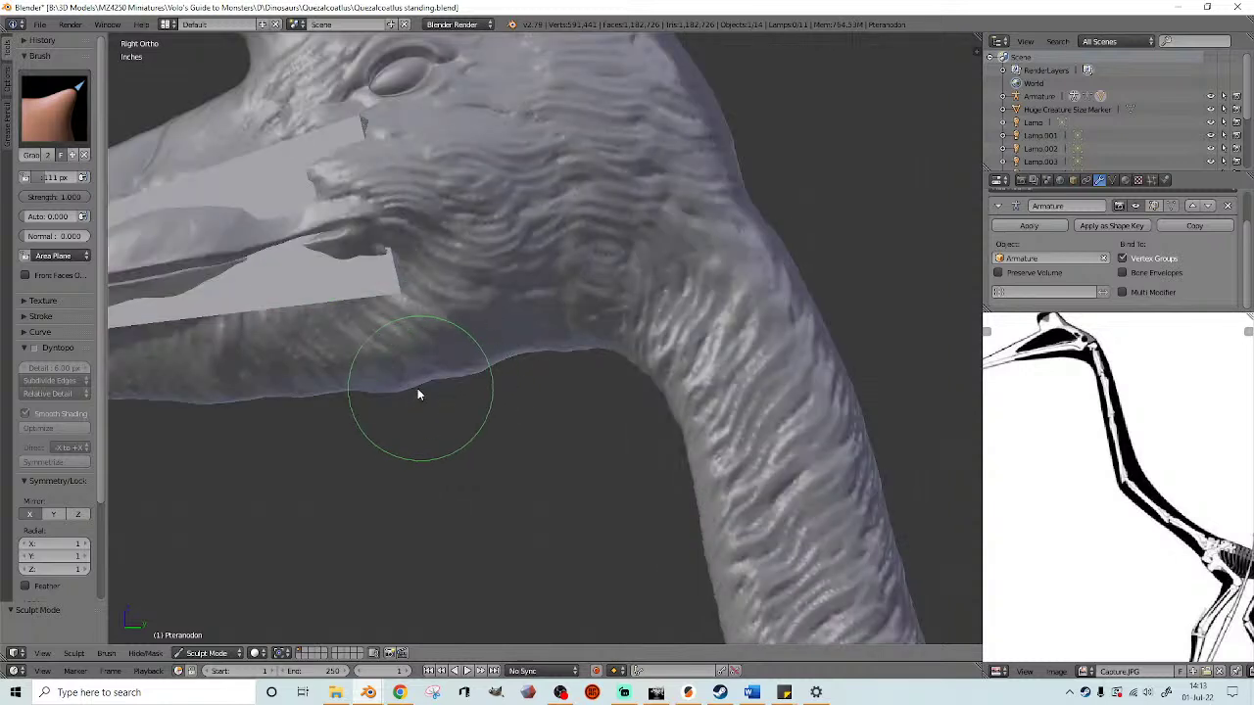
{"action": "scroll", "coordinate": [476, 375], "scroll_direction": "down", "scroll_amount": 3}
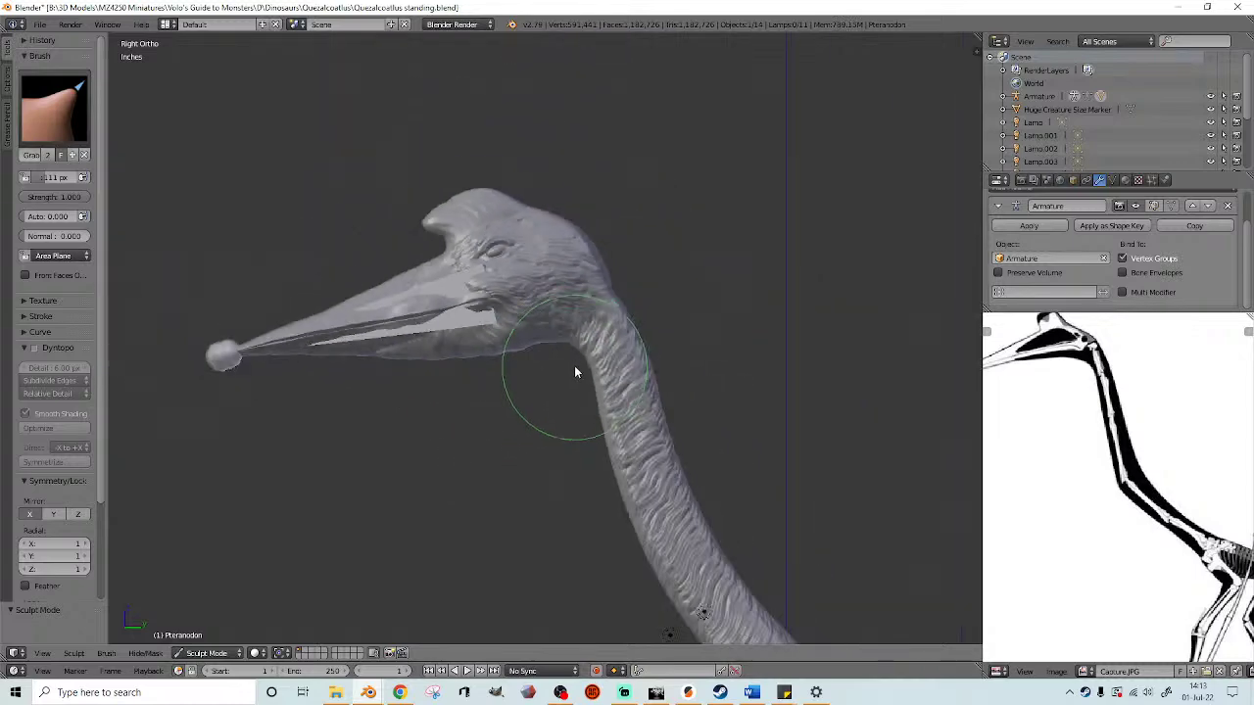
{"action": "scroll", "coordinate": [564, 349], "scroll_direction": "up", "scroll_amount": 2}
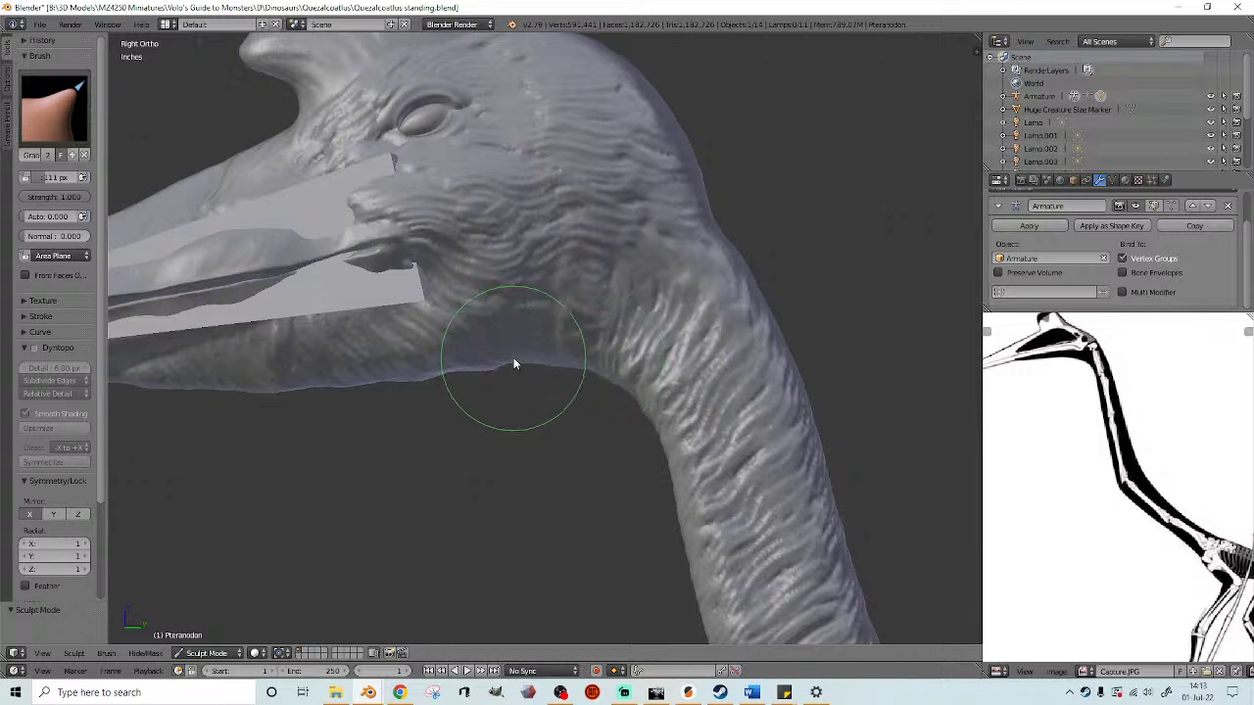
{"action": "scroll", "coordinate": [502, 339], "scroll_direction": "up", "scroll_amount": 2}
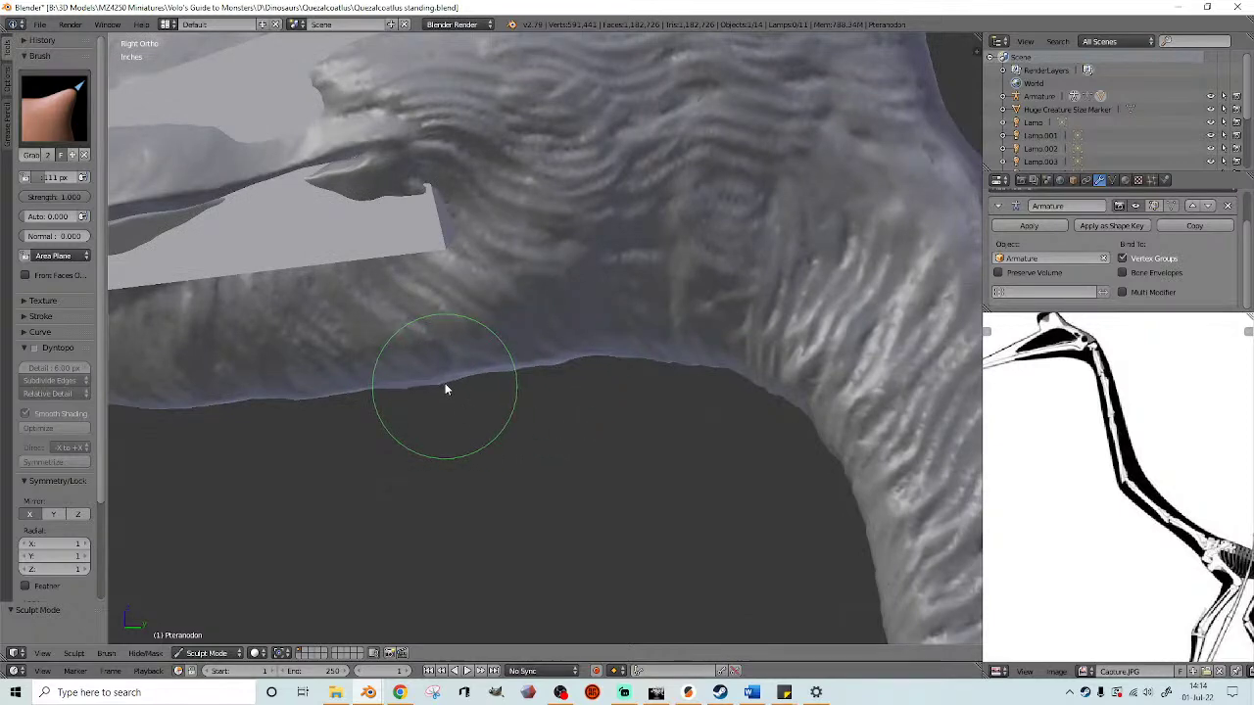
{"action": "scroll", "coordinate": [526, 390], "scroll_direction": "down", "scroll_amount": 4}
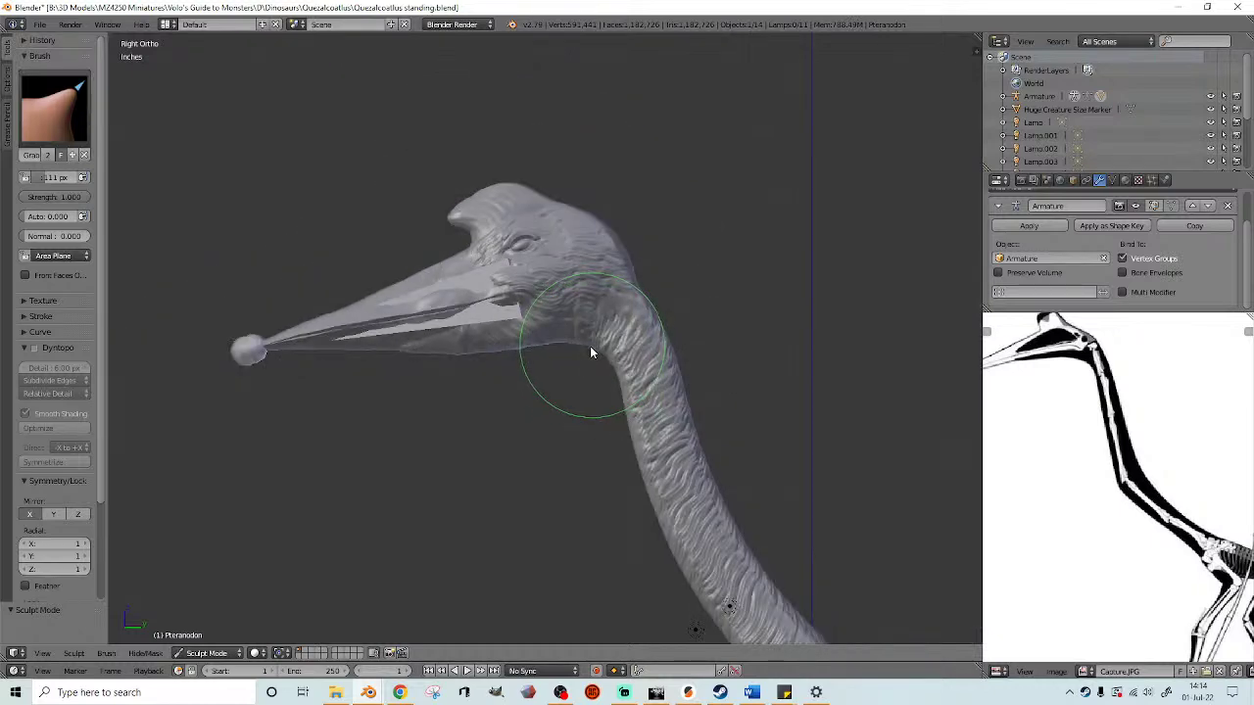
{"action": "scroll", "coordinate": [549, 370], "scroll_direction": "down", "scroll_amount": 3}
{"action": "mouse_move", "coordinate": [549, 370]}
{"action": "middle_mouse_down"}
{"action": "mouse_move", "coordinate": [593, 383]}
{"action": "mouse_move", "coordinate": [470, 439]}
{"action": "middle_mouse_up"}
{"action": "left_click", "coordinate": [222, 654]}
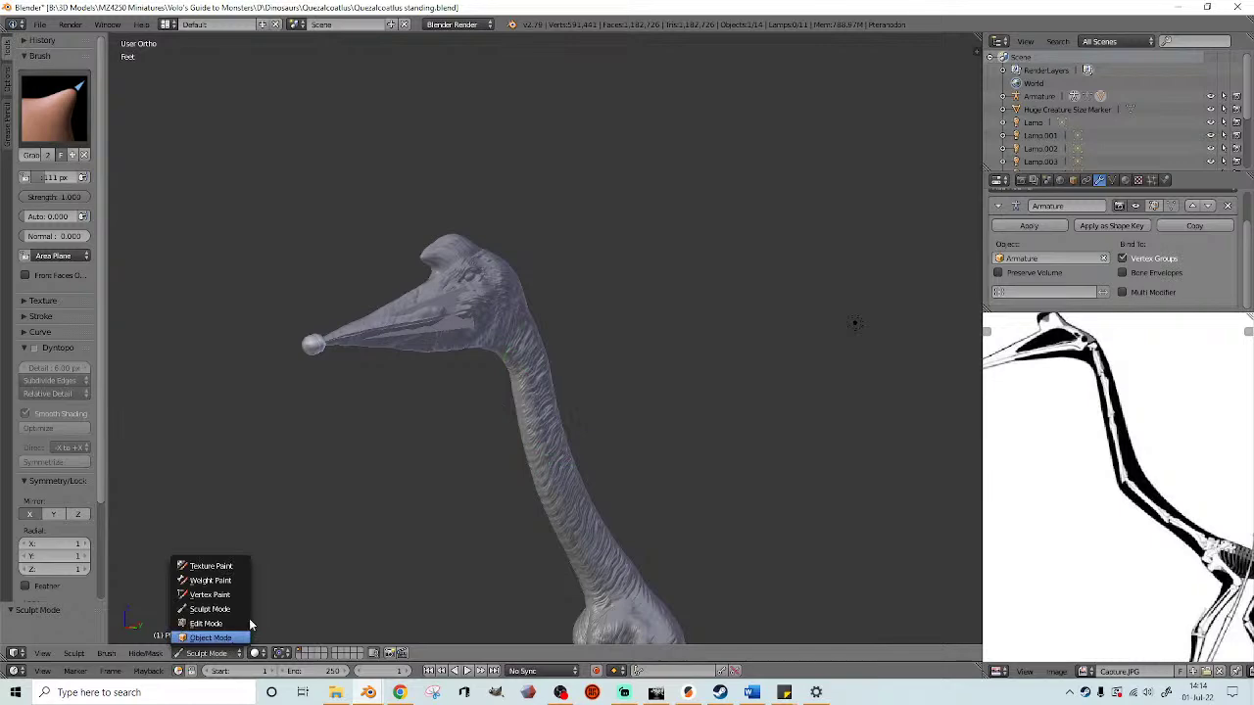
{"action": "left_click", "coordinate": [233, 638]}
- Move Lamp.004 from in front of the beak to high above the miniature, at a Z location of about 13.4
{"action": "scroll", "coordinate": [598, 353], "scroll_direction": "down", "scroll_amount": 3}
{"action": "middle_click_drag", "start_coordinate": [660, 341], "coordinate": [662, 343]}
{"action": "middle_click_drag", "start_coordinate": [662, 343], "coordinate": [502, 348], "text": "shift"}
{"action": "scroll", "coordinate": [658, 303], "scroll_direction": "up", "scroll_amount": 2}
{"action": "scroll", "coordinate": [644, 308], "scroll_direction": "down", "scroll_amount": 1}
{"action": "scroll", "coordinate": [660, 322], "scroll_direction": "down", "scroll_amount": 4}
{"action": "right_click", "coordinate": [326, 324]}
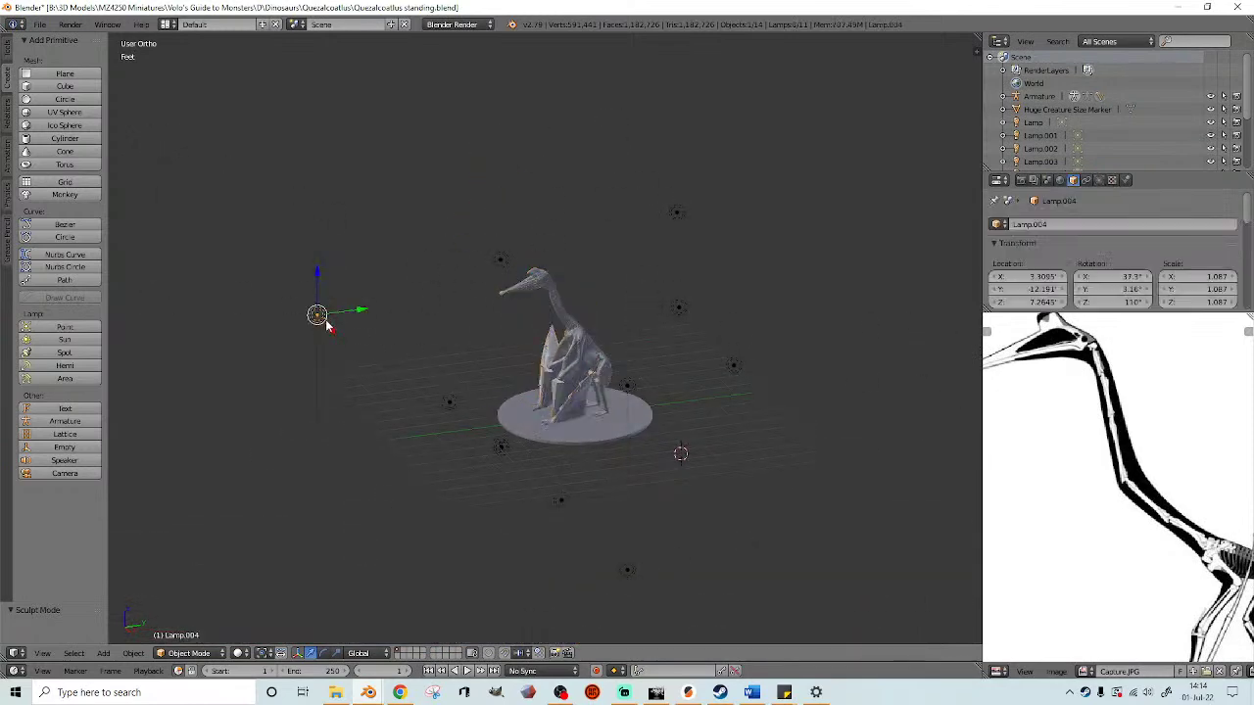
{"action": "middle_click_drag", "start_coordinate": [423, 340], "coordinate": [537, 398]}
{"action": "key", "text": "g"}
{"action": "left_click", "coordinate": [556, 210]}
- Delete the three lamps positioned beneath the miniature's base
{"action": "middle_click_drag", "start_coordinate": [619, 288], "coordinate": [587, 441]}
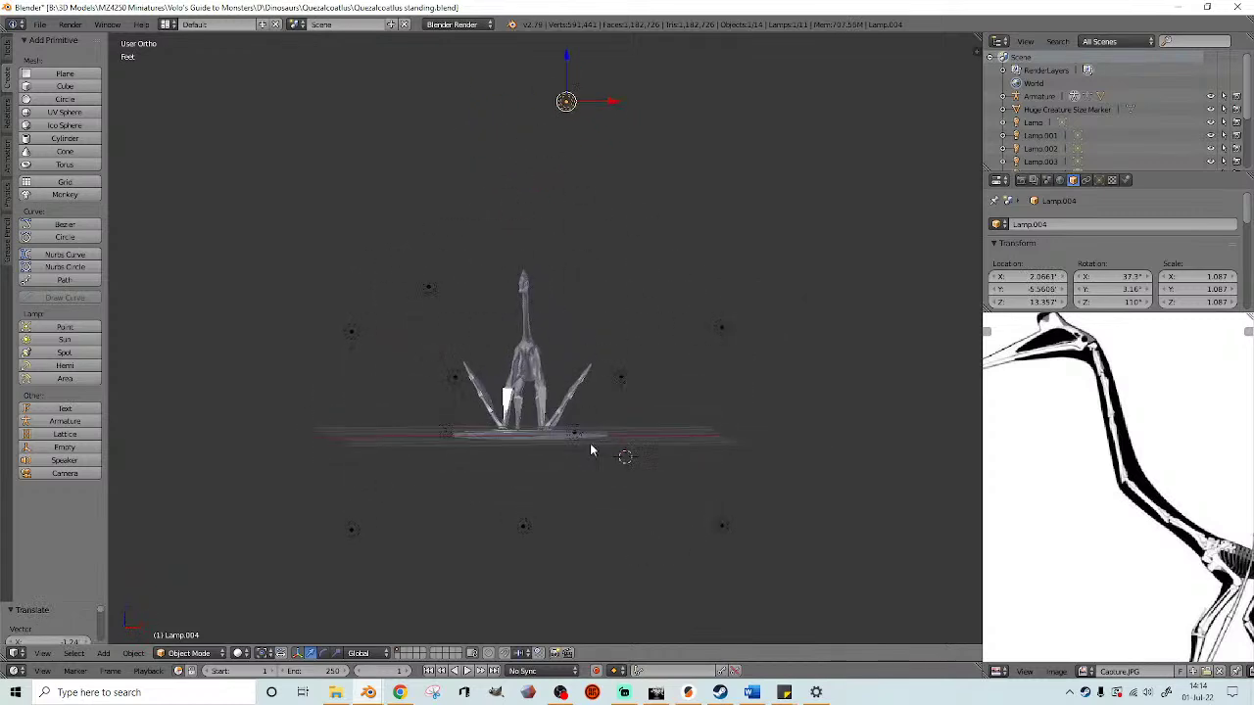
{"action": "right_click", "coordinate": [523, 529]}
{"action": "mouse_move", "coordinate": [509, 571]}
{"action": "left_mouse_down", "text": "ctrl"}
{"action": "mouse_move", "coordinate": [655, 568]}
{"action": "mouse_move", "coordinate": [410, 508]}
{"action": "mouse_move", "coordinate": [537, 490]}
{"action": "left_mouse_up", "text": "ctrl"}
{"action": "middle_click_drag", "start_coordinate": [537, 488], "coordinate": [497, 512]}
{"action": "key", "text": "x"}
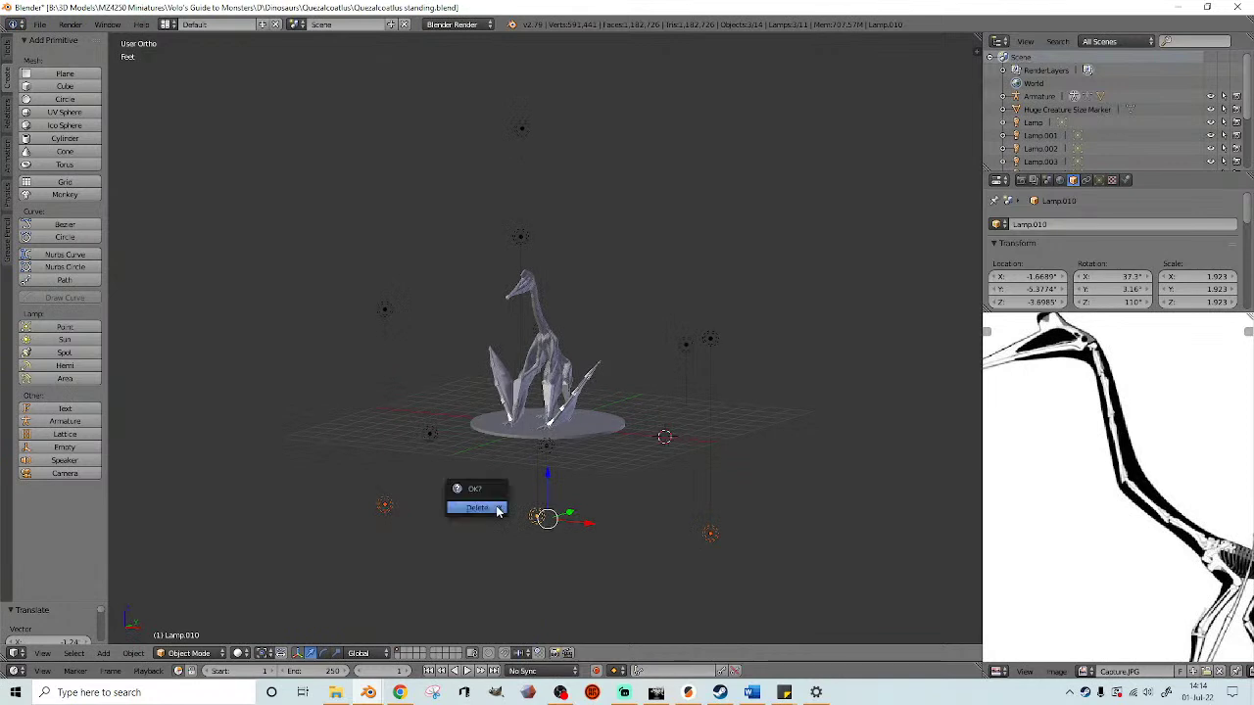
{"action": "left_click", "coordinate": [495, 508]}
- Move Lamp.006 to about X -4.7, Y 6.2, Z 7.9, above and behind the miniature
{"action": "middle_click_drag", "start_coordinate": [543, 457], "coordinate": [578, 411]}
{"action": "scroll", "coordinate": [605, 360], "scroll_direction": "up", "scroll_amount": 2}
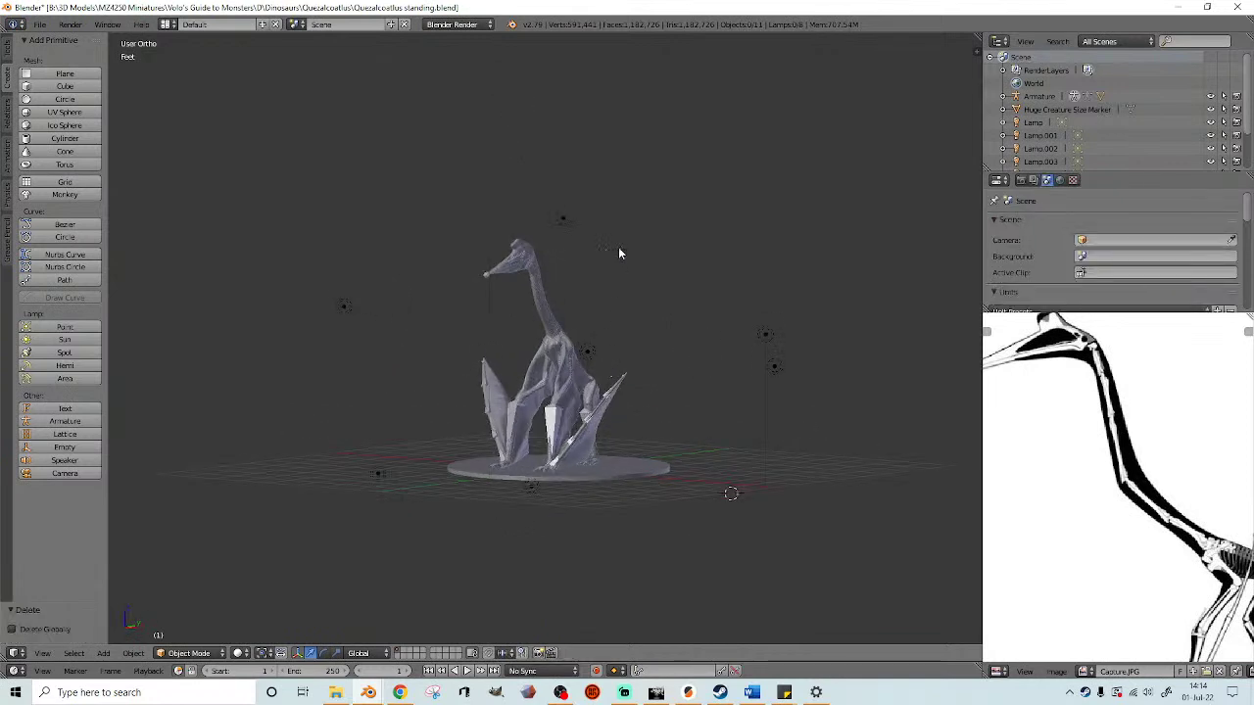
{"action": "scroll", "coordinate": [571, 236], "scroll_direction": "up", "scroll_amount": 1}
{"action": "right_click", "coordinate": [567, 192]}
{"action": "key", "text": "g"}
{"action": "left_click", "coordinate": [613, 170]}
{"action": "scroll", "coordinate": [608, 196], "scroll_direction": "up", "scroll_amount": 1}
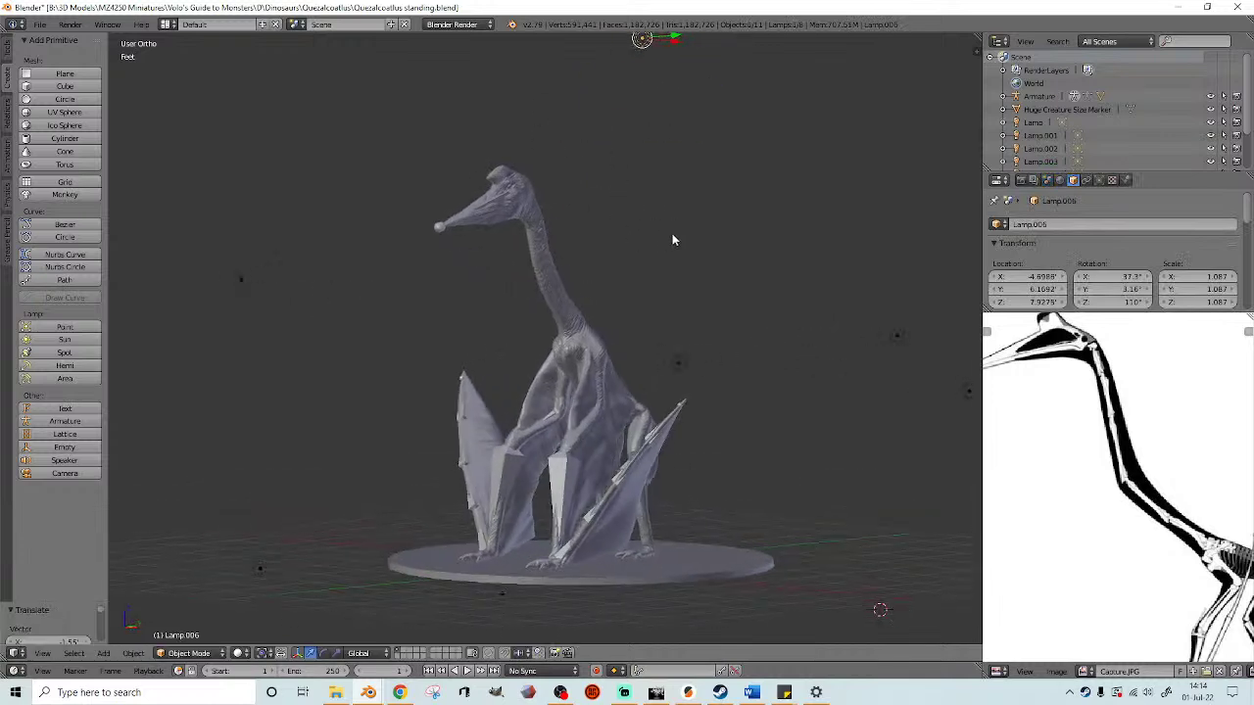
- Preview the lighting on the whole miniature in rendered shading from a front three-quarter view, and return to solid shading
{"action": "scroll", "coordinate": [674, 246], "scroll_direction": "up", "scroll_amount": 1}
{"action": "mouse_move", "coordinate": [660, 256]}
{"action": "middle_mouse_down"}
{"action": "mouse_move", "coordinate": [664, 218]}
{"action": "mouse_move", "coordinate": [670, 257]}
{"action": "middle_mouse_up"}
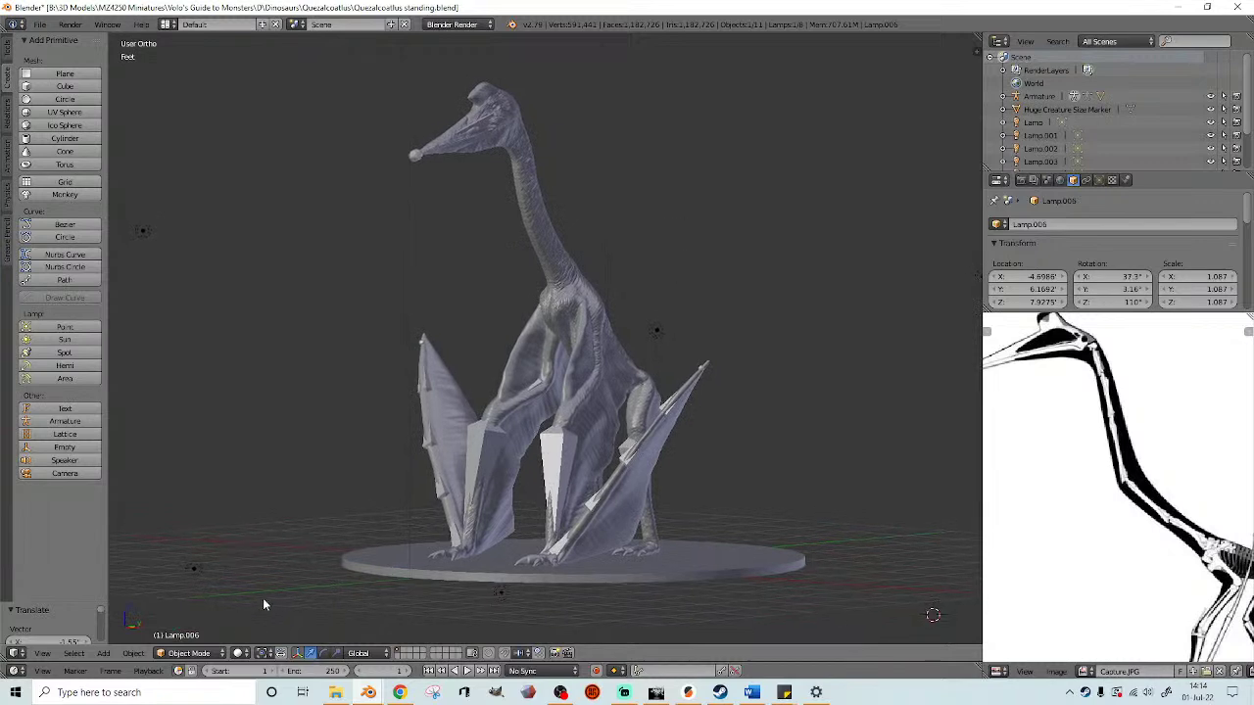
{"action": "left_click", "coordinate": [238, 653]}
{"action": "left_click", "coordinate": [275, 564]}
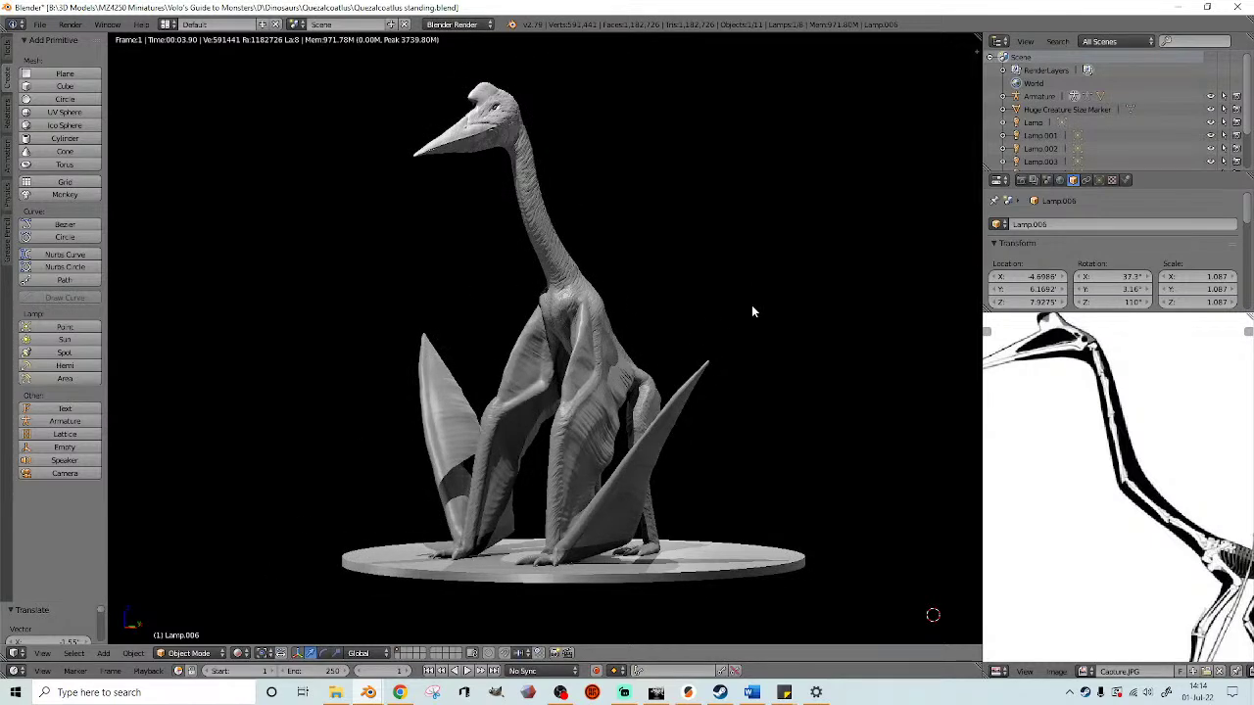
{"action": "key", "text": "z"}
{"action": "key", "text": "z"}
- Lower Lamp.004 and shift it sideways to about X 4.7, Y -5.3, Z 10.9
{"action": "scroll", "coordinate": [607, 270], "scroll_direction": "down", "scroll_amount": 7}
{"action": "middle_click_drag", "start_coordinate": [607, 275], "coordinate": [630, 330]}
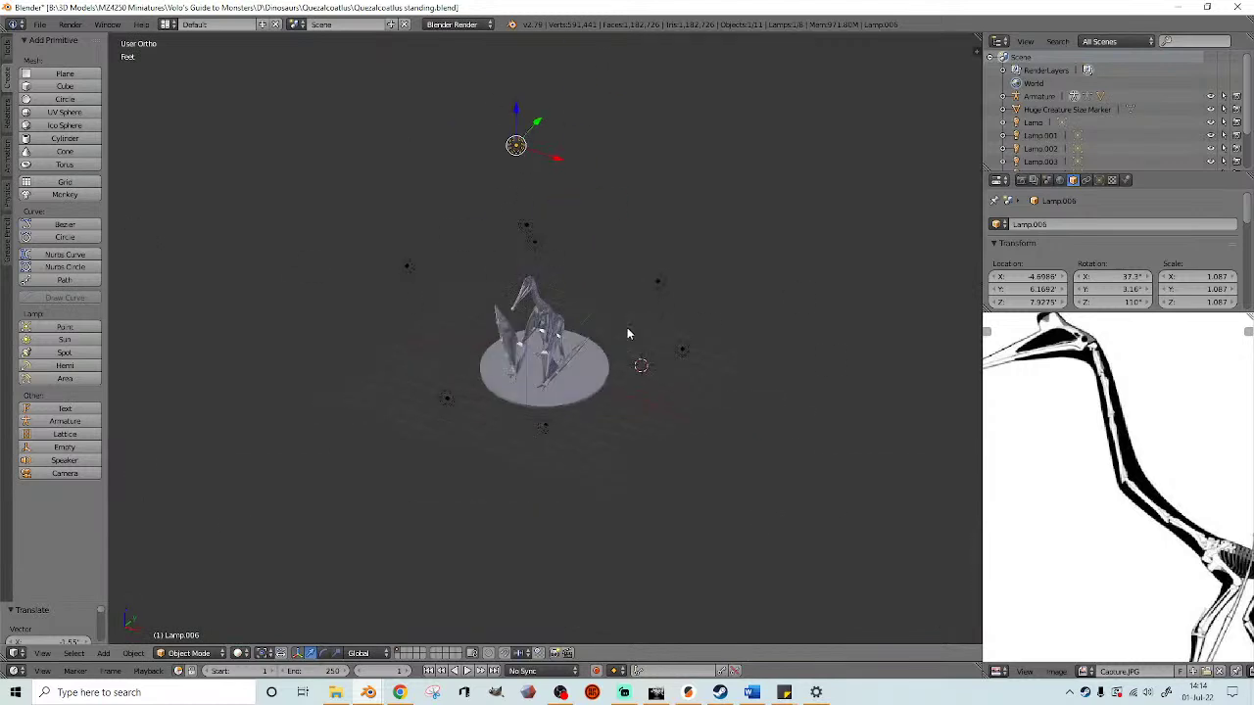
{"action": "middle_click_drag", "start_coordinate": [526, 241], "coordinate": [566, 223]}
{"action": "right_click", "coordinate": [549, 207]}
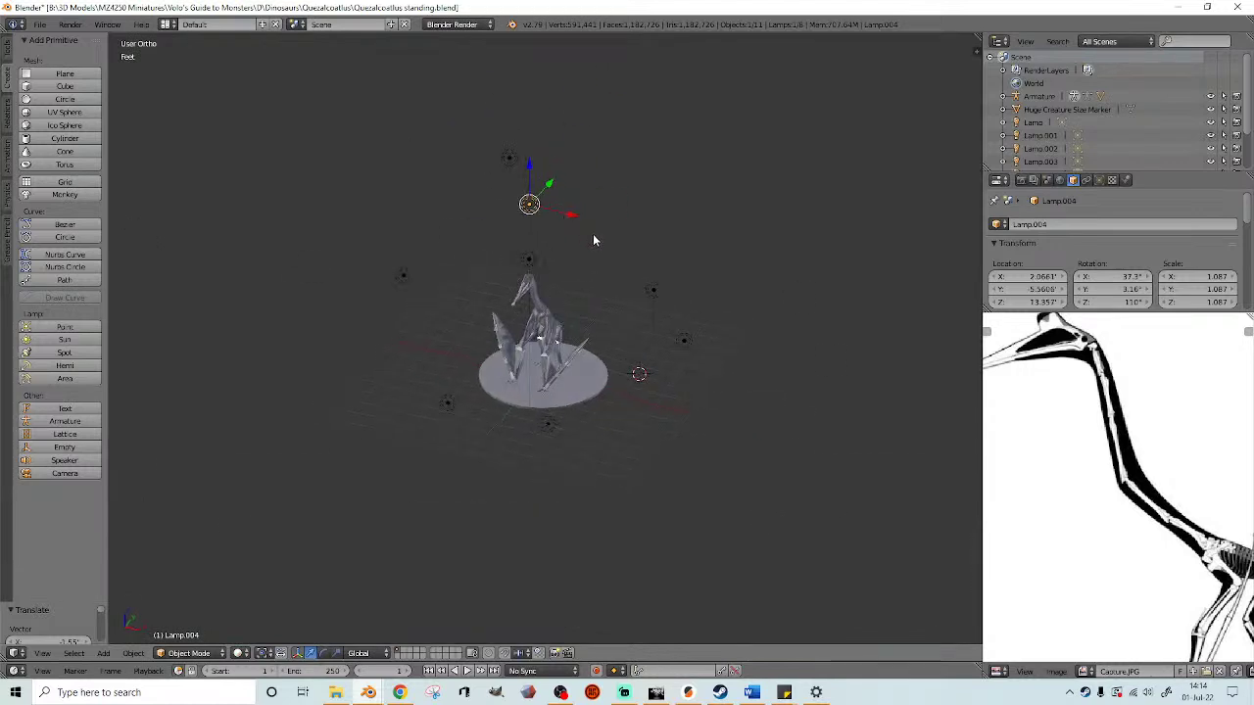
{"action": "key", "text": "g"}
{"action": "left_click", "coordinate": [624, 269]}
{"action": "mouse_move", "coordinate": [624, 268]}
{"action": "middle_mouse_down"}
{"action": "mouse_move", "coordinate": [611, 248]}
{"action": "mouse_move", "coordinate": [641, 255]}
{"action": "middle_mouse_up"}
{"action": "key", "text": "g"}
{"action": "left_click", "coordinate": [639, 259]}
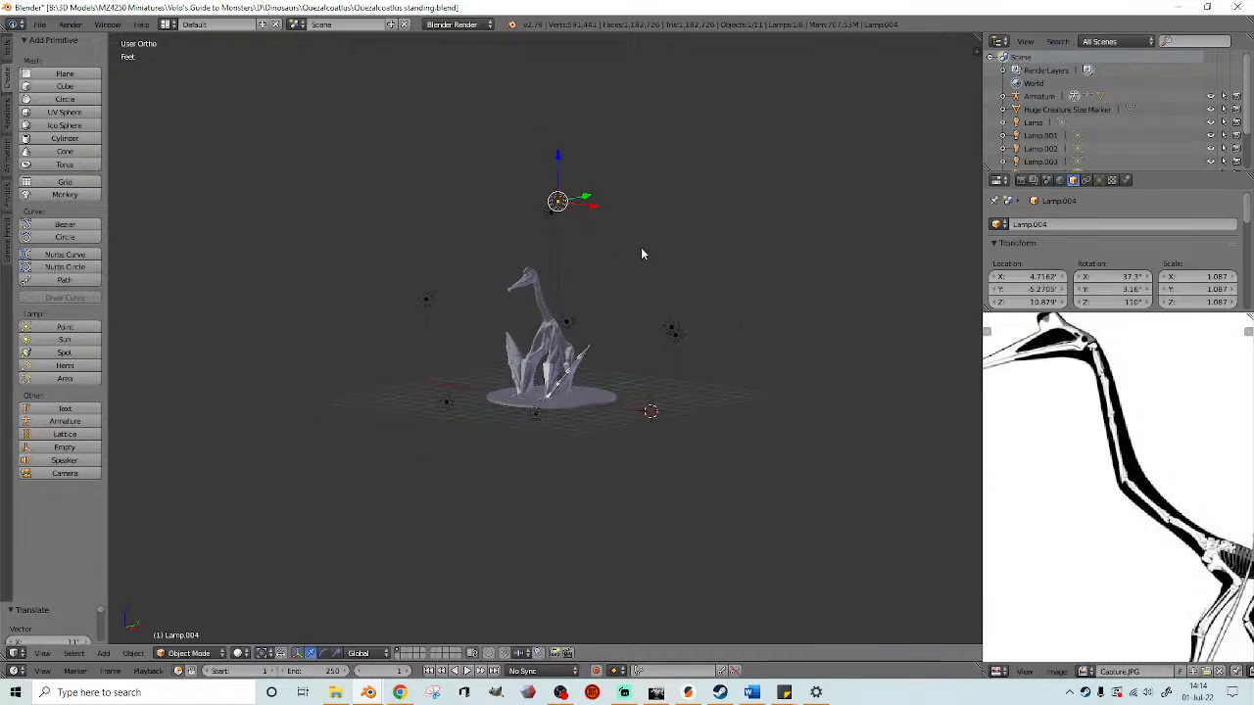
- Reposition Lamp.006 to about X -5.7, Y 5.1, Z 7.6
{"action": "scroll", "coordinate": [644, 245], "scroll_direction": "up", "scroll_amount": 3}
{"action": "right_click", "coordinate": [596, 147]}
{"action": "key", "text": "g"}
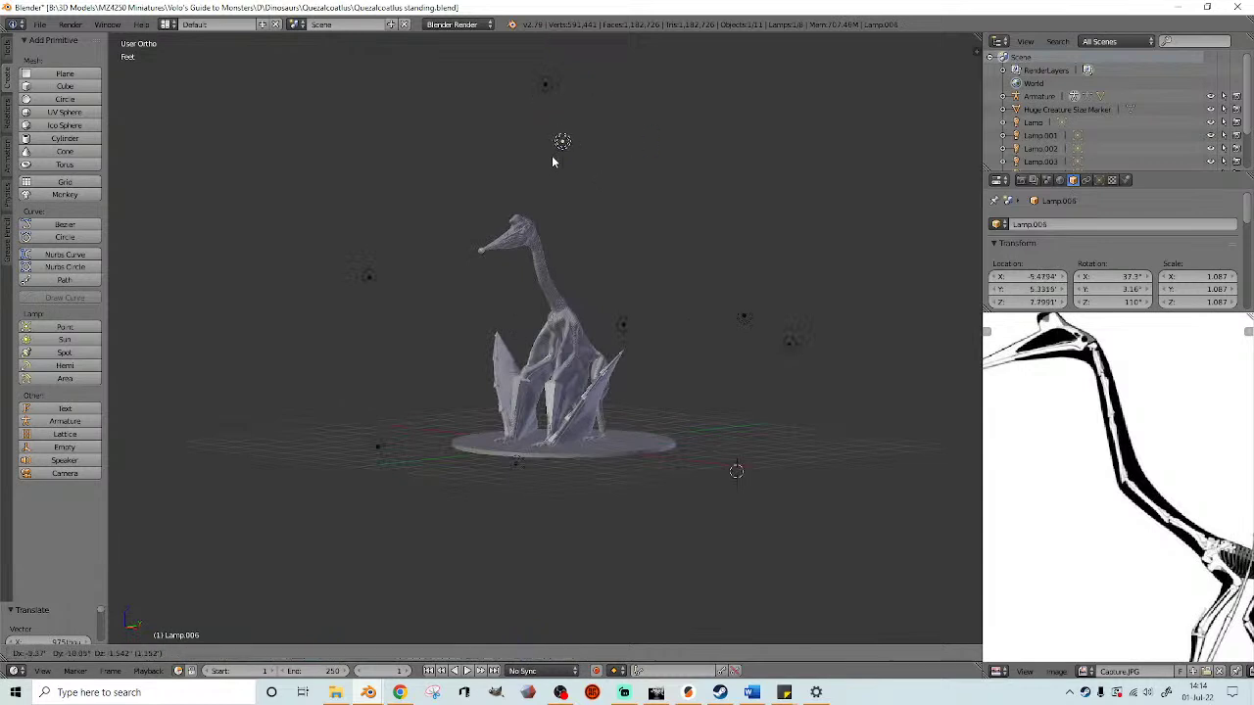
{"action": "left_click", "coordinate": [545, 167]}
- Check the adjusted lamp placement on the miniature in rendered shading, and go back to solid shading
{"action": "scroll", "coordinate": [626, 229], "scroll_direction": "up", "scroll_amount": 4}
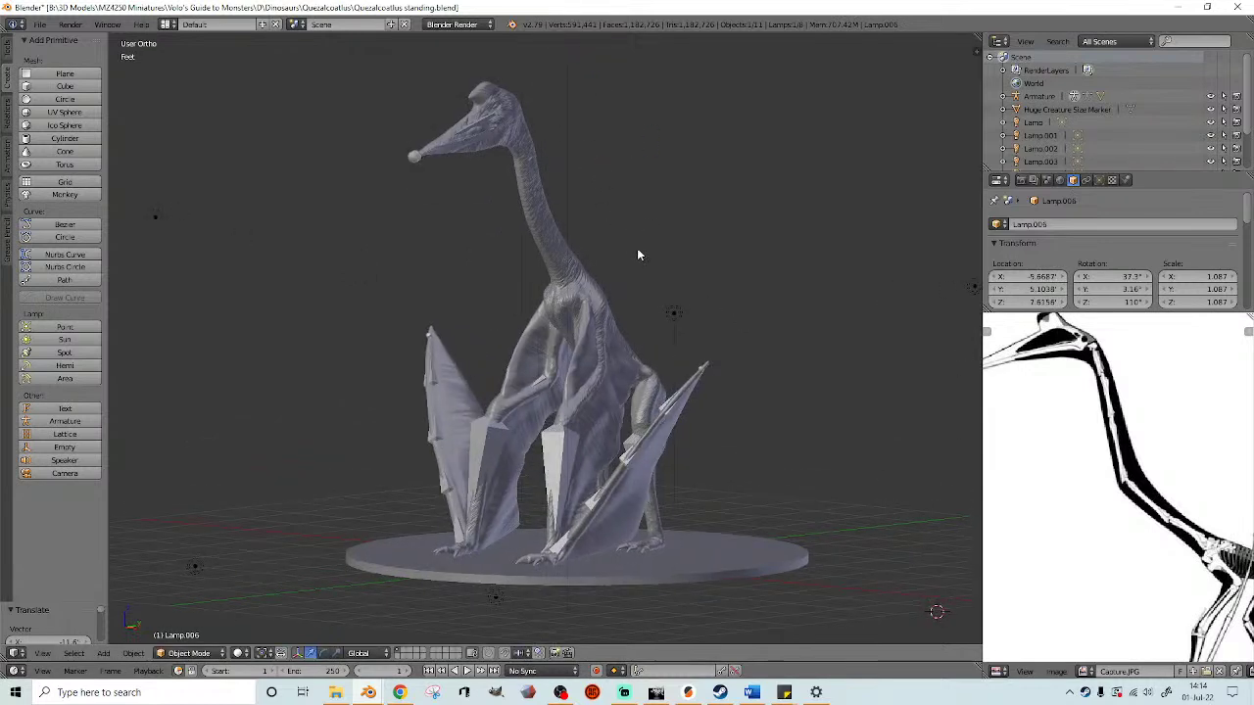
{"action": "middle_click_drag", "start_coordinate": [654, 247], "coordinate": [642, 246]}
{"action": "left_click", "coordinate": [237, 654]}
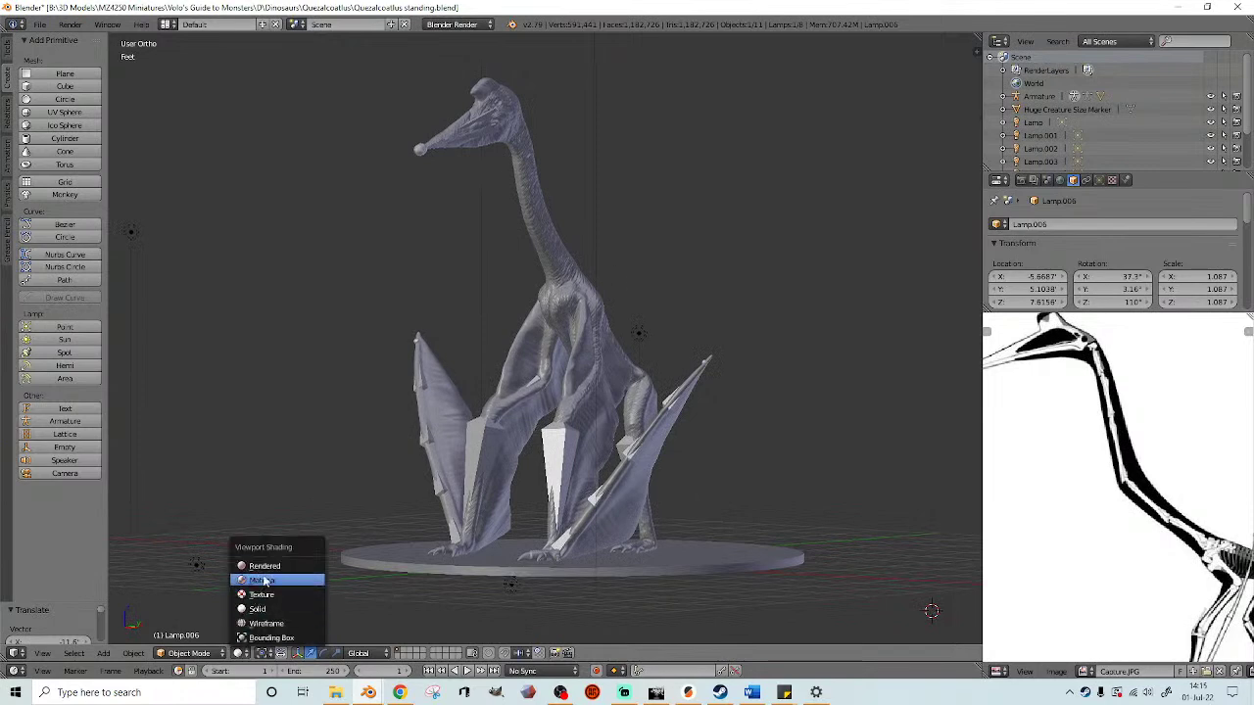
{"action": "left_click", "coordinate": [269, 562]}
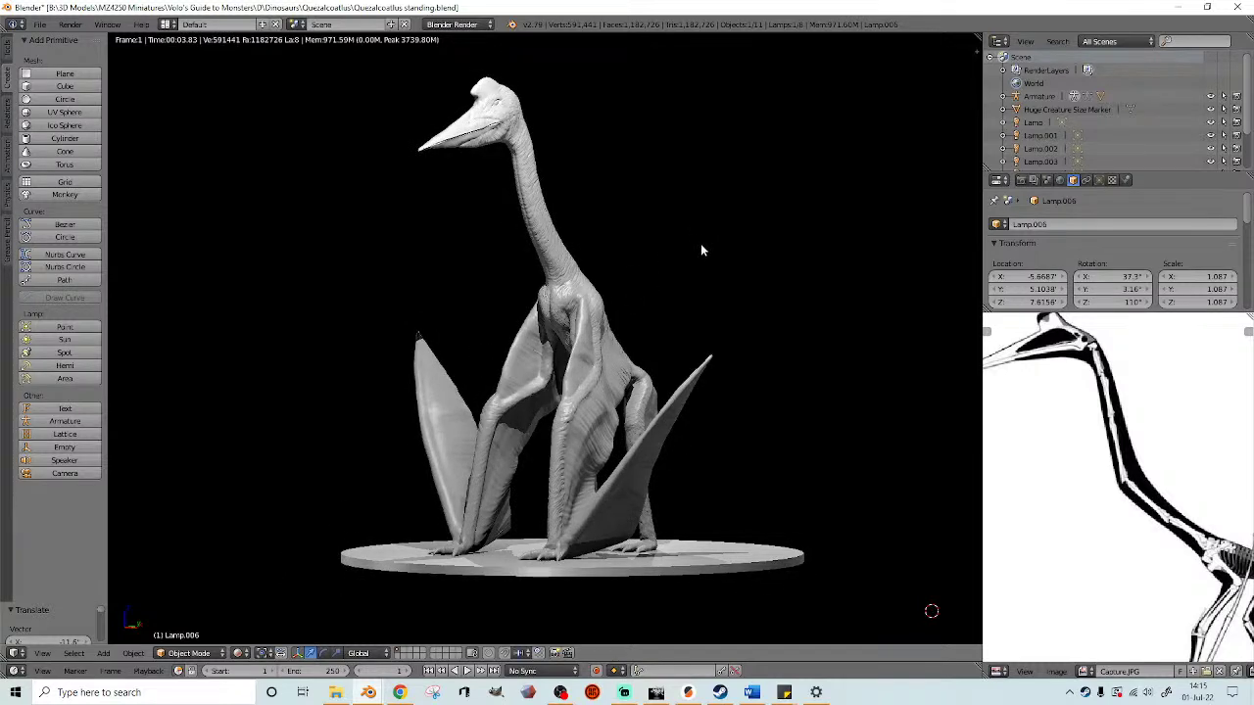
{"action": "key", "text": "shift+z"}
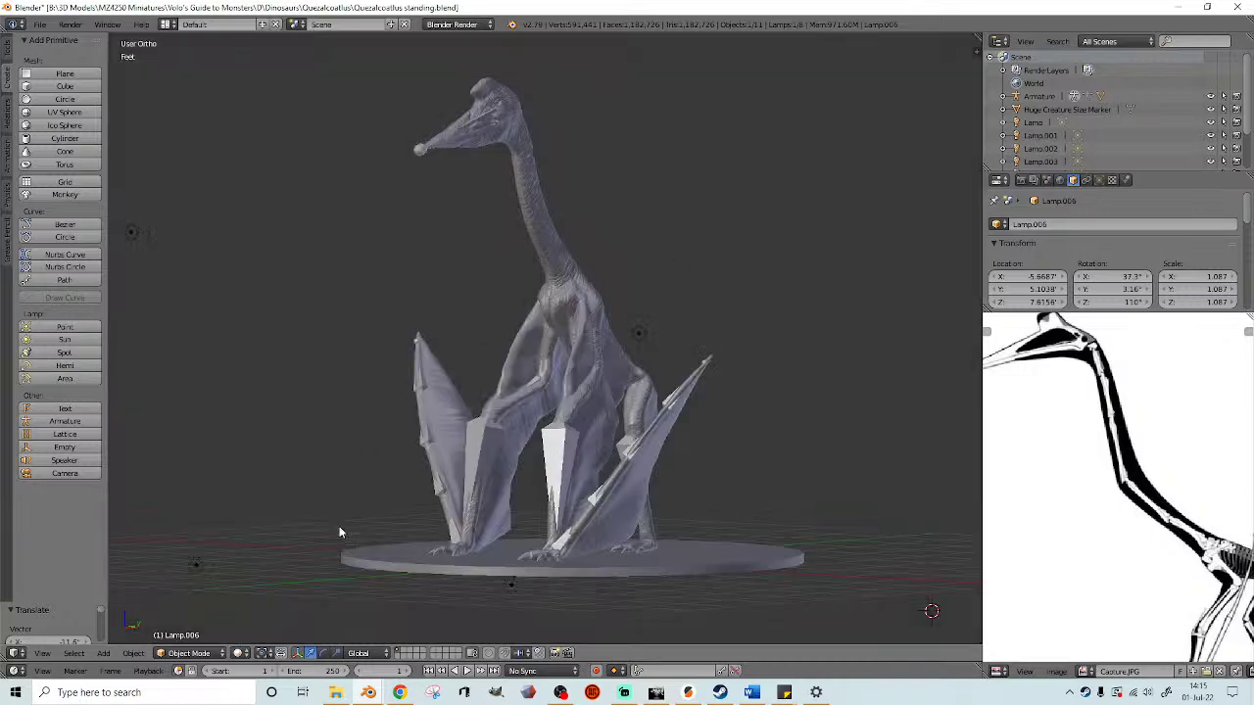
- Switch the viewport to material shading and raise Lamp.004 high above the front of the miniature, adjusting its position from several angles
{"action": "left_click", "coordinate": [239, 654]}
{"action": "left_click", "coordinate": [262, 578]}
{"action": "mouse_move", "coordinate": [272, 468]}
{"action": "middle_mouse_down"}
{"action": "mouse_move", "coordinate": [345, 412]}
{"action": "mouse_move", "coordinate": [412, 415]}
{"action": "mouse_move", "coordinate": [450, 398]}
{"action": "middle_mouse_up"}
{"action": "scroll", "coordinate": [580, 279], "scroll_direction": "down", "scroll_amount": 5}
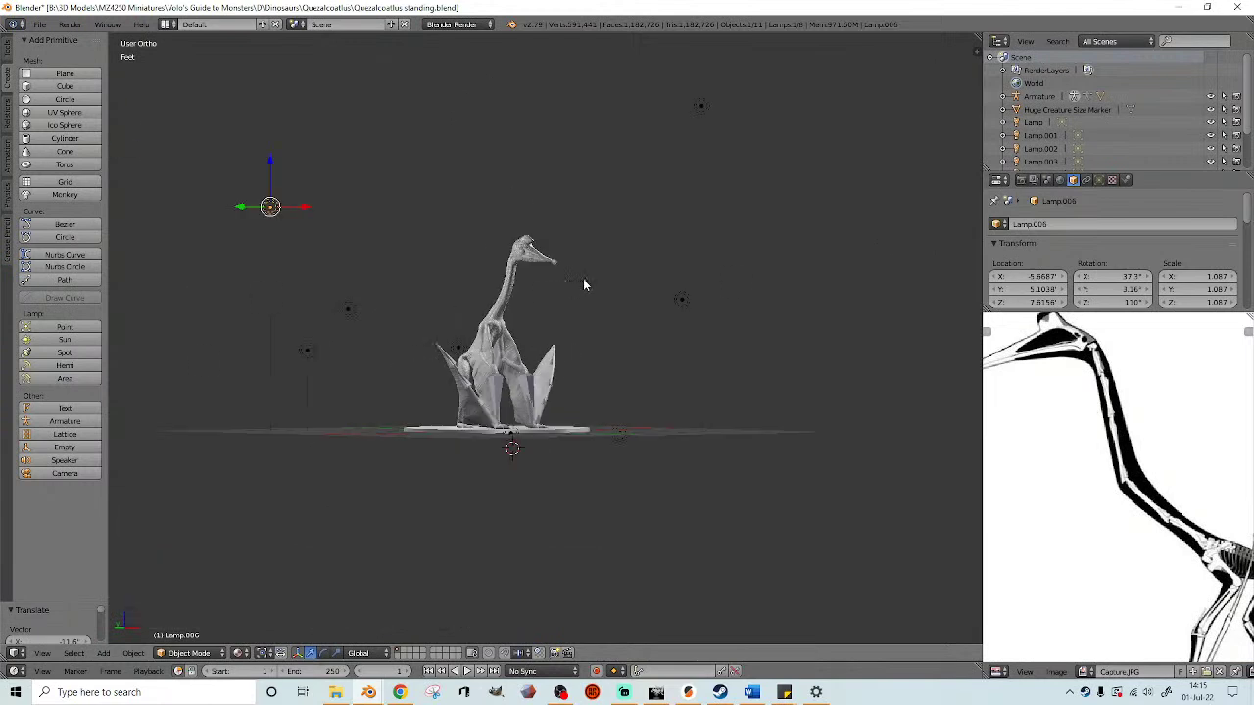
{"action": "middle_click_drag", "start_coordinate": [617, 262], "coordinate": [633, 219]}
{"action": "right_click", "coordinate": [632, 215]}
{"action": "middle_click_drag", "start_coordinate": [648, 280], "coordinate": [642, 366]}
{"action": "key", "text": "g"}
{"action": "left_click", "coordinate": [532, 236]}
{"action": "key", "text": "g"}
{"action": "left_click", "coordinate": [645, 186]}
{"action": "key", "text": "g"}
{"action": "left_click", "coordinate": [722, 260]}
{"action": "key", "text": "g"}
{"action": "left_click", "coordinate": [593, 242]}
{"action": "key", "text": "g"}
{"action": "left_click", "coordinate": [682, 255]}
- Reposition the two outer front lamps, Lamp and Lamp.001, placing Lamp.001 at about X 7.1, Y -10.8, Z 3.9
{"action": "scroll", "coordinate": [673, 267], "scroll_direction": "up", "scroll_amount": 1}
{"action": "right_click", "coordinate": [352, 309]}
{"action": "middle_click_drag", "start_coordinate": [351, 309], "coordinate": [352, 266]}
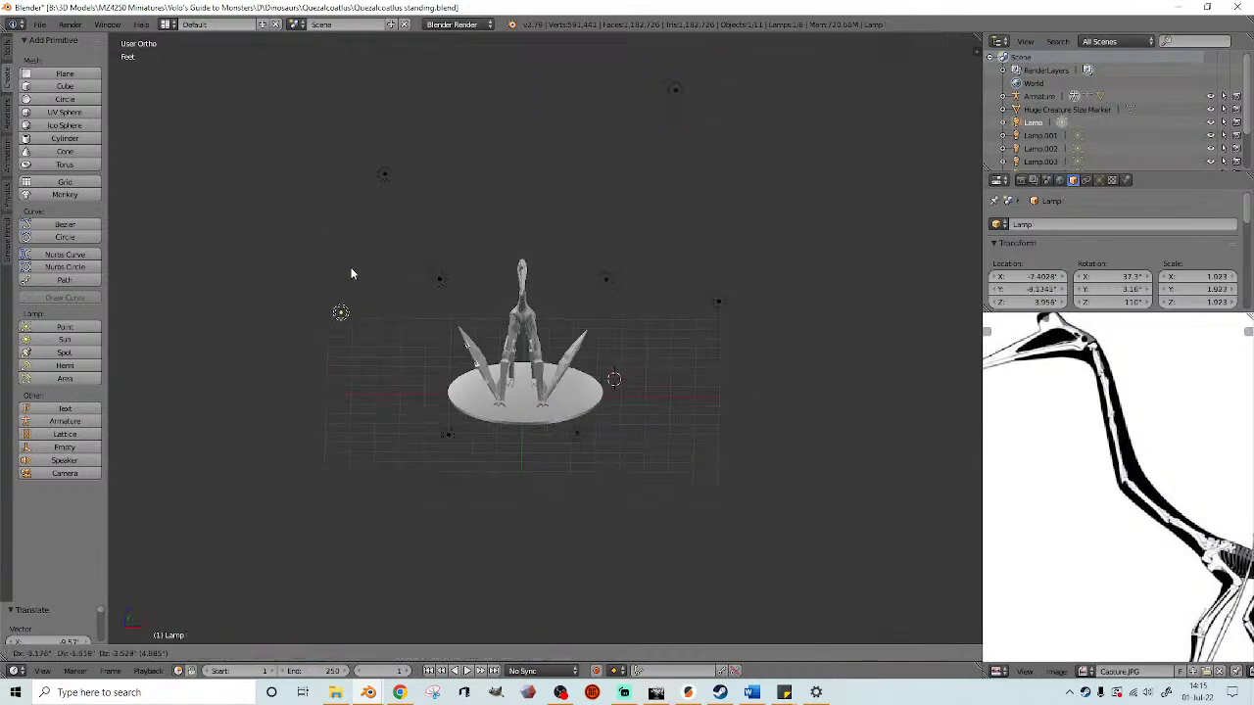
{"action": "right_click", "coordinate": [720, 303]}
{"action": "middle_click_drag", "start_coordinate": [721, 305], "coordinate": [582, 298]}
{"action": "key", "text": "g"}
{"action": "left_click", "coordinate": [667, 320]}
- Raise Lamp.002 beside the front of the base to a Z location of about 1.4
{"action": "scroll", "coordinate": [582, 297], "scroll_direction": "up", "scroll_amount": 2}
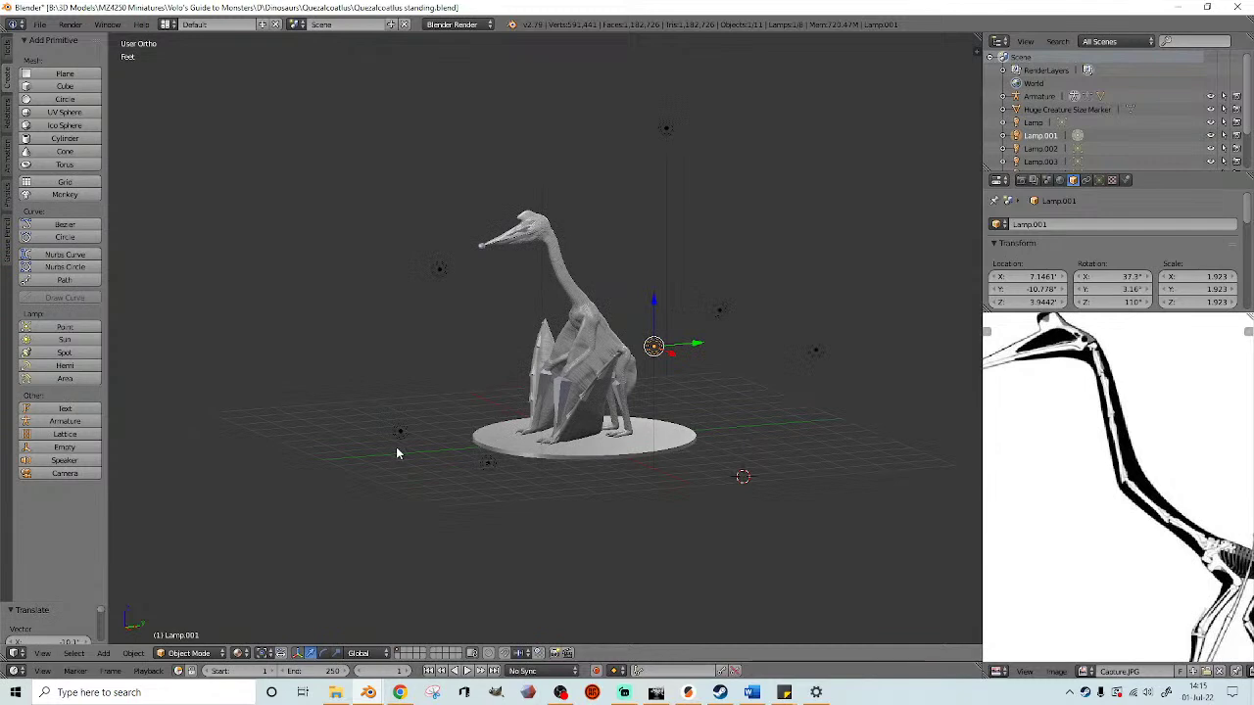
{"action": "right_click", "coordinate": [398, 440]}
{"action": "scroll", "coordinate": [398, 440], "scroll_direction": "up", "scroll_amount": 2}
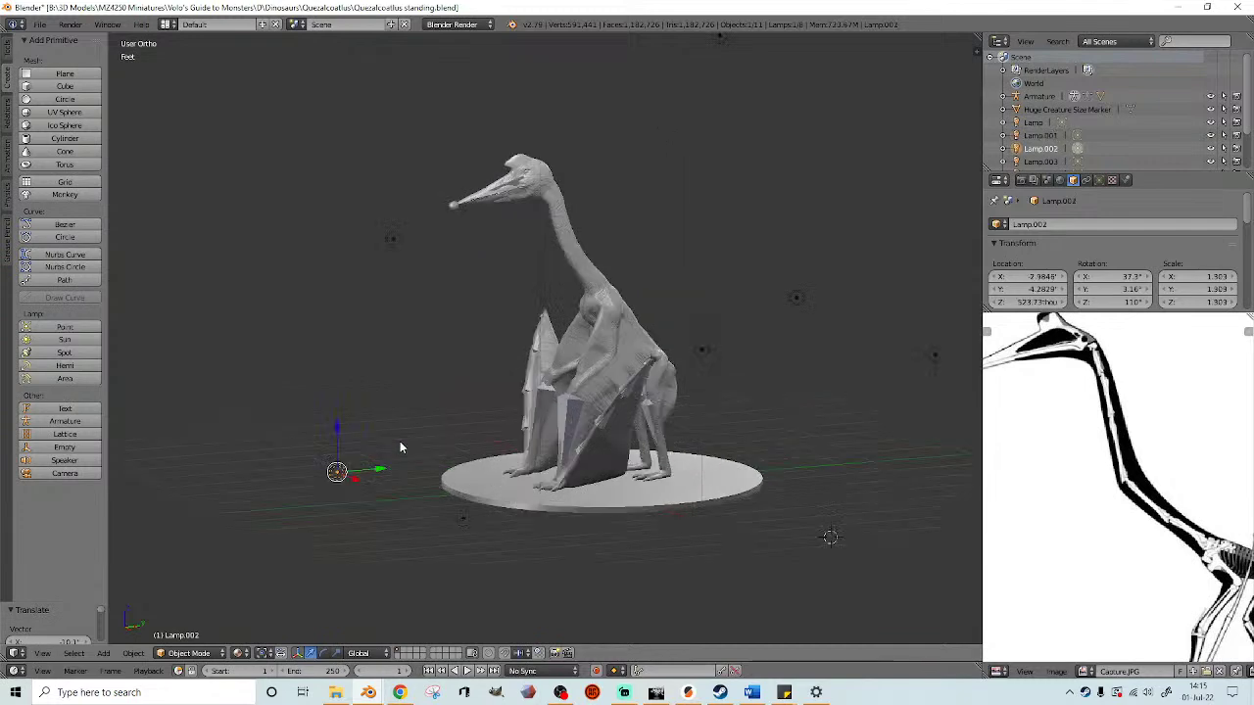
{"action": "middle_click_drag", "start_coordinate": [398, 440], "coordinate": [519, 416]}
{"action": "key", "text": "g"}
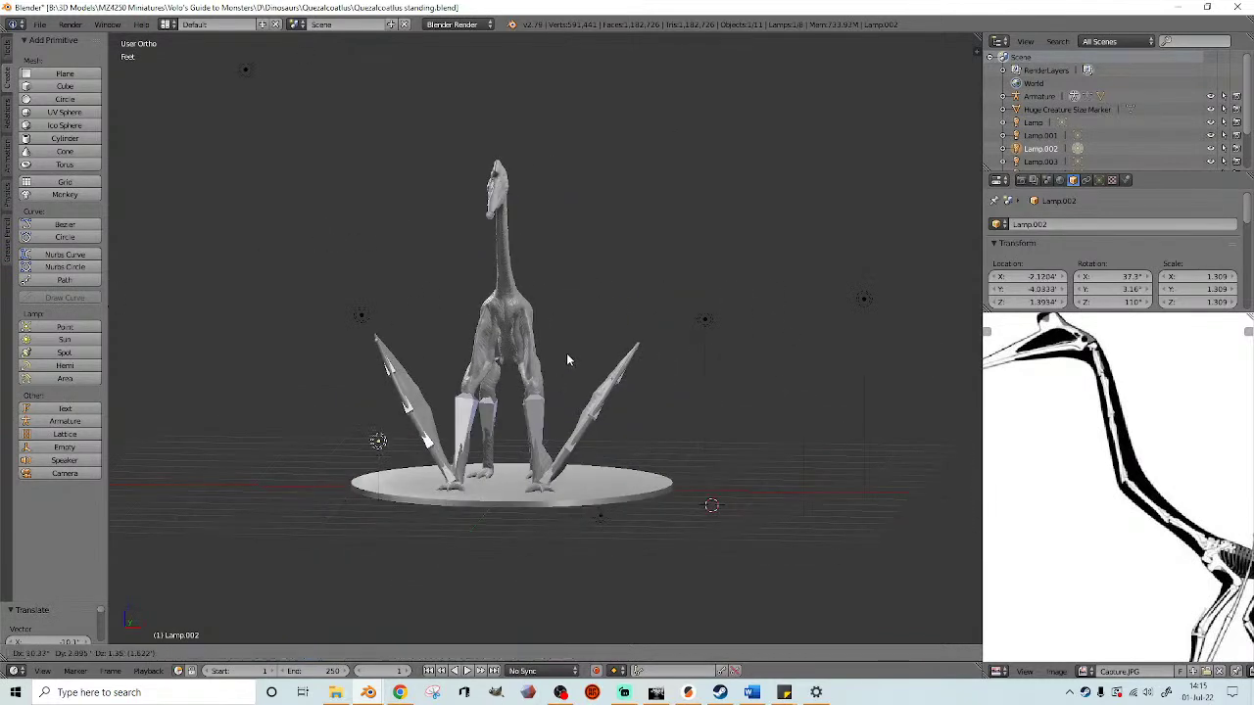
{"action": "left_click", "coordinate": [552, 355]}
- Raise Lamp.005 from the base level beside the creature's other front foot
{"action": "middle_click_drag", "start_coordinate": [629, 508], "coordinate": [672, 463]}
{"action": "right_click", "coordinate": [652, 524]}
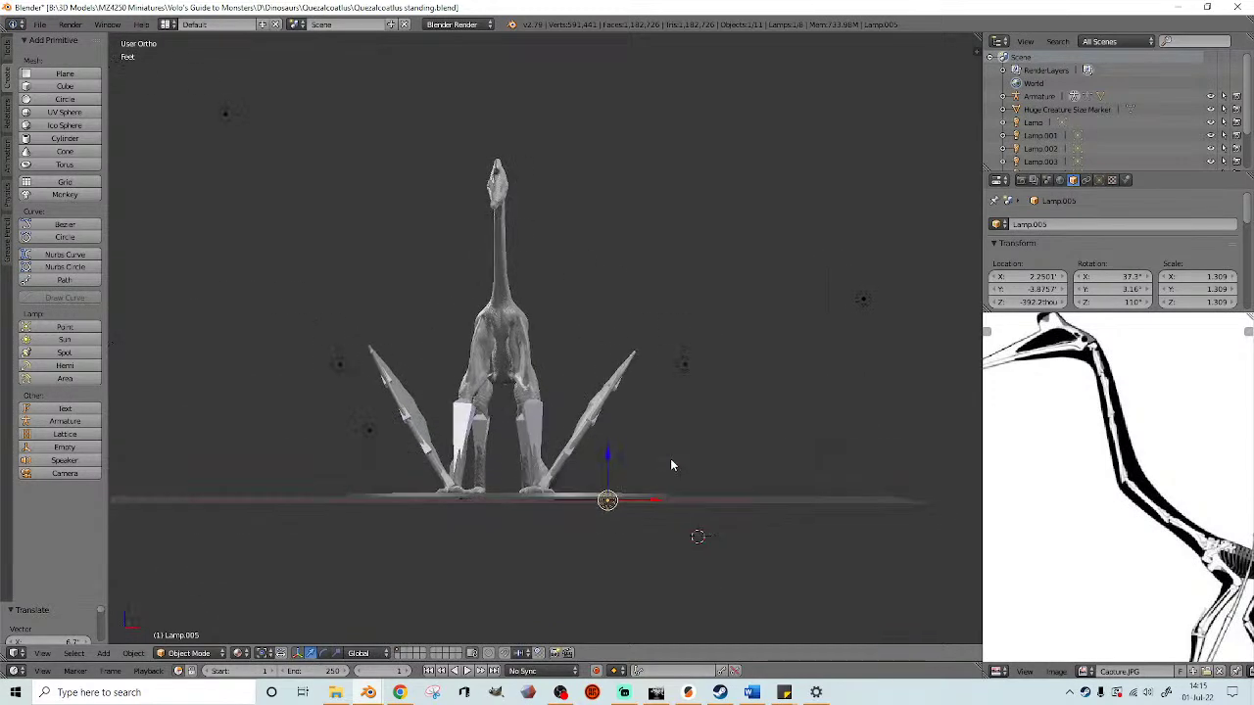
{"action": "key", "text": "g"}
{"action": "left_click", "coordinate": [683, 396]}
- Reposition the two lamps behind the miniature, placing Lamp.003 at about X -2.5, Y 4.9, Z 1.2
{"action": "middle_click_drag", "start_coordinate": [662, 401], "coordinate": [653, 364]}
{"action": "right_click", "coordinate": [801, 410]}
{"action": "key", "text": "g"}
{"action": "left_click", "coordinate": [684, 423]}
{"action": "middle_click_drag", "start_coordinate": [731, 432], "coordinate": [833, 376]}
{"action": "right_click", "coordinate": [839, 362]}
{"action": "key", "text": "g"}
{"action": "left_click", "coordinate": [771, 443]}
- Move Lamp.004 to about X 5.9, Y -4.5, Z 15 above the miniature
{"action": "middle_click_drag", "start_coordinate": [771, 442], "coordinate": [560, 180]}
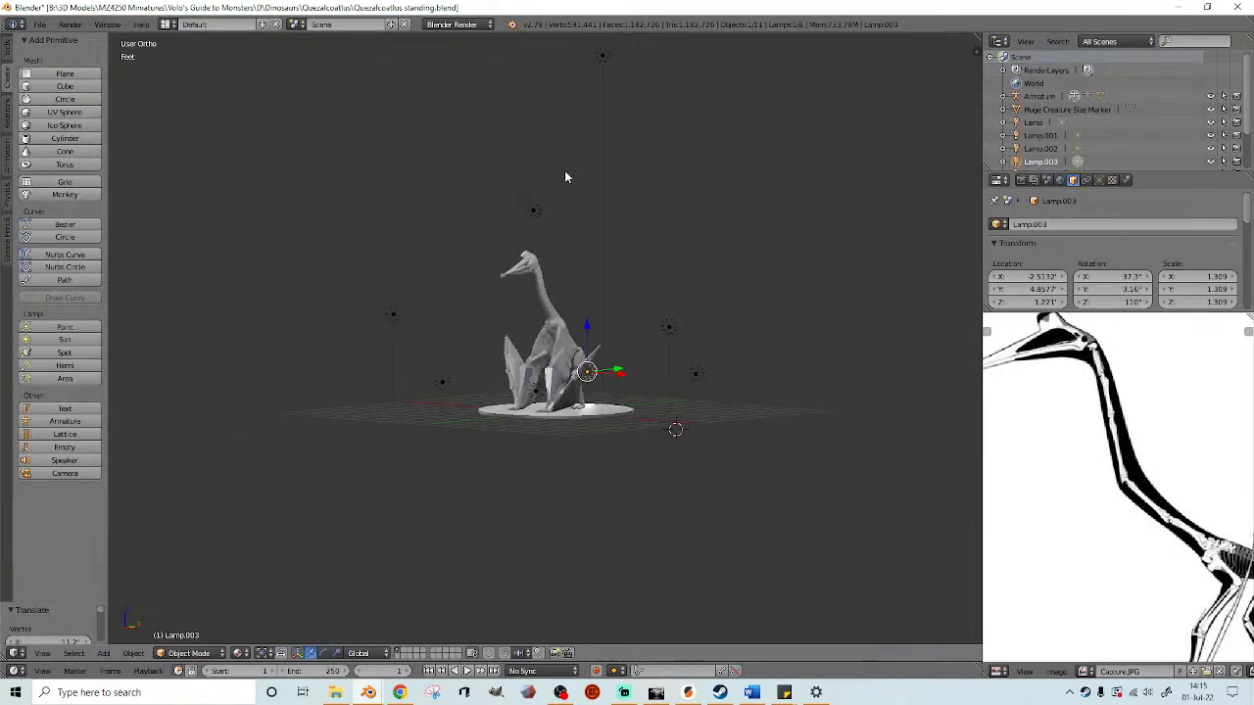
{"action": "right_click", "coordinate": [604, 65]}
{"action": "scroll", "coordinate": [613, 177], "scroll_direction": "down", "scroll_amount": 3}
{"action": "middle_click_drag", "start_coordinate": [623, 212], "coordinate": [594, 213]}
{"action": "scroll", "coordinate": [598, 214], "scroll_direction": "up", "scroll_amount": 1}
{"action": "key", "text": "g"}
{"action": "left_click", "coordinate": [608, 222]}
- Show the whole miniature in rendered shading and examine the lighting from a front three-quarter view
{"action": "scroll", "coordinate": [627, 250], "scroll_direction": "up", "scroll_amount": 8}
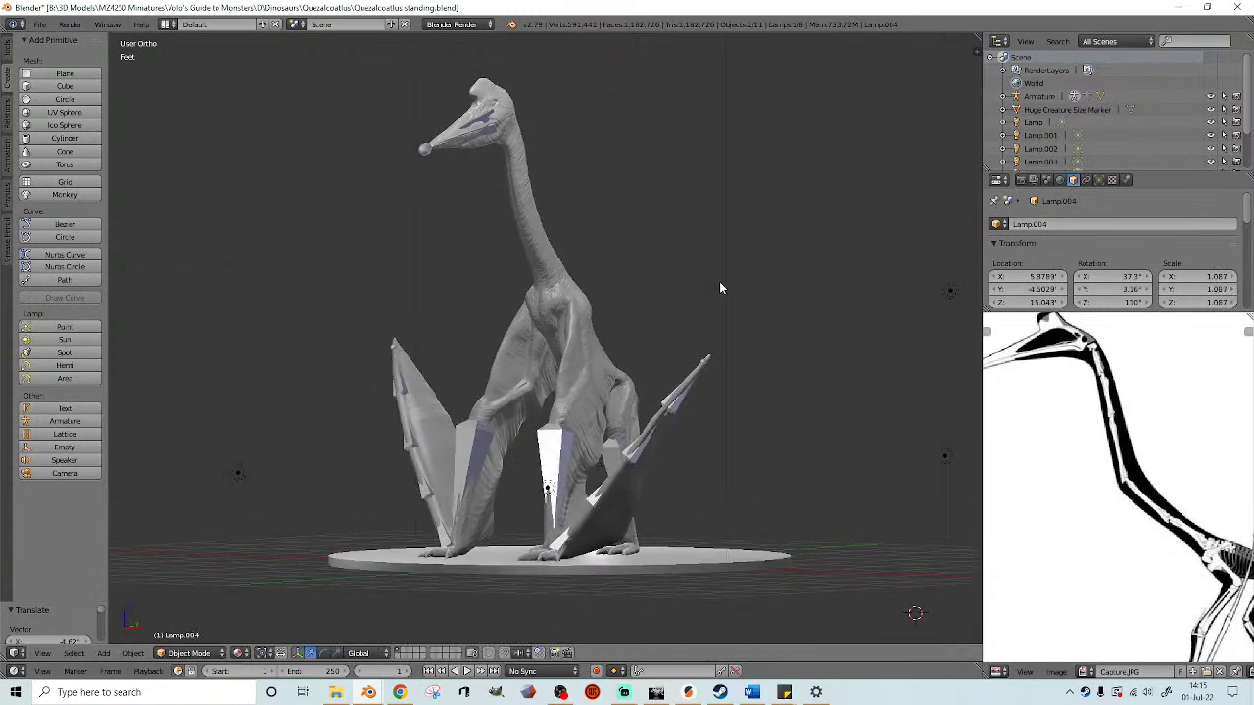
{"action": "middle_click_drag", "start_coordinate": [704, 289], "coordinate": [694, 289]}
{"action": "left_click", "coordinate": [240, 653]}
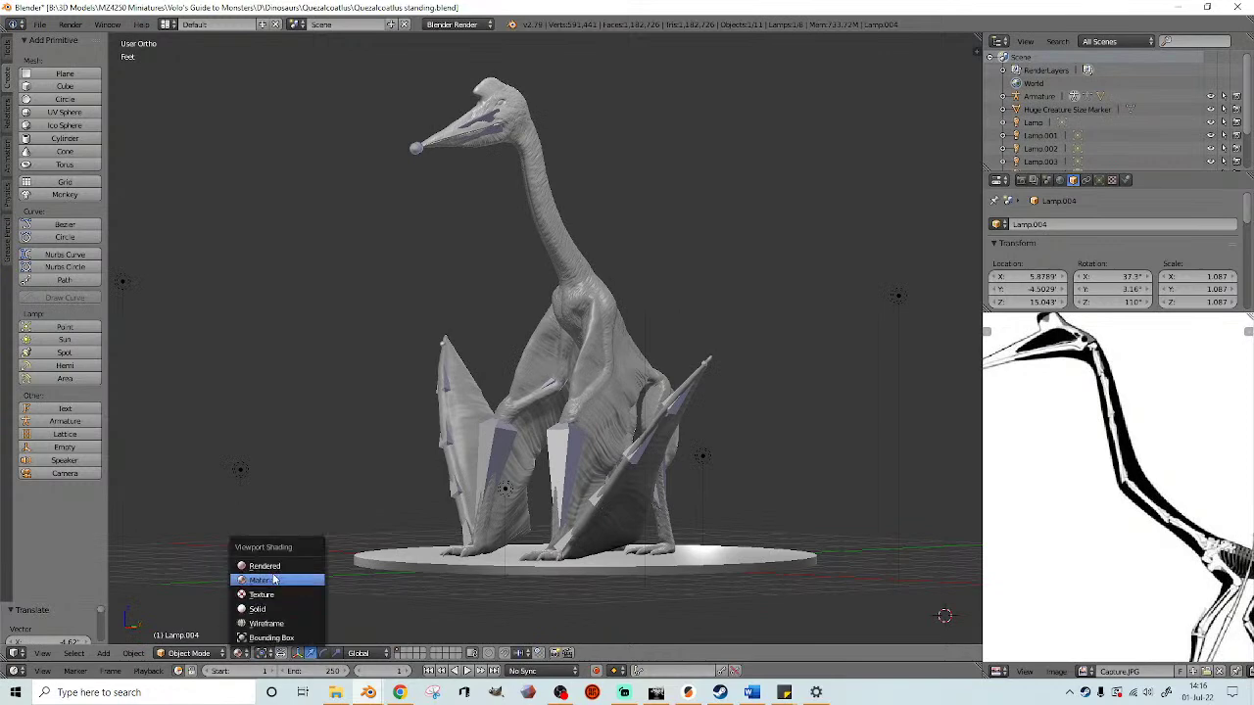
{"action": "left_click", "coordinate": [275, 570]}
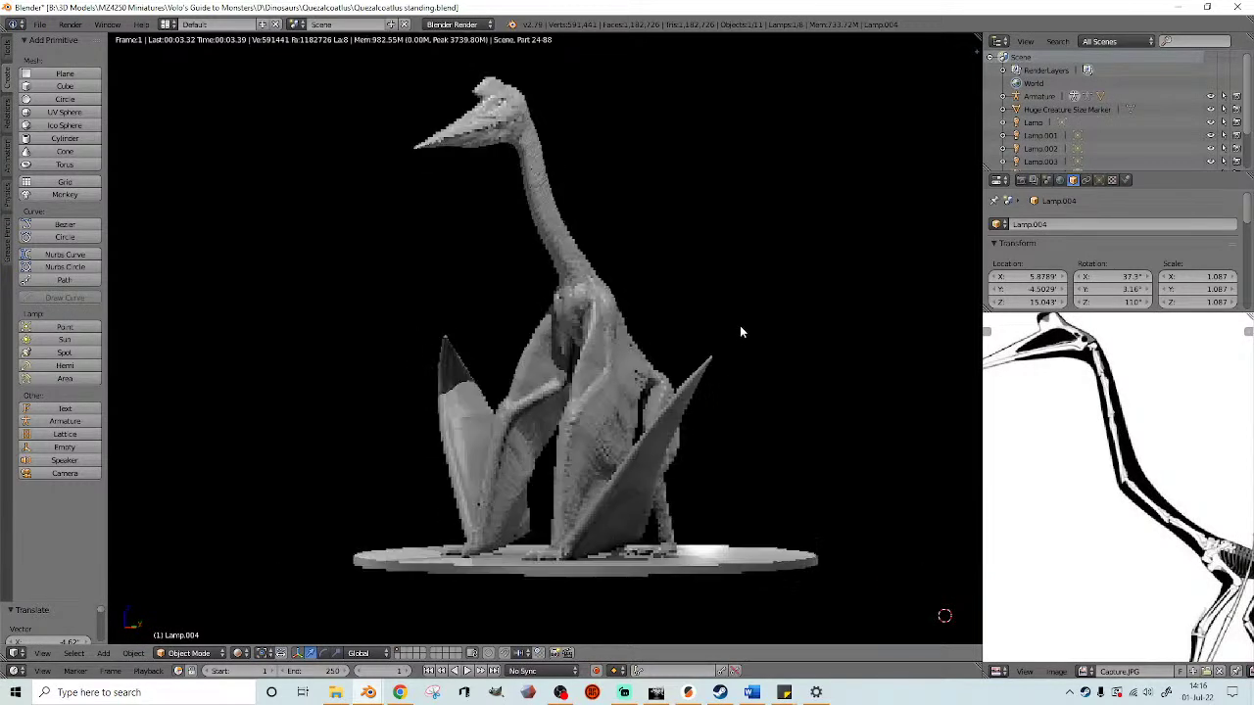
{"action": "middle_click_drag", "start_coordinate": [761, 336], "coordinate": [775, 341]}
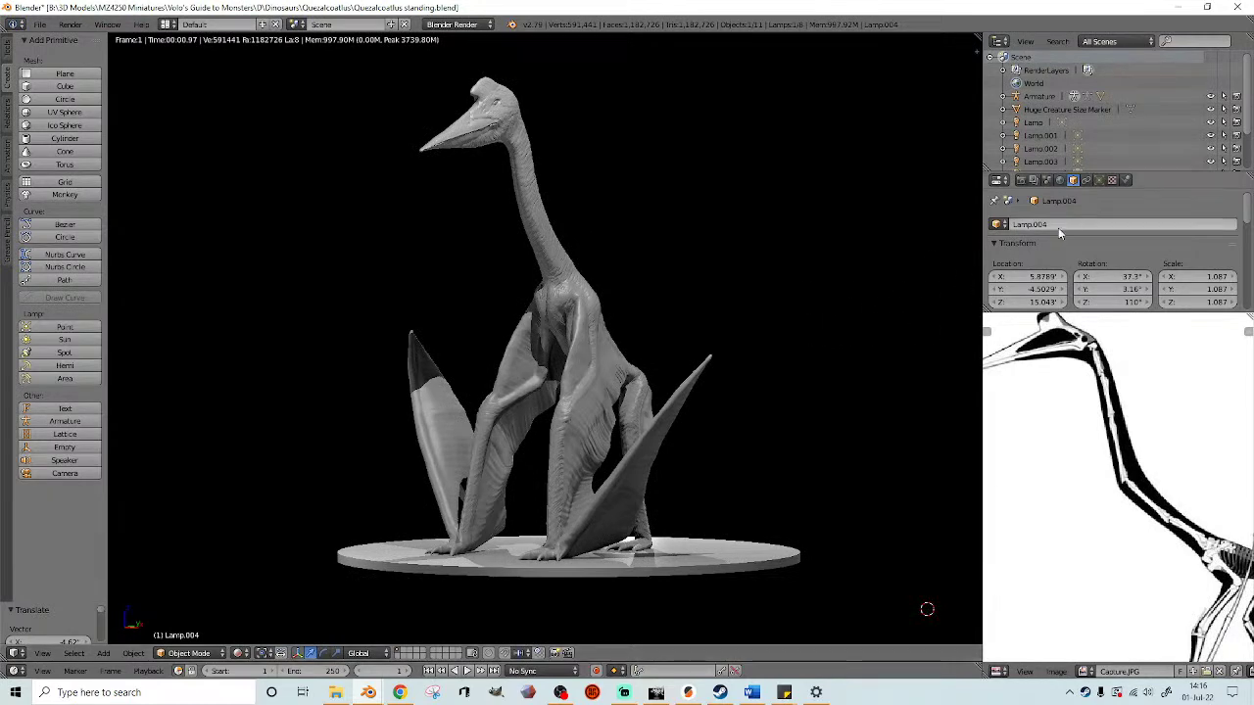
- Set the falloff distance of Lamp.004 to 12 feet in its lamp settings
{"action": "left_click", "coordinate": [1101, 181]}
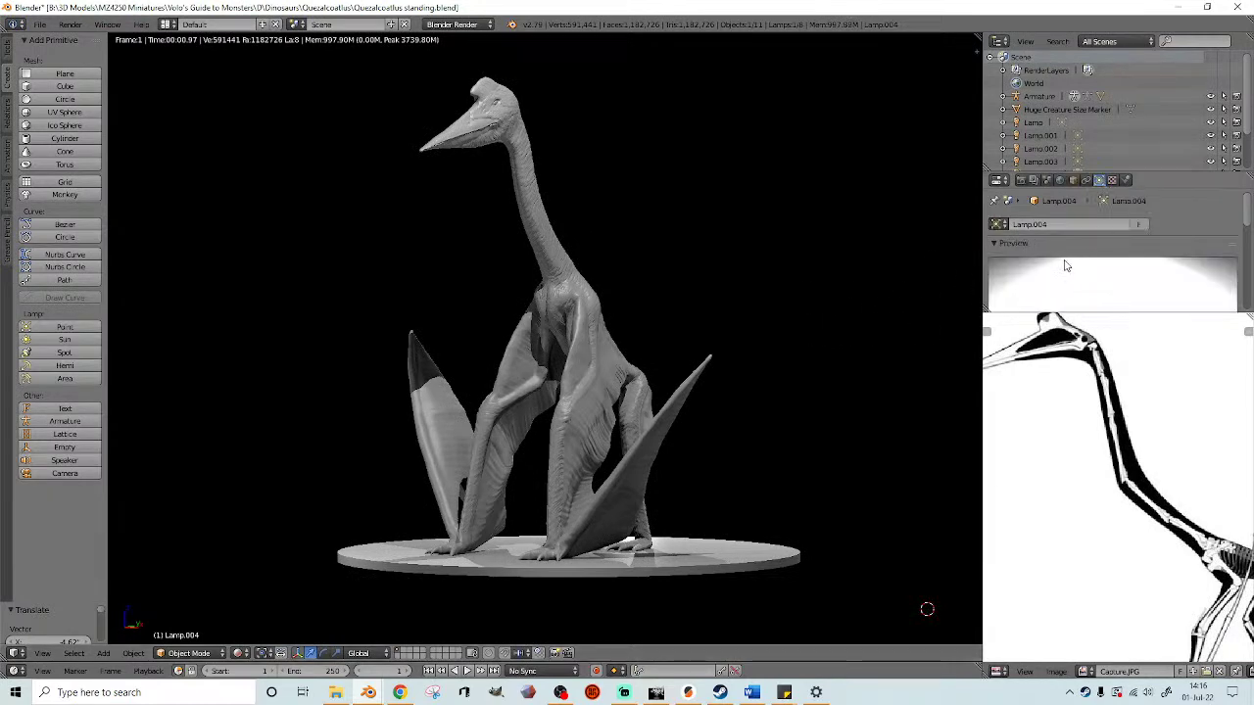
{"action": "scroll", "coordinate": [1066, 265], "scroll_direction": "down", "scroll_amount": 6}
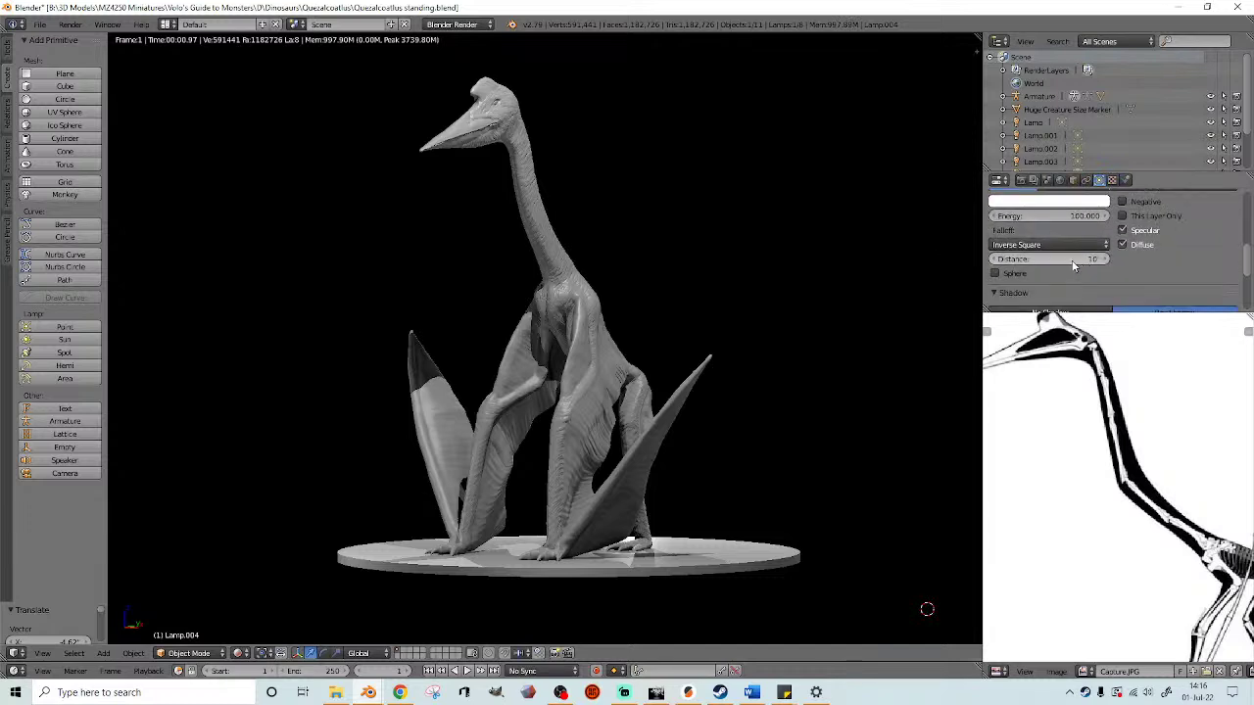
{"action": "left_click", "coordinate": [1061, 260]}
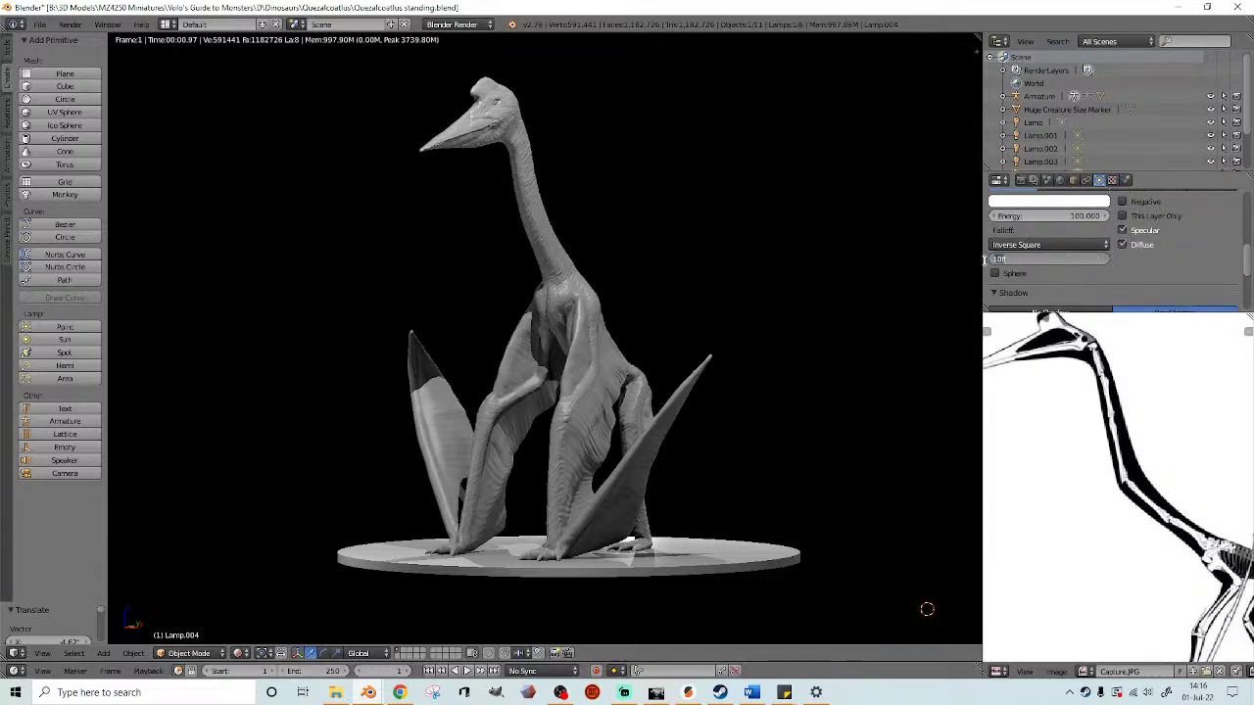
{"action": "key", "text": "Return"}
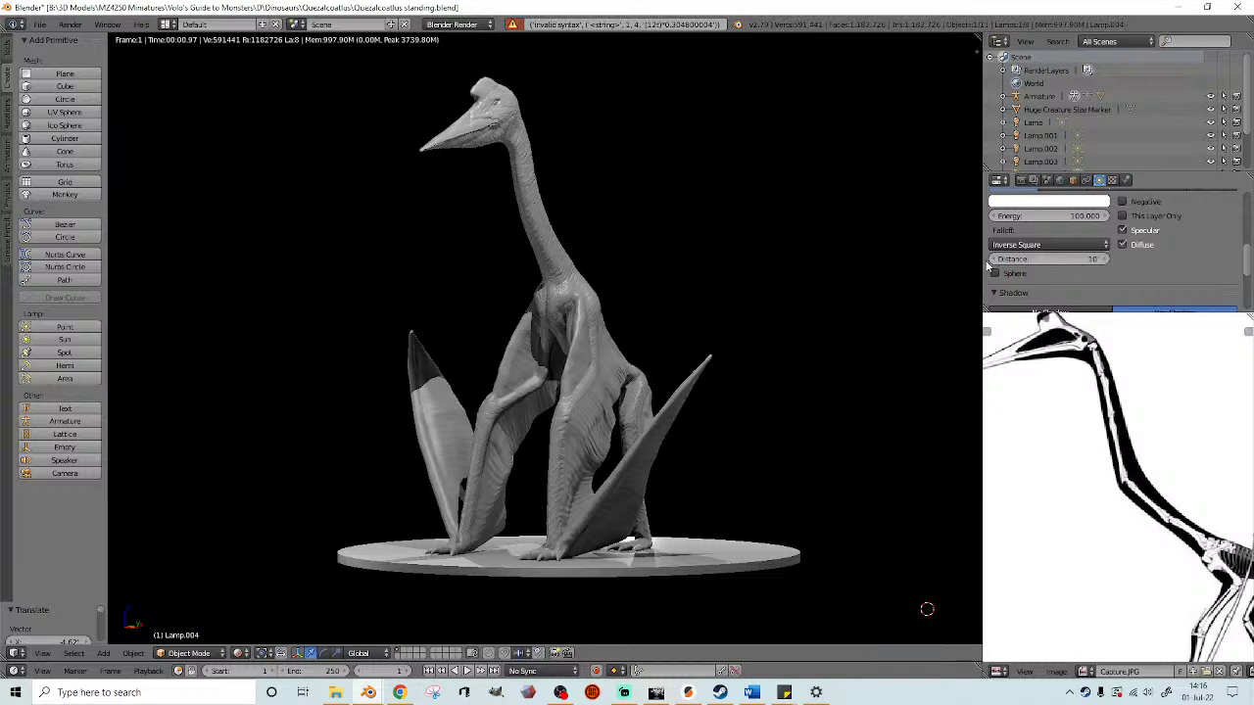
{"action": "left_click", "coordinate": [1035, 258]}
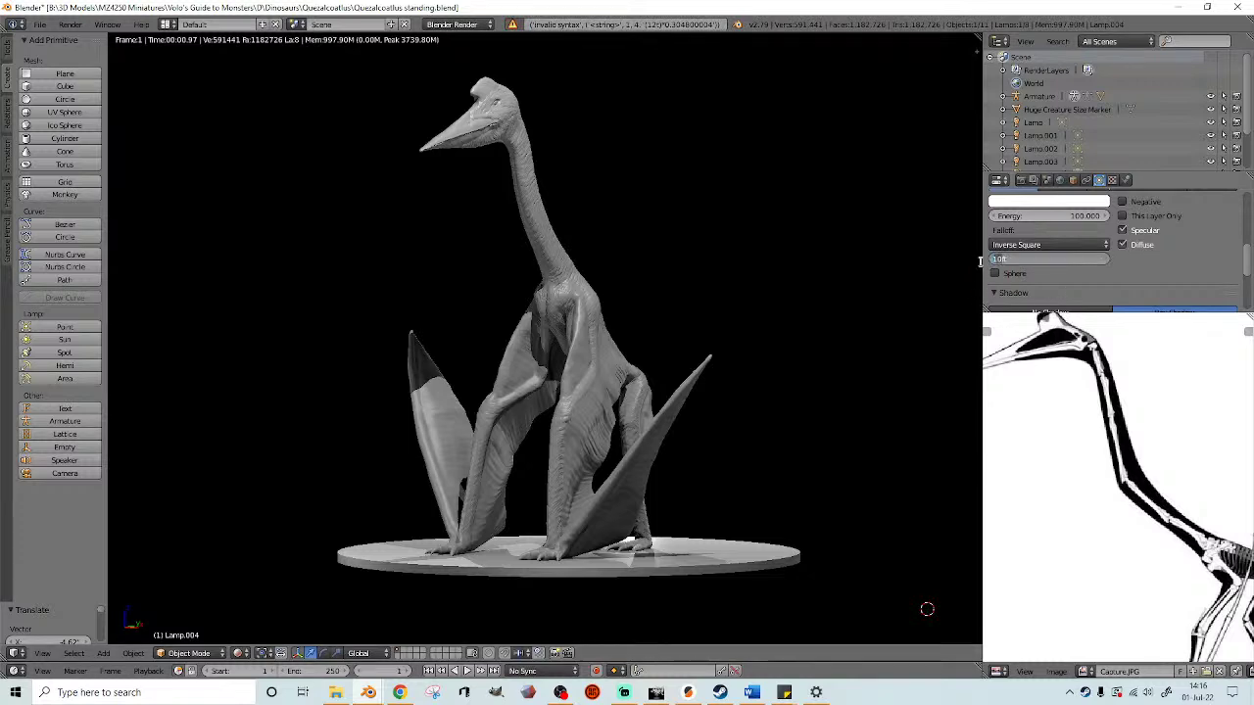
{"action": "key", "text": "Return"}
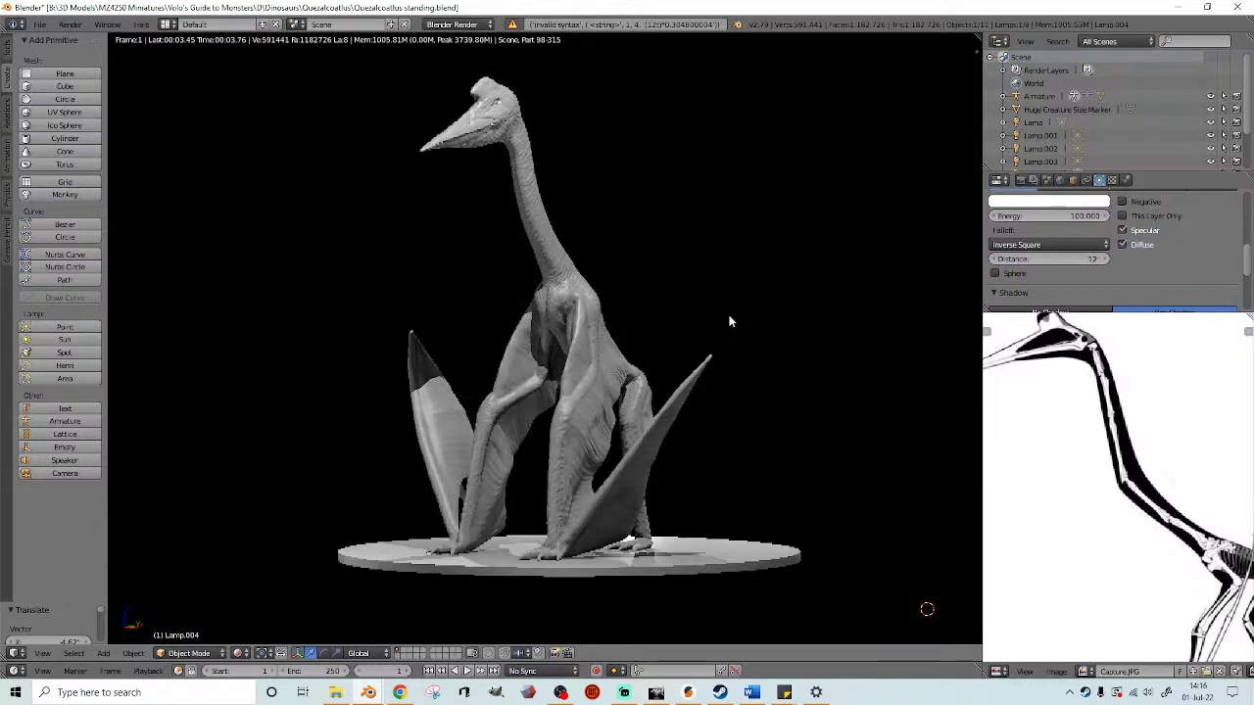
- Return to solid shading, set the falloff distance of Lamp.001 to 10 feet, and edit its energy value
{"action": "key", "text": "shift+z"}
{"action": "scroll", "coordinate": [716, 313], "scroll_direction": "down", "scroll_amount": 4}
{"action": "mouse_move", "coordinate": [716, 315]}
{"action": "middle_mouse_down"}
{"action": "mouse_move", "coordinate": [717, 332]}
{"action": "mouse_move", "coordinate": [746, 353]}
{"action": "middle_mouse_up"}
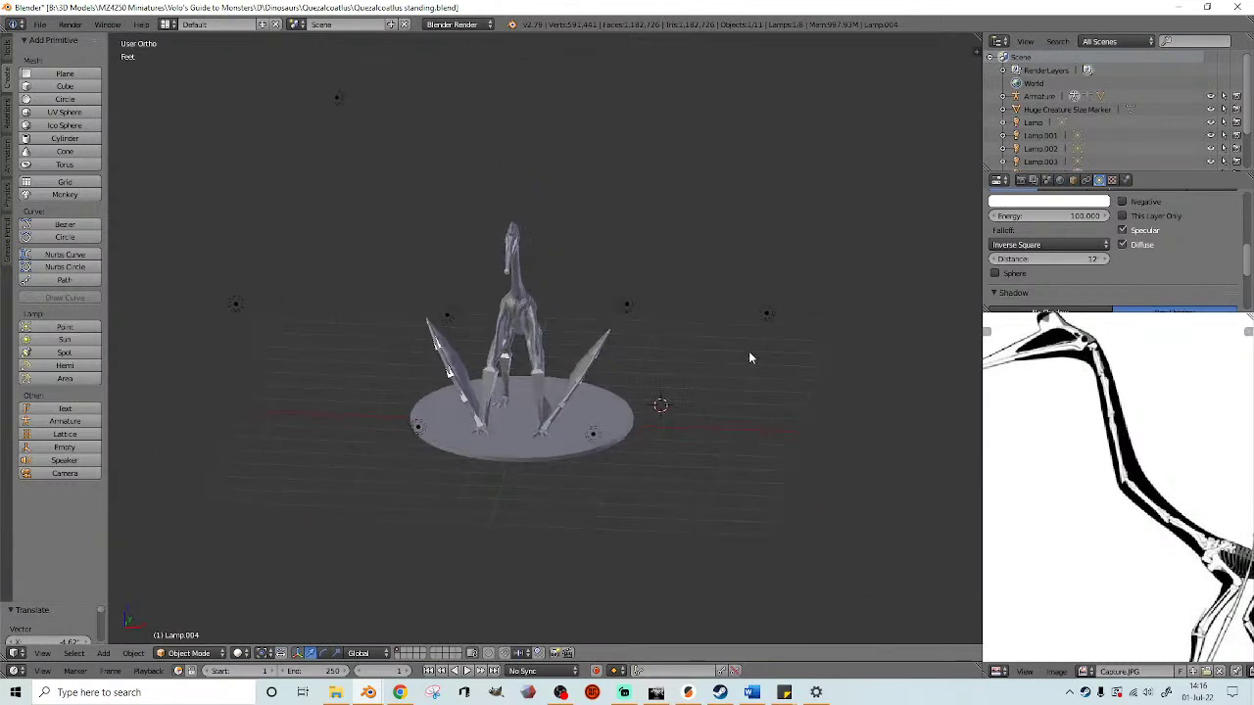
{"action": "right_click", "coordinate": [766, 314]}
{"action": "left_click", "coordinate": [1015, 260]}
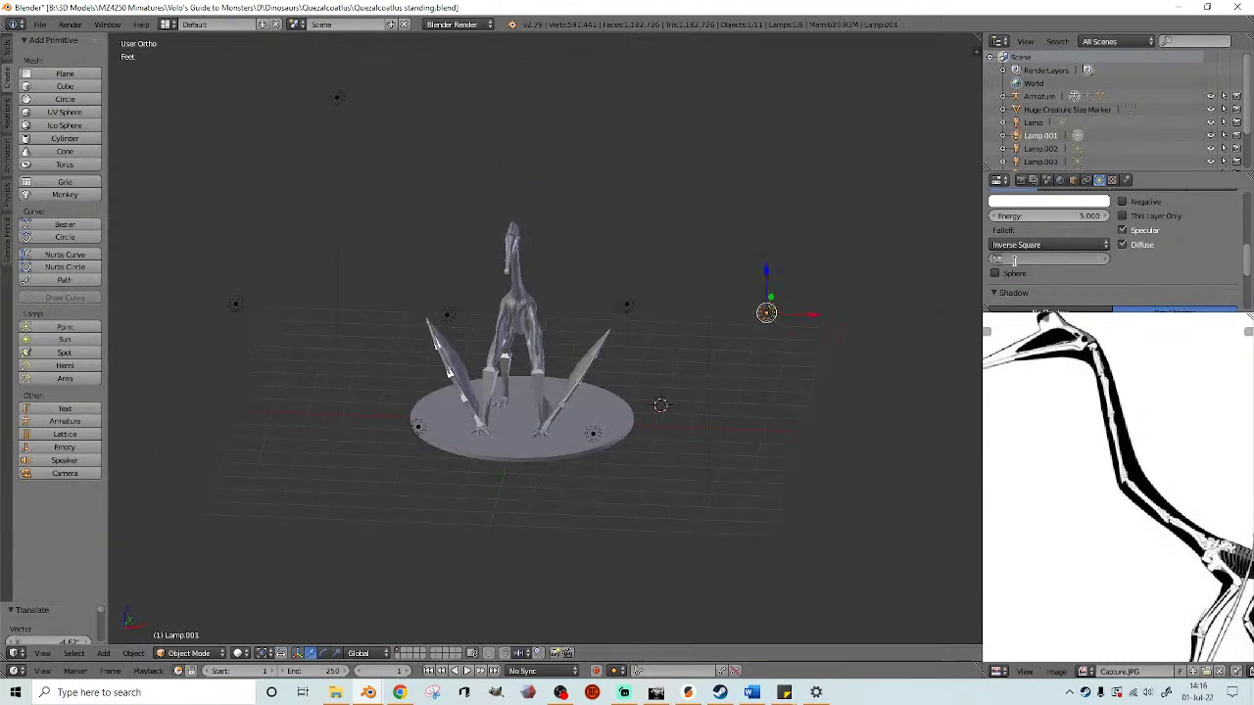
{"action": "type", "text": "10"}
{"action": "key", "text": "Return"}
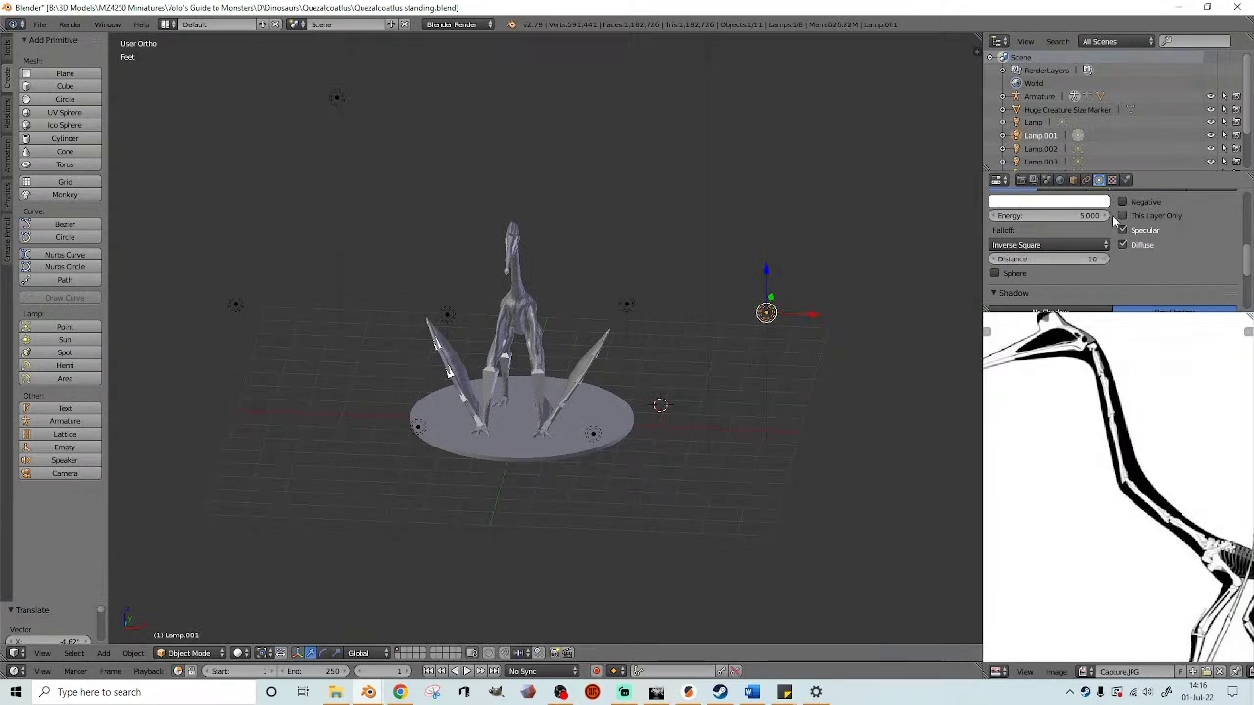
{"action": "left_click", "coordinate": [1082, 214]}
{"action": "key", "text": "Return"}
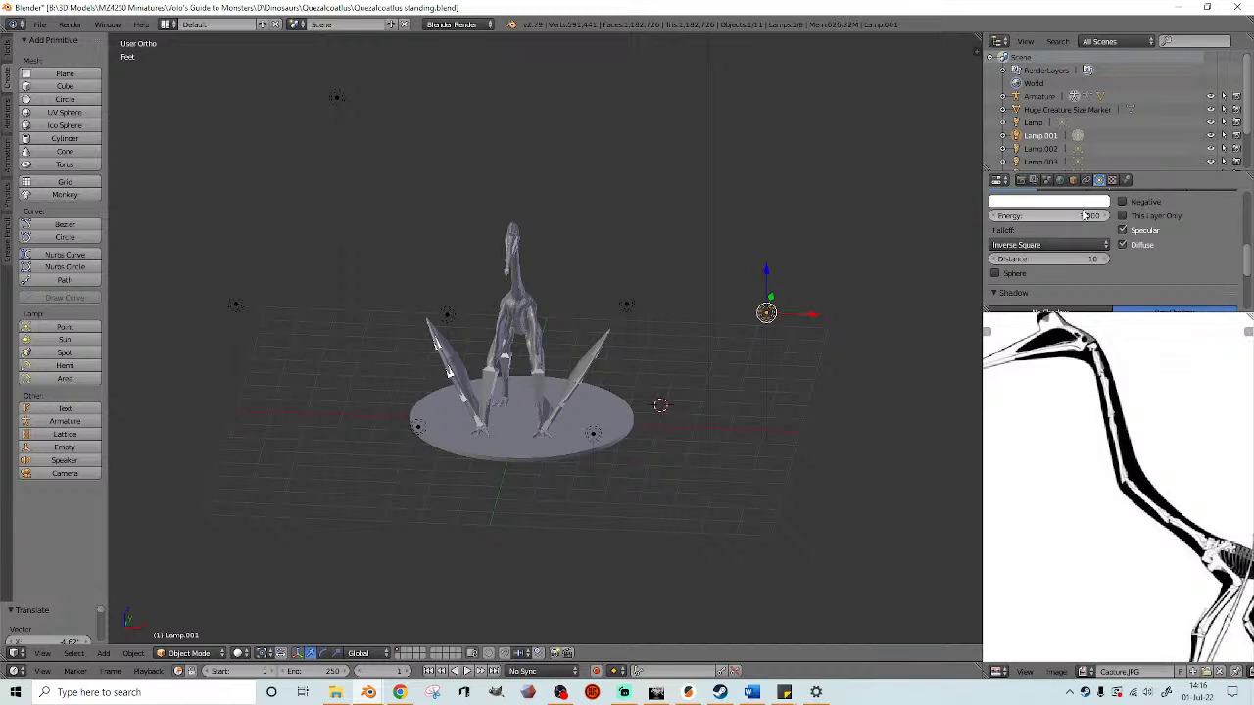
- Set the falloff distance of Lamp.006 to 15 feet and check the miniature in rendered shading from a front three-quarter view
{"action": "middle_click_drag", "start_coordinate": [334, 341], "coordinate": [558, 195]}
{"action": "right_click", "coordinate": [531, 194]}
{"action": "left_click", "coordinate": [1029, 261]}
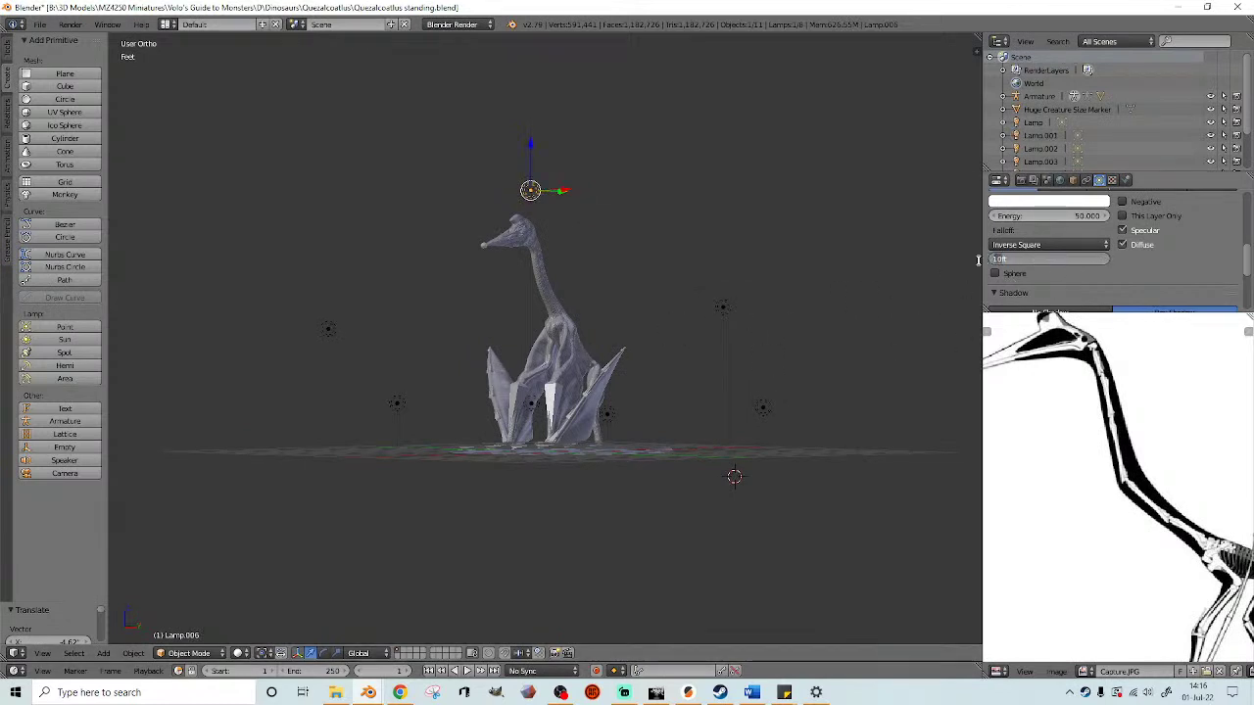
{"action": "key", "text": "Return"}
{"action": "scroll", "coordinate": [770, 343], "scroll_direction": "up", "scroll_amount": 3}
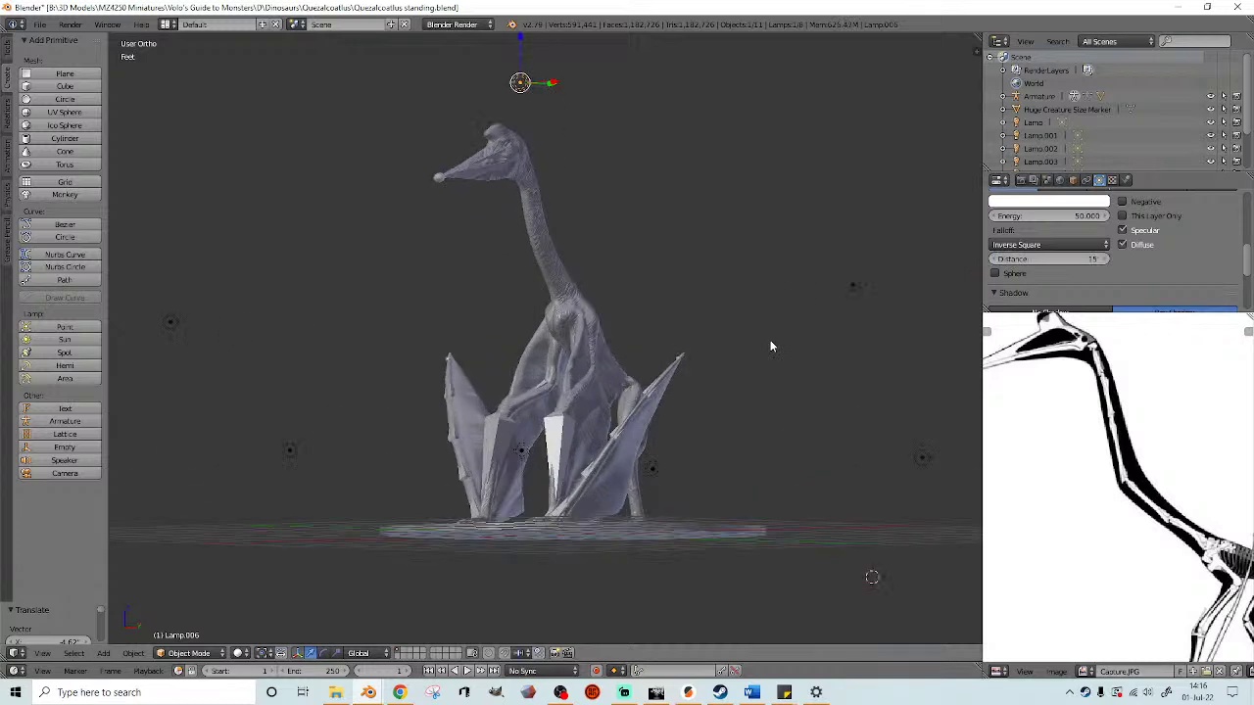
{"action": "middle_click_drag", "start_coordinate": [764, 355], "coordinate": [771, 379]}
{"action": "scroll", "coordinate": [770, 380], "scroll_direction": "up", "scroll_amount": 1}
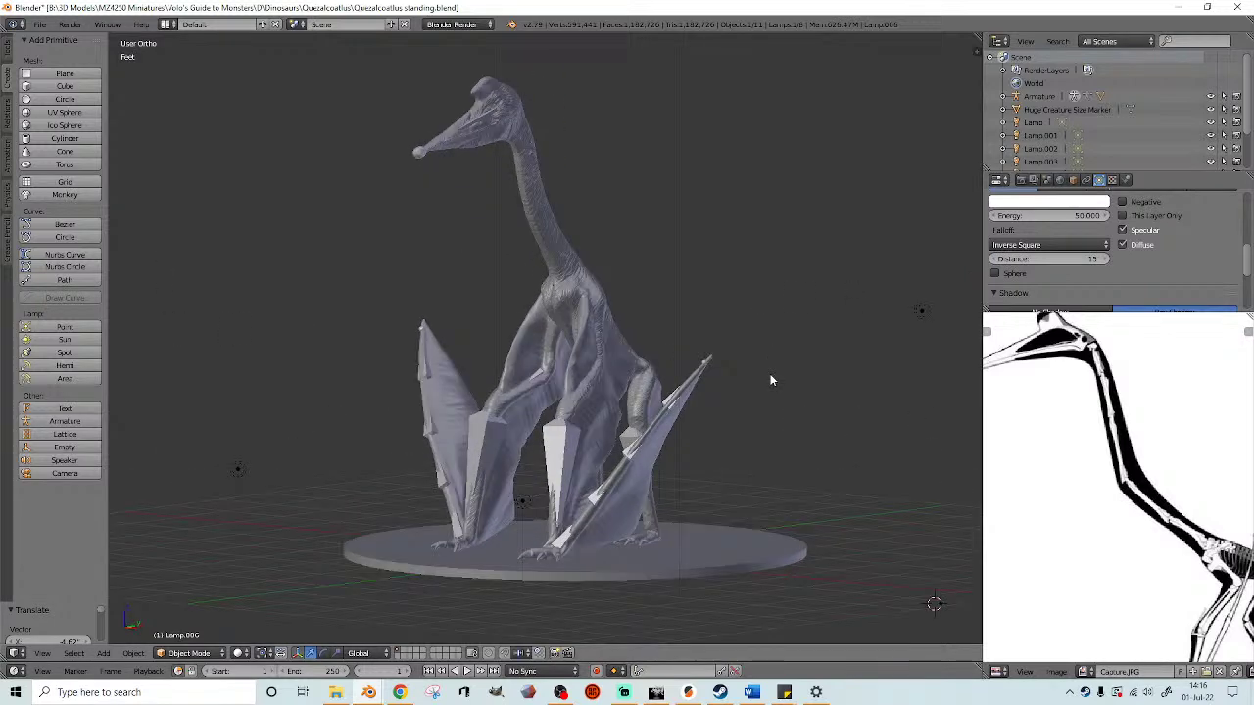
{"action": "scroll", "coordinate": [771, 380], "scroll_direction": "down", "scroll_amount": 2}
{"action": "left_click", "coordinate": [238, 652]}
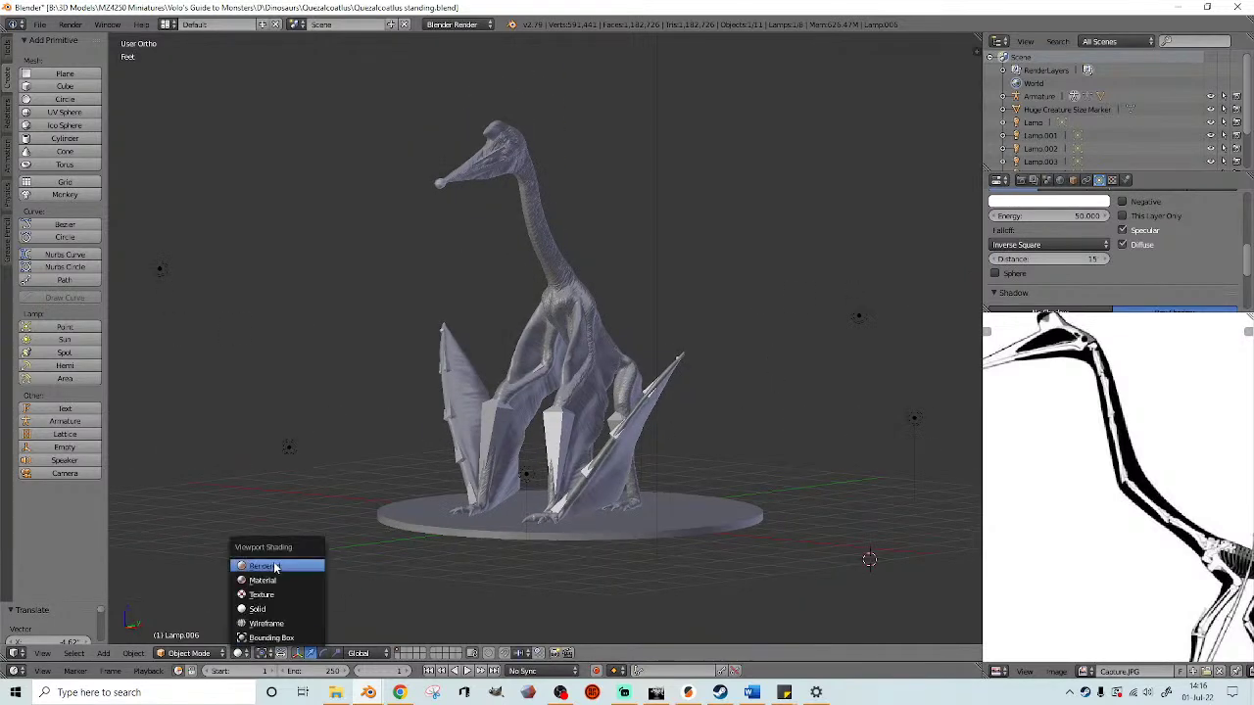
{"action": "left_click", "coordinate": [263, 566]}
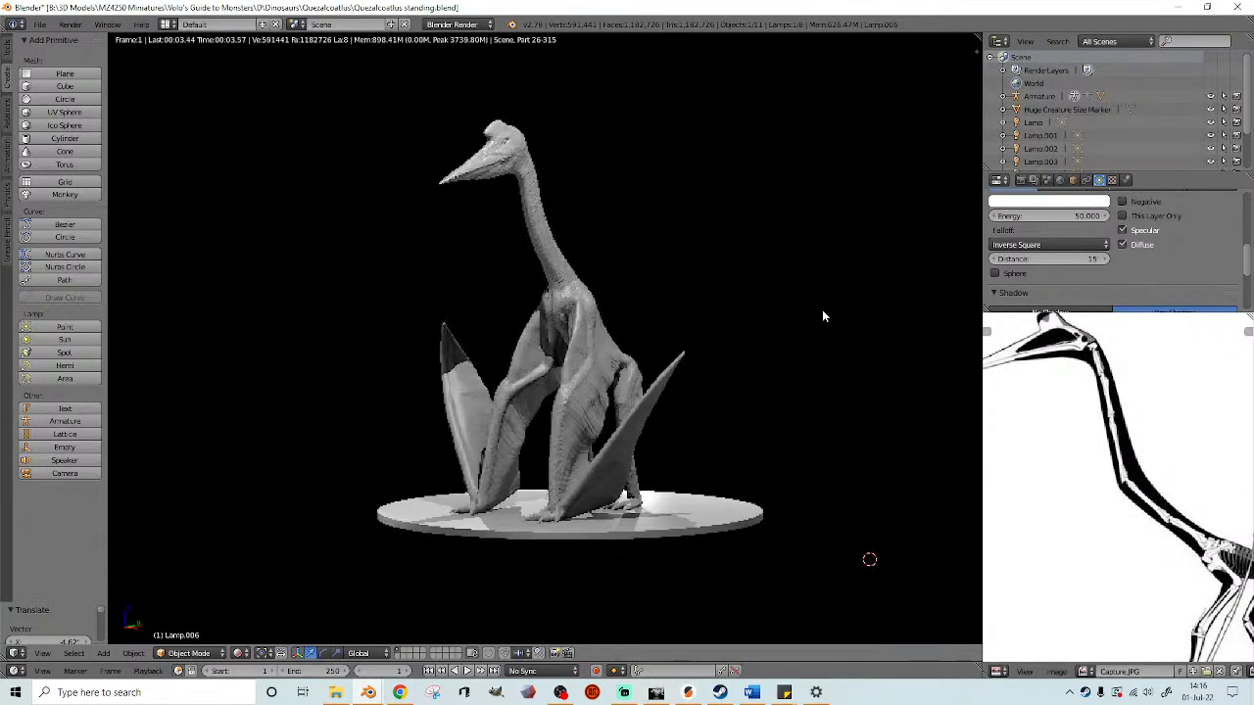
{"action": "middle_click_drag", "start_coordinate": [768, 315], "coordinate": [804, 331]}
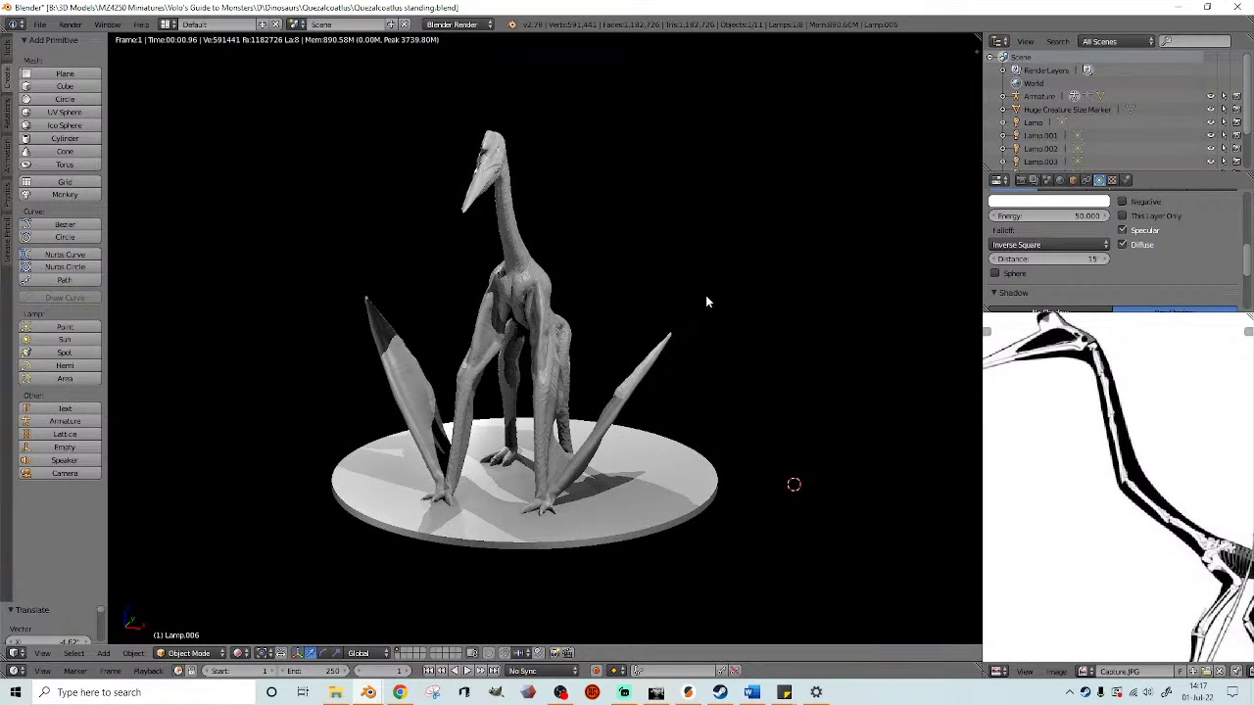
- Return to solid shading and move Lamp.004 to a spot high above the miniature, slightly to the positive X side of its head
{"action": "key", "text": "shift+z"}
{"action": "scroll", "coordinate": [705, 300], "scroll_direction": "down", "scroll_amount": 5}
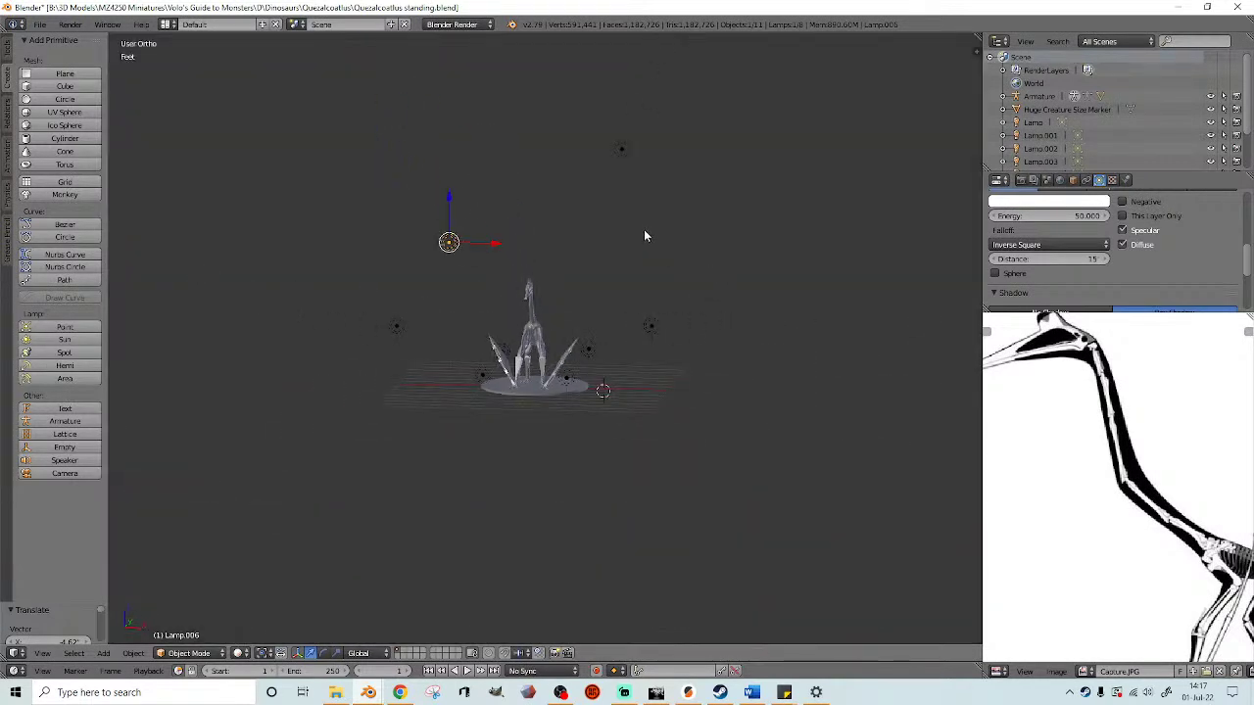
{"action": "right_click", "coordinate": [622, 150]}
{"action": "middle_click_drag", "start_coordinate": [644, 173], "coordinate": [594, 250]}
{"action": "scroll", "coordinate": [653, 213], "scroll_direction": "up", "scroll_amount": 3}
{"action": "key", "text": "g"}
{"action": "left_click", "coordinate": [616, 236]}
{"action": "key", "text": "g"}
{"action": "left_click", "coordinate": [535, 260]}
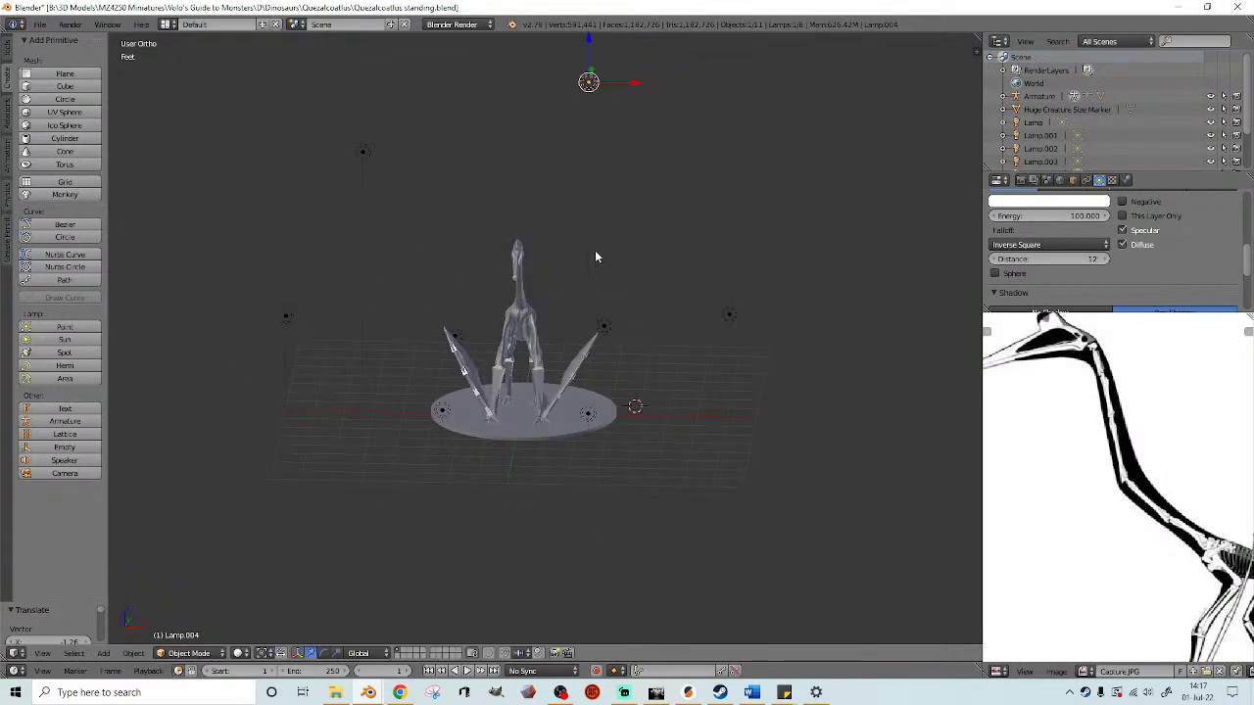
- Frame the whole miniature from the front three-quarter side and examine its lighting in rendered shading
{"action": "scroll", "coordinate": [601, 275], "scroll_direction": "up", "scroll_amount": 4}
{"action": "middle_click_drag", "start_coordinate": [610, 299], "coordinate": [545, 278]}
{"action": "scroll", "coordinate": [555, 285], "scroll_direction": "up", "scroll_amount": 1}
{"action": "scroll", "coordinate": [555, 286], "scroll_direction": "up", "scroll_amount": 1}
{"action": "scroll", "coordinate": [344, 505], "scroll_direction": "down", "scroll_amount": 1}
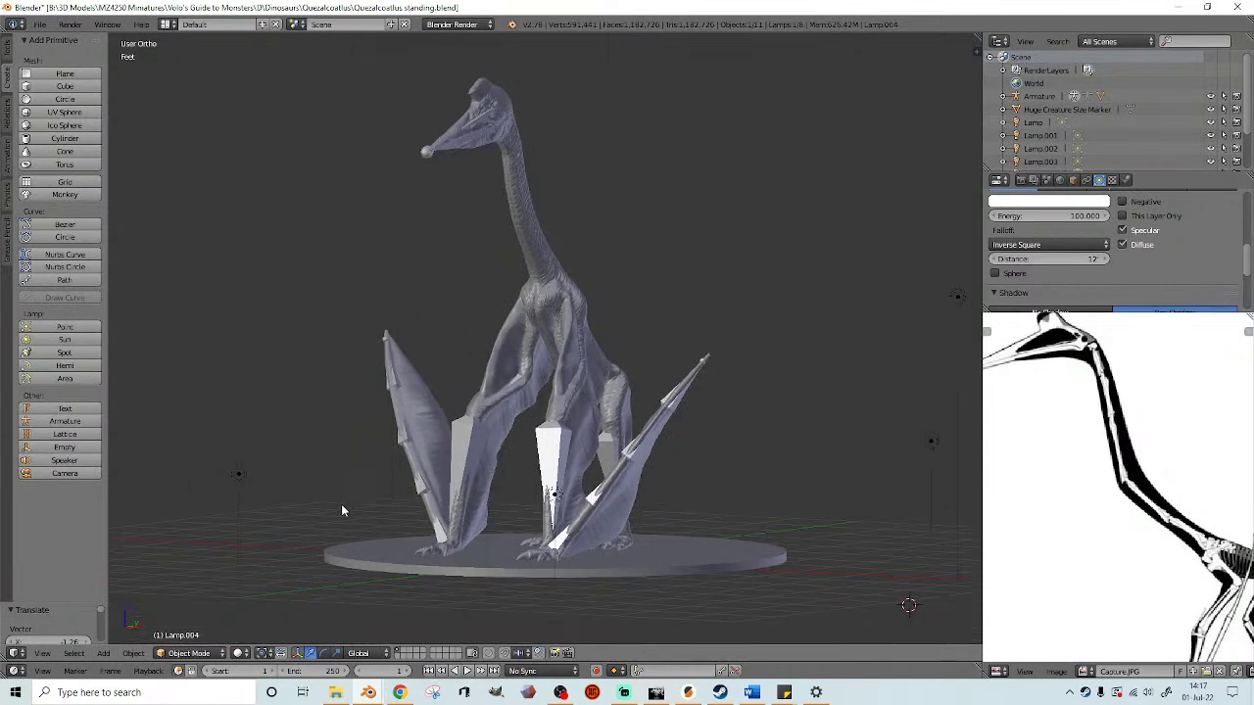
{"action": "left_click", "coordinate": [239, 653]}
{"action": "left_click", "coordinate": [294, 568]}
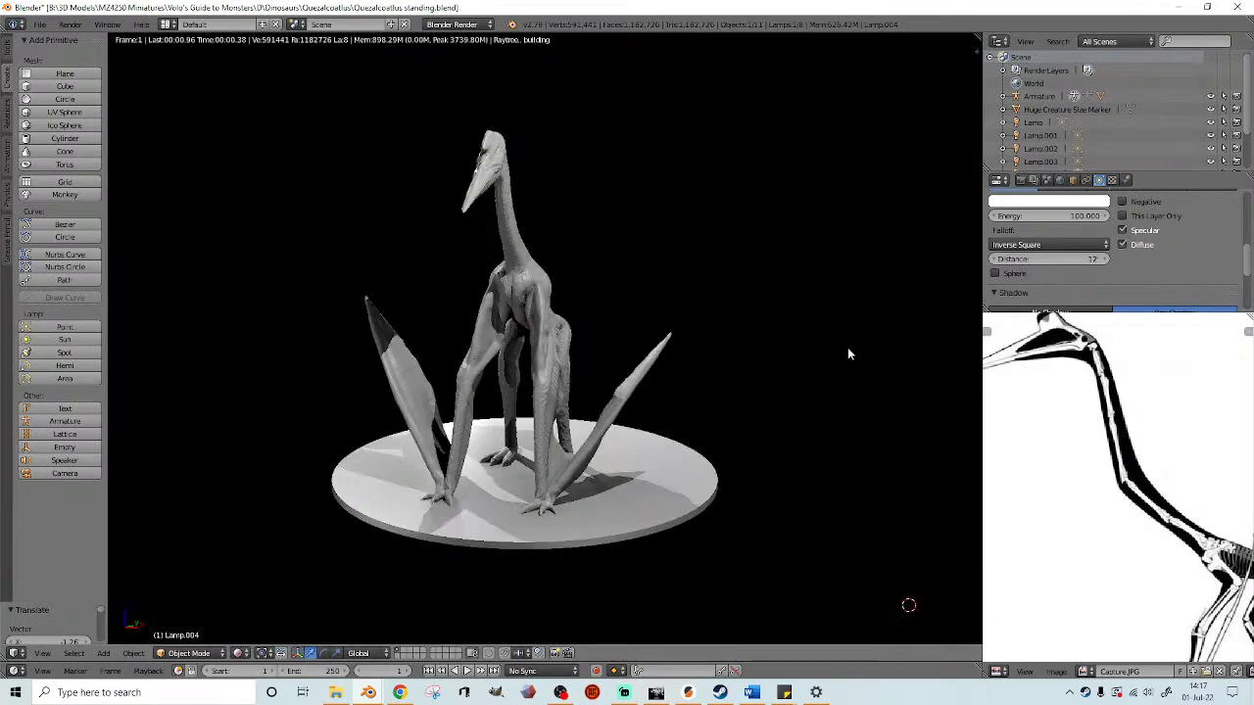
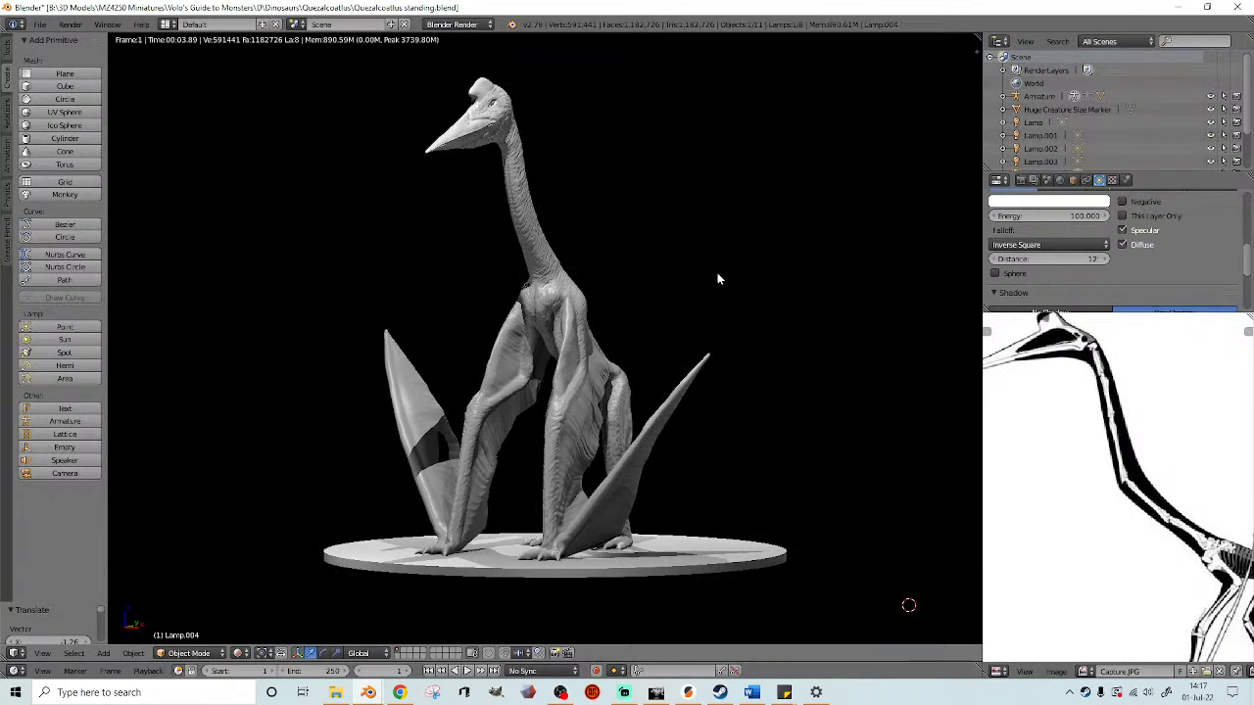
- Return to solid shading and move Lamp.003 from beside the miniature to just behind its neck
{"action": "key", "text": "shift+z"}
{"action": "scroll", "coordinate": [374, 404], "scroll_direction": "down", "scroll_amount": 3}
{"action": "middle_click_drag", "start_coordinate": [376, 417], "coordinate": [345, 387]}
{"action": "right_click", "coordinate": [333, 331]}
{"action": "middle_click_drag", "start_coordinate": [330, 333], "coordinate": [440, 313]}
{"action": "key", "text": "g"}
{"action": "left_click", "coordinate": [564, 170]}
{"action": "key", "text": "g"}
{"action": "left_click", "coordinate": [601, 177]}
{"action": "middle_click_drag", "start_coordinate": [608, 181], "coordinate": [431, 208]}
{"action": "key", "text": "g"}
{"action": "left_click", "coordinate": [481, 212]}
- Select Lamp.004, the highest lamp, and lower it slightly toward the miniature
{"action": "scroll", "coordinate": [481, 214], "scroll_direction": "down", "scroll_amount": 4}
{"action": "right_click", "coordinate": [509, 141]}
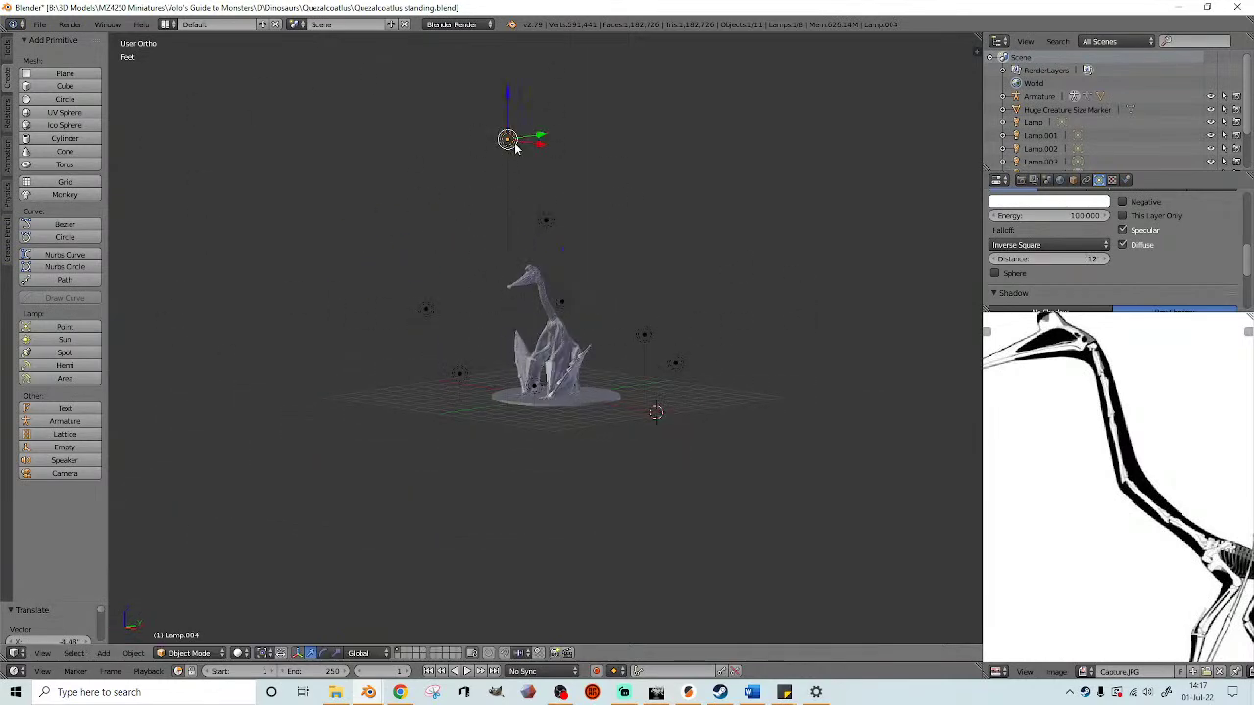
{"action": "key", "text": "g"}
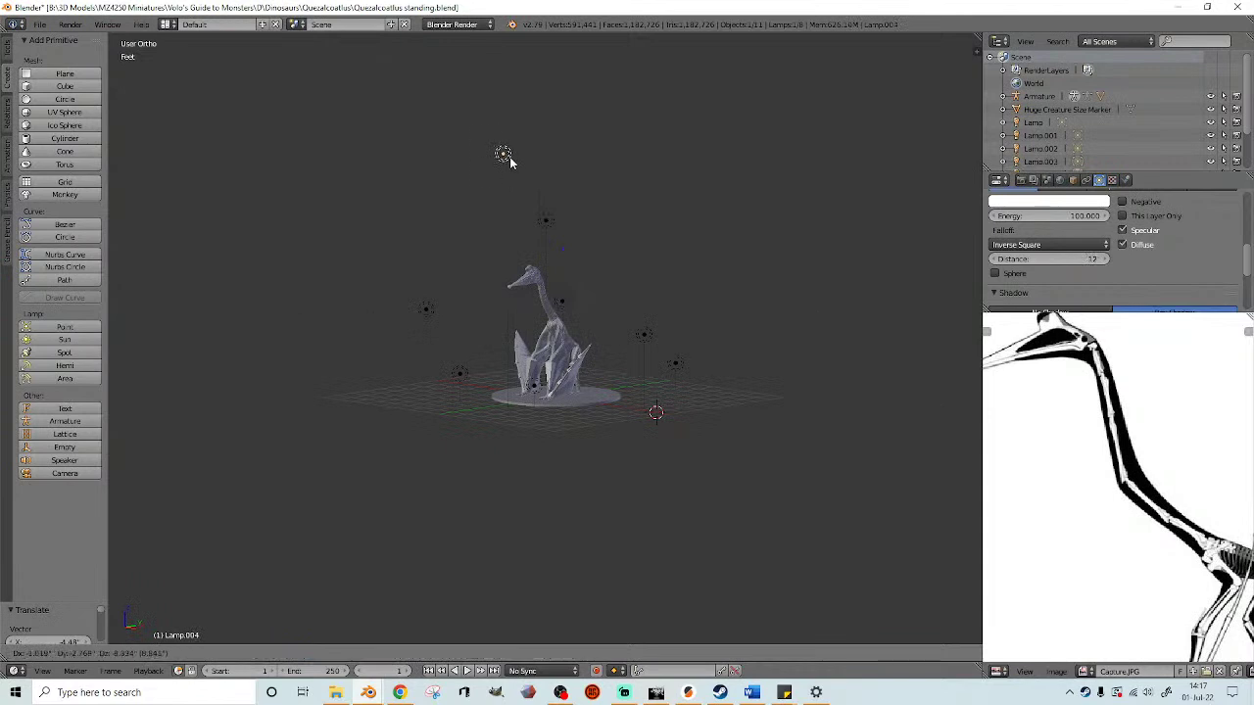
{"action": "left_click", "coordinate": [503, 163]}
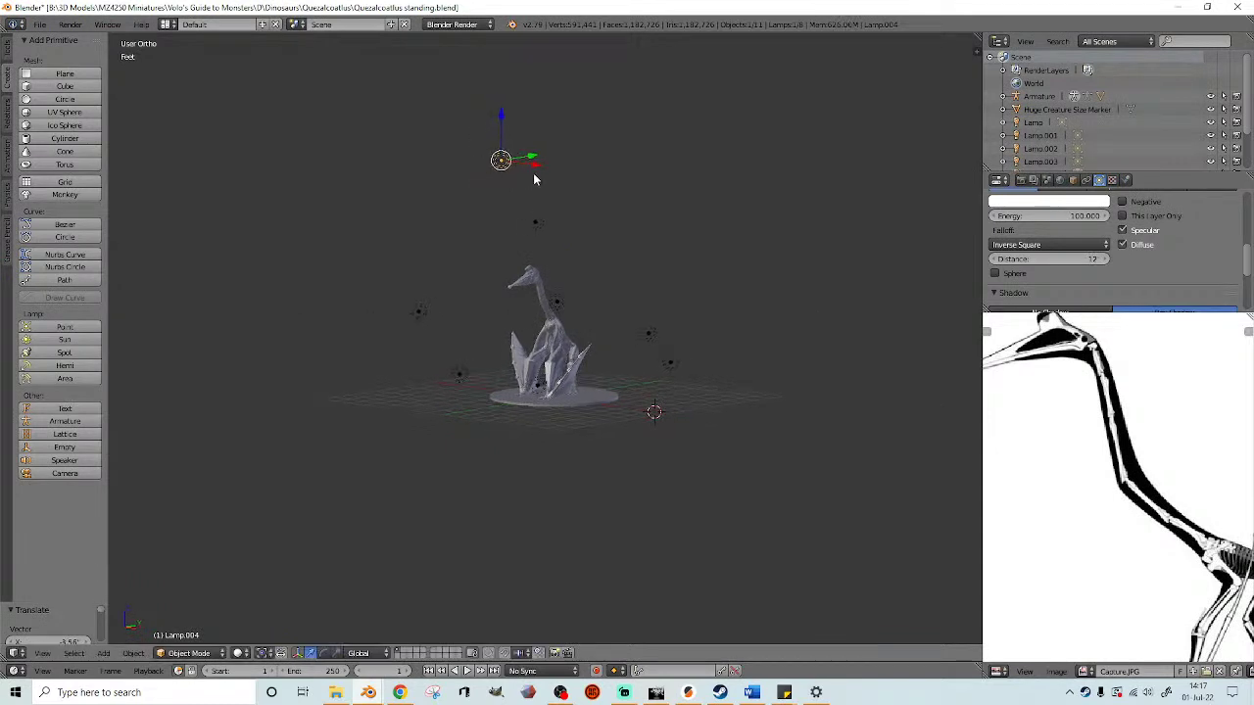
- Select Lamp.003 behind the neck and examine the miniature's lighting in rendered shading from slightly different angles
{"action": "scroll", "coordinate": [600, 196], "scroll_direction": "up", "scroll_amount": 3}
{"action": "right_click", "coordinate": [554, 278]}
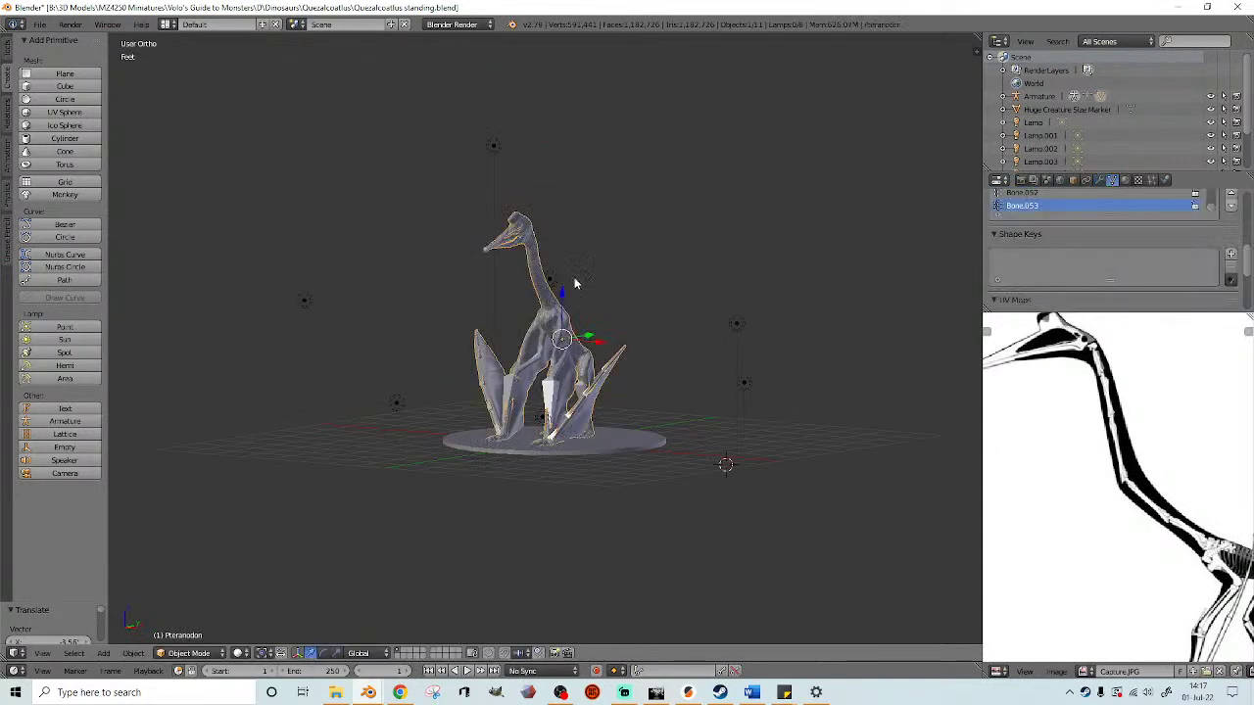
{"action": "scroll", "coordinate": [596, 270], "scroll_direction": "up", "scroll_amount": 4}
{"action": "right_click", "coordinate": [621, 241]}
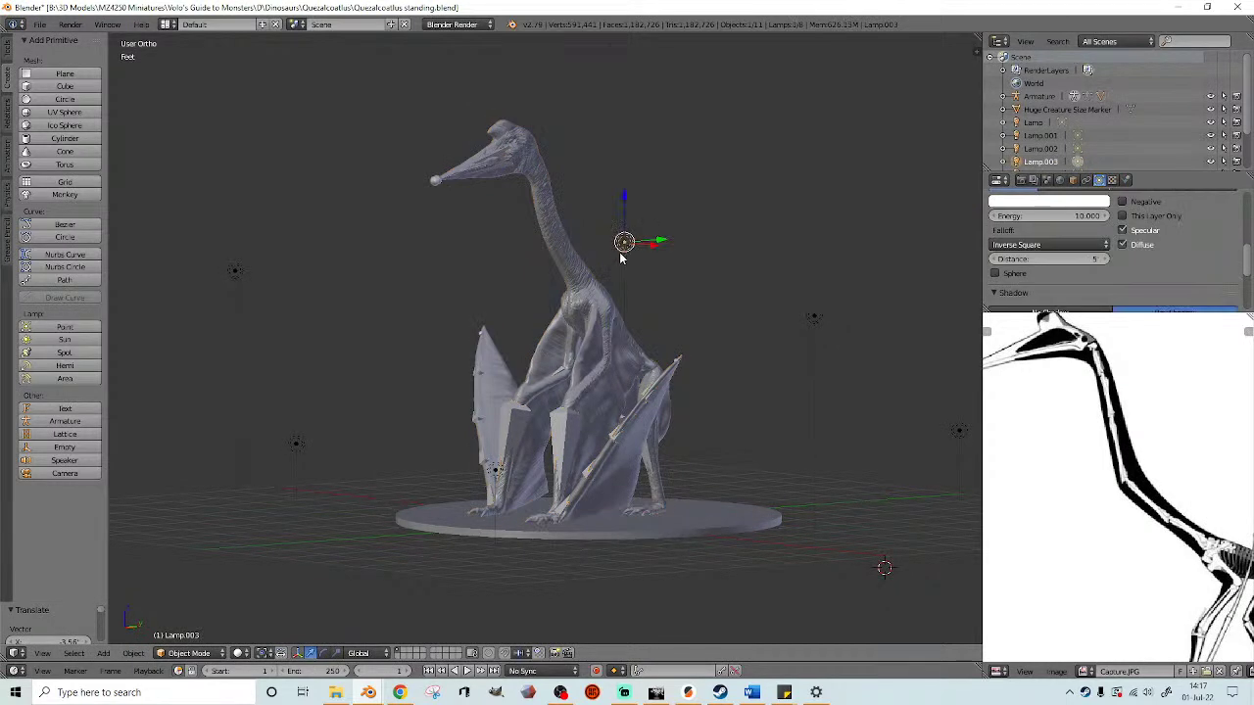
{"action": "scroll", "coordinate": [662, 250], "scroll_direction": "up", "scroll_amount": 4}
{"action": "scroll", "coordinate": [665, 254], "scroll_direction": "down", "scroll_amount": 2}
{"action": "middle_click_drag", "start_coordinate": [665, 255], "coordinate": [633, 263]}
{"action": "scroll", "coordinate": [651, 261], "scroll_direction": "up", "scroll_amount": 1}
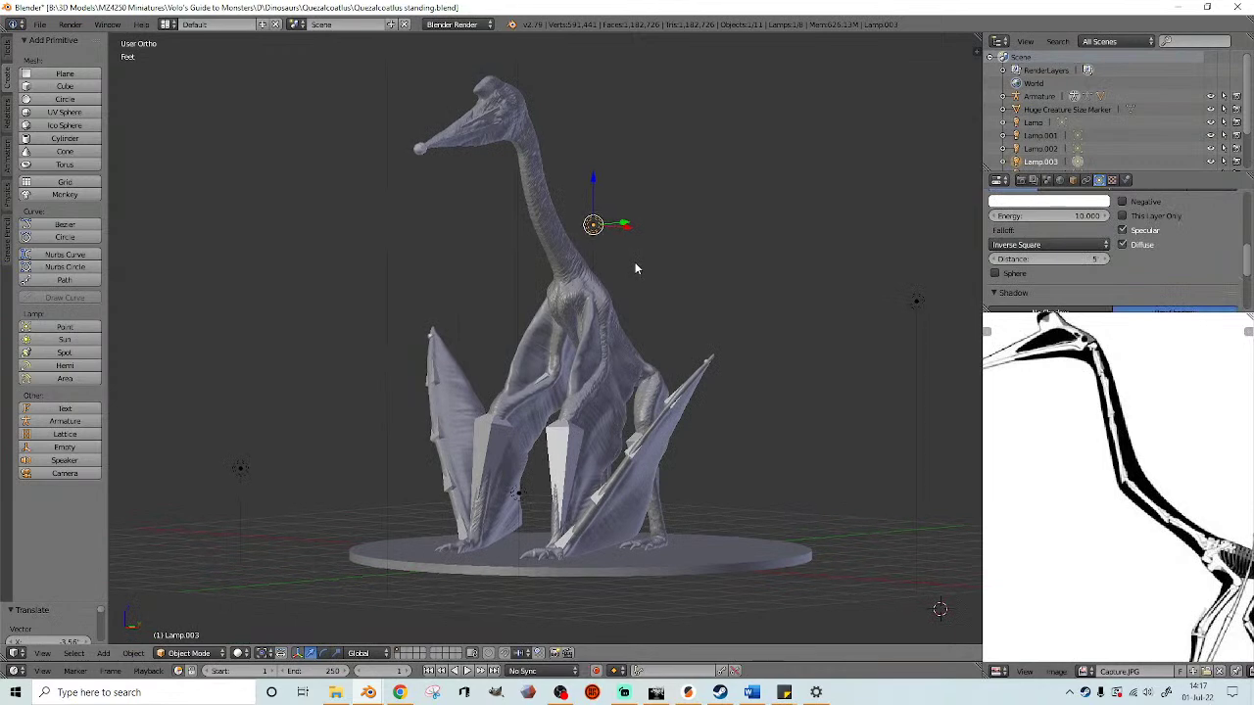
{"action": "left_click", "coordinate": [239, 653]}
{"action": "left_click", "coordinate": [264, 566]}
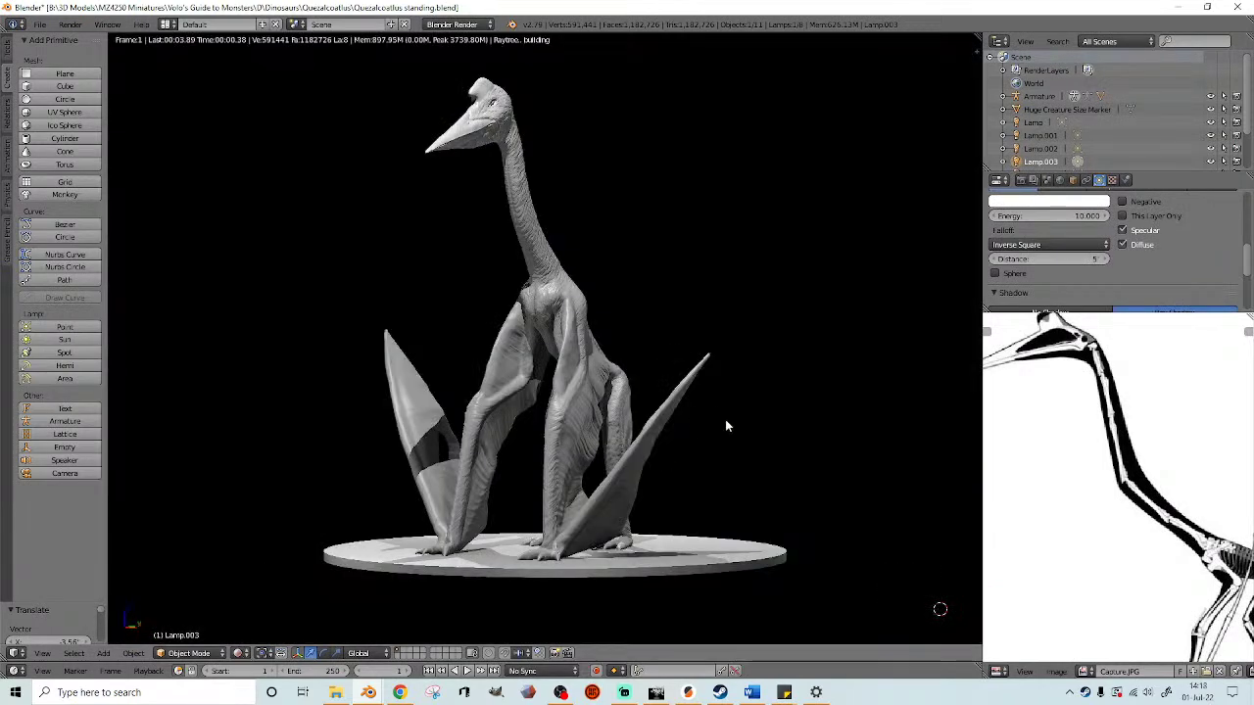
{"action": "middle_click_drag", "start_coordinate": [725, 427], "coordinate": [731, 342]}
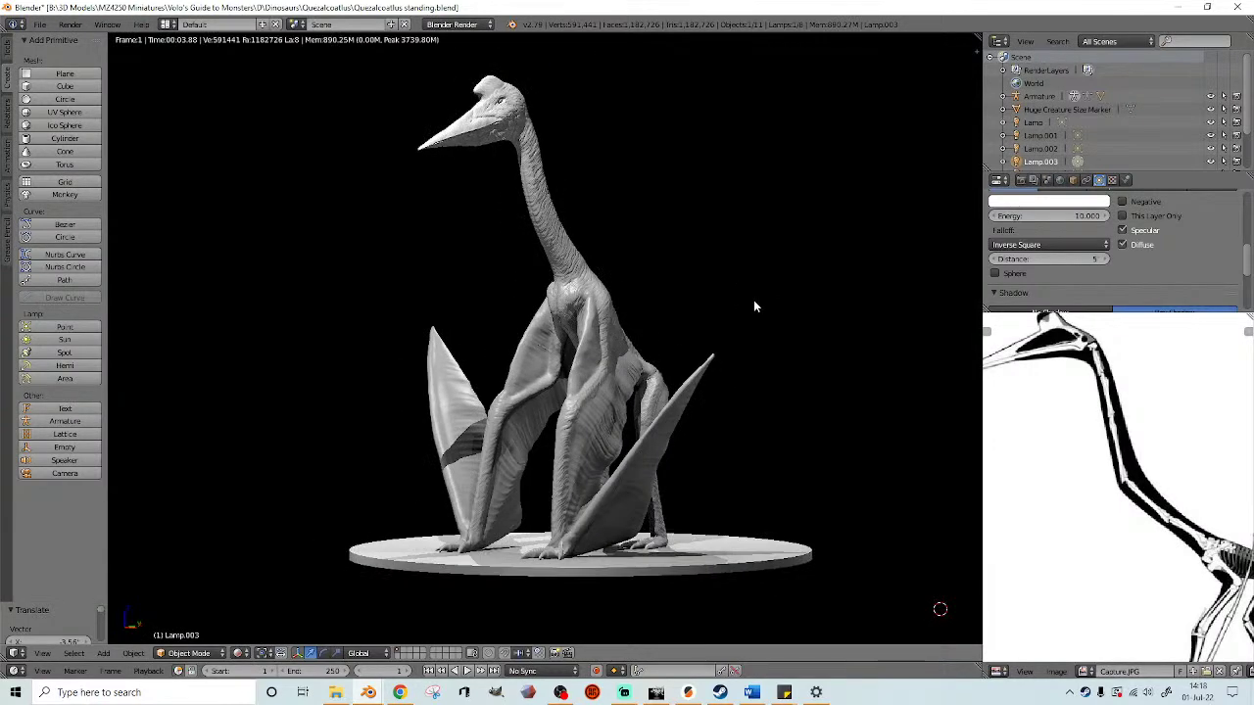
{"action": "middle_click_drag", "start_coordinate": [753, 303], "coordinate": [773, 308]}
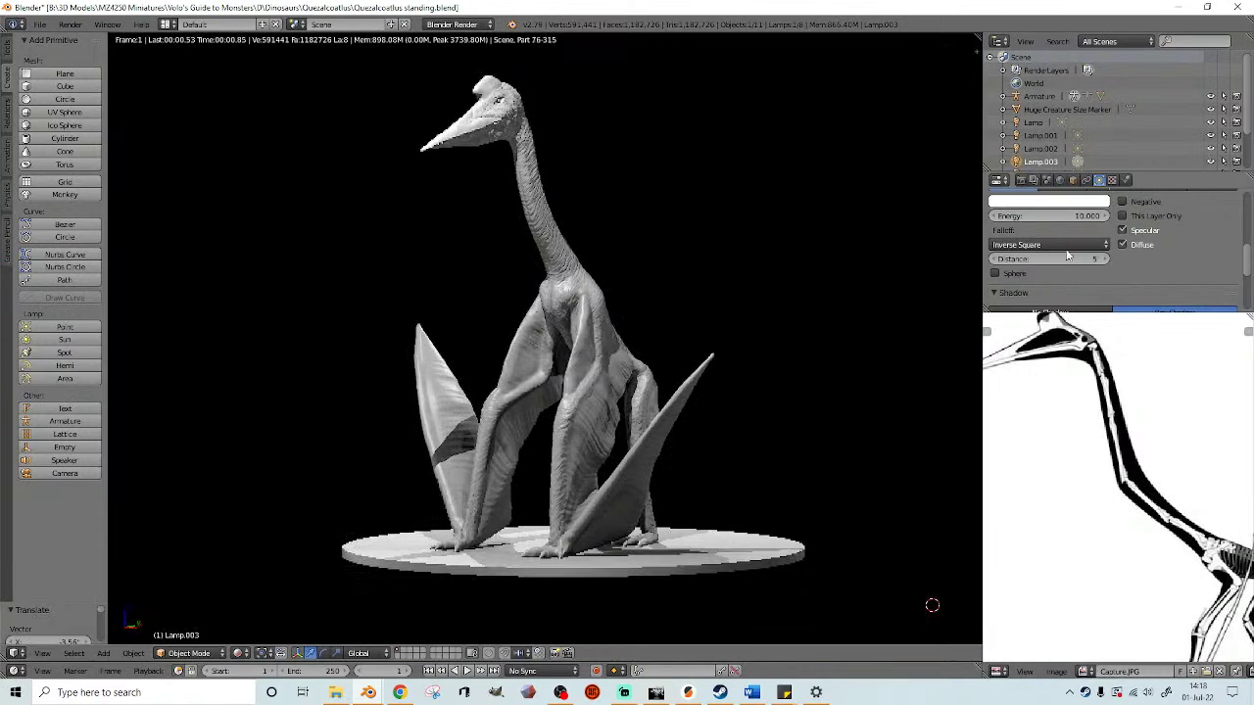
- Set the energy of Lamp.003 to 5
{"action": "left_click", "coordinate": [1076, 217]}
{"action": "type", "text": "5"}
{"action": "key", "text": "Return"}
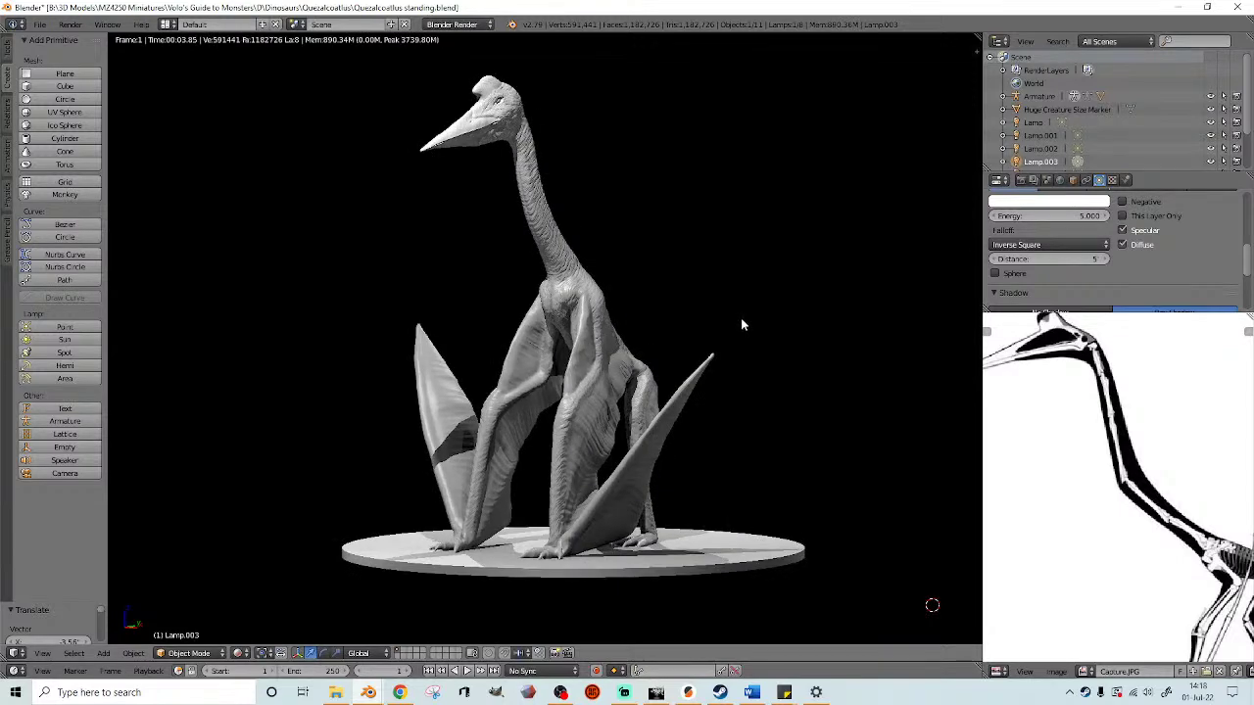
- Return to solid shading and move Lamp.004 lower and over the miniature's body
{"action": "key", "text": "shift+z"}
{"action": "scroll", "coordinate": [739, 315], "scroll_direction": "down", "scroll_amount": 9}
{"action": "right_click", "coordinate": [517, 215]}
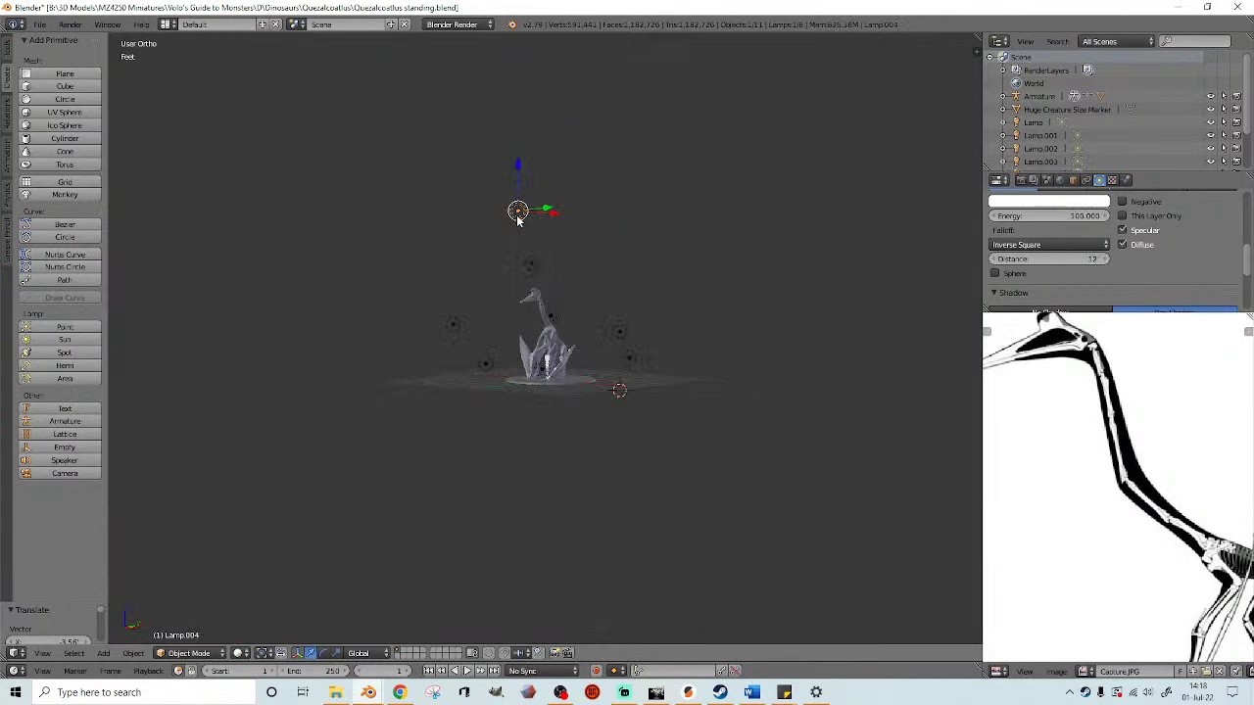
{"action": "key", "text": "g"}
{"action": "left_click", "coordinate": [556, 221]}
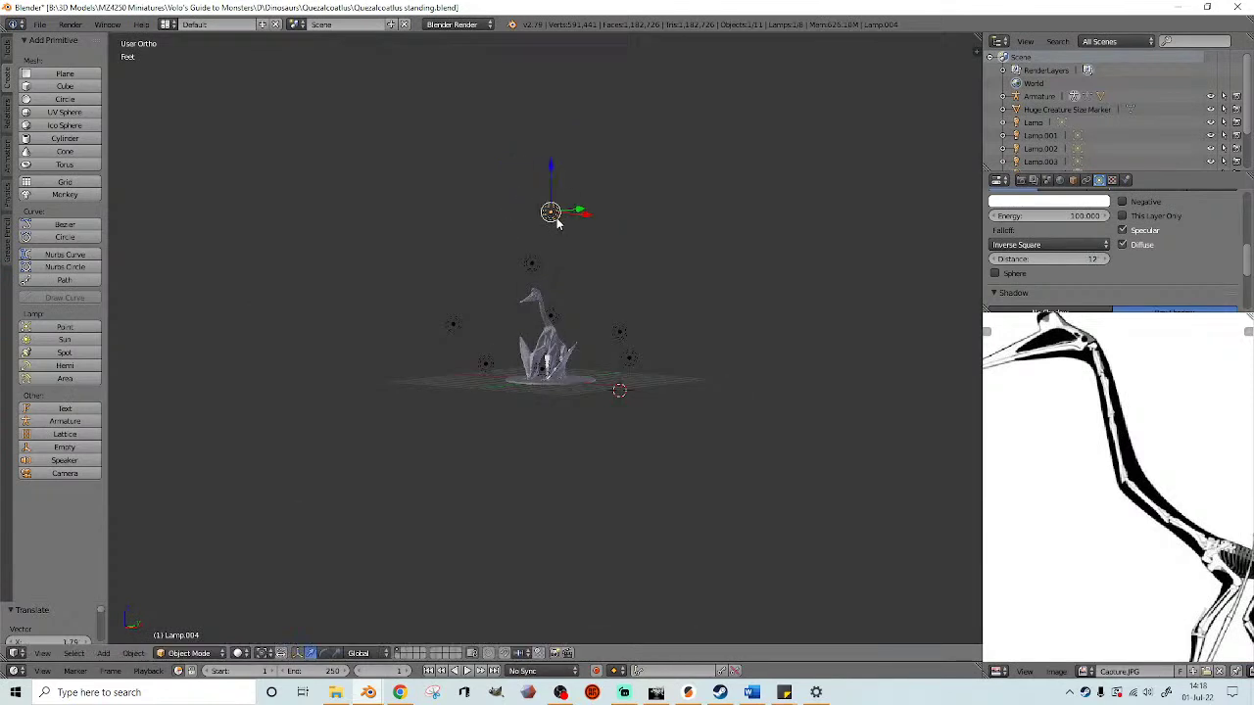
{"action": "key", "text": "g"}
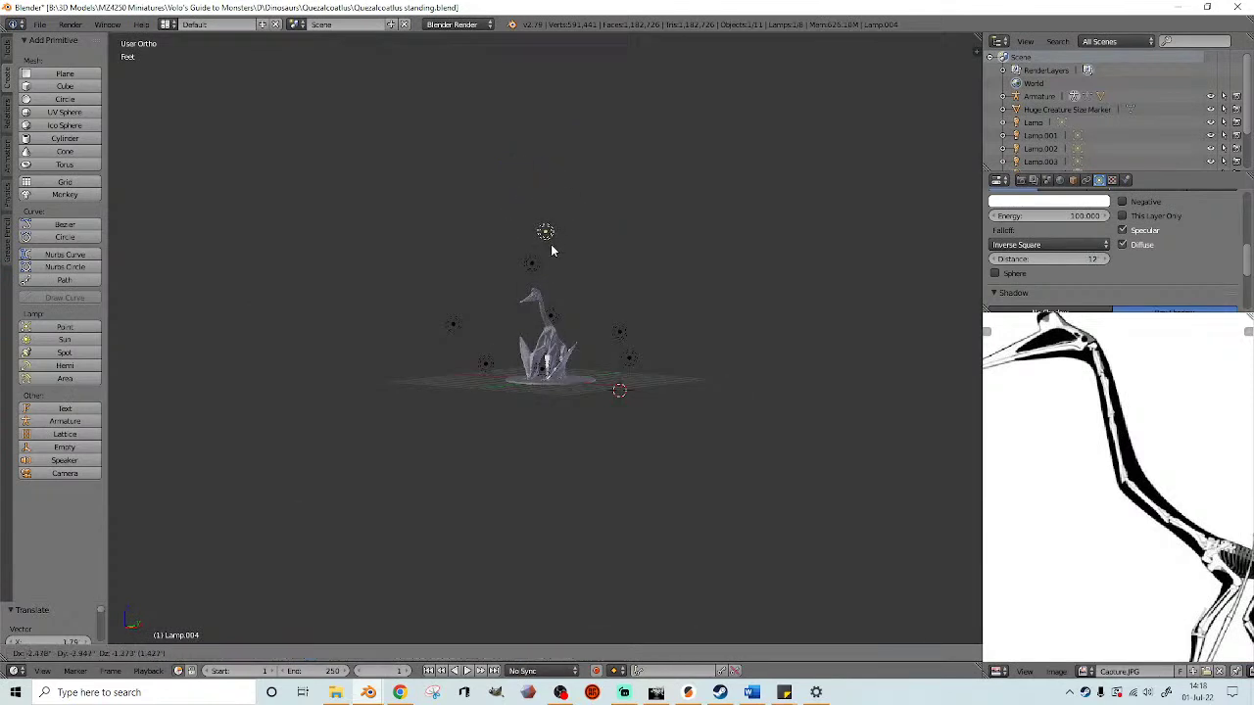
{"action": "left_click", "coordinate": [554, 251]}
- Set the energy of Lamp.004 to 66 and preview the miniature in rendered shading
{"action": "left_click", "coordinate": [1082, 215]}
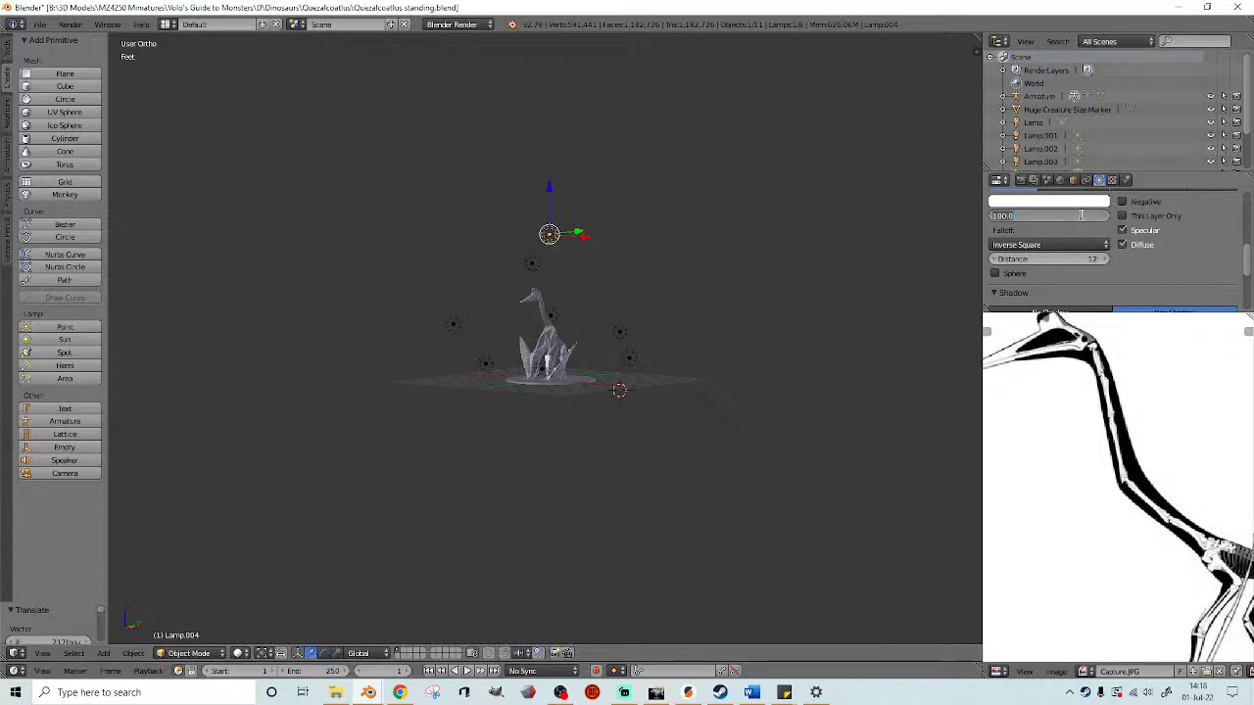
{"action": "key", "text": "Return"}
{"action": "scroll", "coordinate": [930, 295], "scroll_direction": "up", "scroll_amount": 7}
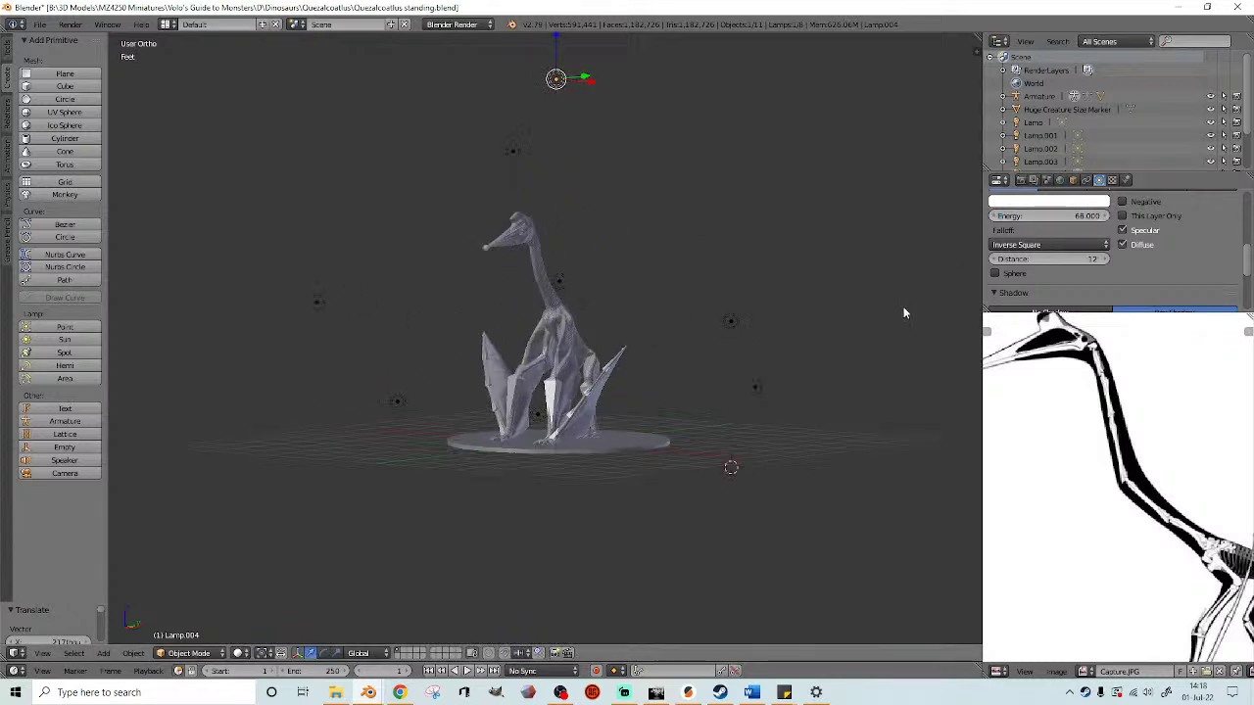
{"action": "scroll", "coordinate": [809, 328], "scroll_direction": "up", "scroll_amount": 1}
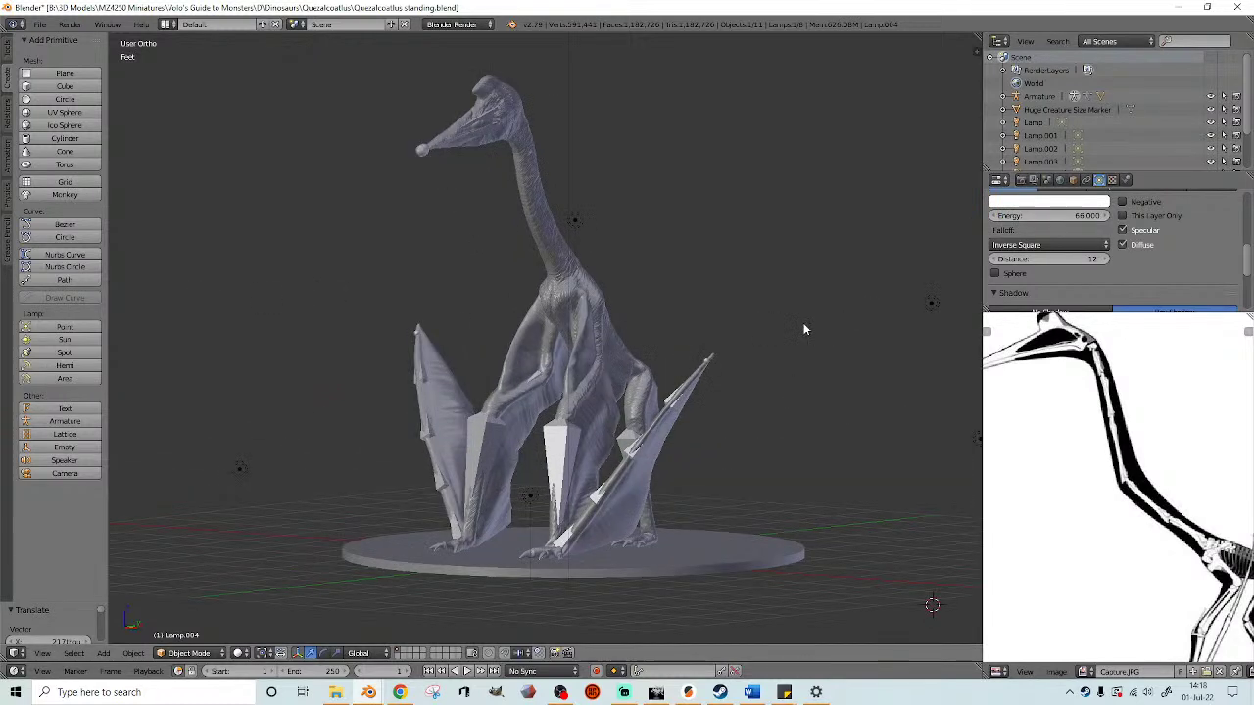
{"action": "left_click", "coordinate": [239, 654]}
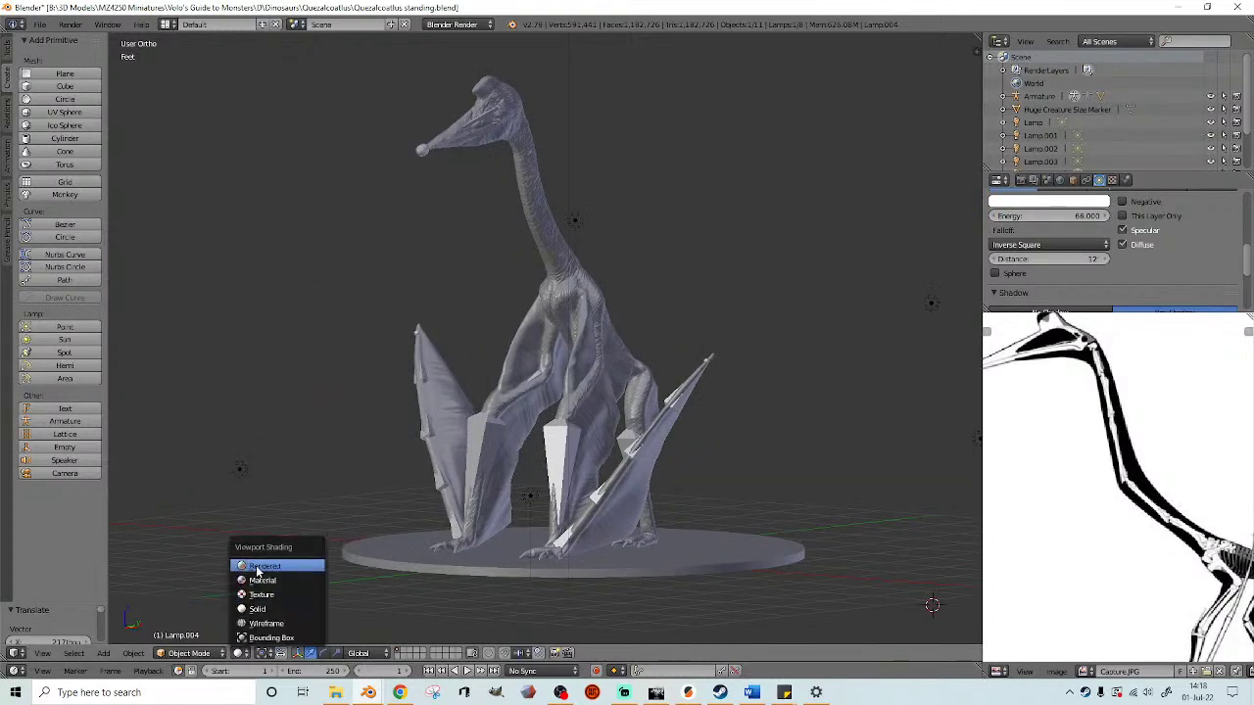
{"action": "left_click", "coordinate": [270, 568]}
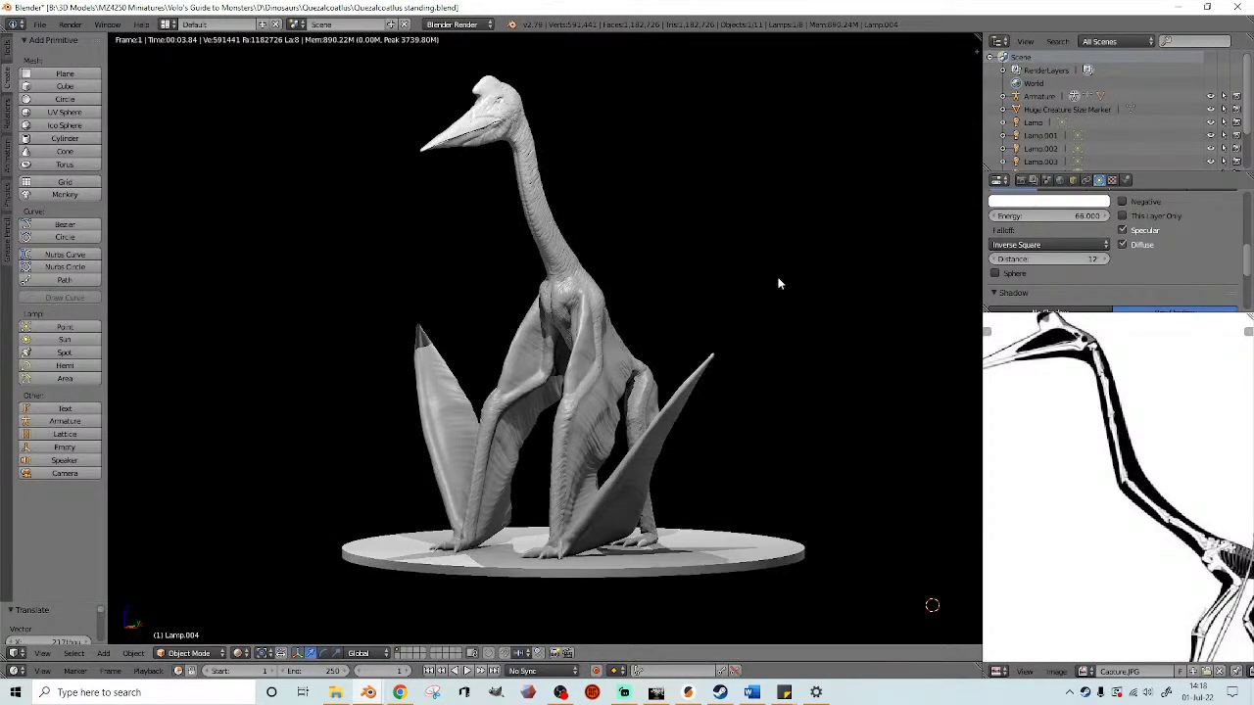
- Fine-tune the position of Lamp.004 above the miniature in solid shading and check the lighting in rendered shading
{"action": "key", "text": "shift+z"}
{"action": "scroll", "coordinate": [641, 257], "scroll_direction": "down", "scroll_amount": 4}
{"action": "mouse_move", "coordinate": [643, 257]}
{"action": "middle_mouse_down"}
{"action": "mouse_move", "coordinate": [756, 261]}
{"action": "mouse_move", "coordinate": [621, 252]}
{"action": "mouse_move", "coordinate": [707, 228]}
{"action": "mouse_move", "coordinate": [664, 233]}
{"action": "middle_mouse_up"}
{"action": "key", "text": "g"}
{"action": "left_click", "coordinate": [673, 212]}
{"action": "key", "text": "g"}
{"action": "left_click", "coordinate": [699, 226]}
{"action": "scroll", "coordinate": [697, 231], "scroll_direction": "up", "scroll_amount": 3}
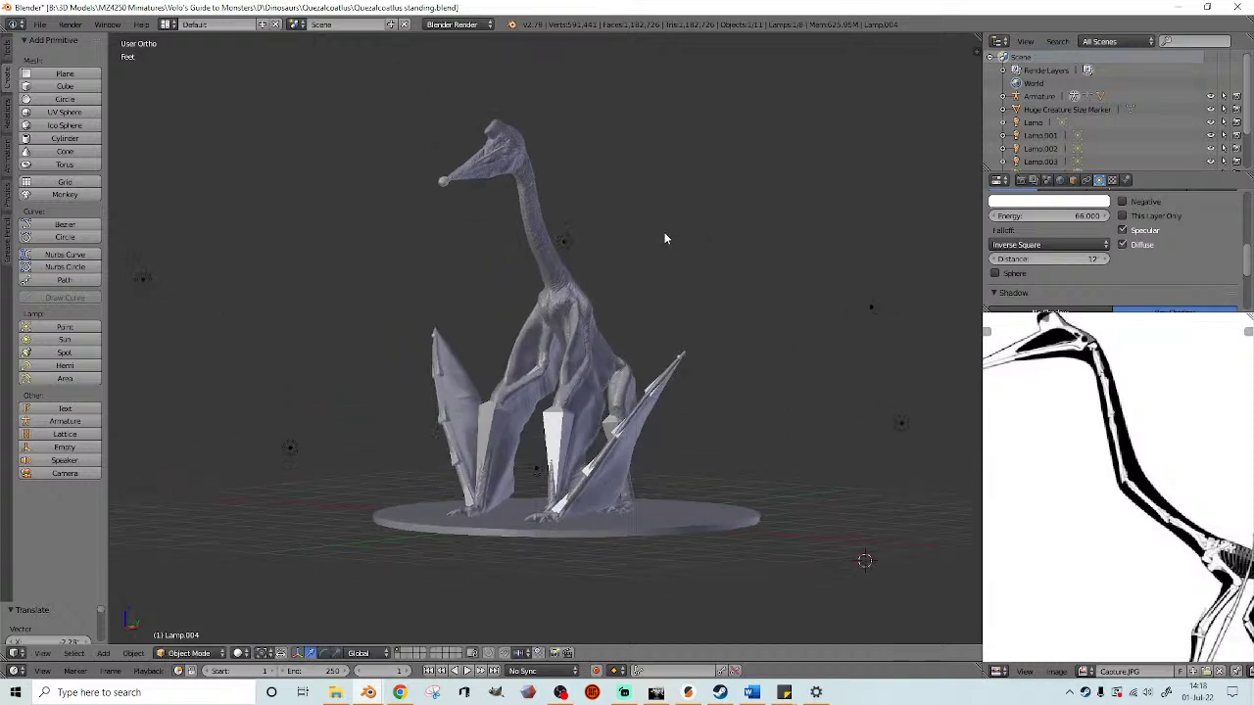
{"action": "left_click", "coordinate": [245, 653]}
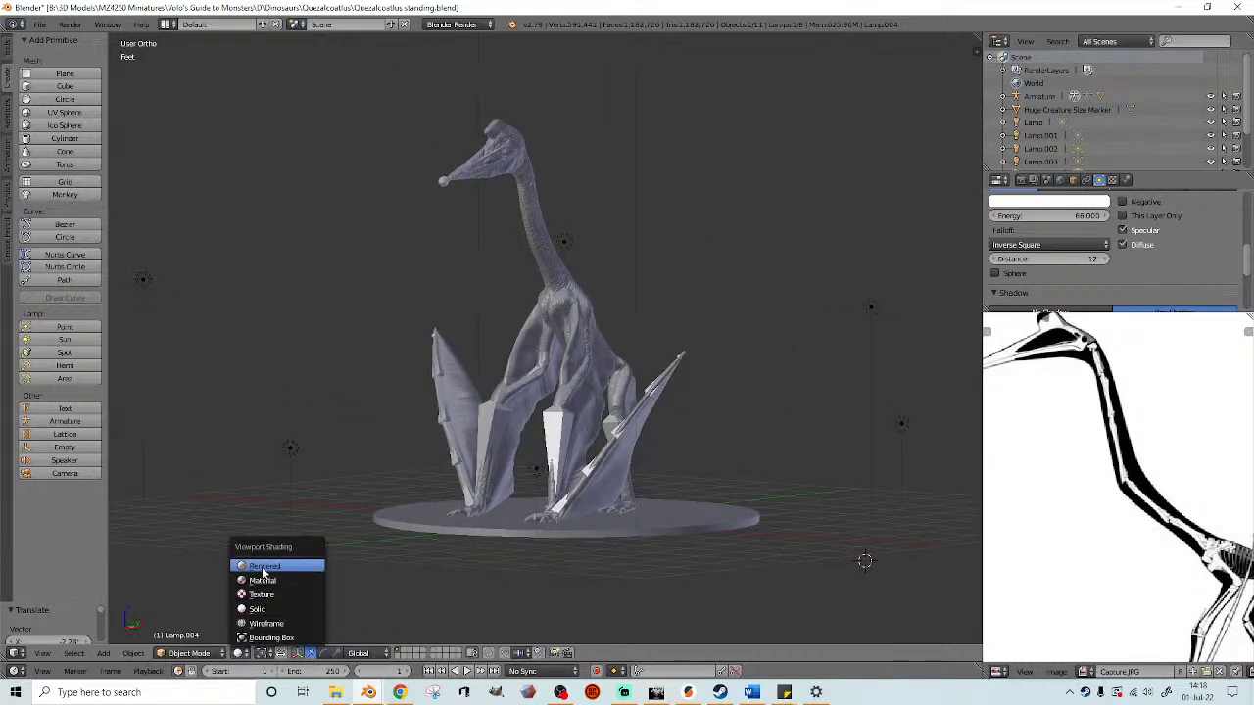
{"action": "left_click", "coordinate": [267, 556]}
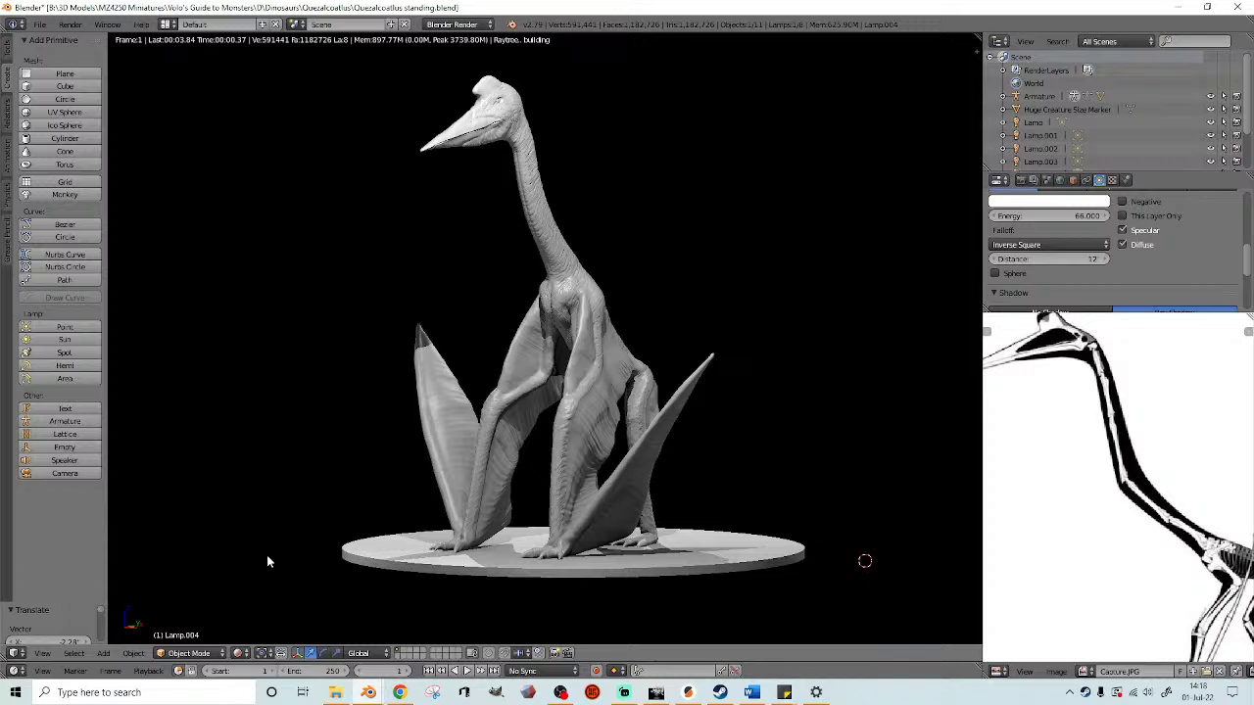
{"action": "scroll", "coordinate": [267, 561], "scroll_direction": "down", "scroll_amount": 1}
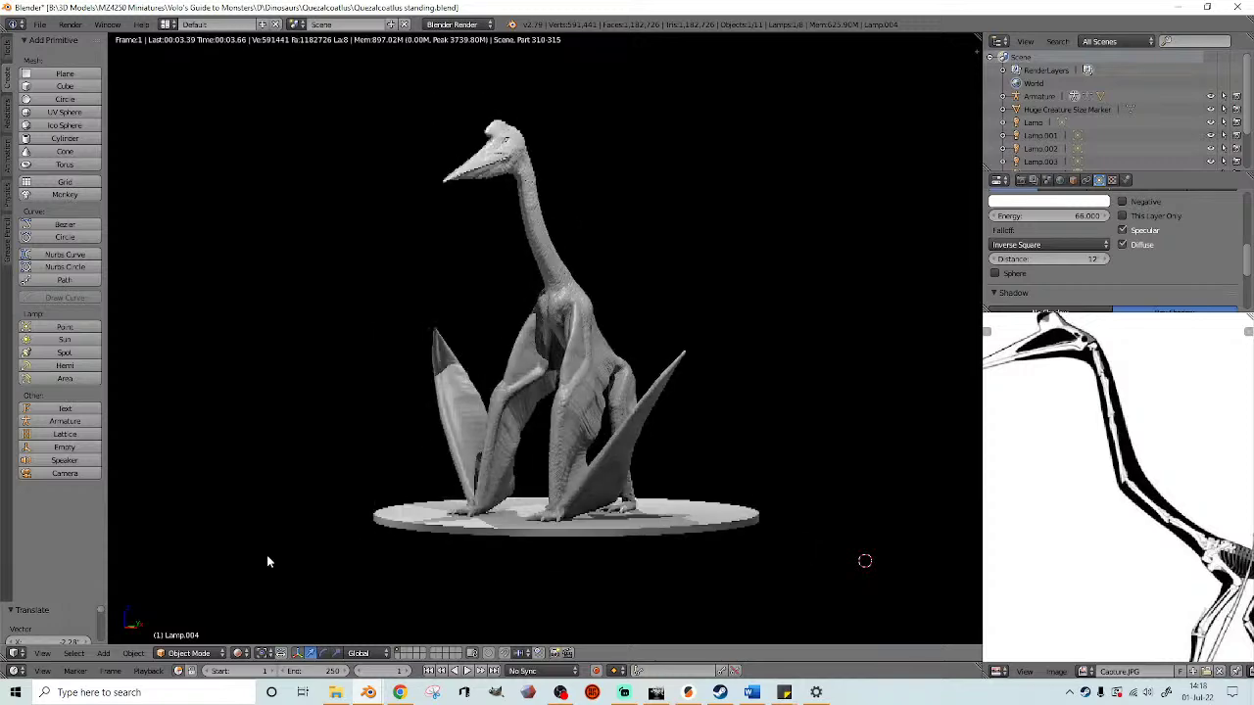
{"action": "middle_click_drag", "start_coordinate": [709, 271], "coordinate": [774, 273]}
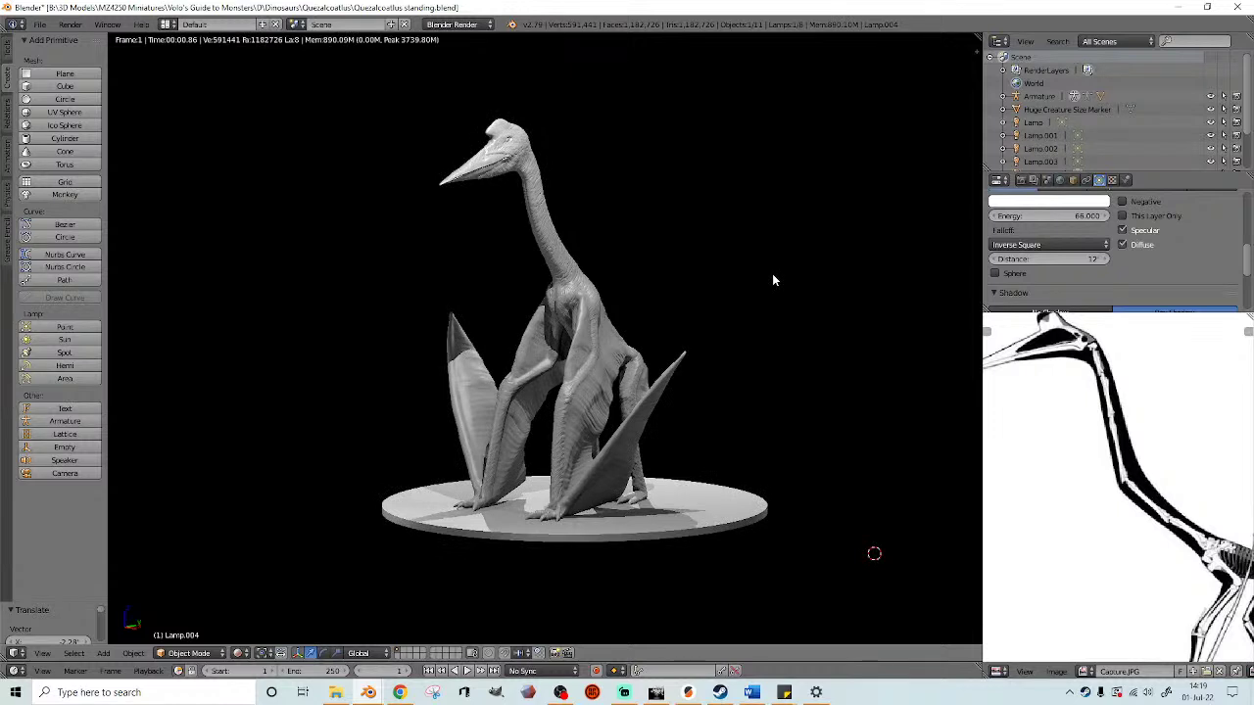
- Return to solid shading and reposition Lamp.004 from two viewing angles, keeping it above the miniature
{"action": "key", "text": "shift+z"}
{"action": "scroll", "coordinate": [772, 274], "scroll_direction": "down", "scroll_amount": 6}
{"action": "middle_click_drag", "start_coordinate": [707, 258], "coordinate": [792, 266]}
{"action": "key", "text": "g"}
{"action": "left_click", "coordinate": [778, 247]}
{"action": "key", "text": "g"}
{"action": "left_click", "coordinate": [787, 245]}
{"action": "mouse_move", "coordinate": [787, 245]}
{"action": "middle_mouse_down"}
{"action": "mouse_move", "coordinate": [747, 245]}
{"action": "mouse_move", "coordinate": [771, 253]}
{"action": "middle_mouse_up"}
{"action": "key", "text": "g"}
{"action": "left_click", "coordinate": [746, 250]}
{"action": "key", "text": "g"}
{"action": "left_click", "coordinate": [753, 256]}
{"action": "scroll", "coordinate": [739, 263], "scroll_direction": "up", "scroll_amount": 6}
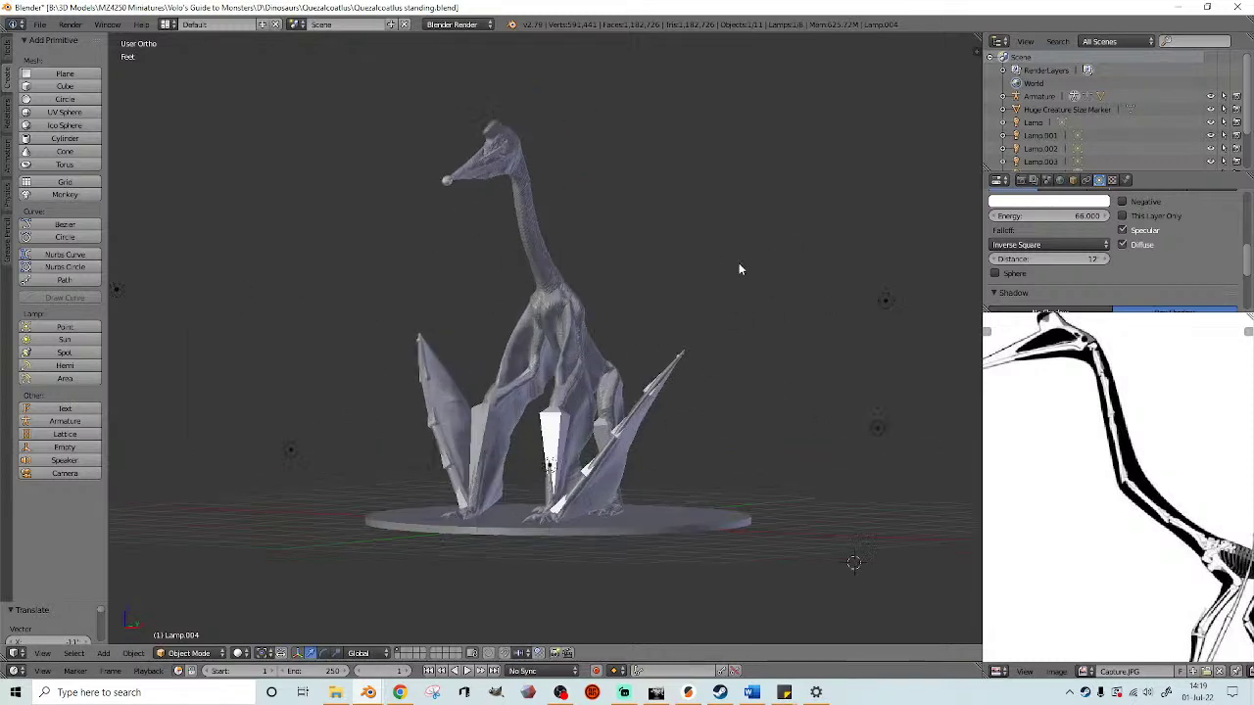
- Move Lamp.001 closer to the miniature and preview the lighting in rendered shading
{"action": "right_click", "coordinate": [885, 307]}
{"action": "key", "text": "g"}
{"action": "left_click", "coordinate": [802, 307]}
{"action": "left_click", "coordinate": [238, 652]}
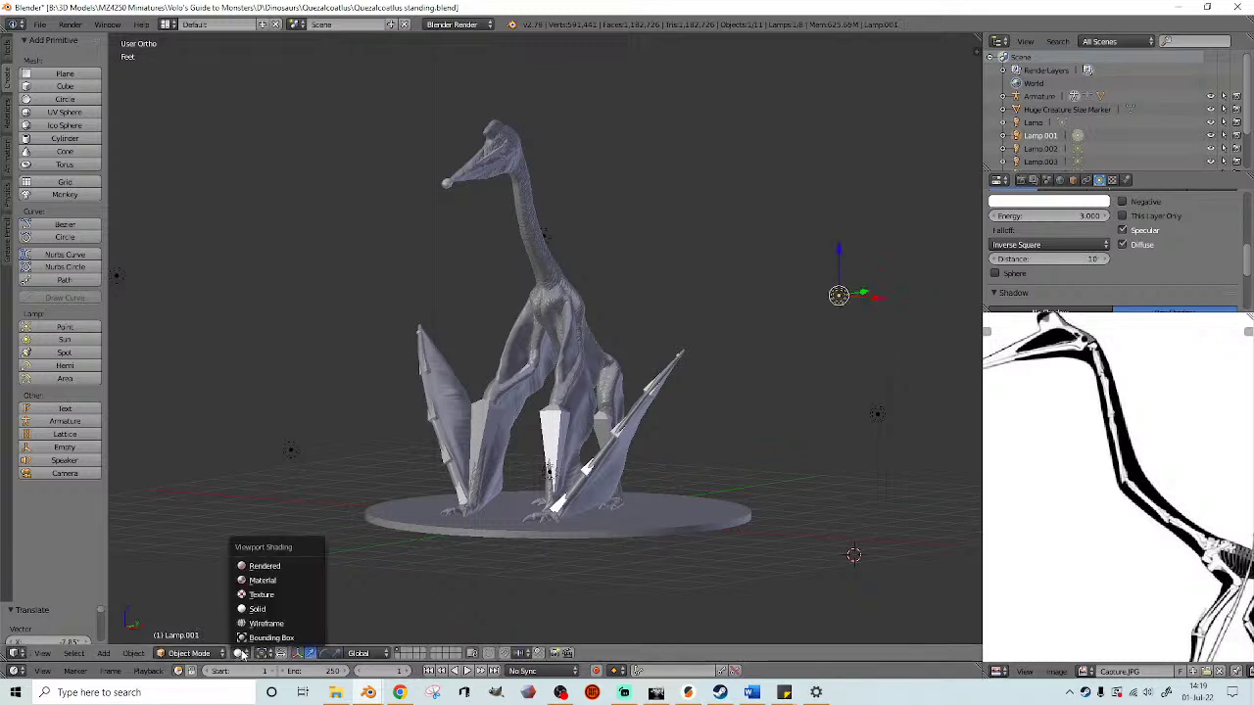
{"action": "left_click", "coordinate": [306, 566]}
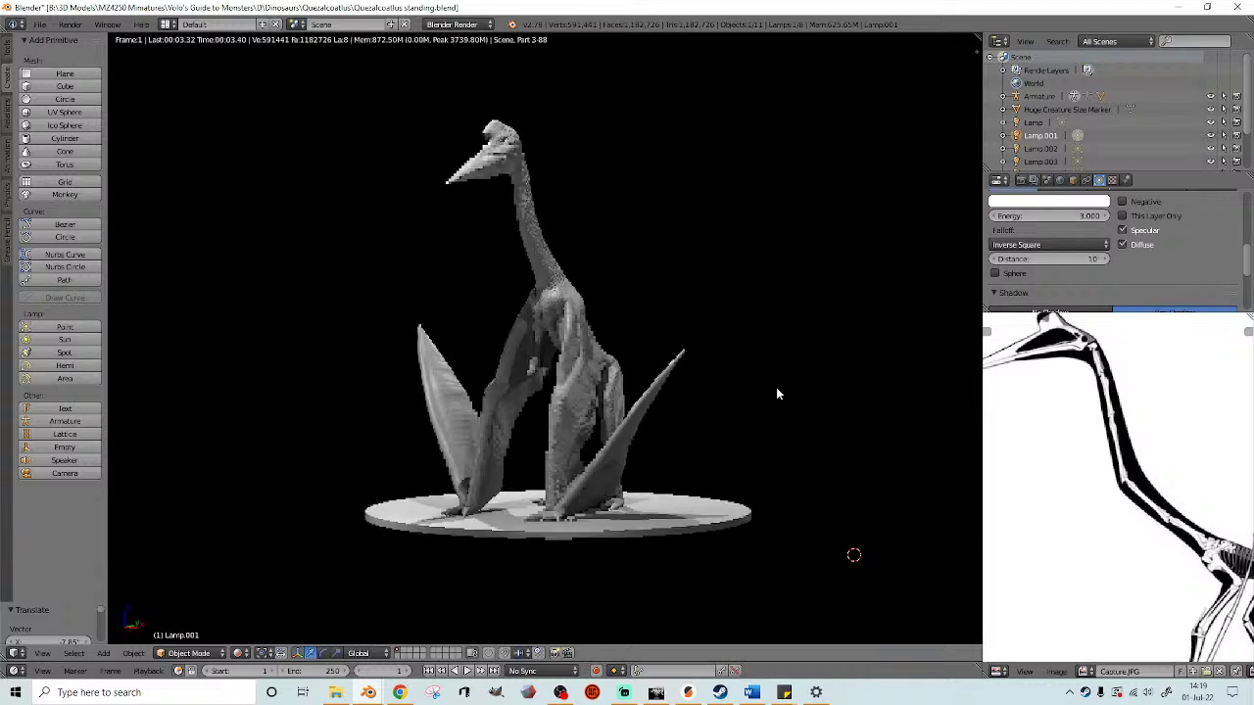
- Try energies of 15 and 8 for Lamp.001, comparing the rendered miniature from slightly different angles
{"action": "left_click", "coordinate": [1078, 216]}
{"action": "type", "text": "1"}
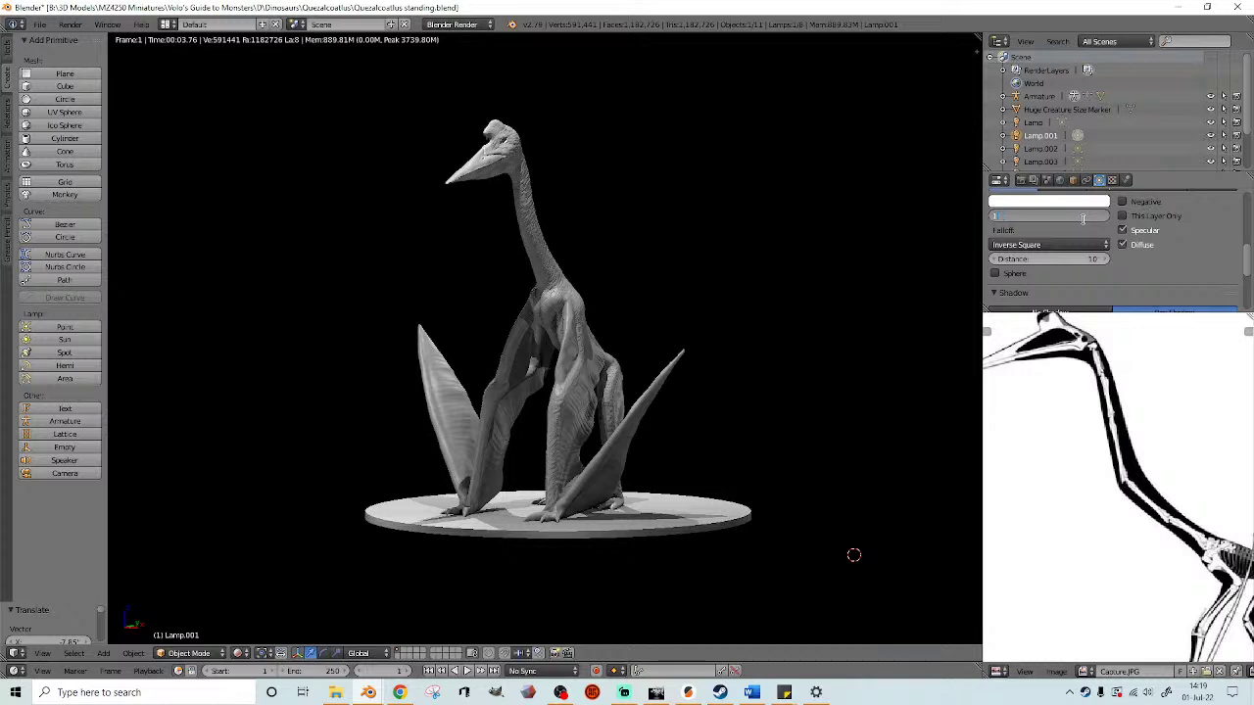
{"action": "type", "text": "5"}
{"action": "key", "text": "Return"}
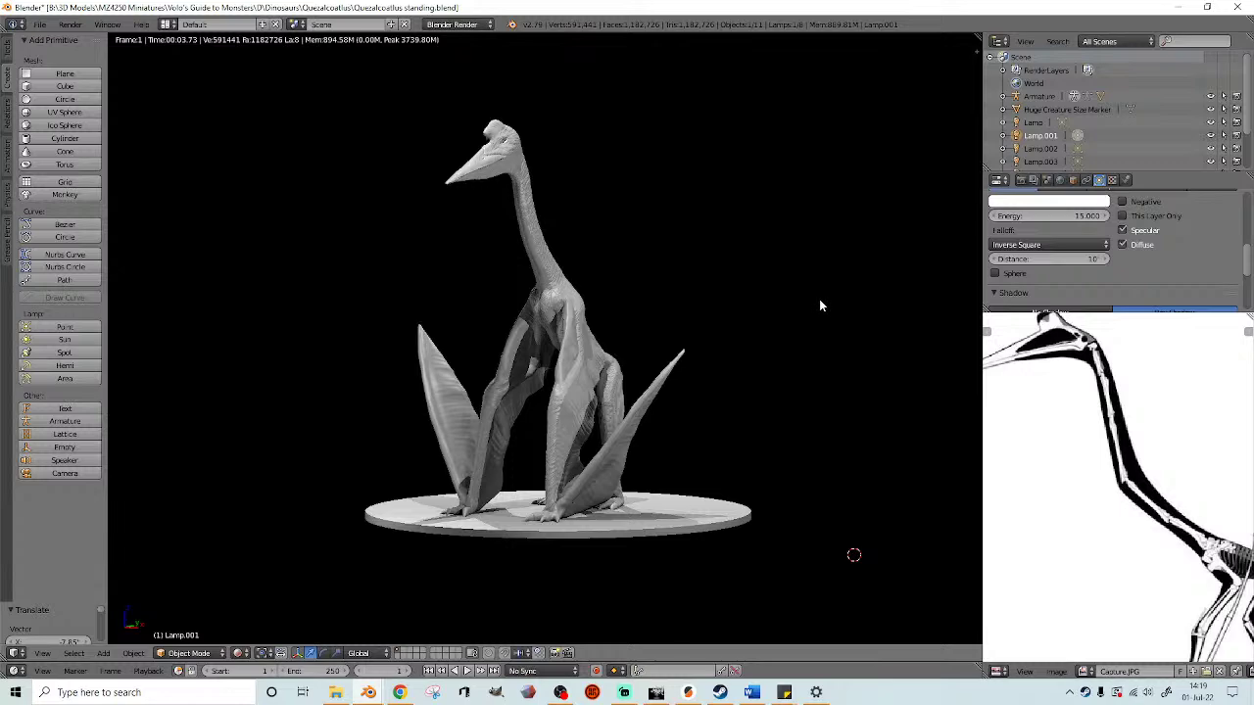
{"action": "middle_click_drag", "start_coordinate": [820, 302], "coordinate": [797, 301]}
{"action": "scroll", "coordinate": [797, 304], "scroll_direction": "up", "scroll_amount": 1}
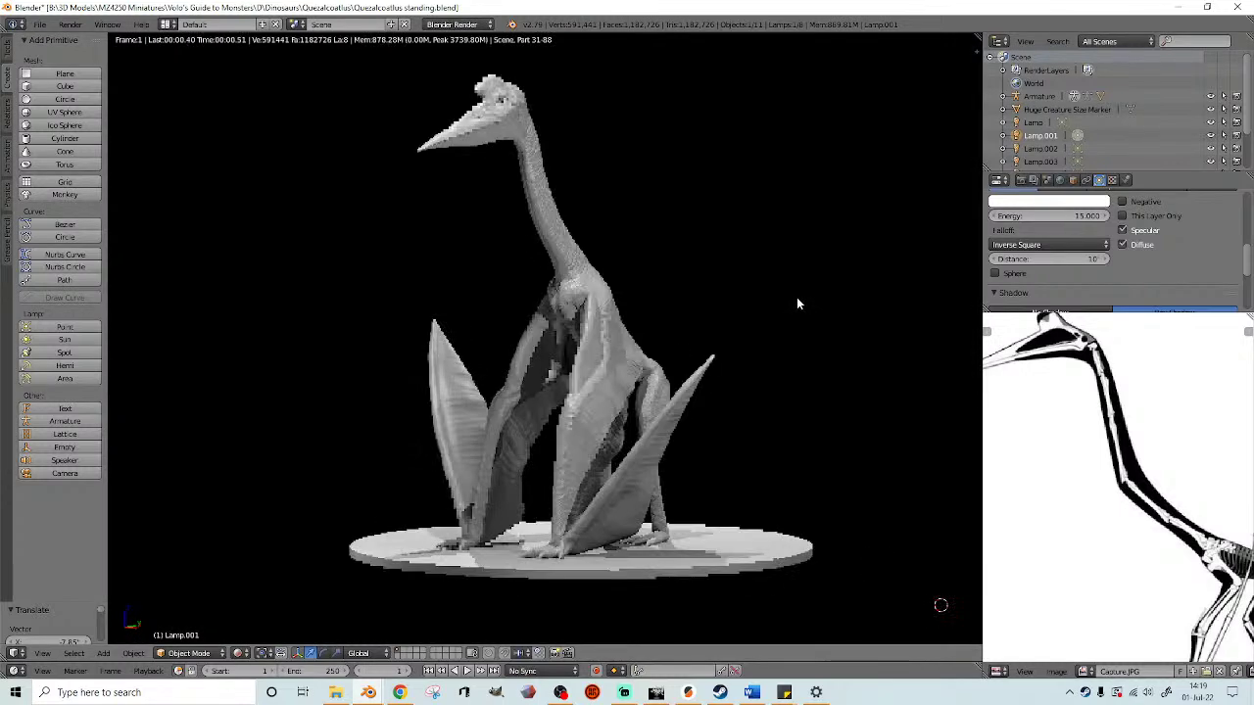
{"action": "left_click", "coordinate": [1070, 215]}
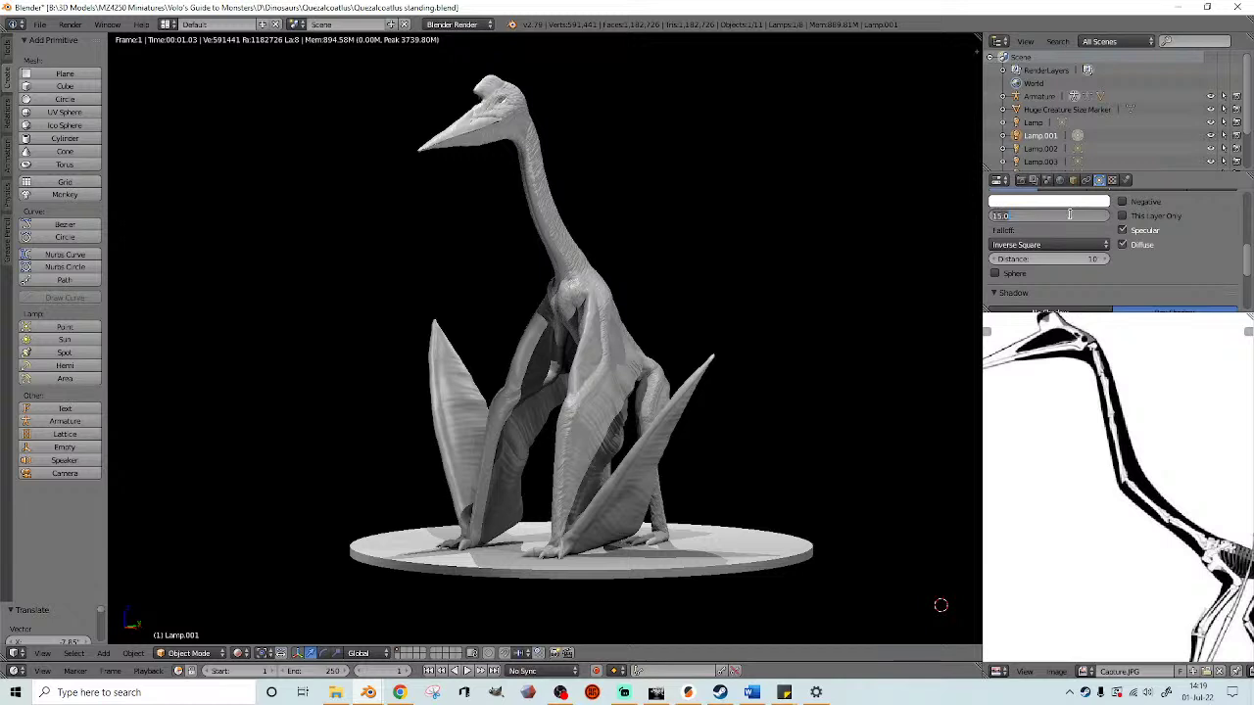
{"action": "type", "text": "8"}
{"action": "key", "text": "Return"}
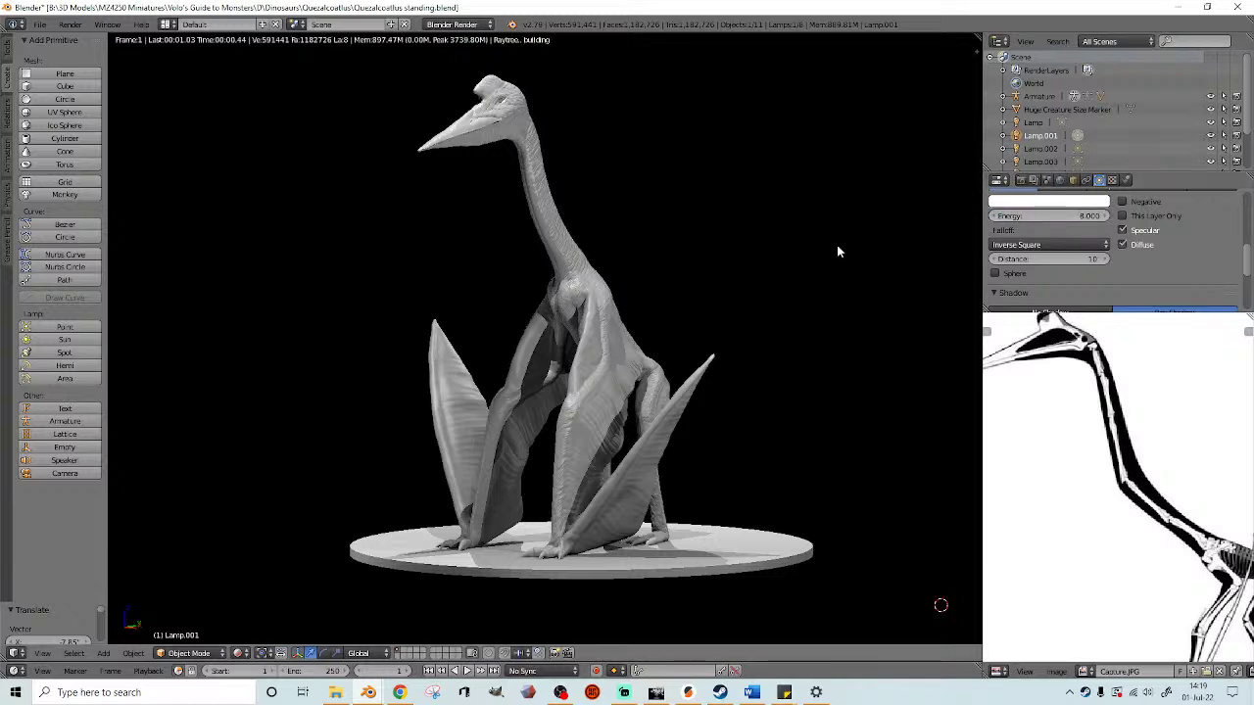
{"action": "middle_click_drag", "start_coordinate": [789, 261], "coordinate": [795, 268]}
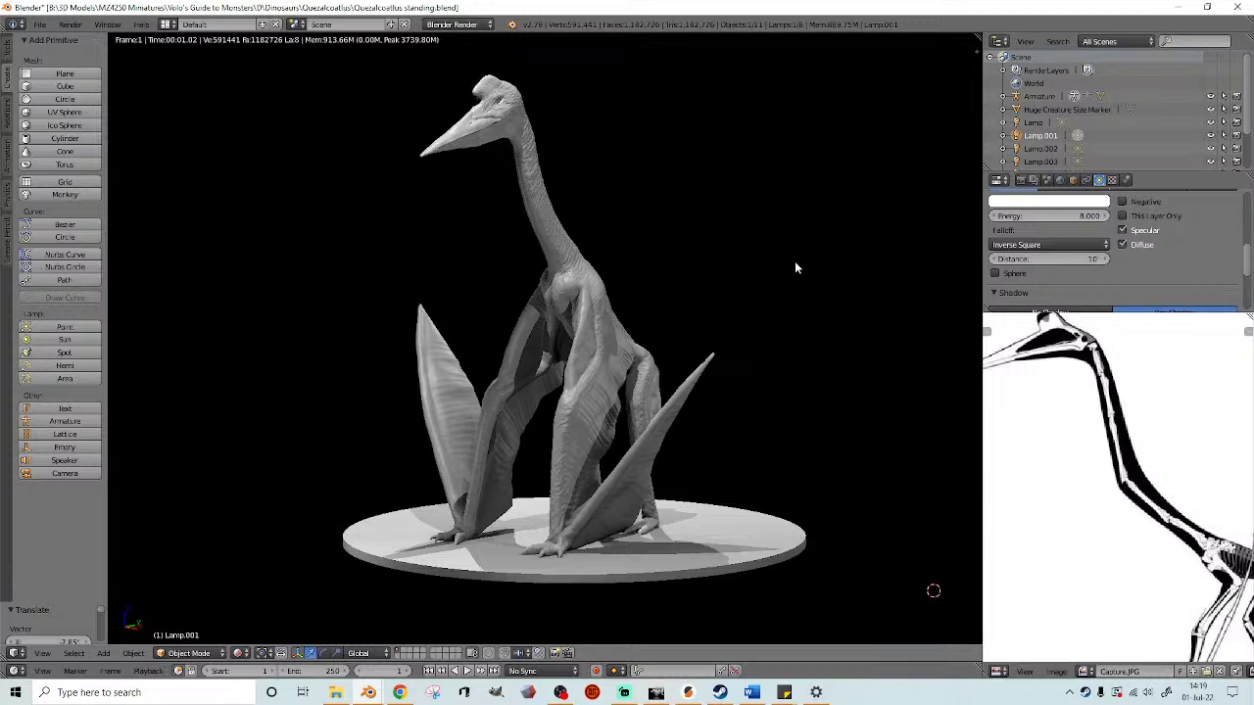
- Set the energy of Lamp.001 to 5
{"action": "left_click", "coordinate": [1087, 218]}
{"action": "type", "text": "5"}
{"action": "key", "text": "Return"}
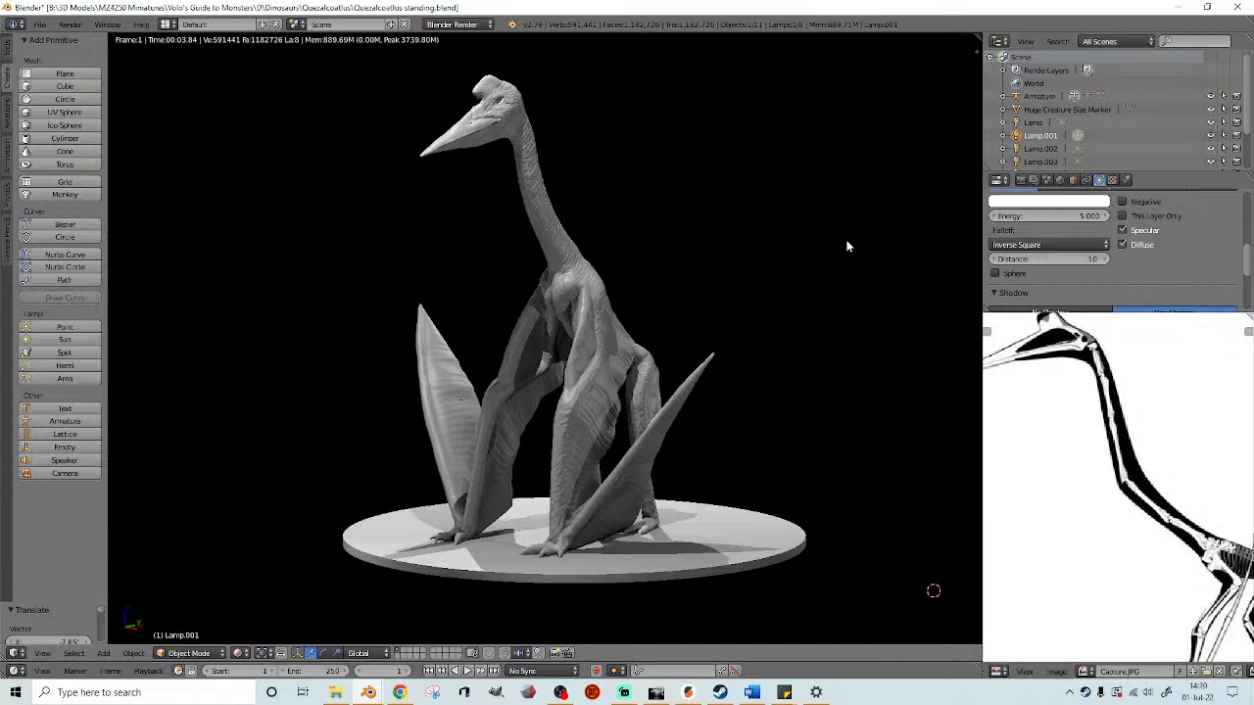
- Return to solid shading and shift Lamp.004 about 1.34 along the X axis above the miniature
{"action": "key", "text": "shift+z"}
{"action": "scroll", "coordinate": [699, 221], "scroll_direction": "down", "scroll_amount": 5}
{"action": "right_click", "coordinate": [540, 132]}
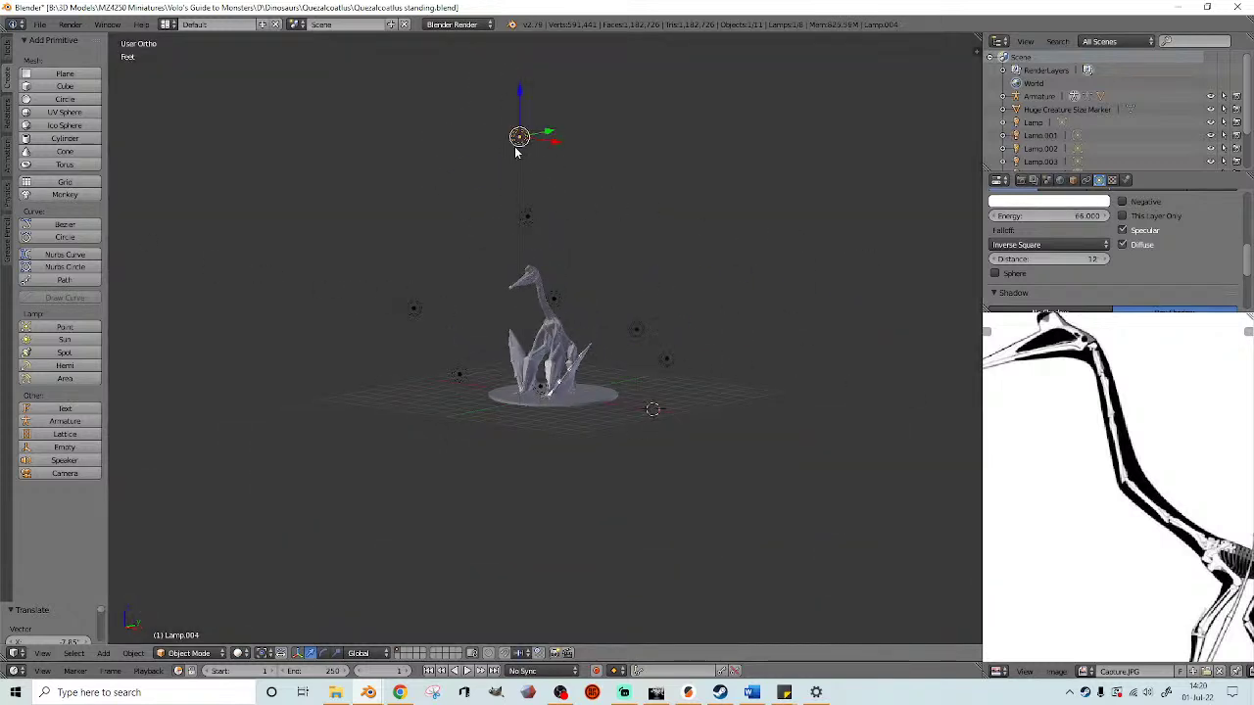
{"action": "key", "text": "g"}
{"action": "key", "text": "x"}
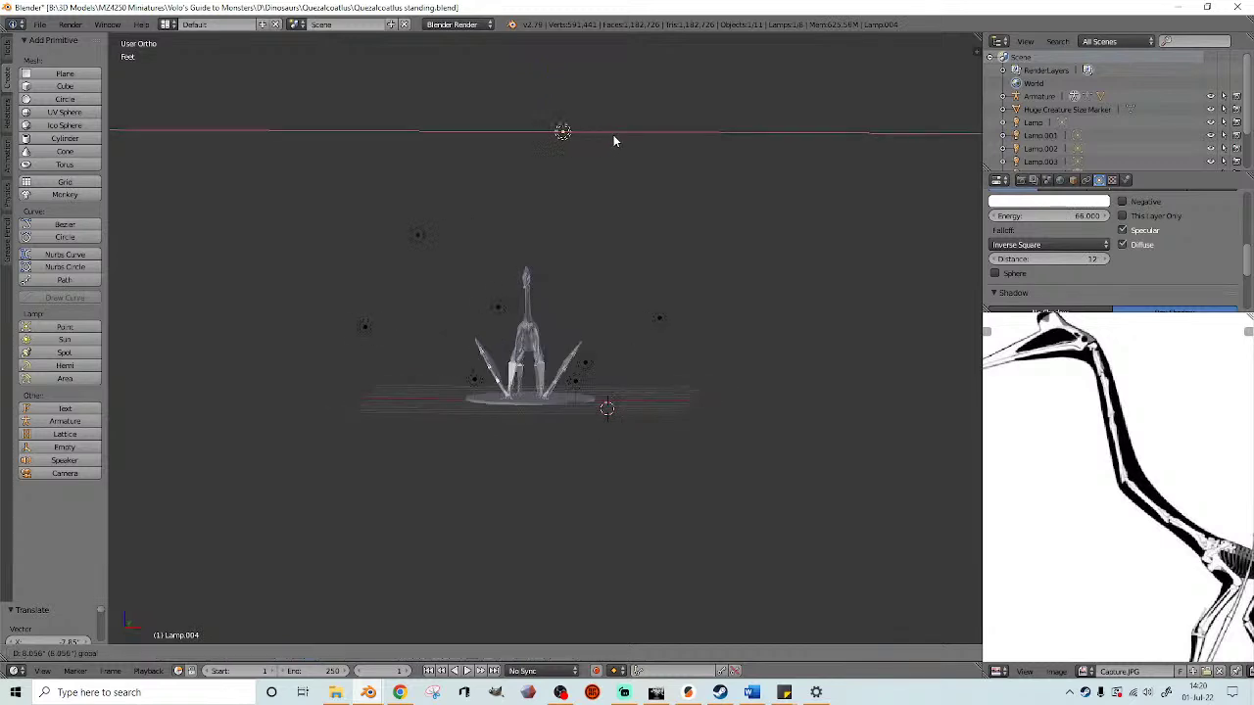
{"action": "left_click", "coordinate": [628, 136]}
{"action": "middle_click_drag", "start_coordinate": [672, 177], "coordinate": [623, 189]}
{"action": "scroll", "coordinate": [623, 189], "scroll_direction": "up", "scroll_amount": 5}
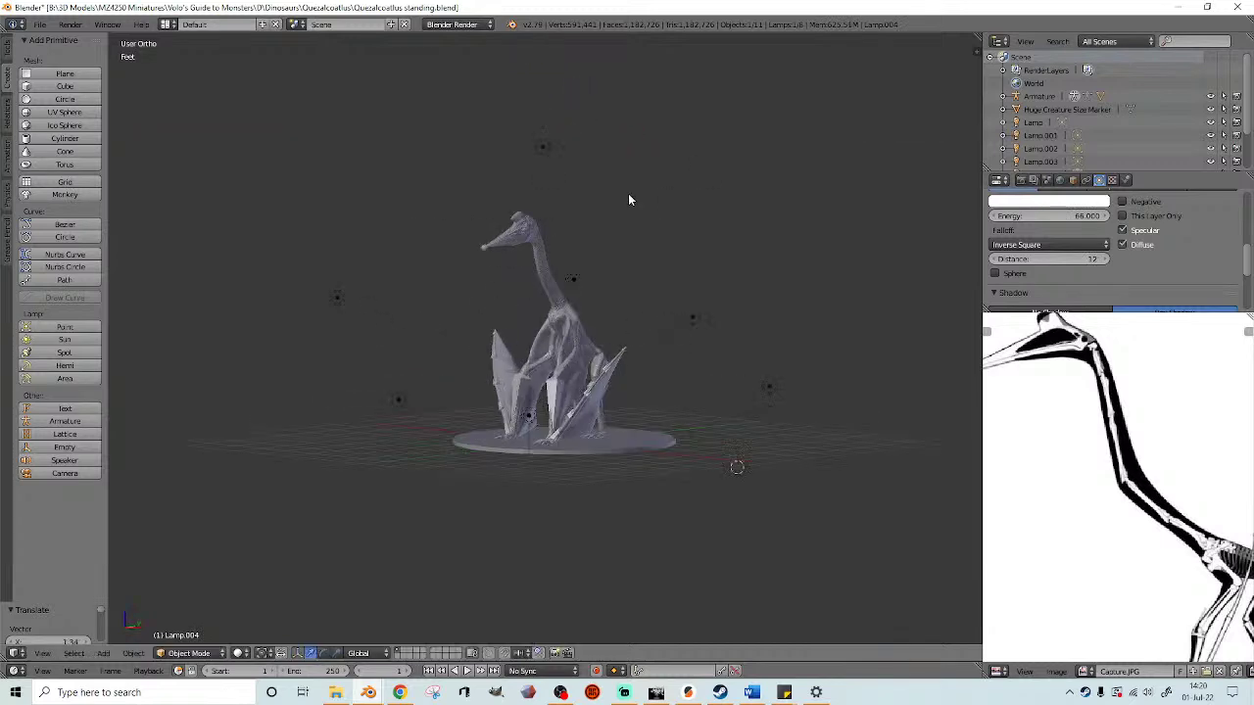
- Examine the miniature's lighting in rendered shading from several angles
{"action": "scroll", "coordinate": [684, 247], "scroll_direction": "up", "scroll_amount": 3}
{"action": "middle_click_drag", "start_coordinate": [686, 248], "coordinate": [725, 269]}
{"action": "scroll", "coordinate": [680, 252], "scroll_direction": "down", "scroll_amount": 2}
{"action": "left_click", "coordinate": [238, 652]}
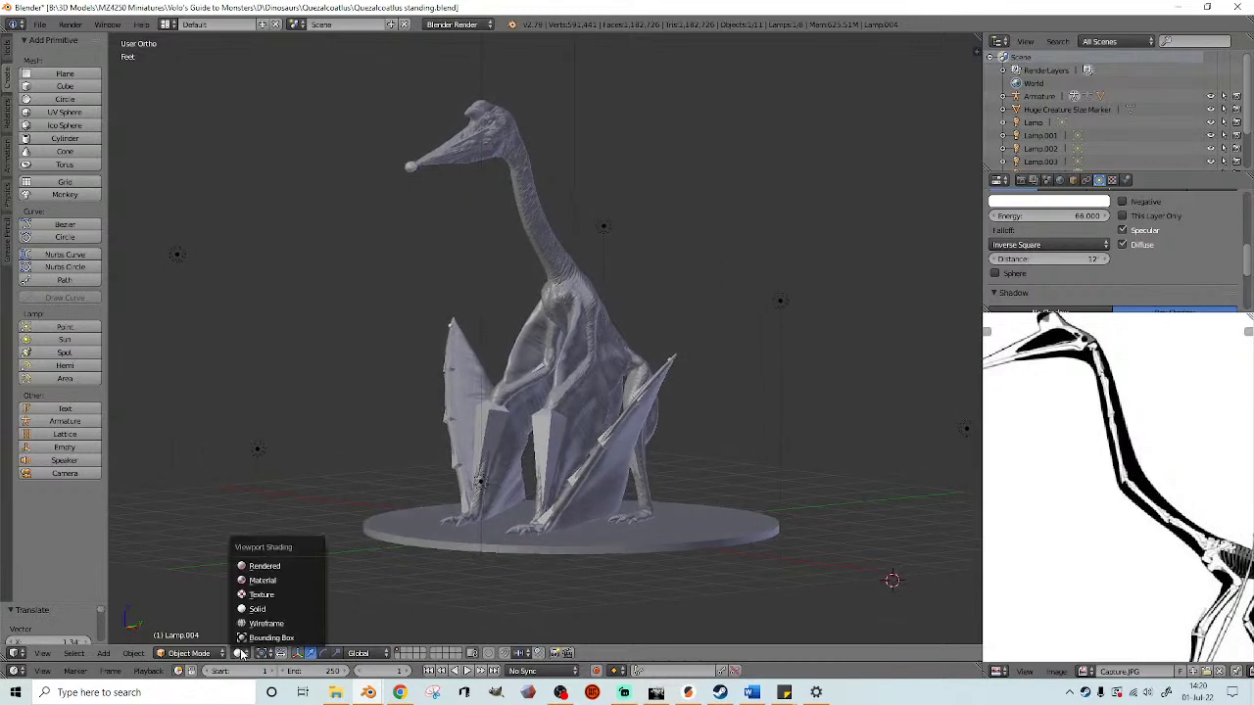
{"action": "left_click", "coordinate": [267, 566]}
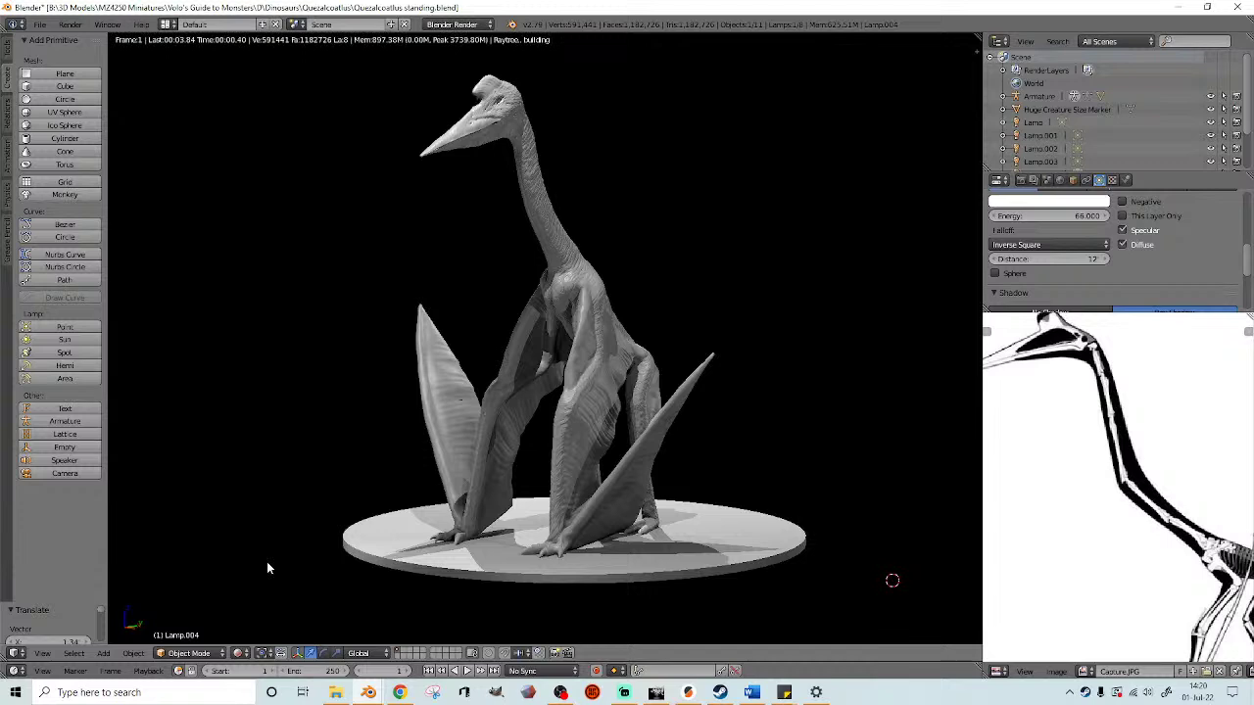
{"action": "scroll", "coordinate": [266, 566], "scroll_direction": "down", "scroll_amount": 1}
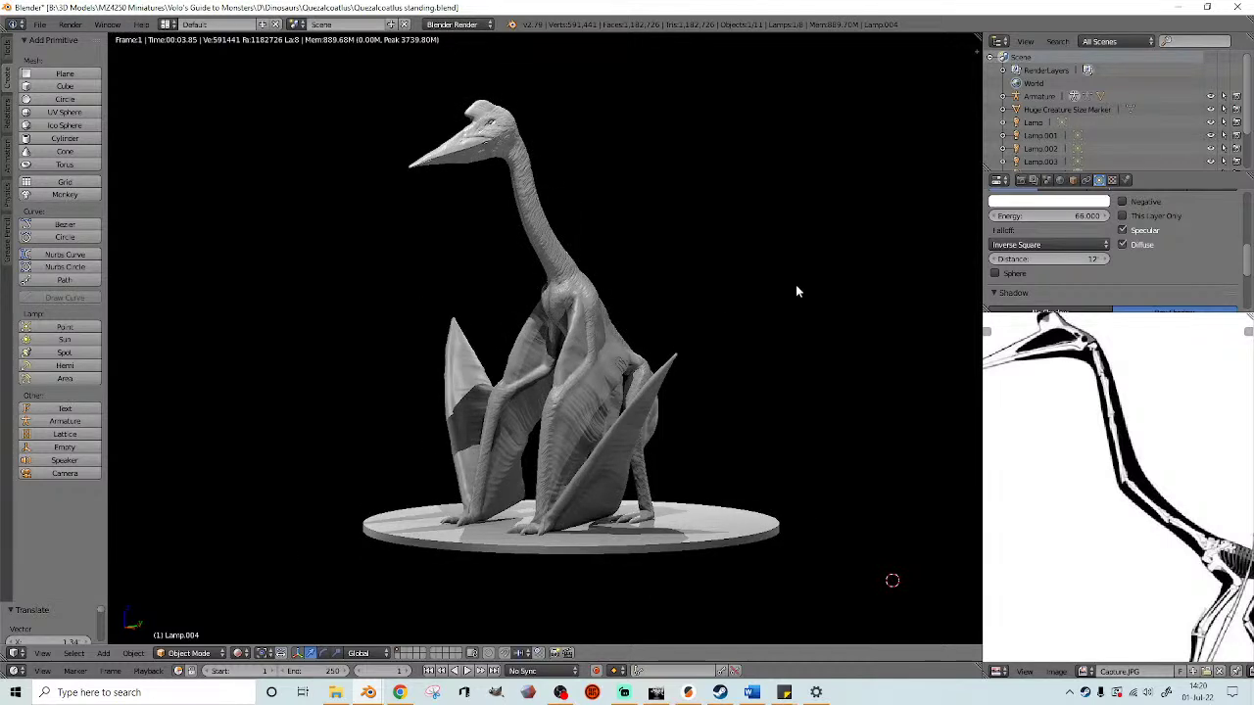
{"action": "middle_click_drag", "start_coordinate": [767, 302], "coordinate": [788, 289]}
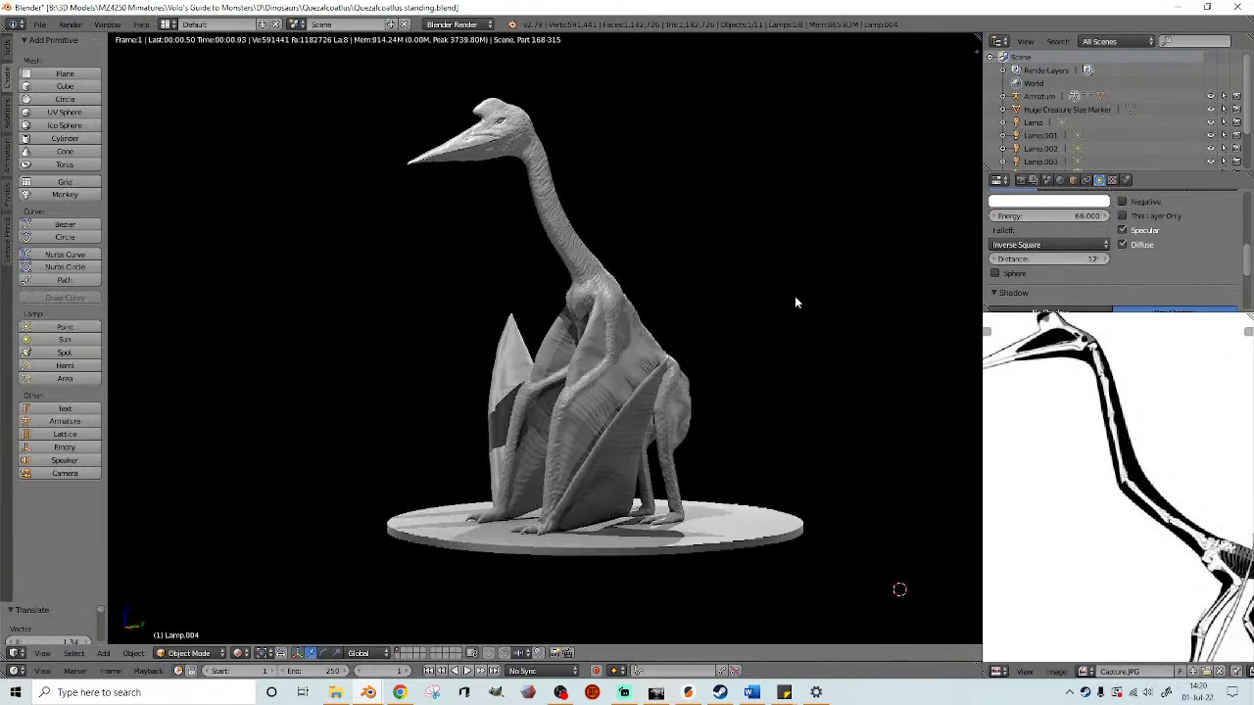
{"action": "scroll", "coordinate": [784, 301], "scroll_direction": "up", "scroll_amount": 2}
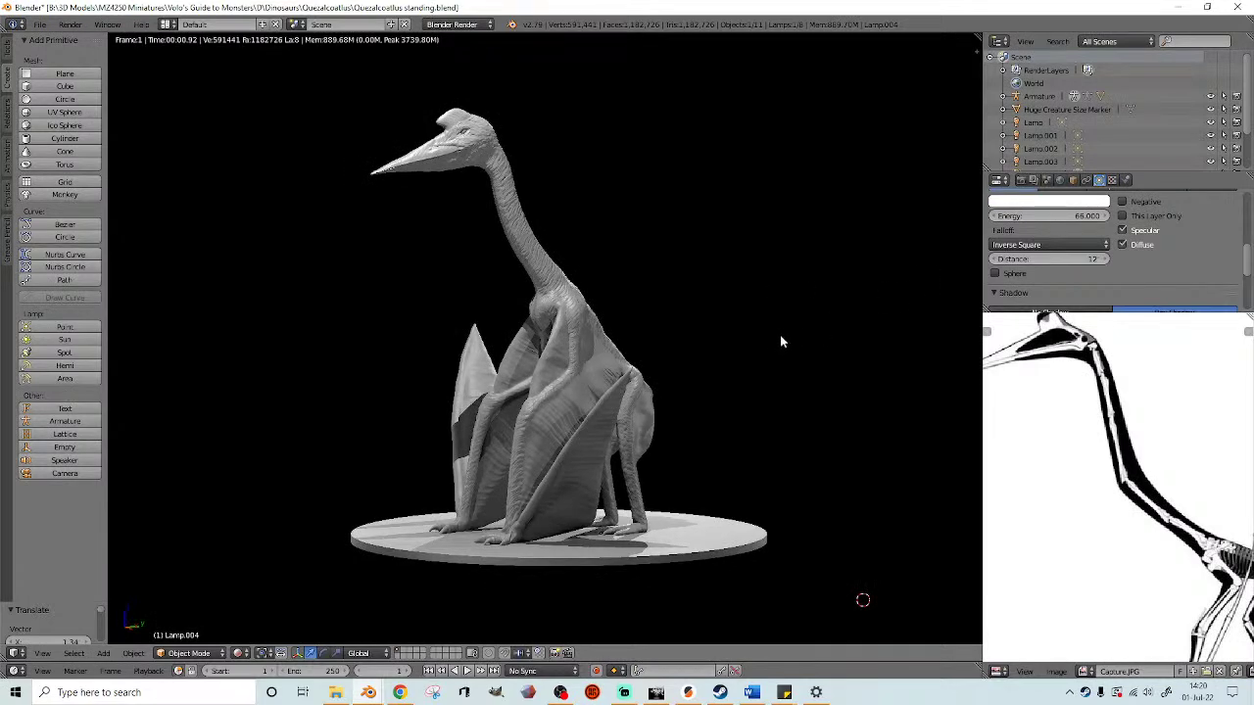
{"action": "key", "text": "KP_1"}
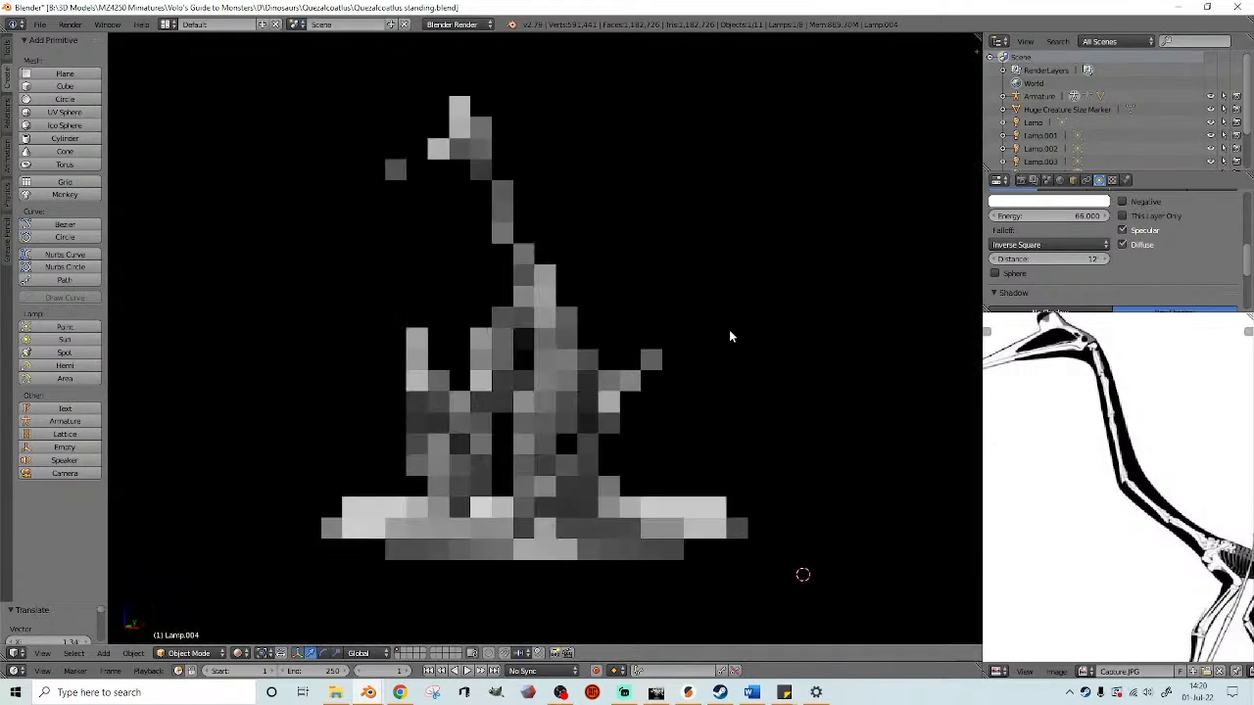
{"action": "middle_click_drag", "start_coordinate": [728, 362], "coordinate": [802, 364]}
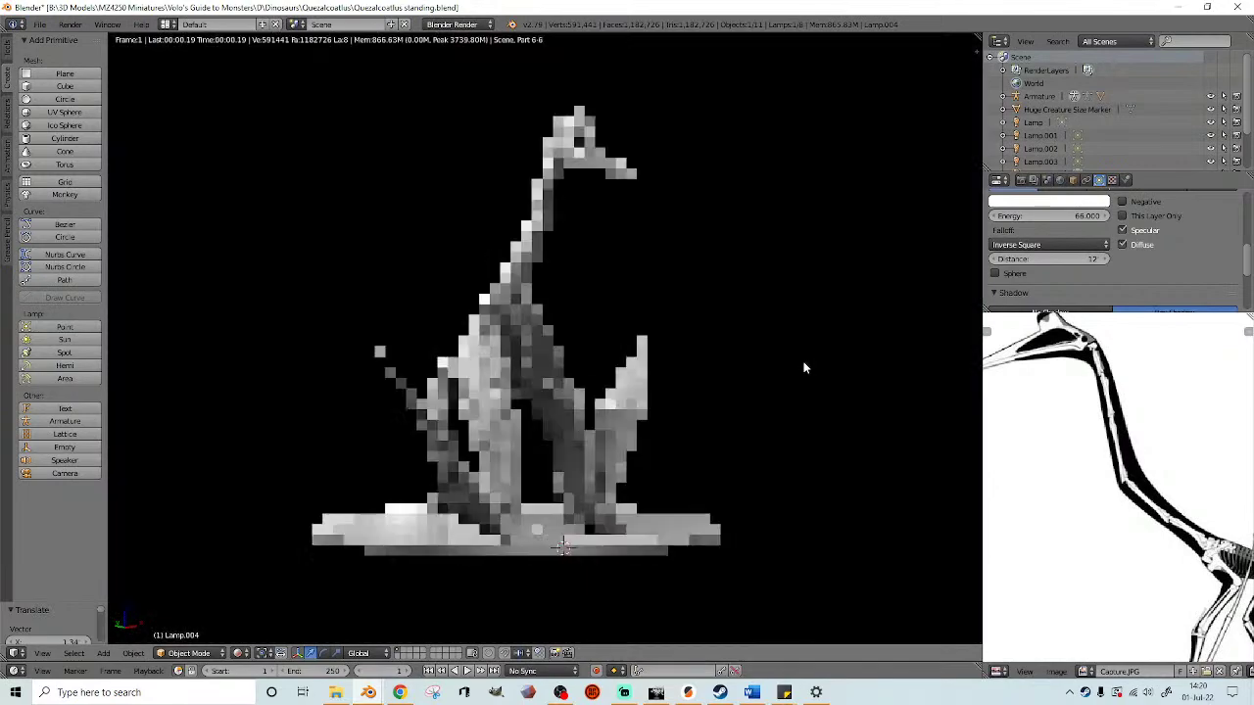
{"action": "key", "text": "KP_6"}
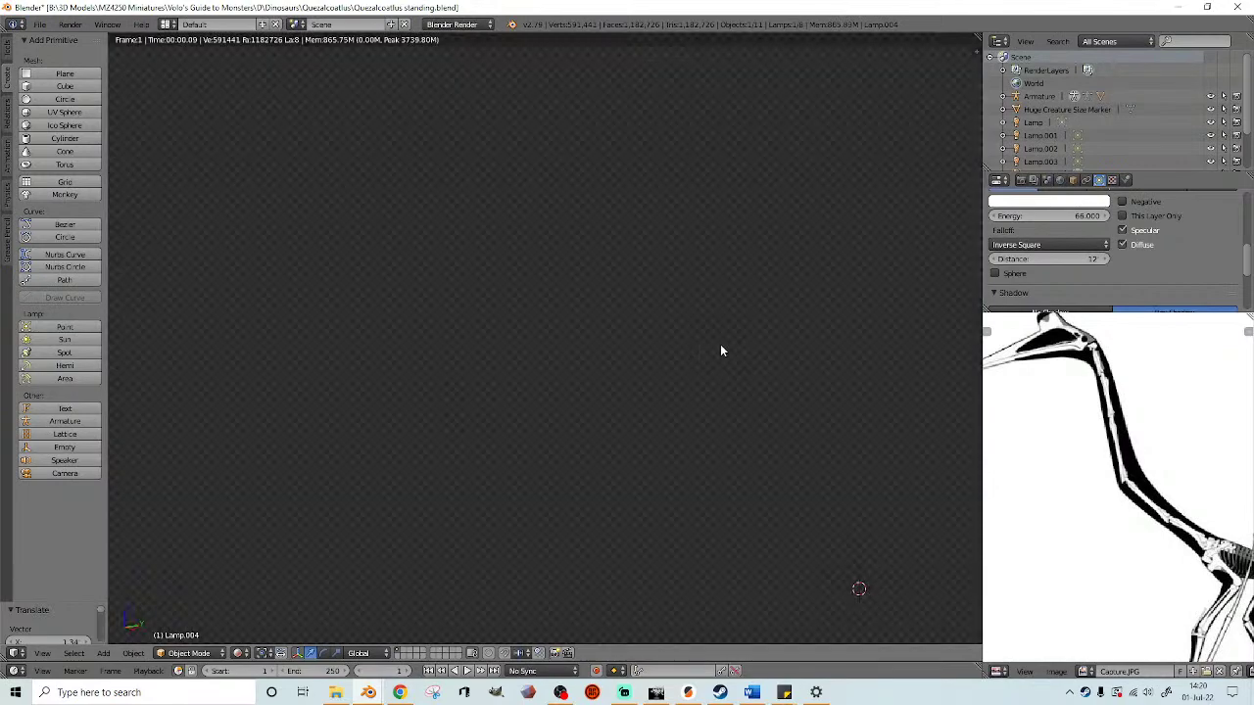
{"action": "key", "text": "KP_6"}
- Return to solid shading and nudge Lamp.004 sideways and slightly lower above the miniature
{"action": "key", "text": "z"}
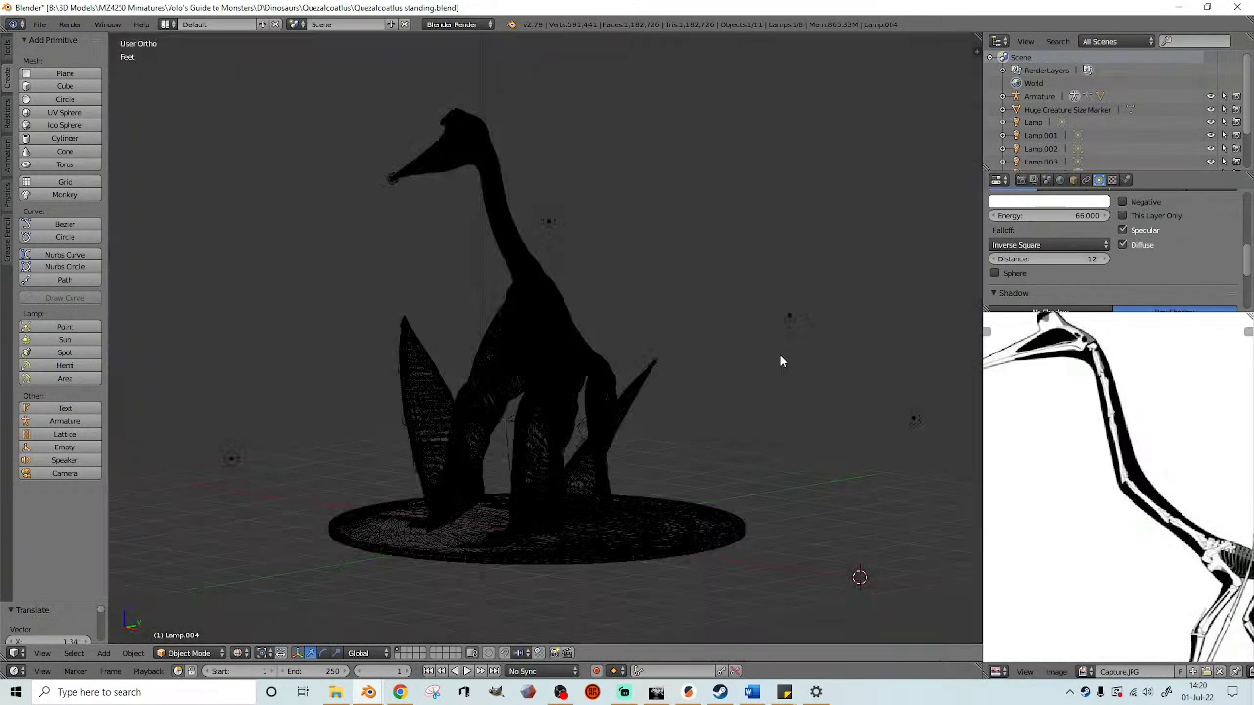
{"action": "key", "text": "z"}
{"action": "scroll", "coordinate": [788, 354], "scroll_direction": "down", "scroll_amount": 6}
{"action": "key", "text": "KP_4"}
{"action": "key", "text": "KP_4"}
{"action": "key", "text": "KP_4"}
{"action": "left_click_drag", "start_coordinate": [634, 132], "coordinate": [619, 135]}
{"action": "middle_click_drag", "start_coordinate": [619, 135], "coordinate": [640, 231]}
{"action": "scroll", "coordinate": [639, 233], "scroll_direction": "down", "scroll_amount": 2}
{"action": "left_click_drag", "start_coordinate": [513, 45], "coordinate": [514, 54]}
{"action": "middle_click_drag", "start_coordinate": [575, 154], "coordinate": [568, 156]}
{"action": "scroll", "coordinate": [578, 191], "scroll_direction": "up", "scroll_amount": 5}
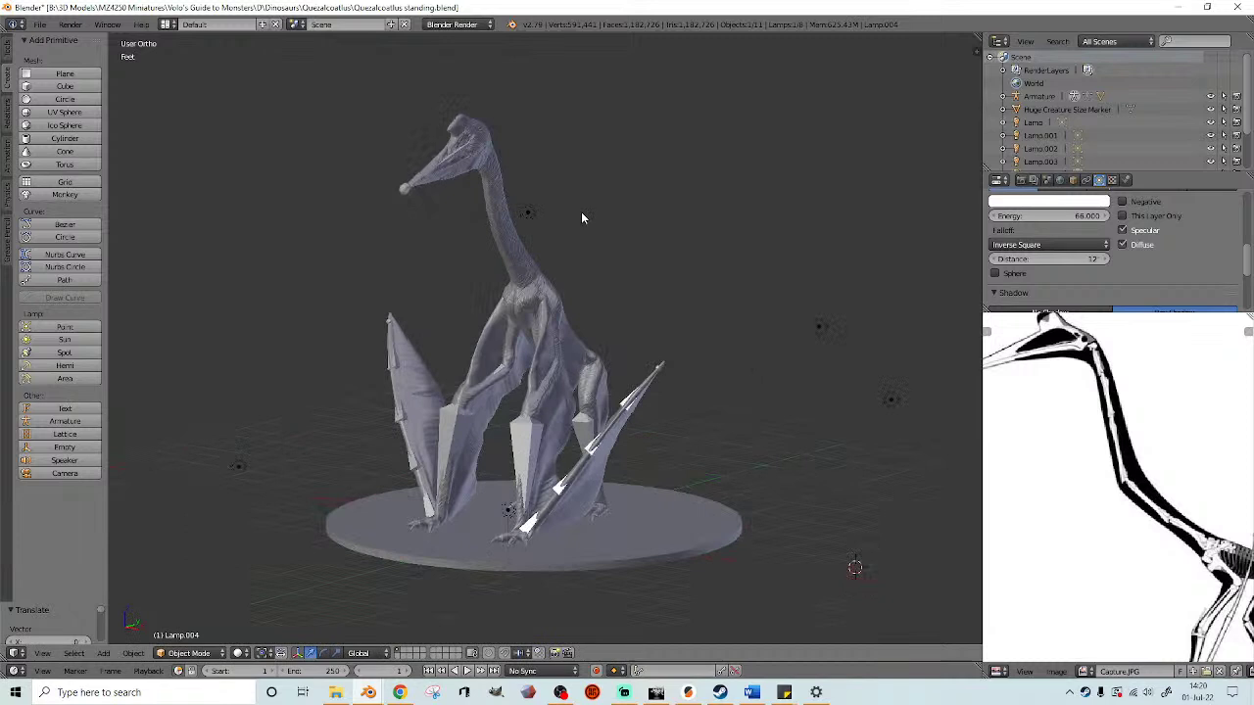
- Frame the miniature from a low front three-quarter angle and check its lighting in rendered shading
{"action": "middle_click_drag", "start_coordinate": [633, 250], "coordinate": [677, 248]}
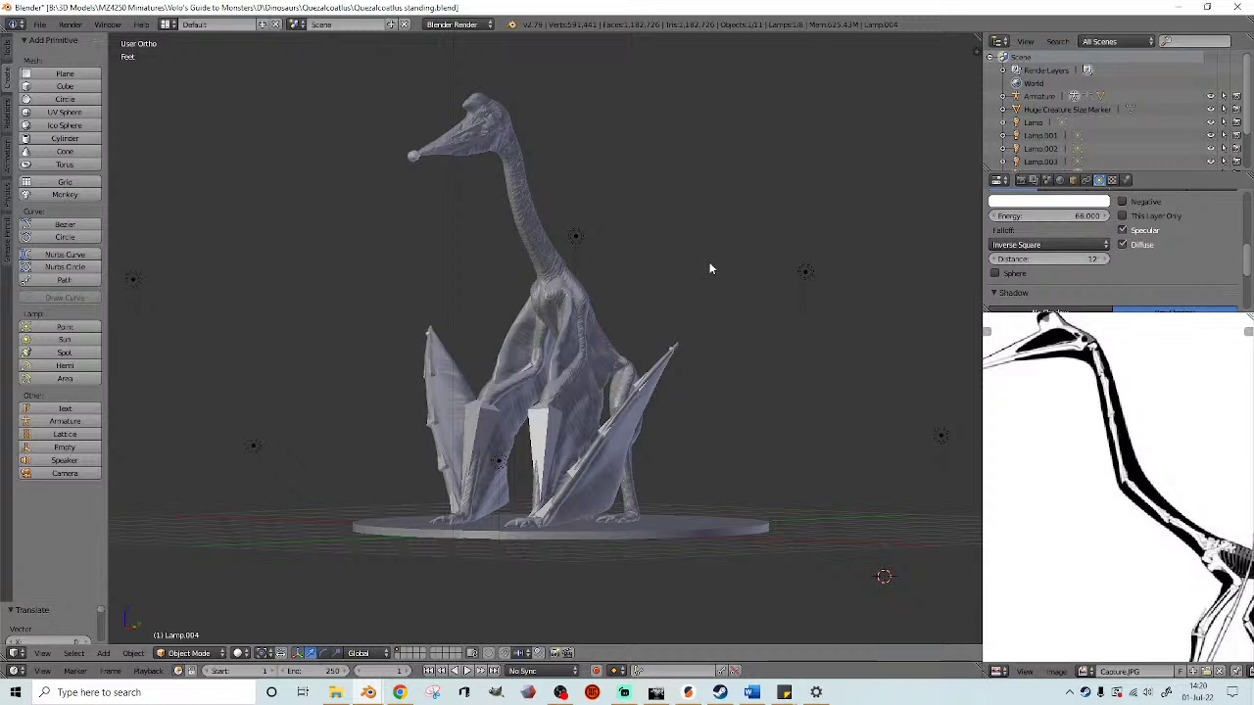
{"action": "middle_click_drag", "start_coordinate": [681, 206], "coordinate": [696, 254]}
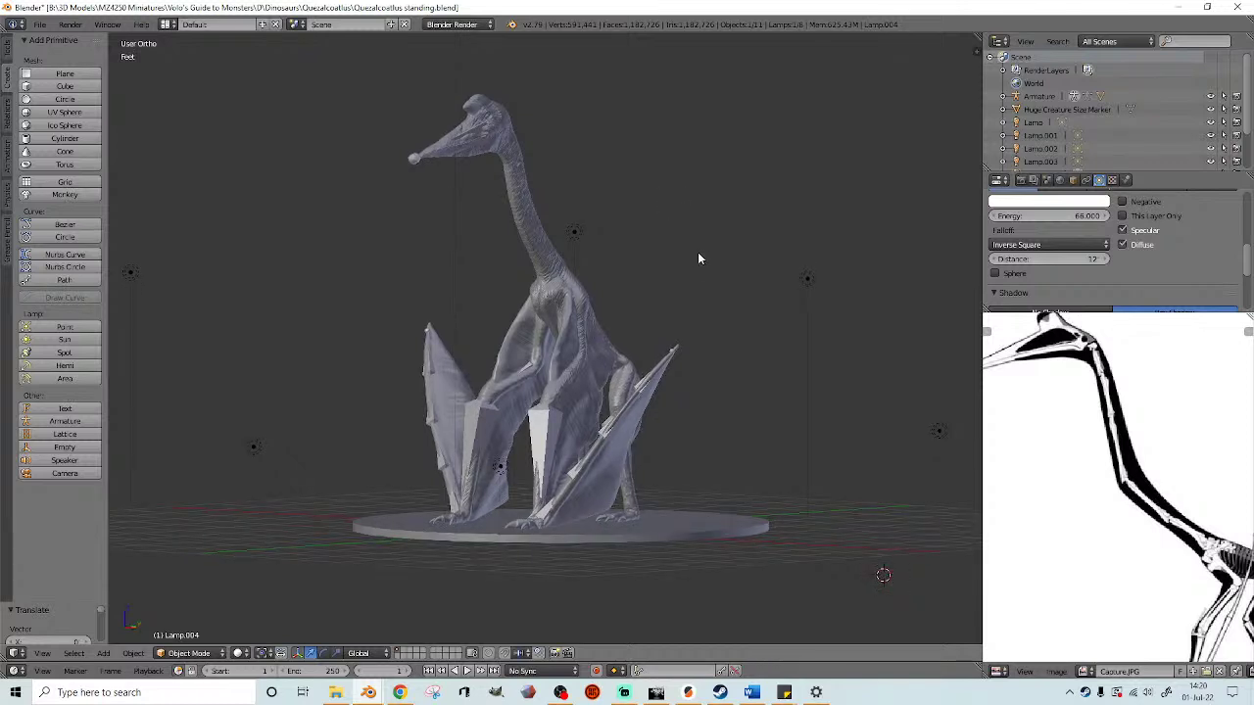
{"action": "left_click", "coordinate": [240, 653]}
{"action": "left_click", "coordinate": [278, 568]}
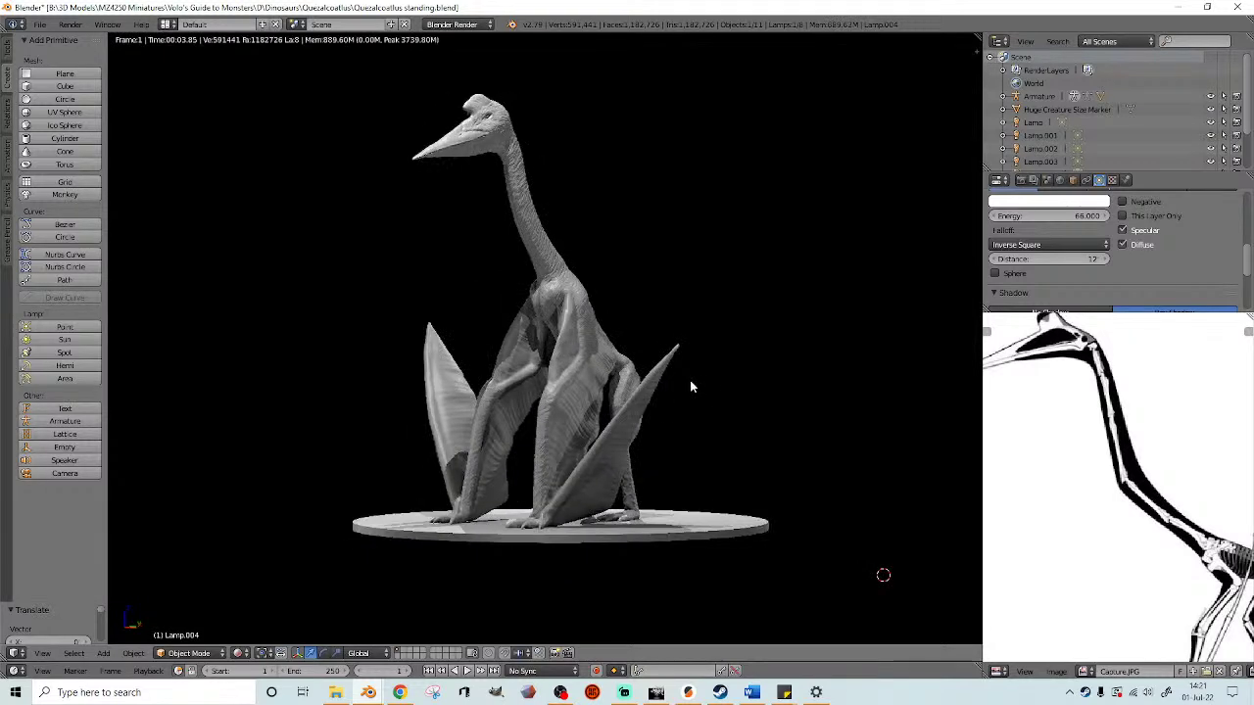
{"action": "mouse_move", "coordinate": [753, 353]}
{"action": "middle_mouse_down", "text": "shift"}
{"action": "mouse_move", "coordinate": [806, 399]}
{"action": "mouse_move", "coordinate": [829, 398]}
{"action": "mouse_move", "coordinate": [820, 402]}
{"action": "middle_mouse_up", "text": "shift"}
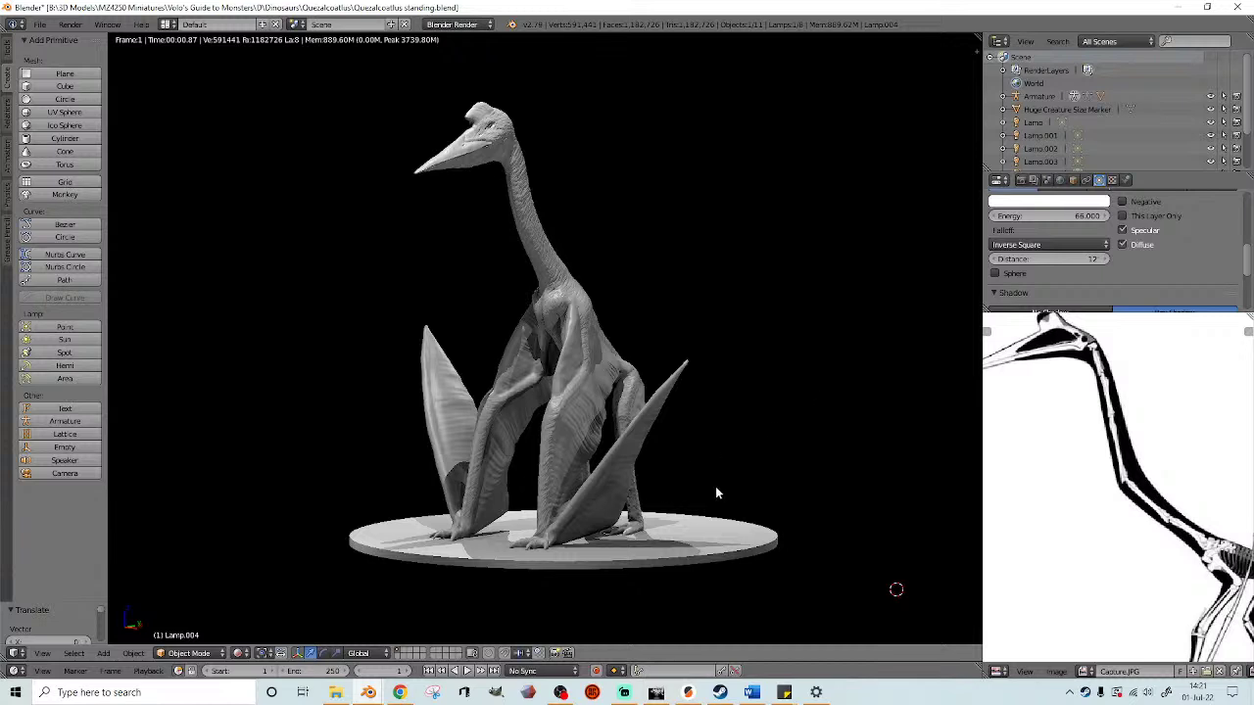
{"action": "left_click", "coordinate": [434, 693]}
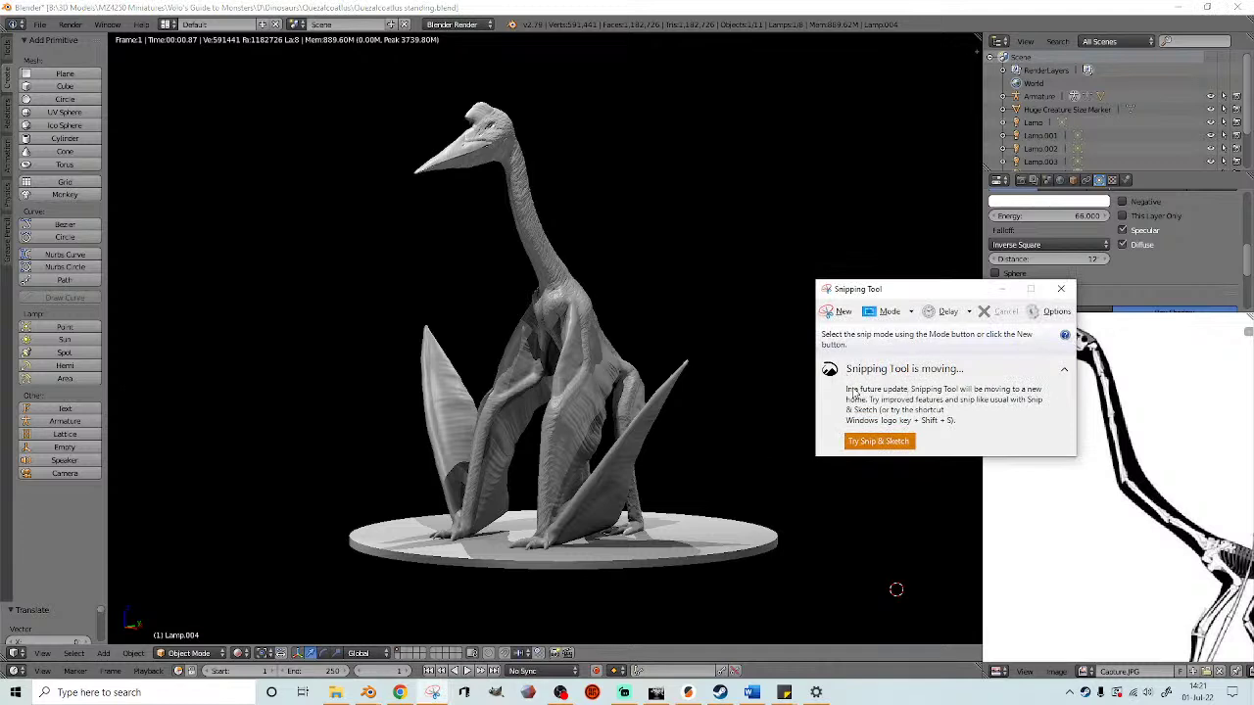
{"action": "left_click", "coordinate": [1062, 290]}
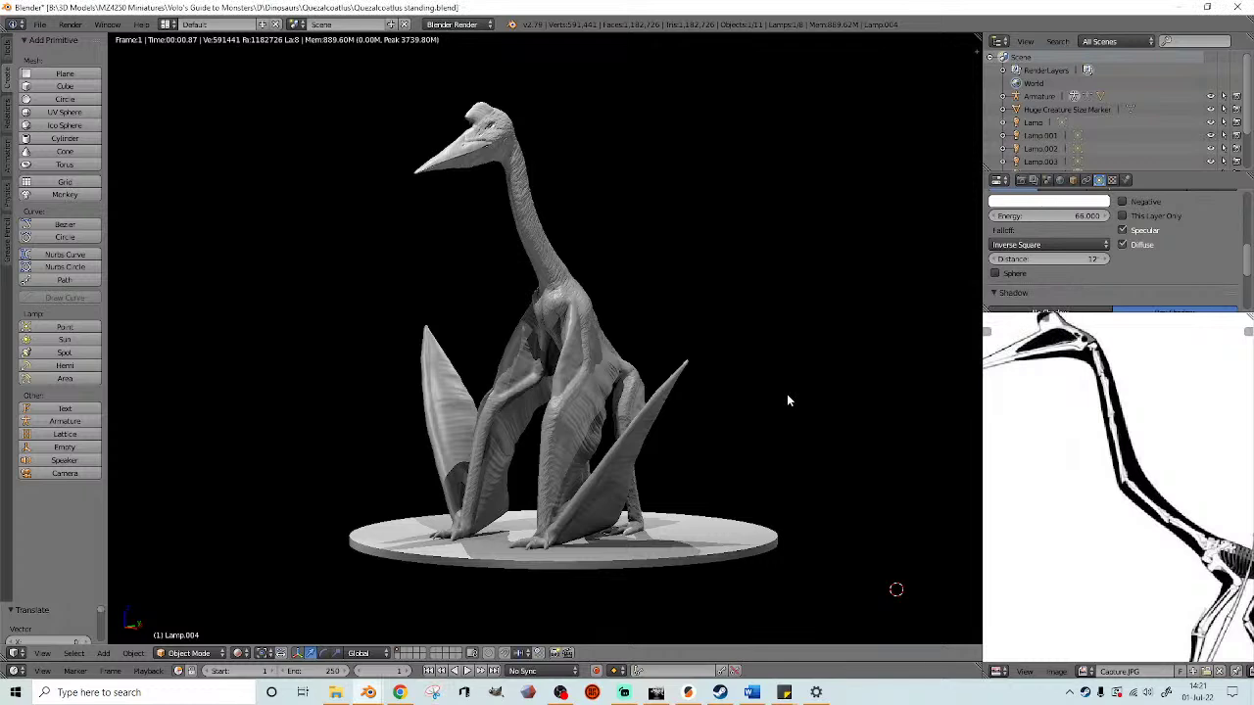
- Set the energy of Lamp.002, beside the outer wing, to 8 and preview the miniature in rendered shading
{"action": "key", "text": "shift+z"}
{"action": "right_click", "coordinate": [249, 464]}
{"action": "left_click", "coordinate": [1078, 215]}
{"action": "type", "text": "8"}
{"action": "key", "text": "Return"}
{"action": "left_click", "coordinate": [237, 654]}
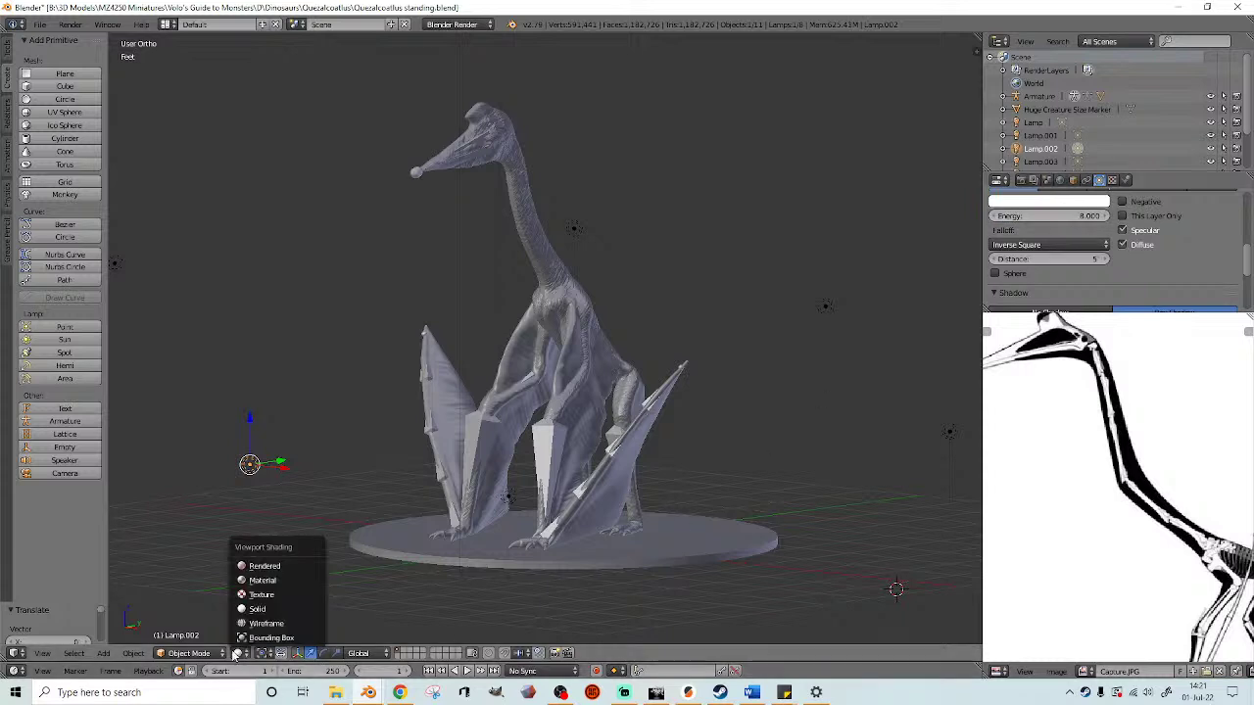
{"action": "left_click", "coordinate": [263, 566]}
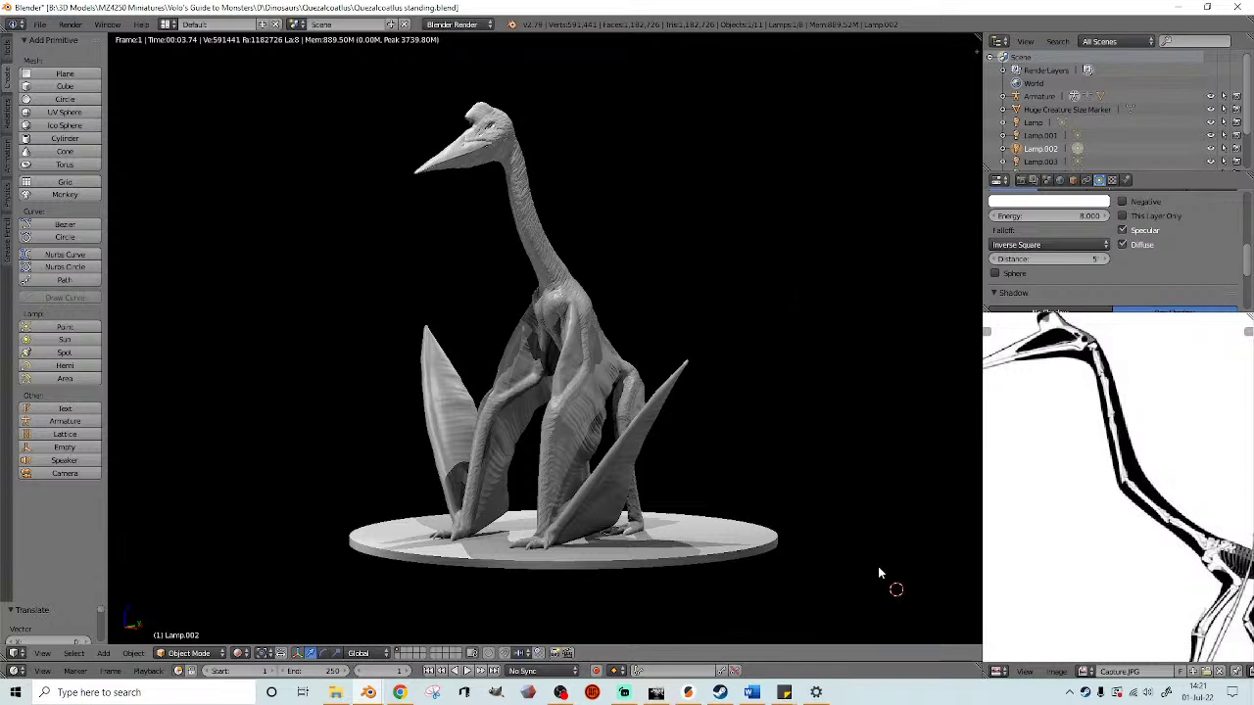
- Switch to Snipping Tool, capture the rendered viewport, and discard the snip without saving
{"action": "left_click", "coordinate": [432, 692]}
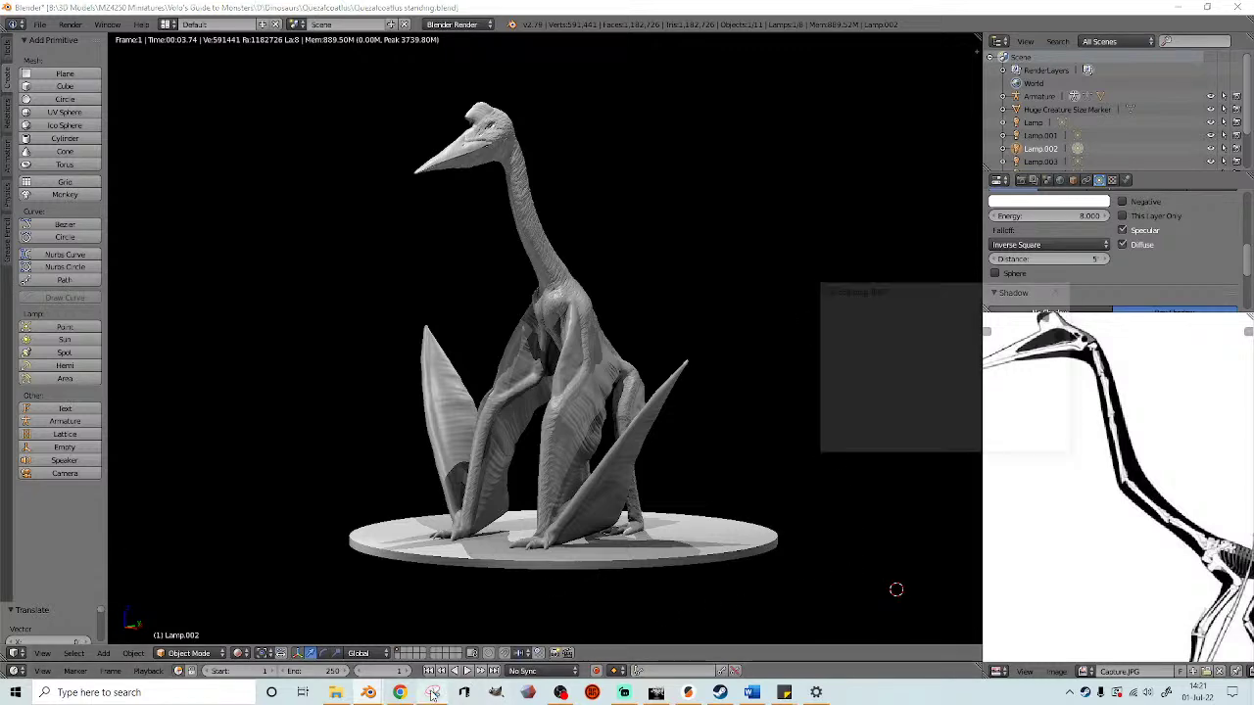
{"action": "left_click", "coordinate": [838, 312]}
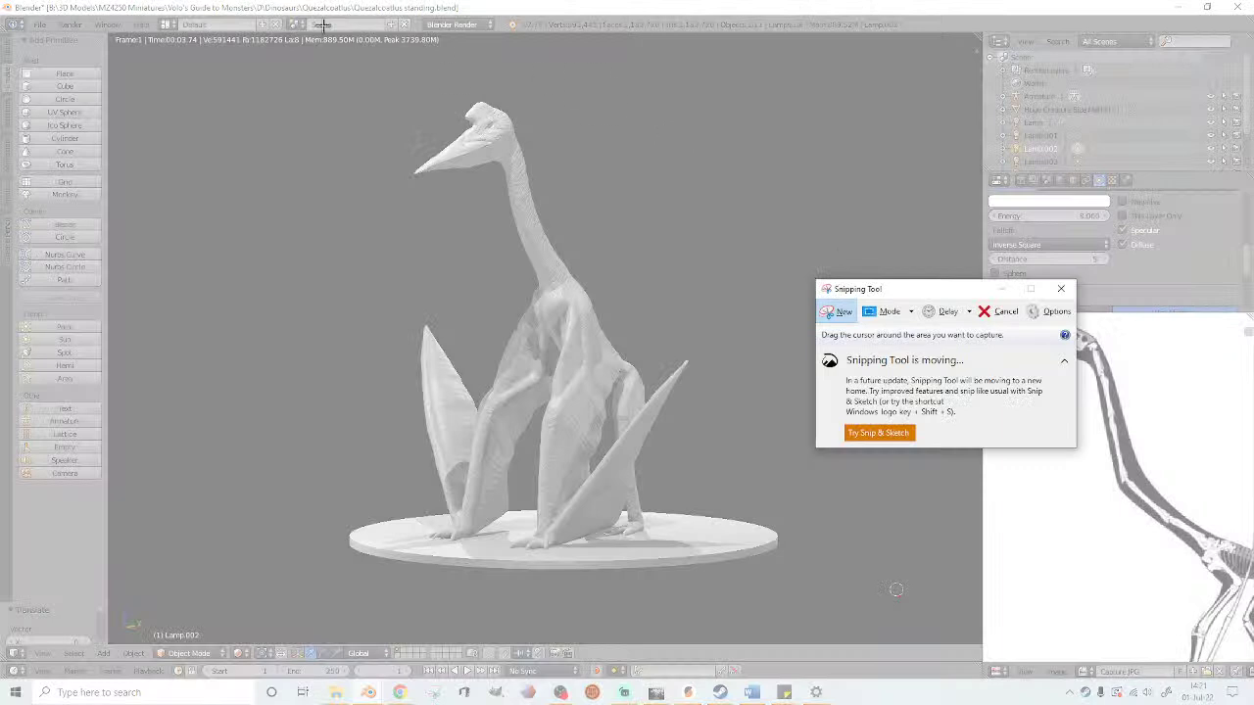
{"action": "left_click_drag", "start_coordinate": [164, 50], "coordinate": [951, 584]}
{"action": "left_click", "coordinate": [1010, 11]}
{"action": "left_click", "coordinate": [618, 351]}
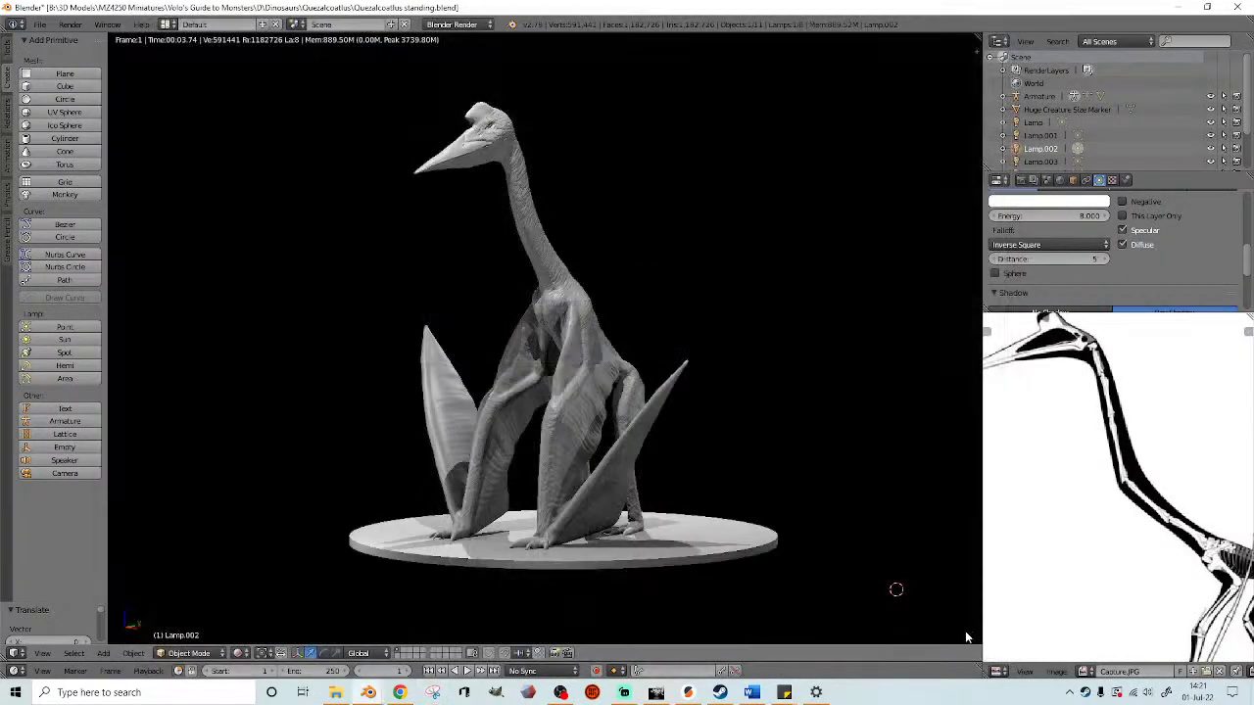
- Move the 3D cursor away from the miniature's base to the far corner of the 3D view
{"action": "right_click", "coordinate": [981, 639]}
{"action": "left_click", "coordinate": [961, 615]}
{"action": "left_click", "coordinate": [973, 638]}
- Switch to Snipping Tool and capture the rendered view around the whole miniature and its round base
{"action": "left_click", "coordinate": [433, 693]}
{"action": "left_click", "coordinate": [842, 311]}
{"action": "left_click_drag", "start_coordinate": [201, 49], "coordinate": [913, 627]}
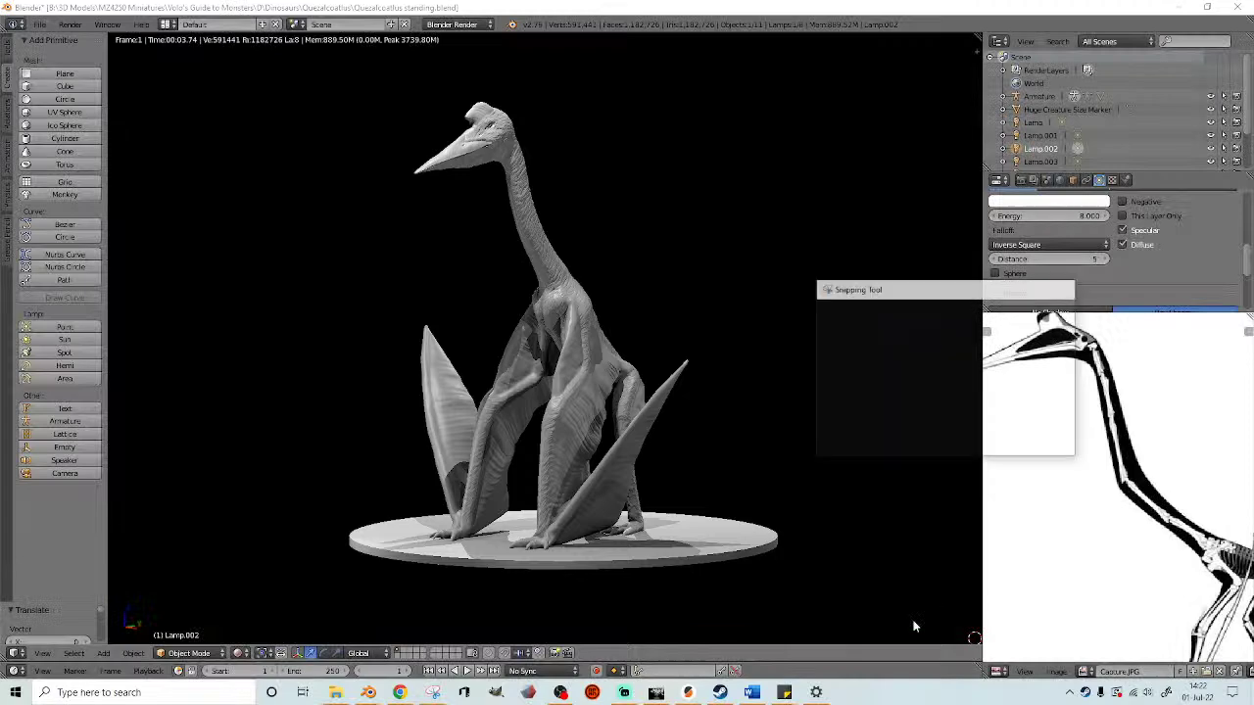
- Save the snip as a JPEG in the Quezalcoatlus folder, extending the existing Quetzalcoatlus image name for the standing pose, and close Snipping Tool
{"action": "left_click", "coordinate": [147, 26]}
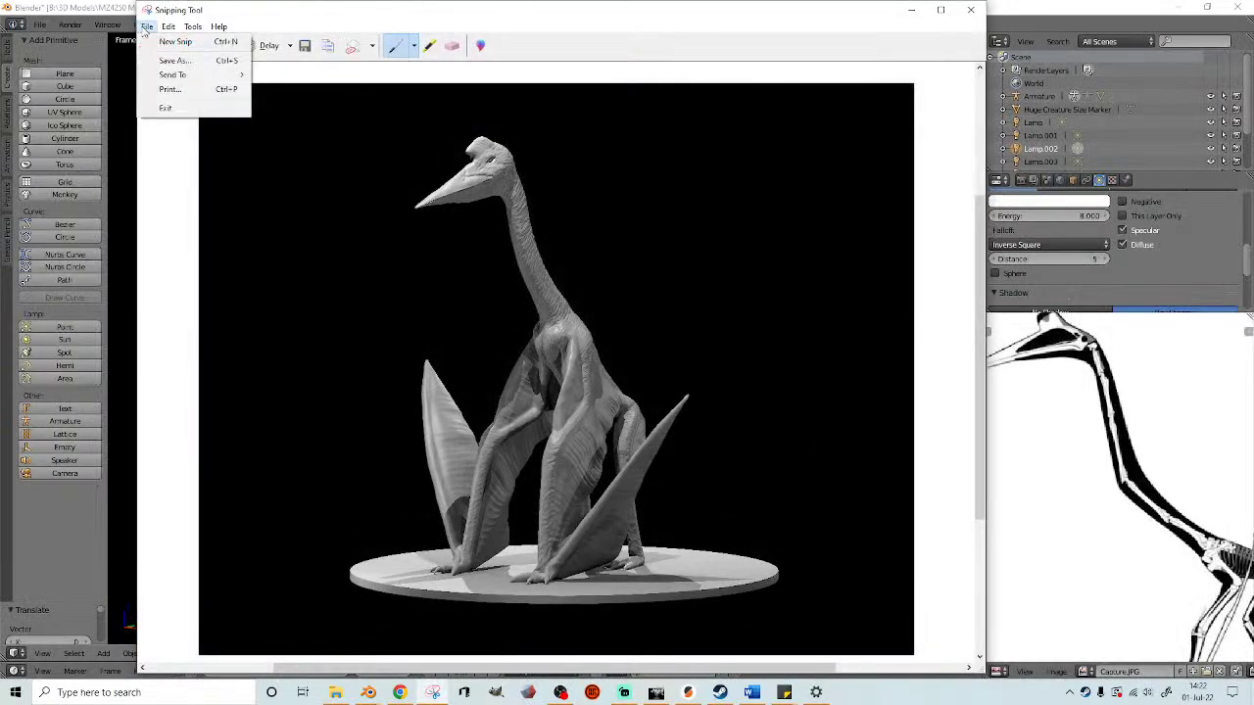
{"action": "left_click", "coordinate": [171, 61]}
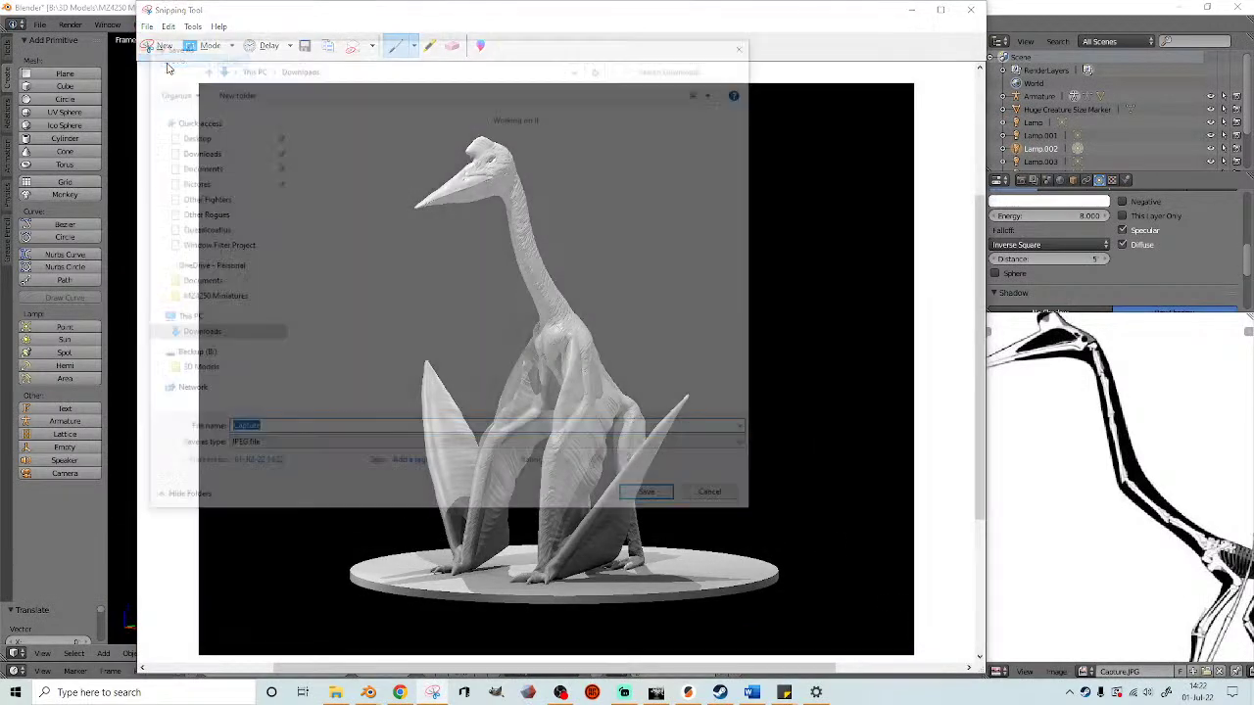
{"action": "left_click", "coordinate": [214, 231]}
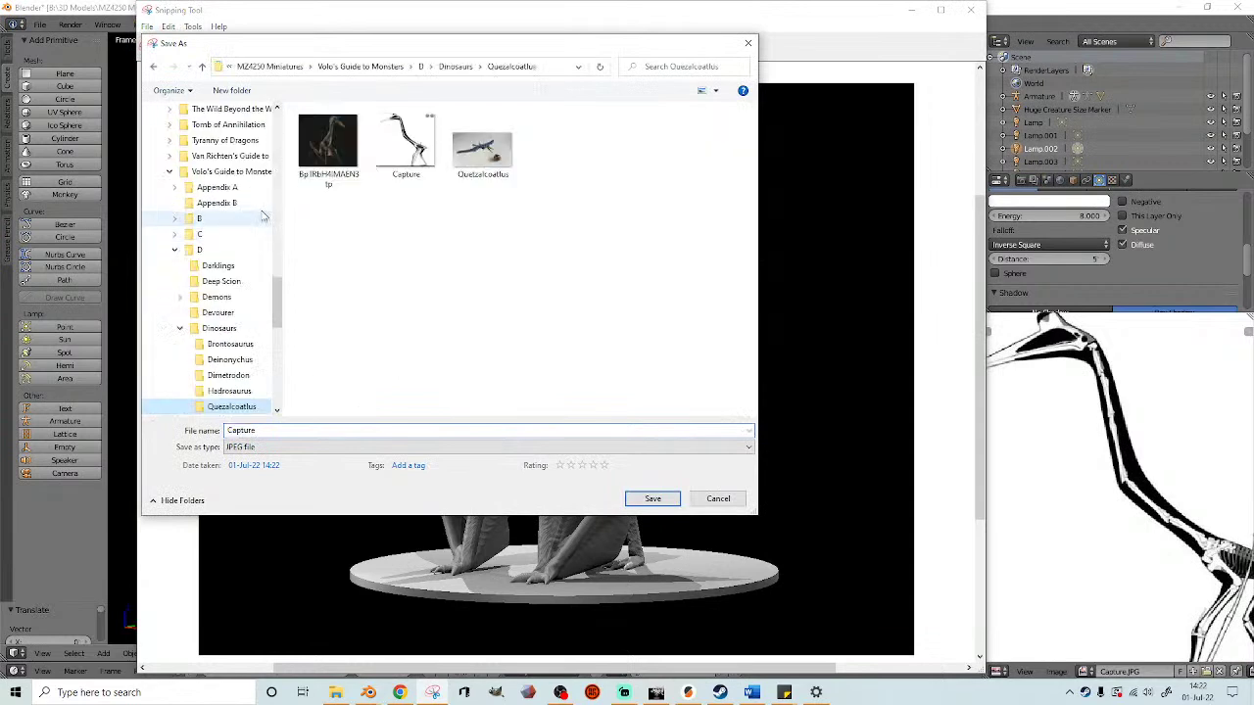
{"action": "left_click", "coordinate": [473, 182]}
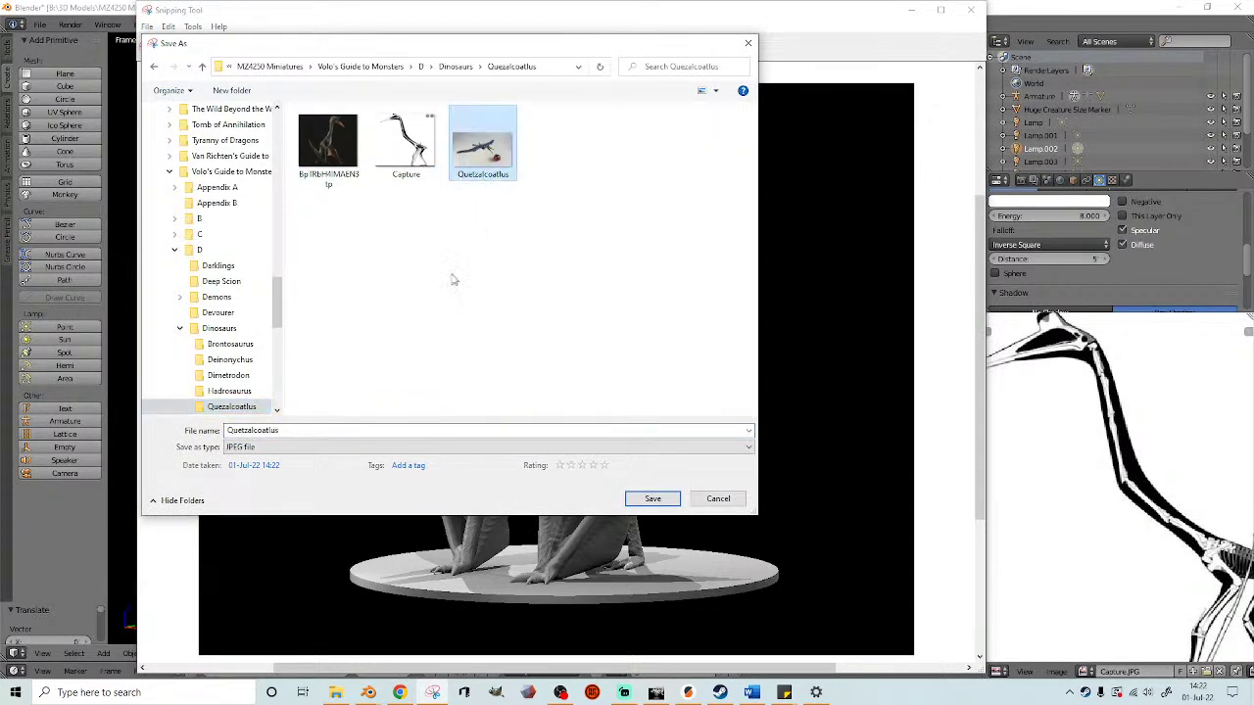
{"action": "left_click", "coordinate": [324, 433]}
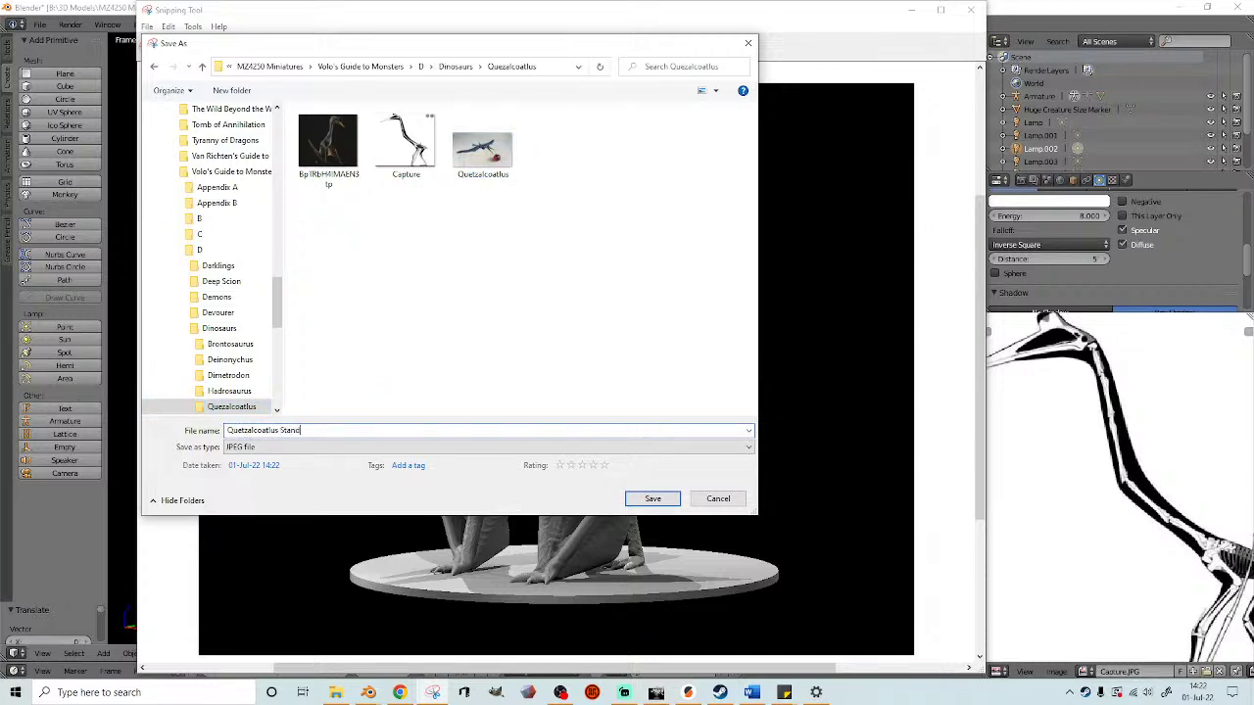
{"action": "key", "text": "Return"}
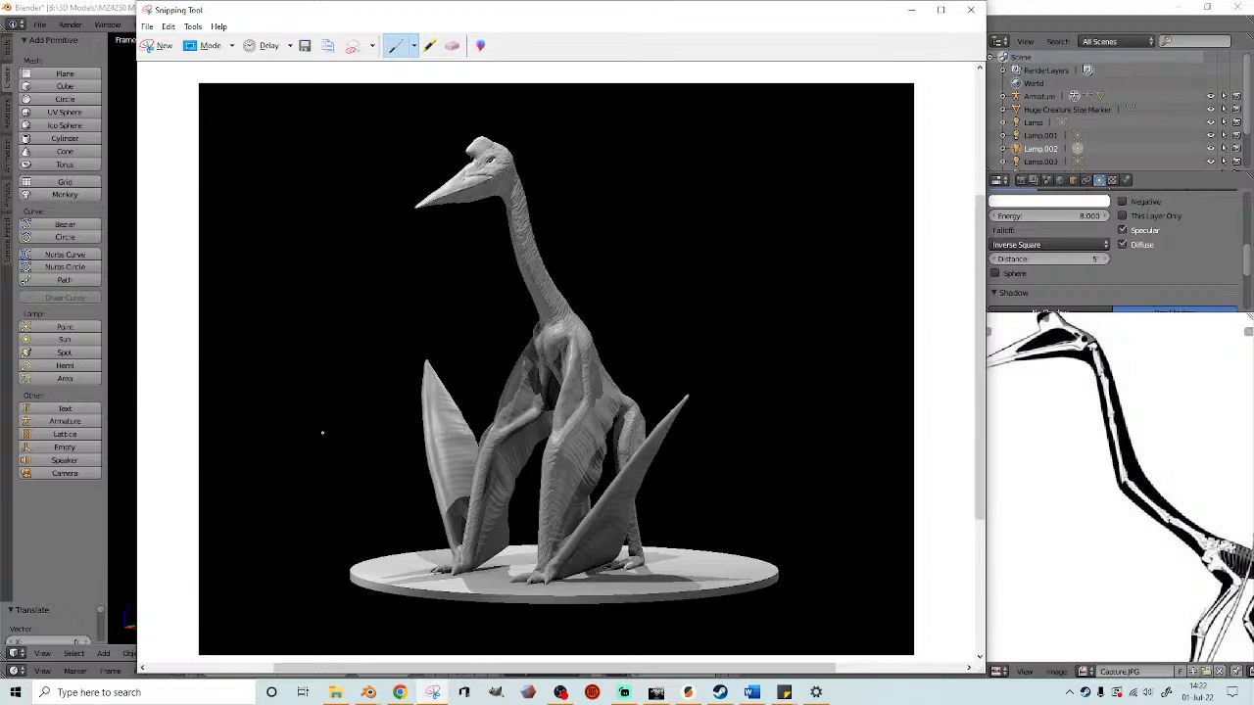
{"action": "left_click", "coordinate": [970, 9]}
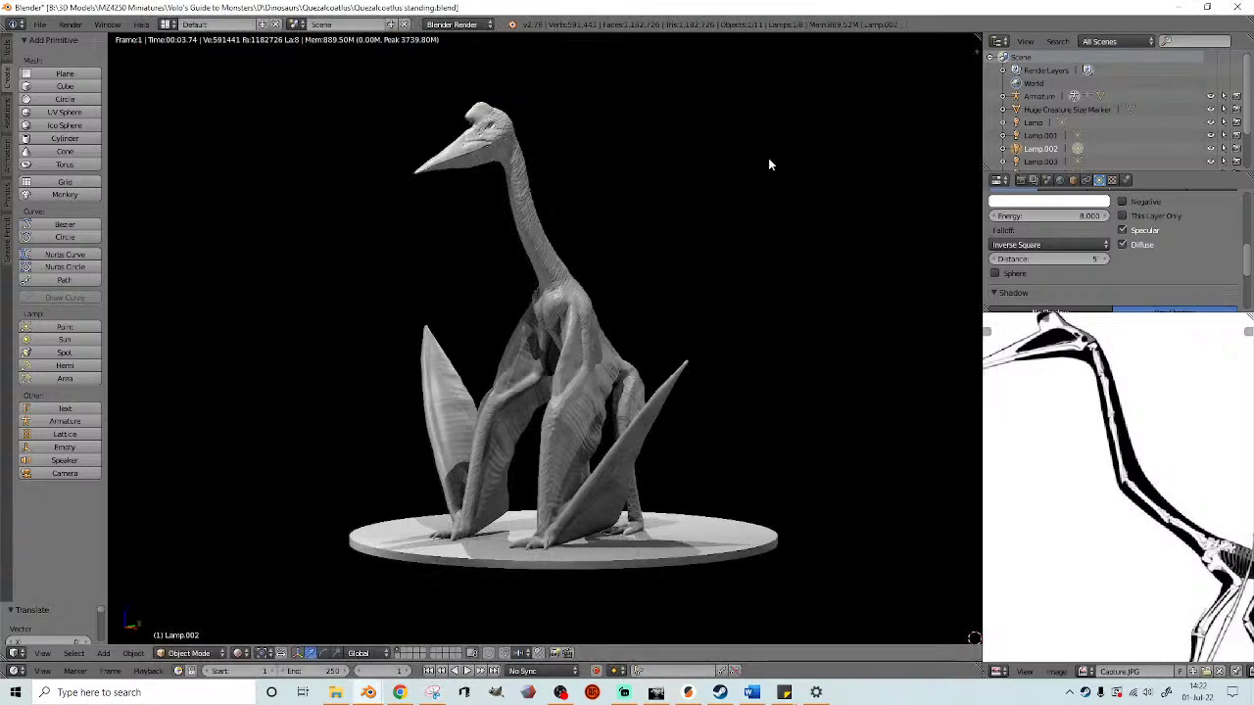
- Export only the Huge Creature Size Marker base from Blender as Huge Creature Marker.stl in the Quezalcoatlus folder
{"action": "key", "text": "shift+z"}
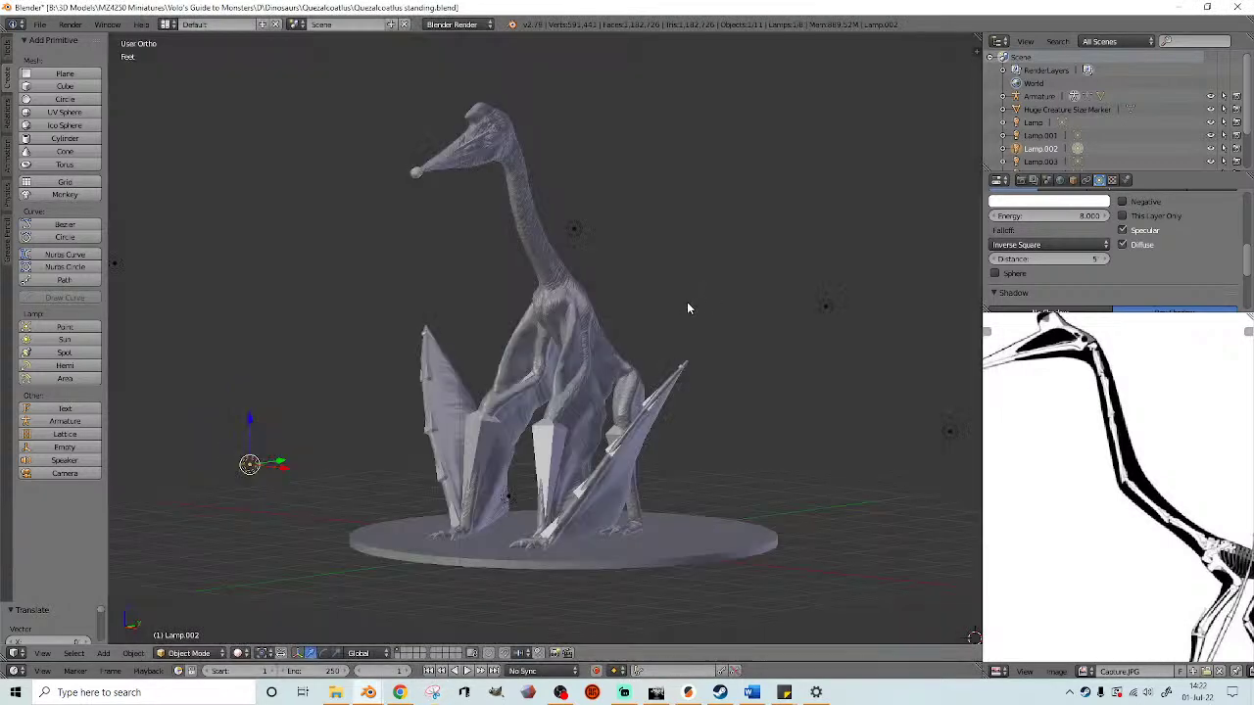
{"action": "right_click", "coordinate": [726, 545]}
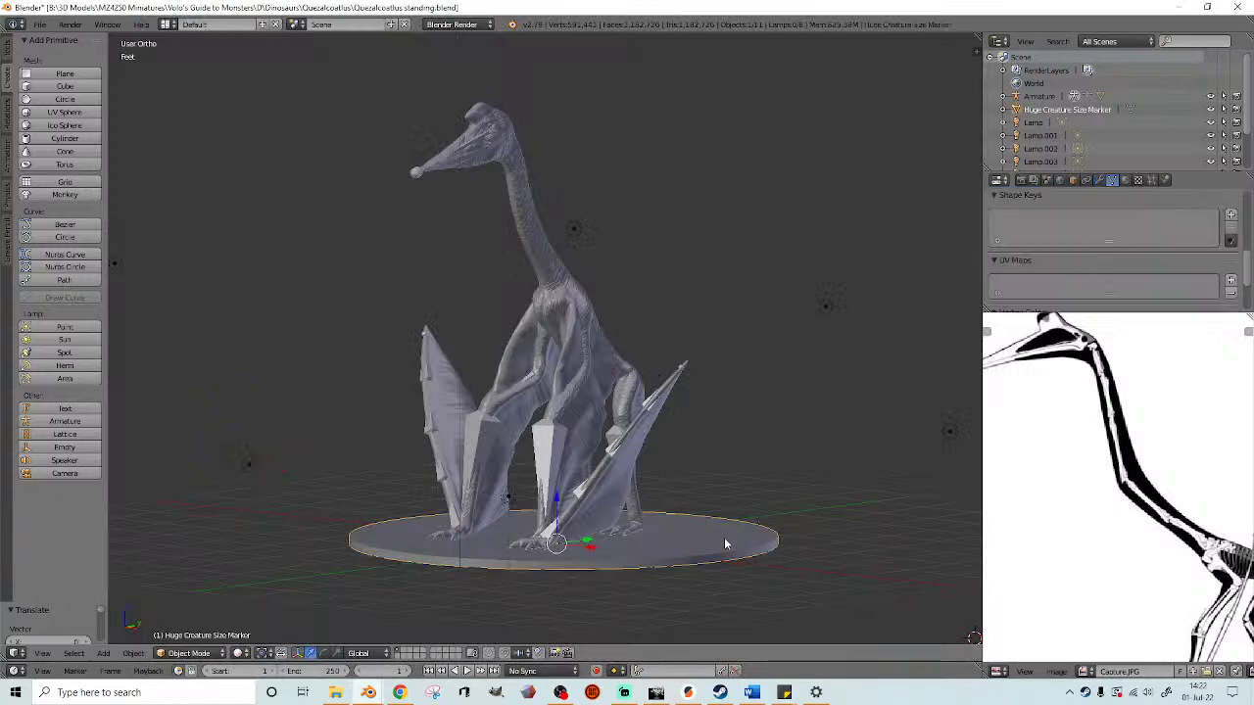
{"action": "left_click", "coordinate": [39, 24]}
{"action": "mouse_move", "coordinate": [60, 285]}
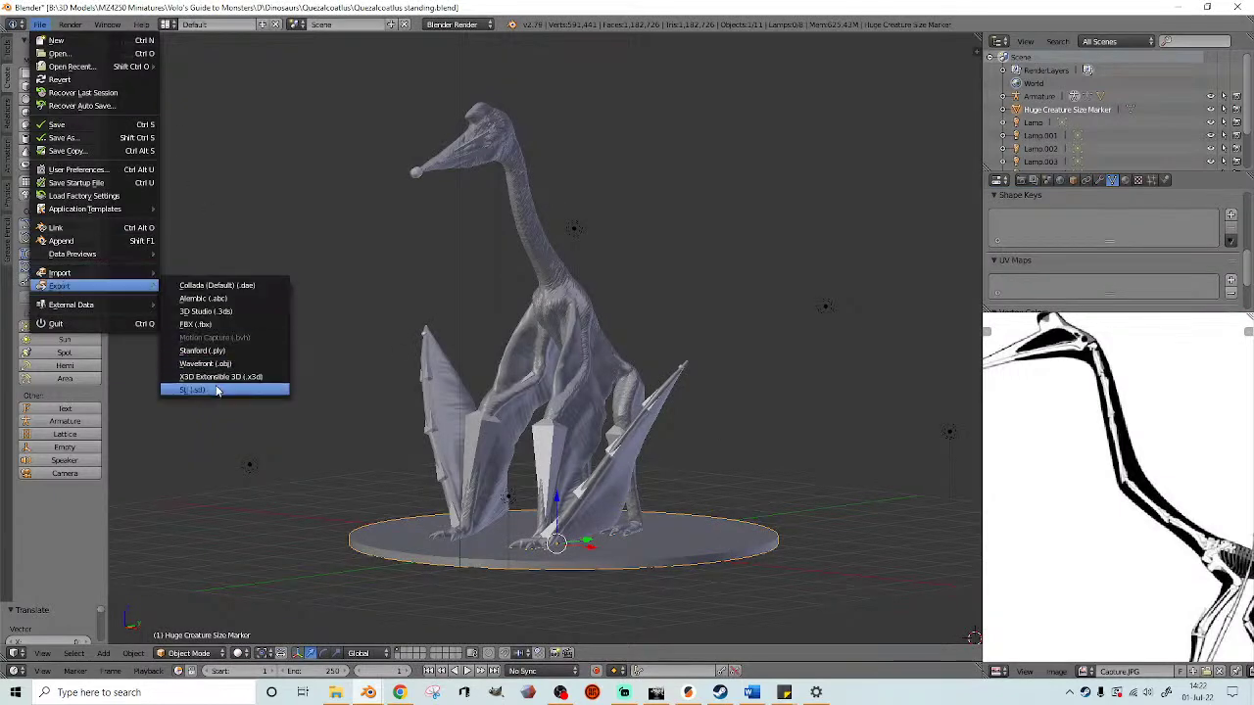
{"action": "left_click", "coordinate": [192, 389]}
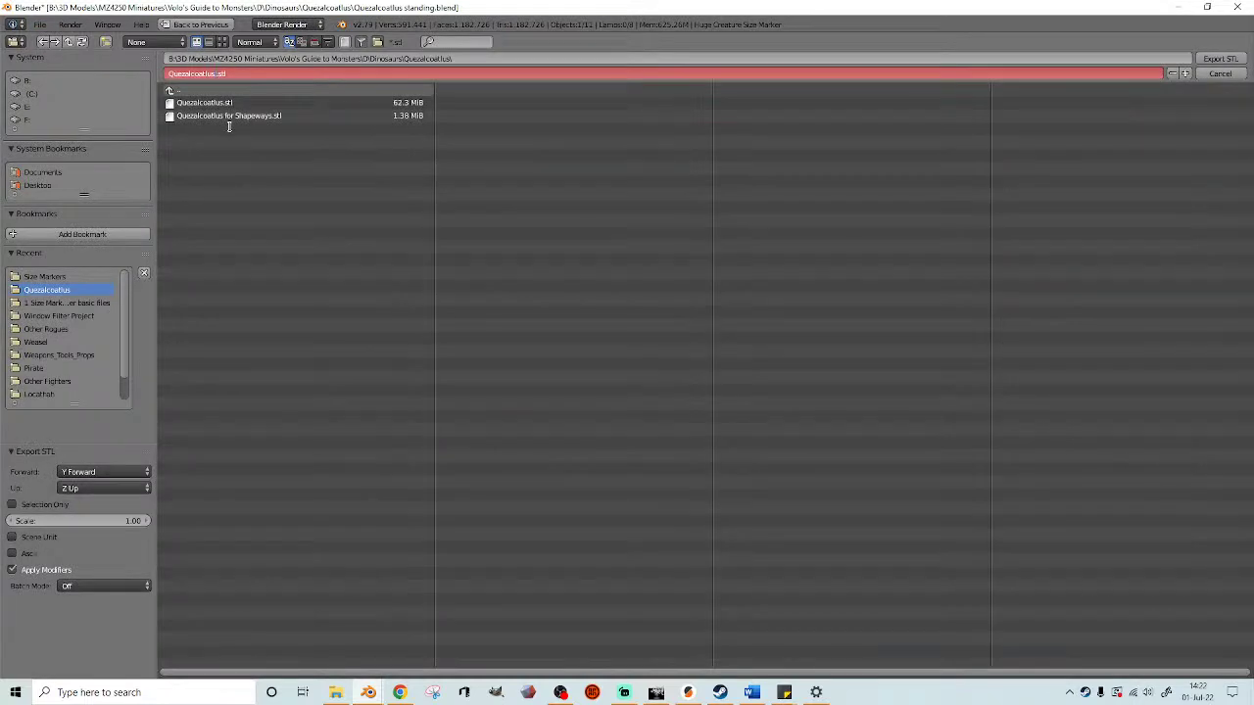
{"action": "key", "text": "BackSpace"}
{"action": "key", "text": "BackSpace"}
{"action": "key", "text": "BackSpace"}
{"action": "key", "text": "BackSpace"}
{"action": "key", "text": "BackSpace"}
{"action": "key", "text": "BackSpace"}
{"action": "key", "text": "BackSpace"}
{"action": "key", "text": "BackSpace"}
{"action": "key", "text": "BackSpace"}
{"action": "key", "text": "BackSpace"}
{"action": "key", "text": "BackSpace"}
{"action": "key", "text": "BackSpace"}
{"action": "key", "text": "BackSpace"}
{"action": "left_click", "coordinate": [13, 504]}
{"action": "left_click", "coordinate": [13, 504]}
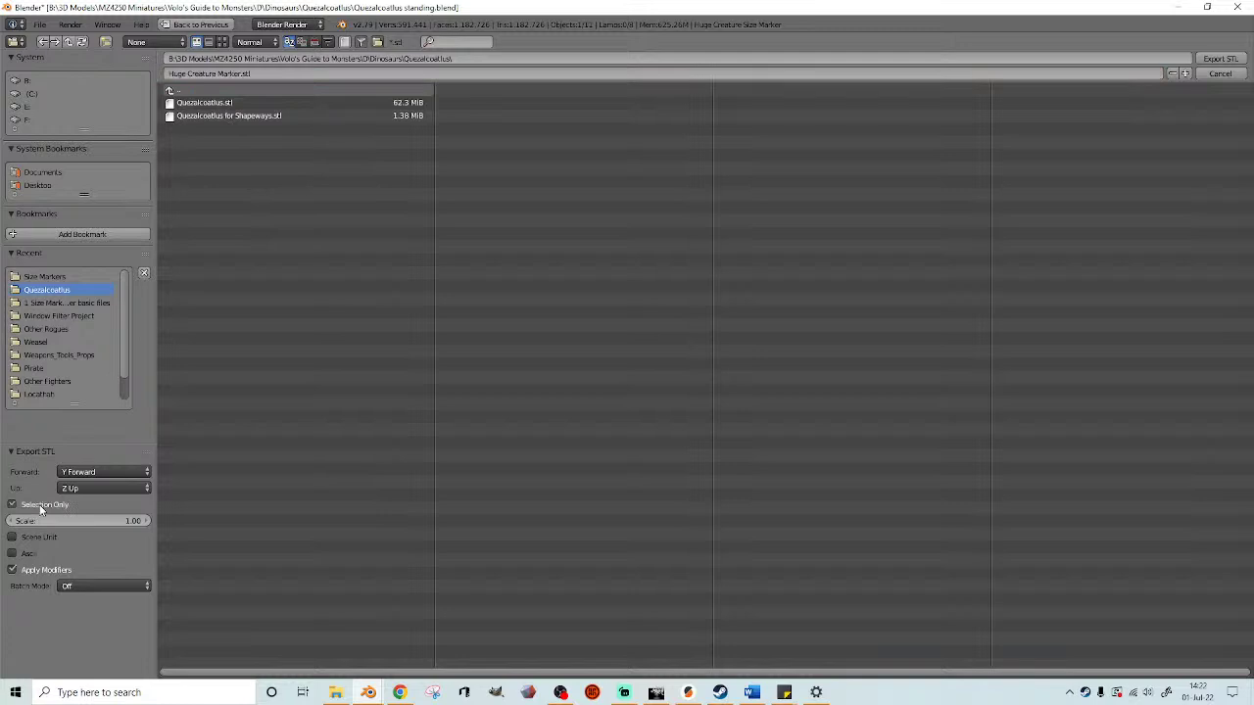
{"action": "left_click", "coordinate": [1221, 58]}
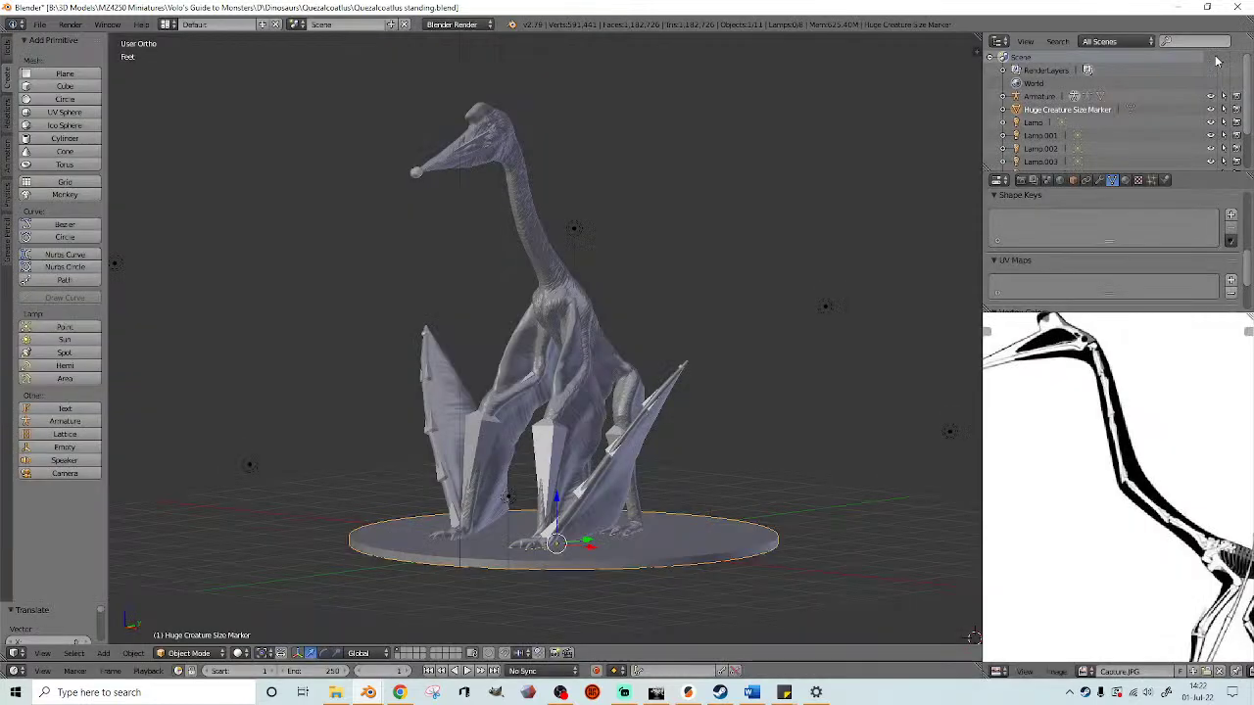
- Delete the size marker base and export the remaining miniature as Quezalcoatlus standing.stl with Selection Only off
{"action": "key", "text": "x"}
{"action": "left_click", "coordinate": [729, 502]}
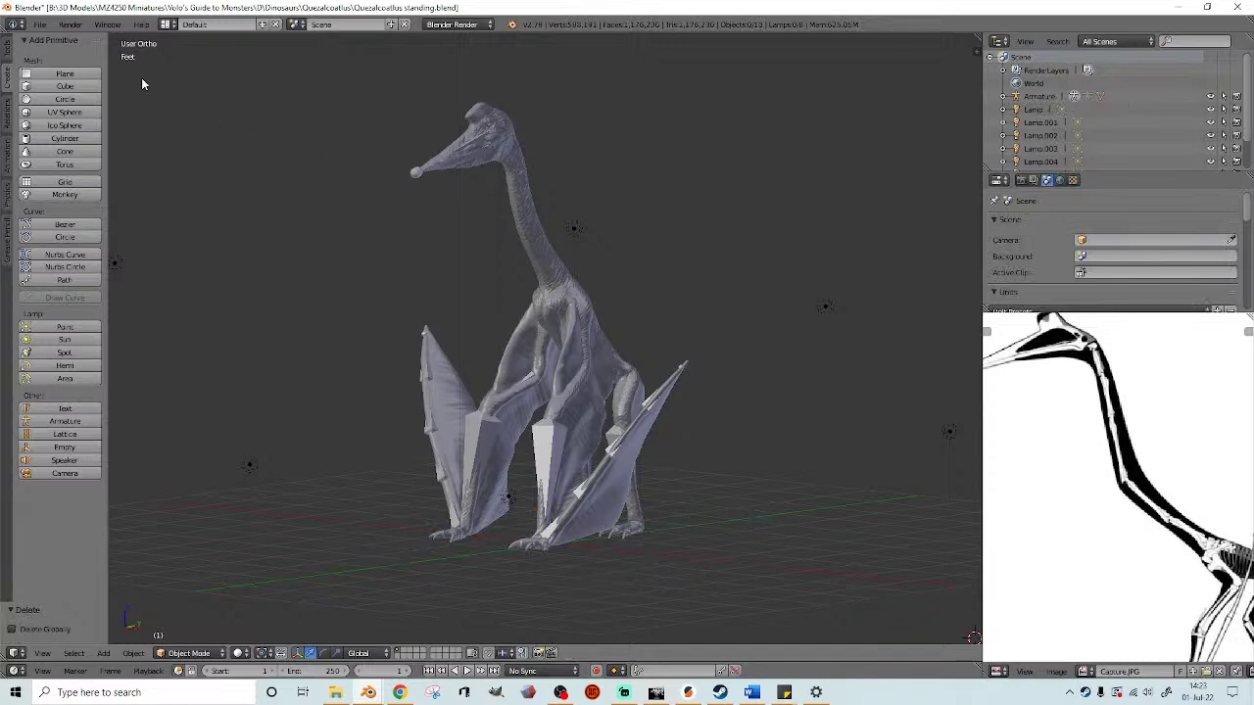
{"action": "left_click", "coordinate": [39, 25]}
{"action": "mouse_move", "coordinate": [58, 285]}
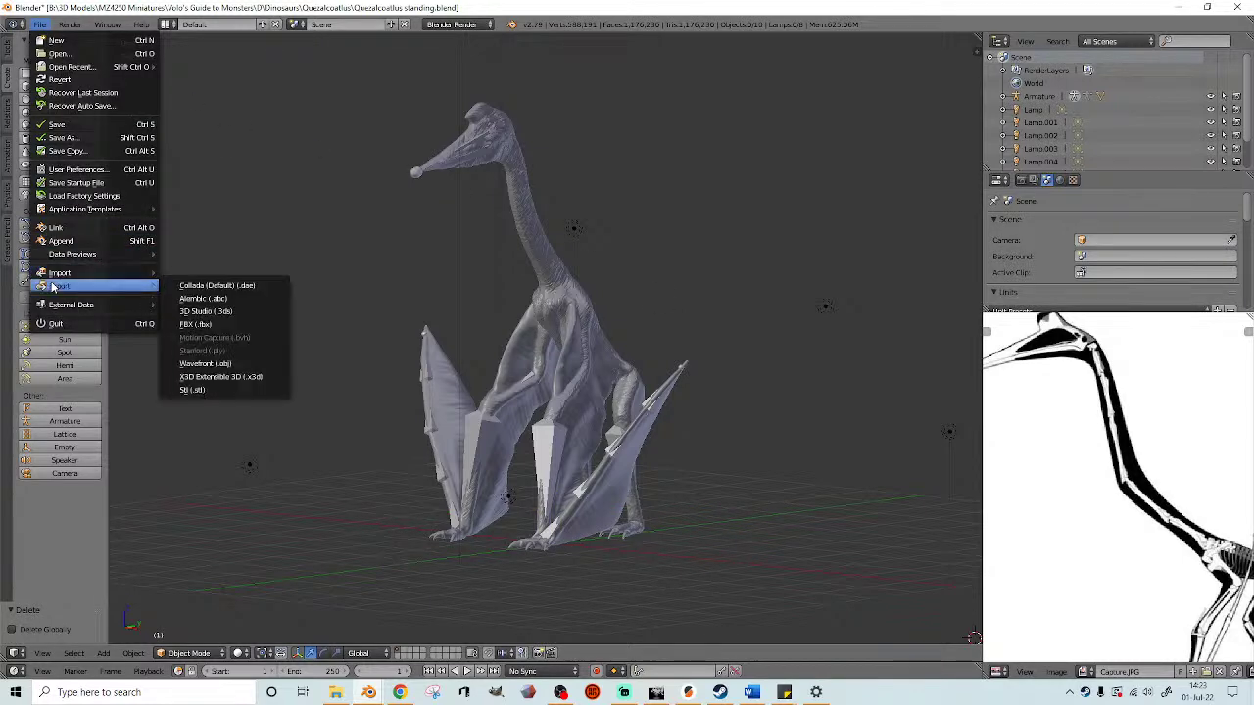
{"action": "left_click", "coordinate": [184, 388]}
{"action": "left_click", "coordinate": [59, 505]}
{"action": "left_click", "coordinate": [204, 115]}
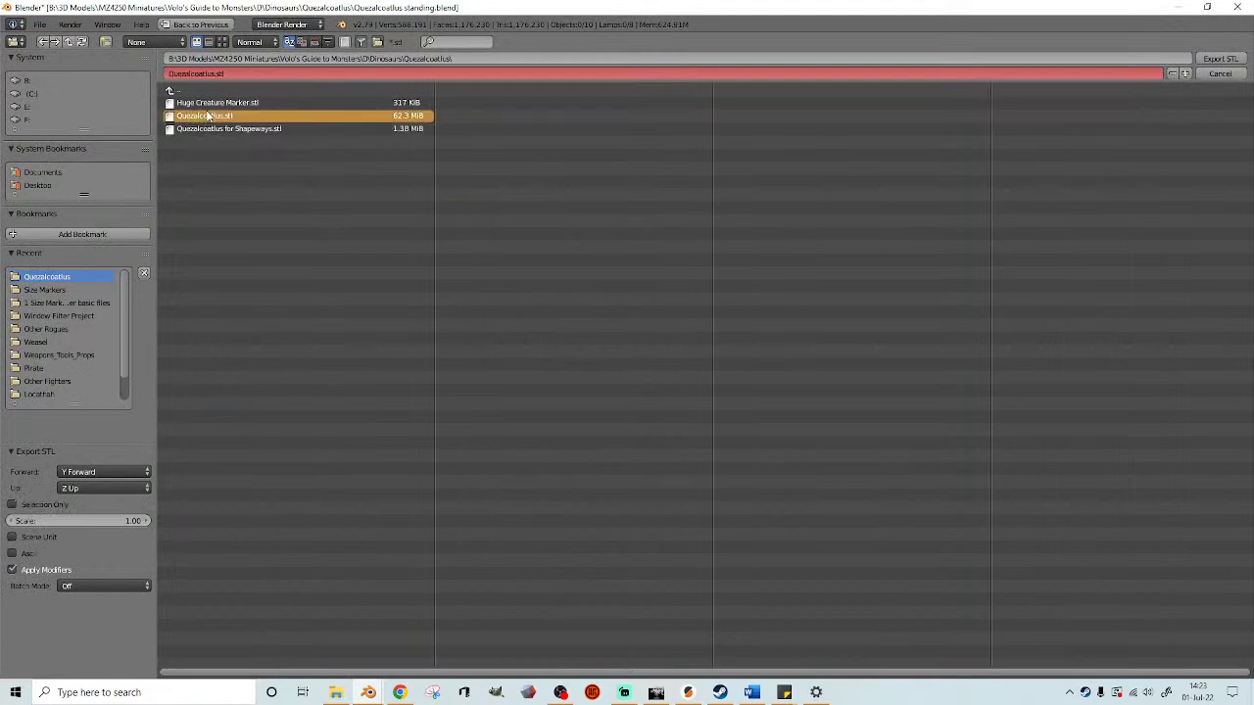
{"action": "left_click", "coordinate": [211, 73]}
{"action": "left_click", "coordinate": [215, 74]}
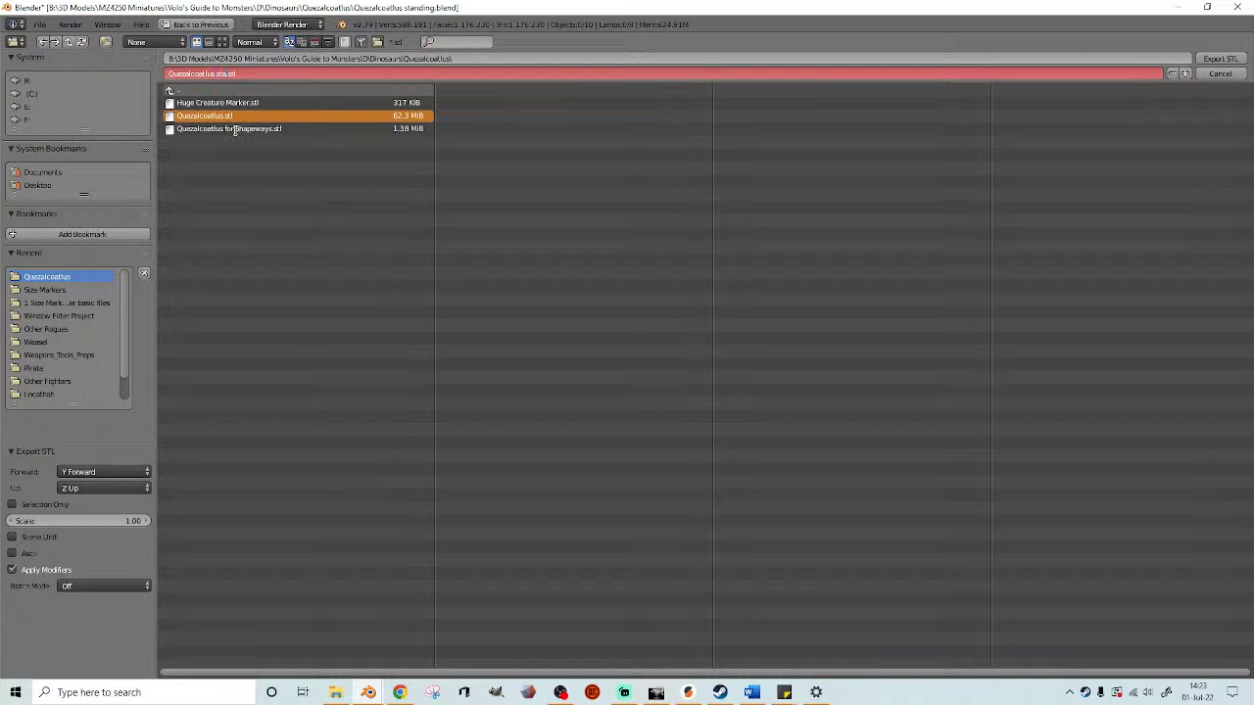
{"action": "type", "text": "standing"}
{"action": "key", "text": "Return"}
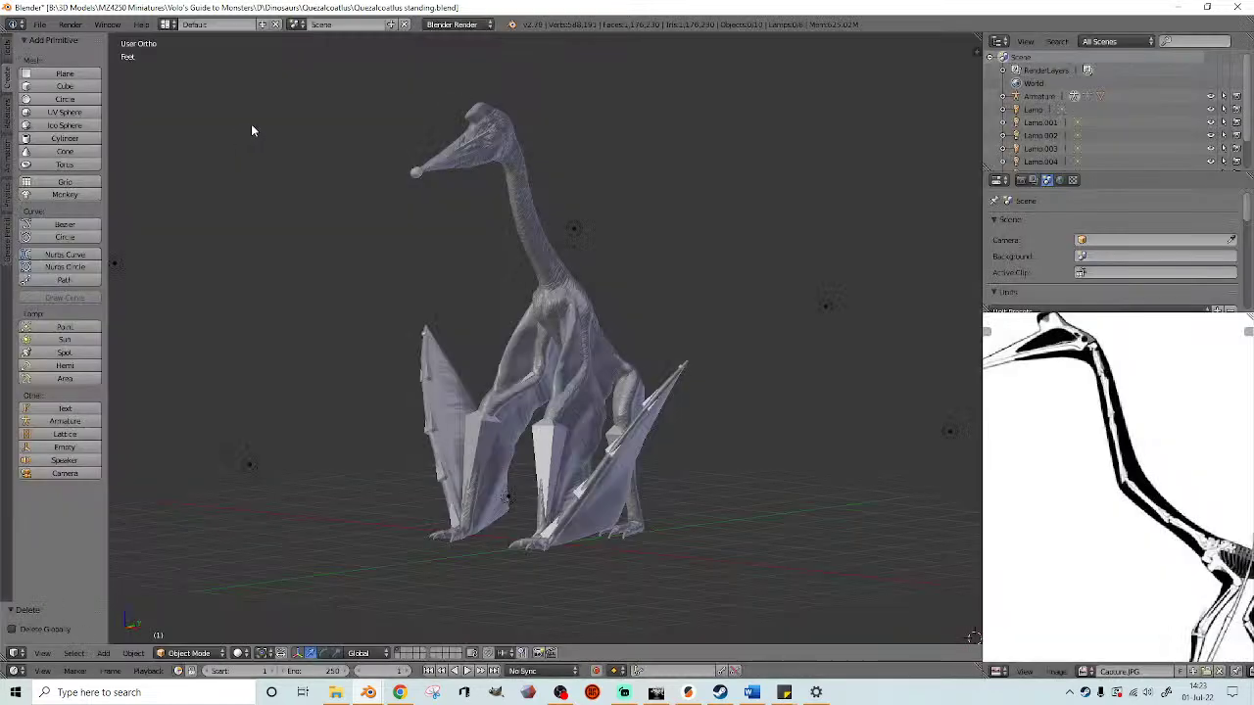
- Save the changes to the existing Quezalcoatlus standing.blend file
{"action": "left_click", "coordinate": [39, 23]}
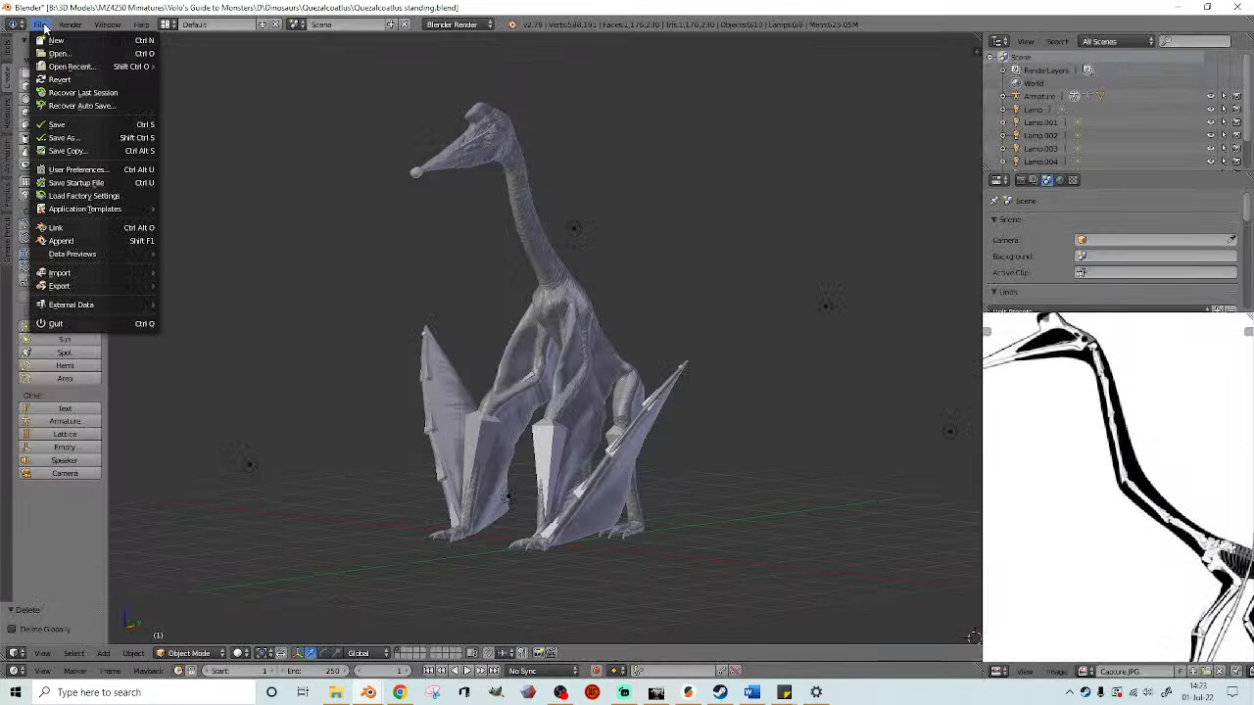
{"action": "left_click", "coordinate": [71, 126]}
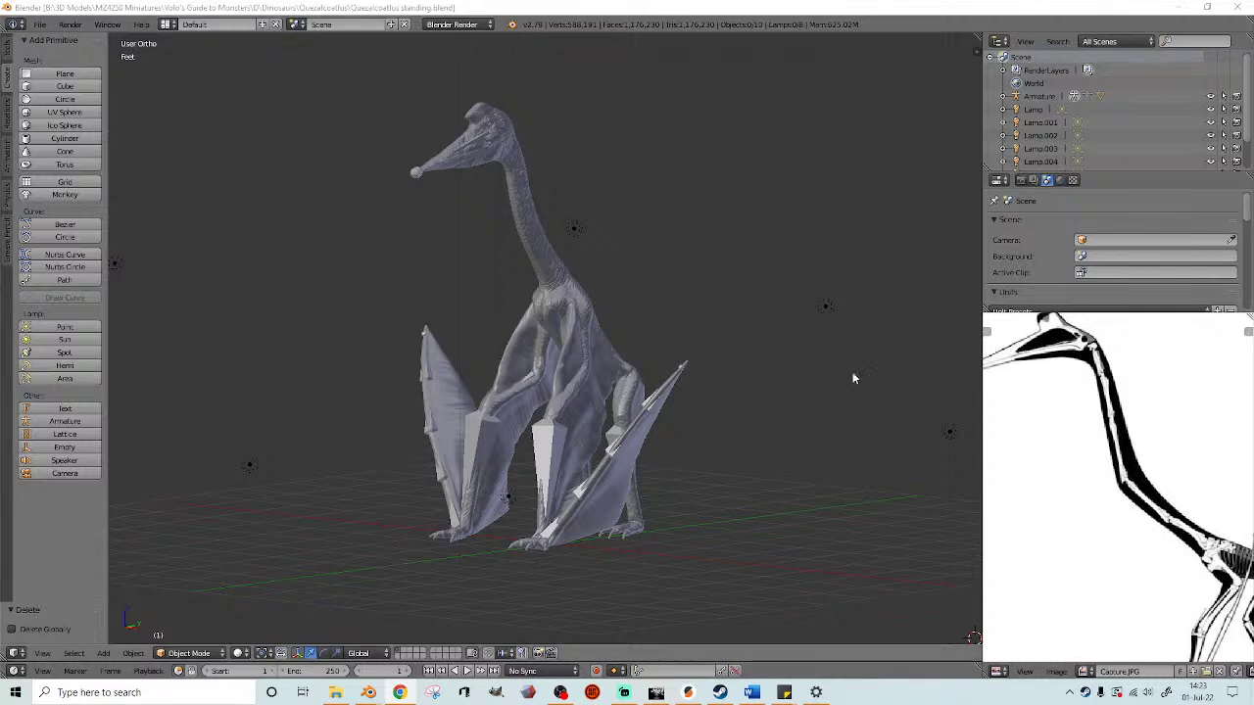
{"action": "left_click", "coordinate": [41, 26]}
{"action": "left_click", "coordinate": [71, 125]}
- Open Quezalcoatlus rigged.blend from the Quezalcoatlus folder
{"action": "left_click", "coordinate": [39, 24]}
{"action": "left_click", "coordinate": [55, 51]}
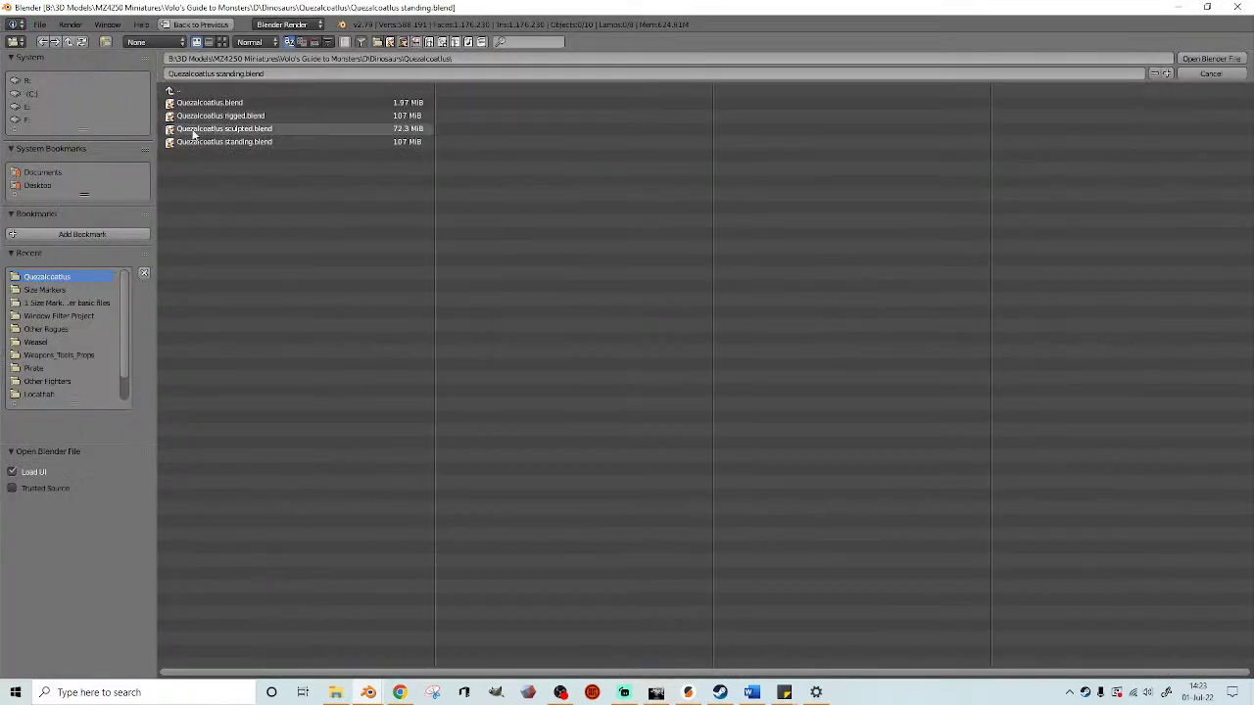
{"action": "double_click", "coordinate": [224, 117]}
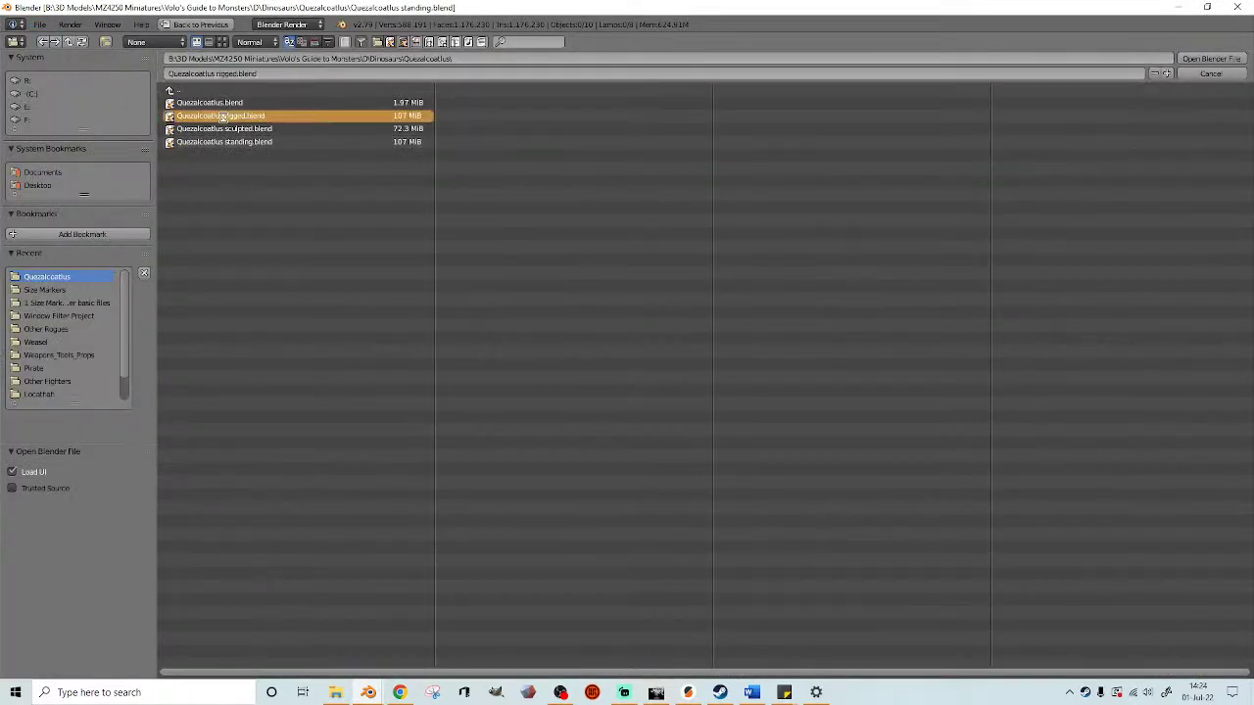
- Raise one outstretched wing in front view by rotating its shoulder bone, Bone.016, about -16.6°
{"action": "middle_click_drag", "start_coordinate": [529, 311], "coordinate": [614, 345]}
{"action": "scroll", "coordinate": [614, 346], "scroll_direction": "up", "scroll_amount": 2}
{"action": "scroll", "coordinate": [614, 345], "scroll_direction": "down", "scroll_amount": 2}
{"action": "key", "text": "KP_1"}
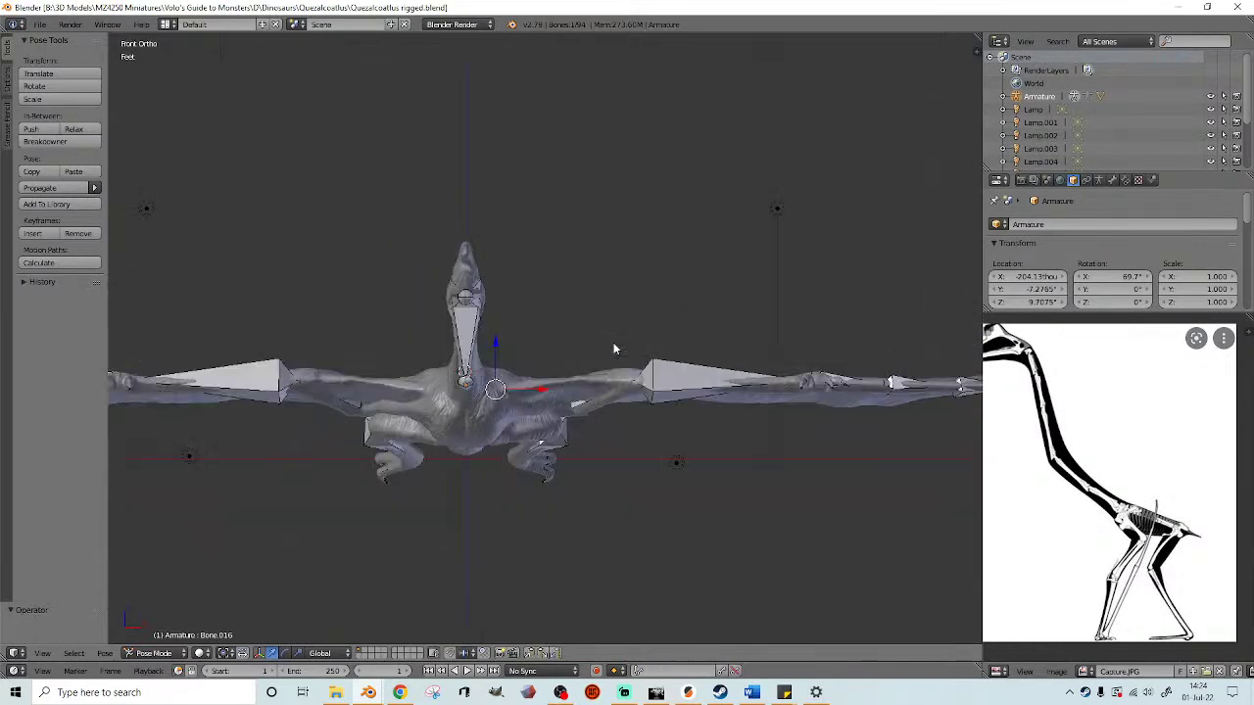
{"action": "key", "text": "z"}
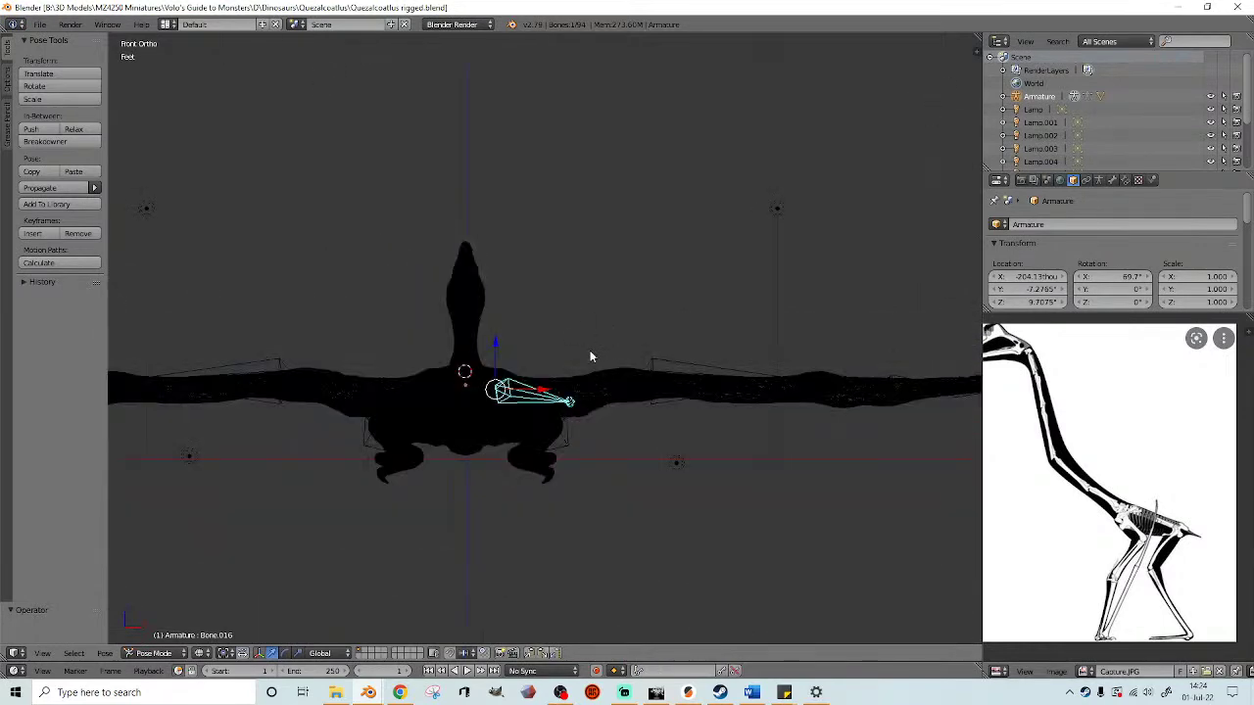
{"action": "key", "text": "alt+z"}
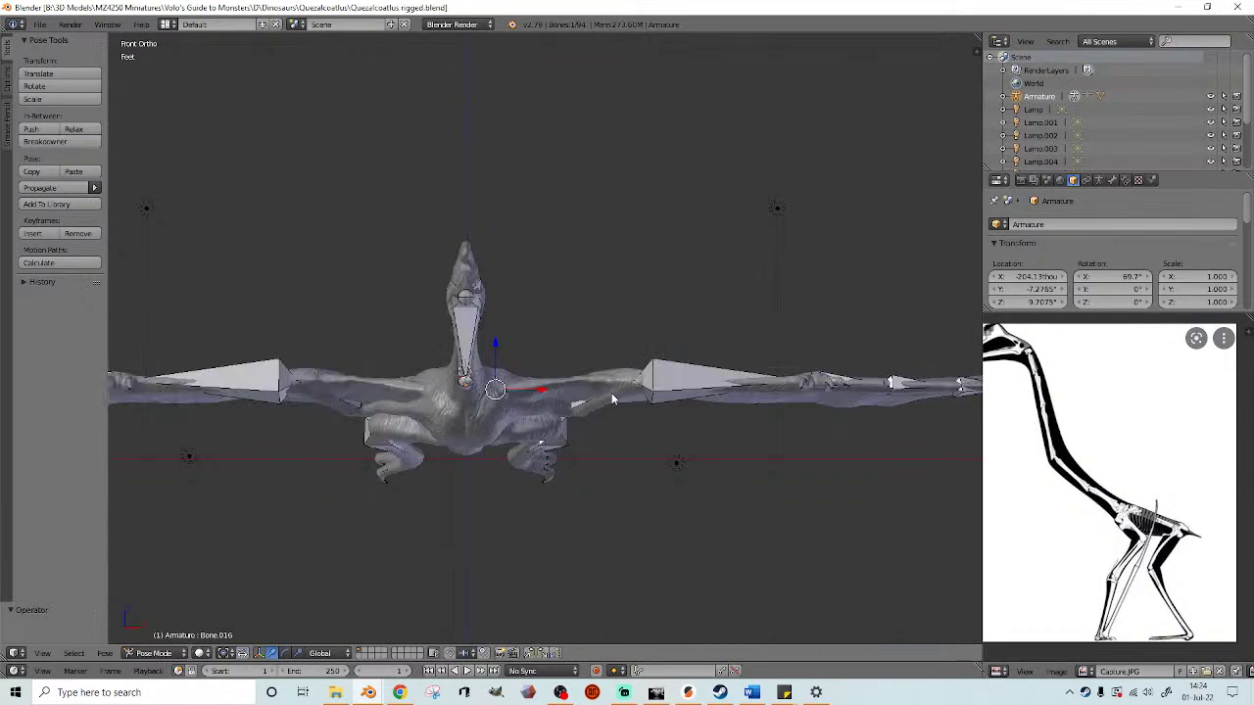
{"action": "key", "text": "r"}
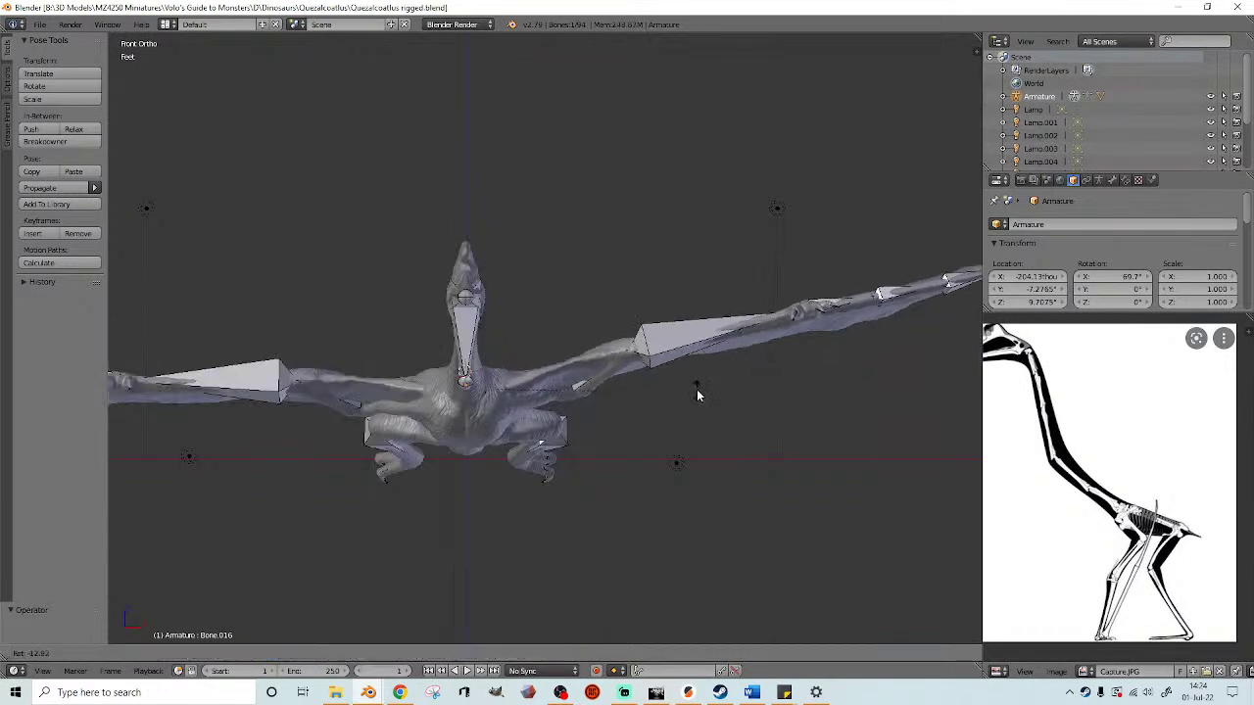
{"action": "left_click", "coordinate": [698, 383]}
- Raise the opposite wing in front view by rotating its shoulder bone, Bone.017, about 18.3°
{"action": "key", "text": "alt+z"}
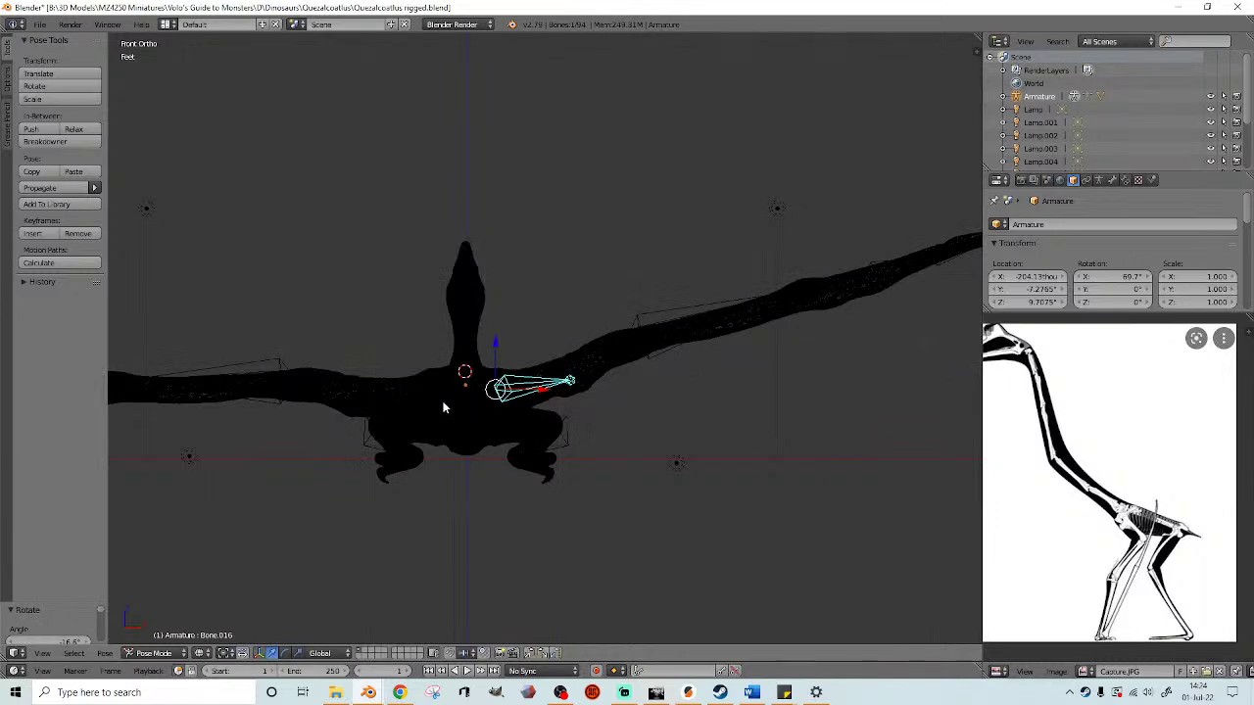
{"action": "right_click", "coordinate": [408, 392]}
{"action": "key", "text": "alt+z"}
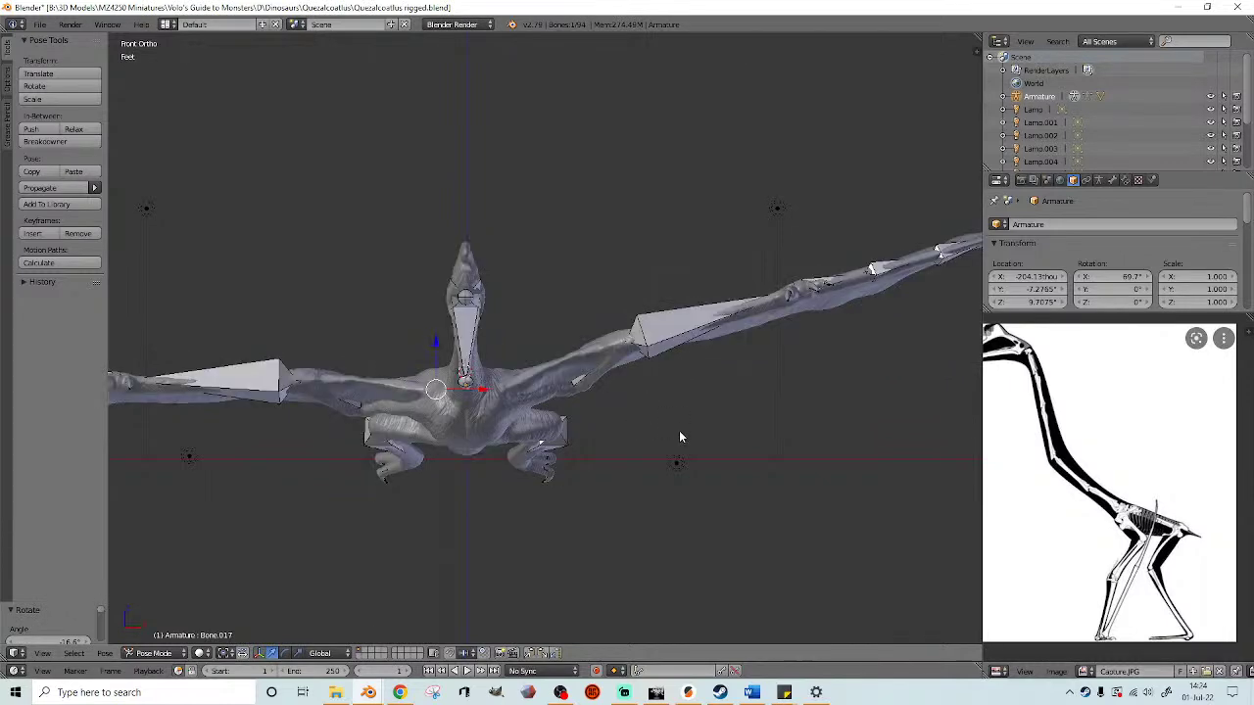
{"action": "key", "text": "r"}
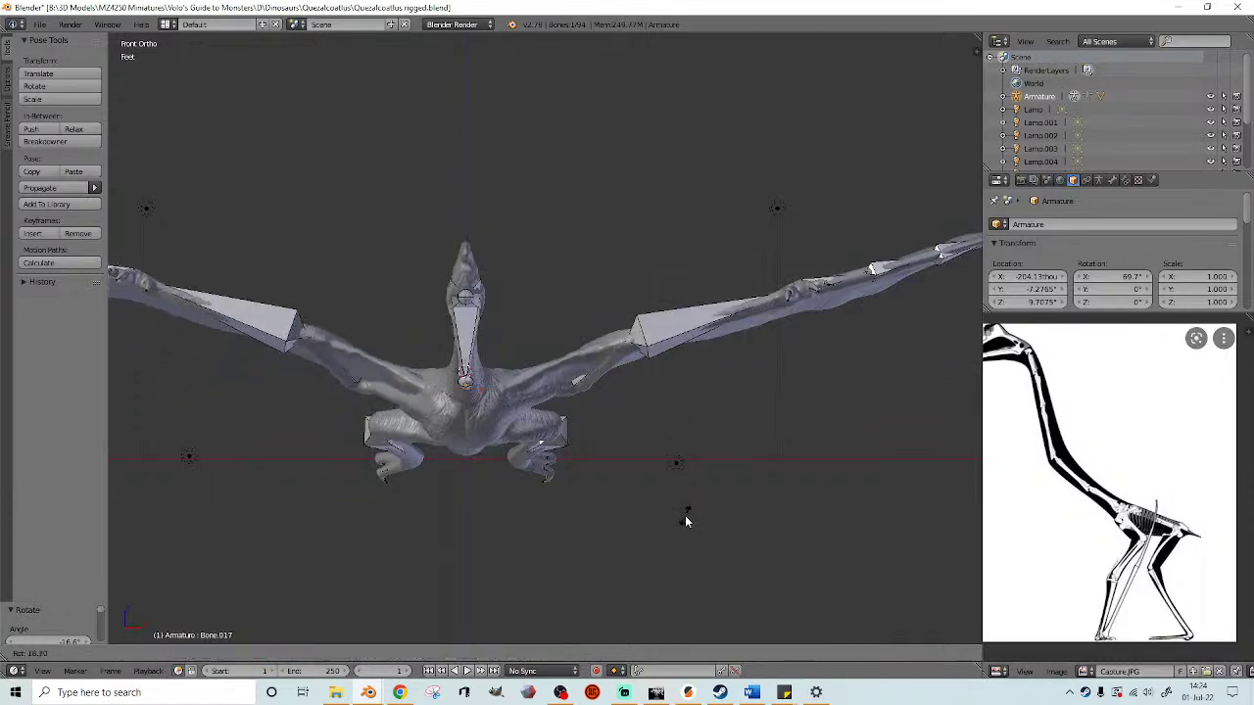
{"action": "left_click", "coordinate": [684, 509]}
- Rotate the bone at the base of the neck, Bone.006, by about -0.87° in side view
{"action": "mouse_move", "coordinate": [684, 509]}
{"action": "middle_mouse_down"}
{"action": "mouse_move", "coordinate": [653, 417]}
{"action": "mouse_move", "coordinate": [507, 423]}
{"action": "mouse_move", "coordinate": [540, 382]}
{"action": "mouse_move", "coordinate": [623, 386]}
{"action": "middle_mouse_up"}
{"action": "right_click", "coordinate": [539, 381]}
{"action": "key", "text": "KP_3"}
{"action": "scroll", "coordinate": [686, 387], "scroll_direction": "up", "scroll_amount": 1}
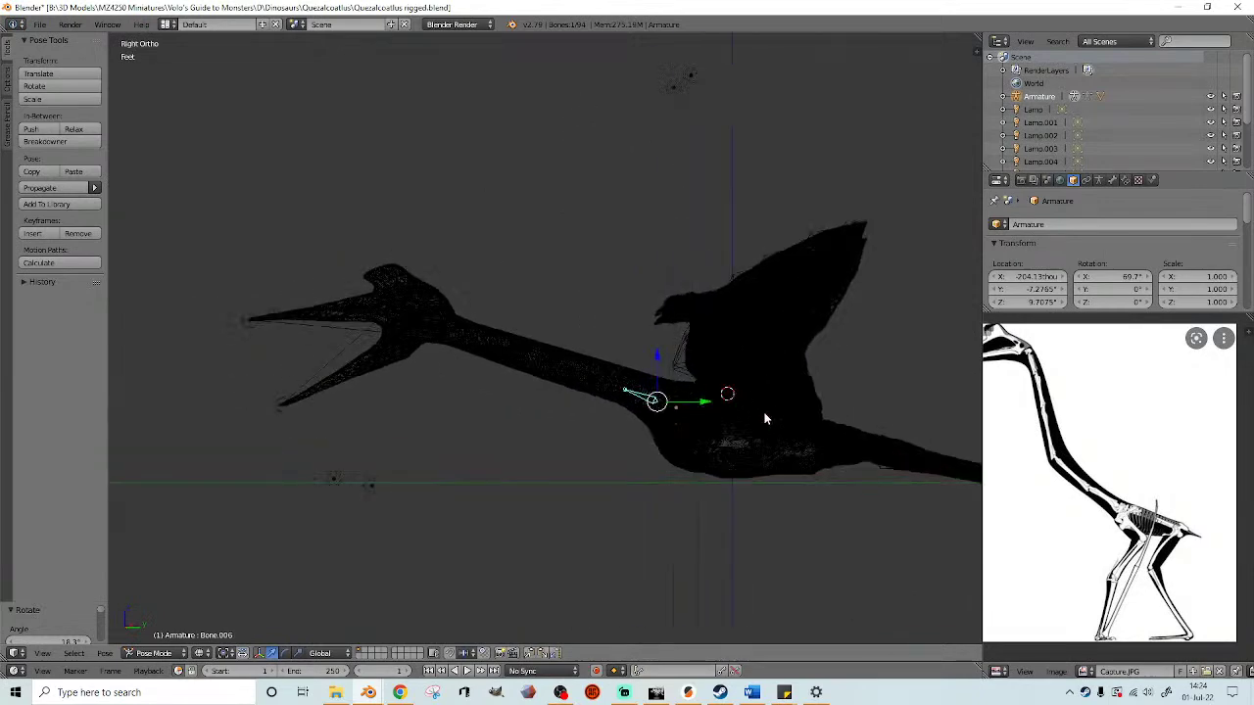
{"action": "key", "text": "r"}
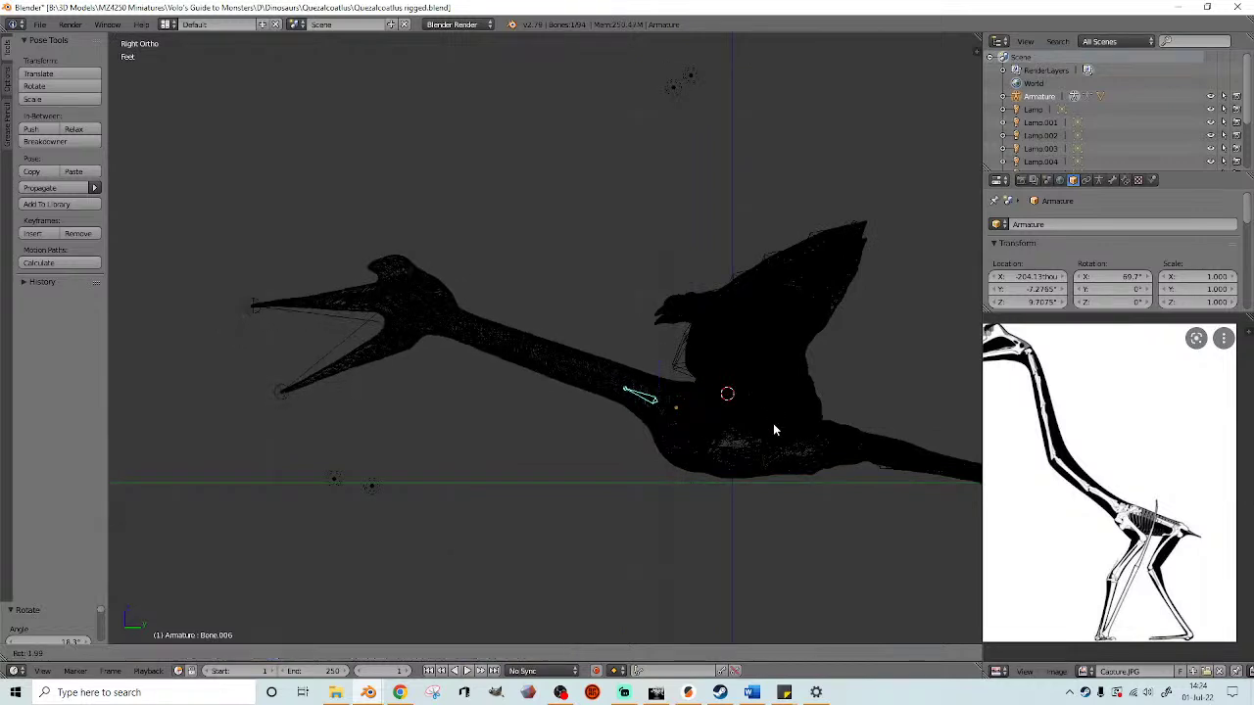
{"action": "left_click", "coordinate": [769, 423]}
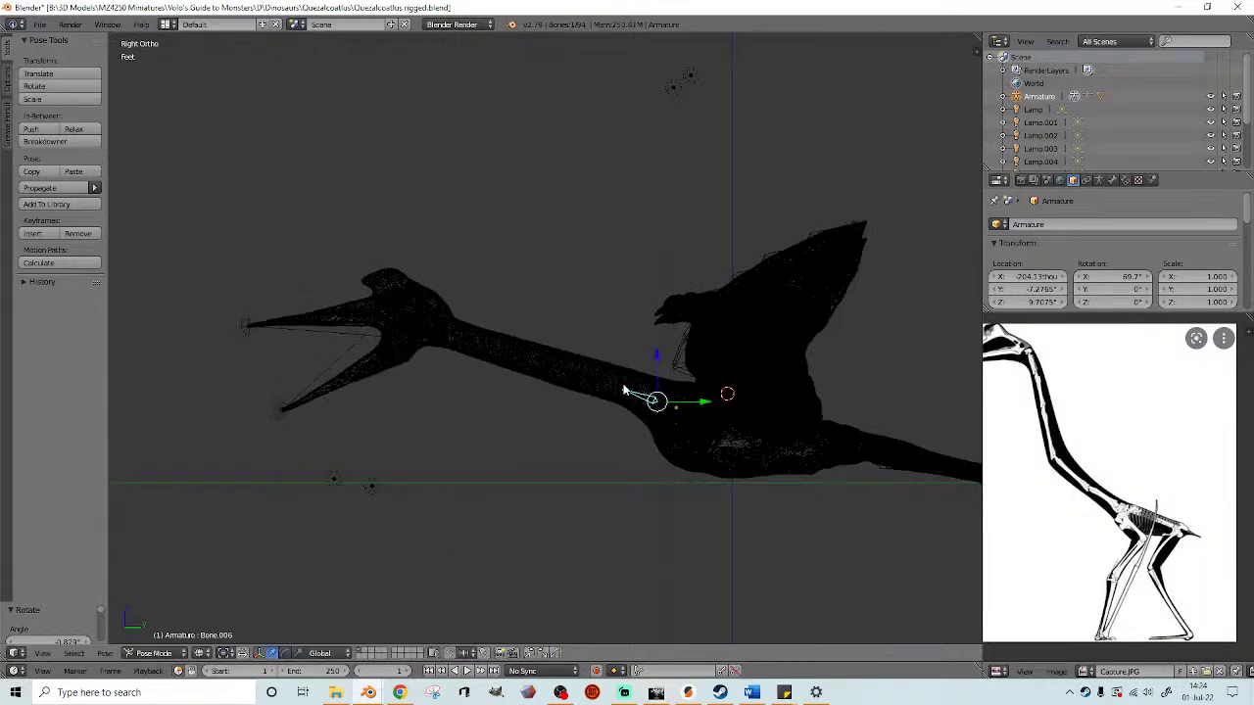
- Lower the front of the neck in side view by rotating Bone.004 about -3° and Bone.092 slightly in the same direction
{"action": "right_click", "coordinate": [617, 389]}
{"action": "key", "text": "r"}
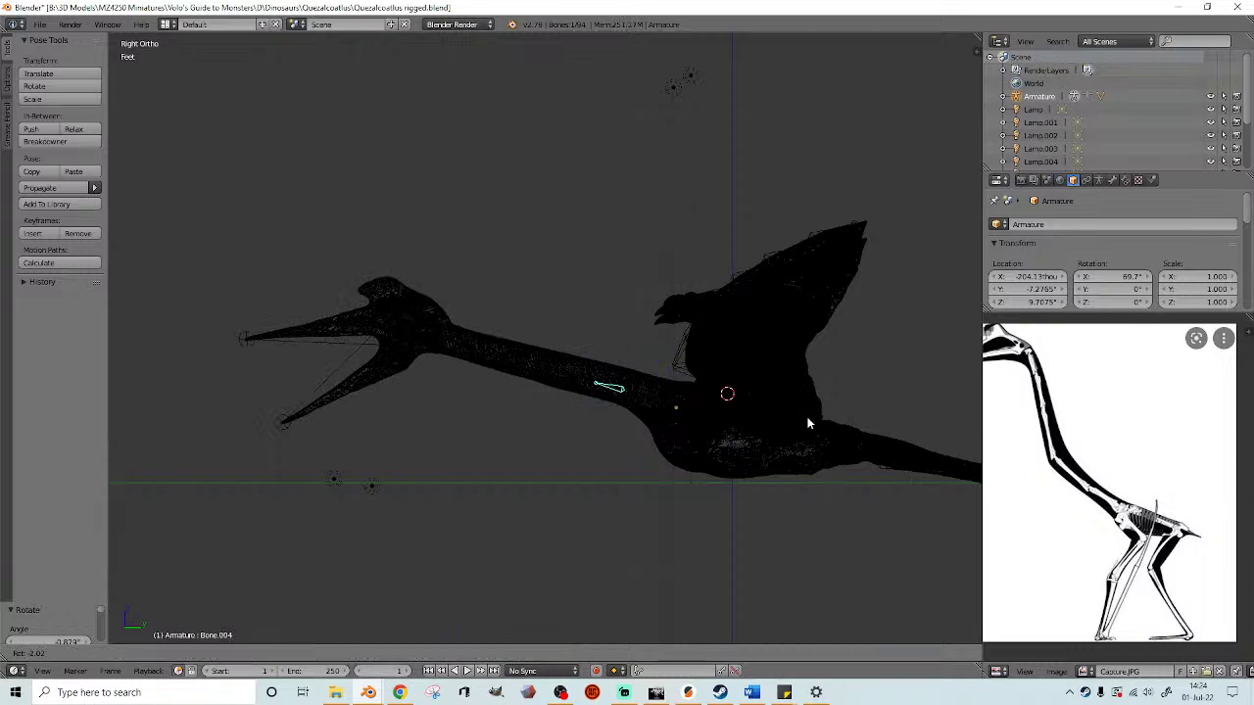
{"action": "left_click", "coordinate": [809, 422]}
{"action": "right_click", "coordinate": [585, 382]}
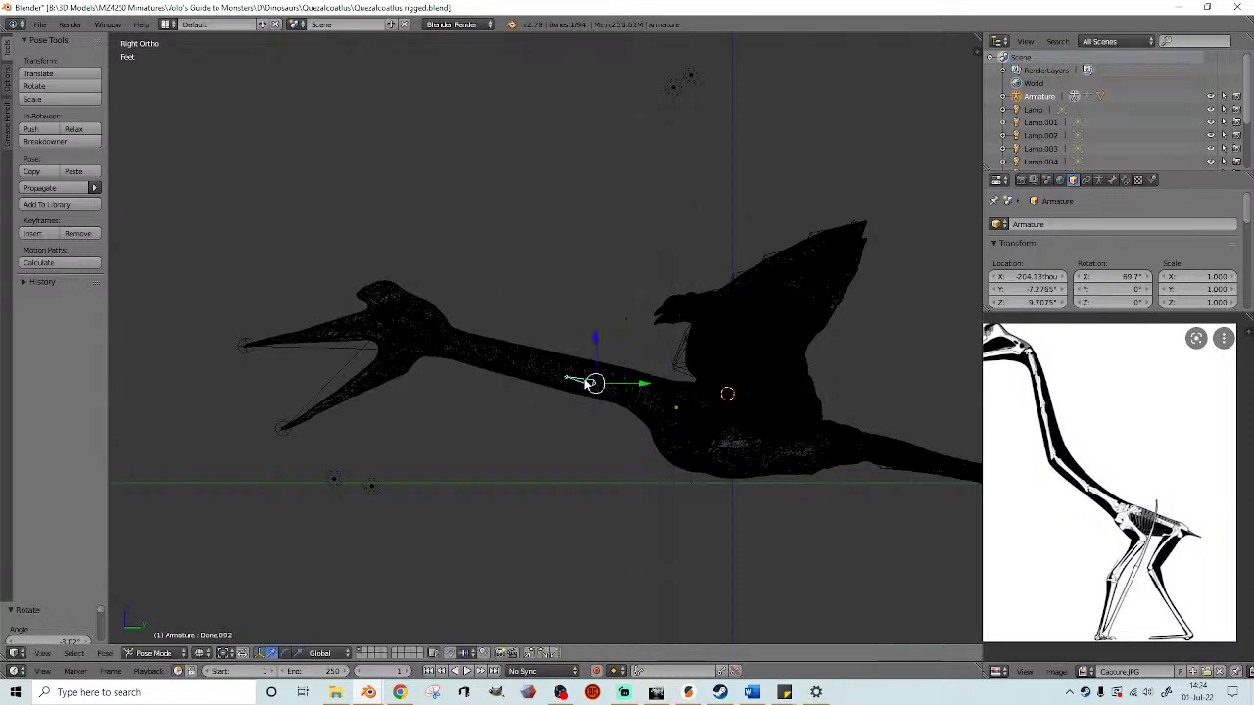
{"action": "key", "text": "r"}
{"action": "left_click", "coordinate": [762, 412]}
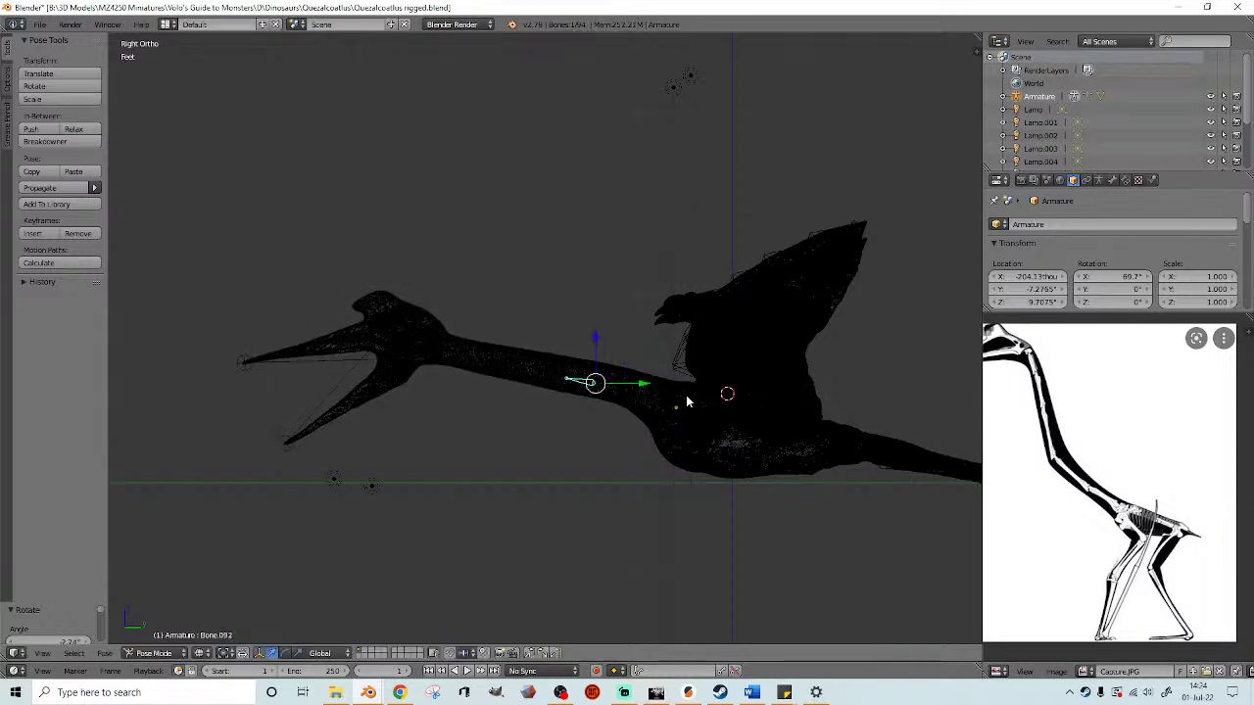
- Rotate the mid-neck bone Bone.008 slightly and the bone just ahead of it by about 0.92°
{"action": "right_click", "coordinate": [567, 376]}
{"action": "key", "text": "r"}
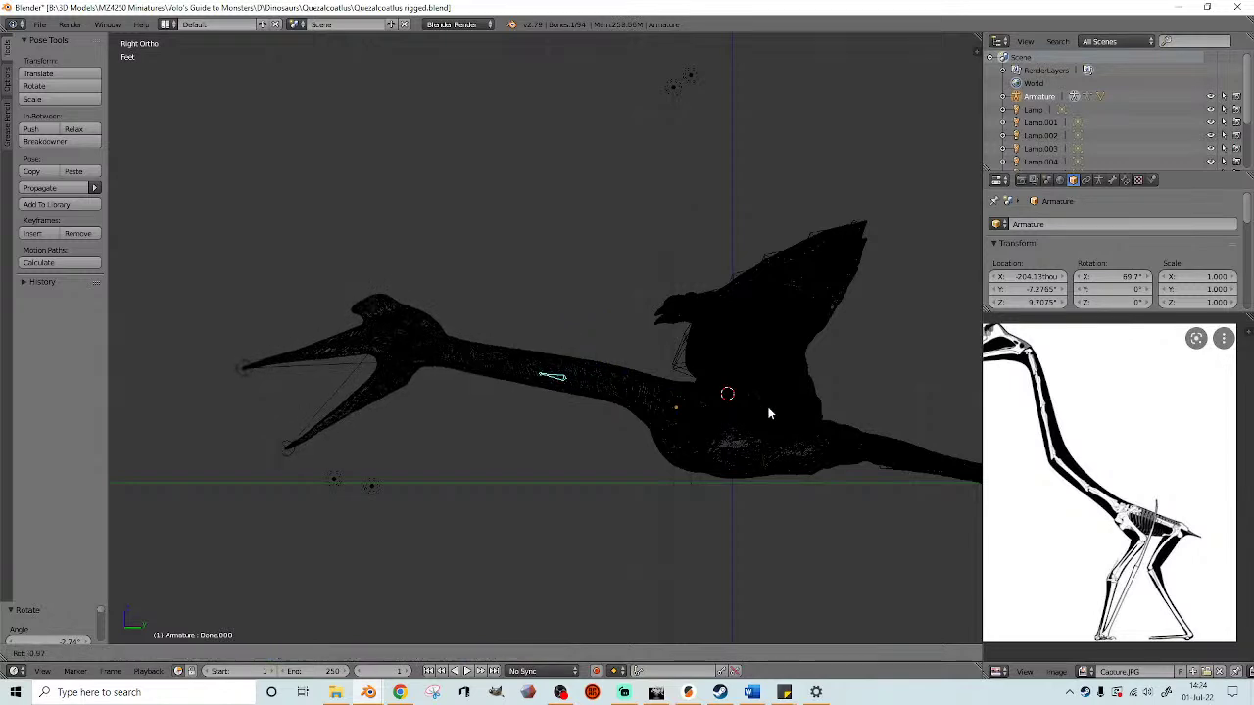
{"action": "left_click", "coordinate": [769, 402]}
{"action": "right_click", "coordinate": [535, 372]}
{"action": "key", "text": "r"}
{"action": "left_click", "coordinate": [725, 416]}
- Curve the upper neck upward by rotating Bone.093 about 2° and Bone.007 about 3°
{"action": "right_click", "coordinate": [516, 372]}
{"action": "key", "text": "r"}
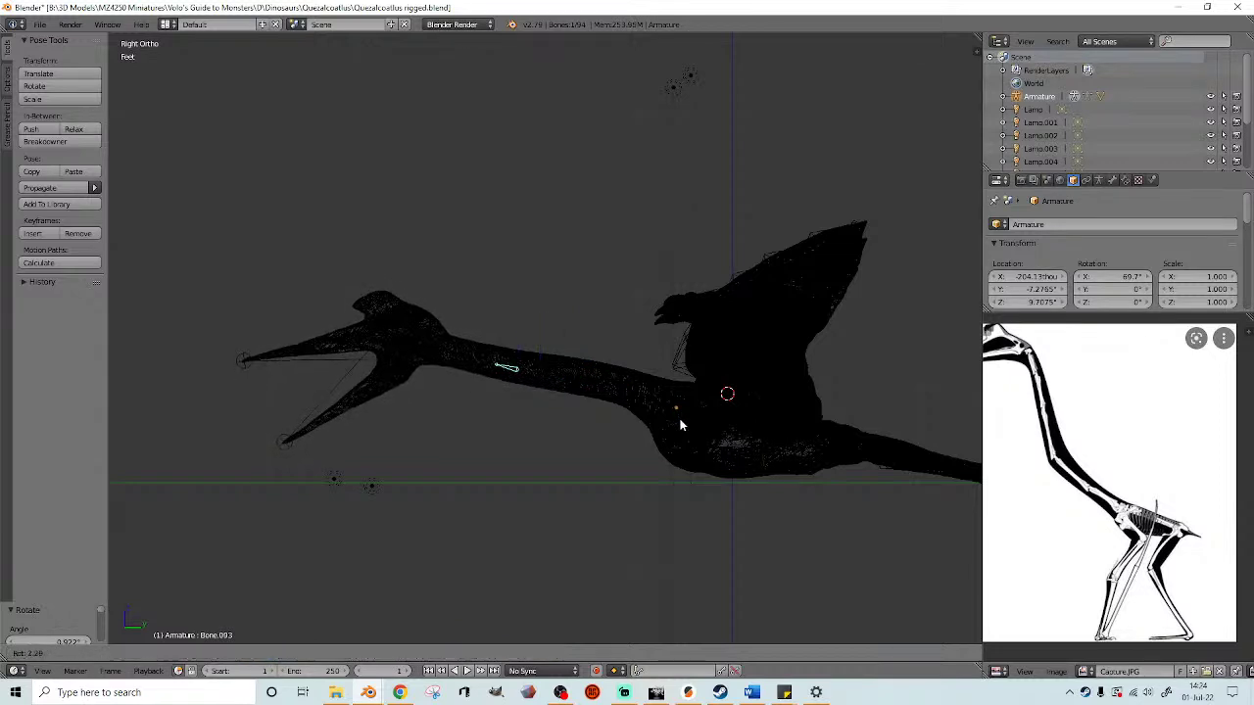
{"action": "left_click", "coordinate": [532, 378]}
{"action": "right_click", "coordinate": [488, 369]}
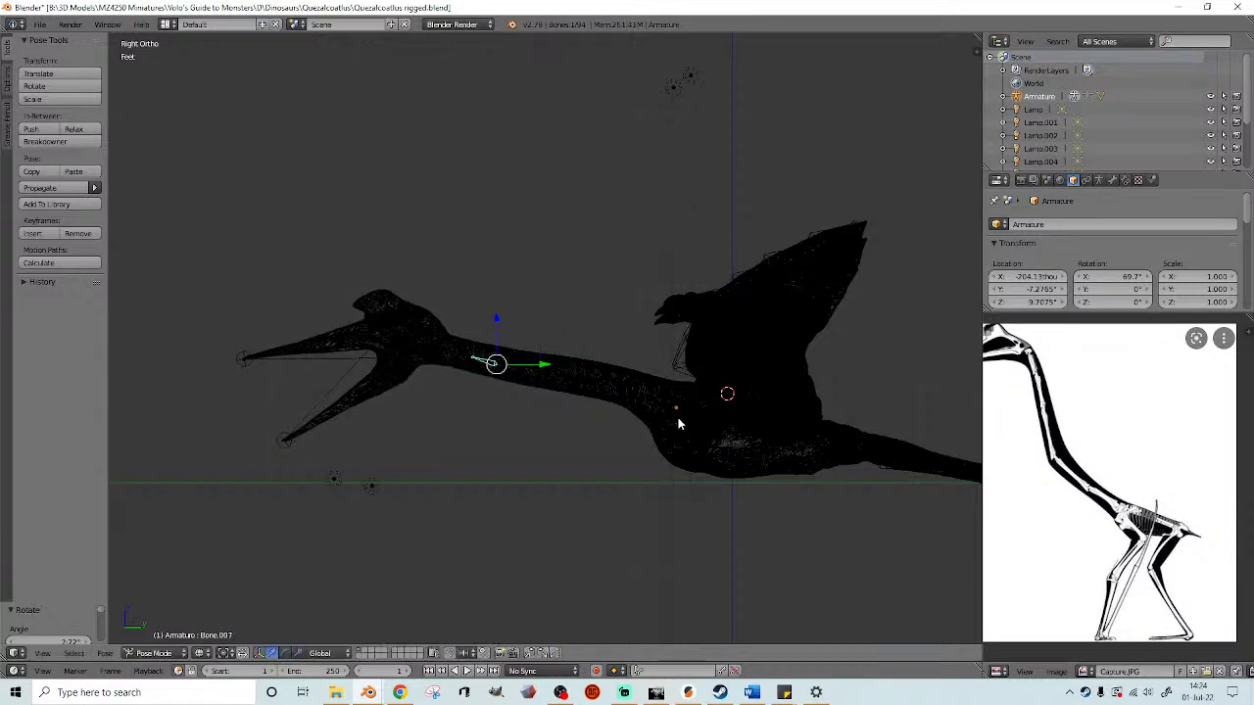
{"action": "key", "text": "r"}
{"action": "left_click", "coordinate": [548, 384]}
- Raise the head by rotating Bone.010 slightly upward and Bone.005 at the base of the skull by about 5.45°
{"action": "right_click", "coordinate": [461, 356]}
{"action": "key", "text": "r"}
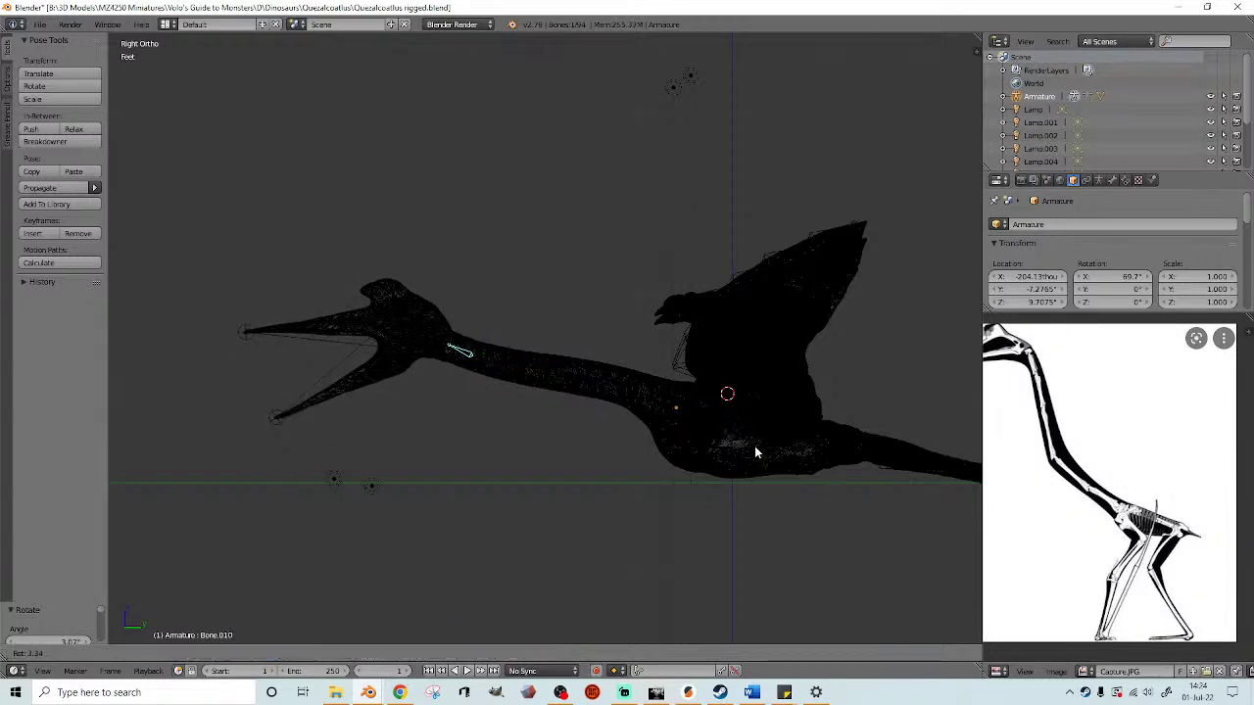
{"action": "left_click", "coordinate": [752, 449]}
{"action": "right_click", "coordinate": [446, 346]}
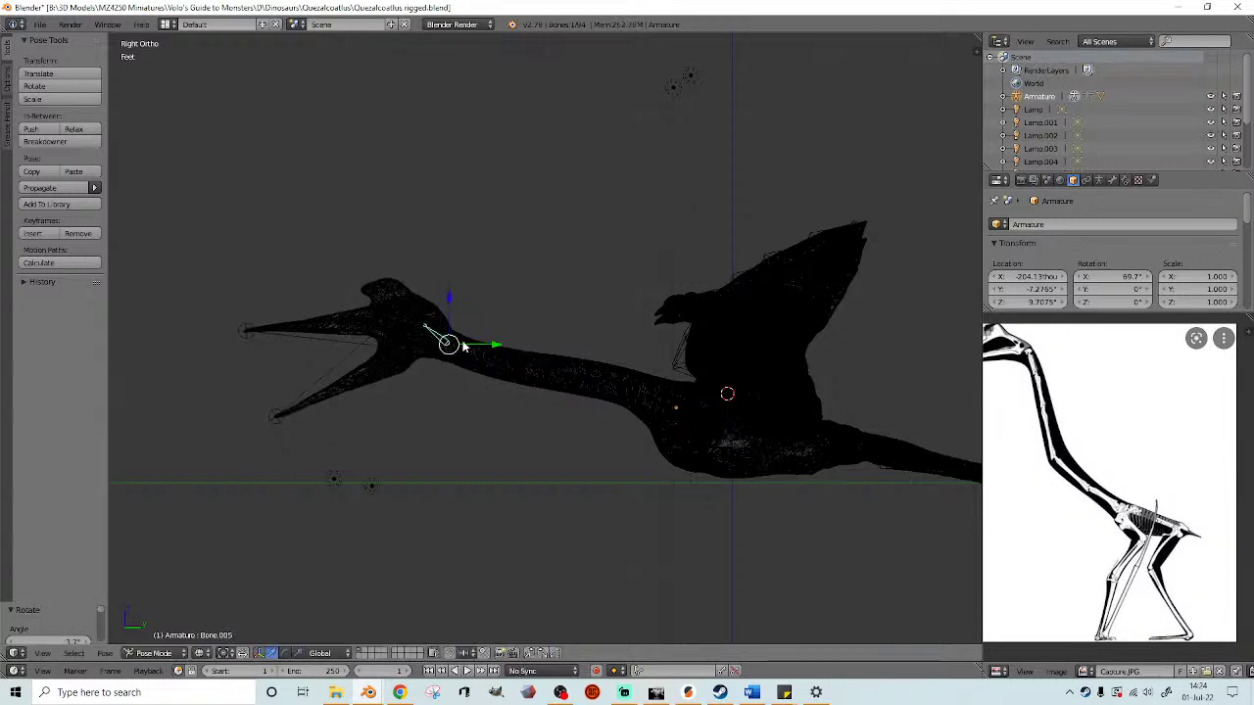
{"action": "key", "text": "r"}
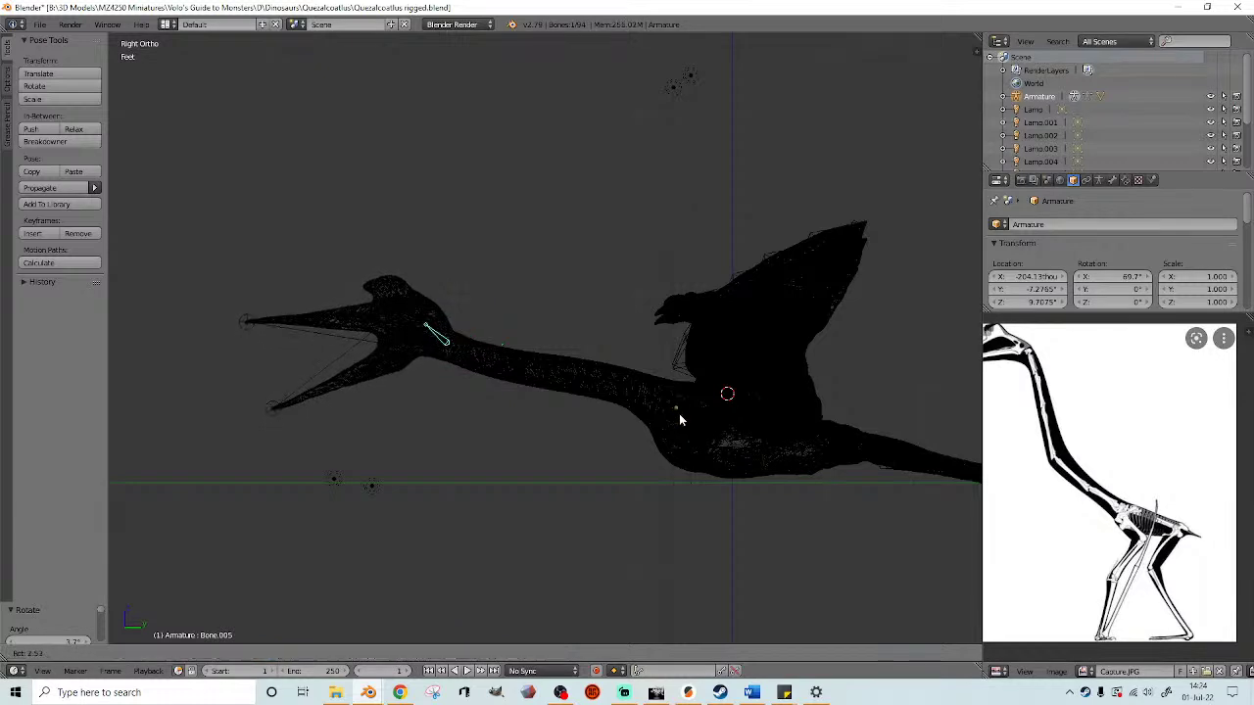
{"action": "left_click", "coordinate": [679, 421]}
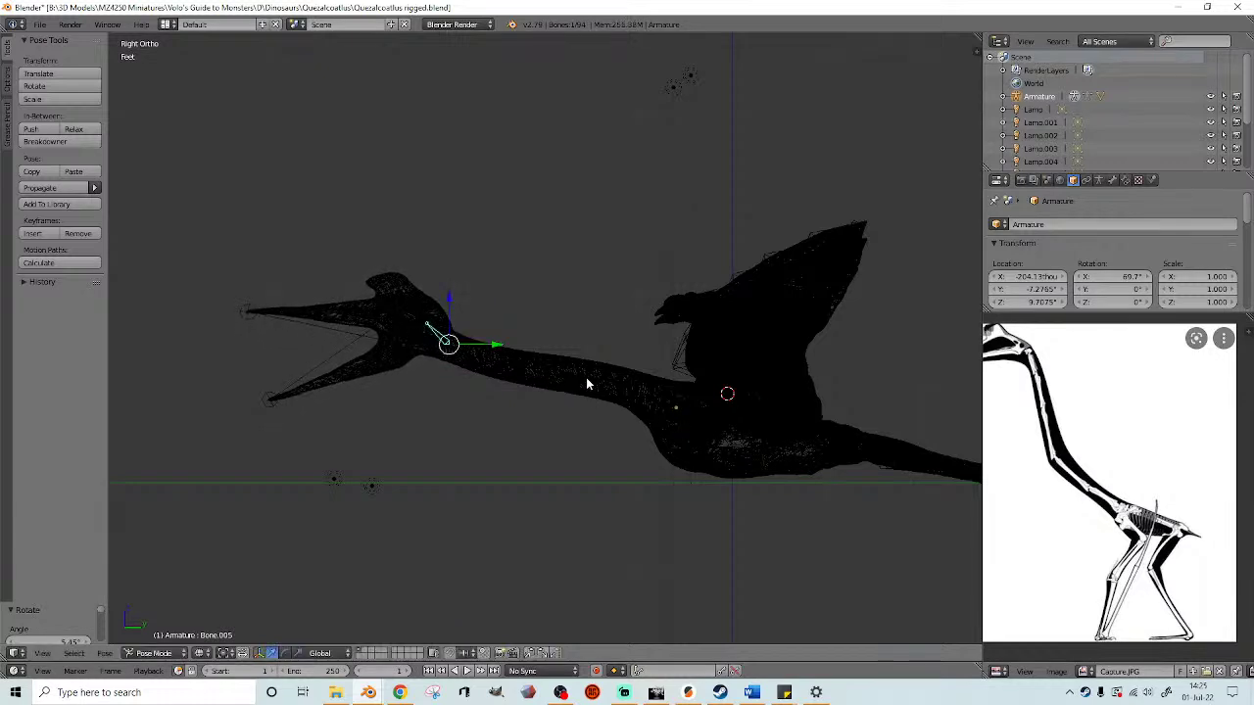
- Rotate the bone at the base of the neck, Bone.006, by about 1.43°
{"action": "right_click", "coordinate": [635, 388]}
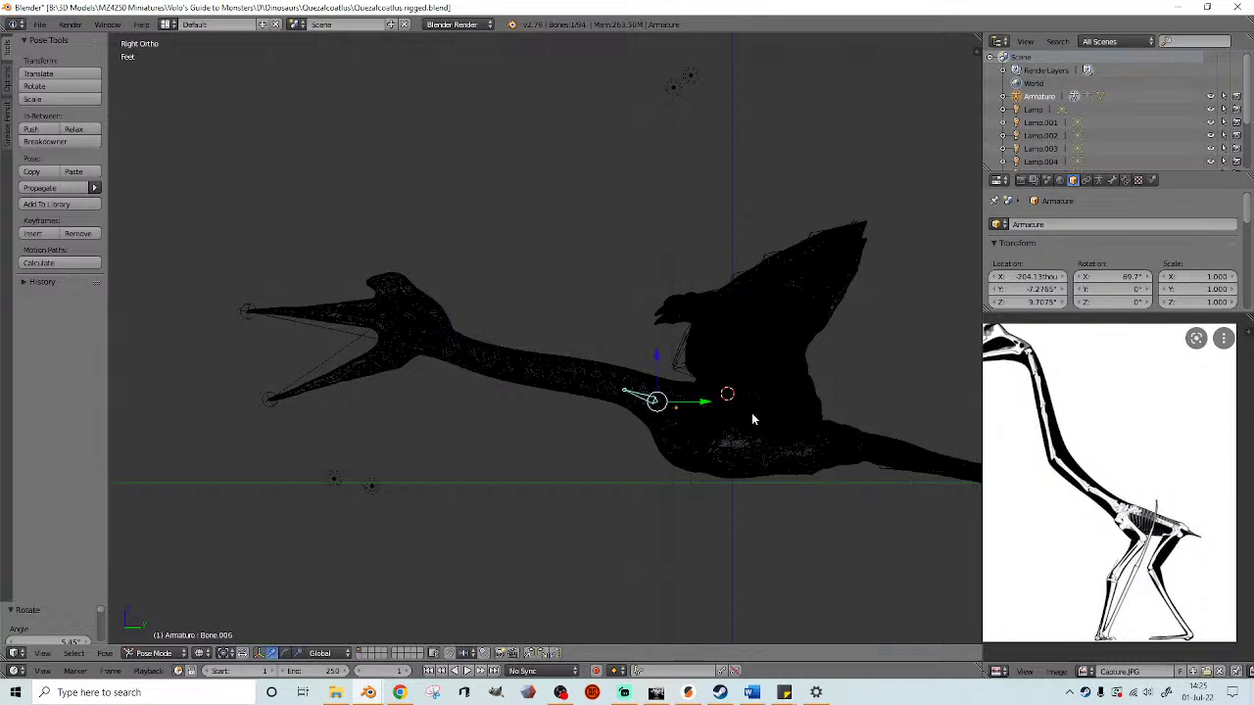
{"action": "key", "text": "r"}
{"action": "left_click", "coordinate": [752, 422]}
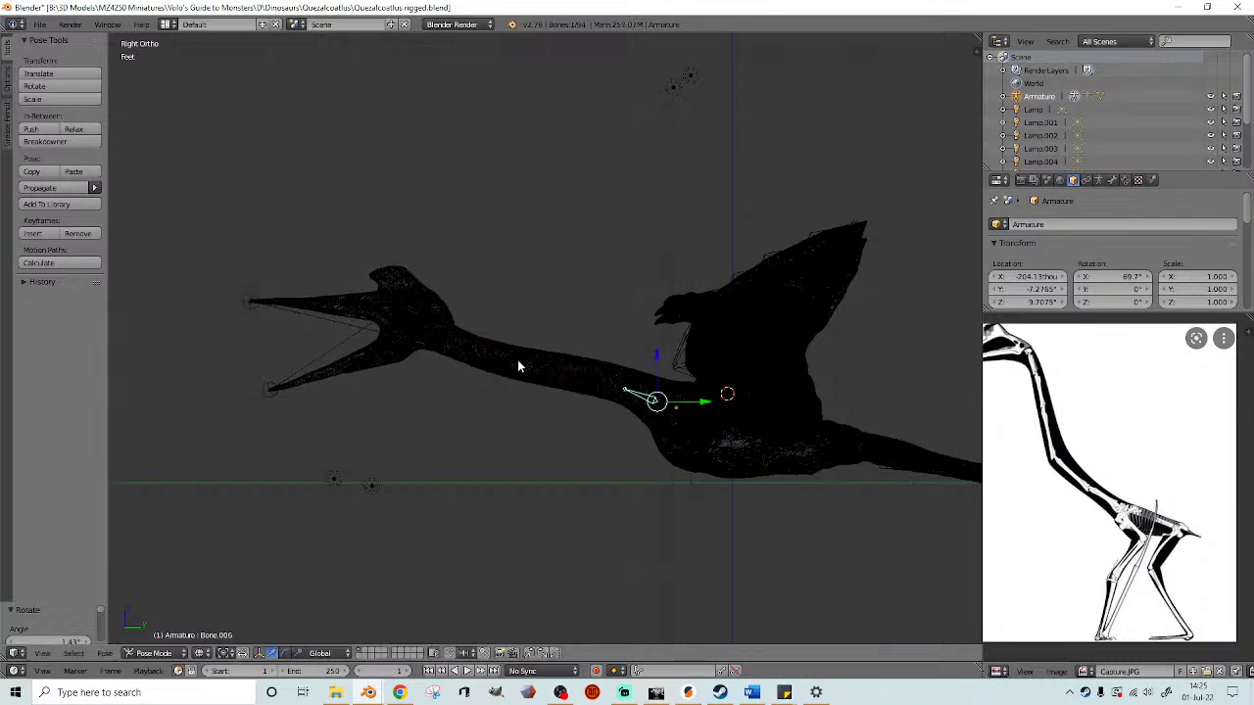
- Rotate the upper beak bone, Bone.001, by about 6.59° and the lower beak bone, Bone.002, by about -3.23°
{"action": "right_click", "coordinate": [384, 307]}
{"action": "right_click", "coordinate": [370, 307]}
{"action": "key", "text": "r"}
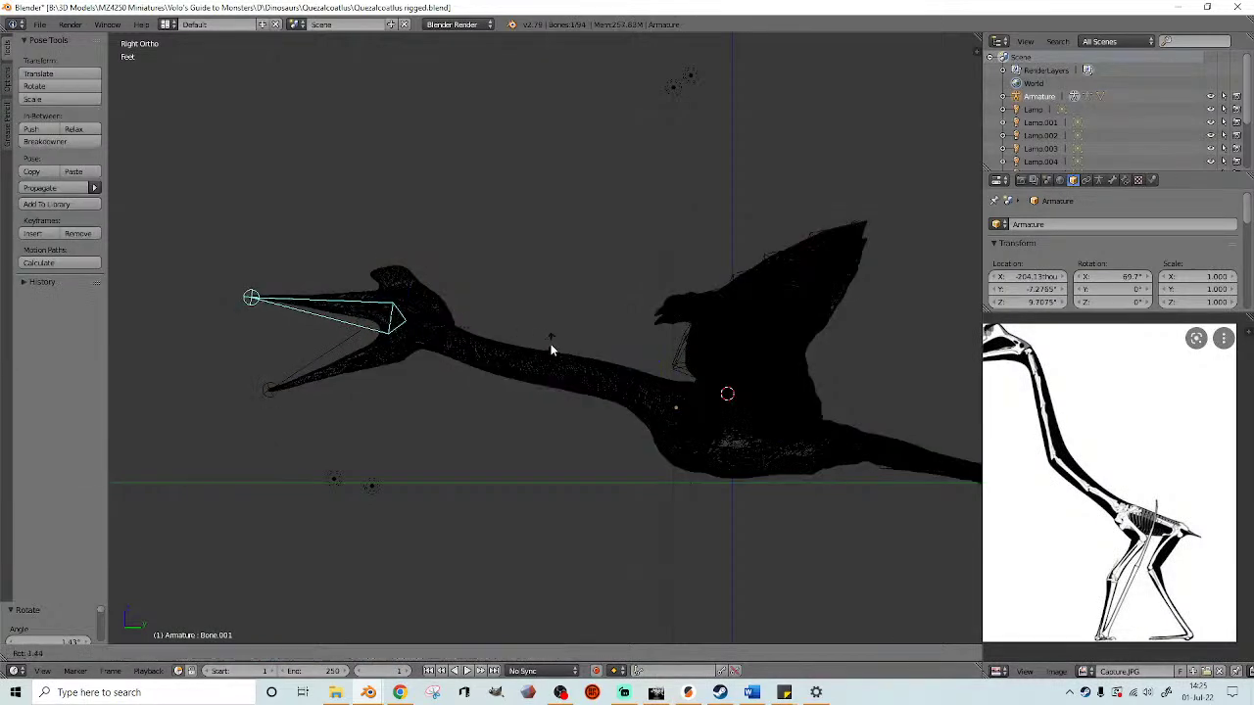
{"action": "left_click", "coordinate": [553, 353]}
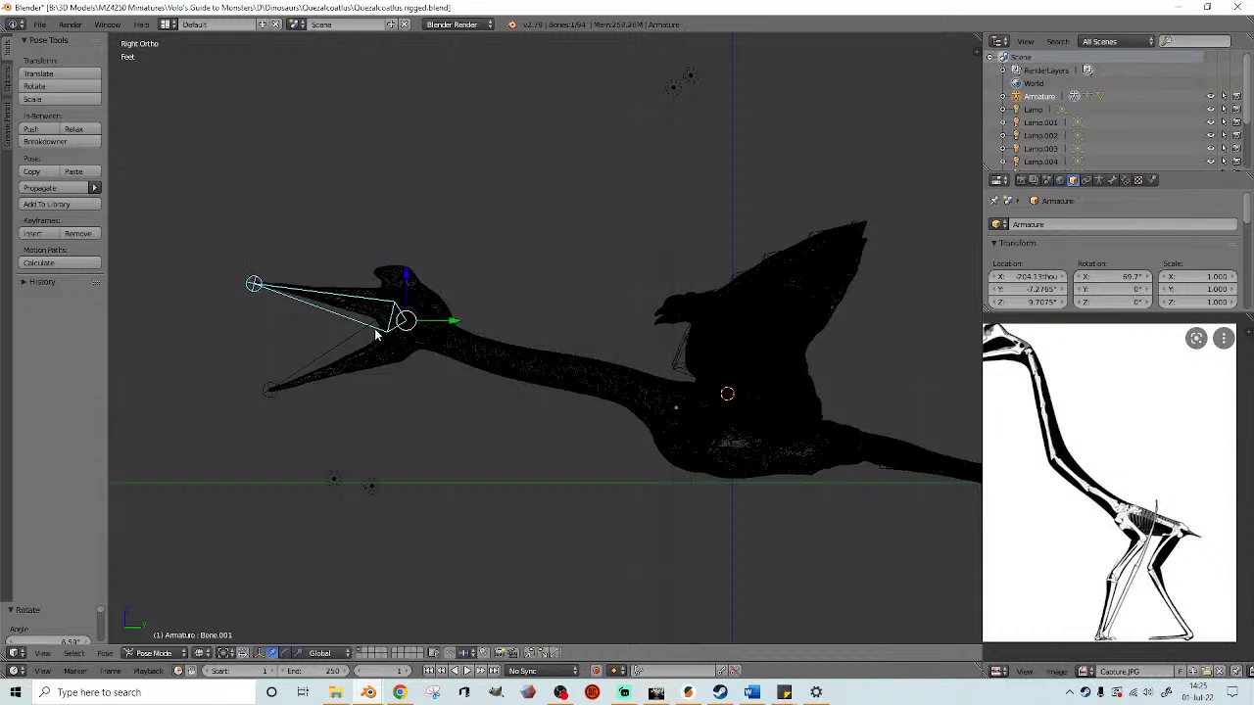
{"action": "right_click", "coordinate": [360, 330]}
{"action": "key", "text": "r"}
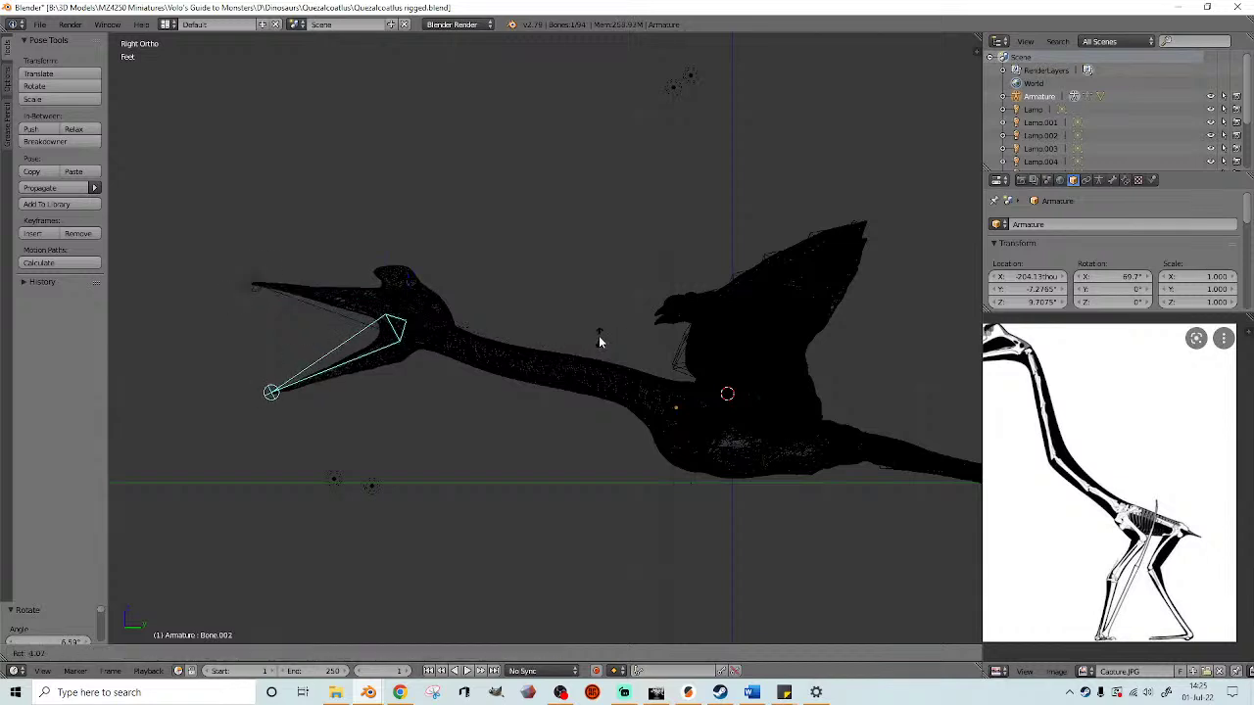
{"action": "left_click", "coordinate": [604, 330]}
- Swing one leg inward in top view by rotating its thigh bone, Bone.064, about -30.1°
{"action": "scroll", "coordinate": [603, 330], "scroll_direction": "down", "scroll_amount": 2}
{"action": "middle_click_drag", "start_coordinate": [603, 330], "coordinate": [631, 278]}
{"action": "middle_click_drag", "start_coordinate": [691, 312], "coordinate": [668, 281], "text": "shift"}
{"action": "middle_click_drag", "start_coordinate": [720, 327], "coordinate": [534, 381], "text": "shift"}
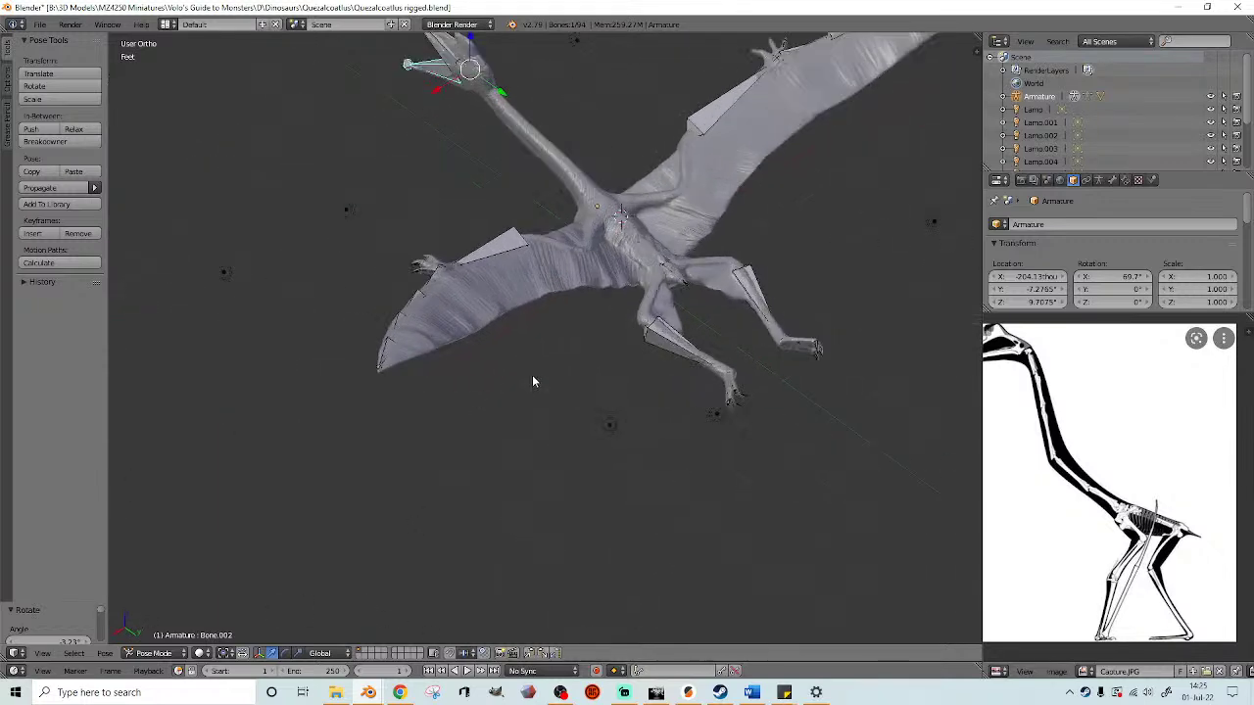
{"action": "key", "text": "KP_7"}
{"action": "middle_click_drag", "start_coordinate": [327, 251], "coordinate": [521, 334], "text": "shift"}
{"action": "scroll", "coordinate": [597, 323], "scroll_direction": "up", "scroll_amount": 1}
{"action": "middle_click_drag", "start_coordinate": [626, 308], "coordinate": [540, 263], "text": "shift"}
{"action": "scroll", "coordinate": [548, 270], "scroll_direction": "up", "scroll_amount": 4}
{"action": "key", "text": "z"}
{"action": "right_click", "coordinate": [632, 348]}
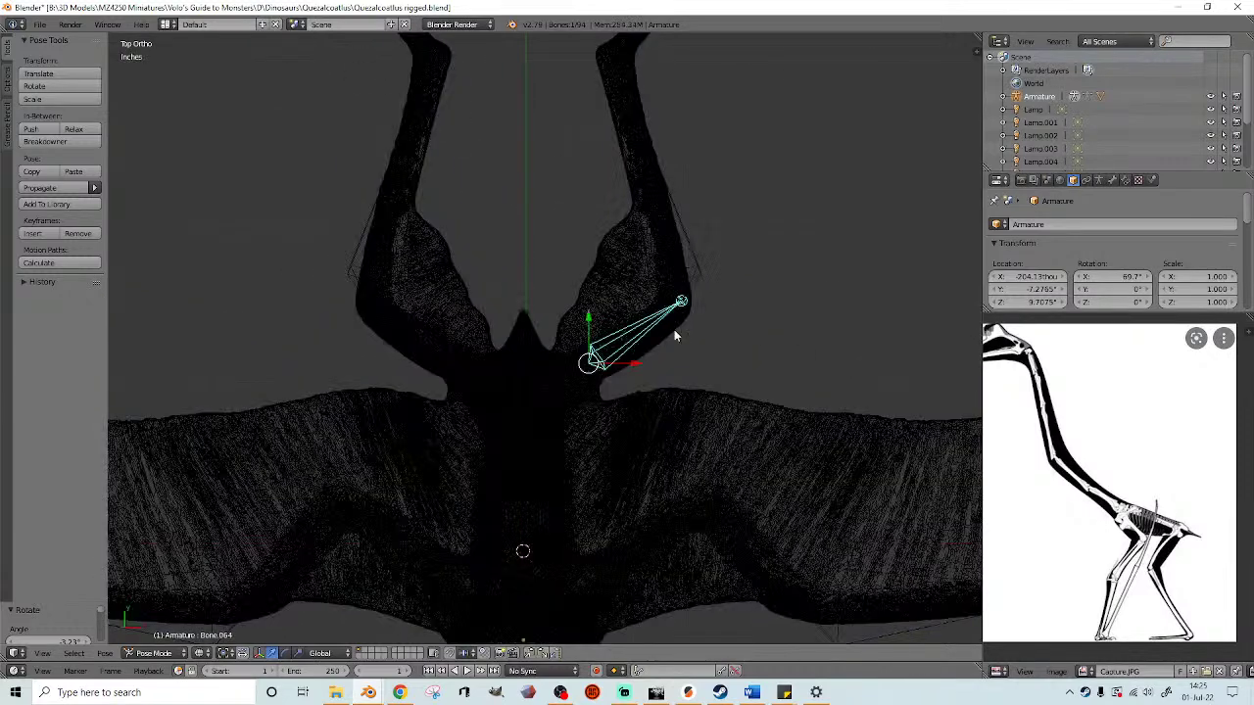
{"action": "scroll", "coordinate": [706, 371], "scroll_direction": "down", "scroll_amount": 5}
{"action": "key", "text": "r"}
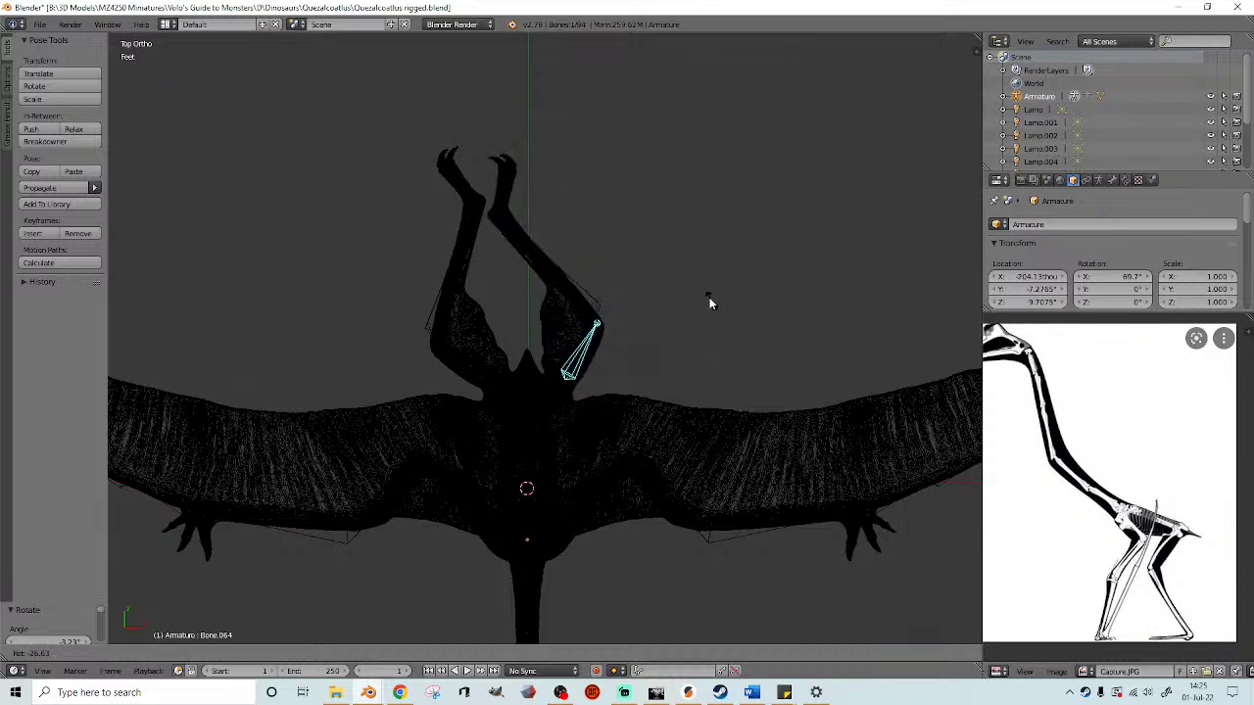
{"action": "left_click", "coordinate": [704, 294]}
- Rotate the lower bone of the same leg, Bone.066, outward by about 38.9° in top view
{"action": "right_click", "coordinate": [588, 294]}
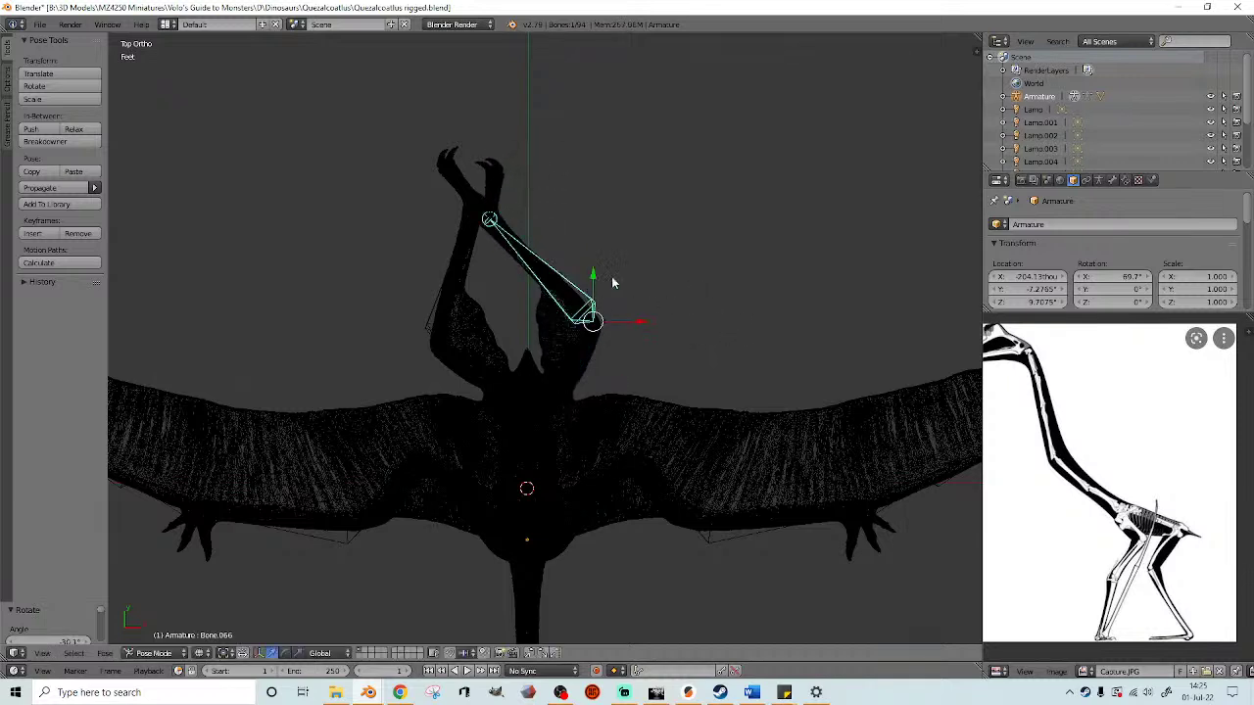
{"action": "key", "text": "r"}
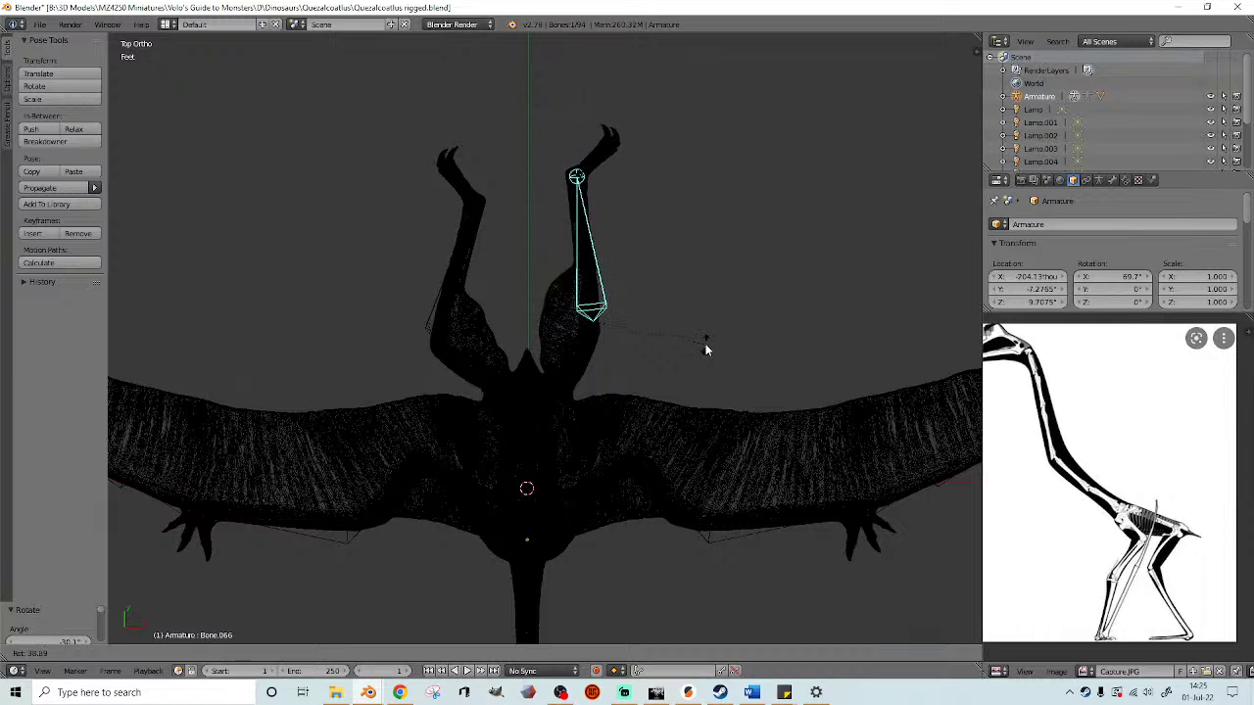
{"action": "left_click", "coordinate": [705, 345]}
- Draw the opposite leg inward in top view by rotating Bone.065 about 35.1° and Bone.067 about -43.9°
{"action": "right_click", "coordinate": [480, 370]}
{"action": "key", "text": "r"}
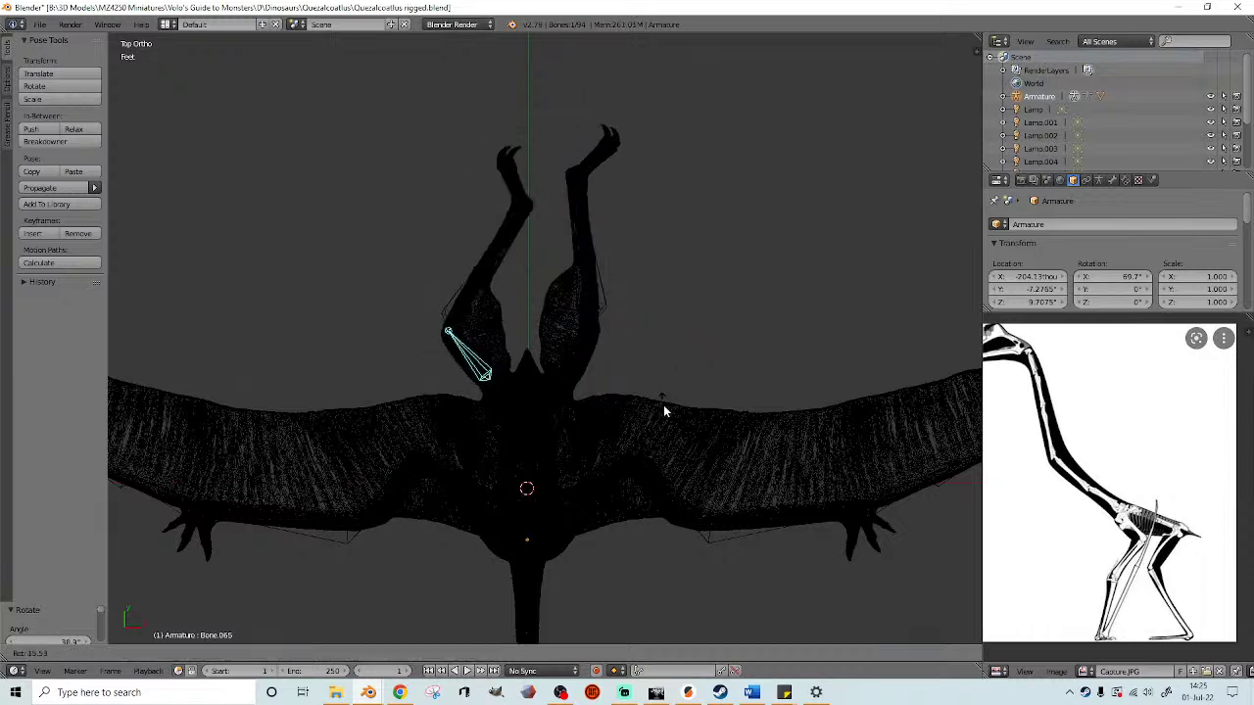
{"action": "left_click", "coordinate": [662, 431]}
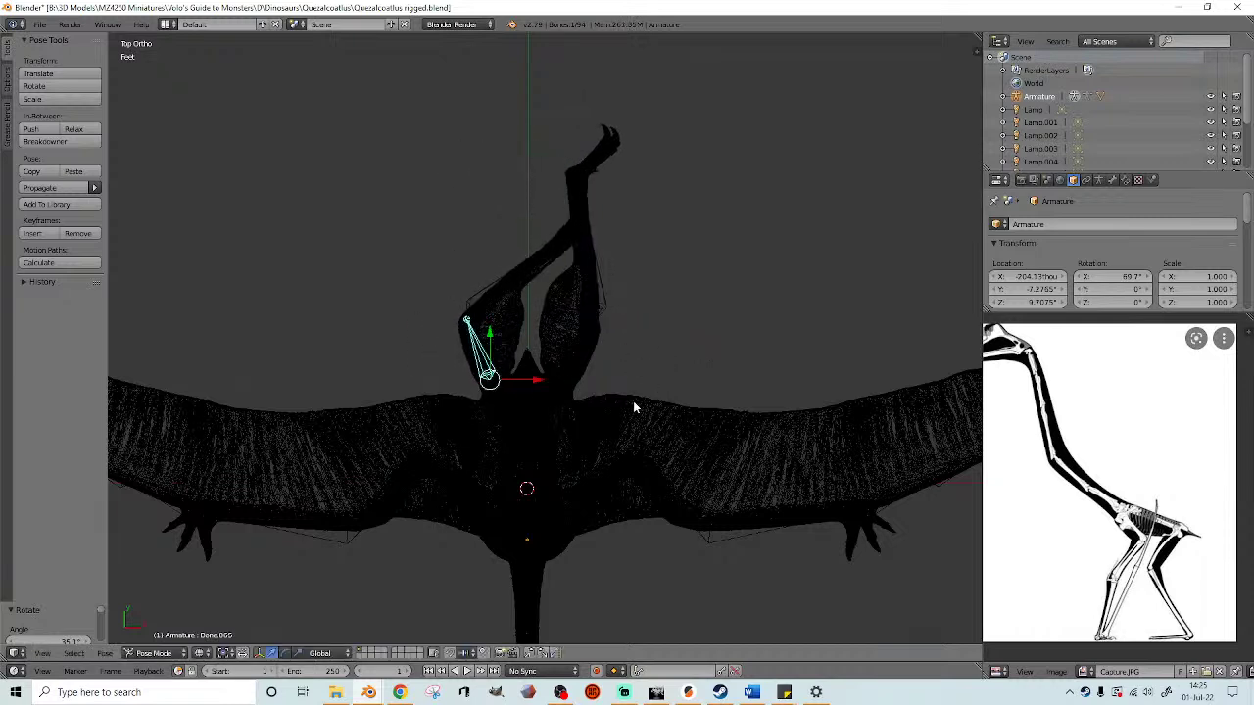
{"action": "right_click", "coordinate": [491, 286]}
{"action": "key", "text": "r"}
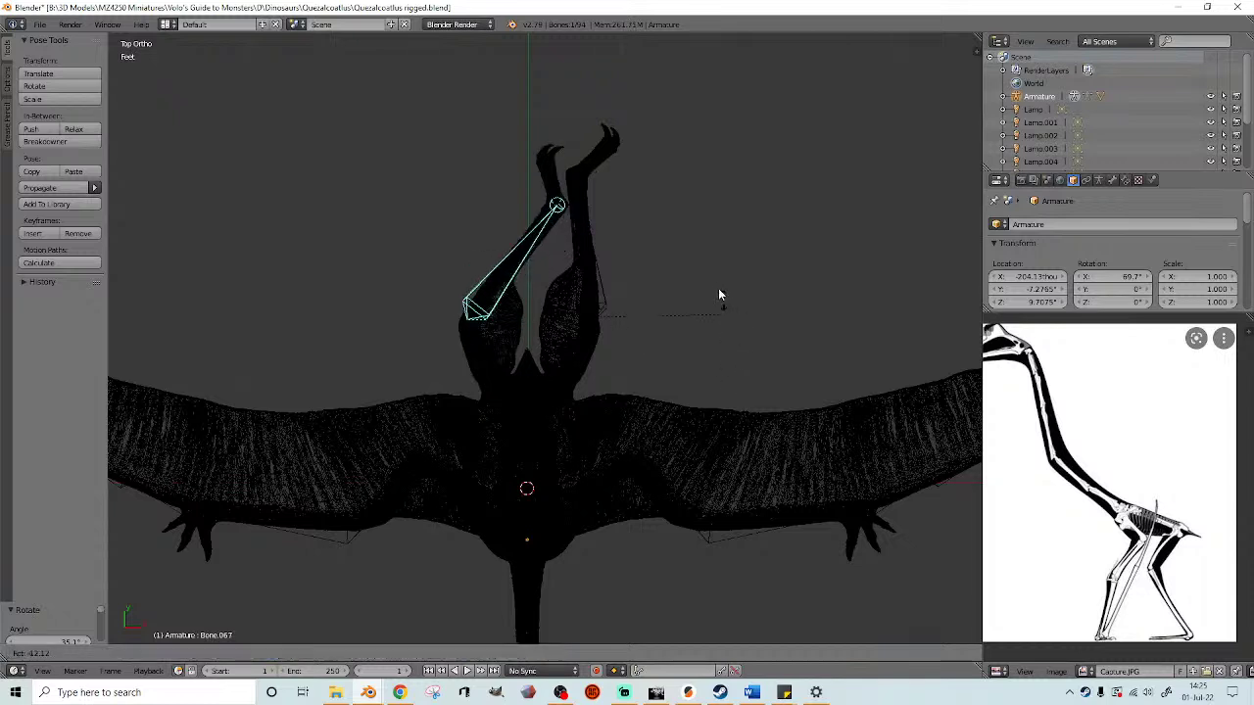
{"action": "left_click", "coordinate": [664, 197]}
- Select all the bones of one foot, including Bone.068, and rotate them from two viewing angles
{"action": "middle_click_drag", "start_coordinate": [696, 382], "coordinate": [618, 390]}
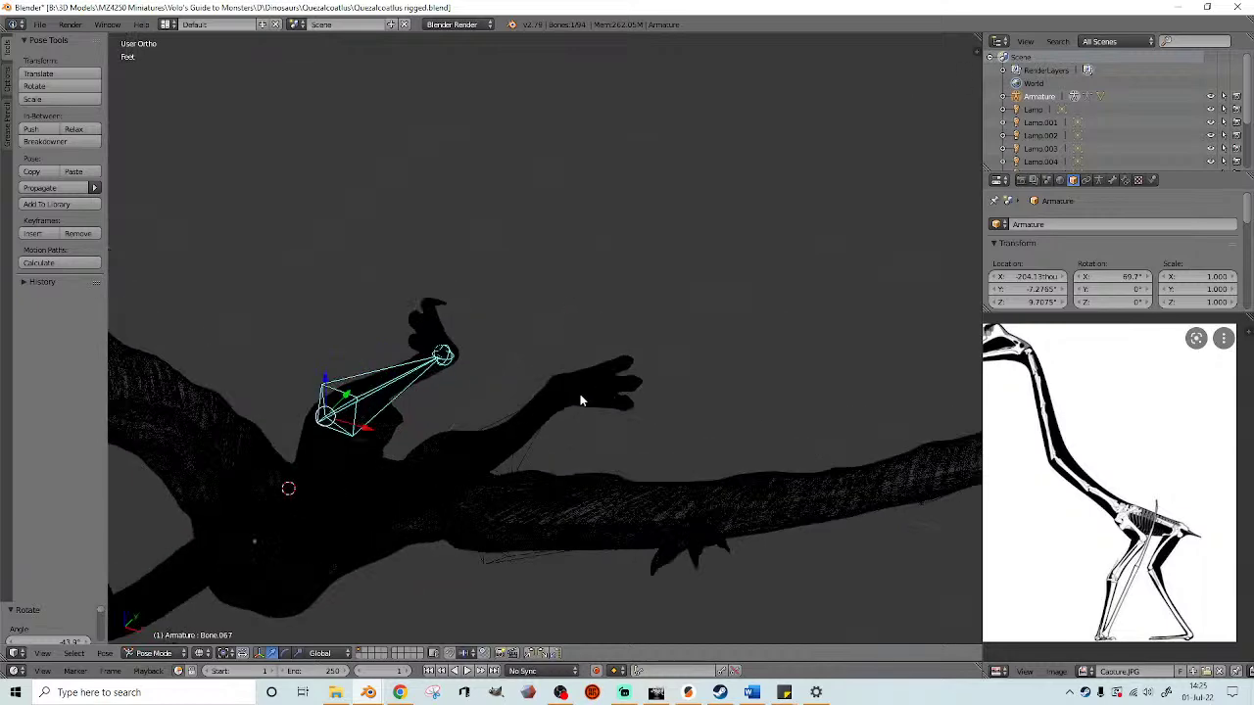
{"action": "right_click", "coordinate": [579, 398]}
{"action": "mouse_move", "coordinate": [573, 404]}
{"action": "left_mouse_down", "text": "ctrl"}
{"action": "mouse_move", "coordinate": [570, 327]}
{"action": "mouse_move", "coordinate": [554, 348]}
{"action": "left_mouse_up", "text": "ctrl"}
{"action": "left_click_drag", "start_coordinate": [538, 466], "coordinate": [487, 419], "text": "ctrl+shift"}
{"action": "middle_click_drag", "start_coordinate": [676, 397], "coordinate": [582, 298]}
{"action": "key", "text": "r"}
{"action": "left_click", "coordinate": [513, 257]}
{"action": "key", "text": "r"}
{"action": "left_click", "coordinate": [698, 320]}
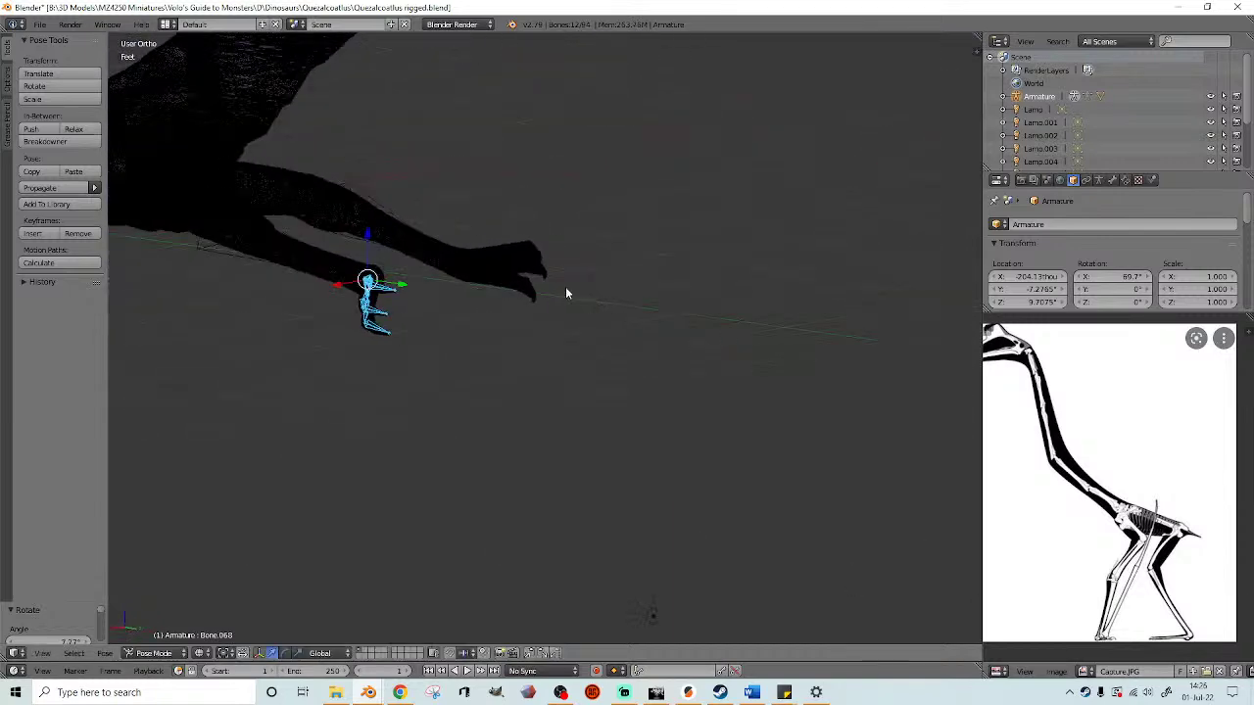
- Select all the bones of the other foot, including Bone.079, and rotate them about 9.54° and then about -12.9° from another angle
{"action": "right_click", "coordinate": [501, 272]}
{"action": "mouse_move", "coordinate": [453, 312]}
{"action": "left_mouse_down", "text": "ctrl"}
{"action": "mouse_move", "coordinate": [488, 225]}
{"action": "mouse_move", "coordinate": [476, 235]}
{"action": "left_mouse_up", "text": "ctrl"}
{"action": "mouse_move", "coordinate": [534, 272]}
{"action": "middle_mouse_down"}
{"action": "mouse_move", "coordinate": [481, 258]}
{"action": "mouse_move", "coordinate": [832, 303]}
{"action": "mouse_move", "coordinate": [783, 303]}
{"action": "mouse_move", "coordinate": [860, 303]}
{"action": "mouse_move", "coordinate": [884, 286]}
{"action": "middle_mouse_up"}
{"action": "key", "text": "r"}
{"action": "left_click", "coordinate": [883, 329]}
{"action": "middle_click_drag", "start_coordinate": [883, 329], "coordinate": [687, 331]}
{"action": "key", "text": "r"}
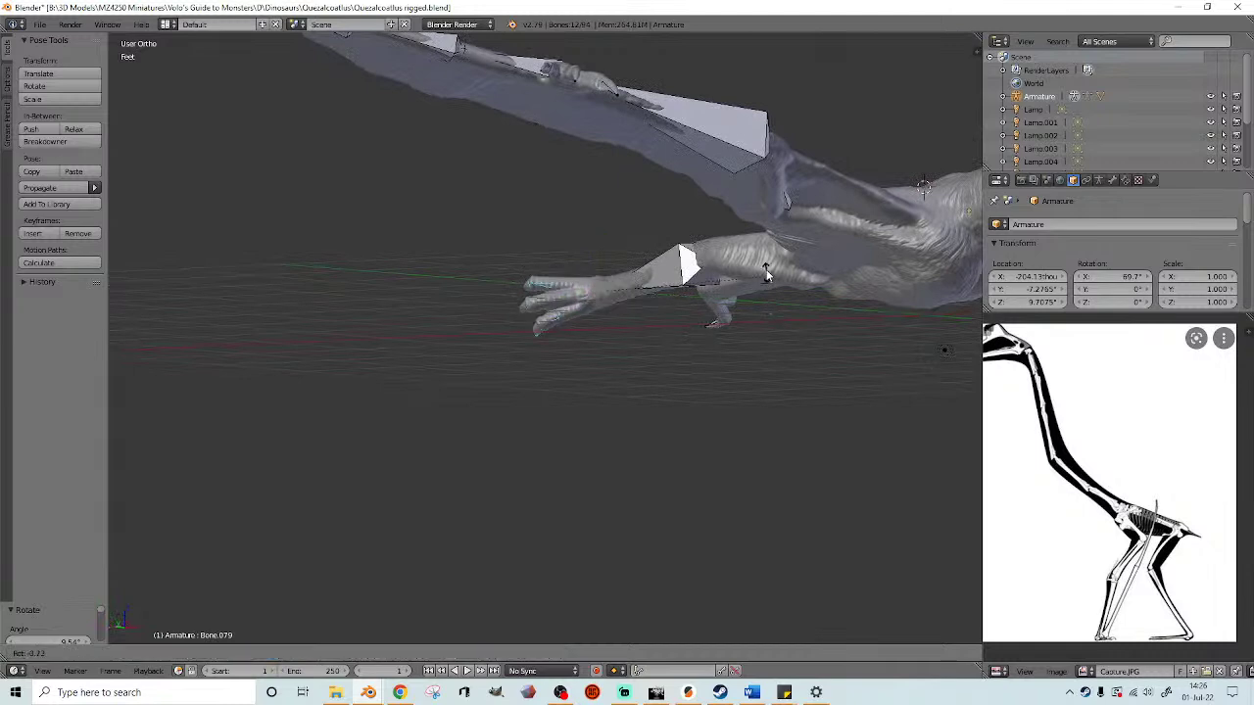
{"action": "left_click", "coordinate": [764, 263]}
{"action": "middle_click_drag", "start_coordinate": [764, 263], "coordinate": [694, 323]}
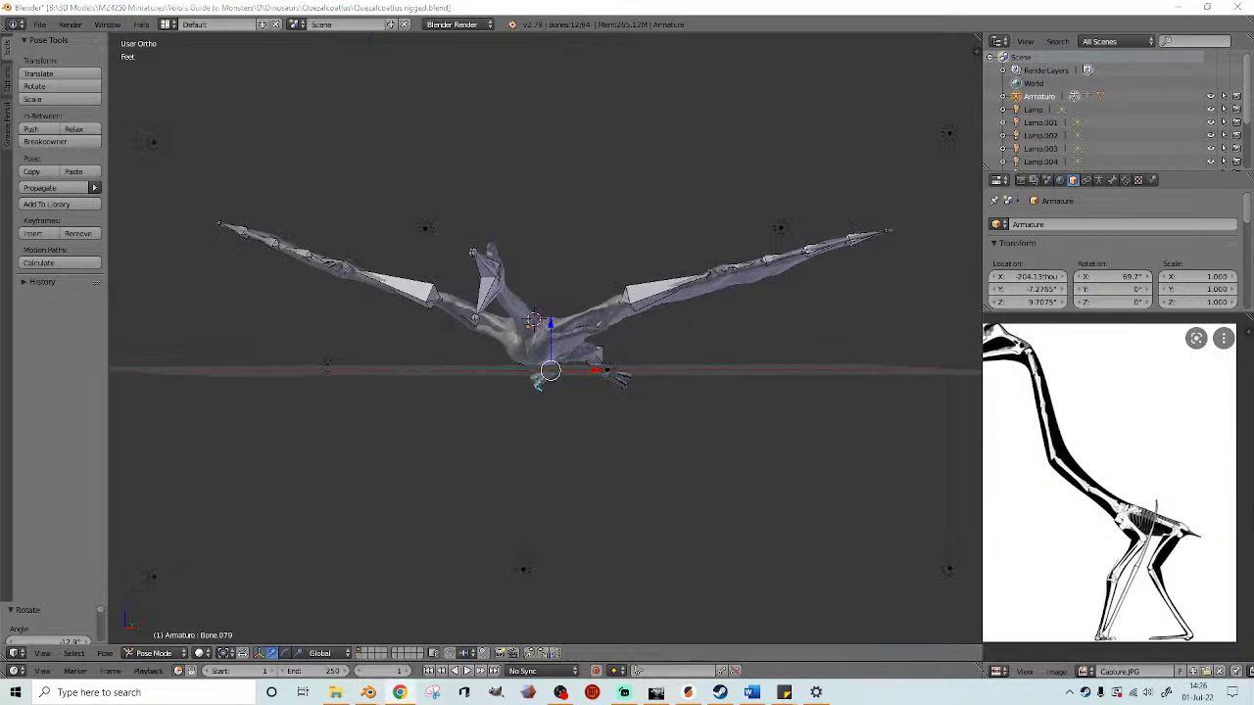
{"action": "middle_click_drag", "start_coordinate": [803, 465], "coordinate": [478, 417]}
{"action": "right_click", "coordinate": [465, 396]}
{"action": "middle_click_drag", "start_coordinate": [718, 398], "coordinate": [766, 375]}
{"action": "key", "text": "r"}
{"action": "left_click", "coordinate": [882, 395]}
{"action": "key", "text": "ctrl+z"}
{"action": "key", "text": "ctrl+z"}
{"action": "key", "text": "ctrl+z"}
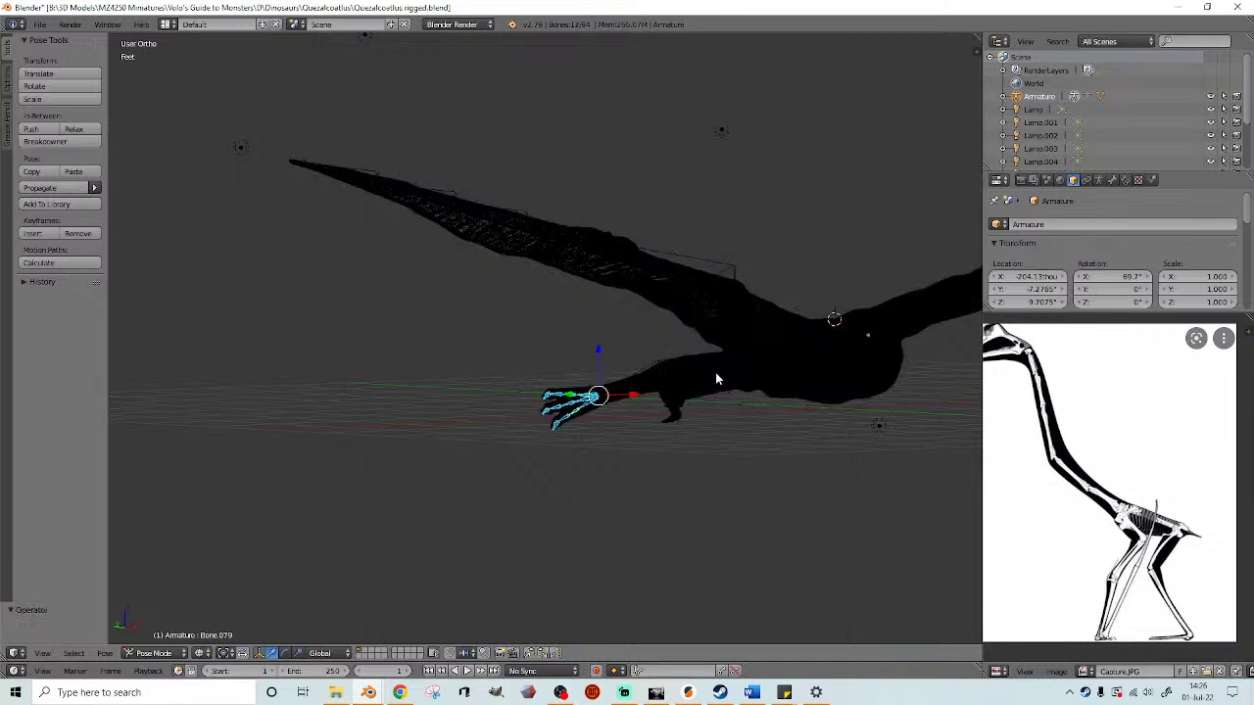
- Select the thigh bone Bone.065 and refine the leg's position with several rotations from different viewing angles
{"action": "right_click", "coordinate": [714, 371]}
{"action": "middle_click_drag", "start_coordinate": [714, 370], "coordinate": [789, 353]}
{"action": "right_click", "coordinate": [755, 326]}
{"action": "key", "text": "r"}
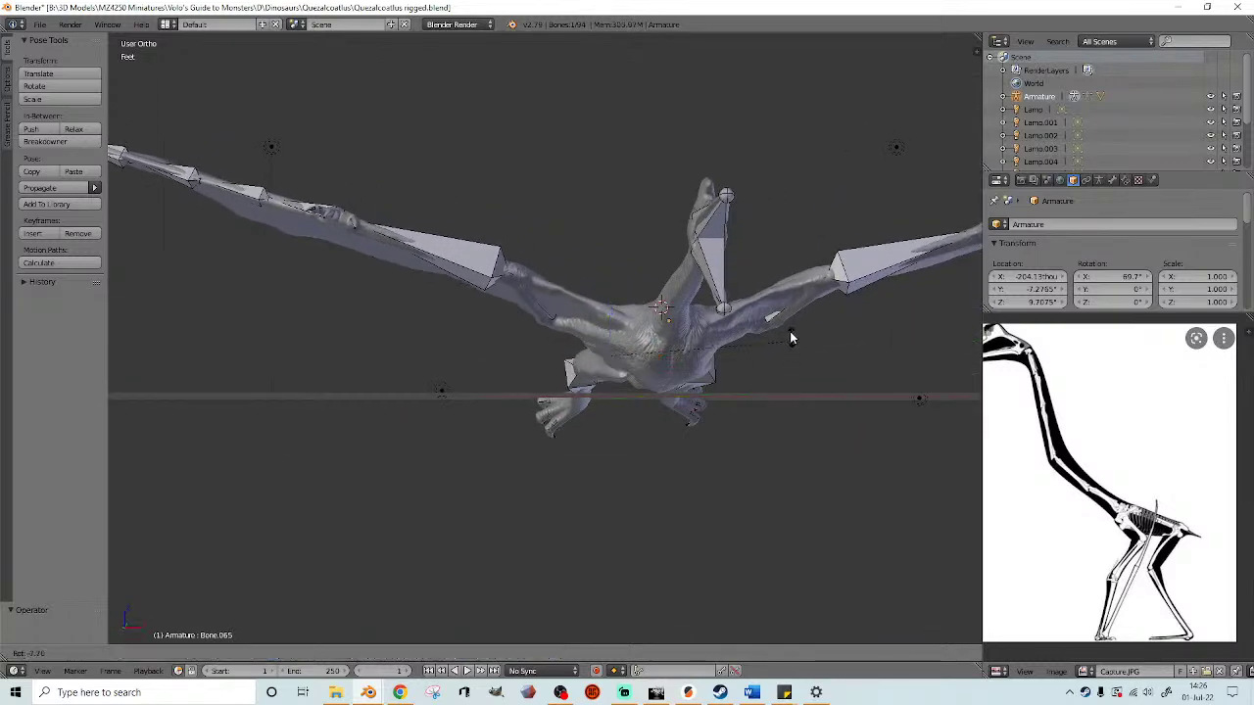
{"action": "left_click", "coordinate": [730, 314]}
{"action": "mouse_move", "coordinate": [730, 313]}
{"action": "middle_mouse_down"}
{"action": "mouse_move", "coordinate": [718, 333]}
{"action": "mouse_move", "coordinate": [845, 325]}
{"action": "mouse_move", "coordinate": [848, 308]}
{"action": "mouse_move", "coordinate": [850, 330]}
{"action": "mouse_move", "coordinate": [824, 370]}
{"action": "mouse_move", "coordinate": [870, 419]}
{"action": "mouse_move", "coordinate": [686, 340]}
{"action": "mouse_move", "coordinate": [740, 331]}
{"action": "middle_mouse_up"}
{"action": "key", "text": "r"}
{"action": "left_click", "coordinate": [853, 338]}
{"action": "key", "text": "r"}
{"action": "left_click", "coordinate": [852, 338]}
- Rotate further bones on both sides of the body to balance the flying pose, ending with a rotation of about 0.61°
{"action": "right_click", "coordinate": [541, 308]}
{"action": "middle_click_drag", "start_coordinate": [542, 308], "coordinate": [621, 324]}
{"action": "key", "text": "r"}
{"action": "left_click", "coordinate": [784, 392]}
{"action": "right_click", "coordinate": [678, 314]}
{"action": "key", "text": "r"}
{"action": "left_click", "coordinate": [716, 398]}
{"action": "right_click", "coordinate": [431, 420]}
{"action": "key", "text": "r"}
{"action": "left_click", "coordinate": [507, 432]}
{"action": "key", "text": "r"}
{"action": "left_click", "coordinate": [767, 435]}
- Rotate the outer wing bone Bone.022 by about -0.925° in front view
{"action": "right_click", "coordinate": [621, 325]}
{"action": "scroll", "coordinate": [621, 323], "scroll_direction": "down", "scroll_amount": 3}
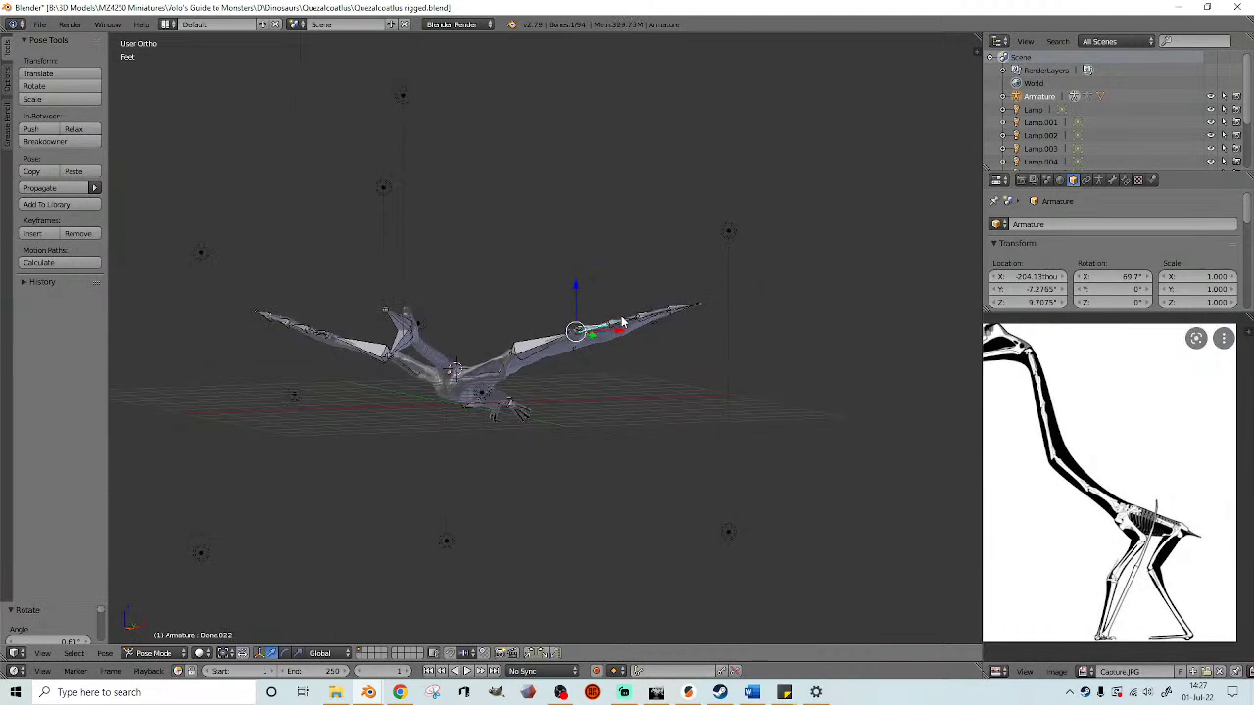
{"action": "key", "text": "KP_1"}
{"action": "scroll", "coordinate": [806, 384], "scroll_direction": "up", "scroll_amount": 2}
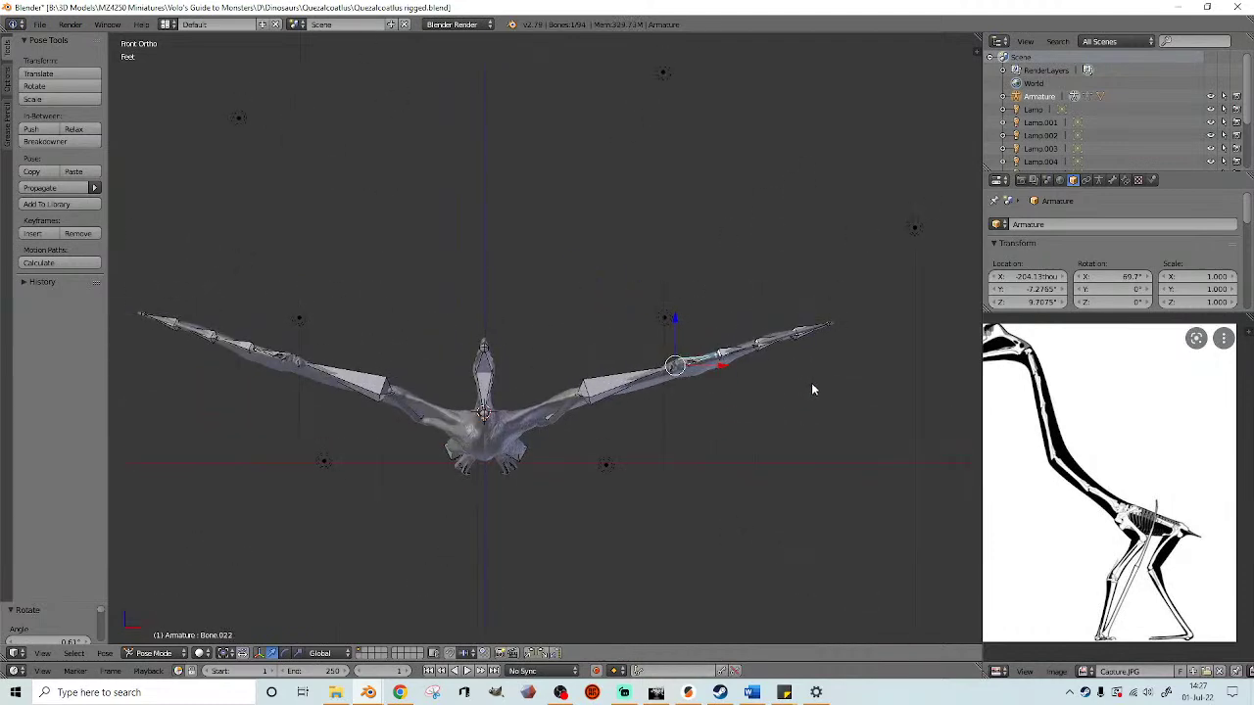
{"action": "key", "text": "r"}
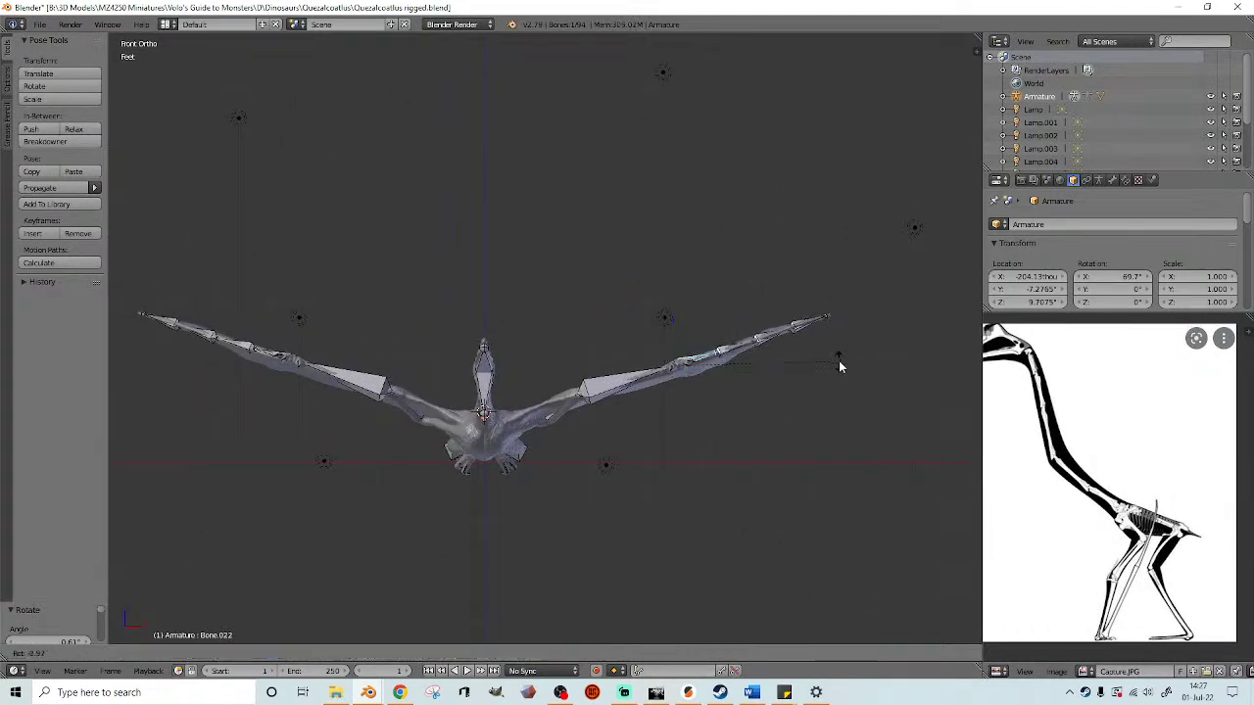
{"action": "left_click", "coordinate": [840, 368]}
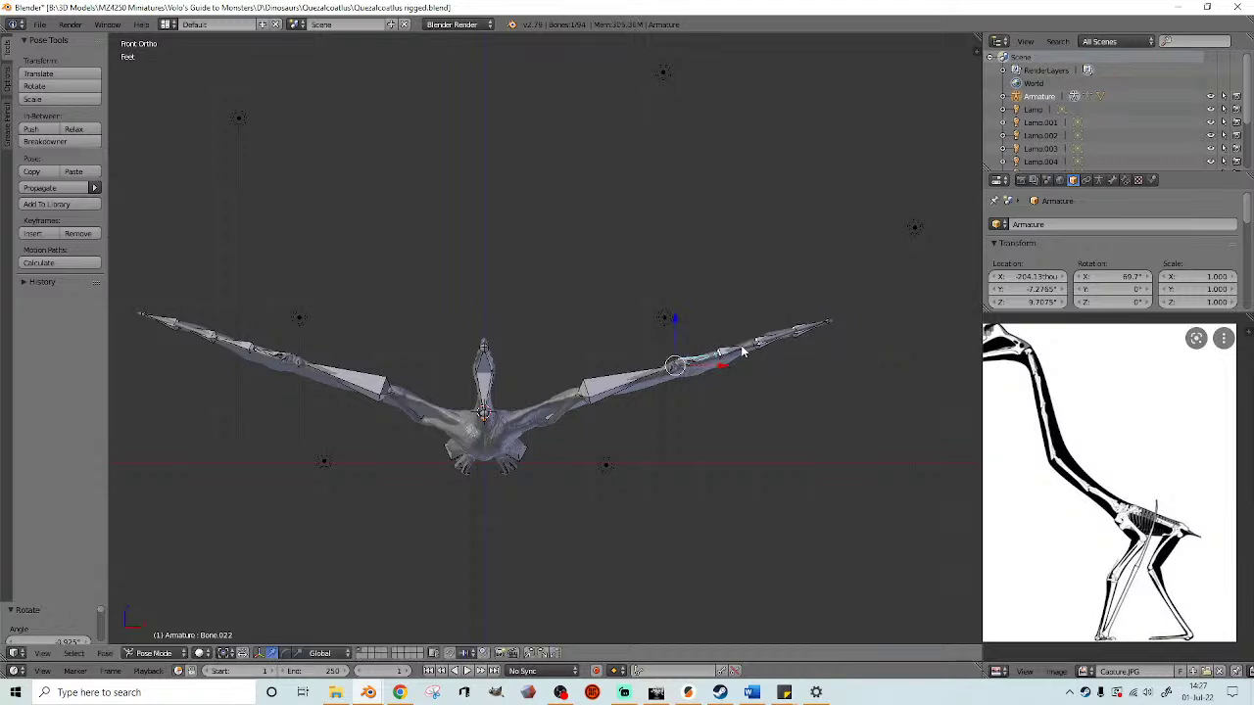
- Rotate three successive outer bones of one wing in front view: Bone.026 about 4.1°, Bone.024 about 4.21° and Bone.027 about 4.55°
{"action": "key", "text": "r"}
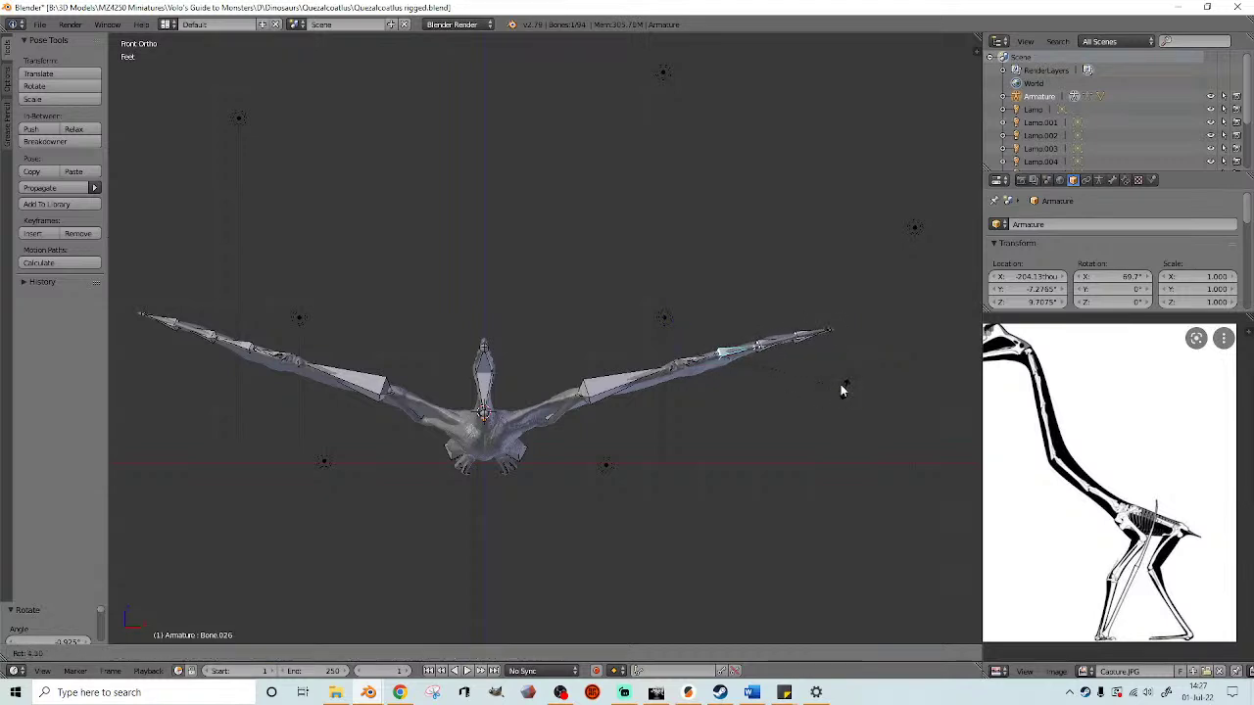
{"action": "left_click", "coordinate": [779, 348]}
{"action": "right_click", "coordinate": [779, 348]}
{"action": "key", "text": "r"}
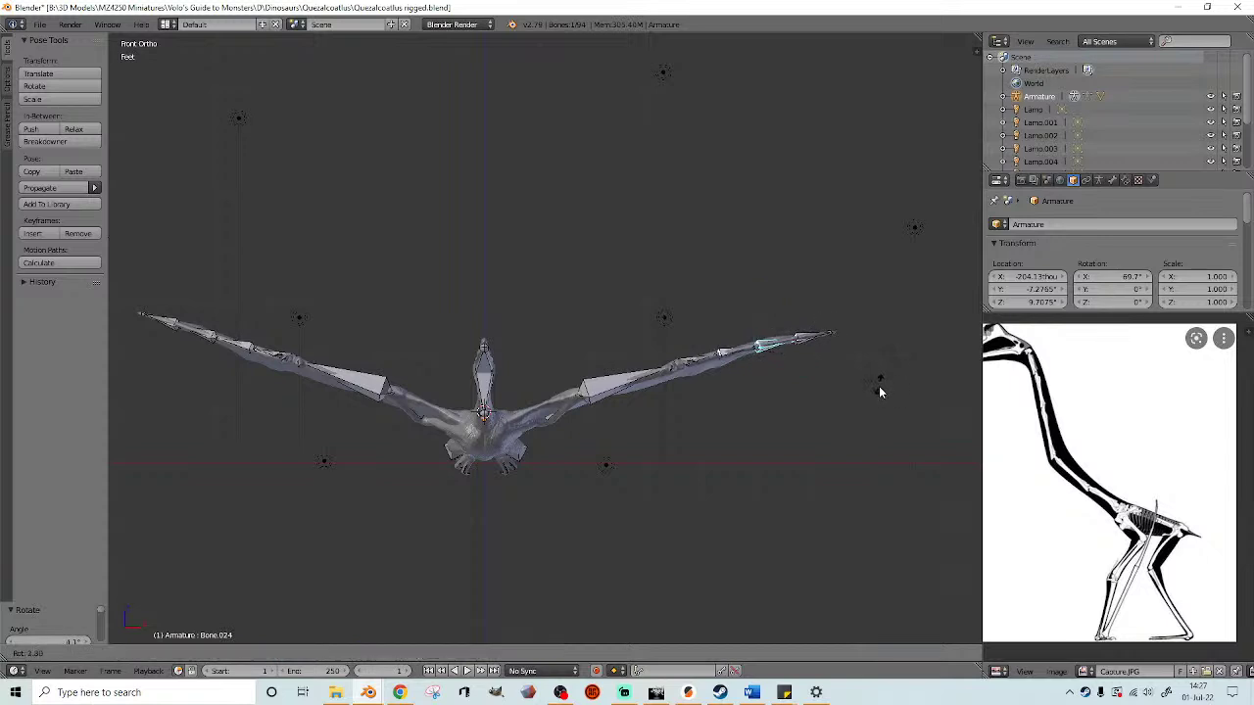
{"action": "left_click", "coordinate": [839, 365]}
{"action": "right_click", "coordinate": [811, 340]}
{"action": "key", "text": "r"}
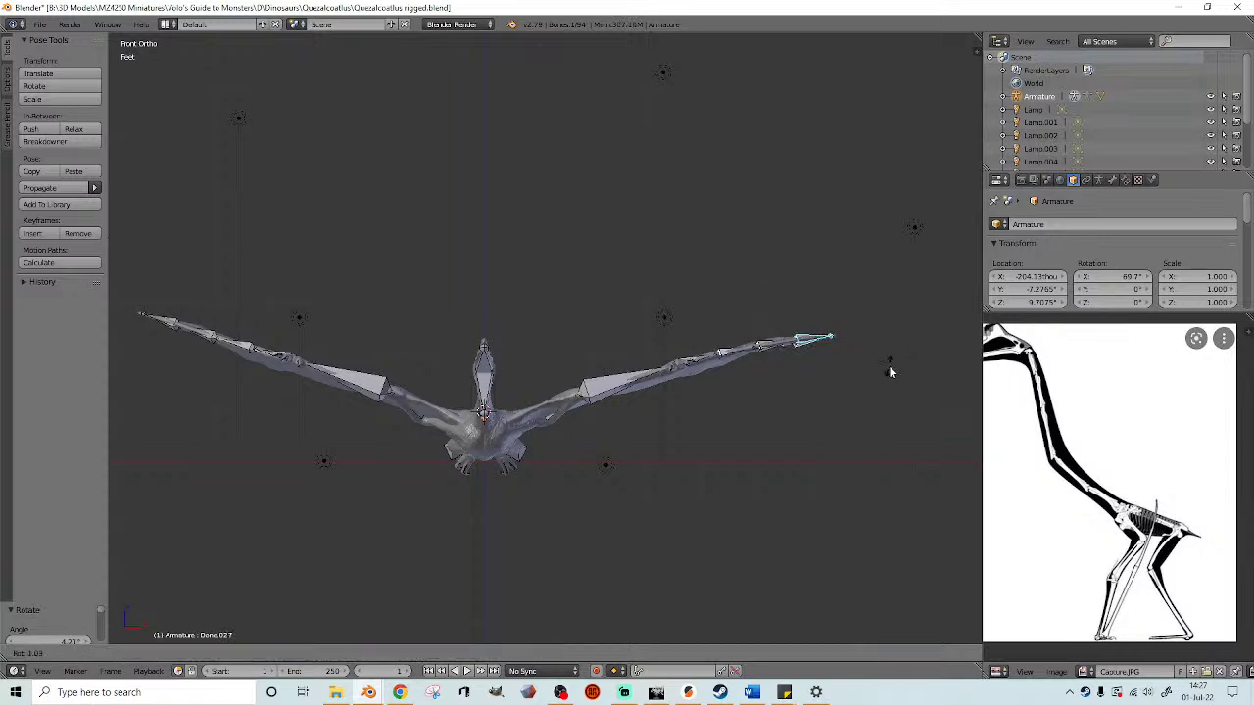
{"action": "left_click", "coordinate": [888, 369]}
- Rotate the opposite wing's outer bones Bone.023, Bone.028, Bone.025 and Bone.029 slightly clockwise or counter to them so both wings curve symmetrically
{"action": "right_click", "coordinate": [274, 357]}
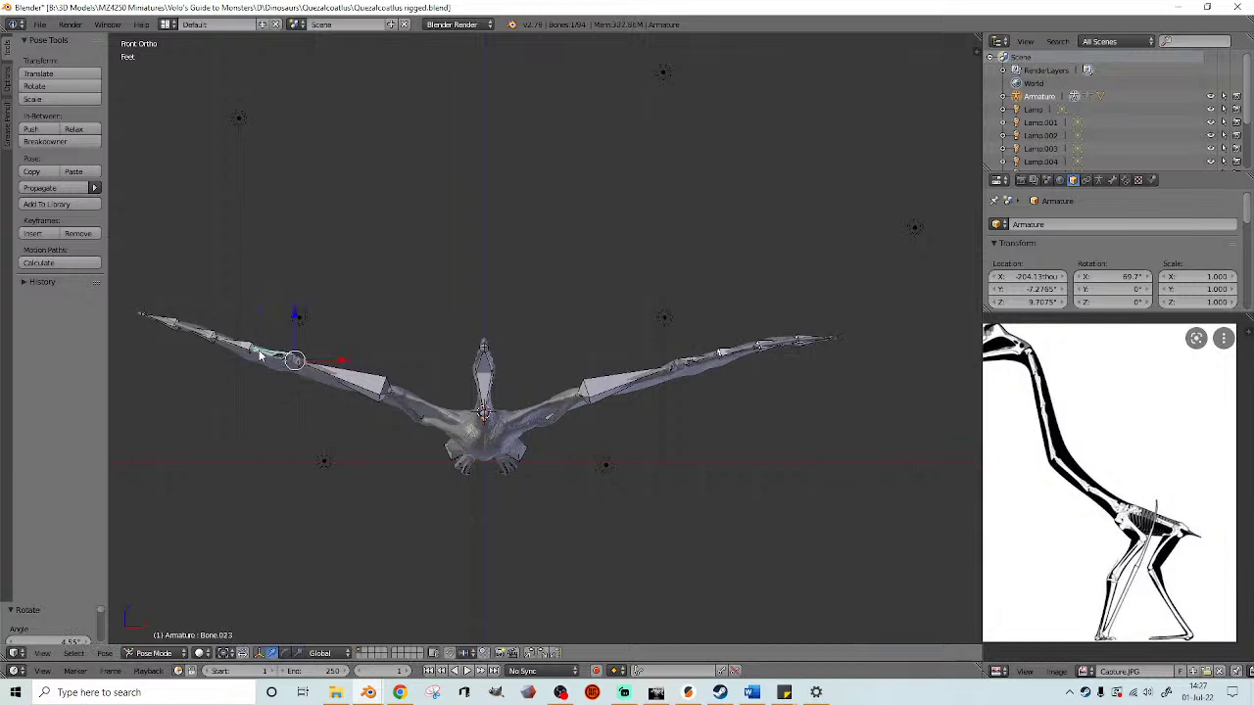
{"action": "key", "text": "r"}
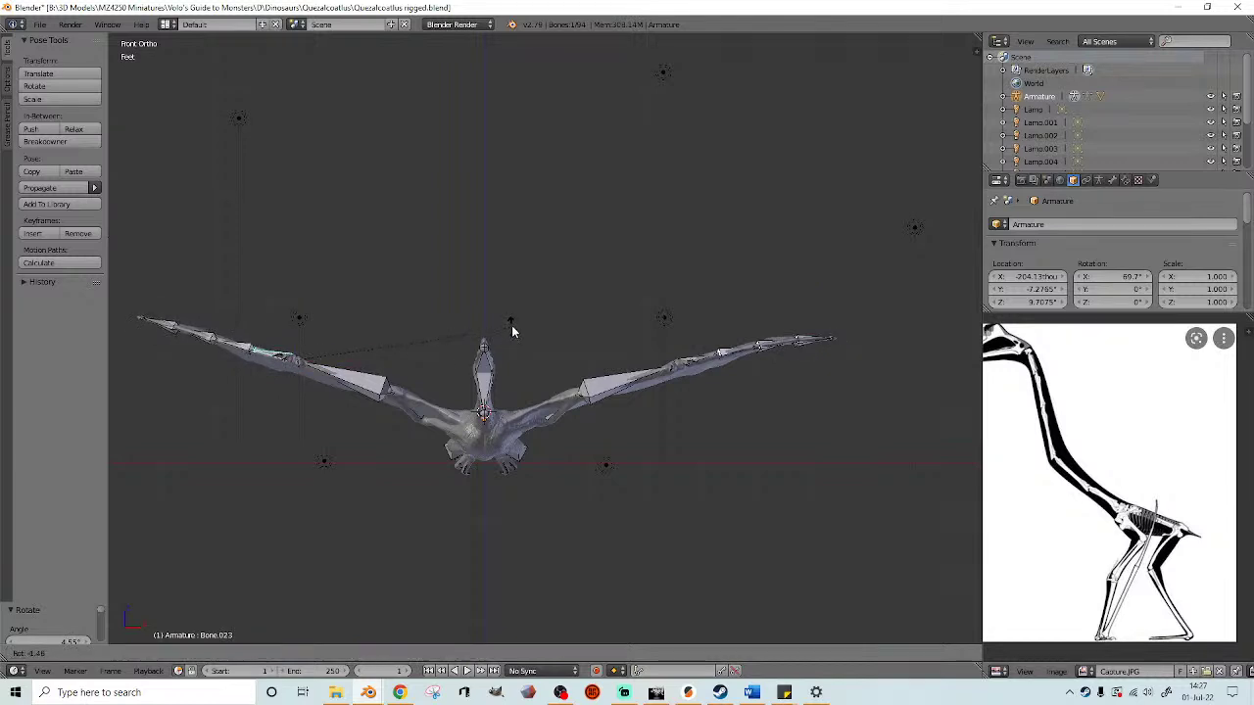
{"action": "left_click", "coordinate": [513, 331]}
{"action": "right_click", "coordinate": [252, 353]}
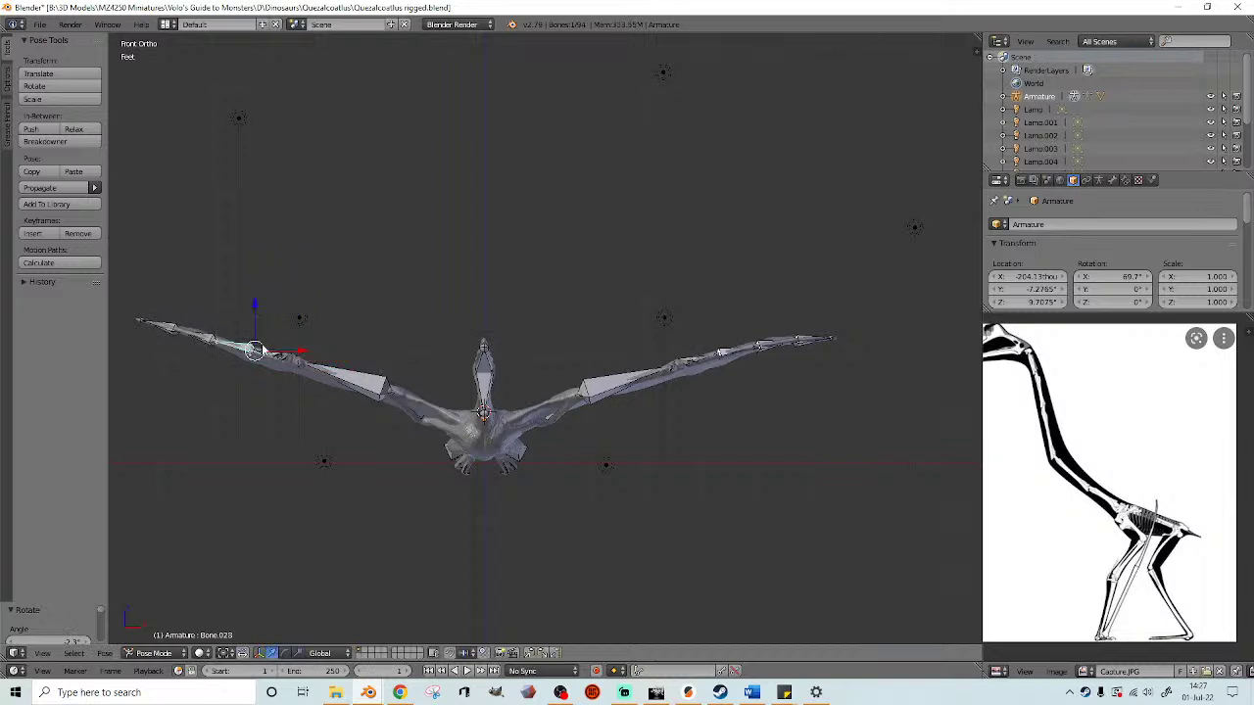
{"action": "key", "text": "r"}
{"action": "left_click", "coordinate": [547, 340]}
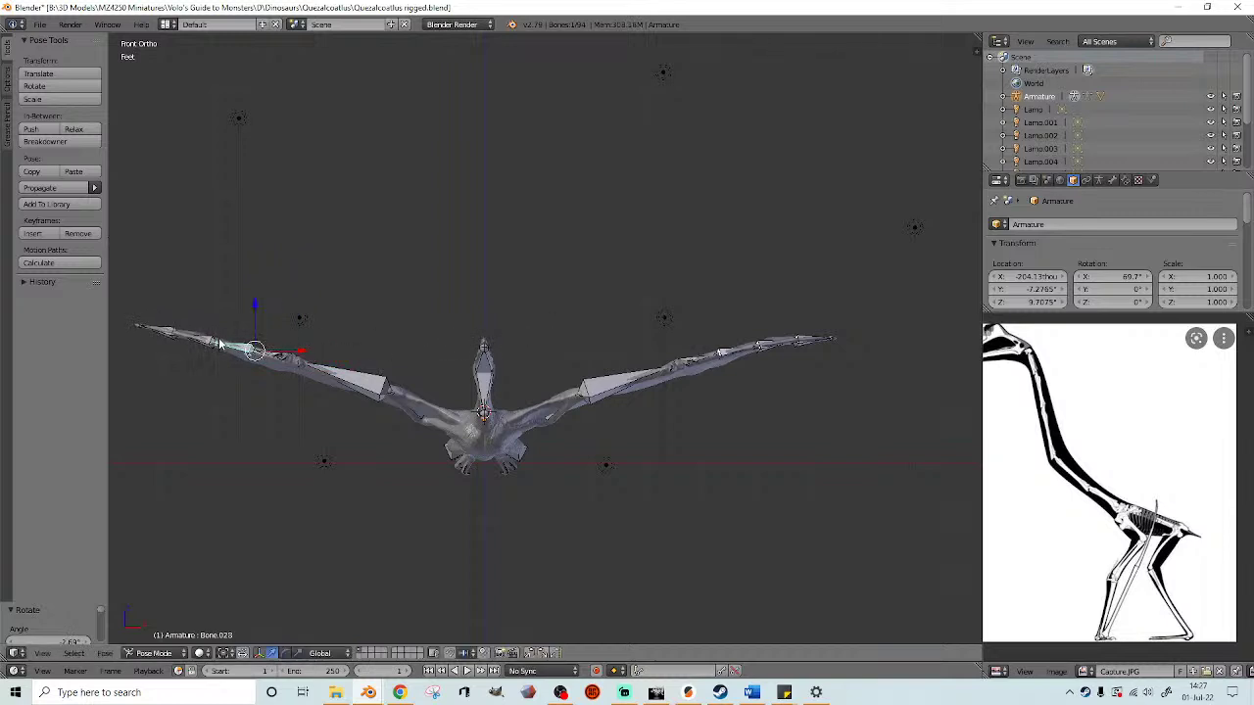
{"action": "right_click", "coordinate": [199, 341]}
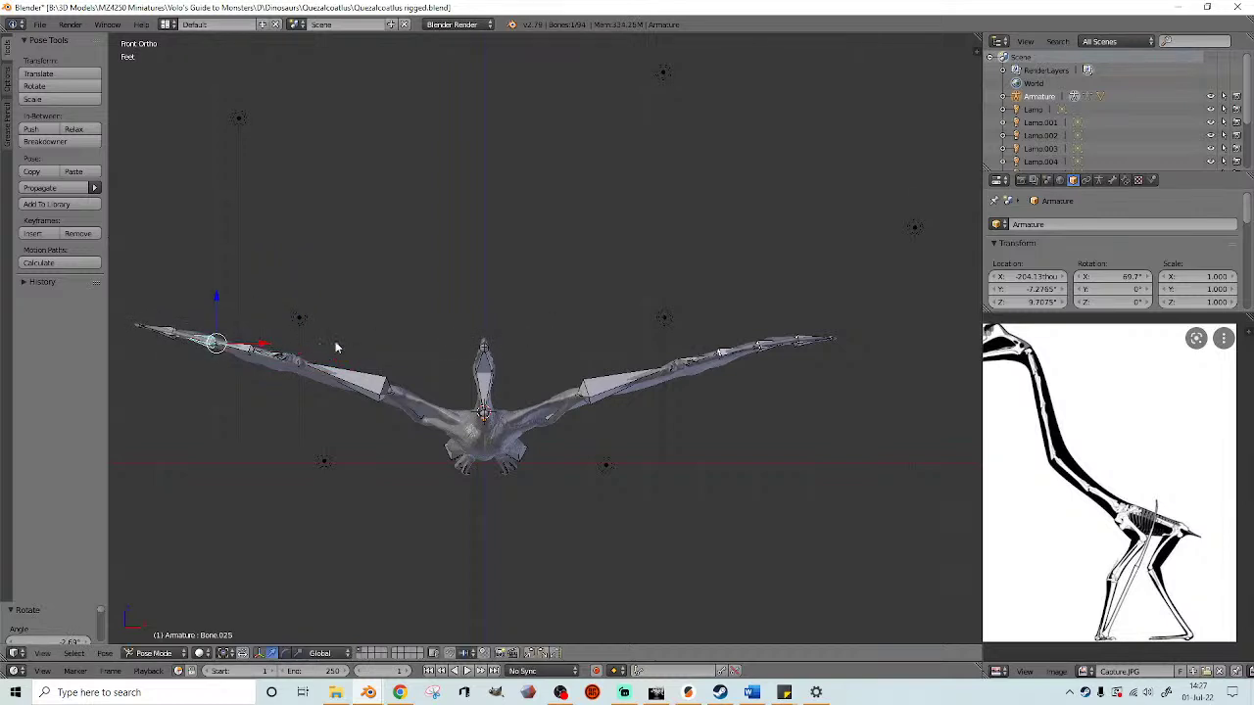
{"action": "key", "text": "r"}
{"action": "left_click", "coordinate": [618, 333]}
{"action": "right_click", "coordinate": [169, 336]}
{"action": "key", "text": "r"}
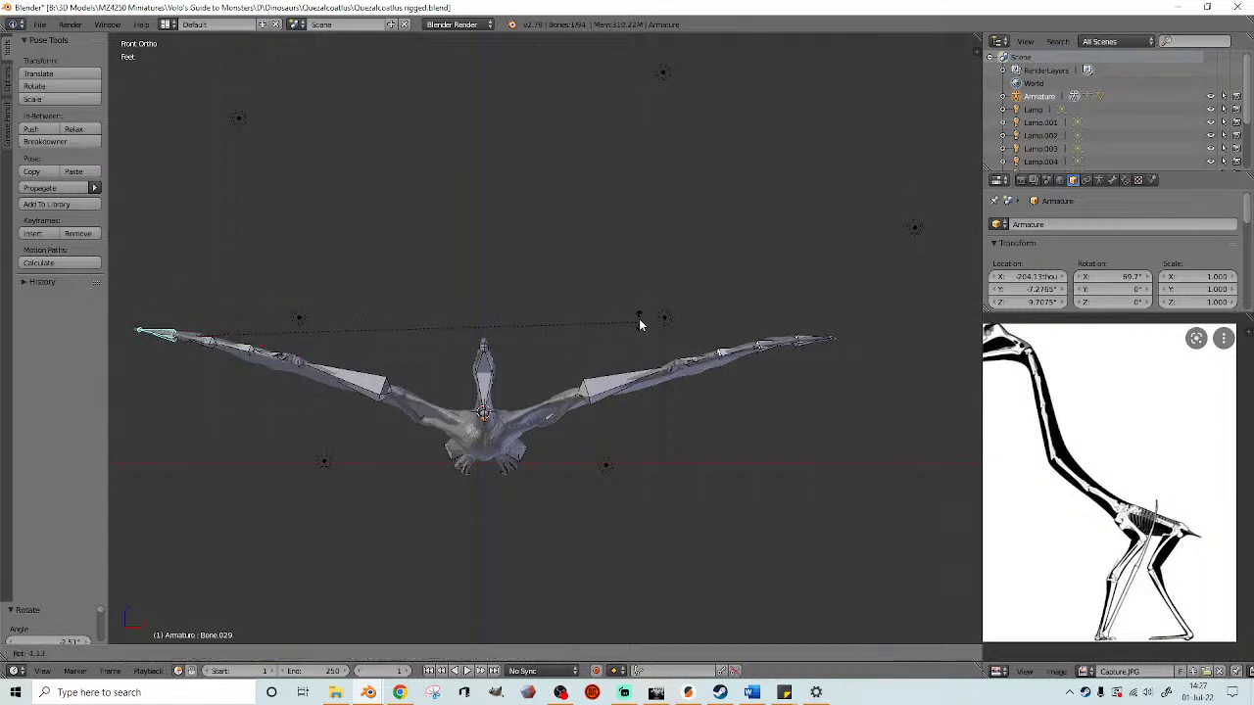
{"action": "left_click", "coordinate": [639, 321]}
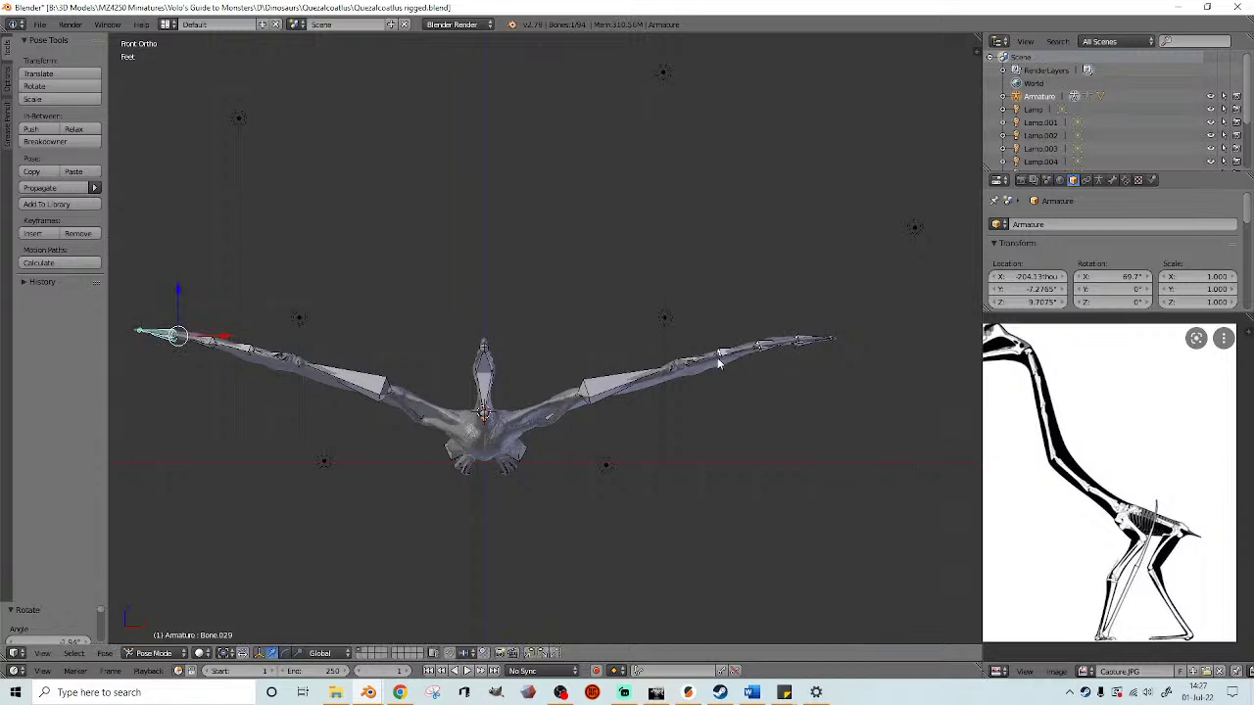
- Rotate the wingtip bone Bone.027 by about -1.32° and check the pose in front view
{"action": "right_click", "coordinate": [808, 343]}
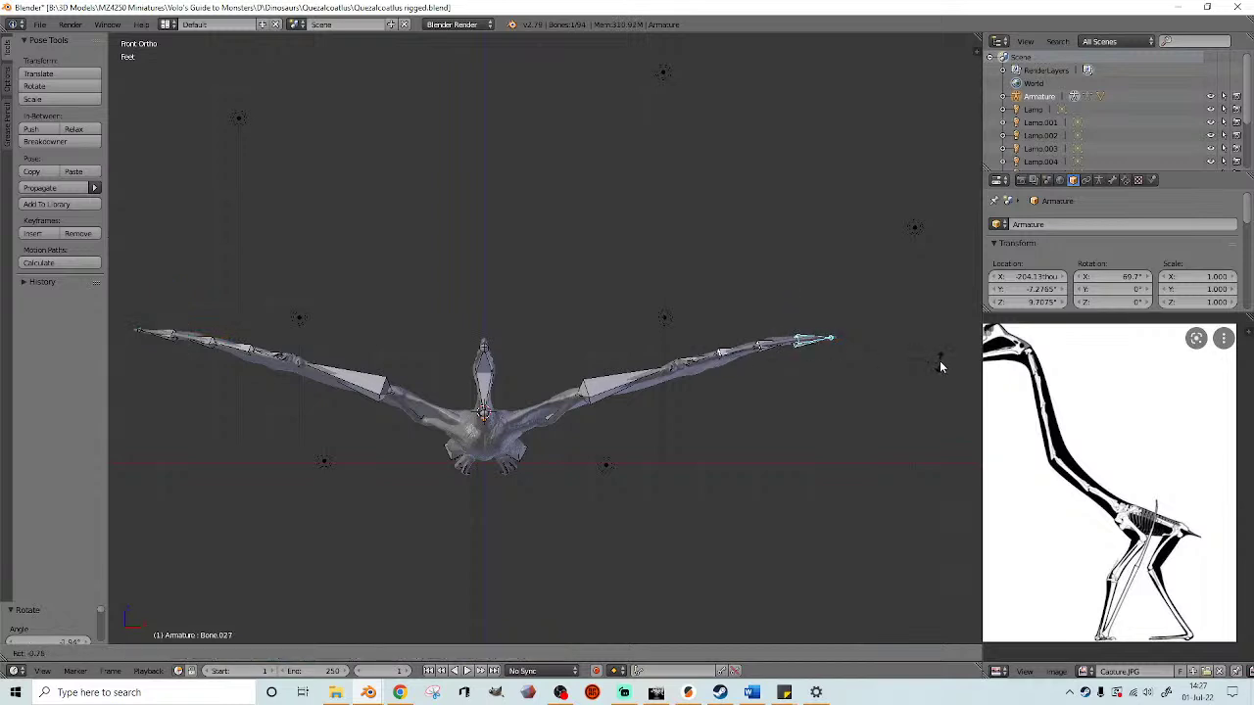
{"action": "middle_click_drag", "start_coordinate": [859, 425], "coordinate": [649, 437]}
{"action": "key", "text": "KP_1"}
{"action": "scroll", "coordinate": [755, 418], "scroll_direction": "up", "scroll_amount": 2}
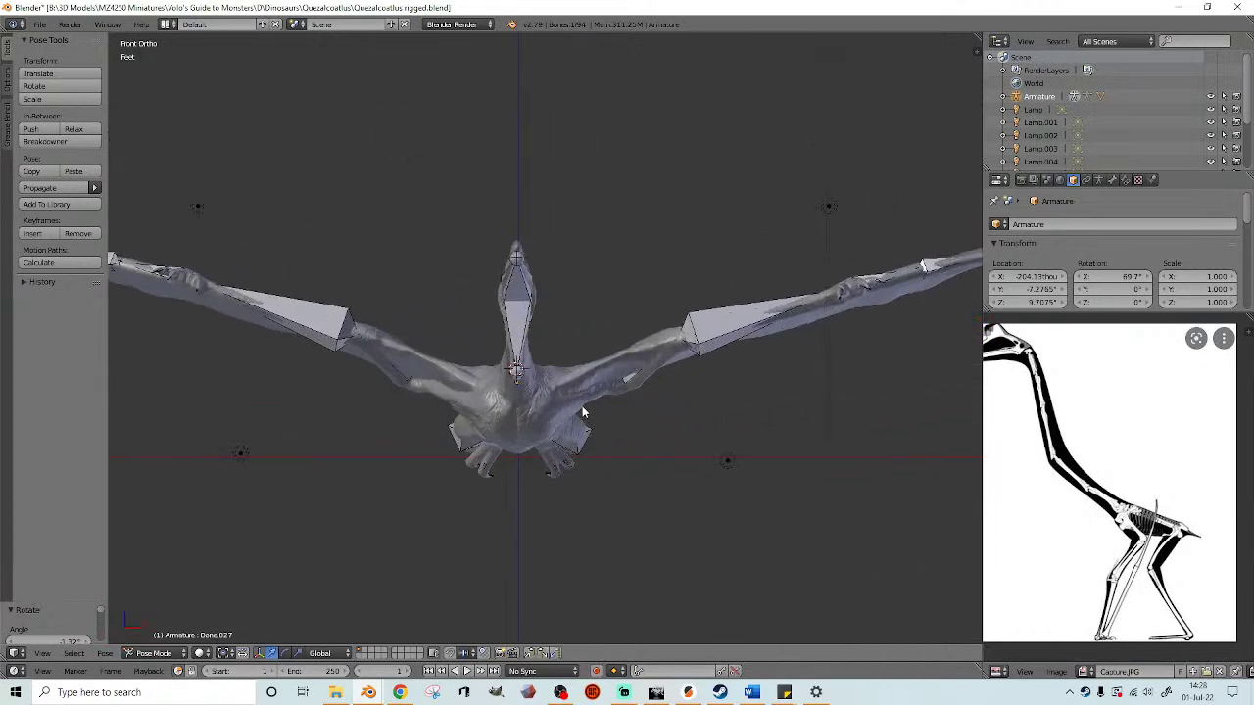
- Switch to wireframe display and rotate the upper wing bone Bone.016 by about -5.53° to raise that wing
{"action": "right_click", "coordinate": [581, 405]}
{"action": "key", "text": "z"}
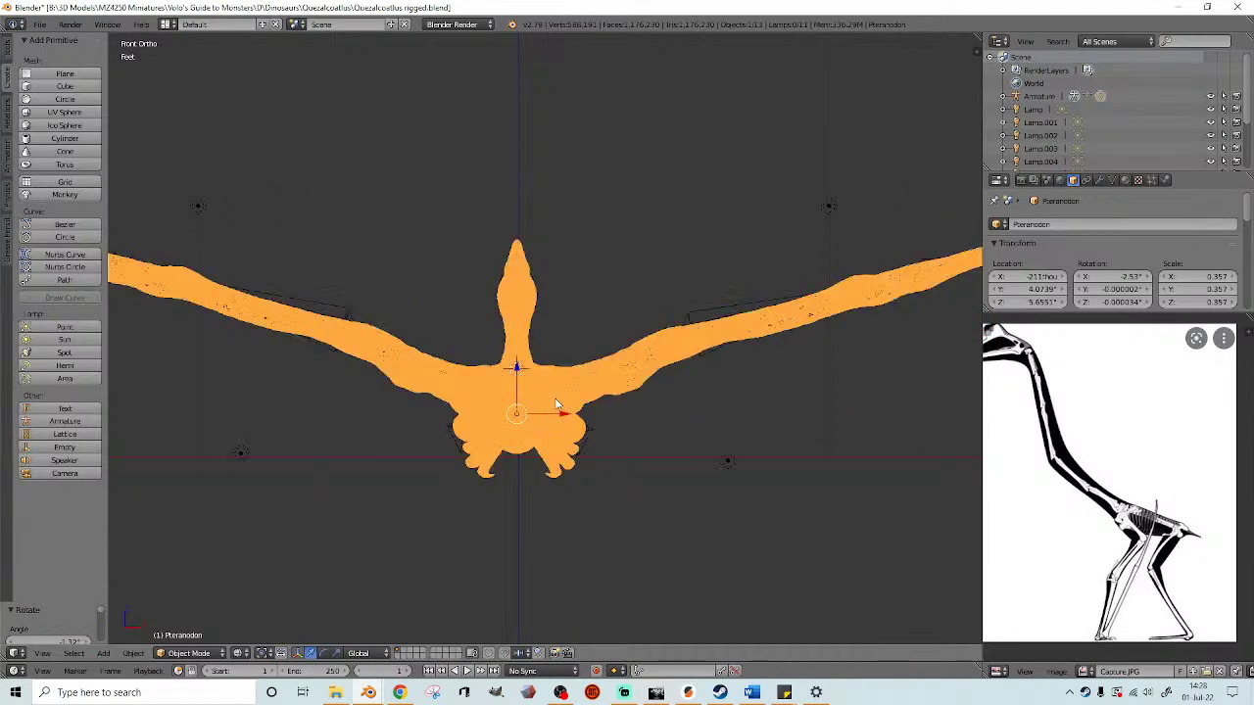
{"action": "right_click", "coordinate": [591, 400]}
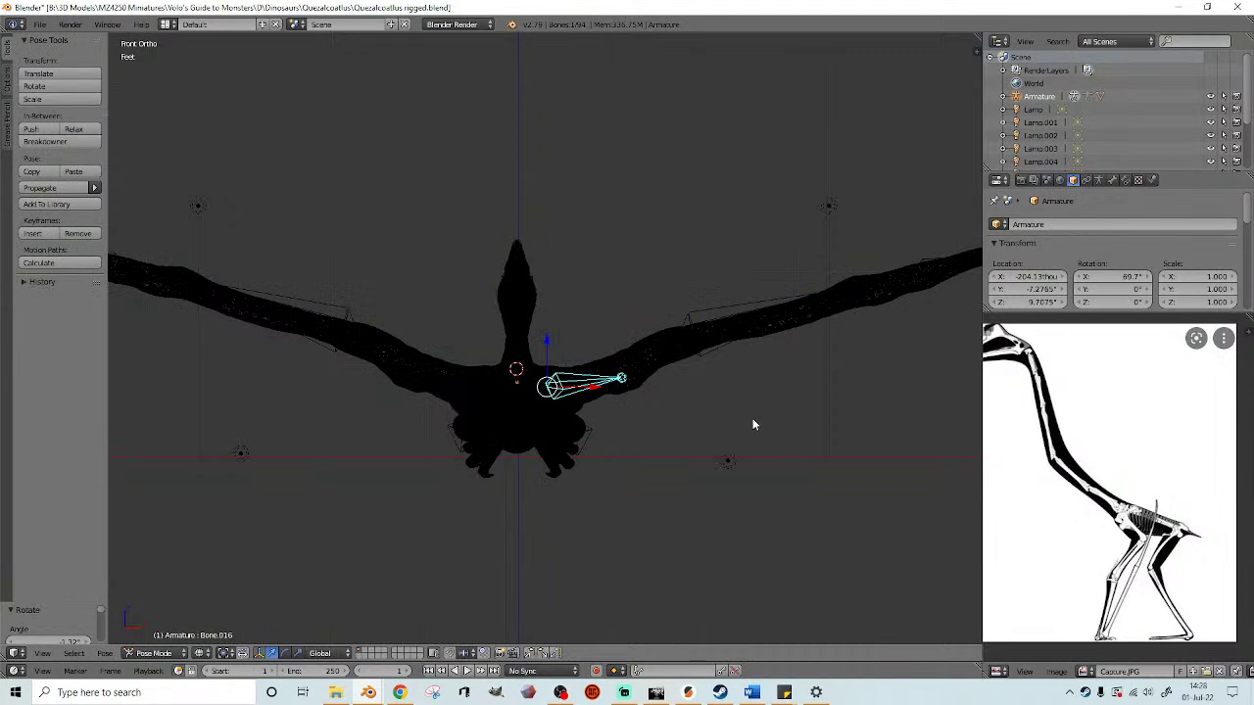
{"action": "key", "text": "r"}
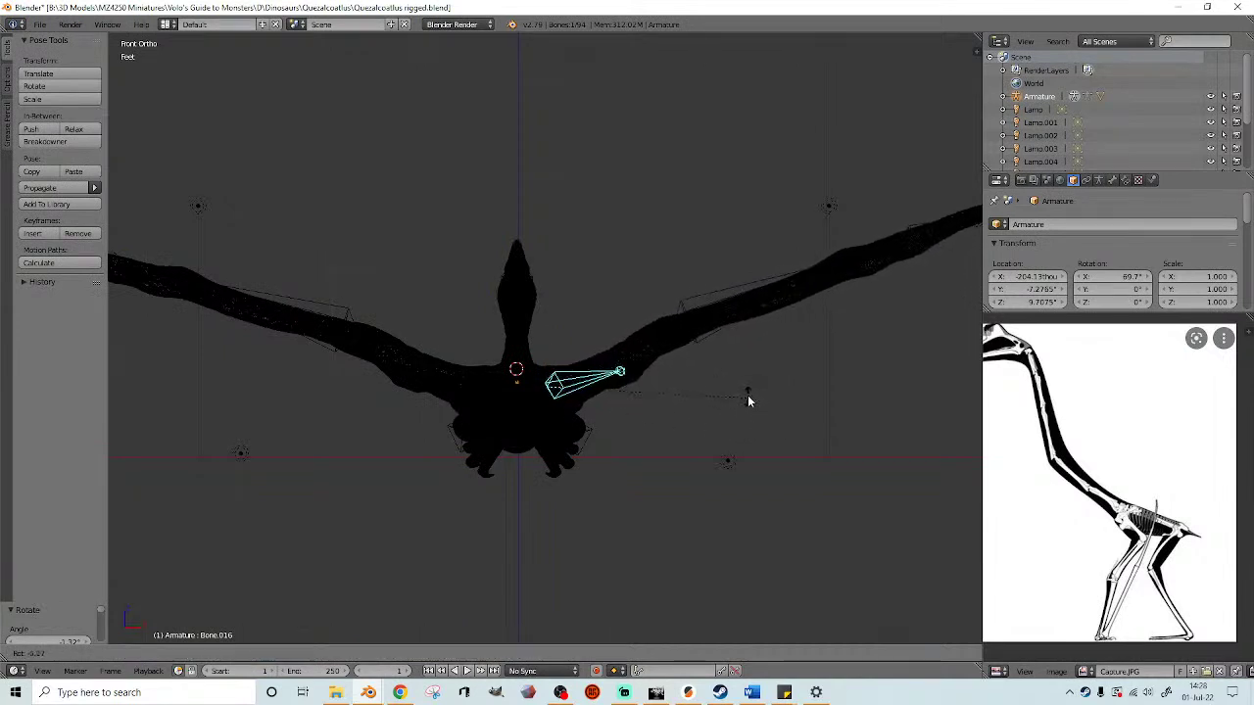
{"action": "left_click", "coordinate": [749, 400]}
- Raise the opposite wing by rotating its upper bone Bone.017 twice, the second time by about 1.09°
{"action": "right_click", "coordinate": [454, 375]}
{"action": "key", "text": "r"}
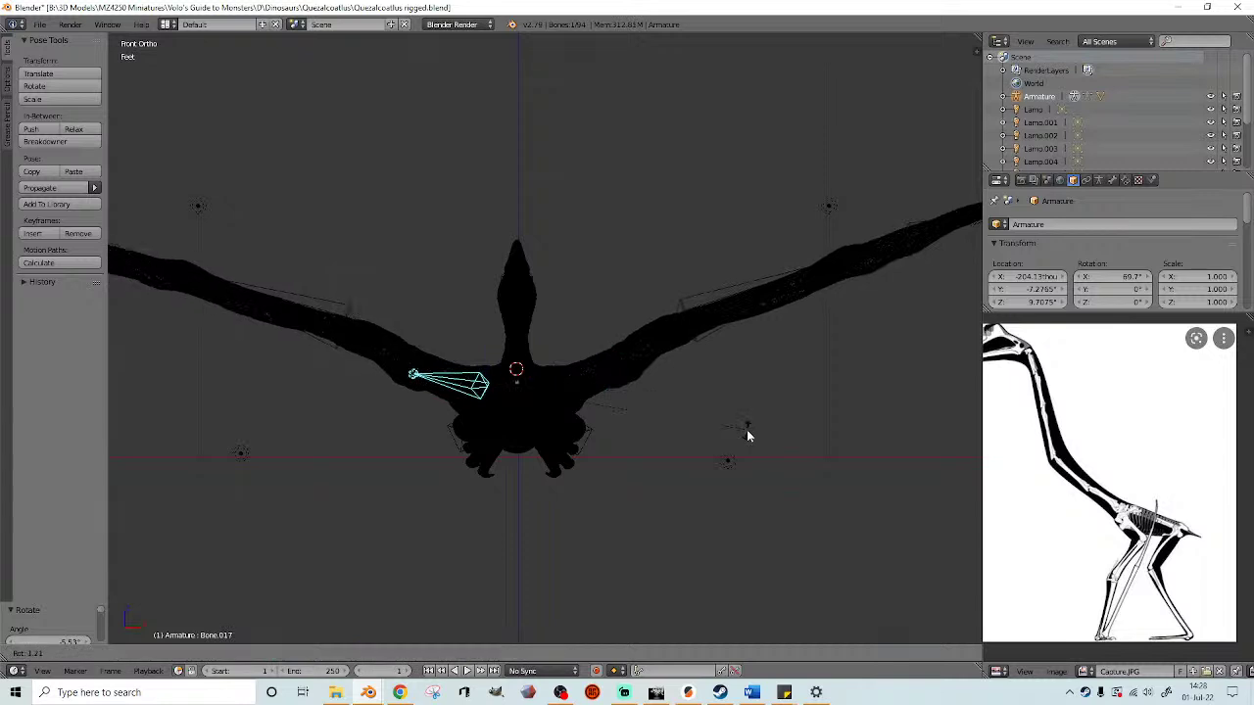
{"action": "left_click", "coordinate": [747, 435]}
{"action": "scroll", "coordinate": [747, 437], "scroll_direction": "down", "scroll_amount": 3}
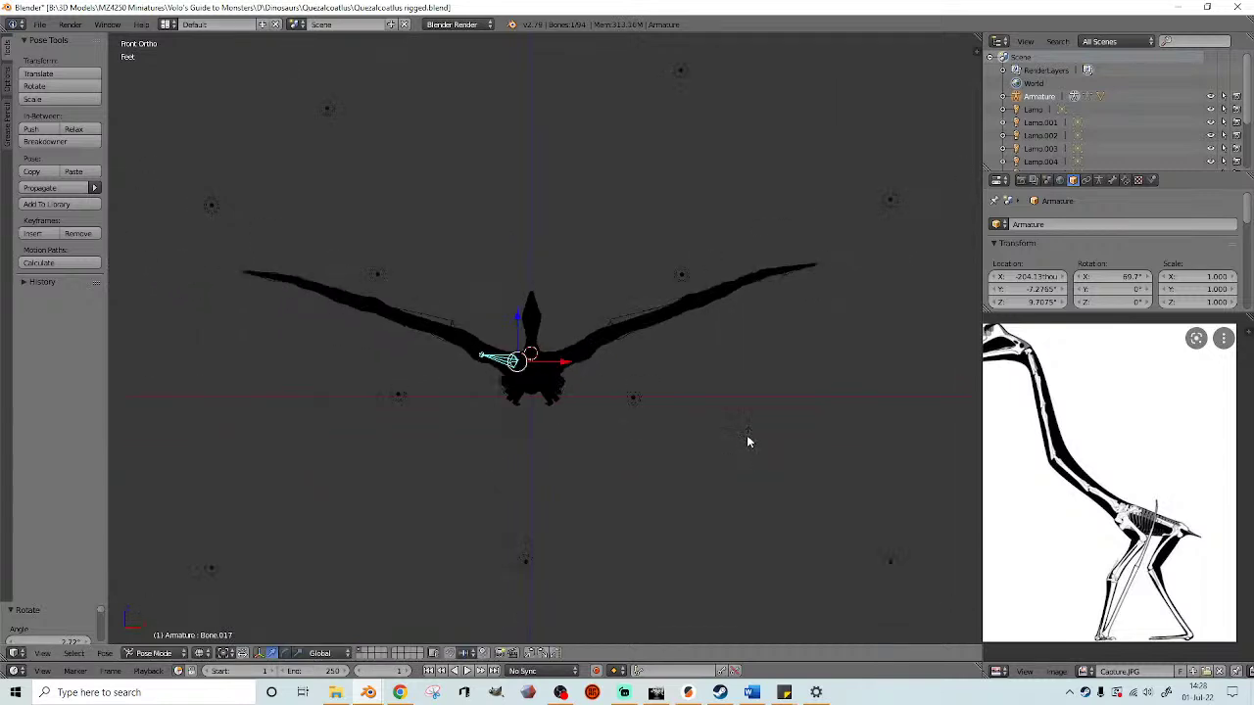
{"action": "key", "text": "r"}
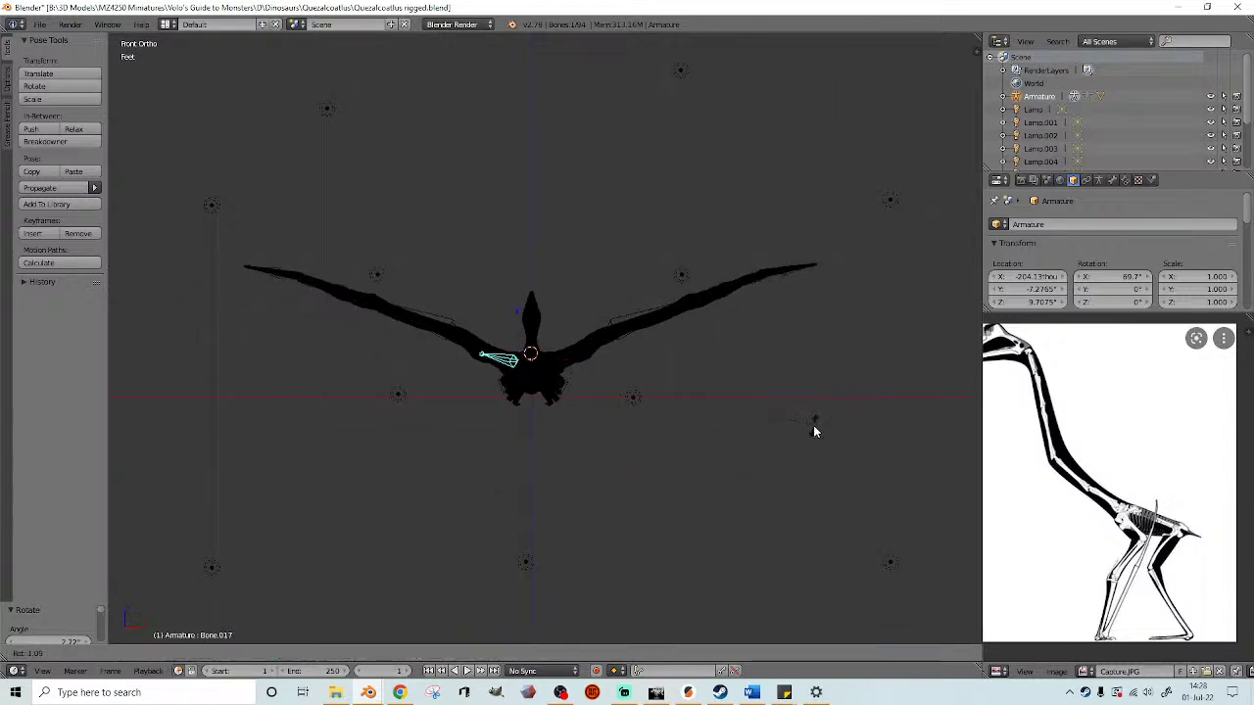
{"action": "left_click", "coordinate": [814, 425]}
- Return to solid display and move Lamp.004 to about X 5.13', Y -10.85', Z 7.53'
{"action": "middle_click_drag", "start_coordinate": [794, 424], "coordinate": [774, 309]}
{"action": "scroll", "coordinate": [795, 375], "scroll_direction": "down", "scroll_amount": 3}
{"action": "scroll", "coordinate": [772, 308], "scroll_direction": "up", "scroll_amount": 2}
{"action": "scroll", "coordinate": [725, 304], "scroll_direction": "down", "scroll_amount": 5}
{"action": "middle_click_drag", "start_coordinate": [666, 307], "coordinate": [686, 392]}
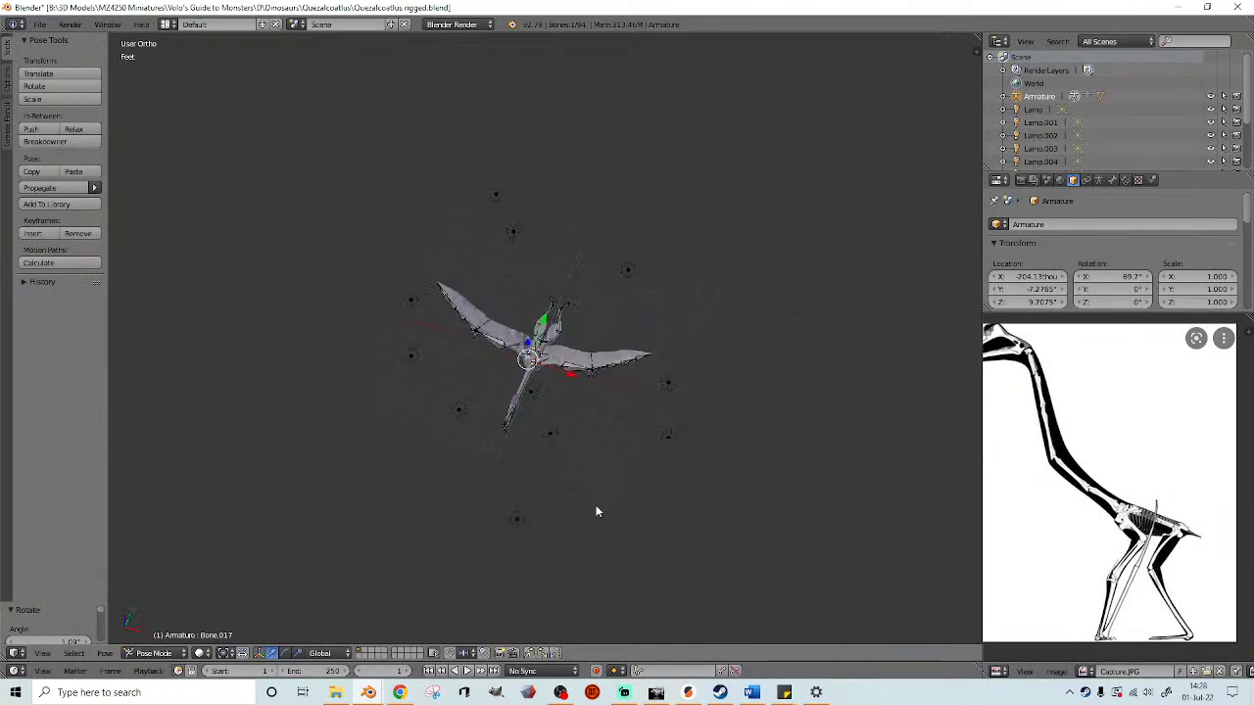
{"action": "right_click", "coordinate": [517, 520]}
{"action": "key", "text": "g"}
{"action": "left_click", "coordinate": [671, 485]}
{"action": "middle_click_drag", "start_coordinate": [670, 485], "coordinate": [668, 378]}
{"action": "left_click", "coordinate": [930, 507]}
{"action": "middle_click_drag", "start_coordinate": [861, 444], "coordinate": [839, 432]}
{"action": "scroll", "coordinate": [839, 438], "scroll_direction": "up", "scroll_amount": 5}
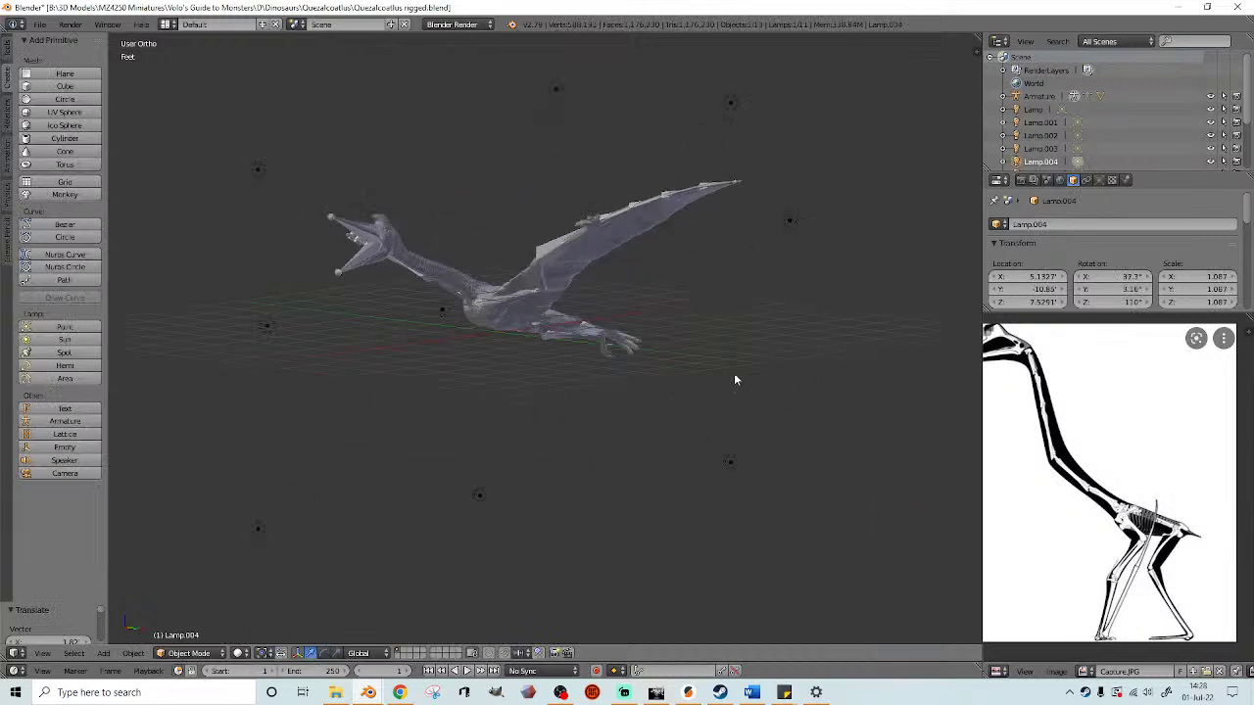
- Enlarge the 3D view and preview the flying Quetzalcoatlus with Rendered viewport shading
{"action": "left_click", "coordinate": [1057, 181]}
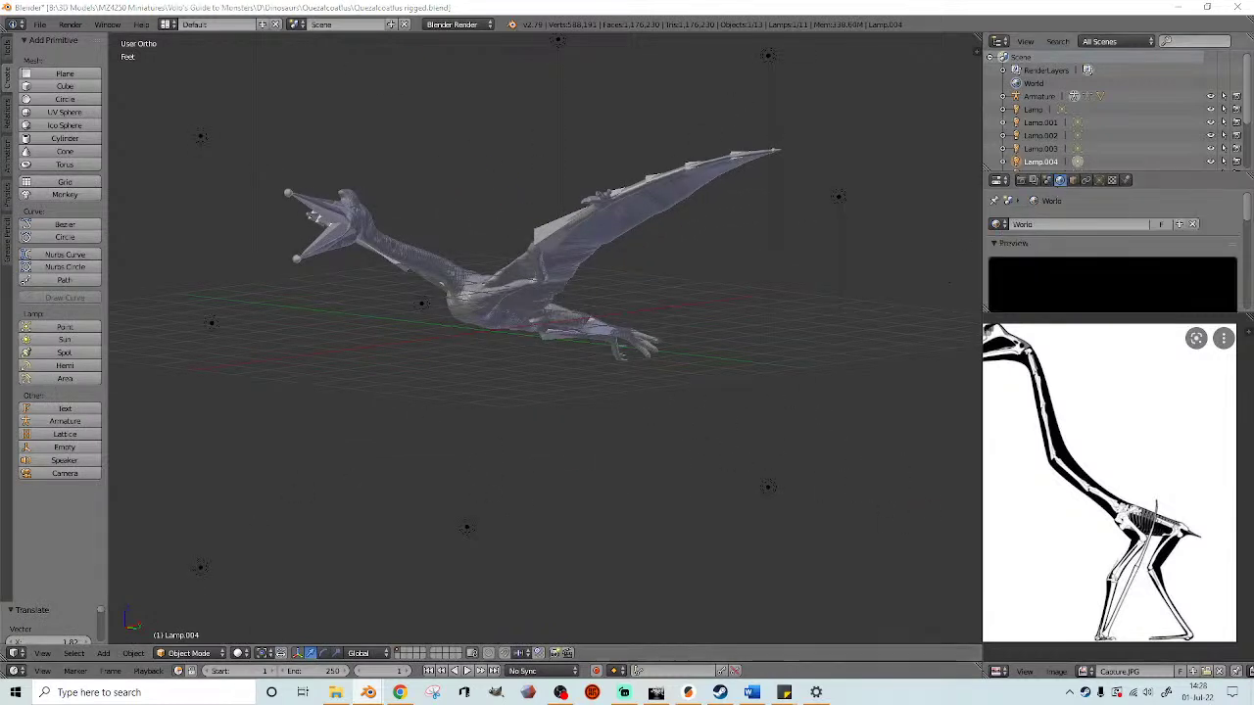
{"action": "middle_click_drag", "start_coordinate": [814, 422], "coordinate": [773, 456]}
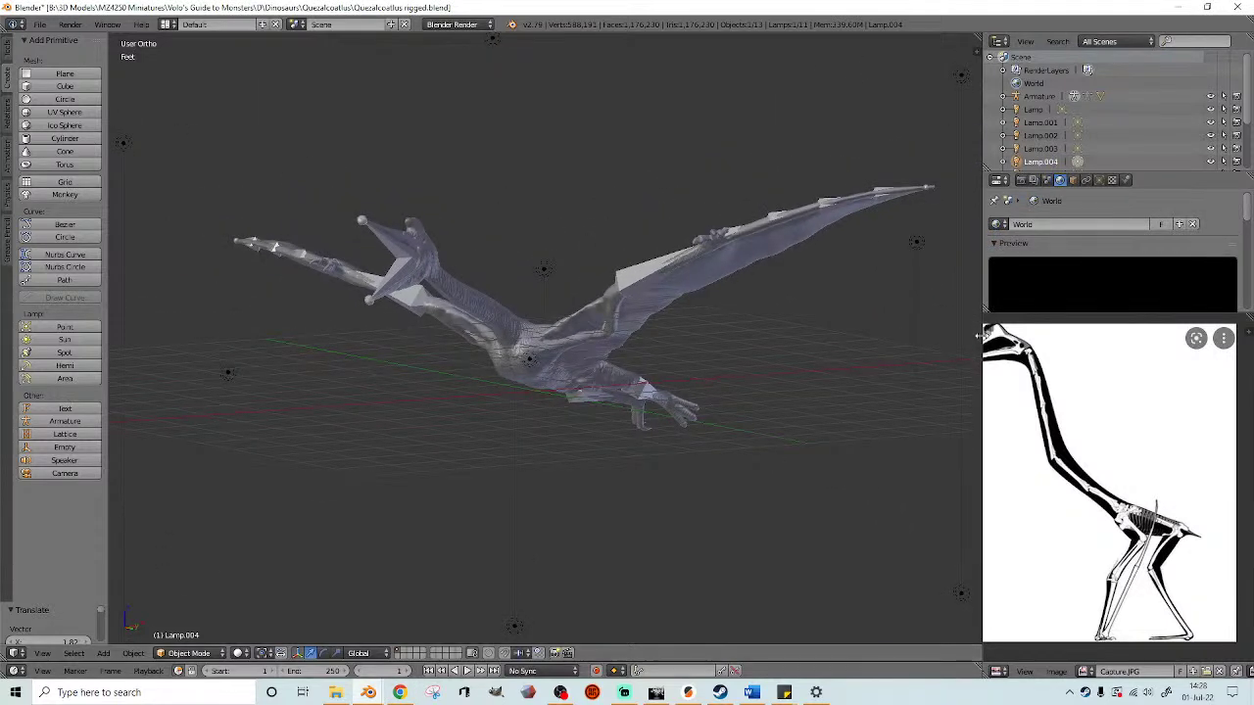
{"action": "mouse_move", "coordinate": [983, 331]}
{"action": "left_mouse_down"}
{"action": "mouse_move", "coordinate": [1068, 330]}
{"action": "mouse_move", "coordinate": [971, 343]}
{"action": "mouse_move", "coordinate": [1010, 336]}
{"action": "left_mouse_up"}
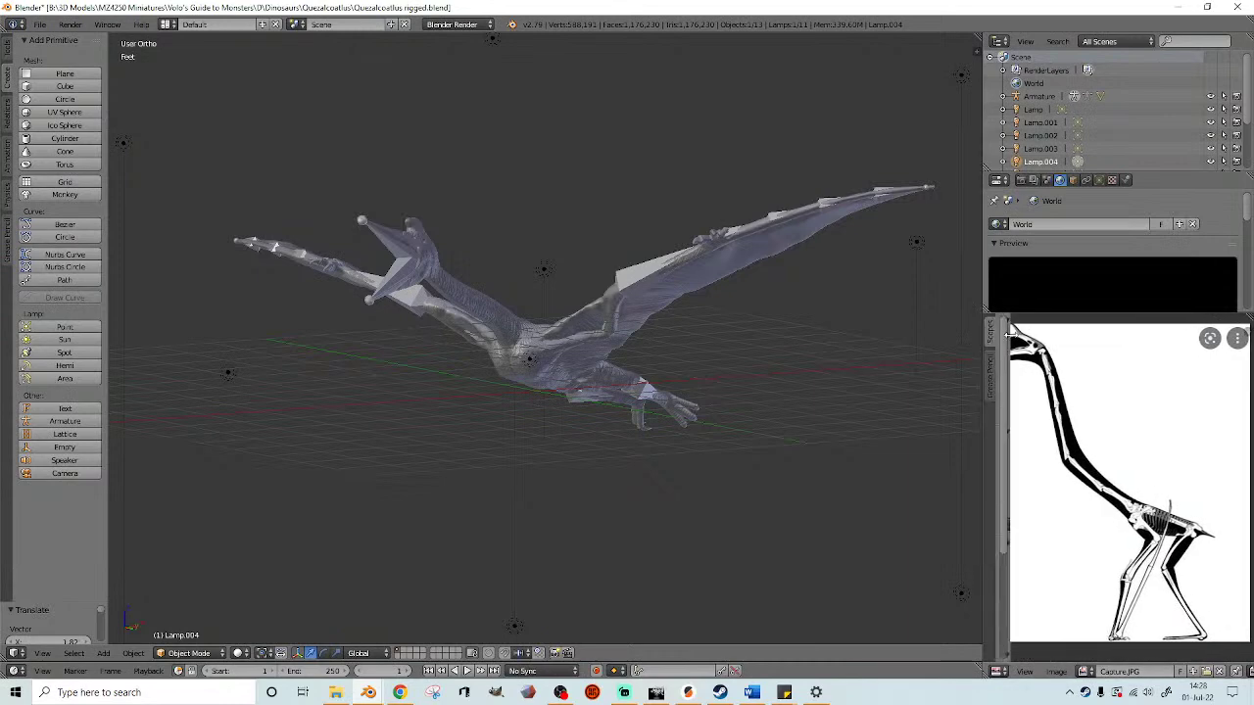
{"action": "left_click_drag", "start_coordinate": [982, 289], "coordinate": [1114, 291]}
{"action": "middle_click_drag", "start_coordinate": [912, 305], "coordinate": [884, 324]}
{"action": "left_click", "coordinate": [240, 652]}
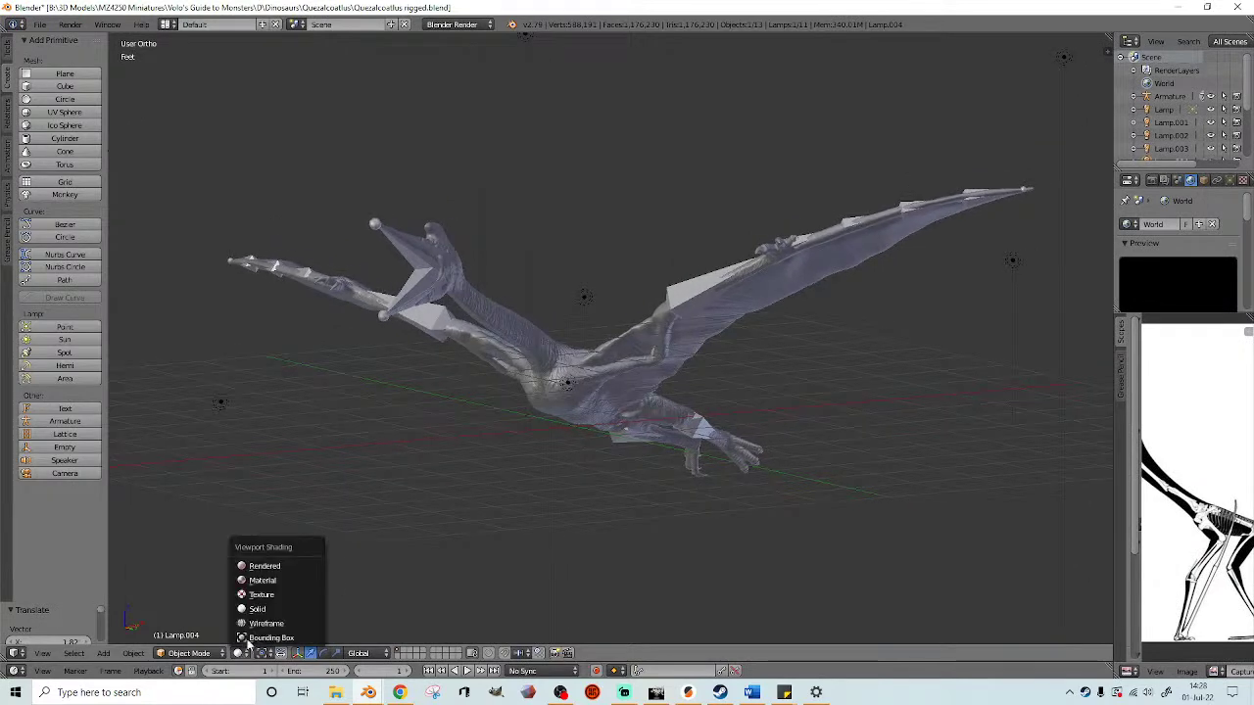
{"action": "left_click", "coordinate": [265, 566]}
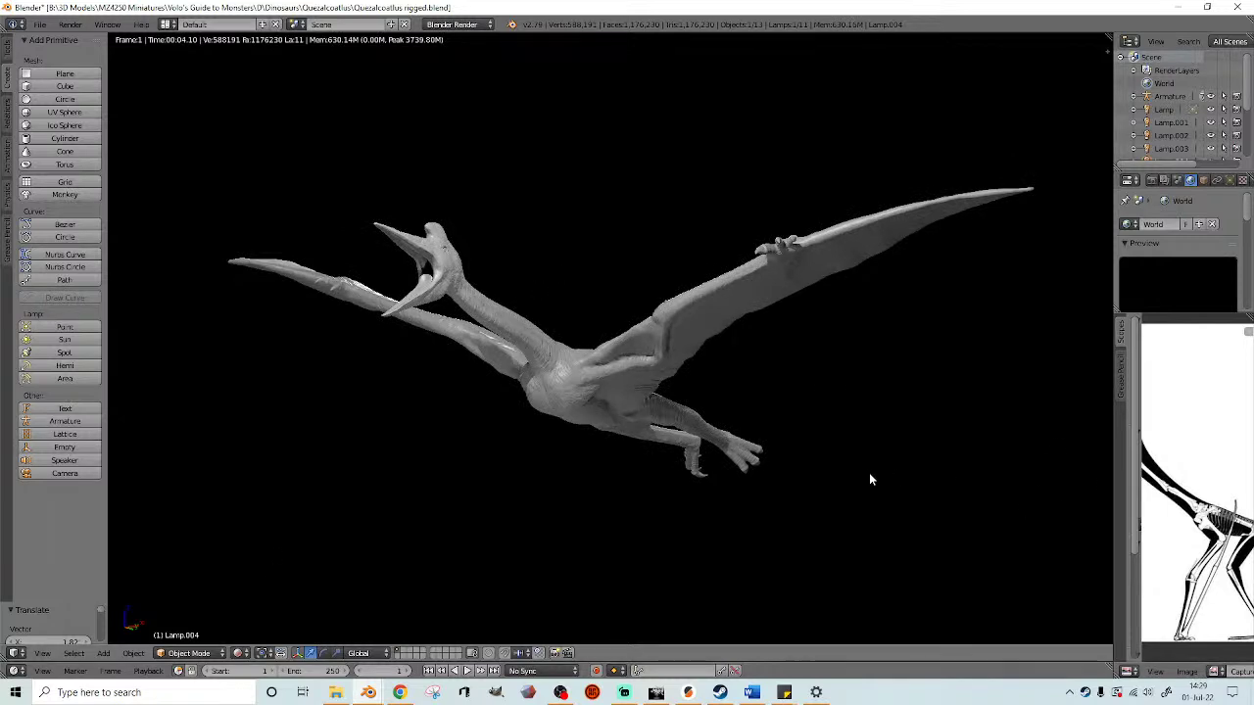
- Leave the rendered preview and move Lamp.004 farther up above the model
{"action": "key", "text": "shift+z"}
{"action": "scroll", "coordinate": [667, 358], "scroll_direction": "down", "scroll_amount": 6}
{"action": "middle_click_drag", "start_coordinate": [593, 249], "coordinate": [600, 276]}
{"action": "key", "text": "g"}
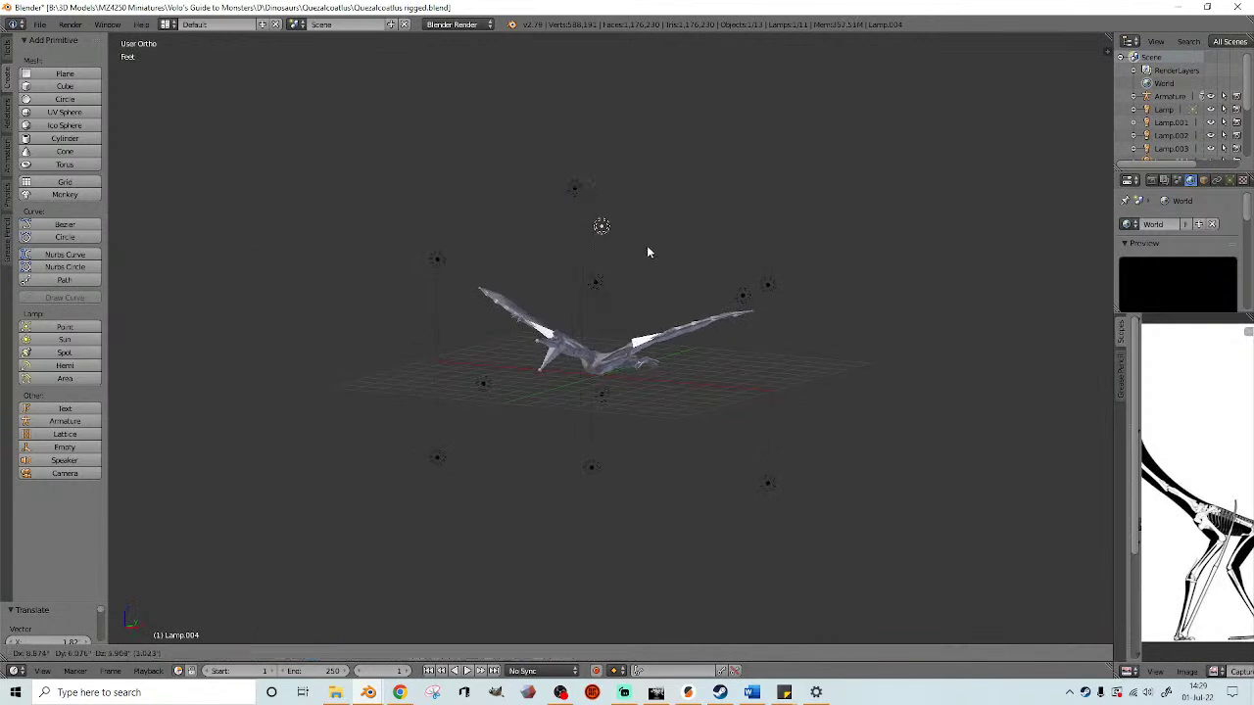
{"action": "left_click", "coordinate": [662, 235]}
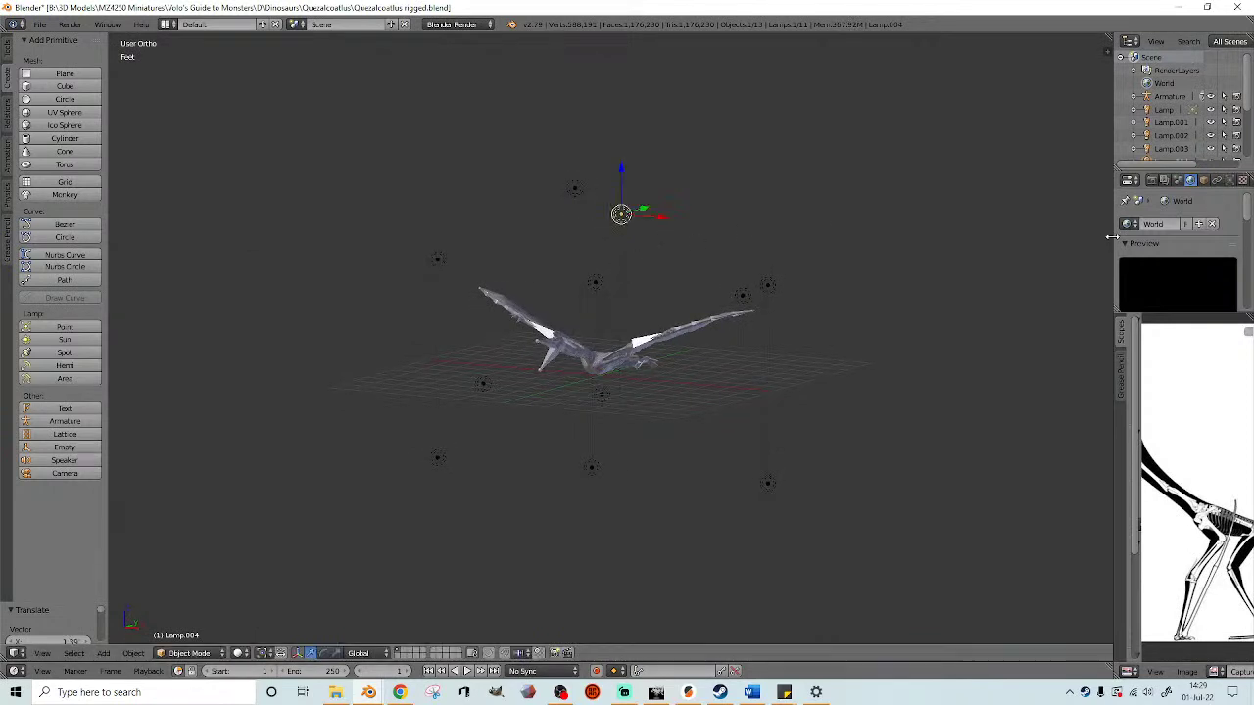
- Widen the properties area and set the energy of Lamp.004 to 120
{"action": "left_click_drag", "start_coordinate": [1112, 235], "coordinate": [1078, 235]}
{"action": "left_click", "coordinate": [1193, 181]}
{"action": "left_click", "coordinate": [1126, 270]}
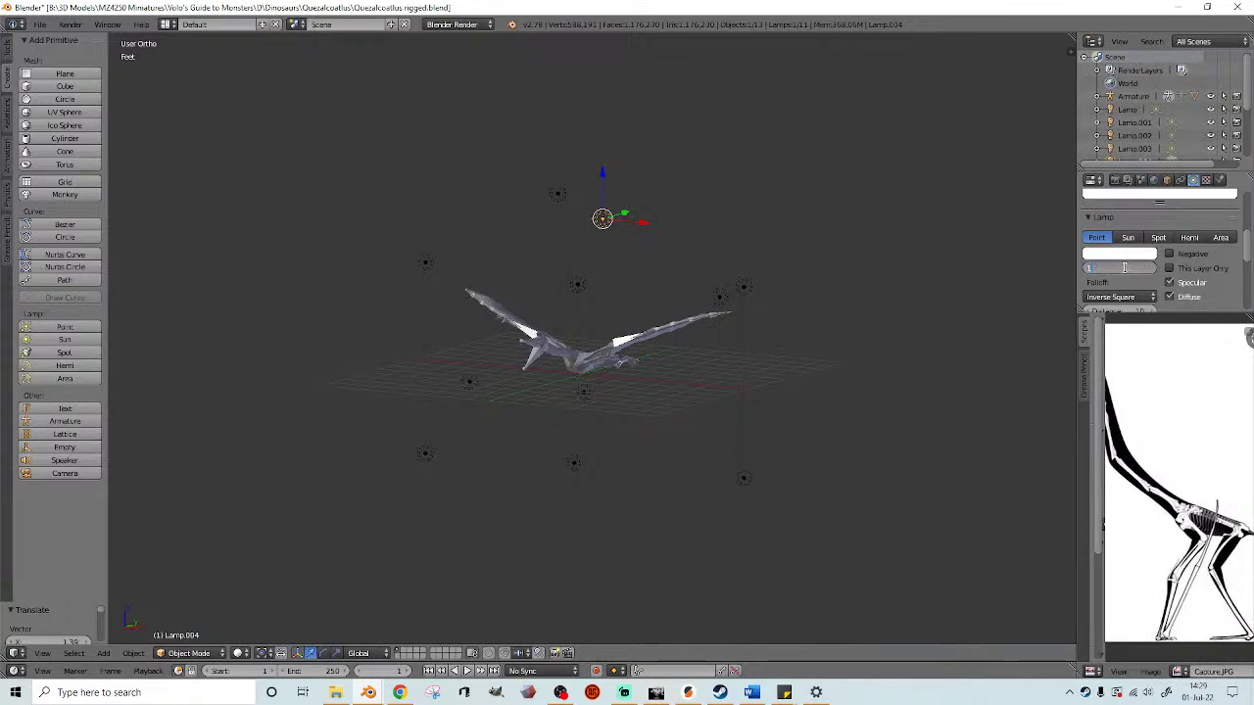
{"action": "type", "text": "120"}
{"action": "key", "text": "Return"}
- Select Lamp.010 below the model and set its energy to 2
{"action": "middle_click_drag", "start_coordinate": [618, 529], "coordinate": [568, 477]}
{"action": "right_click", "coordinate": [568, 461]}
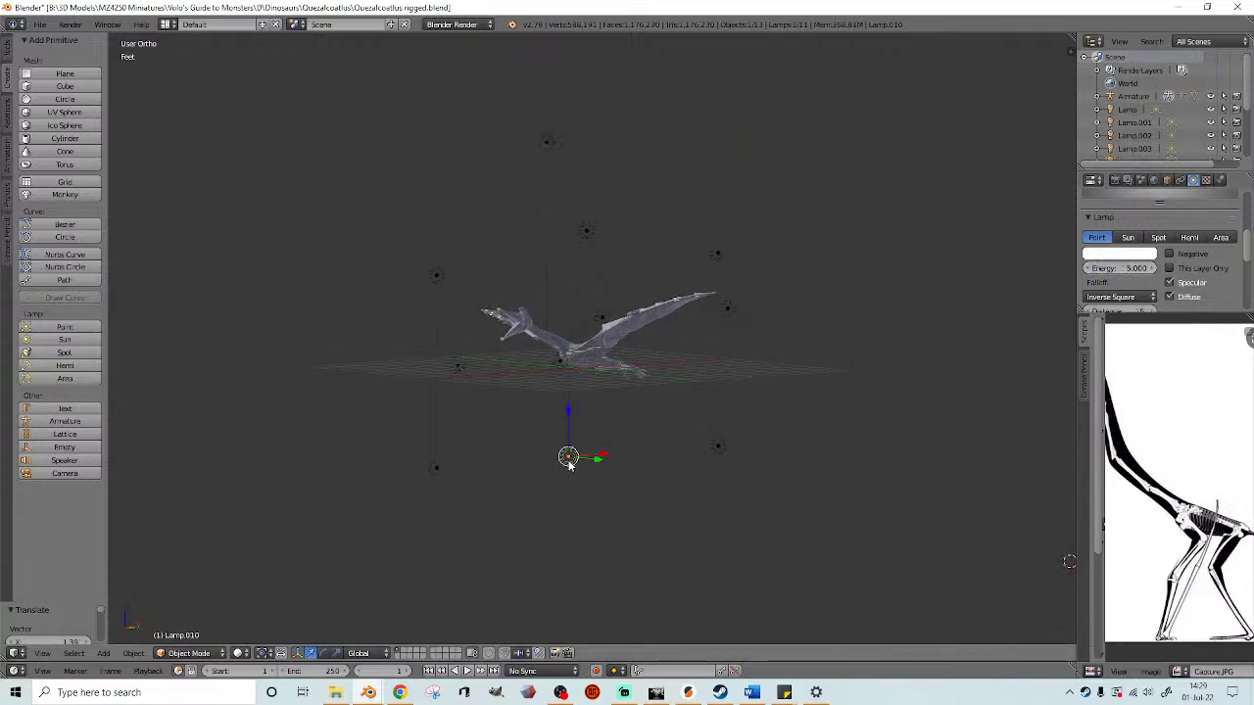
{"action": "left_click", "coordinate": [1126, 267]}
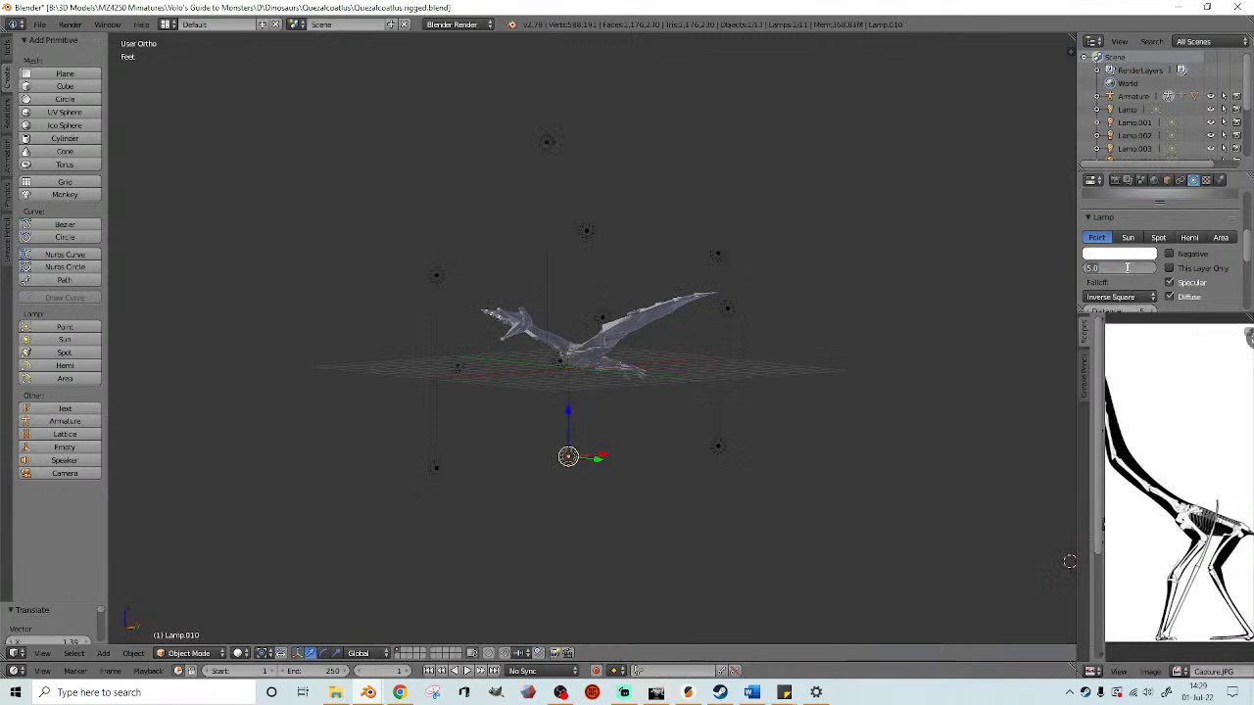
{"action": "type", "text": "2"}
{"action": "key", "text": "Return"}
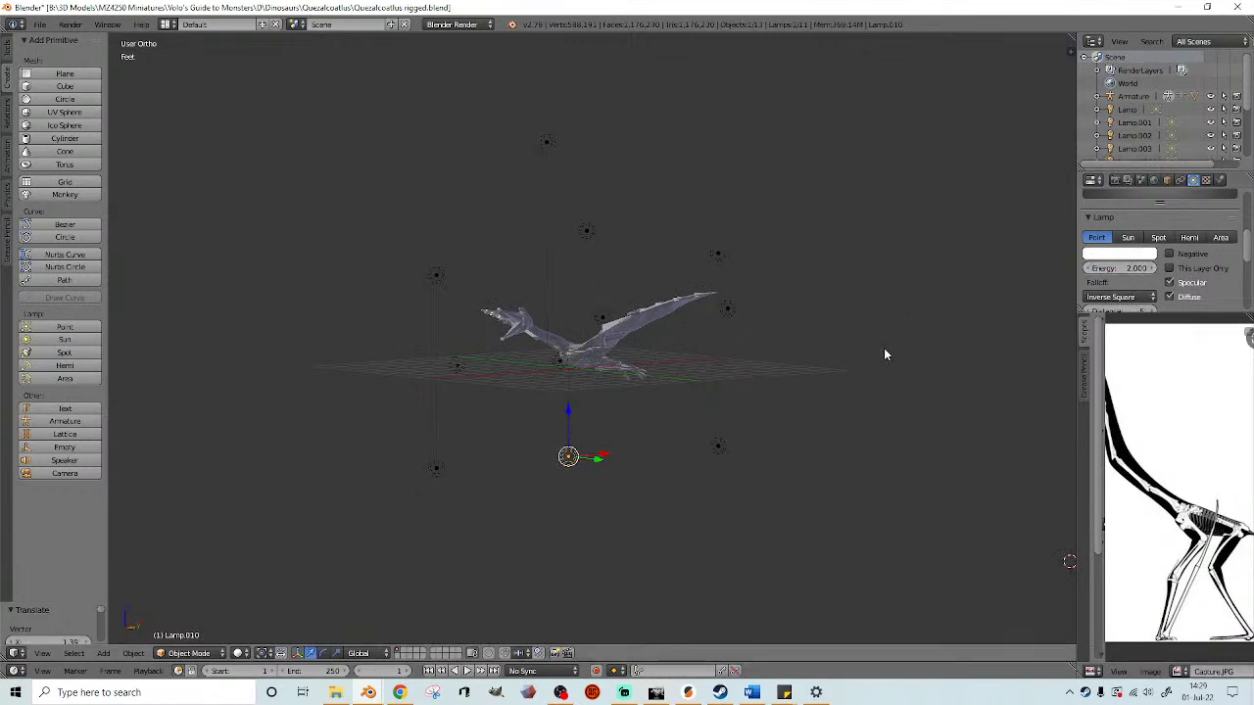
- Frame the model from a low front angle and preview the changed lighting with Rendered viewport shading
{"action": "scroll", "coordinate": [715, 428], "scroll_direction": "up", "scroll_amount": 4}
{"action": "middle_click_drag", "start_coordinate": [711, 430], "coordinate": [649, 494]}
{"action": "scroll", "coordinate": [742, 407], "scroll_direction": "up", "scroll_amount": 2}
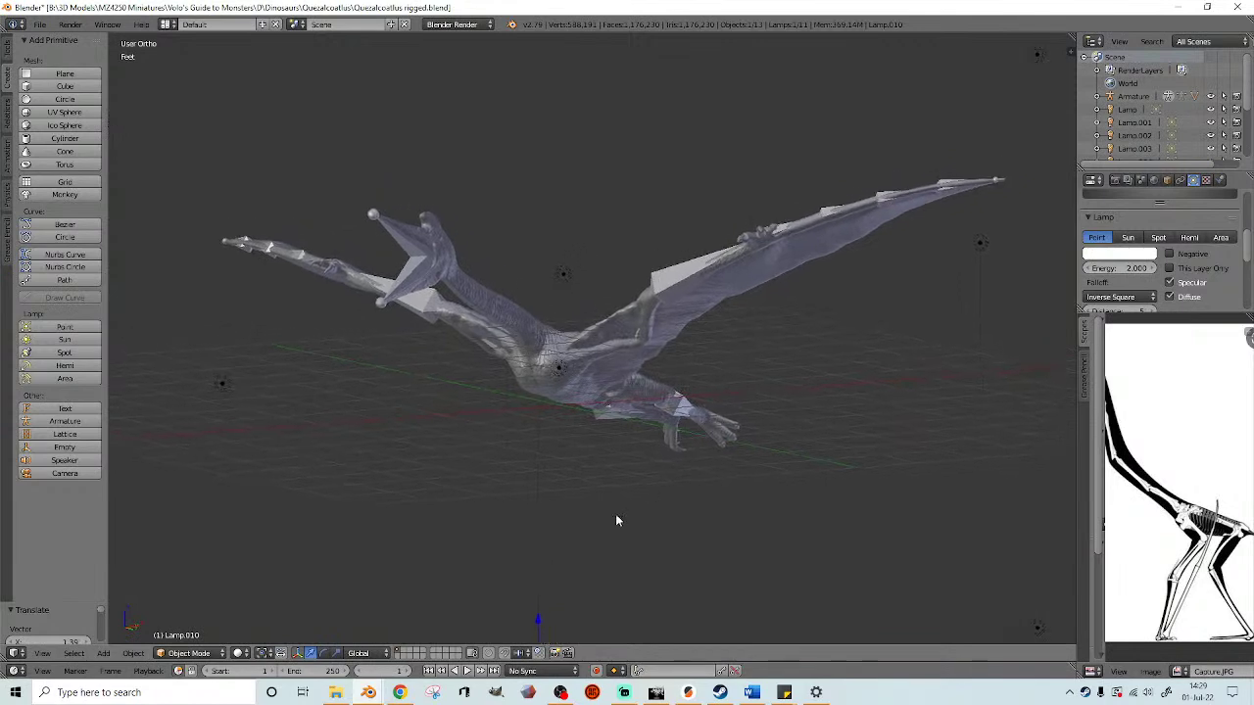
{"action": "left_click", "coordinate": [237, 656]}
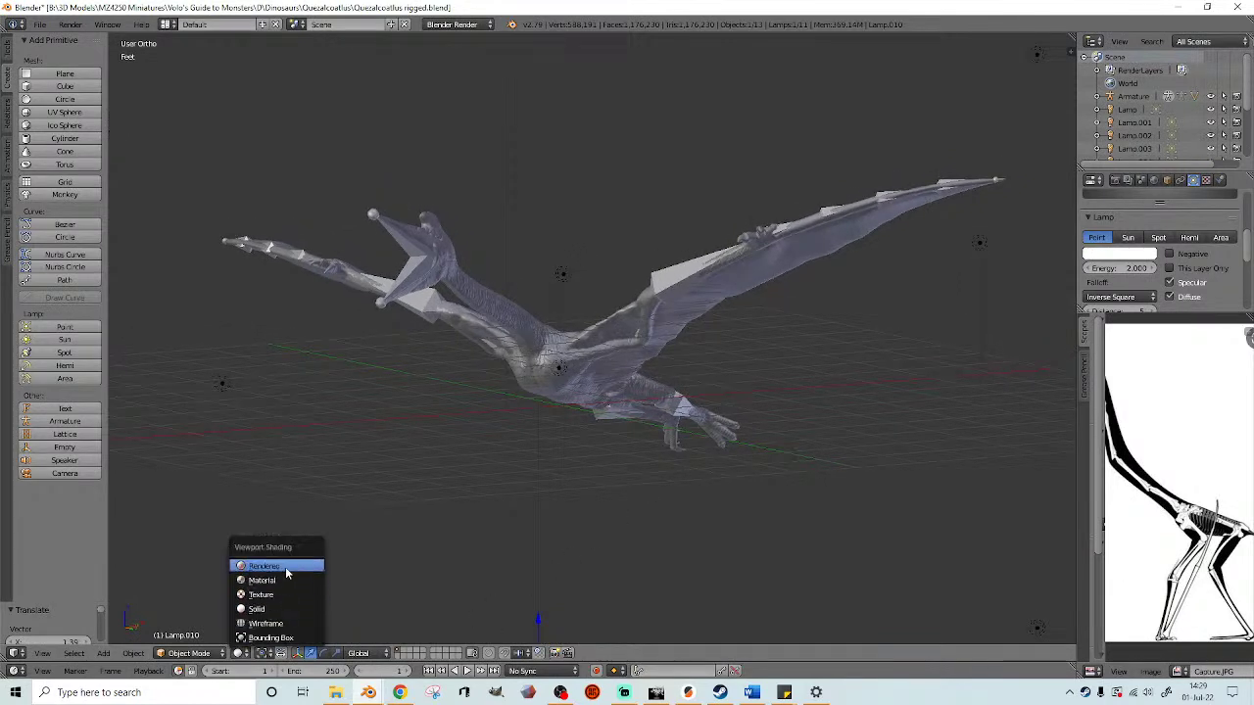
{"action": "left_click", "coordinate": [286, 565]}
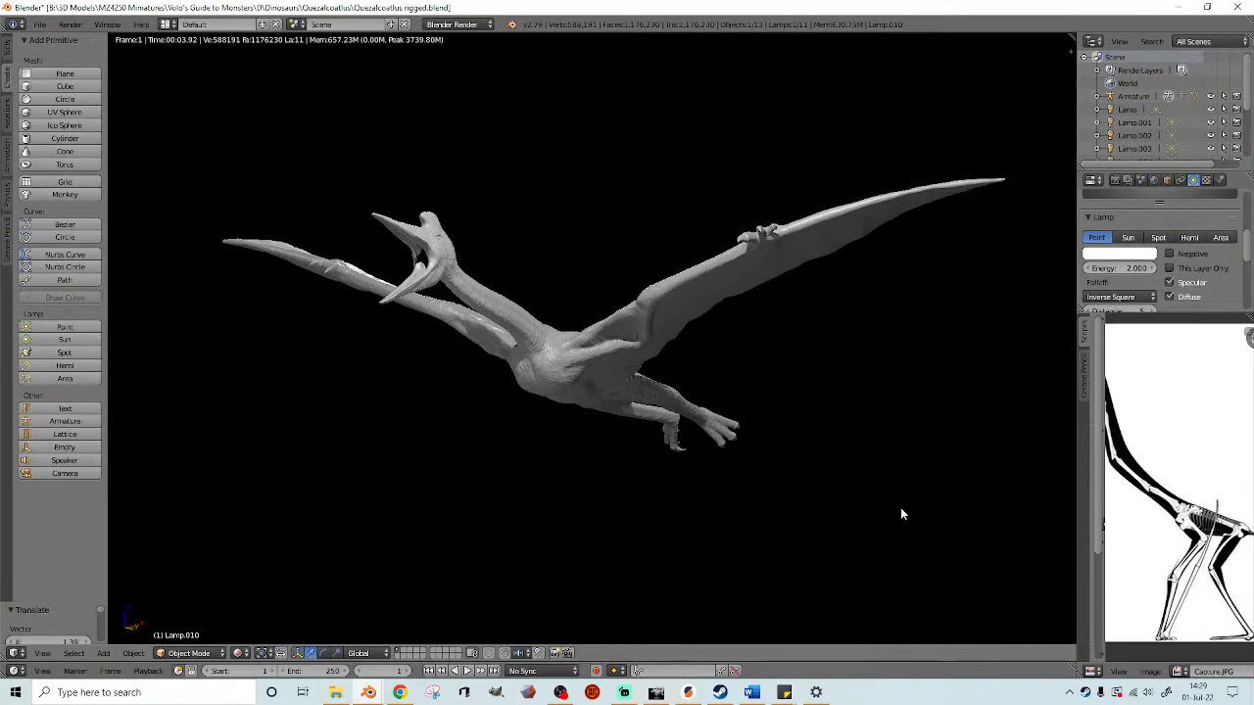
- Leave the rendered preview and reposition Lamp.003 behind the model
{"action": "key", "text": "shift+z"}
{"action": "scroll", "coordinate": [574, 257], "scroll_direction": "down", "scroll_amount": 3}
{"action": "middle_click_drag", "start_coordinate": [559, 254], "coordinate": [563, 284]}
{"action": "right_click", "coordinate": [575, 284]}
{"action": "mouse_move", "coordinate": [628, 304]}
{"action": "middle_mouse_down"}
{"action": "mouse_move", "coordinate": [728, 312]}
{"action": "mouse_move", "coordinate": [657, 322]}
{"action": "mouse_move", "coordinate": [608, 304]}
{"action": "middle_mouse_up"}
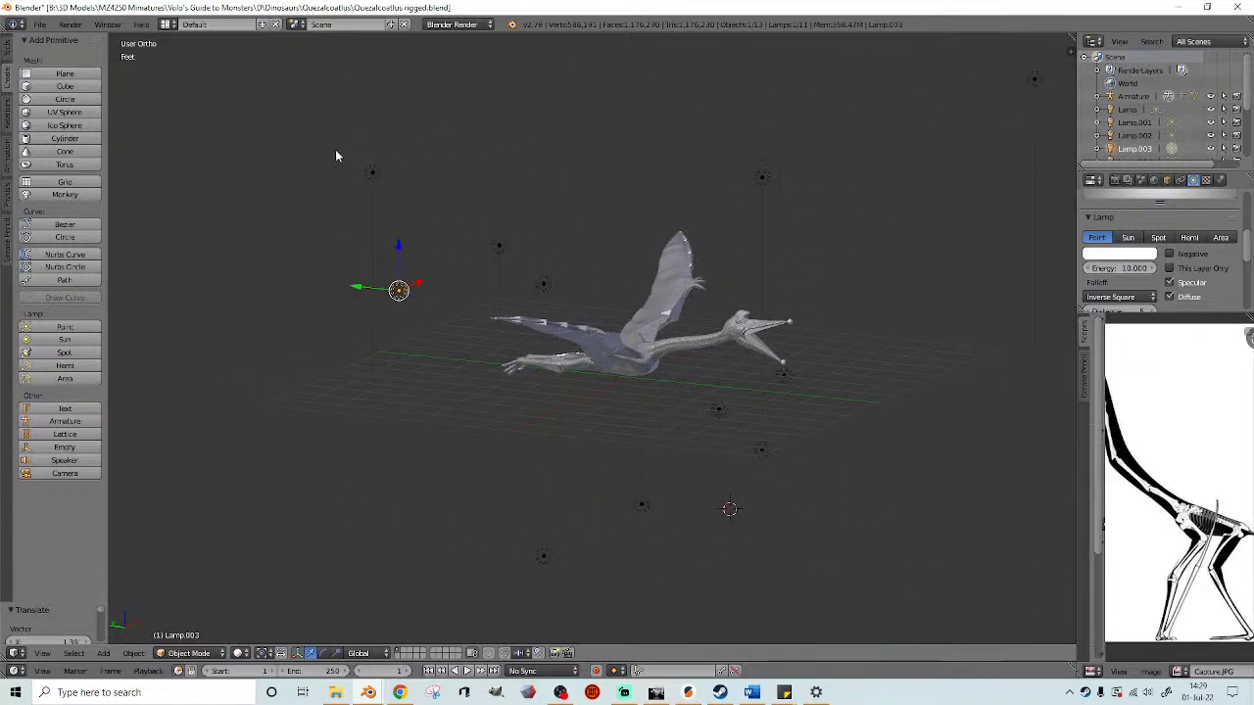
{"action": "key", "text": "g"}
{"action": "left_click", "coordinate": [609, 191]}
{"action": "middle_click_drag", "start_coordinate": [608, 191], "coordinate": [437, 167]}
{"action": "key", "text": "g"}
{"action": "left_click", "coordinate": [471, 222]}
- Select Lamp.002 together with the neighbouring lamp in front of the model's head and reposition the pair
{"action": "scroll", "coordinate": [571, 241], "scroll_direction": "up", "scroll_amount": 3}
{"action": "middle_click_drag", "start_coordinate": [490, 225], "coordinate": [508, 421]}
{"action": "right_click", "coordinate": [506, 420]}
{"action": "right_click", "coordinate": [383, 384], "text": "shift"}
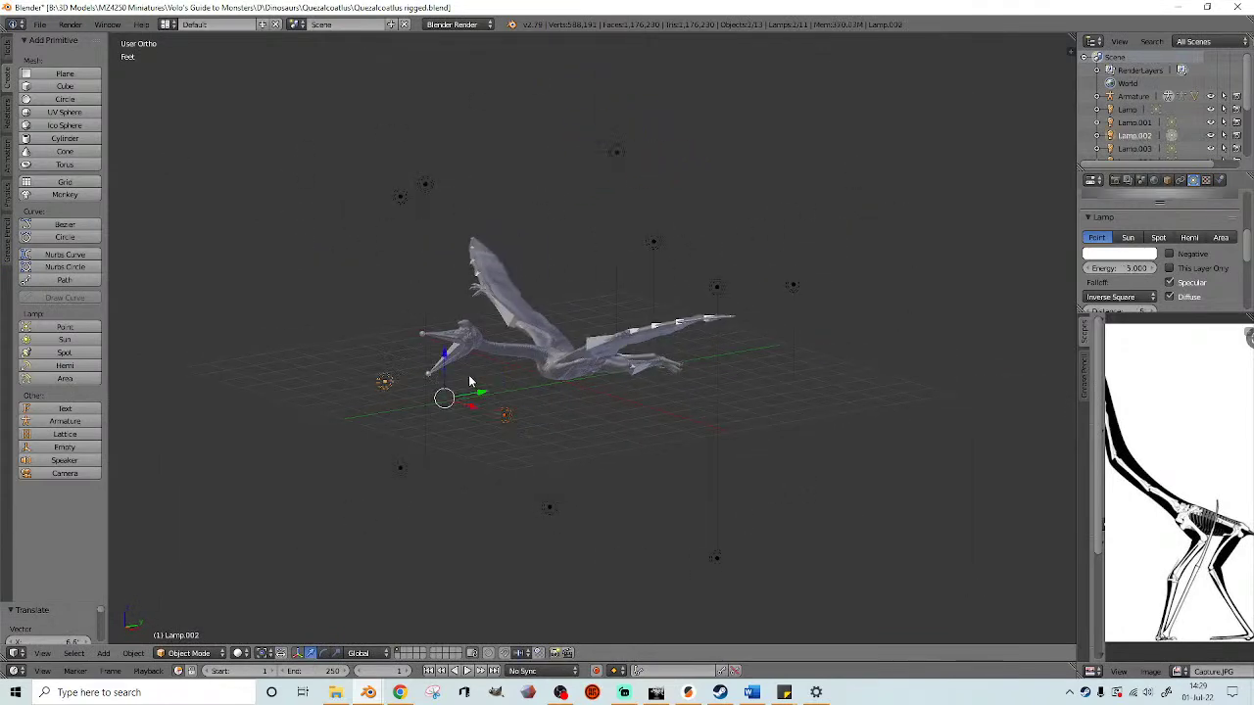
{"action": "right_click", "coordinate": [438, 360]}
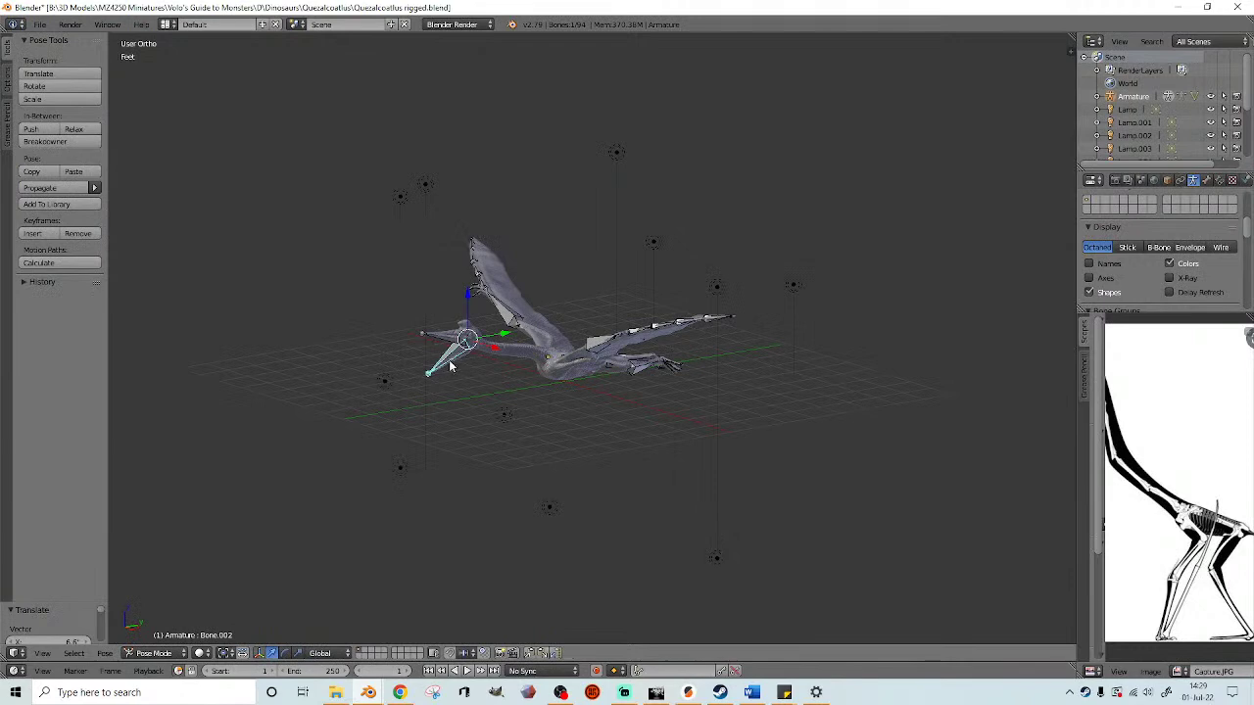
{"action": "key", "text": "ctrl+z"}
{"action": "middle_click_drag", "start_coordinate": [461, 412], "coordinate": [412, 387]}
{"action": "left_click_drag", "start_coordinate": [492, 375], "coordinate": [408, 381]}
{"action": "left_click_drag", "start_coordinate": [358, 323], "coordinate": [383, 287]}
- Select Lamp.006 above the model and move it down closer to the model's back
{"action": "middle_click_drag", "start_coordinate": [383, 288], "coordinate": [495, 266]}
{"action": "right_click", "coordinate": [618, 195]}
{"action": "middle_click_drag", "start_coordinate": [600, 211], "coordinate": [633, 203]}
{"action": "scroll", "coordinate": [629, 259], "scroll_direction": "up", "scroll_amount": 5}
{"action": "middle_click_drag", "start_coordinate": [628, 260], "coordinate": [660, 287]}
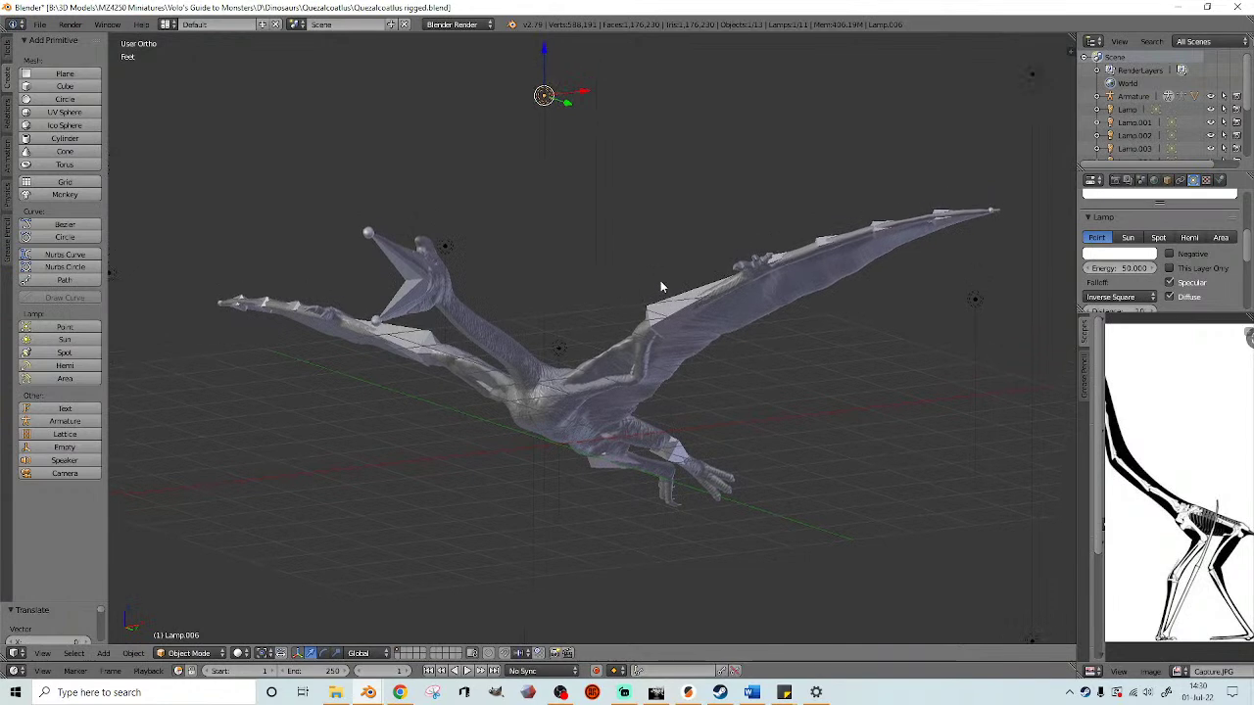
{"action": "key", "text": "g"}
{"action": "left_click", "coordinate": [702, 355]}
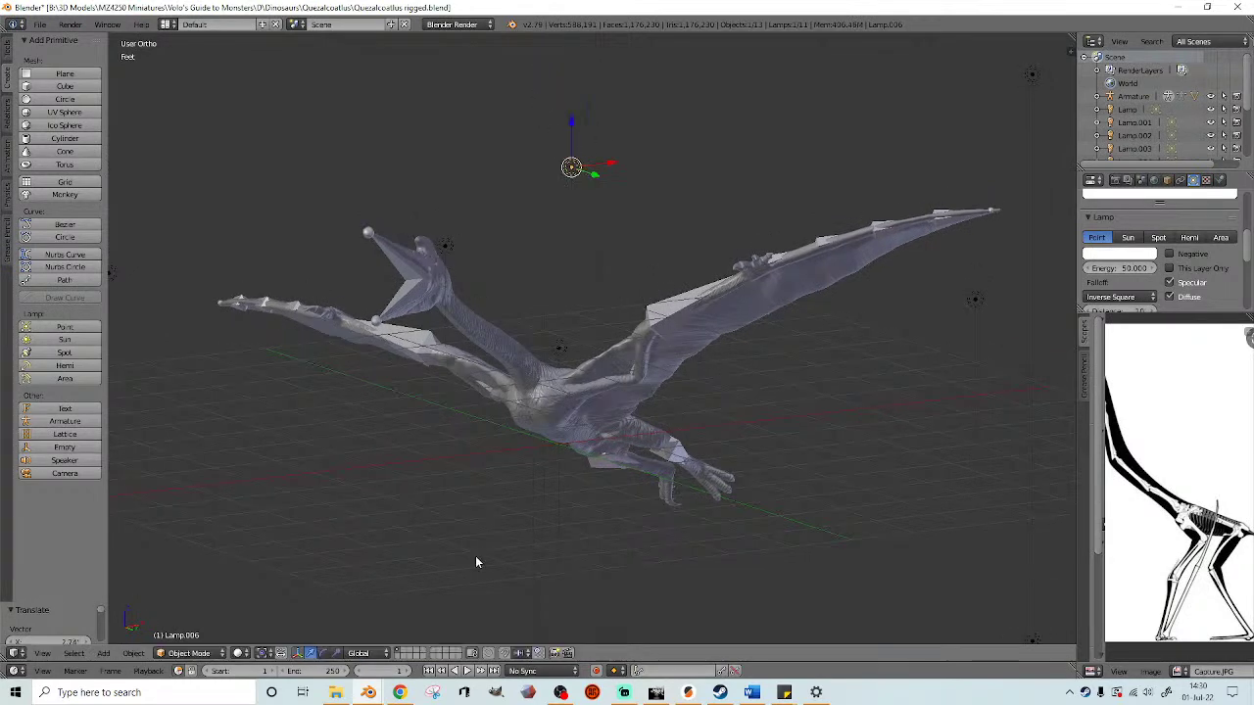
- Preview the lighting with Rendered viewport shading and try energies of 100 and 80 for Lamp.006
{"action": "left_click", "coordinate": [237, 653]}
{"action": "left_click", "coordinate": [281, 566]}
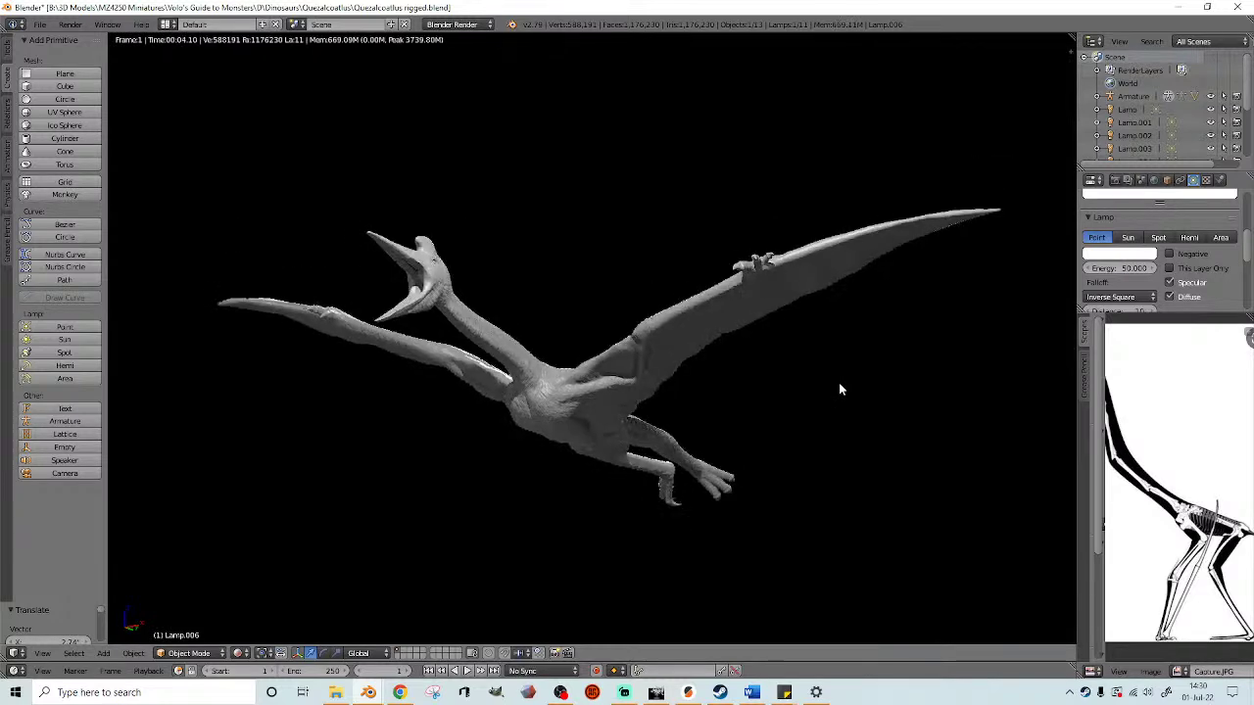
{"action": "left_click", "coordinate": [1135, 267]}
{"action": "type", "text": "100"}
{"action": "key", "text": "Return"}
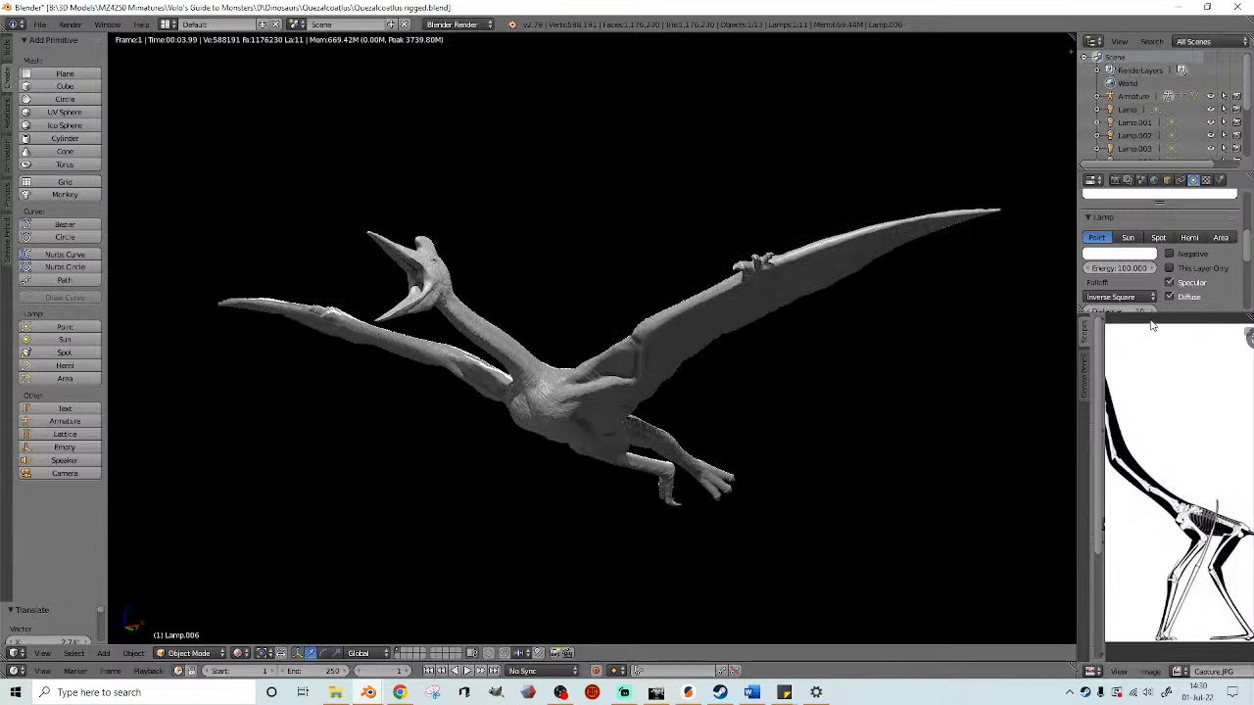
{"action": "key", "text": "Return"}
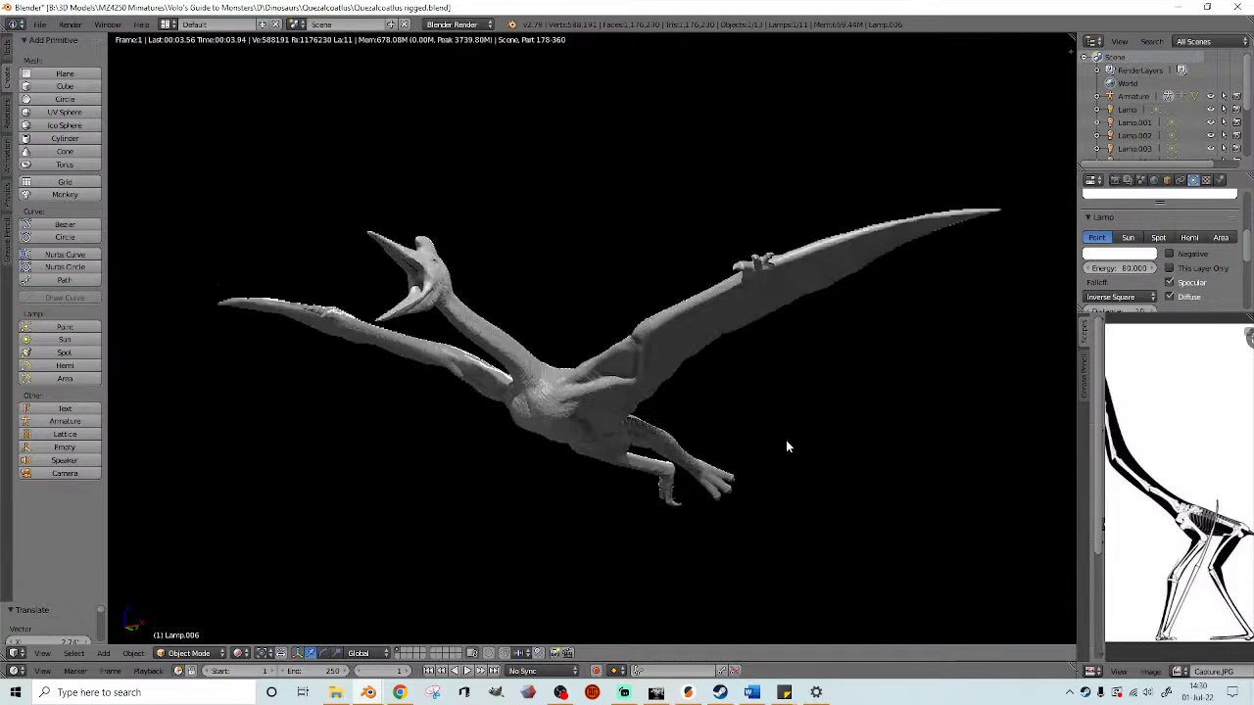
- Leave the rendered preview and move Lamp.009, one of the lamps below the model, closer to it
{"action": "key", "text": "shift+z"}
{"action": "scroll", "coordinate": [647, 505], "scroll_direction": "down", "scroll_amount": 5}
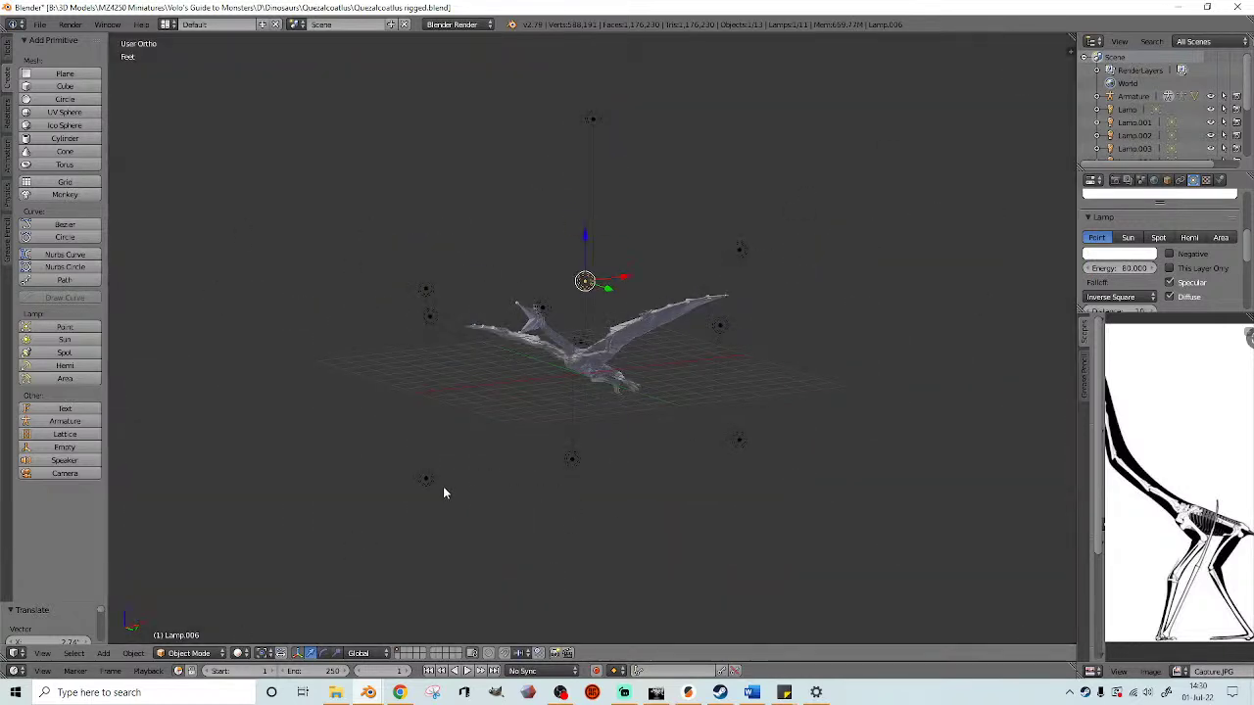
{"action": "middle_click_drag", "start_coordinate": [431, 486], "coordinate": [775, 501]}
{"action": "middle_click_drag", "start_coordinate": [722, 456], "coordinate": [670, 445]}
{"action": "scroll", "coordinate": [669, 445], "scroll_direction": "up", "scroll_amount": 2}
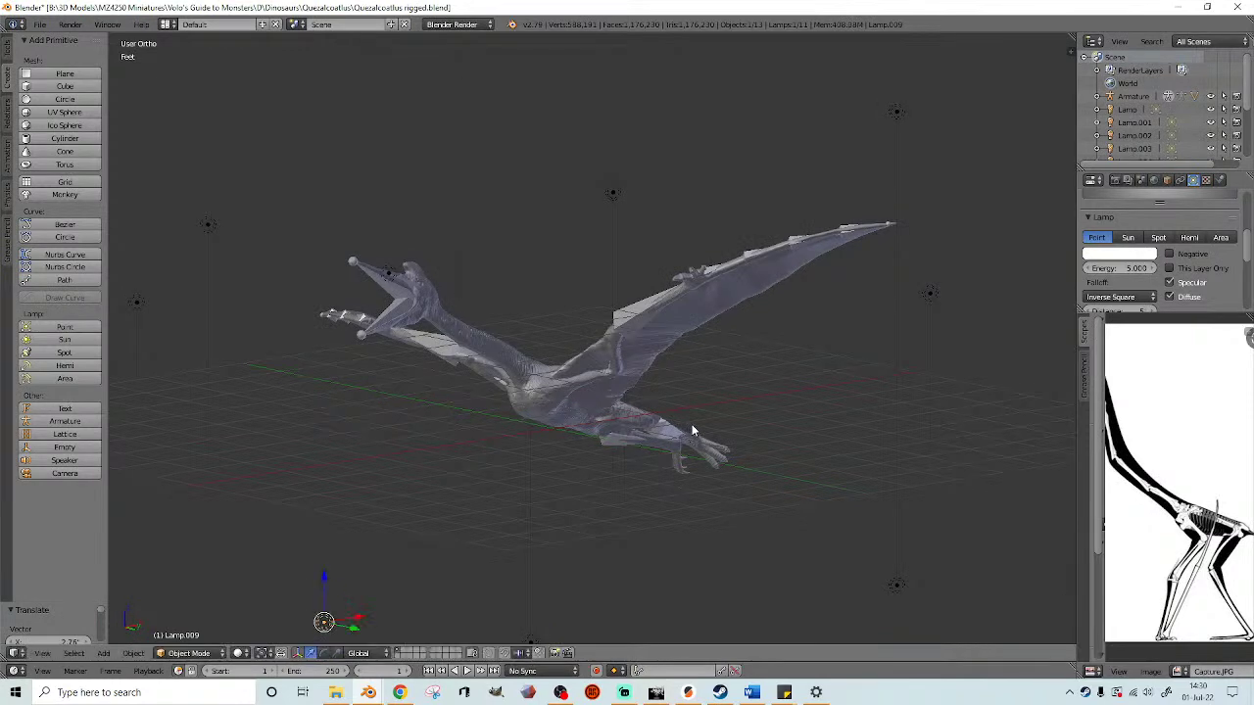
{"action": "scroll", "coordinate": [703, 425], "scroll_direction": "up", "scroll_amount": 1}
{"action": "middle_click_drag", "start_coordinate": [705, 425], "coordinate": [716, 400]}
{"action": "key", "text": "g"}
{"action": "left_click", "coordinate": [796, 458]}
{"action": "middle_click_drag", "start_coordinate": [807, 426], "coordinate": [841, 420]}
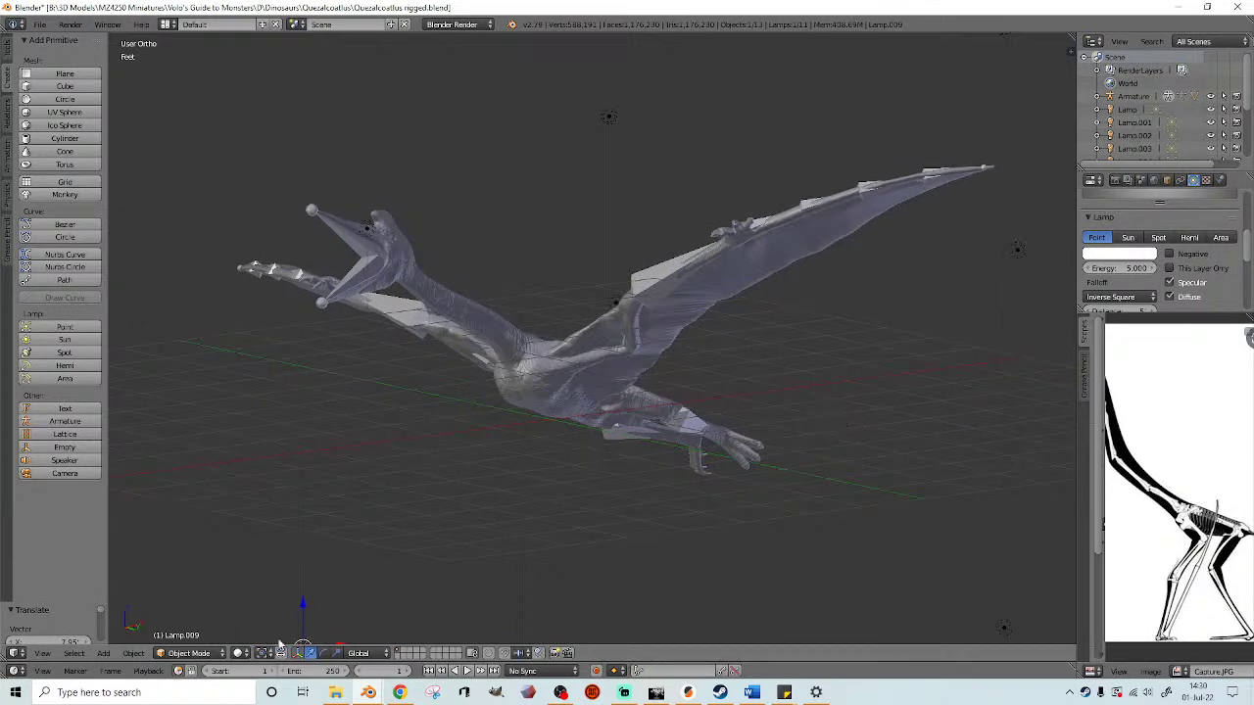
- Preview the lighting with Rendered viewport shading and set the energy of Lamp.009 to 8
{"action": "left_click", "coordinate": [240, 653]}
{"action": "left_click", "coordinate": [301, 569]}
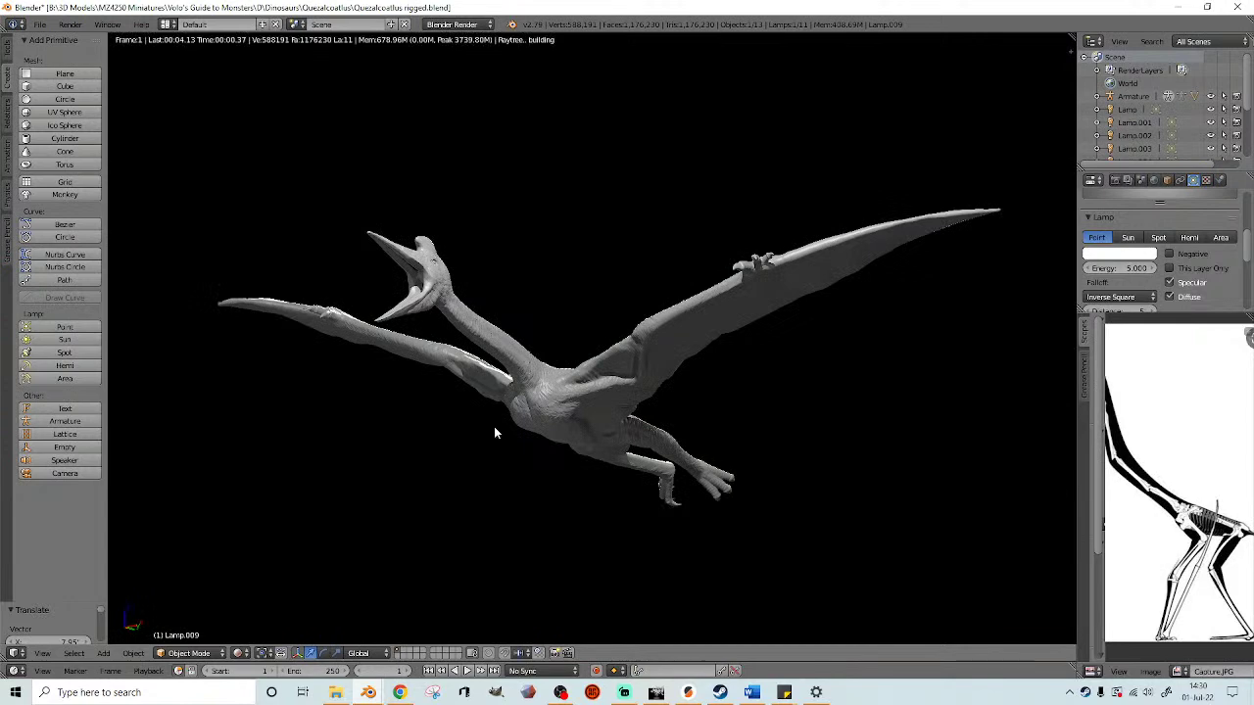
{"action": "middle_click_drag", "start_coordinate": [556, 443], "coordinate": [575, 444]}
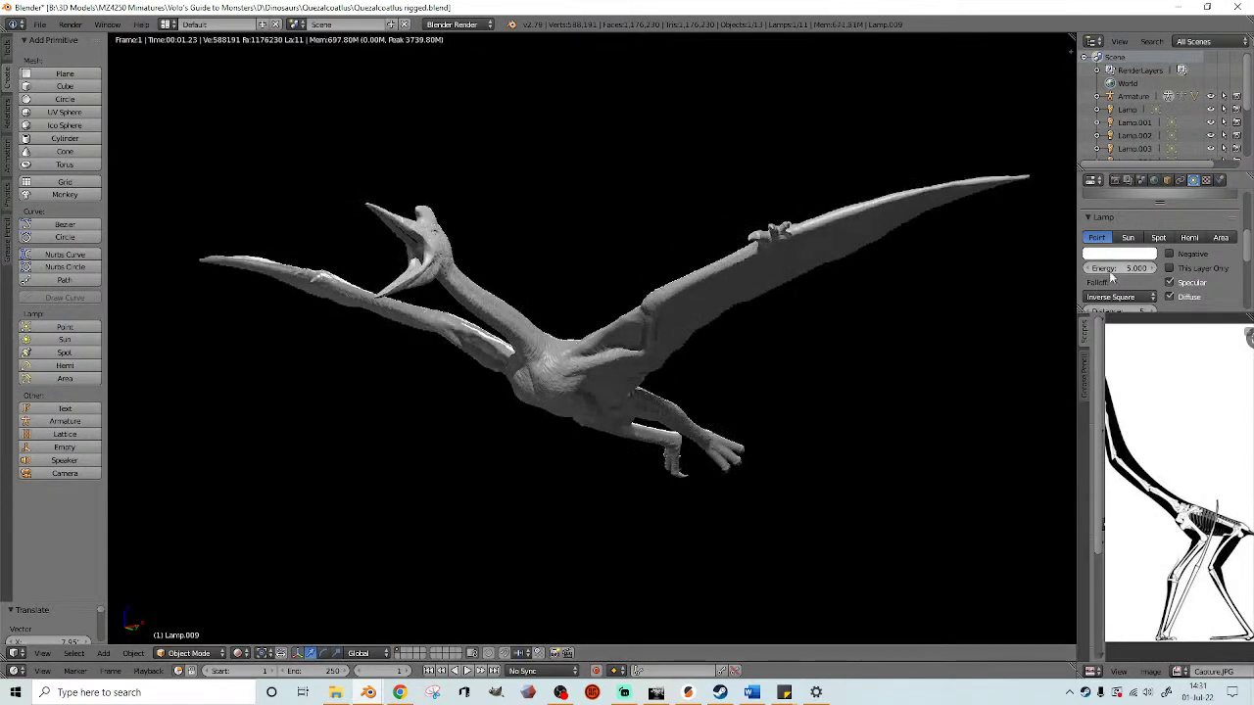
{"action": "key", "text": "Return"}
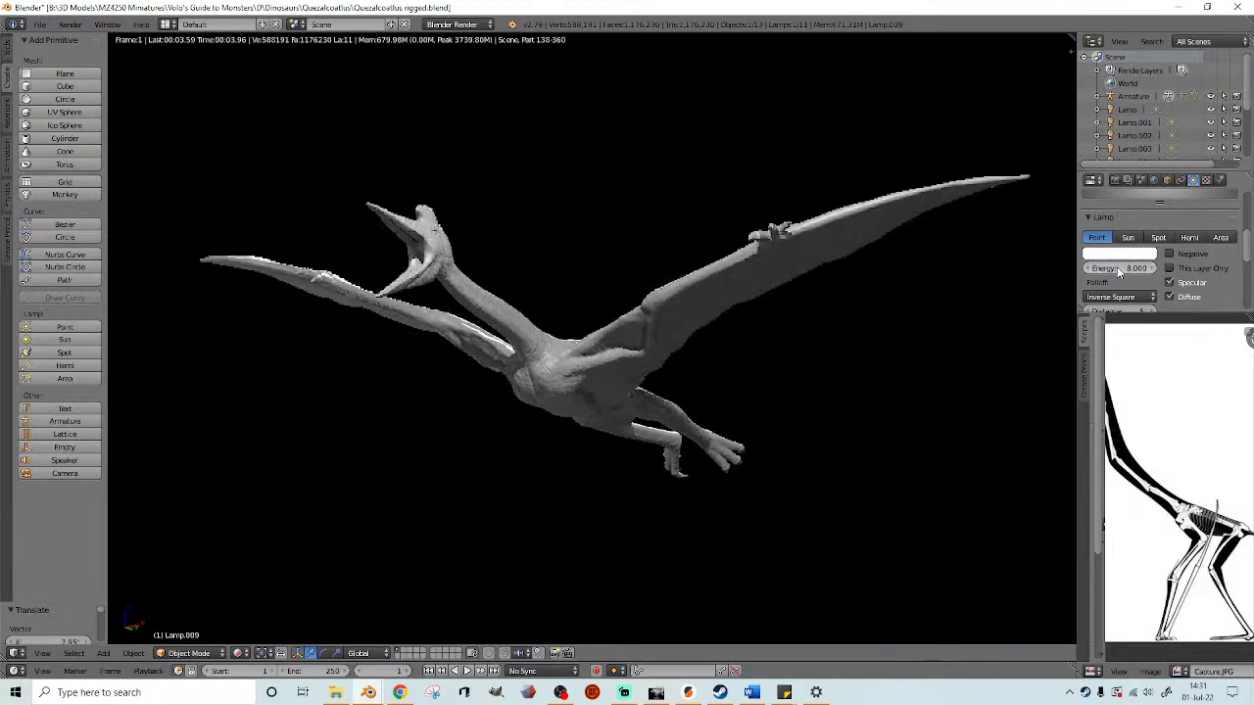
{"action": "middle_click_drag", "start_coordinate": [870, 284], "coordinate": [842, 325]}
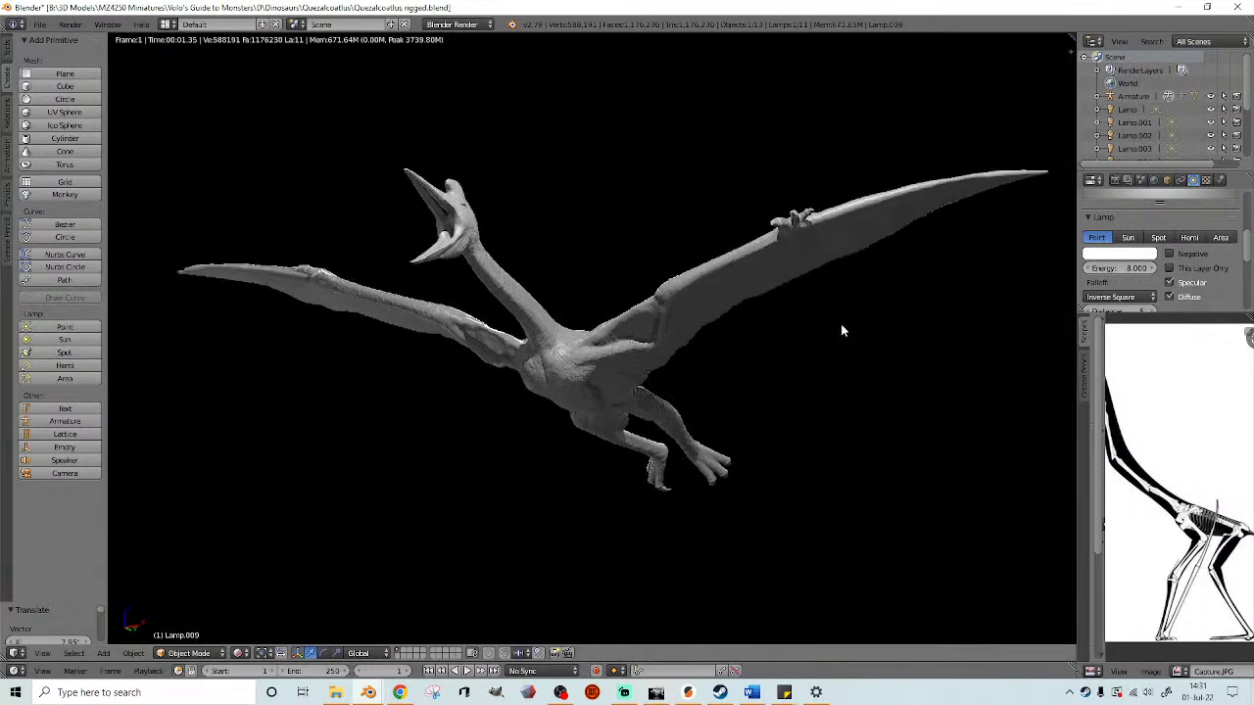
- Check the rendered model from another low angle and set the energy of Lamp.009 to 5
{"action": "middle_click_drag", "start_coordinate": [1068, 287], "coordinate": [929, 316]}
{"action": "left_click", "coordinate": [1121, 269]}
{"action": "type", "text": "5"}
{"action": "key", "text": "Return"}
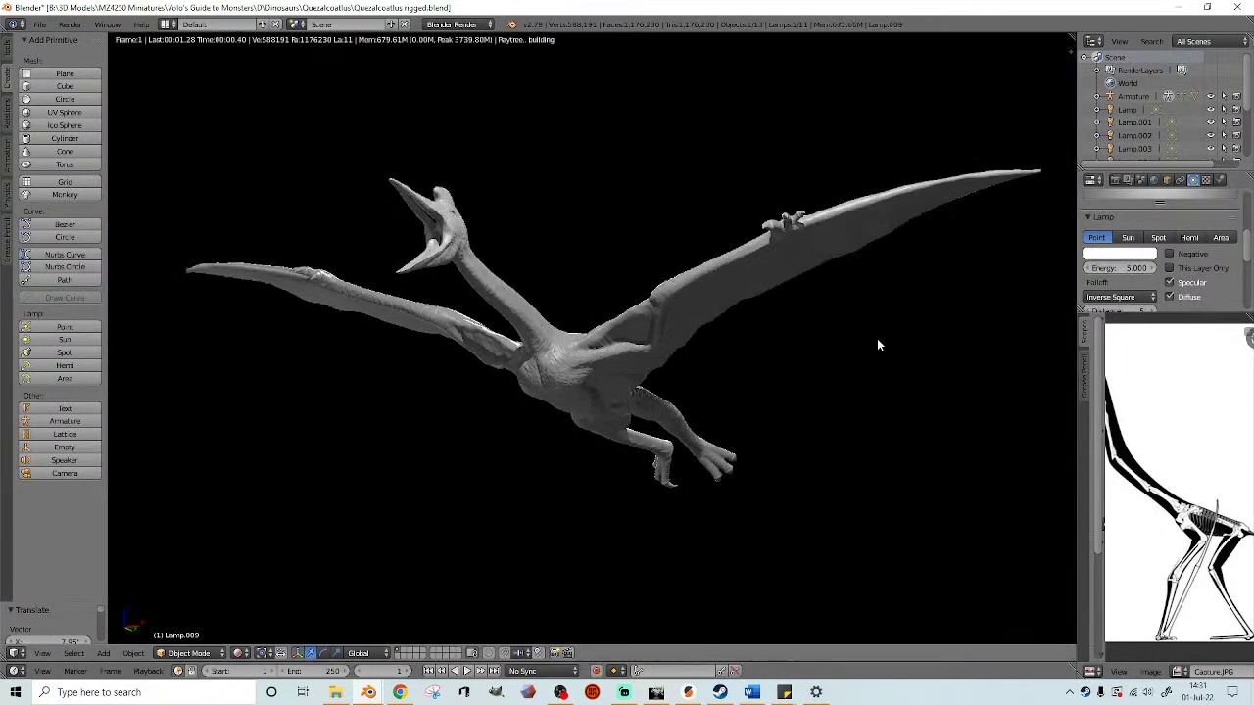
- Leave the rendered preview and move Lamp.008 below the model inward, roughly opposite Lamp.009
{"action": "key", "text": "shift+z"}
{"action": "key", "text": "KP_1"}
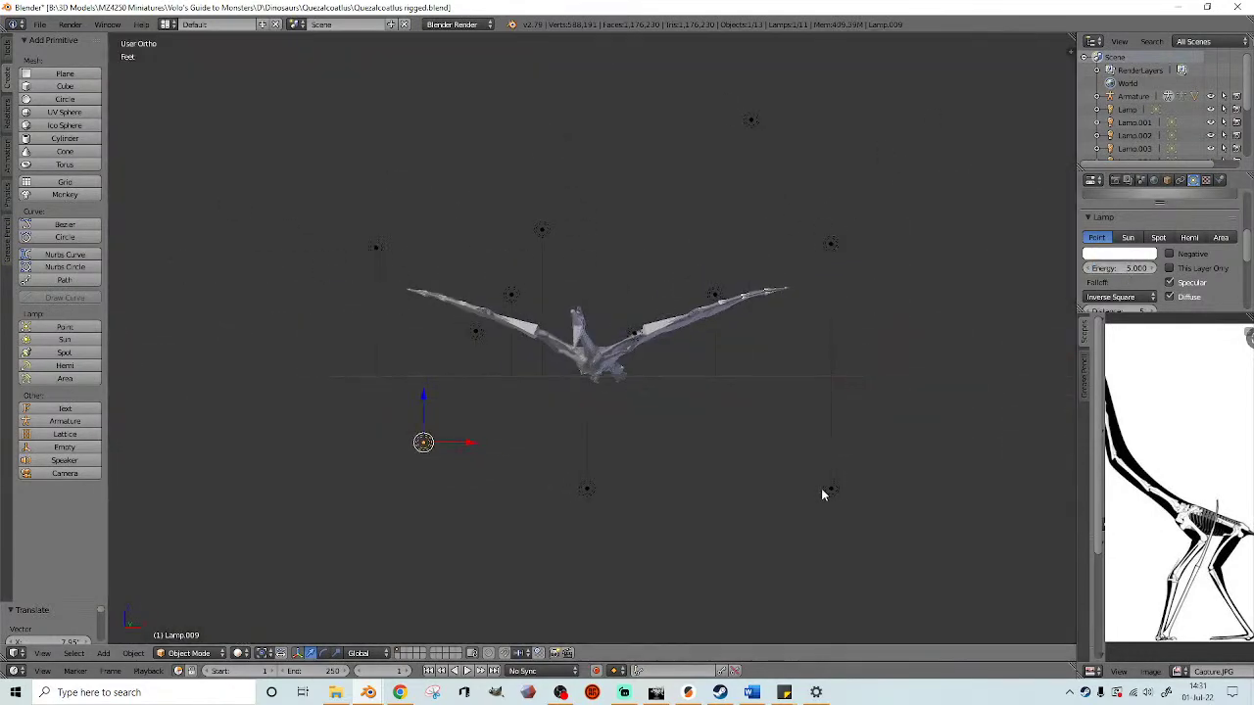
{"action": "middle_click_drag", "start_coordinate": [804, 437], "coordinate": [693, 446]}
{"action": "scroll", "coordinate": [720, 429], "scroll_direction": "up", "scroll_amount": 4}
- Preview the lighting with Rendered viewport shading, set the energy of Lamp.008 to 3 and check the model from below and above
{"action": "left_click", "coordinate": [237, 653]}
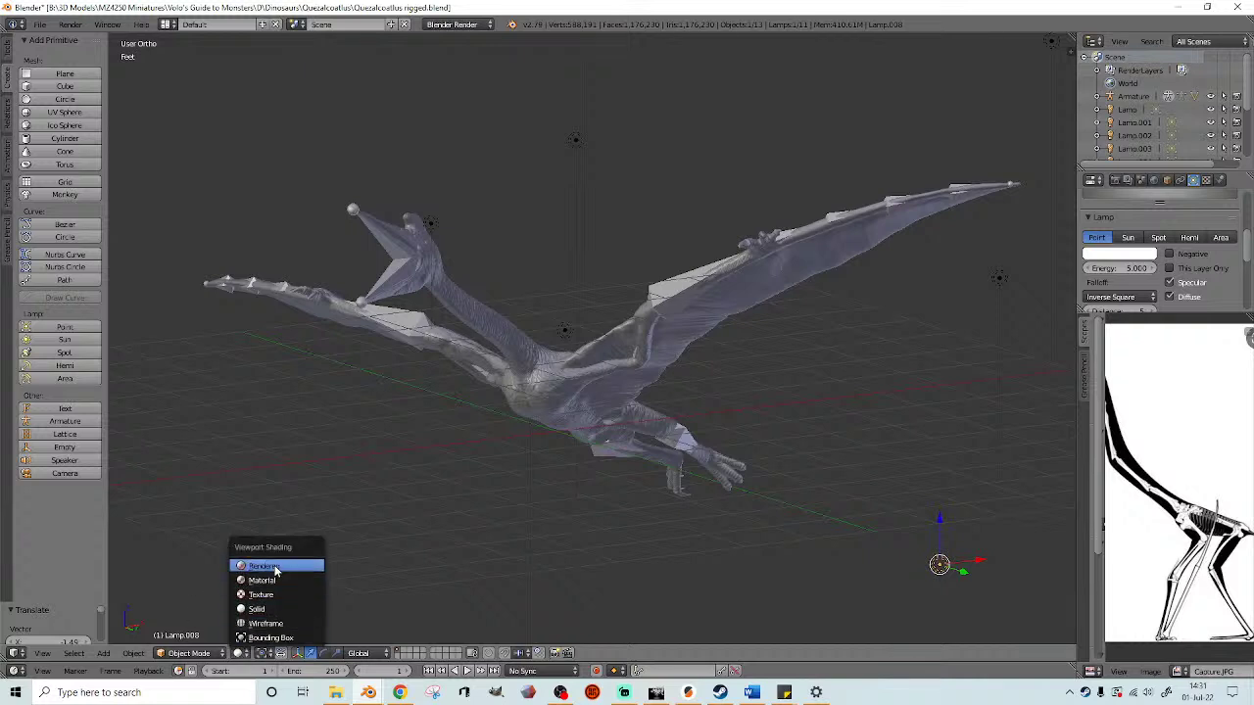
{"action": "left_click", "coordinate": [275, 564]}
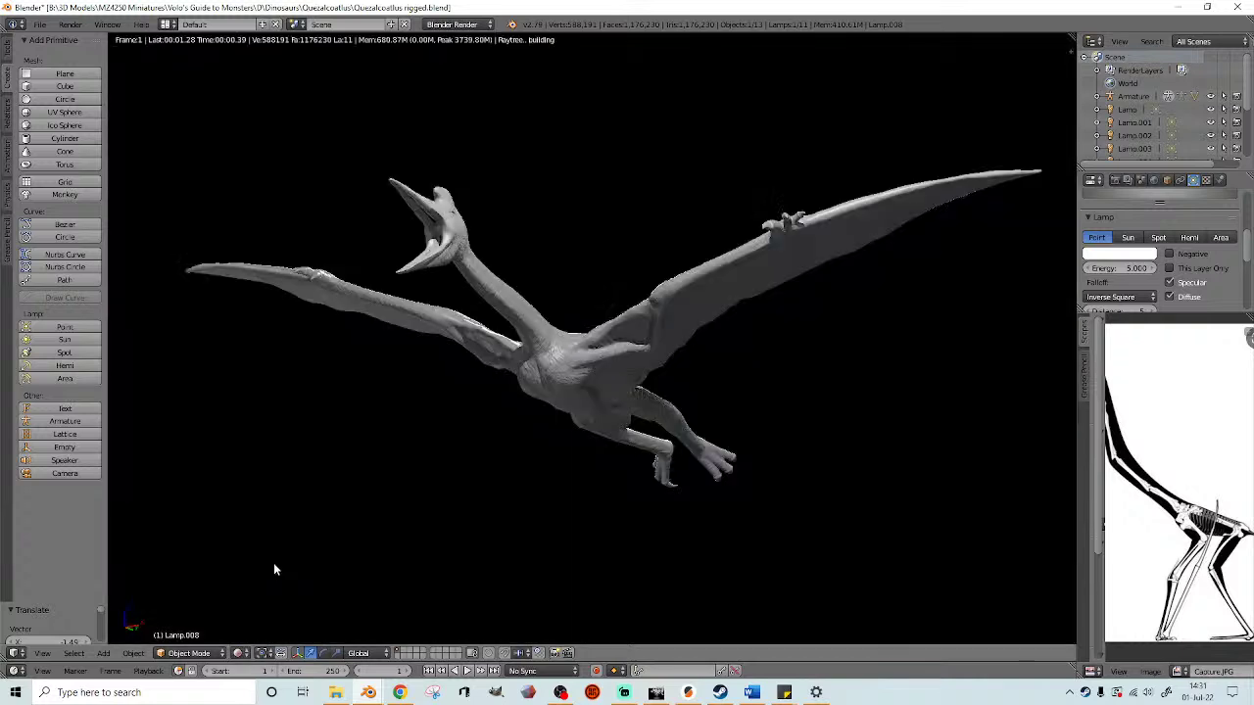
{"action": "mouse_move", "coordinate": [759, 427]}
{"action": "middle_mouse_down"}
{"action": "mouse_move", "coordinate": [738, 443]}
{"action": "mouse_move", "coordinate": [761, 442]}
{"action": "middle_mouse_up"}
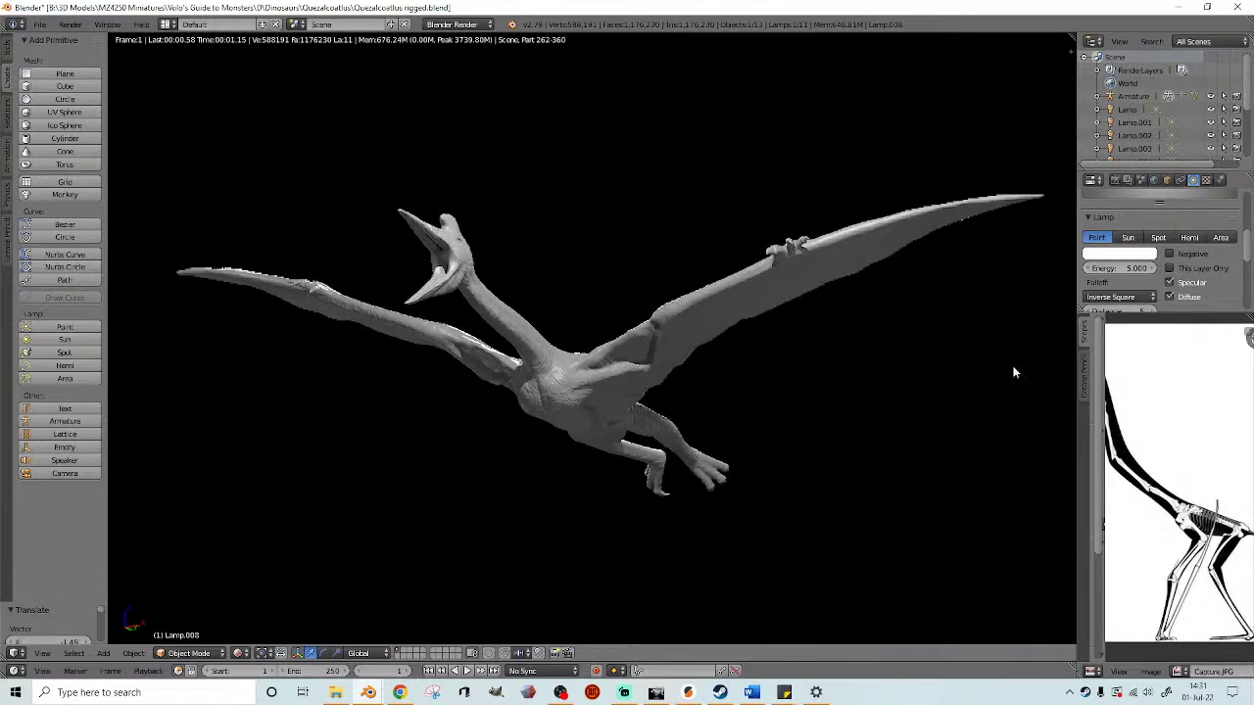
{"action": "left_click", "coordinate": [1134, 268]}
{"action": "type", "text": "3"}
{"action": "key", "text": "Return"}
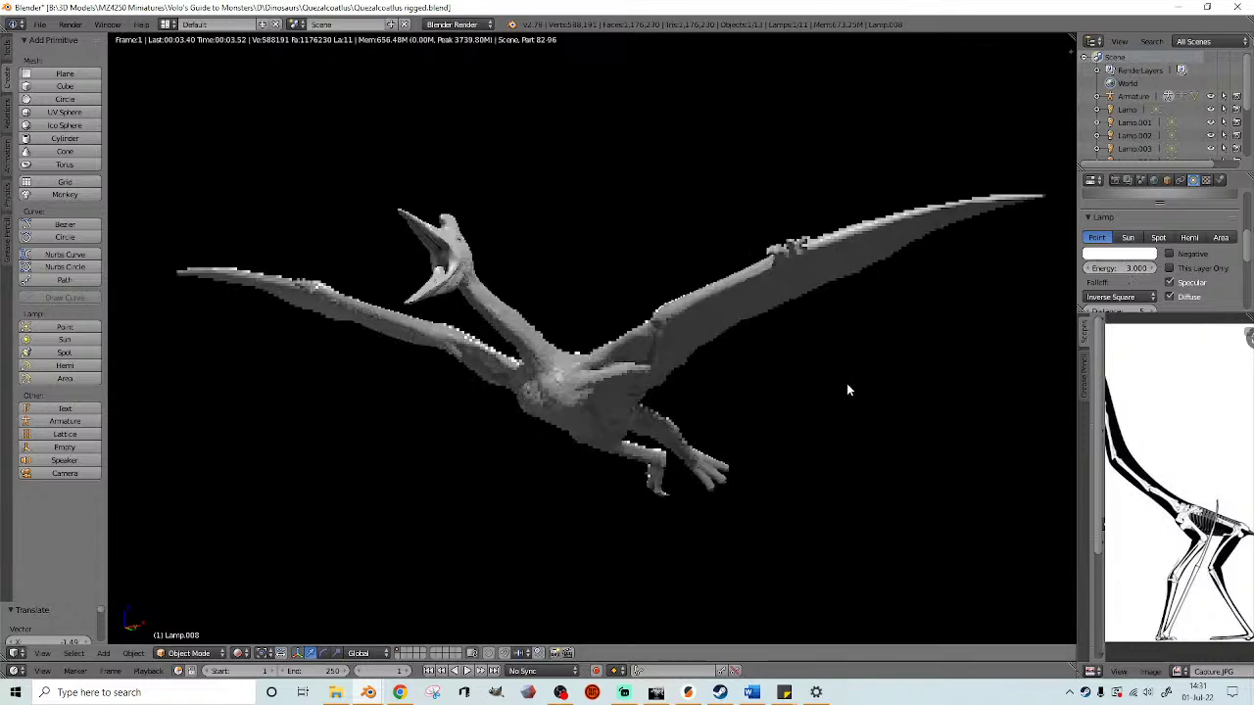
{"action": "middle_click_drag", "start_coordinate": [841, 389], "coordinate": [839, 396]}
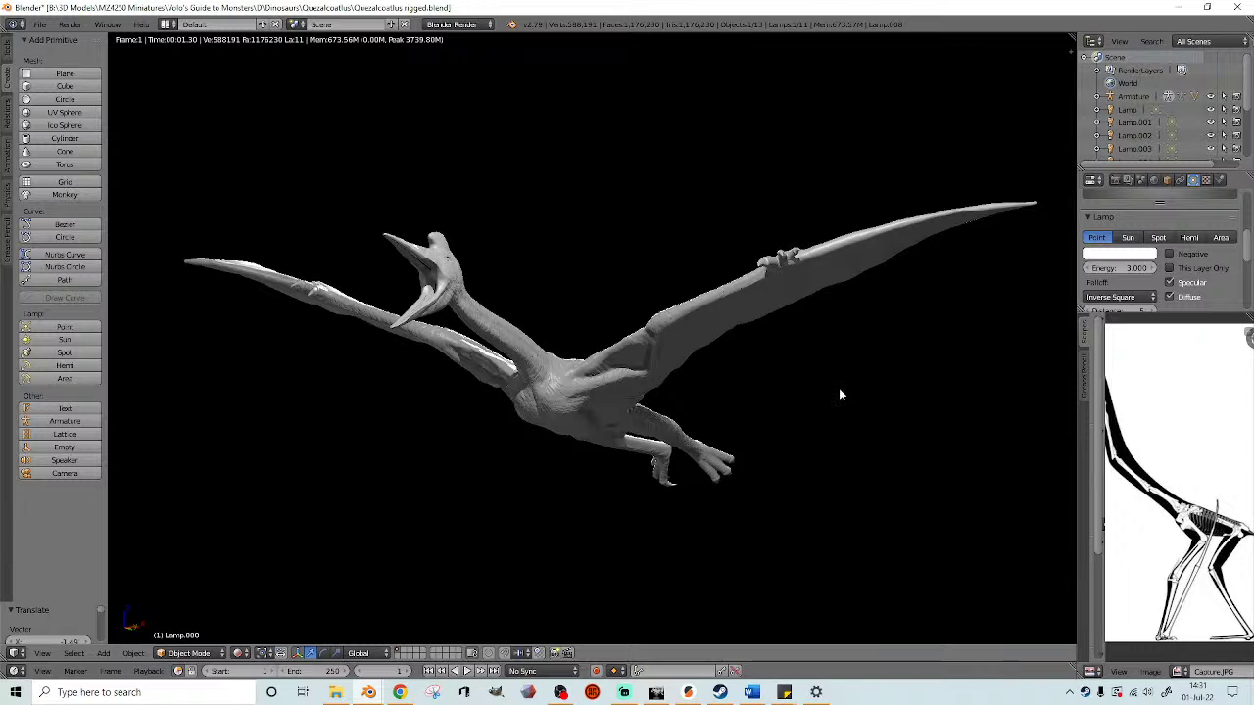
{"action": "middle_click_drag", "start_coordinate": [809, 401], "coordinate": [790, 464]}
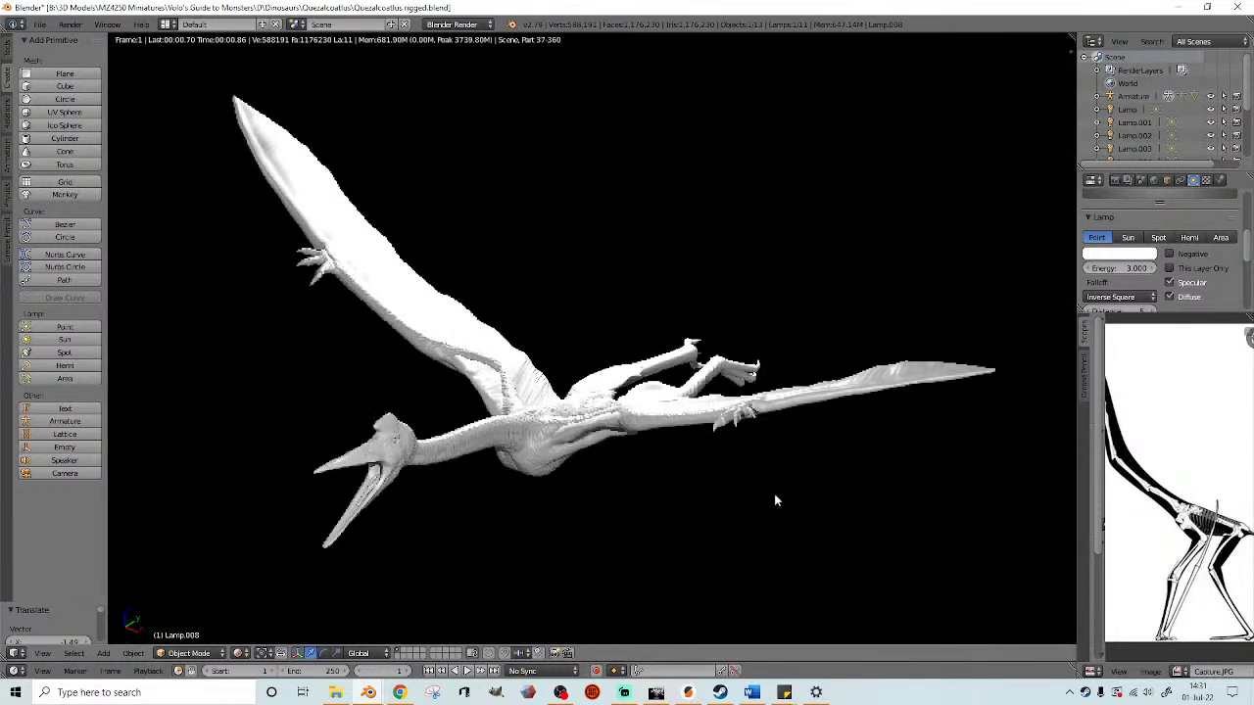
{"action": "middle_click_drag", "start_coordinate": [630, 329], "coordinate": [662, 291]}
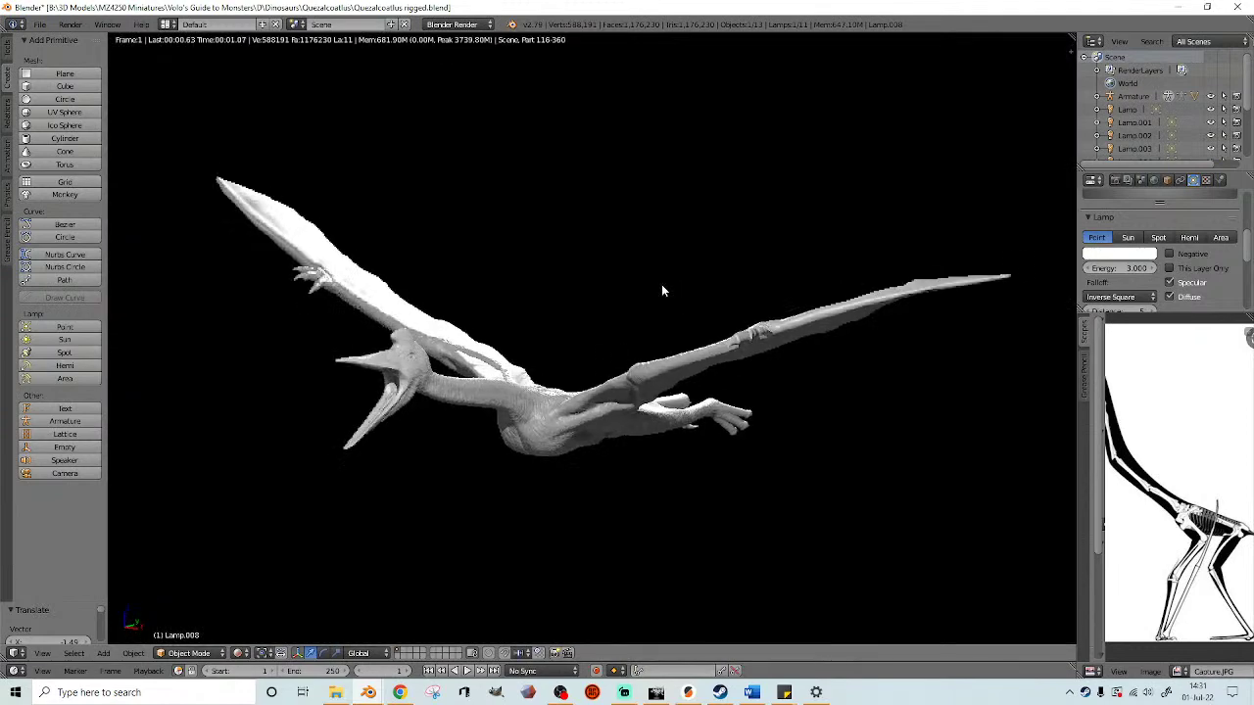
- Leave the rendered preview and set the energy of Lamp.006 above the model to 40
{"action": "key", "text": "shift+z"}
{"action": "mouse_move", "coordinate": [605, 255]}
{"action": "middle_mouse_down"}
{"action": "mouse_move", "coordinate": [604, 281]}
{"action": "mouse_move", "coordinate": [587, 244]}
{"action": "mouse_move", "coordinate": [598, 210]}
{"action": "mouse_move", "coordinate": [657, 204]}
{"action": "mouse_move", "coordinate": [505, 250]}
{"action": "middle_mouse_up"}
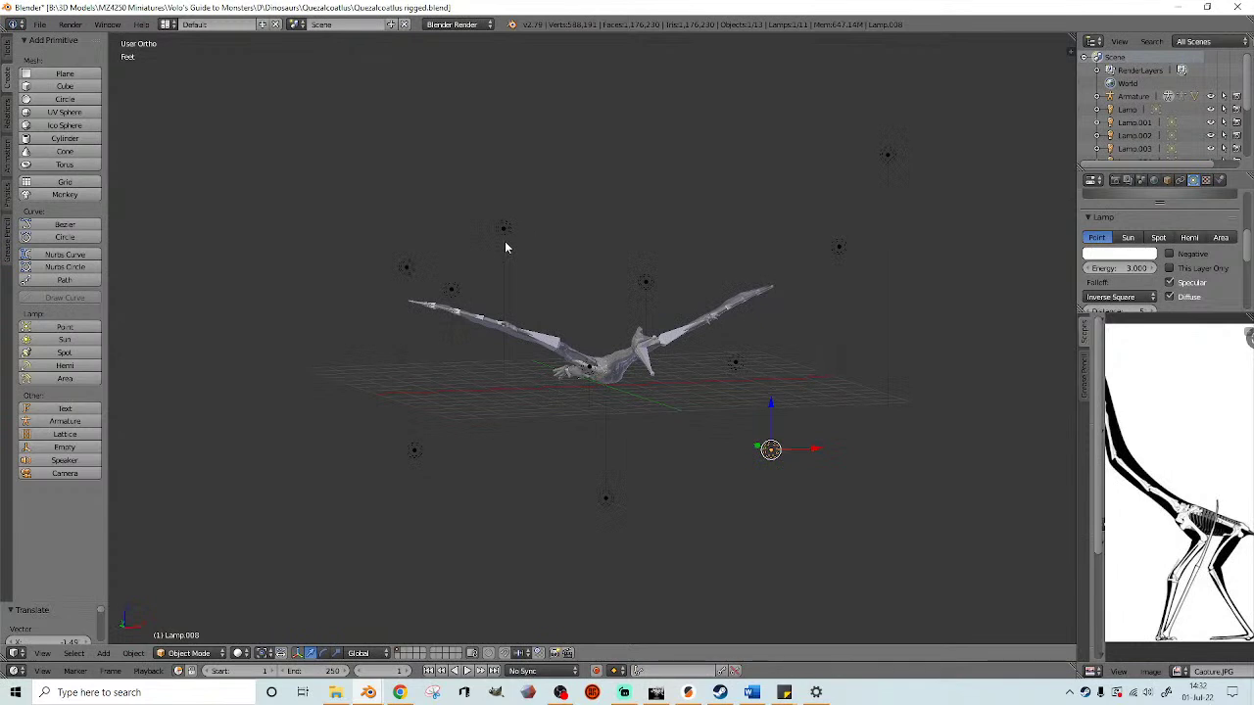
{"action": "right_click", "coordinate": [504, 230]}
{"action": "left_click", "coordinate": [1110, 268]}
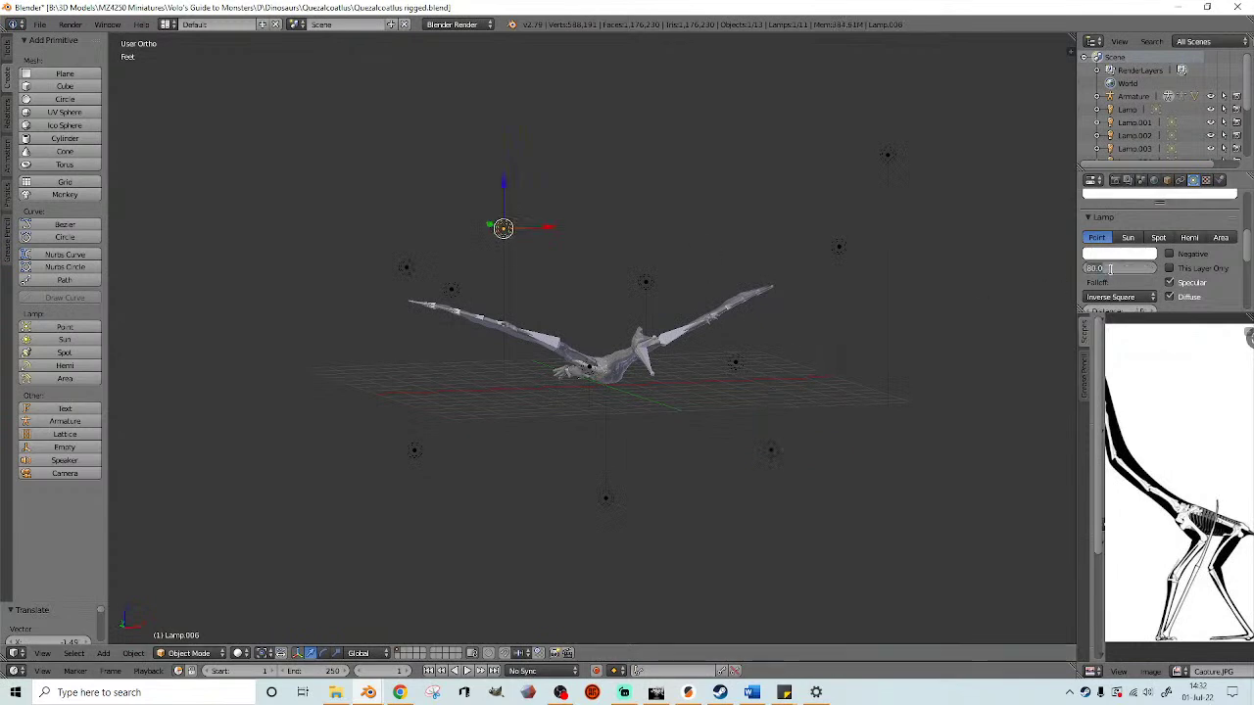
{"action": "type", "text": "40"}
{"action": "key", "text": "Return"}
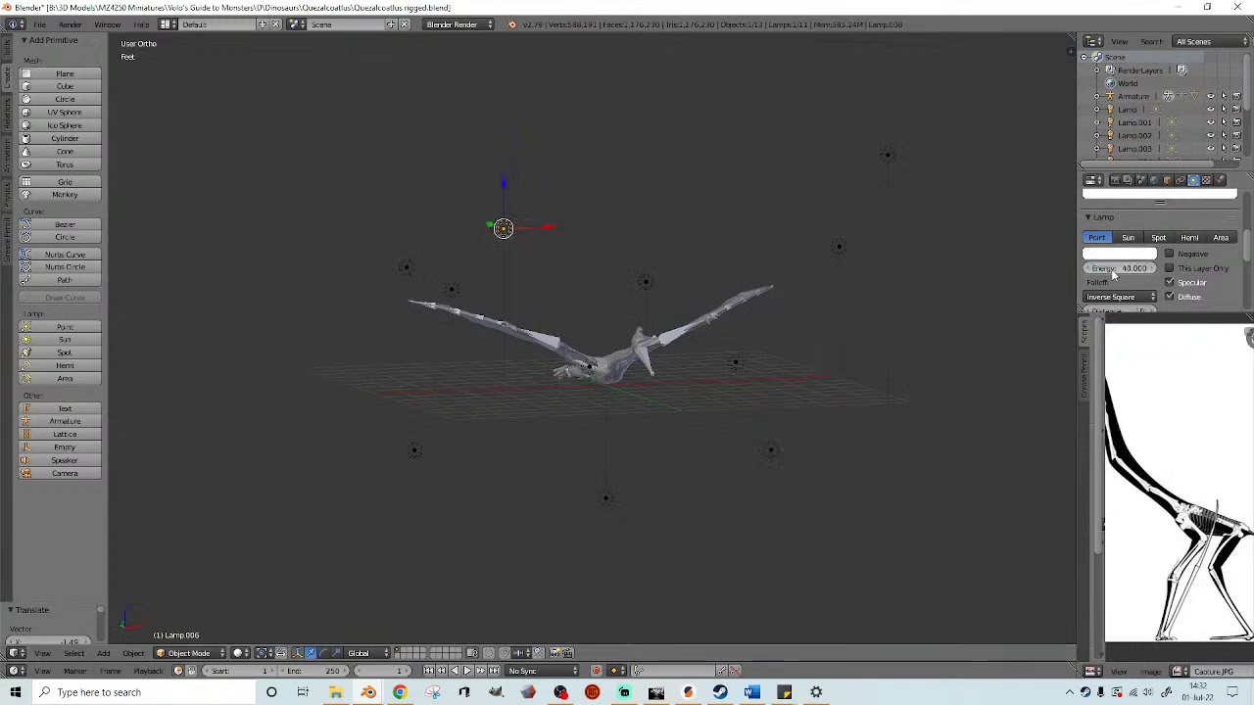
- Reposition Lamp.004 high above the model and preview the lighting from a low front angle with Rendered viewport shading
{"action": "middle_click_drag", "start_coordinate": [951, 205], "coordinate": [583, 176]}
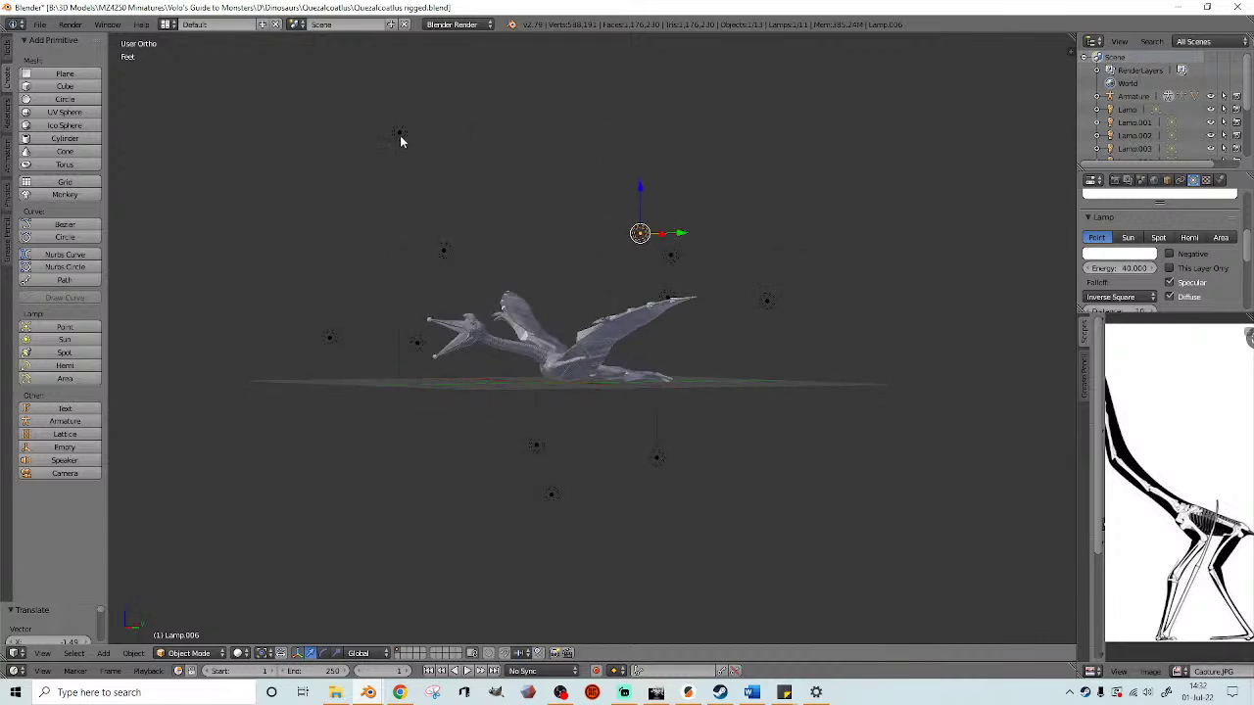
{"action": "middle_click_drag", "start_coordinate": [479, 167], "coordinate": [693, 232]}
{"action": "key", "text": "g"}
{"action": "left_click", "coordinate": [759, 228]}
{"action": "scroll", "coordinate": [674, 217], "scroll_direction": "up", "scroll_amount": 3}
{"action": "scroll", "coordinate": [696, 221], "scroll_direction": "up", "scroll_amount": 1}
{"action": "left_click", "coordinate": [237, 653]}
{"action": "left_click", "coordinate": [267, 567]}
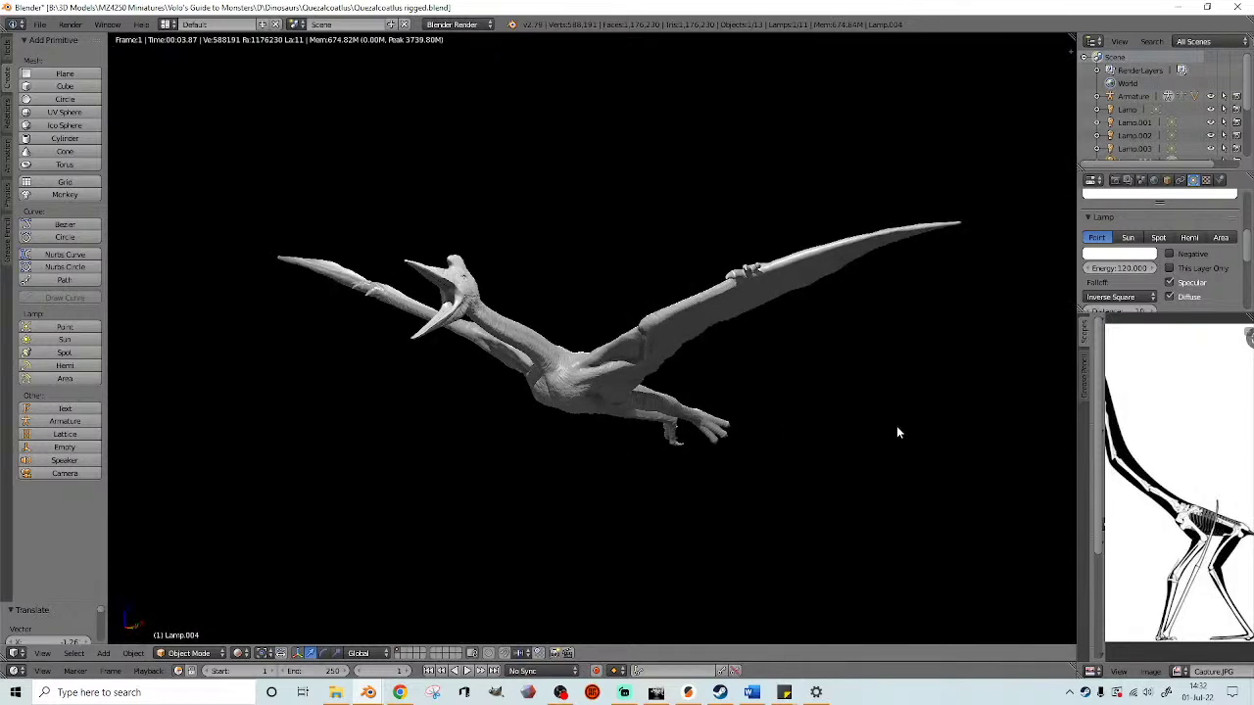
{"action": "scroll", "coordinate": [897, 431], "scroll_direction": "up", "scroll_amount": 1}
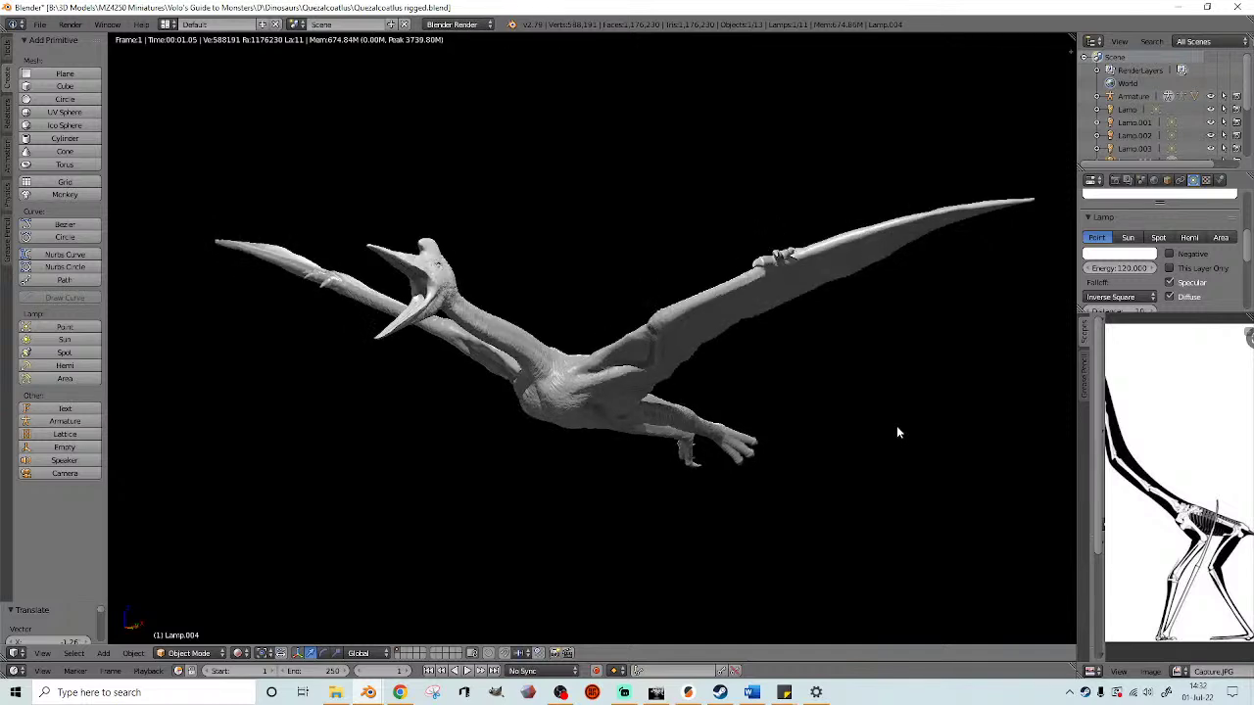
- Leave the rendered preview, return the armature to Object Mode and select it together with the Pteranodon mesh in solid shading
{"action": "key", "text": "shift+z"}
{"action": "left_click", "coordinate": [238, 652]}
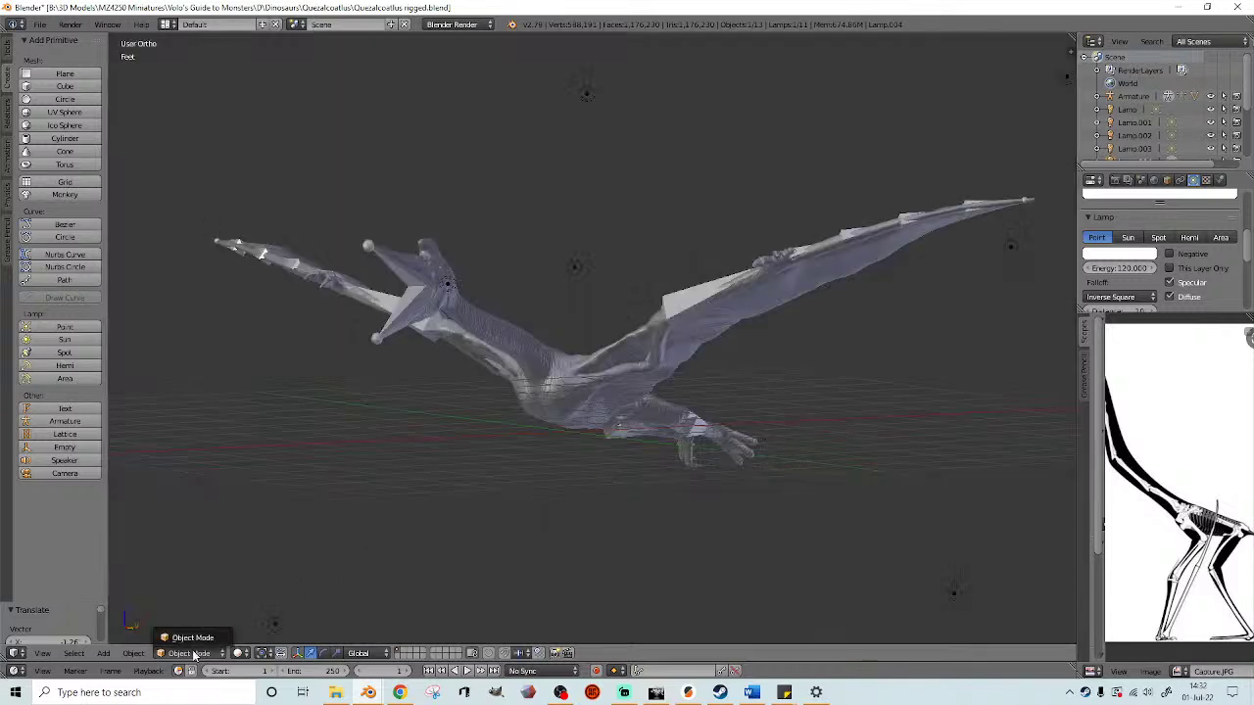
{"action": "left_click", "coordinate": [186, 639]}
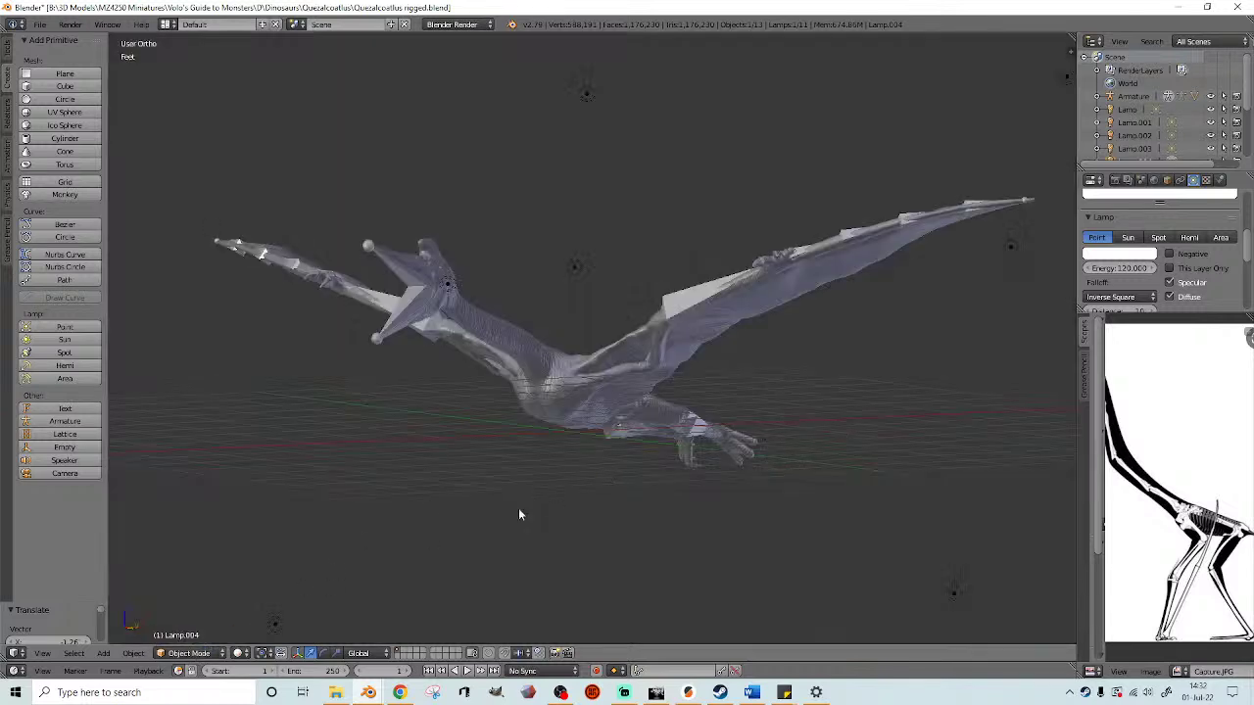
{"action": "right_click", "coordinate": [660, 308]}
{"action": "key", "text": "ctrl+Tab"}
{"action": "left_click", "coordinate": [157, 653]}
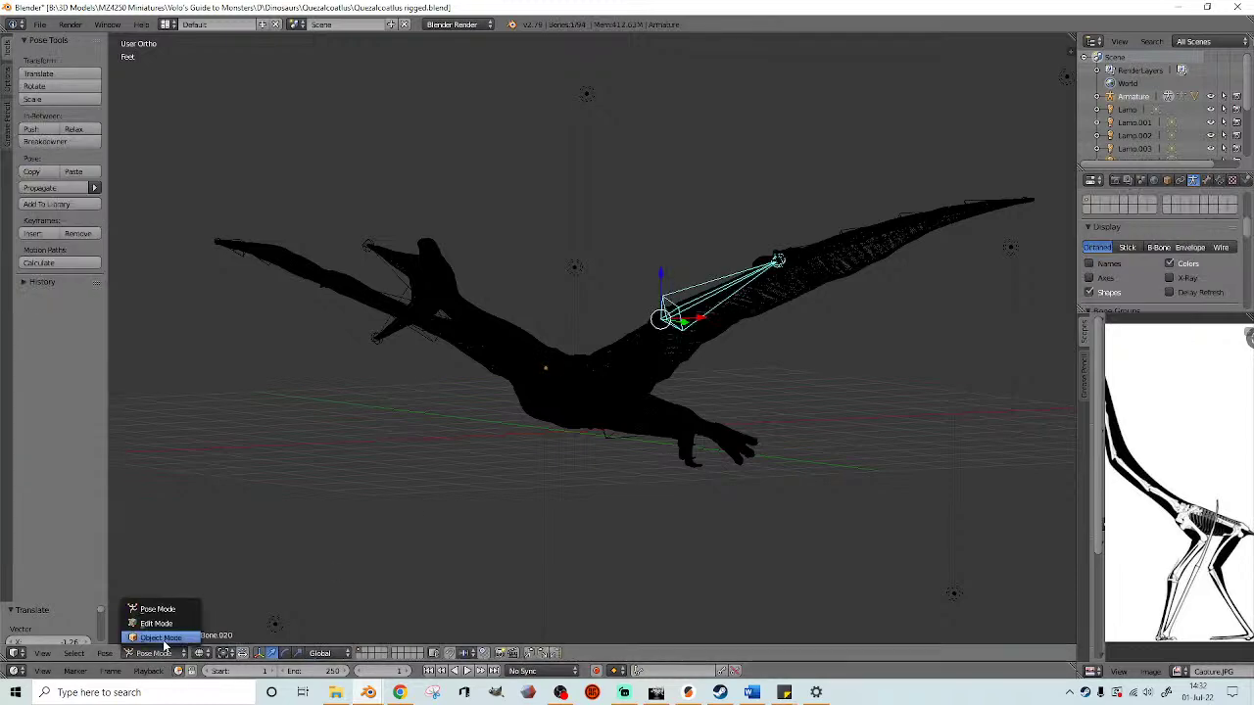
{"action": "left_click", "coordinate": [186, 622]}
{"action": "right_click", "coordinate": [539, 396], "text": "shift"}
{"action": "key", "text": "z"}
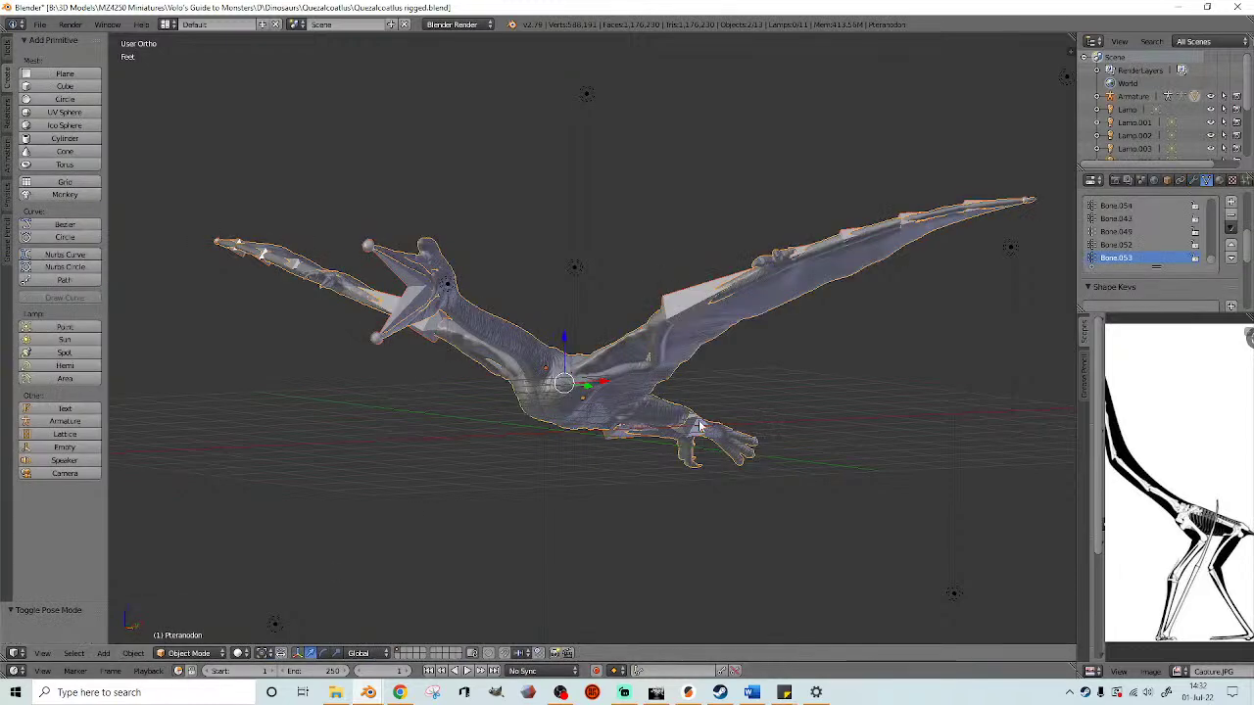
{"action": "scroll", "coordinate": [696, 424], "scroll_direction": "down", "scroll_amount": 1}
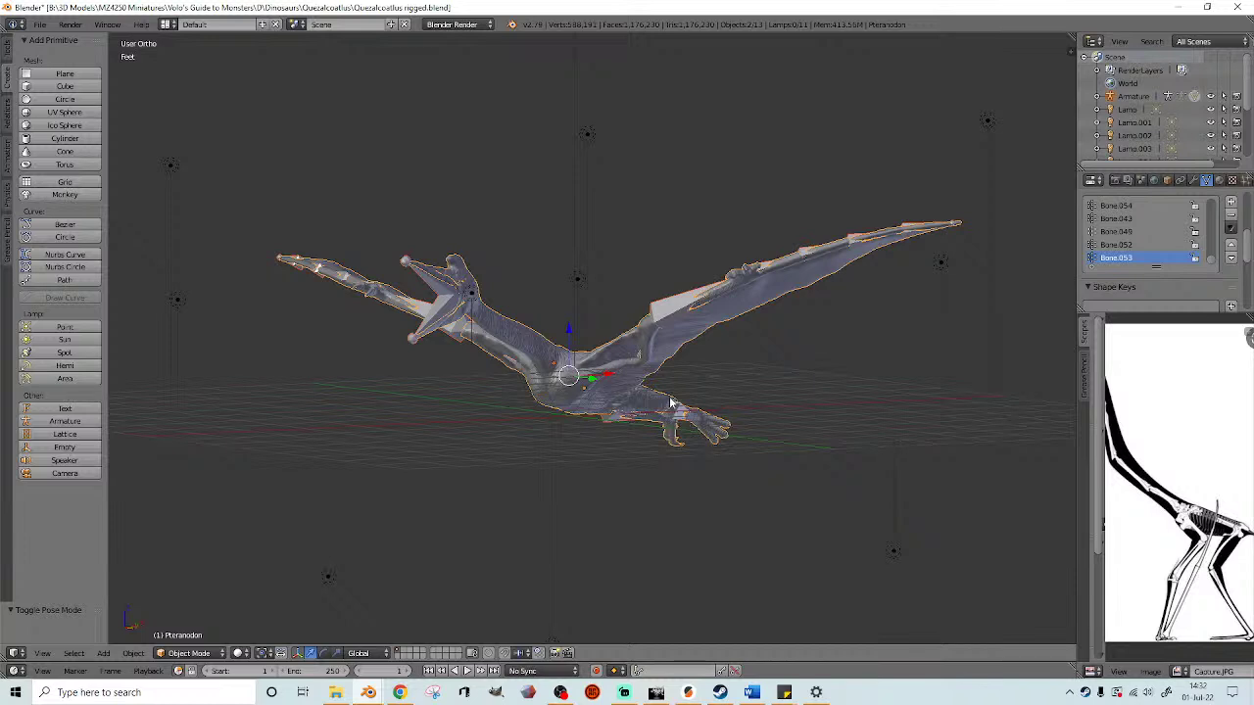
- Save the blend file and export the model as STL, overwriting Quezalcoatlus.stl
{"action": "scroll", "coordinate": [274, 184], "scroll_direction": "up", "scroll_amount": 1}
{"action": "left_click", "coordinate": [39, 24]}
{"action": "left_click", "coordinate": [78, 127]}
{"action": "left_click", "coordinate": [39, 23]}
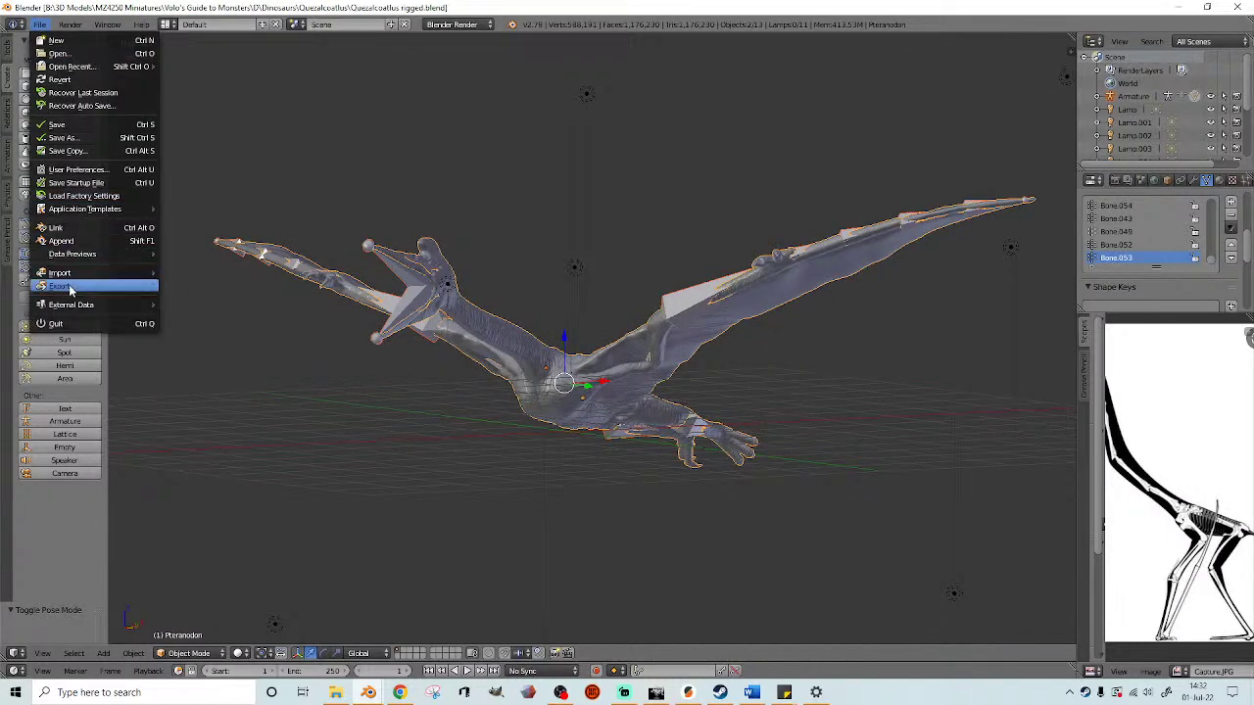
{"action": "mouse_move", "coordinate": [78, 286]}
{"action": "left_click", "coordinate": [186, 389]}
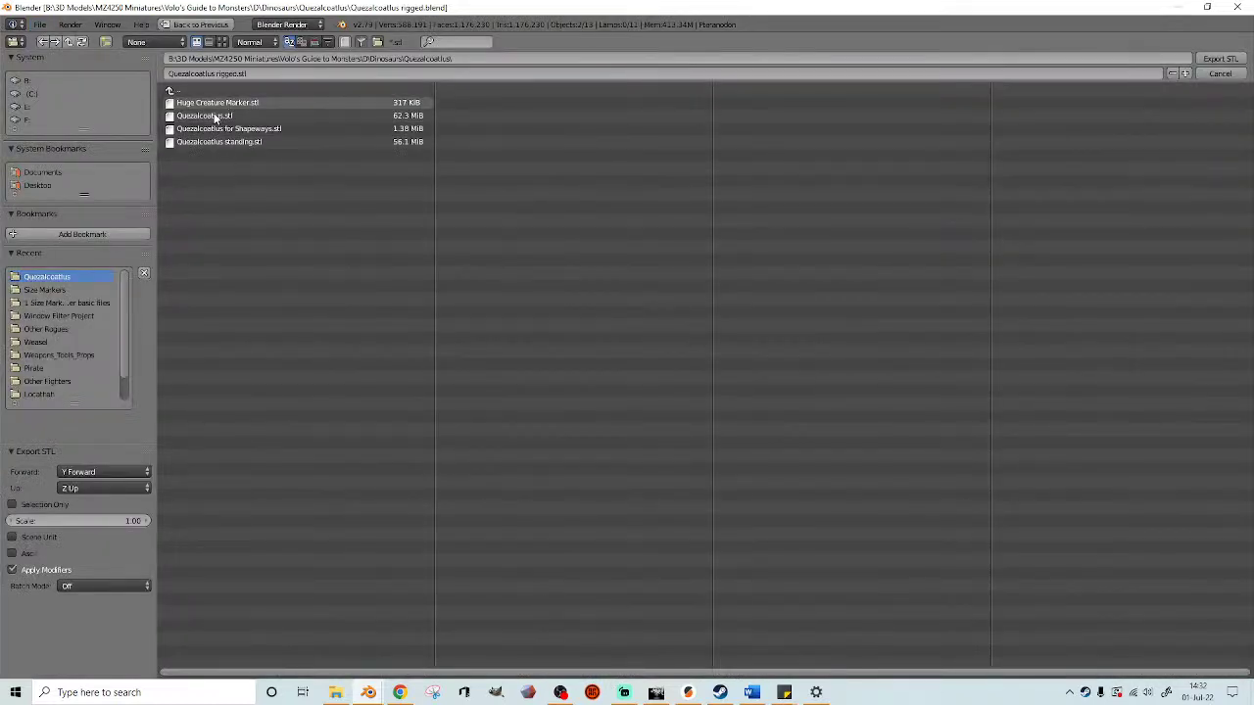
{"action": "left_click", "coordinate": [204, 117]}
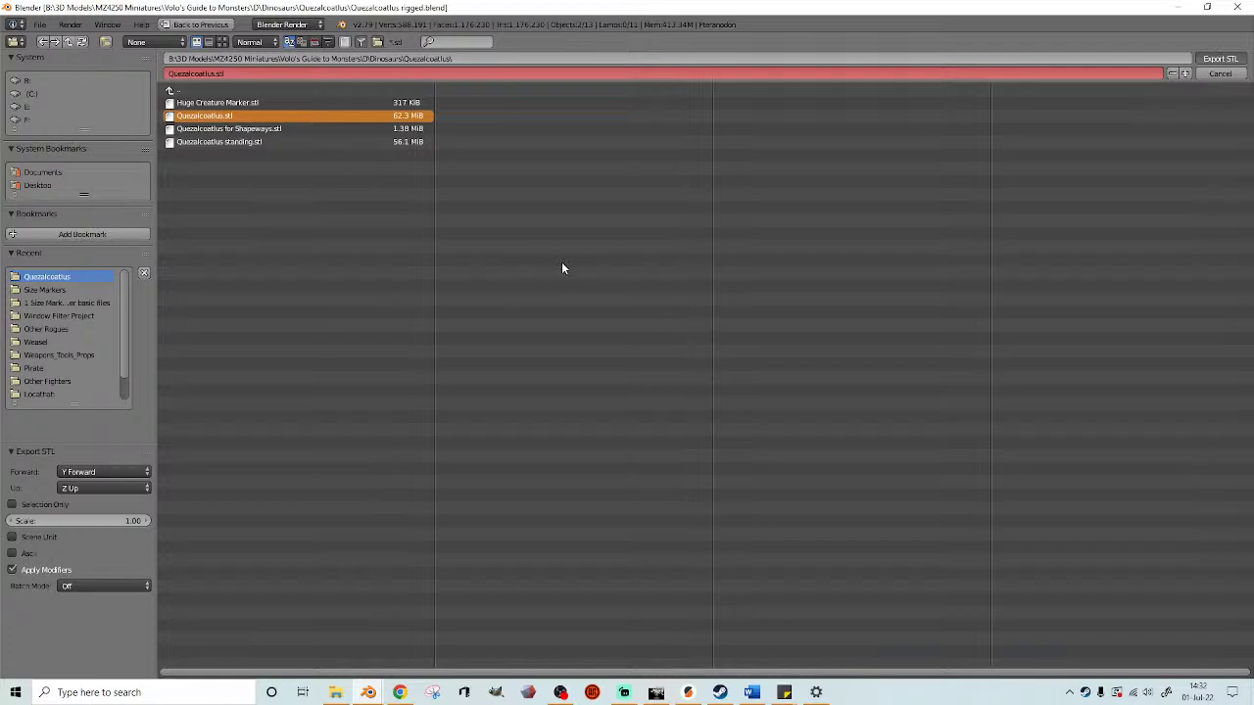
{"action": "key", "text": "Return"}
- Rotate the selected armature and Pteranodon mesh by about 17° and about -11.4° in different views, checking the tilt from the front and side
{"action": "middle_click_drag", "start_coordinate": [699, 376], "coordinate": [788, 446]}
{"action": "left_click", "coordinate": [807, 443]}
{"action": "key", "text": "r"}
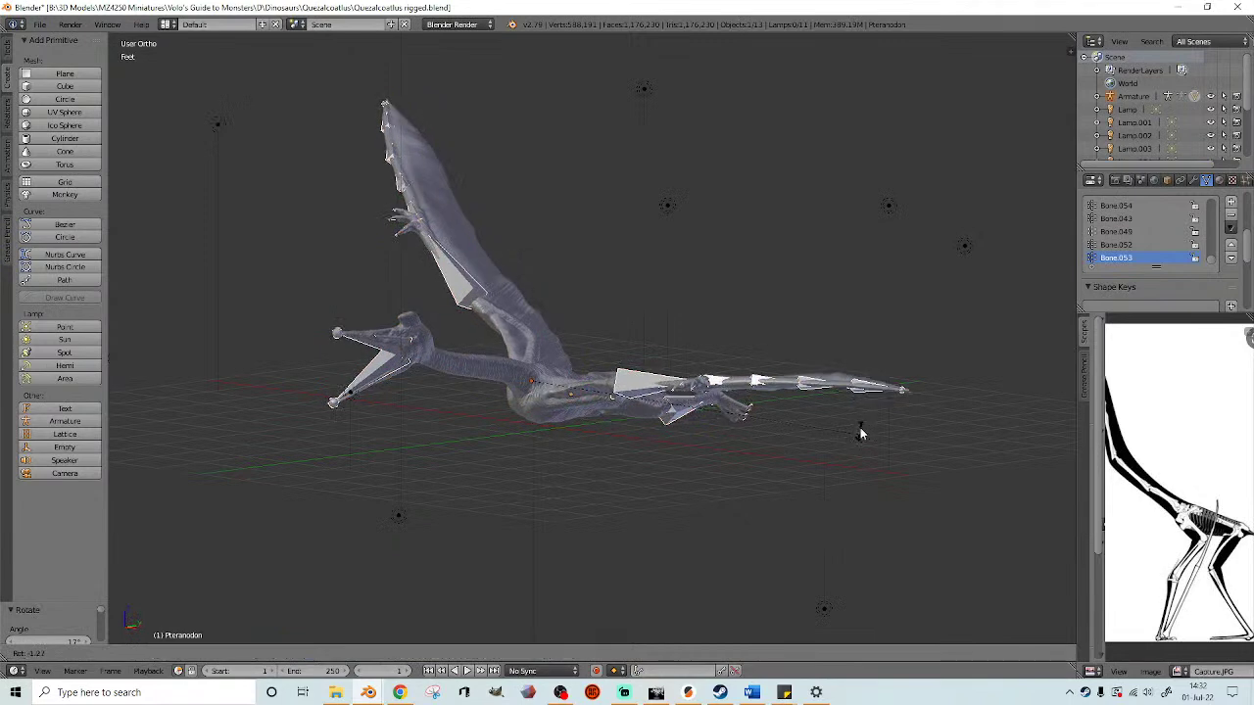
{"action": "left_click", "coordinate": [835, 397]}
{"action": "mouse_move", "coordinate": [835, 401]}
{"action": "middle_mouse_down"}
{"action": "mouse_move", "coordinate": [831, 378]}
{"action": "mouse_move", "coordinate": [832, 389]}
{"action": "middle_mouse_up"}
{"action": "middle_click_drag", "start_coordinate": [753, 404], "coordinate": [728, 410]}
{"action": "mouse_move", "coordinate": [613, 402]}
{"action": "middle_mouse_down"}
{"action": "mouse_move", "coordinate": [610, 428]}
{"action": "mouse_move", "coordinate": [728, 449]}
{"action": "mouse_move", "coordinate": [754, 419]}
{"action": "mouse_move", "coordinate": [633, 431]}
{"action": "mouse_move", "coordinate": [595, 416]}
{"action": "middle_mouse_up"}
{"action": "middle_click_drag", "start_coordinate": [780, 382], "coordinate": [698, 396]}
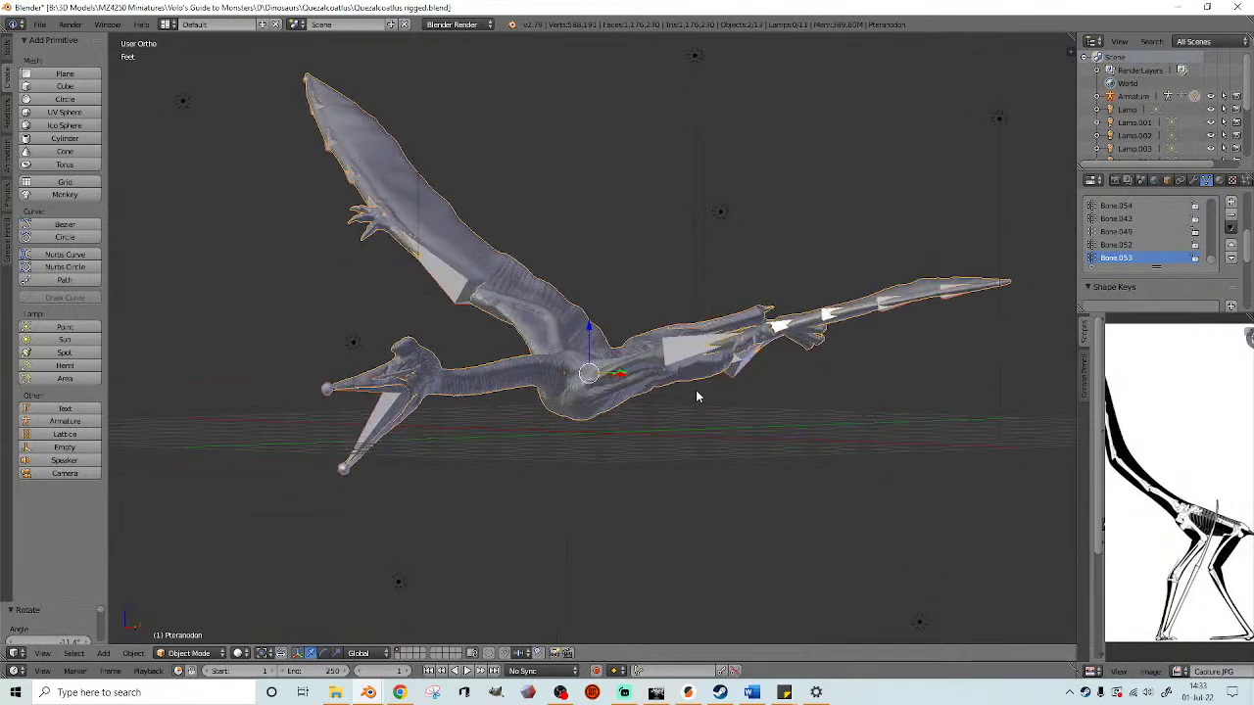
{"action": "middle_click_drag", "start_coordinate": [446, 556], "coordinate": [460, 557]}
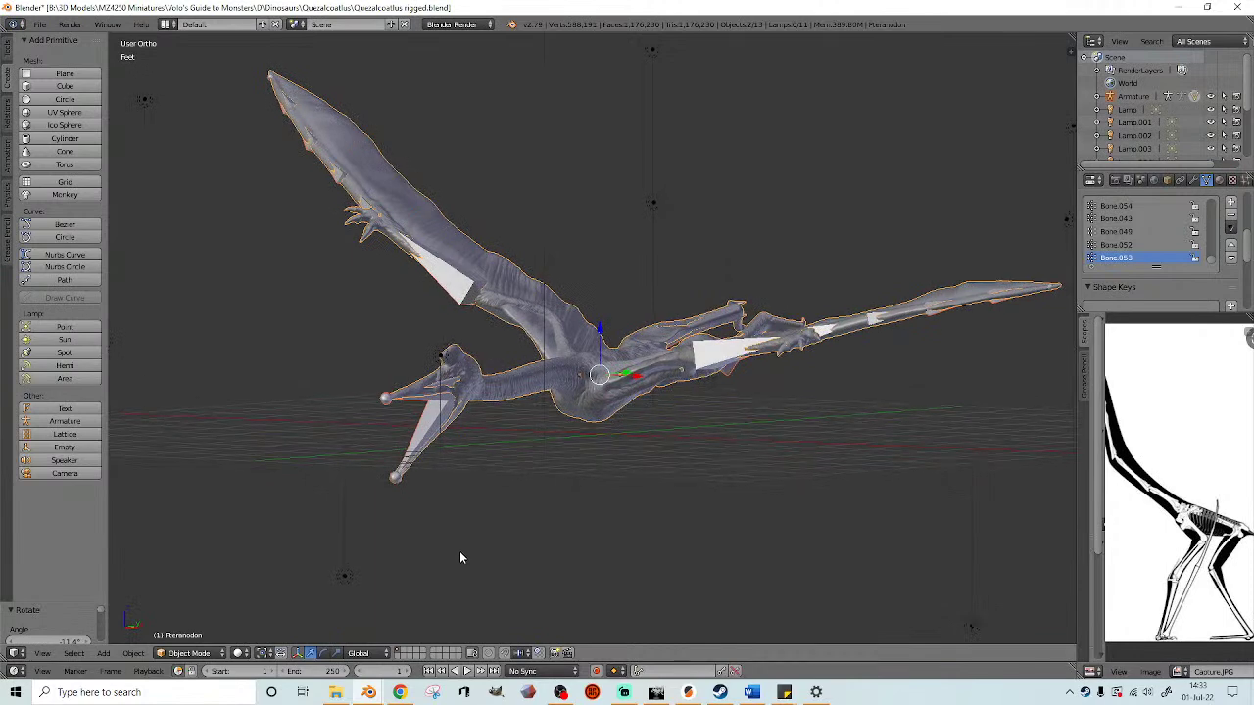
{"action": "middle_click_drag", "start_coordinate": [334, 568], "coordinate": [286, 541]}
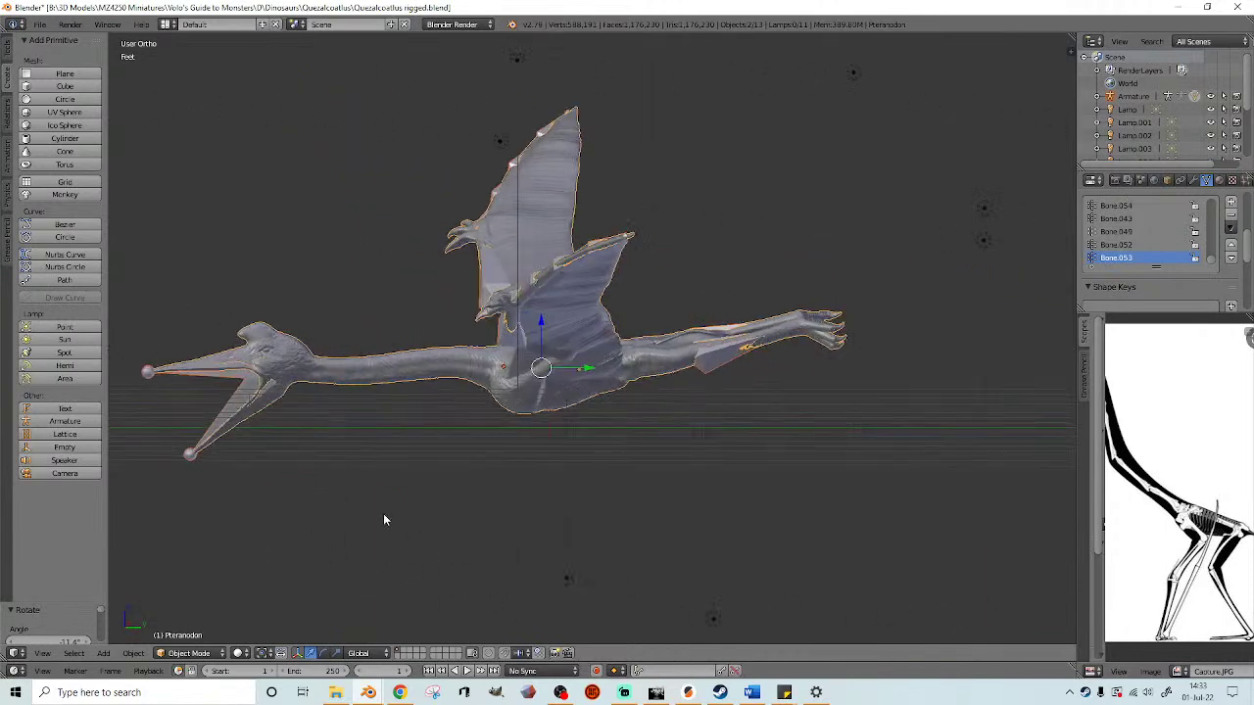
- Fine-tune the tilt of the armature and mesh with four more small rotations
{"action": "middle_click_drag", "start_coordinate": [717, 431], "coordinate": [801, 405]}
{"action": "key", "text": "r"}
{"action": "left_click", "coordinate": [712, 457]}
{"action": "key", "text": "r"}
{"action": "left_click", "coordinate": [886, 451]}
{"action": "key", "text": "r"}
{"action": "left_click", "coordinate": [794, 413]}
{"action": "key", "text": "r"}
{"action": "left_click", "coordinate": [789, 403]}
- Preview the tilted model with Rendered viewport shading from a low front angle and return to solid shading
{"action": "left_click", "coordinate": [238, 652]}
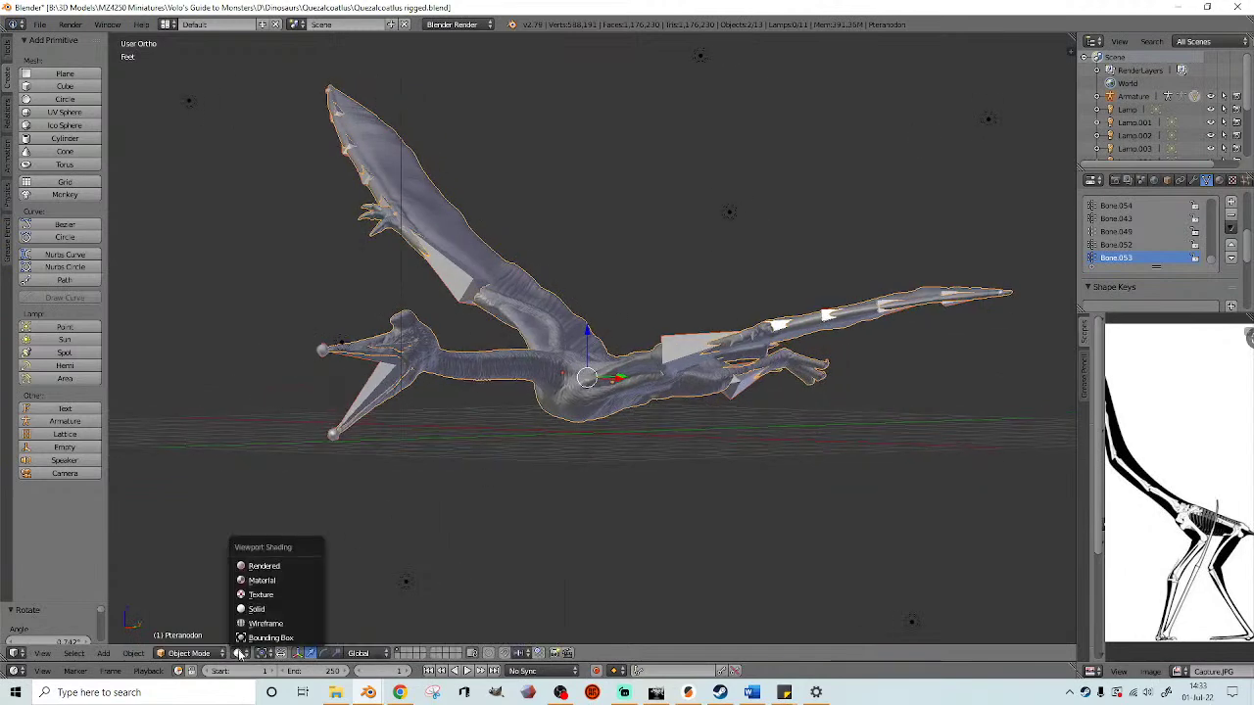
{"action": "left_click", "coordinate": [278, 566]}
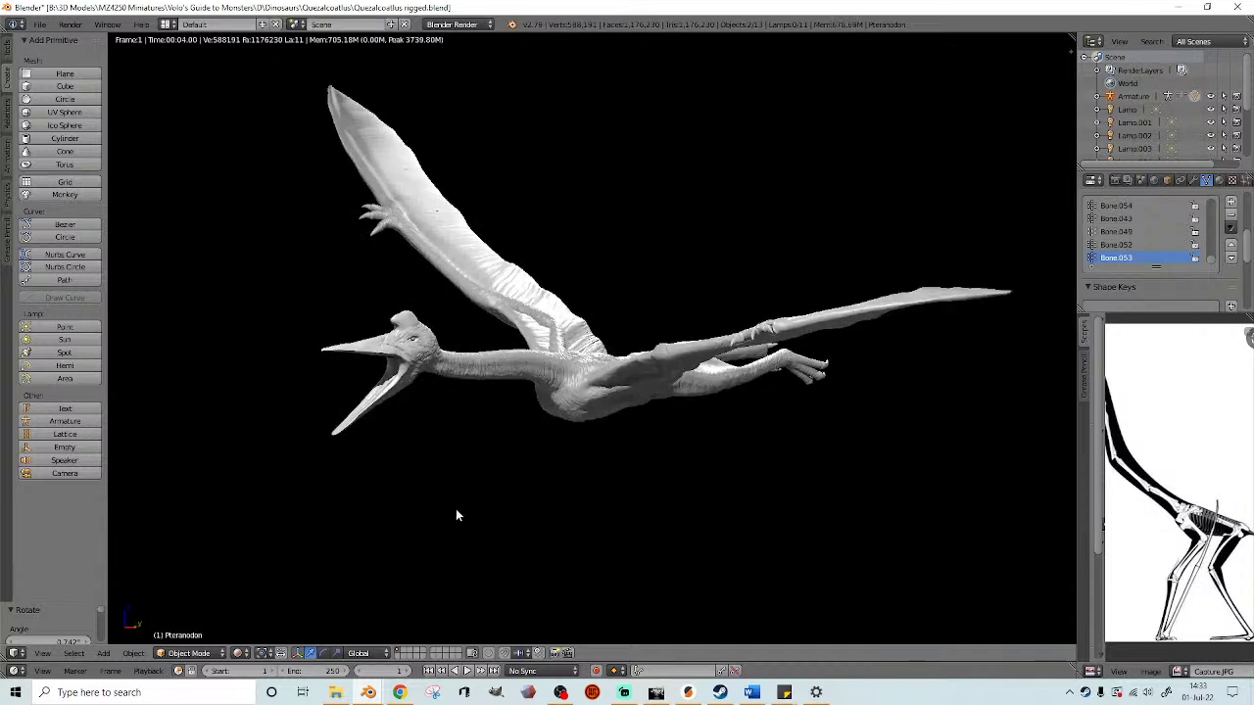
{"action": "middle_click_drag", "start_coordinate": [640, 472], "coordinate": [698, 482]}
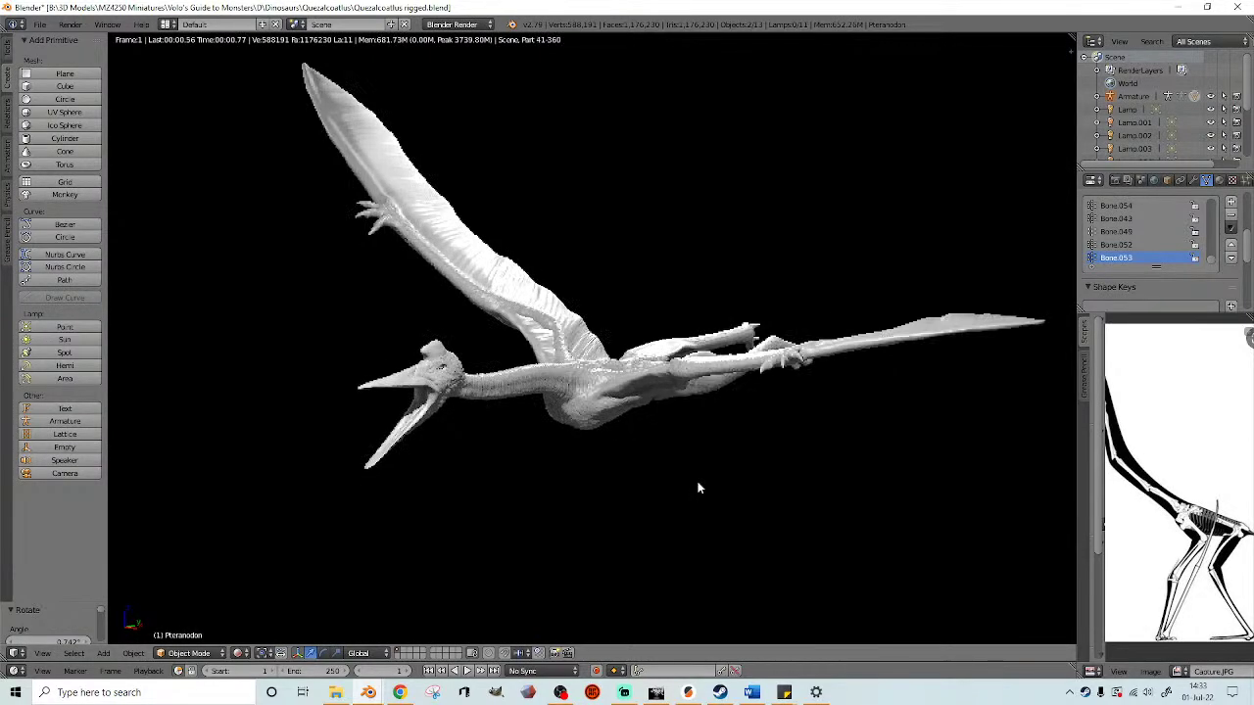
{"action": "middle_click_drag", "start_coordinate": [698, 486], "coordinate": [655, 495]}
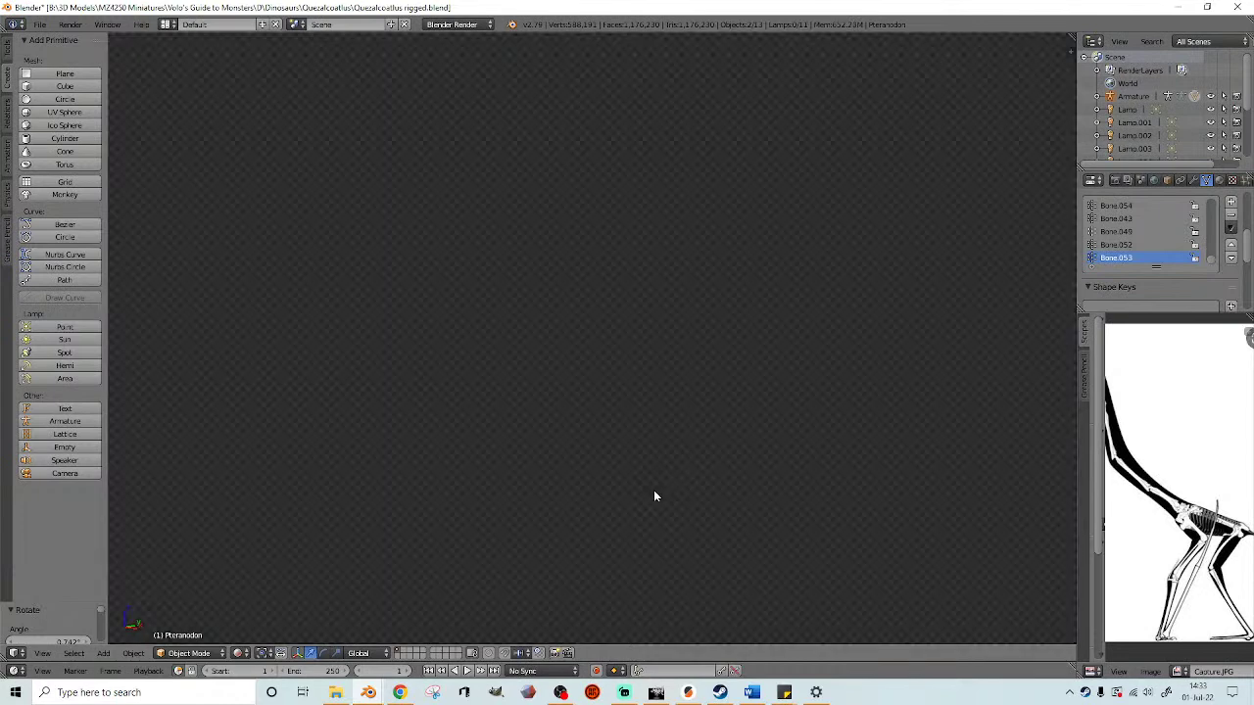
{"action": "key", "text": "shift+z"}
- Select Lamp.006 above the model, set its energy to 15 and preview the lighting with Rendered viewport shading
{"action": "scroll", "coordinate": [563, 257], "scroll_direction": "down", "scroll_amount": 6}
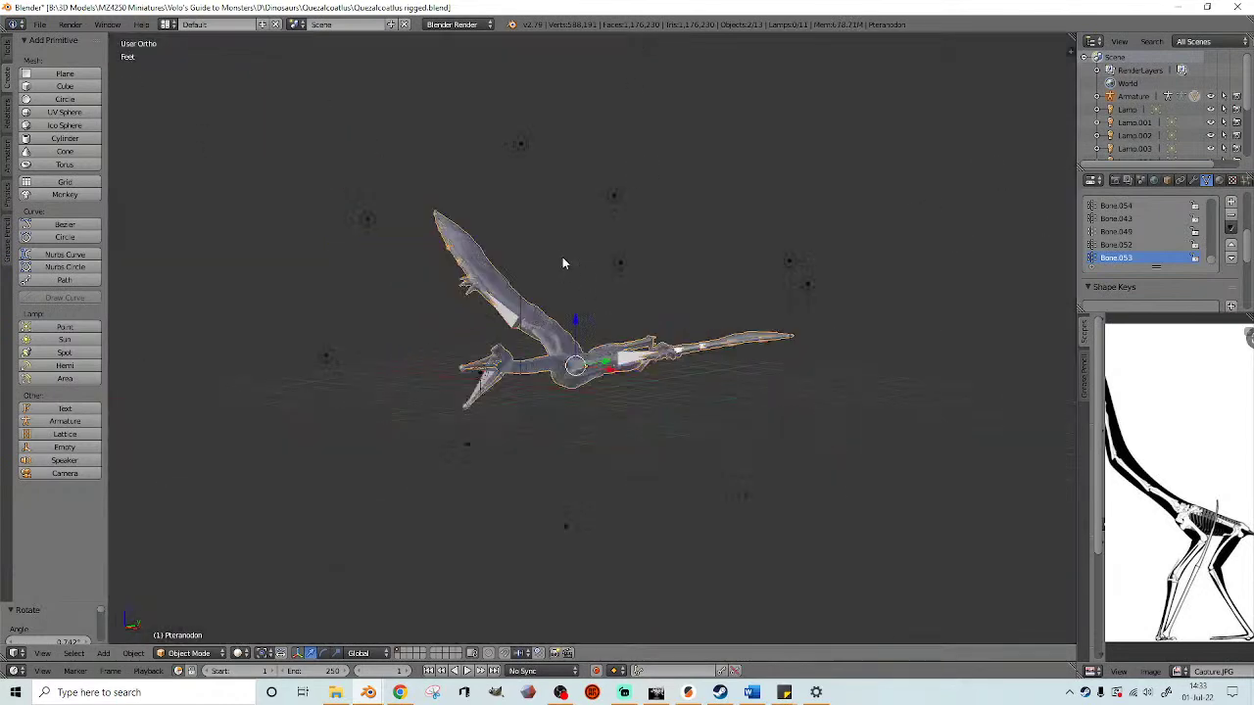
{"action": "mouse_move", "coordinate": [567, 243]}
{"action": "middle_mouse_down"}
{"action": "mouse_move", "coordinate": [621, 259]}
{"action": "mouse_move", "coordinate": [649, 248]}
{"action": "middle_mouse_up"}
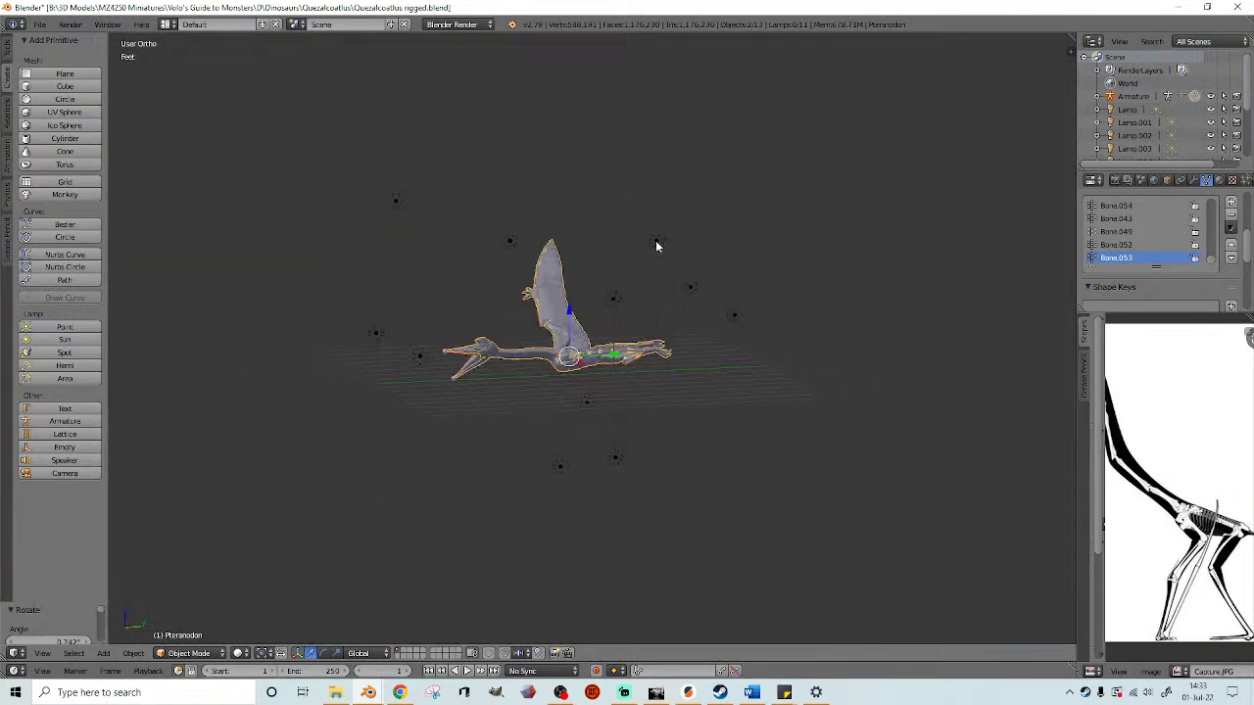
{"action": "right_click", "coordinate": [655, 241]}
{"action": "middle_click_drag", "start_coordinate": [616, 305], "coordinate": [696, 325]}
{"action": "scroll", "coordinate": [674, 302], "scroll_direction": "up", "scroll_amount": 4}
{"action": "scroll", "coordinate": [684, 316], "scroll_direction": "up", "scroll_amount": 1}
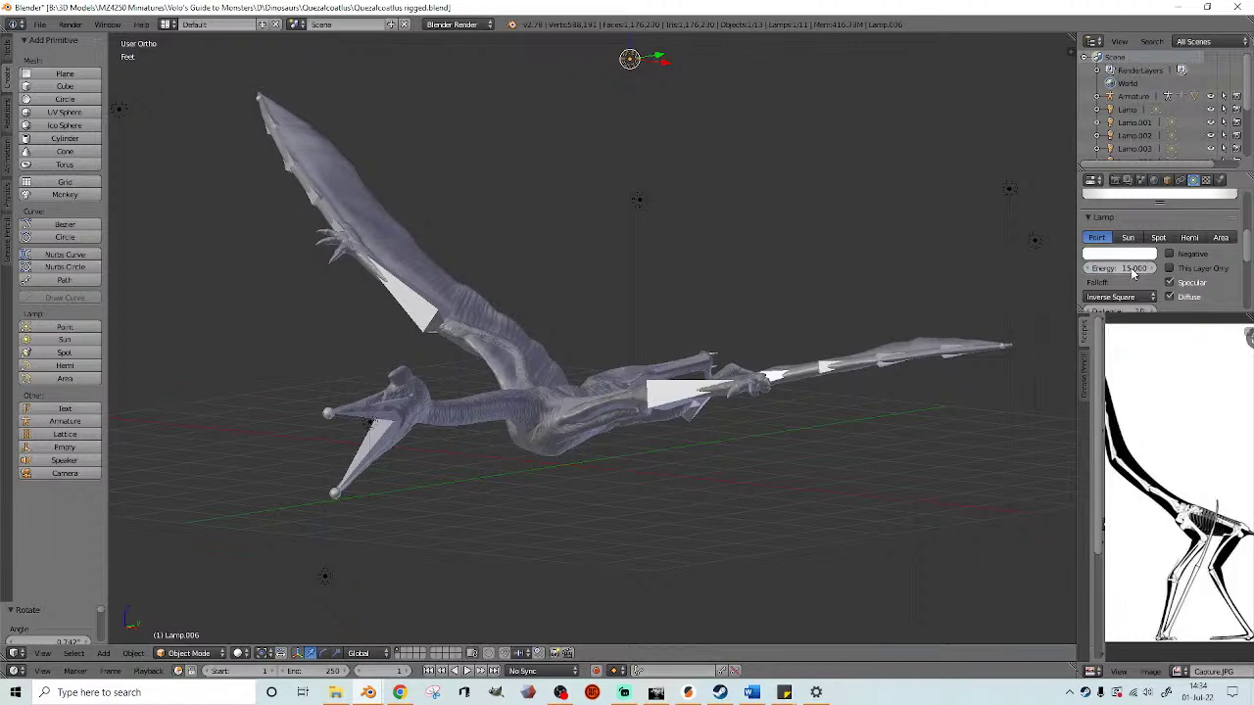
{"action": "left_click", "coordinate": [238, 653]}
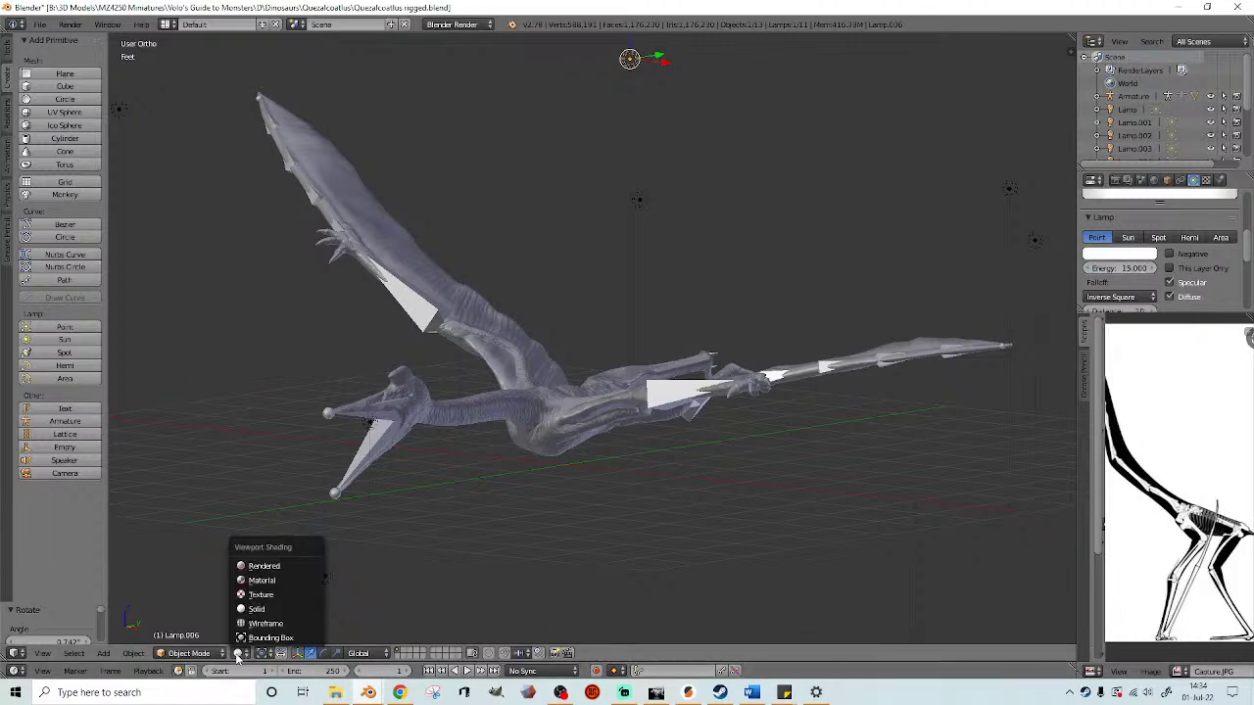
{"action": "left_click", "coordinate": [264, 568]}
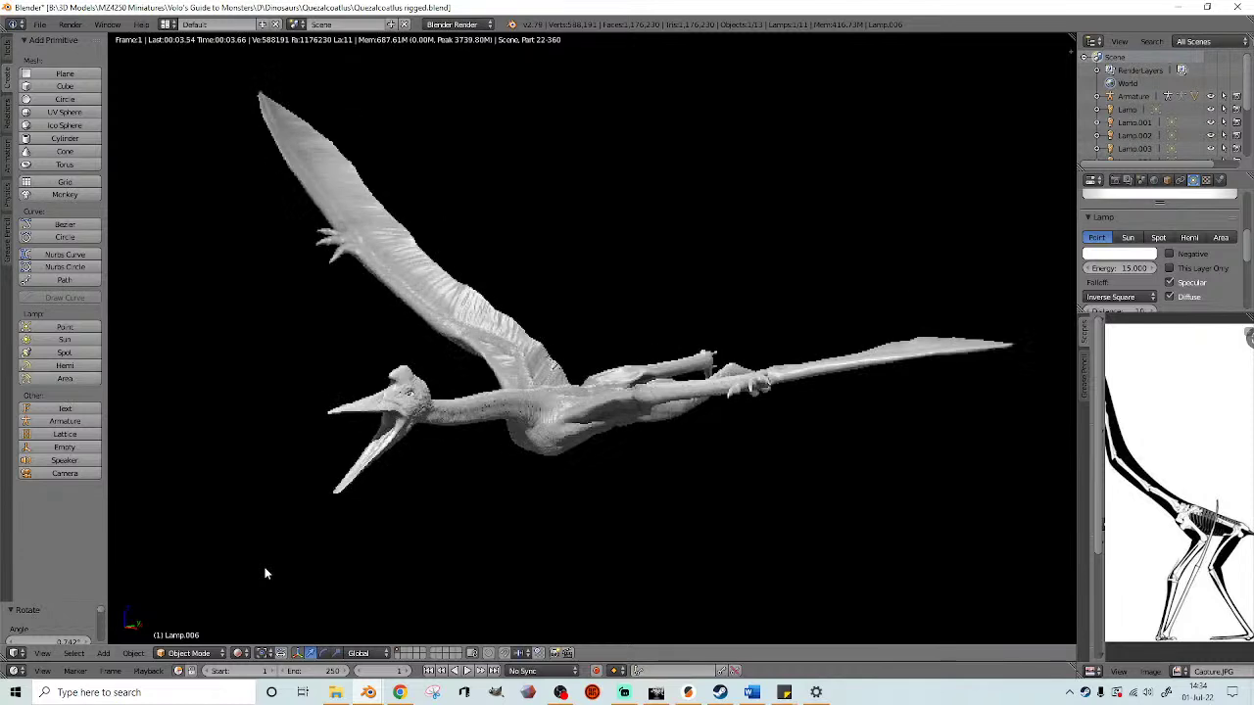
- Set the energy of Lamp.006 to 10, check it from a slightly different angle and leave the rendered preview
{"action": "left_click", "coordinate": [1114, 271]}
{"action": "type", "text": "10"}
{"action": "key", "text": "Return"}
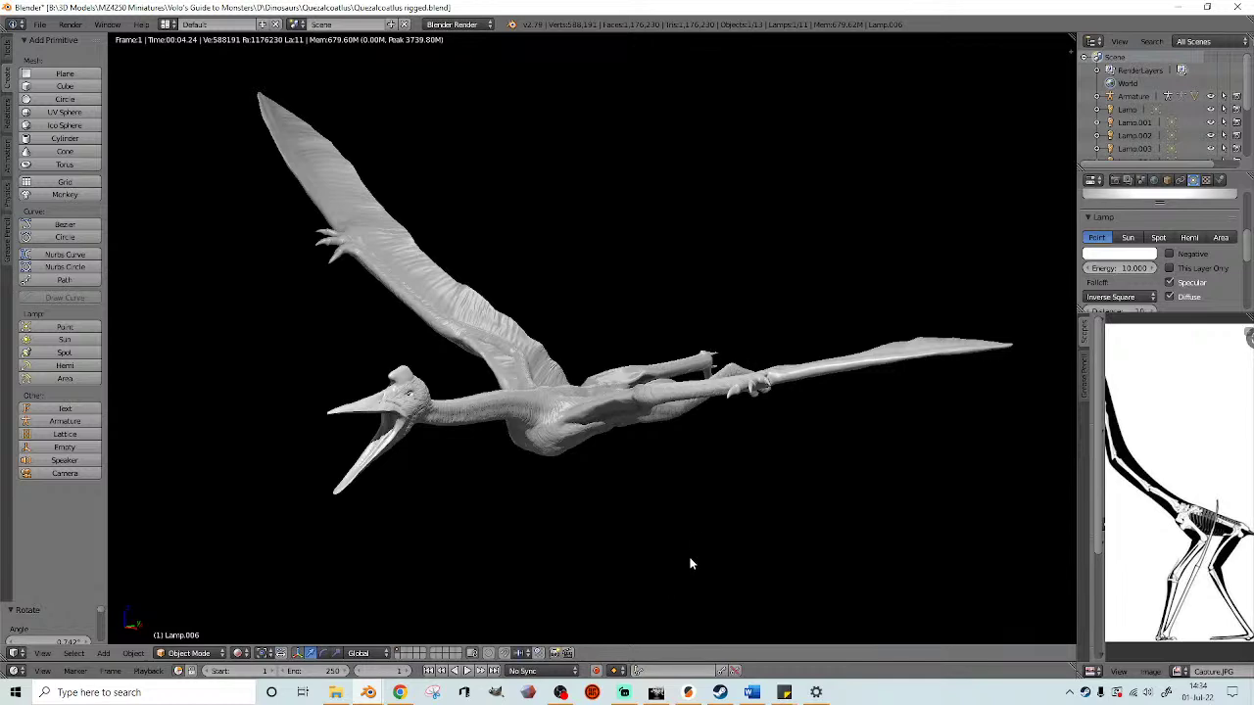
{"action": "middle_click_drag", "start_coordinate": [751, 504], "coordinate": [726, 497]}
{"action": "key", "text": "shift+z"}
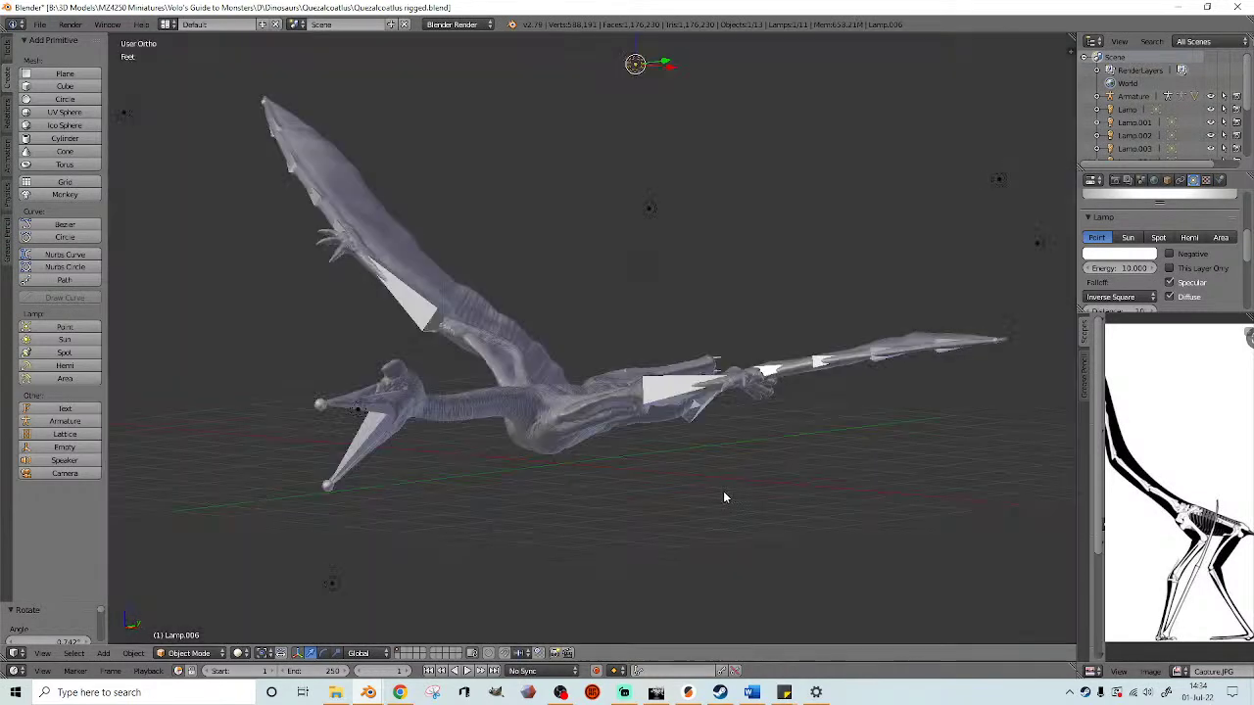
- Move Lamp.002 in front of the head farther away from the model in a view from above
{"action": "scroll", "coordinate": [726, 496], "scroll_direction": "down", "scroll_amount": 5}
{"action": "middle_click_drag", "start_coordinate": [466, 358], "coordinate": [540, 567]}
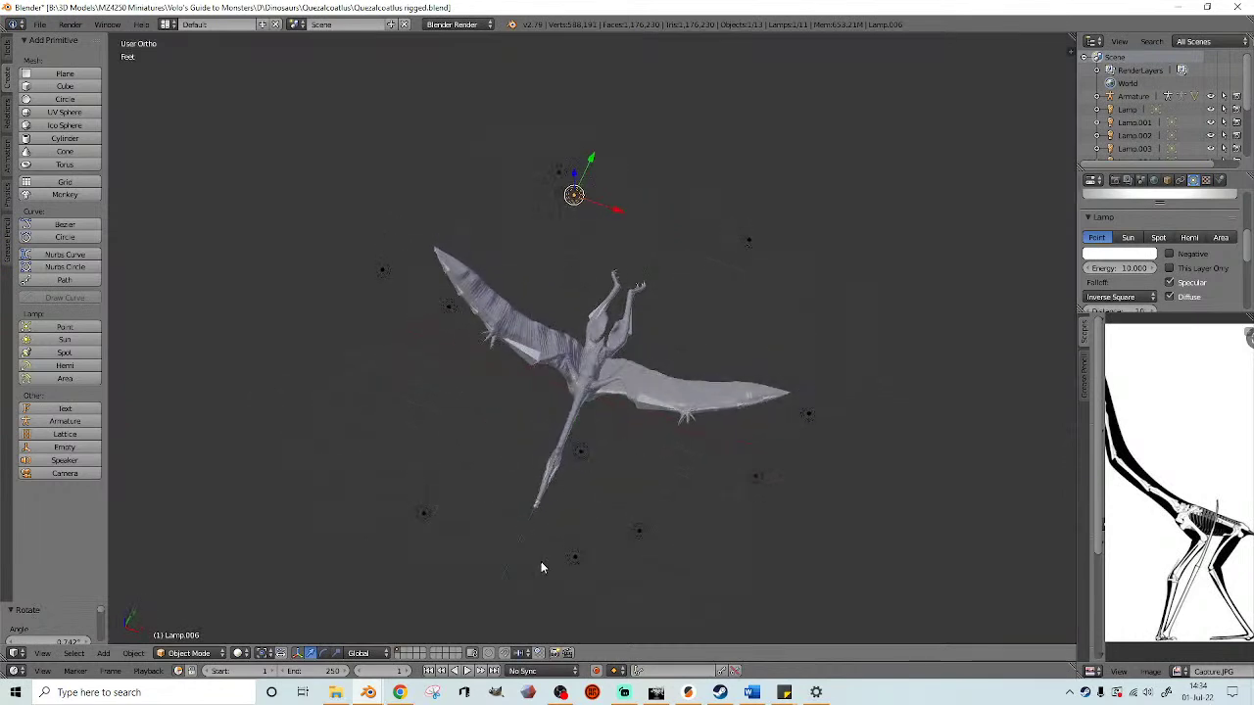
{"action": "right_click", "coordinate": [577, 562]}
{"action": "scroll", "coordinate": [590, 562], "scroll_direction": "down", "scroll_amount": 1}
{"action": "key", "text": "g"}
{"action": "left_click", "coordinate": [603, 614]}
- Select Lamp.004 near the front of the model and reposition it
{"action": "right_click", "coordinate": [427, 501]}
{"action": "scroll", "coordinate": [634, 500], "scroll_direction": "down", "scroll_amount": 4}
{"action": "middle_click_drag", "start_coordinate": [637, 501], "coordinate": [746, 419]}
{"action": "key", "text": "g"}
{"action": "left_click", "coordinate": [782, 358]}
- Preview the model from a low front angle with Rendered viewport shading and set the energy of Lamp.004 to 130
{"action": "middle_click_drag", "start_coordinate": [782, 358], "coordinate": [652, 389]}
{"action": "scroll", "coordinate": [651, 392], "scroll_direction": "up", "scroll_amount": 7}
{"action": "scroll", "coordinate": [668, 388], "scroll_direction": "up", "scroll_amount": 2}
{"action": "middle_click_drag", "start_coordinate": [797, 434], "coordinate": [826, 445], "text": "ctrl"}
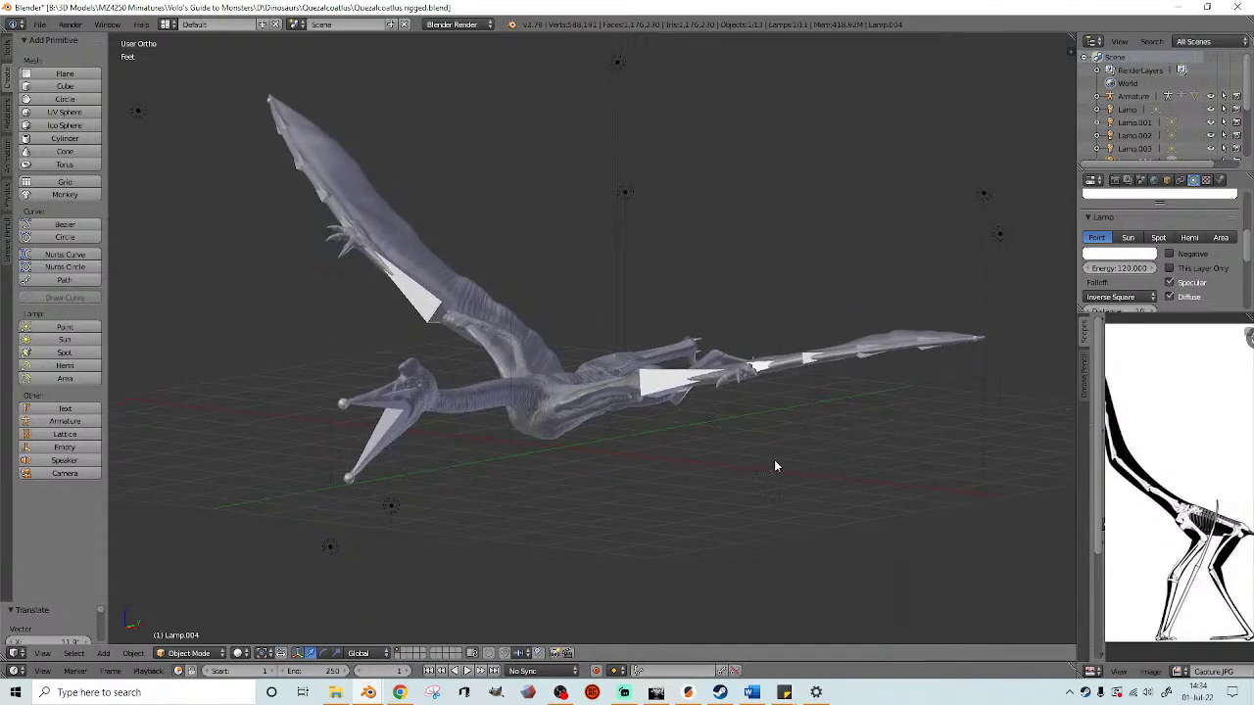
{"action": "left_click", "coordinate": [240, 654]}
{"action": "left_click", "coordinate": [271, 561]}
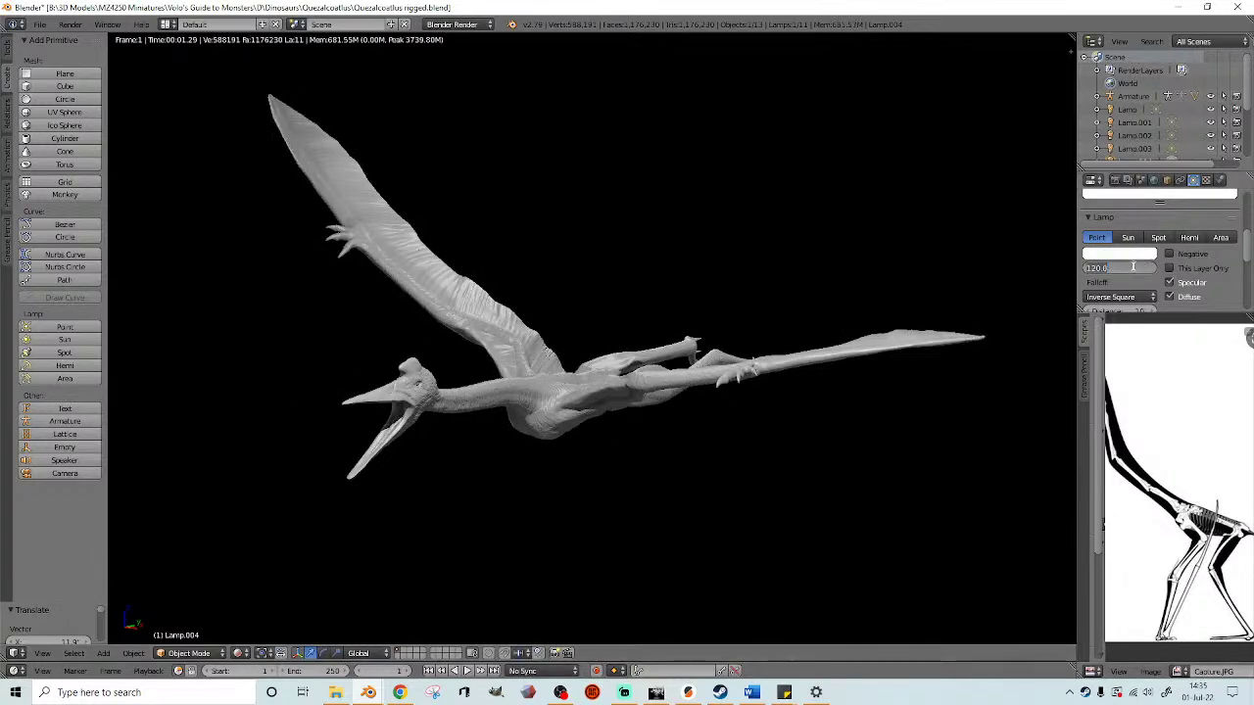
{"action": "key", "text": "Return"}
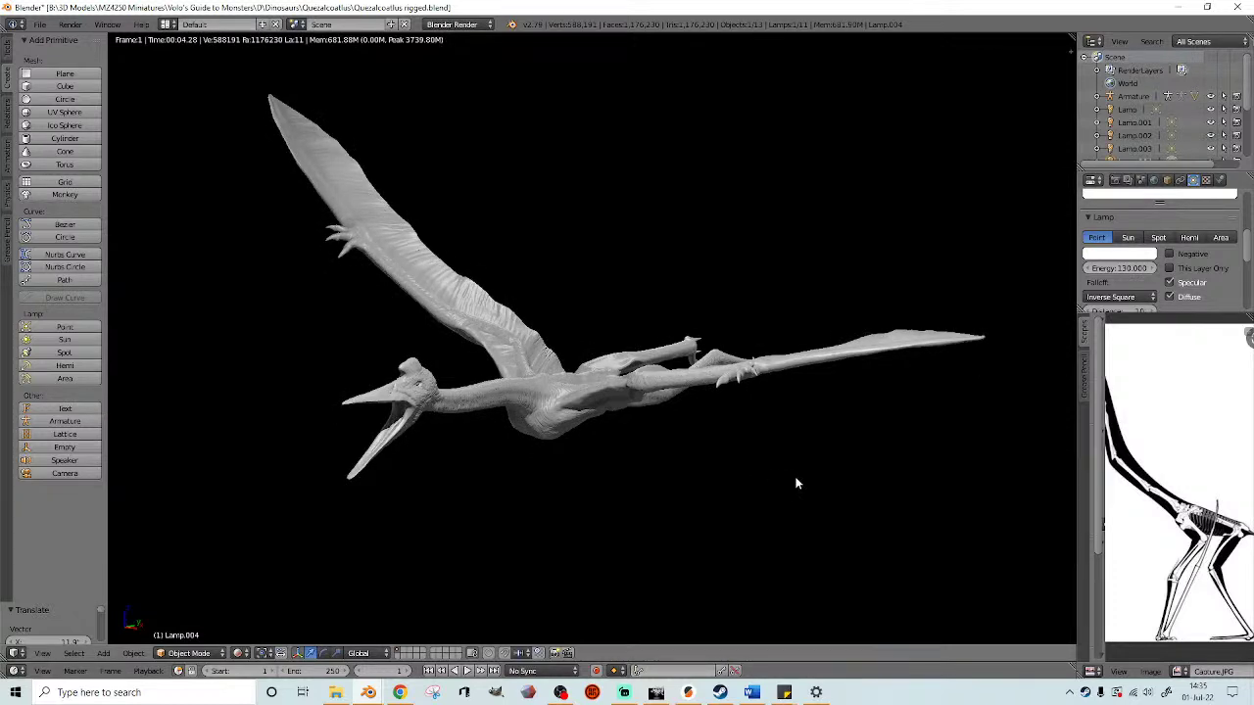
- Switch to Snipping Tool and capture the rendered Quetzalcoatlus with the black background around it
{"action": "left_click", "coordinate": [433, 693]}
{"action": "left_click", "coordinate": [836, 316]}
{"action": "left_click_drag", "start_coordinate": [172, 51], "coordinate": [1036, 627]}
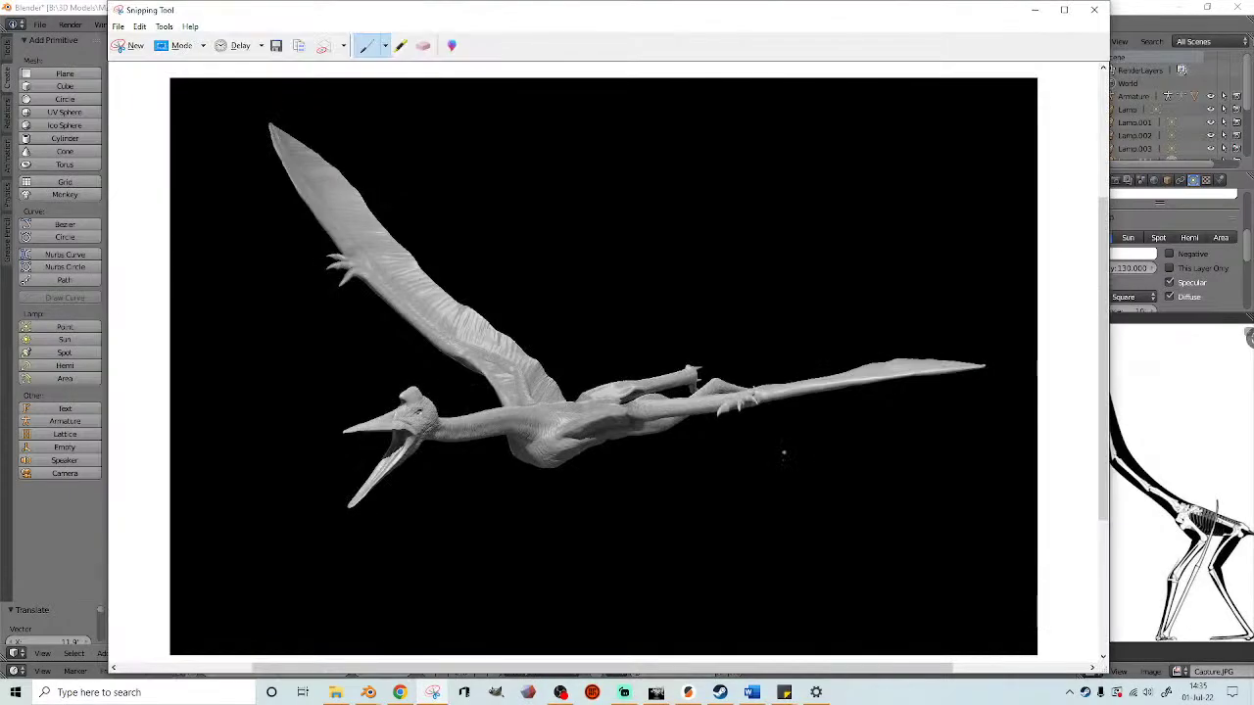
- Save the snip as the JPEG file "Quetzalcoatlus model" in the Quezalcoatlus folder and close Snipping Tool
{"action": "left_click", "coordinate": [117, 26]}
{"action": "left_click", "coordinate": [147, 63]}
{"action": "left_click", "coordinate": [530, 147]}
{"action": "left_click", "coordinate": [291, 430]}
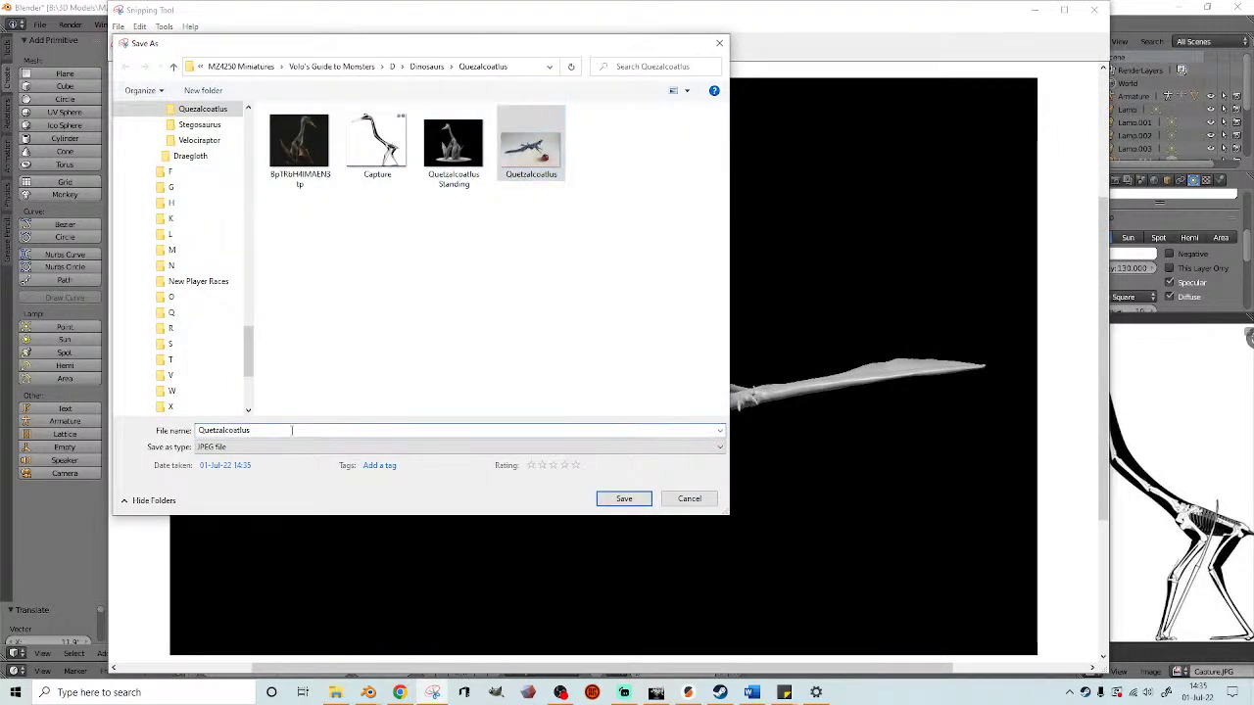
{"action": "type", "text": "model"}
{"action": "key", "text": "Return"}
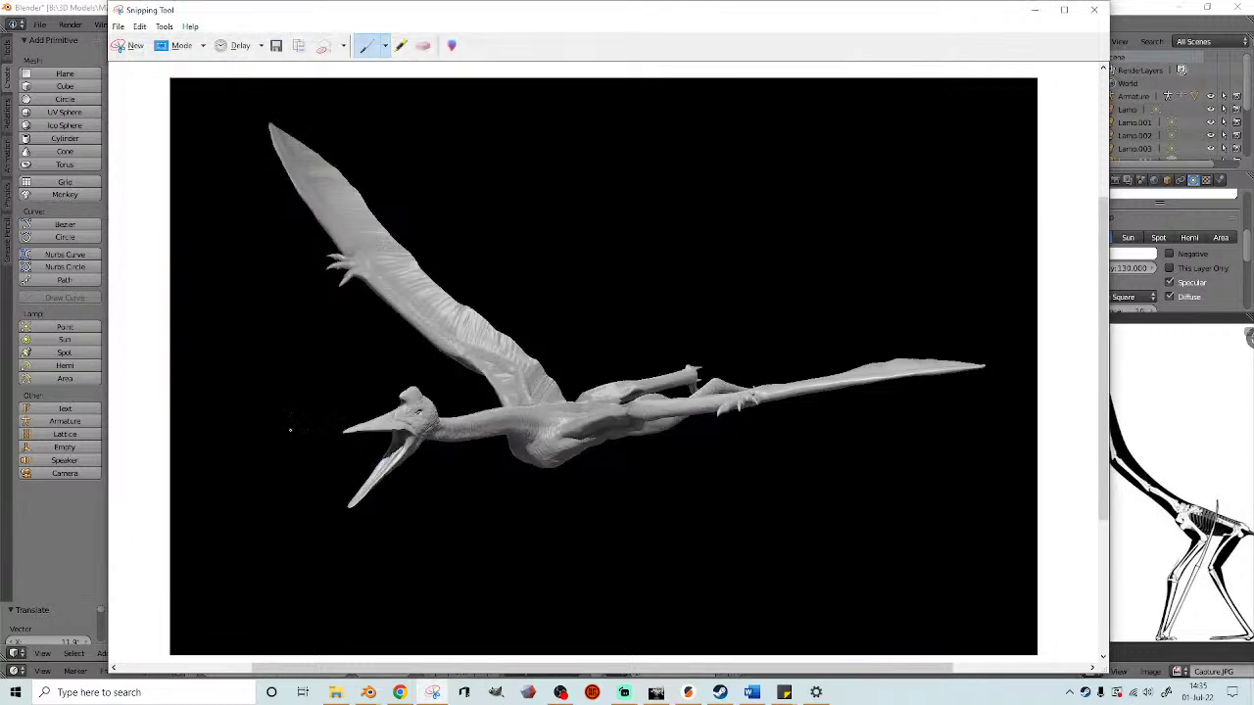
{"action": "left_click", "coordinate": [1094, 10]}
- Leave the rendered preview and undo the lamp moves and energy changes until the armature and mesh are selected again
{"action": "scroll", "coordinate": [797, 242], "scroll_direction": "down", "scroll_amount": 3}
{"action": "key", "text": "z"}
{"action": "key", "text": "z"}
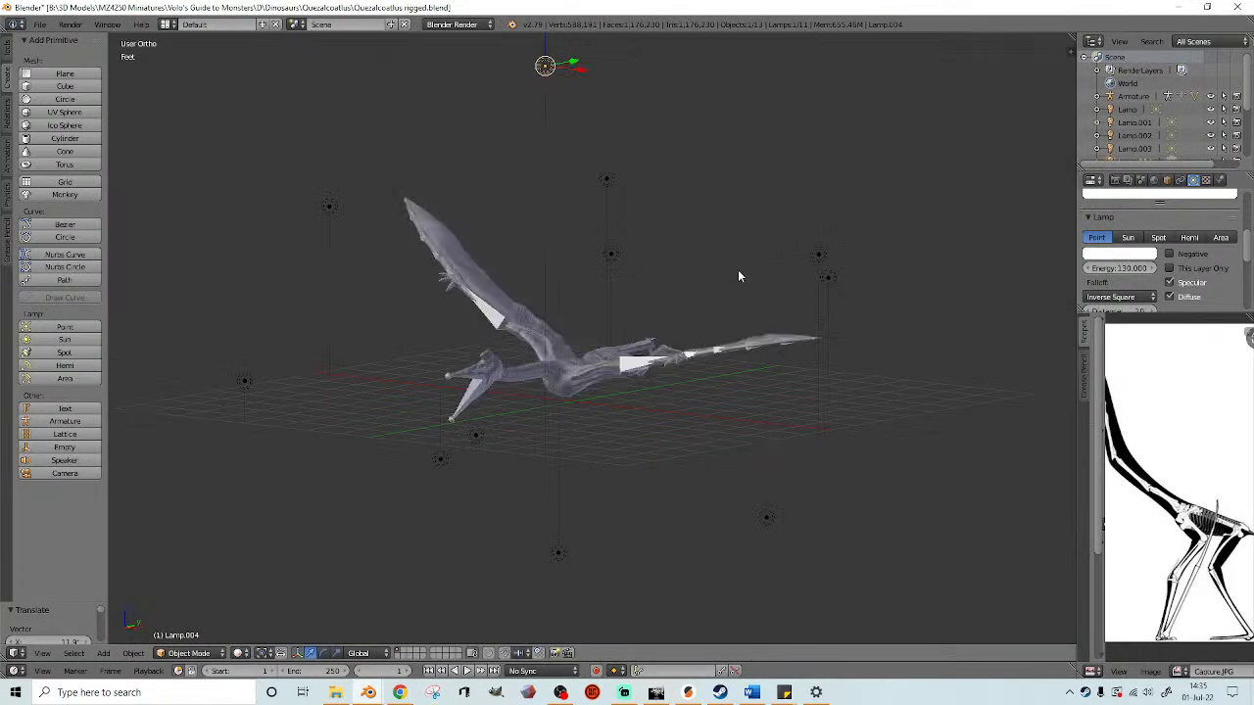
{"action": "mouse_move", "coordinate": [738, 270]}
{"action": "middle_mouse_down"}
{"action": "mouse_move", "coordinate": [763, 256]}
{"action": "mouse_move", "coordinate": [735, 272]}
{"action": "middle_mouse_up"}
{"action": "scroll", "coordinate": [737, 279], "scroll_direction": "up", "scroll_amount": 1}
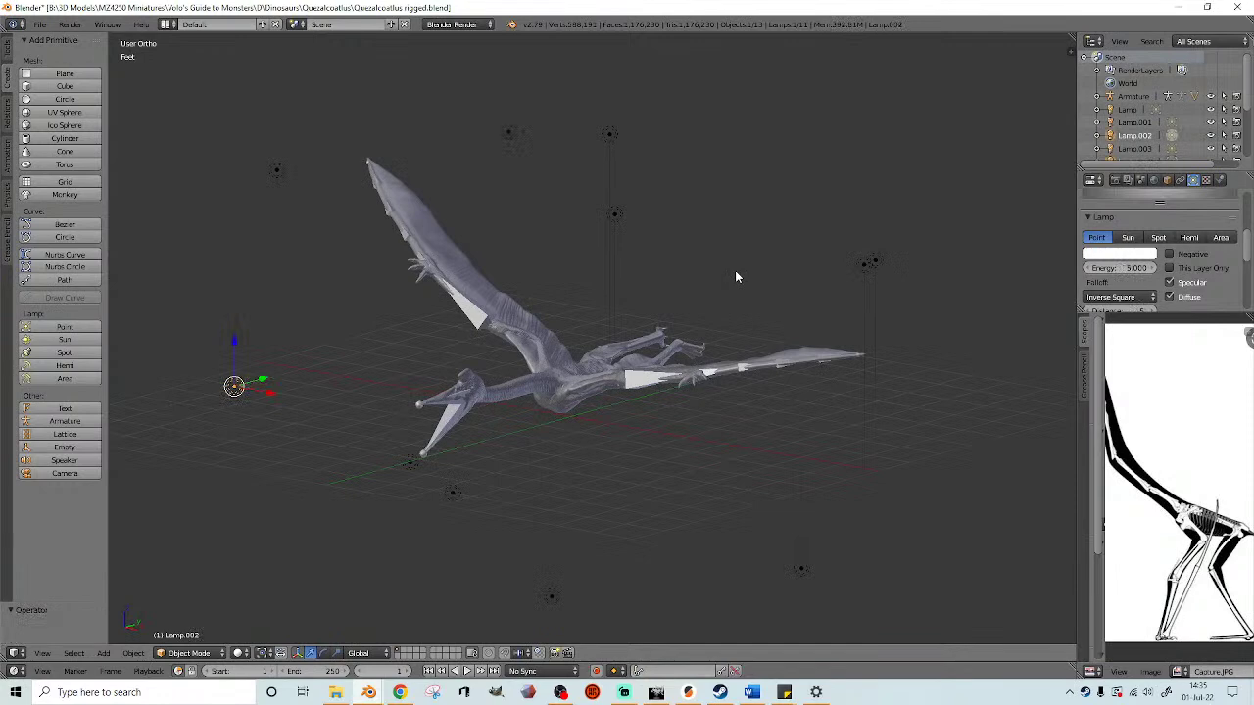
{"action": "key", "text": "ctrl+z"}
{"action": "key", "text": "ctrl+z"}
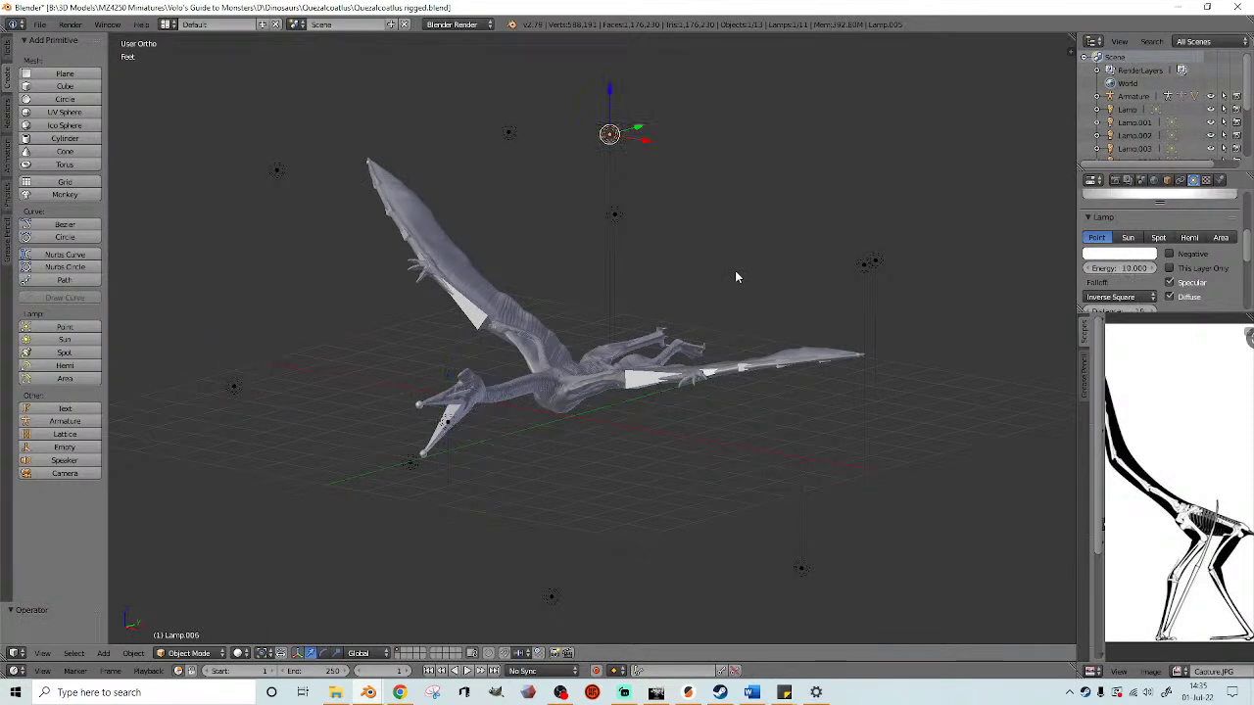
{"action": "middle_click_drag", "start_coordinate": [736, 275], "coordinate": [777, 268]}
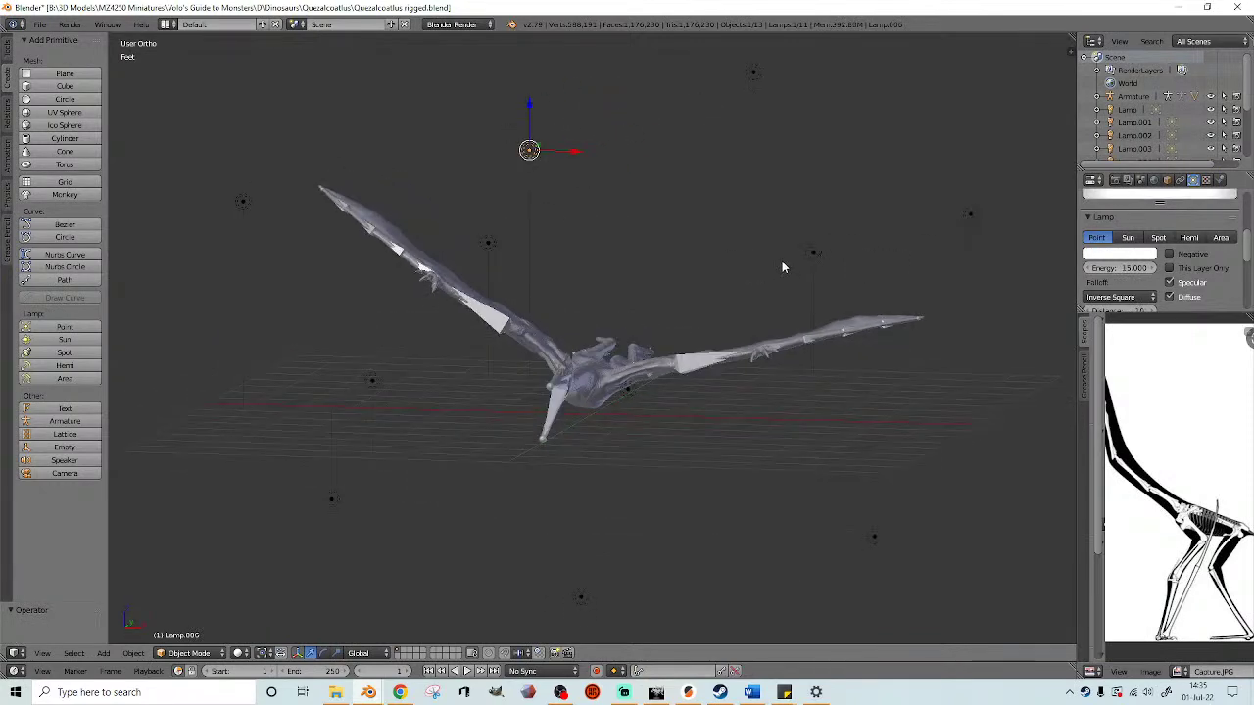
{"action": "key", "text": "ctrl+z"}
{"action": "key", "text": "ctrl+z"}
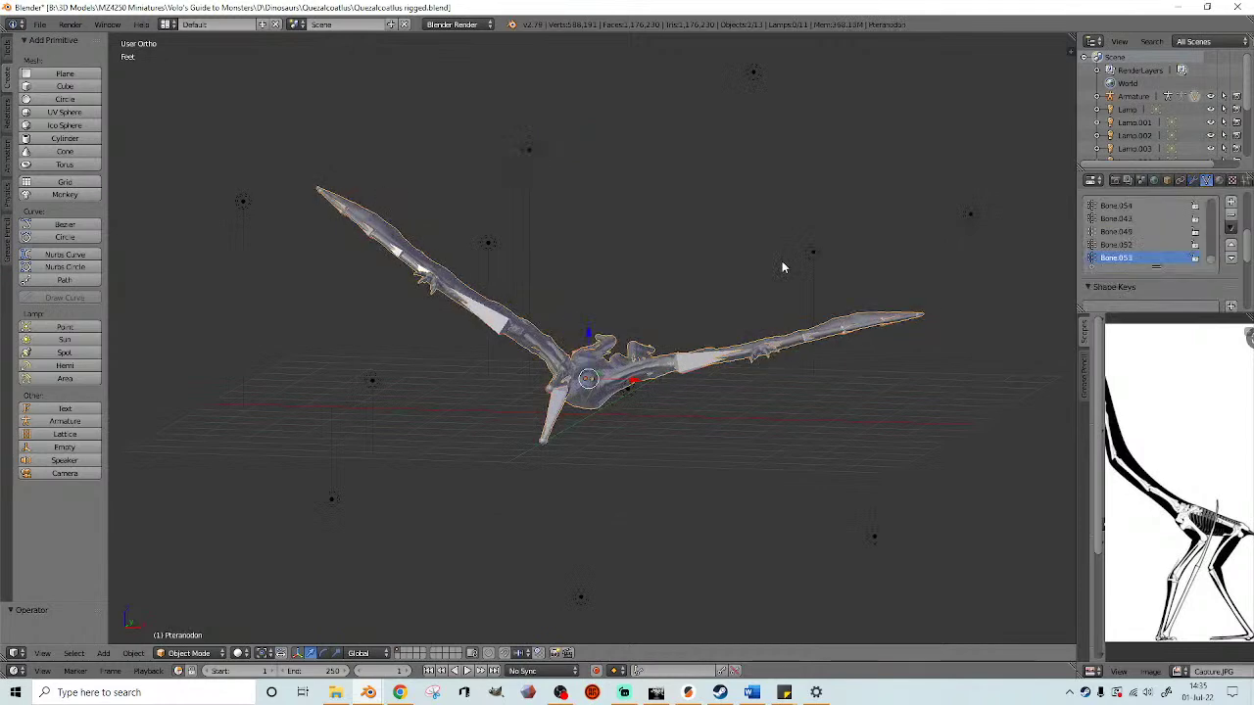
- Undo the rotations of the armature and mesh to restore the model's original orientation
{"action": "key", "text": "ctrl+z"}
{"action": "key", "text": "ctrl+z"}
{"action": "key", "text": "ctrl+z"}
{"action": "key", "text": "ctrl+z"}
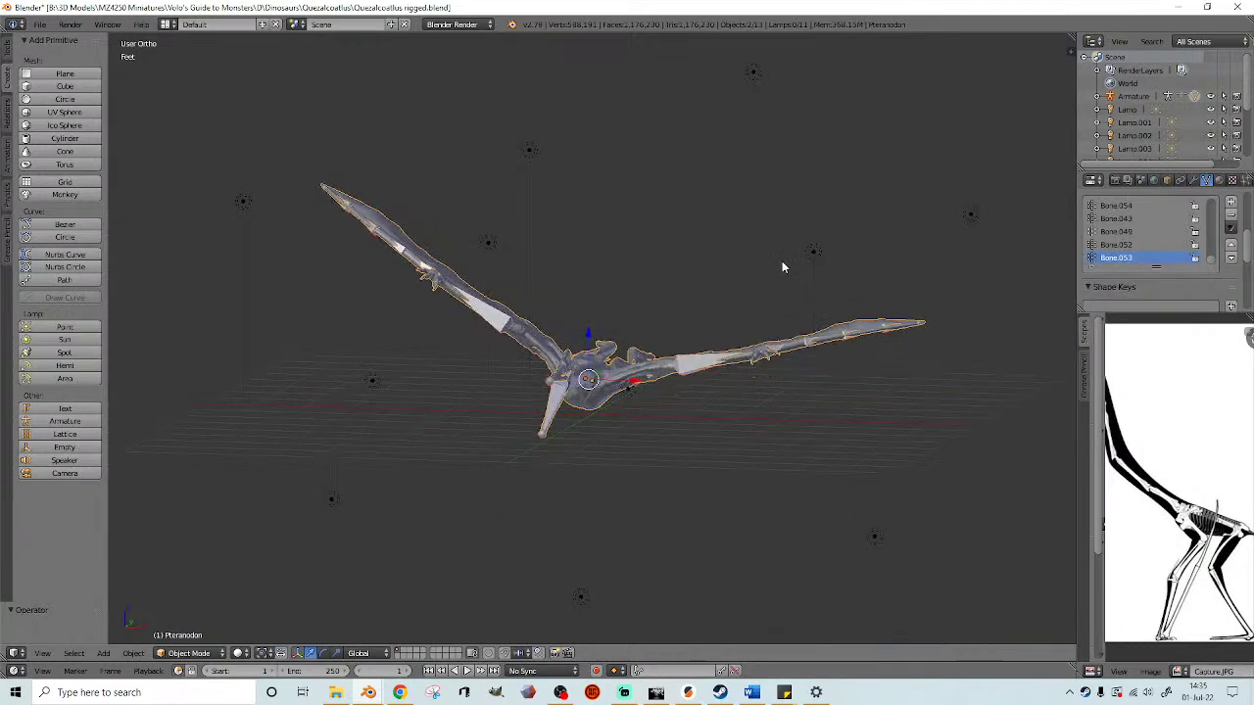
{"action": "key", "text": "ctrl+z"}
{"action": "key", "text": "ctrl+z"}
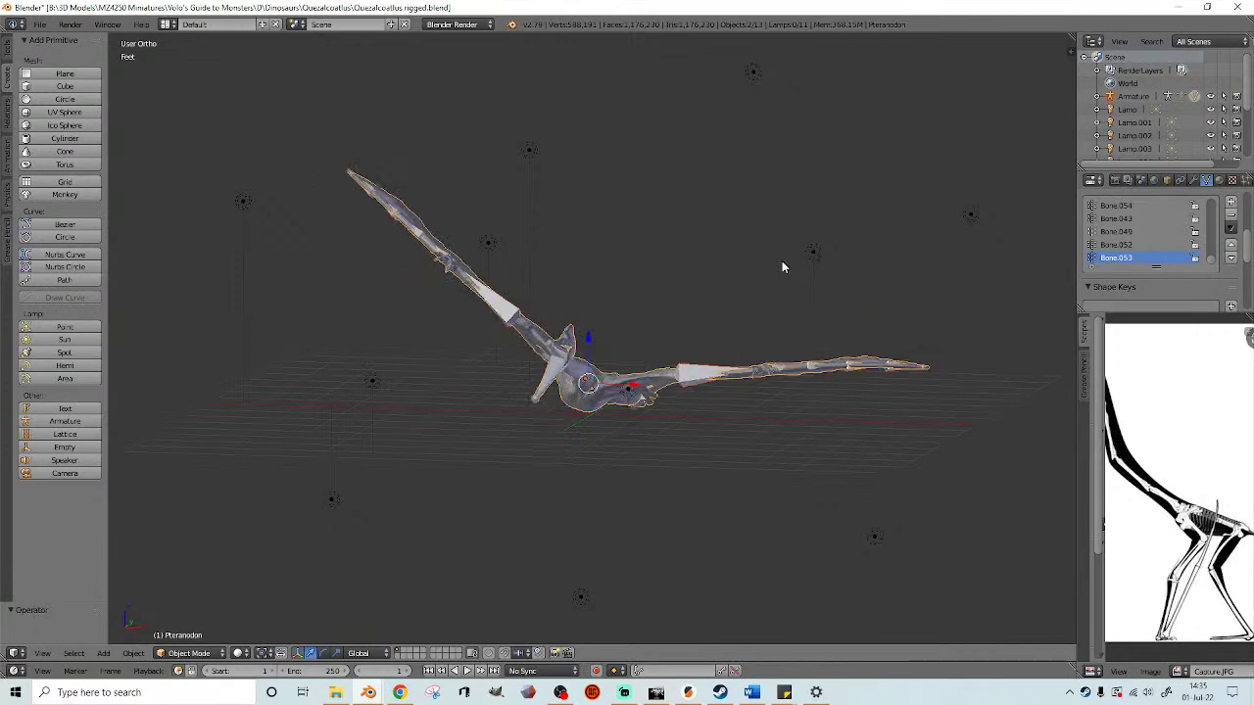
{"action": "key", "text": "ctrl+z"}
{"action": "middle_click_drag", "start_coordinate": [778, 260], "coordinate": [632, 253]}
{"action": "key", "text": "ctrl+z"}
- Save the Quezalcoatlus rigged blend file and view the model from the front
{"action": "left_click", "coordinate": [40, 24]}
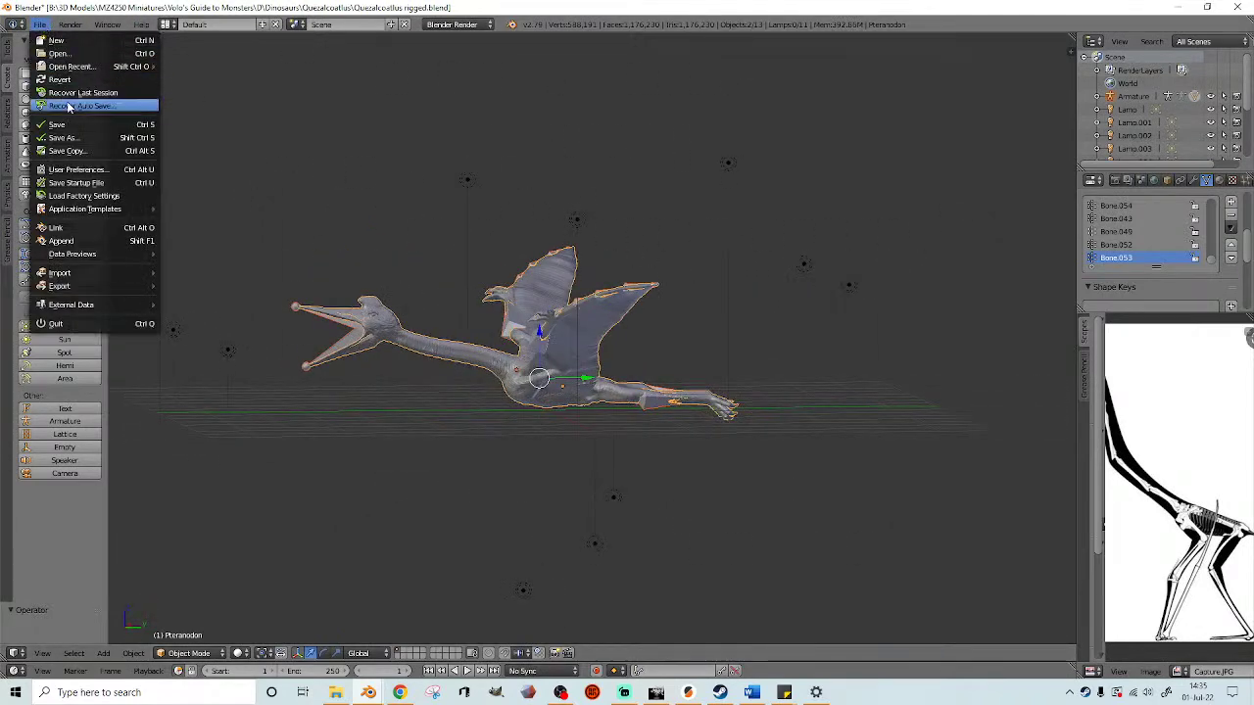
{"action": "left_click", "coordinate": [66, 124]}
{"action": "middle_click_drag", "start_coordinate": [235, 165], "coordinate": [360, 173]}
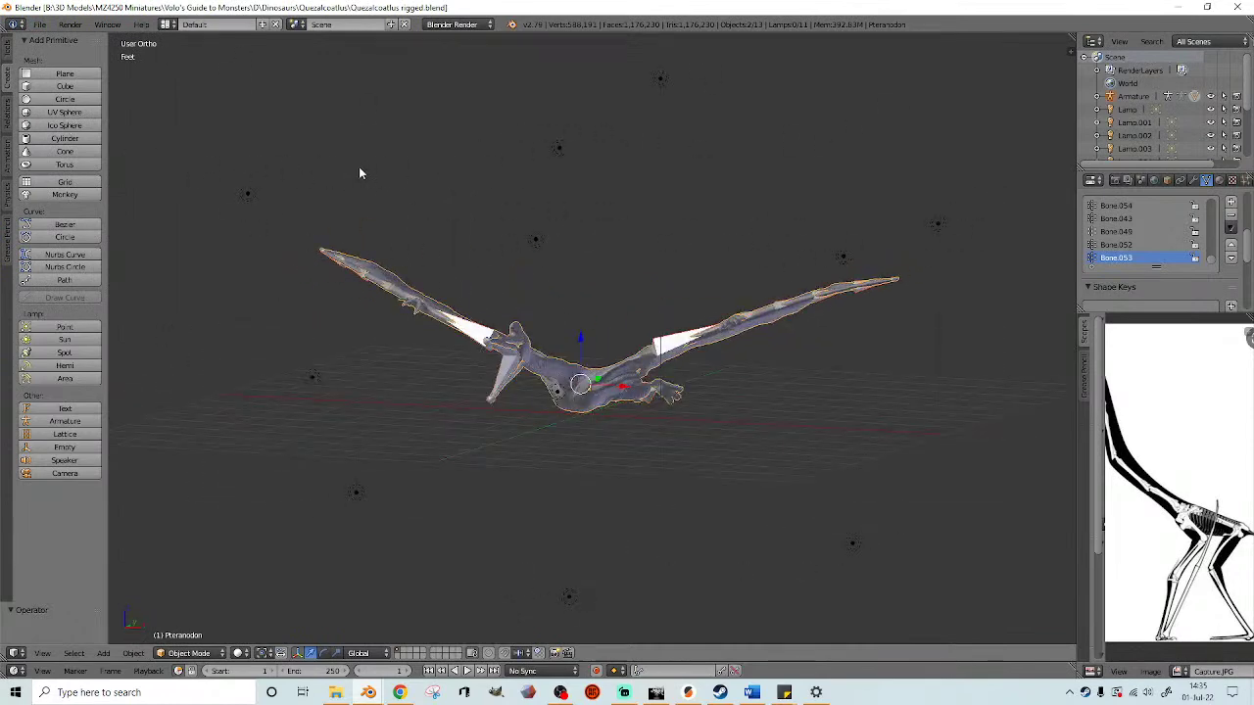
- Switch to the Blender window holding Tabaxi Female Base Rigged.blend and save that file
{"action": "left_click", "coordinate": [1185, 10]}
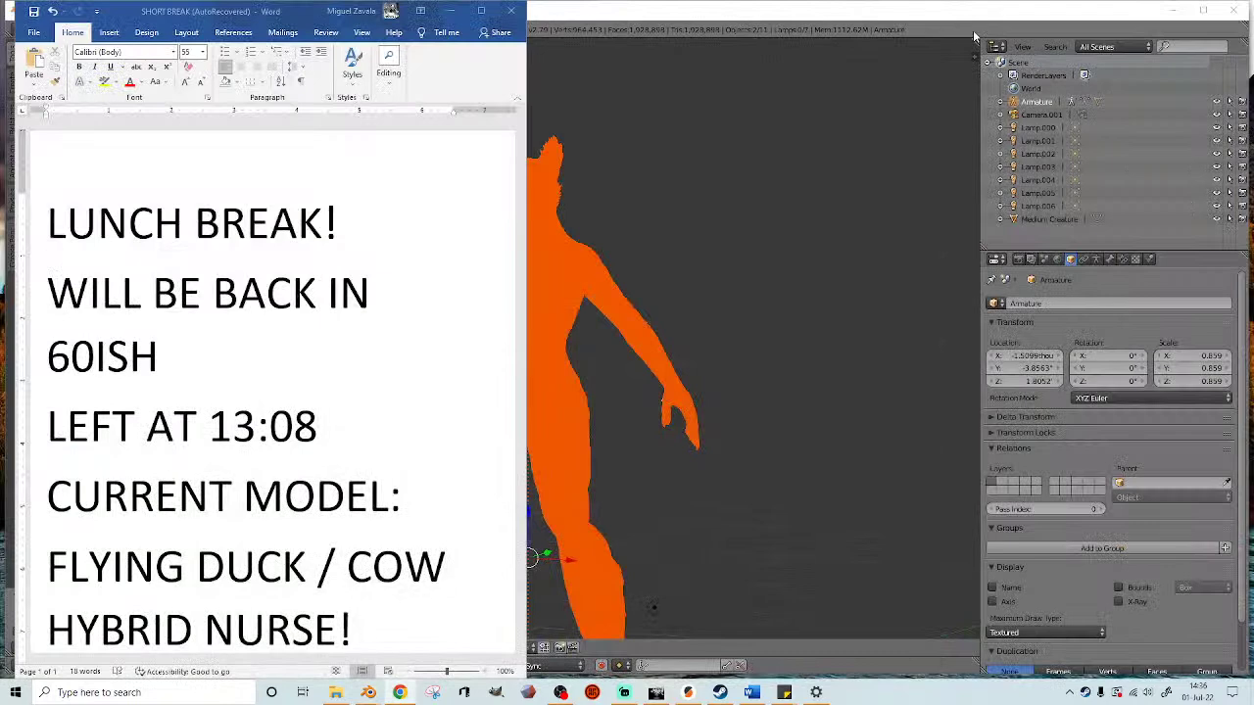
{"action": "left_click", "coordinate": [1079, 6]}
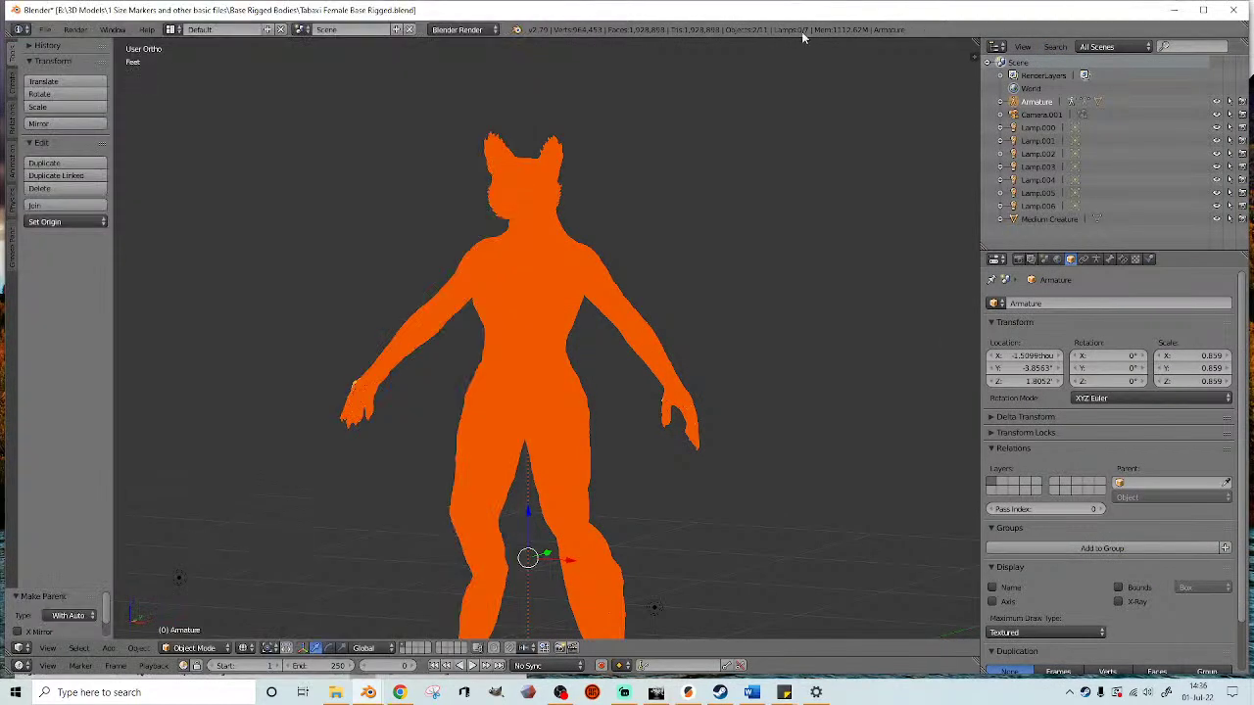
{"action": "left_click", "coordinate": [45, 30]}
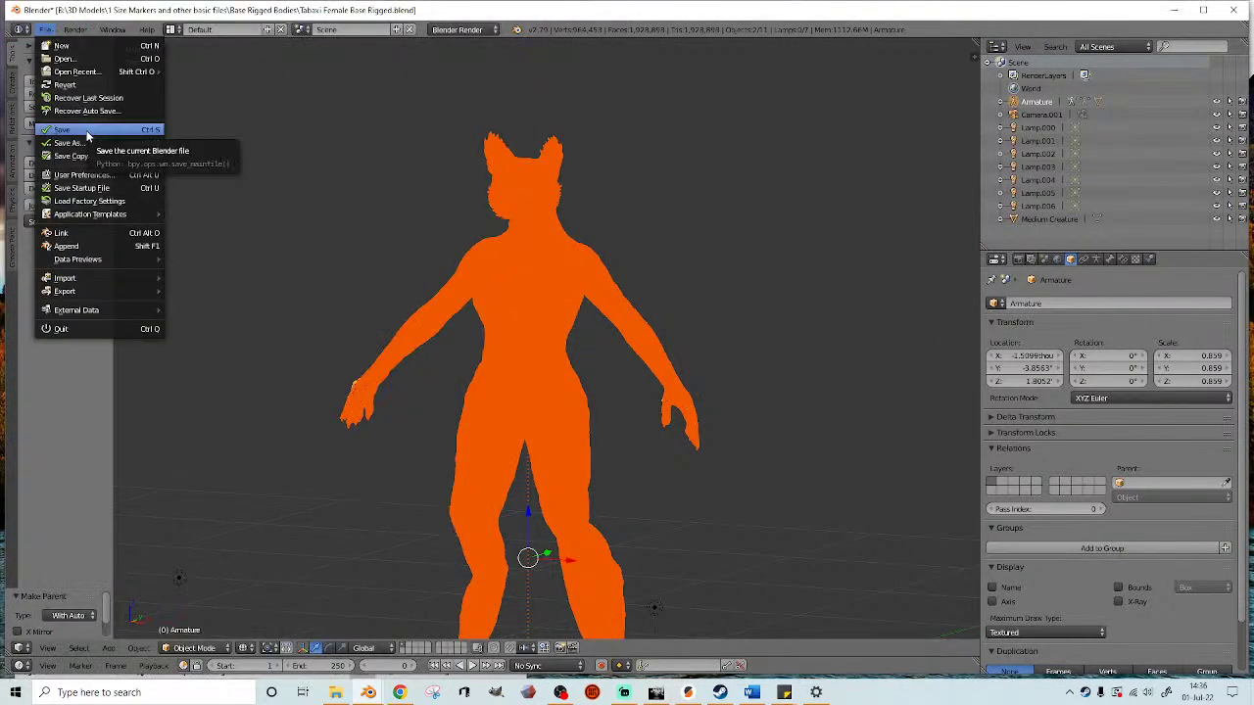
- Save the Tabaxi Female Base Rigged file and minimize its Blender window
{"action": "left_click", "coordinate": [87, 134]}
{"action": "left_click", "coordinate": [1175, 10]}
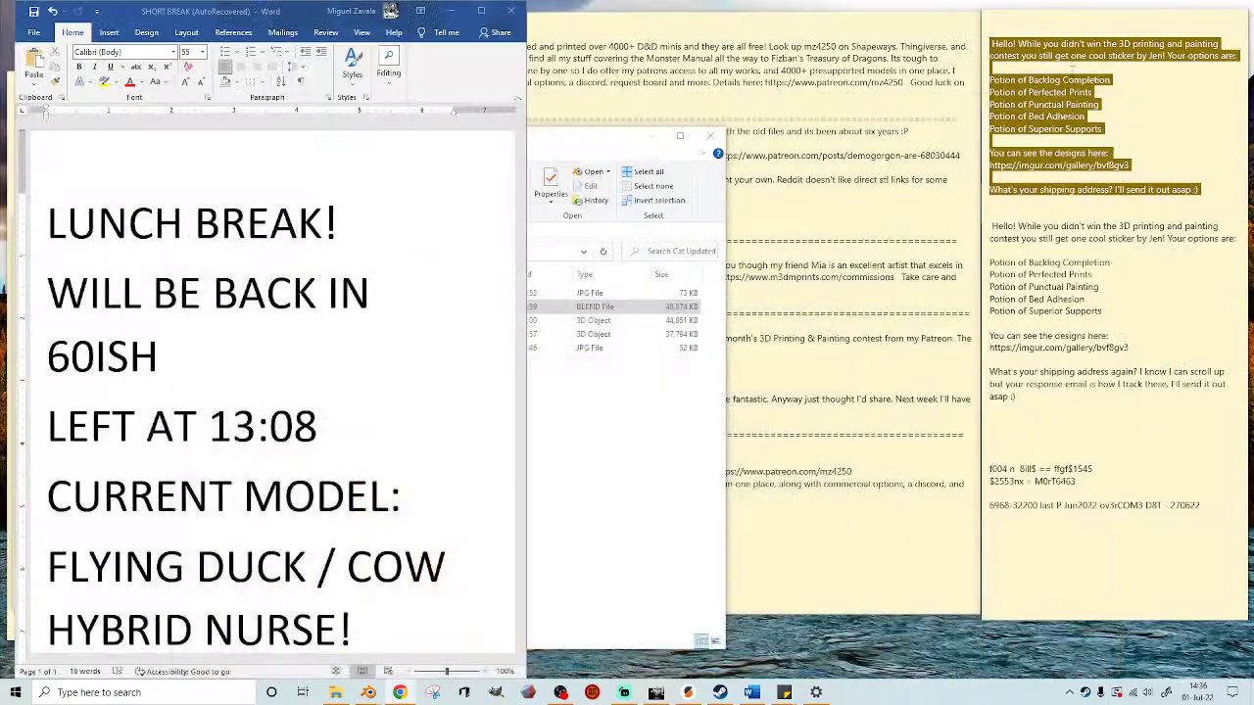
{"action": "left_click", "coordinate": [609, 55]}
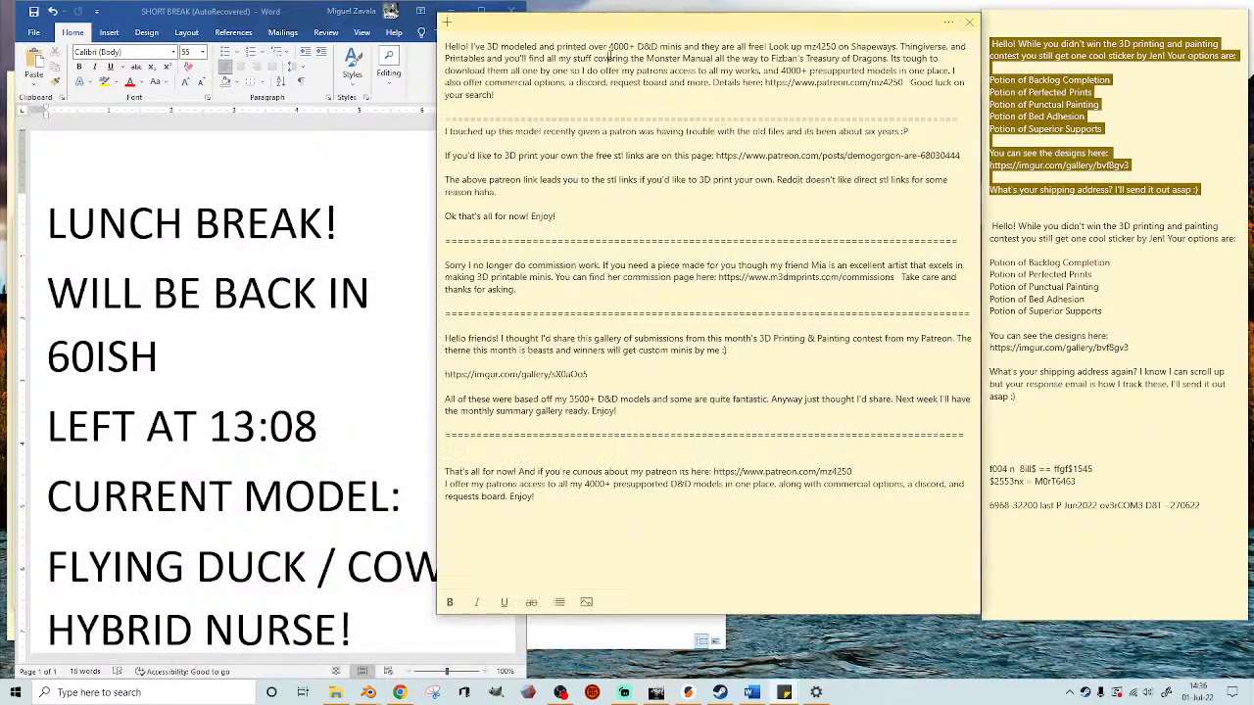
- Switch to PrusaSlicer and delete the window vent part from the print bed
{"action": "left_click", "coordinate": [688, 692]}
{"action": "left_click_drag", "start_coordinate": [593, 449], "coordinate": [521, 422]}
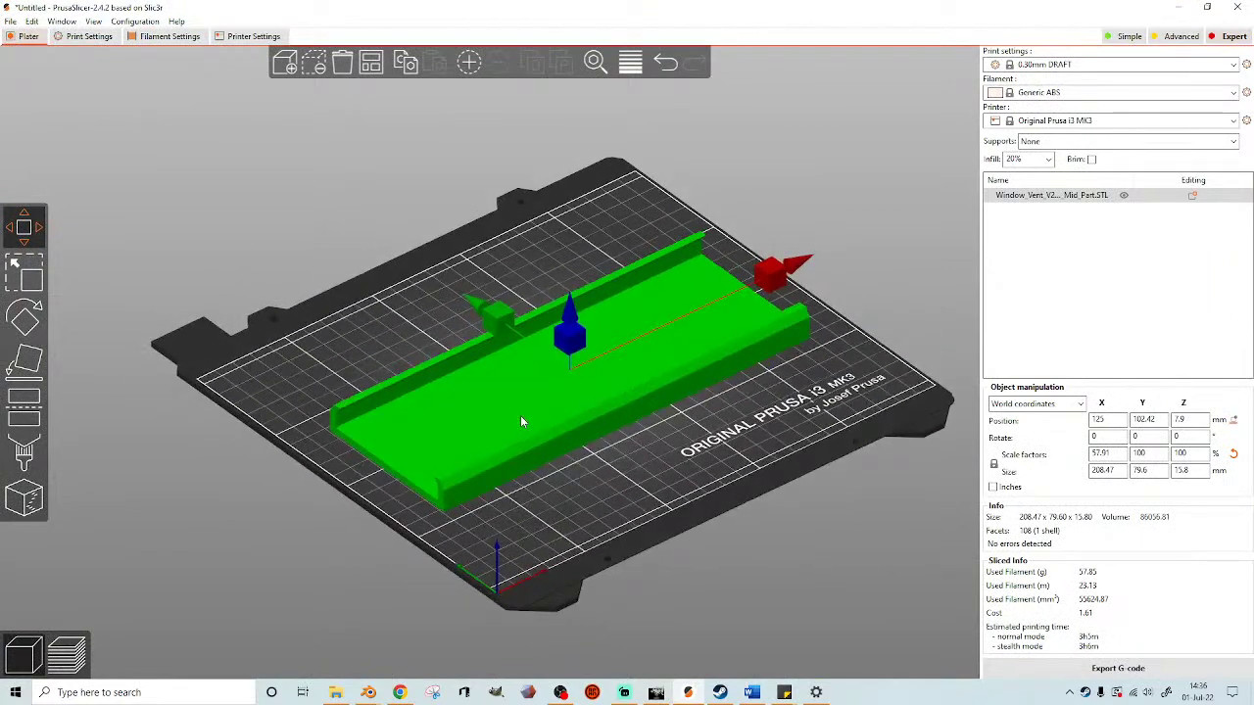
{"action": "key", "text": "Delete"}
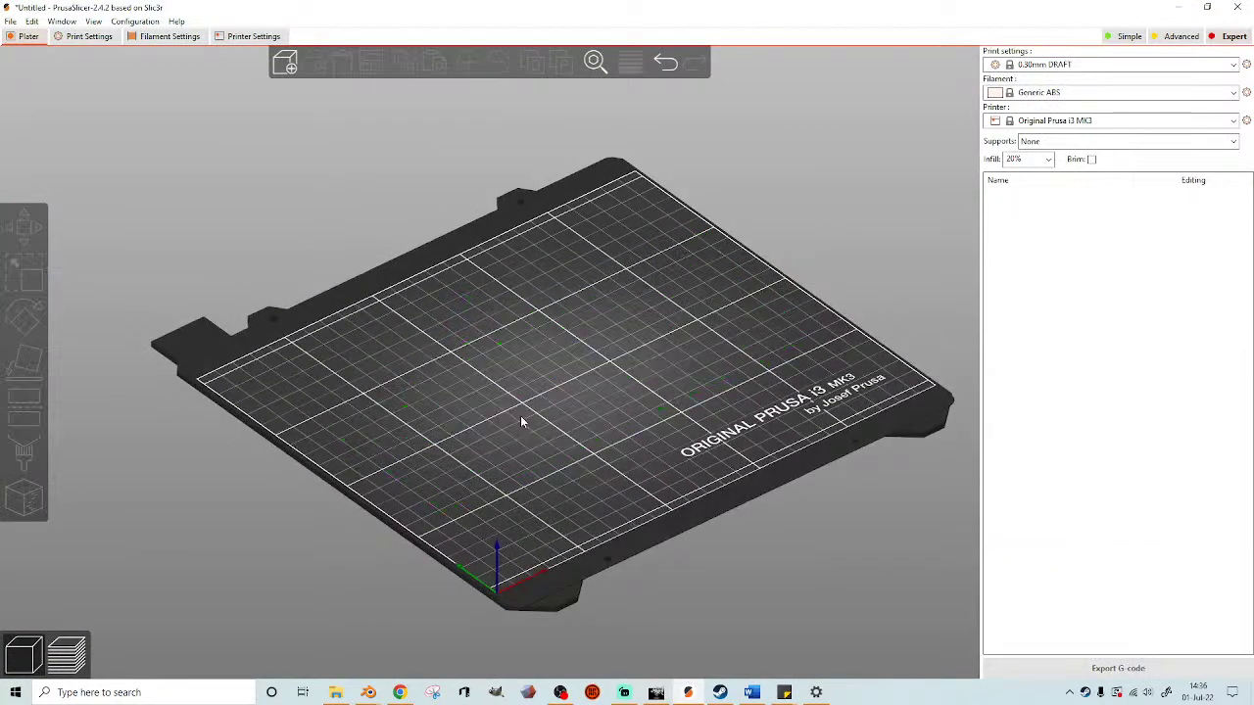
- Switch to File Explorer and open the Quezalcoatlus folder from the quick-access locations
{"action": "left_click", "coordinate": [337, 694]}
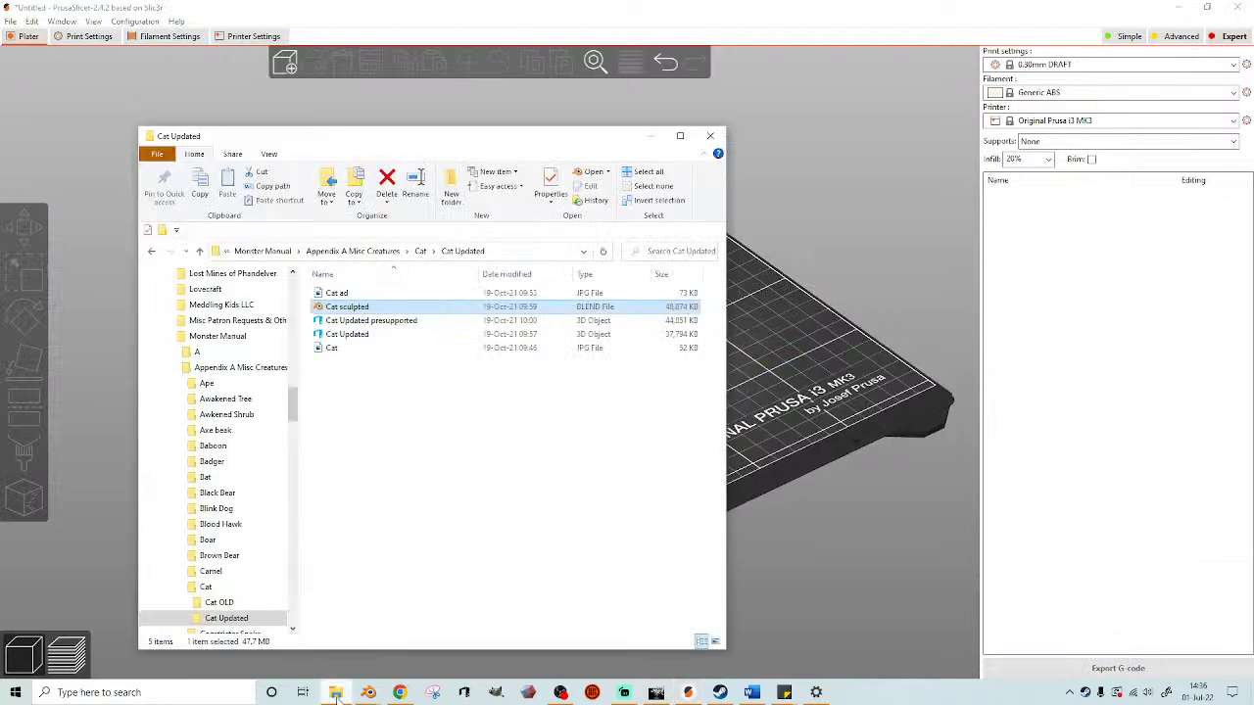
{"action": "scroll", "coordinate": [215, 397], "scroll_direction": "up", "scroll_amount": 15}
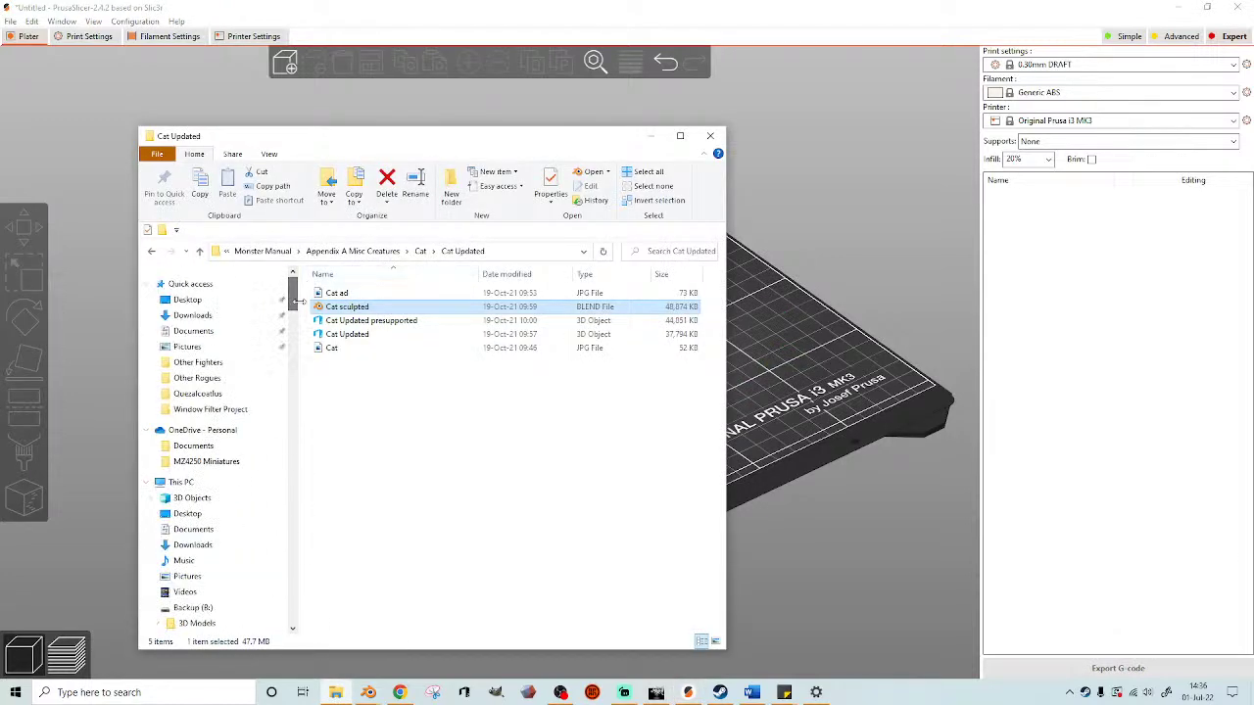
{"action": "left_click", "coordinate": [212, 395]}
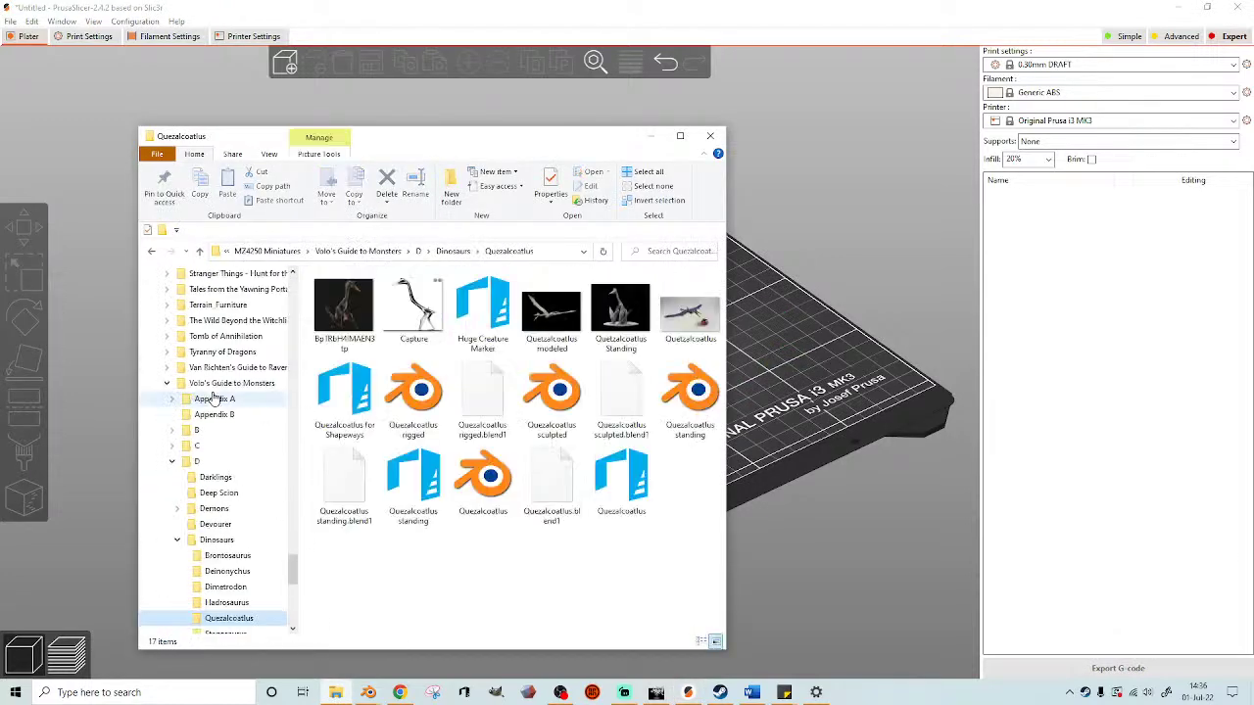
- Delete the four .blend1 backup files (rigged, sculpted, standing and base) from the Quezalcoatlus folder
{"action": "left_click", "coordinate": [494, 411]}
{"action": "left_click", "coordinate": [520, 435]}
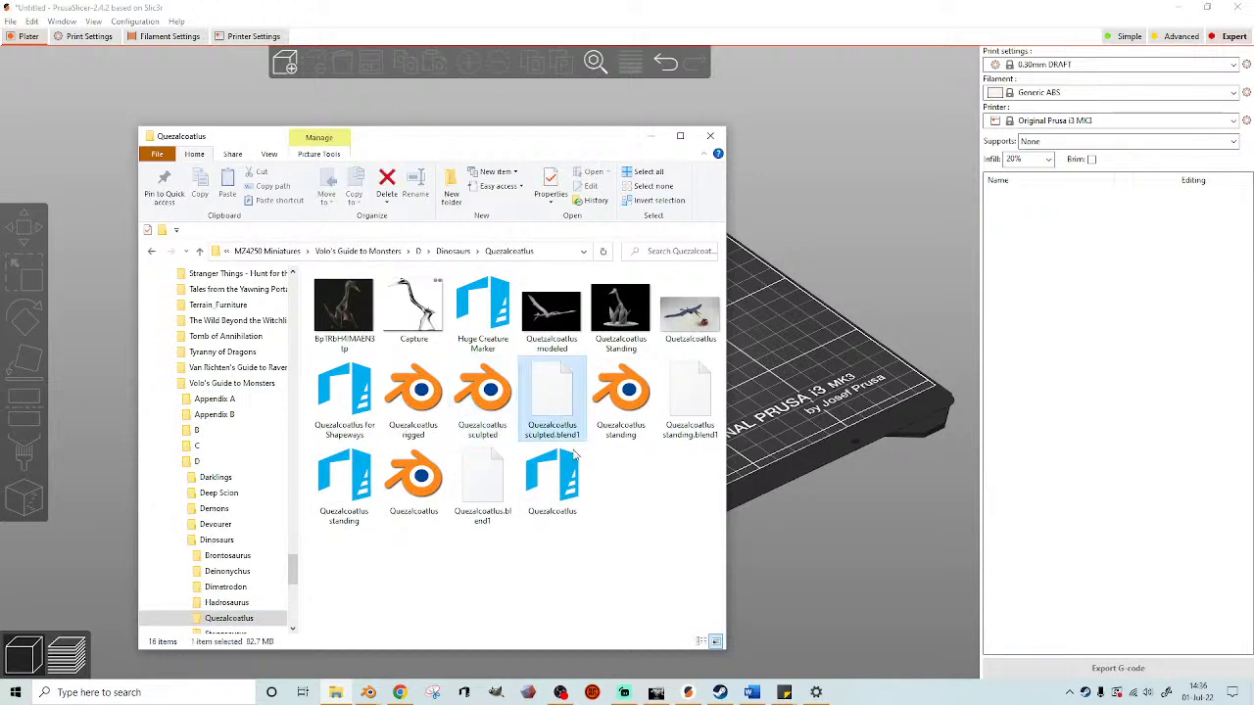
{"action": "key", "text": "Delete"}
{"action": "left_click", "coordinate": [620, 431]}
{"action": "key", "text": "Delete"}
{"action": "left_click", "coordinate": [344, 487]}
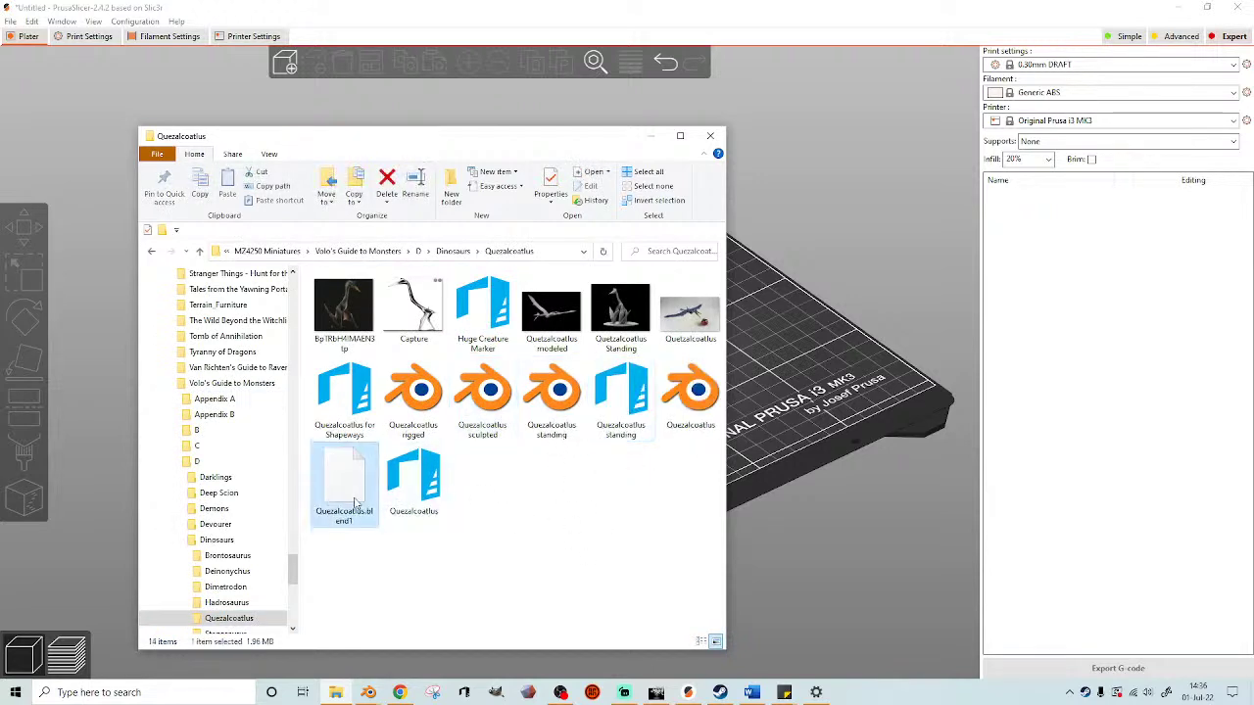
{"action": "key", "text": "Delete"}
- Delete the dark-background reference picture and the Capture image from the Quezalcoatlus folder
{"action": "left_click", "coordinate": [343, 311]}
{"action": "key", "text": "Delete"}
{"action": "left_click", "coordinate": [360, 316]}
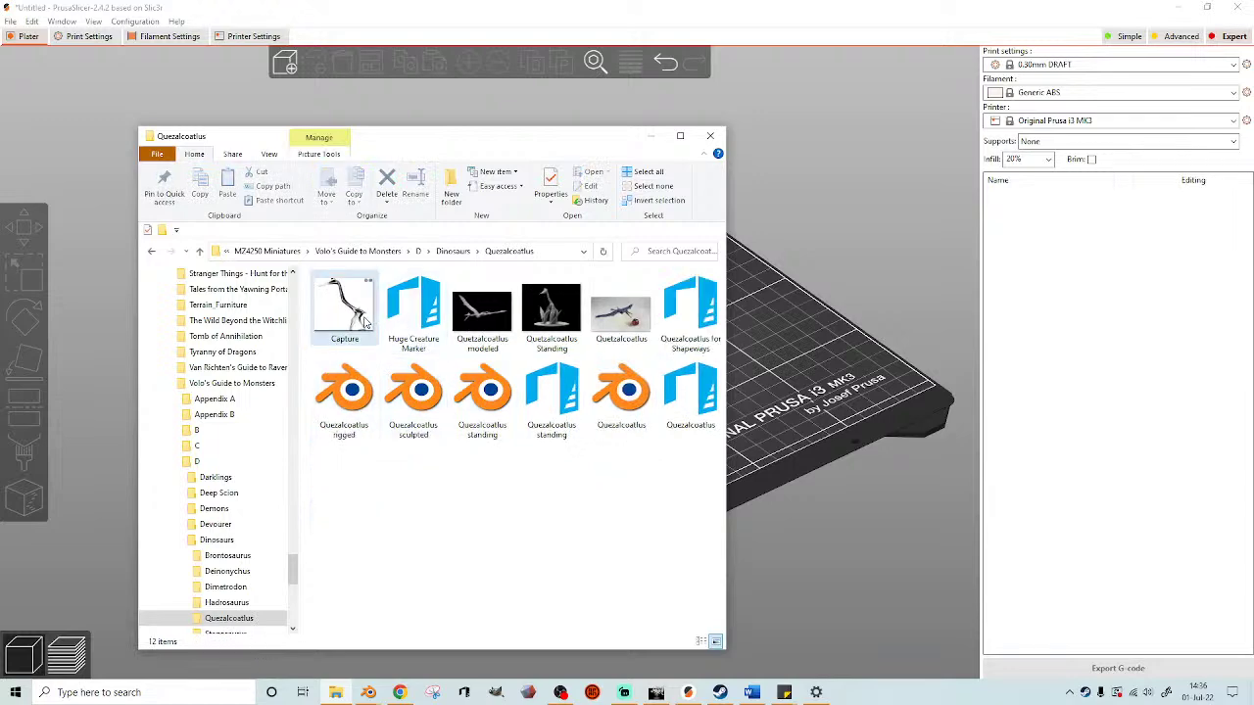
{"action": "key", "text": "Delete"}
- Load Quezalcoatlus standing.stl from the folder onto the PrusaSlicer print bed
{"action": "left_click_drag", "start_coordinate": [485, 399], "coordinate": [755, 348]}
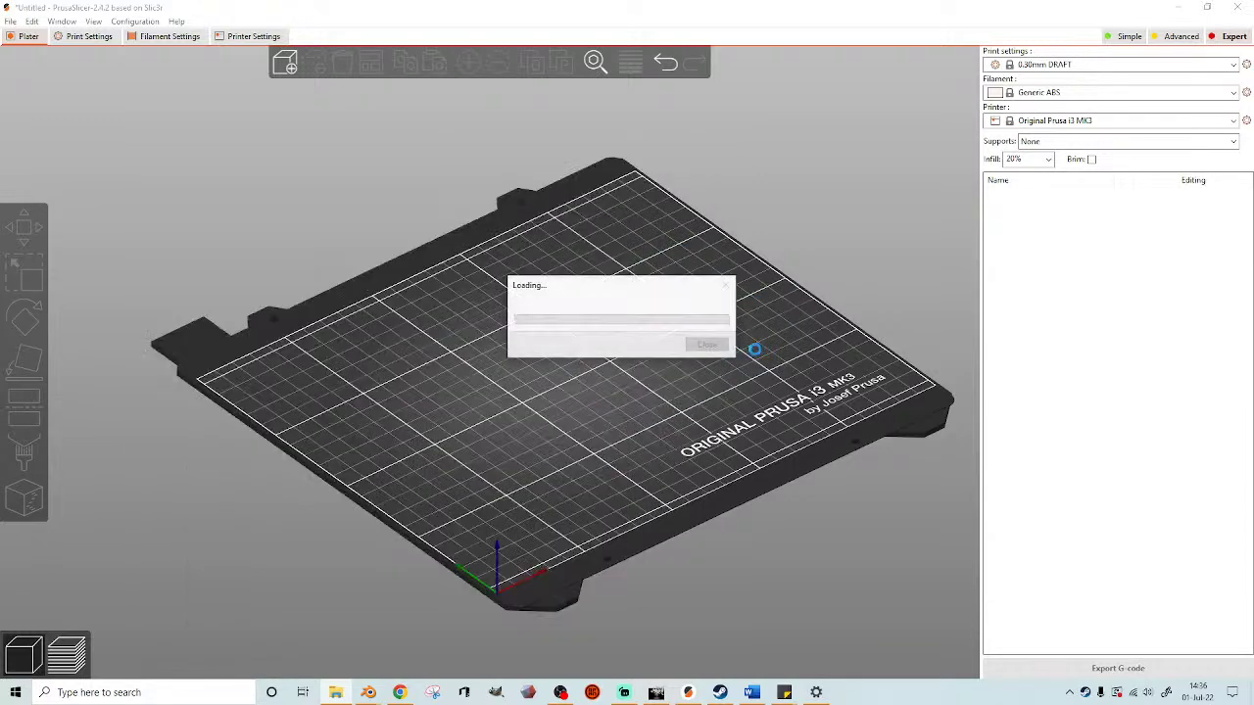
{"action": "left_click_drag", "start_coordinate": [816, 262], "coordinate": [763, 312]}
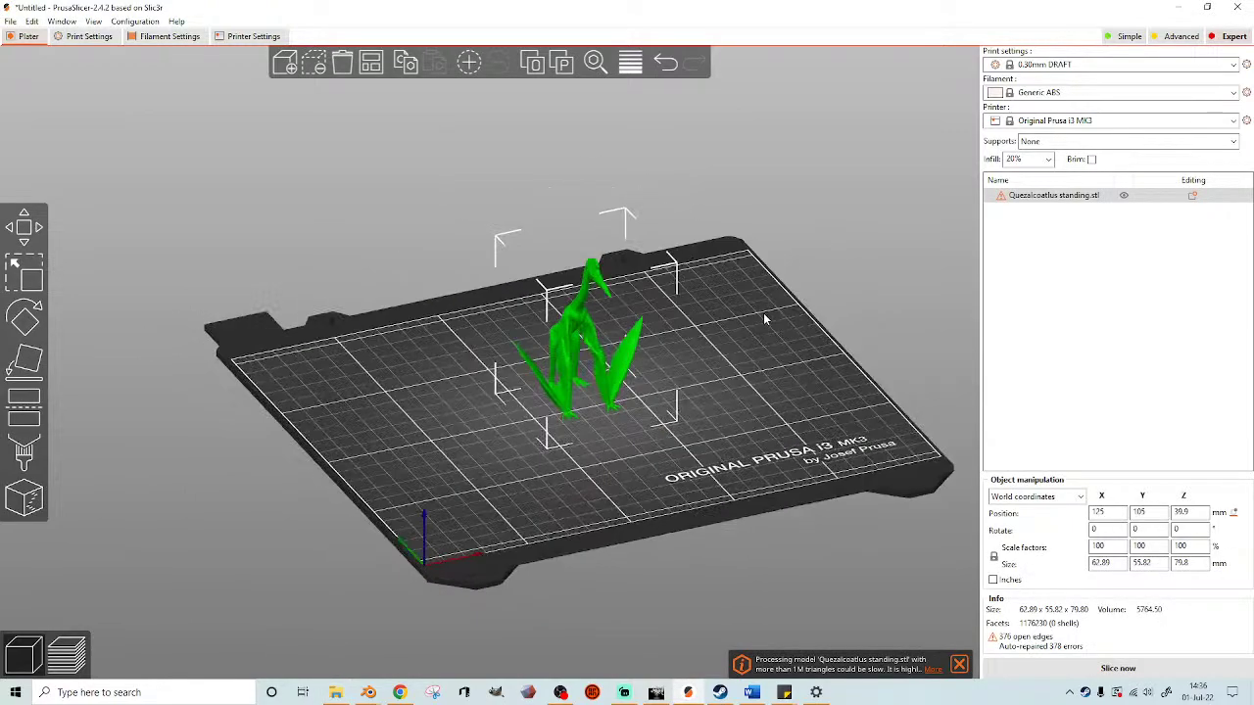
{"action": "scroll", "coordinate": [733, 331], "scroll_direction": "up", "scroll_amount": 3}
- Set the print settings preset to 0.05mm ULTRADETAIL for the creature model
{"action": "left_click", "coordinate": [1057, 66]}
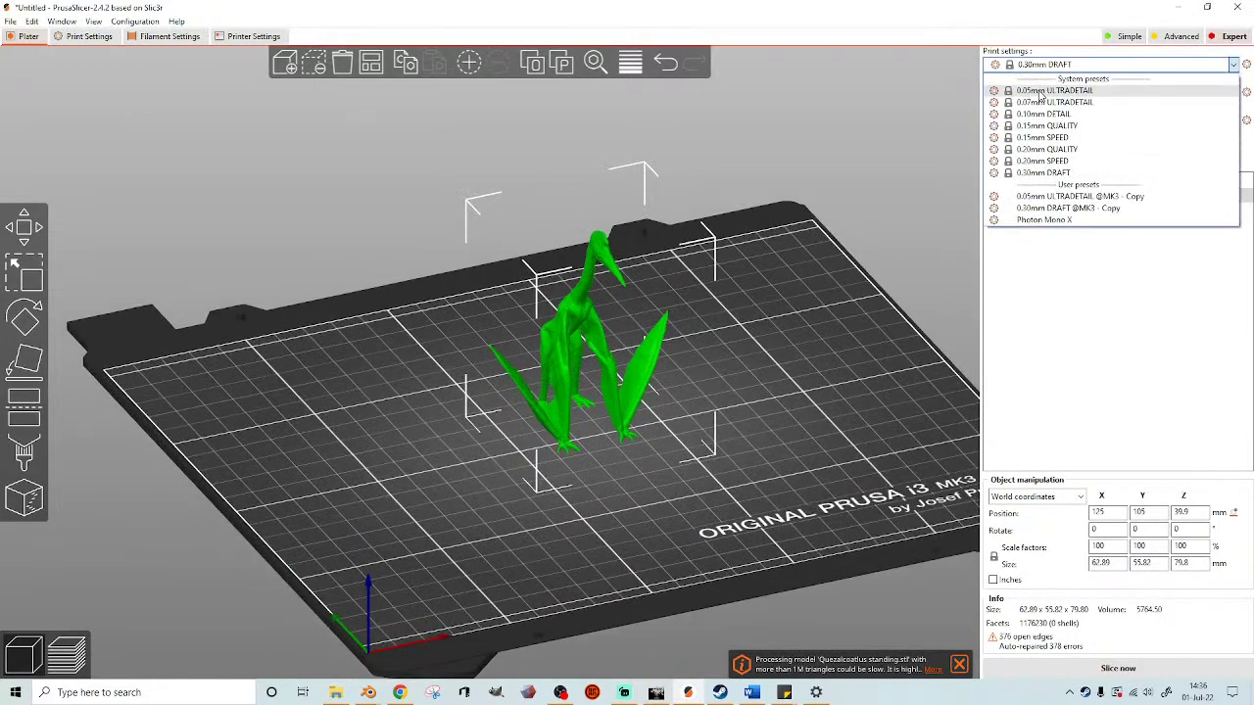
{"action": "left_click", "coordinate": [1040, 90]}
{"action": "scroll", "coordinate": [823, 311], "scroll_direction": "up", "scroll_amount": 5}
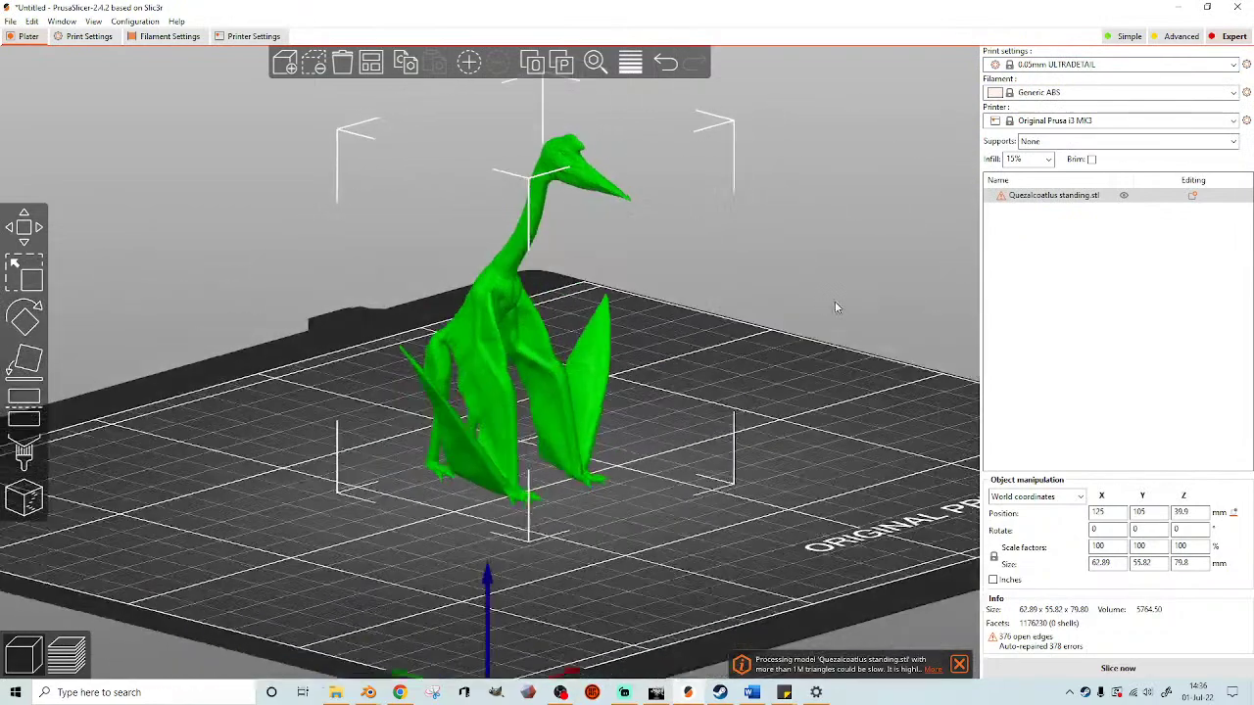
{"action": "left_click_drag", "start_coordinate": [835, 307], "coordinate": [676, 323]}
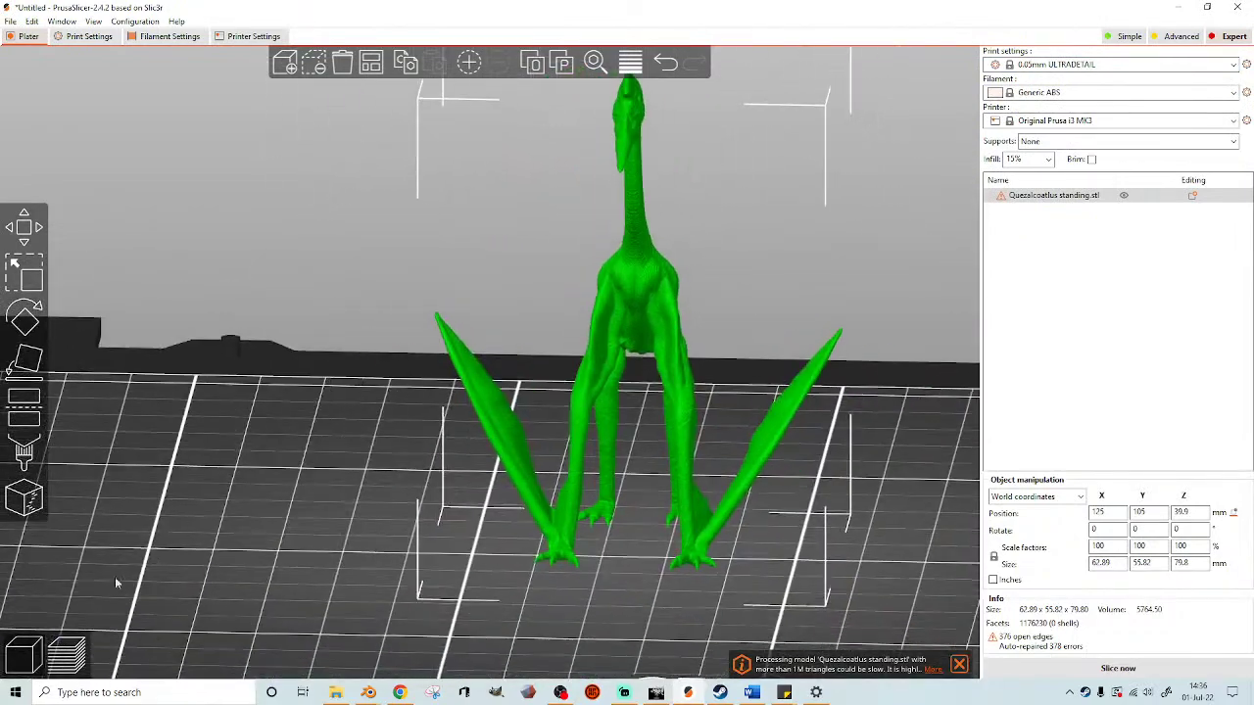
- Slice the model and examine the preview of its neck, wings and rear from several sides
{"action": "left_click", "coordinate": [67, 654]}
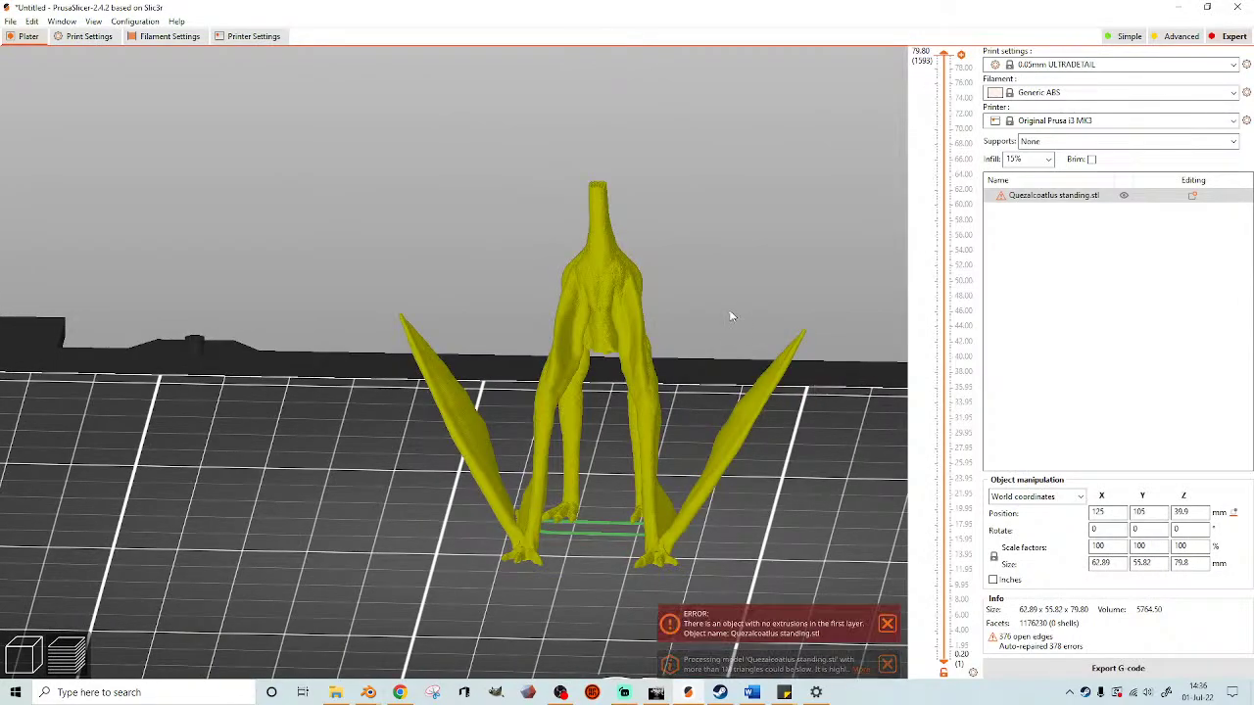
{"action": "left_click_drag", "start_coordinate": [821, 320], "coordinate": [665, 373]}
{"action": "scroll", "coordinate": [672, 330], "scroll_direction": "up", "scroll_amount": 3}
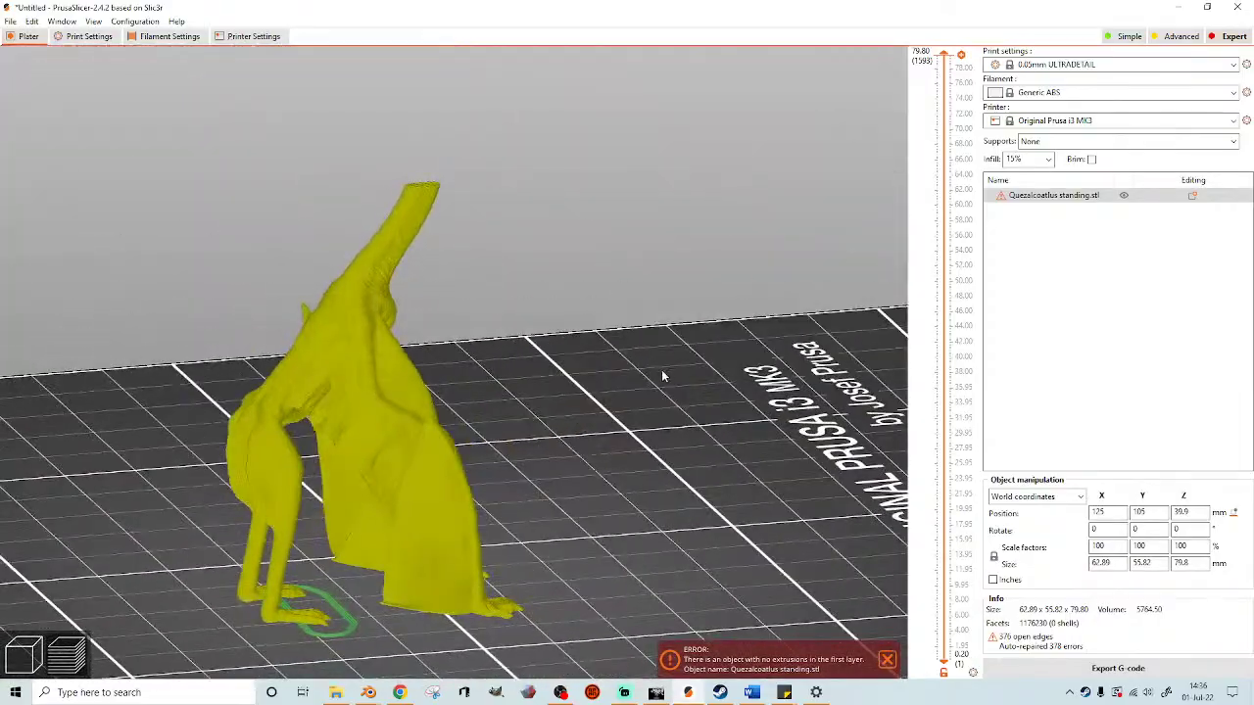
{"action": "left_click_drag", "start_coordinate": [522, 360], "coordinate": [610, 394]}
{"action": "scroll", "coordinate": [630, 363], "scroll_direction": "up", "scroll_amount": 2}
{"action": "left_click_drag", "start_coordinate": [517, 428], "coordinate": [193, 543]}
- Return to the unsliced 3D model and examine its wing membranes, back and front
{"action": "left_click", "coordinate": [25, 649]}
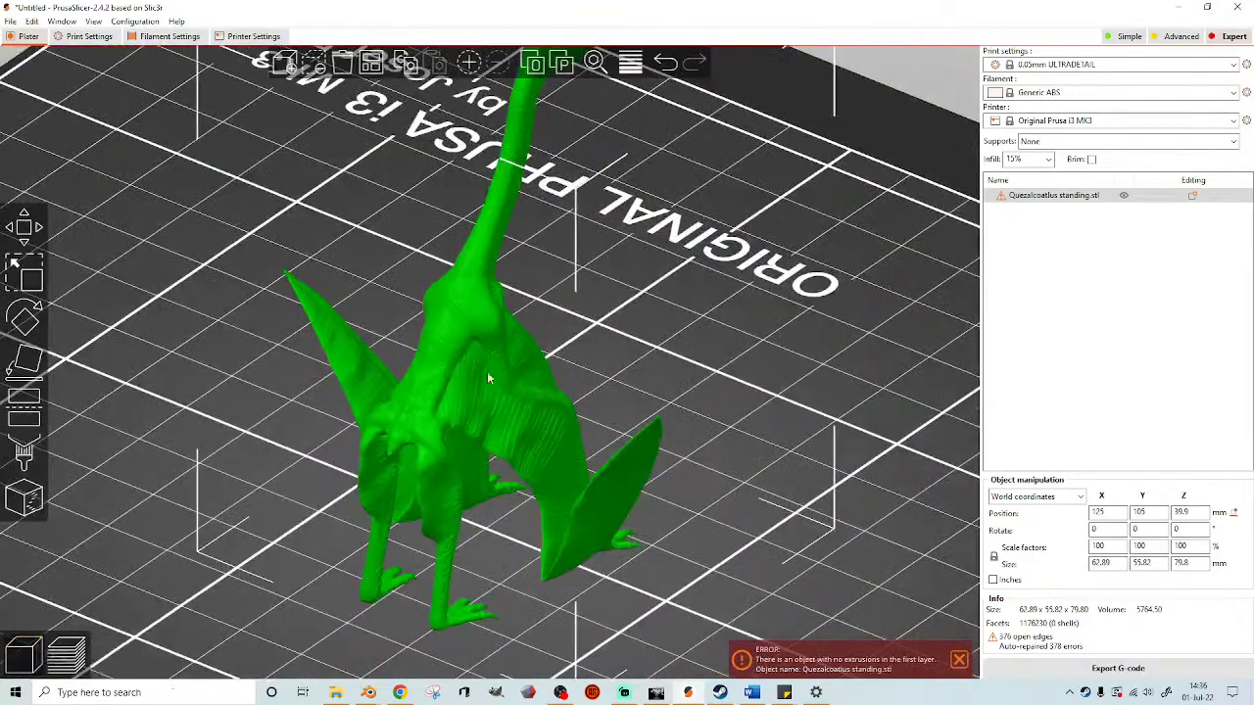
{"action": "scroll", "coordinate": [483, 378], "scroll_direction": "down", "scroll_amount": 7}
{"action": "left_click_drag", "start_coordinate": [622, 362], "coordinate": [567, 332]}
{"action": "left_click_drag", "start_coordinate": [676, 343], "coordinate": [610, 436]}
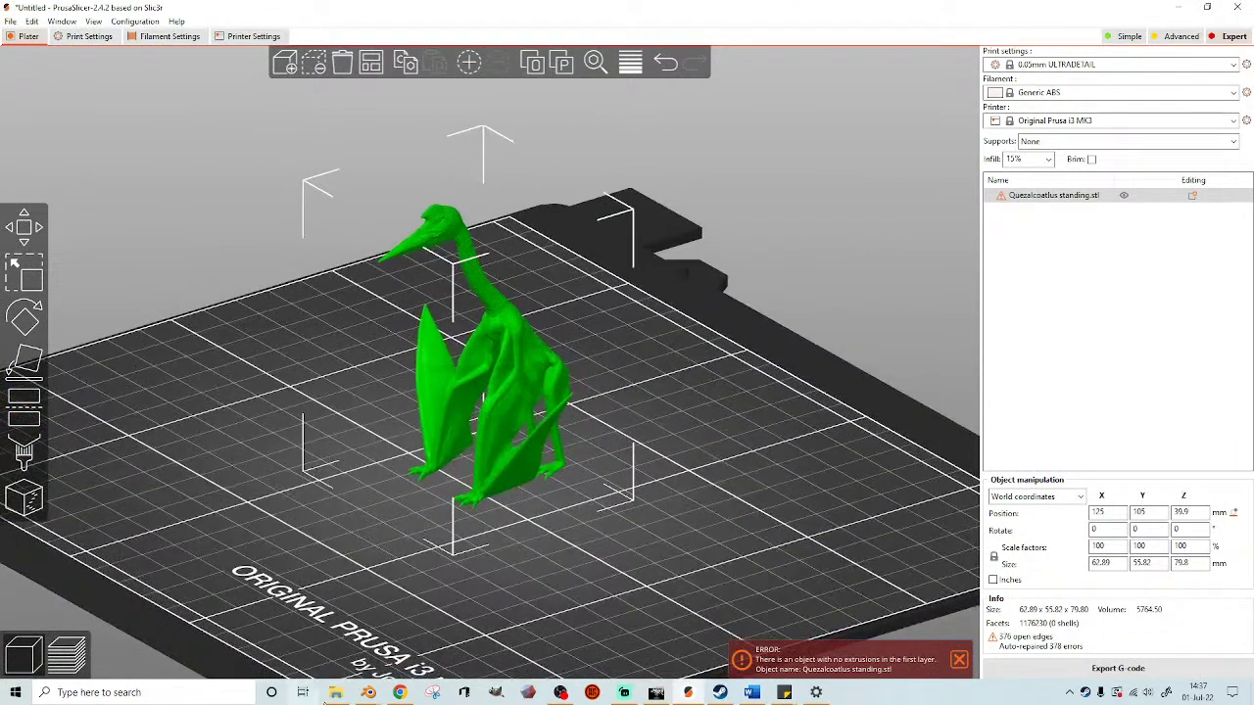
- Open Quezalcoatlus standing.blend from its folder in Blender
{"action": "left_click", "coordinate": [335, 693]}
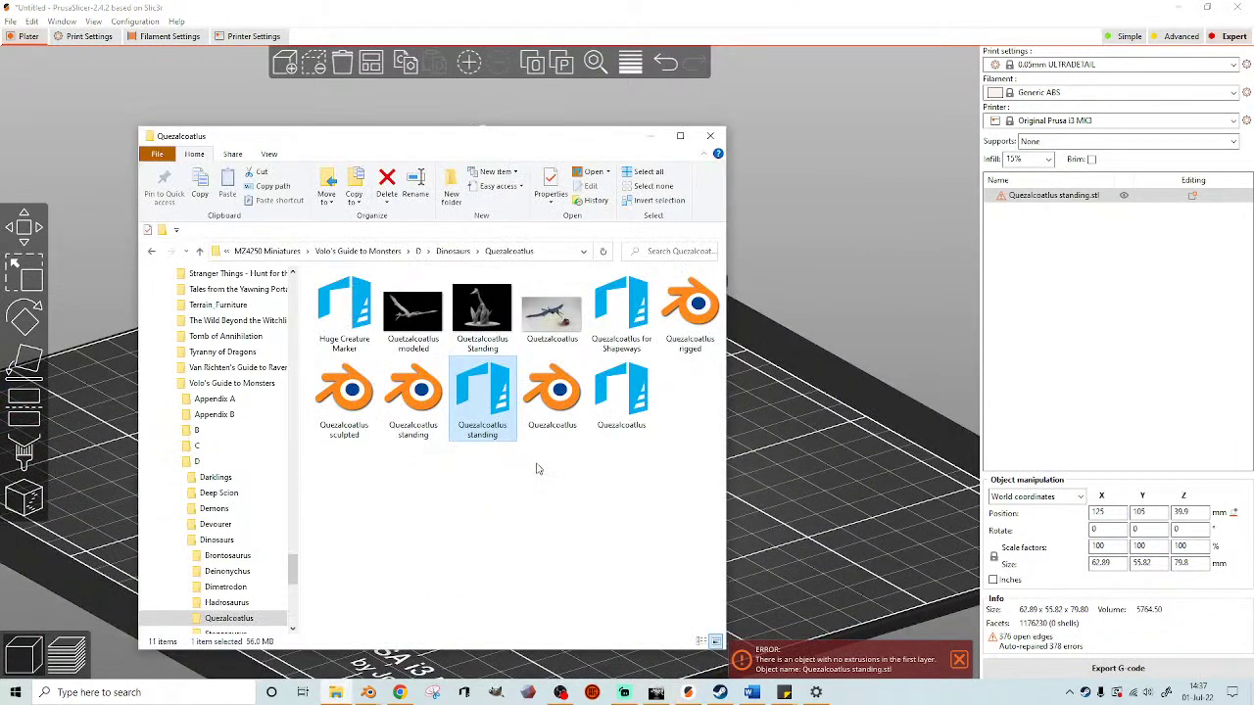
{"action": "left_click", "coordinate": [368, 692]}
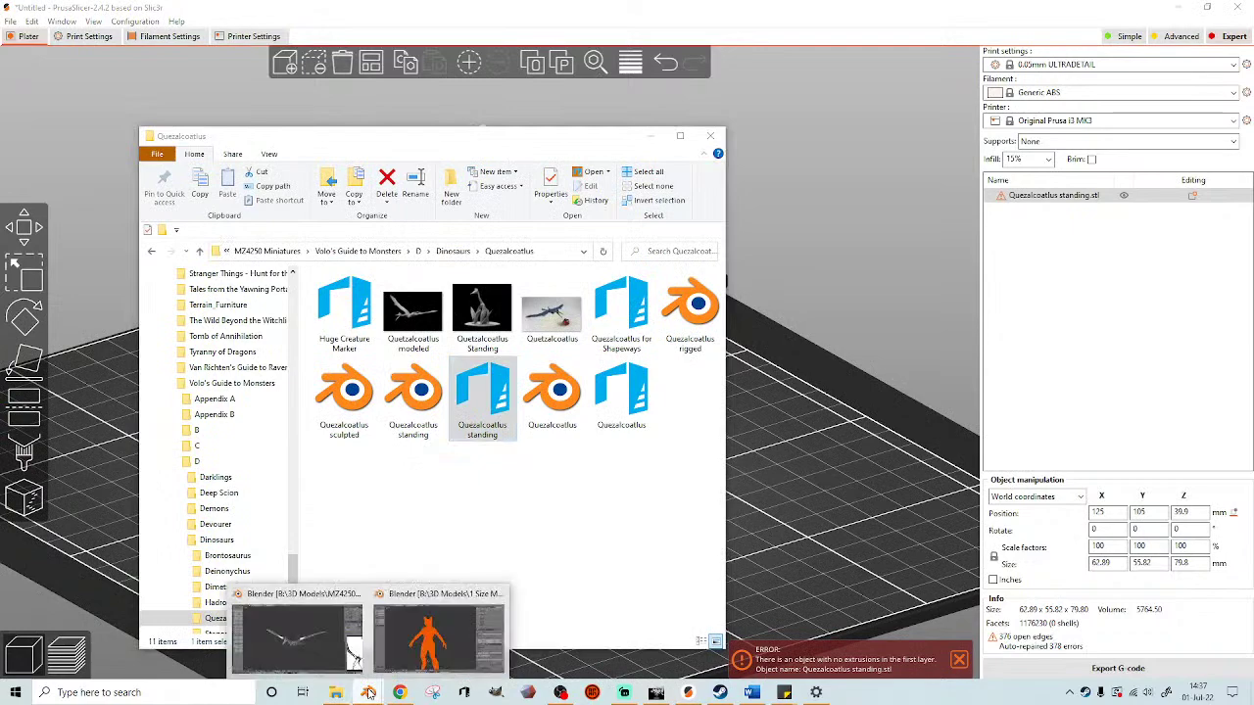
{"action": "left_click", "coordinate": [421, 392]}
{"action": "double_click", "coordinate": [423, 394]}
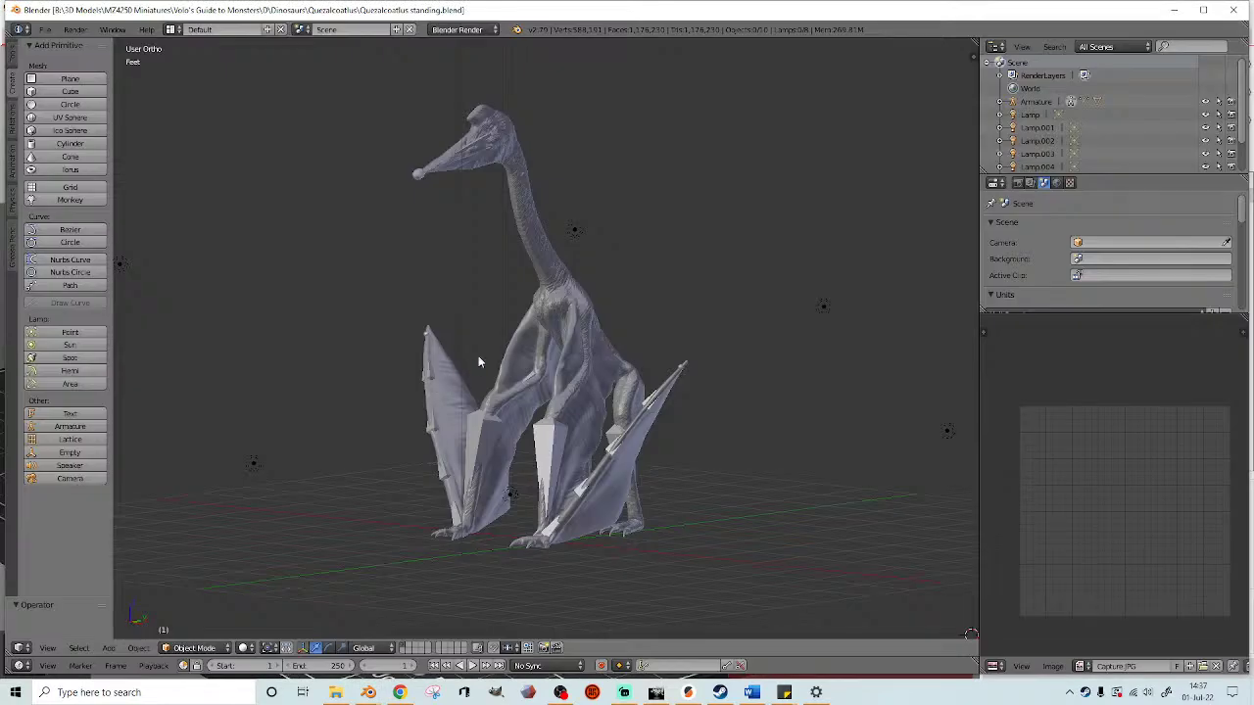
- Put the creature's body mesh into Sculpt Mode and choose the Inflate brush
{"action": "middle_click_drag", "start_coordinate": [688, 353], "coordinate": [573, 387]}
{"action": "scroll", "coordinate": [611, 378], "scroll_direction": "up", "scroll_amount": 6}
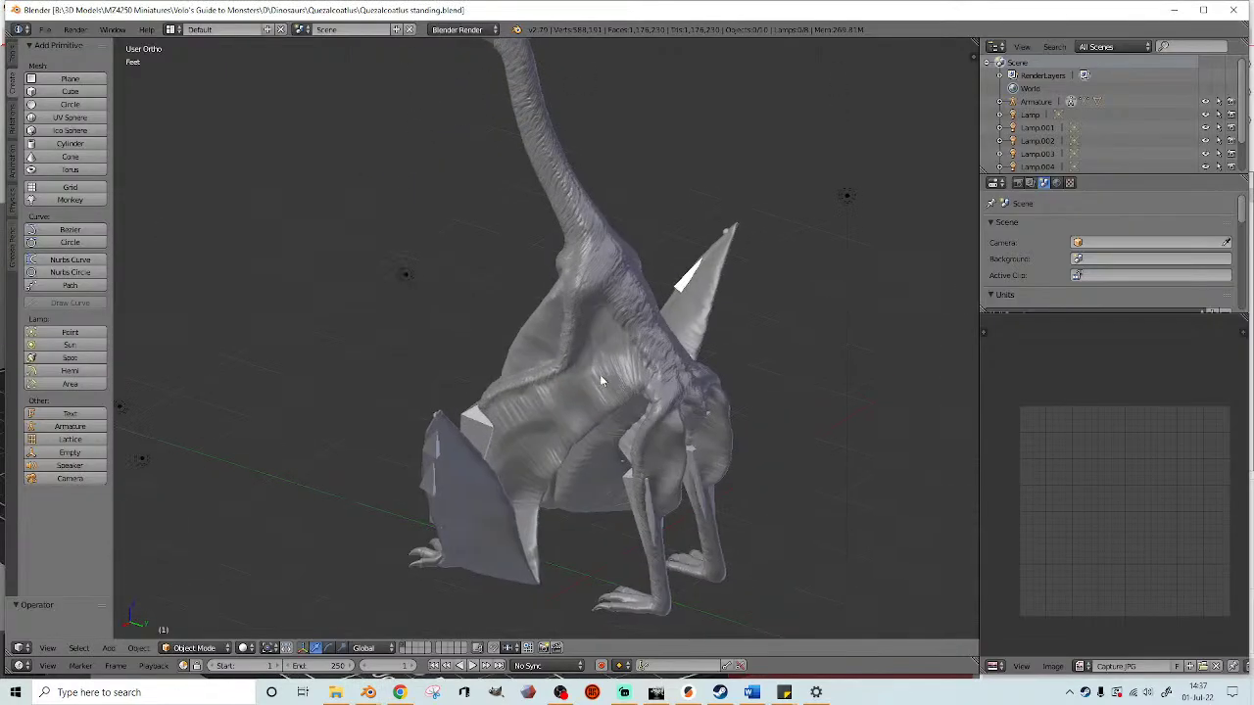
{"action": "right_click", "coordinate": [585, 417]}
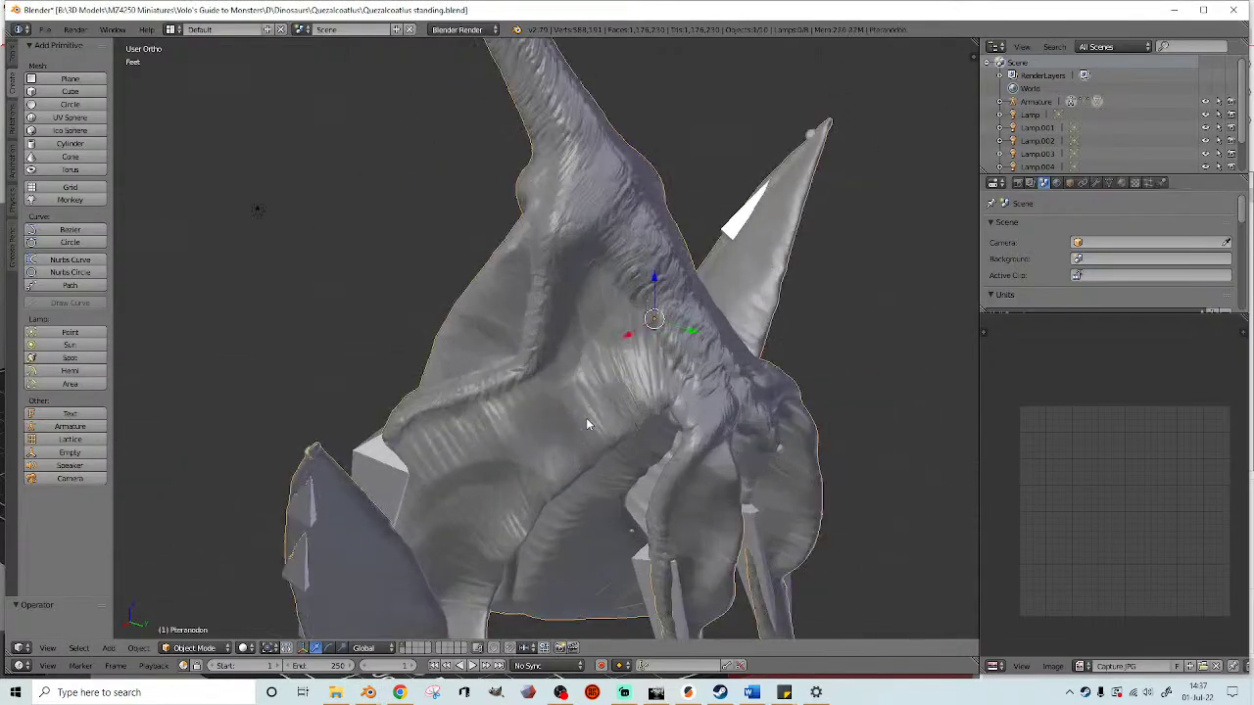
{"action": "left_click", "coordinate": [196, 648]}
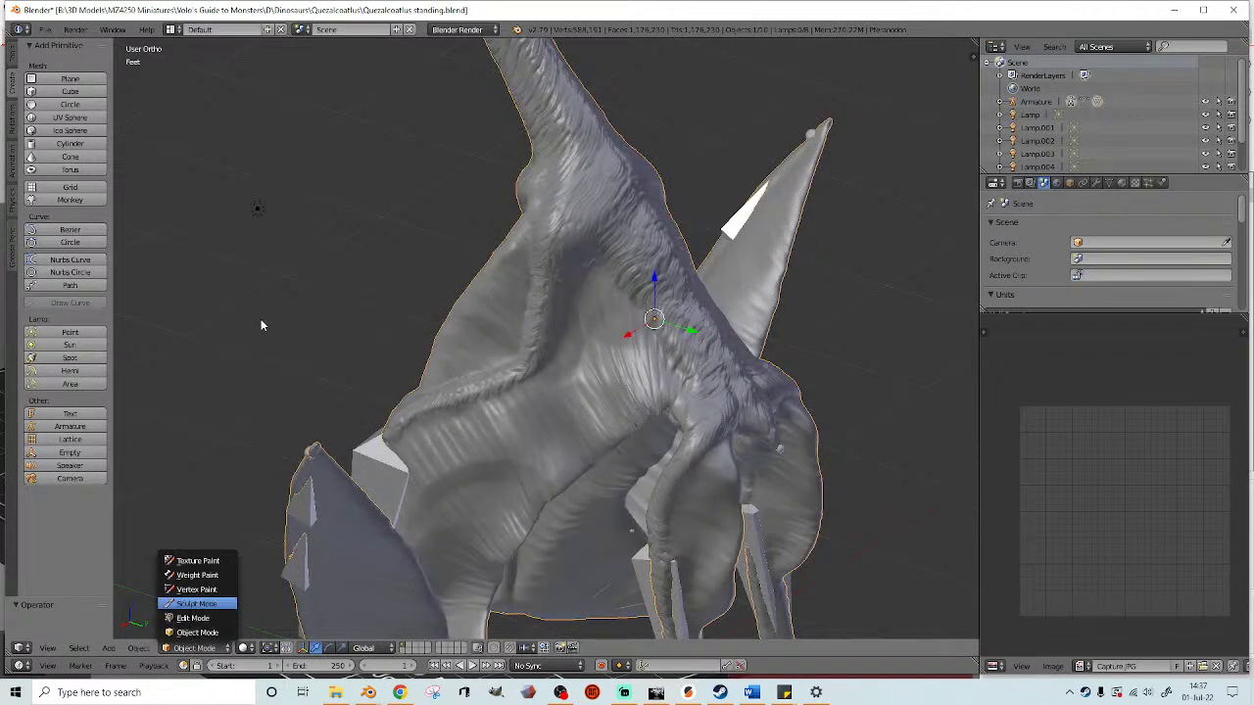
{"action": "left_click", "coordinate": [196, 604]}
{"action": "left_click", "coordinate": [59, 112]}
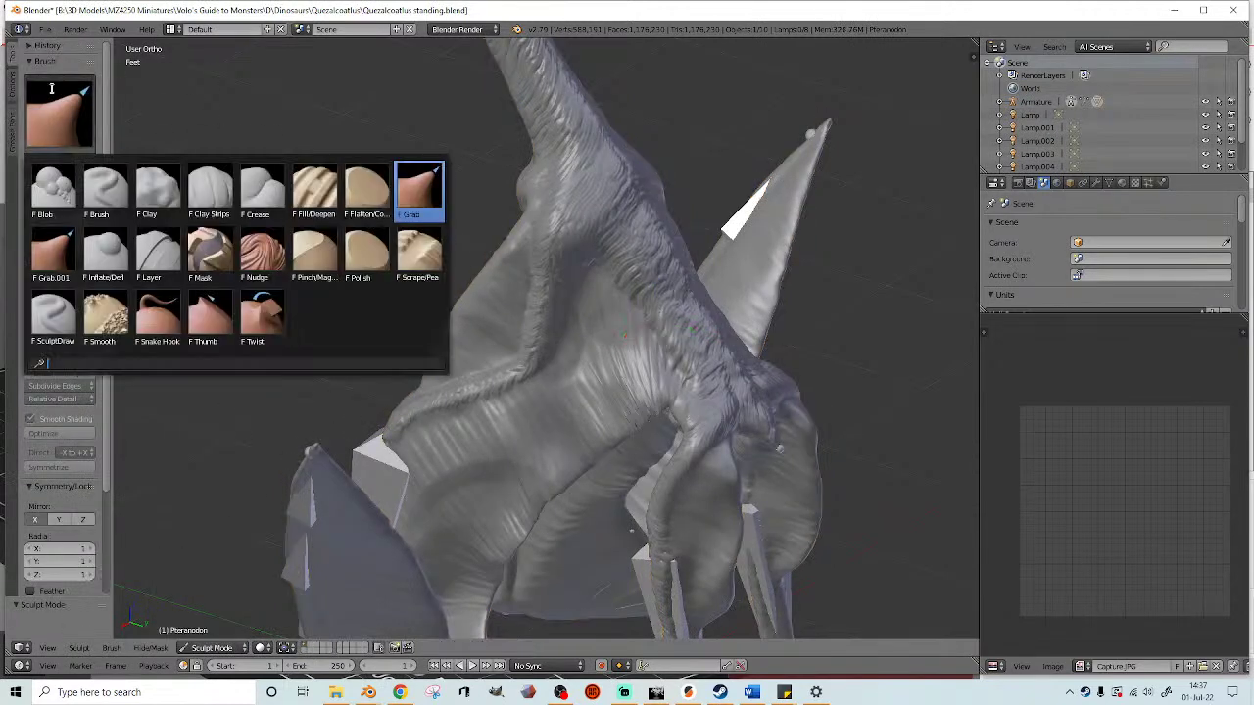
{"action": "left_click", "coordinate": [102, 253]}
- Thicken the wing membranes between the torso and hind legs on both sides with the Inflate brush
{"action": "mouse_move", "coordinate": [465, 379]}
{"action": "middle_mouse_down"}
{"action": "mouse_move", "coordinate": [405, 339]}
{"action": "mouse_move", "coordinate": [416, 349]}
{"action": "middle_mouse_up"}
{"action": "scroll", "coordinate": [534, 323], "scroll_direction": "up", "scroll_amount": 2}
{"action": "left_click_drag", "start_coordinate": [545, 304], "coordinate": [586, 378]}
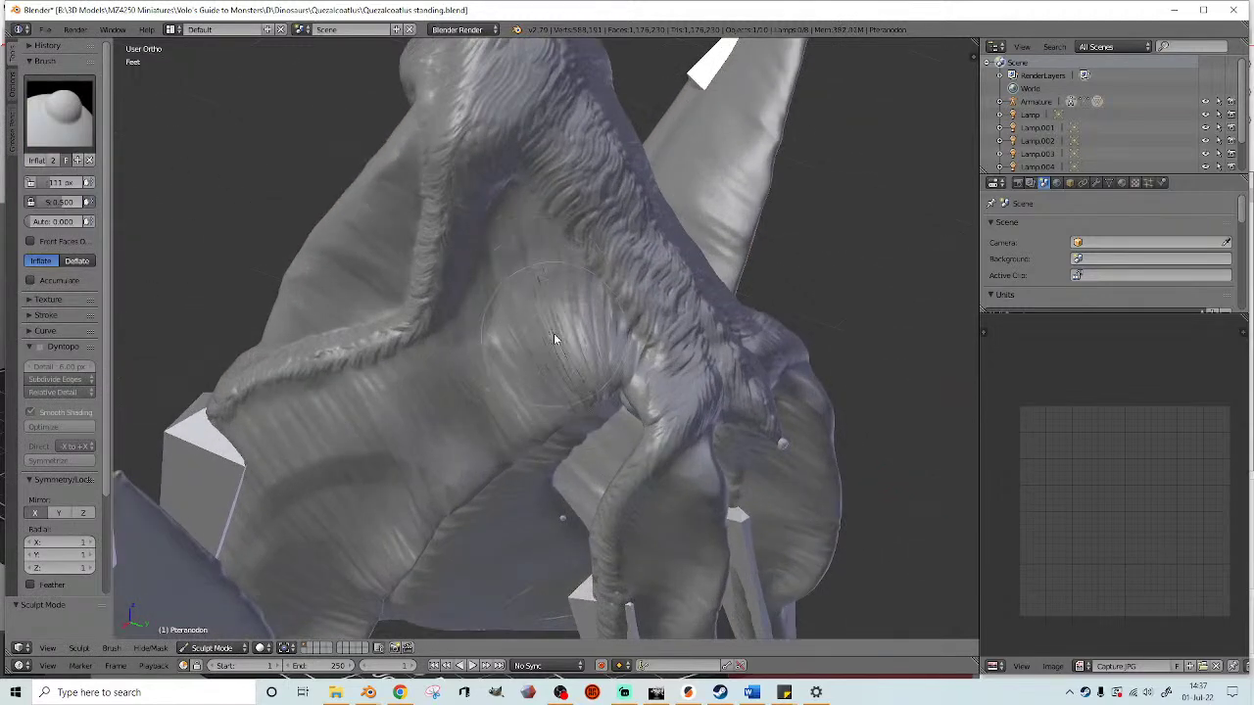
{"action": "mouse_move", "coordinate": [555, 339]}
{"action": "left_mouse_down"}
{"action": "mouse_move", "coordinate": [560, 288]}
{"action": "mouse_move", "coordinate": [549, 283]}
{"action": "mouse_move", "coordinate": [534, 303]}
{"action": "mouse_move", "coordinate": [534, 369]}
{"action": "mouse_move", "coordinate": [557, 414]}
{"action": "mouse_move", "coordinate": [540, 383]}
{"action": "mouse_move", "coordinate": [560, 396]}
{"action": "mouse_move", "coordinate": [539, 350]}
{"action": "mouse_move", "coordinate": [539, 278]}
{"action": "mouse_move", "coordinate": [565, 288]}
{"action": "left_mouse_up"}
{"action": "middle_click_drag", "start_coordinate": [591, 355], "coordinate": [580, 332]}
{"action": "mouse_move", "coordinate": [572, 379]}
{"action": "left_mouse_down"}
{"action": "mouse_move", "coordinate": [559, 400]}
{"action": "mouse_move", "coordinate": [577, 300]}
{"action": "mouse_move", "coordinate": [530, 369]}
{"action": "left_mouse_up"}
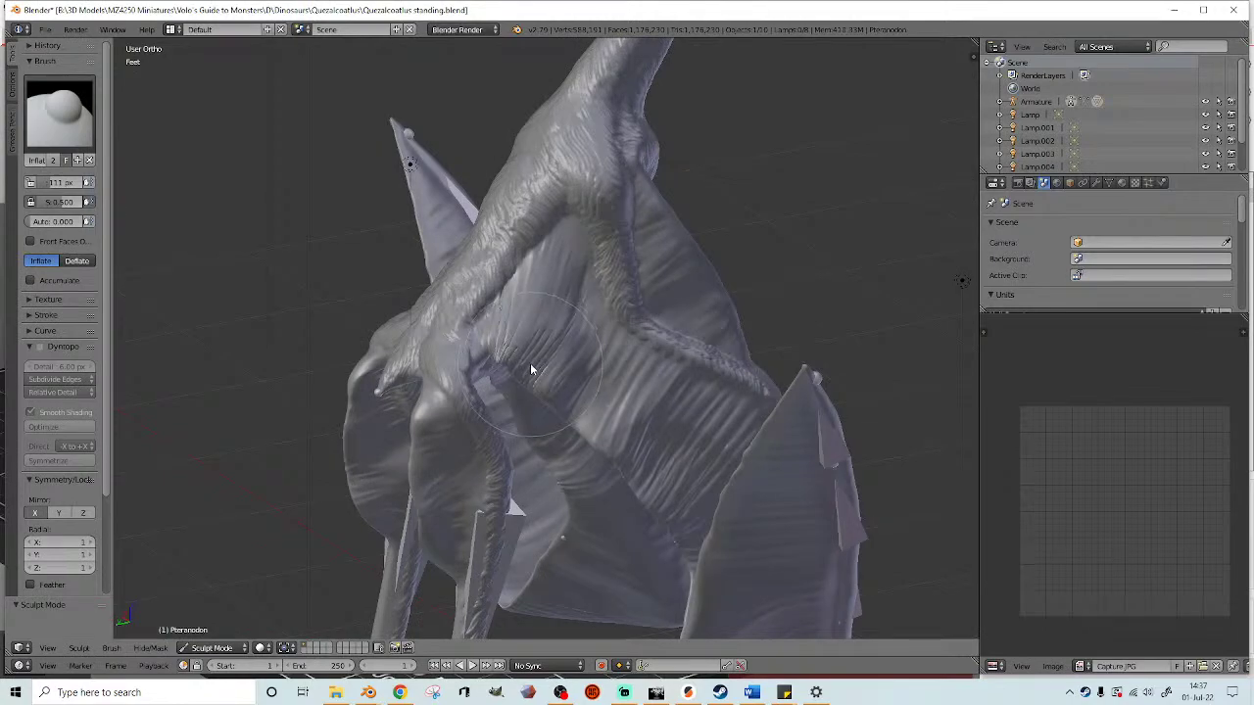
{"action": "mouse_move", "coordinate": [530, 370]}
{"action": "middle_mouse_down"}
{"action": "mouse_move", "coordinate": [631, 345]}
{"action": "mouse_move", "coordinate": [695, 371]}
{"action": "middle_mouse_up"}
{"action": "scroll", "coordinate": [695, 370], "scroll_direction": "up", "scroll_amount": 3}
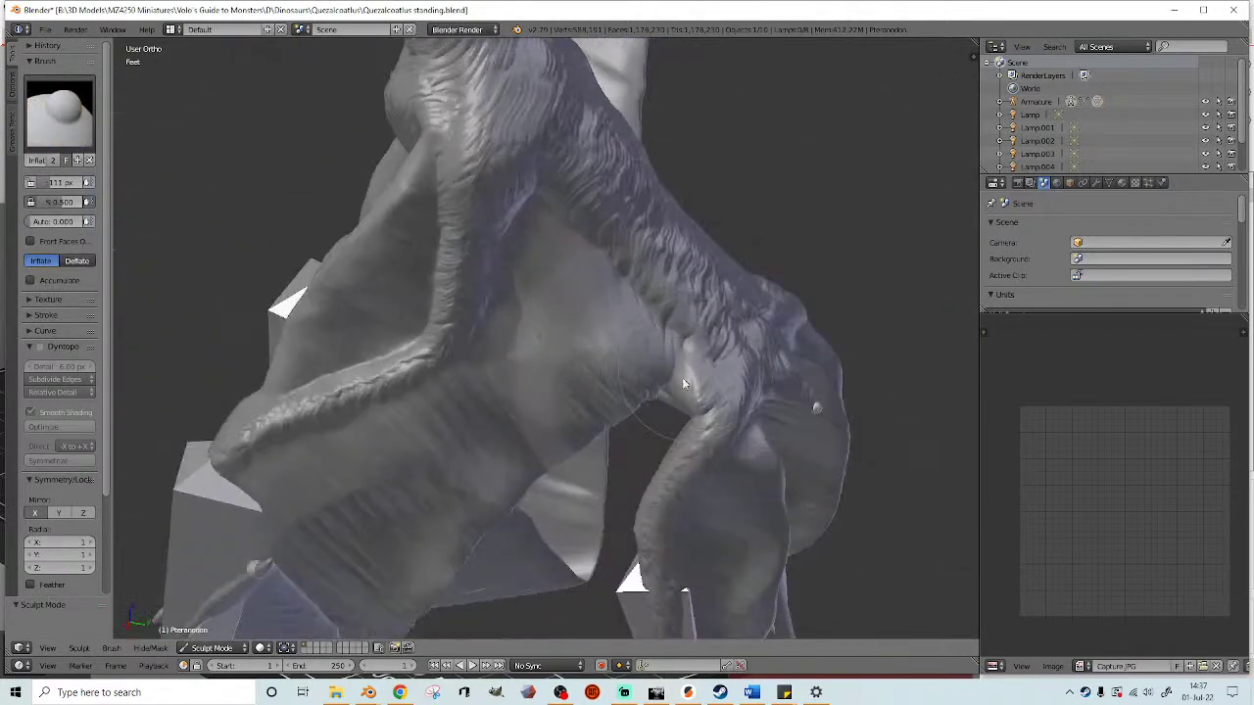
{"action": "mouse_move", "coordinate": [602, 361]}
{"action": "middle_mouse_down"}
{"action": "mouse_move", "coordinate": [607, 335]}
{"action": "mouse_move", "coordinate": [553, 257]}
{"action": "mouse_move", "coordinate": [371, 299]}
{"action": "mouse_move", "coordinate": [438, 299]}
{"action": "mouse_move", "coordinate": [479, 330]}
{"action": "middle_mouse_up"}
{"action": "scroll", "coordinate": [479, 330], "scroll_direction": "down", "scroll_amount": 3}
{"action": "scroll", "coordinate": [481, 343], "scroll_direction": "up", "scroll_amount": 6}
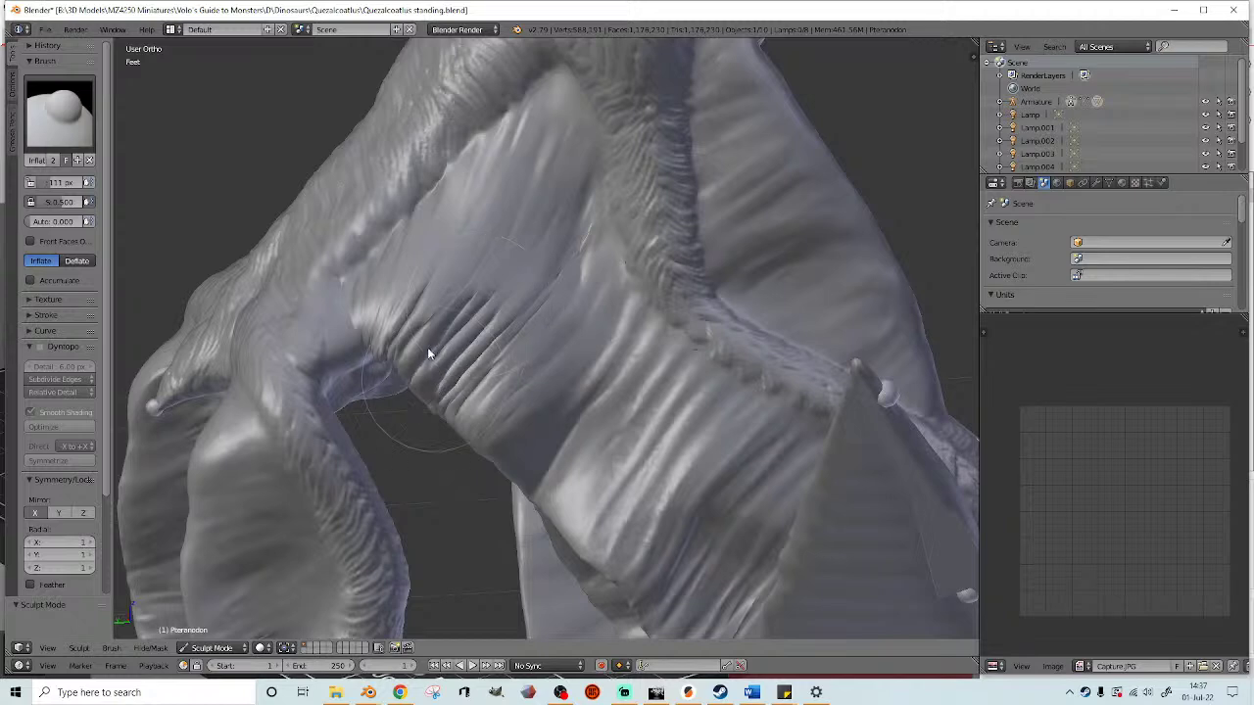
{"action": "scroll", "coordinate": [420, 336], "scroll_direction": "down", "scroll_amount": 6}
{"action": "mouse_move", "coordinate": [423, 336]}
{"action": "middle_mouse_down"}
{"action": "mouse_move", "coordinate": [541, 333]}
{"action": "mouse_move", "coordinate": [406, 539]}
{"action": "mouse_move", "coordinate": [425, 451]}
{"action": "mouse_move", "coordinate": [500, 395]}
{"action": "middle_mouse_up"}
- Return the creature mesh to Object Mode with the whole model in view
{"action": "left_click", "coordinate": [212, 647]}
{"action": "left_click", "coordinate": [213, 637]}
{"action": "scroll", "coordinate": [386, 513], "scroll_direction": "down", "scroll_amount": 5}
{"action": "scroll", "coordinate": [500, 395], "scroll_direction": "up", "scroll_amount": 2}
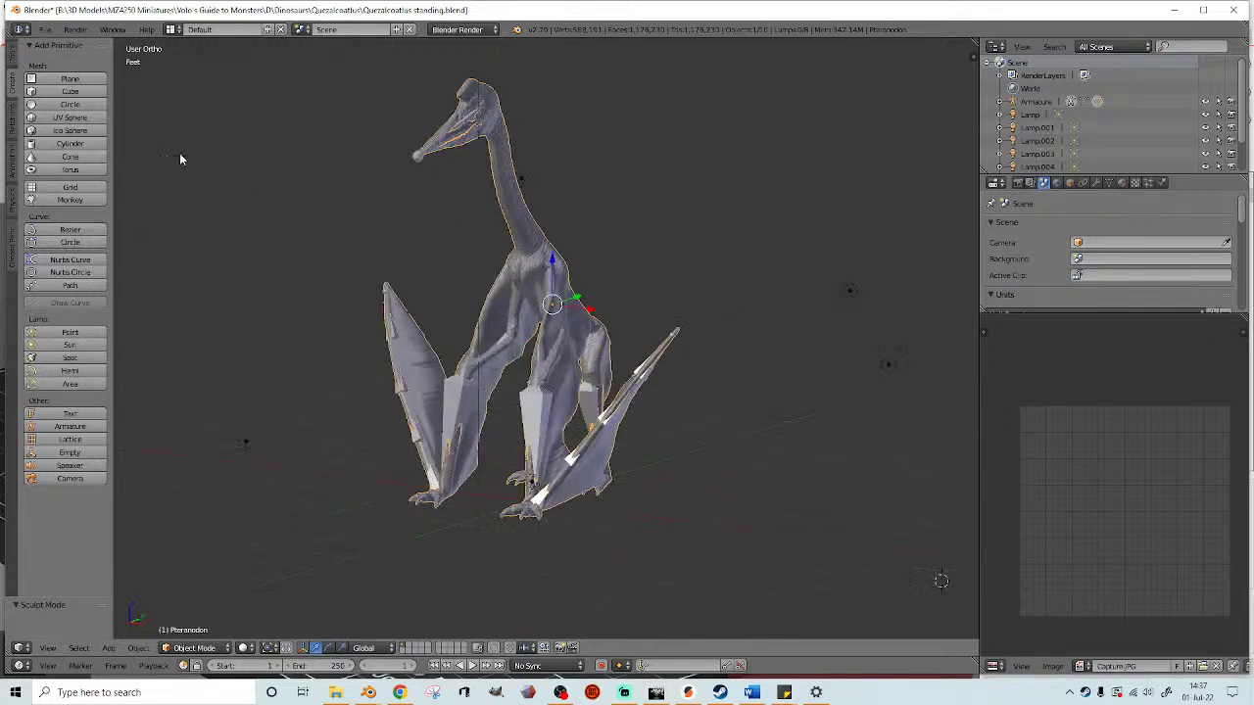
{"action": "left_click", "coordinate": [45, 29]}
{"action": "mouse_move", "coordinate": [78, 292]}
{"action": "left_click", "coordinate": [198, 395]}
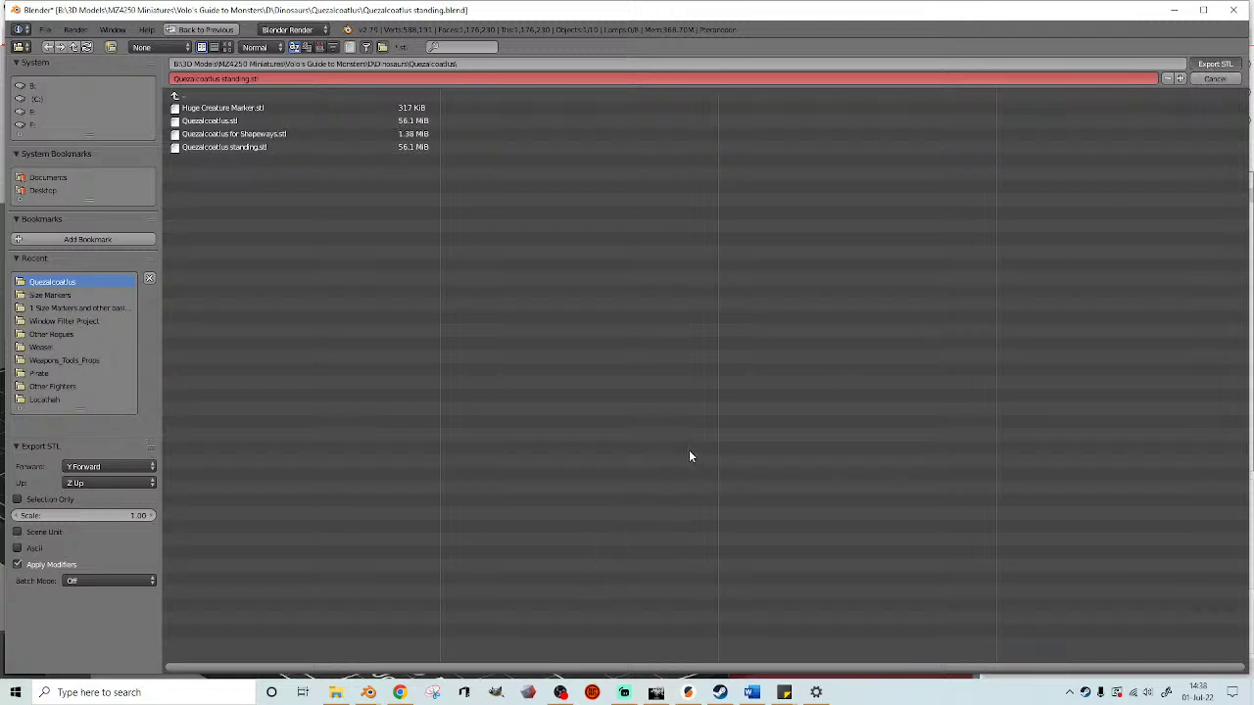
{"action": "key", "text": "Escape"}
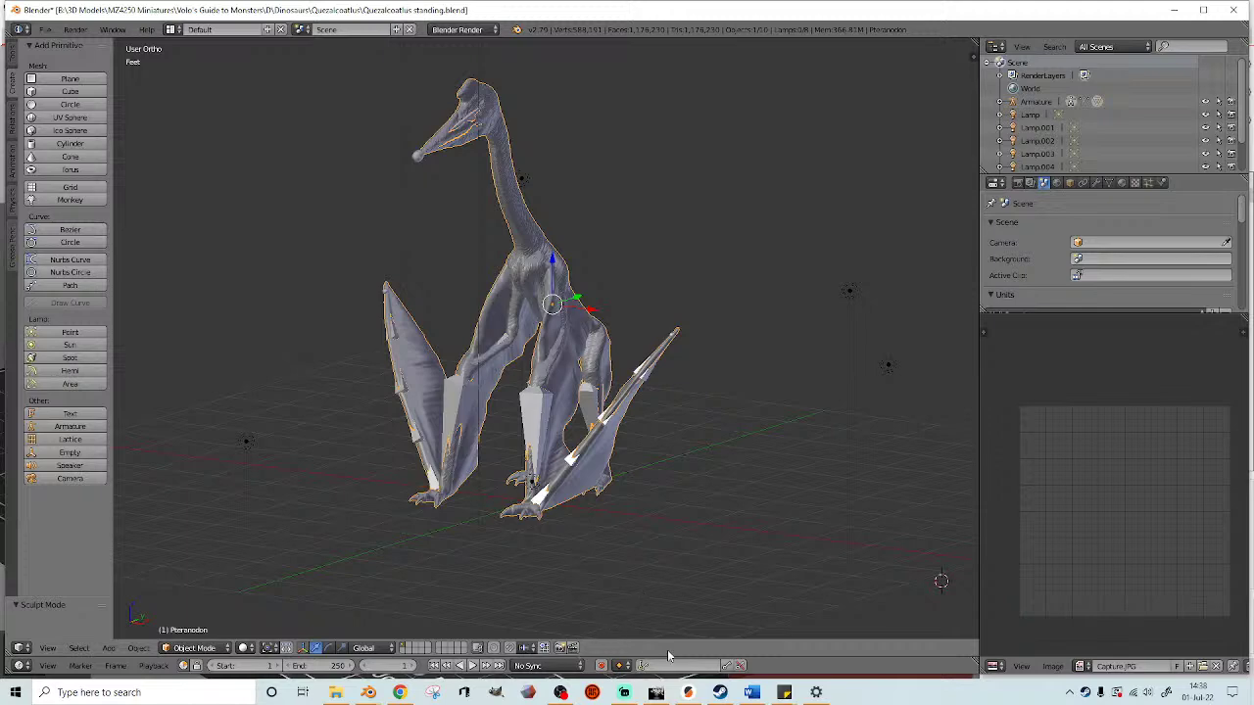
- Open Quezalcoatlus standing.stl from its folder in 3D Builder and import the model in millimetres
{"action": "left_click", "coordinate": [335, 693]}
{"action": "double_click", "coordinate": [482, 397]}
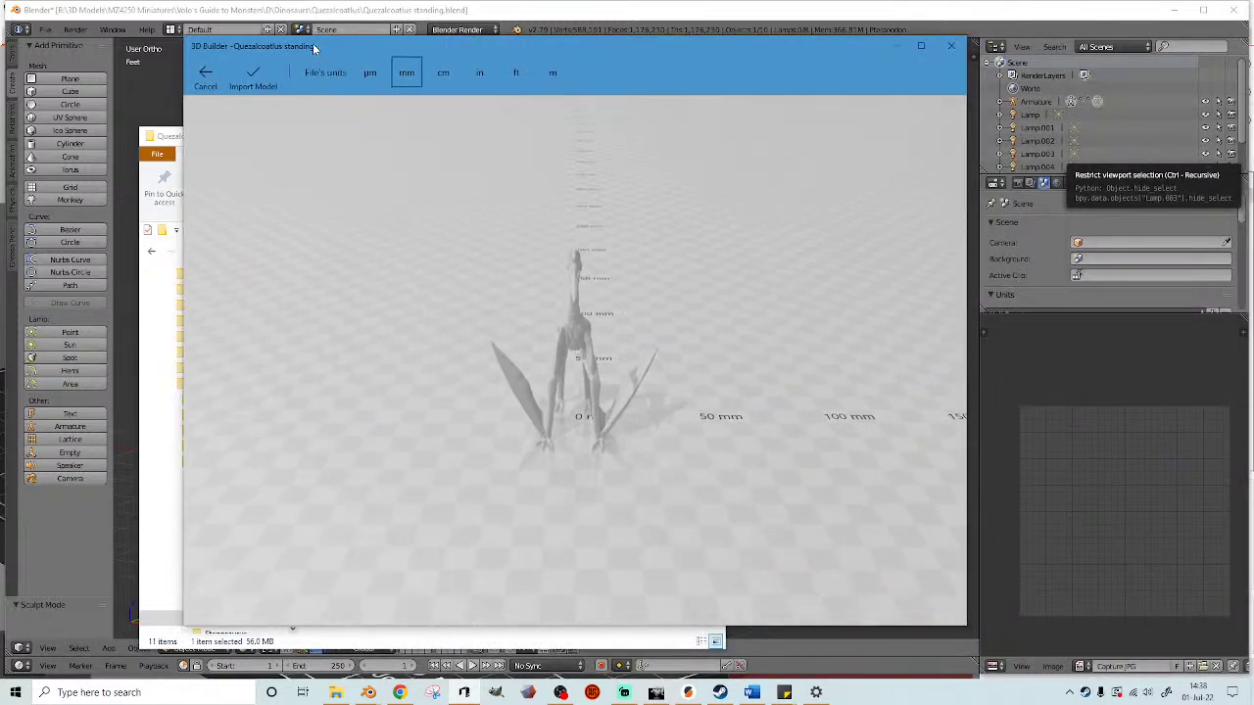
{"action": "left_click", "coordinate": [260, 76]}
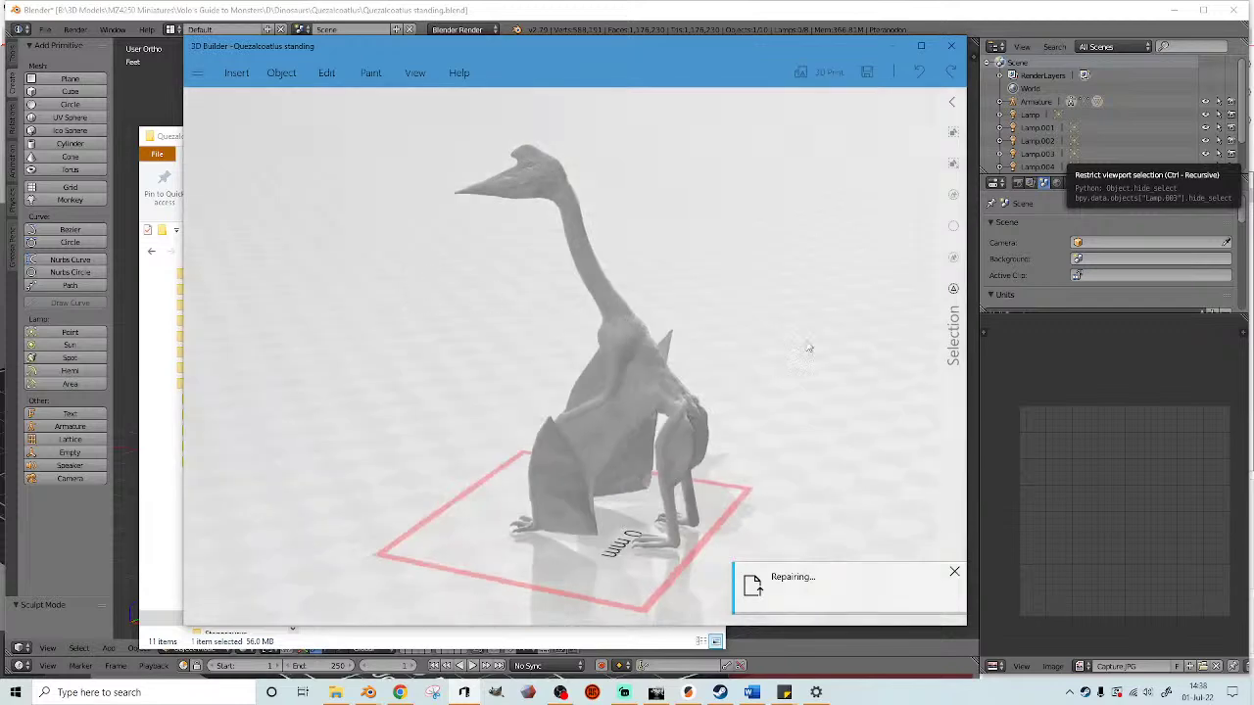
- Save the repaired Quezalcoatlus standing model in 3D Builder under its existing file name
{"action": "left_click_drag", "start_coordinate": [808, 348], "coordinate": [642, 352]}
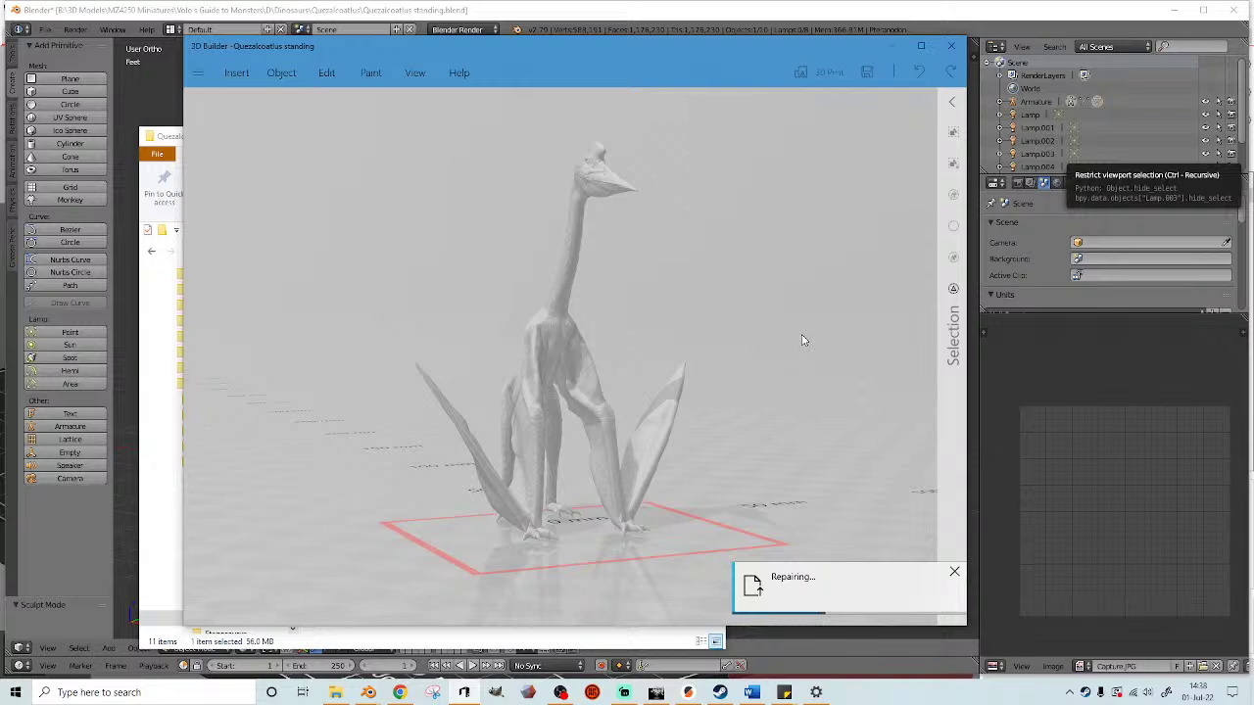
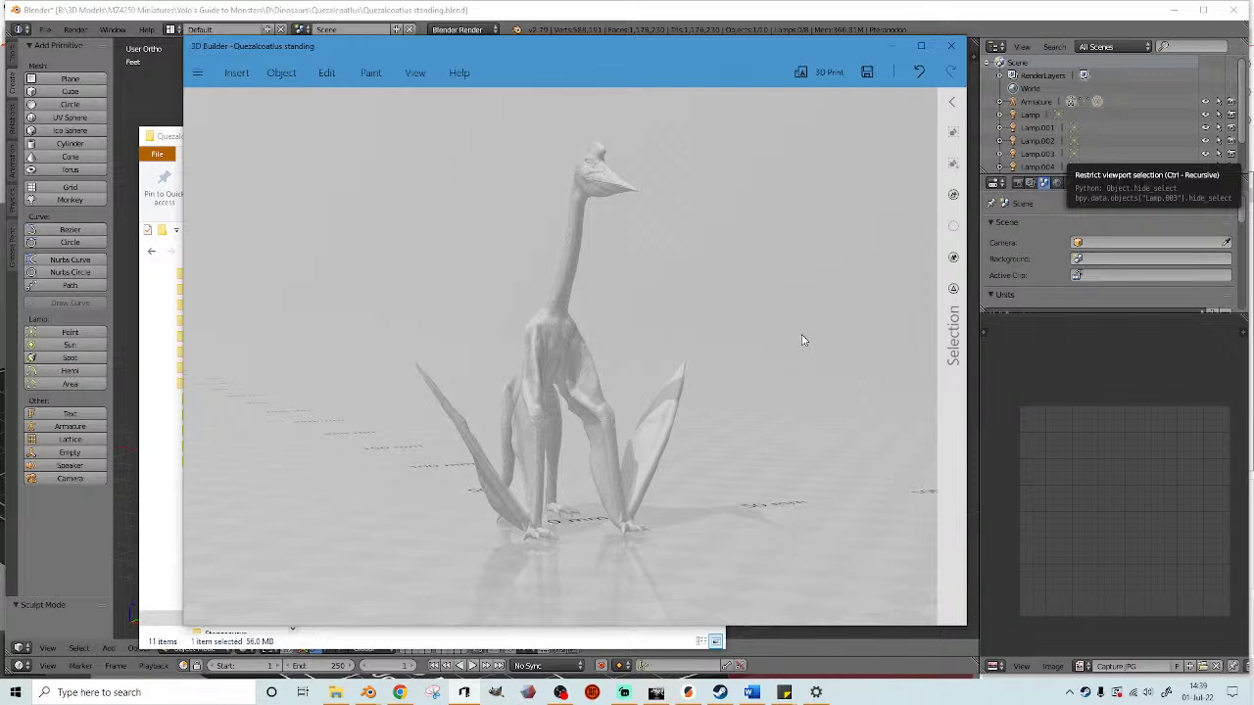
{"action": "left_click", "coordinate": [198, 73]}
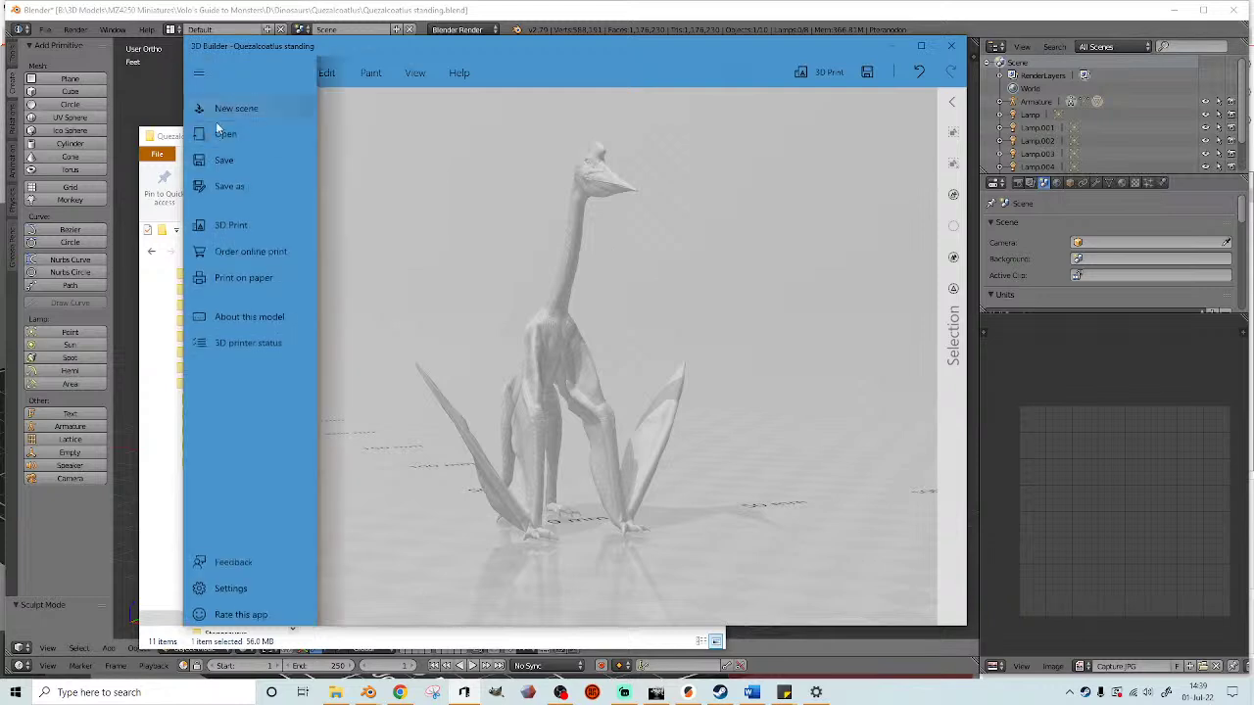
{"action": "left_click", "coordinate": [223, 158]}
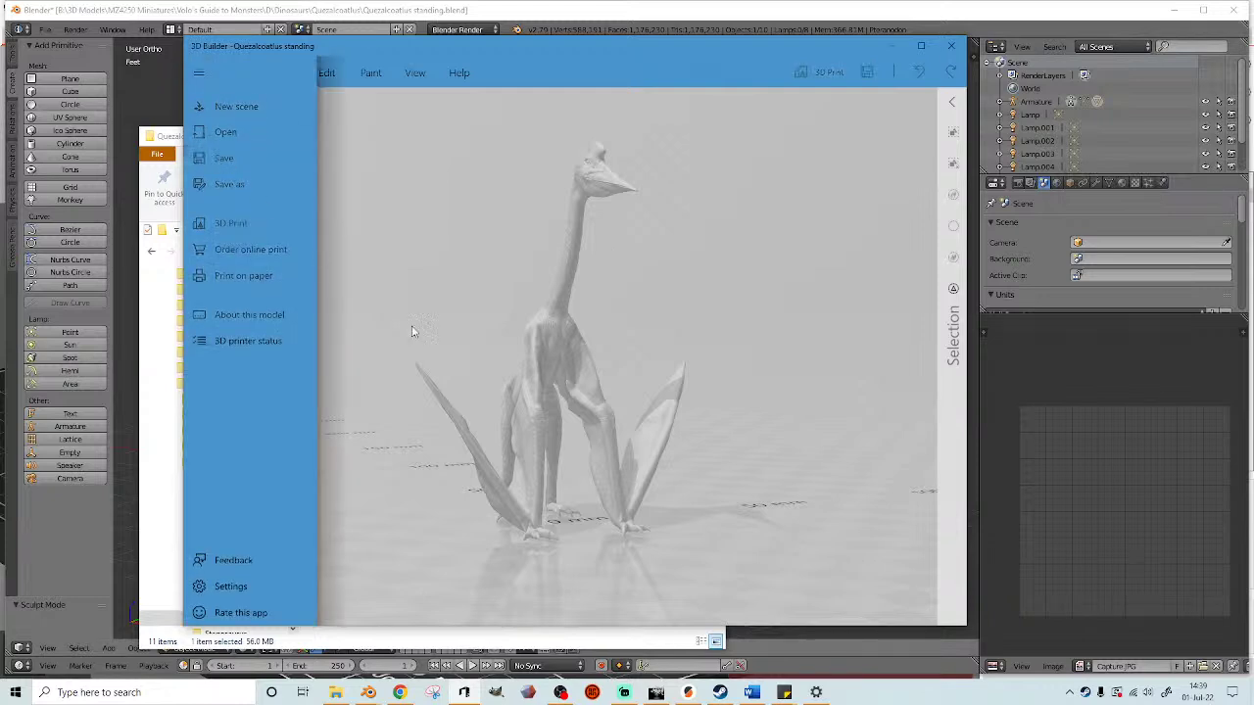
- Switch to PrusaSlicer and reload the Quezalcoatlus standing.stl model on the plate from disk
{"action": "left_click", "coordinate": [696, 696]}
{"action": "scroll", "coordinate": [541, 370], "scroll_direction": "up", "scroll_amount": 7}
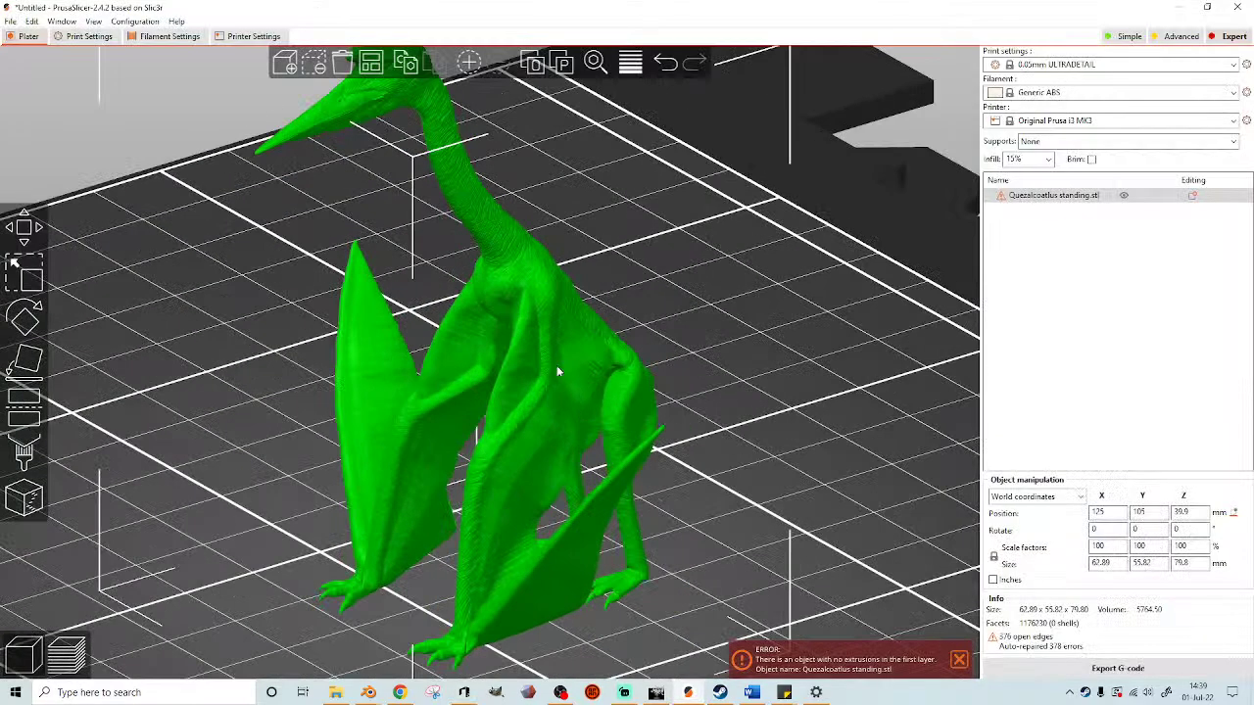
{"action": "right_click", "coordinate": [578, 329]}
{"action": "left_click", "coordinate": [665, 370]}
{"action": "scroll", "coordinate": [815, 378], "scroll_direction": "down", "scroll_amount": 3}
{"action": "left_click_drag", "start_coordinate": [738, 350], "coordinate": [707, 363]}
{"action": "right_click_drag", "start_coordinate": [708, 362], "coordinate": [712, 444]}
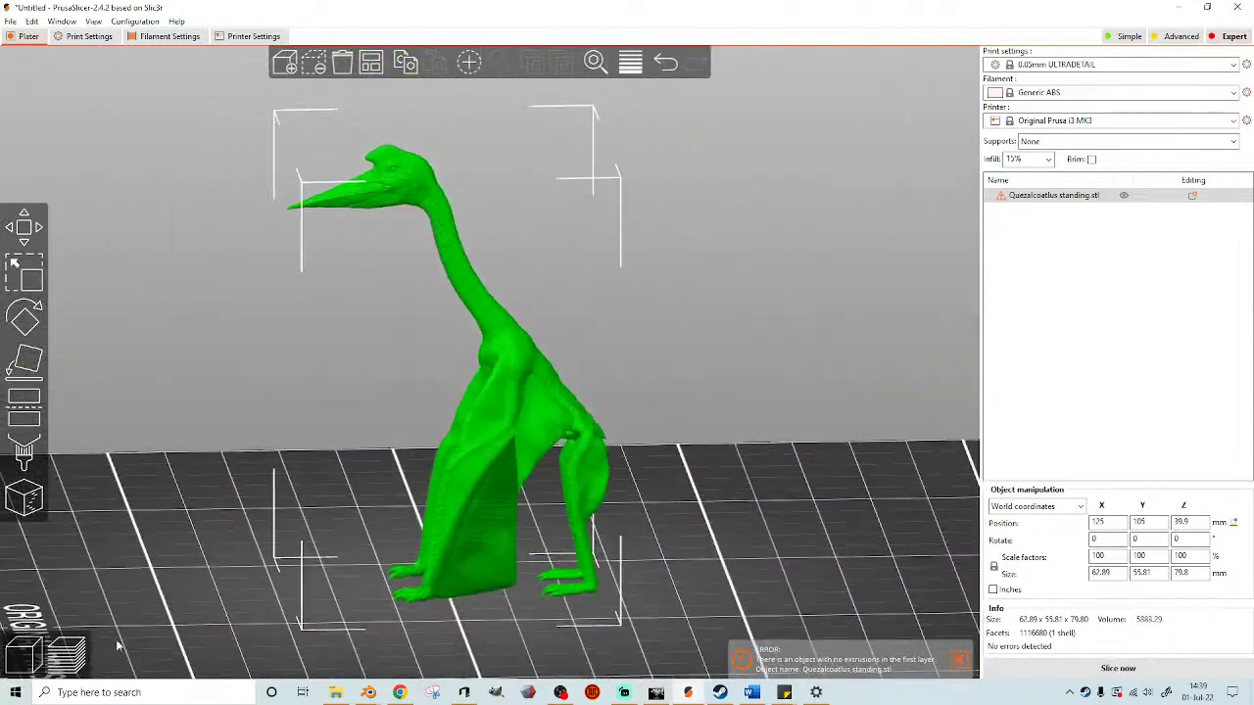
- Slice the reloaded model for the Original Prusa i3 MK3 and examine its layers up to the neck before returning to the editor view
{"action": "left_click", "coordinate": [80, 652]}
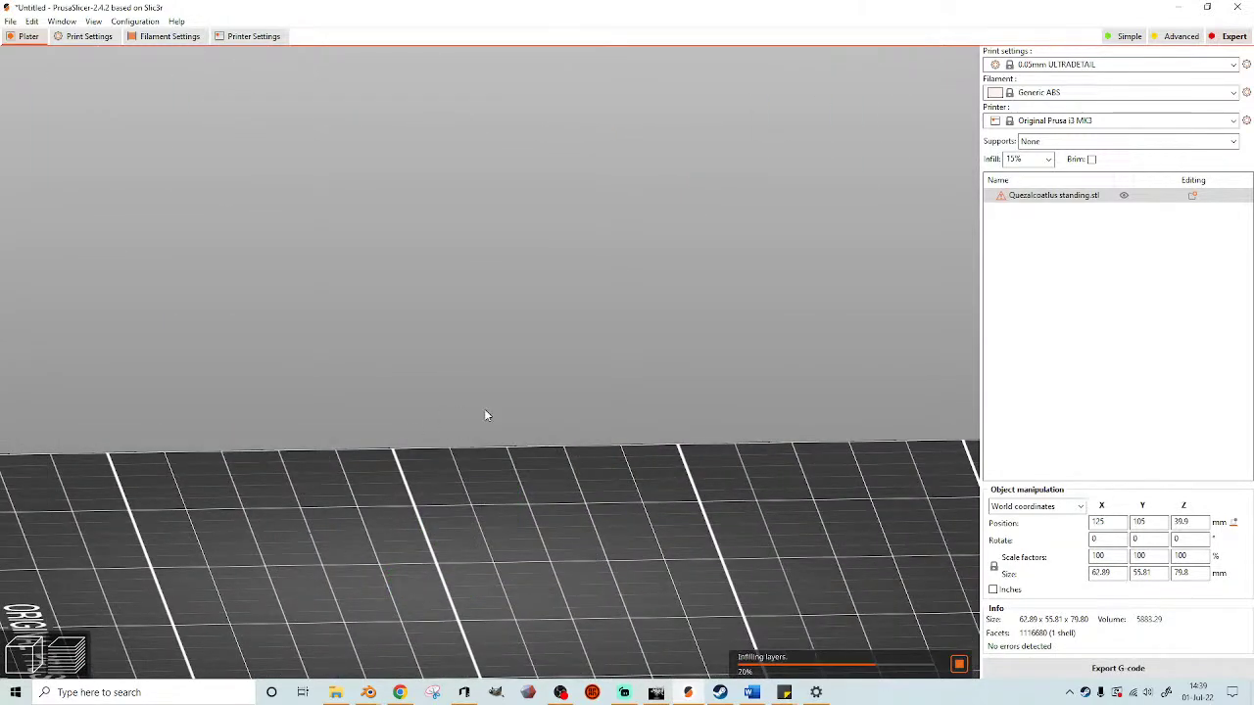
{"action": "left_click_drag", "start_coordinate": [627, 370], "coordinate": [697, 342]}
{"action": "mouse_move", "coordinate": [944, 56]}
{"action": "left_mouse_down"}
{"action": "mouse_move", "coordinate": [939, 166]}
{"action": "mouse_move", "coordinate": [944, 56]}
{"action": "left_mouse_up"}
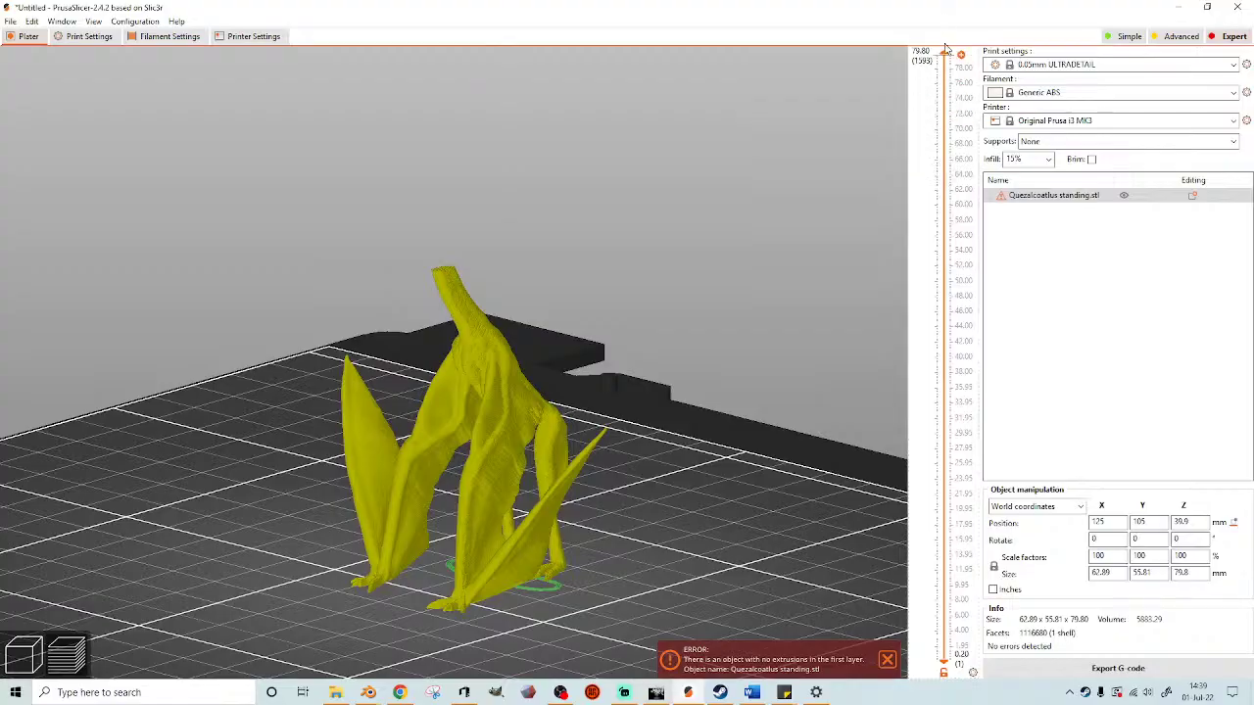
{"action": "left_click_drag", "start_coordinate": [725, 262], "coordinate": [652, 314]}
{"action": "scroll", "coordinate": [736, 319], "scroll_direction": "up", "scroll_amount": 8}
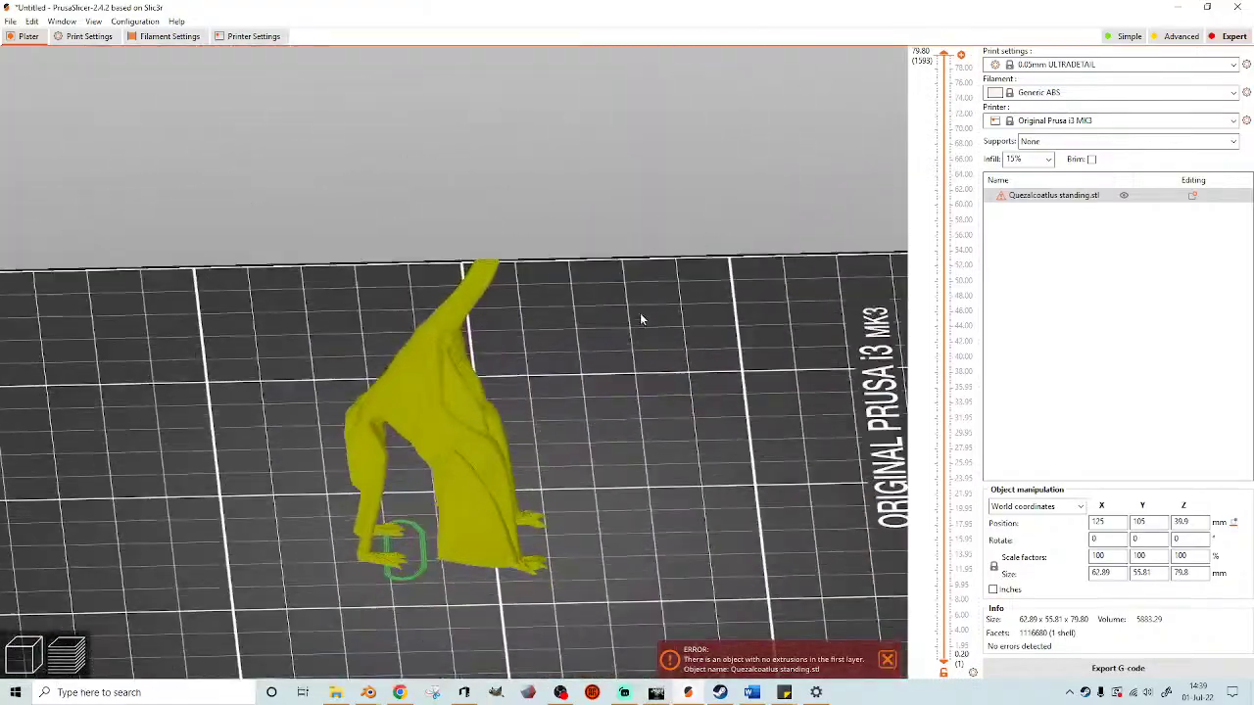
{"action": "left_click", "coordinate": [20, 657]}
{"action": "left_click_drag", "start_coordinate": [841, 264], "coordinate": [933, 141]}
- Check the available filament presets and recheck the sliced preview of the model's wings and body
{"action": "left_click", "coordinate": [1040, 95]}
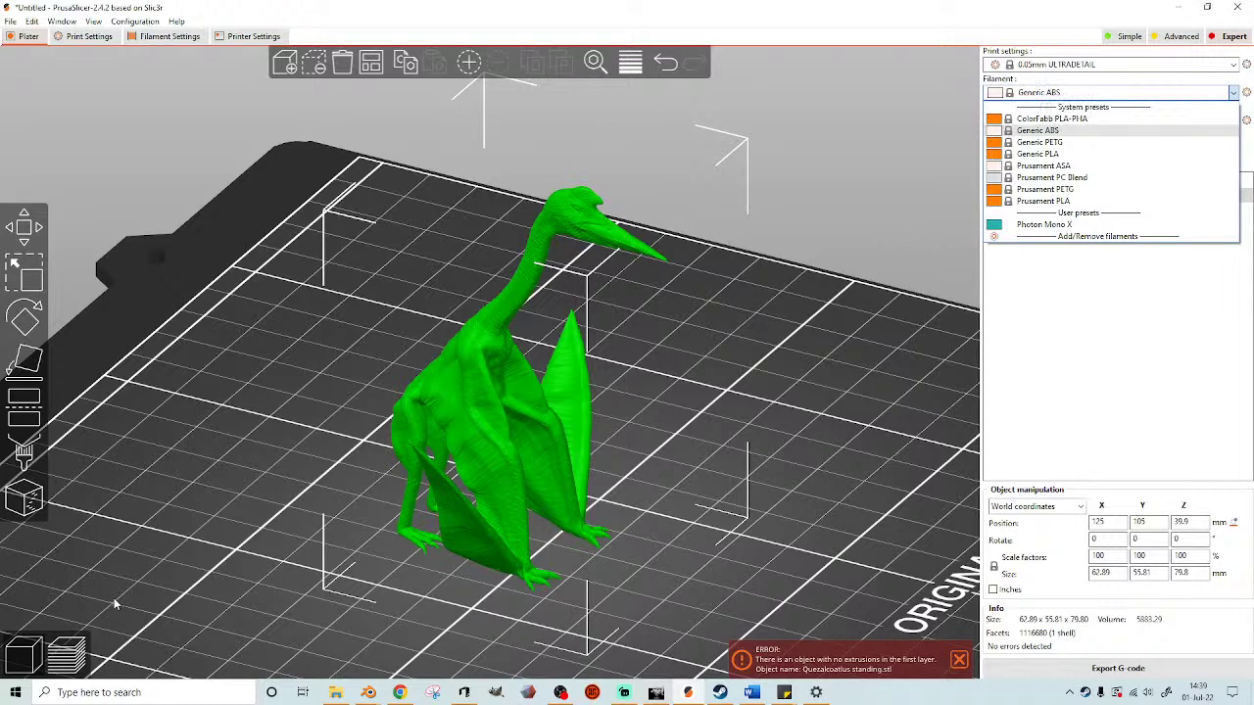
{"action": "left_click_drag", "start_coordinate": [805, 361], "coordinate": [836, 305]}
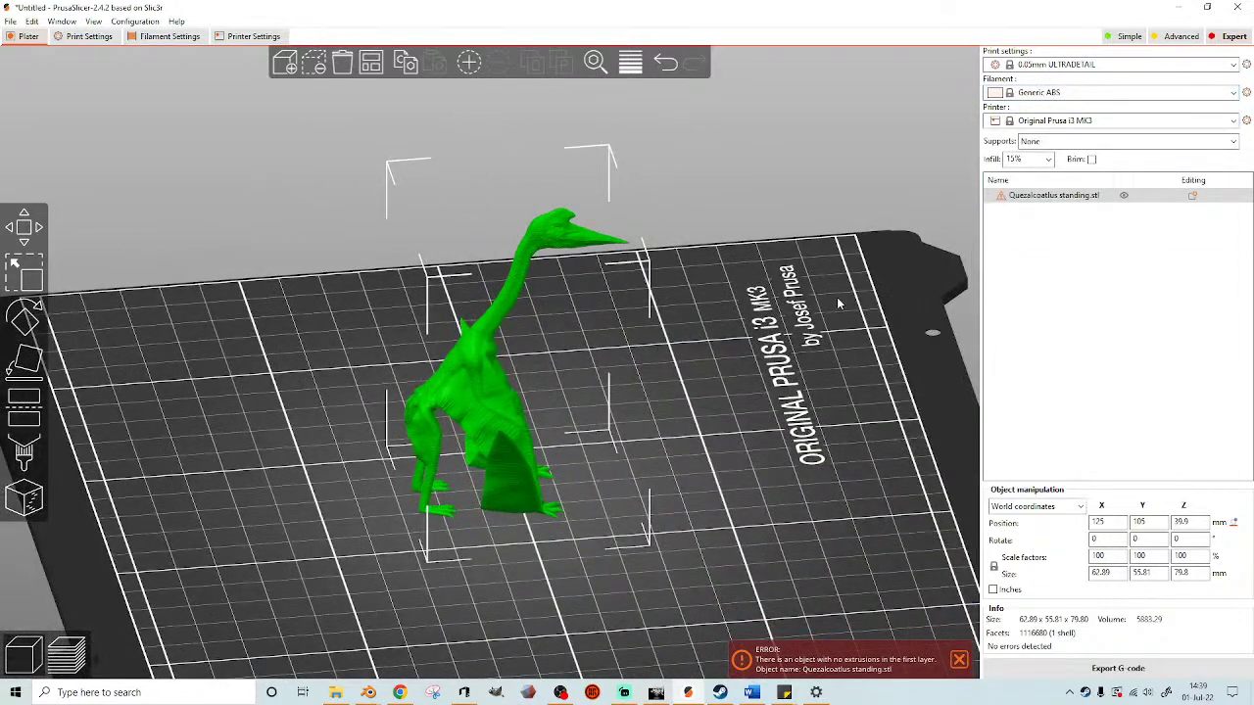
{"action": "scroll", "coordinate": [416, 501], "scroll_direction": "up", "scroll_amount": 3}
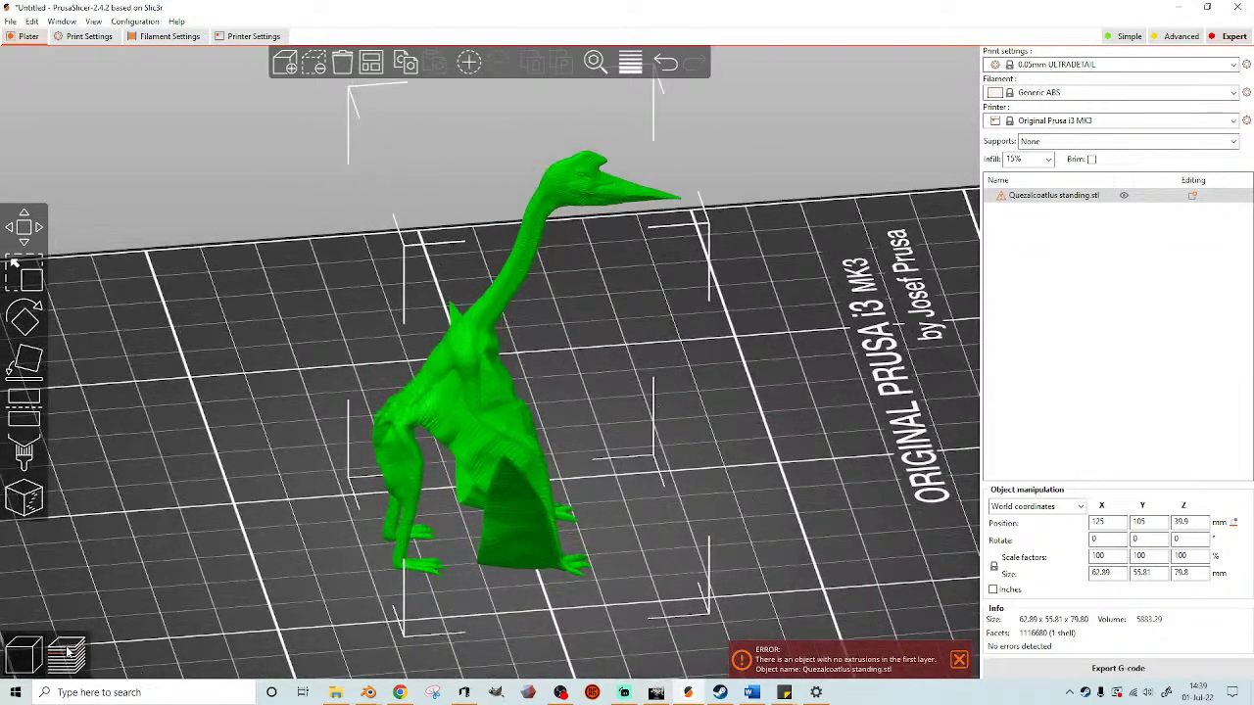
{"action": "left_click", "coordinate": [69, 654]}
{"action": "left_click_drag", "start_coordinate": [294, 380], "coordinate": [255, 409]}
{"action": "left_click", "coordinate": [29, 648]}
{"action": "scroll", "coordinate": [224, 418], "scroll_direction": "down", "scroll_amount": 7}
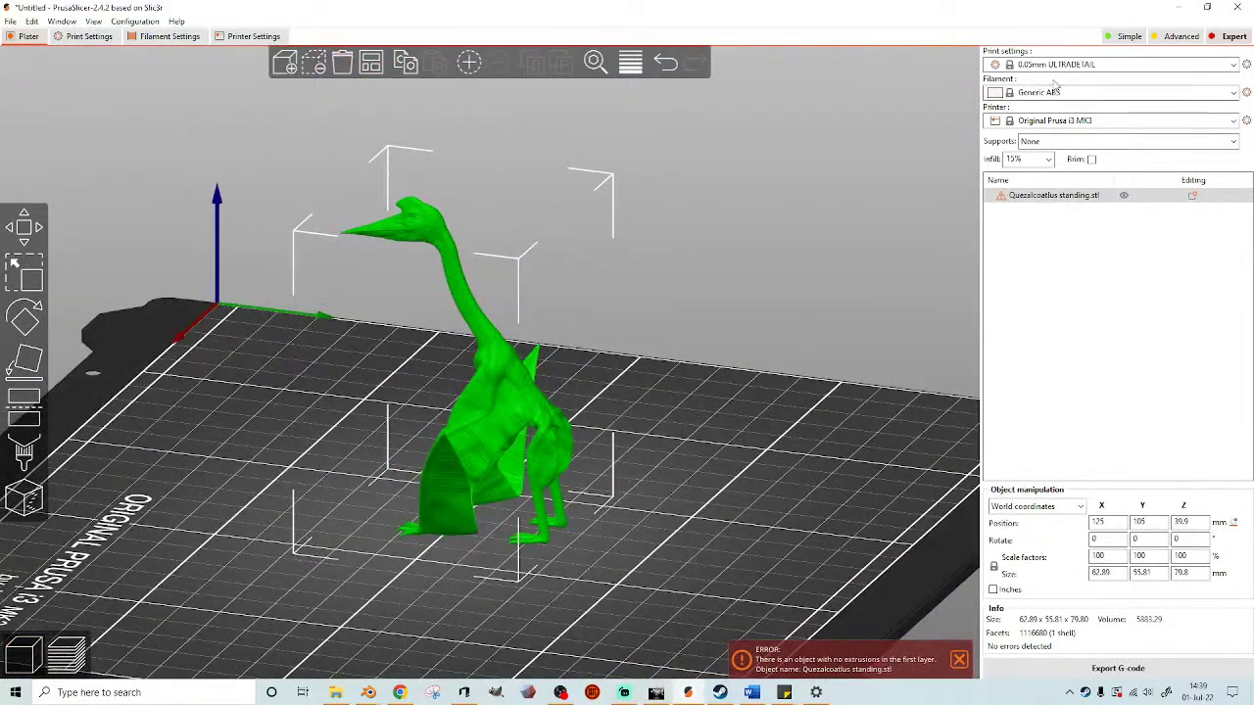
- Switch the printer to WELCOME TO THE PAIN SL1S and move the model onto its build plate at about X 69, Y 28 mm
{"action": "left_click", "coordinate": [1063, 121]}
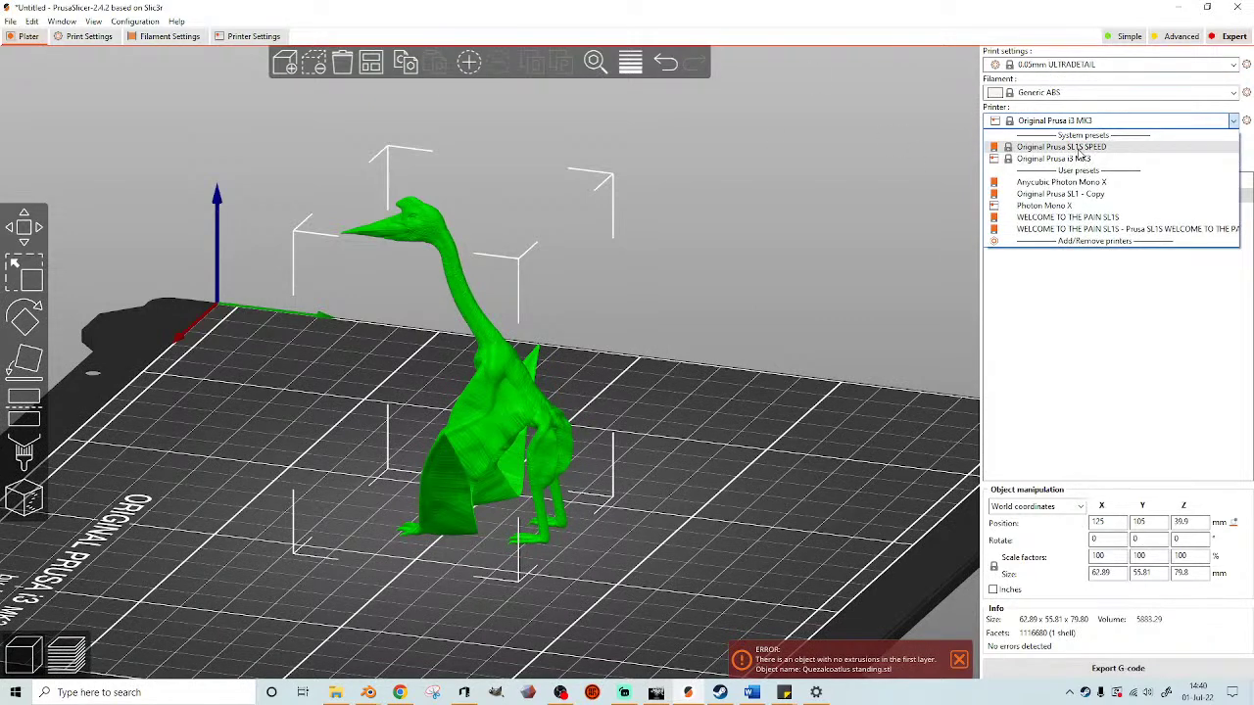
{"action": "left_click", "coordinate": [1078, 218]}
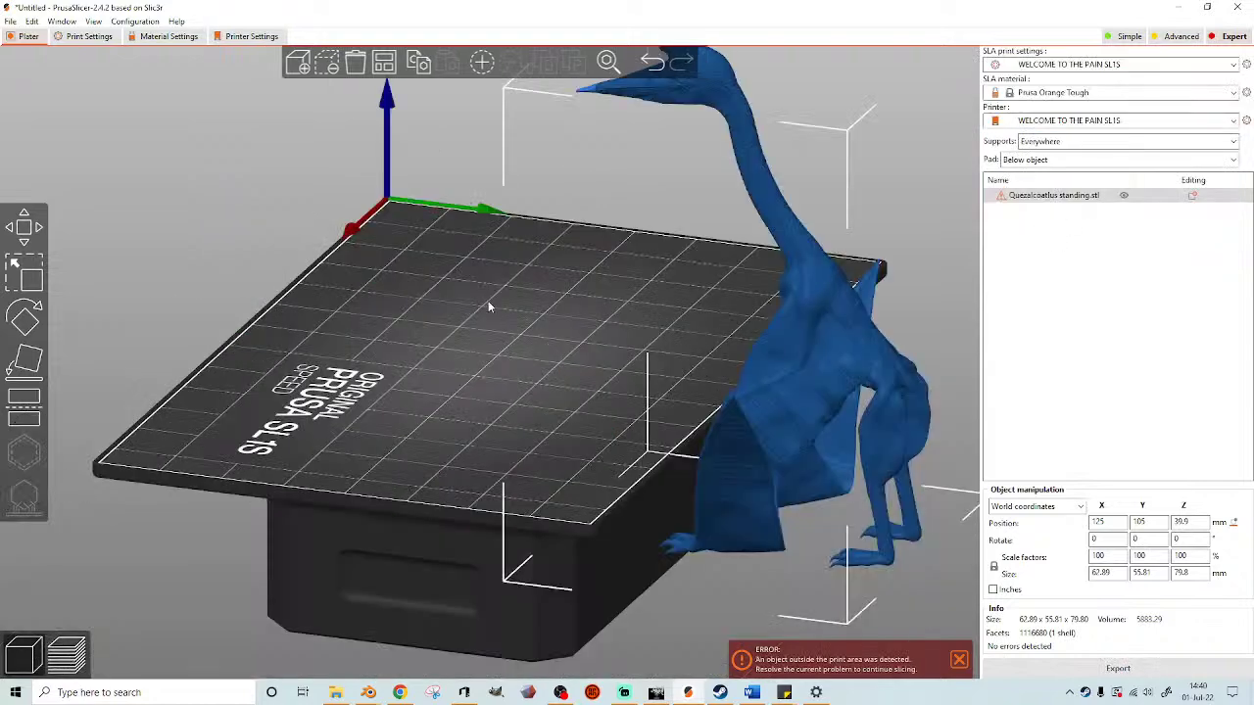
{"action": "left_click_drag", "start_coordinate": [488, 306], "coordinate": [195, 372]}
{"action": "left_click", "coordinate": [27, 235]}
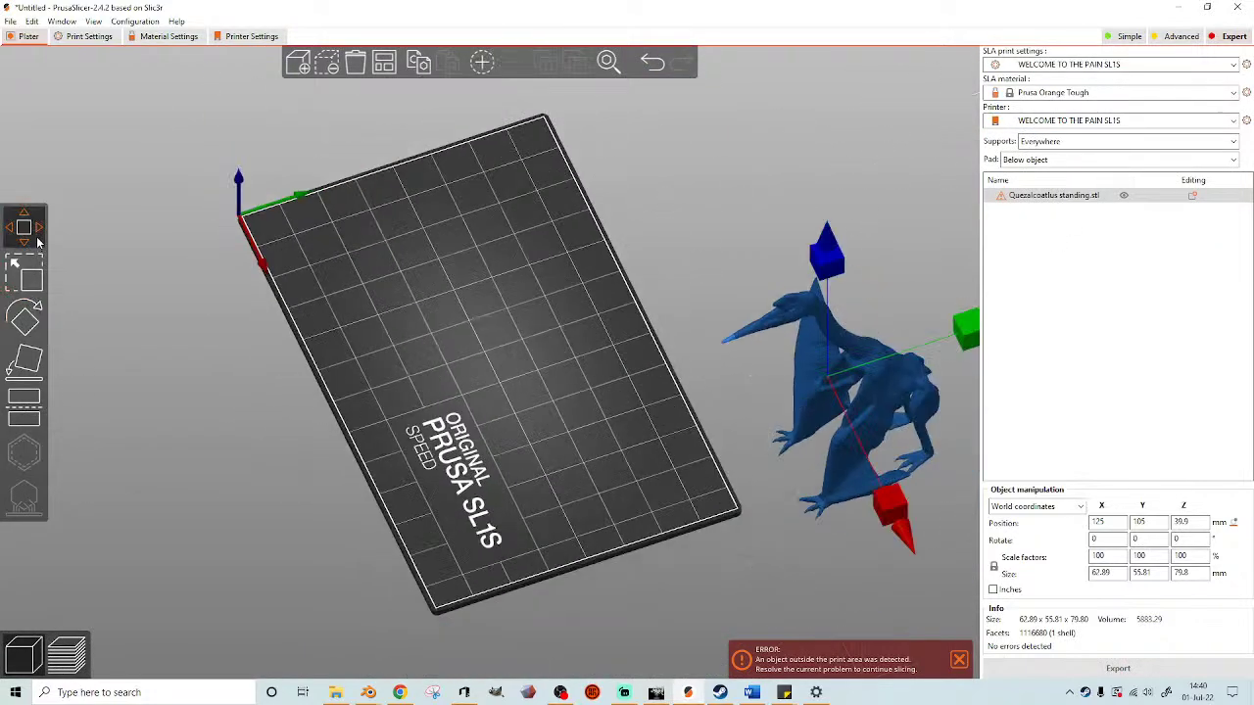
{"action": "scroll", "coordinate": [643, 355], "scroll_direction": "down", "scroll_amount": 2}
{"action": "left_click_drag", "start_coordinate": [849, 402], "coordinate": [554, 343]}
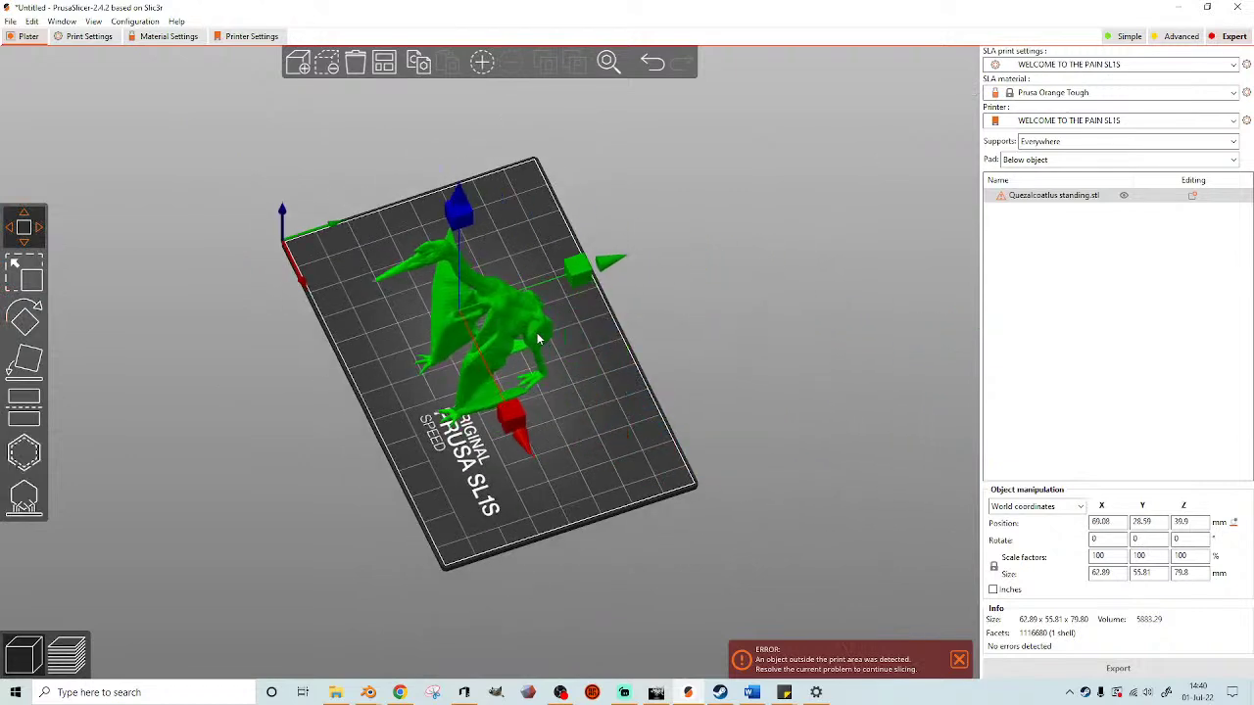
{"action": "left_click_drag", "start_coordinate": [680, 347], "coordinate": [666, 317]}
{"action": "right_click_drag", "start_coordinate": [666, 317], "coordinate": [713, 402]}
{"action": "scroll", "coordinate": [732, 424], "scroll_direction": "up", "scroll_amount": 2}
{"action": "left_click_drag", "start_coordinate": [734, 425], "coordinate": [722, 408]}
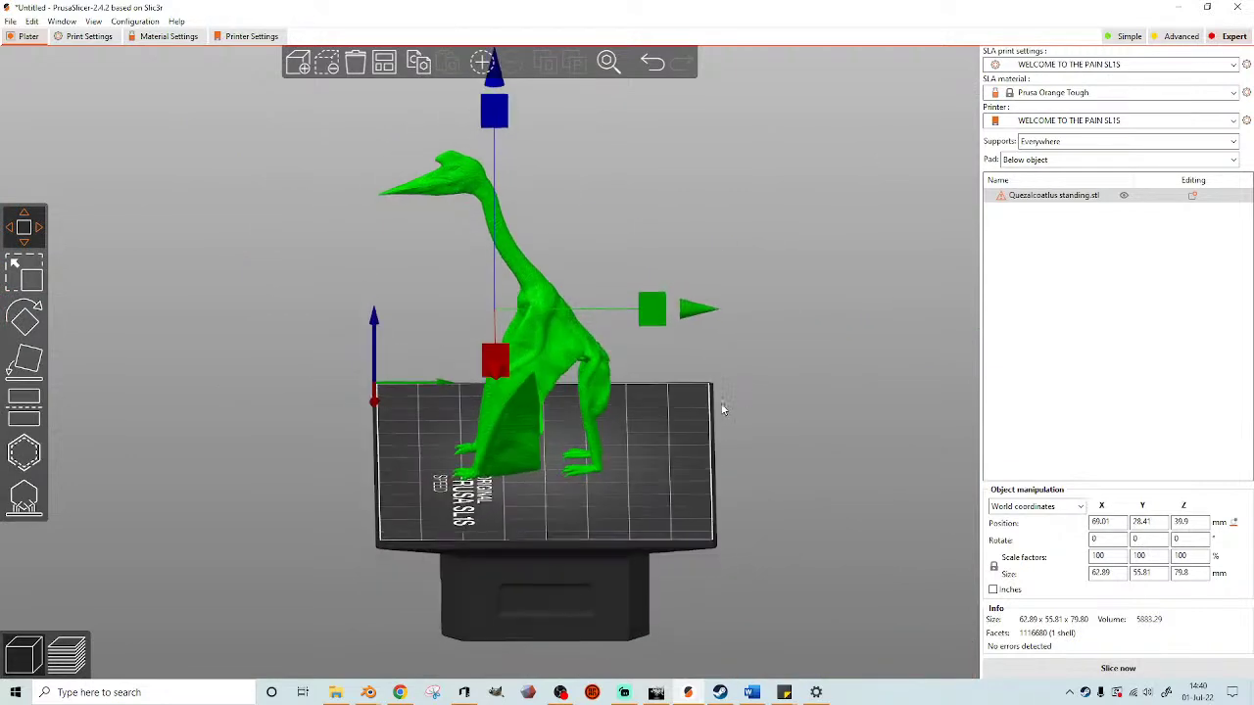
{"action": "scroll", "coordinate": [722, 408], "scroll_direction": "up", "scroll_amount": 2}
- Import the WELCOME TO THE PAIN SL1S configuration file to set the matching SLA material
{"action": "left_click", "coordinate": [9, 21]}
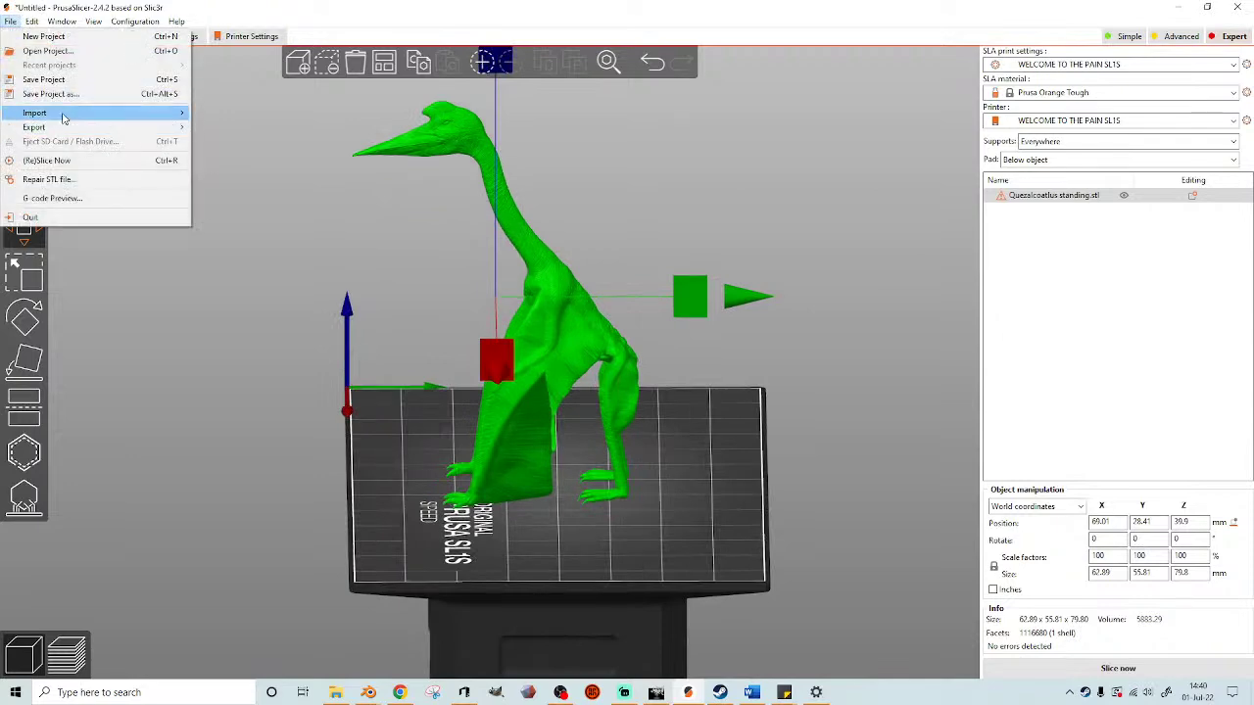
{"action": "mouse_move", "coordinate": [63, 116]}
{"action": "left_click", "coordinate": [261, 163]}
{"action": "left_click", "coordinate": [502, 145]}
{"action": "double_click", "coordinate": [503, 145]}
- Slice the model to preview its supports and pad, and shift it along the plate to about Y 40 mm
{"action": "left_click_drag", "start_coordinate": [377, 229], "coordinate": [285, 327]}
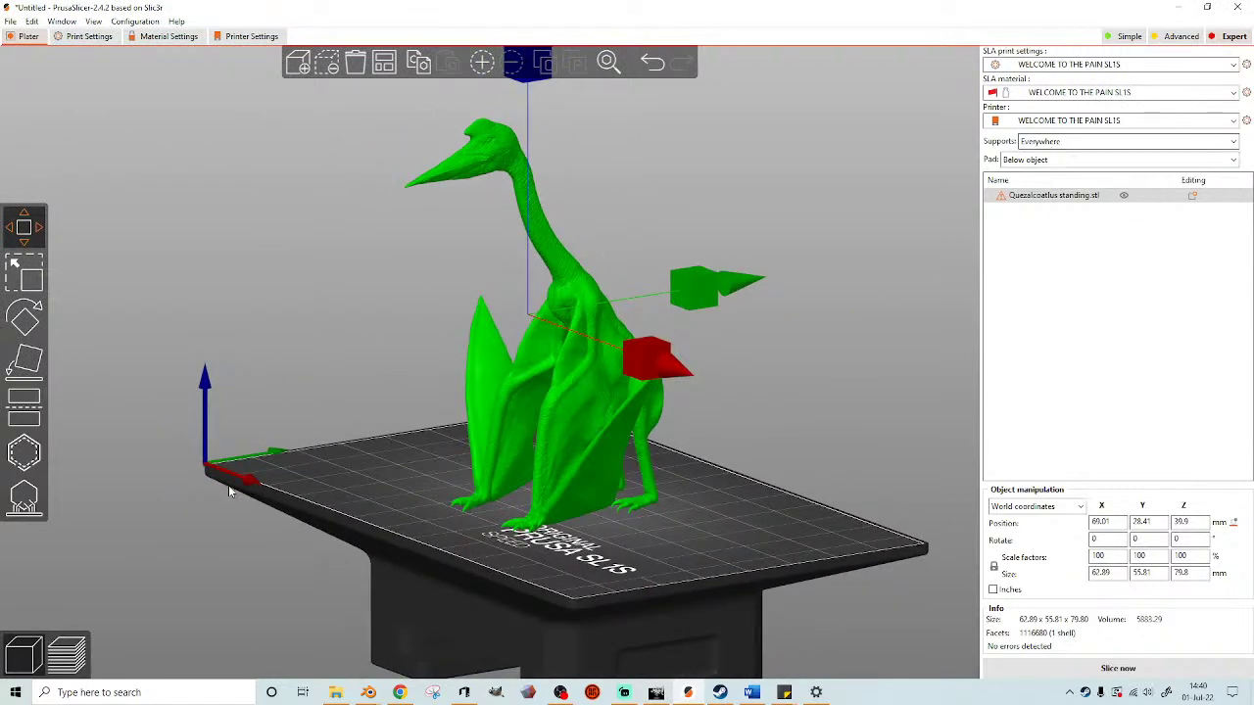
{"action": "left_click", "coordinate": [67, 654]}
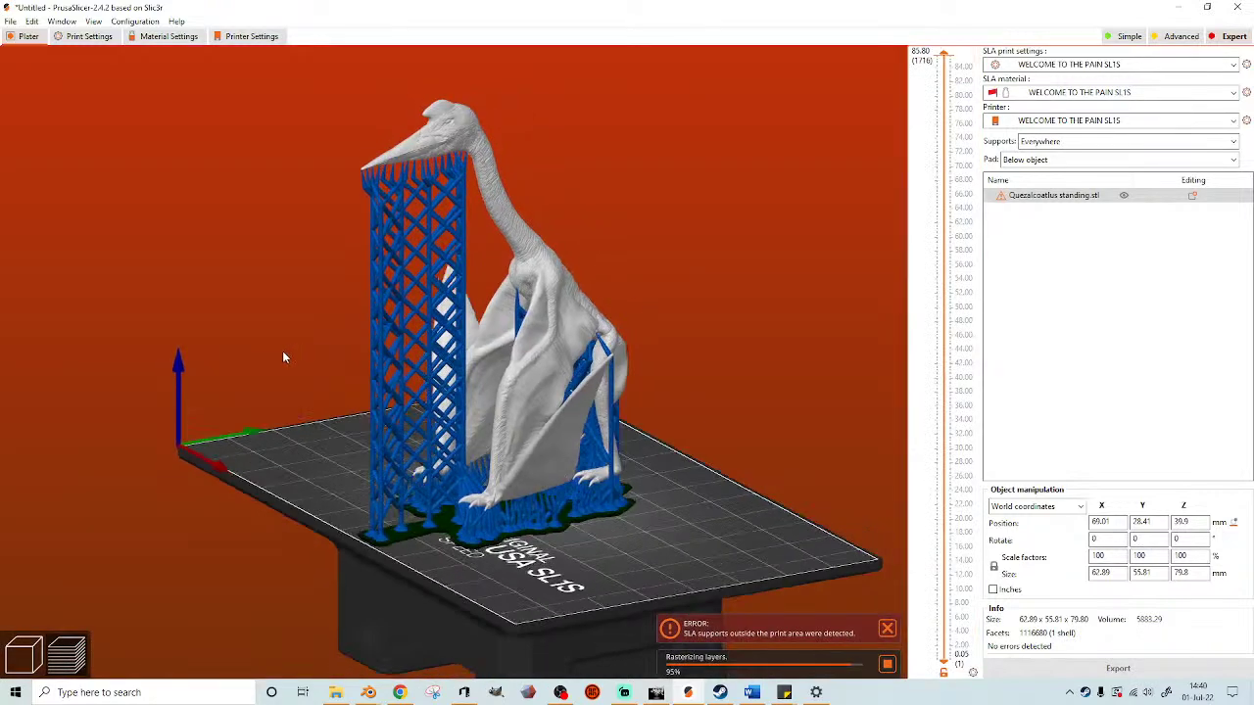
{"action": "left_click_drag", "start_coordinate": [282, 351], "coordinate": [260, 385]}
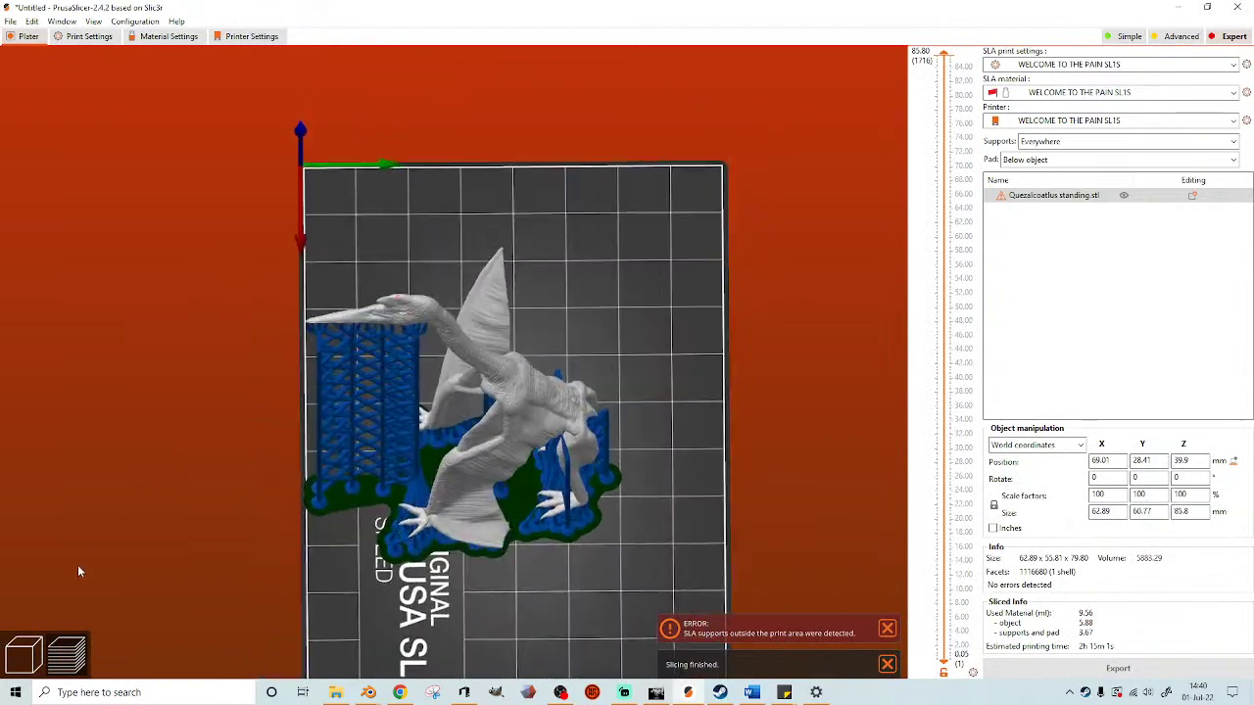
{"action": "left_click", "coordinate": [34, 656]}
{"action": "left_click_drag", "start_coordinate": [652, 380], "coordinate": [755, 348]}
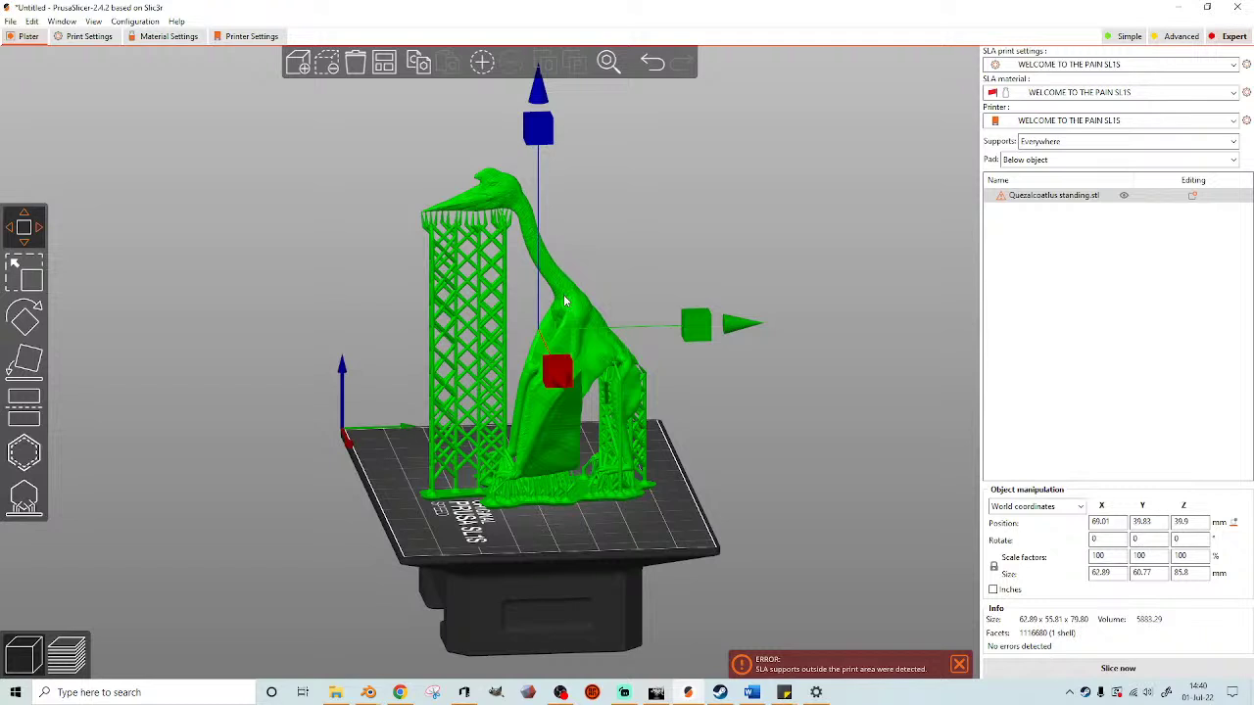
- Delete the model from the plate and restart PrusaSlicer without saving the project
{"action": "key", "text": "Delete"}
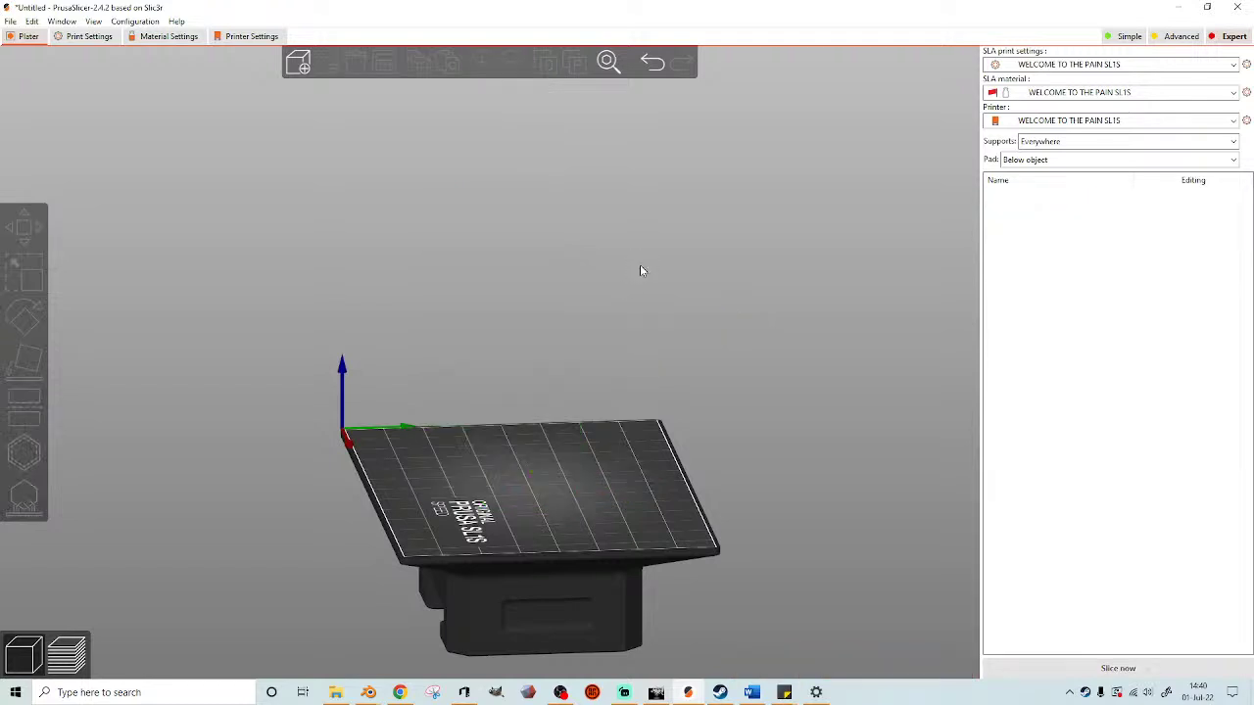
{"action": "left_click", "coordinate": [1236, 10]}
{"action": "left_click", "coordinate": [677, 394]}
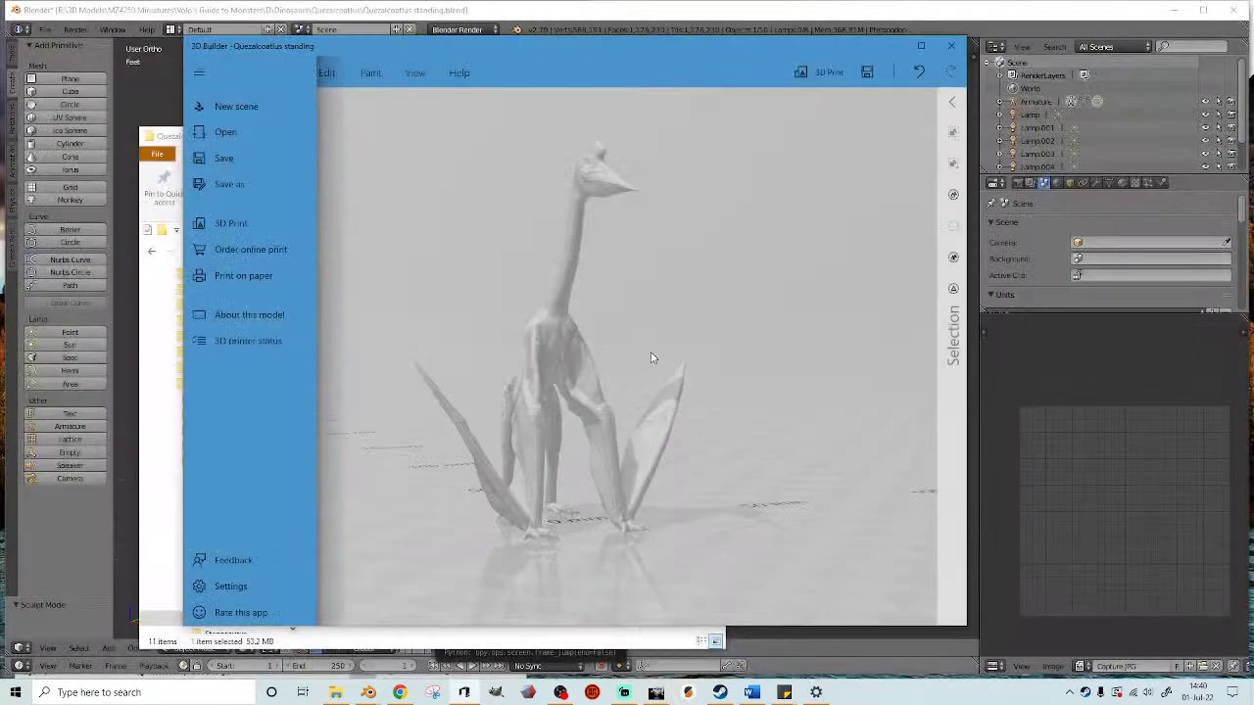
{"action": "left_click", "coordinate": [689, 692]}
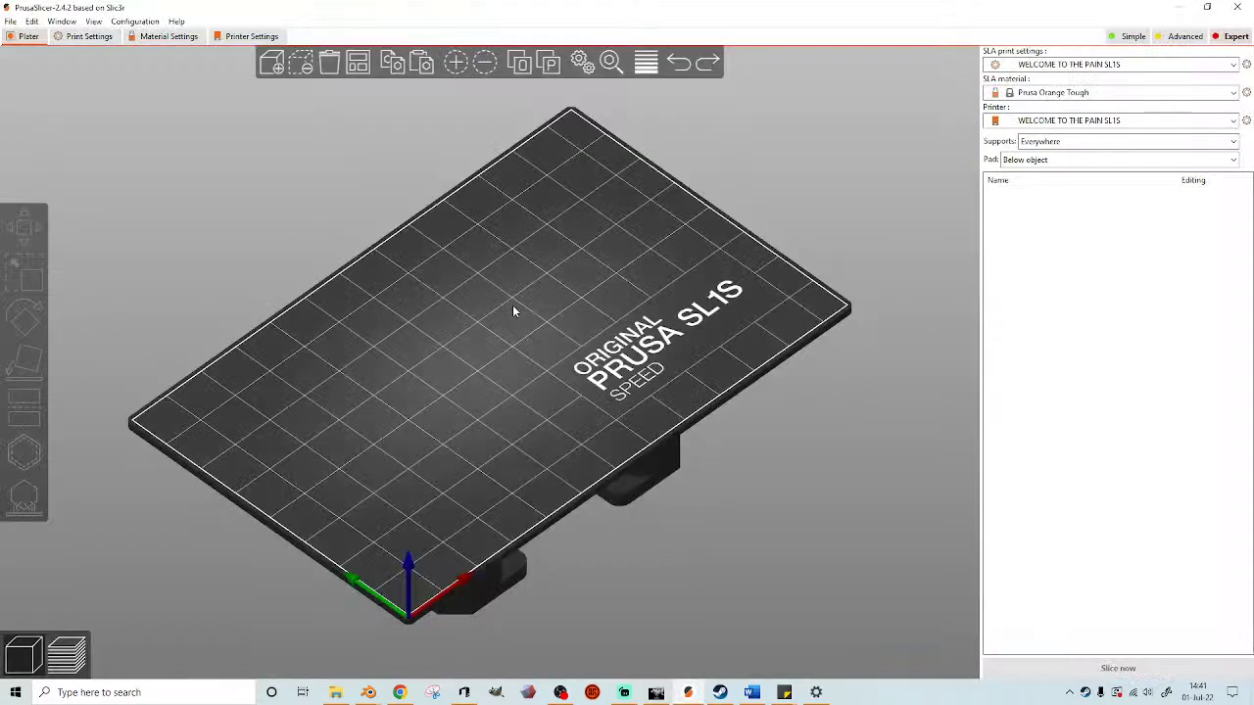
{"action": "left_click", "coordinate": [852, 187]}
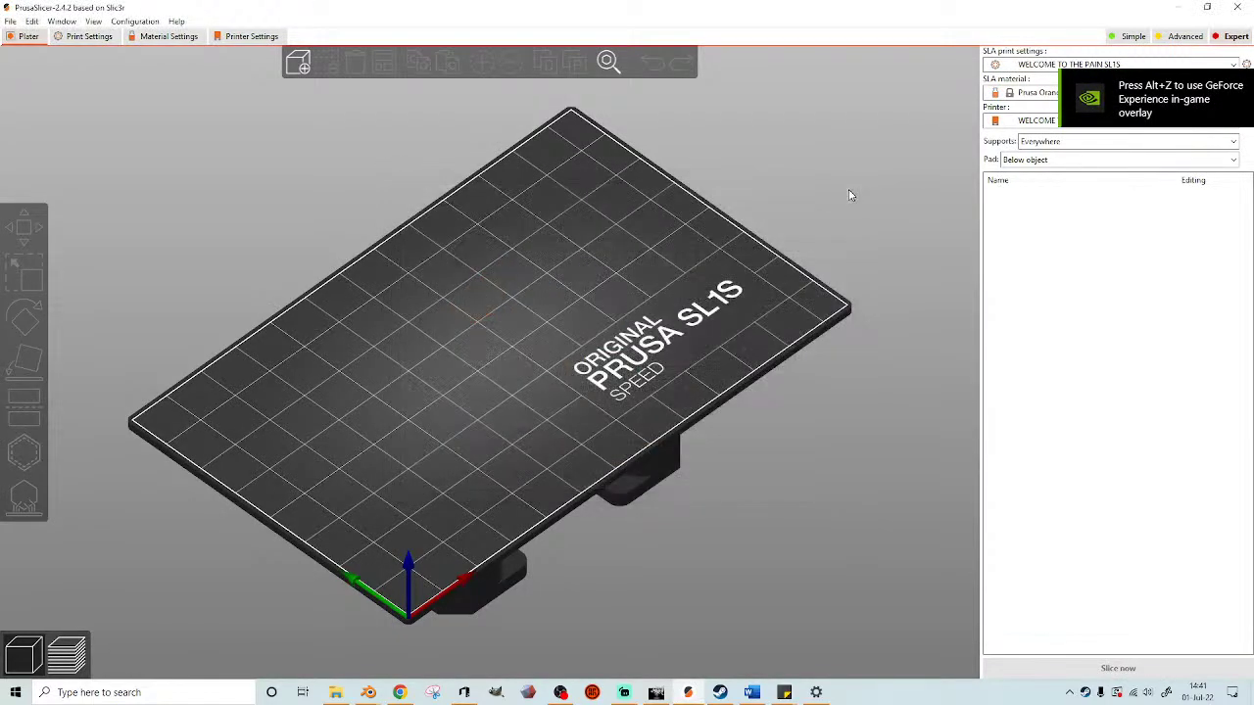
{"action": "left_click_drag", "start_coordinate": [911, 224], "coordinate": [885, 200]}
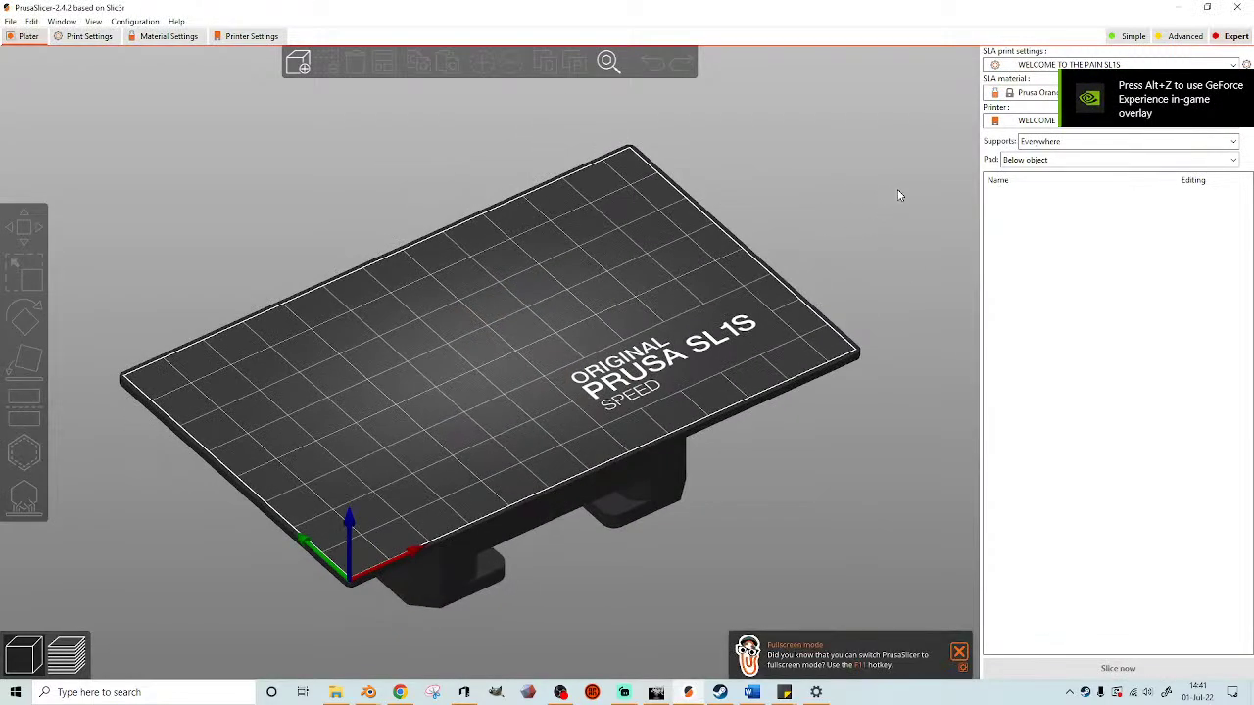
{"action": "right_click_drag", "start_coordinate": [895, 190], "coordinate": [888, 223]}
- Set the printer to Original Prusa i3 MK3 for the empty plate
{"action": "left_click", "coordinate": [1034, 69]}
{"action": "left_click", "coordinate": [1032, 69]}
{"action": "left_click", "coordinate": [1023, 120]}
{"action": "left_click", "coordinate": [1028, 98]}
{"action": "left_click", "coordinate": [1031, 119]}
{"action": "left_click", "coordinate": [1054, 158]}
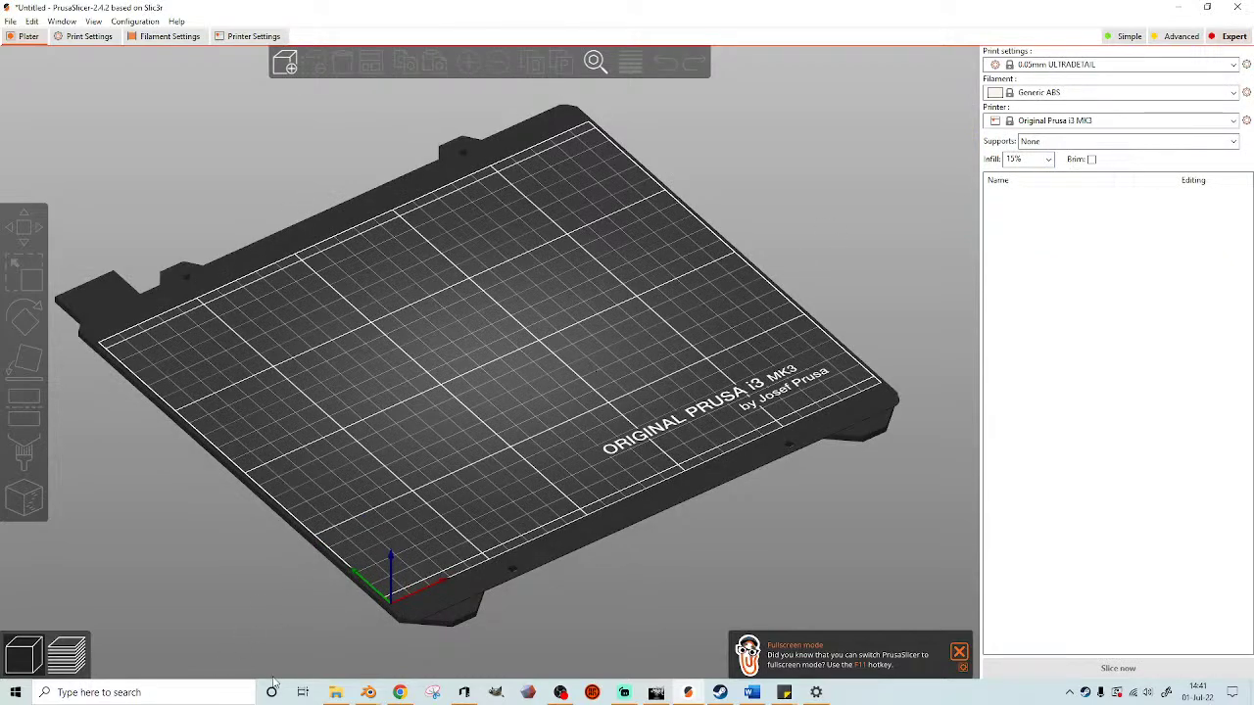
- Load Quezalcoatlus standing.stl from its folder onto the empty plate and dismiss the notification
{"action": "left_click", "coordinate": [335, 693]}
{"action": "left_click", "coordinate": [482, 392]}
{"action": "left_click_drag", "start_coordinate": [490, 411], "coordinate": [792, 380]}
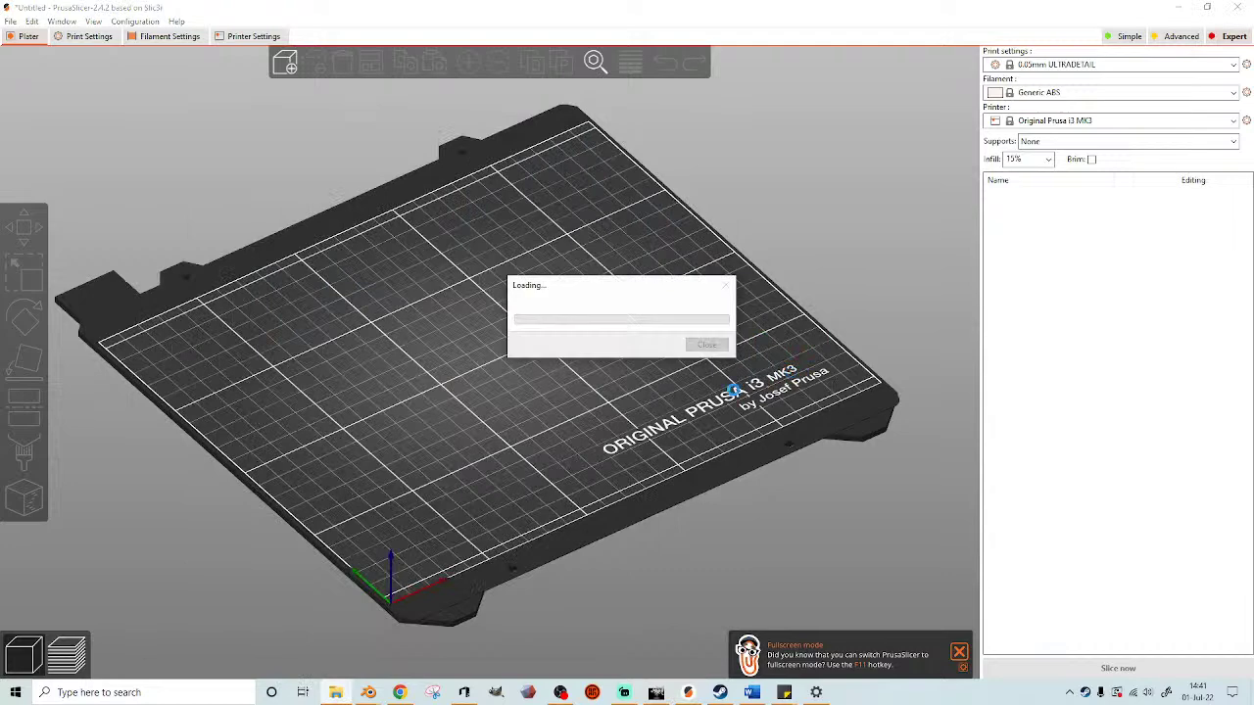
{"action": "left_click", "coordinate": [960, 652]}
{"action": "left_click", "coordinate": [960, 666]}
{"action": "scroll", "coordinate": [451, 407], "scroll_direction": "up", "scroll_amount": 4}
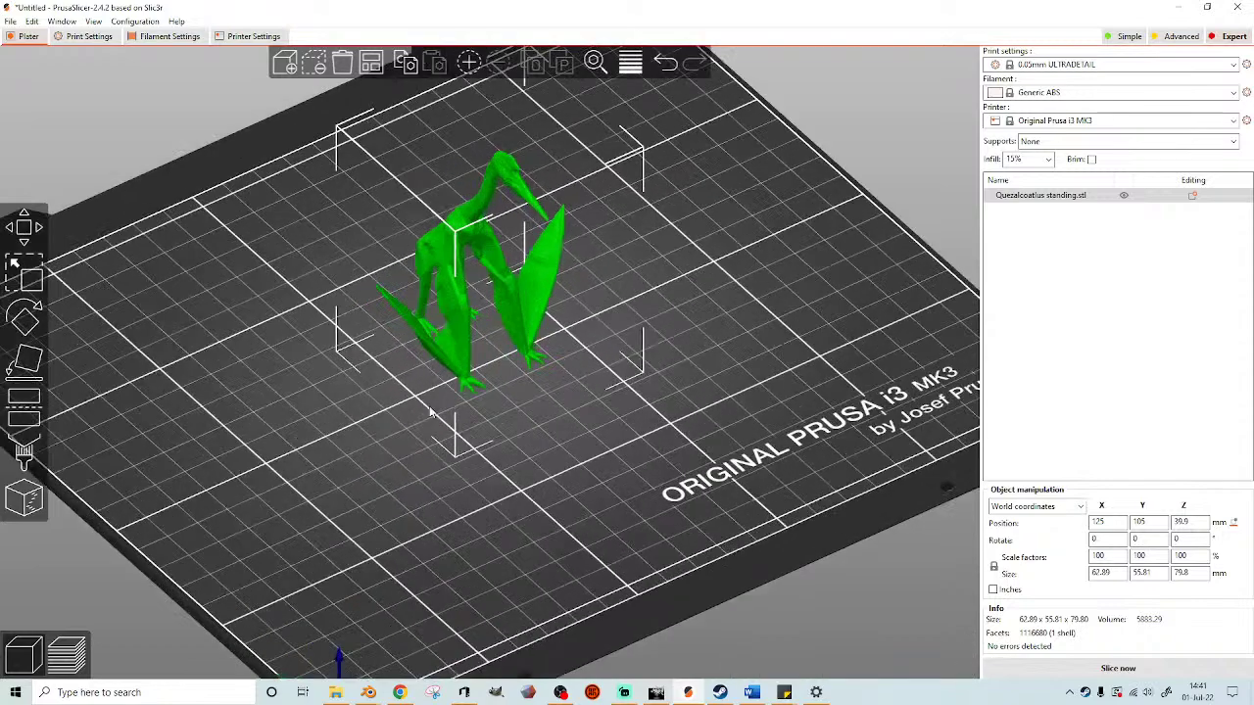
- Slice the newly loaded model and examine the layer preview from the side before returning to the editor view
{"action": "left_click", "coordinate": [72, 658]}
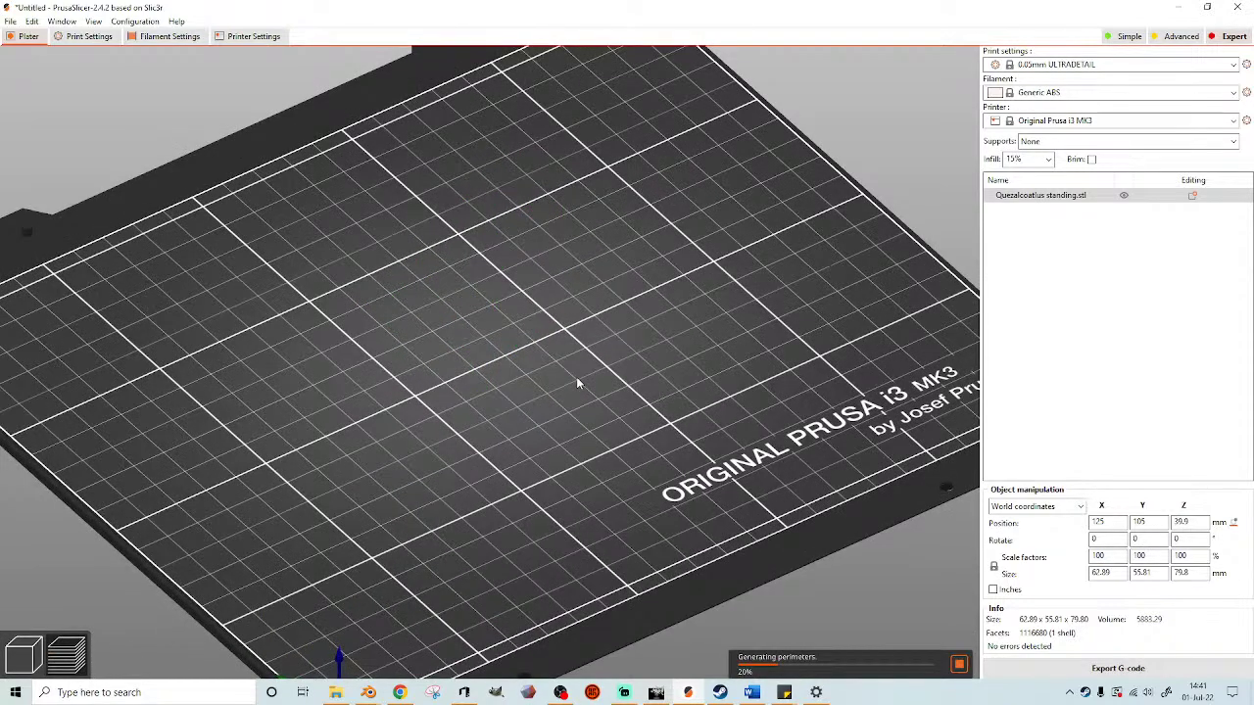
{"action": "left_click_drag", "start_coordinate": [599, 321], "coordinate": [615, 300]}
{"action": "right_click_drag", "start_coordinate": [649, 355], "coordinate": [691, 493]}
{"action": "scroll", "coordinate": [659, 427], "scroll_direction": "up", "scroll_amount": 4}
{"action": "left_click_drag", "start_coordinate": [678, 427], "coordinate": [118, 570]}
{"action": "left_click", "coordinate": [54, 639]}
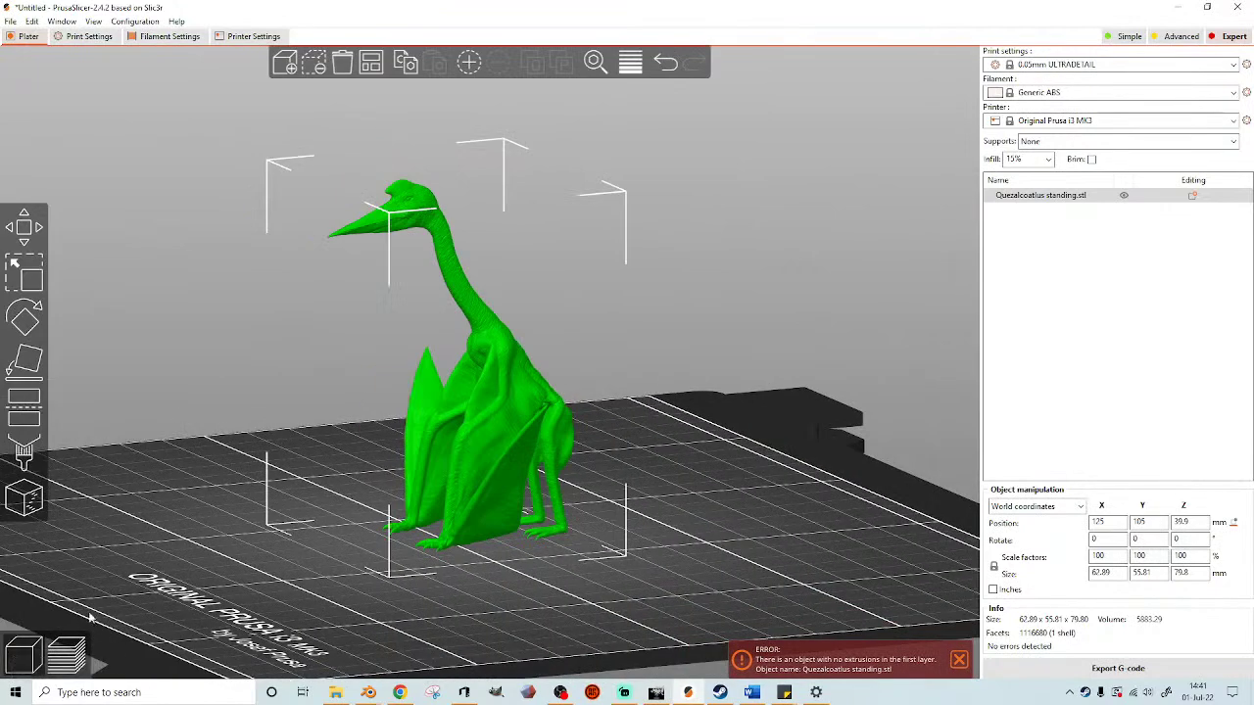
- Switch the printer preset to WELCOME TO THE PAIN SL1S with the model loaded
{"action": "scroll", "coordinate": [606, 395], "scroll_direction": "down", "scroll_amount": 2}
{"action": "left_click", "coordinate": [1067, 122]}
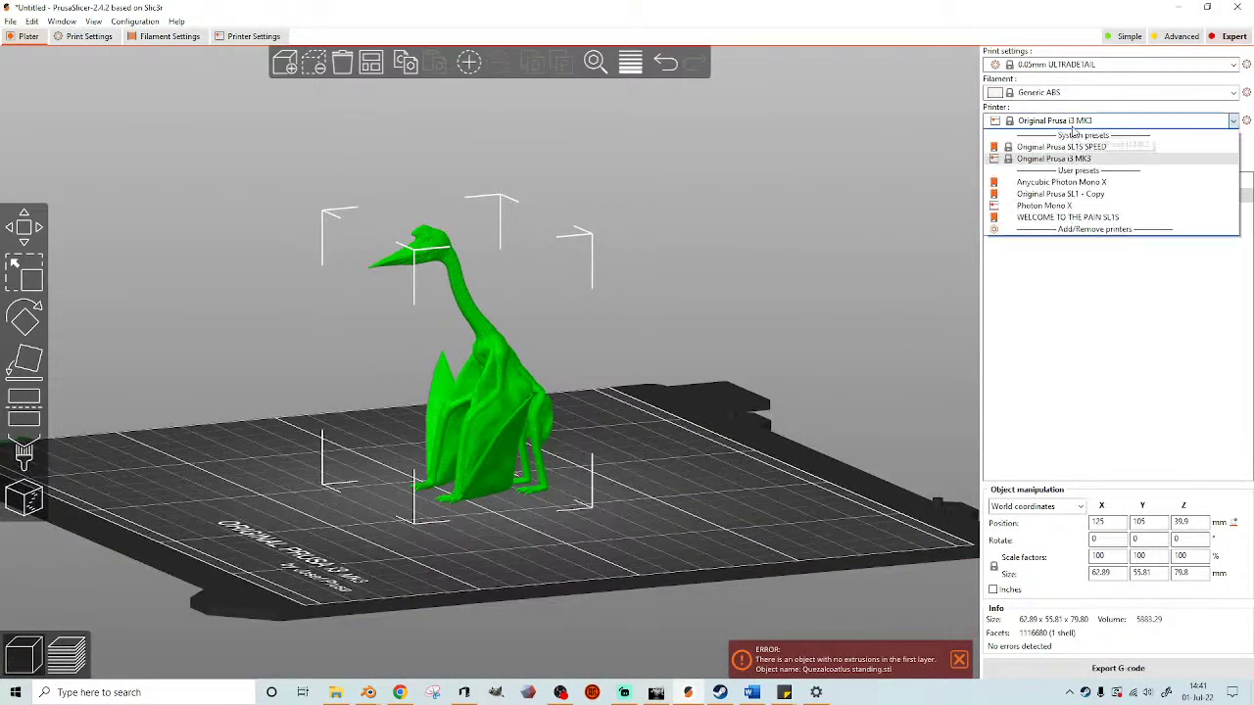
{"action": "left_click", "coordinate": [1062, 218]}
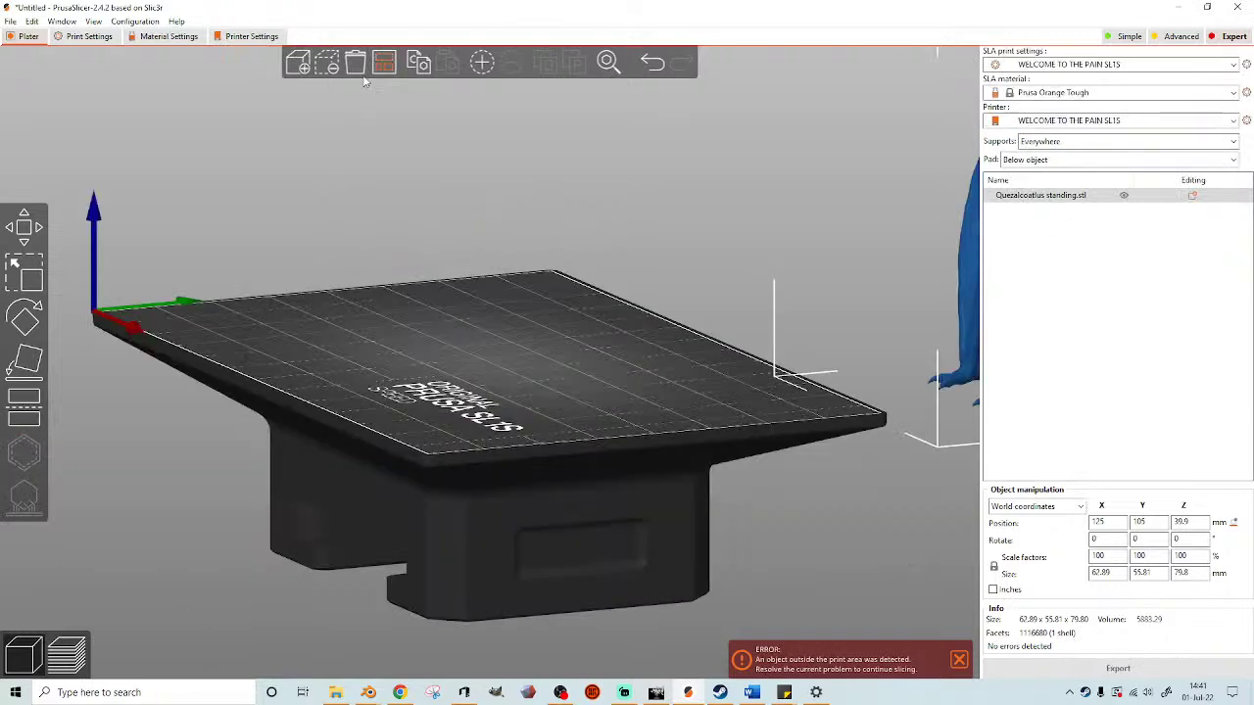
- Import the Prusa SL1S WELCOME TO THE PAIN configuration from the Prusa Profile and Support Settings folder in 3D Models
{"action": "left_click", "coordinate": [9, 21]}
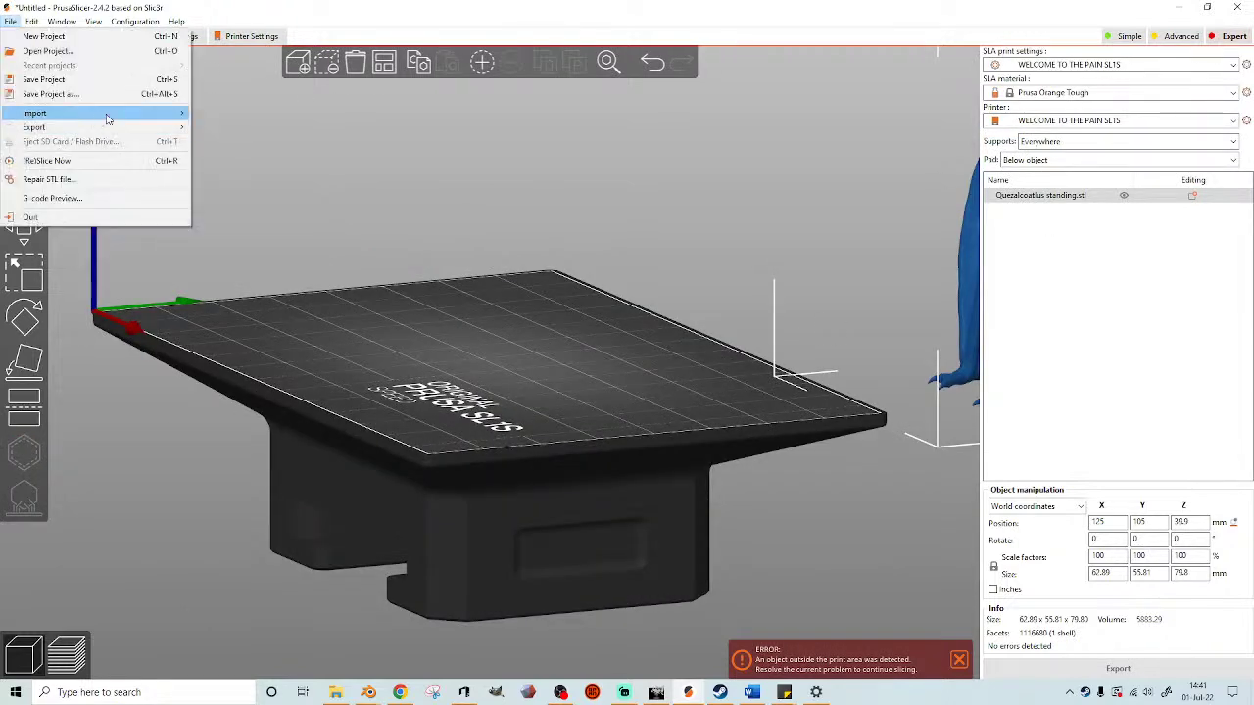
{"action": "mouse_move", "coordinate": [88, 113]}
{"action": "left_click", "coordinate": [267, 163]}
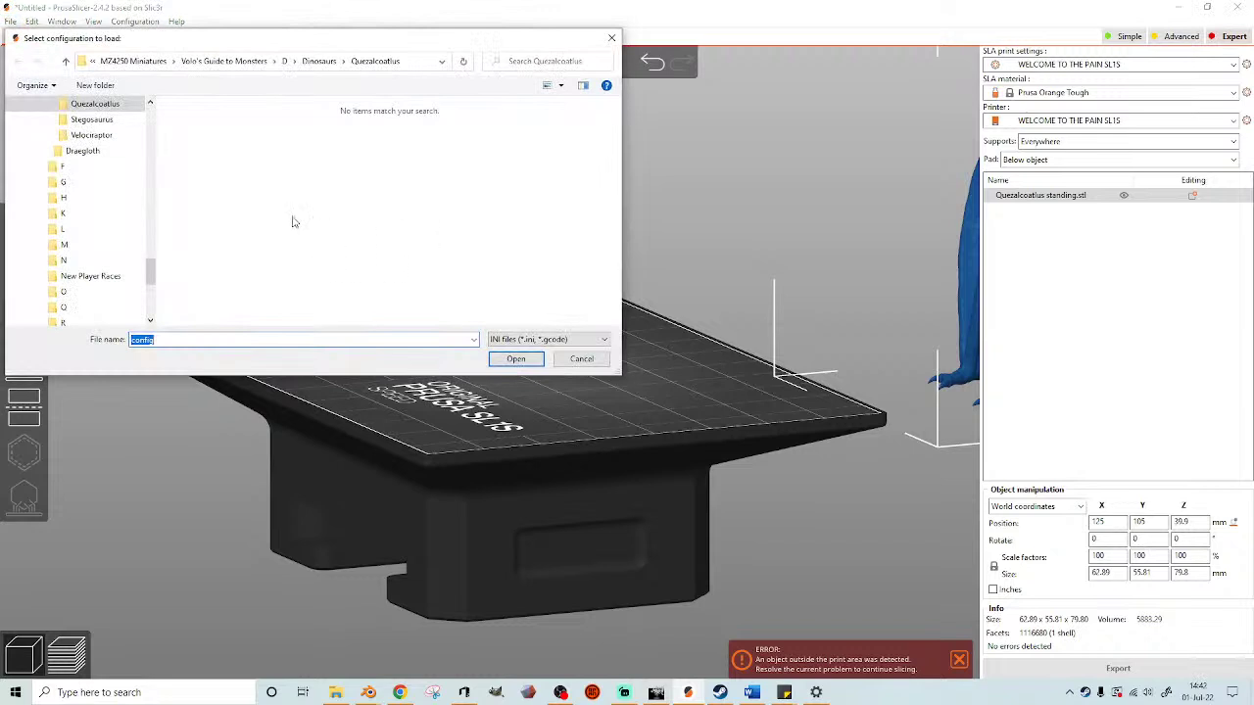
{"action": "left_click", "coordinate": [147, 62]}
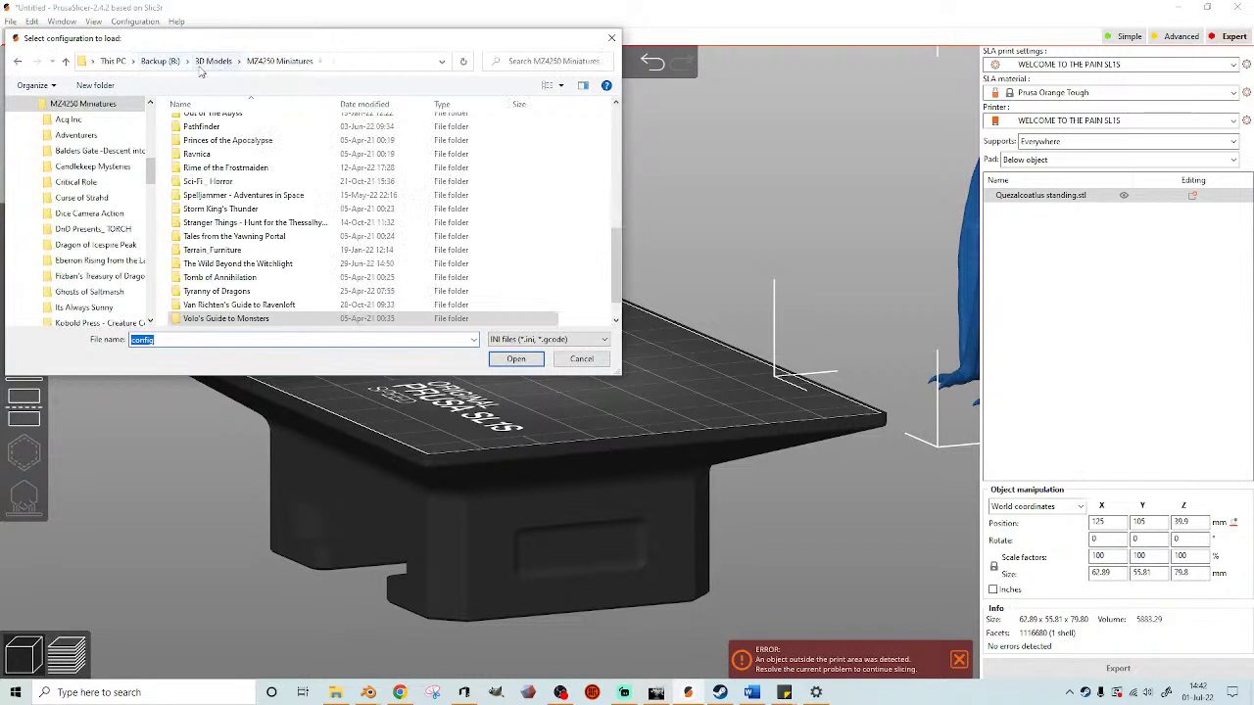
{"action": "left_click", "coordinate": [155, 62]}
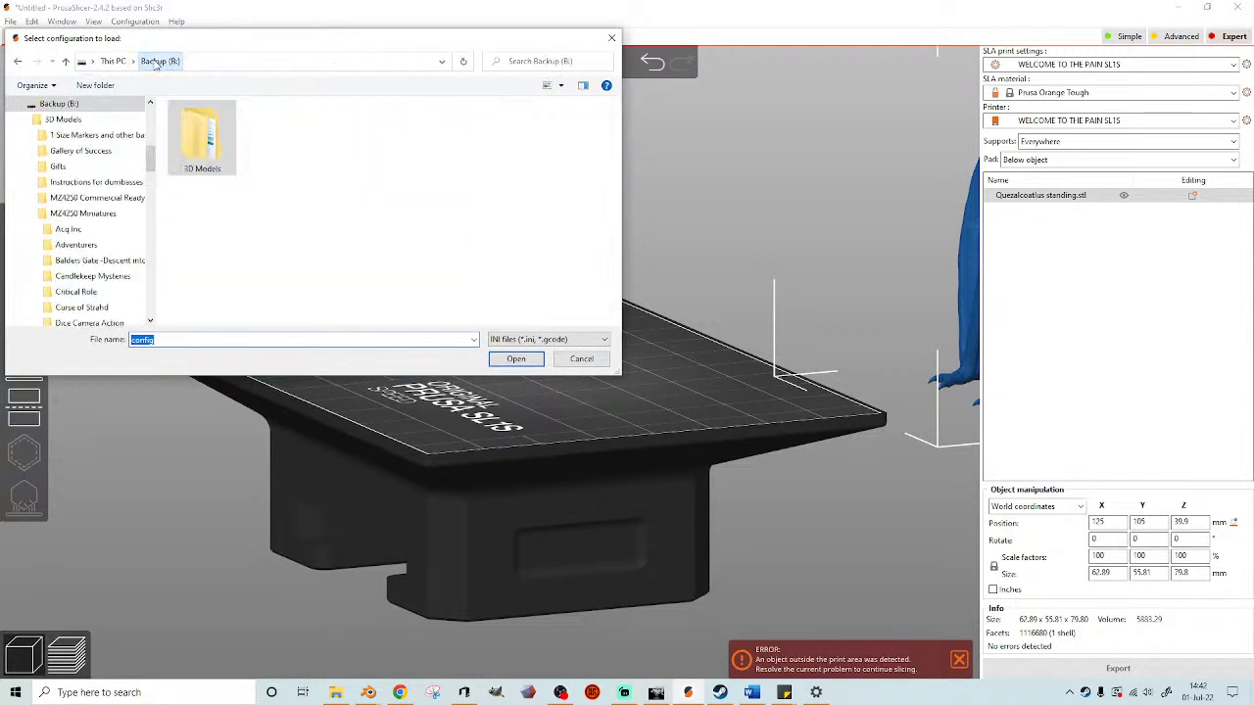
{"action": "left_click", "coordinate": [17, 60]}
{"action": "left_click", "coordinate": [221, 62]}
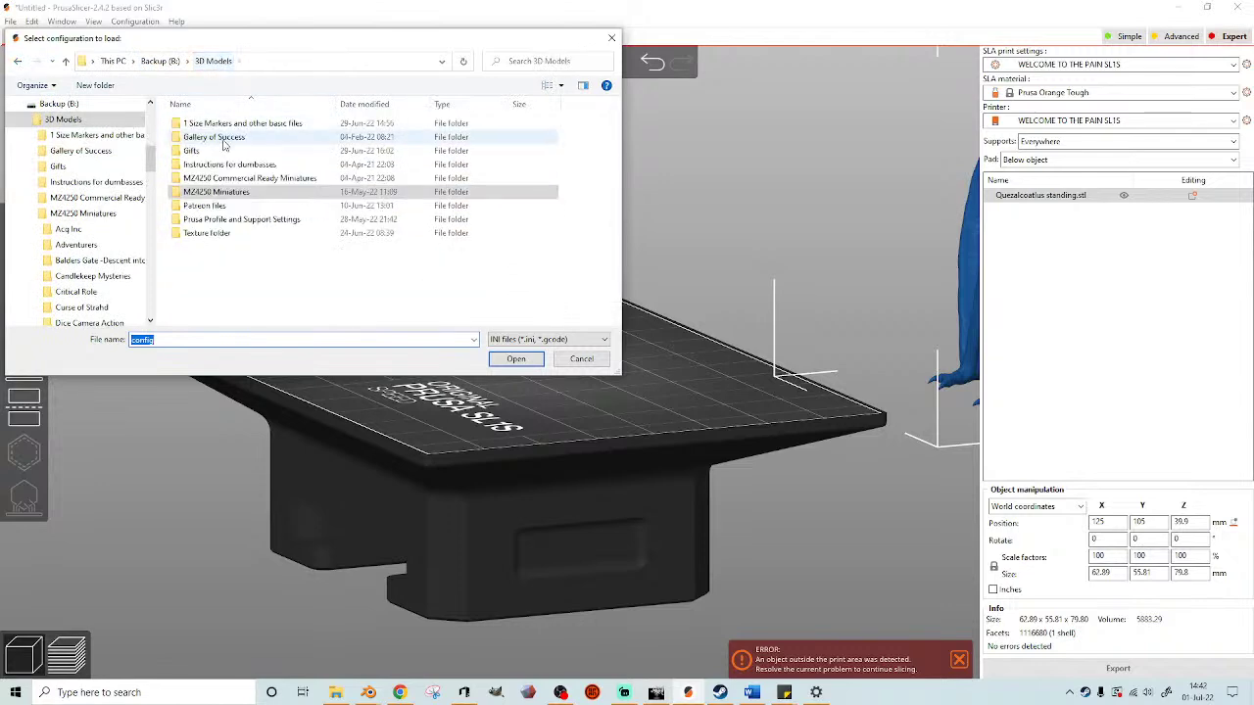
{"action": "double_click", "coordinate": [216, 219]}
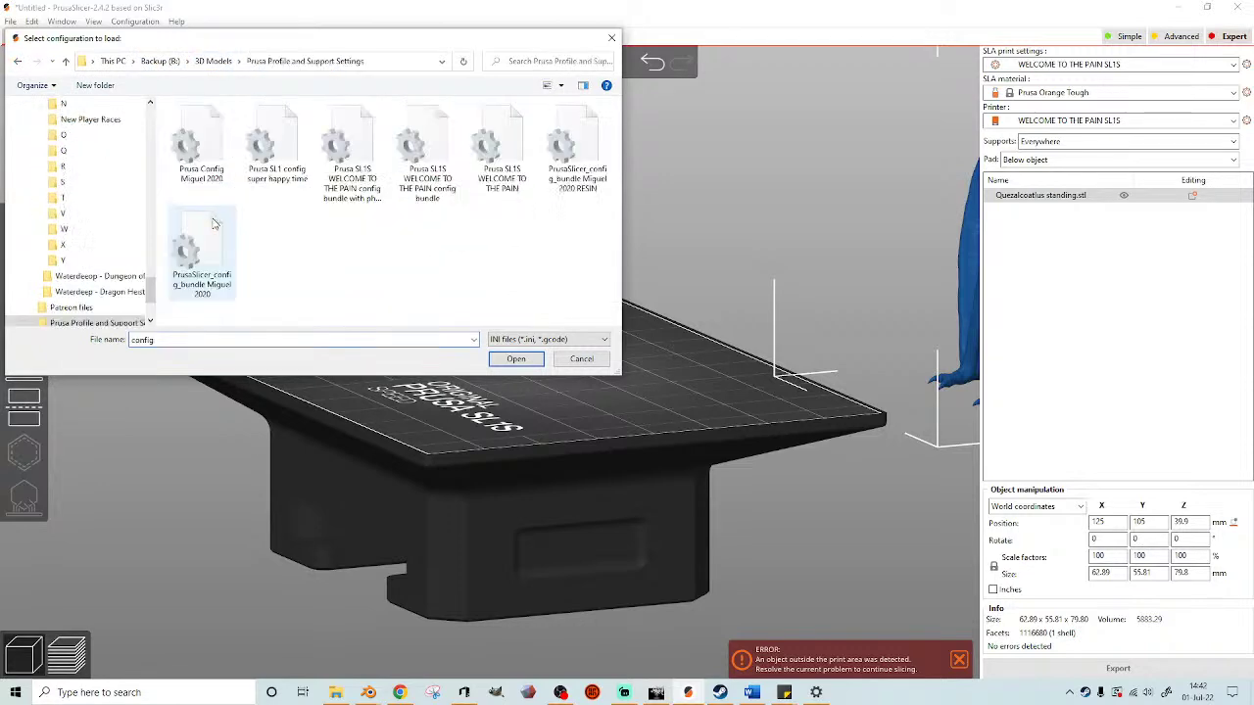
{"action": "double_click", "coordinate": [495, 145]}
- Bring the Quezalcoatlus model onto the build plate with a quarter turn about Z, at about X 73.6 and Y 41.5 mm
{"action": "scroll", "coordinate": [648, 222], "scroll_direction": "down", "scroll_amount": 6}
{"action": "left_click_drag", "start_coordinate": [697, 330], "coordinate": [703, 501]}
{"action": "left_click_drag", "start_coordinate": [801, 360], "coordinate": [503, 369]}
{"action": "left_click_drag", "start_coordinate": [713, 361], "coordinate": [676, 351]}
{"action": "scroll", "coordinate": [689, 340], "scroll_direction": "up", "scroll_amount": 1}
{"action": "left_click_drag", "start_coordinate": [672, 288], "coordinate": [539, 187]}
{"action": "key", "text": "r"}
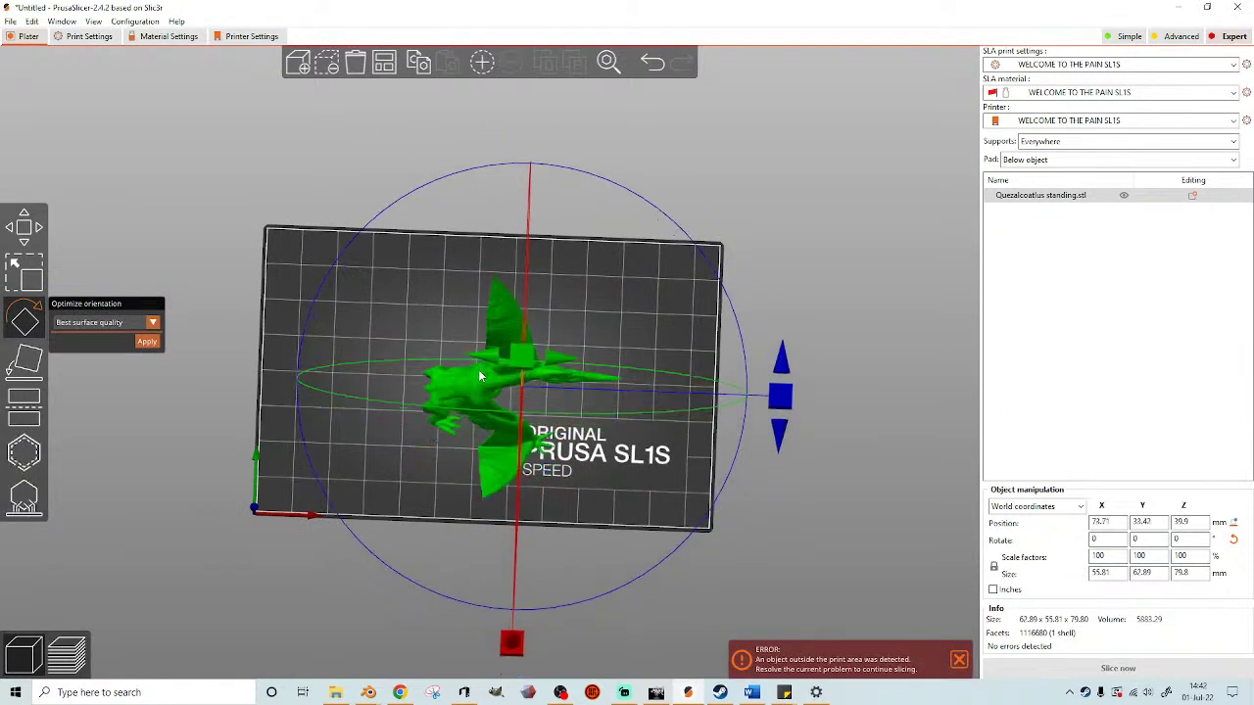
{"action": "left_click_drag", "start_coordinate": [742, 442], "coordinate": [803, 347]}
{"action": "left_click_drag", "start_coordinate": [803, 266], "coordinate": [809, 260]}
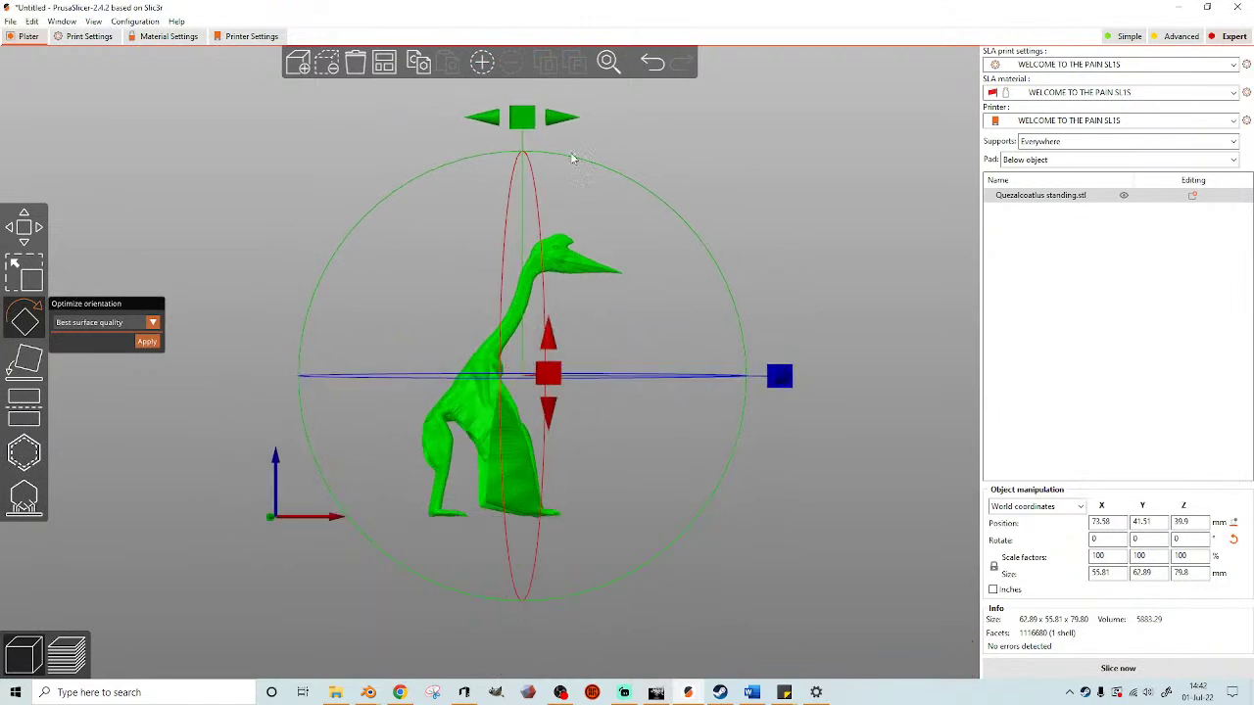
- Rotate the model backwards about the Y axis so that its back and neck face the build plate
{"action": "left_click_drag", "start_coordinate": [480, 122], "coordinate": [224, 286]}
{"action": "left_click_drag", "start_coordinate": [720, 286], "coordinate": [804, 310]}
{"action": "left_click", "coordinate": [23, 407]}
- Use Place on face to rest the model on the flat area spanning its hips and hind legs
{"action": "left_click", "coordinate": [25, 362]}
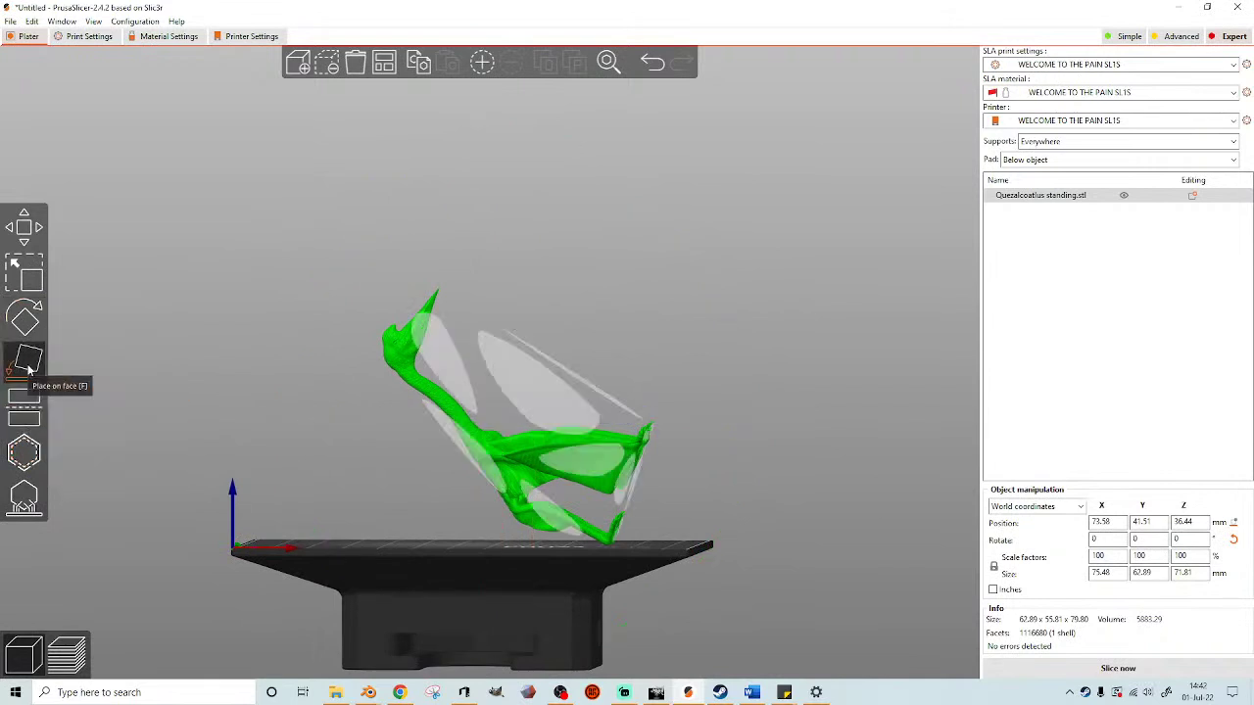
{"action": "left_click_drag", "start_coordinate": [425, 450], "coordinate": [517, 542]}
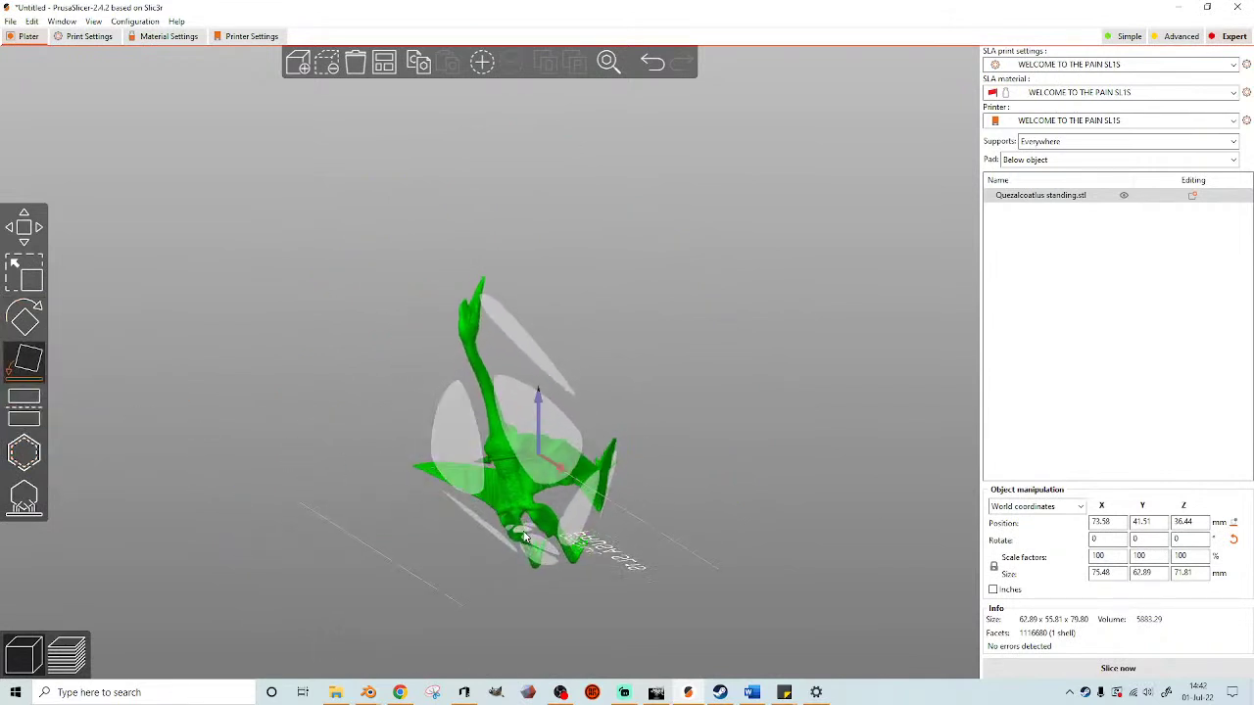
{"action": "left_click", "coordinate": [525, 534]}
{"action": "left_click_drag", "start_coordinate": [718, 539], "coordinate": [662, 556]}
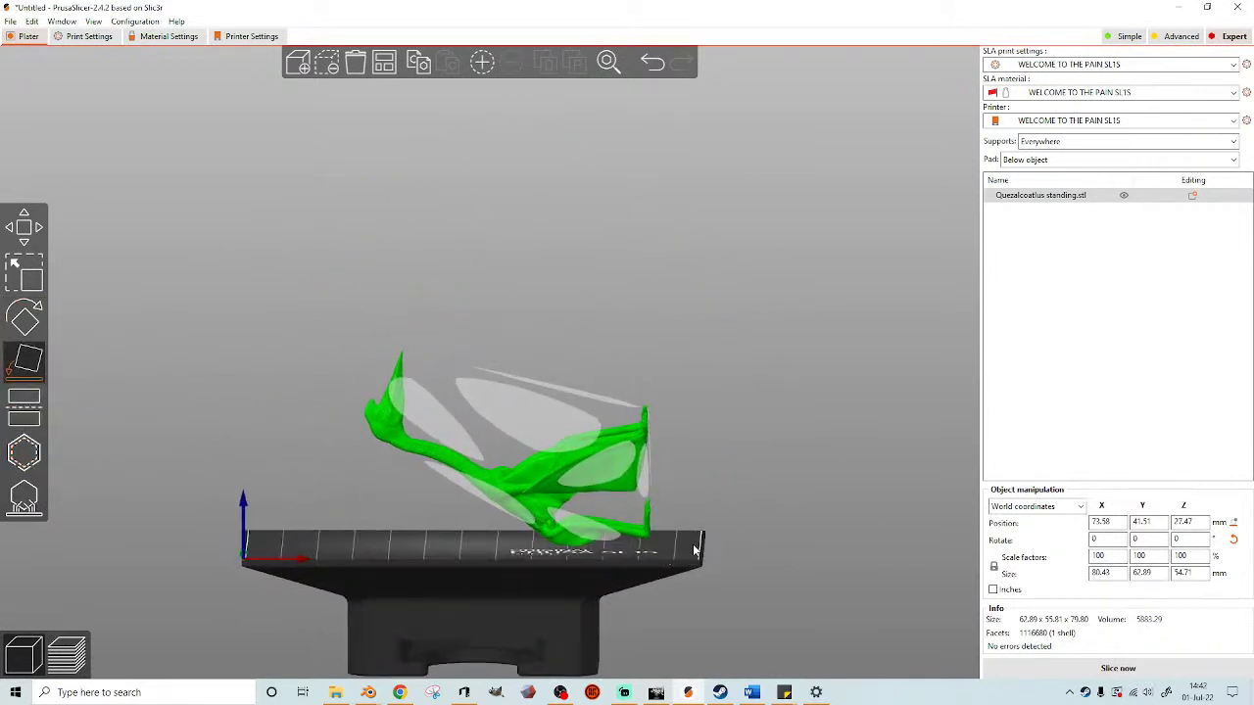
{"action": "left_click_drag", "start_coordinate": [747, 499], "coordinate": [741, 479]}
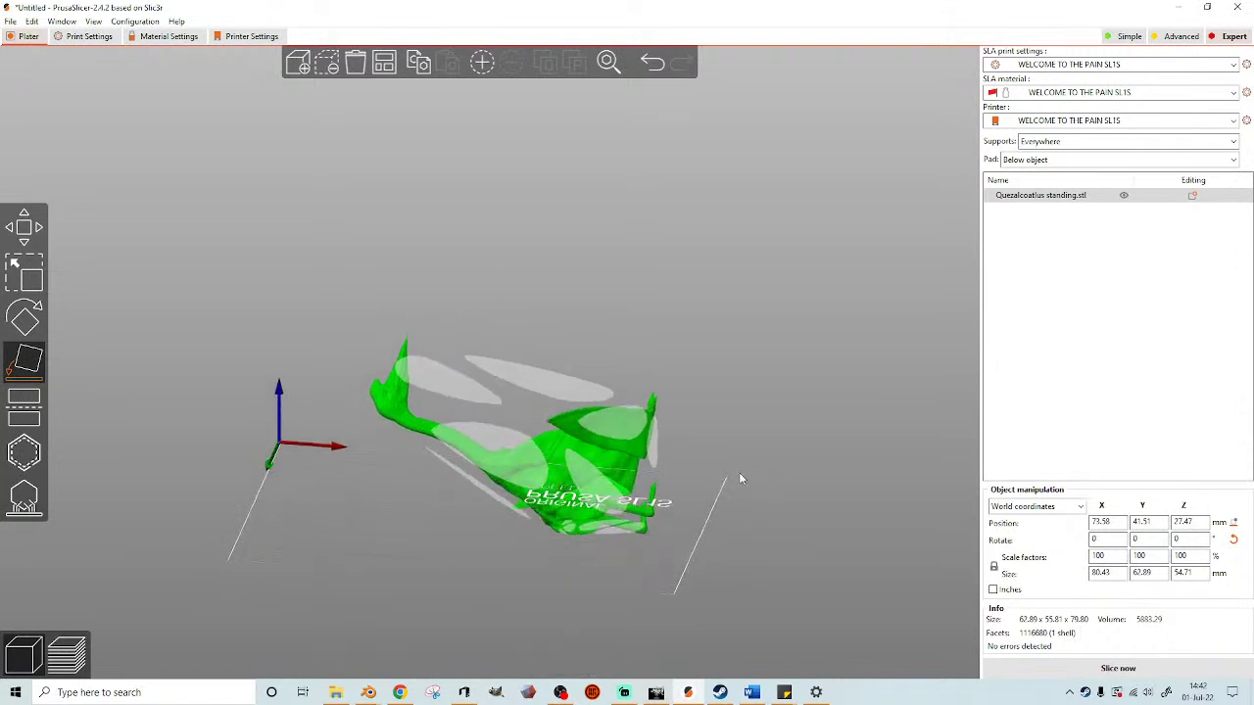
{"action": "left_click", "coordinate": [600, 526]}
{"action": "left_click_drag", "start_coordinate": [715, 525], "coordinate": [733, 540]}
{"action": "left_click_drag", "start_coordinate": [733, 492], "coordinate": [730, 527]}
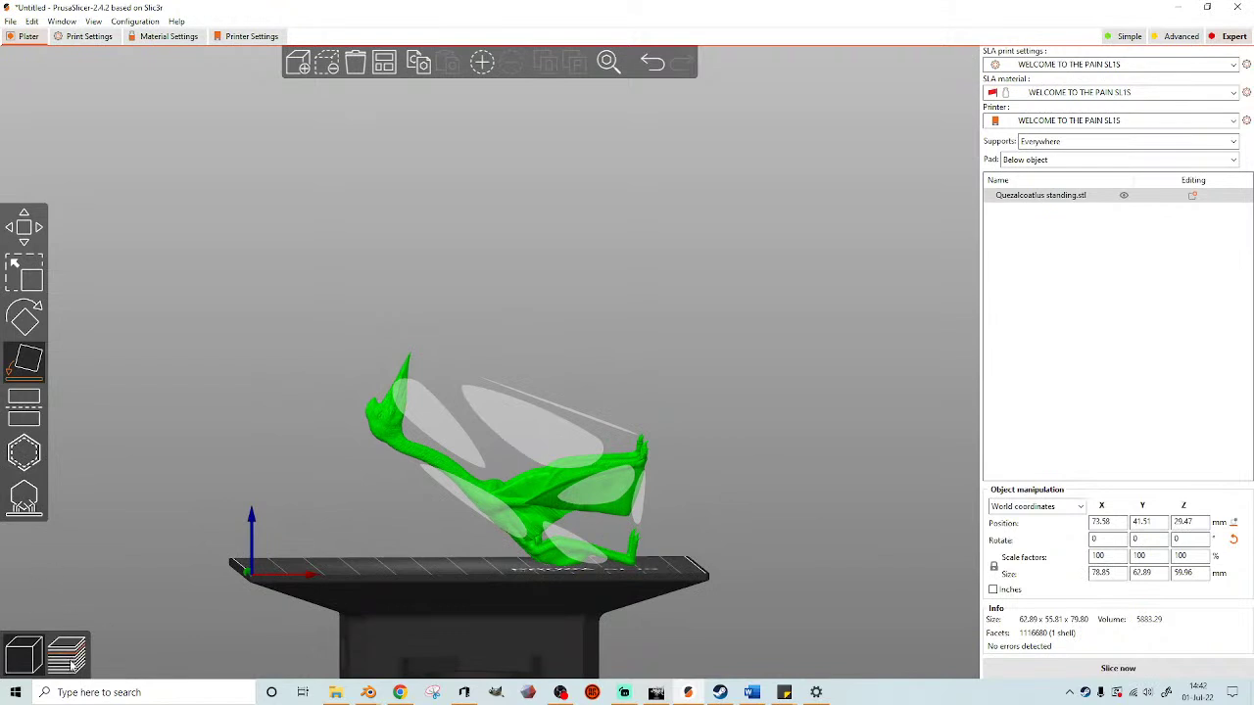
- Auto-generate SLA support points for the reclined model
{"action": "left_click", "coordinate": [24, 501]}
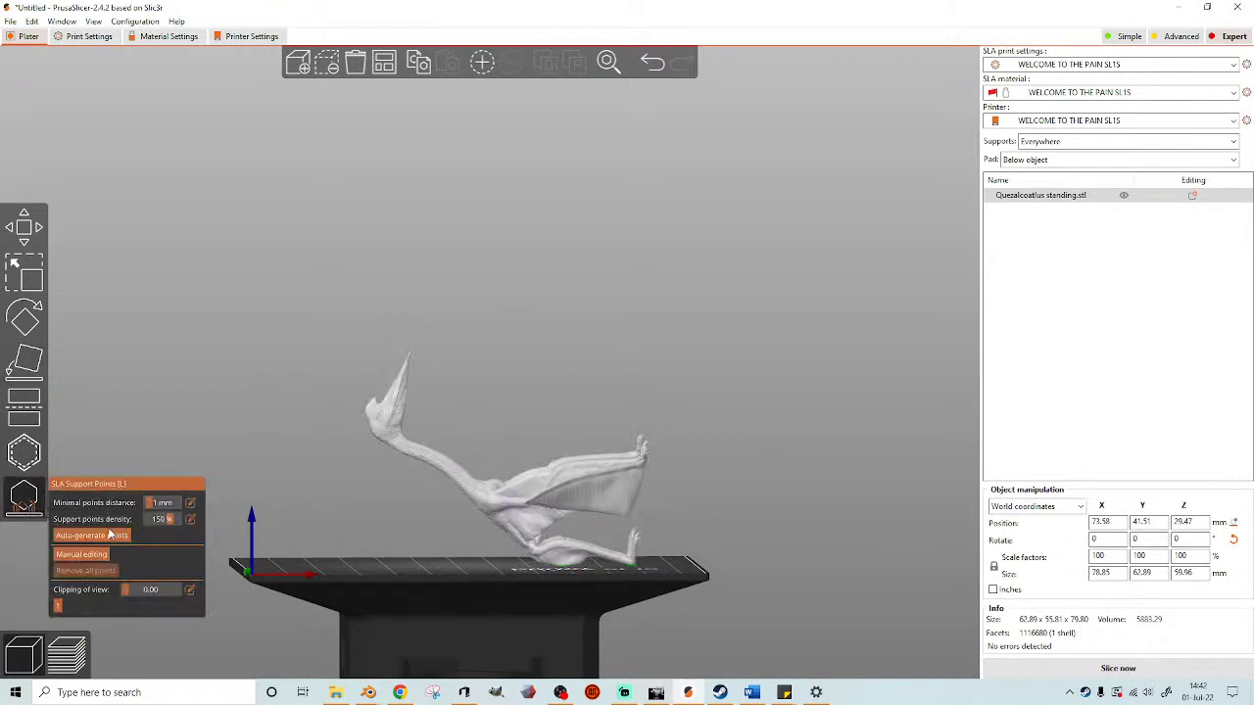
{"action": "left_click", "coordinate": [101, 537]}
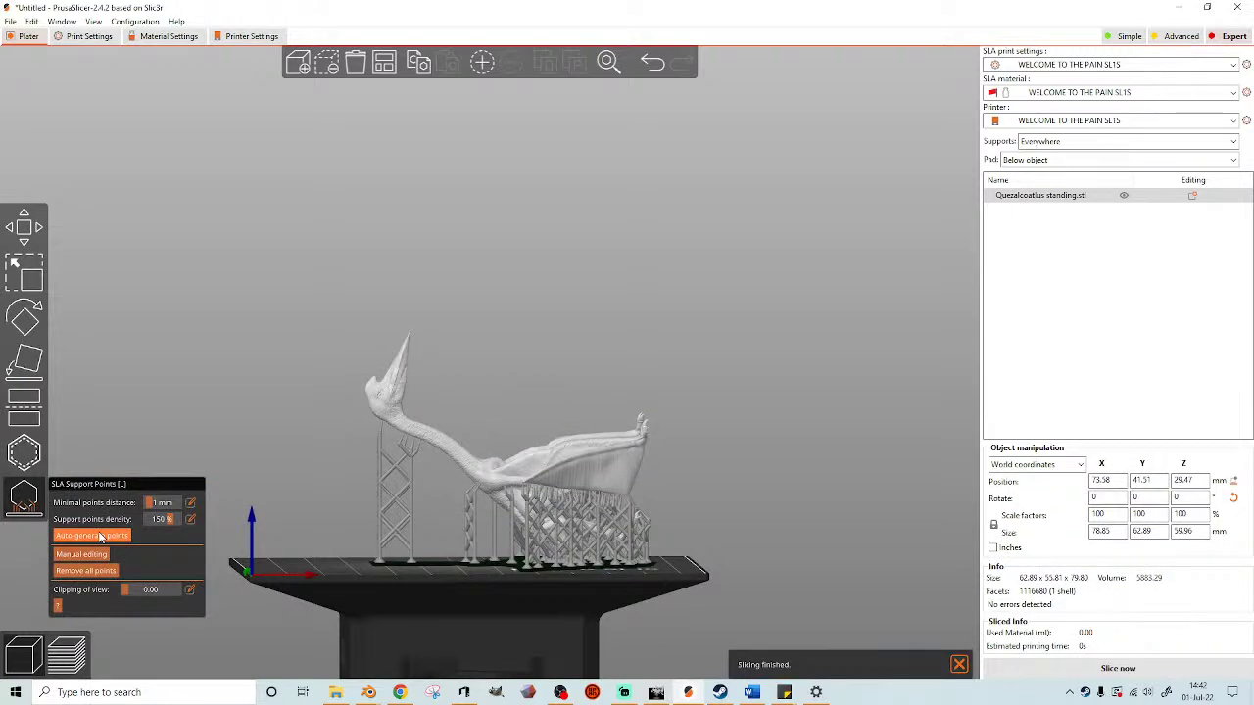
{"action": "scroll", "coordinate": [608, 343], "scroll_direction": "up", "scroll_amount": 3}
{"action": "left_click_drag", "start_coordinate": [864, 328], "coordinate": [840, 373]}
- Start manual editing of the support points and remove the generated ones from the claws of the hind feet
{"action": "left_click", "coordinate": [71, 554]}
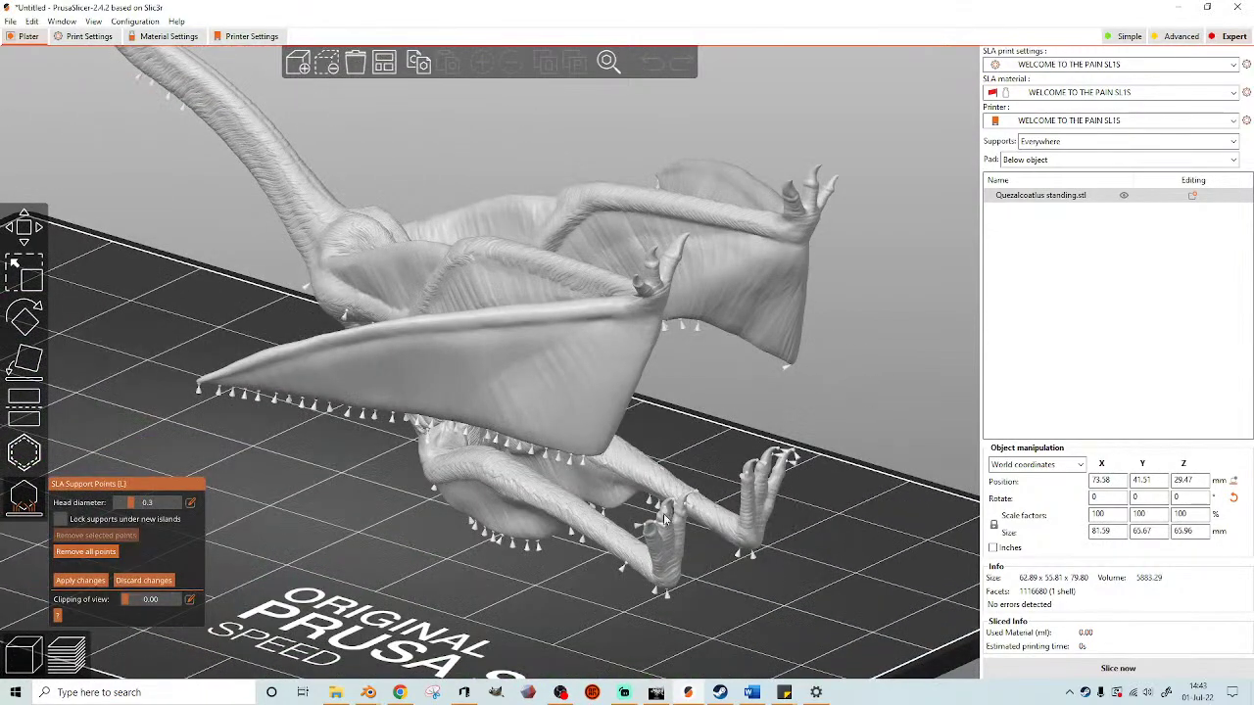
{"action": "scroll", "coordinate": [886, 513], "scroll_direction": "up", "scroll_amount": 5}
{"action": "left_click_drag", "start_coordinate": [786, 409], "coordinate": [803, 400]}
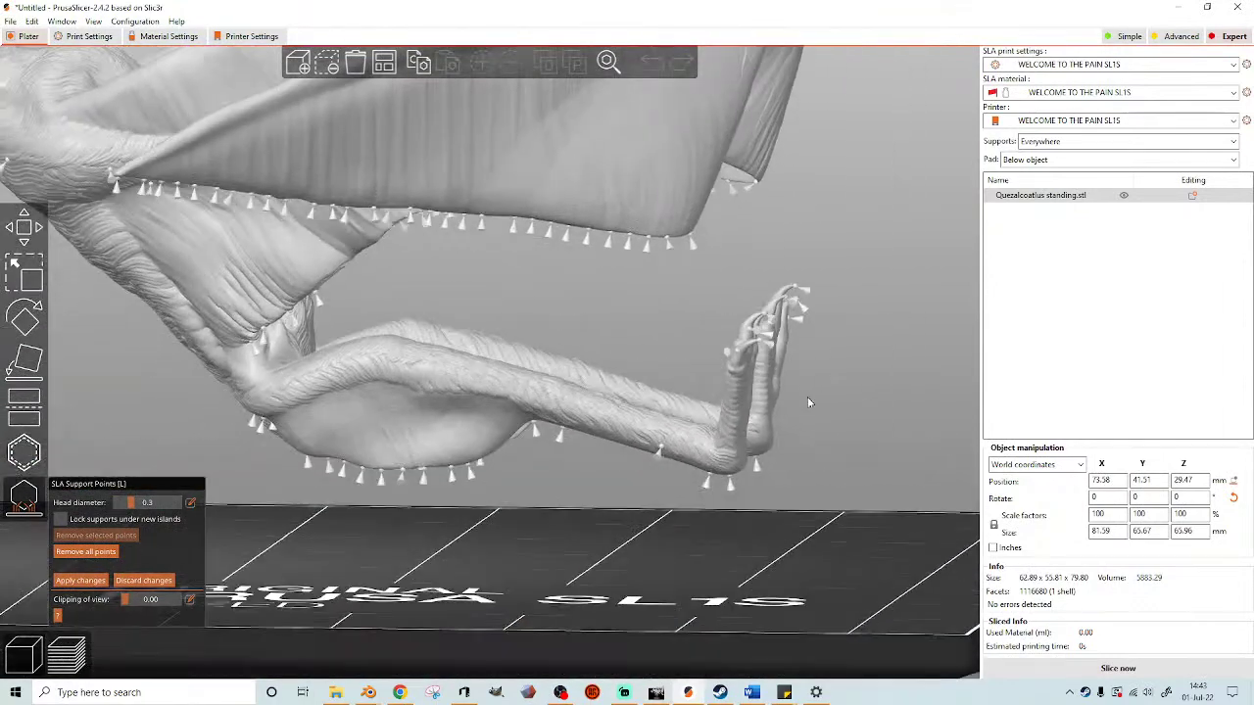
{"action": "right_click_drag", "start_coordinate": [804, 400], "coordinate": [688, 445]}
{"action": "scroll", "coordinate": [688, 446], "scroll_direction": "up", "scroll_amount": 2}
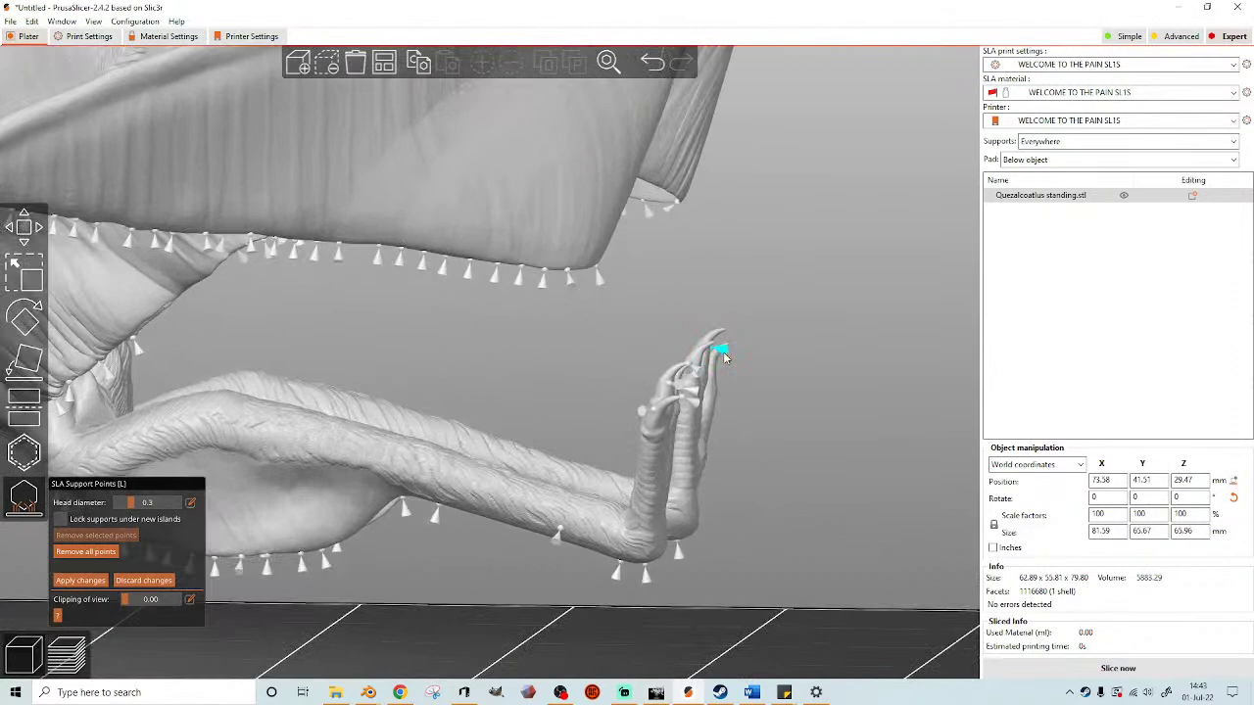
{"action": "left_click_drag", "start_coordinate": [800, 394], "coordinate": [833, 399]}
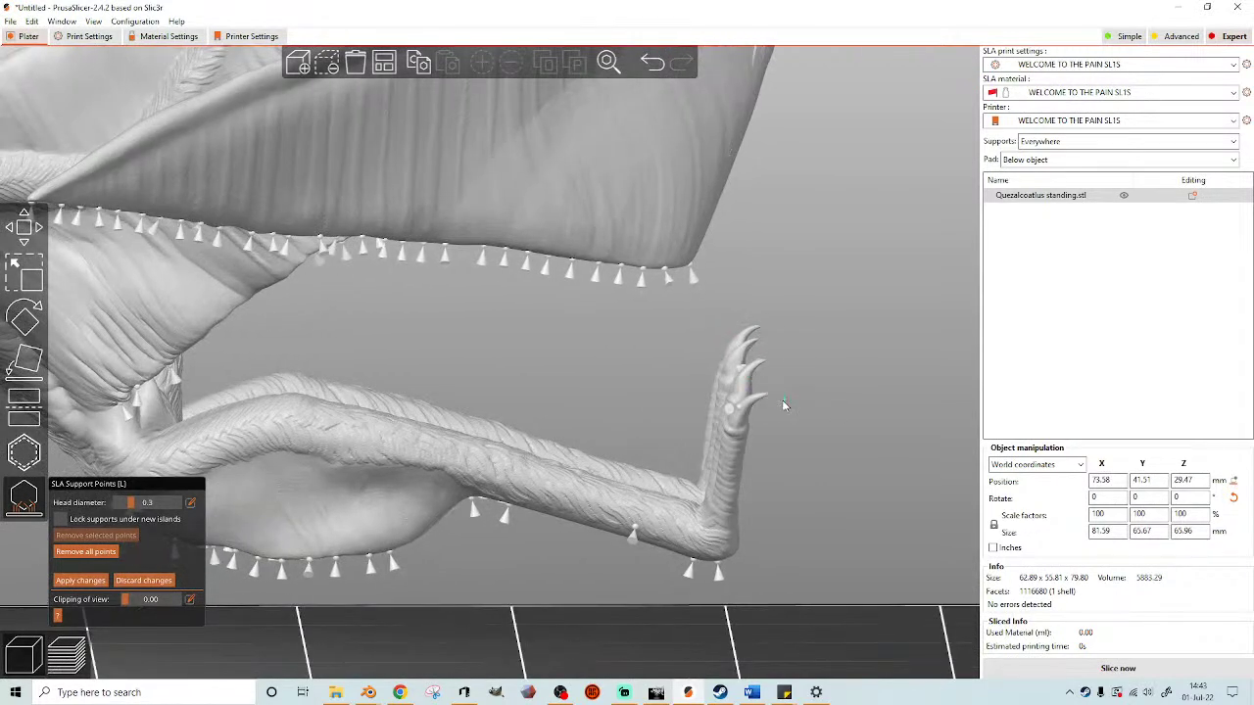
- Add extra support points with a 0.3 head diameter on the undersides of the legs and around the hips
{"action": "left_click_drag", "start_coordinate": [868, 416], "coordinate": [715, 521]}
{"action": "left_click_drag", "start_coordinate": [712, 458], "coordinate": [740, 380]}
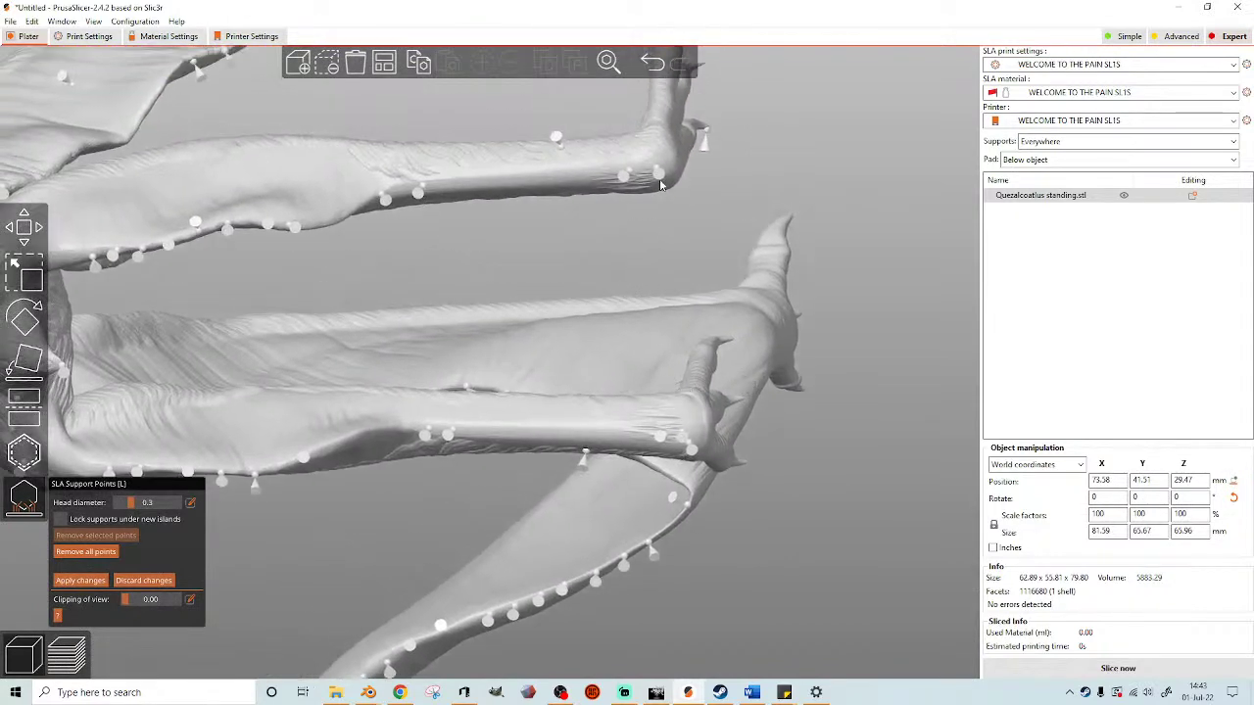
{"action": "left_click_drag", "start_coordinate": [606, 252], "coordinate": [627, 486]}
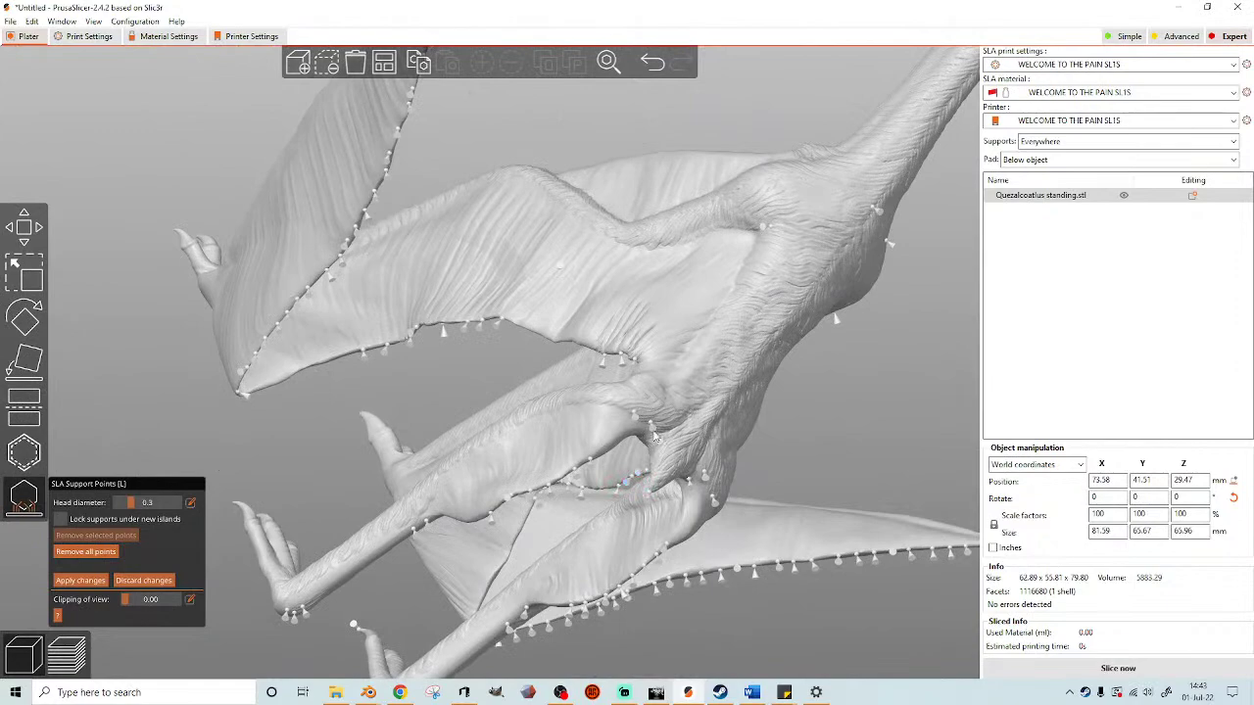
- Add support points across the chest and along the neck up to the head, and apply the support changes
{"action": "left_click_drag", "start_coordinate": [725, 489], "coordinate": [499, 448]}
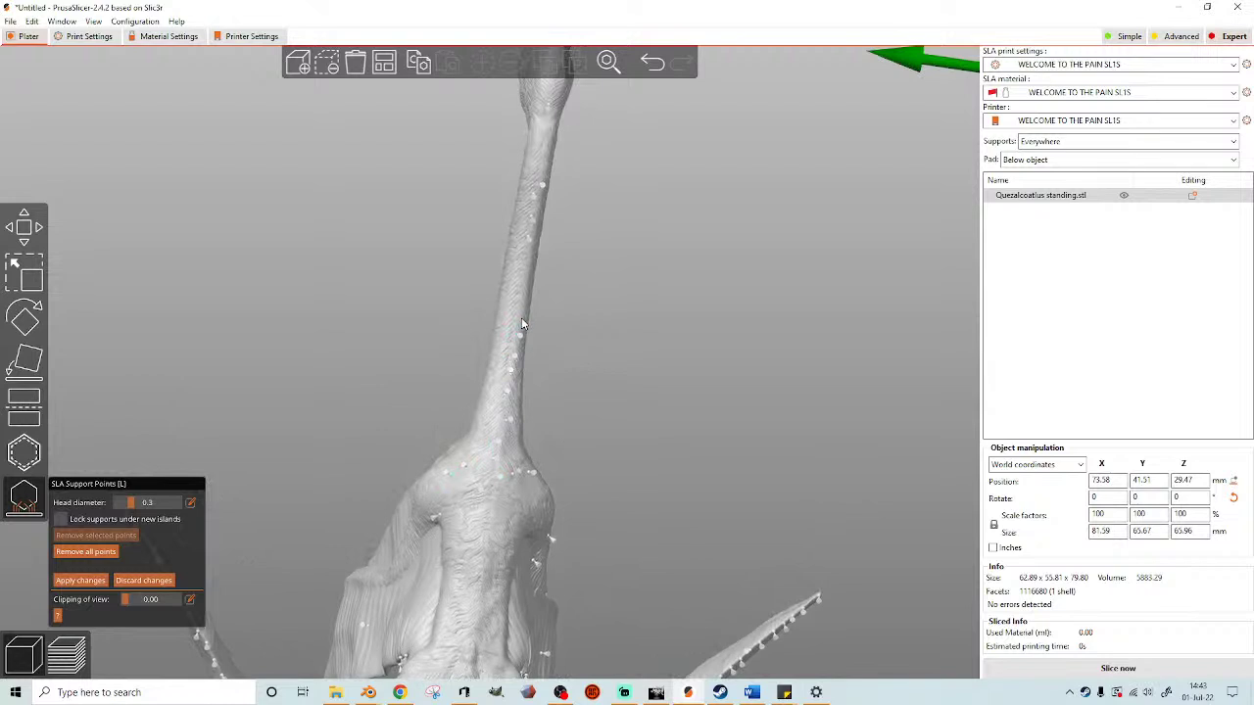
{"action": "left_click_drag", "start_coordinate": [528, 257], "coordinate": [552, 325]}
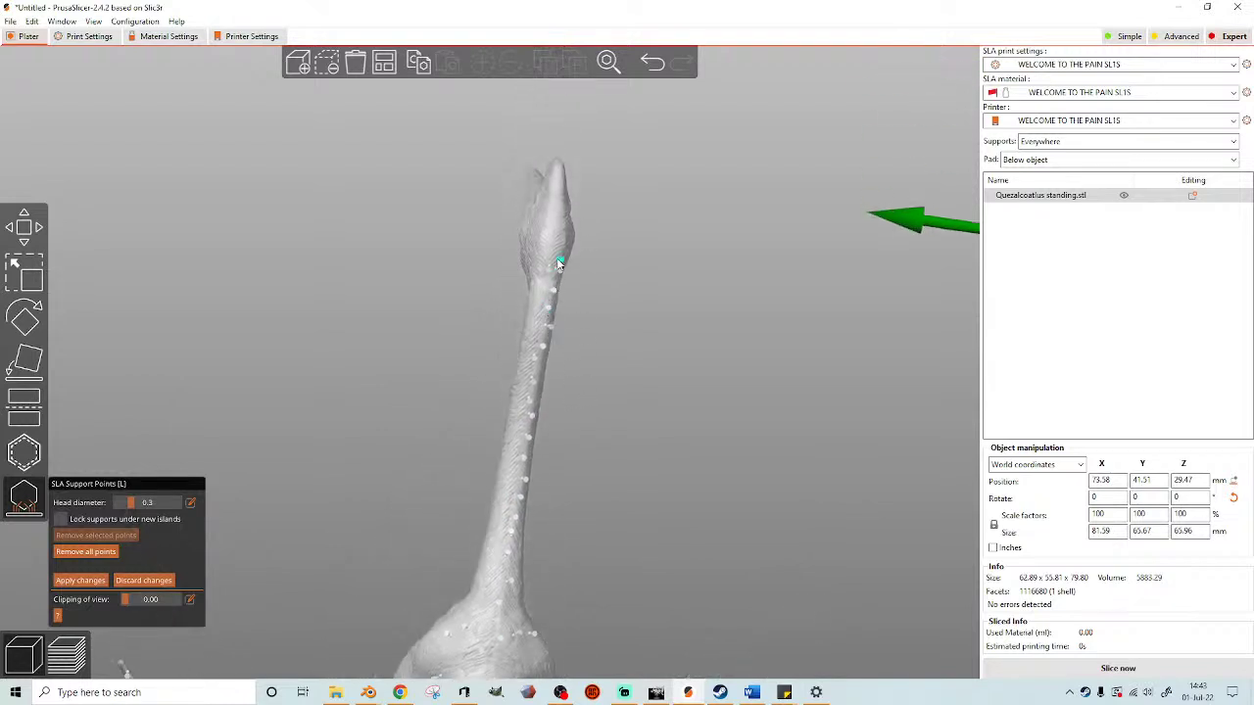
{"action": "left_click", "coordinate": [80, 580]}
{"action": "left_click_drag", "start_coordinate": [790, 538], "coordinate": [666, 362]}
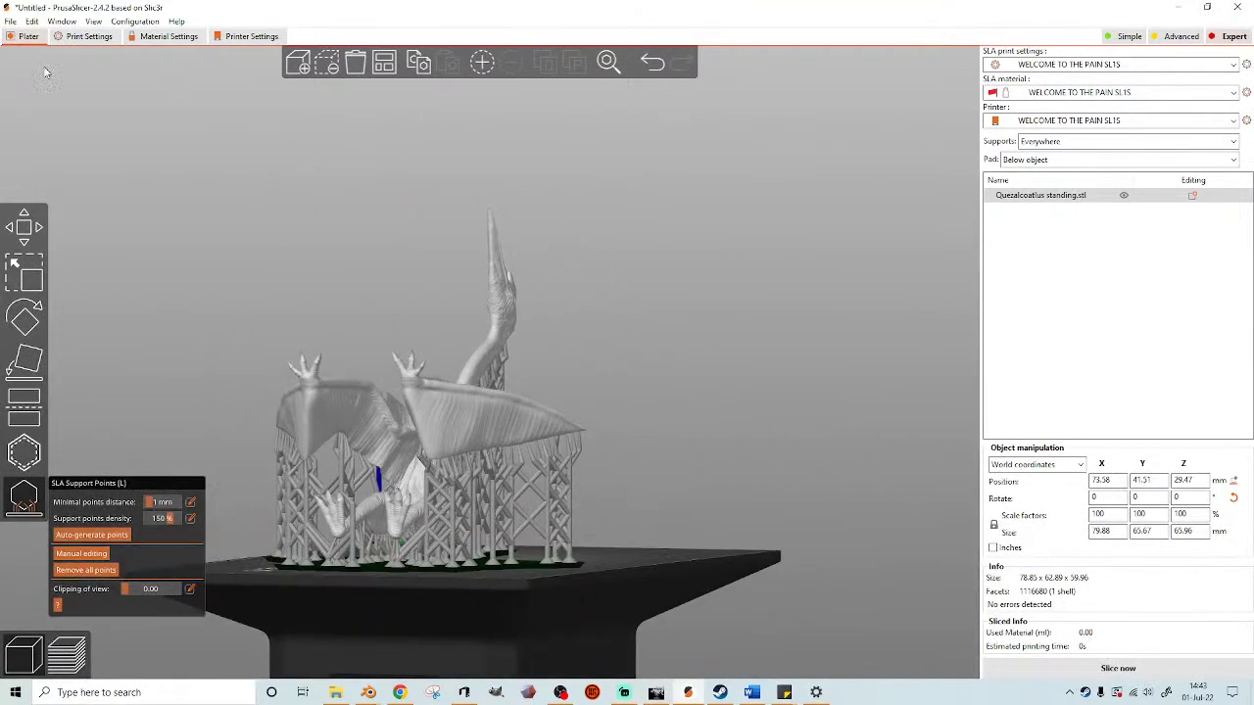
- Export the plate as an STL including supports, named Quezalcoatlus standing presupported, in the Quezalcoatlus folder
{"action": "left_click", "coordinate": [10, 21]}
{"action": "mouse_move", "coordinate": [47, 126]}
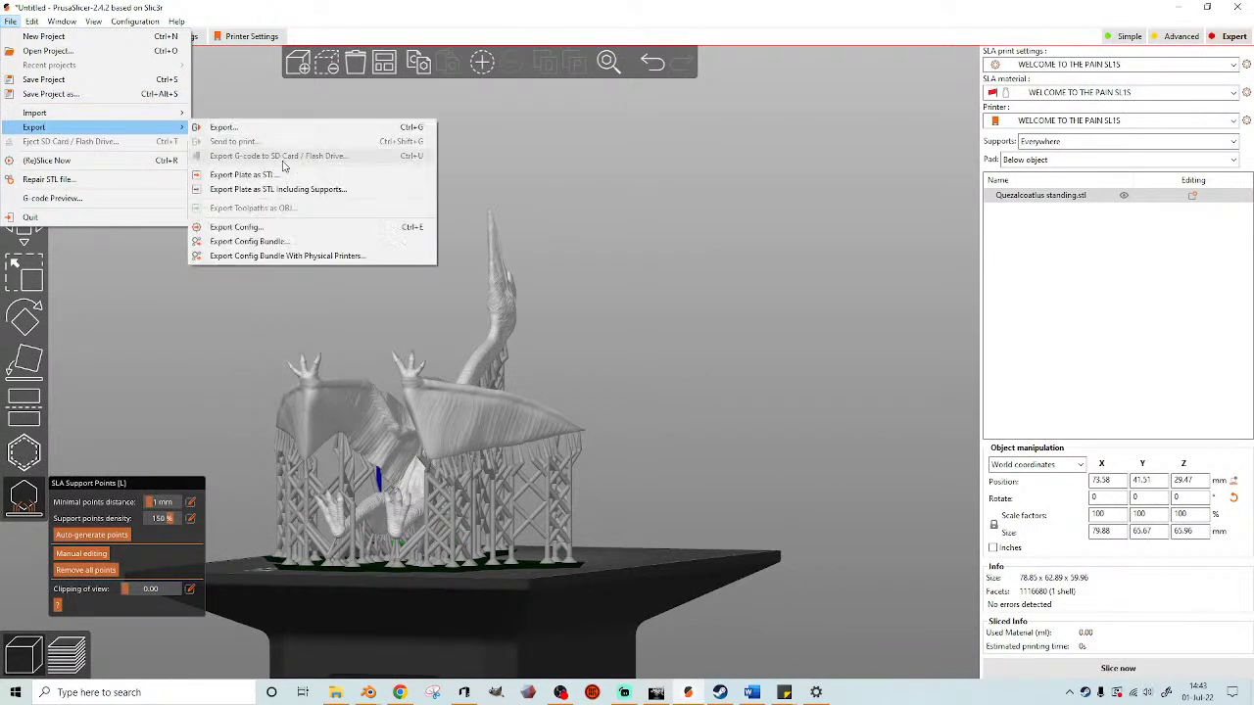
{"action": "left_click", "coordinate": [278, 189]}
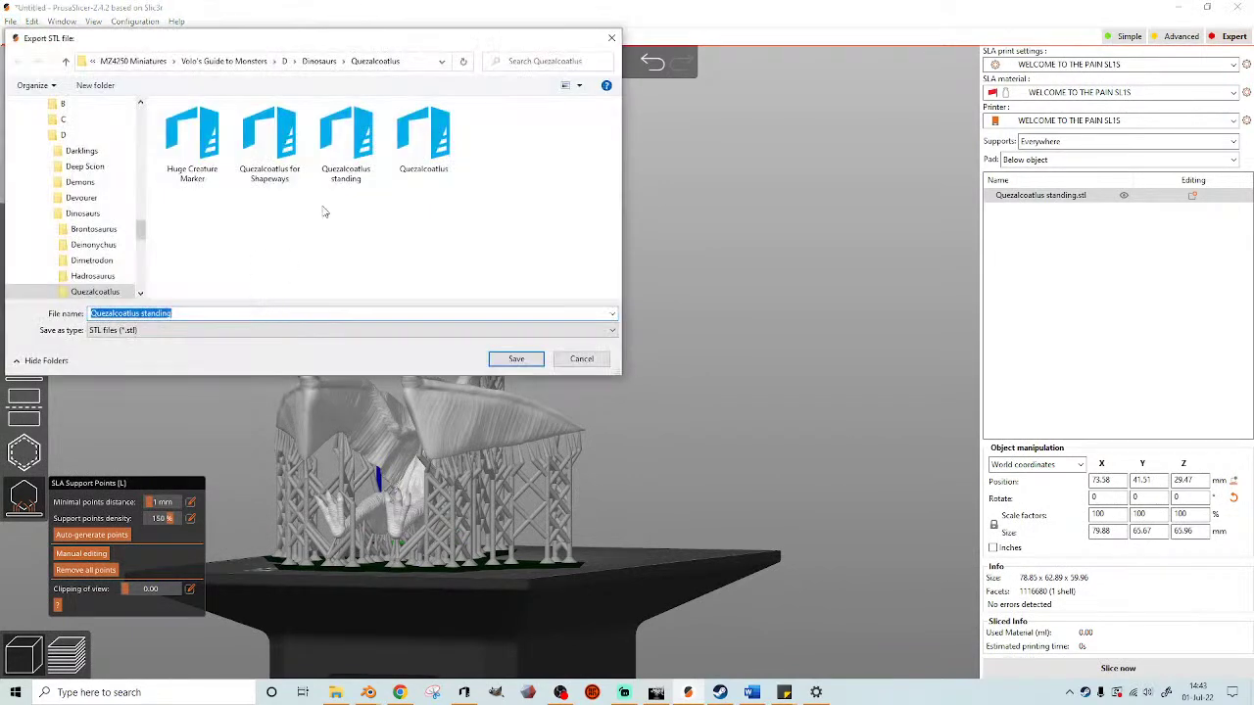
{"action": "left_click", "coordinate": [200, 313]}
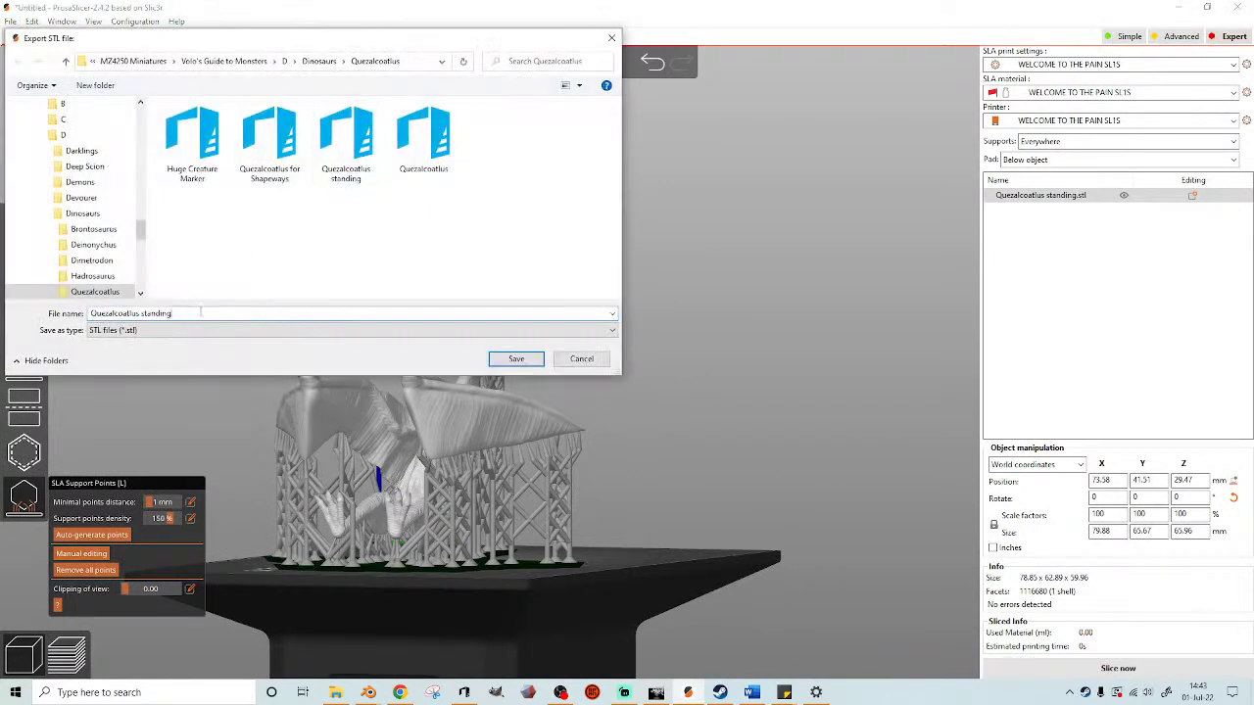
{"action": "type", "text": "presupported"}
{"action": "key", "text": "Return"}
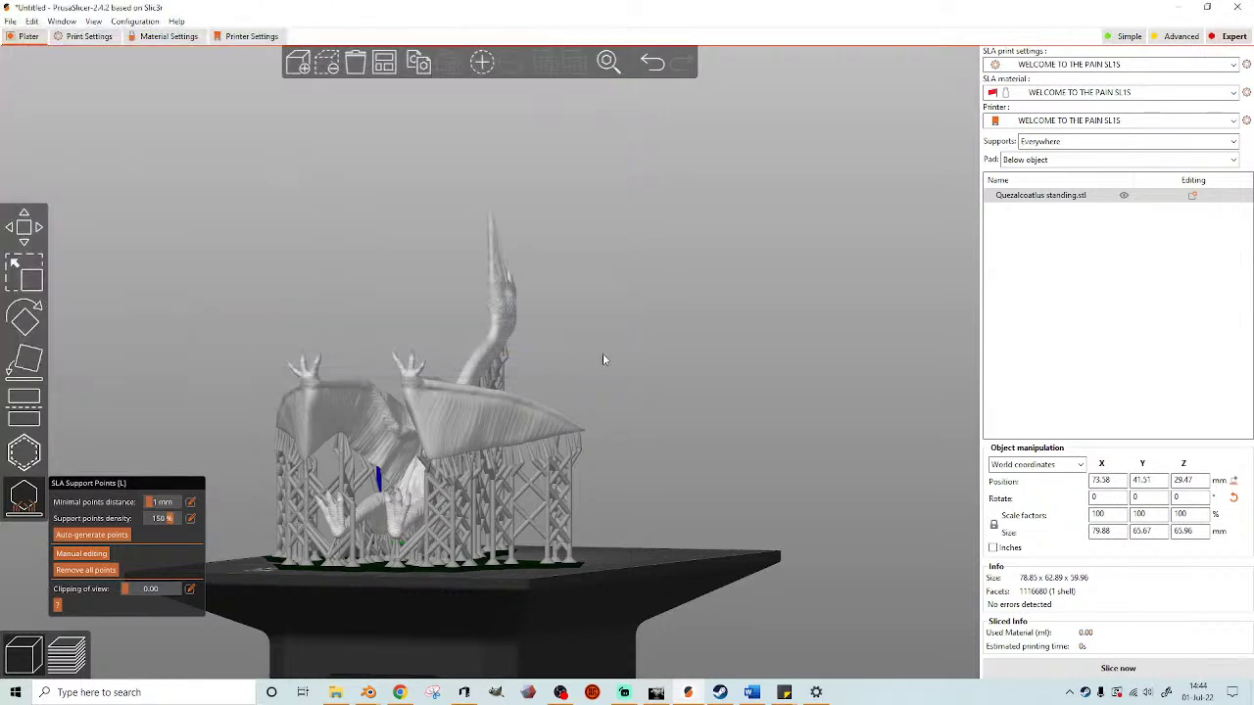
- Delete the supported Quezalcoatlus model from the build plate
{"action": "left_click_drag", "start_coordinate": [578, 361], "coordinate": [626, 378]}
{"action": "key", "text": "Delete"}
{"action": "left_click_drag", "start_coordinate": [444, 422], "coordinate": [519, 416]}
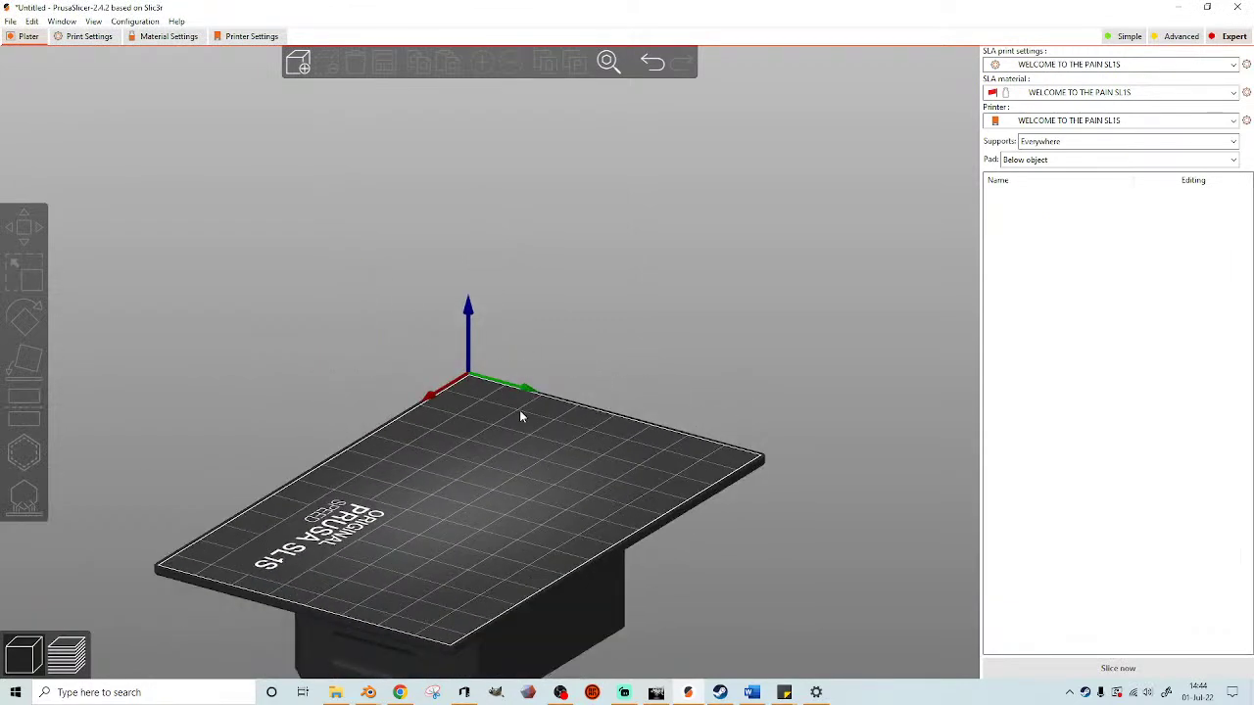
- Switch to File Explorer and delete the Quezalcoatlus for Shapeways file from the Quezalcoatlus folder
{"action": "left_click", "coordinate": [336, 692]}
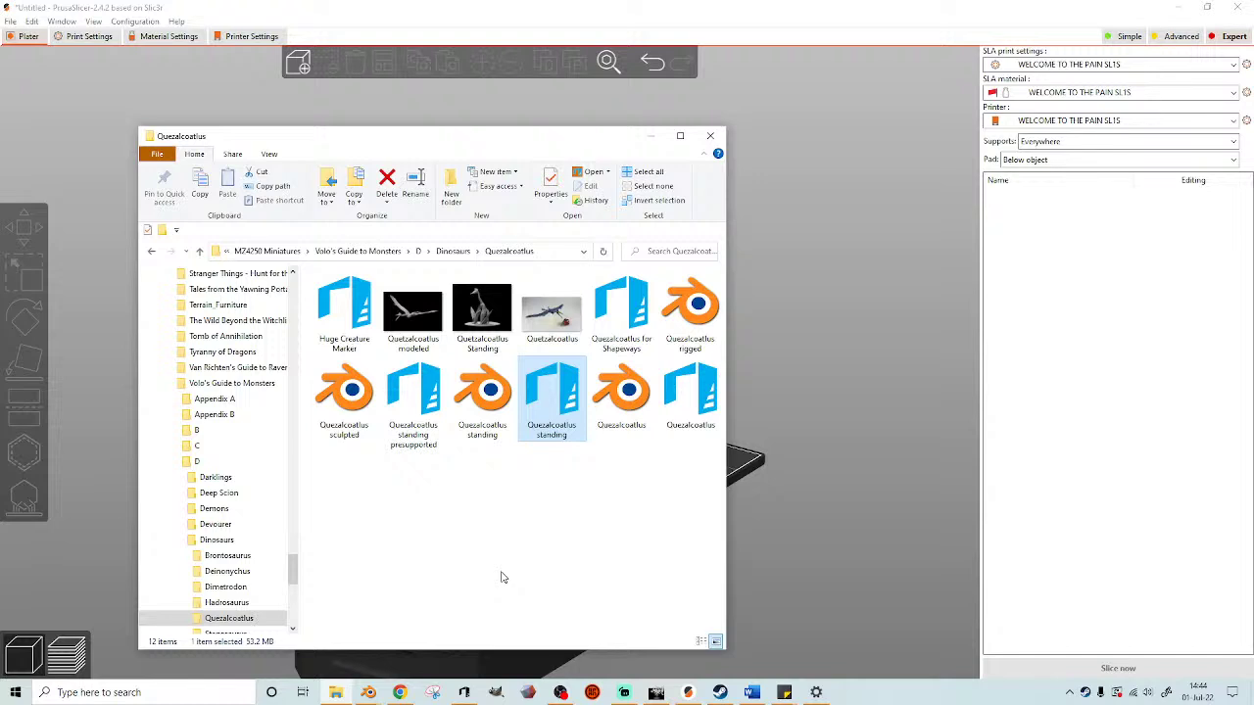
{"action": "left_click", "coordinate": [627, 343]}
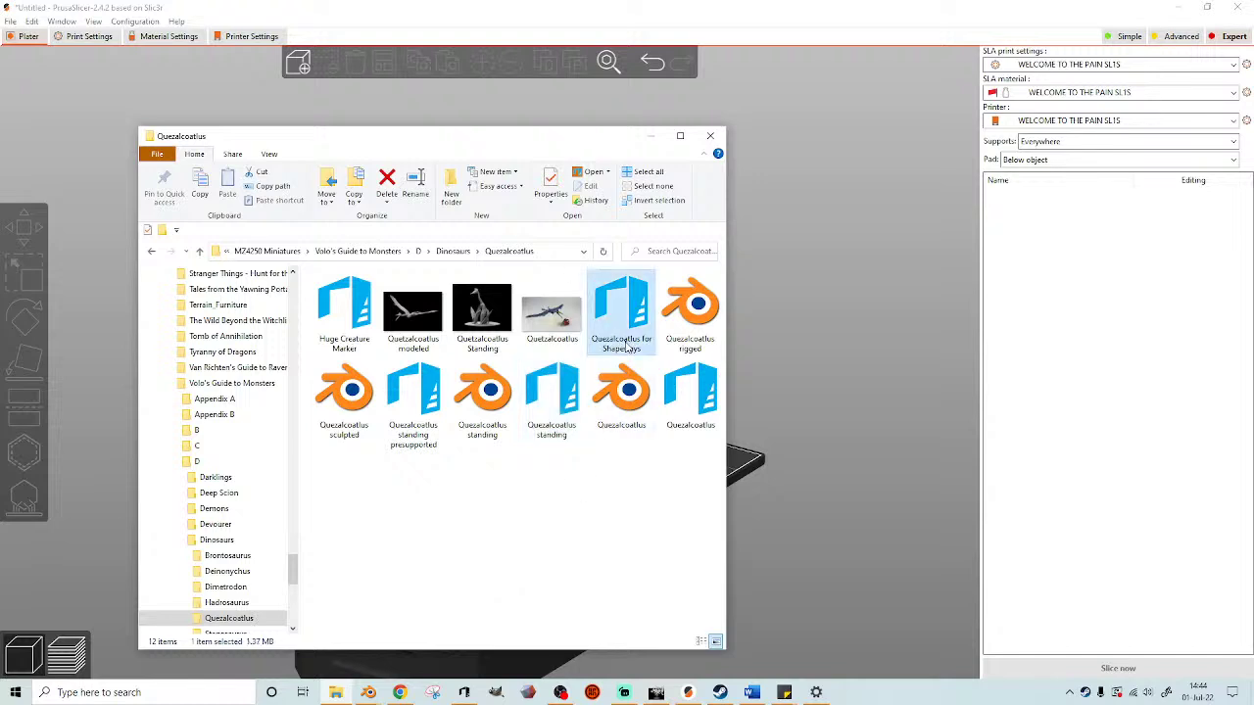
{"action": "key", "text": "Delete"}
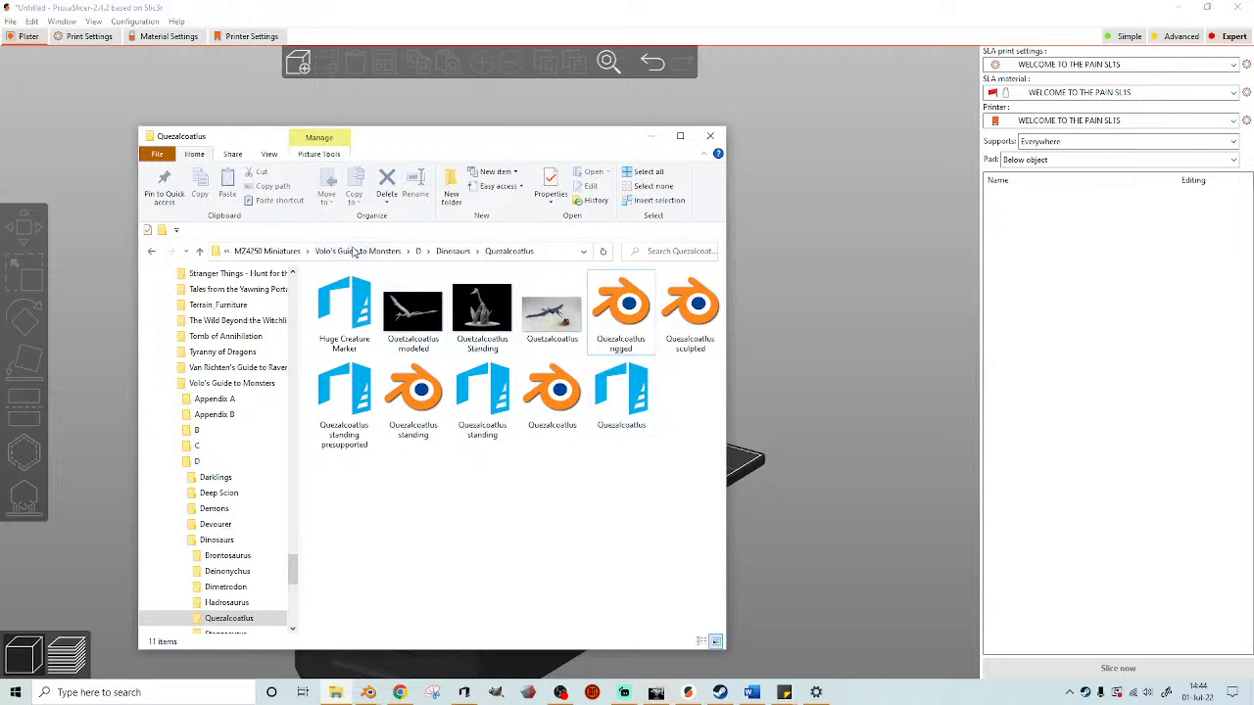
- Go to the Size Markers folder under 1 Size Markers and other basic files, and copy the huge_creature flying marker file
{"action": "left_click", "coordinate": [267, 251]}
{"action": "left_click", "coordinate": [349, 251]}
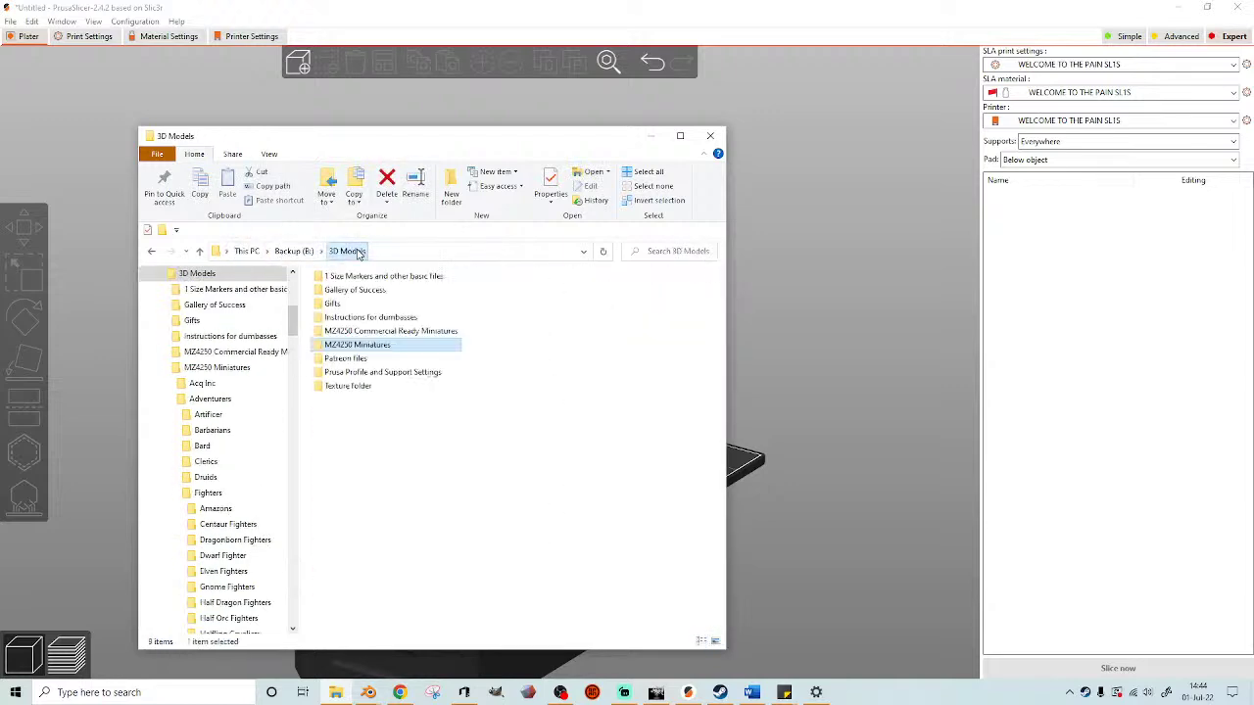
{"action": "left_click", "coordinate": [402, 278]}
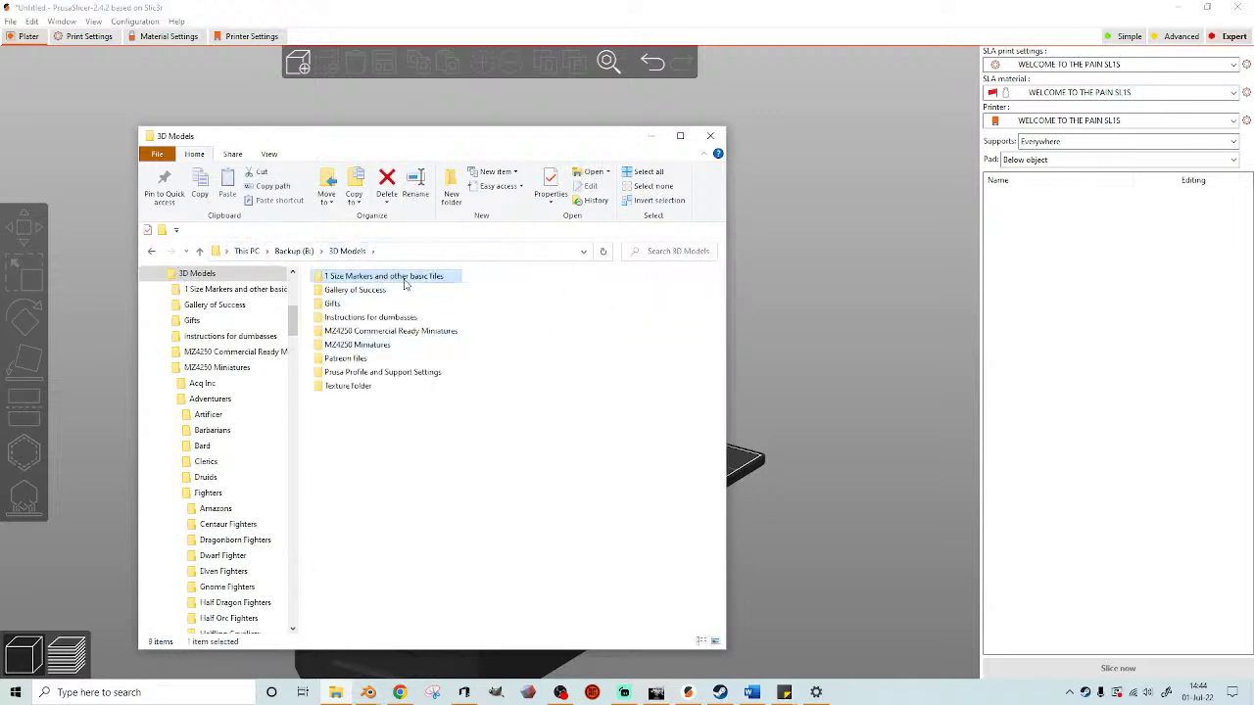
{"action": "double_click", "coordinate": [405, 283]}
{"action": "double_click", "coordinate": [374, 349]}
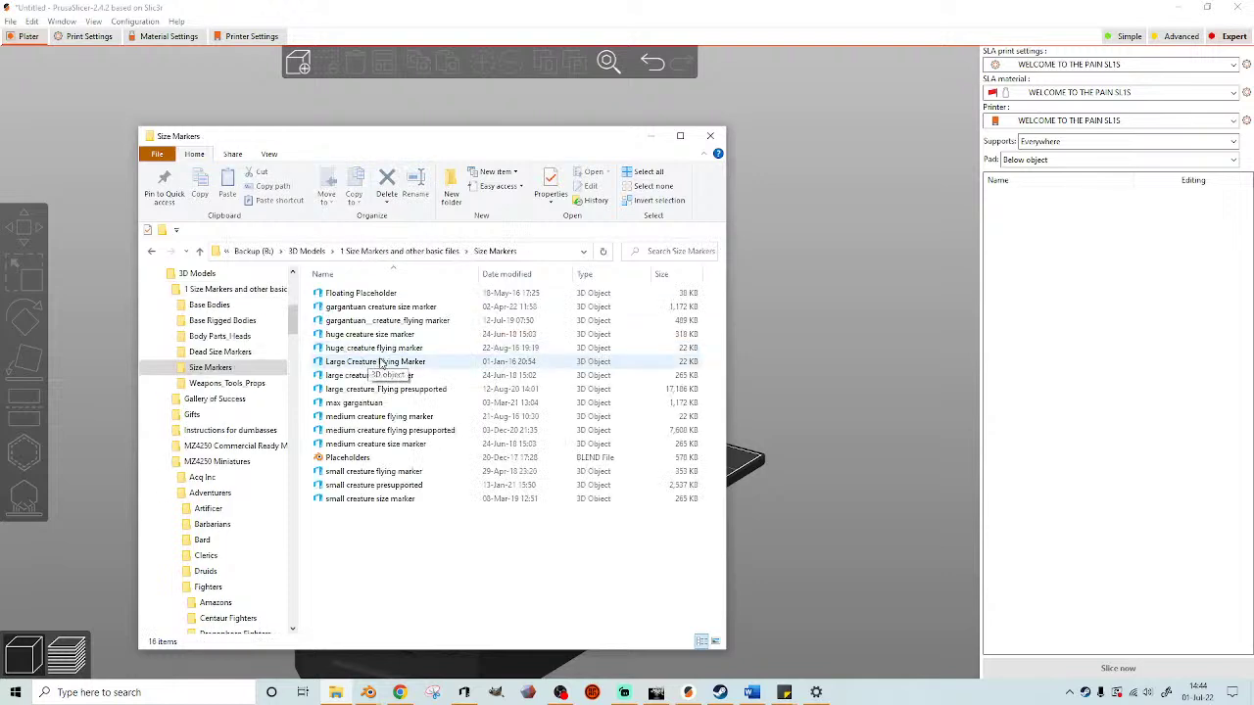
{"action": "left_click", "coordinate": [390, 350]}
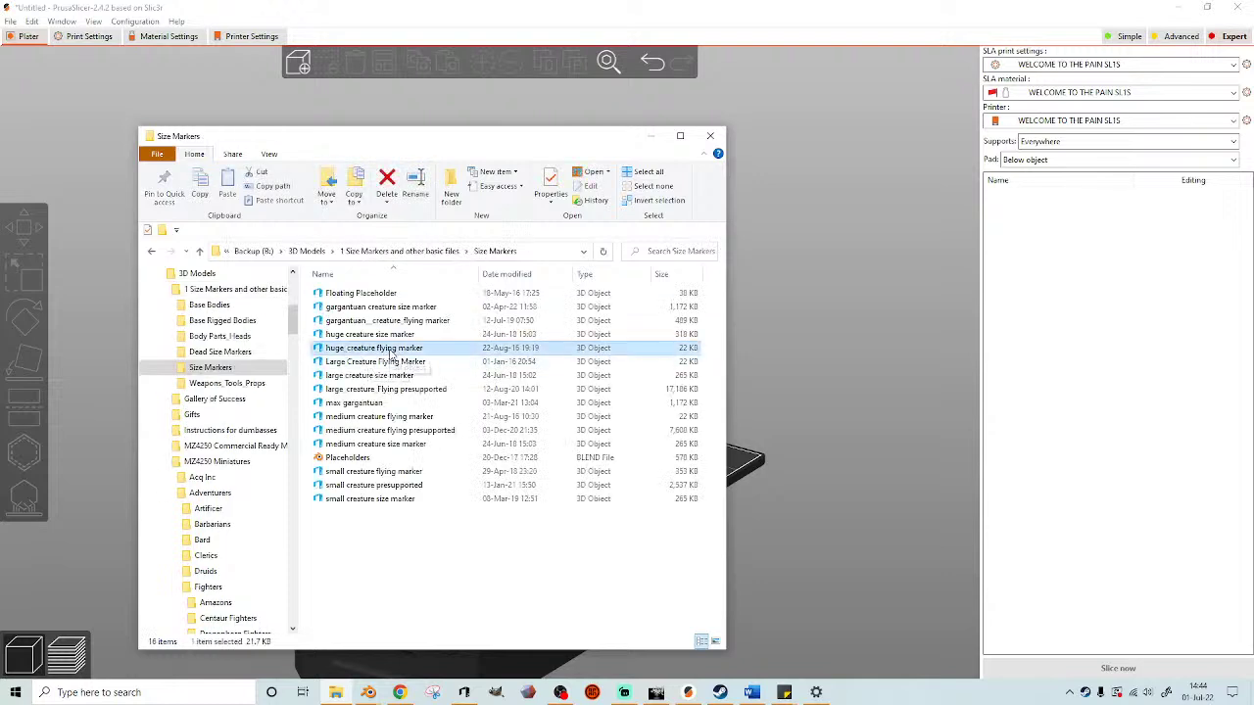
- Return to the Quezalcoatlus folder and paste the copied marker file there
{"action": "left_click", "coordinate": [151, 252]}
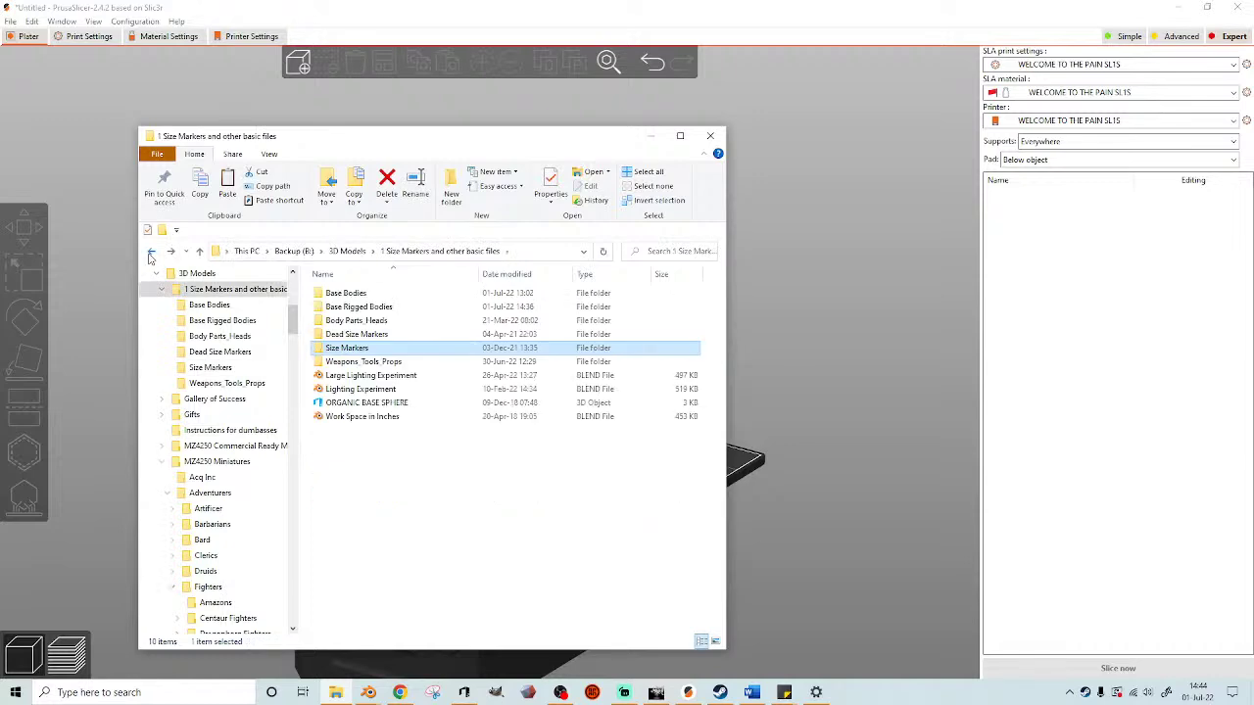
{"action": "left_click", "coordinate": [151, 255]}
{"action": "left_click", "coordinate": [151, 255]}
{"action": "left_click", "coordinate": [151, 255]}
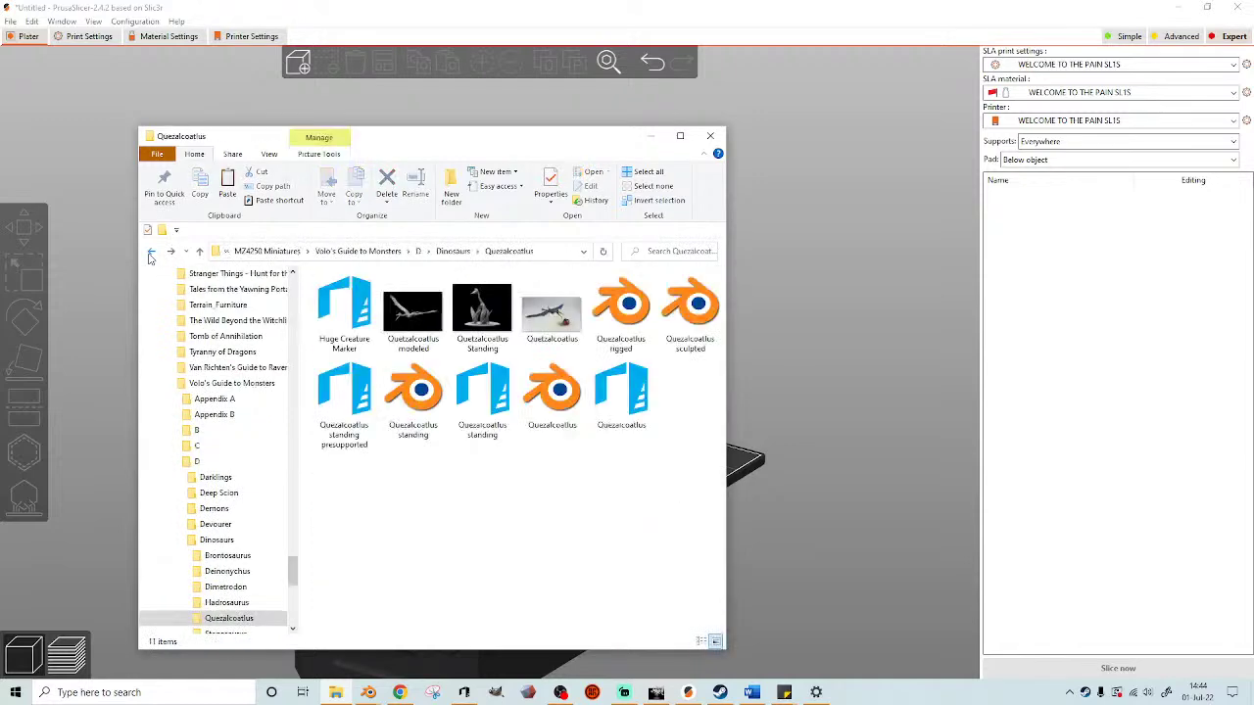
{"action": "right_click", "coordinate": [442, 513]}
{"action": "left_click", "coordinate": [475, 412]}
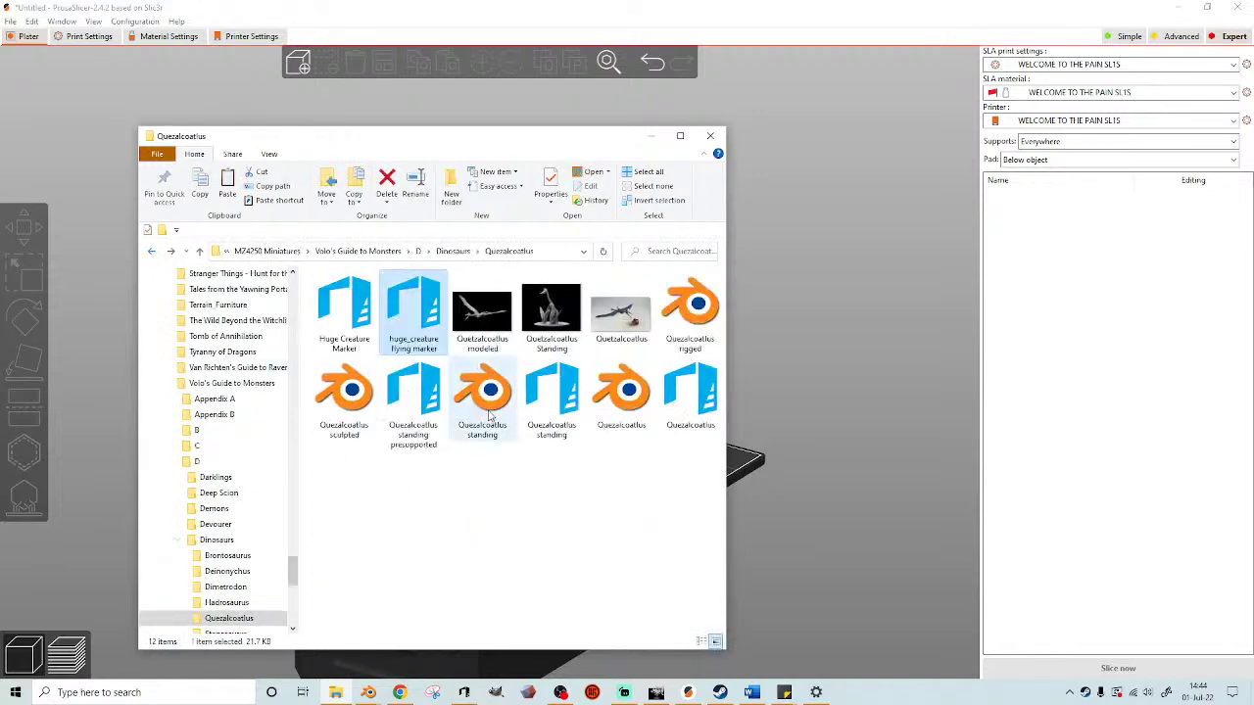
{"action": "left_click", "coordinate": [452, 525]}
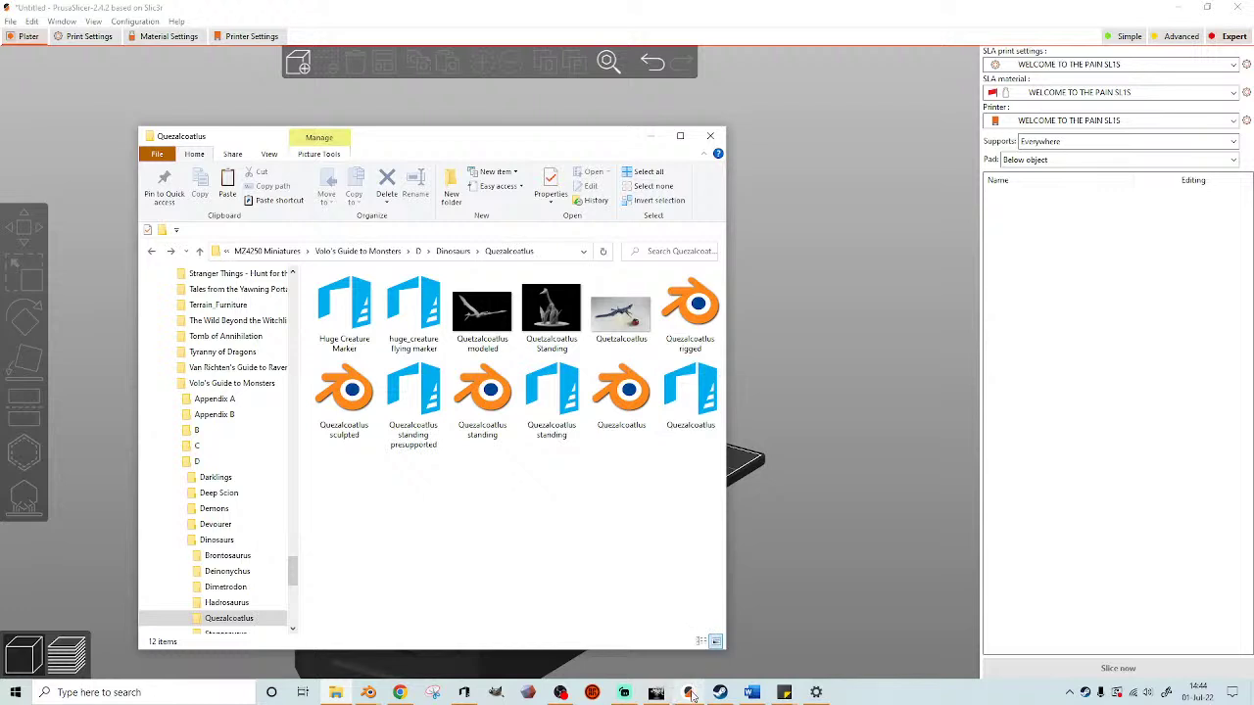
- Switch to Autodesk Meshmixer and import the Quezalcoatlus and huge_creature flying marker meshes from the Quezalcoatlus folder together
{"action": "mouse_move", "coordinate": [691, 697]}
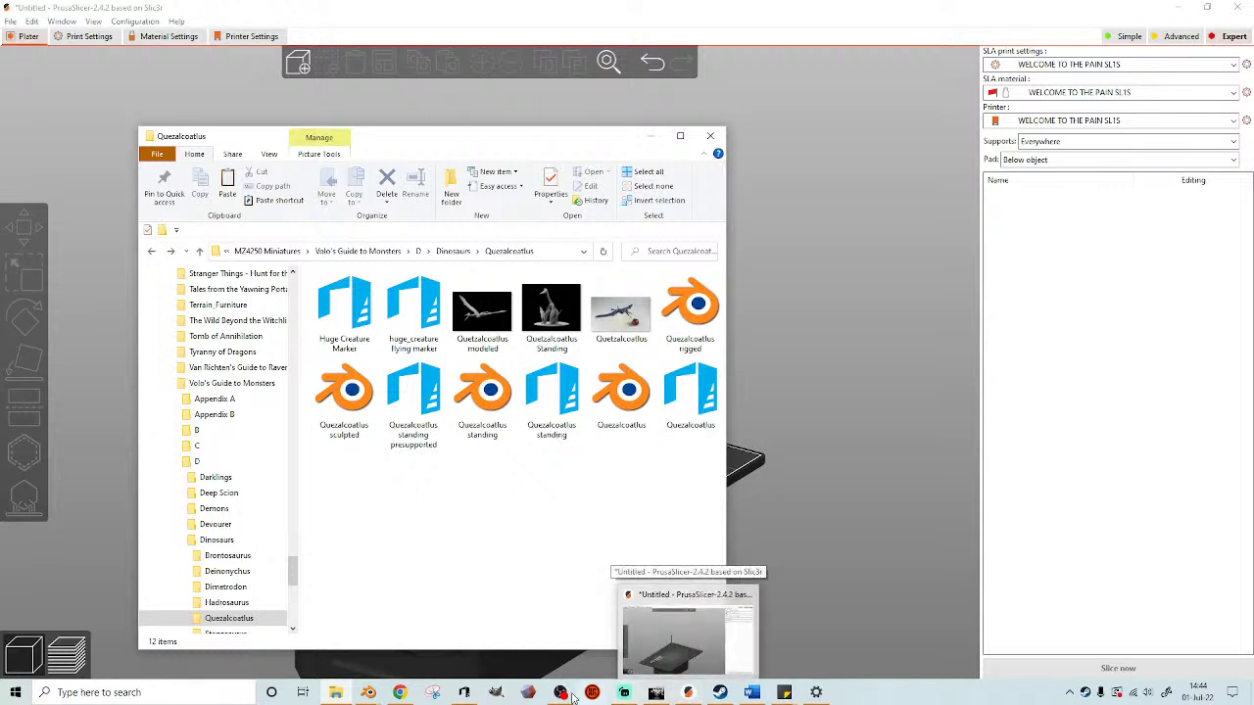
{"action": "left_click", "coordinate": [528, 693]}
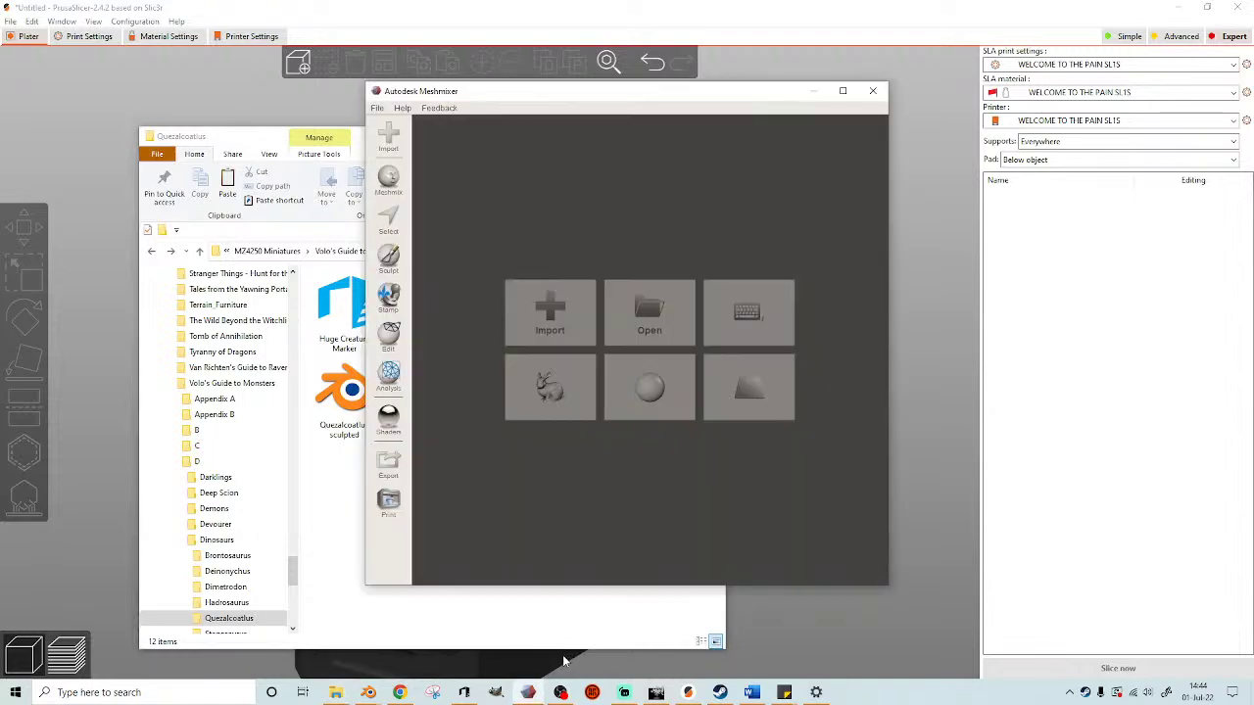
{"action": "left_click", "coordinate": [582, 315]}
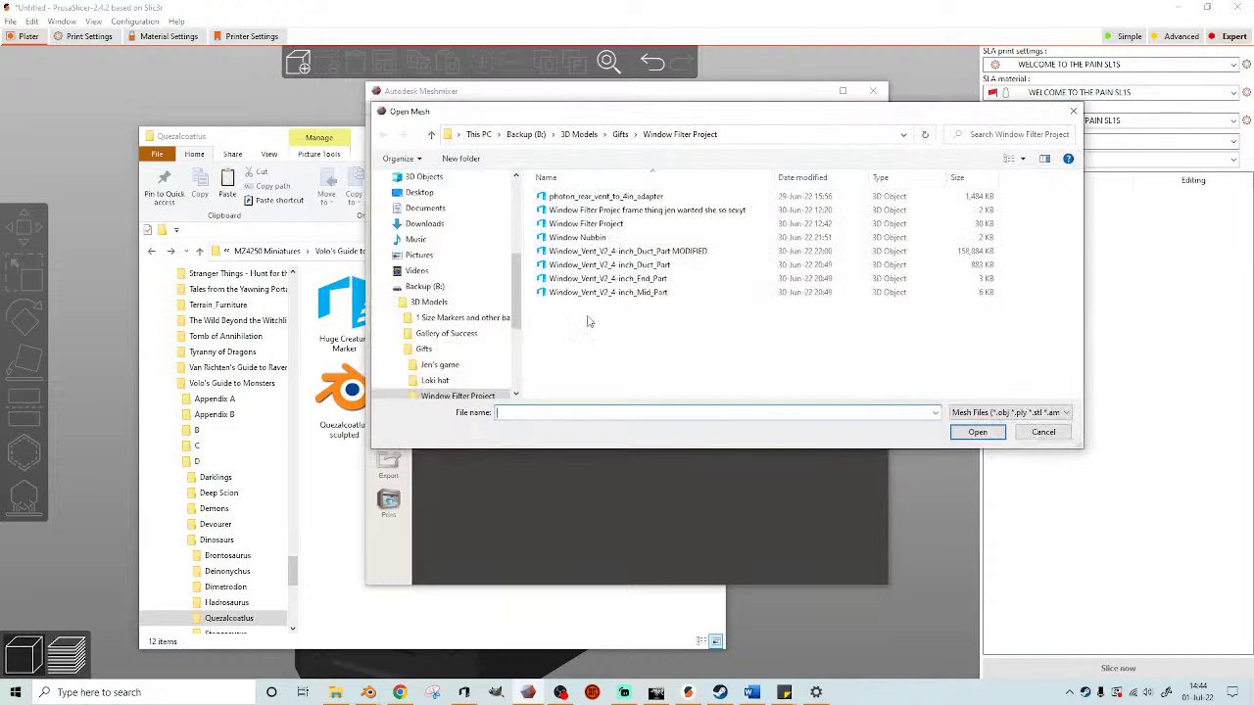
{"action": "left_click_drag", "start_coordinate": [514, 281], "coordinate": [520, 171]}
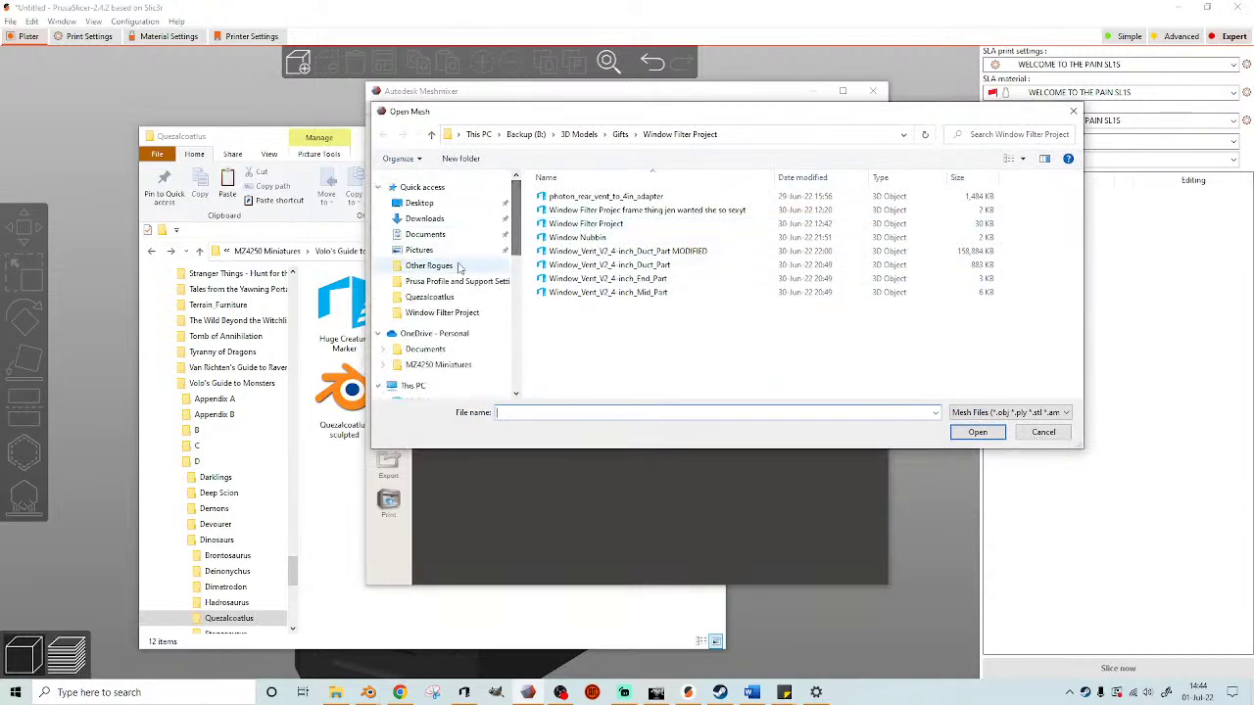
{"action": "left_click", "coordinate": [426, 299]}
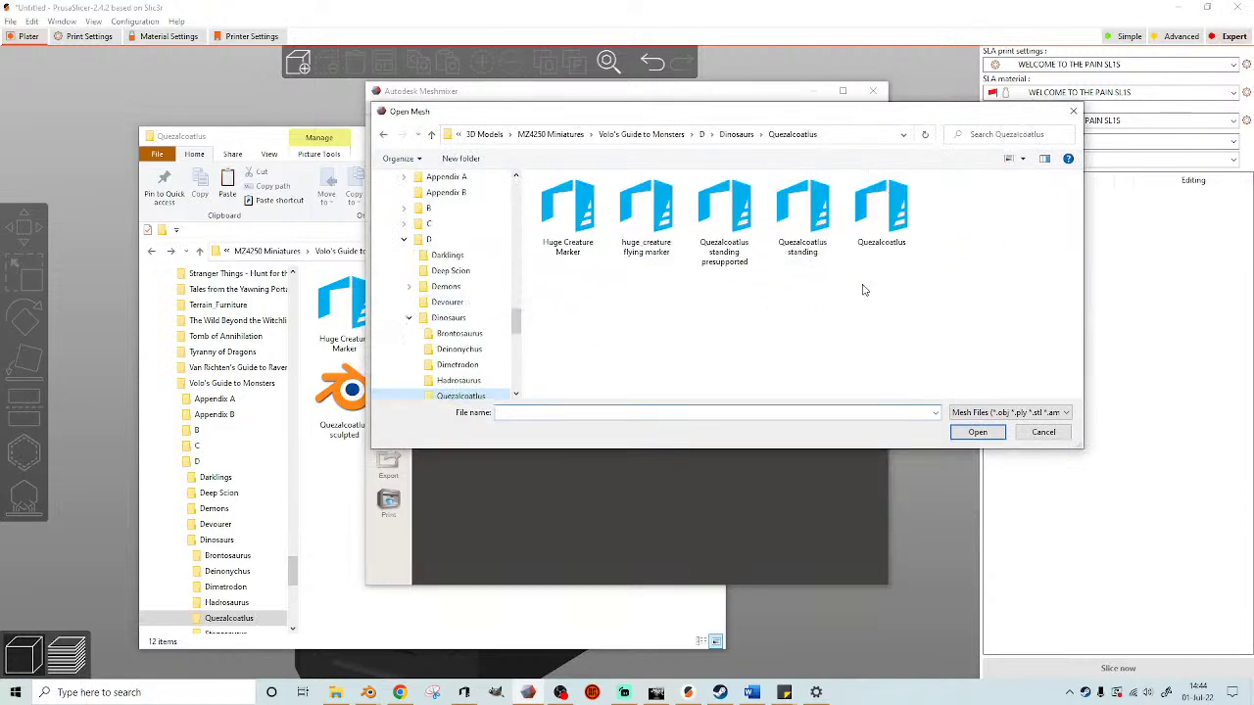
{"action": "left_click", "coordinate": [882, 211]}
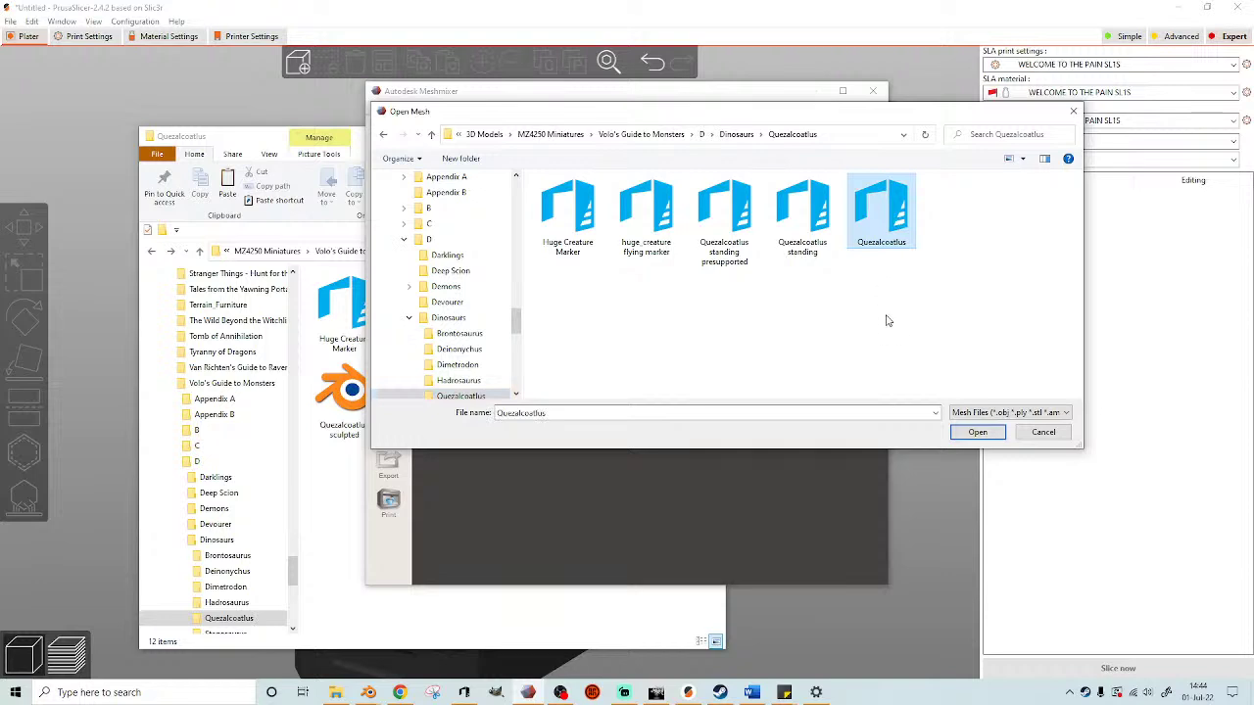
{"action": "left_click", "coordinate": [647, 211], "text": "shift"}
{"action": "left_click", "coordinate": [647, 214]}
{"action": "left_click", "coordinate": [884, 220], "text": "ctrl"}
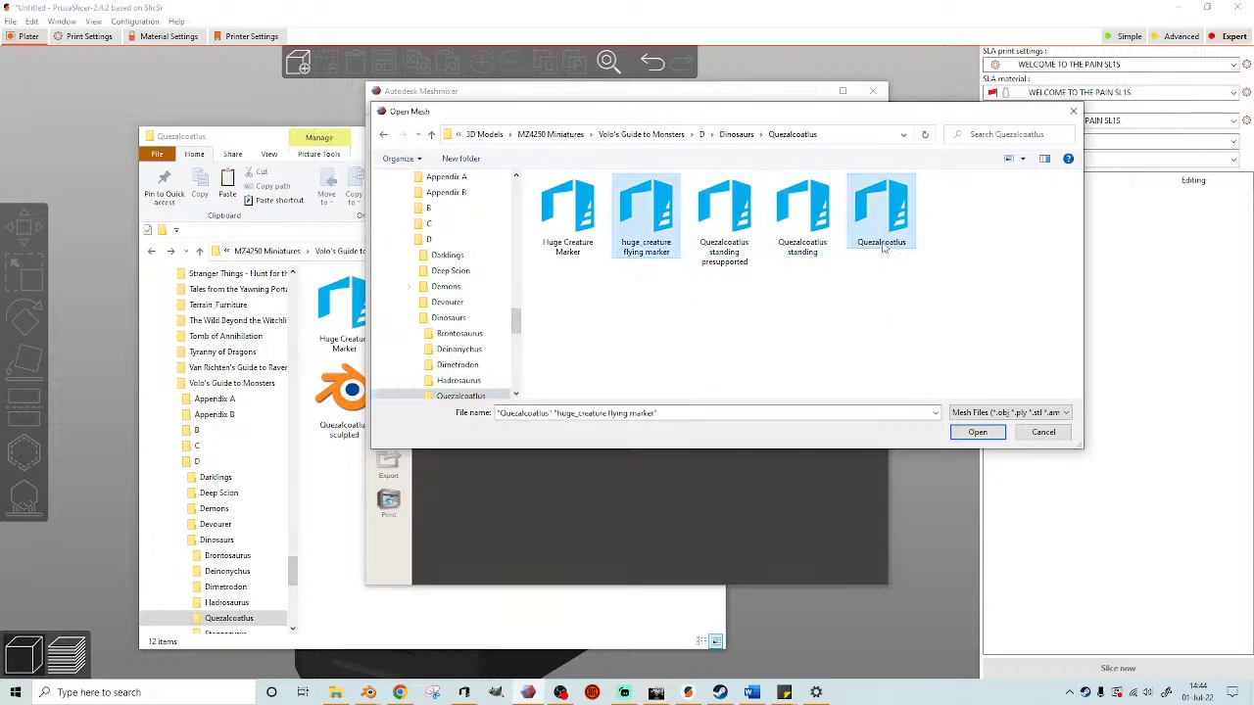
{"action": "left_click", "coordinate": [978, 433]}
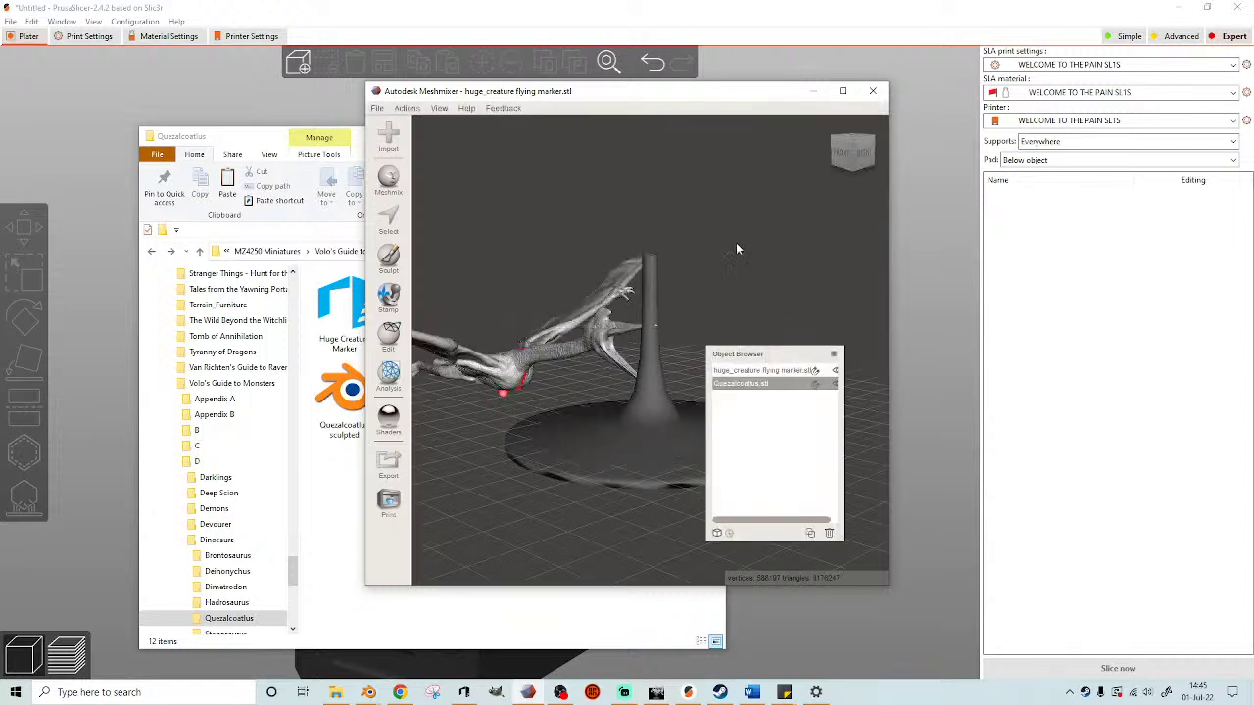
- Open the Quezalcoatlus STL from its folder in 3D Builder and start repairing the invalid mesh
{"action": "left_click", "coordinate": [230, 138]}
{"action": "left_click", "coordinate": [686, 389]}
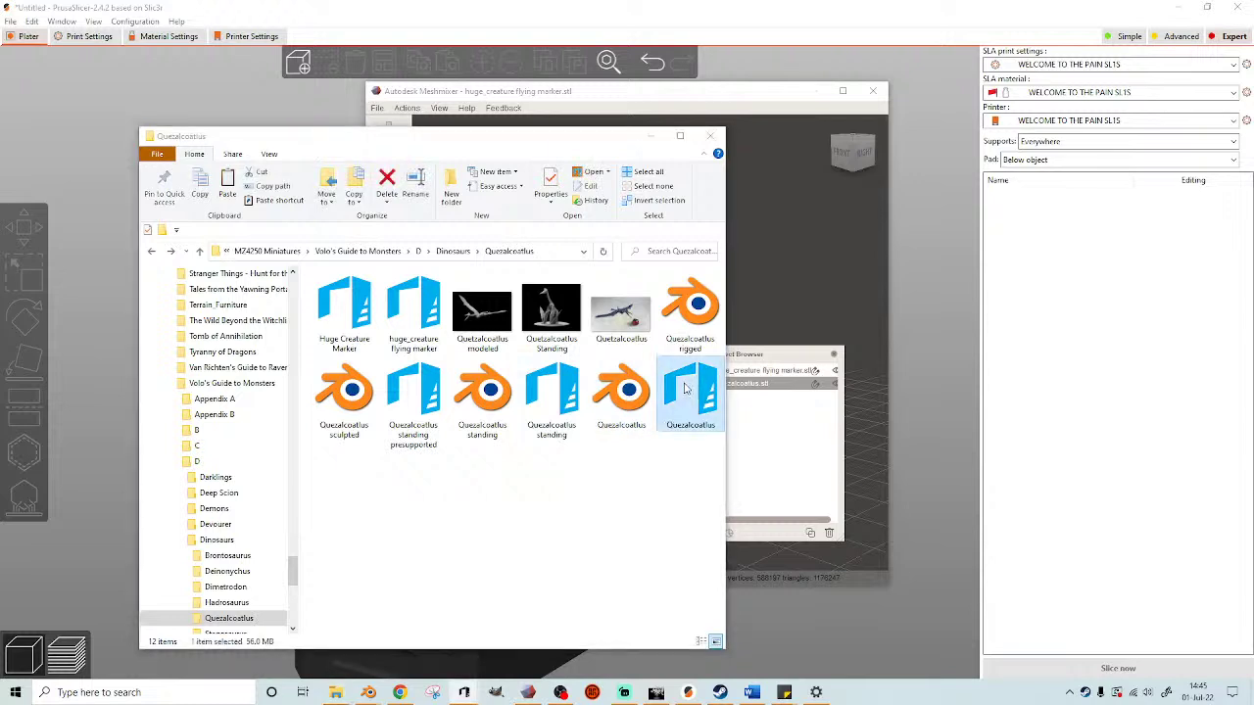
{"action": "double_click", "coordinate": [686, 389]}
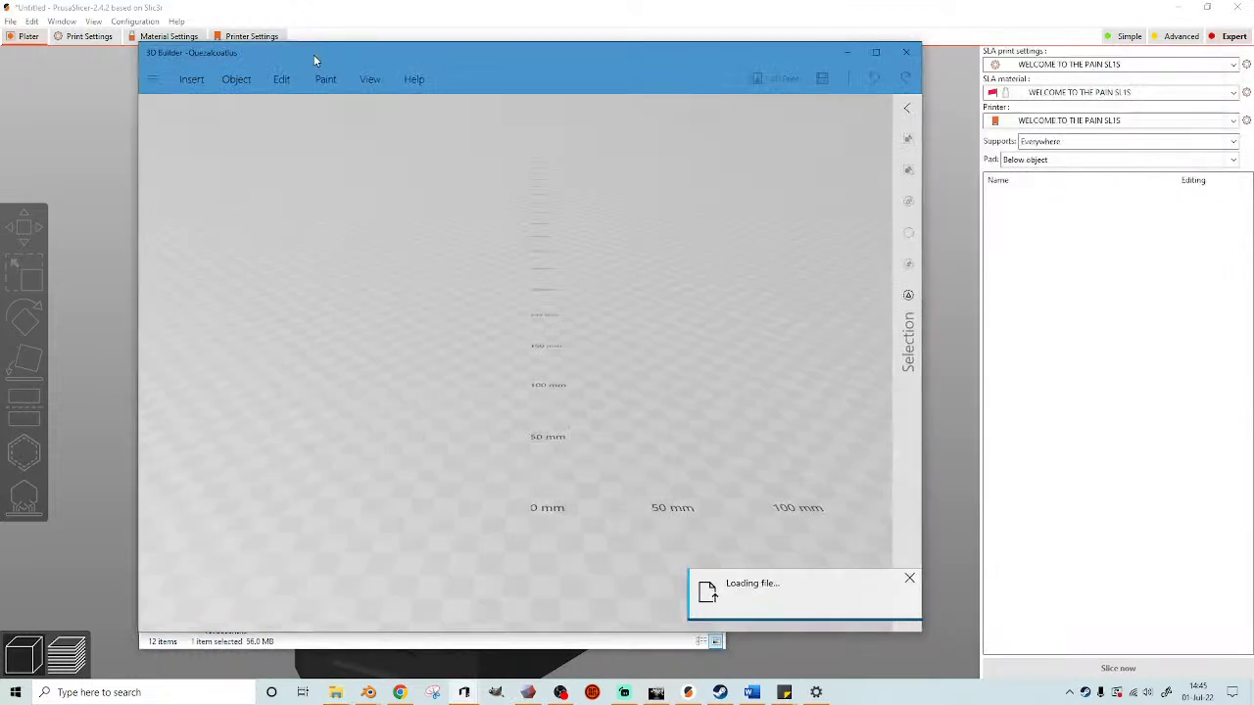
{"action": "left_click", "coordinate": [209, 84]}
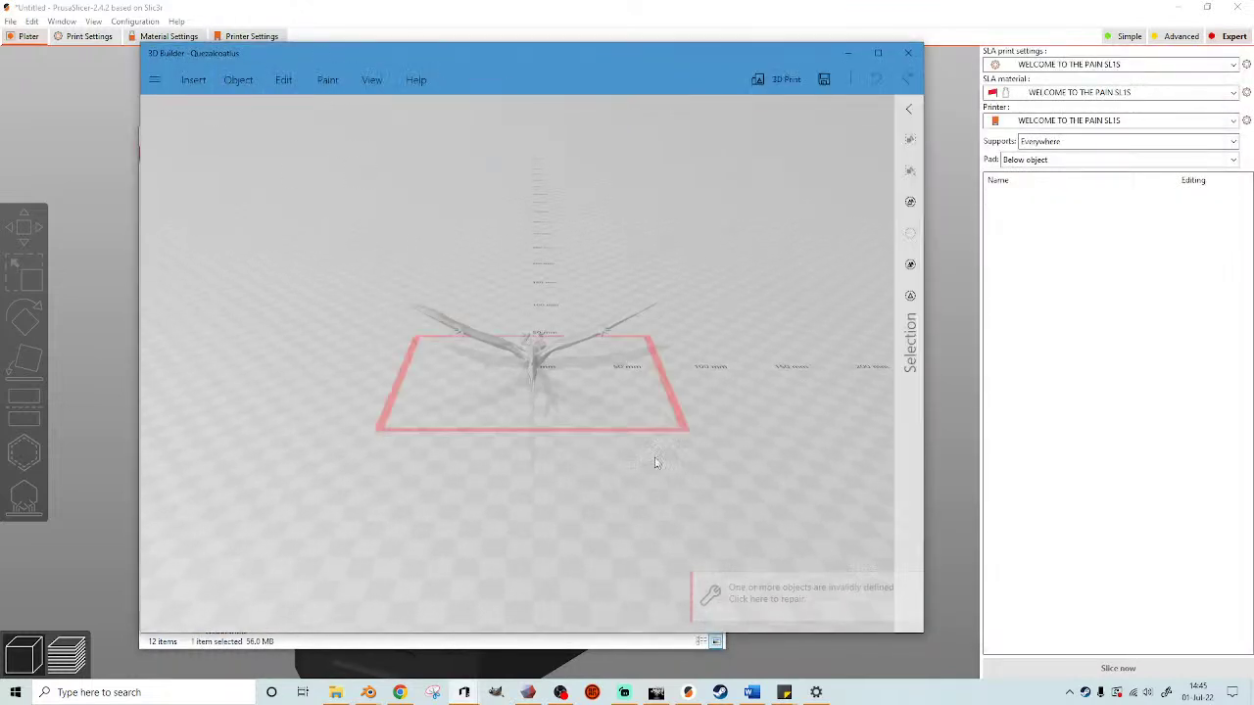
{"action": "left_click", "coordinate": [744, 585]}
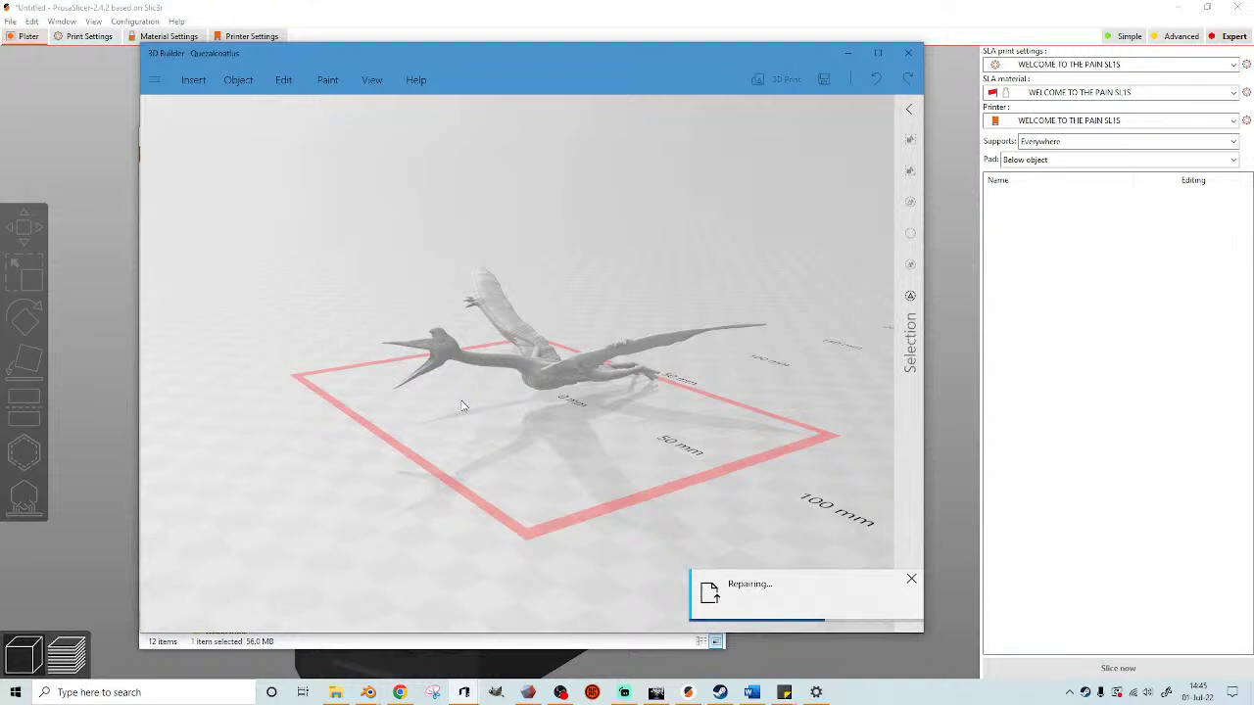
- Switch to PrusaSlicer, choose the Original Prusa i3 MK3 printer preset, and load the Quezalcoatlus STL from File Explorer
{"action": "left_click", "coordinate": [453, 25]}
{"action": "left_click", "coordinate": [1084, 122]}
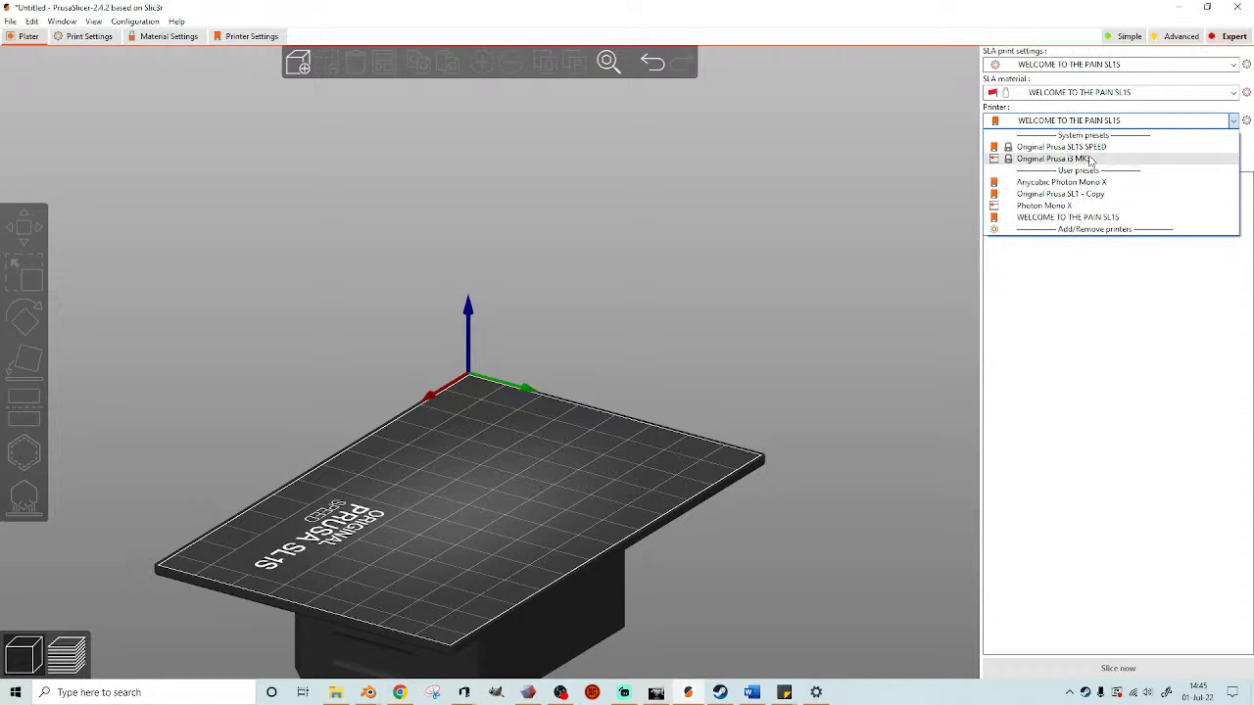
{"action": "left_click", "coordinate": [1053, 159]}
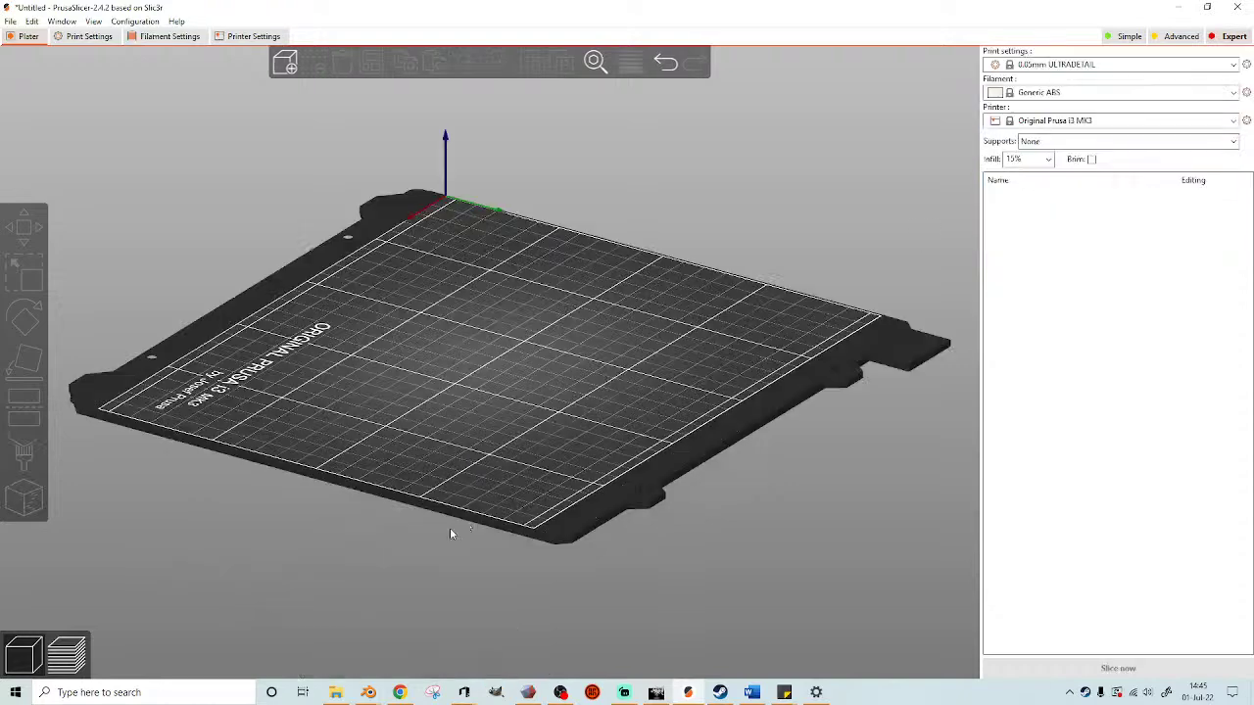
{"action": "left_click", "coordinate": [335, 693]}
{"action": "left_click_drag", "start_coordinate": [692, 402], "coordinate": [722, 383]}
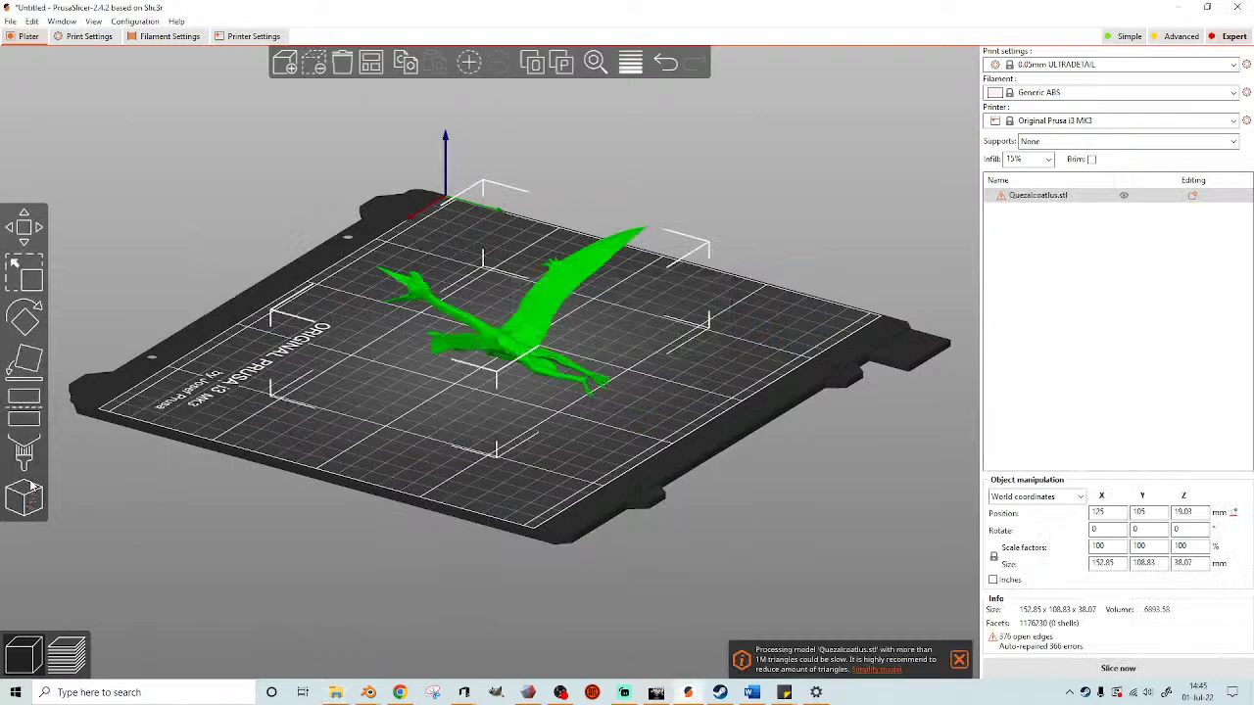
- Slice the Quezalcoatlus and examine the layer preview of its wings, body and legs for printing defects
{"action": "left_click", "coordinate": [67, 654]}
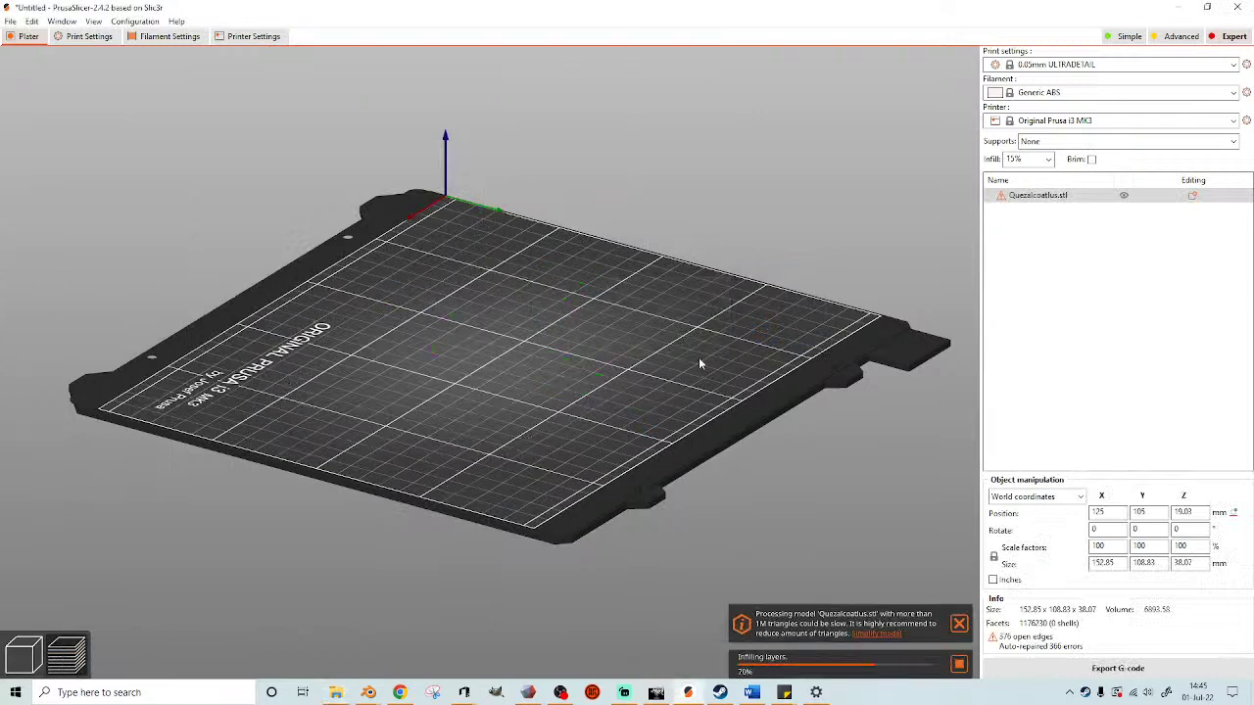
{"action": "scroll", "coordinate": [699, 364], "scroll_direction": "up", "scroll_amount": 4}
{"action": "left_click_drag", "start_coordinate": [699, 363], "coordinate": [657, 391]}
{"action": "scroll", "coordinate": [629, 406], "scroll_direction": "up", "scroll_amount": 4}
{"action": "left_click_drag", "start_coordinate": [688, 350], "coordinate": [529, 407]}
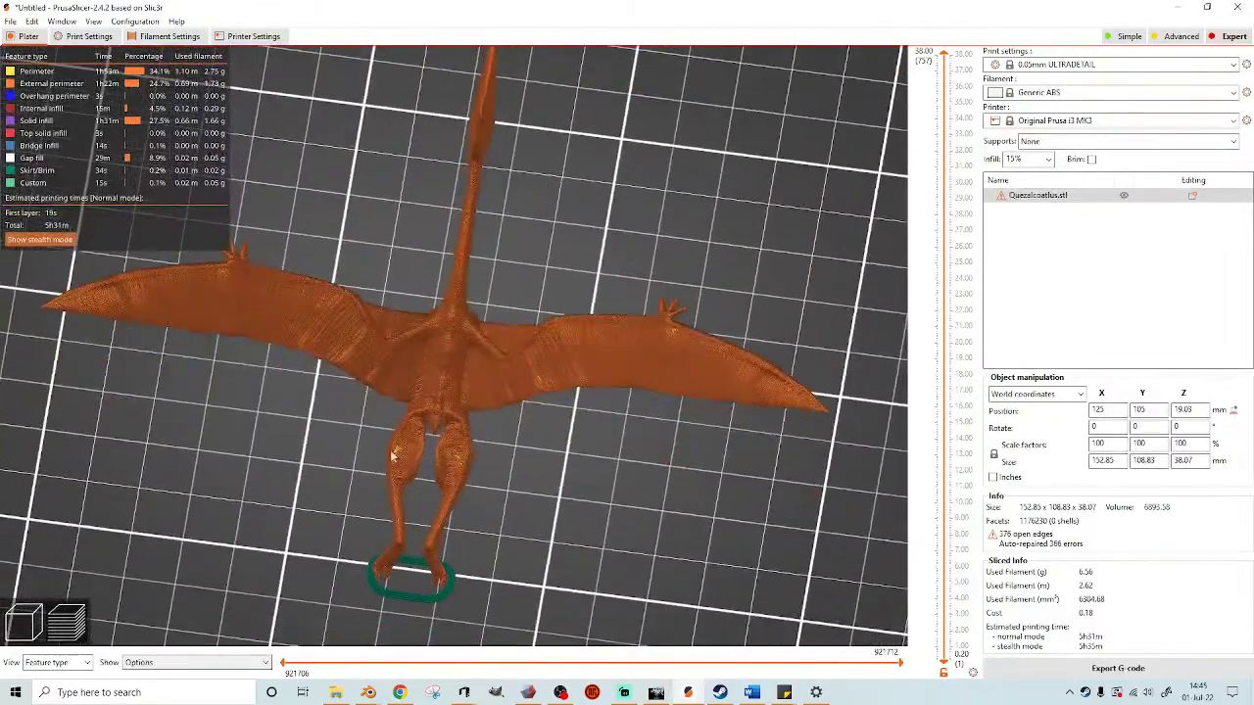
- Return to the 3D editor and use Place on Face to lay the Quezalcoatlus on the plane spanning its belly and feet
{"action": "left_click", "coordinate": [24, 624]}
{"action": "left_click_drag", "start_coordinate": [190, 507], "coordinate": [343, 432]}
{"action": "left_click", "coordinate": [31, 362]}
{"action": "left_click_drag", "start_coordinate": [517, 383], "coordinate": [536, 343]}
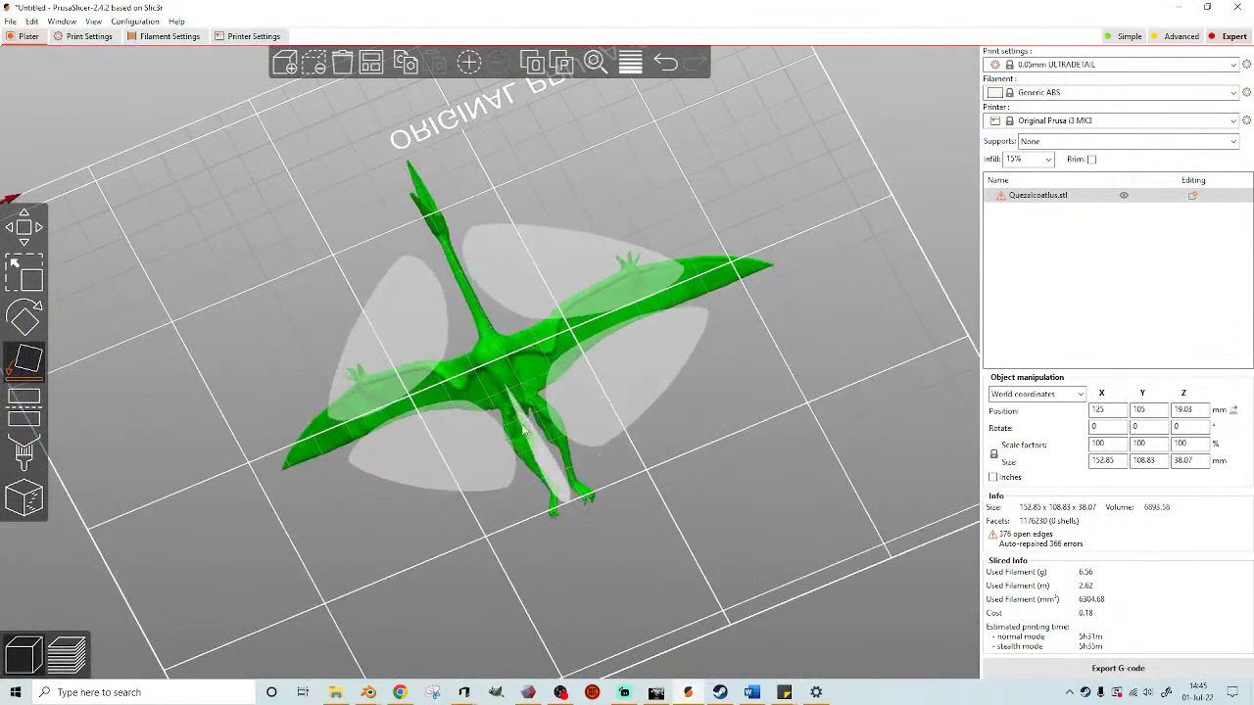
{"action": "left_click", "coordinate": [537, 438]}
{"action": "left_click_drag", "start_coordinate": [702, 414], "coordinate": [795, 453]}
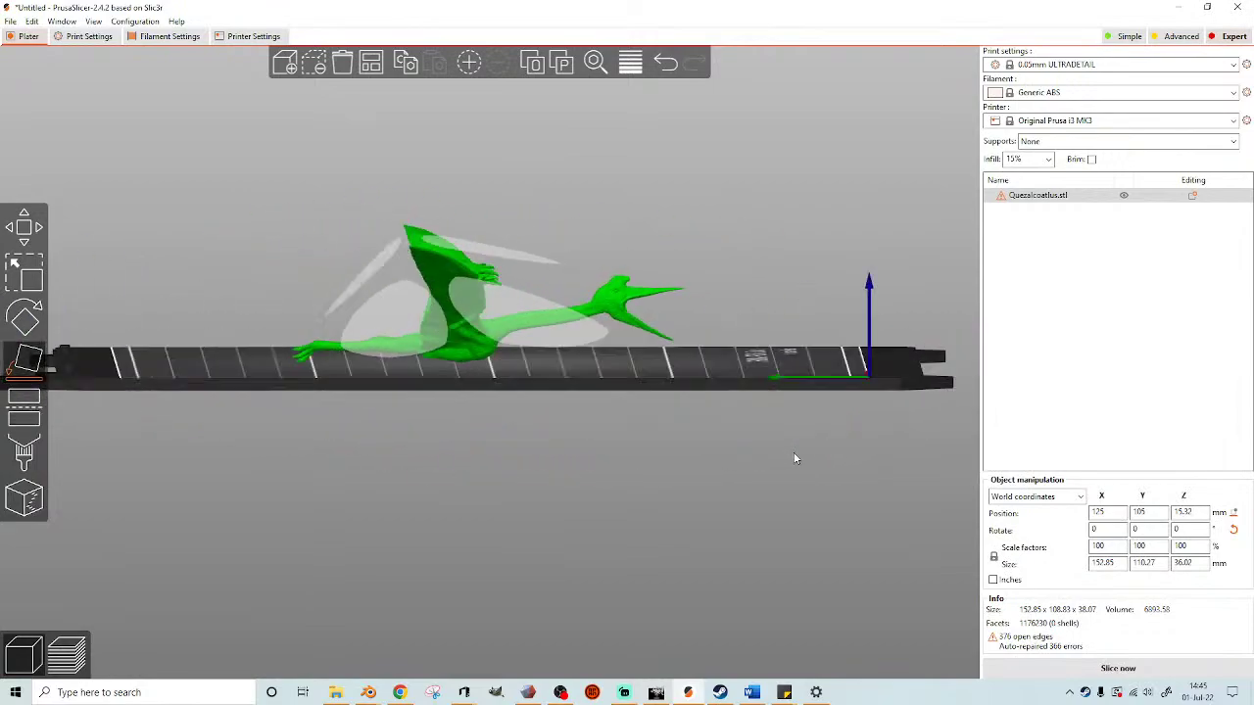
{"action": "left_click_drag", "start_coordinate": [577, 413], "coordinate": [375, 509]}
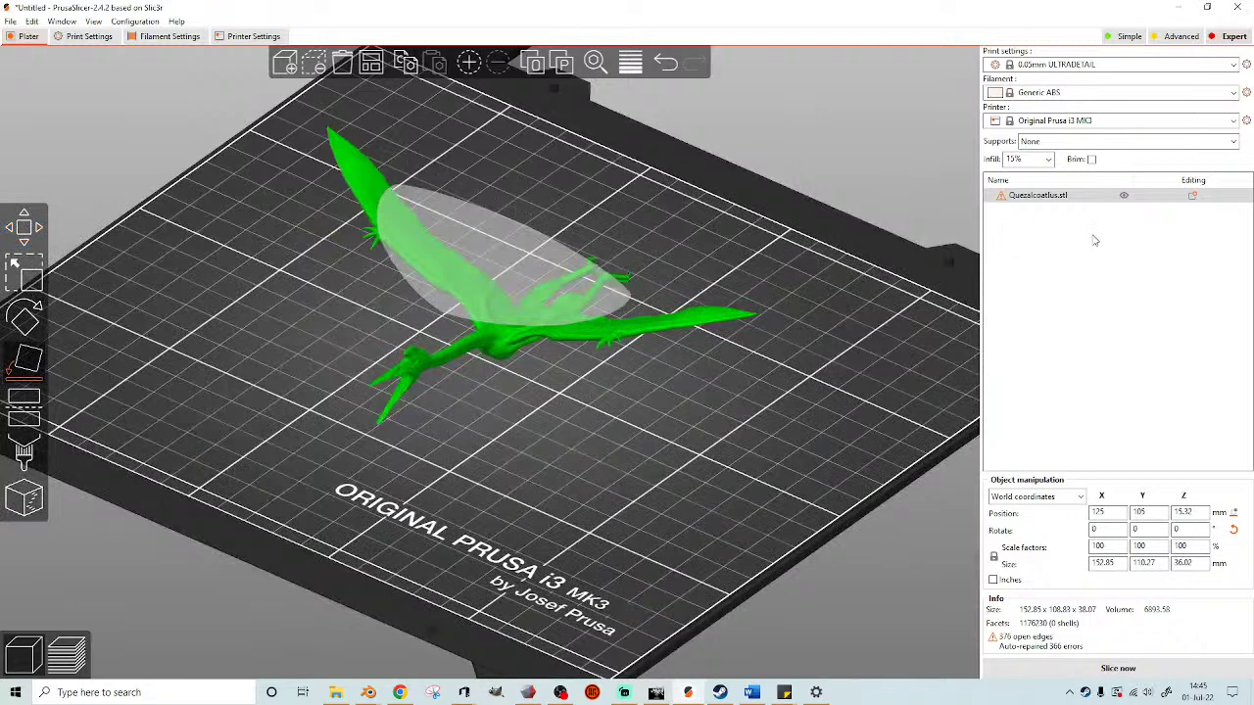
- Switch the printer preset back to WELCOME TO THE PAIN SL1S
{"action": "left_click", "coordinate": [1108, 121]}
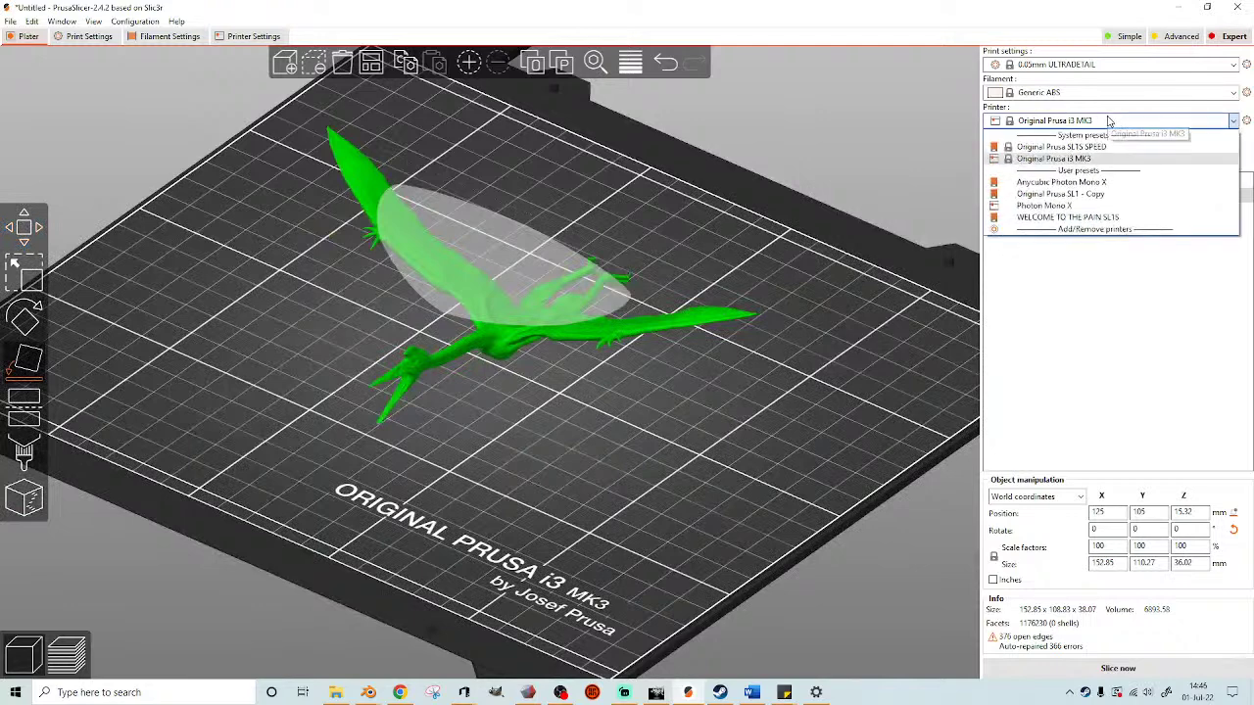
{"action": "left_click", "coordinate": [1070, 220]}
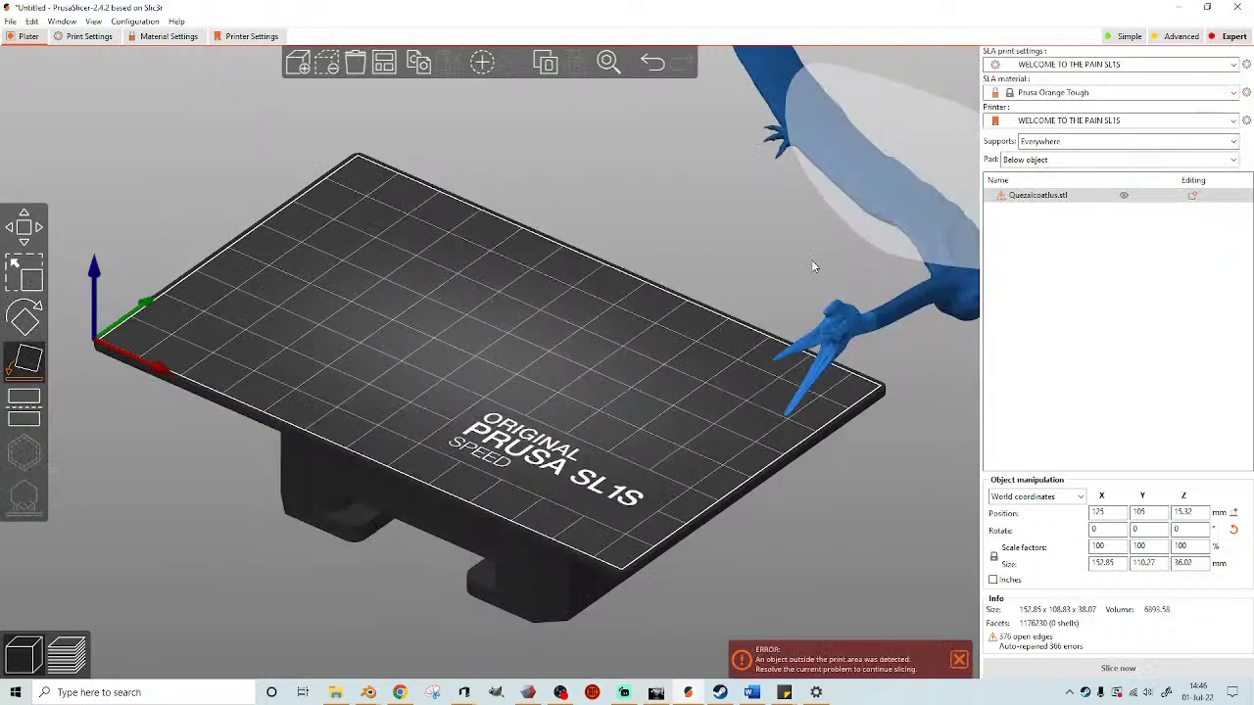
{"action": "scroll", "coordinate": [653, 266], "scroll_direction": "down", "scroll_amount": 4}
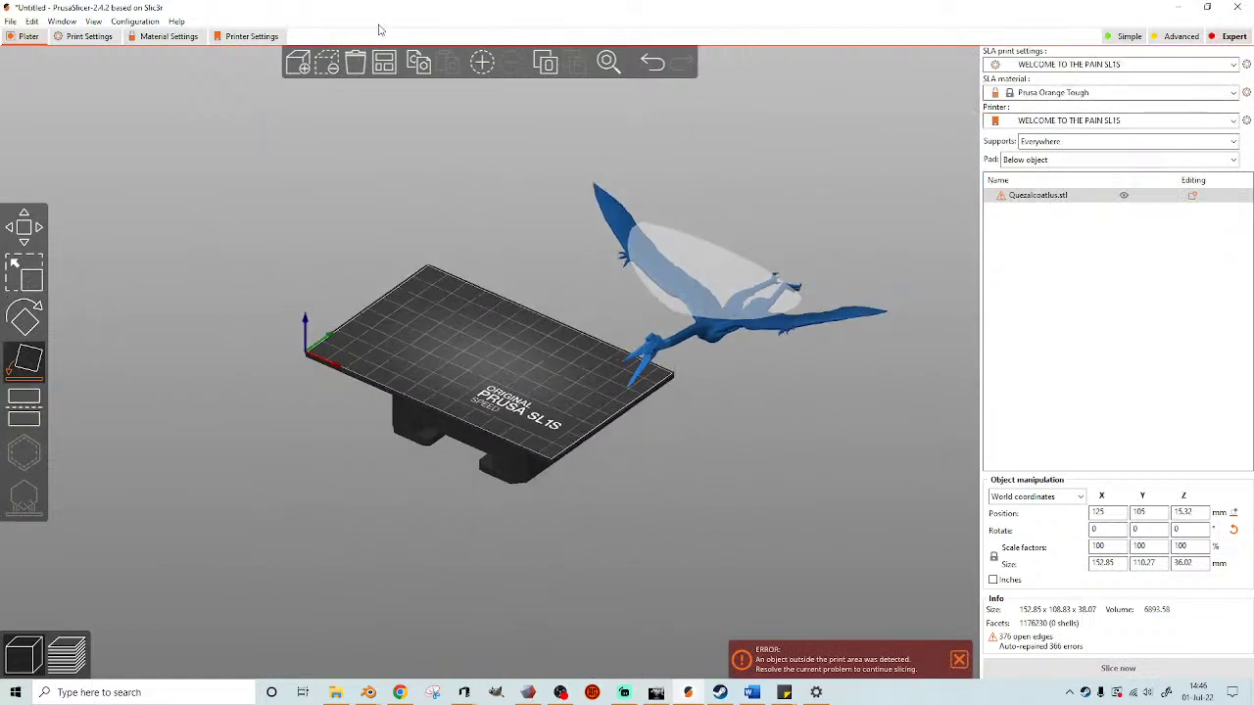
- Import the saved configuration file to restore the WELCOME TO THE PAIN SL1S material preset
{"action": "left_click", "coordinate": [1234, 93]}
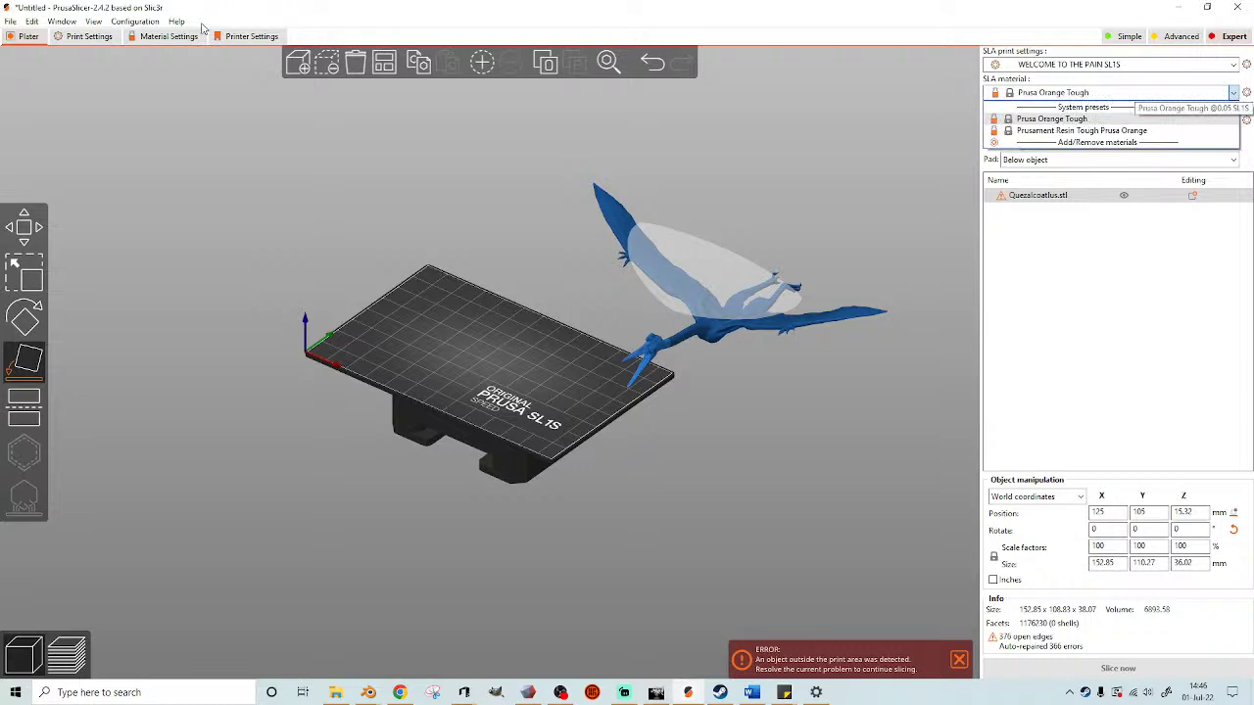
{"action": "left_click", "coordinate": [10, 22]}
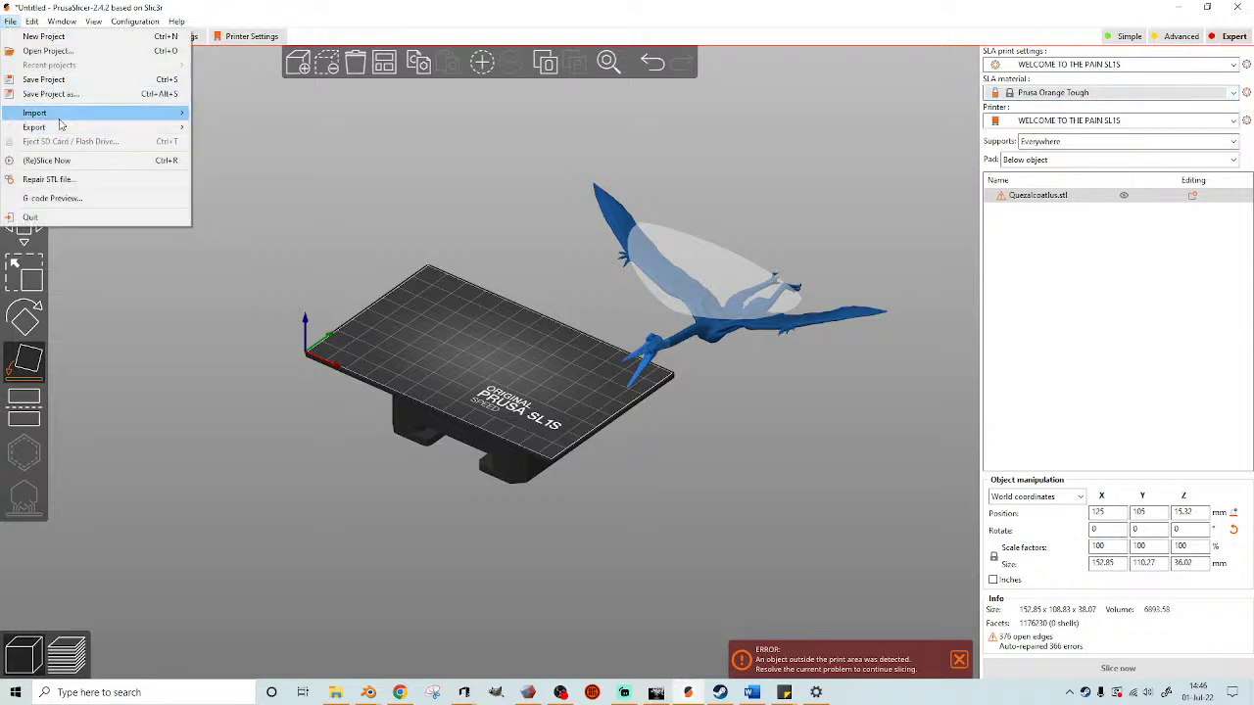
{"action": "mouse_move", "coordinate": [61, 119]}
{"action": "left_click", "coordinate": [279, 157]}
{"action": "double_click", "coordinate": [502, 150]}
{"action": "left_click_drag", "start_coordinate": [464, 310], "coordinate": [467, 373]}
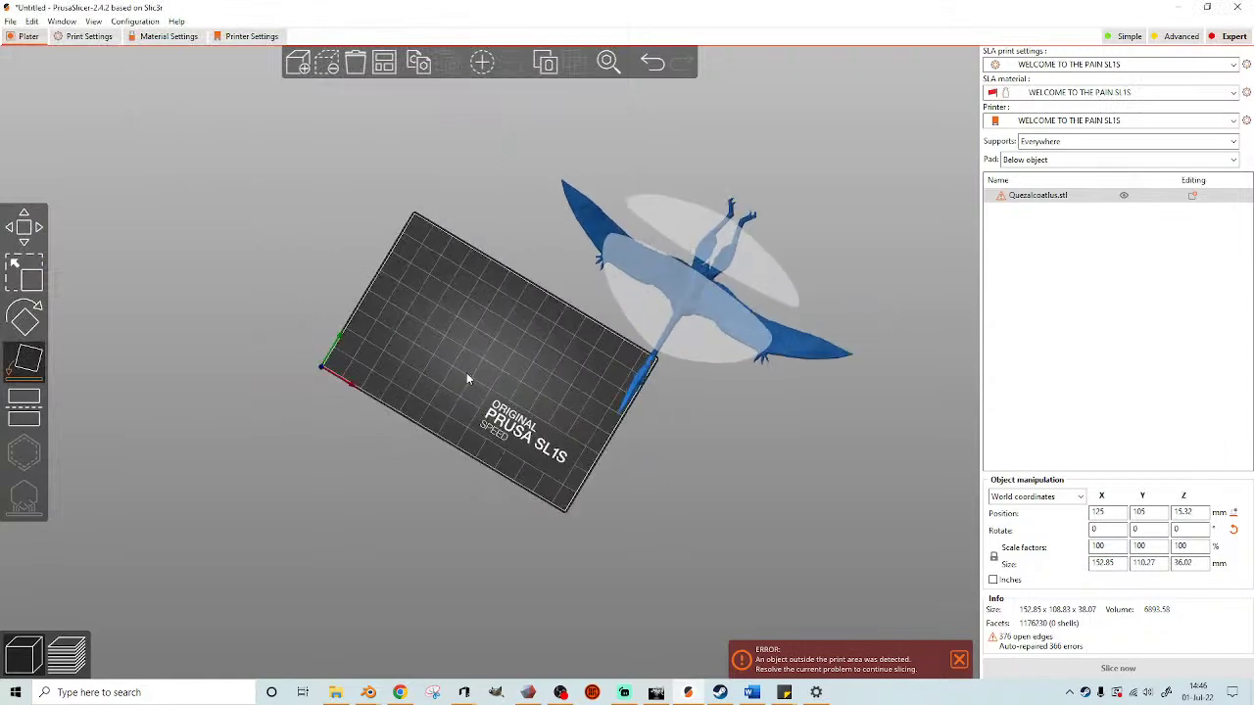
- Move the Quezalcoatlus onto the SL1S build plate, at about X 65.65 and Y 33.6 mm
{"action": "left_click", "coordinate": [26, 223]}
{"action": "scroll", "coordinate": [780, 293], "scroll_direction": "up", "scroll_amount": 1}
{"action": "left_click_drag", "start_coordinate": [728, 304], "coordinate": [514, 333]}
{"action": "left_click_drag", "start_coordinate": [755, 345], "coordinate": [738, 309]}
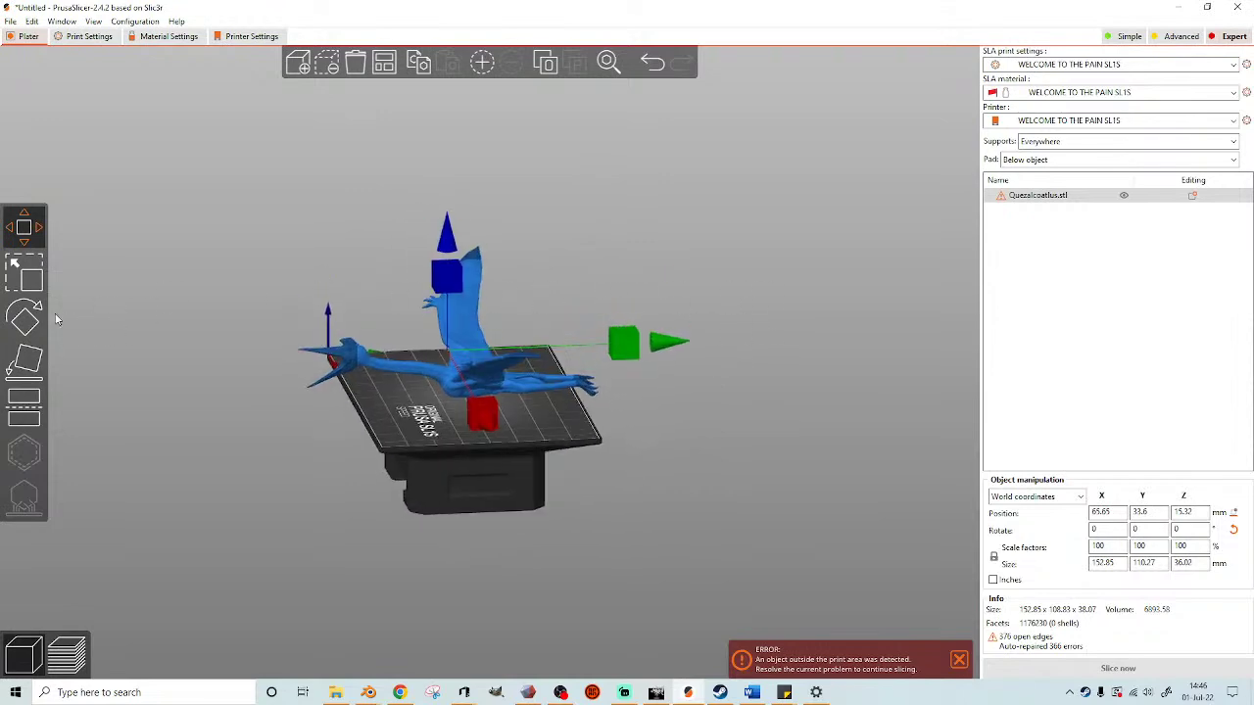
- Rotate the Quezalcoatlus from lying flat to a steep, wing-down orientation above the SL1S build plate
{"action": "left_click", "coordinate": [25, 316]}
{"action": "mouse_move", "coordinate": [152, 229]}
{"action": "left_mouse_down"}
{"action": "mouse_move", "coordinate": [168, 214]}
{"action": "mouse_move", "coordinate": [163, 249]}
{"action": "left_mouse_up"}
{"action": "left_click_drag", "start_coordinate": [214, 319], "coordinate": [446, 176]}
{"action": "left_click_drag", "start_coordinate": [179, 239], "coordinate": [227, 405]}
{"action": "left_click_drag", "start_coordinate": [492, 102], "coordinate": [261, 217]}
{"action": "left_click_drag", "start_coordinate": [834, 213], "coordinate": [826, 268]}
{"action": "scroll", "coordinate": [694, 372], "scroll_direction": "up", "scroll_amount": 5}
{"action": "left_click_drag", "start_coordinate": [517, 456], "coordinate": [494, 441]}
{"action": "left_click_drag", "start_coordinate": [838, 323], "coordinate": [714, 218]}
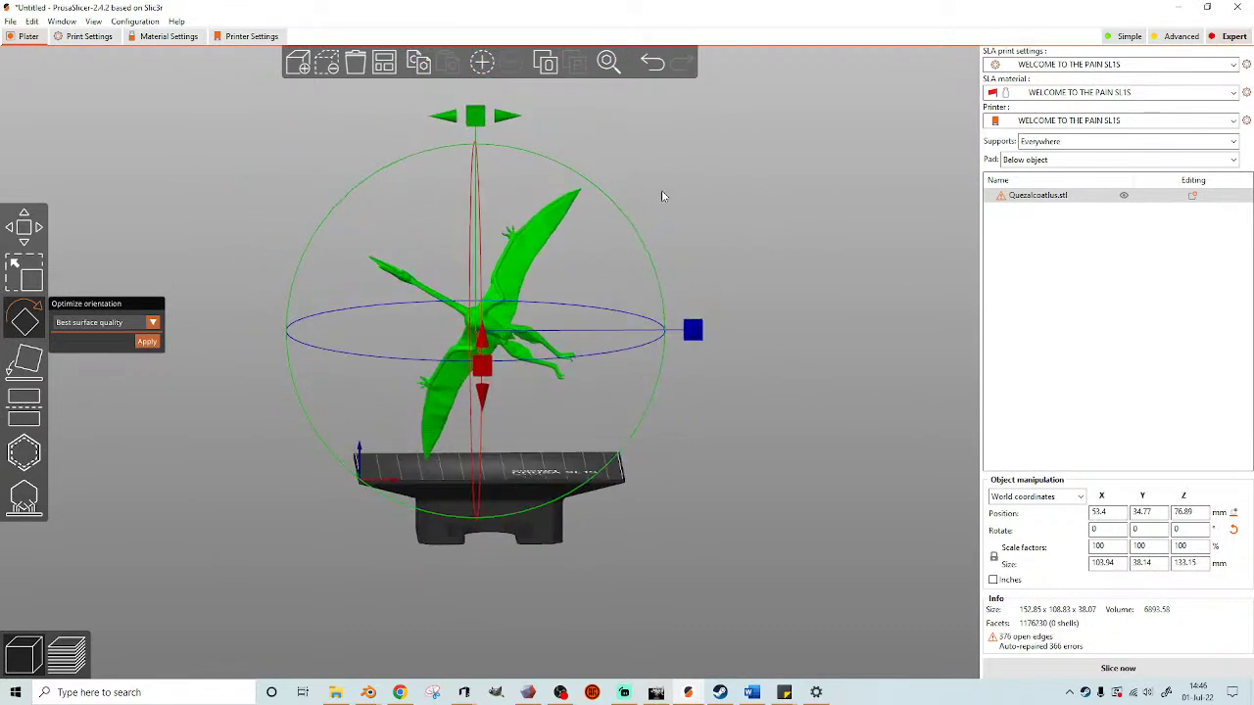
- Tilt the Quezalcoatlus further over diagonally, bringing its height down to about 107.5 mm
{"action": "mouse_move", "coordinate": [522, 122]}
{"action": "left_mouse_down"}
{"action": "mouse_move", "coordinate": [554, 125]}
{"action": "mouse_move", "coordinate": [537, 116]}
{"action": "left_mouse_up"}
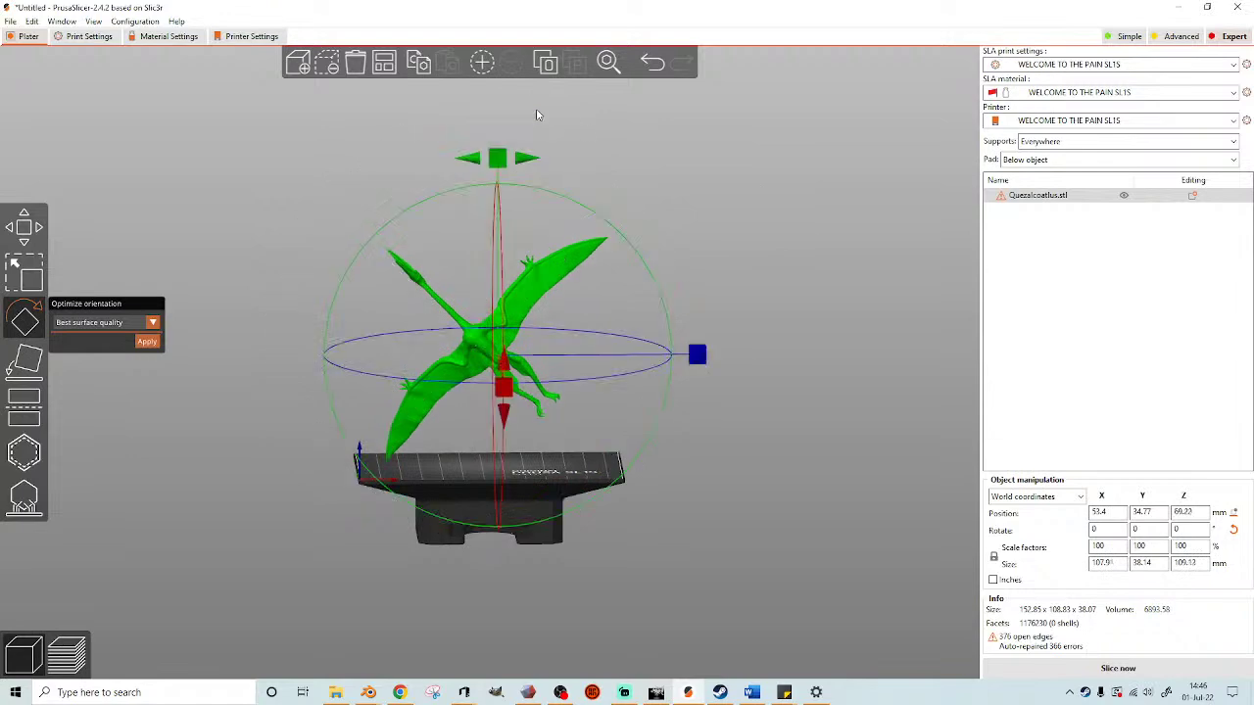
{"action": "left_click_drag", "start_coordinate": [498, 157], "coordinate": [526, 147]}
{"action": "left_click_drag", "start_coordinate": [678, 183], "coordinate": [716, 239]}
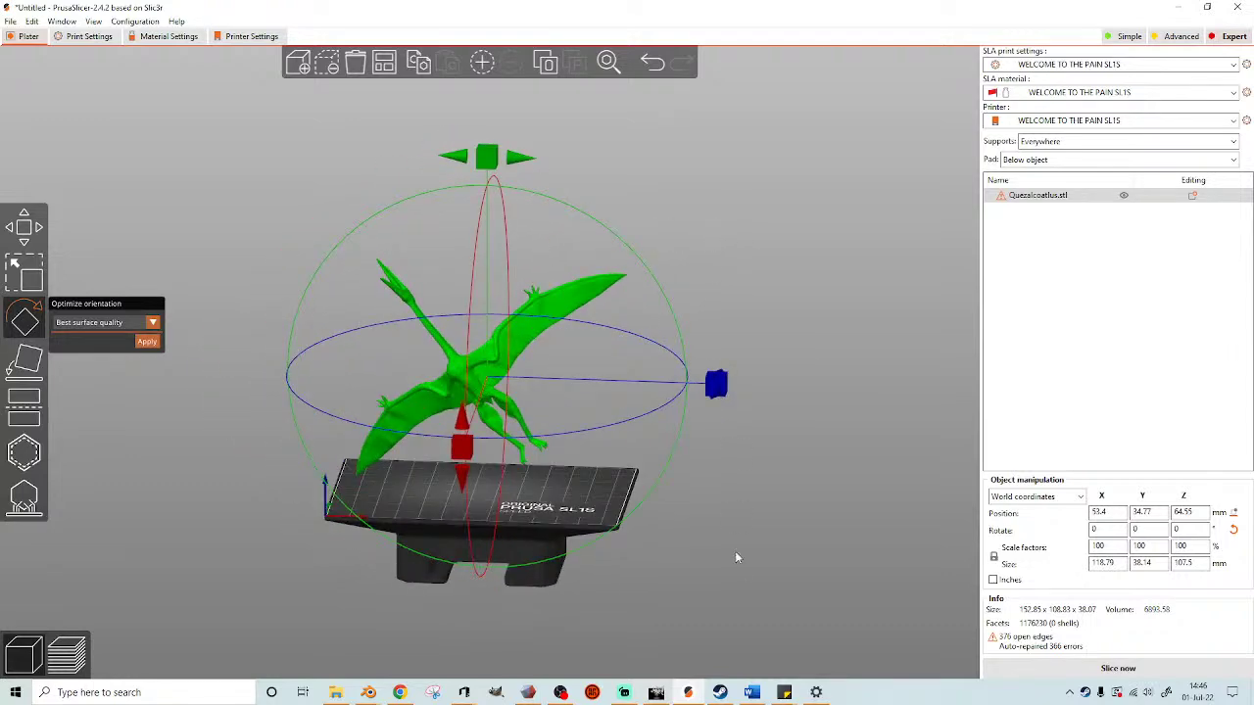
- Switch to Meshmixer in a maximized window and view the Quezalcoatlus beside the huge flying marker
{"action": "left_click", "coordinate": [528, 692]}
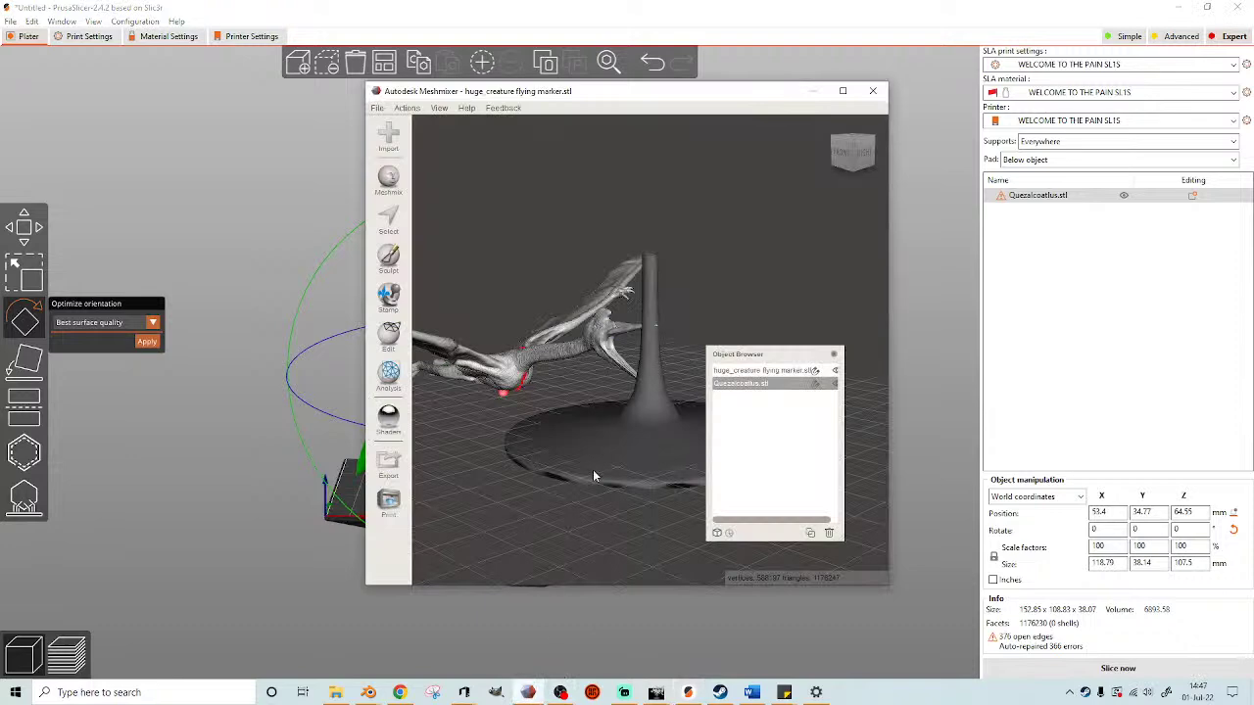
{"action": "left_click", "coordinate": [843, 90]}
{"action": "right_click_drag", "start_coordinate": [362, 475], "coordinate": [418, 471]}
{"action": "scroll", "coordinate": [374, 388], "scroll_direction": "down", "scroll_amount": 2}
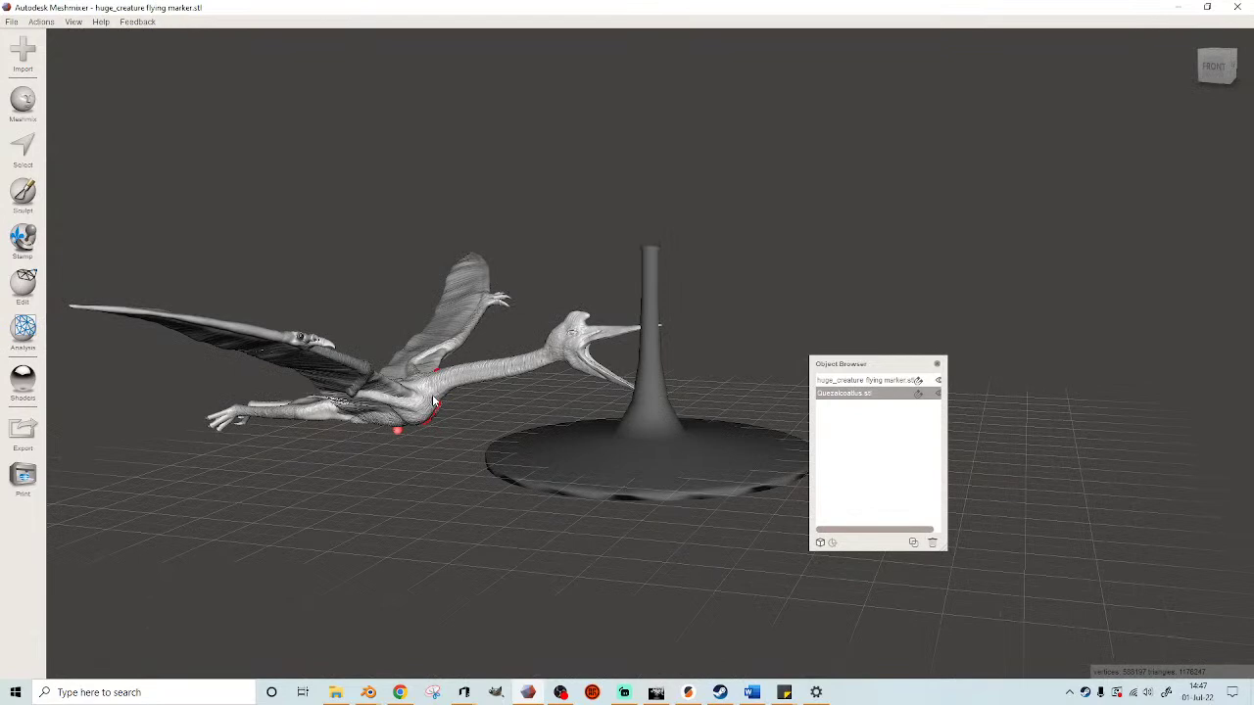
{"action": "scroll", "coordinate": [436, 391], "scroll_direction": "down", "scroll_amount": 4}
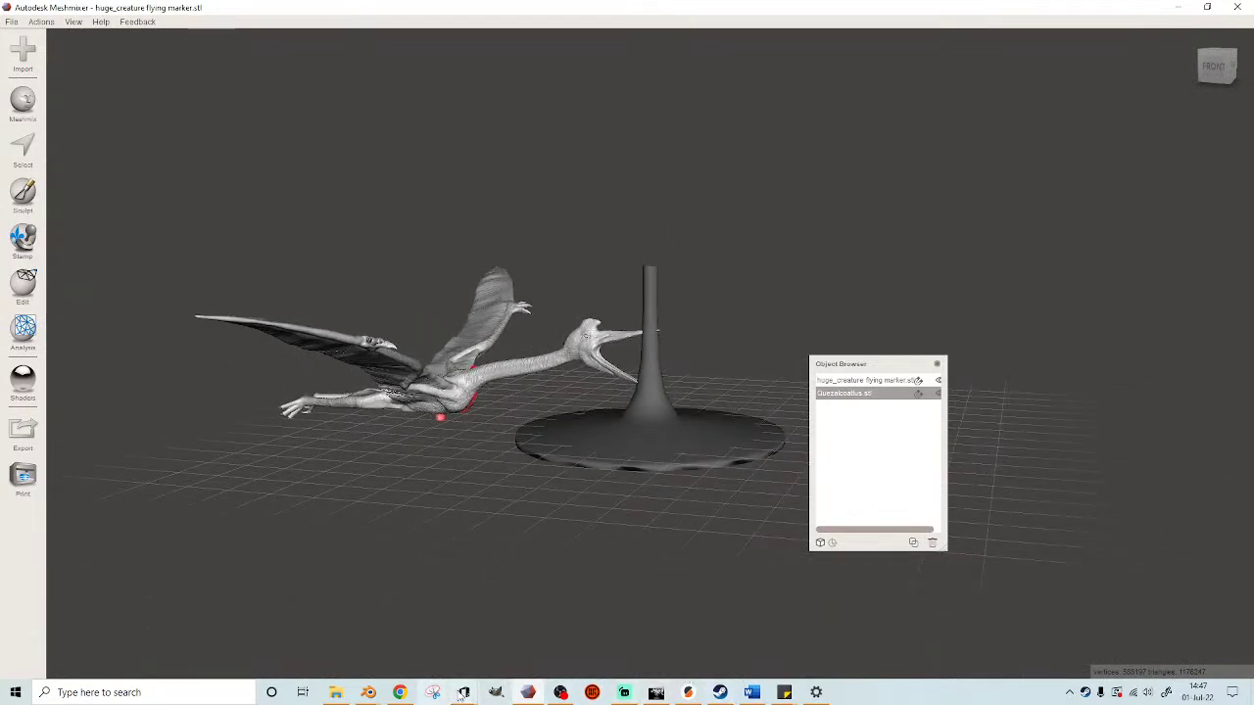
- Switch to 3D Builder, save the open Quezalcoatlus model and close the program
{"action": "mouse_move", "coordinate": [460, 692]}
{"action": "left_click", "coordinate": [514, 627]}
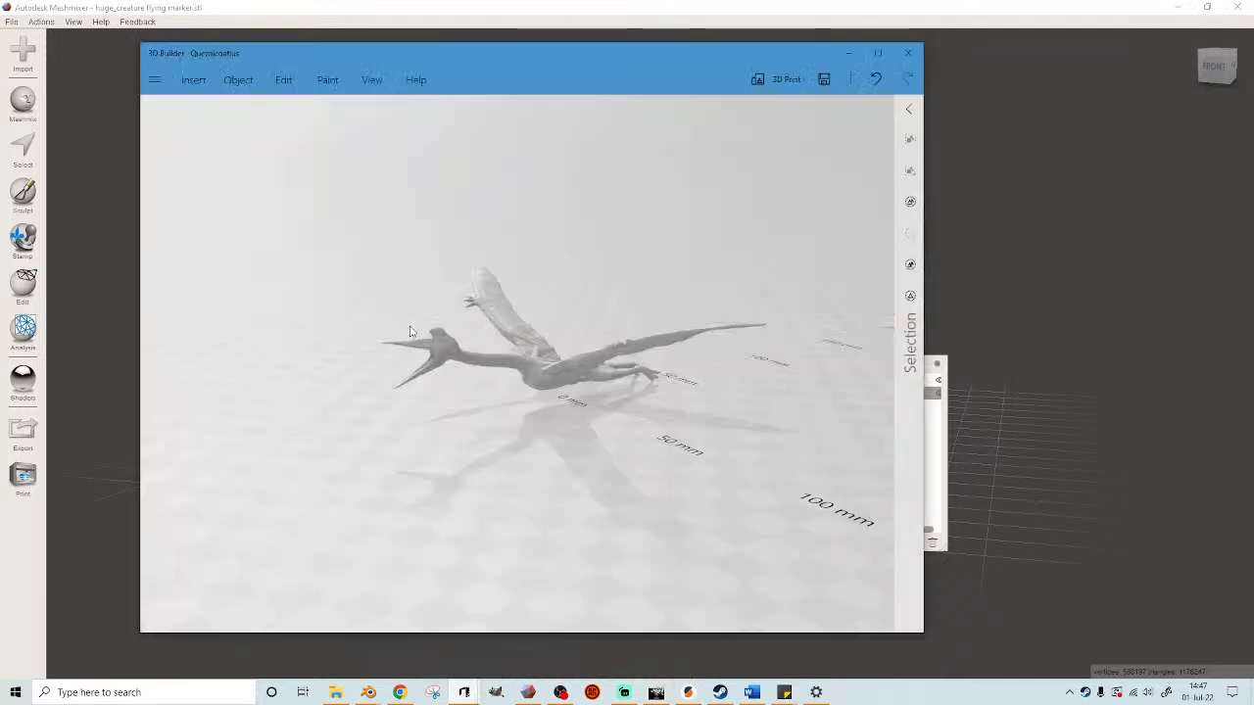
{"action": "left_click", "coordinate": [154, 81]}
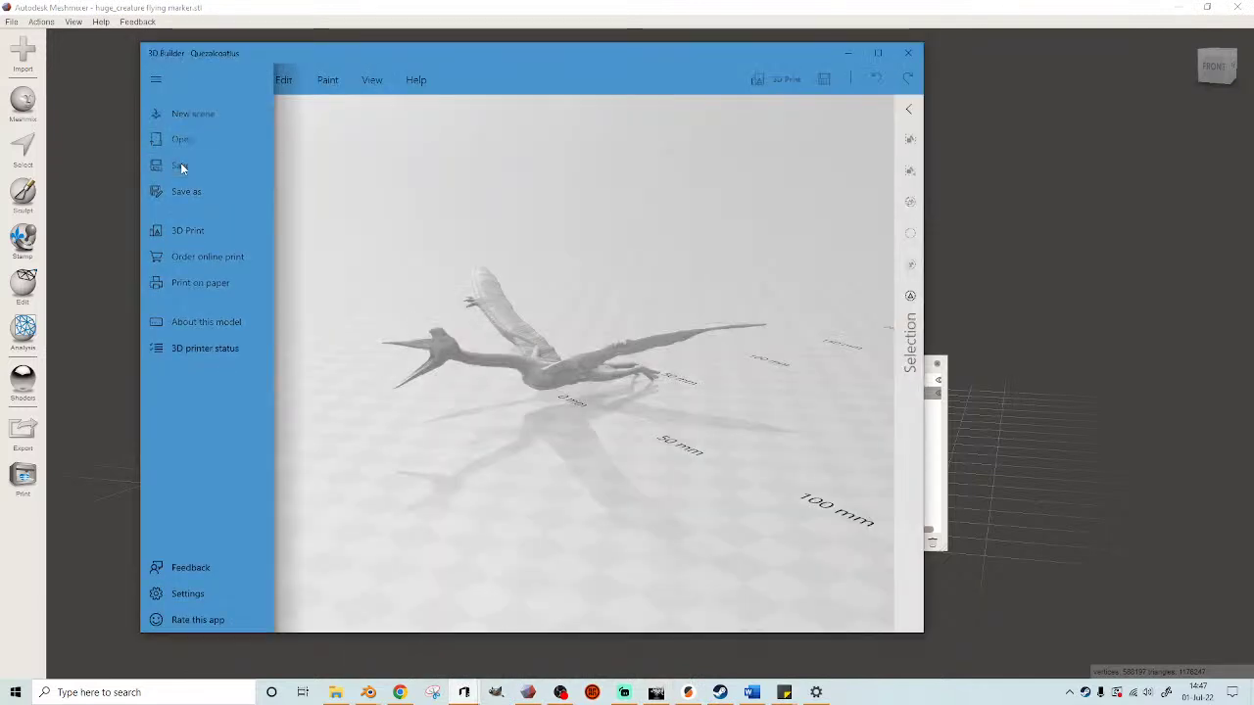
{"action": "left_click", "coordinate": [180, 164]}
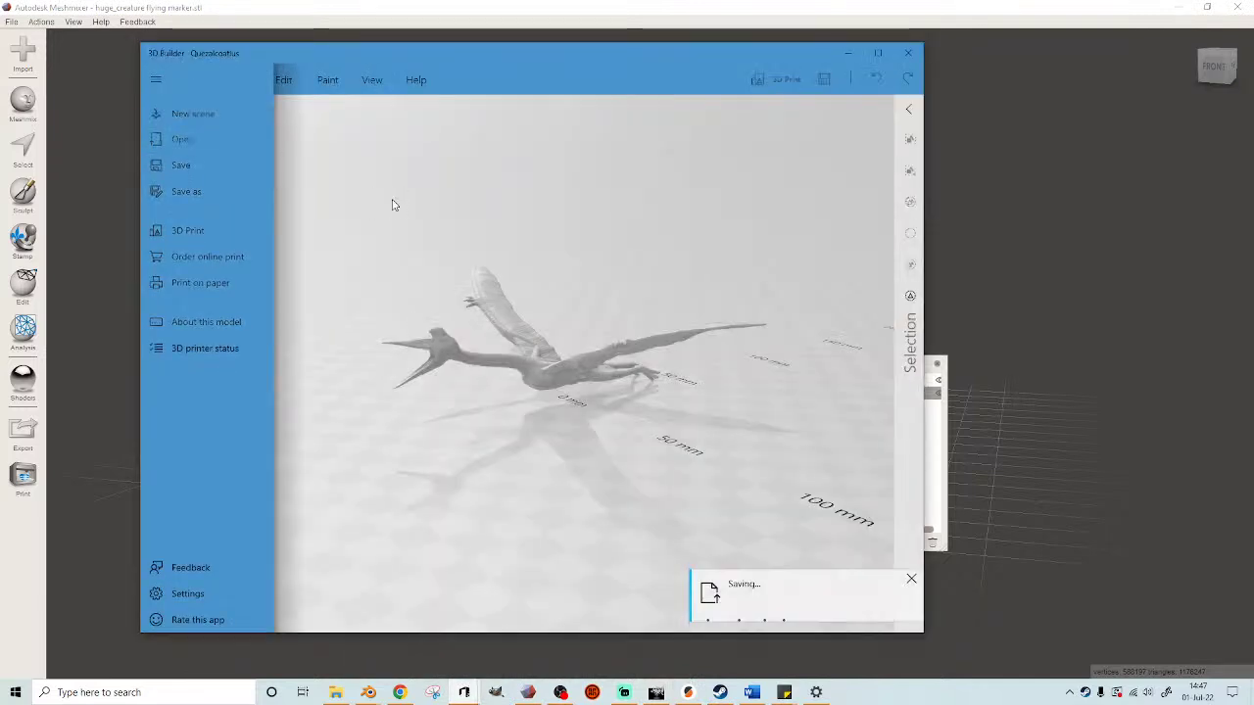
{"action": "left_click", "coordinate": [909, 55]}
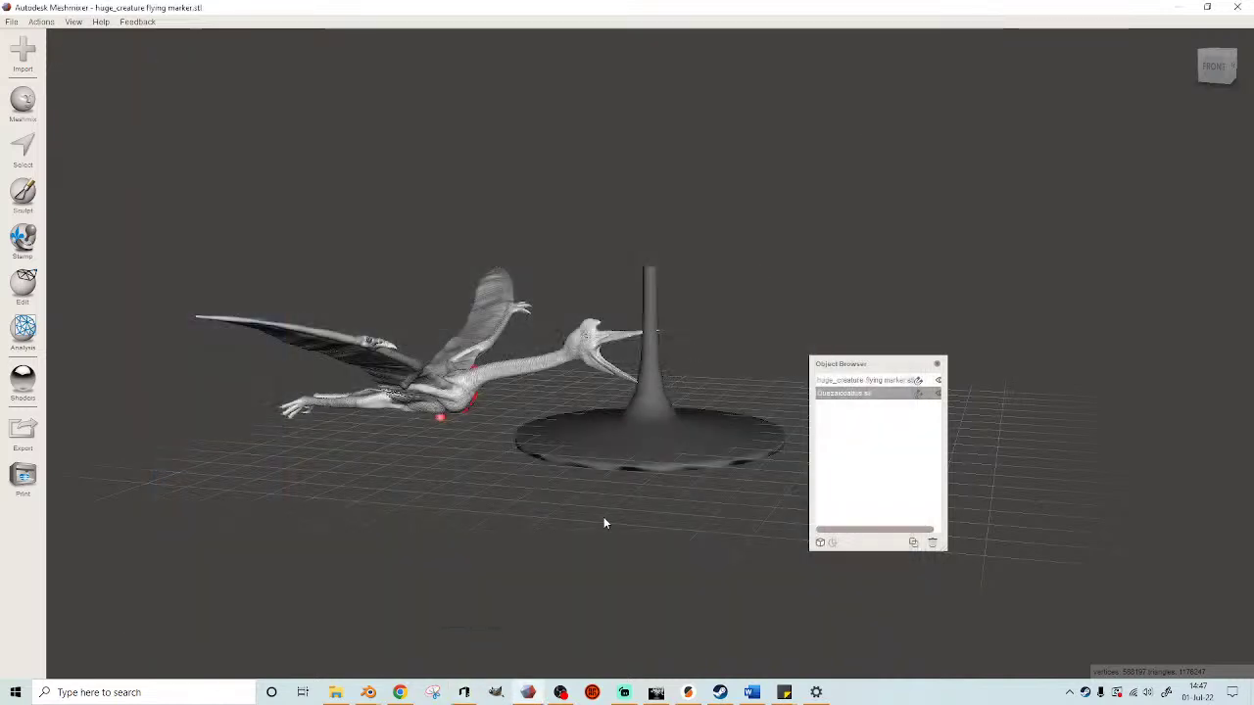
- Replace the Meshmixer scene with the huge_creature flying marker and Quezalcoatlus STL files from the Quezalcoatlus folder
{"action": "left_click", "coordinate": [335, 693]}
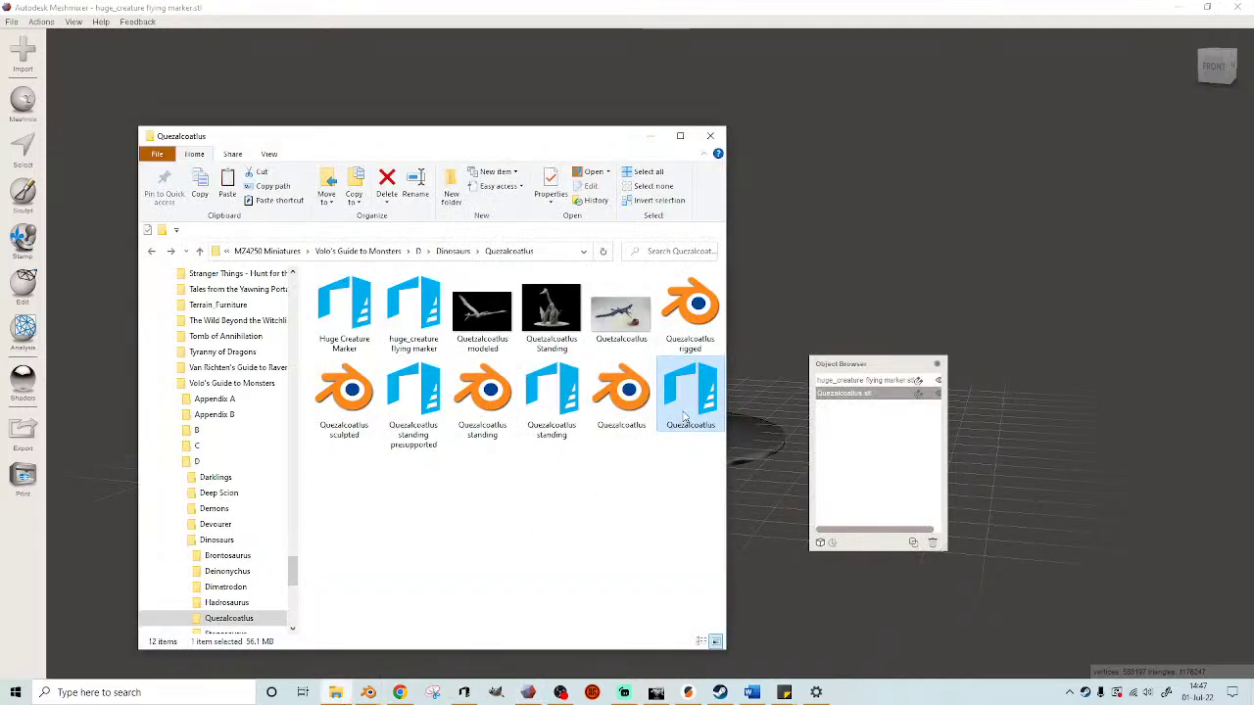
{"action": "left_click", "coordinate": [413, 311]}
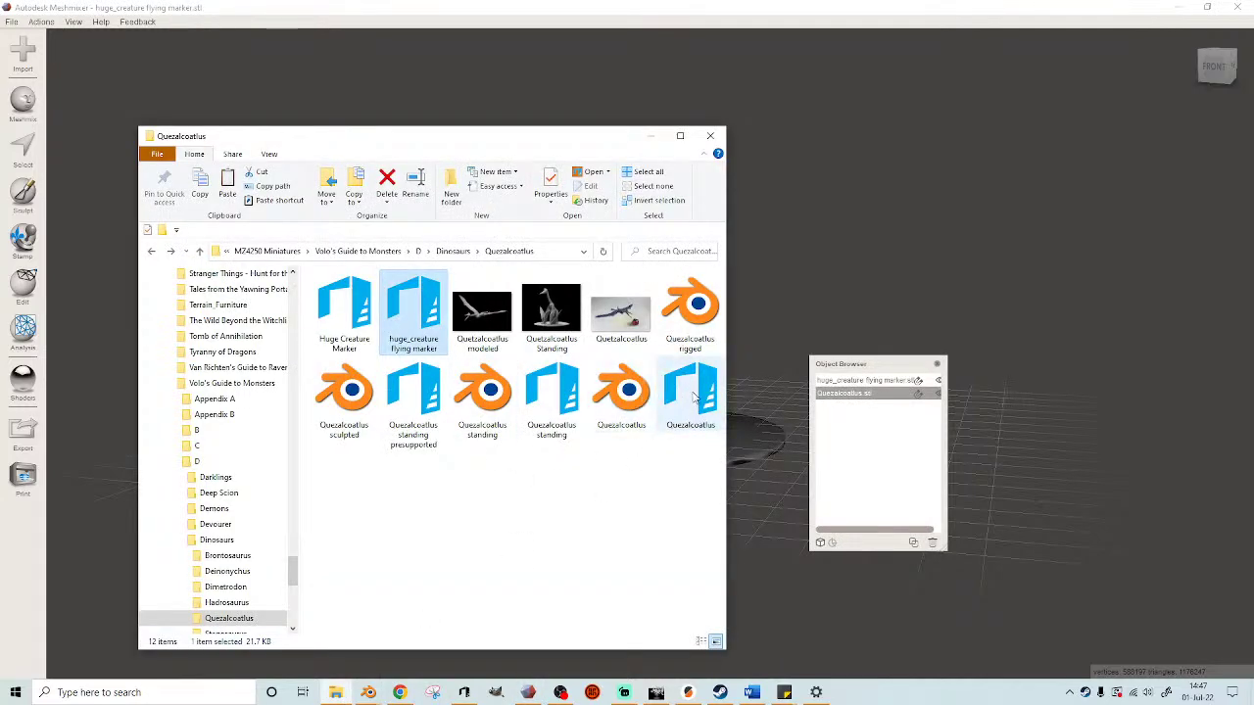
{"action": "left_click_drag", "start_coordinate": [433, 314], "coordinate": [899, 196]}
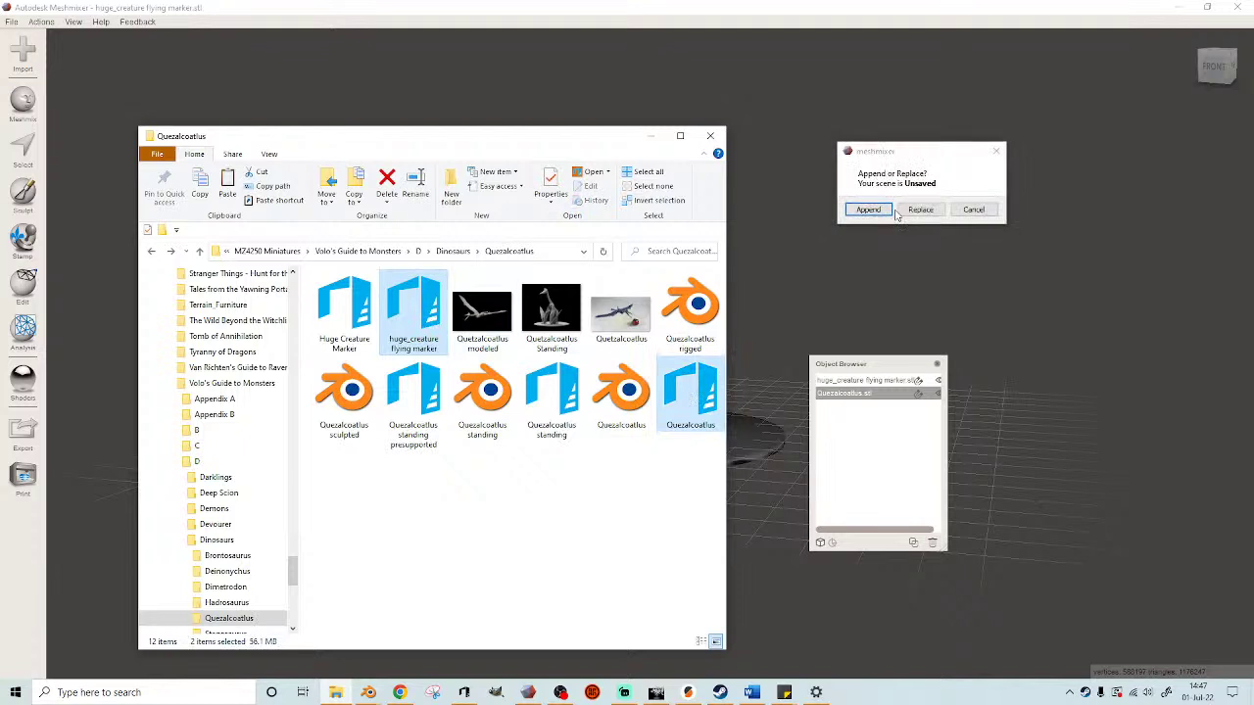
{"action": "left_click", "coordinate": [919, 211]}
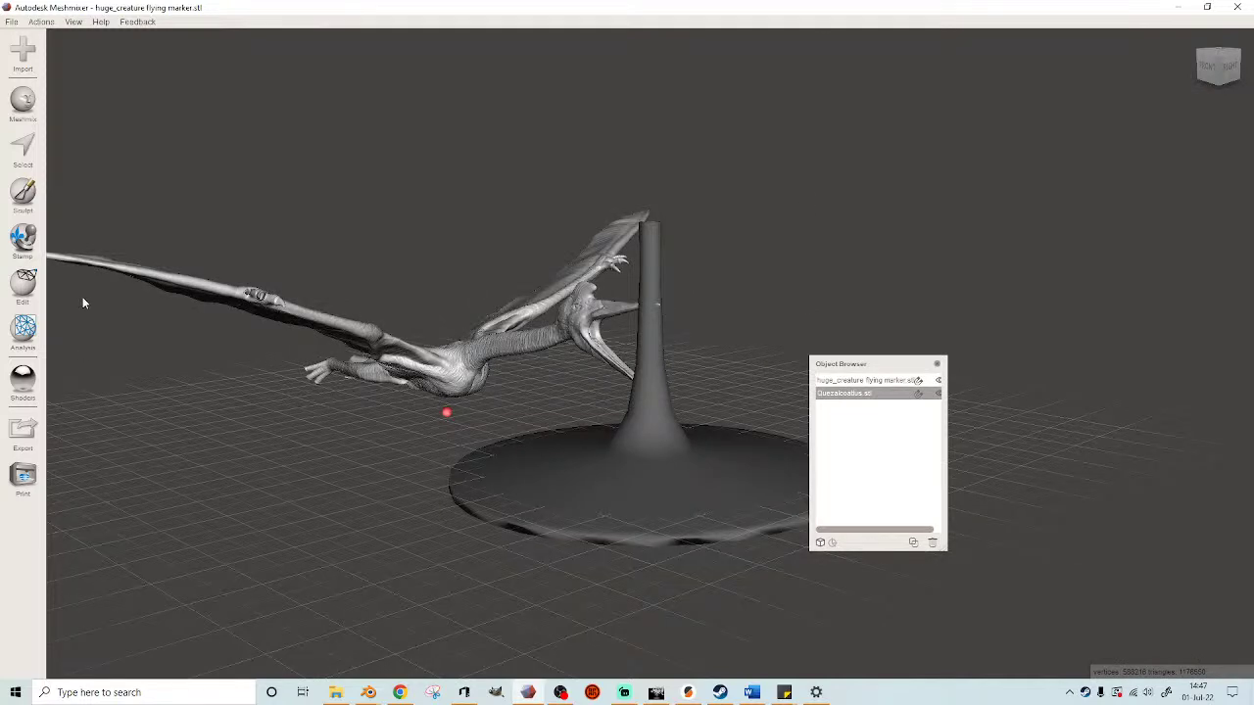
{"action": "left_click", "coordinate": [23, 152]}
{"action": "key", "text": "ctrl+a"}
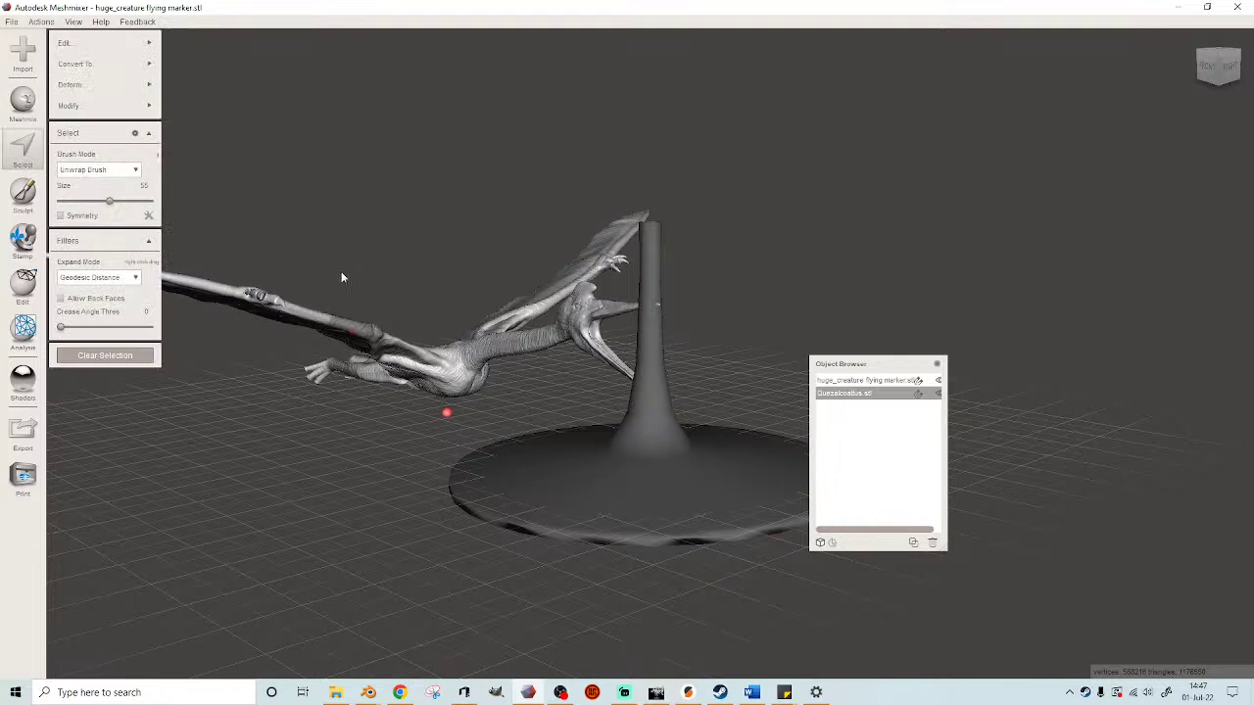
{"action": "left_click", "coordinate": [104, 355]}
- Transform the Quezalcoatlus onto the flying marker's stem, translating it about 25.1 mm in Y and 56.7 mm in Z
{"action": "scroll", "coordinate": [409, 375], "scroll_direction": "down", "scroll_amount": 2}
{"action": "right_click_drag", "start_coordinate": [408, 372], "coordinate": [553, 359]}
{"action": "key", "text": "ctrl+t"}
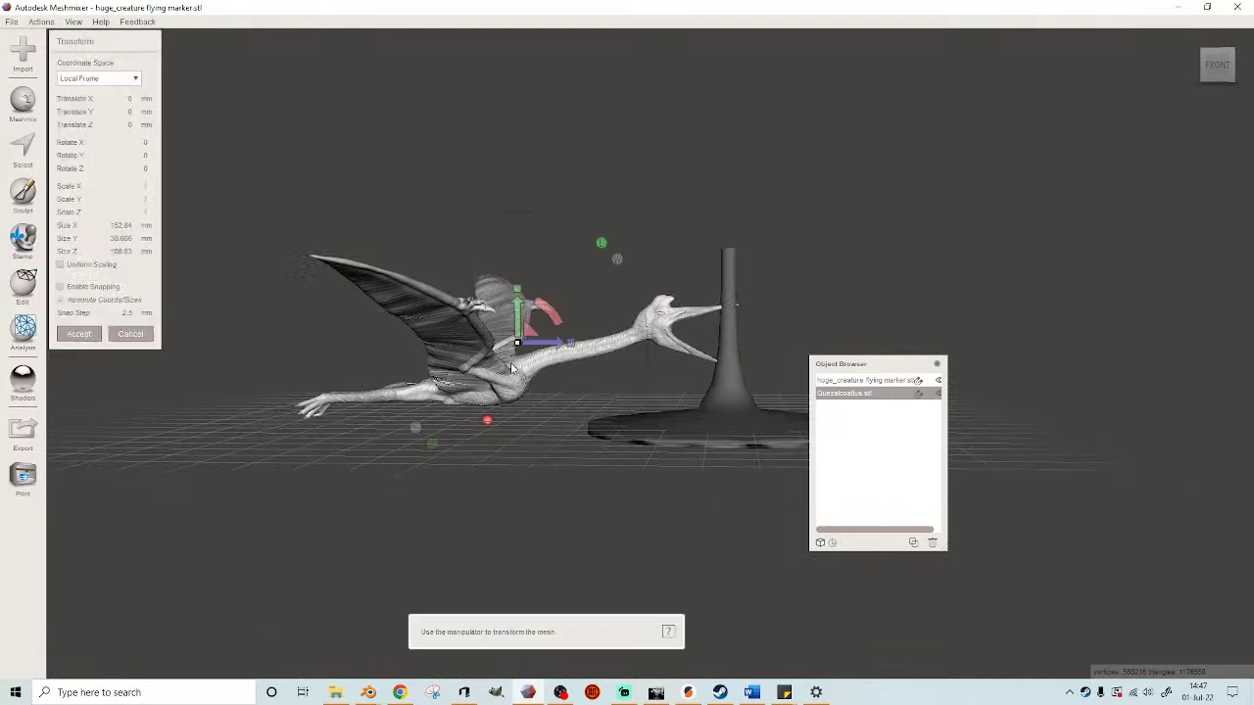
{"action": "left_click_drag", "start_coordinate": [519, 306], "coordinate": [522, 170]}
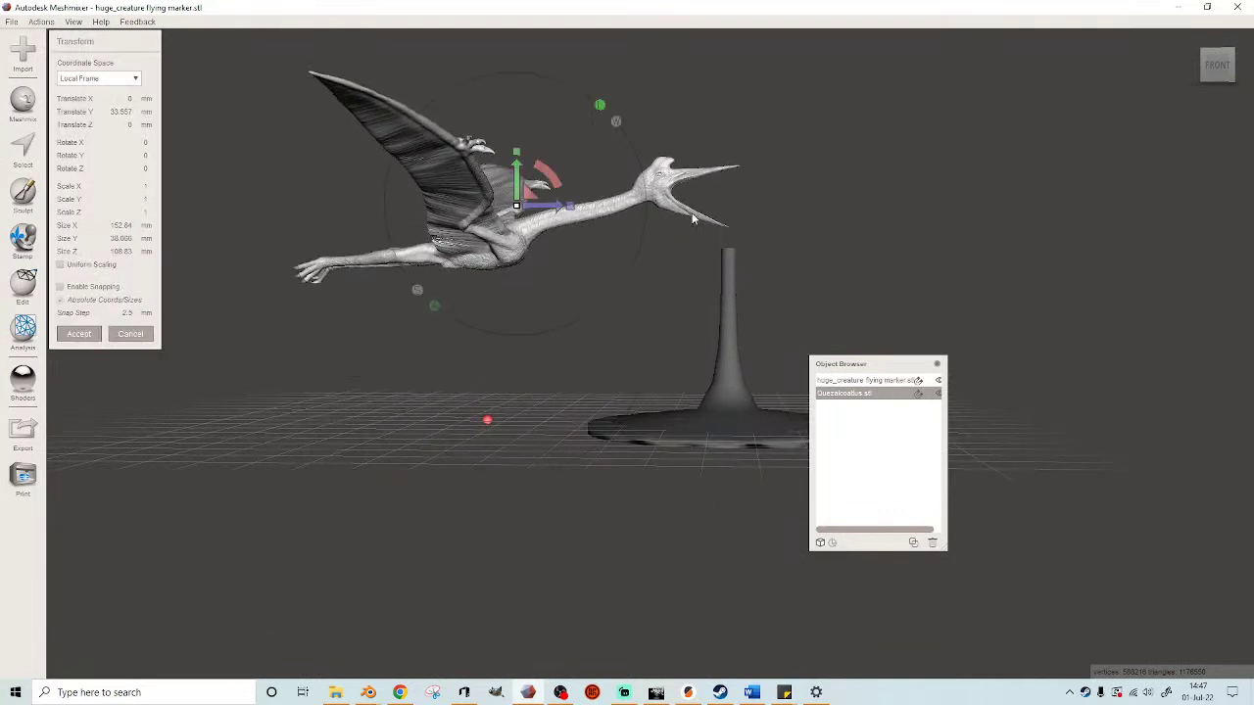
{"action": "left_click_drag", "start_coordinate": [534, 207], "coordinate": [862, 283]}
{"action": "right_click_drag", "start_coordinate": [862, 283], "coordinate": [770, 308]}
{"action": "scroll", "coordinate": [770, 305], "scroll_direction": "up", "scroll_amount": 1}
{"action": "left_click_drag", "start_coordinate": [734, 211], "coordinate": [705, 223]}
{"action": "right_click_drag", "start_coordinate": [773, 270], "coordinate": [627, 257]}
{"action": "left_click_drag", "start_coordinate": [654, 183], "coordinate": [654, 237]}
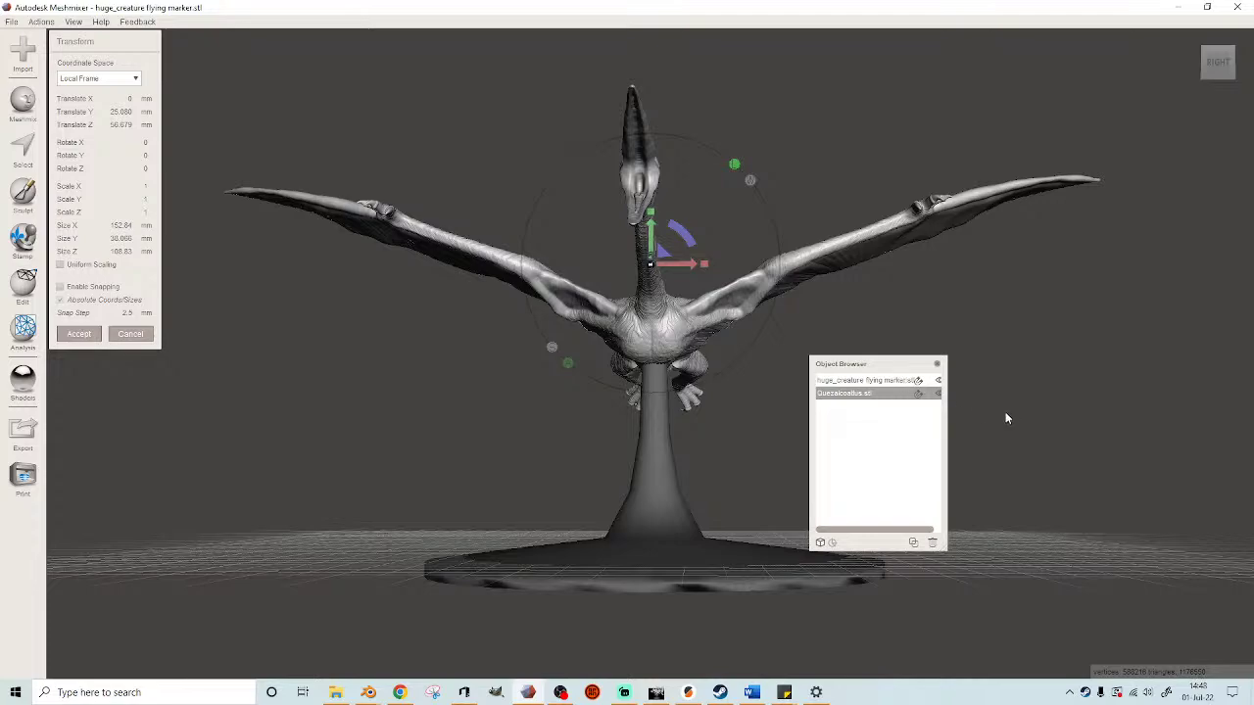
- Raise the Quezalcoatlus on the stem to a Y translation of about 30.2 mm, widen the object list and accept the transform
{"action": "right_click_drag", "start_coordinate": [1088, 339], "coordinate": [622, 179]}
{"action": "middle_click_drag", "start_coordinate": [622, 179], "coordinate": [632, 219]}
{"action": "scroll", "coordinate": [633, 219], "scroll_direction": "up", "scroll_amount": 4}
{"action": "left_click_drag", "start_coordinate": [667, 310], "coordinate": [667, 297]}
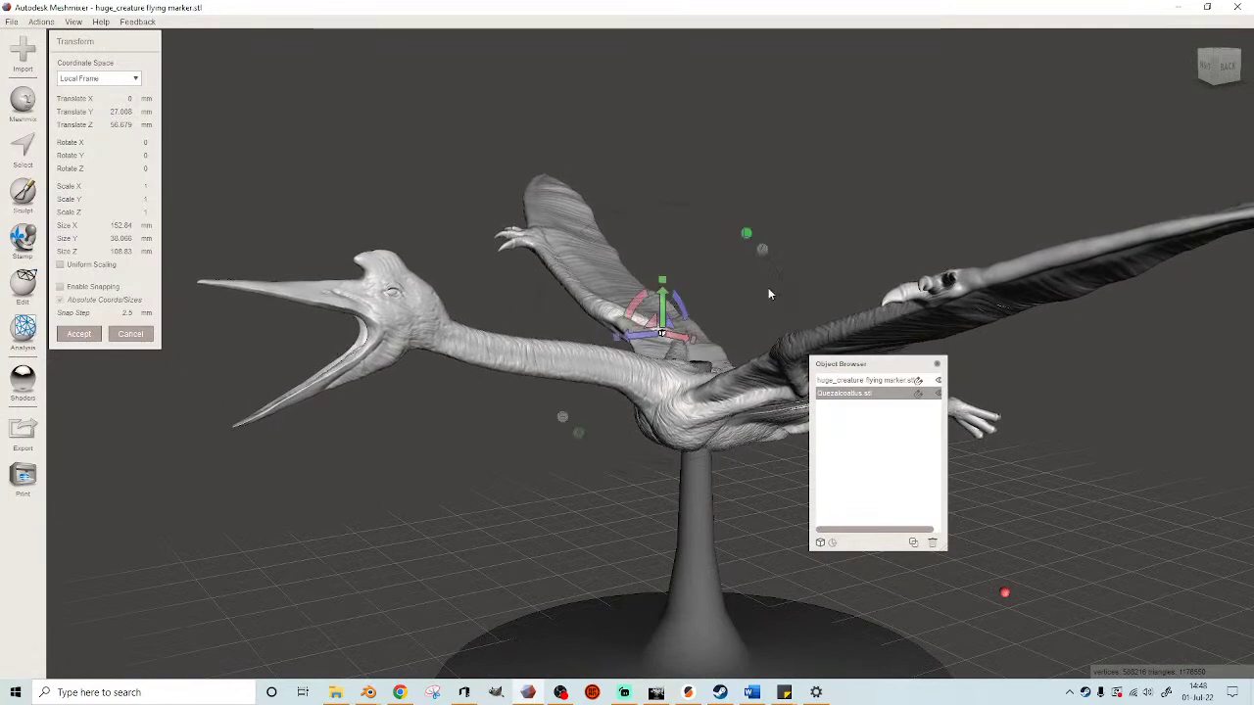
{"action": "right_click_drag", "start_coordinate": [768, 289], "coordinate": [691, 310]}
{"action": "left_click_drag", "start_coordinate": [661, 306], "coordinate": [660, 275]}
{"action": "right_click_drag", "start_coordinate": [571, 409], "coordinate": [997, 404]}
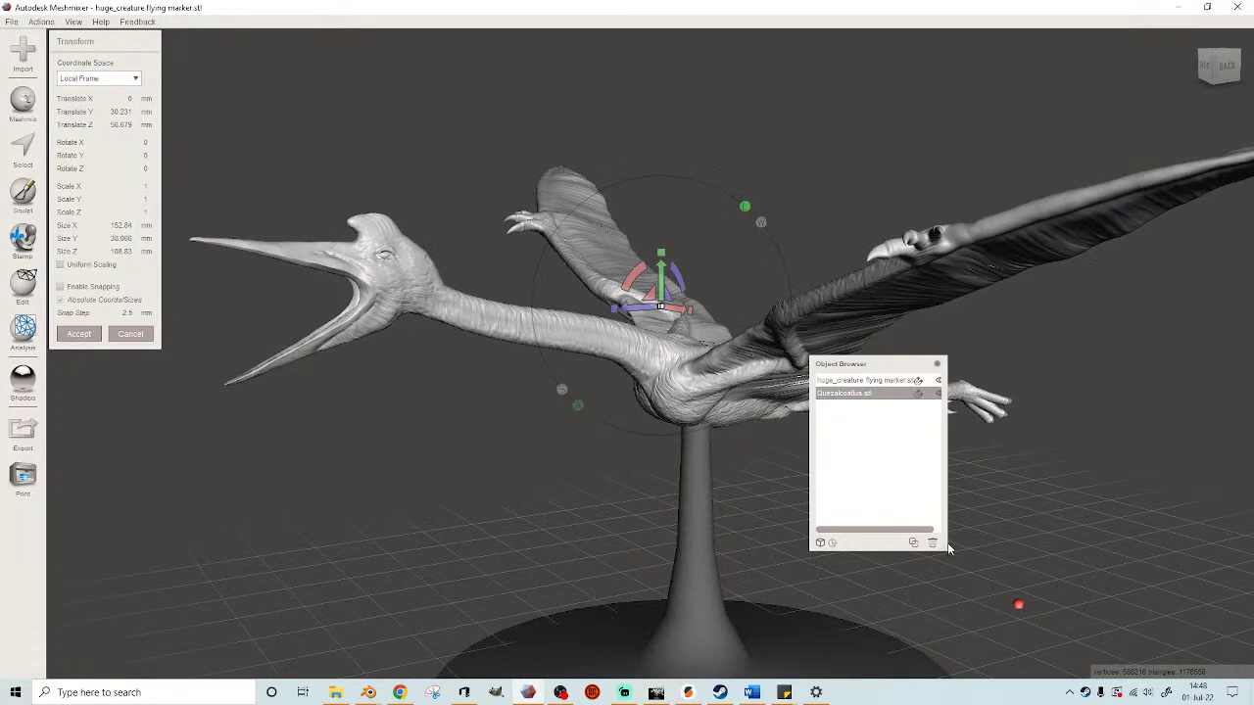
{"action": "left_click_drag", "start_coordinate": [945, 552], "coordinate": [1097, 552]}
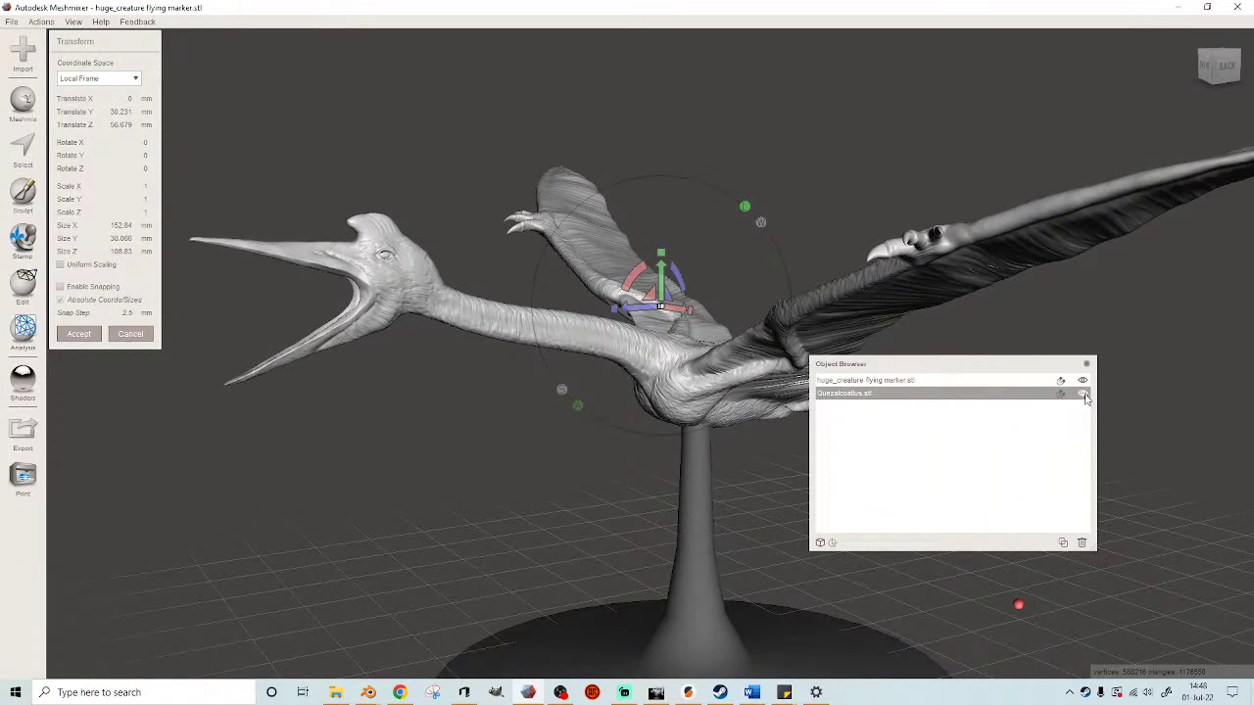
{"action": "key", "text": "Return"}
- Check the stem's depth inside the body, then shift the Quezalcoatlus about 1.3 mm in Y and 2.7 mm in Z and accept
{"action": "right_click_drag", "start_coordinate": [578, 479], "coordinate": [800, 444]}
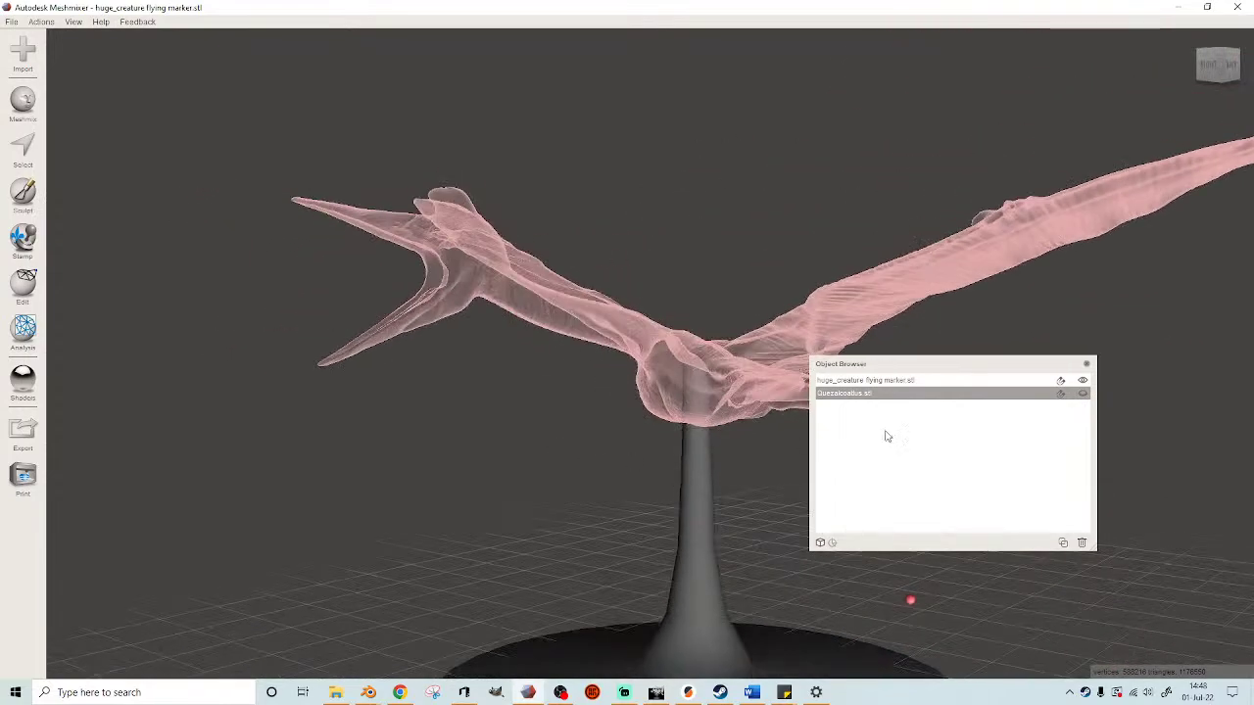
{"action": "left_click", "coordinate": [1082, 394]}
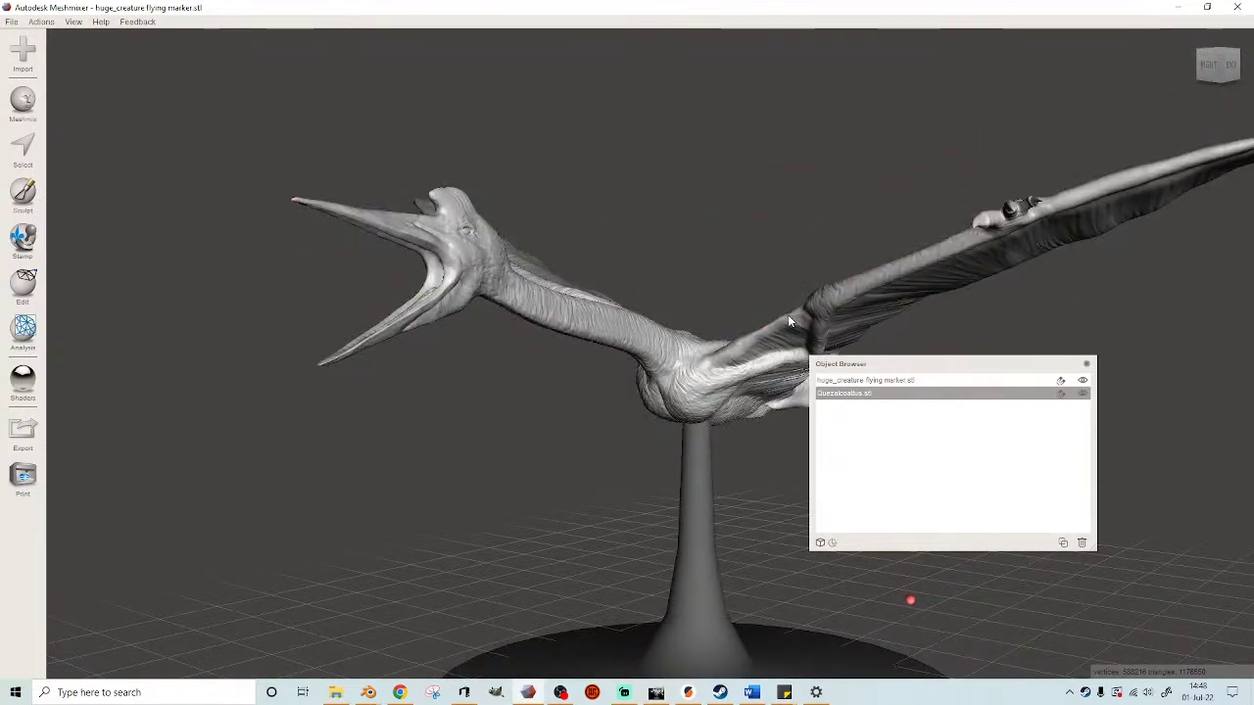
{"action": "key", "text": "t"}
{"action": "left_click_drag", "start_coordinate": [670, 270], "coordinate": [670, 254]}
{"action": "right_click_drag", "start_coordinate": [670, 255], "coordinate": [599, 279]}
{"action": "left_click_drag", "start_coordinate": [605, 301], "coordinate": [590, 314]}
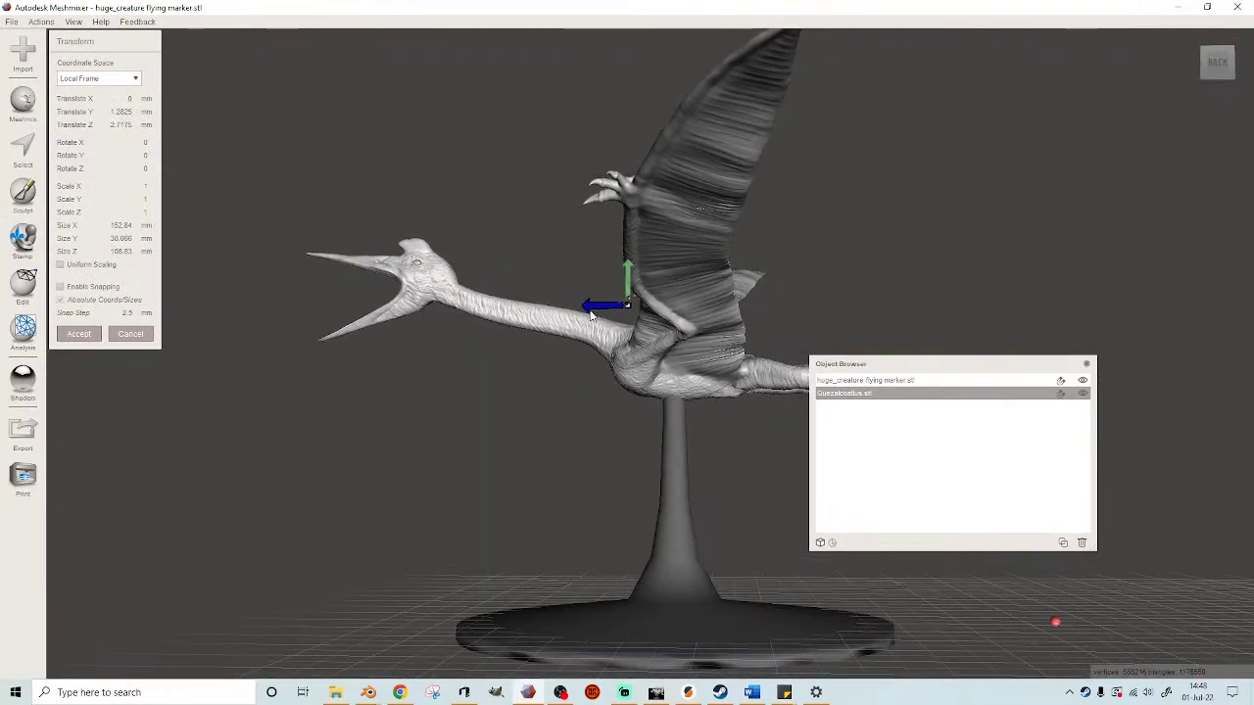
{"action": "right_click_drag", "start_coordinate": [551, 377], "coordinate": [447, 406]}
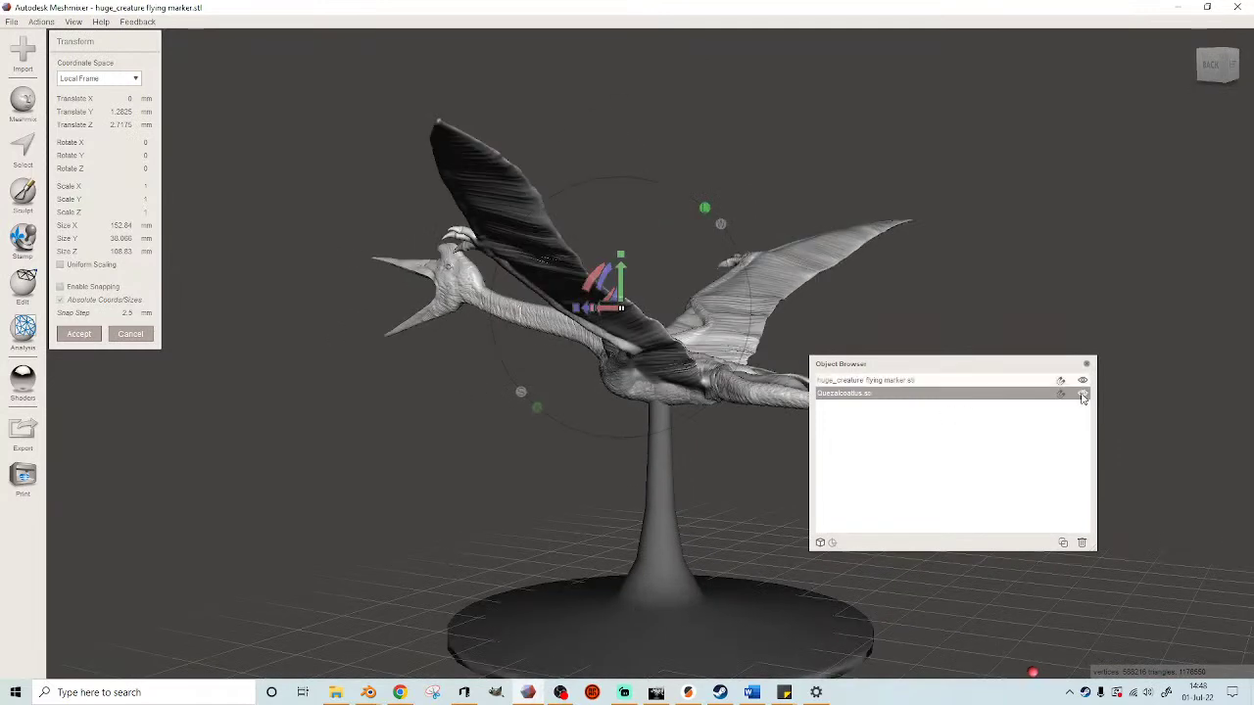
{"action": "key", "text": "Return"}
- Recheck how far the stem enters the belly and raise the Quezalcoatlus about 1.6 mm more in Y
{"action": "right_click_drag", "start_coordinate": [877, 307], "coordinate": [965, 321]}
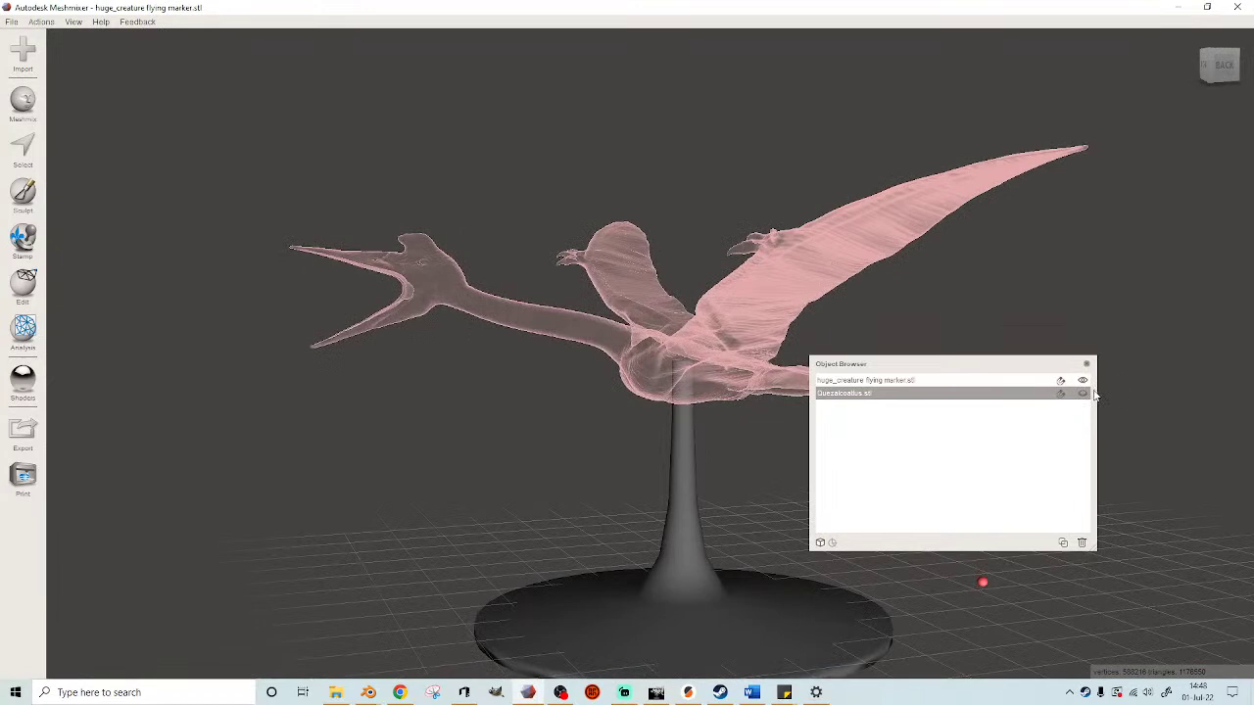
{"action": "left_click", "coordinate": [1083, 394]}
{"action": "key", "text": "ctrl+t"}
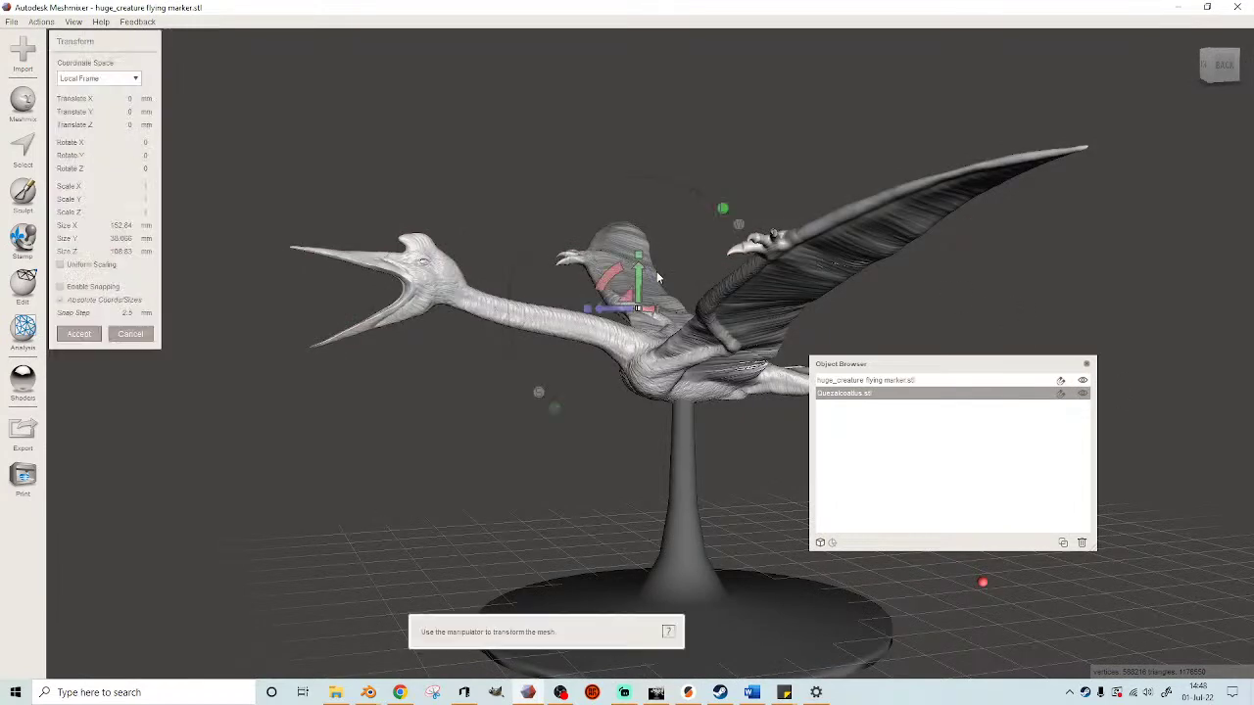
{"action": "left_click_drag", "start_coordinate": [639, 276], "coordinate": [639, 264]}
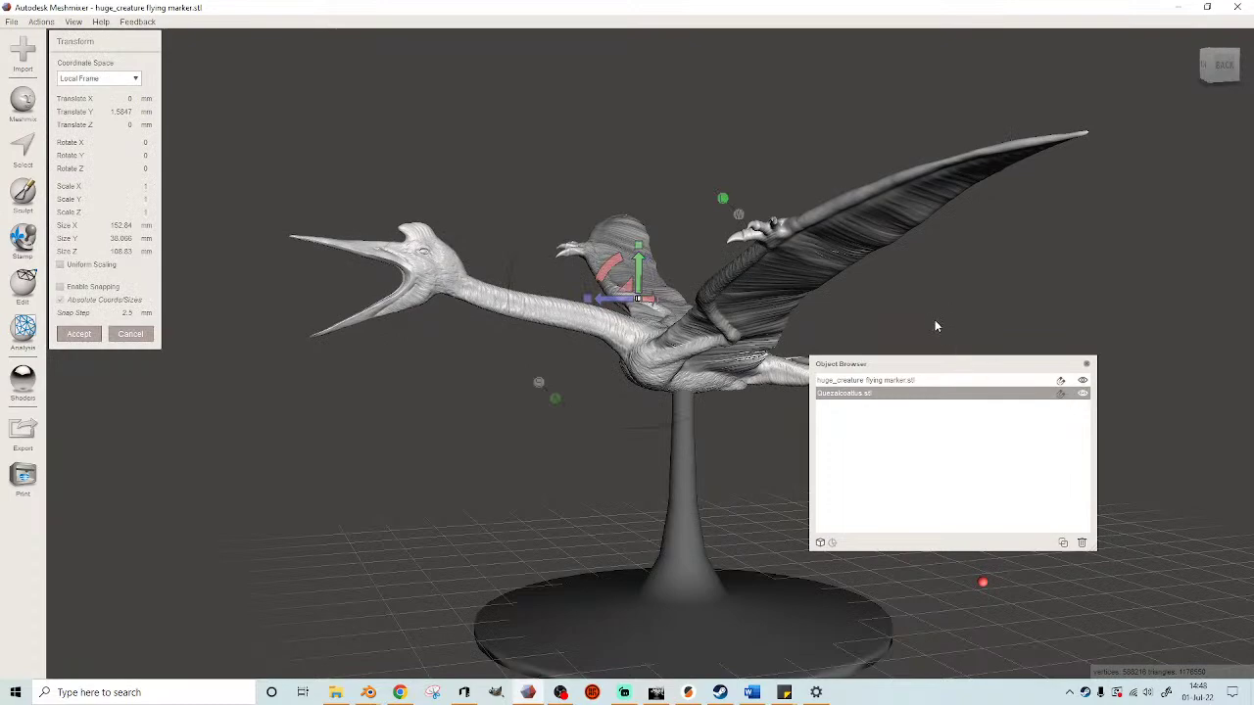
{"action": "key", "text": "Return"}
{"action": "right_click_drag", "start_coordinate": [911, 321], "coordinate": [718, 364]}
{"action": "left_click", "coordinate": [1084, 394]}
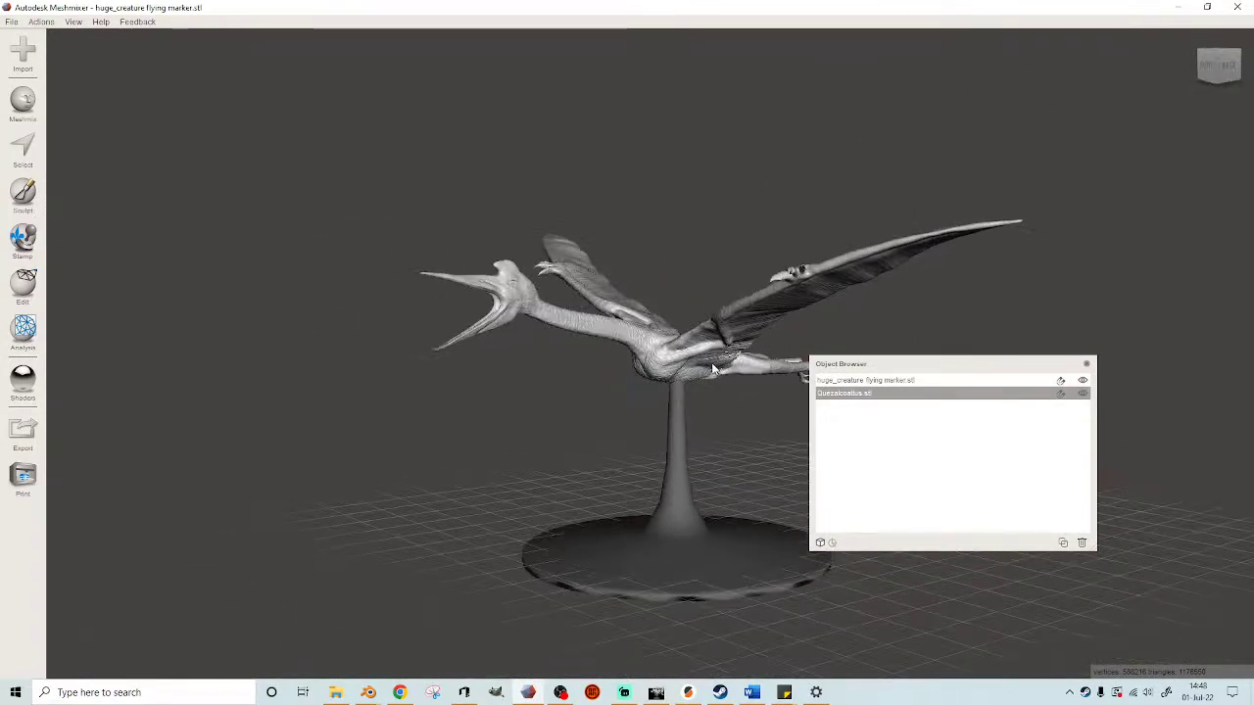
- Subtract the flying marker from the Quezalcoatlus with a Precise Boolean Difference, with Auto-Reduce Result turned off
{"action": "left_click", "coordinate": [690, 469], "text": "shift"}
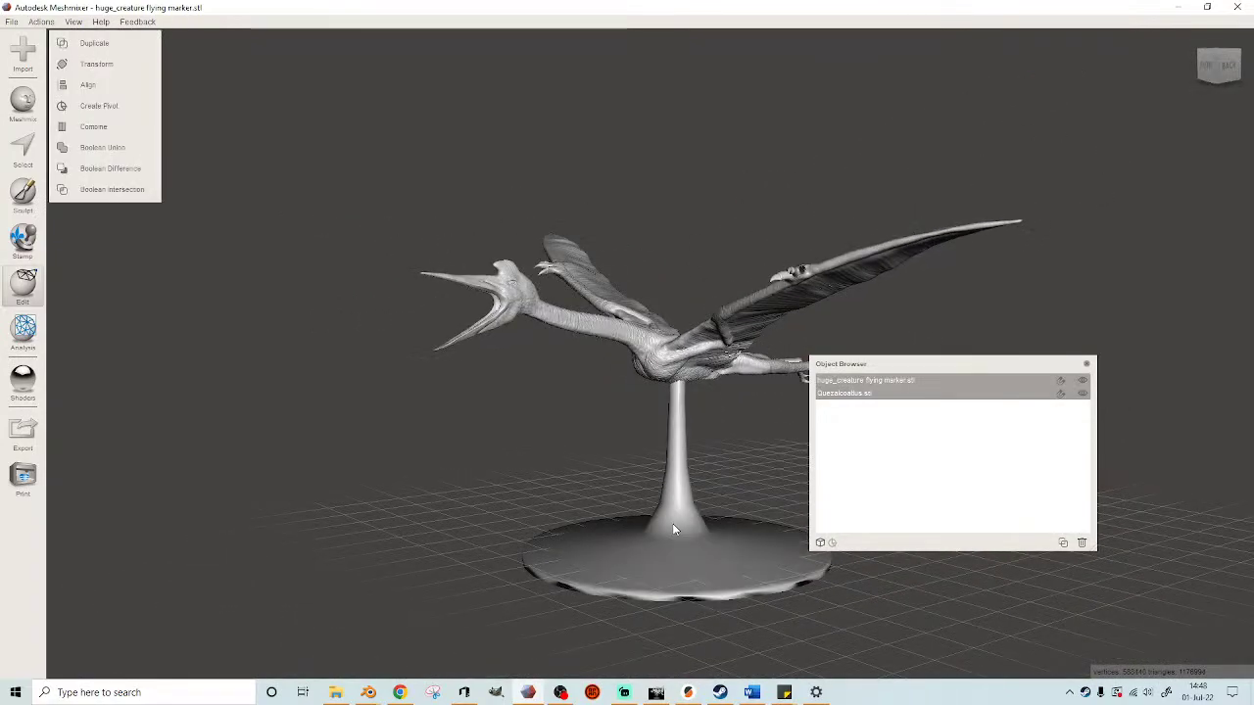
{"action": "left_click", "coordinate": [133, 174]}
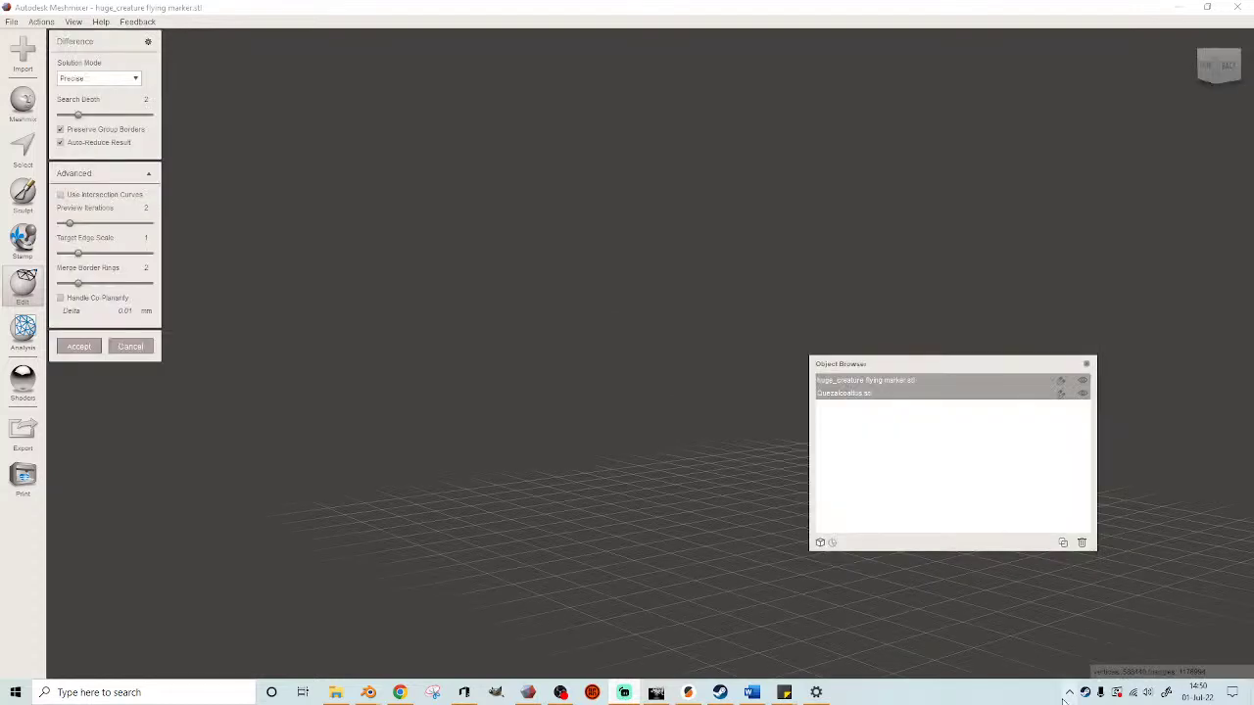
{"action": "right_click_drag", "start_coordinate": [415, 441], "coordinate": [538, 421]}
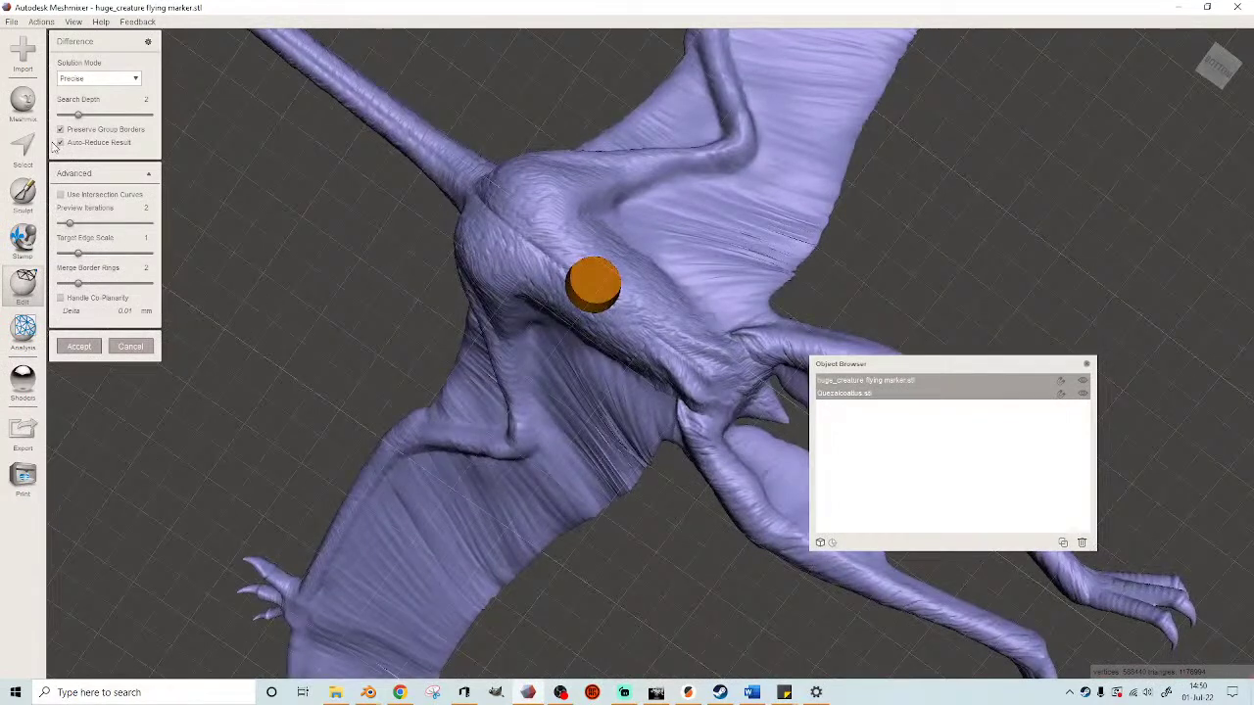
{"action": "left_click", "coordinate": [60, 195]}
{"action": "left_click", "coordinate": [94, 352]}
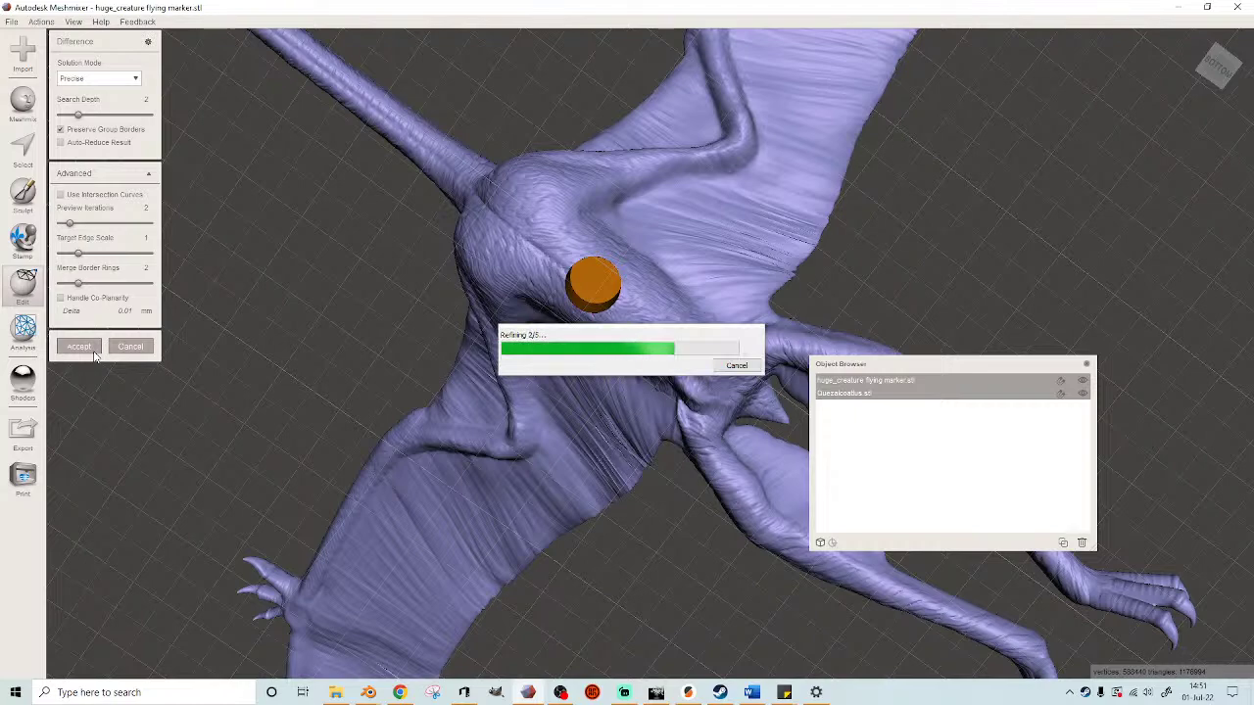
- Examine the peg socket cut into the Quezalcoatlus's belly and the surrounding mesh from several angles
{"action": "right_click_drag", "start_coordinate": [357, 309], "coordinate": [507, 450]}
{"action": "scroll", "coordinate": [514, 458], "scroll_direction": "up", "scroll_amount": 3}
{"action": "scroll", "coordinate": [507, 436], "scroll_direction": "up", "scroll_amount": 2}
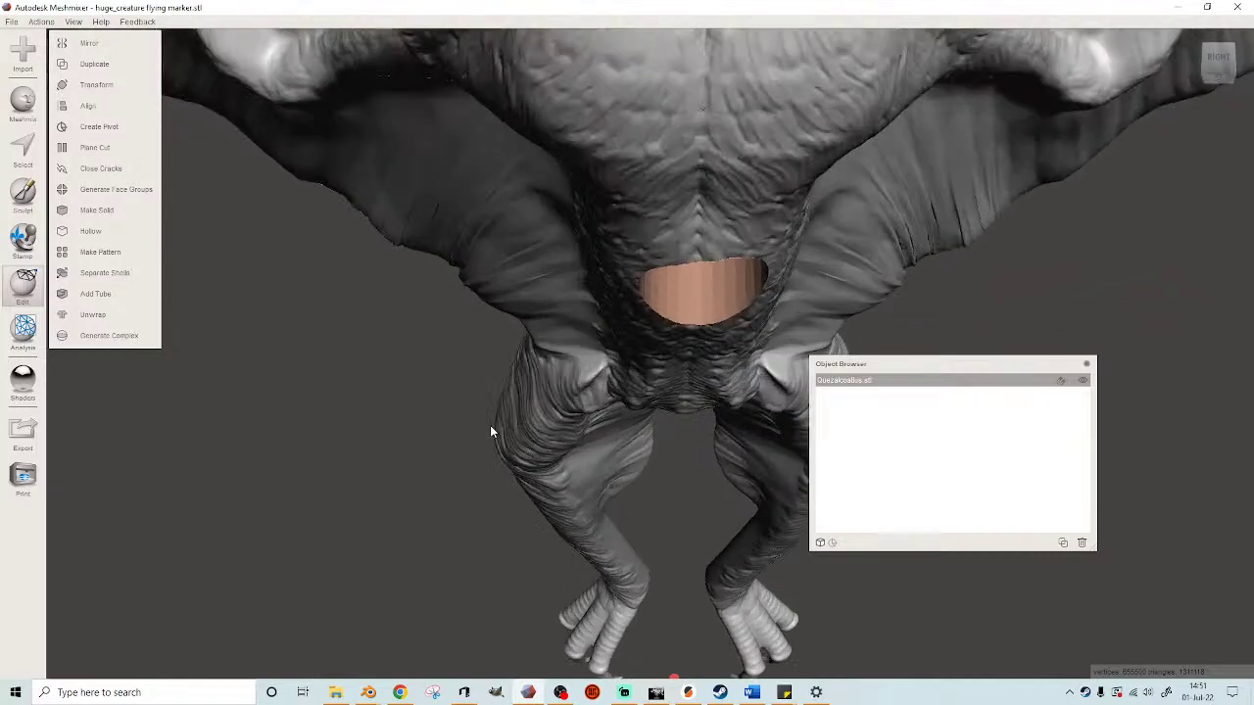
{"action": "scroll", "coordinate": [480, 431], "scroll_direction": "down", "scroll_amount": 4}
{"action": "right_click_drag", "start_coordinate": [448, 467], "coordinate": [418, 454]}
{"action": "scroll", "coordinate": [418, 449], "scroll_direction": "up", "scroll_amount": 1}
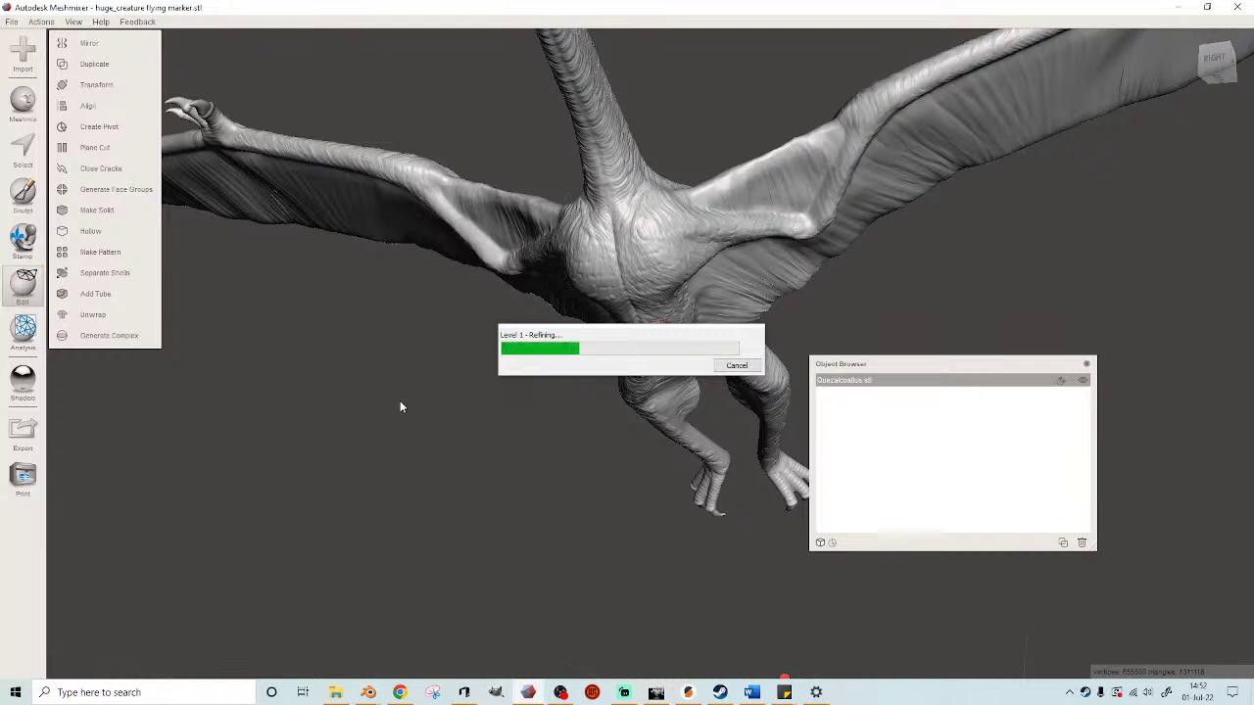
- Force the frozen Meshmixer to quit through Task Manager, ending the Meshmixer application task and closing Task Manager
{"action": "right_click", "coordinate": [527, 691]}
{"action": "left_click", "coordinate": [500, 671]}
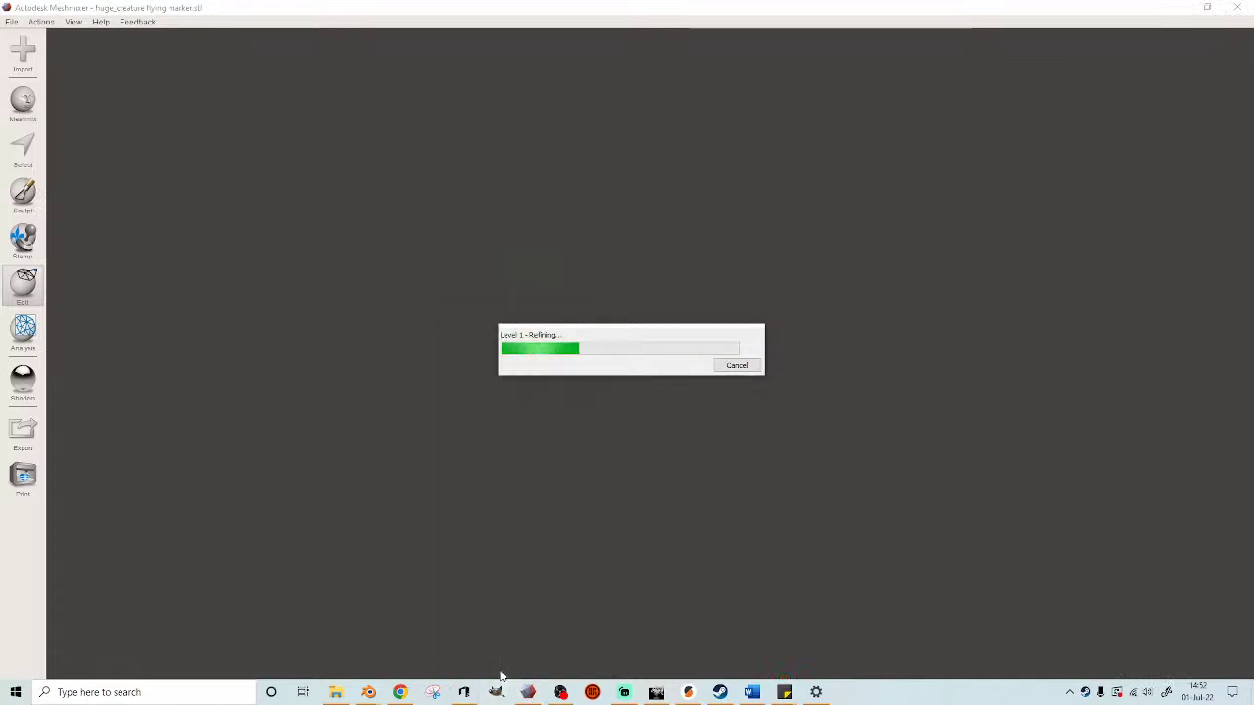
{"action": "mouse_move", "coordinate": [528, 693]}
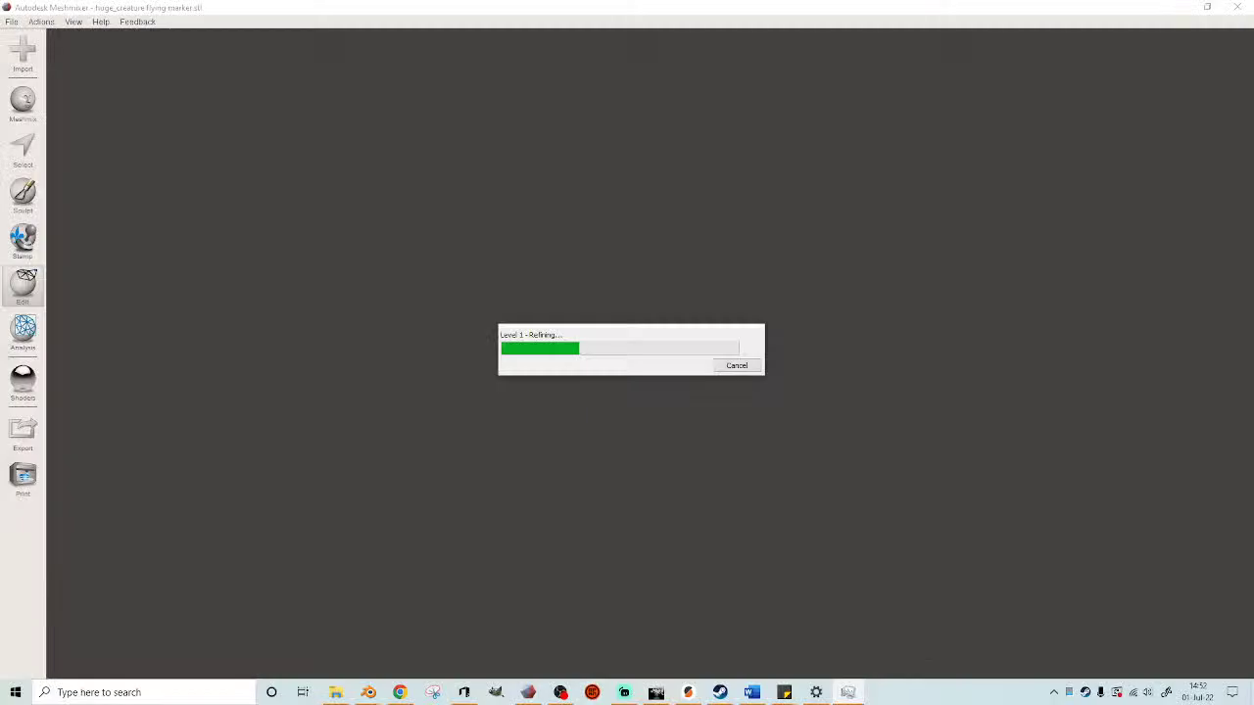
{"action": "key", "text": "ctrl+shift+Escape"}
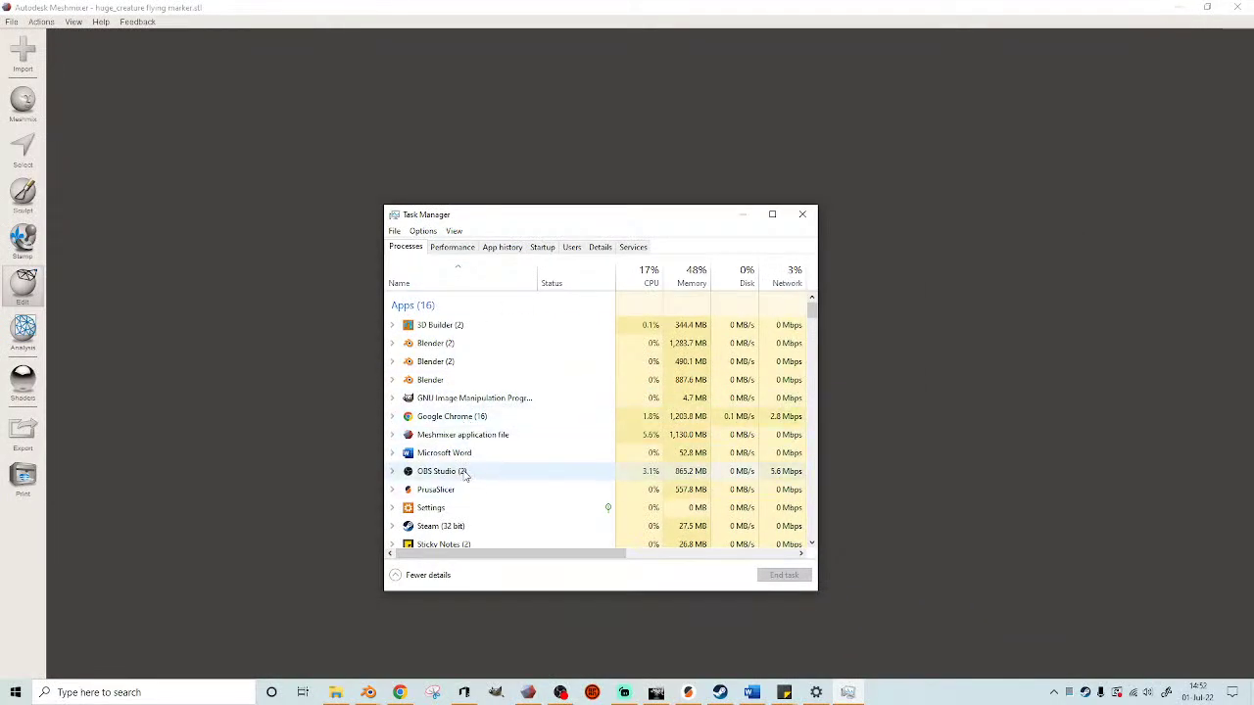
{"action": "scroll", "coordinate": [471, 519], "scroll_direction": "down", "scroll_amount": 1}
{"action": "scroll", "coordinate": [471, 521], "scroll_direction": "down", "scroll_amount": 1}
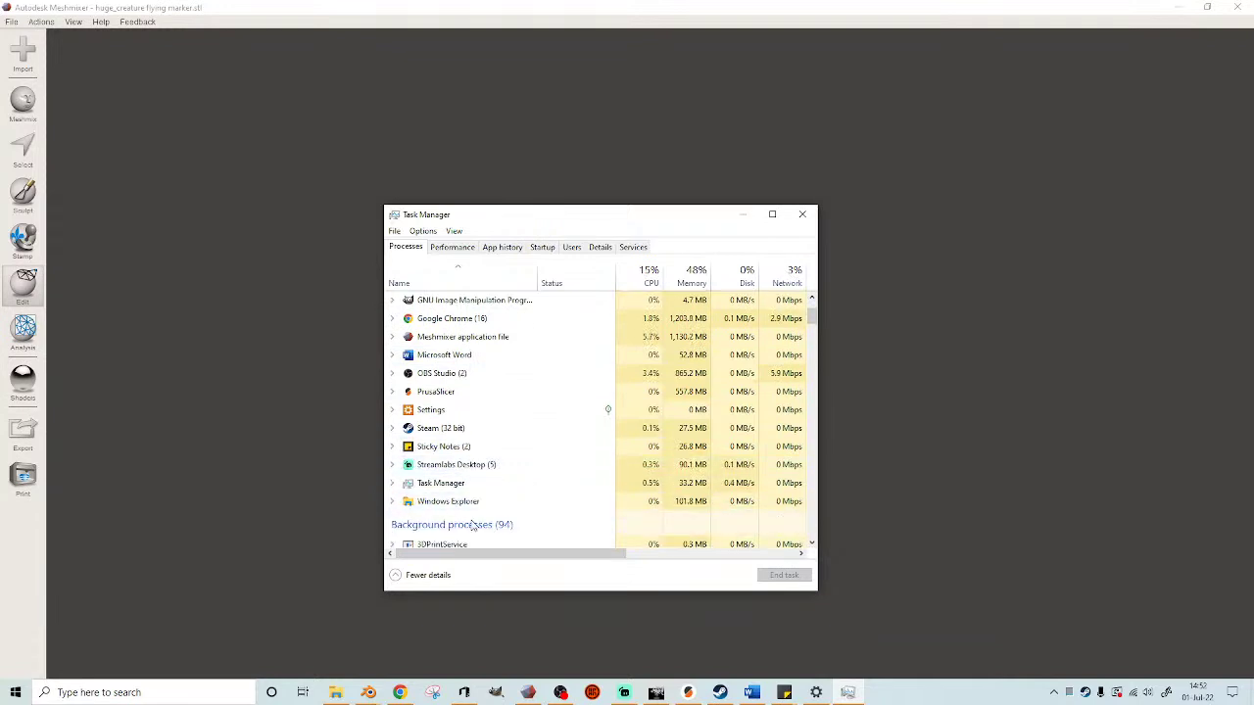
{"action": "scroll", "coordinate": [468, 484], "scroll_direction": "up", "scroll_amount": 2}
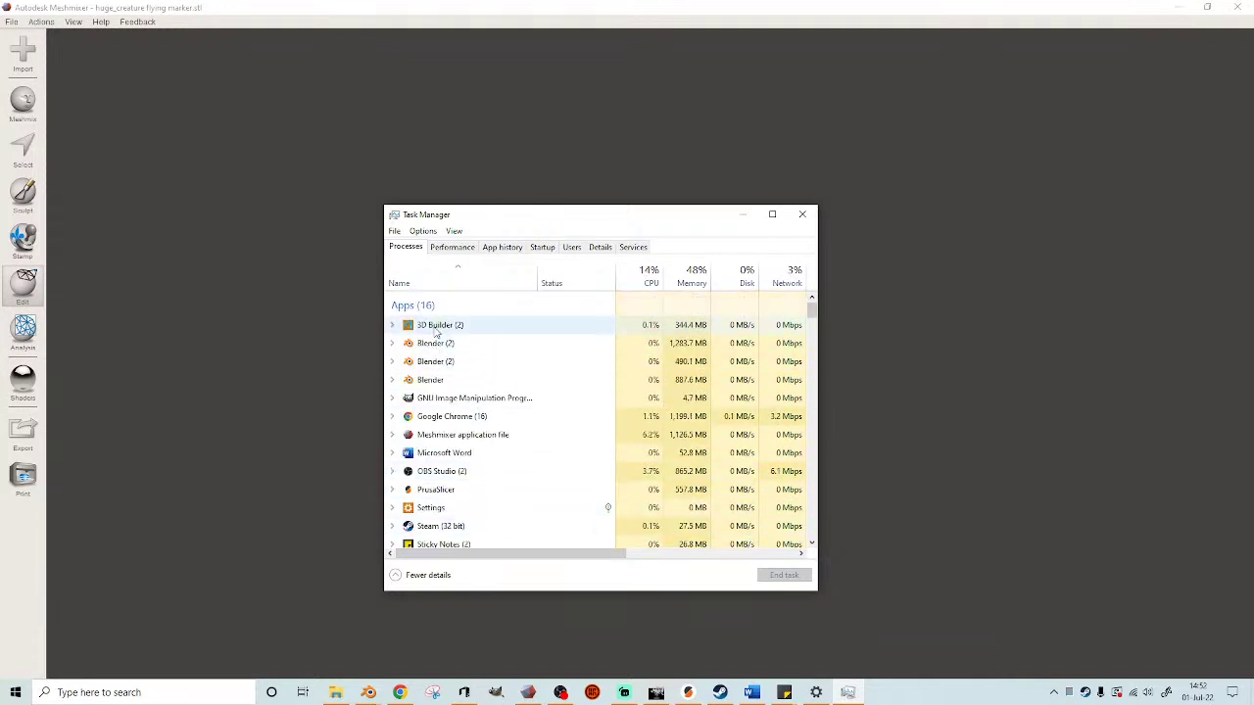
{"action": "left_click", "coordinate": [466, 436]}
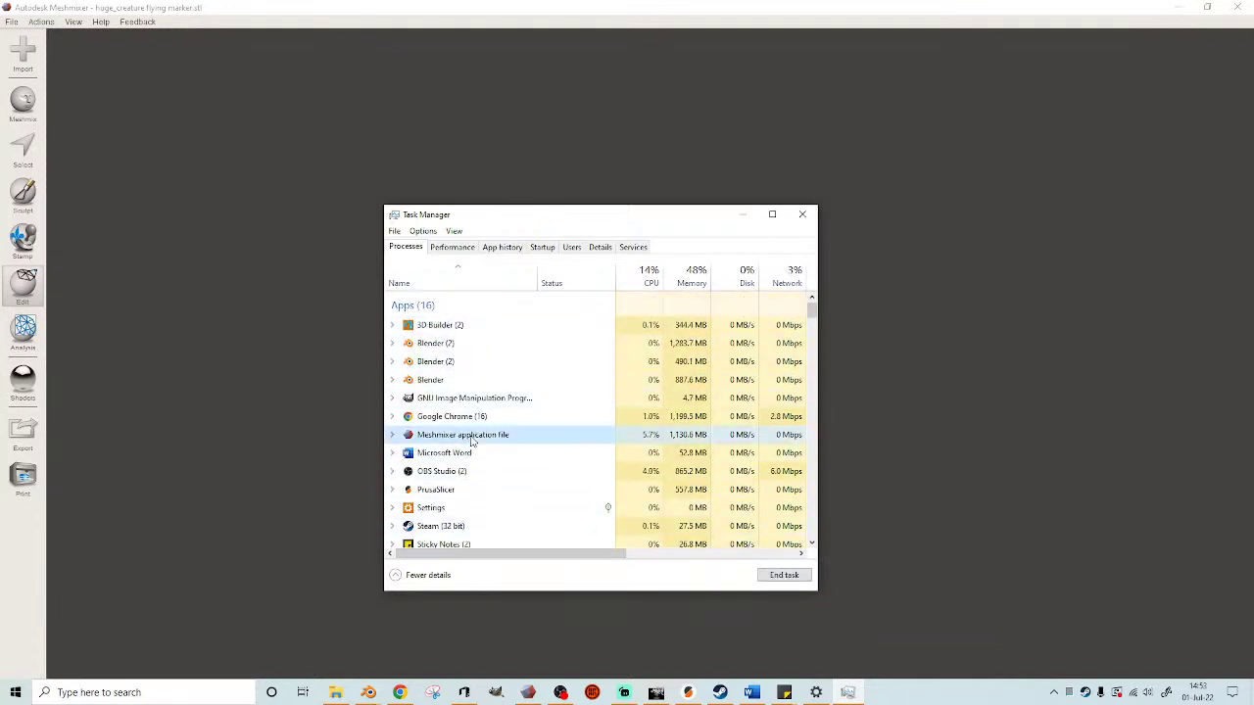
{"action": "left_click", "coordinate": [784, 575]}
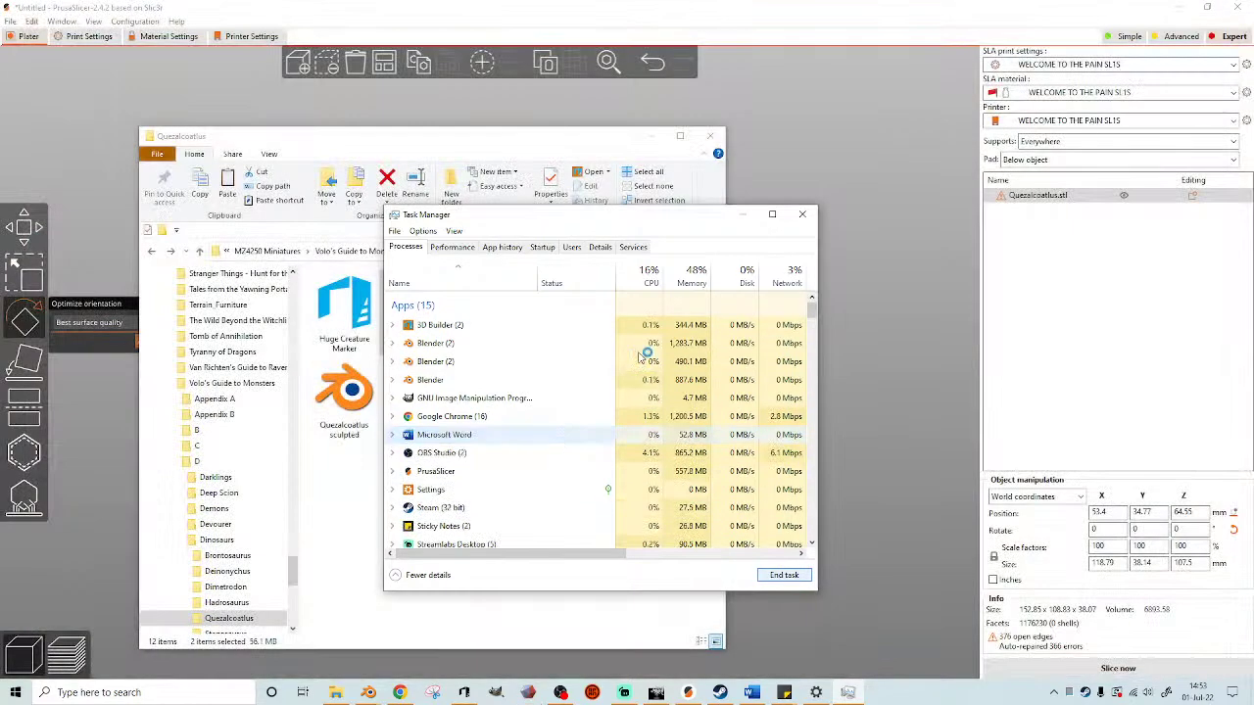
{"action": "left_click", "coordinate": [802, 213]}
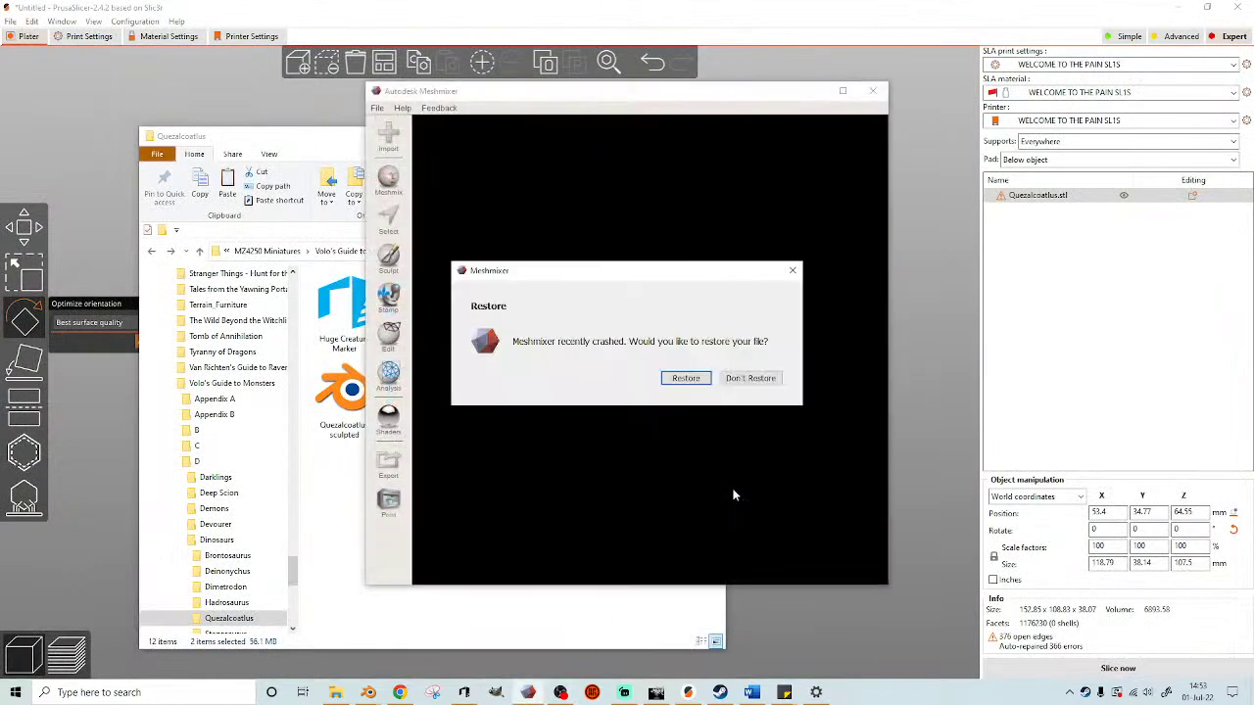
- Decline to restore the crashed file, import the Quezalcoatlus and huge_creature flying marker STLs into Meshmixer and maximise its window
{"action": "left_click", "coordinate": [758, 387]}
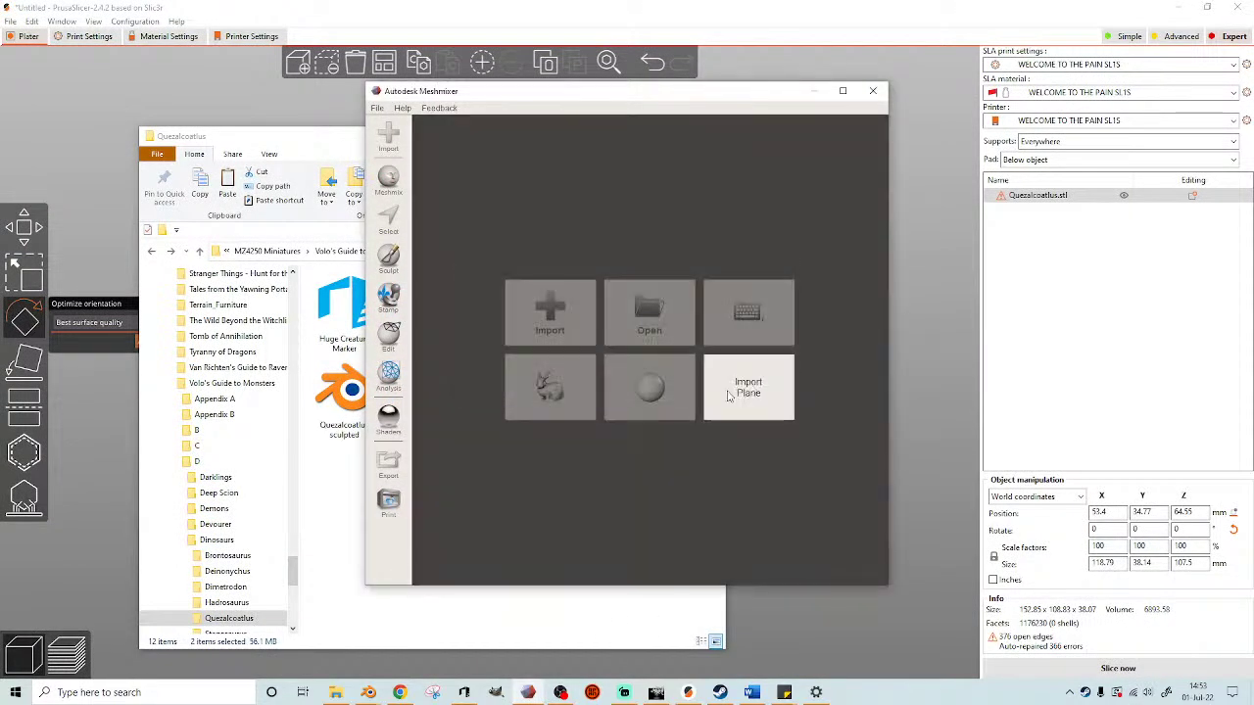
{"action": "left_click", "coordinate": [568, 324]}
{"action": "scroll", "coordinate": [450, 284], "scroll_direction": "up", "scroll_amount": 5}
{"action": "left_click", "coordinate": [431, 297]}
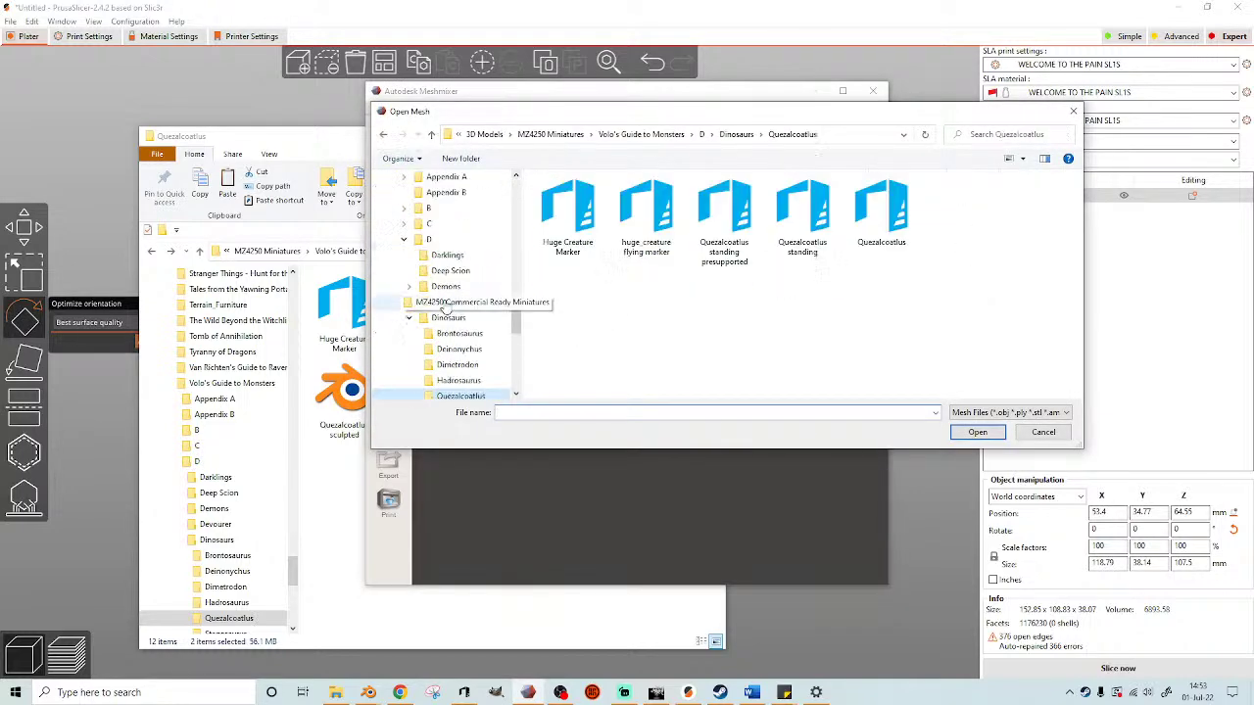
{"action": "left_click", "coordinate": [879, 218]}
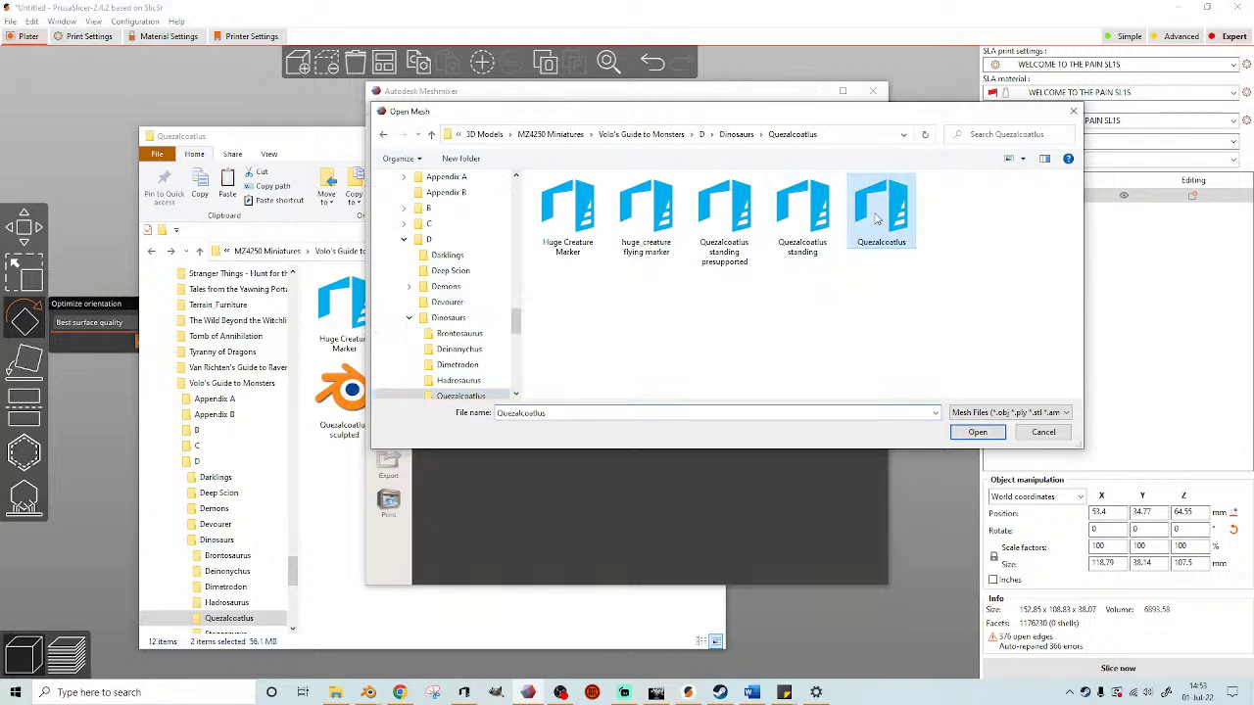
{"action": "left_click", "coordinate": [647, 218], "text": "ctrl"}
{"action": "left_click", "coordinate": [978, 432]}
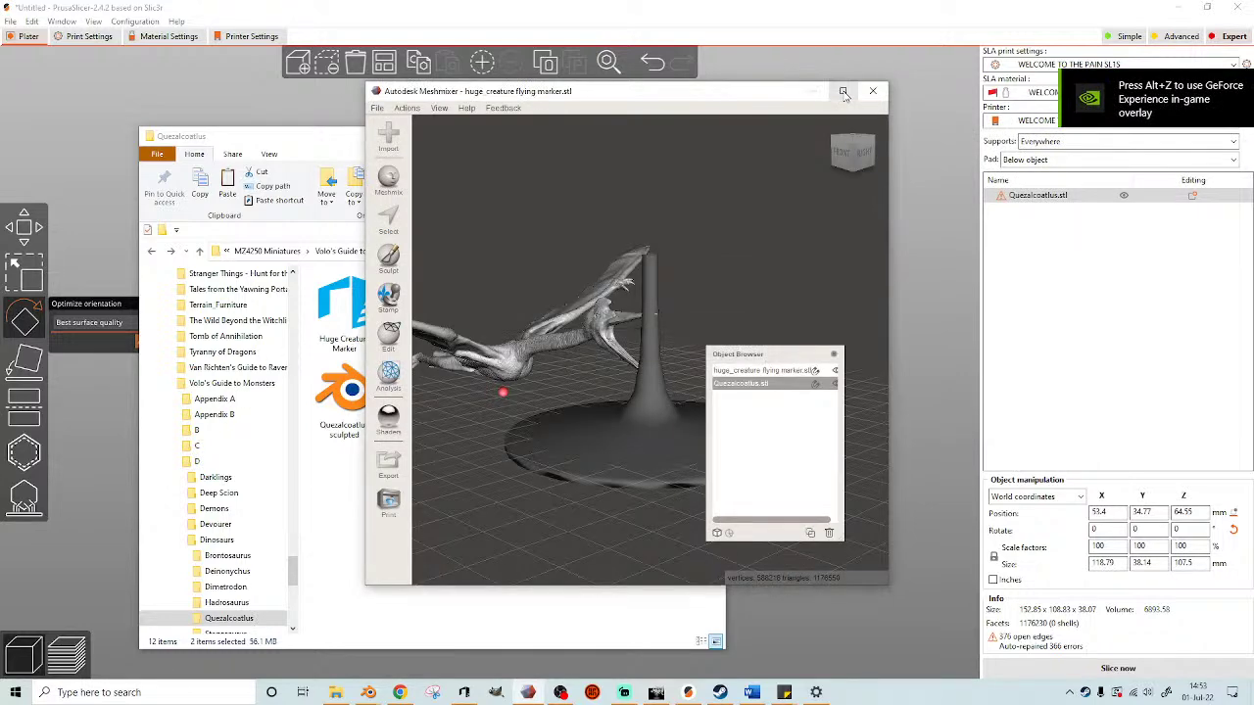
{"action": "left_click", "coordinate": [841, 92]}
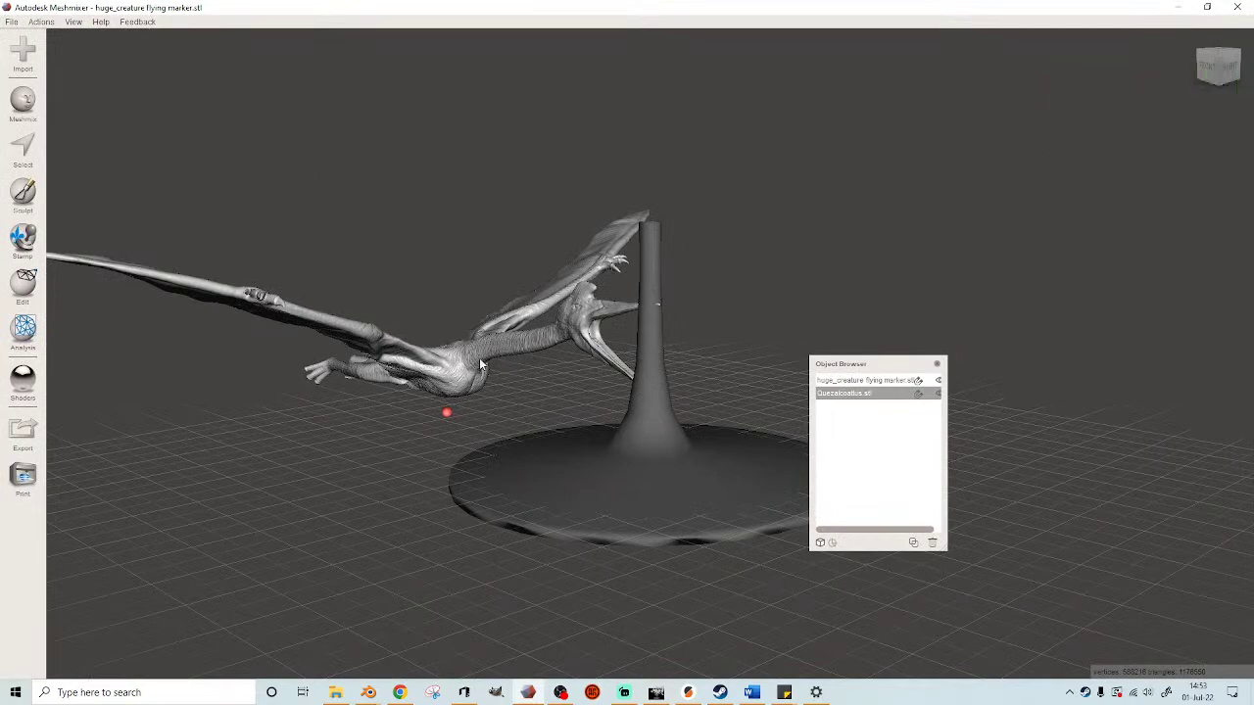
- Transform the Quezalcoatlus about 26 mm in Y and 59 mm in Z so its body sits over the flying marker's stem
{"action": "scroll", "coordinate": [480, 364], "scroll_direction": "down", "scroll_amount": 3}
{"action": "key", "text": "t"}
{"action": "right_click_drag", "start_coordinate": [463, 386], "coordinate": [507, 376]}
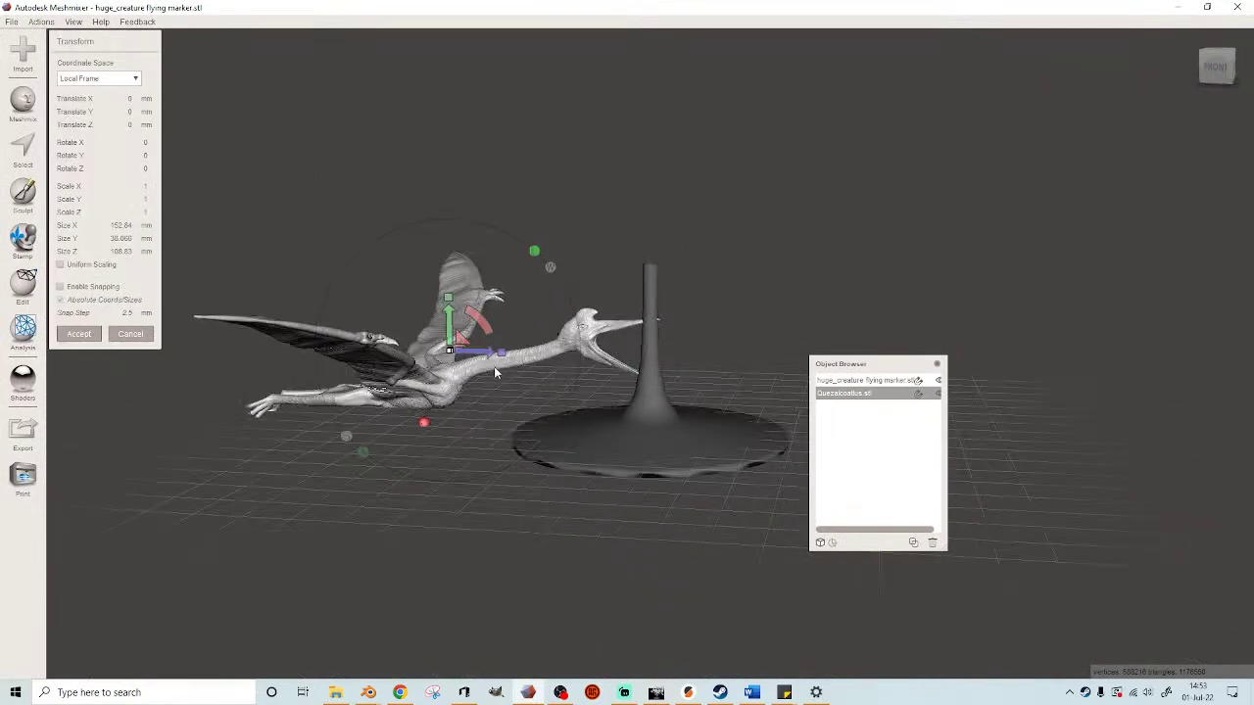
{"action": "left_click_drag", "start_coordinate": [489, 359], "coordinate": [681, 218]}
{"action": "right_click_drag", "start_coordinate": [683, 220], "coordinate": [727, 378]}
{"action": "scroll", "coordinate": [721, 367], "scroll_direction": "up", "scroll_amount": 5}
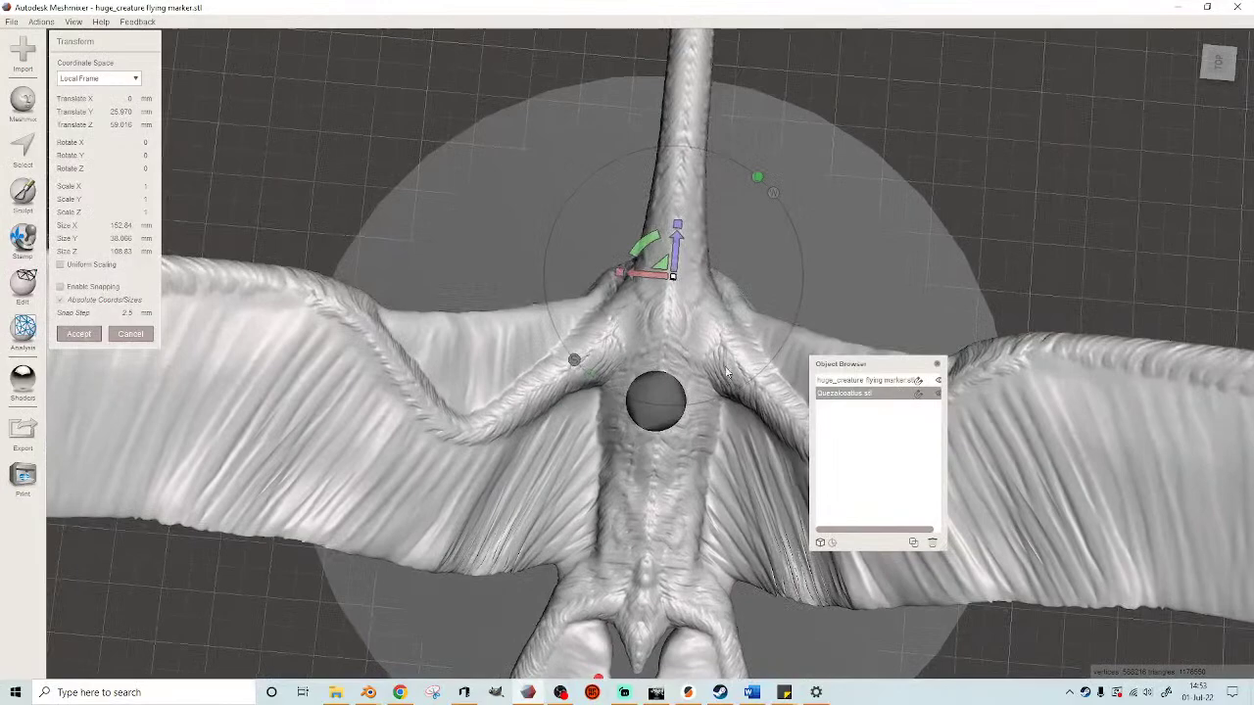
- Centre the Quezalcoatlus over the stem and raise it to a total shift of about 30.3 mm in Y and 59.3 mm in Z, then accept
{"action": "left_click_drag", "start_coordinate": [638, 278], "coordinate": [641, 279]}
{"action": "right_click_drag", "start_coordinate": [641, 278], "coordinate": [610, 254]}
{"action": "scroll", "coordinate": [715, 384], "scroll_direction": "up", "scroll_amount": 5}
{"action": "scroll", "coordinate": [715, 393], "scroll_direction": "down", "scroll_amount": 6}
{"action": "left_click_drag", "start_coordinate": [715, 172], "coordinate": [720, 169]}
{"action": "right_click_drag", "start_coordinate": [721, 173], "coordinate": [663, 245]}
{"action": "left_click_drag", "start_coordinate": [679, 230], "coordinate": [679, 208]}
{"action": "right_click_drag", "start_coordinate": [663, 216], "coordinate": [688, 233]}
{"action": "left_click_drag", "start_coordinate": [690, 223], "coordinate": [690, 186]}
{"action": "right_click_drag", "start_coordinate": [690, 186], "coordinate": [954, 484]}
{"action": "left_click_drag", "start_coordinate": [941, 551], "coordinate": [1044, 554]}
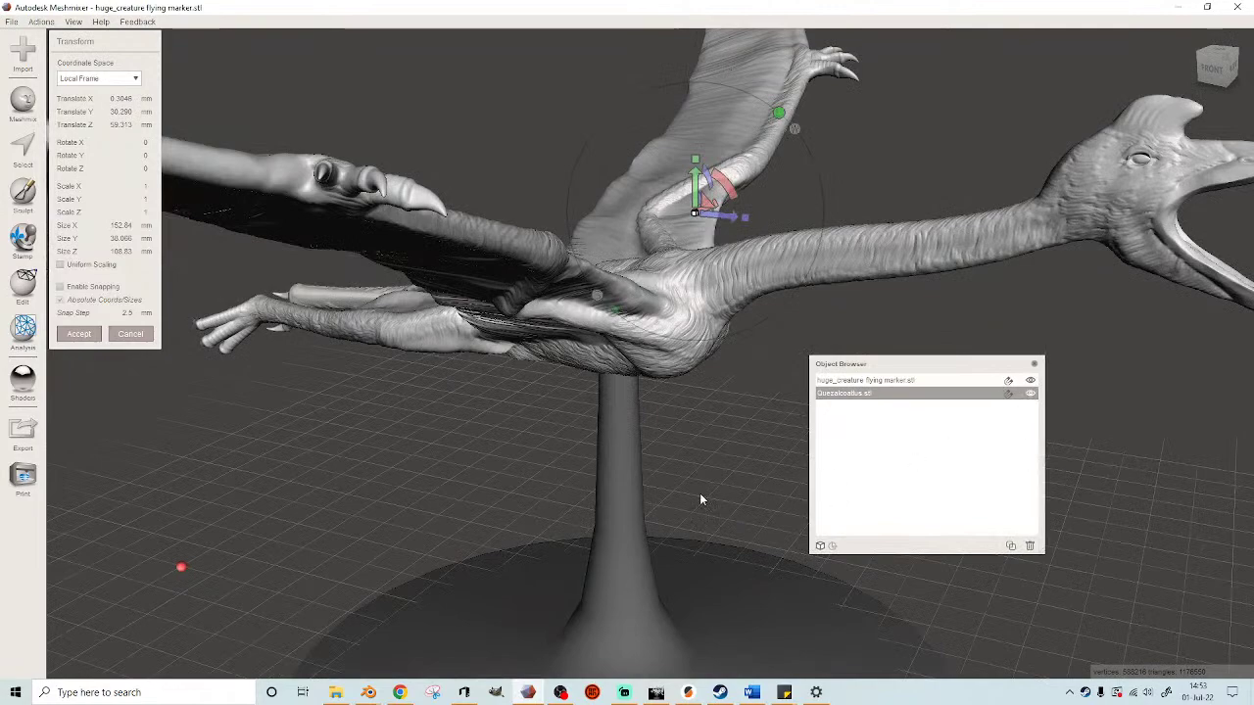
{"action": "key", "text": "Return"}
- Check how deep the stem enters the body and raise the Quezalcoatlus about 1.6 mm in Y
{"action": "right_click_drag", "start_coordinate": [716, 473], "coordinate": [955, 425]}
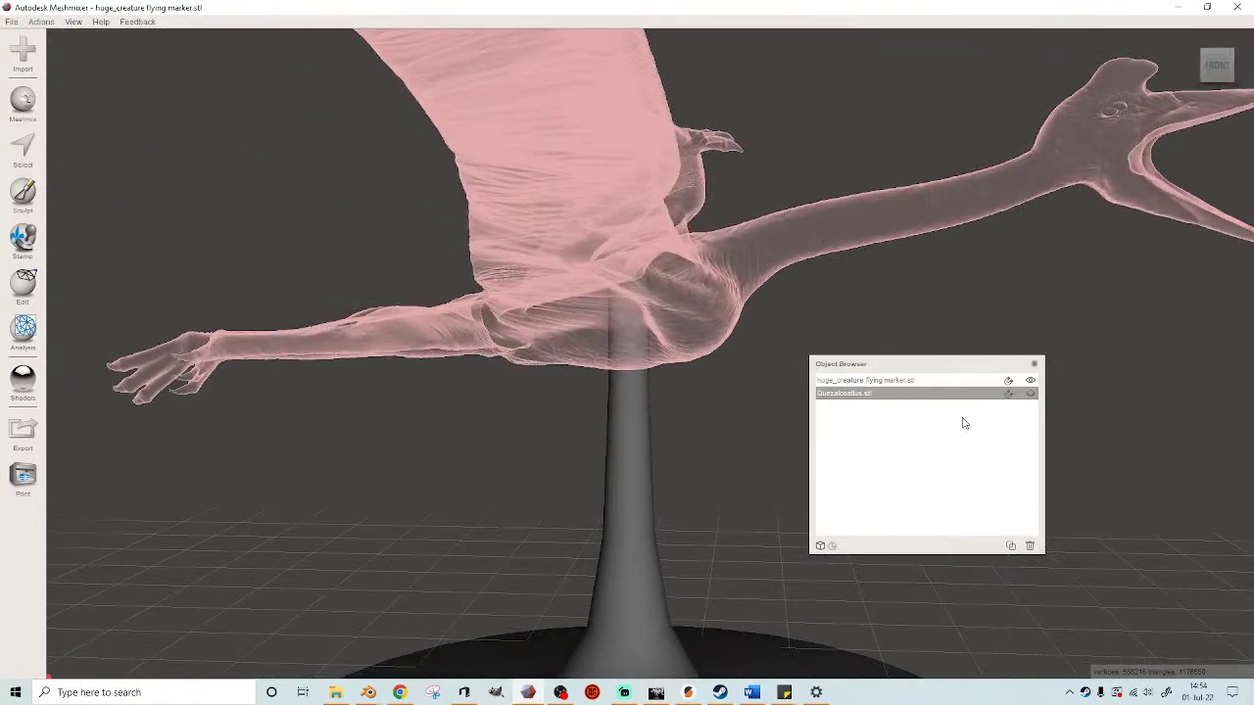
{"action": "left_click", "coordinate": [1030, 394]}
{"action": "key", "text": "t"}
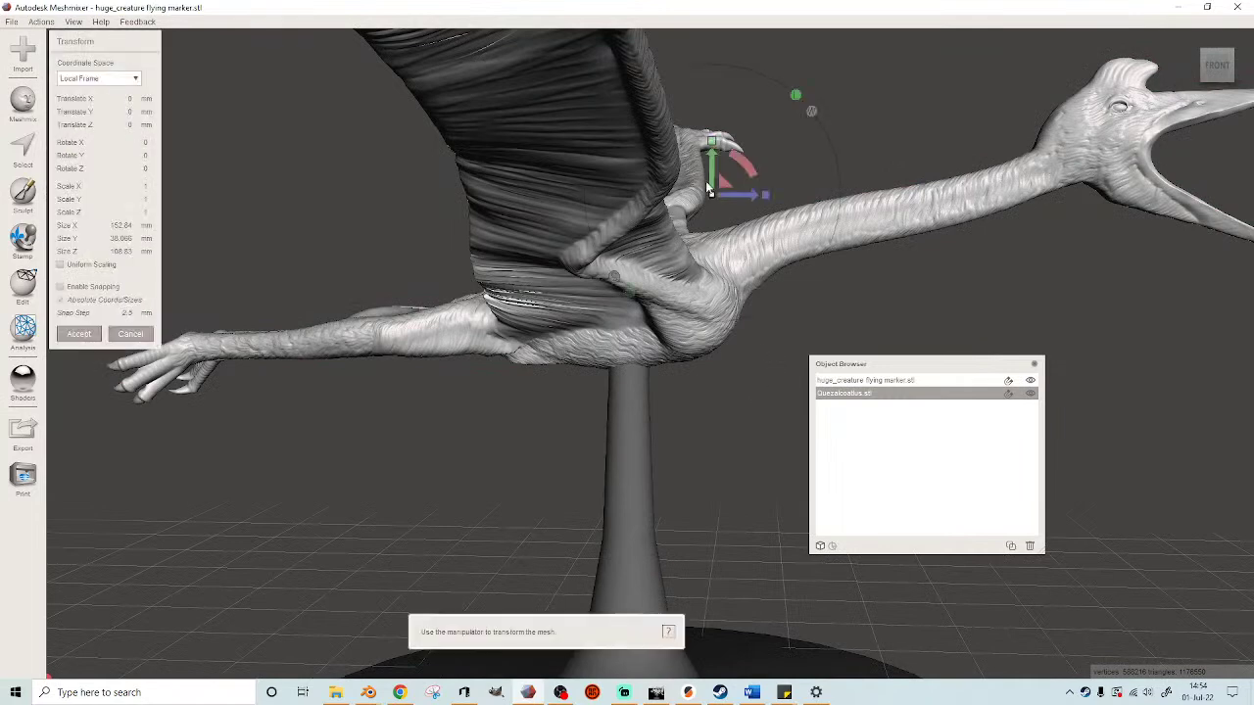
{"action": "left_click_drag", "start_coordinate": [714, 164], "coordinate": [716, 145]}
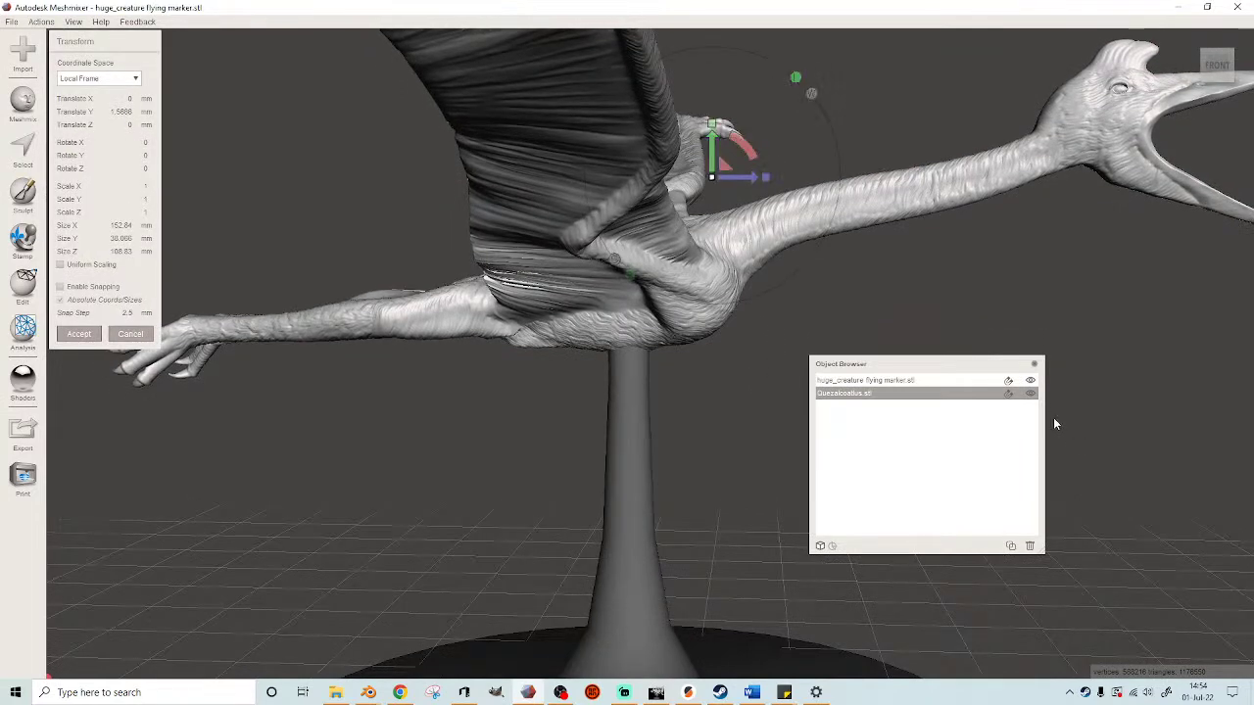
{"action": "key", "text": "a"}
- Recheck the stem's depth, raise the Quezalcoatlus about 0.3 mm more in Y, nudge it slightly in X to centre it and accept
{"action": "right_click_drag", "start_coordinate": [775, 405], "coordinate": [718, 390]}
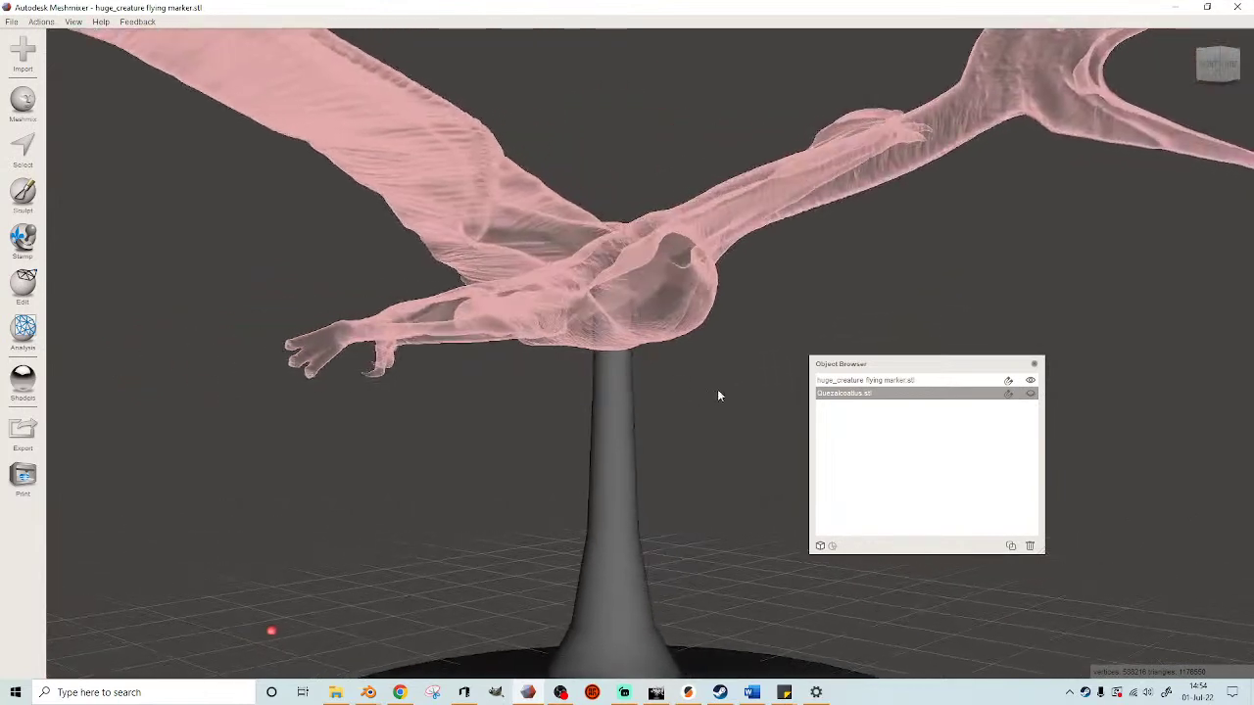
{"action": "left_click", "coordinate": [1031, 393]}
{"action": "key", "text": "t"}
{"action": "left_click_drag", "start_coordinate": [673, 129], "coordinate": [673, 121]}
{"action": "right_click_drag", "start_coordinate": [688, 219], "coordinate": [641, 173]}
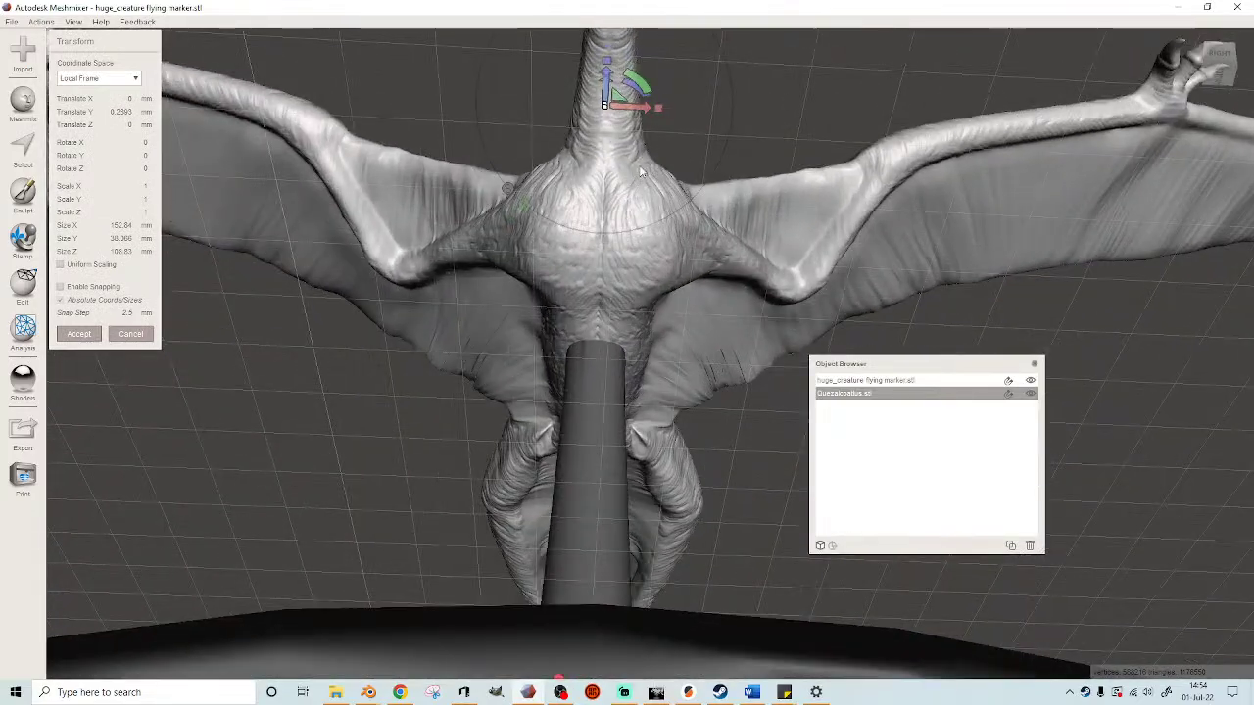
{"action": "scroll", "coordinate": [642, 173], "scroll_direction": "up", "scroll_amount": 3}
{"action": "scroll", "coordinate": [641, 101], "scroll_direction": "down", "scroll_amount": 1}
{"action": "left_click_drag", "start_coordinate": [633, 64], "coordinate": [632, 63]}
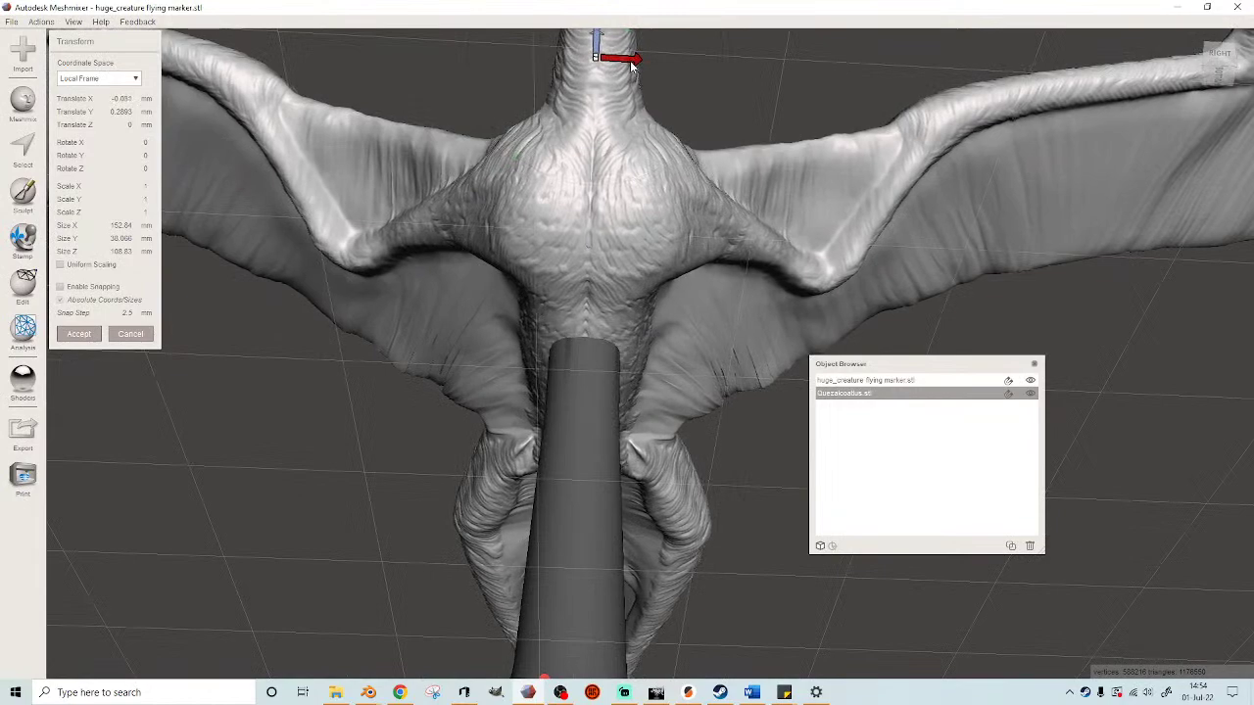
{"action": "right_click_drag", "start_coordinate": [492, 284], "coordinate": [108, 346]}
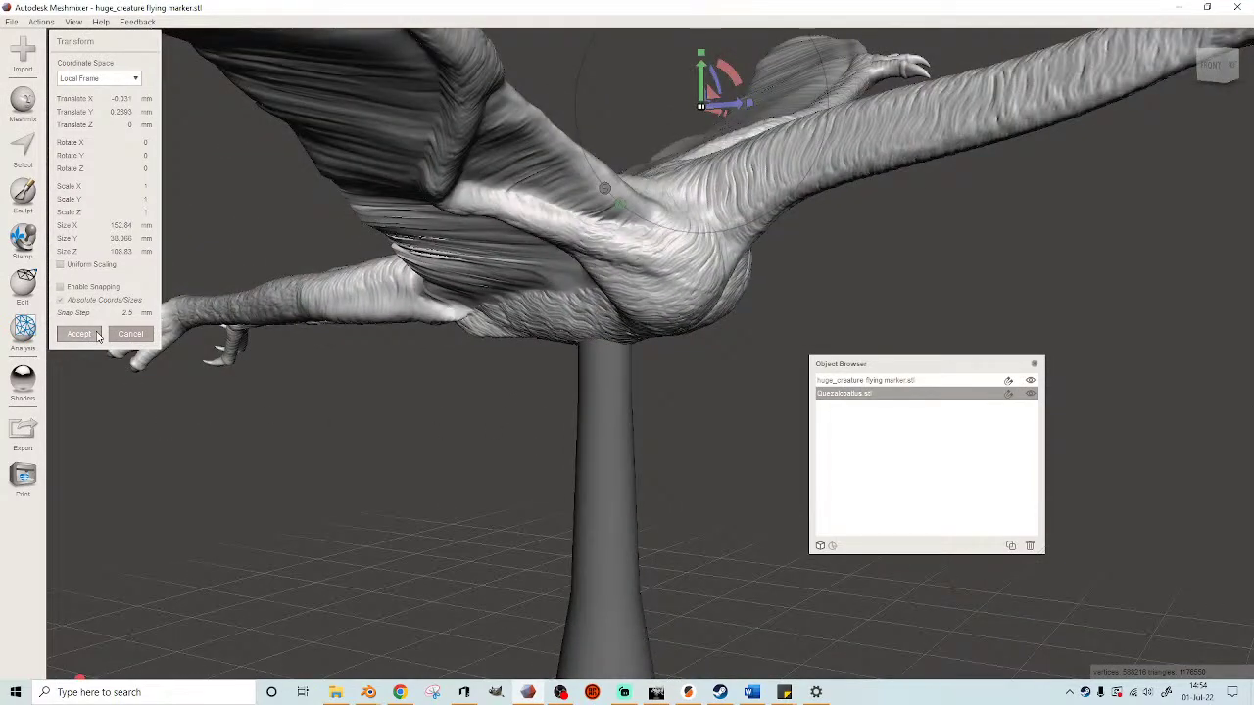
{"action": "left_click", "coordinate": [78, 334]}
- Subtract the flying marker from the Quezalcoatlus with a Precise Boolean Difference, inspect the belly socket from below and accept
{"action": "scroll", "coordinate": [629, 464], "scroll_direction": "down", "scroll_amount": 4}
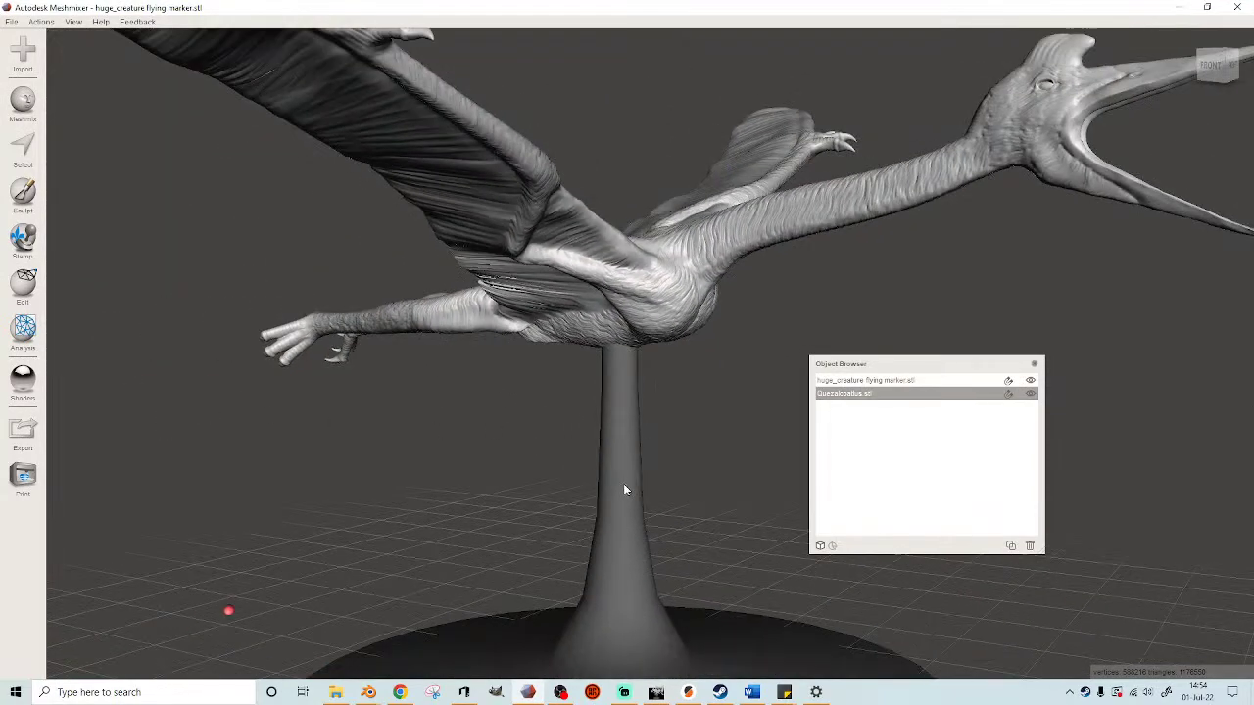
{"action": "left_click", "coordinate": [624, 483], "text": "shift"}
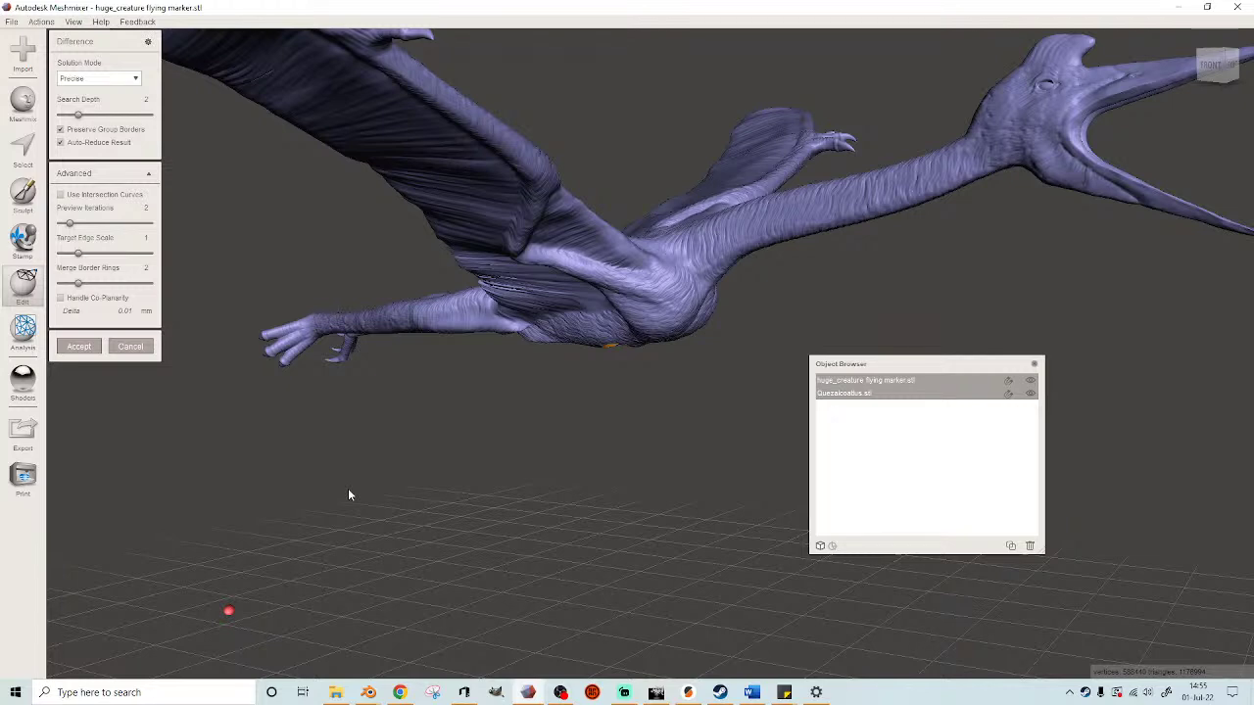
{"action": "mouse_move", "coordinate": [400, 515]}
{"action": "right_mouse_down"}
{"action": "mouse_move", "coordinate": [473, 513]}
{"action": "mouse_move", "coordinate": [506, 440]}
{"action": "right_mouse_up"}
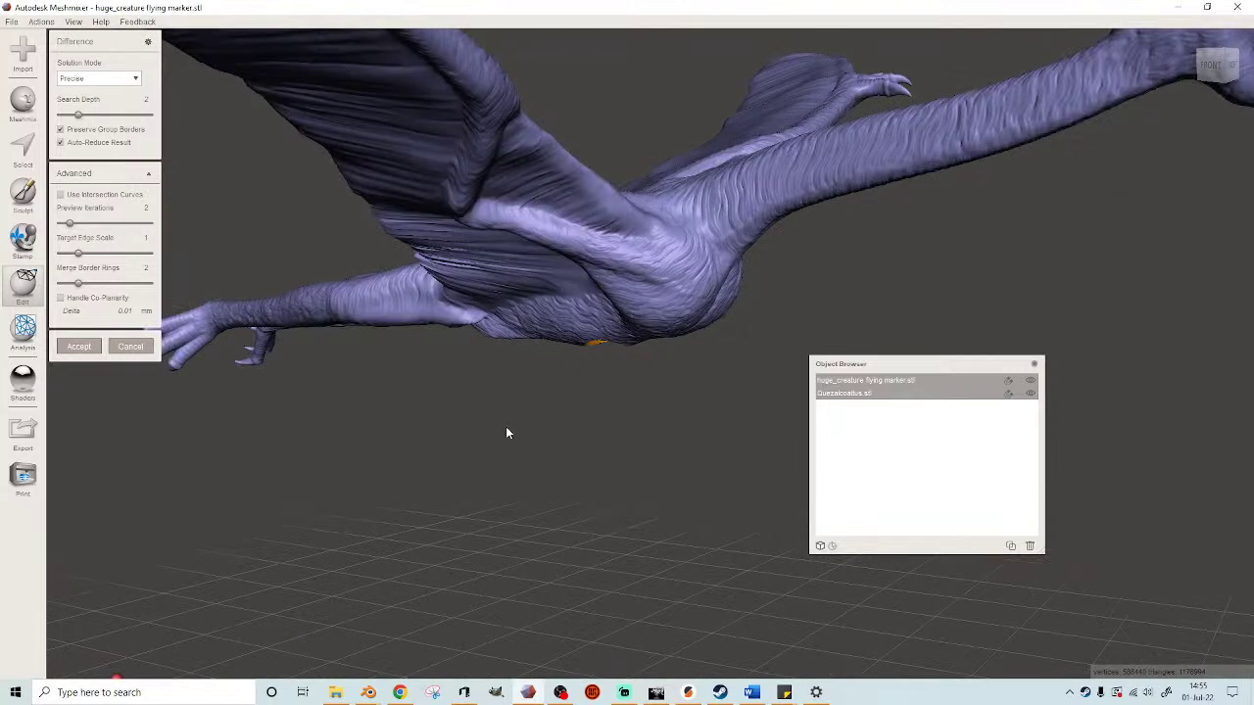
{"action": "mouse_move", "coordinate": [492, 389]}
{"action": "right_mouse_down"}
{"action": "mouse_move", "coordinate": [499, 305]}
{"action": "mouse_move", "coordinate": [610, 388]}
{"action": "mouse_move", "coordinate": [867, 253]}
{"action": "mouse_move", "coordinate": [884, 204]}
{"action": "mouse_move", "coordinate": [919, 186]}
{"action": "mouse_move", "coordinate": [906, 203]}
{"action": "right_mouse_up"}
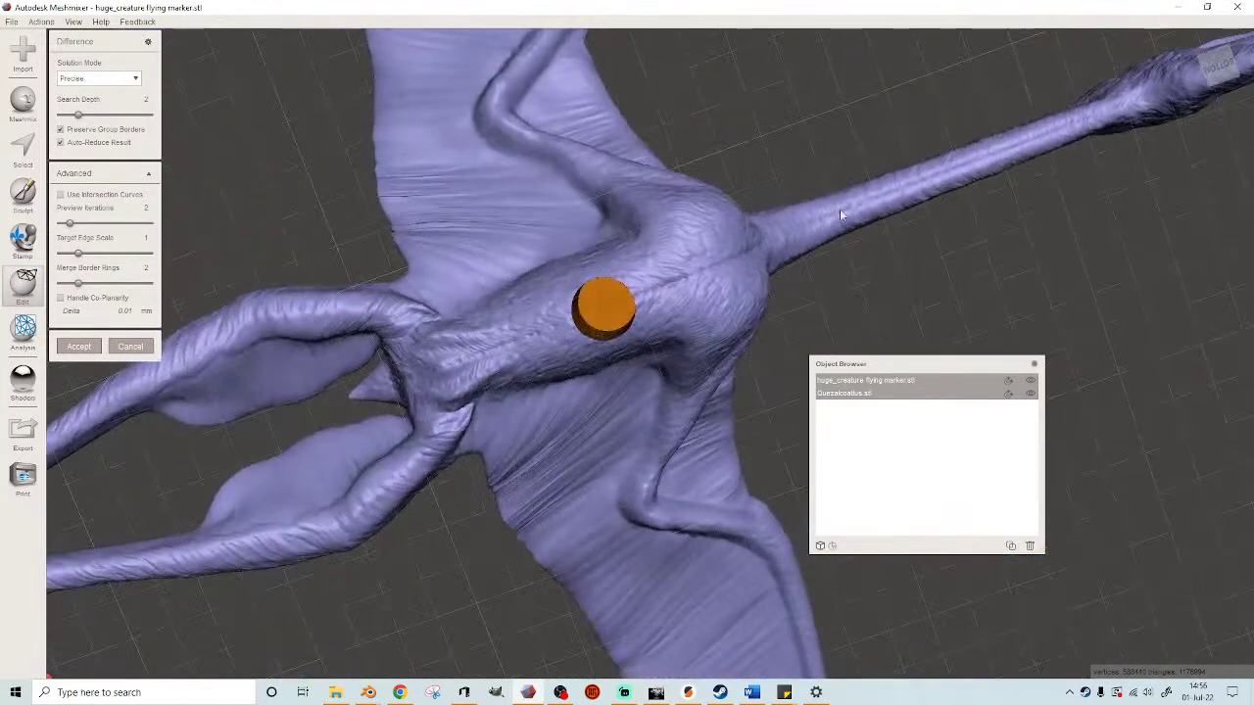
{"action": "left_click", "coordinate": [69, 351]}
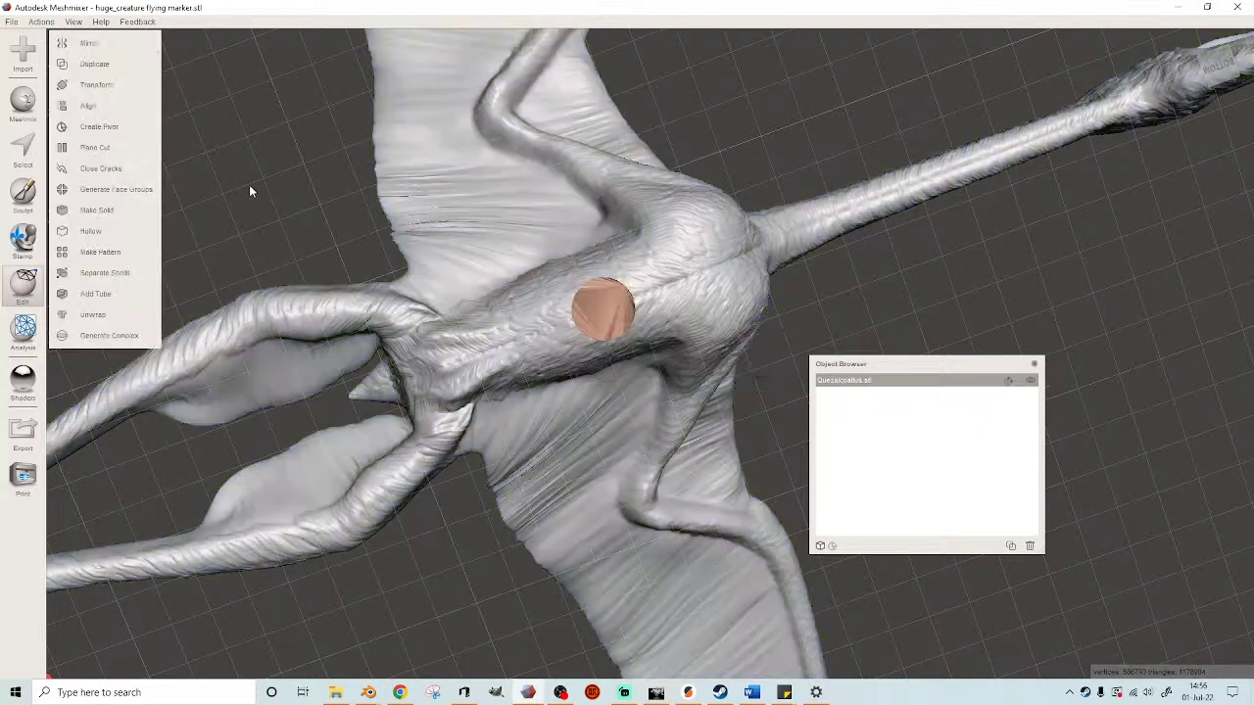
- Try the Precise Boolean on the Quezalcoatlus and flying marker again with Auto-Reduce Result off and Use Intersection Curves on
{"action": "right_click_drag", "start_coordinate": [527, 414], "coordinate": [472, 623]}
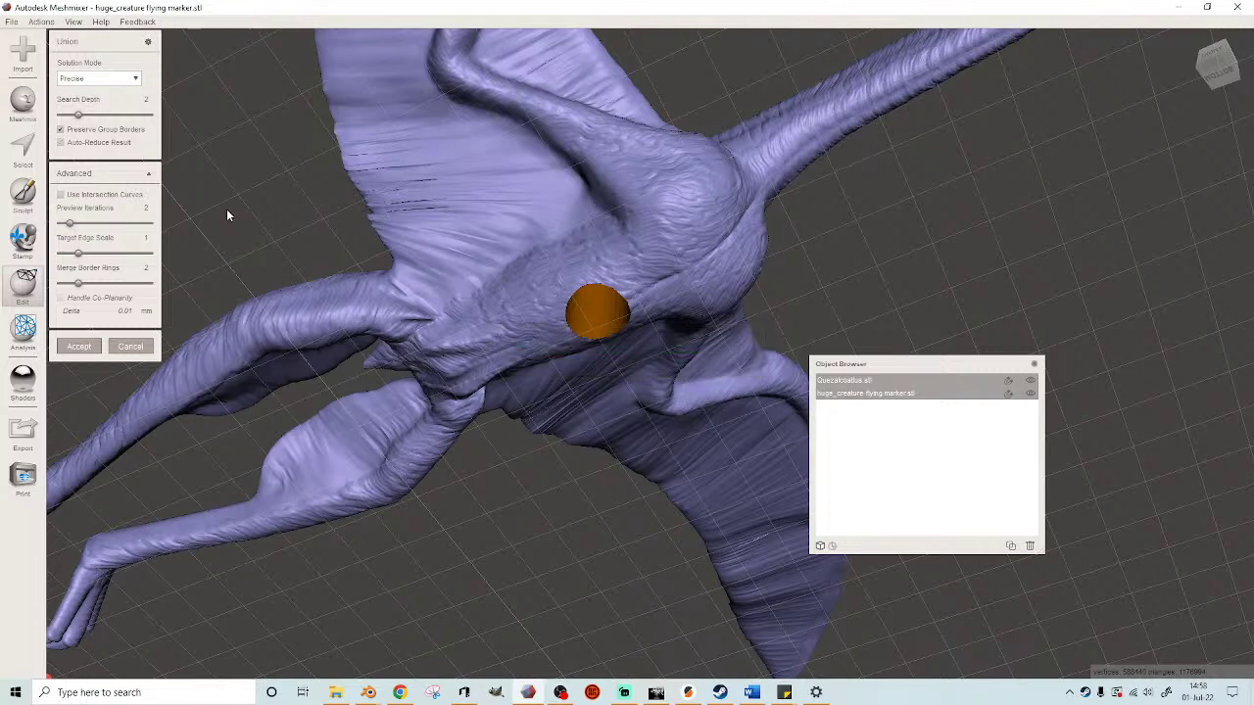
{"action": "left_click", "coordinate": [61, 195]}
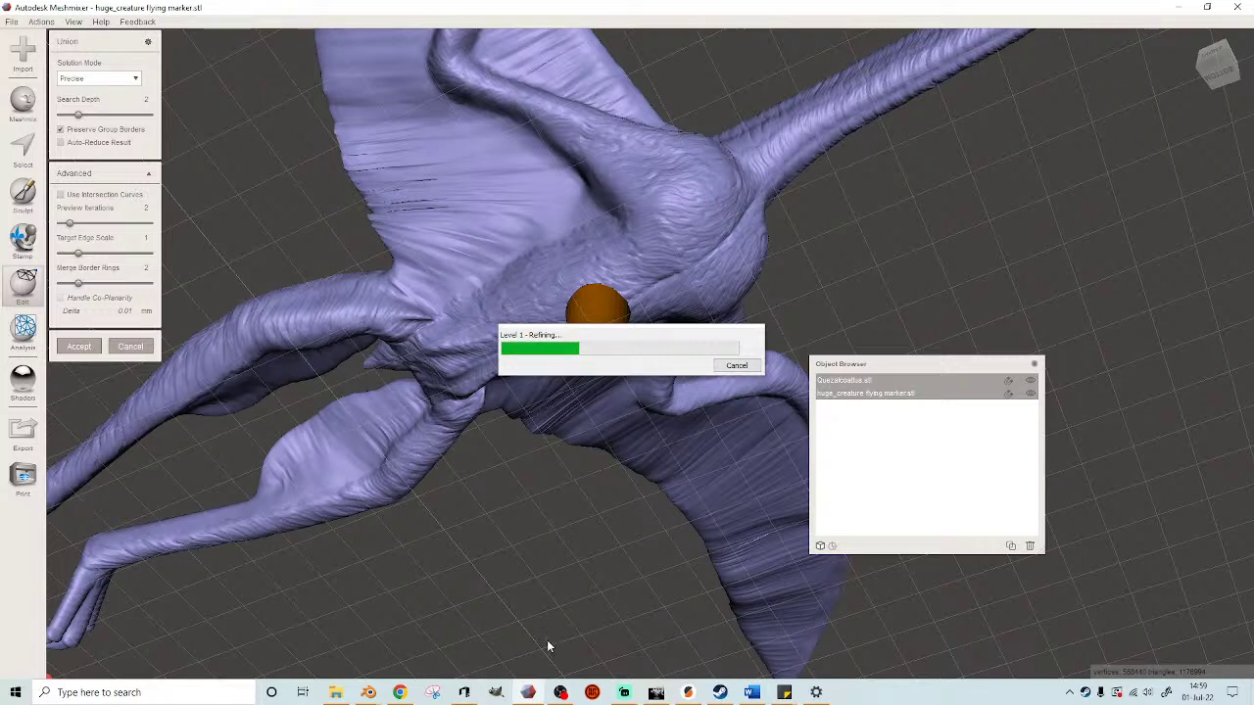
- Switch to the Blender window with the rigged flying Quezalcoatlus and save it as a new file named Quezalcoatlus Flying Final
{"action": "mouse_move", "coordinate": [368, 692]}
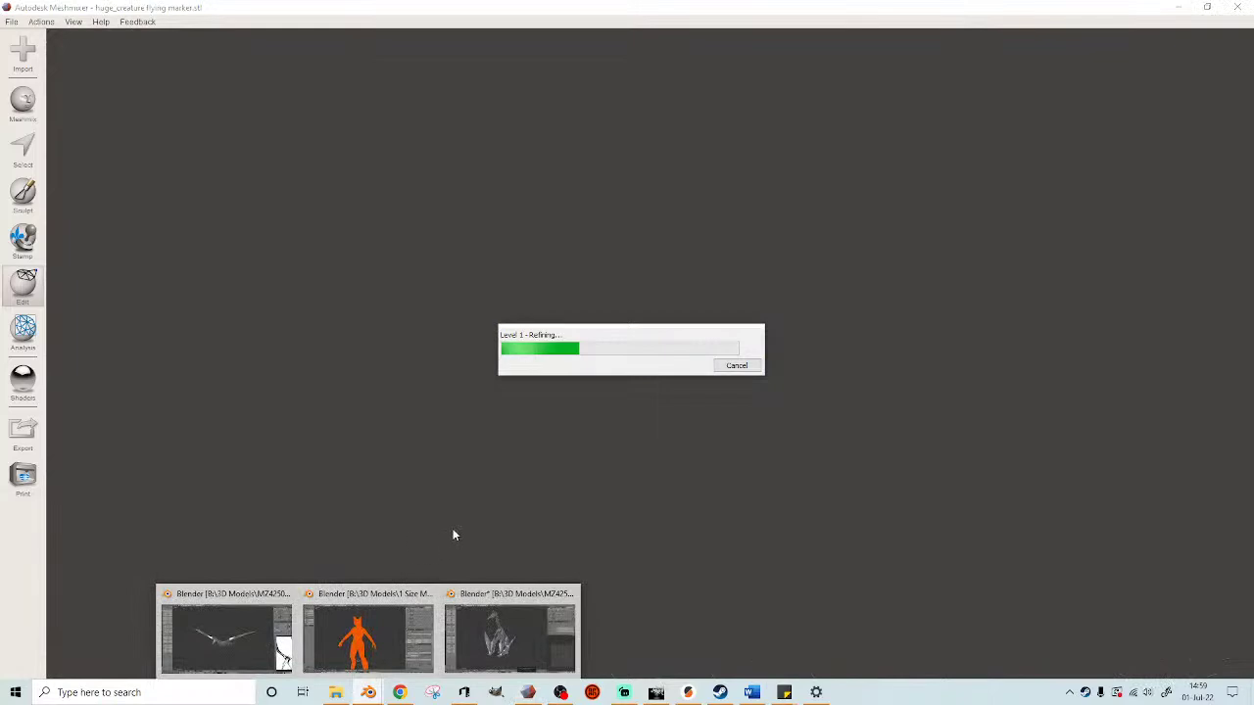
{"action": "left_click", "coordinate": [215, 615]}
{"action": "middle_click_drag", "start_coordinate": [578, 463], "coordinate": [547, 514]}
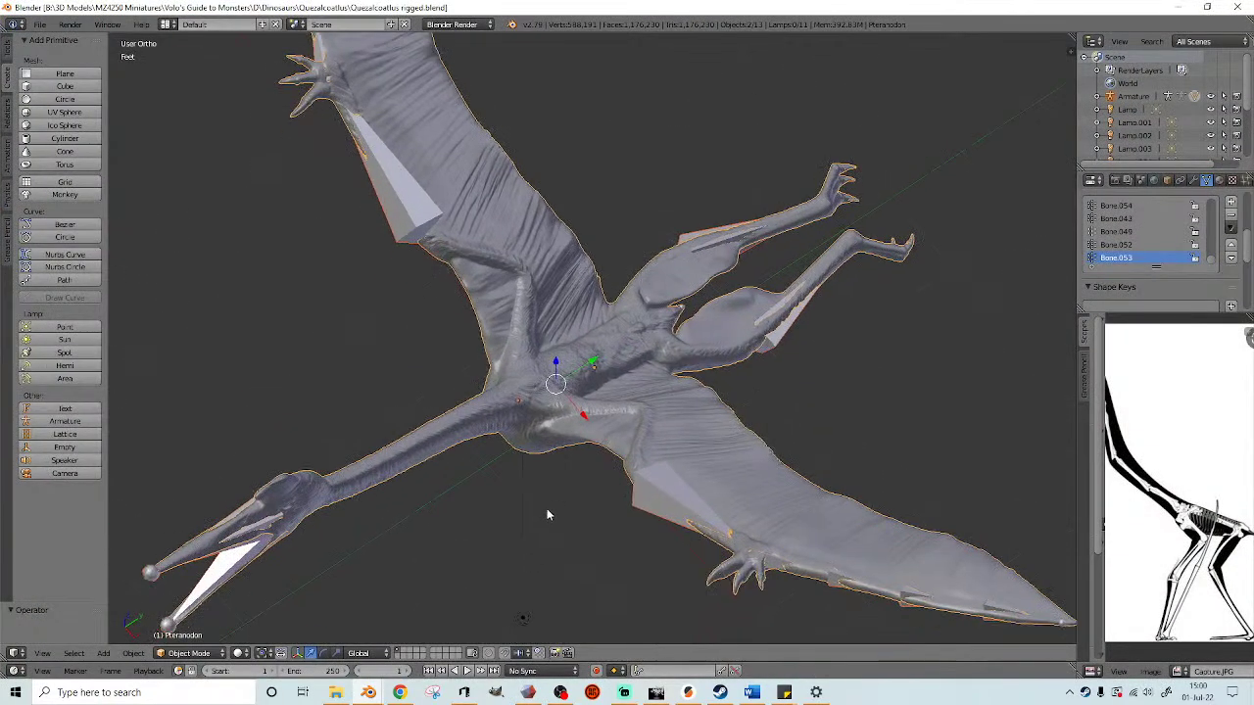
{"action": "left_click", "coordinate": [39, 23]}
{"action": "left_click", "coordinate": [65, 138]}
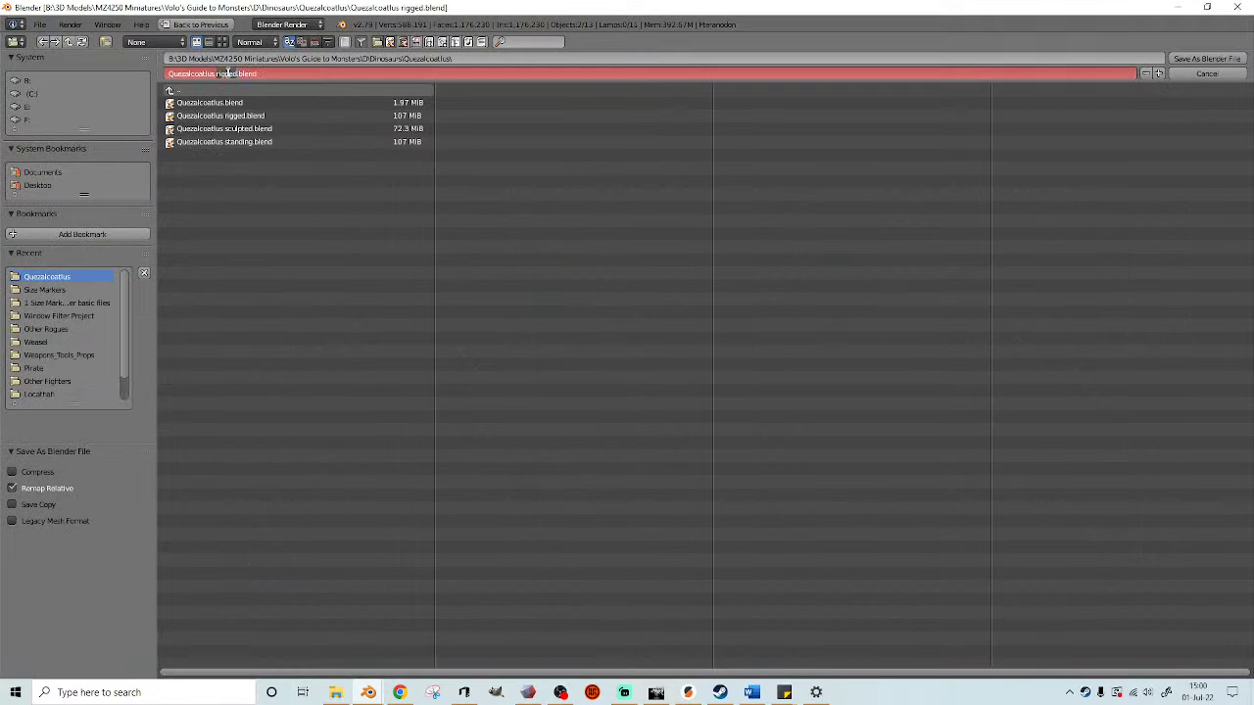
{"action": "type", "text": "Flying Final"}
{"action": "key", "text": "Return"}
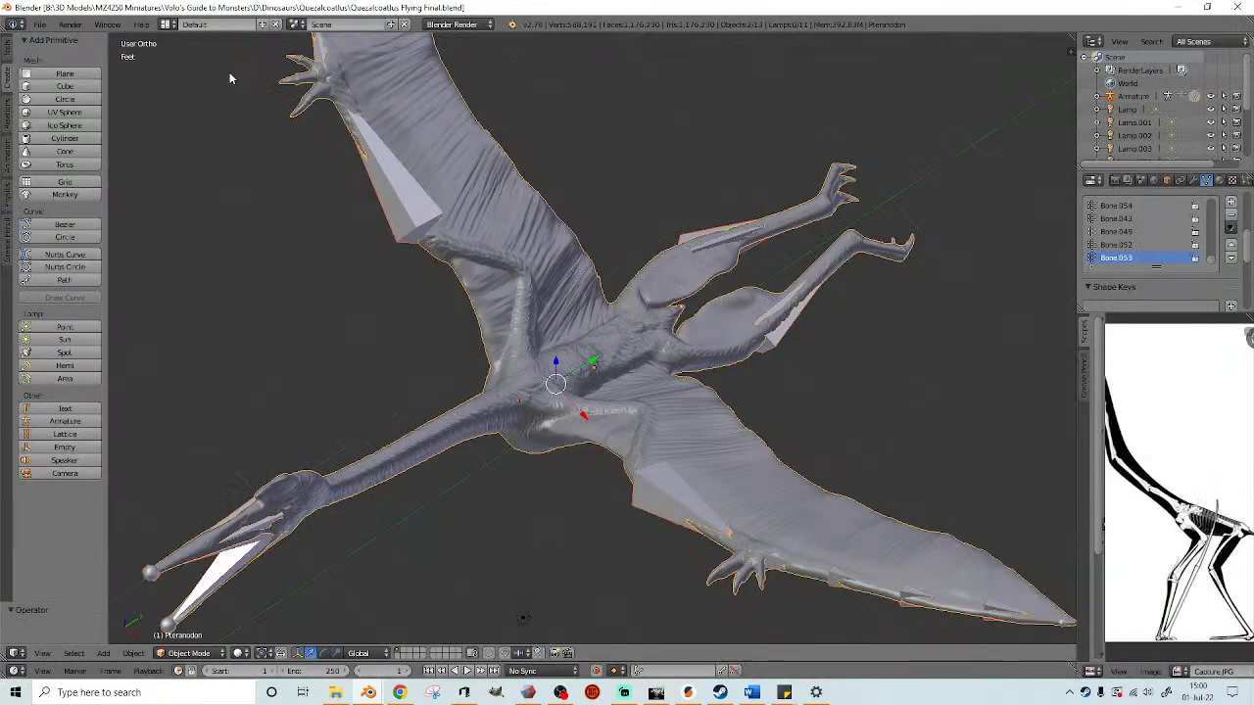
{"action": "middle_click_drag", "start_coordinate": [577, 437], "coordinate": [572, 431]}
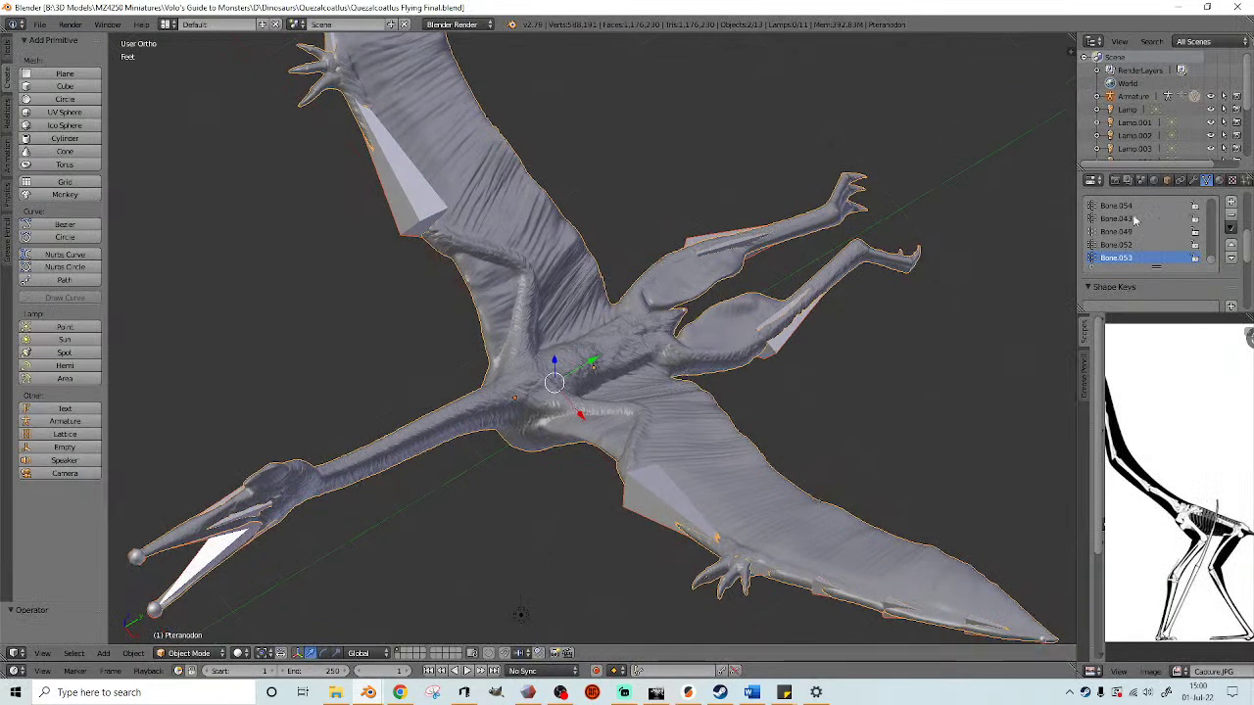
- Apply the Armature modifier on the flying Pteranodon mesh so its pose is baked into the geometry
{"action": "left_click", "coordinate": [1195, 181]}
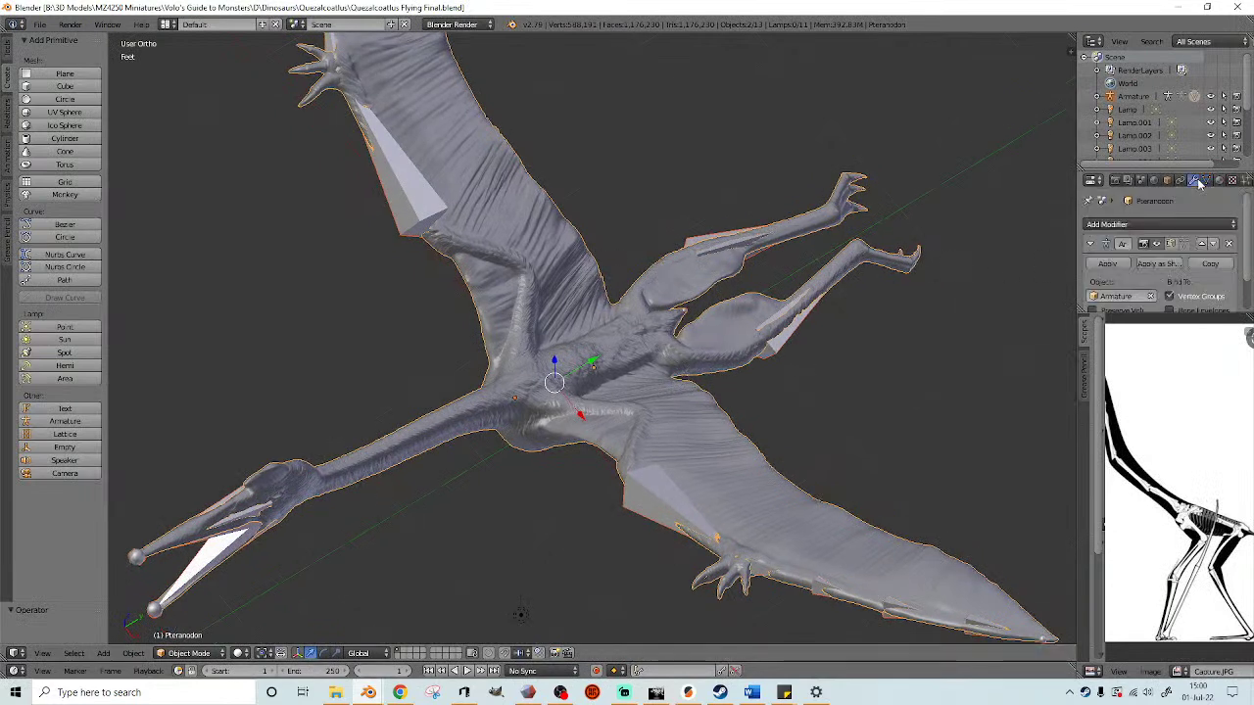
{"action": "left_click", "coordinate": [1107, 264]}
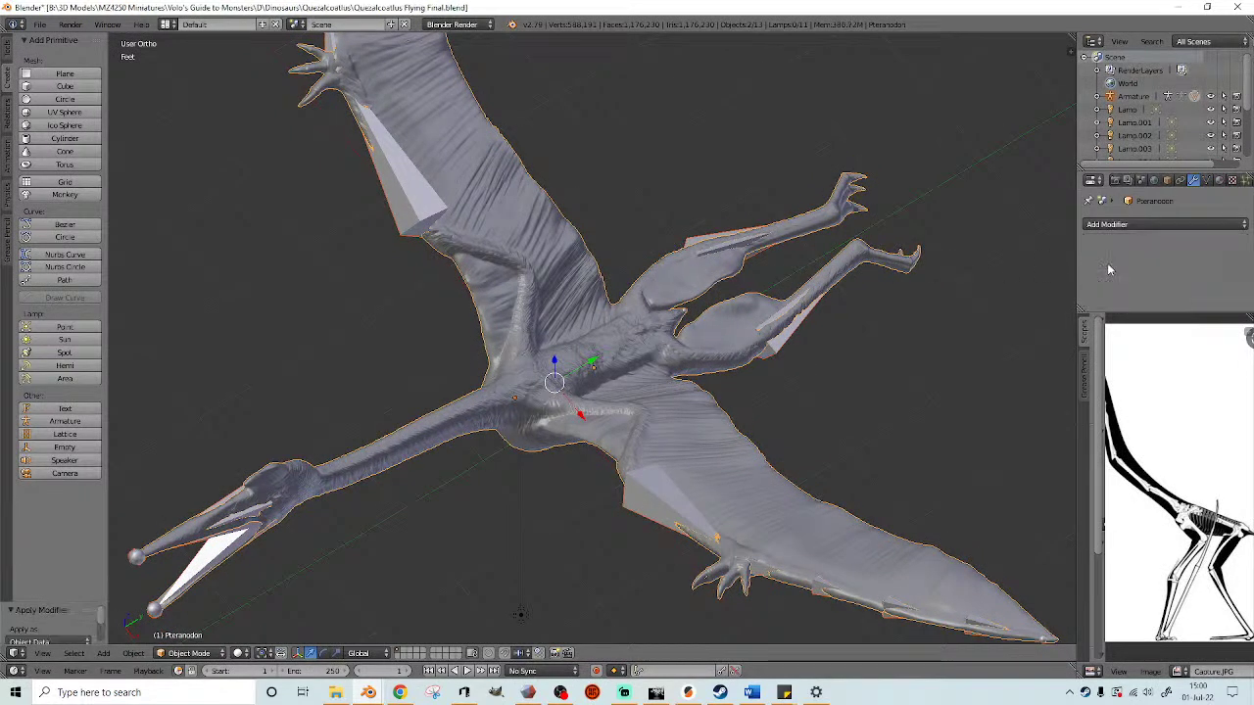
- Try to parent the selected mesh and armature with Object and Object (Keep Transform)
{"action": "key", "text": "ctrl+p"}
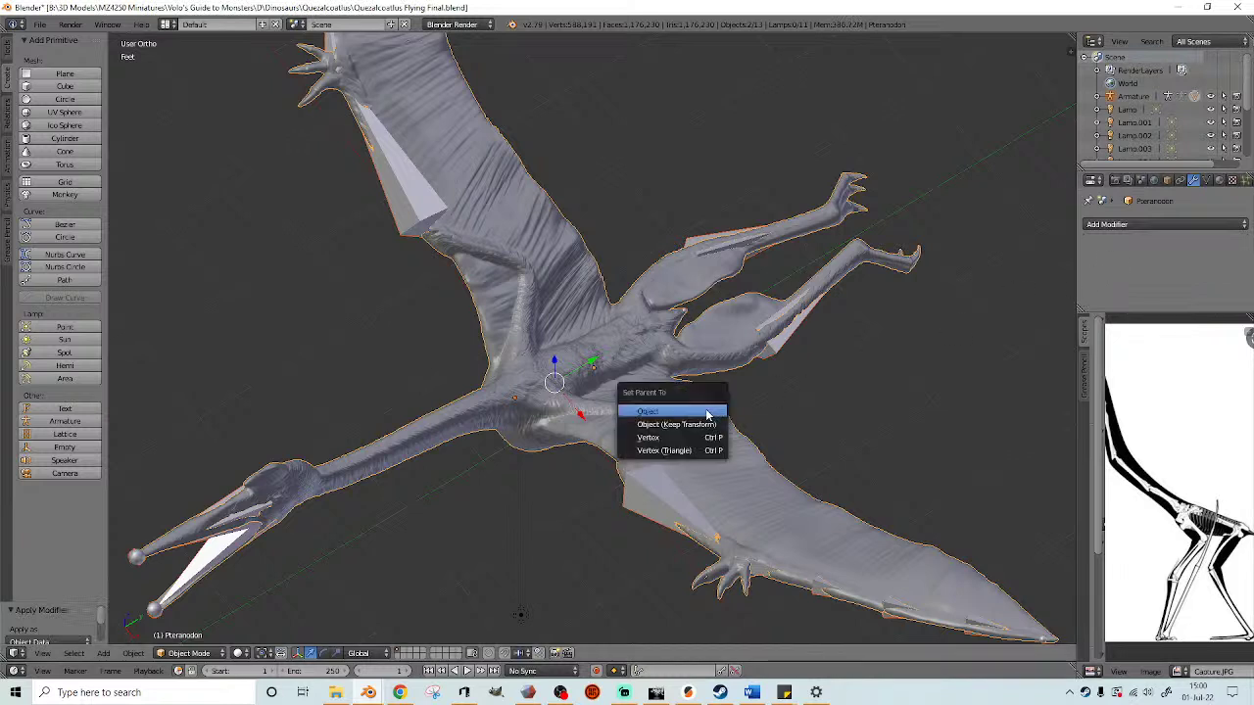
{"action": "left_click", "coordinate": [707, 416]}
{"action": "middle_click_drag", "start_coordinate": [601, 465], "coordinate": [609, 440], "text": "shift"}
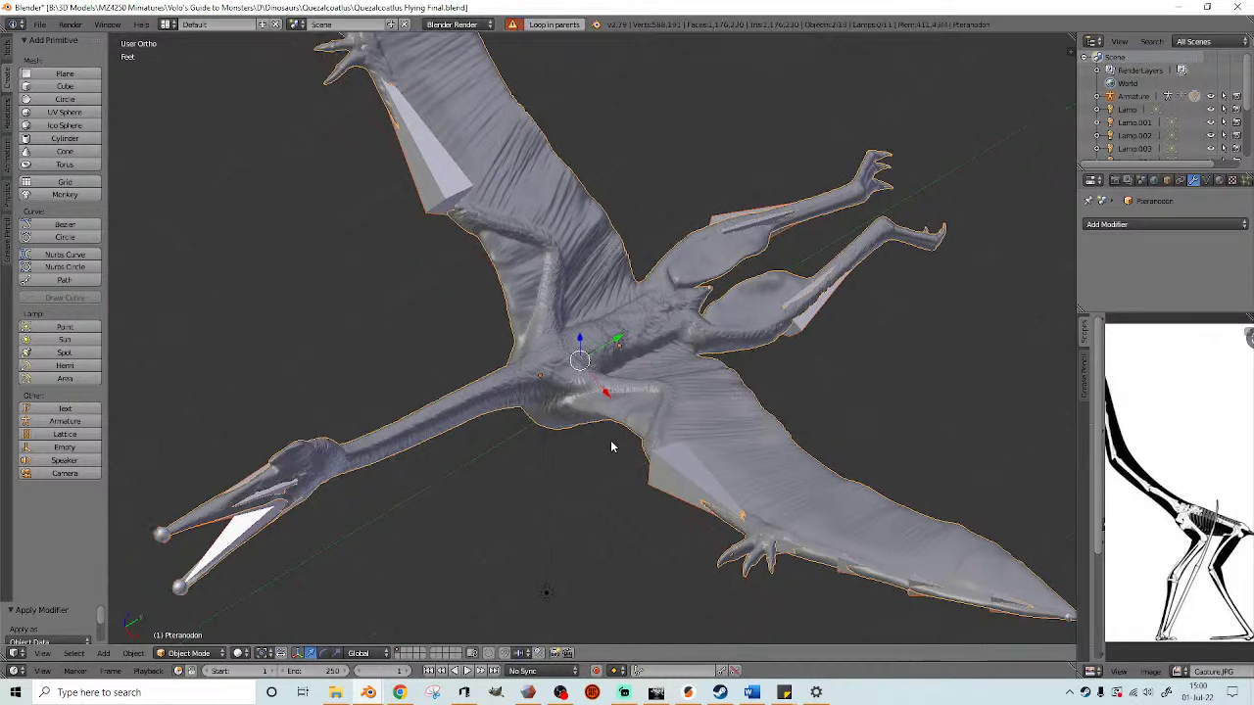
{"action": "key", "text": "ctrl+p"}
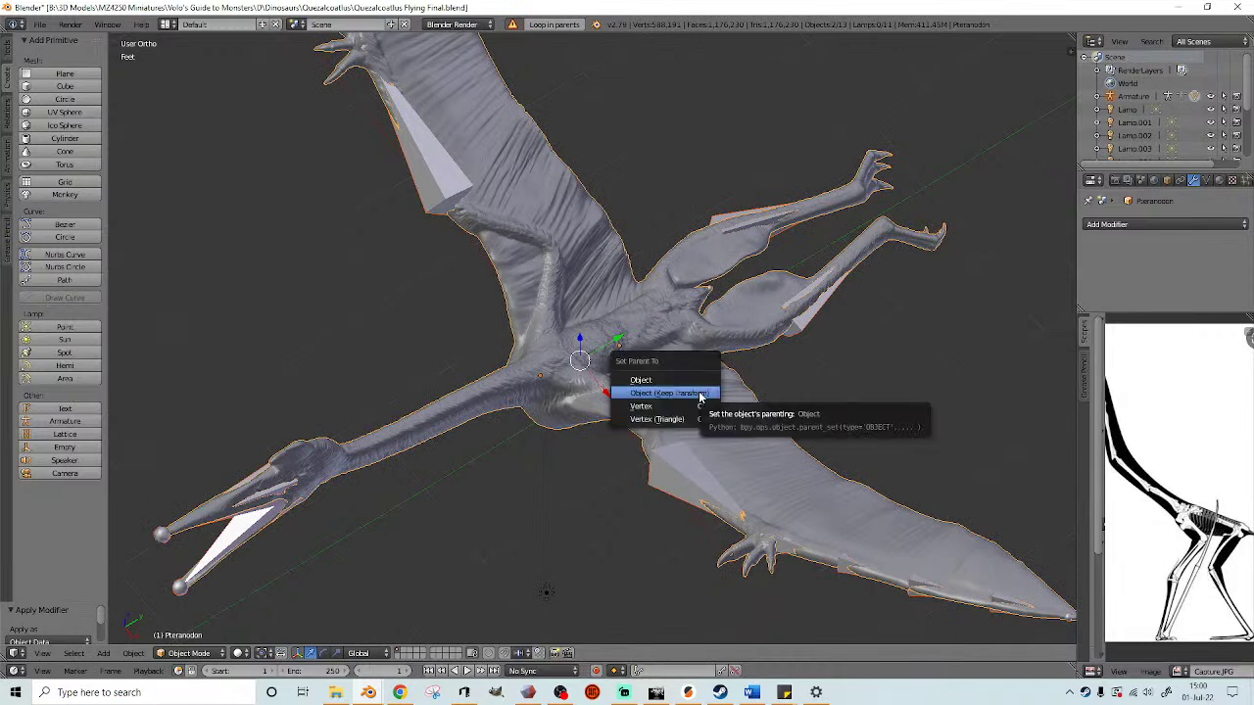
{"action": "left_click", "coordinate": [703, 395]}
{"action": "middle_click_drag", "start_coordinate": [826, 378], "coordinate": [846, 351]}
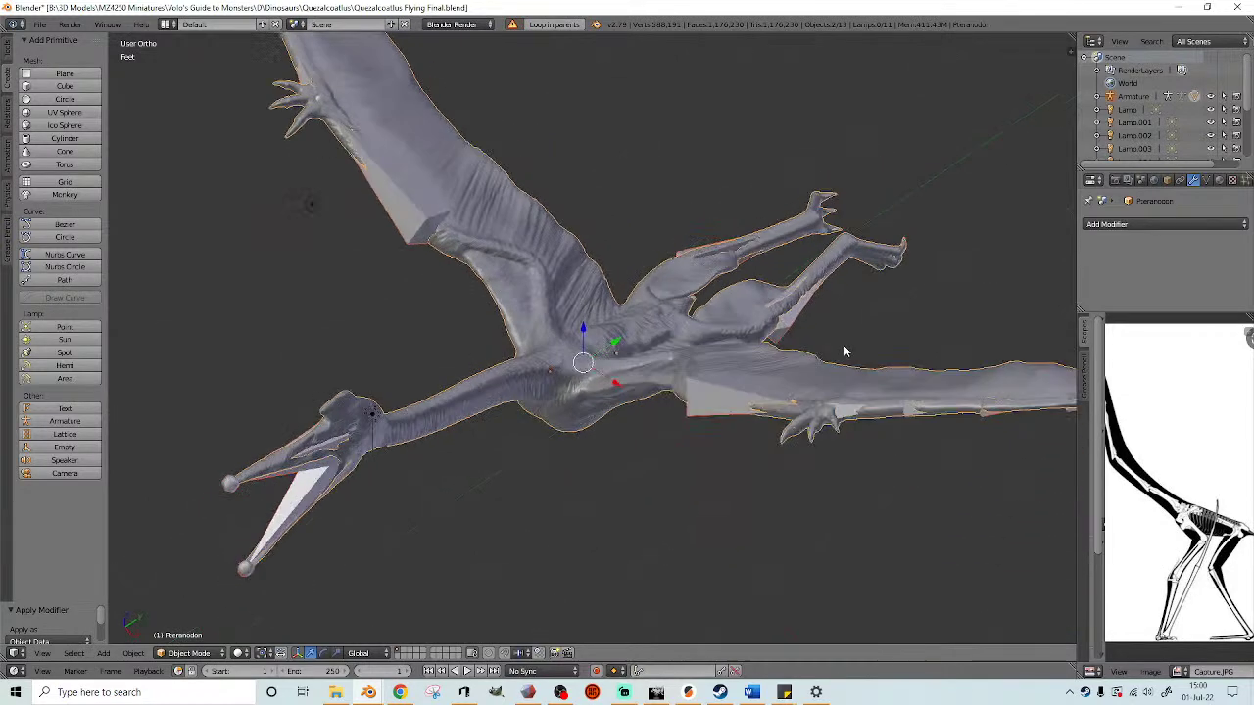
- Show the scene in wireframe, delete the armature and select the Pteranodon mesh
{"action": "left_click", "coordinate": [615, 352]}
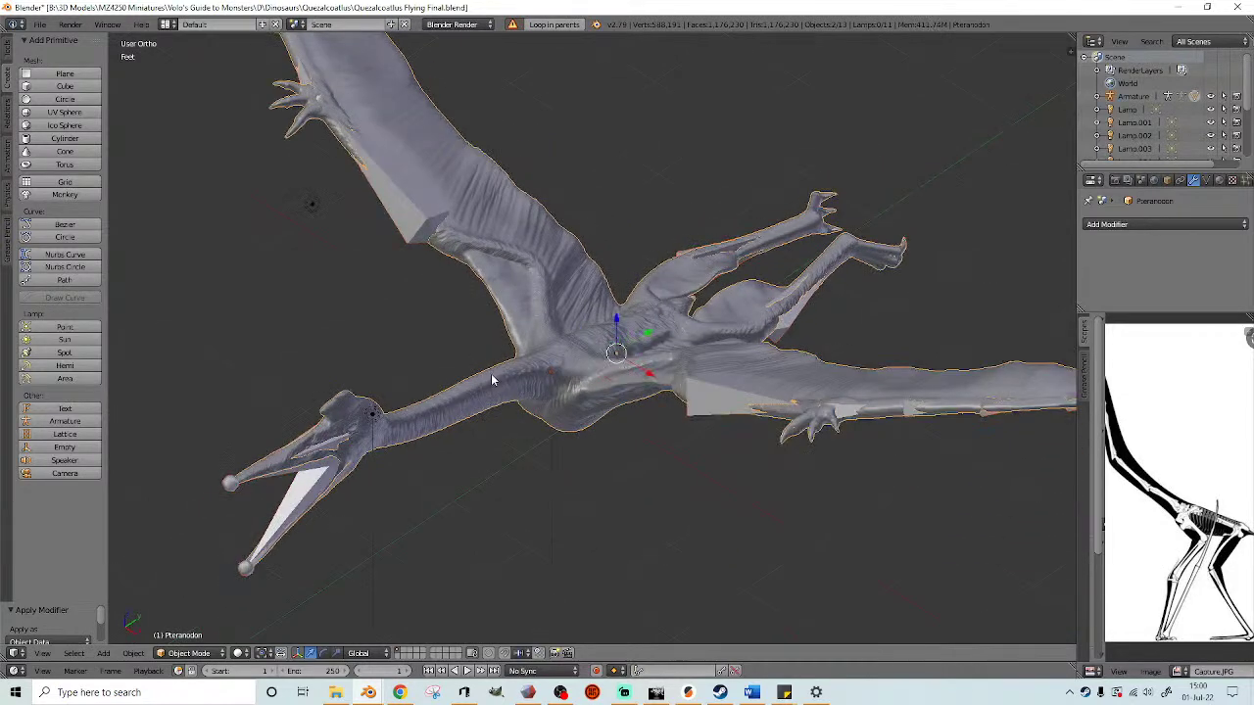
{"action": "key", "text": "z"}
{"action": "right_click", "coordinate": [705, 420]}
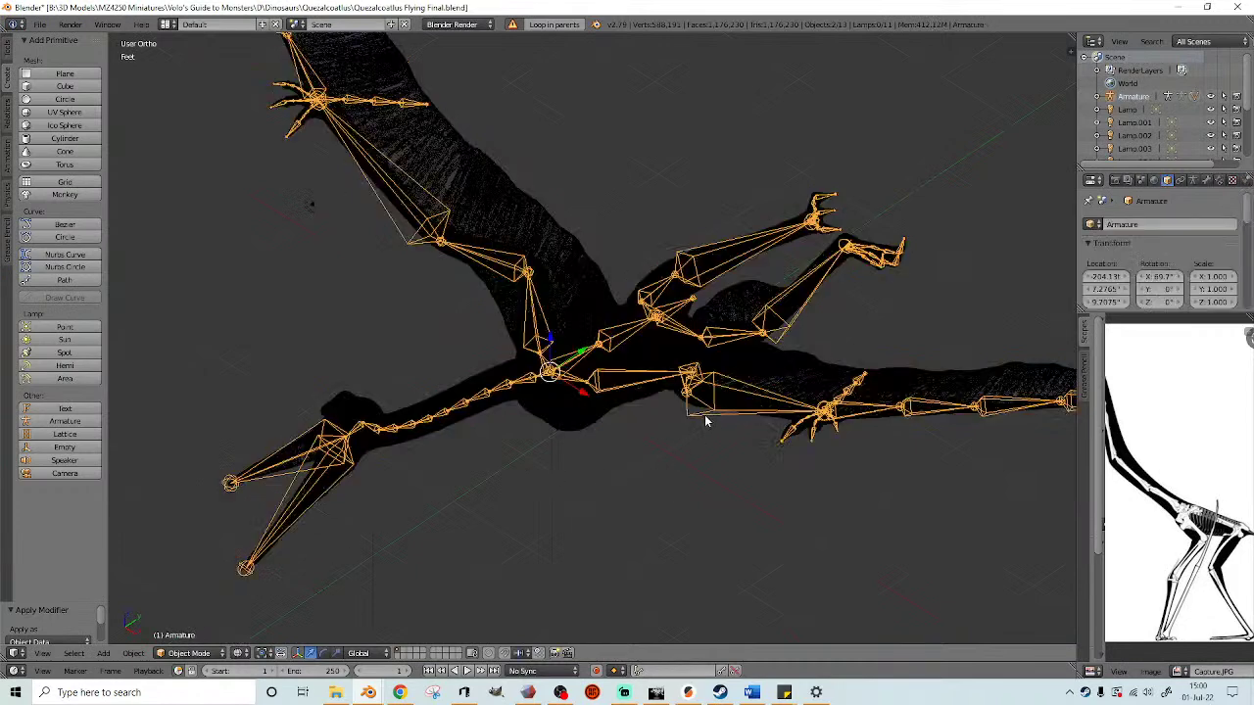
{"action": "scroll", "coordinate": [601, 528], "scroll_direction": "down", "scroll_amount": 2}
{"action": "key", "text": "x"}
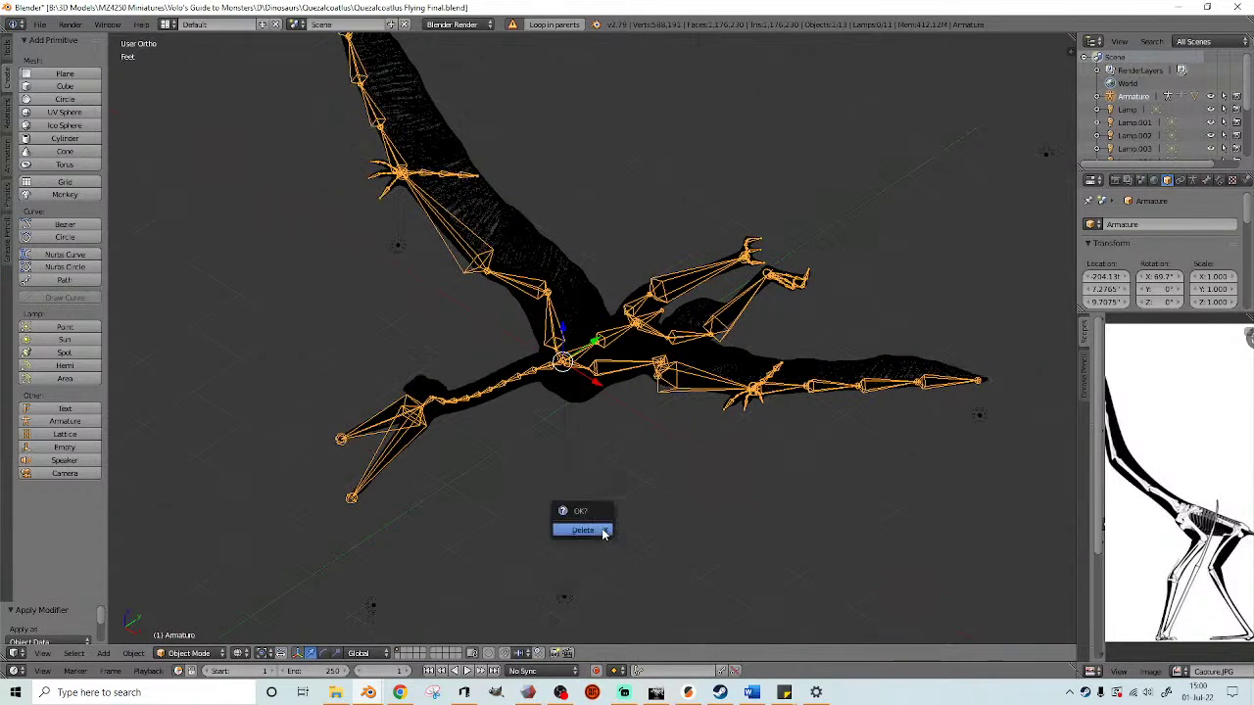
{"action": "left_click", "coordinate": [602, 530]}
{"action": "right_click", "coordinate": [586, 402]}
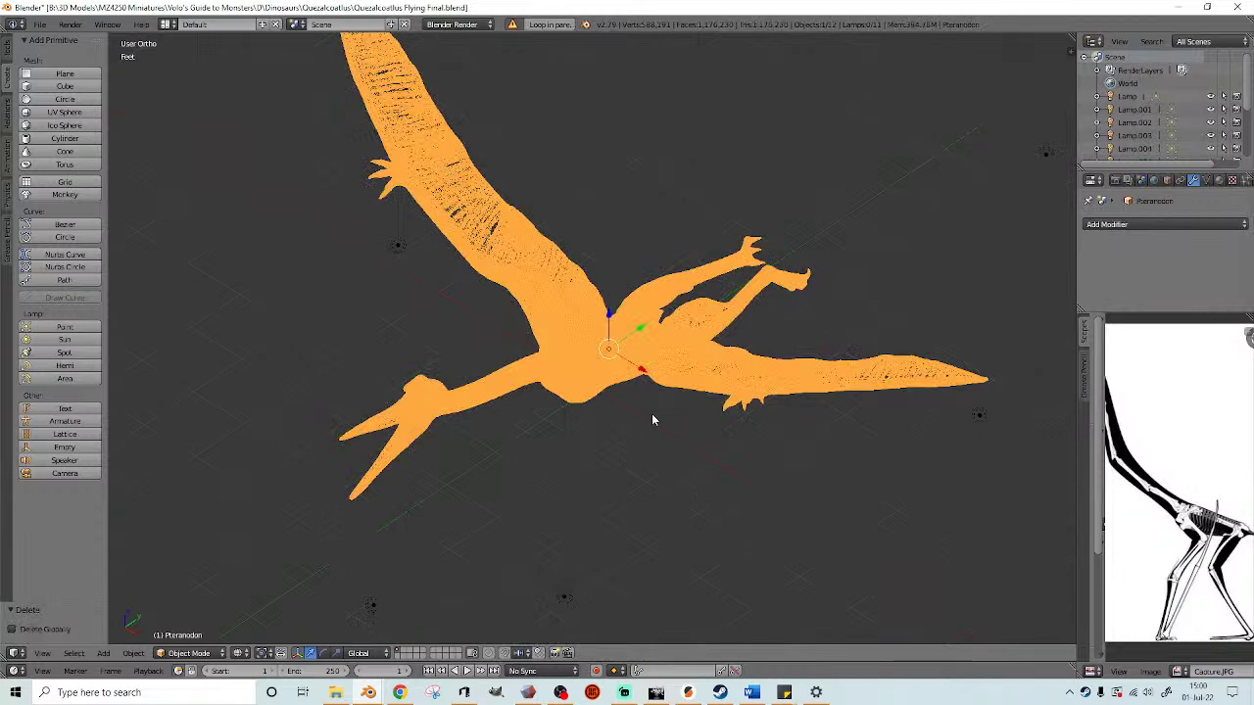
{"action": "scroll", "coordinate": [651, 417], "scroll_direction": "up", "scroll_amount": 3}
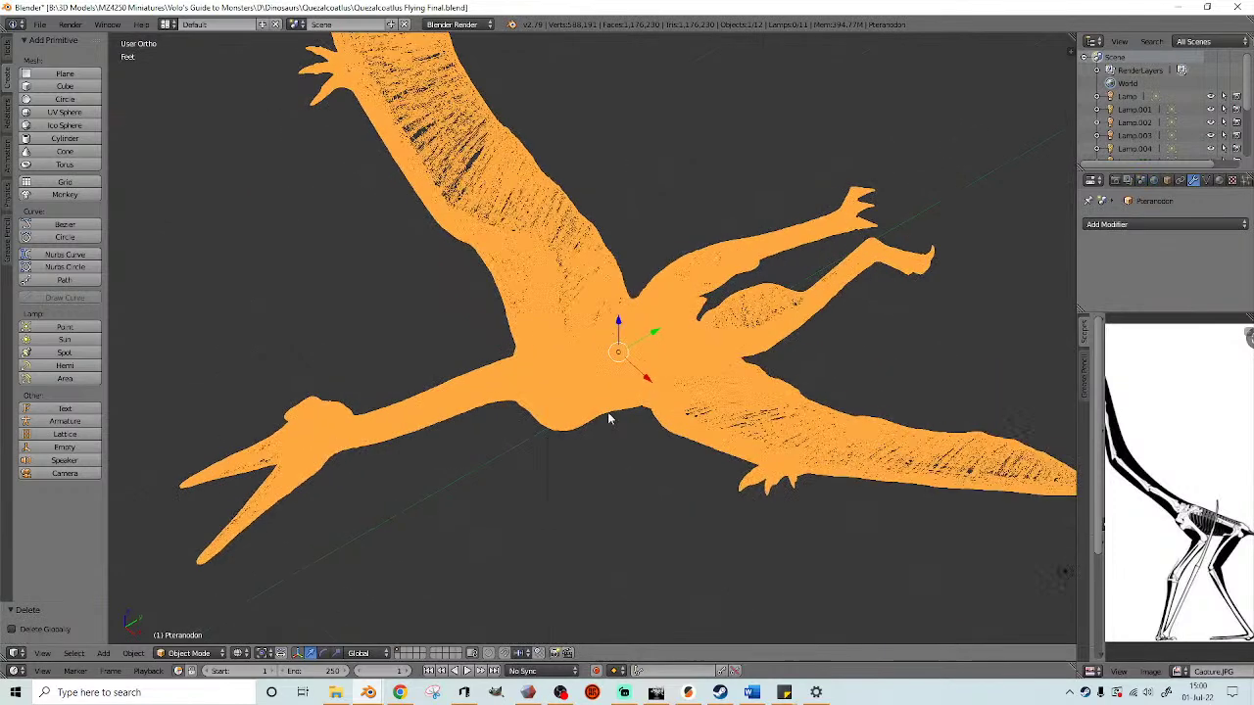
- Import Huge Creature Marker.stl from the Quezalcoatlus folder and delete the imported marker again
{"action": "left_click", "coordinate": [40, 24]}
{"action": "mouse_move", "coordinate": [74, 276]}
{"action": "left_click", "coordinate": [205, 377]}
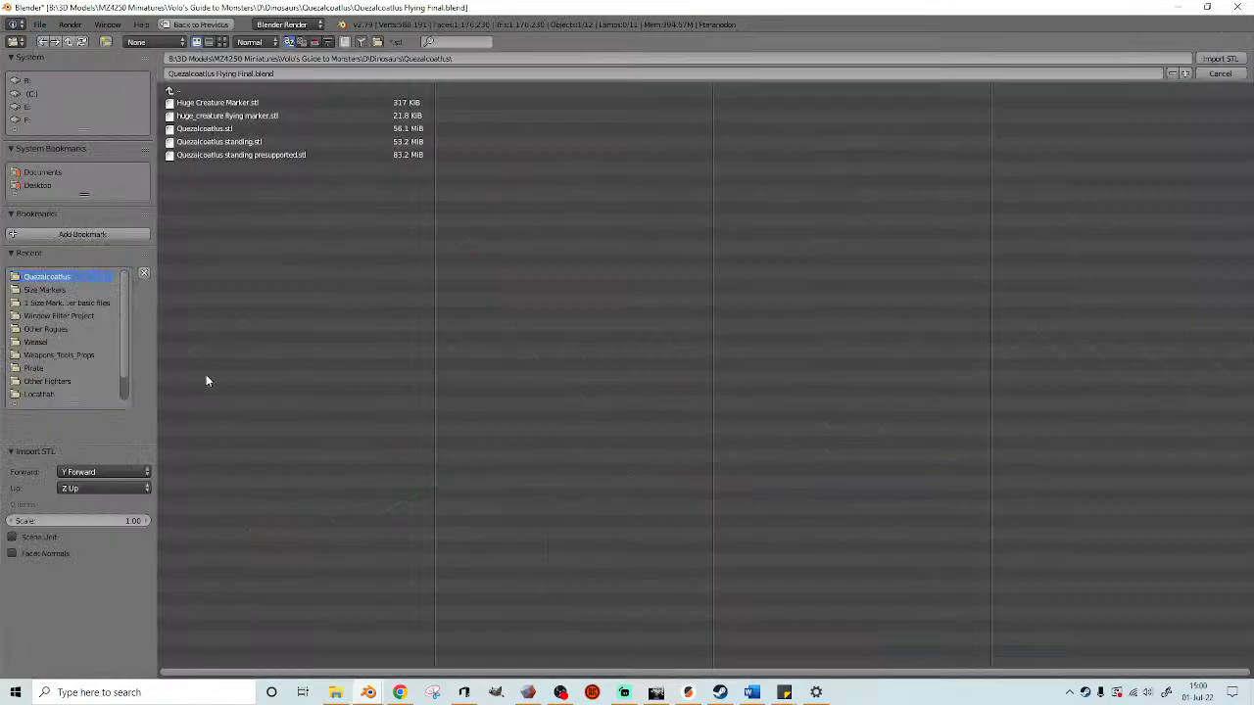
{"action": "double_click", "coordinate": [218, 103]}
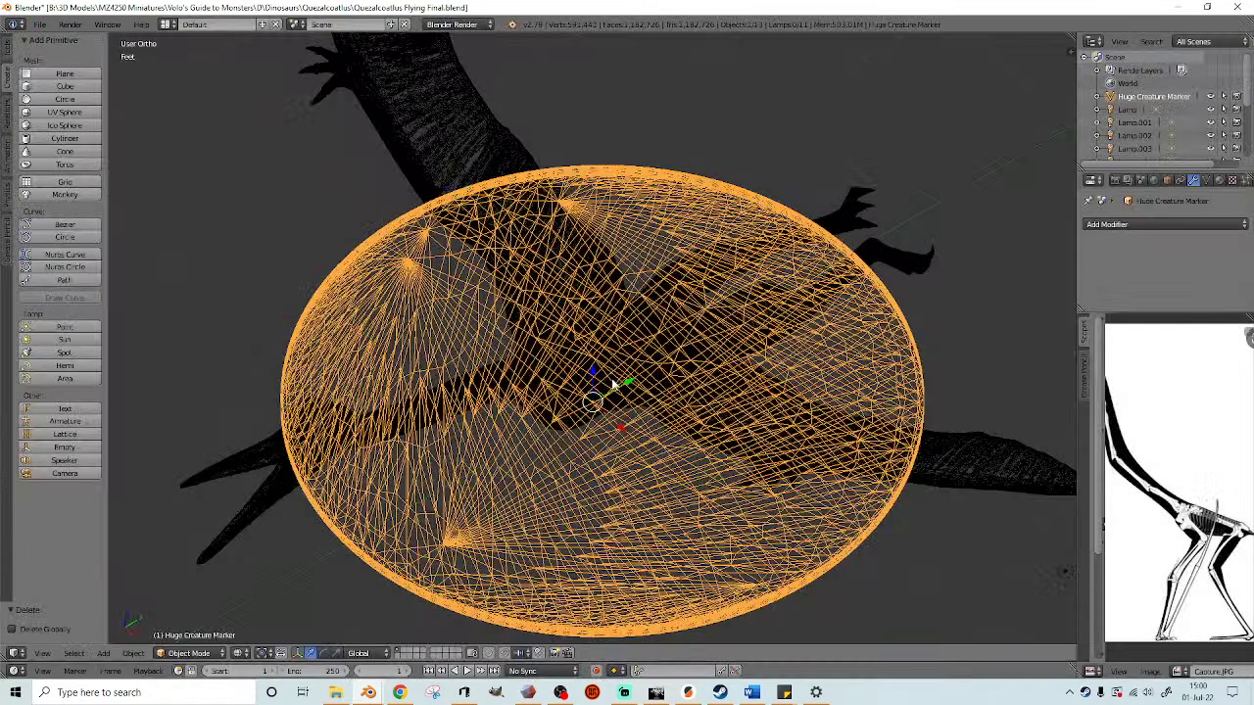
{"action": "scroll", "coordinate": [598, 382], "scroll_direction": "down", "scroll_amount": 3}
{"action": "middle_click_drag", "start_coordinate": [591, 453], "coordinate": [608, 386]}
{"action": "key", "text": "x"}
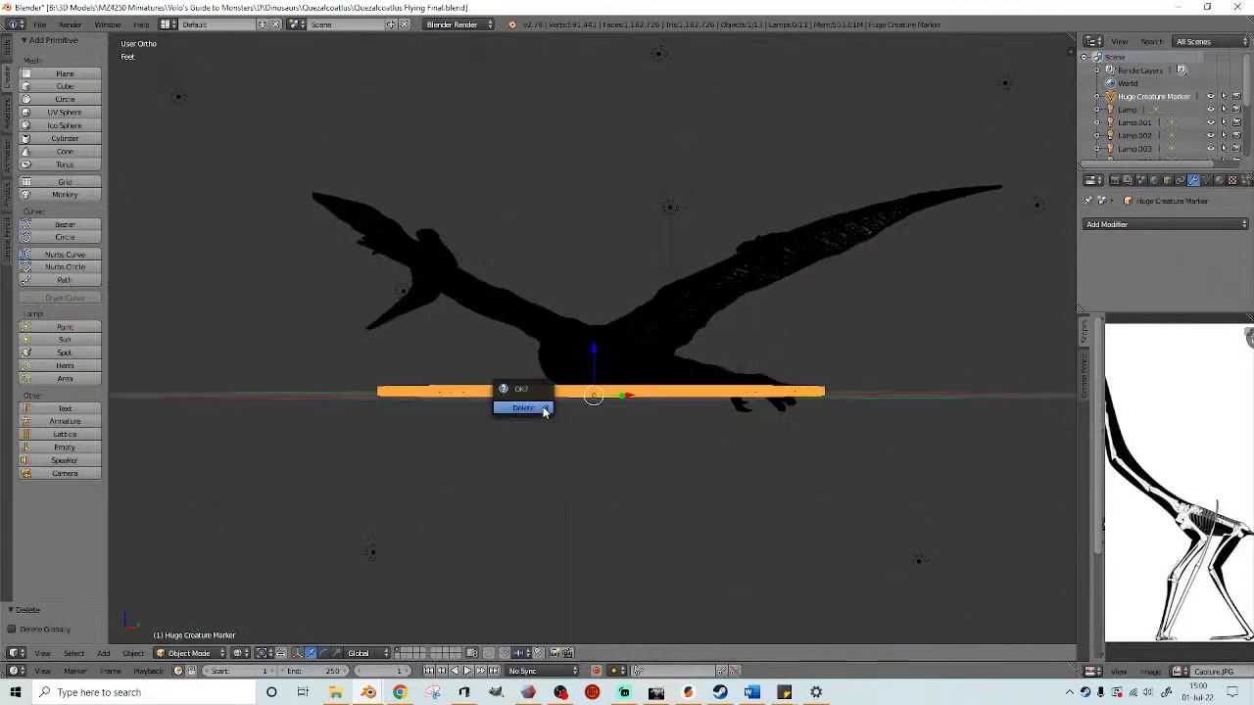
{"action": "left_click", "coordinate": [542, 410]}
- Import huge_creature flying marker.stl and move its geometry to its origin with Geometry to Origin
{"action": "left_click", "coordinate": [40, 24]}
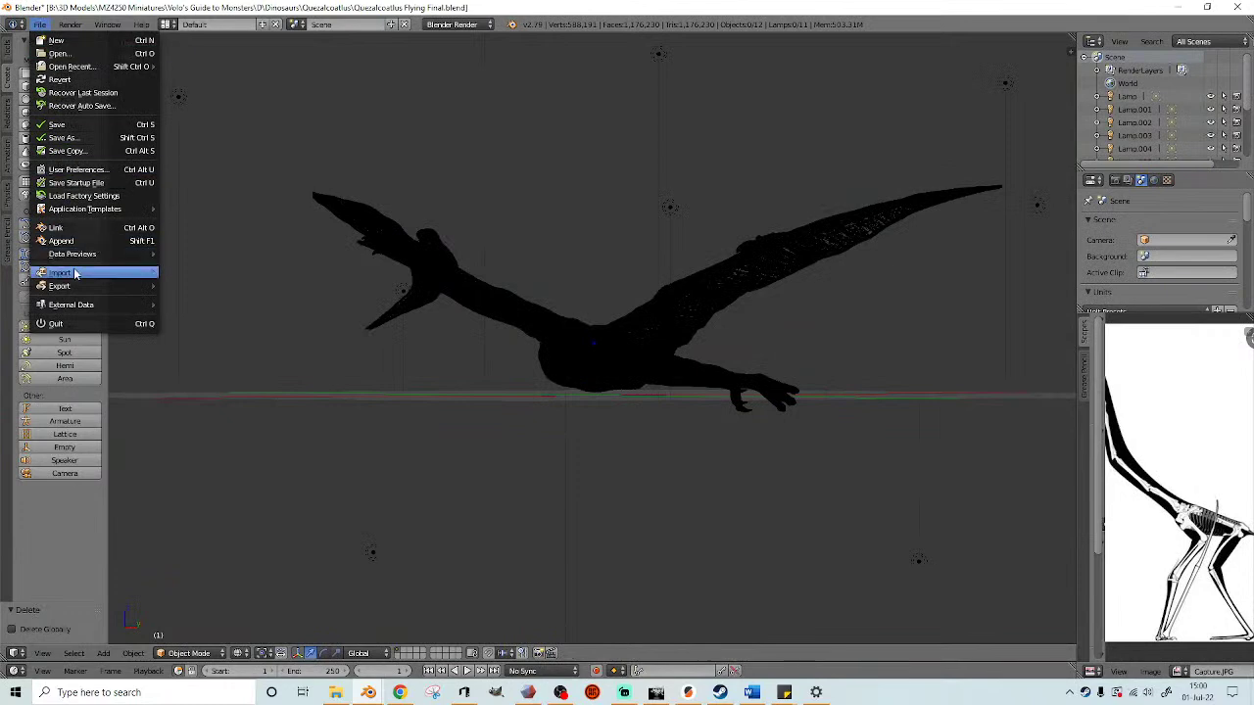
{"action": "mouse_move", "coordinate": [79, 274]}
{"action": "left_click", "coordinate": [233, 378]}
{"action": "double_click", "coordinate": [227, 116]}
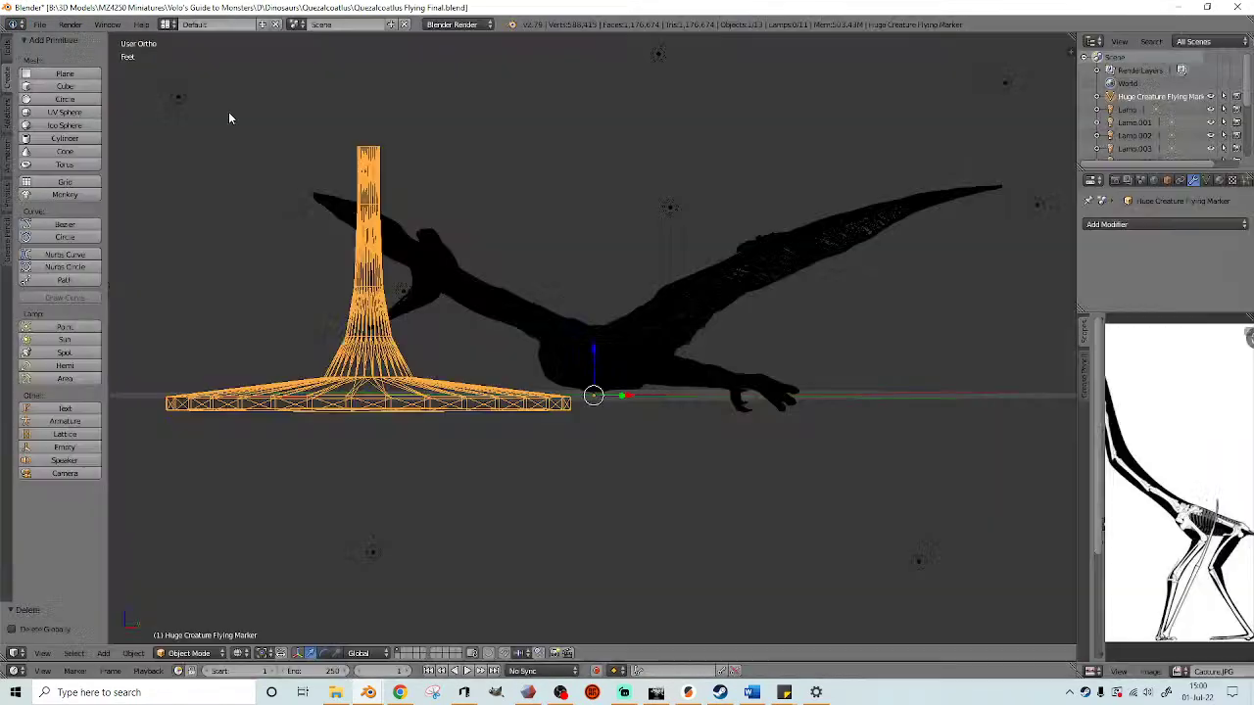
{"action": "key", "text": "KP_3"}
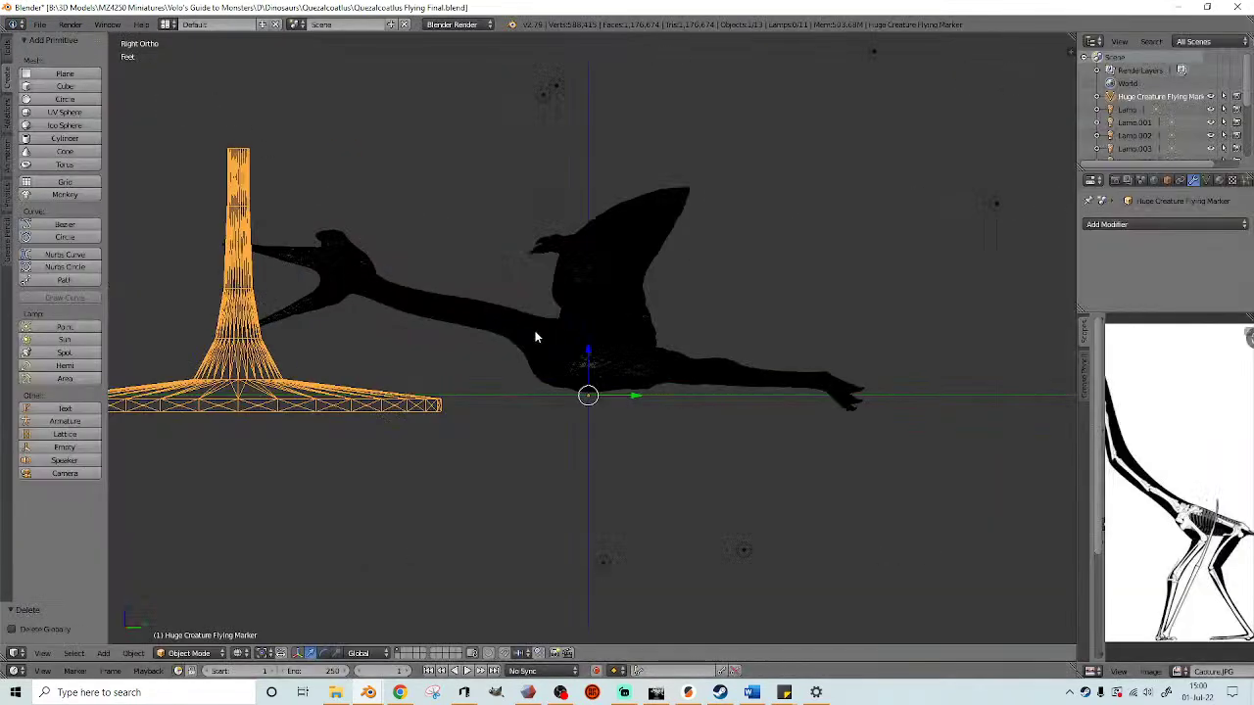
{"action": "left_click", "coordinate": [8, 54]}
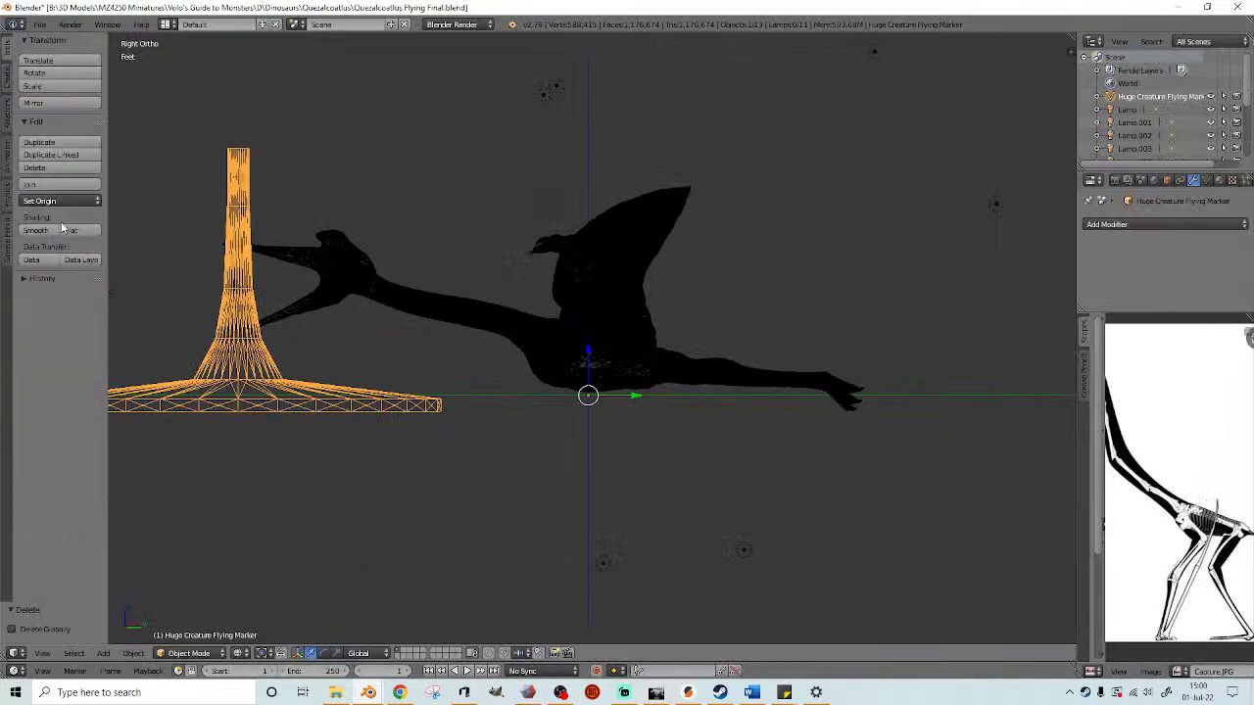
{"action": "left_click", "coordinate": [61, 201]}
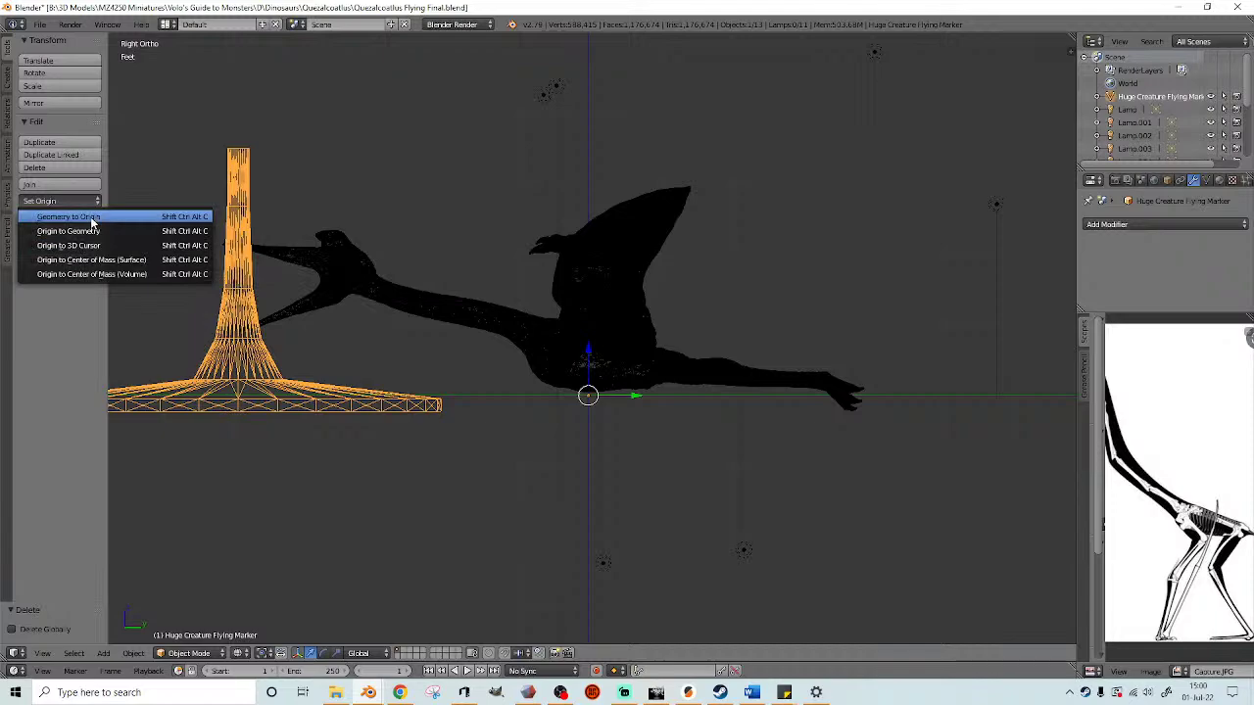
{"action": "left_click", "coordinate": [69, 216]}
- Lower the flying marker along Z so its stem no longer pokes through the Quezalcoatlus's back
{"action": "scroll", "coordinate": [503, 338], "scroll_direction": "up", "scroll_amount": 2}
{"action": "mouse_move", "coordinate": [545, 343]}
{"action": "middle_mouse_down"}
{"action": "mouse_move", "coordinate": [635, 406]}
{"action": "mouse_move", "coordinate": [624, 343]}
{"action": "mouse_move", "coordinate": [588, 335]}
{"action": "middle_mouse_up"}
{"action": "key", "text": "z"}
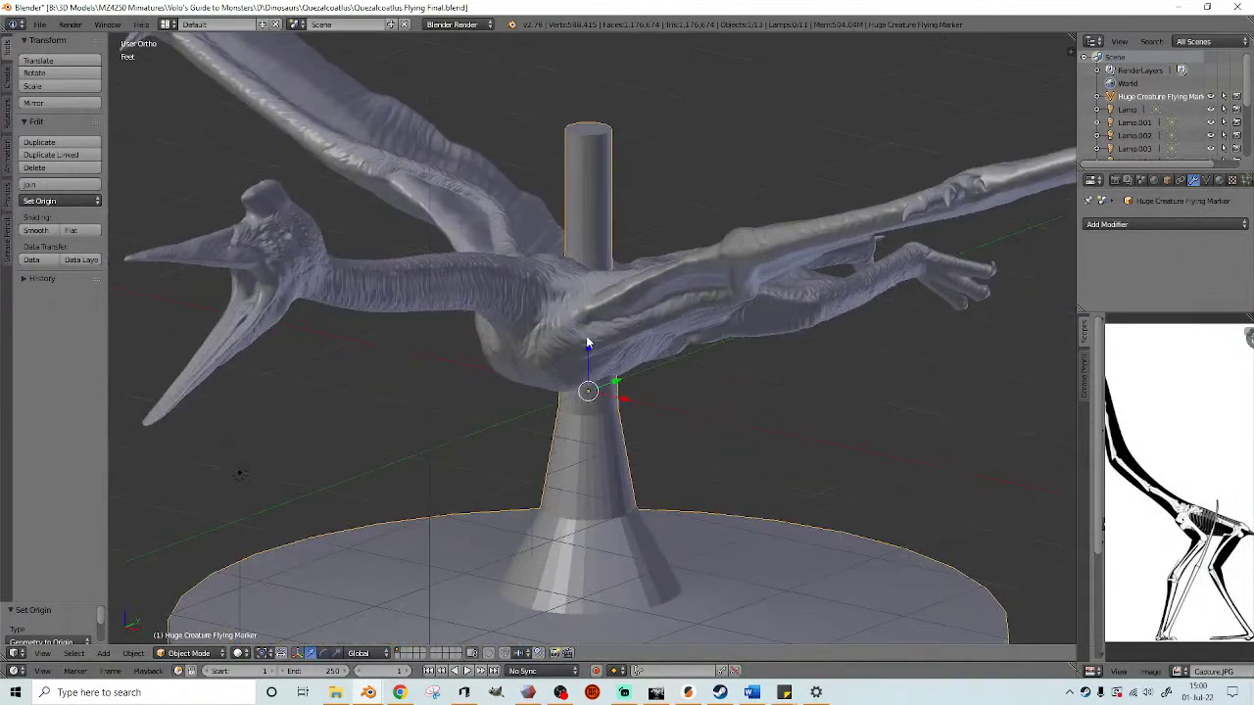
{"action": "key", "text": "g"}
{"action": "key", "text": "z"}
{"action": "left_click", "coordinate": [598, 470]}
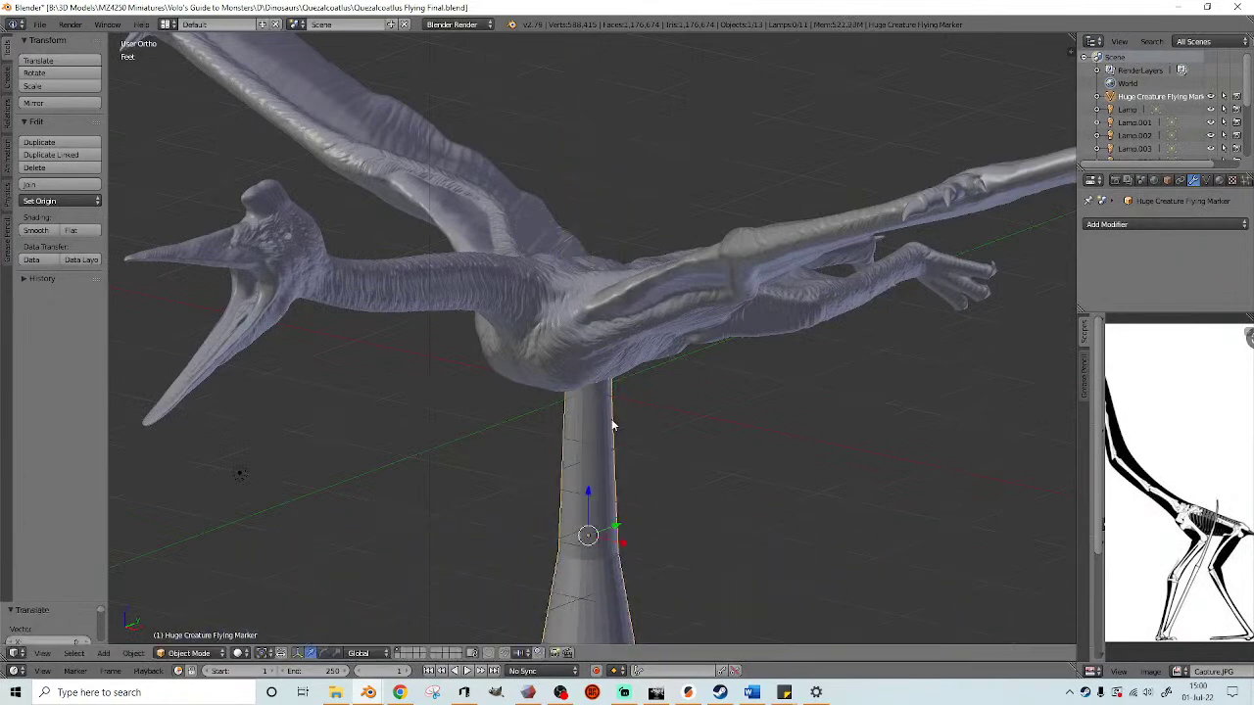
- Fine-tune the marker's Z height in the right wireframe view so only the stem's upper end sits inside the belly
{"action": "key", "text": "z"}
{"action": "key", "text": "KP_3"}
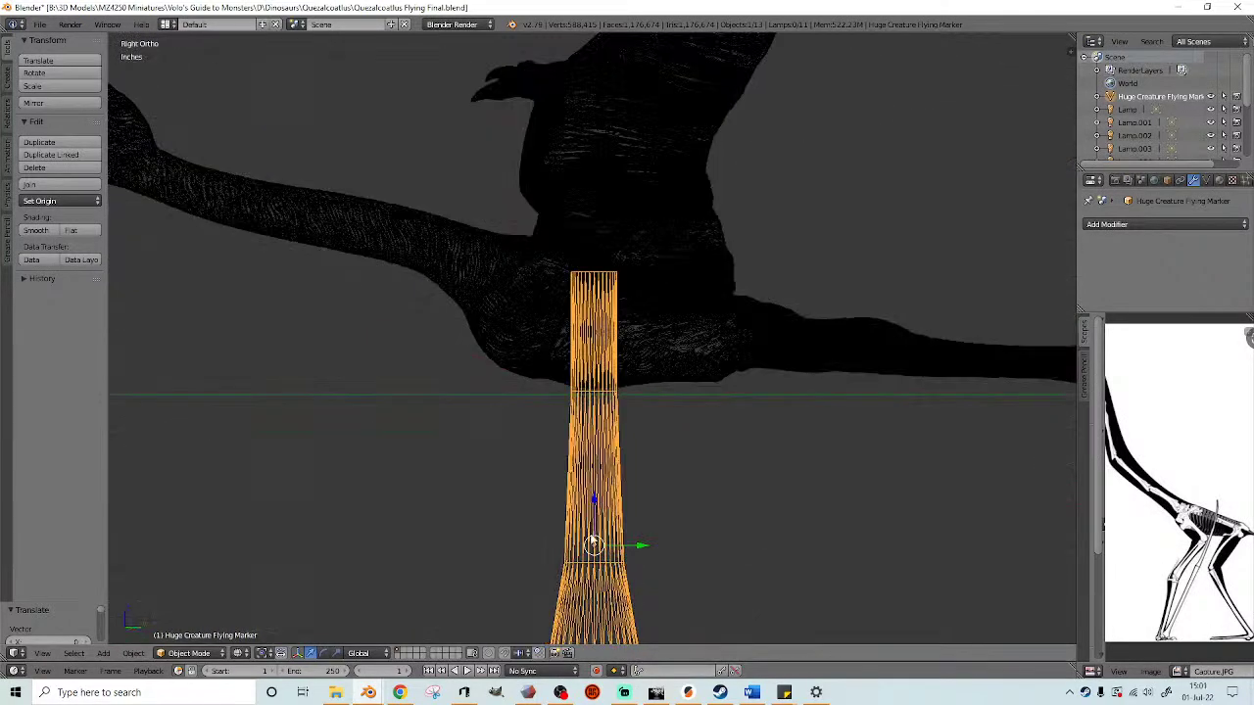
{"action": "key", "text": "g"}
{"action": "key", "text": "z"}
{"action": "left_click", "coordinate": [633, 450]}
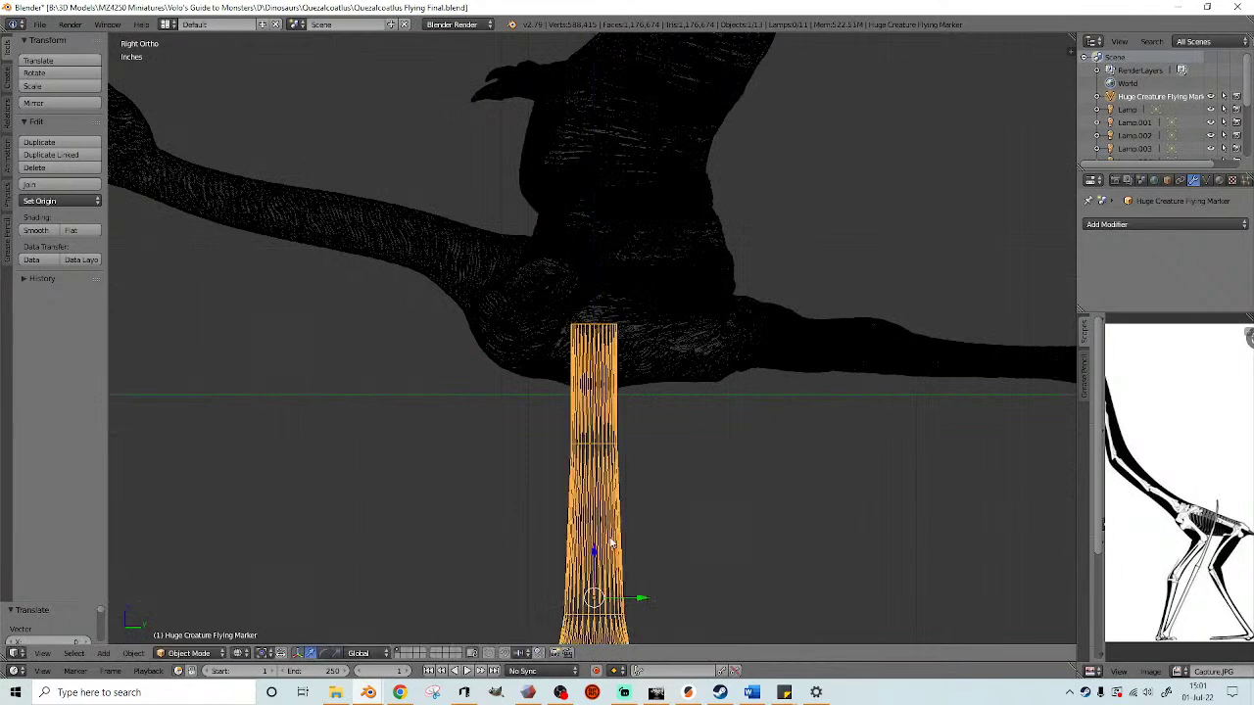
{"action": "scroll", "coordinate": [633, 448], "scroll_direction": "down", "scroll_amount": 3}
{"action": "scroll", "coordinate": [631, 429], "scroll_direction": "up", "scroll_amount": 2}
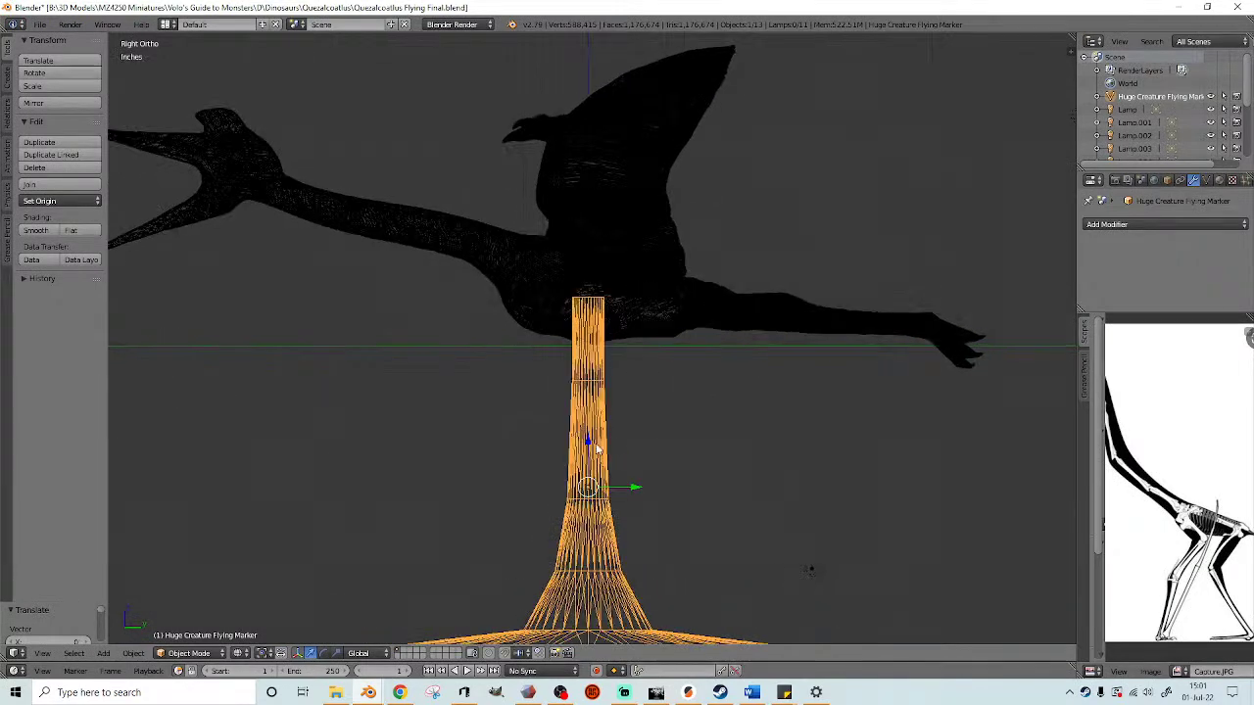
{"action": "key", "text": "g"}
{"action": "key", "text": "z"}
{"action": "left_click", "coordinate": [680, 501]}
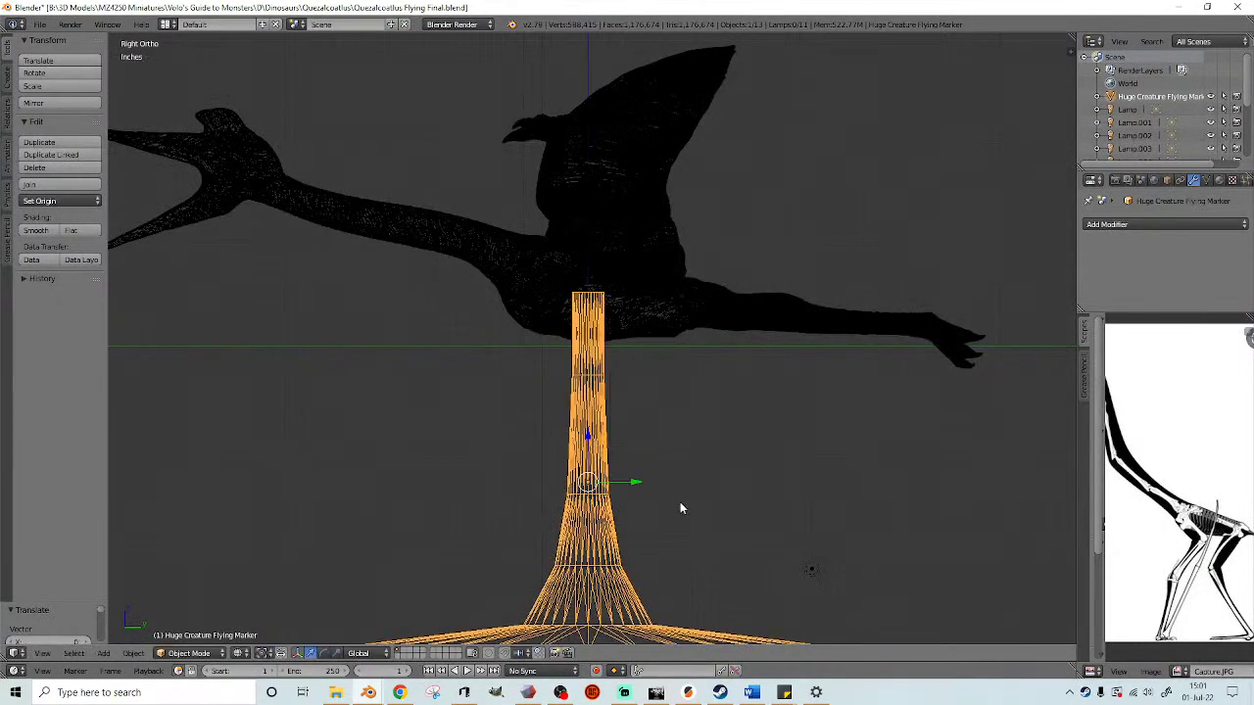
- Switch to Meshmixer, accept the Precise Boolean result and inspect the socket in the Quezalcoatlus's belly
{"action": "left_click", "coordinate": [528, 692]}
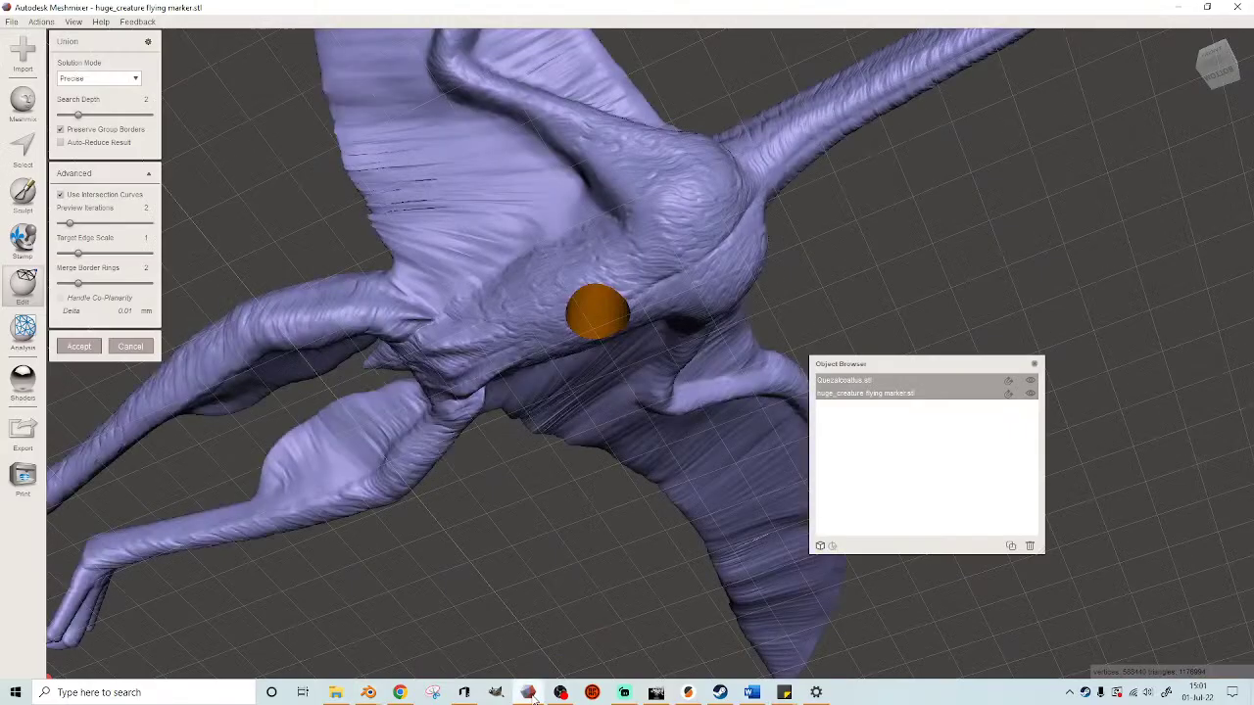
{"action": "left_click", "coordinate": [79, 348]}
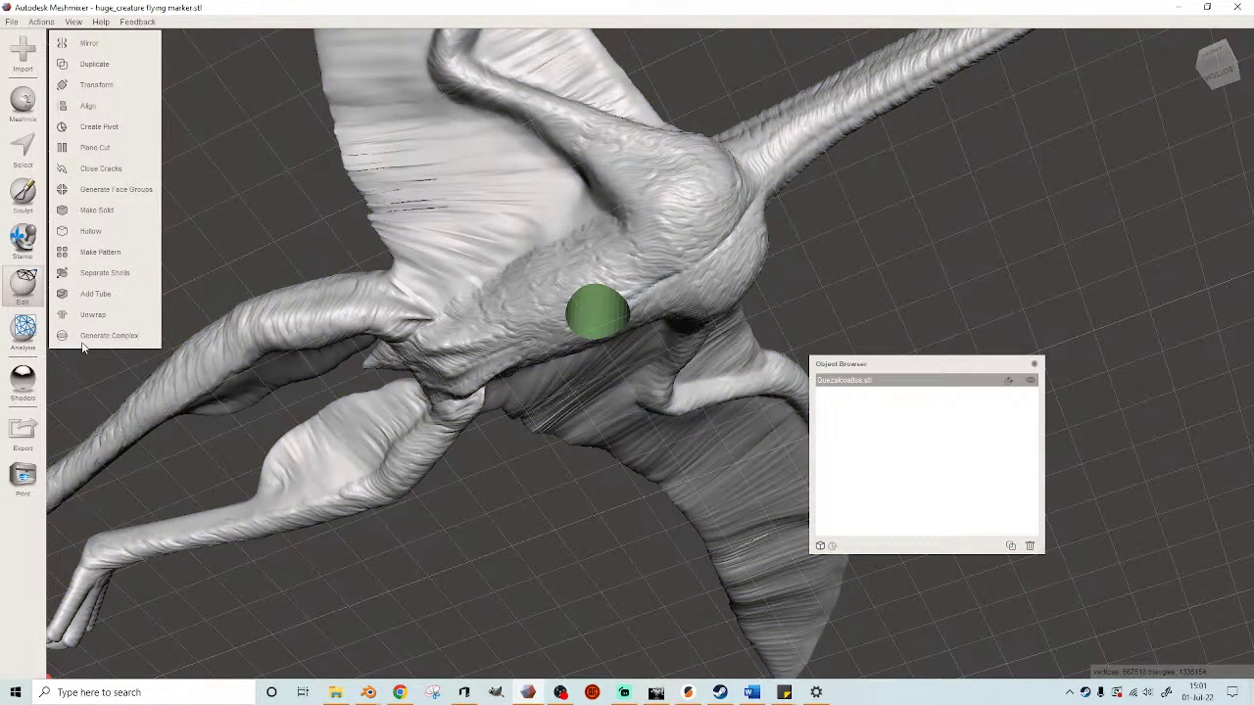
{"action": "scroll", "coordinate": [613, 536], "scroll_direction": "up", "scroll_amount": 3}
{"action": "right_click_drag", "start_coordinate": [590, 534], "coordinate": [602, 426]}
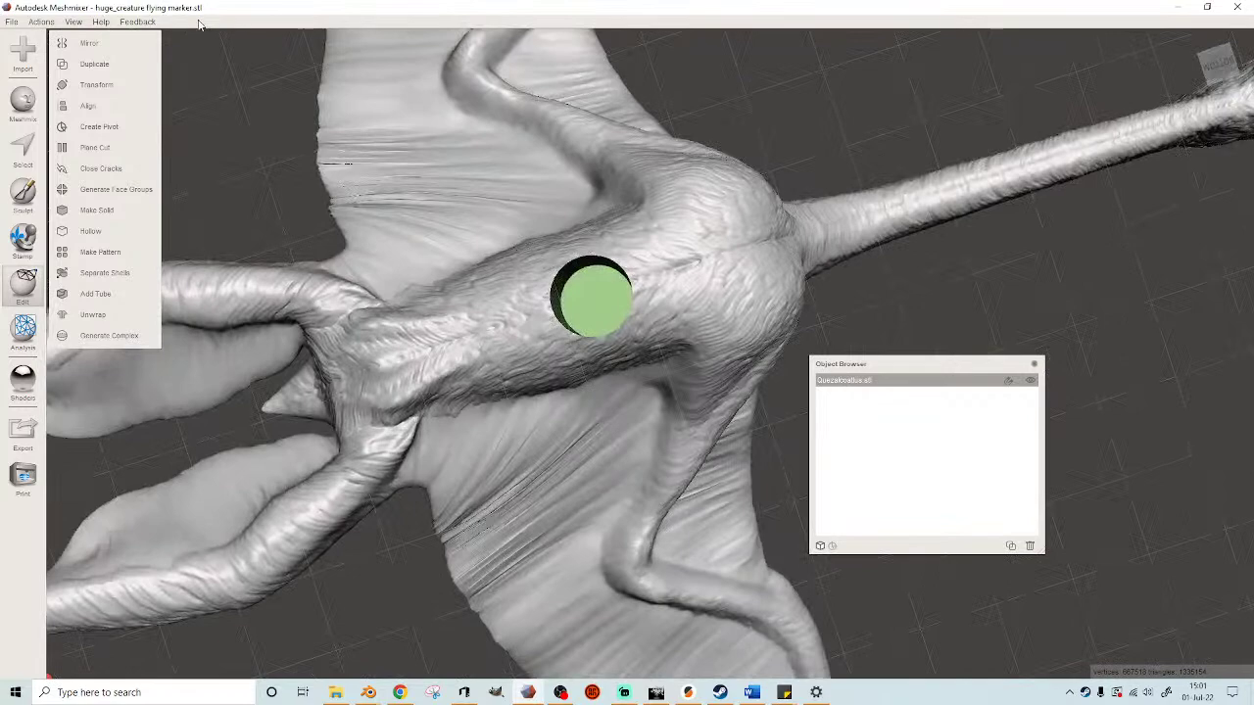
- Export the Quezalcoatlus mesh as STL ASCII to the Quezalcoatlus folder, overwriting the existing Quezalcoatlus file
{"action": "left_click", "coordinate": [11, 22]}
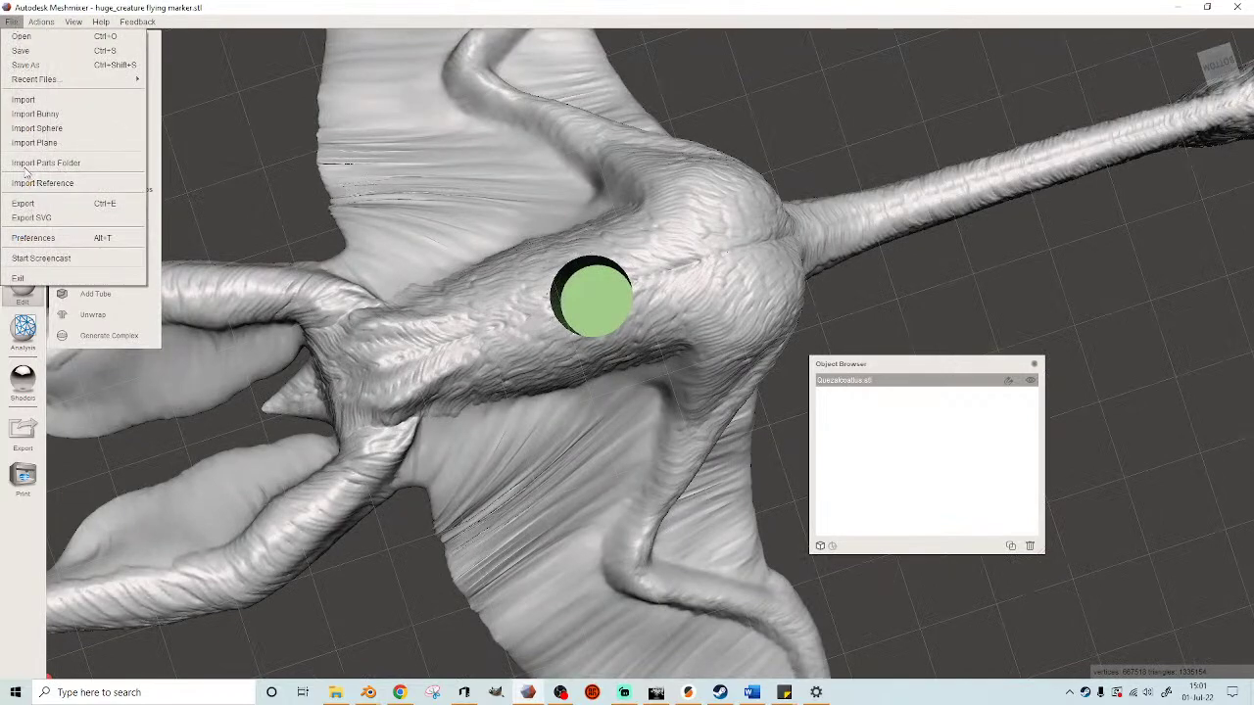
{"action": "left_click", "coordinate": [42, 206]}
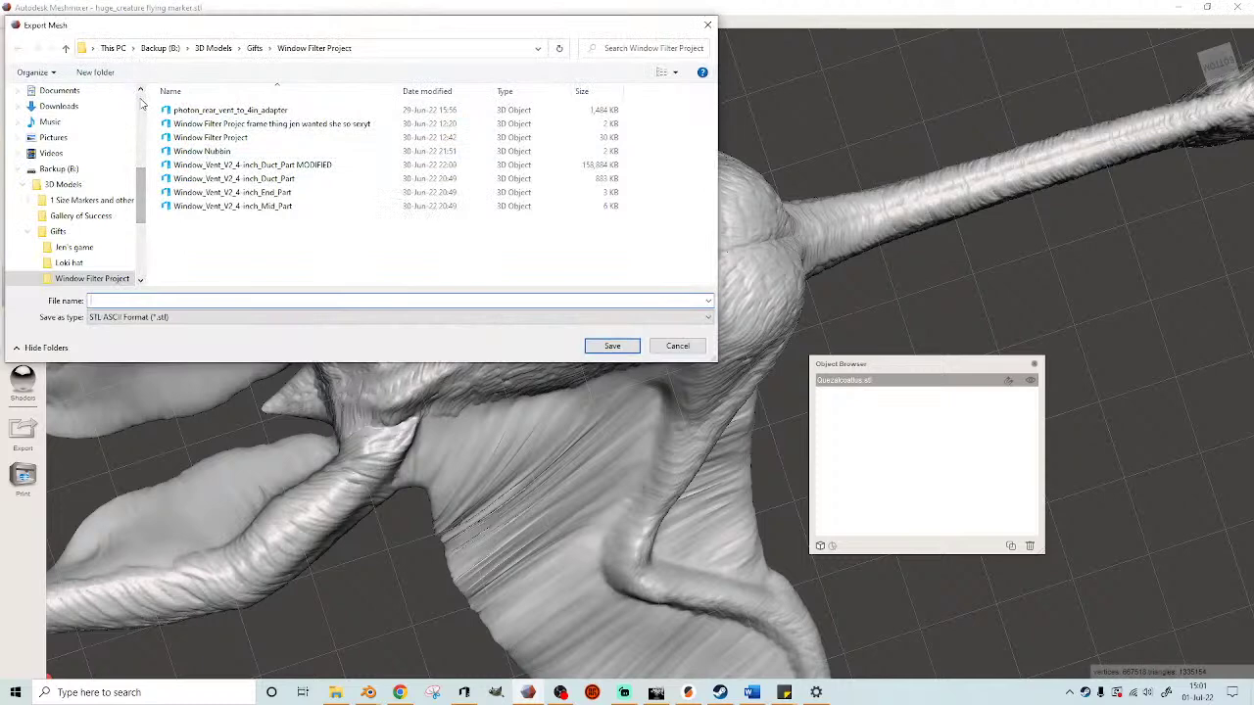
{"action": "scroll", "coordinate": [118, 128], "scroll_direction": "up", "scroll_amount": 7}
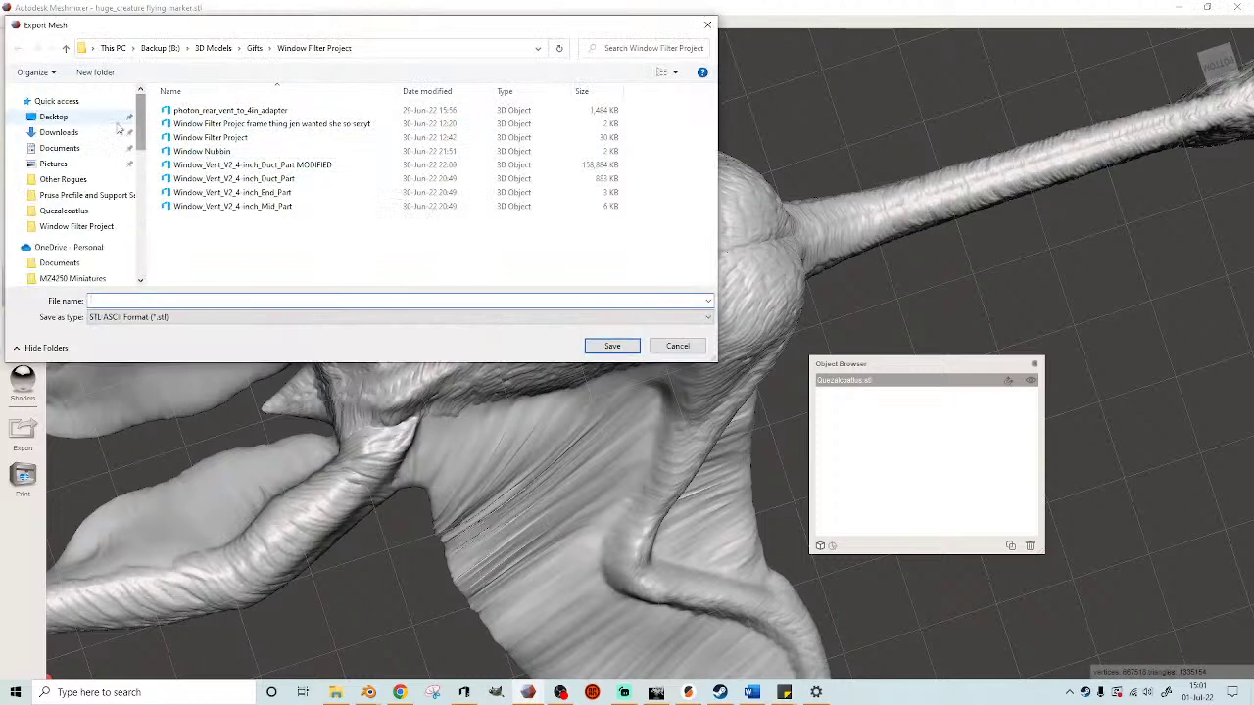
{"action": "left_click", "coordinate": [73, 214]}
{"action": "left_click", "coordinate": [472, 123]}
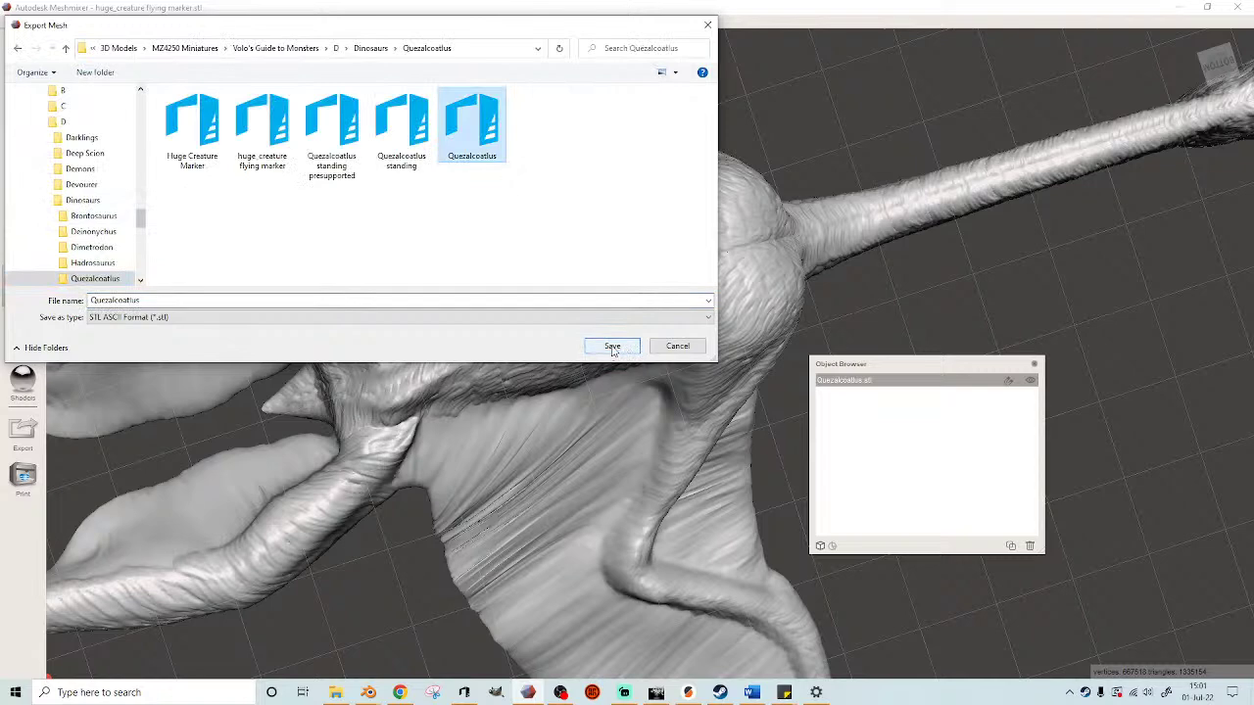
{"action": "left_click", "coordinate": [612, 347]}
{"action": "left_click", "coordinate": [656, 345]}
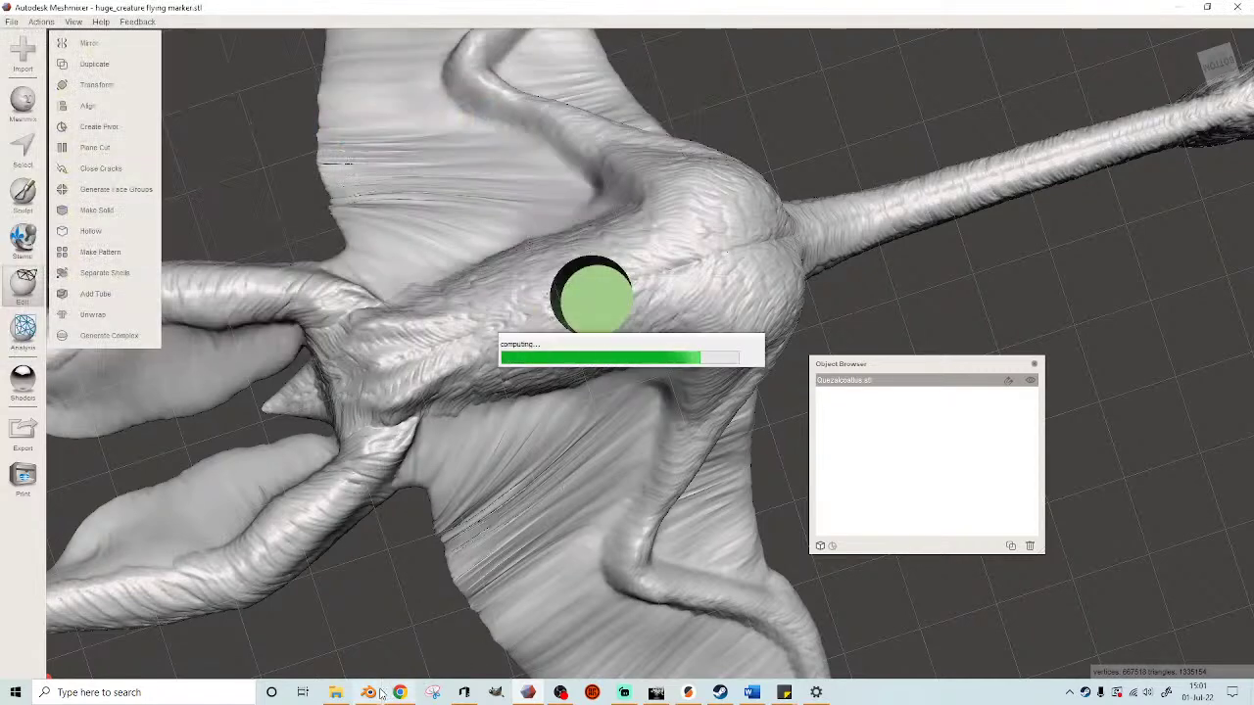
- Switch back to the Blender window with the flying Quezalcoatlus and its marker
{"action": "mouse_move", "coordinate": [371, 693]}
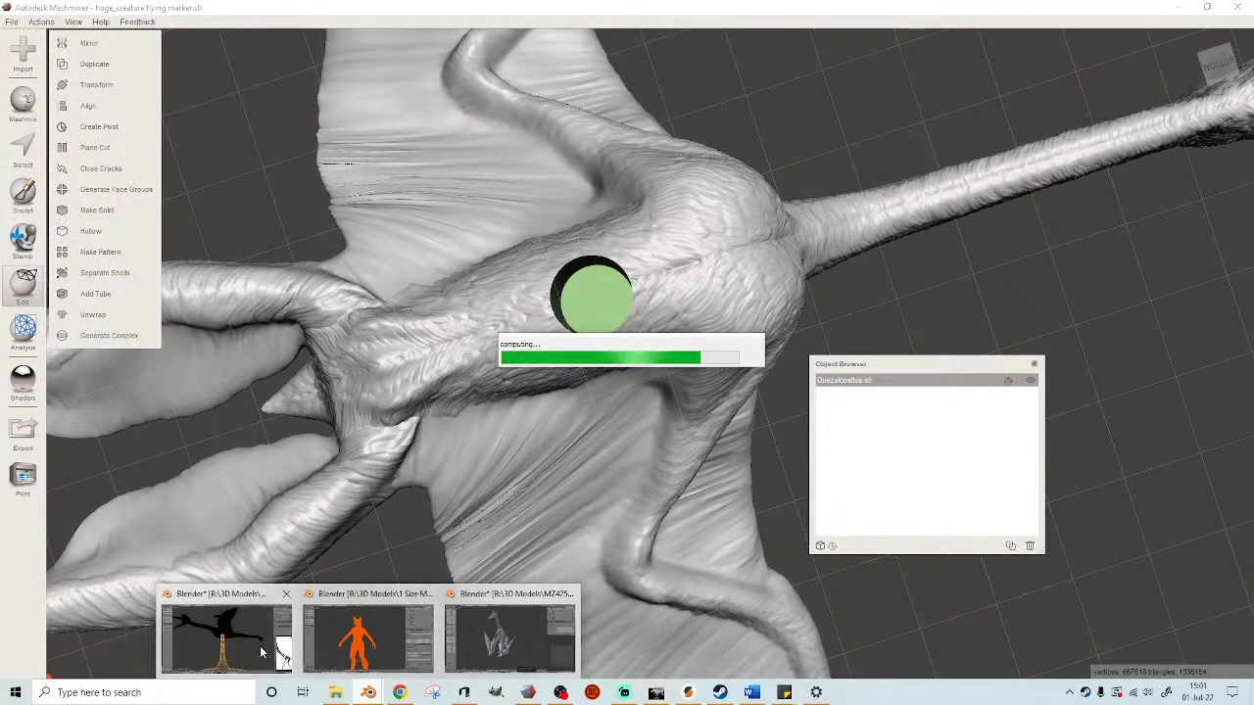
{"action": "left_click", "coordinate": [225, 637]}
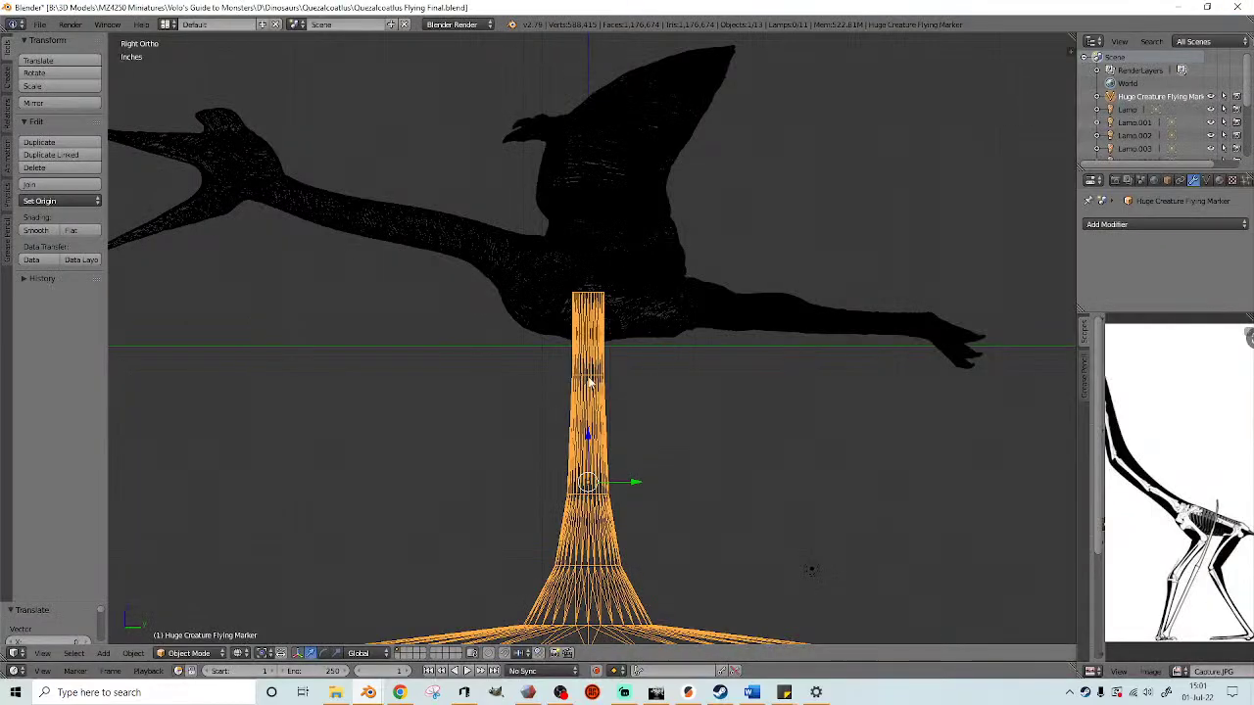
- Delete the Huge Creature Flying Marker and quit Blender's Quezalcoatlus Flying Final file, discarding the unsaved changes
{"action": "key", "text": "Delete"}
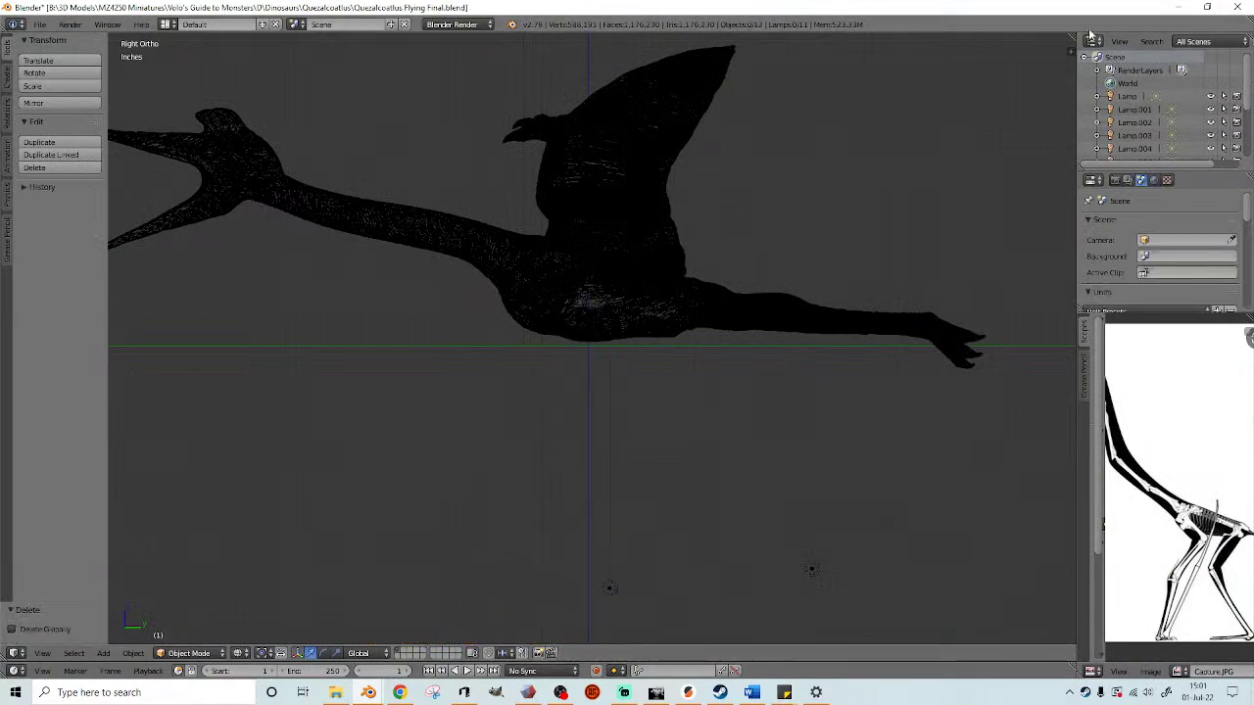
{"action": "left_click", "coordinate": [1239, 8]}
{"action": "left_click", "coordinate": [635, 392]}
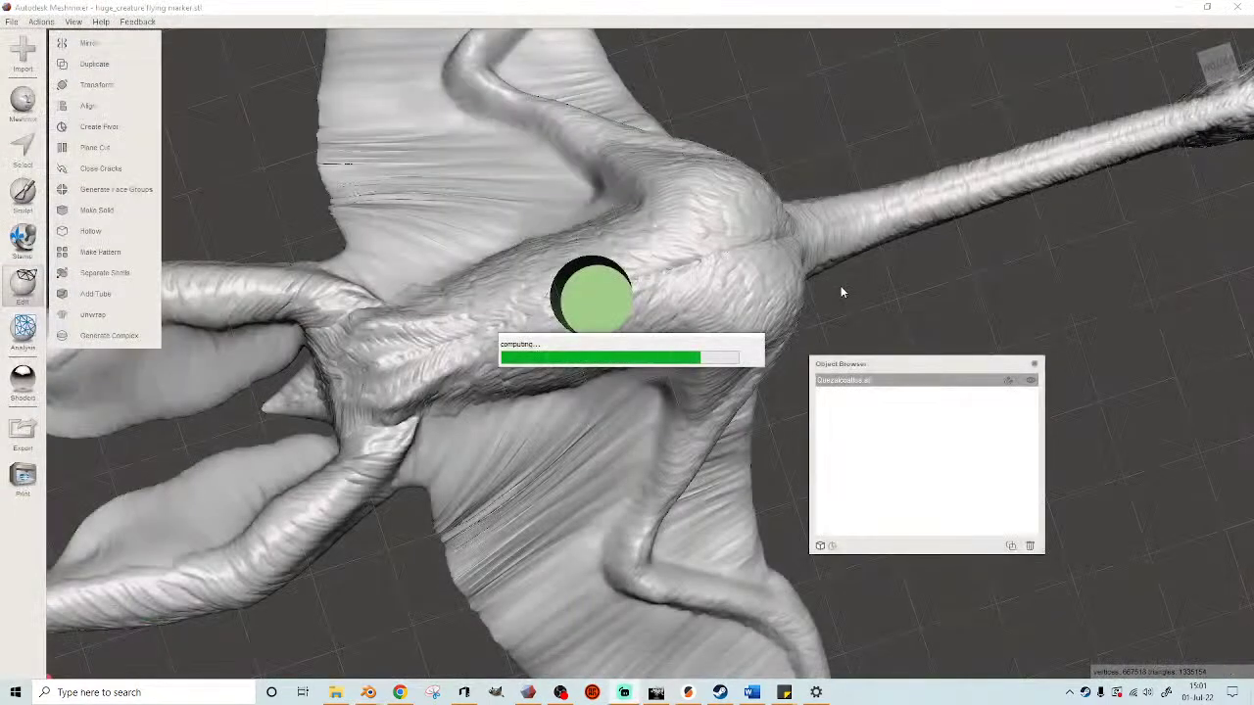
- Switch to the other Blender window with the standing Quezalcoatlus and save its file under the existing name
{"action": "left_click", "coordinate": [368, 693]}
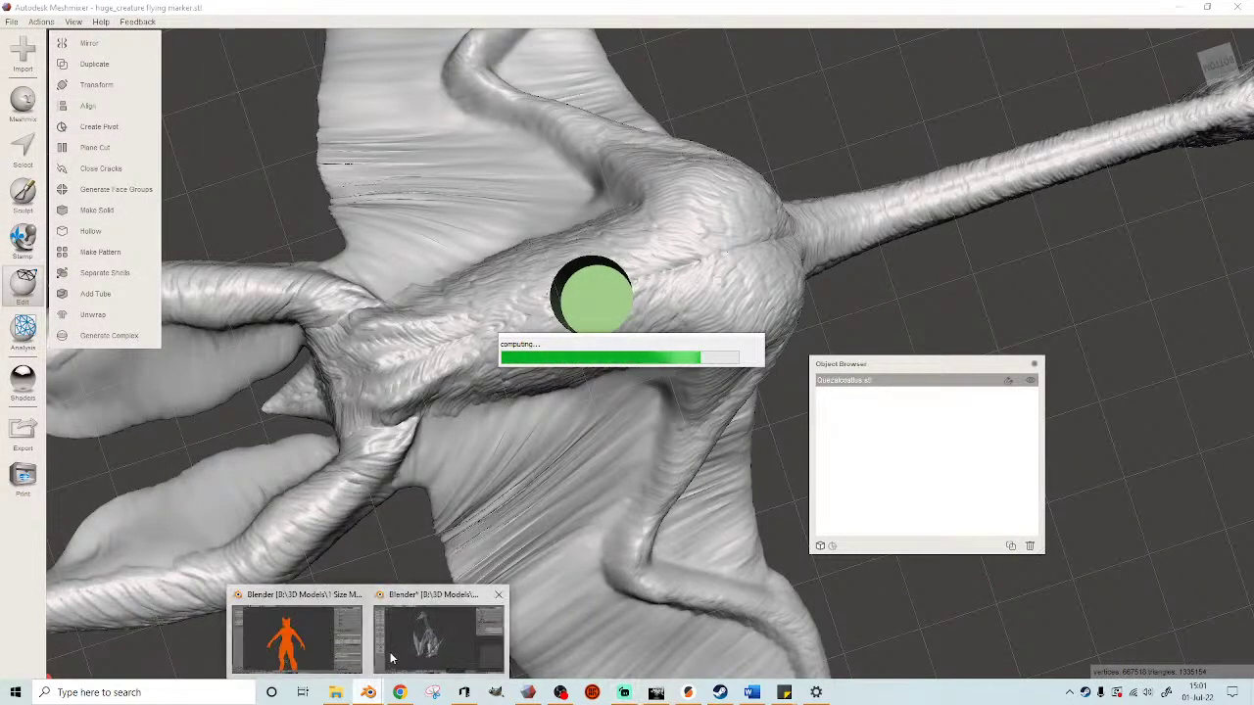
{"action": "left_click", "coordinate": [400, 647]}
{"action": "left_click", "coordinate": [1233, 9]}
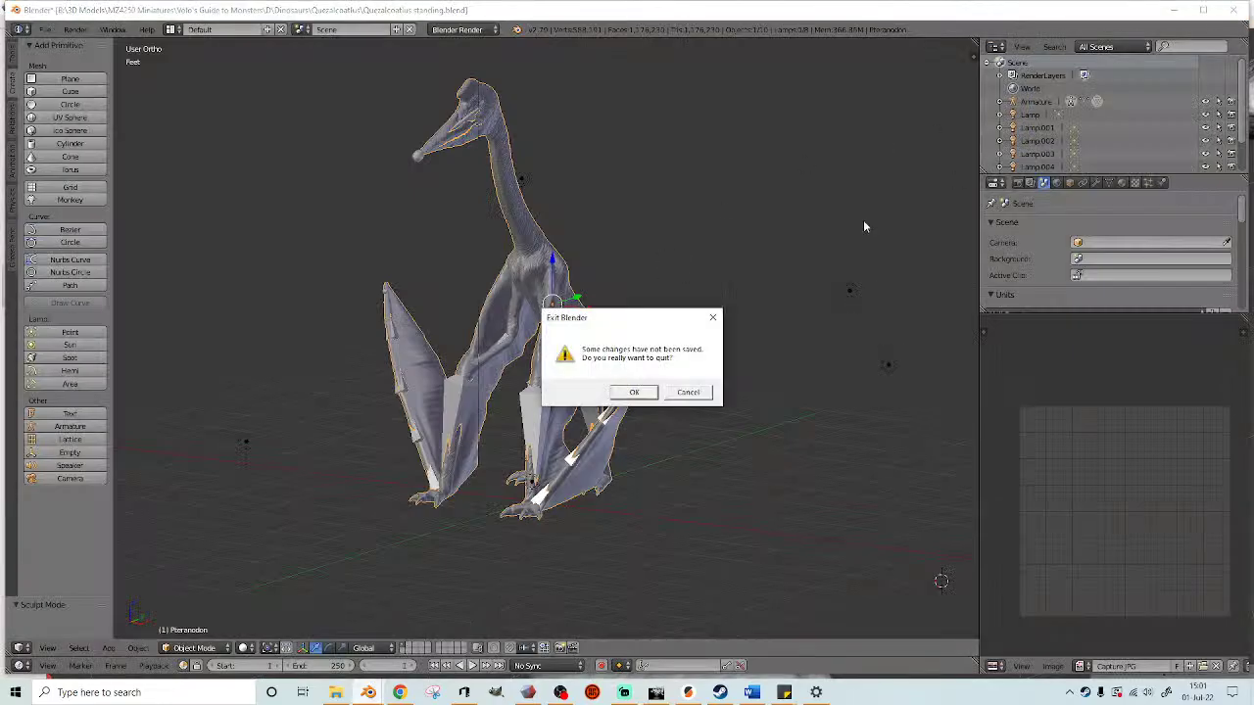
{"action": "left_click", "coordinate": [691, 391]}
{"action": "left_click", "coordinate": [45, 29]}
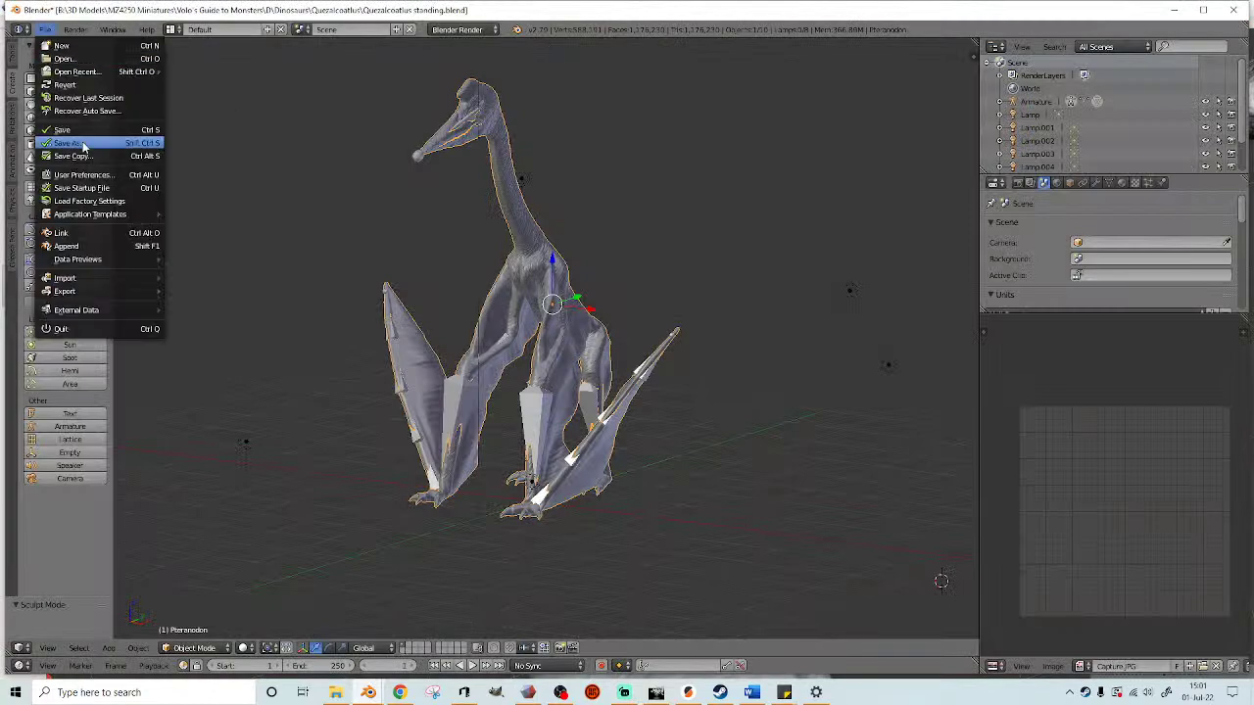
{"action": "left_click", "coordinate": [82, 134]}
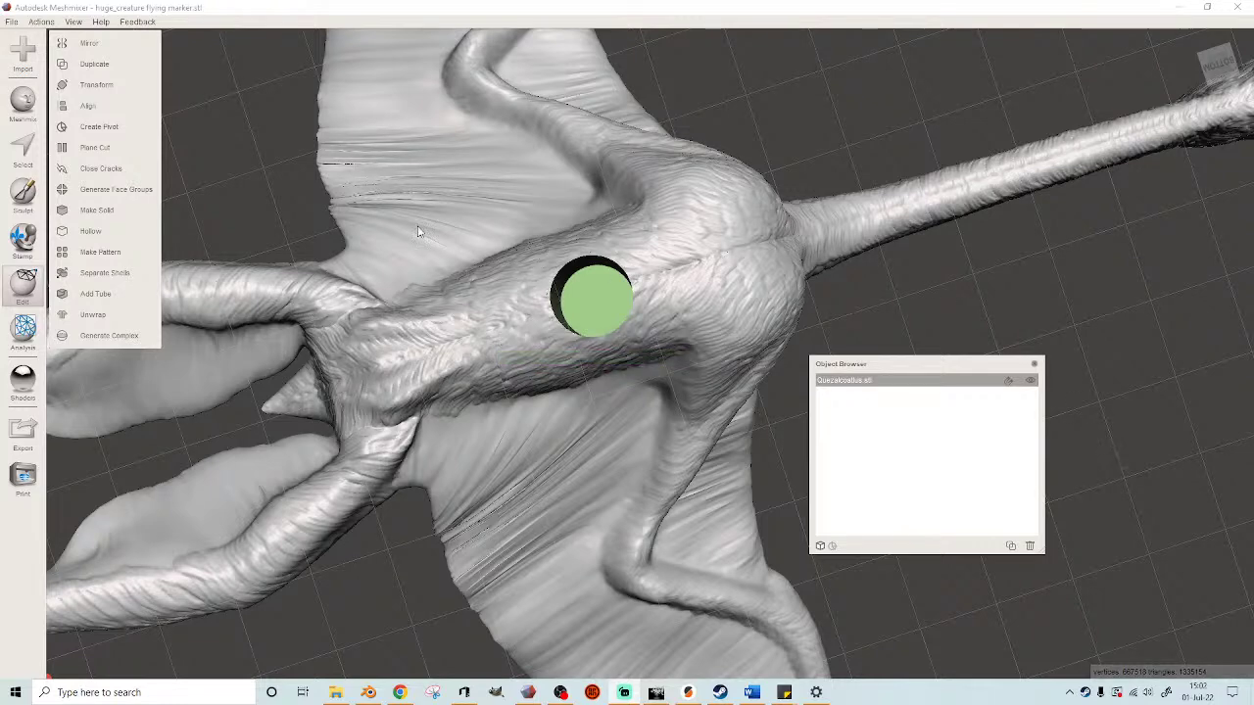
- Delete the Quezalcoatlus standing.blend1 backup from the Quezalcoatlus folder in File Explorer
{"action": "left_click", "coordinate": [335, 693]}
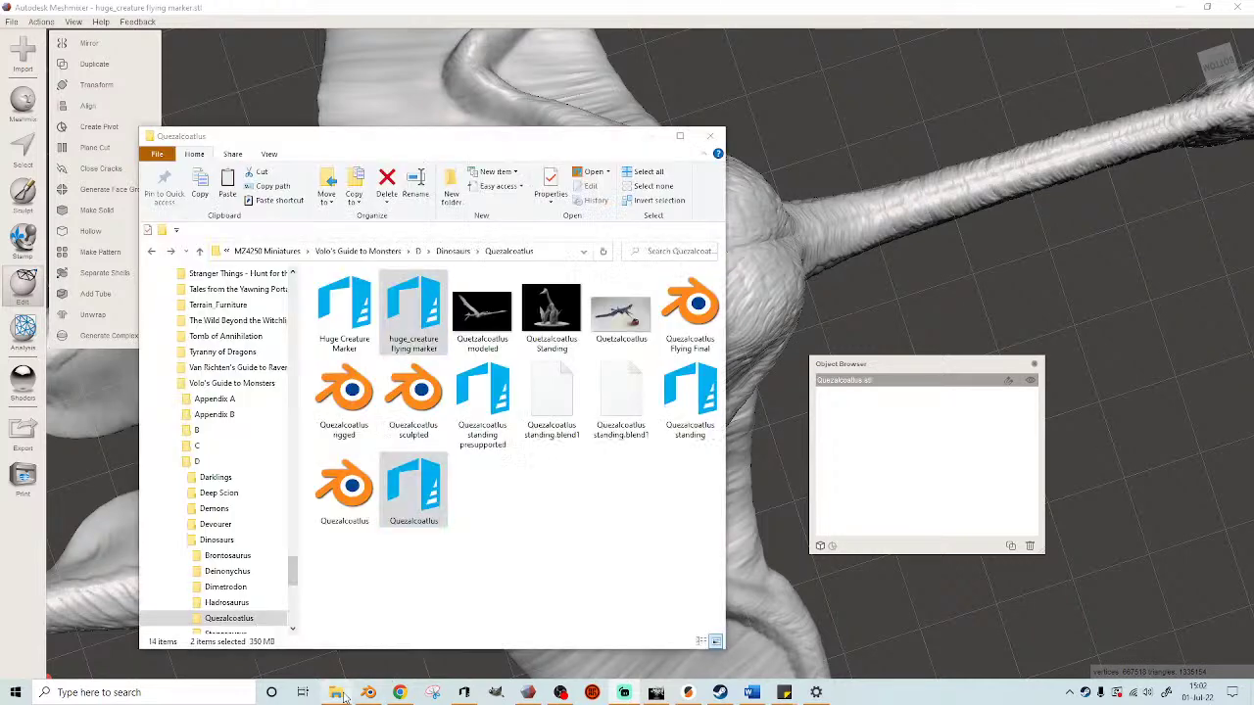
{"action": "left_click", "coordinate": [154, 252]}
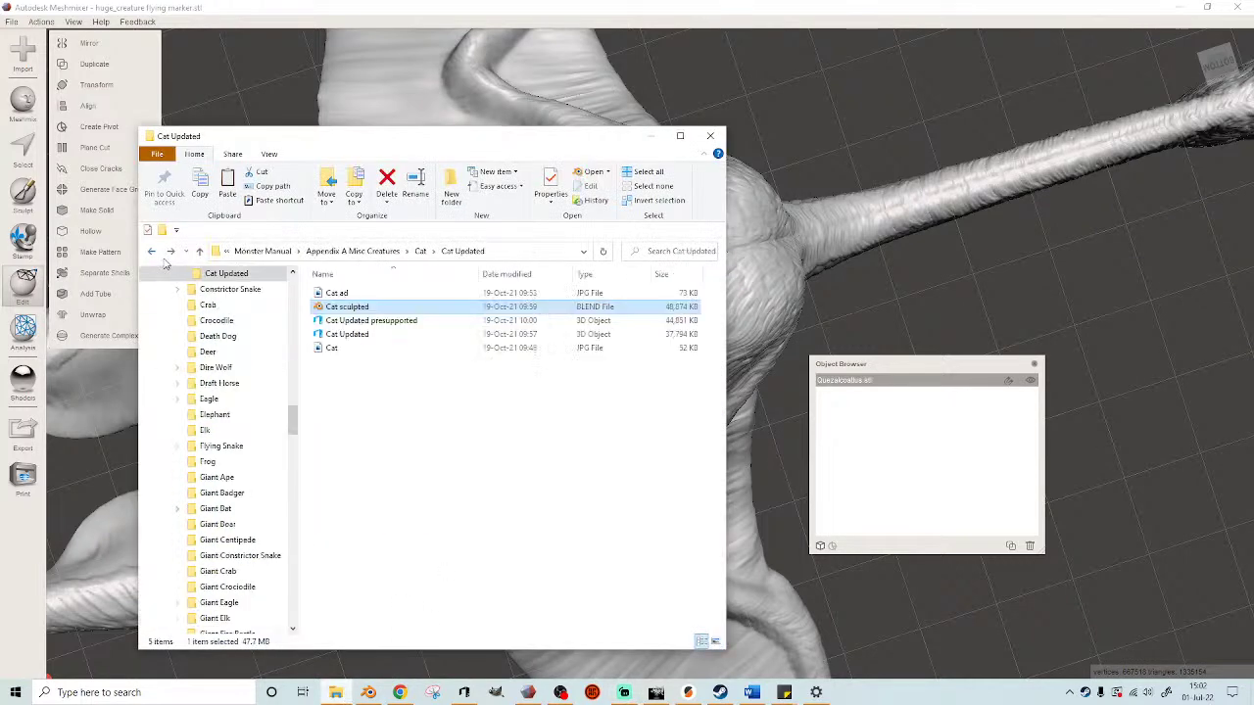
{"action": "left_click", "coordinate": [168, 253]}
{"action": "left_click", "coordinate": [615, 416]}
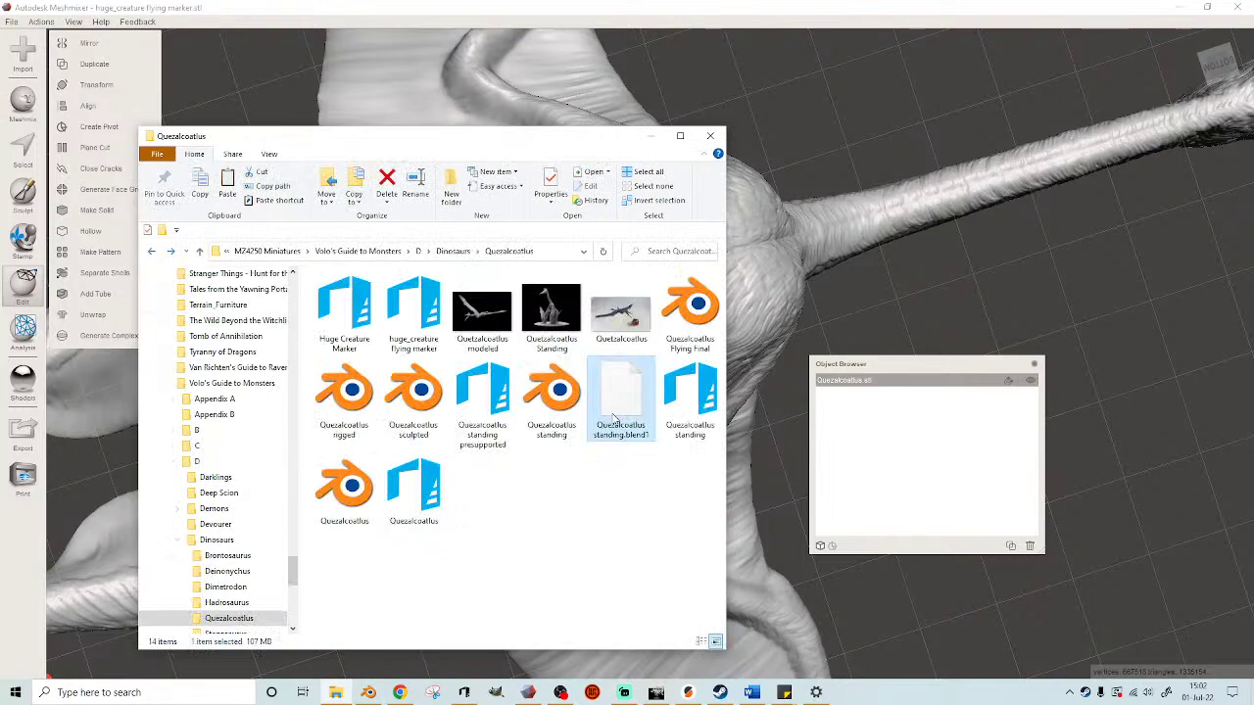
{"action": "key", "text": "Delete"}
{"action": "double_click", "coordinate": [620, 397]}
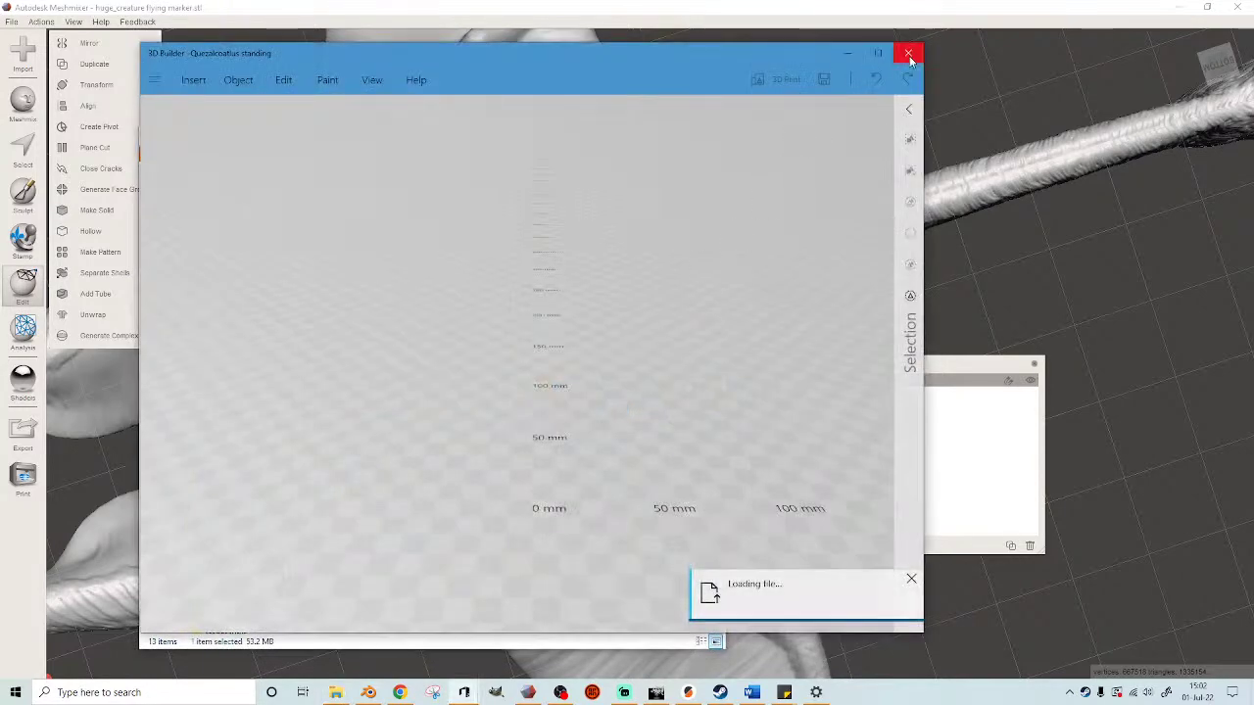
{"action": "left_click", "coordinate": [909, 55]}
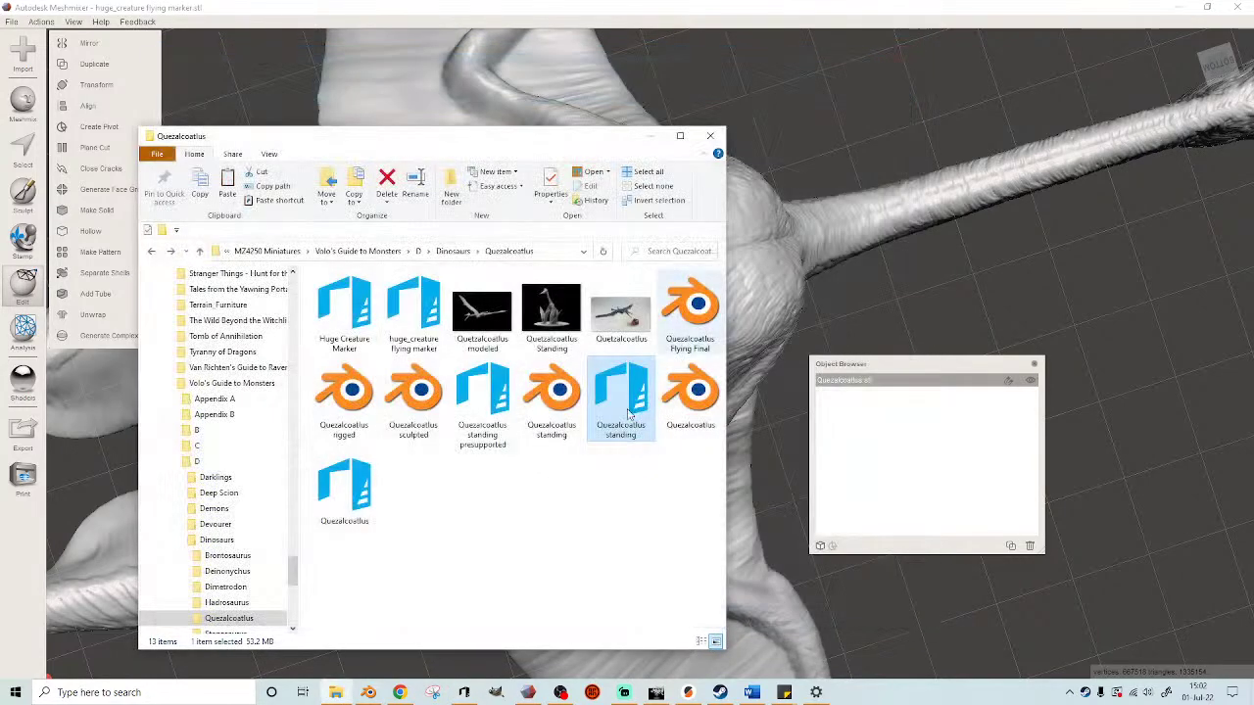
- Open the Quezalcoatlus STL in 3D Builder, import the model and repair its mesh
{"action": "double_click", "coordinate": [360, 492]}
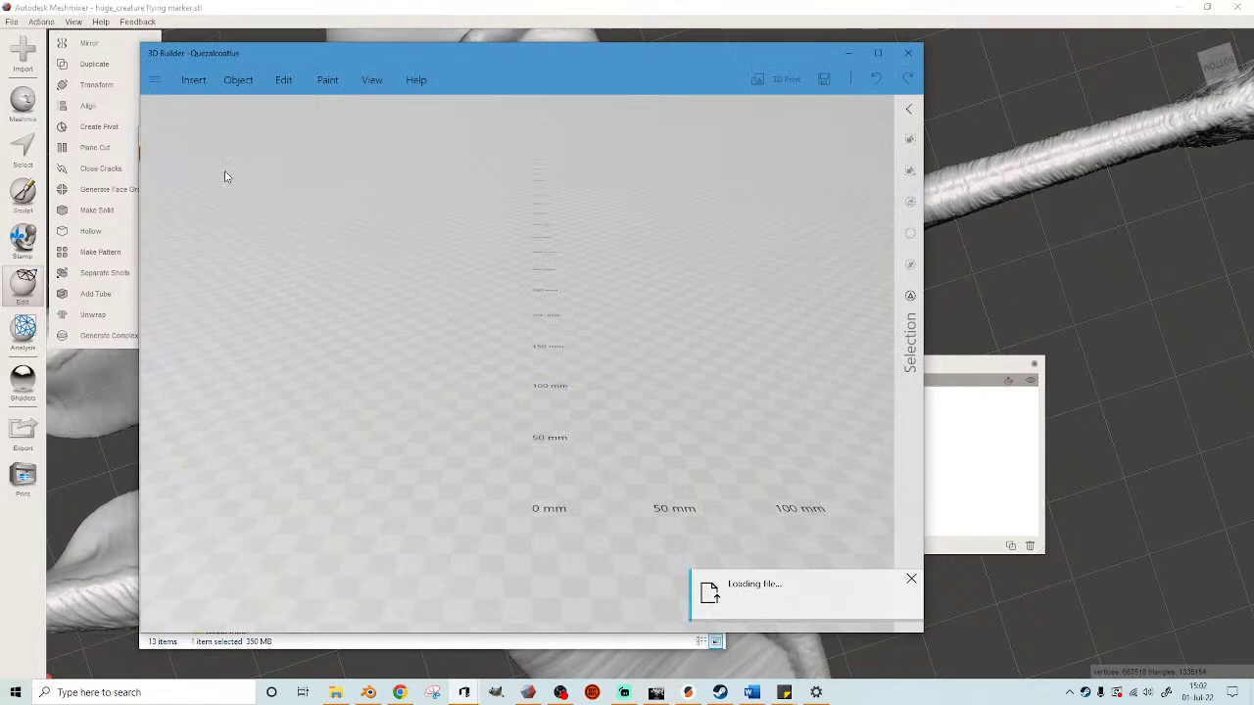
{"action": "left_click", "coordinate": [210, 86]}
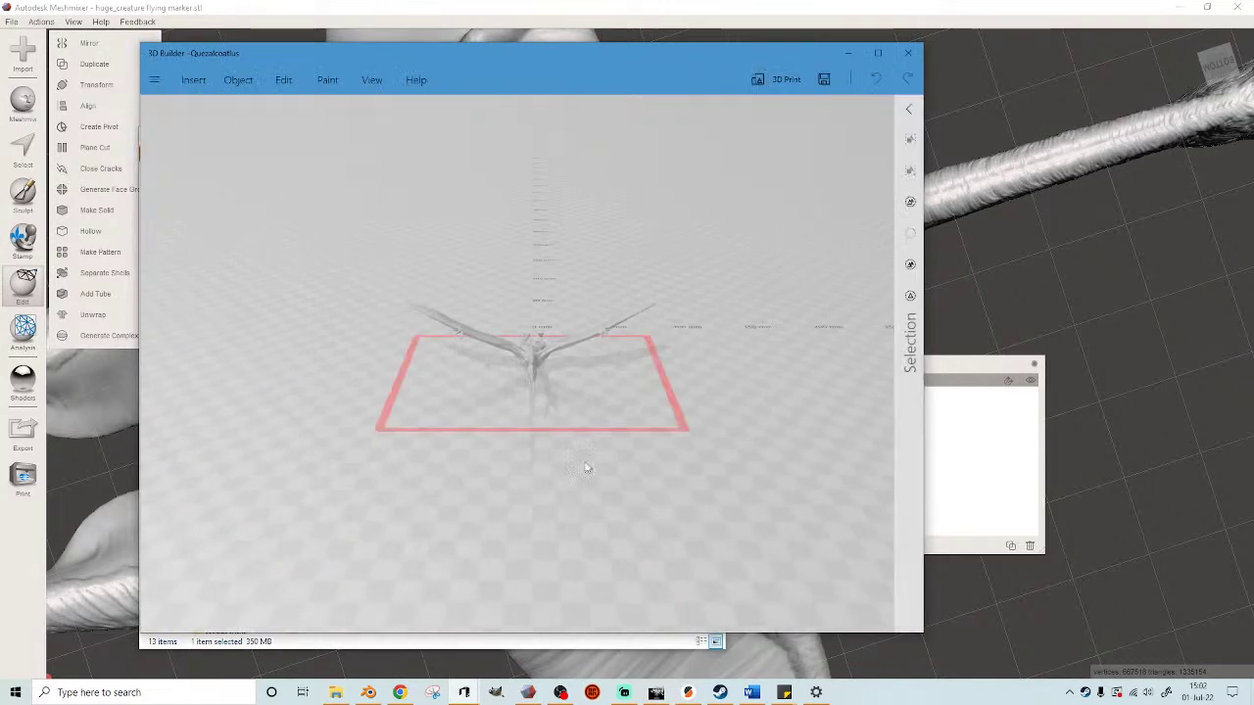
{"action": "scroll", "coordinate": [411, 438], "scroll_direction": "up", "scroll_amount": 4}
{"action": "left_click_drag", "start_coordinate": [406, 440], "coordinate": [579, 386]}
{"action": "scroll", "coordinate": [755, 324], "scroll_direction": "up", "scroll_amount": 4}
{"action": "left_click_drag", "start_coordinate": [755, 325], "coordinate": [403, 469]}
{"action": "scroll", "coordinate": [403, 469], "scroll_direction": "down", "scroll_amount": 3}
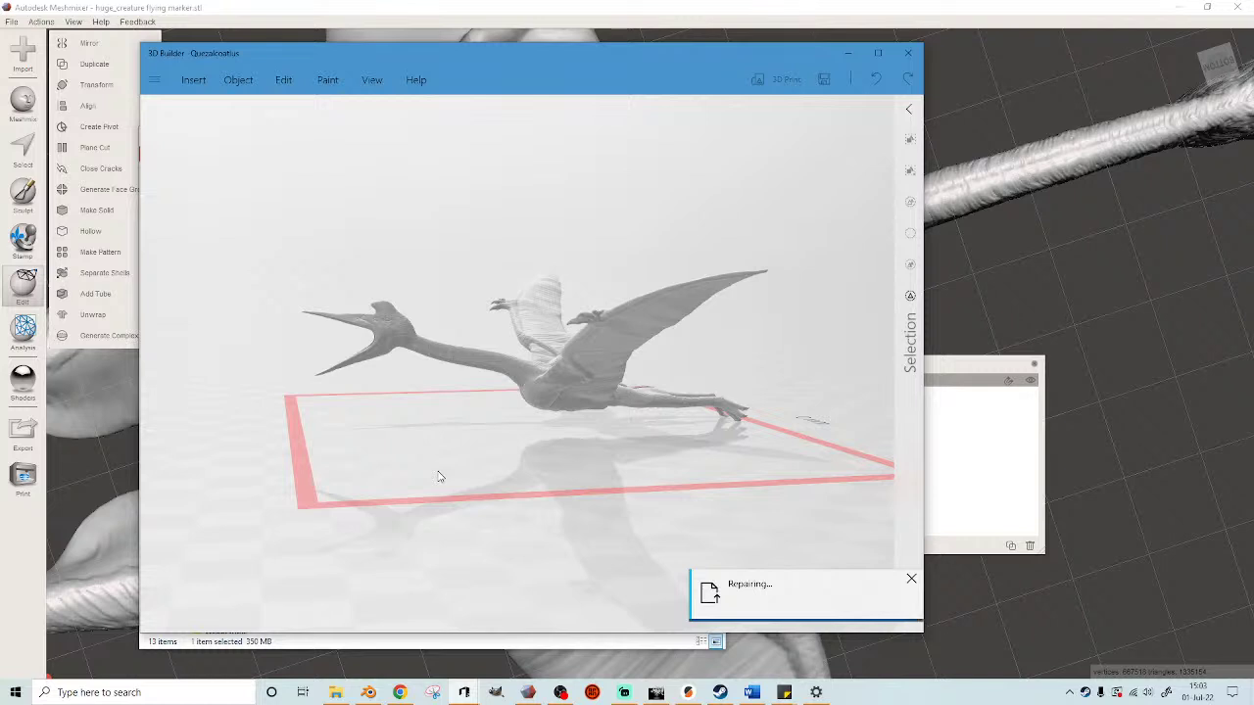
- Save the repaired Quezalcoatlus STL and close 3D Builder
{"action": "left_click", "coordinate": [155, 80]}
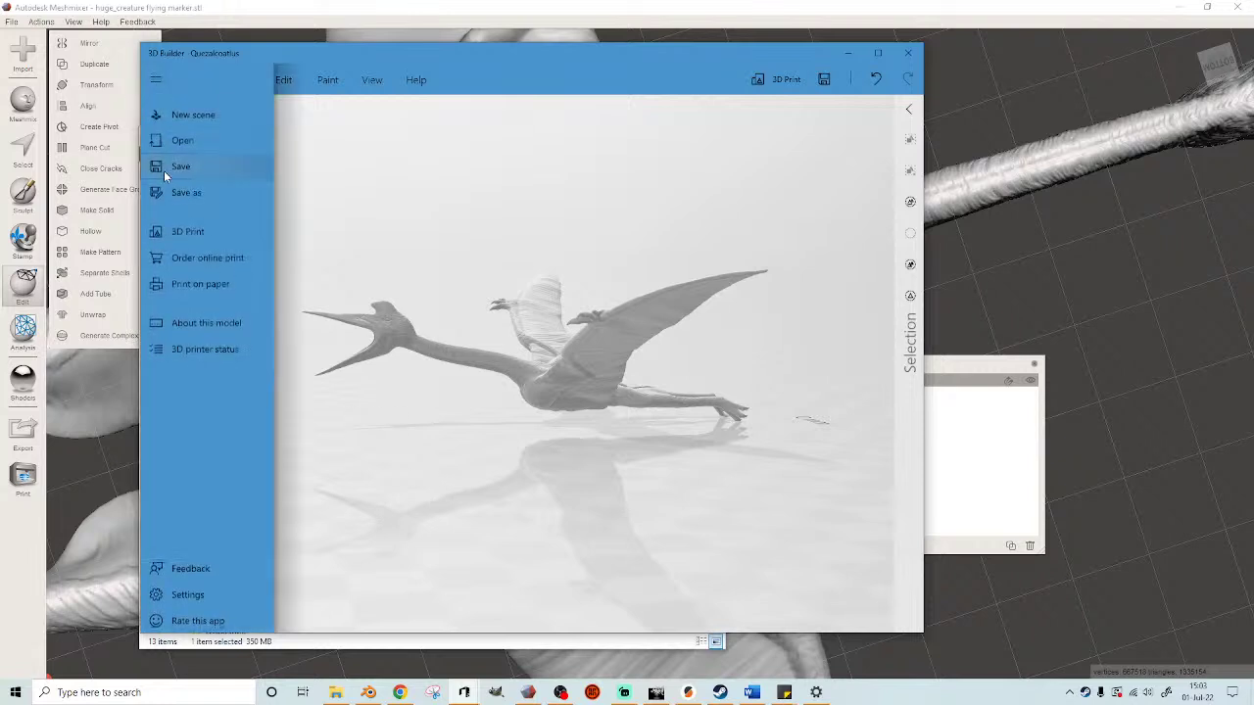
{"action": "left_click", "coordinate": [171, 165]}
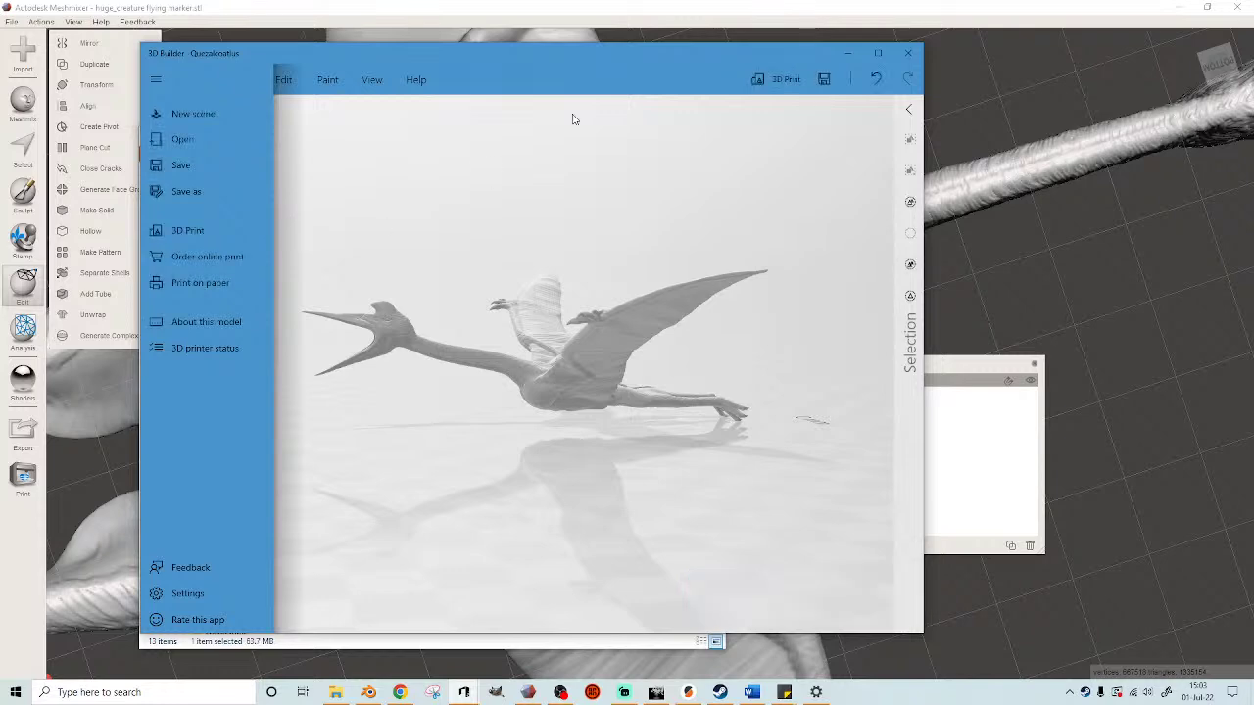
{"action": "left_click", "coordinate": [909, 57]}
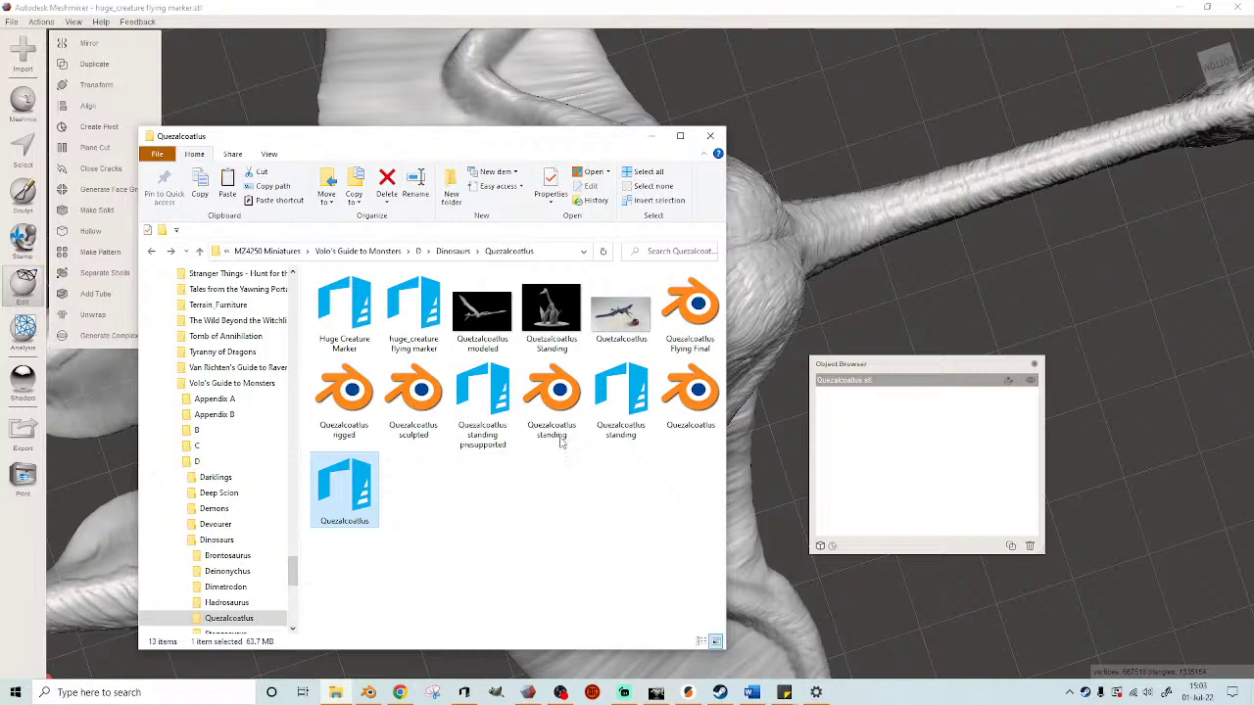
- Switch to PrusaSlicer and reload the flying Quezalcoatlus.stl from disk
{"action": "left_click", "coordinate": [687, 693]}
{"action": "left_click_drag", "start_coordinate": [744, 472], "coordinate": [772, 463]}
{"action": "scroll", "coordinate": [771, 462], "scroll_direction": "up", "scroll_amount": 7}
{"action": "scroll", "coordinate": [718, 357], "scroll_direction": "down", "scroll_amount": 4}
{"action": "left_click_drag", "start_coordinate": [858, 442], "coordinate": [861, 508]}
{"action": "scroll", "coordinate": [870, 470], "scroll_direction": "down", "scroll_amount": 3}
{"action": "left_click_drag", "start_coordinate": [541, 114], "coordinate": [510, 104]}
{"action": "left_click_drag", "start_coordinate": [821, 247], "coordinate": [766, 186]}
{"action": "scroll", "coordinate": [659, 275], "scroll_direction": "up", "scroll_amount": 5}
{"action": "scroll", "coordinate": [478, 343], "scroll_direction": "up", "scroll_amount": 2}
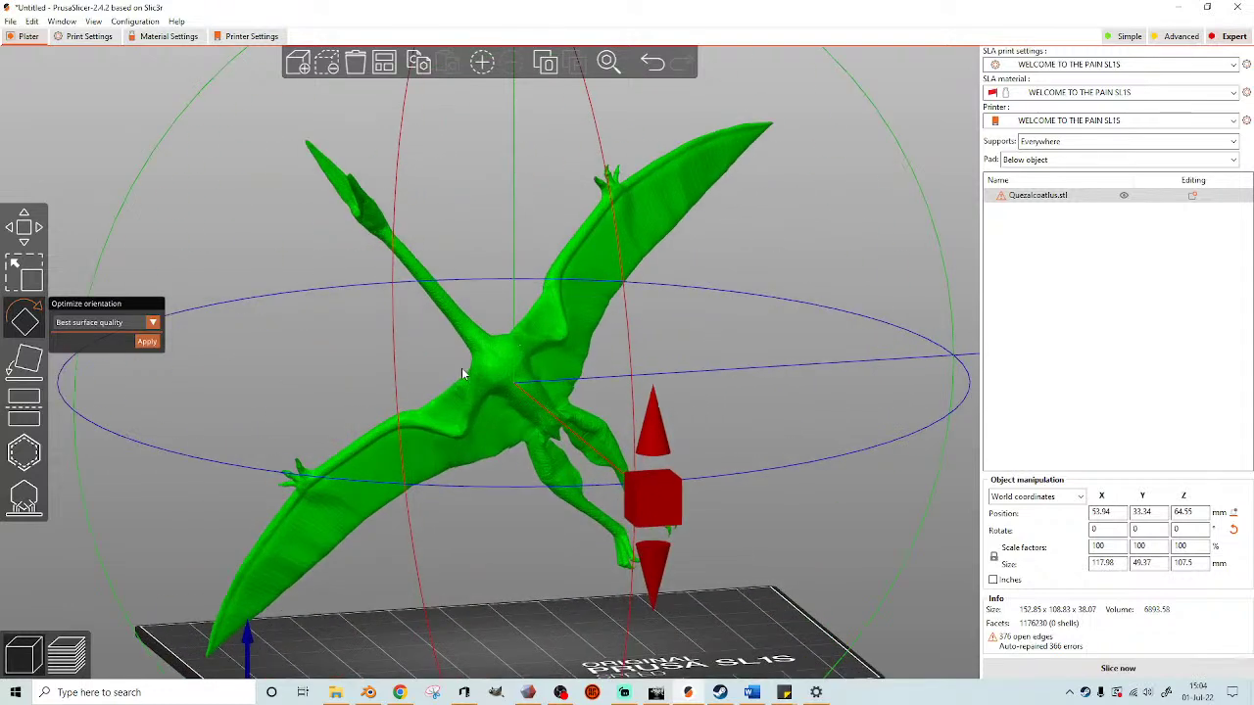
{"action": "right_click", "coordinate": [478, 343]}
{"action": "left_click", "coordinate": [529, 466]}
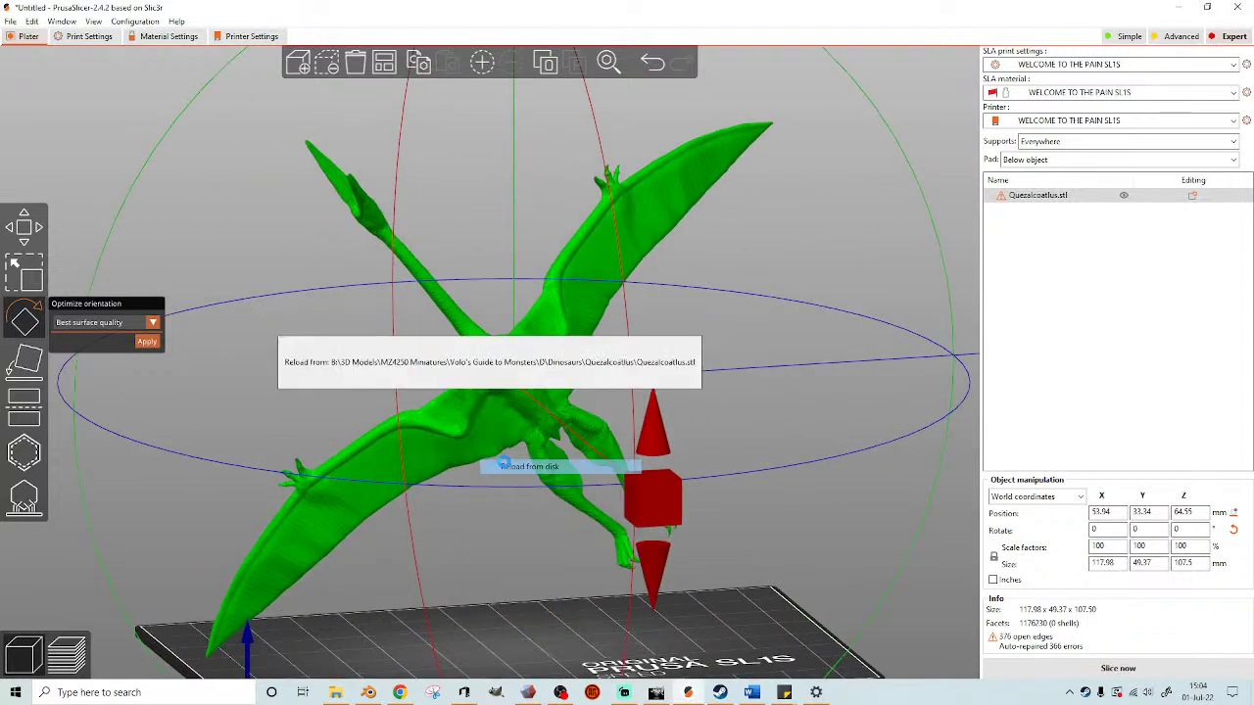
- Move the reloaded Quezalcoatlus back onto the print bed, to about X 57, Y 39 mm
{"action": "scroll", "coordinate": [413, 349], "scroll_direction": "down", "scroll_amount": 6}
{"action": "left_click_drag", "start_coordinate": [632, 364], "coordinate": [698, 419]}
{"action": "left_click", "coordinate": [23, 228]}
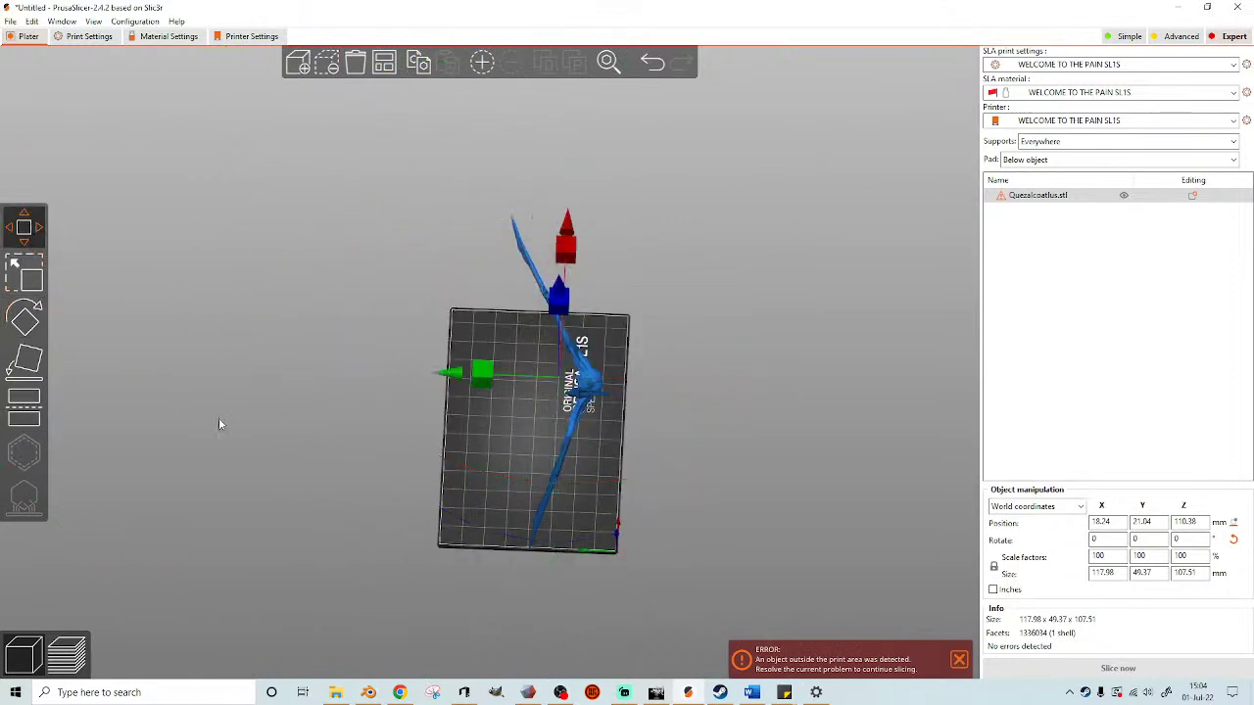
{"action": "left_click_drag", "start_coordinate": [277, 455], "coordinate": [357, 336]}
{"action": "left_click_drag", "start_coordinate": [396, 281], "coordinate": [505, 414]}
{"action": "left_click_drag", "start_coordinate": [615, 545], "coordinate": [713, 539]}
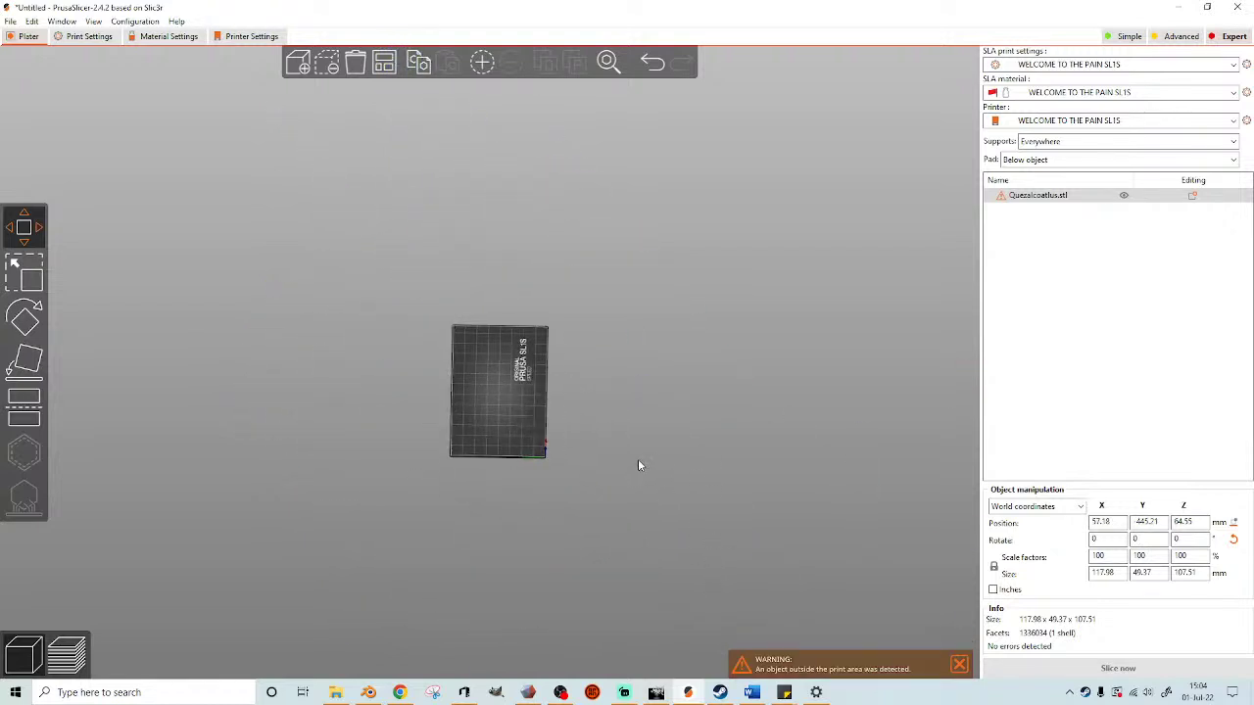
{"action": "middle_click_drag", "start_coordinate": [649, 462], "coordinate": [536, 437]}
{"action": "left_click_drag", "start_coordinate": [910, 339], "coordinate": [686, 435]}
{"action": "scroll", "coordinate": [678, 440], "scroll_direction": "up", "scroll_amount": 8}
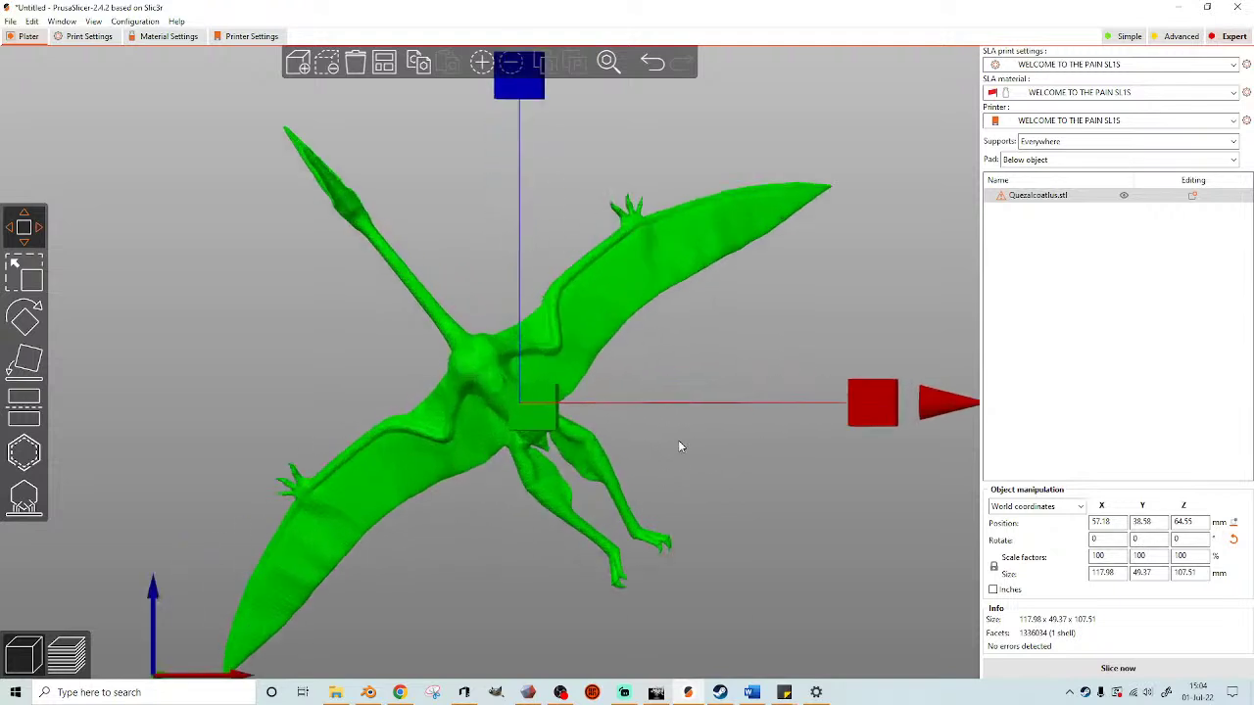
- Rotate the Quezalcoatlus about the X axis until its depth in Y is about 65 mm
{"action": "right_click_drag", "start_coordinate": [645, 464], "coordinate": [749, 429]}
{"action": "mouse_move", "coordinate": [535, 435]}
{"action": "left_mouse_down"}
{"action": "mouse_move", "coordinate": [555, 431]}
{"action": "mouse_move", "coordinate": [525, 452]}
{"action": "mouse_move", "coordinate": [520, 442]}
{"action": "left_mouse_up"}
{"action": "scroll", "coordinate": [371, 182], "scroll_direction": "down", "scroll_amount": 2}
{"action": "left_click", "coordinate": [25, 318]}
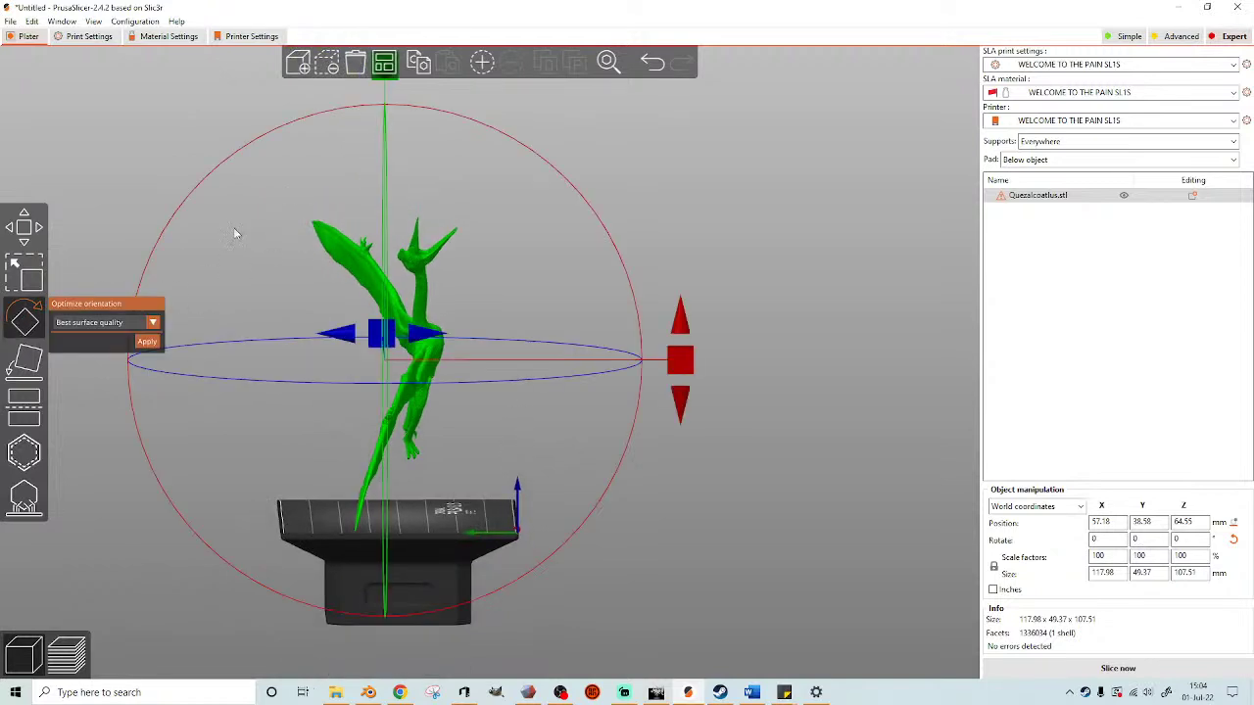
{"action": "left_click_drag", "start_coordinate": [685, 320], "coordinate": [647, 252]}
{"action": "left_click_drag", "start_coordinate": [806, 349], "coordinate": [656, 361]}
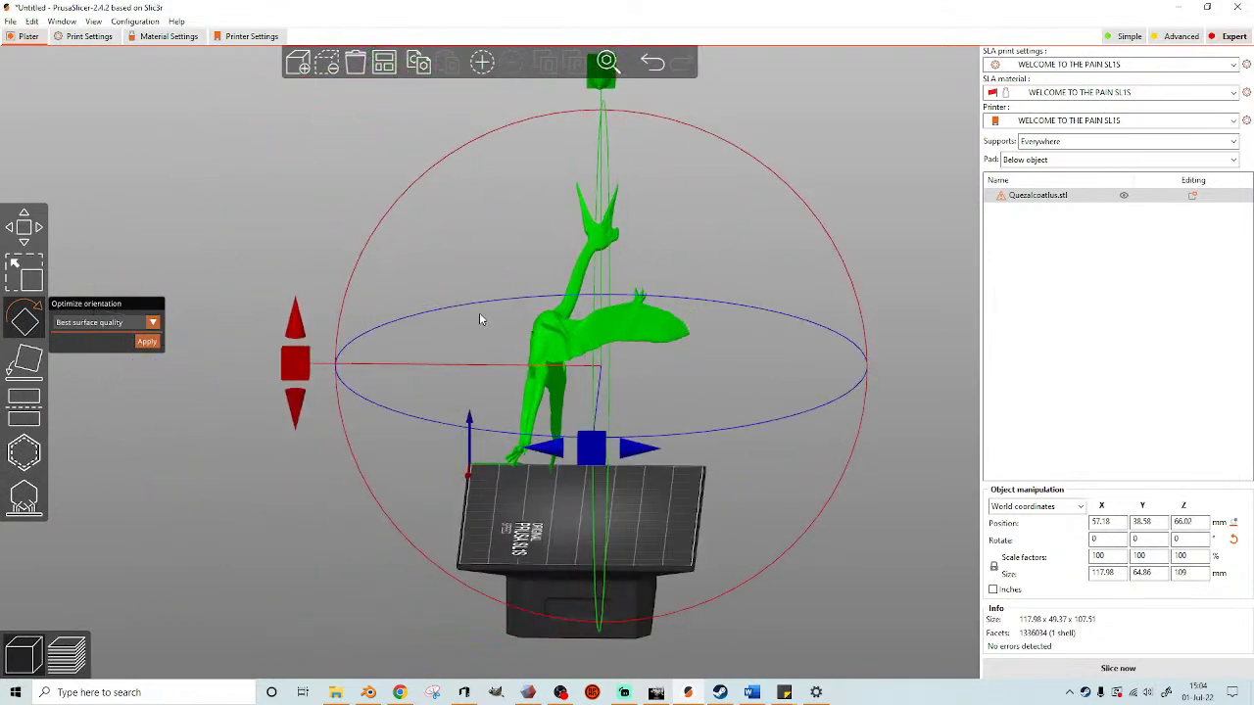
- Reposition the tilted Quezalcoatlus on the print bed at about X 56, Y 33 mm
{"action": "mouse_move", "coordinate": [490, 315]}
{"action": "left_mouse_down"}
{"action": "mouse_move", "coordinate": [504, 193]}
{"action": "mouse_move", "coordinate": [533, 202]}
{"action": "mouse_move", "coordinate": [546, 281]}
{"action": "mouse_move", "coordinate": [513, 288]}
{"action": "mouse_move", "coordinate": [510, 315]}
{"action": "left_mouse_up"}
{"action": "left_click_drag", "start_coordinate": [754, 343], "coordinate": [807, 326]}
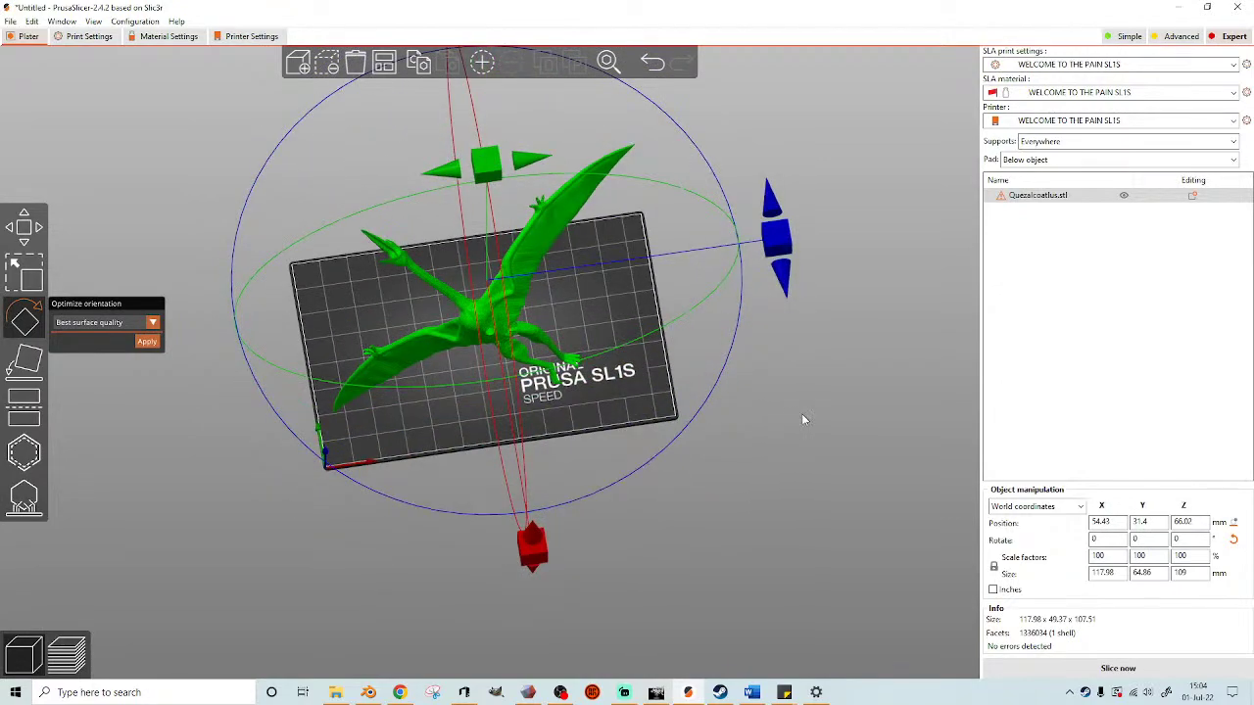
{"action": "left_click_drag", "start_coordinate": [803, 416], "coordinate": [801, 426]}
{"action": "left_click_drag", "start_coordinate": [532, 333], "coordinate": [538, 326]}
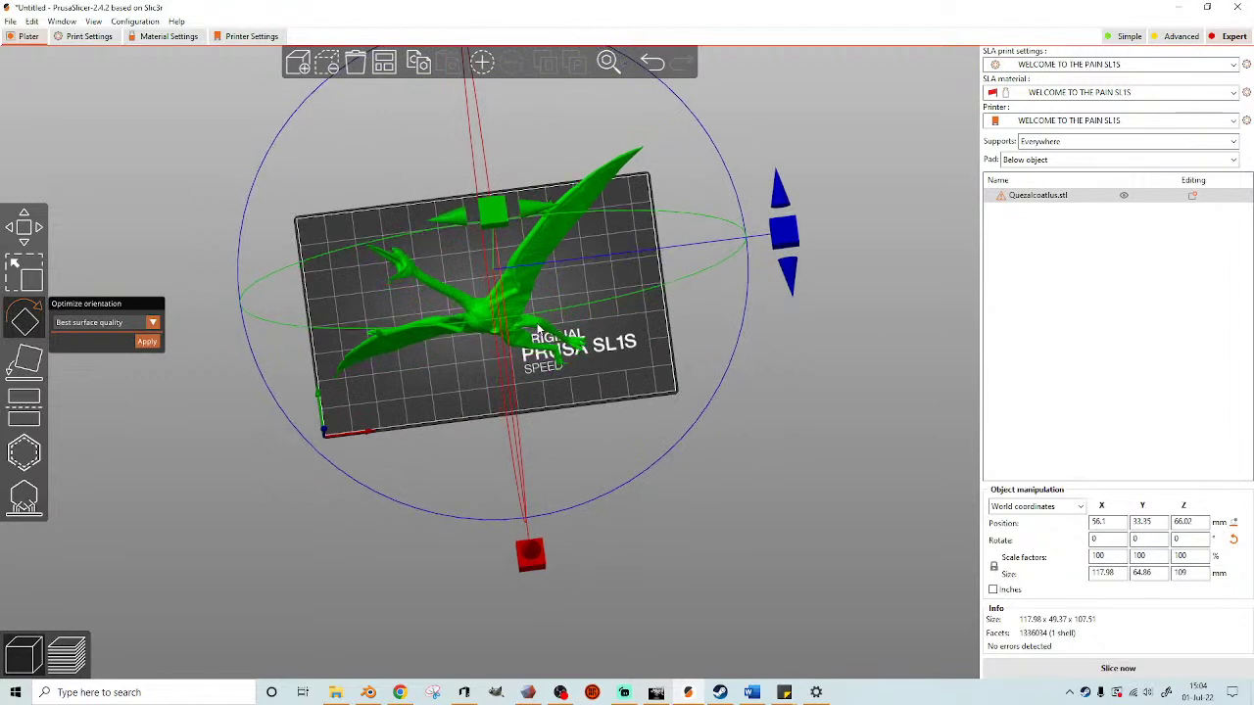
- Auto-generate the SLA support points and shift the supported model inside the bed, to about X 53, Y 30 mm
{"action": "left_click", "coordinate": [24, 496]}
{"action": "left_click", "coordinate": [121, 543]}
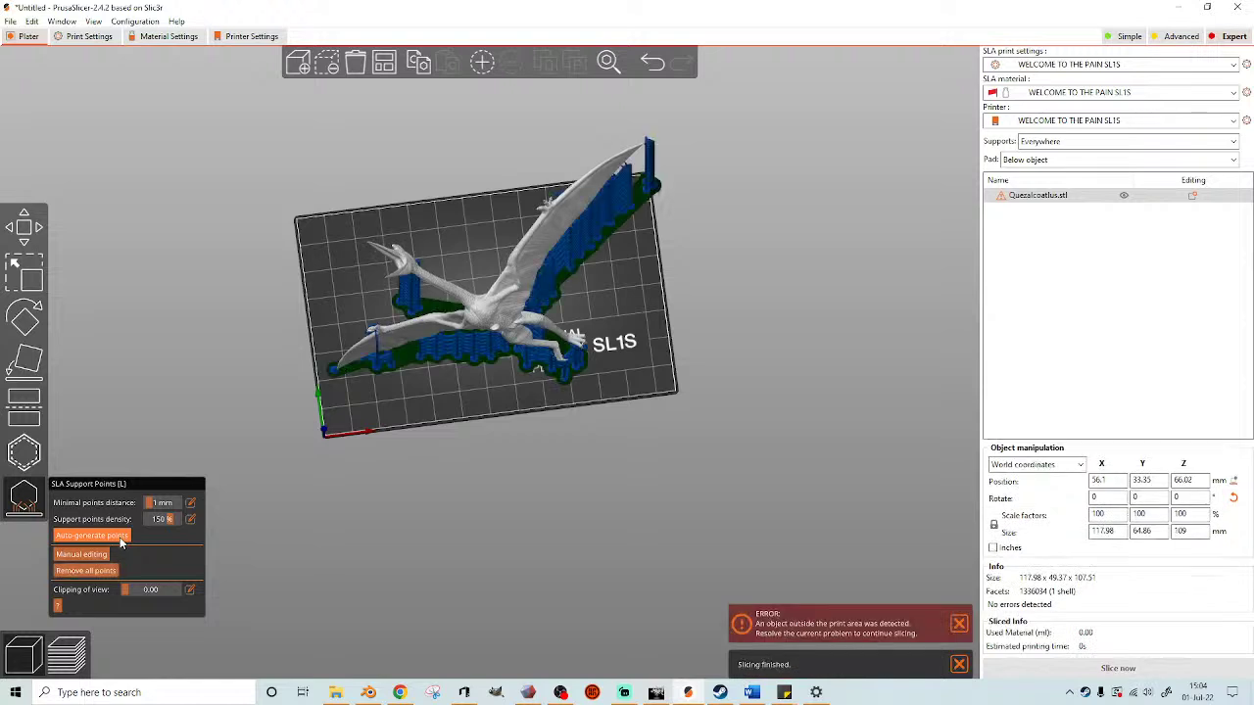
{"action": "left_click_drag", "start_coordinate": [638, 505], "coordinate": [627, 382]}
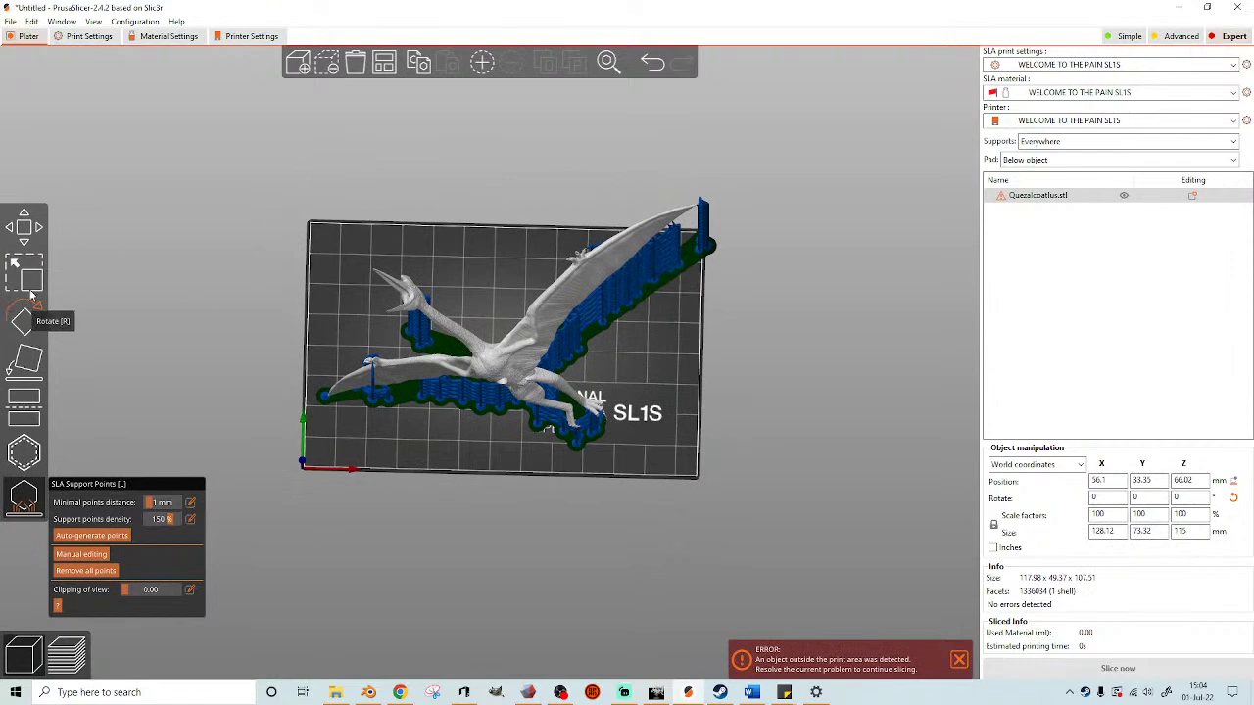
{"action": "left_click", "coordinate": [24, 227]}
{"action": "left_click_drag", "start_coordinate": [543, 358], "coordinate": [533, 369]}
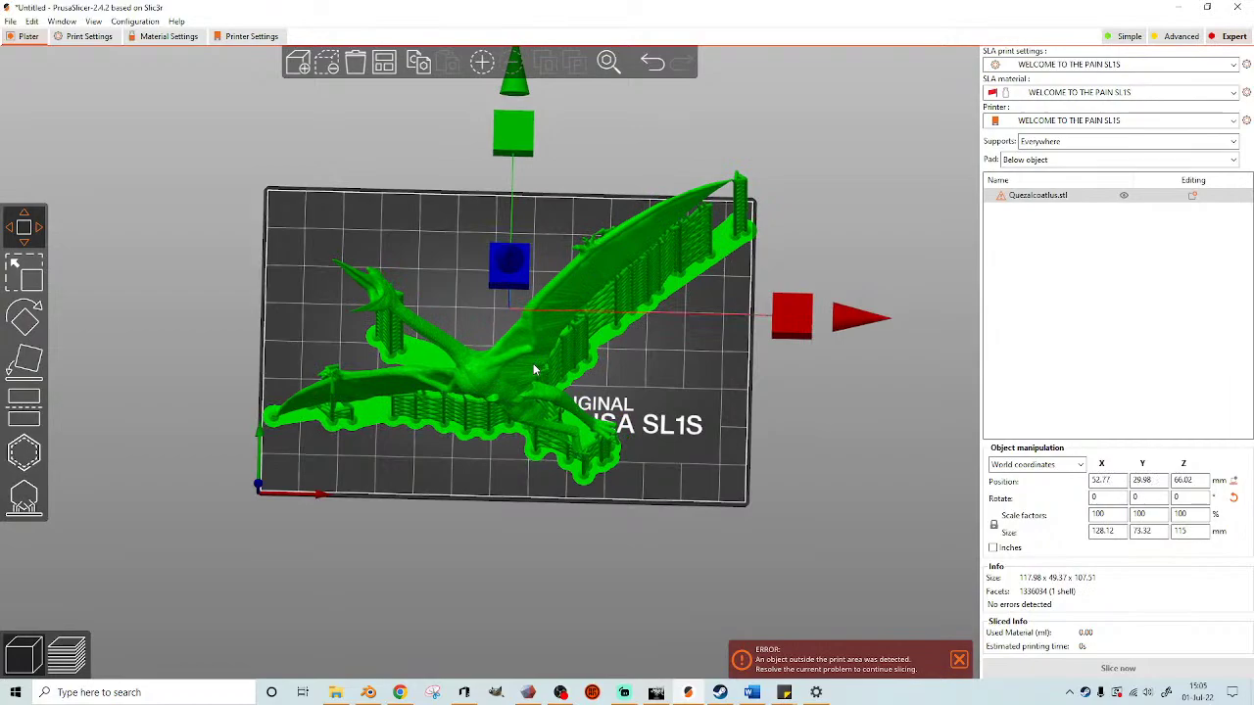
- Start manual editing of the support points and add a 0.3 mm point at the raised wing's tip
{"action": "left_click_drag", "start_coordinate": [766, 405], "coordinate": [807, 320]}
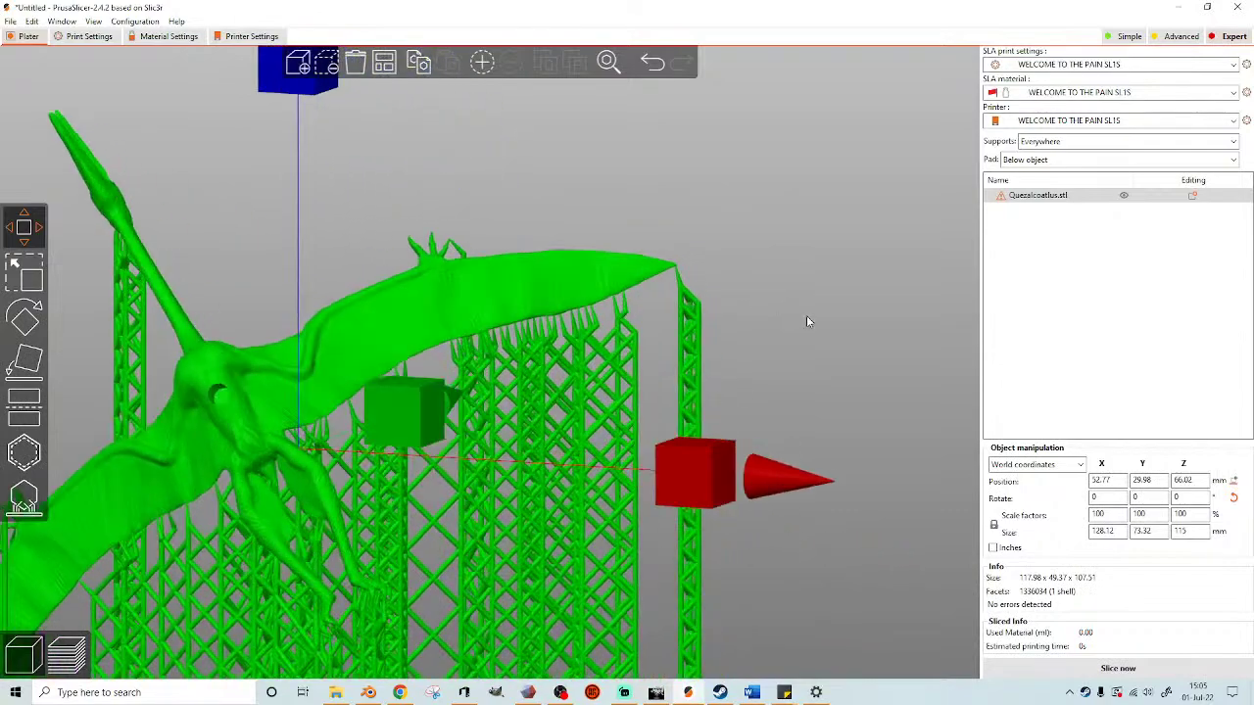
{"action": "scroll", "coordinate": [805, 310], "scroll_direction": "down", "scroll_amount": 3}
{"action": "key", "text": "l"}
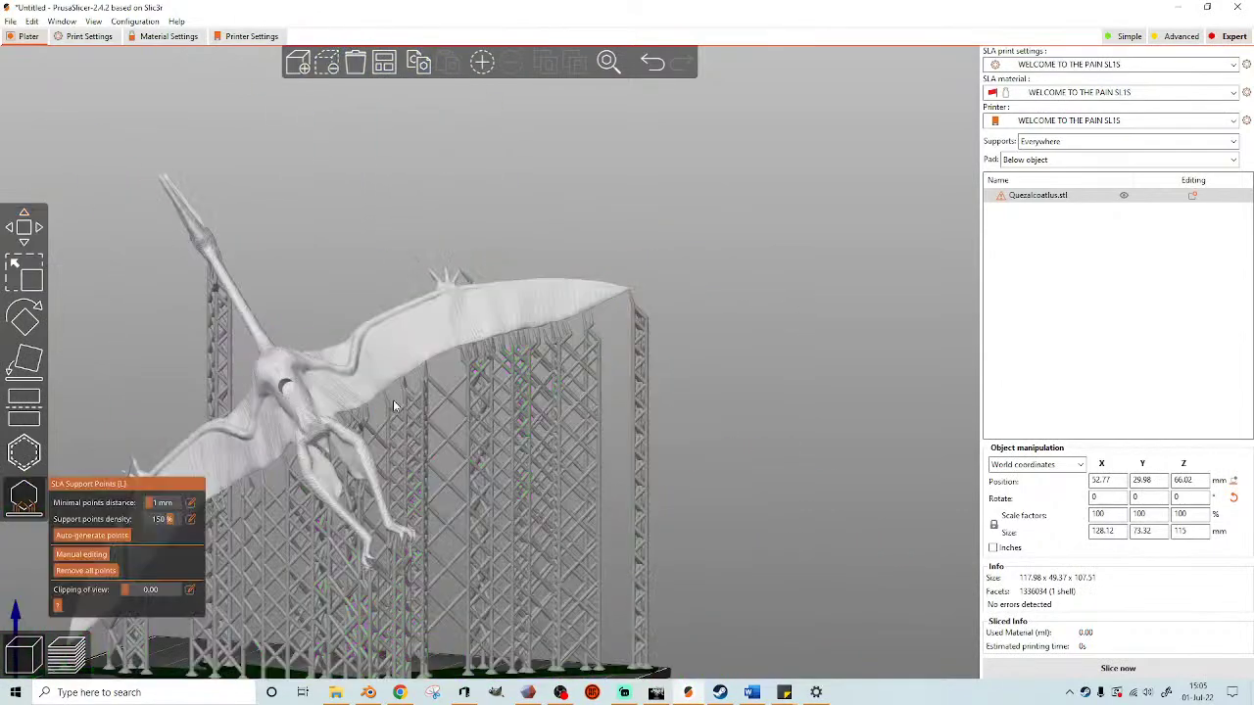
{"action": "scroll", "coordinate": [602, 398], "scroll_direction": "up", "scroll_amount": 2}
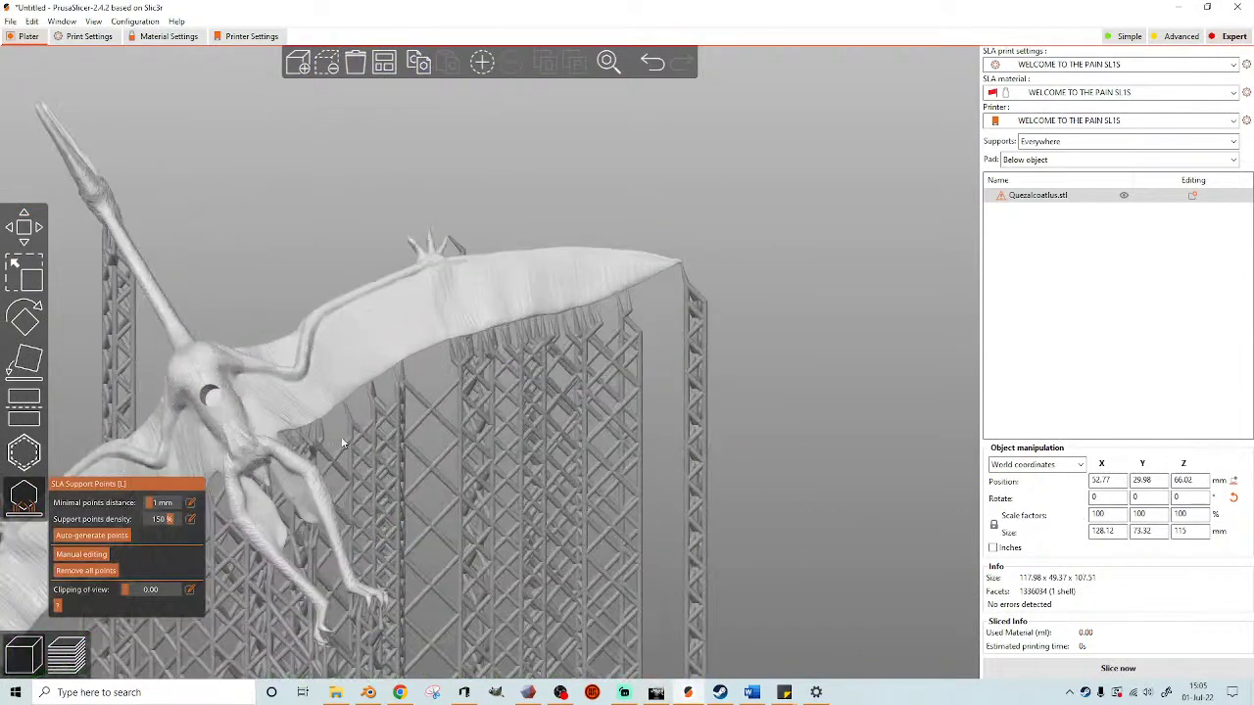
{"action": "left_click", "coordinate": [91, 555]}
{"action": "scroll", "coordinate": [740, 345], "scroll_direction": "up", "scroll_amount": 3}
{"action": "left_click_drag", "start_coordinate": [740, 344], "coordinate": [749, 305]}
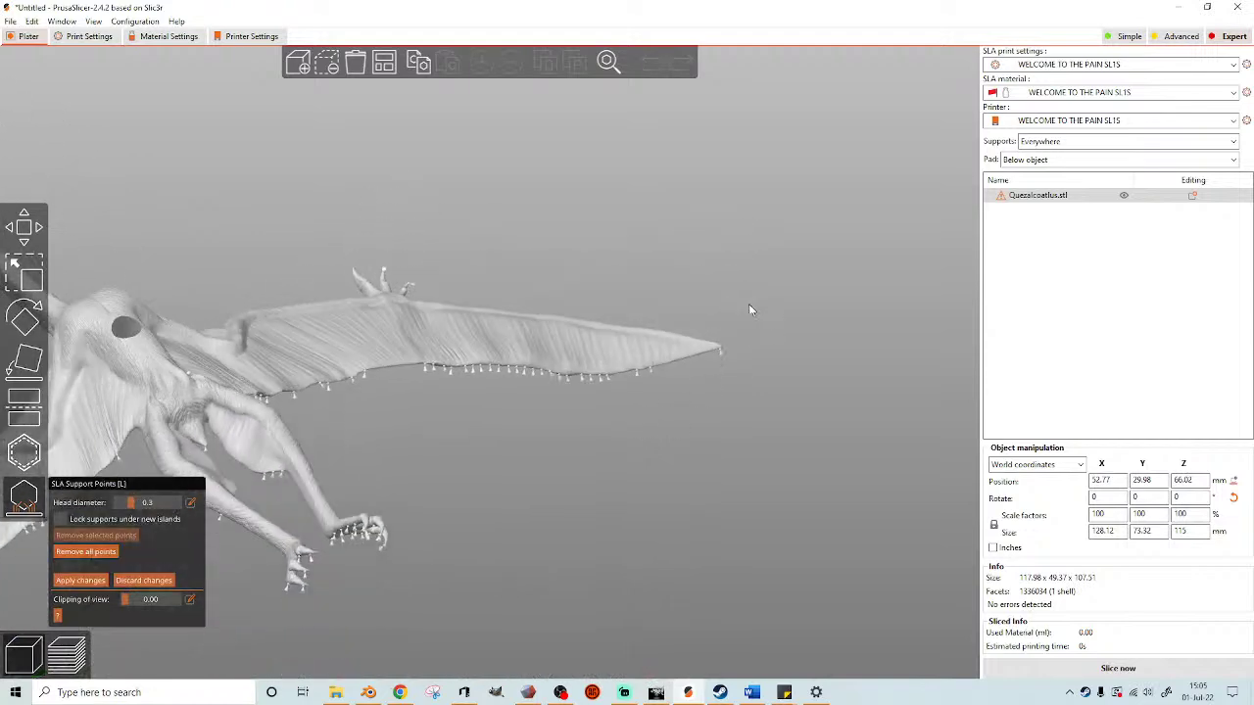
{"action": "left_click", "coordinate": [721, 358]}
- Add 0.3 mm support points along the underside of the raised wing close to its tip
{"action": "left_click_drag", "start_coordinate": [624, 442], "coordinate": [326, 342]}
{"action": "left_click", "coordinate": [272, 240]}
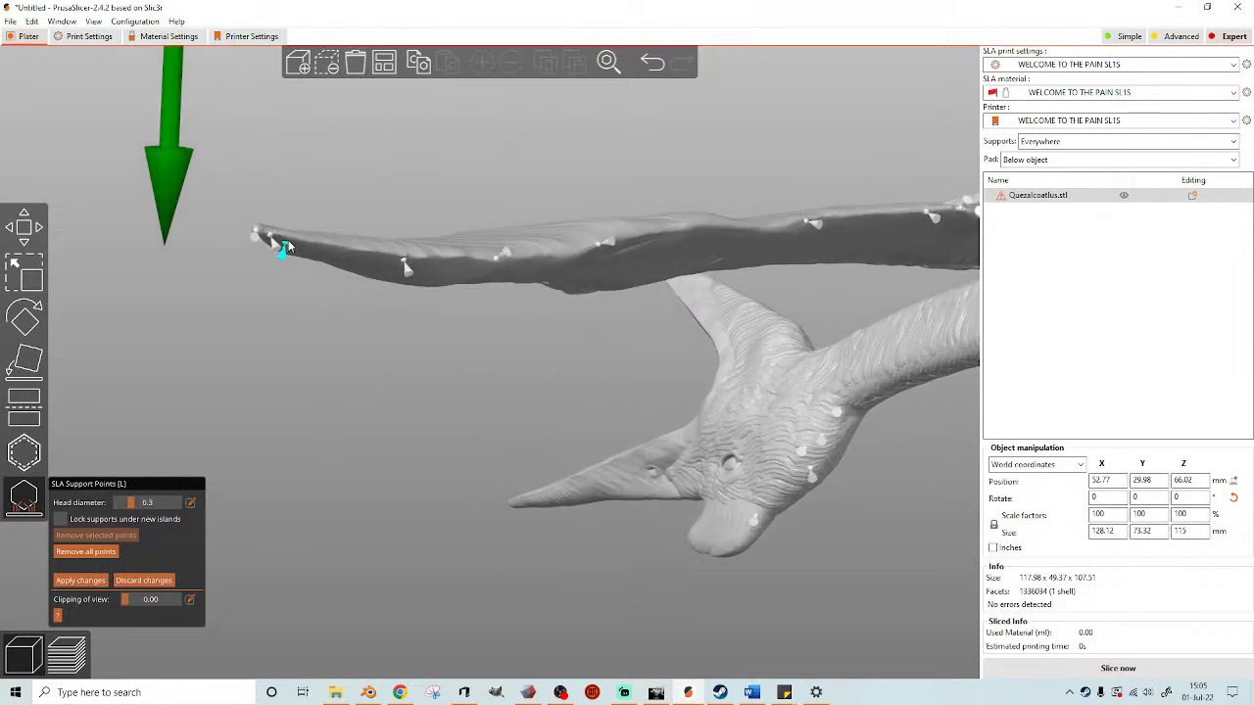
{"action": "left_click", "coordinate": [281, 235]}
{"action": "left_click_drag", "start_coordinate": [462, 276], "coordinate": [184, 318]}
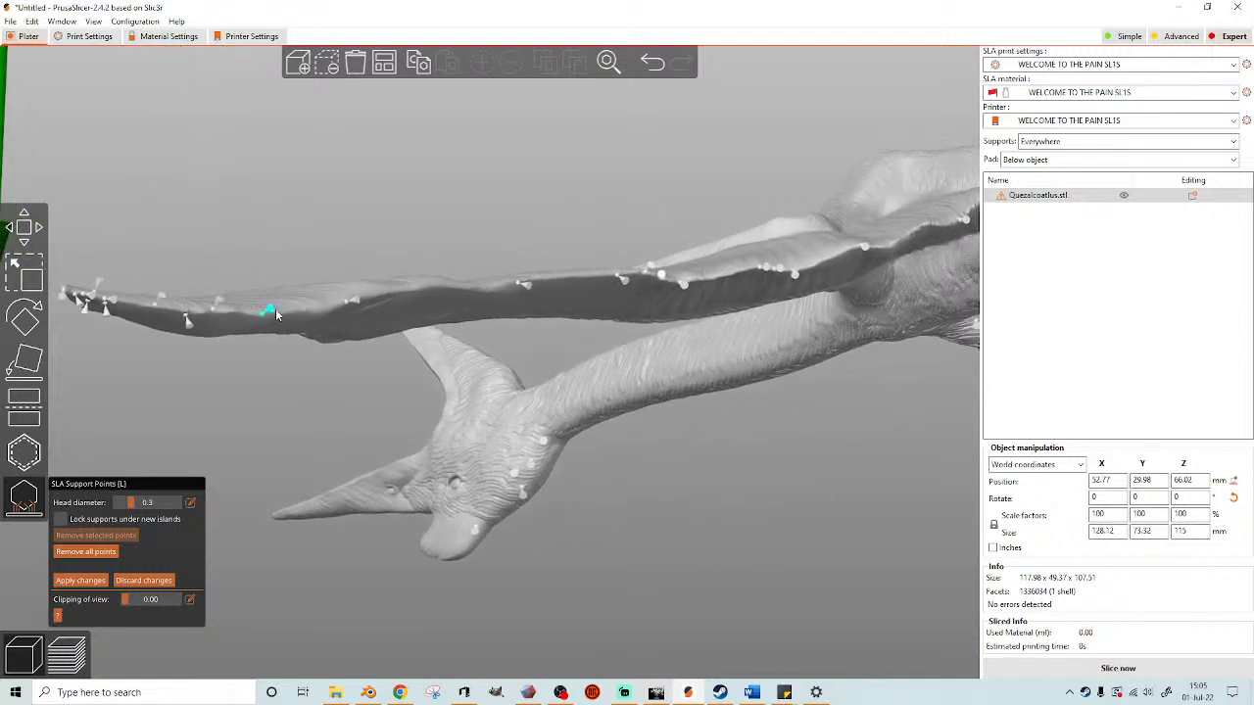
- Fill the gaps along the raised wing's trailing edge with more 0.3 mm support points toward the body
{"action": "left_click", "coordinate": [392, 294]}
{"action": "left_click", "coordinate": [428, 287]}
{"action": "left_click", "coordinate": [455, 290]}
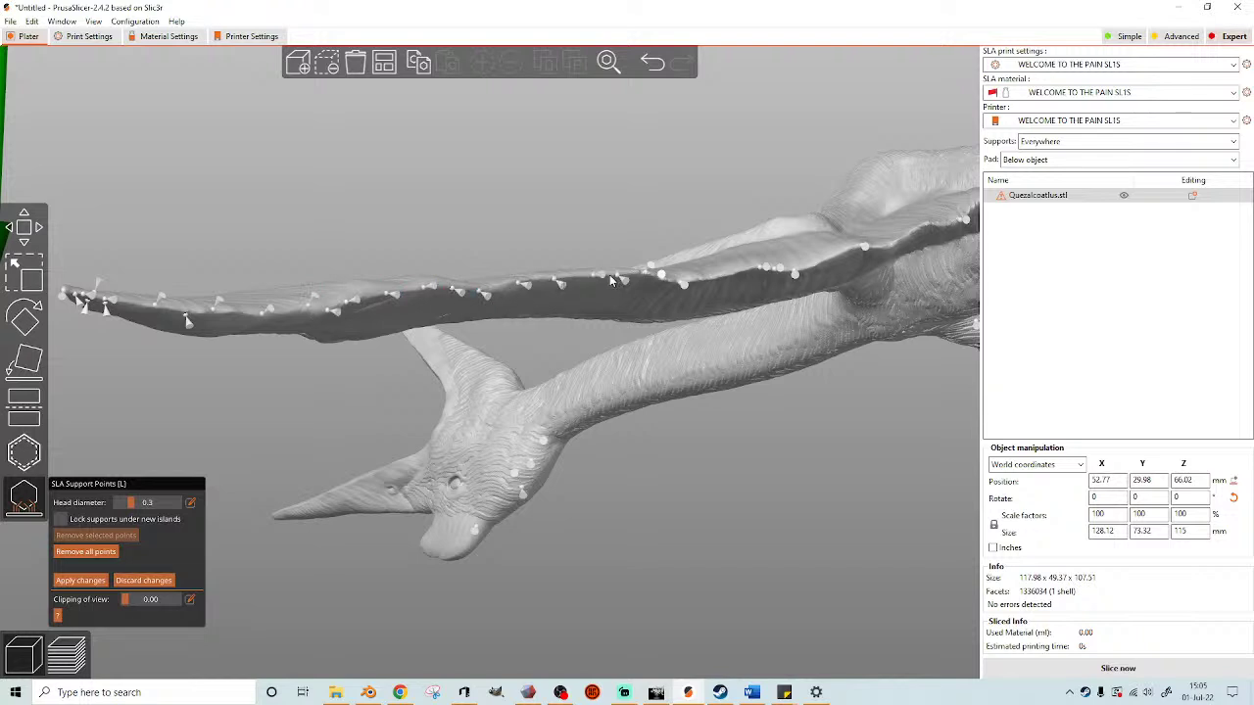
{"action": "left_click_drag", "start_coordinate": [595, 275], "coordinate": [412, 311]}
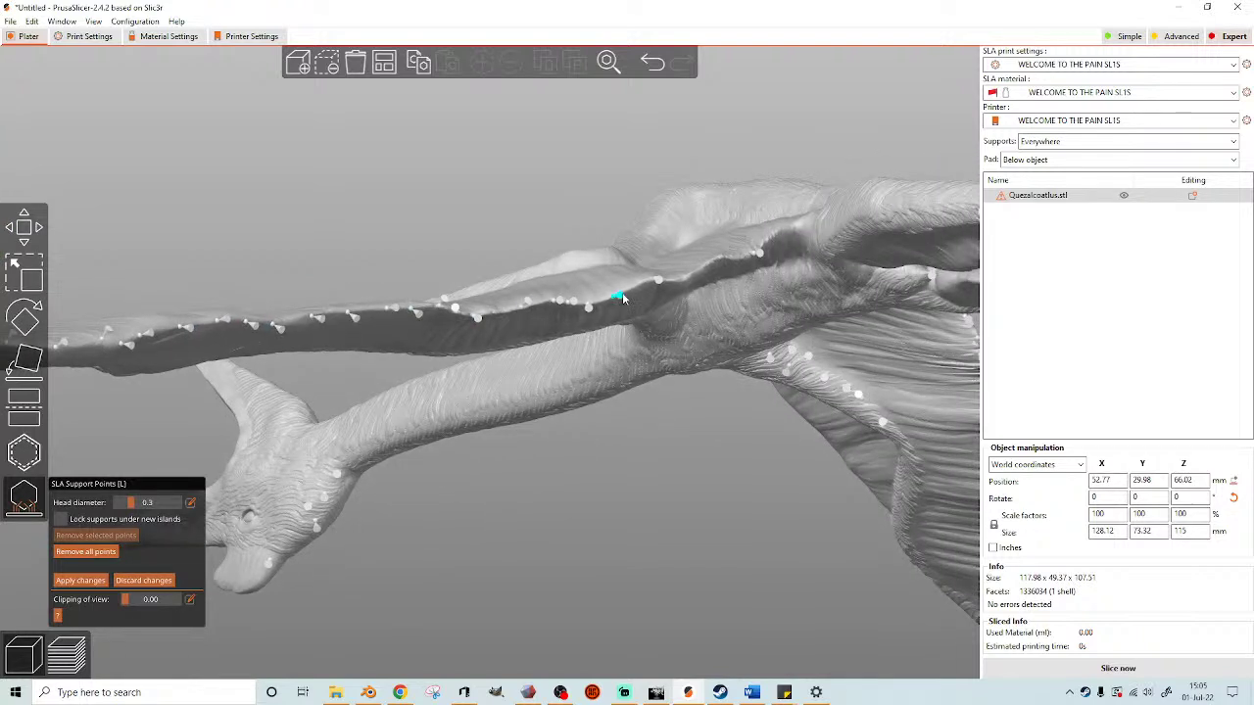
{"action": "left_click_drag", "start_coordinate": [709, 293], "coordinate": [417, 315]}
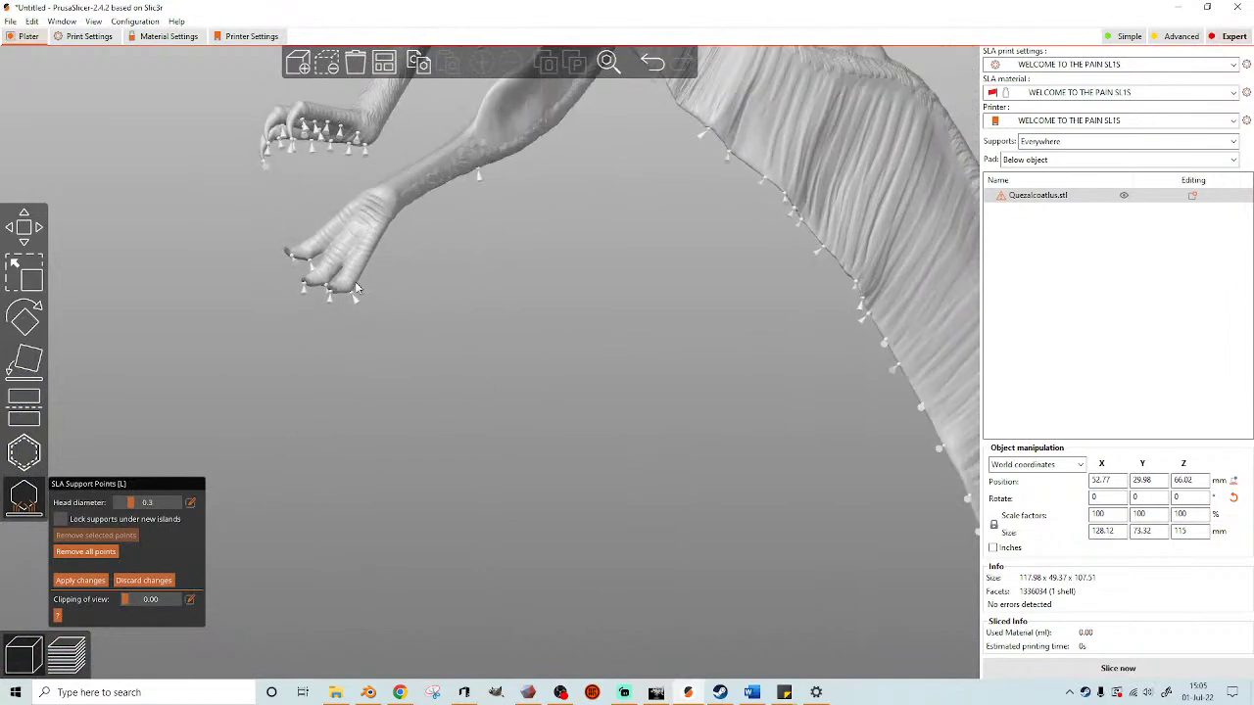
- Add 0.3 mm support points along the undersides of both hind legs, from the thighs down to the feet
{"action": "left_click_drag", "start_coordinate": [444, 259], "coordinate": [623, 243]}
{"action": "left_click_drag", "start_coordinate": [485, 280], "coordinate": [481, 391]}
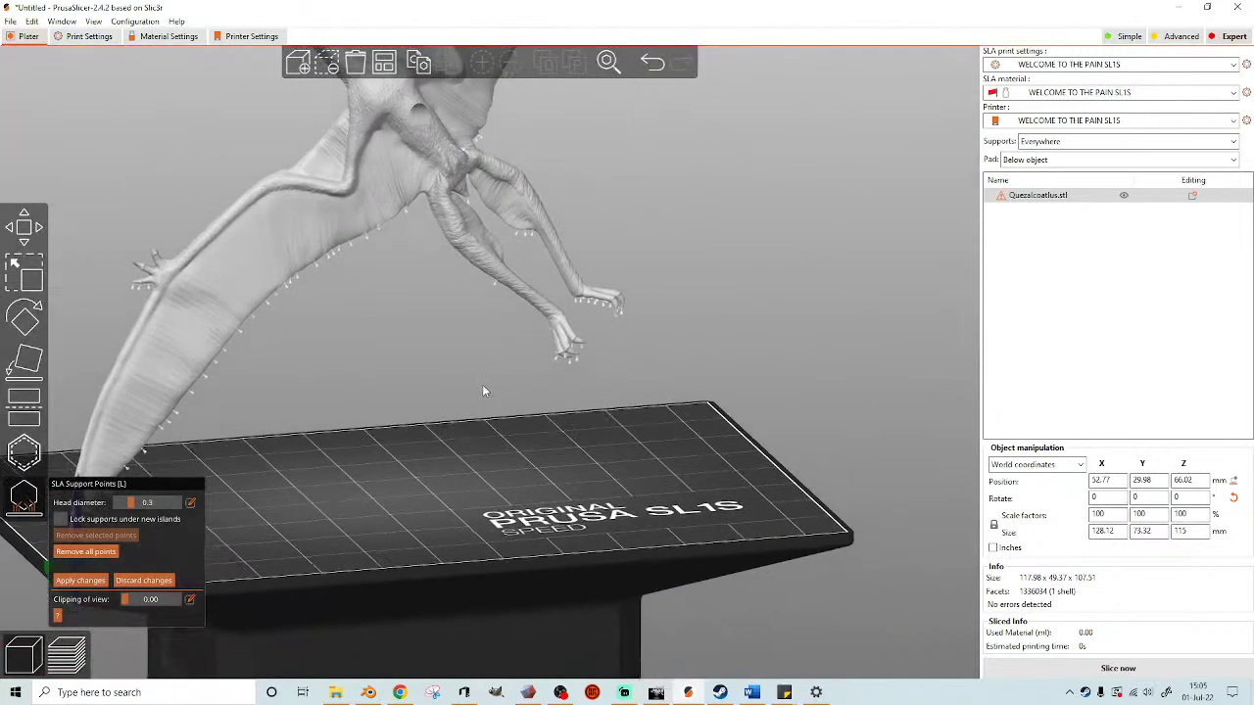
{"action": "scroll", "coordinate": [479, 390], "scroll_direction": "up", "scroll_amount": 8}
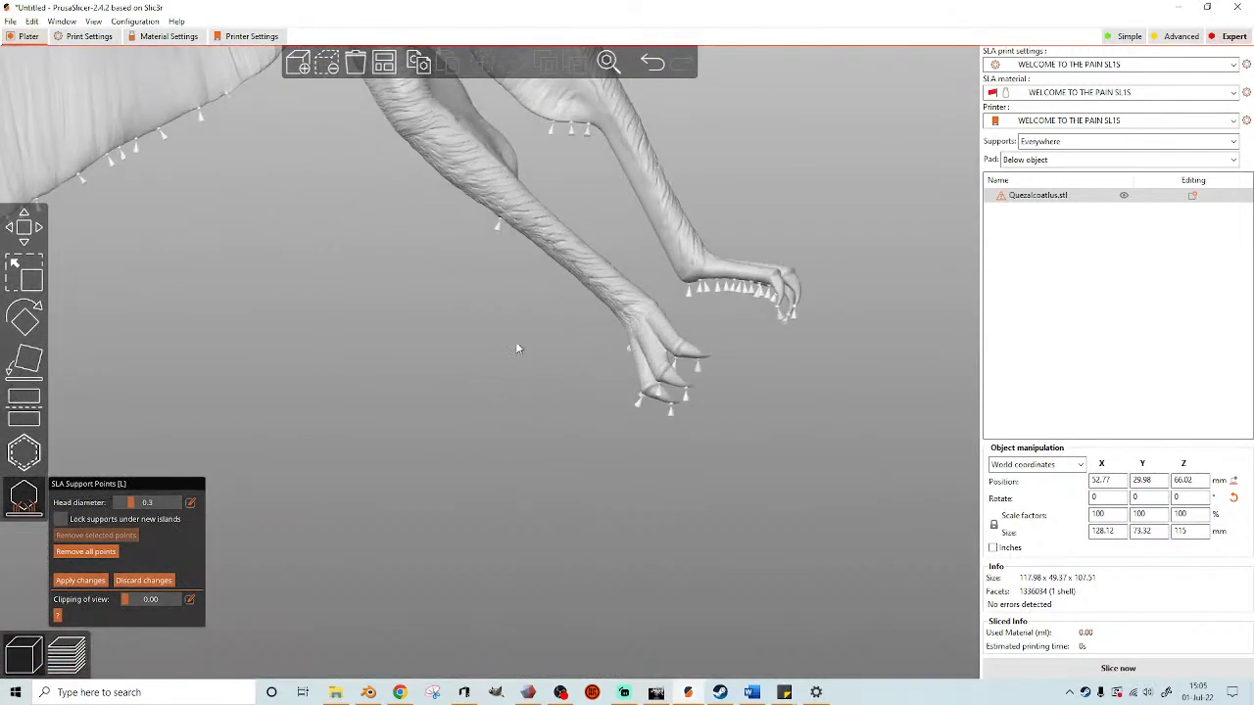
{"action": "left_click_drag", "start_coordinate": [513, 349], "coordinate": [556, 382]}
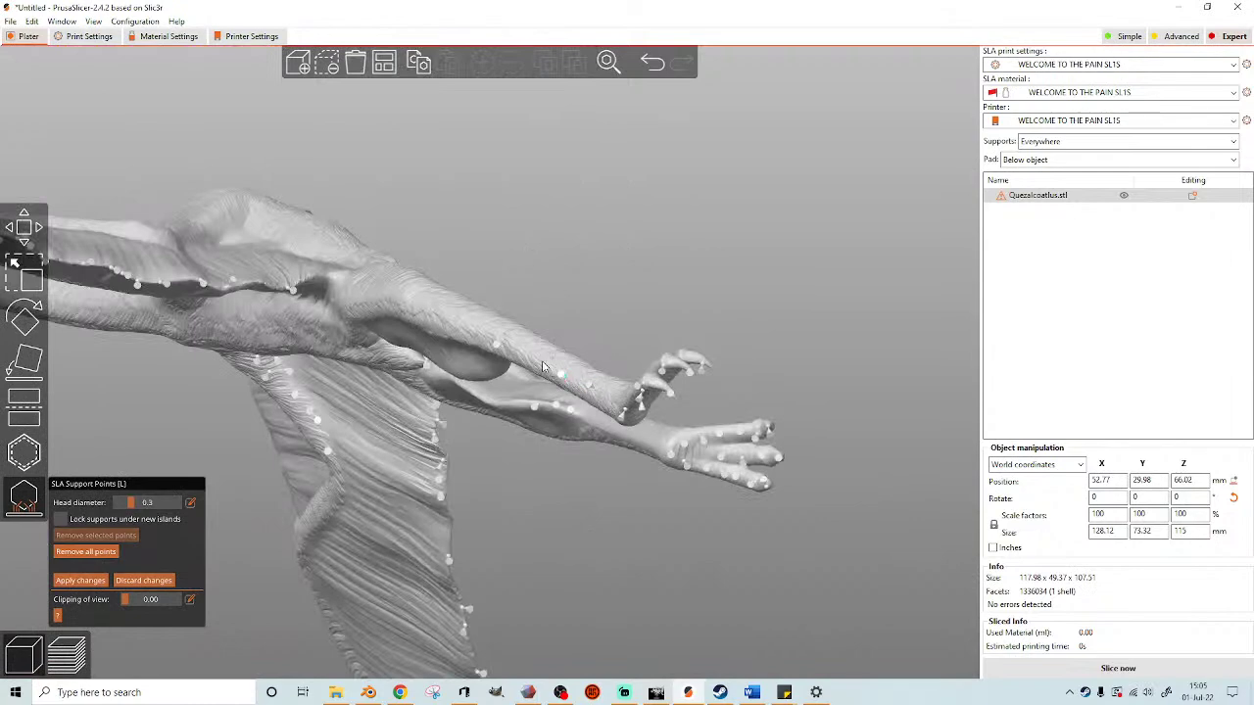
{"action": "left_click", "coordinate": [371, 302]}
{"action": "left_click", "coordinate": [647, 450]}
{"action": "left_click", "coordinate": [621, 436]}
{"action": "left_click", "coordinate": [594, 429]}
{"action": "left_click", "coordinate": [581, 424]}
- Add 0.3 mm support points along the underside of the neck between the body and the head
{"action": "left_click_drag", "start_coordinate": [540, 462], "coordinate": [531, 521]}
{"action": "scroll", "coordinate": [402, 443], "scroll_direction": "down", "scroll_amount": 3}
{"action": "right_click_drag", "start_coordinate": [411, 350], "coordinate": [461, 506]}
{"action": "scroll", "coordinate": [478, 426], "scroll_direction": "down", "scroll_amount": 2}
{"action": "left_click_drag", "start_coordinate": [461, 506], "coordinate": [459, 530]}
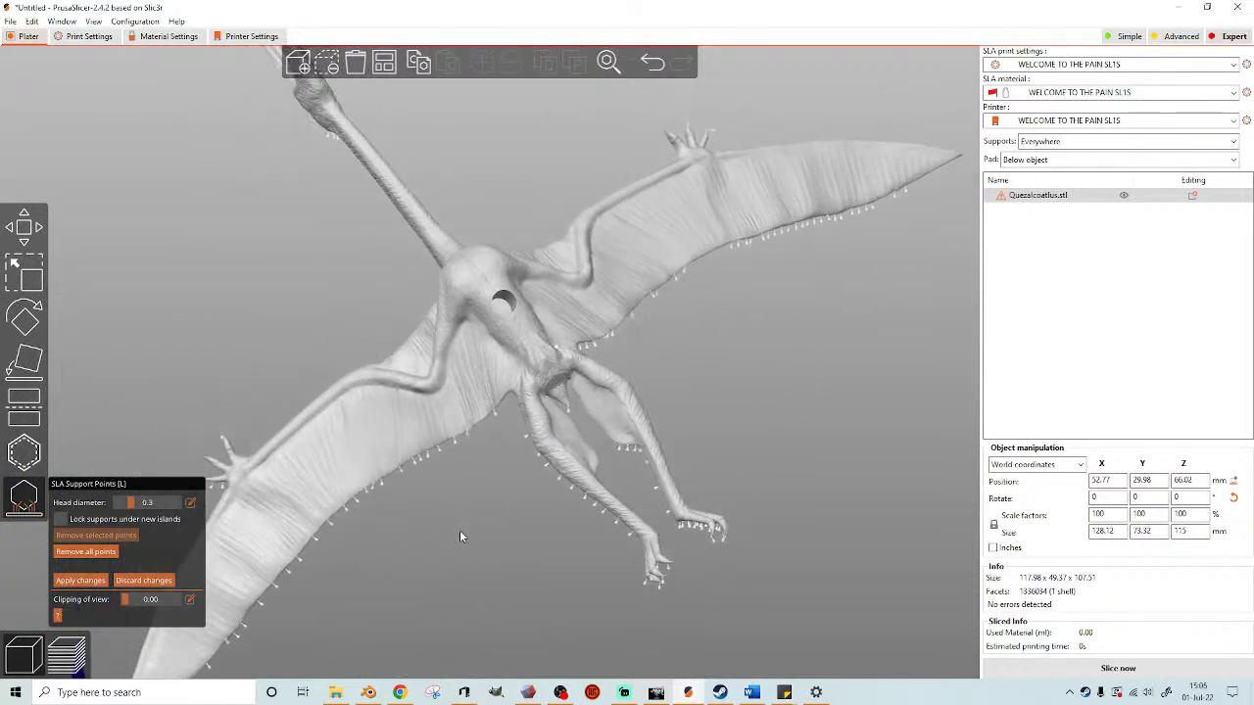
{"action": "scroll", "coordinate": [193, 295], "scroll_direction": "down", "scroll_amount": 1}
{"action": "right_click_drag", "start_coordinate": [193, 295], "coordinate": [292, 458]}
{"action": "left_click_drag", "start_coordinate": [292, 464], "coordinate": [659, 357]}
{"action": "right_click_drag", "start_coordinate": [660, 357], "coordinate": [623, 436]}
{"action": "scroll", "coordinate": [497, 447], "scroll_direction": "up", "scroll_amount": 3}
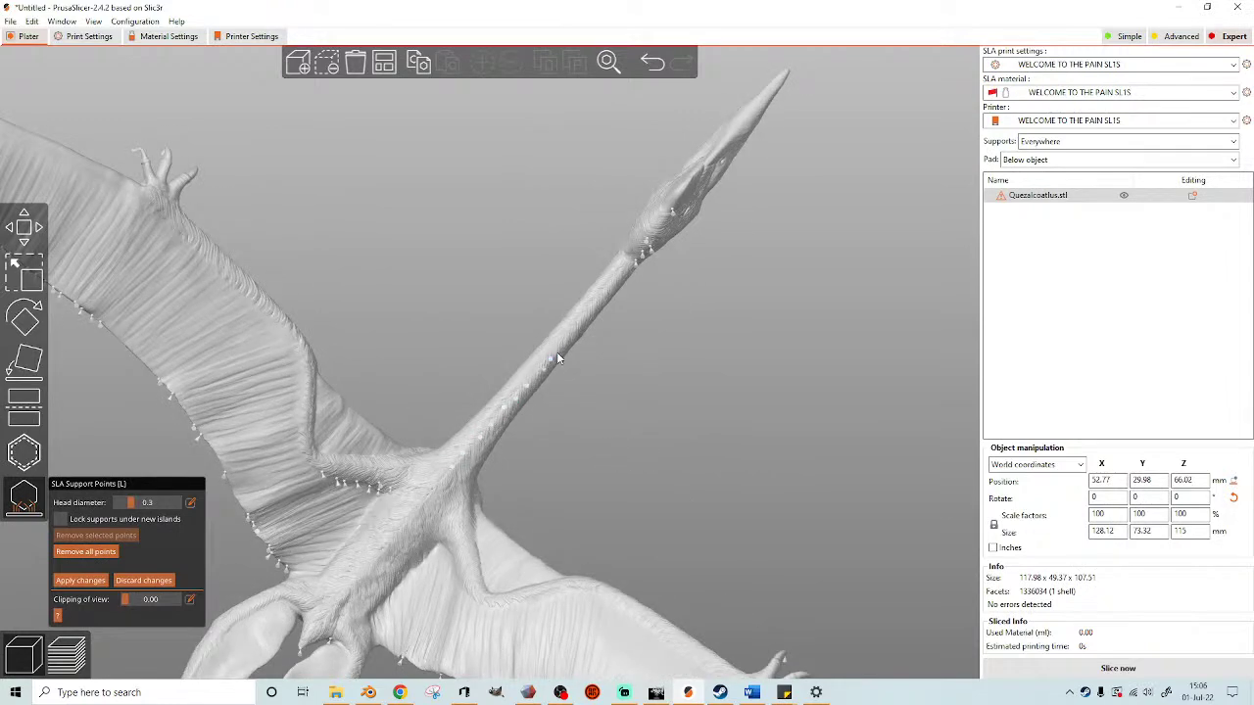
{"action": "left_click_drag", "start_coordinate": [629, 274], "coordinate": [671, 321]}
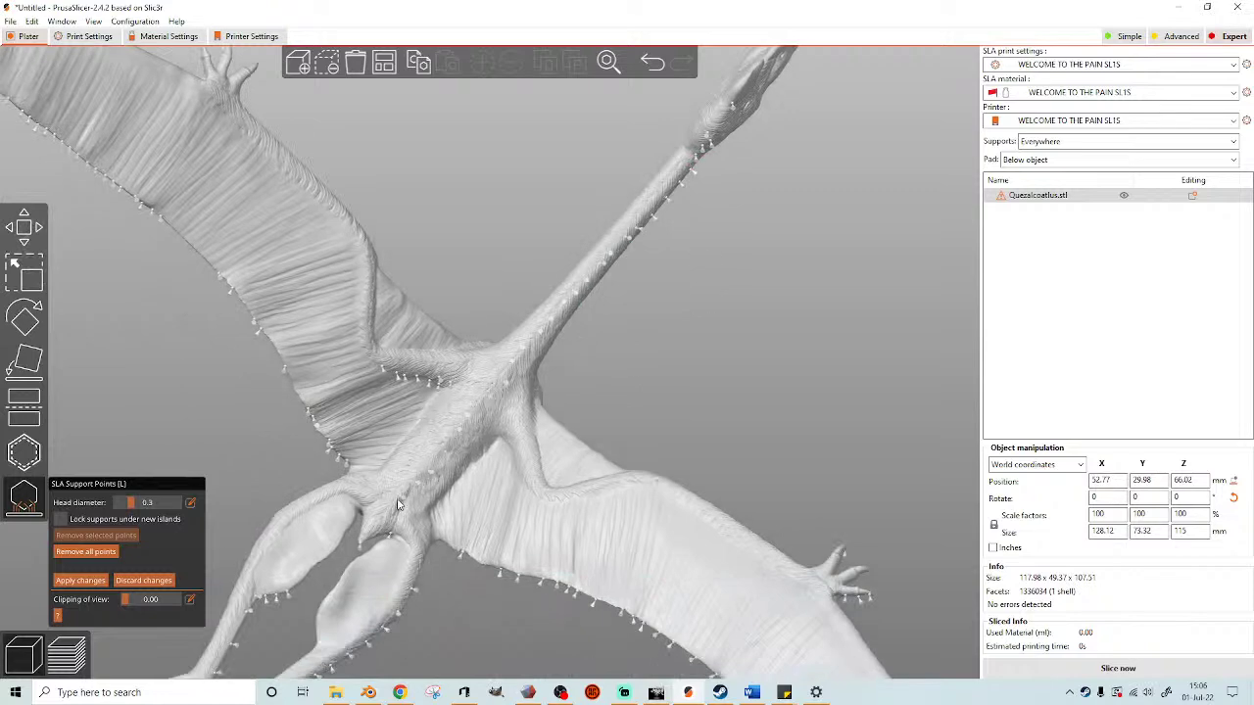
- Apply the support point edits and inspect the generated supports over the print bed
{"action": "left_click", "coordinate": [80, 580]}
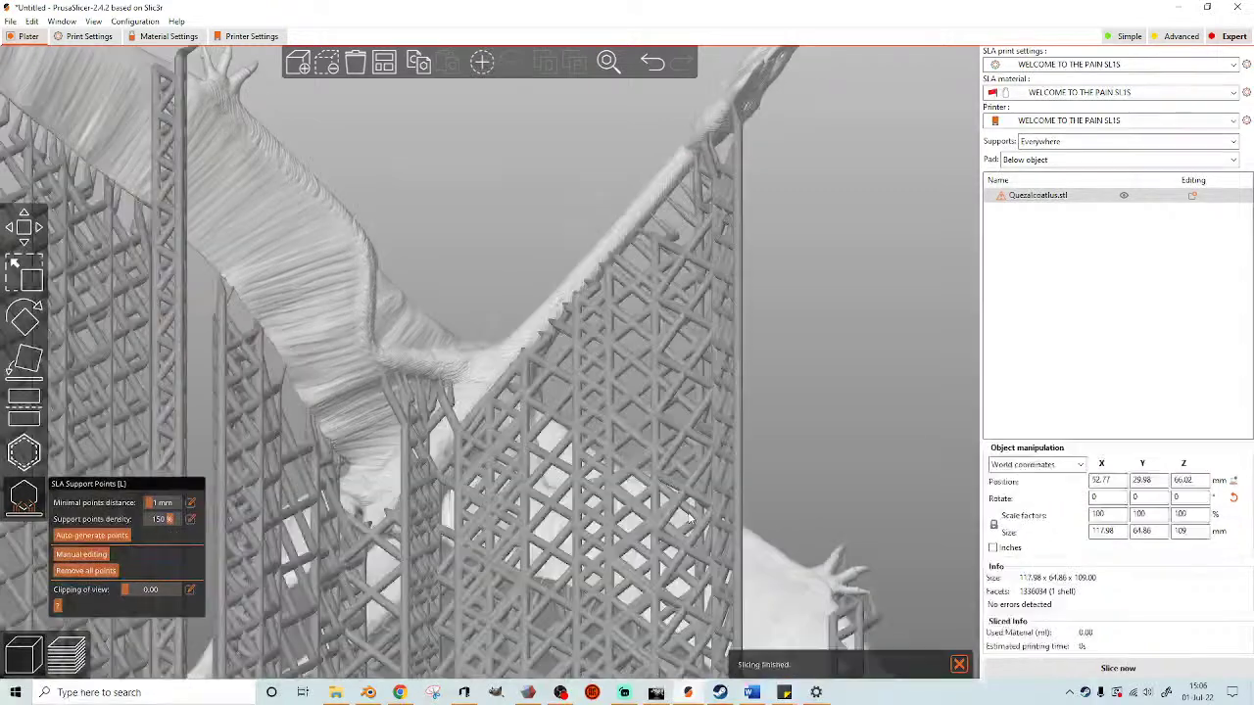
{"action": "scroll", "coordinate": [811, 431], "scroll_direction": "down", "scroll_amount": 6}
{"action": "left_click_drag", "start_coordinate": [811, 433], "coordinate": [891, 497]}
{"action": "left_click_drag", "start_coordinate": [847, 485], "coordinate": [812, 447]}
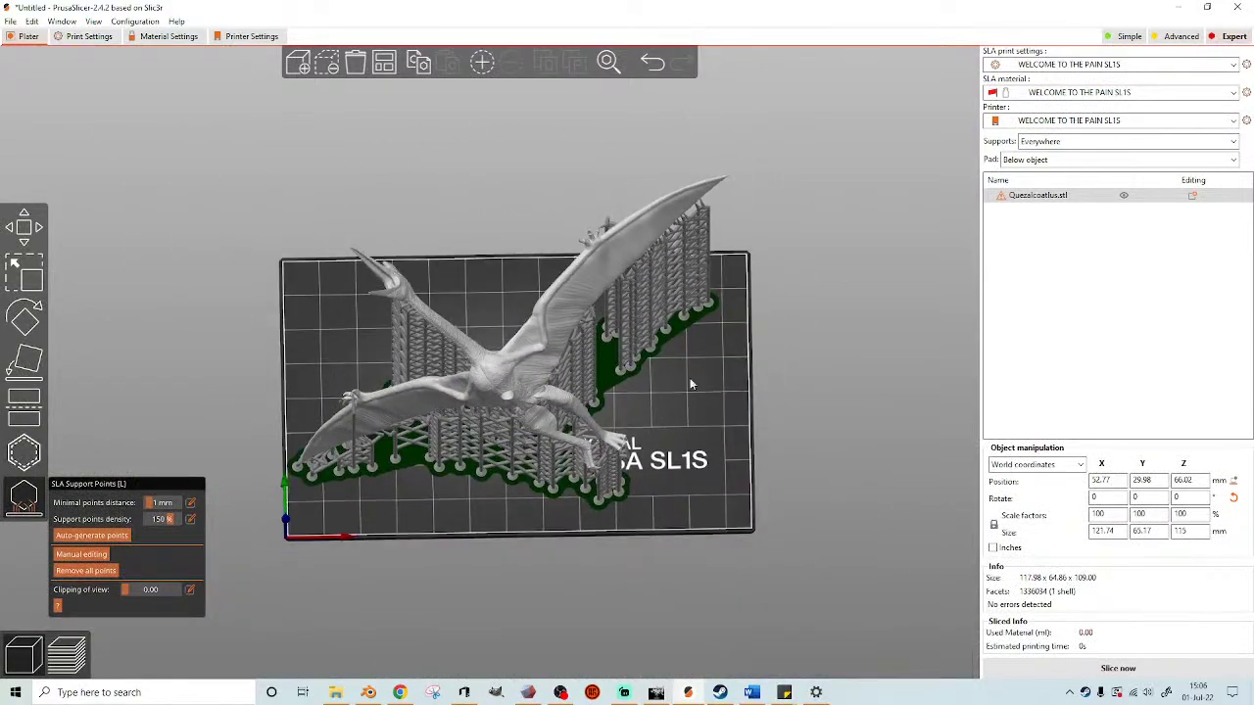
- Export the plate with its supports as an STL named "Quezalcoatlus presupported" in the Quezalcoatlus folder
{"action": "left_click", "coordinate": [10, 20]}
{"action": "mouse_move", "coordinate": [98, 126]}
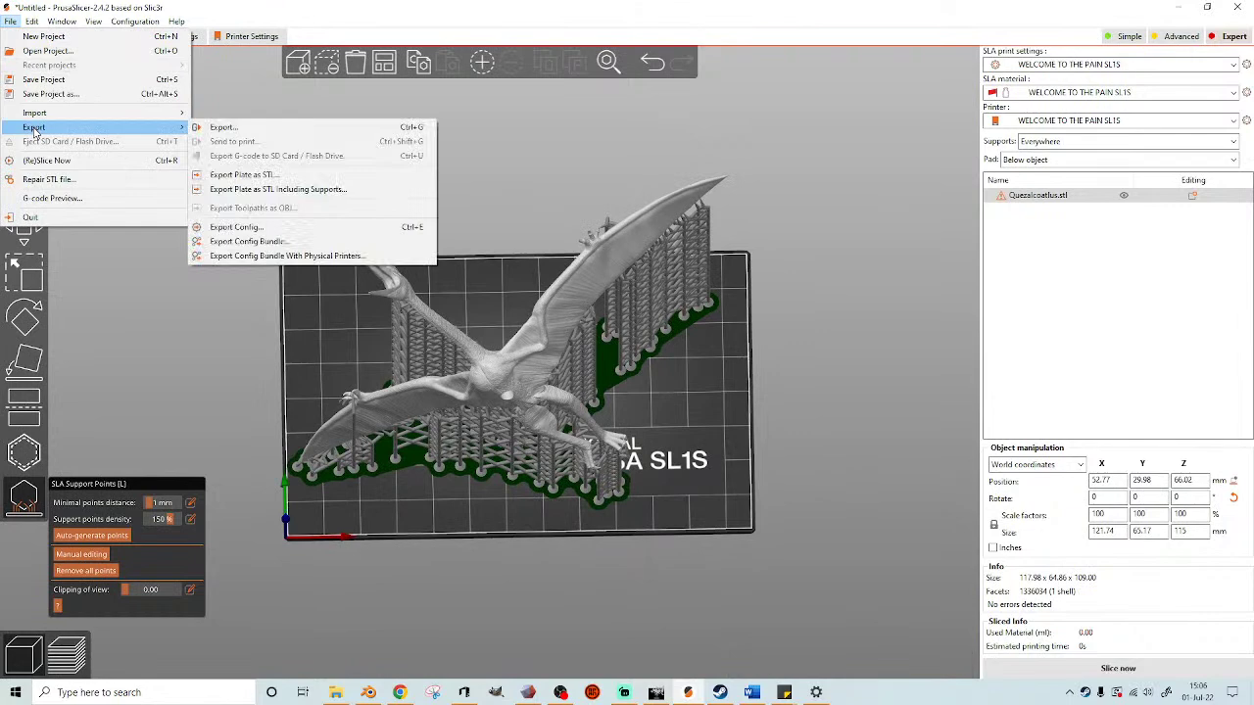
{"action": "left_click", "coordinate": [265, 178]}
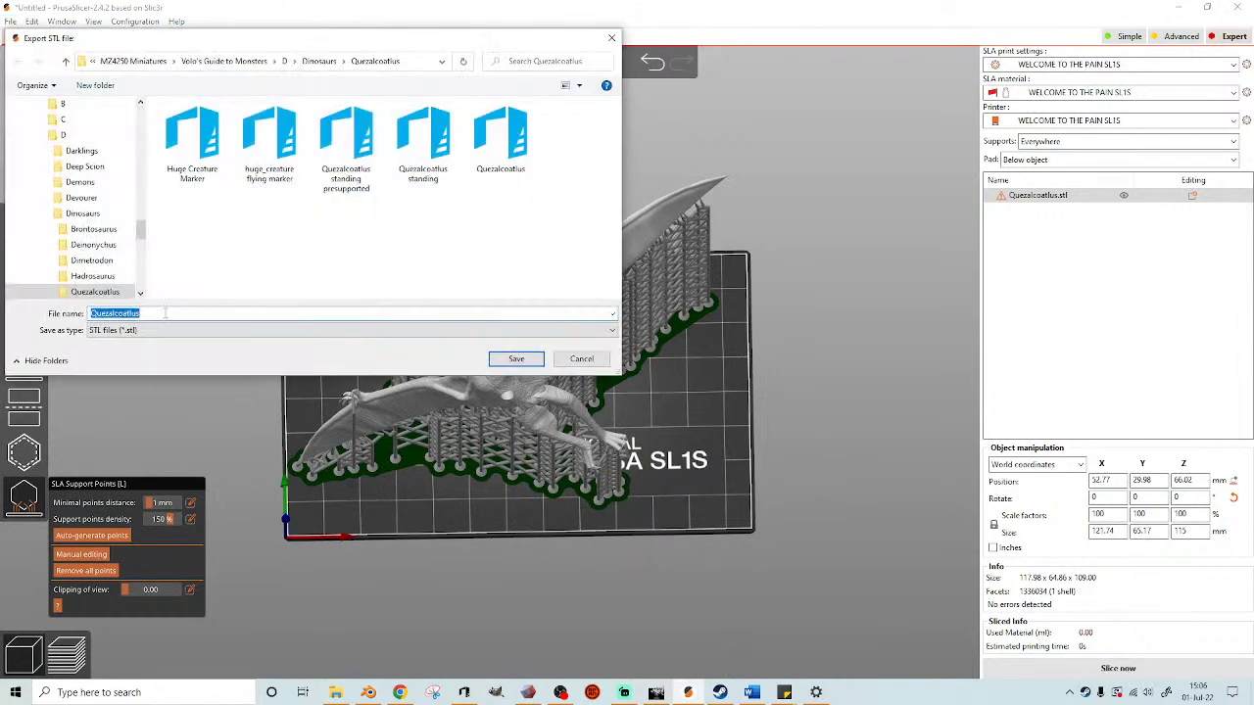
{"action": "left_click", "coordinate": [165, 312]}
{"action": "type", "text": "pre"}
{"action": "key", "text": "Return"}
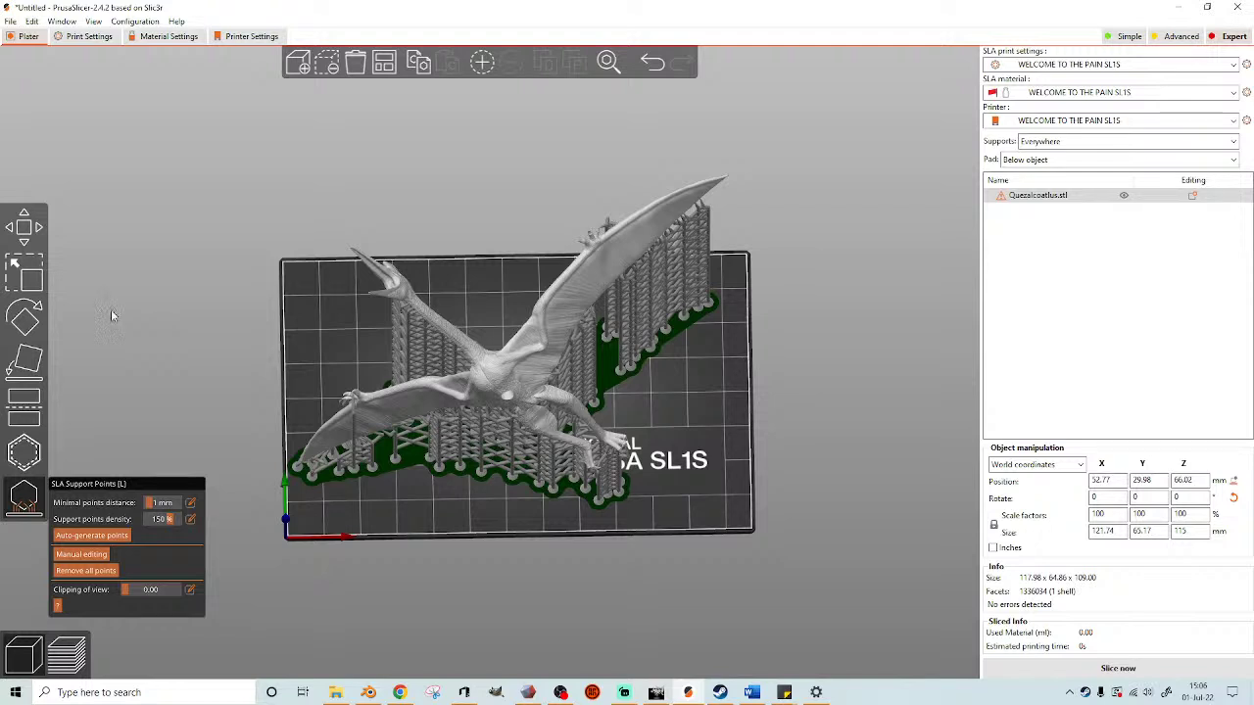
- Switch to File Explorer, view the Quetzalcoatlus Standing render image and close it
{"action": "left_click", "coordinate": [335, 692]}
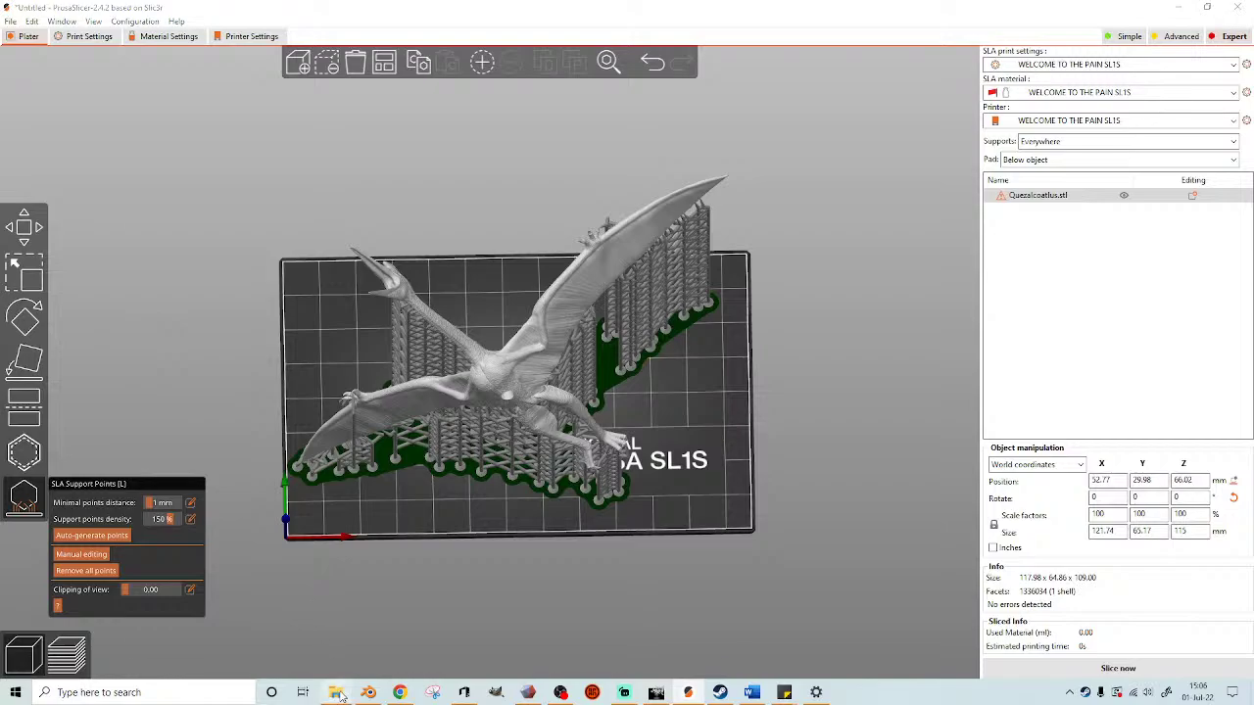
{"action": "double_click", "coordinate": [552, 318]}
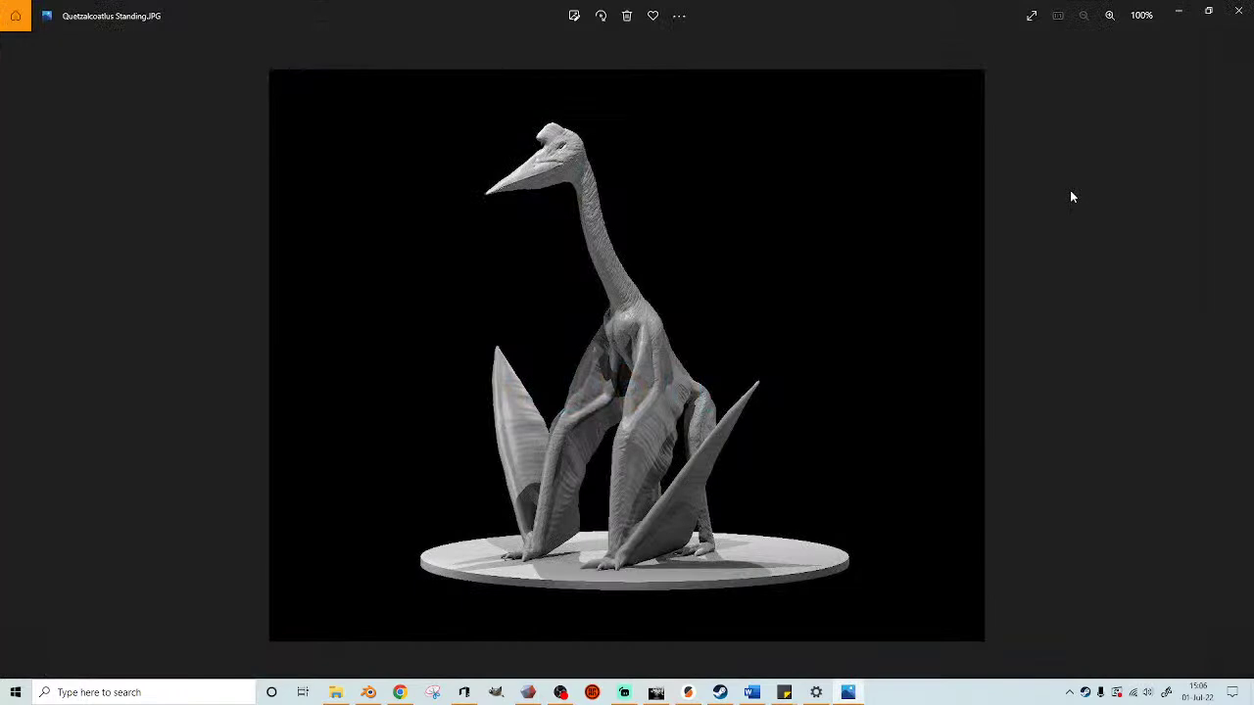
{"action": "left_click", "coordinate": [1239, 11]}
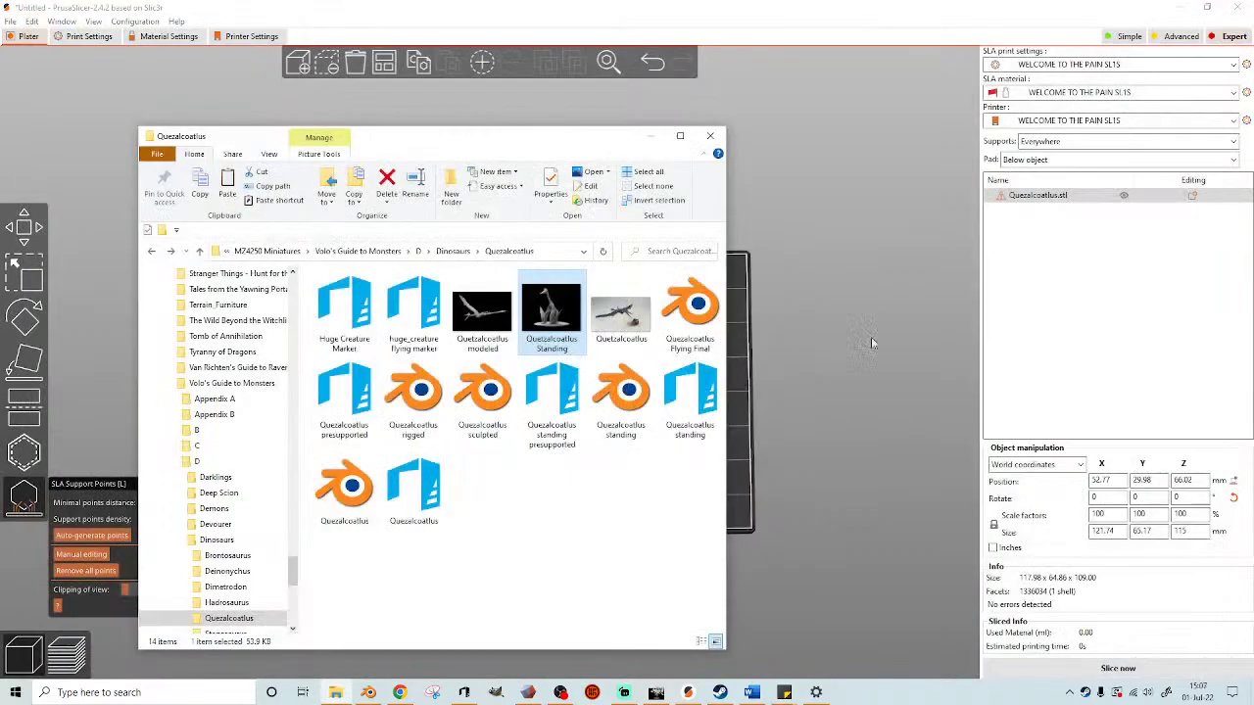
- Switch to Chrome with Google Drive maximized and open the bookmarked MEGA site in a new tab
{"action": "left_click", "coordinate": [400, 692]}
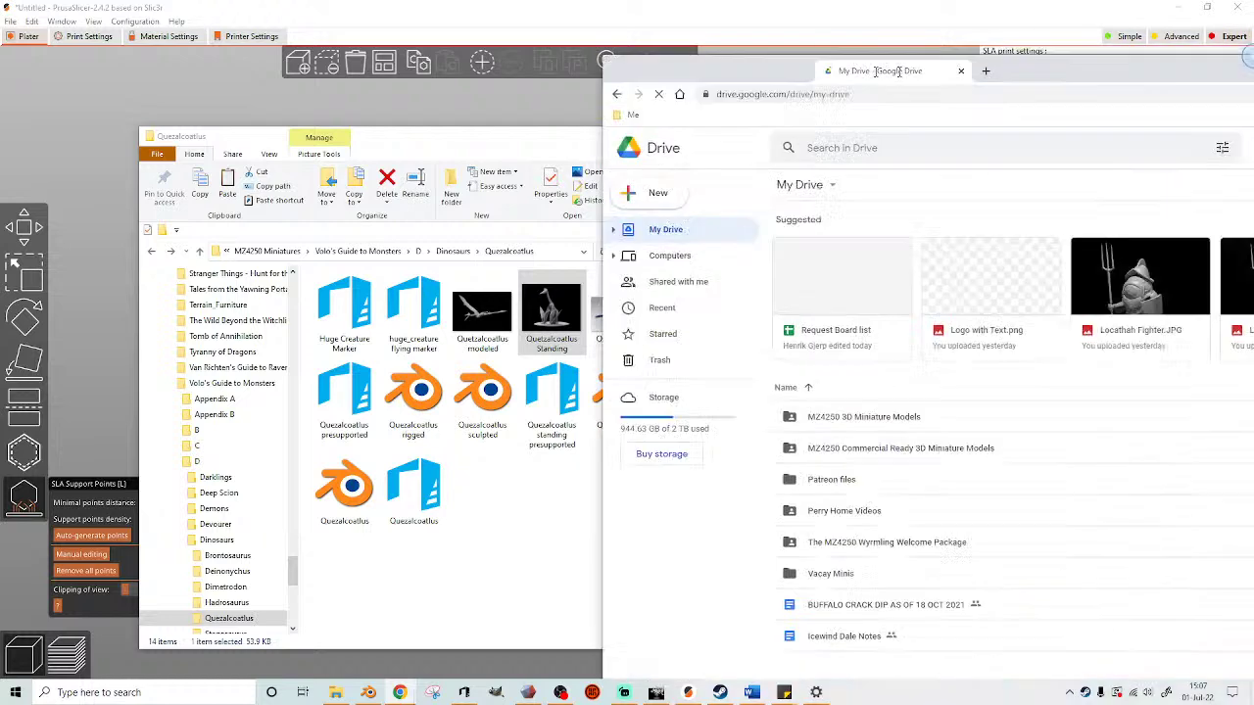
{"action": "left_click_drag", "start_coordinate": [1015, 28], "coordinate": [374, 37]}
{"action": "double_click", "coordinate": [374, 37]}
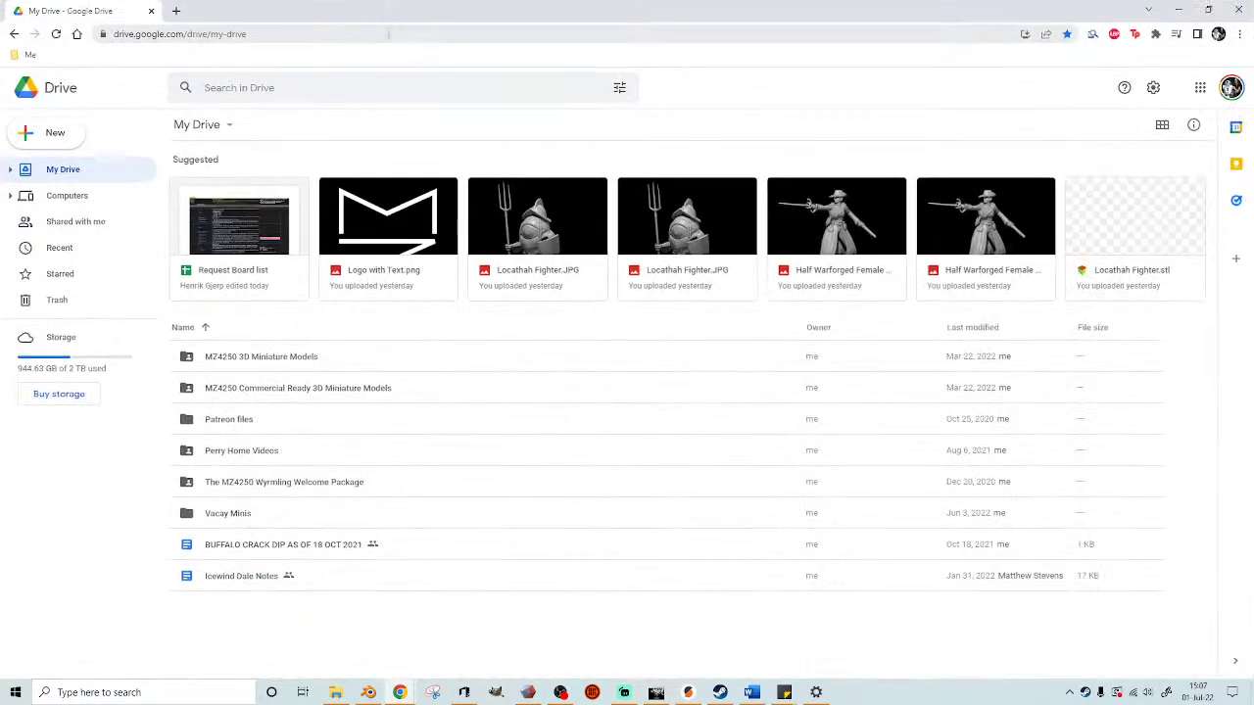
{"action": "key", "text": "ctrl+t"}
{"action": "left_click", "coordinate": [31, 55]}
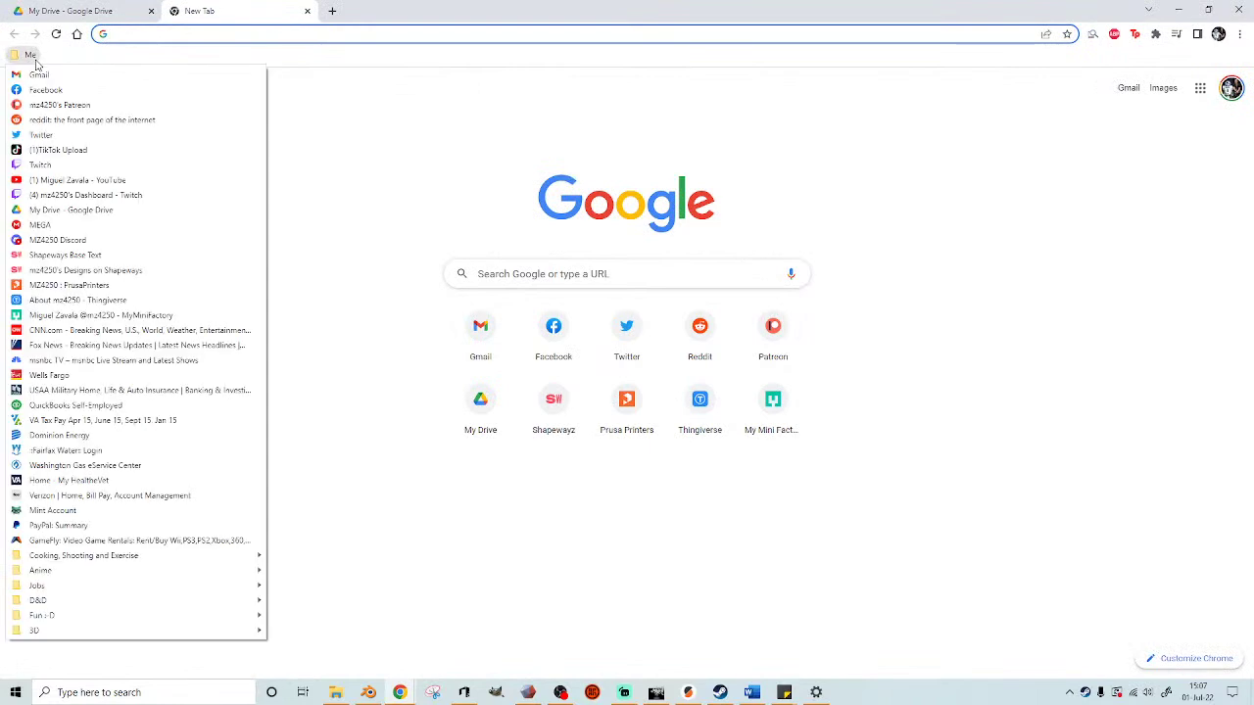
{"action": "left_click", "coordinate": [41, 225]}
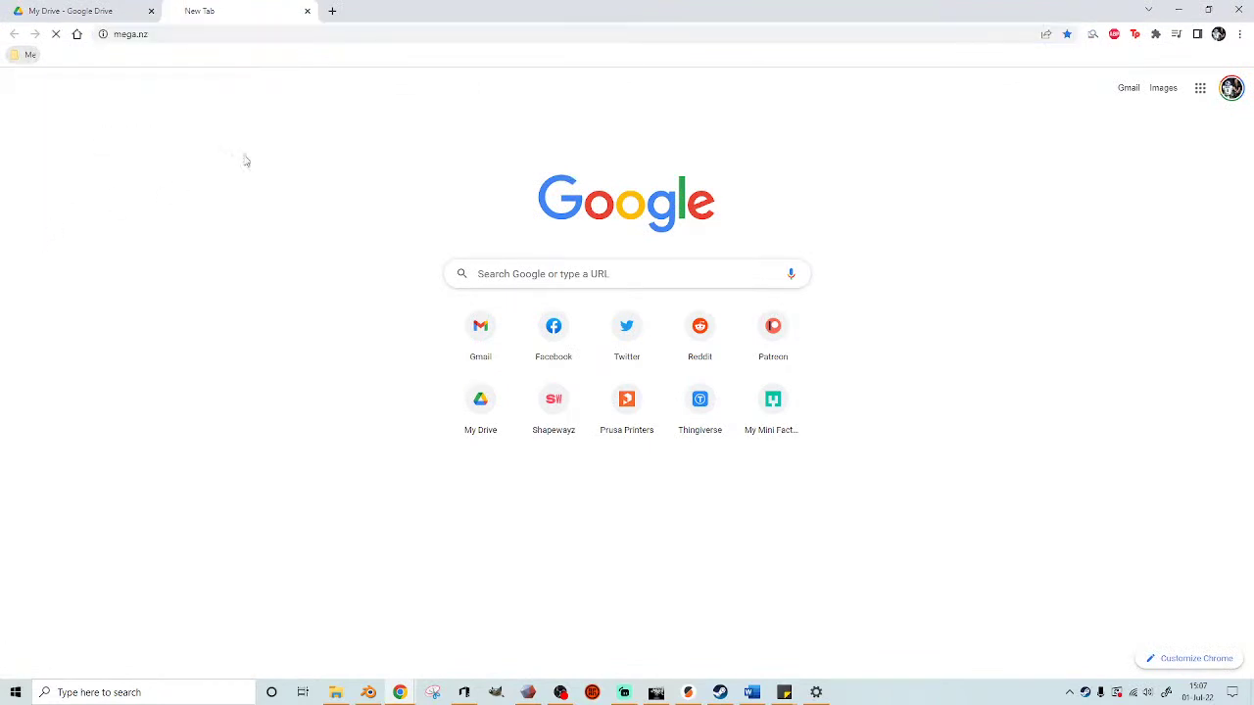
- Search Google in another new tab for "quetzalcoatlus mz4250"
{"action": "left_click", "coordinate": [333, 11]}
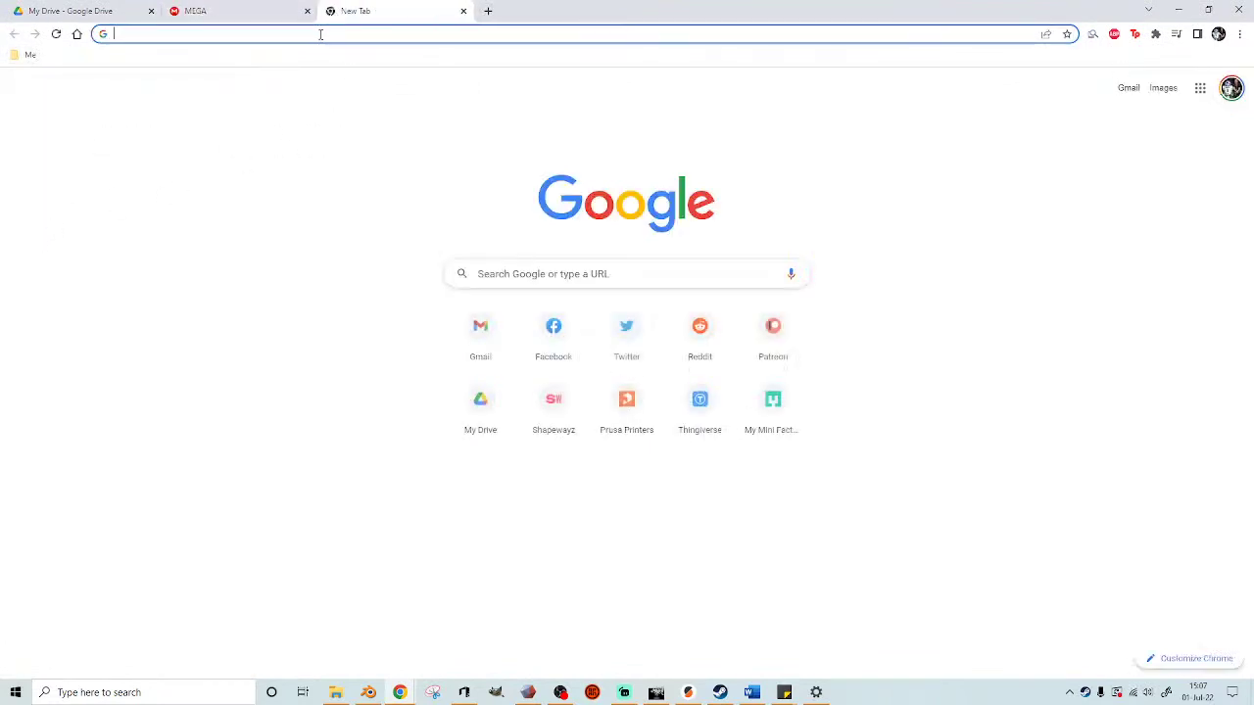
{"action": "left_click", "coordinate": [319, 34]}
{"action": "type", "text": "qu"}
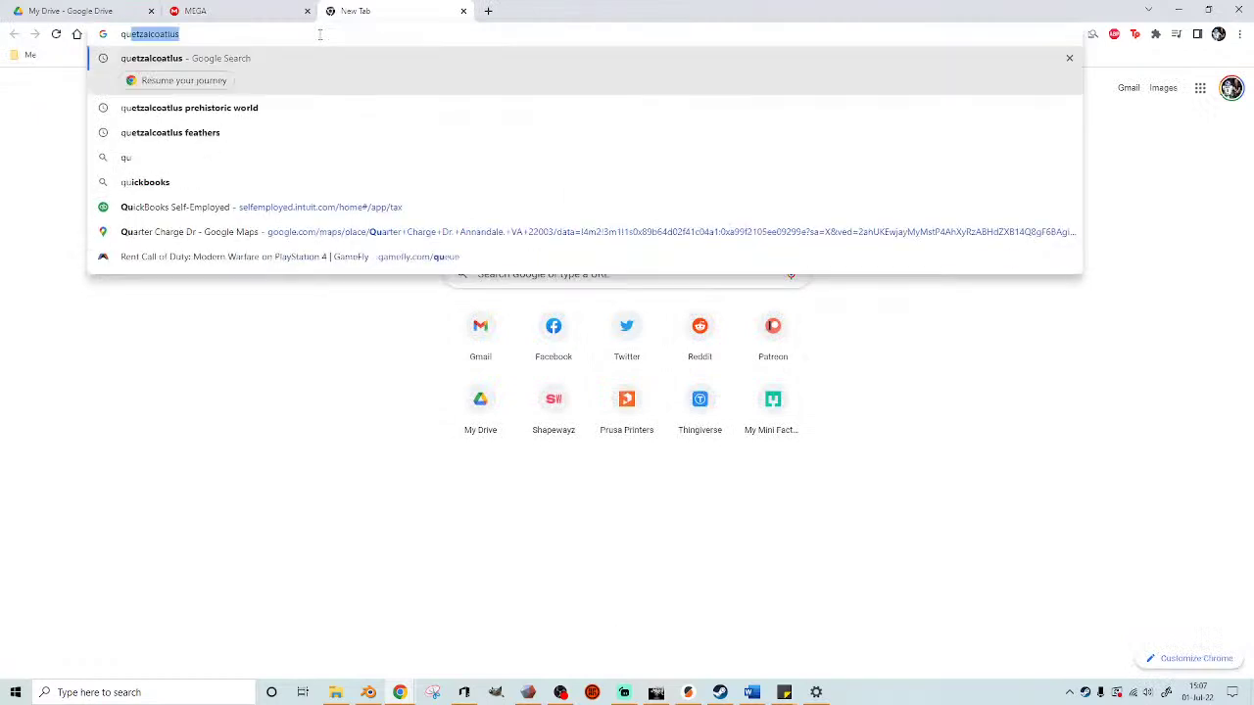
{"action": "left_click", "coordinate": [282, 74]}
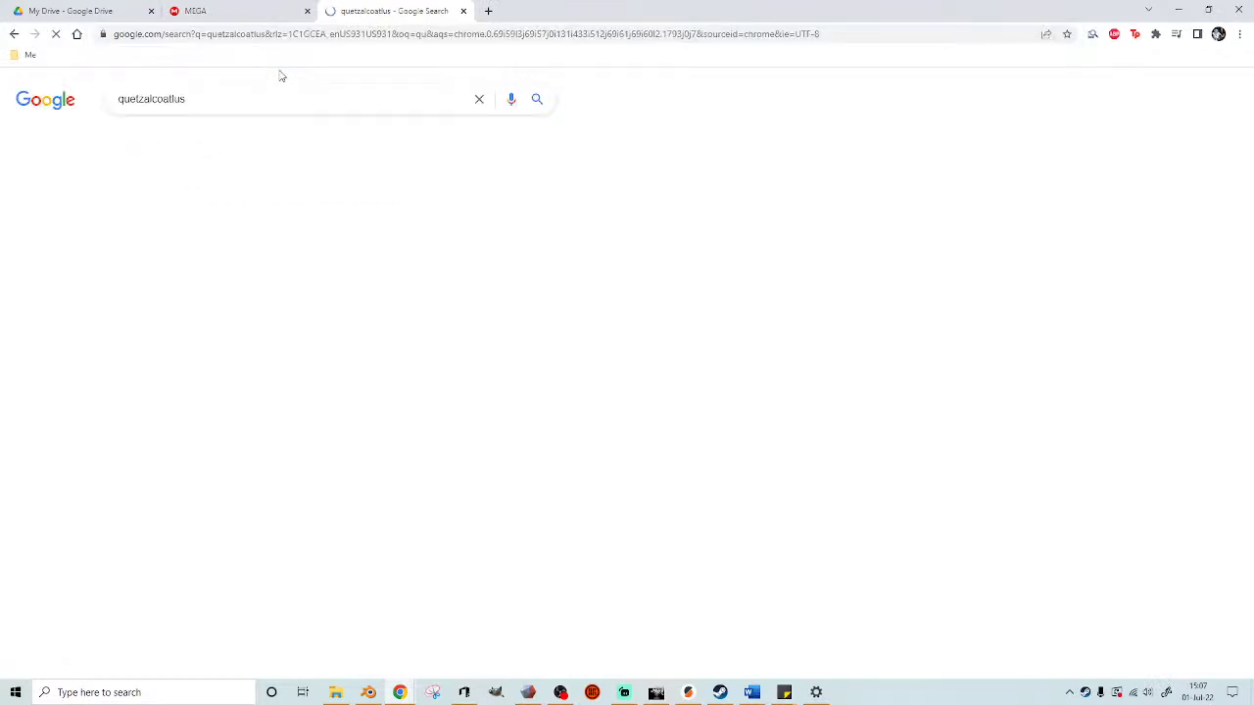
{"action": "left_click", "coordinate": [224, 101]}
{"action": "type", "text": "mz4250"}
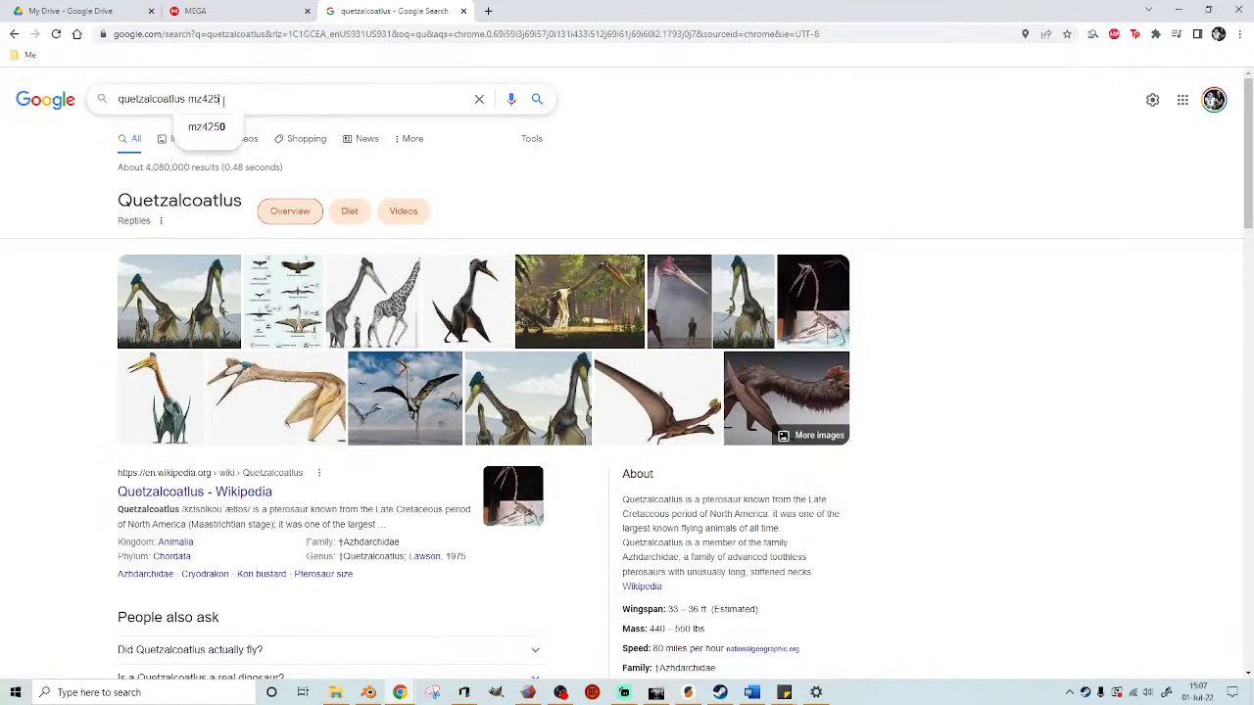
{"action": "key", "text": "Return"}
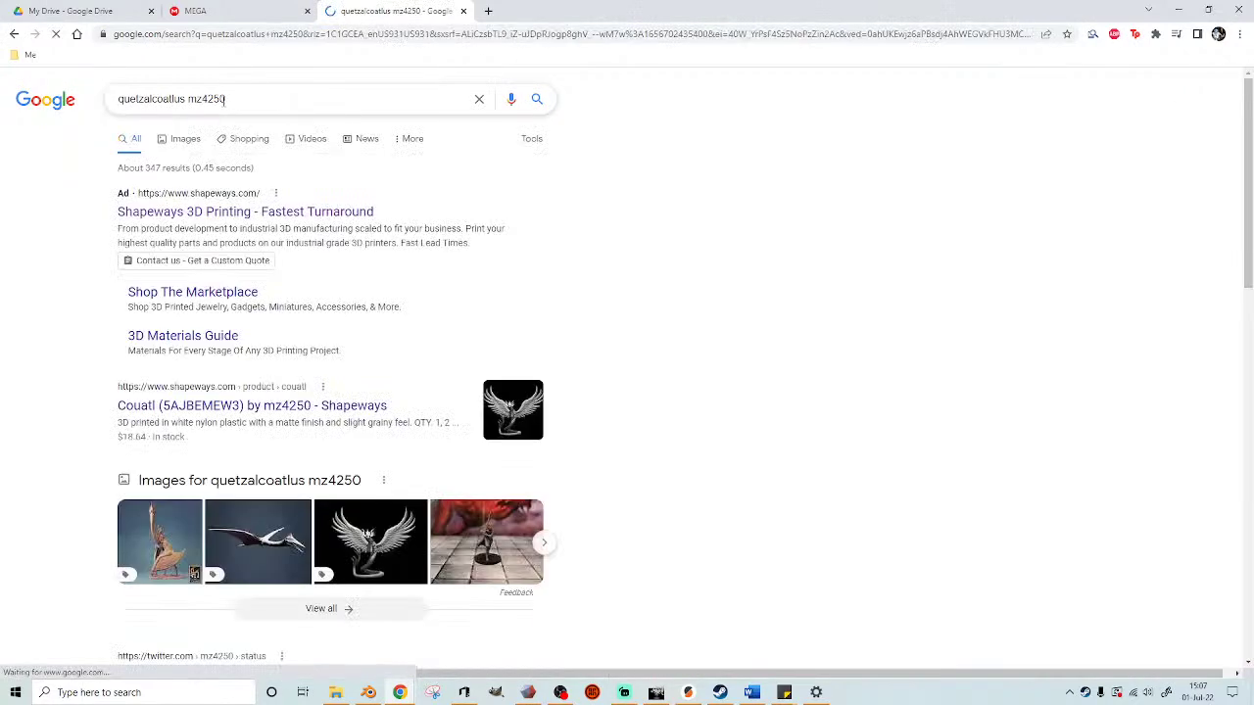
- Look through the search results for existing listings of the mz4250 Quetzalcoatlus miniature
{"action": "scroll", "coordinate": [65, 300], "scroll_direction": "down", "scroll_amount": 2}
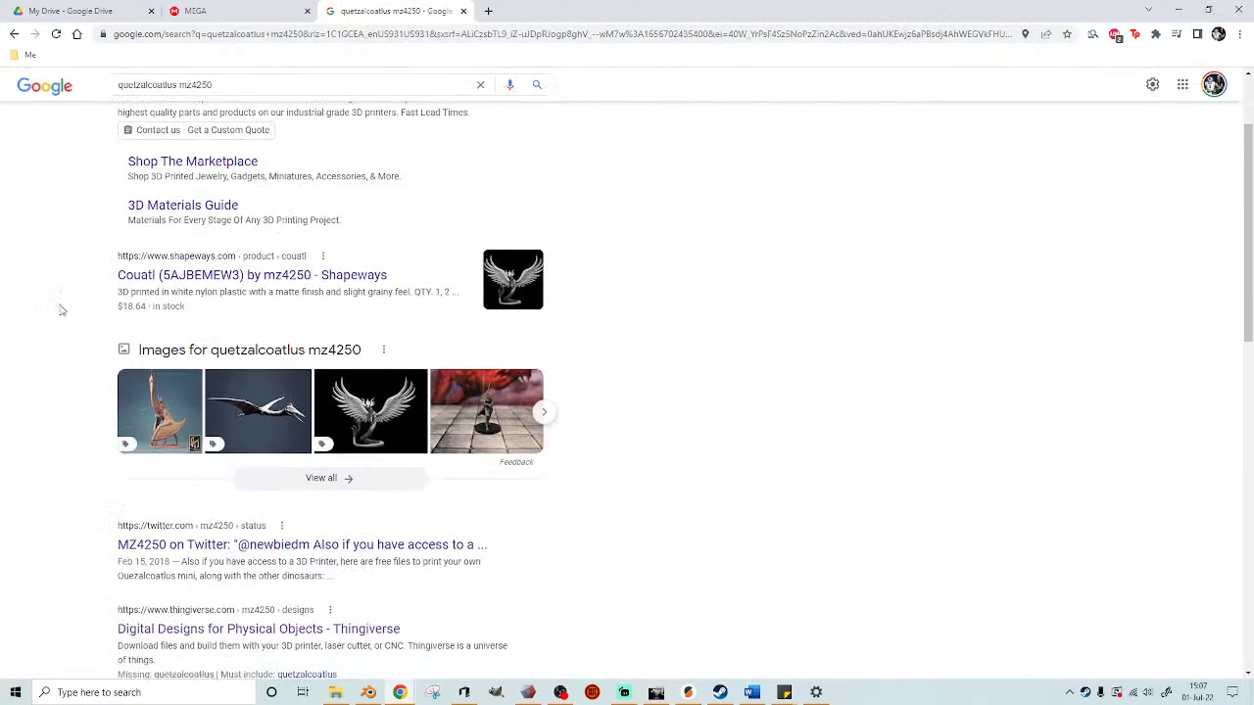
{"action": "scroll", "coordinate": [52, 314], "scroll_direction": "down", "scroll_amount": 2}
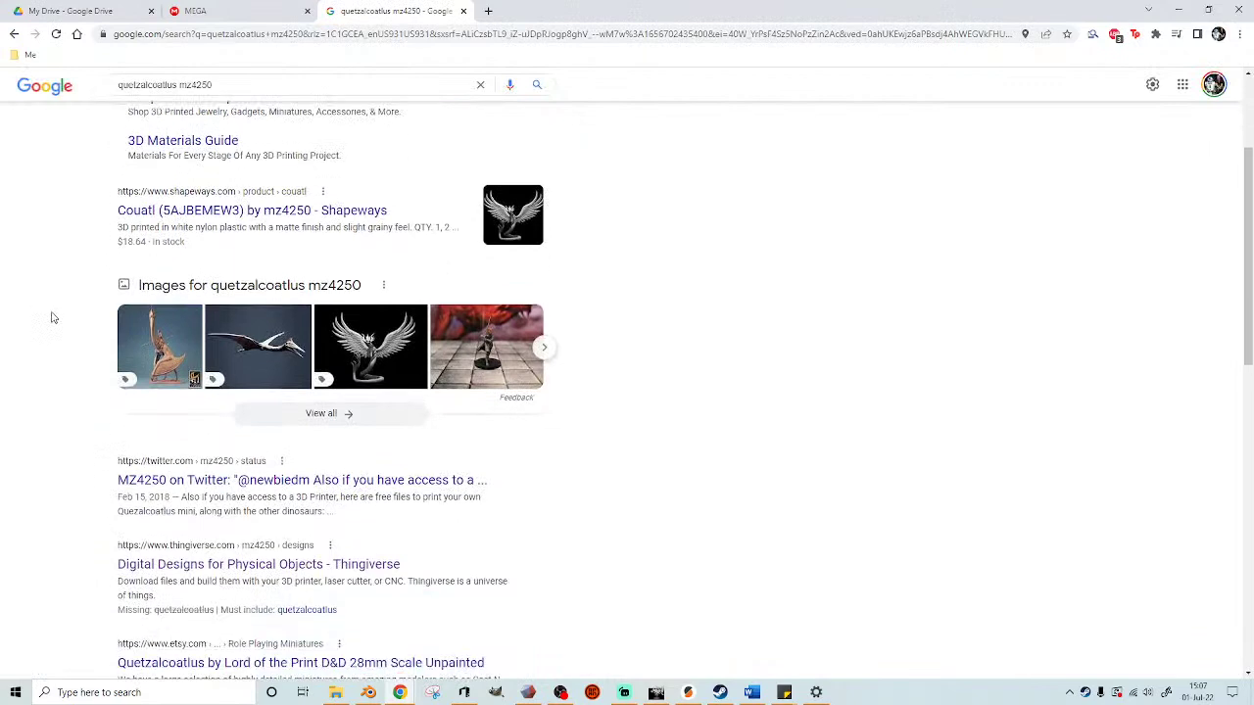
{"action": "scroll", "coordinate": [49, 324], "scroll_direction": "down", "scroll_amount": 4}
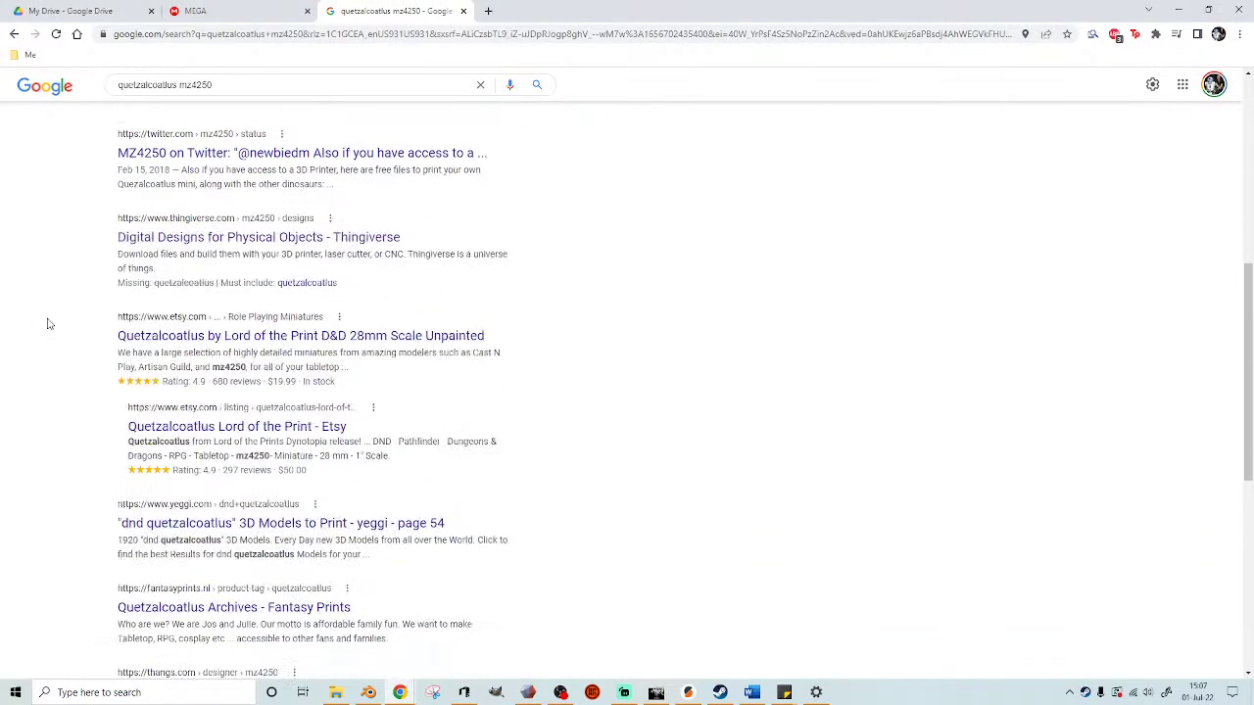
{"action": "scroll", "coordinate": [44, 331], "scroll_direction": "down", "scroll_amount": 2}
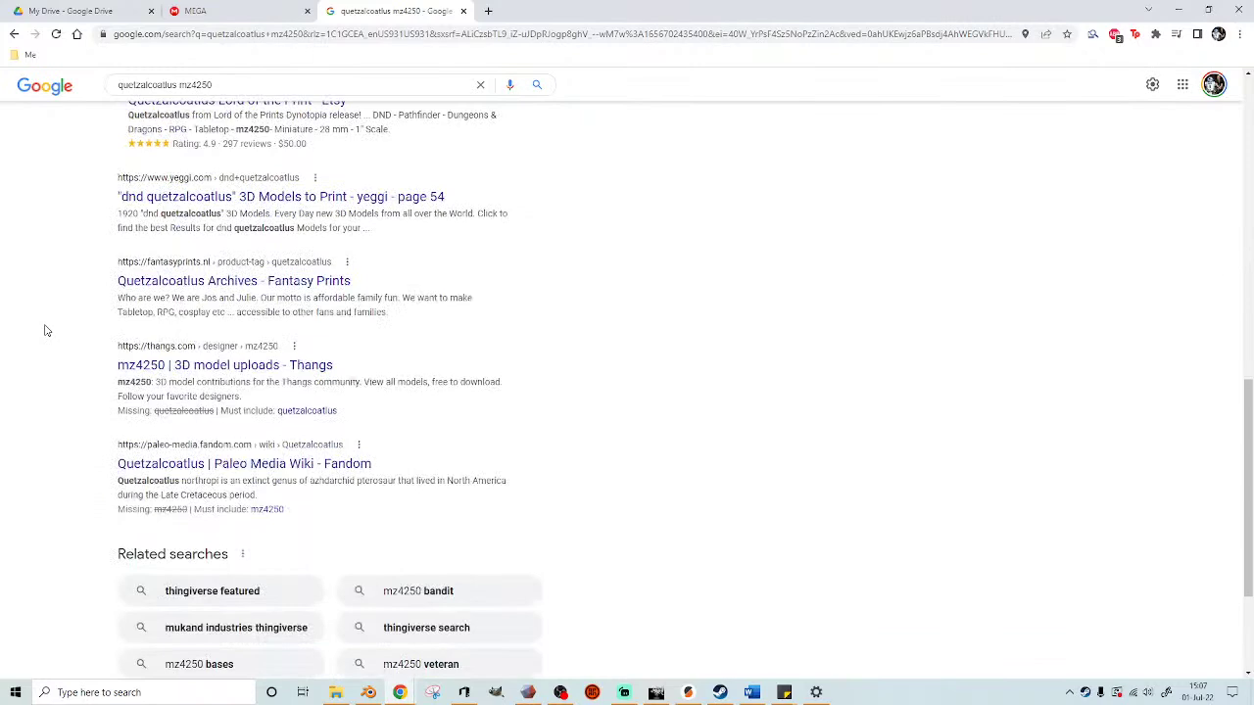
{"action": "scroll", "coordinate": [44, 331], "scroll_direction": "up", "scroll_amount": 9}
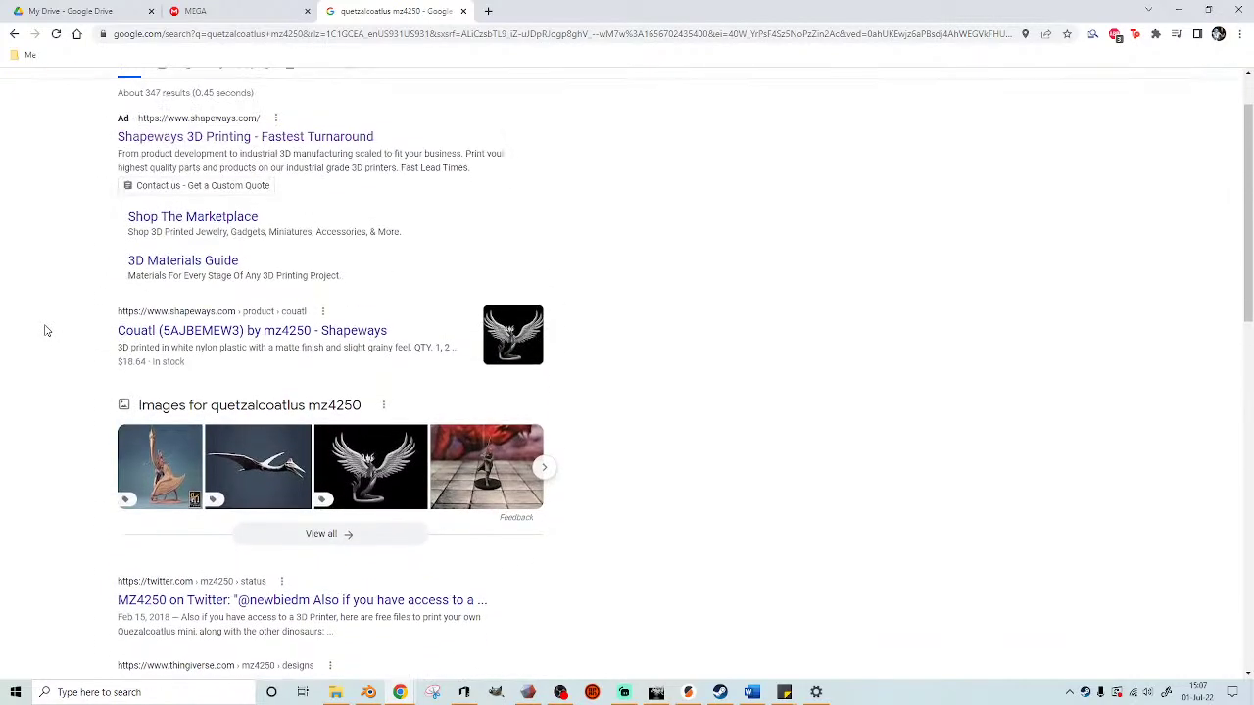
{"action": "scroll", "coordinate": [44, 332], "scroll_direction": "down", "scroll_amount": 2}
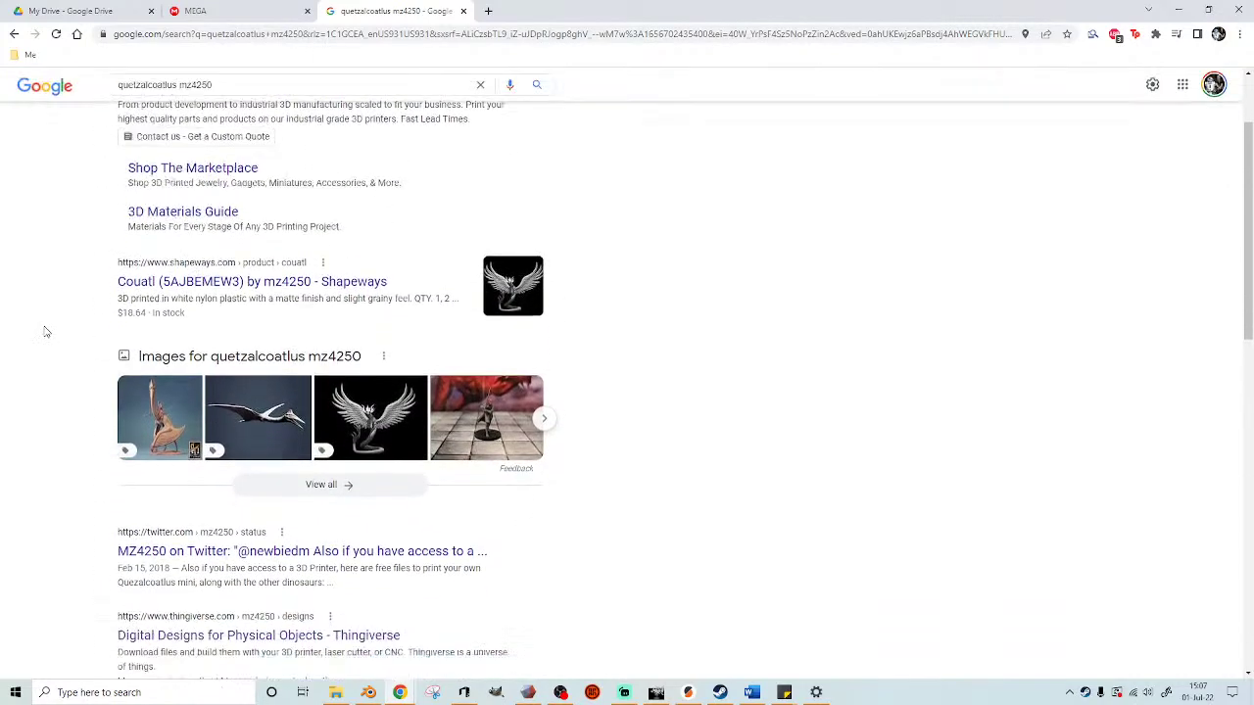
{"action": "scroll", "coordinate": [43, 335], "scroll_direction": "down", "scroll_amount": 5}
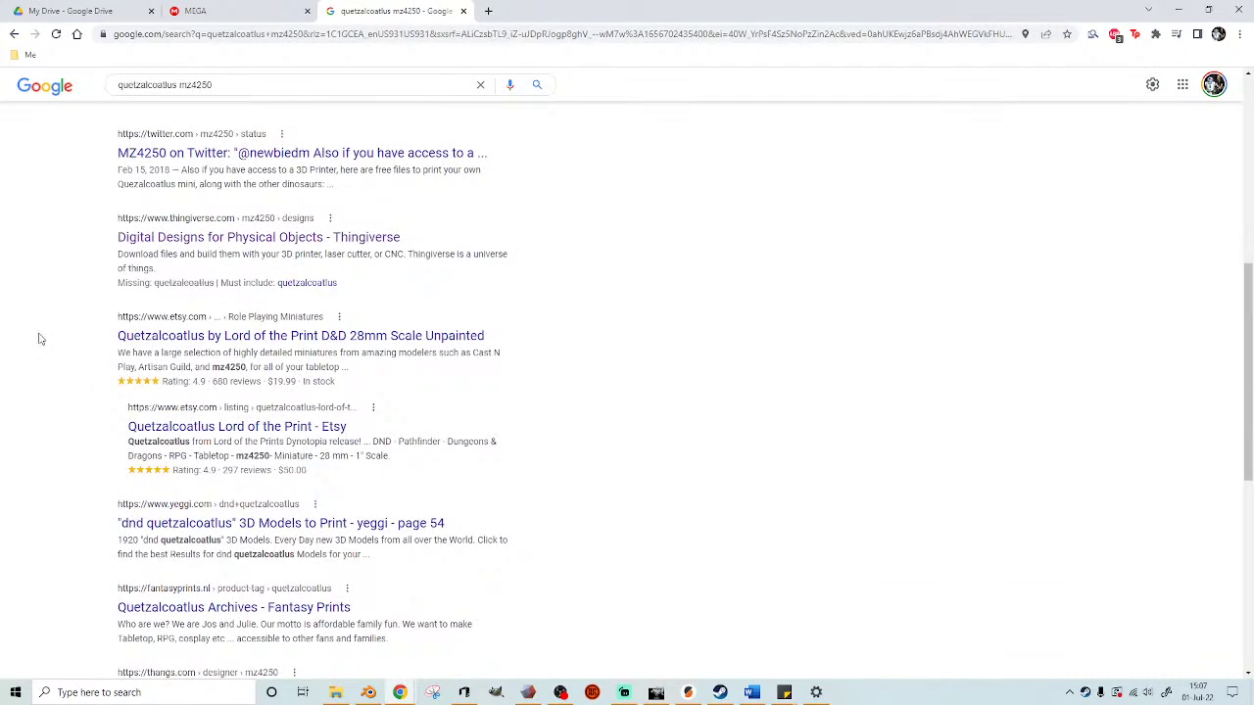
- Finish looking through the Google search results and close their browser tab
{"action": "scroll", "coordinate": [40, 339], "scroll_direction": "down", "scroll_amount": 3}
{"action": "scroll", "coordinate": [39, 341], "scroll_direction": "up", "scroll_amount": 3}
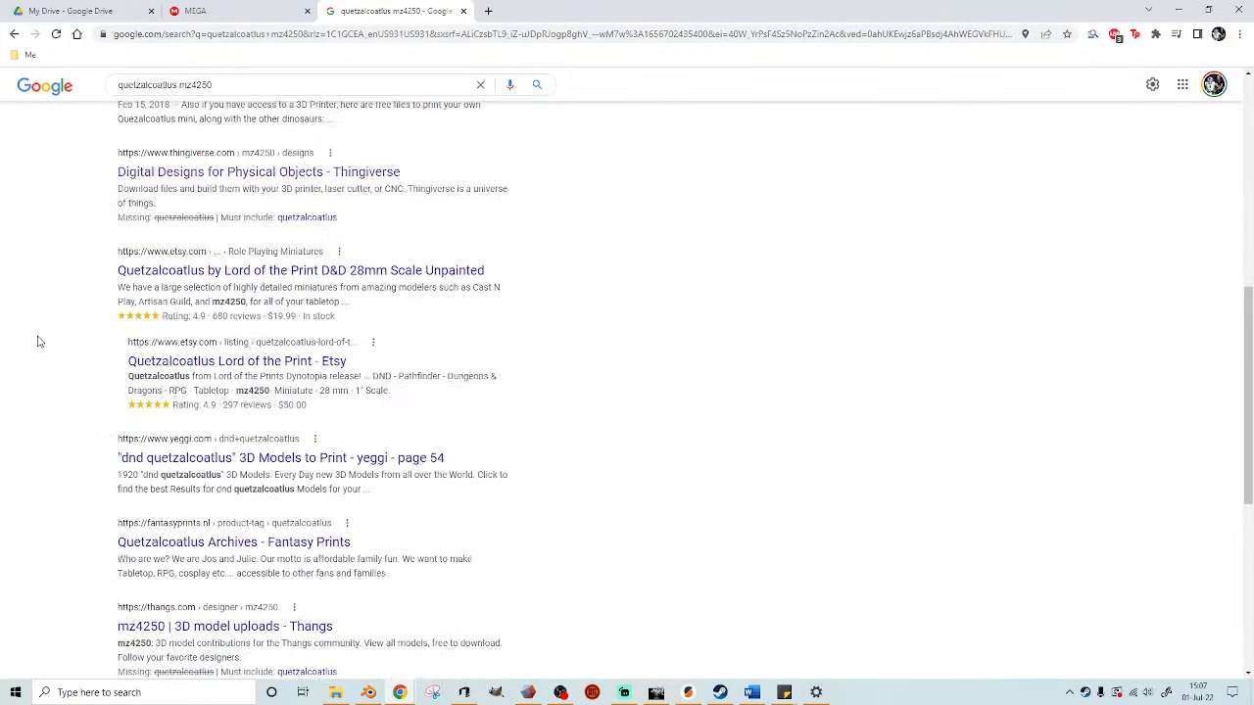
{"action": "left_click", "coordinate": [463, 11]}
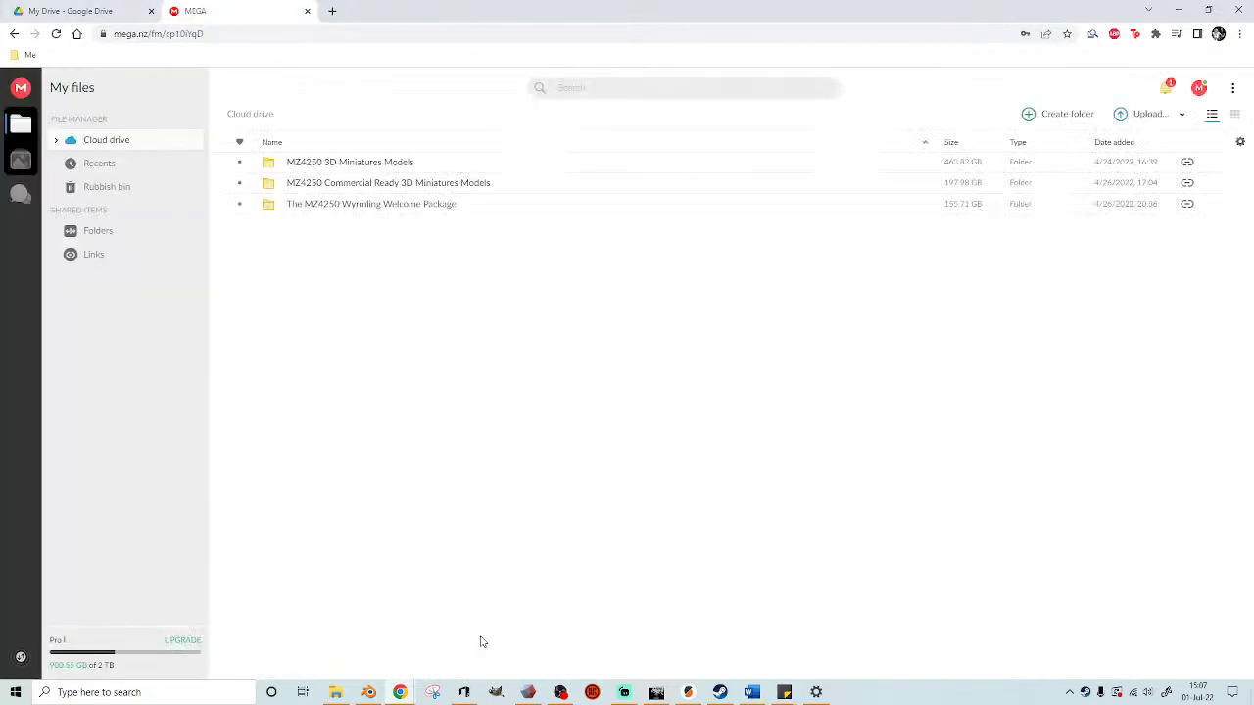
- Switch to File Explorer, go up to the Dinosaurs folder and move its window onto the other monitor
{"action": "left_click", "coordinate": [336, 693]}
{"action": "left_click", "coordinate": [453, 250]}
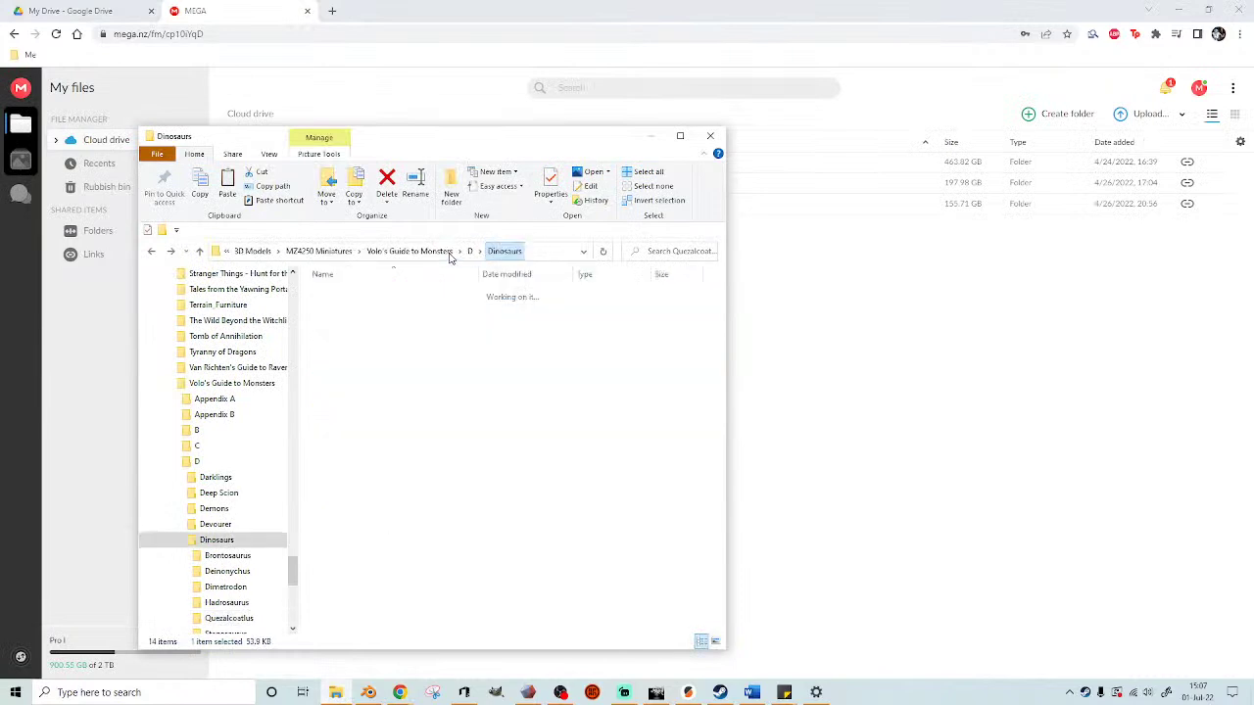
{"action": "left_click_drag", "start_coordinate": [542, 137], "coordinate": [1253, 94]}
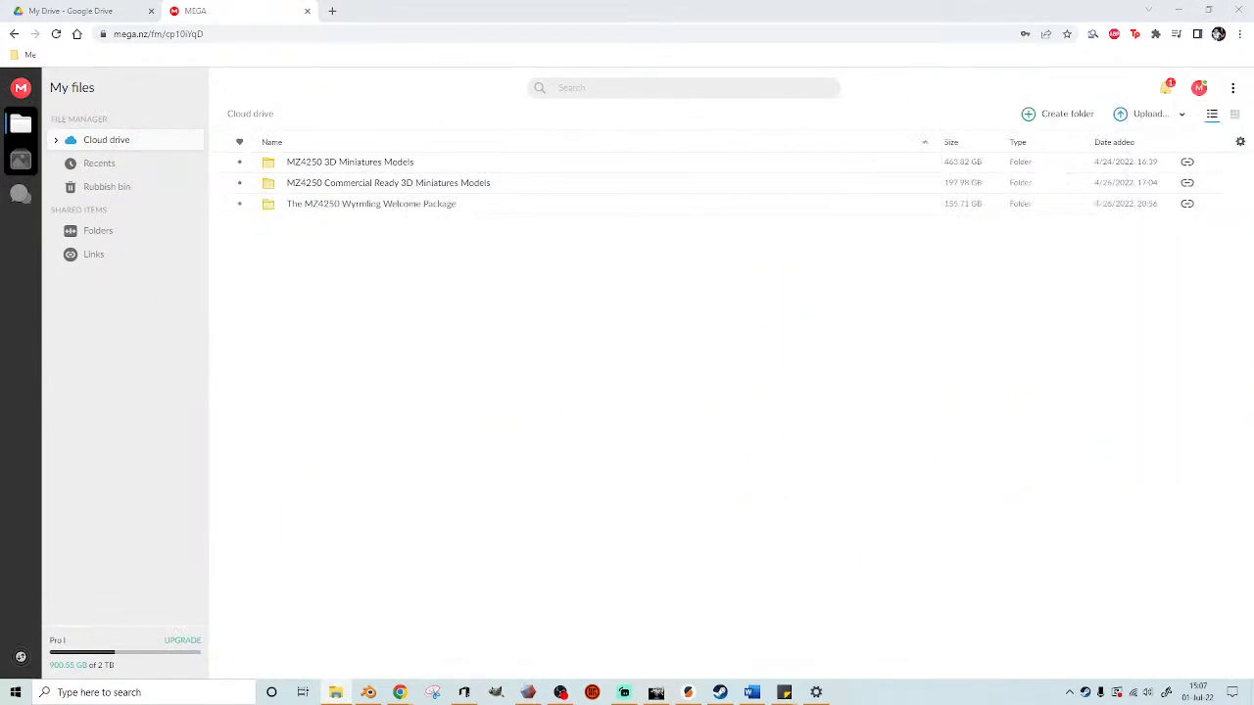
- In MEGA's MZ4250 3D Miniatures Models folder, delete 1 New Models May 2022 and create a folder named 1 New Models July 2022
{"action": "double_click", "coordinate": [348, 163]}
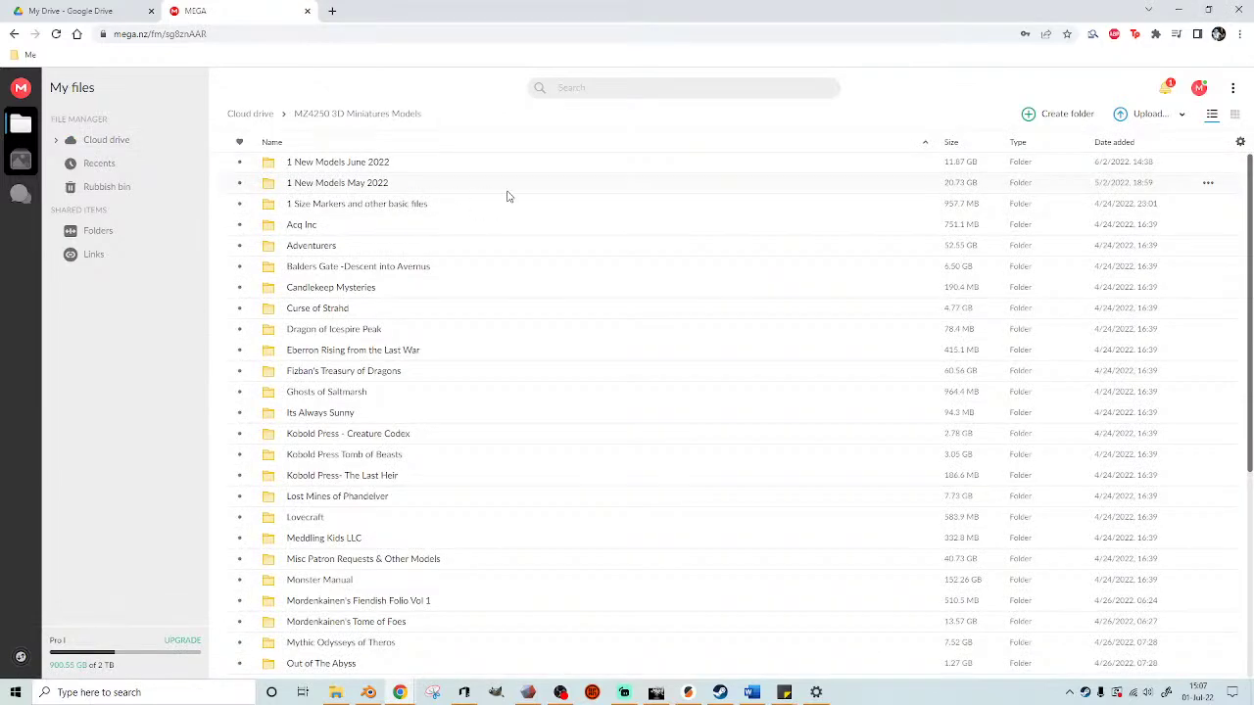
{"action": "left_click", "coordinate": [448, 183]}
{"action": "key", "text": "Delete"}
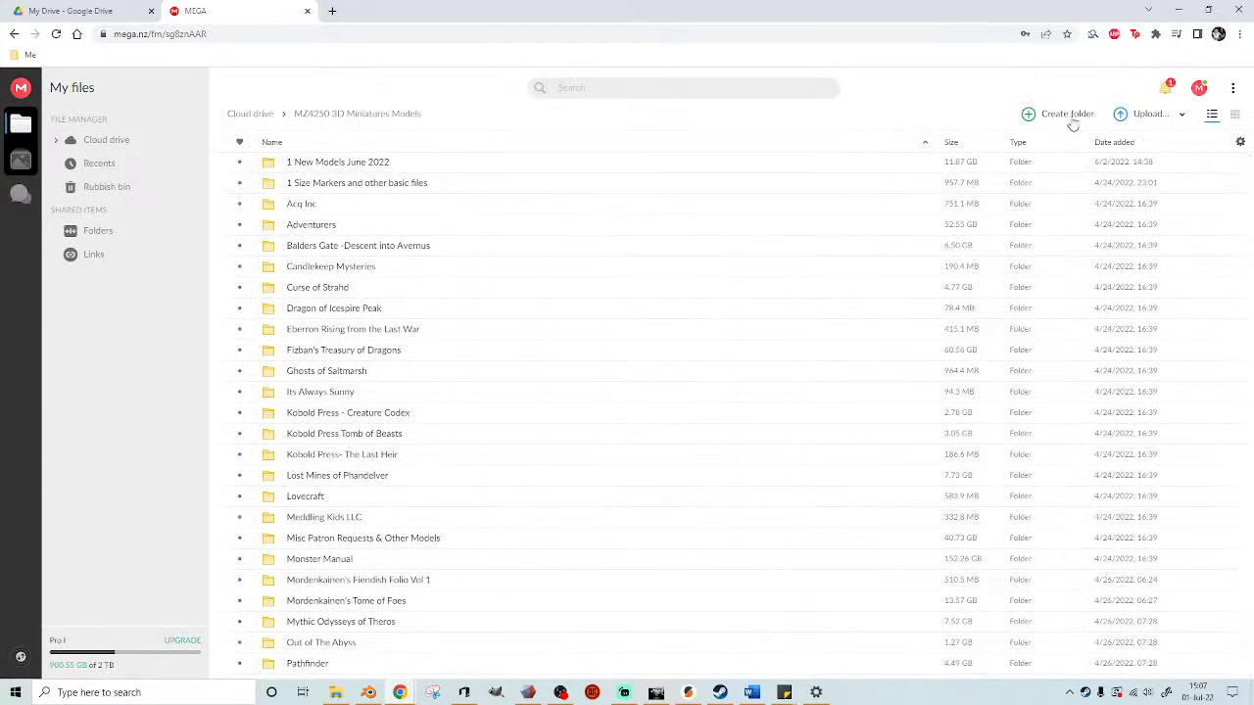
{"action": "left_click", "coordinate": [1068, 115]}
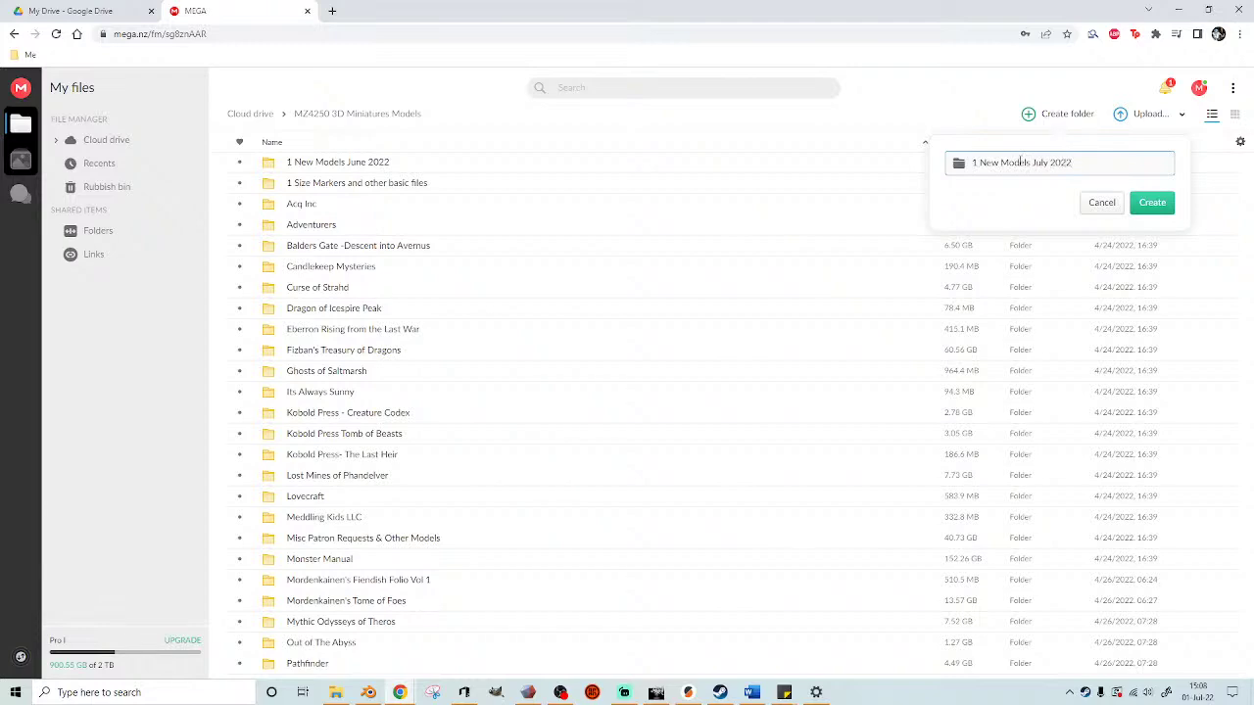
{"action": "key", "text": "Return"}
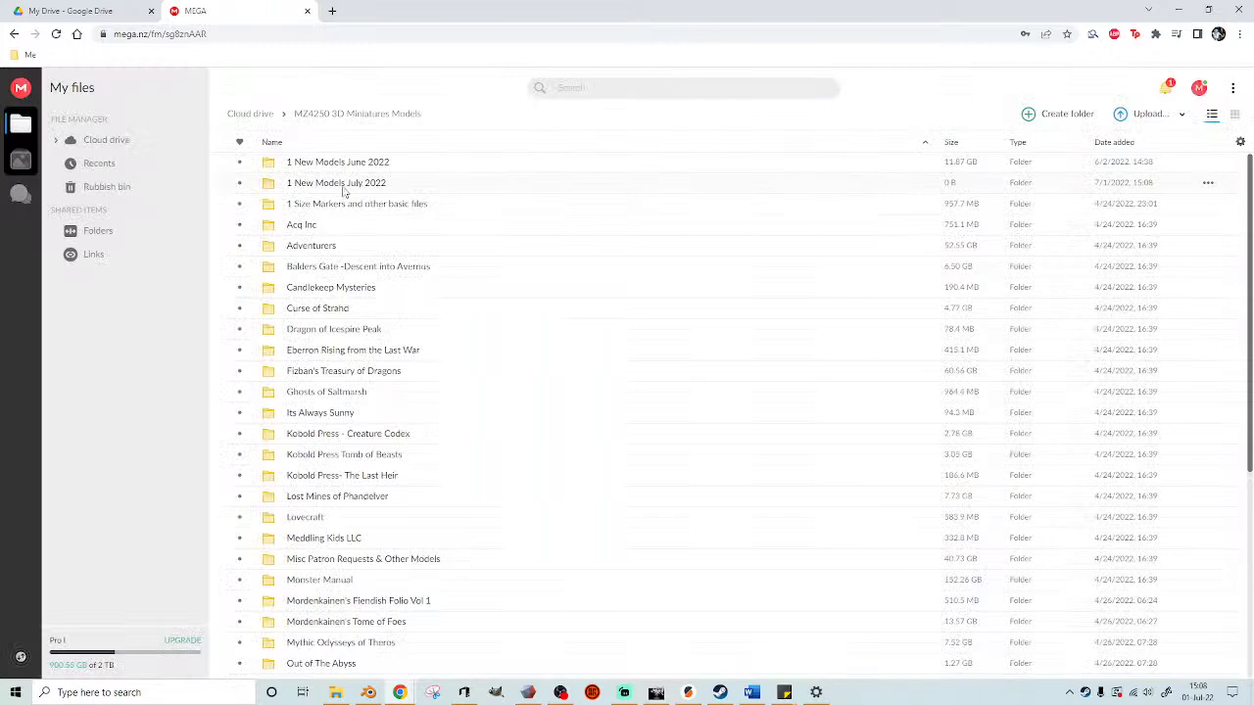
- Rename the 1 New Models June 2022 folder as 2 New Models June 2022
{"action": "left_click", "coordinate": [327, 164]}
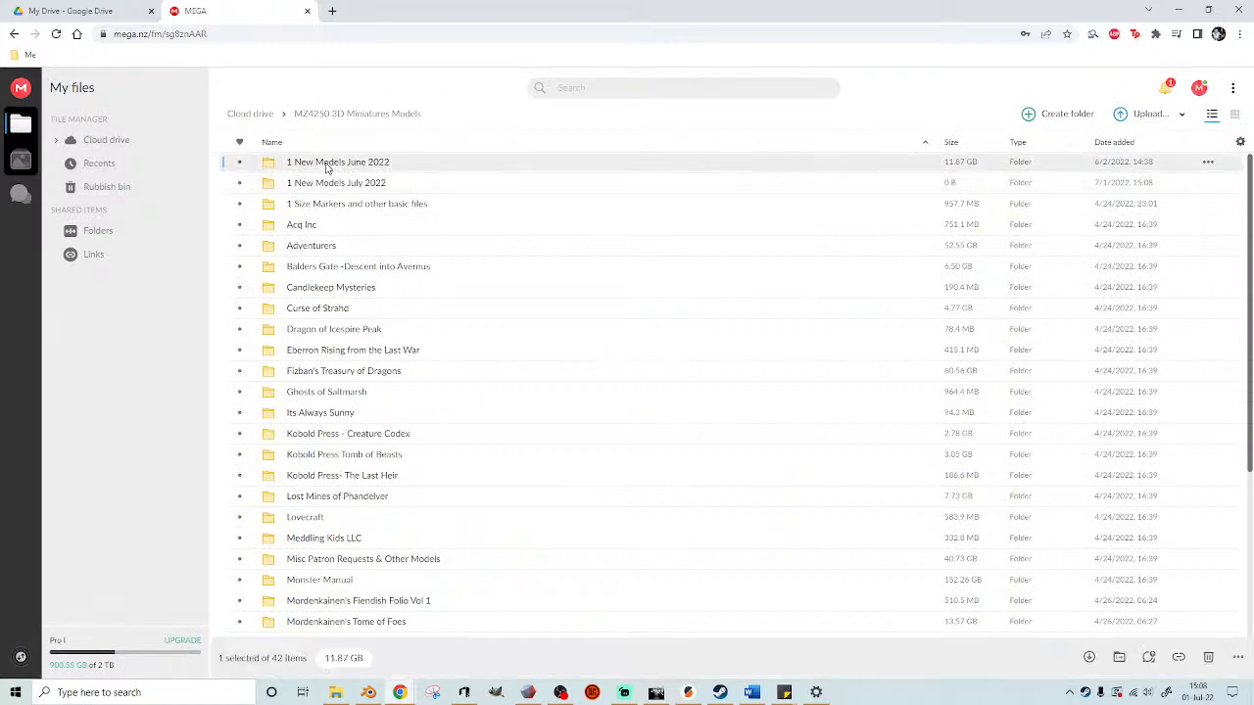
{"action": "right_click", "coordinate": [330, 168]}
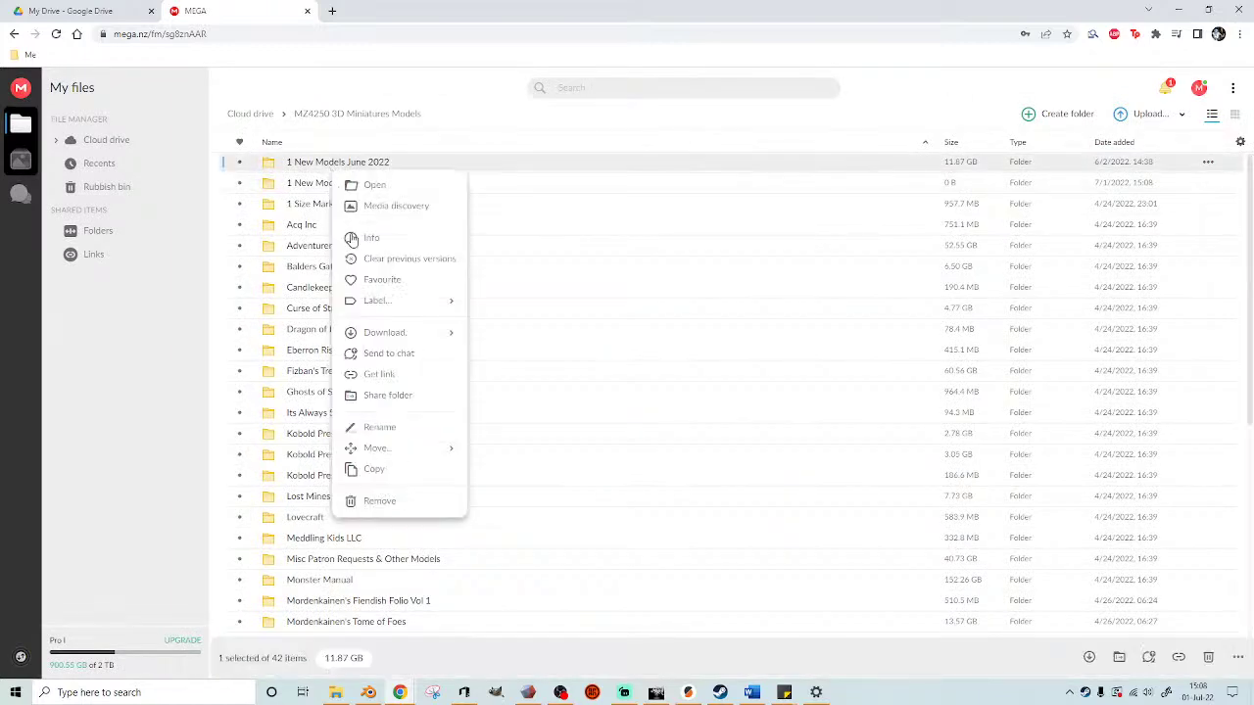
{"action": "left_click", "coordinate": [379, 428]}
{"action": "left_click", "coordinate": [483, 371]}
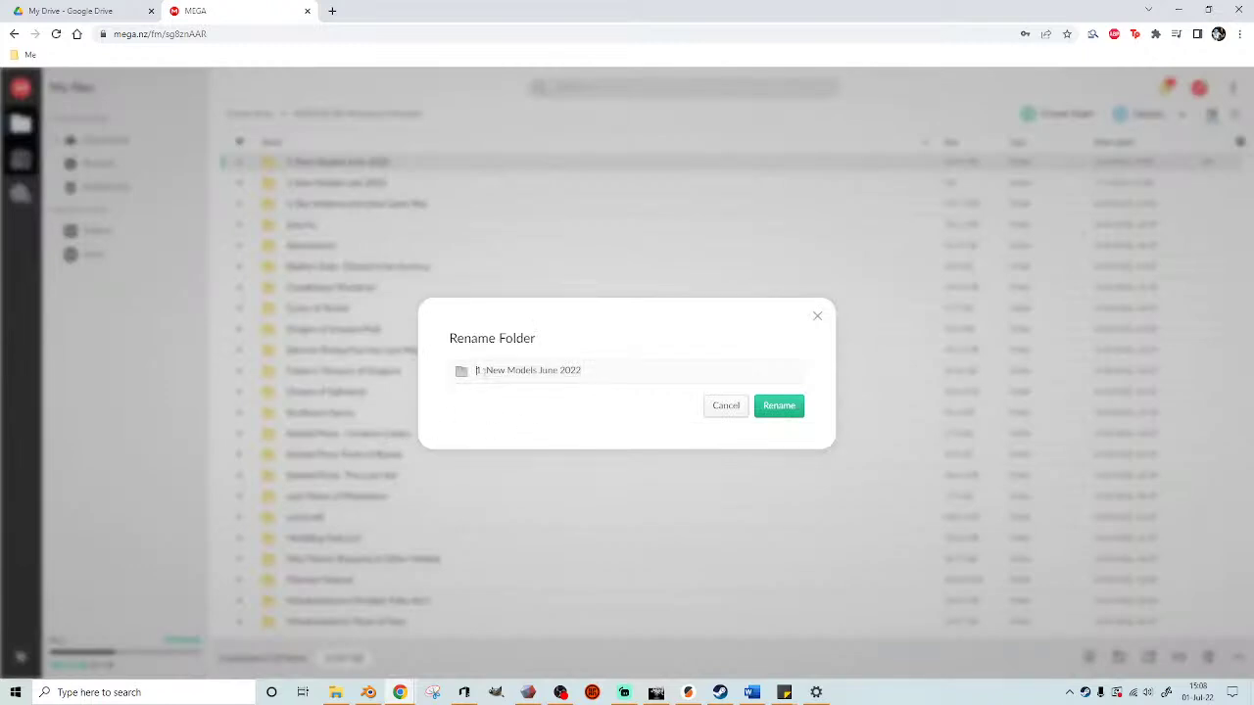
{"action": "key", "text": "BackSpace"}
{"action": "type", "text": "2"}
{"action": "key", "text": "Return"}
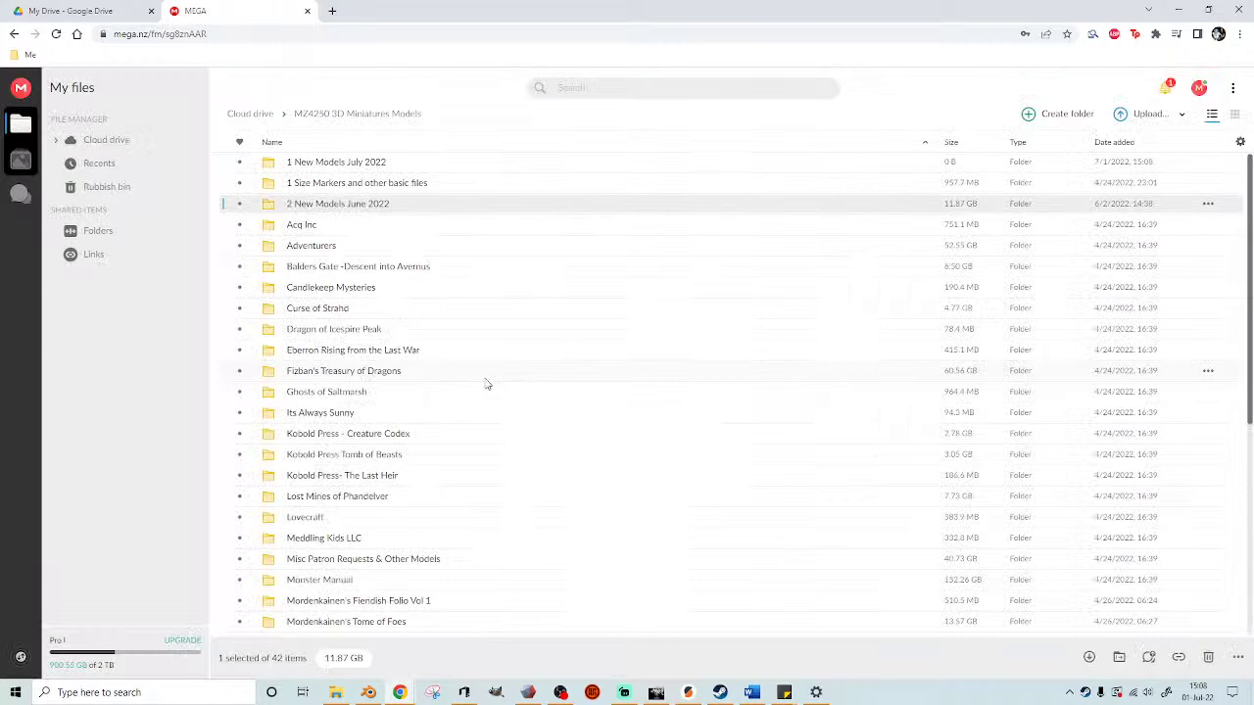
- Open the 1 New Models July 2022 folder in MEGA and upload the local Quezalcoatlus folder into it
{"action": "left_click", "coordinate": [390, 163]}
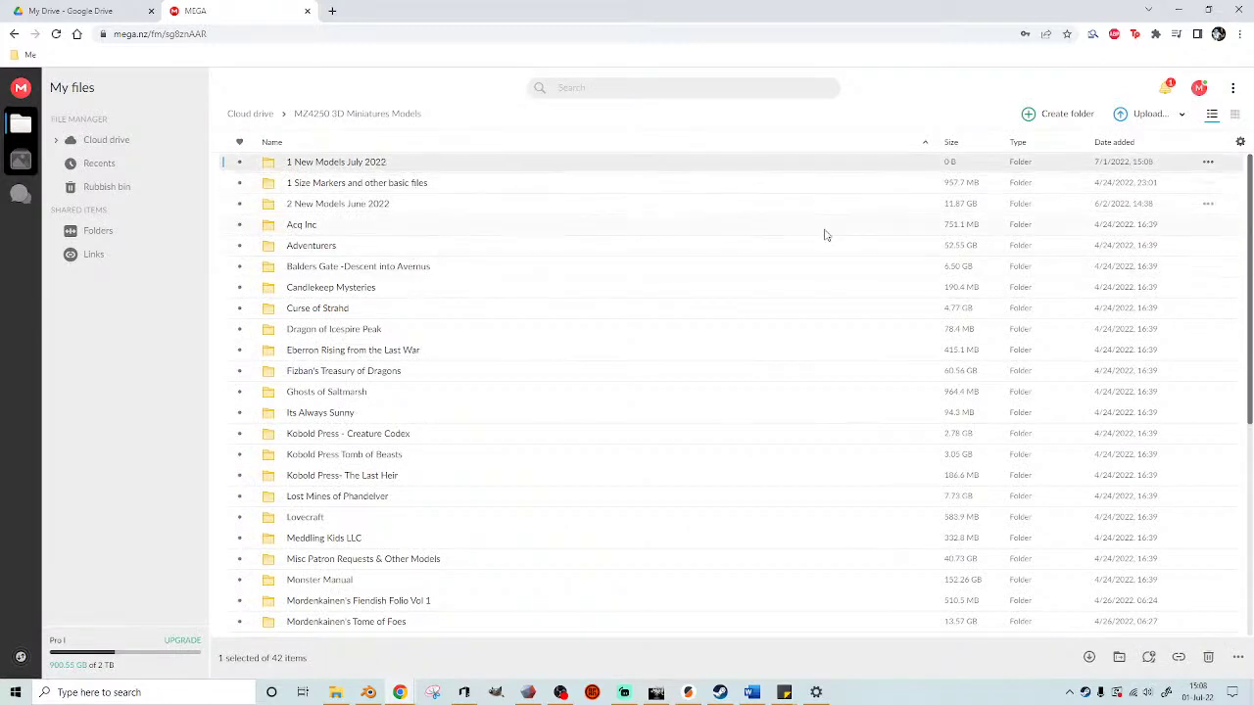
{"action": "double_click", "coordinate": [414, 163]}
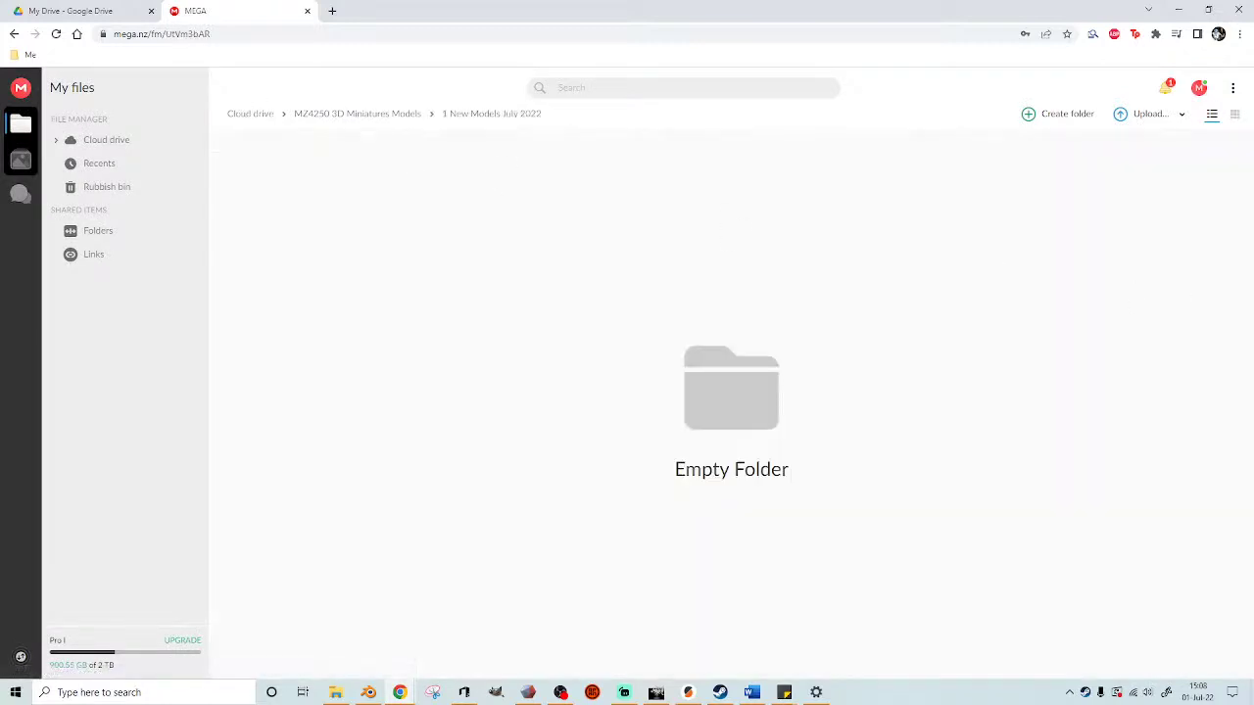
{"action": "left_click_drag", "start_coordinate": [1253, 284], "coordinate": [261, 267]}
- Minimize the MEGA transfer list and open the Dinosaurs folder under Volo's Guide to Monsters > D in MZ4250 3D Miniatures Models
{"action": "left_click", "coordinate": [349, 113]}
{"action": "scroll", "coordinate": [355, 414], "scroll_direction": "down", "scroll_amount": 2}
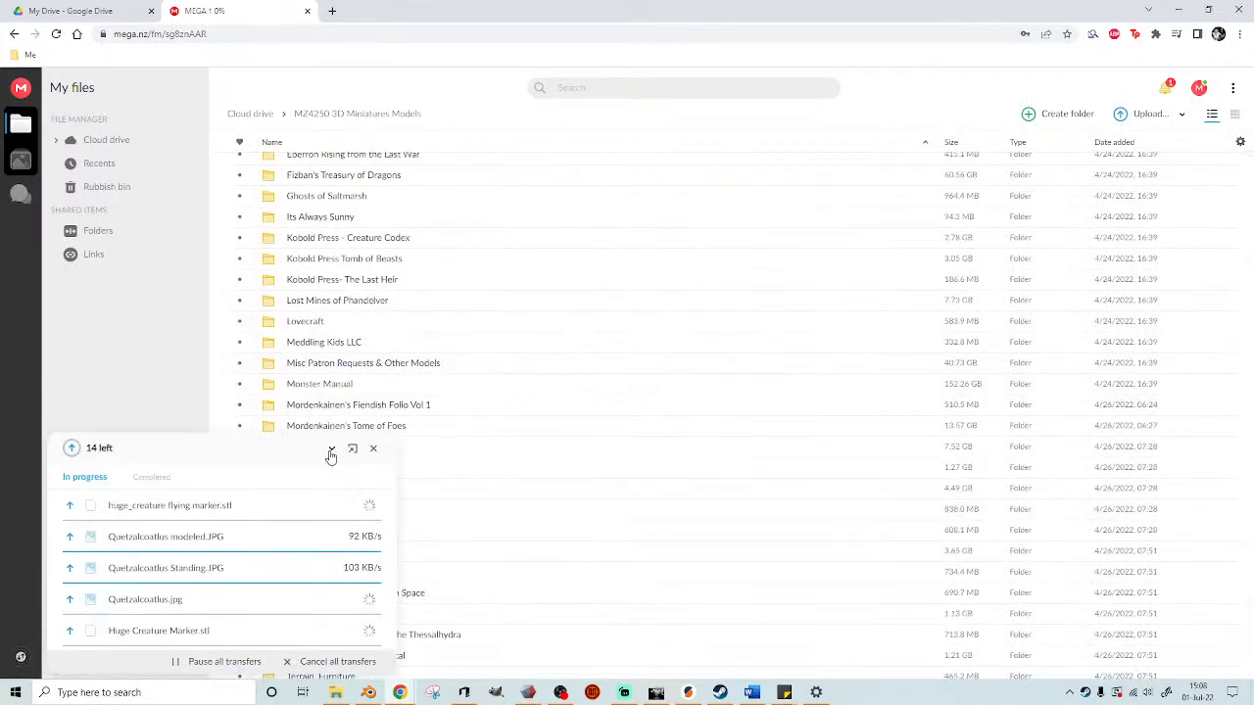
{"action": "left_click", "coordinate": [332, 448]}
{"action": "scroll", "coordinate": [343, 419], "scroll_direction": "down", "scroll_amount": 2}
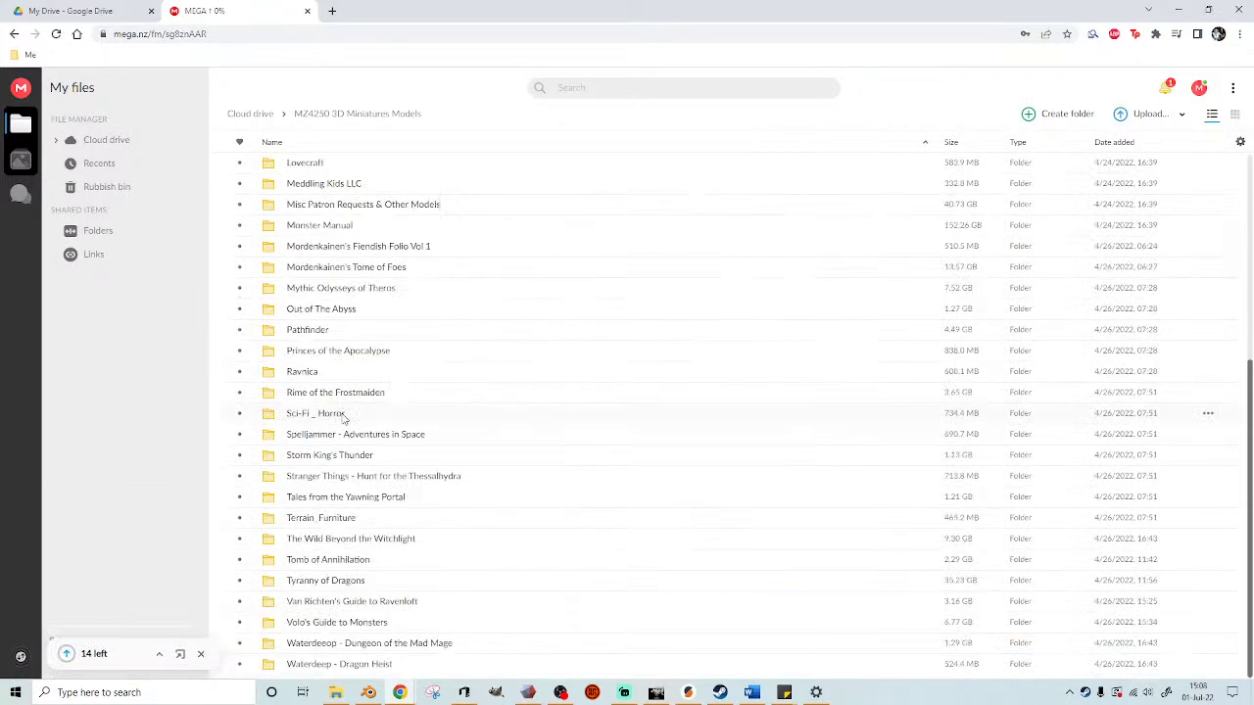
{"action": "double_click", "coordinate": [336, 622]}
{"action": "double_click", "coordinate": [291, 245]}
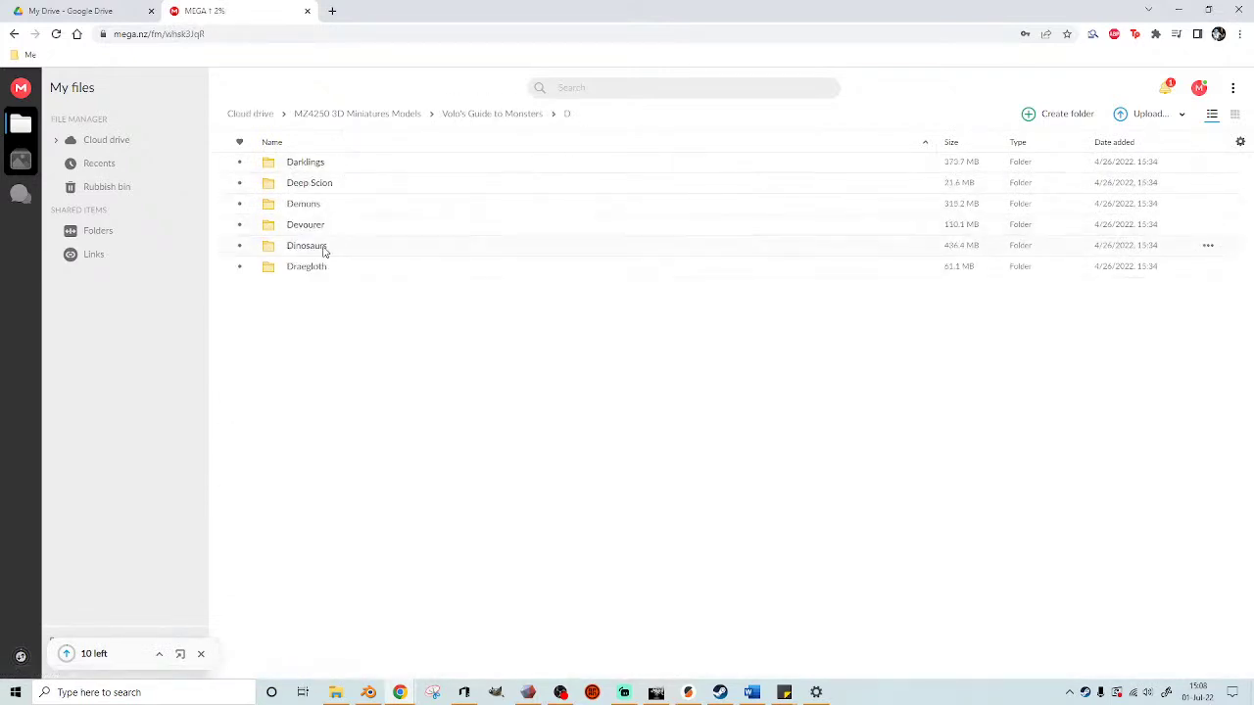
{"action": "left_click", "coordinate": [324, 251]}
{"action": "double_click", "coordinate": [333, 252]}
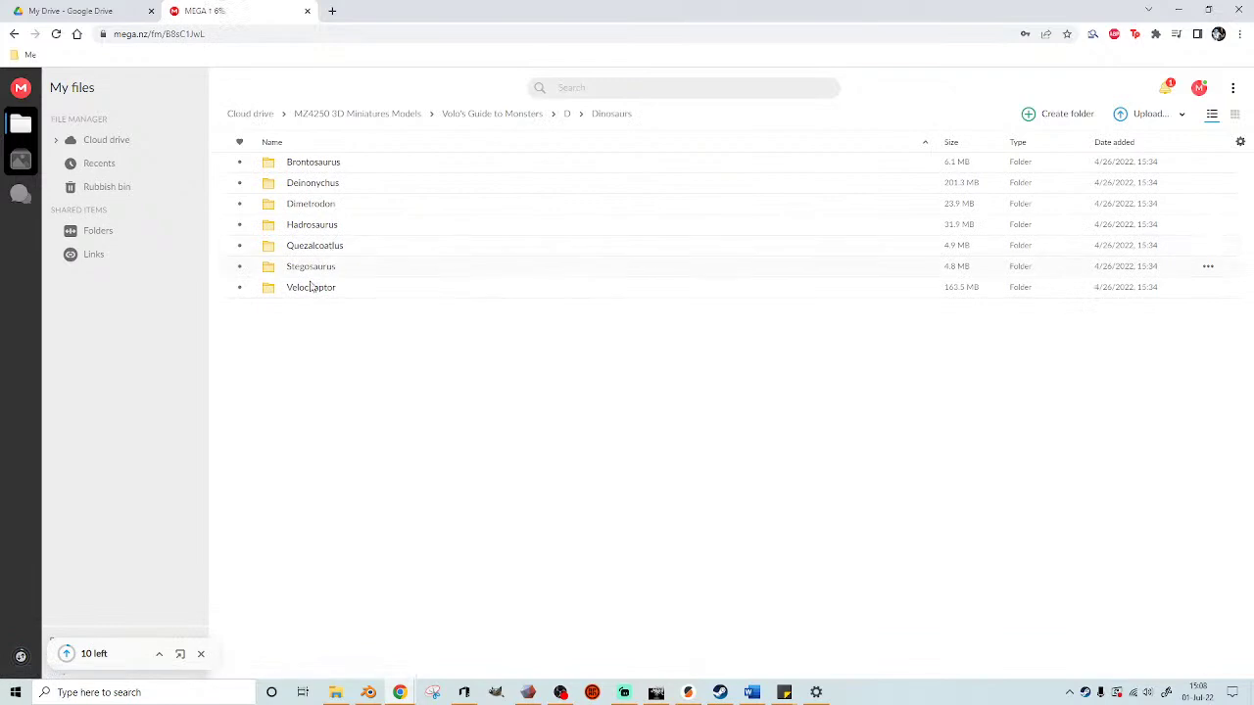
- Delete the old Quezalcoatlus folder from MEGA's Dinosaurs folder and upload the local Quezalcoatlus folder in its place
{"action": "left_click", "coordinate": [329, 250]}
{"action": "key", "text": "Delete"}
{"action": "left_click_drag", "start_coordinate": [1215, 335], "coordinate": [320, 418]}
- Switch to Google Drive, open MZ4250 3D Miniature Models and delete the 1 New Models May 2022 folder
{"action": "left_click", "coordinate": [79, 12]}
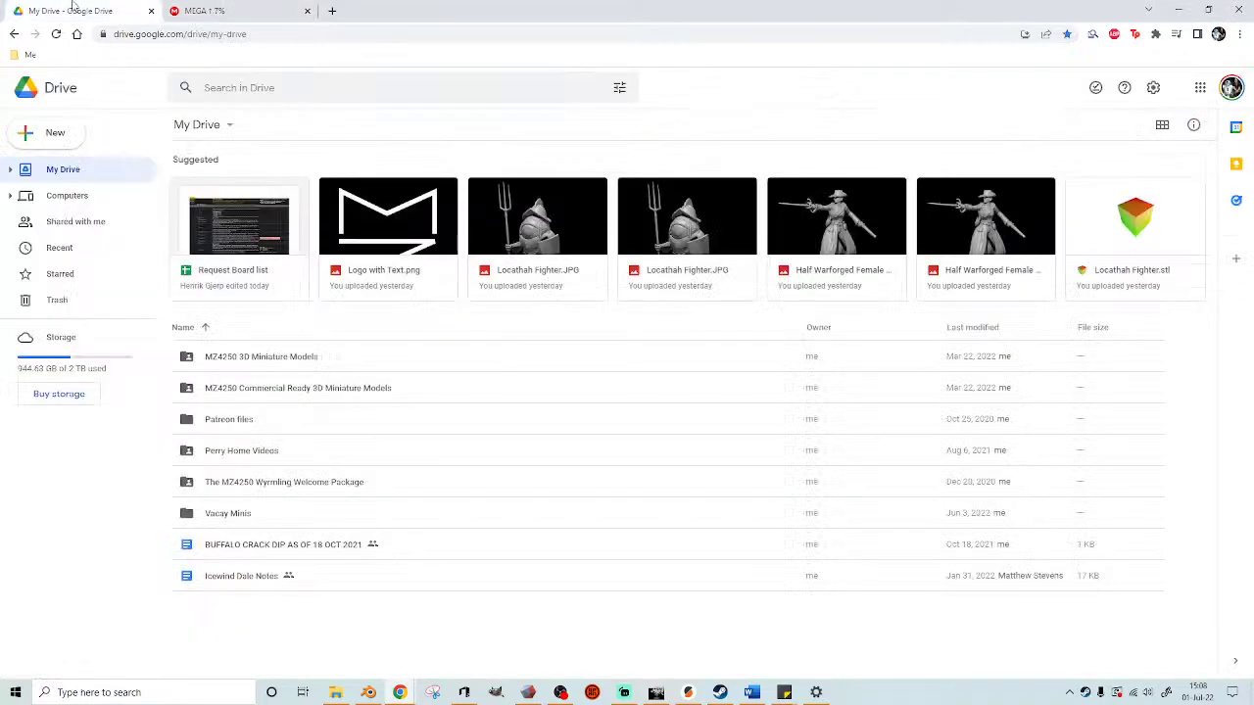
{"action": "double_click", "coordinate": [284, 360]}
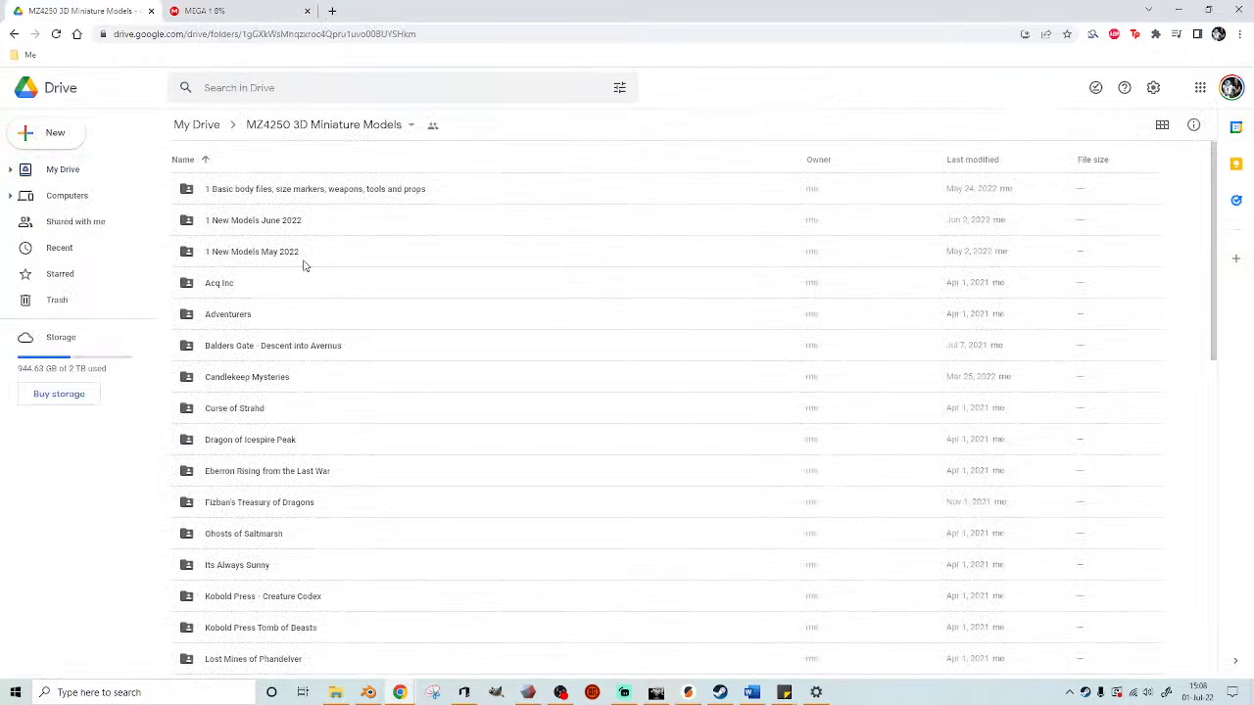
{"action": "left_click", "coordinate": [272, 257]}
{"action": "key", "text": "Delete"}
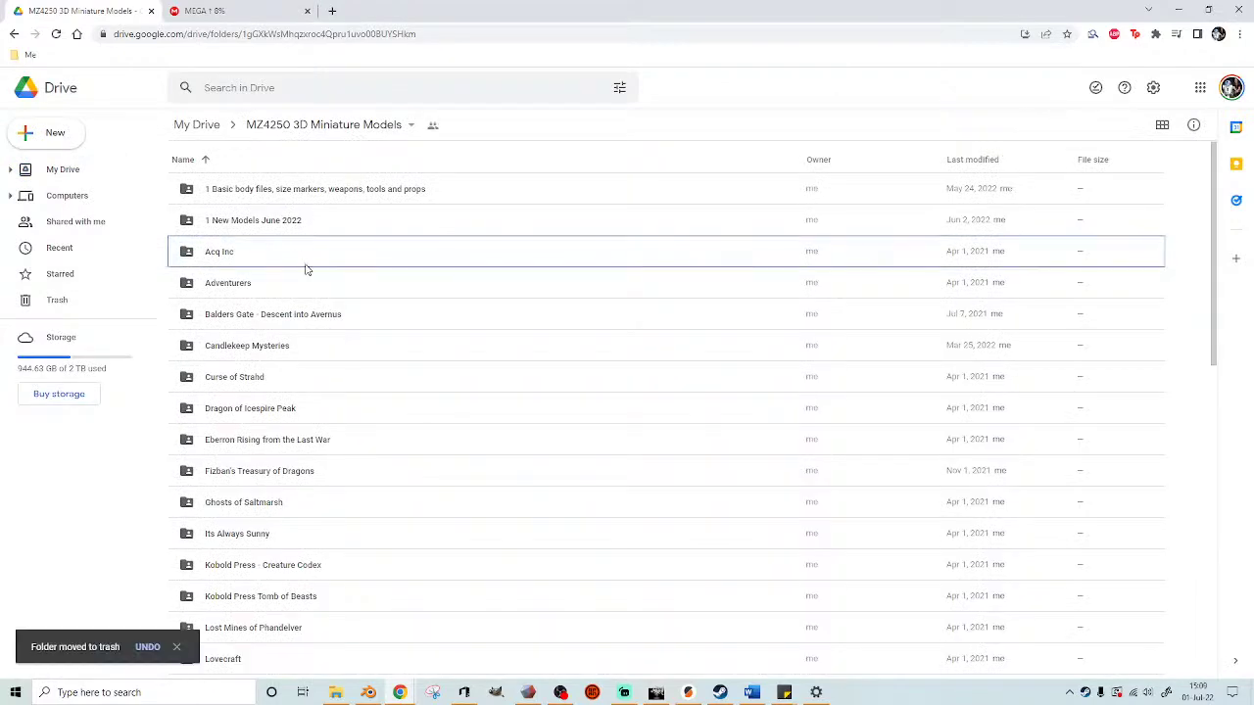
- Create a new folder named 1 New Models July 2022 in Google Drive's MZ4250 3D Miniature Models
{"action": "left_click", "coordinate": [62, 137]}
{"action": "left_click", "coordinate": [68, 140]}
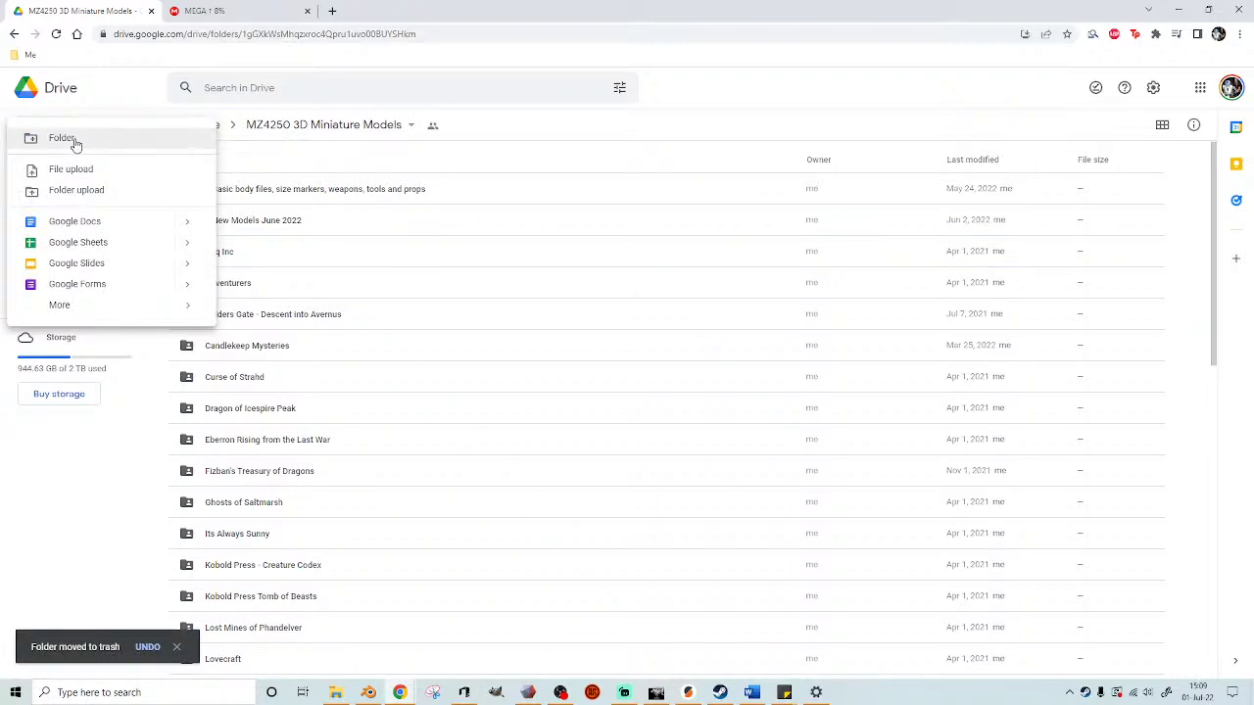
{"action": "type", "text": "1"}
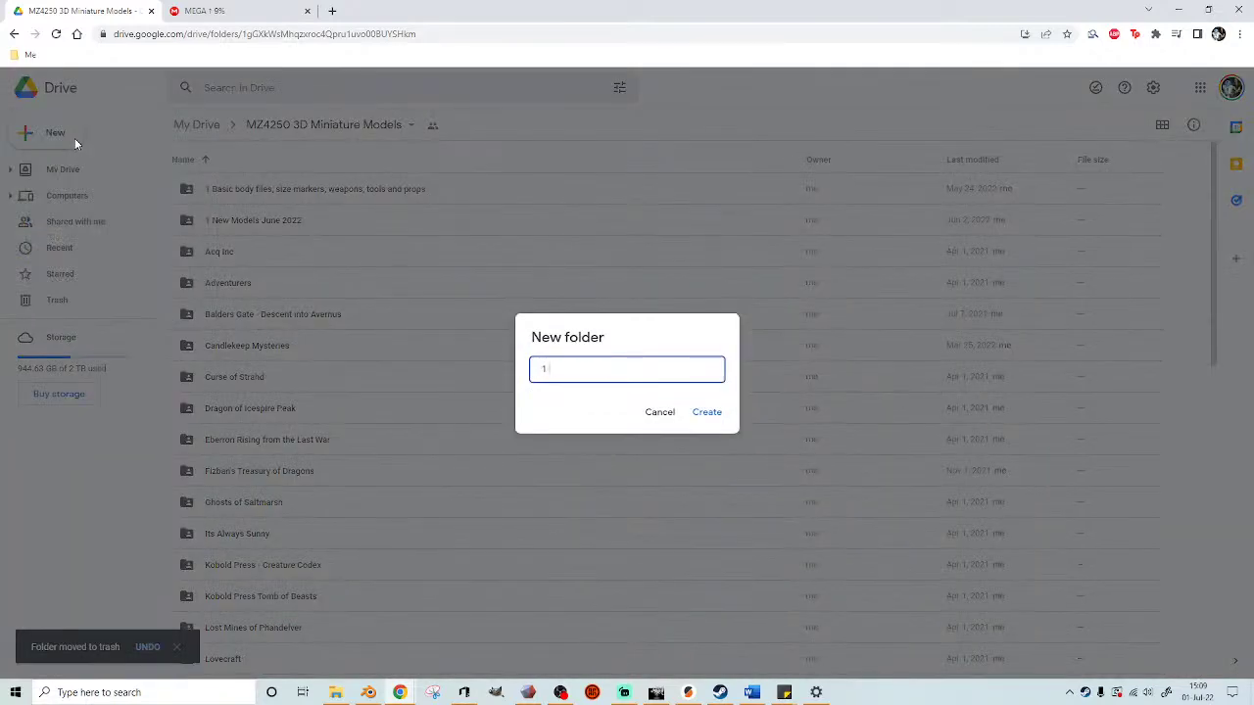
{"action": "type", "text": " Nr"}
{"action": "key", "text": "BackSpace"}
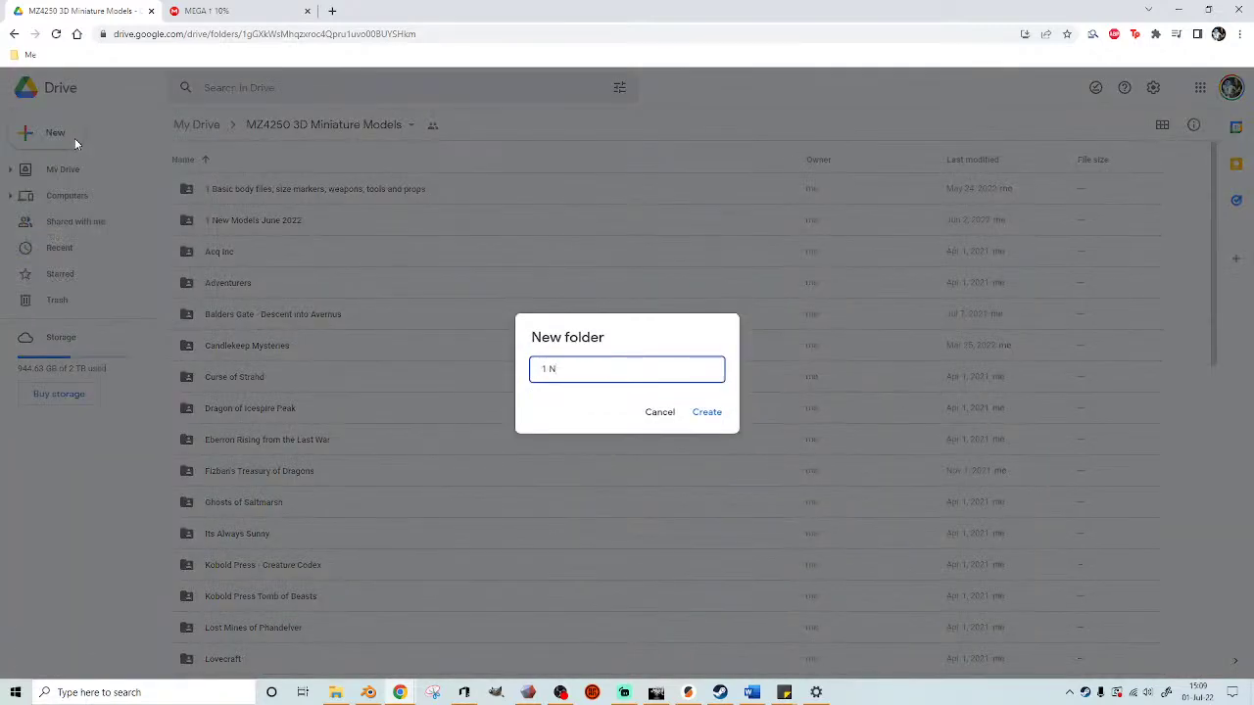
{"action": "type", "text": "ew Models July 2022"}
{"action": "key", "text": "Return"}
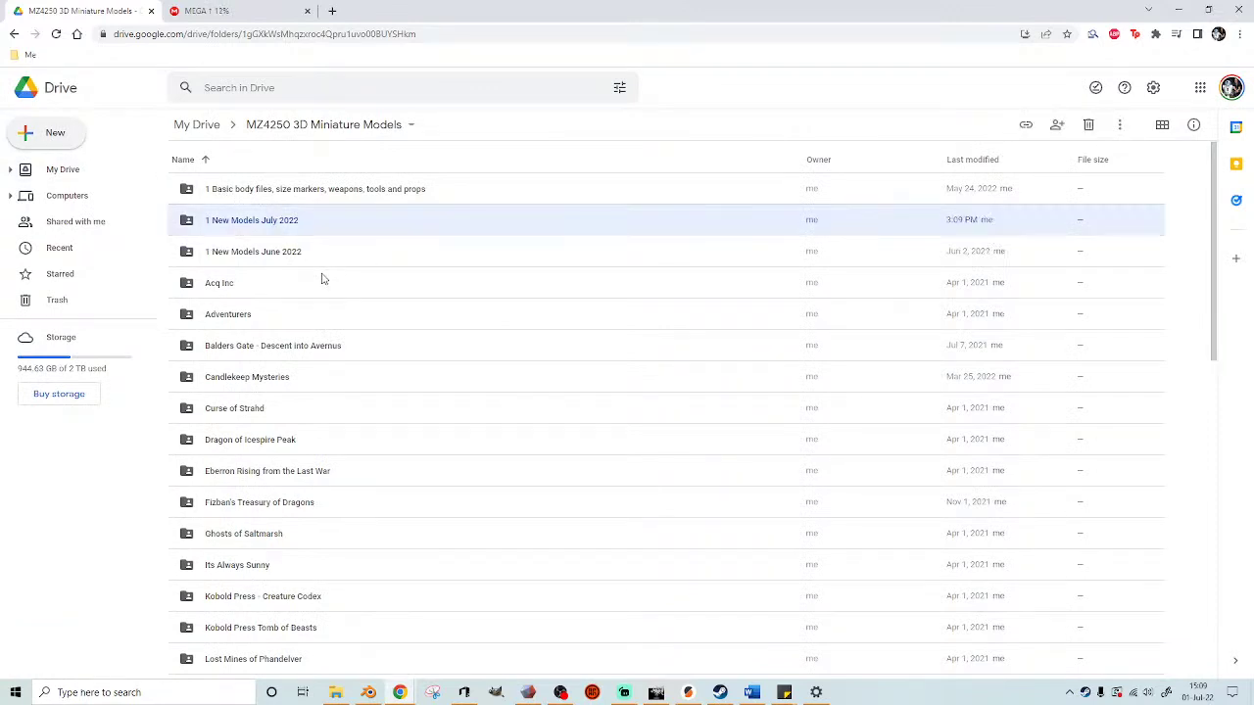
- Upload the local Quezalcoatlus folder into the 1 New Models July 2022 folder on Google Drive
{"action": "left_click", "coordinate": [266, 258]}
{"action": "left_click", "coordinate": [286, 228]}
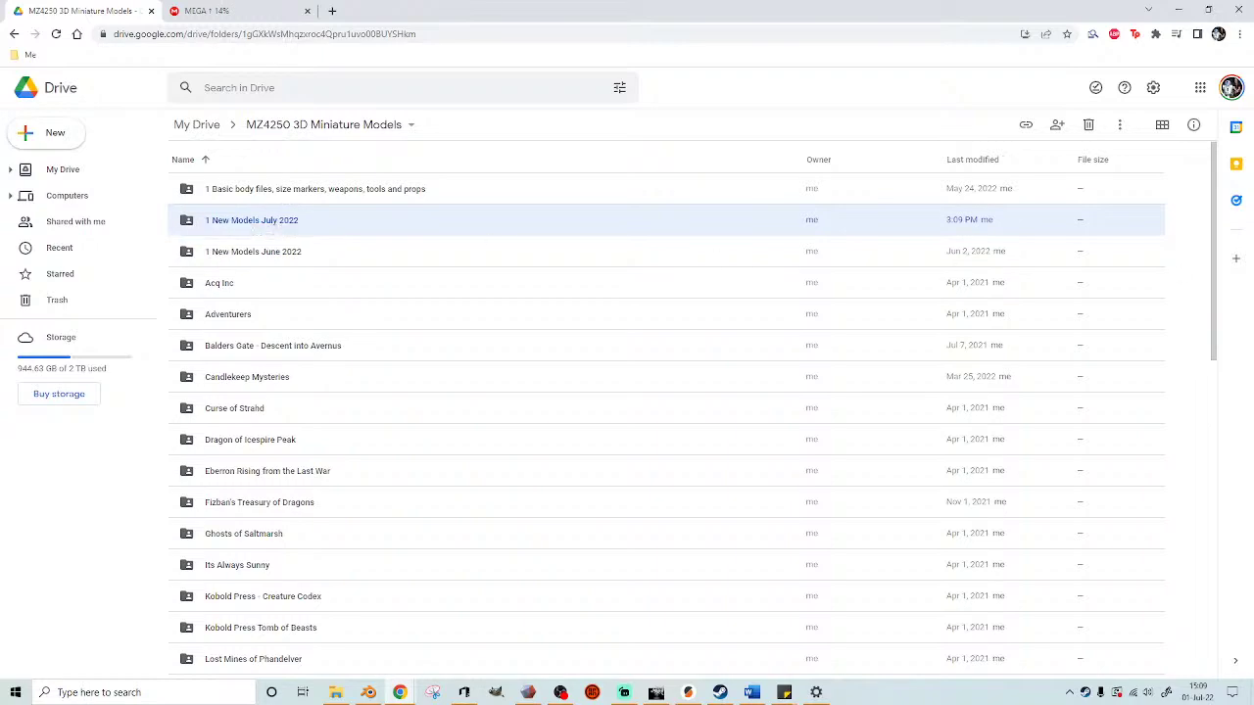
{"action": "left_click_drag", "start_coordinate": [287, 221], "coordinate": [294, 223]}
- Open the Dinosaurs folder under Volo's Guide to Monsters > D in Google Drive's MZ4250 3D Miniature Models
{"action": "scroll", "coordinate": [326, 450], "scroll_direction": "down", "scroll_amount": 1}
{"action": "scroll", "coordinate": [324, 452], "scroll_direction": "down", "scroll_amount": 4}
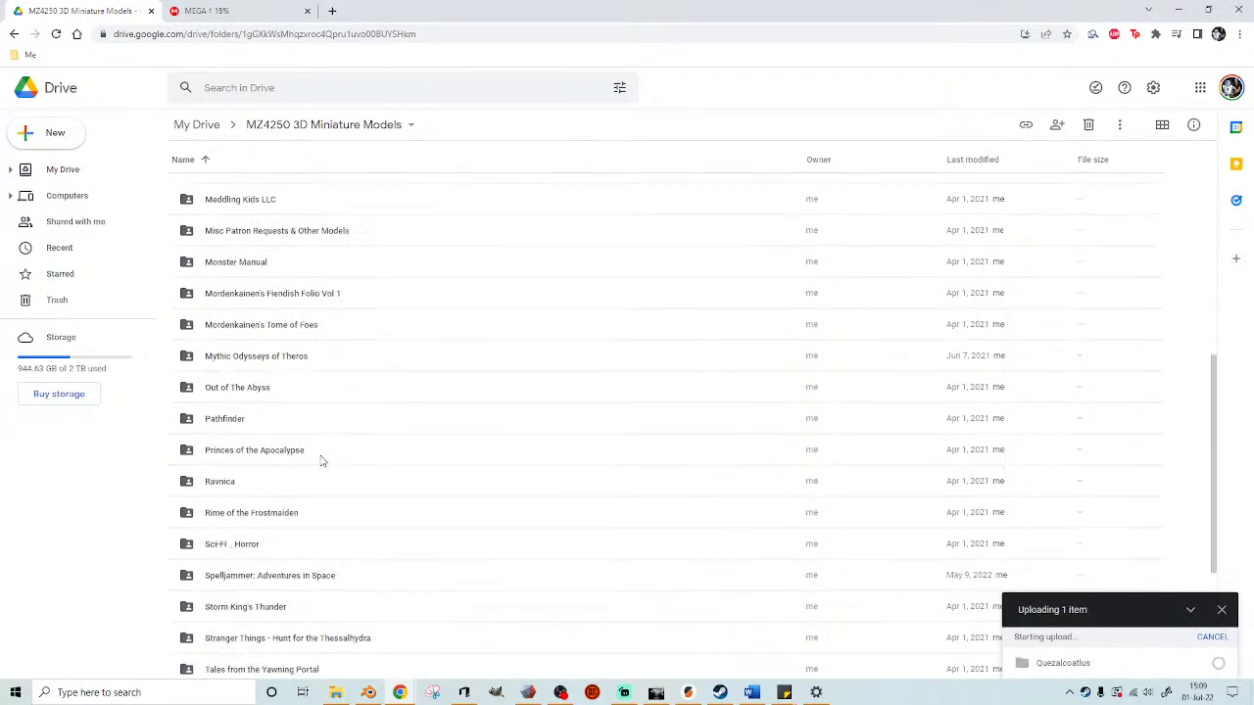
{"action": "scroll", "coordinate": [329, 462], "scroll_direction": "down", "scroll_amount": 3}
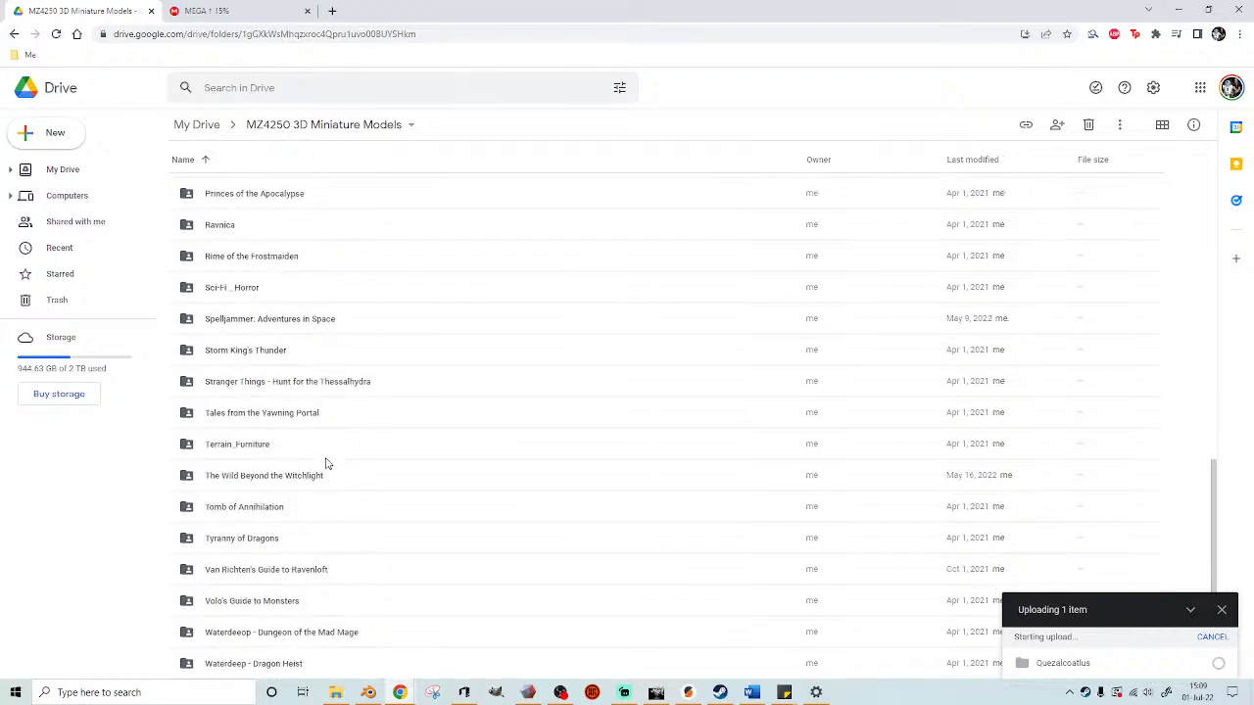
{"action": "double_click", "coordinate": [244, 601]}
{"action": "double_click", "coordinate": [208, 314]}
{"action": "double_click", "coordinate": [241, 323]}
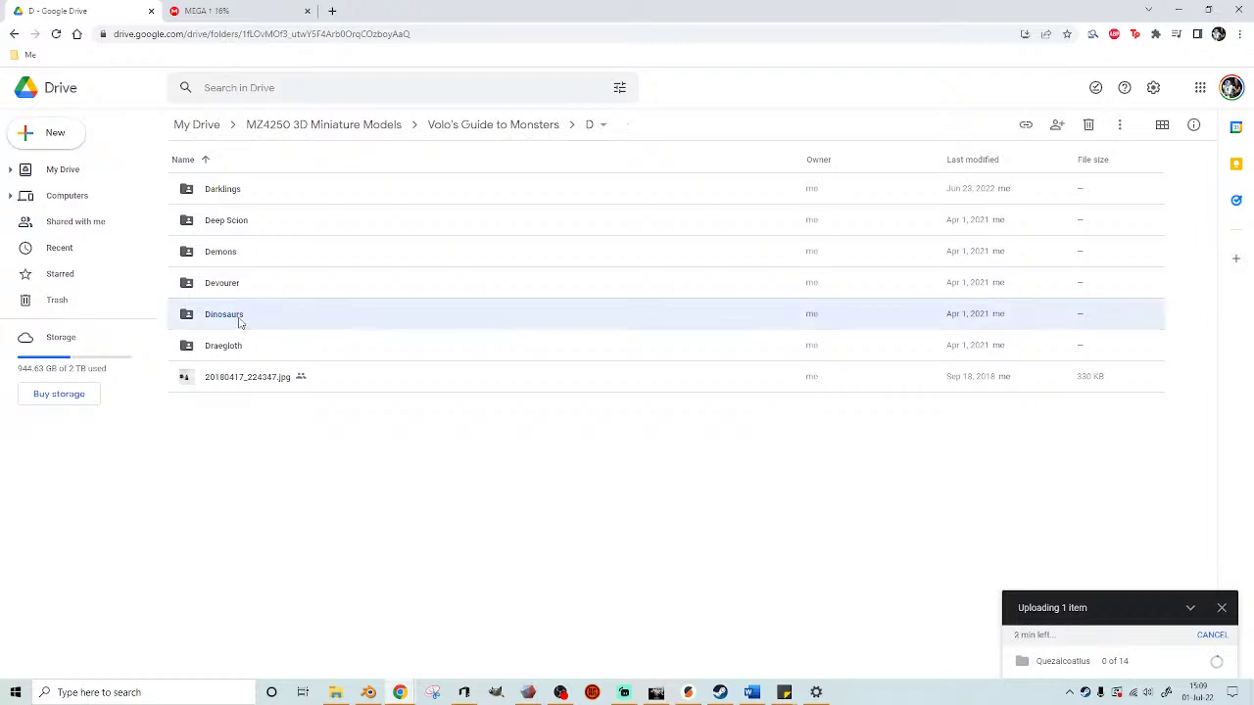
- Delete the old Quezalcoatlus folder from Google Drive's Dinosaurs folder and upload the local Quezalcoatlus folder in its place
{"action": "left_click", "coordinate": [252, 324]}
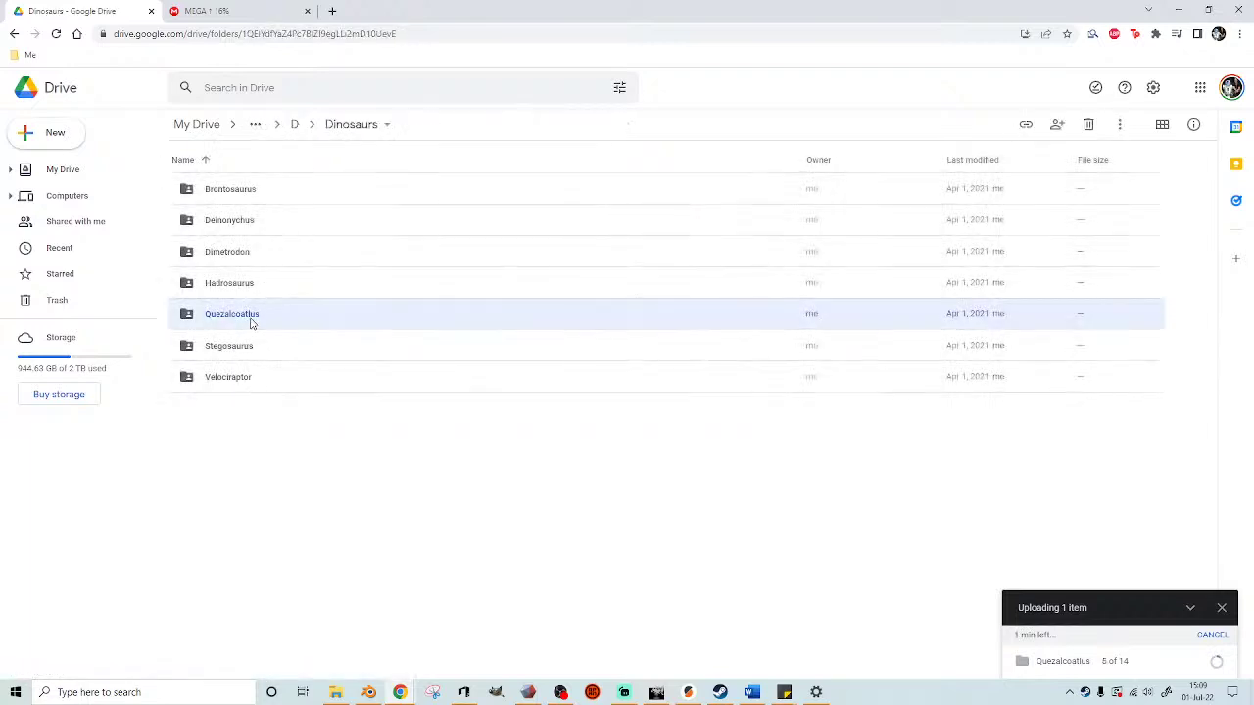
{"action": "key", "text": "Delete"}
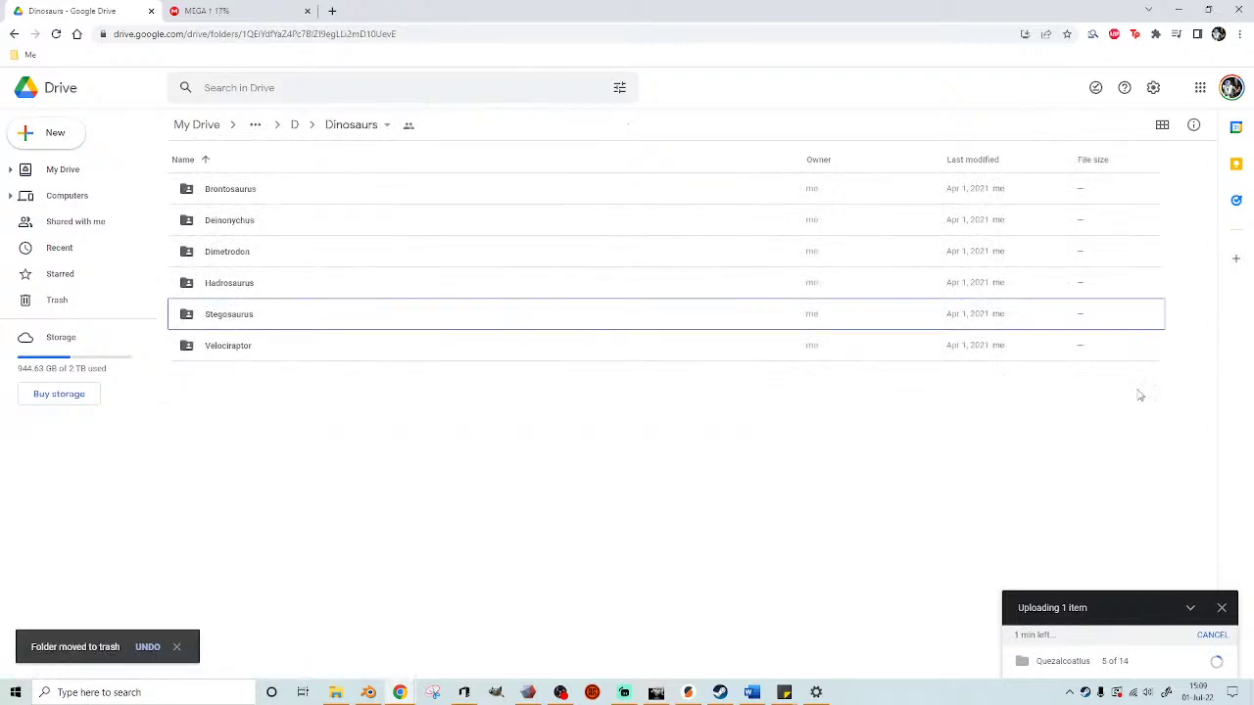
{"action": "left_click_drag", "start_coordinate": [1244, 392], "coordinate": [324, 417]}
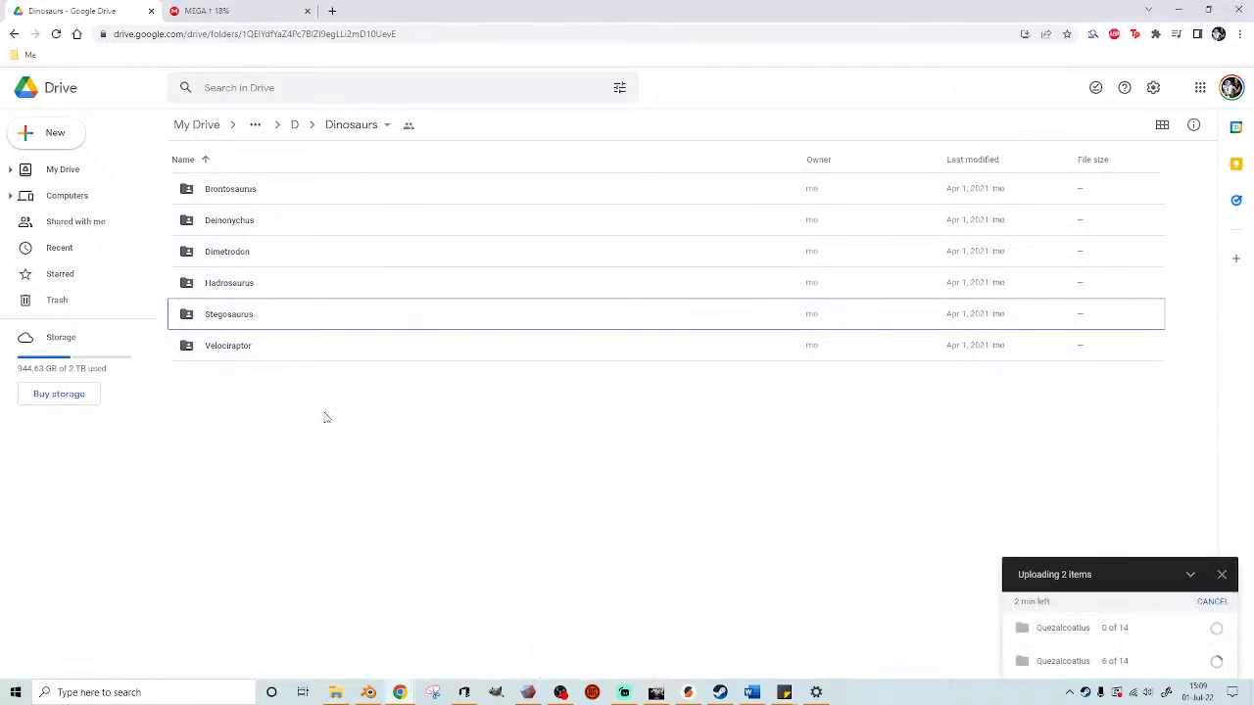
- Check the MEGA tab, switch to Blender and bring the Dinosaurs File Explorer window back over it
{"action": "left_click", "coordinate": [278, 18]}
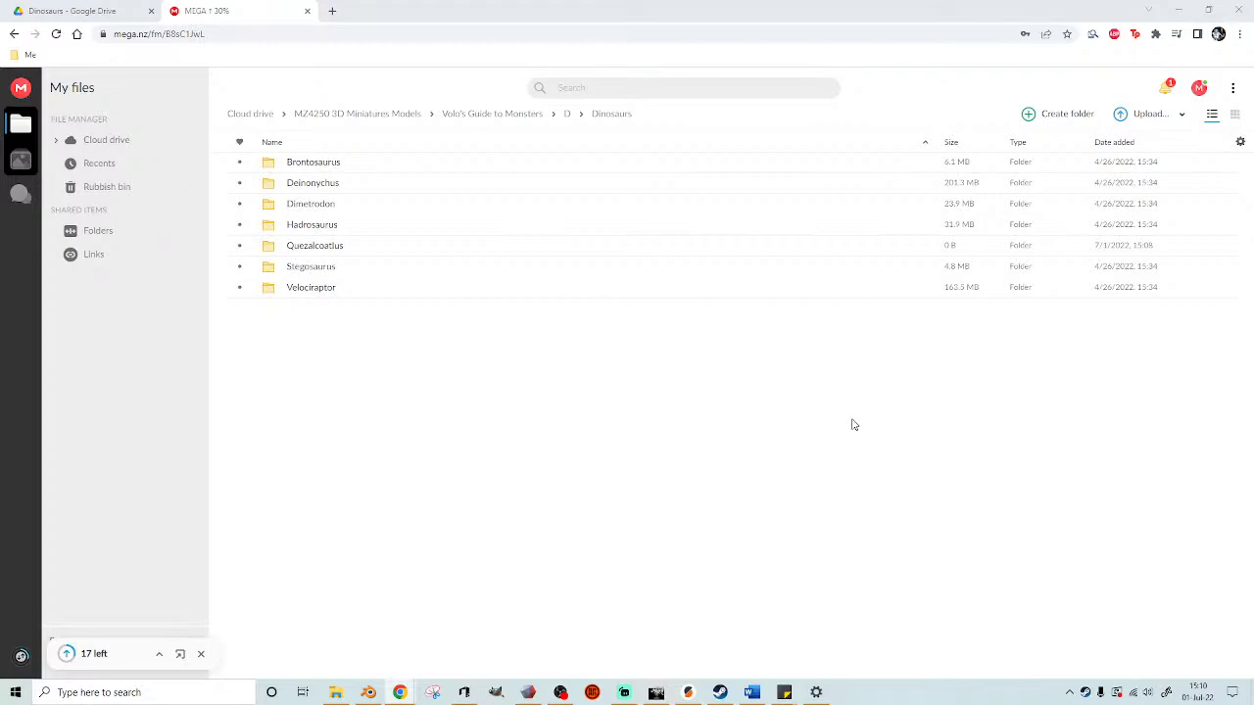
{"action": "left_click", "coordinate": [369, 693]}
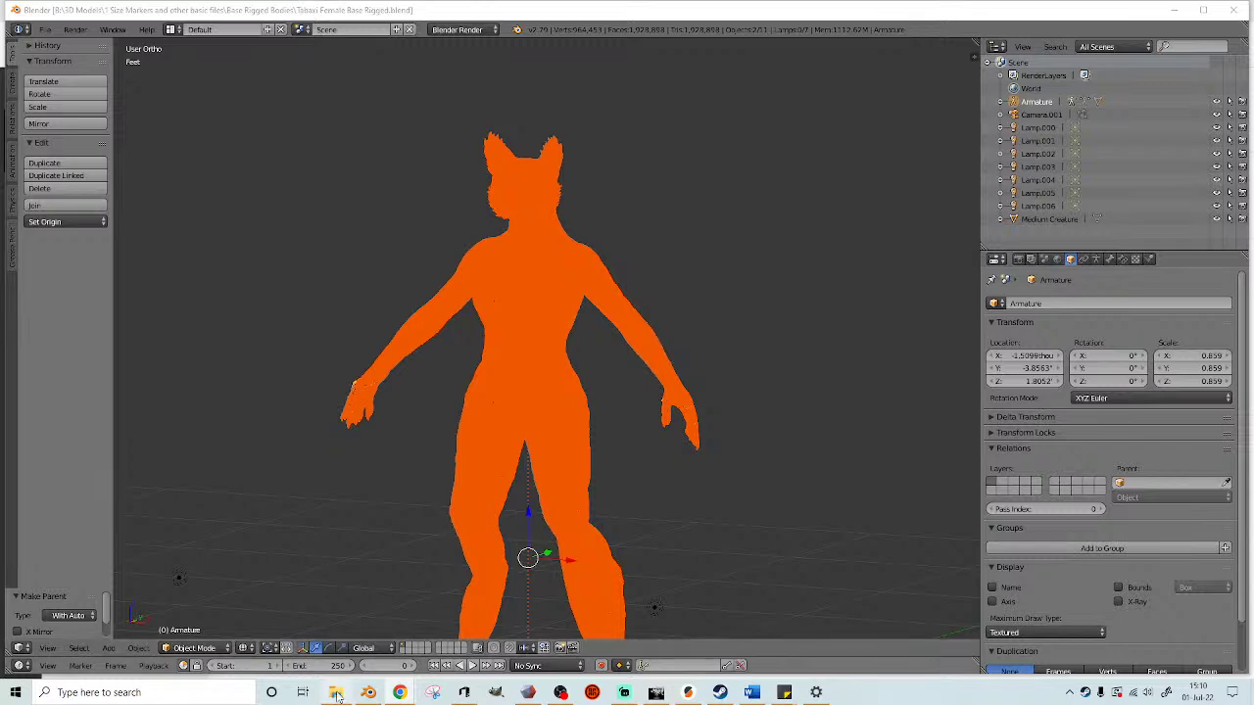
{"action": "left_click_drag", "start_coordinate": [1253, 118], "coordinate": [654, 113]}
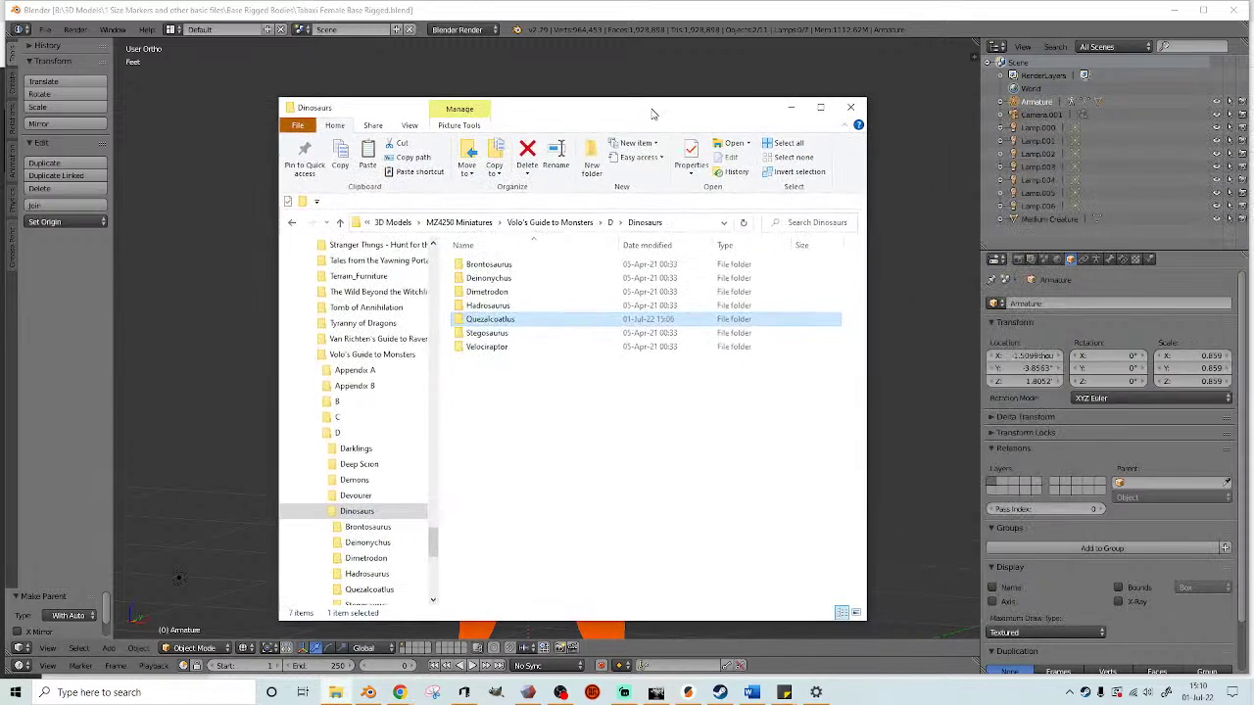
- Switch from Blender to Chrome and search Google for "staff of the woodlands 5e"
{"action": "key", "text": "alt+Tab"}
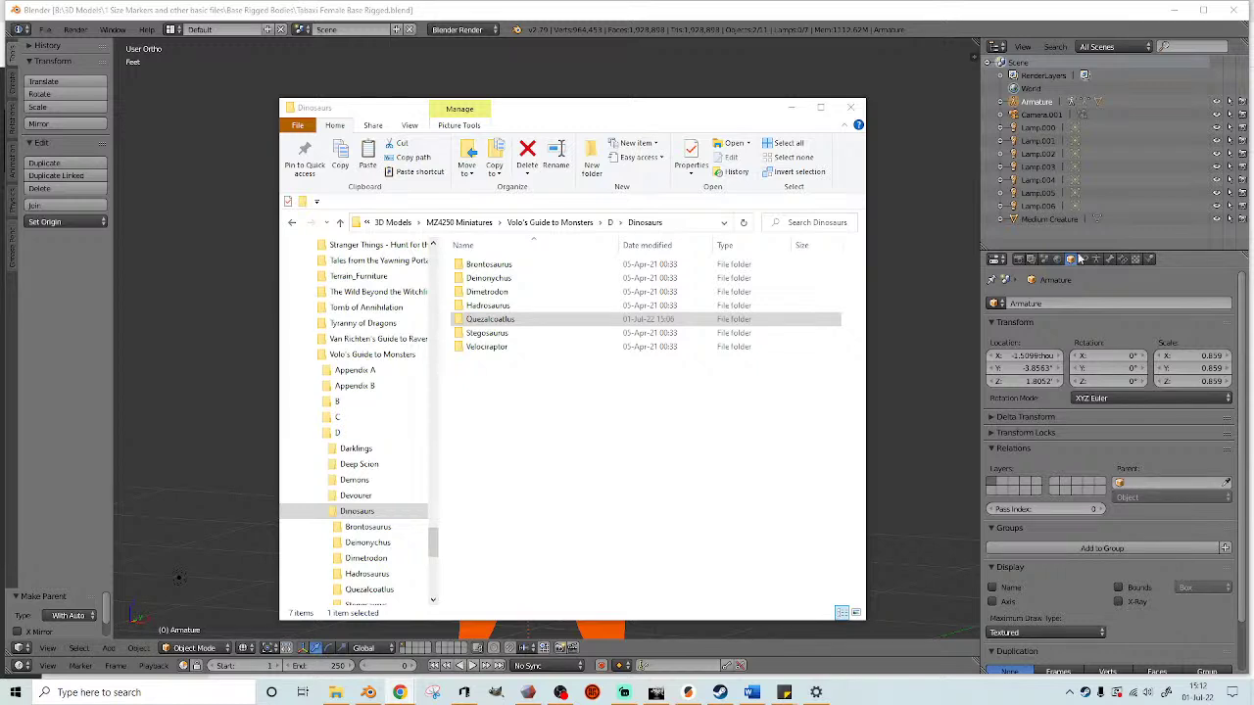
{"action": "left_click", "coordinate": [946, 27]}
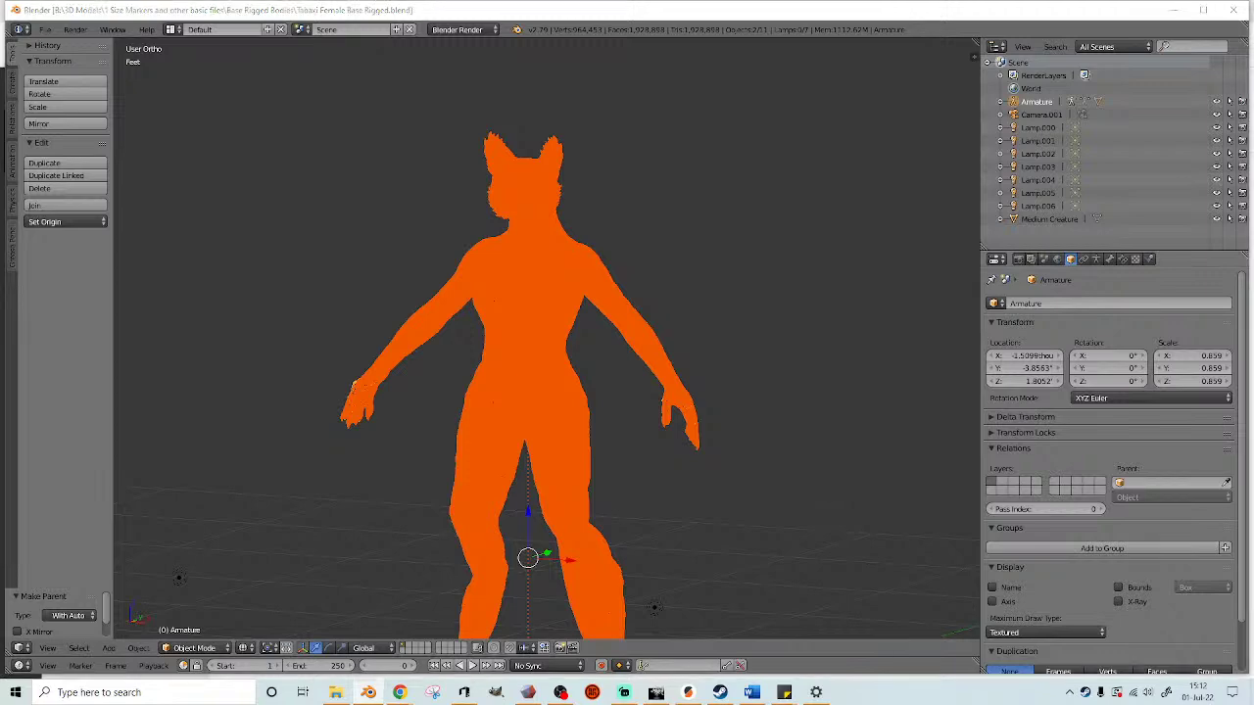
{"action": "left_click", "coordinate": [400, 693]}
{"action": "double_click", "coordinate": [520, 179]}
{"action": "type", "text": "STAFF"}
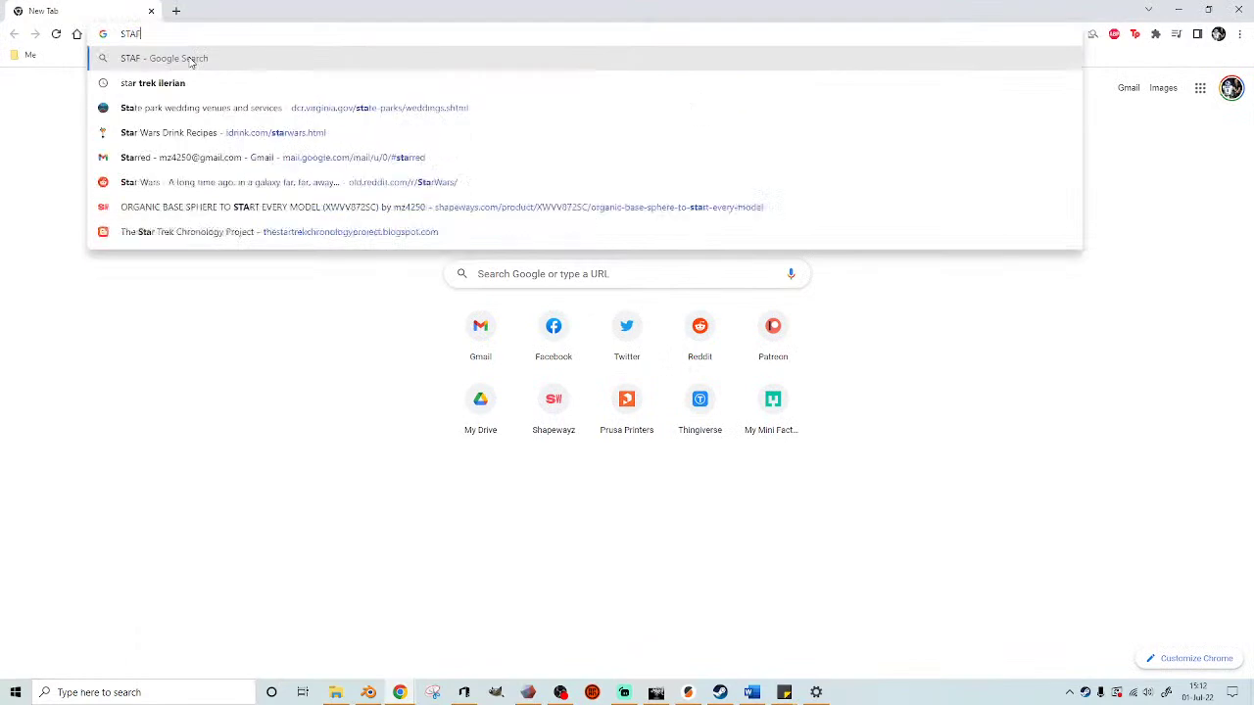
{"action": "key", "text": "BackSpace"}
{"action": "key", "text": "BackSpace"}
{"action": "key", "text": "BackSpace"}
{"action": "key", "text": "BackSpace"}
{"action": "key", "text": "BackSpace"}
{"action": "type", "text": "st"}
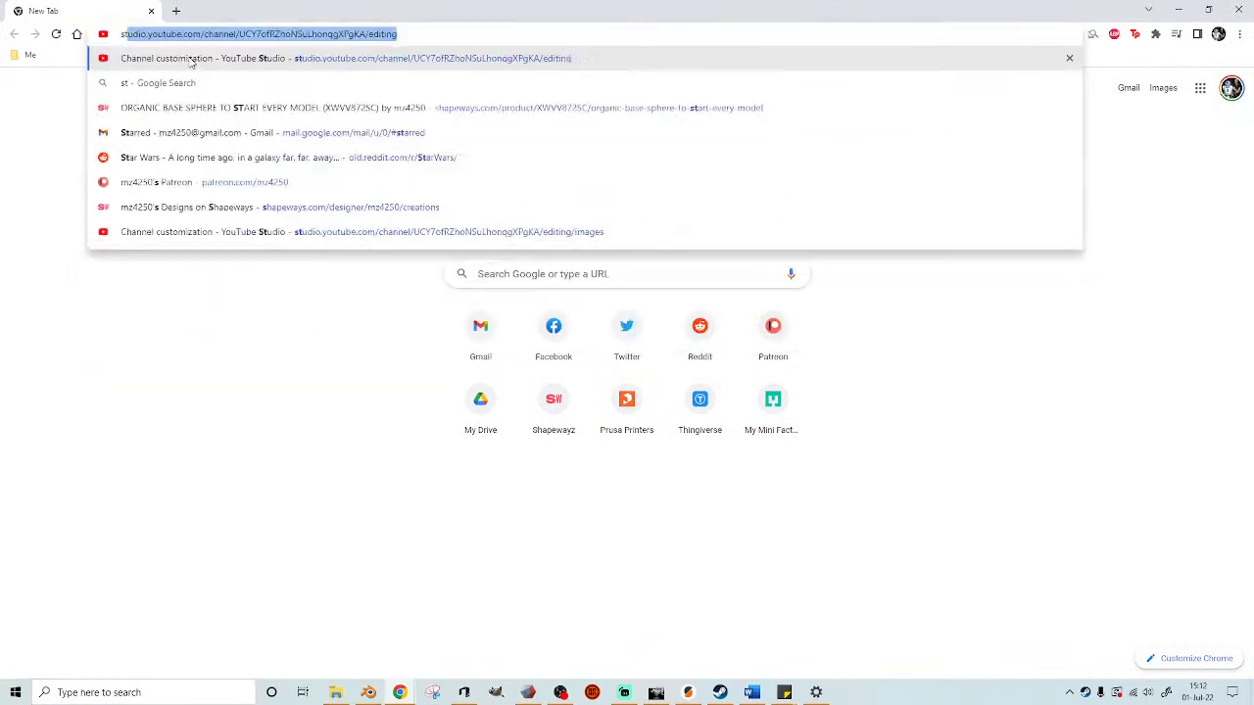
{"action": "type", "text": "aff of the wood"}
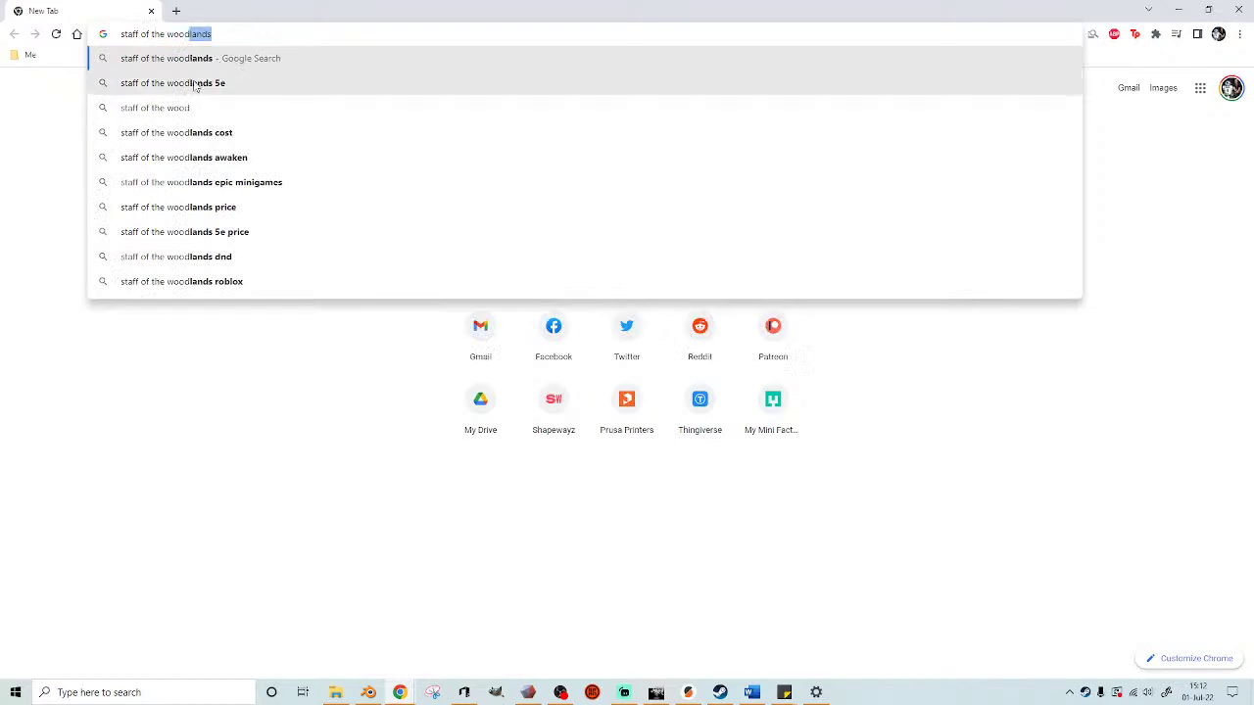
{"action": "left_click", "coordinate": [196, 84]}
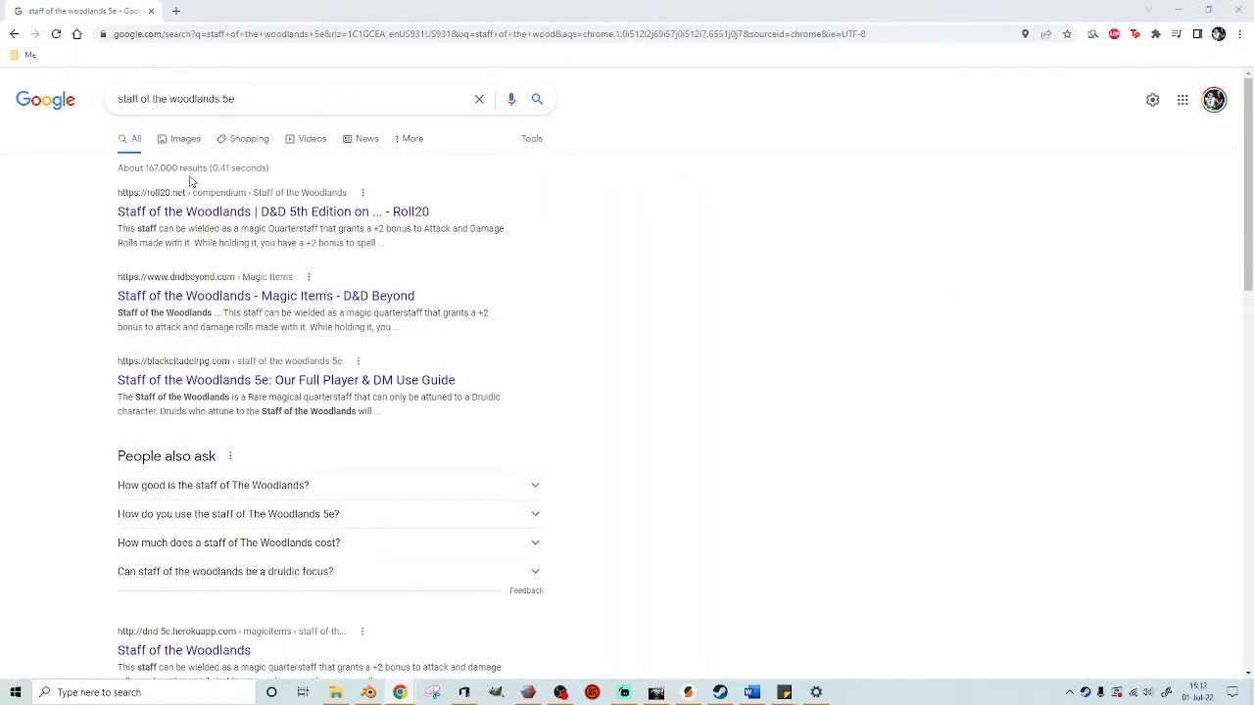
- Show the image results and open the larger preview of D&D Beyond's Staff of the Woodlands picture
{"action": "left_click", "coordinate": [171, 140]}
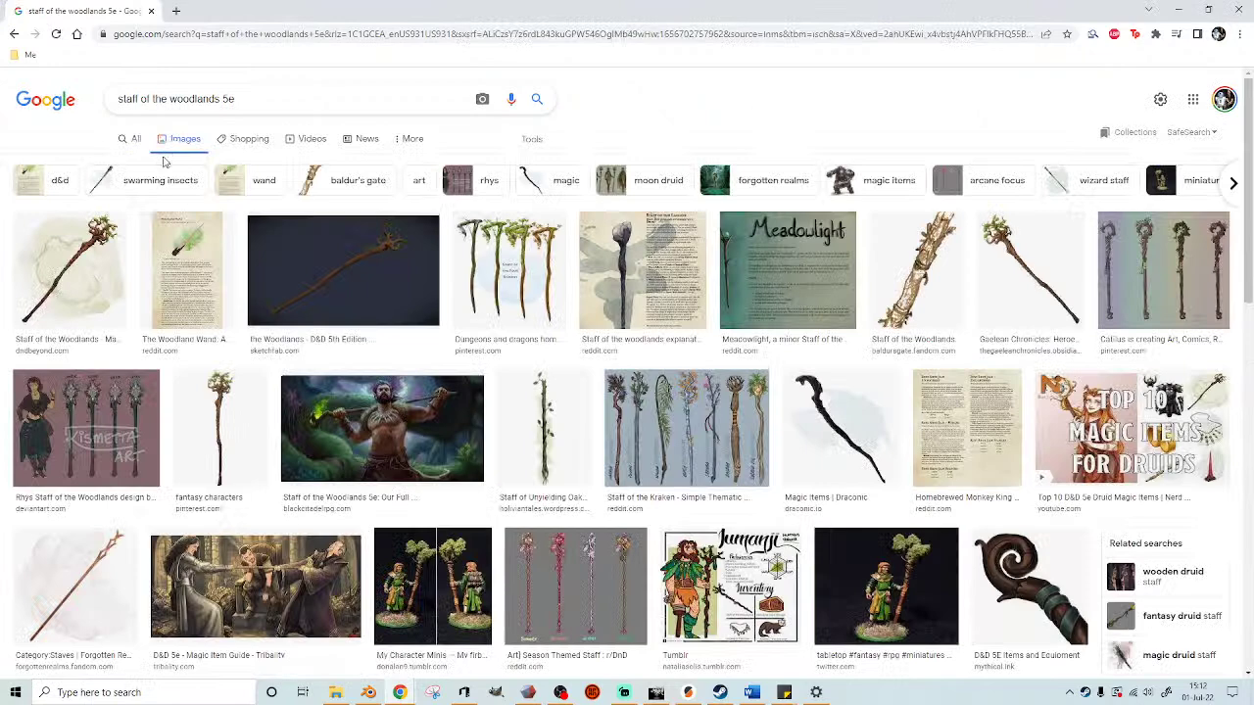
{"action": "mouse_move", "coordinate": [91, 260]}
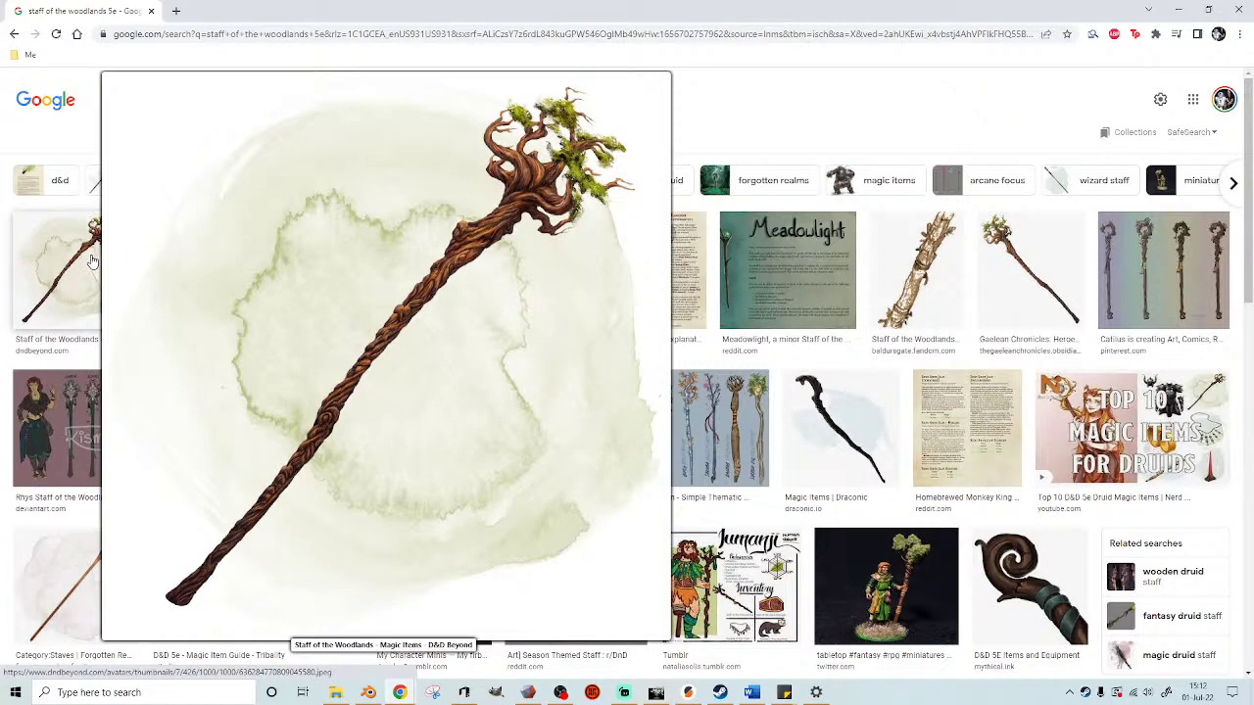
{"action": "left_click", "coordinate": [91, 261]}
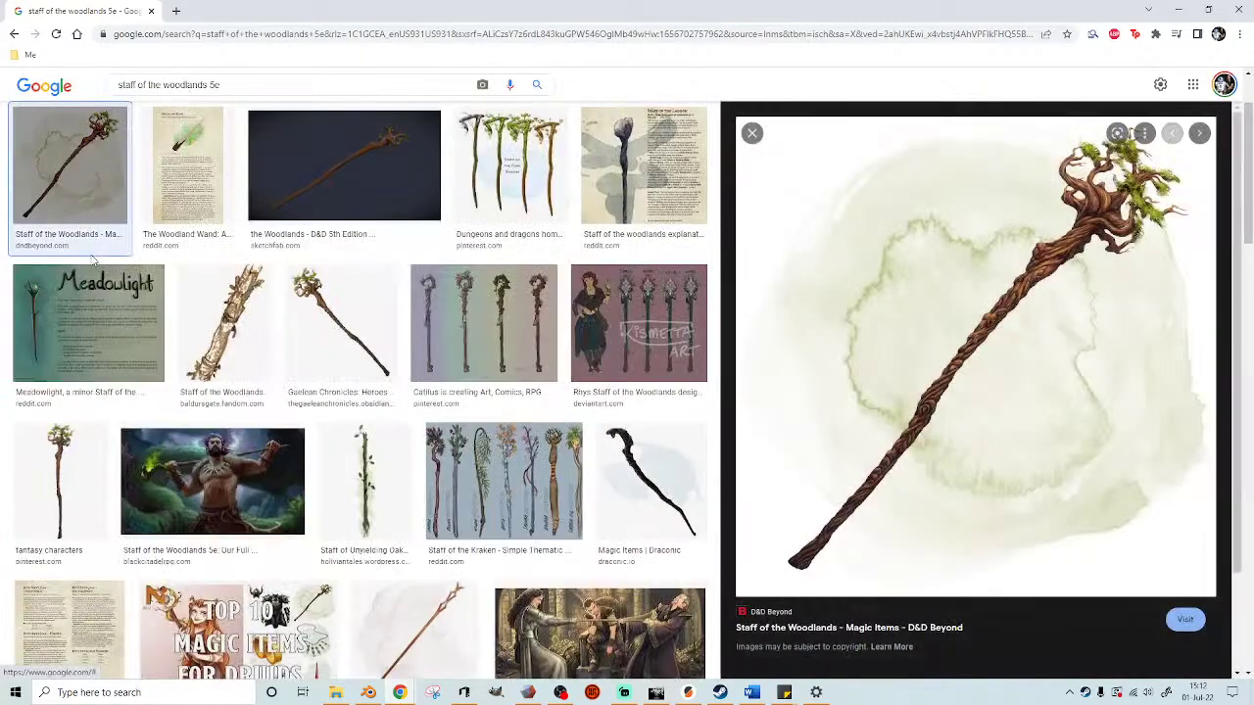
- Save the staff picture as "Staff of the Woodlands" in MZ4250 Miniatures > Adventurers > Druids > Other Druids
{"action": "right_click", "coordinate": [947, 271]}
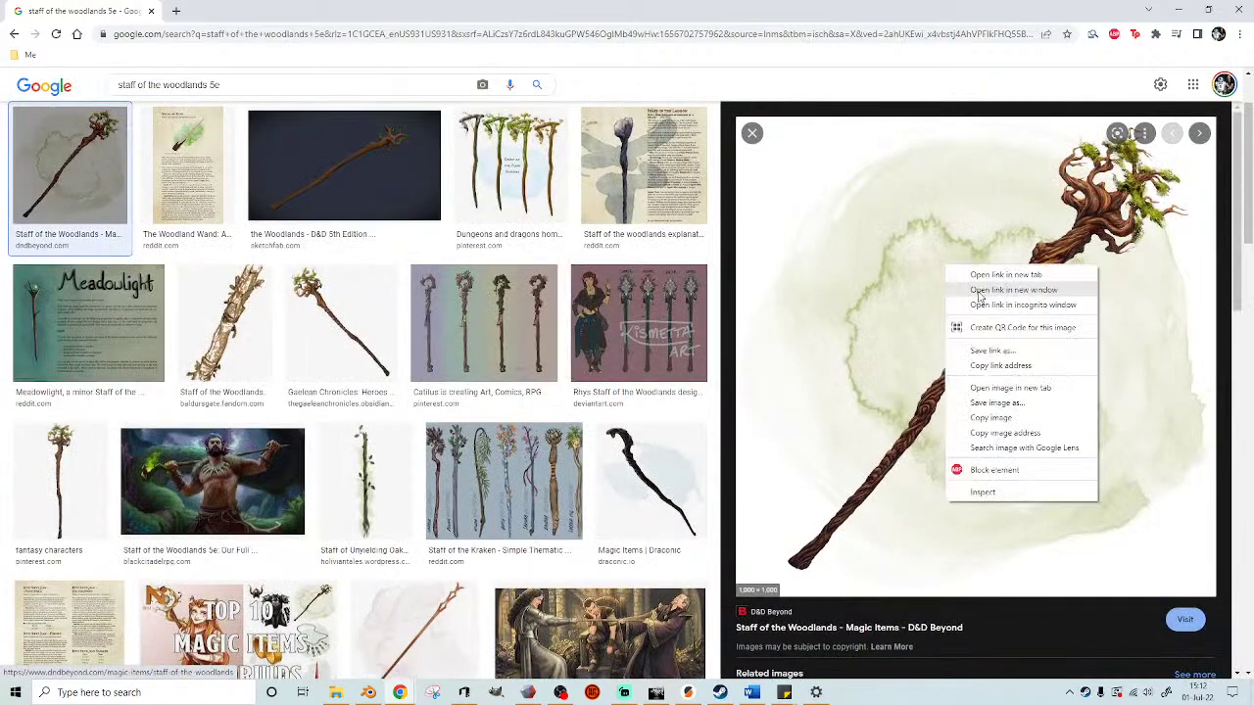
{"action": "left_click", "coordinate": [1009, 410]}
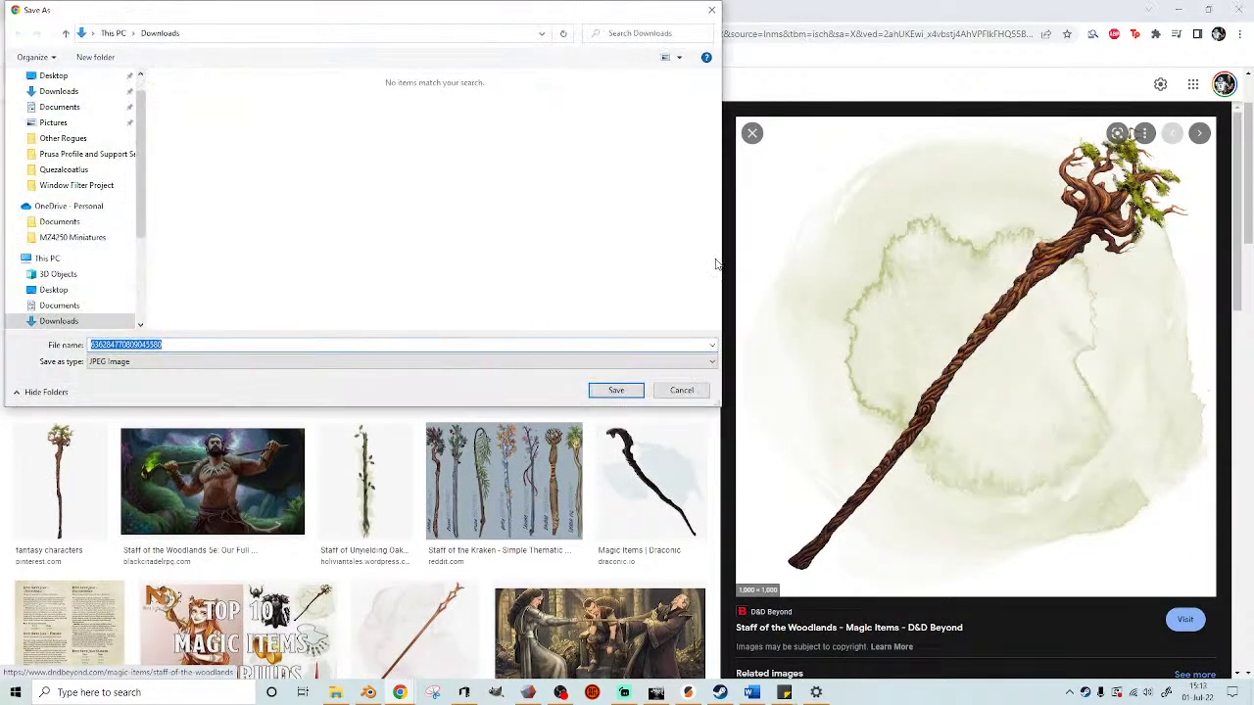
{"action": "left_click", "coordinate": [83, 171]}
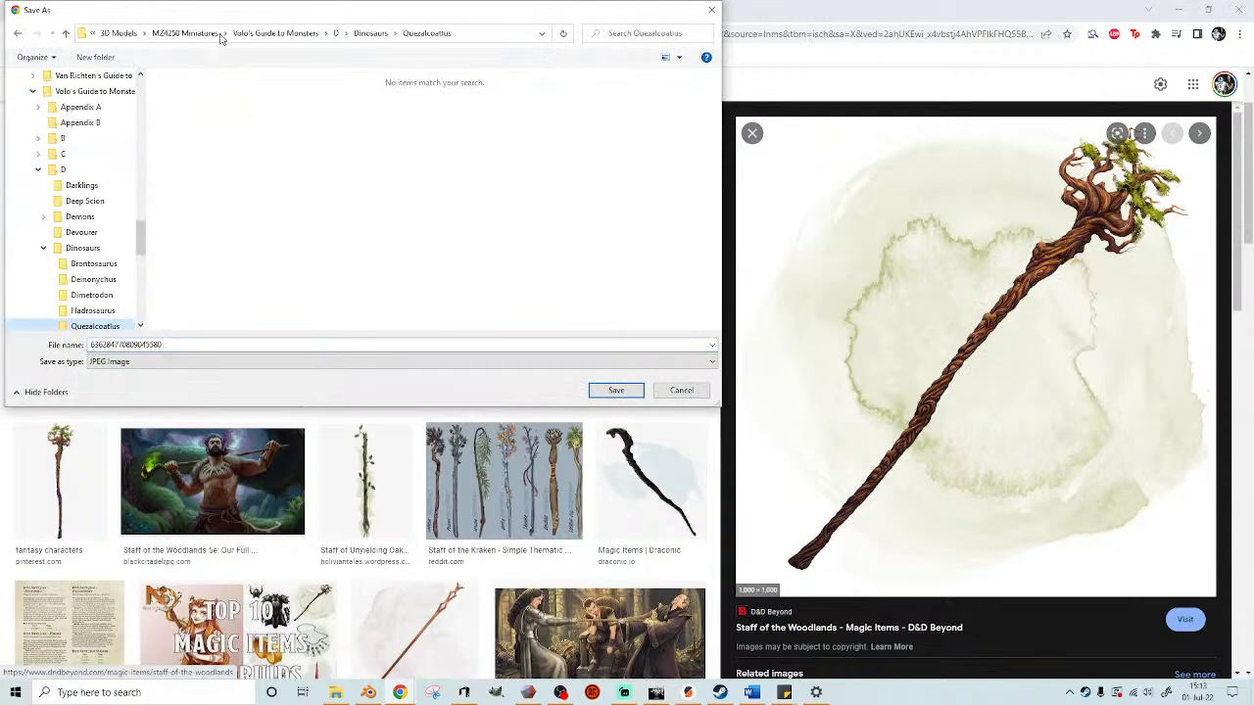
{"action": "left_click", "coordinate": [217, 34]}
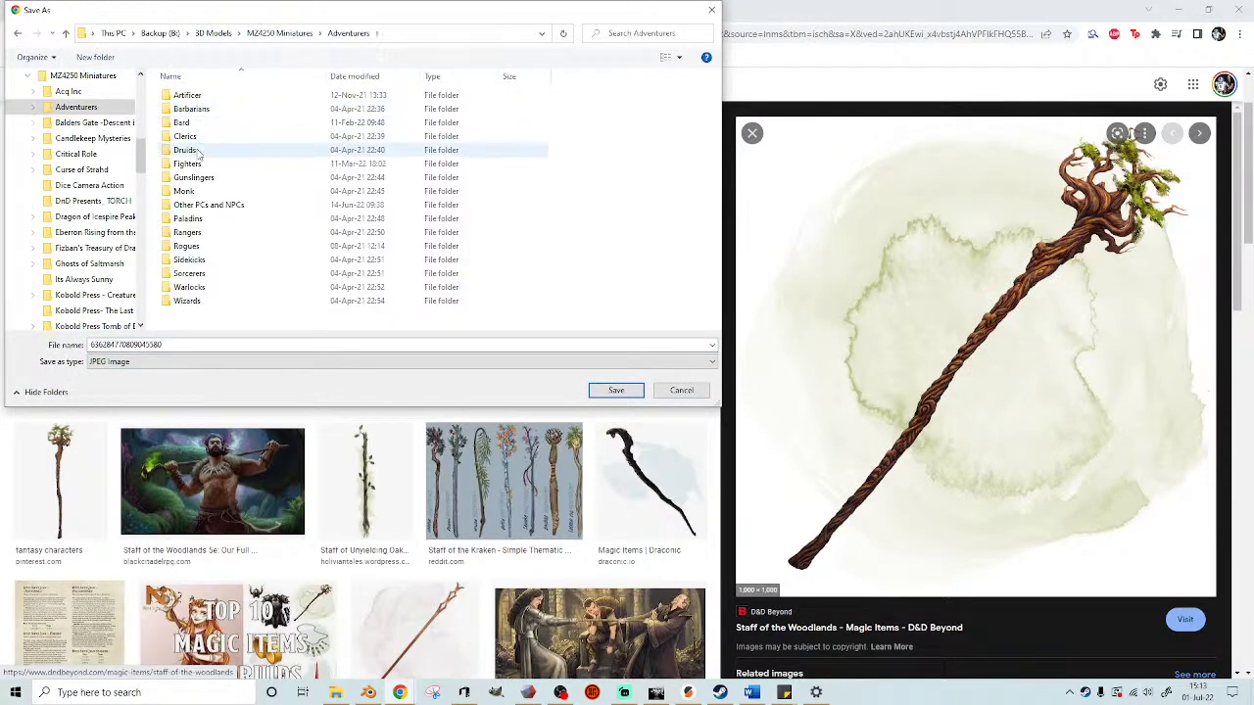
{"action": "double_click", "coordinate": [186, 150]}
{"action": "left_click", "coordinate": [207, 193]}
{"action": "double_click", "coordinate": [206, 193]}
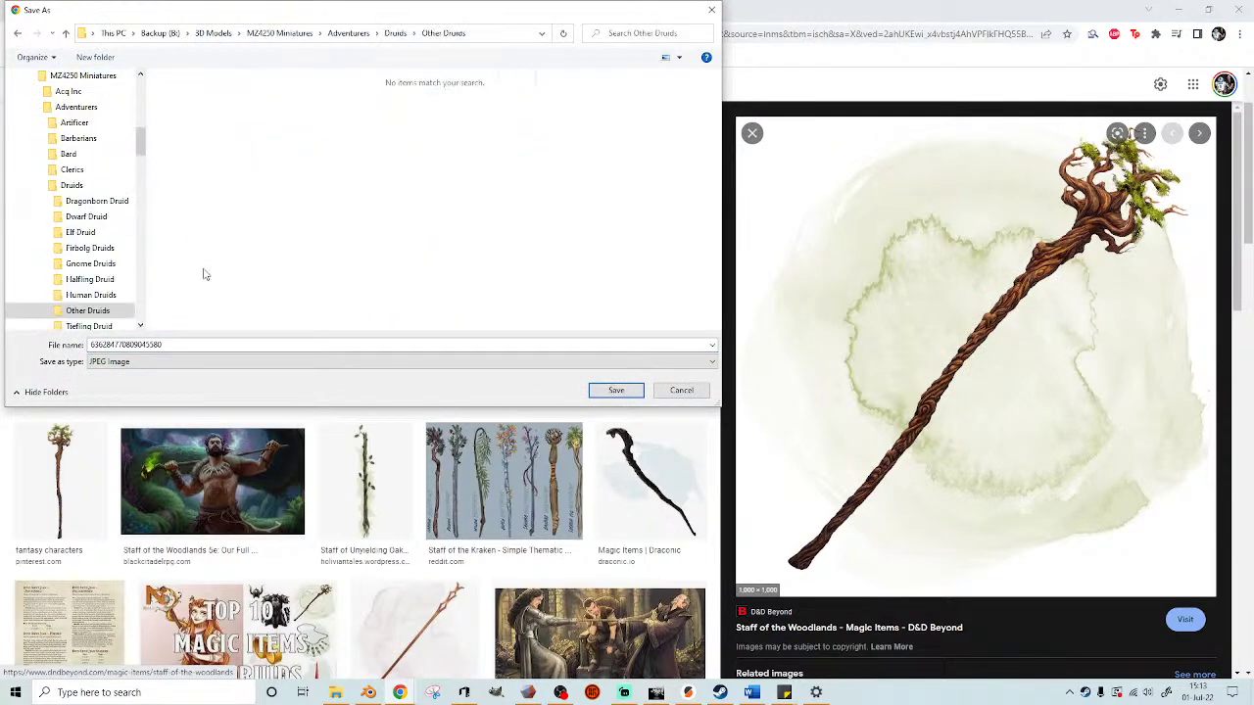
{"action": "double_click", "coordinate": [274, 346]}
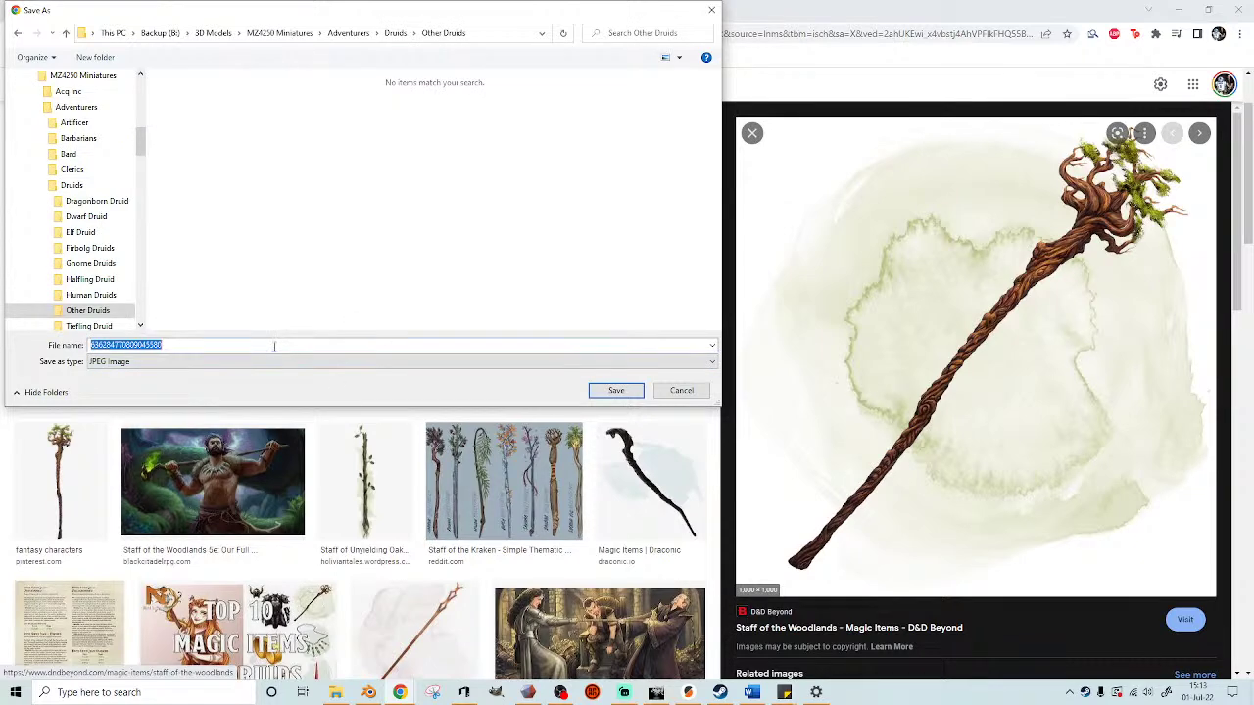
{"action": "type", "text": "Staff o"}
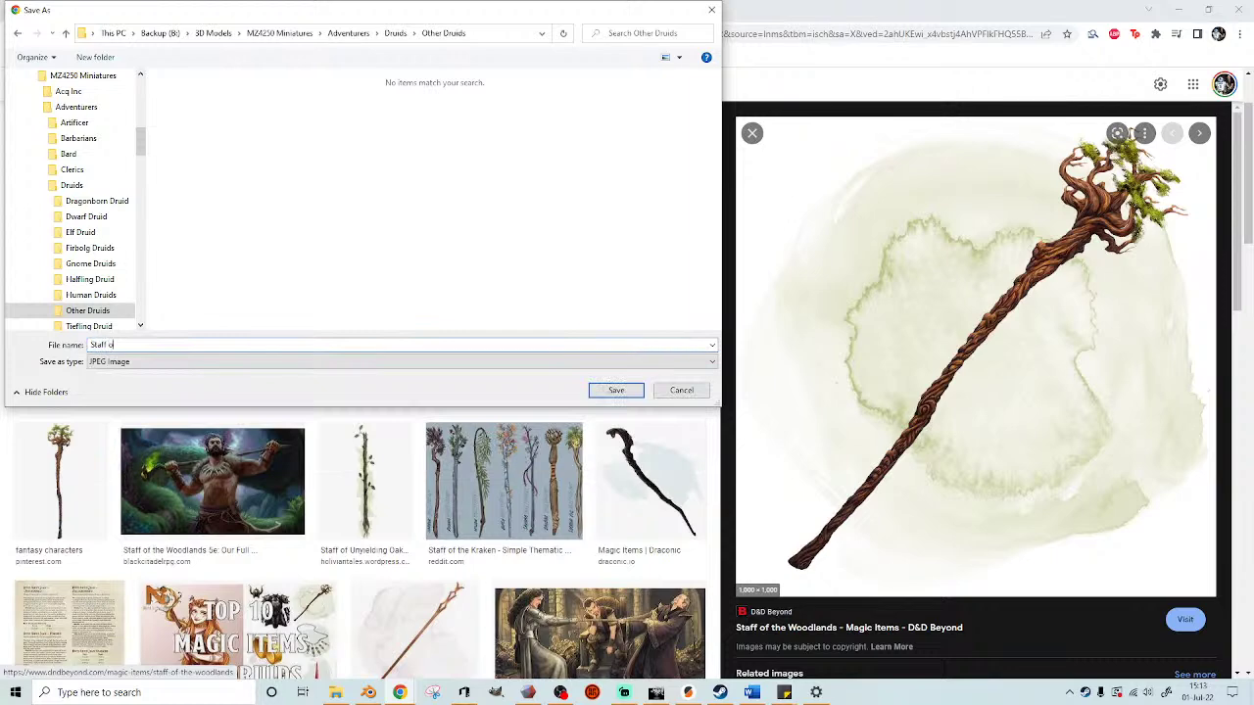
{"action": "type", "text": "f the Woodlands"}
{"action": "key", "text": "Return"}
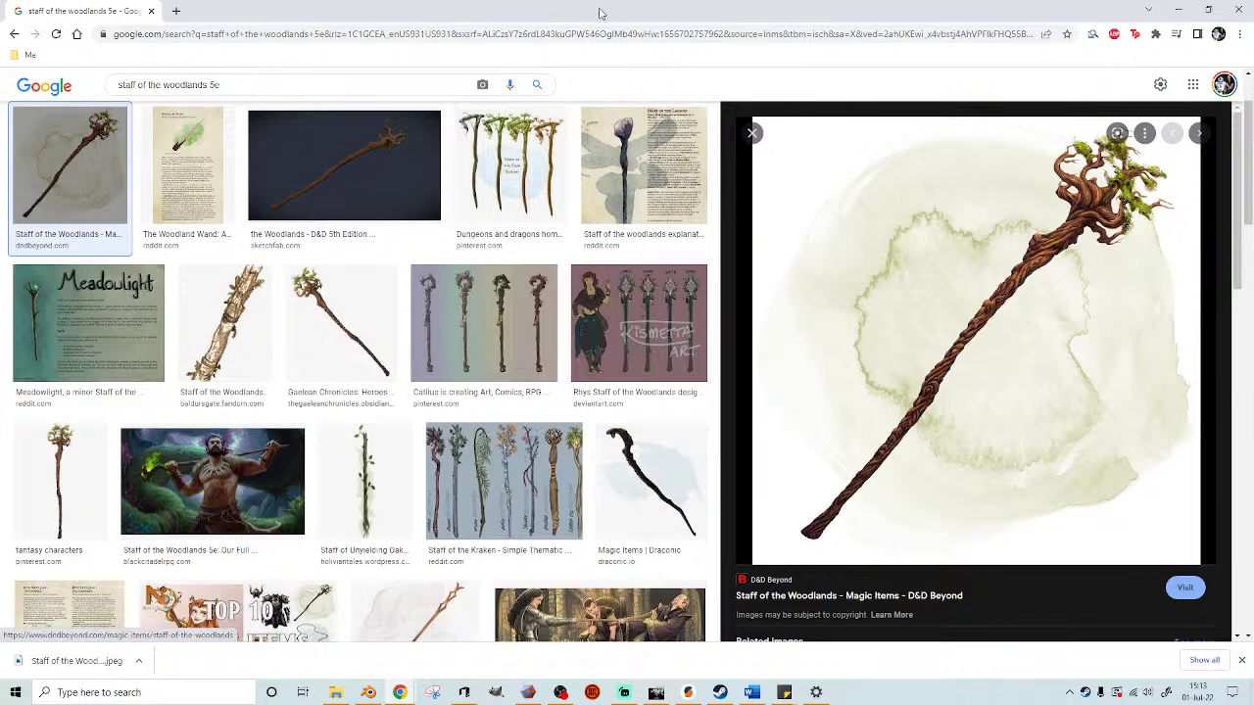
- Return to Blender, select the tabaxi's armature and switch it to Pose Mode
{"action": "left_click", "coordinate": [1179, 12]}
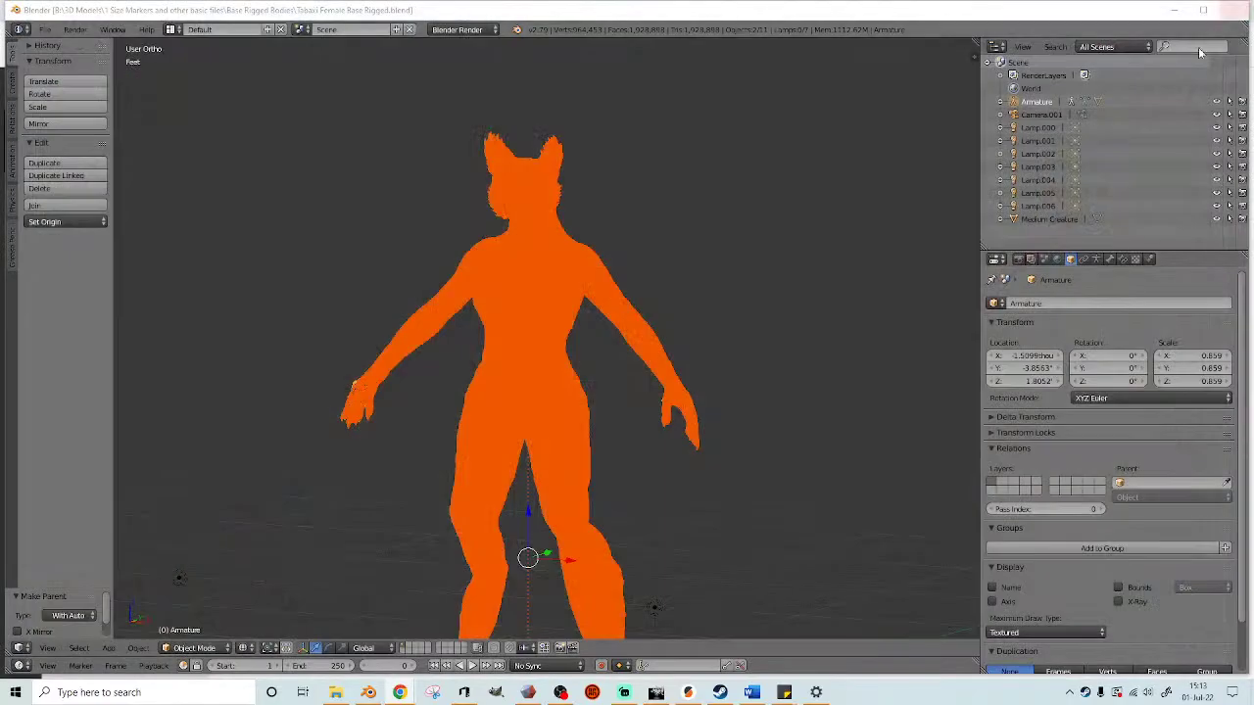
{"action": "scroll", "coordinate": [341, 235], "scroll_direction": "down", "scroll_amount": 2}
{"action": "middle_click_drag", "start_coordinate": [342, 235], "coordinate": [395, 285]}
{"action": "scroll", "coordinate": [395, 285], "scroll_direction": "up", "scroll_amount": 3}
{"action": "mouse_move", "coordinate": [578, 375]}
{"action": "middle_mouse_down"}
{"action": "mouse_move", "coordinate": [497, 357]}
{"action": "mouse_move", "coordinate": [627, 358]}
{"action": "mouse_move", "coordinate": [538, 363]}
{"action": "mouse_move", "coordinate": [568, 342]}
{"action": "middle_mouse_up"}
{"action": "right_click", "coordinate": [563, 256]}
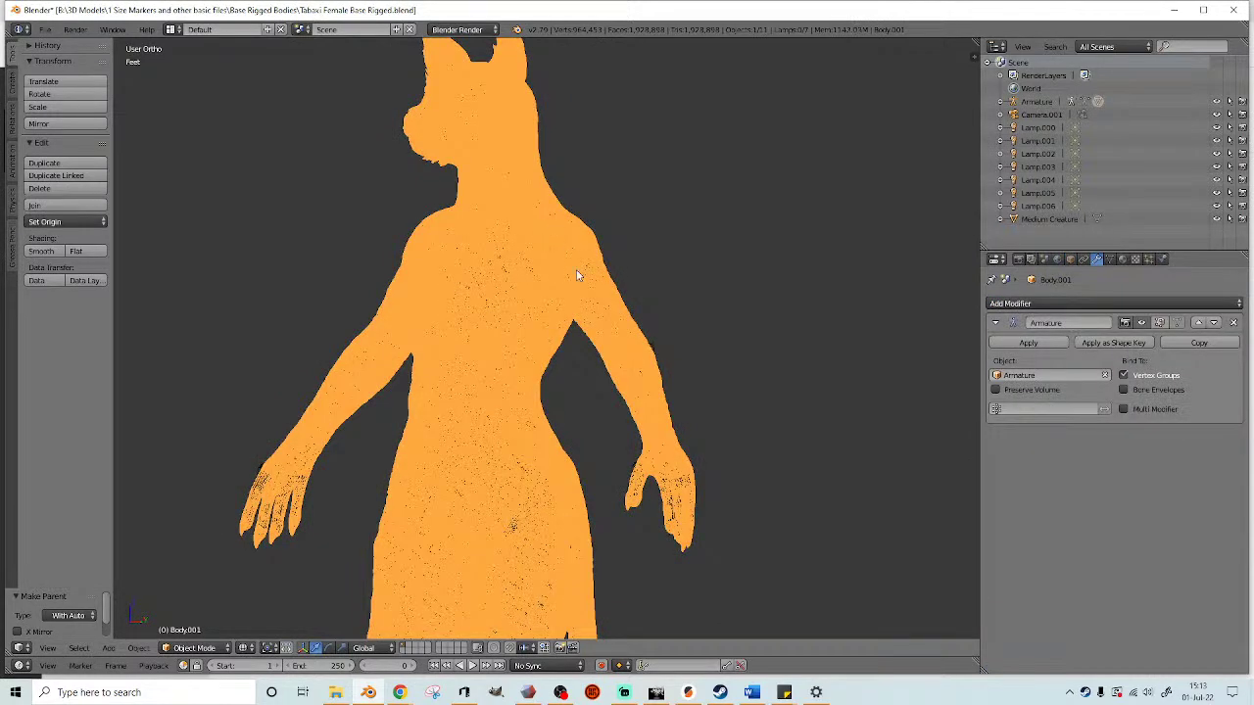
{"action": "right_click", "coordinate": [624, 336]}
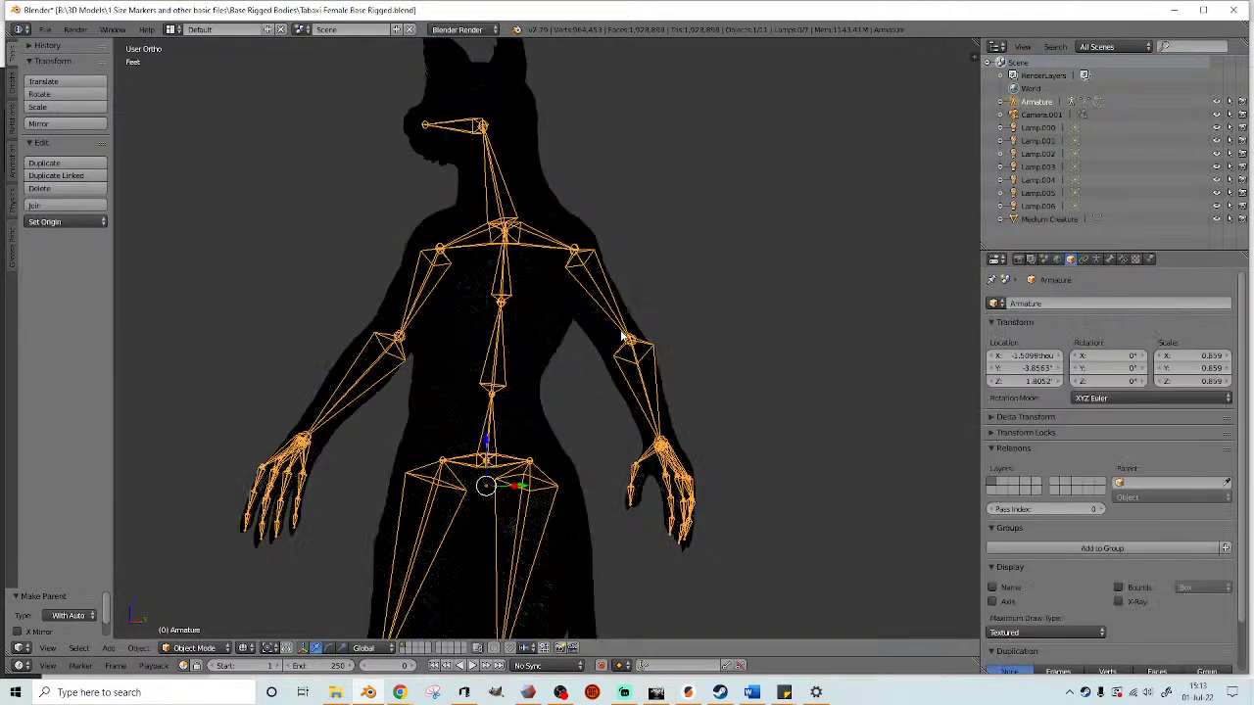
{"action": "left_click", "coordinate": [192, 647]}
{"action": "left_click", "coordinate": [199, 598]}
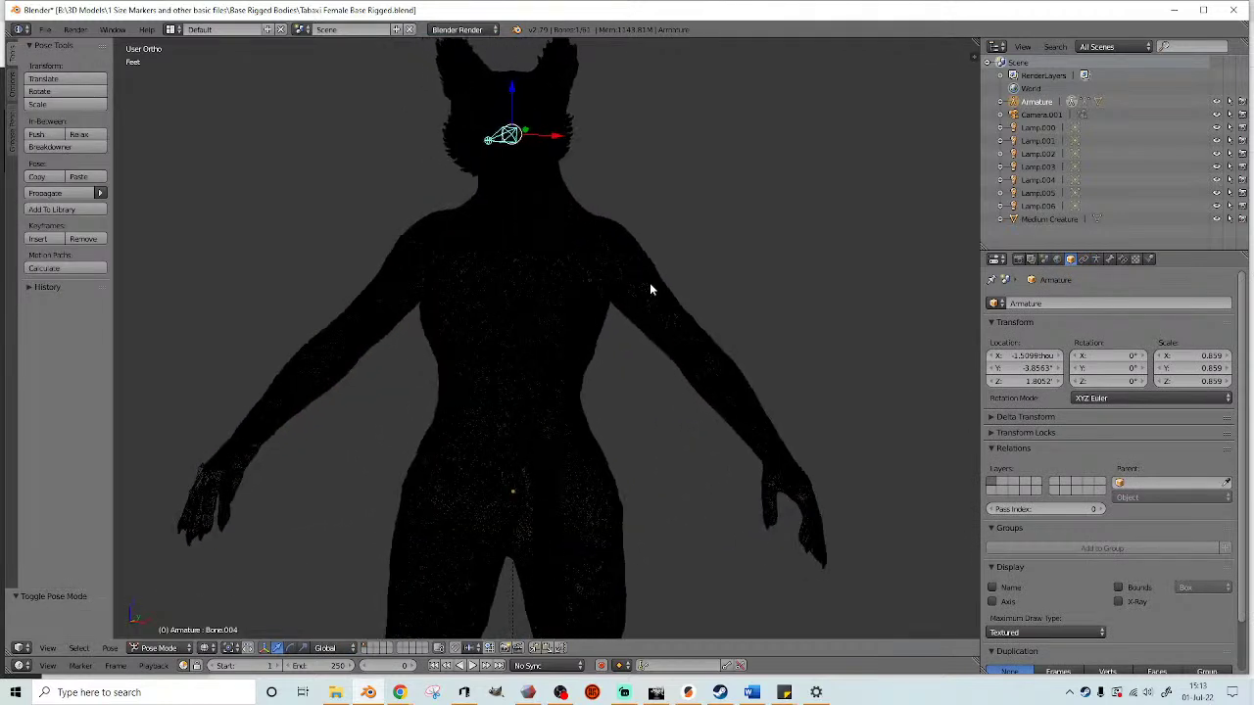
- Try rotating one upper-arm bone by about -15.8° and undo the rotation
{"action": "right_click", "coordinate": [643, 280]}
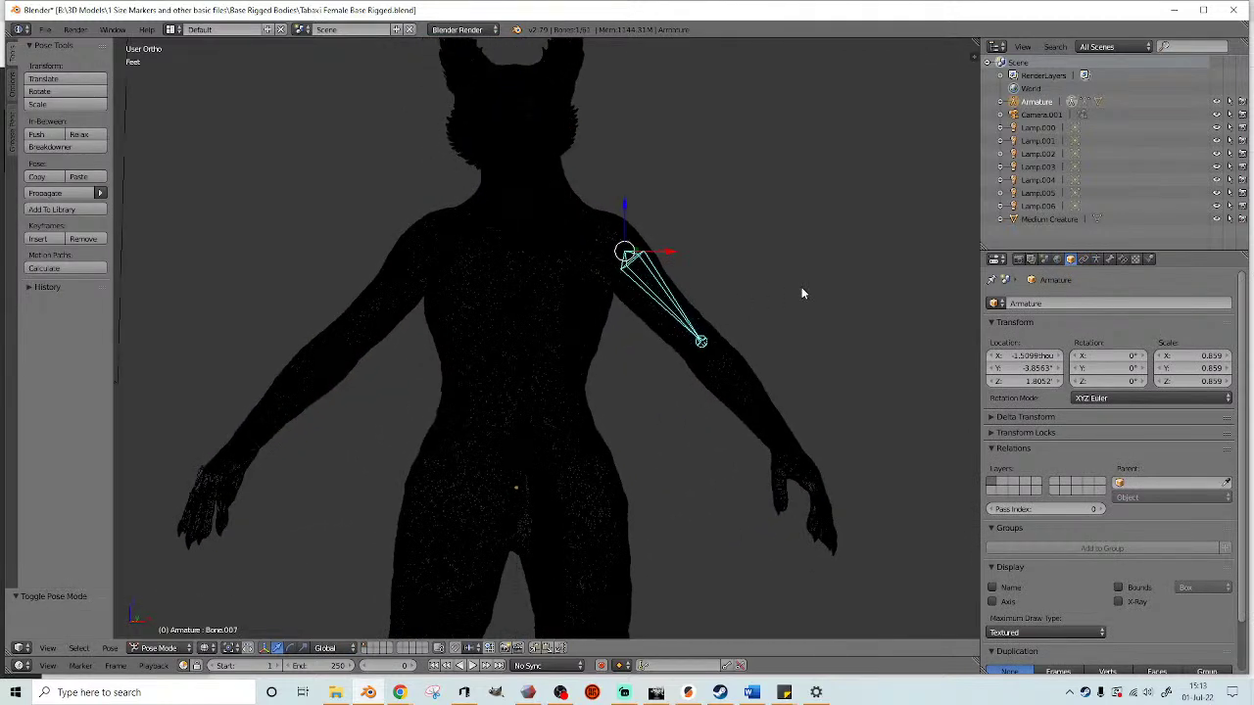
{"action": "key", "text": "r"}
{"action": "left_click", "coordinate": [813, 244]}
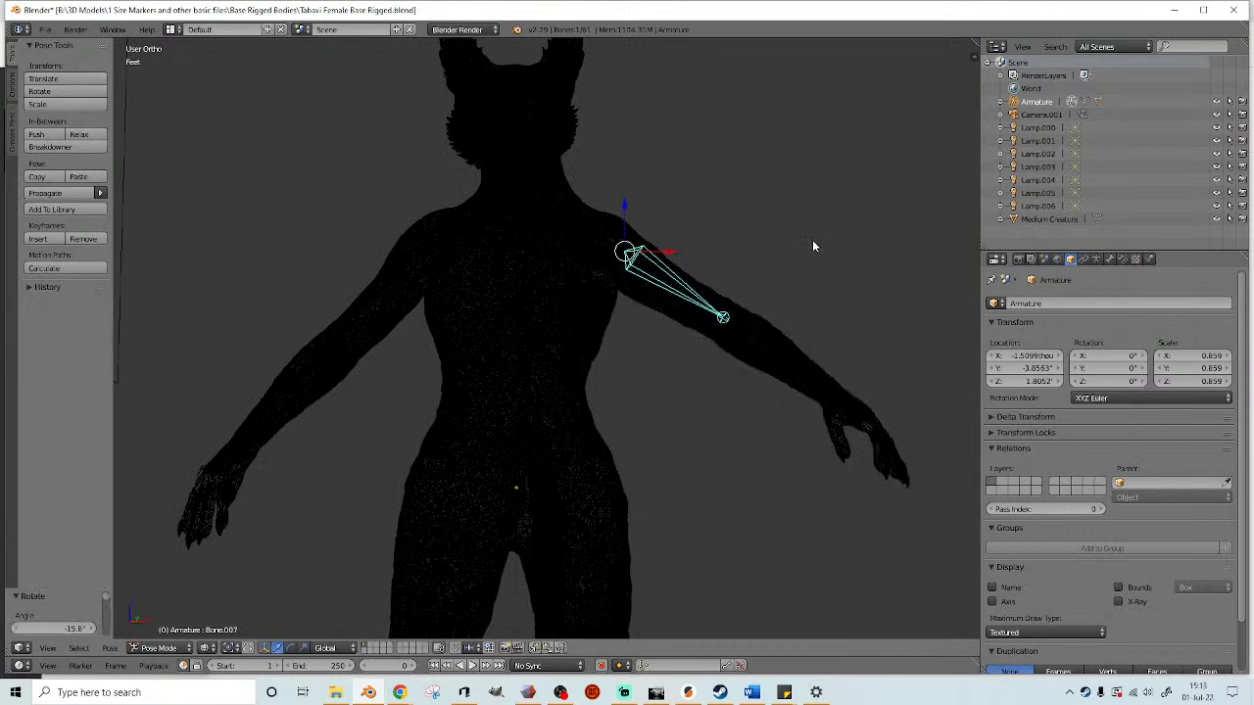
{"action": "key", "text": "ctrl+z"}
- Select the tabaxi's head bone and show it in the right orthographic view
{"action": "mouse_move", "coordinate": [705, 211]}
{"action": "middle_mouse_down", "text": "shift"}
{"action": "mouse_move", "coordinate": [725, 331]}
{"action": "mouse_move", "coordinate": [486, 297]}
{"action": "middle_mouse_up", "text": "shift"}
{"action": "key", "text": "z"}
{"action": "key", "text": "alt+z"}
{"action": "right_click", "coordinate": [479, 250]}
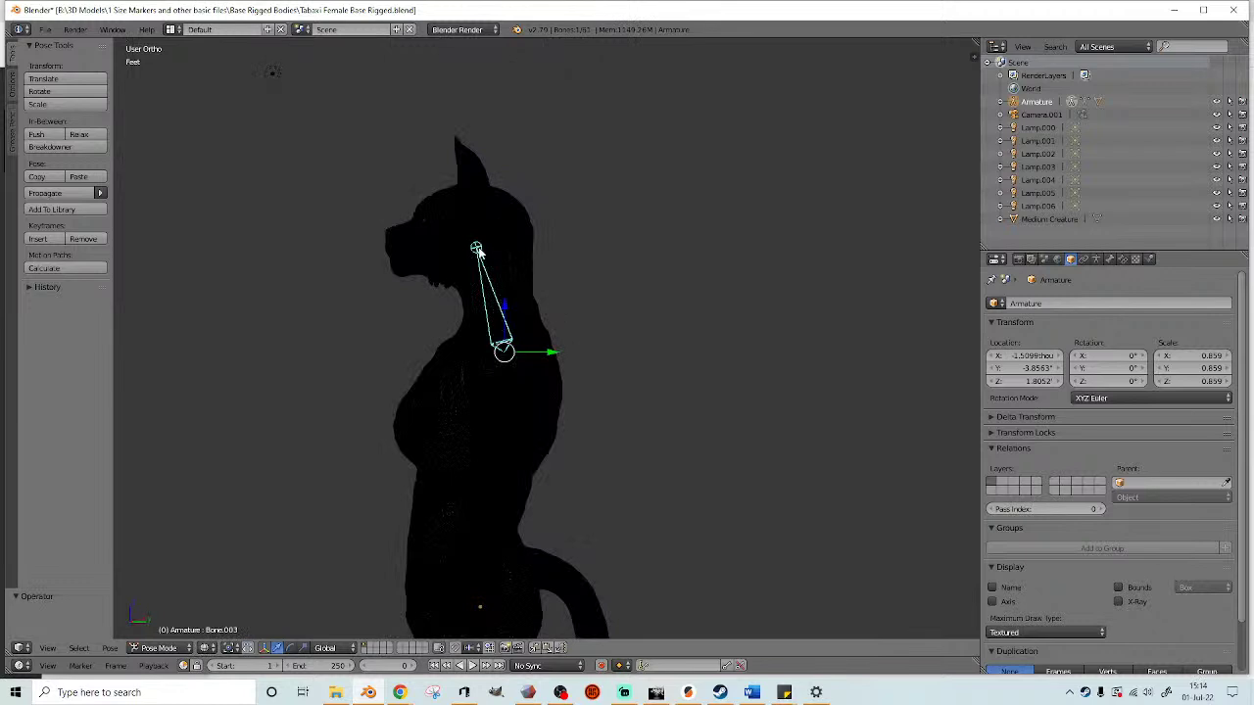
{"action": "right_click", "coordinate": [468, 245]}
{"action": "middle_click_drag", "start_coordinate": [601, 269], "coordinate": [679, 309], "text": "shift"}
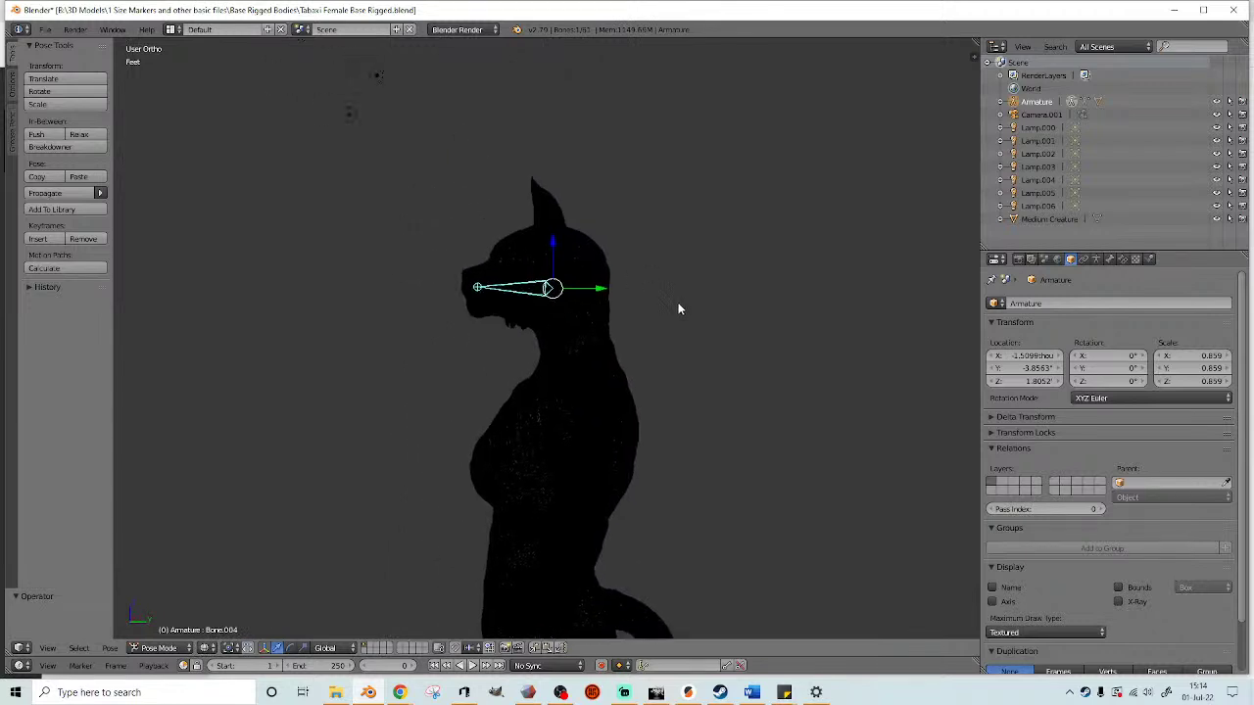
{"action": "key", "text": "KP_3"}
{"action": "scroll", "coordinate": [755, 340], "scroll_direction": "up", "scroll_amount": 2}
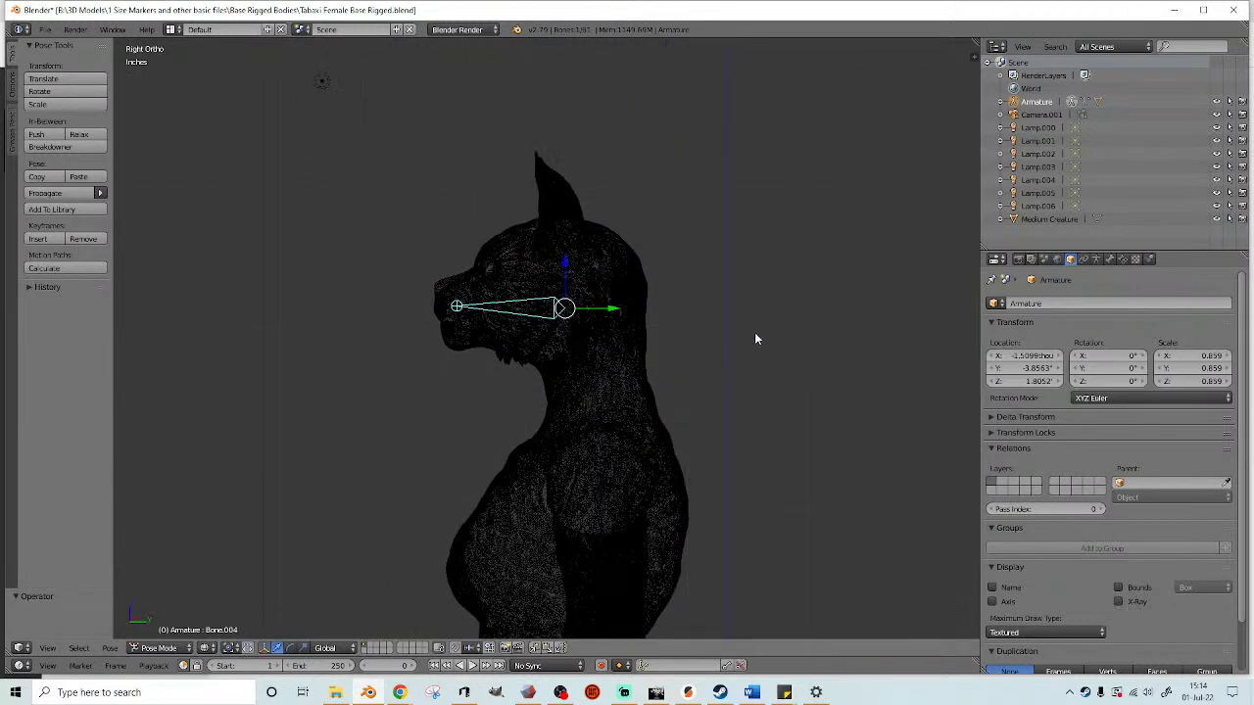
- Test the head bone's deformation by rotating it about 25.3° and -42.5°, and undo both rotations
{"action": "key", "text": "r"}
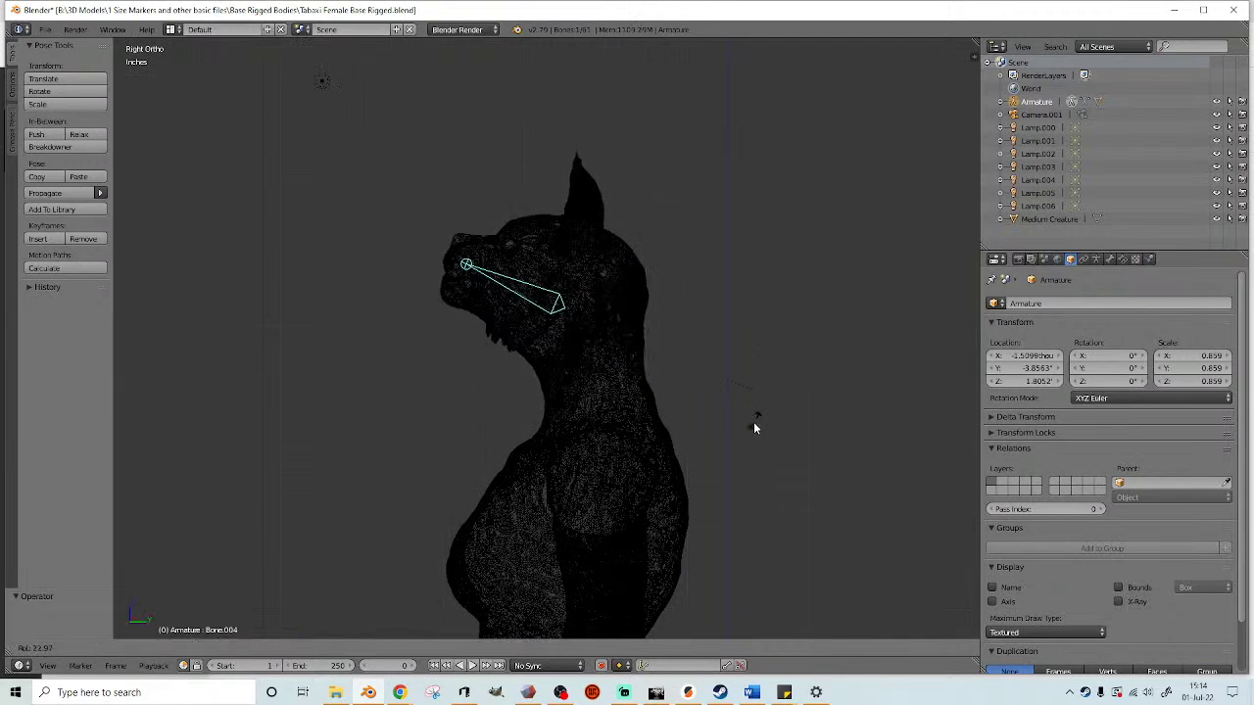
{"action": "left_click", "coordinate": [771, 410]}
{"action": "key", "text": "r"}
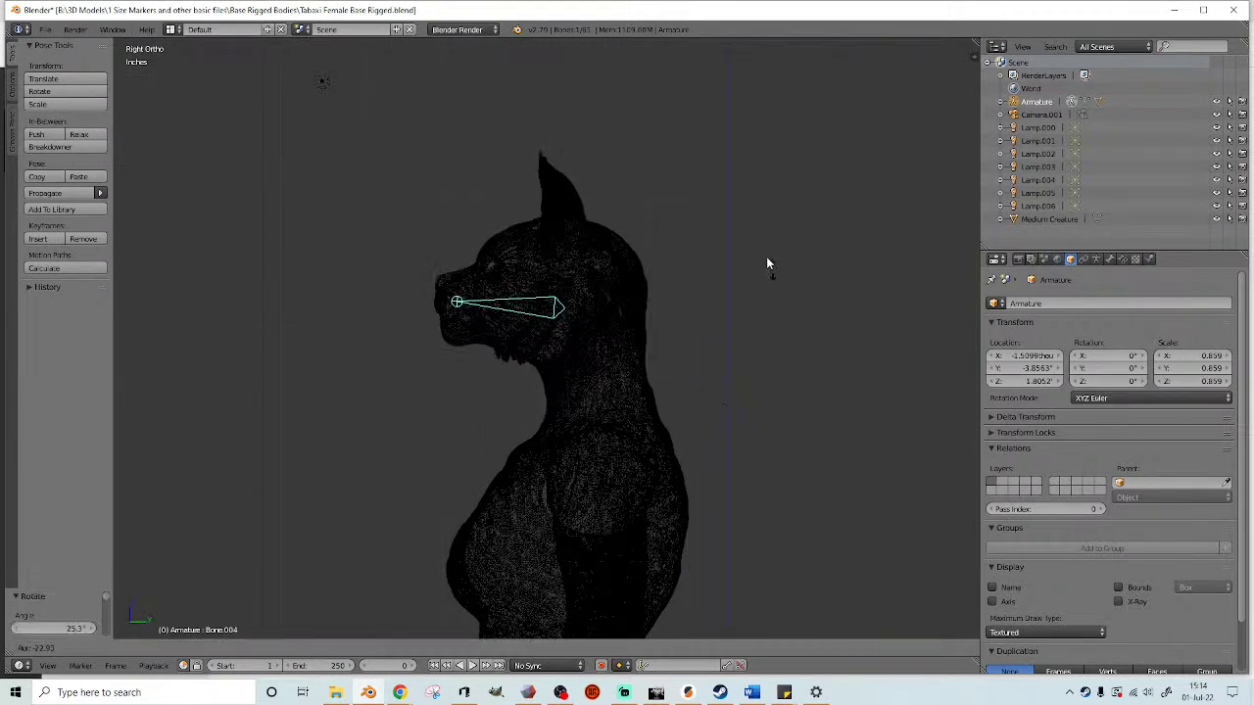
{"action": "left_click", "coordinate": [745, 230]}
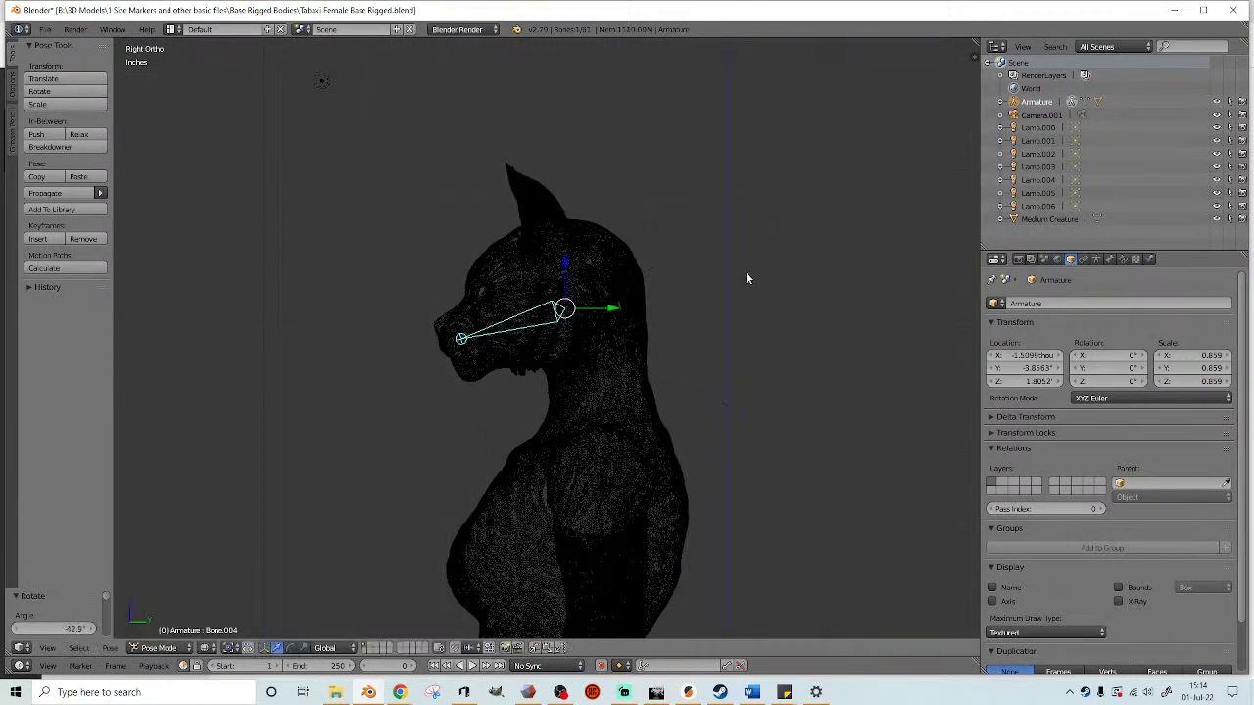
{"action": "key", "text": "ctrl+z"}
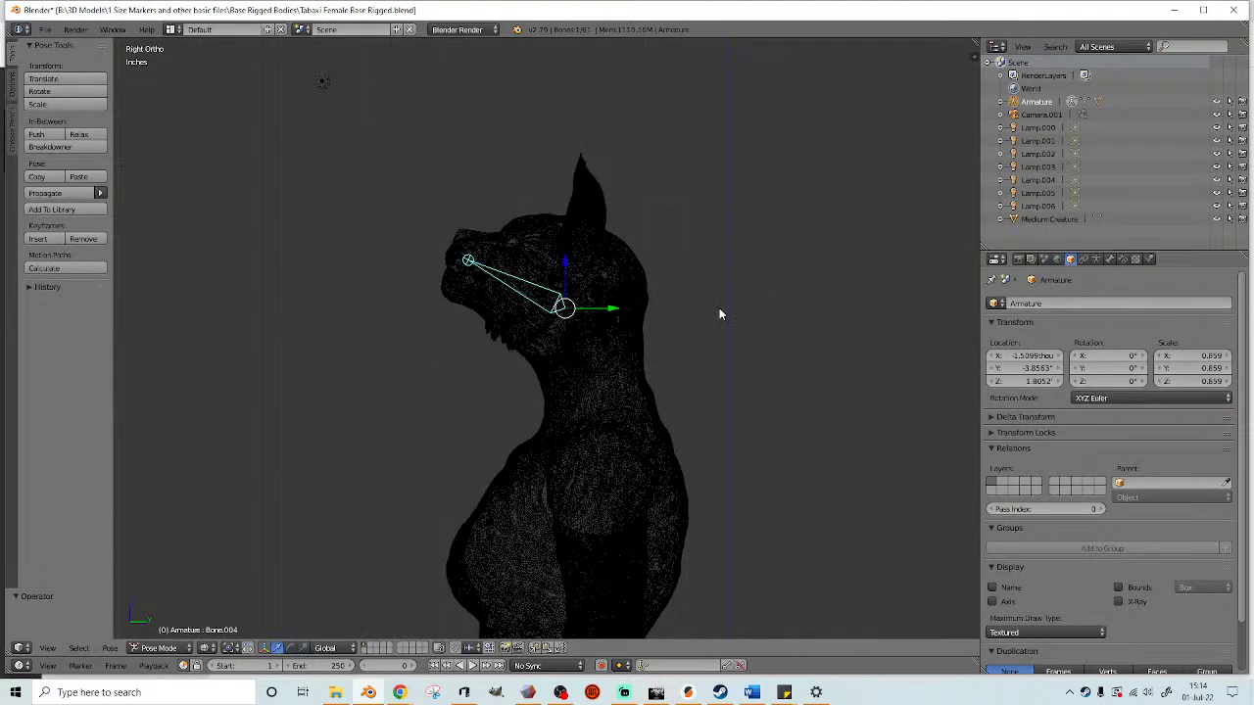
{"action": "key", "text": "ctrl+z"}
- Select the solid-shaded tabaxi body mesh in Object Mode, switch it to Weight Paint and open the brush choices
{"action": "mouse_move", "coordinate": [638, 314]}
{"action": "middle_mouse_down"}
{"action": "mouse_move", "coordinate": [767, 314]}
{"action": "mouse_move", "coordinate": [627, 316]}
{"action": "mouse_move", "coordinate": [645, 320]}
{"action": "middle_mouse_up"}
{"action": "middle_click_drag", "start_coordinate": [564, 263], "coordinate": [697, 303]}
{"action": "right_click", "coordinate": [654, 122]}
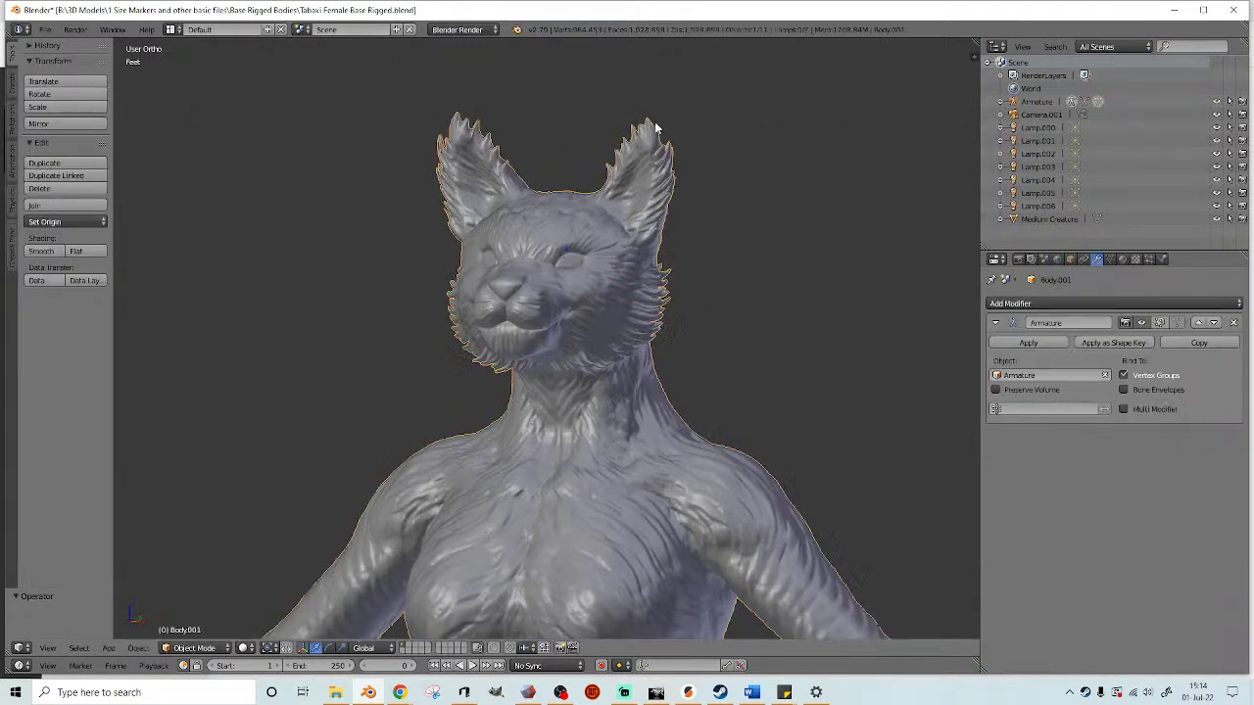
{"action": "left_click", "coordinate": [196, 649]}
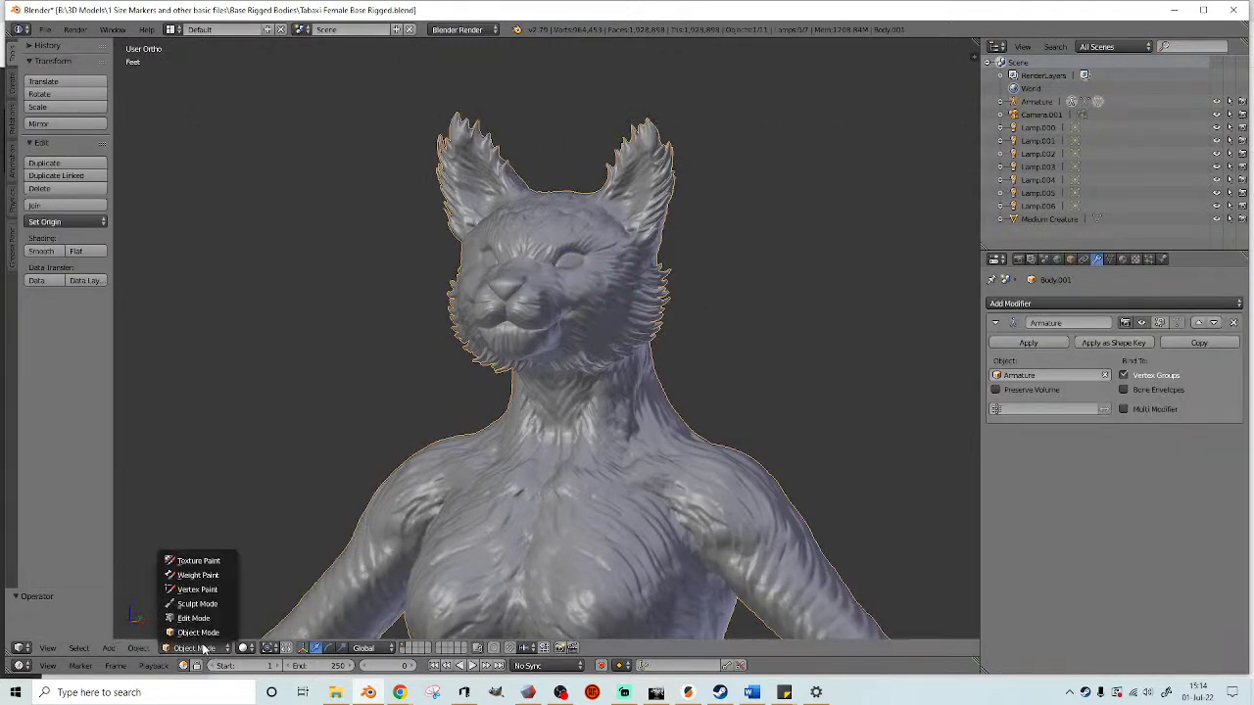
{"action": "left_click", "coordinate": [211, 577]}
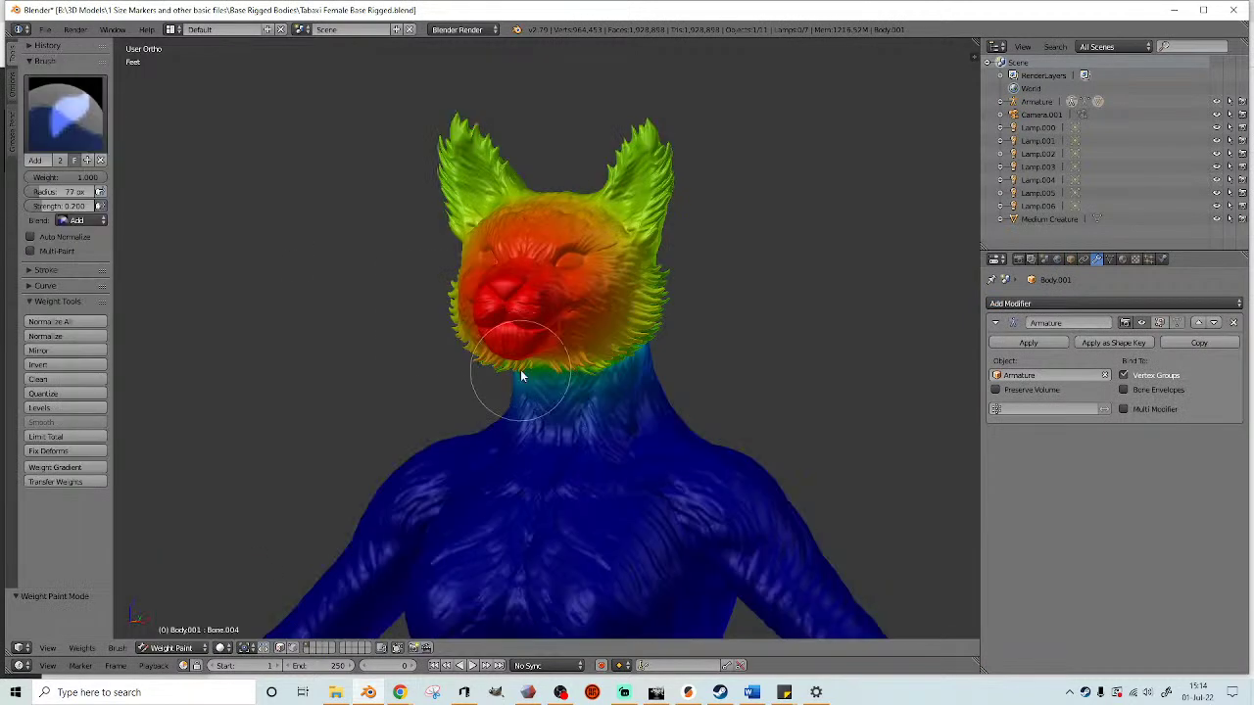
{"action": "left_click", "coordinate": [63, 112]}
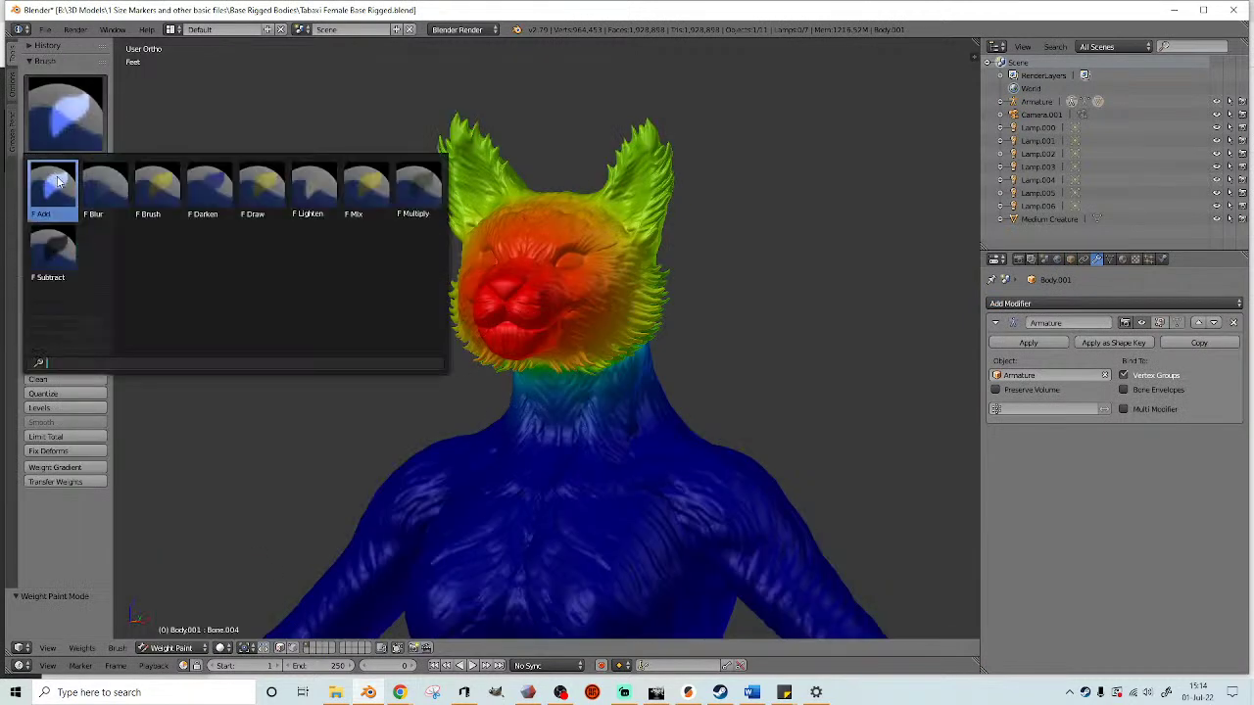
- Choose the Add weight brush with a radius of 130 px and a strength of 1.000
{"action": "left_click", "coordinate": [52, 186]}
{"action": "mouse_move", "coordinate": [621, 281]}
{"action": "middle_mouse_down"}
{"action": "mouse_move", "coordinate": [669, 260]}
{"action": "mouse_move", "coordinate": [677, 322]}
{"action": "middle_mouse_up"}
{"action": "key", "text": "f"}
{"action": "left_click", "coordinate": [689, 253]}
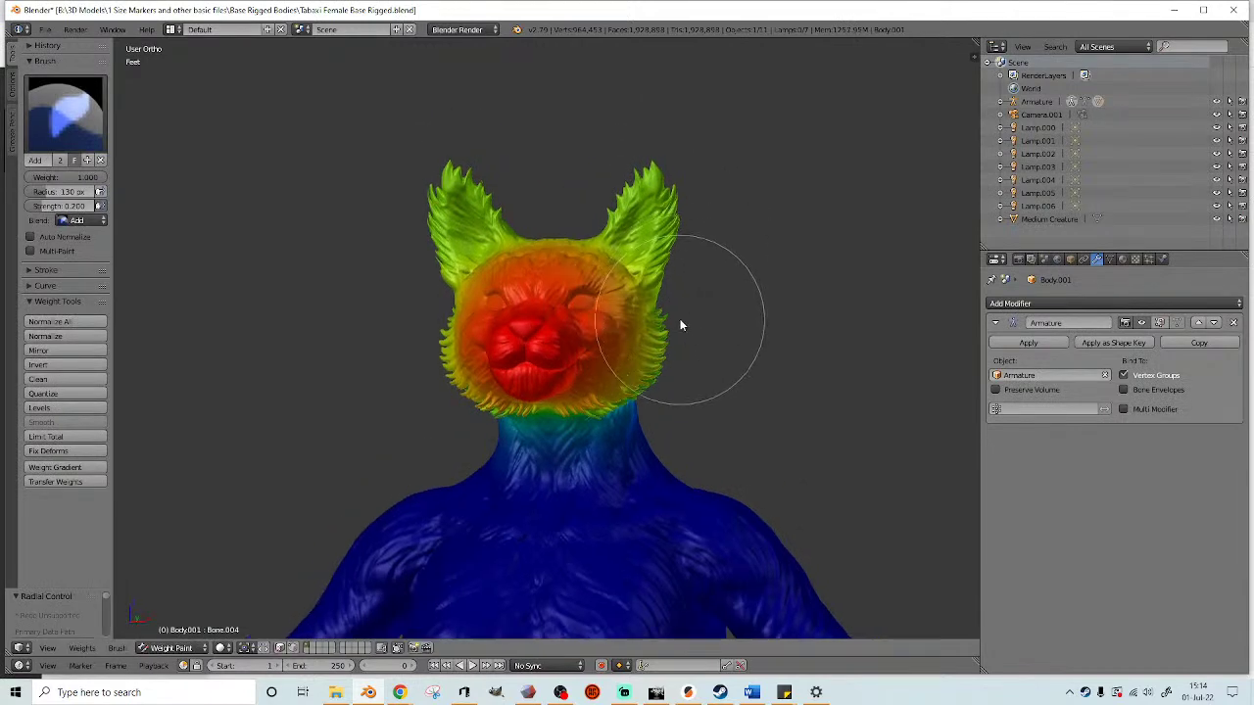
{"action": "scroll", "coordinate": [675, 294], "scroll_direction": "up", "scroll_amount": 1}
{"action": "key", "text": "shift+f"}
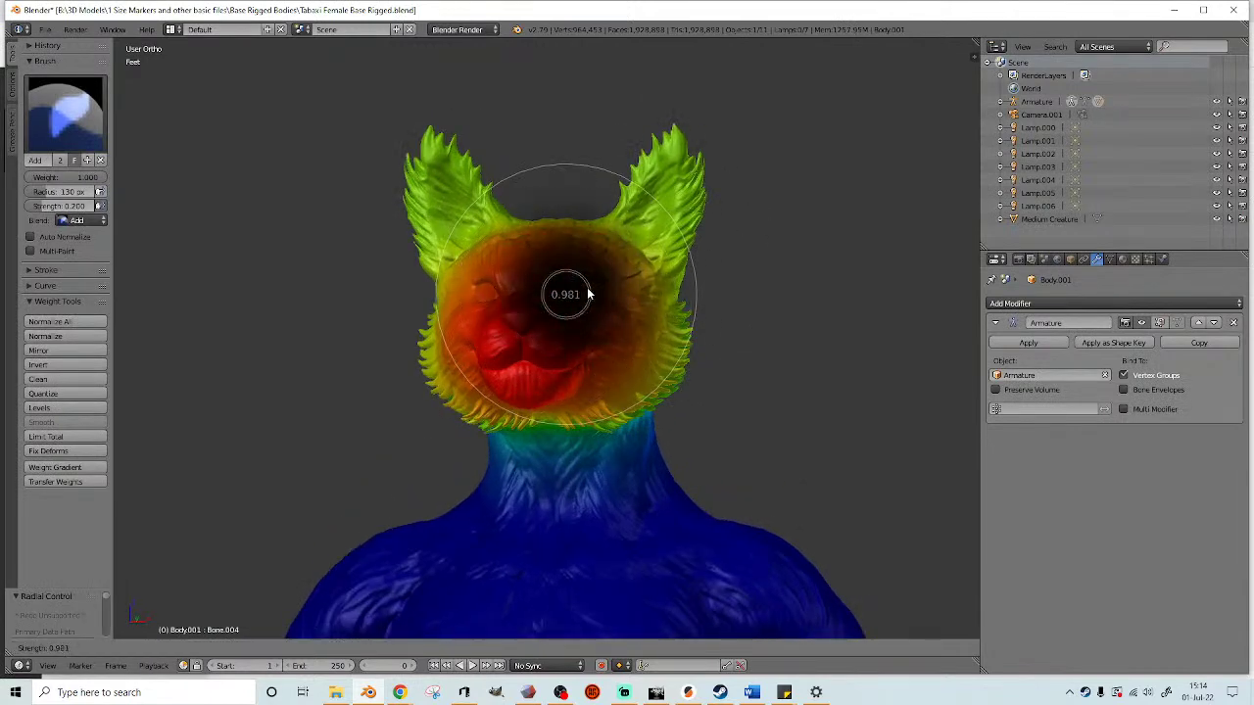
{"action": "left_click", "coordinate": [581, 292]}
{"action": "middle_click_drag", "start_coordinate": [637, 268], "coordinate": [660, 228]}
{"action": "left_click_drag", "start_coordinate": [663, 203], "coordinate": [650, 221]}
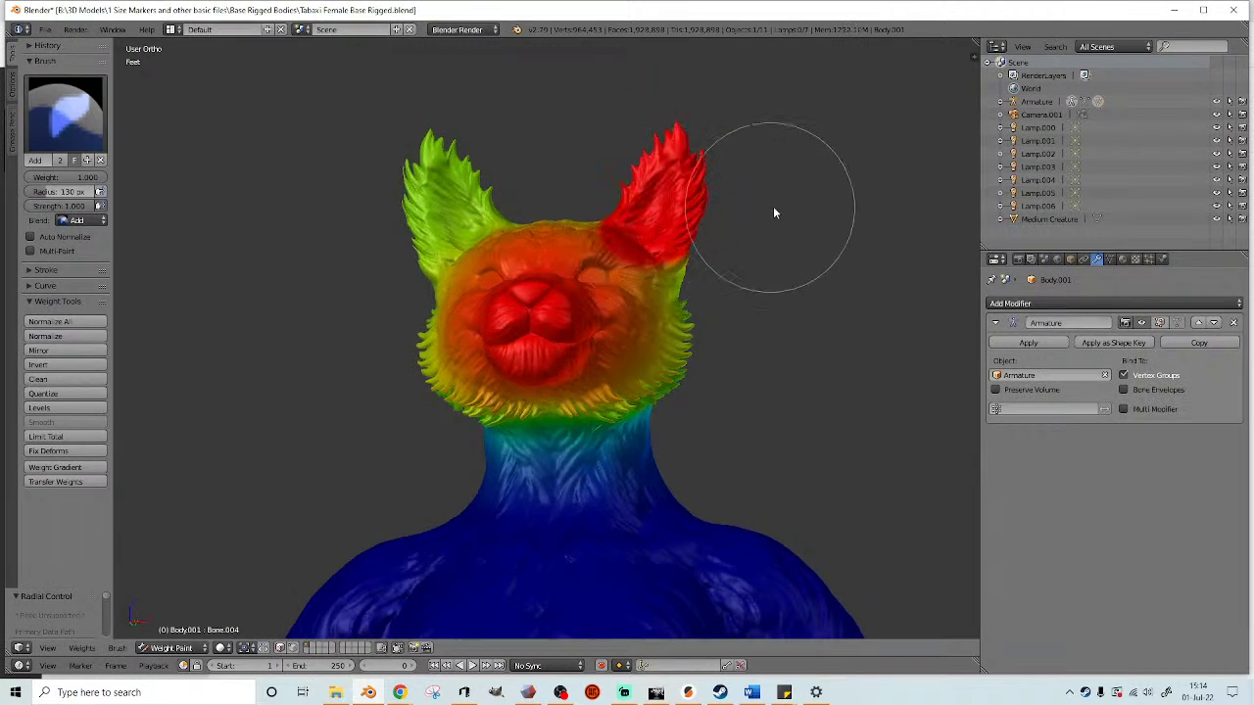
{"action": "key", "text": "ctrl+z"}
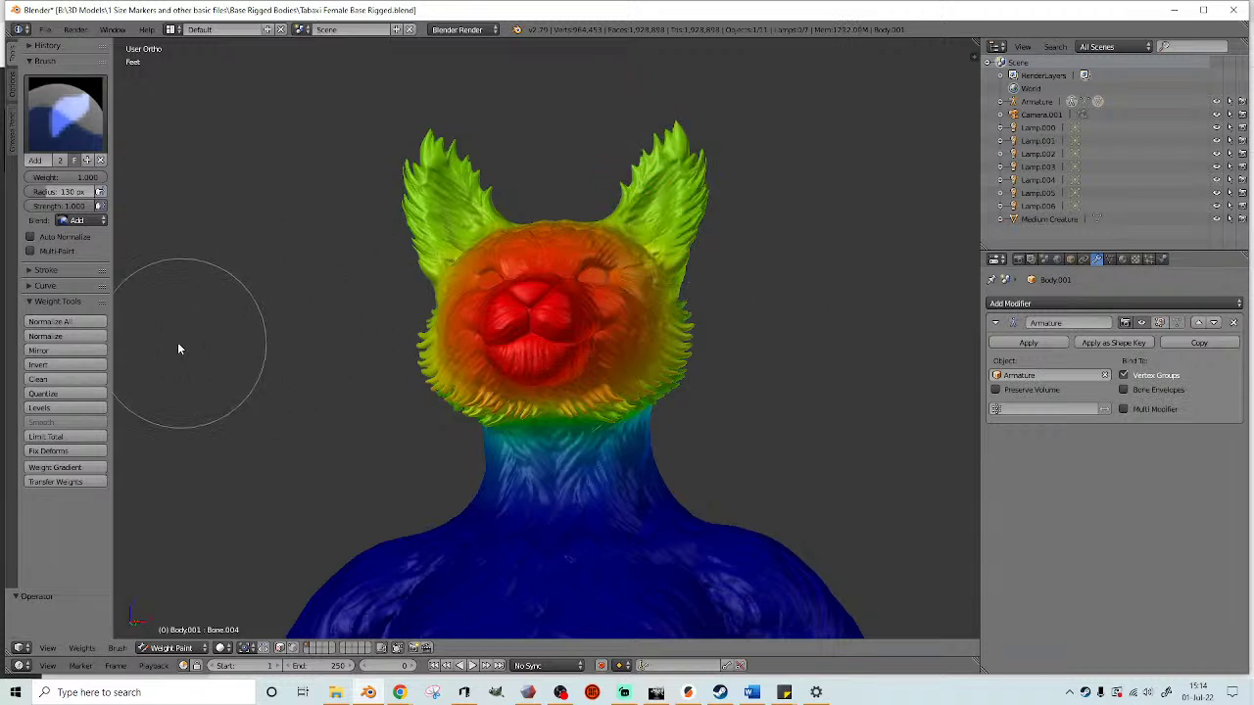
- Open the weight paint options and check the X Mirror setting
{"action": "left_click", "coordinate": [27, 288]}
{"action": "left_click", "coordinate": [28, 288]}
{"action": "left_click", "coordinate": [30, 306]}
{"action": "left_click", "coordinate": [29, 306]}
{"action": "left_click", "coordinate": [13, 82]}
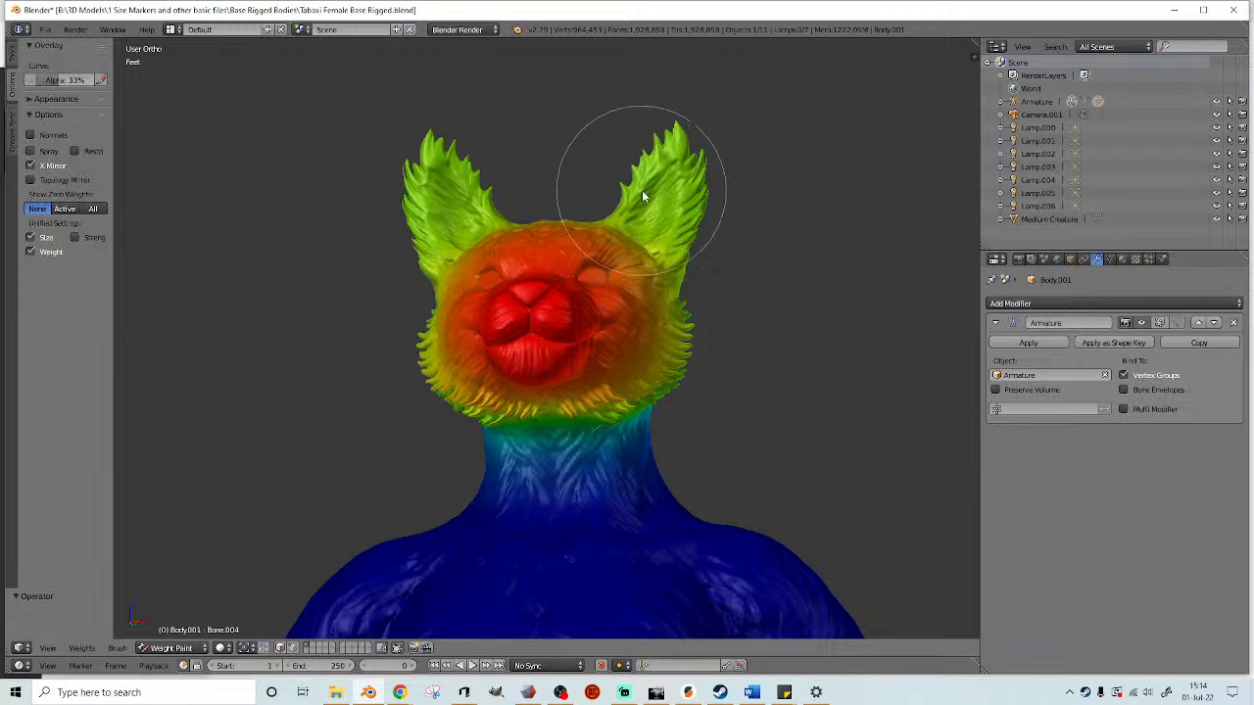
- Paint full Bone.004 weight over the fronts of both ears, the face, the cheeks and the jaw
{"action": "mouse_move", "coordinate": [668, 149]}
{"action": "left_mouse_down"}
{"action": "mouse_move", "coordinate": [663, 202]}
{"action": "mouse_move", "coordinate": [642, 225]}
{"action": "mouse_move", "coordinate": [453, 232]}
{"action": "mouse_move", "coordinate": [422, 195]}
{"action": "mouse_move", "coordinate": [443, 149]}
{"action": "mouse_move", "coordinate": [452, 224]}
{"action": "mouse_move", "coordinate": [537, 230]}
{"action": "mouse_move", "coordinate": [686, 300]}
{"action": "mouse_move", "coordinate": [448, 315]}
{"action": "mouse_move", "coordinate": [422, 333]}
{"action": "mouse_move", "coordinate": [428, 345]}
{"action": "left_mouse_up"}
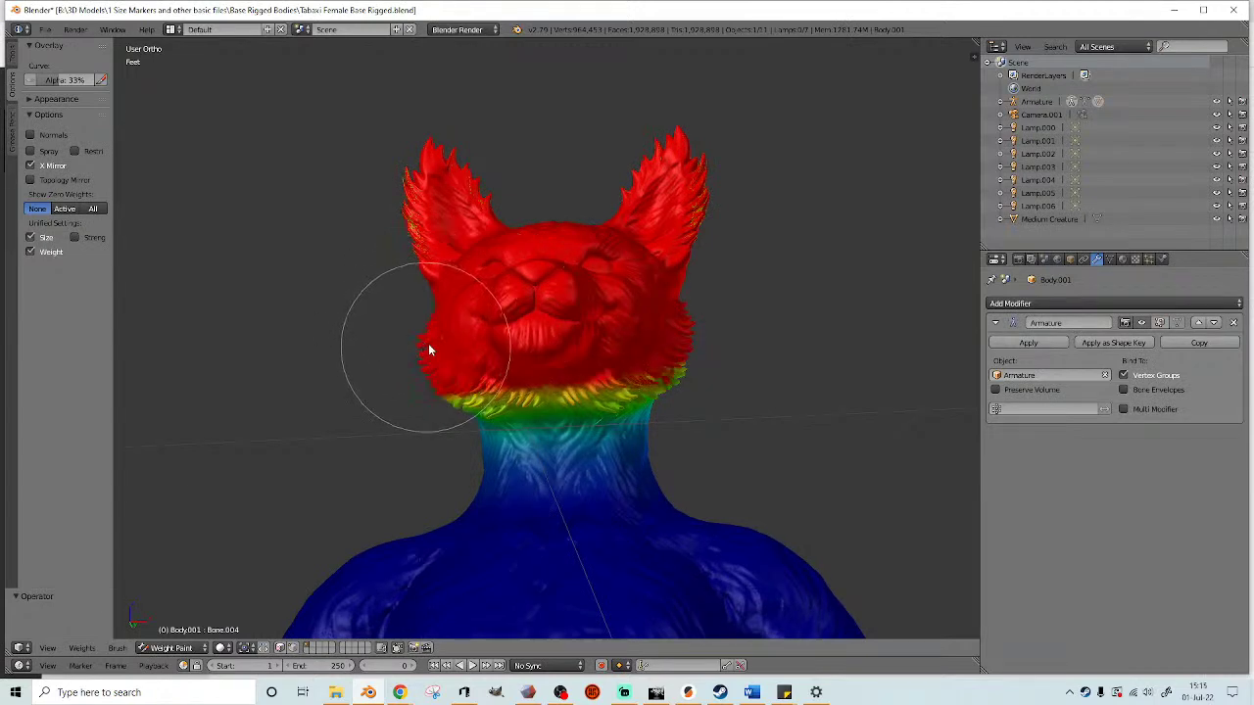
{"action": "scroll", "coordinate": [427, 347], "scroll_direction": "up", "scroll_amount": 3}
{"action": "mouse_move", "coordinate": [392, 428]}
{"action": "left_mouse_down"}
{"action": "mouse_move", "coordinate": [540, 398]}
{"action": "mouse_move", "coordinate": [761, 401]}
{"action": "mouse_move", "coordinate": [793, 393]}
{"action": "mouse_move", "coordinate": [789, 368]}
{"action": "left_mouse_up"}
- Paint full weight over the backs of both ears and the upper back of the head at strength 1.000
{"action": "scroll", "coordinate": [724, 353], "scroll_direction": "down", "scroll_amount": 4}
{"action": "middle_click_drag", "start_coordinate": [723, 351], "coordinate": [422, 317]}
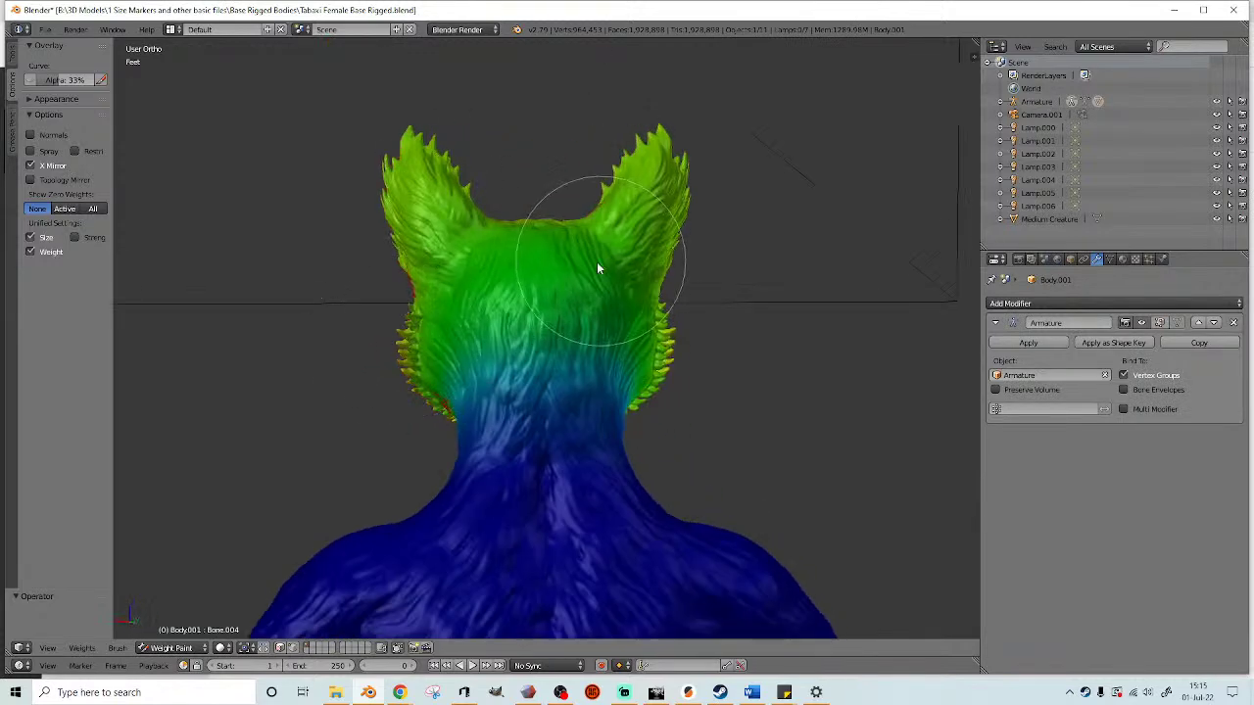
{"action": "middle_click_drag", "start_coordinate": [602, 259], "coordinate": [656, 235]}
{"action": "mouse_move", "coordinate": [644, 192]}
{"action": "left_mouse_down"}
{"action": "mouse_move", "coordinate": [650, 168]}
{"action": "mouse_move", "coordinate": [397, 217]}
{"action": "mouse_move", "coordinate": [419, 129]}
{"action": "mouse_move", "coordinate": [426, 164]}
{"action": "left_mouse_up"}
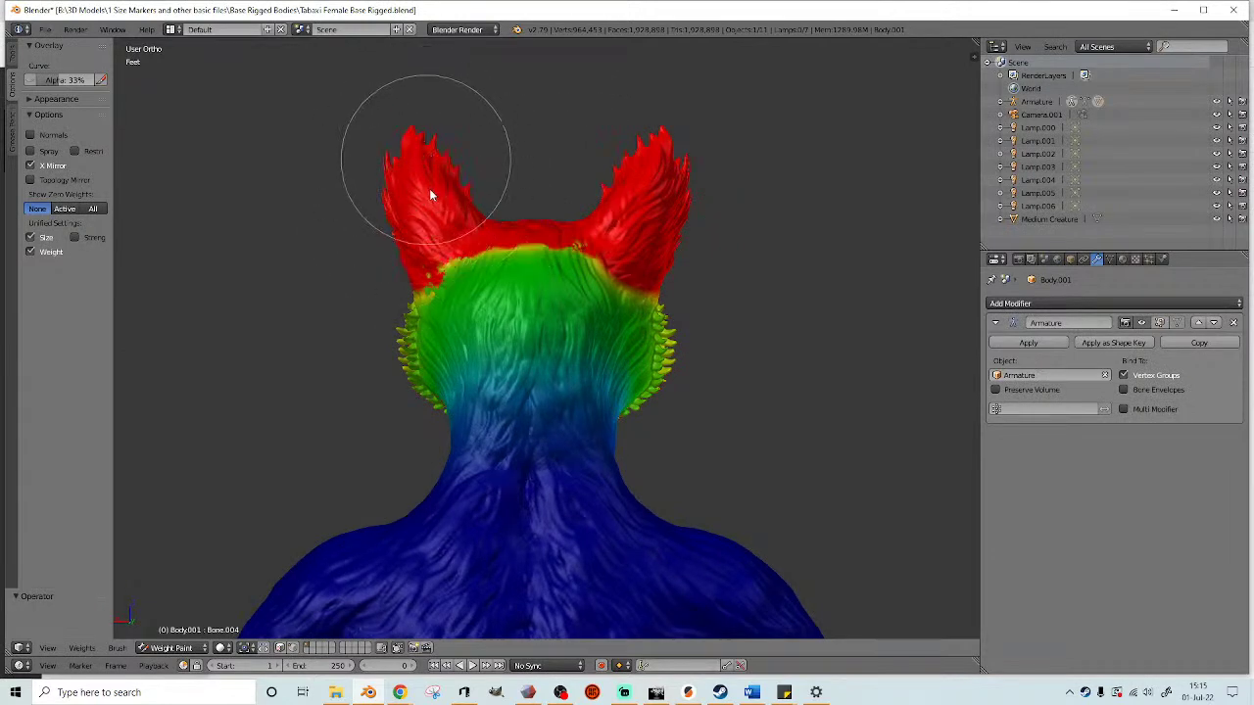
{"action": "key", "text": "shift+f"}
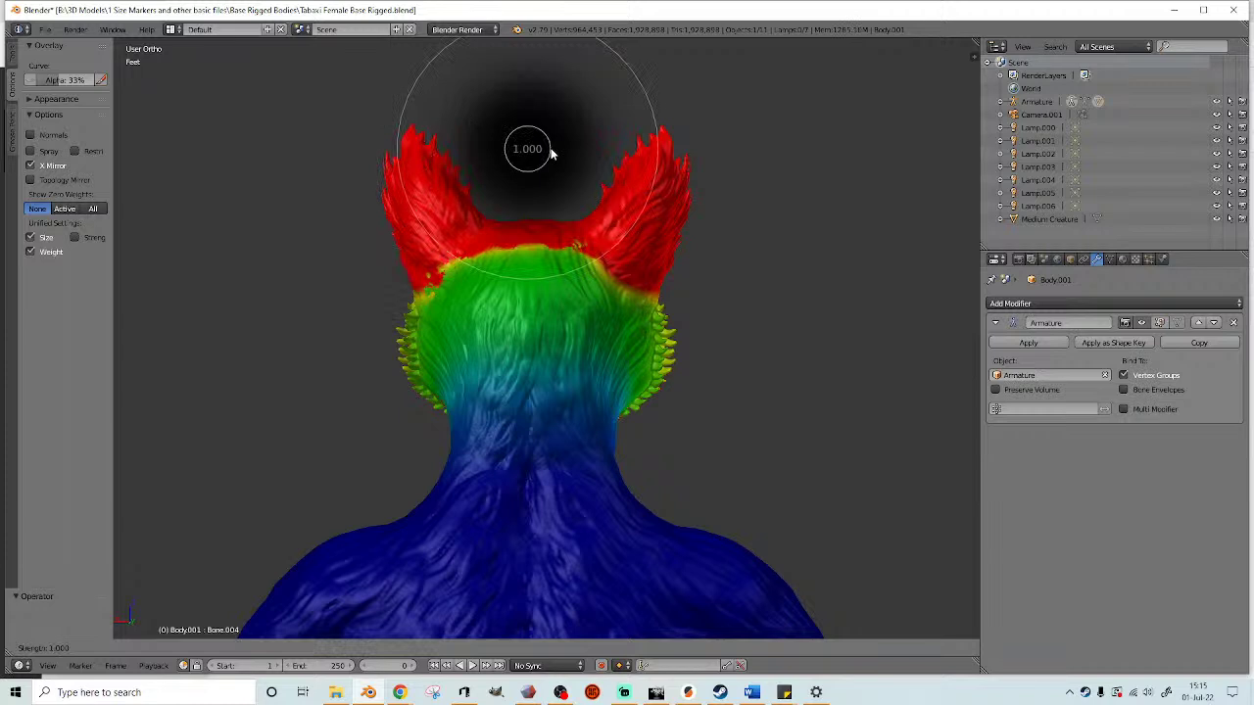
{"action": "left_click", "coordinate": [608, 147]}
{"action": "mouse_move", "coordinate": [573, 257]}
{"action": "left_mouse_down"}
{"action": "mouse_move", "coordinate": [473, 248]}
{"action": "mouse_move", "coordinate": [419, 300]}
{"action": "mouse_move", "coordinate": [540, 262]}
{"action": "mouse_move", "coordinate": [638, 282]}
{"action": "left_mouse_up"}
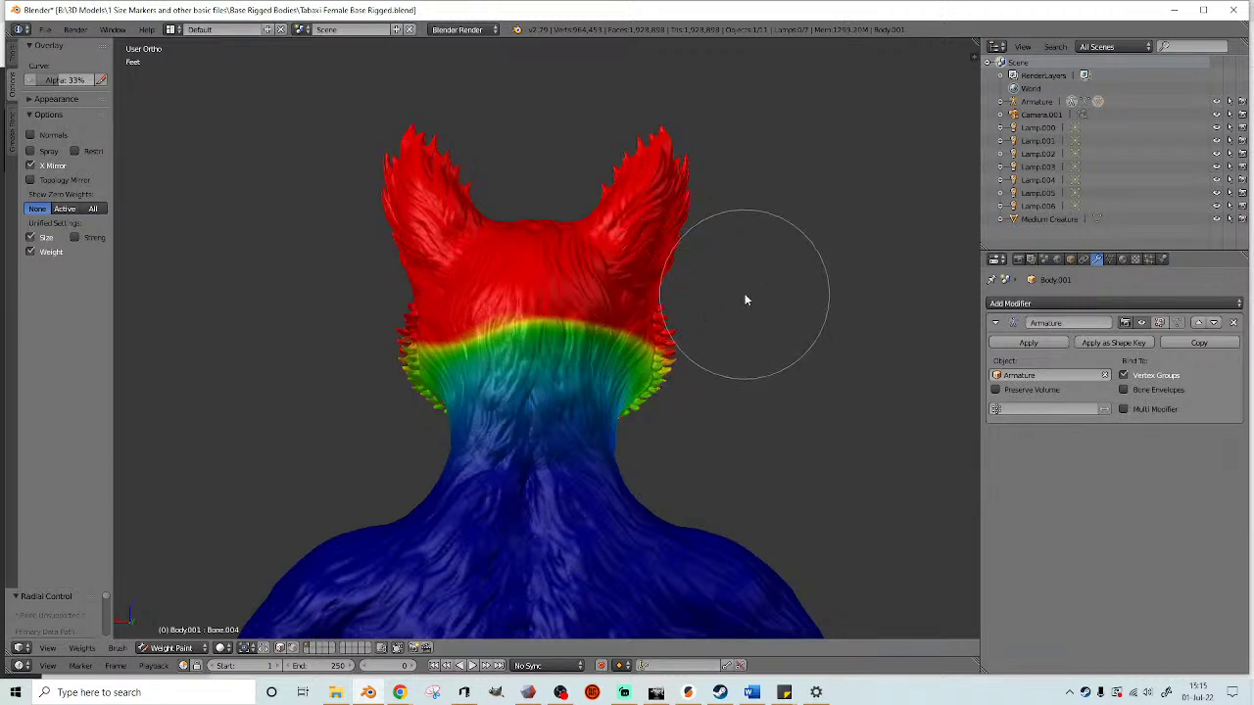
- Extend the added weight across the lower back of the head and around the side of the skull
{"action": "key", "text": "shift+f"}
{"action": "left_click", "coordinate": [770, 288]}
{"action": "middle_click_drag", "start_coordinate": [694, 317], "coordinate": [671, 323]}
{"action": "scroll", "coordinate": [670, 327], "scroll_direction": "up", "scroll_amount": 2}
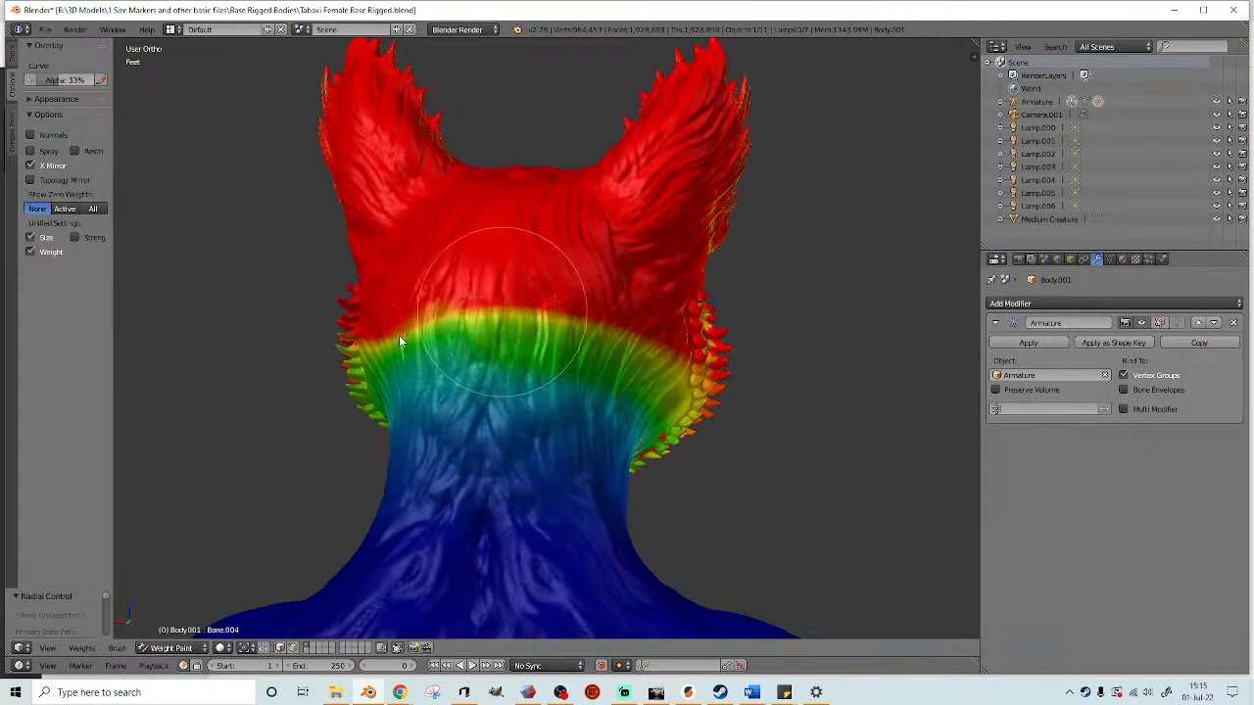
{"action": "middle_click_drag", "start_coordinate": [485, 380], "coordinate": [625, 396]}
{"action": "mouse_move", "coordinate": [589, 392]}
{"action": "left_mouse_down"}
{"action": "mouse_move", "coordinate": [459, 377]}
{"action": "mouse_move", "coordinate": [342, 397]}
{"action": "left_mouse_up"}
{"action": "middle_click_drag", "start_coordinate": [323, 398], "coordinate": [619, 368]}
{"action": "left_click_drag", "start_coordinate": [656, 325], "coordinate": [662, 368]}
{"action": "mouse_move", "coordinate": [663, 369]}
{"action": "middle_mouse_down"}
{"action": "mouse_move", "coordinate": [635, 376]}
{"action": "mouse_move", "coordinate": [627, 327]}
{"action": "middle_mouse_up"}
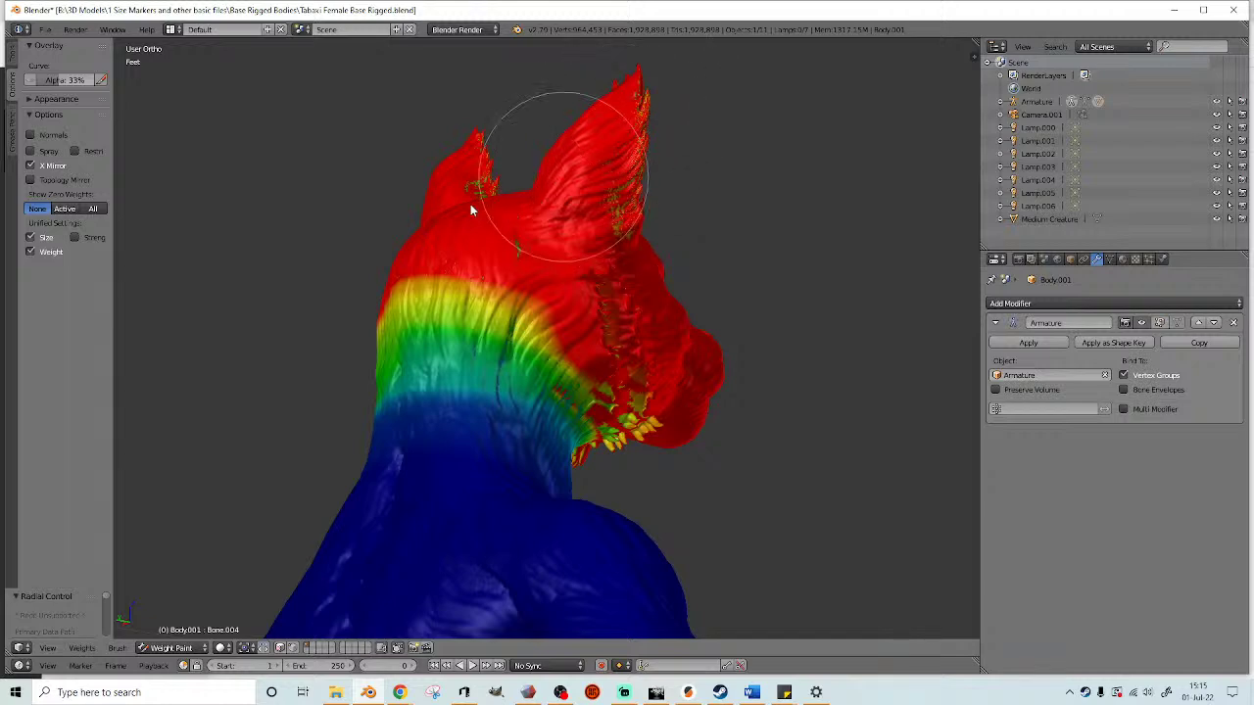
- Paint full weight over the side cheek fur and under the chin down to the top of the neck
{"action": "mouse_move", "coordinate": [280, 280]}
{"action": "middle_mouse_down"}
{"action": "mouse_move", "coordinate": [579, 288]}
{"action": "mouse_move", "coordinate": [504, 274]}
{"action": "mouse_move", "coordinate": [630, 235]}
{"action": "middle_mouse_up"}
{"action": "left_click_drag", "start_coordinate": [582, 260], "coordinate": [460, 431]}
{"action": "left_click_drag", "start_coordinate": [521, 175], "coordinate": [534, 166]}
{"action": "mouse_move", "coordinate": [538, 196]}
{"action": "middle_mouse_down"}
{"action": "mouse_move", "coordinate": [553, 267]}
{"action": "mouse_move", "coordinate": [678, 231]}
{"action": "mouse_move", "coordinate": [708, 244]}
{"action": "middle_mouse_up"}
{"action": "scroll", "coordinate": [708, 244], "scroll_direction": "up", "scroll_amount": 3}
{"action": "left_click_drag", "start_coordinate": [618, 402], "coordinate": [361, 443]}
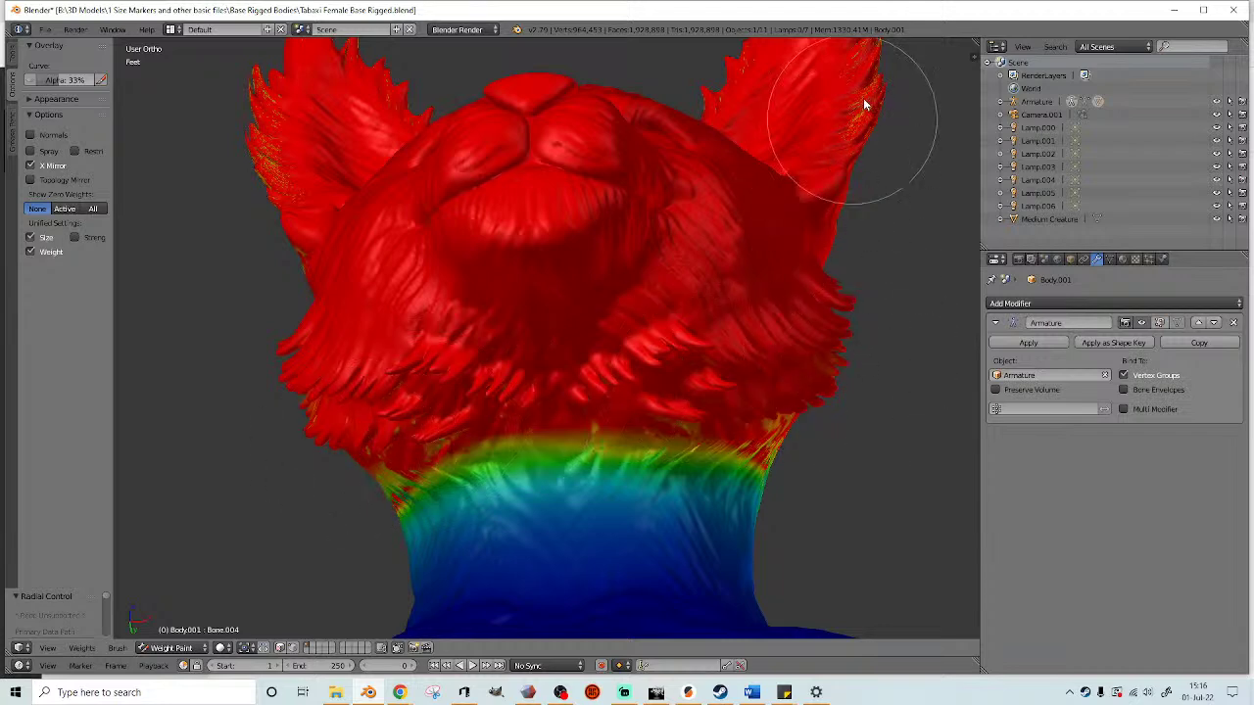
- Fill the remaining unpainted flecks on the fronts and outer edges of the ears with full weight
{"action": "scroll", "coordinate": [814, 201], "scroll_direction": "down", "scroll_amount": 3}
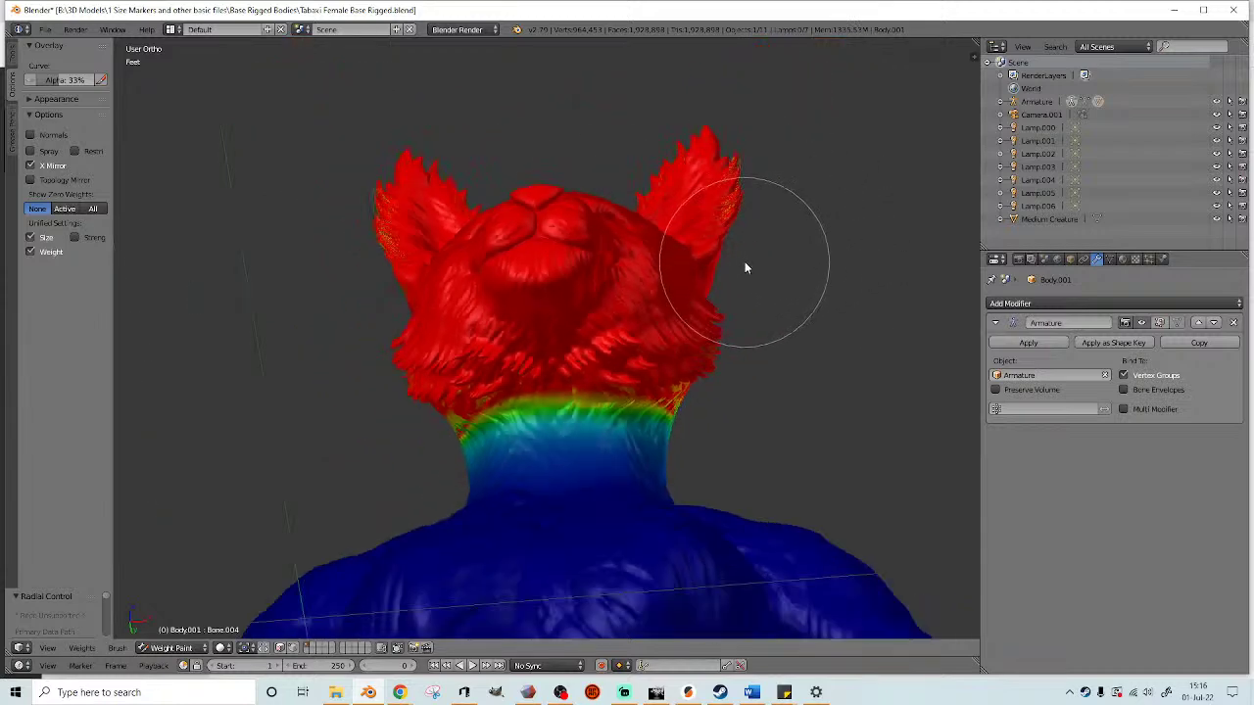
{"action": "key", "text": "shift+f"}
{"action": "left_click", "coordinate": [643, 266]}
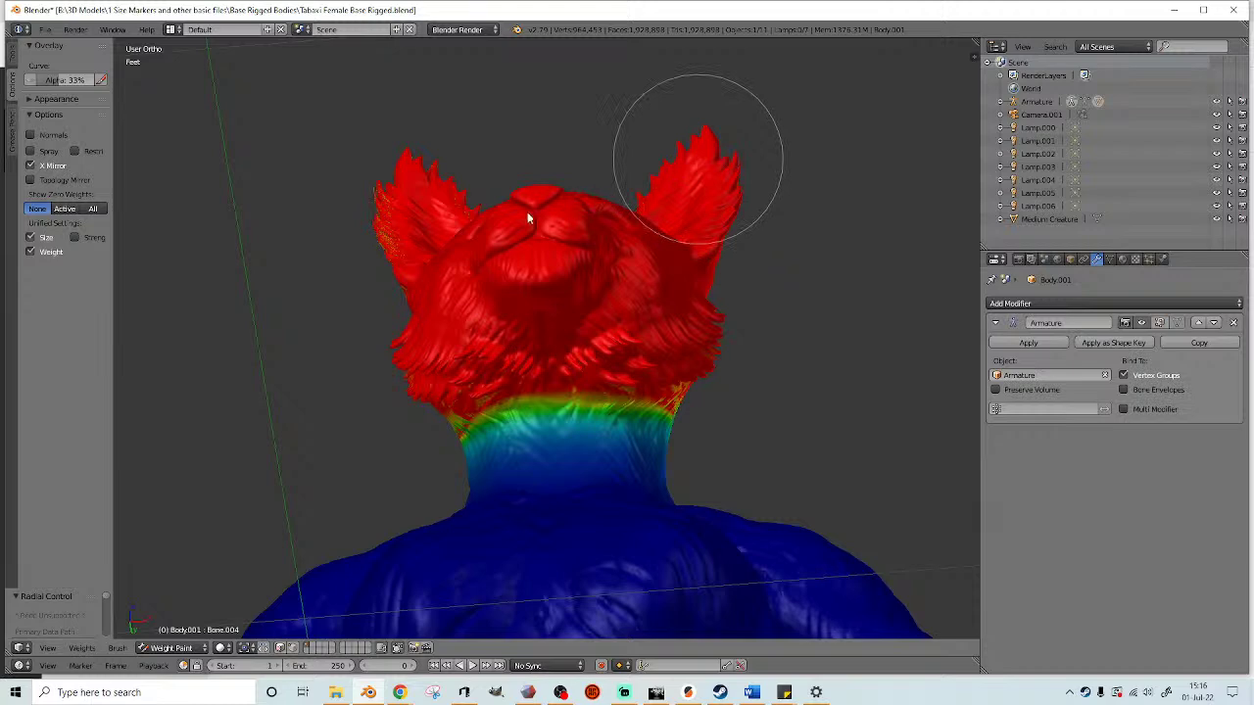
{"action": "mouse_move", "coordinate": [436, 238]}
{"action": "left_mouse_down"}
{"action": "mouse_move", "coordinate": [397, 251]}
{"action": "mouse_move", "coordinate": [389, 239]}
{"action": "mouse_move", "coordinate": [381, 189]}
{"action": "mouse_move", "coordinate": [396, 162]}
{"action": "left_mouse_up"}
{"action": "mouse_move", "coordinate": [725, 261]}
{"action": "middle_mouse_down"}
{"action": "mouse_move", "coordinate": [465, 259]}
{"action": "mouse_move", "coordinate": [418, 200]}
{"action": "middle_mouse_up"}
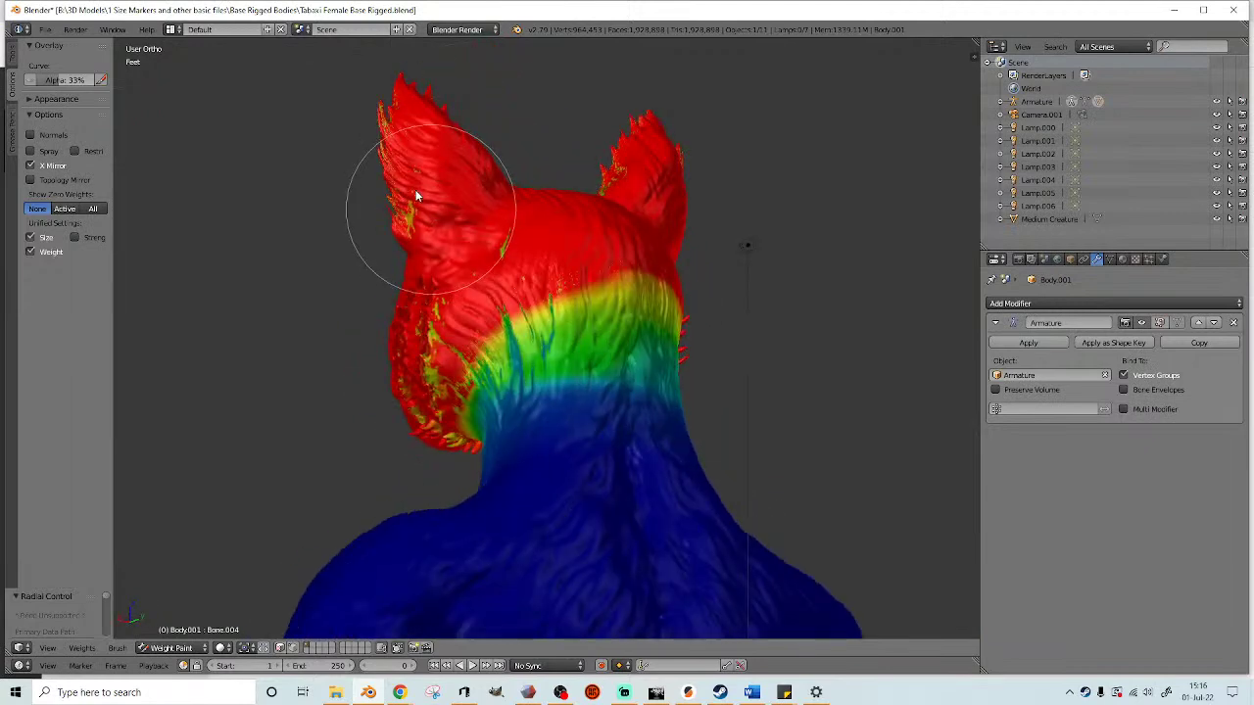
{"action": "mouse_move", "coordinate": [398, 158]}
{"action": "left_mouse_down"}
{"action": "mouse_move", "coordinate": [391, 117]}
{"action": "mouse_move", "coordinate": [405, 107]}
{"action": "mouse_move", "coordinate": [470, 209]}
{"action": "mouse_move", "coordinate": [512, 235]}
{"action": "left_mouse_up"}
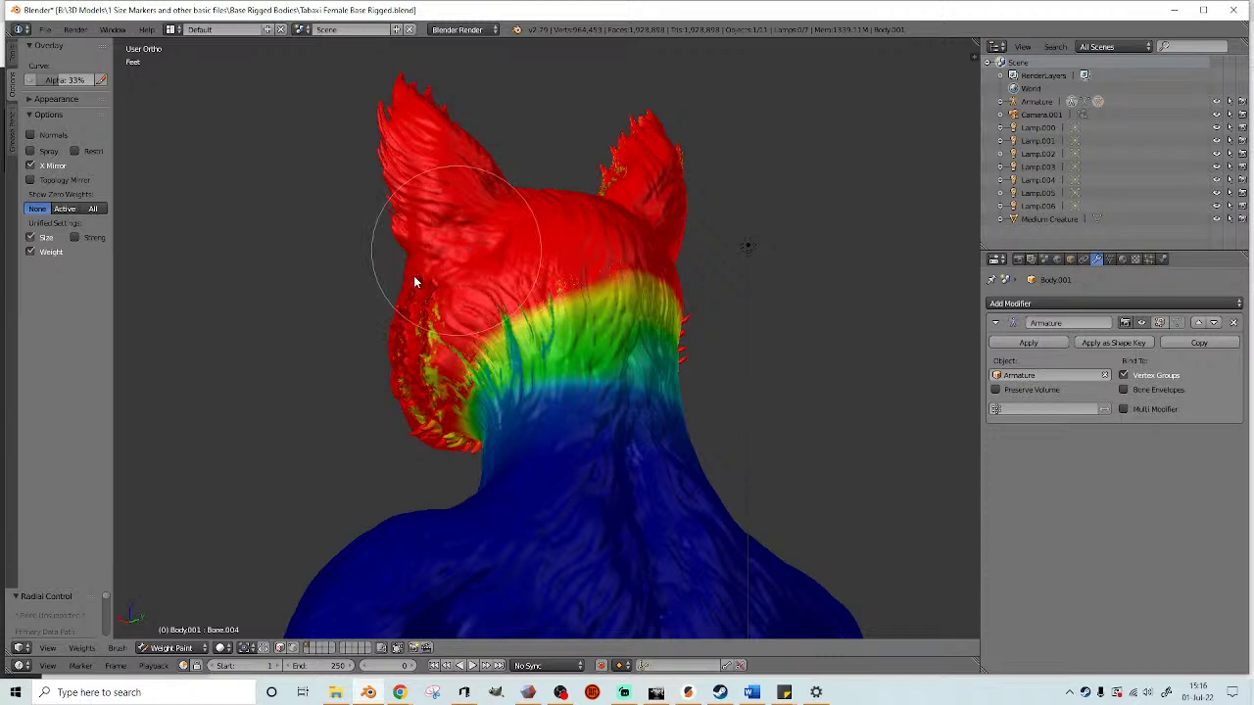
- Paint full weight over the leftover patches on the cheek fur tufts near the jaw
{"action": "middle_click_drag", "start_coordinate": [401, 329], "coordinate": [385, 308]}
{"action": "scroll", "coordinate": [385, 308], "scroll_direction": "up", "scroll_amount": 3}
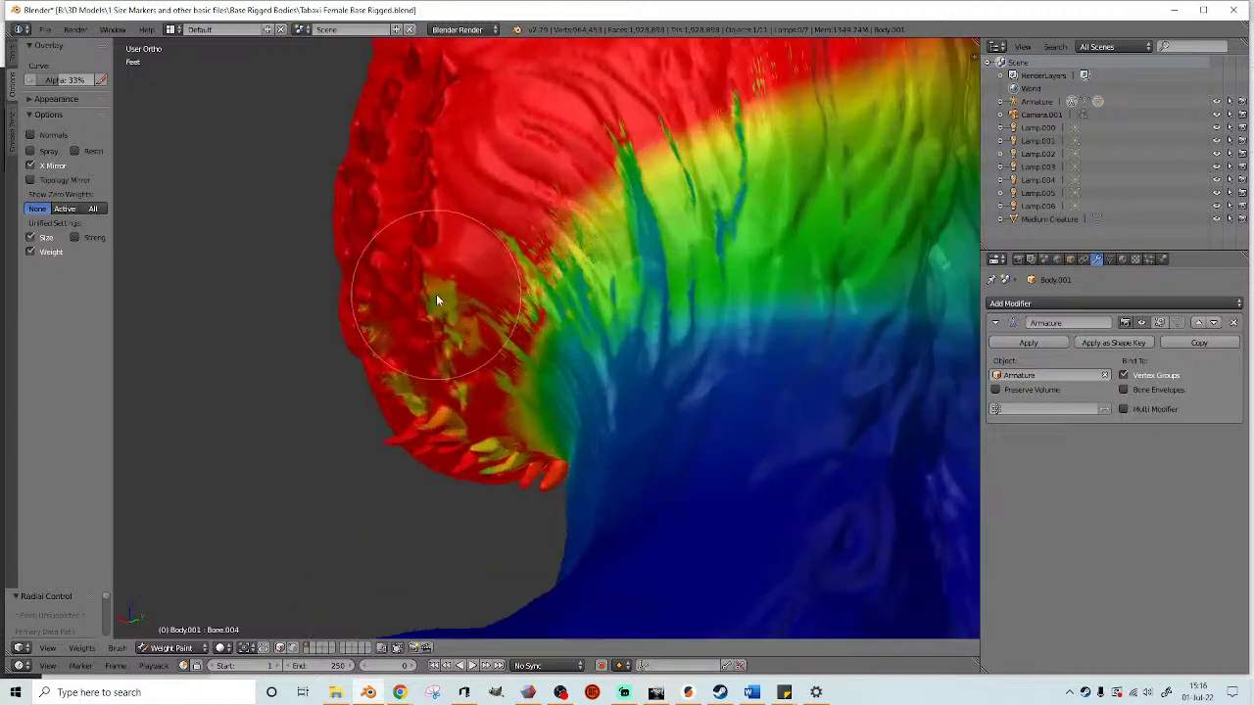
{"action": "mouse_move", "coordinate": [421, 401]}
{"action": "left_mouse_down"}
{"action": "mouse_move", "coordinate": [484, 467]}
{"action": "mouse_move", "coordinate": [466, 449]}
{"action": "left_mouse_up"}
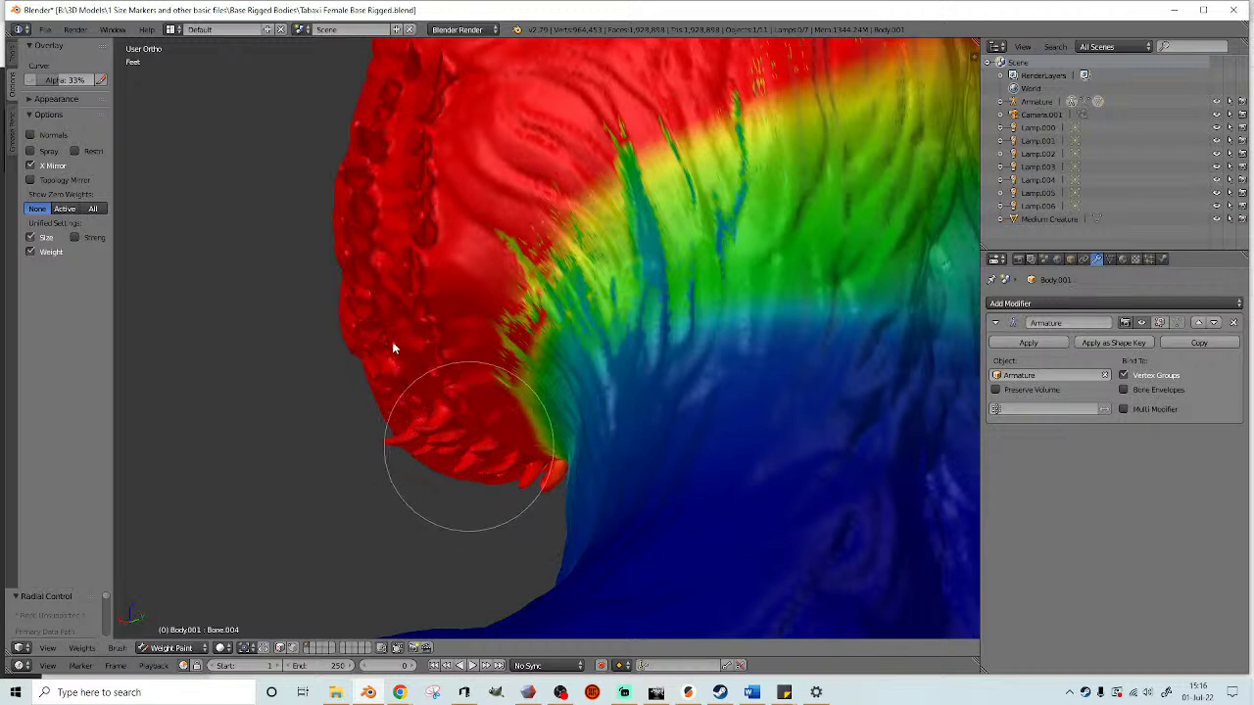
- Cover the leftover patches on the crown, the inner ear edges and the opposite cheek with full weight
{"action": "scroll", "coordinate": [458, 193], "scroll_direction": "down", "scroll_amount": 3}
{"action": "middle_click_drag", "start_coordinate": [458, 193], "coordinate": [660, 149]}
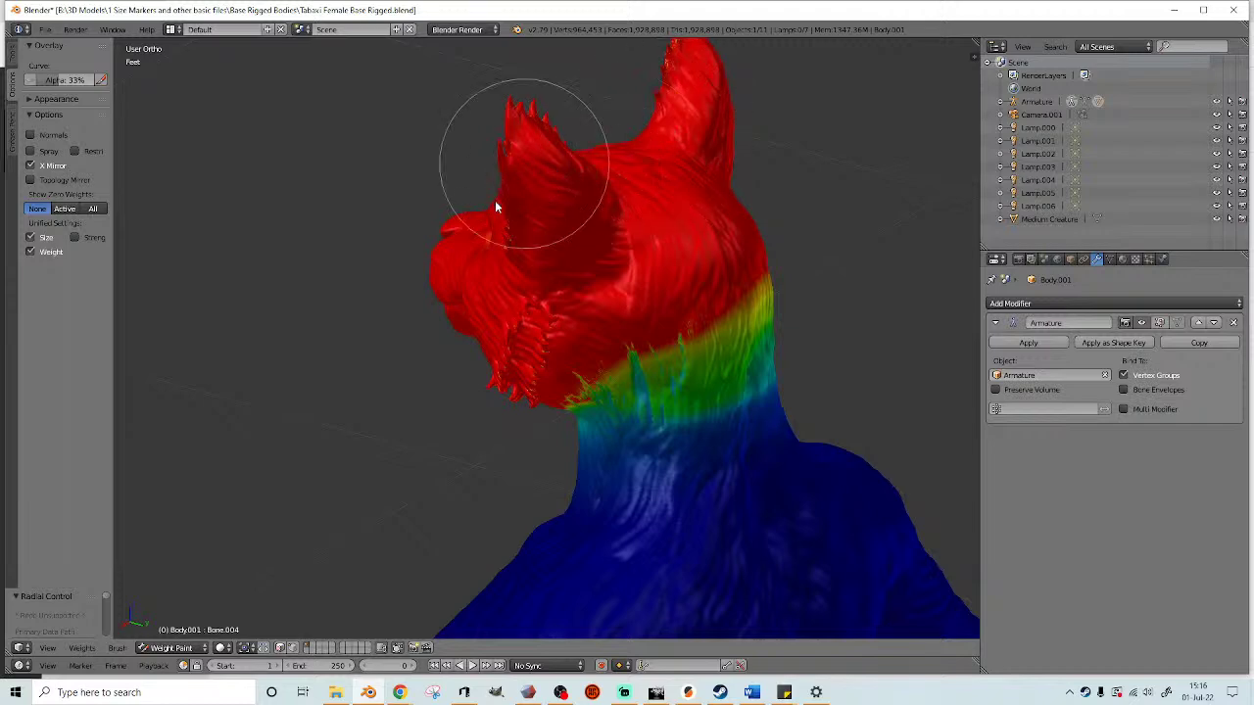
{"action": "middle_click_drag", "start_coordinate": [532, 210], "coordinate": [481, 168]}
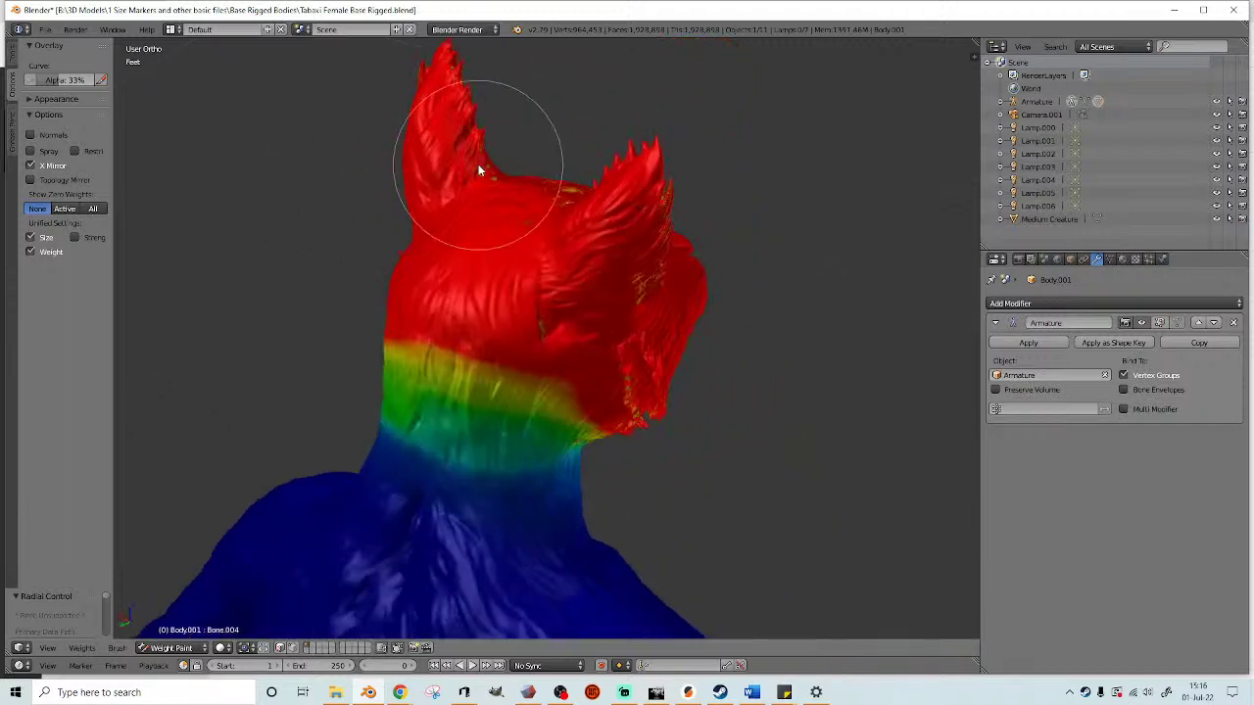
{"action": "mouse_move", "coordinate": [563, 202]}
{"action": "left_mouse_down"}
{"action": "mouse_move", "coordinate": [570, 193]}
{"action": "mouse_move", "coordinate": [476, 161]}
{"action": "mouse_move", "coordinate": [460, 104]}
{"action": "left_mouse_up"}
{"action": "mouse_move", "coordinate": [651, 209]}
{"action": "left_mouse_down"}
{"action": "mouse_move", "coordinate": [666, 215]}
{"action": "mouse_move", "coordinate": [649, 384]}
{"action": "mouse_move", "coordinate": [540, 314]}
{"action": "mouse_move", "coordinate": [398, 266]}
{"action": "left_mouse_up"}
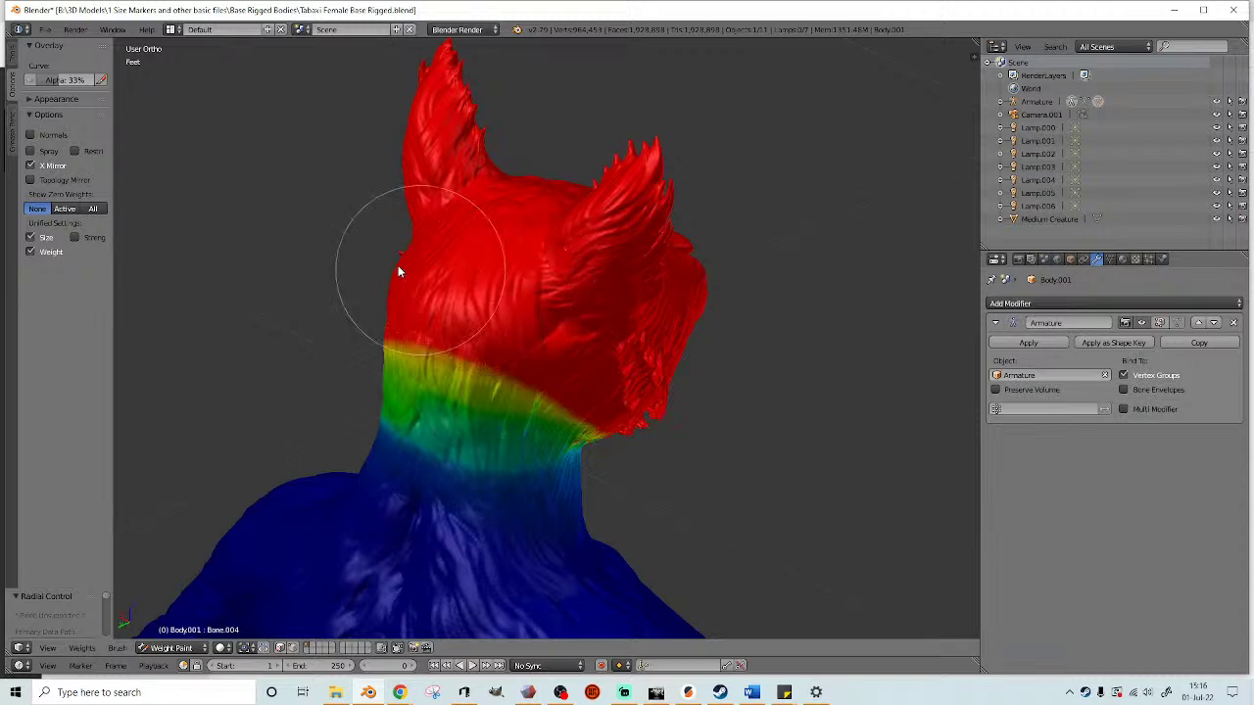
- Switch to the Blur weight brush and set its strength to 1.000
{"action": "mouse_move", "coordinate": [659, 351]}
{"action": "middle_mouse_down"}
{"action": "mouse_move", "coordinate": [621, 271]}
{"action": "mouse_move", "coordinate": [434, 231]}
{"action": "mouse_move", "coordinate": [512, 274]}
{"action": "mouse_move", "coordinate": [529, 265]}
{"action": "middle_mouse_up"}
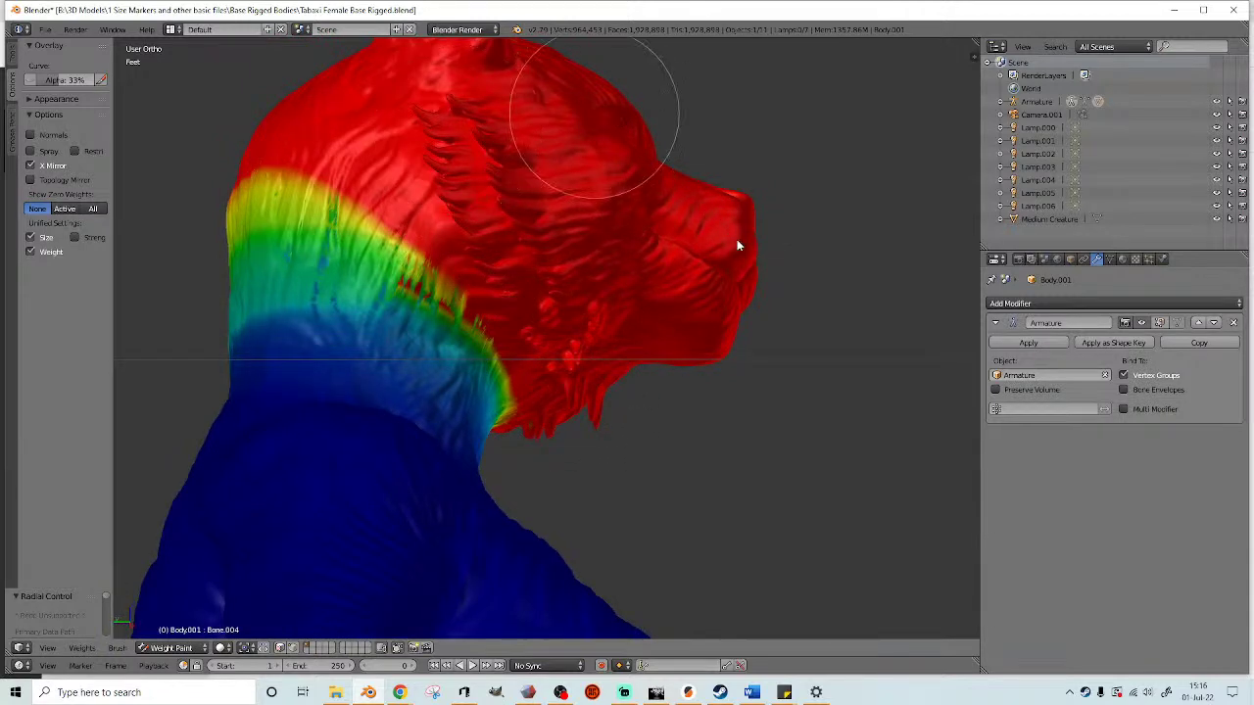
{"action": "mouse_move", "coordinate": [746, 300]}
{"action": "middle_mouse_down"}
{"action": "mouse_move", "coordinate": [400, 330]}
{"action": "mouse_move", "coordinate": [428, 316]}
{"action": "mouse_move", "coordinate": [344, 302]}
{"action": "middle_mouse_up"}
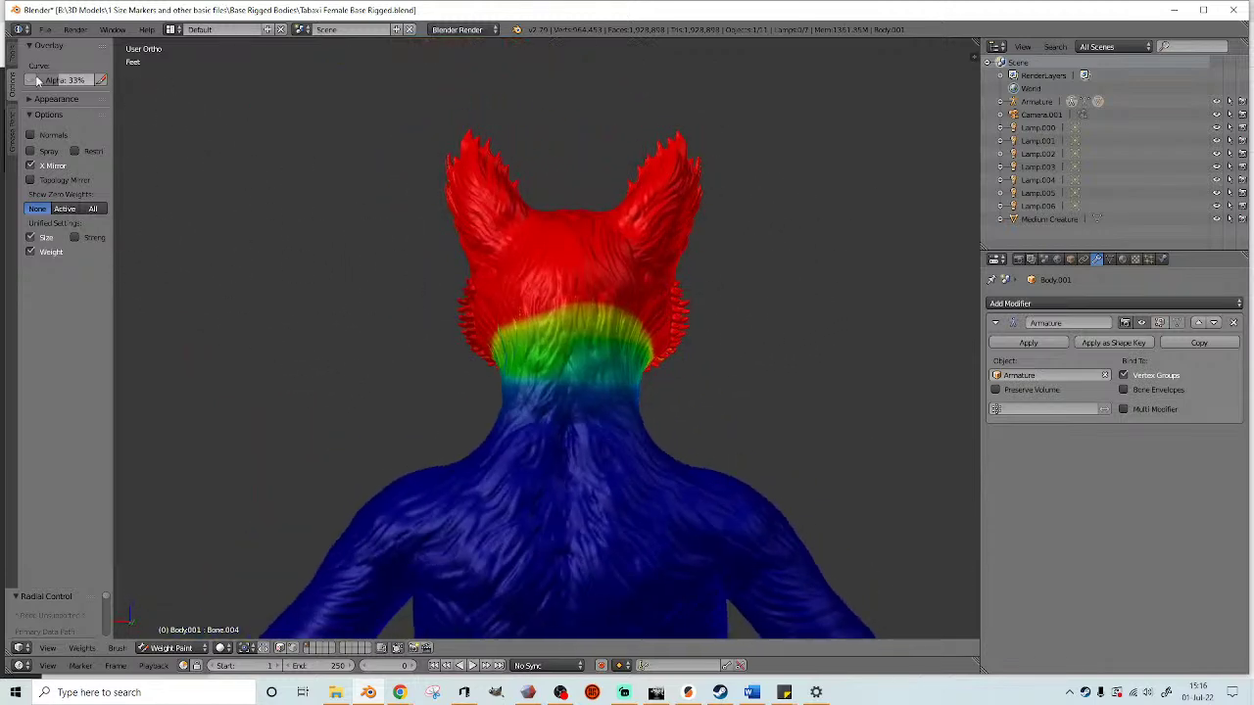
{"action": "left_click", "coordinate": [12, 51]}
{"action": "left_click", "coordinate": [72, 123]}
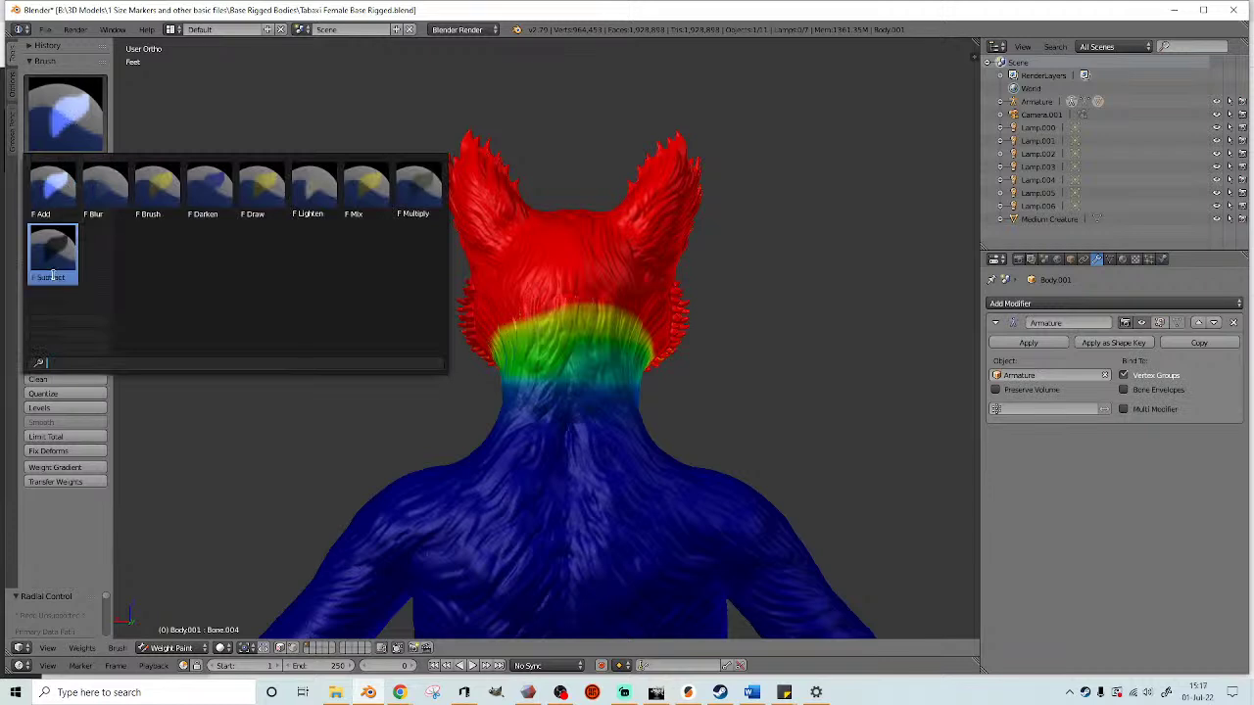
{"action": "left_click", "coordinate": [101, 199]}
{"action": "scroll", "coordinate": [517, 403], "scroll_direction": "up", "scroll_amount": 2}
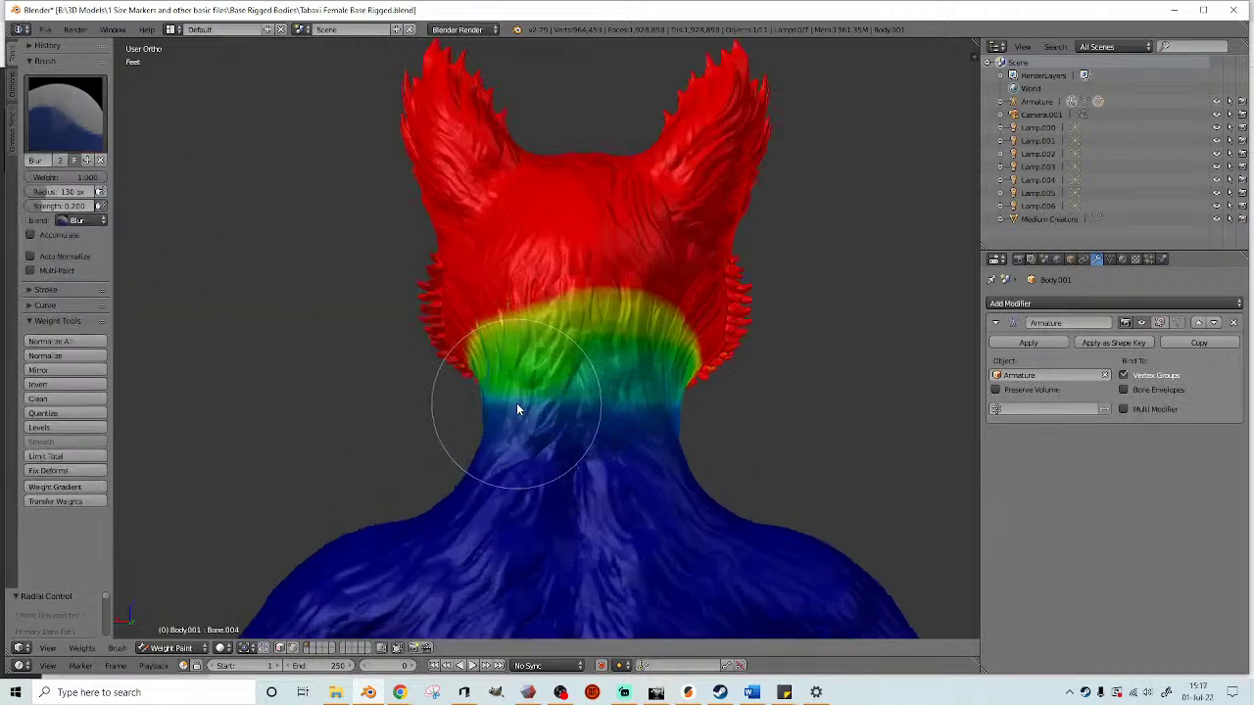
{"action": "key", "text": "shift+f"}
{"action": "left_click", "coordinate": [545, 389]}
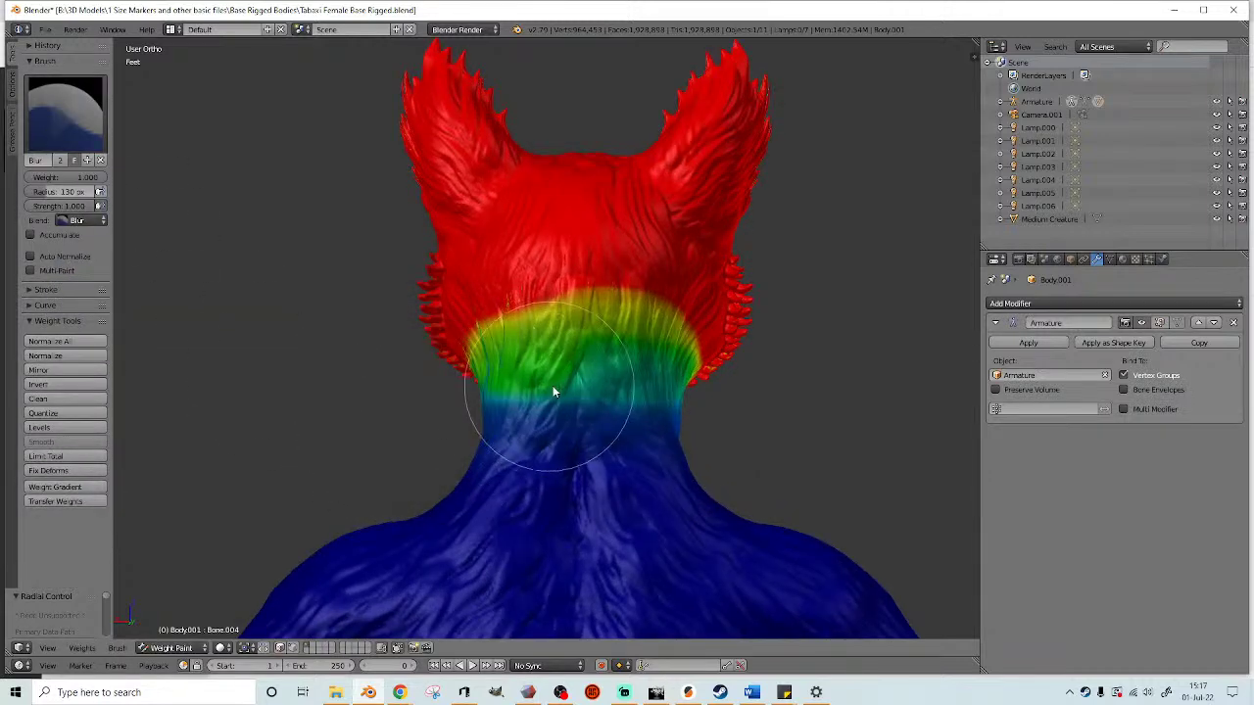
- Blur the weight transition around the back, side and front of the neck
{"action": "mouse_move", "coordinate": [503, 381]}
{"action": "left_mouse_down"}
{"action": "mouse_move", "coordinate": [490, 384]}
{"action": "mouse_move", "coordinate": [684, 394]}
{"action": "left_mouse_up"}
{"action": "middle_click_drag", "start_coordinate": [686, 400], "coordinate": [423, 383]}
{"action": "mouse_move", "coordinate": [318, 328]}
{"action": "left_mouse_down"}
{"action": "mouse_move", "coordinate": [306, 322]}
{"action": "mouse_move", "coordinate": [475, 399]}
{"action": "mouse_move", "coordinate": [409, 347]}
{"action": "mouse_move", "coordinate": [291, 316]}
{"action": "left_mouse_up"}
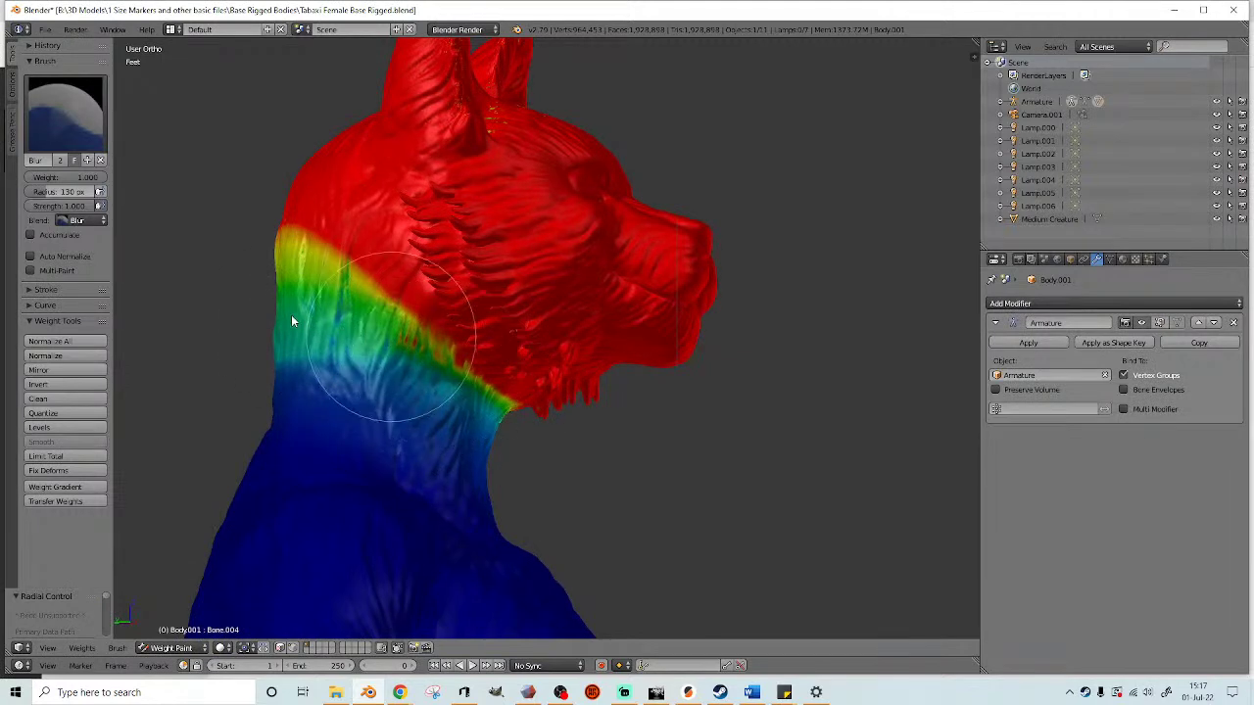
{"action": "middle_click_drag", "start_coordinate": [559, 439], "coordinate": [525, 446]}
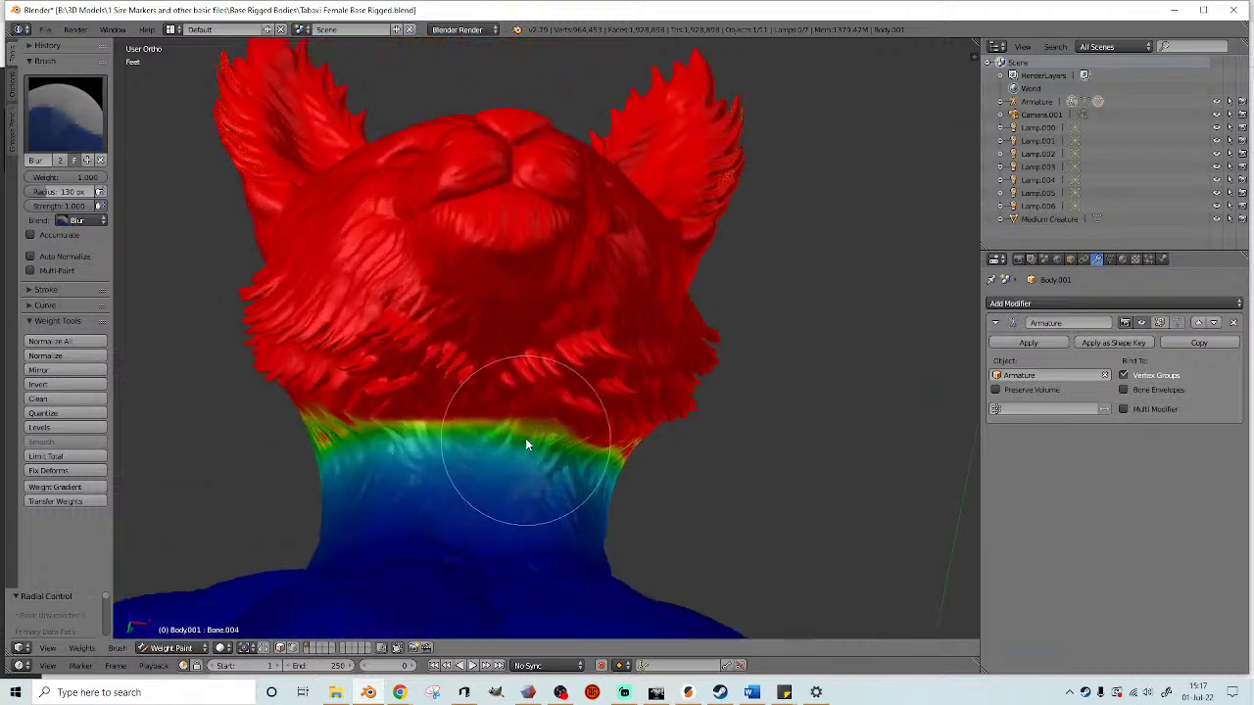
{"action": "mouse_move", "coordinate": [365, 424]}
{"action": "left_mouse_down"}
{"action": "mouse_move", "coordinate": [532, 426]}
{"action": "mouse_move", "coordinate": [485, 428]}
{"action": "left_mouse_up"}
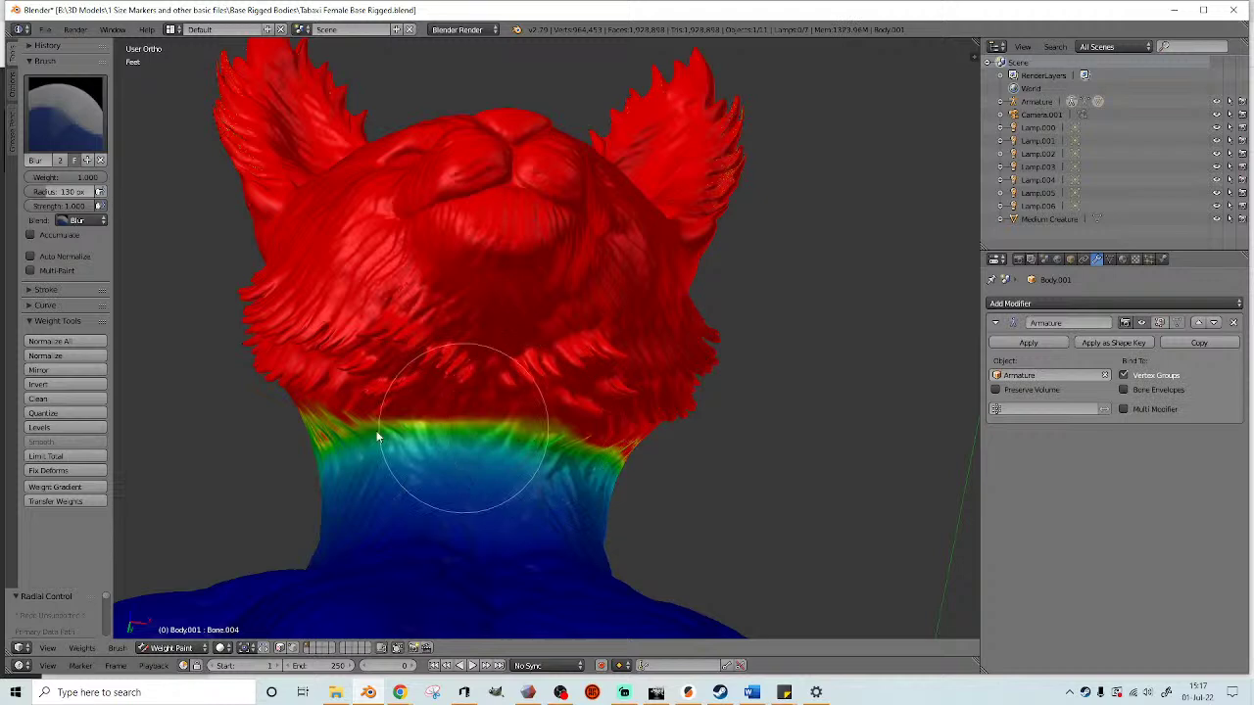
{"action": "mouse_move", "coordinate": [627, 476]}
{"action": "middle_mouse_down"}
{"action": "mouse_move", "coordinate": [566, 481]}
{"action": "mouse_move", "coordinate": [581, 429]}
{"action": "middle_mouse_up"}
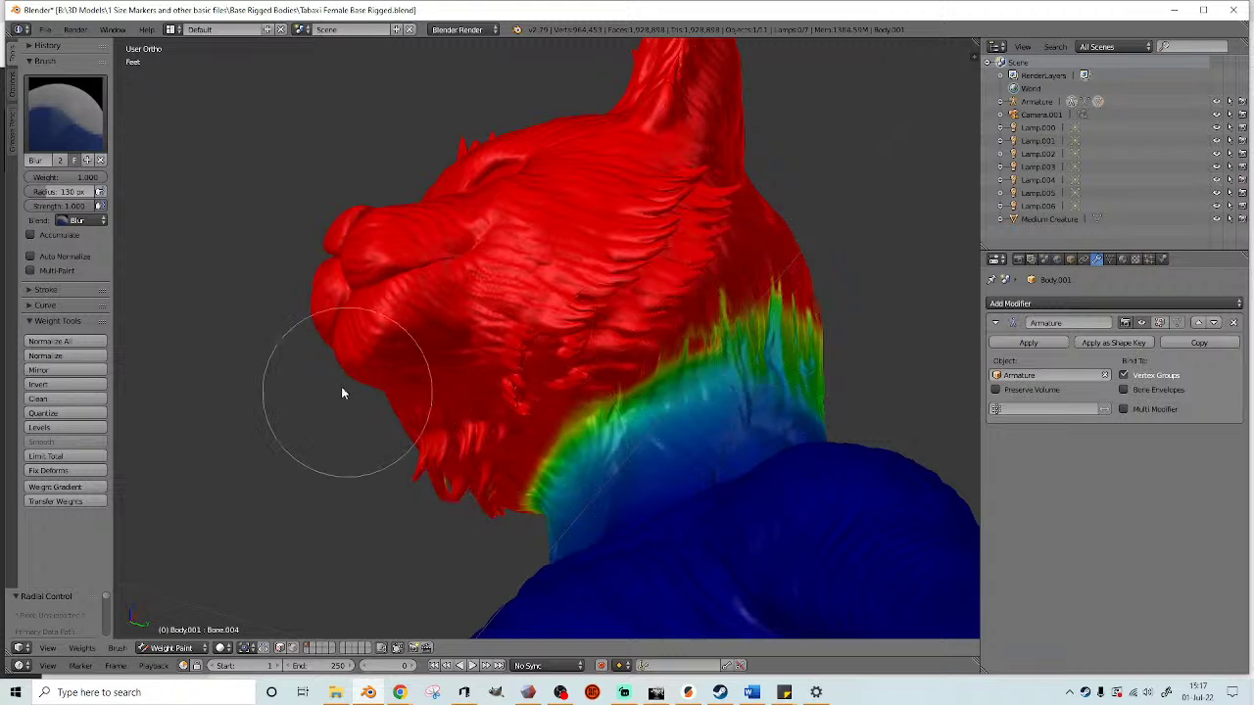
- Switch the body from Weight Paint to Object Mode and display it in wireframe
{"action": "scroll", "coordinate": [363, 369], "scroll_direction": "down", "scroll_amount": 3}
{"action": "middle_click_drag", "start_coordinate": [364, 370], "coordinate": [448, 448]}
{"action": "left_click", "coordinate": [176, 647]}
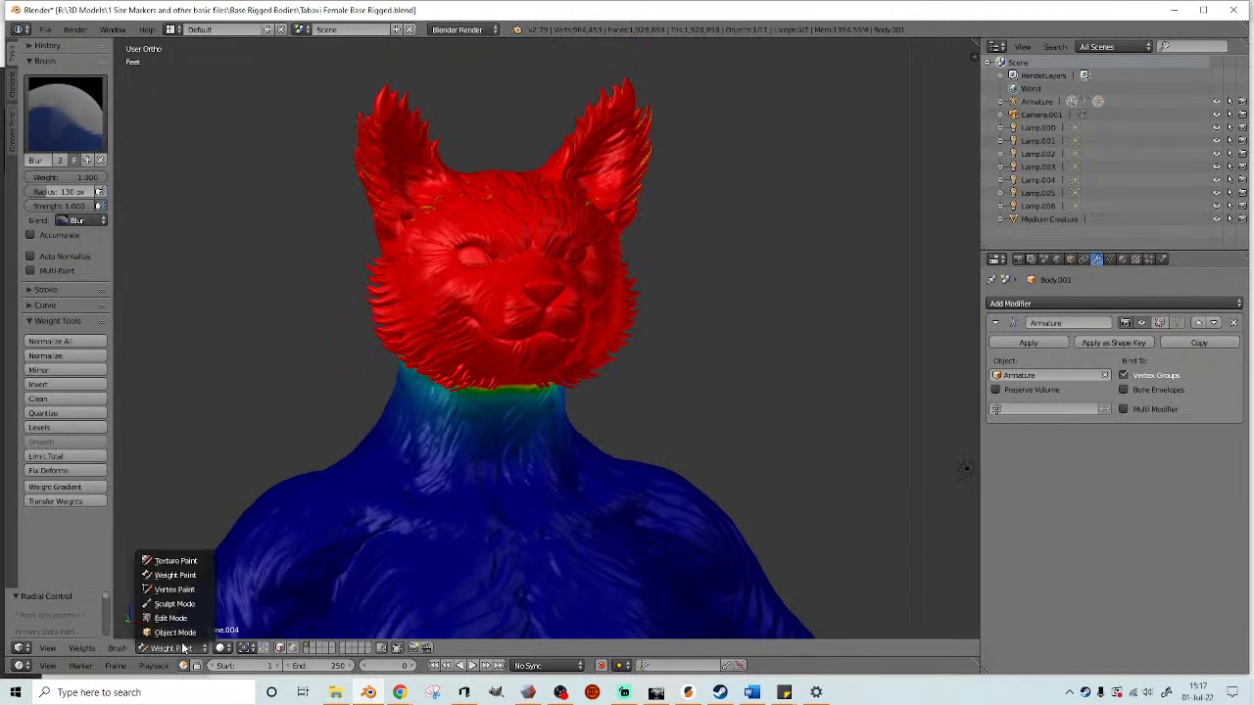
{"action": "left_click", "coordinate": [185, 634]}
{"action": "scroll", "coordinate": [691, 387], "scroll_direction": "down", "scroll_amount": 2}
{"action": "key", "text": "z"}
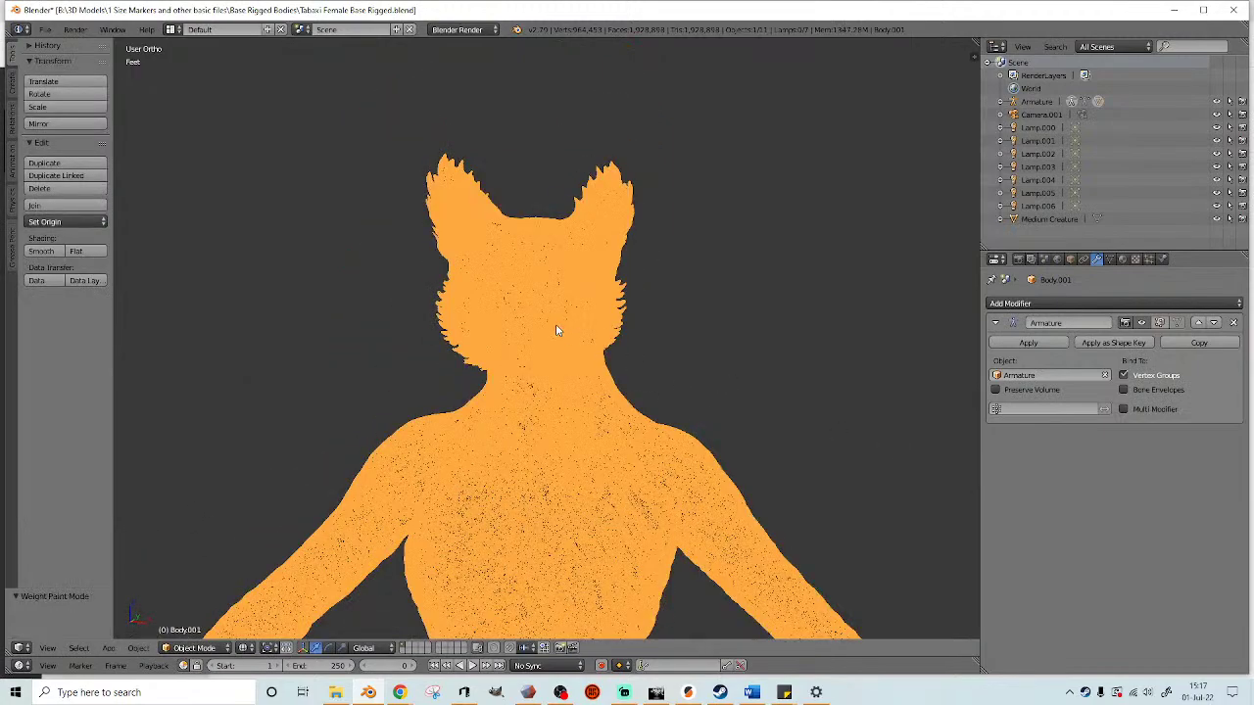
- Try rotating the head bone in the side view to test how the neck deforms
{"action": "right_click", "coordinate": [521, 312]}
{"action": "key", "text": "KP_3"}
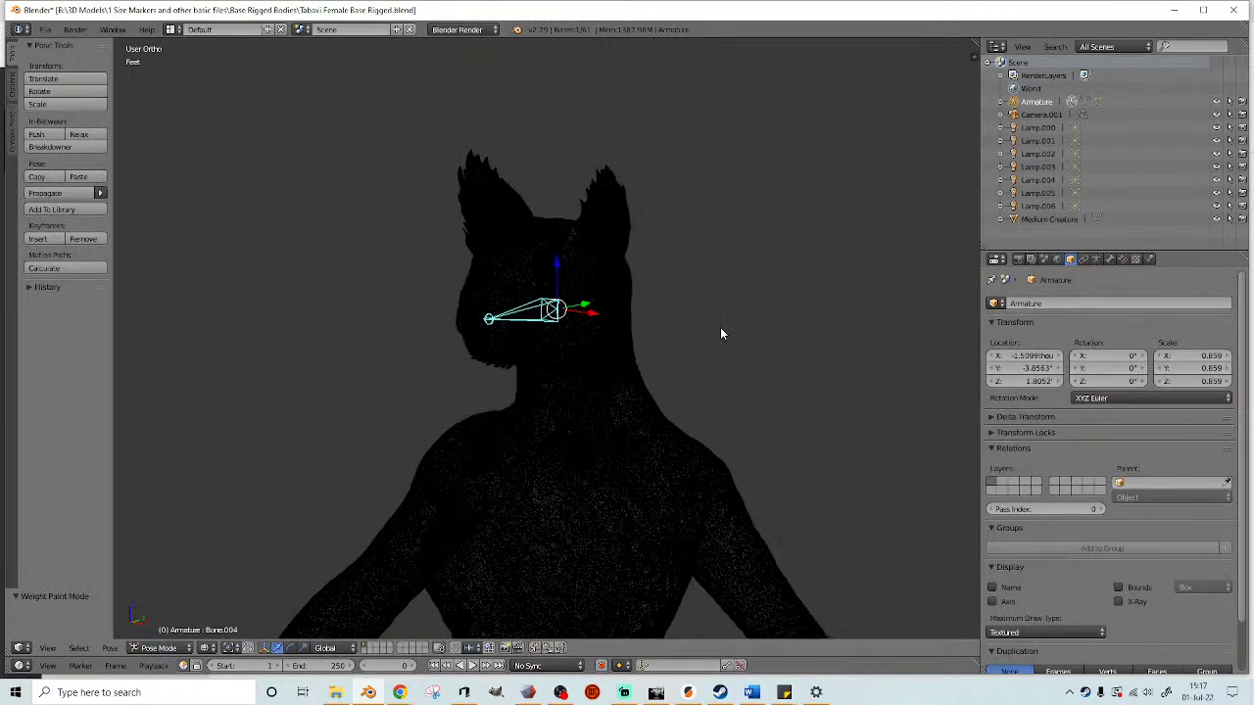
{"action": "key", "text": "r"}
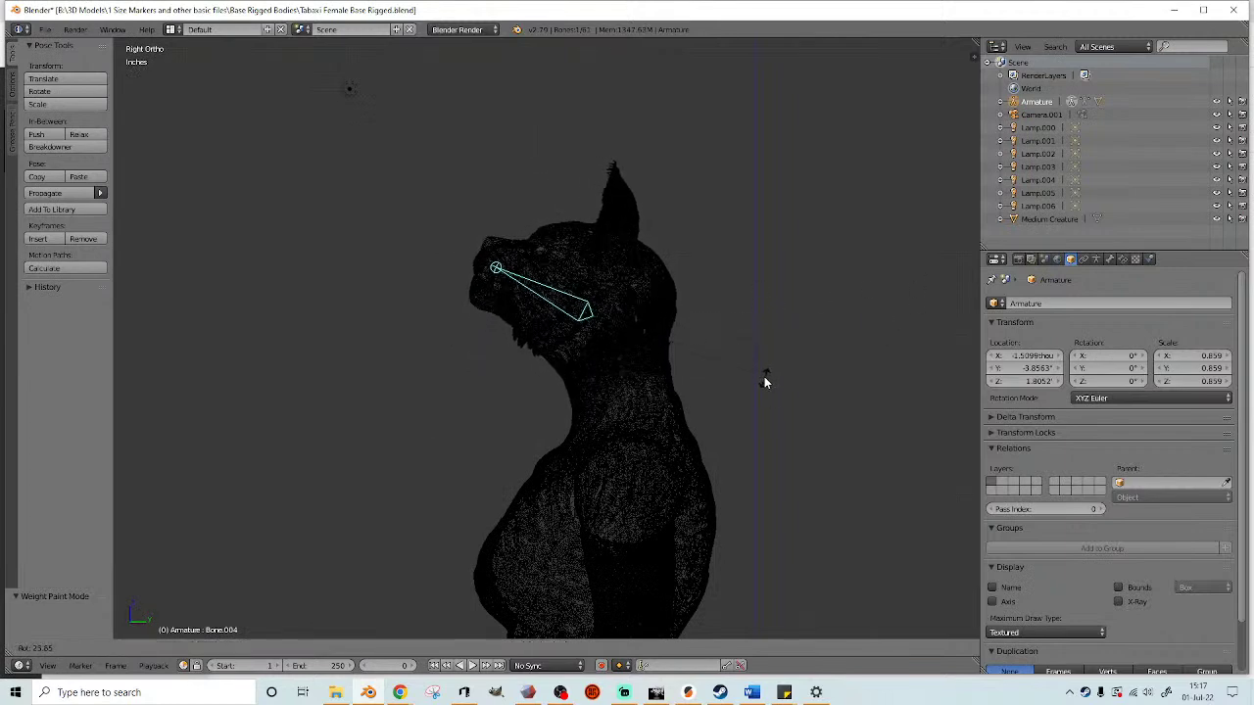
{"action": "left_click", "coordinate": [768, 381]}
{"action": "middle_click_drag", "start_coordinate": [768, 376], "coordinate": [815, 371]}
{"action": "scroll", "coordinate": [816, 294], "scroll_direction": "down", "scroll_amount": 3}
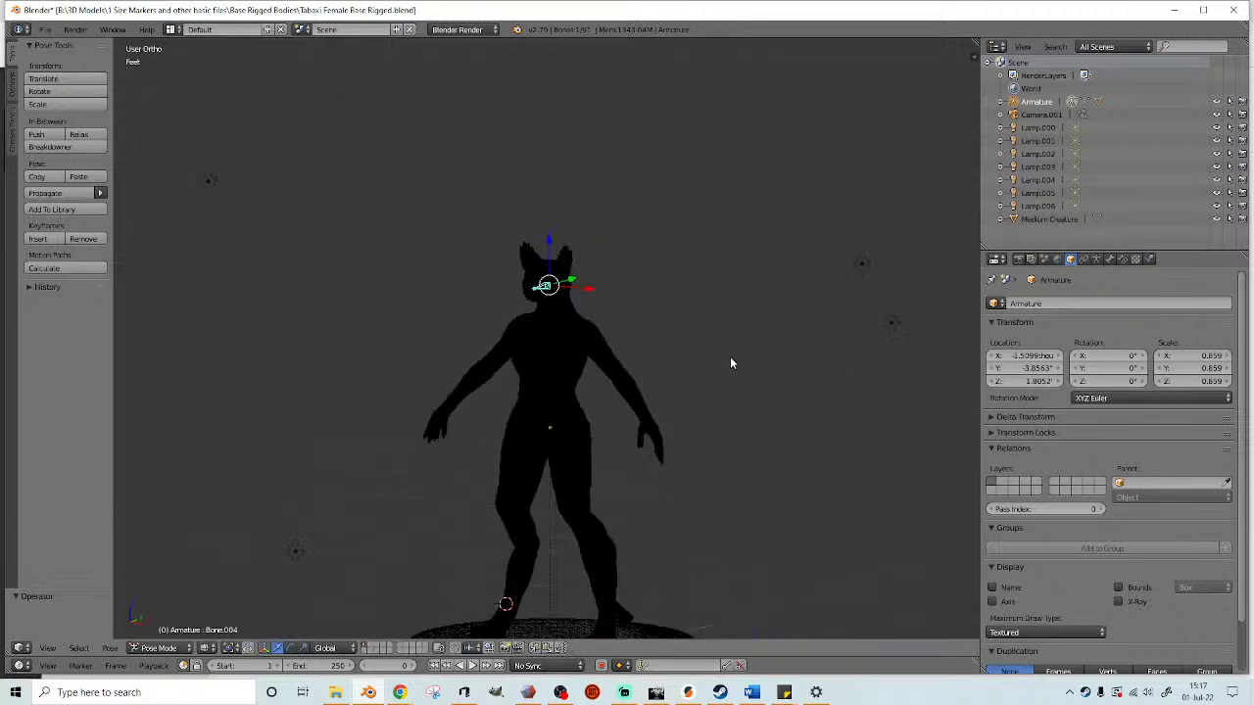
{"action": "middle_click_drag", "start_coordinate": [731, 363], "coordinate": [581, 315]}
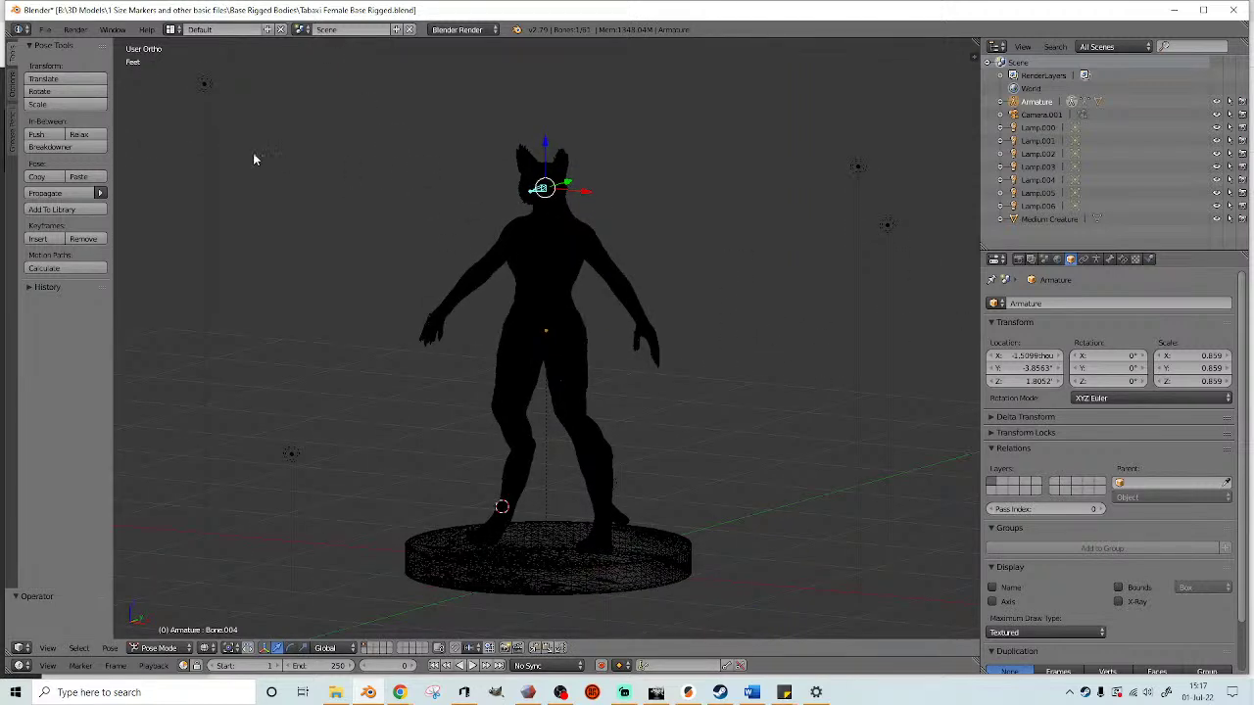
- Save the current rigged Tabaxi base file
{"action": "left_click", "coordinate": [45, 29]}
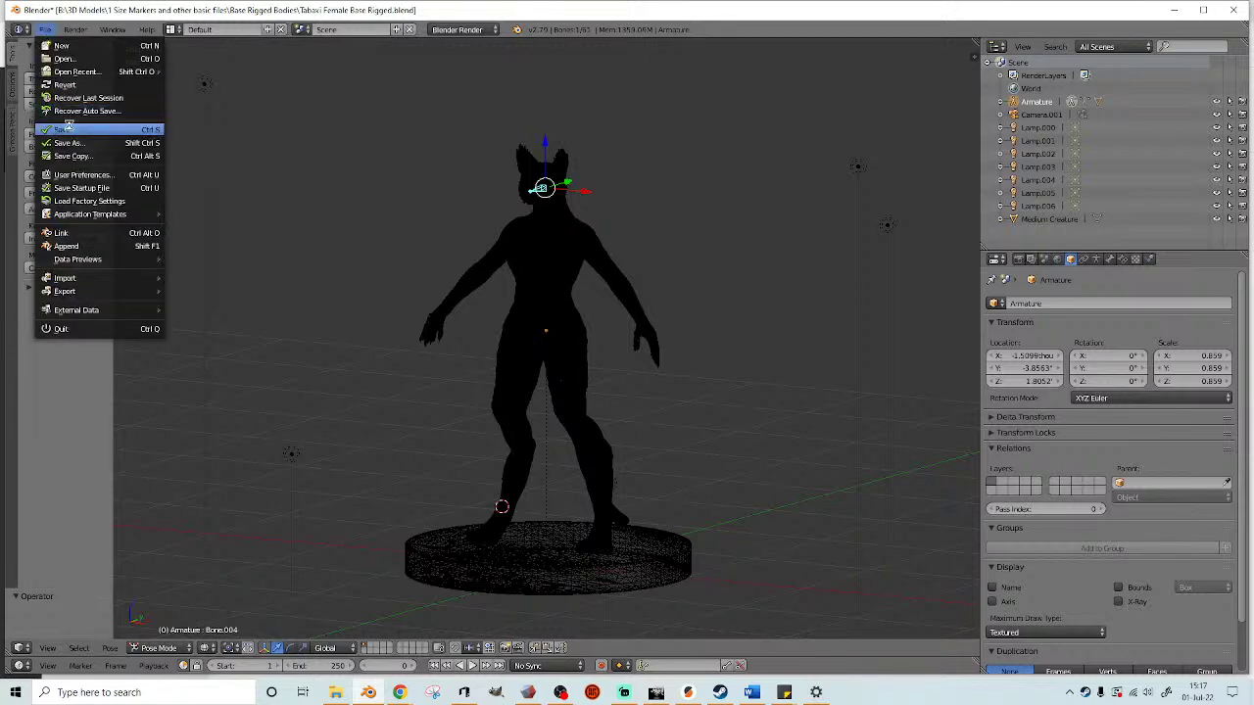
{"action": "left_click", "coordinate": [68, 131]}
{"action": "middle_click_drag", "start_coordinate": [545, 292], "coordinate": [527, 329]}
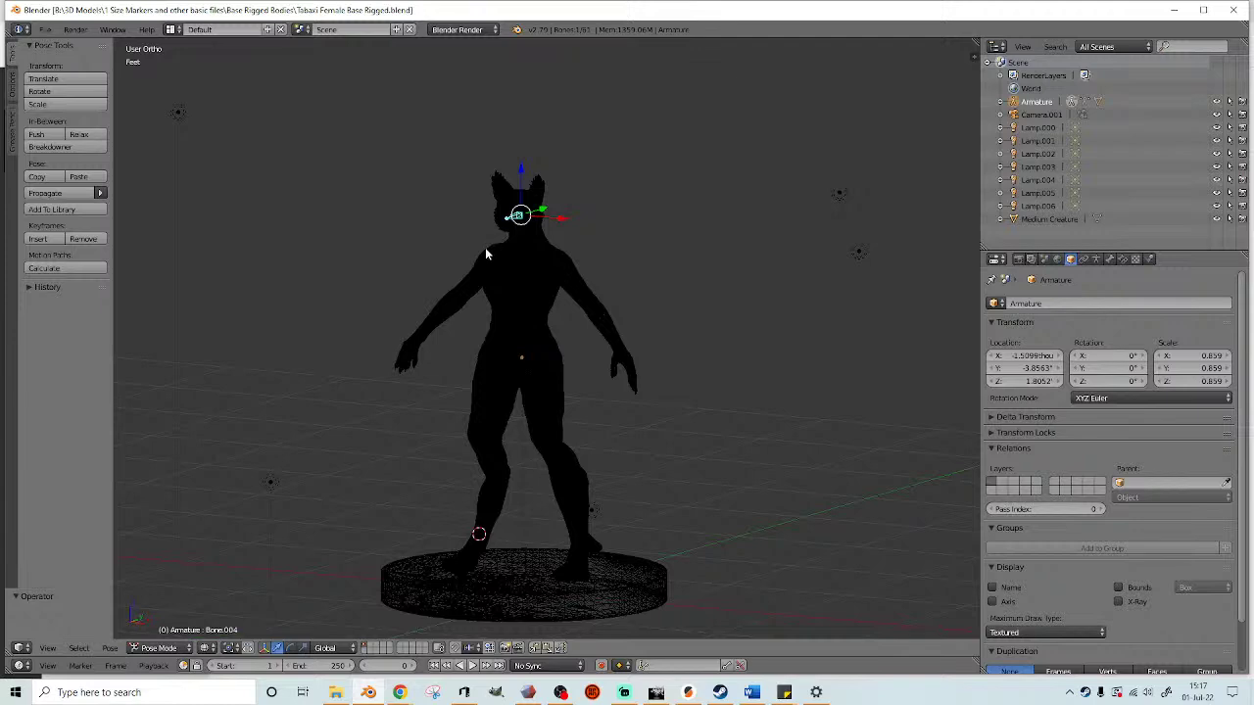
- Save the scene as Tabaxi Female All Natural Druid.blend in the MZ4250 Miniatures Adventurers\Druids\Other Druids folder
{"action": "left_click", "coordinate": [45, 29]}
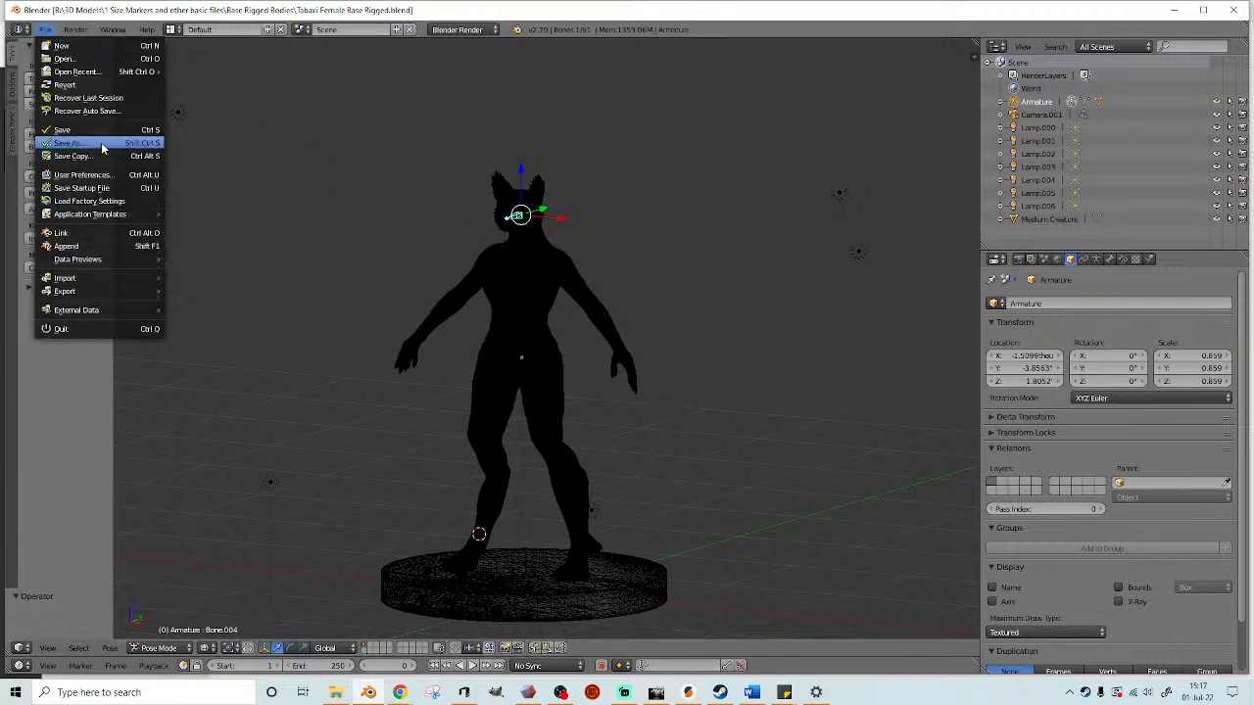
{"action": "left_click", "coordinate": [101, 142]}
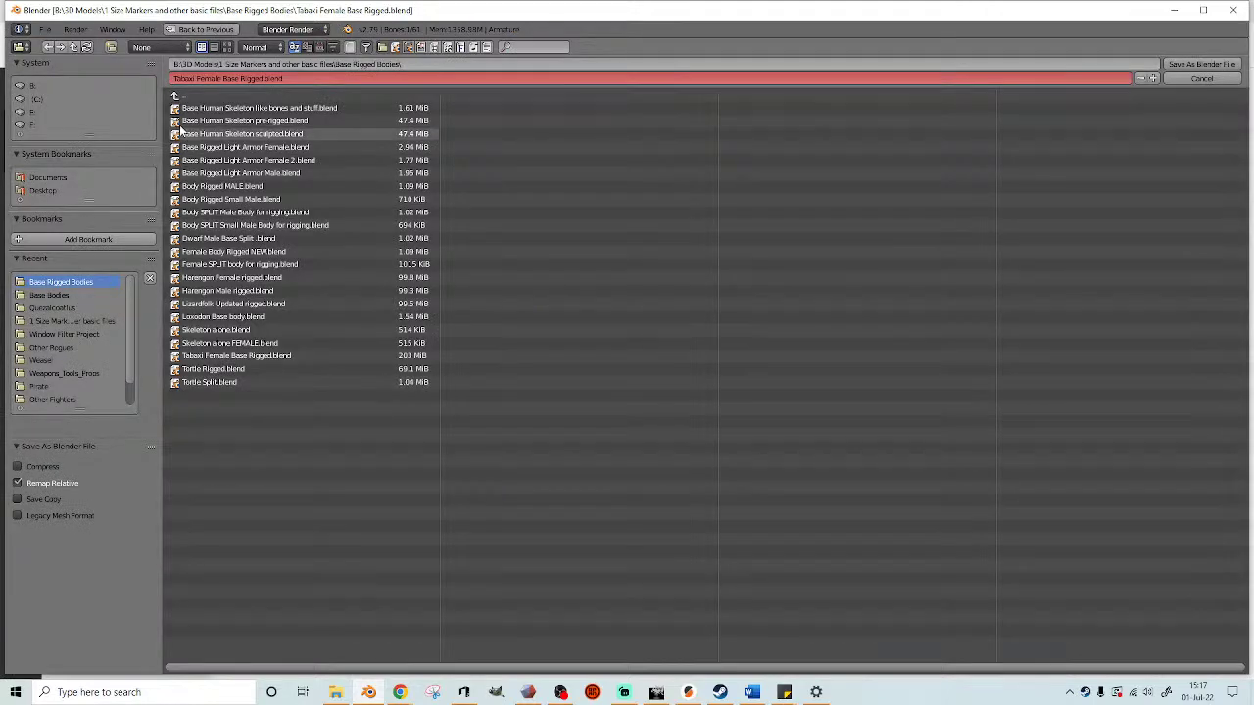
{"action": "left_click", "coordinate": [59, 309]}
{"action": "left_click", "coordinate": [179, 97]}
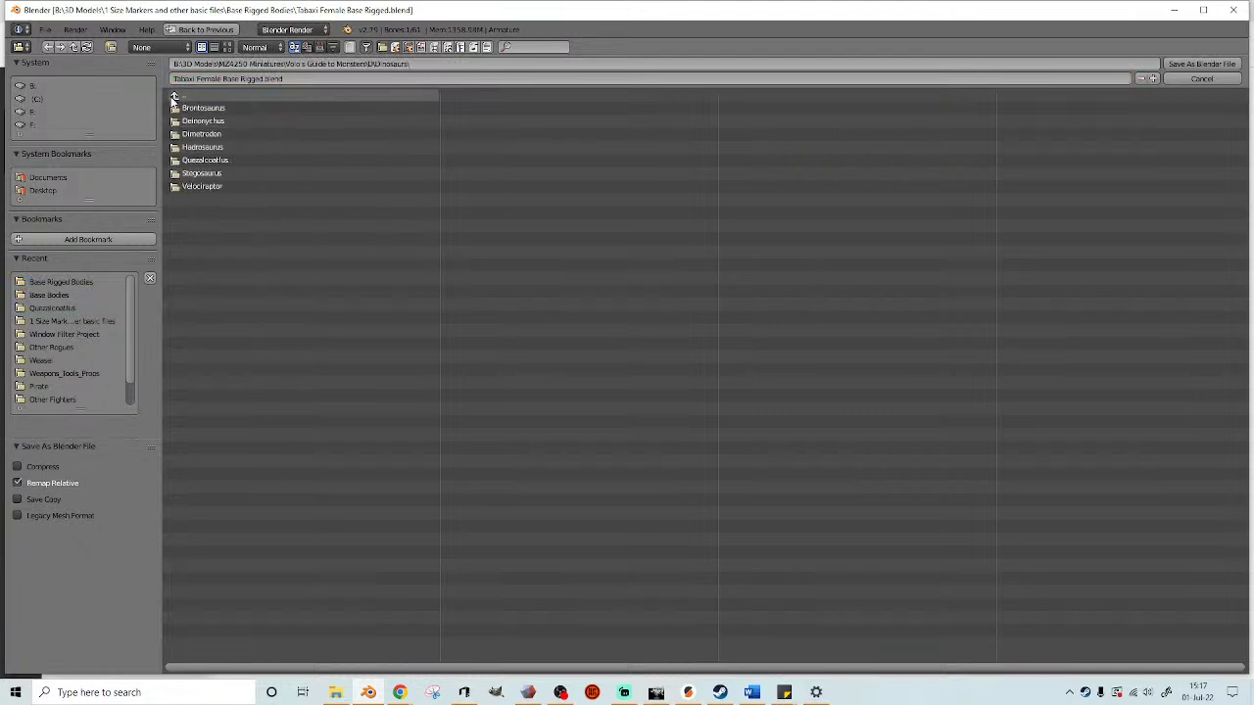
{"action": "left_click", "coordinate": [179, 98]}
{"action": "left_click", "coordinate": [195, 98]}
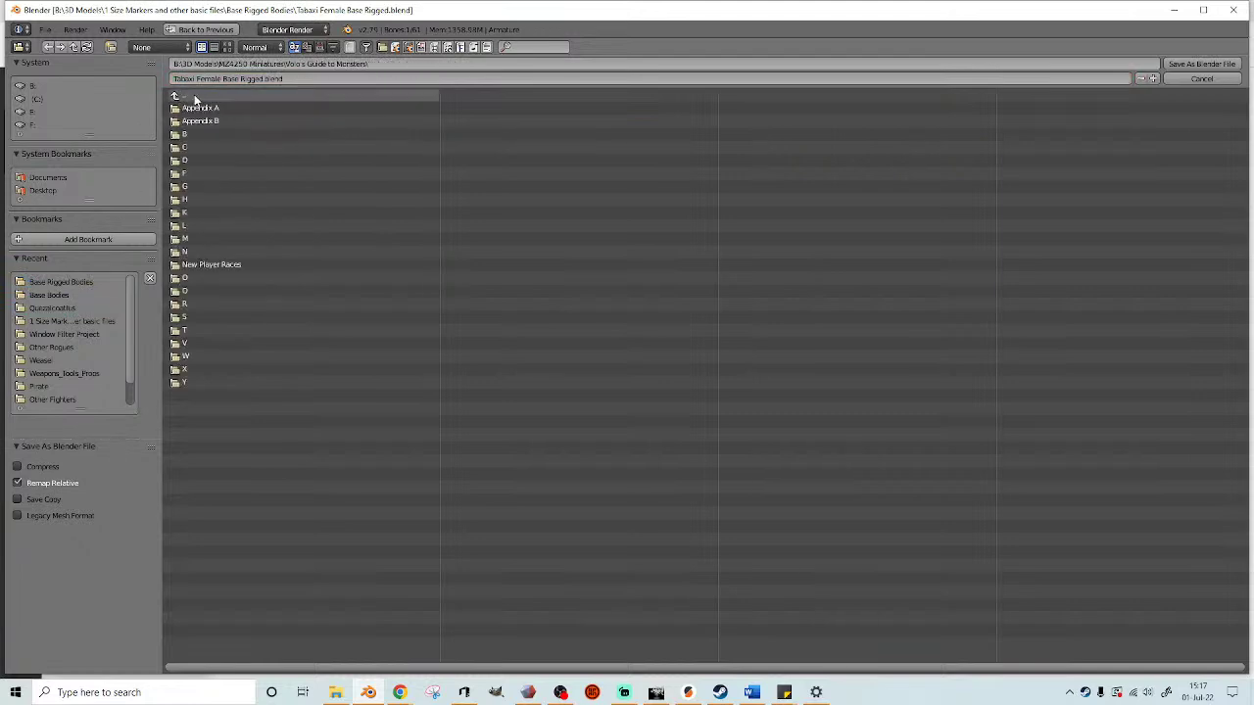
{"action": "left_click", "coordinate": [201, 96]}
{"action": "left_click", "coordinate": [200, 120]}
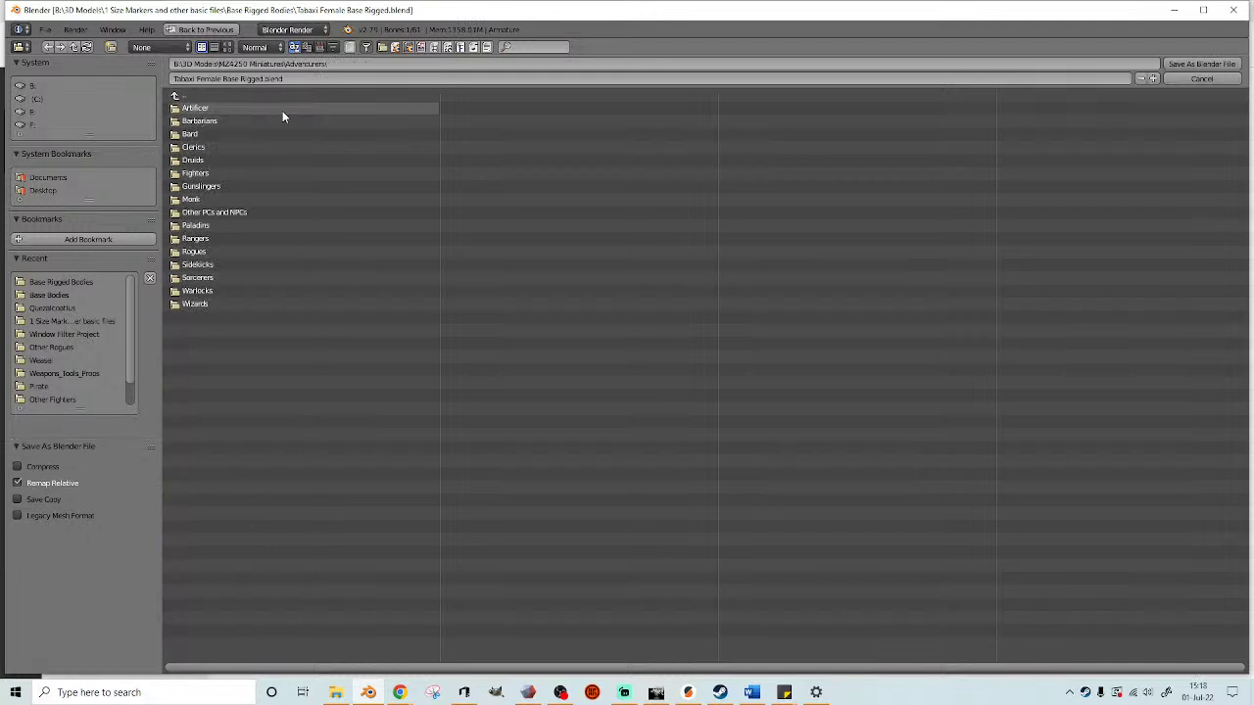
{"action": "left_click", "coordinate": [209, 165]}
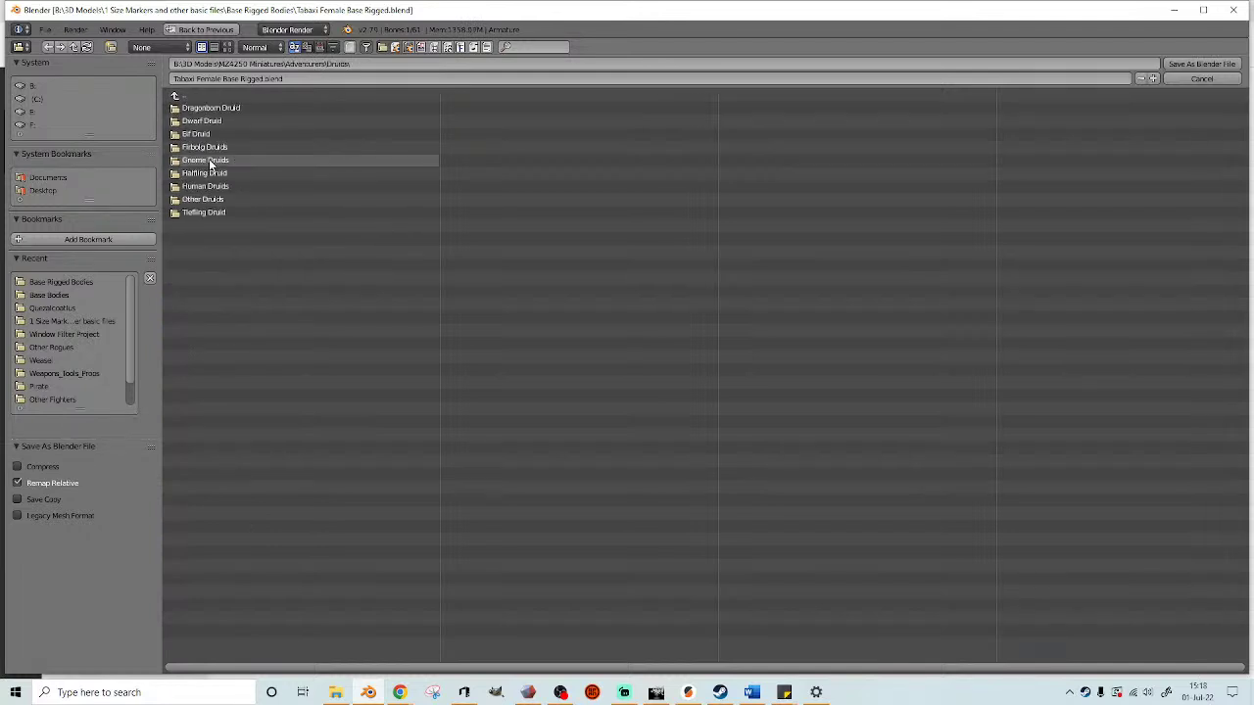
{"action": "left_click", "coordinate": [203, 200]}
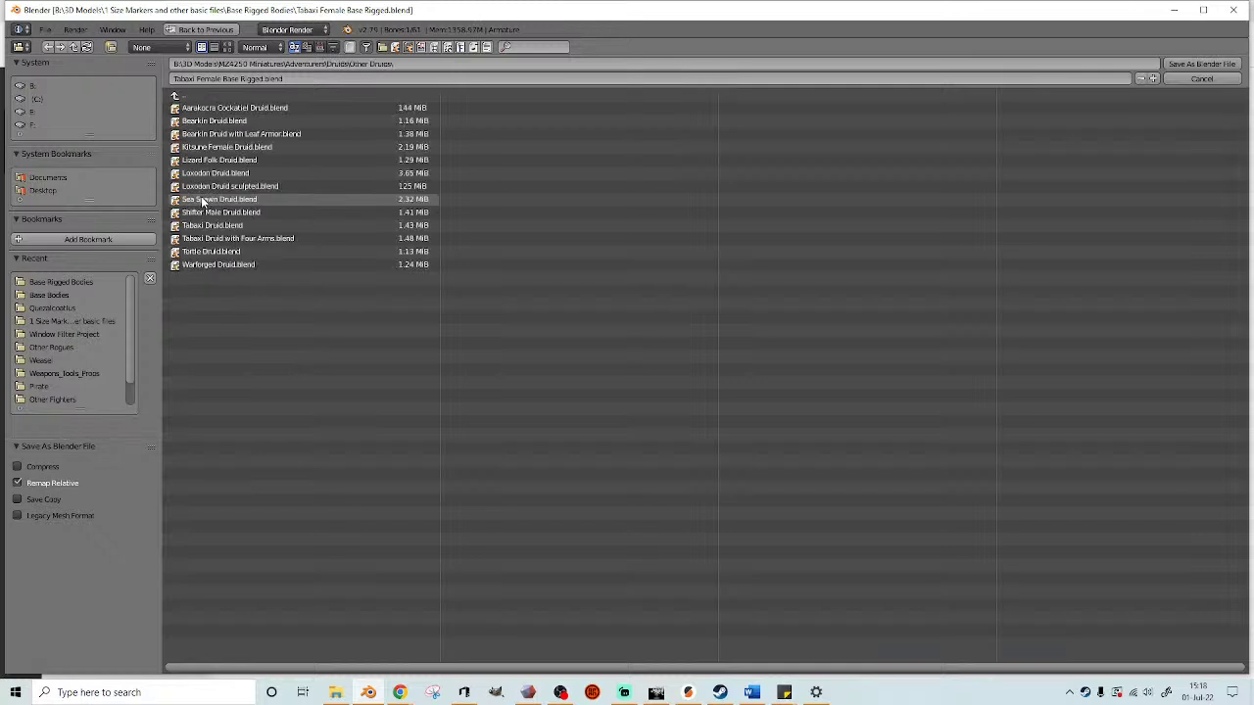
{"action": "left_click", "coordinate": [238, 76]}
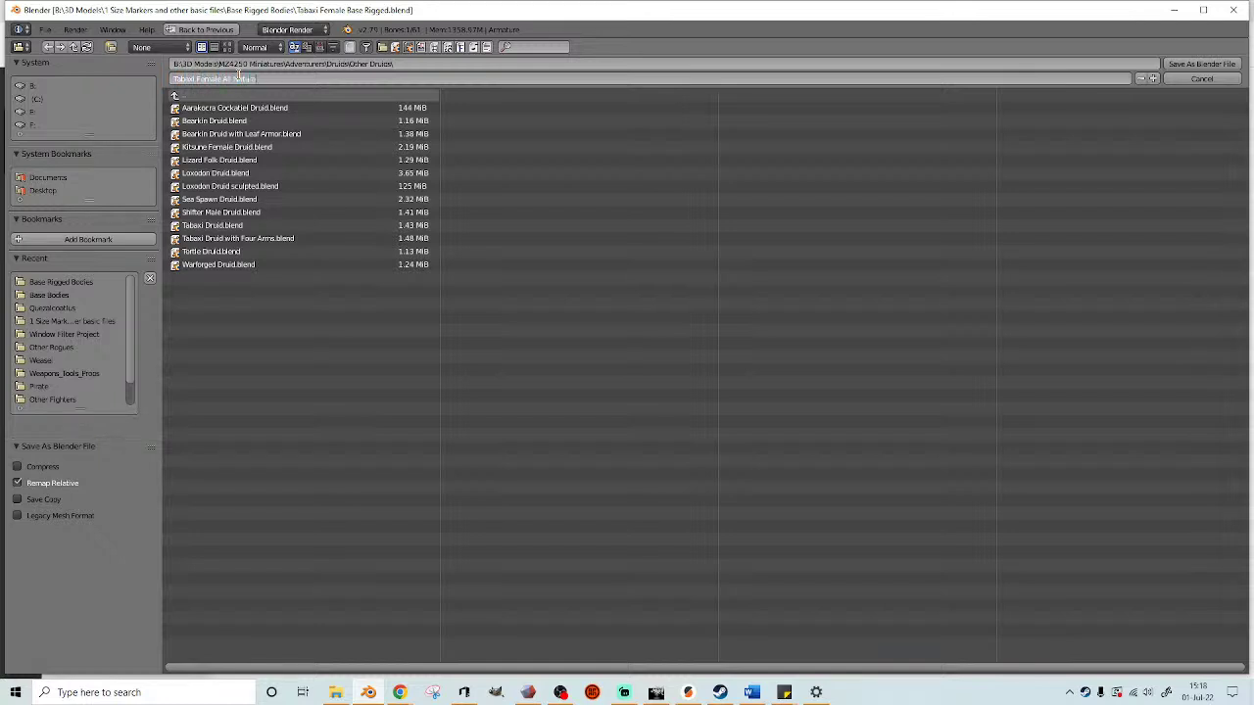
{"action": "key", "text": "Return"}
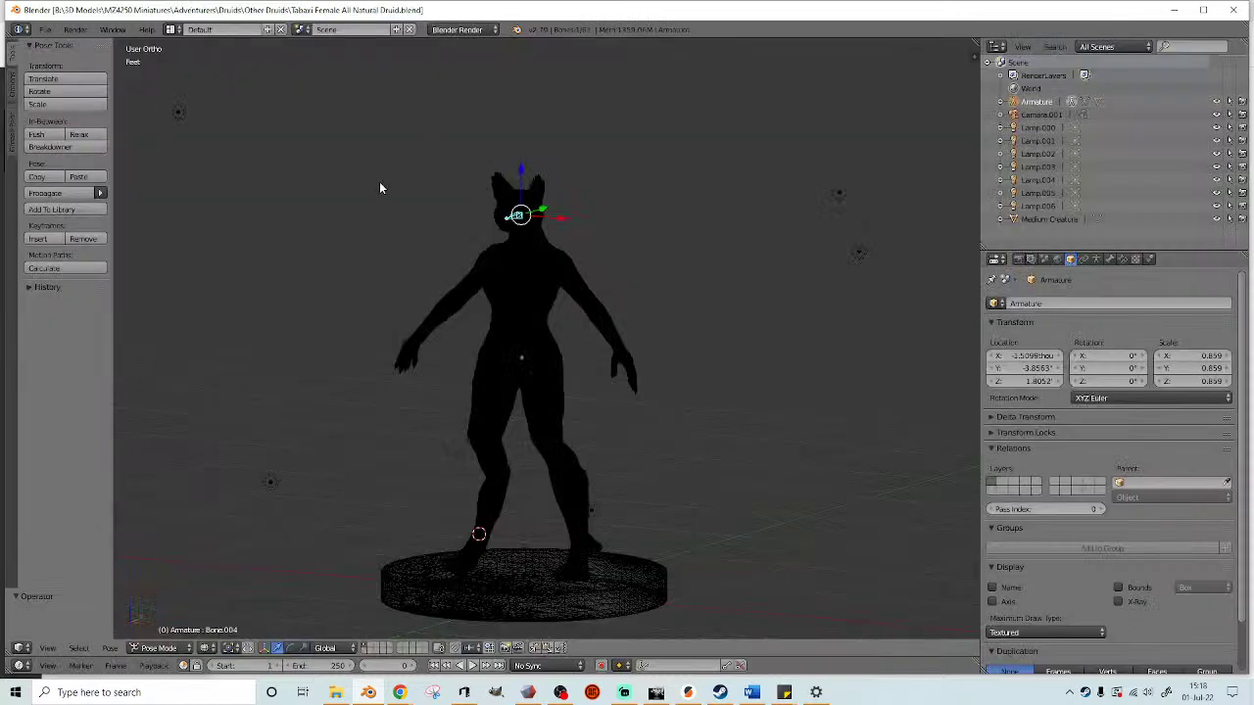
- Import Wooden Shield Round.stl from the Weapons_Tools_Props folder
{"action": "left_click", "coordinate": [45, 30]}
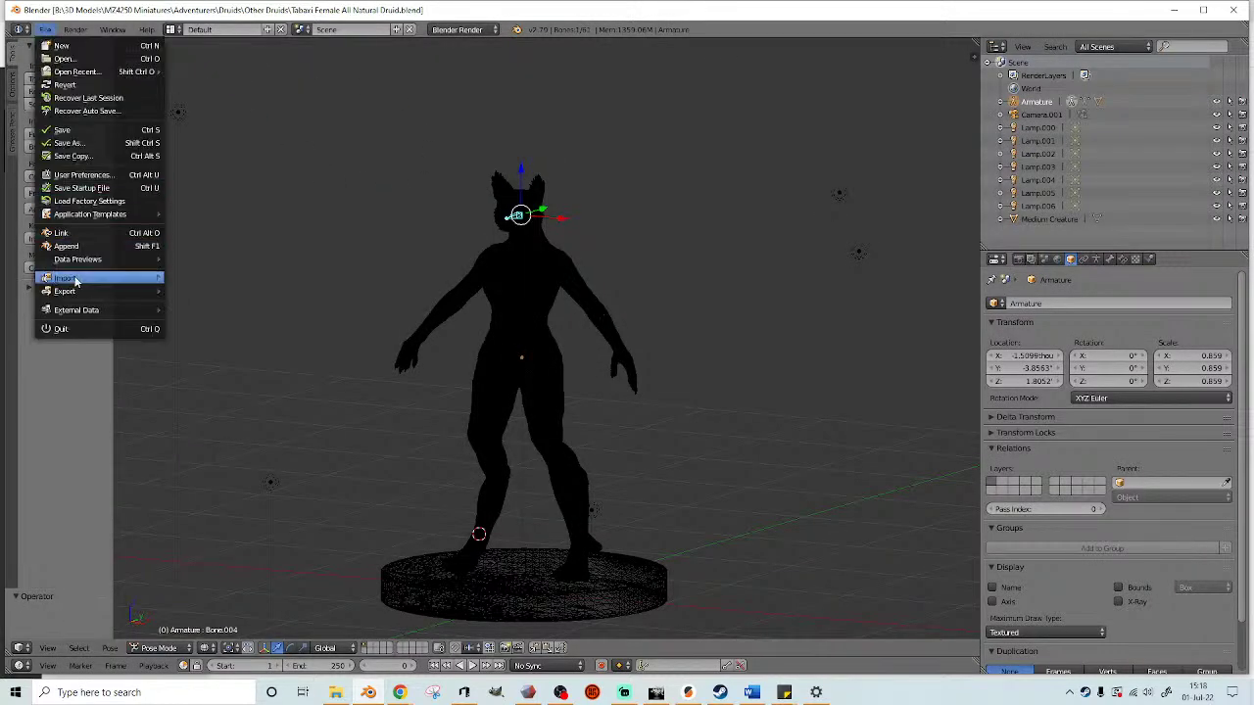
{"action": "mouse_move", "coordinate": [74, 279]}
{"action": "left_click", "coordinate": [203, 383]}
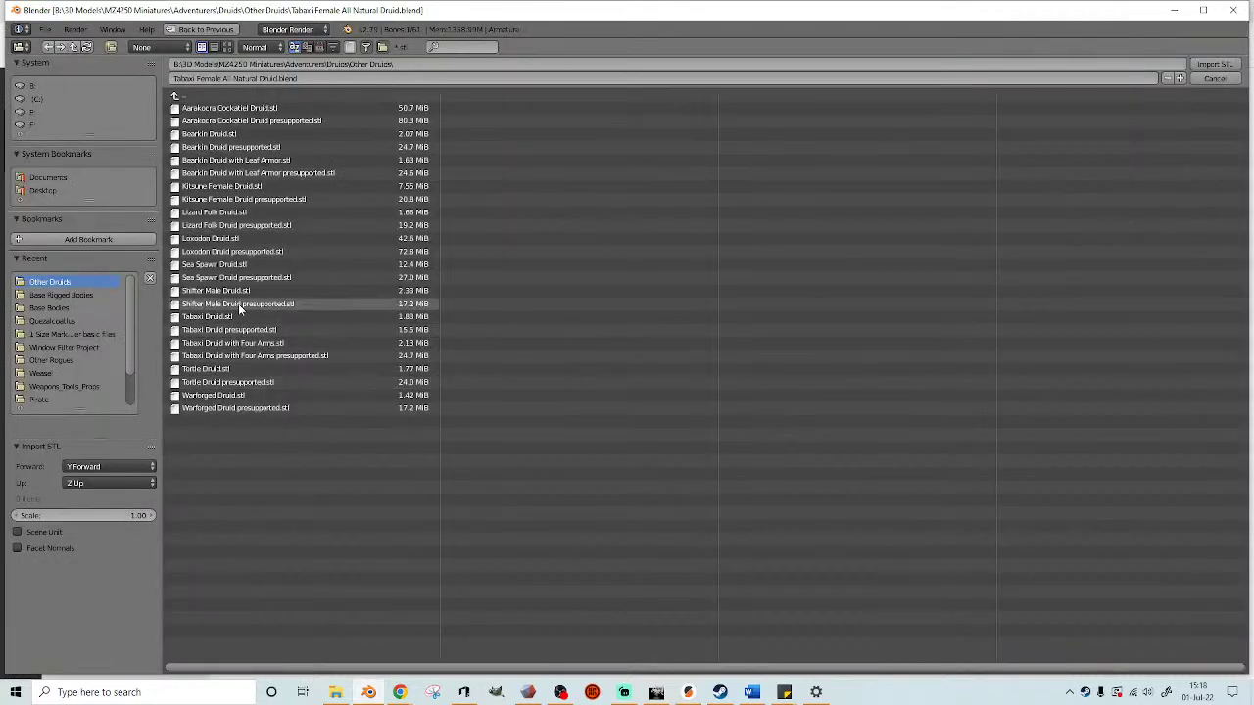
{"action": "left_click", "coordinate": [174, 98]}
{"action": "left_click", "coordinate": [173, 98]}
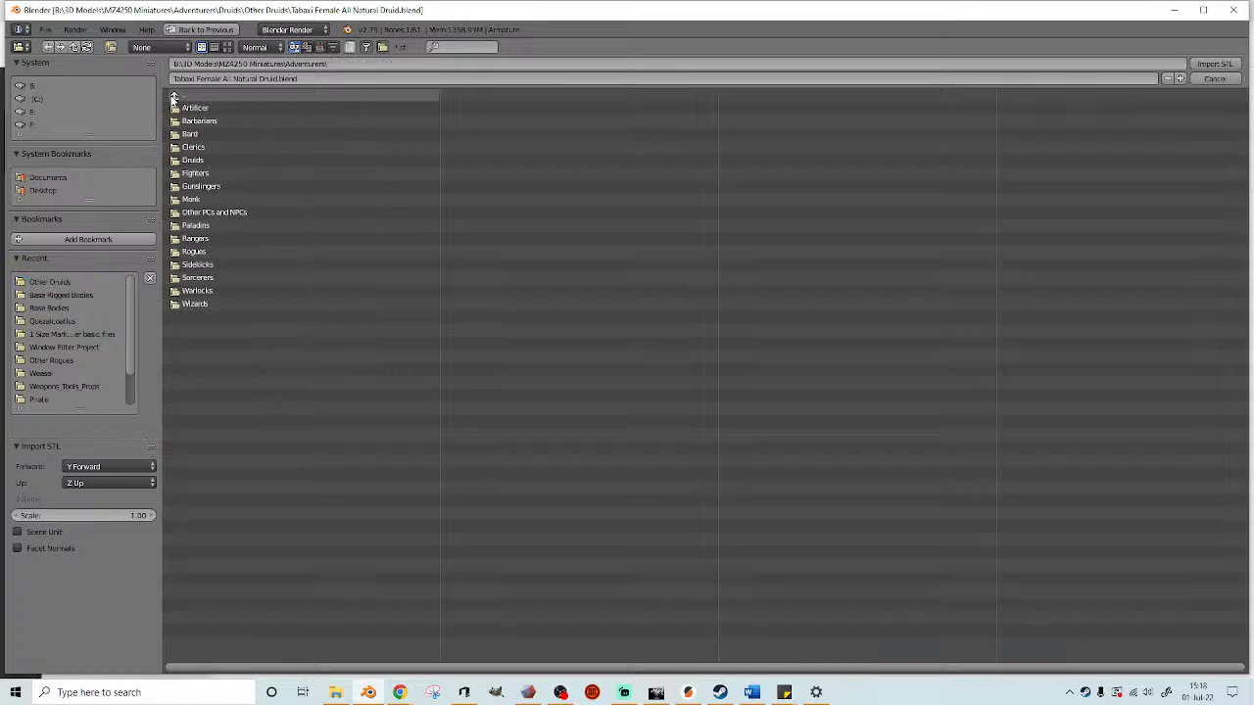
{"action": "left_click", "coordinate": [173, 98]}
{"action": "left_click", "coordinate": [174, 98]}
{"action": "left_click", "coordinate": [196, 108]}
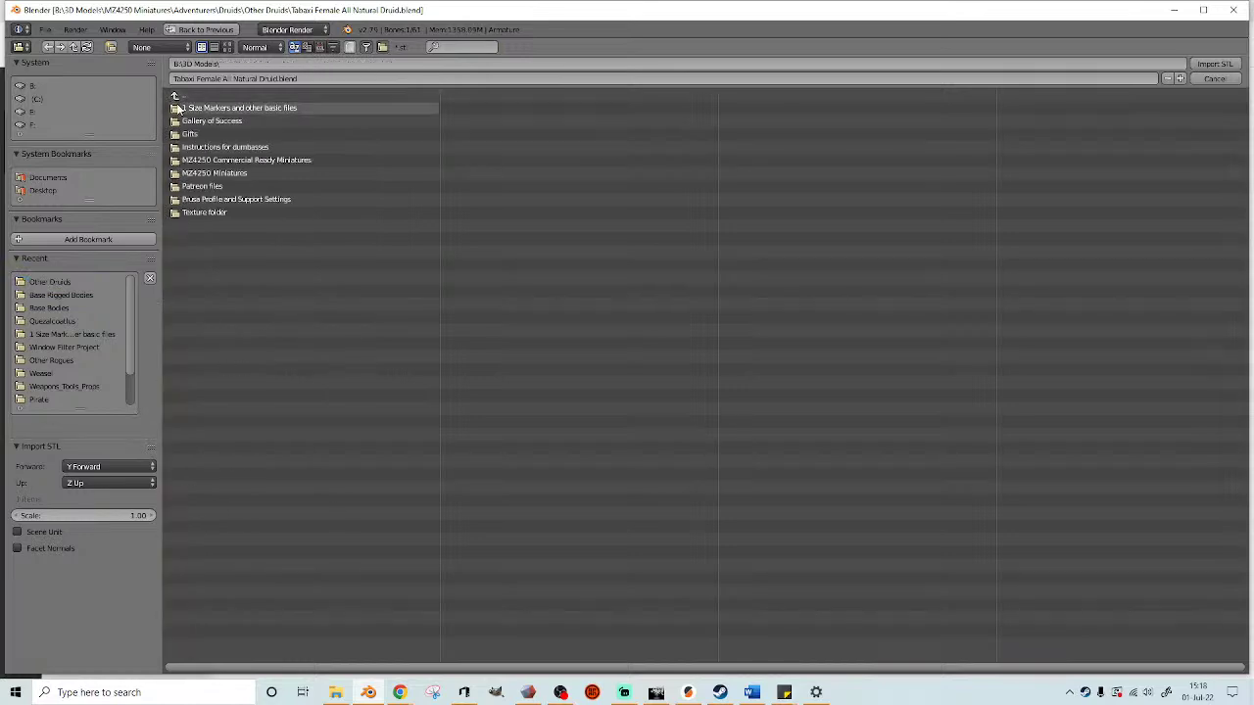
{"action": "left_click", "coordinate": [213, 181]}
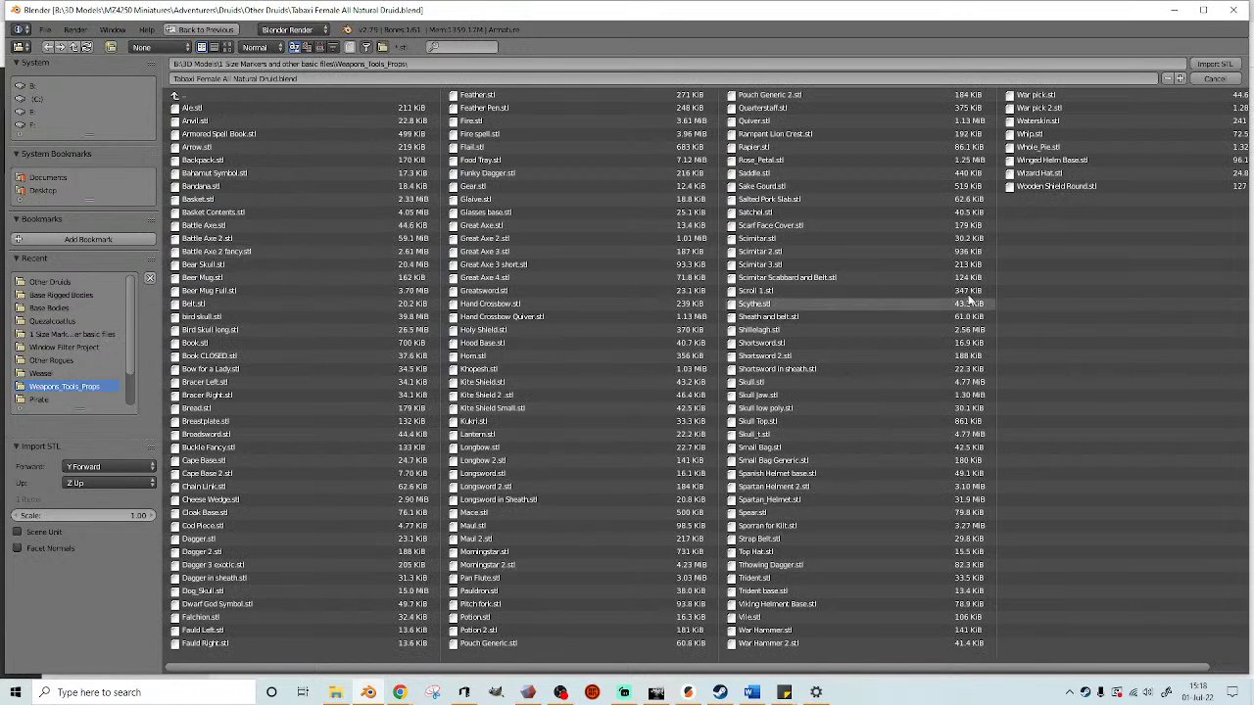
{"action": "left_click", "coordinate": [1048, 186]}
{"action": "double_click", "coordinate": [1047, 185]}
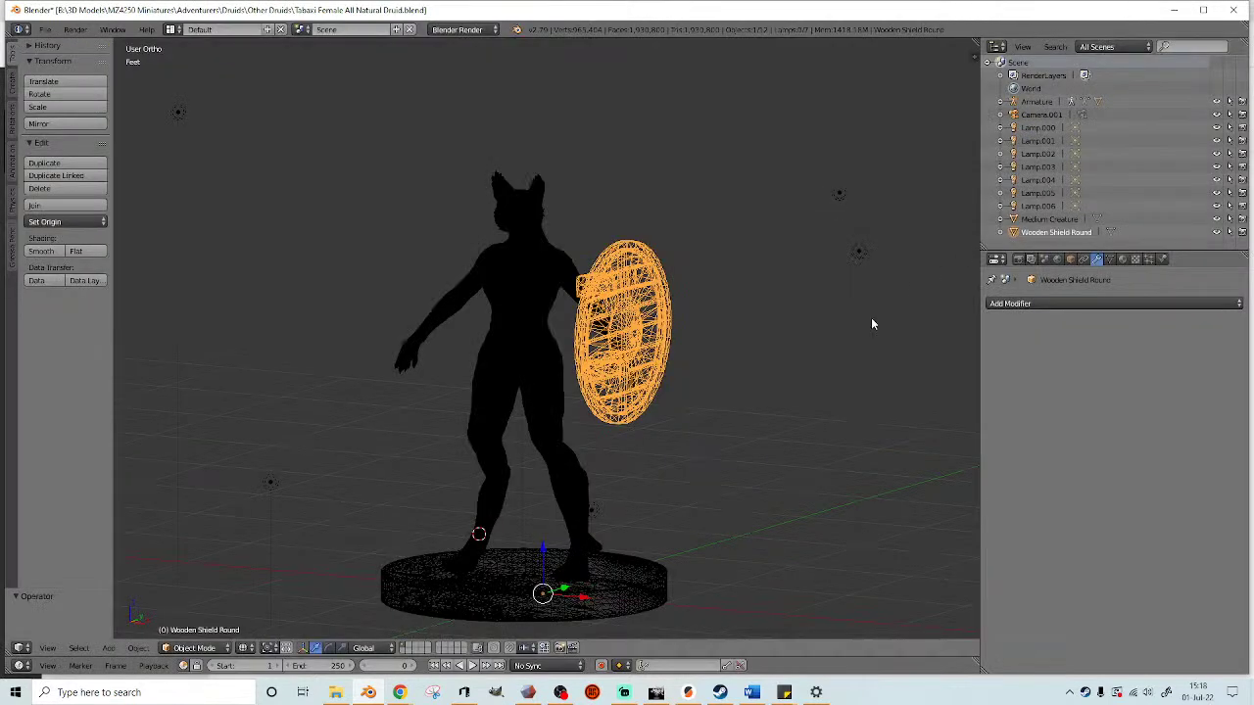
- Switch to solid shading and convert the shield's triangles to quads
{"action": "key", "text": "z"}
{"action": "key", "text": "Tab"}
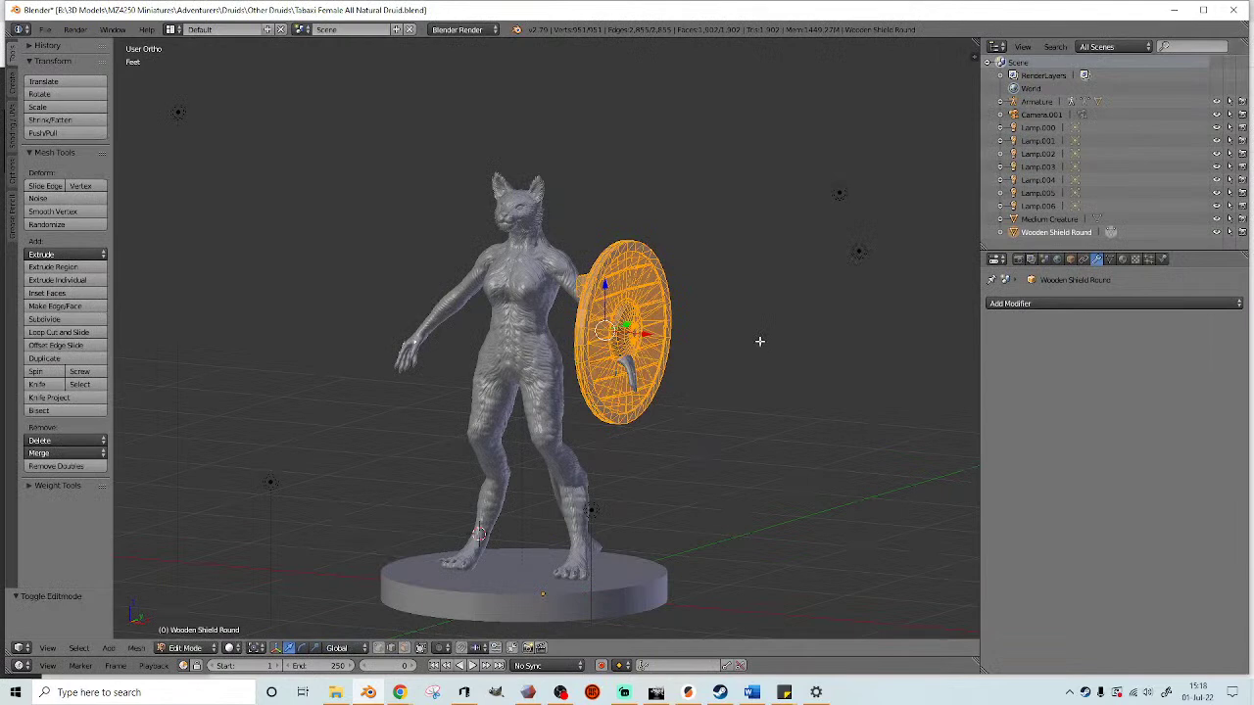
{"action": "key", "text": "alt+j"}
{"action": "key", "text": "Tab"}
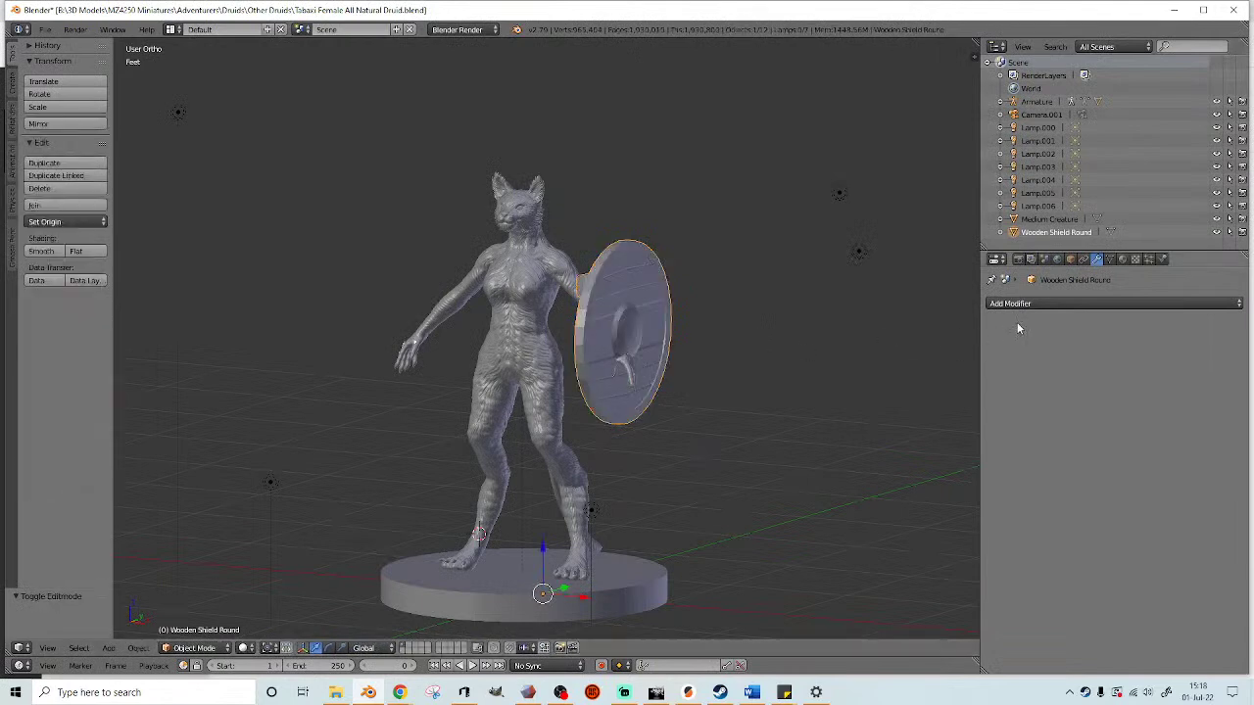
- Add a Subdivision Surface modifier with 2 view subdivisions to the shield and set its origin to Center of Mass (Surface)
{"action": "left_click", "coordinate": [1010, 304]}
{"action": "left_click", "coordinate": [994, 519]}
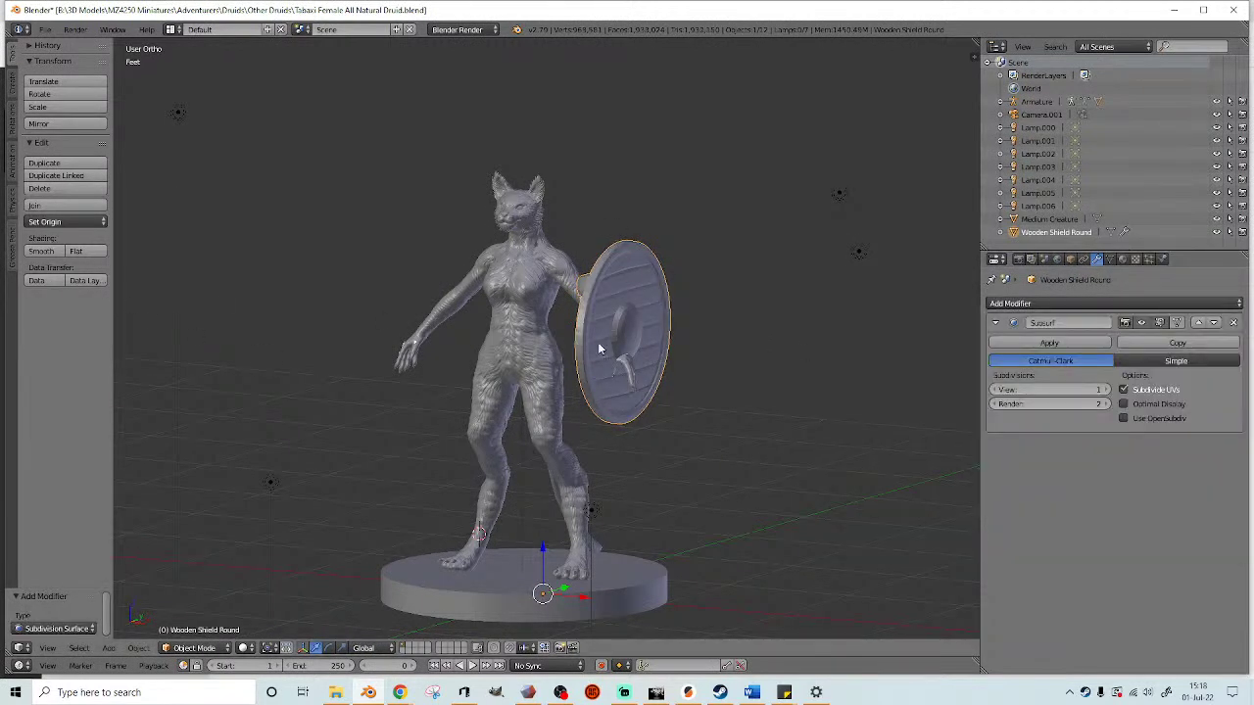
{"action": "left_click", "coordinate": [1107, 391]}
{"action": "left_click", "coordinate": [61, 222]}
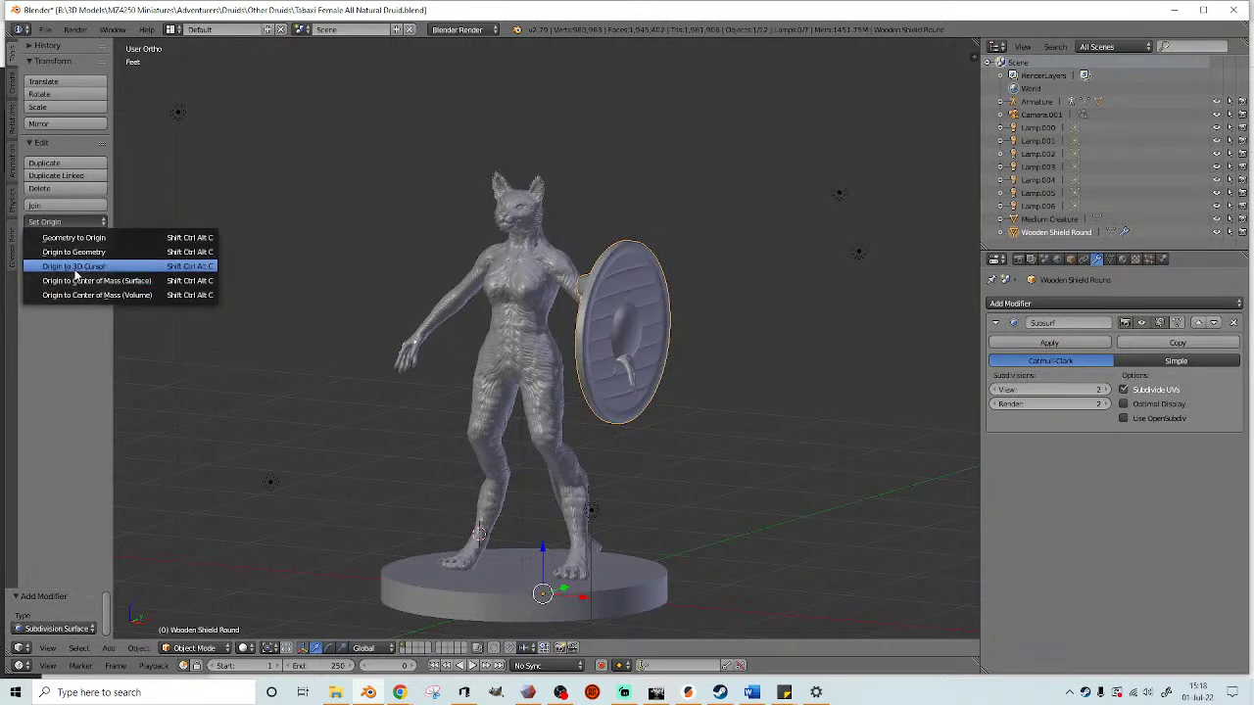
{"action": "left_click", "coordinate": [79, 281]}
- Rotate and scale the shield and position it beside the figure's left forearm
{"action": "middle_click_drag", "start_coordinate": [706, 421], "coordinate": [627, 303]}
{"action": "key", "text": "r"}
{"action": "left_click", "coordinate": [686, 425]}
{"action": "middle_click_drag", "start_coordinate": [686, 425], "coordinate": [602, 251]}
{"action": "scroll", "coordinate": [742, 418], "scroll_direction": "up", "scroll_amount": 1}
{"action": "scroll", "coordinate": [851, 375], "scroll_direction": "up", "scroll_amount": 1}
{"action": "key", "text": "s"}
{"action": "left_click", "coordinate": [819, 366]}
{"action": "key", "text": "g"}
{"action": "left_click", "coordinate": [737, 412]}
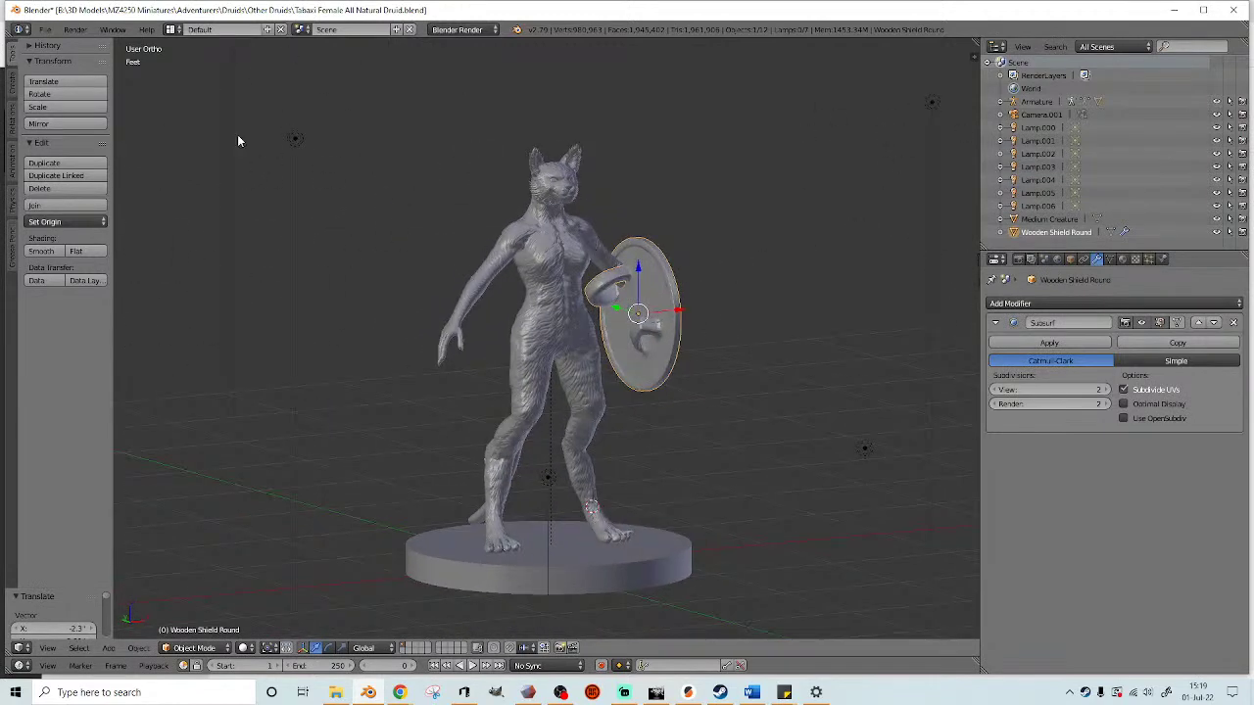
- Add a cylinder and scale it down by a factor of about 0.309
{"action": "left_click", "coordinate": [10, 82]}
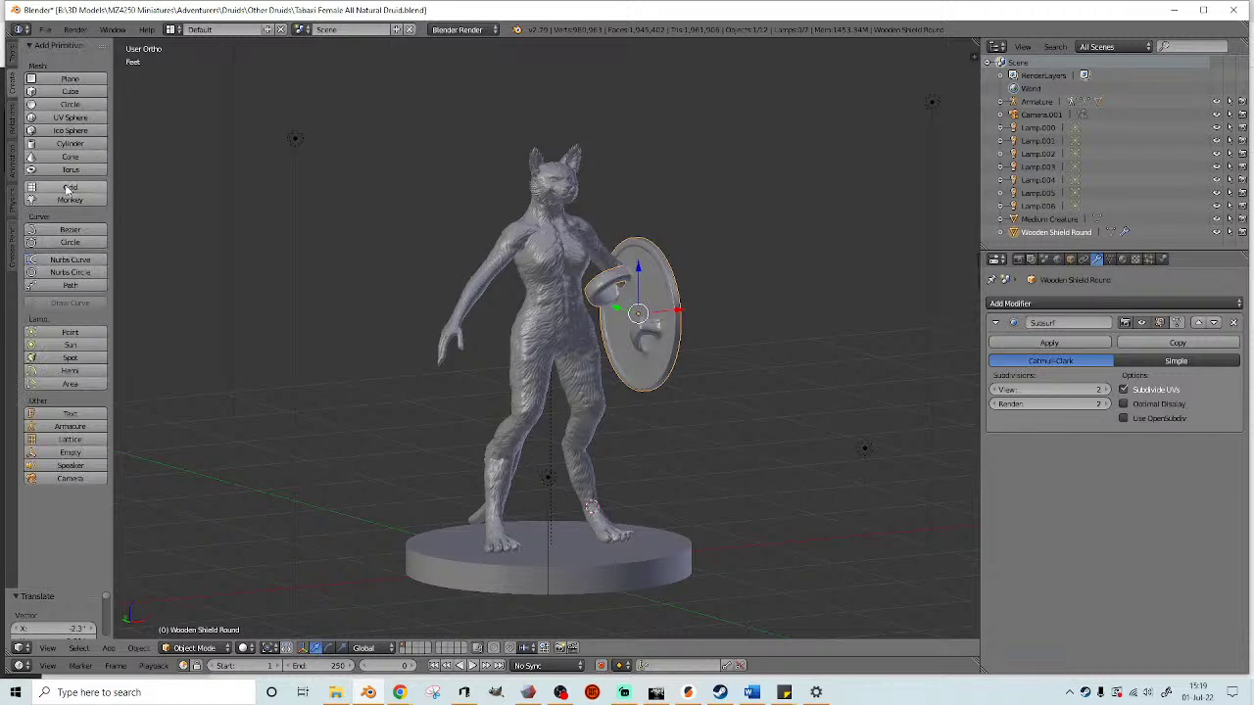
{"action": "left_click", "coordinate": [70, 144]}
{"action": "scroll", "coordinate": [445, 303], "scroll_direction": "down", "scroll_amount": 5}
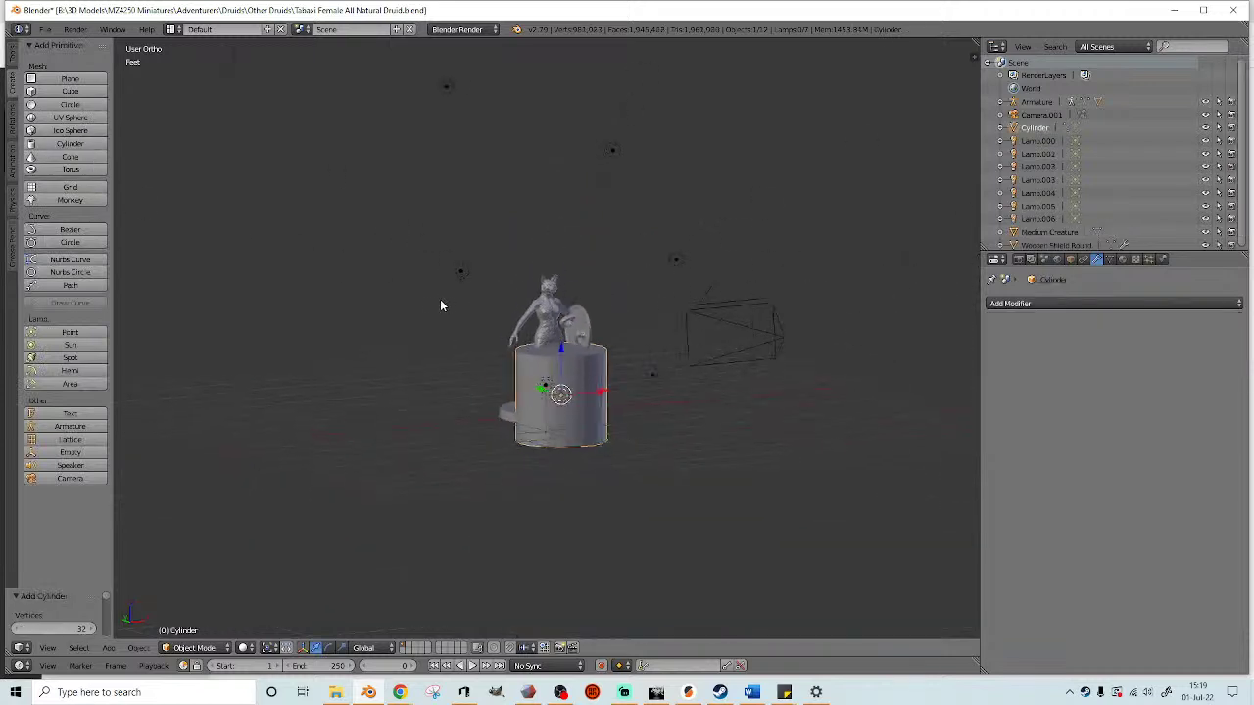
{"action": "middle_click_drag", "start_coordinate": [444, 303], "coordinate": [396, 259]}
{"action": "scroll", "coordinate": [508, 327], "scroll_direction": "up", "scroll_amount": 3}
{"action": "middle_click_drag", "start_coordinate": [508, 327], "coordinate": [516, 318]}
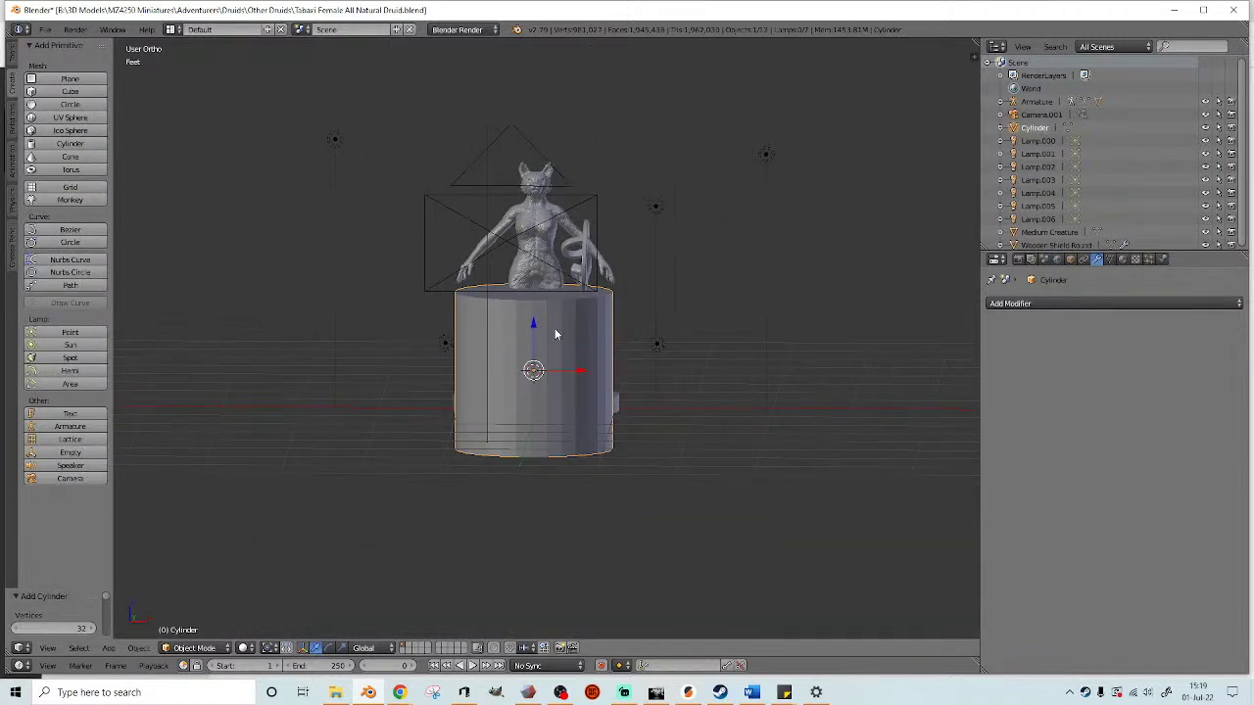
{"action": "middle_click_drag", "start_coordinate": [553, 322], "coordinate": [602, 329]}
{"action": "scroll", "coordinate": [601, 329], "scroll_direction": "up", "scroll_amount": 2}
{"action": "key", "text": "s"}
{"action": "left_click", "coordinate": [598, 355]}
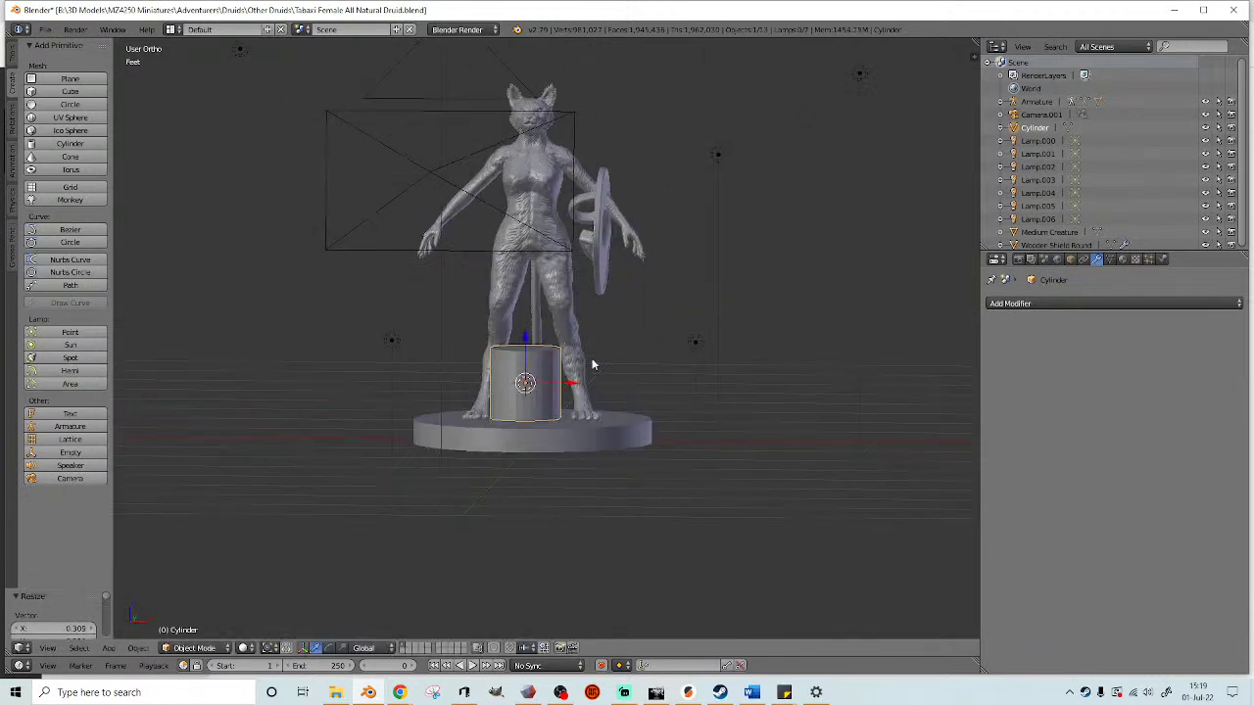
- Move the cylinder out beyond the figure's right hand in front view and scale it by about 0.144
{"action": "key", "text": "g"}
{"action": "left_click", "coordinate": [442, 379]}
{"action": "scroll", "coordinate": [490, 390], "scroll_direction": "up", "scroll_amount": 3}
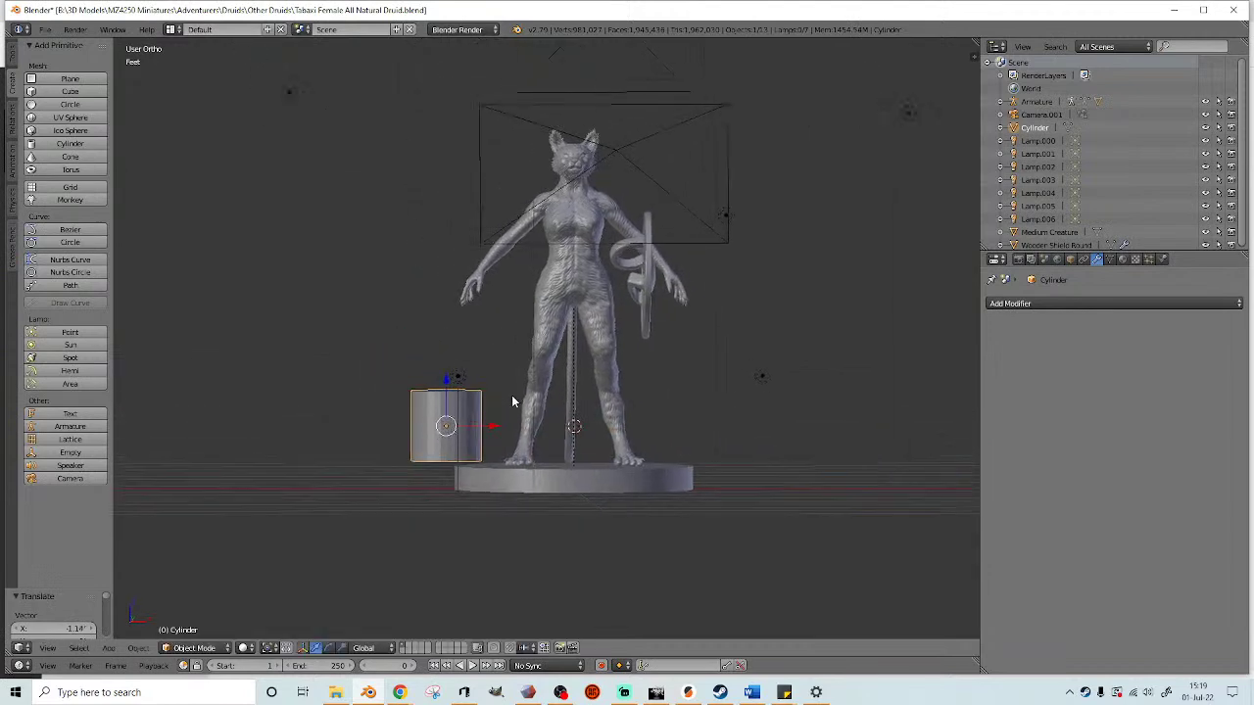
{"action": "key", "text": "KP_3"}
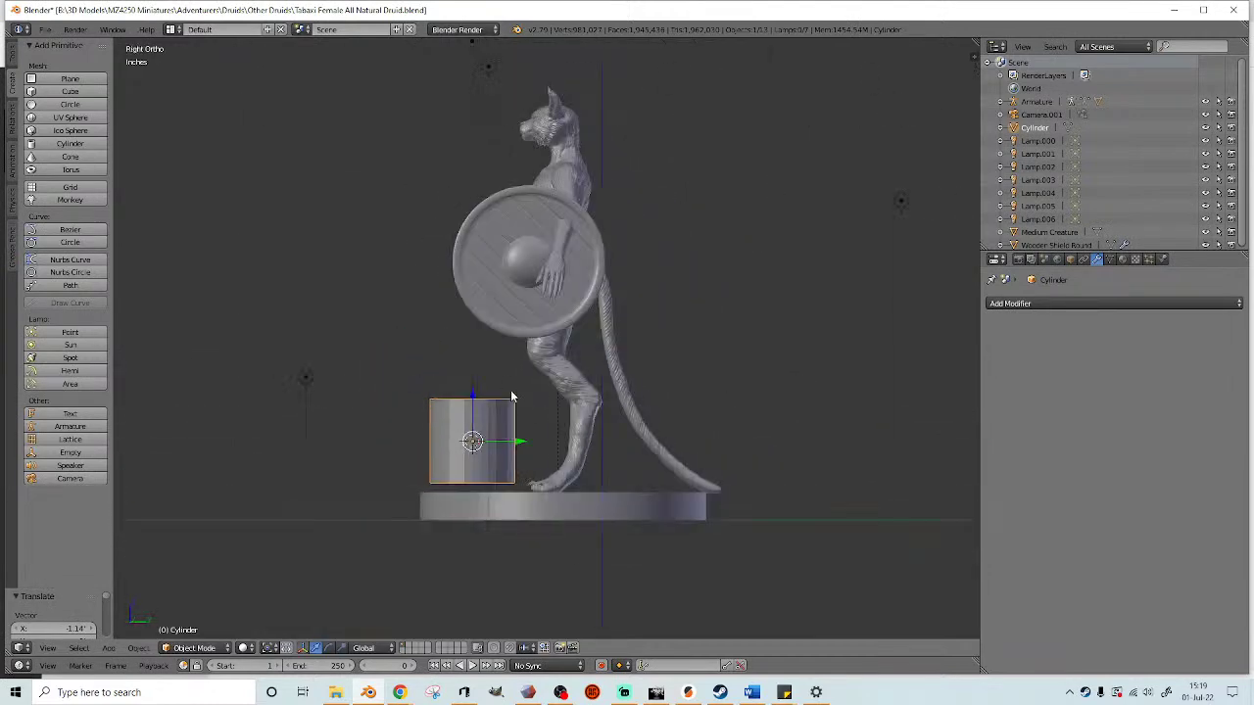
{"action": "key", "text": "KP_1"}
{"action": "middle_click_drag", "start_coordinate": [380, 486], "coordinate": [424, 519], "text": "shift"}
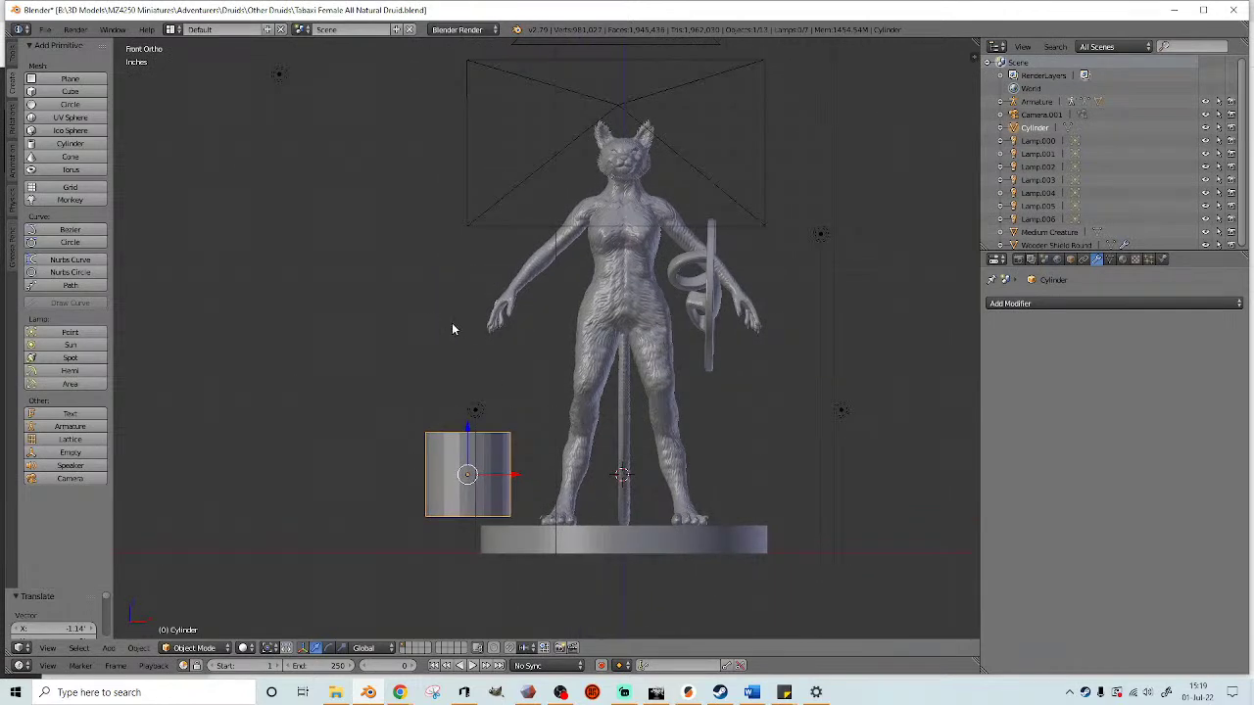
{"action": "key", "text": "g"}
{"action": "left_click", "coordinate": [521, 256]}
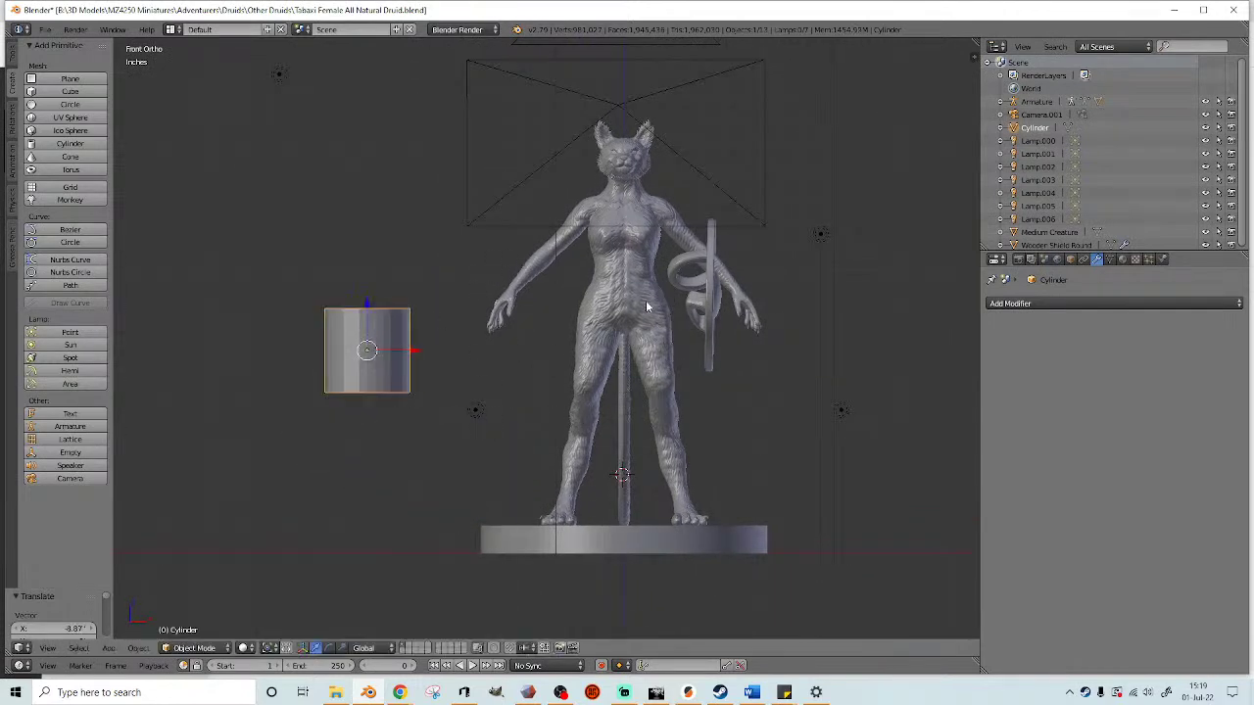
{"action": "key", "text": "s"}
{"action": "left_click", "coordinate": [404, 328]}
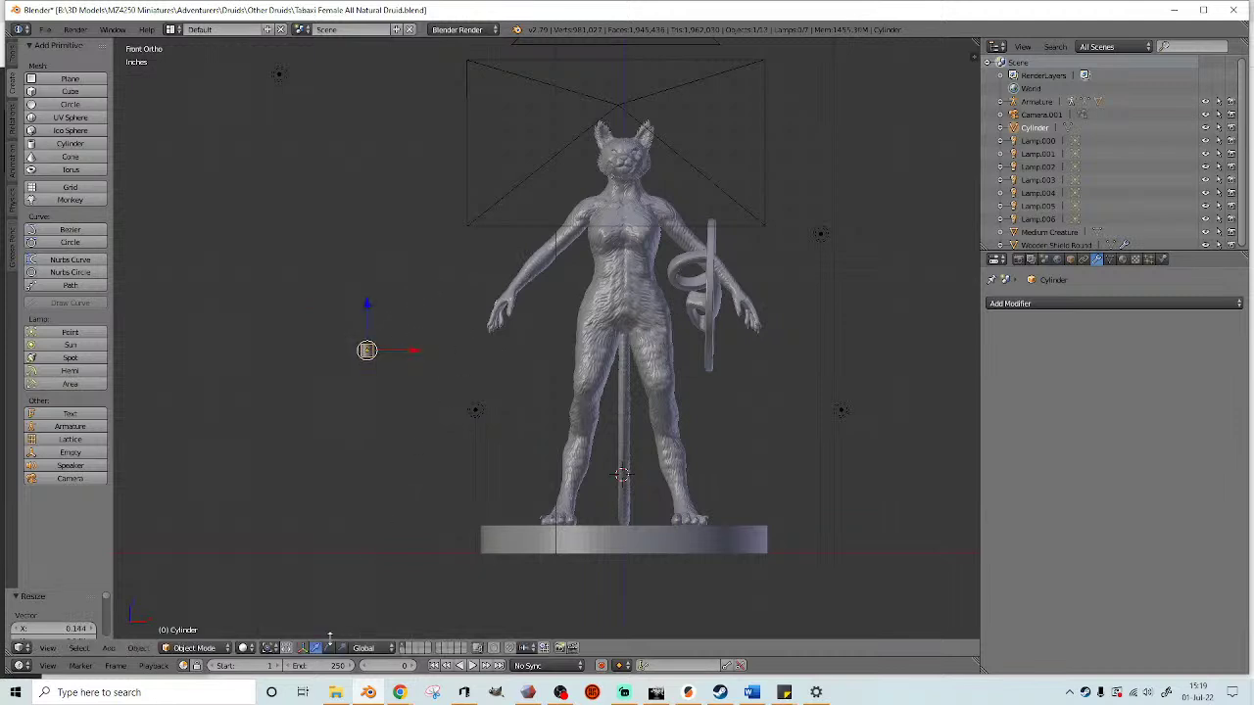
- Stretch the cylinder vertically by about 15.28 into a staff shaft and widen its top ring by about 1.588
{"action": "left_click_drag", "start_coordinate": [369, 301], "coordinate": [369, 296]}
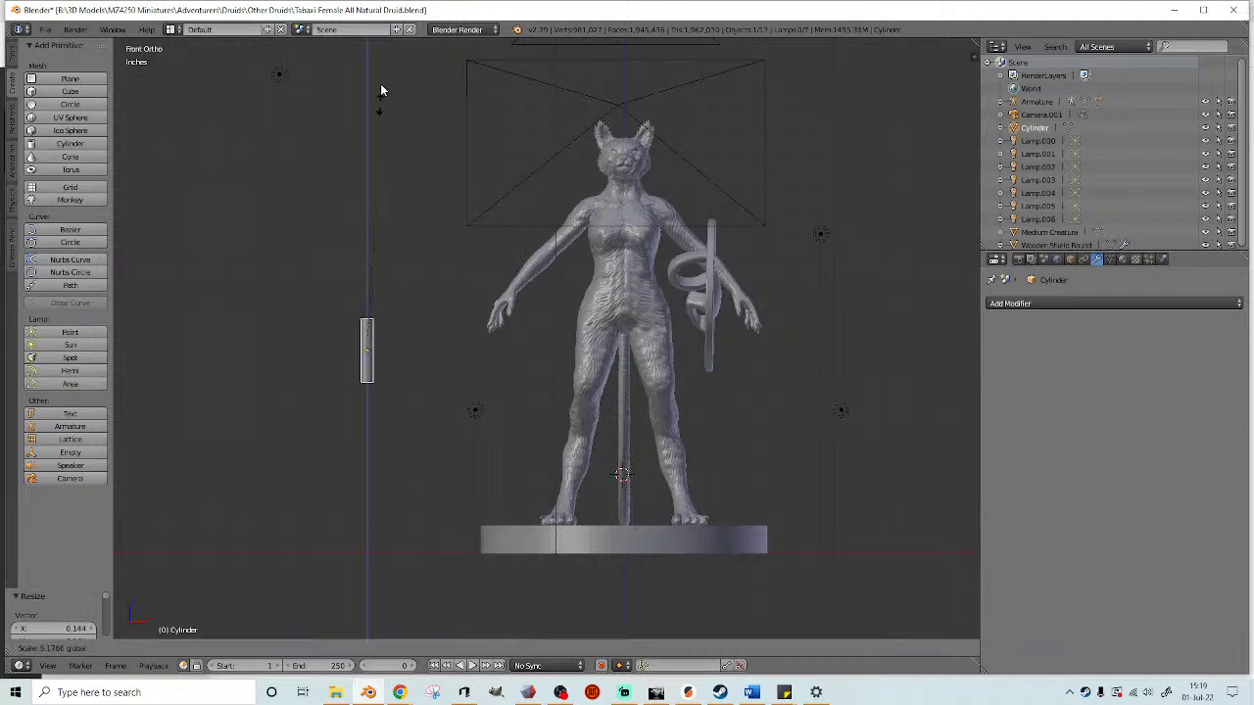
{"action": "left_click", "coordinate": [707, 310]}
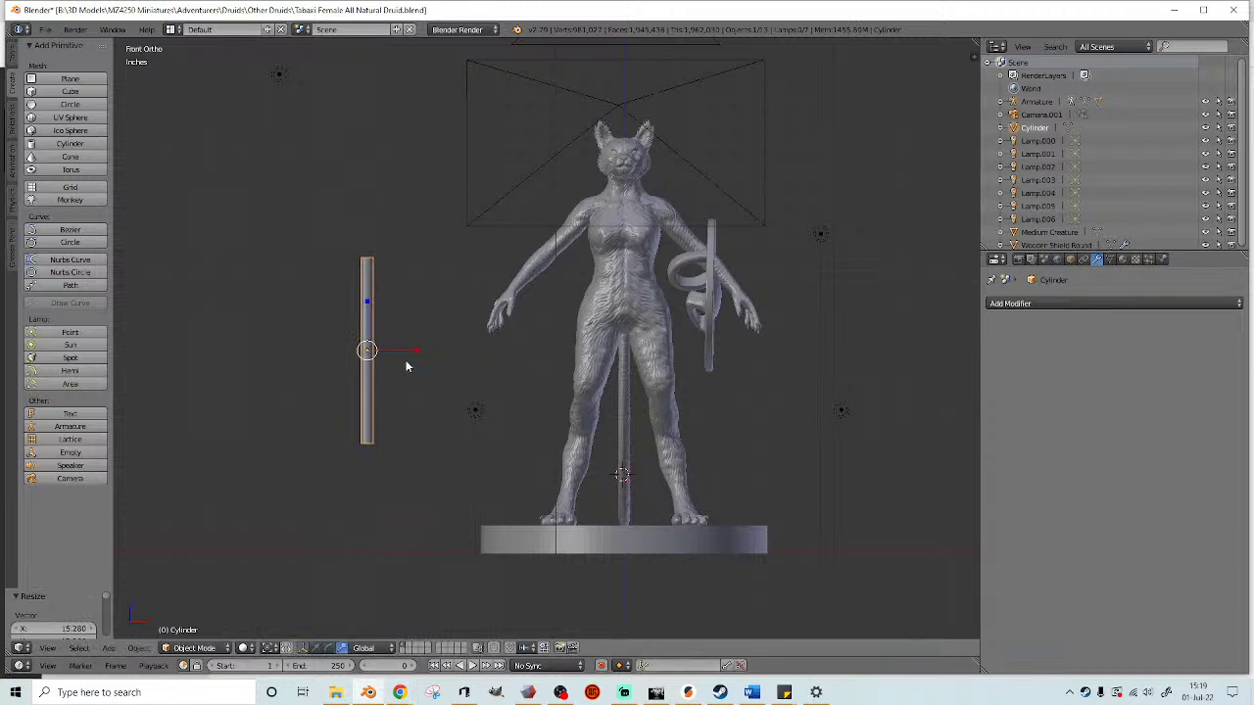
{"action": "key", "text": "Tab"}
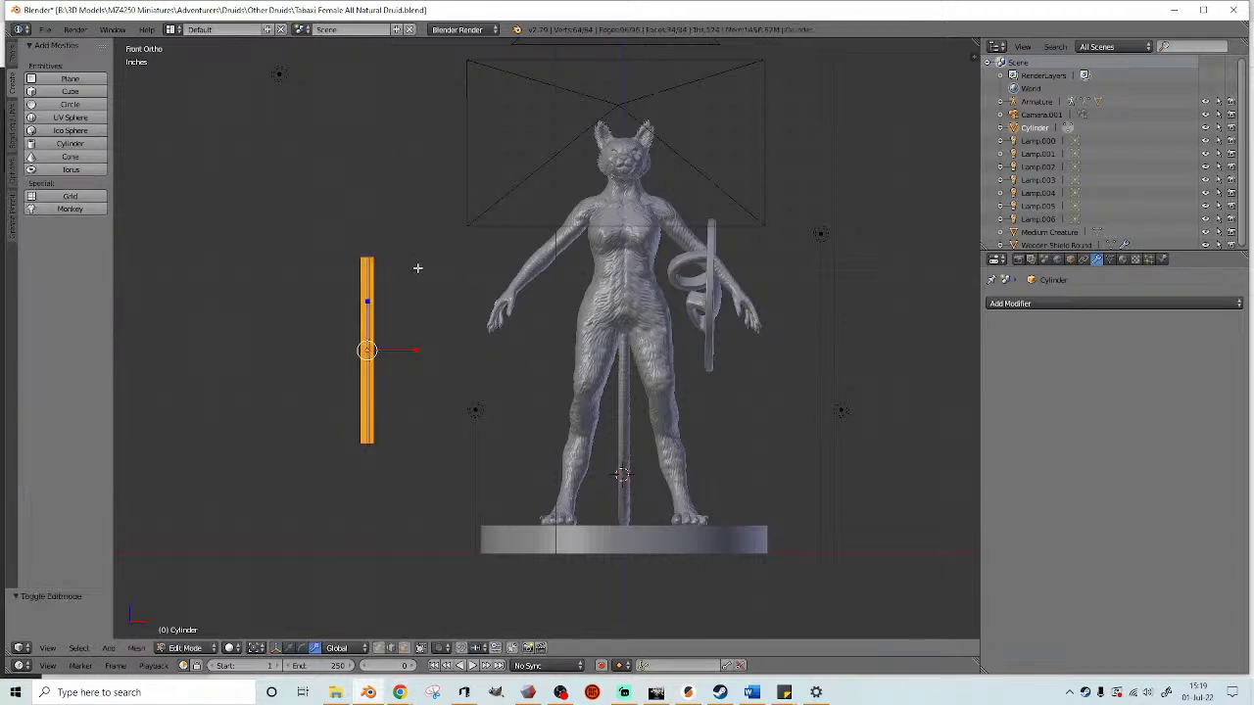
{"action": "key", "text": "z"}
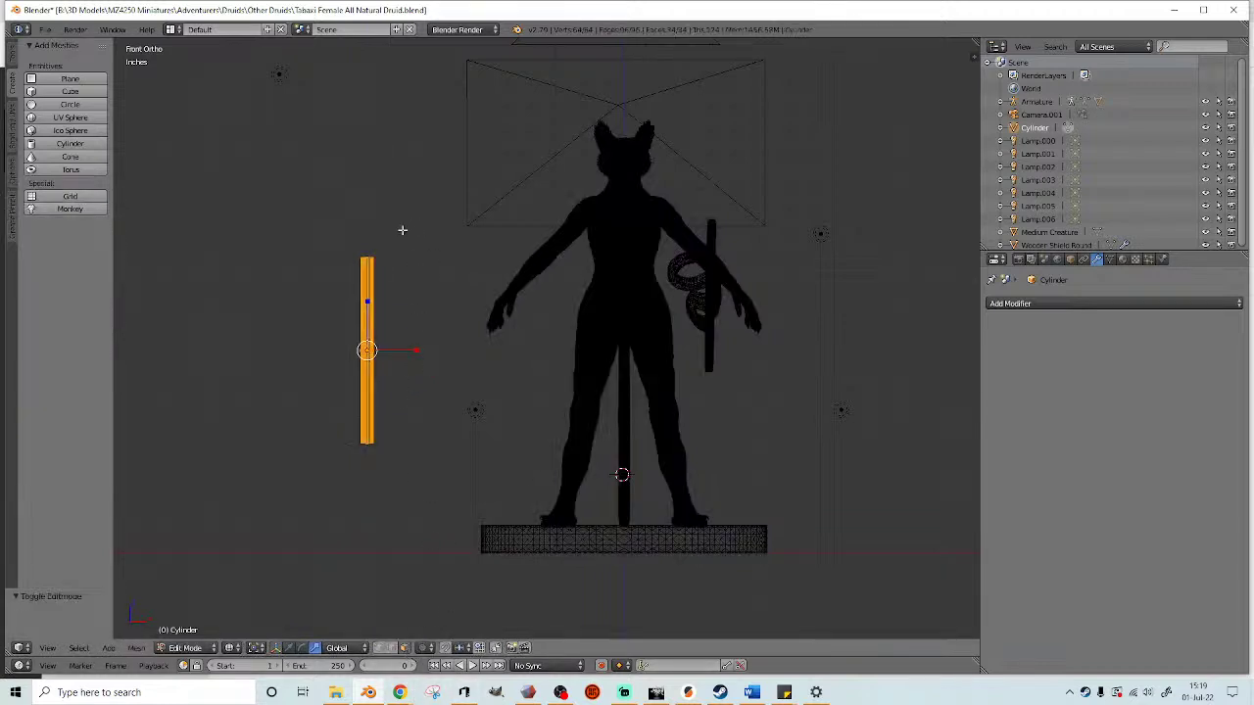
{"action": "right_click", "coordinate": [365, 254]}
{"action": "key", "text": "s"}
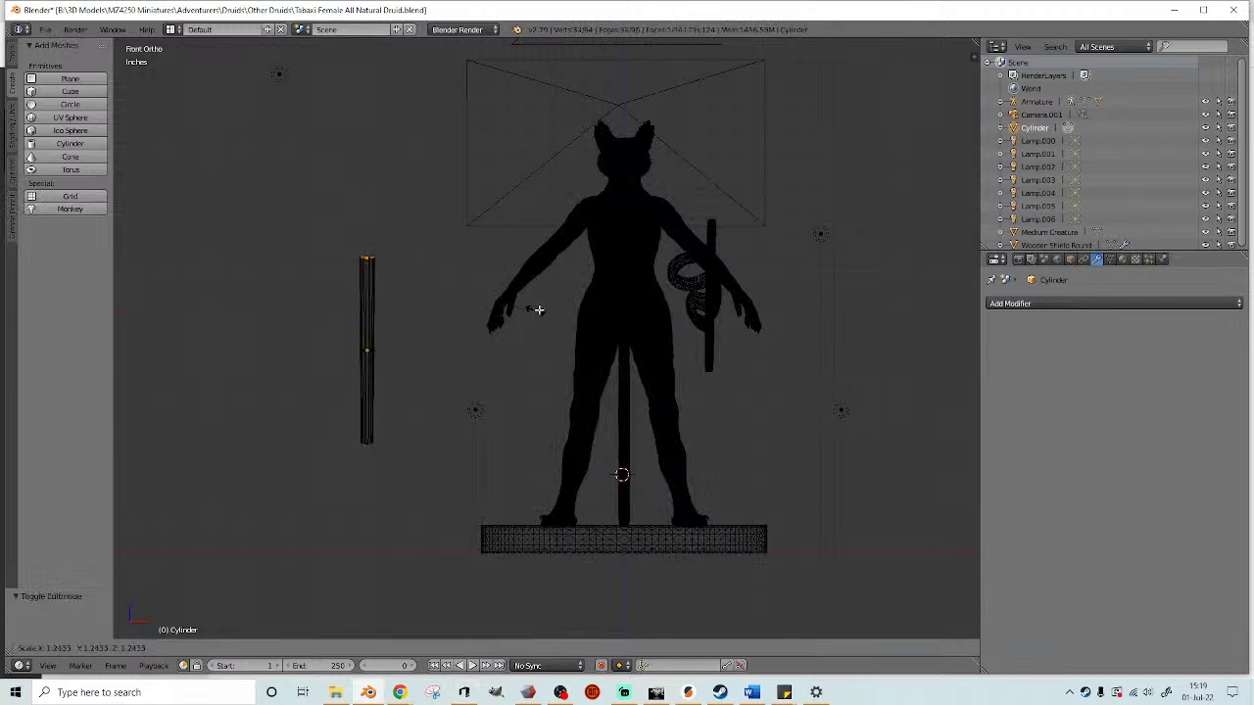
{"action": "left_click", "coordinate": [588, 299]}
- Extrude the shaft's top ring upward into a knob and taper the last ring by about 0.612
{"action": "key", "text": "e"}
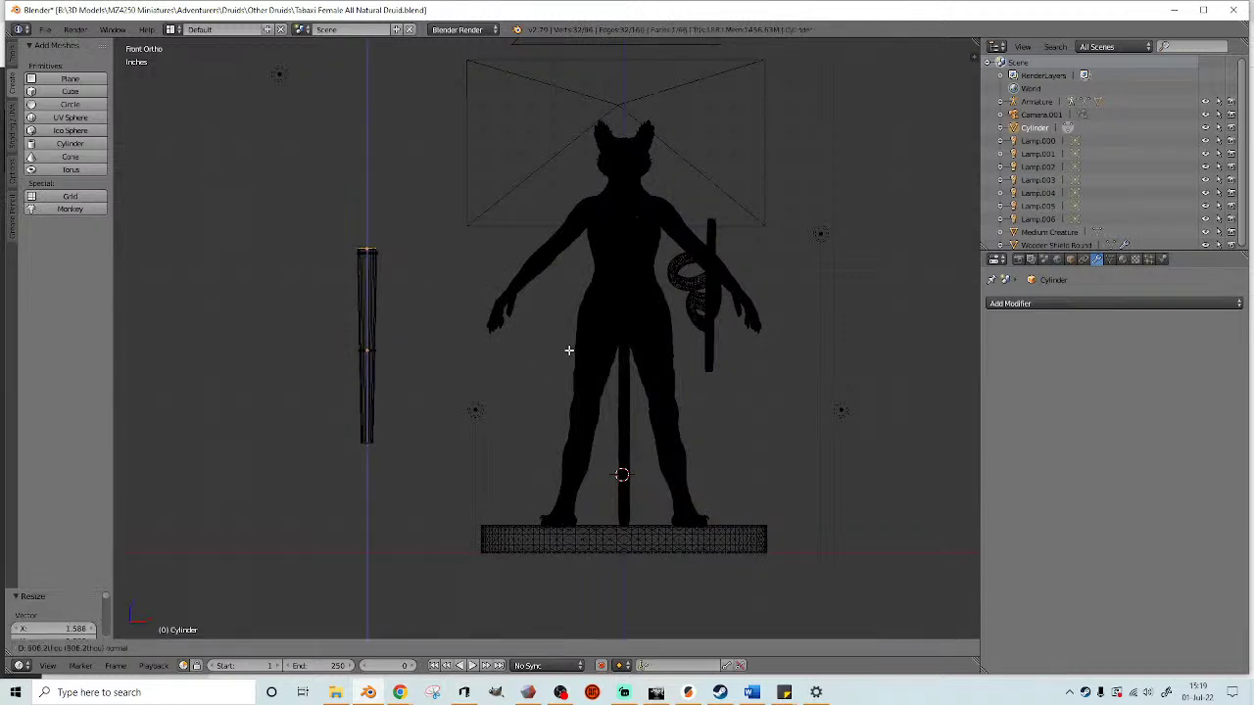
{"action": "left_click", "coordinate": [573, 342]}
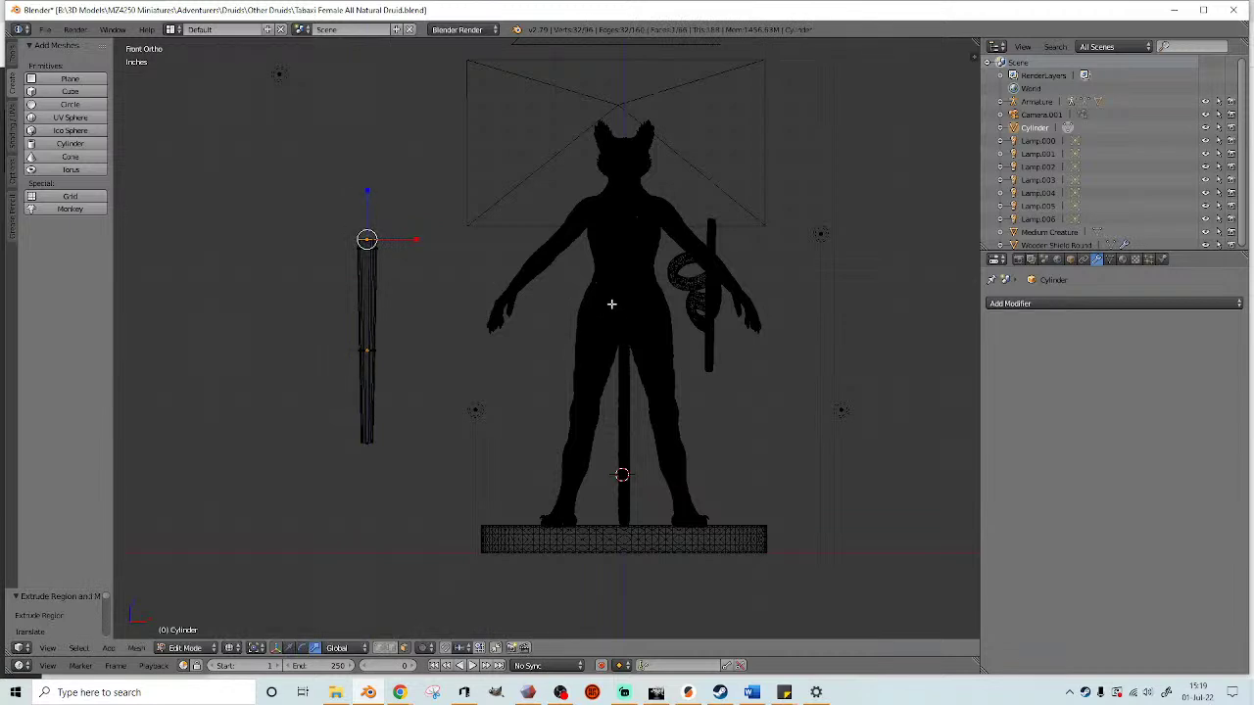
{"action": "scroll", "coordinate": [577, 304], "scroll_direction": "up", "scroll_amount": 1}
{"action": "key", "text": "s"}
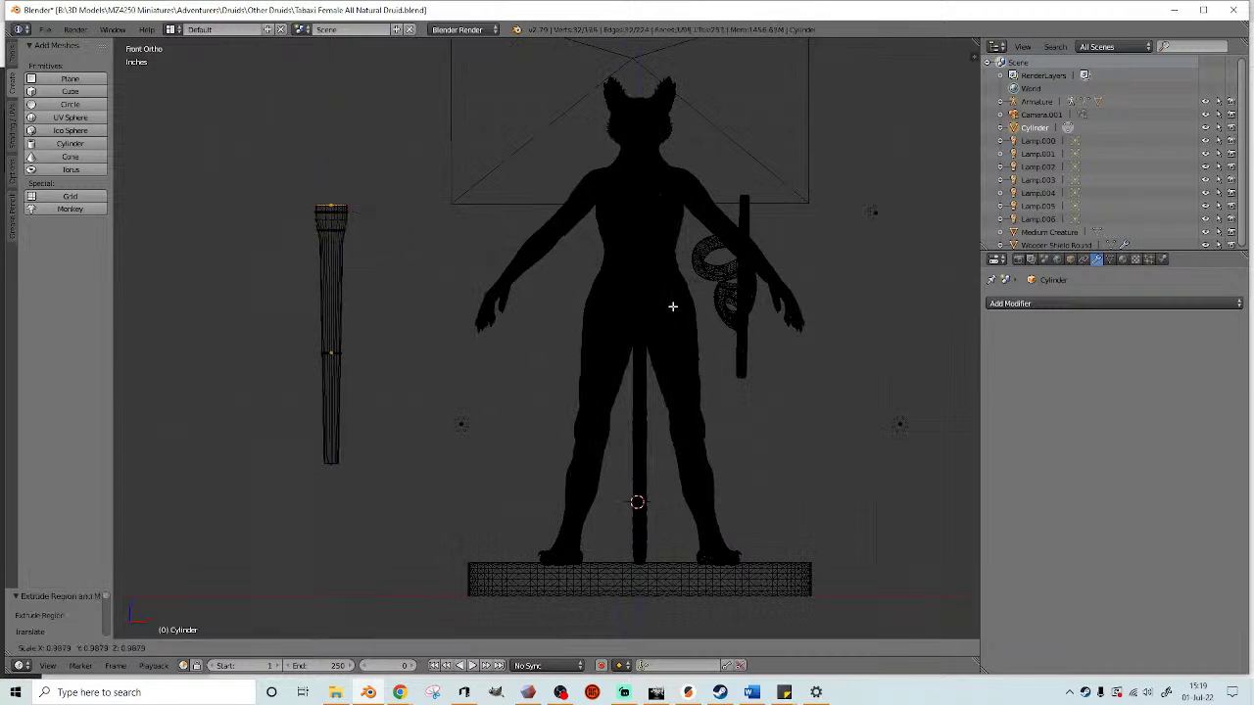
{"action": "left_click", "coordinate": [544, 292]}
{"action": "right_click", "coordinate": [331, 464]}
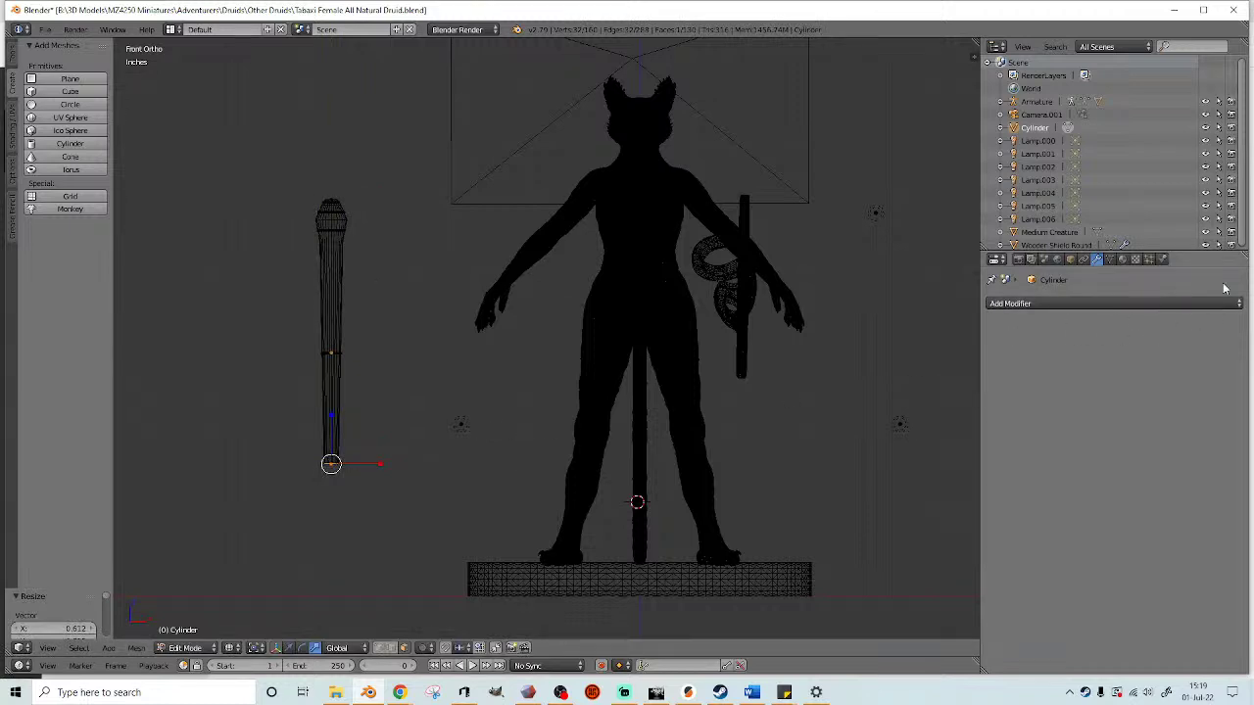
- Split the properties area in two and turn its lower half into an image editor
{"action": "left_click_drag", "start_coordinate": [1244, 260], "coordinate": [980, 431]}
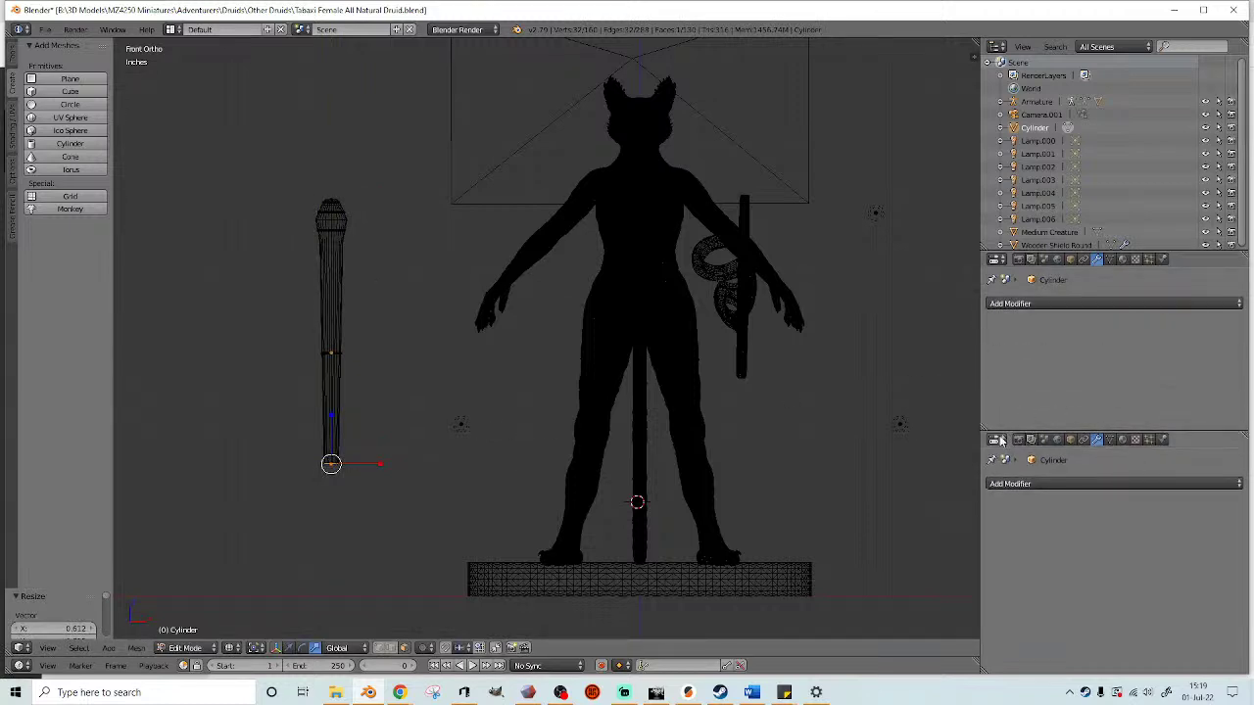
{"action": "key", "text": "Tab"}
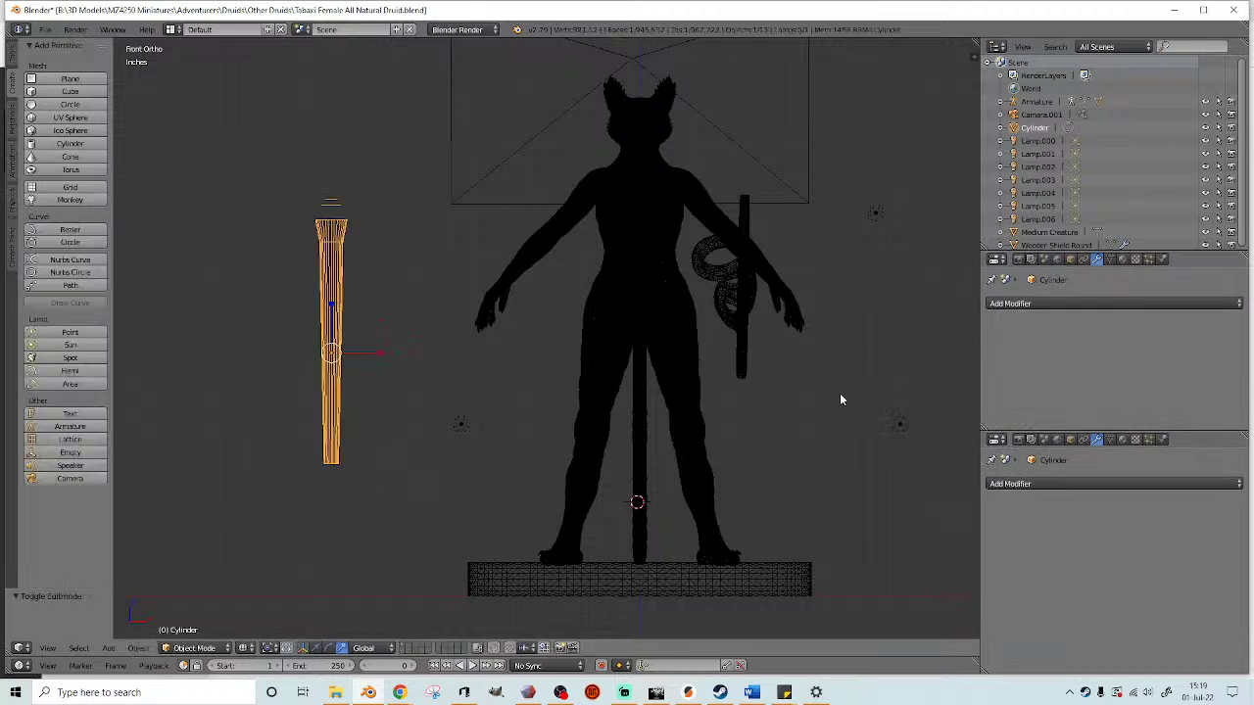
{"action": "key", "text": "a"}
{"action": "key", "text": "a"}
{"action": "key", "text": "a"}
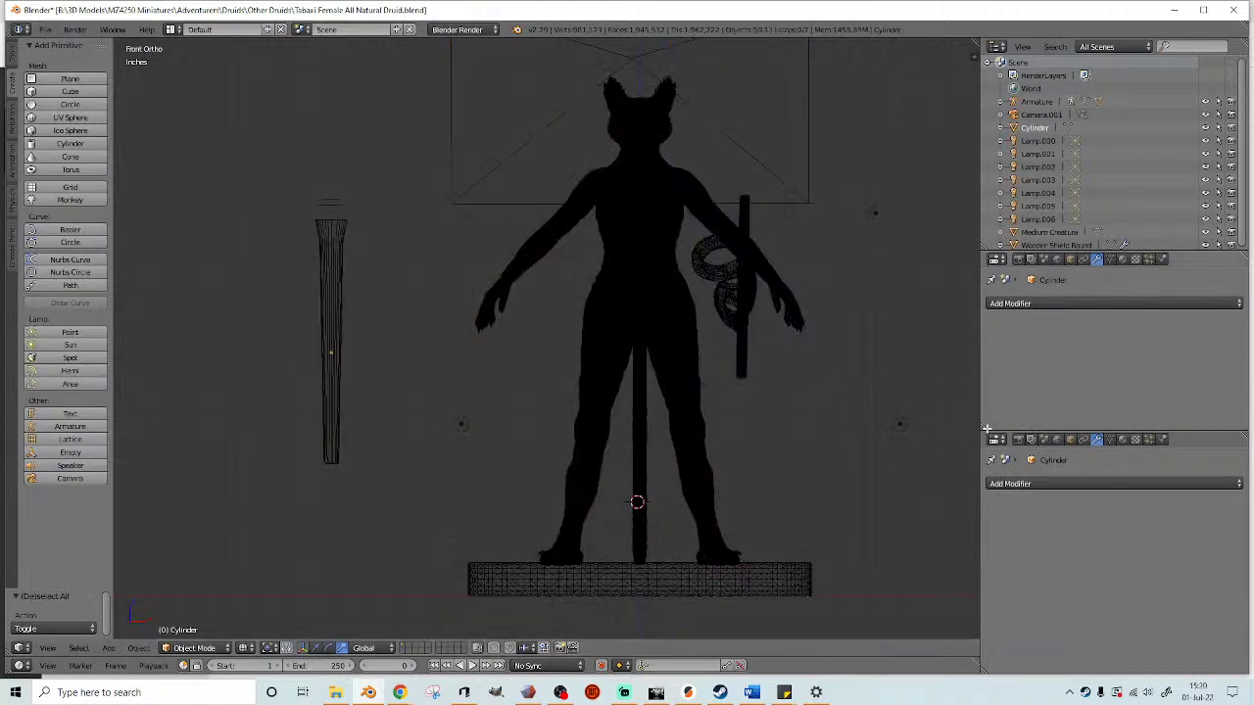
{"action": "left_click", "coordinate": [996, 440]}
{"action": "left_click", "coordinate": [1033, 340]}
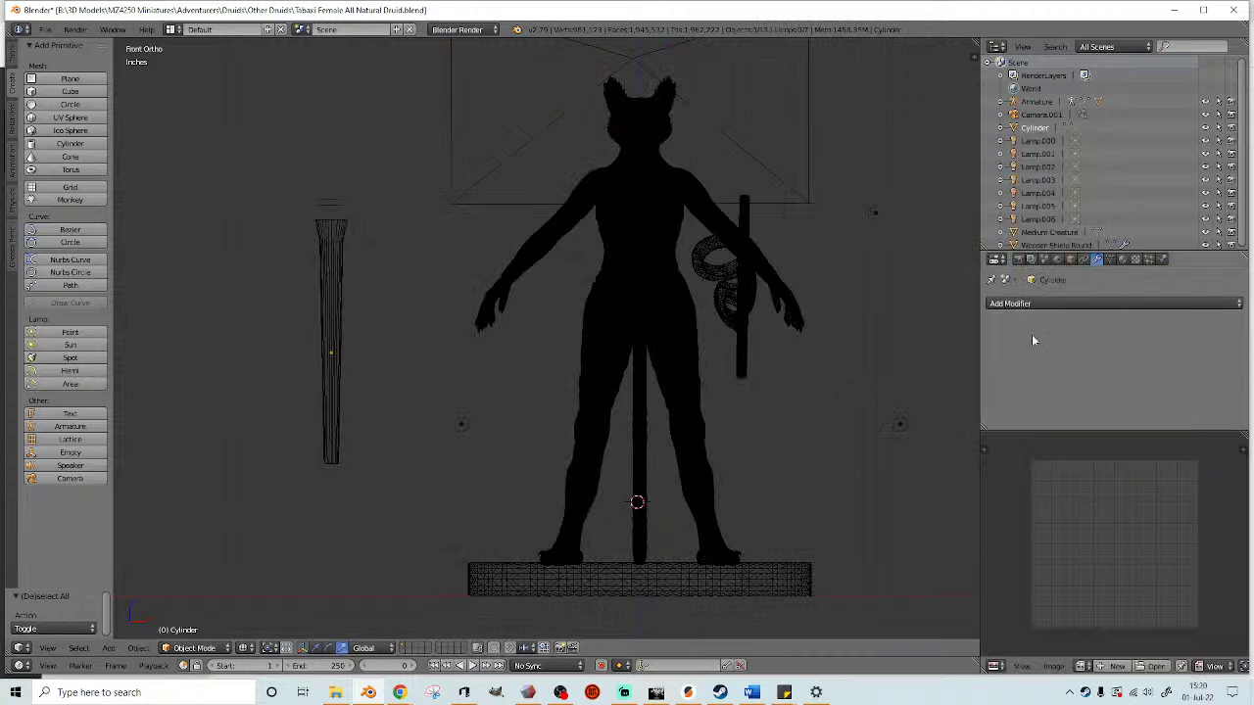
- Open Staff of the Woodlands.jpeg as the reference image in the image editor
{"action": "left_click", "coordinate": [1155, 668]}
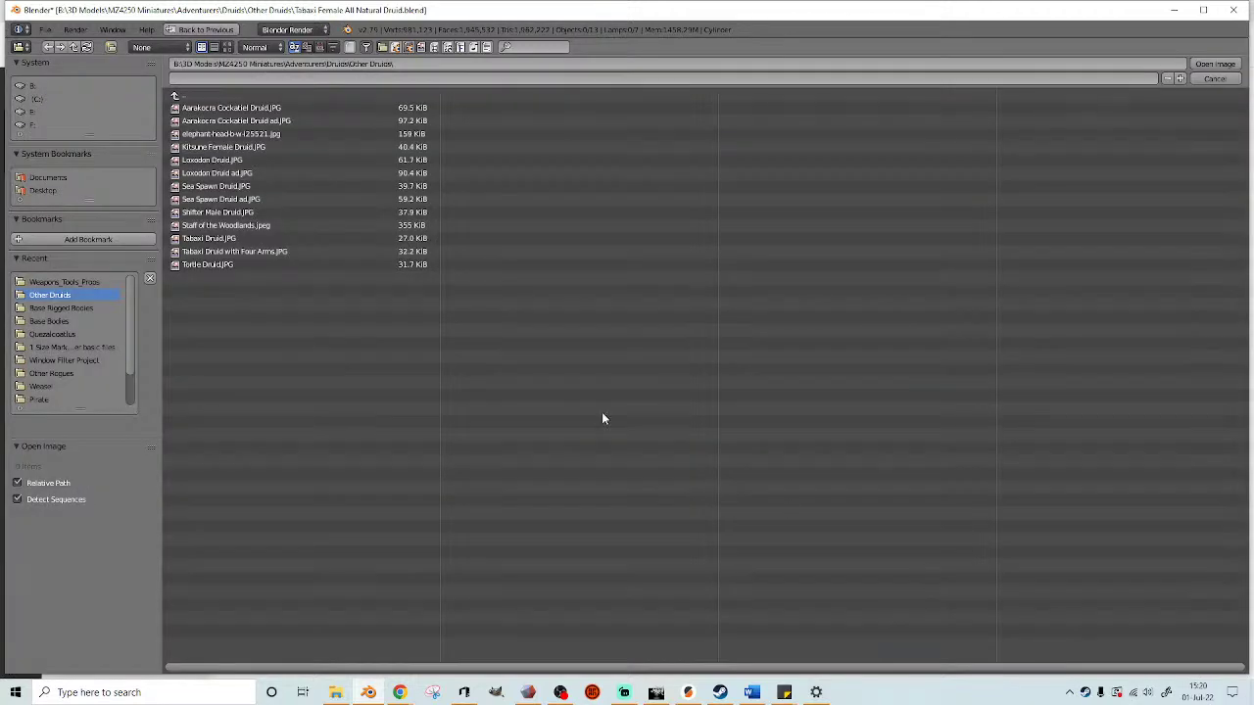
{"action": "left_click", "coordinate": [205, 226]}
{"action": "double_click", "coordinate": [206, 226]}
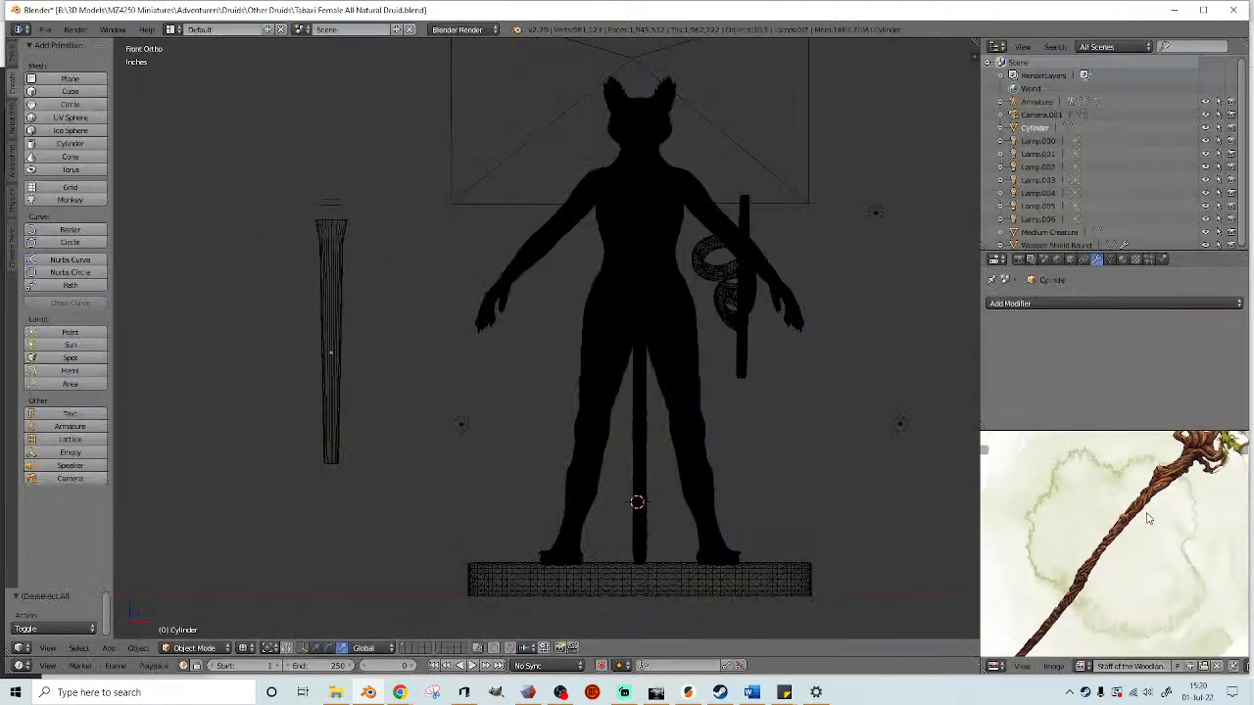
- Select all the vertices of the knob at the staff's upper end and scale them down slightly
{"action": "right_click", "coordinate": [321, 294]}
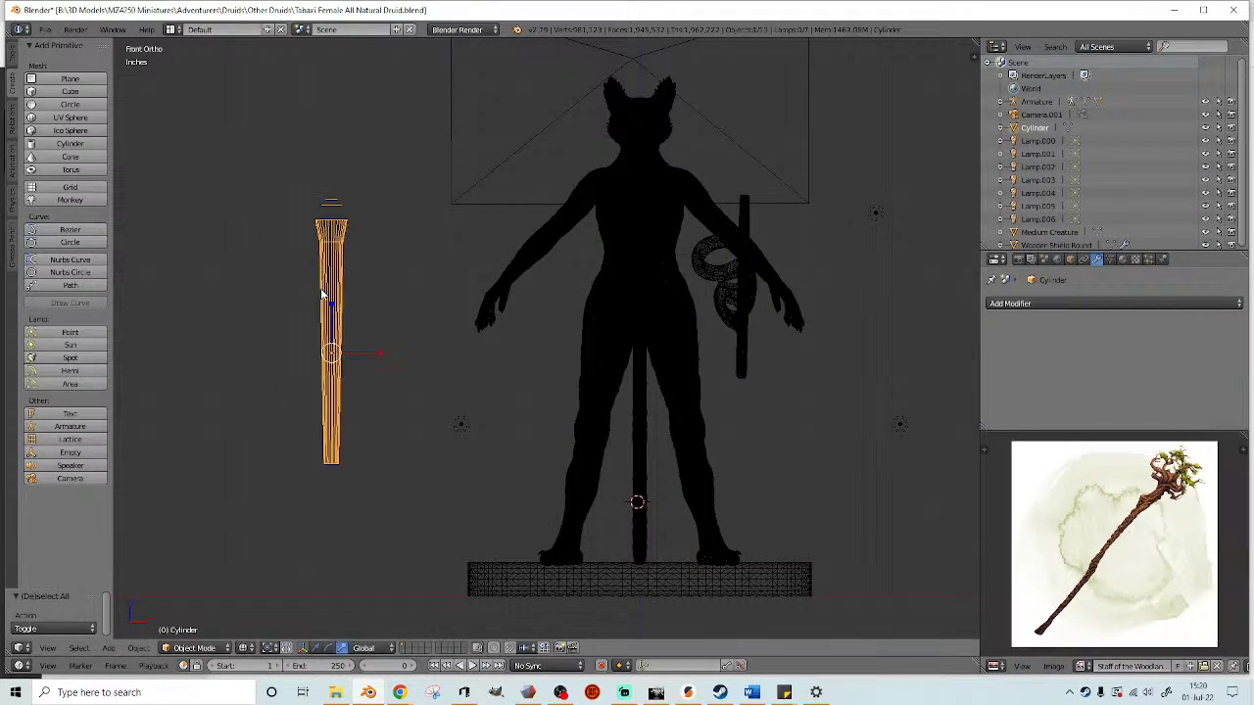
{"action": "key", "text": "grave"}
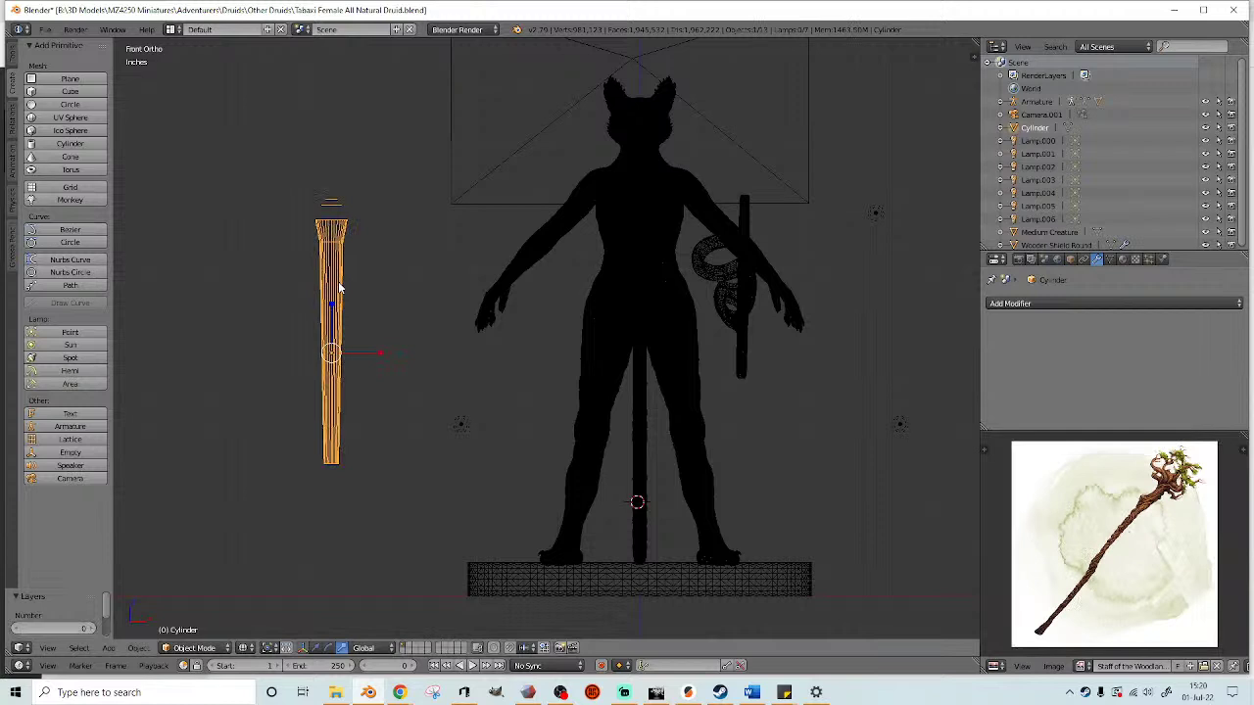
{"action": "key", "text": "Tab"}
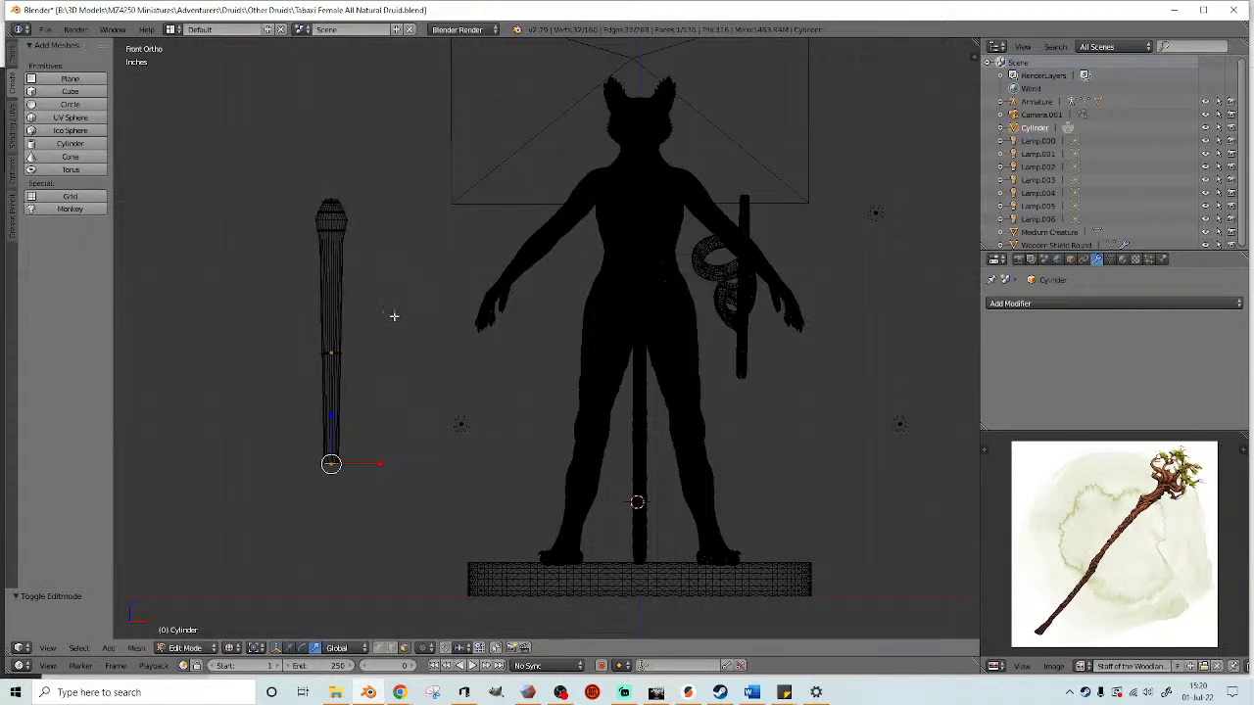
{"action": "right_click", "coordinate": [337, 229]}
{"action": "left_click_drag", "start_coordinate": [371, 253], "coordinate": [341, 188], "text": "ctrl"}
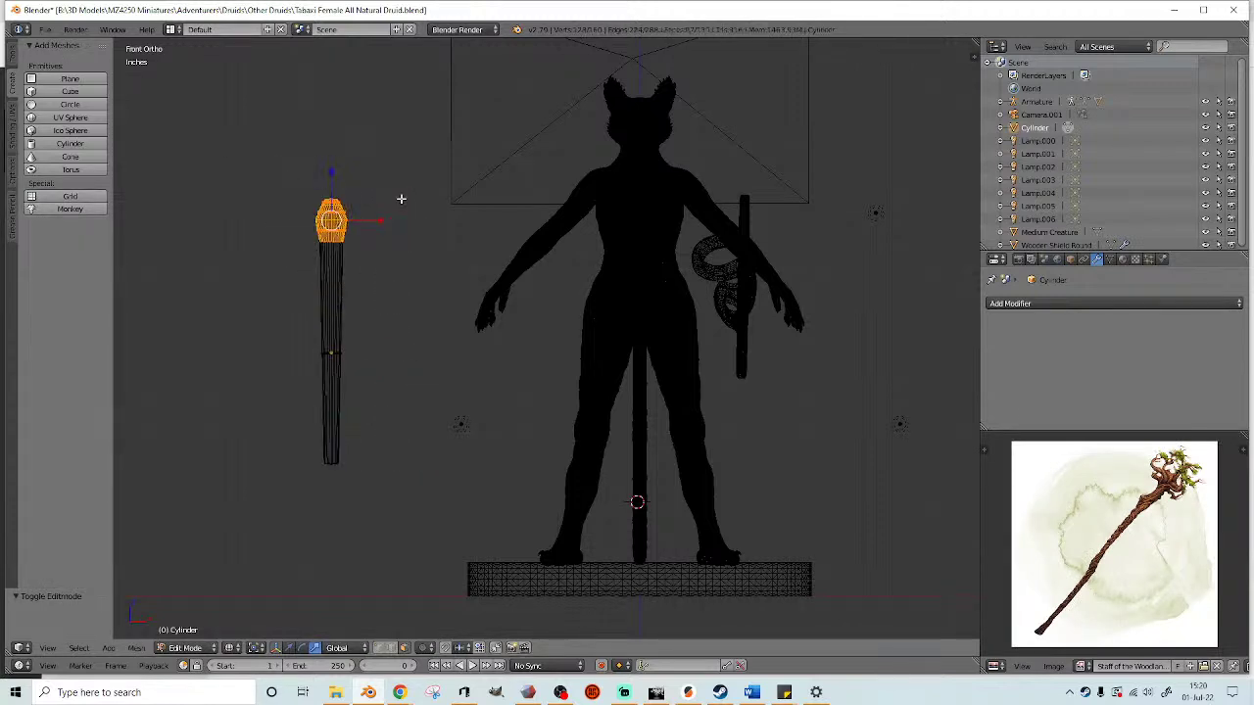
{"action": "key", "text": "s"}
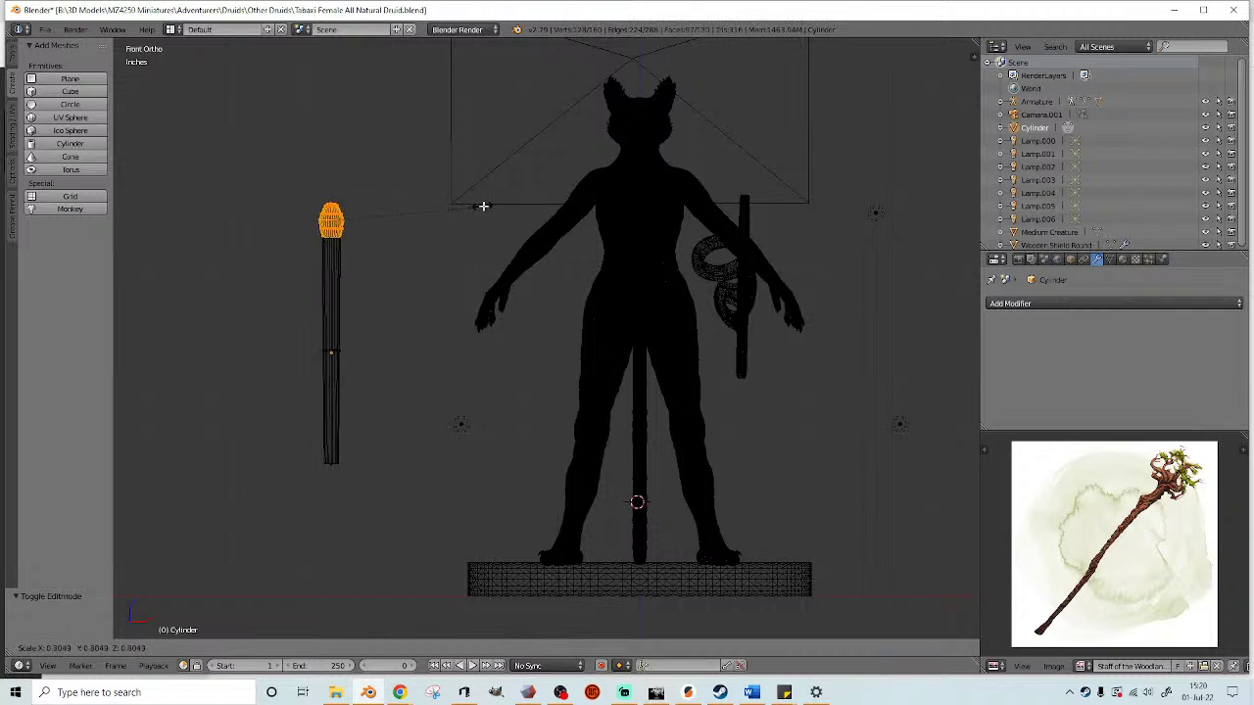
{"action": "left_click", "coordinate": [475, 205]}
- Narrow the staff's bottom ring by about 0.801, extrude it downward and scale the new end by about 0.947
{"action": "right_click", "coordinate": [343, 463]}
{"action": "key", "text": "s"}
{"action": "left_click", "coordinate": [486, 417]}
{"action": "key", "text": "e"}
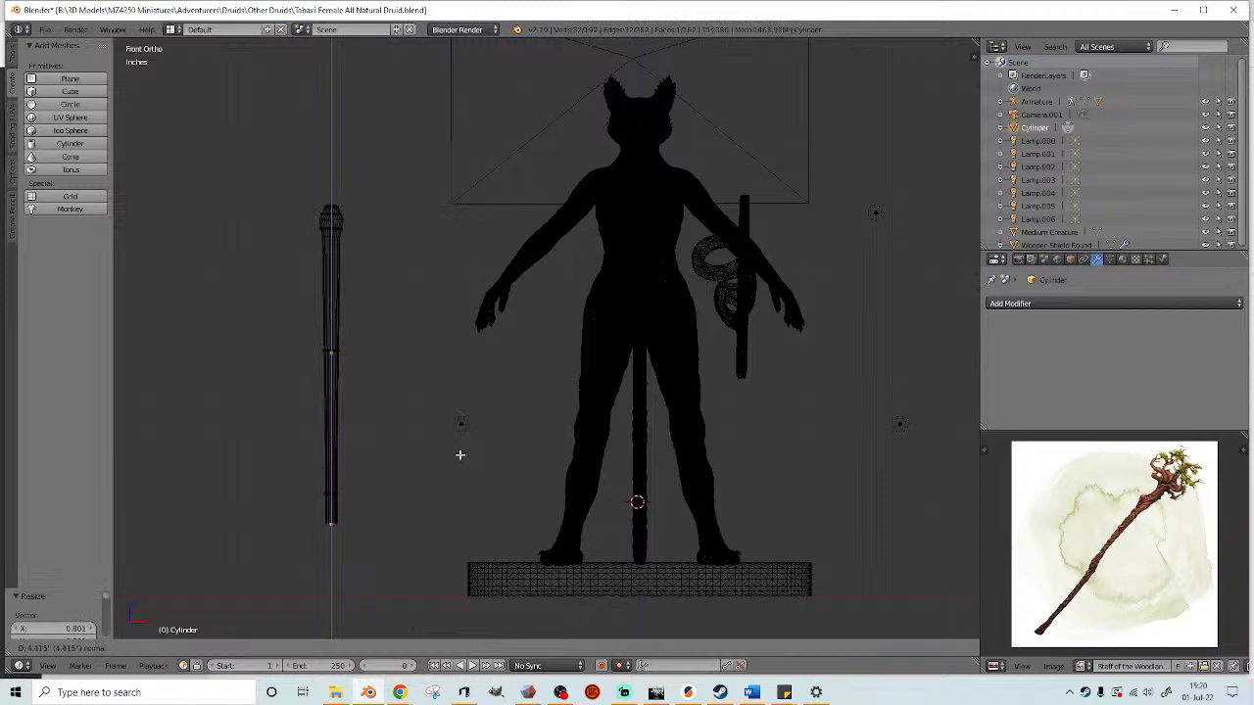
{"action": "left_click", "coordinate": [468, 467]}
{"action": "key", "text": "s"}
{"action": "left_click", "coordinate": [482, 473]}
- Extrude the staff's lower end further into a short foot and taper its last ring by about 0.787
{"action": "key", "text": "e"}
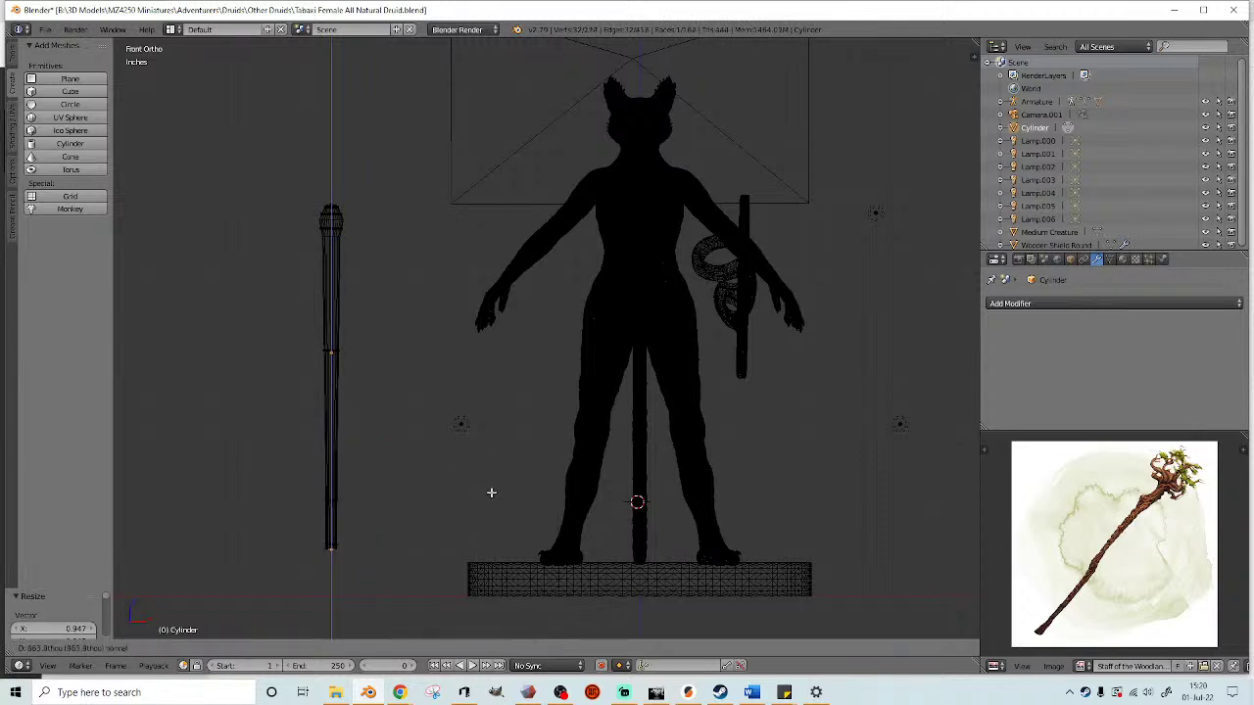
{"action": "left_click", "coordinate": [493, 498]}
{"action": "key", "text": "s"}
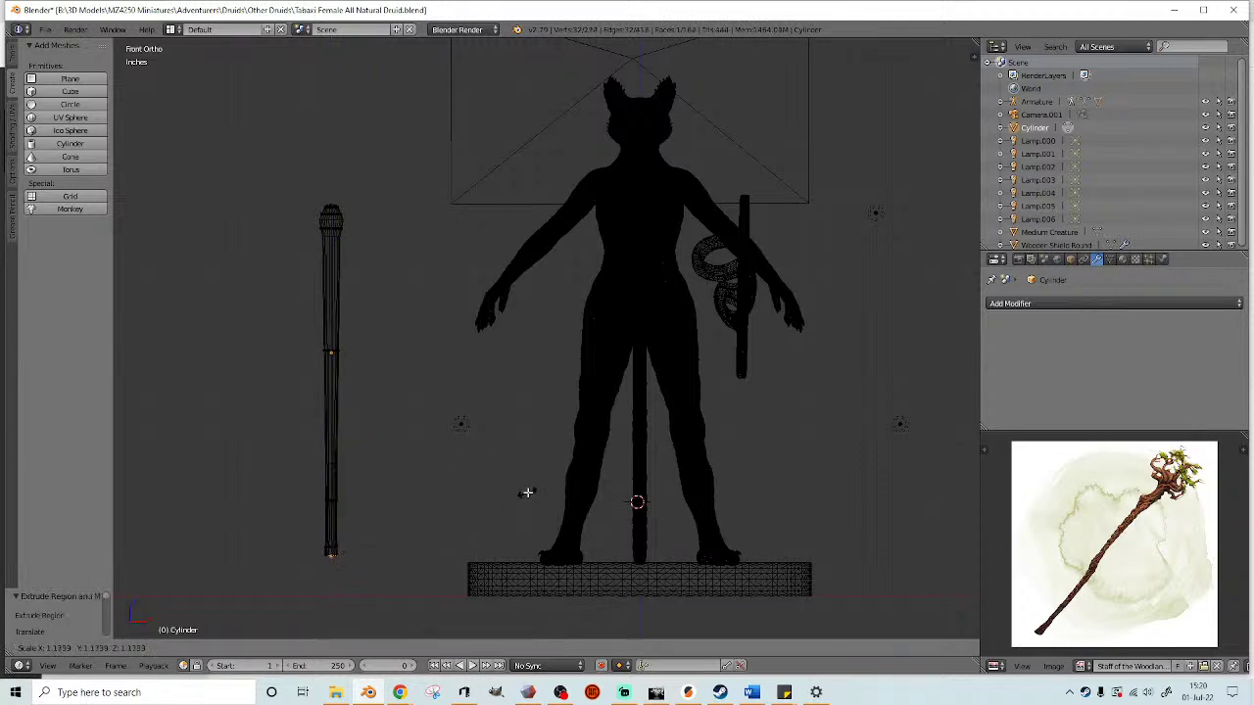
{"action": "left_click", "coordinate": [486, 506]}
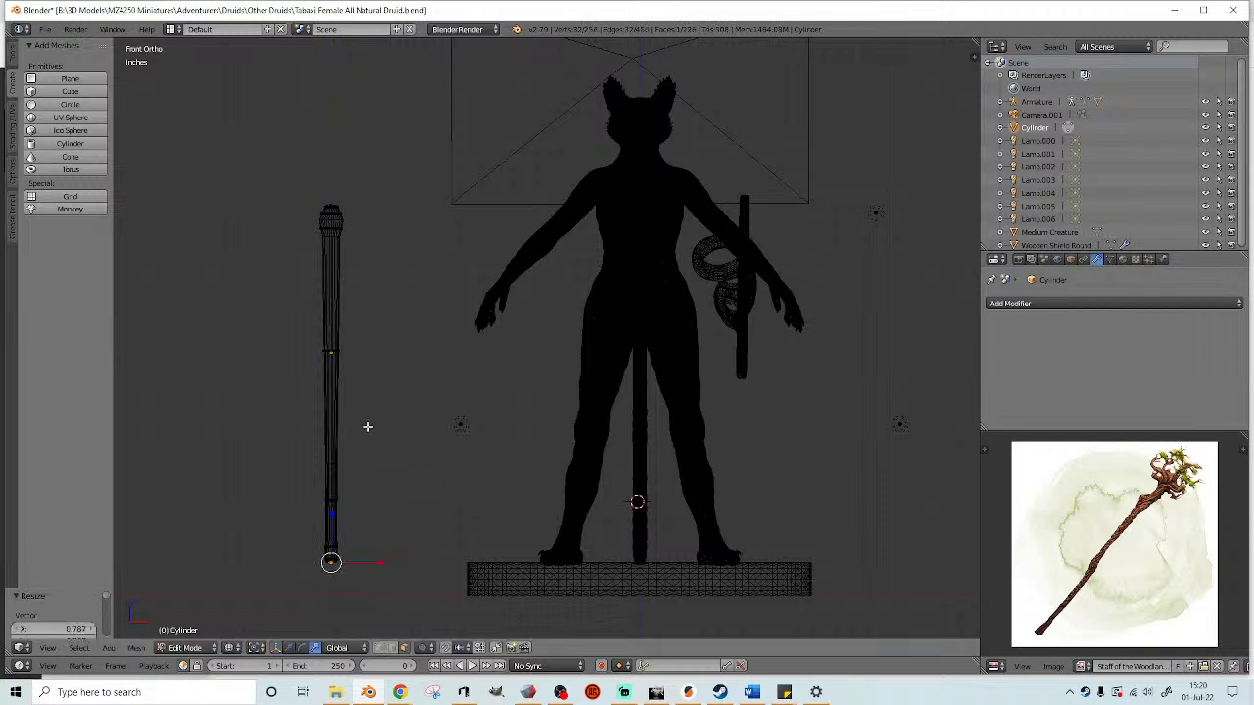
- Add edge loops around the upper shaft, sliding the last one up close beneath the knob
{"action": "middle_click_drag", "start_coordinate": [378, 253], "coordinate": [409, 351], "text": "shift"}
{"action": "right_click", "coordinate": [369, 315]}
{"action": "mouse_move", "coordinate": [330, 348]}
{"action": "left_mouse_down", "text": "ctrl"}
{"action": "mouse_move", "coordinate": [420, 292]}
{"action": "mouse_move", "coordinate": [311, 279]}
{"action": "mouse_move", "coordinate": [382, 184]}
{"action": "left_mouse_up", "text": "ctrl"}
{"action": "key", "text": "ctrl+r"}
{"action": "left_click", "coordinate": [363, 289]}
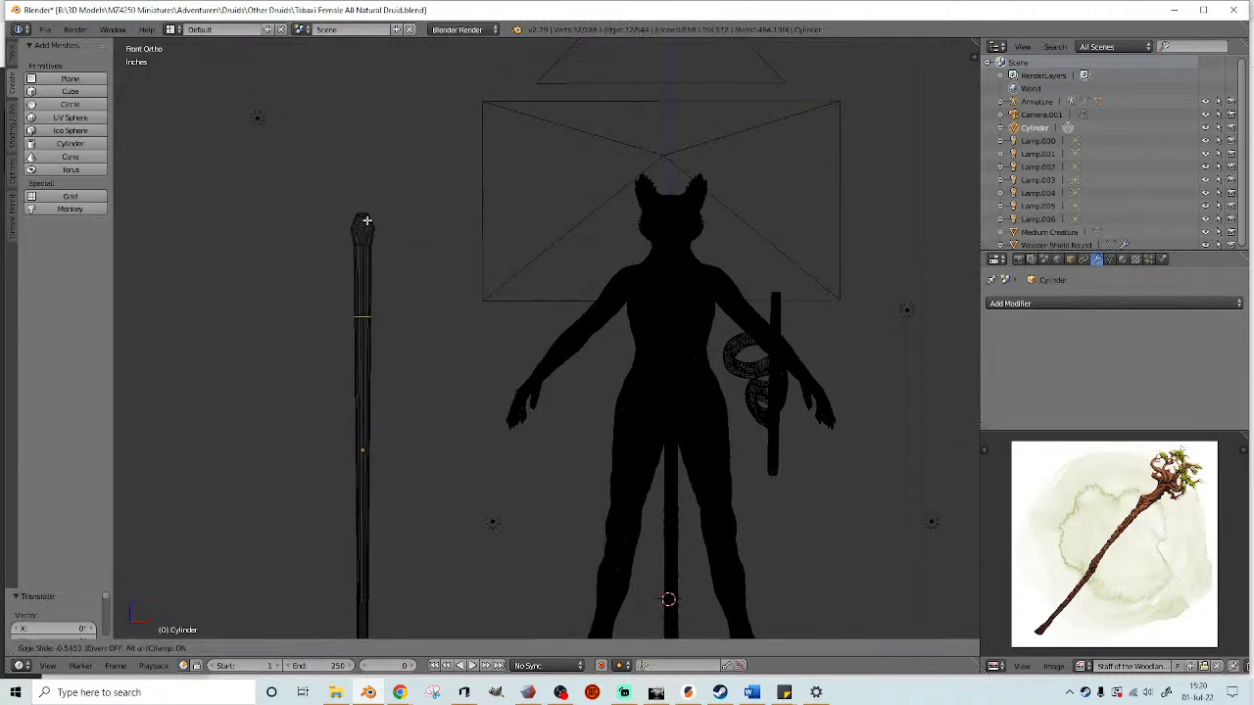
{"action": "left_click", "coordinate": [380, 313]}
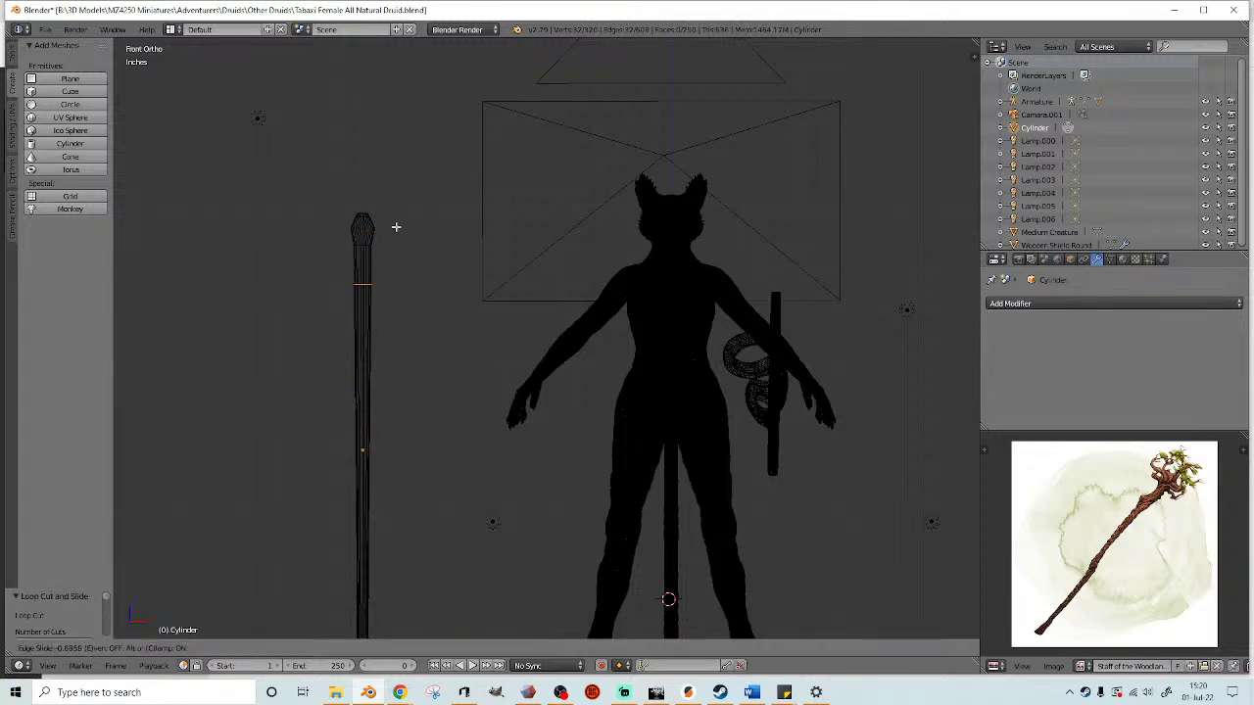
{"action": "left_click", "coordinate": [396, 229]}
- Add evenly spaced loop cuts along the middle of the shaft and another cut near its lower end
{"action": "key", "text": "ctrl+r"}
{"action": "scroll", "coordinate": [362, 396], "scroll_direction": "up", "scroll_amount": 1}
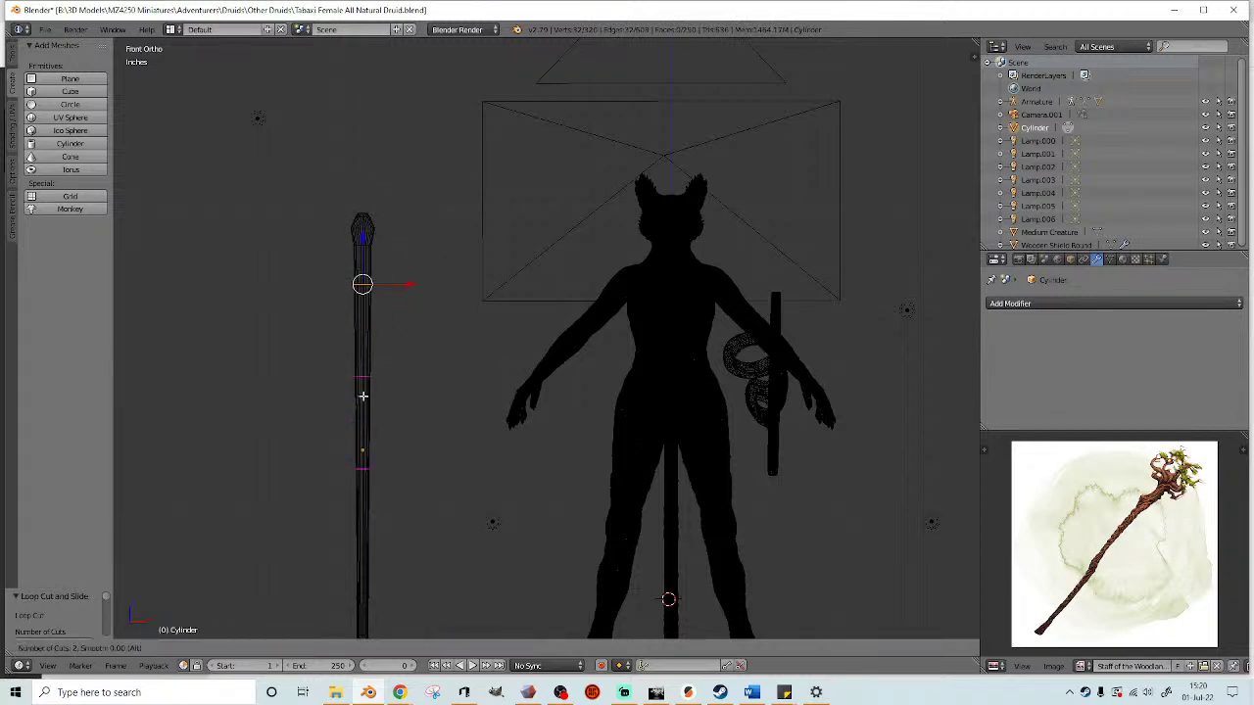
{"action": "left_click", "coordinate": [362, 395]}
{"action": "right_click", "coordinate": [362, 395]}
{"action": "scroll", "coordinate": [372, 470], "scroll_direction": "down", "scroll_amount": 1}
{"action": "key", "text": "ctrl+r"}
{"action": "left_click", "coordinate": [393, 536]}
{"action": "right_click", "coordinate": [392, 537]}
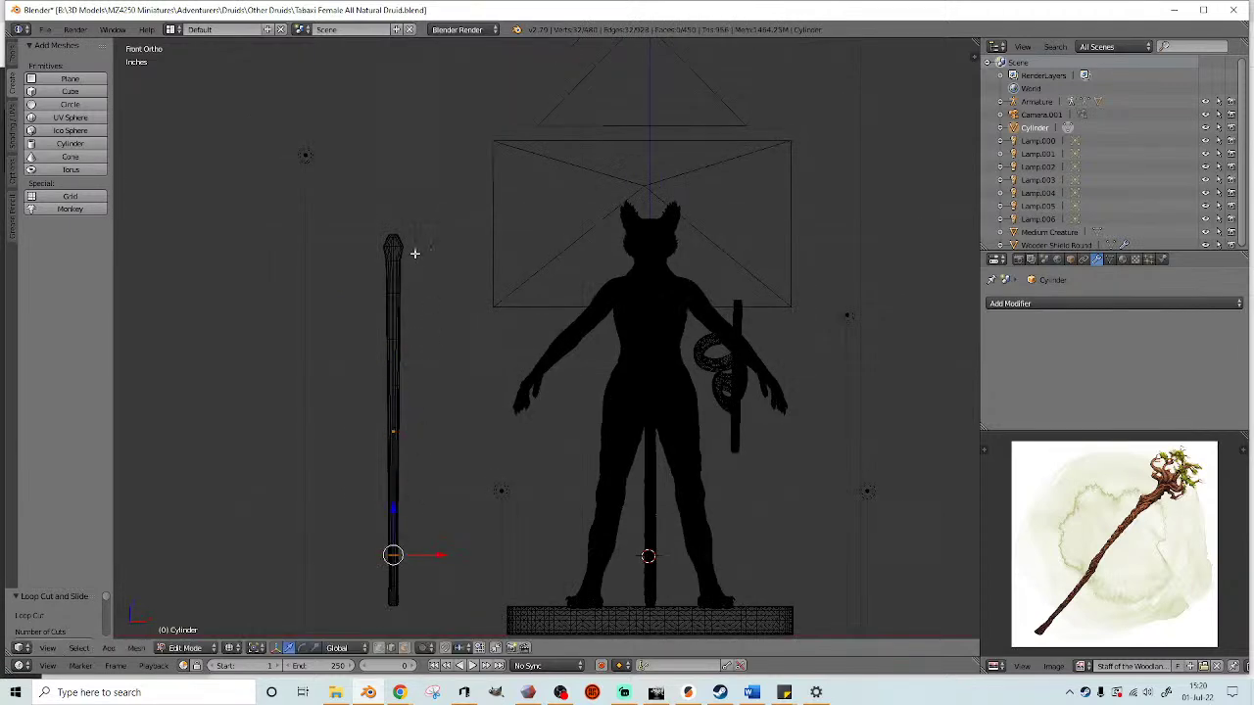
- Examine the staff's length and proportions beside the figure
{"action": "middle_click_drag", "start_coordinate": [416, 265], "coordinate": [415, 306], "text": "shift"}
{"action": "scroll", "coordinate": [435, 312], "scroll_direction": "up", "scroll_amount": 2}
{"action": "key", "text": "Tab"}
{"action": "middle_click_drag", "start_coordinate": [440, 355], "coordinate": [454, 227], "text": "shift"}
{"action": "scroll", "coordinate": [454, 354], "scroll_direction": "down", "scroll_amount": 3}
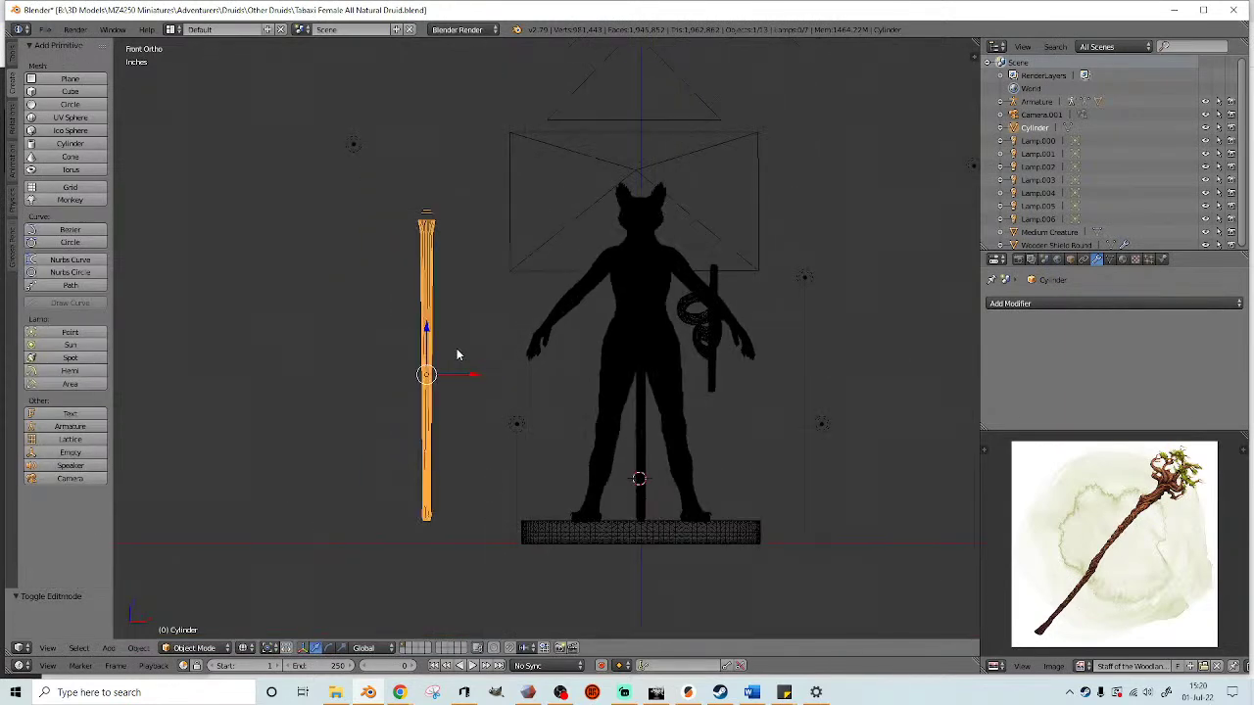
{"action": "middle_click_drag", "start_coordinate": [472, 378], "coordinate": [546, 350], "text": "shift"}
{"action": "scroll", "coordinate": [467, 409], "scroll_direction": "up", "scroll_amount": 1}
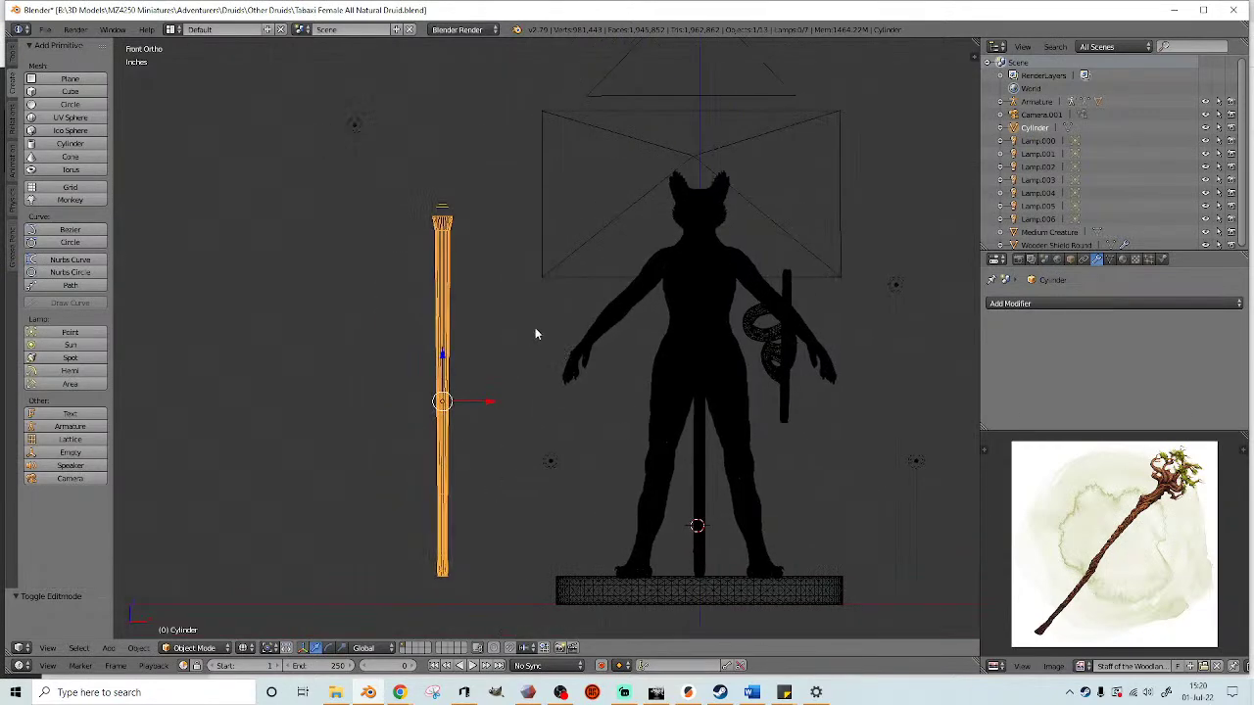
{"action": "middle_click_drag", "start_coordinate": [499, 307], "coordinate": [545, 326], "text": "shift"}
{"action": "scroll", "coordinate": [545, 333], "scroll_direction": "up", "scroll_amount": 3}
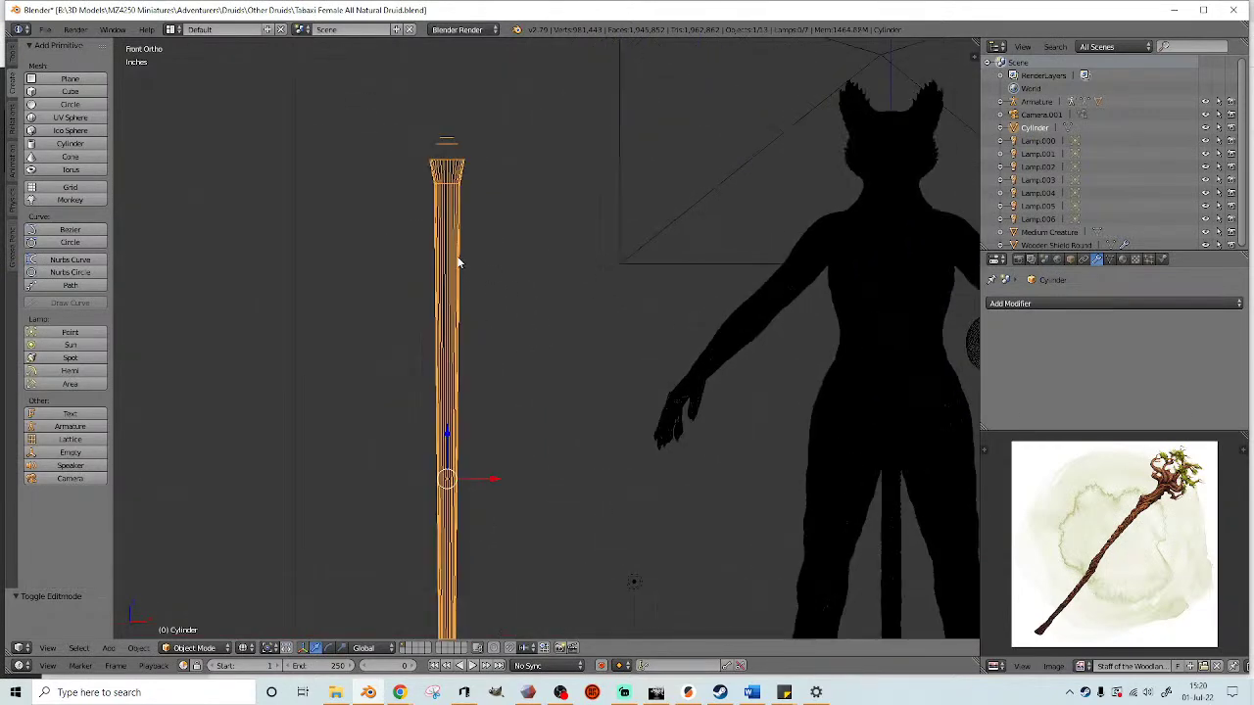
- Add a Subdivision Surface modifier with 3 view subdivisions to the staff and shade it smooth
{"action": "middle_click_drag", "start_coordinate": [459, 262], "coordinate": [549, 376], "text": "shift"}
{"action": "scroll", "coordinate": [549, 375], "scroll_direction": "up", "scroll_amount": 2}
{"action": "key", "text": "Tab"}
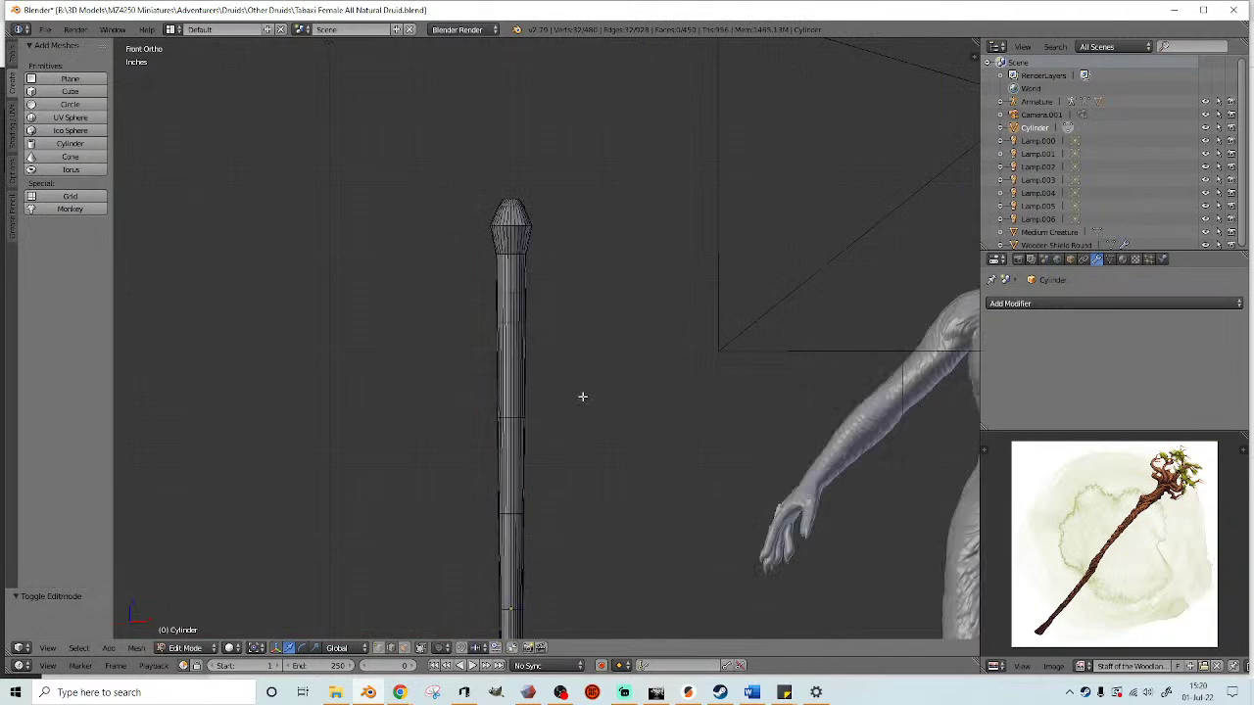
{"action": "left_click", "coordinate": [1077, 303]}
{"action": "left_click", "coordinate": [1003, 526]}
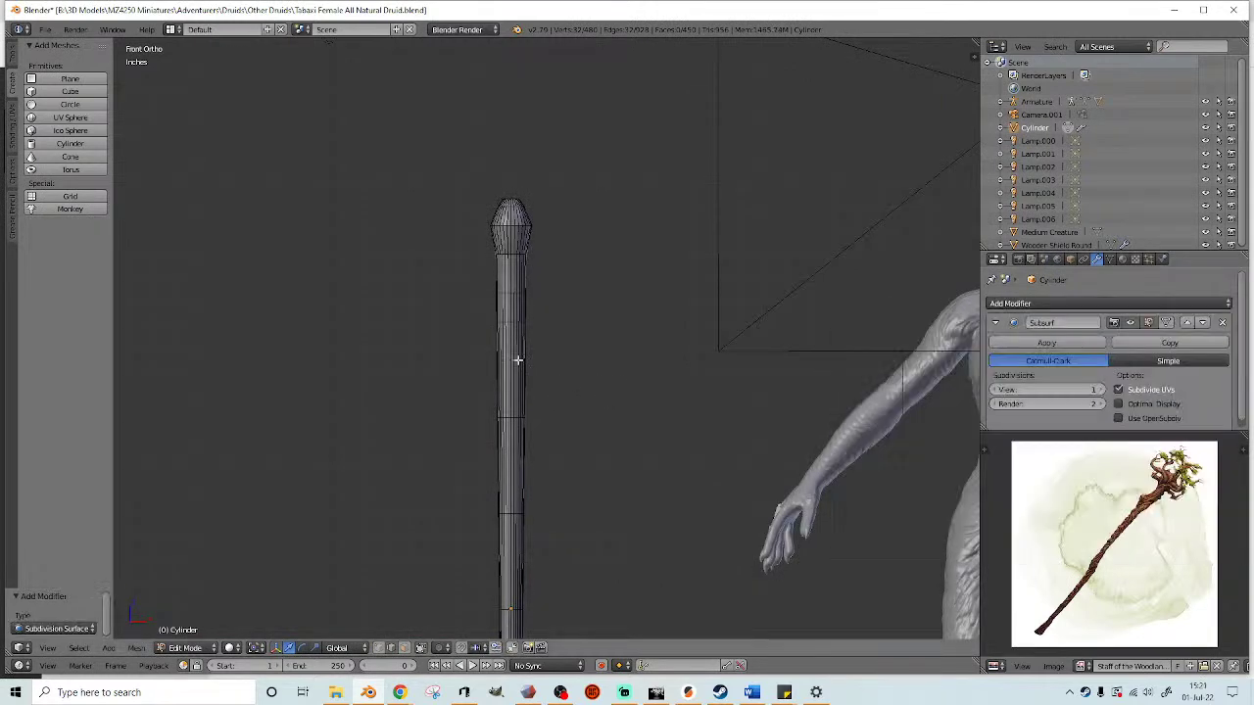
{"action": "key", "text": "Tab"}
{"action": "left_click", "coordinate": [13, 59]}
{"action": "left_click", "coordinate": [41, 251]}
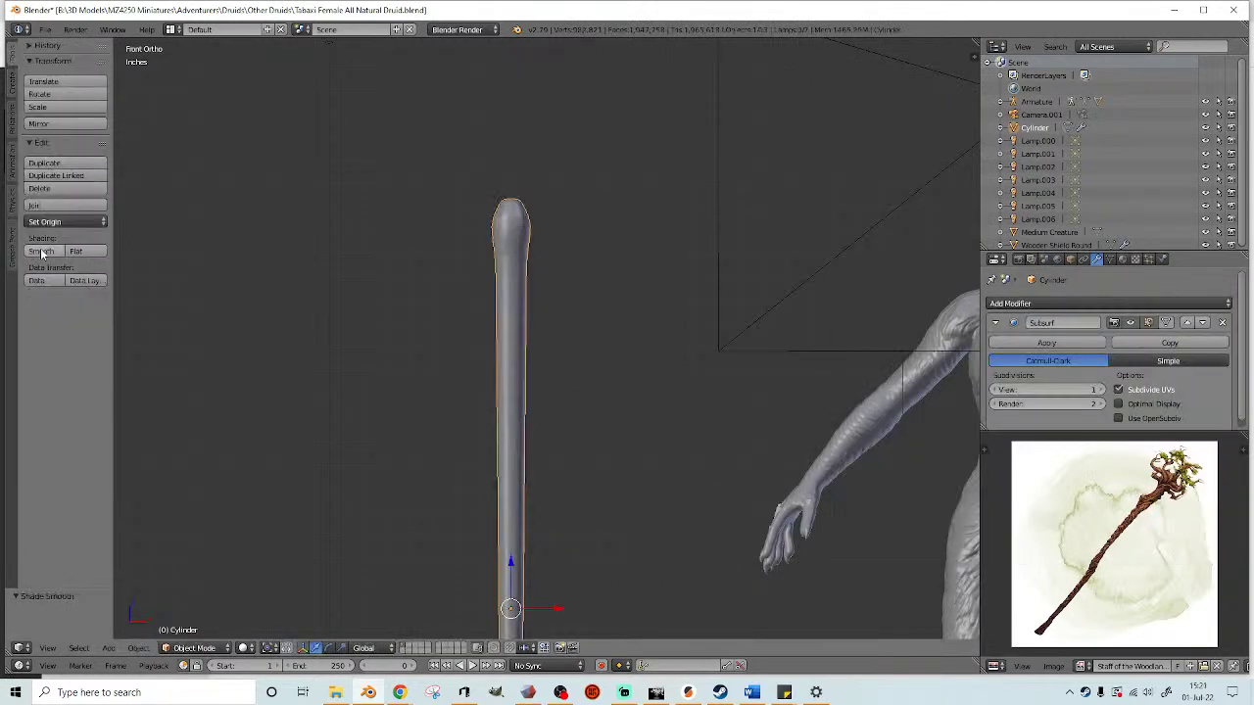
{"action": "left_click", "coordinate": [1101, 390]}
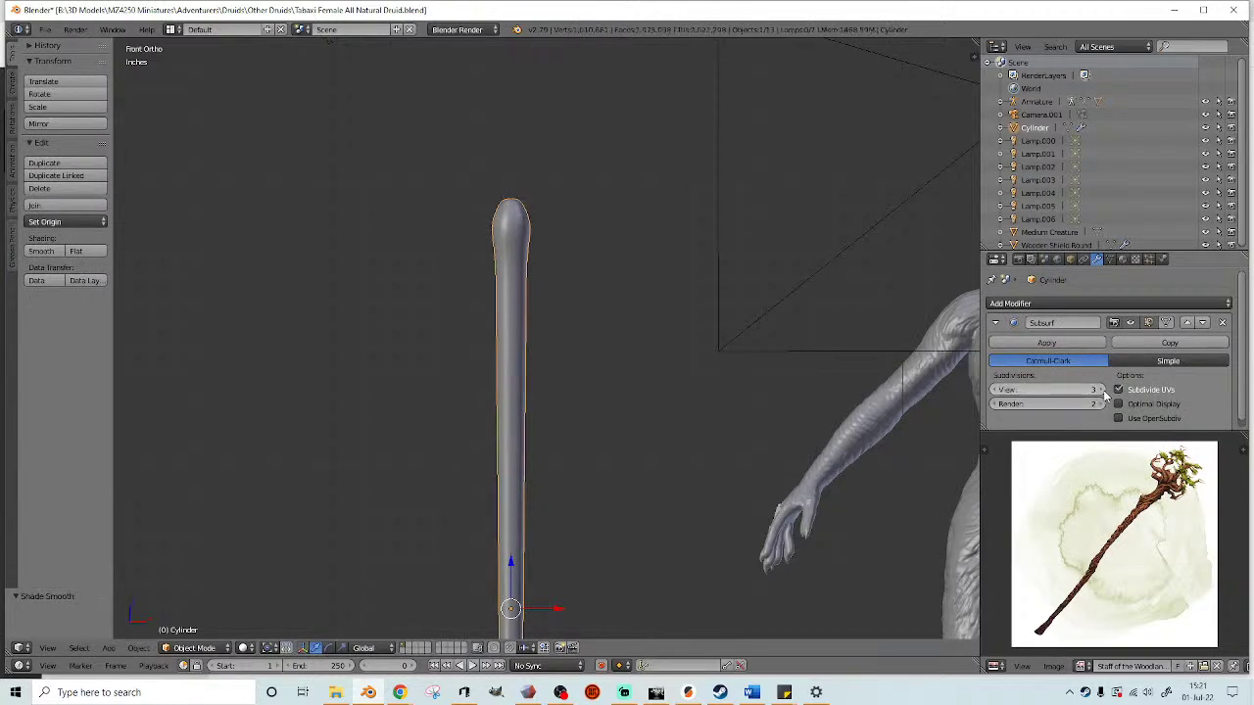
- Apply the staff's Subdivision Surface modifier and enable dynamic topology on it in Sculpt Mode
{"action": "left_click", "coordinate": [1083, 341]}
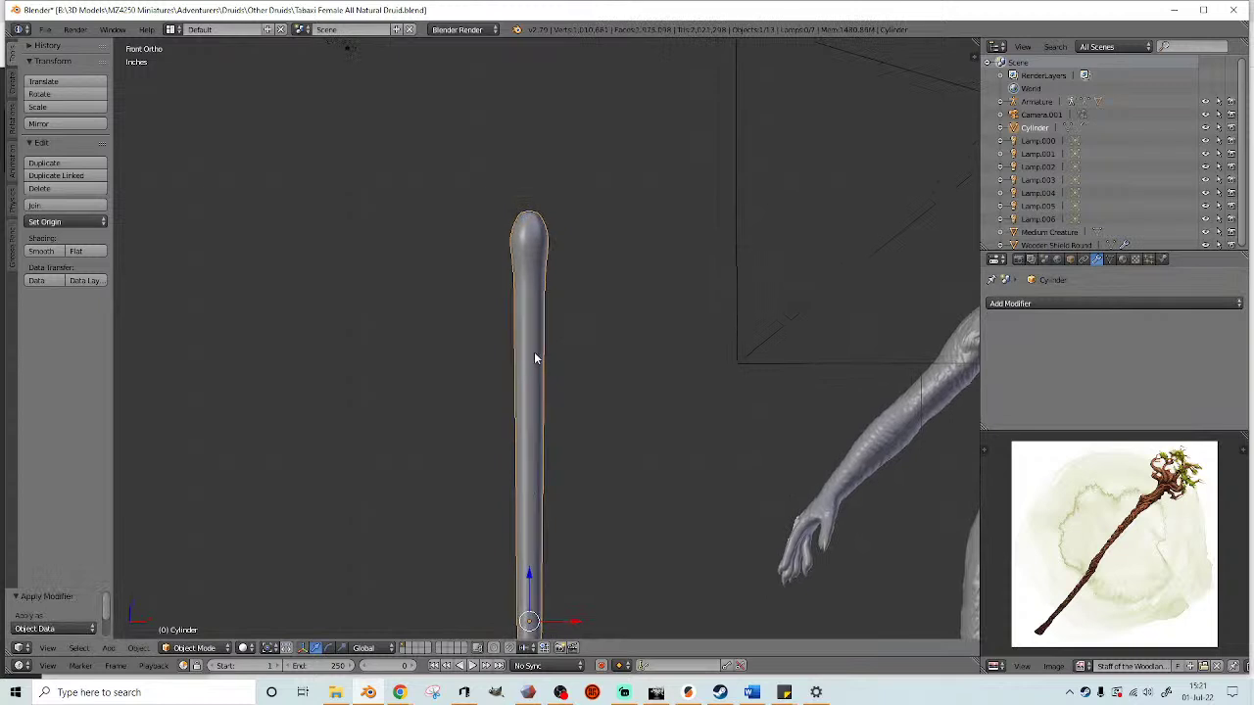
{"action": "left_click", "coordinate": [194, 648]}
{"action": "left_click", "coordinate": [201, 601]}
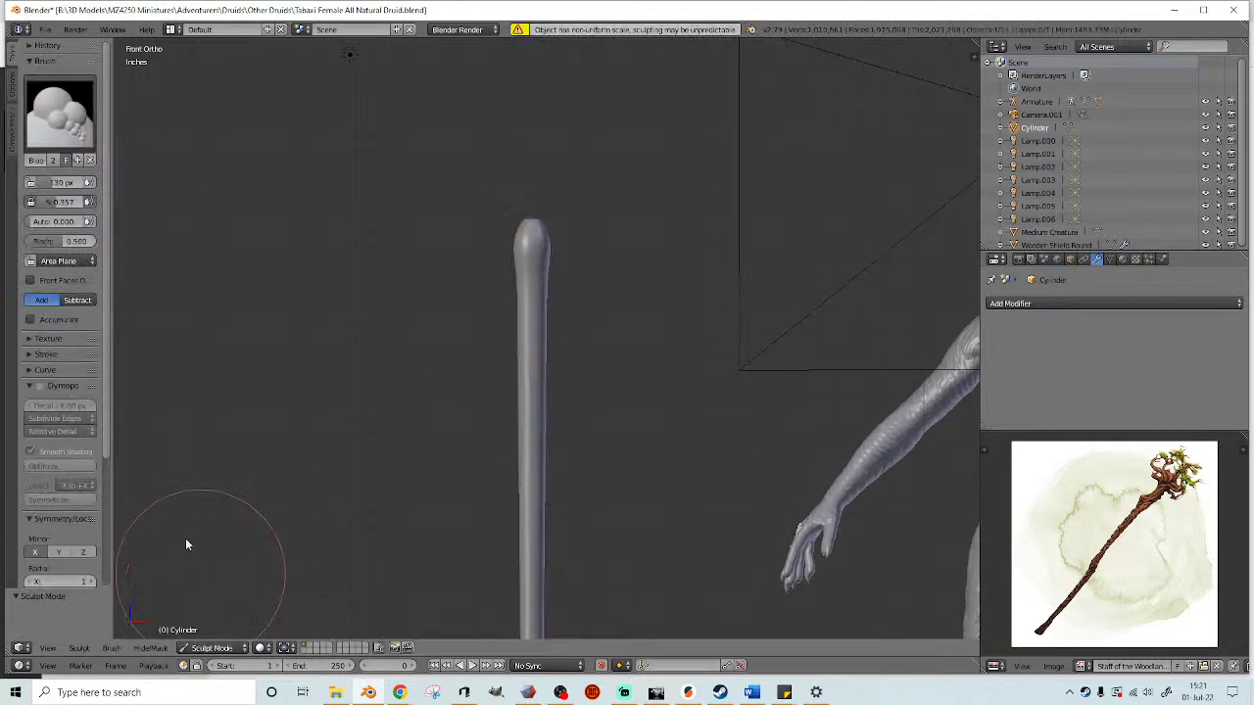
{"action": "left_click", "coordinate": [40, 387]}
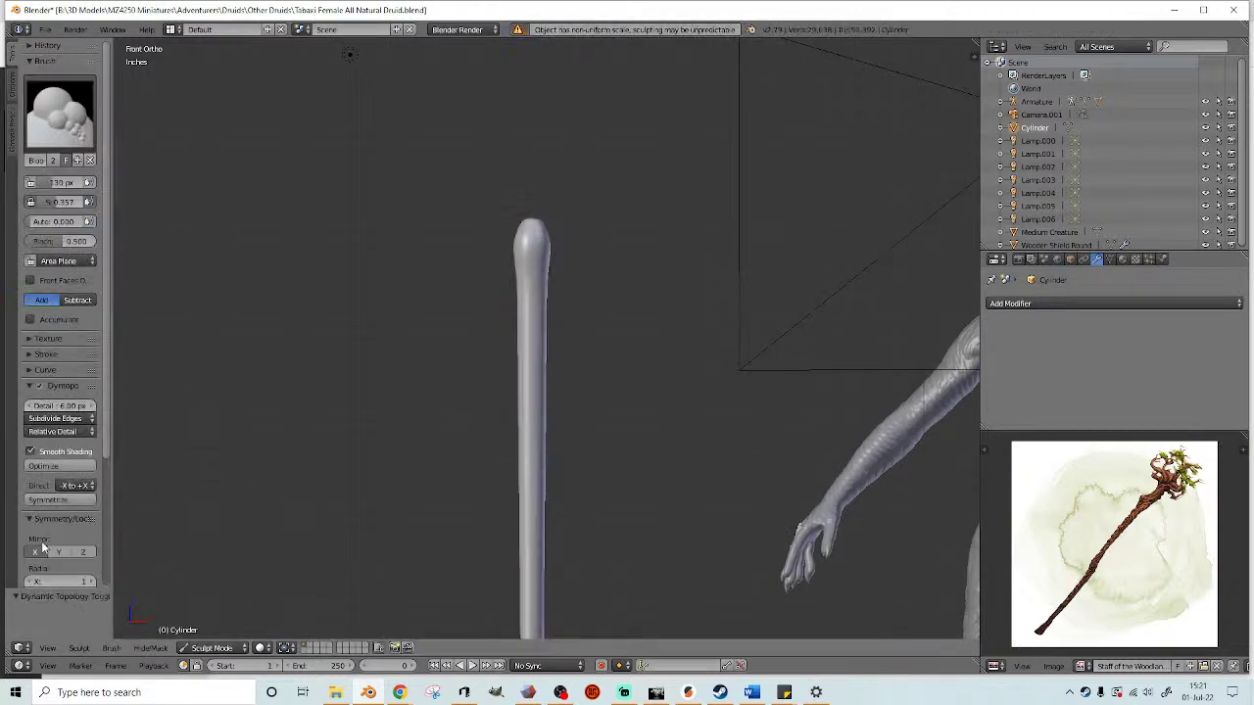
- Choose the Clay Strips brush, enlarge the reference staff's shaft, and set brush strength to 1.000 and radius to 60 px
{"action": "left_click", "coordinate": [63, 110]}
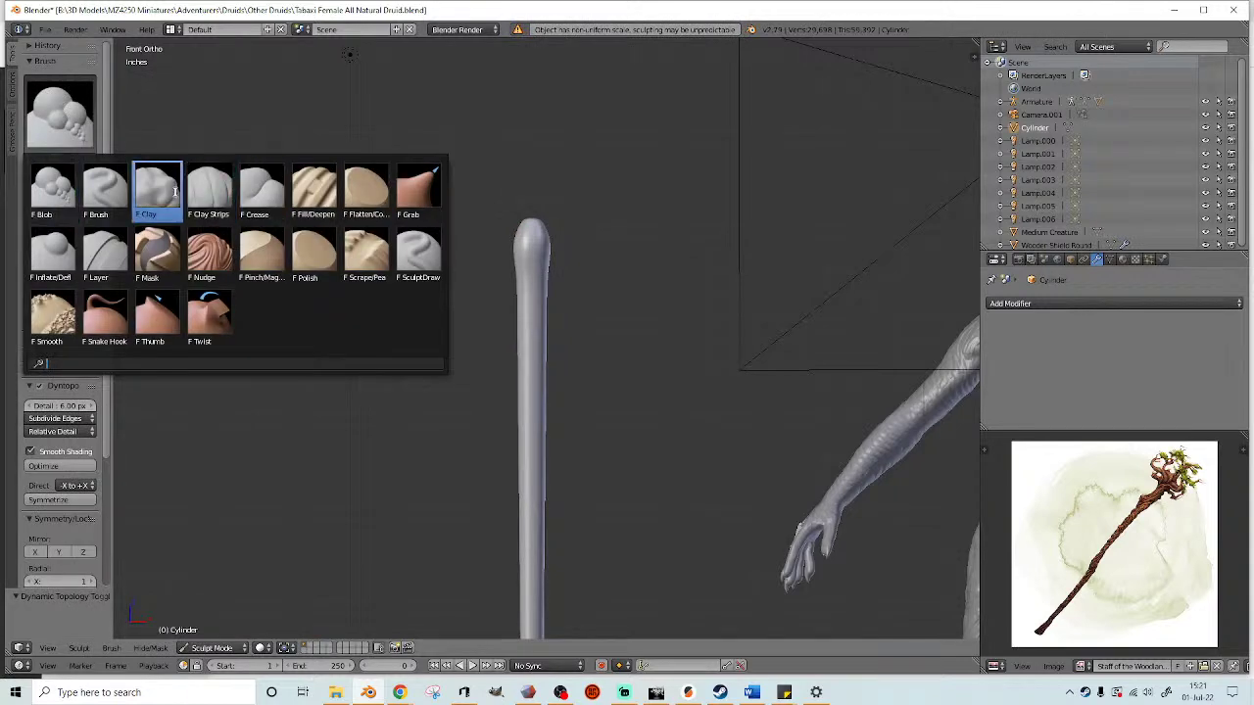
{"action": "left_click", "coordinate": [210, 191]}
{"action": "scroll", "coordinate": [1127, 500], "scroll_direction": "up", "scroll_amount": 5}
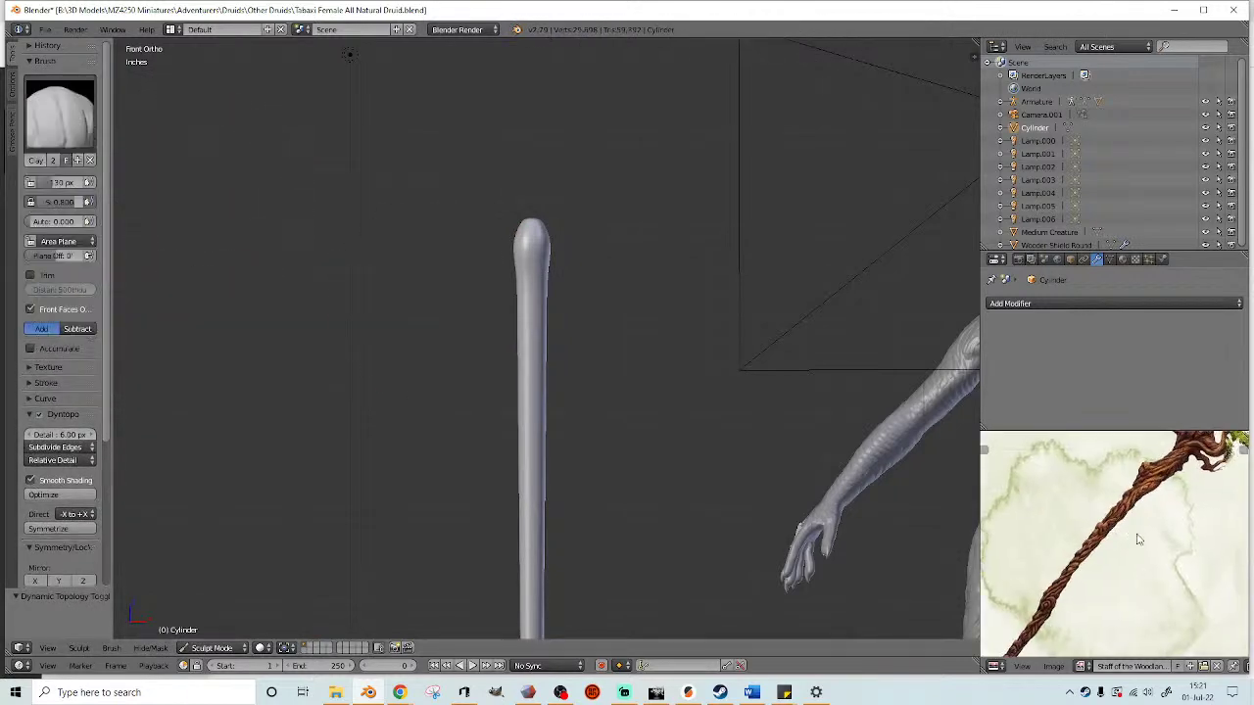
{"action": "scroll", "coordinate": [1127, 500], "scroll_direction": "up", "scroll_amount": 3}
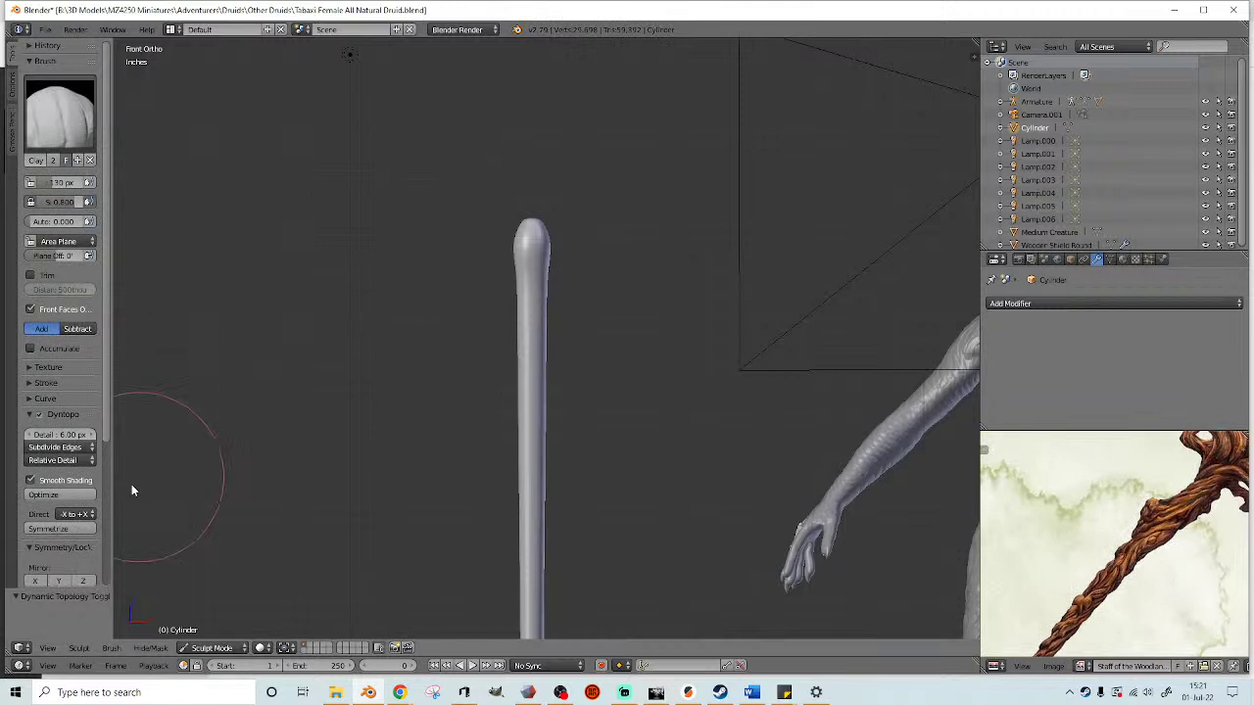
{"action": "scroll", "coordinate": [317, 327], "scroll_direction": "up", "scroll_amount": 3}
{"action": "key", "text": "shift+f"}
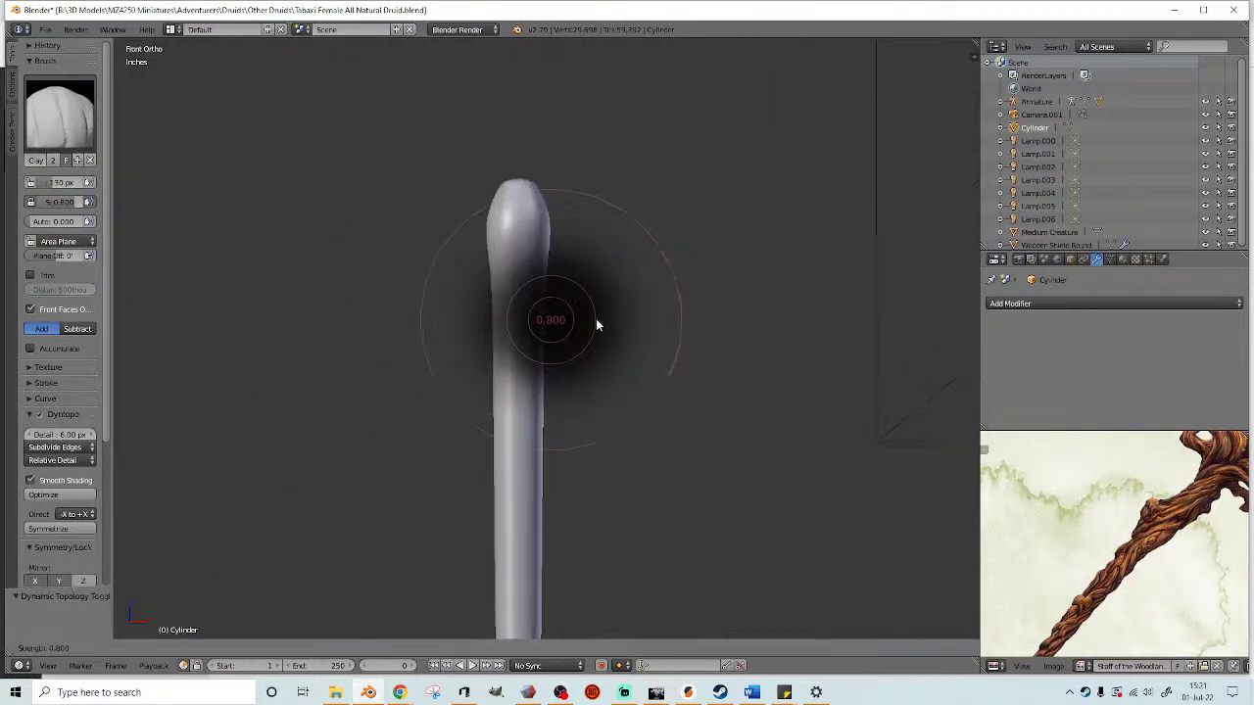
{"action": "left_click", "coordinate": [530, 327]}
{"action": "key", "text": "f"}
{"action": "left_click", "coordinate": [700, 321]}
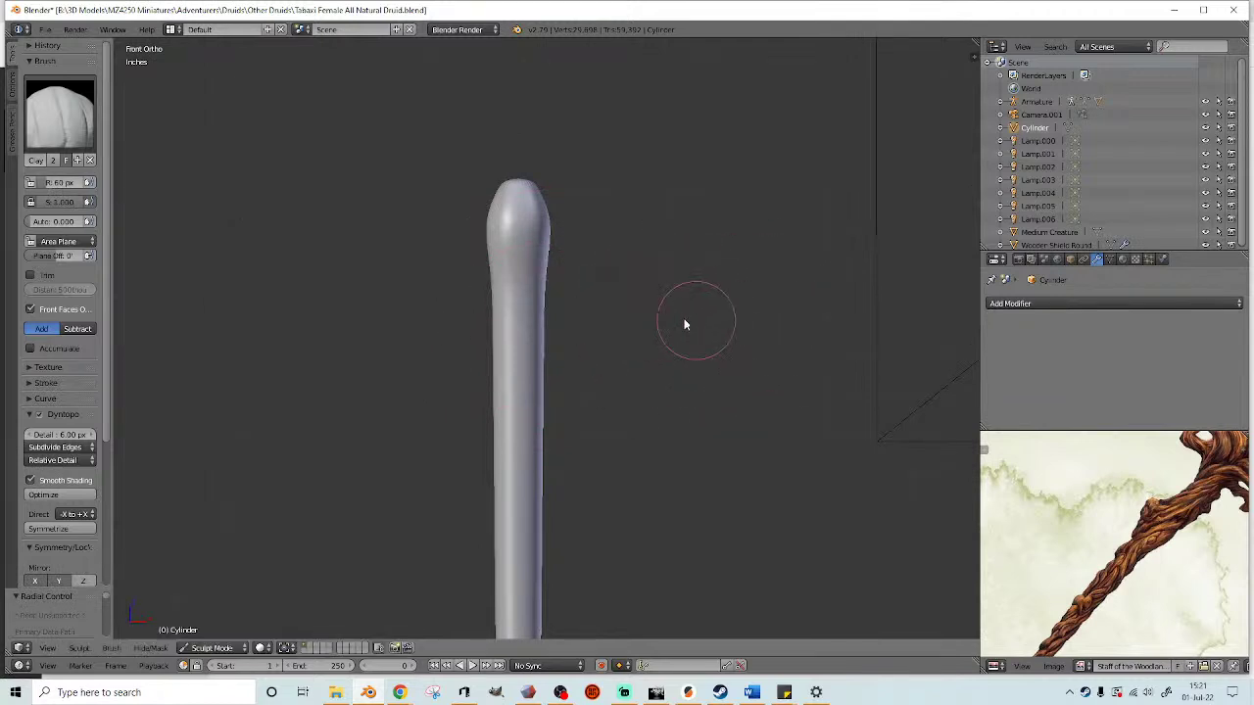
- Try a Clay Strips stroke across the staff's knob and undo it
{"action": "scroll", "coordinate": [676, 329], "scroll_direction": "up", "scroll_amount": 2}
{"action": "left_click_drag", "start_coordinate": [574, 201], "coordinate": [461, 280]}
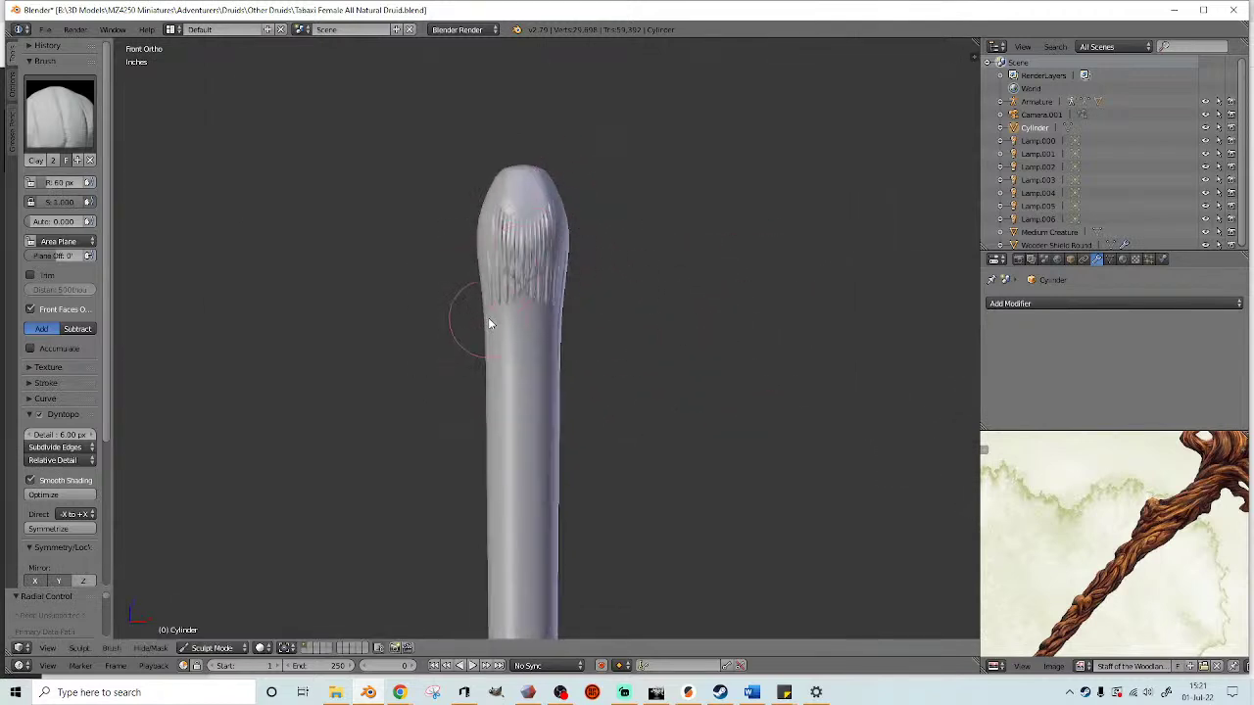
{"action": "middle_click_drag", "start_coordinate": [566, 345], "coordinate": [576, 347]}
{"action": "key", "text": "ctrl+z"}
{"action": "scroll", "coordinate": [515, 451], "scroll_direction": "down", "scroll_amount": 1}
{"action": "middle_click_drag", "start_coordinate": [517, 458], "coordinate": [510, 470]}
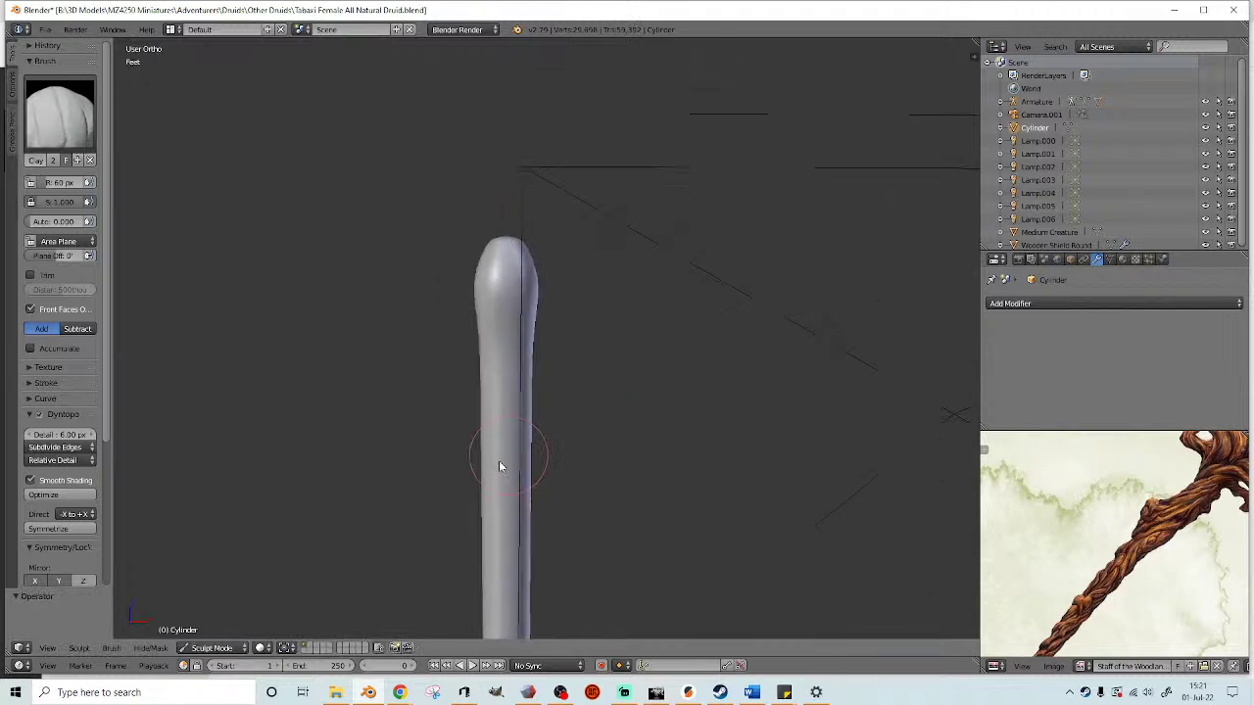
- Export only the selected staff as an STL named Staff of the Woodlands into the Weapons_Tools_Props folder
{"action": "left_click", "coordinate": [212, 647]}
{"action": "left_click", "coordinate": [245, 625]}
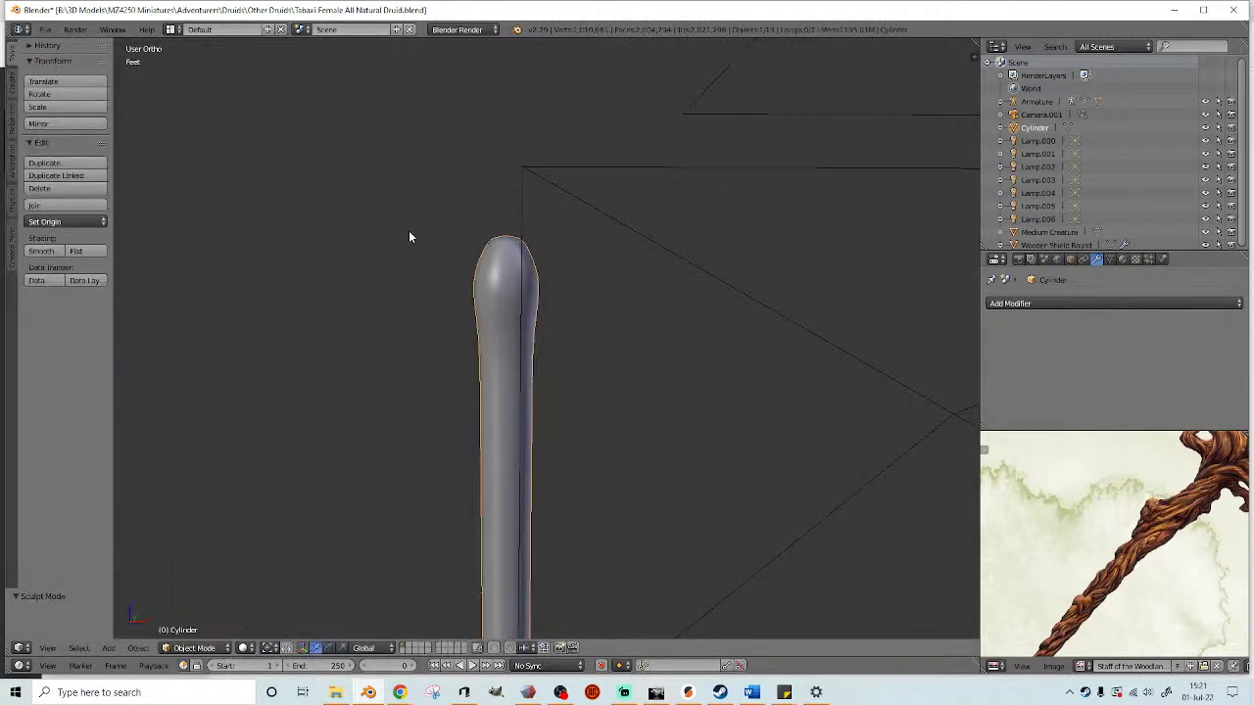
{"action": "left_click", "coordinate": [45, 29]}
{"action": "mouse_move", "coordinate": [87, 291]}
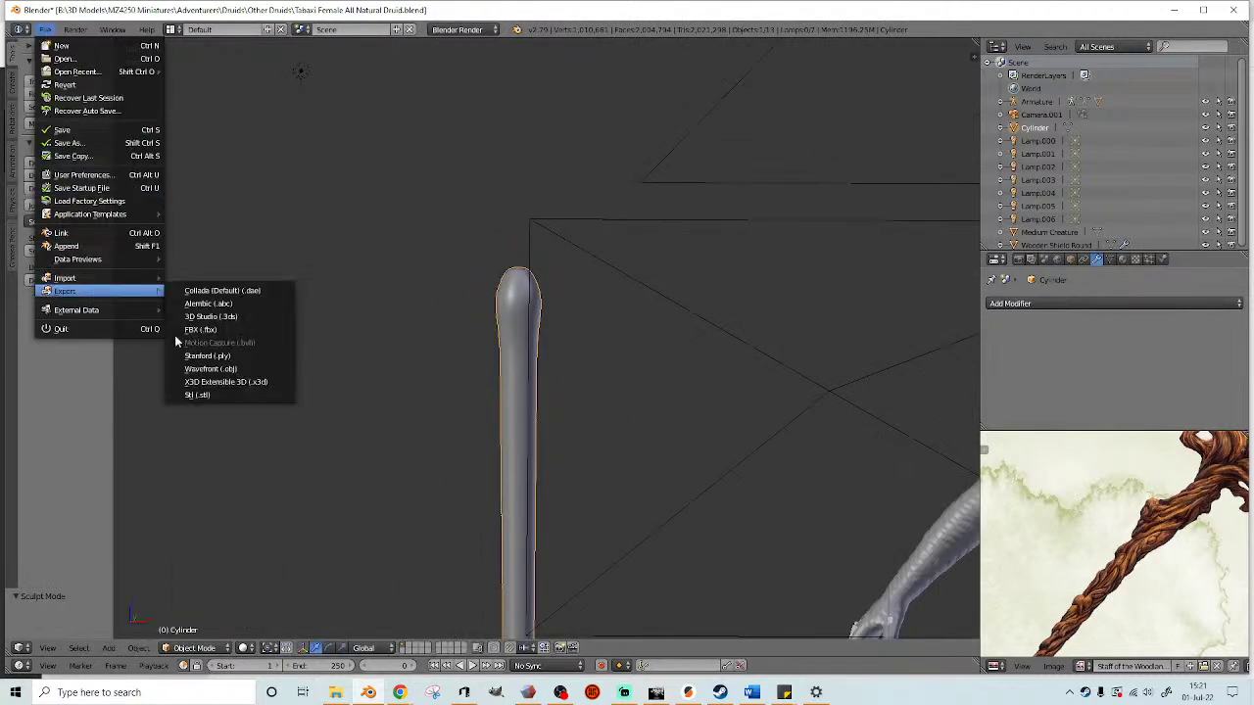
{"action": "left_click", "coordinate": [197, 395]}
{"action": "left_click", "coordinate": [54, 501]}
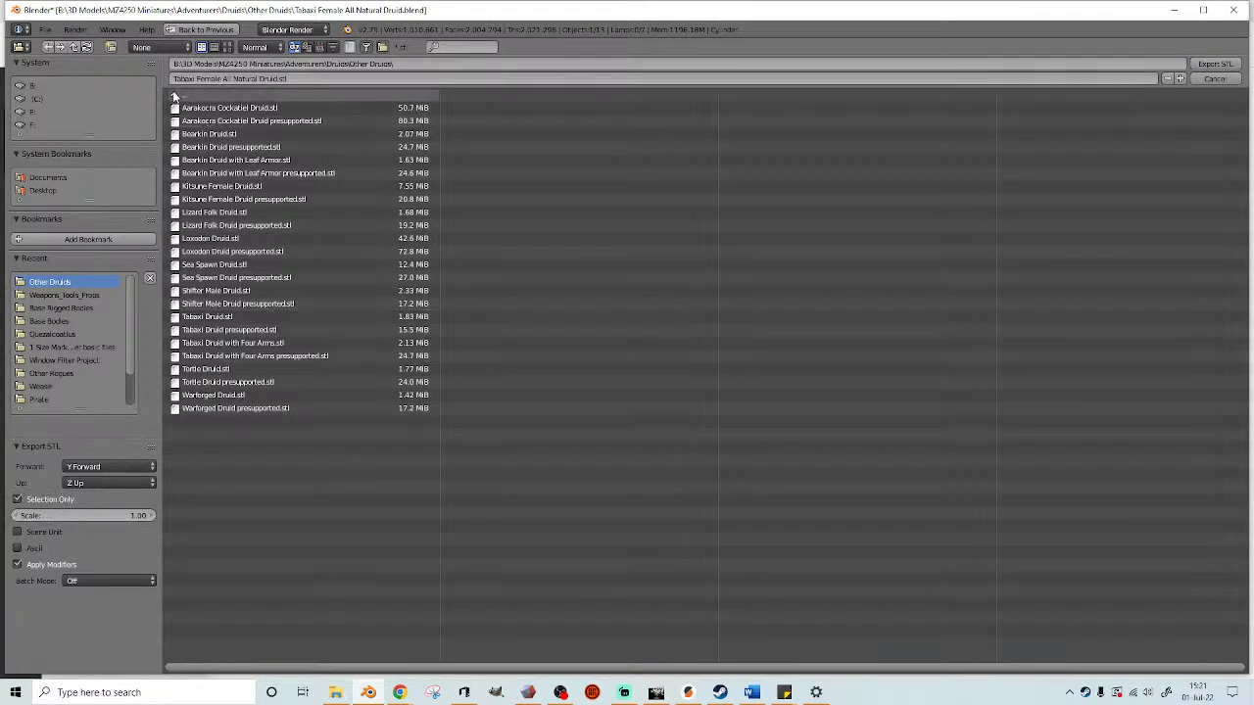
{"action": "left_click", "coordinate": [65, 296]}
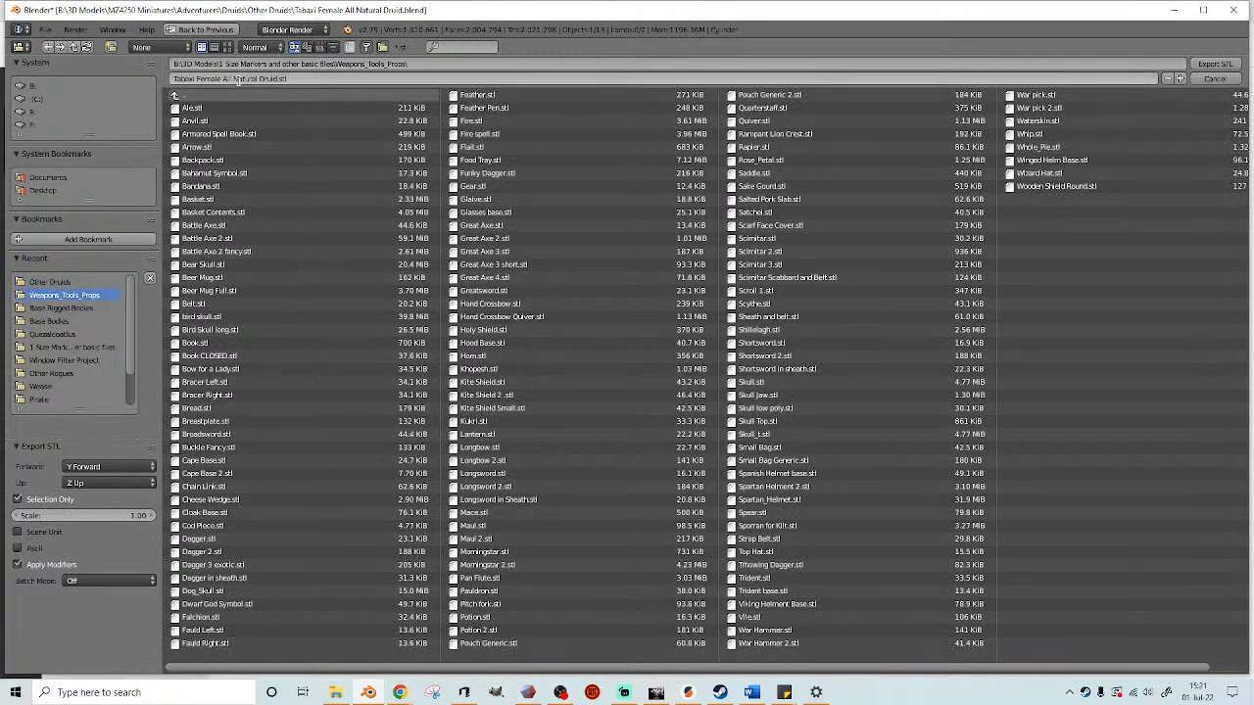
{"action": "type", "text": "Wo"}
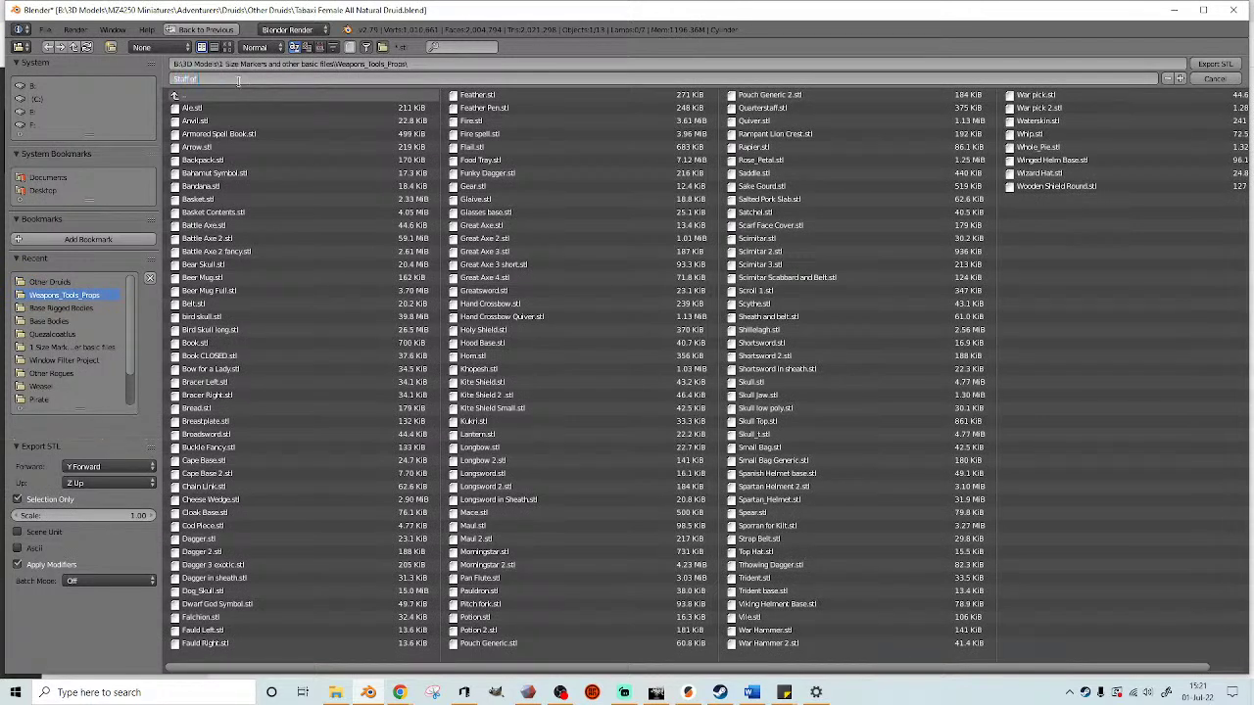
{"action": "type", "text": "aff of the Woodlands"}
{"action": "key", "text": "Return"}
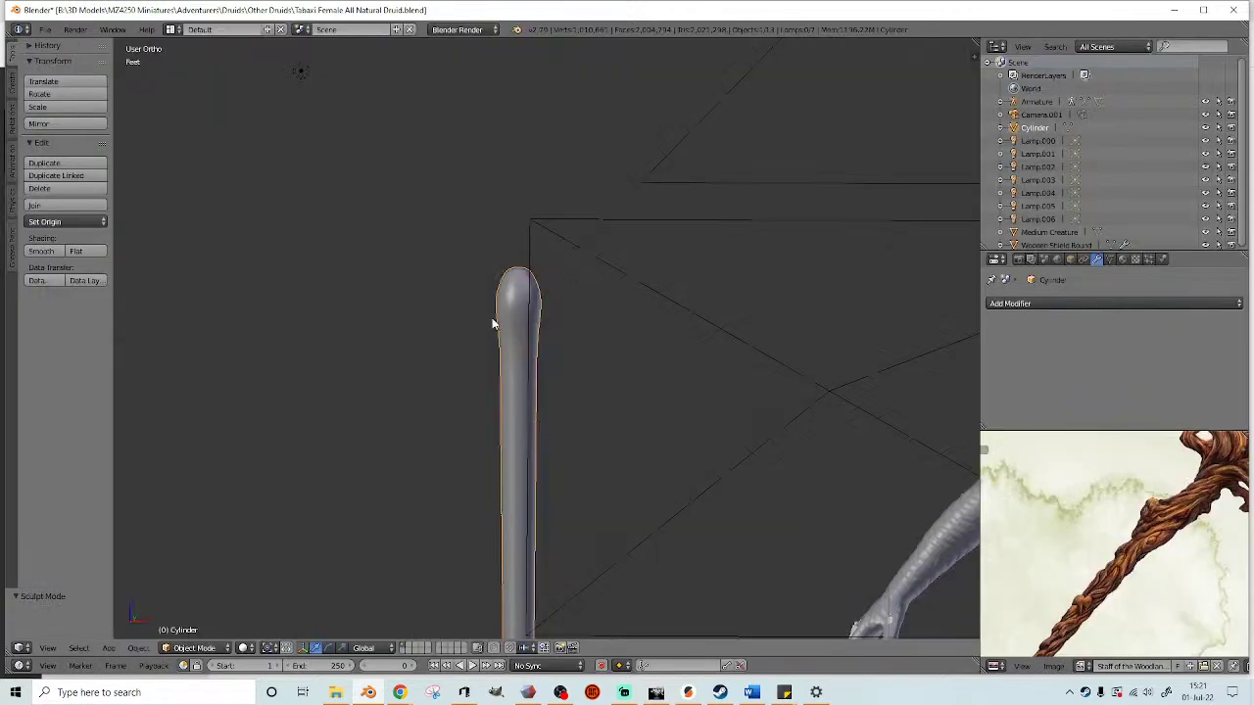
- Delete the original staff and import Staff of the Woodlands.stl in its place
{"action": "key", "text": "x"}
{"action": "left_click", "coordinate": [501, 321]}
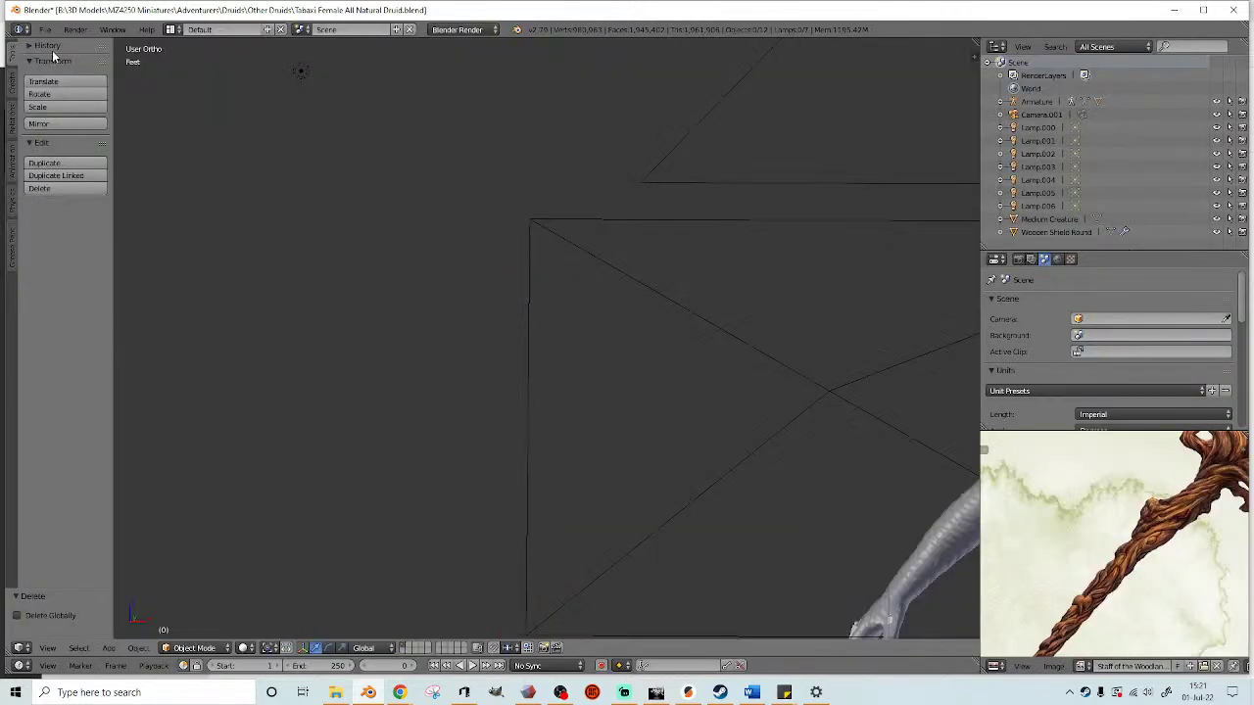
{"action": "left_click", "coordinate": [45, 29]}
{"action": "mouse_move", "coordinate": [98, 279]}
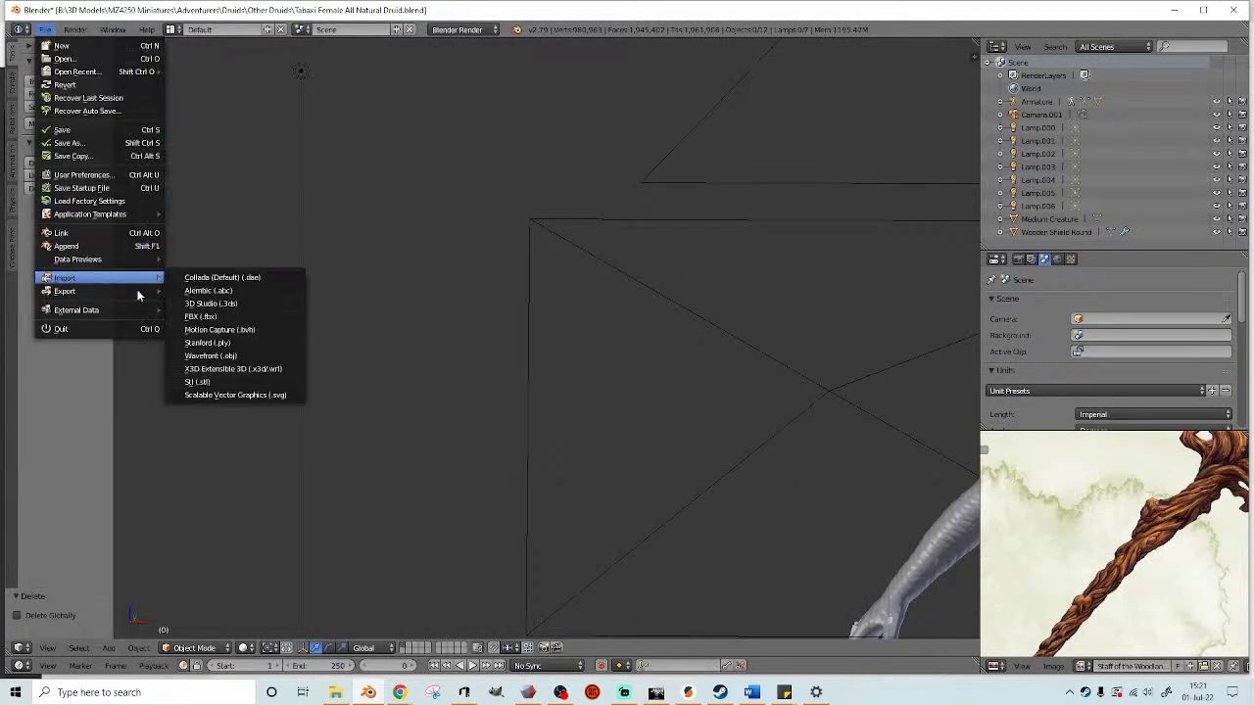
{"action": "left_click", "coordinate": [210, 385]}
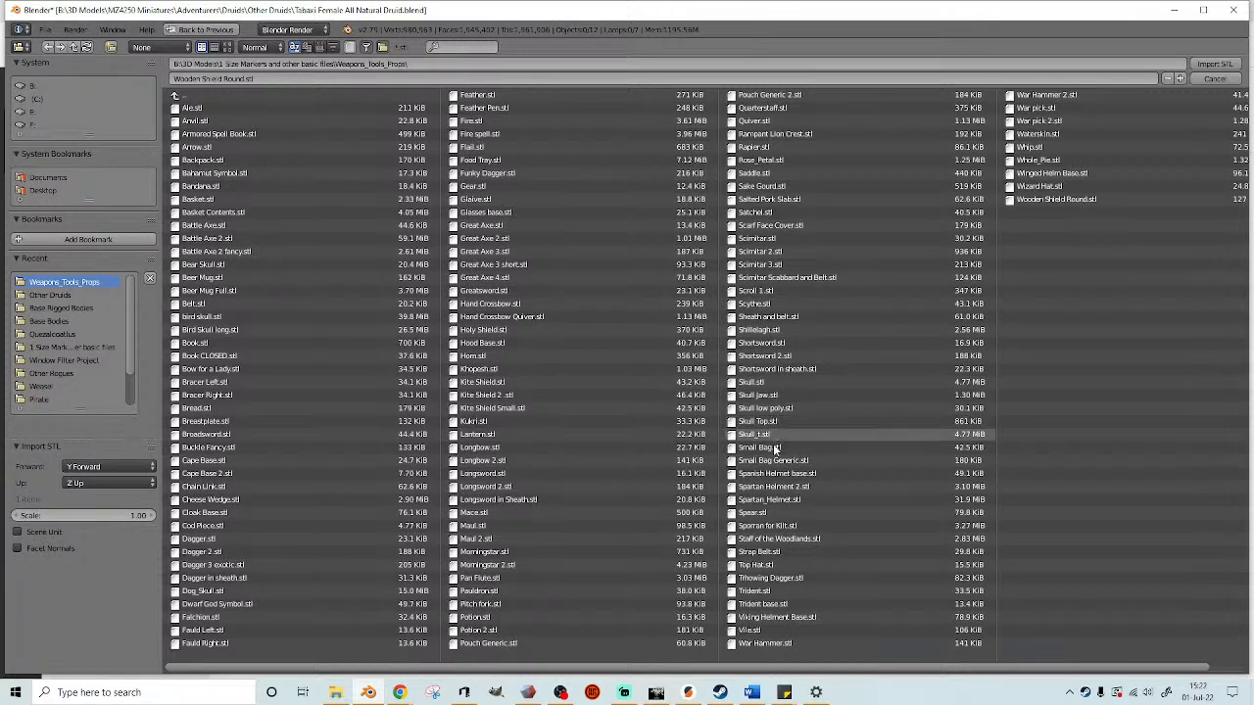
{"action": "double_click", "coordinate": [771, 539]}
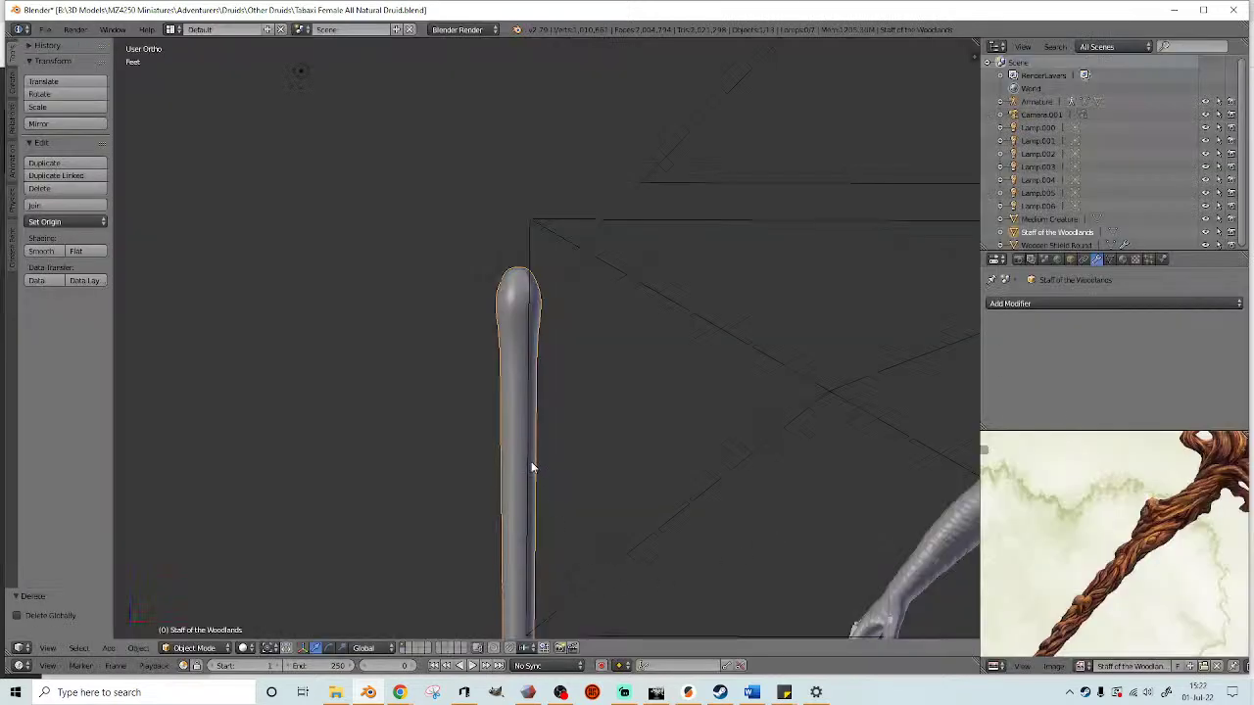
{"action": "middle_click_drag", "start_coordinate": [539, 422], "coordinate": [567, 420]}
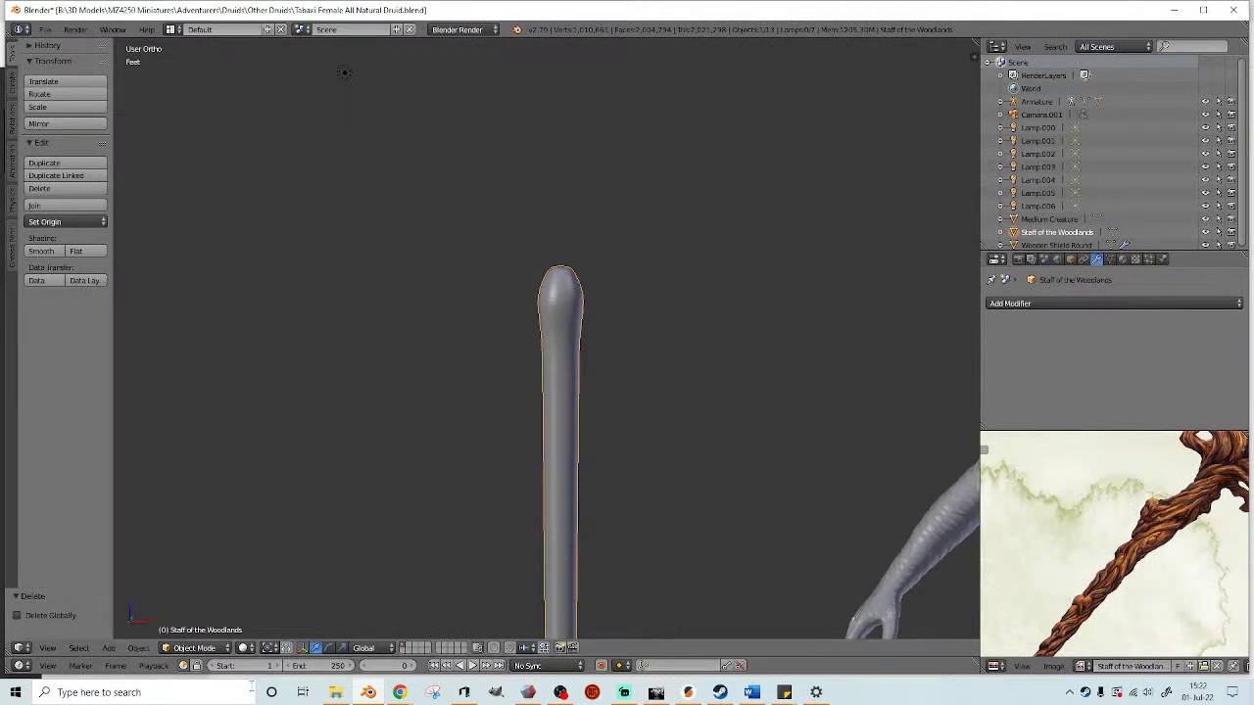
- Put the imported staff into Sculpt Mode and enable dynamic topology on it
{"action": "left_click", "coordinate": [196, 648]}
{"action": "left_click", "coordinate": [201, 615]}
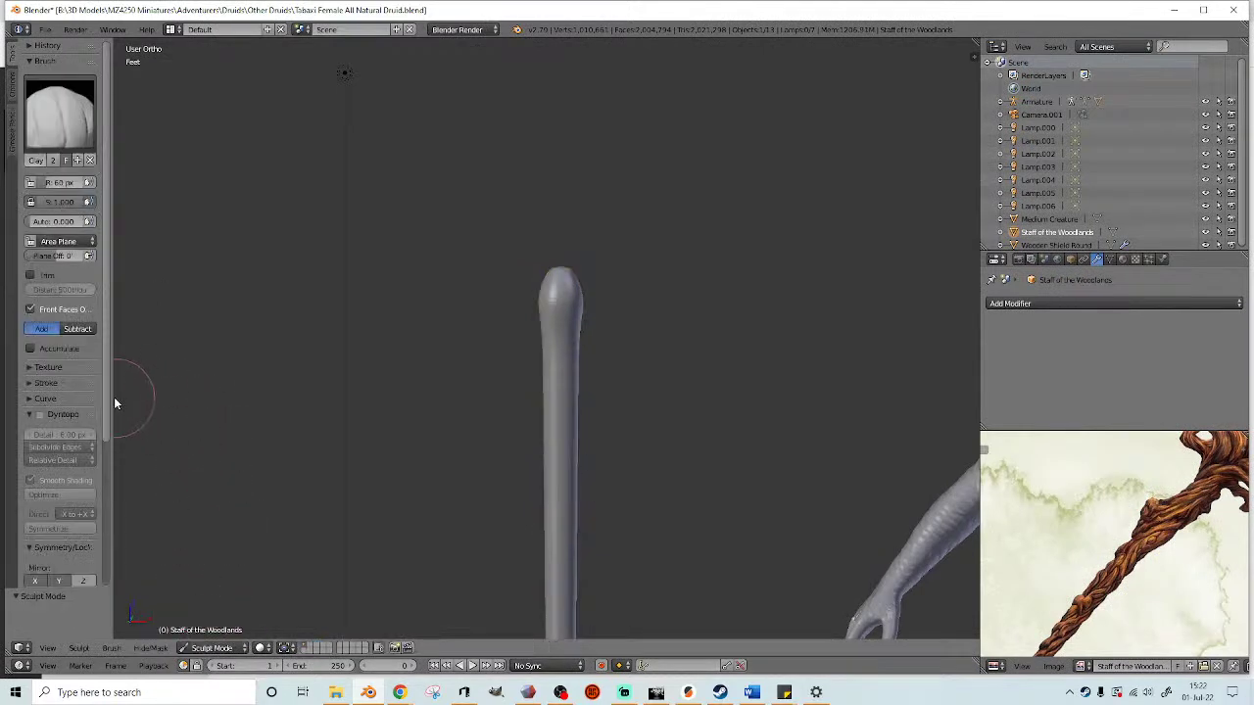
{"action": "left_click", "coordinate": [51, 414]}
{"action": "left_click", "coordinate": [40, 415]}
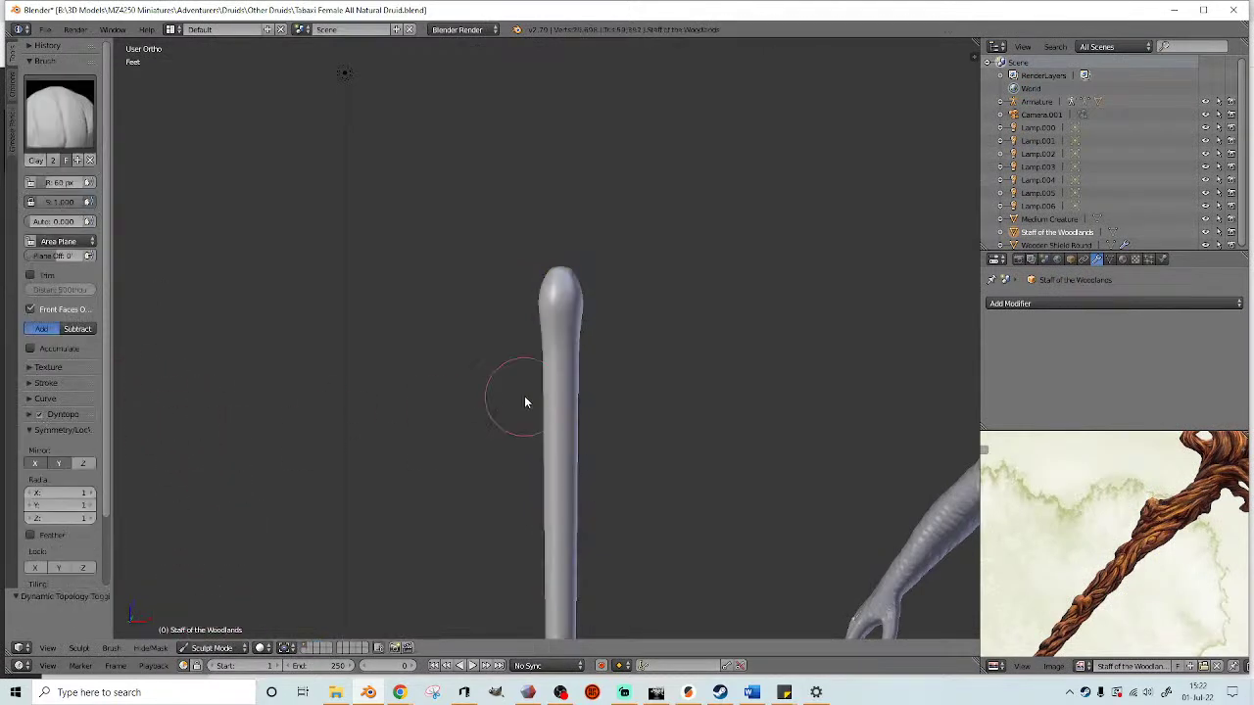
- Try diagonal Clay Strips strokes around the imported staff's knob and undo them
{"action": "scroll", "coordinate": [585, 377], "scroll_direction": "up", "scroll_amount": 2}
{"action": "scroll", "coordinate": [621, 372], "scroll_direction": "up", "scroll_amount": 2}
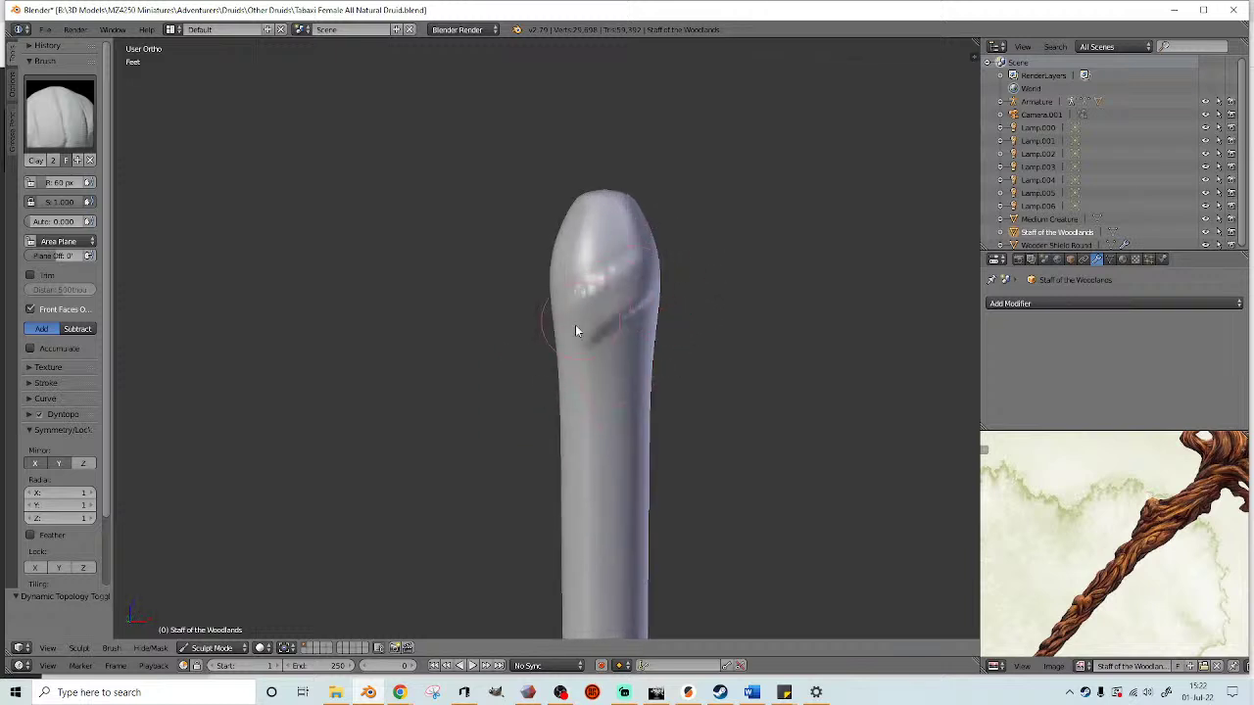
{"action": "left_click_drag", "start_coordinate": [659, 269], "coordinate": [578, 392]}
{"action": "mouse_move", "coordinate": [573, 446]}
{"action": "left_mouse_down"}
{"action": "mouse_move", "coordinate": [610, 402]}
{"action": "mouse_move", "coordinate": [580, 458]}
{"action": "left_mouse_up"}
{"action": "scroll", "coordinate": [637, 403], "scroll_direction": "down", "scroll_amount": 3}
{"action": "mouse_move", "coordinate": [642, 402]}
{"action": "middle_mouse_down"}
{"action": "mouse_move", "coordinate": [407, 406]}
{"action": "mouse_move", "coordinate": [327, 390]}
{"action": "mouse_move", "coordinate": [574, 412]}
{"action": "mouse_move", "coordinate": [657, 394]}
{"action": "mouse_move", "coordinate": [648, 402]}
{"action": "middle_mouse_up"}
{"action": "key", "text": "ctrl+z"}
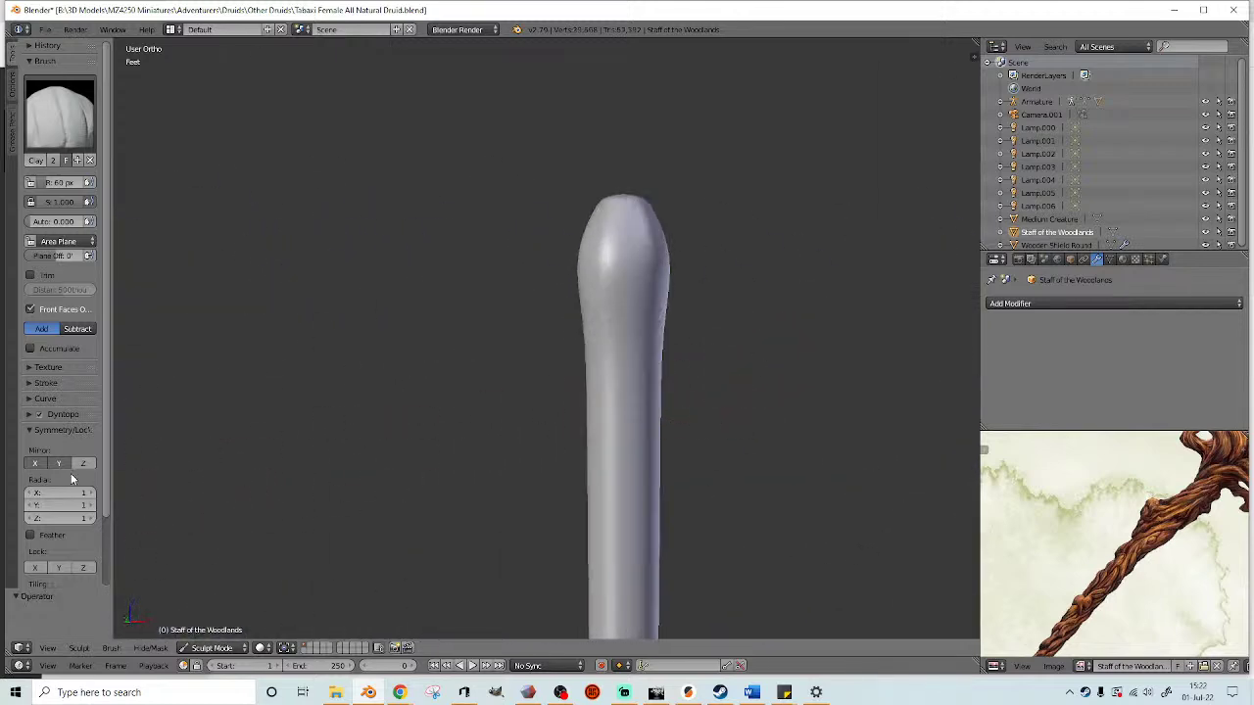
- Turn off X mirroring for sculpting, then test a diagonal stroke across the knob and undo it
{"action": "left_click", "coordinate": [39, 464]}
{"action": "left_click_drag", "start_coordinate": [688, 266], "coordinate": [558, 345]}
{"action": "mouse_move", "coordinate": [499, 368]}
{"action": "middle_mouse_down"}
{"action": "mouse_move", "coordinate": [324, 347]}
{"action": "mouse_move", "coordinate": [578, 335]}
{"action": "middle_mouse_up"}
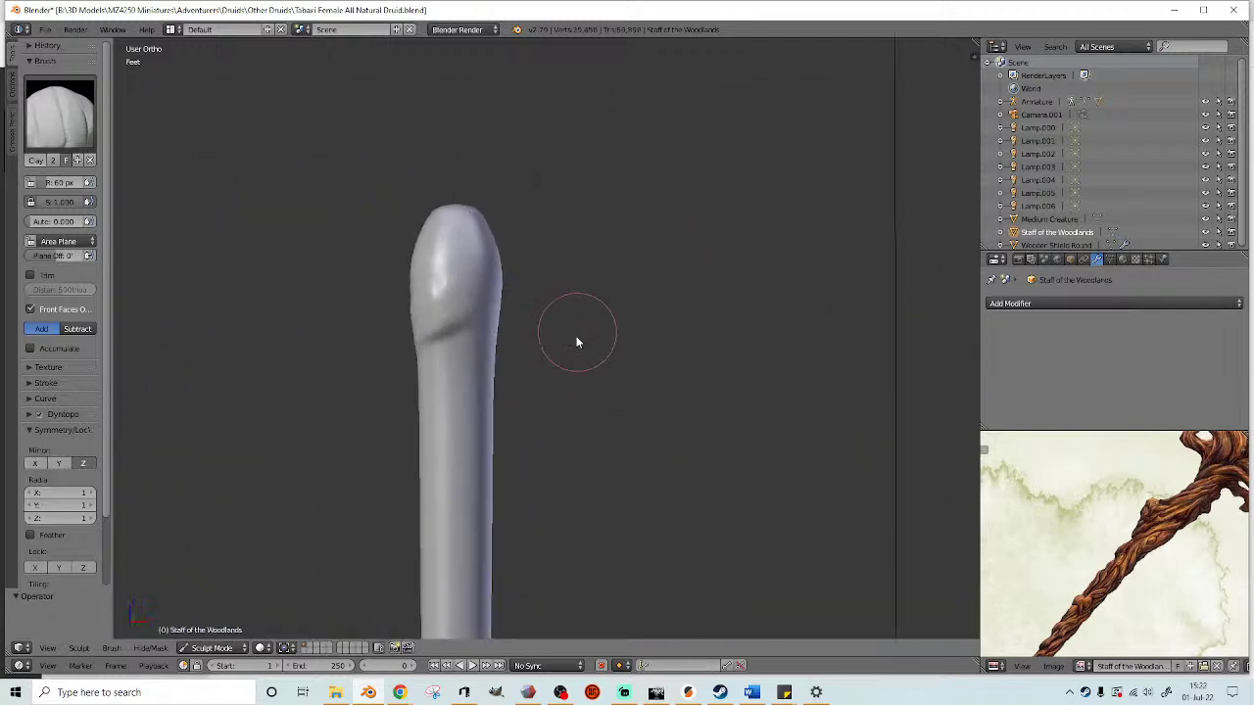
{"action": "scroll", "coordinate": [578, 336], "scroll_direction": "down", "scroll_amount": 8}
{"action": "mouse_move", "coordinate": [564, 438]}
{"action": "middle_mouse_down", "text": "shift"}
{"action": "mouse_move", "coordinate": [580, 306]}
{"action": "mouse_move", "coordinate": [586, 417]}
{"action": "middle_mouse_up", "text": "shift"}
{"action": "scroll", "coordinate": [608, 406], "scroll_direction": "up", "scroll_amount": 6}
{"action": "key", "text": "ctrl+z"}
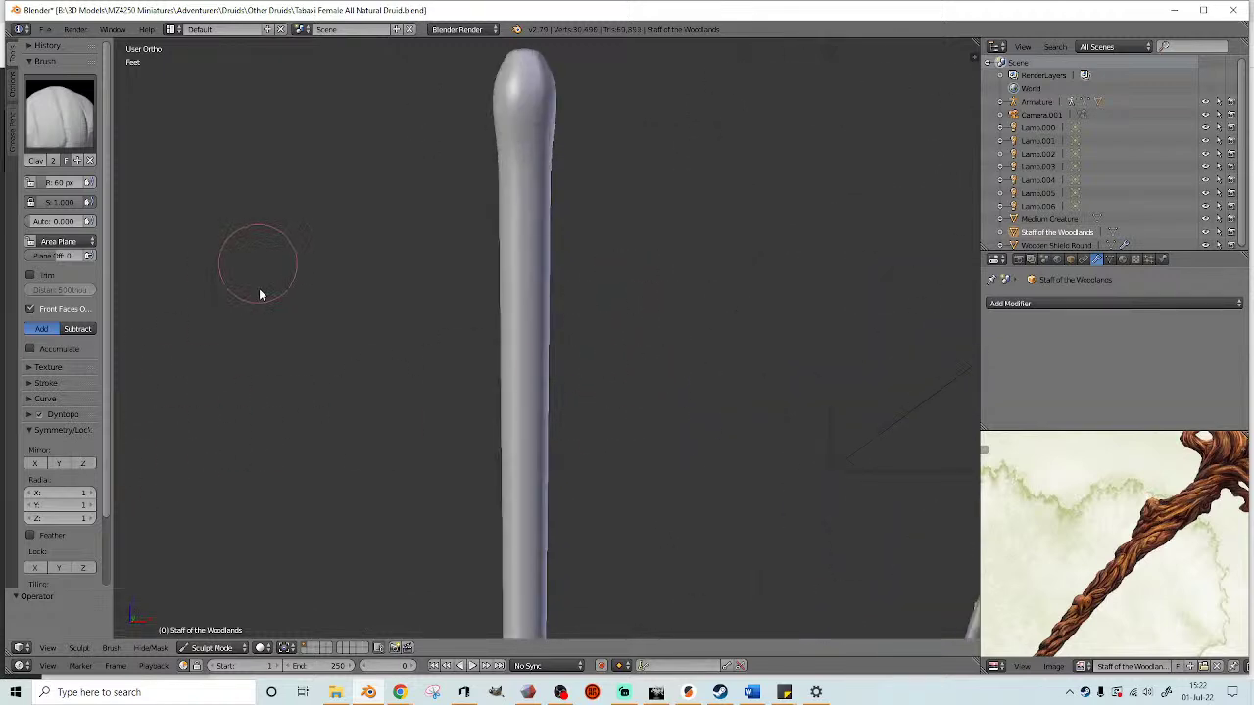
- Sculpt diagonal Clay Strips bands wrapping from the knob down the upper shaft to suggest twisted wood
{"action": "middle_click_drag", "start_coordinate": [257, 262], "coordinate": [256, 416], "text": "shift"}
{"action": "scroll", "coordinate": [440, 314], "scroll_direction": "up", "scroll_amount": 3}
{"action": "mouse_move", "coordinate": [564, 157]}
{"action": "left_mouse_down"}
{"action": "mouse_move", "coordinate": [411, 274]}
{"action": "mouse_move", "coordinate": [576, 203]}
{"action": "left_mouse_up"}
{"action": "middle_click_drag", "start_coordinate": [594, 241], "coordinate": [638, 202], "text": "shift"}
{"action": "left_click_drag", "start_coordinate": [599, 180], "coordinate": [483, 255]}
{"action": "mouse_move", "coordinate": [479, 298]}
{"action": "left_mouse_down"}
{"action": "mouse_move", "coordinate": [599, 237]}
{"action": "mouse_move", "coordinate": [482, 343]}
{"action": "left_mouse_up"}
{"action": "left_click_drag", "start_coordinate": [482, 377], "coordinate": [592, 296]}
{"action": "mouse_move", "coordinate": [585, 350]}
{"action": "left_mouse_down"}
{"action": "mouse_move", "coordinate": [504, 456]}
{"action": "mouse_move", "coordinate": [580, 390]}
{"action": "left_mouse_up"}
{"action": "left_click_drag", "start_coordinate": [580, 421], "coordinate": [470, 503]}
{"action": "middle_click_drag", "start_coordinate": [465, 509], "coordinate": [532, 333], "text": "shift"}
{"action": "left_click_drag", "start_coordinate": [536, 339], "coordinate": [646, 264]}
{"action": "mouse_move", "coordinate": [647, 311]}
{"action": "left_mouse_down"}
{"action": "mouse_move", "coordinate": [535, 429]}
{"action": "mouse_move", "coordinate": [664, 302]}
{"action": "left_mouse_up"}
{"action": "middle_click_drag", "start_coordinate": [664, 301], "coordinate": [625, 206], "text": "shift"}
{"action": "mouse_move", "coordinate": [625, 235]}
{"action": "left_mouse_down"}
{"action": "mouse_move", "coordinate": [509, 336]}
{"action": "mouse_move", "coordinate": [615, 321]}
{"action": "mouse_move", "coordinate": [473, 436]}
{"action": "left_mouse_up"}
{"action": "middle_click_drag", "start_coordinate": [472, 436], "coordinate": [475, 328], "text": "shift"}
- Continue the diagonal twisted-wood strokes down the middle of the staff's shaft
{"action": "middle_click_drag", "start_coordinate": [566, 251], "coordinate": [609, 218]}
{"action": "mouse_move", "coordinate": [610, 217]}
{"action": "left_mouse_down"}
{"action": "mouse_move", "coordinate": [491, 307]}
{"action": "mouse_move", "coordinate": [609, 180]}
{"action": "left_mouse_up"}
{"action": "left_click_drag", "start_coordinate": [610, 220], "coordinate": [507, 299]}
{"action": "left_click_drag", "start_coordinate": [617, 245], "coordinate": [500, 367]}
{"action": "left_click_drag", "start_coordinate": [500, 367], "coordinate": [657, 239]}
{"action": "left_click_drag", "start_coordinate": [641, 294], "coordinate": [601, 343]}
{"action": "middle_click_drag", "start_coordinate": [600, 345], "coordinate": [609, 228]}
{"action": "mouse_move", "coordinate": [623, 304]}
{"action": "left_mouse_down"}
{"action": "mouse_move", "coordinate": [497, 406]}
{"action": "mouse_move", "coordinate": [627, 241]}
{"action": "left_mouse_up"}
{"action": "left_click_drag", "start_coordinate": [627, 241], "coordinate": [550, 309]}
{"action": "middle_click_drag", "start_coordinate": [549, 310], "coordinate": [561, 187], "text": "shift"}
{"action": "mouse_move", "coordinate": [619, 299]}
{"action": "left_mouse_down"}
{"action": "mouse_move", "coordinate": [528, 361]}
{"action": "mouse_move", "coordinate": [632, 225]}
{"action": "left_mouse_up"}
{"action": "left_click_drag", "start_coordinate": [632, 226], "coordinate": [498, 353]}
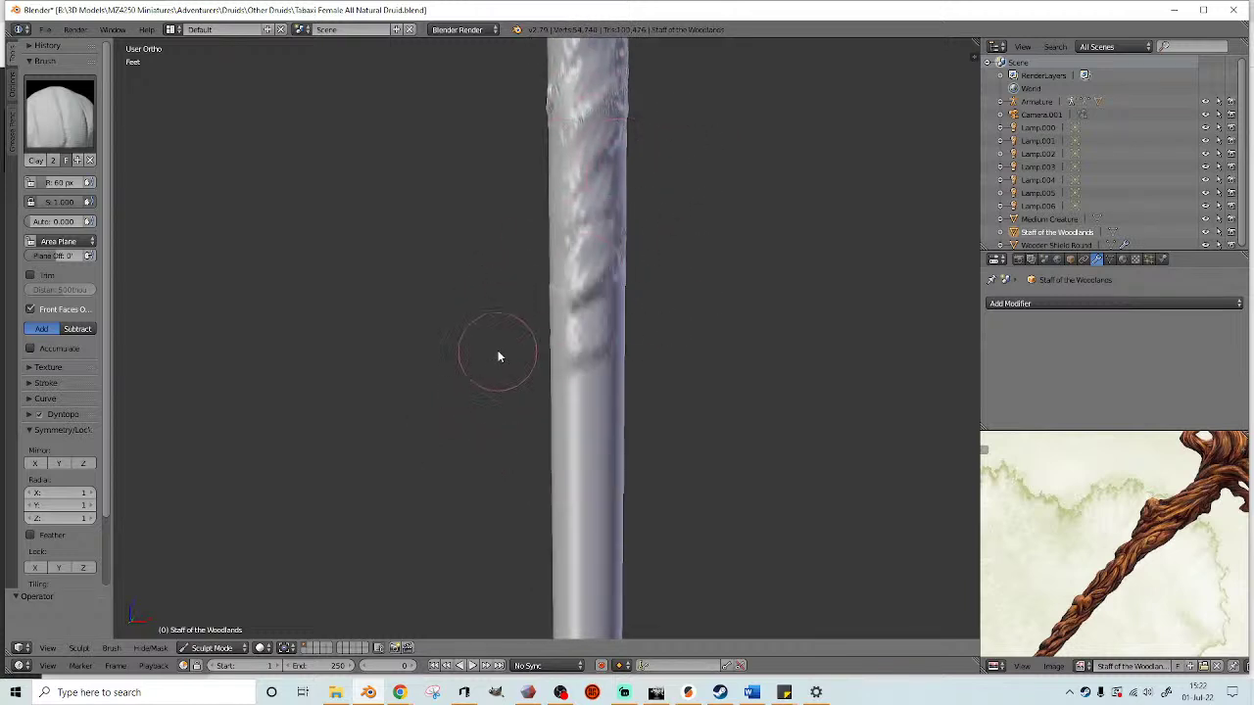
{"action": "middle_click_drag", "start_coordinate": [602, 318], "coordinate": [594, 184], "text": "shift"}
{"action": "left_click_drag", "start_coordinate": [633, 212], "coordinate": [524, 318]}
{"action": "mouse_move", "coordinate": [524, 318]}
{"action": "left_mouse_down"}
{"action": "mouse_move", "coordinate": [628, 214]}
{"action": "mouse_move", "coordinate": [549, 292]}
{"action": "left_mouse_up"}
{"action": "middle_click_drag", "start_coordinate": [573, 294], "coordinate": [579, 153], "text": "shift"}
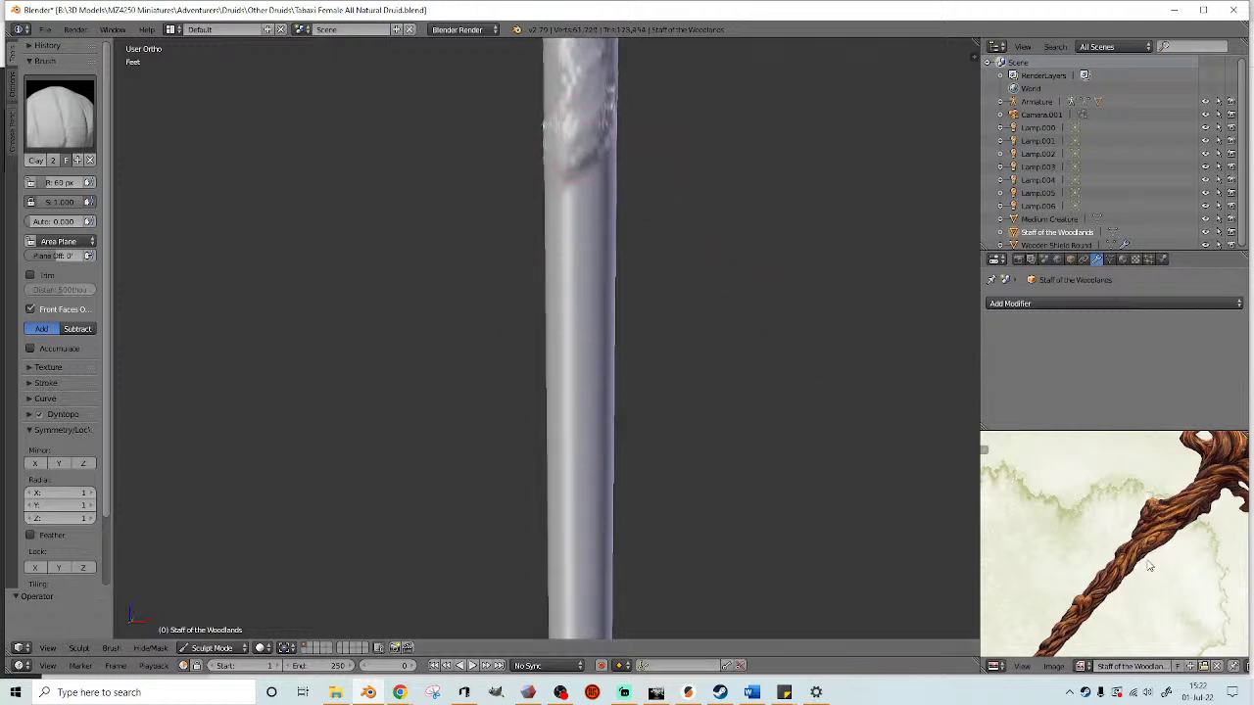
- Bring the reference staff's lower shaft into view and extend the diagonal strokes down the model's lower shaft
{"action": "scroll", "coordinate": [1146, 562], "scroll_direction": "down", "scroll_amount": 4}
{"action": "middle_click_drag", "start_coordinate": [1146, 562], "coordinate": [1173, 479]}
{"action": "mouse_move", "coordinate": [635, 210]}
{"action": "left_mouse_down"}
{"action": "mouse_move", "coordinate": [517, 376]}
{"action": "mouse_move", "coordinate": [625, 165]}
{"action": "mouse_move", "coordinate": [554, 223]}
{"action": "left_mouse_up"}
{"action": "left_click_drag", "start_coordinate": [626, 284], "coordinate": [539, 387]}
{"action": "middle_click_drag", "start_coordinate": [584, 379], "coordinate": [602, 240], "text": "shift"}
{"action": "mouse_move", "coordinate": [637, 241]}
{"action": "left_mouse_down"}
{"action": "mouse_move", "coordinate": [531, 381]}
{"action": "mouse_move", "coordinate": [653, 256]}
{"action": "left_mouse_up"}
{"action": "middle_click_drag", "start_coordinate": [651, 255], "coordinate": [661, 184], "text": "shift"}
{"action": "mouse_move", "coordinate": [641, 250]}
{"action": "left_mouse_down"}
{"action": "mouse_move", "coordinate": [543, 406]}
{"action": "mouse_move", "coordinate": [687, 258]}
{"action": "left_mouse_up"}
{"action": "middle_click_drag", "start_coordinate": [688, 261], "coordinate": [666, 137], "text": "shift"}
{"action": "mouse_move", "coordinate": [630, 200]}
{"action": "left_mouse_down"}
{"action": "mouse_move", "coordinate": [568, 241]}
{"action": "mouse_move", "coordinate": [674, 208]}
{"action": "left_mouse_up"}
{"action": "middle_click_drag", "start_coordinate": [674, 204], "coordinate": [685, 41], "text": "shift"}
{"action": "mouse_move", "coordinate": [642, 142]}
{"action": "left_mouse_down"}
{"action": "mouse_move", "coordinate": [605, 176]}
{"action": "mouse_move", "coordinate": [647, 52]}
{"action": "mouse_move", "coordinate": [670, 160]}
{"action": "mouse_move", "coordinate": [591, 331]}
{"action": "left_mouse_up"}
{"action": "middle_click_drag", "start_coordinate": [592, 338], "coordinate": [616, 142], "text": "shift"}
{"action": "mouse_move", "coordinate": [651, 206]}
{"action": "left_mouse_down"}
{"action": "mouse_move", "coordinate": [457, 355]}
{"action": "mouse_move", "coordinate": [554, 277]}
{"action": "mouse_move", "coordinate": [661, 496]}
{"action": "mouse_move", "coordinate": [661, 246]}
{"action": "mouse_move", "coordinate": [551, 535]}
{"action": "left_mouse_up"}
{"action": "mouse_move", "coordinate": [533, 535]}
{"action": "middle_mouse_down"}
{"action": "mouse_move", "coordinate": [708, 343]}
{"action": "mouse_move", "coordinate": [320, 336]}
{"action": "mouse_move", "coordinate": [719, 283]}
{"action": "mouse_move", "coordinate": [613, 272]}
{"action": "mouse_move", "coordinate": [563, 360]}
{"action": "middle_mouse_up"}
{"action": "mouse_move", "coordinate": [563, 360]}
{"action": "left_mouse_down"}
{"action": "mouse_move", "coordinate": [470, 255]}
{"action": "mouse_move", "coordinate": [585, 333]}
{"action": "mouse_move", "coordinate": [594, 255]}
{"action": "mouse_move", "coordinate": [647, 227]}
{"action": "left_mouse_up"}
{"action": "middle_click_drag", "start_coordinate": [633, 239], "coordinate": [611, 508], "text": "shift"}
{"action": "mouse_move", "coordinate": [608, 475]}
{"action": "left_mouse_down"}
{"action": "mouse_move", "coordinate": [574, 255]}
{"action": "mouse_move", "coordinate": [535, 288]}
{"action": "mouse_move", "coordinate": [579, 165]}
{"action": "left_mouse_up"}
- Sculpt diagonal Clay Strips strokes on another side of the staff, working from the lower end back up toward the knob
{"action": "middle_click_drag", "start_coordinate": [578, 166], "coordinate": [728, 324]}
{"action": "mouse_move", "coordinate": [551, 143]}
{"action": "middle_mouse_down"}
{"action": "mouse_move", "coordinate": [684, 422]}
{"action": "mouse_move", "coordinate": [705, 498]}
{"action": "middle_mouse_up"}
{"action": "left_click_drag", "start_coordinate": [600, 279], "coordinate": [666, 333]}
{"action": "mouse_move", "coordinate": [593, 240]}
{"action": "left_mouse_down"}
{"action": "mouse_move", "coordinate": [706, 323]}
{"action": "mouse_move", "coordinate": [686, 279]}
{"action": "left_mouse_up"}
{"action": "left_click_drag", "start_coordinate": [571, 129], "coordinate": [665, 176]}
{"action": "middle_click_drag", "start_coordinate": [663, 180], "coordinate": [558, 243]}
{"action": "scroll", "coordinate": [671, 235], "scroll_direction": "down", "scroll_amount": 2}
{"action": "left_click_drag", "start_coordinate": [678, 257], "coordinate": [573, 173]}
{"action": "left_click_drag", "start_coordinate": [642, 165], "coordinate": [573, 129]}
{"action": "middle_click_drag", "start_coordinate": [686, 194], "coordinate": [692, 385], "text": "shift"}
{"action": "mouse_move", "coordinate": [663, 269]}
{"action": "left_mouse_down"}
{"action": "mouse_move", "coordinate": [470, 209]}
{"action": "mouse_move", "coordinate": [571, 213]}
{"action": "left_mouse_up"}
{"action": "left_click_drag", "start_coordinate": [663, 189], "coordinate": [573, 147]}
{"action": "middle_click_drag", "start_coordinate": [637, 147], "coordinate": [665, 333], "text": "shift"}
{"action": "left_click_drag", "start_coordinate": [686, 314], "coordinate": [594, 270]}
{"action": "left_click_drag", "start_coordinate": [684, 235], "coordinate": [593, 200]}
{"action": "middle_click_drag", "start_coordinate": [615, 194], "coordinate": [597, 411], "text": "shift"}
{"action": "left_click_drag", "start_coordinate": [667, 415], "coordinate": [576, 364]}
{"action": "left_click_drag", "start_coordinate": [663, 355], "coordinate": [574, 301]}
{"action": "left_click_drag", "start_coordinate": [658, 285], "coordinate": [574, 216]}
{"action": "scroll", "coordinate": [633, 319], "scroll_direction": "up", "scroll_amount": 2}
{"action": "mouse_move", "coordinate": [755, 262]}
{"action": "left_mouse_down"}
{"action": "mouse_move", "coordinate": [580, 91]}
{"action": "mouse_move", "coordinate": [422, 130]}
{"action": "left_mouse_up"}
- Sculpt diagonal Clay Strips bands below the knob on the side of the staff's upper shaft
{"action": "middle_click_drag", "start_coordinate": [800, 390], "coordinate": [517, 334]}
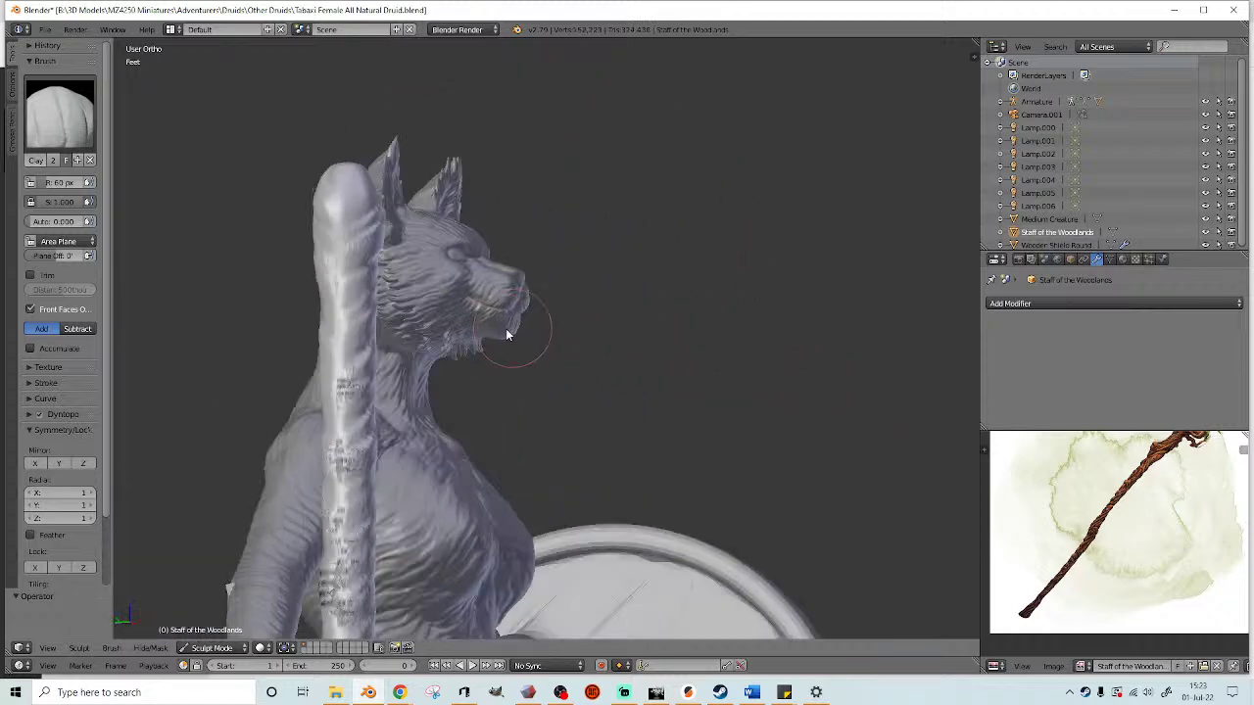
{"action": "middle_click_drag", "start_coordinate": [410, 285], "coordinate": [490, 245]}
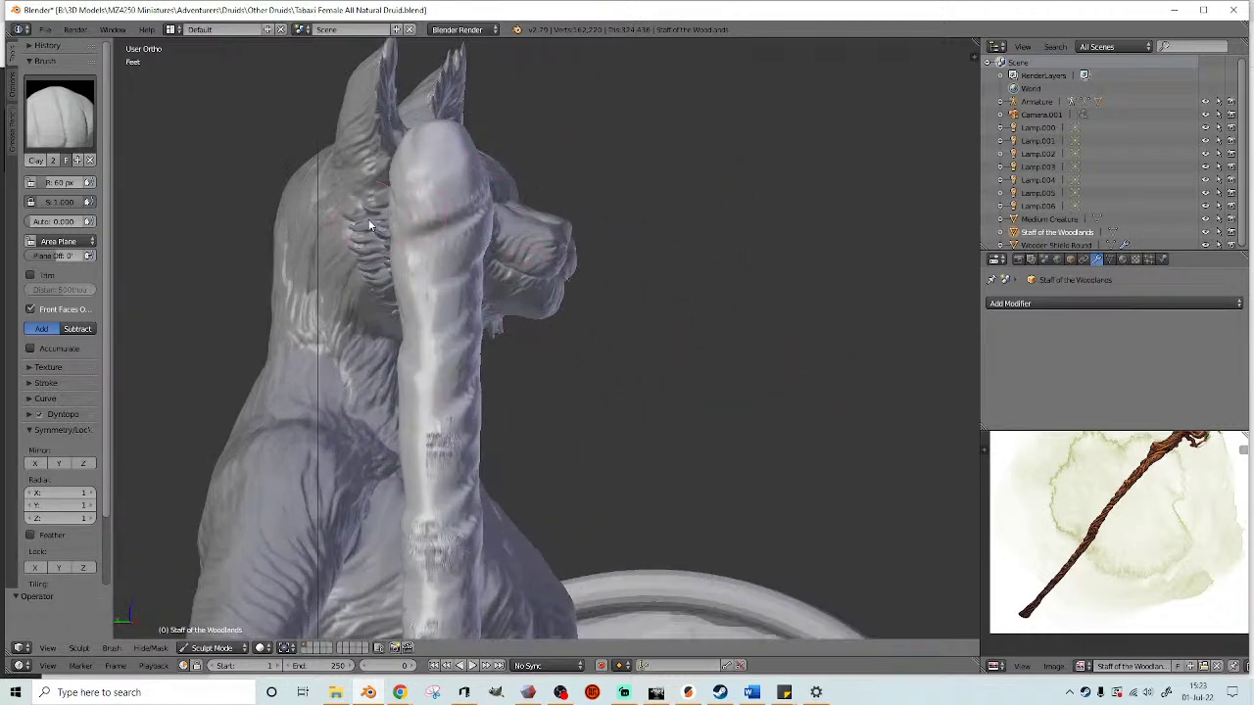
{"action": "left_click_drag", "start_coordinate": [498, 261], "coordinate": [377, 360]}
{"action": "left_click_drag", "start_coordinate": [507, 345], "coordinate": [350, 438]}
{"action": "middle_click_drag", "start_coordinate": [507, 432], "coordinate": [592, 154], "text": "shift"}
{"action": "left_click_drag", "start_coordinate": [610, 127], "coordinate": [445, 208]}
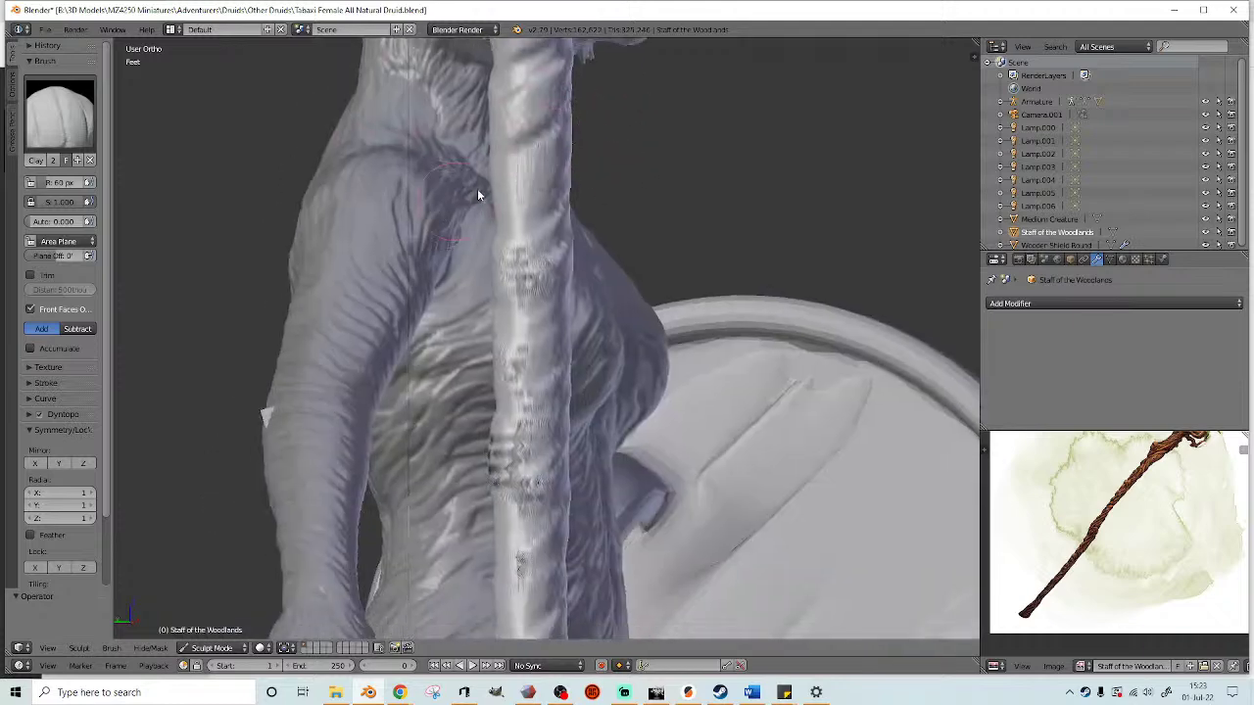
- Extend the diagonal Clay Strips bands down the same side of the staff to about the druid's waist level
{"action": "left_click_drag", "start_coordinate": [645, 235], "coordinate": [431, 302]}
{"action": "middle_click_drag", "start_coordinate": [605, 252], "coordinate": [603, 204], "text": "shift"}
{"action": "left_click_drag", "start_coordinate": [603, 205], "coordinate": [516, 240]}
{"action": "middle_click_drag", "start_coordinate": [554, 338], "coordinate": [588, 194], "text": "shift"}
{"action": "left_click_drag", "start_coordinate": [599, 203], "coordinate": [493, 288]}
{"action": "left_click_drag", "start_coordinate": [617, 255], "coordinate": [501, 311]}
{"action": "mouse_move", "coordinate": [614, 179]}
{"action": "left_mouse_down"}
{"action": "mouse_move", "coordinate": [531, 212]}
{"action": "mouse_move", "coordinate": [580, 259]}
{"action": "left_mouse_up"}
{"action": "middle_click_drag", "start_coordinate": [580, 259], "coordinate": [555, 211], "text": "shift"}
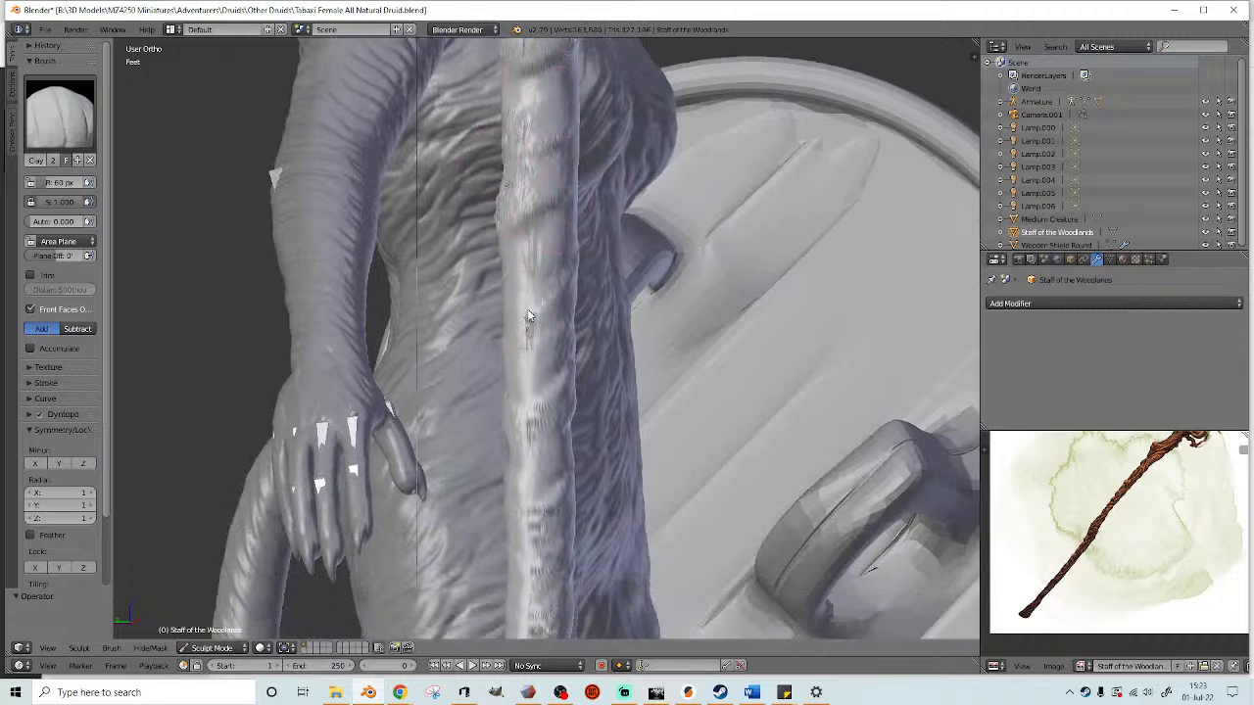
- Expand the Dyntopo settings and sculpt more diagonal bands along the staff's middle shaft beside the druid's hand
{"action": "left_click", "coordinate": [29, 416]}
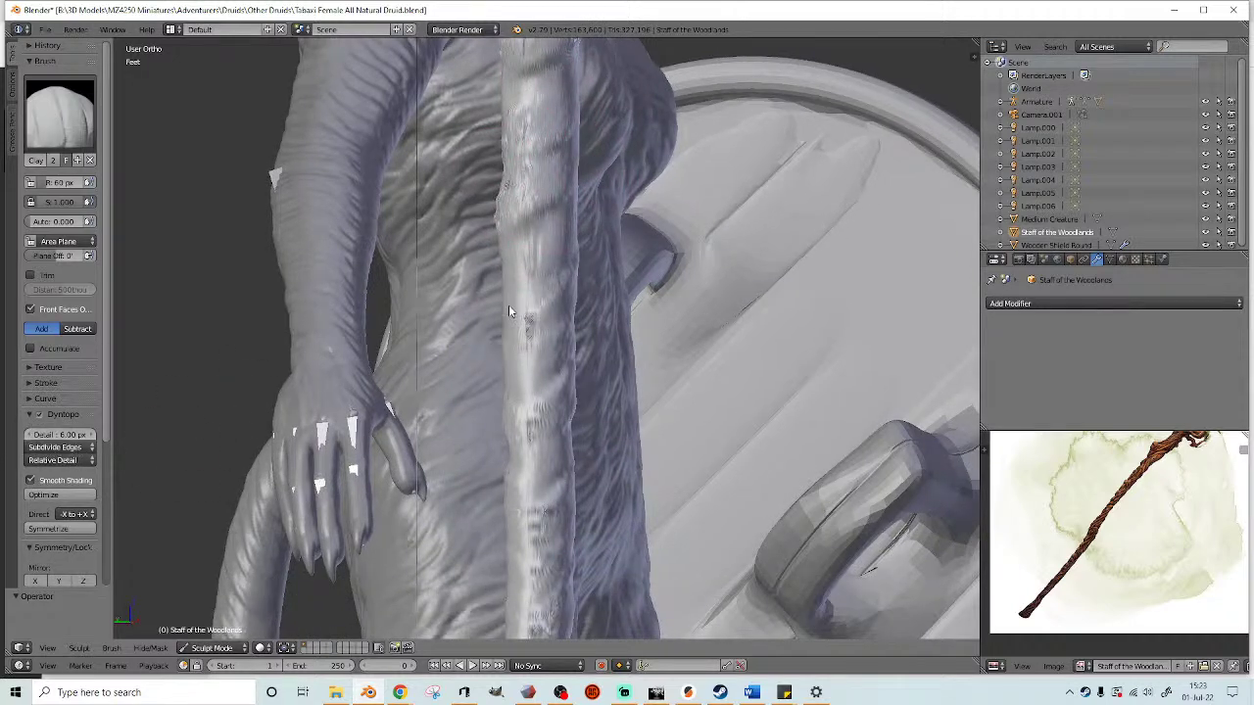
{"action": "left_click_drag", "start_coordinate": [588, 244], "coordinate": [406, 349]}
{"action": "middle_click_drag", "start_coordinate": [453, 342], "coordinate": [552, 249], "text": "shift"}
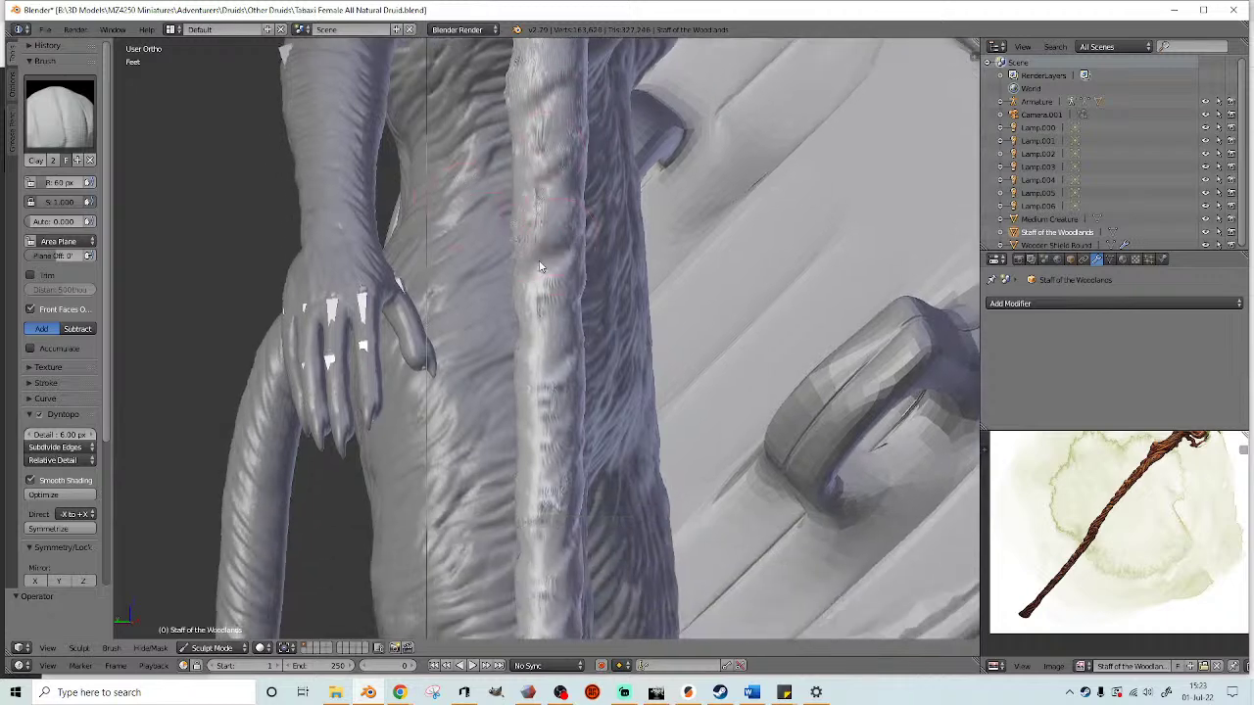
{"action": "left_click_drag", "start_coordinate": [559, 241], "coordinate": [530, 326]}
{"action": "middle_click_drag", "start_coordinate": [579, 335], "coordinate": [518, 293], "text": "shift"}
{"action": "left_click_drag", "start_coordinate": [544, 306], "coordinate": [539, 338]}
{"action": "middle_click_drag", "start_coordinate": [539, 335], "coordinate": [523, 278], "text": "shift"}
{"action": "left_click_drag", "start_coordinate": [534, 345], "coordinate": [526, 392]}
- Carry the diagonal Clay Strips bands down the lower shaft beside the druid's legs
{"action": "scroll", "coordinate": [531, 441], "scroll_direction": "down", "scroll_amount": 3}
{"action": "middle_click_drag", "start_coordinate": [531, 446], "coordinate": [520, 345], "text": "shift"}
{"action": "scroll", "coordinate": [563, 209], "scroll_direction": "up", "scroll_amount": 3}
{"action": "left_click_drag", "start_coordinate": [524, 262], "coordinate": [507, 370]}
{"action": "middle_click_drag", "start_coordinate": [413, 421], "coordinate": [416, 332], "text": "shift"}
{"action": "left_click_drag", "start_coordinate": [523, 333], "coordinate": [505, 380]}
{"action": "middle_click_drag", "start_coordinate": [455, 333], "coordinate": [456, 231], "text": "shift"}
{"action": "left_click_drag", "start_coordinate": [517, 396], "coordinate": [507, 451]}
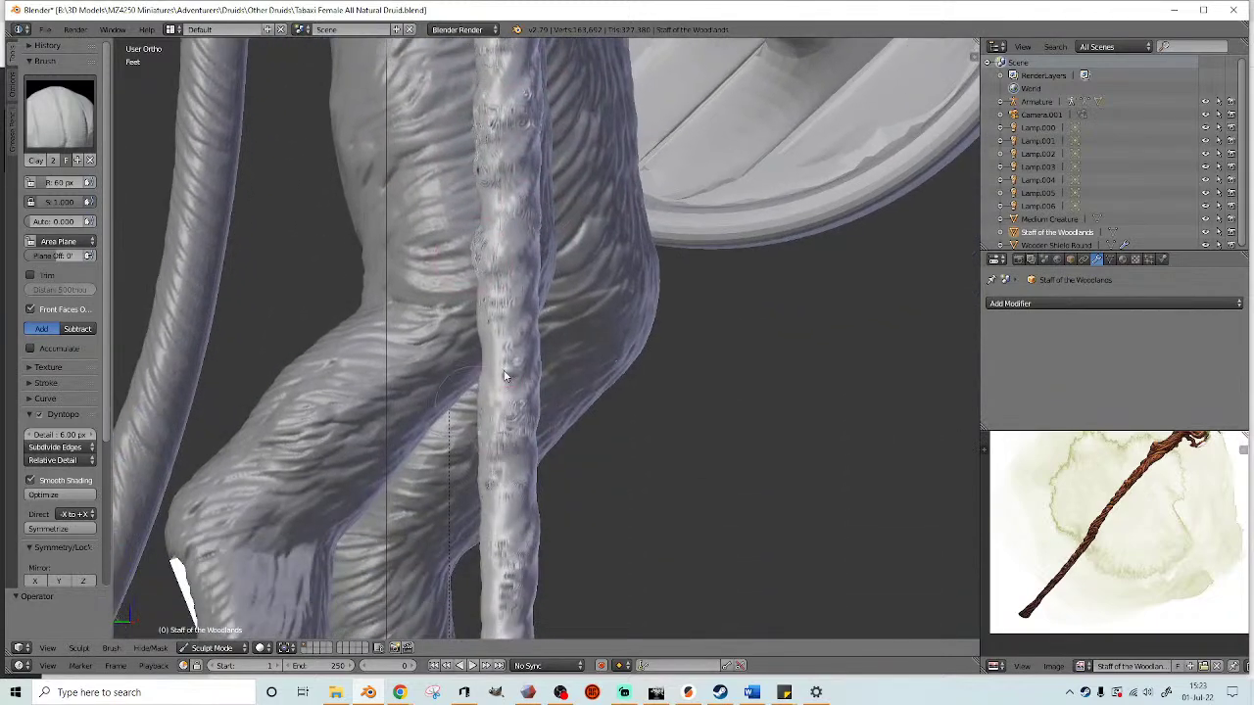
- Add Clay Strips strokes over the rough patch on another side of the staff's shaft
{"action": "scroll", "coordinate": [543, 361], "scroll_direction": "down", "scroll_amount": 4}
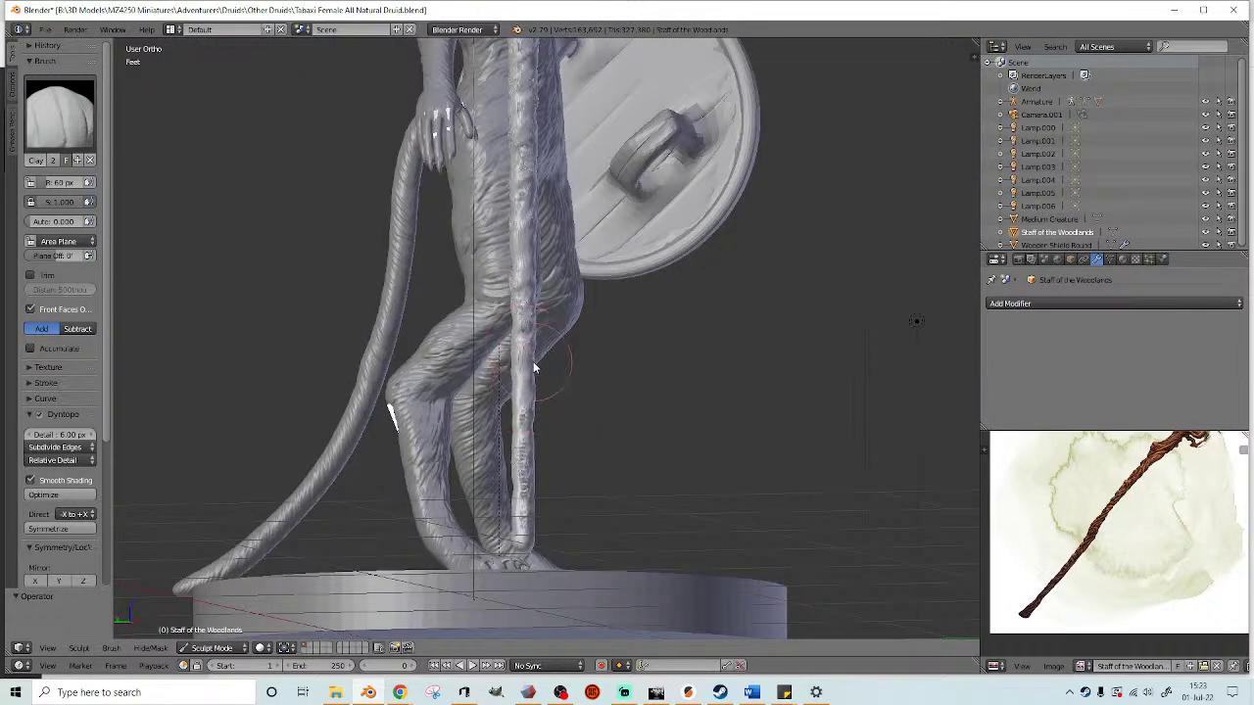
{"action": "scroll", "coordinate": [561, 330], "scroll_direction": "up", "scroll_amount": 3}
{"action": "scroll", "coordinate": [310, 245], "scroll_direction": "up", "scroll_amount": 3}
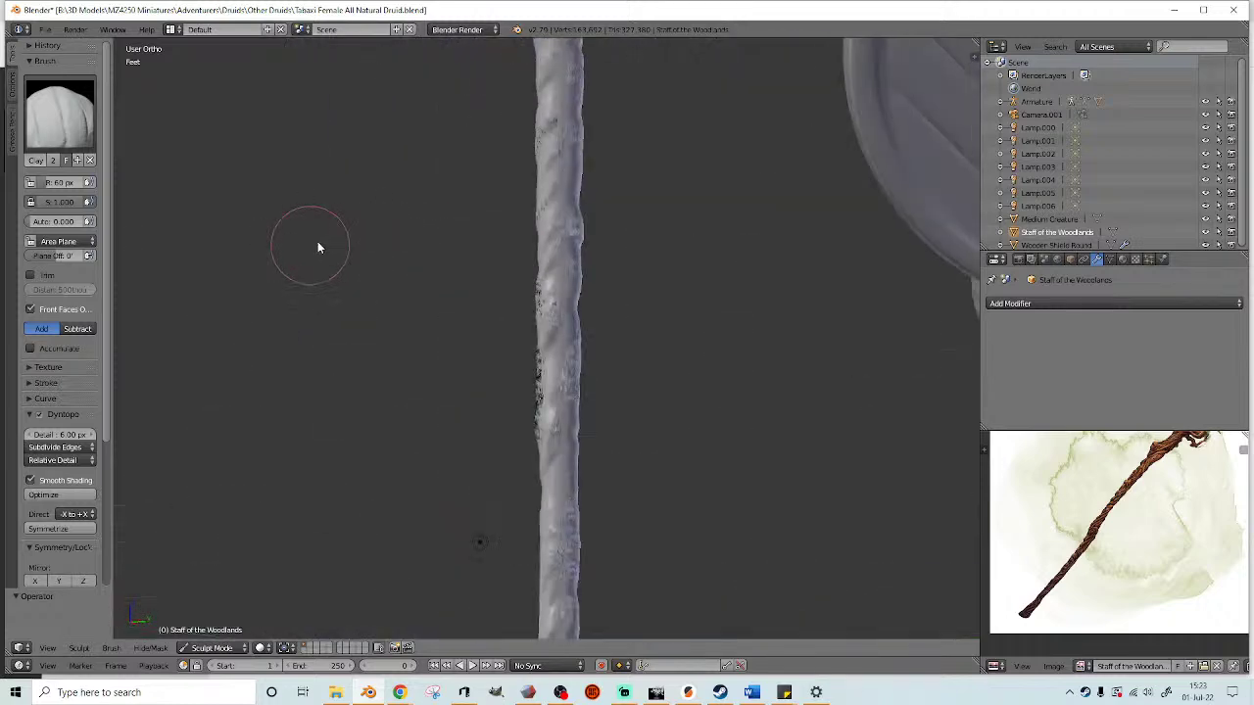
{"action": "left_click_drag", "start_coordinate": [565, 341], "coordinate": [548, 318]}
{"action": "scroll", "coordinate": [587, 534], "scroll_direction": "down", "scroll_amount": 4}
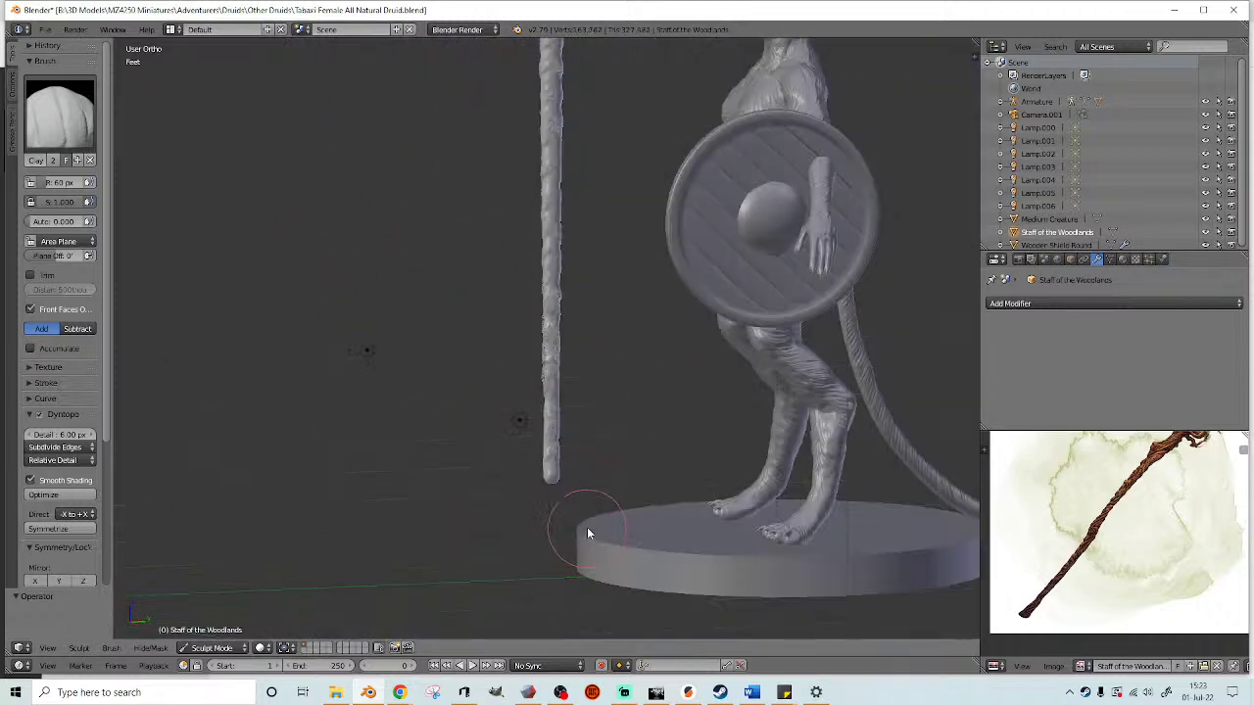
- Sculpt diagonal Clay Strips bands over the remaining smooth stretch of the shaft below the upper section
{"action": "middle_click_drag", "start_coordinate": [559, 219], "coordinate": [541, 419], "text": "shift"}
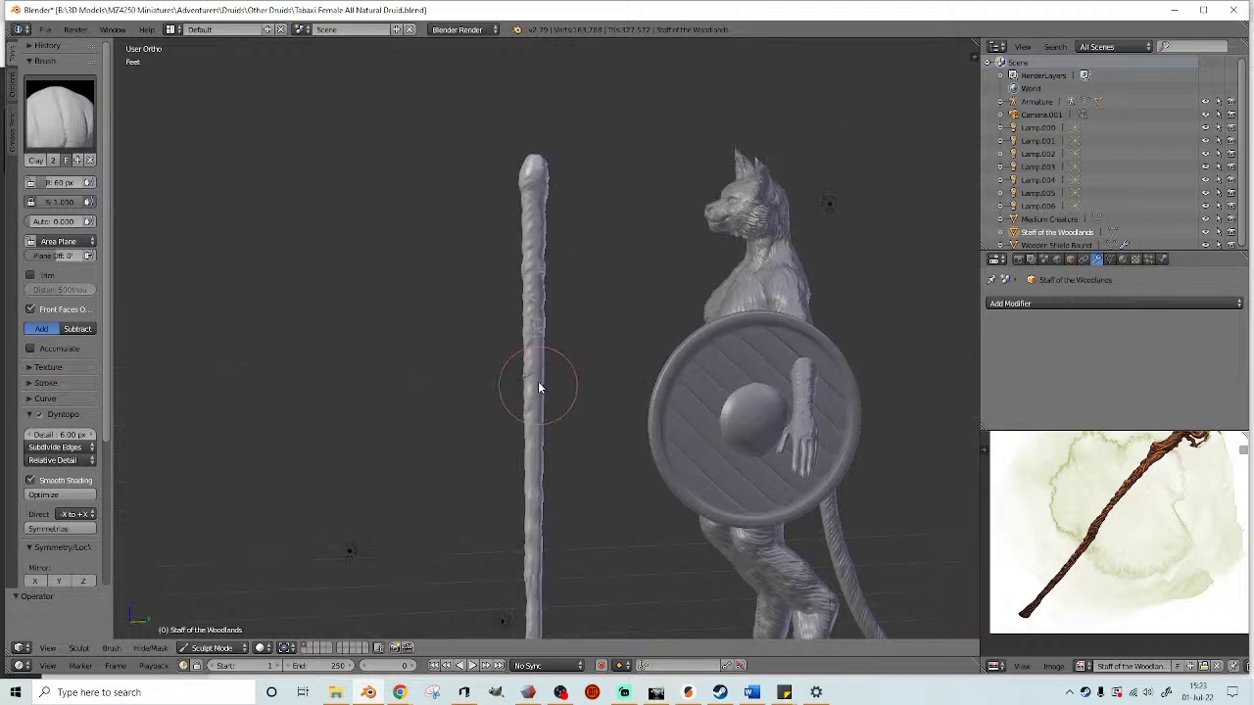
{"action": "middle_click_drag", "start_coordinate": [538, 287], "coordinate": [699, 306]}
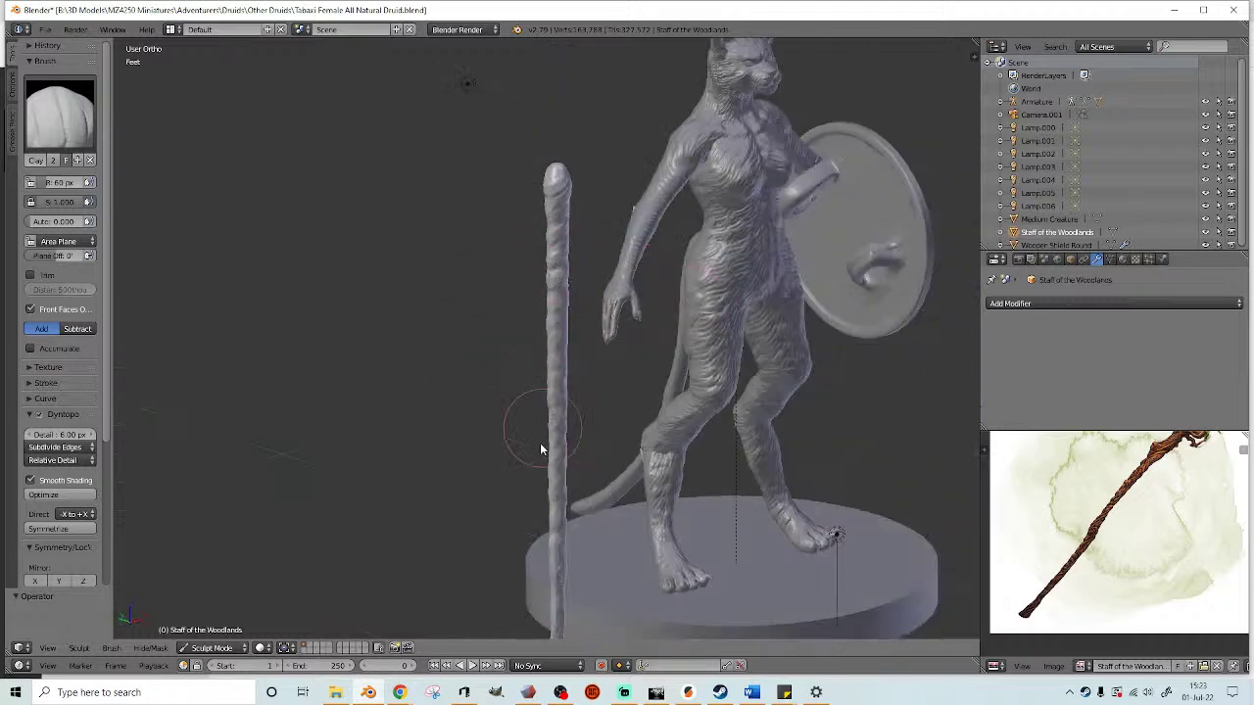
{"action": "scroll", "coordinate": [620, 478], "scroll_direction": "up", "scroll_amount": 3}
{"action": "middle_click_drag", "start_coordinate": [620, 478], "coordinate": [545, 310]}
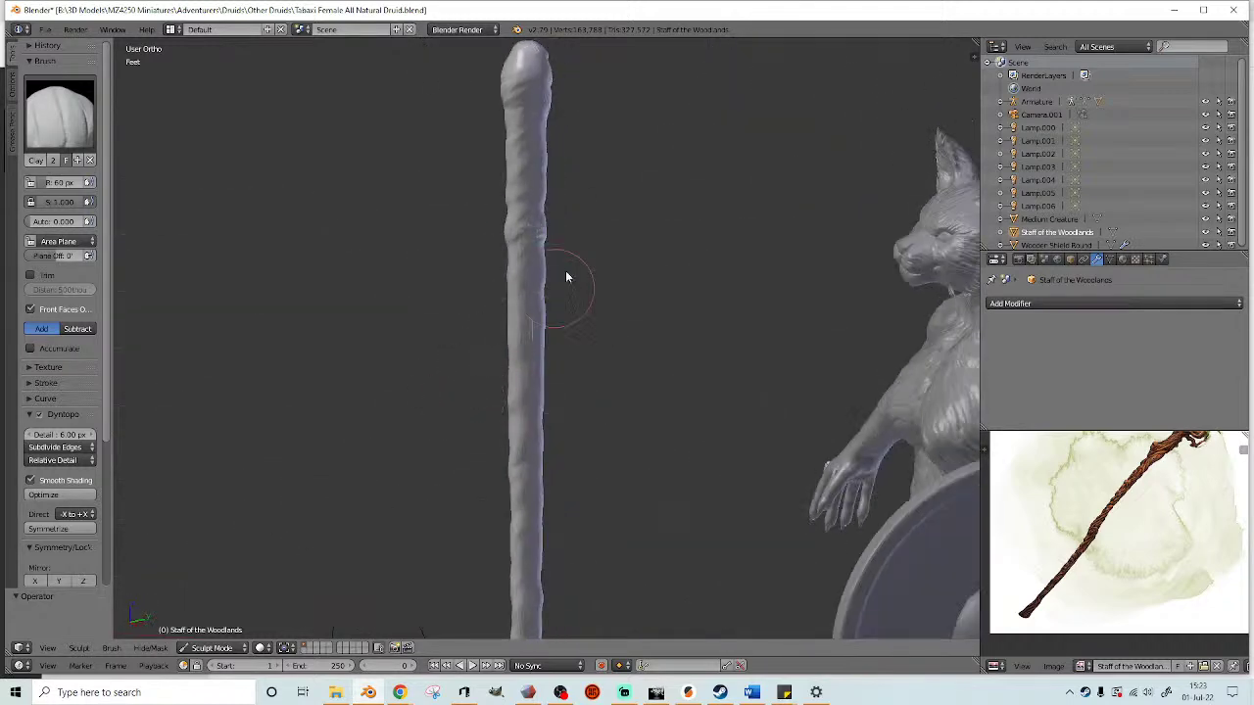
{"action": "scroll", "coordinate": [549, 349], "scroll_direction": "up", "scroll_amount": 4}
{"action": "left_click_drag", "start_coordinate": [548, 349], "coordinate": [476, 381]}
{"action": "mouse_move", "coordinate": [529, 355]}
{"action": "middle_mouse_down"}
{"action": "mouse_move", "coordinate": [451, 373]}
{"action": "mouse_move", "coordinate": [544, 410]}
{"action": "mouse_move", "coordinate": [451, 468]}
{"action": "mouse_move", "coordinate": [568, 339]}
{"action": "middle_mouse_up"}
{"action": "left_click_drag", "start_coordinate": [520, 460], "coordinate": [549, 511]}
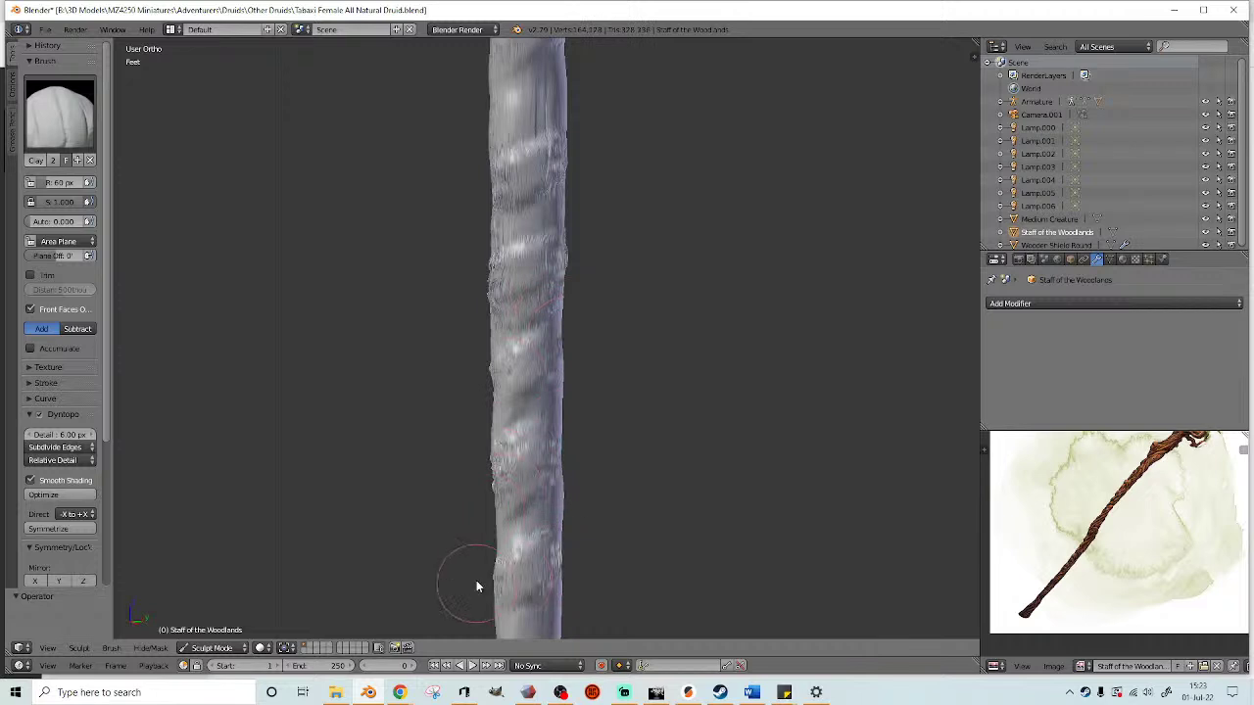
- From the front view, pull a knot out of the upper shaft's side with the Snake Hook brush at strength 0.655
{"action": "middle_click_drag", "start_coordinate": [1139, 541], "coordinate": [1136, 592]}
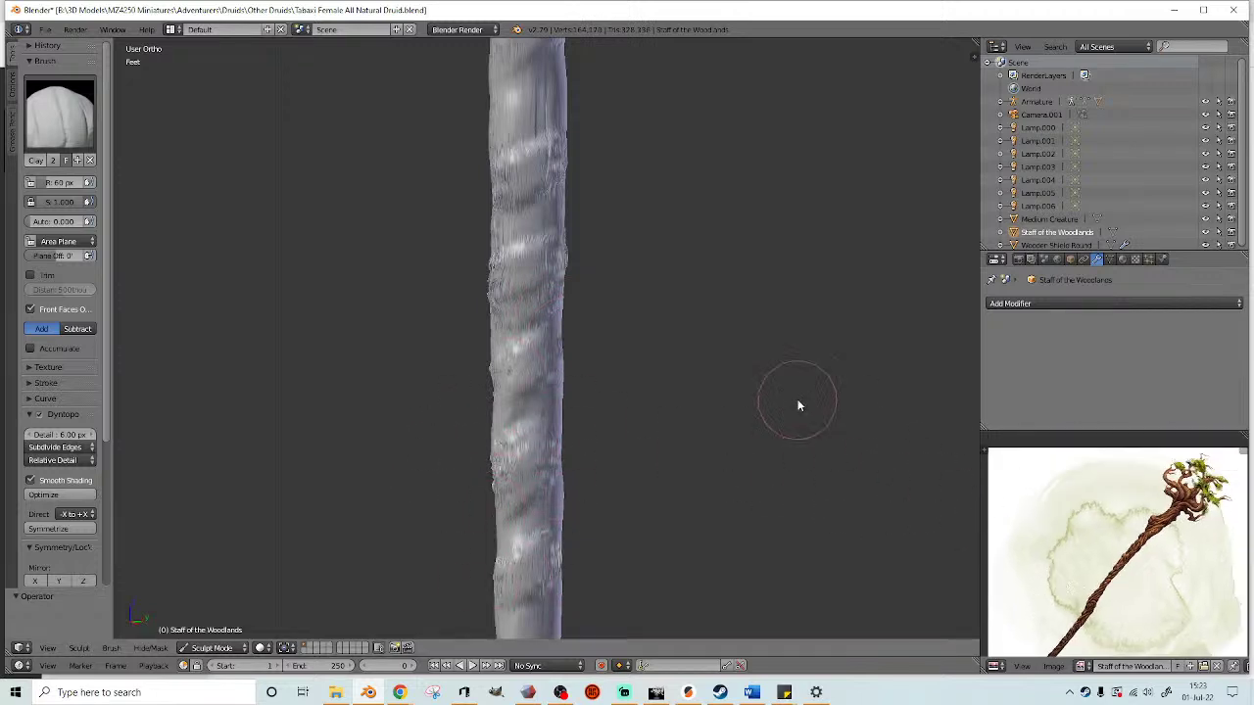
{"action": "scroll", "coordinate": [790, 398], "scroll_direction": "down", "scroll_amount": 4}
{"action": "middle_click_drag", "start_coordinate": [787, 396], "coordinate": [790, 399]}
{"action": "scroll", "coordinate": [788, 396], "scroll_direction": "down", "scroll_amount": 3}
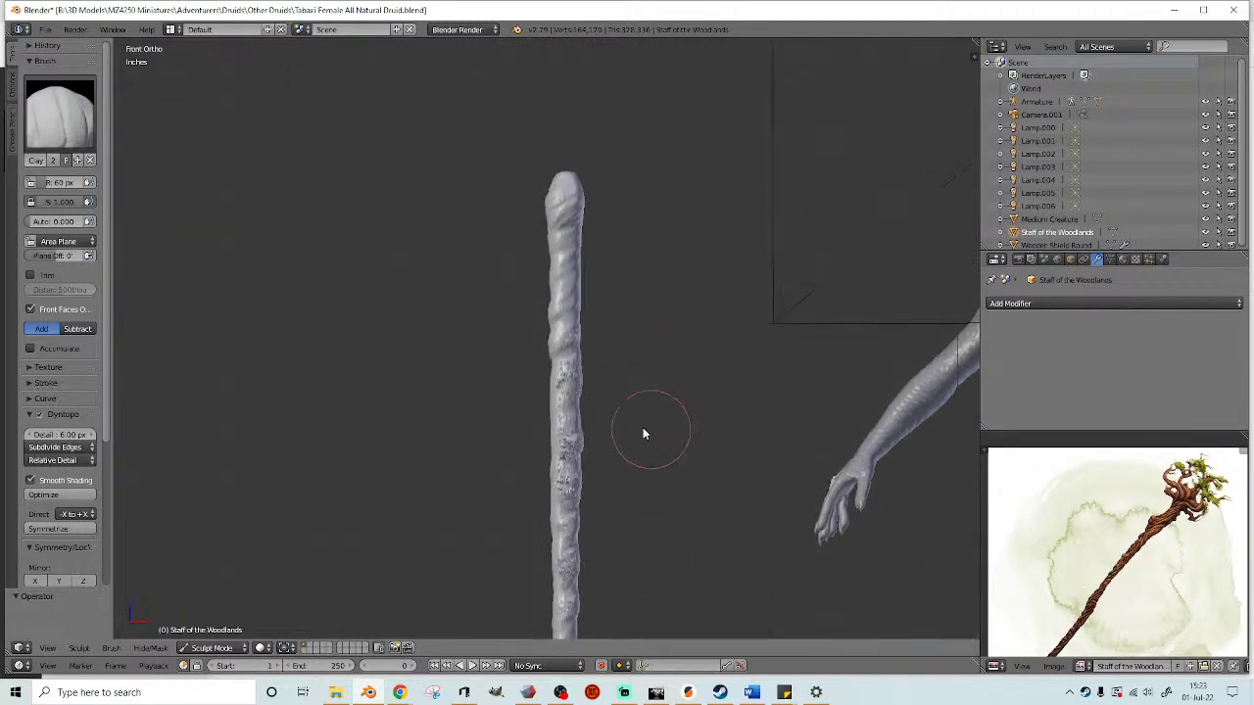
{"action": "key", "text": "KP_1"}
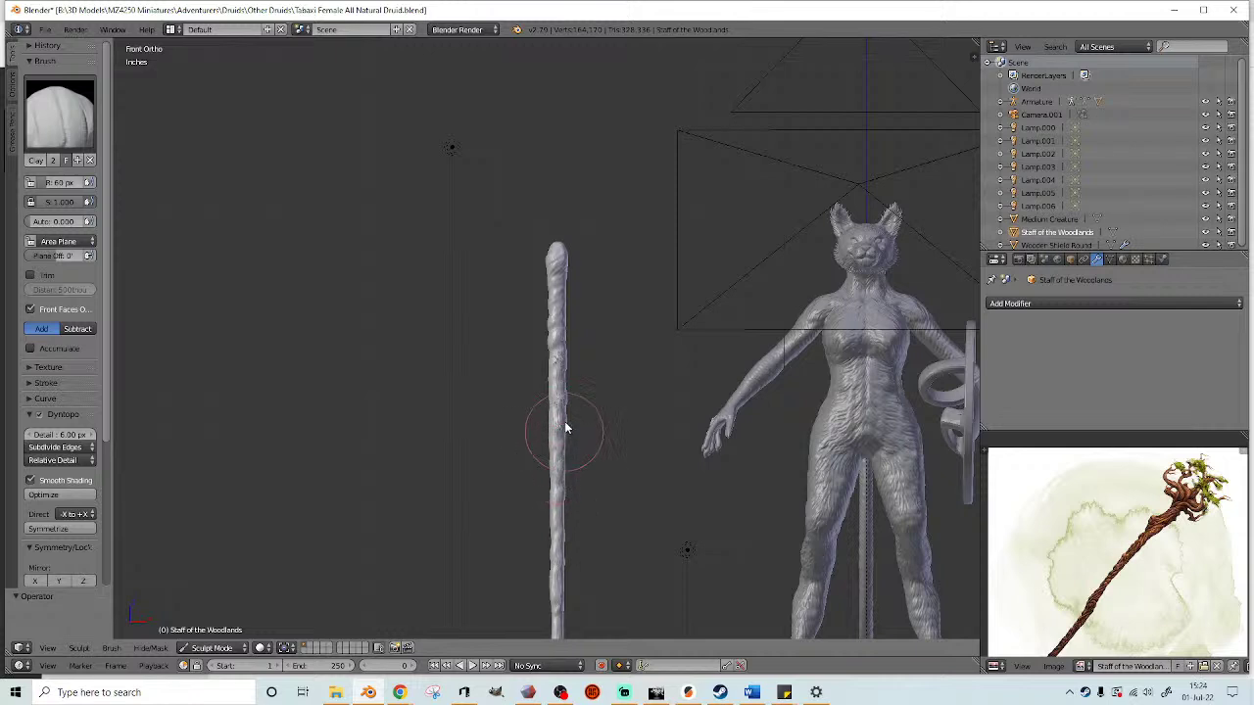
{"action": "scroll", "coordinate": [563, 397], "scroll_direction": "up", "scroll_amount": 7}
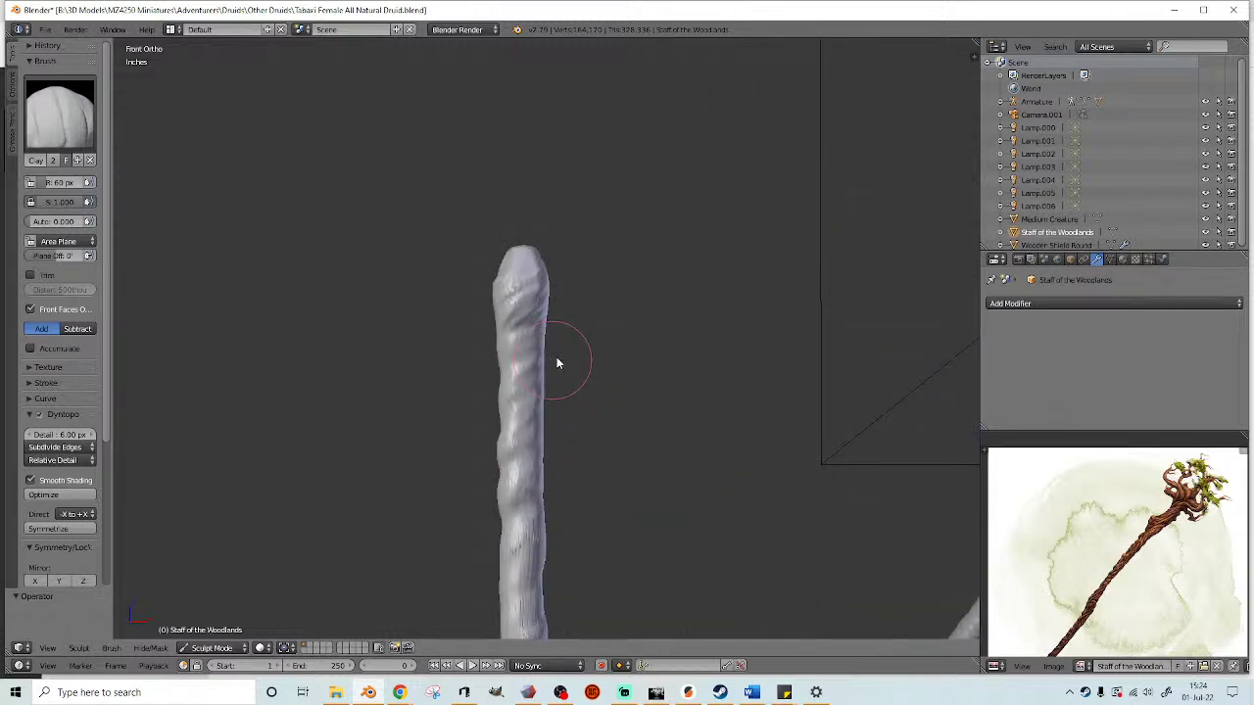
{"action": "scroll", "coordinate": [552, 365], "scroll_direction": "down", "scroll_amount": 3}
{"action": "left_click", "coordinate": [83, 145]}
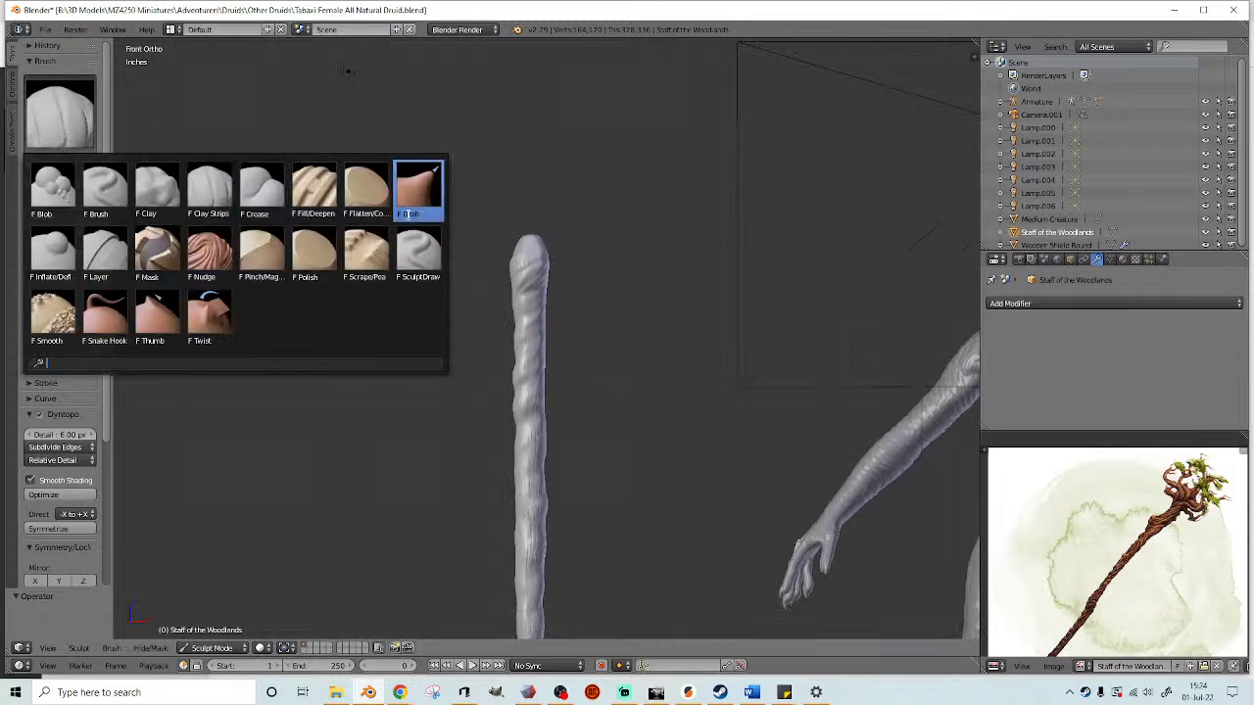
{"action": "left_click", "coordinate": [105, 323]}
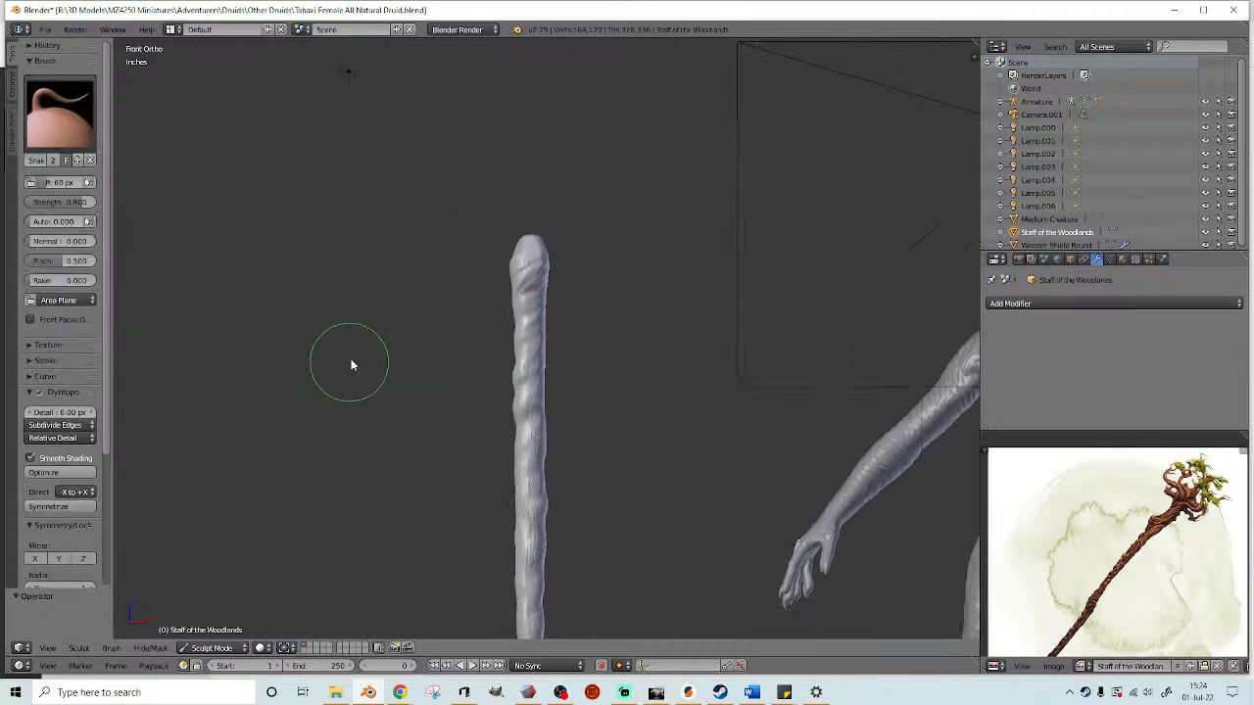
{"action": "key", "text": "shift+f"}
{"action": "left_click", "coordinate": [440, 347]}
{"action": "middle_click_drag", "start_coordinate": [439, 343], "coordinate": [444, 324], "text": "shift"}
{"action": "middle_click_drag", "start_coordinate": [522, 316], "coordinate": [527, 300], "text": "shift"}
{"action": "left_click_drag", "start_coordinate": [530, 317], "coordinate": [501, 313]}
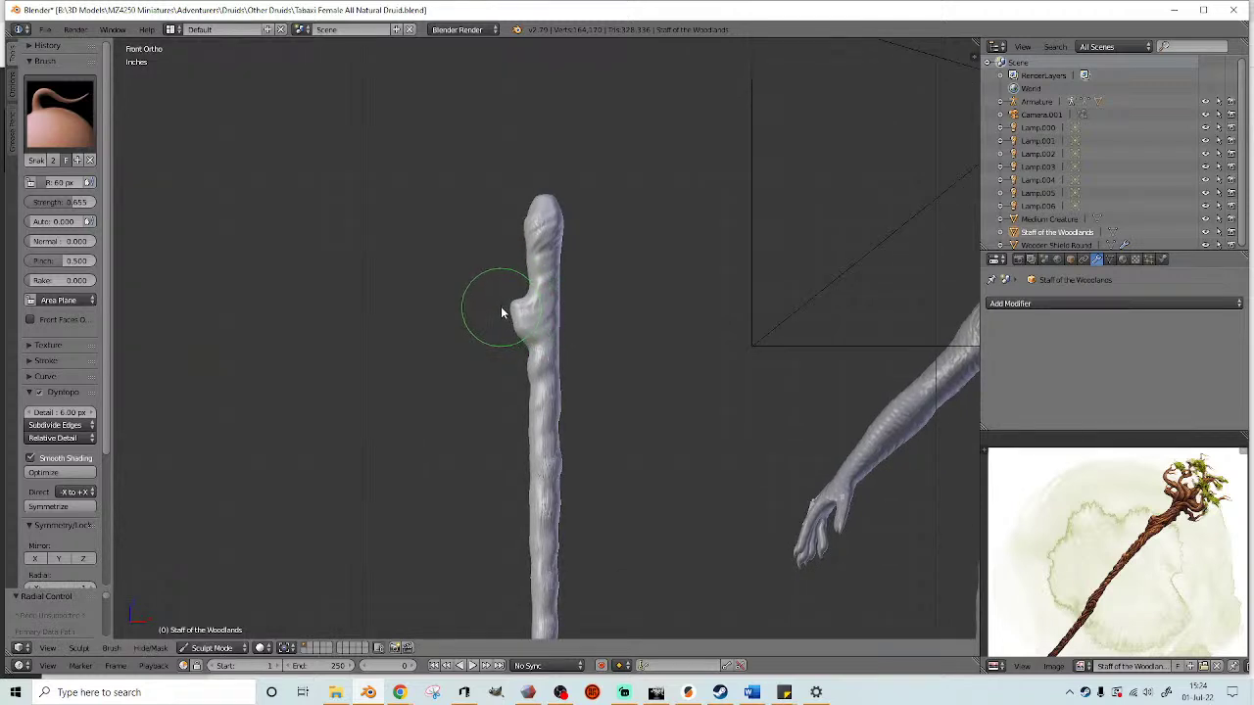
{"action": "middle_click_drag", "start_coordinate": [576, 372], "coordinate": [573, 339], "text": "shift"}
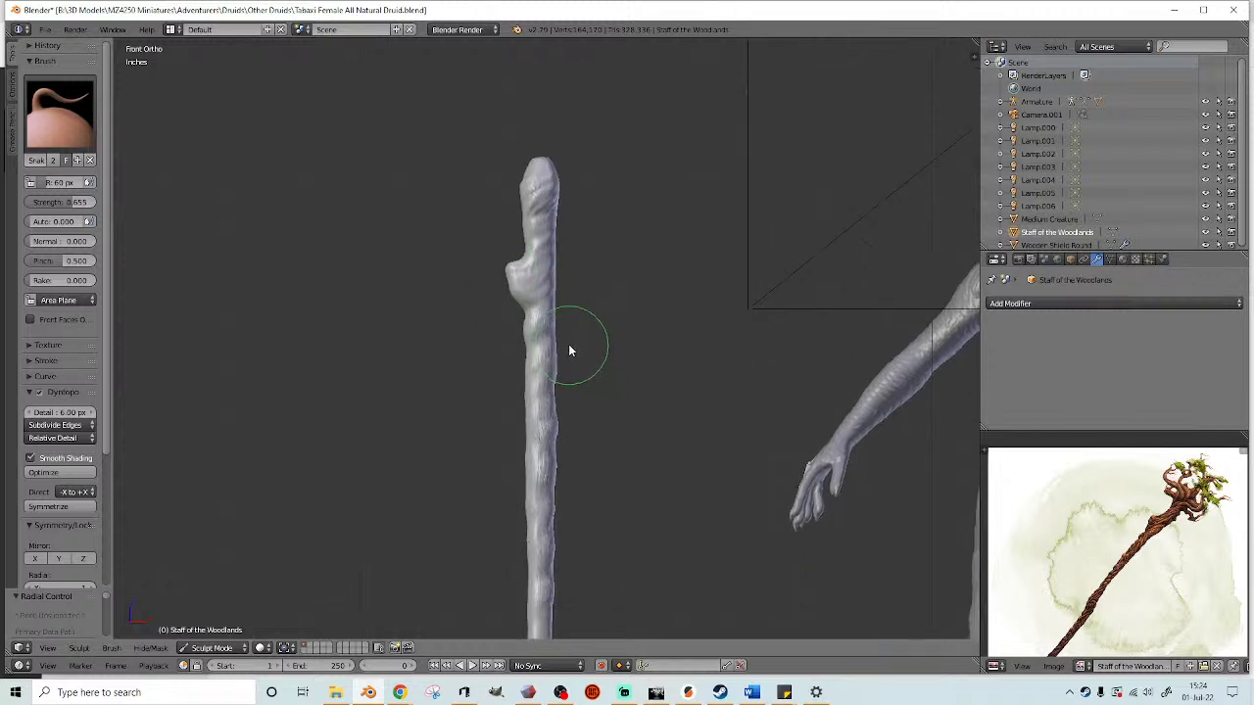
- Bend the straight shaft into slight irregular waves and reshape its foot with Snake Hook to match the reference staff
{"action": "scroll", "coordinate": [566, 357], "scroll_direction": "down", "scroll_amount": 3}
{"action": "scroll", "coordinate": [541, 338], "scroll_direction": "up", "scroll_amount": 2}
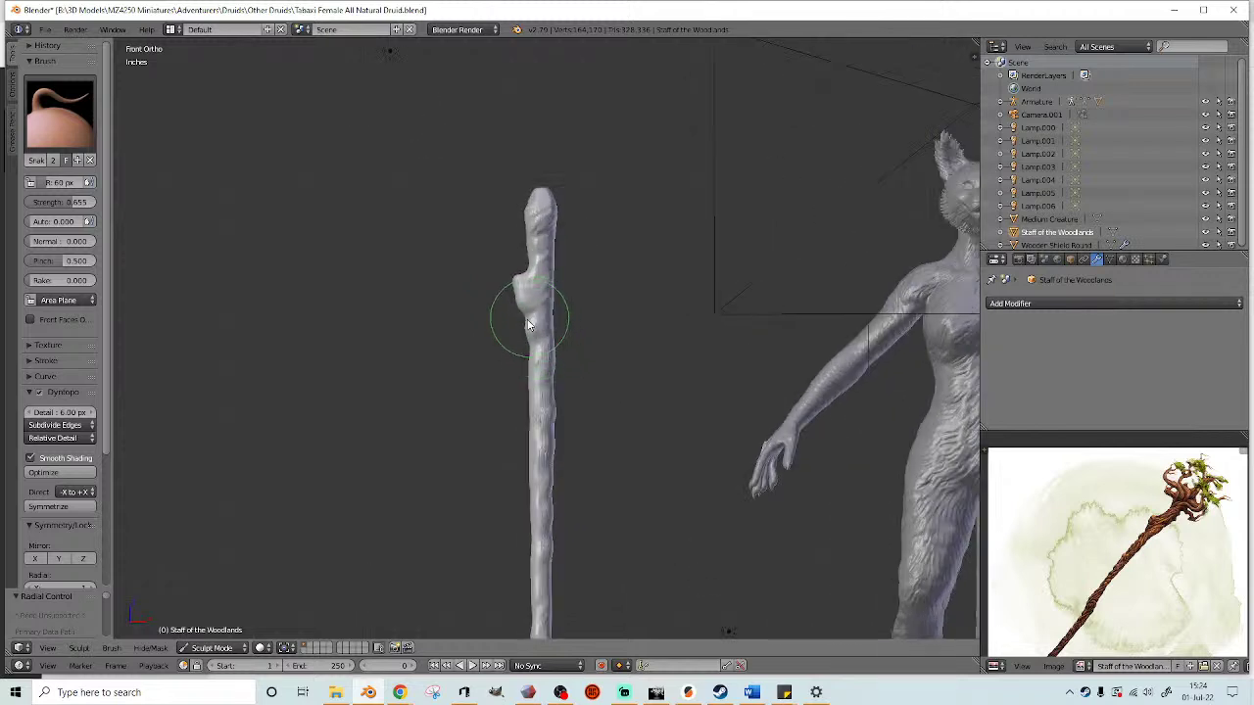
{"action": "scroll", "coordinate": [534, 324], "scroll_direction": "down", "scroll_amount": 4}
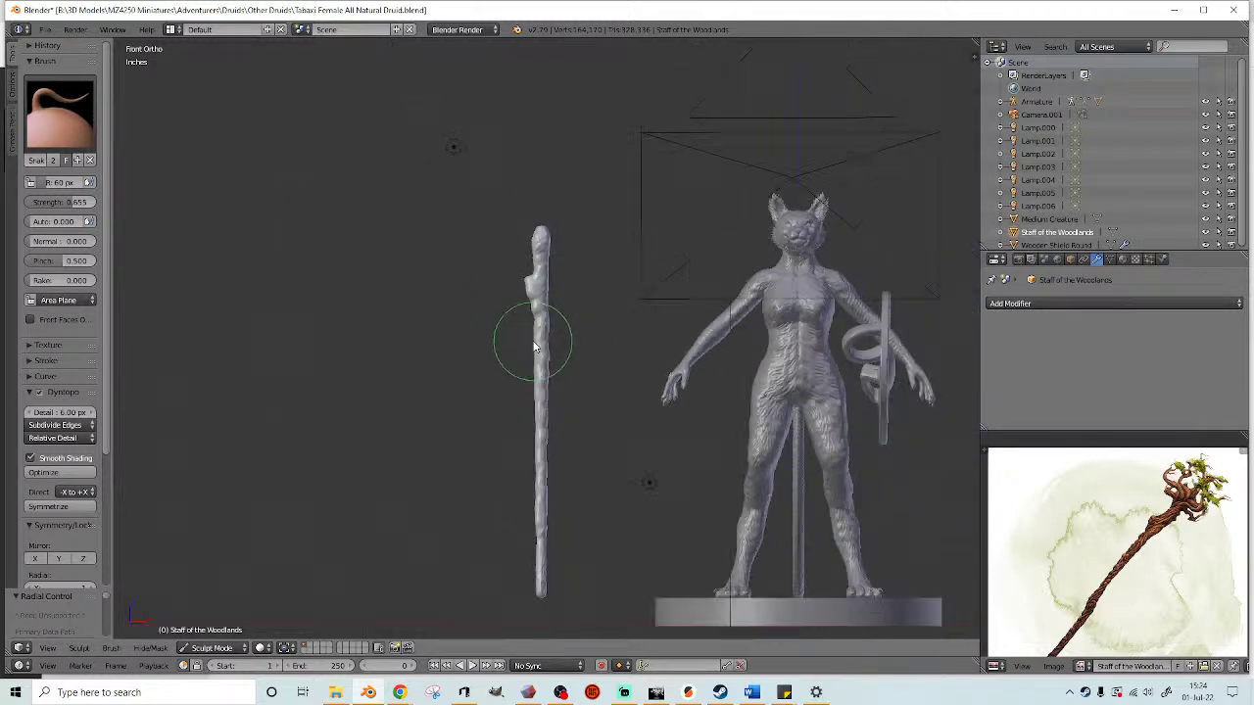
{"action": "middle_click_drag", "start_coordinate": [544, 289], "coordinate": [534, 249], "text": "shift"}
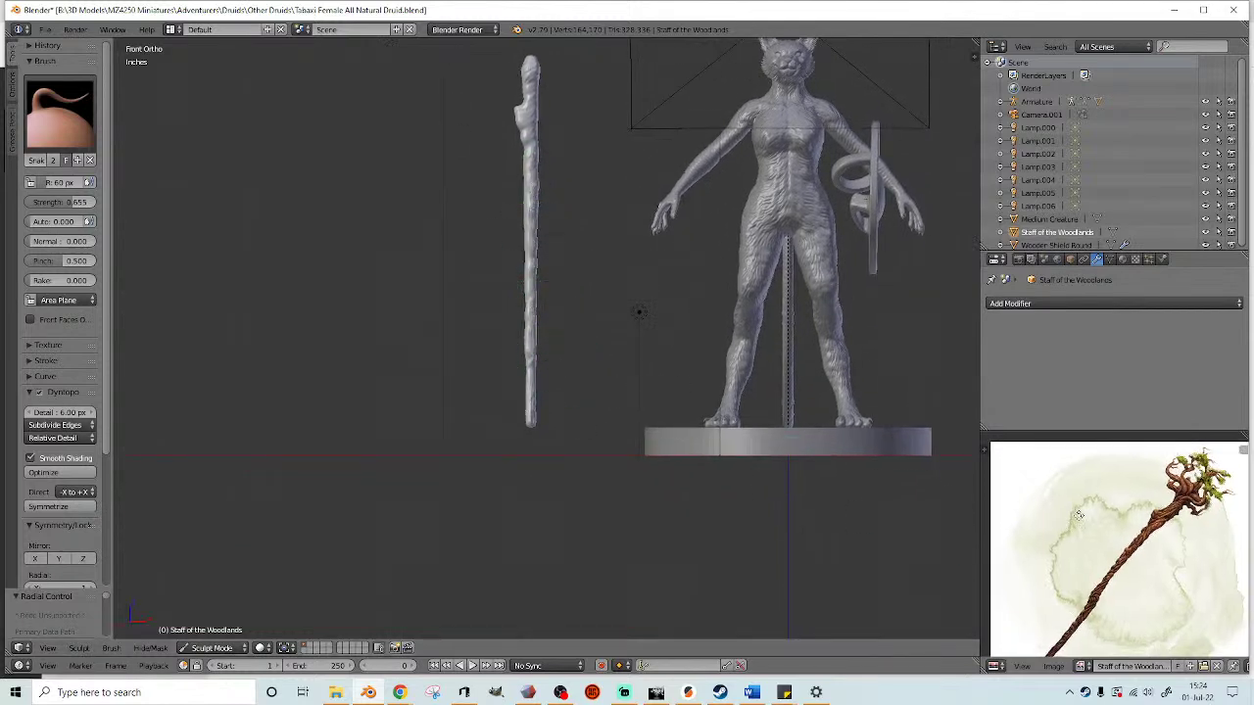
{"action": "scroll", "coordinate": [529, 328], "scroll_direction": "down", "scroll_amount": 1}
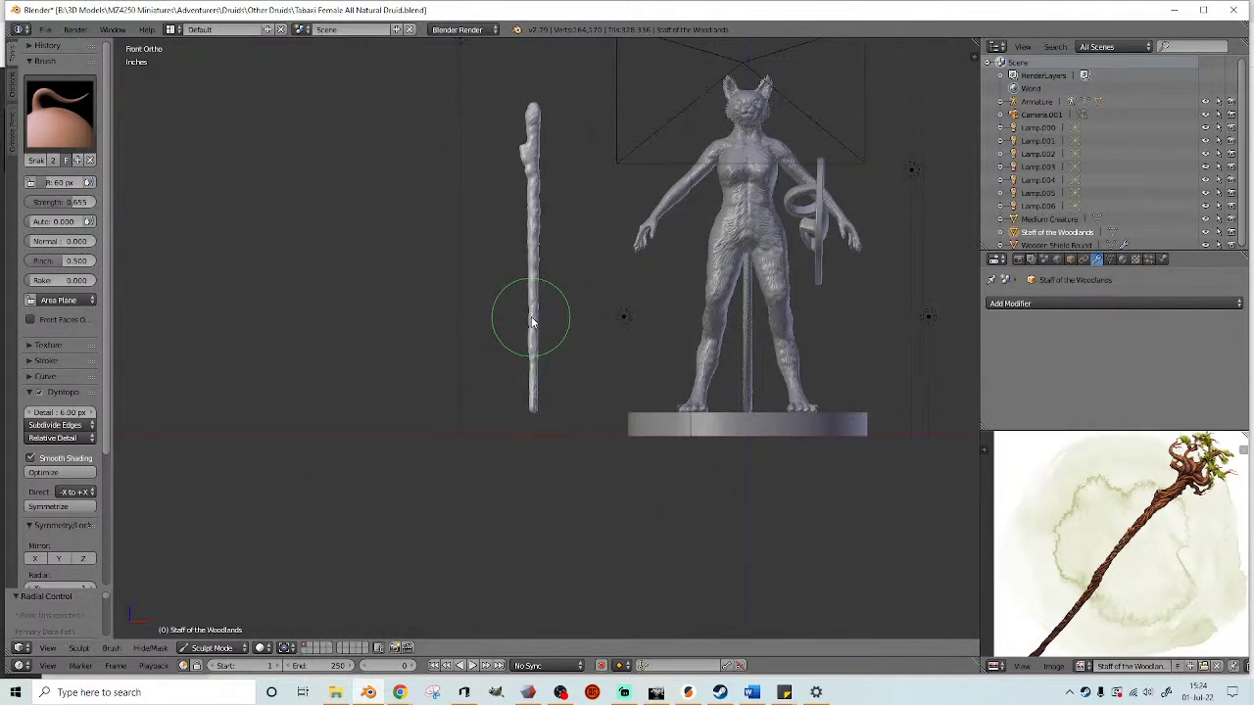
{"action": "left_click_drag", "start_coordinate": [533, 321], "coordinate": [535, 321]}
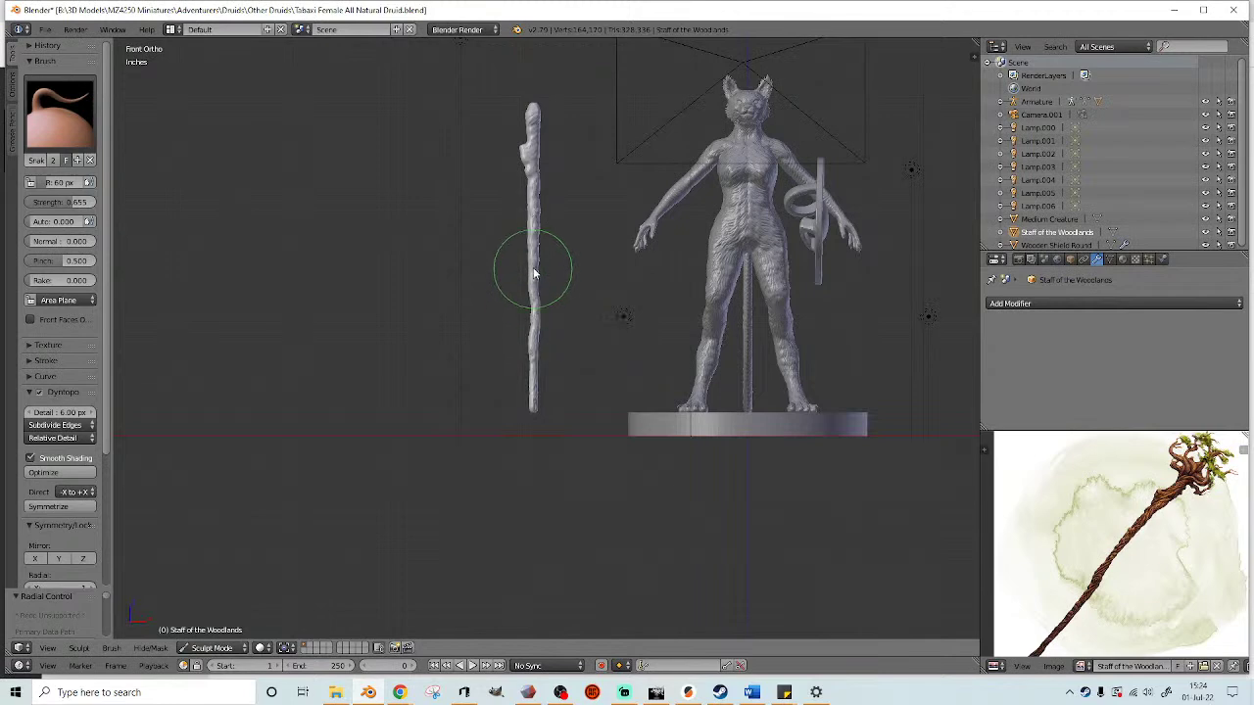
{"action": "left_click_drag", "start_coordinate": [534, 256], "coordinate": [538, 210]}
{"action": "middle_click_drag", "start_coordinate": [1097, 550], "coordinate": [1108, 517]}
{"action": "scroll", "coordinate": [530, 407], "scroll_direction": "up", "scroll_amount": 4}
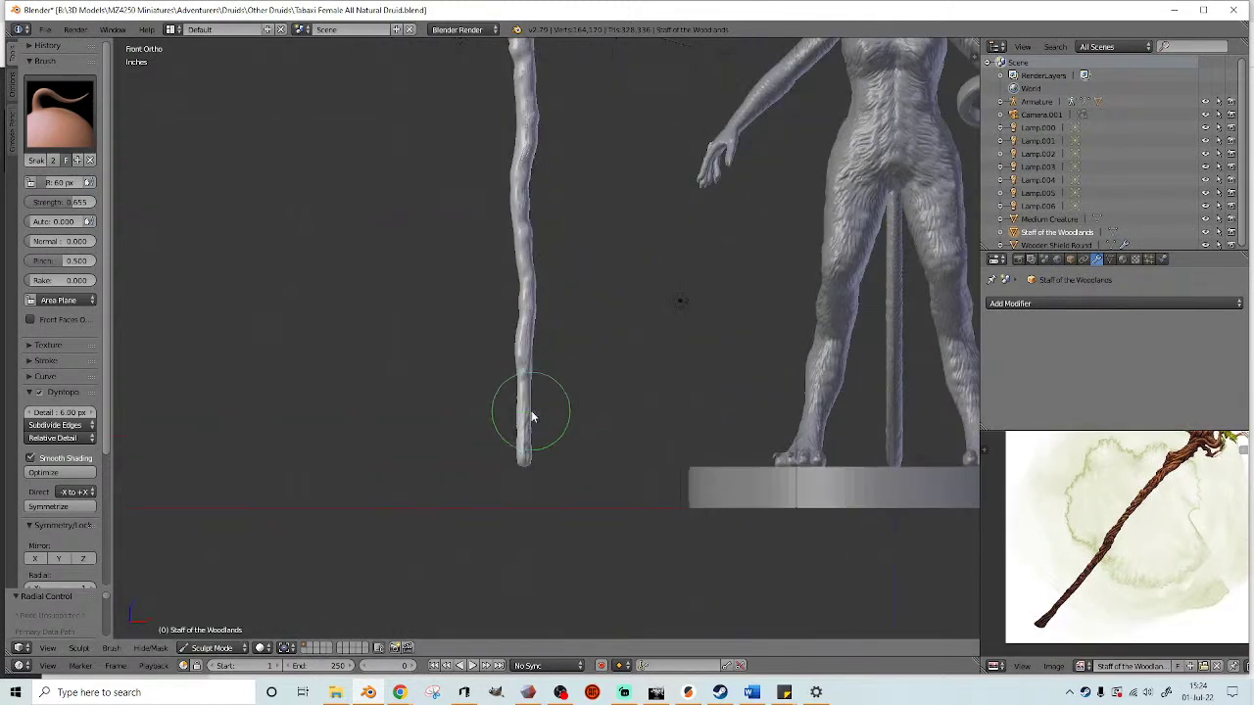
{"action": "left_click_drag", "start_coordinate": [511, 464], "coordinate": [524, 448]}
{"action": "scroll", "coordinate": [411, 276], "scroll_direction": "down", "scroll_amount": 2}
- Run the Pinch brush along the staff from the lower shaft up to the knot
{"action": "left_click", "coordinate": [61, 112]}
{"action": "left_click", "coordinate": [261, 257]}
{"action": "scroll", "coordinate": [530, 431], "scroll_direction": "down", "scroll_amount": 2}
{"action": "left_click_drag", "start_coordinate": [530, 425], "coordinate": [530, 219]}
- Build curved Clay Strips ridges that sweep around the side knot and into the upper shaft
{"action": "scroll", "coordinate": [530, 223], "scroll_direction": "up", "scroll_amount": 5}
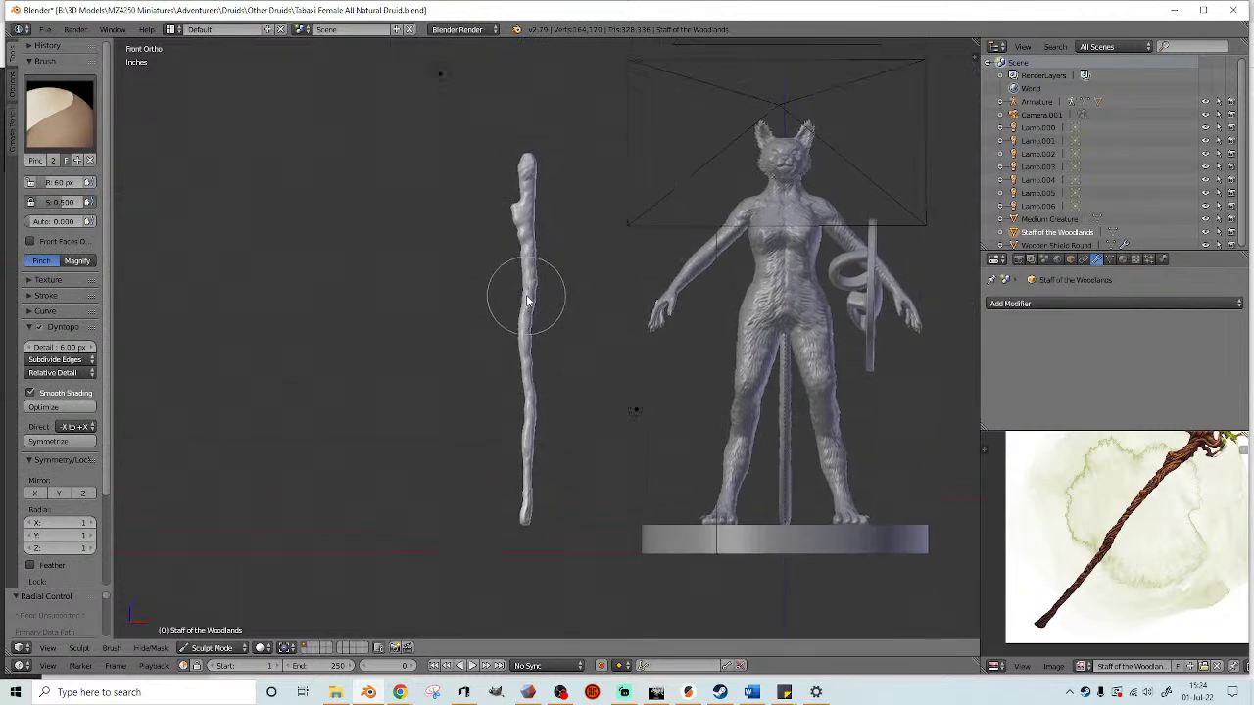
{"action": "middle_click_drag", "start_coordinate": [527, 231], "coordinate": [521, 305], "text": "shift"}
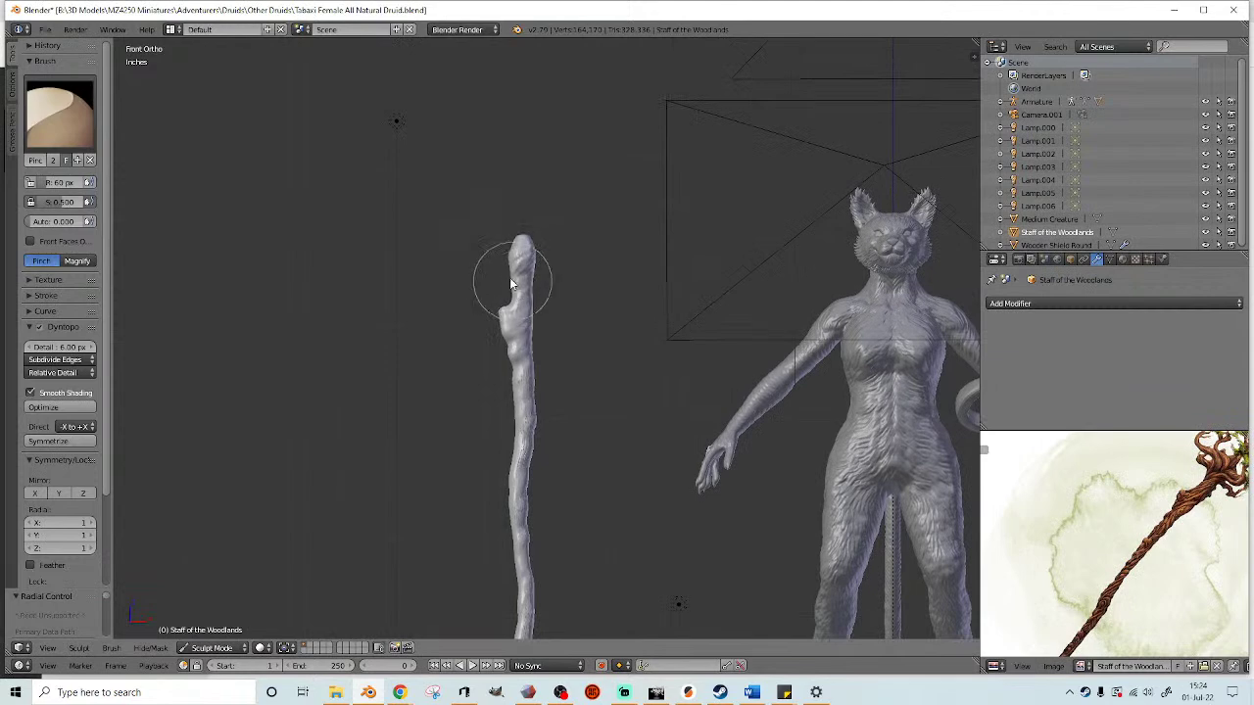
{"action": "left_click", "coordinate": [85, 117]}
{"action": "left_click", "coordinate": [313, 190]}
{"action": "scroll", "coordinate": [552, 277], "scroll_direction": "up", "scroll_amount": 6}
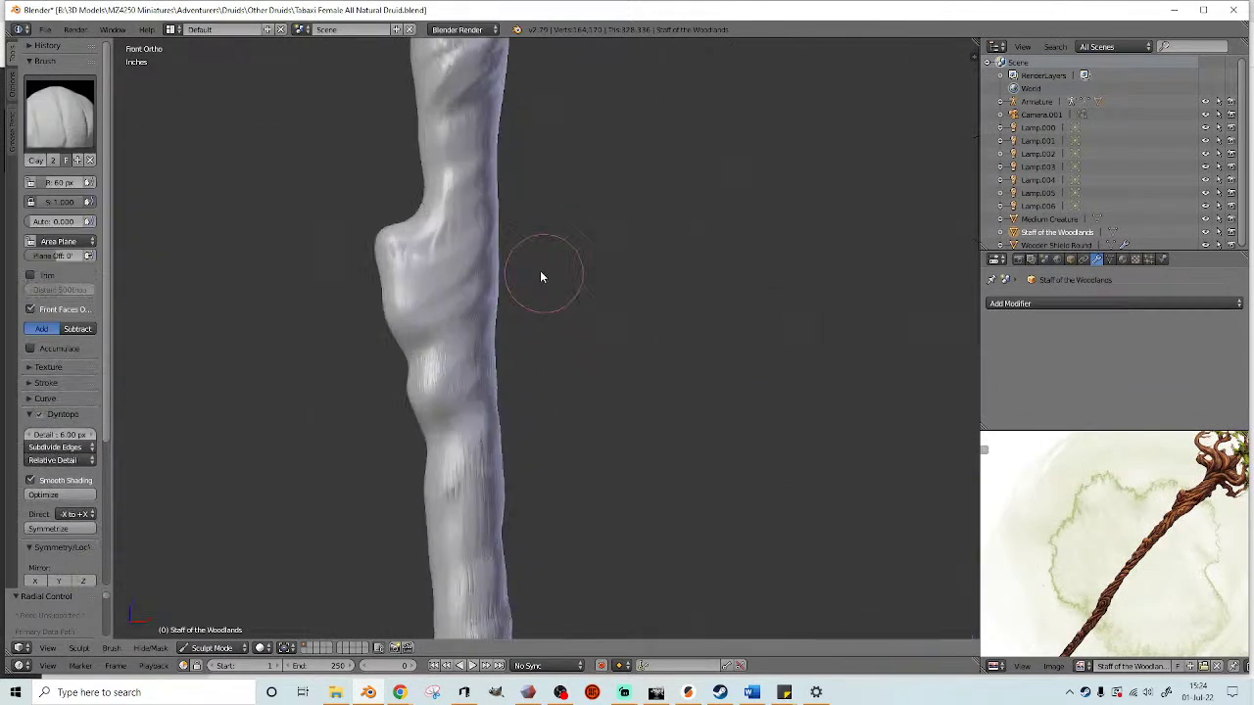
{"action": "mouse_move", "coordinate": [456, 227]}
{"action": "left_mouse_down"}
{"action": "mouse_move", "coordinate": [364, 271]}
{"action": "mouse_move", "coordinate": [507, 219]}
{"action": "mouse_move", "coordinate": [411, 379]}
{"action": "mouse_move", "coordinate": [497, 349]}
{"action": "left_mouse_up"}
{"action": "middle_click_drag", "start_coordinate": [497, 349], "coordinate": [483, 406], "text": "shift"}
{"action": "mouse_move", "coordinate": [442, 289]}
{"action": "left_mouse_down"}
{"action": "mouse_move", "coordinate": [436, 236]}
{"action": "mouse_move", "coordinate": [383, 270]}
{"action": "mouse_move", "coordinate": [407, 281]}
{"action": "left_mouse_up"}
- Pull a curved, tapering branch out of the staff's head with Snake Hook at strength 0.904, following the reference
{"action": "middle_click_drag", "start_coordinate": [1156, 549], "coordinate": [1113, 619]}
{"action": "left_click", "coordinate": [65, 95]}
{"action": "left_click", "coordinate": [111, 316]}
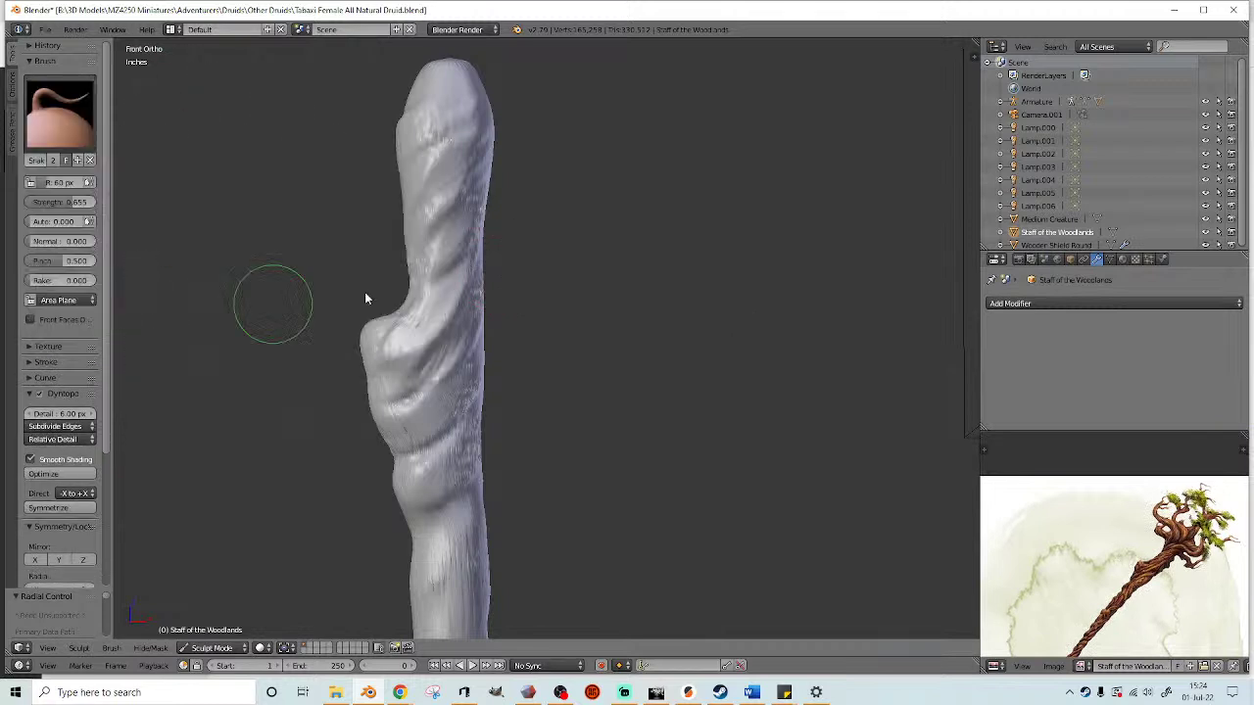
{"action": "middle_click_drag", "start_coordinate": [588, 244], "coordinate": [562, 408], "text": "shift"}
{"action": "scroll", "coordinate": [559, 406], "scroll_direction": "down", "scroll_amount": 1}
{"action": "key", "text": "shift+f"}
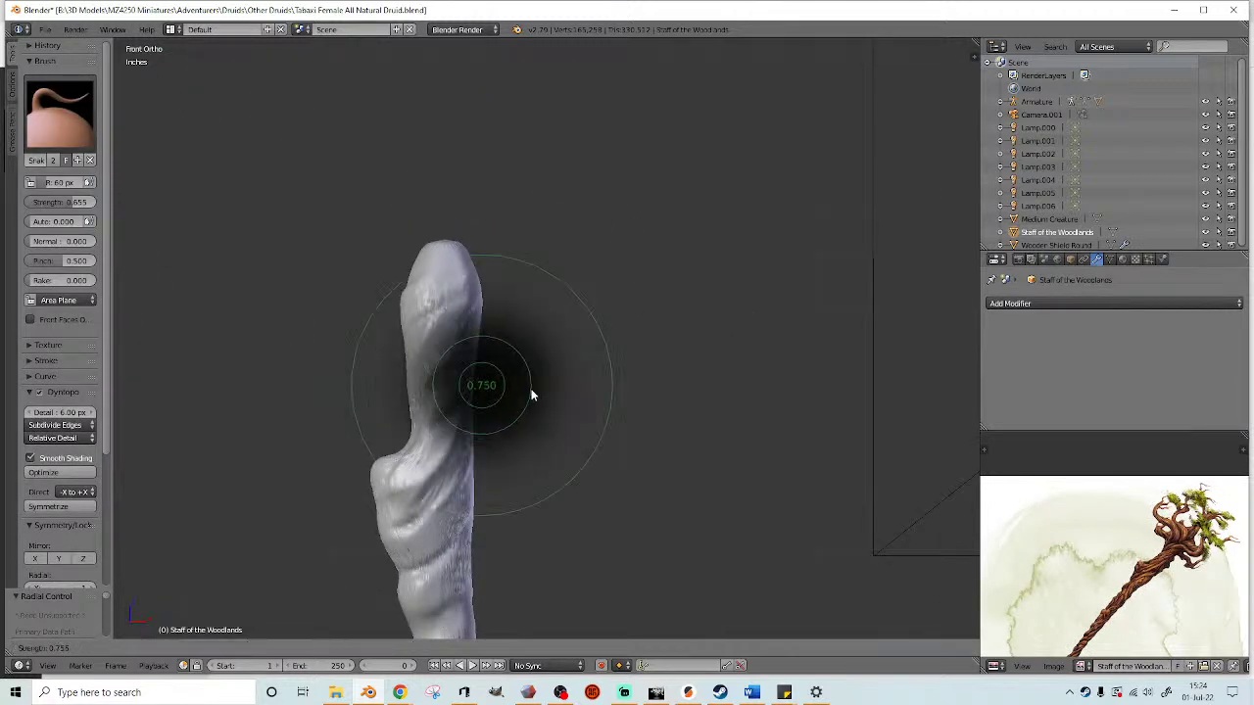
{"action": "left_click", "coordinate": [531, 388]}
{"action": "middle_click_drag", "start_coordinate": [521, 359], "coordinate": [526, 372], "text": "shift"}
{"action": "scroll", "coordinate": [504, 376], "scroll_direction": "down", "scroll_amount": 1}
{"action": "scroll", "coordinate": [502, 360], "scroll_direction": "down", "scroll_amount": 2}
{"action": "scroll", "coordinate": [506, 359], "scroll_direction": "up", "scroll_amount": 1}
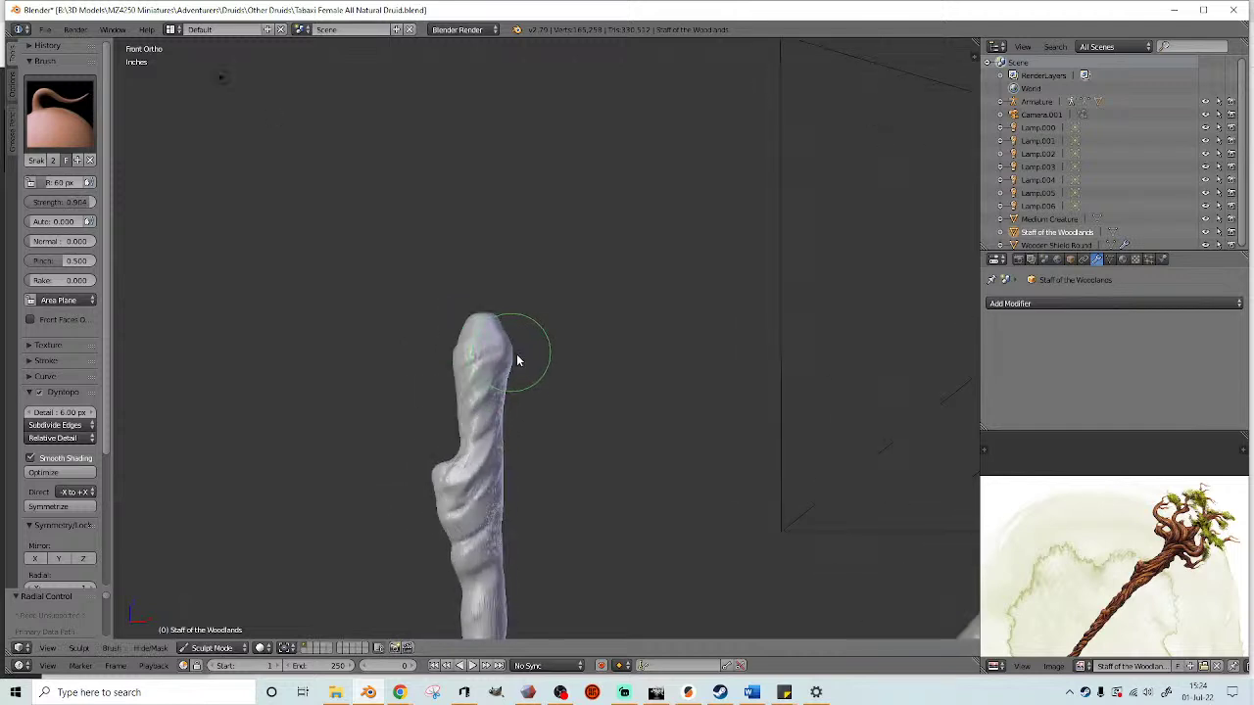
{"action": "left_click_drag", "start_coordinate": [589, 295], "coordinate": [618, 271]}
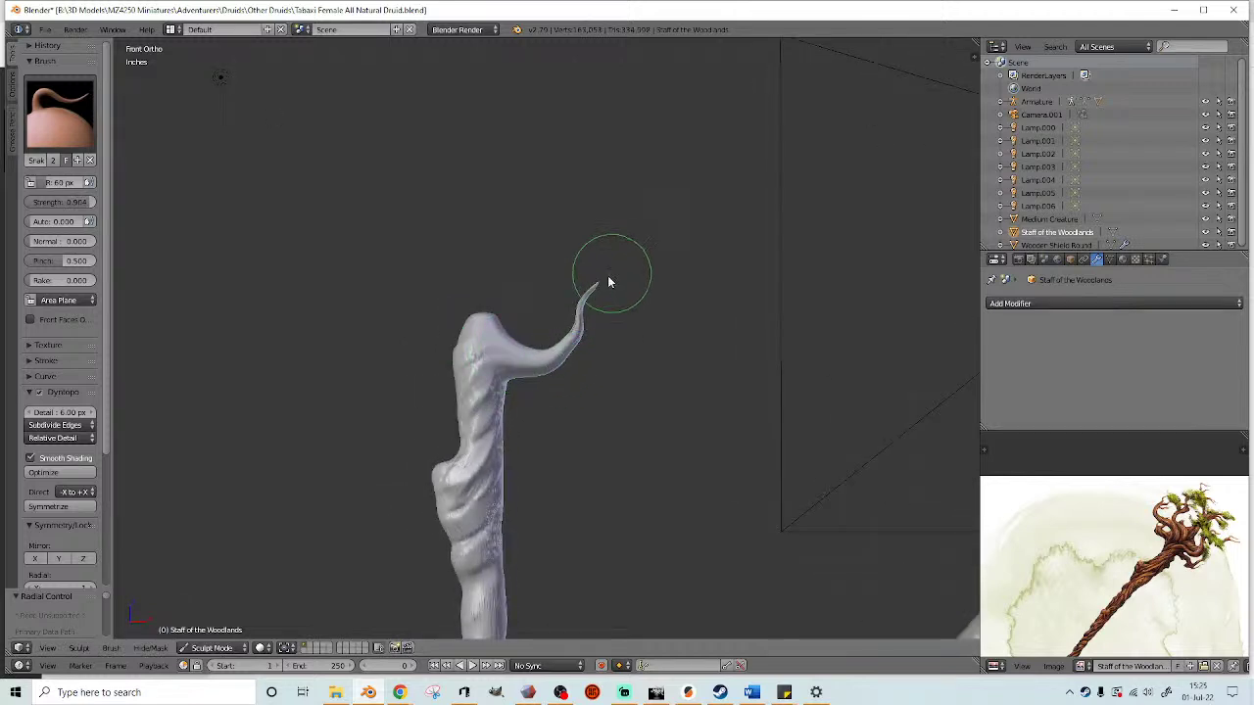
- Pull more wavy, tapering branches out of the staff's head with Snake Hook, three across the front and two toward the figure
{"action": "scroll", "coordinate": [500, 336], "scroll_direction": "down", "scroll_amount": 1}
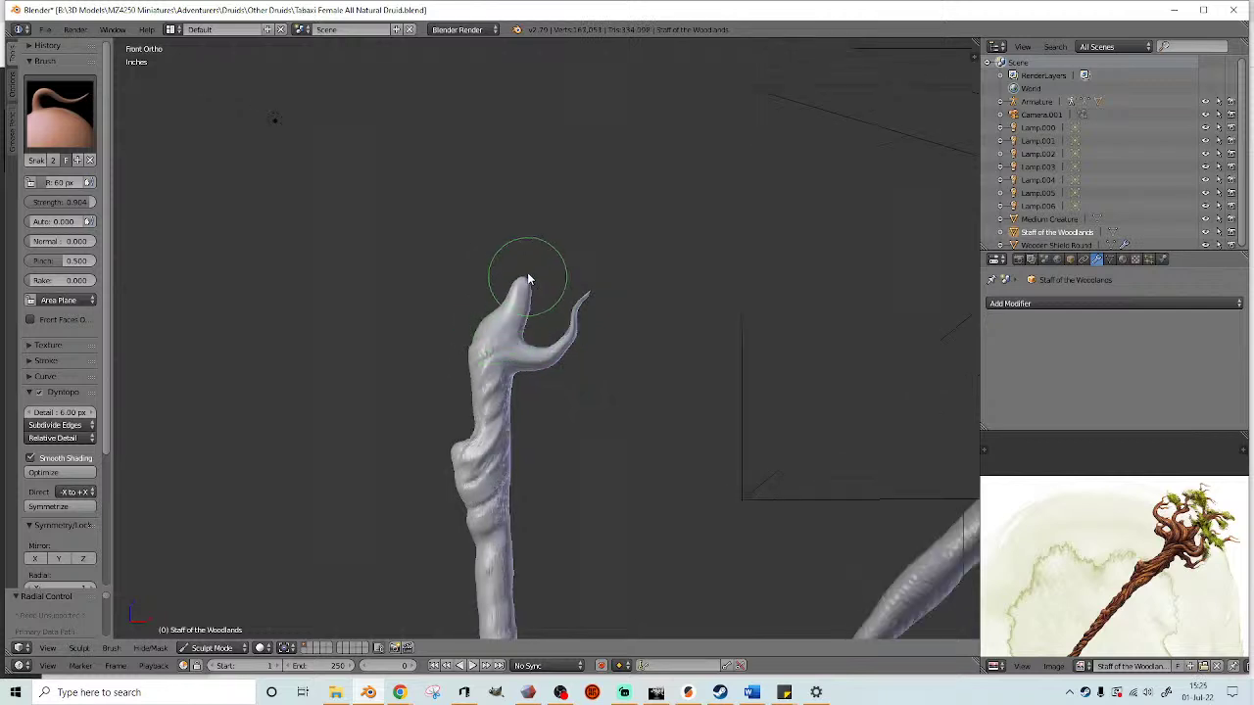
{"action": "mouse_move", "coordinate": [547, 185]}
{"action": "left_mouse_down"}
{"action": "mouse_move", "coordinate": [478, 356]}
{"action": "mouse_move", "coordinate": [425, 303]}
{"action": "mouse_move", "coordinate": [453, 239]}
{"action": "left_mouse_up"}
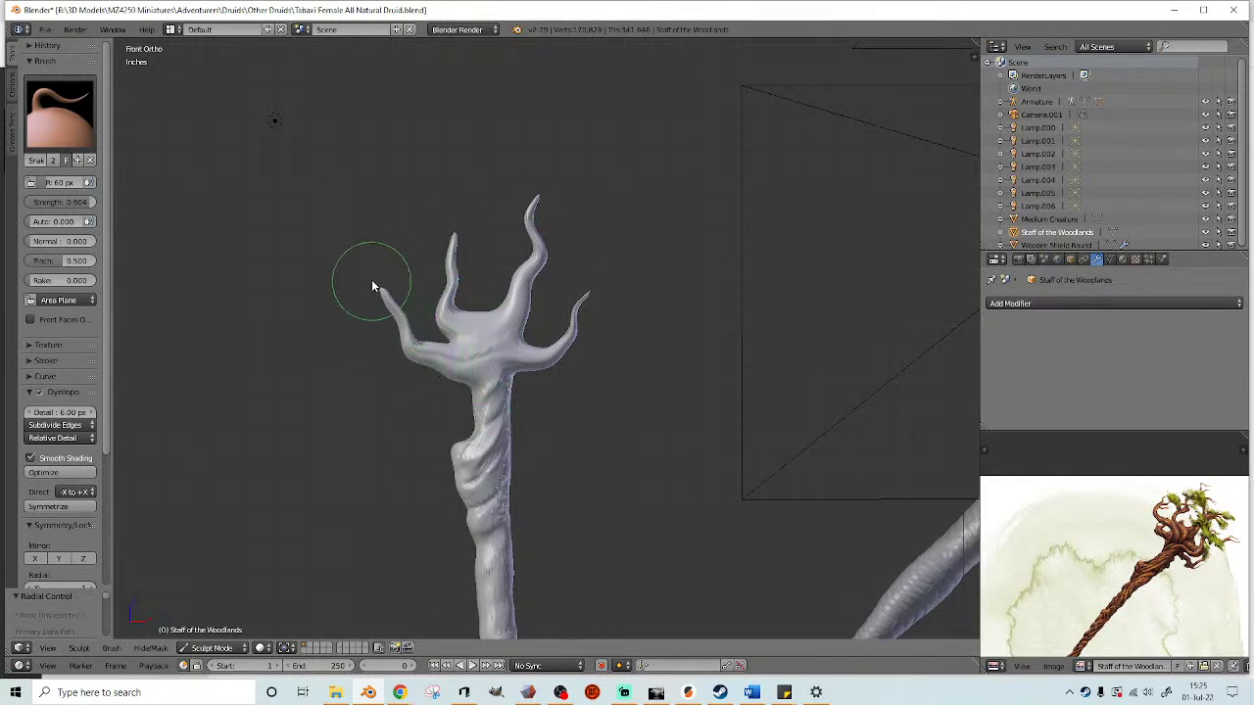
{"action": "key", "text": "KP_3"}
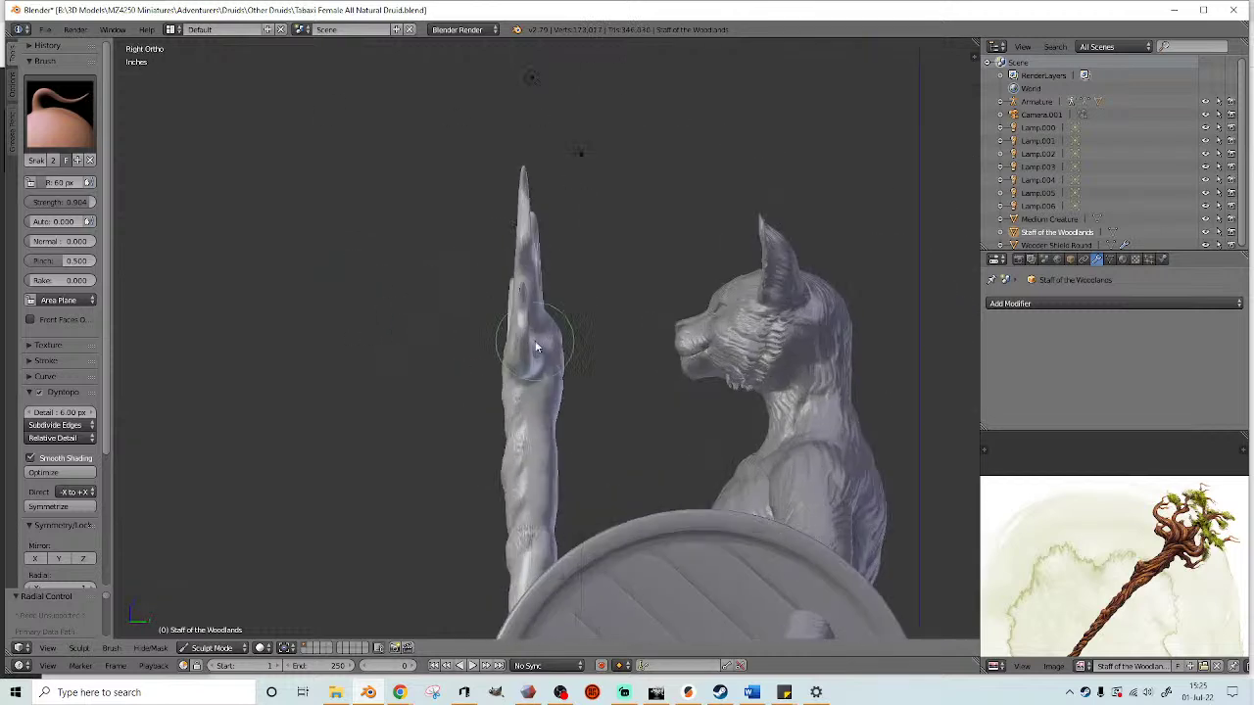
{"action": "left_click_drag", "start_coordinate": [553, 337], "coordinate": [577, 288]}
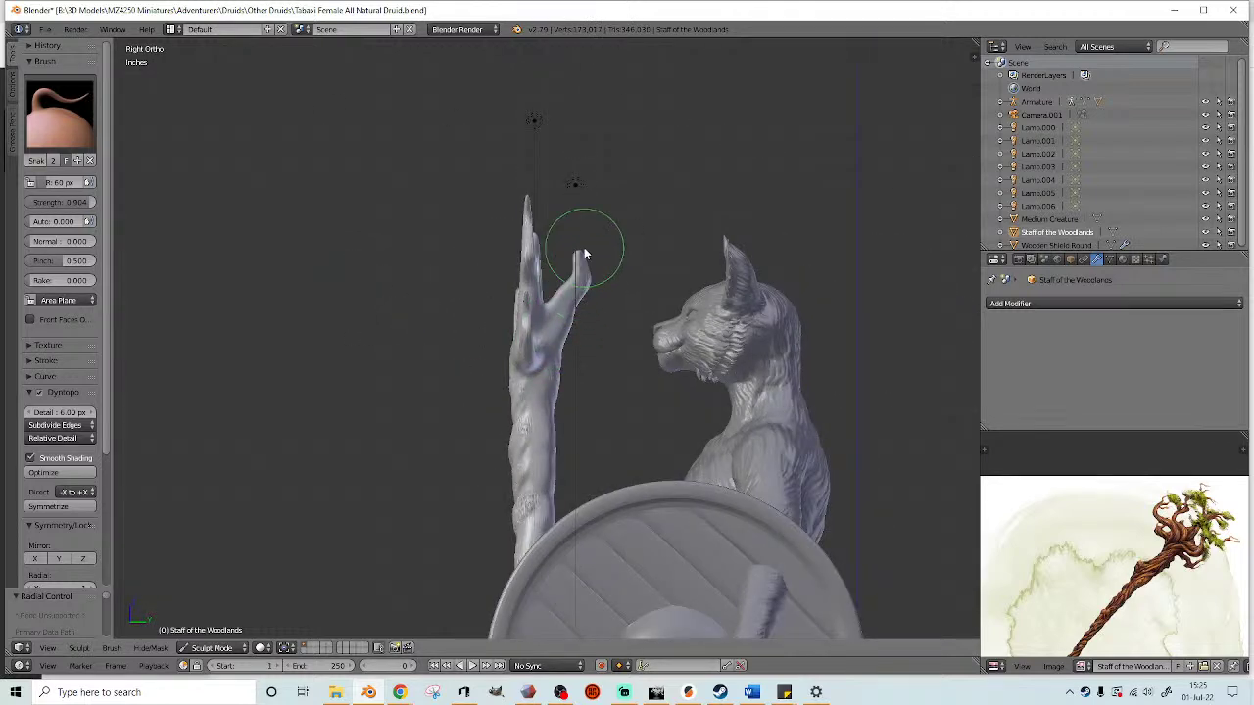
{"action": "left_click_drag", "start_coordinate": [575, 231], "coordinate": [575, 211]}
- Pull an additional small branch out of the back of the staff's head with Snake Hook to fill the gap there
{"action": "scroll", "coordinate": [591, 309], "scroll_direction": "up", "scroll_amount": 1}
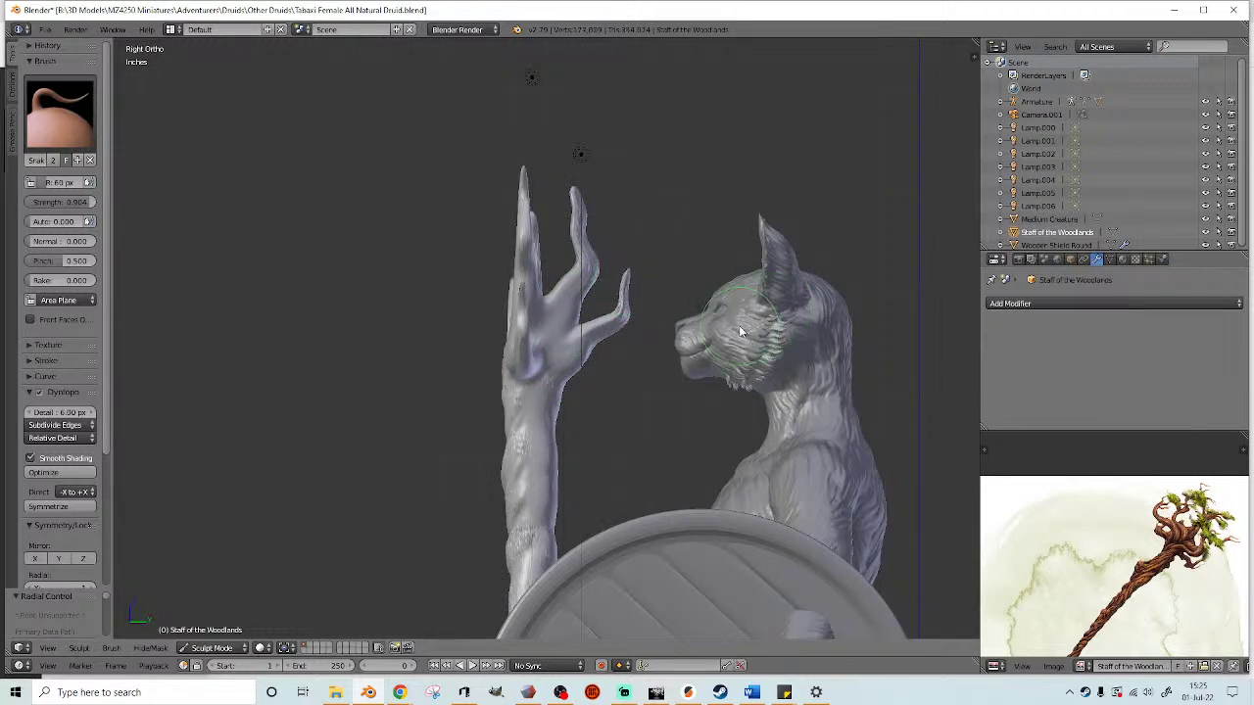
{"action": "middle_click_drag", "start_coordinate": [740, 333], "coordinate": [614, 362]}
{"action": "scroll", "coordinate": [614, 362], "scroll_direction": "up", "scroll_amount": 2}
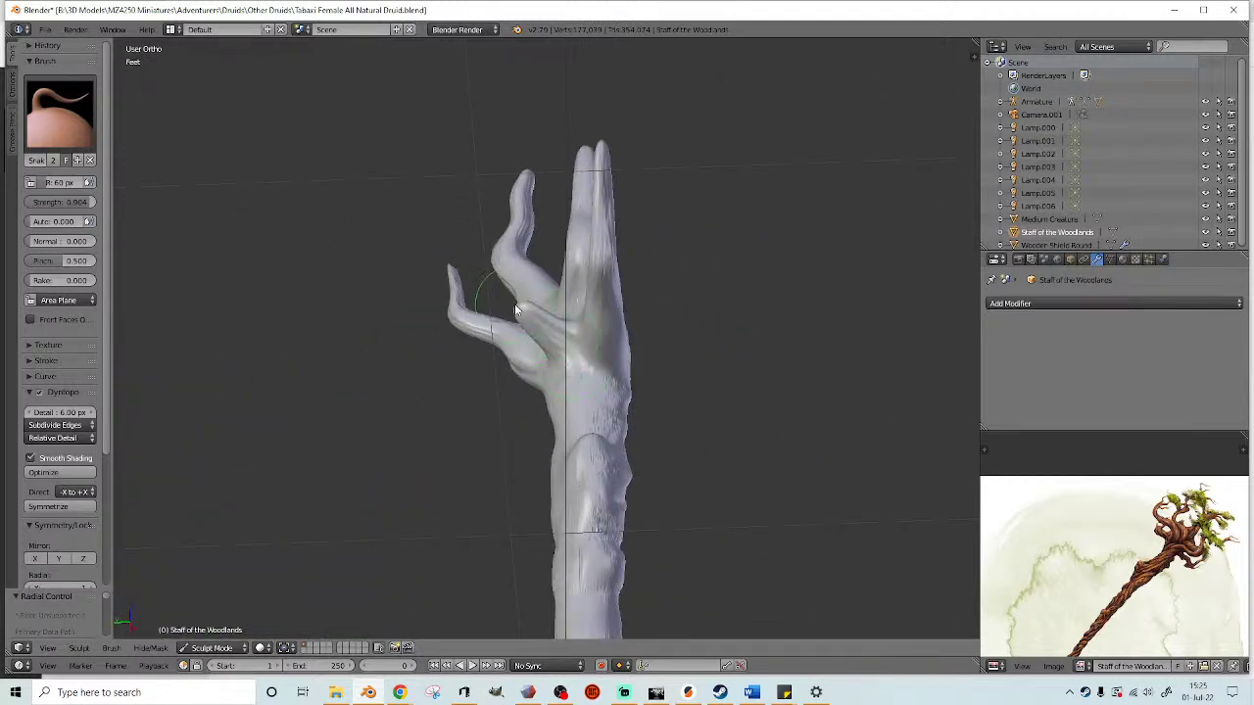
{"action": "middle_click_drag", "start_coordinate": [506, 279], "coordinate": [547, 375]}
{"action": "mouse_move", "coordinate": [517, 341]}
{"action": "left_mouse_down"}
{"action": "mouse_move", "coordinate": [502, 279]}
{"action": "mouse_move", "coordinate": [471, 256]}
{"action": "left_mouse_up"}
{"action": "middle_click_drag", "start_coordinate": [629, 434], "coordinate": [525, 428]}
- Thicken the bases of the front branches and their junction with the shaft using the Blob brush at strength 0.357
{"action": "left_click", "coordinate": [59, 114]}
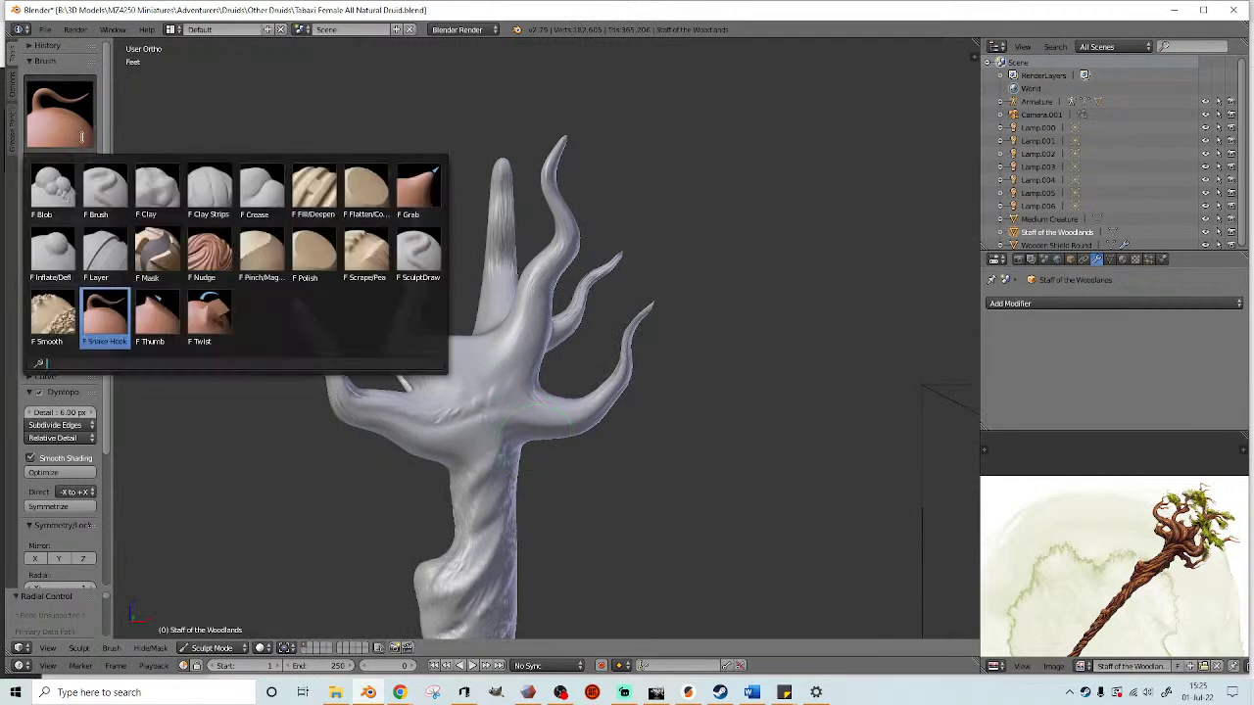
{"action": "left_click", "coordinate": [50, 187]}
{"action": "middle_click_drag", "start_coordinate": [535, 304], "coordinate": [592, 264], "text": "shift"}
{"action": "scroll", "coordinate": [591, 258], "scroll_direction": "up", "scroll_amount": 1}
{"action": "mouse_move", "coordinate": [569, 338]}
{"action": "left_mouse_down"}
{"action": "mouse_move", "coordinate": [523, 330]}
{"action": "mouse_move", "coordinate": [489, 425]}
{"action": "mouse_move", "coordinate": [525, 326]}
{"action": "mouse_move", "coordinate": [493, 419]}
{"action": "mouse_move", "coordinate": [672, 383]}
{"action": "mouse_move", "coordinate": [528, 432]}
{"action": "left_mouse_up"}
{"action": "mouse_move", "coordinate": [501, 492]}
{"action": "left_mouse_down"}
{"action": "mouse_move", "coordinate": [627, 336]}
{"action": "mouse_move", "coordinate": [421, 280]}
{"action": "mouse_move", "coordinate": [485, 313]}
{"action": "left_mouse_up"}
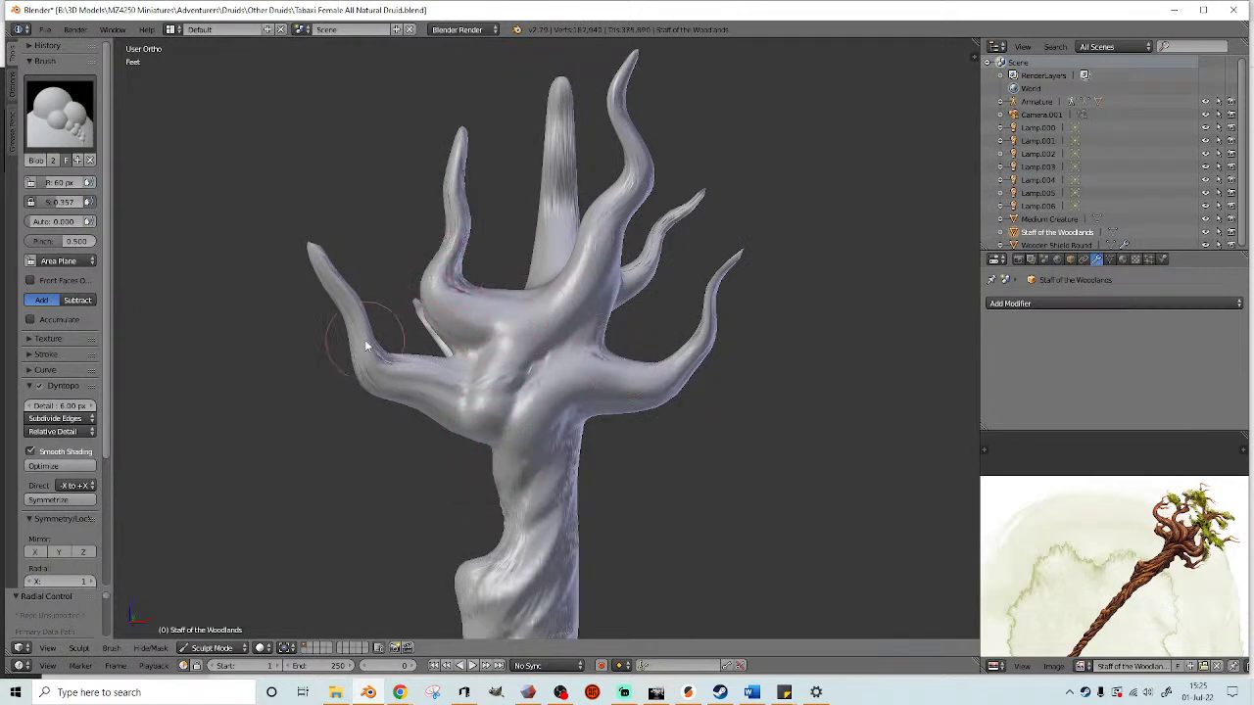
{"action": "left_click_drag", "start_coordinate": [461, 397], "coordinate": [474, 324]}
{"action": "mouse_move", "coordinate": [474, 323]}
{"action": "middle_mouse_down"}
{"action": "mouse_move", "coordinate": [427, 345]}
{"action": "mouse_move", "coordinate": [499, 315]}
{"action": "middle_mouse_up"}
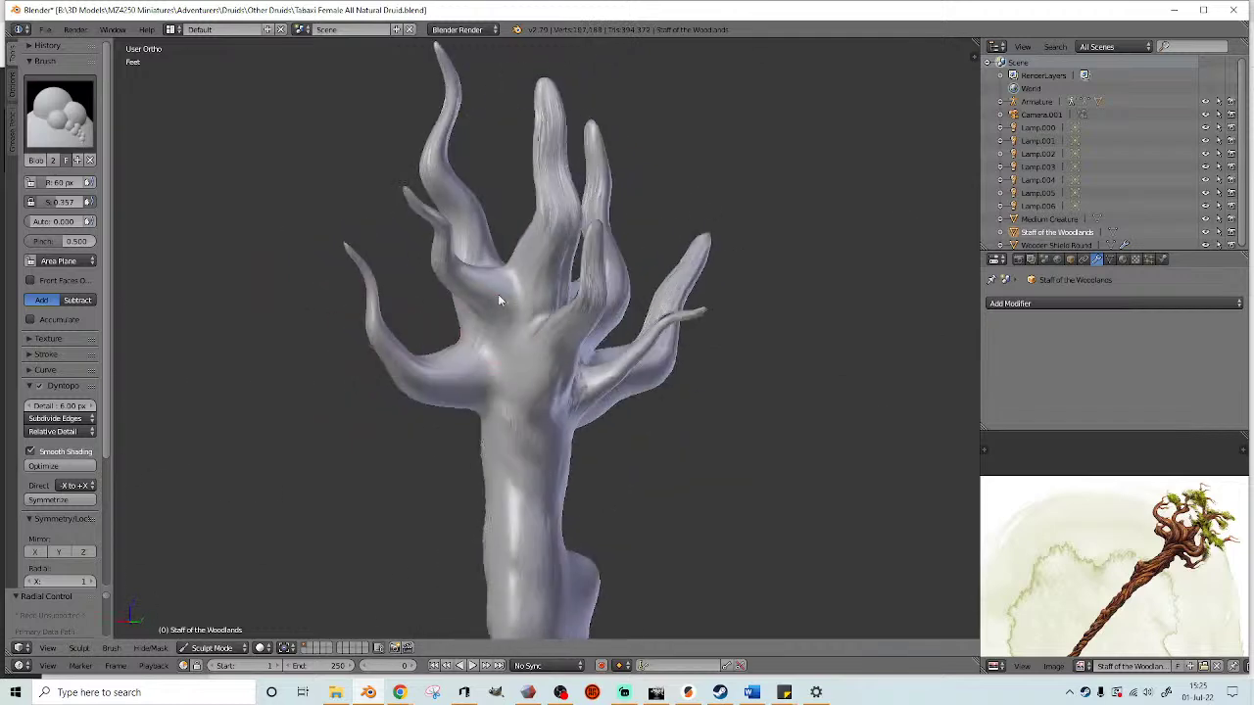
- Build up the rear branch bases and the neck below them with the Blob brush
{"action": "middle_click_drag", "start_coordinate": [565, 476], "coordinate": [441, 391]}
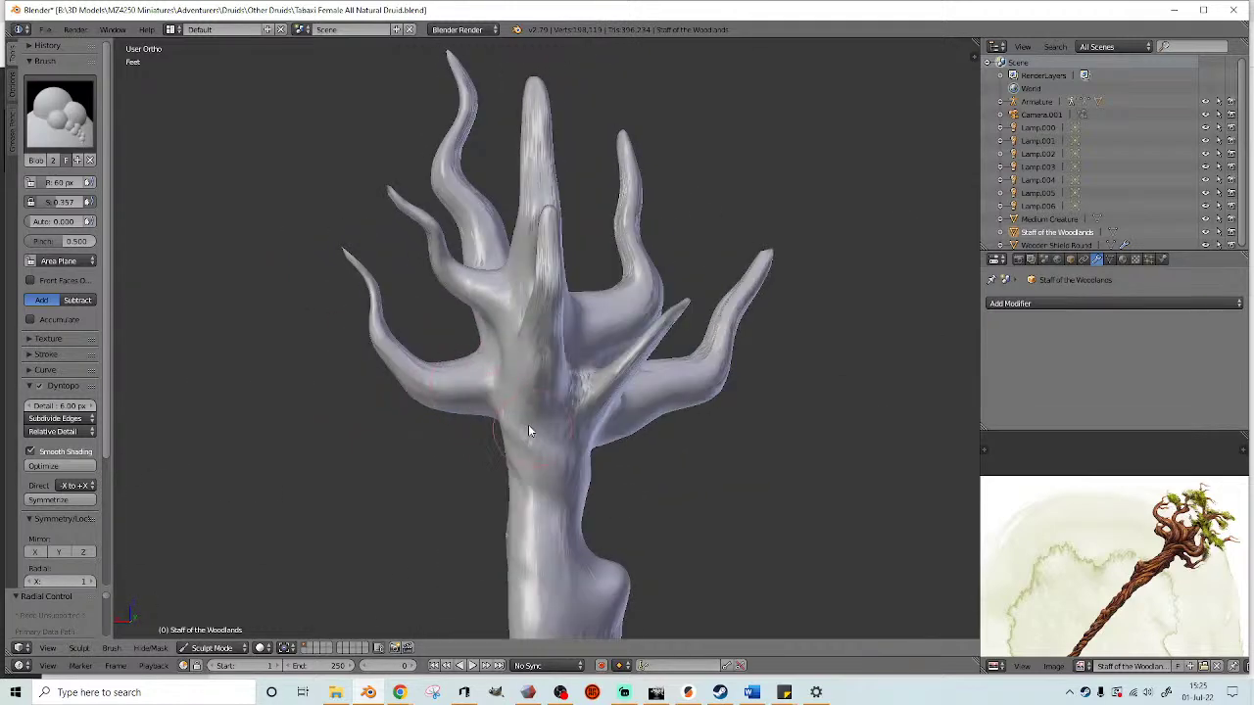
{"action": "middle_click_drag", "start_coordinate": [578, 365], "coordinate": [554, 409]}
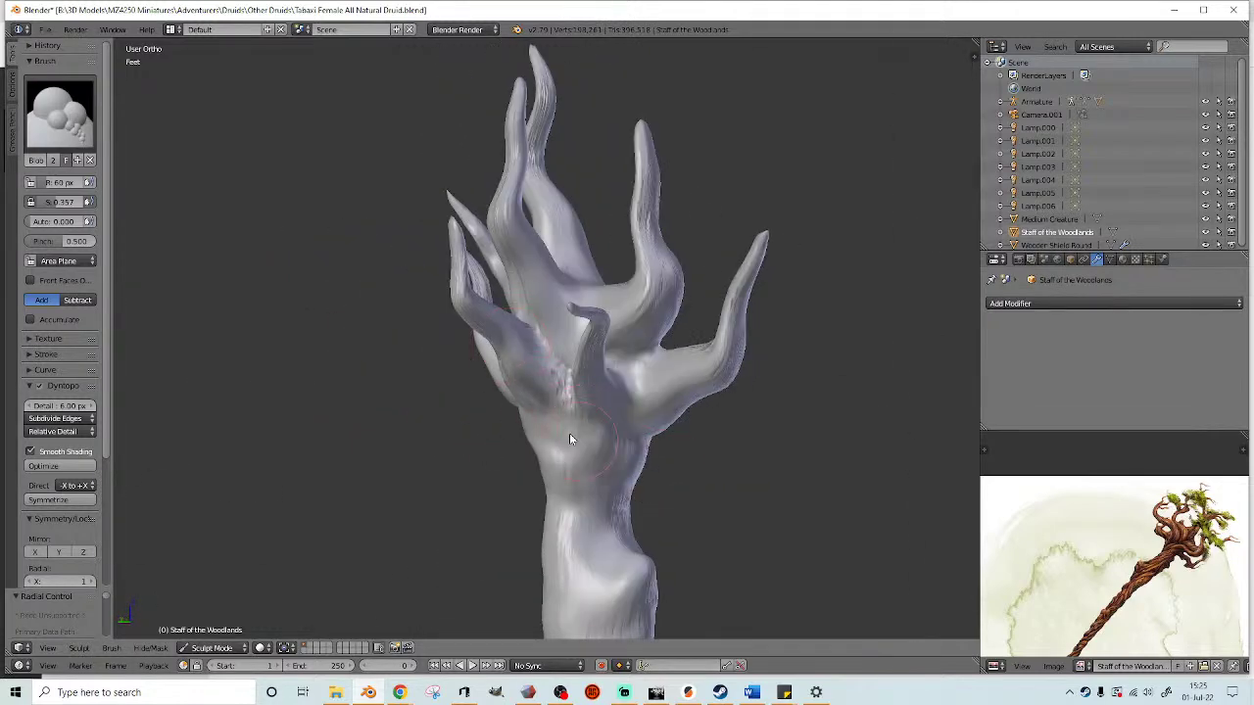
{"action": "left_click_drag", "start_coordinate": [589, 453], "coordinate": [578, 440]}
{"action": "middle_click_drag", "start_coordinate": [583, 396], "coordinate": [512, 245]}
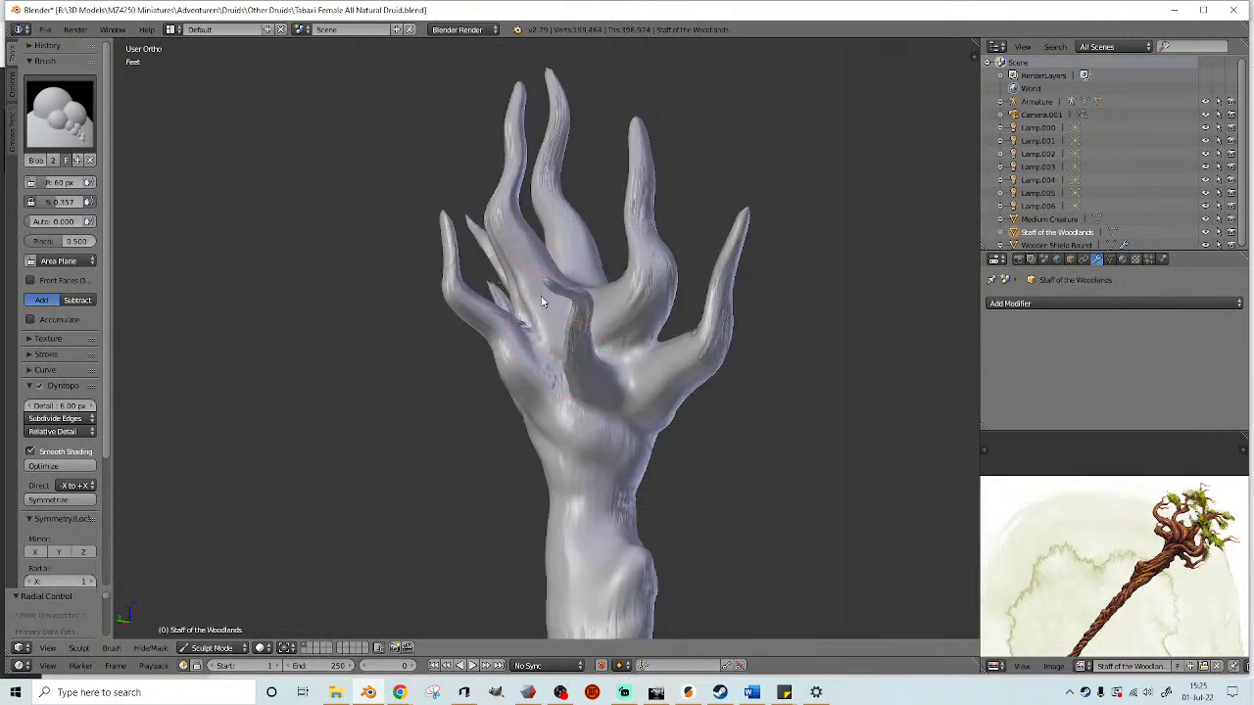
{"action": "middle_click_drag", "start_coordinate": [551, 371], "coordinate": [597, 361]}
{"action": "middle_click_drag", "start_coordinate": [671, 290], "coordinate": [469, 370]}
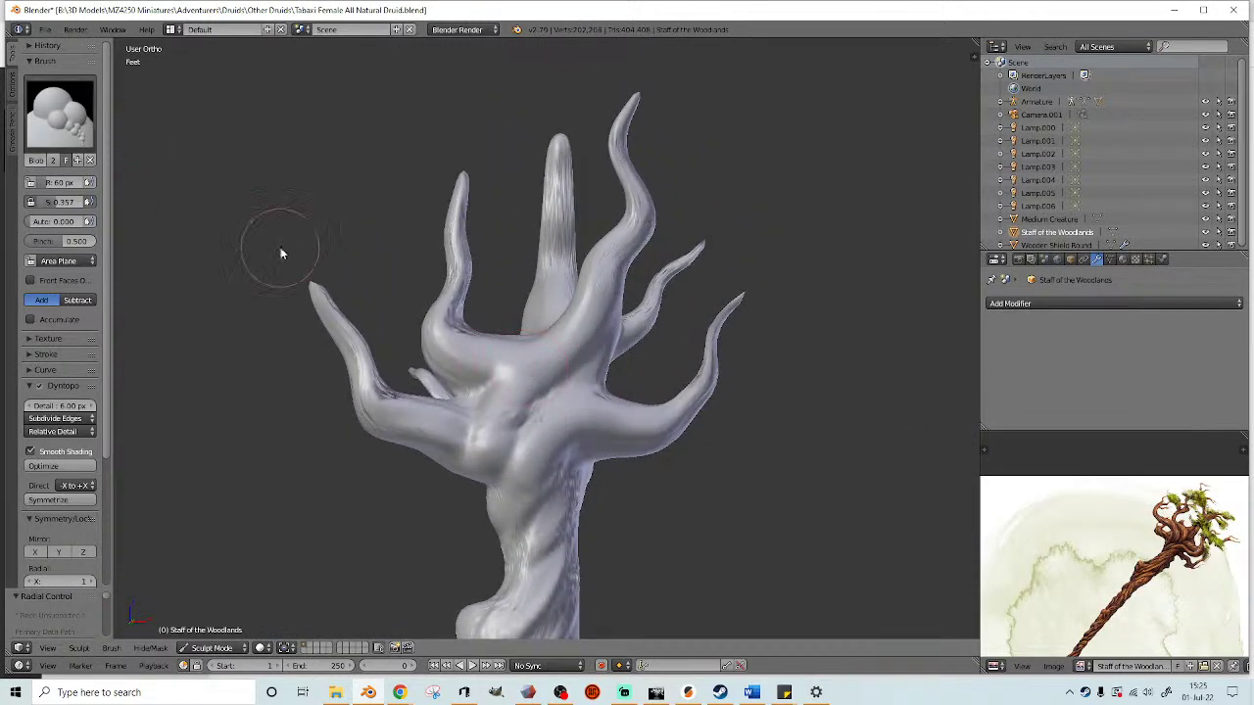
- Run Clay Strips at strength 1.000 along the front branches on the outer side to add wood grain and volume
{"action": "scroll", "coordinate": [647, 356], "scroll_direction": "down", "scroll_amount": 8}
{"action": "scroll", "coordinate": [646, 357], "scroll_direction": "up", "scroll_amount": 4}
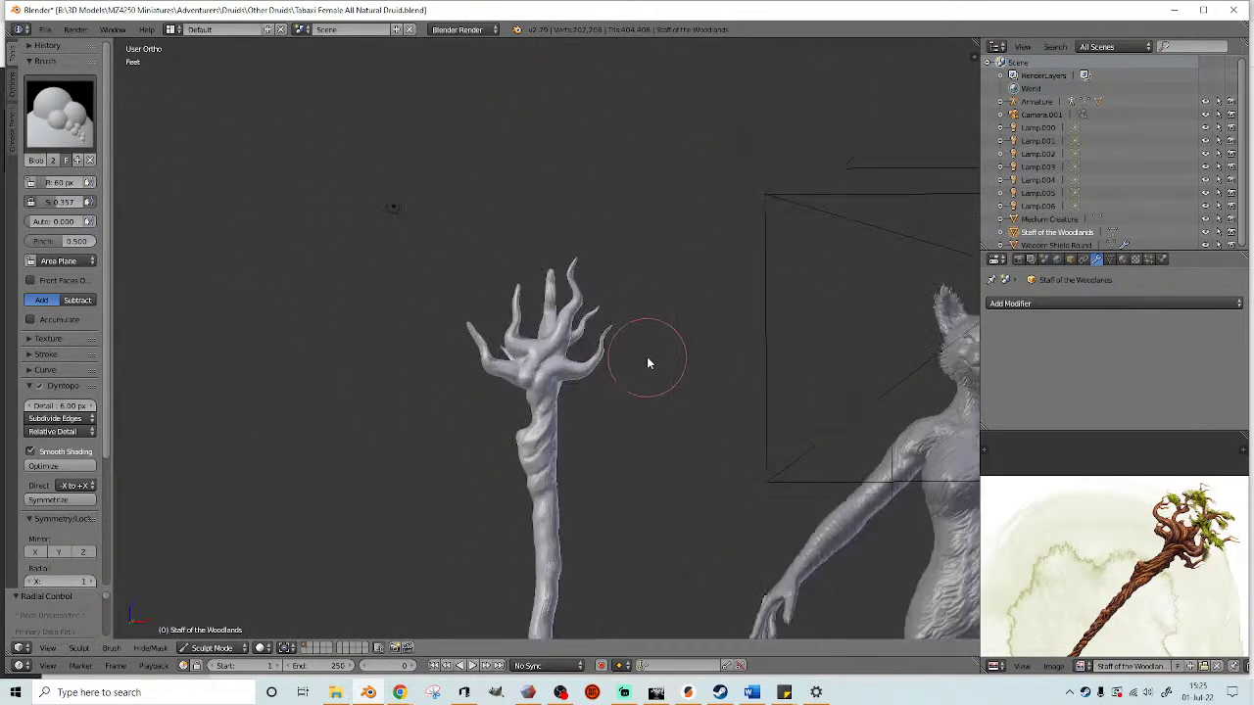
{"action": "key", "text": "KP_3"}
{"action": "key", "text": "KP_1"}
{"action": "scroll", "coordinate": [646, 356], "scroll_direction": "up", "scroll_amount": 4}
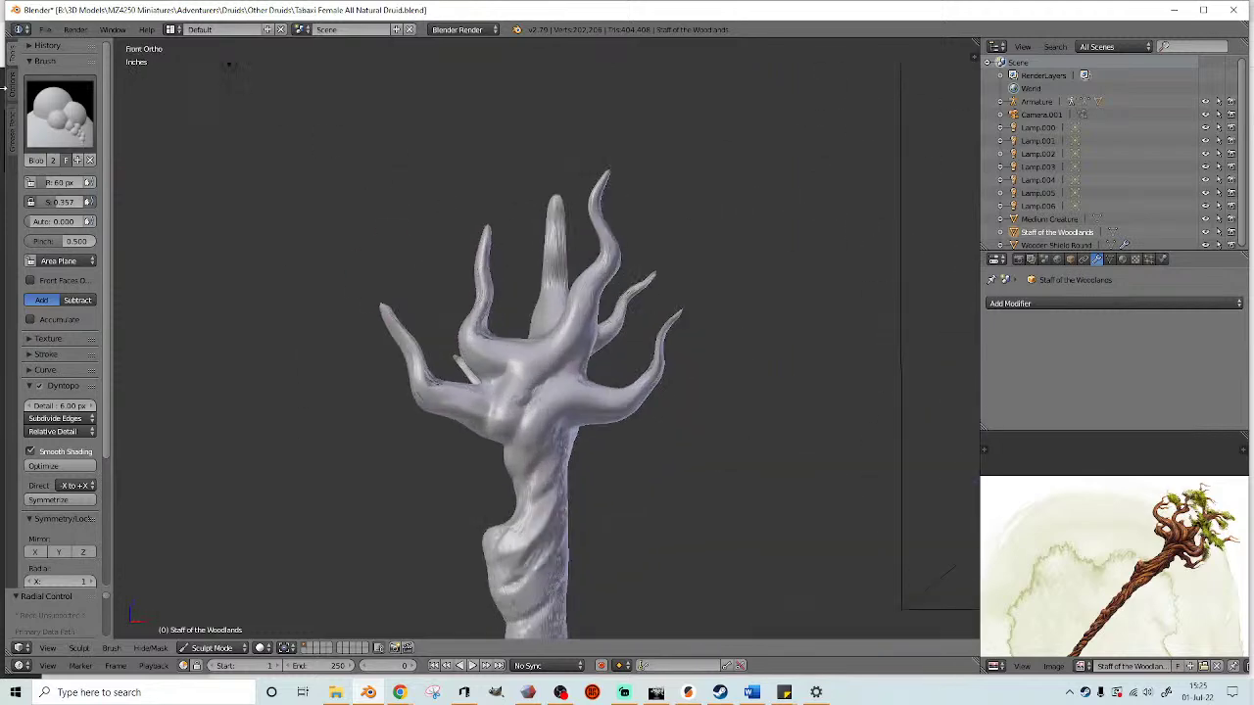
{"action": "left_click", "coordinate": [43, 84]}
{"action": "left_click", "coordinate": [209, 186]}
{"action": "scroll", "coordinate": [372, 271], "scroll_direction": "up", "scroll_amount": 6}
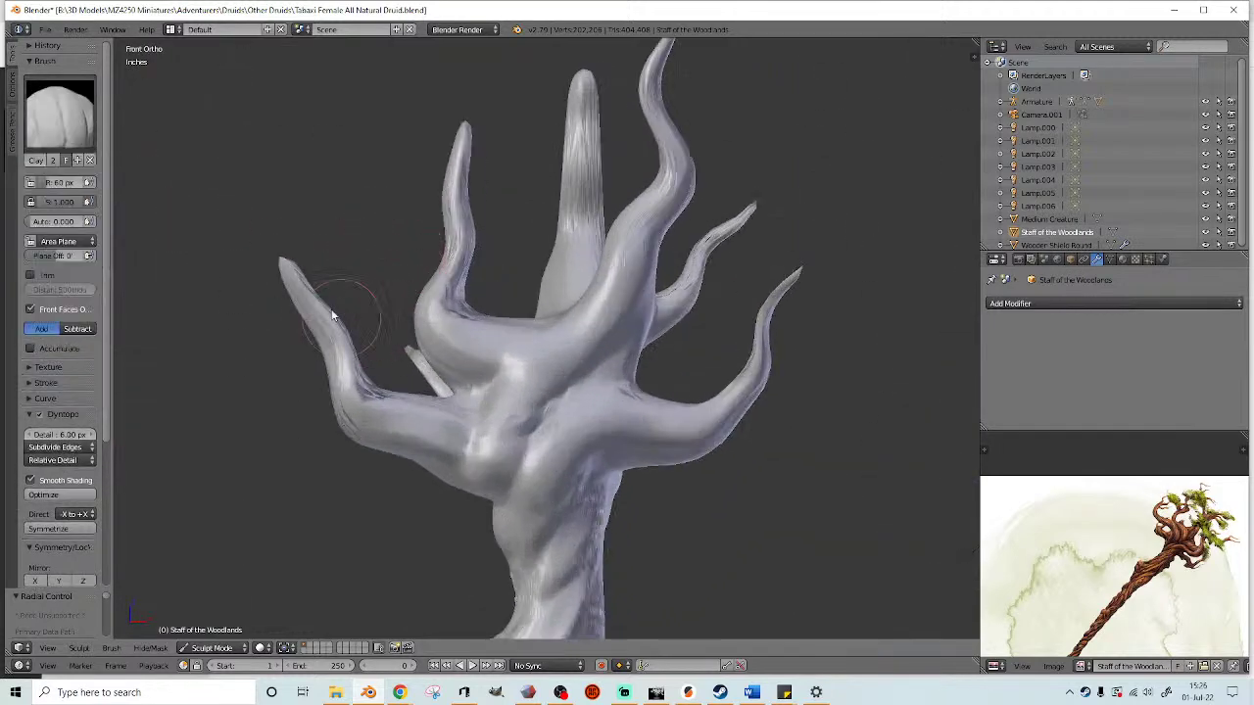
{"action": "mouse_move", "coordinate": [240, 150]}
{"action": "left_mouse_down"}
{"action": "mouse_move", "coordinate": [324, 325]}
{"action": "mouse_move", "coordinate": [533, 403]}
{"action": "mouse_move", "coordinate": [495, 436]}
{"action": "left_mouse_up"}
{"action": "mouse_move", "coordinate": [297, 333]}
{"action": "left_mouse_down"}
{"action": "mouse_move", "coordinate": [560, 443]}
{"action": "mouse_move", "coordinate": [840, 325]}
{"action": "mouse_move", "coordinate": [594, 358]}
{"action": "left_mouse_up"}
- Add Clay Strips ridges from the centre of the staff's head up the tallest front branch and around the lower front junction
{"action": "middle_click_drag", "start_coordinate": [590, 359], "coordinate": [569, 382], "text": "shift"}
{"action": "mouse_move", "coordinate": [569, 382]}
{"action": "left_mouse_down"}
{"action": "mouse_move", "coordinate": [532, 304]}
{"action": "mouse_move", "coordinate": [697, 93]}
{"action": "left_mouse_up"}
{"action": "middle_click_drag", "start_coordinate": [696, 92], "coordinate": [707, 167], "text": "shift"}
{"action": "mouse_move", "coordinate": [707, 166]}
{"action": "left_mouse_down"}
{"action": "mouse_move", "coordinate": [565, 458]}
{"action": "mouse_move", "coordinate": [498, 472]}
{"action": "mouse_move", "coordinate": [672, 196]}
{"action": "left_mouse_up"}
{"action": "left_click_drag", "start_coordinate": [446, 480], "coordinate": [389, 385]}
- Lay Clay Strips grain along the side and rear branches down to where they join the shaft
{"action": "mouse_move", "coordinate": [529, 250]}
{"action": "middle_mouse_down"}
{"action": "mouse_move", "coordinate": [510, 380]}
{"action": "mouse_move", "coordinate": [537, 521]}
{"action": "mouse_move", "coordinate": [503, 487]}
{"action": "mouse_move", "coordinate": [552, 386]}
{"action": "middle_mouse_up"}
{"action": "mouse_move", "coordinate": [551, 386]}
{"action": "left_mouse_down"}
{"action": "mouse_move", "coordinate": [587, 134]}
{"action": "mouse_move", "coordinate": [538, 448]}
{"action": "mouse_move", "coordinate": [489, 592]}
{"action": "mouse_move", "coordinate": [686, 405]}
{"action": "mouse_move", "coordinate": [482, 617]}
{"action": "left_mouse_up"}
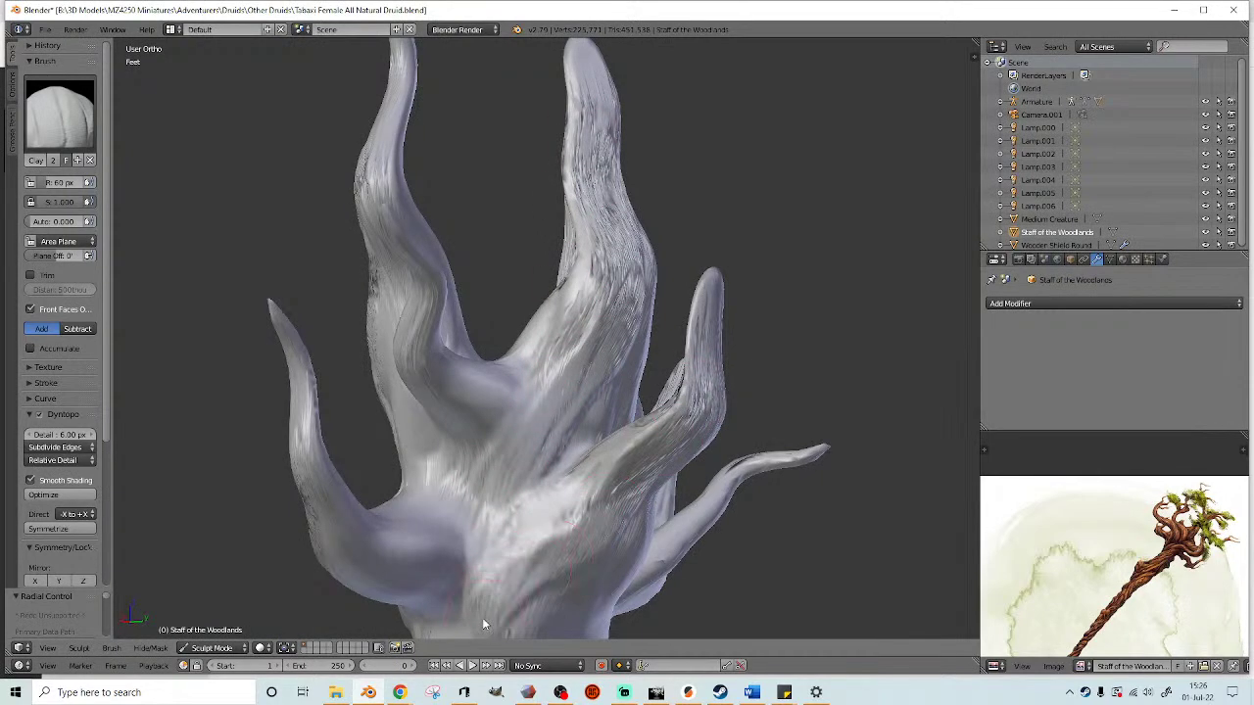
{"action": "left_click_drag", "start_coordinate": [453, 507], "coordinate": [392, 241]}
{"action": "mouse_move", "coordinate": [392, 241]}
{"action": "middle_mouse_down"}
{"action": "mouse_move", "coordinate": [414, 324]}
{"action": "mouse_move", "coordinate": [530, 470]}
{"action": "mouse_move", "coordinate": [545, 588]}
{"action": "middle_mouse_up"}
{"action": "mouse_move", "coordinate": [546, 656]}
{"action": "left_mouse_down"}
{"action": "mouse_move", "coordinate": [531, 521]}
{"action": "mouse_move", "coordinate": [541, 654]}
{"action": "left_mouse_up"}
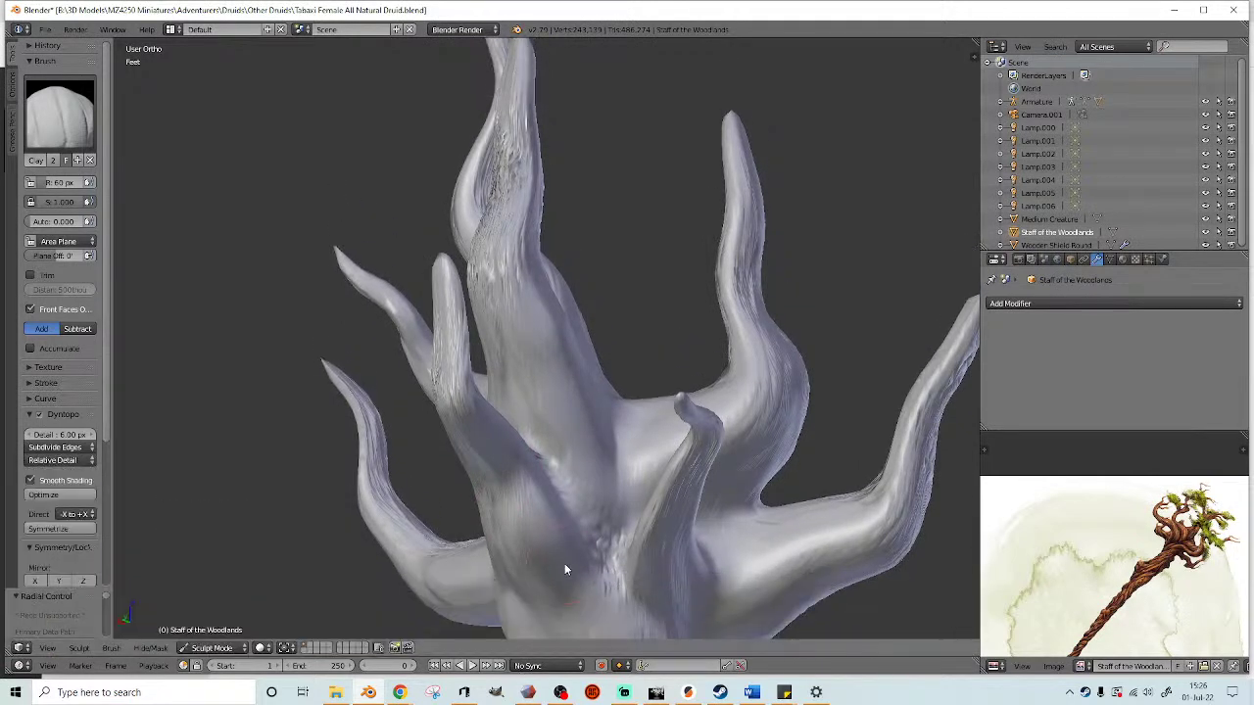
- Build Clay Strips ridges along the bases of the rear branches and into the hollows between them
{"action": "mouse_move", "coordinate": [511, 472]}
{"action": "left_mouse_down"}
{"action": "mouse_move", "coordinate": [451, 318]}
{"action": "mouse_move", "coordinate": [552, 423]}
{"action": "left_mouse_up"}
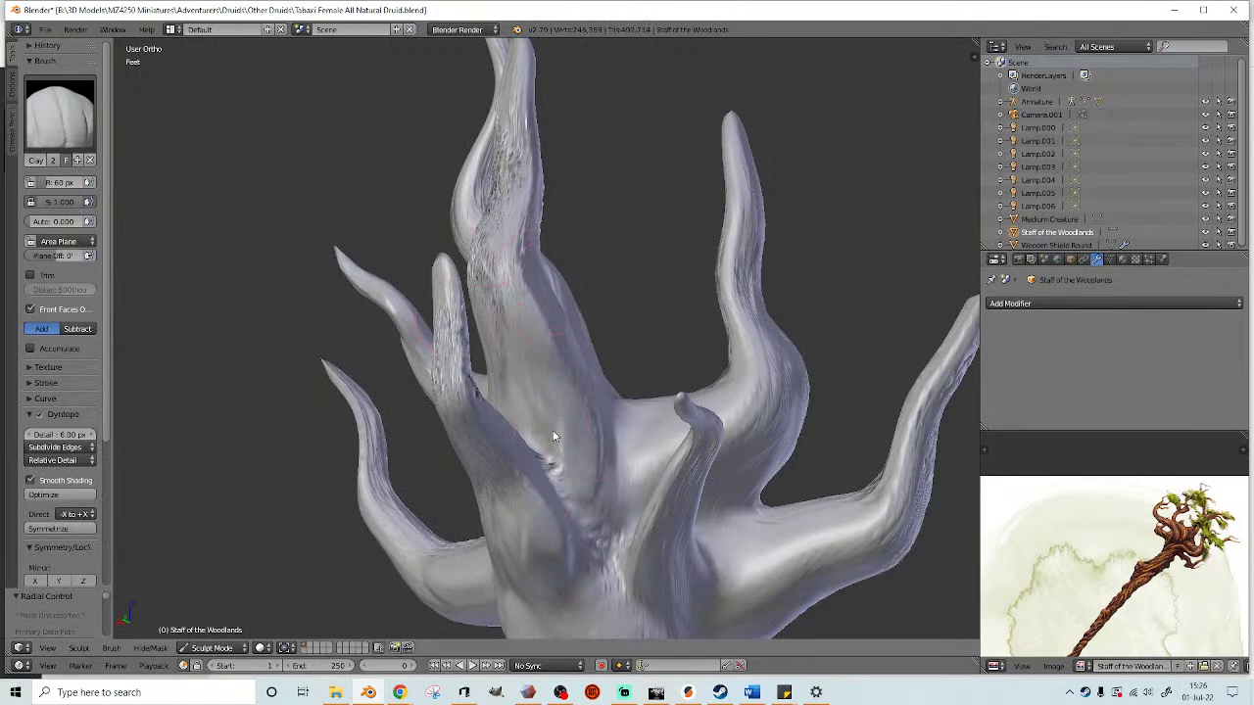
{"action": "middle_click_drag", "start_coordinate": [622, 384], "coordinate": [712, 403]}
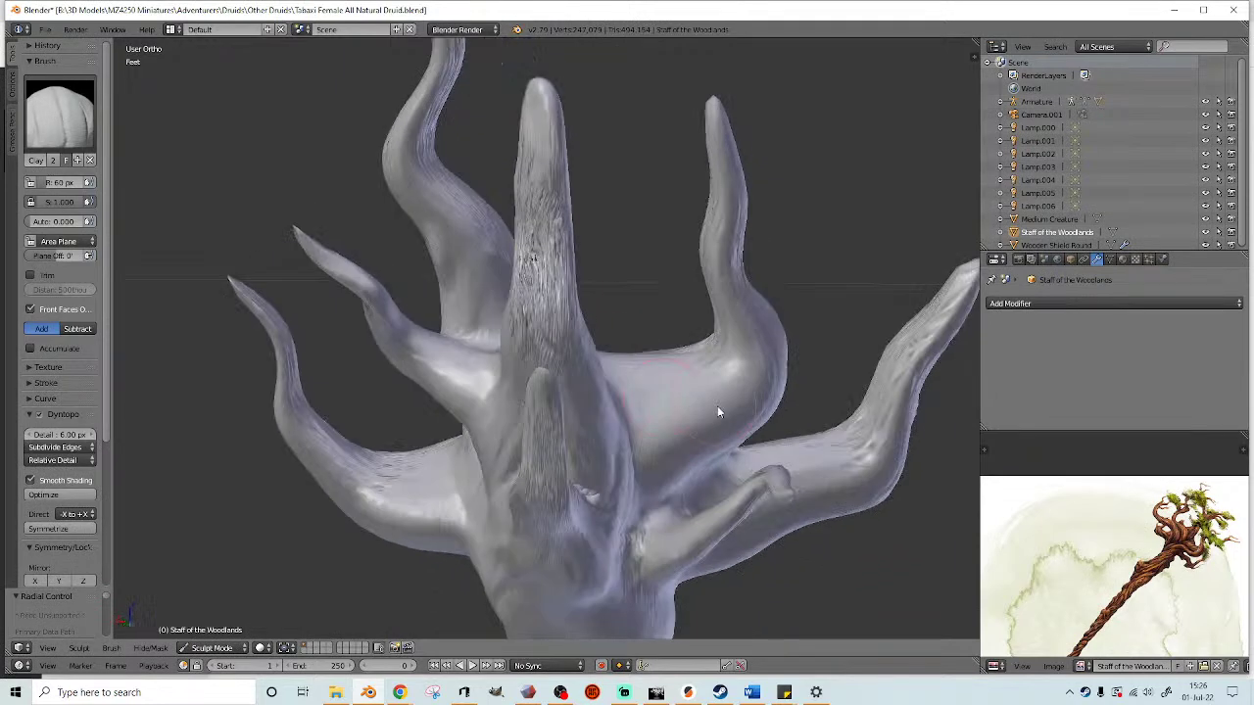
{"action": "mouse_move", "coordinate": [770, 294]}
{"action": "middle_mouse_down"}
{"action": "mouse_move", "coordinate": [729, 421]}
{"action": "mouse_move", "coordinate": [762, 464]}
{"action": "middle_mouse_up"}
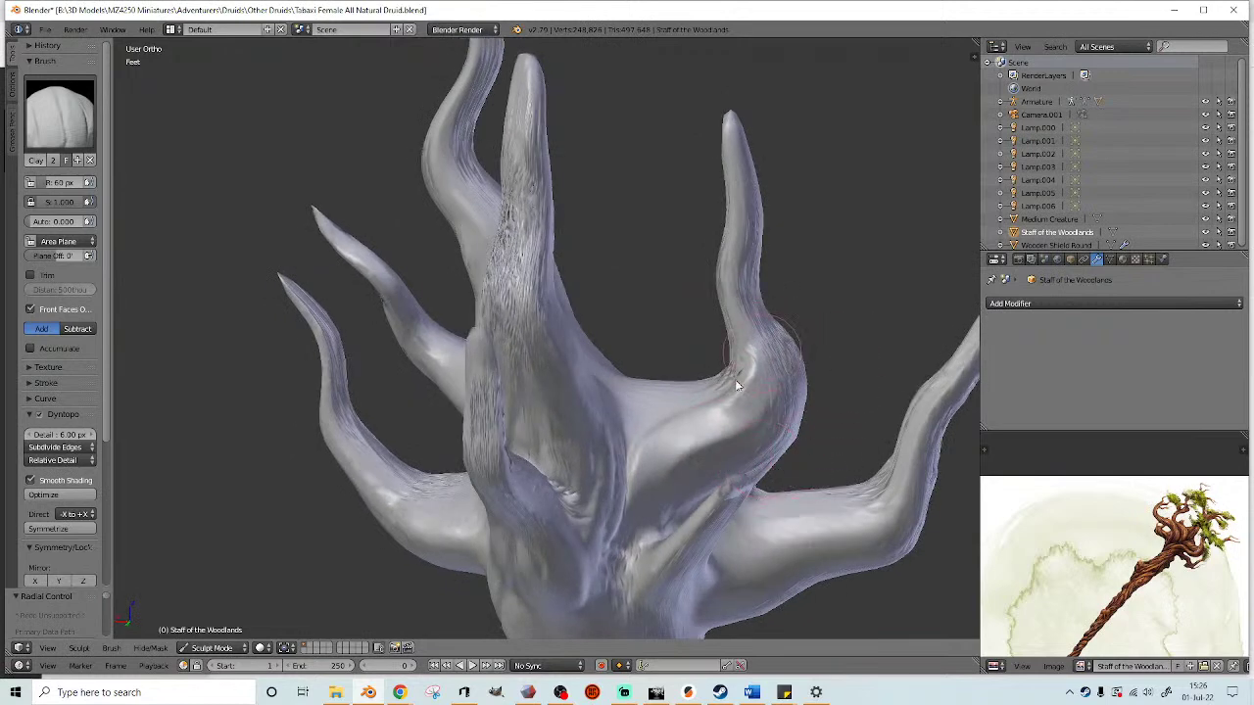
{"action": "mouse_move", "coordinate": [611, 470]}
{"action": "middle_mouse_down"}
{"action": "mouse_move", "coordinate": [627, 392]}
{"action": "mouse_move", "coordinate": [768, 458]}
{"action": "mouse_move", "coordinate": [786, 451]}
{"action": "middle_mouse_up"}
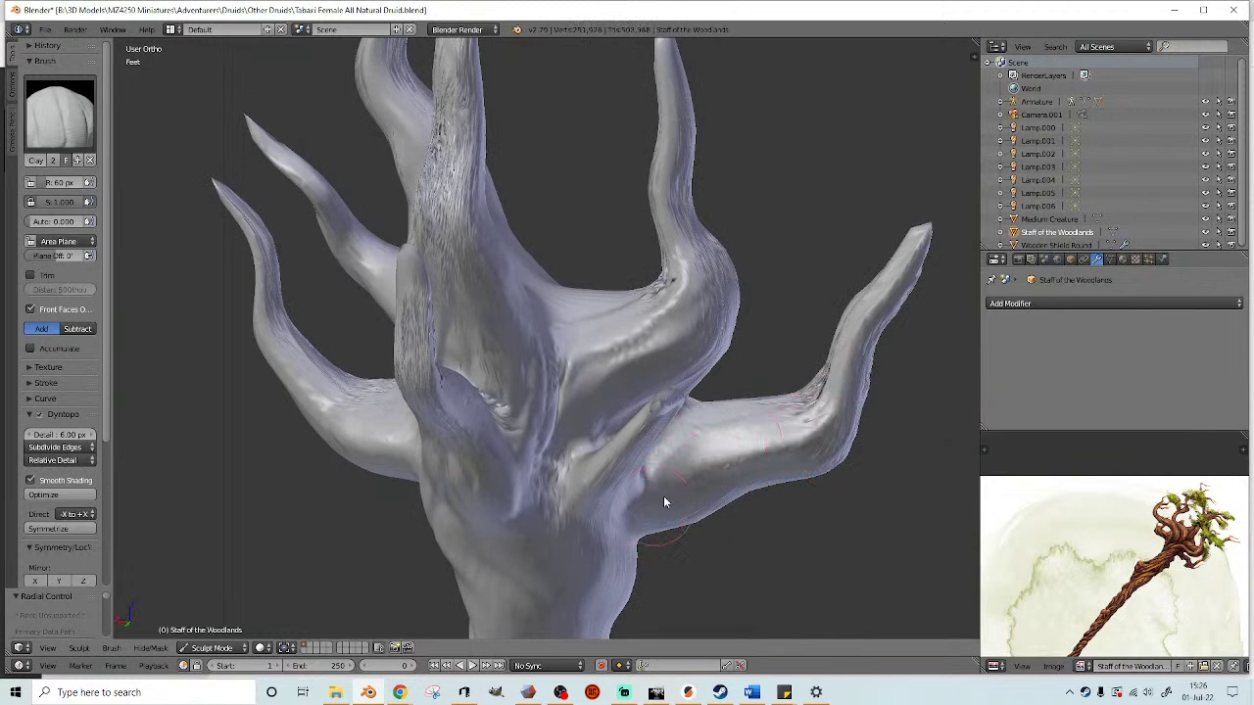
- Fill and texture the branch junction on the figure-facing side of the staff's head with Clay Strips
{"action": "middle_click_drag", "start_coordinate": [522, 447], "coordinate": [450, 417]}
{"action": "left_click_drag", "start_coordinate": [453, 417], "coordinate": [480, 451]}
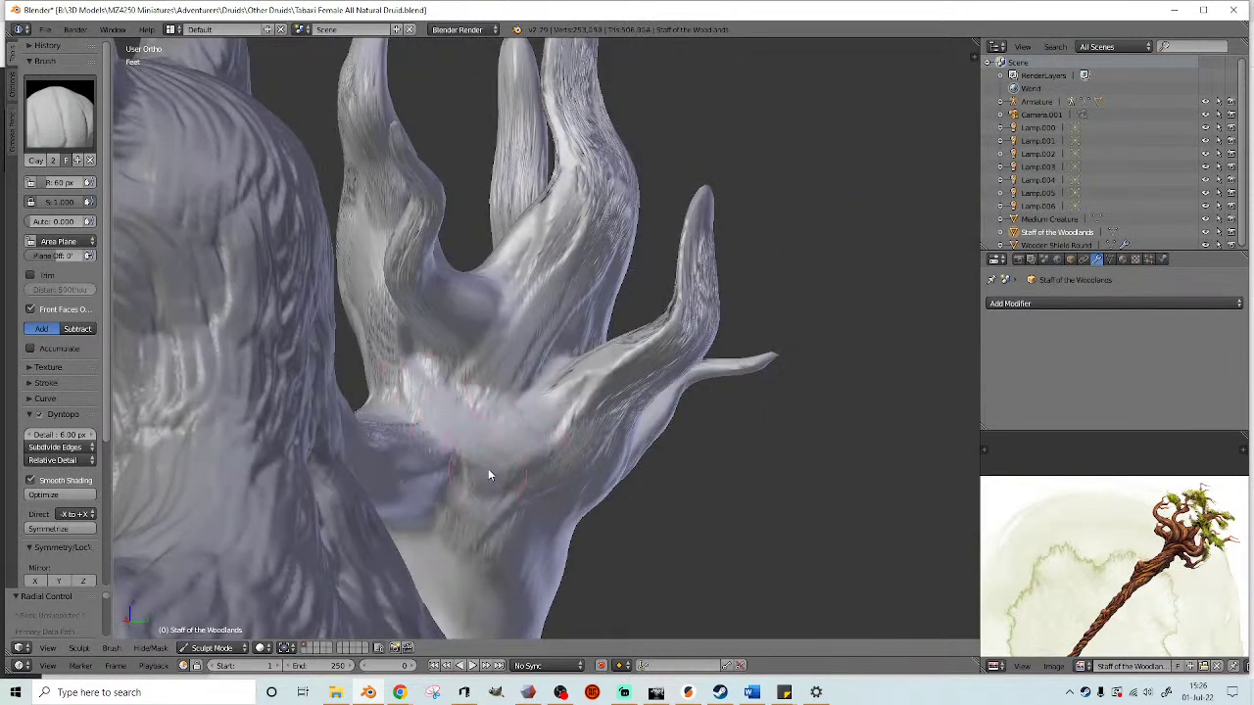
{"action": "left_click_drag", "start_coordinate": [559, 443], "coordinate": [473, 412]}
{"action": "scroll", "coordinate": [517, 470], "scroll_direction": "down", "scroll_amount": 7}
{"action": "mouse_move", "coordinate": [547, 458]}
{"action": "middle_mouse_down"}
{"action": "mouse_move", "coordinate": [728, 477]}
{"action": "mouse_move", "coordinate": [692, 443]}
{"action": "mouse_move", "coordinate": [656, 506]}
{"action": "middle_mouse_up"}
- Pull a pair of thin twigs out of each of the two front branches farthest from the figure with Snake Hook
{"action": "left_click", "coordinate": [60, 112]}
{"action": "left_click", "coordinate": [104, 316]}
{"action": "scroll", "coordinate": [505, 325], "scroll_direction": "up", "scroll_amount": 4}
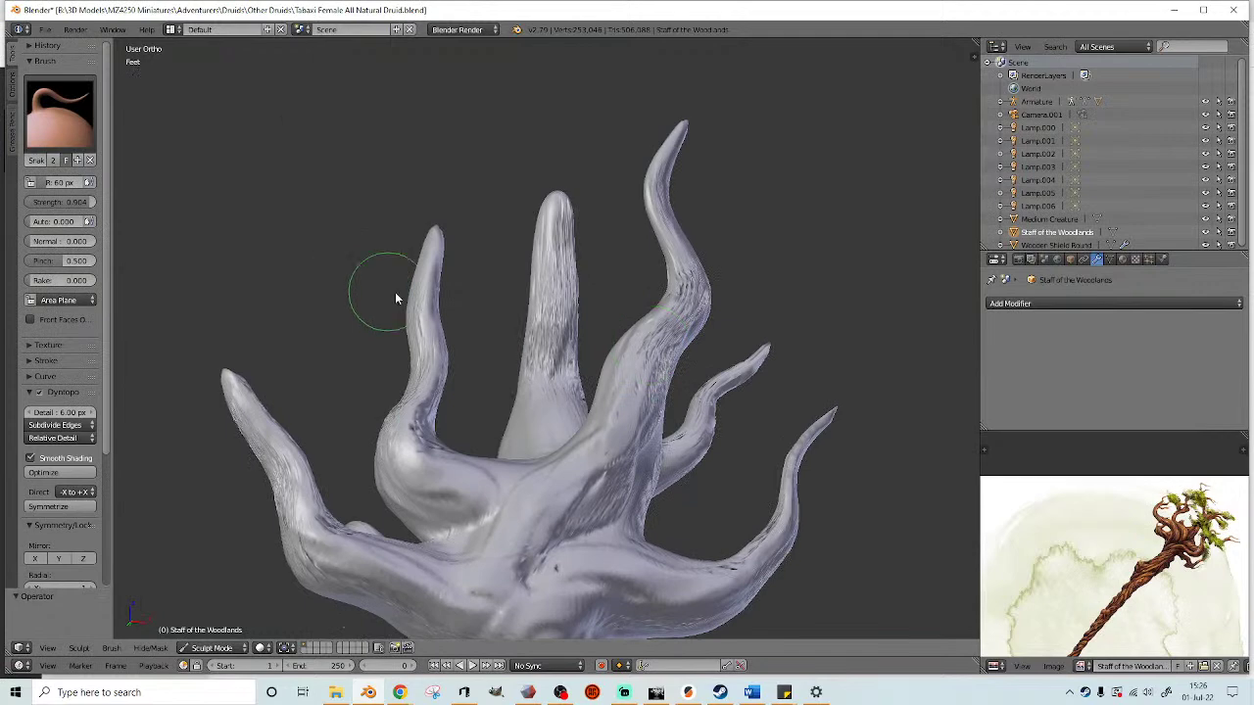
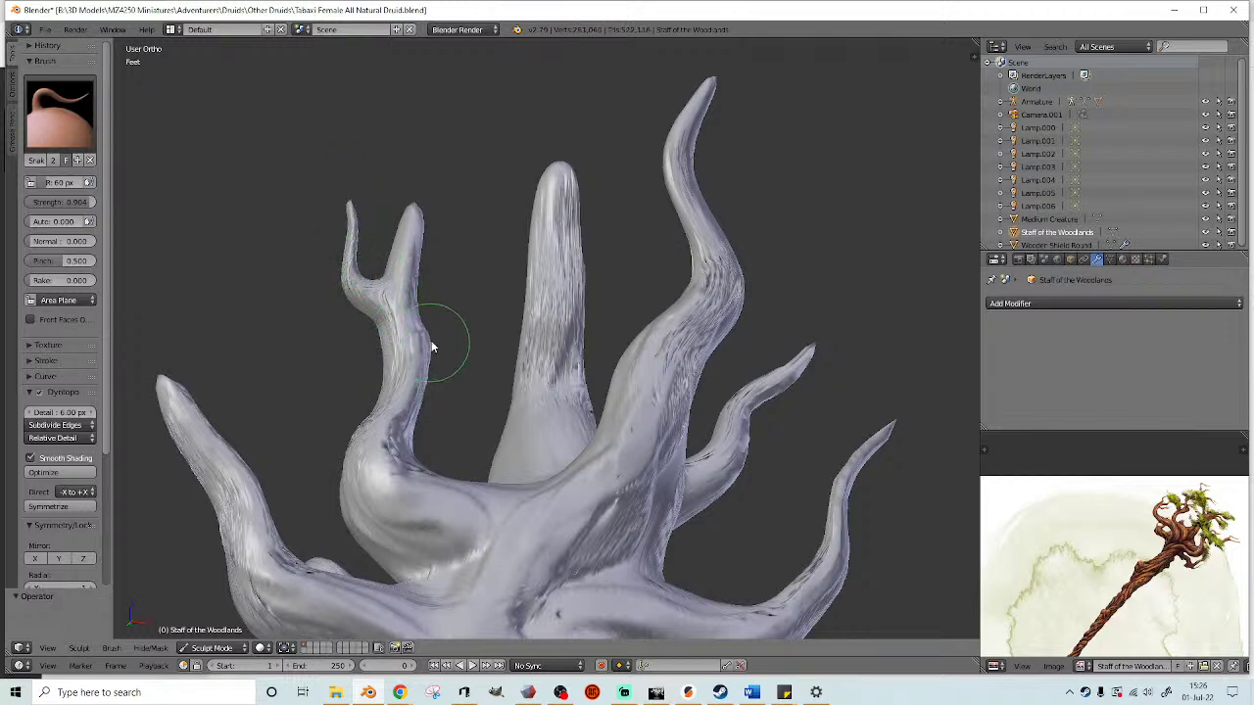
{"action": "left_click_drag", "start_coordinate": [438, 303], "coordinate": [468, 241]}
{"action": "mouse_move", "coordinate": [225, 452]}
{"action": "left_mouse_down"}
{"action": "mouse_move", "coordinate": [224, 388]}
{"action": "mouse_move", "coordinate": [191, 339]}
{"action": "left_mouse_up"}
{"action": "middle_click_drag", "start_coordinate": [196, 518], "coordinate": [284, 472], "text": "shift"}
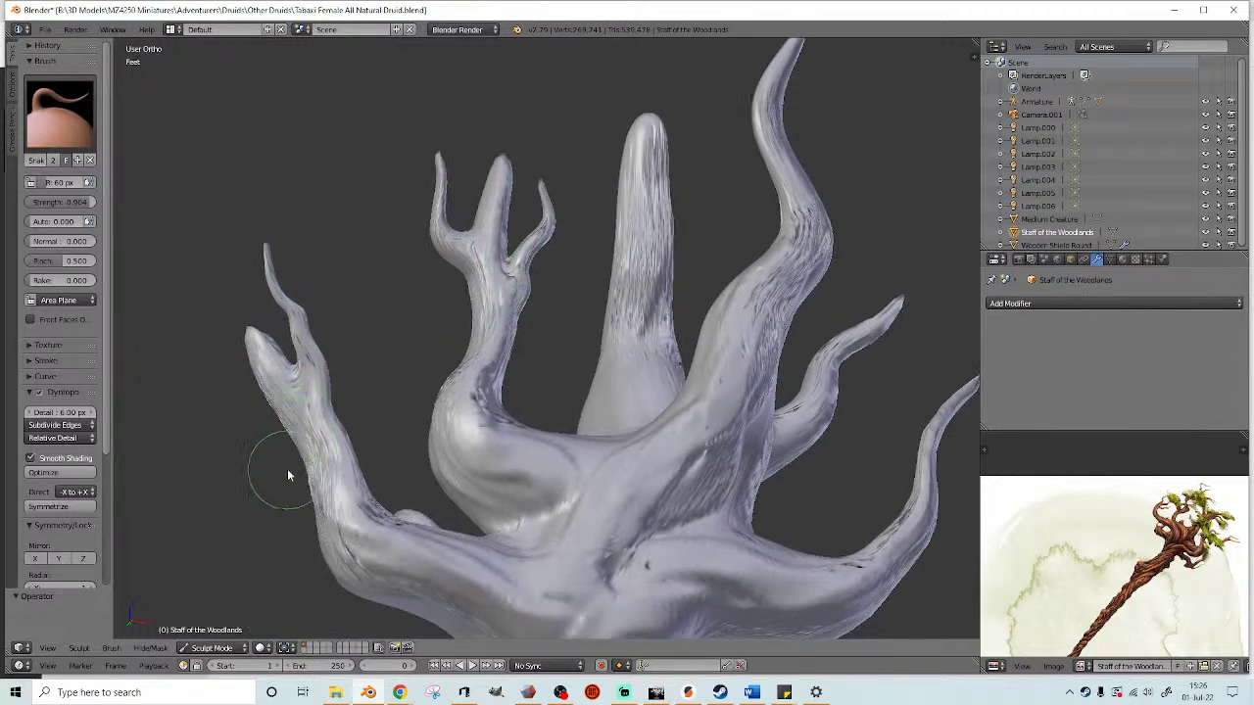
{"action": "mouse_move", "coordinate": [310, 479]}
{"action": "left_mouse_down"}
{"action": "mouse_move", "coordinate": [247, 423]}
{"action": "mouse_move", "coordinate": [207, 356]}
{"action": "left_mouse_up"}
{"action": "middle_click_drag", "start_coordinate": [406, 389], "coordinate": [338, 425], "text": "shift"}
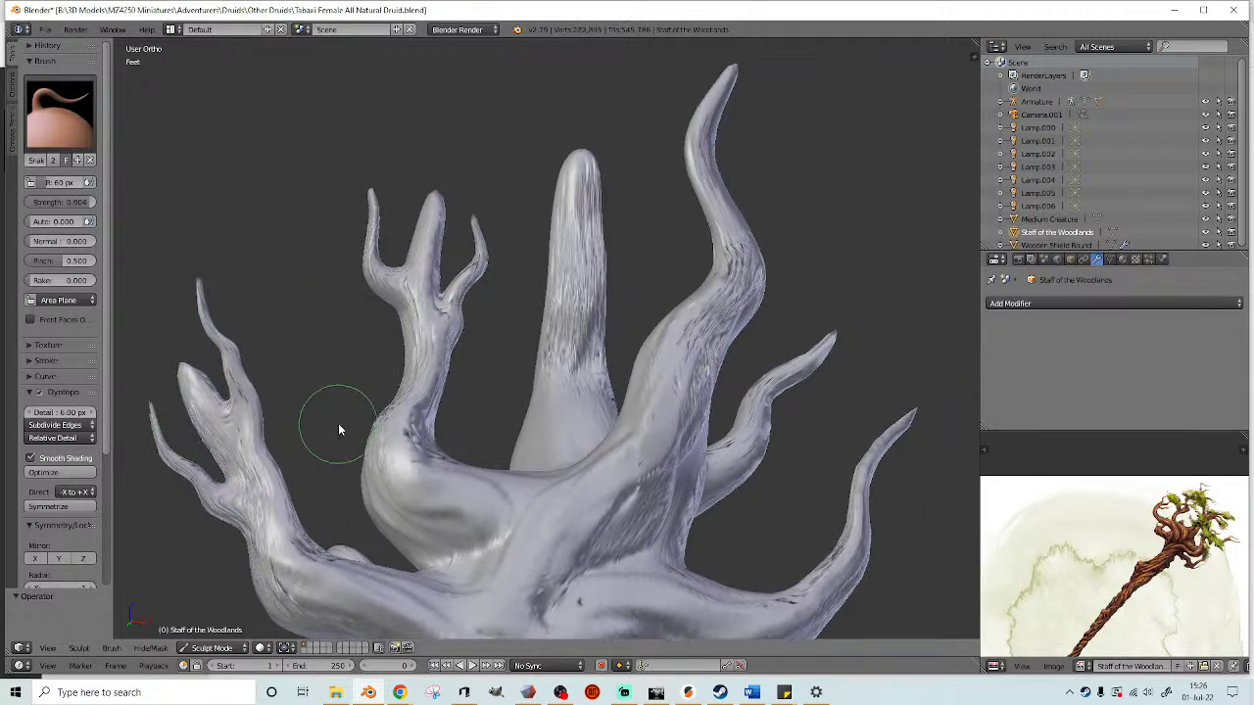
- Pull forked twigs from both sides of the blunt rear branch and the tallest front branch with Snake Hook
{"action": "mouse_move", "coordinate": [558, 245]}
{"action": "left_mouse_down"}
{"action": "mouse_move", "coordinate": [518, 196]}
{"action": "mouse_move", "coordinate": [517, 114]}
{"action": "left_mouse_up"}
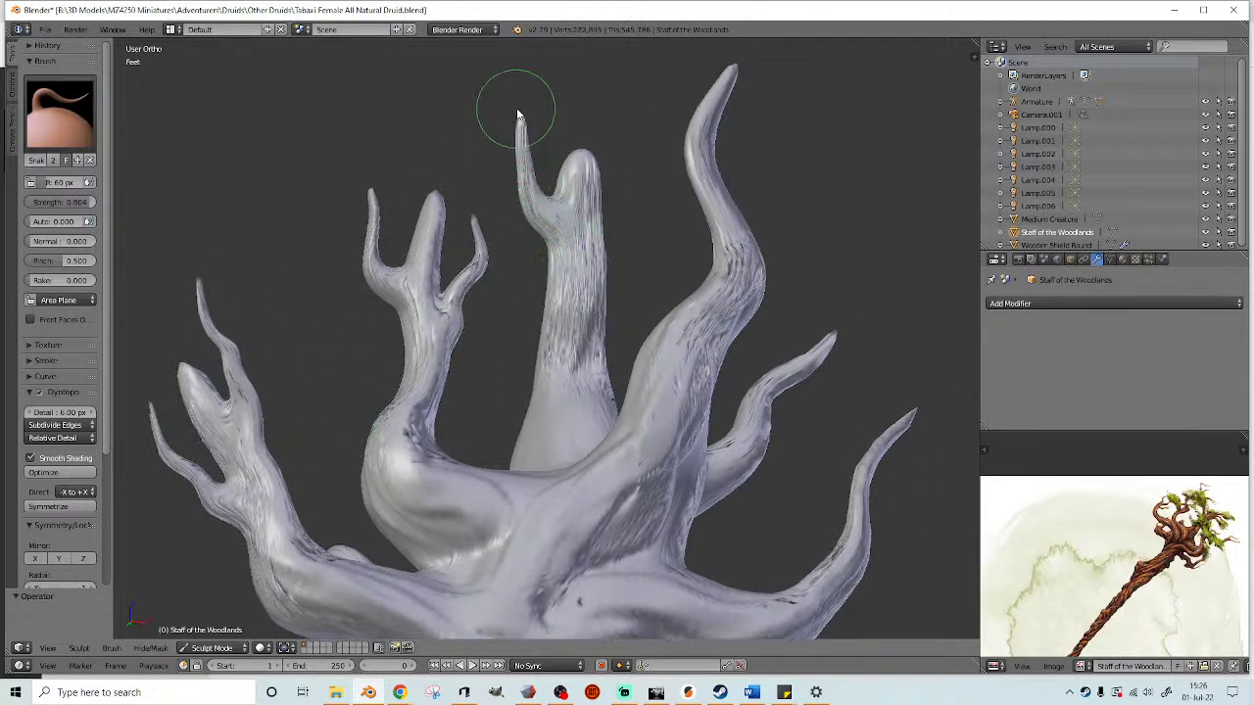
{"action": "left_click_drag", "start_coordinate": [636, 256], "coordinate": [641, 182]}
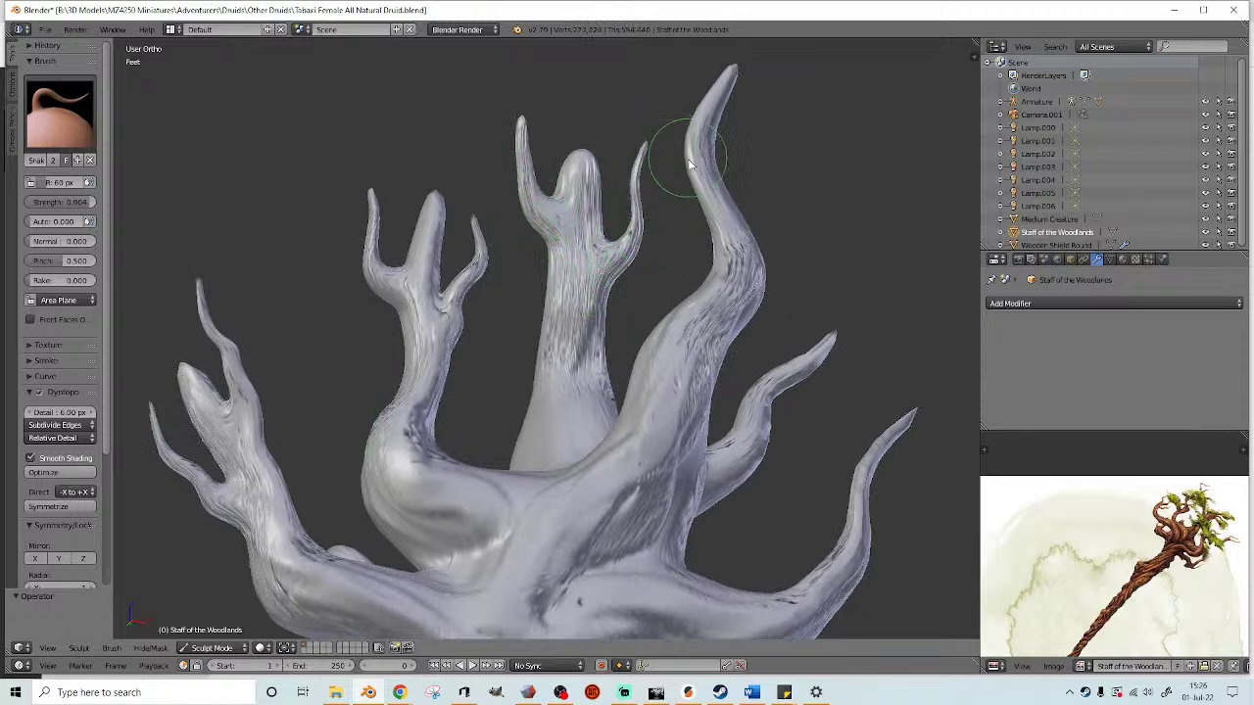
{"action": "middle_click_drag", "start_coordinate": [688, 163], "coordinate": [686, 200], "text": "shift"}
{"action": "mouse_move", "coordinate": [686, 200]}
{"action": "left_mouse_down"}
{"action": "mouse_move", "coordinate": [644, 134]}
{"action": "mouse_move", "coordinate": [654, 93]}
{"action": "left_mouse_up"}
{"action": "mouse_move", "coordinate": [751, 319]}
{"action": "left_mouse_down"}
{"action": "mouse_move", "coordinate": [749, 245]}
{"action": "mouse_move", "coordinate": [785, 201]}
{"action": "left_mouse_up"}
{"action": "middle_click_drag", "start_coordinate": [790, 268], "coordinate": [745, 219], "text": "shift"}
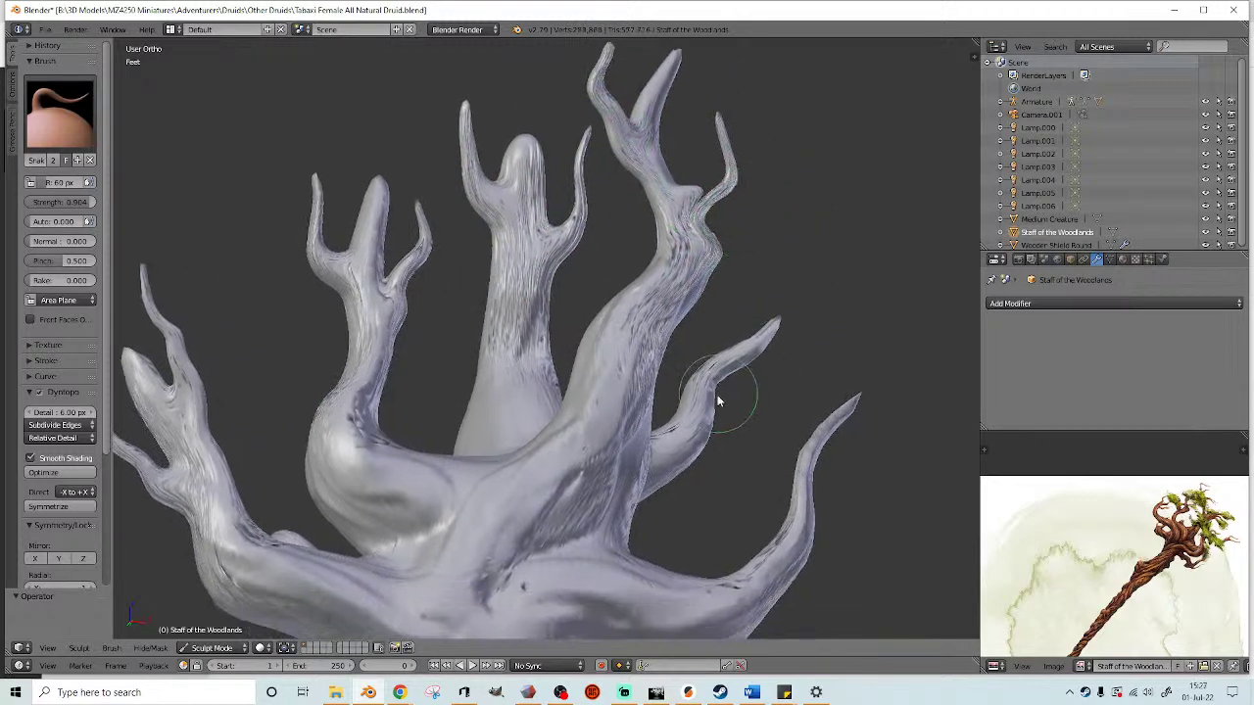
- Fork the two lower branches nearest the figure with Snake Hook, adding more twigs along the lowest one
{"action": "left_click_drag", "start_coordinate": [767, 404], "coordinate": [812, 363]}
{"action": "middle_click_drag", "start_coordinate": [812, 364], "coordinate": [796, 330], "text": "shift"}
{"action": "left_click_drag", "start_coordinate": [799, 505], "coordinate": [856, 447]}
{"action": "middle_click_drag", "start_coordinate": [686, 608], "coordinate": [681, 540], "text": "shift"}
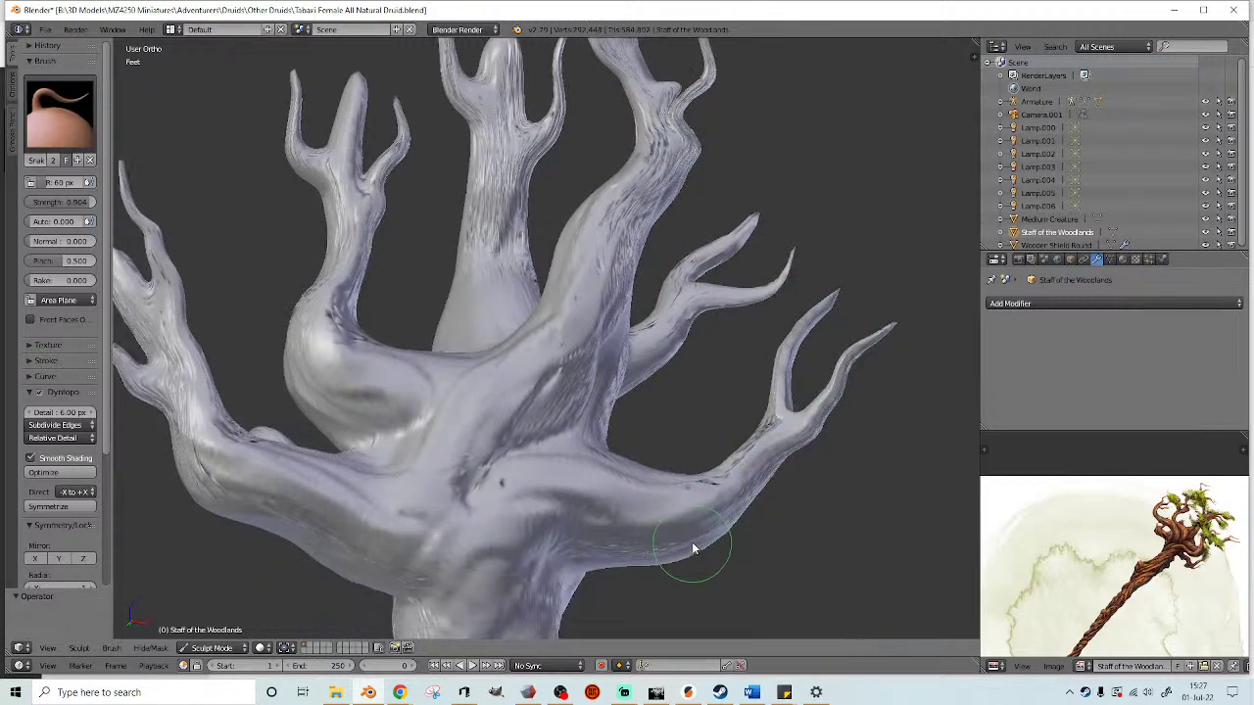
{"action": "scroll", "coordinate": [692, 541], "scroll_direction": "down", "scroll_amount": 1}
{"action": "mouse_move", "coordinate": [670, 521]}
{"action": "left_mouse_down"}
{"action": "mouse_move", "coordinate": [703, 525]}
{"action": "mouse_move", "coordinate": [791, 484]}
{"action": "left_mouse_up"}
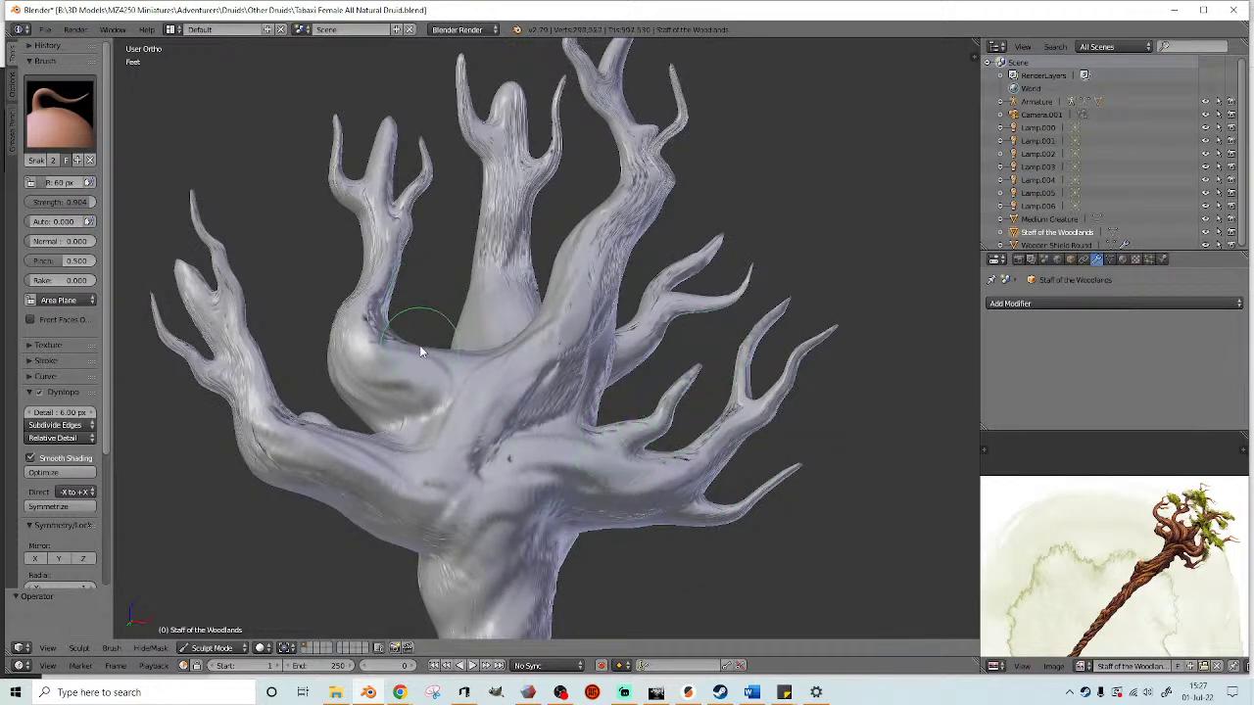
- Pull one more twig from the inner side of each of the two front branches farthest from the figure
{"action": "left_click_drag", "start_coordinate": [445, 237], "coordinate": [446, 210]}
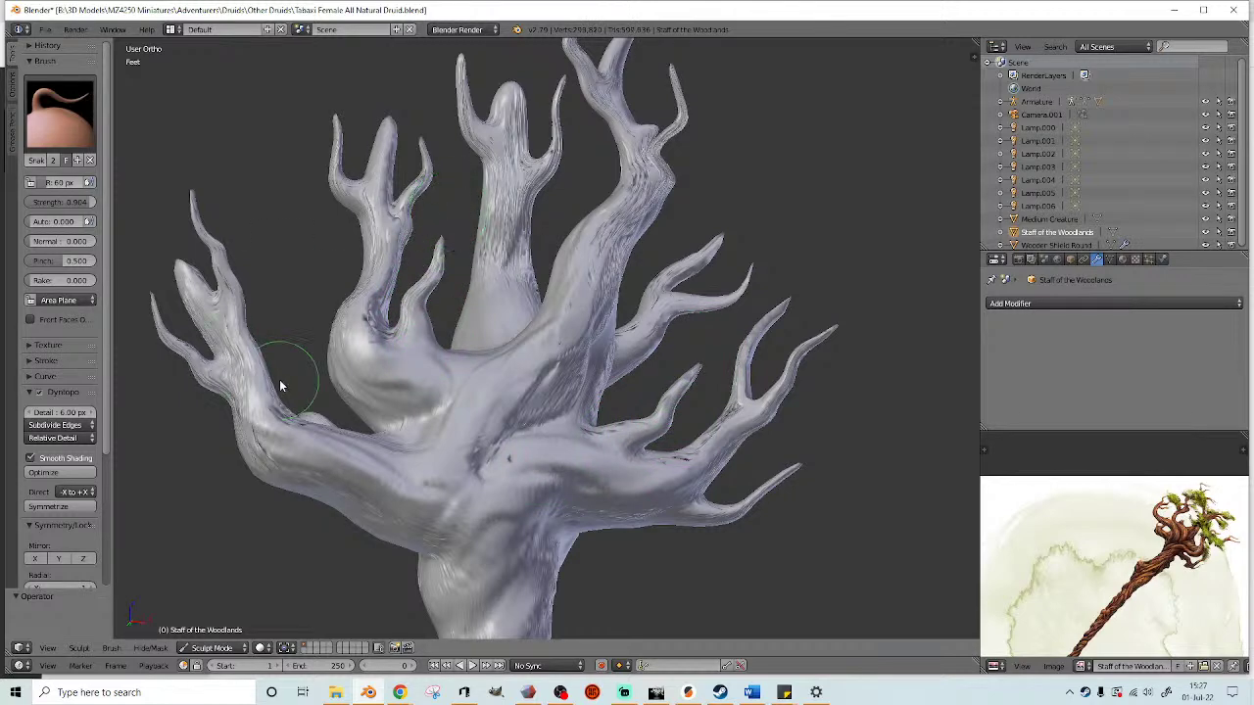
{"action": "left_click_drag", "start_coordinate": [300, 304], "coordinate": [254, 209]}
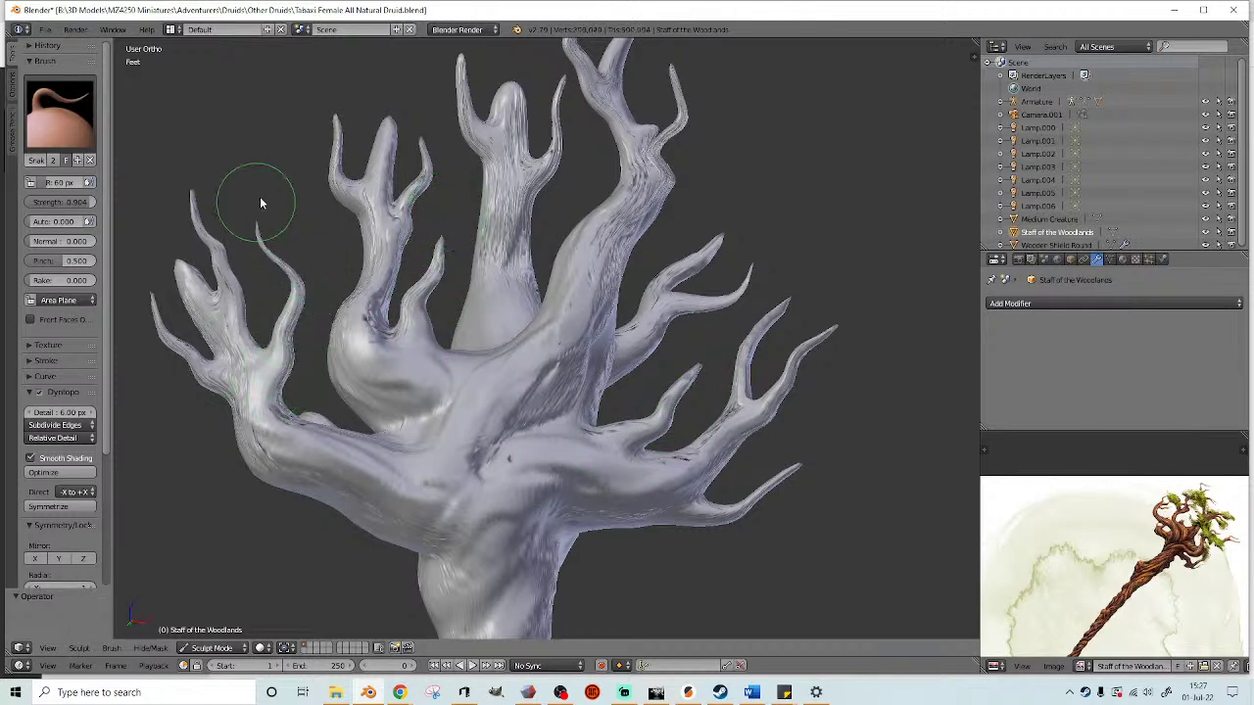
{"action": "scroll", "coordinate": [428, 345], "scroll_direction": "down", "scroll_amount": 10}
{"action": "scroll", "coordinate": [450, 372], "scroll_direction": "up", "scroll_amount": 4}
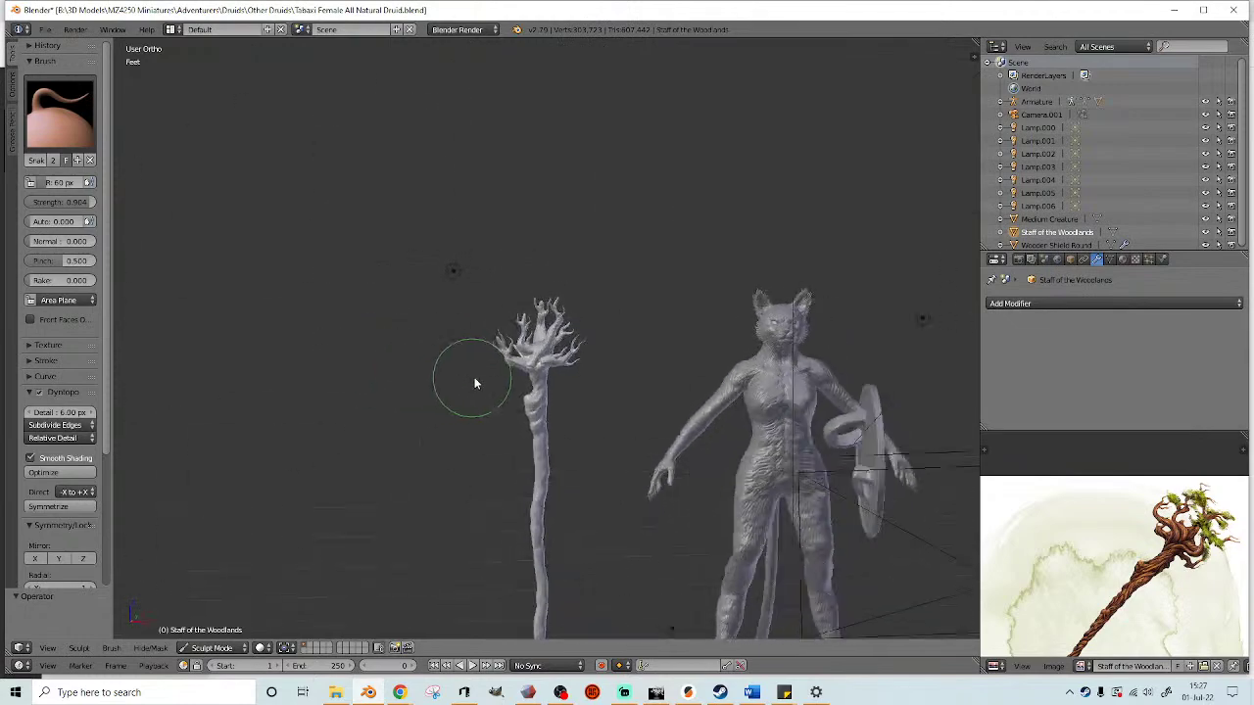
- Switch the Staff of the Woodlands from Sculpt Mode to Object Mode and save the druid file
{"action": "middle_click_drag", "start_coordinate": [538, 381], "coordinate": [431, 416]}
{"action": "left_click", "coordinate": [213, 647]}
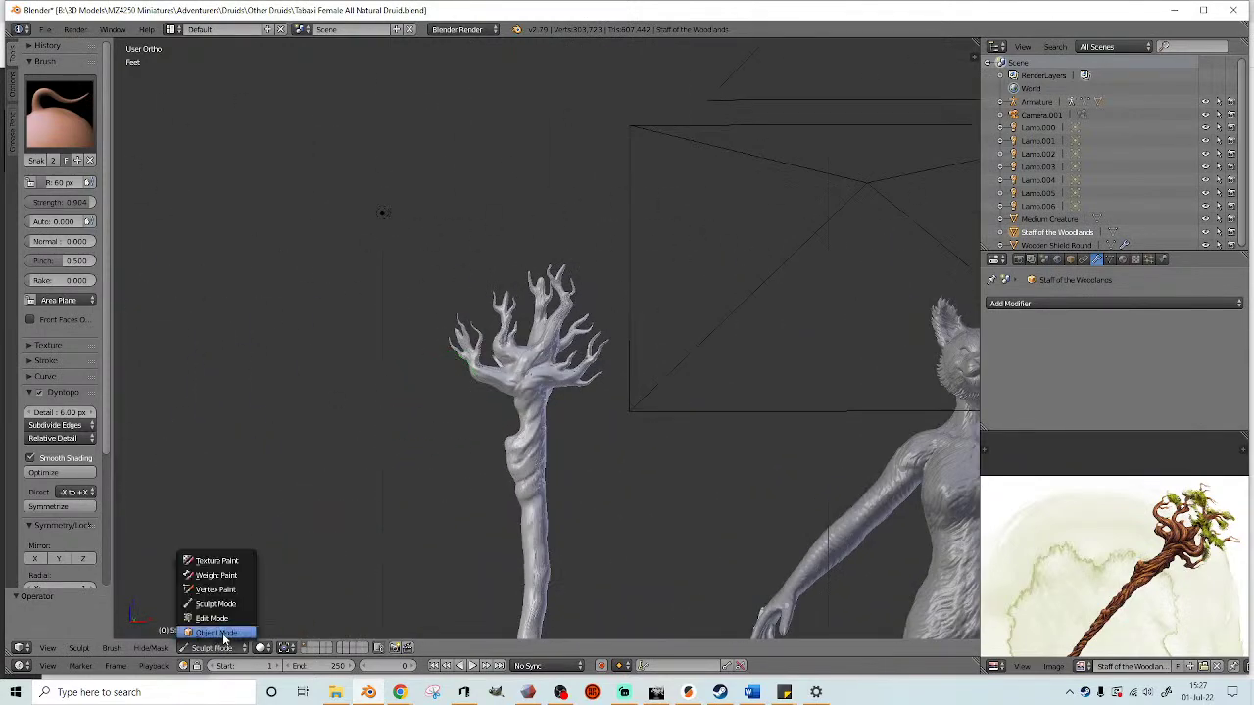
{"action": "scroll", "coordinate": [353, 428], "scroll_direction": "down", "scroll_amount": 5}
{"action": "middle_click_drag", "start_coordinate": [406, 414], "coordinate": [407, 346], "text": "shift"}
{"action": "scroll", "coordinate": [410, 352], "scroll_direction": "up", "scroll_amount": 1}
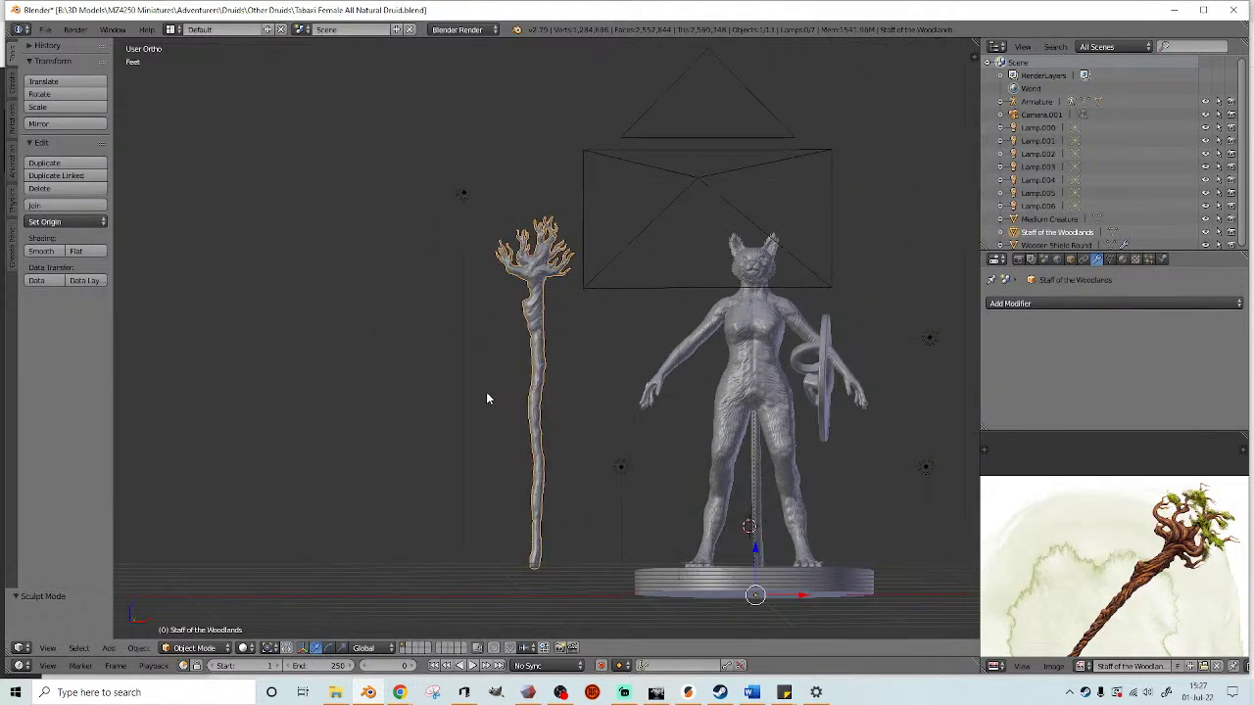
{"action": "left_click", "coordinate": [43, 30]}
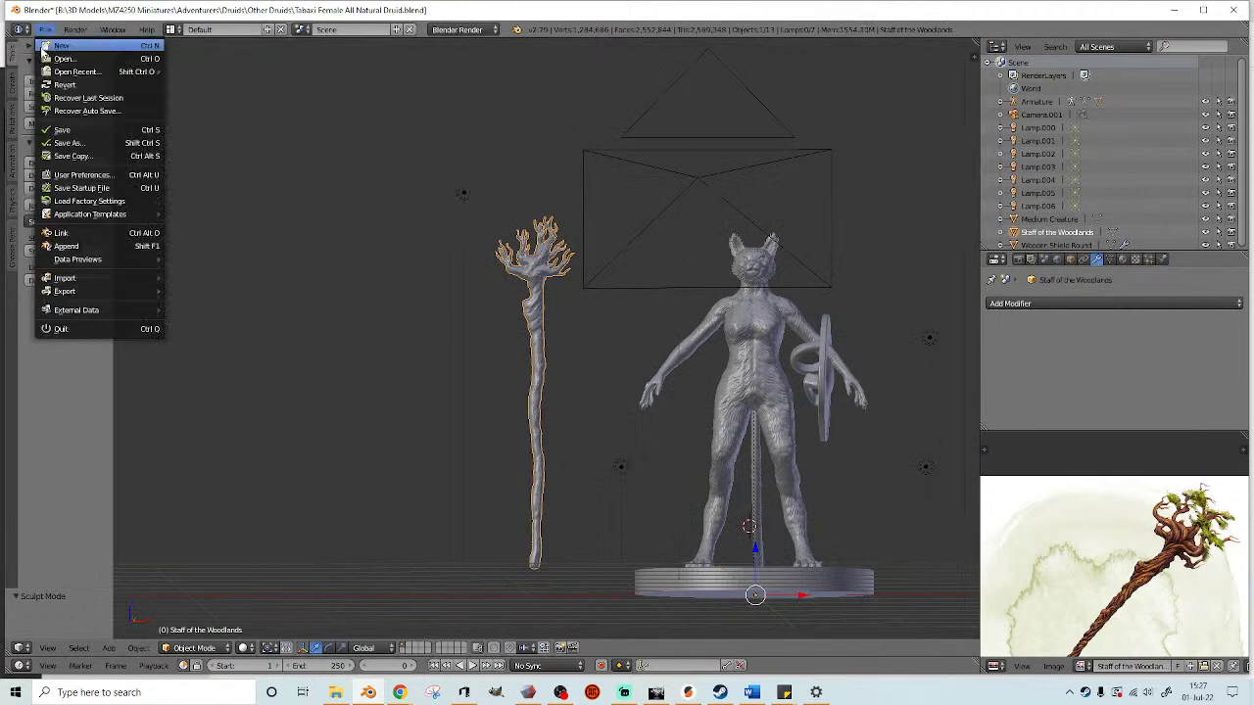
{"action": "left_click", "coordinate": [61, 131]}
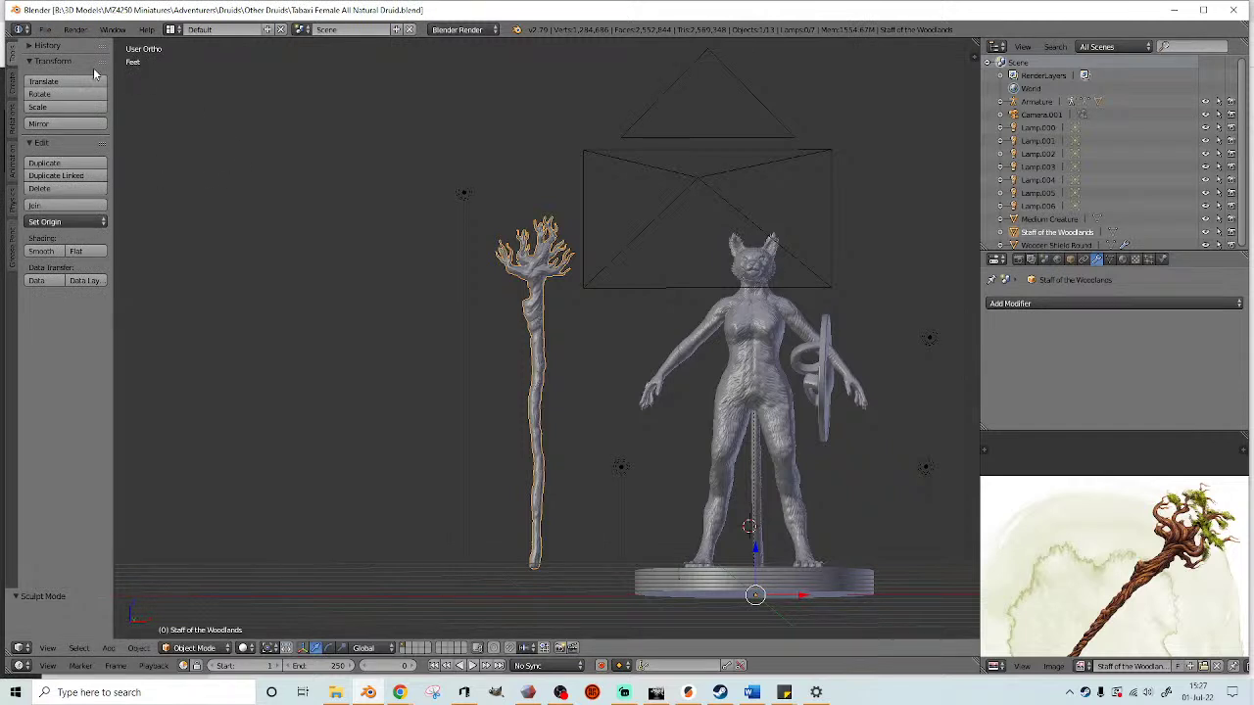
{"action": "left_click", "coordinate": [43, 29]}
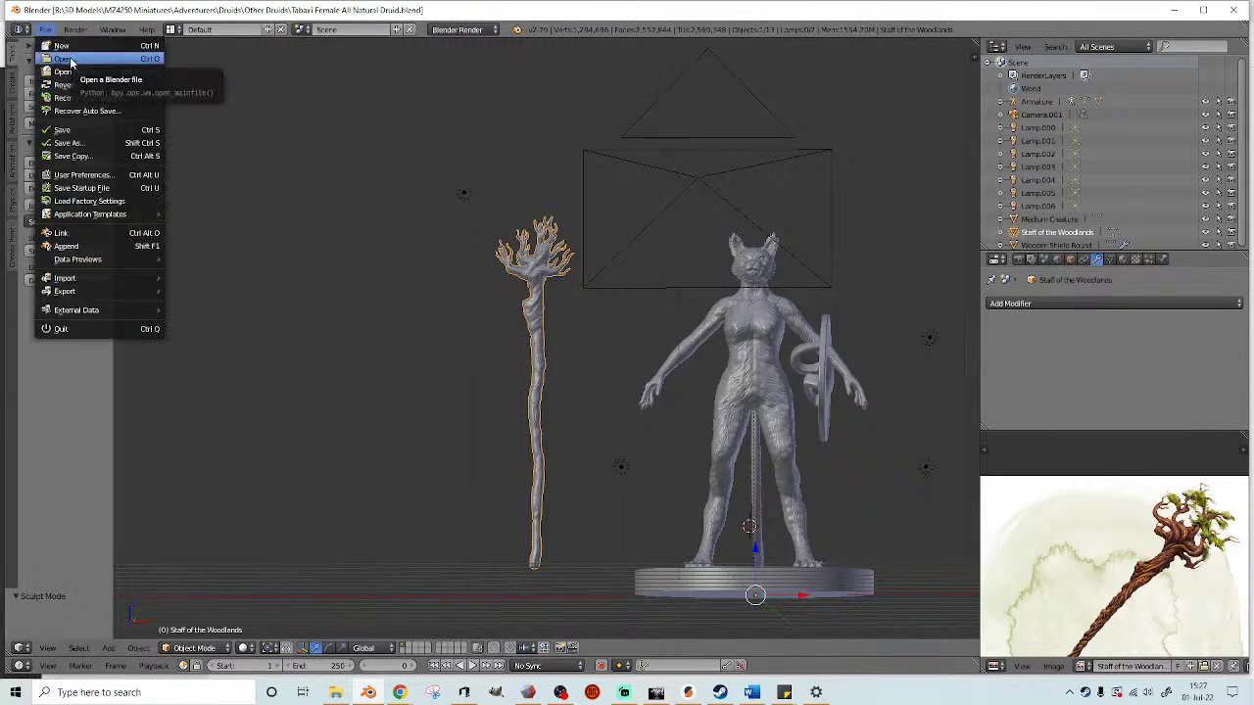
{"action": "left_click", "coordinate": [69, 58]}
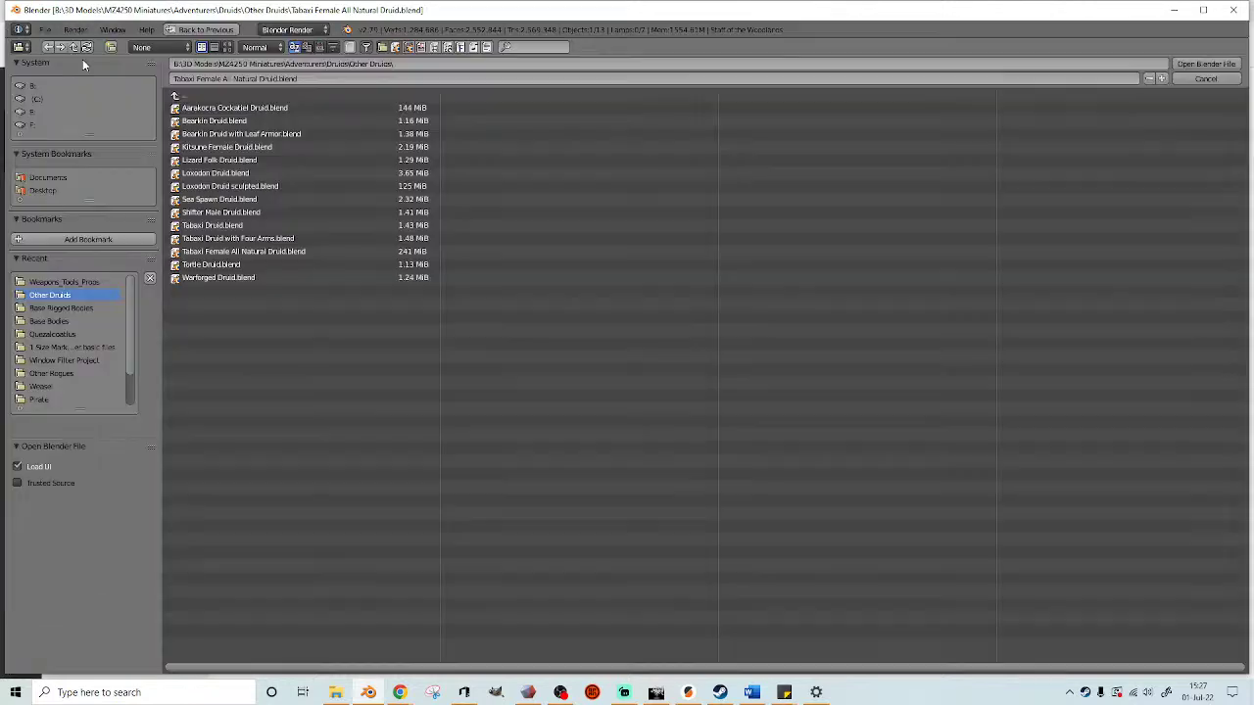
{"action": "left_click", "coordinate": [184, 94]}
{"action": "left_click", "coordinate": [184, 94]}
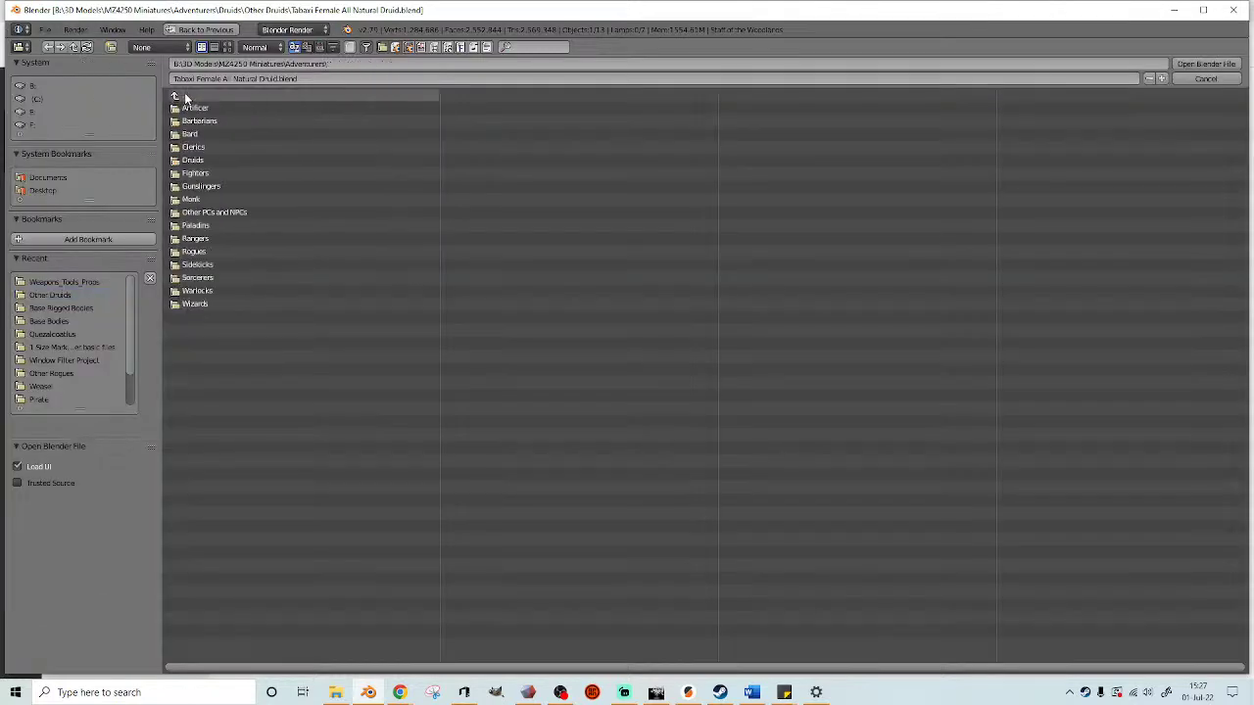
{"action": "left_click", "coordinate": [184, 94]}
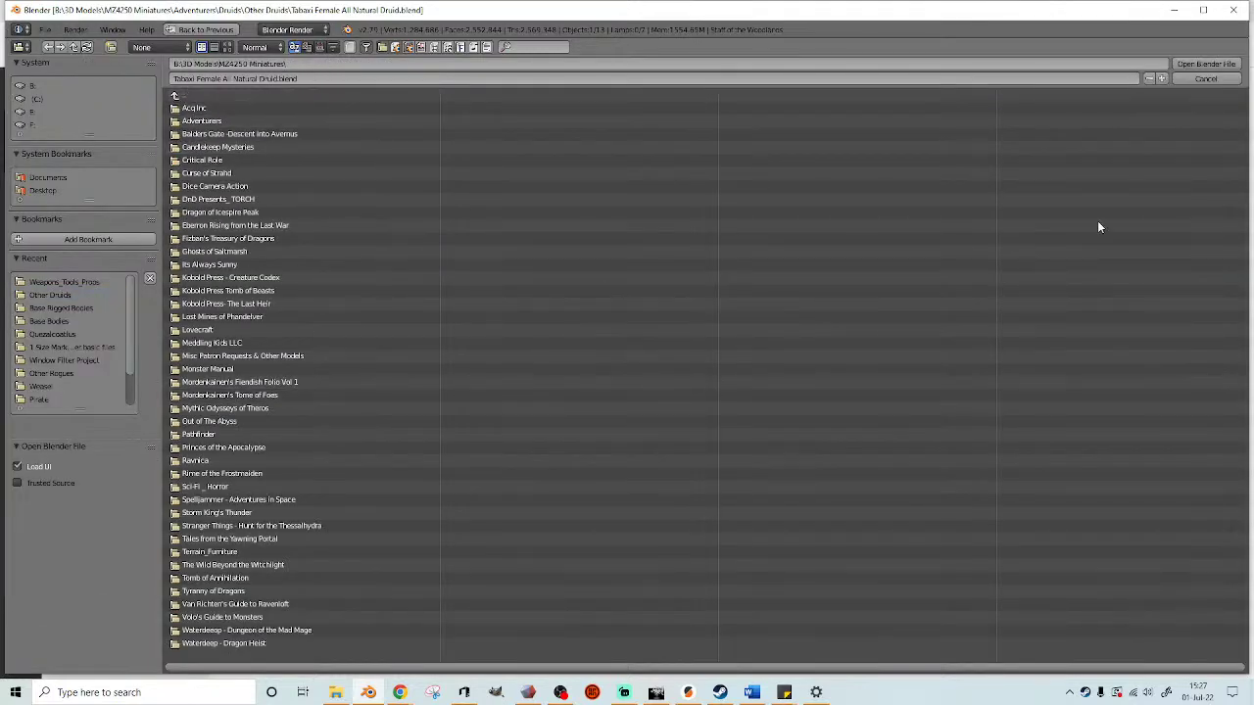
{"action": "left_click", "coordinate": [1206, 78]}
{"action": "left_click", "coordinate": [45, 30]}
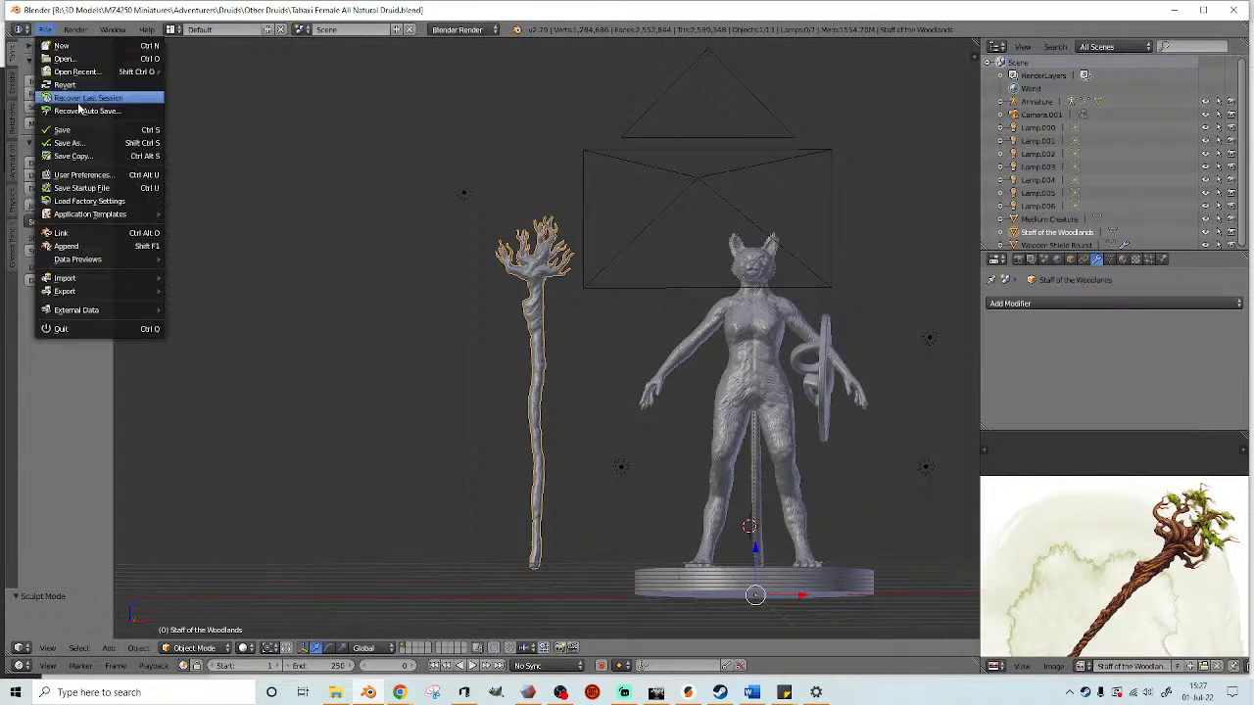
{"action": "left_click", "coordinate": [51, 31]}
- Open Awakened Tree Updated.blend from the Awakened Tree folder under Monster Manual, Appendix A Misc Creatures
{"action": "left_click", "coordinate": [51, 32]}
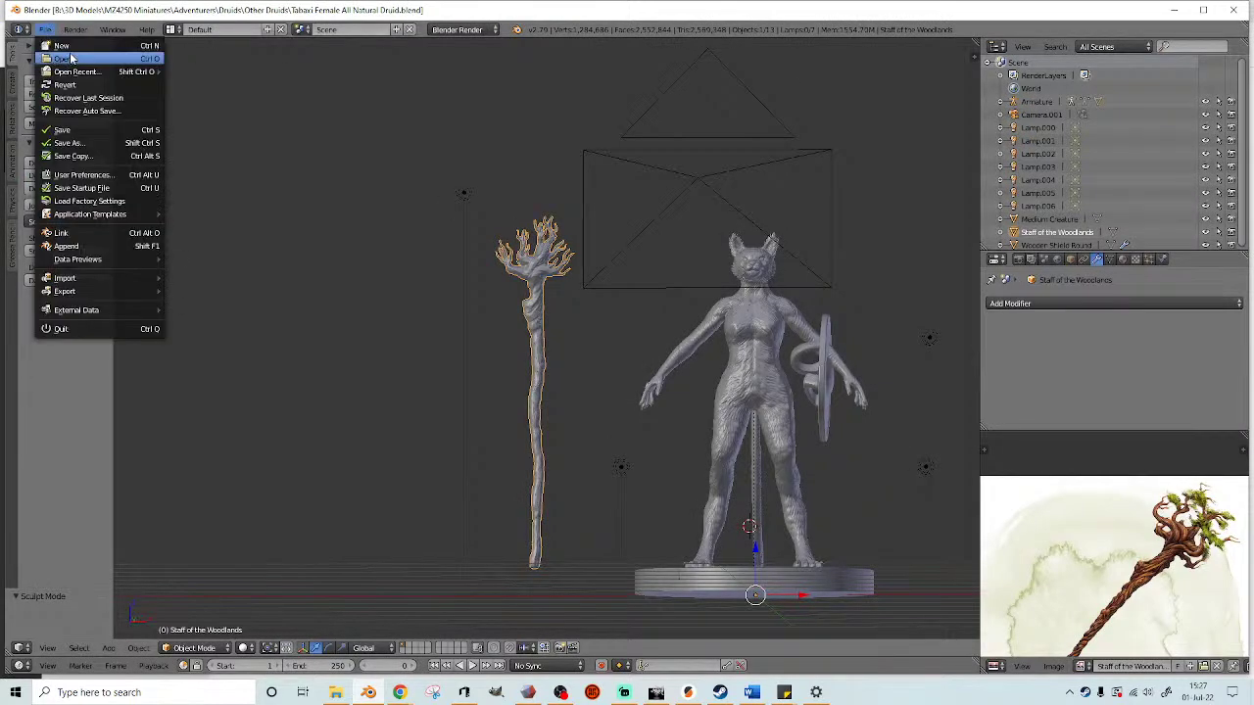
{"action": "left_click", "coordinate": [71, 58]}
{"action": "left_click", "coordinate": [173, 98]}
{"action": "left_click", "coordinate": [185, 95]}
{"action": "left_click", "coordinate": [185, 95]}
{"action": "left_click", "coordinate": [185, 95]}
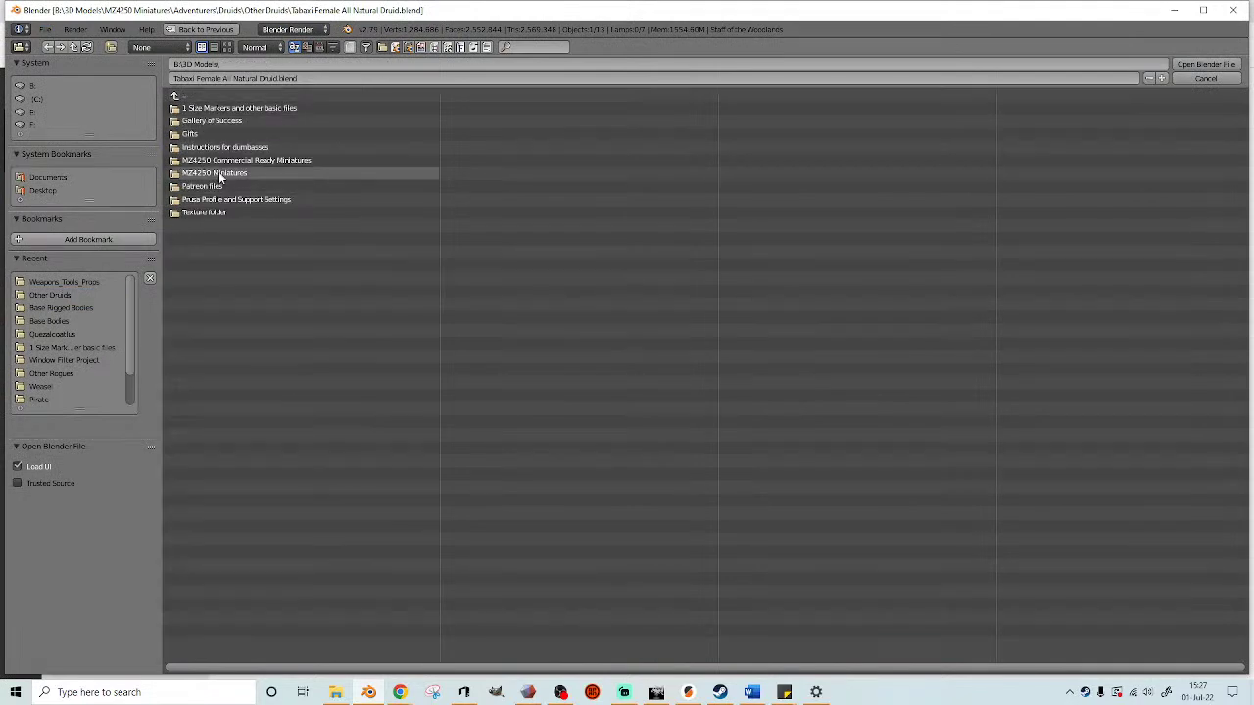
{"action": "left_click", "coordinate": [196, 173]}
{"action": "left_click", "coordinate": [191, 369]}
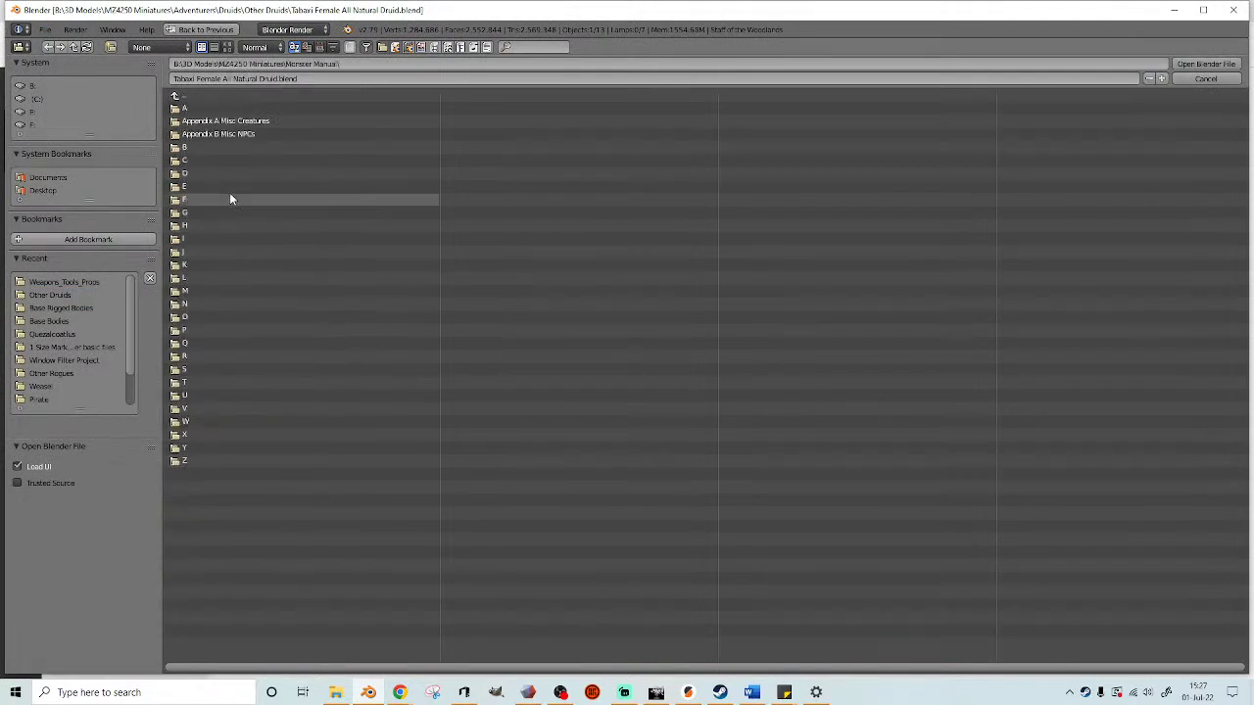
{"action": "left_click", "coordinate": [221, 121]}
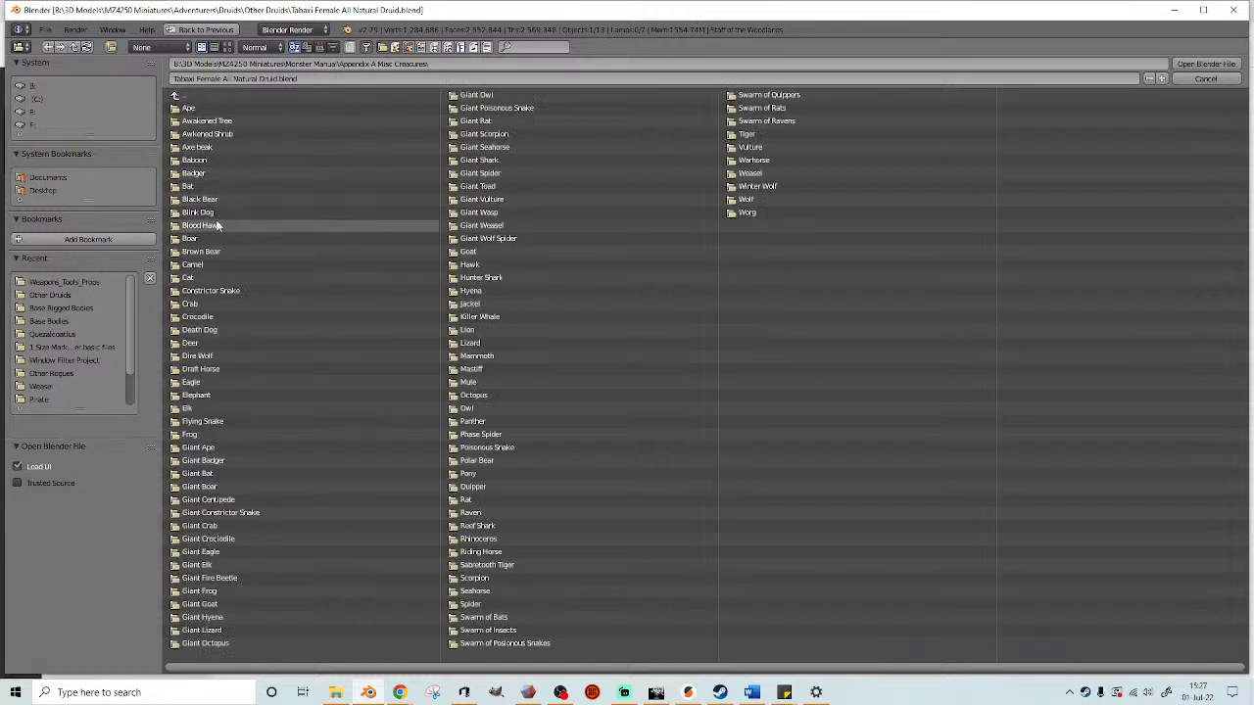
{"action": "left_click", "coordinate": [216, 121]}
{"action": "left_click", "coordinate": [217, 120]}
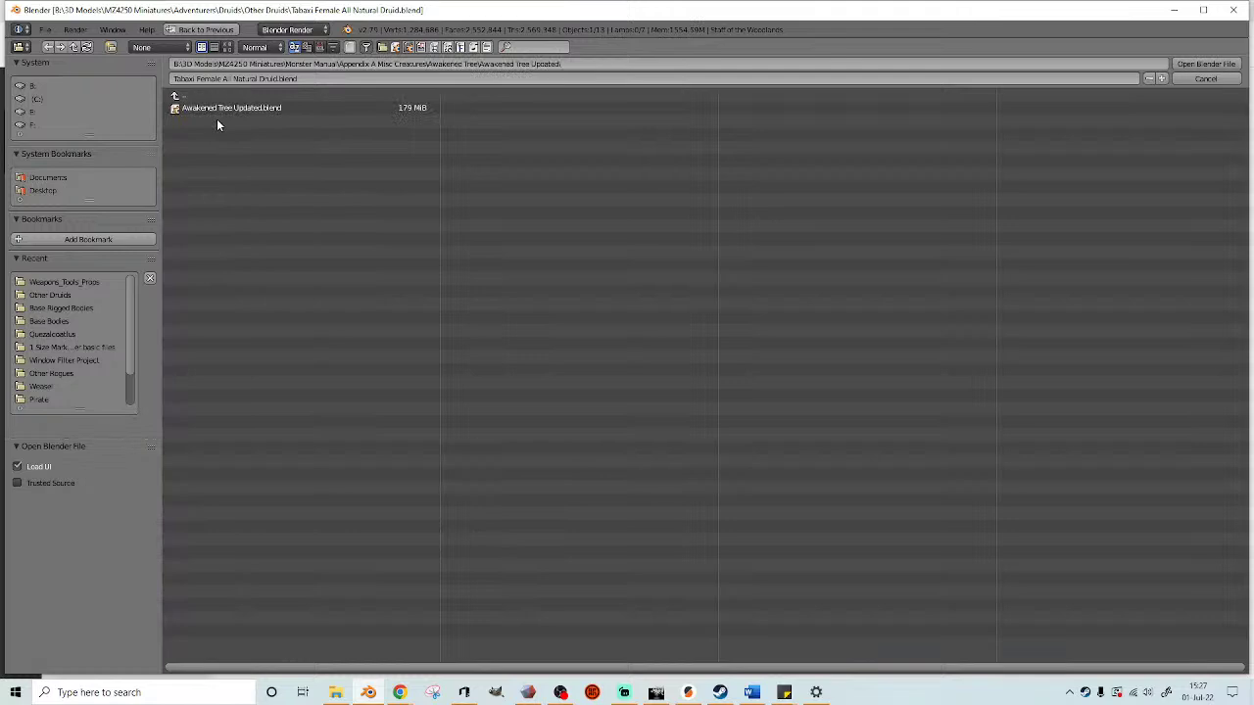
{"action": "double_click", "coordinate": [220, 109]}
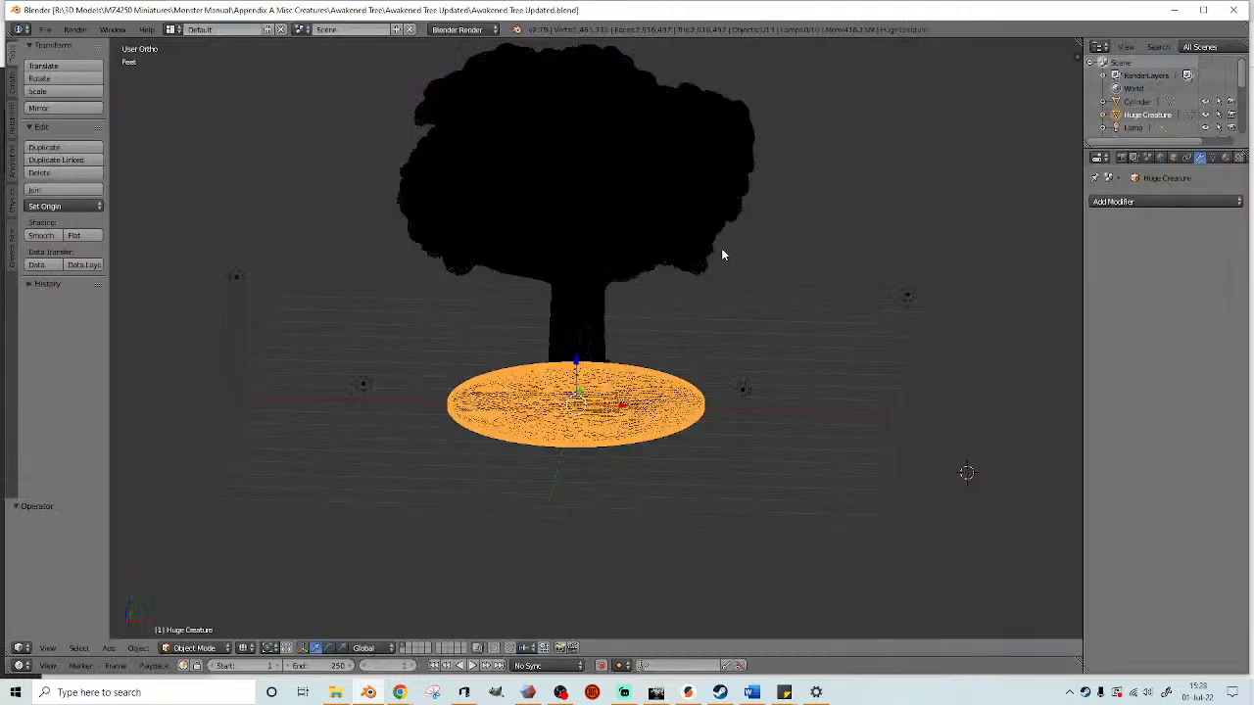
- Select the tree's foliage mesh and examine it from several sides in solid shading
{"action": "right_click", "coordinate": [721, 248]}
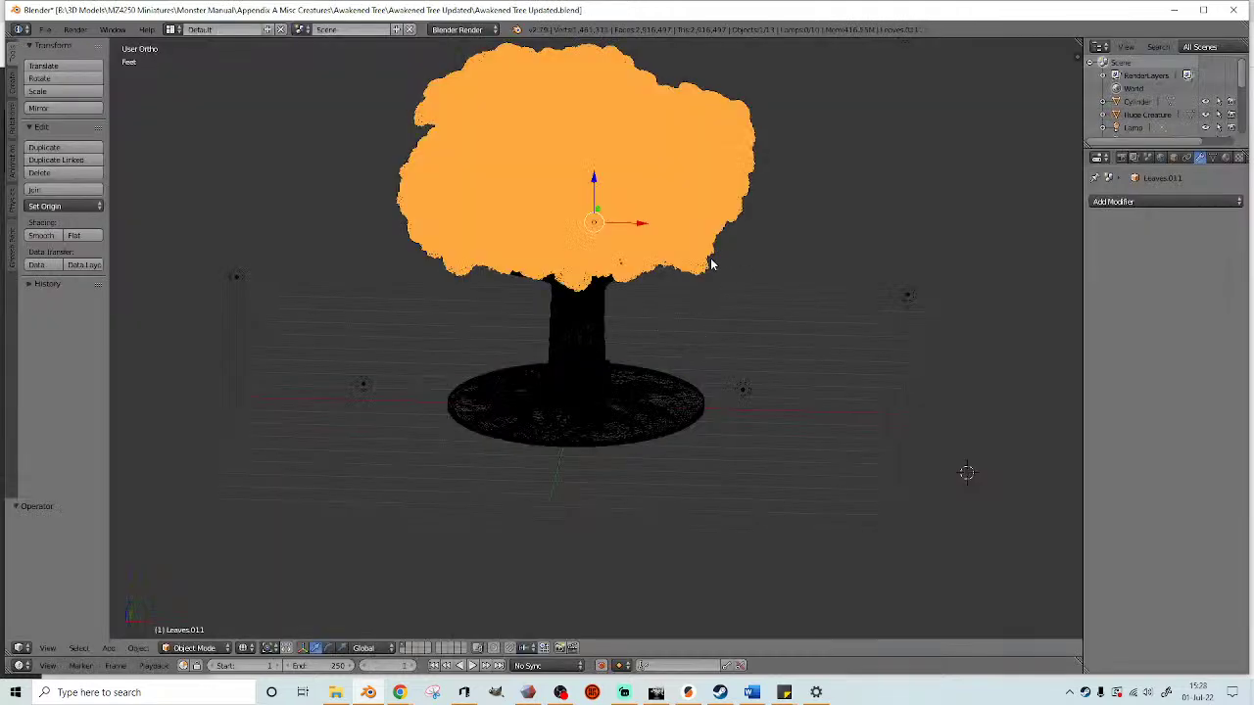
{"action": "middle_click_drag", "start_coordinate": [702, 283], "coordinate": [396, 295]}
{"action": "scroll", "coordinate": [396, 295], "scroll_direction": "up", "scroll_amount": 2}
{"action": "middle_click_drag", "start_coordinate": [534, 324], "coordinate": [880, 308]}
{"action": "scroll", "coordinate": [504, 337], "scroll_direction": "up", "scroll_amount": 1}
{"action": "scroll", "coordinate": [563, 279], "scroll_direction": "down", "scroll_amount": 3}
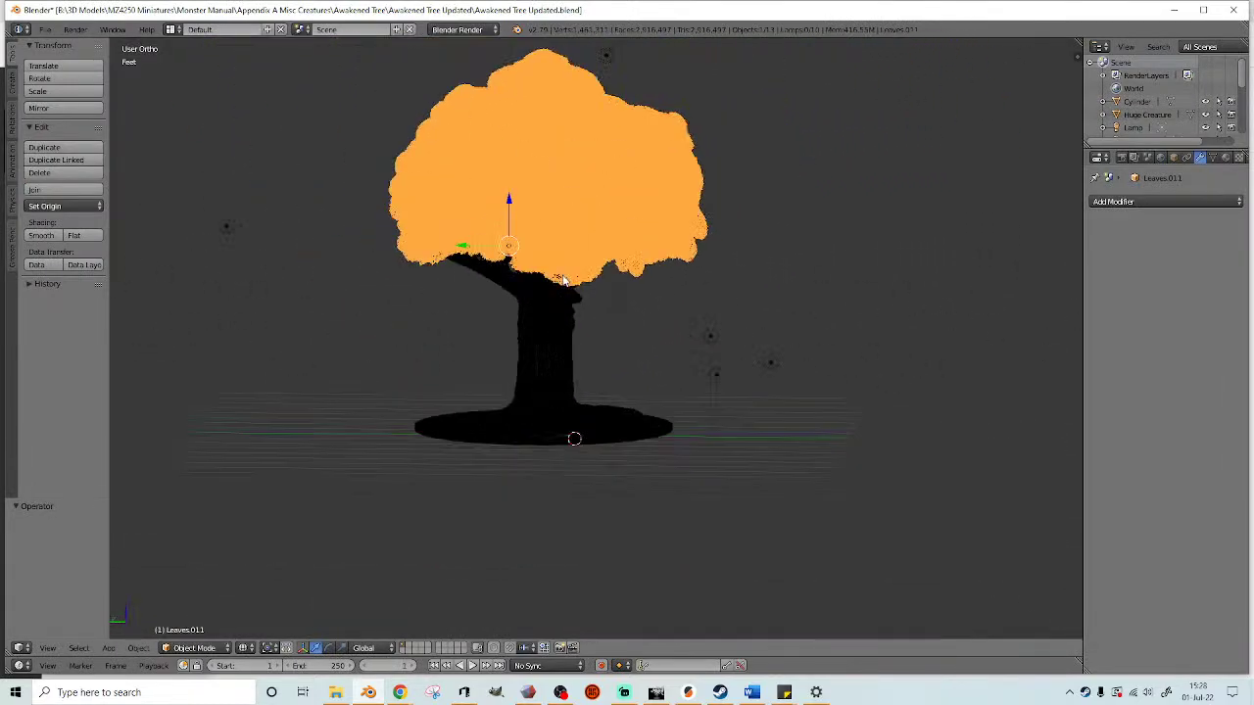
{"action": "key", "text": "z"}
{"action": "mouse_move", "coordinate": [658, 284]}
{"action": "middle_mouse_down"}
{"action": "mouse_move", "coordinate": [496, 365]}
{"action": "mouse_move", "coordinate": [719, 347]}
{"action": "mouse_move", "coordinate": [597, 441]}
{"action": "mouse_move", "coordinate": [523, 333]}
{"action": "mouse_move", "coordinate": [702, 352]}
{"action": "middle_mouse_up"}
- Open Awakened Tree for printing.blend from the Awakened Tree OLD folder
{"action": "left_click", "coordinate": [46, 29]}
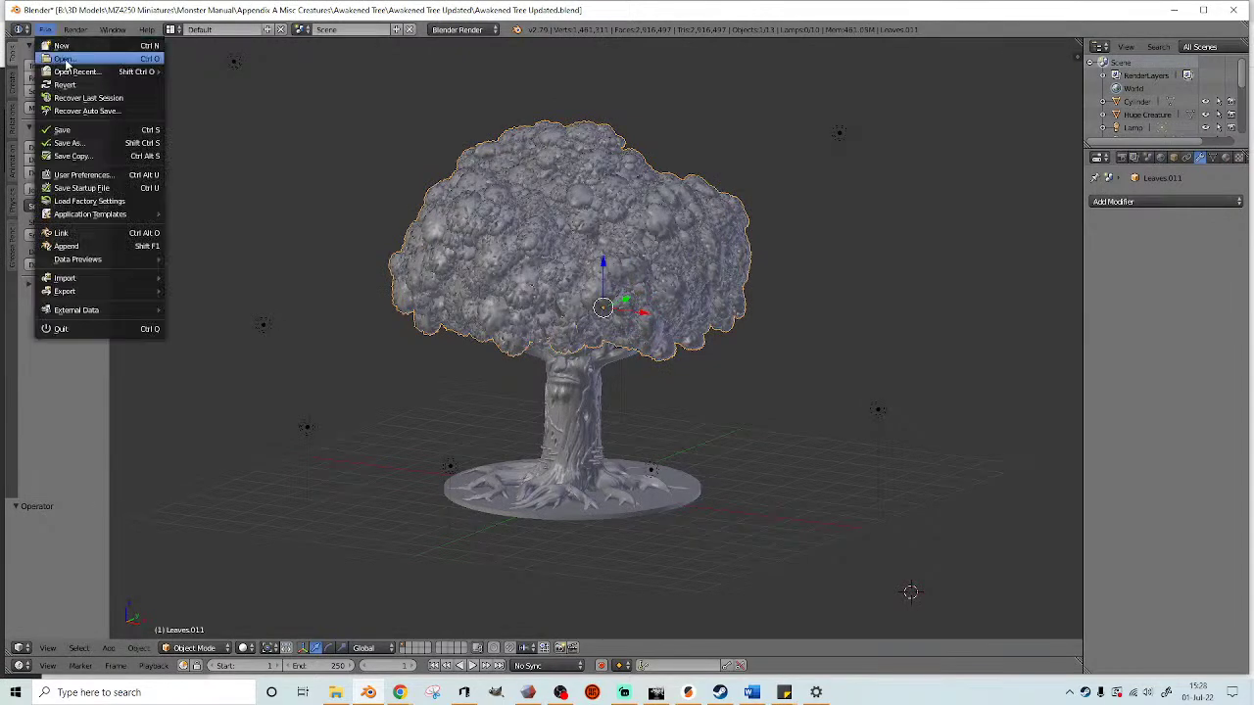
{"action": "left_click", "coordinate": [67, 60]}
{"action": "left_click", "coordinate": [177, 95]}
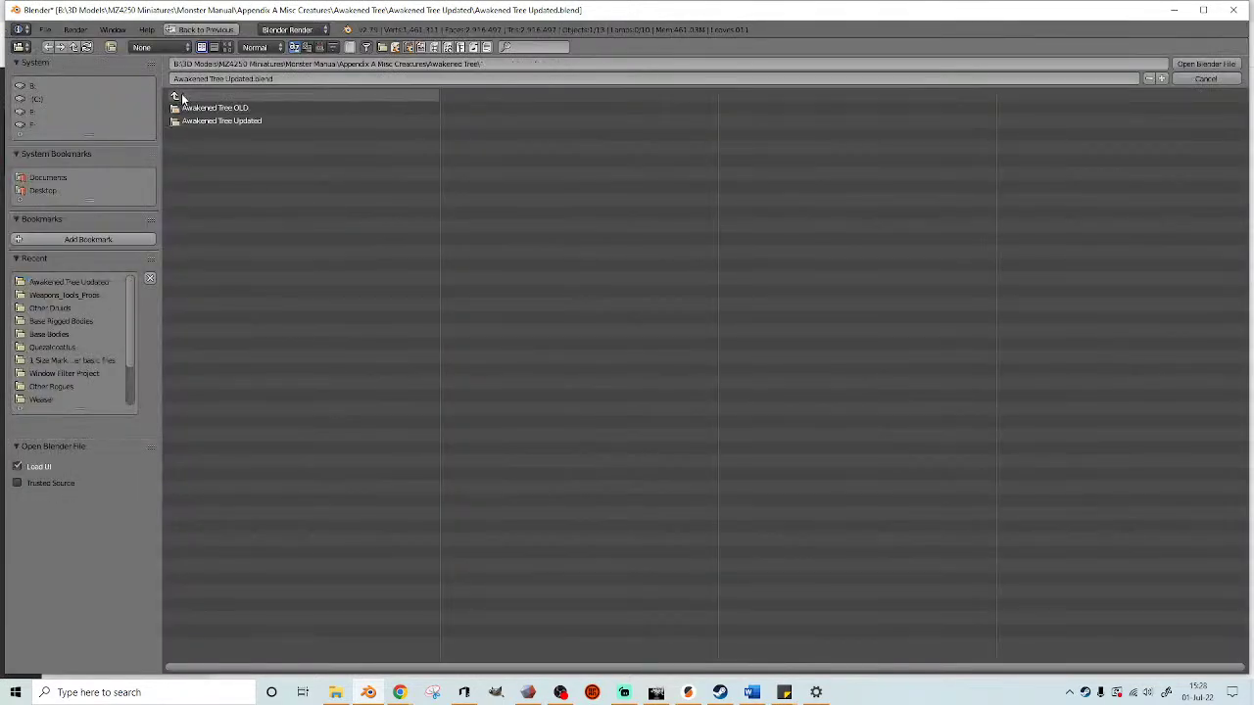
{"action": "left_click", "coordinate": [210, 107]}
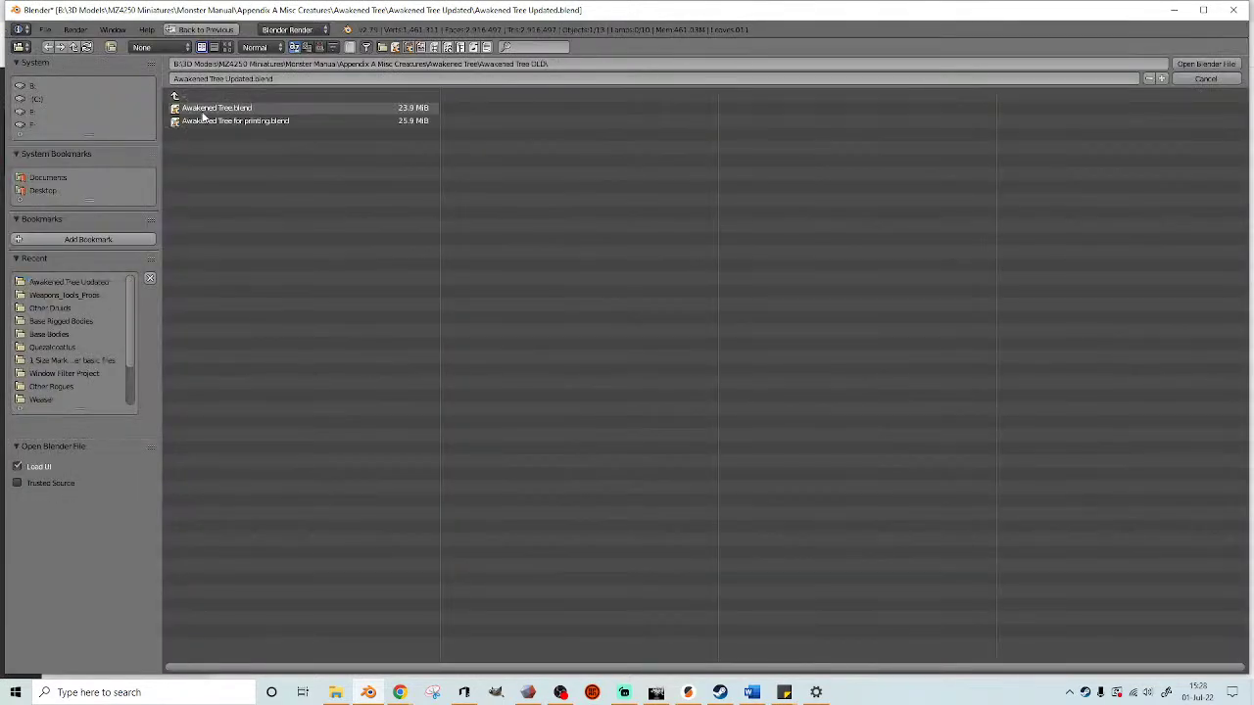
{"action": "left_click", "coordinate": [274, 124]}
{"action": "double_click", "coordinate": [251, 120]}
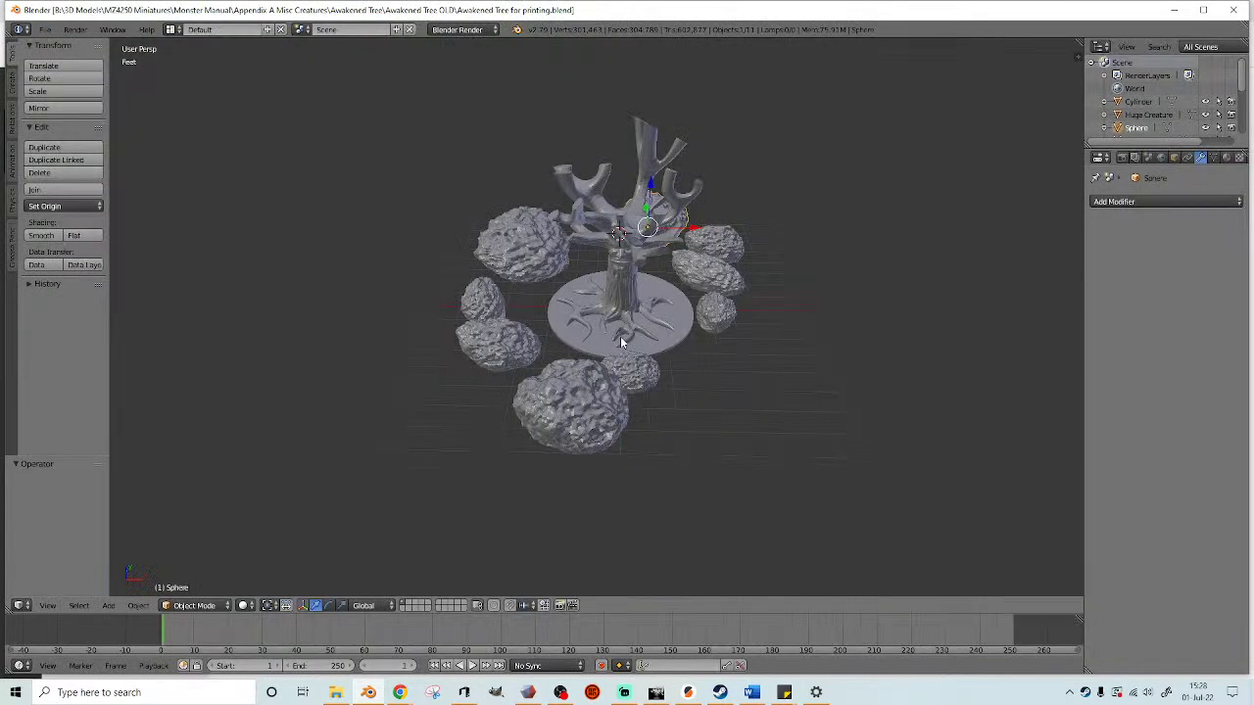
- Copy the small round foliage clump beside the tree's base and reopen Tabaxi Female All Natural Druid.blend
{"action": "scroll", "coordinate": [627, 338], "scroll_direction": "up", "scroll_amount": 5}
{"action": "right_click", "coordinate": [855, 340]}
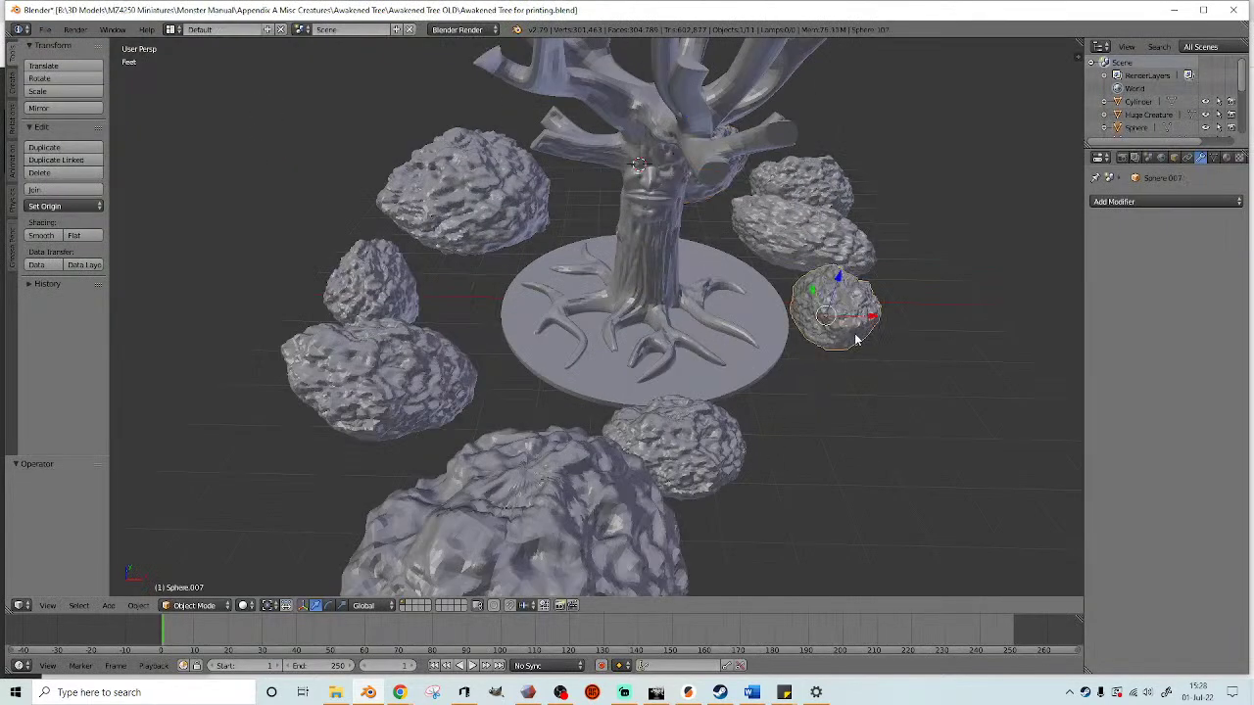
{"action": "key", "text": "ctrl+c"}
{"action": "left_click", "coordinate": [45, 29]}
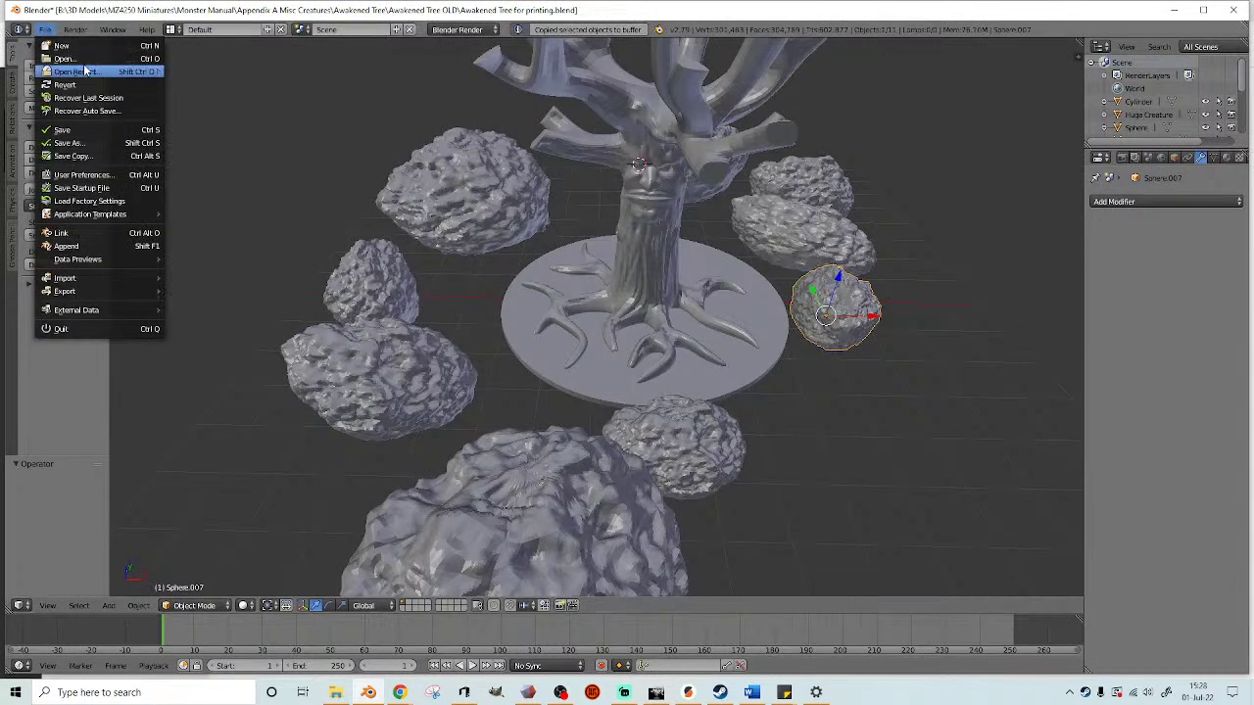
{"action": "mouse_move", "coordinate": [78, 71]}
{"action": "left_click", "coordinate": [235, 97]}
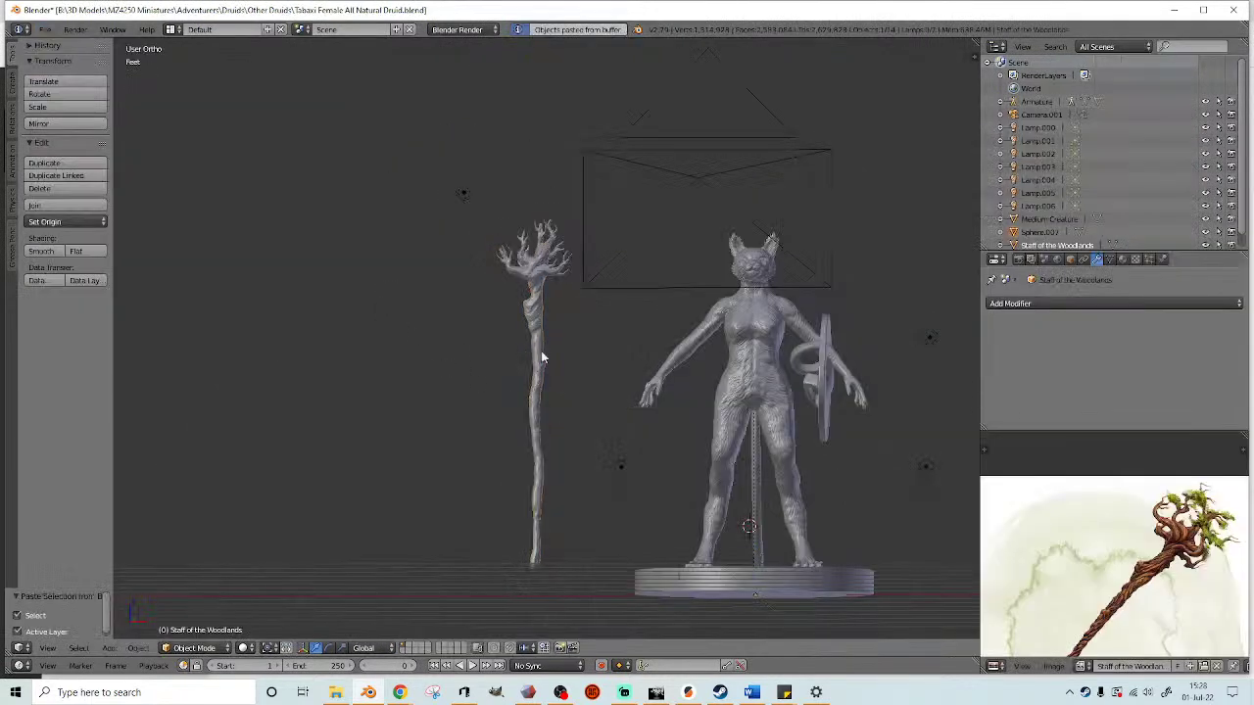
- Paste the copied foliage clump, move it next to the staff and scale it down by a factor of 0.153
{"action": "key", "text": "ctrl+v"}
{"action": "key", "text": "g"}
{"action": "left_click", "coordinate": [197, 240]}
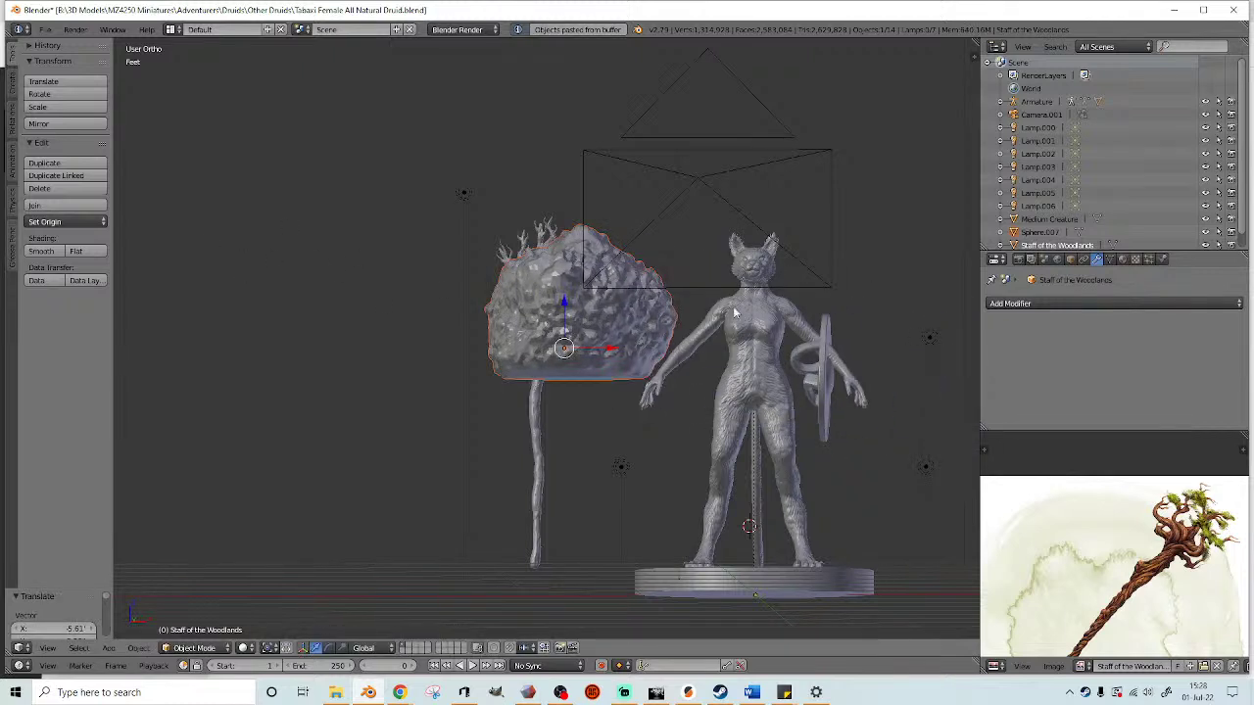
{"action": "key", "text": "s"}
{"action": "left_click", "coordinate": [630, 371]}
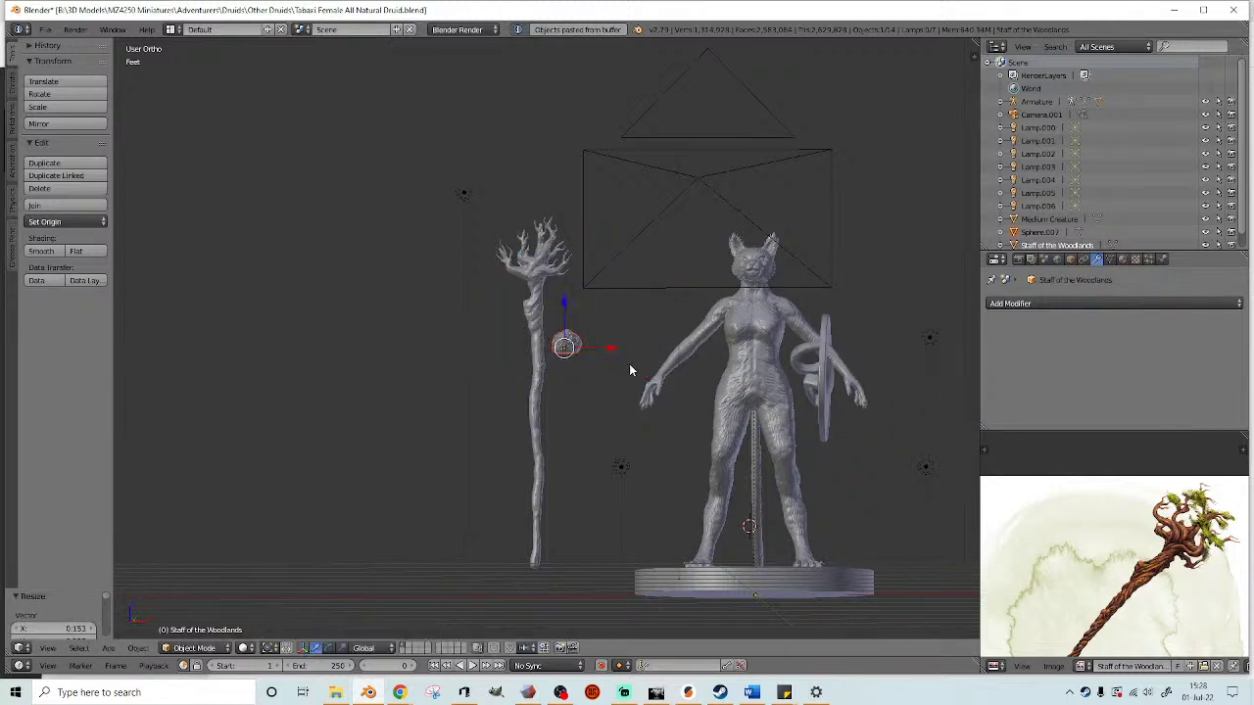
- Move the foliage clump up beside the top of the staff head and rotate it about -65 degrees
{"action": "middle_click_drag", "start_coordinate": [644, 338], "coordinate": [588, 352]}
{"action": "key", "text": "g"}
{"action": "left_click", "coordinate": [619, 231]}
{"action": "scroll", "coordinate": [656, 343], "scroll_direction": "up", "scroll_amount": 5}
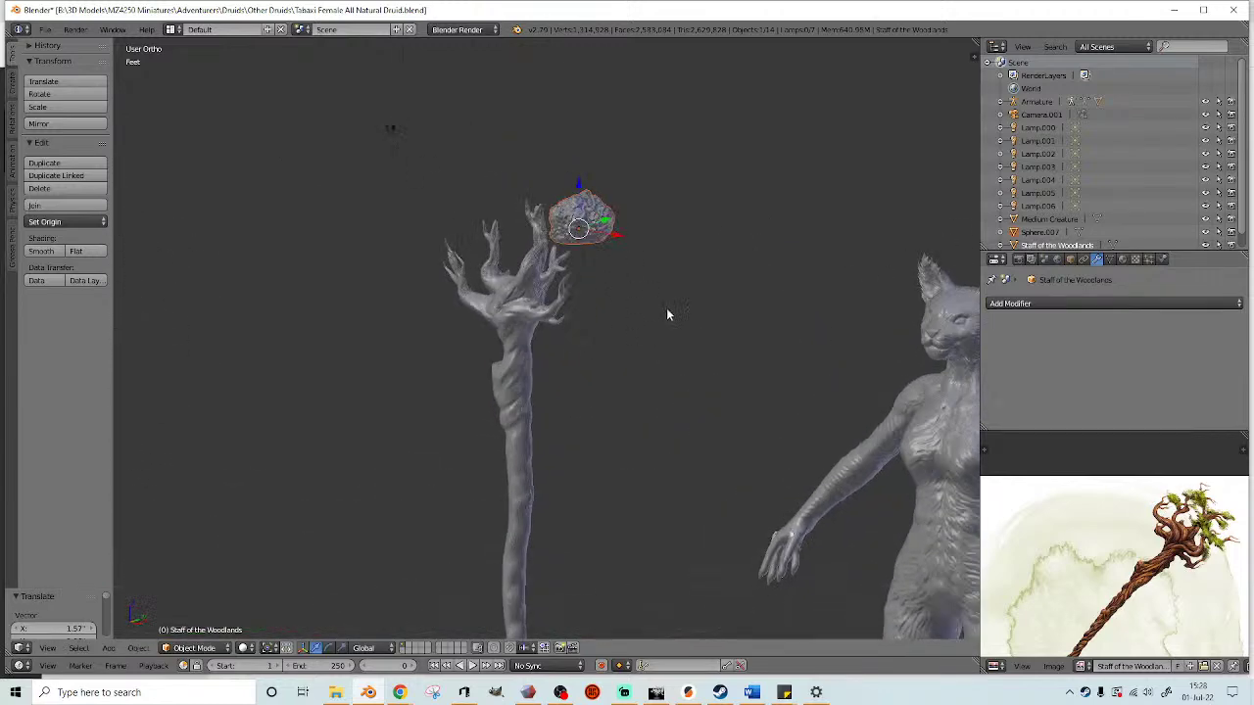
{"action": "middle_click_drag", "start_coordinate": [709, 424], "coordinate": [744, 487]}
{"action": "key", "text": "r"}
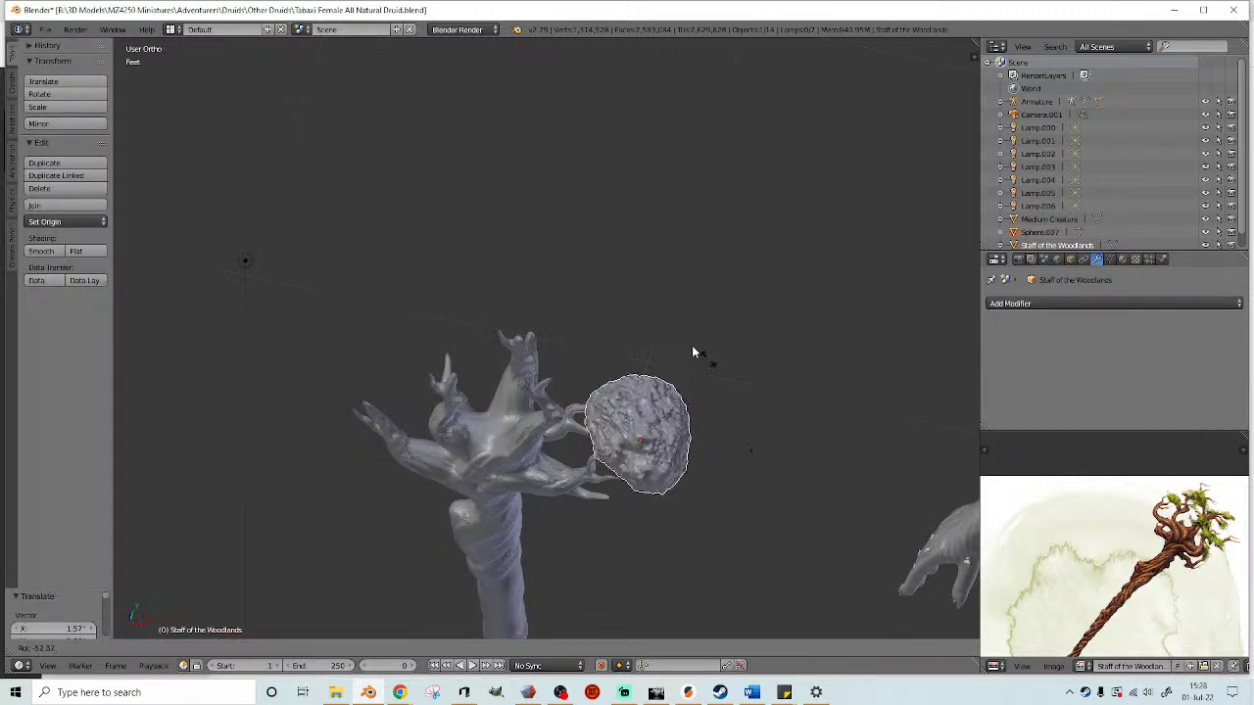
{"action": "left_click", "coordinate": [672, 326]}
- Rotate the foliage clump further and move it onto the tips of the staff's tallest branches
{"action": "middle_click_drag", "start_coordinate": [726, 437], "coordinate": [771, 283]}
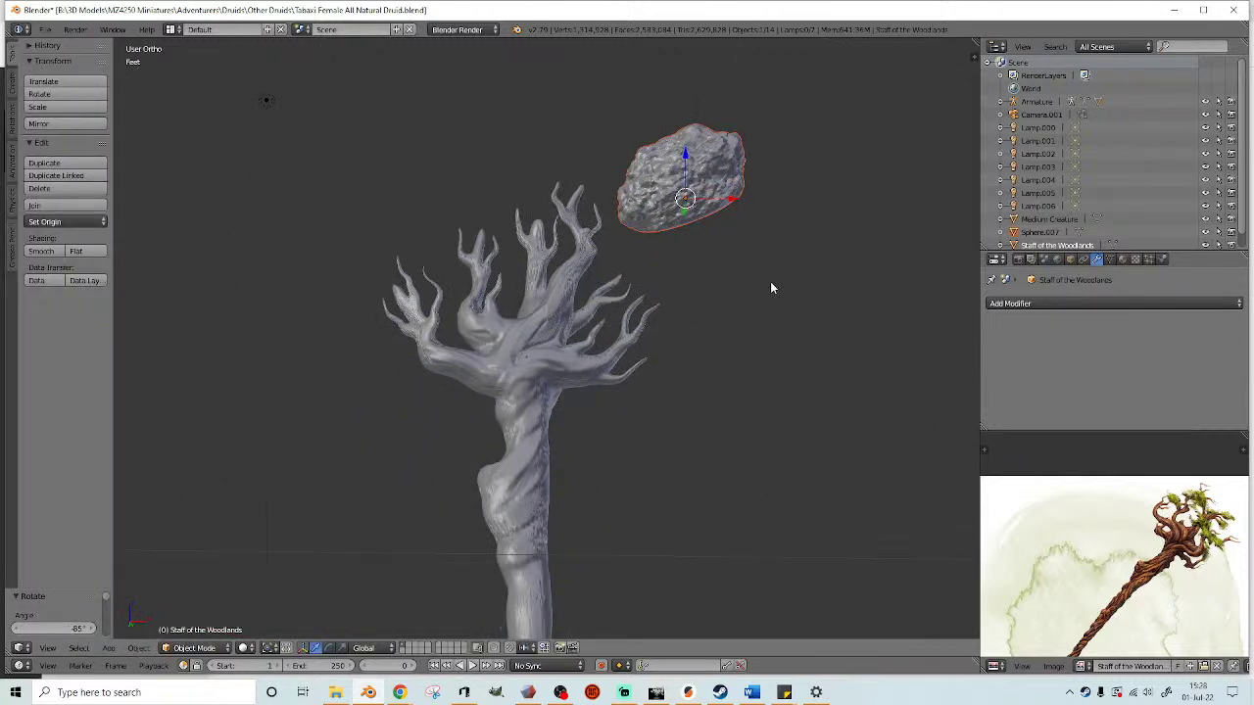
{"action": "key", "text": "r"}
{"action": "left_click", "coordinate": [786, 407]}
{"action": "key", "text": "g"}
{"action": "left_click", "coordinate": [700, 350]}
- Adjust the foliage clump's tilt over the branch tips with rotations from several viewing angles, starting with about 18.8 degrees
{"action": "middle_click_drag", "start_coordinate": [711, 346], "coordinate": [625, 346]}
{"action": "key", "text": "r"}
{"action": "left_click", "coordinate": [615, 445]}
{"action": "middle_click_drag", "start_coordinate": [616, 445], "coordinate": [801, 392]}
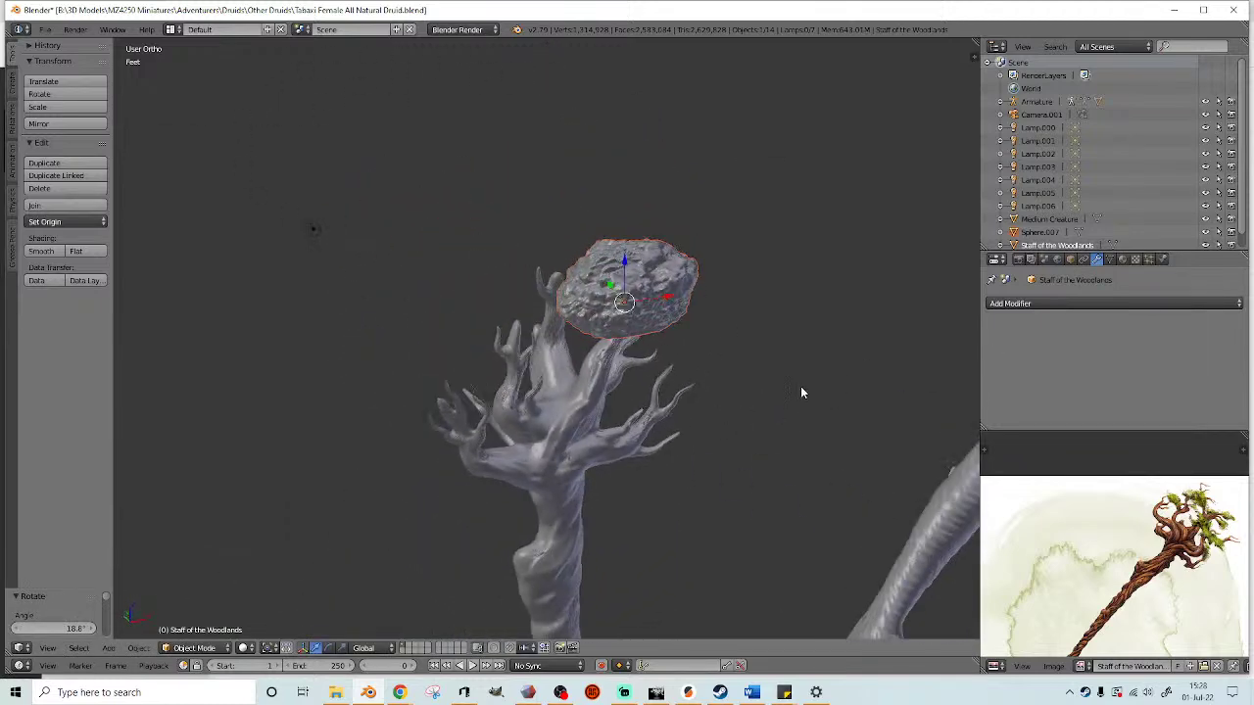
{"action": "key", "text": "r"}
{"action": "left_click", "coordinate": [753, 333]}
{"action": "middle_click_drag", "start_coordinate": [753, 333], "coordinate": [703, 334]}
{"action": "key", "text": "r"}
{"action": "left_click", "coordinate": [698, 459]}
{"action": "key", "text": "r"}
{"action": "left_click", "coordinate": [722, 271]}
- Delete the pasted foliage clump from the staff head
{"action": "middle_click_drag", "start_coordinate": [722, 272], "coordinate": [683, 320]}
{"action": "scroll", "coordinate": [683, 292], "scroll_direction": "down", "scroll_amount": 2}
{"action": "key", "text": "x"}
{"action": "left_click", "coordinate": [680, 314]}
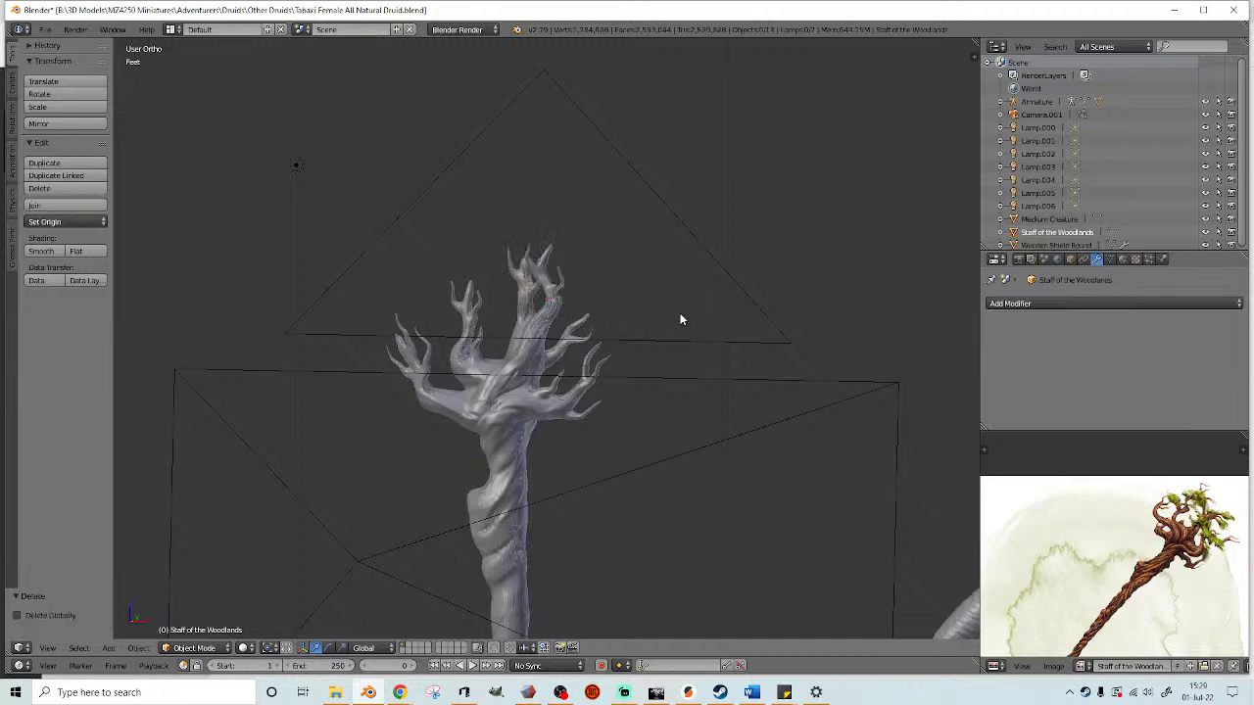
- Open "Treant Updated sculpted.blend" from the Monster Manual T\Treant\Treant Updated folder
{"action": "left_click", "coordinate": [45, 29]}
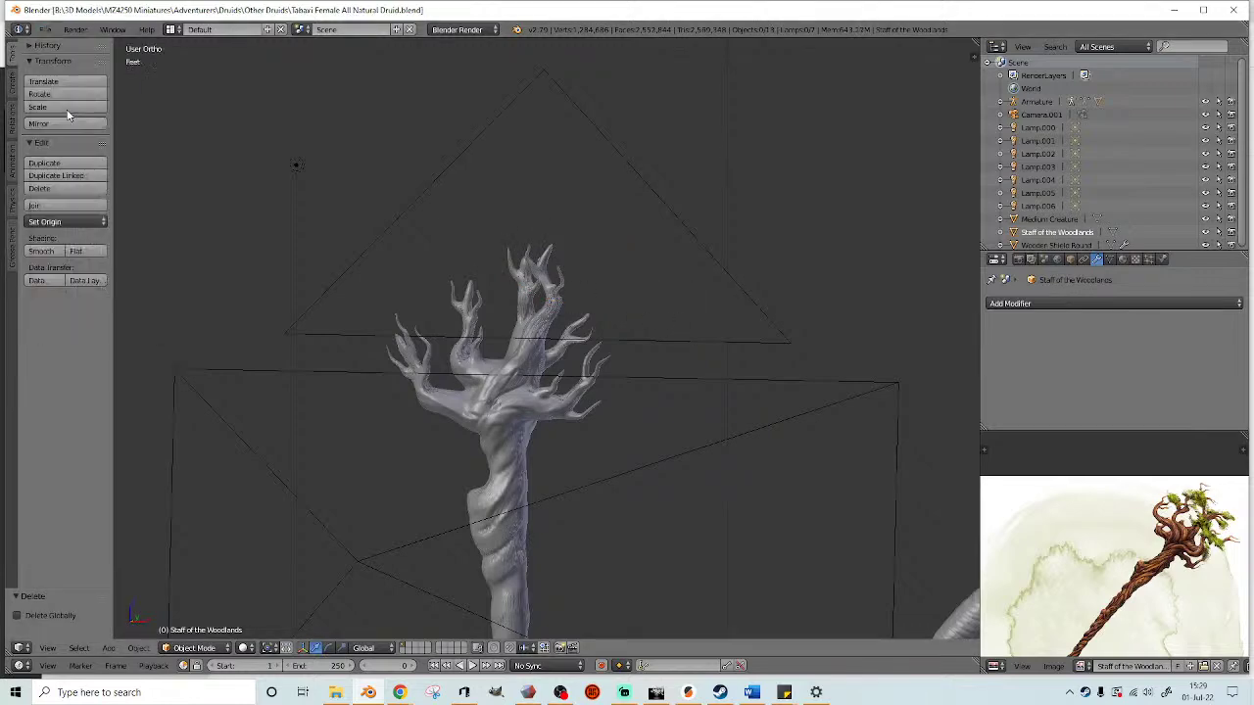
{"action": "left_click", "coordinate": [45, 29]}
{"action": "left_click", "coordinate": [61, 59]}
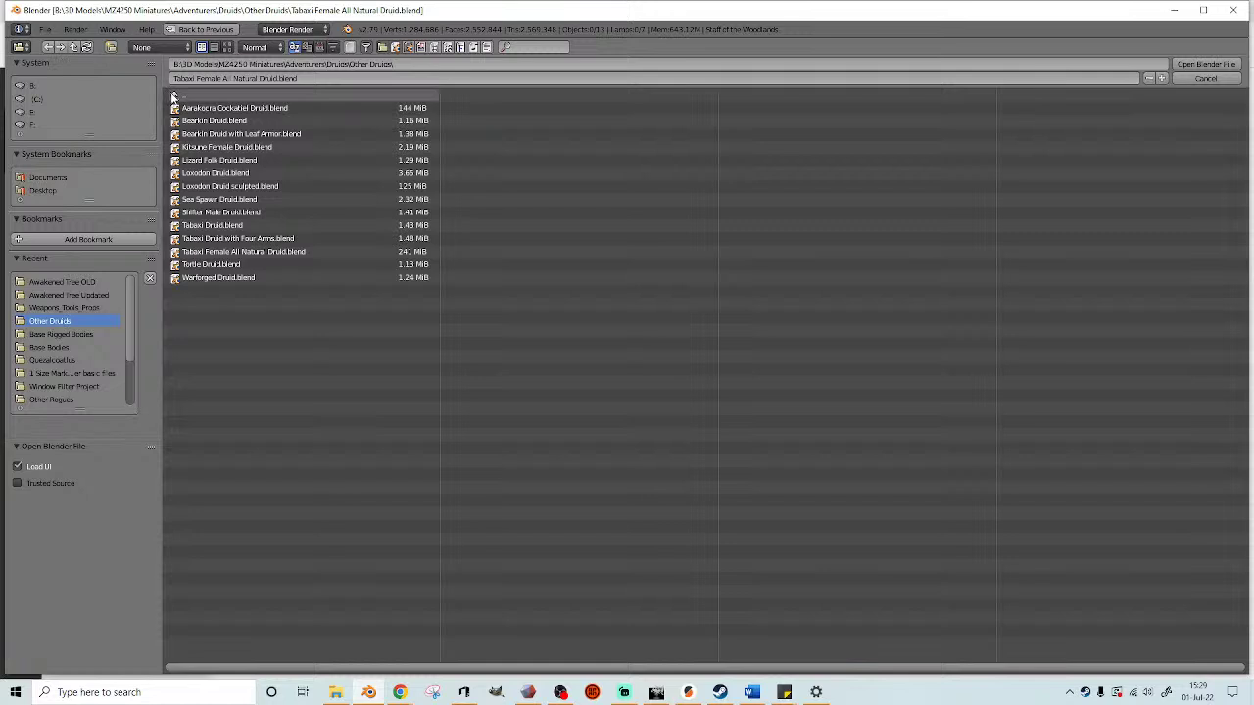
{"action": "left_click", "coordinate": [173, 97]}
{"action": "left_click", "coordinate": [173, 97]}
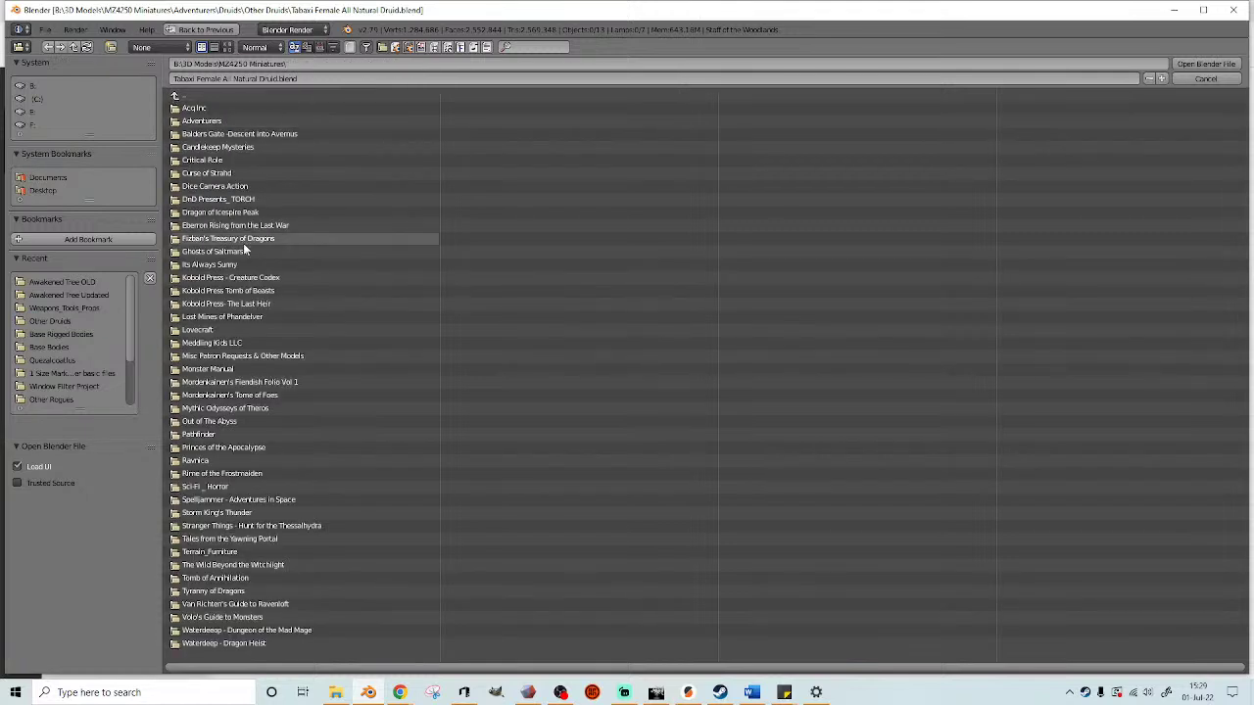
{"action": "left_click", "coordinate": [225, 369]}
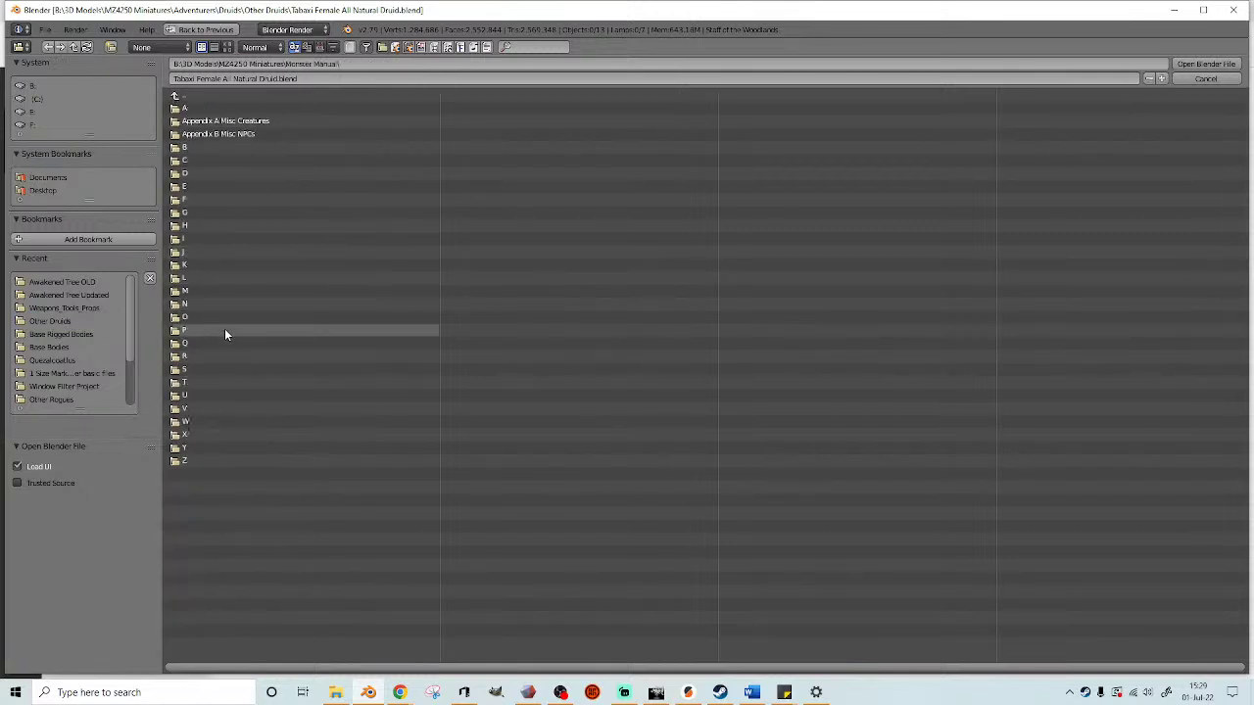
{"action": "left_click", "coordinate": [209, 382]}
{"action": "left_click", "coordinate": [197, 133]}
{"action": "left_click", "coordinate": [207, 123]}
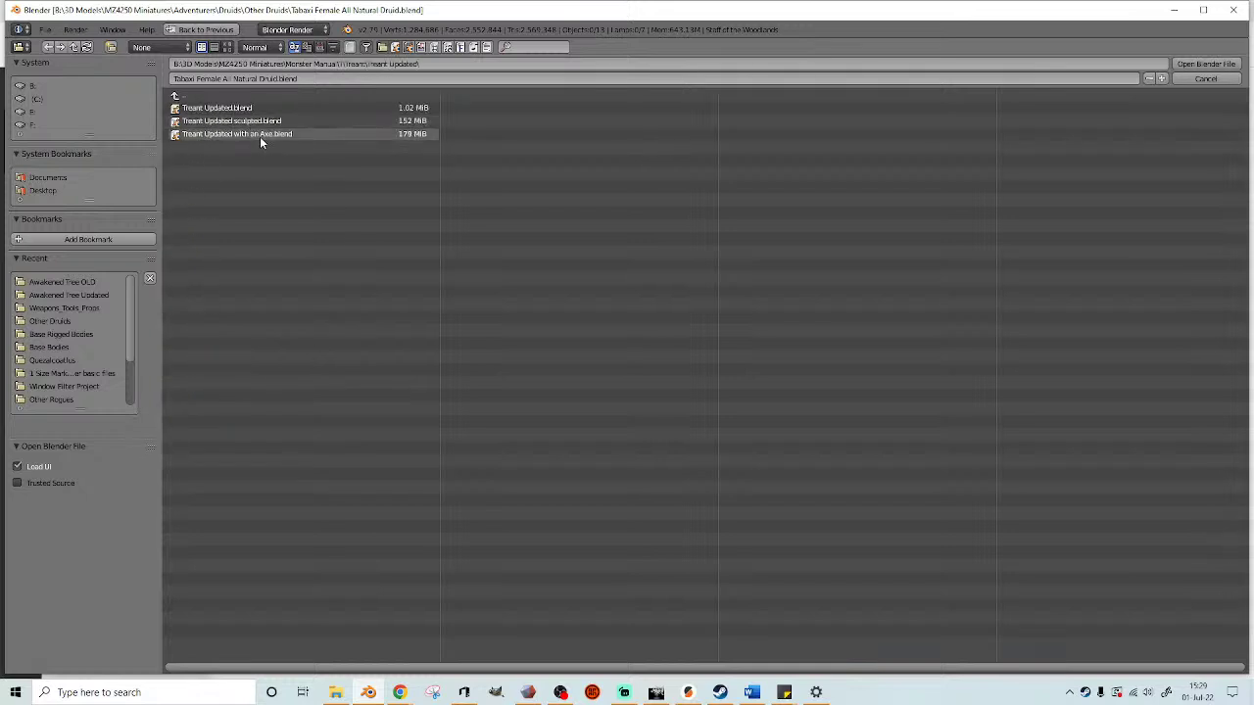
{"action": "left_click", "coordinate": [261, 121]}
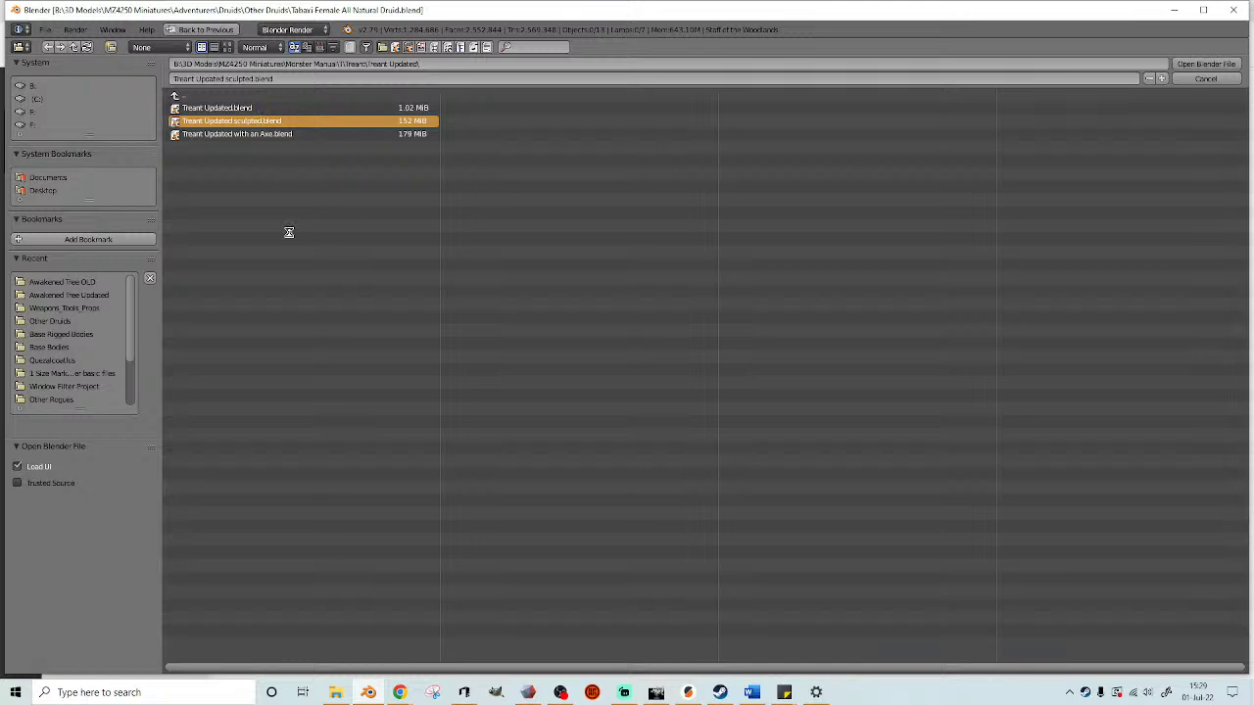
- Select the treant's leaves object and start editing its mesh at the lowest small side clump
{"action": "scroll", "coordinate": [616, 285], "scroll_direction": "up", "scroll_amount": 5}
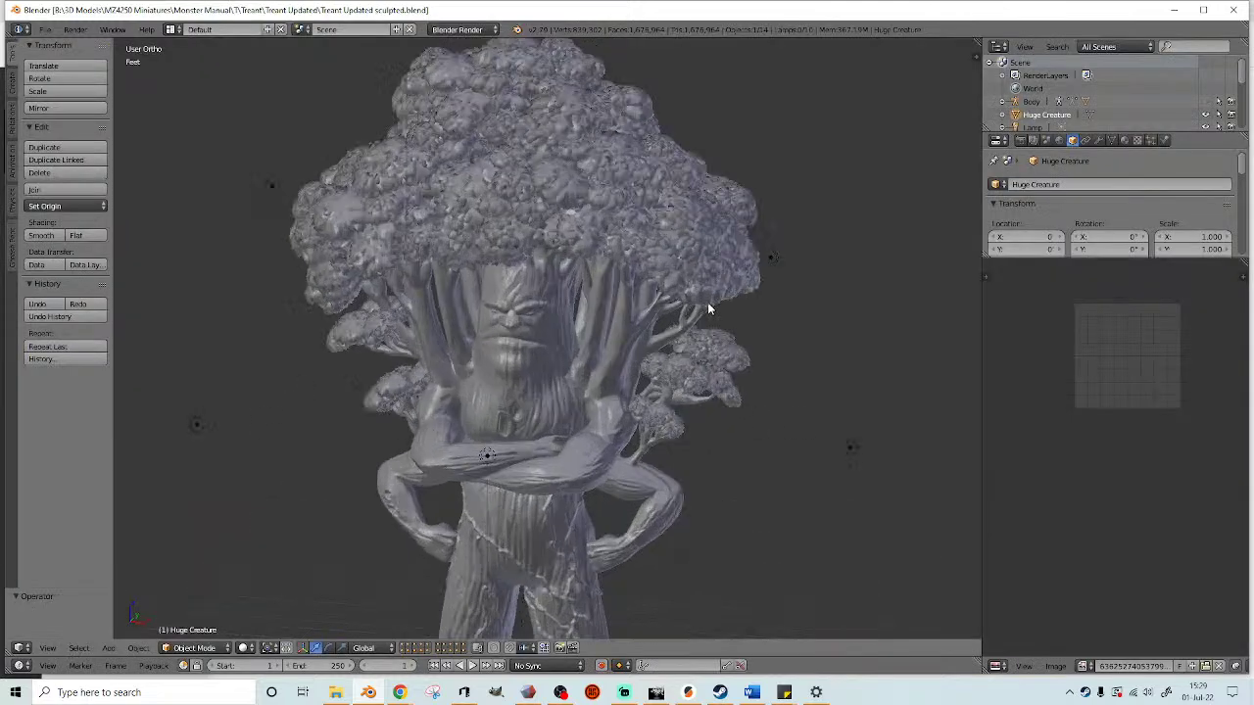
{"action": "right_click", "coordinate": [739, 478]}
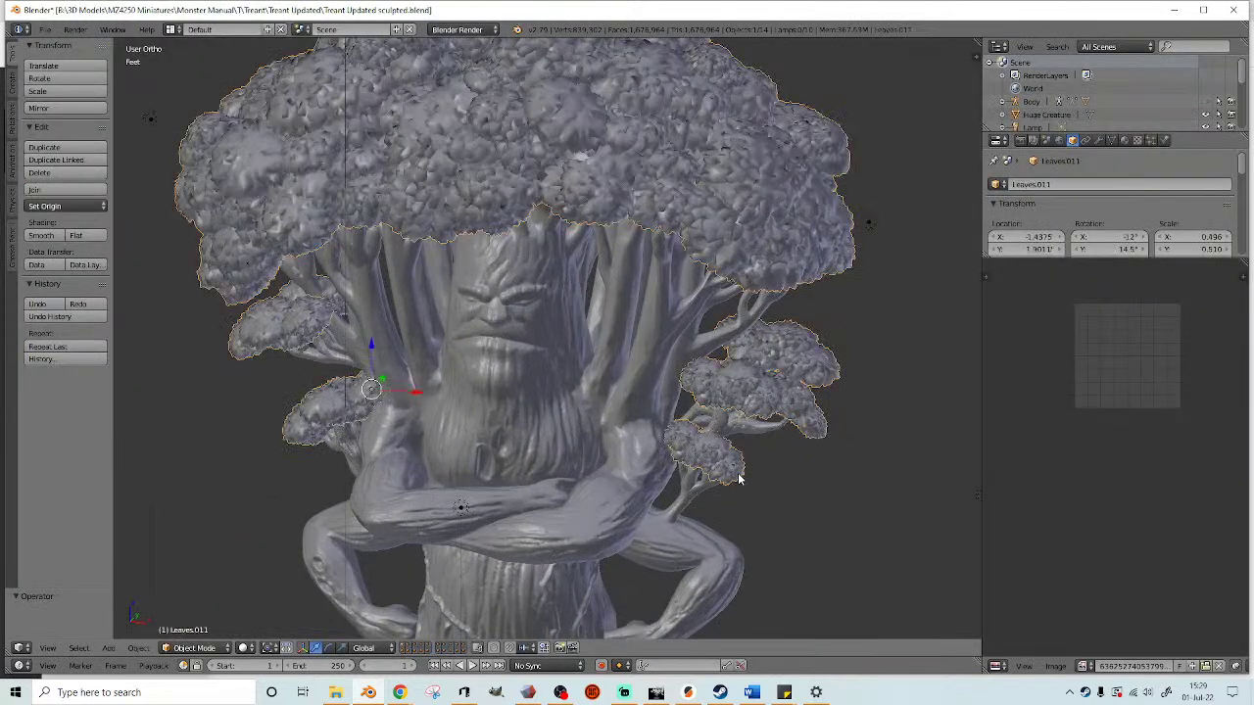
{"action": "scroll", "coordinate": [743, 440], "scroll_direction": "down", "scroll_amount": 1}
{"action": "key", "text": "z"}
{"action": "mouse_move", "coordinate": [673, 388]}
{"action": "middle_mouse_down"}
{"action": "mouse_move", "coordinate": [643, 367]}
{"action": "mouse_move", "coordinate": [447, 347]}
{"action": "mouse_move", "coordinate": [359, 355]}
{"action": "mouse_move", "coordinate": [728, 364]}
{"action": "middle_mouse_up"}
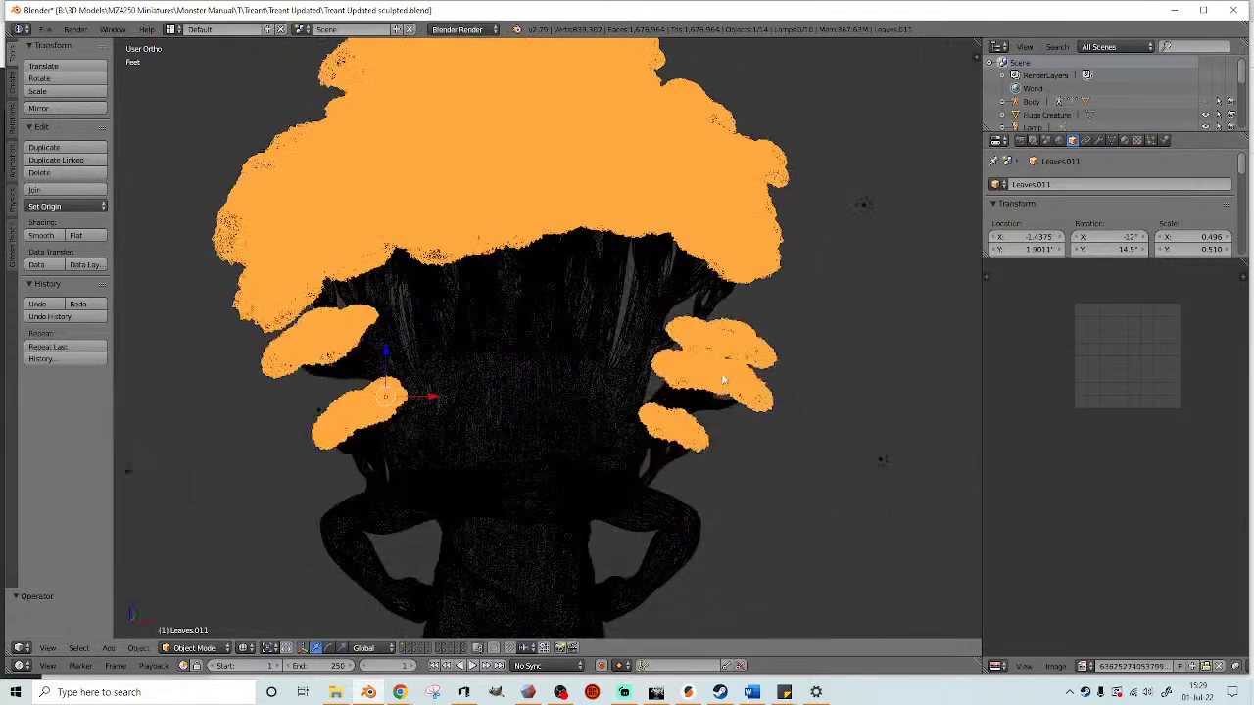
{"action": "scroll", "coordinate": [728, 364], "scroll_direction": "up", "scroll_amount": 3}
{"action": "middle_click_drag", "start_coordinate": [685, 453], "coordinate": [618, 315], "text": "shift"}
{"action": "scroll", "coordinate": [656, 388], "scroll_direction": "up", "scroll_amount": 3}
{"action": "key", "text": "z"}
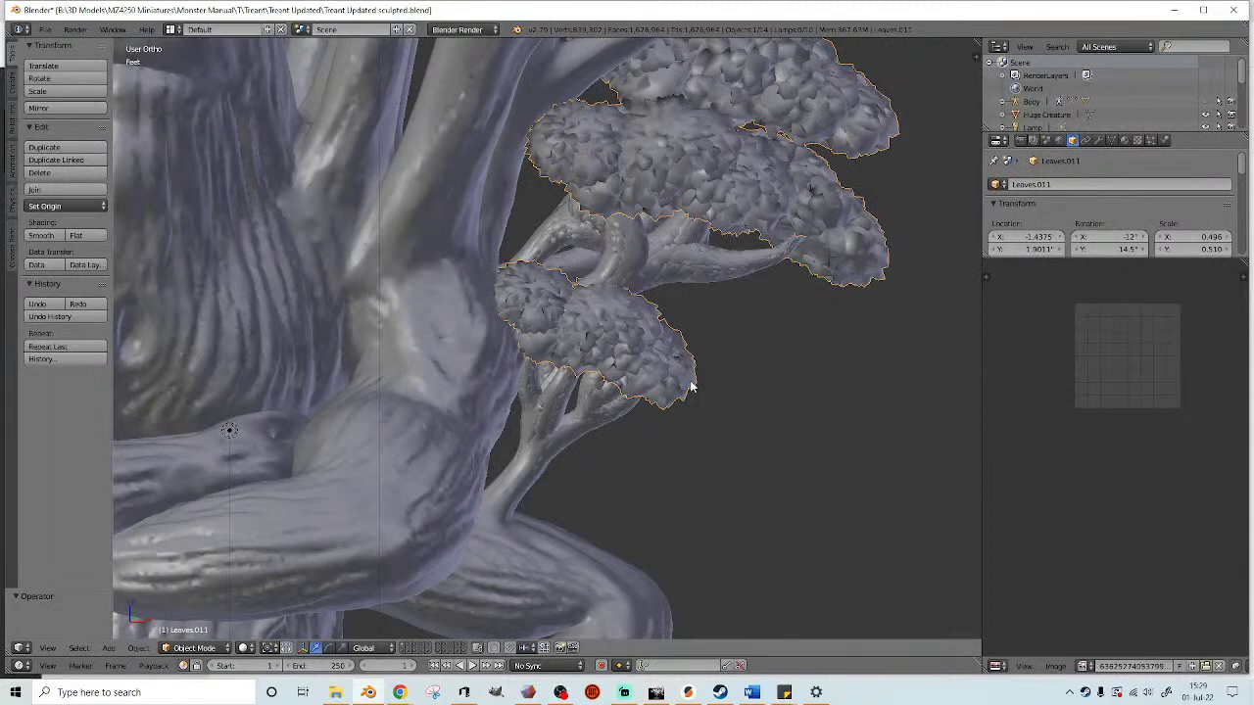
{"action": "middle_click_drag", "start_coordinate": [735, 384], "coordinate": [693, 417]}
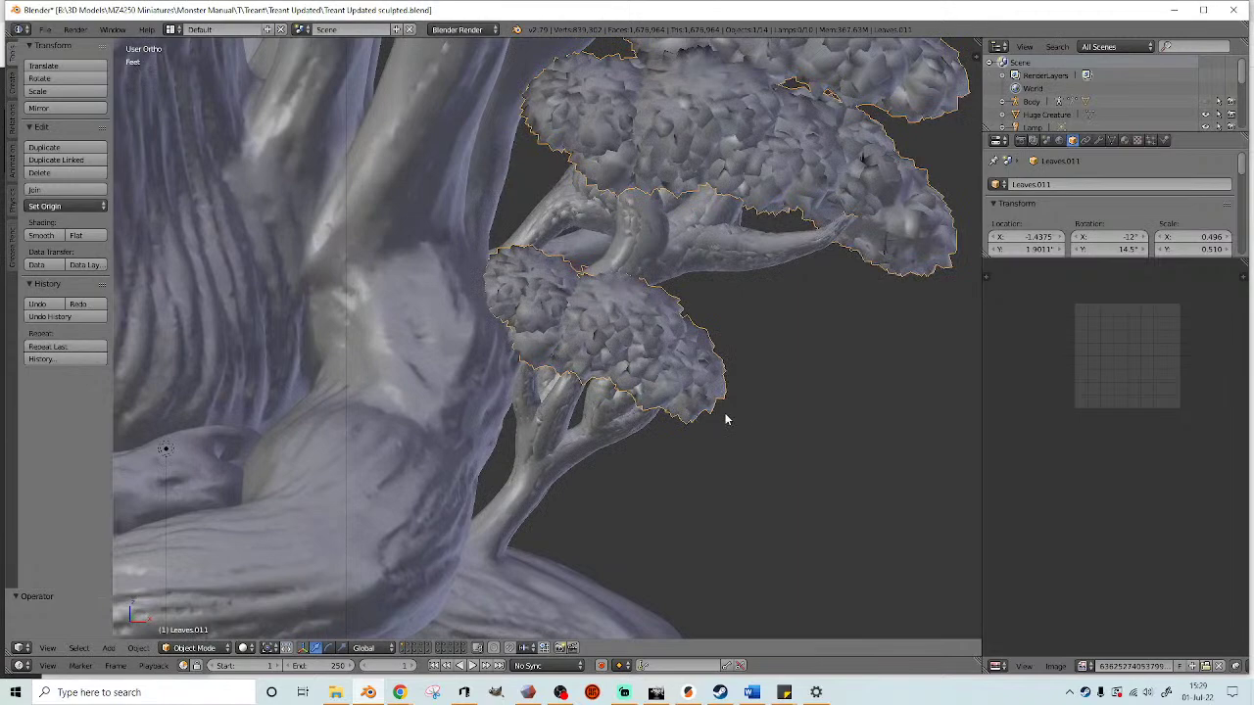
{"action": "key", "text": "Tab"}
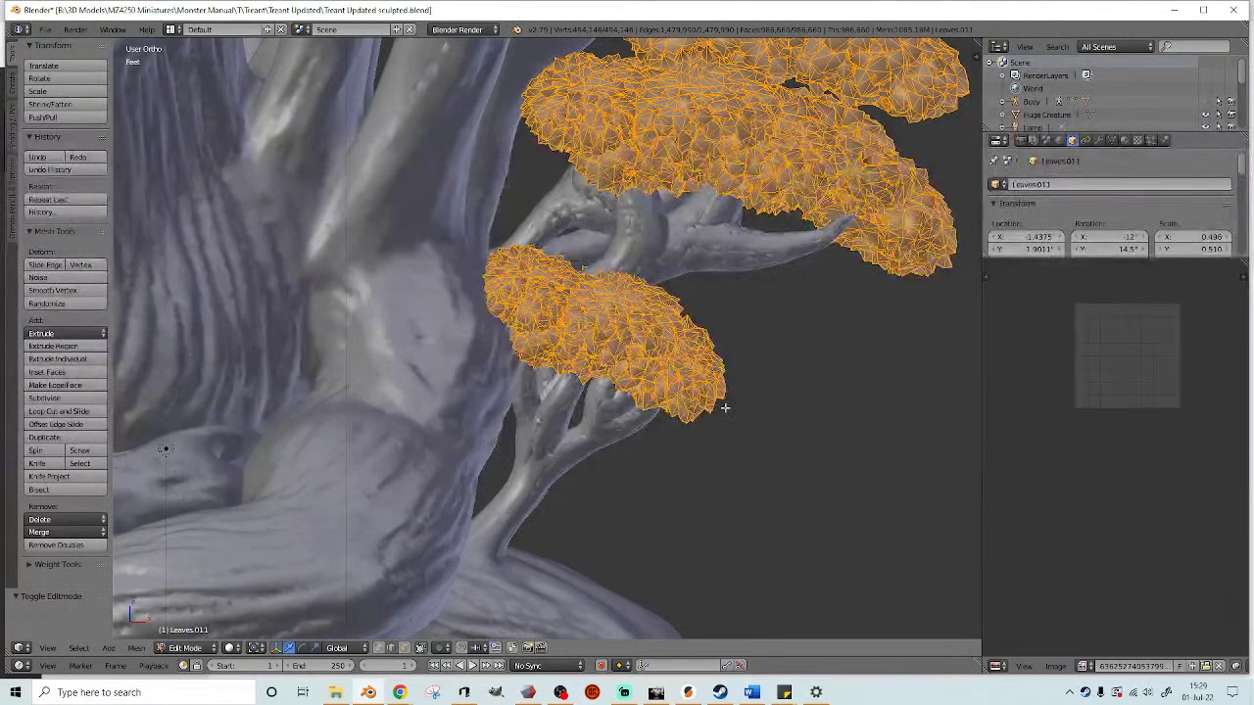
- Separate the lowest small leaf clump above the treant's arm into its own object and select it
{"action": "key", "text": "z"}
{"action": "key", "text": "a"}
{"action": "mouse_move", "coordinate": [611, 446]}
{"action": "left_mouse_down", "text": "ctrl"}
{"action": "mouse_move", "coordinate": [800, 336]}
{"action": "mouse_move", "coordinate": [420, 245]}
{"action": "mouse_move", "coordinate": [352, 368]}
{"action": "left_mouse_up", "text": "ctrl"}
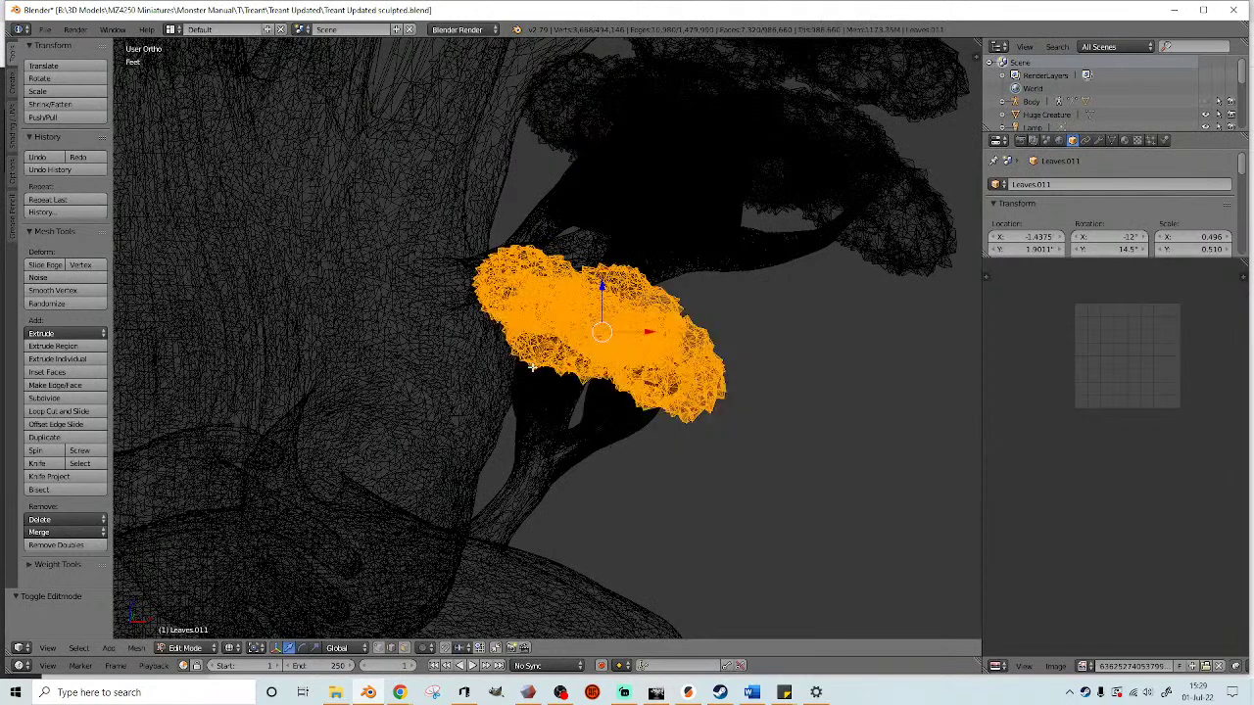
{"action": "key", "text": "p"}
{"action": "key", "text": "Return"}
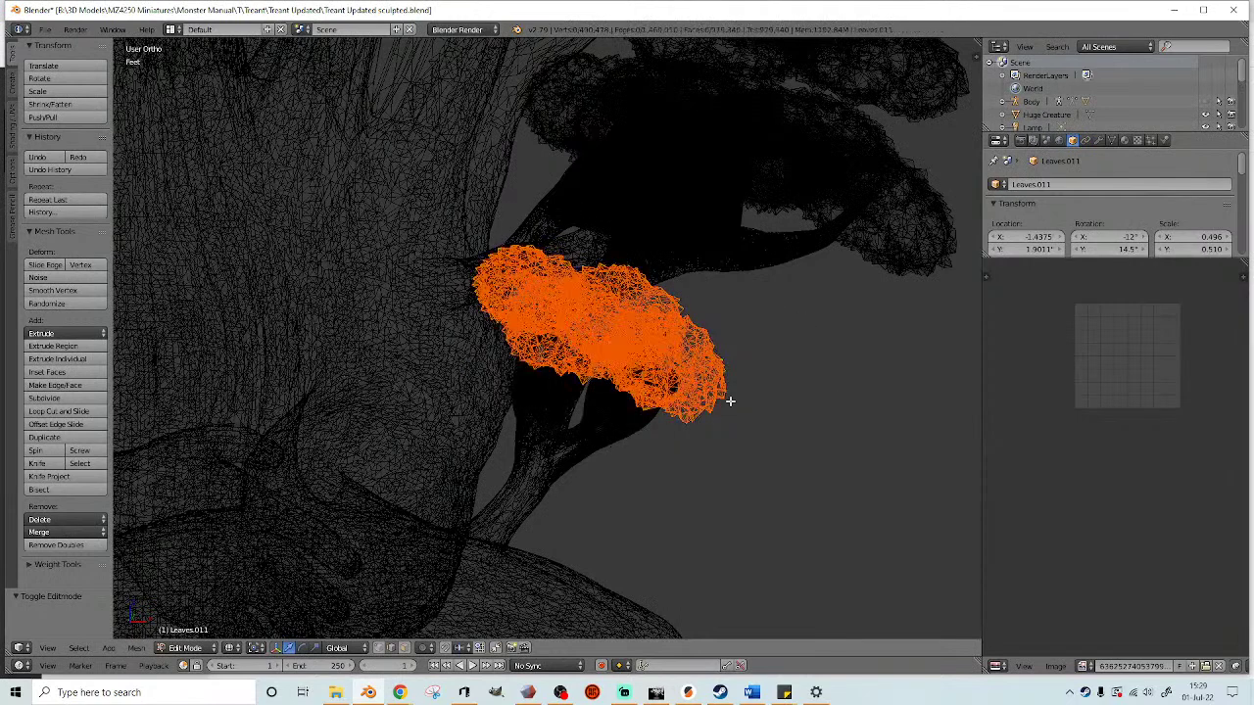
{"action": "key", "text": "Tab"}
{"action": "right_click", "coordinate": [722, 392]}
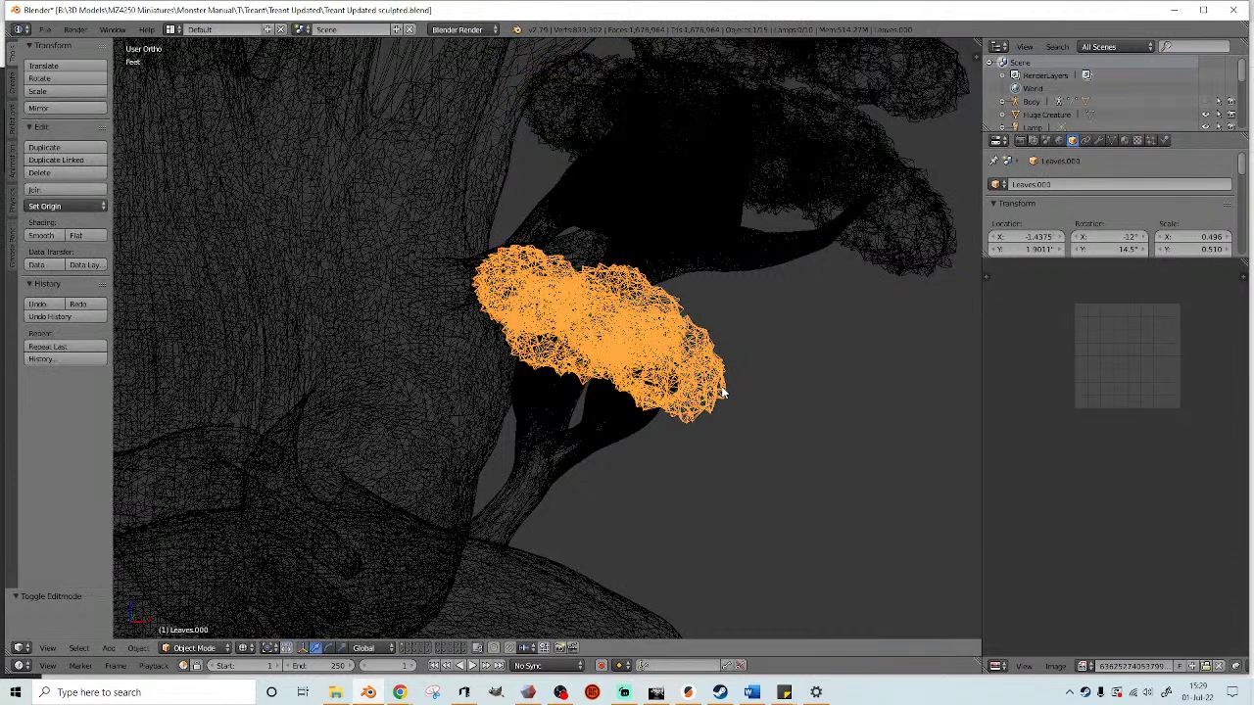
- Copy the separated leaf clump and paste it into the recent file "Tabaxi Female All Natural Druid.blend"
{"action": "key", "text": "ctrl+c"}
{"action": "left_click", "coordinate": [45, 29]}
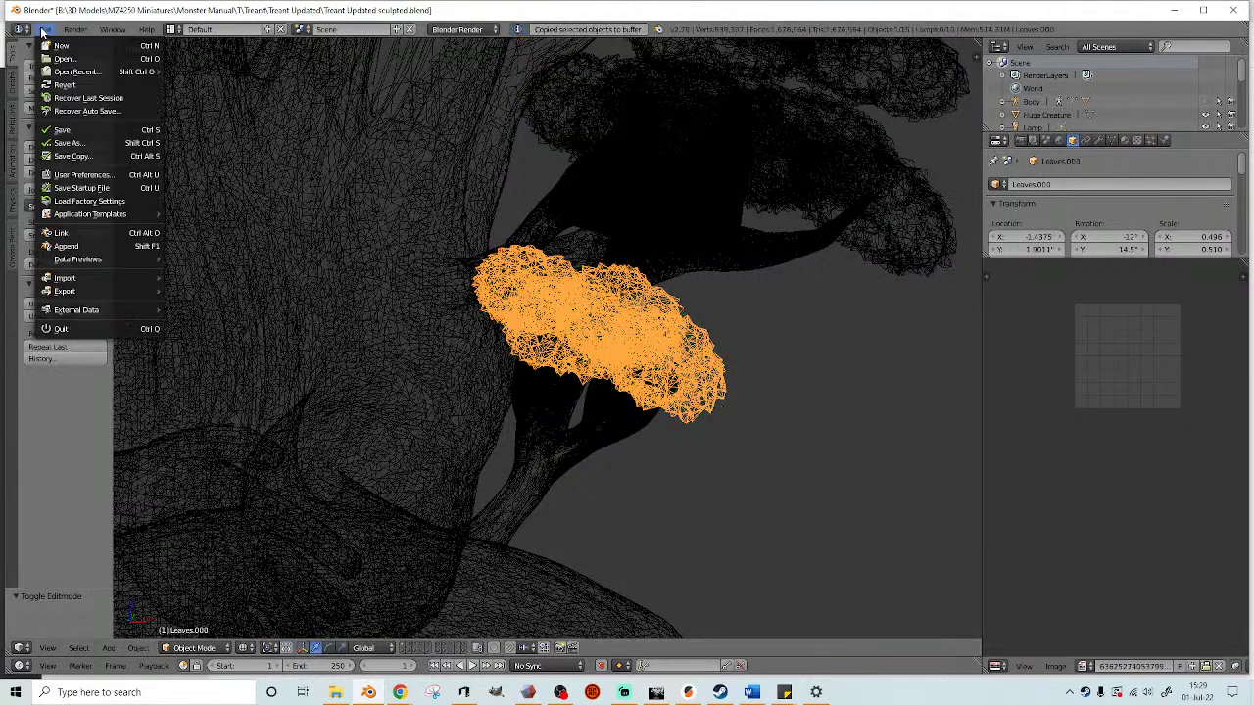
{"action": "mouse_move", "coordinate": [88, 74]}
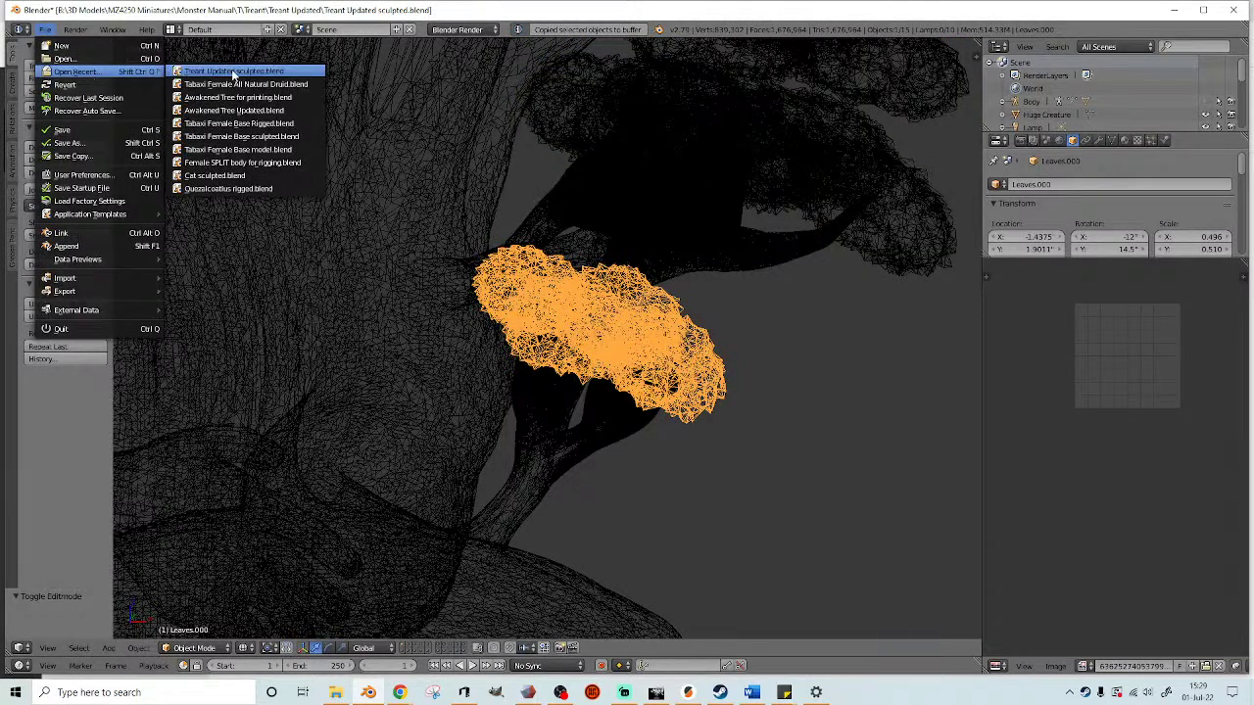
{"action": "left_click", "coordinate": [235, 85]}
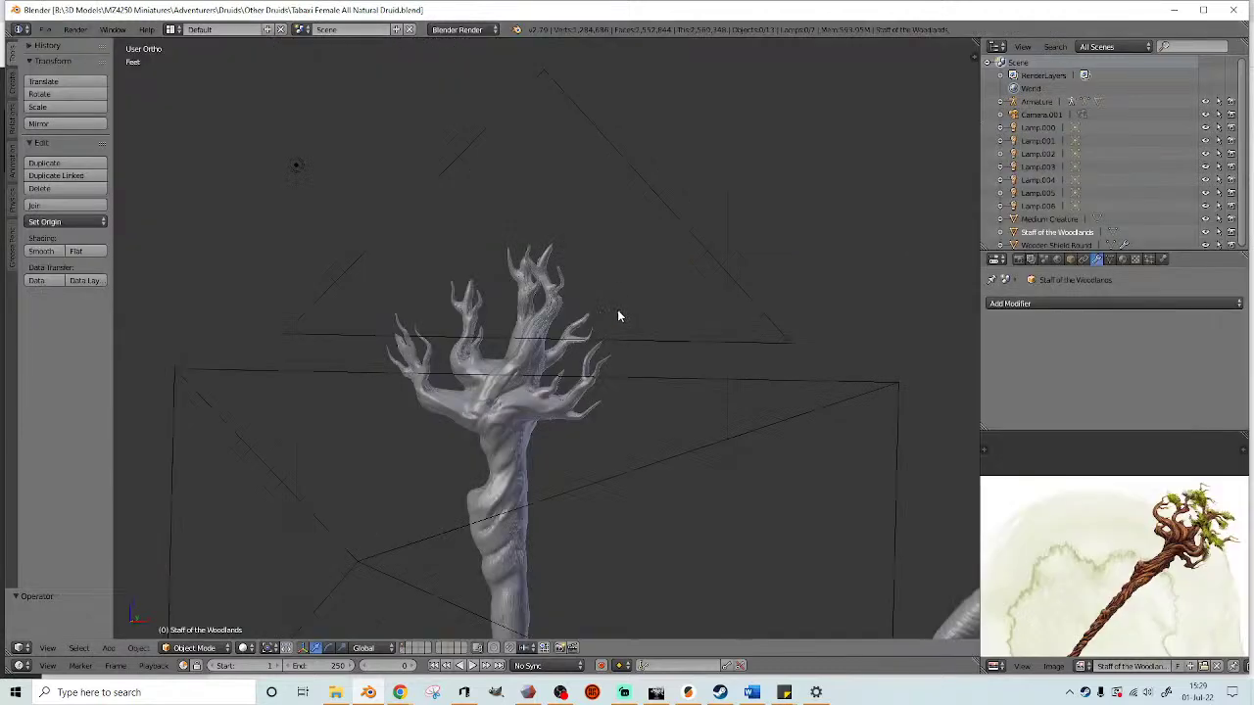
{"action": "scroll", "coordinate": [618, 317], "scroll_direction": "down", "scroll_amount": 2}
{"action": "key", "text": "ctrl+v"}
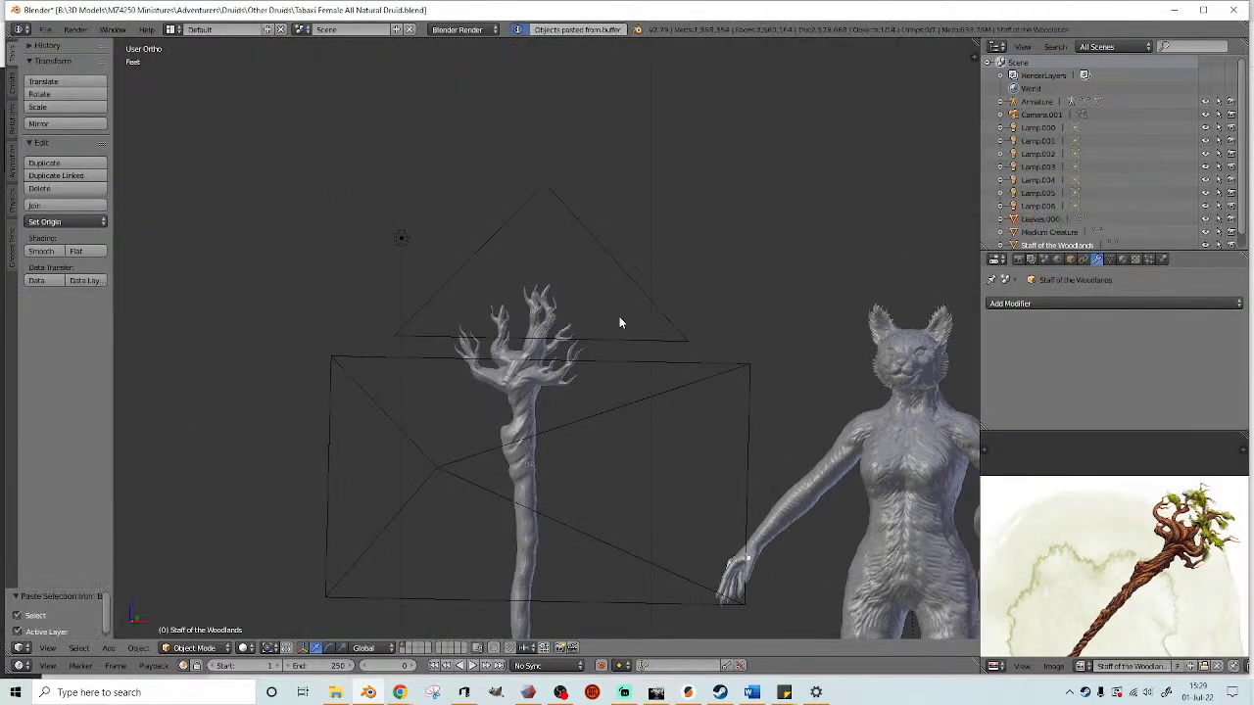
- Move the pasted clump above the staff head and set its origin to its surface center of mass
{"action": "scroll", "coordinate": [723, 356], "scroll_direction": "down", "scroll_amount": 5}
{"action": "left_click", "coordinate": [545, 449]}
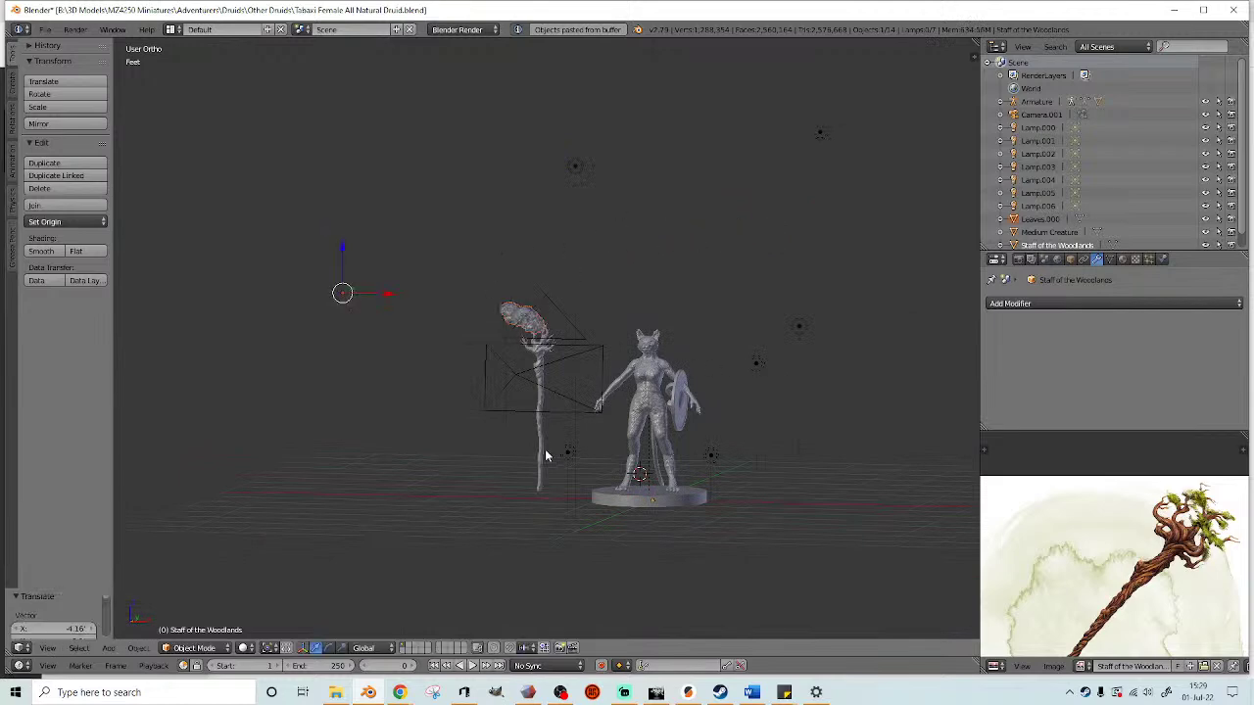
{"action": "left_click", "coordinate": [65, 221]}
{"action": "left_click", "coordinate": [102, 283]}
- Scale the leaf clump down to about half size and move it onto the staff's upper right branches
{"action": "scroll", "coordinate": [566, 297], "scroll_direction": "up", "scroll_amount": 8}
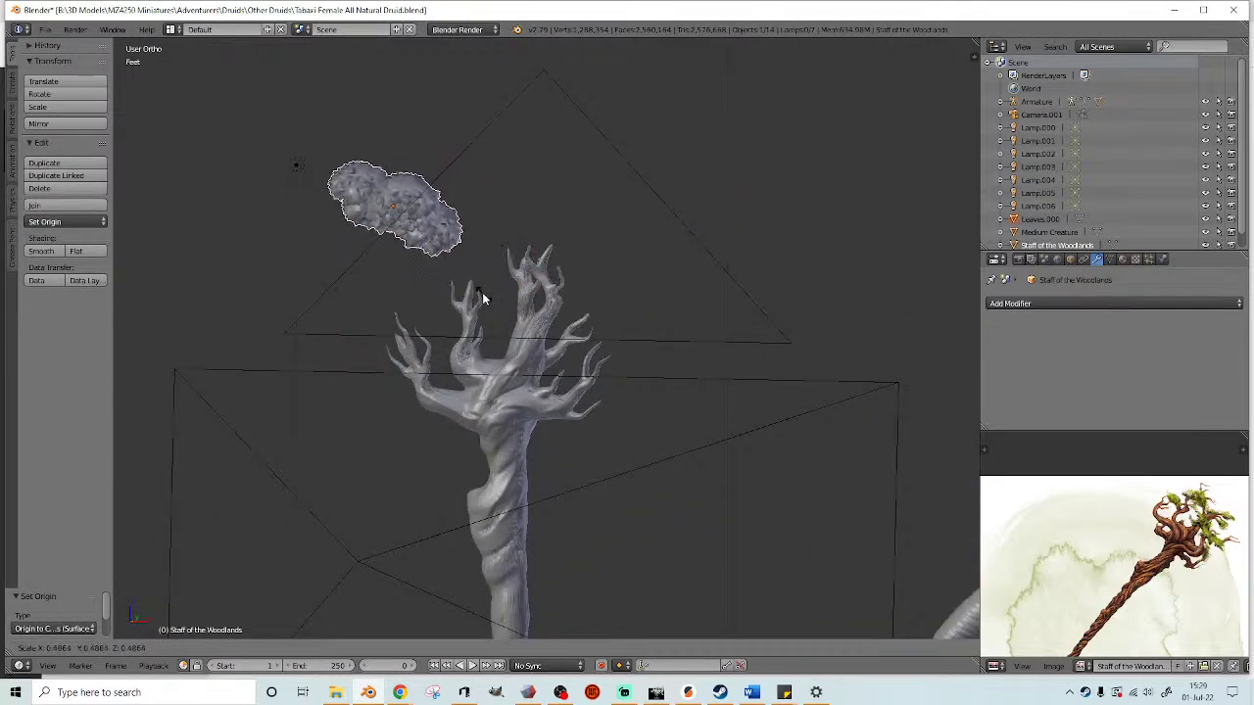
{"action": "left_click", "coordinate": [490, 291]}
{"action": "key", "text": "g"}
{"action": "left_click", "coordinate": [710, 386]}
{"action": "middle_click_drag", "start_coordinate": [639, 319], "coordinate": [719, 320]}
{"action": "scroll", "coordinate": [674, 325], "scroll_direction": "up", "scroll_amount": 3}
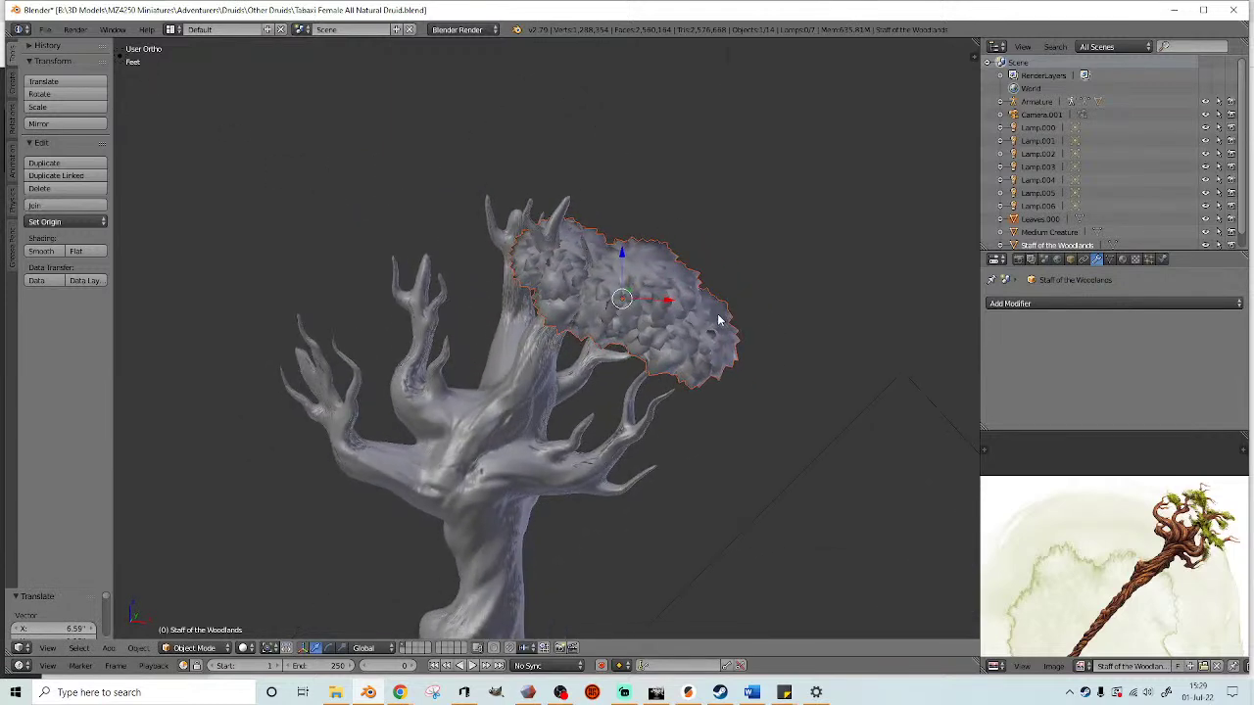
- Rotate the leaf clump about -8 degrees, shrink it slightly and reposition it on the upper right branches
{"action": "key", "text": "r"}
{"action": "left_click", "coordinate": [774, 272]}
{"action": "key", "text": "s"}
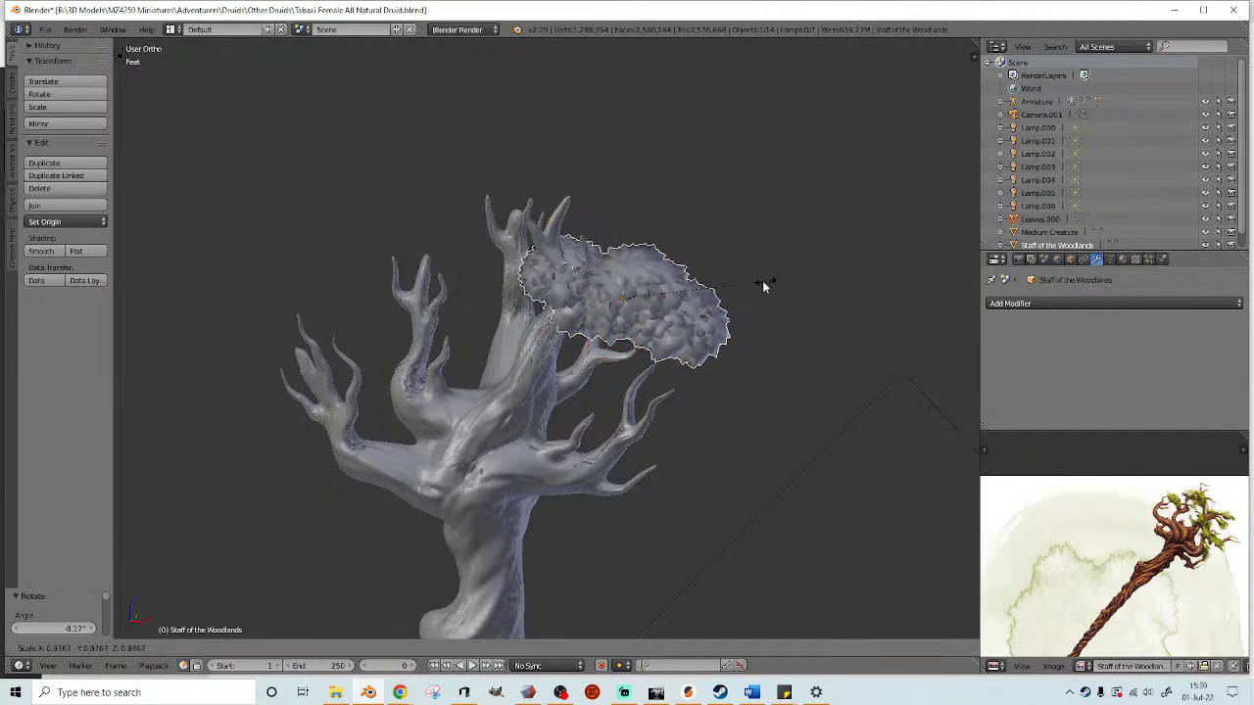
{"action": "left_click", "coordinate": [745, 290]}
{"action": "middle_click_drag", "start_coordinate": [745, 290], "coordinate": [778, 318]}
{"action": "key", "text": "g"}
{"action": "left_click", "coordinate": [589, 292]}
- Copy and paste the clump, place the duplicate below the first on the lower right branches and resize it
{"action": "key", "text": "ctrl+c"}
{"action": "key", "text": "ctrl+v"}
{"action": "key", "text": "g"}
{"action": "left_click", "coordinate": [784, 409]}
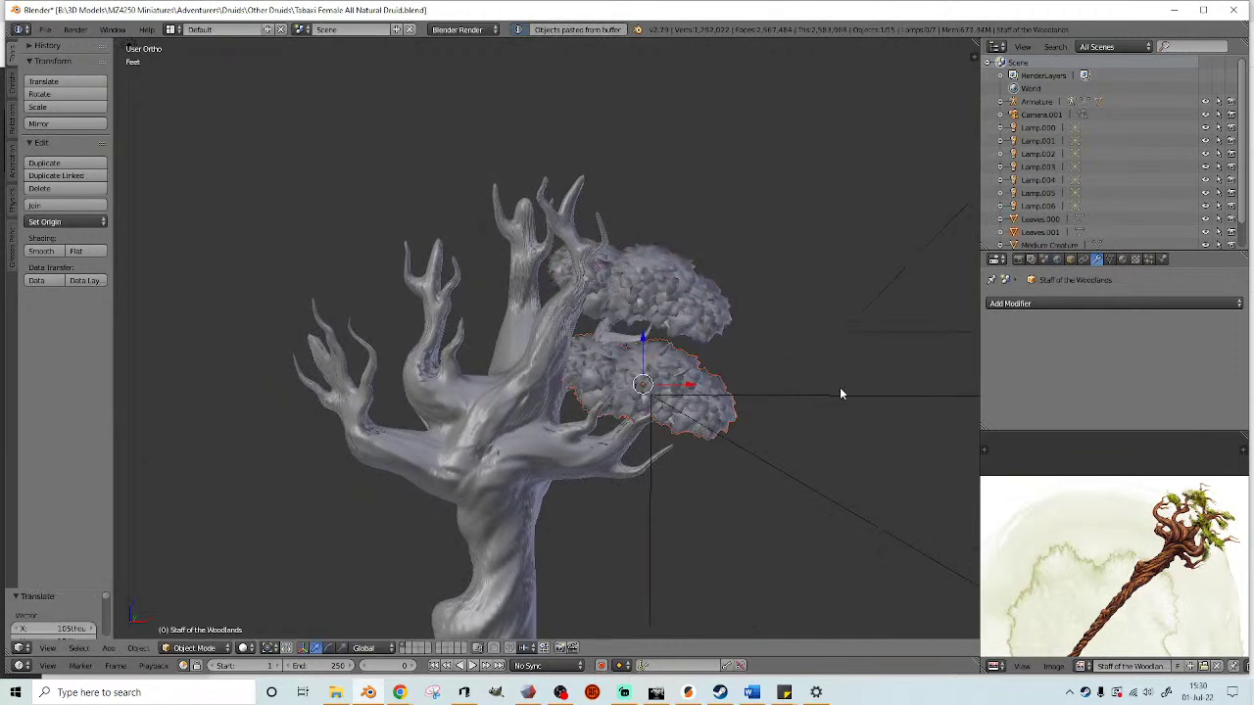
{"action": "key", "text": "s"}
{"action": "left_click", "coordinate": [805, 380]}
{"action": "middle_click_drag", "start_coordinate": [781, 378], "coordinate": [793, 357]}
- Copy and paste the lower right clump, place the duplicate on the tallest branches and rotate it about -15 degrees
{"action": "key", "text": "ctrl+c"}
{"action": "key", "text": "ctrl+v"}
{"action": "key", "text": "g"}
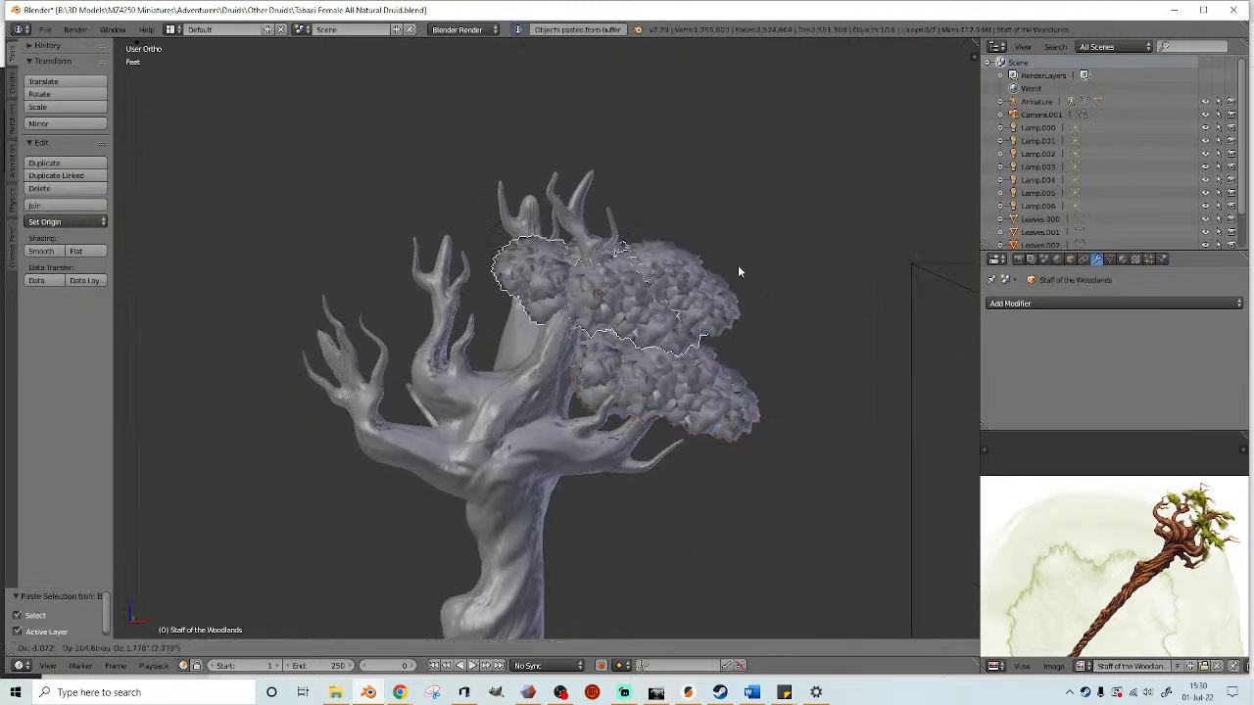
{"action": "left_click", "coordinate": [751, 212]}
{"action": "key", "text": "r"}
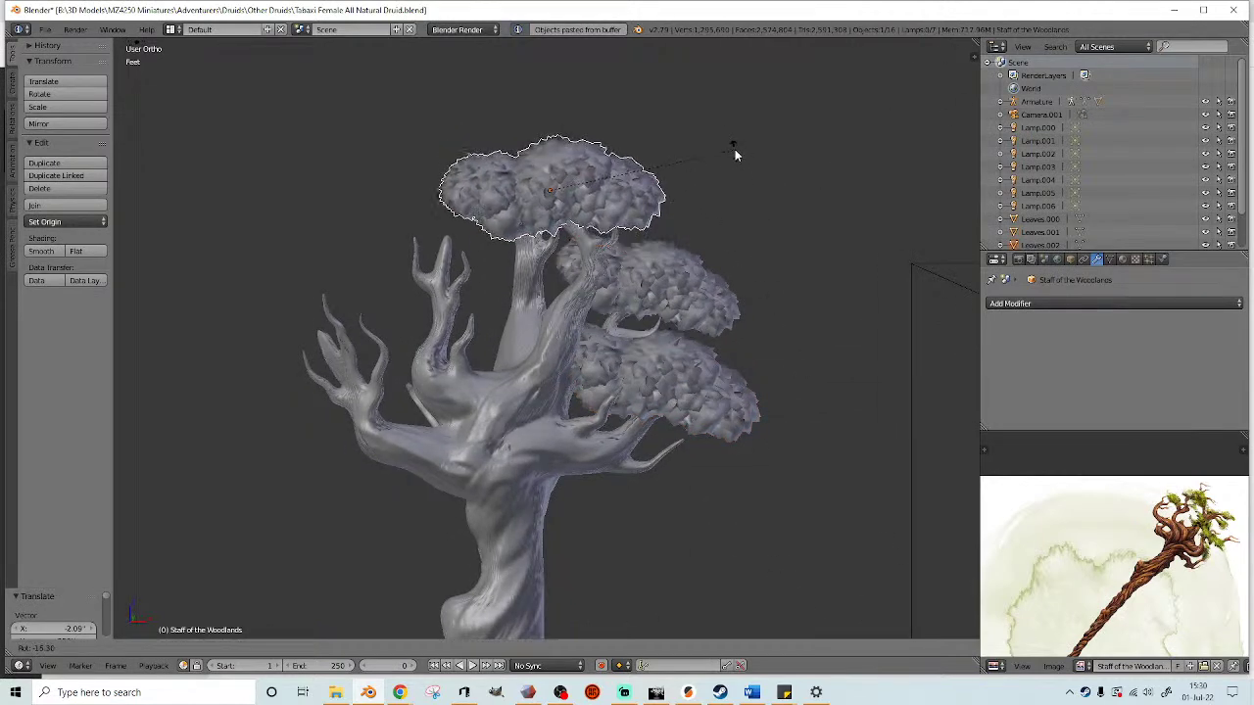
{"action": "left_click", "coordinate": [735, 153]}
- Paste another clump, place it over the left branches, rotate it about -13.4 degrees and resize it
{"action": "key", "text": "ctrl+v"}
{"action": "middle_click_drag", "start_coordinate": [728, 184], "coordinate": [740, 185]}
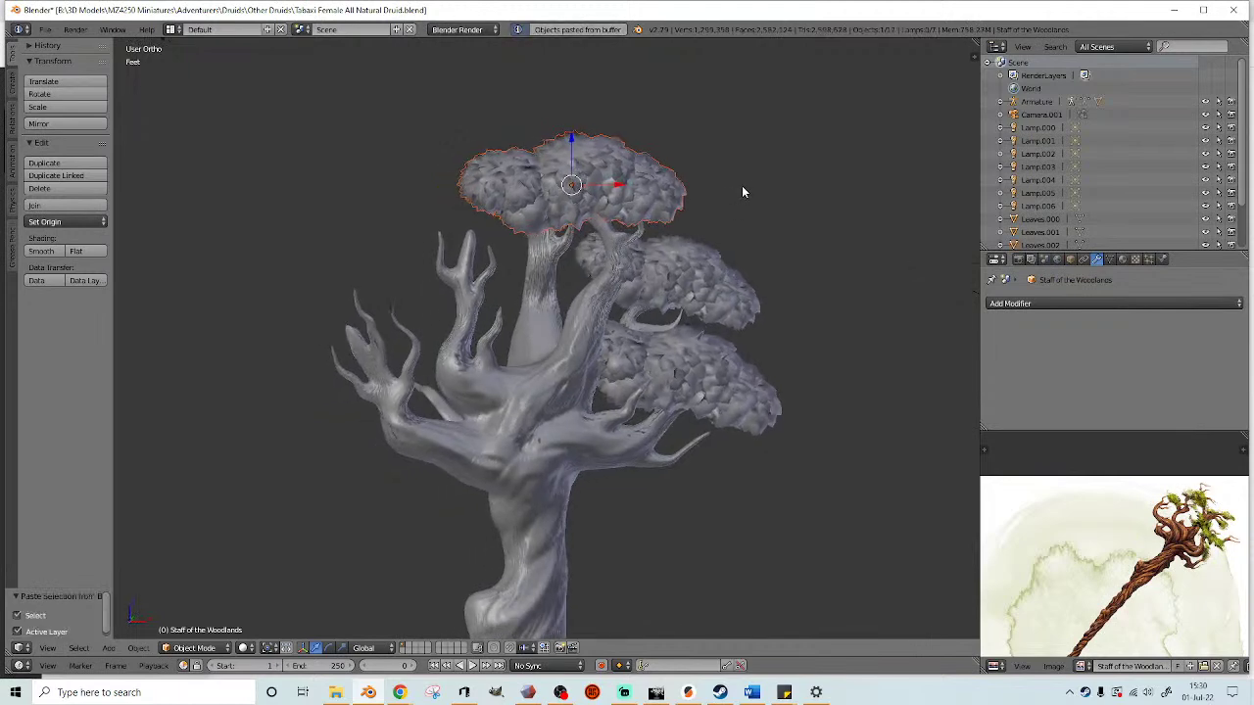
{"action": "key", "text": "g"}
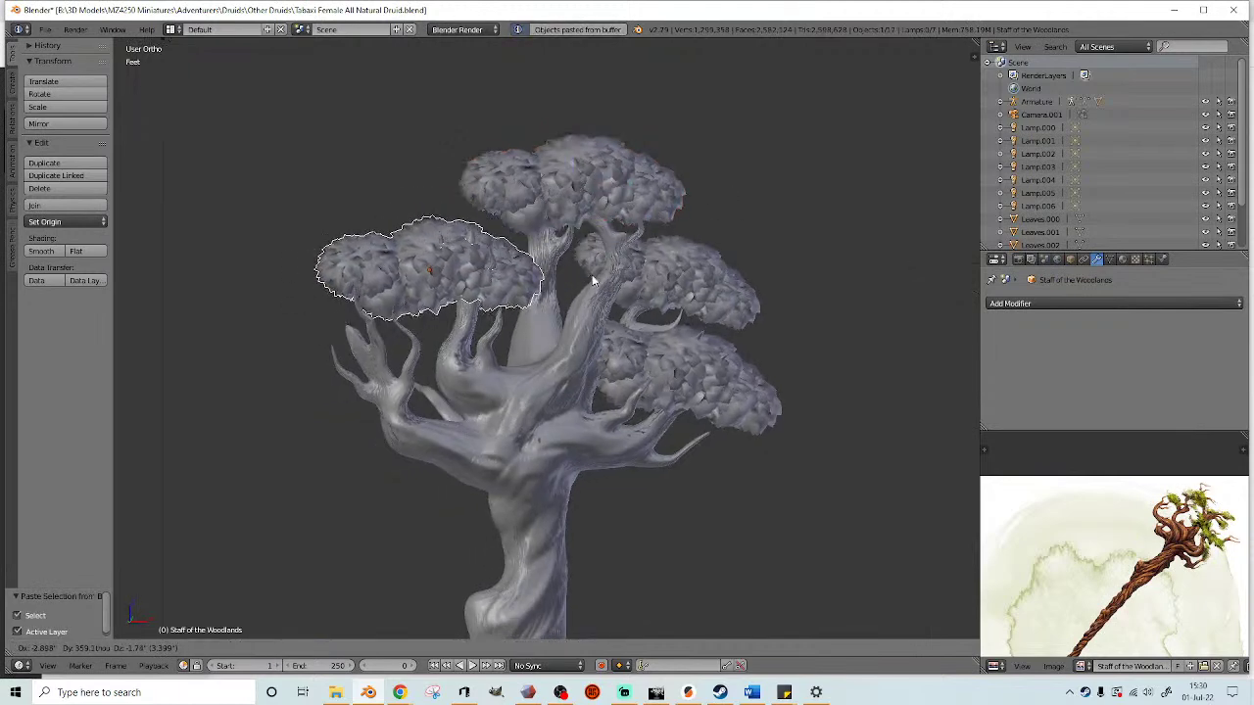
{"action": "left_click", "coordinate": [591, 274]}
{"action": "key", "text": "r"}
{"action": "left_click", "coordinate": [636, 249]}
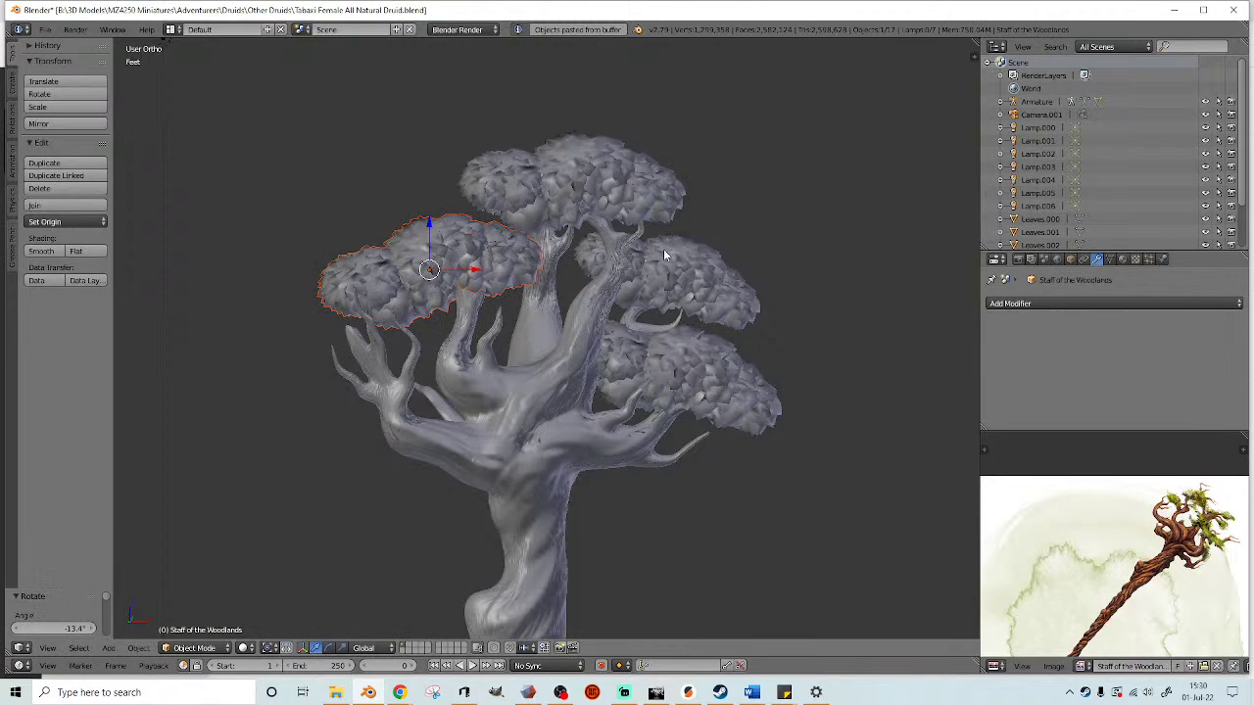
{"action": "key", "text": "s"}
{"action": "left_click", "coordinate": [697, 235]}
{"action": "key", "text": "g"}
{"action": "left_click", "coordinate": [660, 261]}
- Reposition and rotate the left clump from another viewing angle to fit its branches
{"action": "middle_click_drag", "start_coordinate": [552, 277], "coordinate": [746, 334]}
{"action": "key", "text": "g"}
{"action": "left_click", "coordinate": [715, 299]}
{"action": "key", "text": "r"}
{"action": "left_click", "coordinate": [650, 393]}
- Paste another leaf clump, move it toward the lower left branches and rotate it
{"action": "key", "text": "ctrl+v"}
{"action": "key", "text": "g"}
{"action": "left_click", "coordinate": [634, 367]}
{"action": "middle_click_drag", "start_coordinate": [635, 367], "coordinate": [678, 394]}
{"action": "key", "text": "r"}
{"action": "left_click", "coordinate": [674, 331]}
- Rotate the newest clump about 16.5 degrees from behind the staff and reposition it over the branches
{"action": "middle_click_drag", "start_coordinate": [674, 331], "coordinate": [756, 333]}
{"action": "key", "text": "r"}
{"action": "left_click", "coordinate": [749, 362]}
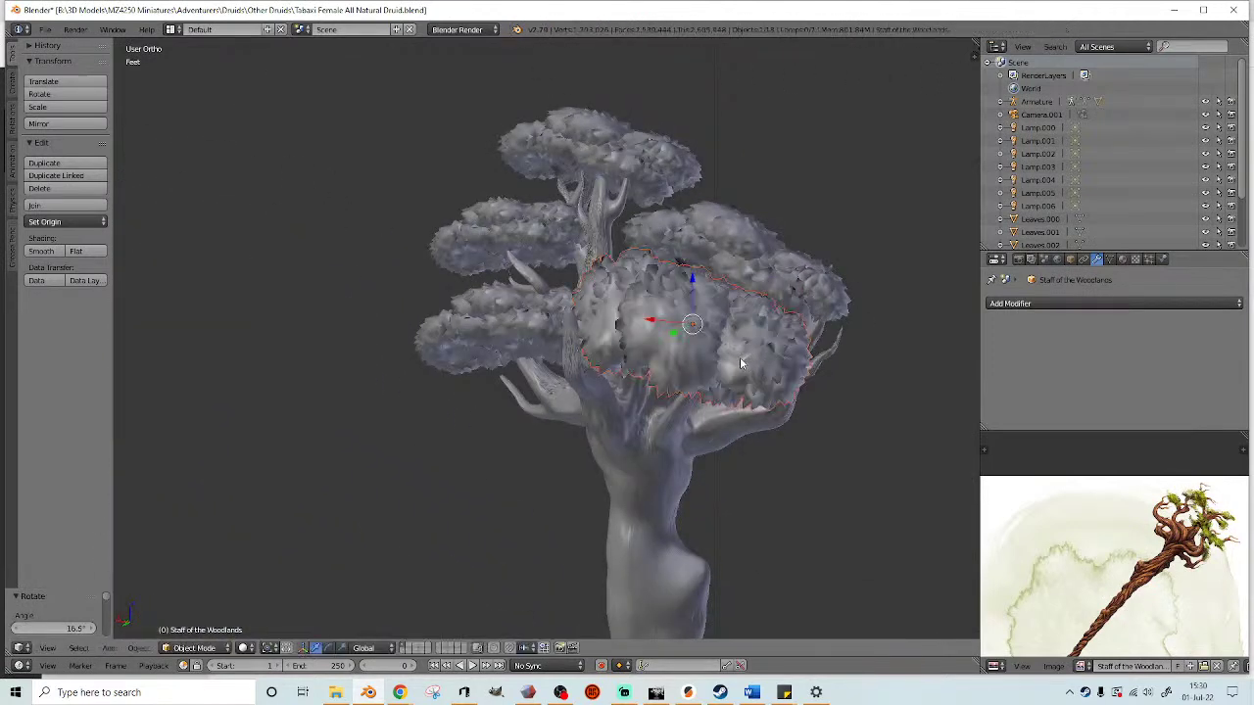
{"action": "key", "text": "g"}
{"action": "left_click", "coordinate": [700, 349]}
{"action": "key", "text": "g"}
{"action": "left_click", "coordinate": [700, 349]}
- Paste another clump next to the one on the tallest branches, then move and rotate it to fill out the crown
{"action": "middle_click_drag", "start_coordinate": [700, 348], "coordinate": [629, 320]}
{"action": "right_click", "coordinate": [660, 190]}
{"action": "key", "text": "ctrl+v"}
{"action": "key", "text": "g"}
{"action": "left_click", "coordinate": [639, 220]}
{"action": "key", "text": "t"}
{"action": "key", "text": "t"}
{"action": "key", "text": "r"}
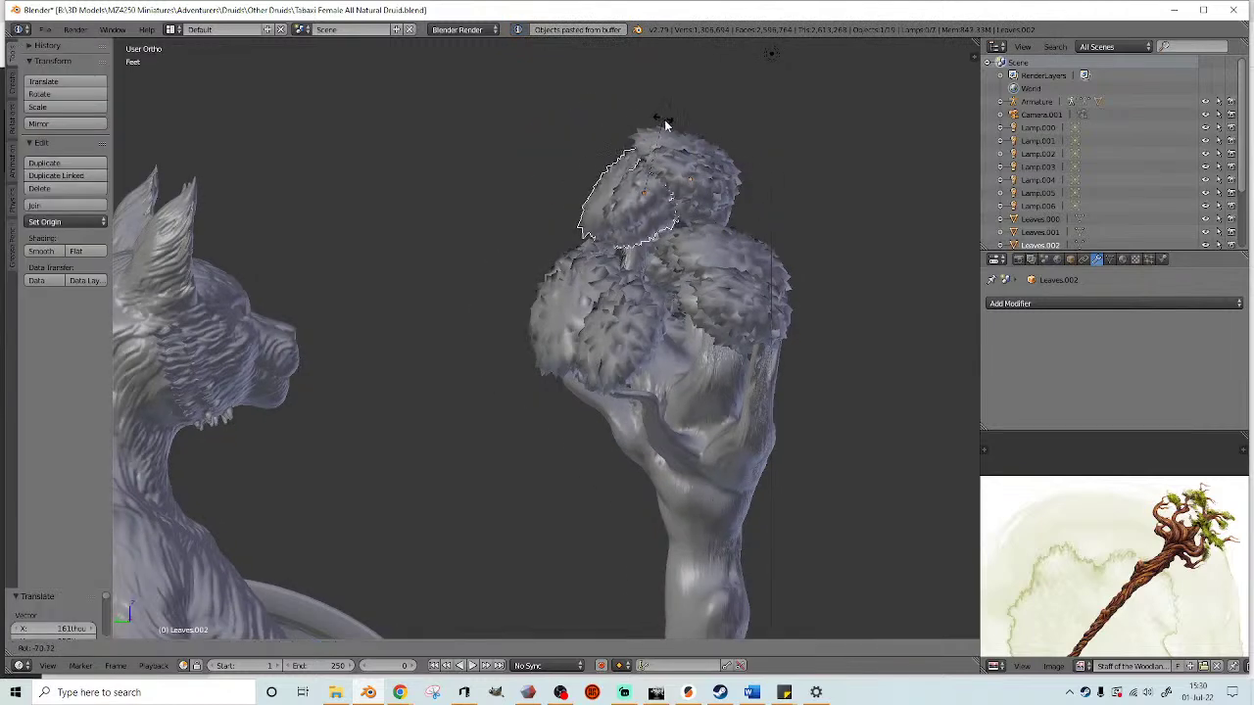
{"action": "left_click", "coordinate": [637, 155]}
{"action": "middle_click_drag", "start_coordinate": [633, 159], "coordinate": [784, 204]}
- Paste another clump beside the lower right one, rotate it and move it over the neighbouring branches
{"action": "middle_click_drag", "start_coordinate": [623, 227], "coordinate": [390, 364]}
{"action": "right_click", "coordinate": [390, 367]}
{"action": "key", "text": "ctrl+v"}
{"action": "middle_click_drag", "start_coordinate": [437, 365], "coordinate": [516, 335]}
{"action": "key", "text": "r"}
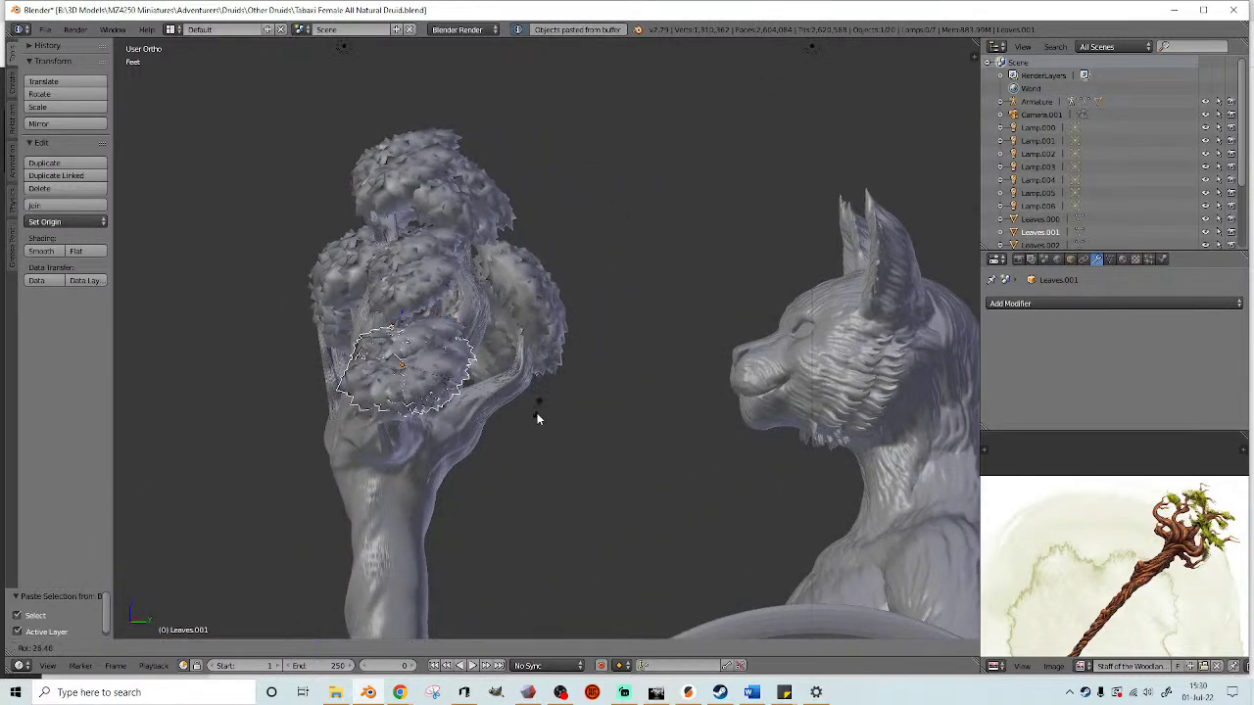
{"action": "left_click", "coordinate": [501, 467]}
{"action": "key", "text": "g"}
{"action": "left_click", "coordinate": [568, 427]}
- Reposition the original lower right clump and a clump on the left branches
{"action": "right_click", "coordinate": [372, 412]}
{"action": "key", "text": "g"}
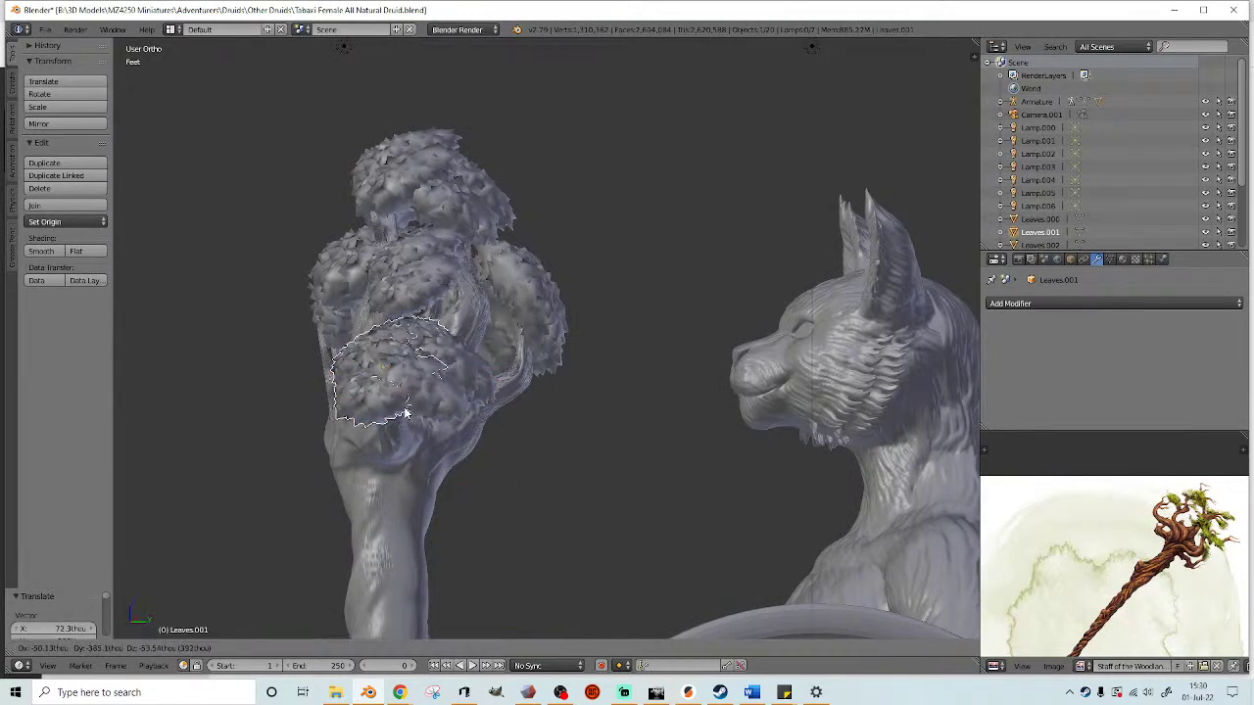
{"action": "left_click", "coordinate": [416, 411]}
{"action": "middle_click_drag", "start_coordinate": [417, 412], "coordinate": [611, 328]}
{"action": "right_click", "coordinate": [300, 333]}
{"action": "key", "text": "g"}
{"action": "left_click", "coordinate": [254, 329]}
- Paste another clump, place it by the left foliage, rotate it and scale it to about 0.8
{"action": "key", "text": "ctrl+v"}
{"action": "middle_click_drag", "start_coordinate": [675, 355], "coordinate": [767, 342]}
{"action": "key", "text": "g"}
{"action": "left_click", "coordinate": [684, 321]}
{"action": "key", "text": "r"}
{"action": "left_click", "coordinate": [739, 252]}
{"action": "key", "text": "s"}
{"action": "left_click", "coordinate": [772, 266]}
- Move the scaled clump into the left foliage and select the Staff of the Woodlands
{"action": "middle_click_drag", "start_coordinate": [772, 266], "coordinate": [646, 302]}
{"action": "key", "text": "g"}
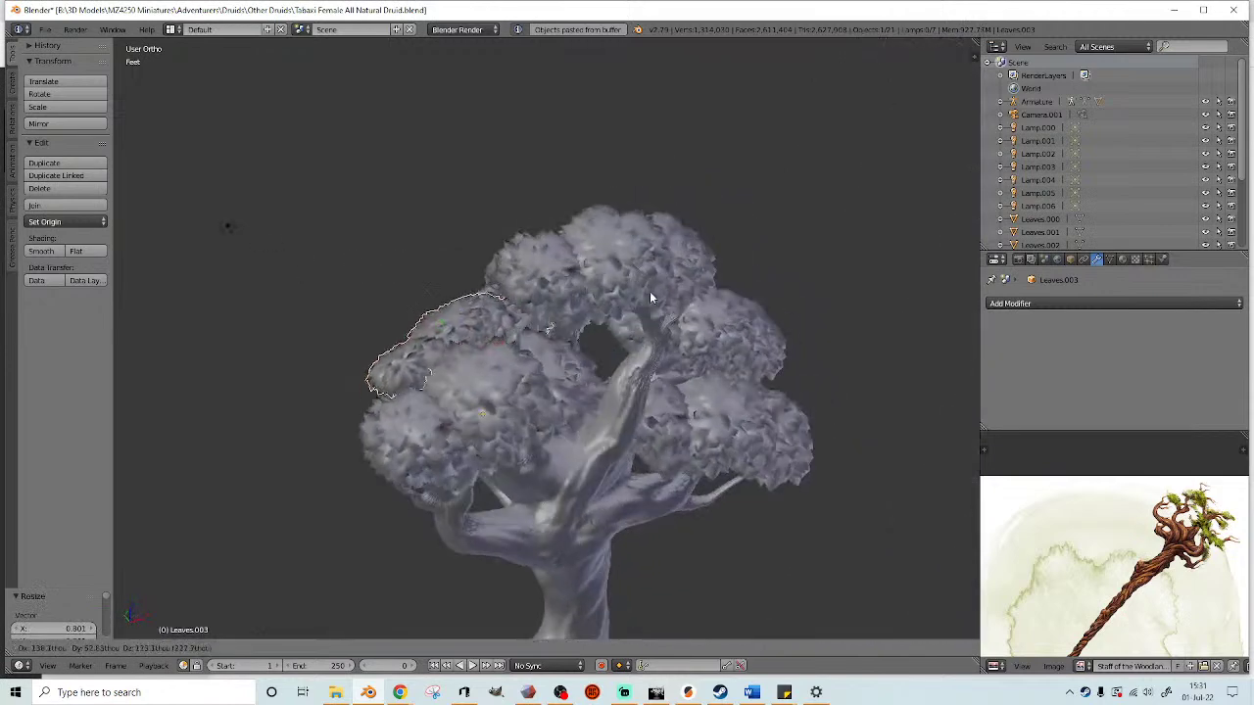
{"action": "left_click", "coordinate": [659, 290]}
{"action": "middle_click_drag", "start_coordinate": [642, 396], "coordinate": [569, 333]}
{"action": "right_click", "coordinate": [597, 326]}
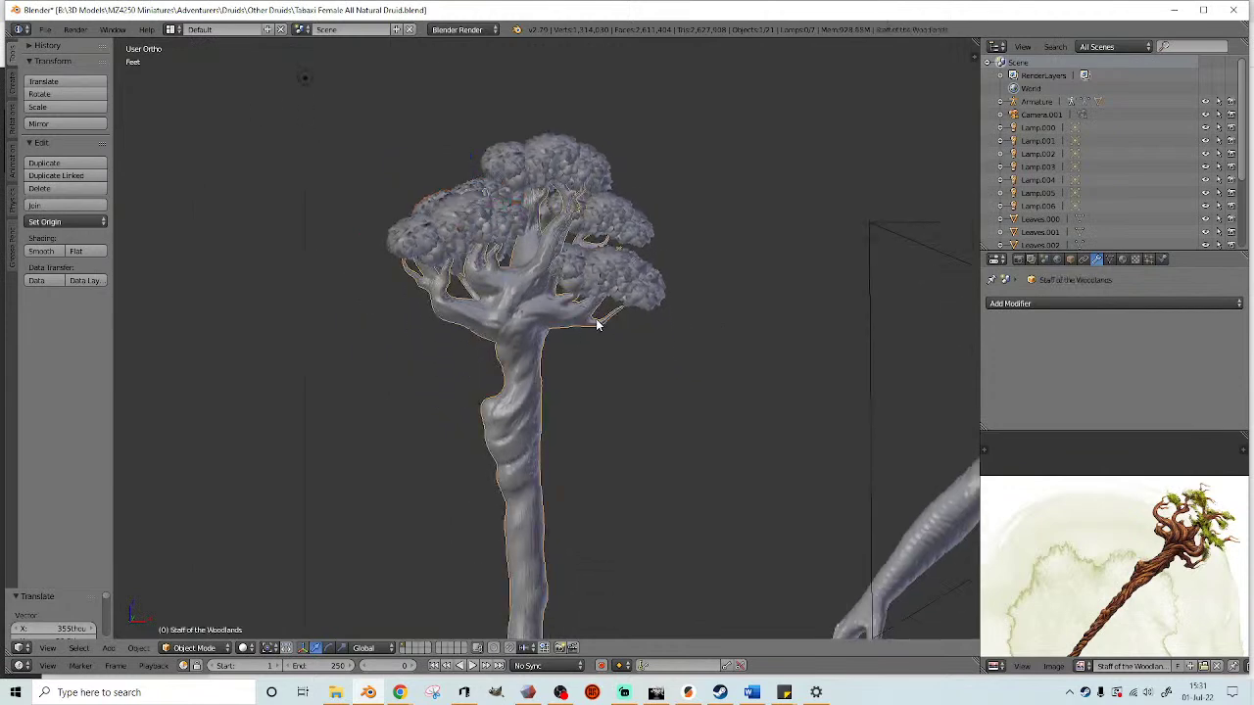
- Thicken the thin end of the staff's lower right branch with the Inflate brush in Sculpt Mode, and return to Object Mode
{"action": "left_click", "coordinate": [195, 648]}
{"action": "key", "text": "Return"}
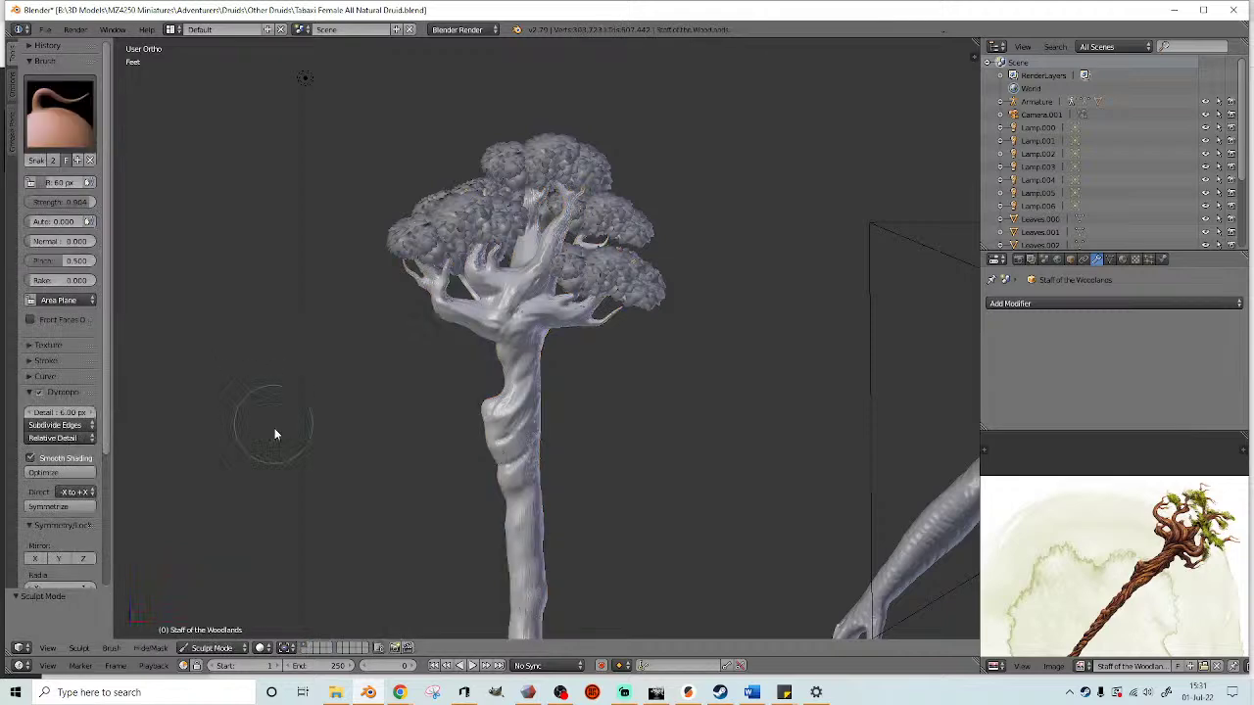
{"action": "left_click", "coordinate": [59, 113]}
{"action": "left_click", "coordinate": [50, 253]}
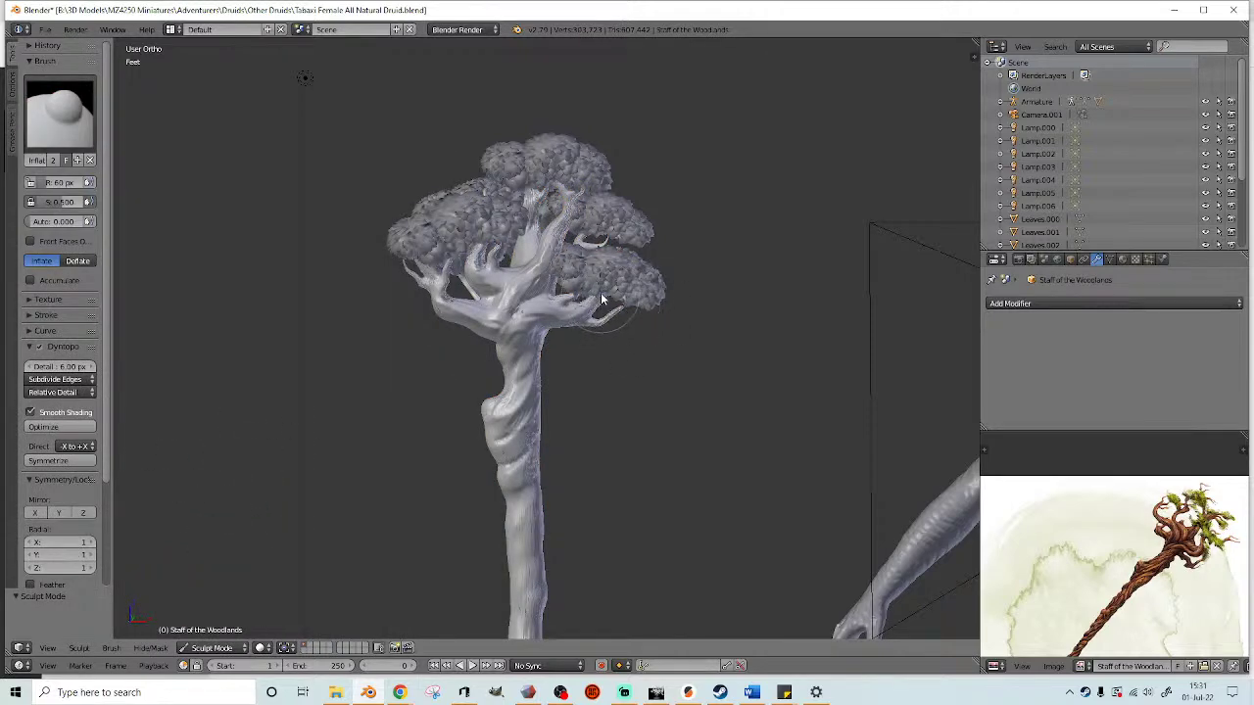
{"action": "scroll", "coordinate": [588, 294], "scroll_direction": "down", "scroll_amount": 3}
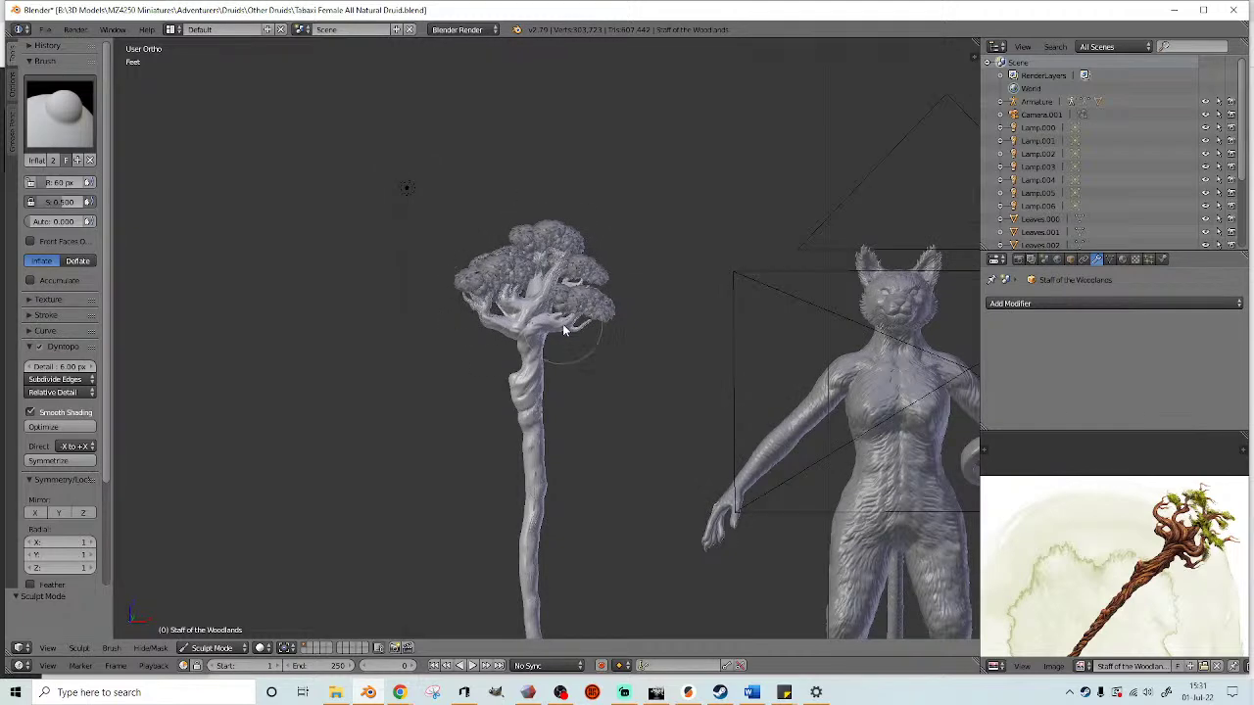
{"action": "scroll", "coordinate": [586, 334], "scroll_direction": "up", "scroll_amount": 3}
{"action": "middle_click_drag", "start_coordinate": [611, 318], "coordinate": [640, 315]}
{"action": "left_click", "coordinate": [224, 652]}
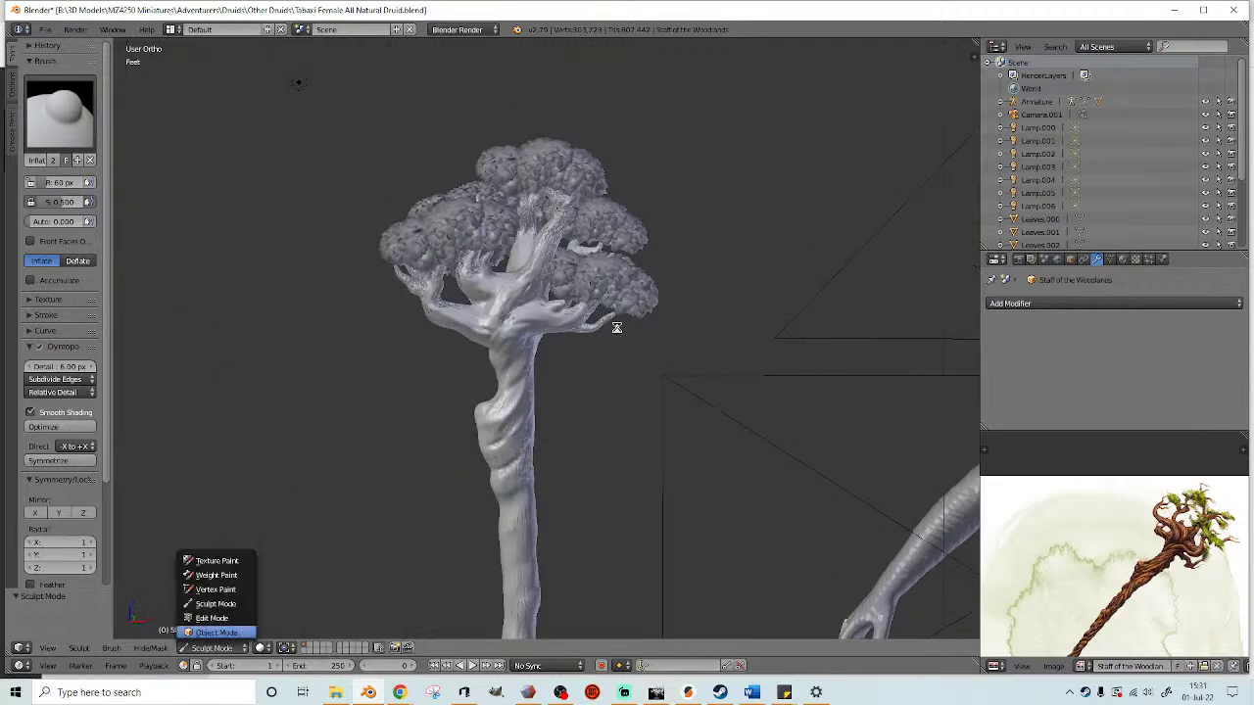
- Move the lower right leaf clump slightly down over the exposed branch tip
{"action": "right_click", "coordinate": [638, 296]}
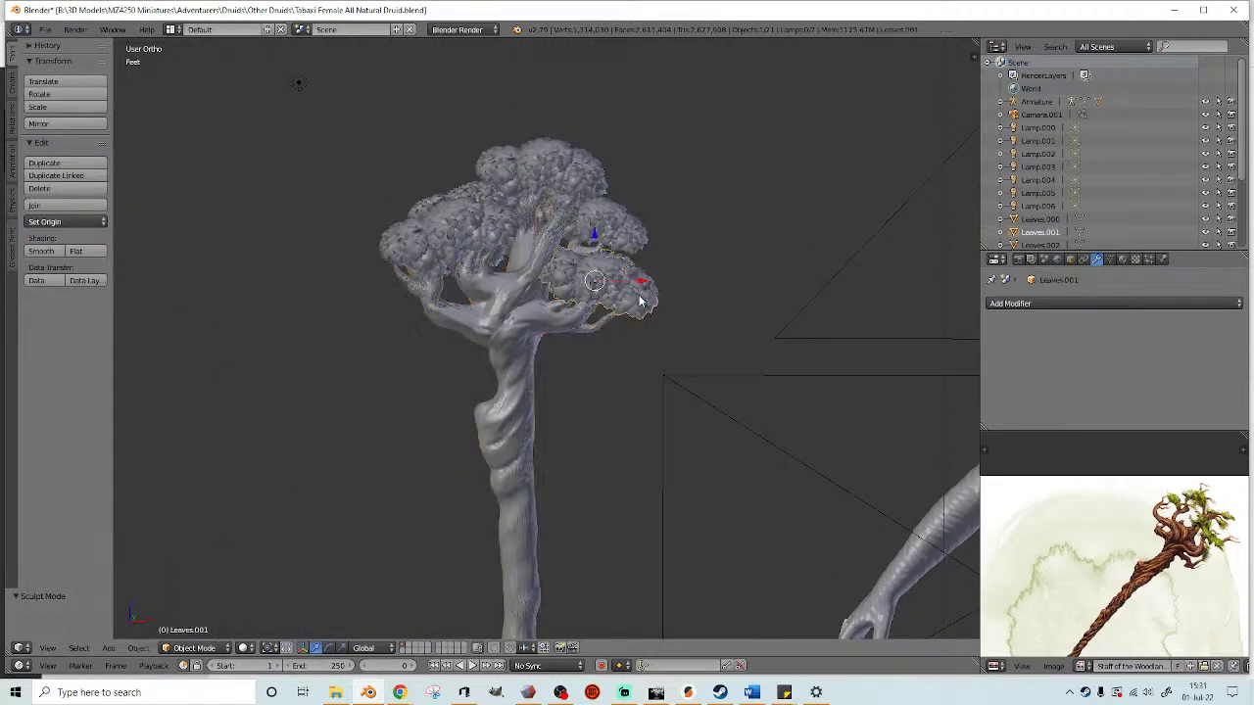
{"action": "left_click", "coordinate": [680, 326]}
{"action": "key", "text": "g"}
{"action": "left_click", "coordinate": [677, 333]}
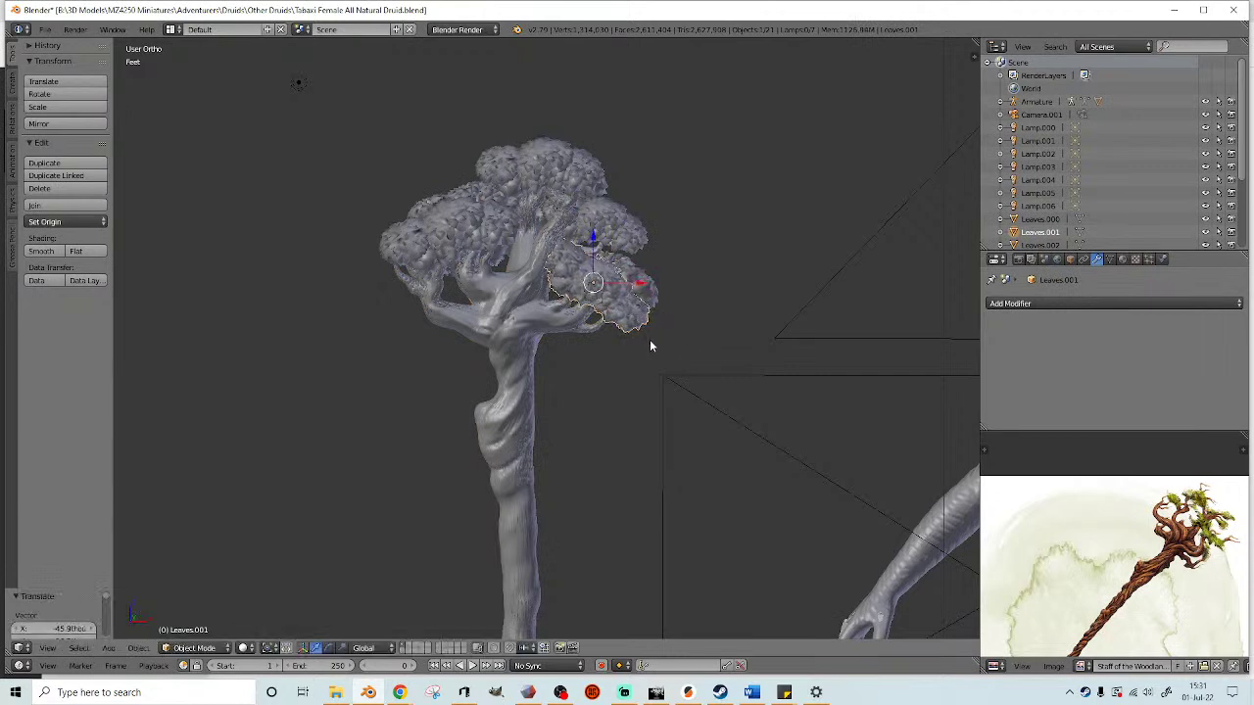
- Select all the leaf clumps together with the staff and set their origins to the center of mass (surface)
{"action": "scroll", "coordinate": [603, 358], "scroll_direction": "down", "scroll_amount": 4}
{"action": "mouse_move", "coordinate": [442, 385]}
{"action": "left_mouse_down", "text": "ctrl"}
{"action": "mouse_move", "coordinate": [558, 217]}
{"action": "mouse_move", "coordinate": [545, 249]}
{"action": "left_mouse_up", "text": "ctrl"}
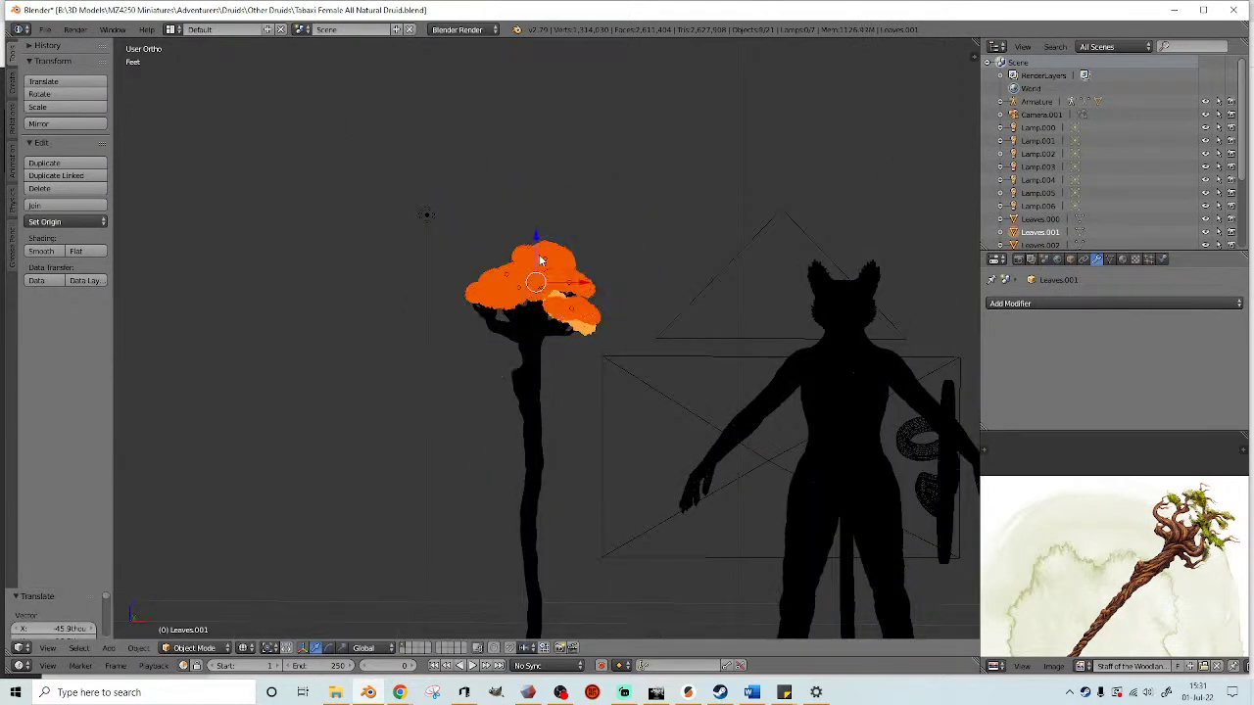
{"action": "right_click", "coordinate": [539, 388], "text": "shift"}
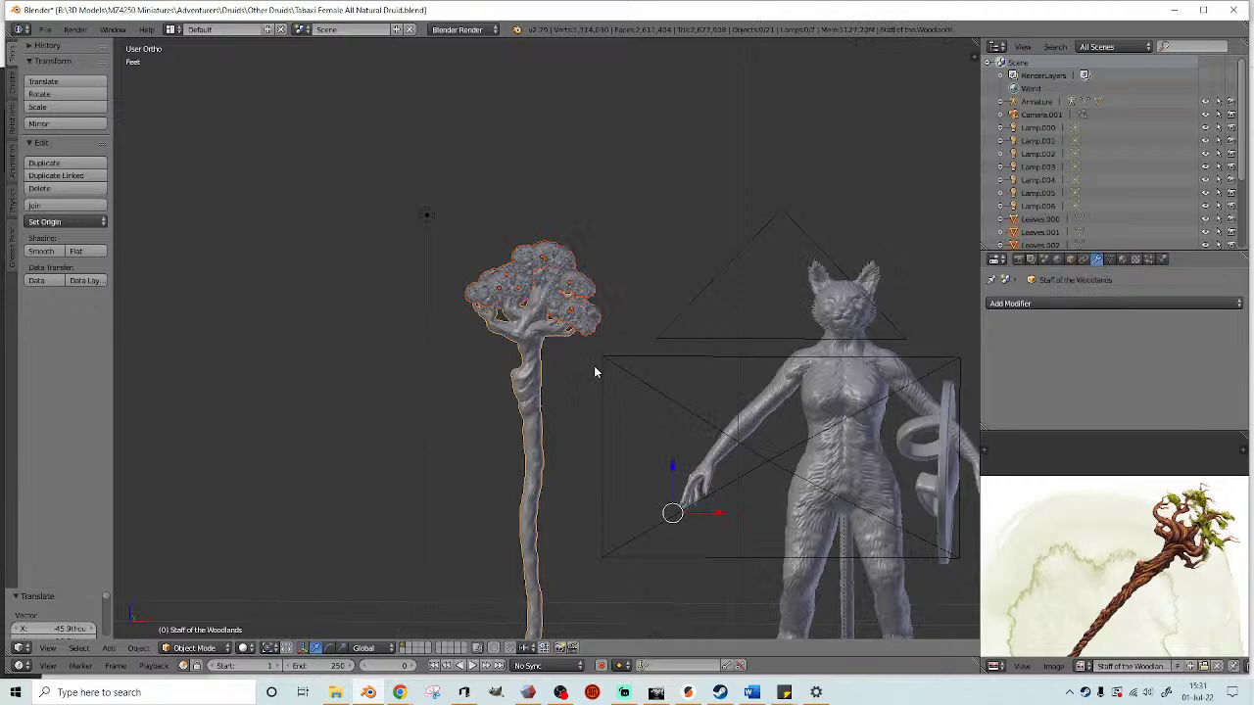
{"action": "left_click", "coordinate": [82, 223]}
{"action": "left_click", "coordinate": [96, 280]}
{"action": "mouse_move", "coordinate": [363, 323]}
{"action": "middle_mouse_down"}
{"action": "mouse_move", "coordinate": [560, 361]}
{"action": "mouse_move", "coordinate": [530, 367]}
{"action": "mouse_move", "coordinate": [582, 353]}
{"action": "mouse_move", "coordinate": [570, 371]}
{"action": "mouse_move", "coordinate": [579, 258]}
{"action": "middle_mouse_up"}
{"action": "scroll", "coordinate": [582, 353], "scroll_direction": "up", "scroll_amount": 4}
{"action": "scroll", "coordinate": [570, 372], "scroll_direction": "down", "scroll_amount": 2}
{"action": "scroll", "coordinate": [585, 271], "scroll_direction": "down", "scroll_amount": 2}
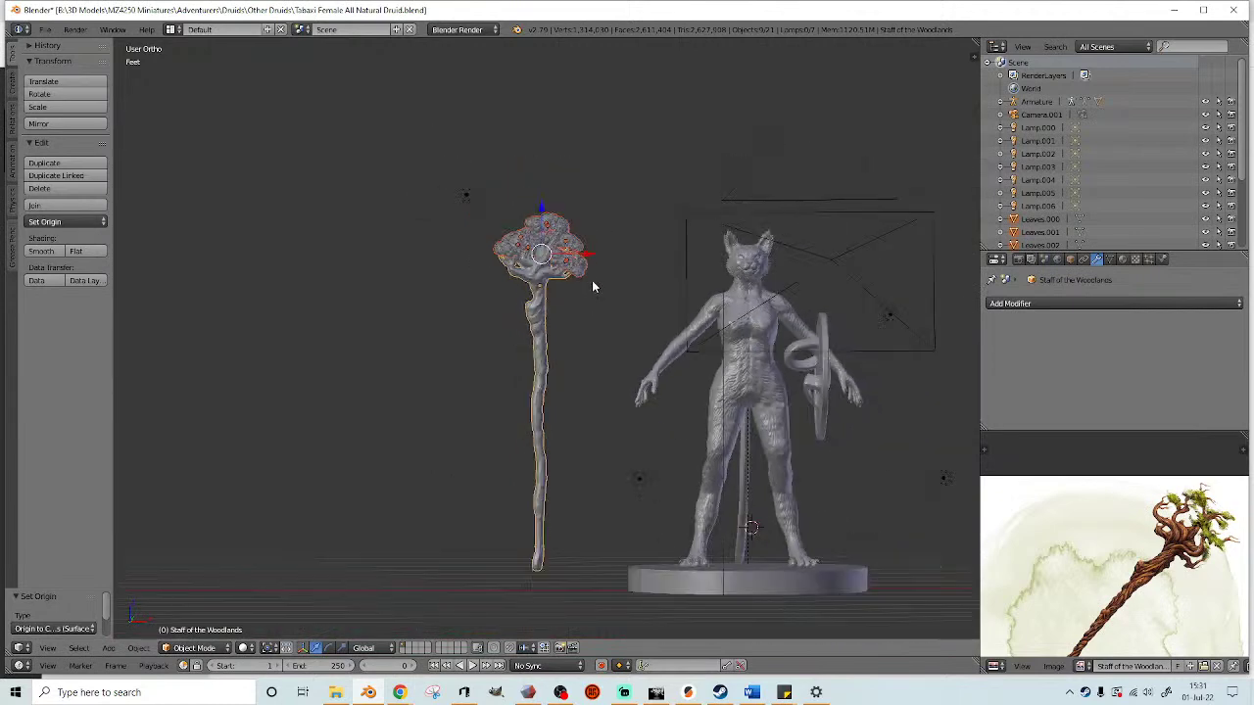
{"action": "scroll", "coordinate": [586, 273], "scroll_direction": "up", "scroll_amount": 2}
- Export only the selected staff and leaves as STL over Staff of the Woodlands.stl in the Weapons_Tools_Props folder
{"action": "left_click", "coordinate": [45, 30]}
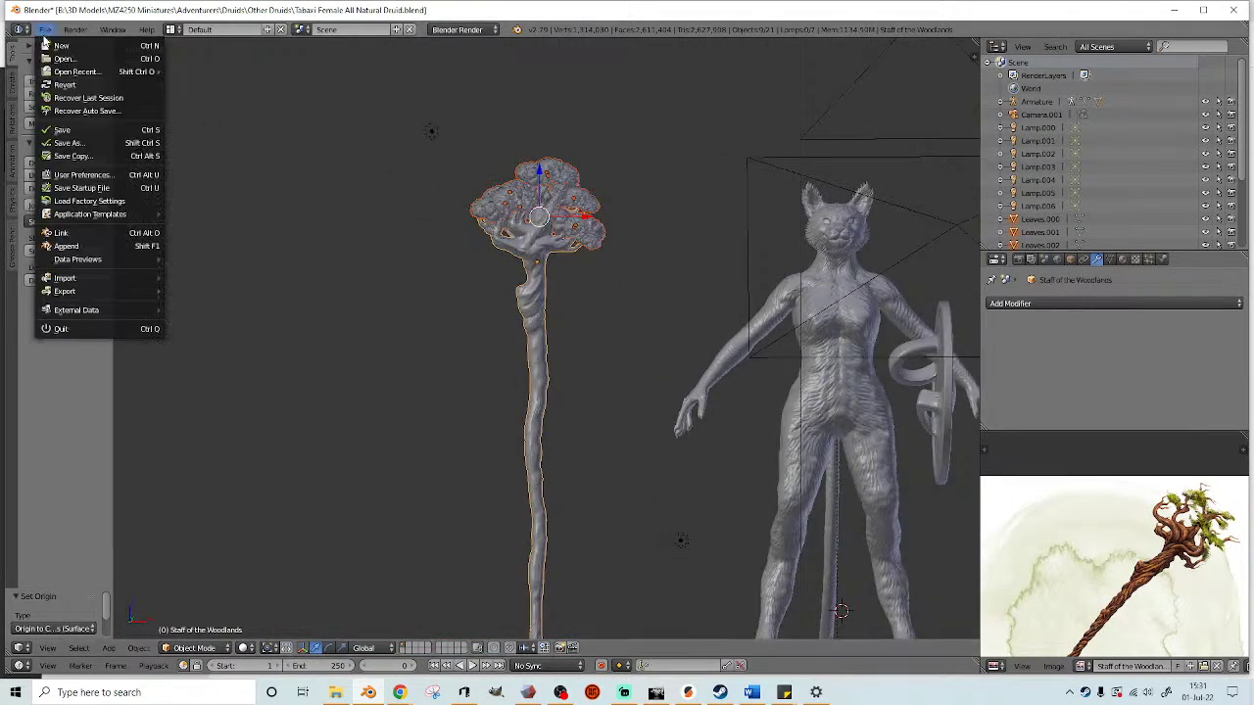
{"action": "mouse_move", "coordinate": [68, 291]}
{"action": "left_click", "coordinate": [199, 395]}
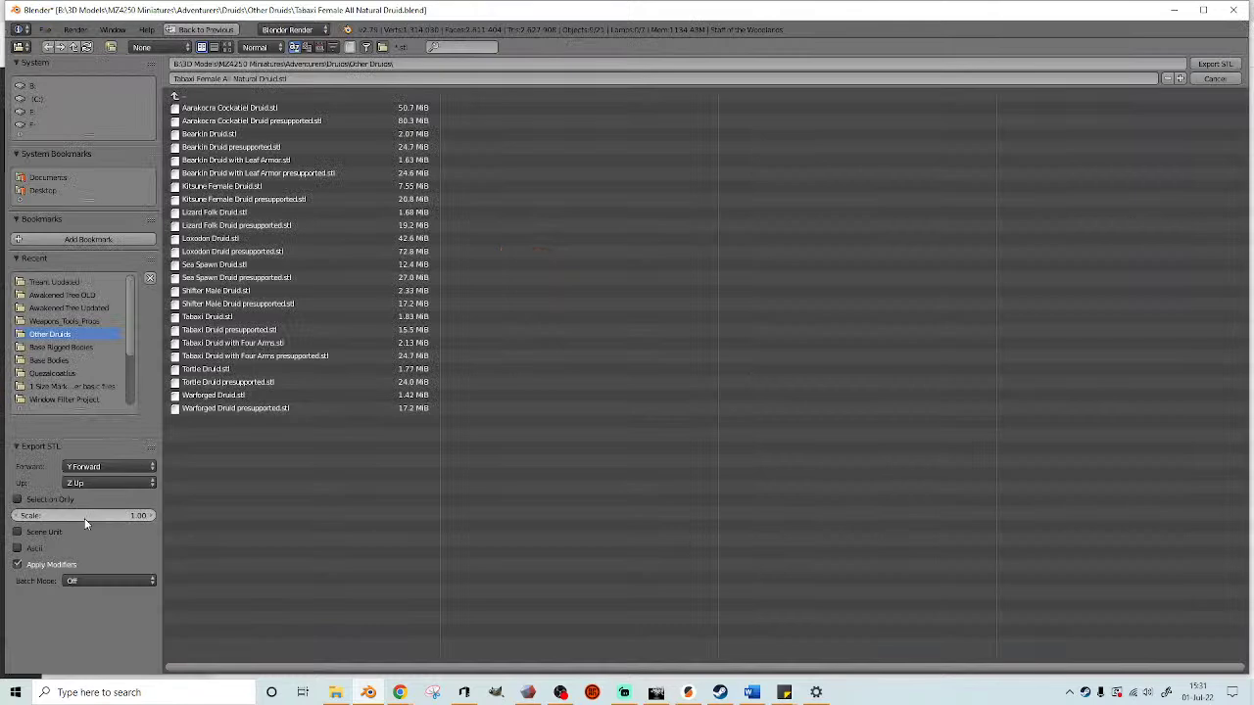
{"action": "left_click", "coordinate": [60, 499]}
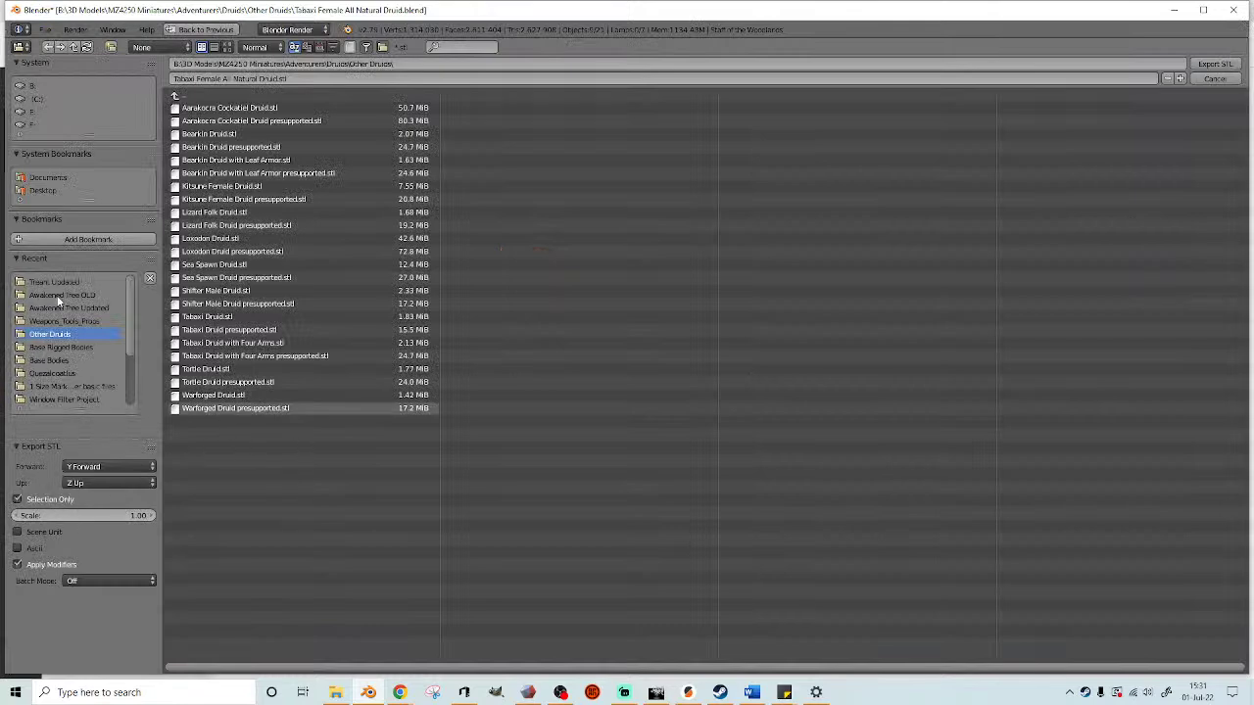
{"action": "left_click", "coordinate": [53, 324]}
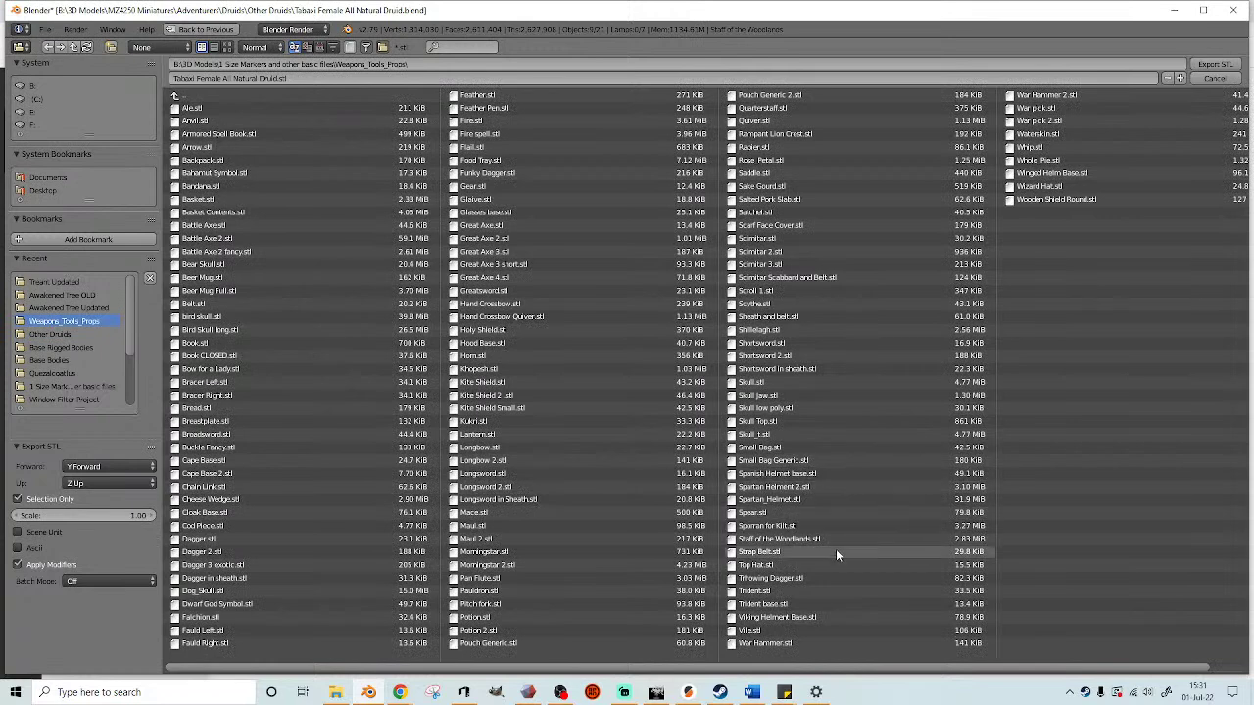
{"action": "left_click", "coordinate": [783, 542]}
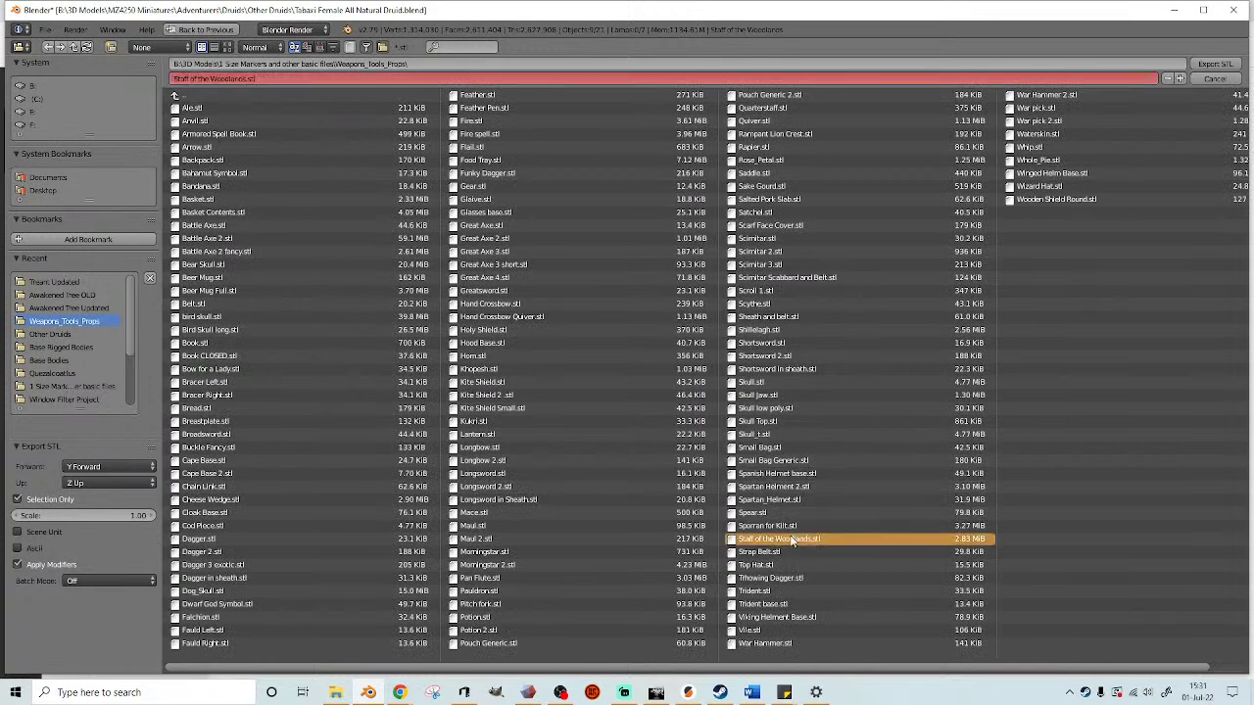
{"action": "left_click", "coordinate": [1216, 65]}
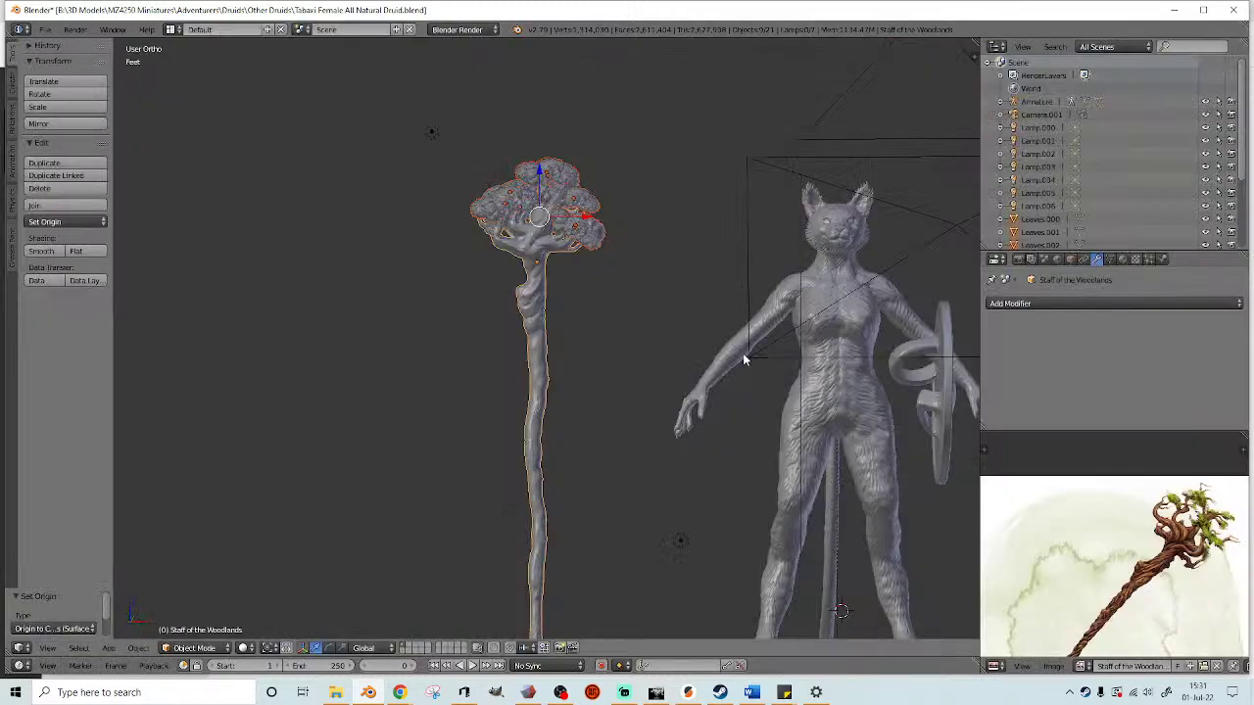
- Rotate the staff with its leaves by about -10.8°, and tilt it by about 12.3° as seen from the side
{"action": "middle_click_drag", "start_coordinate": [637, 321], "coordinate": [469, 276], "text": "shift"}
{"action": "scroll", "coordinate": [484, 268], "scroll_direction": "down", "scroll_amount": 1}
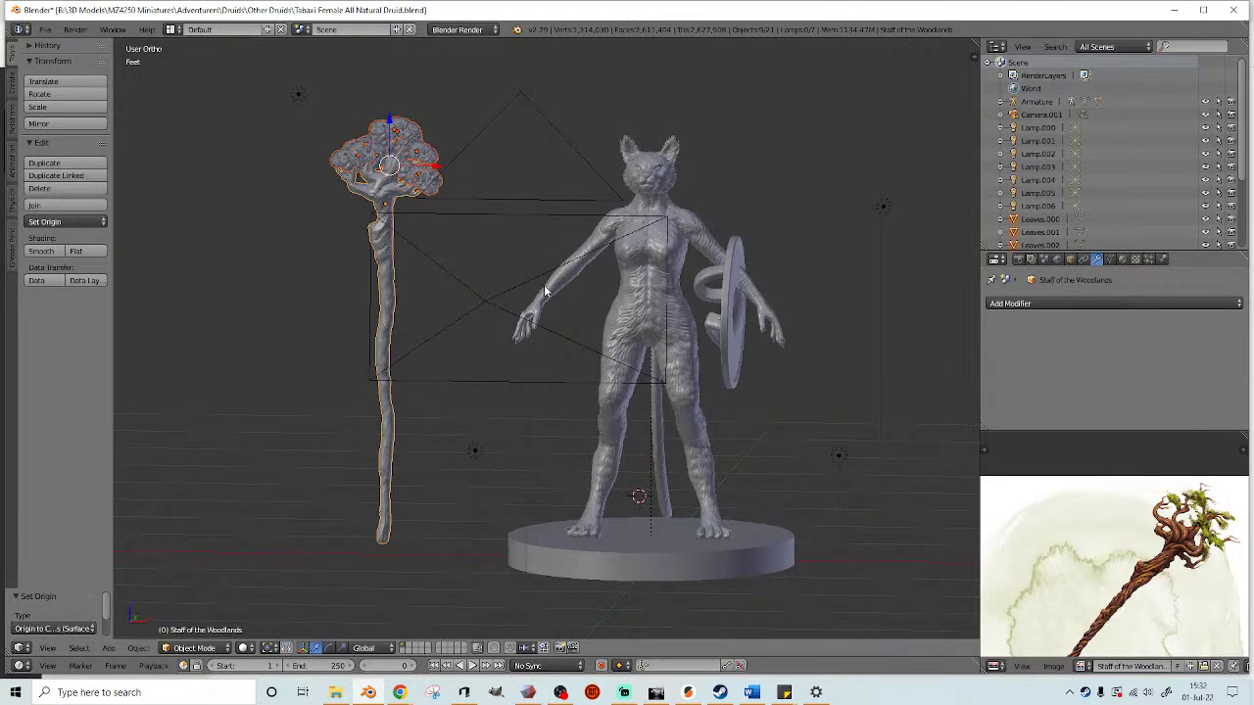
{"action": "middle_click_drag", "start_coordinate": [545, 291], "coordinate": [616, 286]}
{"action": "key", "text": "r"}
{"action": "left_click", "coordinate": [466, 285]}
{"action": "key", "text": "r"}
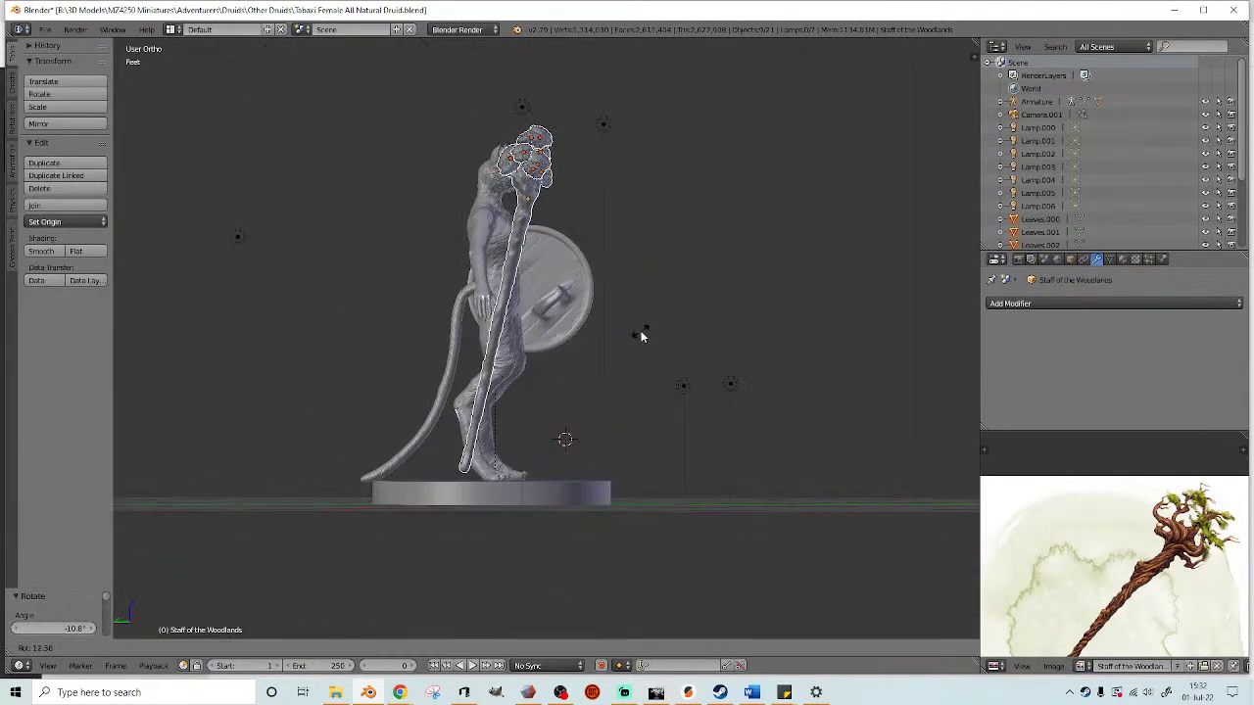
{"action": "left_click", "coordinate": [641, 336]}
- Move the staff toward the figure's right hand and adjust its tilt as seen from behind
{"action": "middle_click_drag", "start_coordinate": [638, 339], "coordinate": [506, 341]}
{"action": "key", "text": "g"}
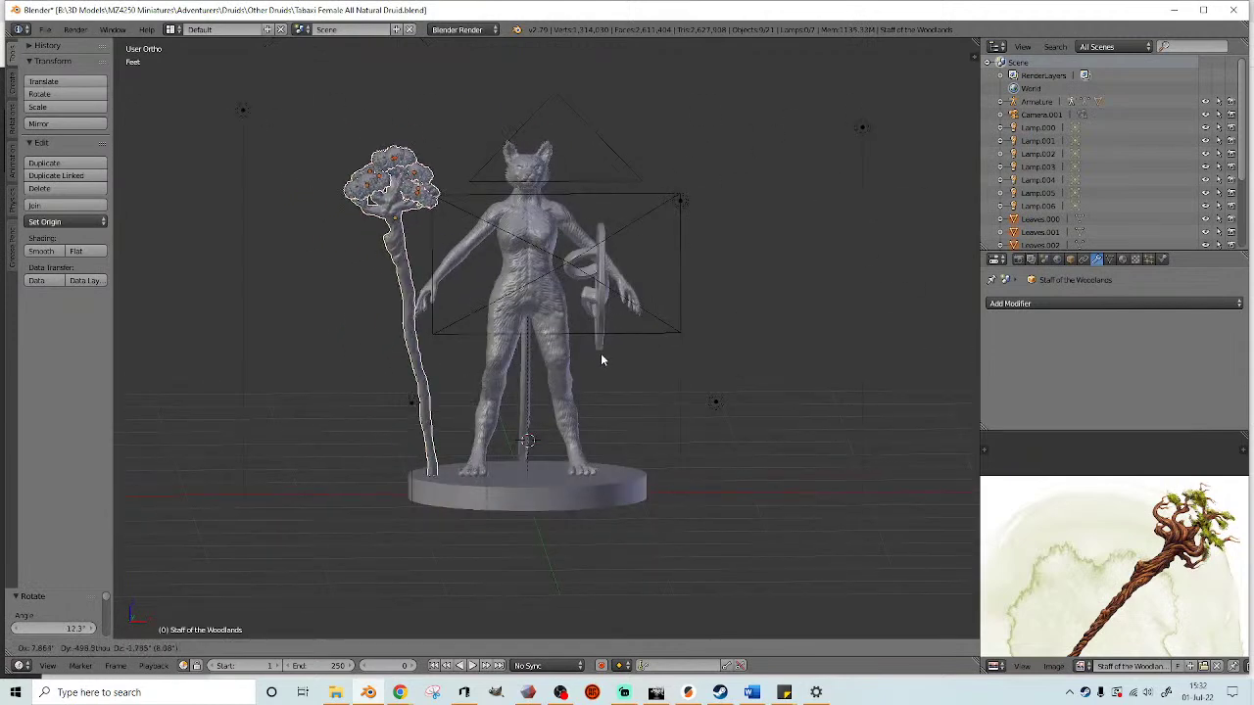
{"action": "left_click", "coordinate": [633, 354]}
{"action": "middle_click_drag", "start_coordinate": [633, 353], "coordinate": [792, 391]}
{"action": "key", "text": "r"}
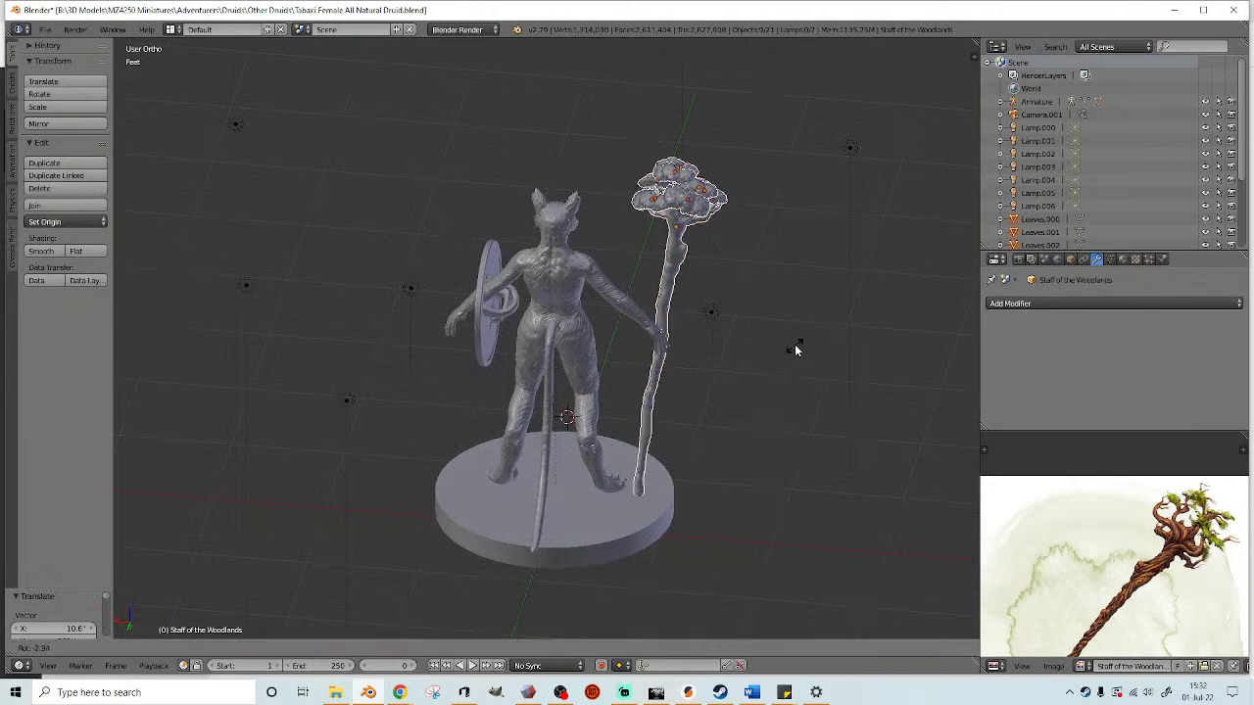
{"action": "left_click", "coordinate": [795, 327]}
- Reposition the tilted staff beside the right hand, with its foot at the edge of the base
{"action": "key", "text": "g"}
{"action": "left_click", "coordinate": [781, 312]}
{"action": "middle_click_drag", "start_coordinate": [781, 312], "coordinate": [468, 316]}
{"action": "key", "text": "g"}
{"action": "left_click", "coordinate": [529, 291]}
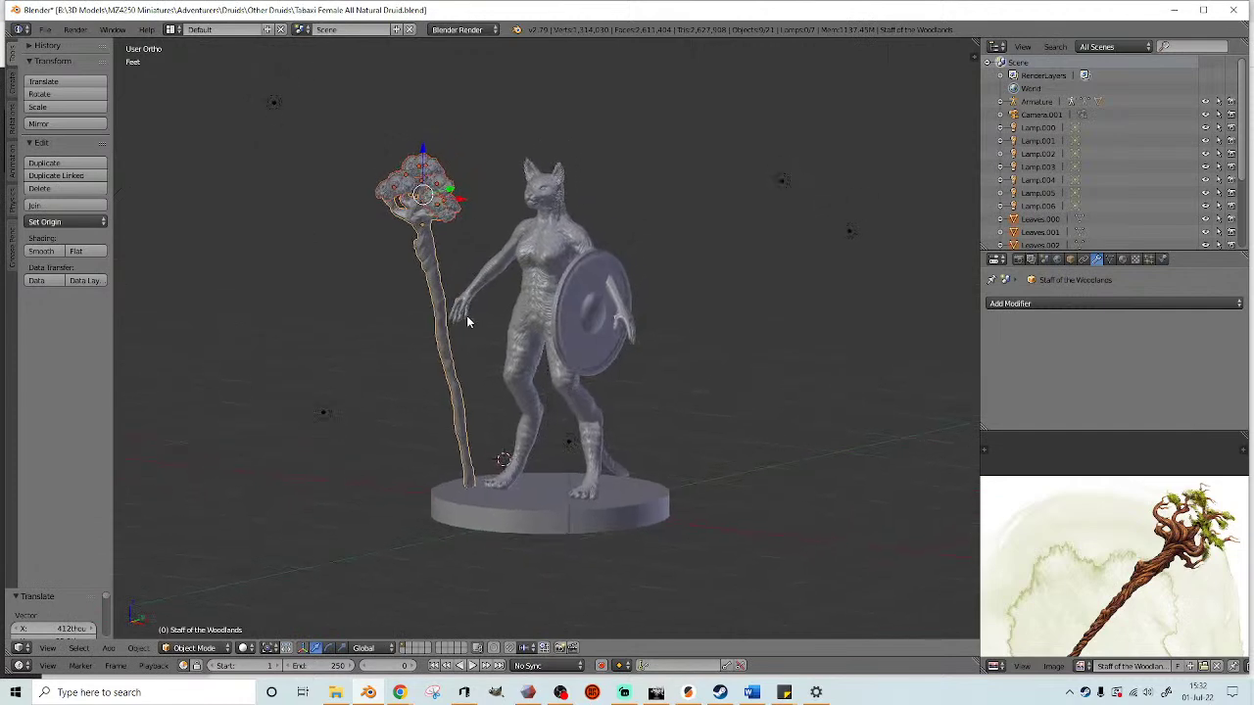
- Slide the staff along its axes to in front of the figure's right arm, finishing with a 3.12" move along X
{"action": "middle_click_drag", "start_coordinate": [467, 316], "coordinate": [678, 152], "text": "shift"}
{"action": "scroll", "coordinate": [476, 369], "scroll_direction": "up", "scroll_amount": 2}
{"action": "scroll", "coordinate": [480, 386], "scroll_direction": "up", "scroll_amount": 1}
{"action": "left_click_drag", "start_coordinate": [643, 100], "coordinate": [558, 105]}
{"action": "scroll", "coordinate": [618, 140], "scroll_direction": "down", "scroll_amount": 2}
{"action": "middle_click_drag", "start_coordinate": [619, 142], "coordinate": [435, 199]}
{"action": "left_click_drag", "start_coordinate": [463, 176], "coordinate": [510, 174]}
{"action": "scroll", "coordinate": [510, 174], "scroll_direction": "up", "scroll_amount": 2}
{"action": "middle_click_drag", "start_coordinate": [502, 252], "coordinate": [555, 310]}
- Select the figure's armature, put it in Pose Mode and hide the Body.001 mesh
{"action": "key", "text": "z"}
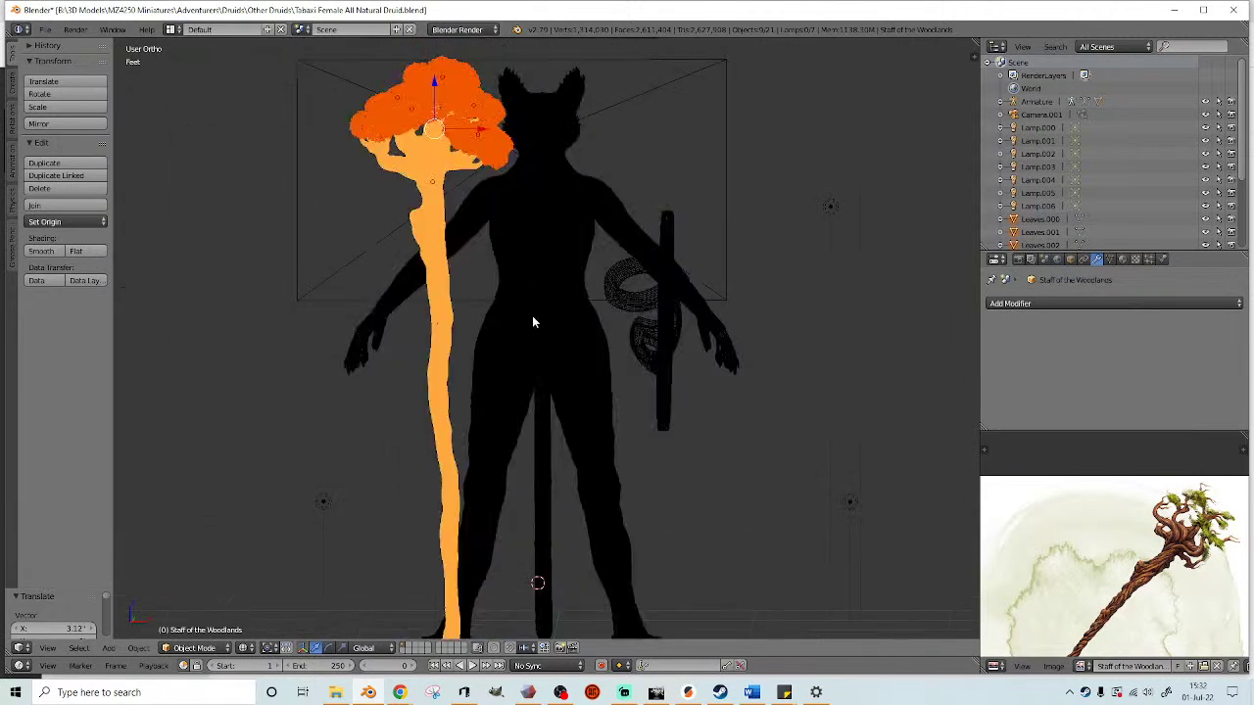
{"action": "mouse_move", "coordinate": [583, 356]}
{"action": "middle_mouse_down"}
{"action": "mouse_move", "coordinate": [594, 274]}
{"action": "mouse_move", "coordinate": [589, 389]}
{"action": "middle_mouse_up"}
{"action": "key", "text": "z"}
{"action": "key", "text": "z"}
{"action": "right_click", "coordinate": [581, 378]}
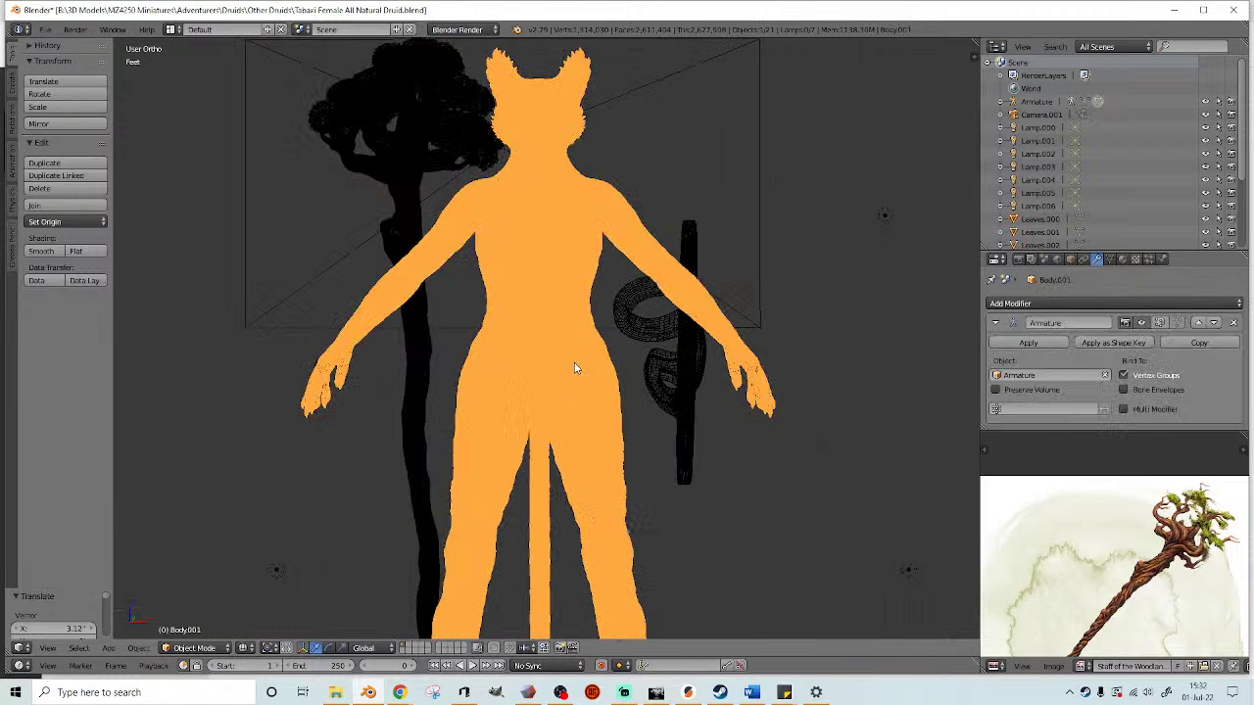
{"action": "right_click", "coordinate": [575, 367]}
{"action": "left_click", "coordinate": [188, 648]}
{"action": "left_click", "coordinate": [196, 600]}
{"action": "key", "text": "z"}
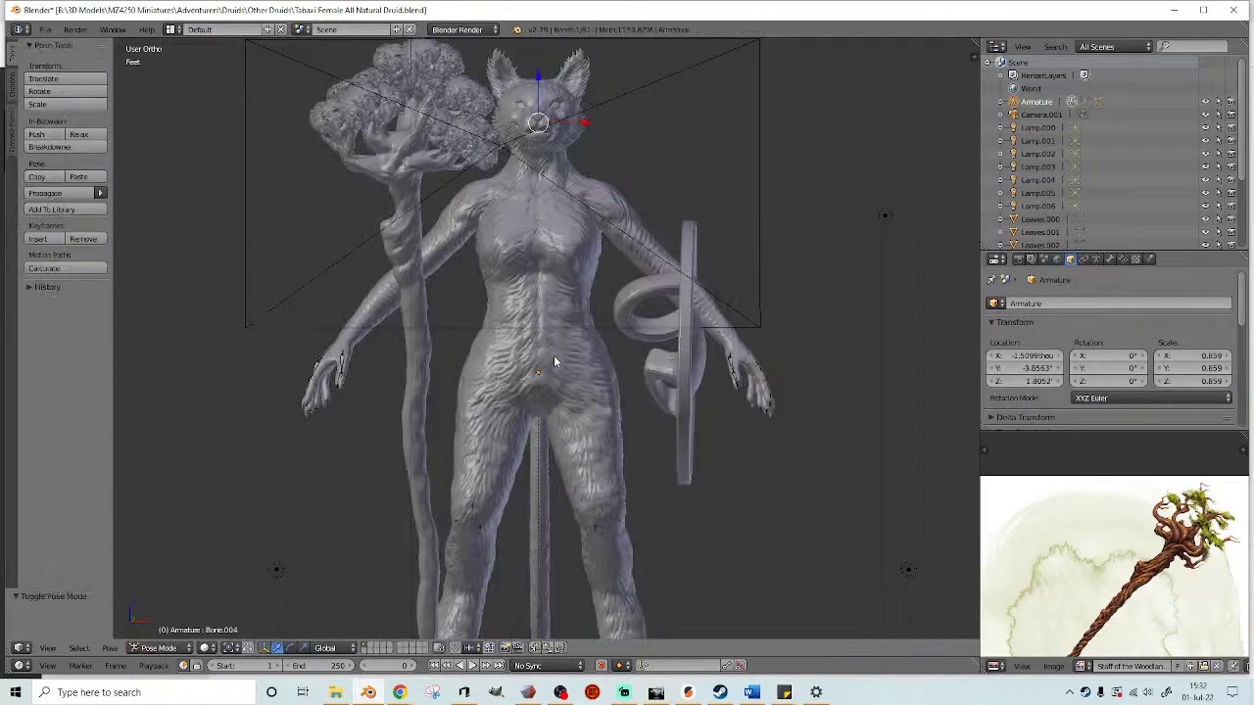
{"action": "left_click", "coordinate": [1001, 101]}
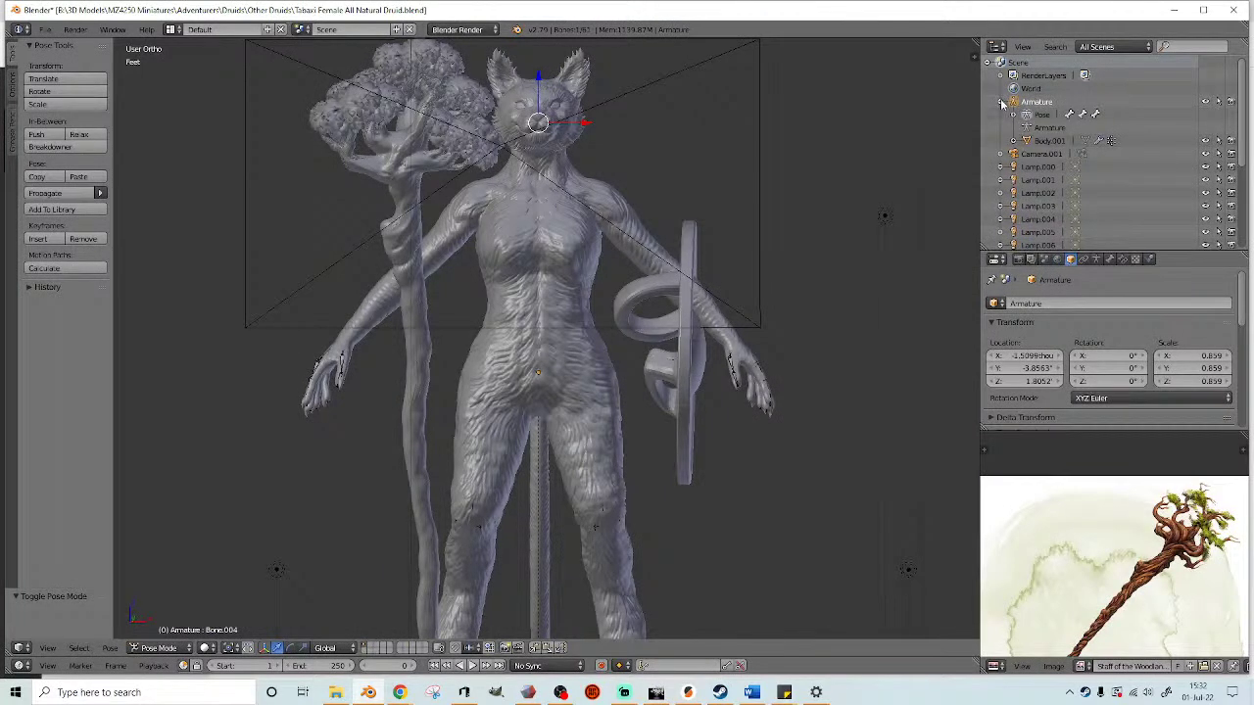
{"action": "left_click", "coordinate": [1208, 142]}
- Rotate the two pelvis bones by about 8.81° in the front view
{"action": "scroll", "coordinate": [565, 389], "scroll_direction": "up", "scroll_amount": 2}
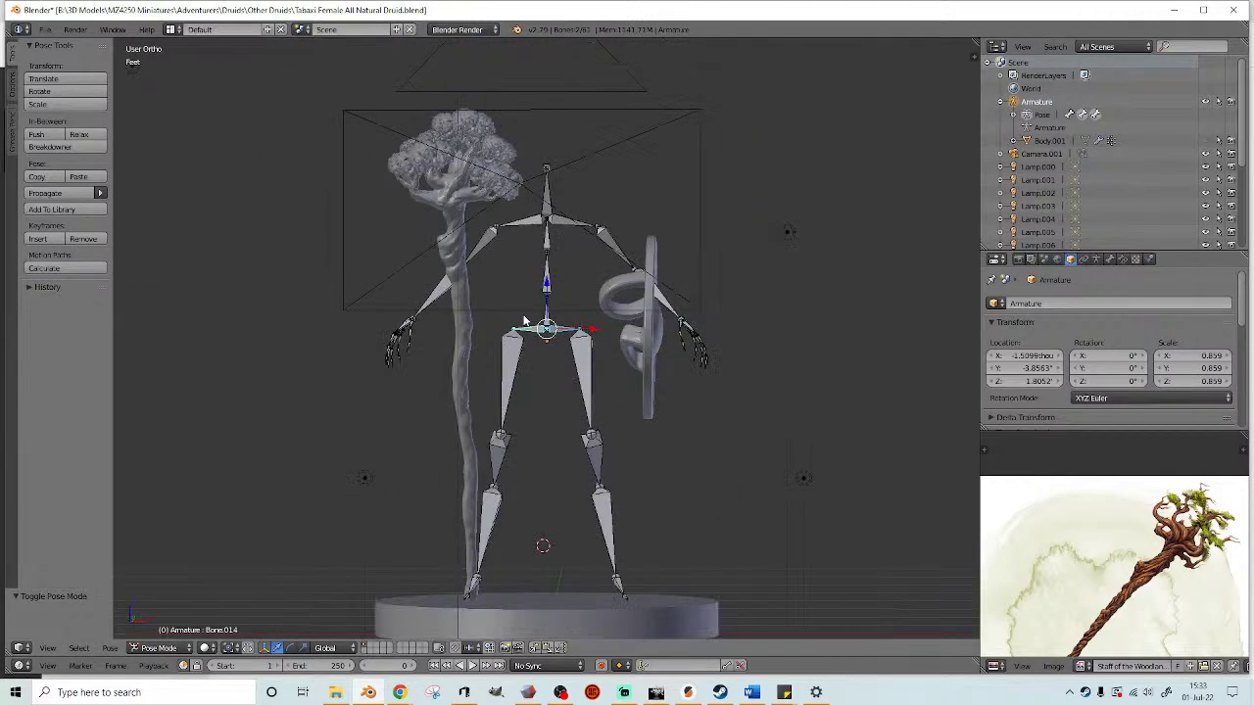
{"action": "key", "text": "KP_1"}
{"action": "scroll", "coordinate": [658, 306], "scroll_direction": "up", "scroll_amount": 1}
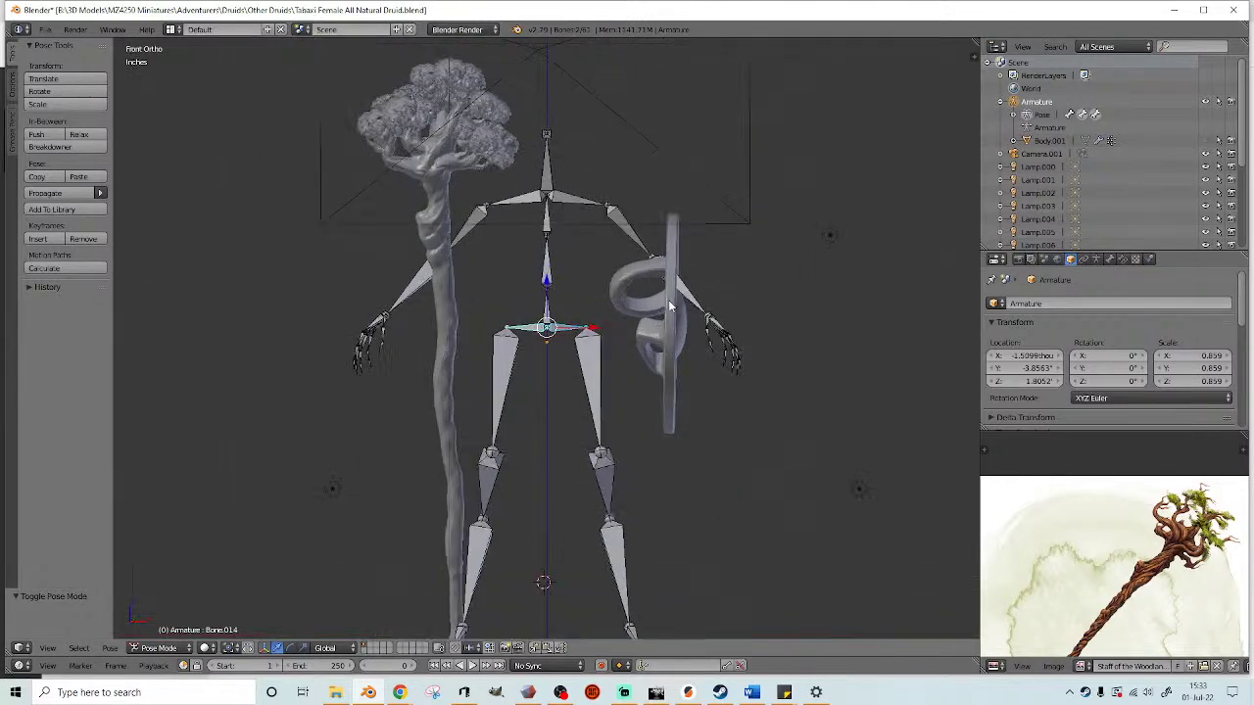
{"action": "key", "text": "r"}
{"action": "left_click", "coordinate": [610, 386]}
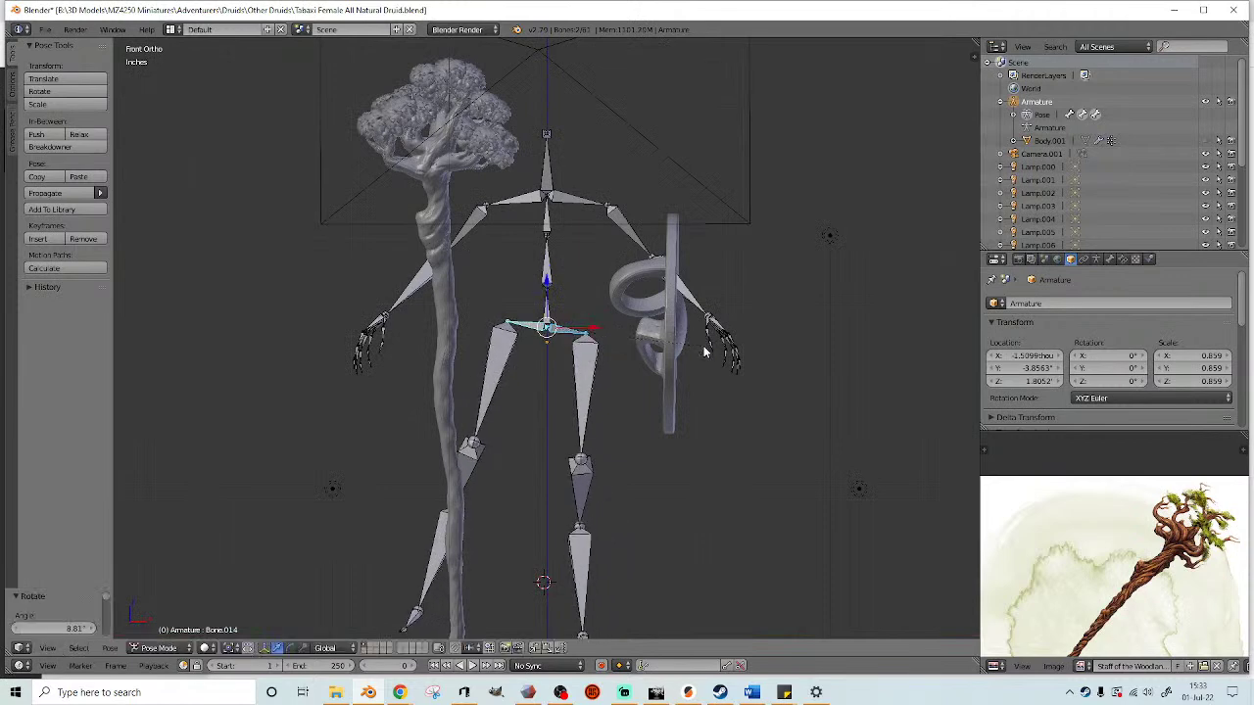
- Rotate the shield-side thigh bone by about -4.66° and the staff-side thigh bone by about -12.5° in the front view
{"action": "right_click", "coordinate": [586, 382]}
{"action": "scroll", "coordinate": [666, 402], "scroll_direction": "down", "scroll_amount": 1}
{"action": "key", "text": "r"}
{"action": "left_click", "coordinate": [691, 384]}
{"action": "right_click", "coordinate": [516, 368]}
{"action": "key", "text": "r"}
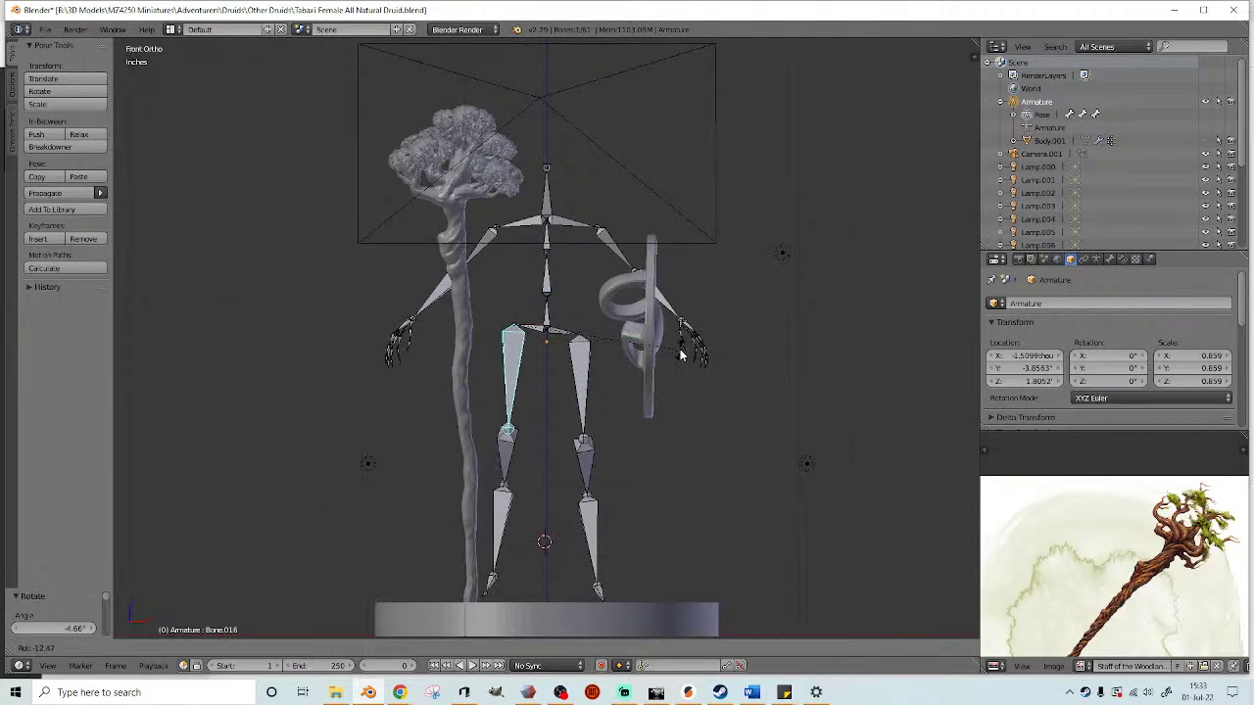
{"action": "left_click", "coordinate": [681, 355]}
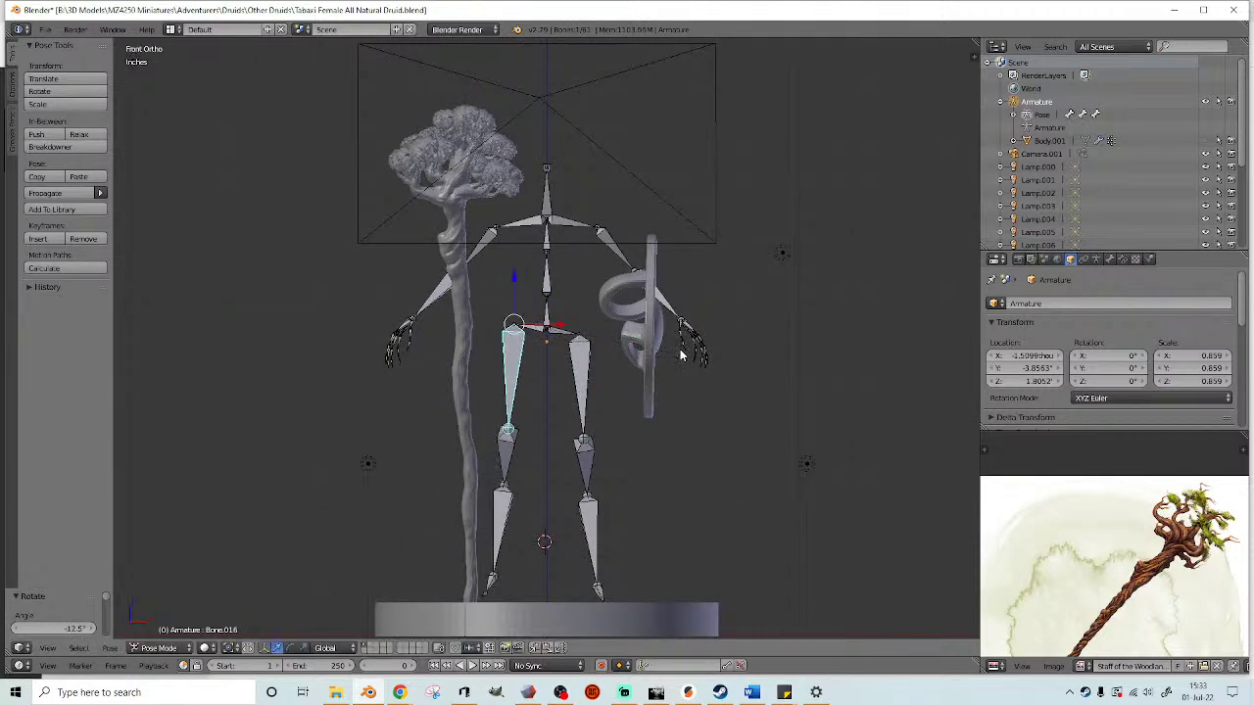
- Raise the Medium Creature base slightly toward the feet and return the armature to Pose Mode
{"action": "right_click", "coordinate": [584, 389]}
{"action": "right_click", "coordinate": [531, 611]}
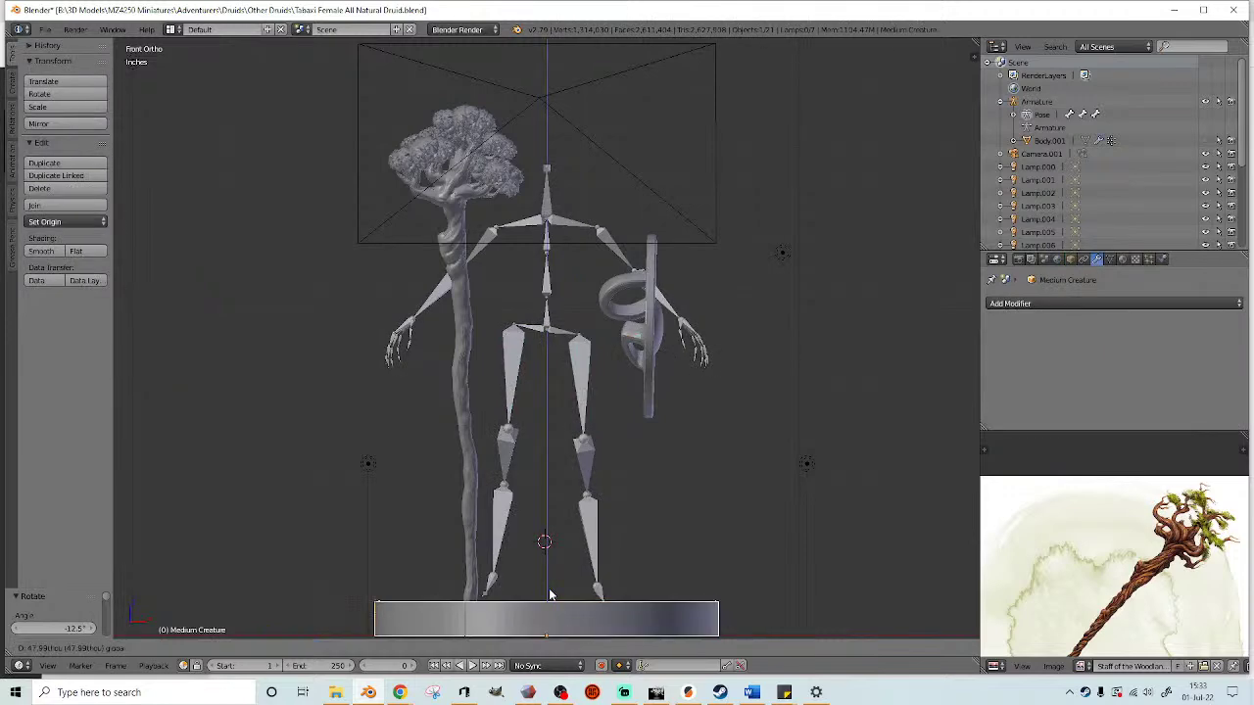
{"action": "right_click", "coordinate": [582, 407]}
{"action": "key", "text": "ctrl+Tab"}
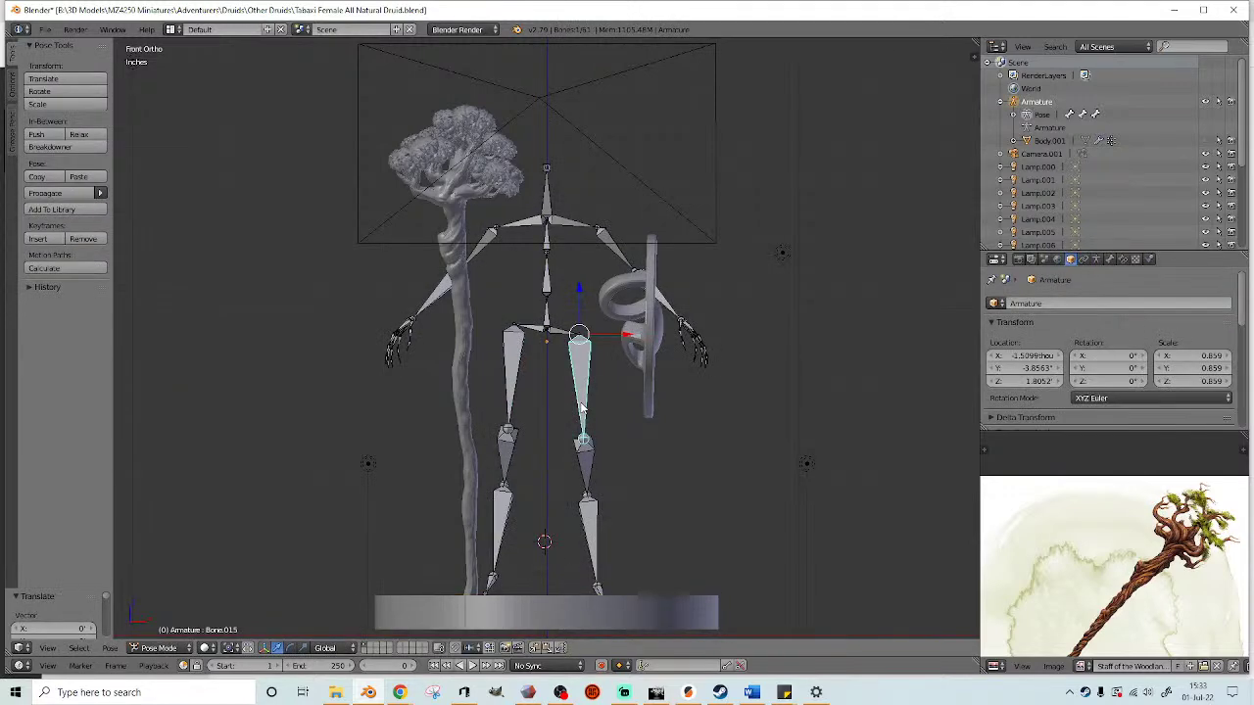
- In the right view, rotate the shield-side thigh bone by about 12.8° and the bone below it by about -10.3°
{"action": "middle_click_drag", "start_coordinate": [582, 405], "coordinate": [583, 365], "text": "shift"}
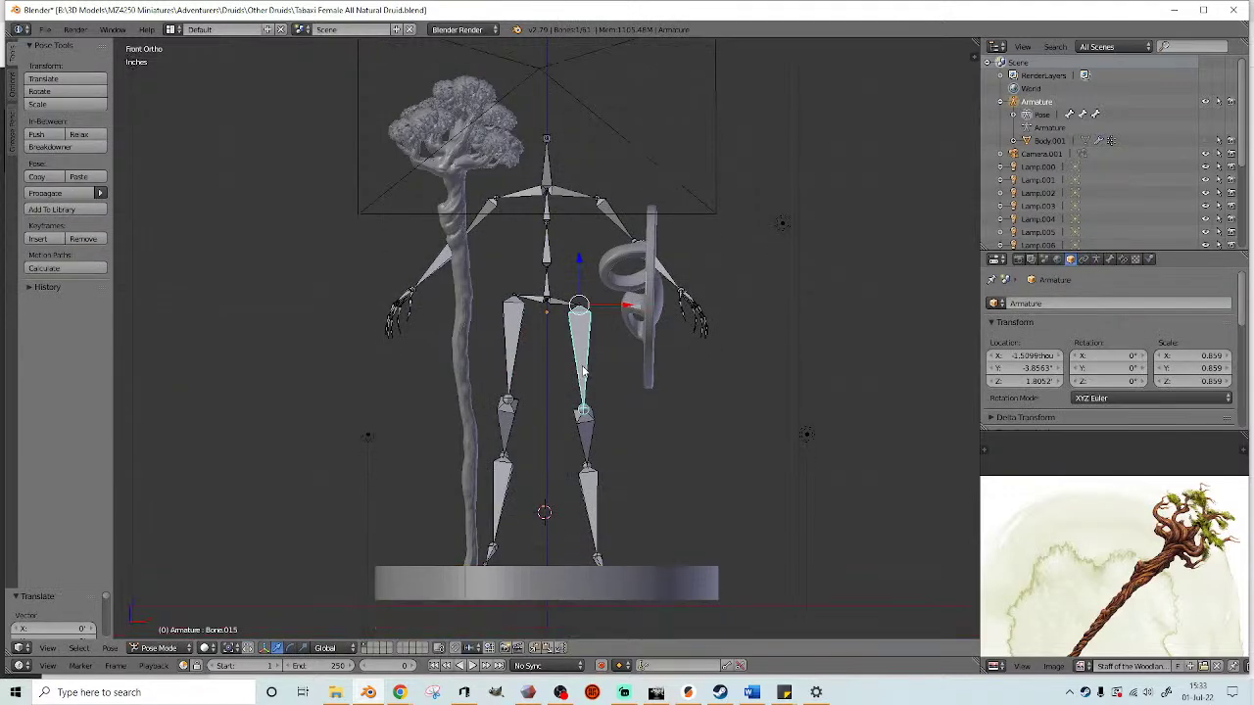
{"action": "key", "text": "KP_3"}
{"action": "key", "text": "z"}
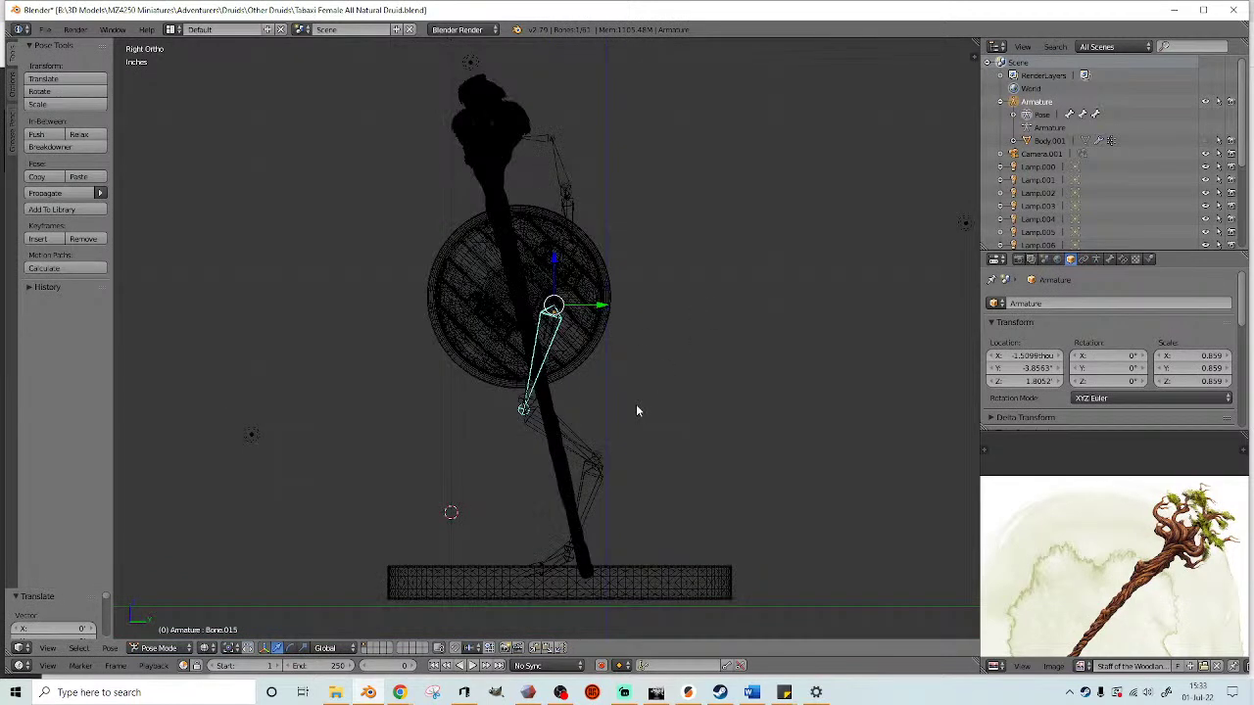
{"action": "key", "text": "r"}
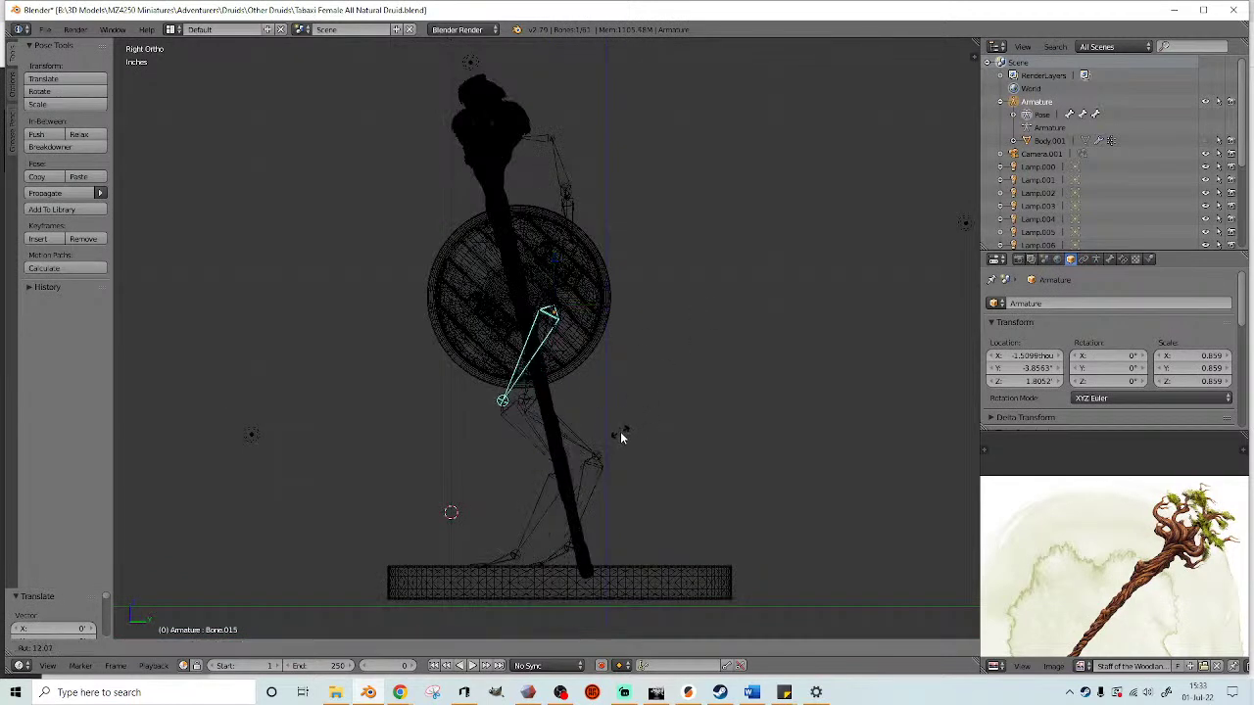
{"action": "left_click", "coordinate": [547, 450]}
{"action": "right_click", "coordinate": [534, 448]}
{"action": "key", "text": "r"}
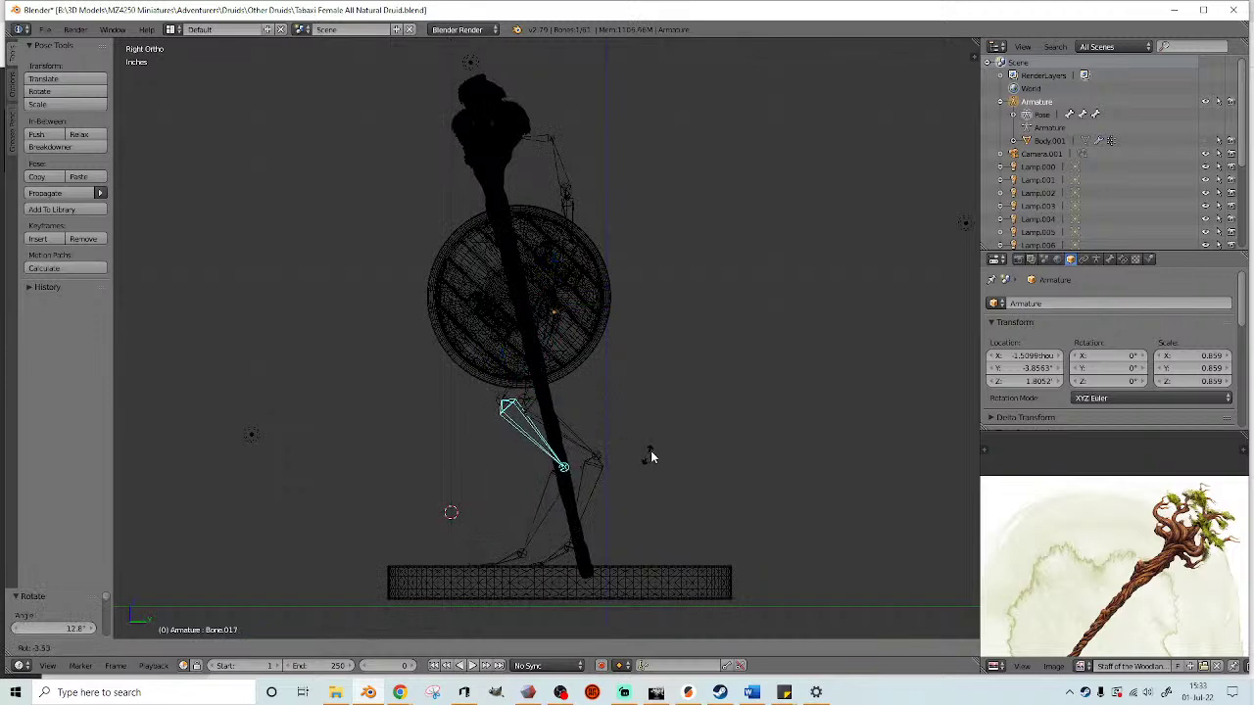
{"action": "left_click", "coordinate": [657, 440]}
- Enable the rotation manipulator and turn both thigh bones with it, the staff-side one by about -15.2°
{"action": "middle_click_drag", "start_coordinate": [658, 440], "coordinate": [671, 453]}
{"action": "right_click", "coordinate": [581, 345]}
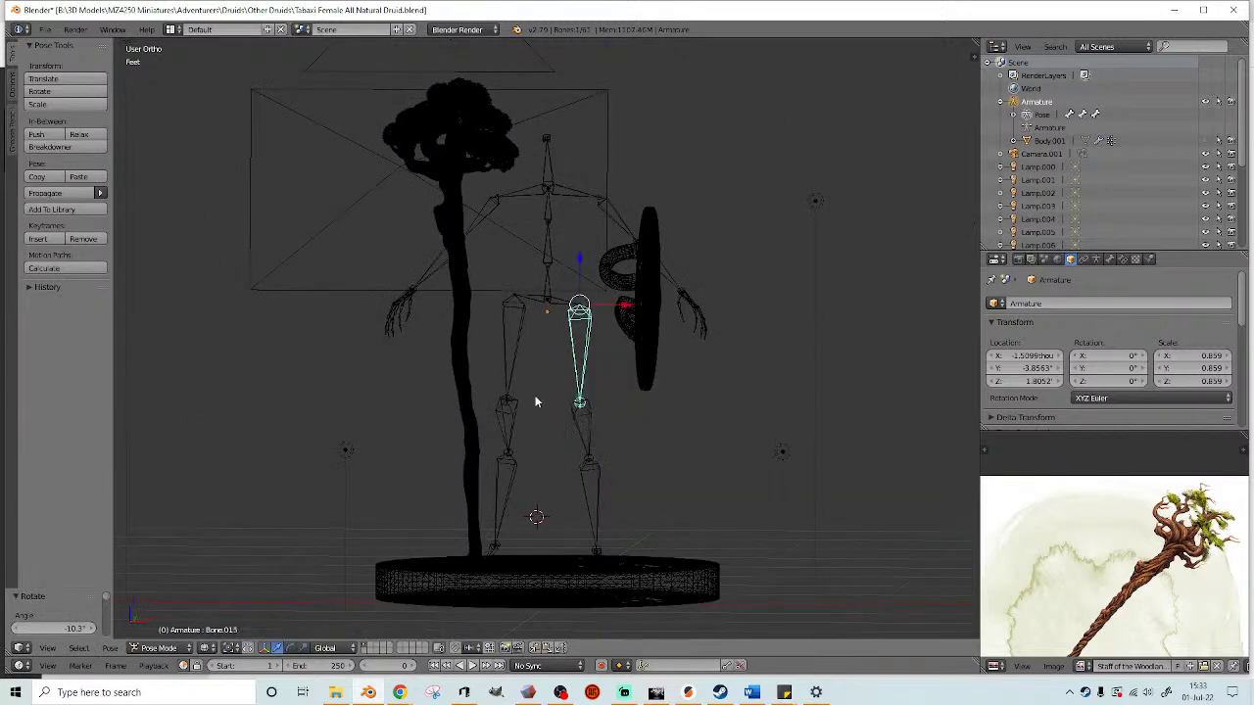
{"action": "left_click", "coordinate": [291, 648]}
{"action": "middle_click_drag", "start_coordinate": [355, 575], "coordinate": [616, 348]}
{"action": "left_click_drag", "start_coordinate": [616, 329], "coordinate": [621, 317]}
{"action": "right_click", "coordinate": [511, 363]}
{"action": "middle_click_drag", "start_coordinate": [520, 360], "coordinate": [535, 314]}
{"action": "left_click_drag", "start_coordinate": [536, 302], "coordinate": [529, 311]}
- In the front view, rotate the three spine bones from lowest to highest by about 9.9°, -1.32° and -15.7°
{"action": "middle_click_drag", "start_coordinate": [557, 331], "coordinate": [588, 381]}
{"action": "scroll", "coordinate": [588, 382], "scroll_direction": "up", "scroll_amount": 3}
{"action": "right_click", "coordinate": [580, 401]}
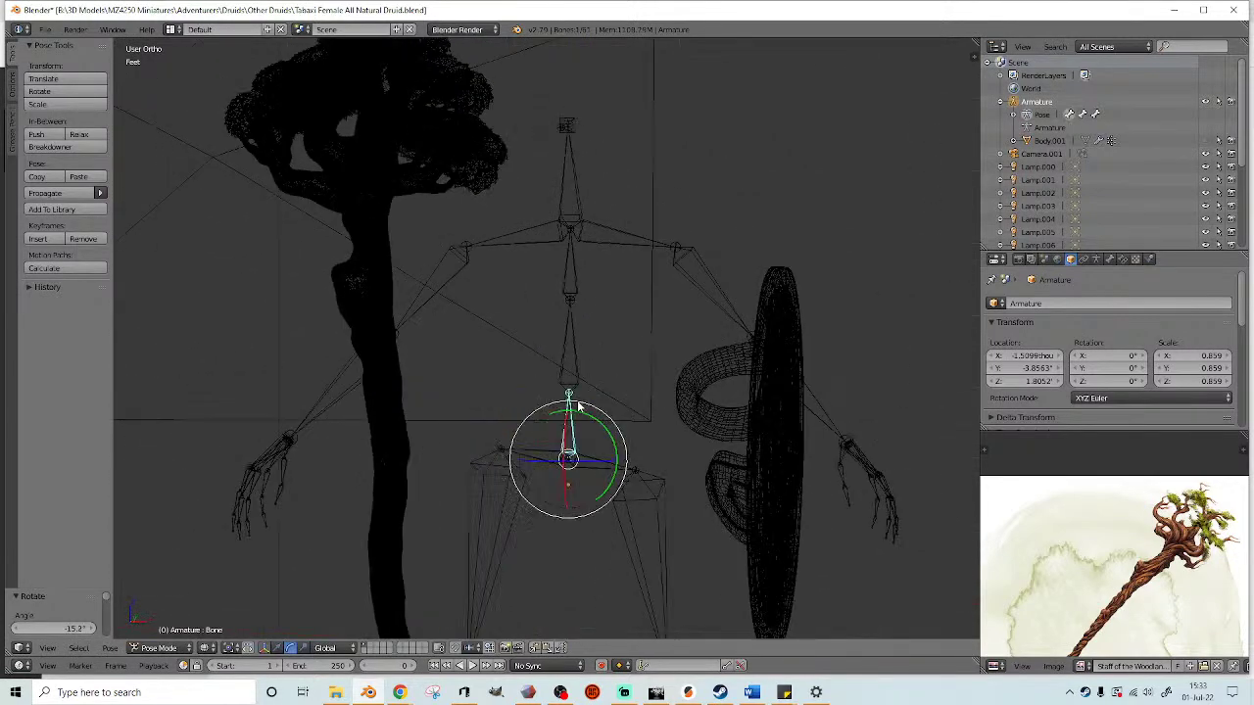
{"action": "key", "text": "KP_1"}
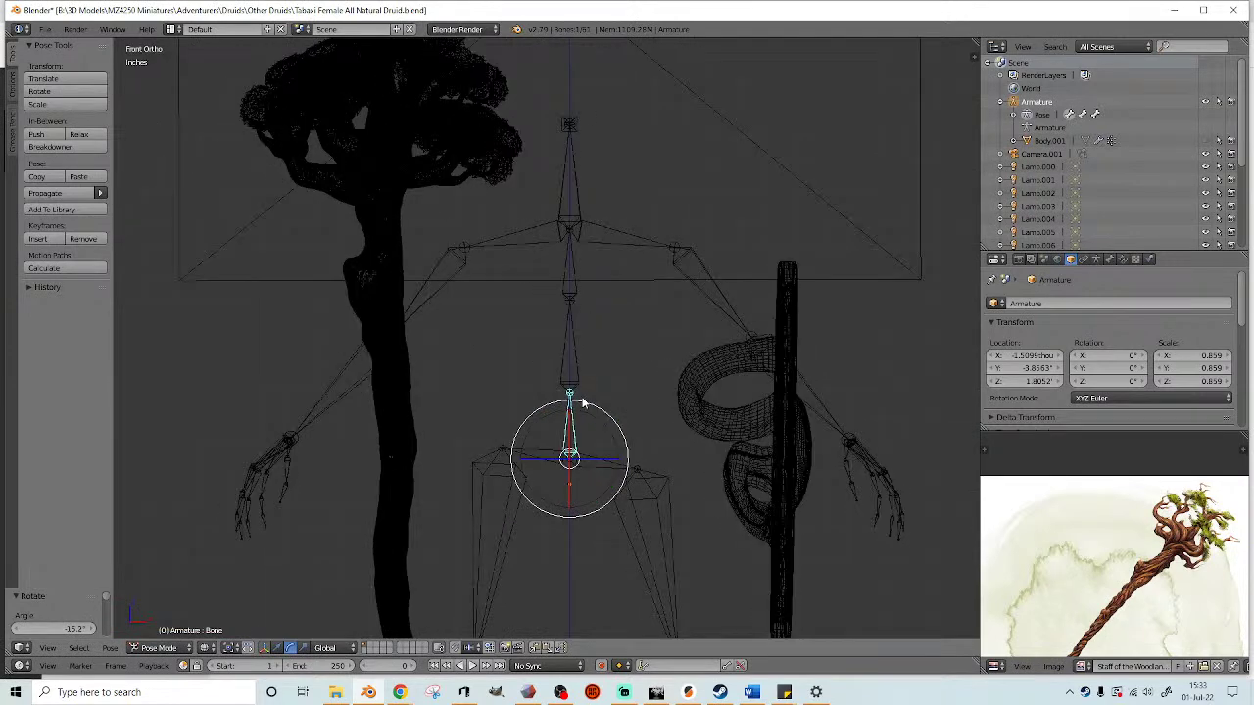
{"action": "key", "text": "r"}
{"action": "left_click", "coordinate": [653, 392]}
{"action": "right_click", "coordinate": [592, 355]}
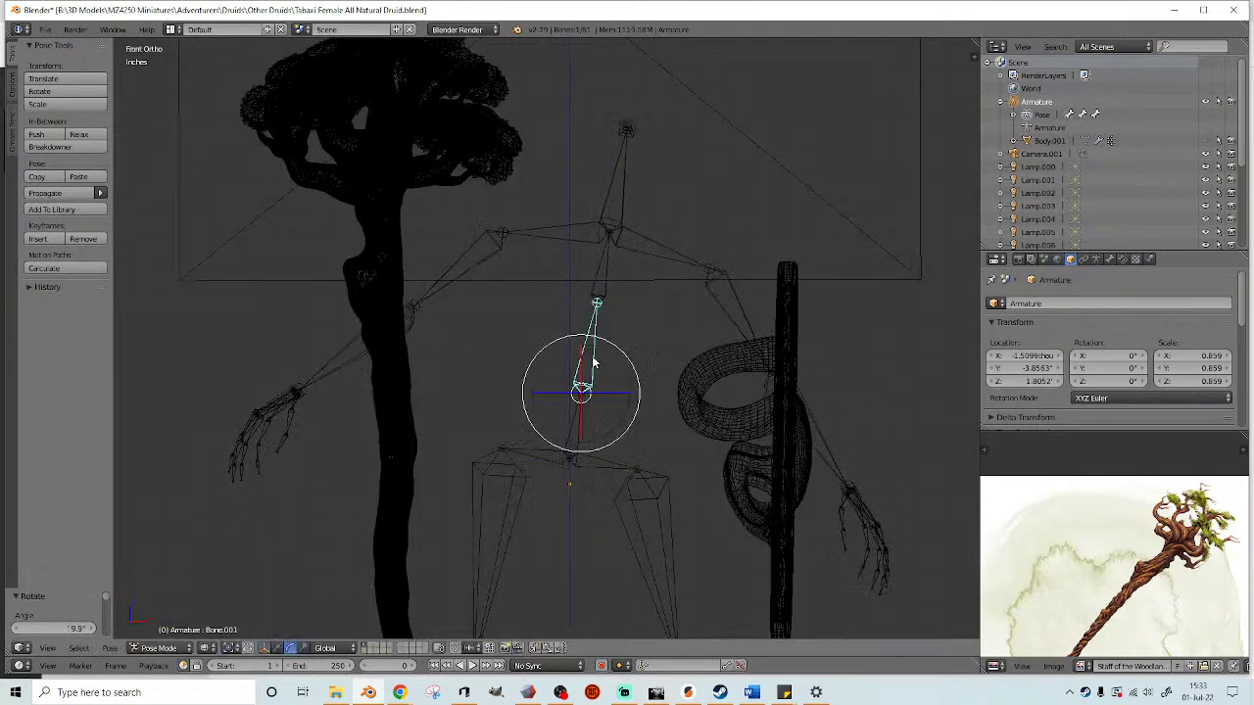
{"action": "key", "text": "r"}
{"action": "left_click", "coordinate": [657, 366]}
{"action": "right_click", "coordinate": [599, 284]}
{"action": "key", "text": "r"}
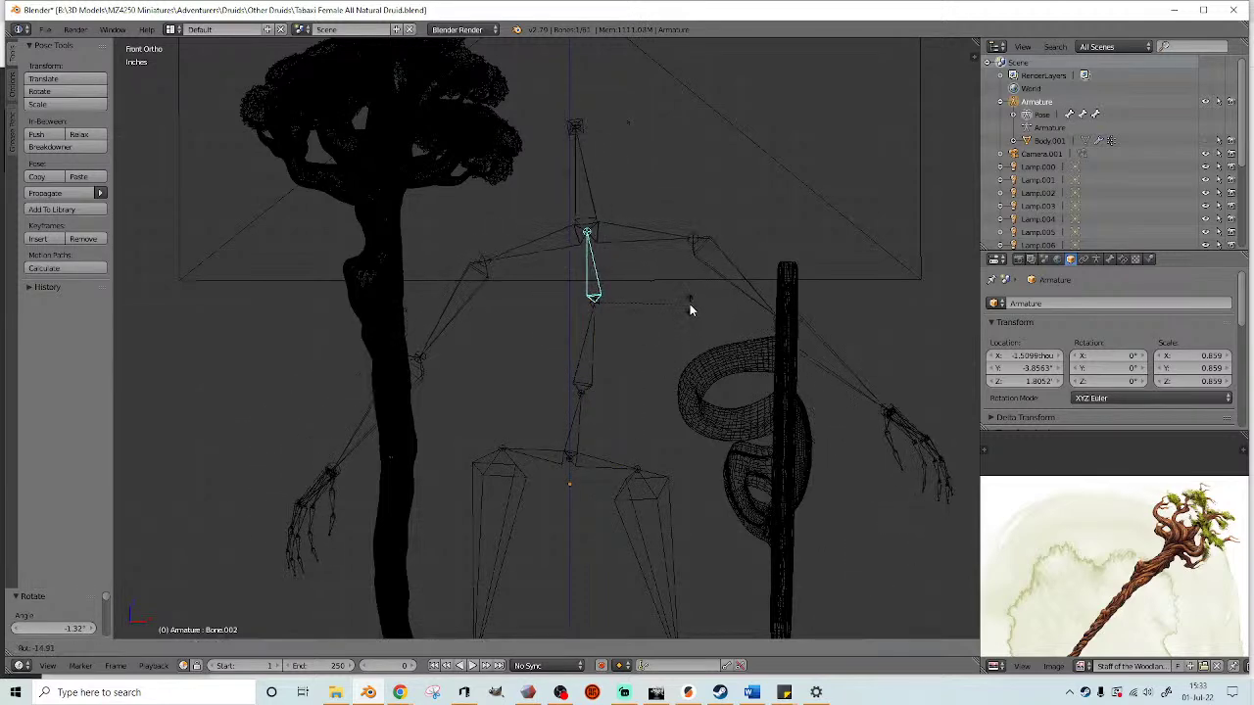
{"action": "left_click", "coordinate": [690, 310]}
- Rotate the staff-side collarbone by about -7.85° and the shield-side collarbone by about 6.43° in the front view
{"action": "right_click", "coordinate": [468, 282]}
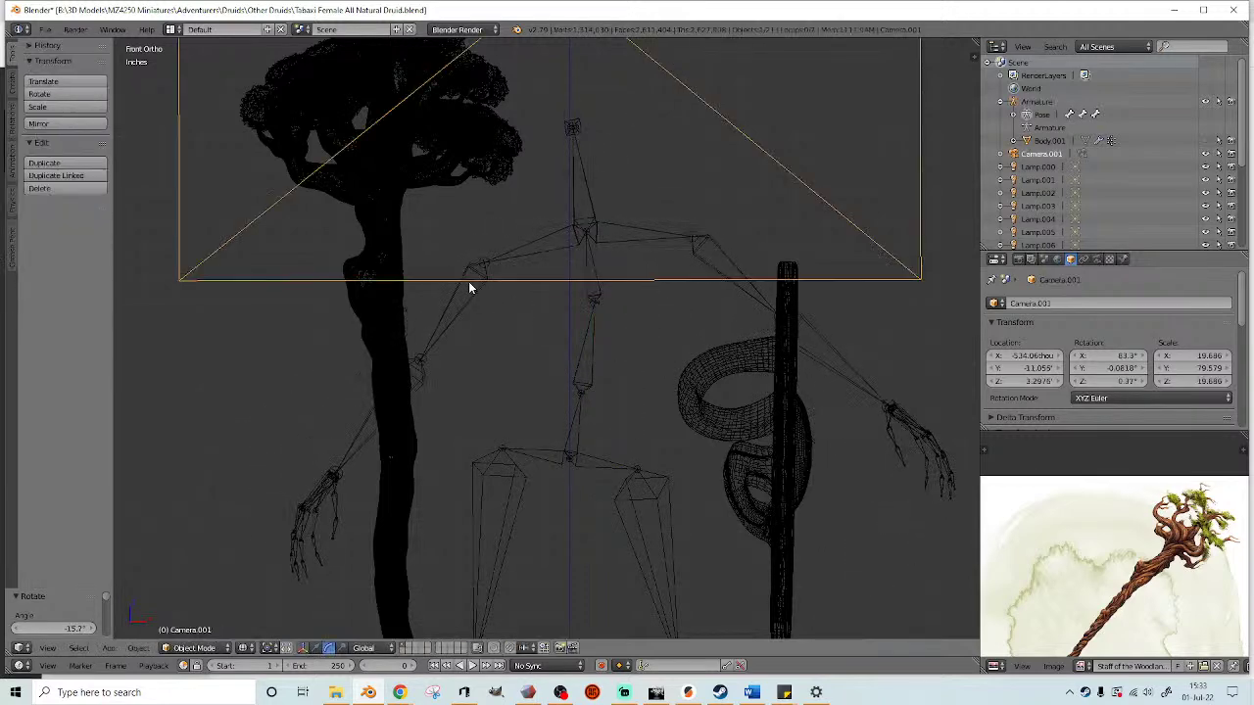
{"action": "right_click", "coordinate": [517, 258]}
{"action": "key", "text": "r"}
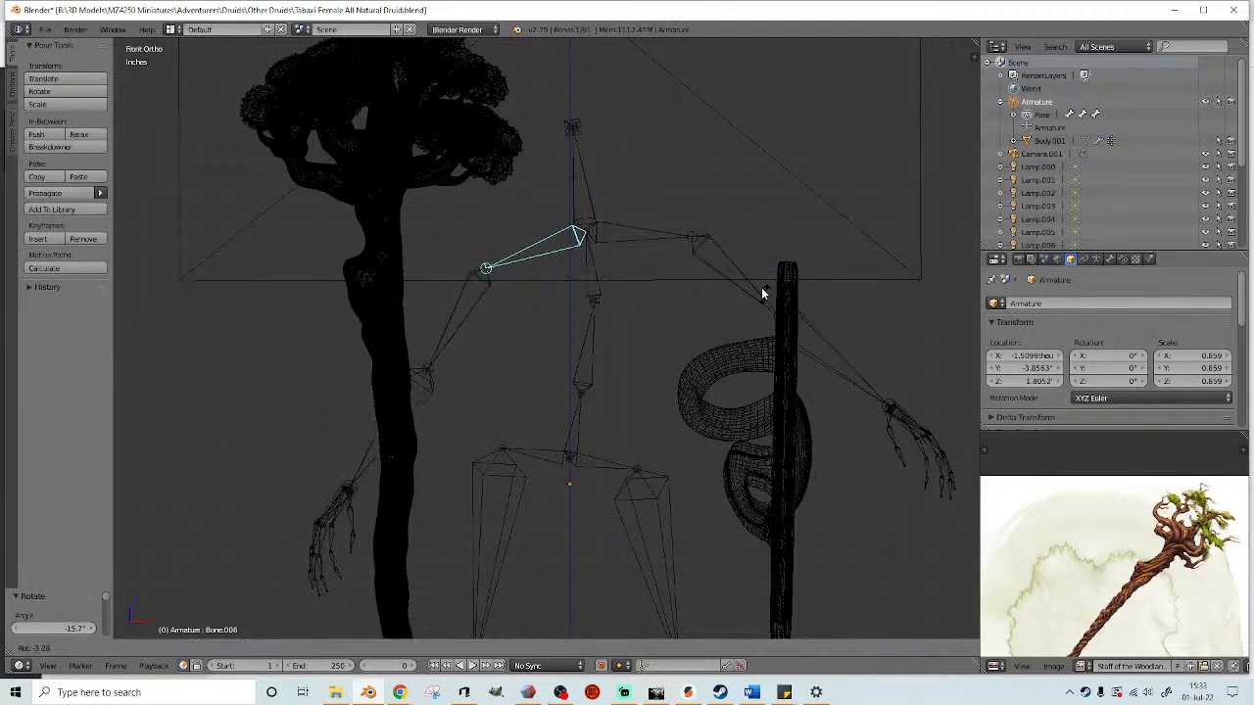
{"action": "left_click", "coordinate": [745, 276]}
{"action": "right_click", "coordinate": [667, 246]}
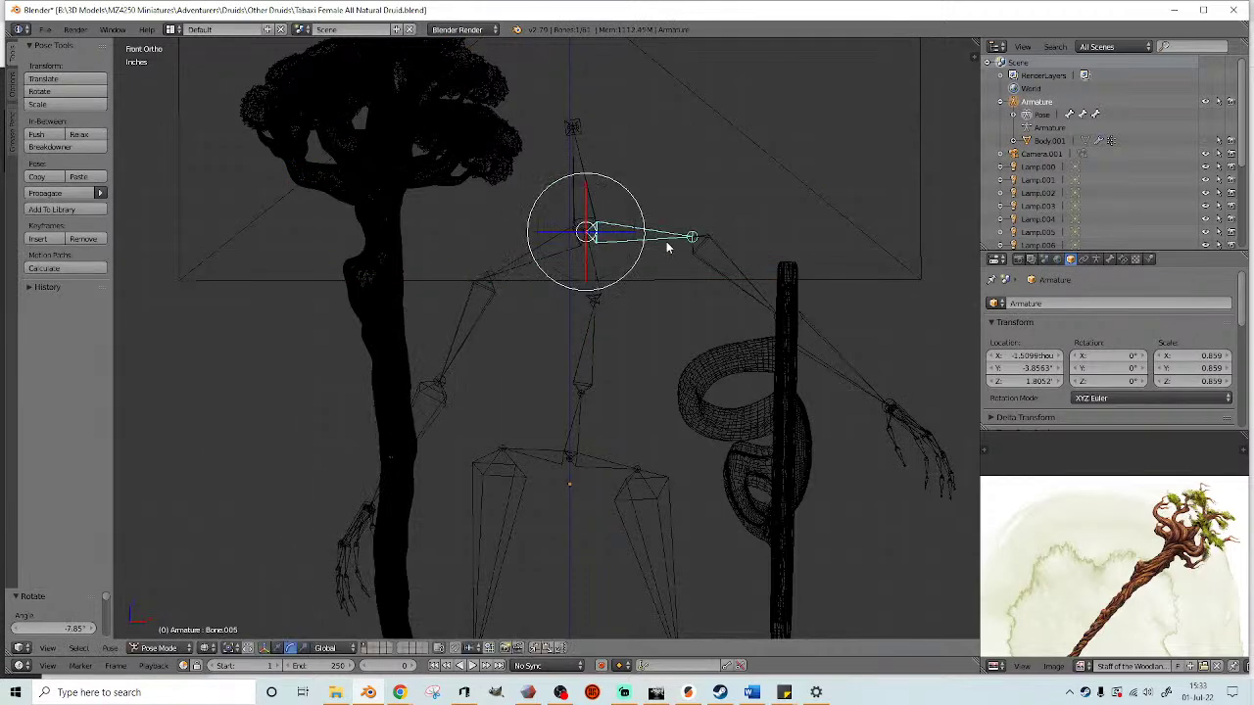
{"action": "key", "text": "r"}
{"action": "left_click", "coordinate": [710, 284]}
- Tilt the neck bone in the front view and from an orbited view, and rotate the head bone by about 10.1°
{"action": "right_click", "coordinate": [578, 177]}
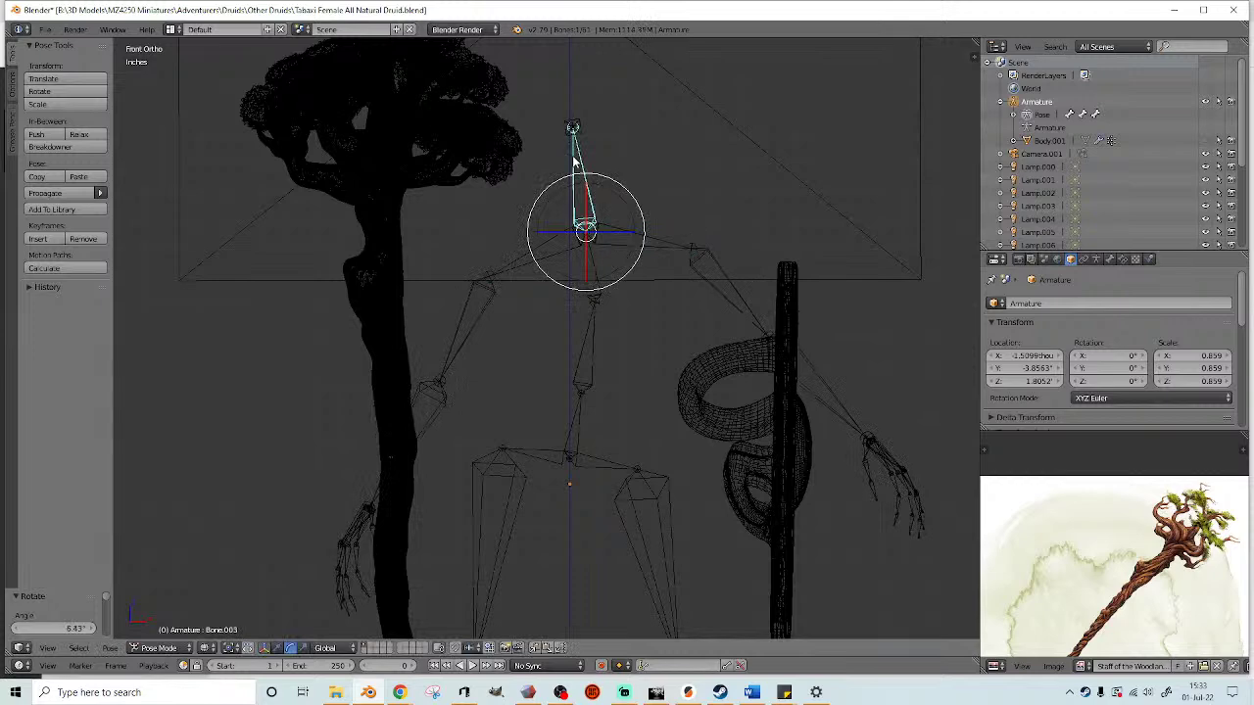
{"action": "key", "text": "r"}
{"action": "left_click", "coordinate": [695, 205]}
{"action": "middle_click_drag", "start_coordinate": [694, 205], "coordinate": [750, 216]}
{"action": "key", "text": "r"}
{"action": "left_click", "coordinate": [630, 280]}
{"action": "right_click", "coordinate": [605, 181]}
{"action": "key", "text": "r"}
{"action": "left_click", "coordinate": [665, 291]}
- Rotate the staff-side upper arm bone by about 13.4° and the forearm bone by about -46.3°
{"action": "middle_click_drag", "start_coordinate": [666, 291], "coordinate": [566, 325]}
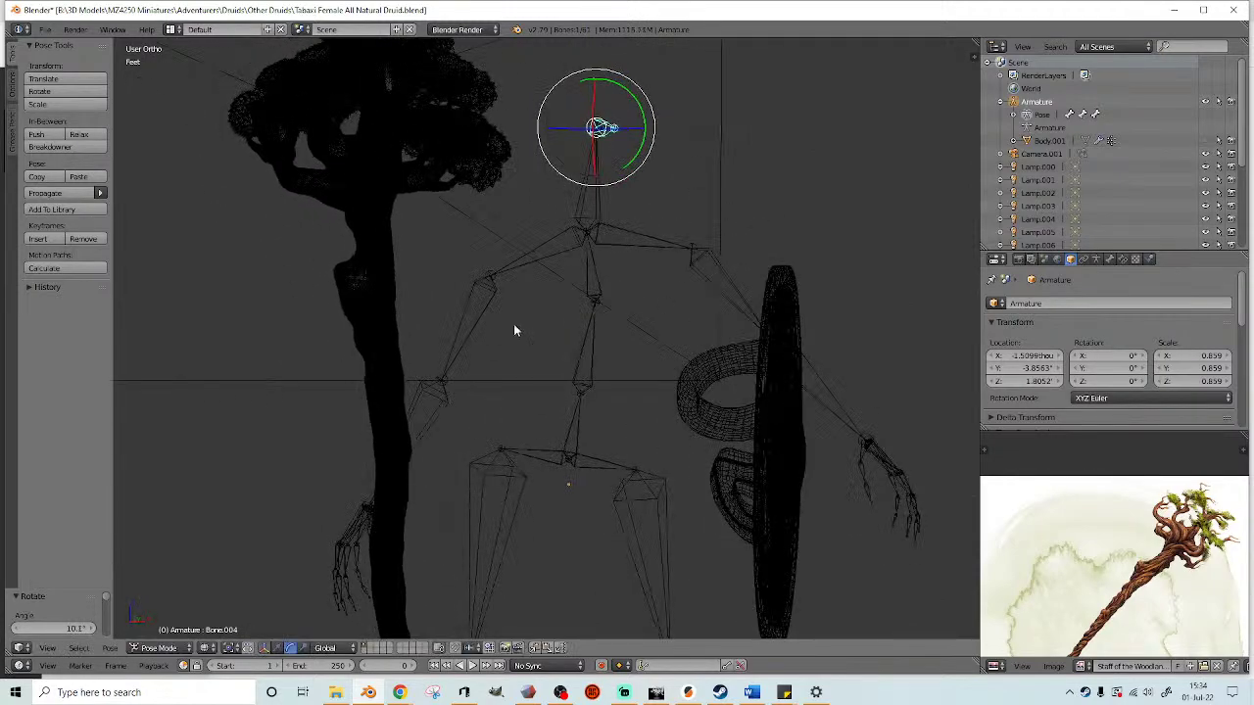
{"action": "right_click", "coordinate": [480, 325]}
{"action": "middle_click_drag", "start_coordinate": [480, 325], "coordinate": [775, 336]}
{"action": "key", "text": "r"}
{"action": "left_click", "coordinate": [668, 446]}
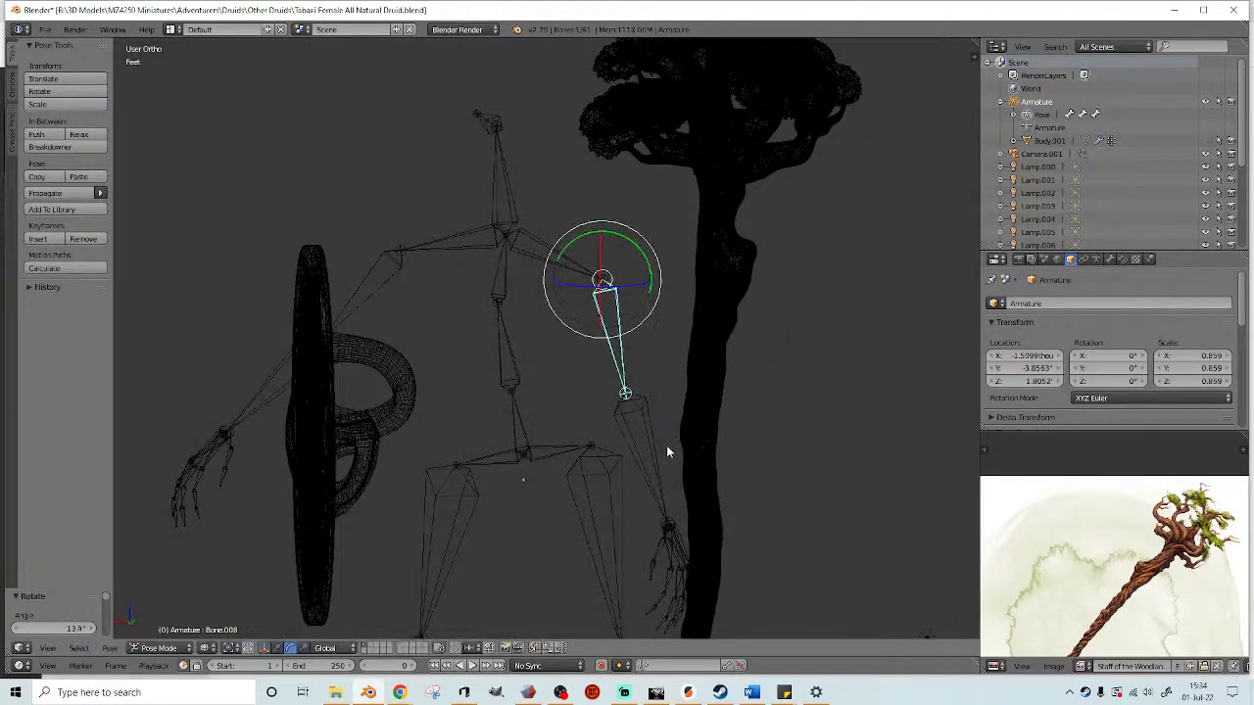
{"action": "right_click", "coordinate": [651, 446]}
{"action": "middle_click_drag", "start_coordinate": [651, 446], "coordinate": [754, 368]}
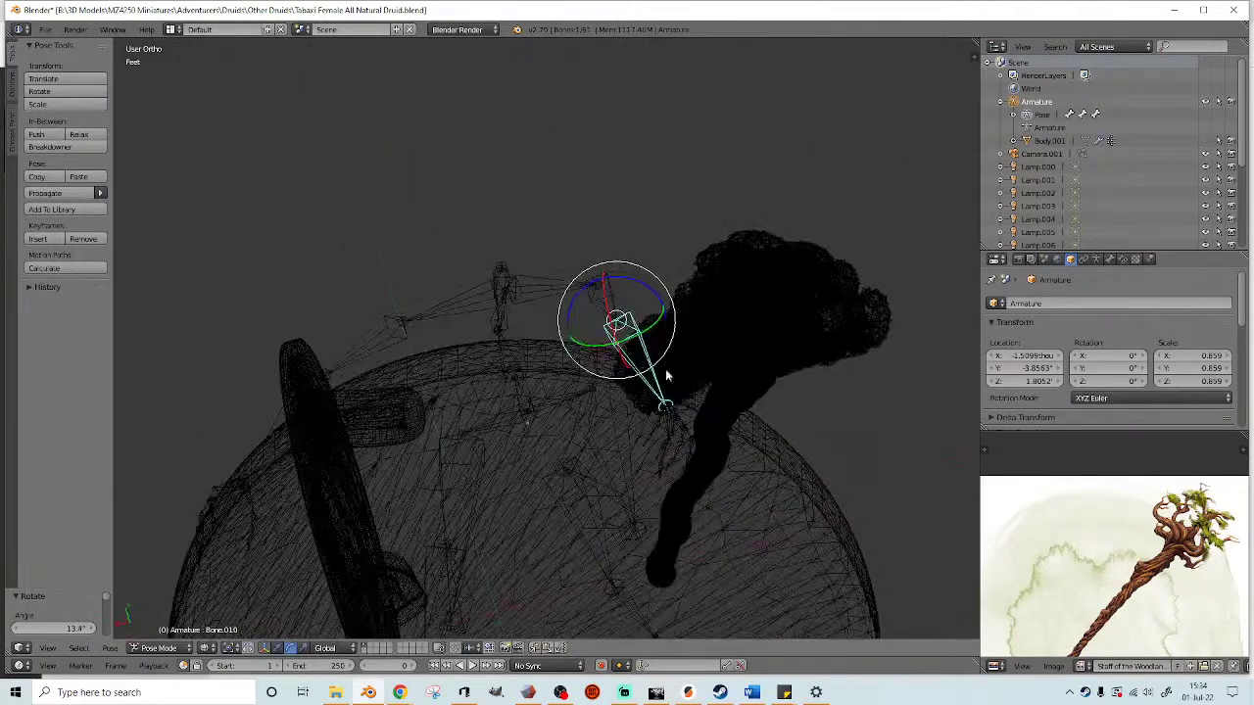
{"action": "key", "text": "r"}
{"action": "left_click", "coordinate": [745, 251]}
- Refine the staff-side forearm bone's rotation from several angles to bring the hand to the staff
{"action": "middle_click_drag", "start_coordinate": [745, 251], "coordinate": [730, 522]}
{"action": "key", "text": "r"}
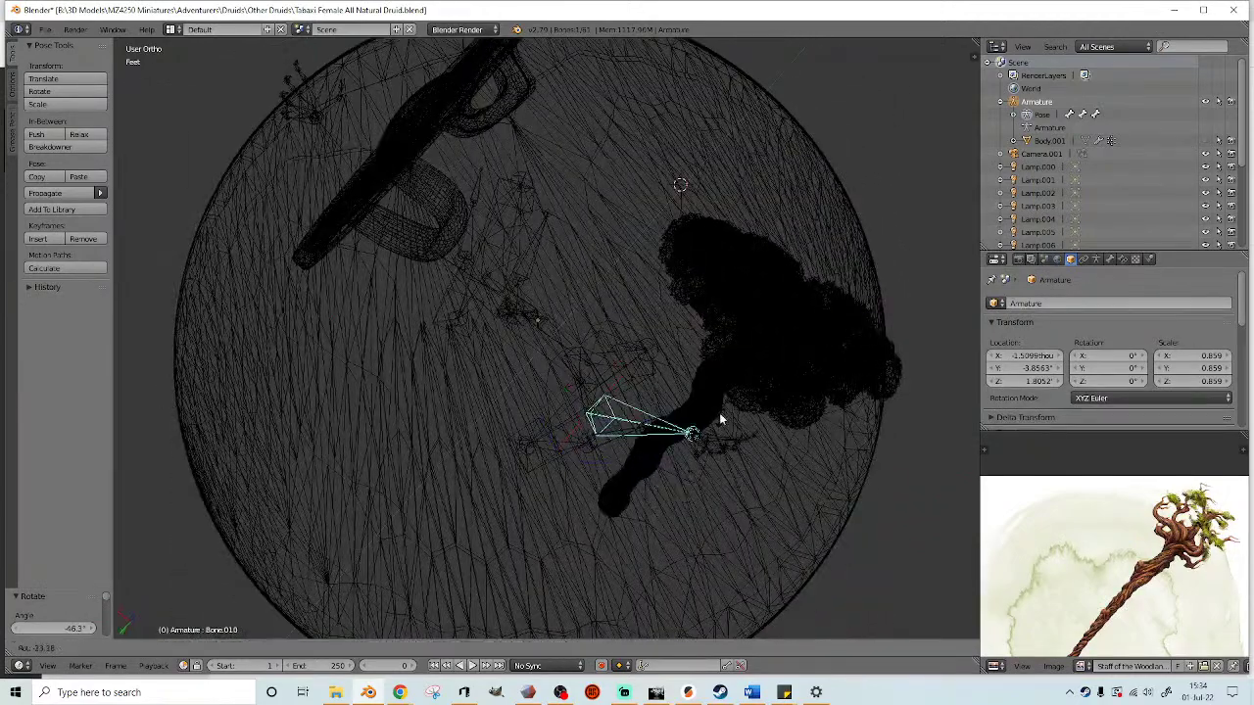
{"action": "left_click", "coordinate": [708, 411]}
{"action": "mouse_move", "coordinate": [707, 416]}
{"action": "middle_mouse_down"}
{"action": "mouse_move", "coordinate": [657, 316]}
{"action": "mouse_move", "coordinate": [698, 396]}
{"action": "middle_mouse_up"}
{"action": "key", "text": "r"}
{"action": "left_click", "coordinate": [699, 310]}
{"action": "middle_click_drag", "start_coordinate": [699, 309], "coordinate": [575, 392]}
{"action": "key", "text": "r"}
{"action": "left_click", "coordinate": [572, 300]}
{"action": "key", "text": "r"}
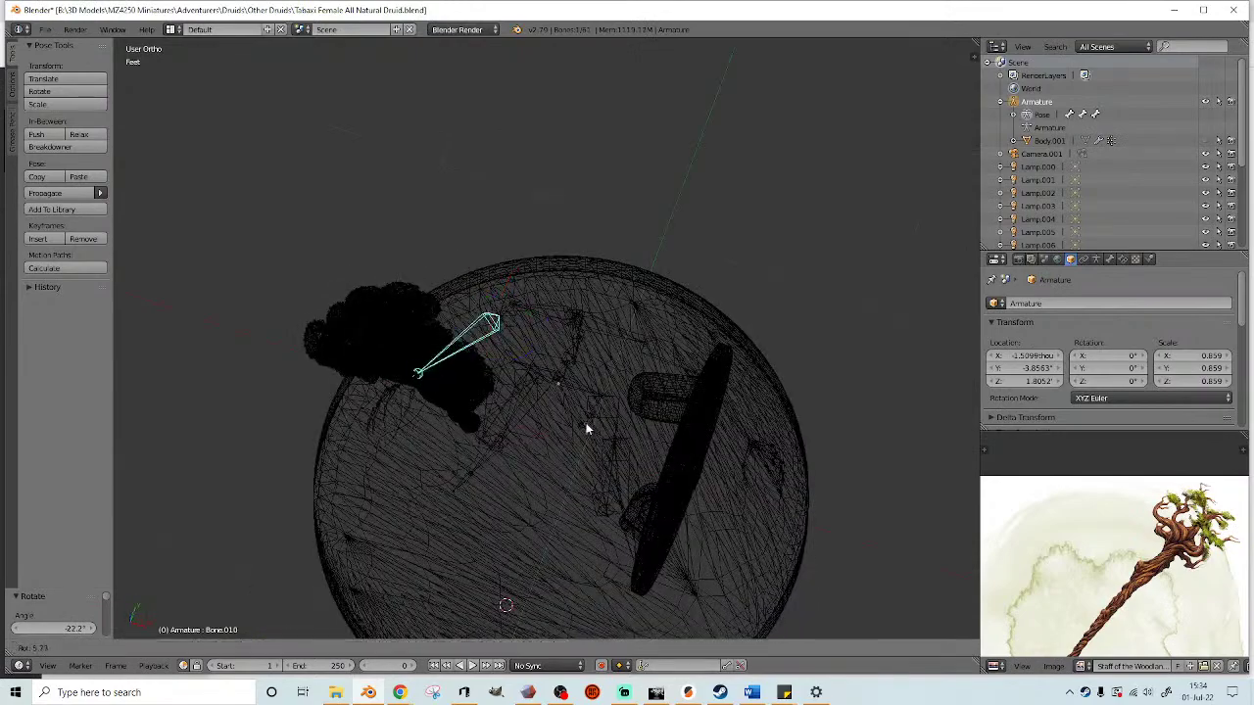
{"action": "left_click", "coordinate": [578, 439]}
{"action": "middle_click_drag", "start_coordinate": [578, 440], "coordinate": [667, 367]}
{"action": "key", "text": "r"}
{"action": "left_click", "coordinate": [580, 349]}
- Rotate the shield-side arm bones to bring the arm toward the shield's straps
{"action": "right_click", "coordinate": [666, 311]}
{"action": "middle_click_drag", "start_coordinate": [666, 312], "coordinate": [620, 375]}
{"action": "right_click", "coordinate": [611, 266]}
{"action": "key", "text": "r"}
{"action": "left_click", "coordinate": [742, 288]}
{"action": "right_click", "coordinate": [667, 309]}
{"action": "key", "text": "r"}
{"action": "left_click", "coordinate": [754, 362]}
- Align the shield-side forearm bone with the straps from two angles, finishing with a rotation of about 4.78°
{"action": "right_click", "coordinate": [573, 412]}
{"action": "middle_click_drag", "start_coordinate": [574, 412], "coordinate": [601, 446]}
{"action": "key", "text": "r"}
{"action": "left_click", "coordinate": [571, 506]}
{"action": "middle_click_drag", "start_coordinate": [571, 506], "coordinate": [749, 359]}
{"action": "key", "text": "r"}
{"action": "left_click", "coordinate": [820, 468]}
{"action": "middle_click_drag", "start_coordinate": [735, 410], "coordinate": [851, 340]}
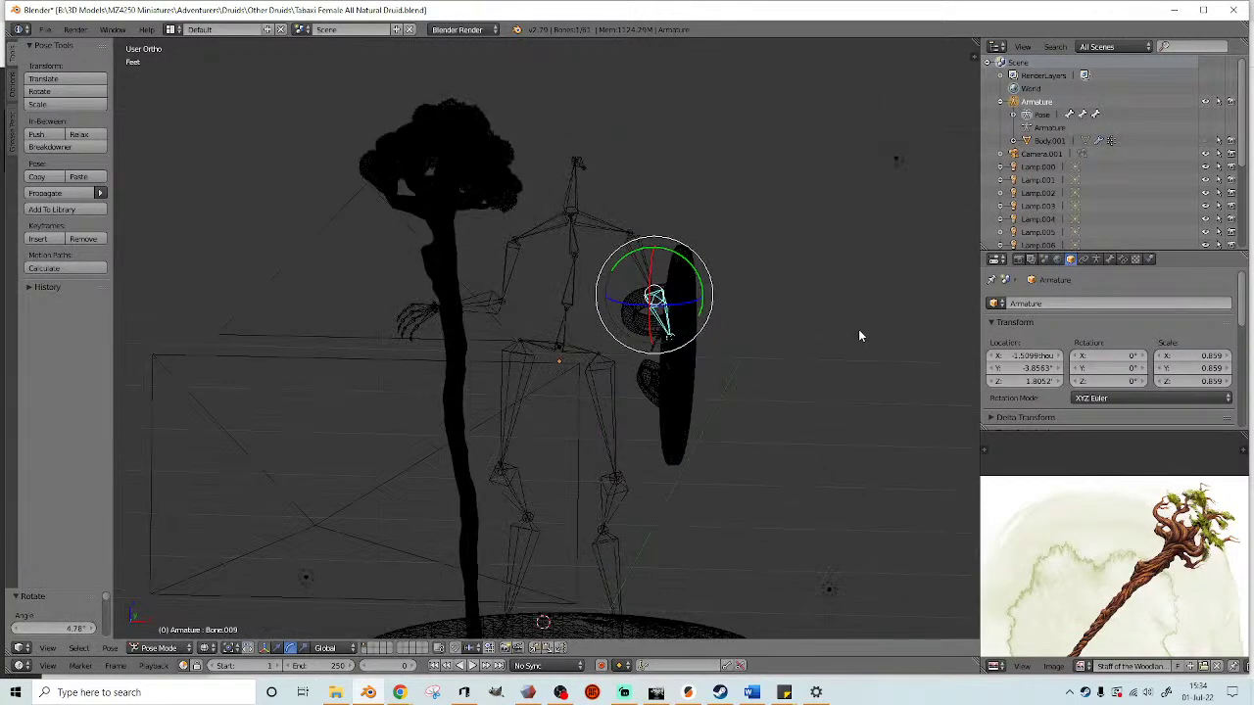
- Return the viewport to solid shading and unhide the Body.001 mesh to check the pose
{"action": "scroll", "coordinate": [830, 339], "scroll_direction": "down", "scroll_amount": 2}
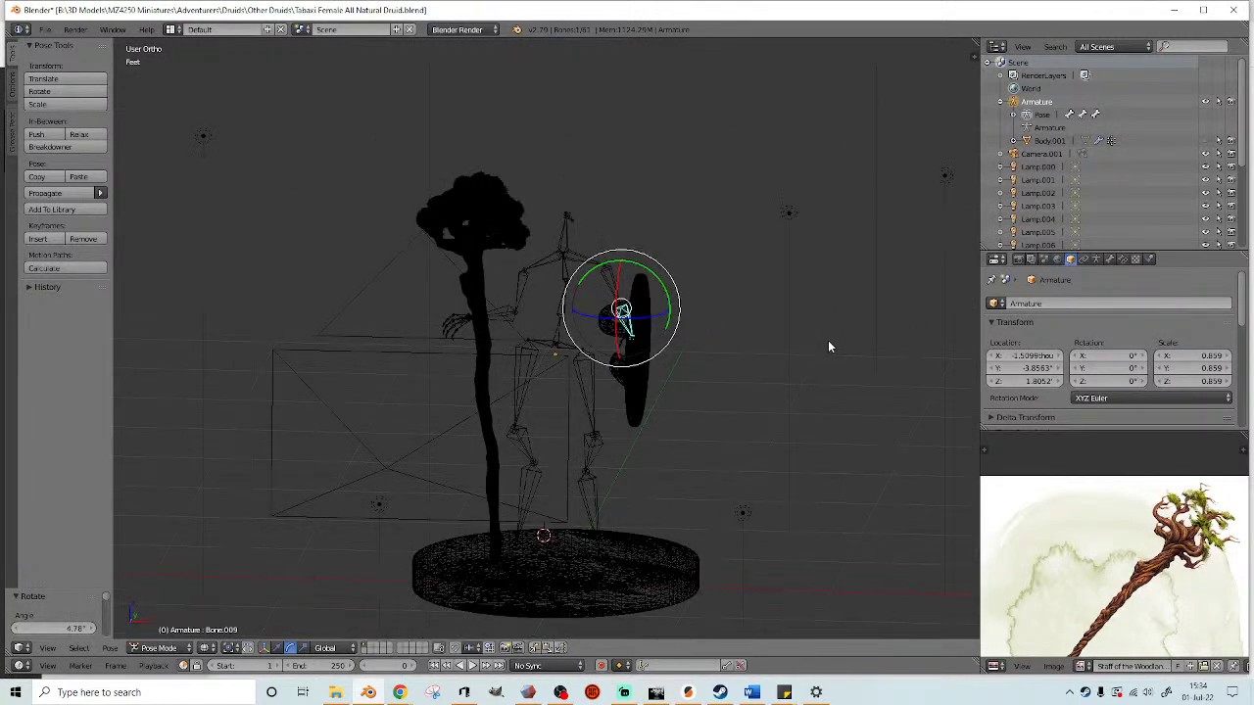
{"action": "middle_click_drag", "start_coordinate": [781, 341], "coordinate": [757, 331]}
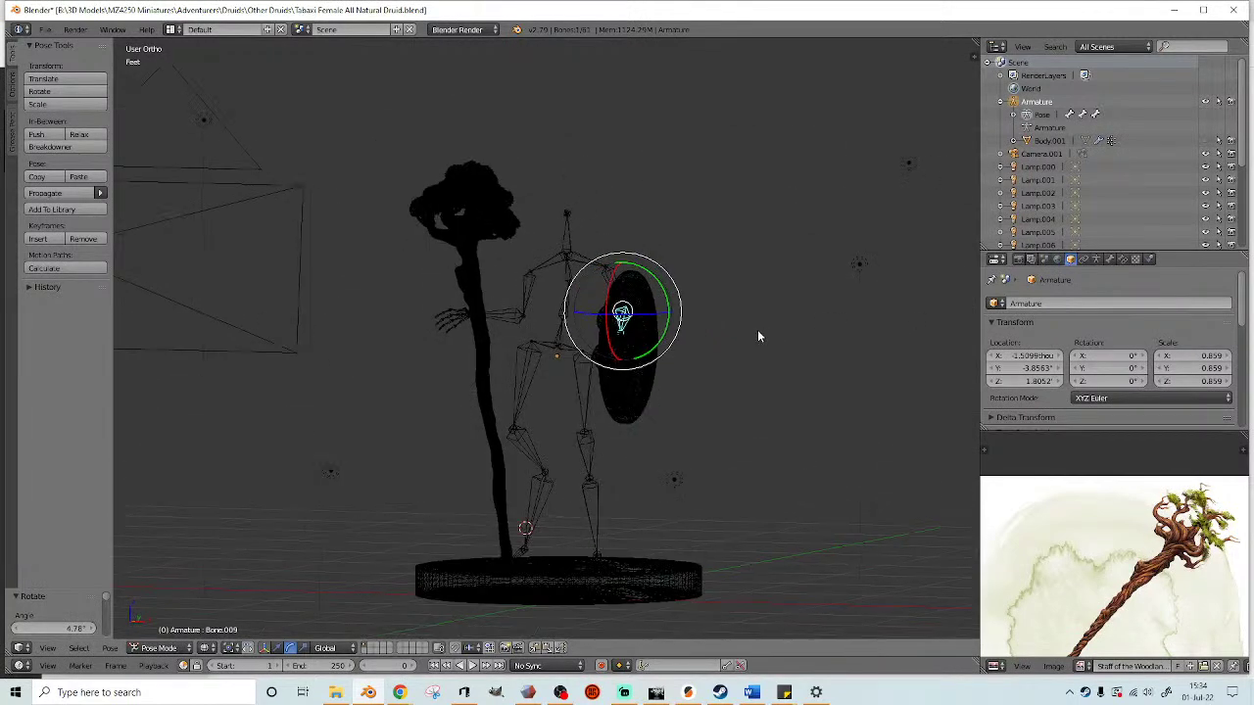
{"action": "key", "text": "z"}
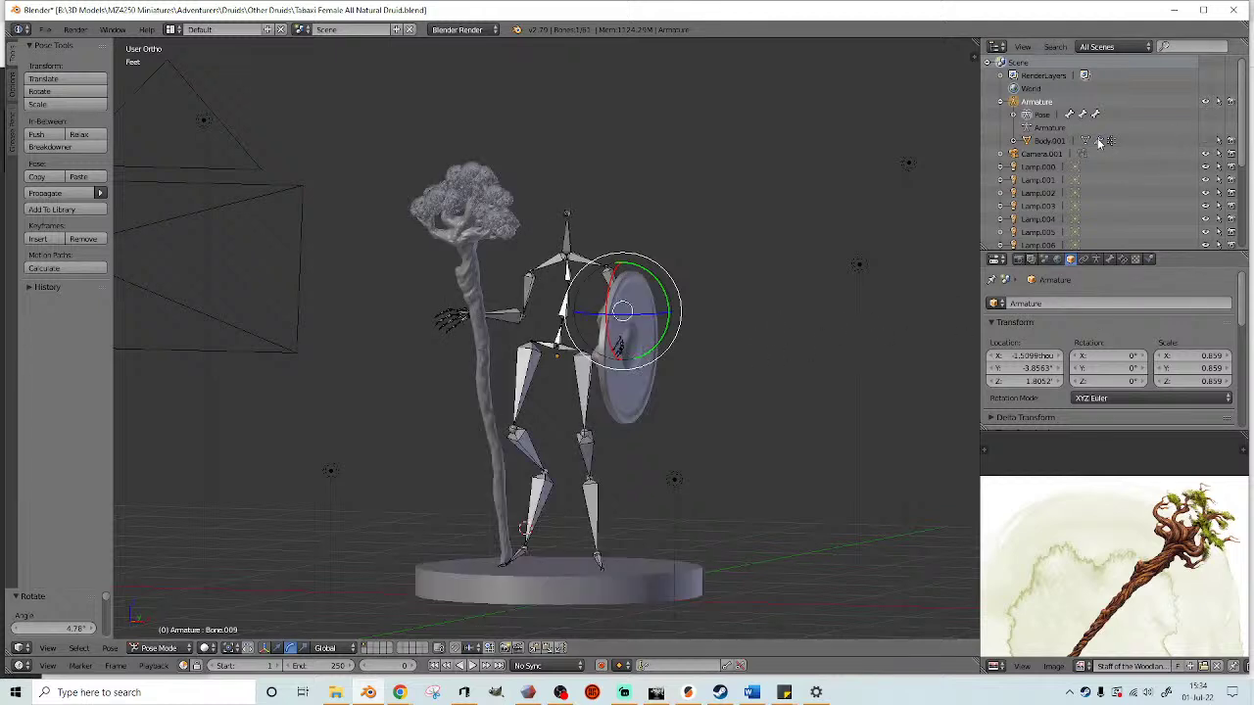
{"action": "left_click", "coordinate": [1206, 141]}
- Rotate the lowest spine bone by about -2.83° in the right view and check the body in solid shading
{"action": "middle_click_drag", "start_coordinate": [642, 370], "coordinate": [501, 377]}
{"action": "right_click", "coordinate": [536, 319]}
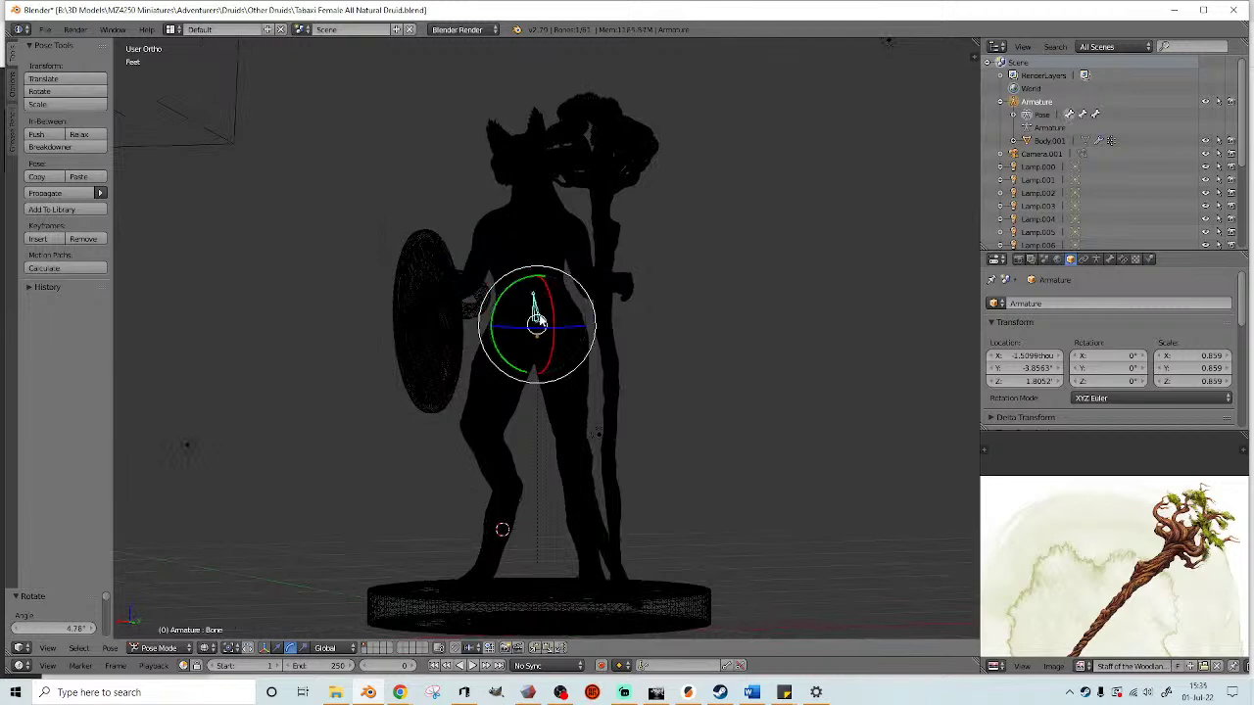
{"action": "key", "text": "KP_3"}
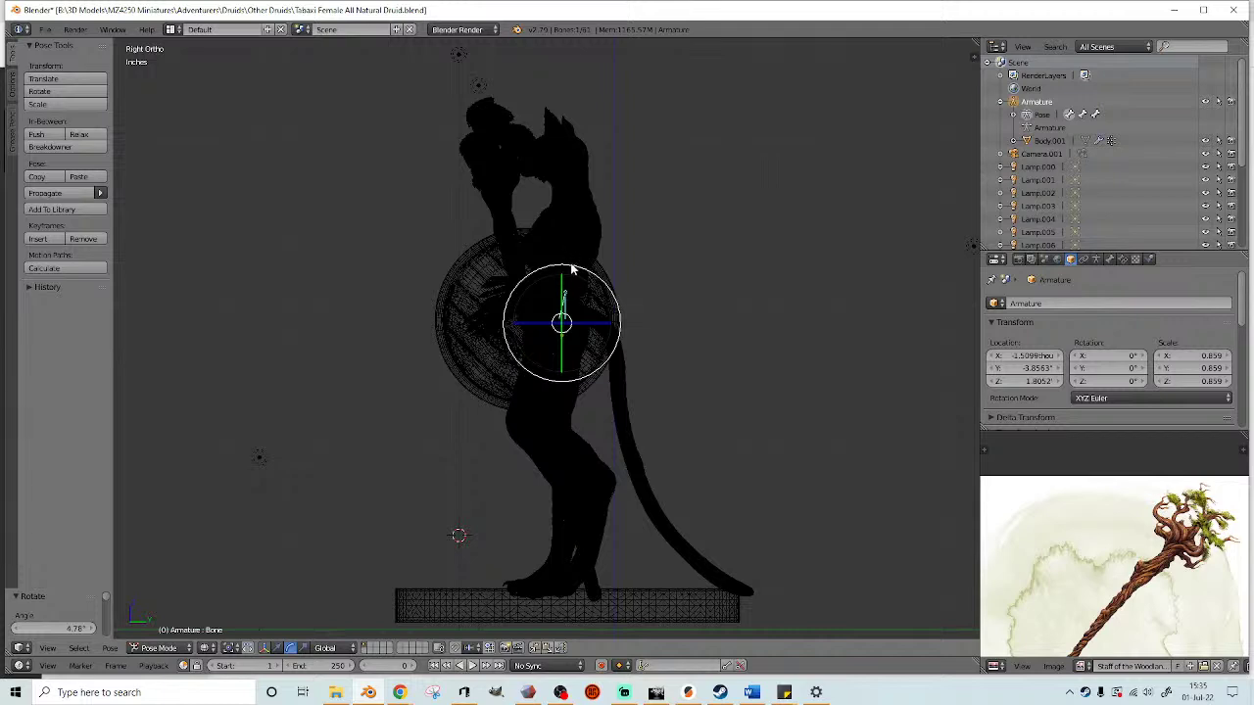
{"action": "key", "text": "r"}
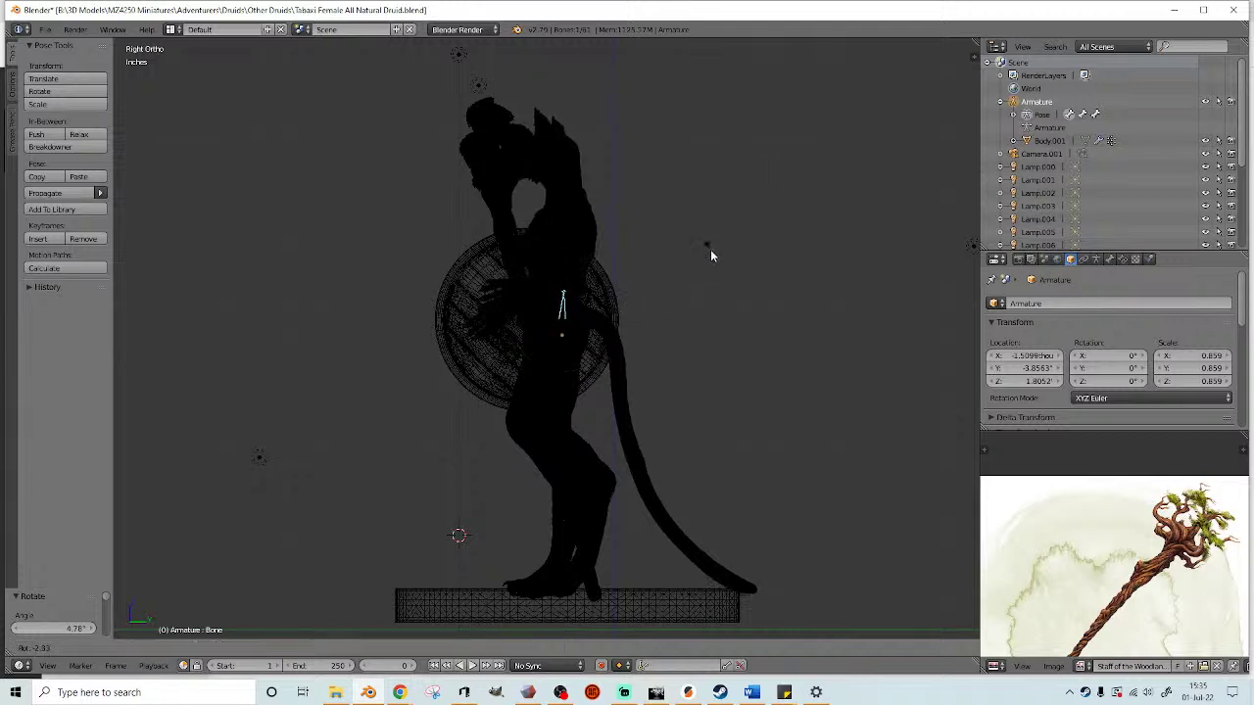
{"action": "left_click", "coordinate": [624, 301]}
{"action": "middle_click_drag", "start_coordinate": [624, 302], "coordinate": [733, 305]}
{"action": "key", "text": "z"}
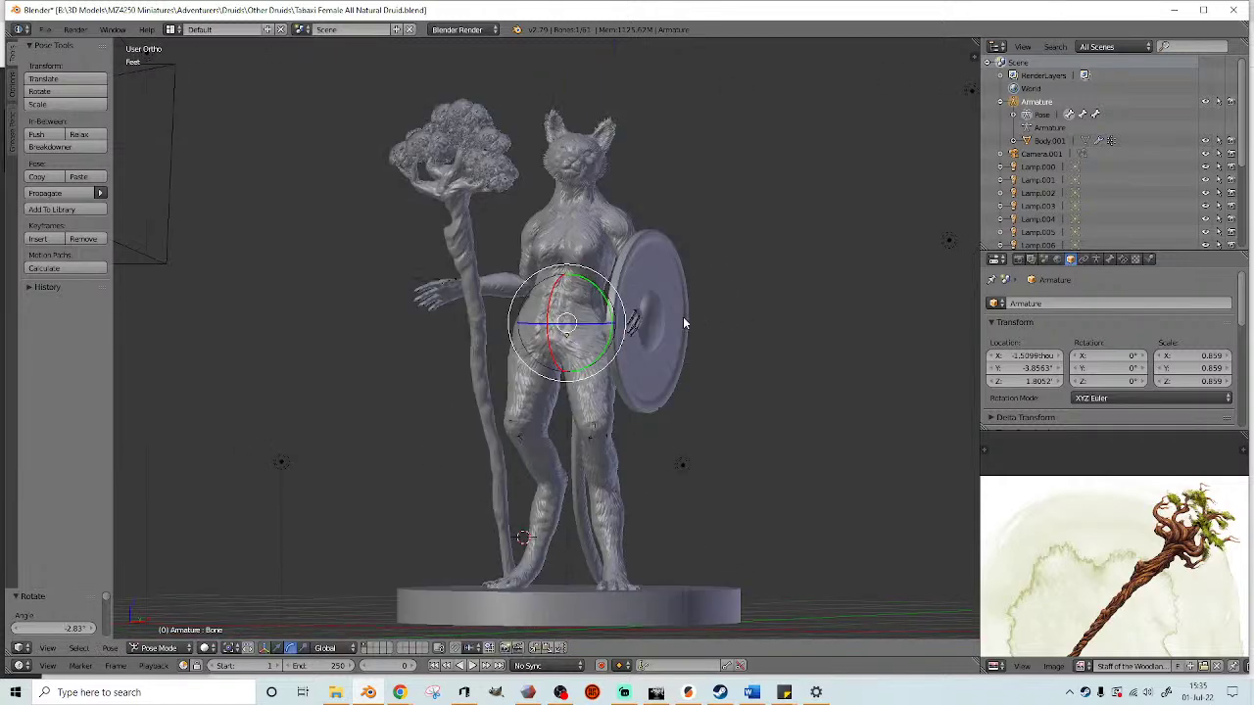
- Rotate the neck bone by about 9.34° from the side to raise the head
{"action": "middle_click_drag", "start_coordinate": [591, 206], "coordinate": [666, 501]}
{"action": "right_click", "coordinate": [564, 209]}
{"action": "middle_click_drag", "start_coordinate": [702, 579], "coordinate": [746, 511]}
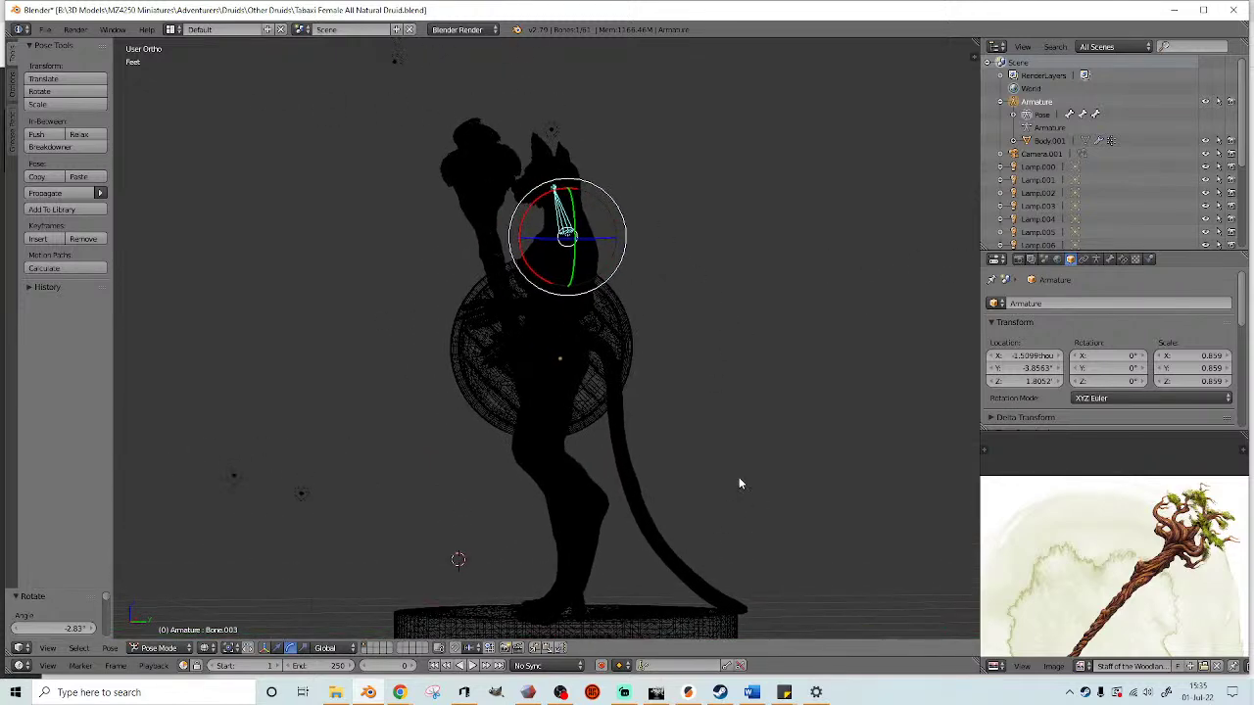
{"action": "scroll", "coordinate": [712, 401], "scroll_direction": "up", "scroll_amount": 1}
{"action": "key", "text": "r"}
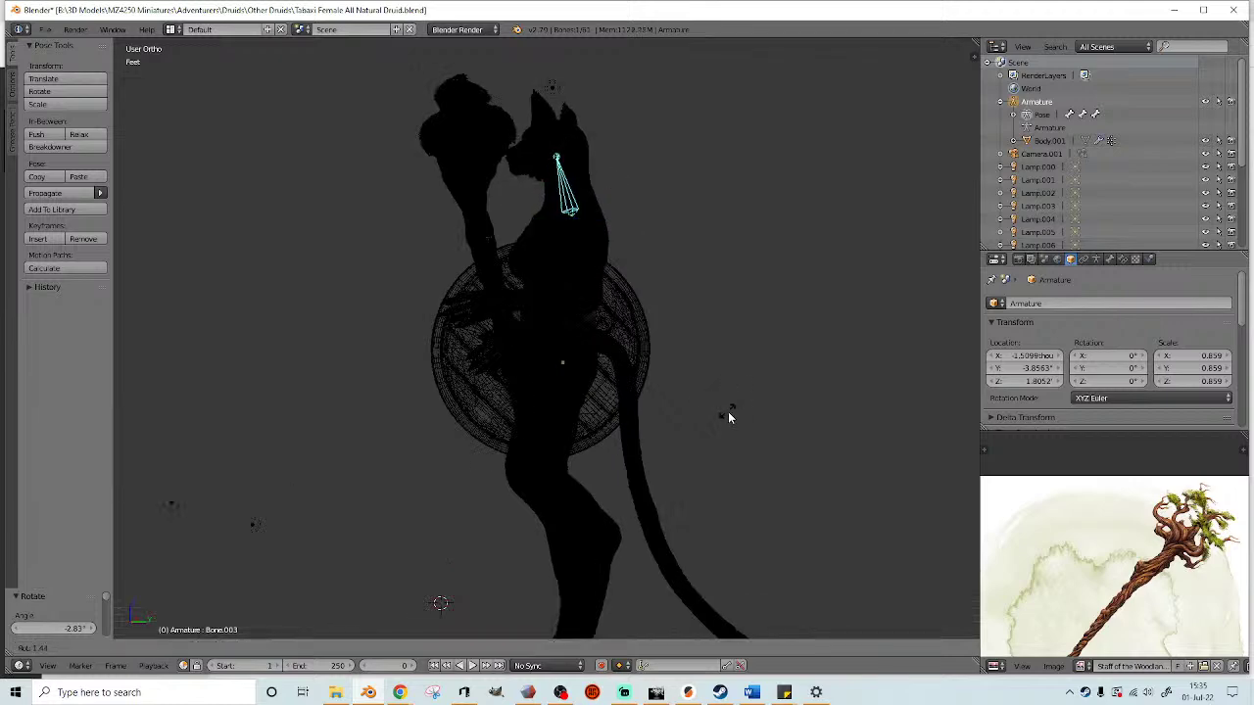
{"action": "left_click", "coordinate": [721, 455]}
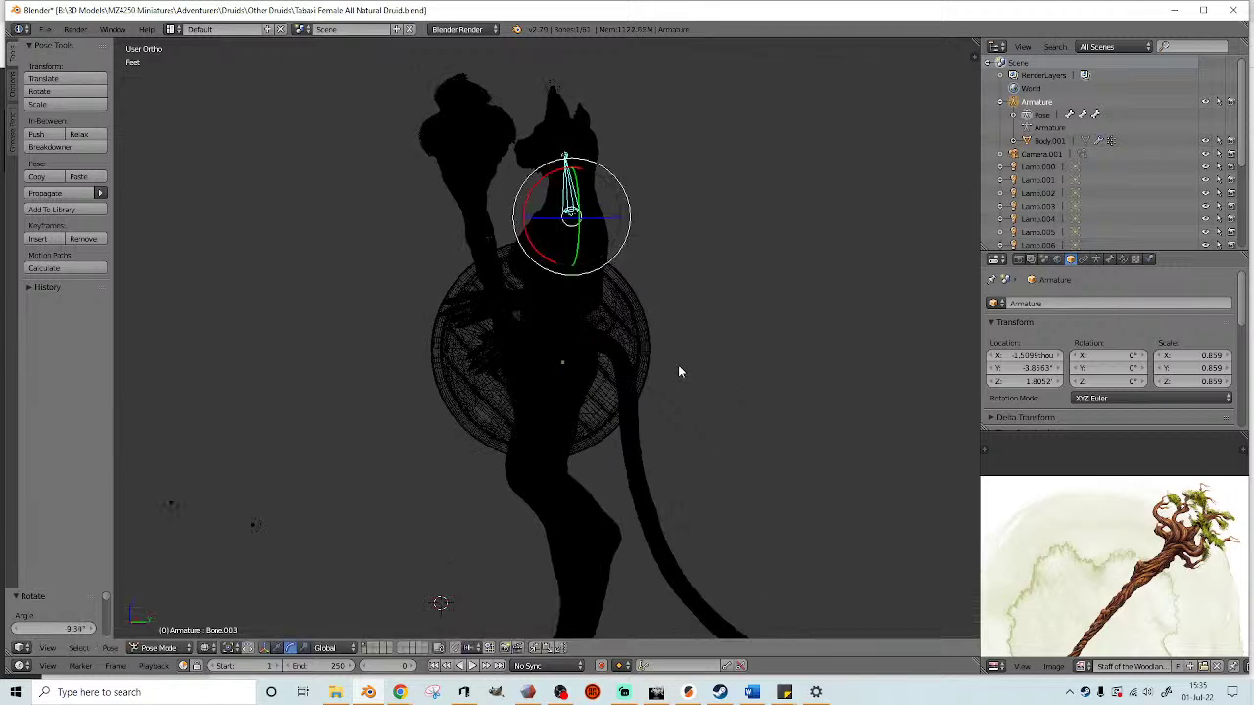
- Adjust the neck bone by a further rotation of about -1.51°
{"action": "mouse_move", "coordinate": [772, 369]}
{"action": "middle_mouse_down"}
{"action": "mouse_move", "coordinate": [773, 359]}
{"action": "mouse_move", "coordinate": [759, 367]}
{"action": "middle_mouse_up"}
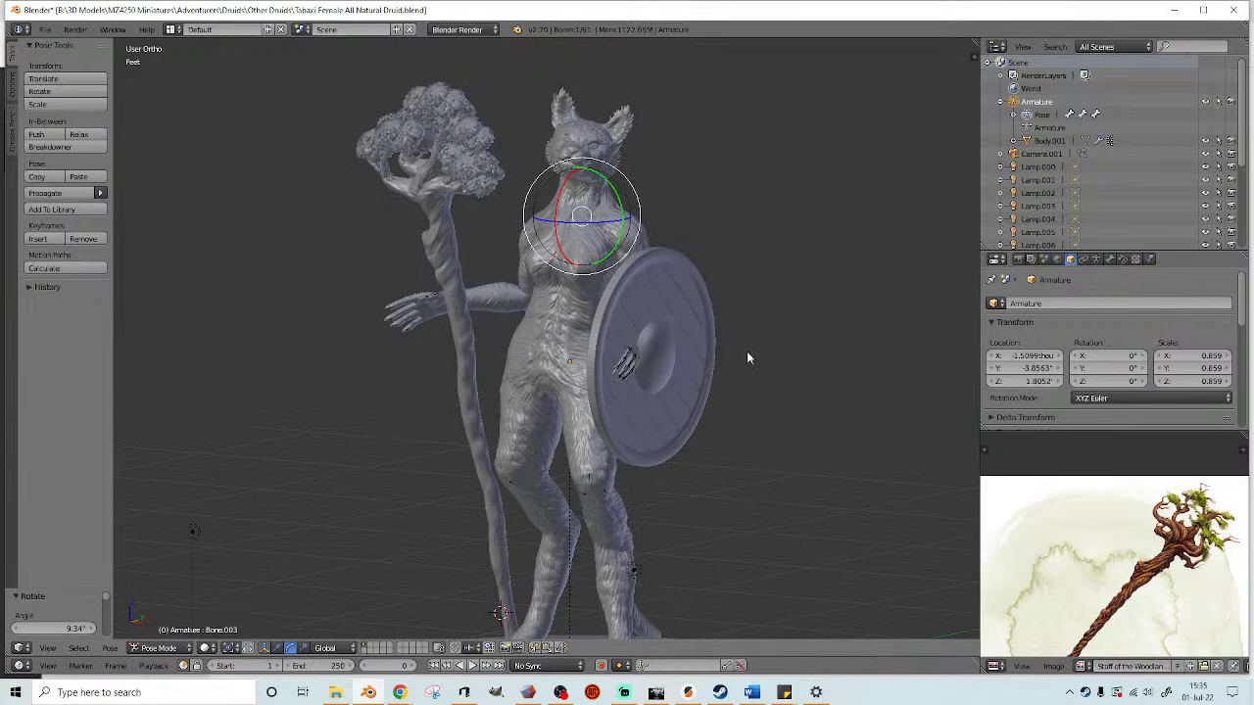
{"action": "mouse_move", "coordinate": [615, 169]}
{"action": "middle_mouse_down"}
{"action": "mouse_move", "coordinate": [743, 187]}
{"action": "mouse_move", "coordinate": [778, 227]}
{"action": "mouse_move", "coordinate": [720, 203]}
{"action": "middle_mouse_up"}
{"action": "key", "text": "r"}
{"action": "left_click", "coordinate": [802, 219]}
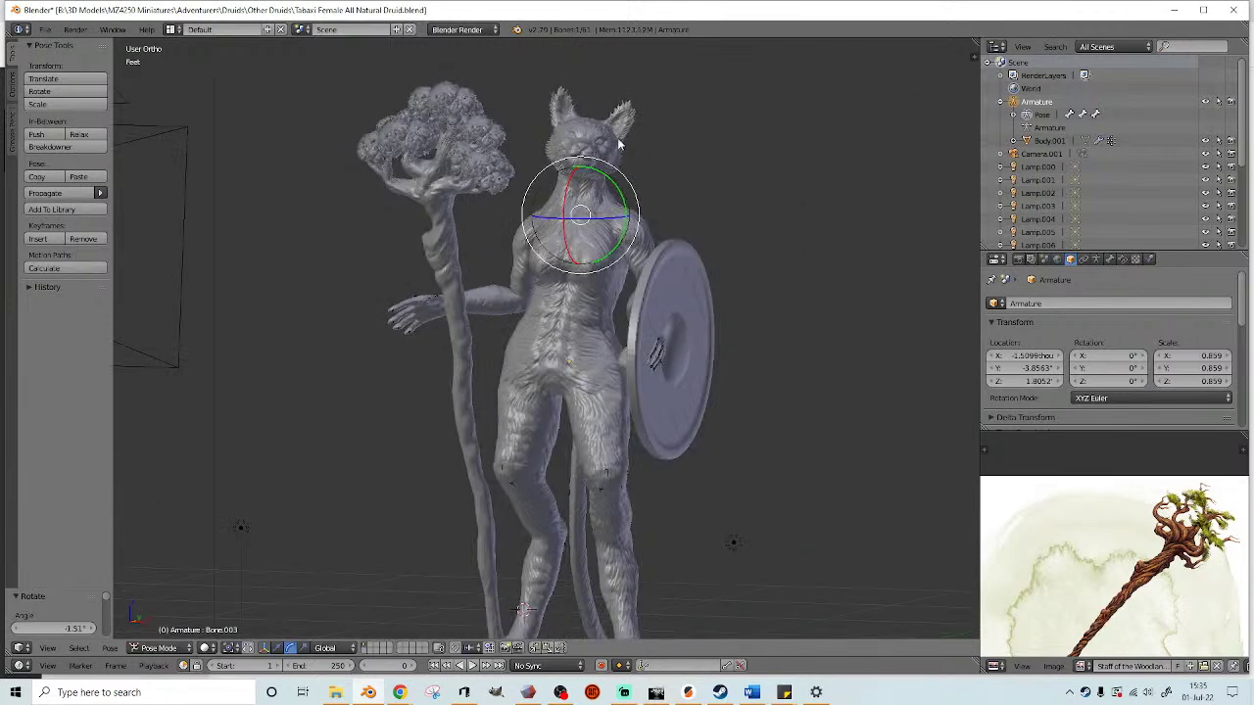
- Select the head bone and turn the head with two rotations, the last about -9.4°
{"action": "right_click", "coordinate": [600, 145]}
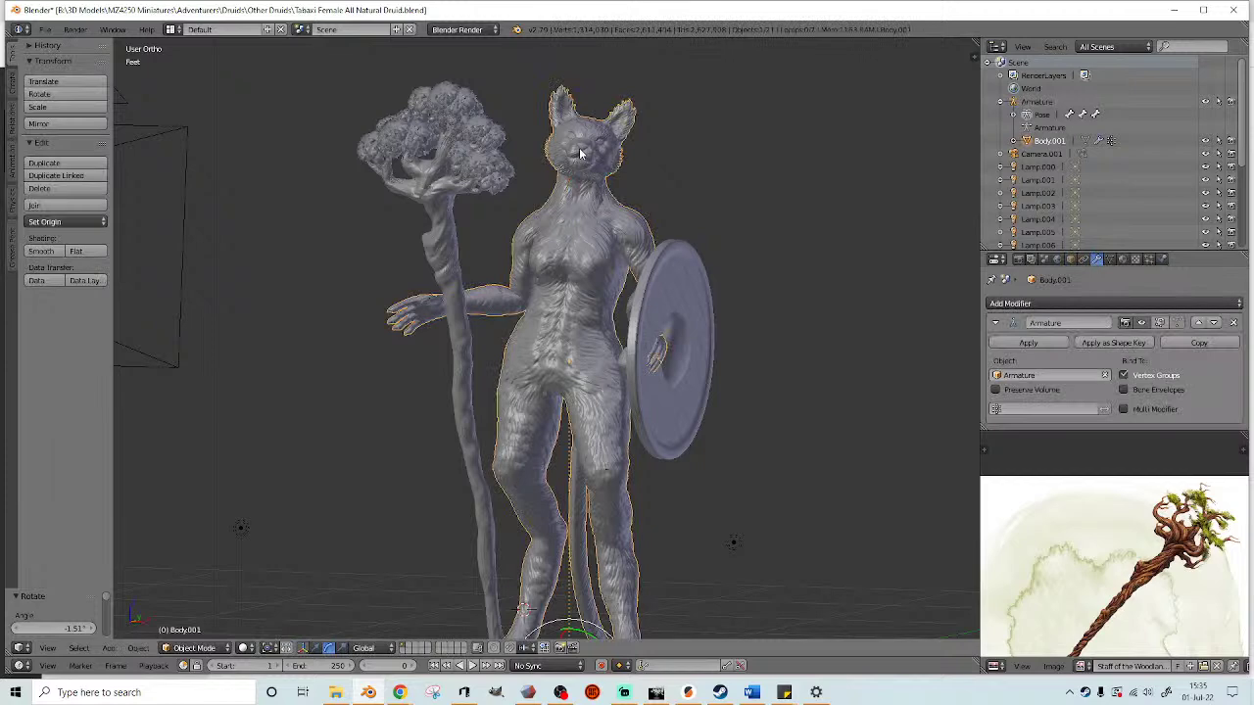
{"action": "right_click", "coordinate": [582, 151]}
{"action": "middle_click_drag", "start_coordinate": [582, 151], "coordinate": [792, 182]}
{"action": "key", "text": "r"}
{"action": "left_click", "coordinate": [774, 168]}
{"action": "key", "text": "r"}
{"action": "left_click", "coordinate": [729, 143]}
- Select the spine bone above the hips and bend the torso with three small right-view rotations, the last about -2.28°
{"action": "middle_click_drag", "start_coordinate": [767, 244], "coordinate": [576, 275]}
{"action": "right_click", "coordinate": [581, 253]}
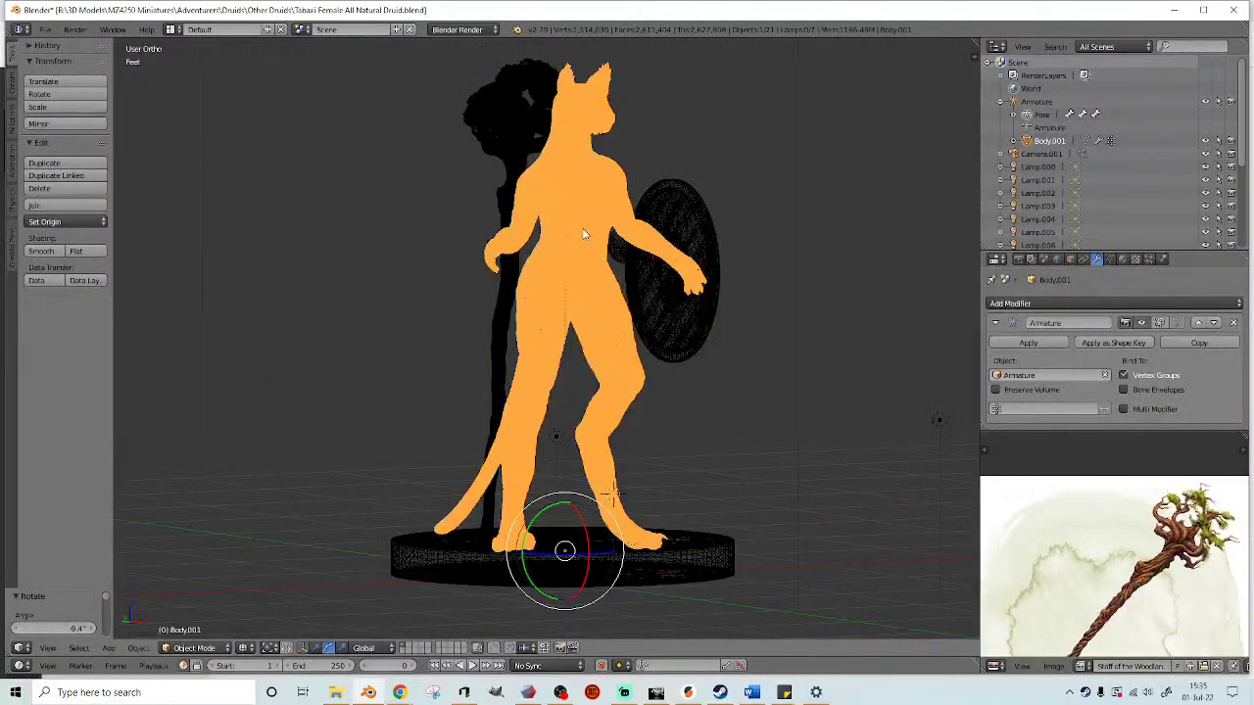
{"action": "right_click", "coordinate": [572, 239]}
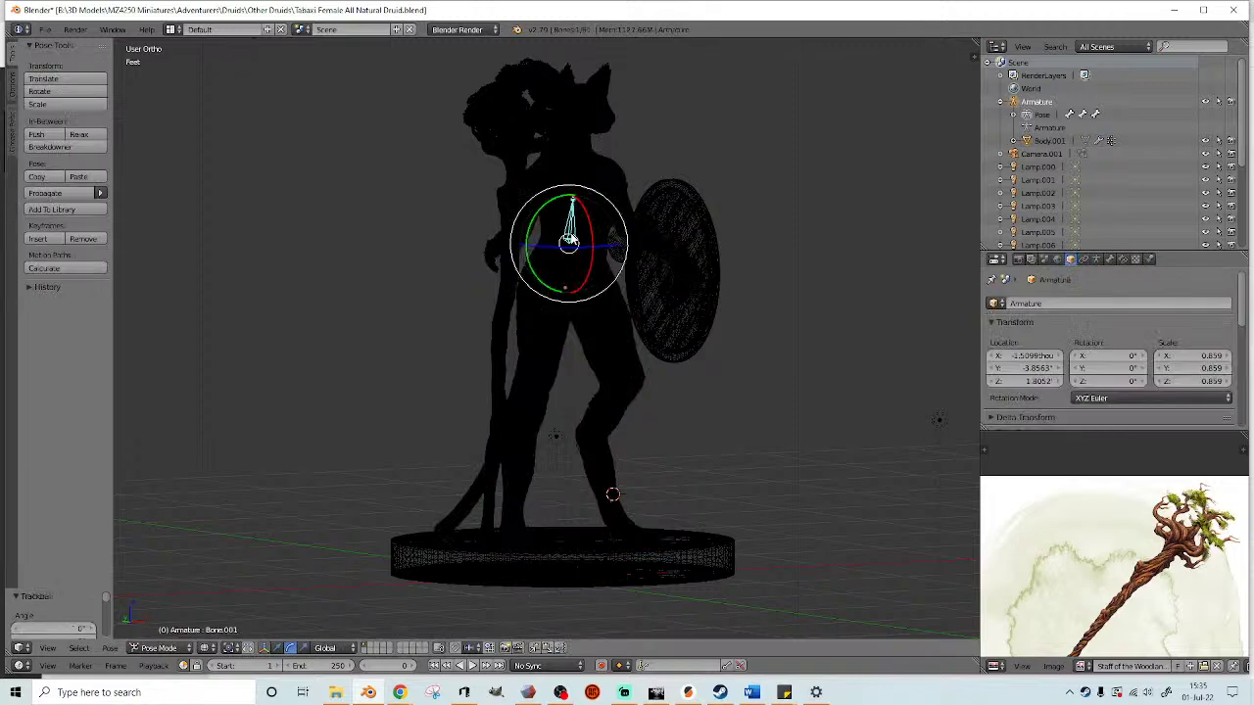
{"action": "key", "text": "KP_3"}
{"action": "key", "text": "z"}
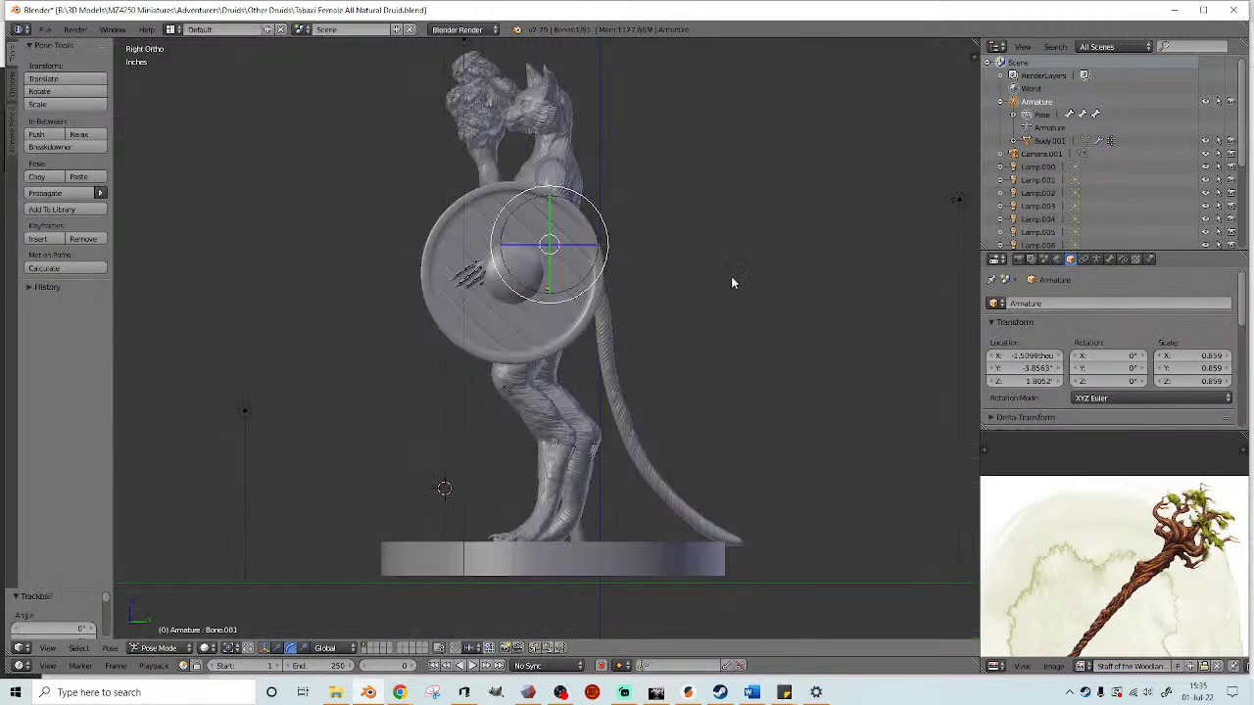
{"action": "key", "text": "r"}
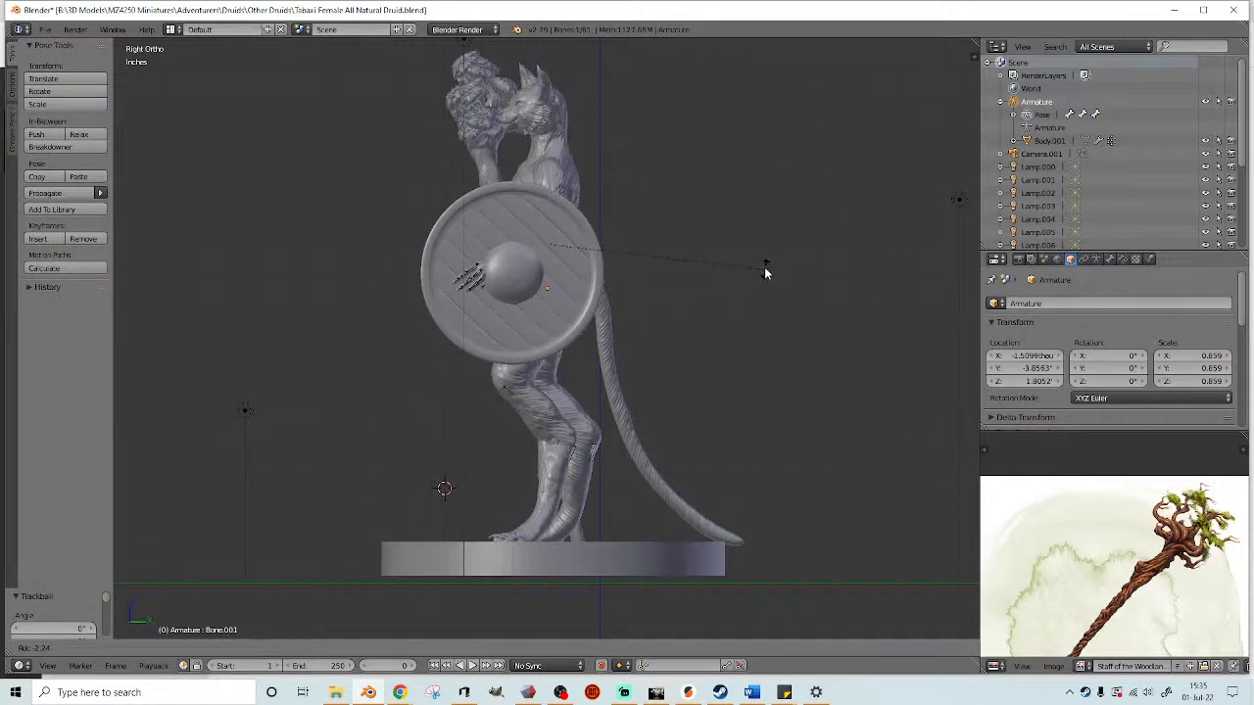
{"action": "left_click", "coordinate": [750, 269]}
{"action": "mouse_move", "coordinate": [750, 269]}
{"action": "middle_mouse_down"}
{"action": "mouse_move", "coordinate": [736, 280]}
{"action": "mouse_move", "coordinate": [795, 287]}
{"action": "mouse_move", "coordinate": [806, 274]}
{"action": "mouse_move", "coordinate": [733, 268]}
{"action": "middle_mouse_up"}
{"action": "key", "text": "r"}
{"action": "left_click", "coordinate": [775, 286]}
{"action": "key", "text": "r"}
{"action": "left_click", "coordinate": [796, 260]}
- Select both collarbone bones from behind and scale them up by about 1.058 to widen the shoulders
{"action": "middle_click_drag", "start_coordinate": [549, 275], "coordinate": [719, 308]}
{"action": "scroll", "coordinate": [686, 352], "scroll_direction": "up", "scroll_amount": 3}
{"action": "middle_click_drag", "start_coordinate": [648, 389], "coordinate": [744, 342]}
{"action": "scroll", "coordinate": [725, 318], "scroll_direction": "up", "scroll_amount": 2}
{"action": "middle_click_drag", "start_coordinate": [638, 223], "coordinate": [583, 222]}
{"action": "scroll", "coordinate": [610, 232], "scroll_direction": "down", "scroll_amount": 2}
{"action": "key", "text": "z"}
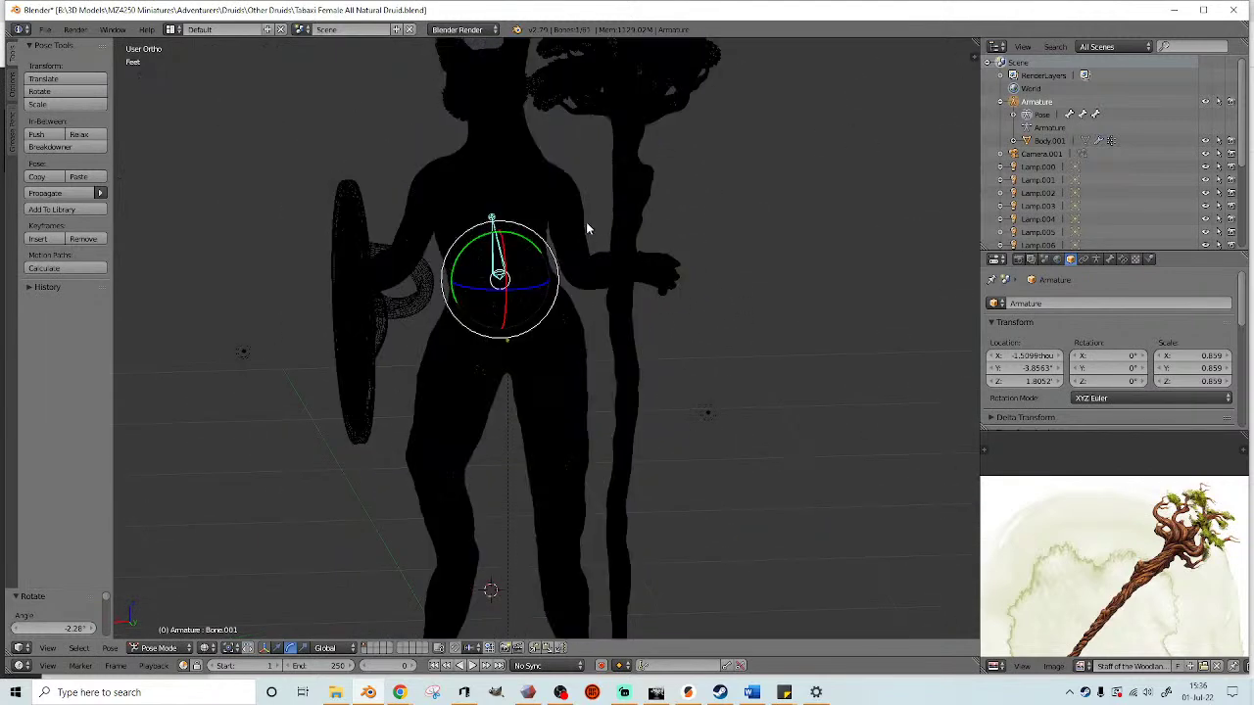
{"action": "right_click", "coordinate": [542, 194]}
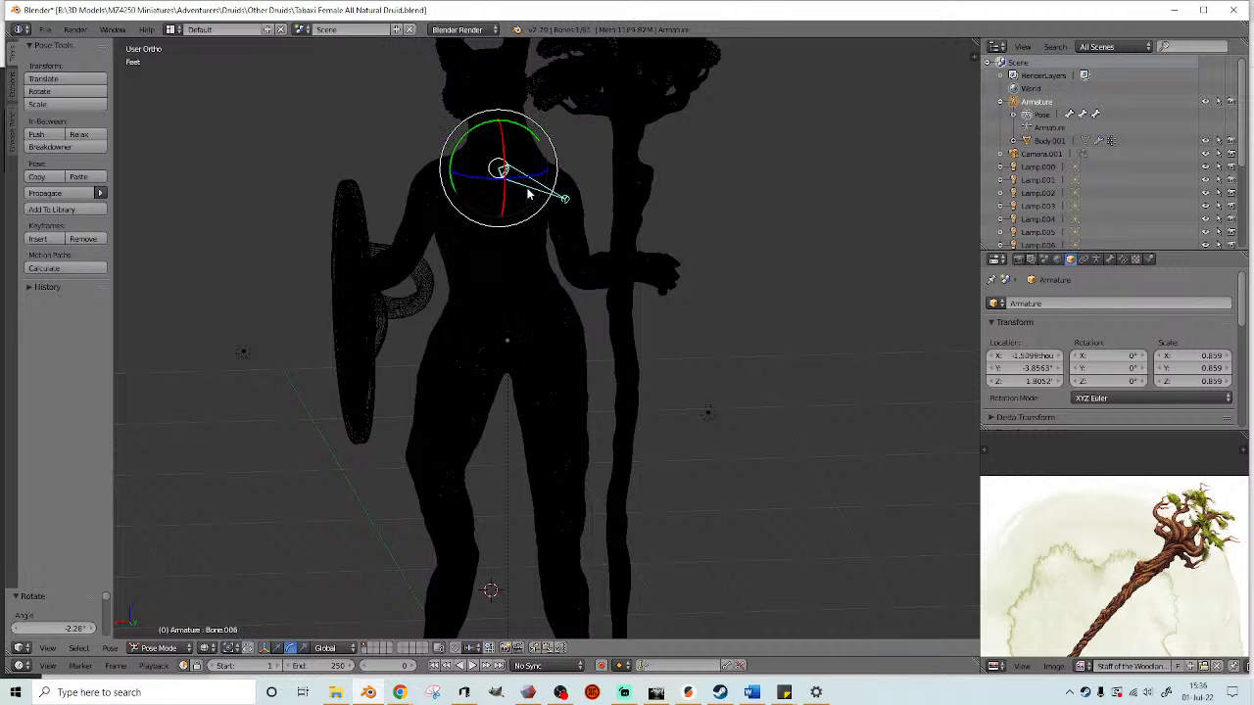
{"action": "right_click", "coordinate": [475, 171]}
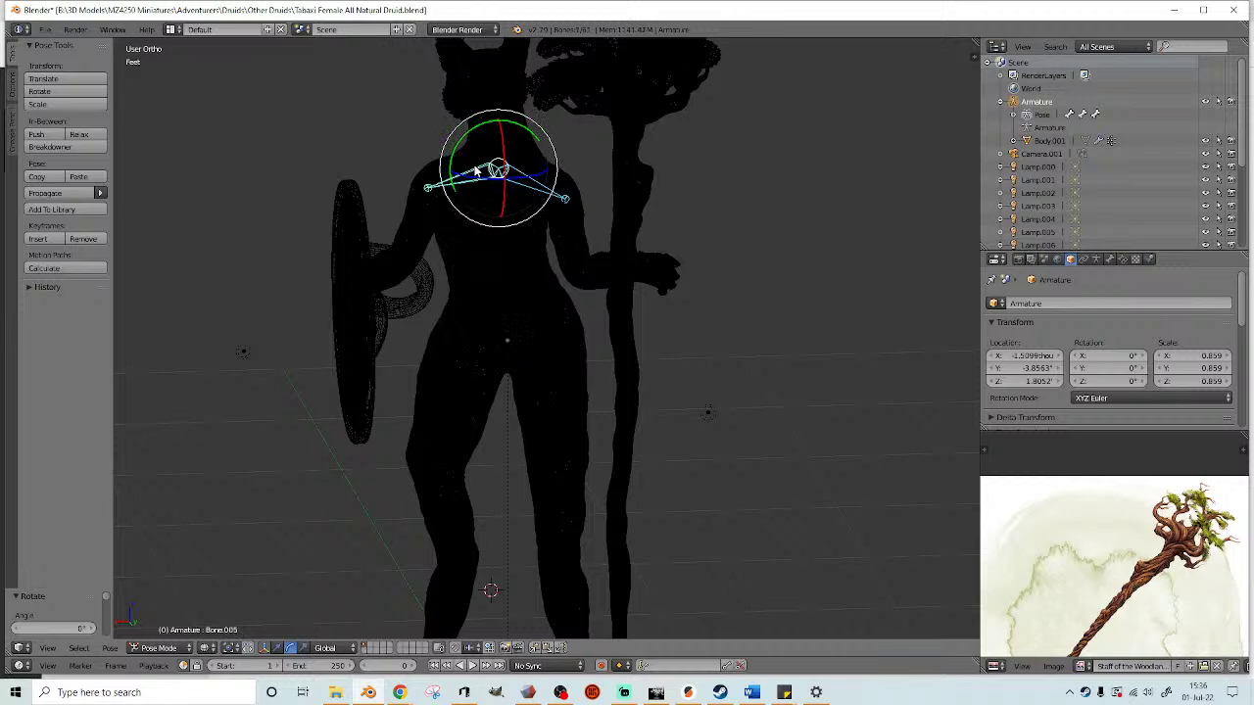
{"action": "key", "text": "s"}
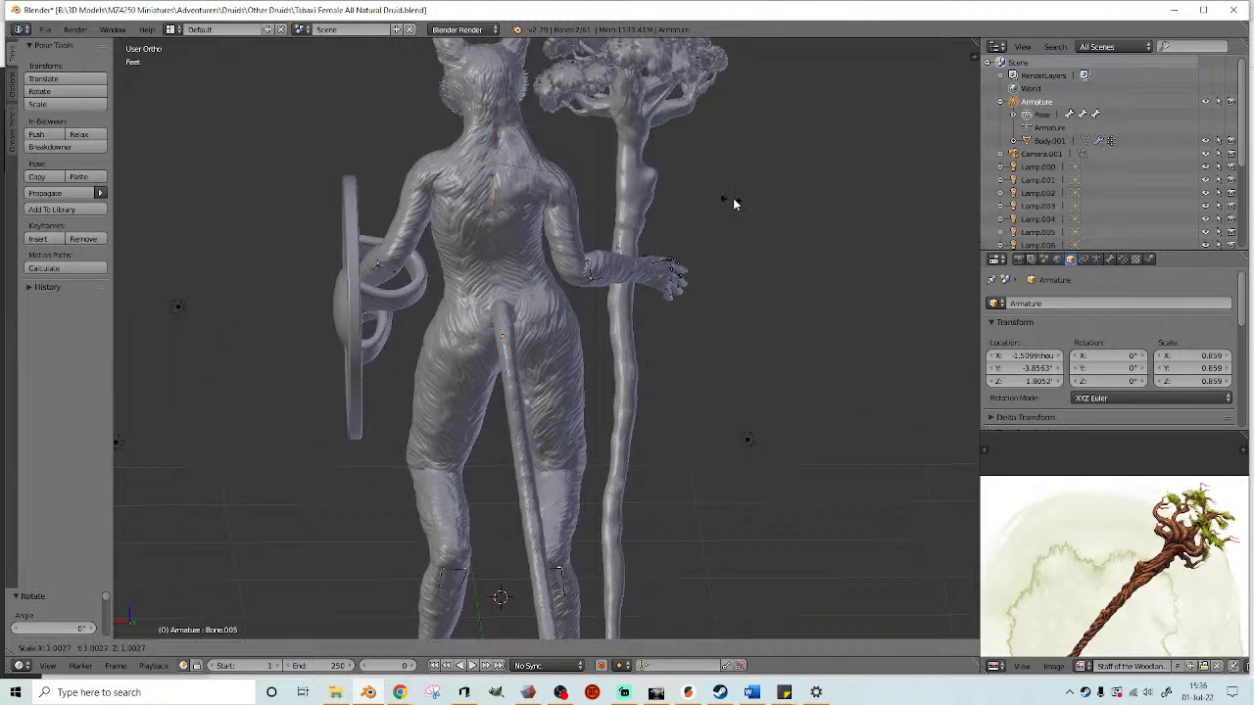
{"action": "left_click", "coordinate": [730, 200]}
{"action": "middle_click_drag", "start_coordinate": [730, 200], "coordinate": [700, 448]}
{"action": "scroll", "coordinate": [475, 218], "scroll_direction": "down", "scroll_amount": 3}
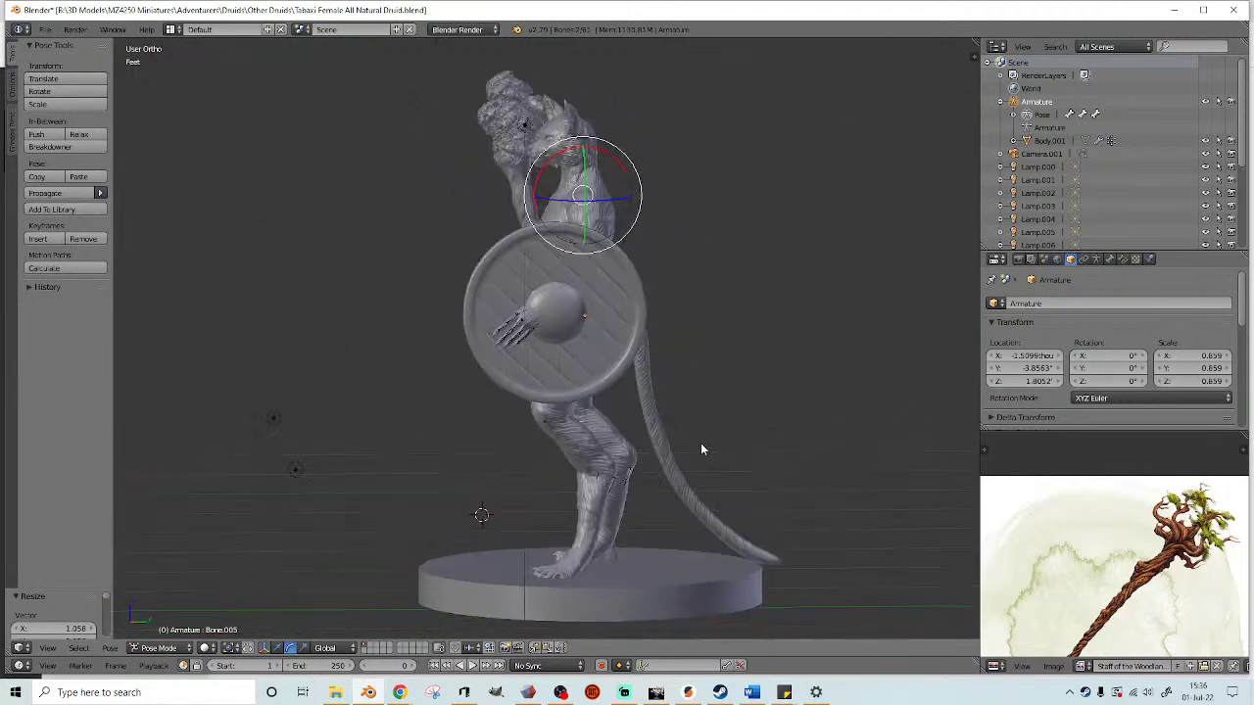
- Select the round base and slide it towards the tail so the tail tip rests over it
{"action": "scroll", "coordinate": [680, 425], "scroll_direction": "up", "scroll_amount": 3}
{"action": "middle_click_drag", "start_coordinate": [589, 488], "coordinate": [649, 534]}
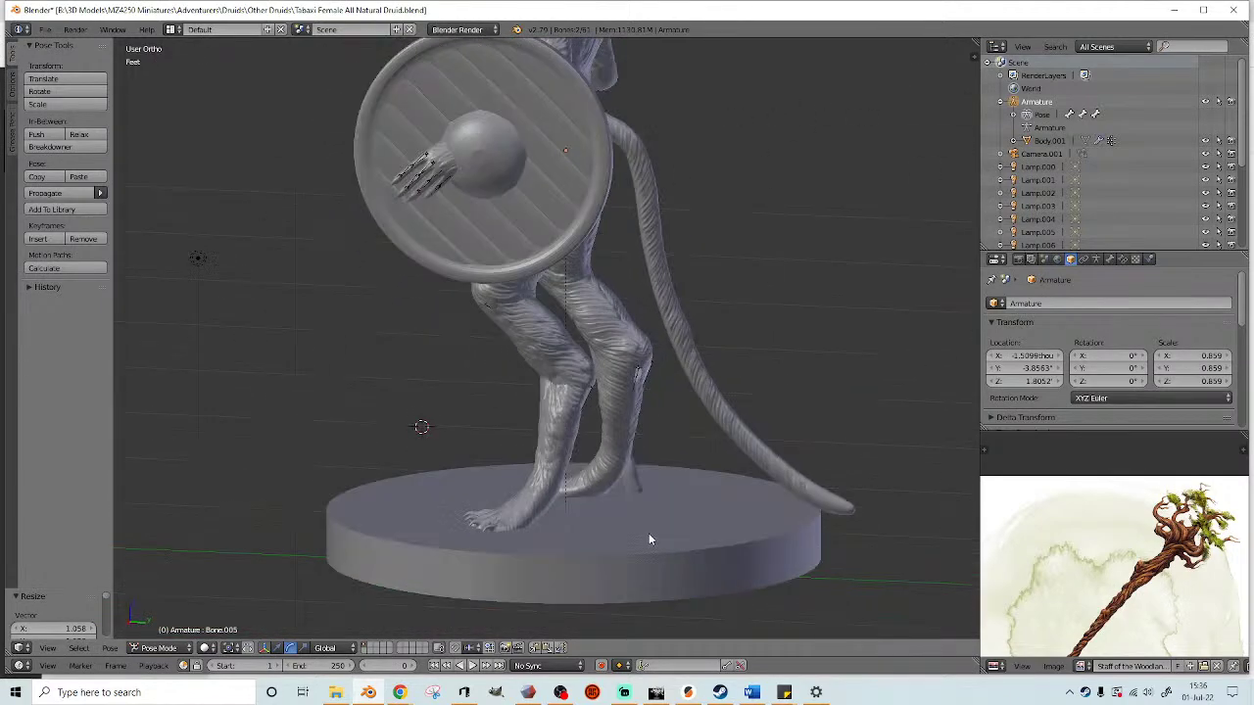
{"action": "right_click", "coordinate": [648, 534]}
{"action": "left_click", "coordinate": [315, 647]}
{"action": "left_click_drag", "start_coordinate": [596, 559], "coordinate": [642, 568]}
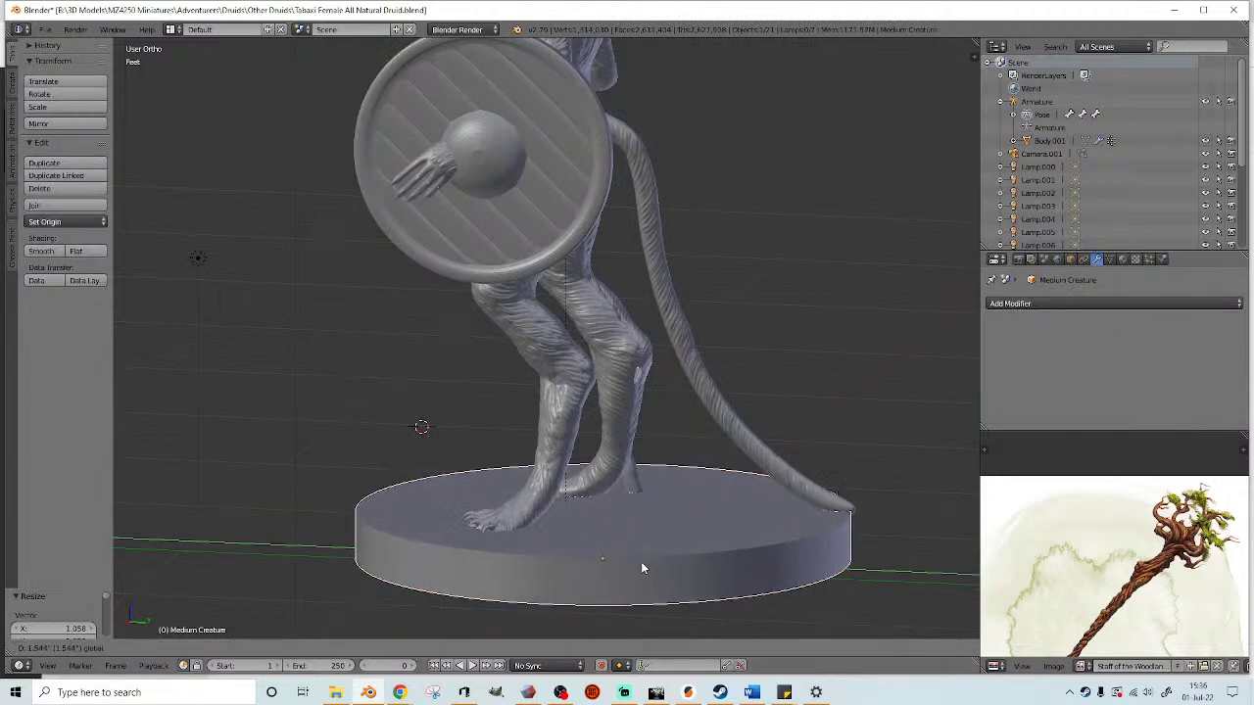
{"action": "left_click", "coordinate": [645, 560]}
{"action": "mouse_move", "coordinate": [645, 560]}
{"action": "middle_mouse_down"}
{"action": "mouse_move", "coordinate": [657, 465]}
{"action": "mouse_move", "coordinate": [535, 468]}
{"action": "mouse_move", "coordinate": [742, 479]}
{"action": "mouse_move", "coordinate": [700, 490]}
{"action": "mouse_move", "coordinate": [803, 481]}
{"action": "middle_mouse_up"}
- Select the shield-side leg bone between knee and hock and rotate it by about -4.48° from the side
{"action": "key", "text": "z"}
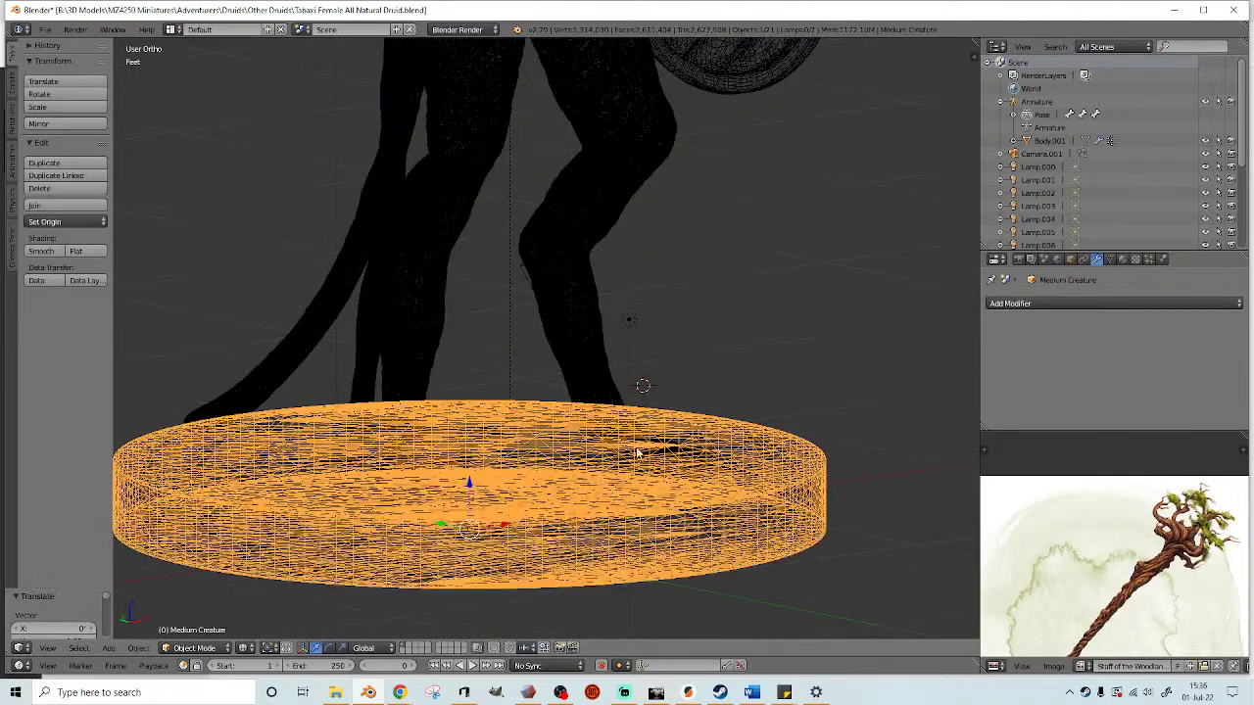
{"action": "scroll", "coordinate": [636, 303], "scroll_direction": "down", "scroll_amount": 3}
{"action": "key", "text": "z"}
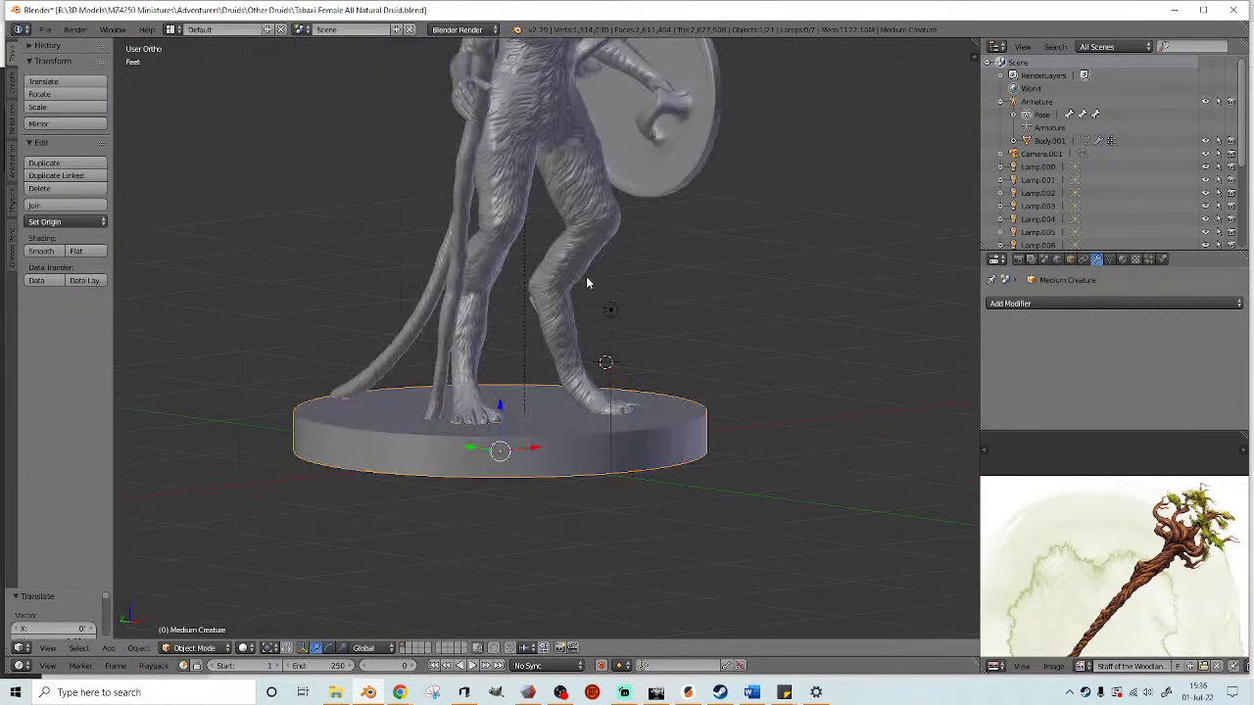
{"action": "right_click", "coordinate": [576, 261]}
{"action": "key", "text": "z"}
{"action": "mouse_move", "coordinate": [751, 288]}
{"action": "middle_mouse_down"}
{"action": "mouse_move", "coordinate": [642, 297]}
{"action": "mouse_move", "coordinate": [648, 312]}
{"action": "mouse_move", "coordinate": [616, 289]}
{"action": "middle_mouse_up"}
{"action": "key", "text": "z"}
{"action": "scroll", "coordinate": [623, 305], "scroll_direction": "up", "scroll_amount": 1}
{"action": "scroll", "coordinate": [619, 298], "scroll_direction": "up", "scroll_amount": 1}
{"action": "key", "text": "r"}
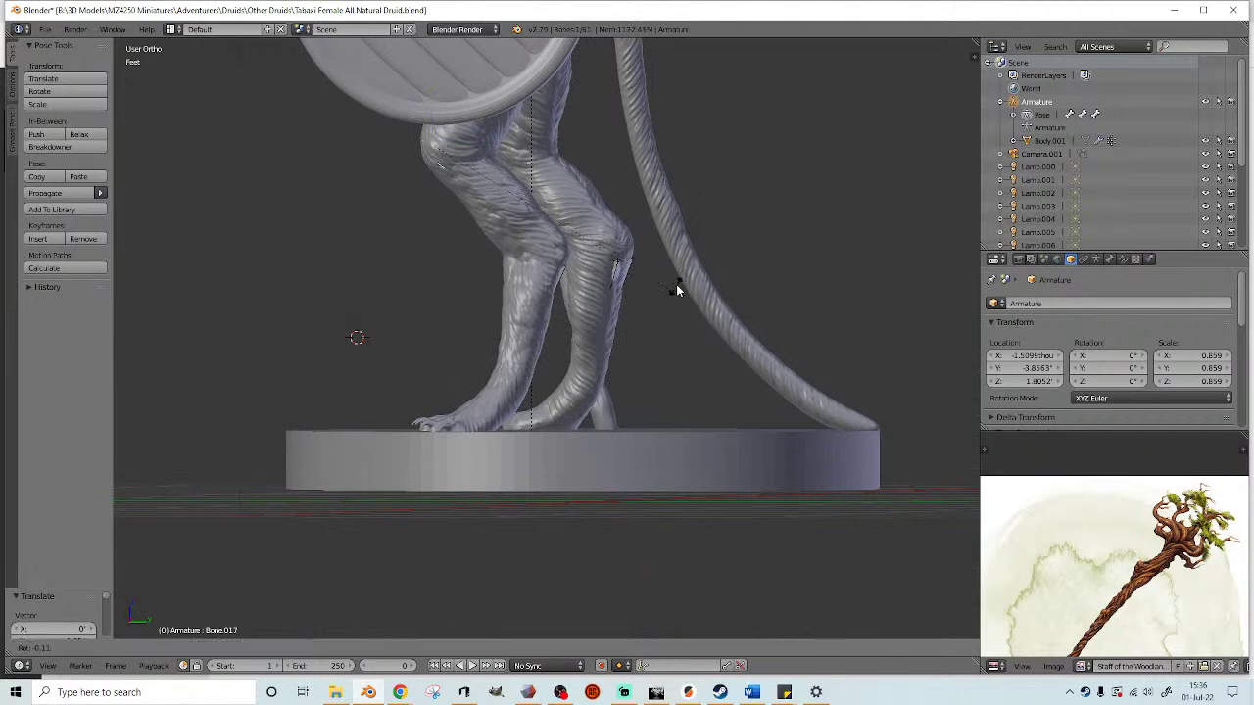
{"action": "left_click", "coordinate": [657, 275]}
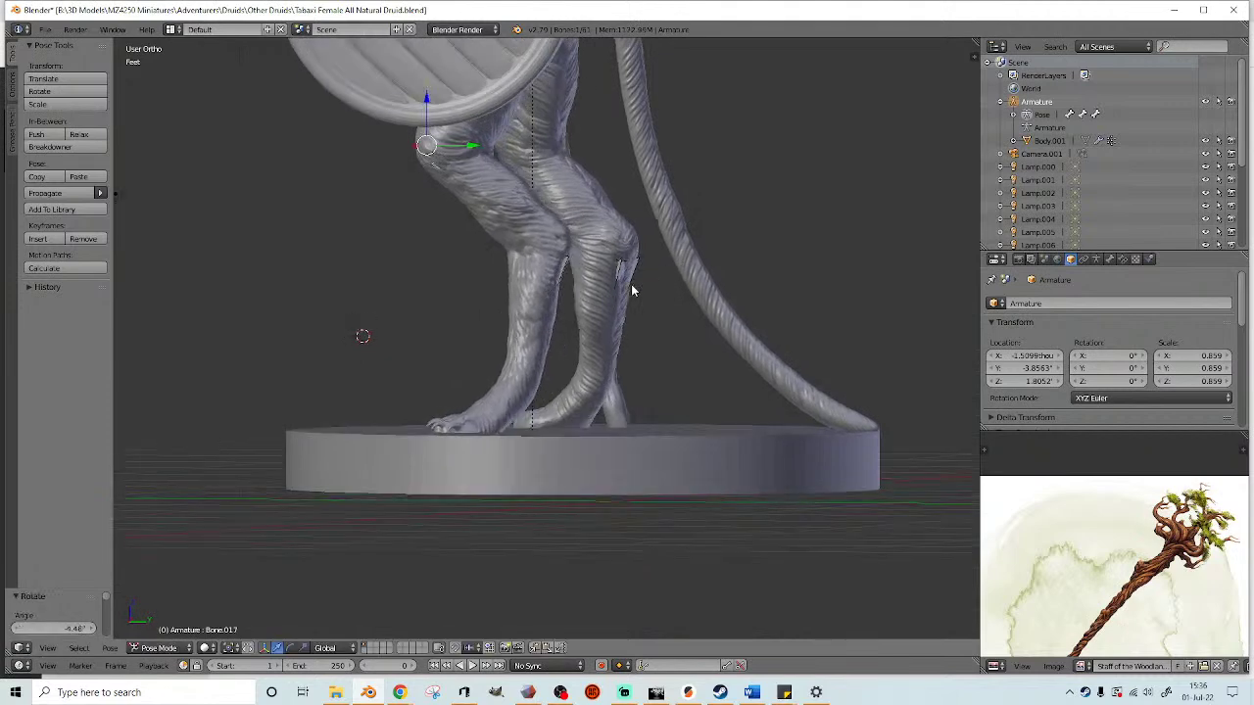
- Rotate the shield-side bone between hock and foot by about 3.62°
{"action": "right_click", "coordinate": [536, 321]}
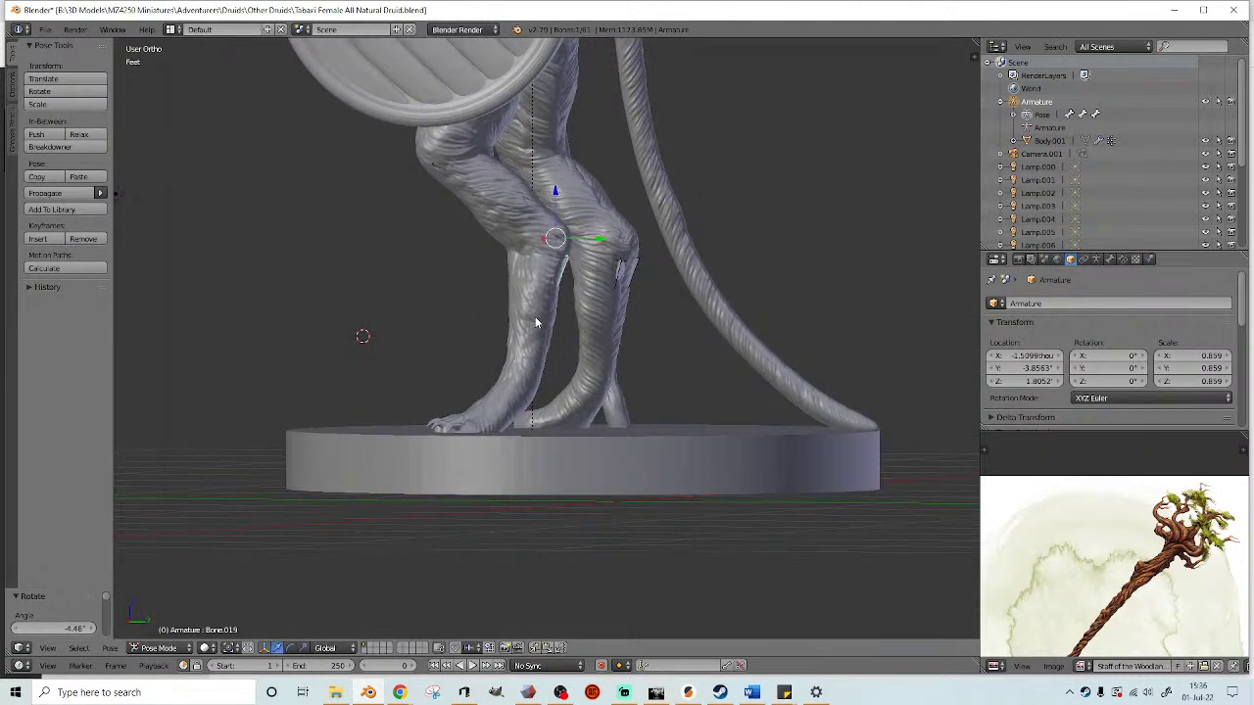
{"action": "key", "text": "r"}
{"action": "left_click", "coordinate": [675, 339]}
{"action": "middle_click_drag", "start_coordinate": [675, 339], "coordinate": [729, 370]}
- Select the shield-side foot bone and rotate it by about -7.37° to align the foot with the base
{"action": "key", "text": "z"}
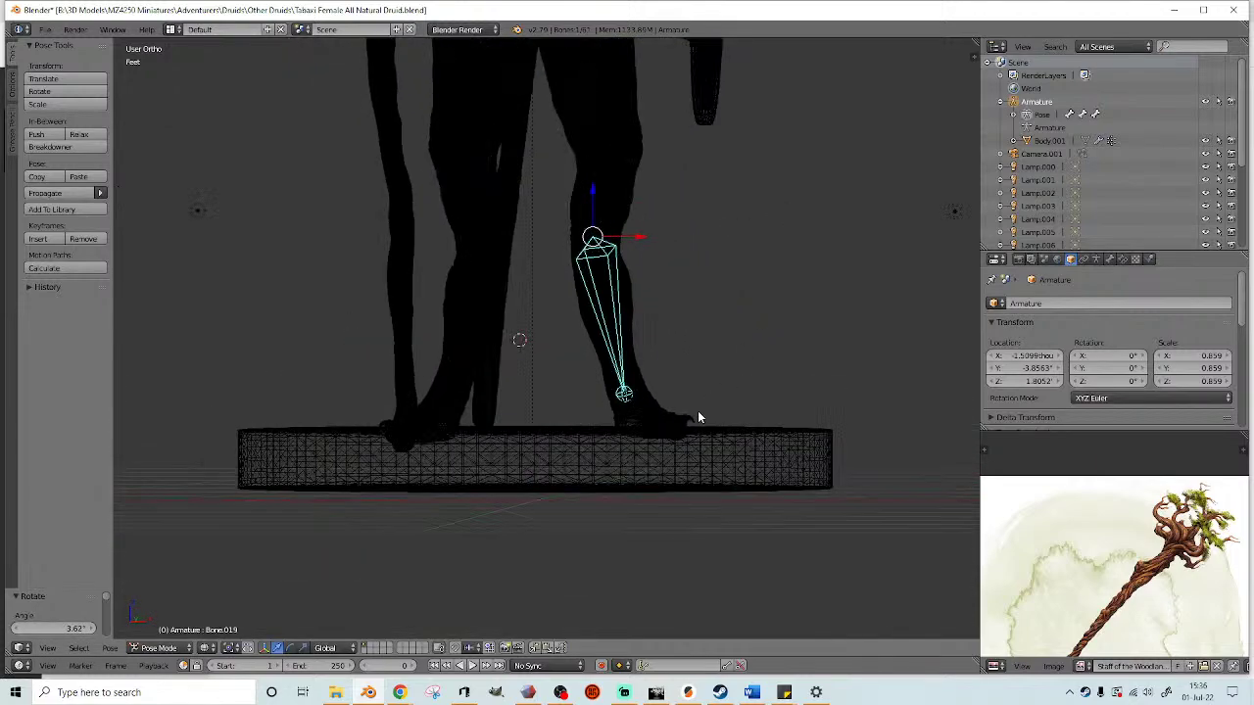
{"action": "scroll", "coordinate": [725, 421], "scroll_direction": "up", "scroll_amount": 1}
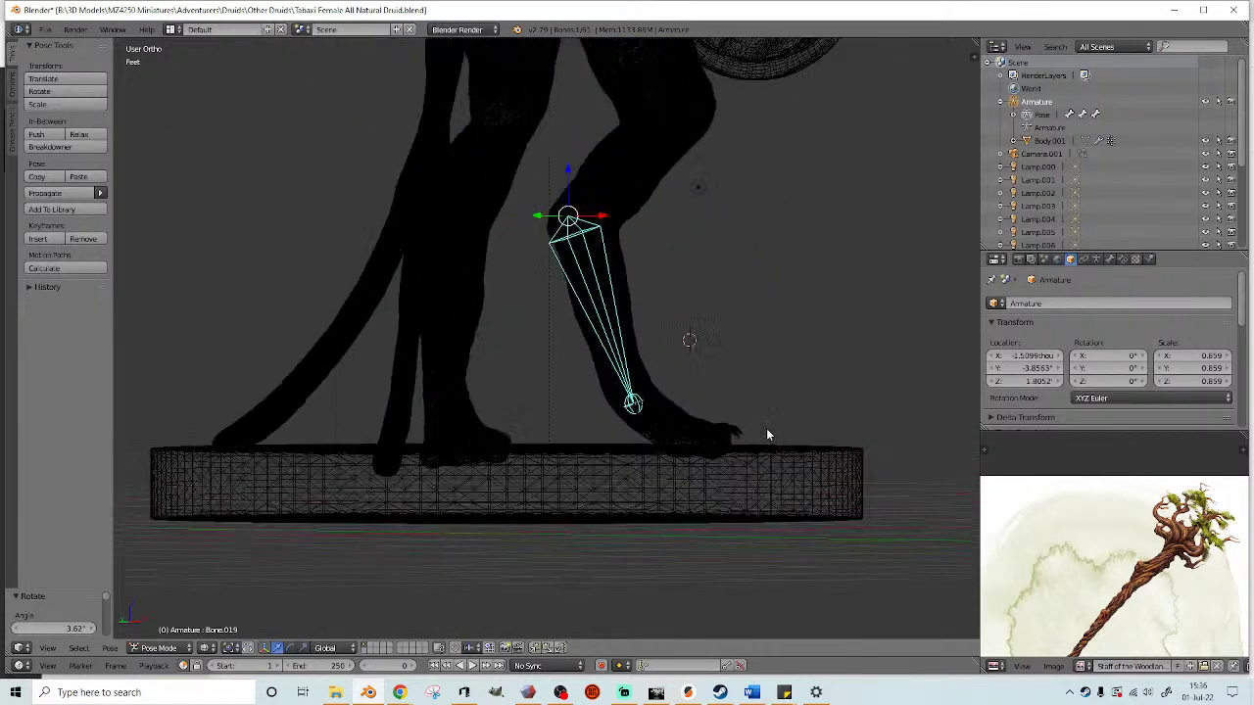
{"action": "right_click", "coordinate": [691, 444]}
{"action": "key", "text": "z"}
{"action": "middle_click_drag", "start_coordinate": [801, 437], "coordinate": [730, 434]}
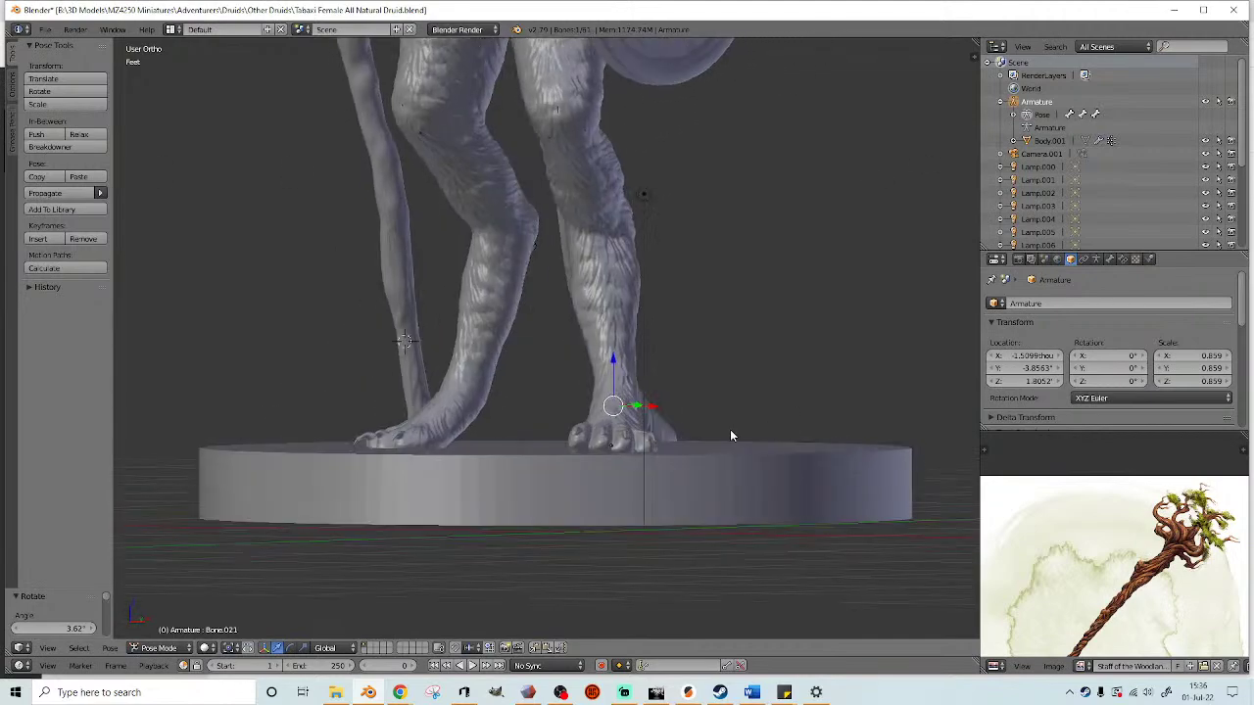
{"action": "key", "text": "r"}
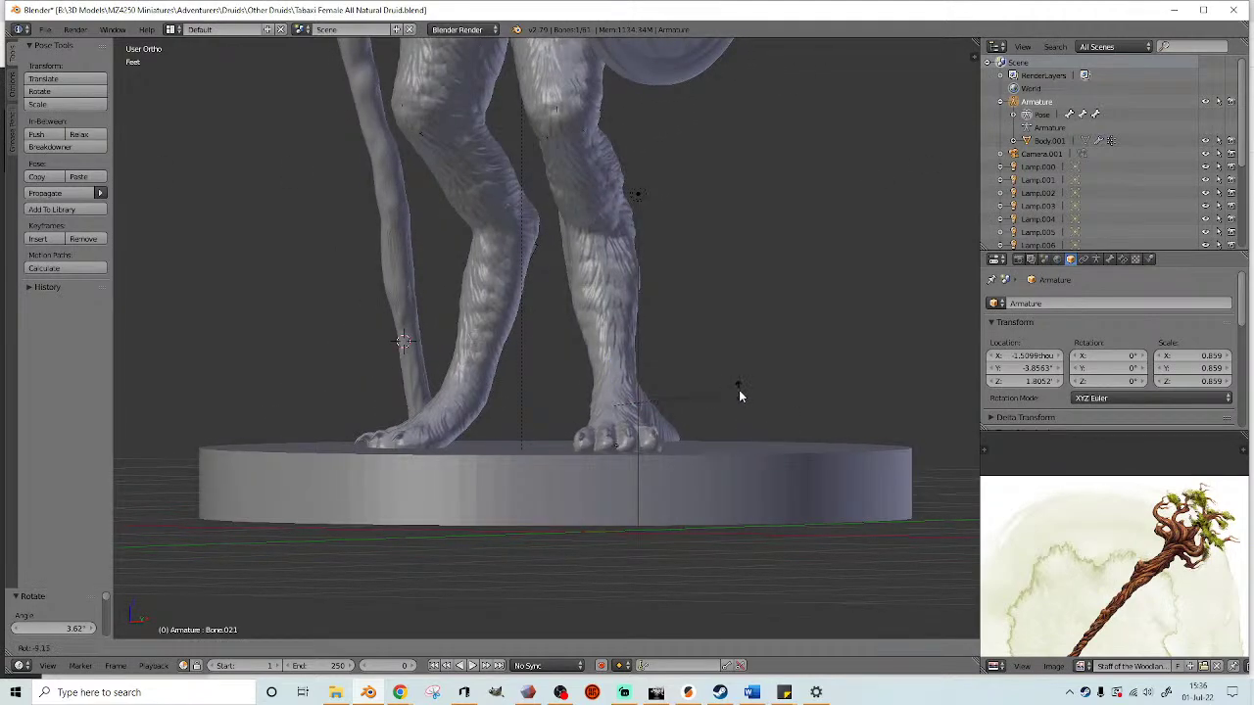
{"action": "left_click", "coordinate": [650, 406]}
{"action": "middle_click_drag", "start_coordinate": [649, 406], "coordinate": [434, 428]}
- Select both foot bones together and scale them up by about 1.165
{"action": "key", "text": "z"}
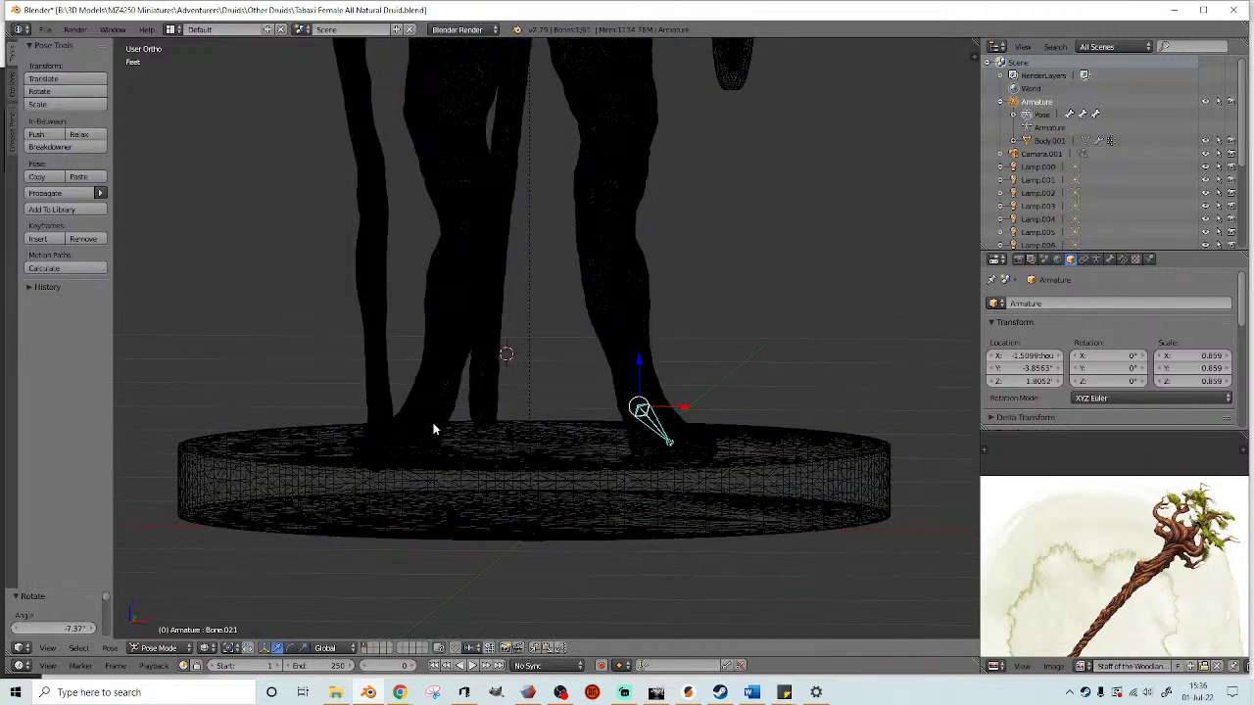
{"action": "right_click", "coordinate": [429, 418]}
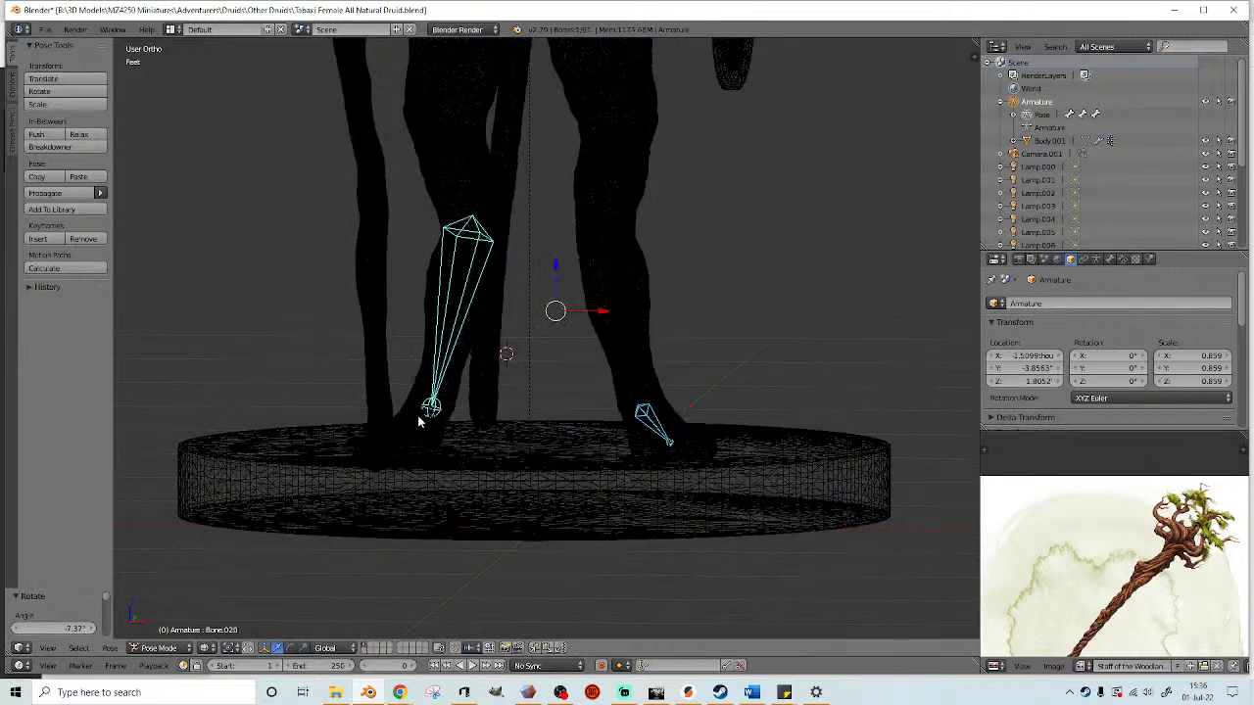
{"action": "right_click", "coordinate": [416, 424]}
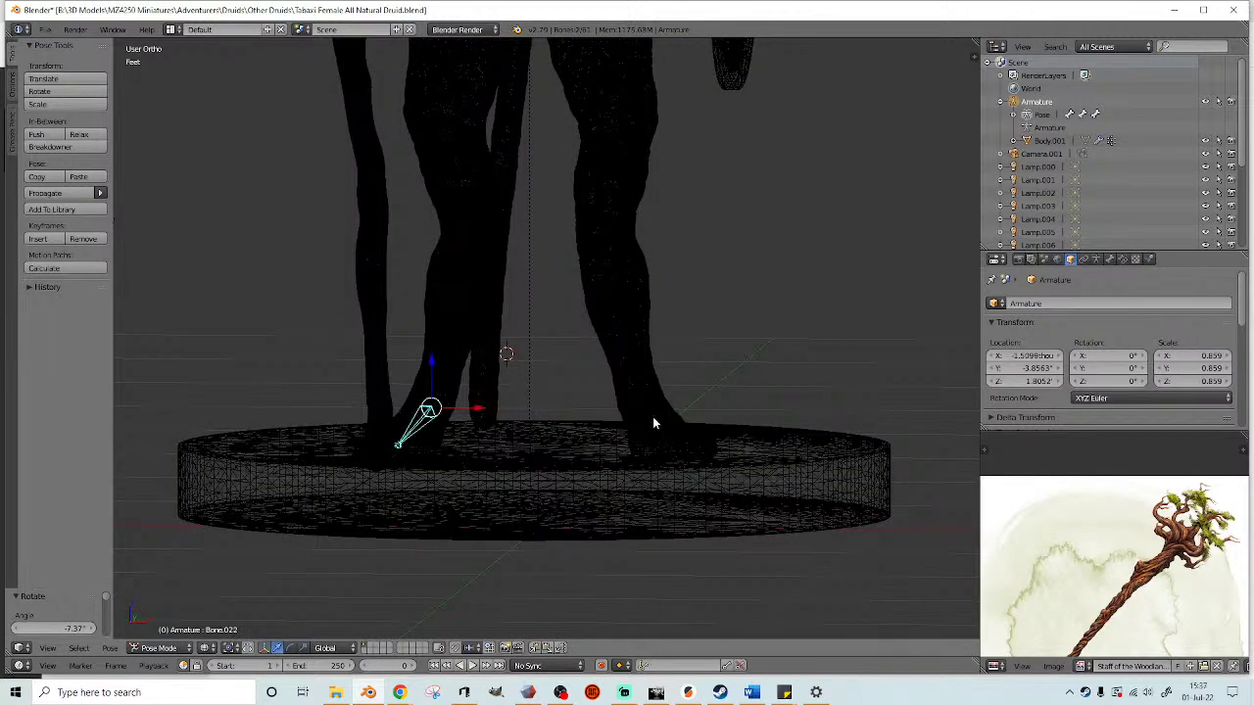
{"action": "right_click", "coordinate": [653, 418], "text": "shift"}
{"action": "key", "text": "z"}
{"action": "middle_click_drag", "start_coordinate": [747, 381], "coordinate": [719, 370]}
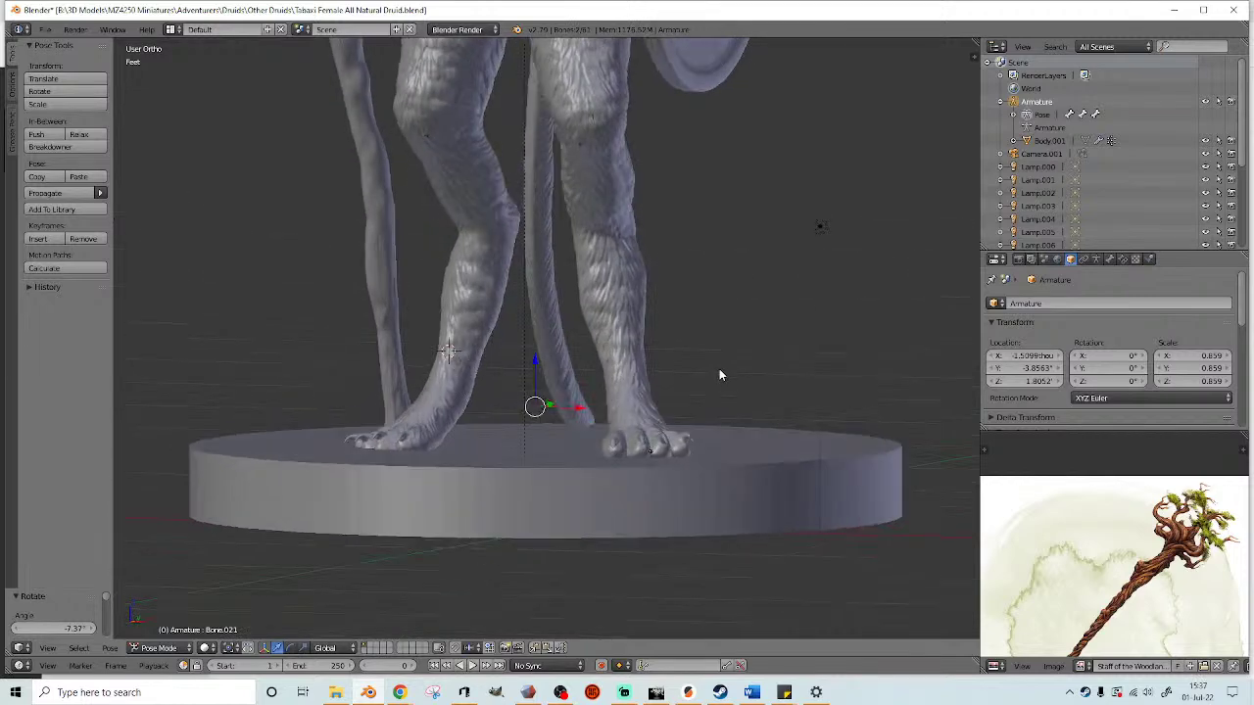
{"action": "key", "text": "s"}
{"action": "left_click", "coordinate": [807, 354]}
{"action": "scroll", "coordinate": [805, 356], "scroll_direction": "down", "scroll_amount": 2}
{"action": "middle_click_drag", "start_coordinate": [804, 357], "coordinate": [655, 376]}
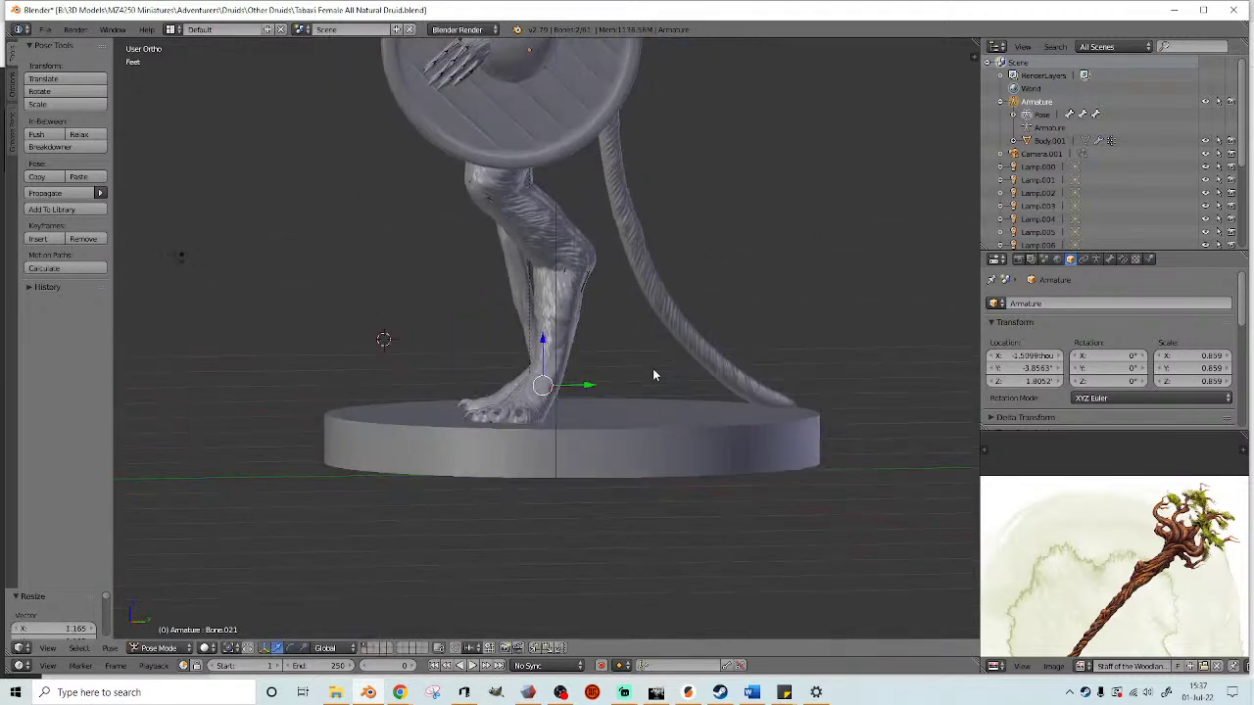
- Try a further resize of both foot bones from the side
{"action": "key", "text": "s"}
{"action": "left_click", "coordinate": [754, 374]}
{"action": "mouse_move", "coordinate": [753, 374]}
{"action": "middle_mouse_down"}
{"action": "mouse_move", "coordinate": [711, 378]}
{"action": "mouse_move", "coordinate": [666, 413]}
{"action": "mouse_move", "coordinate": [734, 381]}
{"action": "middle_mouse_up"}
{"action": "scroll", "coordinate": [656, 405], "scroll_direction": "up", "scroll_amount": 1}
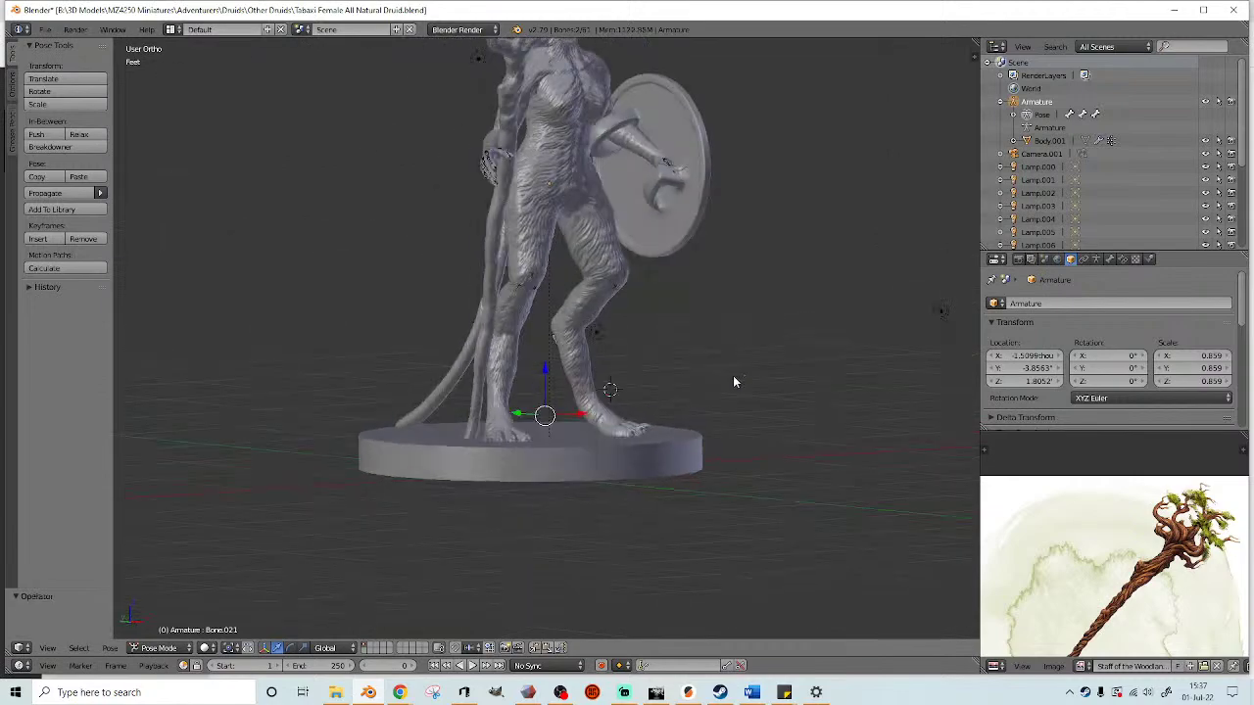
- Select the staff-side leg bone between knee and hock and rotate it by about 4.88° from the side
{"action": "scroll", "coordinate": [645, 398], "scroll_direction": "up", "scroll_amount": 2}
{"action": "key", "text": "z"}
{"action": "mouse_move", "coordinate": [485, 424]}
{"action": "middle_mouse_down"}
{"action": "mouse_move", "coordinate": [559, 339]}
{"action": "mouse_move", "coordinate": [557, 315]}
{"action": "middle_mouse_up"}
{"action": "key", "text": "z"}
{"action": "key", "text": "z"}
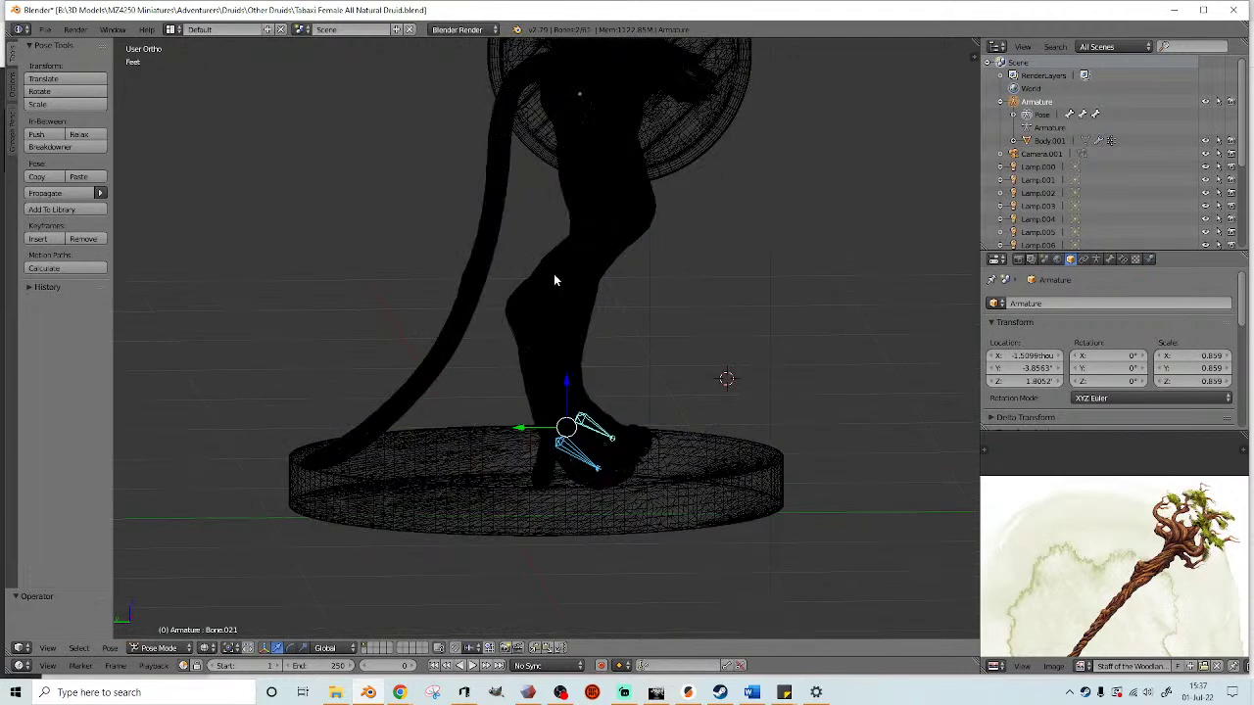
{"action": "right_click", "coordinate": [554, 280]}
{"action": "key", "text": "z"}
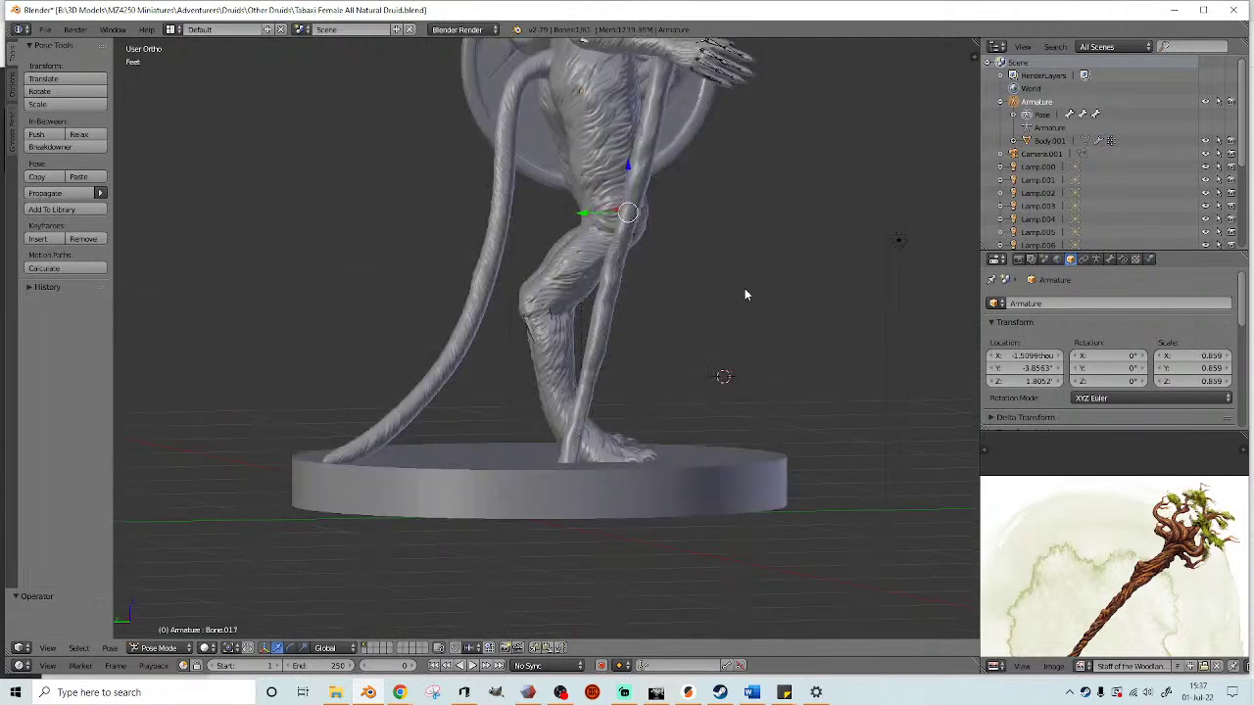
{"action": "middle_click_drag", "start_coordinate": [745, 294], "coordinate": [648, 287]}
{"action": "key", "text": "z"}
{"action": "key", "text": "ctrl+Tab"}
{"action": "right_click", "coordinate": [616, 270]}
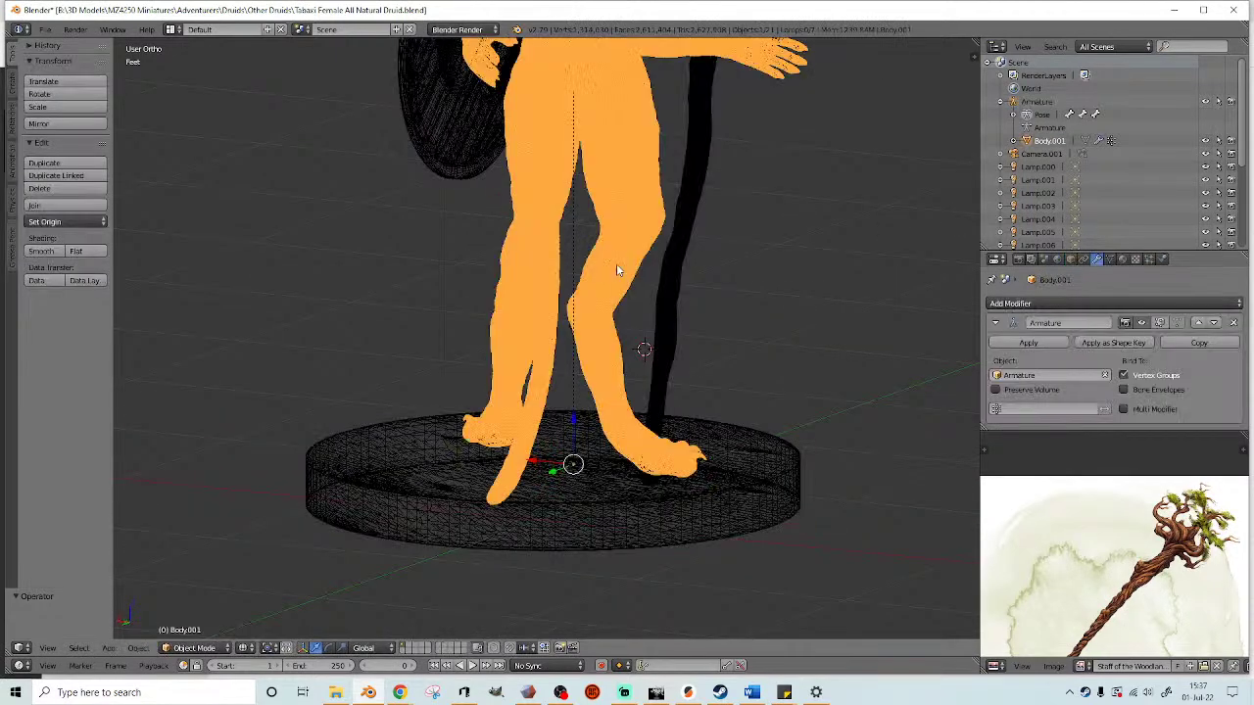
{"action": "right_click", "coordinate": [618, 270]}
{"action": "mouse_move", "coordinate": [745, 280]}
{"action": "middle_mouse_down"}
{"action": "mouse_move", "coordinate": [672, 268]}
{"action": "mouse_move", "coordinate": [734, 285]}
{"action": "middle_mouse_up"}
{"action": "key", "text": "z"}
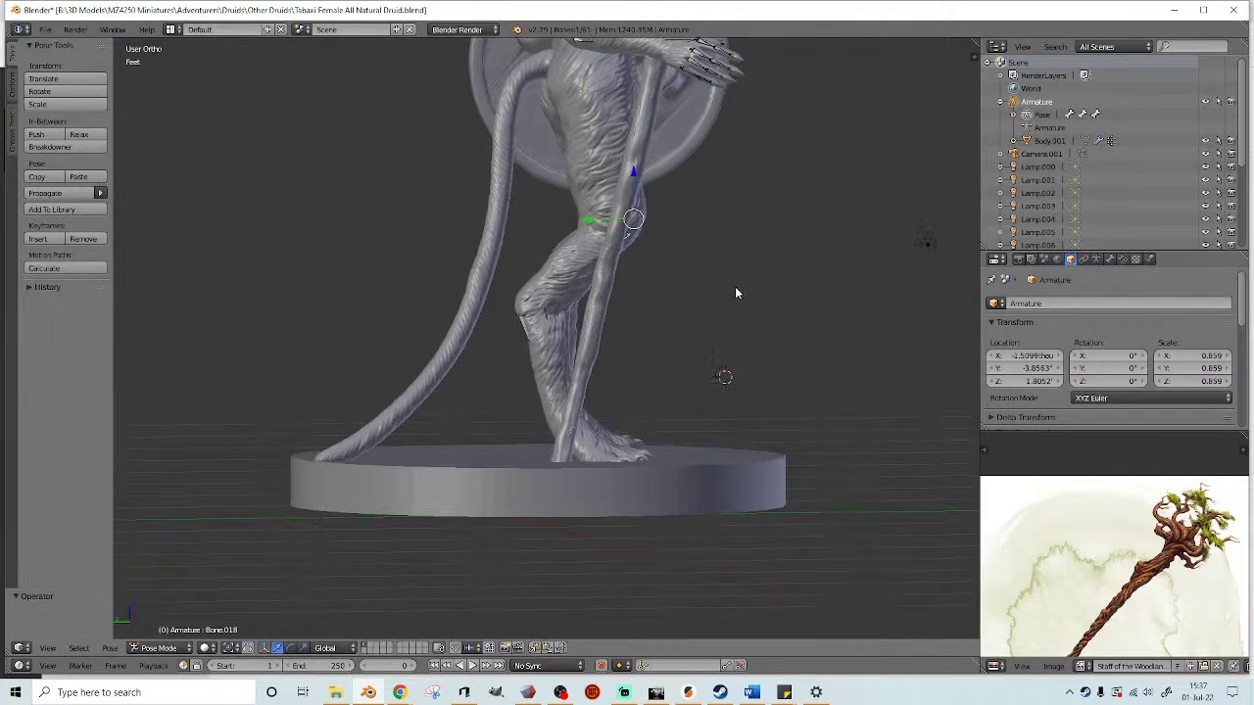
{"action": "key", "text": "r"}
{"action": "left_click", "coordinate": [573, 338]}
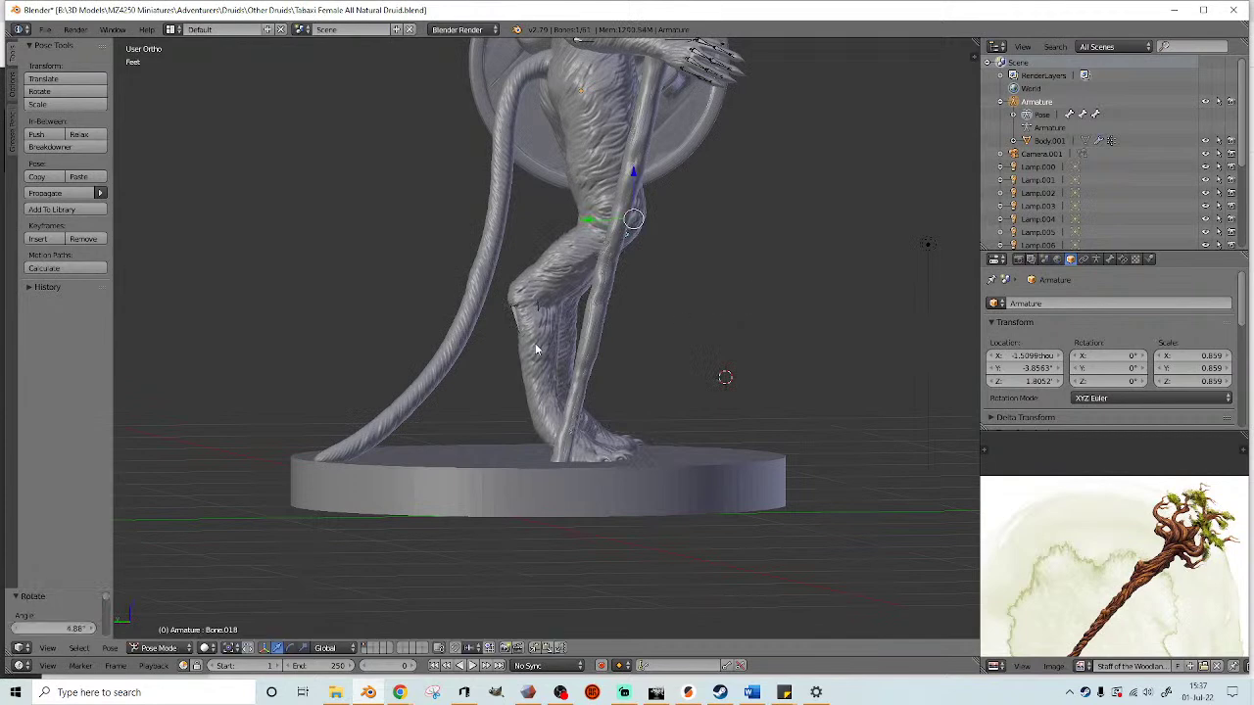
- Rotate the staff-side bone between hock and foot by about -5.02°, and adjust the rotation of that foot's bone
{"action": "key", "text": "r"}
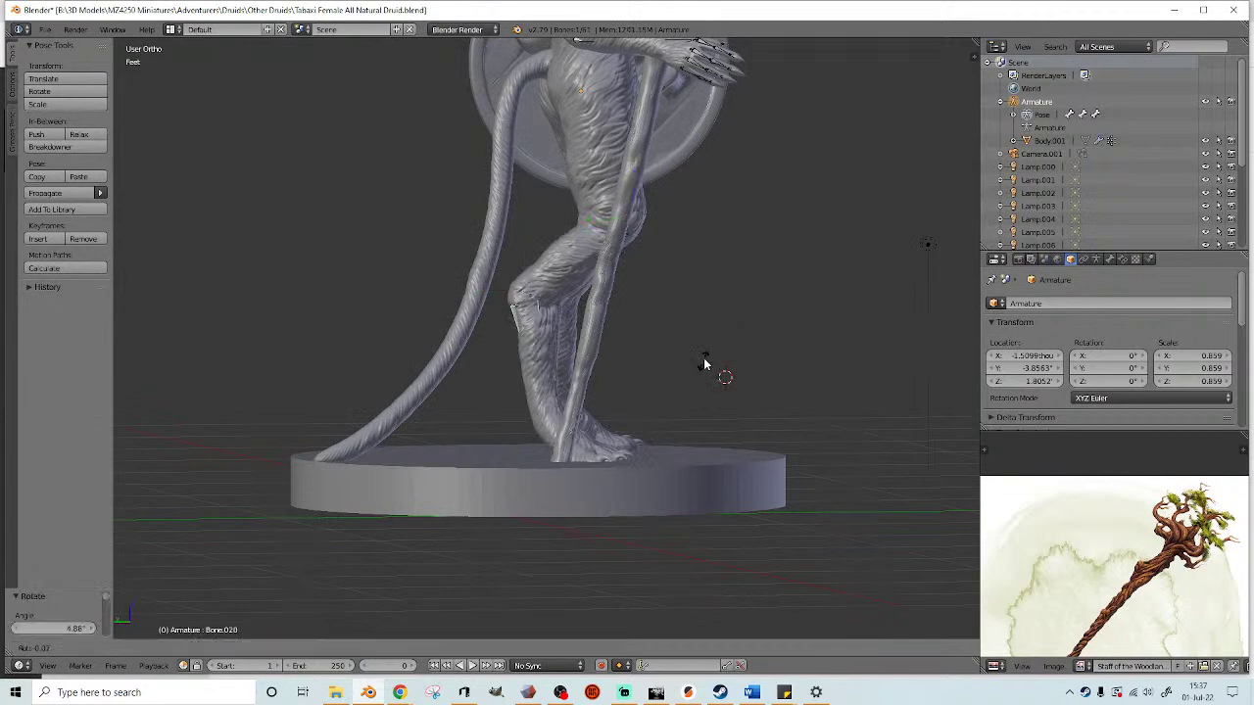
{"action": "left_click", "coordinate": [706, 349]}
{"action": "middle_click_drag", "start_coordinate": [705, 349], "coordinate": [518, 418]}
{"action": "right_click", "coordinate": [469, 440]}
{"action": "key", "text": "r"}
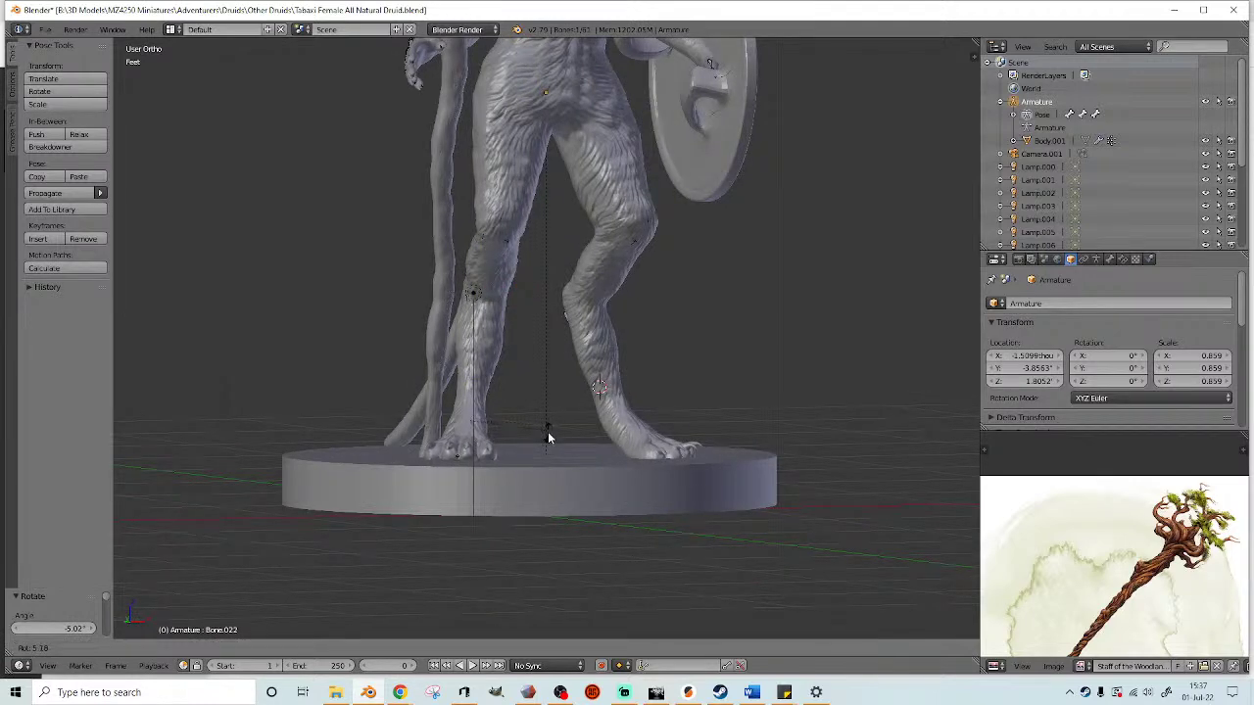
{"action": "left_click", "coordinate": [549, 432]}
- Select the shield-side foot bone and refine its angle with two rotations, the last about 1.51°
{"action": "mouse_move", "coordinate": [549, 432]}
{"action": "middle_mouse_down"}
{"action": "mouse_move", "coordinate": [605, 452]}
{"action": "mouse_move", "coordinate": [656, 429]}
{"action": "mouse_move", "coordinate": [739, 423]}
{"action": "mouse_move", "coordinate": [622, 422]}
{"action": "mouse_move", "coordinate": [686, 420]}
{"action": "mouse_move", "coordinate": [663, 383]}
{"action": "mouse_move", "coordinate": [672, 434]}
{"action": "mouse_move", "coordinate": [527, 388]}
{"action": "mouse_move", "coordinate": [560, 392]}
{"action": "mouse_move", "coordinate": [537, 407]}
{"action": "mouse_move", "coordinate": [527, 386]}
{"action": "mouse_move", "coordinate": [470, 410]}
{"action": "mouse_move", "coordinate": [724, 410]}
{"action": "mouse_move", "coordinate": [717, 439]}
{"action": "middle_mouse_up"}
{"action": "right_click", "coordinate": [584, 427]}
{"action": "key", "text": "r"}
{"action": "left_click", "coordinate": [739, 411]}
{"action": "key", "text": "r"}
{"action": "left_click", "coordinate": [686, 420]}
- Select the staff-side forearm bone and rotate it by about 10.9° from behind
{"action": "scroll", "coordinate": [680, 427], "scroll_direction": "up", "scroll_amount": 3}
{"action": "scroll", "coordinate": [585, 397], "scroll_direction": "up", "scroll_amount": 2}
{"action": "key", "text": "z"}
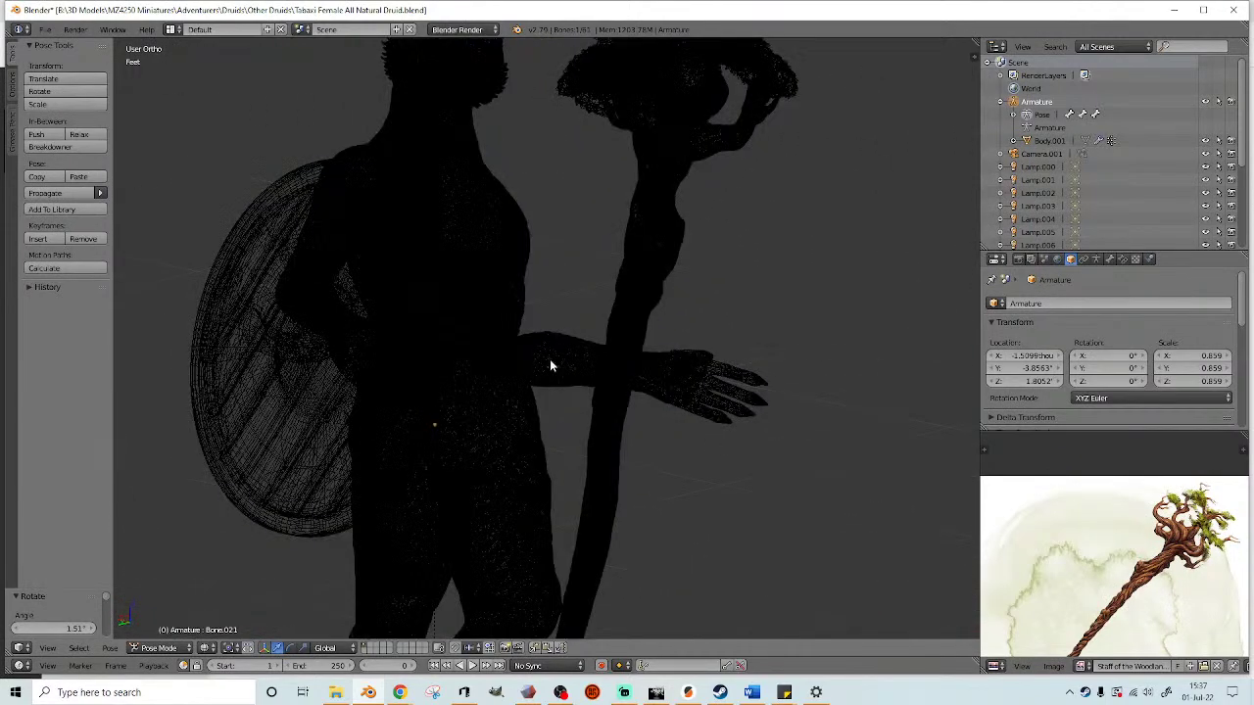
{"action": "key", "text": "ctrl+Tab"}
{"action": "right_click", "coordinate": [554, 368]}
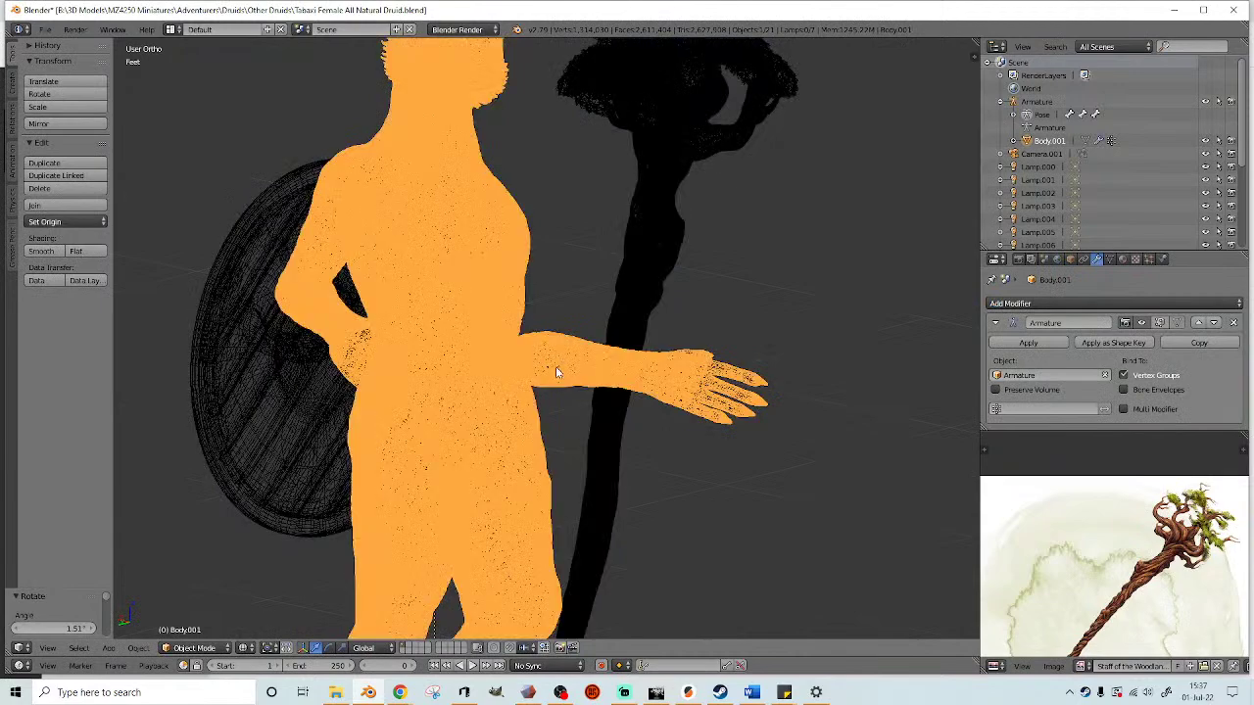
{"action": "right_click", "coordinate": [613, 364]}
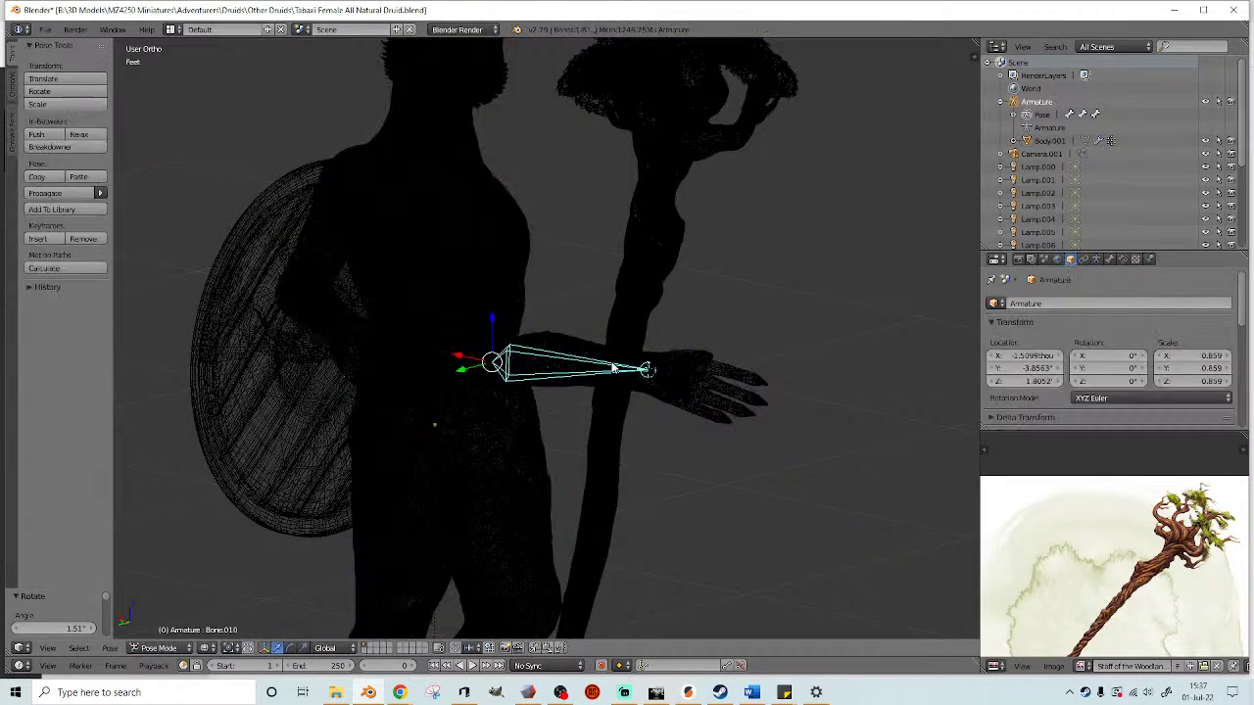
{"action": "key", "text": "z"}
{"action": "key", "text": "r"}
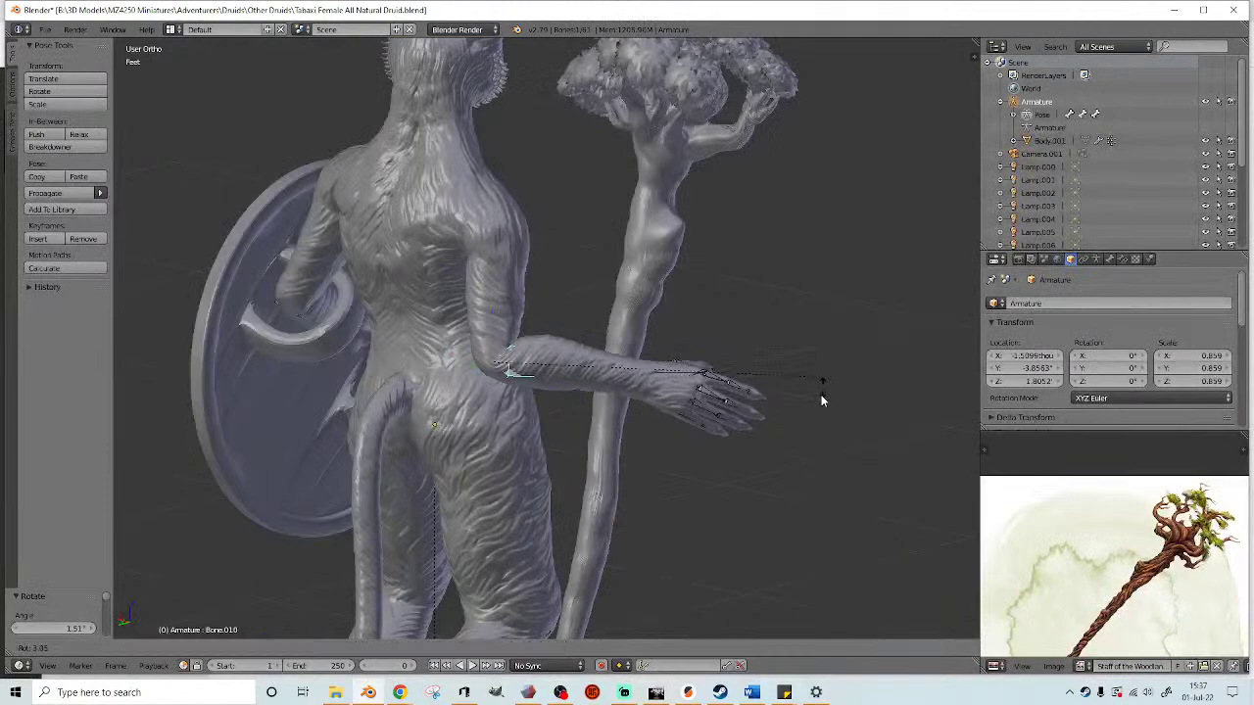
{"action": "left_click", "coordinate": [787, 409]}
- Select the head bone and rotate it by about 4.23°
{"action": "middle_click_drag", "start_coordinate": [787, 408], "coordinate": [578, 323]}
{"action": "middle_click_drag", "start_coordinate": [575, 279], "coordinate": [642, 220]}
{"action": "right_click", "coordinate": [594, 213]}
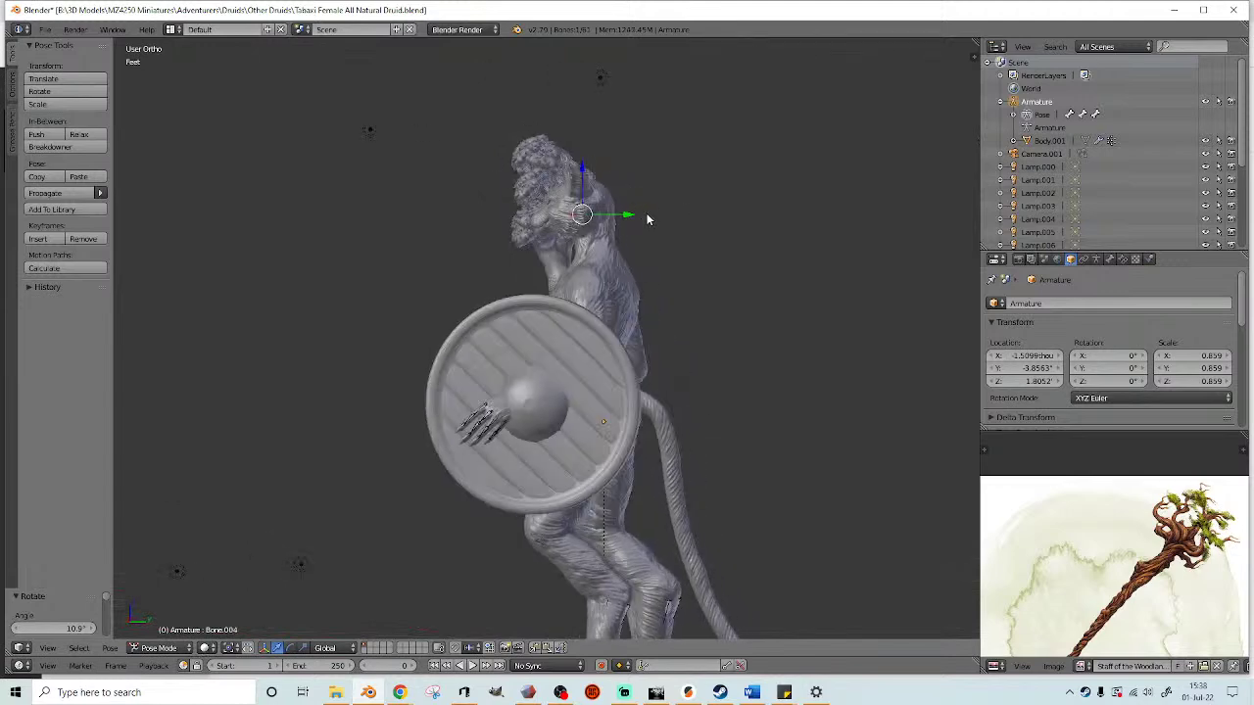
{"action": "mouse_move", "coordinate": [673, 278]}
{"action": "middle_mouse_down"}
{"action": "mouse_move", "coordinate": [807, 289]}
{"action": "mouse_move", "coordinate": [797, 275]}
{"action": "mouse_move", "coordinate": [754, 276]}
{"action": "mouse_move", "coordinate": [768, 275]}
{"action": "mouse_move", "coordinate": [770, 252]}
{"action": "mouse_move", "coordinate": [843, 259]}
{"action": "mouse_move", "coordinate": [676, 270]}
{"action": "mouse_move", "coordinate": [689, 264]}
{"action": "mouse_move", "coordinate": [620, 317]}
{"action": "mouse_move", "coordinate": [671, 311]}
{"action": "mouse_move", "coordinate": [668, 345]}
{"action": "mouse_move", "coordinate": [751, 317]}
{"action": "mouse_move", "coordinate": [672, 288]}
{"action": "mouse_move", "coordinate": [690, 325]}
{"action": "middle_mouse_up"}
{"action": "key", "text": "r"}
{"action": "left_click", "coordinate": [842, 273]}
- Select the Staff of the Woodlands together with its foliage and move them outward toward the open hand, about -2.72 in X
{"action": "scroll", "coordinate": [689, 325], "scroll_direction": "up", "scroll_amount": 3}
{"action": "scroll", "coordinate": [695, 322], "scroll_direction": "down", "scroll_amount": 2}
{"action": "key", "text": "z"}
{"action": "right_click", "coordinate": [575, 235]}
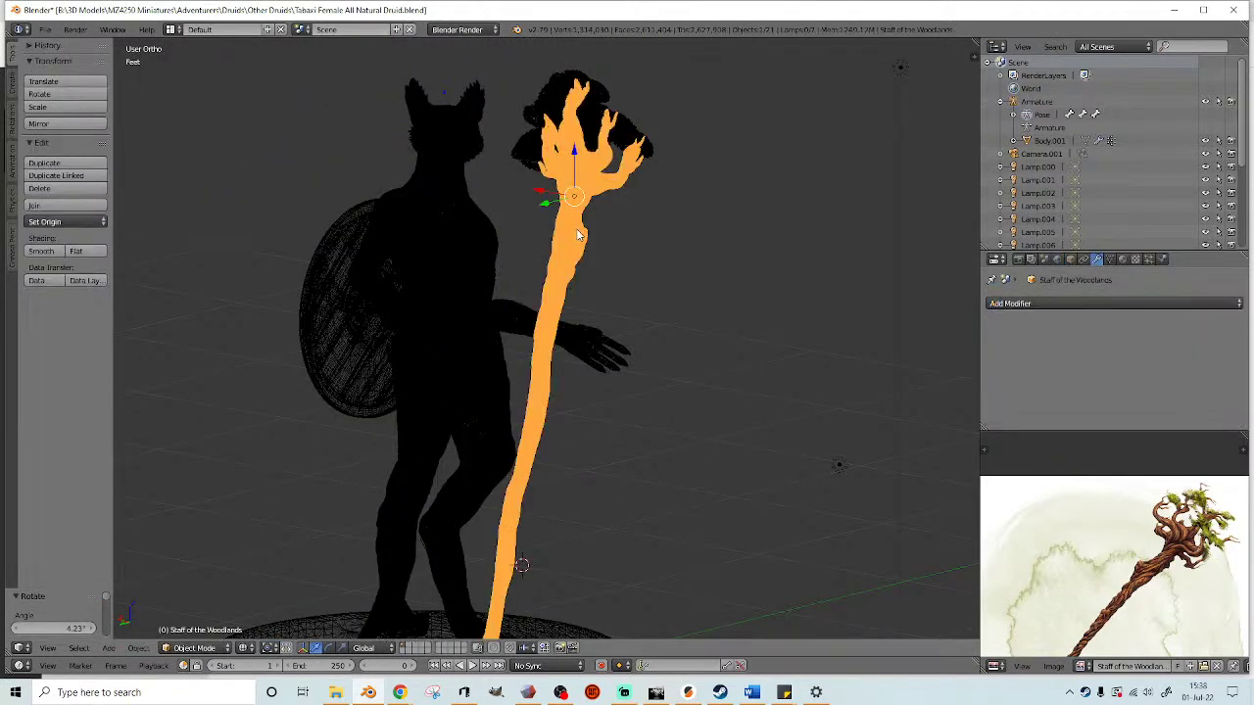
{"action": "right_click", "coordinate": [514, 94], "text": "shift"}
{"action": "key", "text": "alt+z"}
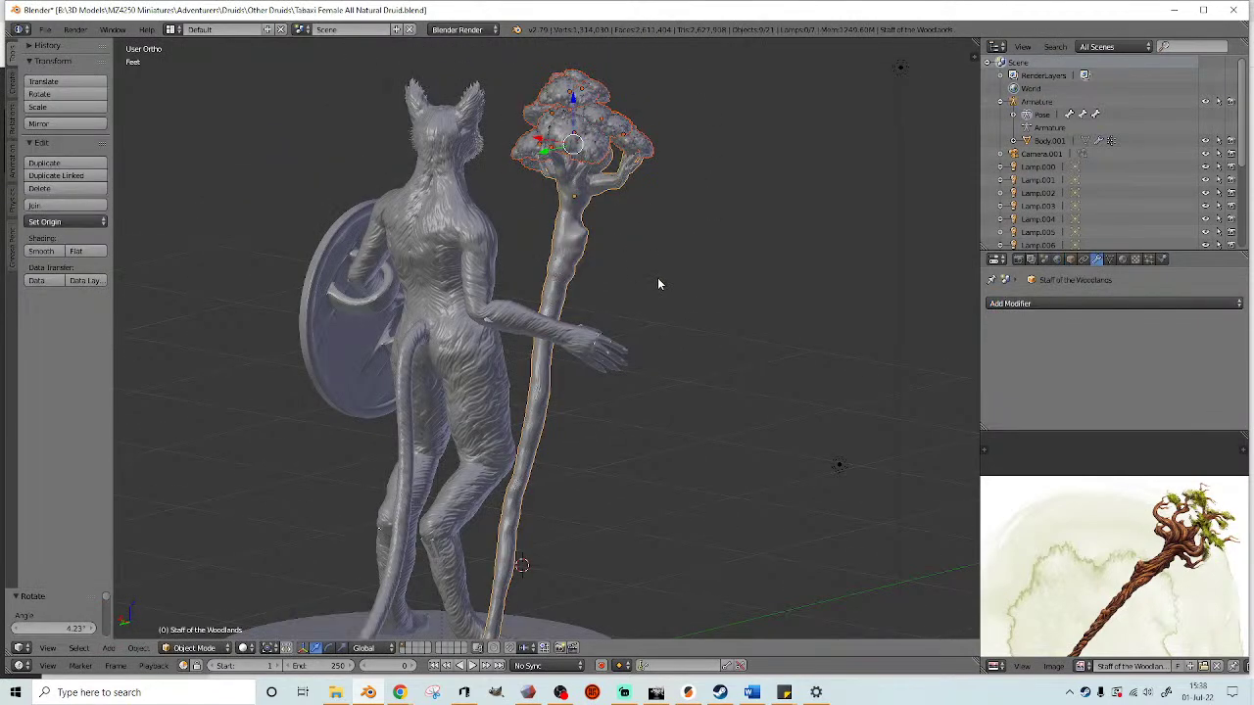
{"action": "key", "text": "g"}
{"action": "left_click", "coordinate": [732, 282]}
{"action": "middle_click_drag", "start_coordinate": [732, 281], "coordinate": [608, 315]}
{"action": "scroll", "coordinate": [575, 331], "scroll_direction": "down", "scroll_amount": 2}
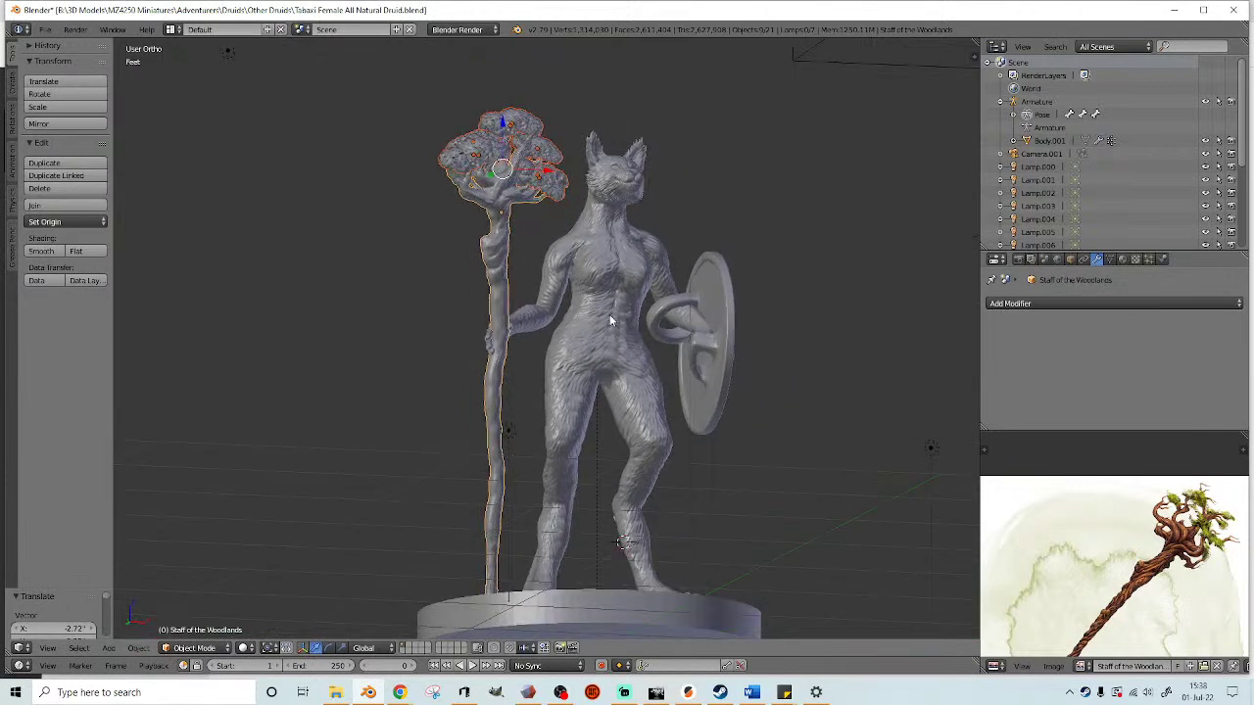
- Refine the position of the staff and foliage against the palm with two small moves from different angles
{"action": "left_click", "coordinate": [605, 304]}
{"action": "key", "text": "g"}
{"action": "left_click", "coordinate": [600, 303]}
{"action": "scroll", "coordinate": [600, 303], "scroll_direction": "down", "scroll_amount": 1}
{"action": "middle_click_drag", "start_coordinate": [600, 302], "coordinate": [530, 340]}
{"action": "scroll", "coordinate": [530, 339], "scroll_direction": "up", "scroll_amount": 5}
{"action": "key", "text": "g"}
{"action": "left_click", "coordinate": [594, 363]}
- Scale the staff and foliage down slightly and shift them about -155 thou in X against the palm
{"action": "key", "text": "s"}
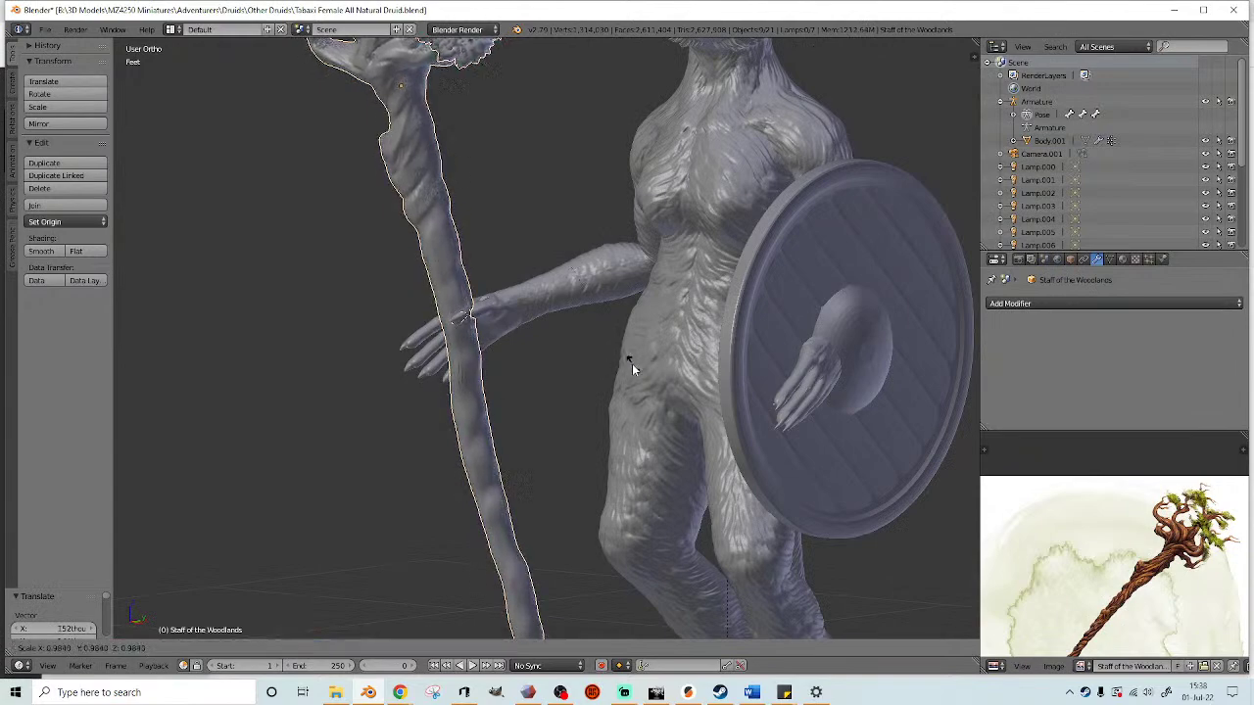
{"action": "left_click", "coordinate": [617, 368]}
{"action": "middle_click_drag", "start_coordinate": [566, 378], "coordinate": [649, 355]}
{"action": "key", "text": "g"}
{"action": "left_click", "coordinate": [648, 359]}
- Select the staff-side hand bone that moves the outer palm and rotate it by about -8.55° around the staff
{"action": "scroll", "coordinate": [648, 361], "scroll_direction": "down", "scroll_amount": 3}
{"action": "middle_click_drag", "start_coordinate": [629, 399], "coordinate": [633, 366], "text": "shift"}
{"action": "scroll", "coordinate": [501, 363], "scroll_direction": "down", "scroll_amount": 2}
{"action": "scroll", "coordinate": [568, 358], "scroll_direction": "up", "scroll_amount": 6}
{"action": "scroll", "coordinate": [633, 367], "scroll_direction": "up", "scroll_amount": 5}
{"action": "key", "text": "z"}
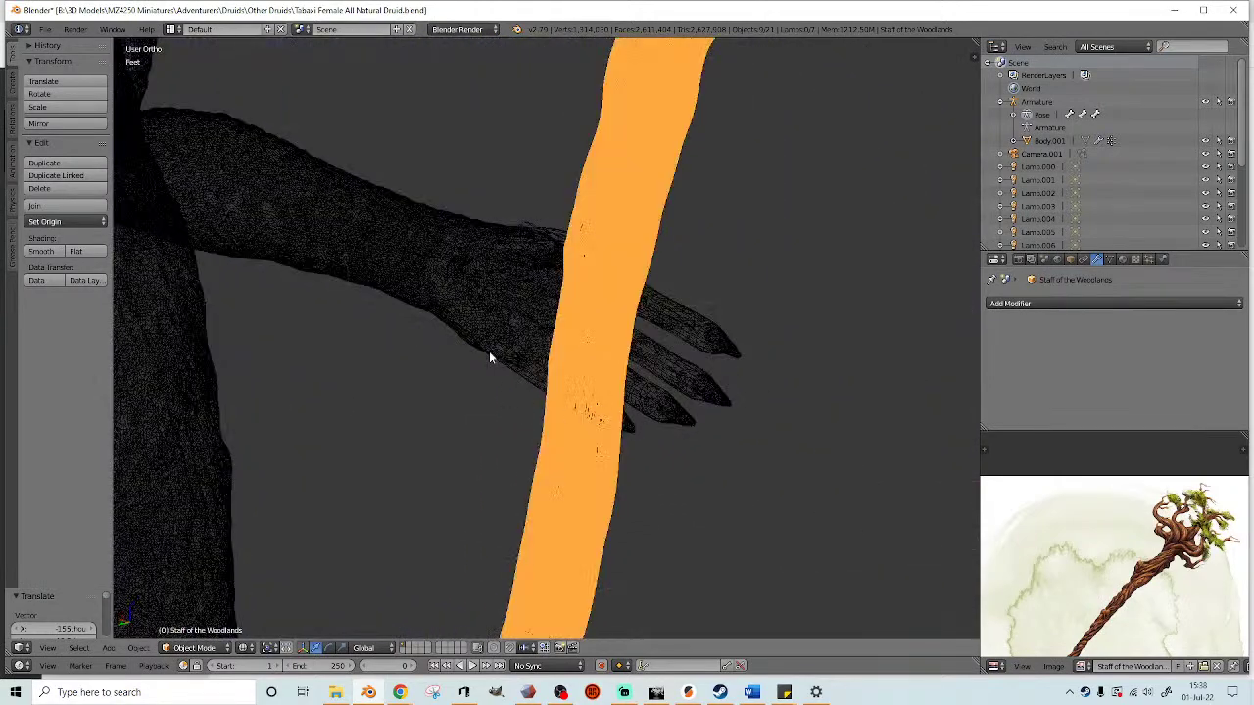
{"action": "right_click", "coordinate": [513, 350]}
{"action": "key", "text": "z"}
{"action": "mouse_move", "coordinate": [595, 390]}
{"action": "middle_mouse_down"}
{"action": "mouse_move", "coordinate": [681, 383]}
{"action": "mouse_move", "coordinate": [727, 312]}
{"action": "mouse_move", "coordinate": [754, 340]}
{"action": "mouse_move", "coordinate": [784, 339]}
{"action": "middle_mouse_up"}
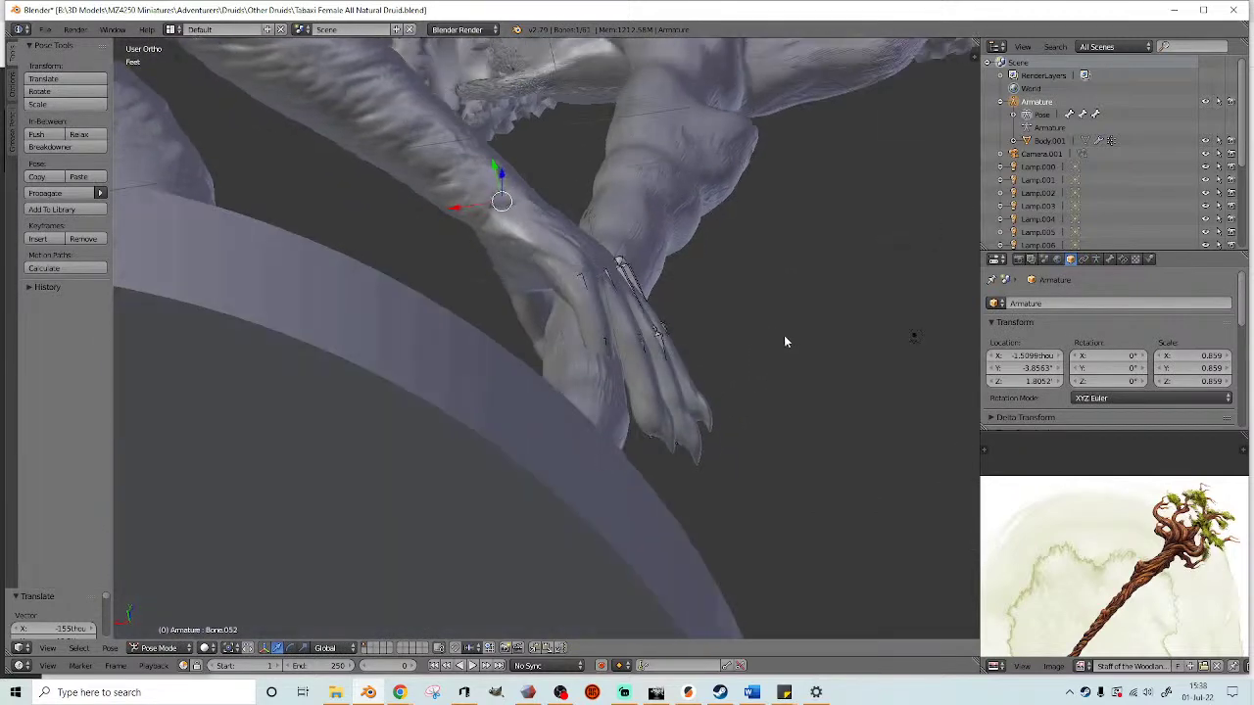
{"action": "key", "text": "r"}
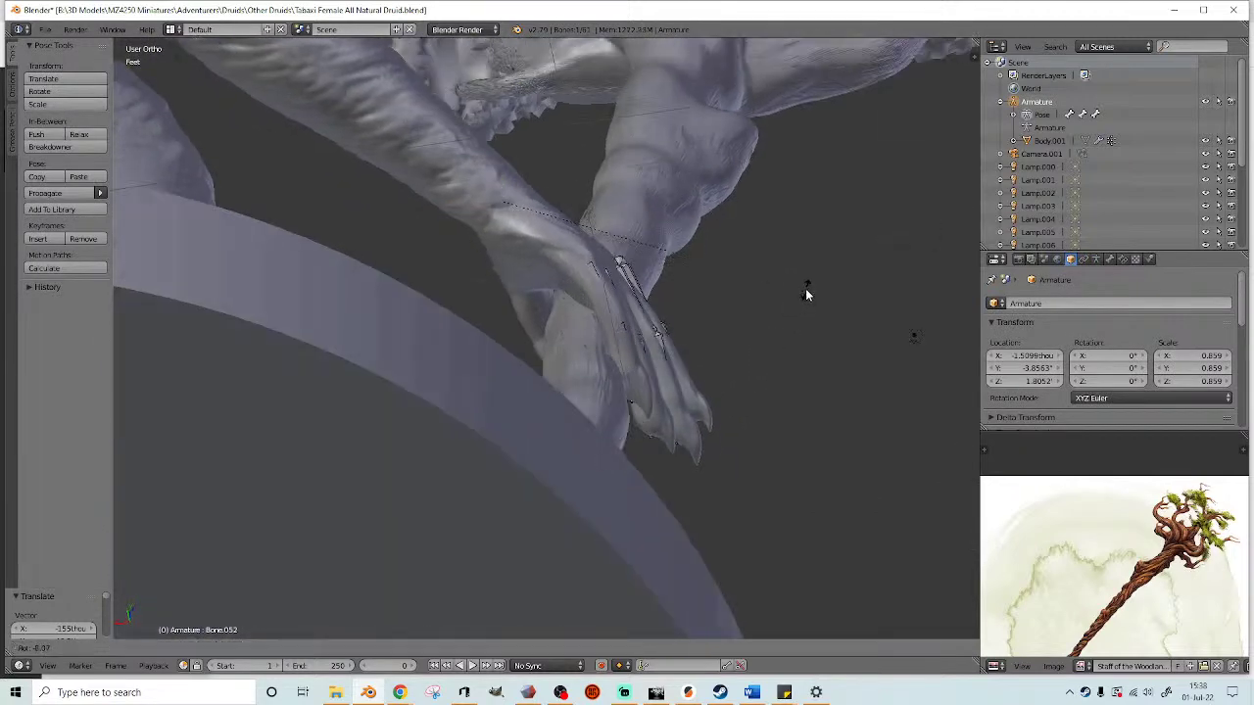
{"action": "left_click", "coordinate": [769, 309]}
{"action": "middle_click_drag", "start_coordinate": [769, 309], "coordinate": [679, 418]}
{"action": "scroll", "coordinate": [561, 339], "scroll_direction": "down", "scroll_amount": 4}
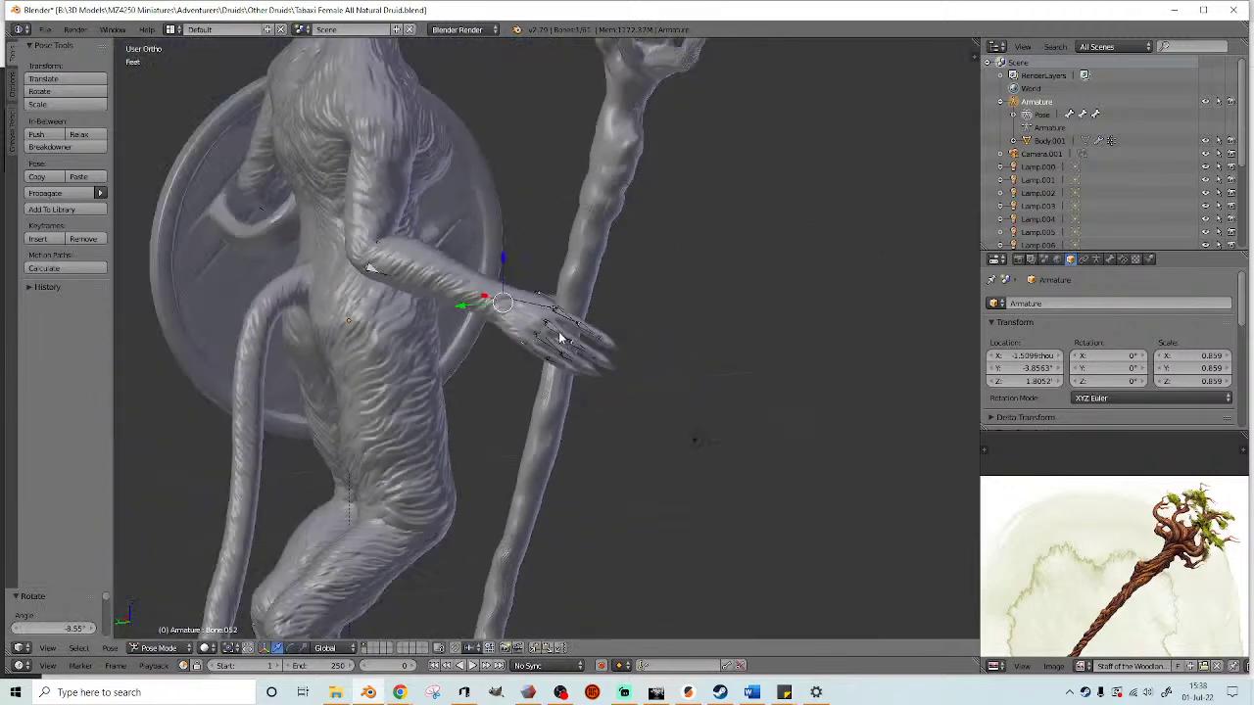
{"action": "scroll", "coordinate": [576, 338], "scroll_direction": "up", "scroll_amount": 3}
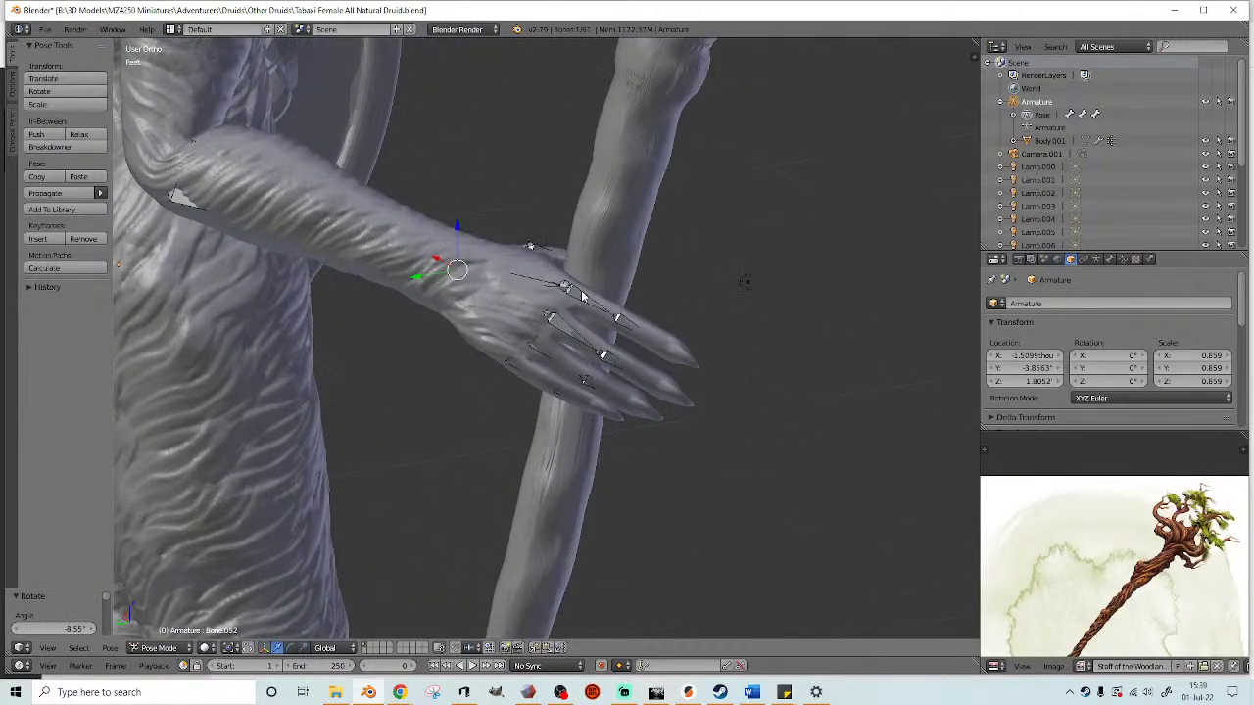
- Rotate three finger bones of the staff hand one by one by about -4.8°, -13.1° and -10.7°
{"action": "middle_click_drag", "start_coordinate": [581, 296], "coordinate": [560, 283]}
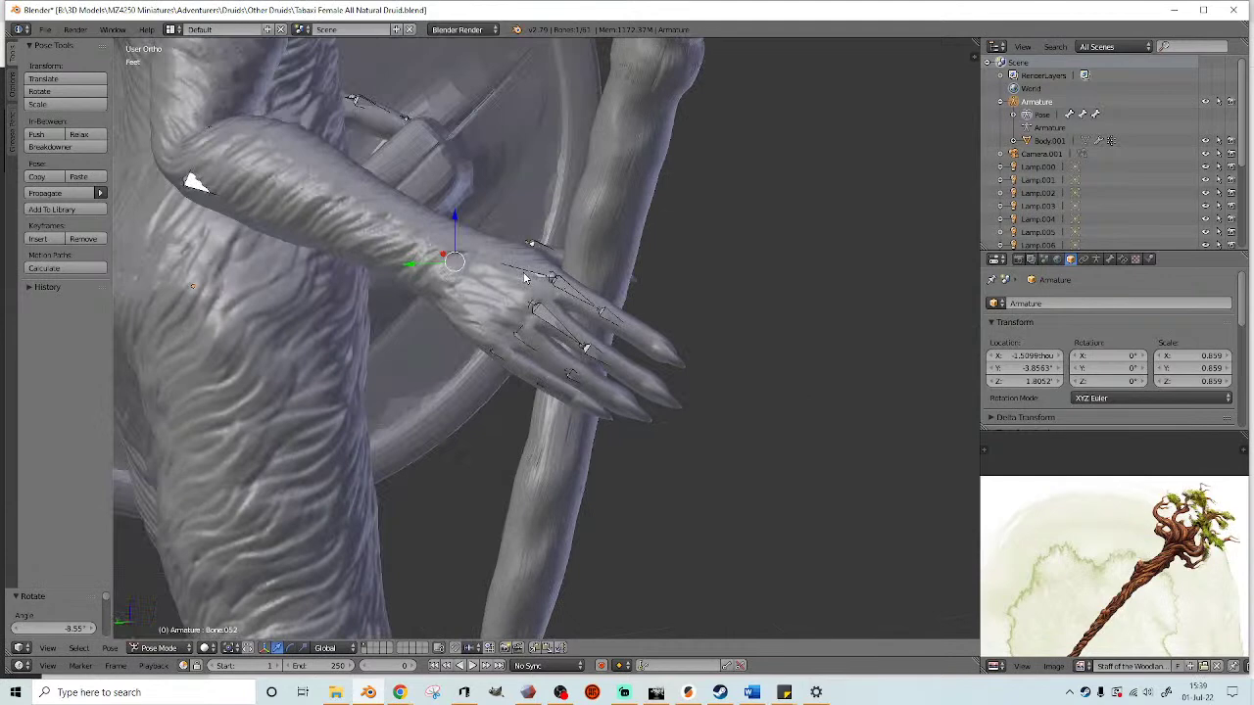
{"action": "middle_click_drag", "start_coordinate": [716, 313], "coordinate": [741, 306]}
{"action": "key", "text": "r"}
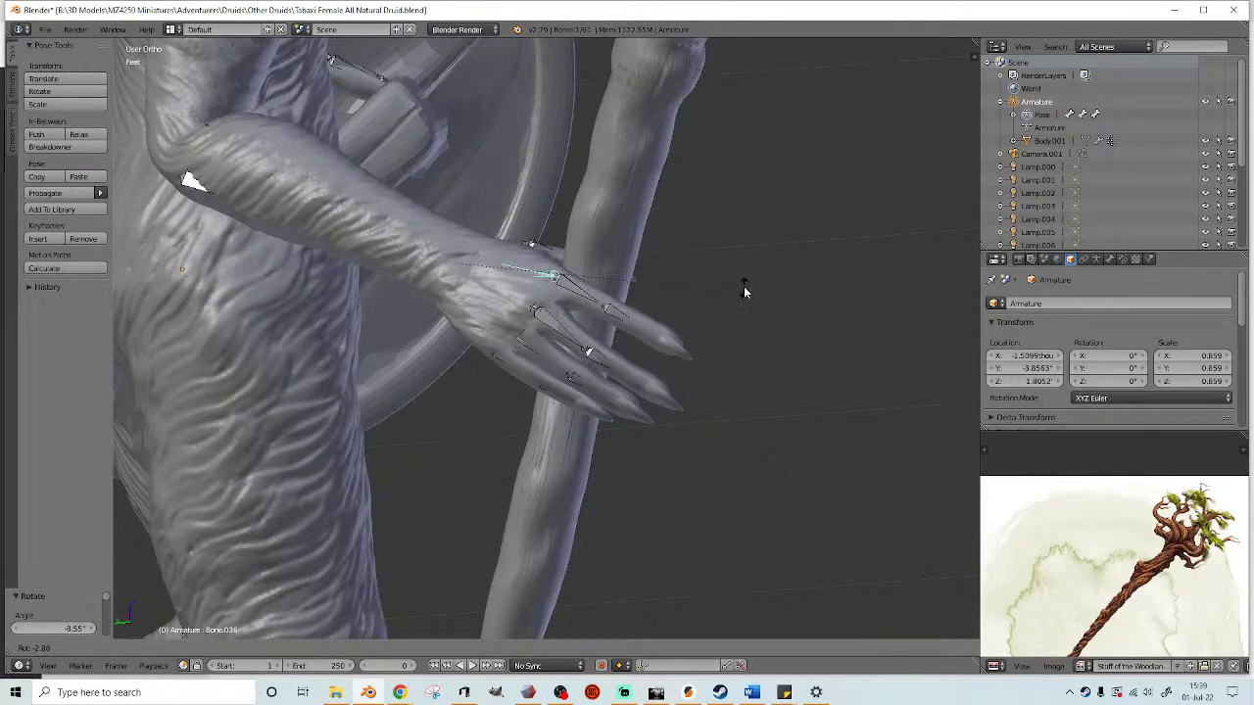
{"action": "left_click", "coordinate": [742, 287]}
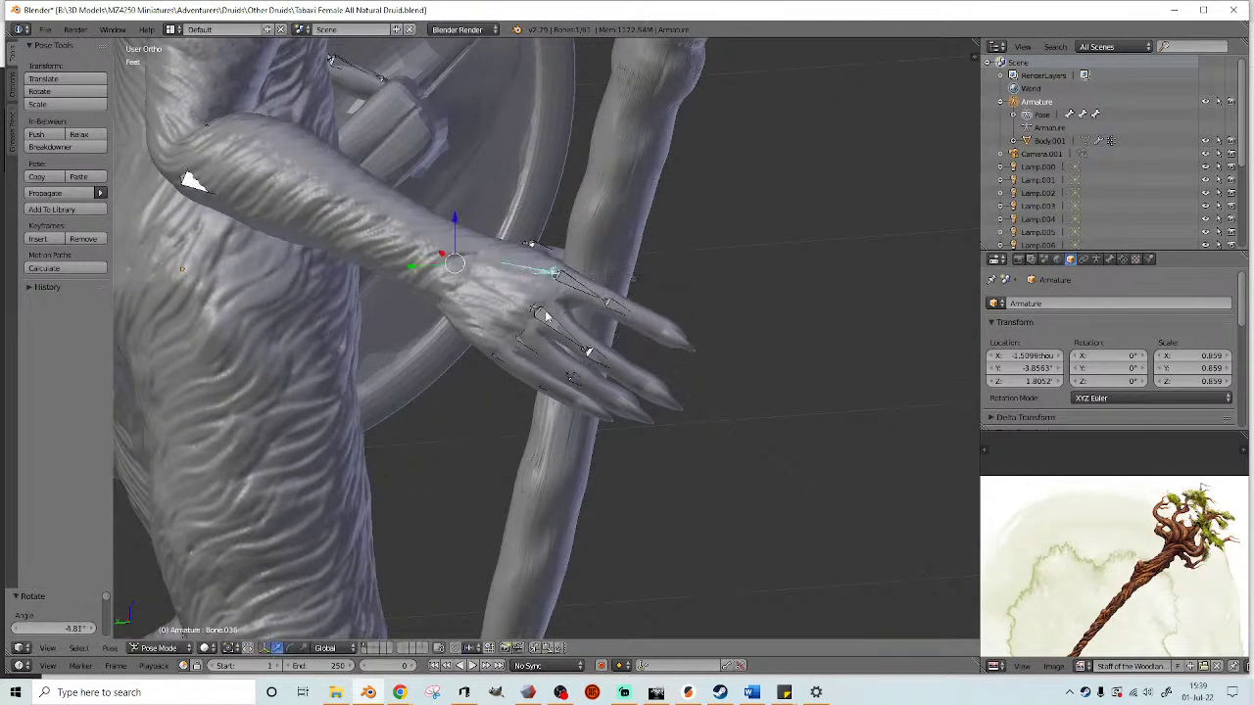
{"action": "key", "text": "r"}
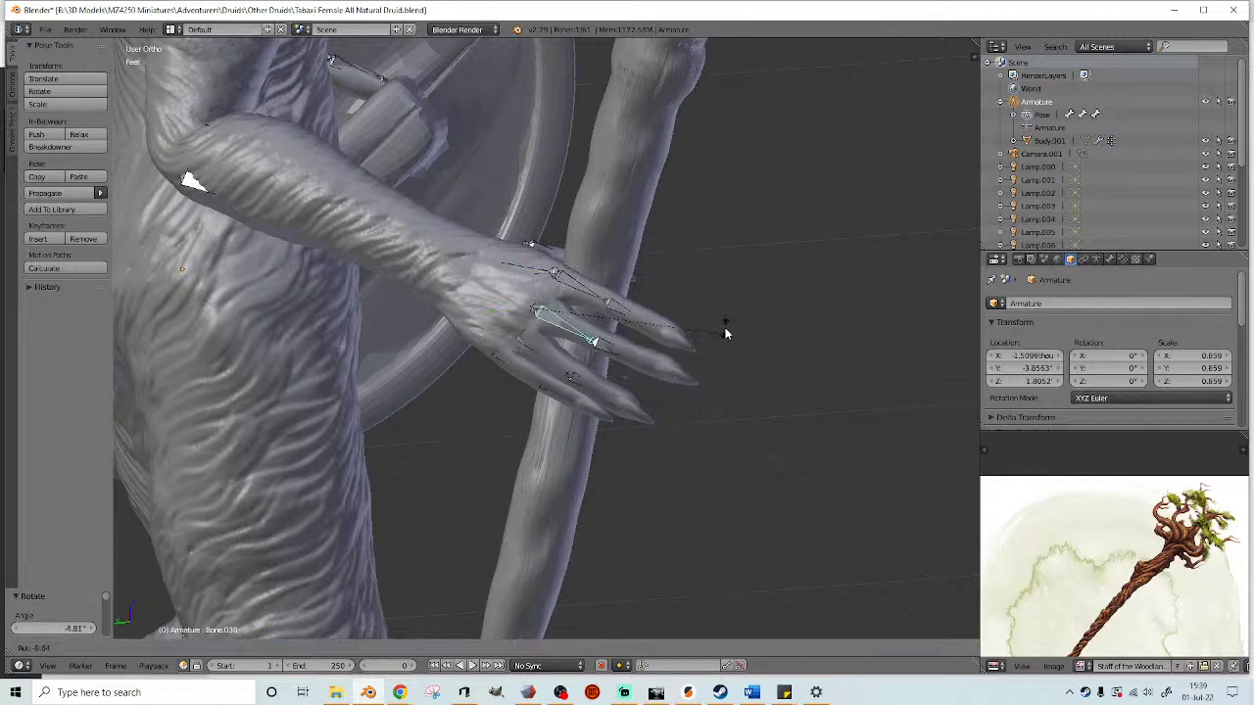
{"action": "left_click", "coordinate": [726, 328]}
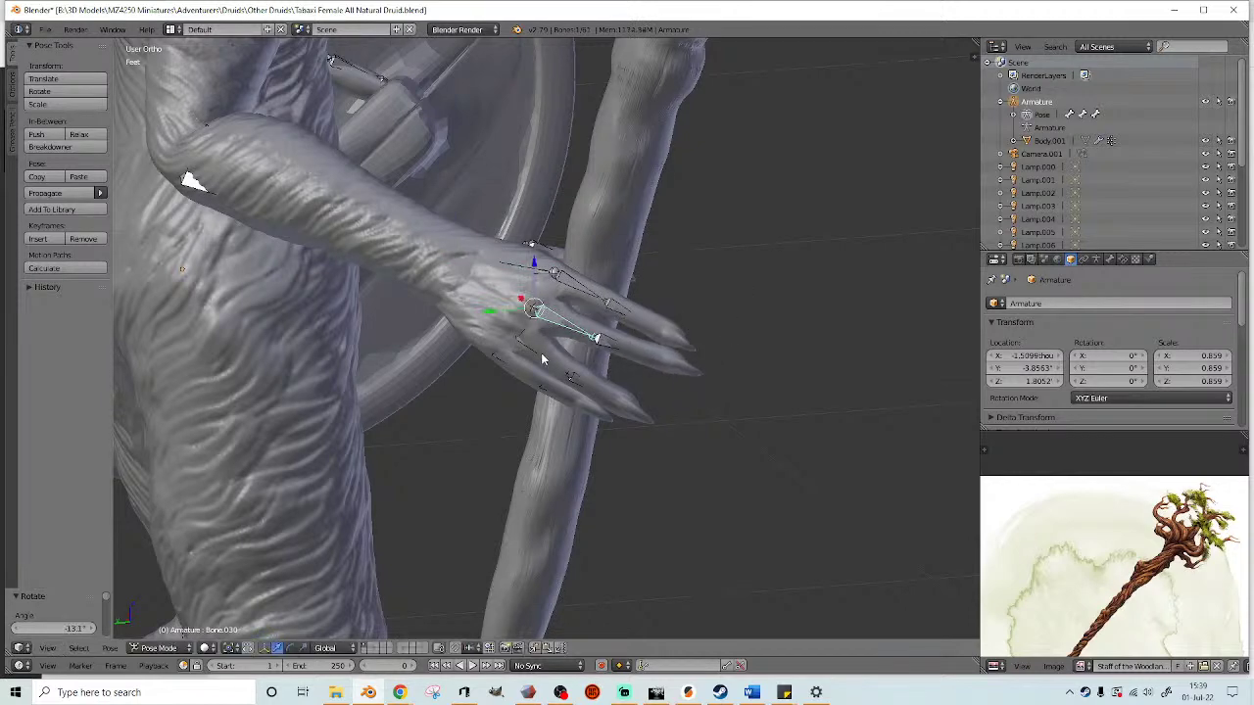
{"action": "middle_click_drag", "start_coordinate": [567, 375], "coordinate": [680, 373]}
{"action": "key", "text": "r"}
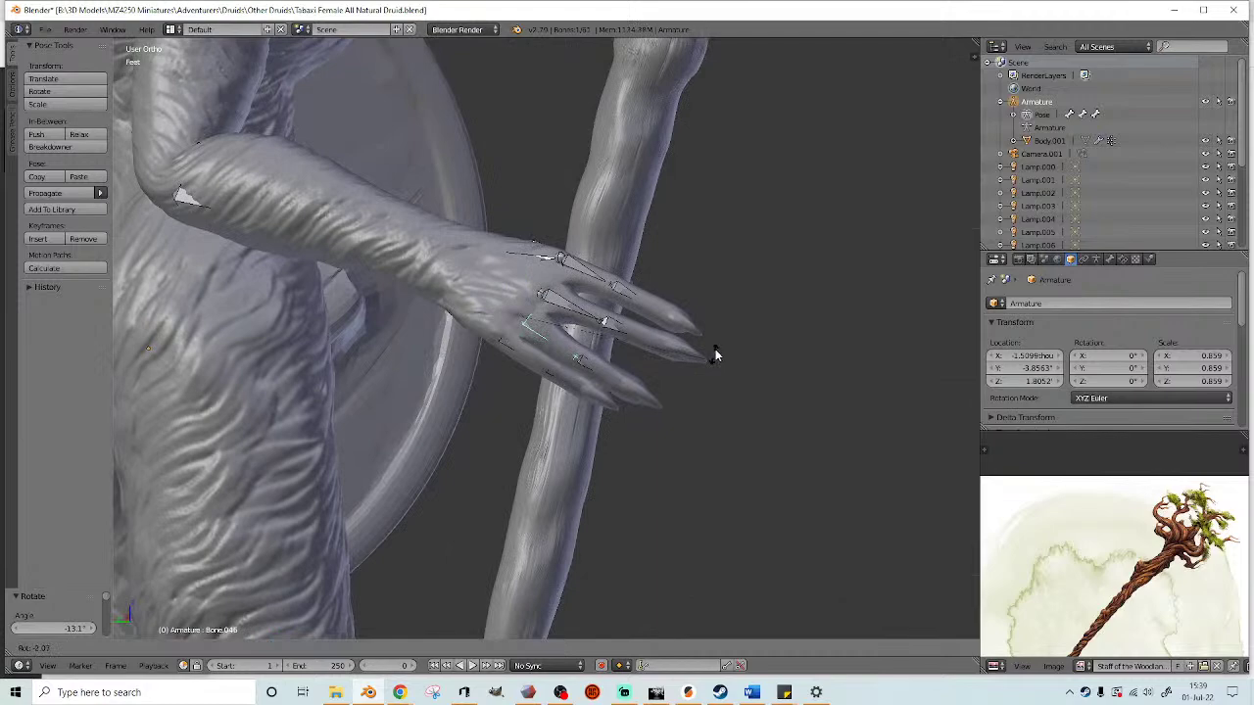
{"action": "left_click", "coordinate": [719, 335]}
- Rotate all bones of the staff hand together by about -21.6° at the wrist
{"action": "scroll", "coordinate": [705, 351], "scroll_direction": "down", "scroll_amount": 2}
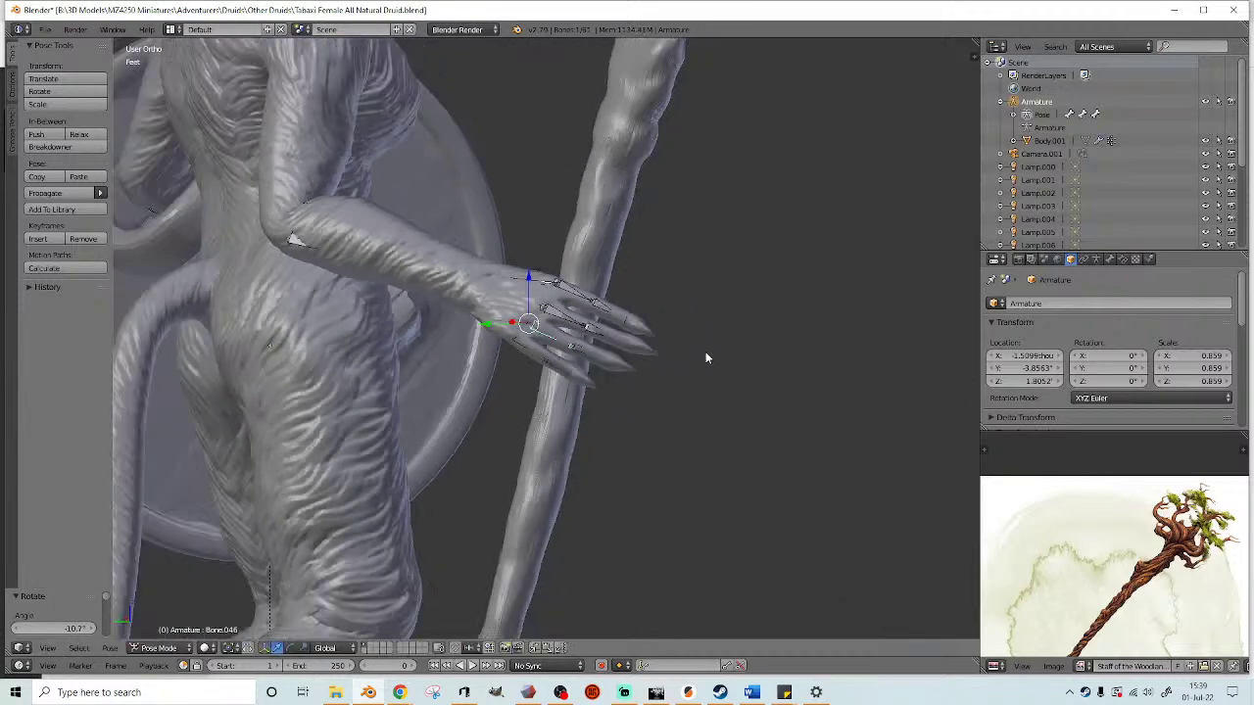
{"action": "mouse_move", "coordinate": [479, 285]}
{"action": "middle_mouse_down", "text": "shift"}
{"action": "mouse_move", "coordinate": [526, 338]}
{"action": "mouse_move", "coordinate": [666, 437]}
{"action": "middle_mouse_up", "text": "shift"}
{"action": "key", "text": "z"}
{"action": "mouse_move", "coordinate": [666, 437]}
{"action": "left_mouse_down", "text": "ctrl"}
{"action": "mouse_move", "coordinate": [835, 436]}
{"action": "mouse_move", "coordinate": [624, 315]}
{"action": "left_mouse_up", "text": "ctrl"}
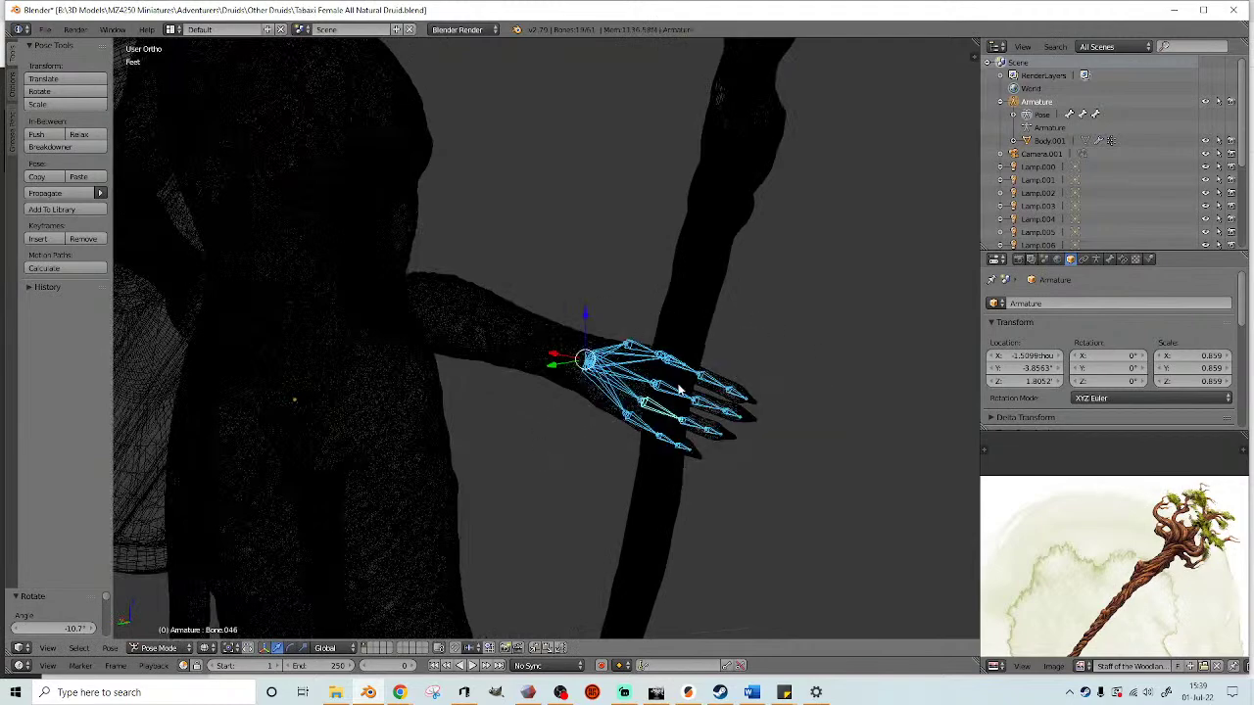
{"action": "key", "text": "z"}
{"action": "key", "text": "r"}
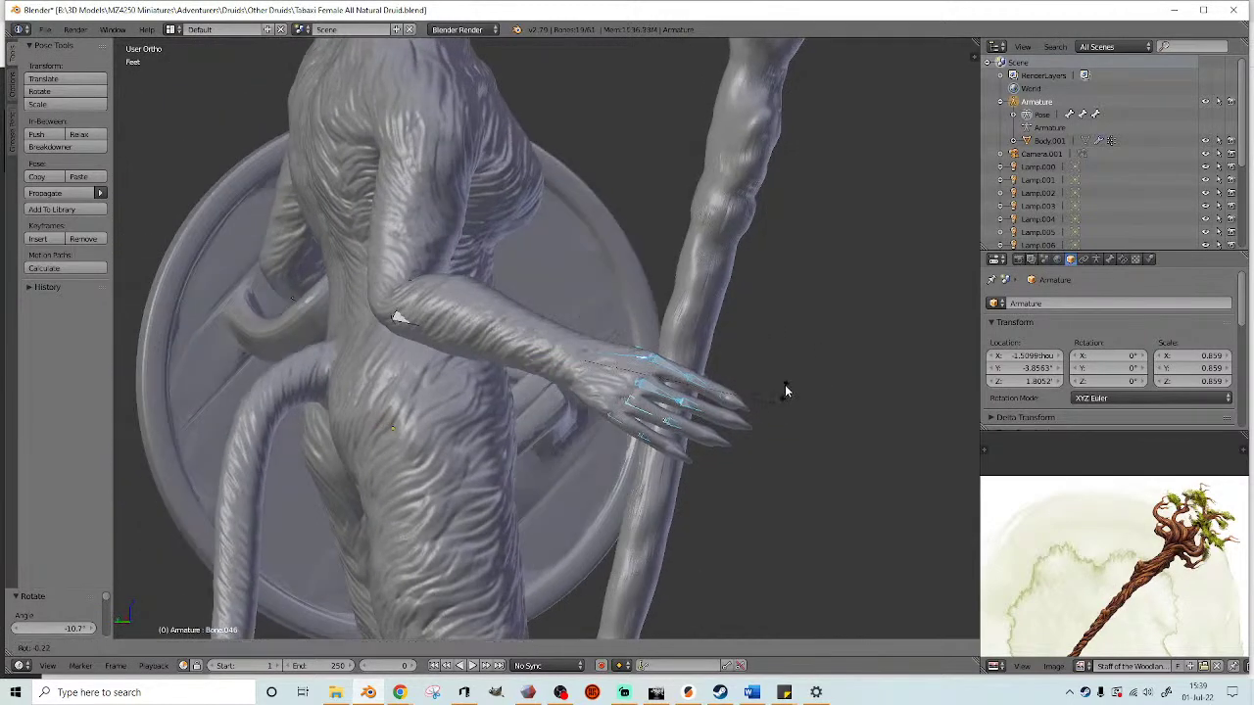
{"action": "left_click", "coordinate": [783, 337]}
- Select the body mesh and put it in Sculpt Mode with the Grab brush
{"action": "middle_click_drag", "start_coordinate": [781, 339], "coordinate": [661, 377]}
{"action": "scroll", "coordinate": [588, 370], "scroll_direction": "down", "scroll_amount": 4}
{"action": "scroll", "coordinate": [587, 392], "scroll_direction": "up", "scroll_amount": 3}
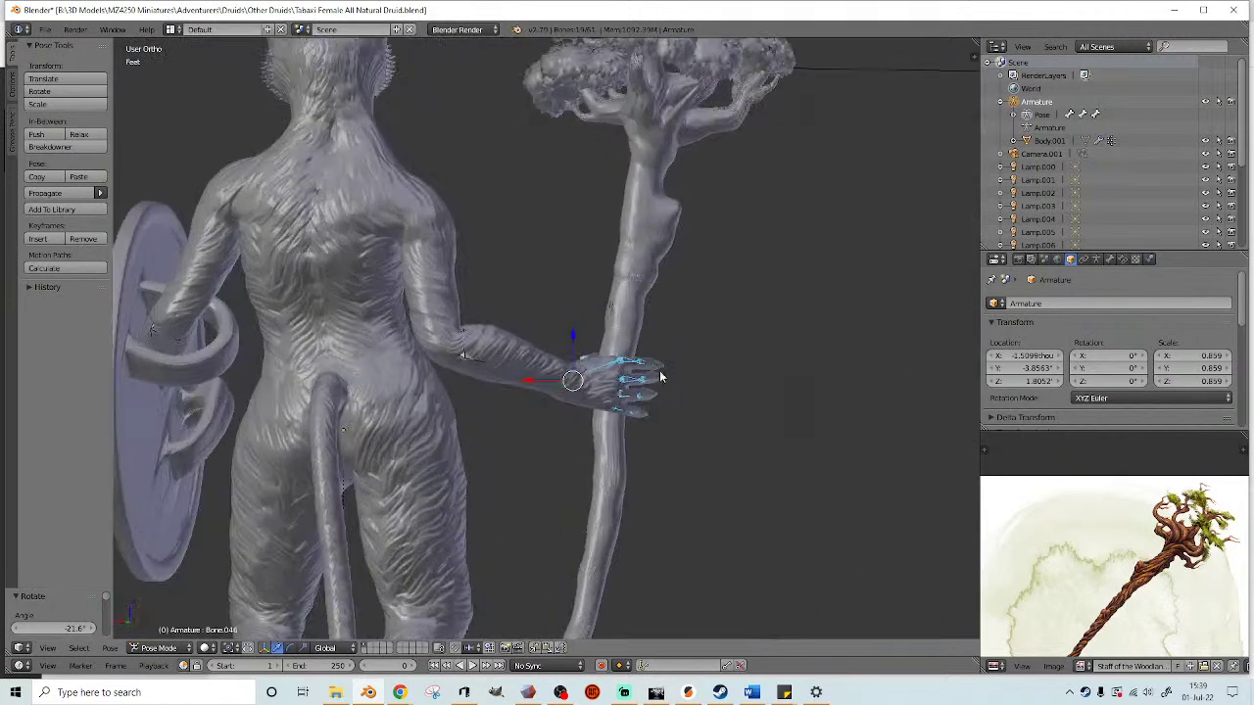
{"action": "right_click", "coordinate": [505, 339]}
{"action": "left_click", "coordinate": [196, 648]}
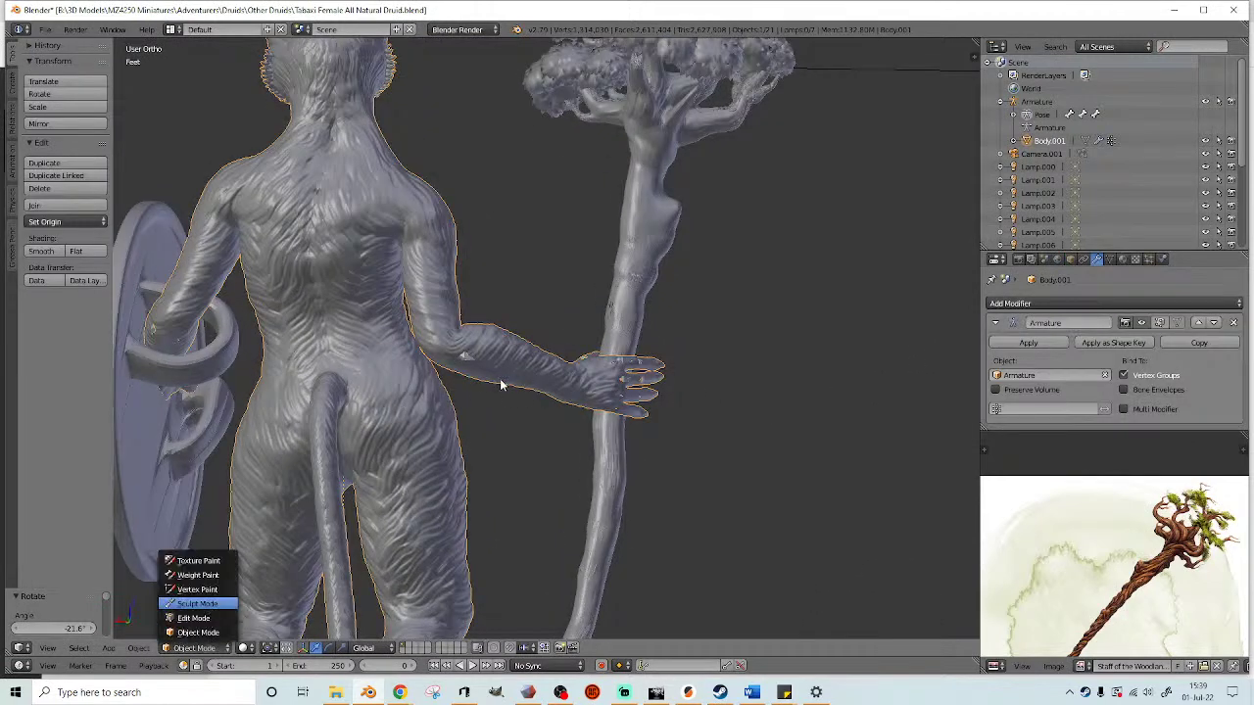
{"action": "left_click", "coordinate": [197, 603]}
{"action": "left_click", "coordinate": [59, 113]}
{"action": "left_click", "coordinate": [415, 190]}
- Nudge the forearm of the staff arm slightly with the Grab brush from the front
{"action": "scroll", "coordinate": [724, 374], "scroll_direction": "down", "scroll_amount": 2}
{"action": "scroll", "coordinate": [723, 372], "scroll_direction": "down", "scroll_amount": 2}
{"action": "middle_click_drag", "start_coordinate": [723, 373], "coordinate": [417, 363]}
{"action": "scroll", "coordinate": [605, 384], "scroll_direction": "up", "scroll_amount": 2}
{"action": "scroll", "coordinate": [602, 381], "scroll_direction": "down", "scroll_amount": 1}
{"action": "middle_click_drag", "start_coordinate": [592, 376], "coordinate": [577, 363]}
{"action": "scroll", "coordinate": [577, 356], "scroll_direction": "down", "scroll_amount": 2}
{"action": "scroll", "coordinate": [572, 347], "scroll_direction": "up", "scroll_amount": 2}
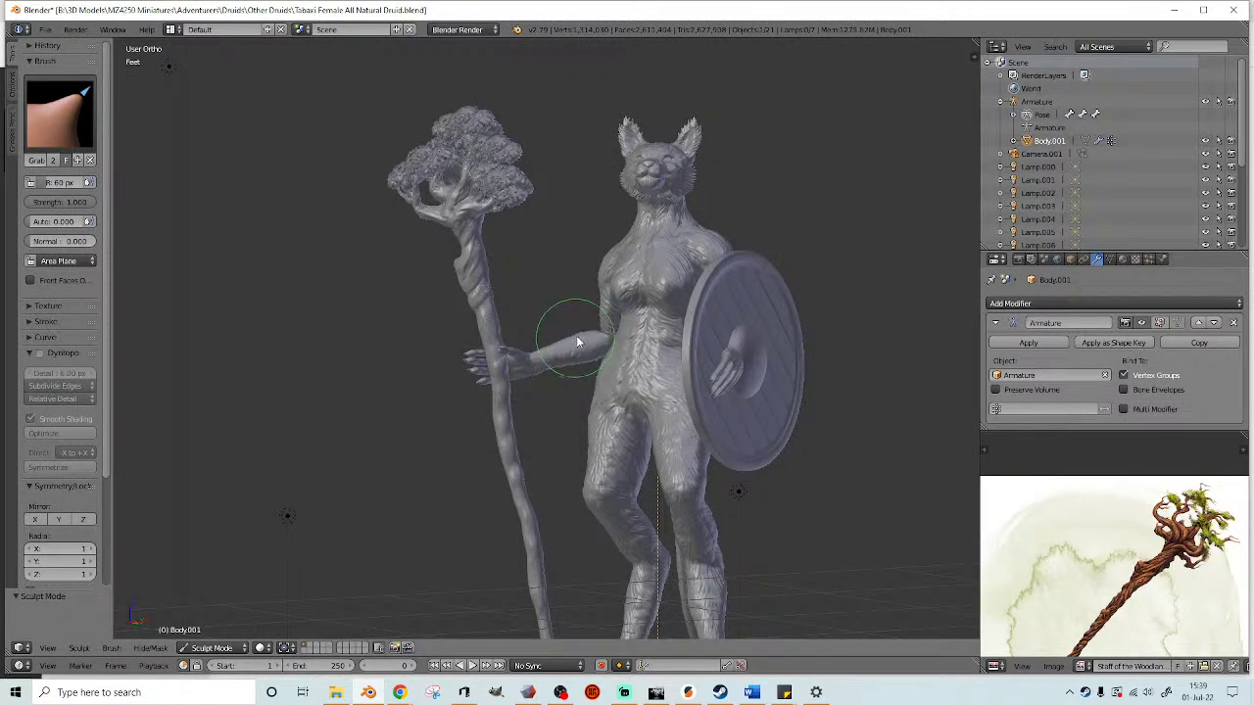
{"action": "left_click_drag", "start_coordinate": [555, 359], "coordinate": [561, 364]}
{"action": "middle_click_drag", "start_coordinate": [555, 360], "coordinate": [501, 366]}
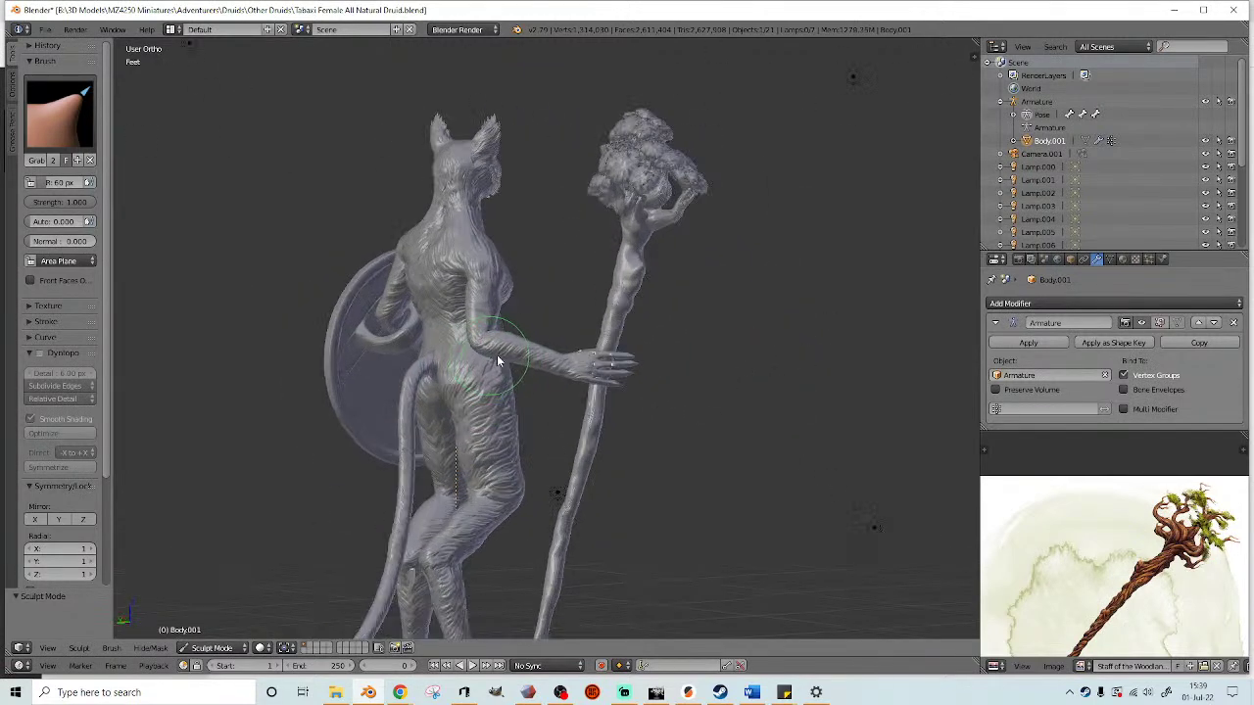
- Return the body mesh to Object Mode
{"action": "middle_click_drag", "start_coordinate": [515, 367], "coordinate": [741, 356]}
{"action": "scroll", "coordinate": [462, 324], "scroll_direction": "up", "scroll_amount": 2}
{"action": "scroll", "coordinate": [599, 353], "scroll_direction": "down", "scroll_amount": 2}
{"action": "scroll", "coordinate": [559, 353], "scroll_direction": "down", "scroll_amount": 1}
{"action": "scroll", "coordinate": [694, 364], "scroll_direction": "up", "scroll_amount": 8}
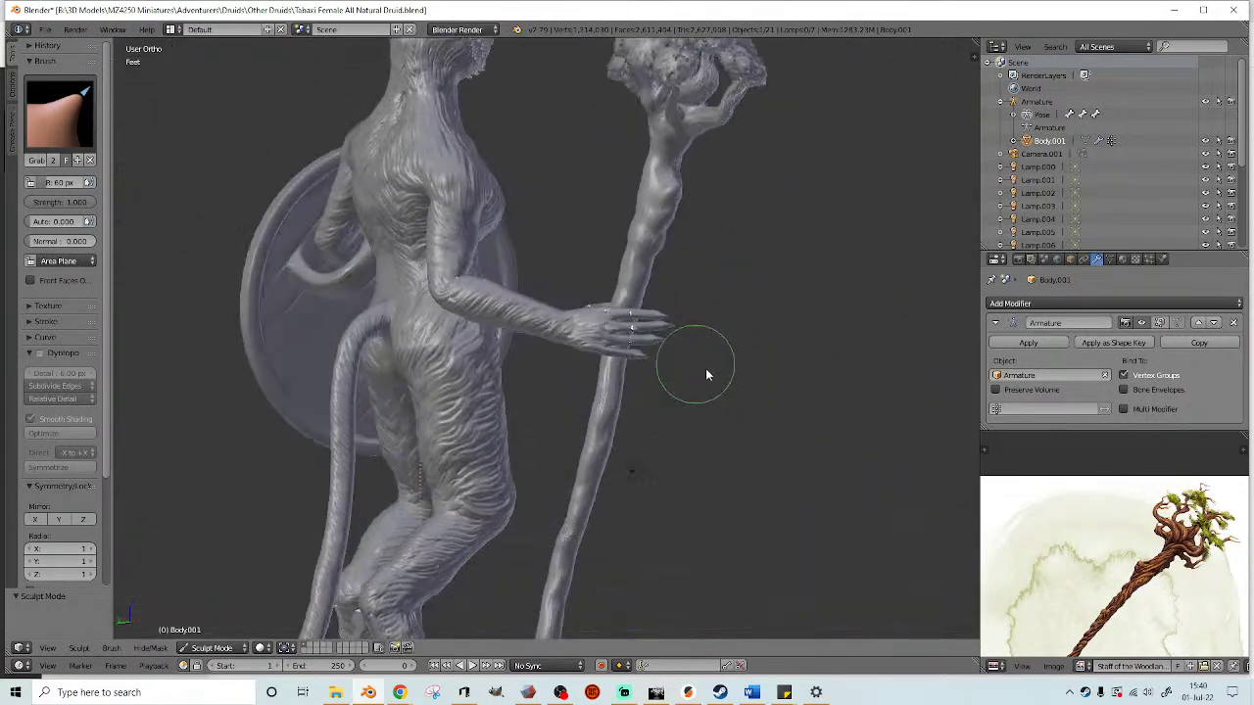
{"action": "left_click", "coordinate": [213, 648]}
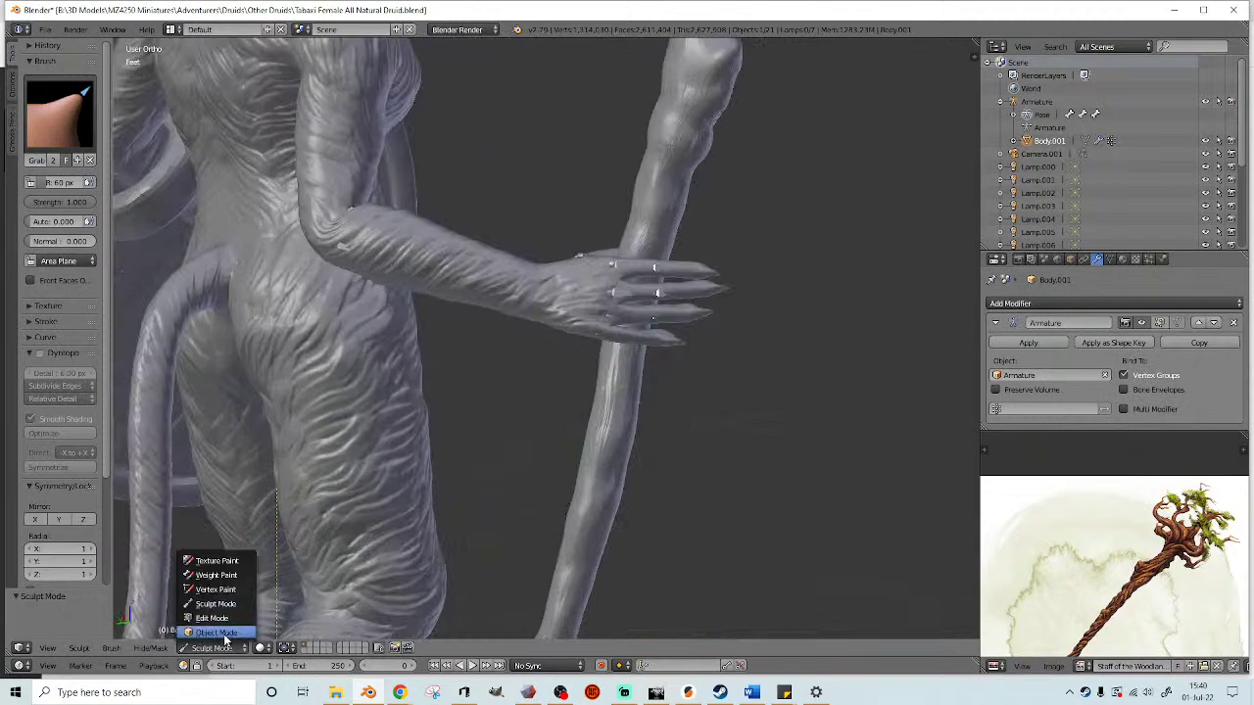
{"action": "scroll", "coordinate": [605, 448], "scroll_direction": "down", "scroll_amount": 5}
- Select the staff with its foliage and shift it toward the hand, finishing with a move of about 166 thou along X
{"action": "key", "text": "z"}
{"action": "middle_click_drag", "start_coordinate": [631, 426], "coordinate": [603, 410]}
{"action": "key", "text": "z"}
{"action": "key", "text": "z"}
{"action": "right_click", "coordinate": [575, 381]}
{"action": "scroll", "coordinate": [676, 274], "scroll_direction": "down", "scroll_amount": 2}
{"action": "mouse_move", "coordinate": [702, 241]}
{"action": "left_mouse_down", "text": "ctrl"}
{"action": "mouse_move", "coordinate": [593, 93]}
{"action": "mouse_move", "coordinate": [654, 157]}
{"action": "left_mouse_up", "text": "ctrl"}
{"action": "middle_click_drag", "start_coordinate": [632, 270], "coordinate": [628, 302]}
{"action": "scroll", "coordinate": [575, 324], "scroll_direction": "up", "scroll_amount": 2}
{"action": "left_click_drag", "start_coordinate": [566, 226], "coordinate": [555, 227]}
{"action": "middle_click_drag", "start_coordinate": [564, 233], "coordinate": [495, 215]}
{"action": "scroll", "coordinate": [509, 218], "scroll_direction": "up", "scroll_amount": 2}
{"action": "left_click_drag", "start_coordinate": [512, 138], "coordinate": [520, 140]}
{"action": "middle_click_drag", "start_coordinate": [498, 196], "coordinate": [535, 137], "text": "shift"}
{"action": "scroll", "coordinate": [558, 216], "scroll_direction": "down", "scroll_amount": 3}
{"action": "middle_click_drag", "start_coordinate": [568, 278], "coordinate": [658, 304]}
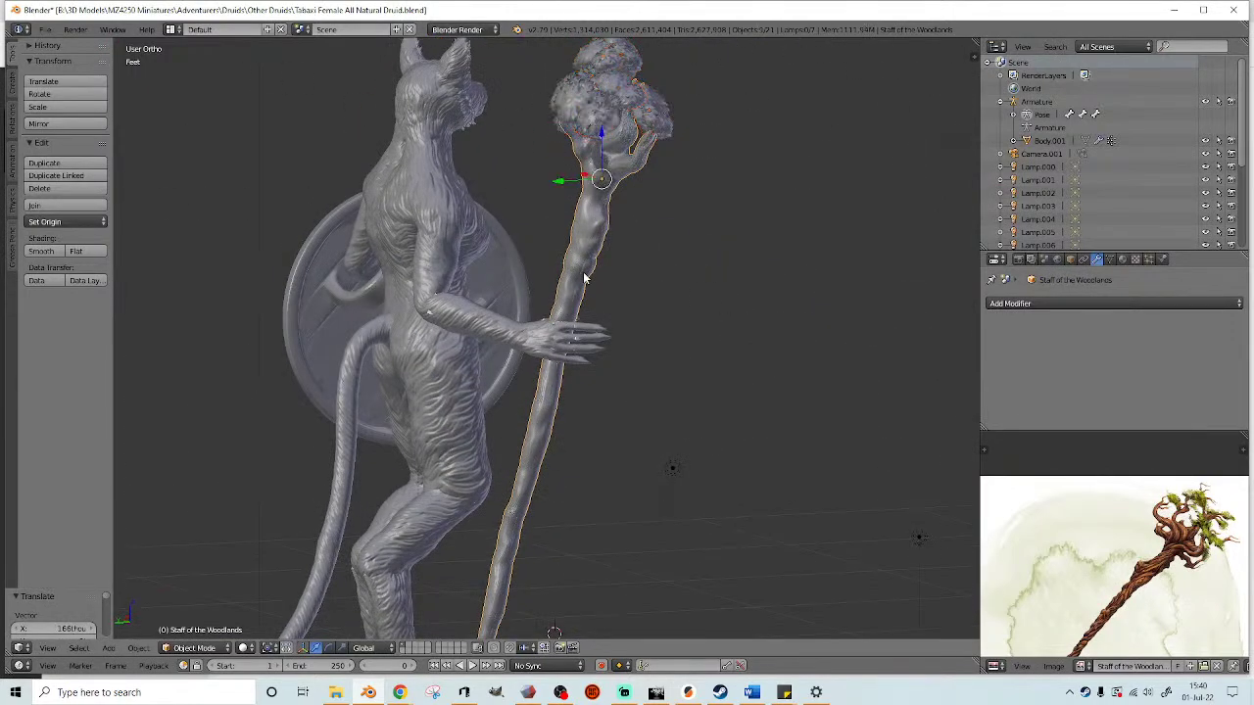
- Put the staff in Sculpt Mode, choose the Pinch/Magnify brush and turn off dynamic topology
{"action": "left_click", "coordinate": [195, 648]}
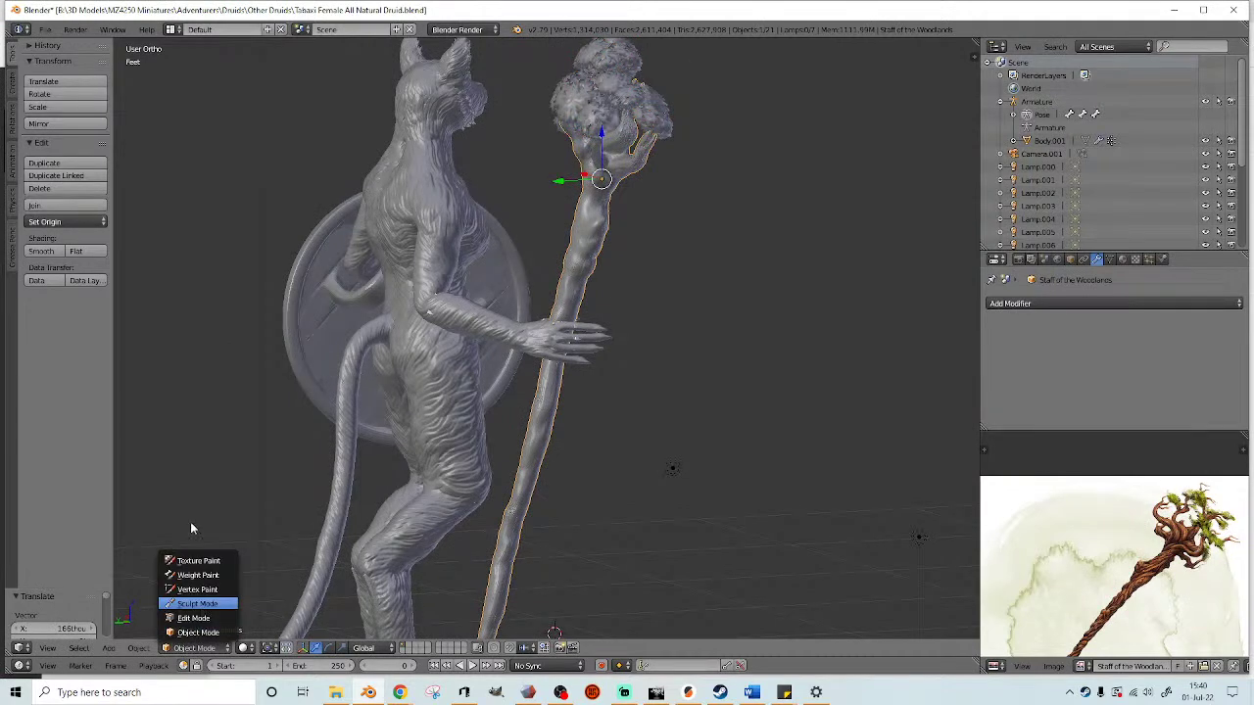
{"action": "key", "text": "Return"}
{"action": "left_click", "coordinate": [49, 105]}
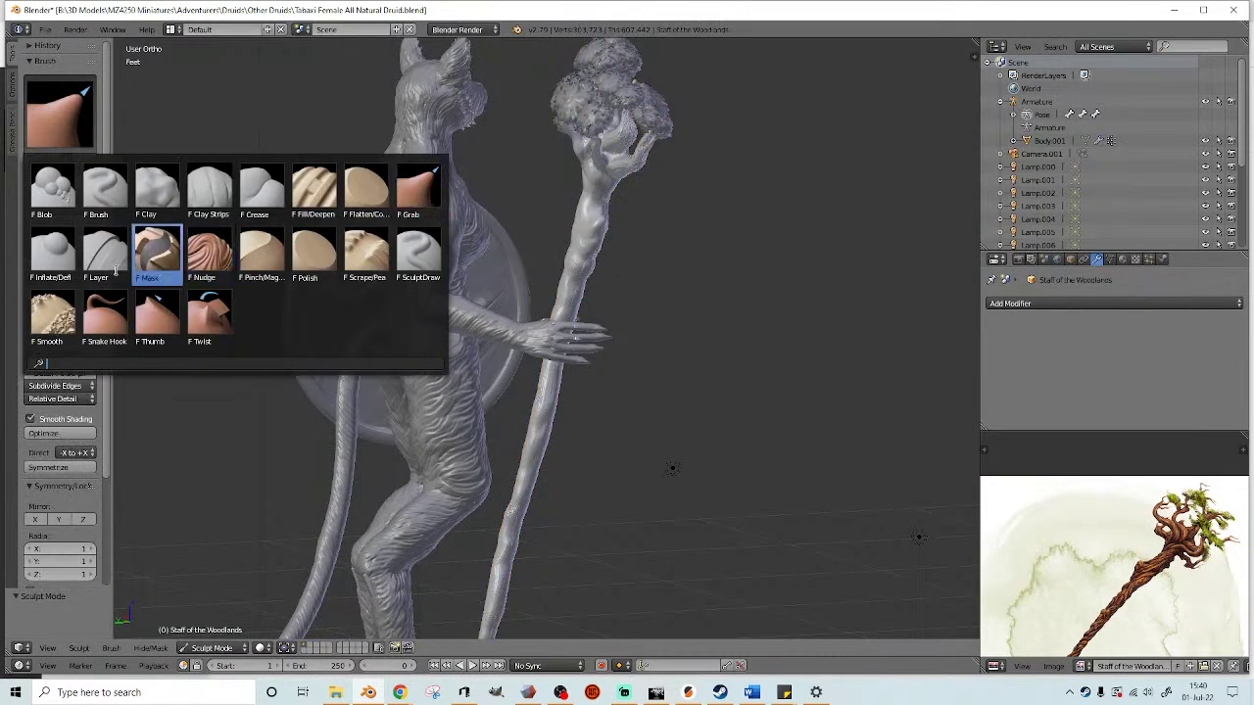
{"action": "left_click", "coordinate": [247, 257]}
{"action": "scroll", "coordinate": [431, 370], "scroll_direction": "down", "scroll_amount": 3}
{"action": "middle_click_drag", "start_coordinate": [412, 373], "coordinate": [452, 365]}
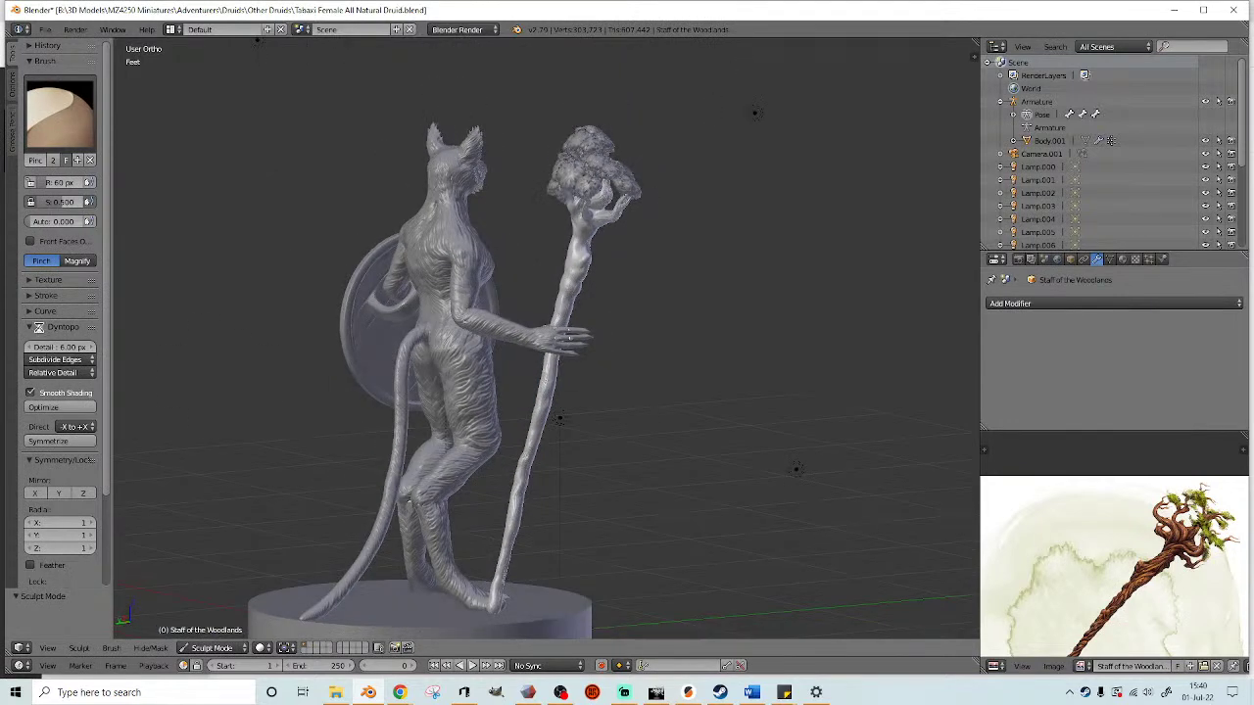
{"action": "scroll", "coordinate": [552, 364], "scroll_direction": "down", "scroll_amount": 2}
{"action": "scroll", "coordinate": [552, 350], "scroll_direction": "up", "scroll_amount": 1}
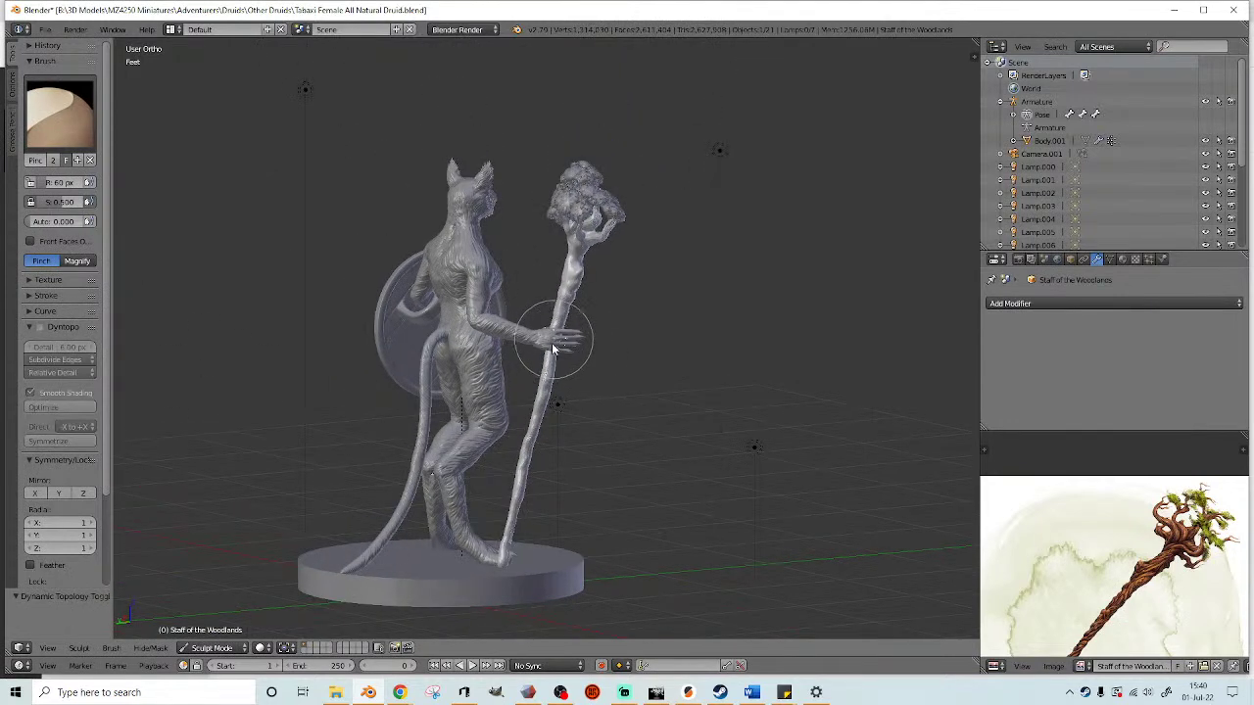
- Check how the staff sits in the hand from the front and return the staff to Object Mode
{"action": "middle_click_drag", "start_coordinate": [539, 362], "coordinate": [434, 359]}
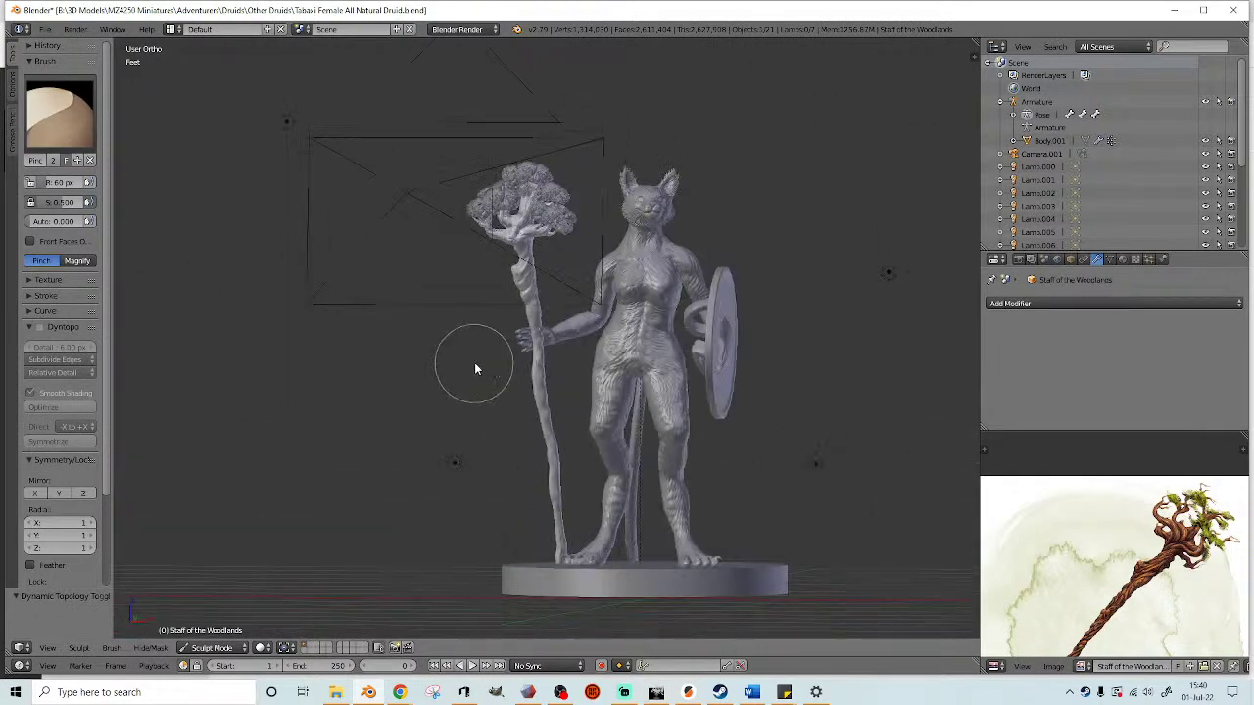
{"action": "scroll", "coordinate": [492, 363], "scroll_direction": "up", "scroll_amount": 6}
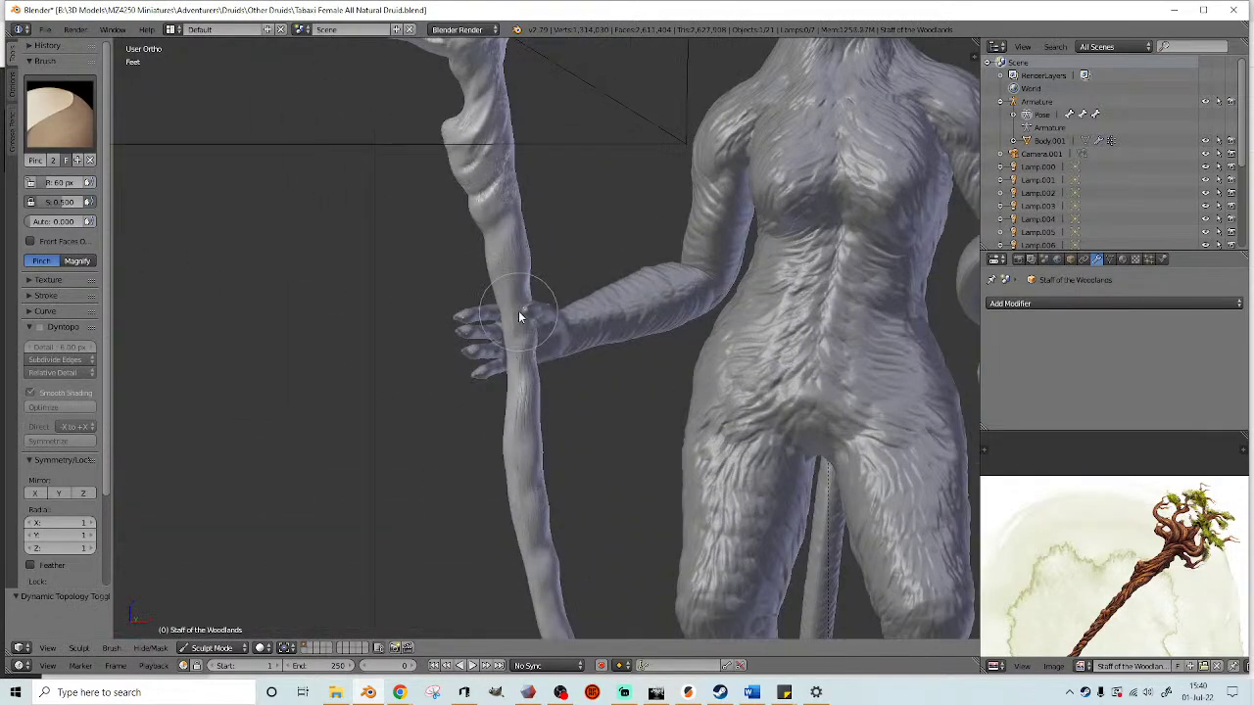
{"action": "scroll", "coordinate": [518, 310], "scroll_direction": "down", "scroll_amount": 5}
{"action": "scroll", "coordinate": [529, 345], "scroll_direction": "up", "scroll_amount": 5}
{"action": "middle_click_drag", "start_coordinate": [515, 367], "coordinate": [548, 367]}
{"action": "left_click", "coordinate": [224, 647]}
{"action": "left_click", "coordinate": [239, 633]}
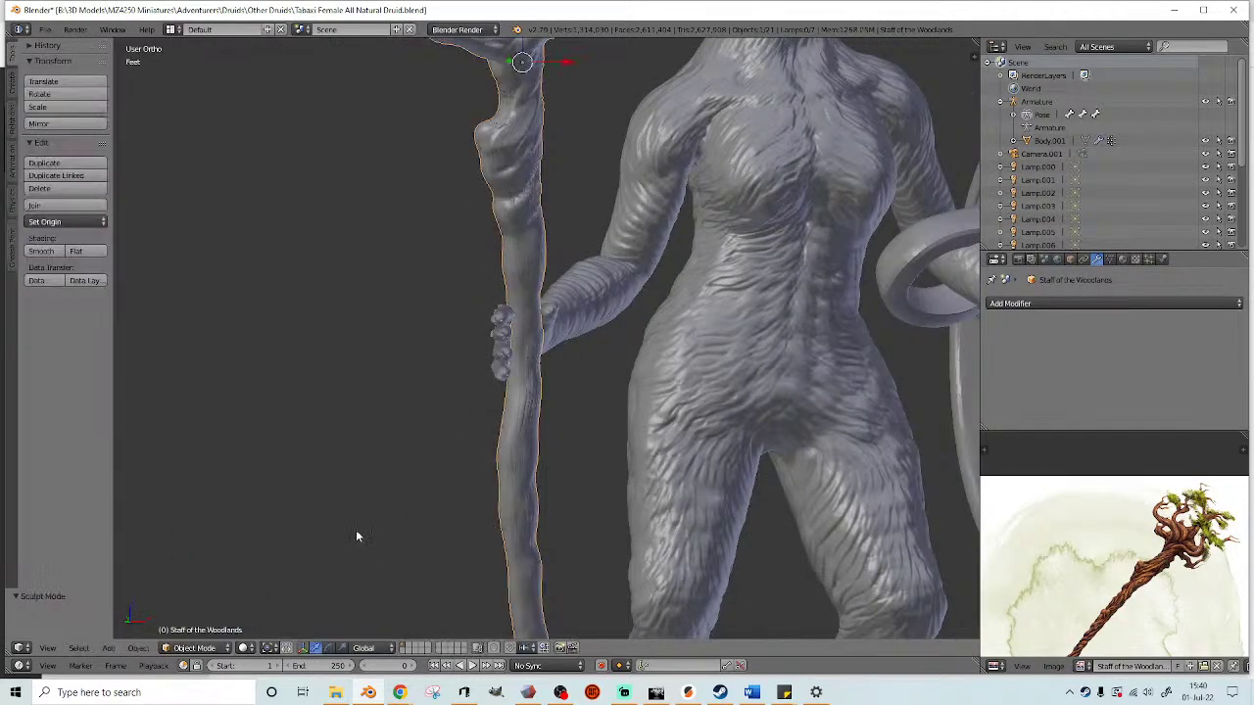
- Select the staff together with its foliage and shift it slightly to seat the shaft against the palm
{"action": "scroll", "coordinate": [559, 356], "scroll_direction": "up", "scroll_amount": 4}
{"action": "middle_click_drag", "start_coordinate": [548, 324], "coordinate": [702, 333]}
{"action": "scroll", "coordinate": [686, 331], "scroll_direction": "down", "scroll_amount": 4}
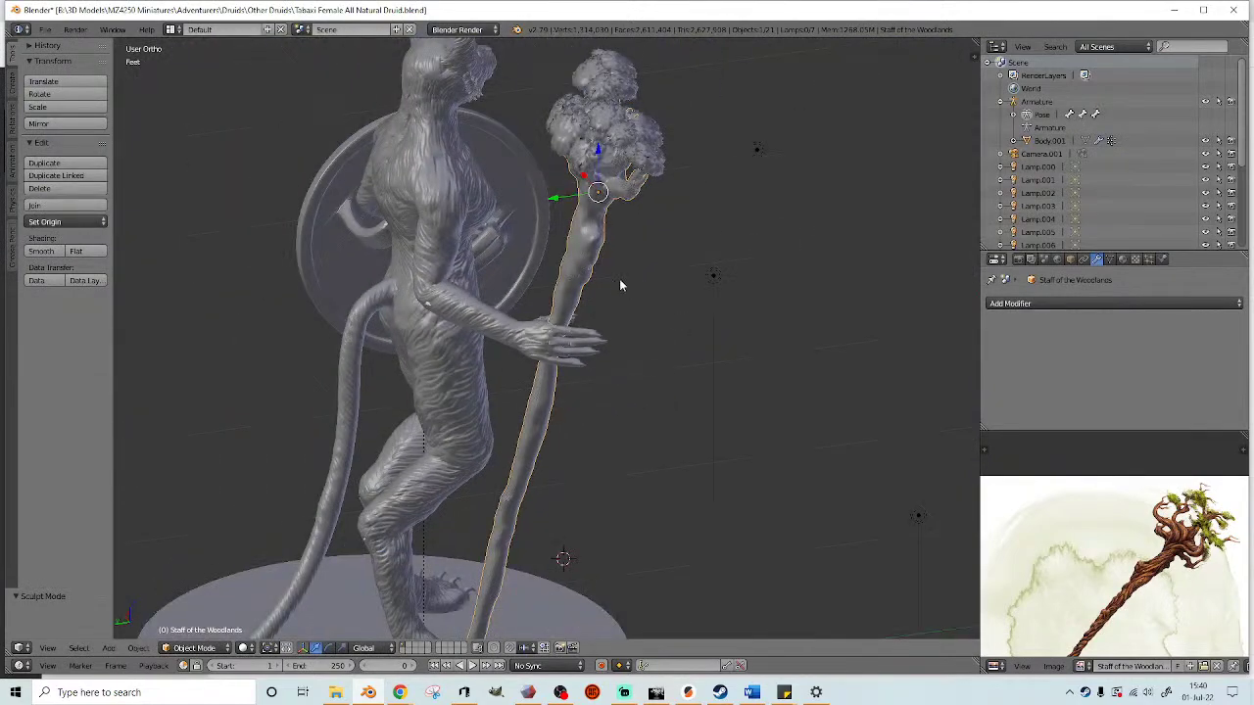
{"action": "middle_click_drag", "start_coordinate": [619, 285], "coordinate": [676, 275]}
{"action": "mouse_move", "coordinate": [693, 188]}
{"action": "left_mouse_down", "text": "ctrl"}
{"action": "mouse_move", "coordinate": [570, 60]}
{"action": "mouse_move", "coordinate": [657, 90]}
{"action": "left_mouse_up", "text": "ctrl"}
{"action": "scroll", "coordinate": [711, 192], "scroll_direction": "down", "scroll_amount": 2}
{"action": "left_click_drag", "start_coordinate": [512, 176], "coordinate": [646, 127], "text": "ctrl"}
{"action": "key", "text": "z"}
{"action": "scroll", "coordinate": [545, 186], "scroll_direction": "up", "scroll_amount": 2}
{"action": "mouse_move", "coordinate": [591, 241]}
{"action": "middle_mouse_down"}
{"action": "mouse_move", "coordinate": [545, 186]}
{"action": "mouse_move", "coordinate": [548, 259]}
{"action": "middle_mouse_up"}
{"action": "scroll", "coordinate": [548, 258], "scroll_direction": "up", "scroll_amount": 2}
{"action": "left_click_drag", "start_coordinate": [586, 217], "coordinate": [580, 222]}
{"action": "left_click_drag", "start_coordinate": [615, 169], "coordinate": [614, 159]}
{"action": "middle_click_drag", "start_coordinate": [630, 255], "coordinate": [584, 117]}
{"action": "middle_click_drag", "start_coordinate": [578, 69], "coordinate": [590, 288]}
- Select the index finger's palm bone in the armature and set the transform orientation to Normal
{"action": "key", "text": "z"}
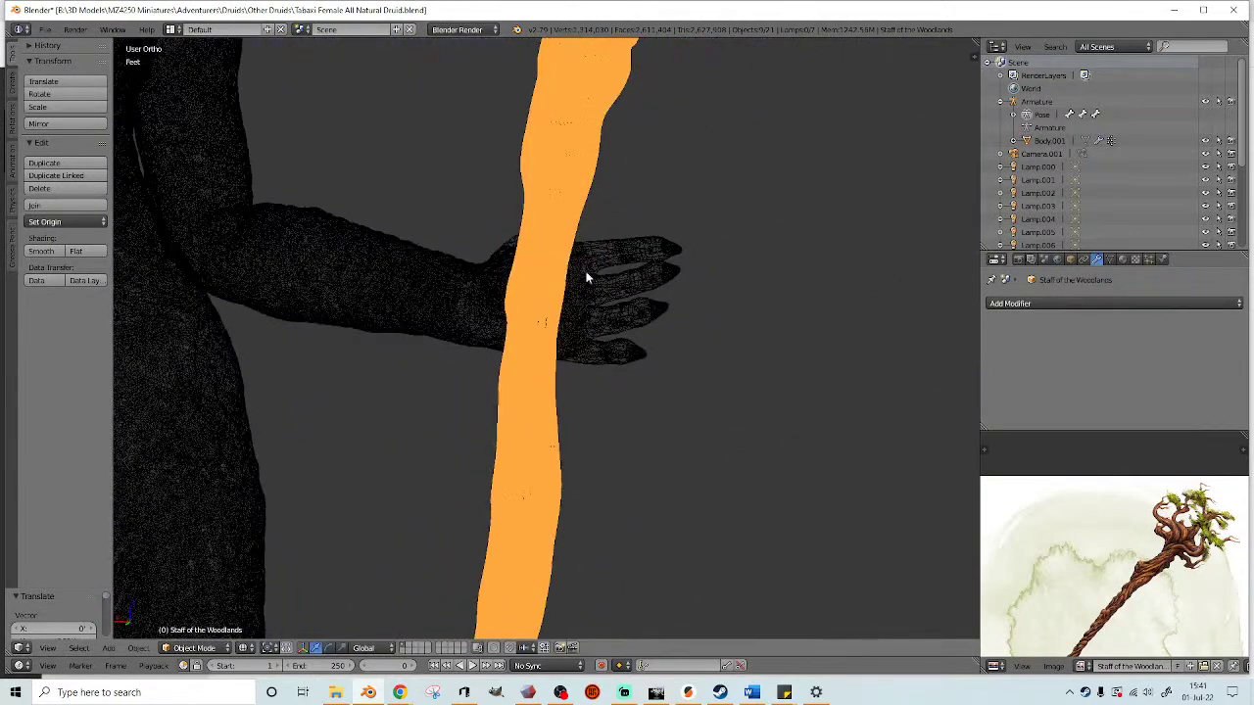
{"action": "right_click", "coordinate": [578, 267]}
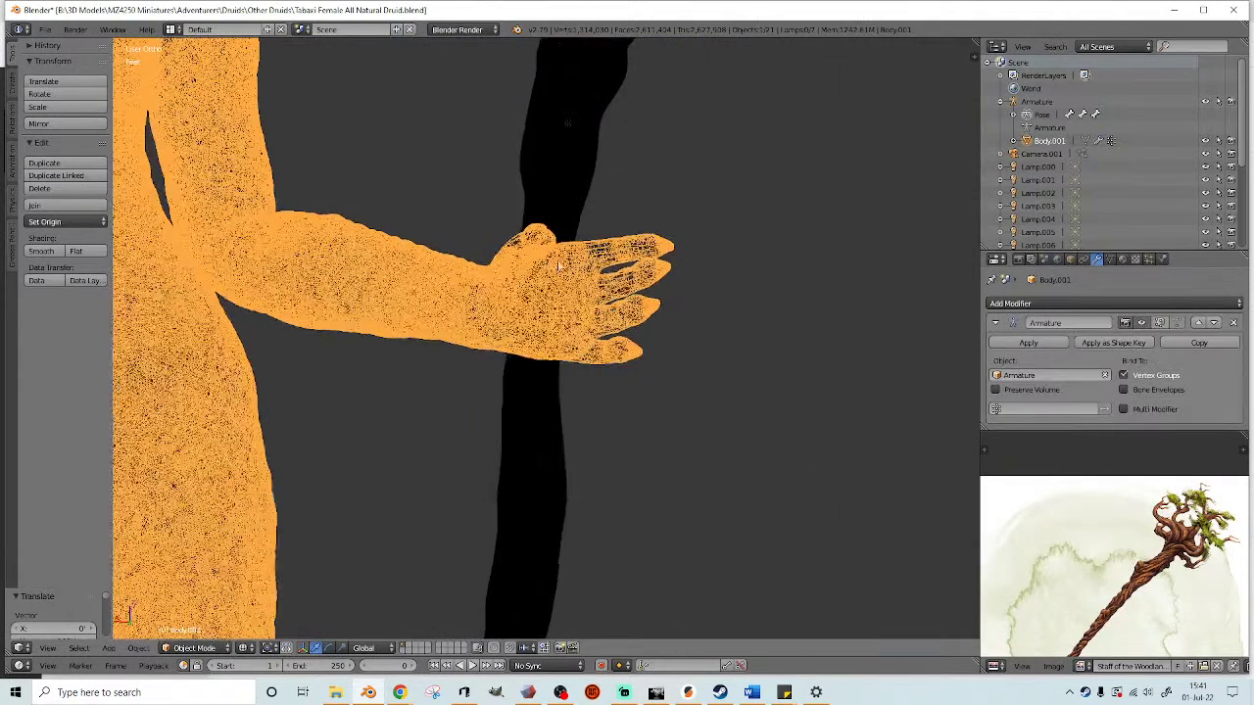
{"action": "right_click", "coordinate": [554, 264]}
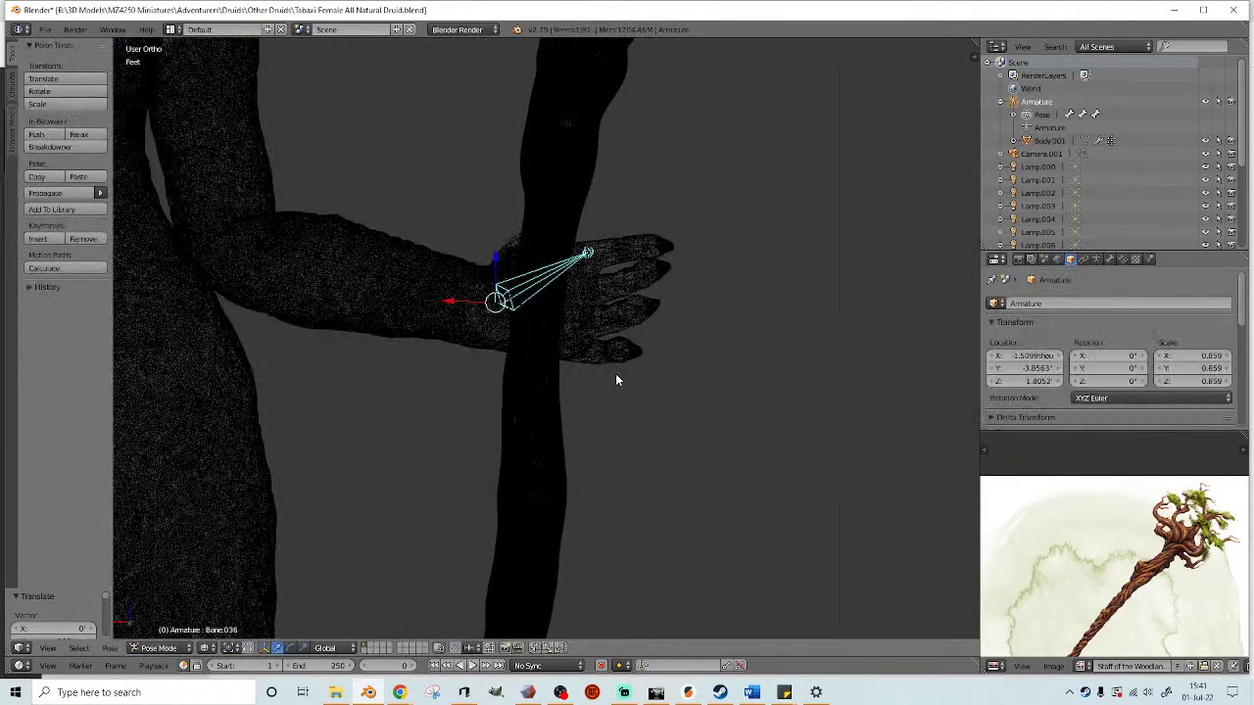
{"action": "left_click_drag", "start_coordinate": [550, 282], "coordinate": [546, 281], "text": "ctrl"}
{"action": "key", "text": "z"}
{"action": "mouse_move", "coordinate": [591, 290]}
{"action": "middle_mouse_down"}
{"action": "mouse_move", "coordinate": [559, 300]}
{"action": "mouse_move", "coordinate": [497, 355]}
{"action": "middle_mouse_up"}
{"action": "left_click", "coordinate": [336, 651]}
{"action": "left_click", "coordinate": [338, 601]}
- Select the four palm bones of the staff hand and scale them to about 1.073
{"action": "mouse_move", "coordinate": [440, 405]}
{"action": "middle_mouse_down"}
{"action": "mouse_move", "coordinate": [423, 414]}
{"action": "mouse_move", "coordinate": [465, 350]}
{"action": "mouse_move", "coordinate": [549, 358]}
{"action": "mouse_move", "coordinate": [536, 392]}
{"action": "middle_mouse_up"}
{"action": "mouse_move", "coordinate": [536, 391]}
{"action": "left_mouse_down", "text": "ctrl"}
{"action": "mouse_move", "coordinate": [632, 247]}
{"action": "mouse_move", "coordinate": [564, 283]}
{"action": "left_mouse_up", "text": "ctrl"}
{"action": "key", "text": "z"}
{"action": "scroll", "coordinate": [599, 296], "scroll_direction": "up", "scroll_amount": 2}
{"action": "middle_click_drag", "start_coordinate": [598, 297], "coordinate": [458, 483]}
{"action": "middle_click_drag", "start_coordinate": [615, 398], "coordinate": [747, 404]}
{"action": "mouse_move", "coordinate": [534, 428]}
{"action": "left_mouse_down", "text": "ctrl+shift"}
{"action": "mouse_move", "coordinate": [786, 244]}
{"action": "mouse_move", "coordinate": [788, 256]}
{"action": "left_mouse_up", "text": "ctrl+shift"}
{"action": "key", "text": "z"}
{"action": "left_click", "coordinate": [303, 650]}
{"action": "middle_click_drag", "start_coordinate": [439, 439], "coordinate": [461, 310]}
{"action": "left_click_drag", "start_coordinate": [449, 308], "coordinate": [507, 304]}
{"action": "middle_click_drag", "start_coordinate": [508, 305], "coordinate": [494, 281]}
- Select the index finger's base bone and hide the body mesh to expose the hand bones in solid shading
{"action": "key", "text": "z"}
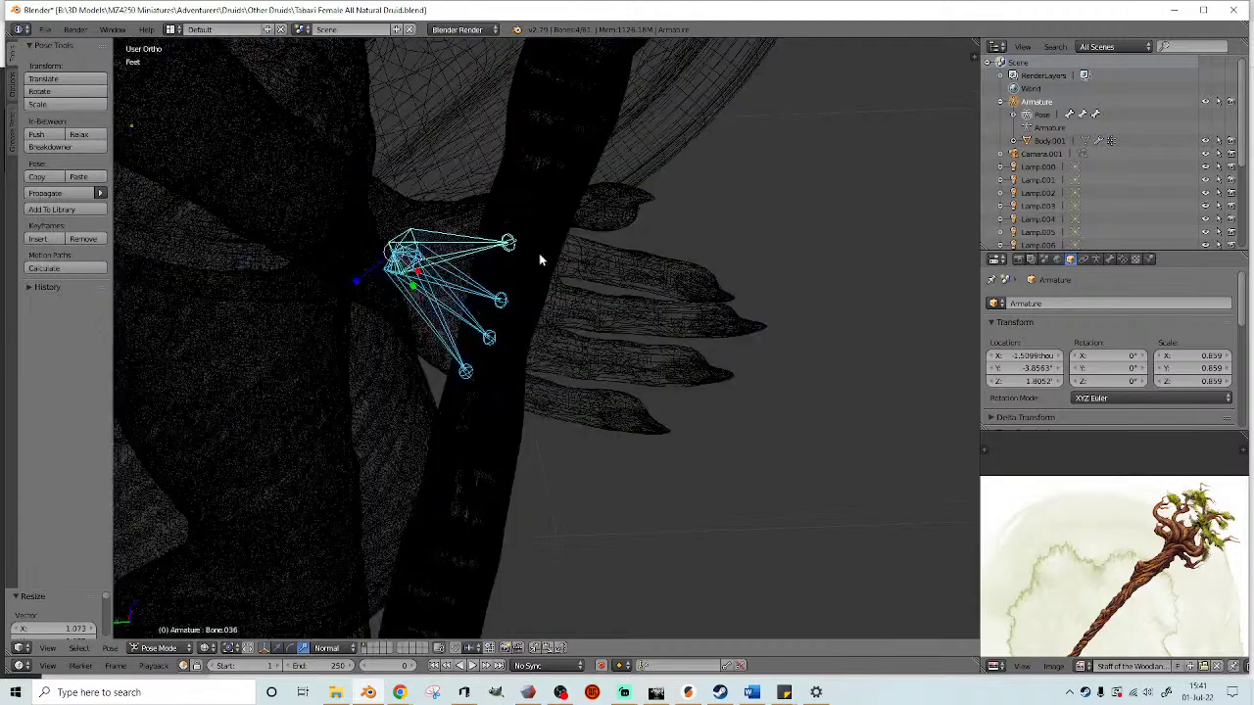
{"action": "right_click", "coordinate": [542, 251]}
{"action": "key", "text": "z"}
{"action": "middle_click_drag", "start_coordinate": [627, 256], "coordinate": [500, 353]}
{"action": "key", "text": "z"}
{"action": "middle_click_drag", "start_coordinate": [572, 379], "coordinate": [650, 342]}
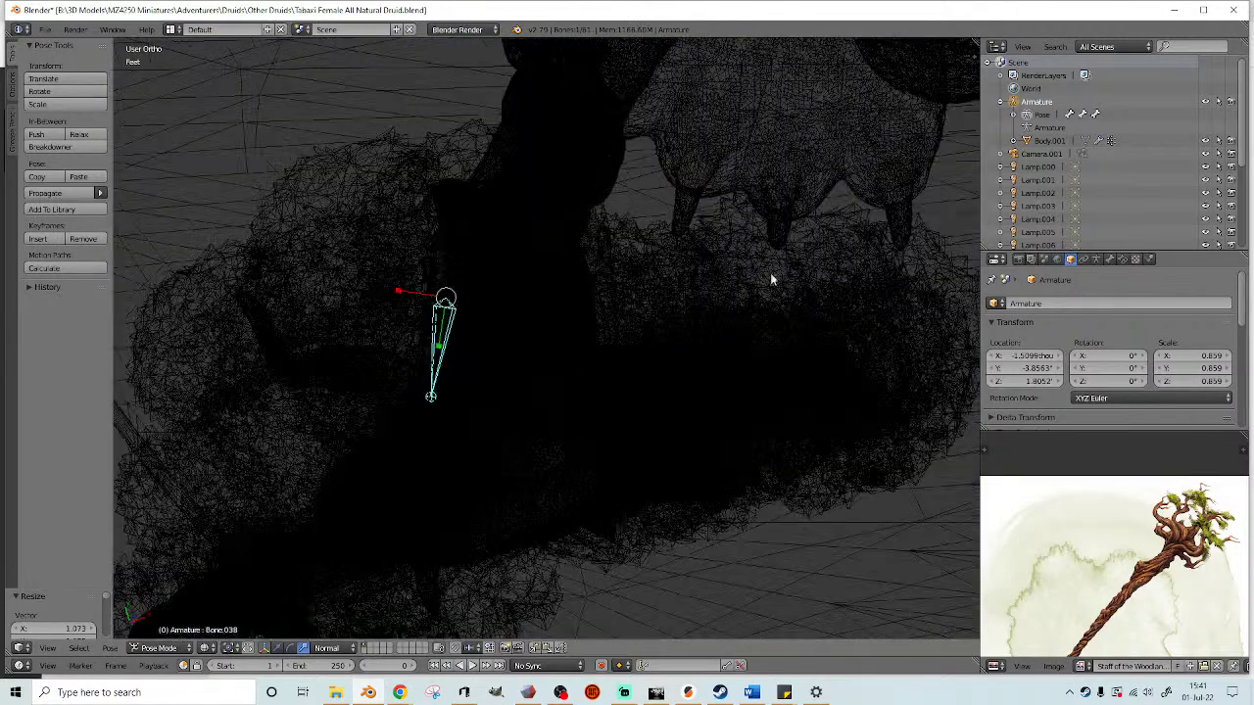
{"action": "left_click", "coordinate": [1205, 142]}
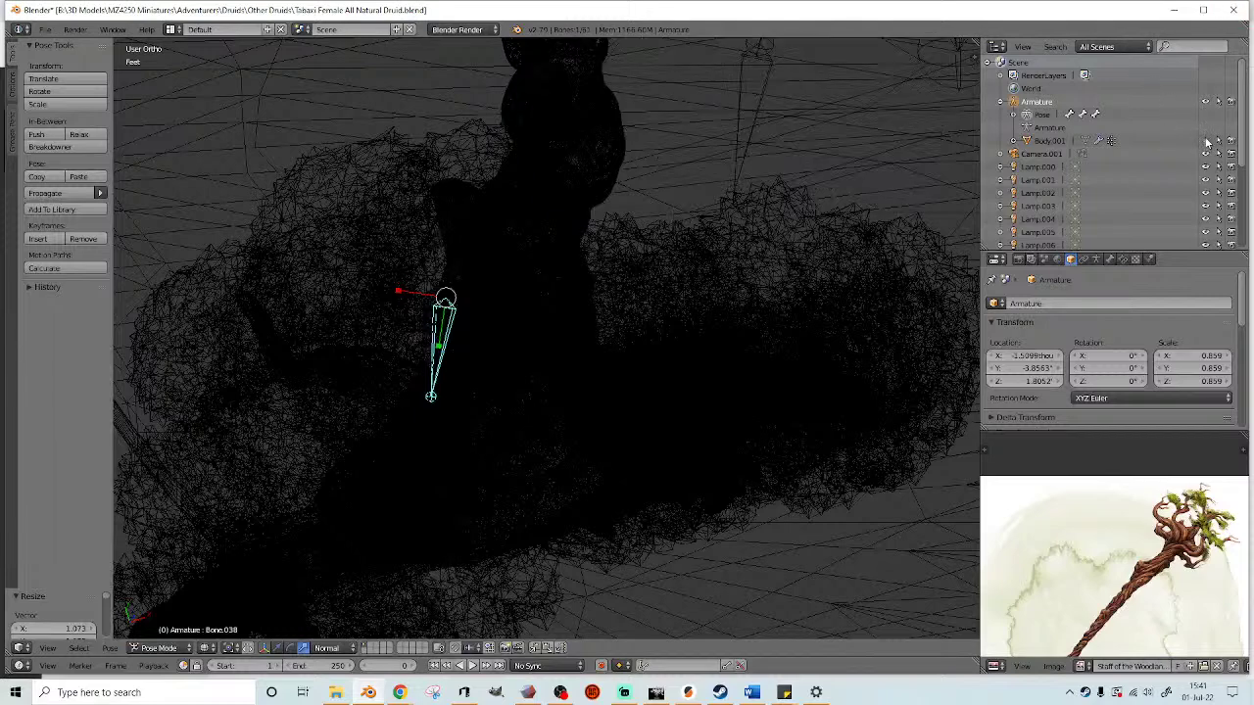
{"action": "key", "text": "z"}
{"action": "middle_click_drag", "start_coordinate": [556, 434], "coordinate": [591, 243]}
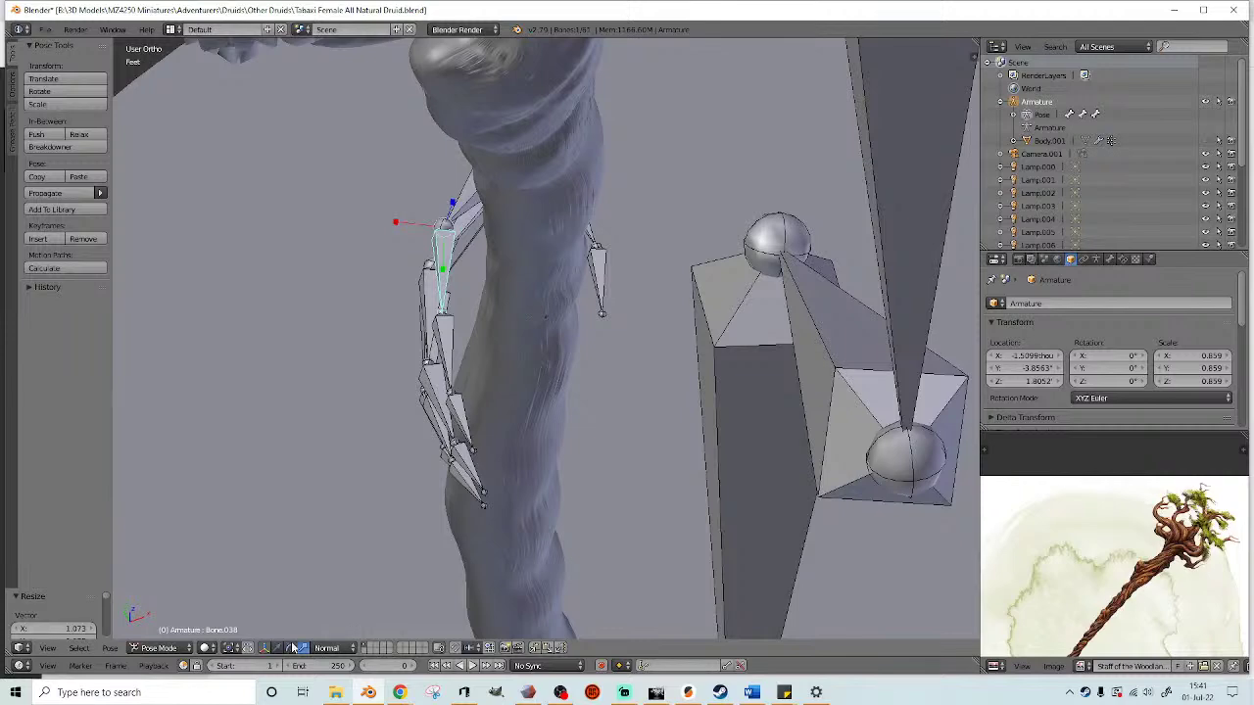
- Rotate the index finger's base bone by about 34.6° and bend its middle bone around the staff
{"action": "middle_click_drag", "start_coordinate": [461, 411], "coordinate": [477, 287]}
{"action": "key", "text": "r"}
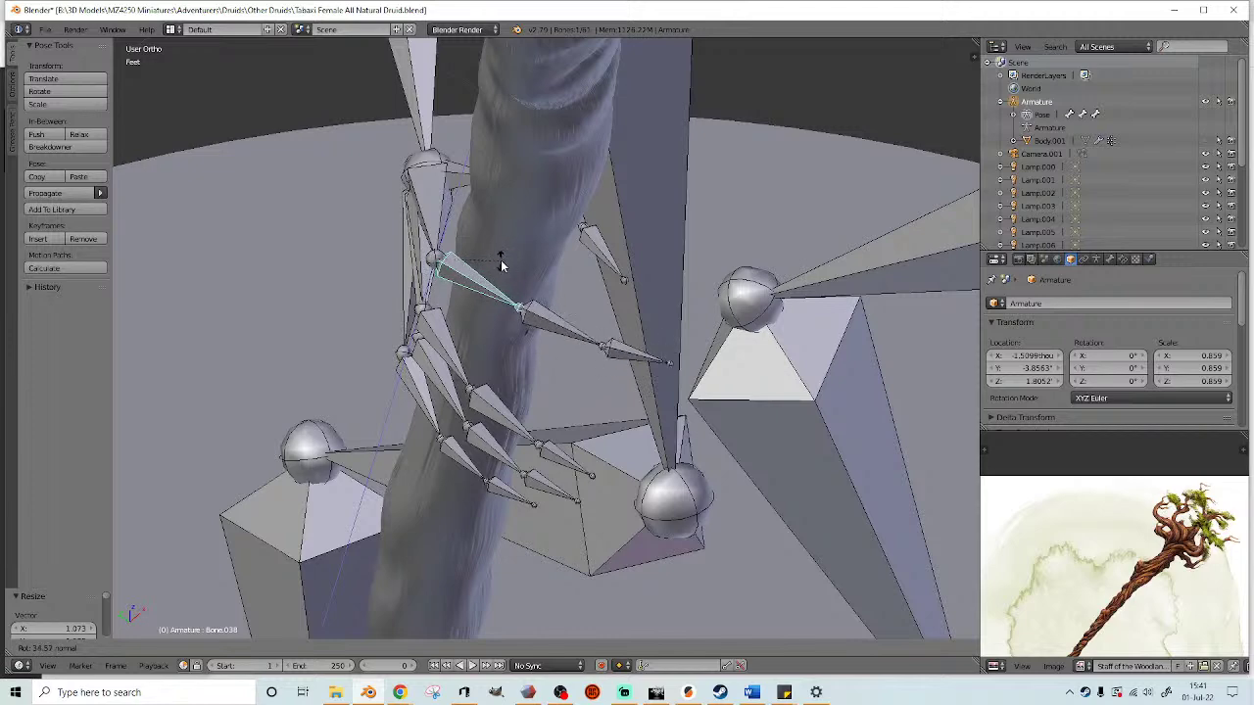
{"action": "left_click", "coordinate": [500, 262]}
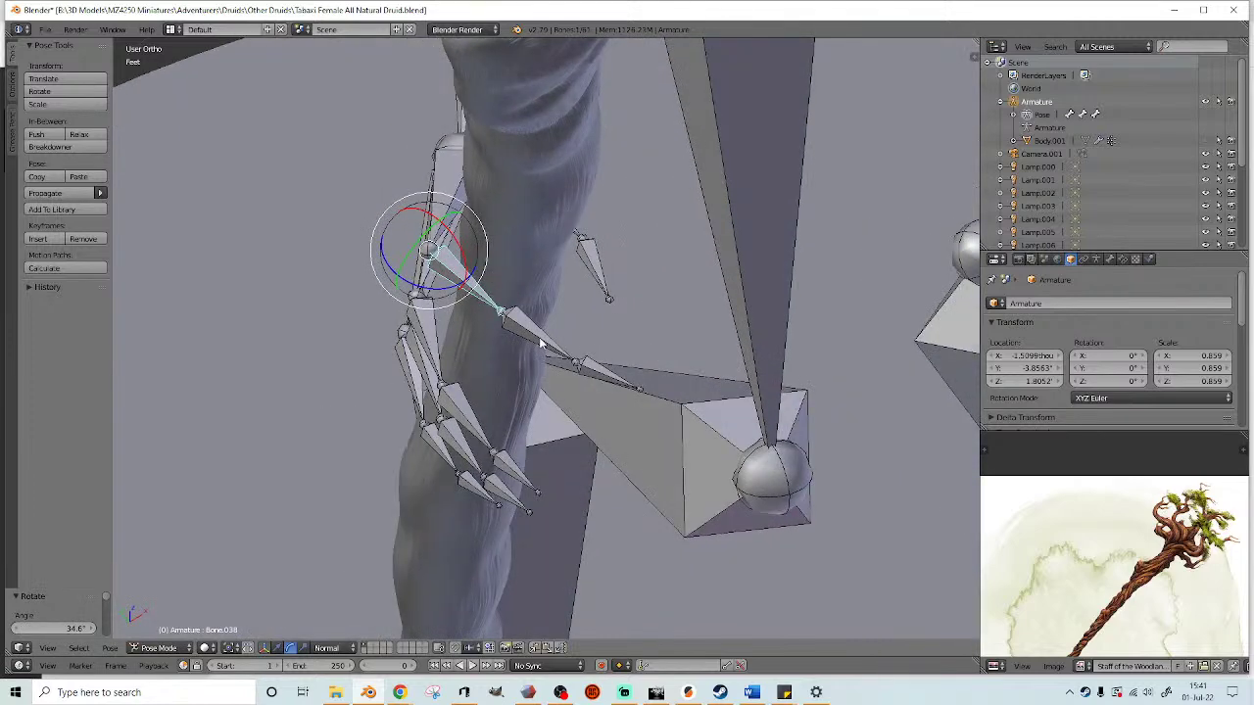
{"action": "right_click", "coordinate": [540, 342]}
{"action": "middle_click_drag", "start_coordinate": [539, 343], "coordinate": [520, 338]}
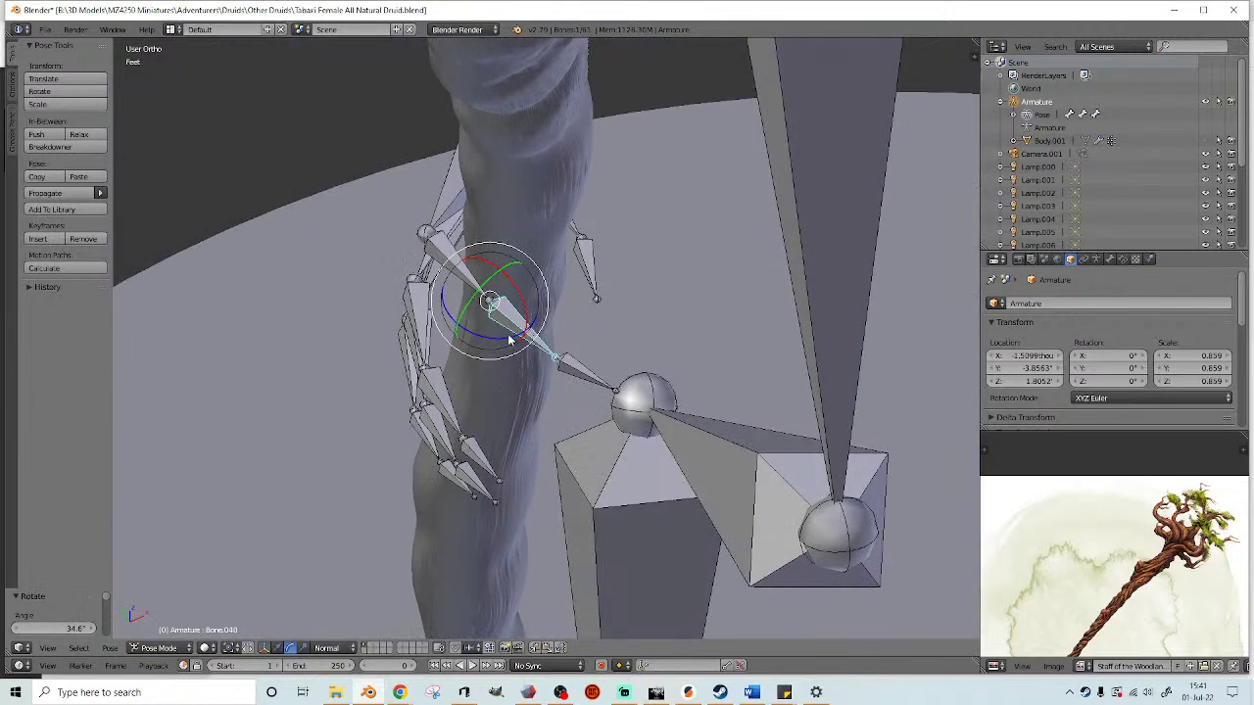
{"action": "key", "text": "r"}
{"action": "left_click", "coordinate": [529, 319]}
- Bend the index finger's tip bone to close it around the staff
{"action": "right_click", "coordinate": [593, 306]}
{"action": "mouse_move", "coordinate": [593, 306]}
{"action": "middle_mouse_down"}
{"action": "mouse_move", "coordinate": [600, 334]}
{"action": "mouse_move", "coordinate": [573, 380]}
{"action": "mouse_move", "coordinate": [566, 310]}
{"action": "mouse_move", "coordinate": [597, 263]}
{"action": "mouse_move", "coordinate": [590, 300]}
{"action": "middle_mouse_up"}
{"action": "right_click", "coordinate": [573, 377]}
{"action": "key", "text": "r"}
{"action": "left_click", "coordinate": [574, 351]}
- Rotate the middle finger's base bone by about -26.5° and bend its middle bone by about -49° around the staff
{"action": "right_click", "coordinate": [495, 333]}
{"action": "middle_click_drag", "start_coordinate": [494, 333], "coordinate": [467, 360]}
{"action": "key", "text": "r"}
{"action": "left_click", "coordinate": [476, 330]}
{"action": "right_click", "coordinate": [519, 404]}
{"action": "middle_click_drag", "start_coordinate": [519, 404], "coordinate": [502, 426]}
{"action": "key", "text": "r"}
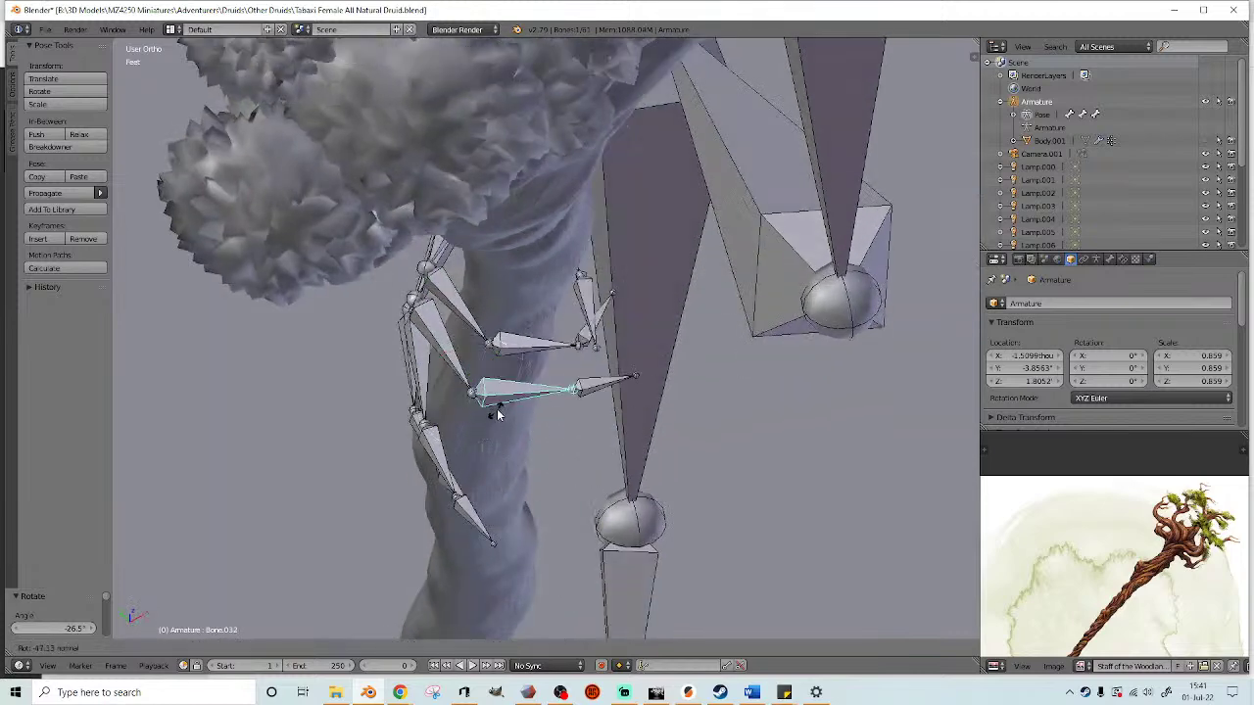
{"action": "left_click", "coordinate": [535, 404]}
- Bend the middle finger's tip bone to close that finger around the staff
{"action": "right_click", "coordinate": [595, 386]}
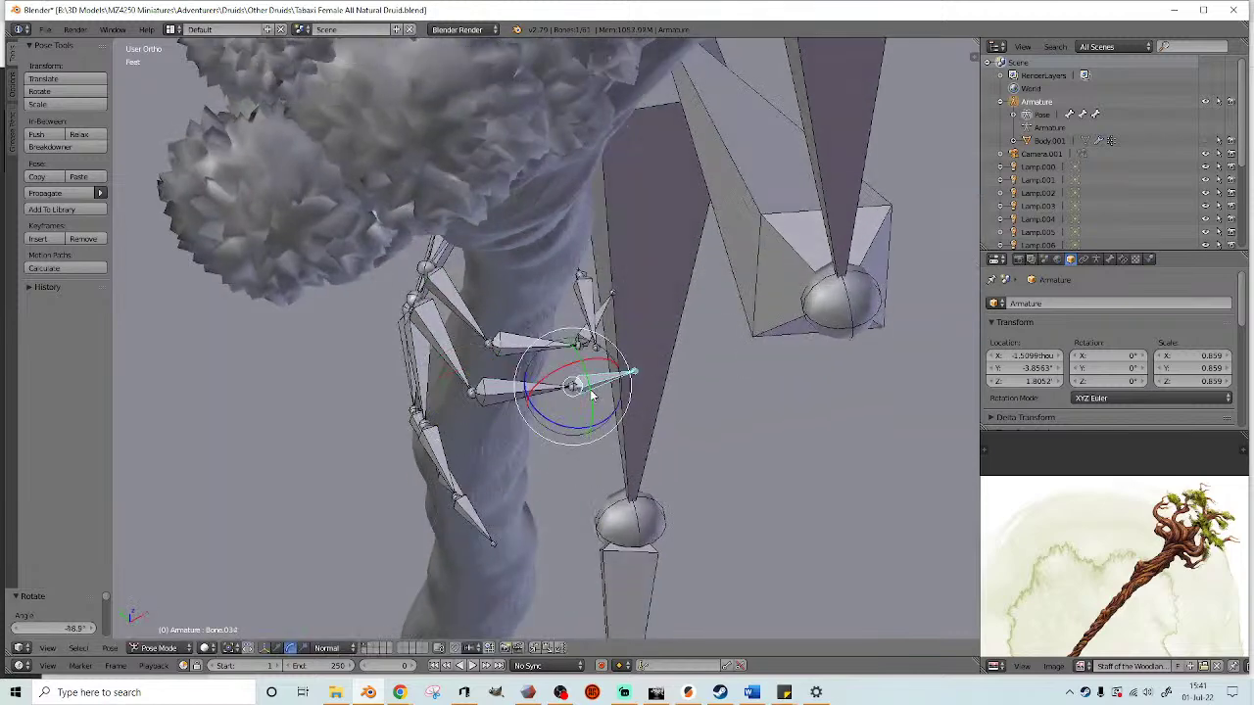
{"action": "key", "text": "r"}
{"action": "left_click", "coordinate": [613, 384]}
- Rotate the ring finger's base bone by about 25.8° and bend its middle bone by about 42.7° around the staff
{"action": "middle_click_drag", "start_coordinate": [539, 403], "coordinate": [487, 429]}
{"action": "right_click", "coordinate": [497, 368]}
{"action": "key", "text": "r"}
{"action": "left_click", "coordinate": [460, 350]}
{"action": "right_click", "coordinate": [543, 395]}
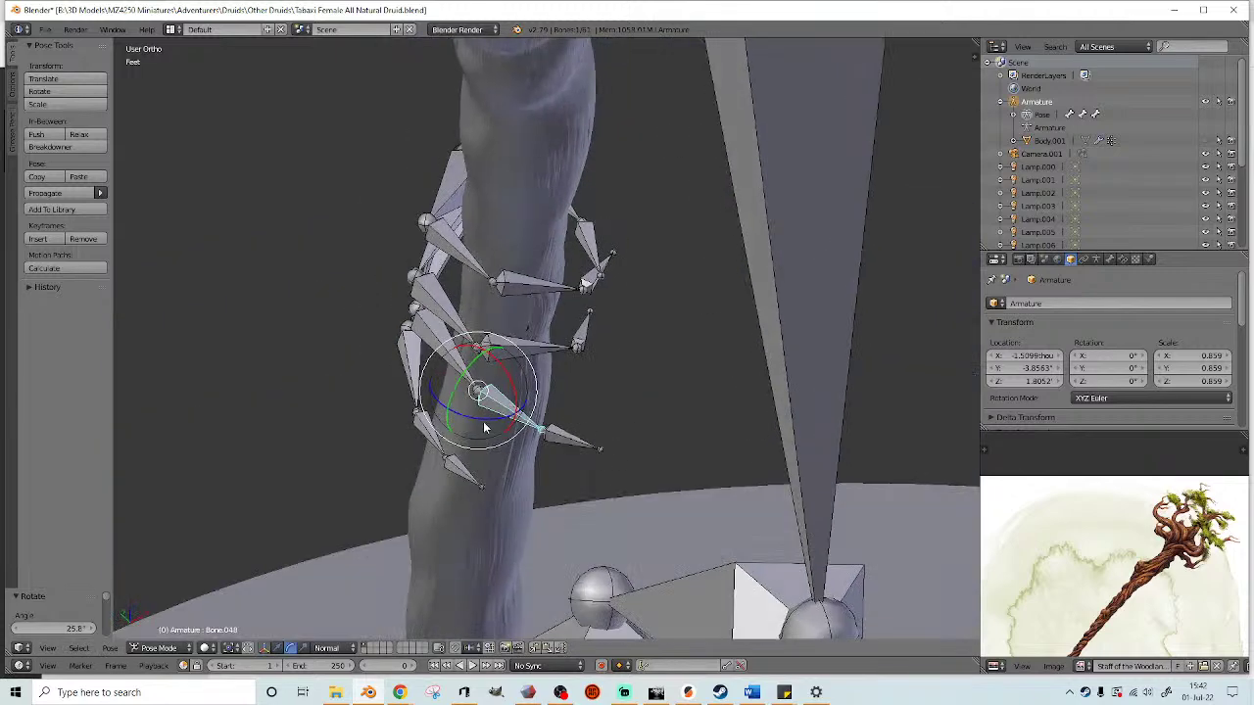
{"action": "key", "text": "r"}
{"action": "left_click", "coordinate": [508, 412]}
- Bend the ring finger's tip bone by about 55.4° to close it around the staff
{"action": "right_click", "coordinate": [581, 399]}
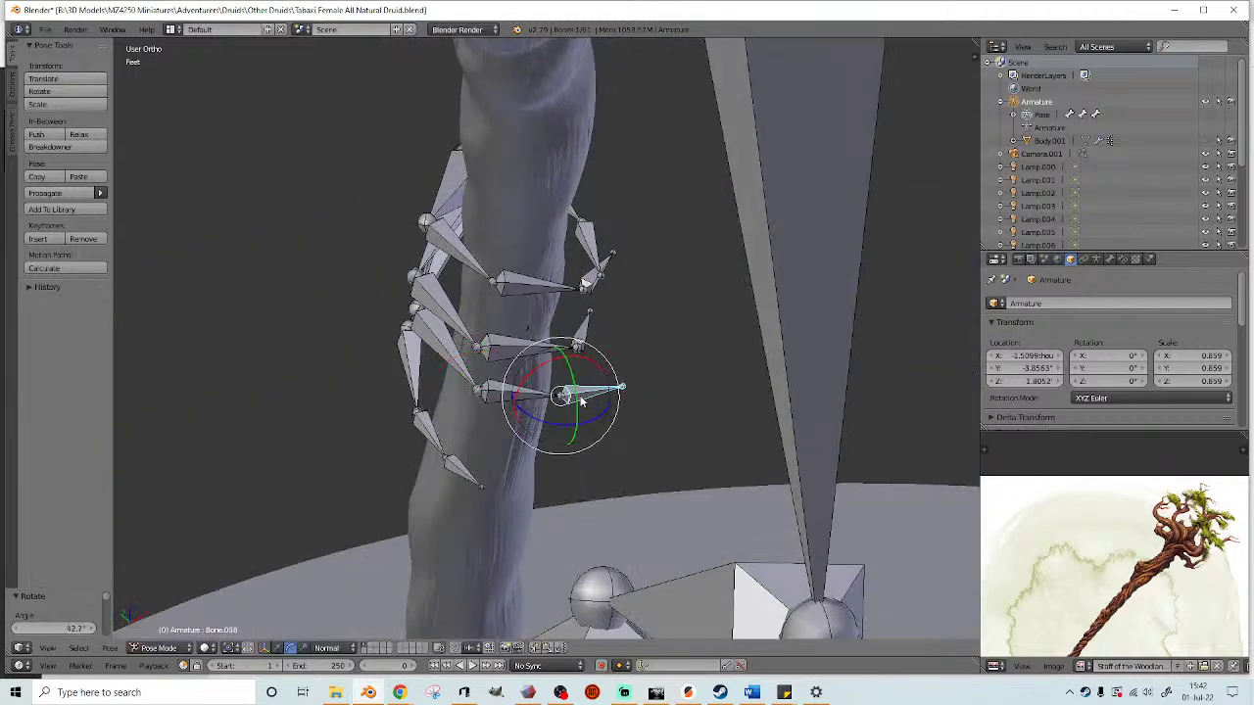
{"action": "key", "text": "r"}
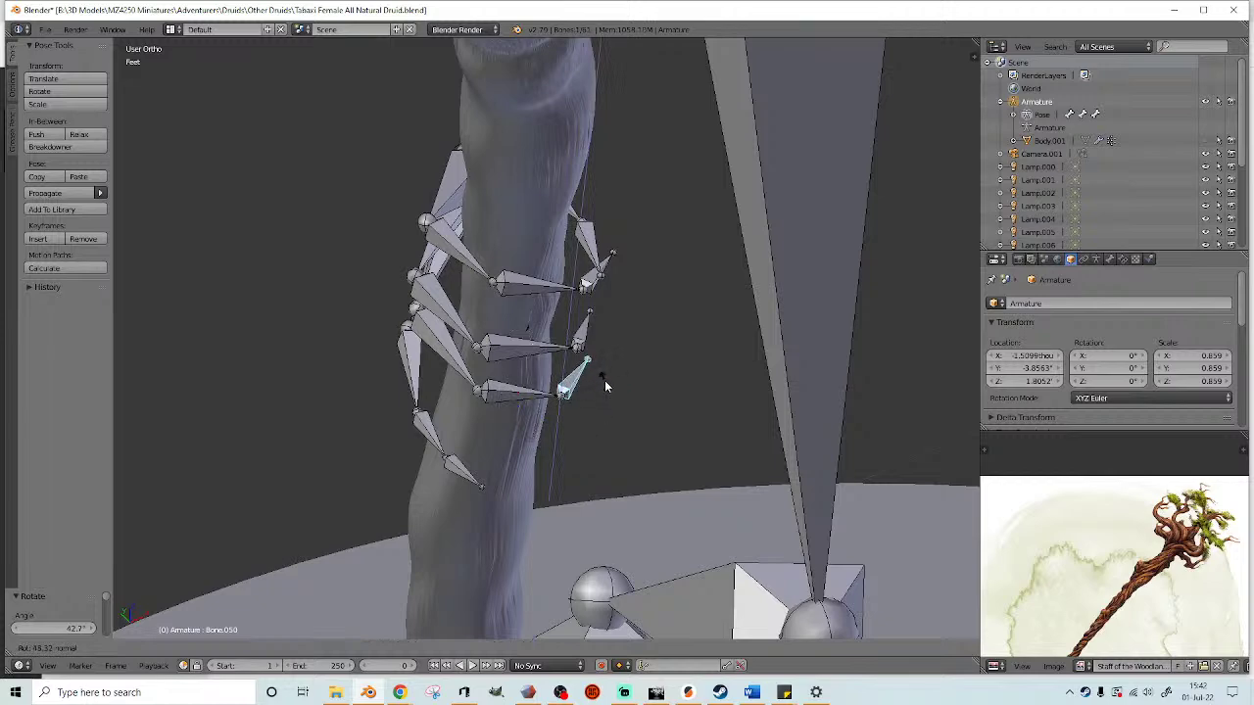
{"action": "left_click", "coordinate": [605, 380]}
- Rotate the little finger's base bone by about -35.3° toward the staff and select its middle bone
{"action": "middle_click_drag", "start_coordinate": [605, 380], "coordinate": [578, 378]}
{"action": "right_click", "coordinate": [465, 397]}
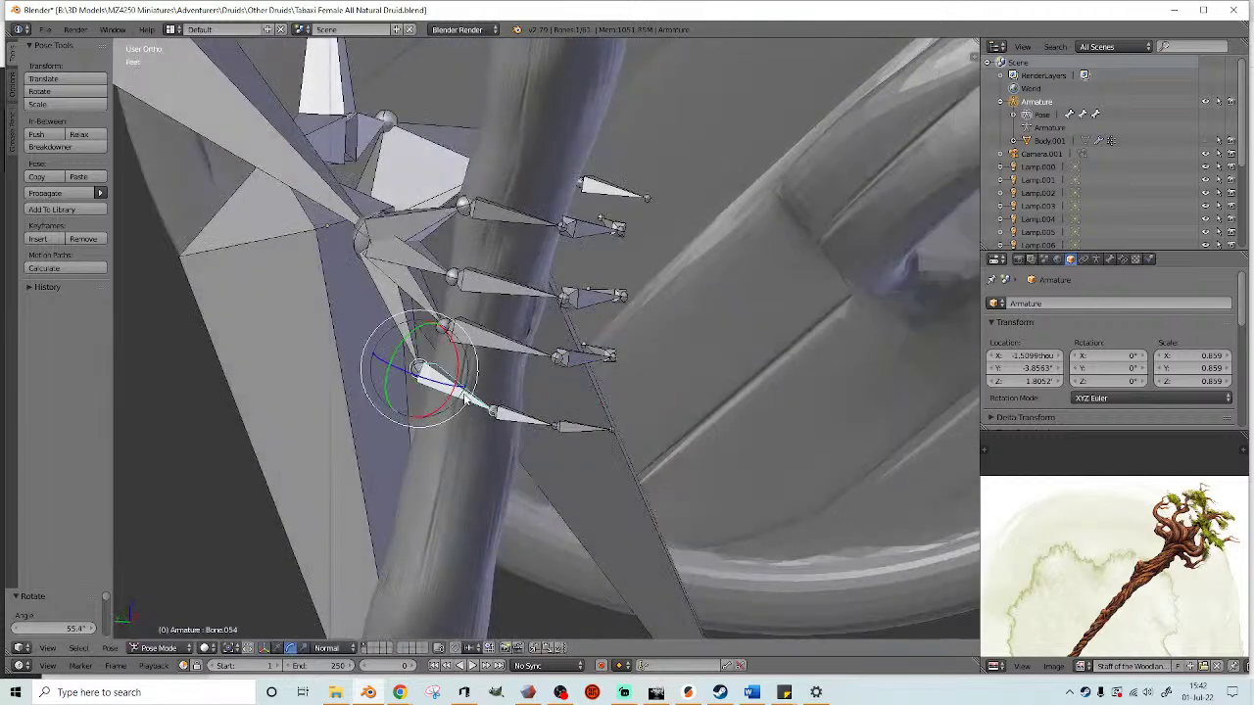
{"action": "middle_click_drag", "start_coordinate": [465, 397], "coordinate": [412, 417]}
{"action": "key", "text": "r"}
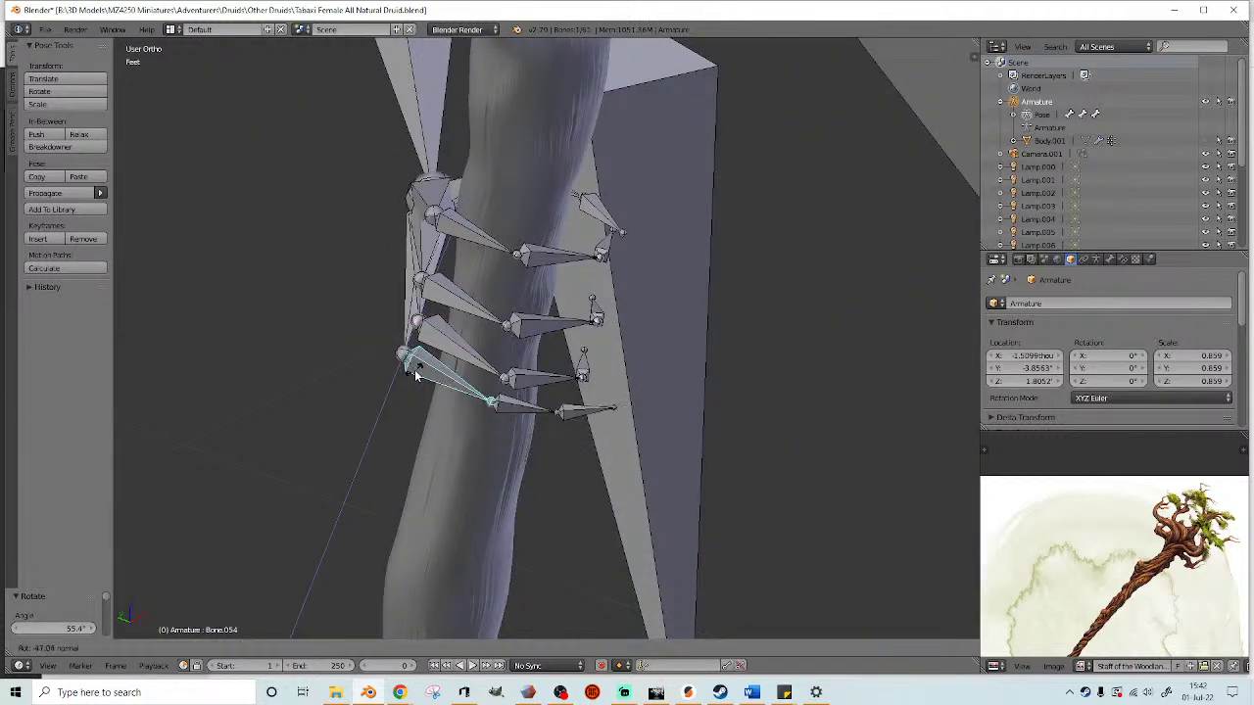
{"action": "left_click", "coordinate": [499, 419]}
{"action": "right_click", "coordinate": [500, 419]}
{"action": "middle_click_drag", "start_coordinate": [499, 419], "coordinate": [474, 453]}
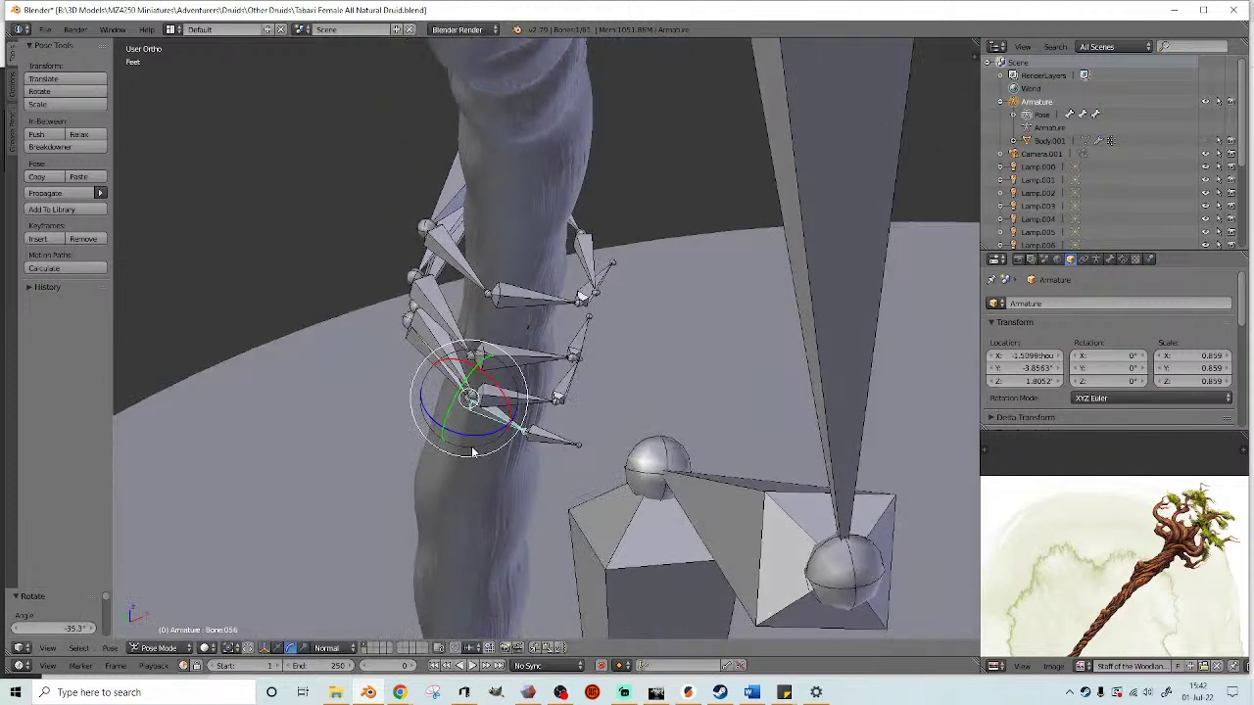
{"action": "right_click_drag", "start_coordinate": [482, 428], "coordinate": [493, 415]}
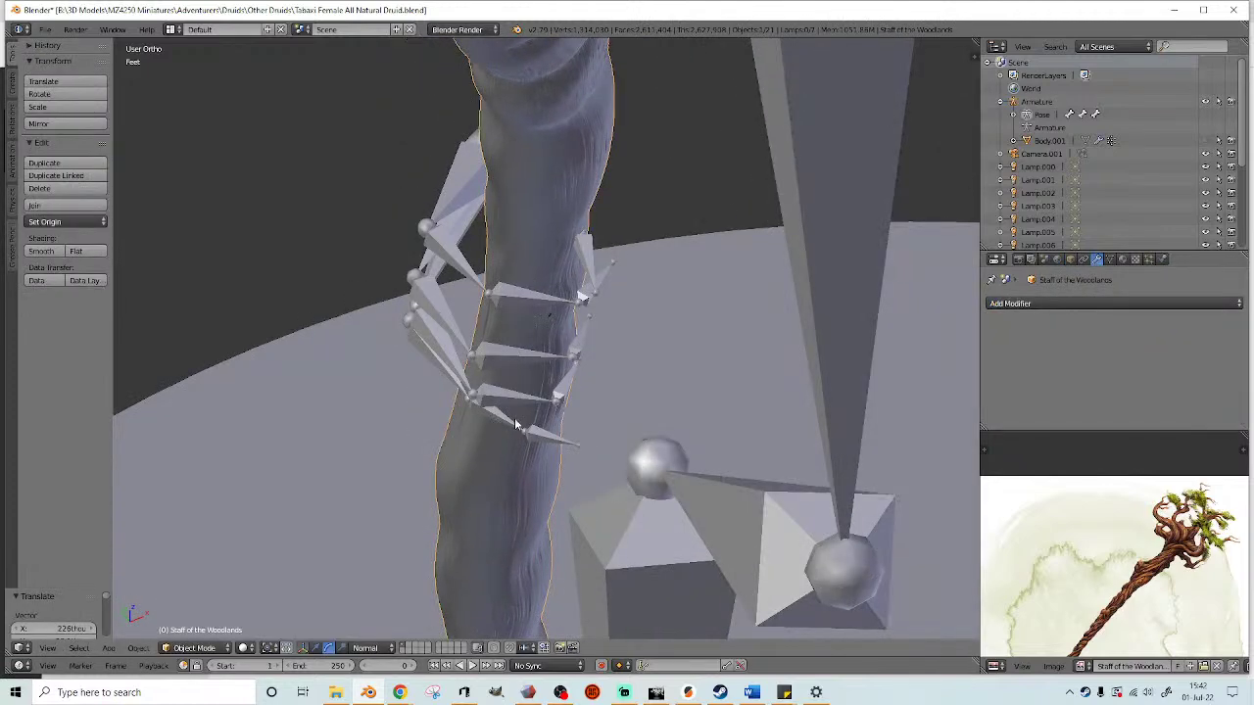
{"action": "key", "text": "ctrl+z"}
{"action": "key", "text": "ctrl+z"}
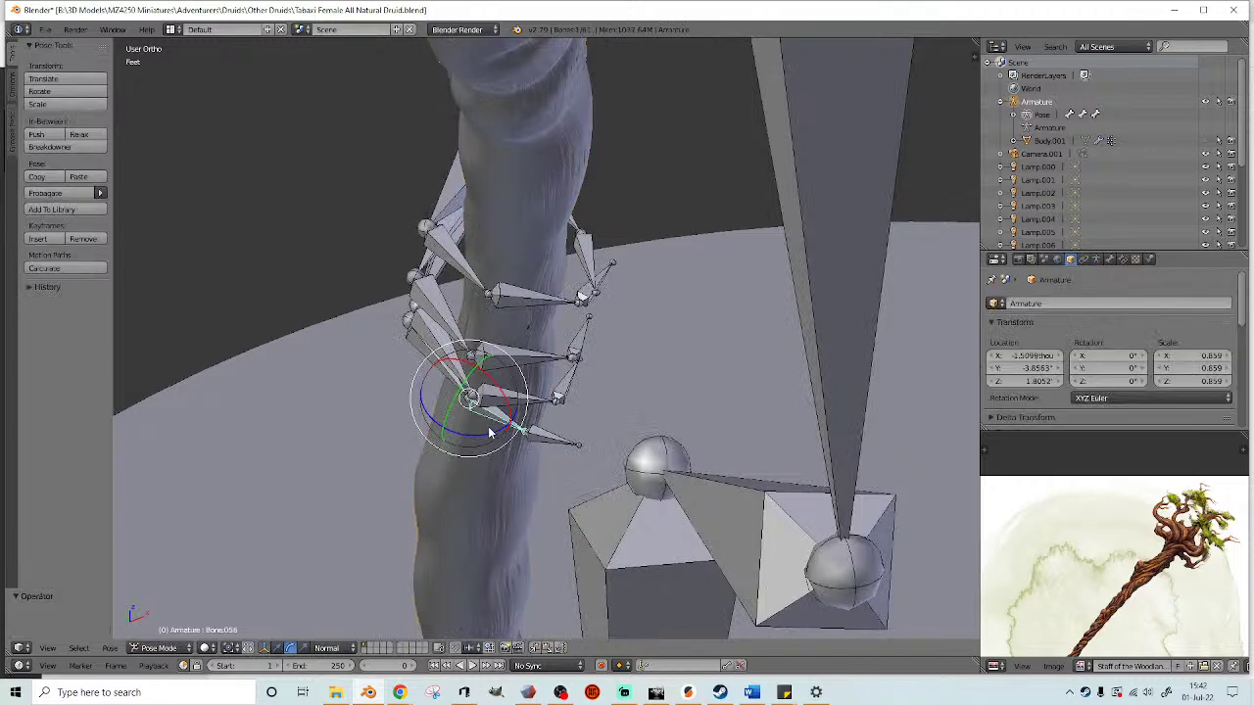
- Bend the little finger's middle bone by about 28.5° and its tip bone by about 30.8° around the staff
{"action": "left_click_drag", "start_coordinate": [480, 438], "coordinate": [493, 428]}
{"action": "middle_click_drag", "start_coordinate": [493, 428], "coordinate": [509, 376]}
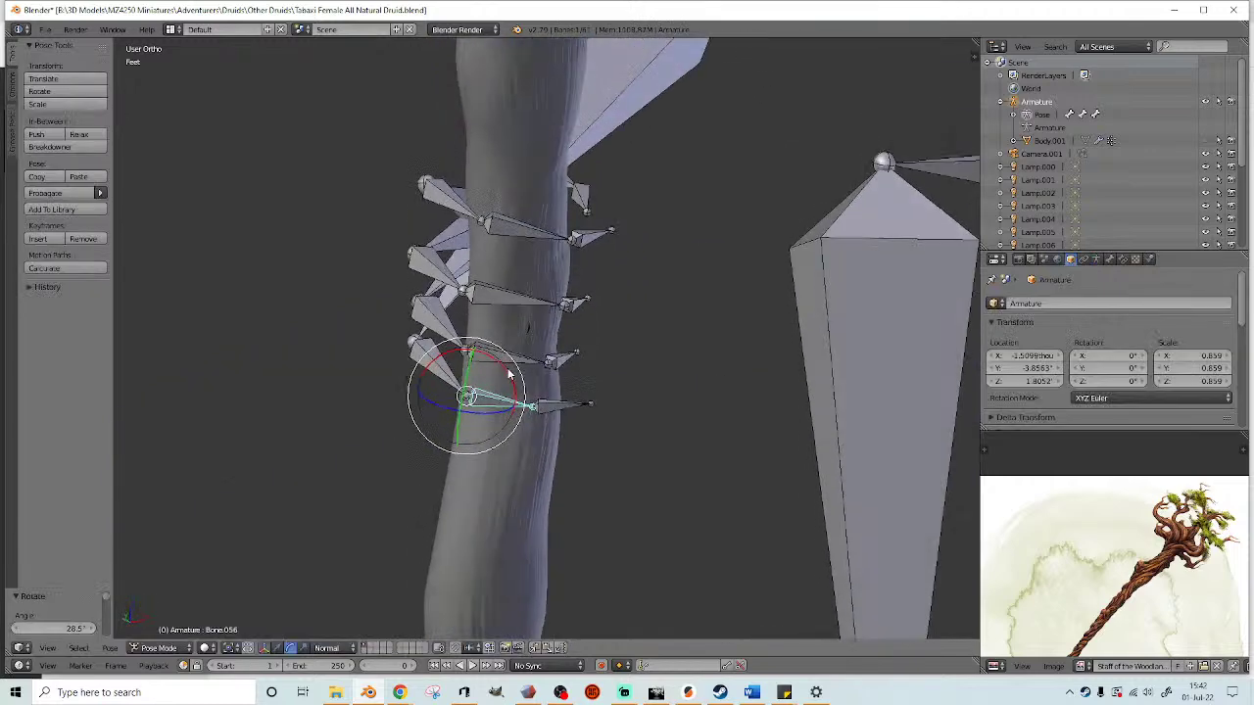
{"action": "right_click", "coordinate": [582, 414]}
{"action": "middle_click_drag", "start_coordinate": [582, 413], "coordinate": [558, 431]}
{"action": "left_click_drag", "start_coordinate": [558, 431], "coordinate": [572, 412]}
- Show the body mesh and check how the closed fingers sit around the staff
{"action": "scroll", "coordinate": [567, 413], "scroll_direction": "down", "scroll_amount": 4}
{"action": "middle_click_drag", "start_coordinate": [567, 414], "coordinate": [633, 380]}
{"action": "scroll", "coordinate": [634, 379], "scroll_direction": "down", "scroll_amount": 2}
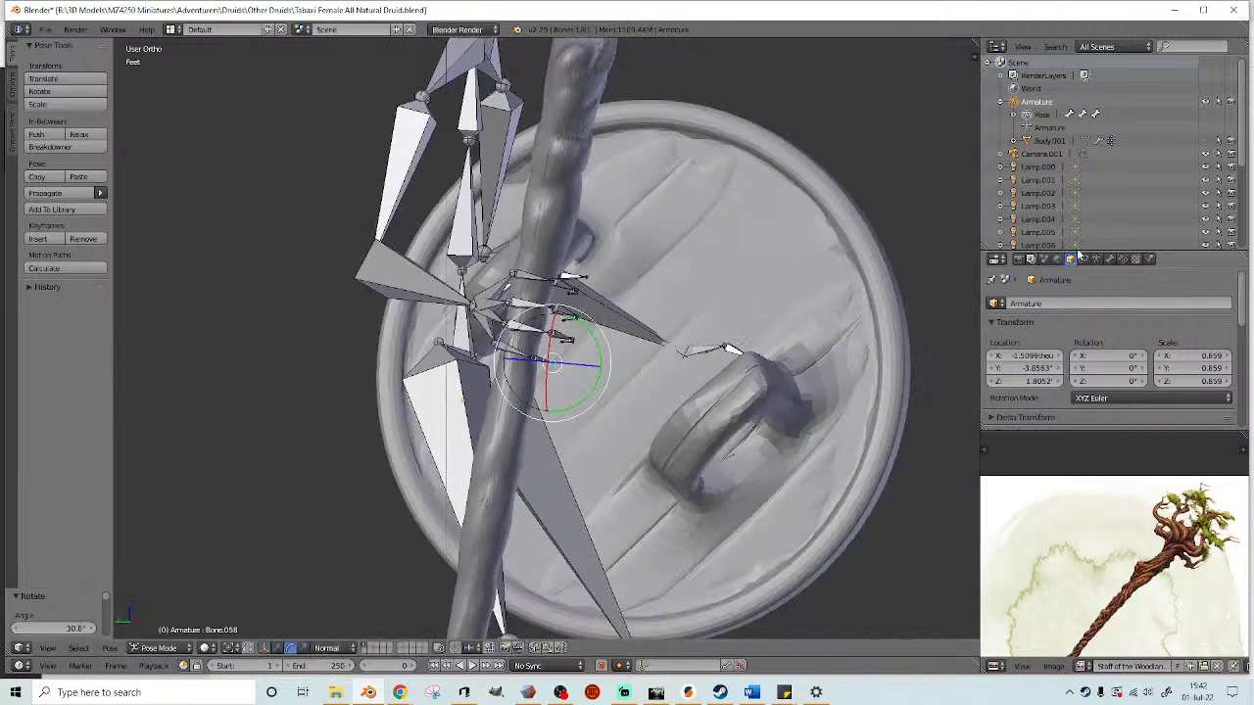
{"action": "middle_click_drag", "start_coordinate": [931, 226], "coordinate": [432, 346]}
{"action": "scroll", "coordinate": [432, 346], "scroll_direction": "up", "scroll_amount": 3}
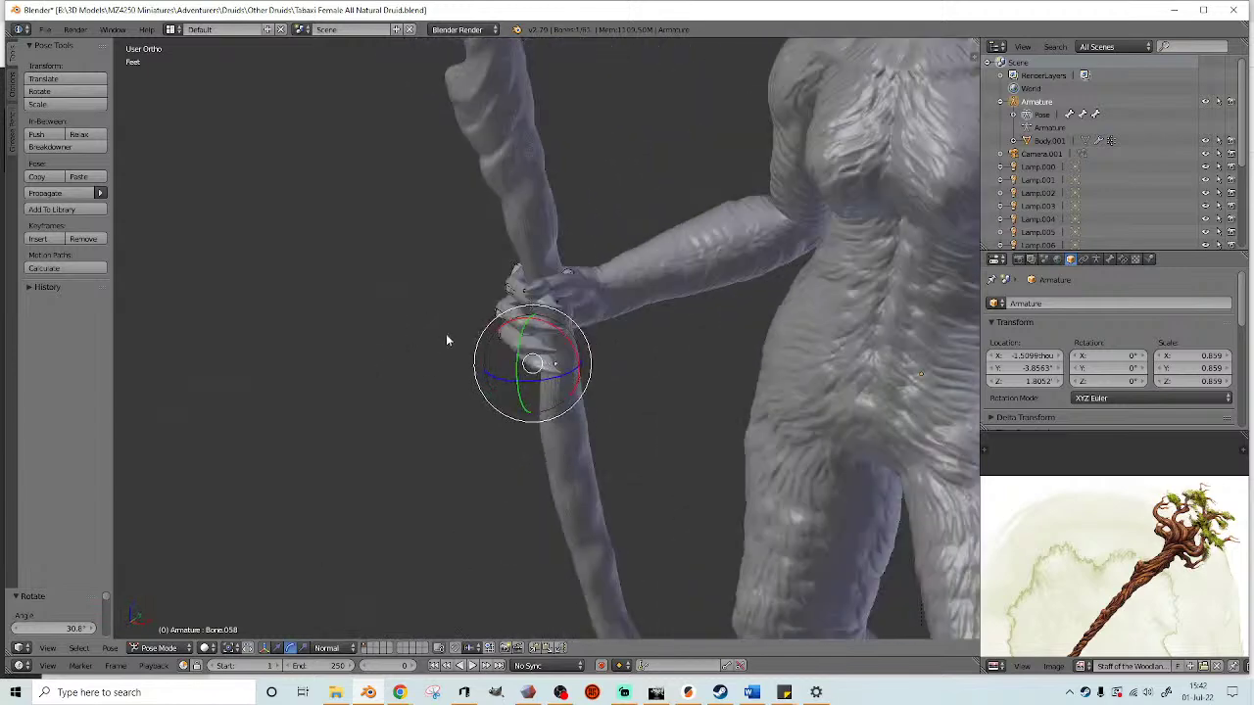
- Hide the body mesh and bend the thumb's tip bone inward against the staff
{"action": "left_click", "coordinate": [1204, 141]}
{"action": "middle_click_drag", "start_coordinate": [548, 250], "coordinate": [546, 360]}
{"action": "right_click", "coordinate": [536, 356]}
{"action": "middle_click_drag", "start_coordinate": [639, 355], "coordinate": [566, 307]}
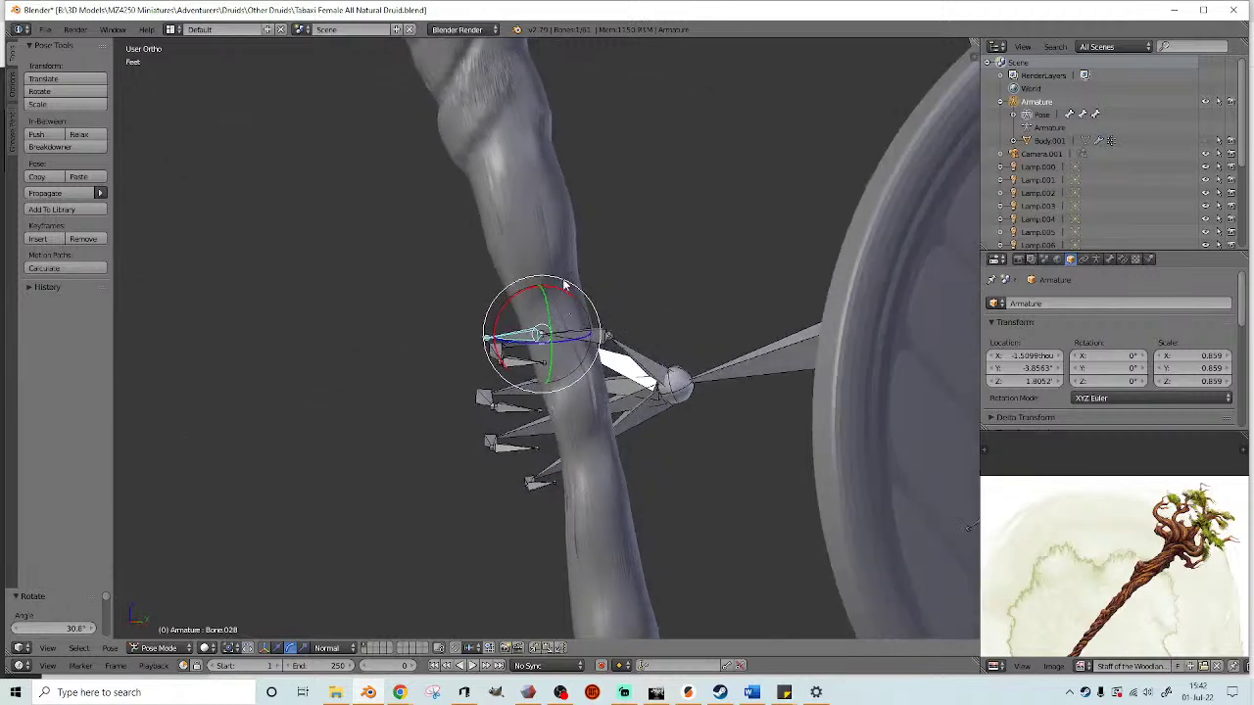
{"action": "key", "text": "r"}
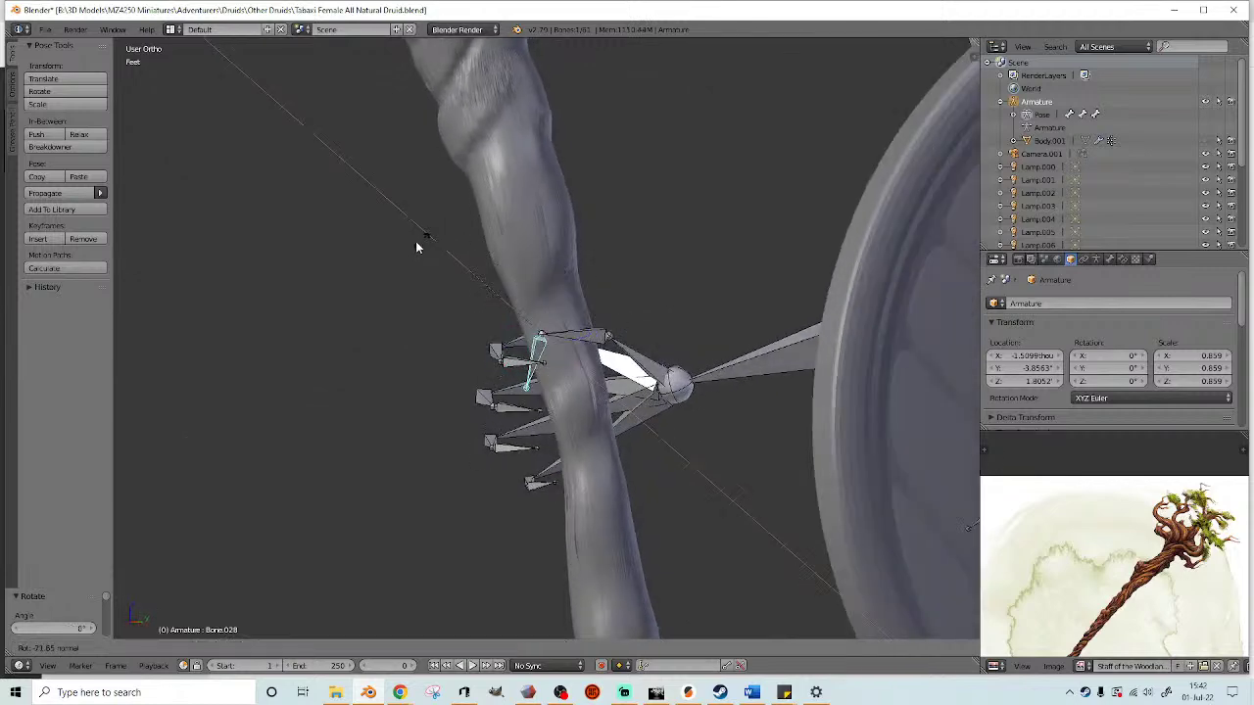
{"action": "left_click", "coordinate": [428, 265]}
- Rotate the thumb's middle bone by about -14.9° and show the body mesh again
{"action": "middle_click_drag", "start_coordinate": [428, 265], "coordinate": [632, 349]}
{"action": "key", "text": "r"}
{"action": "left_click_drag", "start_coordinate": [641, 341], "coordinate": [641, 345]}
{"action": "middle_click_drag", "start_coordinate": [642, 345], "coordinate": [640, 313]}
{"action": "left_click_drag", "start_coordinate": [667, 314], "coordinate": [668, 306]}
{"action": "middle_click_drag", "start_coordinate": [670, 312], "coordinate": [686, 397]}
{"action": "left_click", "coordinate": [1206, 143]}
- Select all the staff hand's bones without the forearm and rotate the hand by about -12.1° and 1.65° to align it with the staff
{"action": "scroll", "coordinate": [547, 319], "scroll_direction": "down", "scroll_amount": 5}
{"action": "middle_click_drag", "start_coordinate": [546, 457], "coordinate": [617, 436]}
{"action": "left_click_drag", "start_coordinate": [616, 430], "coordinate": [474, 284], "text": "ctrl"}
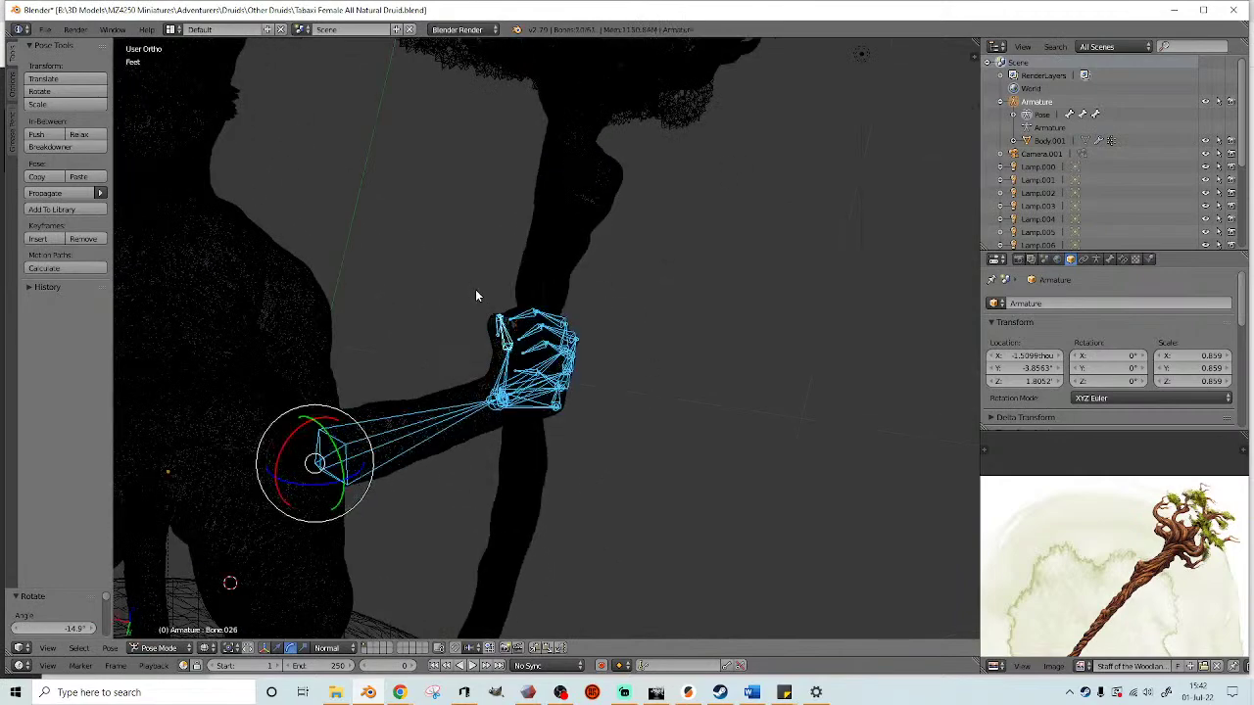
{"action": "left_click_drag", "start_coordinate": [436, 468], "coordinate": [431, 397], "text": "ctrl+shift"}
{"action": "key", "text": "z"}
{"action": "mouse_move", "coordinate": [543, 434]}
{"action": "middle_mouse_down"}
{"action": "mouse_move", "coordinate": [514, 352]}
{"action": "mouse_move", "coordinate": [593, 402]}
{"action": "mouse_move", "coordinate": [646, 397]}
{"action": "middle_mouse_up"}
{"action": "key", "text": "r"}
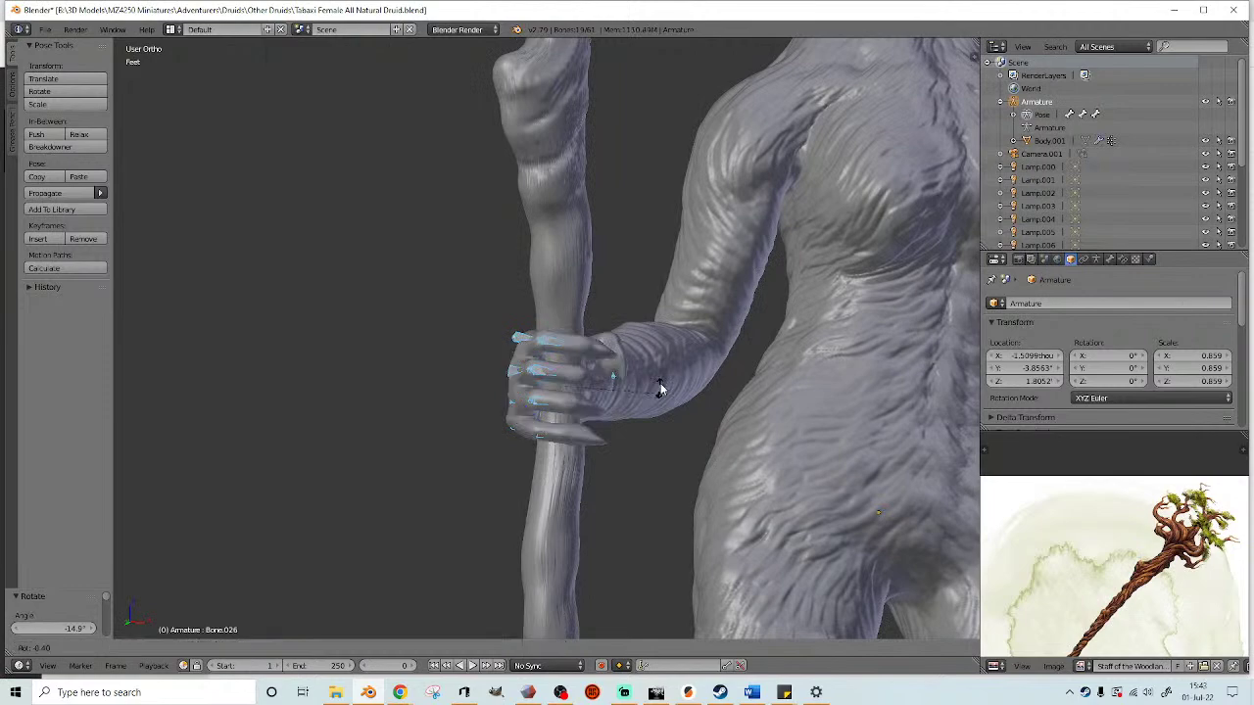
{"action": "left_click", "coordinate": [671, 375]}
{"action": "key", "text": "r"}
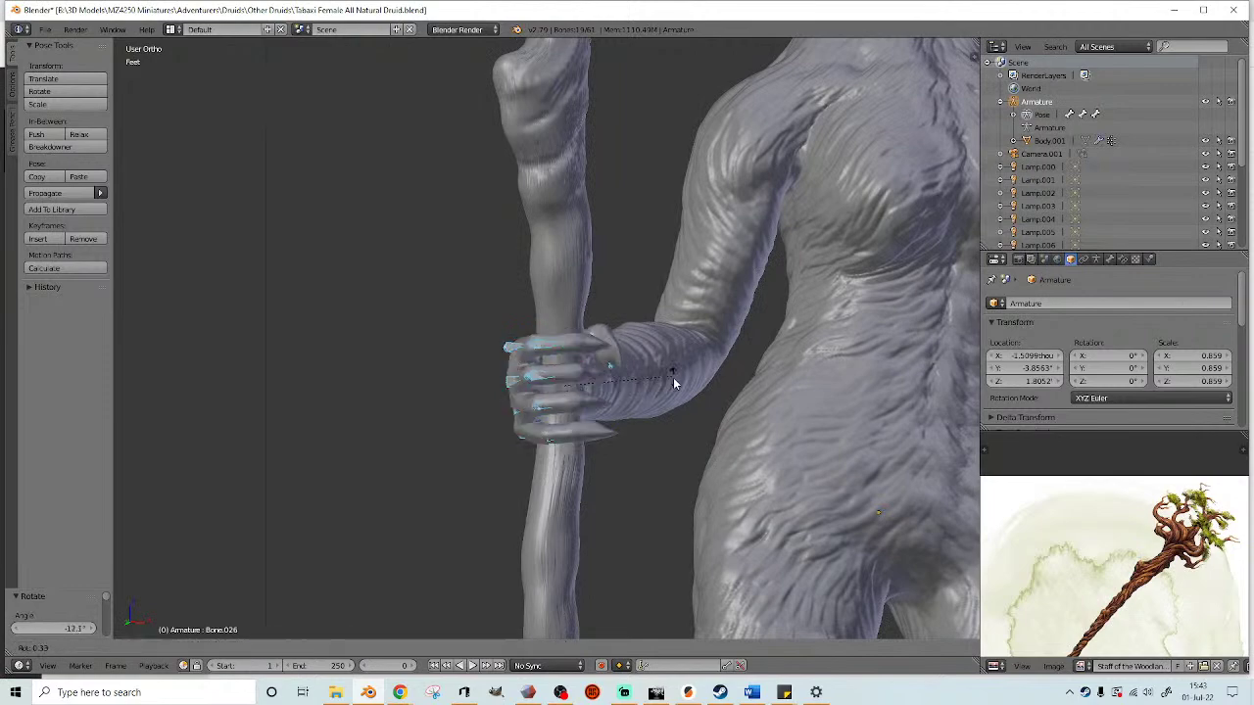
{"action": "left_click", "coordinate": [668, 384]}
{"action": "middle_click_drag", "start_coordinate": [667, 385], "coordinate": [634, 442]}
{"action": "middle_click_drag", "start_coordinate": [632, 470], "coordinate": [585, 456]}
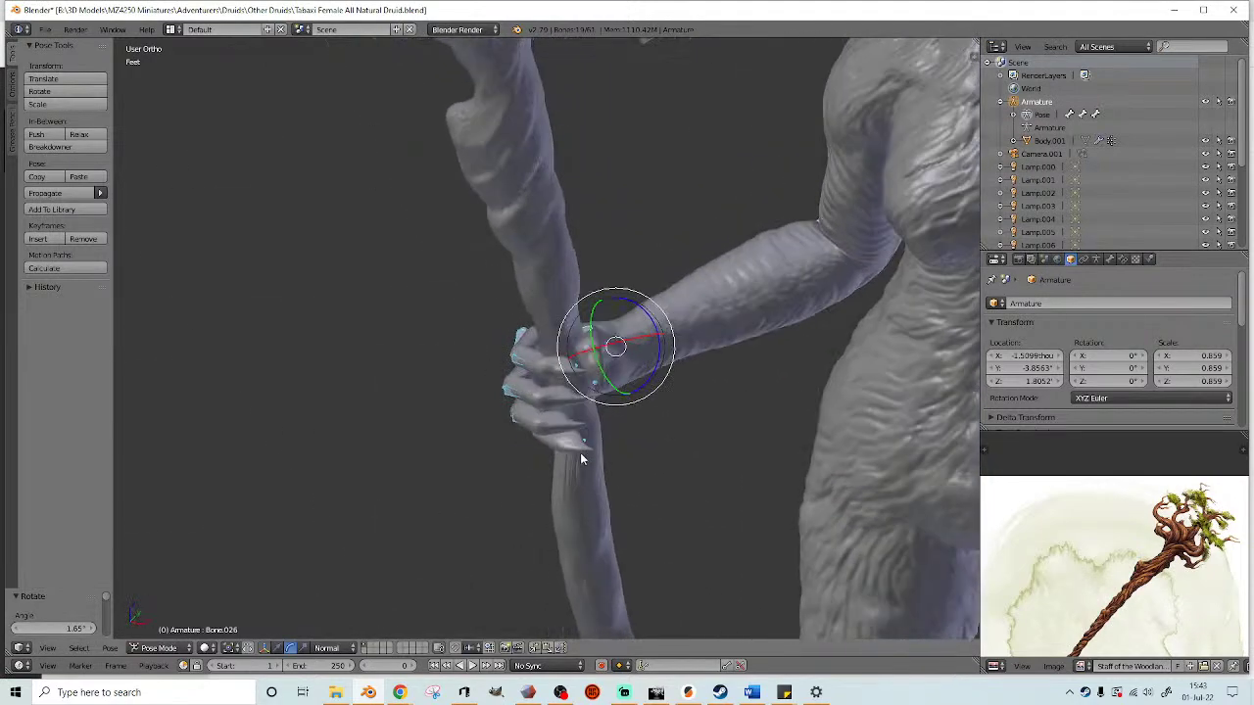
- Select the little finger's tip bone and bend it by about 42.8° to close the claw against the staff
{"action": "key", "text": "z"}
{"action": "right_click", "coordinate": [579, 473]}
{"action": "key", "text": "z"}
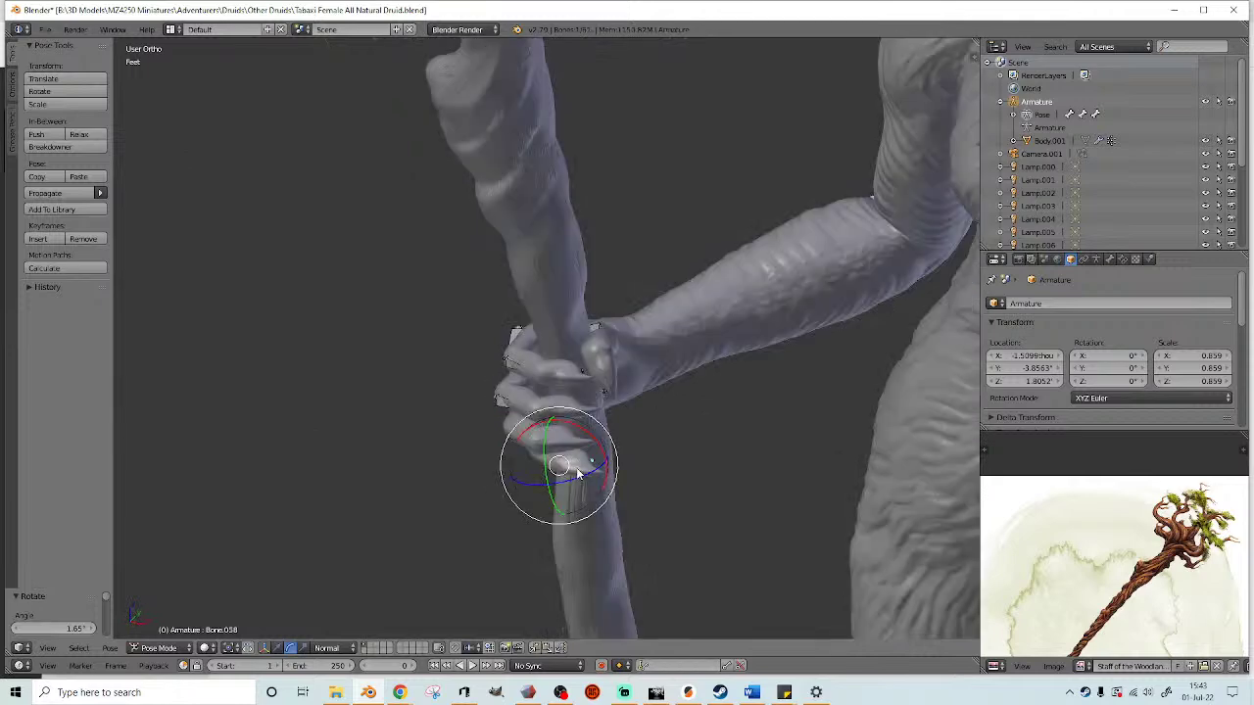
{"action": "scroll", "coordinate": [579, 480], "scroll_direction": "up", "scroll_amount": 2}
{"action": "left_click_drag", "start_coordinate": [579, 488], "coordinate": [583, 446]}
- Rotate the middle finger's base bone about its local Z axis to adjust the spacing between the fingers
{"action": "middle_click_drag", "start_coordinate": [583, 445], "coordinate": [485, 412]}
{"action": "key", "text": "r"}
{"action": "key", "text": "z"}
{"action": "key", "text": "z"}
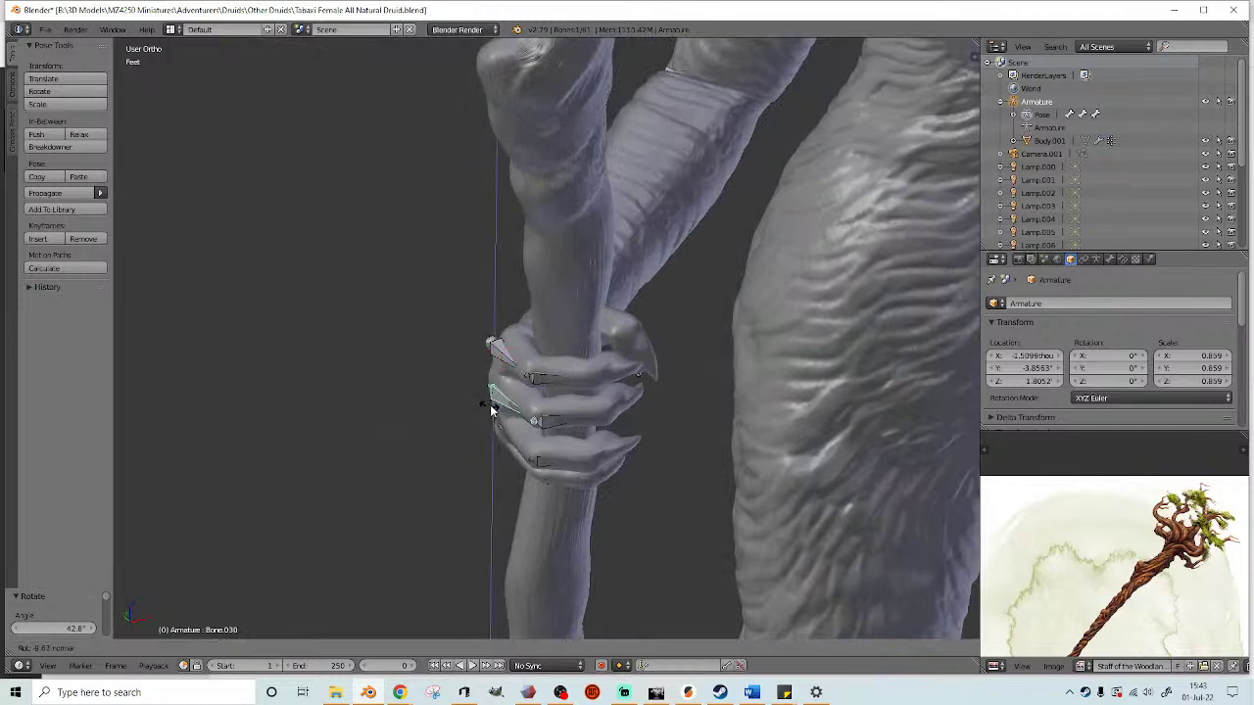
{"action": "left_click", "coordinate": [491, 404]}
- Rotate the ring finger's base bone about its local Z axis by about 14.8°
{"action": "middle_click_drag", "start_coordinate": [491, 404], "coordinate": [498, 510]}
{"action": "right_click", "coordinate": [539, 482]}
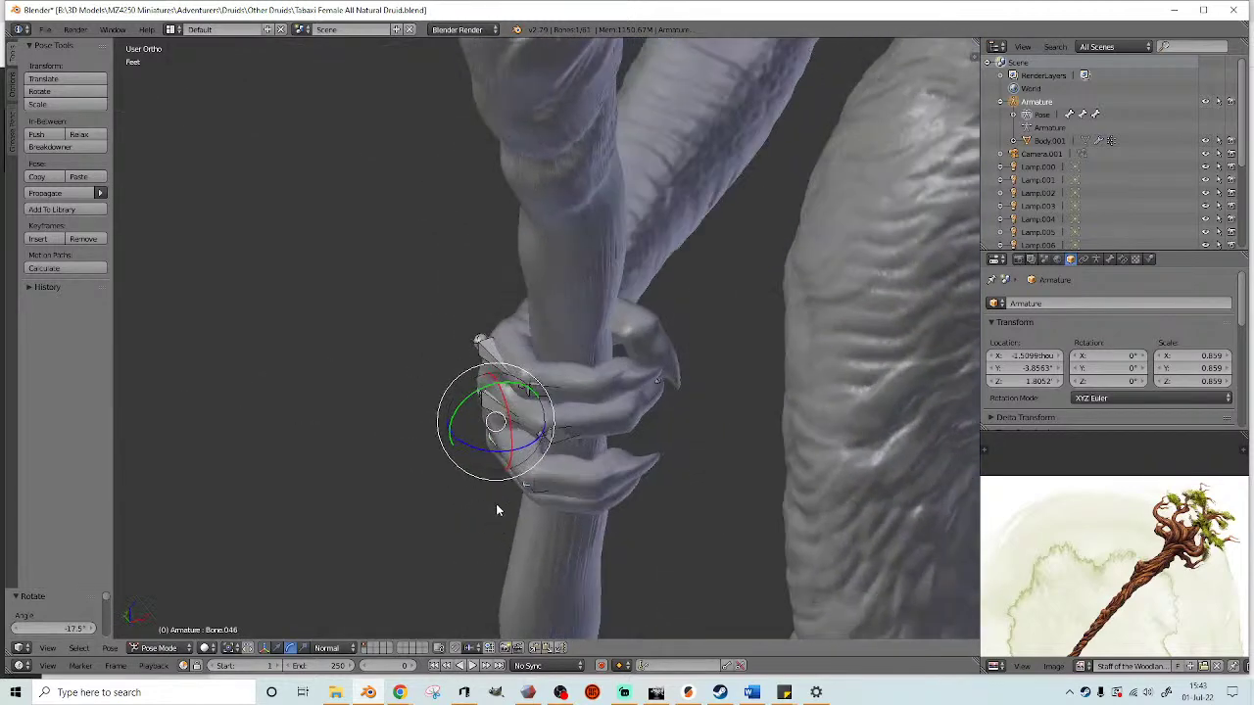
{"action": "key", "text": "r"}
{"action": "key", "text": "z"}
{"action": "key", "text": "z"}
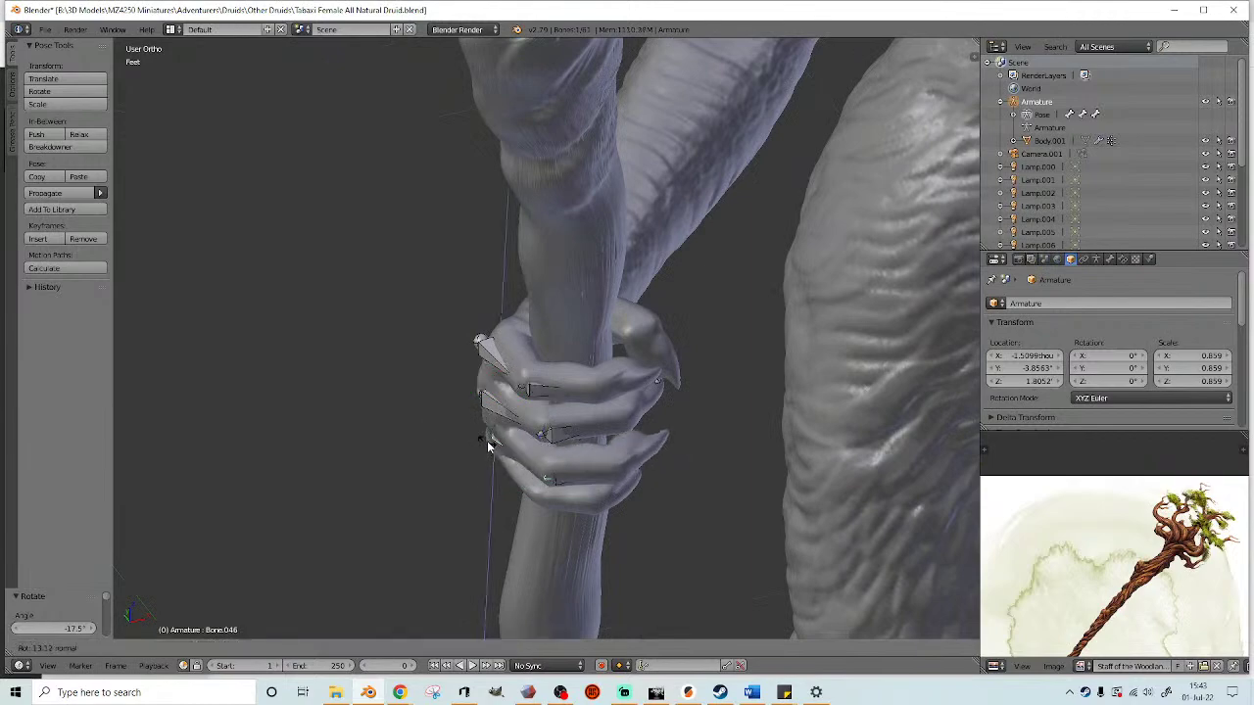
{"action": "left_click", "coordinate": [487, 443]}
- Rotate the index finger's base bone to adjust its spacing from the middle finger
{"action": "middle_click_drag", "start_coordinate": [487, 443], "coordinate": [529, 428]}
{"action": "right_click", "coordinate": [489, 354]}
{"action": "key", "text": "r"}
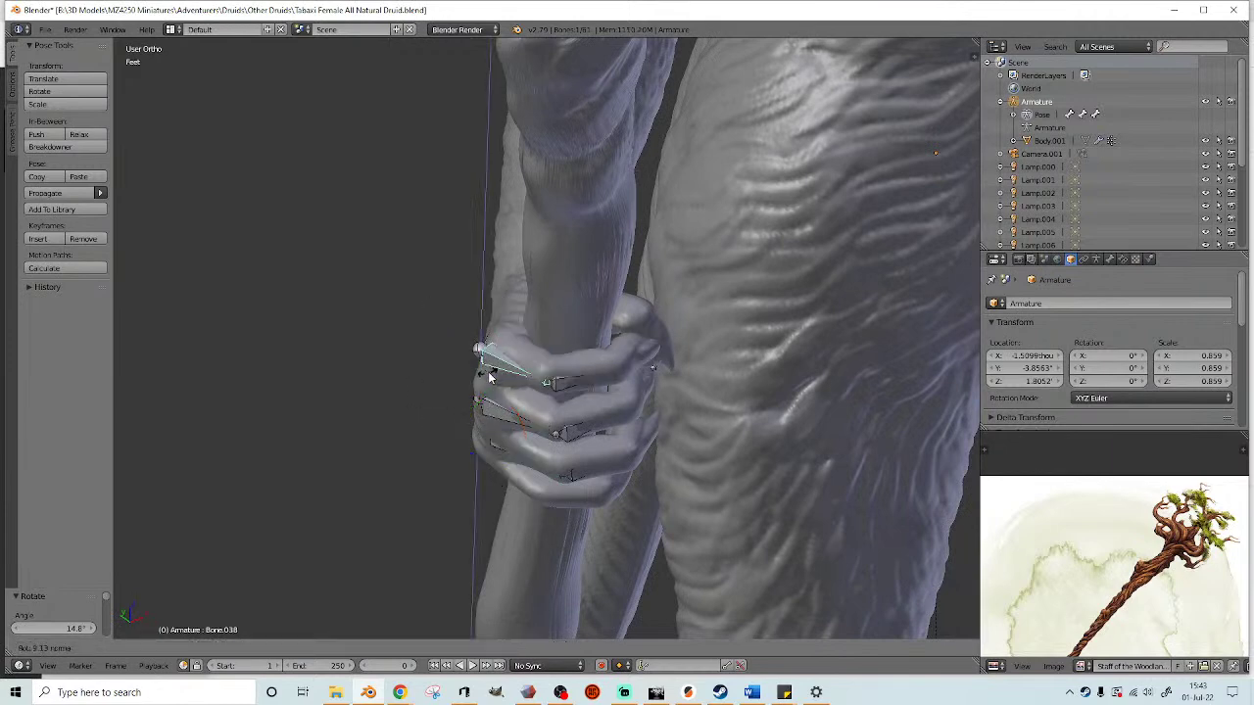
{"action": "left_click", "coordinate": [490, 375]}
{"action": "right_click", "coordinate": [483, 379]}
{"action": "key", "text": "g"}
{"action": "left_click", "coordinate": [483, 380]}
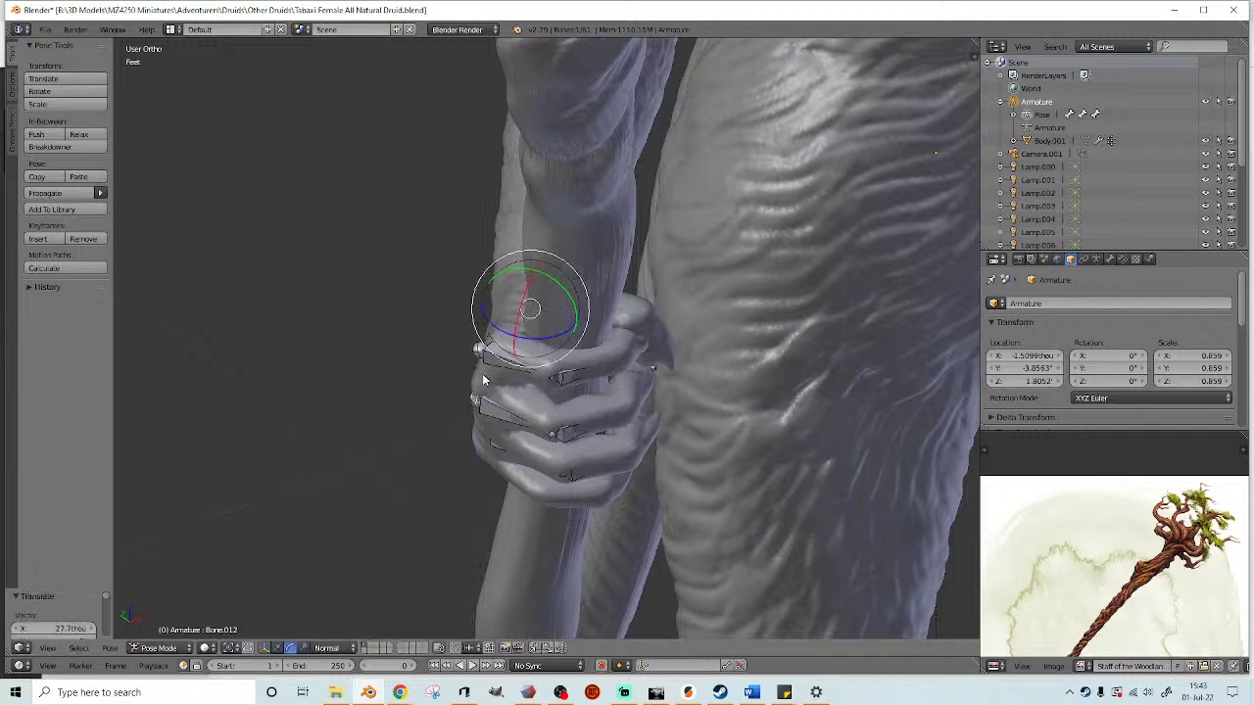
{"action": "key", "text": "ctrl+z"}
- Readjust the index finger's base bone with a further rotation of about -11.3°
{"action": "right_click", "coordinate": [518, 360]}
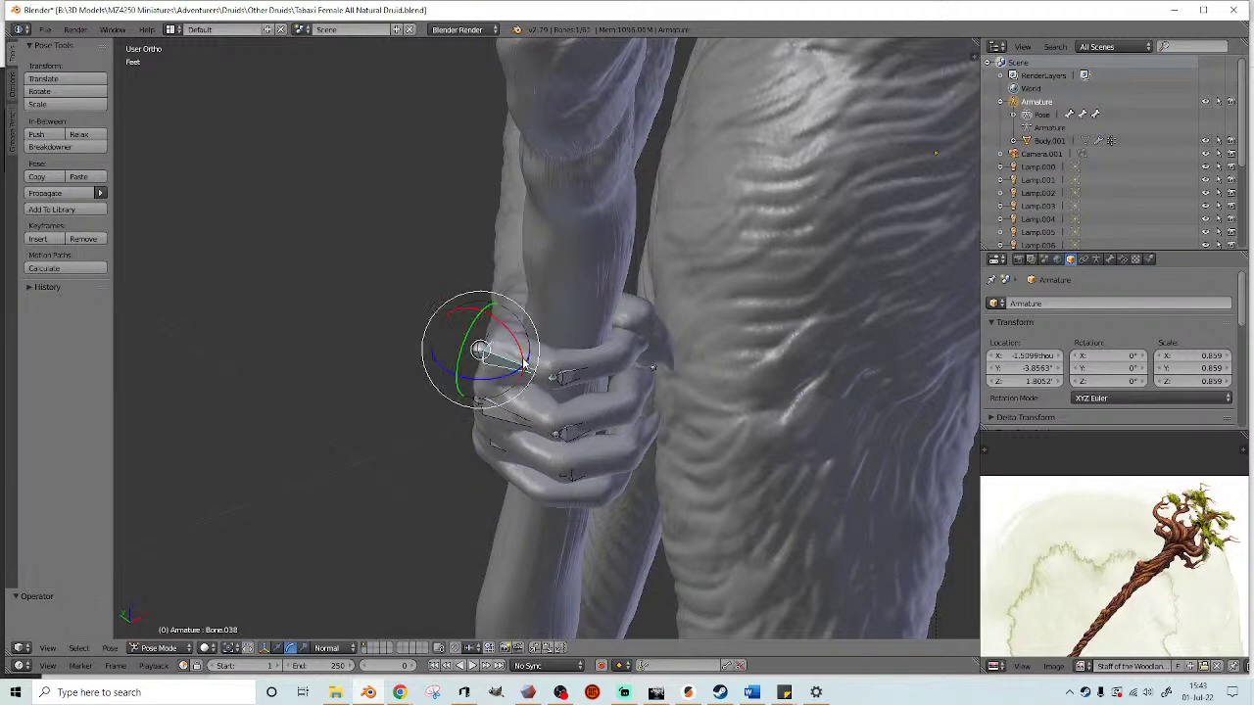
{"action": "key", "text": "r"}
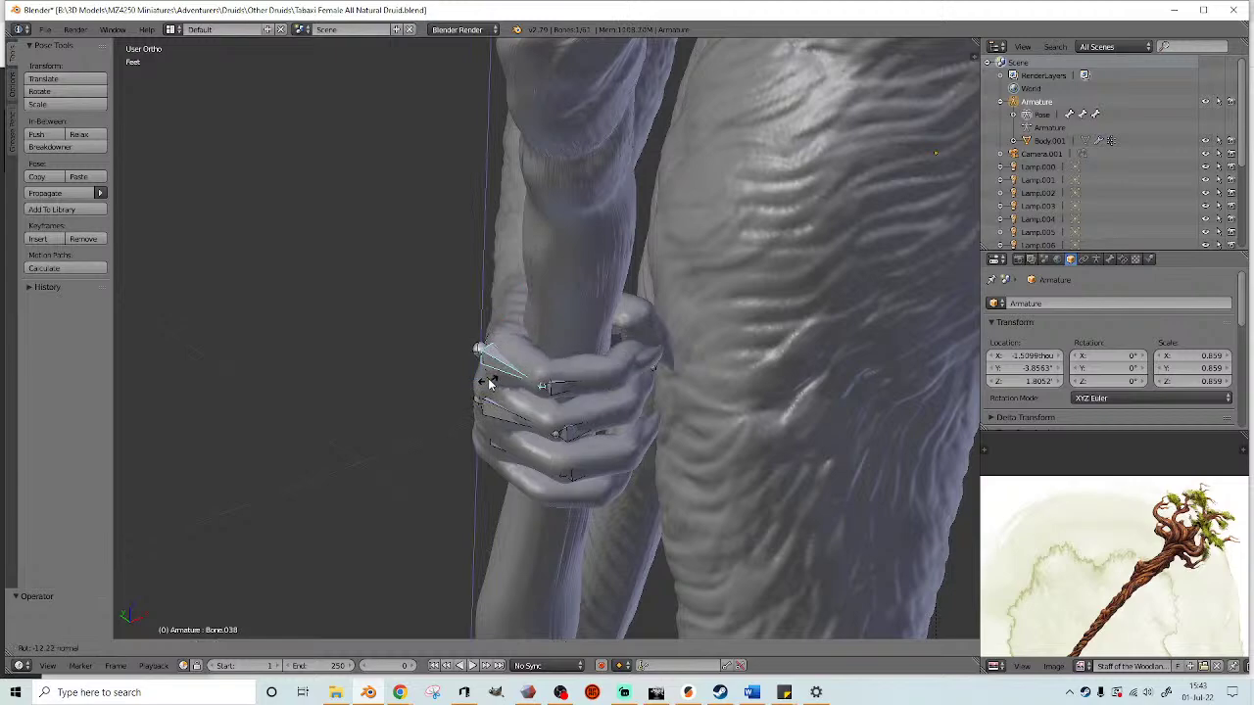
{"action": "left_click", "coordinate": [489, 381]}
{"action": "scroll", "coordinate": [444, 383], "scroll_direction": "down", "scroll_amount": 4}
{"action": "scroll", "coordinate": [451, 359], "scroll_direction": "down", "scroll_amount": 4}
{"action": "middle_click_drag", "start_coordinate": [444, 383], "coordinate": [353, 380]}
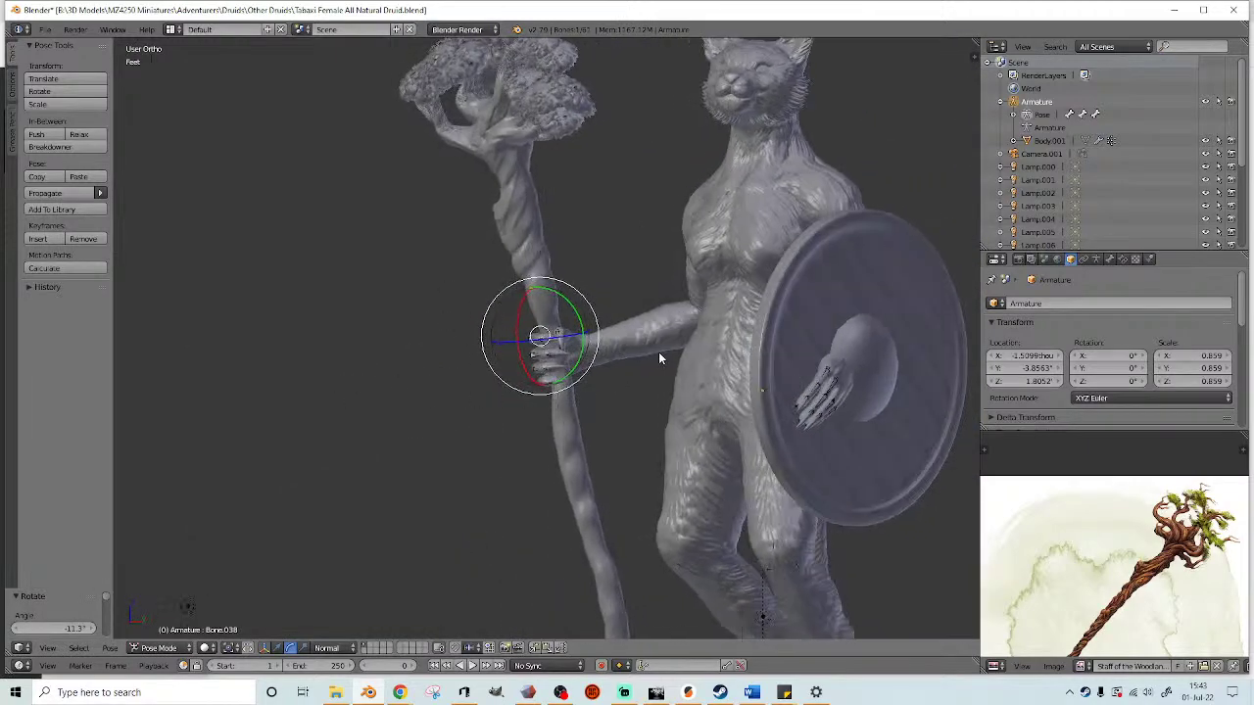
- Select the body mesh, enter Sculpt Mode and choose the Inflate brush
{"action": "right_click", "coordinate": [658, 352]}
{"action": "left_click", "coordinate": [195, 648]}
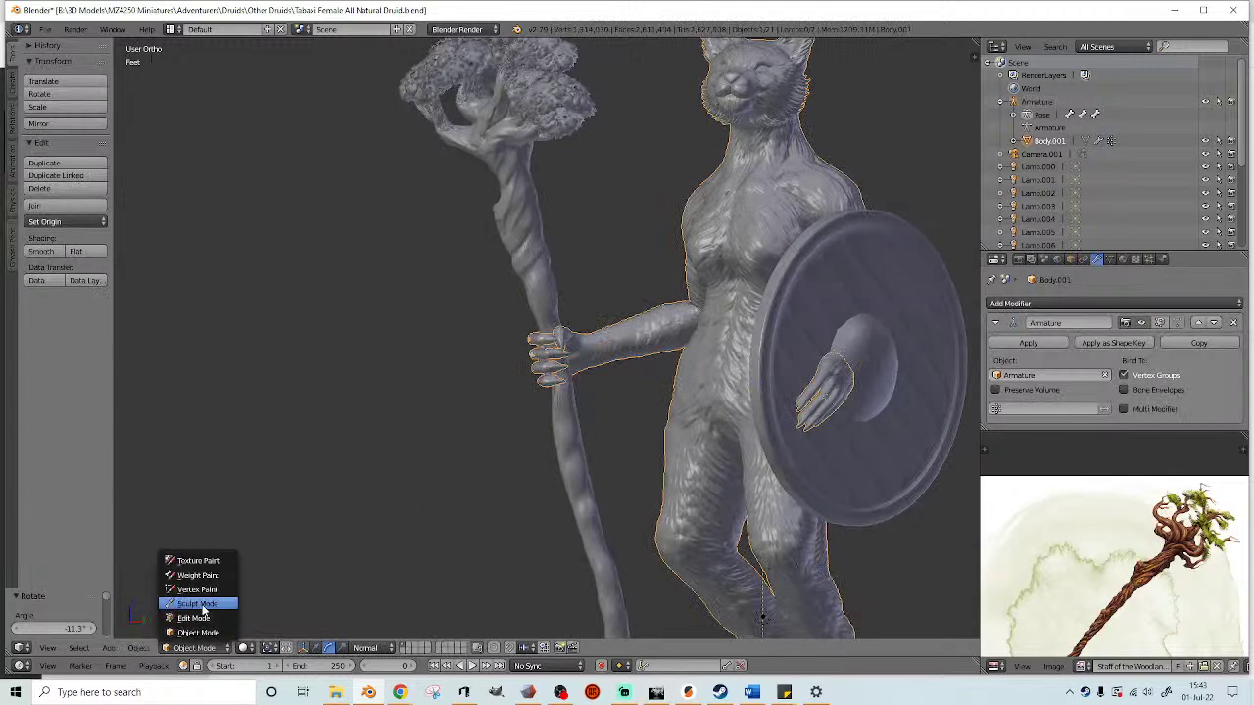
{"action": "key", "text": "Return"}
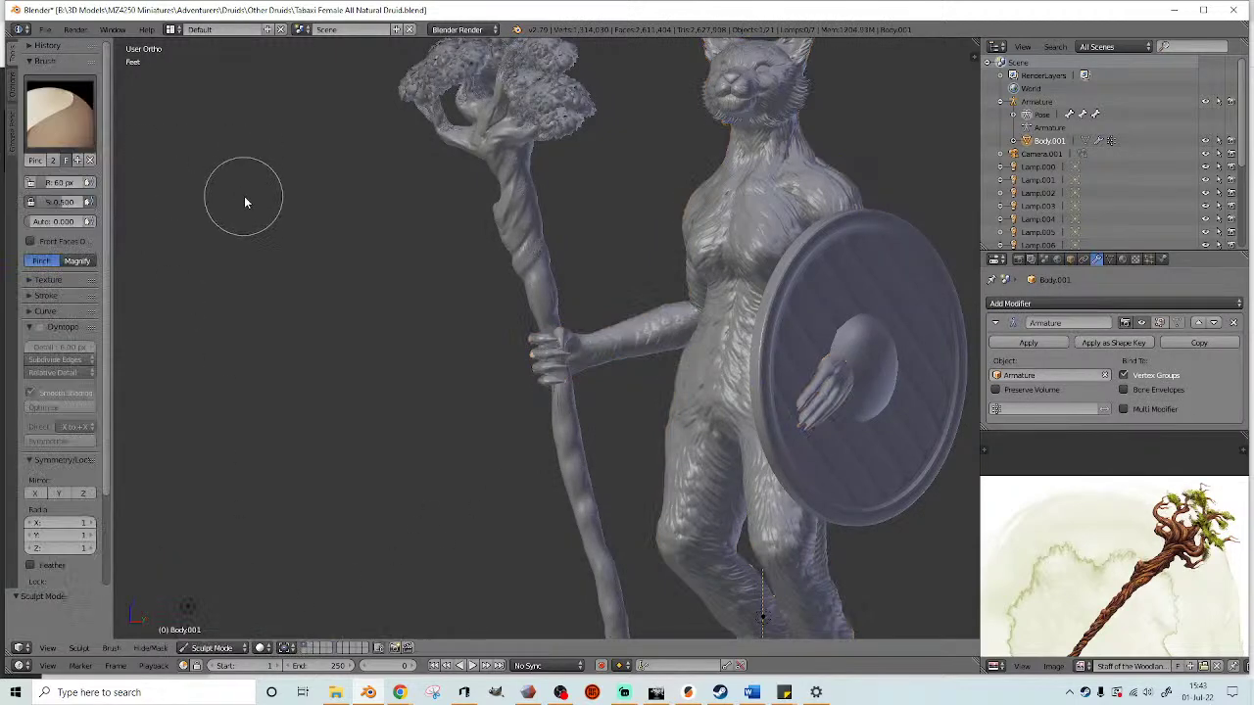
{"action": "left_click", "coordinate": [61, 113]}
{"action": "left_click", "coordinate": [52, 257]}
{"action": "scroll", "coordinate": [481, 380], "scroll_direction": "down", "scroll_amount": 3}
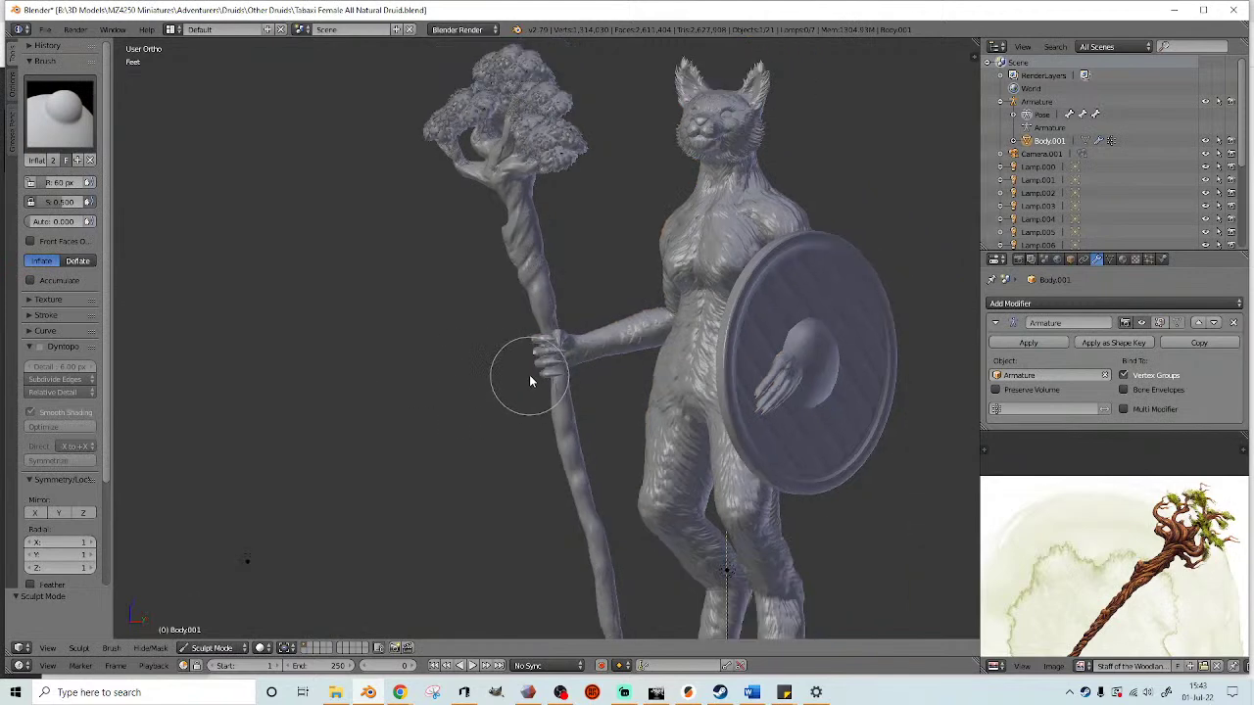
- Resize the brush and inflate the fingers wrapped around the staff to thicken them
{"action": "scroll", "coordinate": [529, 374], "scroll_direction": "up", "scroll_amount": 5}
{"action": "key", "text": "f"}
{"action": "left_click", "coordinate": [565, 377]}
{"action": "mouse_move", "coordinate": [565, 372]}
{"action": "middle_mouse_down"}
{"action": "mouse_move", "coordinate": [545, 373]}
{"action": "mouse_move", "coordinate": [546, 356]}
{"action": "middle_mouse_up"}
{"action": "left_click_drag", "start_coordinate": [553, 341], "coordinate": [563, 402]}
{"action": "mouse_move", "coordinate": [573, 366]}
{"action": "middle_mouse_down"}
{"action": "mouse_move", "coordinate": [578, 353]}
{"action": "mouse_move", "coordinate": [481, 370]}
{"action": "mouse_move", "coordinate": [667, 367]}
{"action": "middle_mouse_up"}
- Switch to the Grab brush at a 129 px radius and inspect the gripping hand from several angles
{"action": "middle_click_drag", "start_coordinate": [555, 375], "coordinate": [365, 307]}
{"action": "left_click", "coordinate": [86, 131]}
{"action": "left_click", "coordinate": [418, 191]}
{"action": "mouse_move", "coordinate": [450, 217]}
{"action": "middle_mouse_down"}
{"action": "mouse_move", "coordinate": [601, 326]}
{"action": "mouse_move", "coordinate": [602, 403]}
{"action": "mouse_move", "coordinate": [574, 406]}
{"action": "mouse_move", "coordinate": [598, 504]}
{"action": "mouse_move", "coordinate": [532, 512]}
{"action": "mouse_move", "coordinate": [572, 441]}
{"action": "mouse_move", "coordinate": [551, 363]}
{"action": "mouse_move", "coordinate": [596, 370]}
{"action": "mouse_move", "coordinate": [543, 412]}
{"action": "mouse_move", "coordinate": [560, 372]}
{"action": "mouse_move", "coordinate": [719, 327]}
{"action": "middle_mouse_up"}
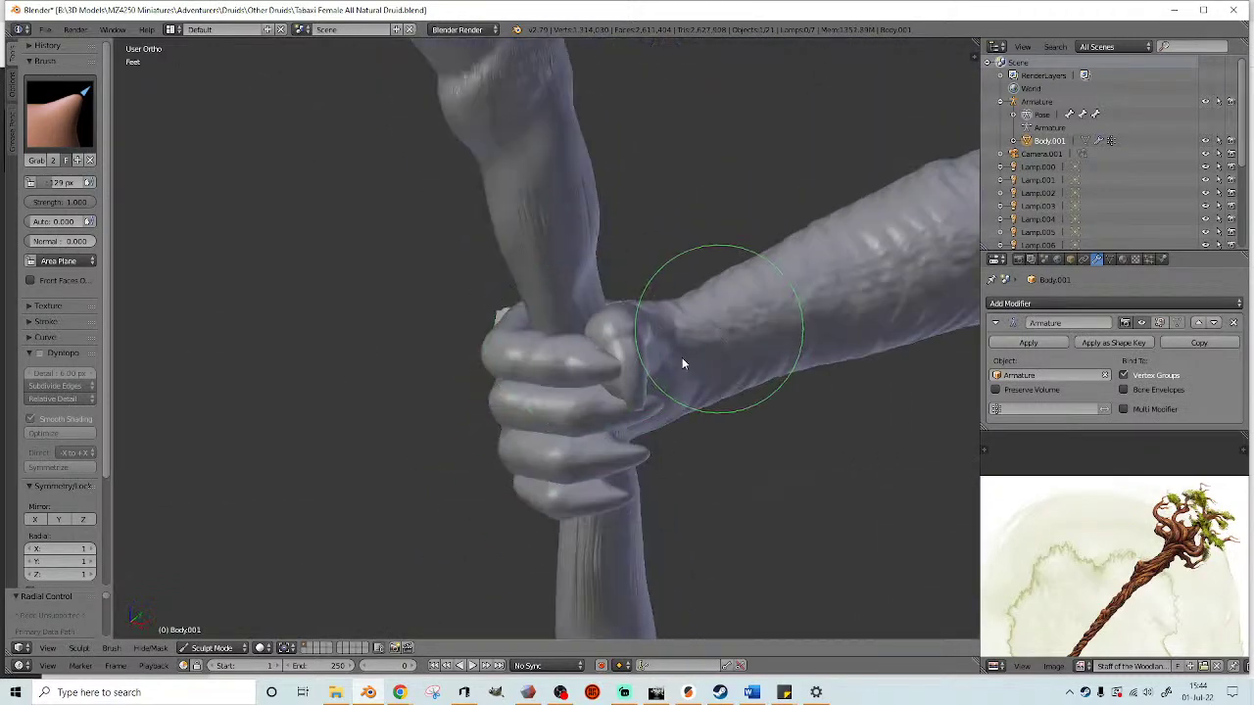
{"action": "scroll", "coordinate": [594, 413], "scroll_direction": "down", "scroll_amount": 8}
{"action": "middle_click_drag", "start_coordinate": [621, 371], "coordinate": [489, 342], "text": "shift"}
{"action": "middle_click_drag", "start_coordinate": [490, 343], "coordinate": [560, 340]}
{"action": "scroll", "coordinate": [553, 353], "scroll_direction": "up", "scroll_amount": 6}
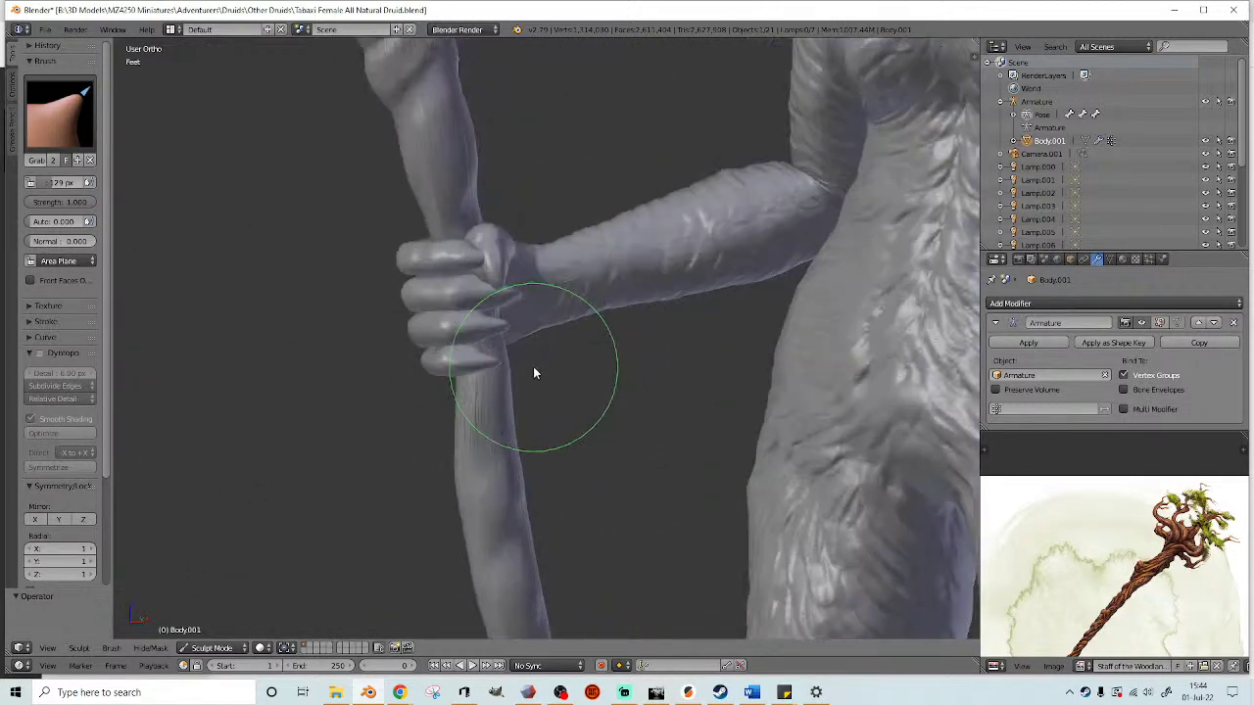
{"action": "middle_click_drag", "start_coordinate": [472, 385], "coordinate": [455, 409]}
- Return the body mesh to Object Mode and switch the view to wireframe shading
{"action": "left_click", "coordinate": [227, 646]}
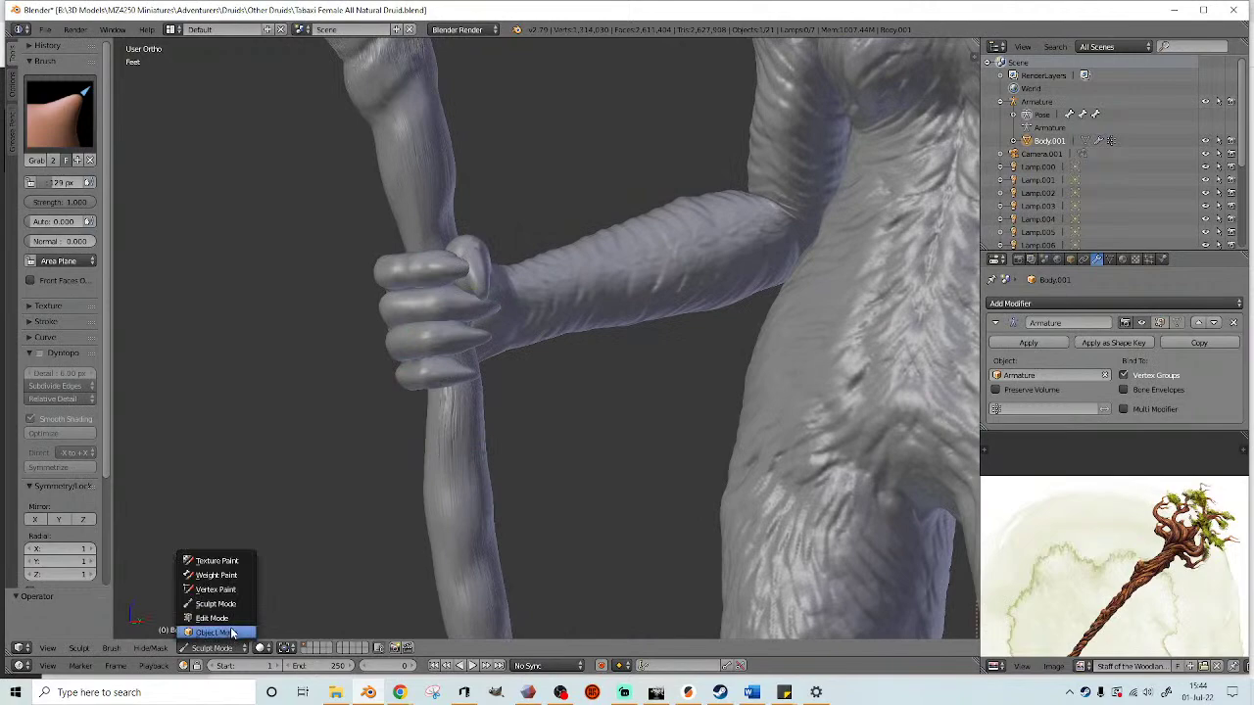
{"action": "left_click", "coordinate": [223, 623]}
{"action": "key", "text": "z"}
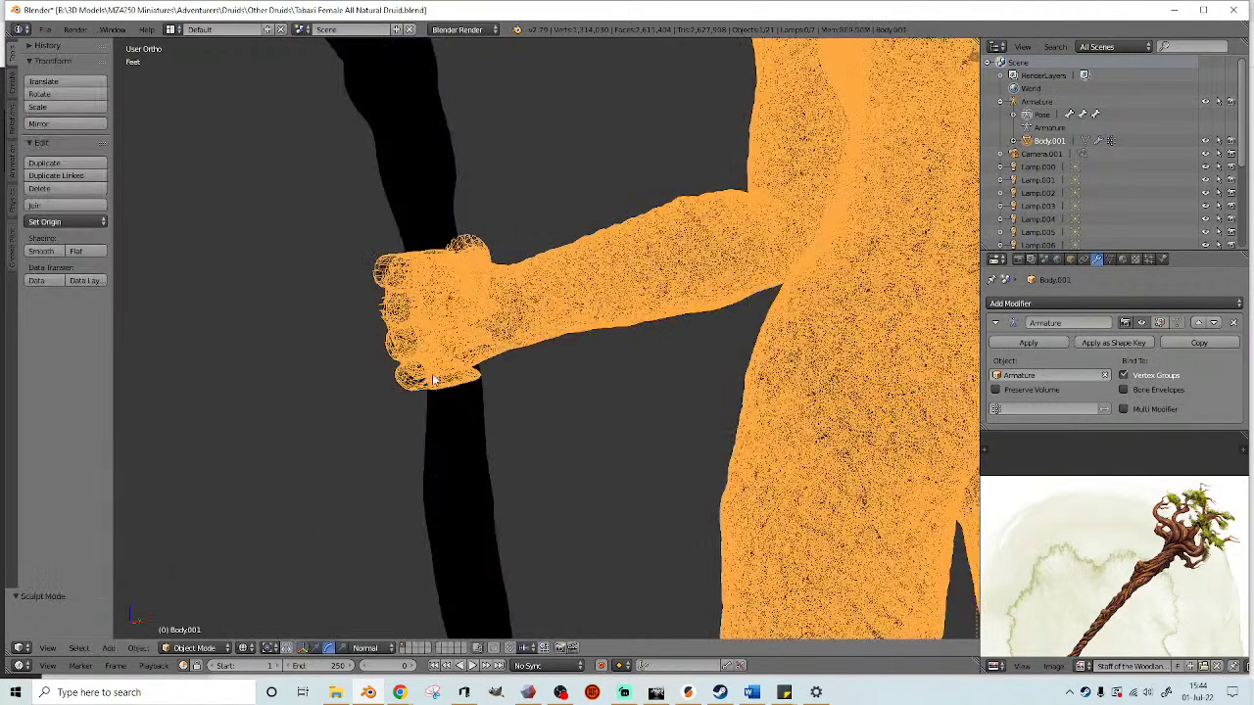
- Select the lowest finger's bone on the staff hand and rotate it in two passes, the last by about -6.05°
{"action": "right_click", "coordinate": [432, 381]}
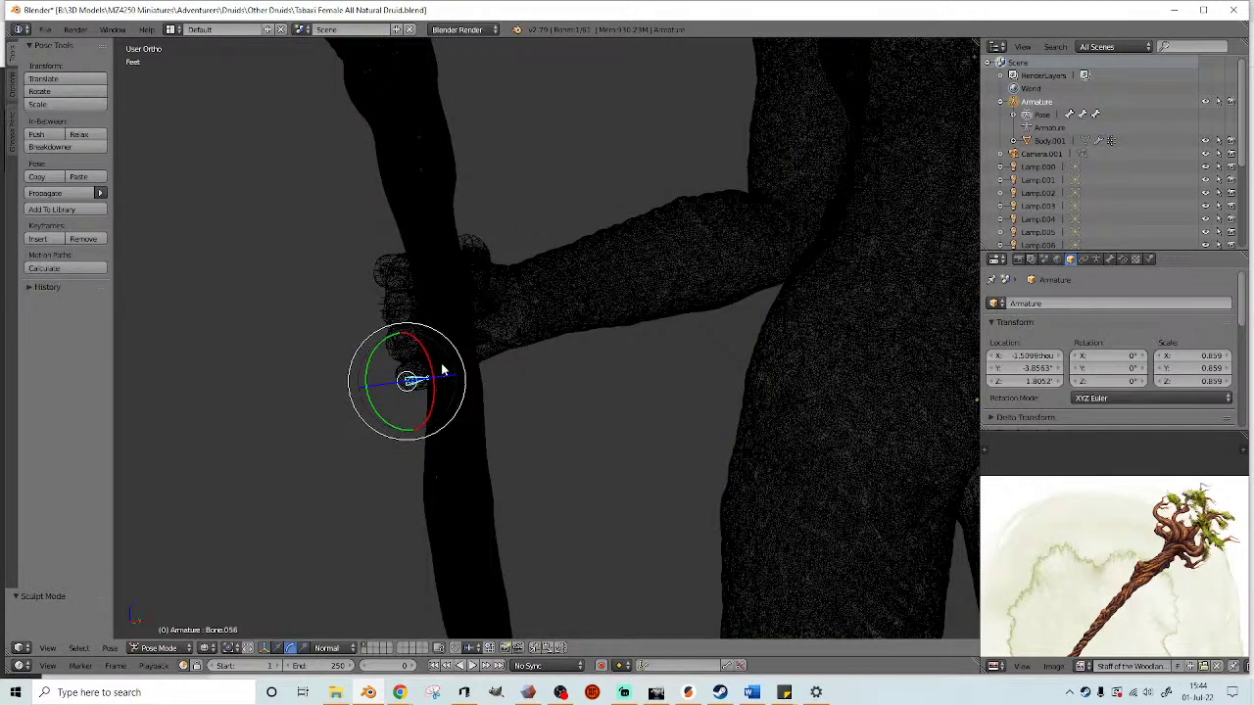
{"action": "right_click", "coordinate": [443, 370]}
{"action": "right_click", "coordinate": [407, 377]}
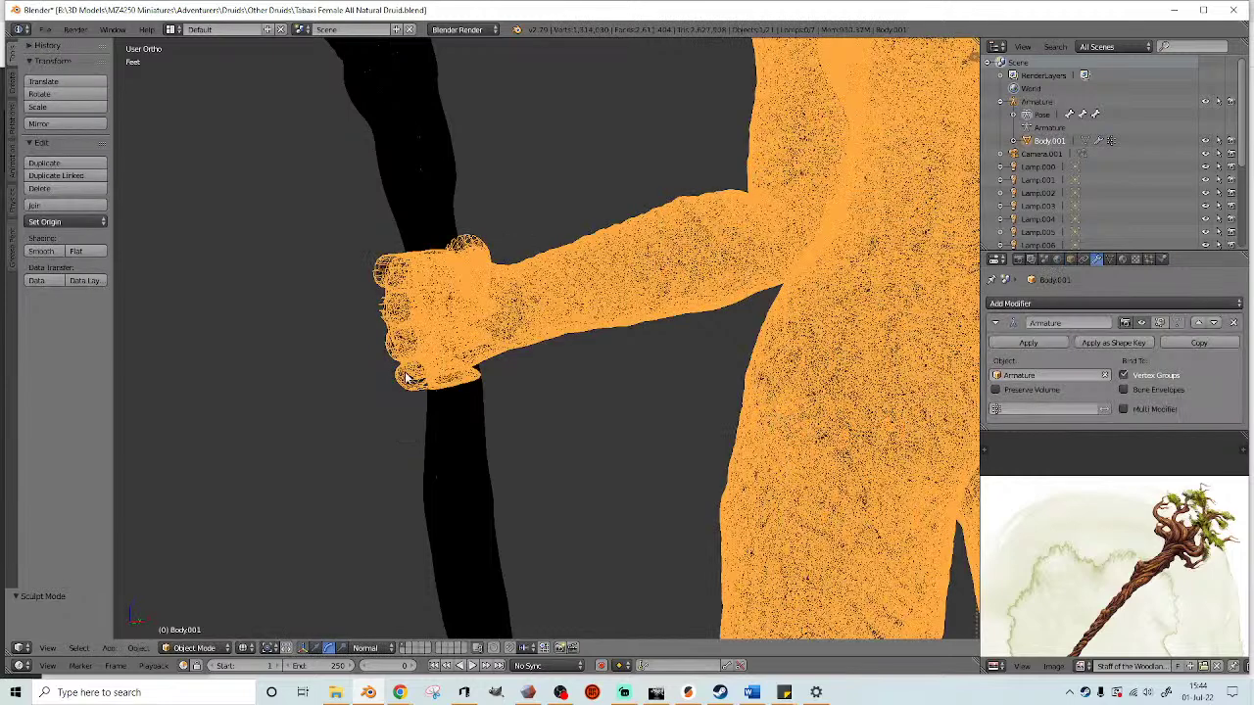
{"action": "right_click", "coordinate": [454, 385]}
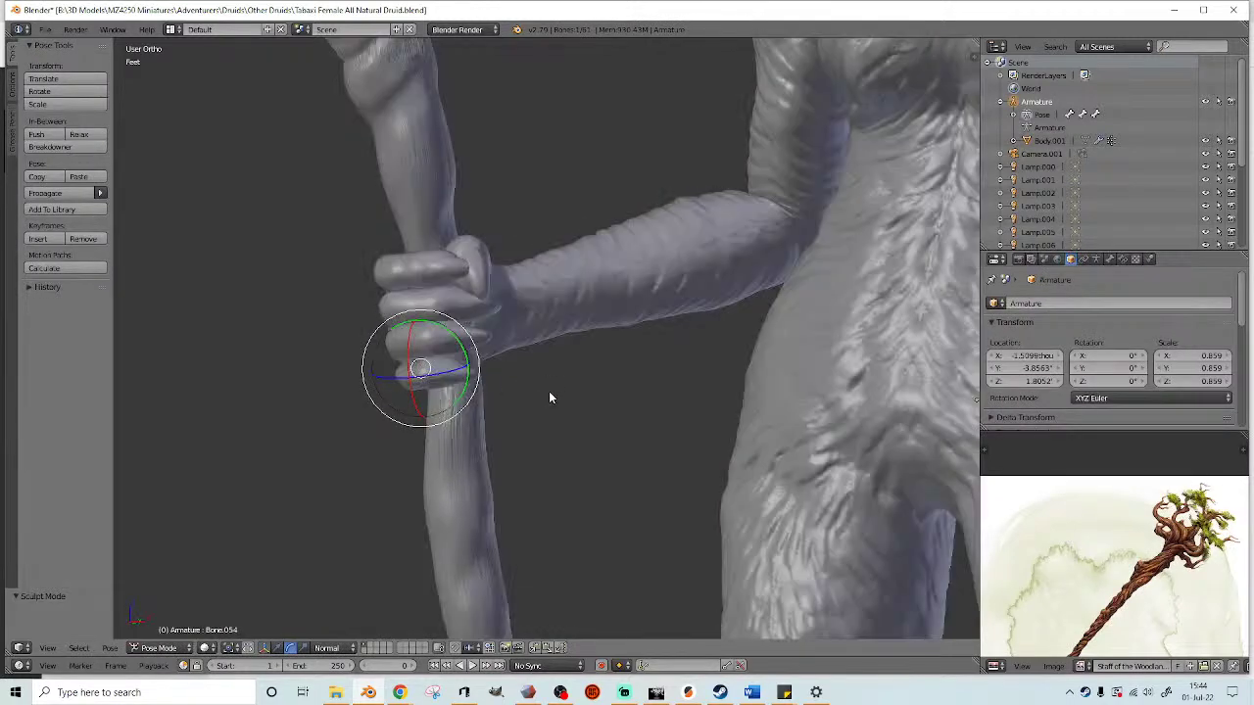
{"action": "key", "text": "r"}
{"action": "left_click", "coordinate": [556, 361]}
{"action": "middle_click_drag", "start_coordinate": [556, 360], "coordinate": [434, 383]}
{"action": "key", "text": "r"}
{"action": "left_click", "coordinate": [330, 352]}
- Examine the whole figure with its staff and shield from several angles and distances
{"action": "scroll", "coordinate": [285, 347], "scroll_direction": "down", "scroll_amount": 5}
{"action": "scroll", "coordinate": [303, 361], "scroll_direction": "down", "scroll_amount": 2}
{"action": "middle_click_drag", "start_coordinate": [306, 361], "coordinate": [510, 397]}
{"action": "scroll", "coordinate": [392, 379], "scroll_direction": "up", "scroll_amount": 3}
{"action": "scroll", "coordinate": [393, 379], "scroll_direction": "down", "scroll_amount": 4}
{"action": "scroll", "coordinate": [509, 397], "scroll_direction": "up", "scroll_amount": 2}
{"action": "middle_click_drag", "start_coordinate": [505, 404], "coordinate": [380, 424], "text": "shift"}
{"action": "scroll", "coordinate": [549, 407], "scroll_direction": "down", "scroll_amount": 1}
{"action": "middle_click_drag", "start_coordinate": [568, 406], "coordinate": [492, 464]}
{"action": "middle_click_drag", "start_coordinate": [515, 417], "coordinate": [506, 327], "text": "shift"}
{"action": "scroll", "coordinate": [490, 413], "scroll_direction": "up", "scroll_amount": 1}
{"action": "scroll", "coordinate": [519, 341], "scroll_direction": "down", "scroll_amount": 1}
{"action": "scroll", "coordinate": [506, 335], "scroll_direction": "down", "scroll_amount": 2}
{"action": "middle_click_drag", "start_coordinate": [512, 272], "coordinate": [405, 315]}
{"action": "scroll", "coordinate": [405, 316], "scroll_direction": "up", "scroll_amount": 2}
{"action": "scroll", "coordinate": [570, 335], "scroll_direction": "down", "scroll_amount": 2}
{"action": "mouse_move", "coordinate": [571, 335]}
{"action": "middle_mouse_down"}
{"action": "mouse_move", "coordinate": [394, 342]}
{"action": "mouse_move", "coordinate": [406, 324]}
{"action": "mouse_move", "coordinate": [412, 366]}
{"action": "mouse_move", "coordinate": [658, 360]}
{"action": "mouse_move", "coordinate": [586, 331]}
{"action": "middle_mouse_up"}
{"action": "scroll", "coordinate": [423, 325], "scroll_direction": "up", "scroll_amount": 2}
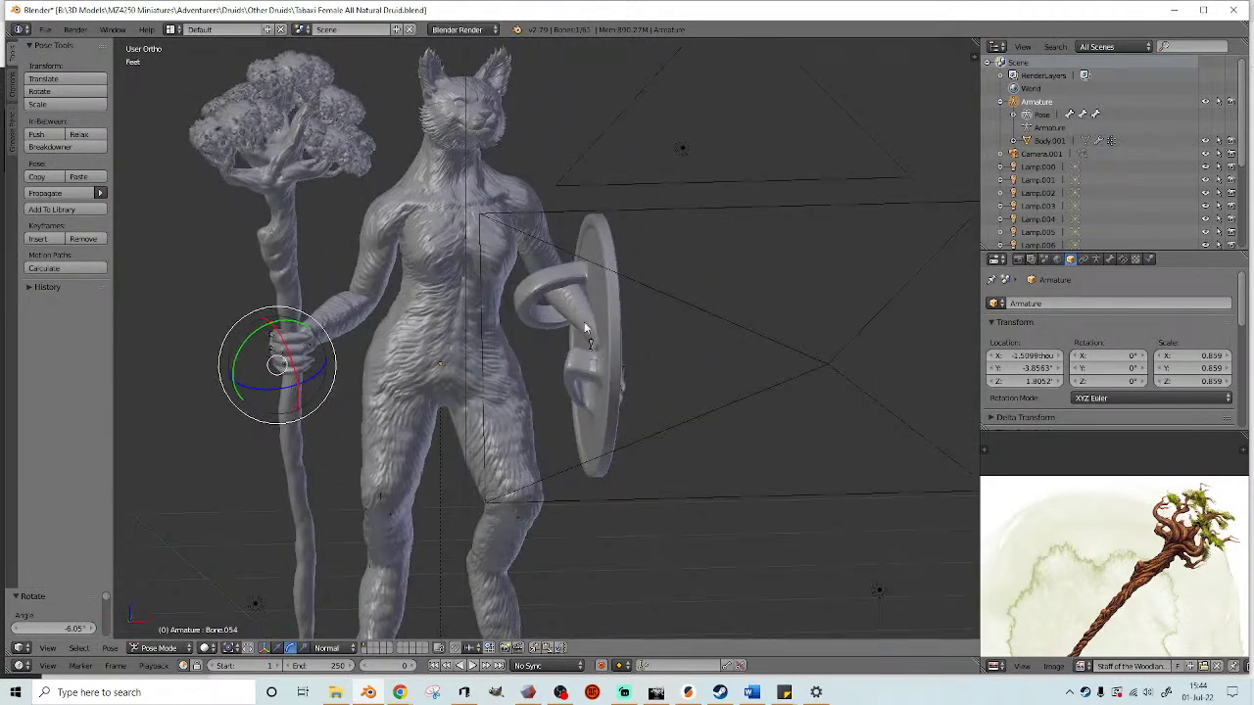
- Rotate the upper arm bone of the shield arm by about 13.1°
{"action": "right_click", "coordinate": [535, 252]}
{"action": "scroll", "coordinate": [613, 273], "scroll_direction": "up", "scroll_amount": 3}
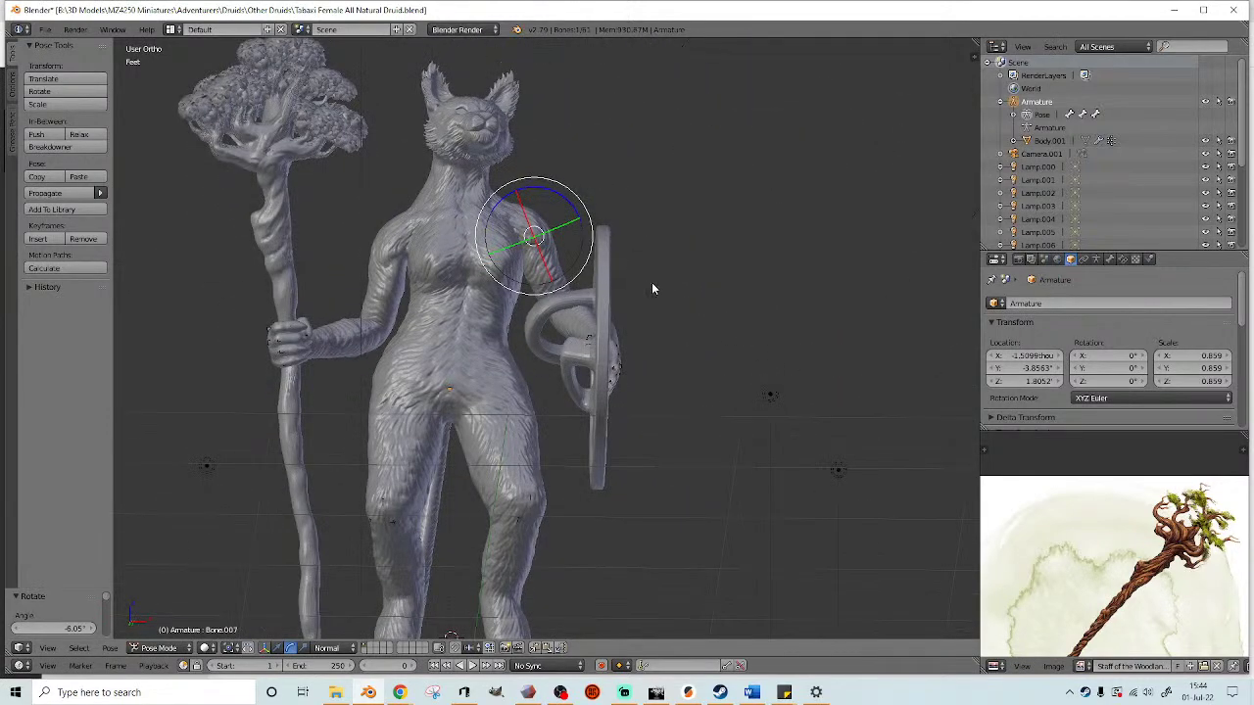
{"action": "key", "text": "r"}
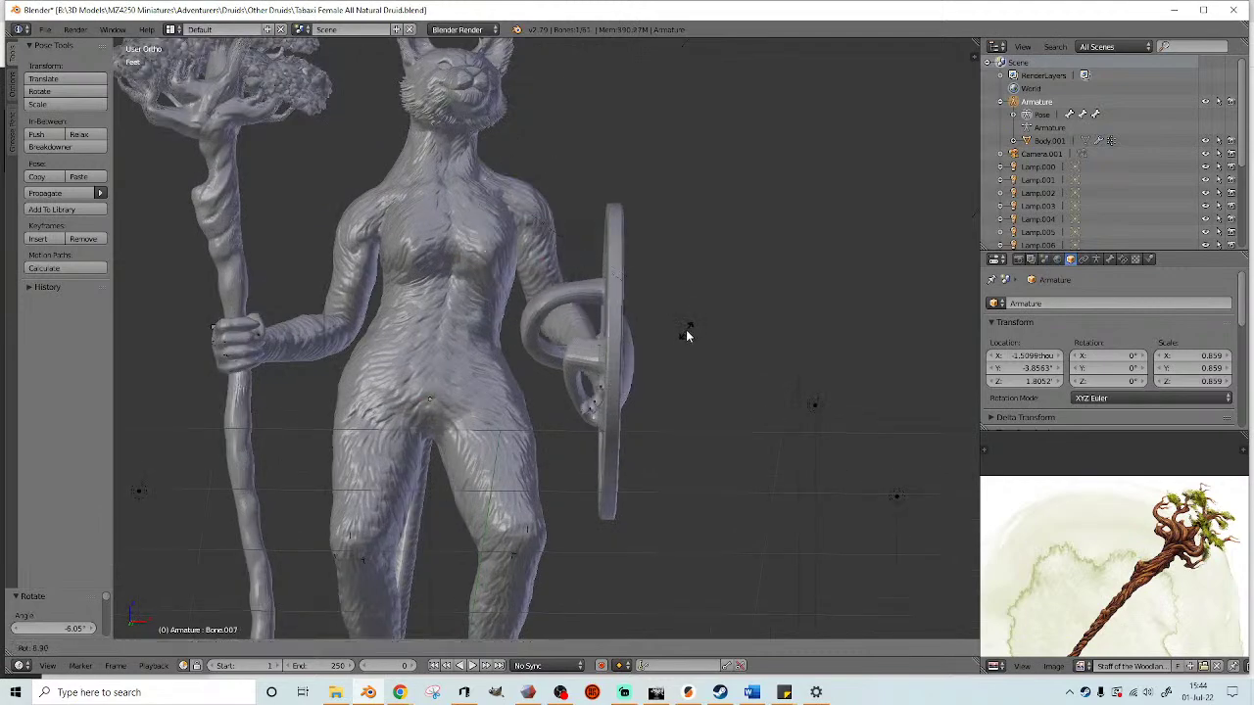
{"action": "left_click", "coordinate": [682, 341]}
{"action": "middle_click_drag", "start_coordinate": [682, 341], "coordinate": [516, 427]}
- Select the round wooden shield and give it smooth shading
{"action": "right_click", "coordinate": [524, 331]}
{"action": "middle_click_drag", "start_coordinate": [629, 304], "coordinate": [625, 344]}
{"action": "right_click", "coordinate": [642, 280]}
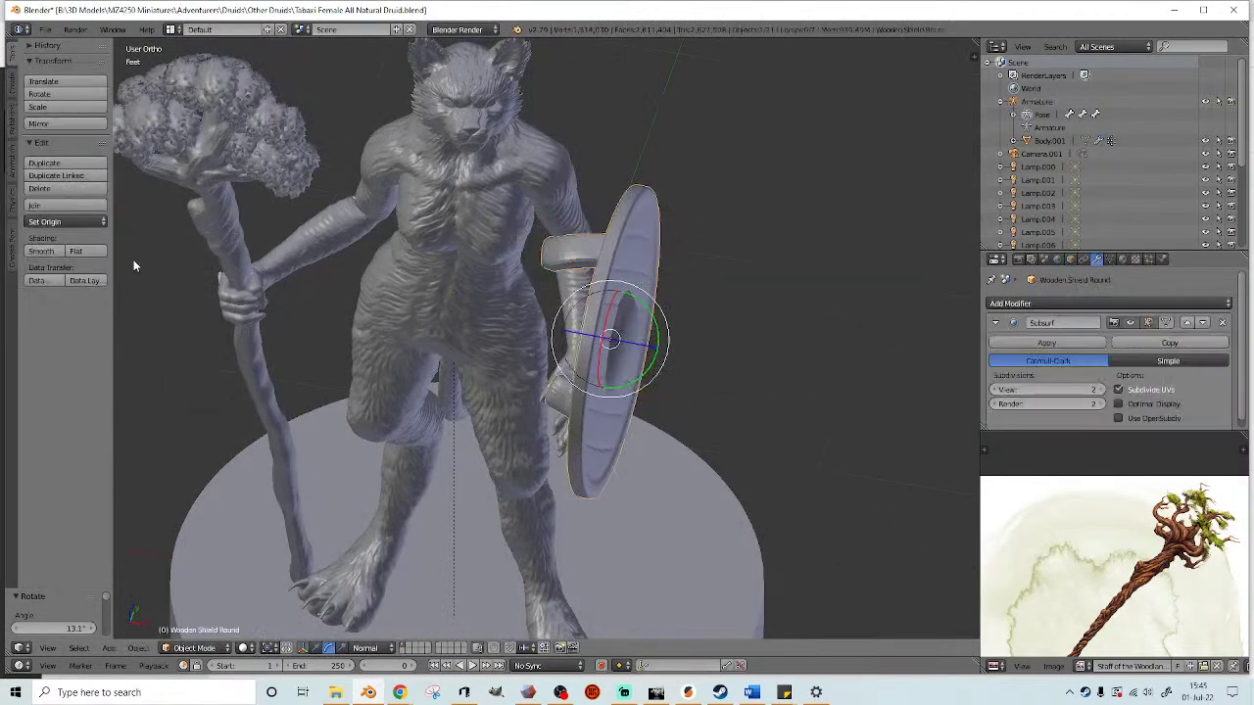
{"action": "left_click", "coordinate": [41, 250]}
{"action": "middle_click_drag", "start_coordinate": [549, 274], "coordinate": [683, 323]}
{"action": "scroll", "coordinate": [725, 281], "scroll_direction": "down", "scroll_amount": 2}
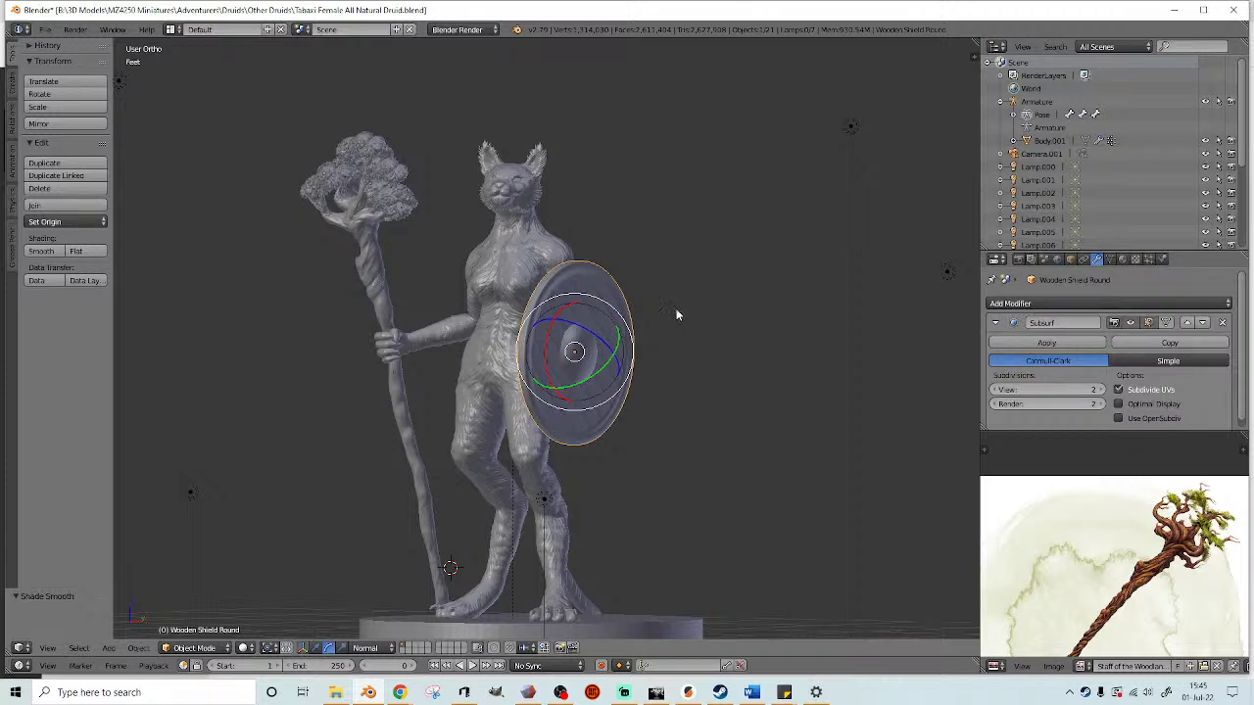
- Select all the hand and finger bones of the shield hand and scale them up to about 1.08
{"action": "middle_click_drag", "start_coordinate": [622, 306], "coordinate": [607, 365]}
{"action": "scroll", "coordinate": [606, 363], "scroll_direction": "up", "scroll_amount": 4}
{"action": "scroll", "coordinate": [609, 372], "scroll_direction": "up", "scroll_amount": 3}
{"action": "middle_click_drag", "start_coordinate": [627, 408], "coordinate": [563, 370], "text": "shift"}
{"action": "scroll", "coordinate": [601, 333], "scroll_direction": "up", "scroll_amount": 3}
{"action": "key", "text": "z"}
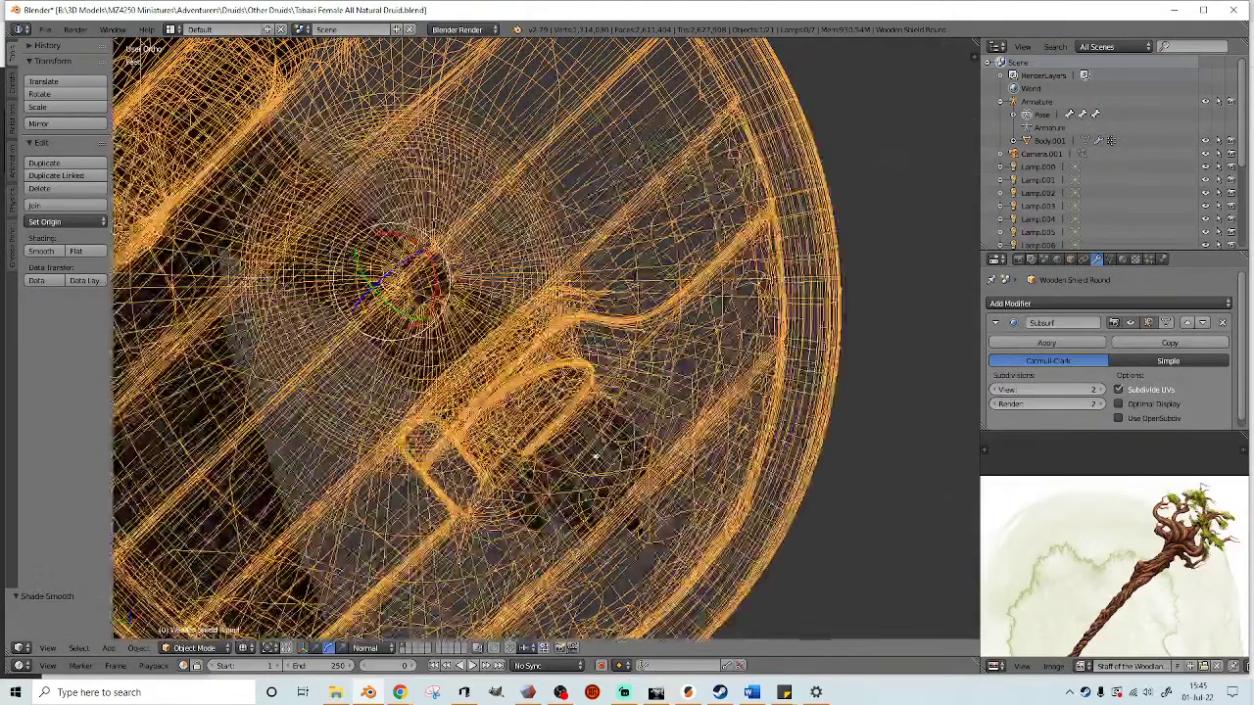
{"action": "right_click", "coordinate": [614, 427]}
{"action": "scroll", "coordinate": [548, 436], "scroll_direction": "down", "scroll_amount": 2}
{"action": "mouse_move", "coordinate": [495, 472]}
{"action": "left_mouse_down", "text": "ctrl"}
{"action": "mouse_move", "coordinate": [654, 449]}
{"action": "mouse_move", "coordinate": [461, 303]}
{"action": "mouse_move", "coordinate": [462, 392]}
{"action": "left_mouse_up", "text": "ctrl"}
{"action": "scroll", "coordinate": [450, 437], "scroll_direction": "up", "scroll_amount": 1}
{"action": "key", "text": "z"}
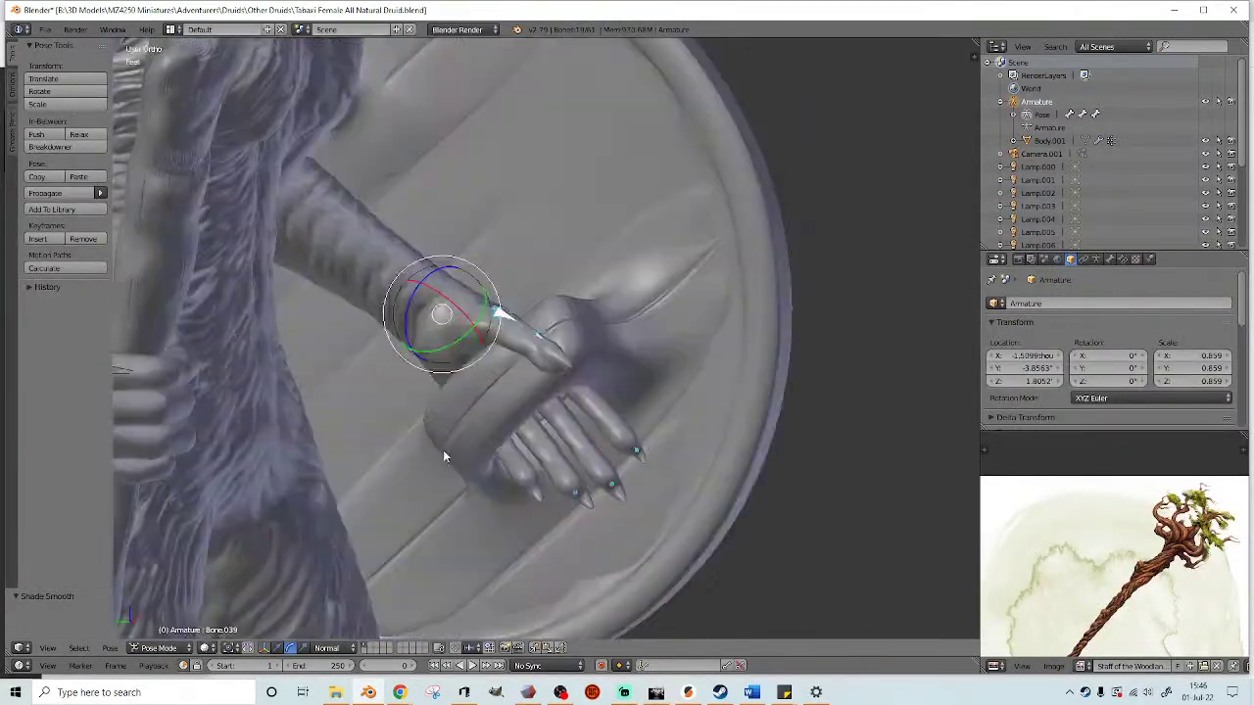
{"action": "left_click", "coordinate": [304, 647]}
{"action": "middle_click_drag", "start_coordinate": [401, 480], "coordinate": [475, 315]}
{"action": "left_click_drag", "start_coordinate": [471, 313], "coordinate": [480, 315]}
{"action": "mouse_move", "coordinate": [480, 315]}
{"action": "middle_mouse_down"}
{"action": "mouse_move", "coordinate": [491, 301]}
{"action": "mouse_move", "coordinate": [617, 266]}
{"action": "mouse_move", "coordinate": [537, 312]}
{"action": "middle_mouse_up"}
- Hide the body mesh so only the armature and shield remain, and return the view to solid shading
{"action": "key", "text": "z"}
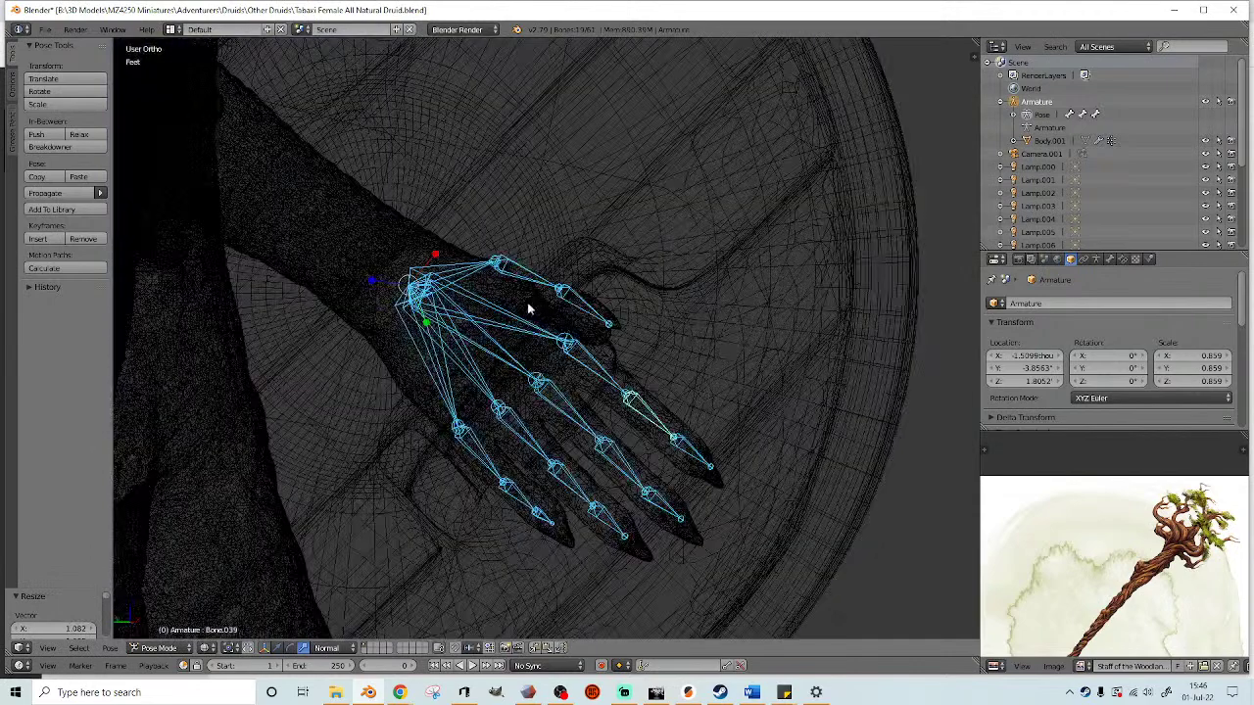
{"action": "right_click", "coordinate": [477, 277]}
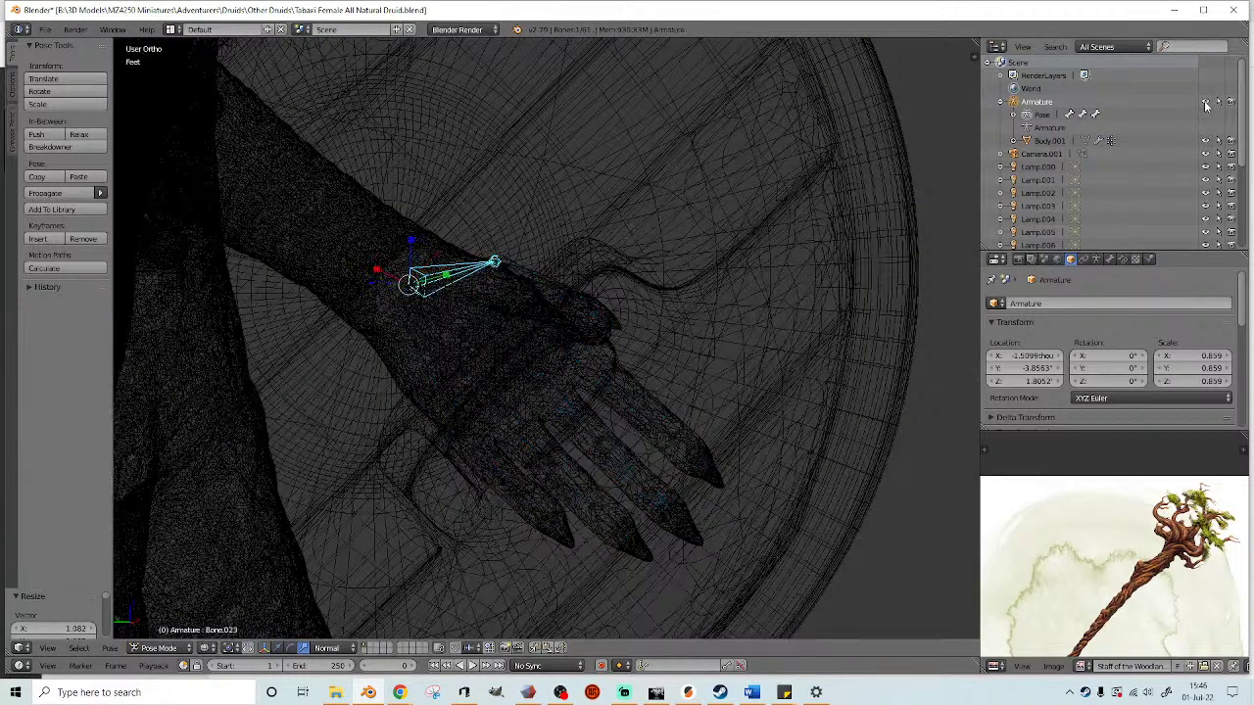
{"action": "middle_click_drag", "start_coordinate": [435, 359], "coordinate": [635, 272]}
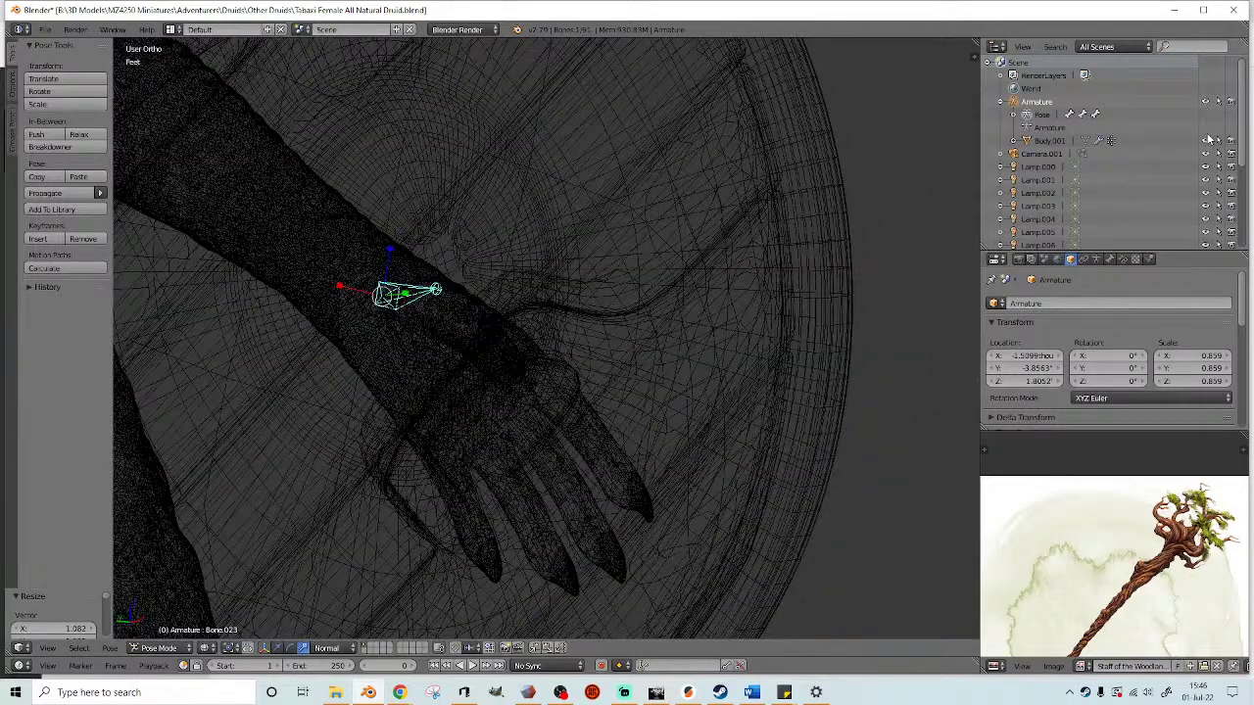
{"action": "key", "text": "z"}
{"action": "mouse_move", "coordinate": [565, 296]}
{"action": "middle_mouse_down"}
{"action": "mouse_move", "coordinate": [416, 302]}
{"action": "mouse_move", "coordinate": [403, 344]}
{"action": "mouse_move", "coordinate": [486, 334]}
{"action": "mouse_move", "coordinate": [449, 375]}
{"action": "mouse_move", "coordinate": [605, 384]}
{"action": "middle_mouse_up"}
- Rotate the shield hand's thumb bones to bend the thumb around the shield grip
{"action": "right_click", "coordinate": [404, 305]}
{"action": "key", "text": "r"}
{"action": "left_click", "coordinate": [461, 371]}
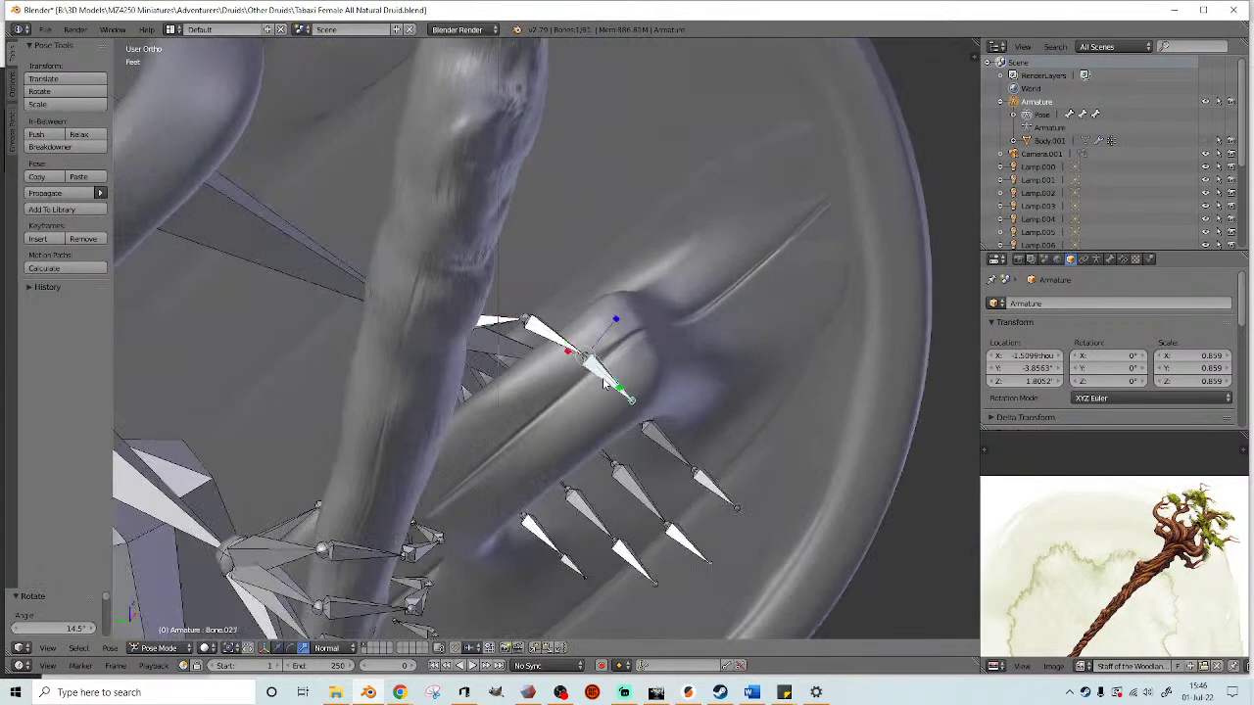
{"action": "key", "text": "r"}
{"action": "middle_click_drag", "start_coordinate": [632, 427], "coordinate": [529, 329]}
{"action": "key", "text": "r"}
{"action": "left_click", "coordinate": [537, 260]}
- Select the base bones of three fingers on the shield hand and rotate them by about -21.3°
{"action": "middle_click_drag", "start_coordinate": [537, 261], "coordinate": [537, 417]}
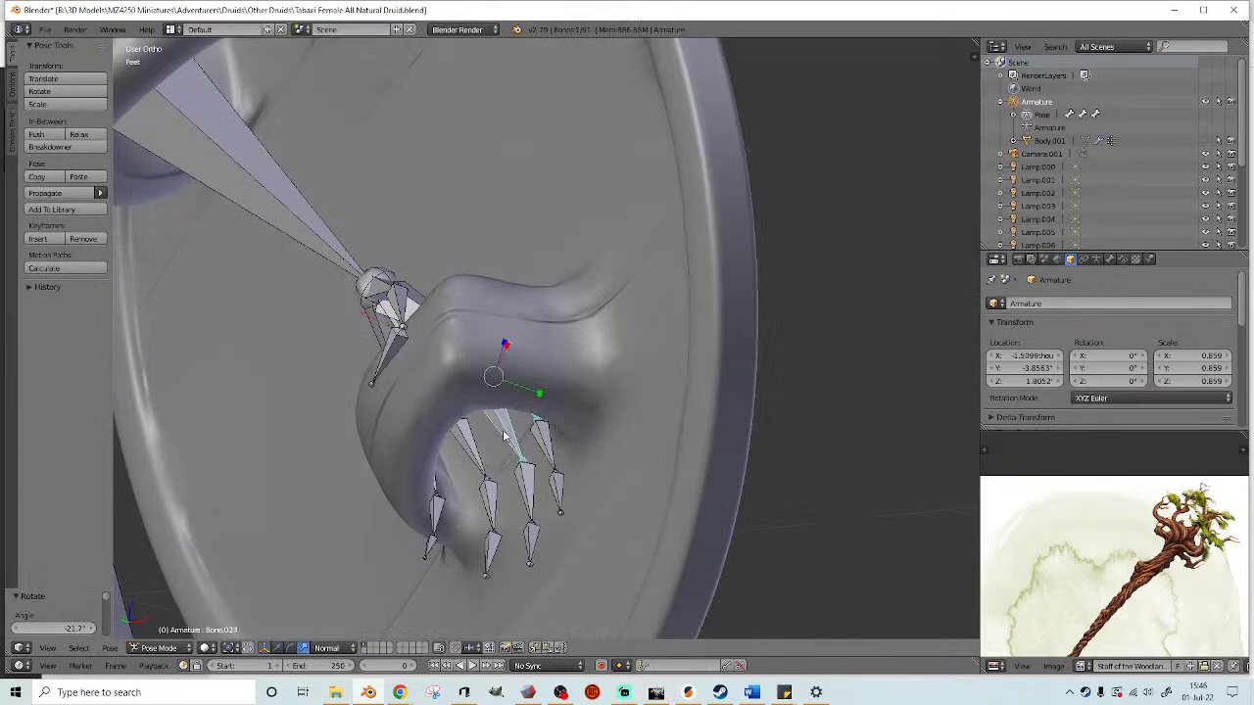
{"action": "middle_click_drag", "start_coordinate": [456, 446], "coordinate": [437, 433]}
{"action": "left_click_drag", "start_coordinate": [470, 417], "coordinate": [464, 419]}
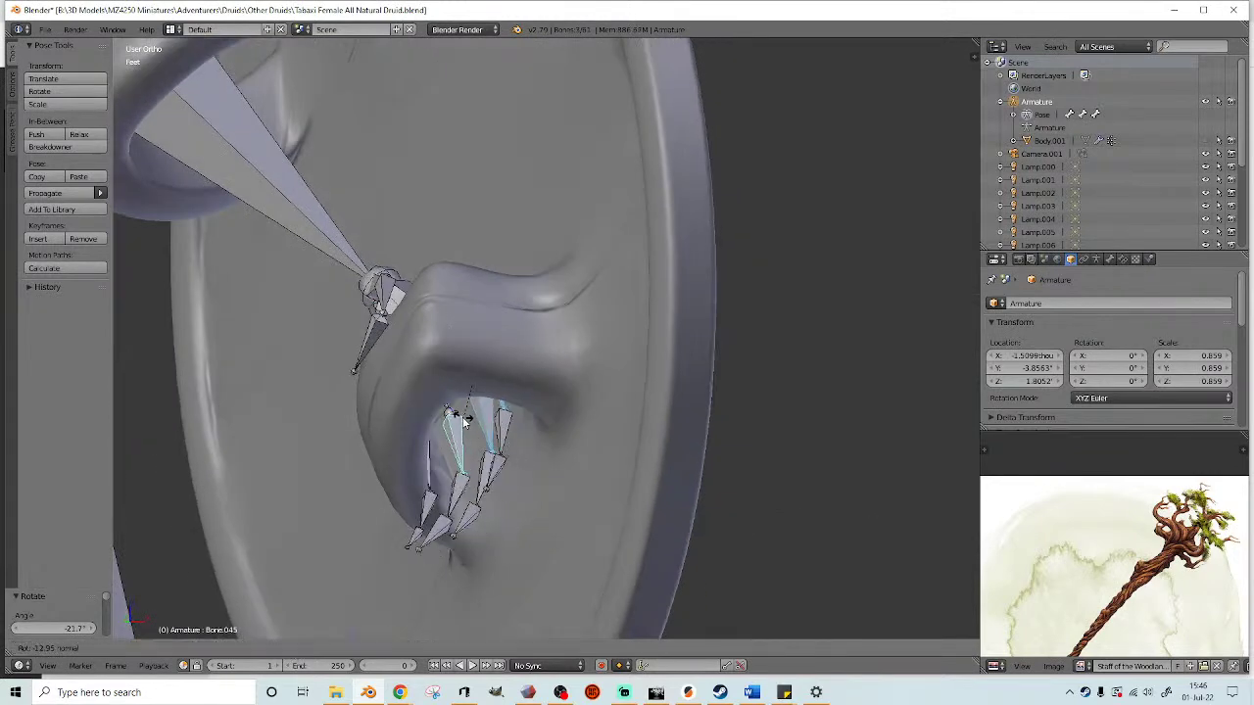
{"action": "left_click", "coordinate": [466, 421]}
{"action": "middle_click_drag", "start_coordinate": [466, 422], "coordinate": [593, 461]}
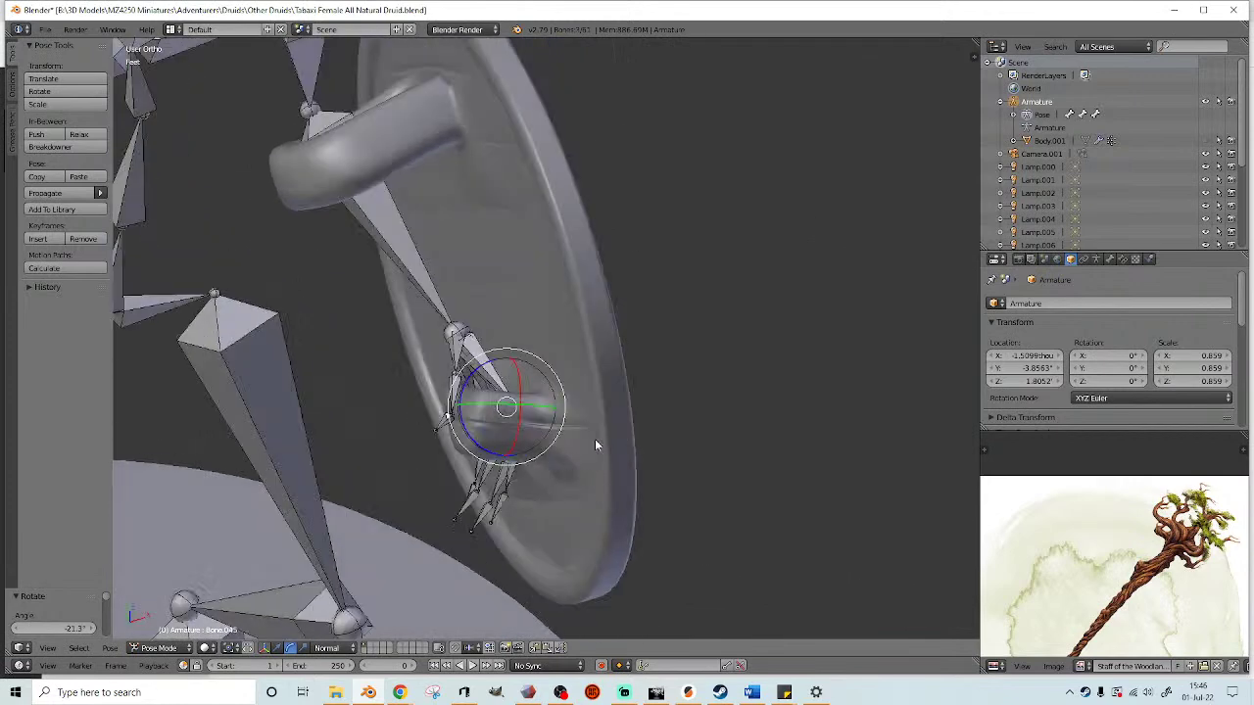
- Select the wooden shield and move it slightly so its grip lines up with the hand bones
{"action": "right_click", "coordinate": [591, 325]}
{"action": "middle_click_drag", "start_coordinate": [591, 325], "coordinate": [617, 411]}
{"action": "scroll", "coordinate": [564, 331], "scroll_direction": "up", "scroll_amount": 1}
{"action": "key", "text": "g"}
{"action": "left_click", "coordinate": [583, 329]}
{"action": "scroll", "coordinate": [588, 316], "scroll_direction": "up", "scroll_amount": 4}
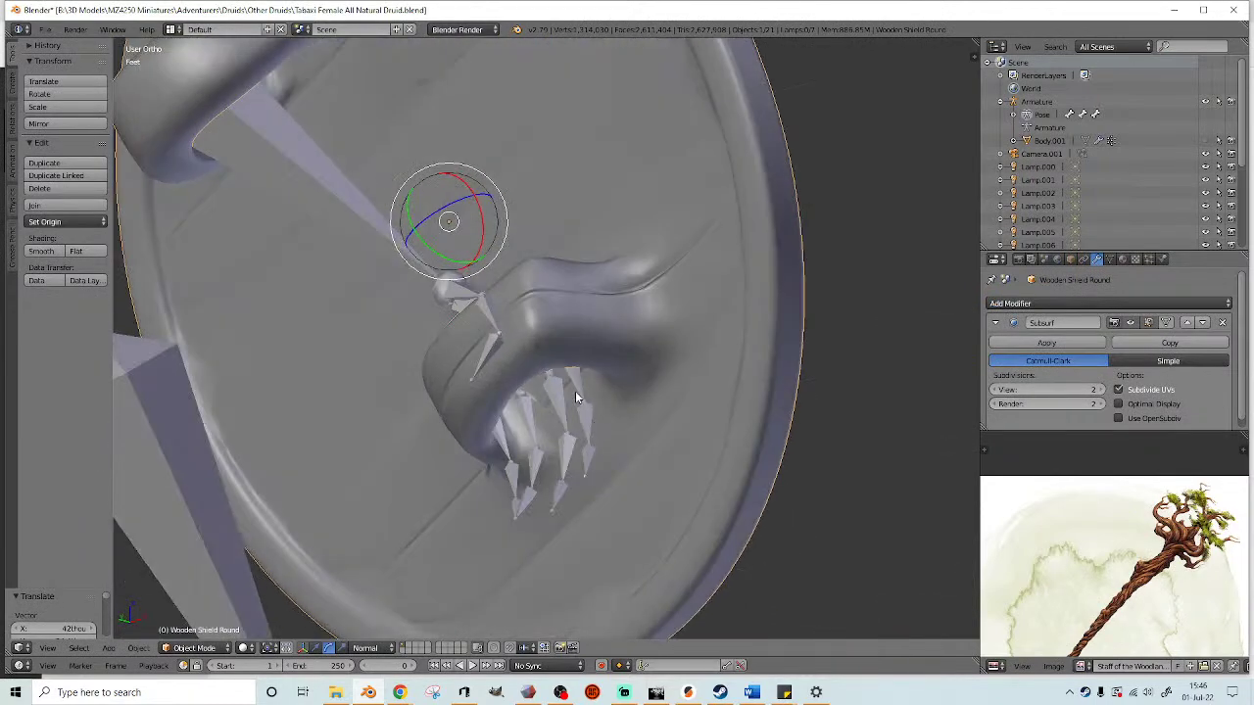
- Select the base bone of the shield hand's little finger and rotate it in line with the other fingers
{"action": "right_click", "coordinate": [576, 393]}
{"action": "right_click", "coordinate": [508, 444]}
{"action": "middle_click_drag", "start_coordinate": [510, 446], "coordinate": [489, 431]}
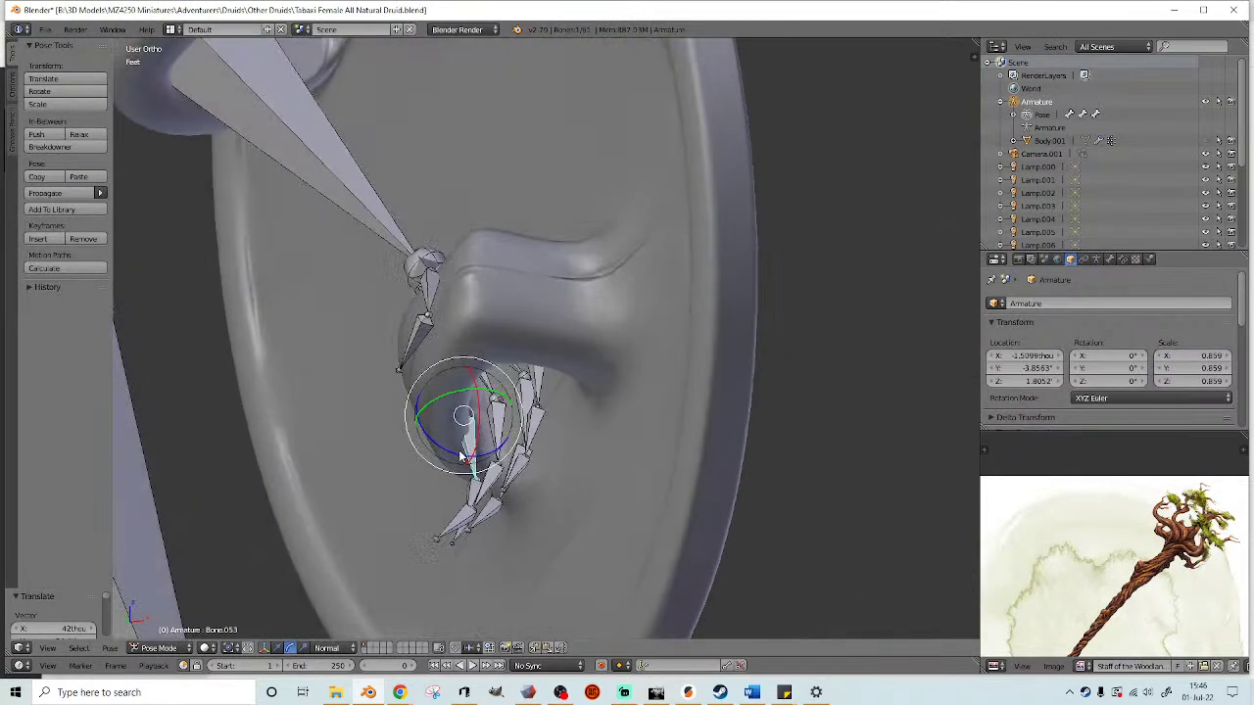
{"action": "left_click_drag", "start_coordinate": [460, 451], "coordinate": [457, 450]}
{"action": "left_click", "coordinate": [454, 446]}
{"action": "middle_click_drag", "start_coordinate": [454, 447], "coordinate": [548, 455]}
- Select two finger bones on the shield hand and rotate them together by about -9.98°
{"action": "right_click", "coordinate": [603, 419]}
{"action": "right_click", "coordinate": [657, 397], "text": "shift"}
{"action": "scroll", "coordinate": [637, 411], "scroll_direction": "down", "scroll_amount": 3}
{"action": "middle_click_drag", "start_coordinate": [623, 418], "coordinate": [571, 405]}
{"action": "scroll", "coordinate": [544, 392], "scroll_direction": "up", "scroll_amount": 1}
{"action": "left_click_drag", "start_coordinate": [534, 382], "coordinate": [524, 394]}
{"action": "middle_click_drag", "start_coordinate": [524, 394], "coordinate": [609, 380]}
- Select the outer bones of all four fingers and rotate them about -73.7° to curl around the shield grip
{"action": "key", "text": "z"}
{"action": "right_click", "coordinate": [512, 494]}
{"action": "mouse_move", "coordinate": [448, 541]}
{"action": "left_mouse_down", "text": "ctrl"}
{"action": "mouse_move", "coordinate": [729, 465]}
{"action": "mouse_move", "coordinate": [554, 433]}
{"action": "left_mouse_up", "text": "ctrl"}
{"action": "key", "text": "z"}
{"action": "middle_click_drag", "start_coordinate": [563, 441], "coordinate": [508, 431]}
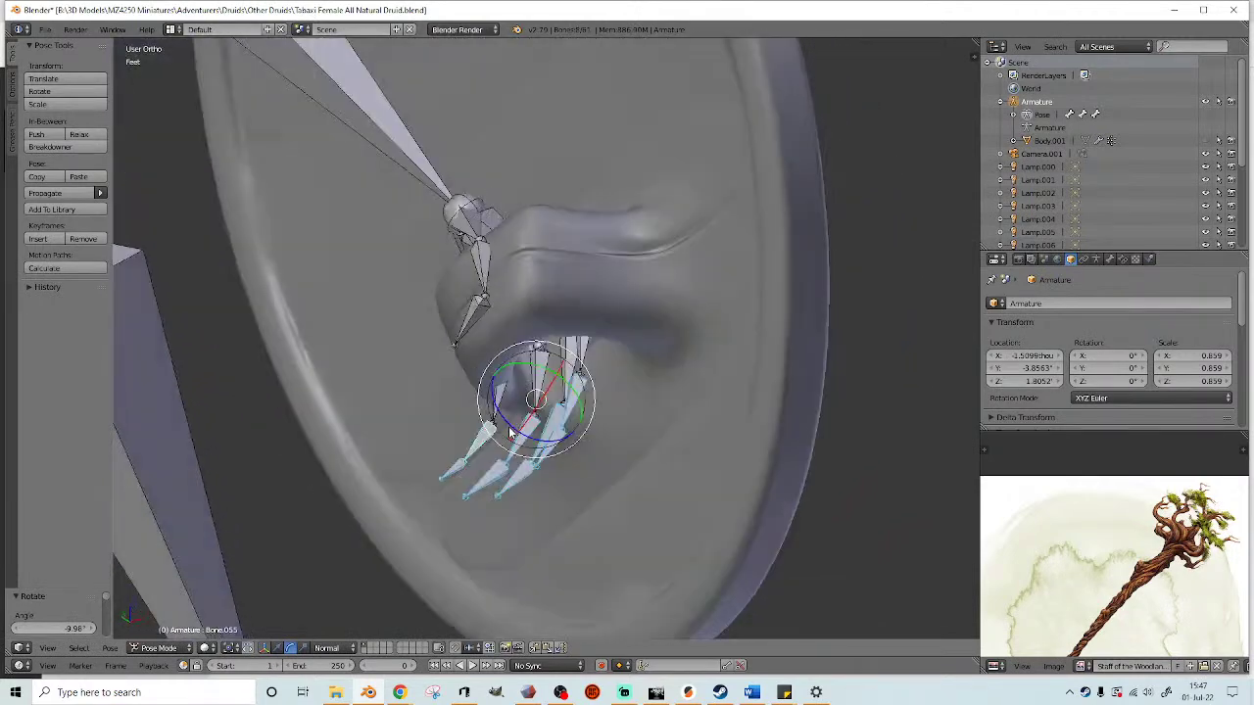
{"action": "left_click_drag", "start_coordinate": [509, 423], "coordinate": [495, 368]}
{"action": "left_click", "coordinate": [494, 368]}
{"action": "middle_click_drag", "start_coordinate": [495, 368], "coordinate": [538, 344]}
- Rotate the palm bone near the shield hand's wrist in two passes, the last by about 2.5°
{"action": "right_click", "coordinate": [464, 287]}
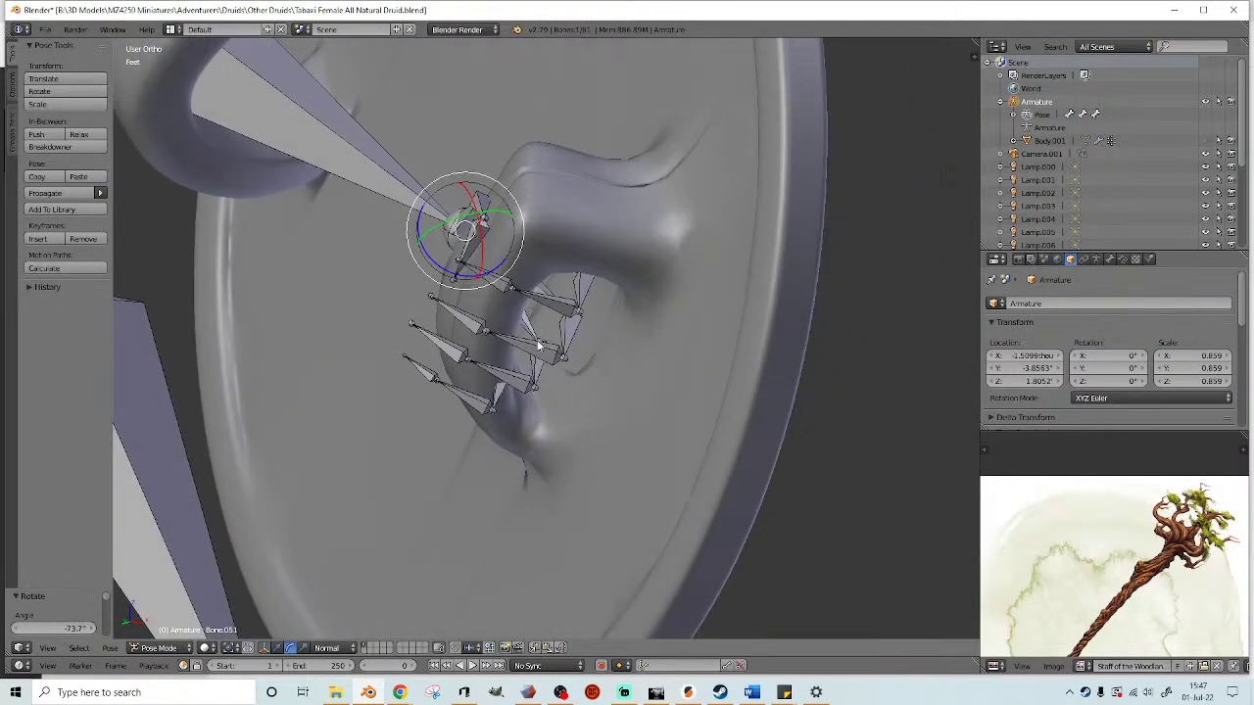
{"action": "key", "text": "r"}
{"action": "left_click", "coordinate": [599, 367]}
{"action": "middle_click_drag", "start_coordinate": [502, 384], "coordinate": [435, 380]}
{"action": "key", "text": "r"}
{"action": "left_click", "coordinate": [588, 413]}
- Select only the four fingertip bones of the shield hand
{"action": "right_click", "coordinate": [435, 380]}
{"action": "key", "text": "l"}
{"action": "key", "text": "z"}
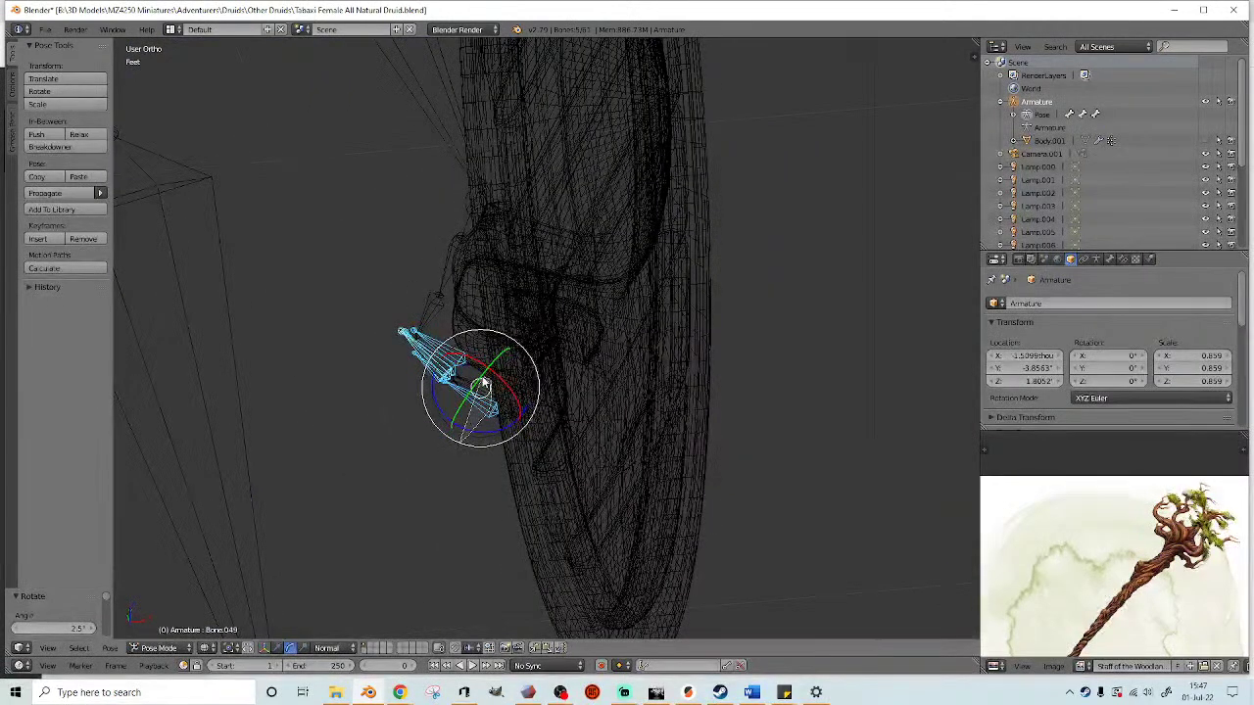
{"action": "right_click", "coordinate": [481, 405], "text": "shift"}
{"action": "key", "text": "z"}
{"action": "key", "text": "r"}
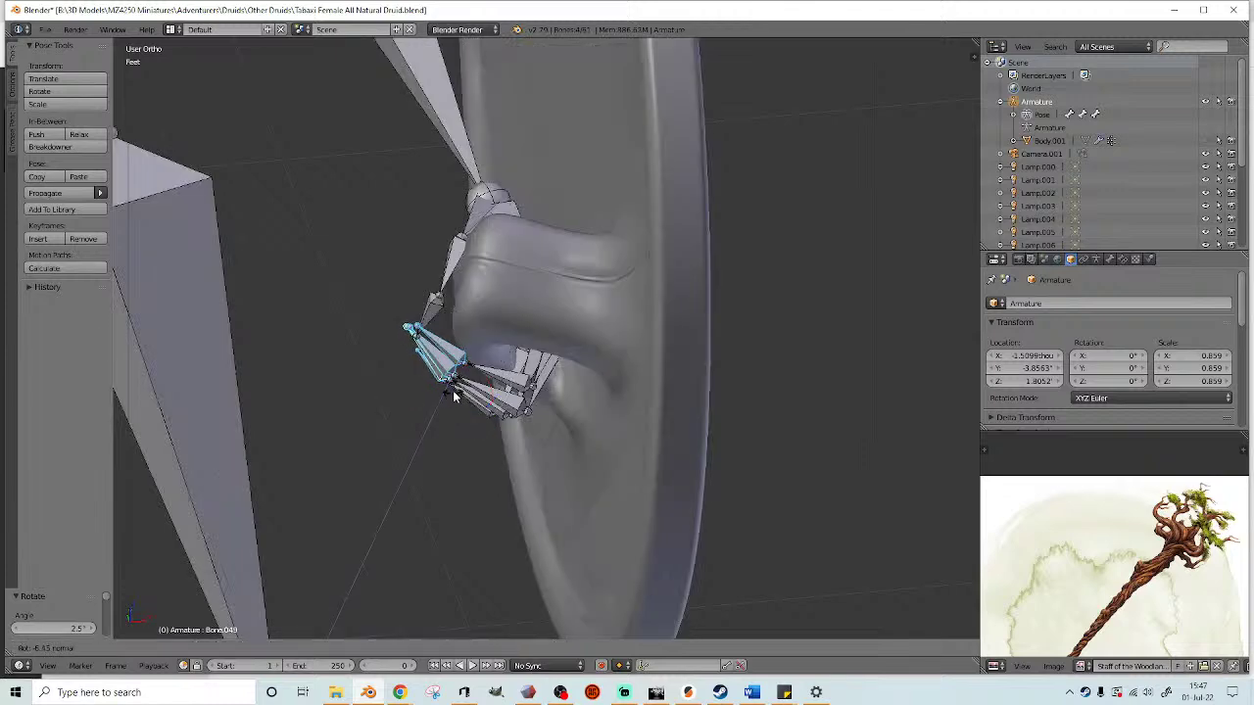
{"action": "left_click_drag", "start_coordinate": [453, 368], "coordinate": [454, 368]}
{"action": "key", "text": "ctrl+z"}
- Rotate the four selected fingertip bones by about -45.7° to close them over the grip
{"action": "mouse_move", "coordinate": [467, 438]}
{"action": "middle_mouse_down"}
{"action": "mouse_move", "coordinate": [465, 449]}
{"action": "mouse_move", "coordinate": [477, 425]}
{"action": "middle_mouse_up"}
{"action": "key", "text": "r"}
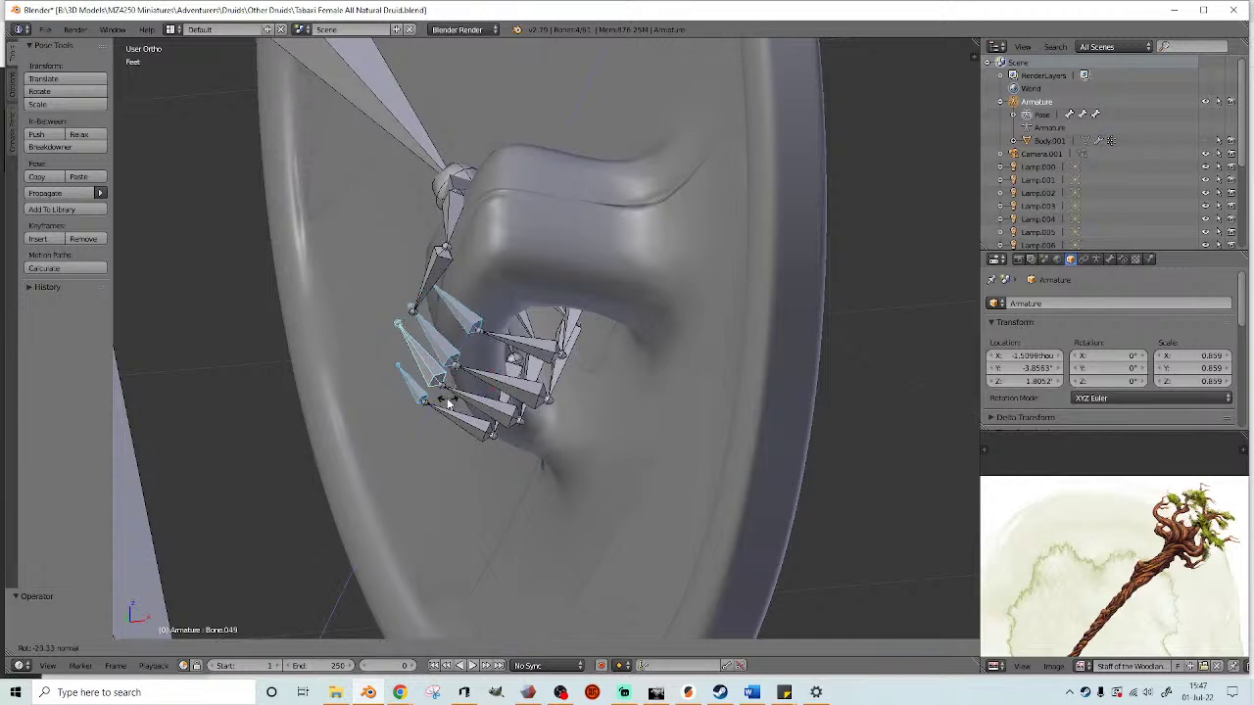
{"action": "left_click", "coordinate": [443, 396]}
{"action": "middle_click_drag", "start_coordinate": [443, 396], "coordinate": [502, 341]}
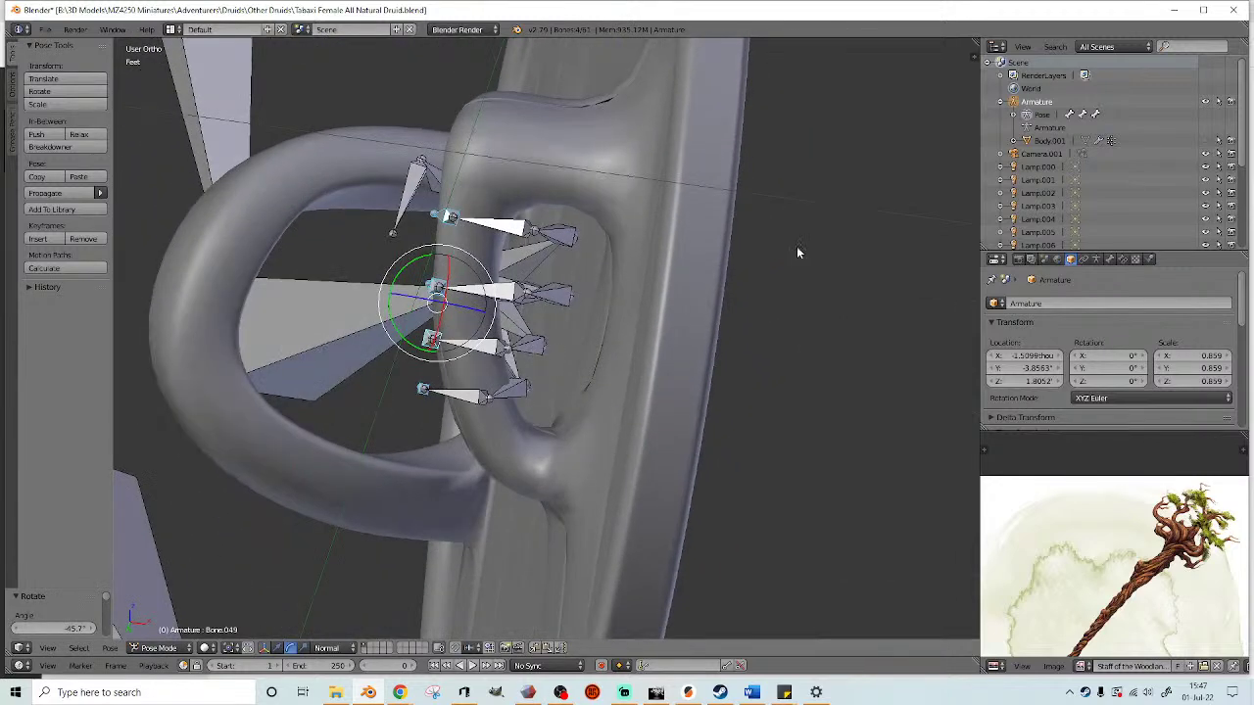
- Unhide the body mesh so the gripping hand shows on the shield again
{"action": "left_click", "coordinate": [1205, 141]}
{"action": "scroll", "coordinate": [676, 392], "scroll_direction": "down", "scroll_amount": 3}
{"action": "mouse_move", "coordinate": [631, 416]}
{"action": "middle_mouse_down"}
{"action": "mouse_move", "coordinate": [723, 460]}
{"action": "mouse_move", "coordinate": [596, 372]}
{"action": "mouse_move", "coordinate": [506, 394]}
{"action": "middle_mouse_up"}
- Select the shield hand's little-finger bone and rotate it by about 10.9° to adjust the finger's spread
{"action": "key", "text": "z"}
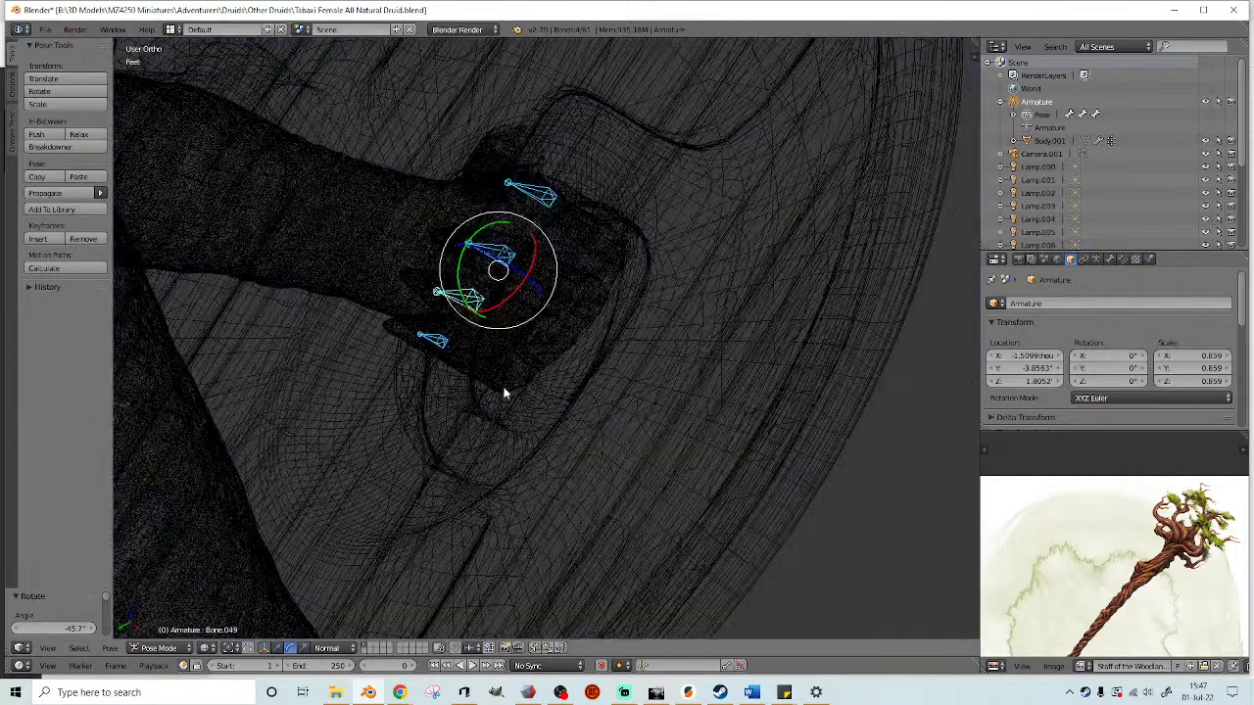
{"action": "right_click", "coordinate": [496, 370]}
{"action": "right_click", "coordinate": [487, 374]}
{"action": "key", "text": "z"}
{"action": "middle_click_drag", "start_coordinate": [495, 377], "coordinate": [599, 431]}
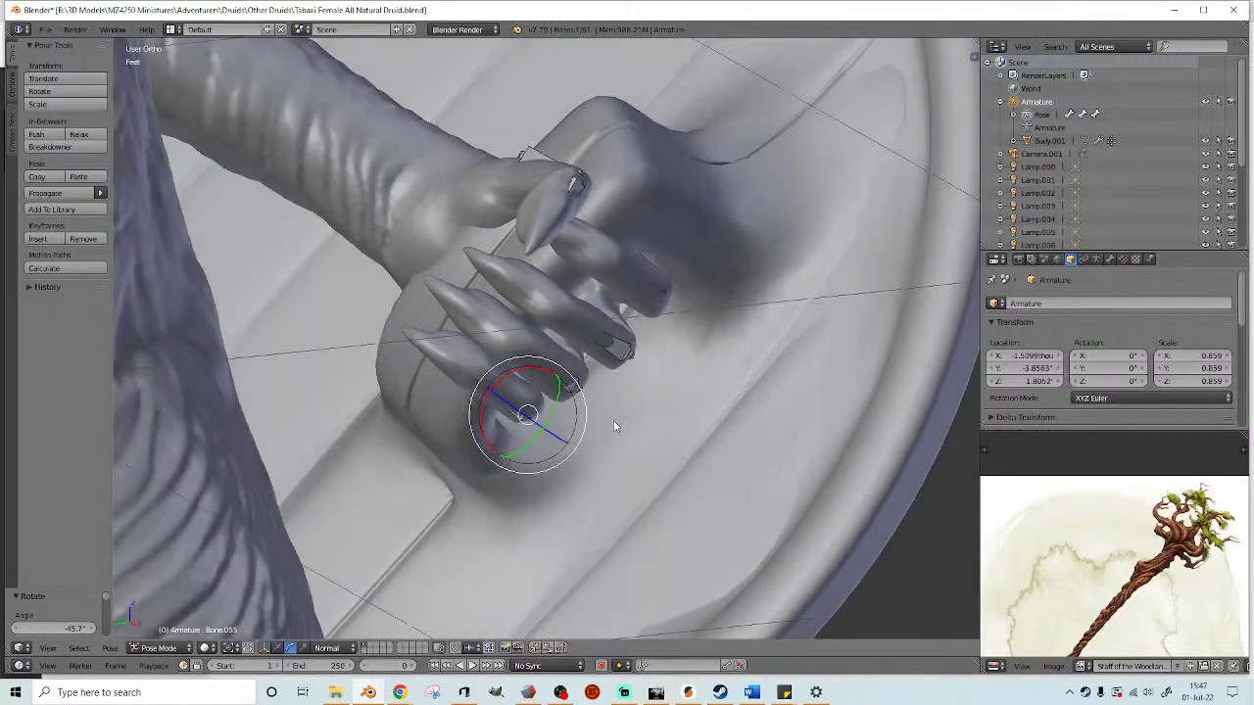
{"action": "key", "text": "r"}
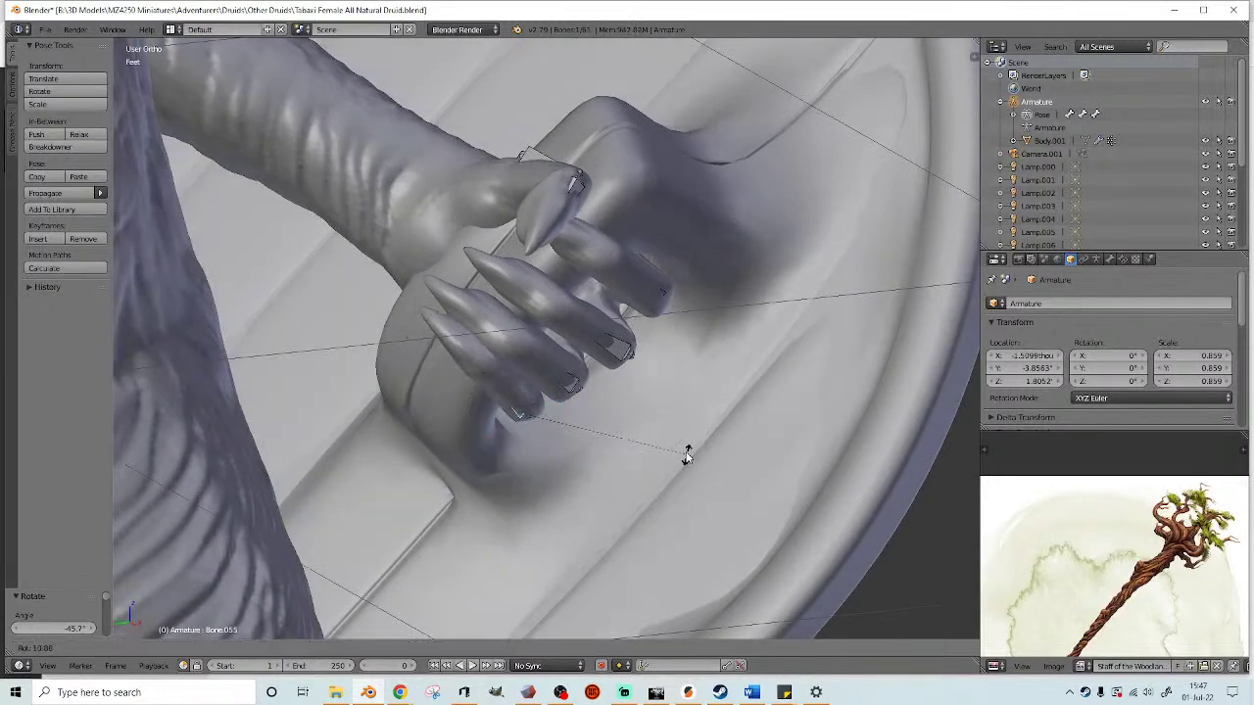
{"action": "left_click", "coordinate": [686, 452]}
{"action": "scroll", "coordinate": [588, 372], "scroll_direction": "up", "scroll_amount": 2}
- Rotate the ring-finger bone and then the middle-finger bone, the latter finally by about -6.99°, to space the fingers
{"action": "right_click", "coordinate": [573, 418]}
{"action": "key", "text": "r"}
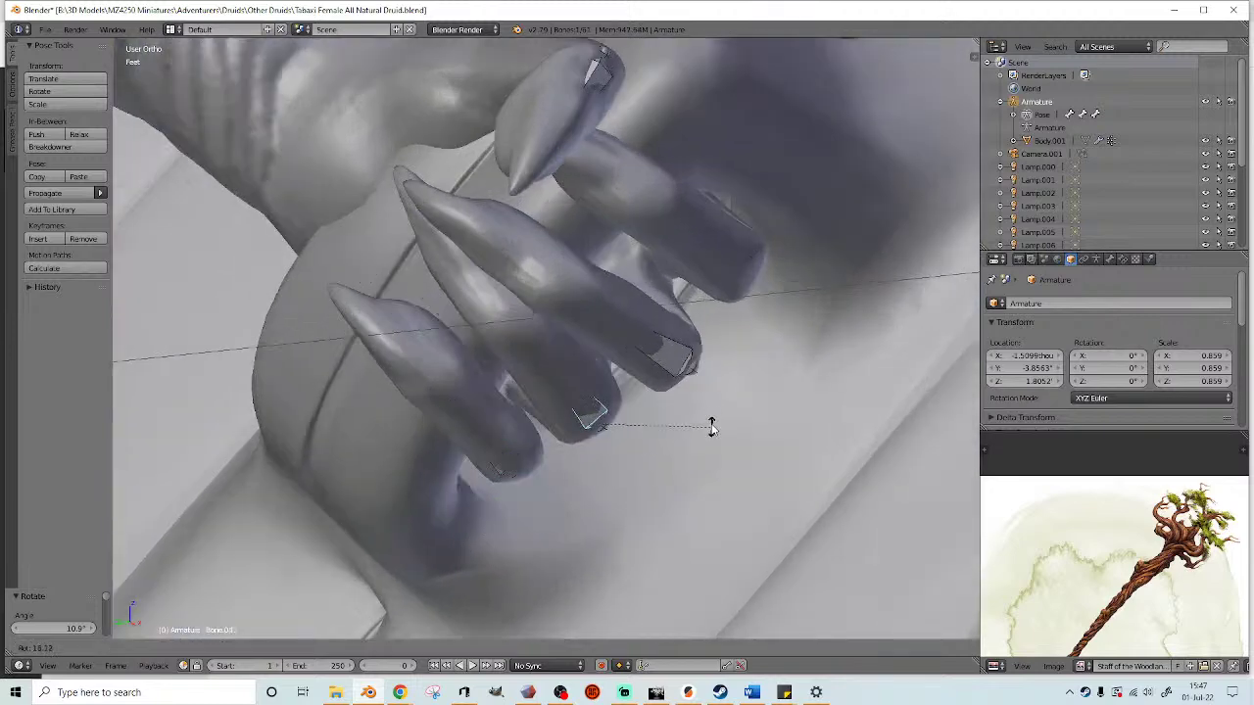
{"action": "left_click", "coordinate": [708, 416]}
{"action": "right_click", "coordinate": [674, 354]}
{"action": "key", "text": "r"}
{"action": "left_click", "coordinate": [748, 364]}
{"action": "key", "text": "r"}
{"action": "left_click", "coordinate": [748, 360]}
{"action": "scroll", "coordinate": [747, 358], "scroll_direction": "down", "scroll_amount": 5}
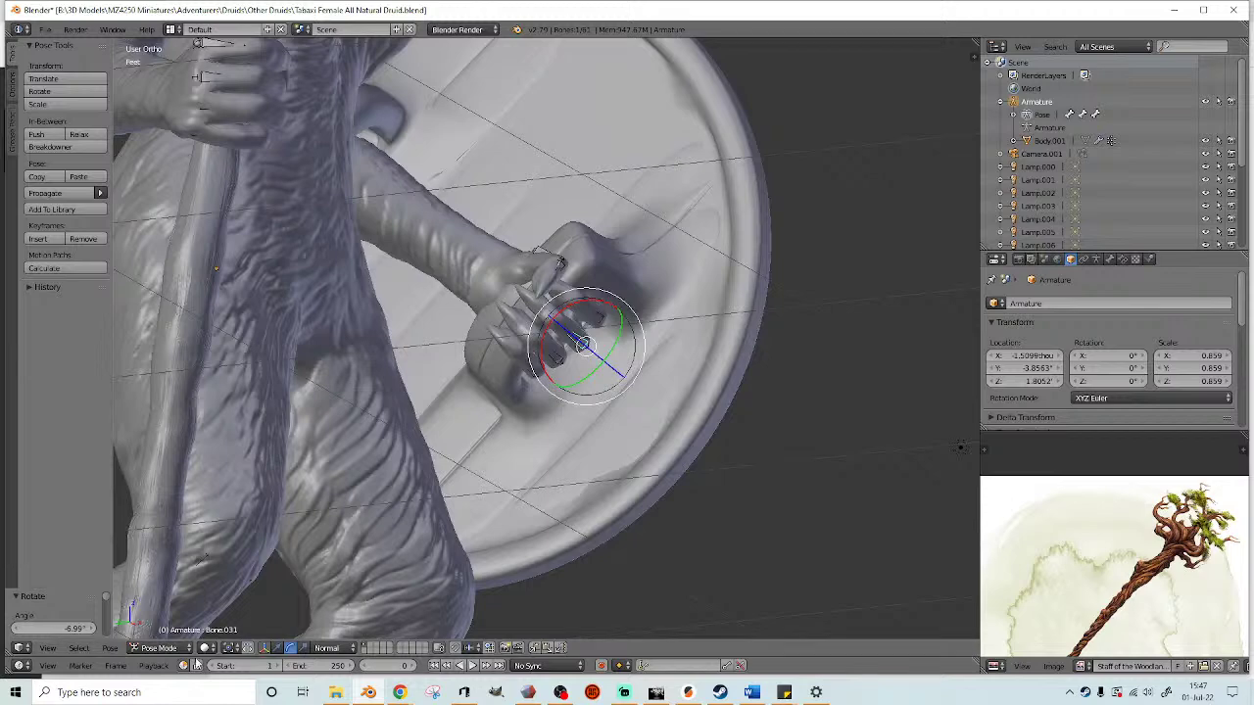
- Return the armature to Object Mode, put the body mesh into Sculpt Mode and choose the Inflate brush
{"action": "left_click", "coordinate": [153, 649]}
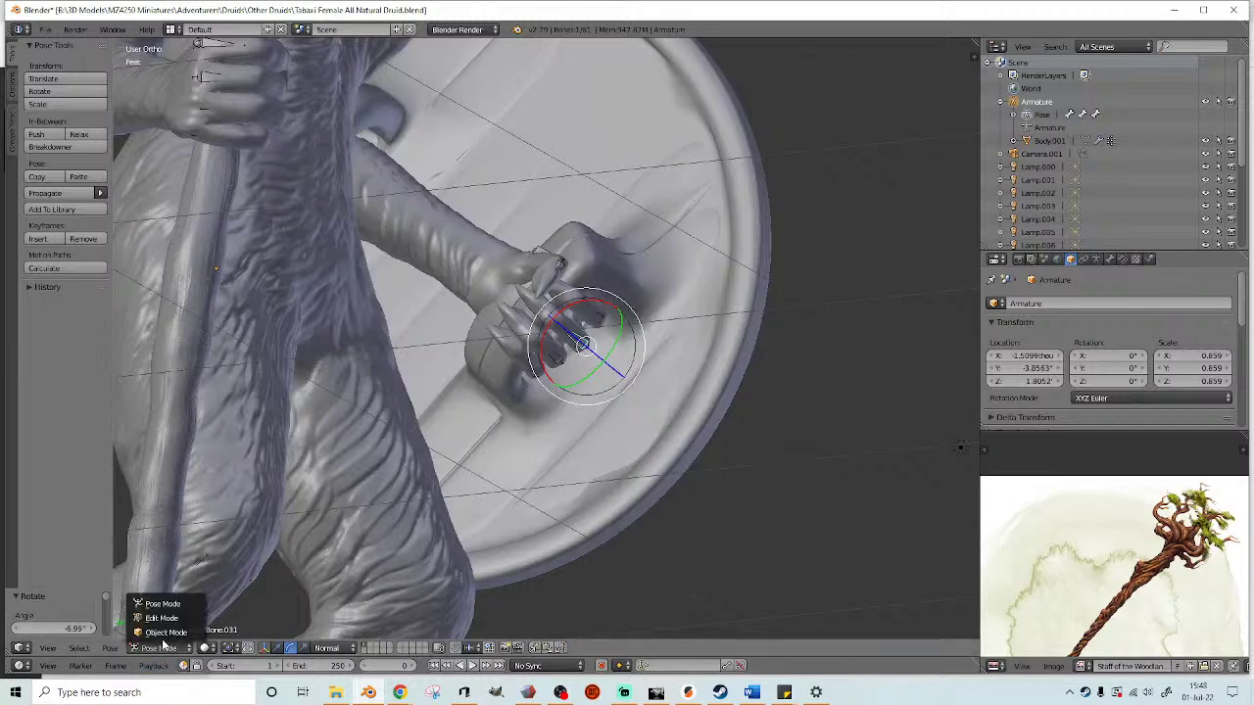
{"action": "left_click", "coordinate": [166, 632]}
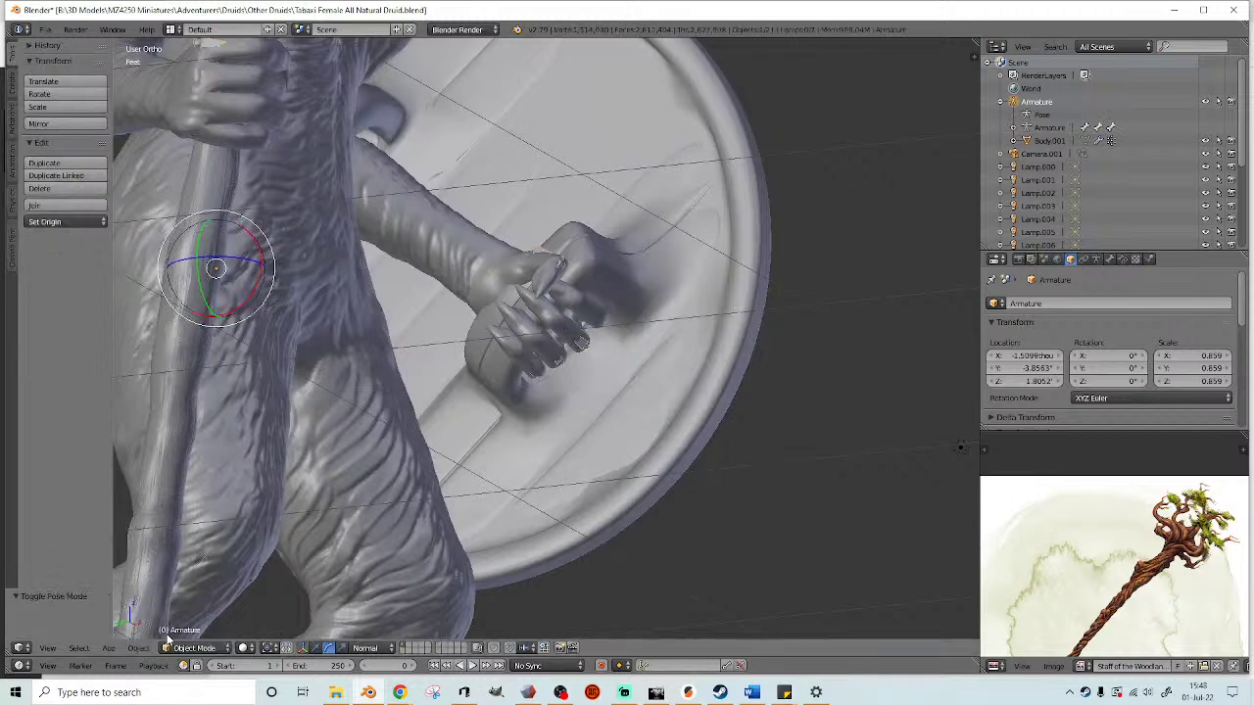
{"action": "right_click", "coordinate": [420, 501]}
{"action": "left_click", "coordinate": [193, 648]}
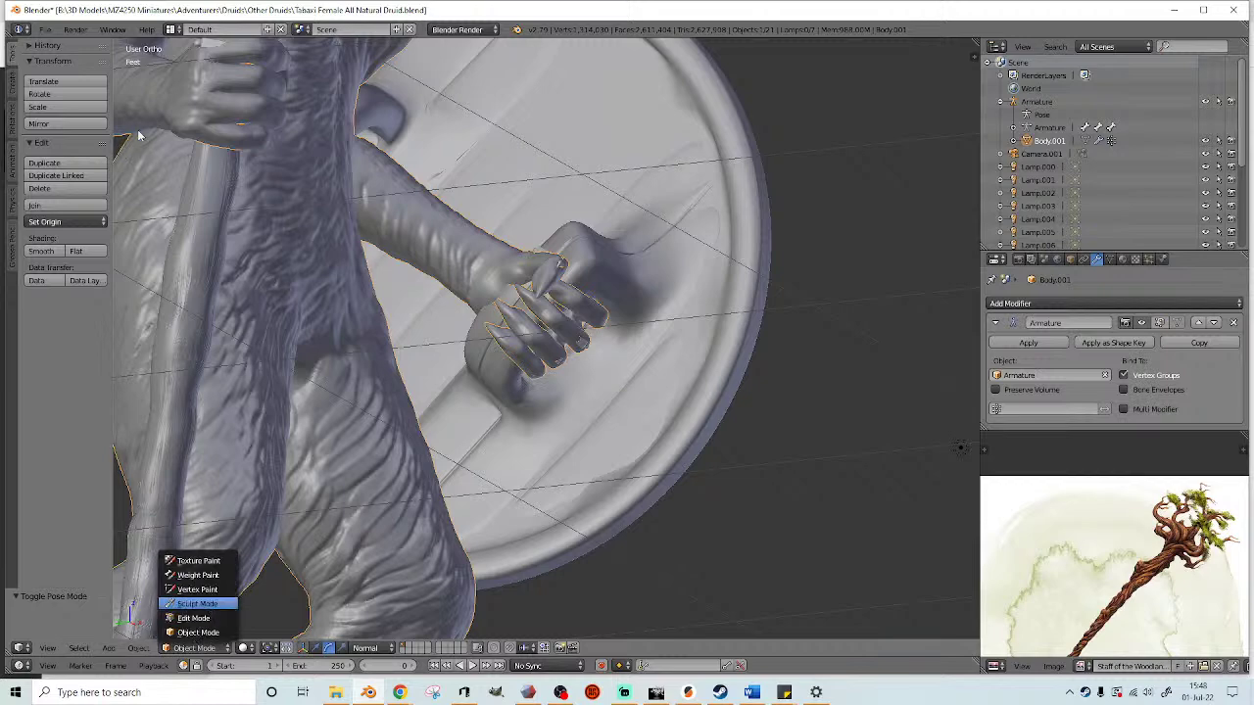
{"action": "left_click", "coordinate": [197, 604]}
{"action": "left_click", "coordinate": [61, 111]}
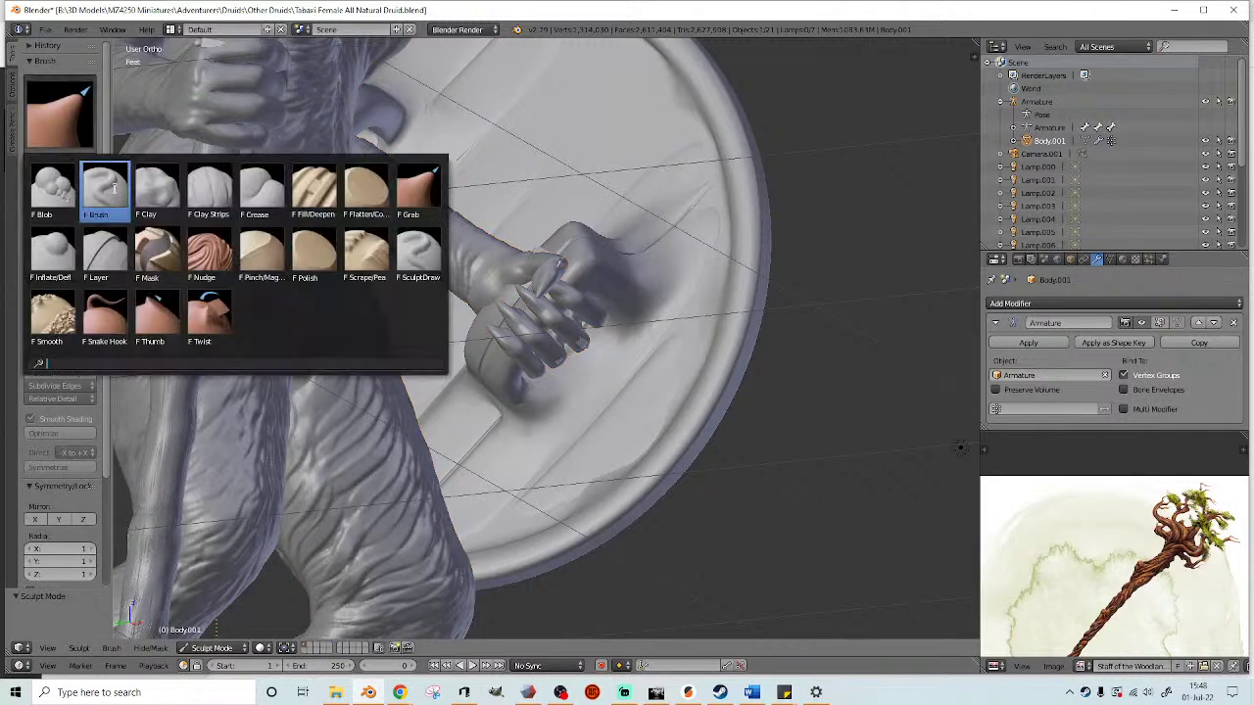
{"action": "left_click", "coordinate": [53, 248]}
- Inflate the fingers wrapped around the shield grip to thicken them
{"action": "scroll", "coordinate": [446, 323], "scroll_direction": "down", "scroll_amount": 2}
{"action": "middle_click_drag", "start_coordinate": [446, 323], "coordinate": [534, 330]}
{"action": "mouse_move", "coordinate": [540, 329]}
{"action": "left_mouse_down"}
{"action": "mouse_move", "coordinate": [549, 336]}
{"action": "mouse_move", "coordinate": [566, 320]}
{"action": "mouse_move", "coordinate": [546, 302]}
{"action": "left_mouse_up"}
{"action": "left_click_drag", "start_coordinate": [541, 354], "coordinate": [588, 343]}
{"action": "mouse_move", "coordinate": [588, 343]}
{"action": "middle_mouse_down"}
{"action": "mouse_move", "coordinate": [517, 349]}
{"action": "mouse_move", "coordinate": [529, 331]}
{"action": "mouse_move", "coordinate": [485, 342]}
{"action": "mouse_move", "coordinate": [465, 417]}
{"action": "mouse_move", "coordinate": [356, 513]}
{"action": "mouse_move", "coordinate": [473, 444]}
{"action": "mouse_move", "coordinate": [613, 440]}
{"action": "mouse_move", "coordinate": [372, 437]}
{"action": "mouse_move", "coordinate": [489, 417]}
{"action": "mouse_move", "coordinate": [493, 372]}
{"action": "middle_mouse_up"}
{"action": "scroll", "coordinate": [529, 331], "scroll_direction": "down", "scroll_amount": 3}
- Put the body mesh back in Object Mode and show the whole figure in wireframe shading
{"action": "left_click", "coordinate": [214, 649]}
{"action": "left_click", "coordinate": [211, 627]}
{"action": "scroll", "coordinate": [334, 535], "scroll_direction": "down", "scroll_amount": 3}
{"action": "scroll", "coordinate": [490, 391], "scroll_direction": "up", "scroll_amount": 2}
{"action": "key", "text": "z"}
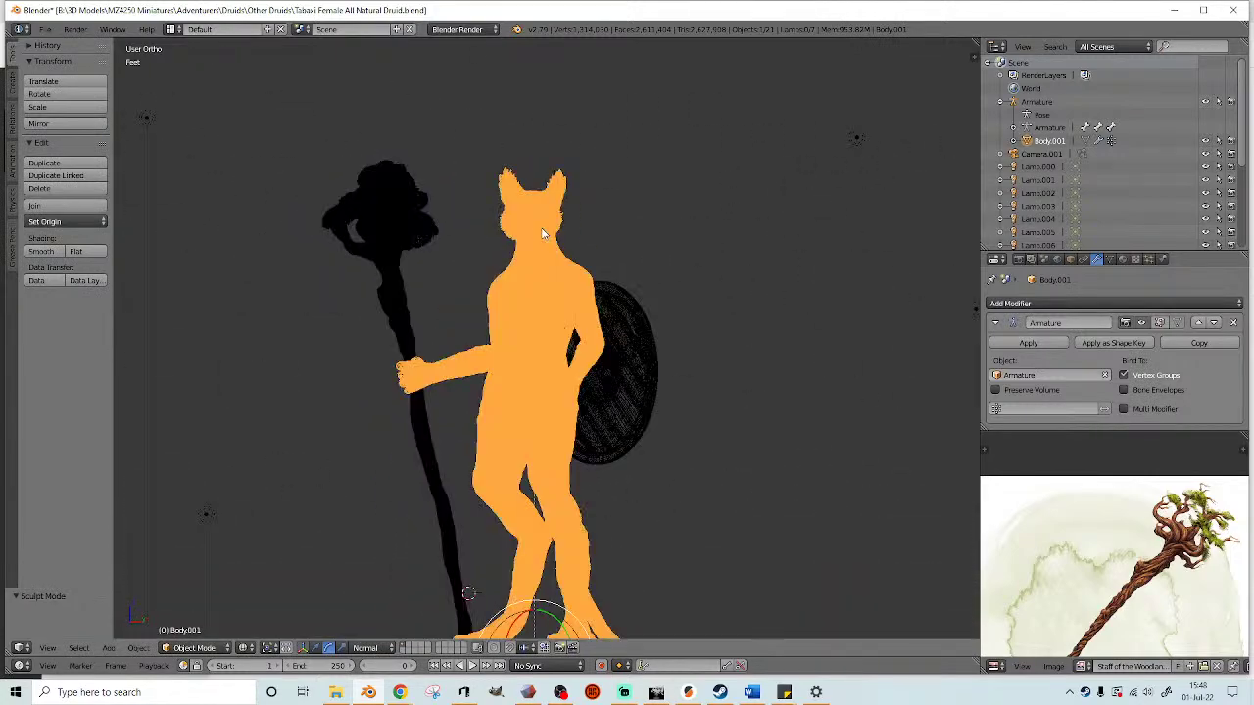
- Put the armature in Pose Mode and rotate the neck bone by about 4.45°
{"action": "right_click", "coordinate": [530, 231]}
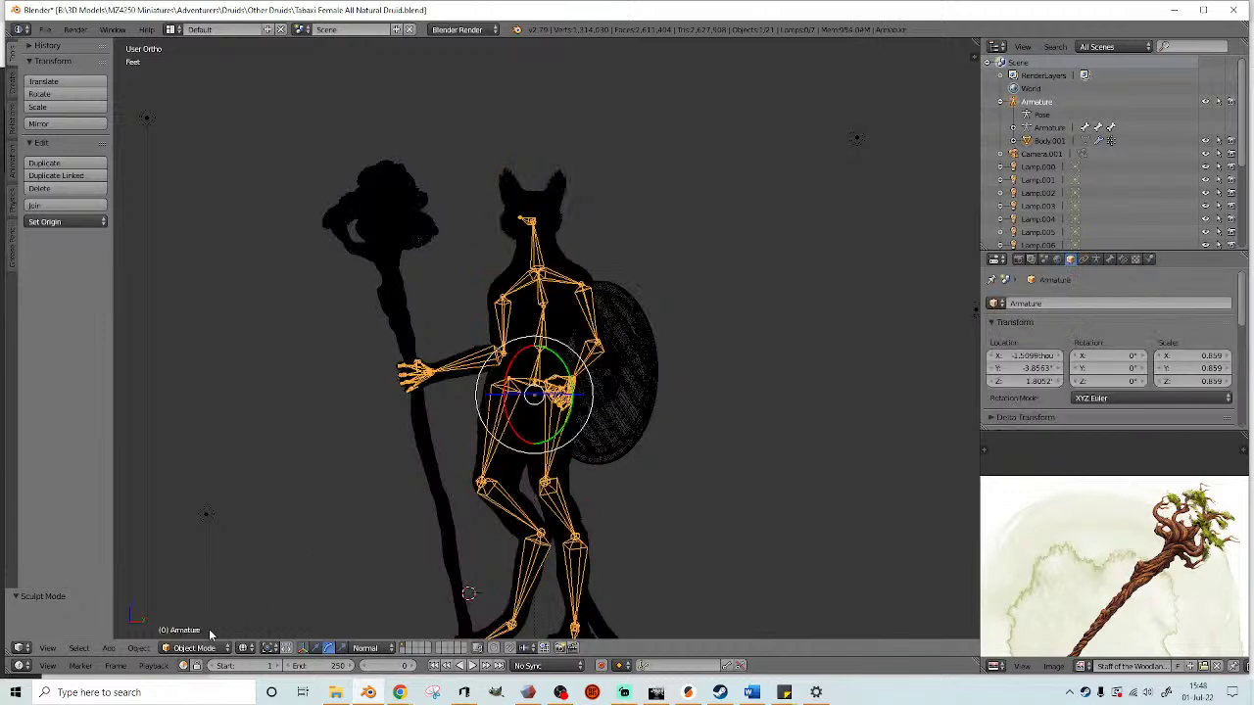
{"action": "left_click", "coordinate": [194, 649]}
{"action": "left_click", "coordinate": [195, 604]}
{"action": "right_click", "coordinate": [529, 249]}
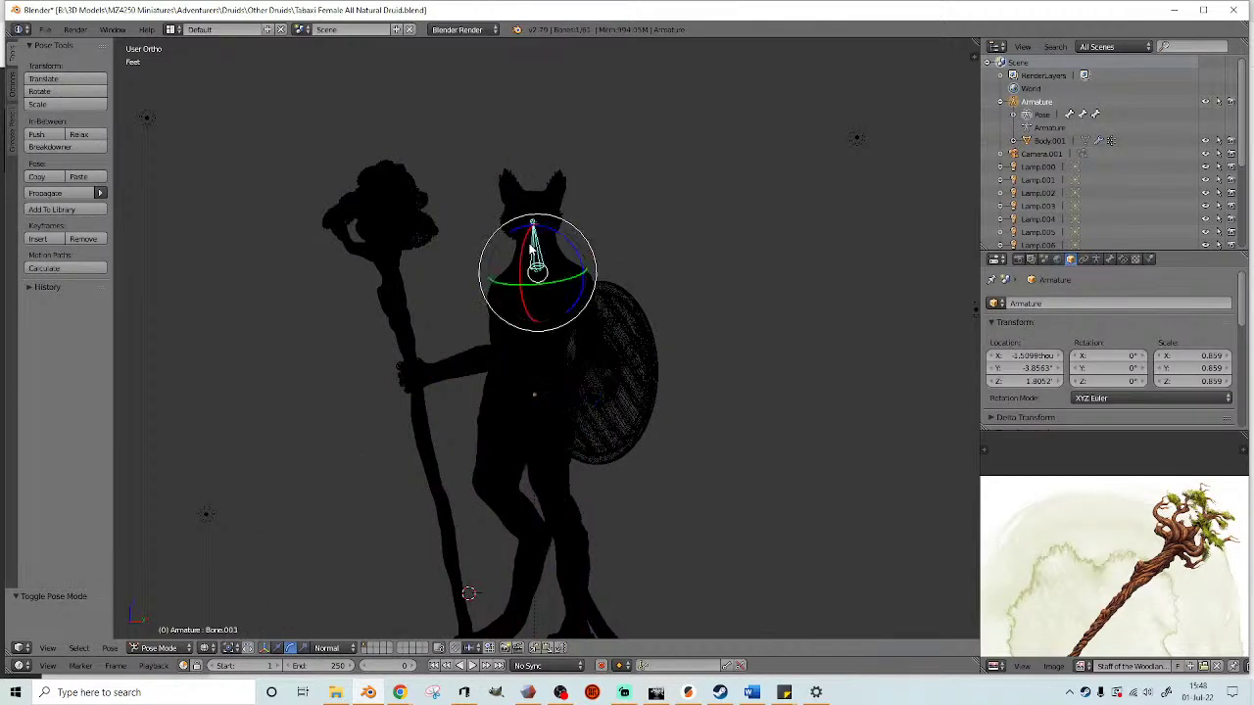
{"action": "key", "text": "r"}
{"action": "left_click", "coordinate": [725, 281]}
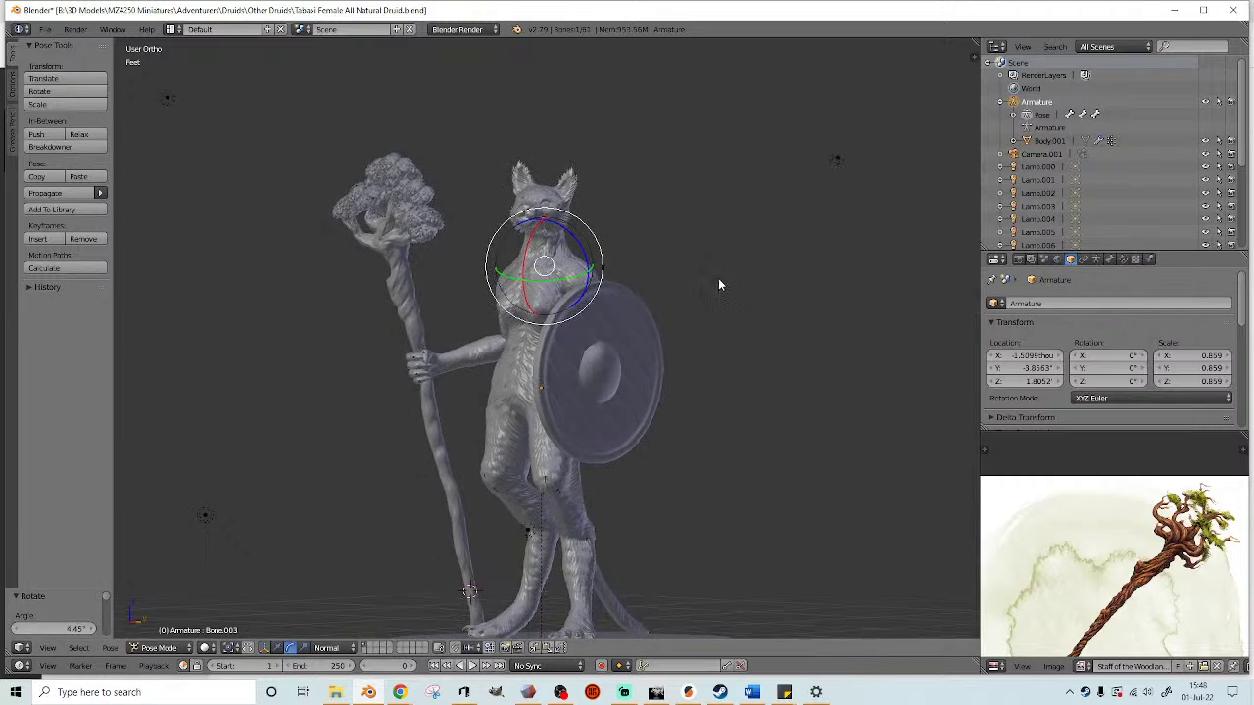
- Move Lamp.002 above the front of the figure, to about X 1.0098', Y -2.3979', Z 6.8459'
{"action": "scroll", "coordinate": [718, 278], "scroll_direction": "down", "scroll_amount": 2}
{"action": "middle_click_drag", "start_coordinate": [720, 280], "coordinate": [654, 266]}
{"action": "scroll", "coordinate": [654, 265], "scroll_direction": "down", "scroll_amount": 5}
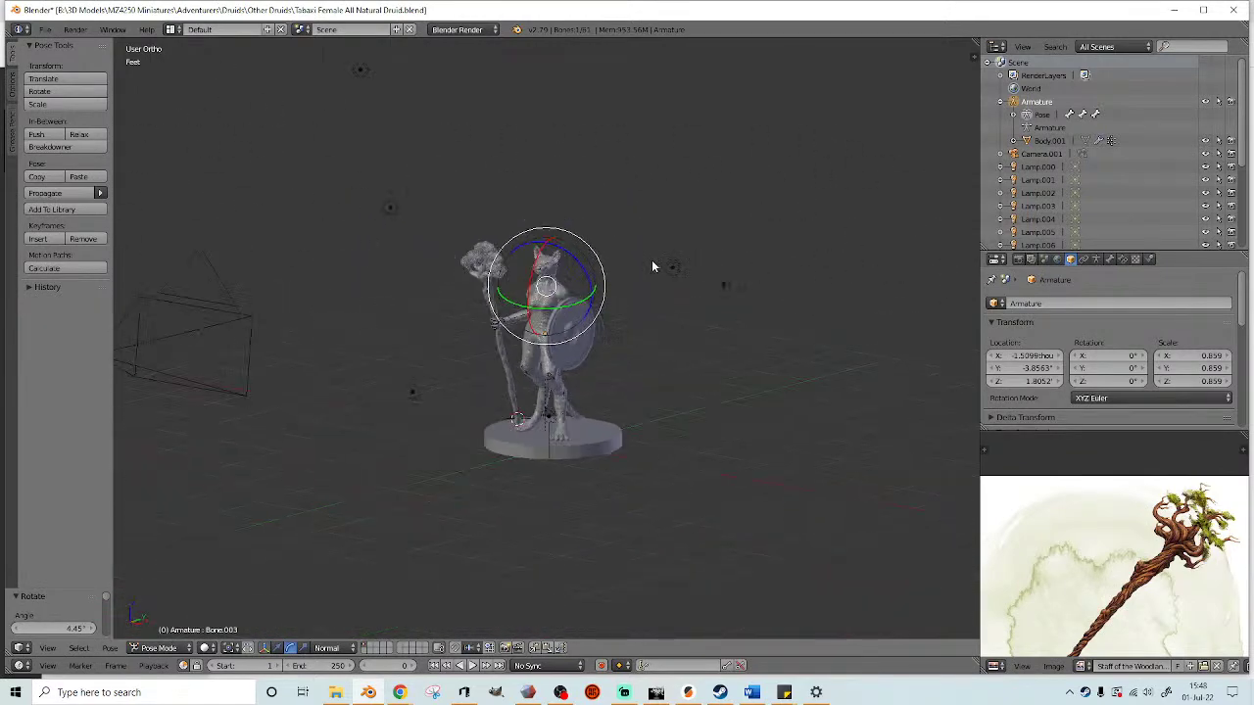
{"action": "right_click", "coordinate": [391, 108]}
{"action": "key", "text": "g"}
{"action": "left_click", "coordinate": [637, 138]}
{"action": "mouse_move", "coordinate": [634, 133]}
{"action": "middle_mouse_down"}
{"action": "mouse_move", "coordinate": [560, 140]}
{"action": "mouse_move", "coordinate": [634, 152]}
{"action": "middle_mouse_up"}
{"action": "scroll", "coordinate": [656, 207], "scroll_direction": "up", "scroll_amount": 3}
{"action": "middle_click_drag", "start_coordinate": [656, 207], "coordinate": [680, 229]}
{"action": "scroll", "coordinate": [645, 211], "scroll_direction": "up", "scroll_amount": 4}
{"action": "scroll", "coordinate": [681, 235], "scroll_direction": "down", "scroll_amount": 3}
{"action": "middle_click_drag", "start_coordinate": [736, 257], "coordinate": [629, 305]}
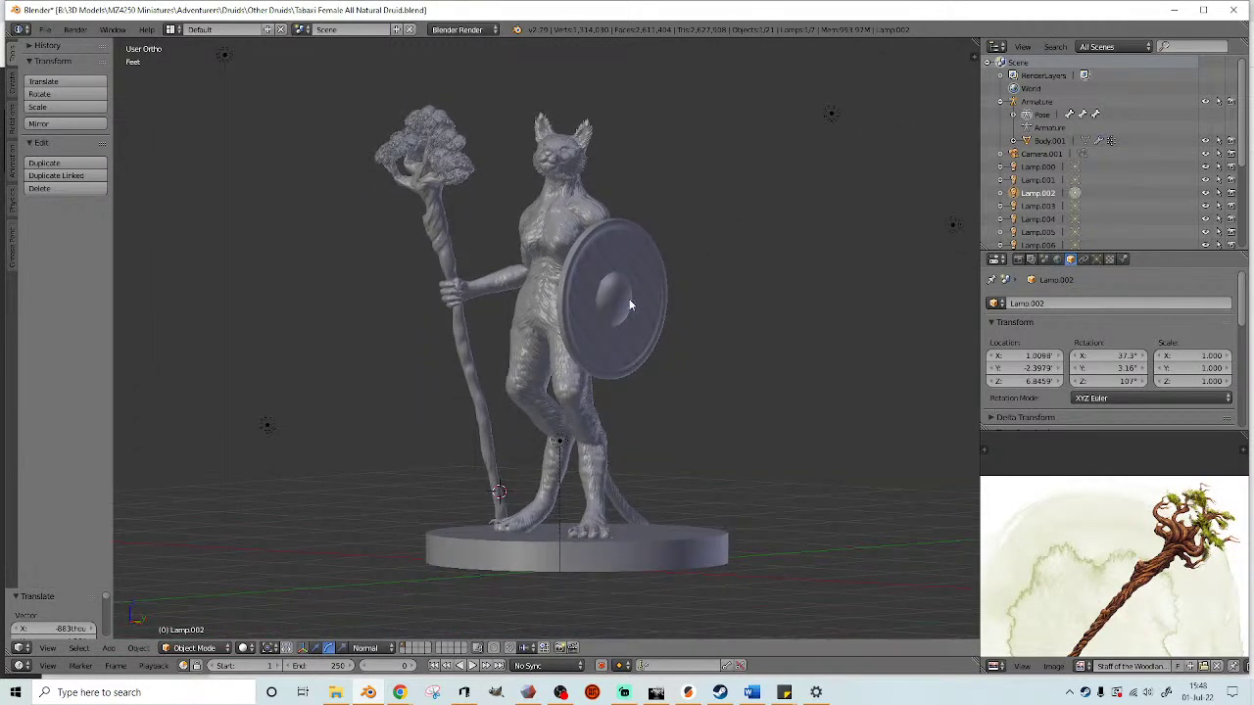
- Preview the figure's lighting in rendered shading and return the viewport to solid shading
{"action": "left_click", "coordinate": [244, 648]}
{"action": "left_click", "coordinate": [278, 562]}
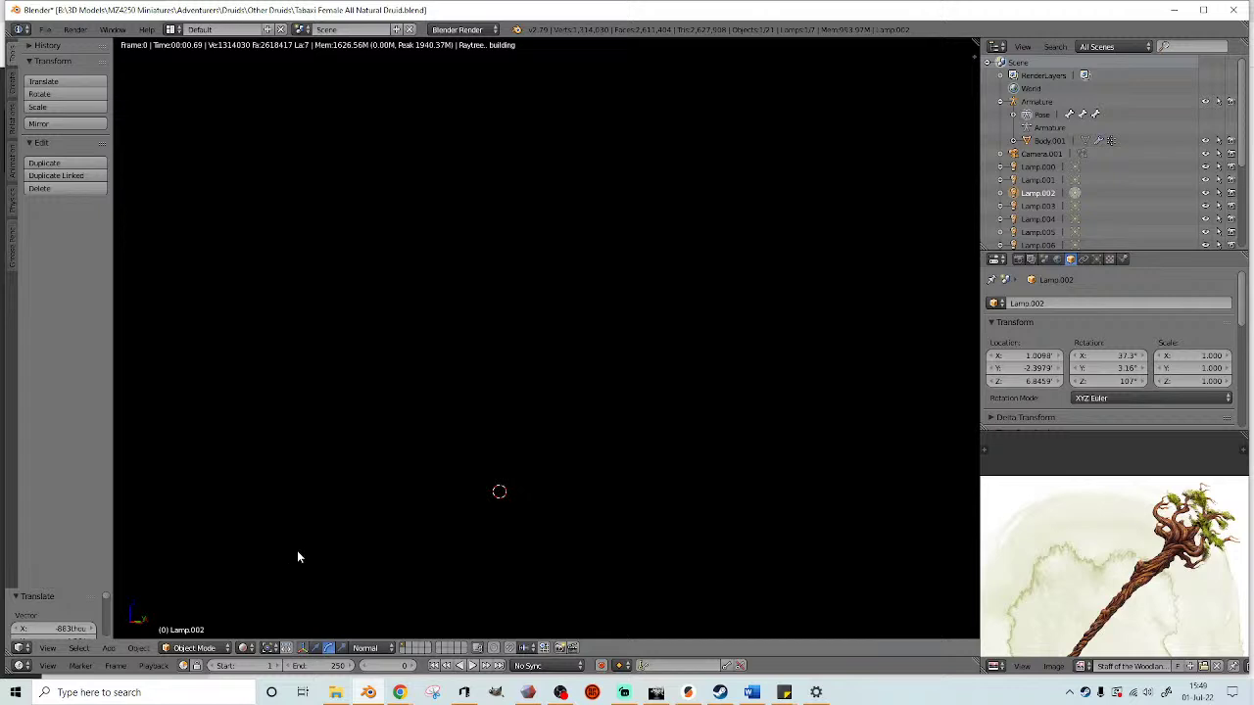
{"action": "left_click", "coordinate": [966, 623]}
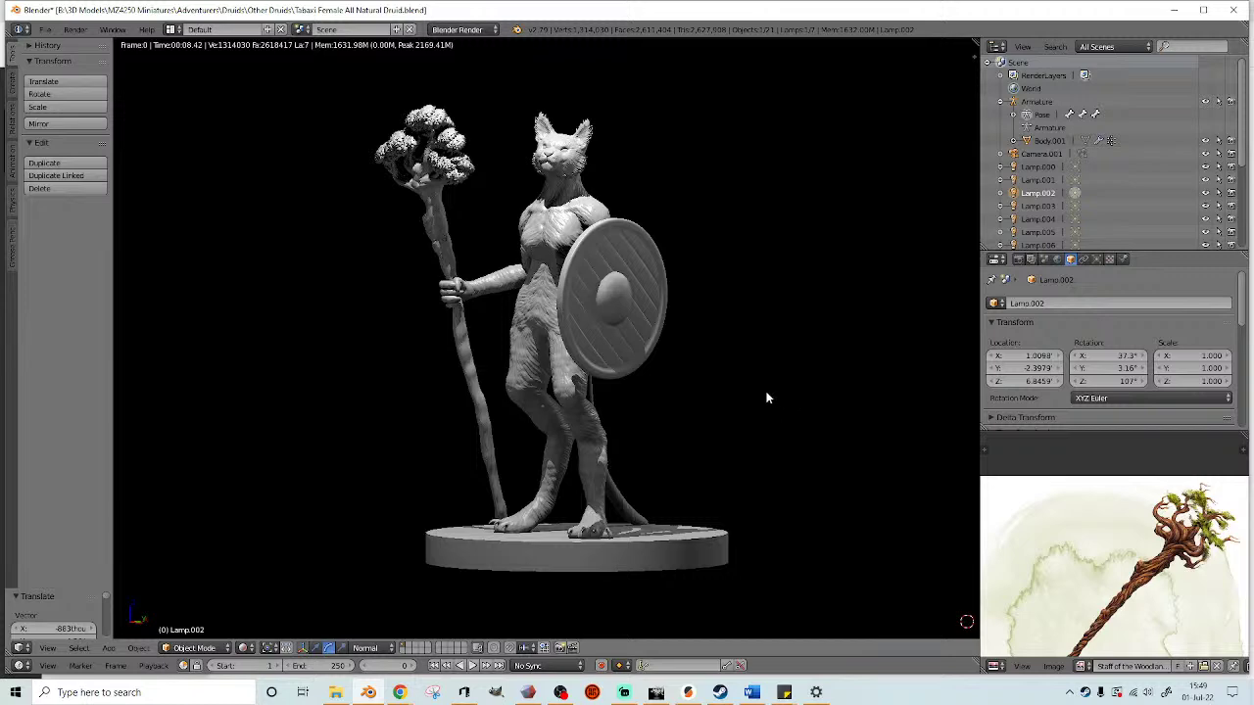
{"action": "key", "text": "shift+z"}
- Reposition Lamp.002 and one other lamp around the figure to adjust the lighting
{"action": "scroll", "coordinate": [709, 345], "scroll_direction": "down", "scroll_amount": 8}
{"action": "mouse_move", "coordinate": [624, 293]}
{"action": "middle_mouse_down"}
{"action": "mouse_move", "coordinate": [533, 298]}
{"action": "mouse_move", "coordinate": [541, 290]}
{"action": "mouse_move", "coordinate": [542, 327]}
{"action": "mouse_move", "coordinate": [619, 327]}
{"action": "mouse_move", "coordinate": [568, 405]}
{"action": "middle_mouse_up"}
{"action": "key", "text": "g"}
{"action": "left_click", "coordinate": [546, 308]}
{"action": "right_click", "coordinate": [434, 233]}
{"action": "middle_click_drag", "start_coordinate": [434, 233], "coordinate": [461, 337]}
{"action": "key", "text": "g"}
{"action": "left_click", "coordinate": [423, 395]}
- Reposition three more lamps around the figure, placing Lamp.003 at about X 1.2716', Y -2.089', Z 1.416'
{"action": "right_click", "coordinate": [658, 375]}
{"action": "key", "text": "g"}
{"action": "left_click", "coordinate": [667, 330]}
{"action": "right_click", "coordinate": [456, 383]}
{"action": "middle_click_drag", "start_coordinate": [454, 384], "coordinate": [599, 303]}
{"action": "key", "text": "g"}
{"action": "left_click", "coordinate": [476, 265]}
{"action": "right_click", "coordinate": [609, 379]}
{"action": "key", "text": "g"}
{"action": "left_click", "coordinate": [594, 360]}
{"action": "middle_click_drag", "start_coordinate": [620, 370], "coordinate": [565, 368]}
{"action": "scroll", "coordinate": [565, 368], "scroll_direction": "up", "scroll_amount": 6}
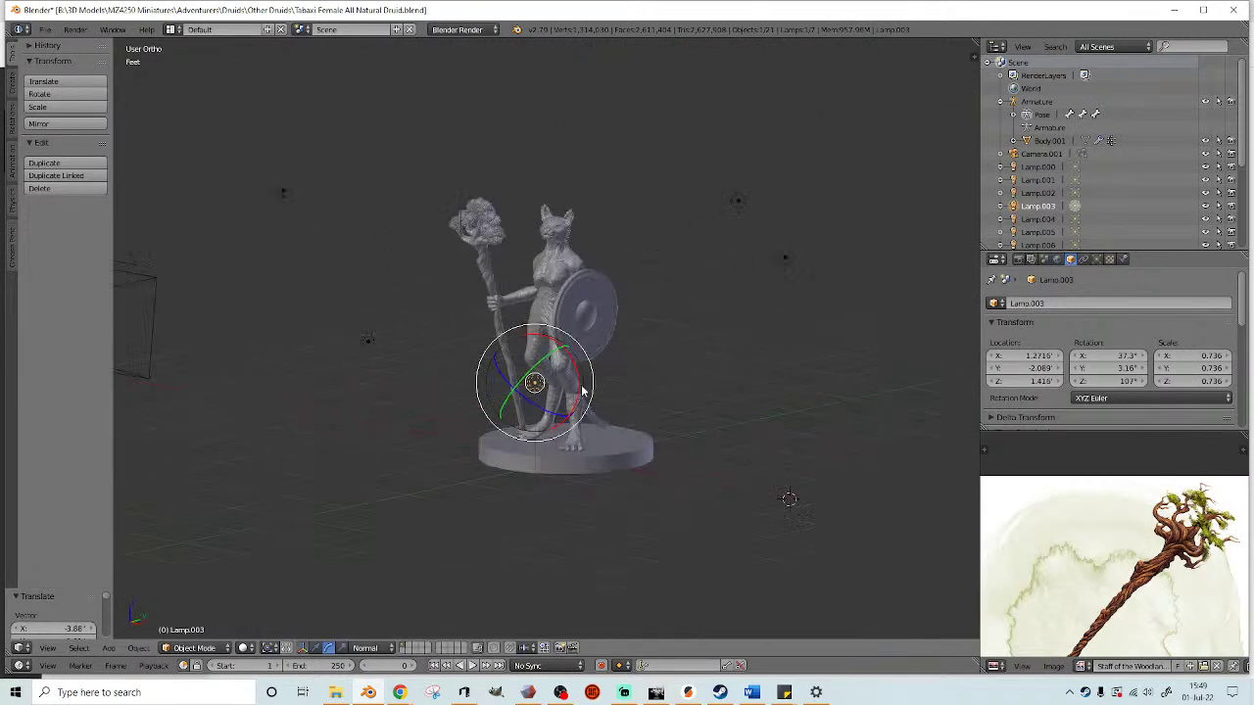
- Move Lamp.000 on the staff side to about X -11.48", Y -1.9141', Z 1.8376'
{"action": "right_click", "coordinate": [239, 346]}
{"action": "middle_click_drag", "start_coordinate": [241, 348], "coordinate": [382, 377]}
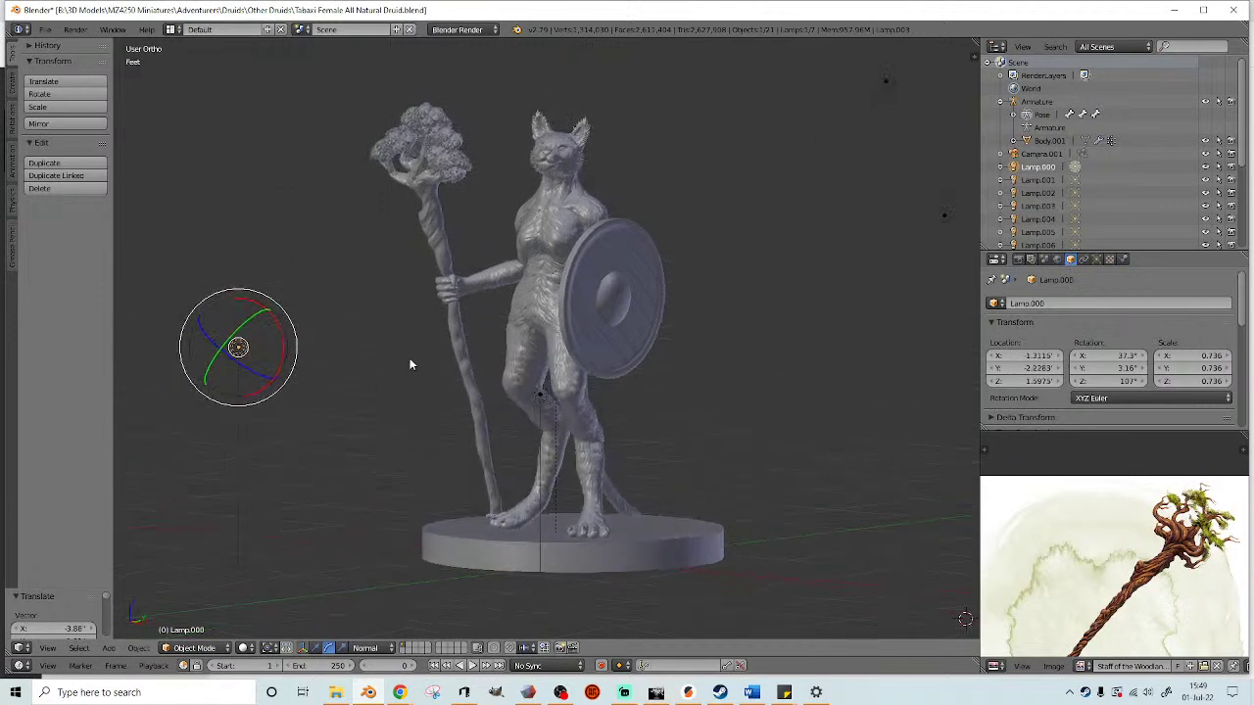
{"action": "key", "text": "g"}
{"action": "left_click", "coordinate": [569, 314]}
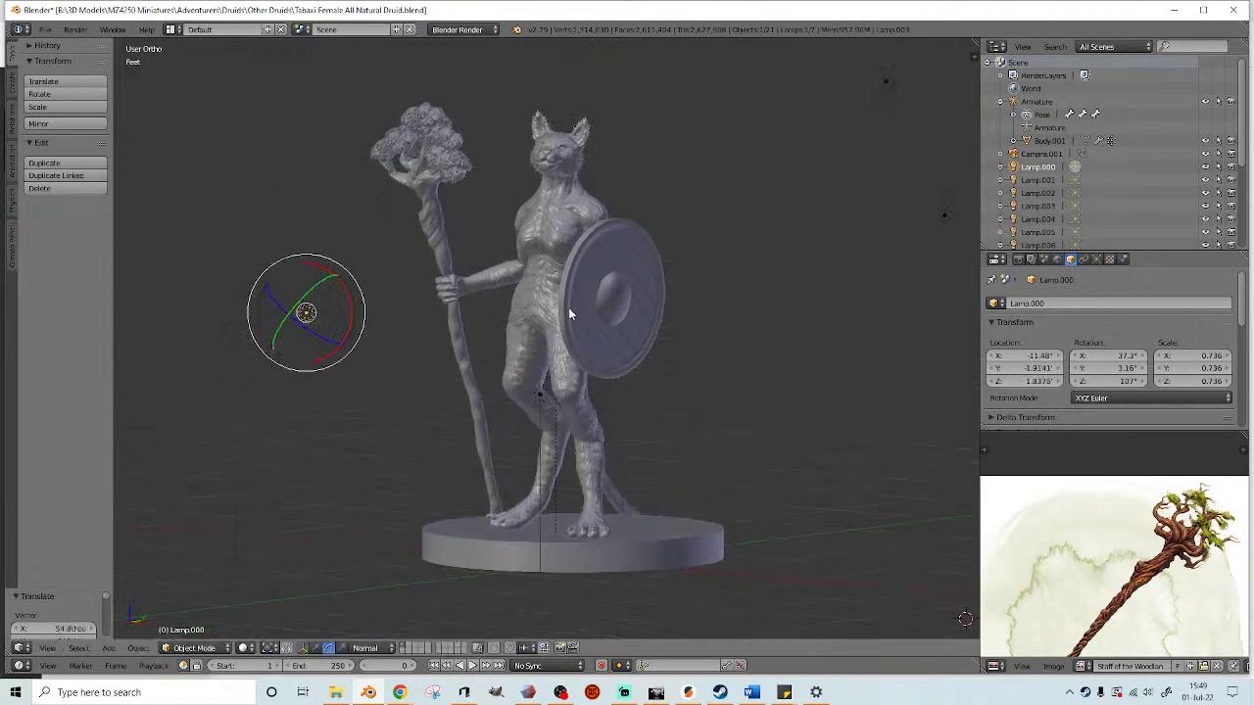
- Check the adjusted lamps from a more frontal view in rendered shading, and go back to solid shading
{"action": "middle_click_drag", "start_coordinate": [569, 315], "coordinate": [627, 375]}
{"action": "left_click", "coordinate": [243, 649]}
{"action": "left_click", "coordinate": [262, 563]}
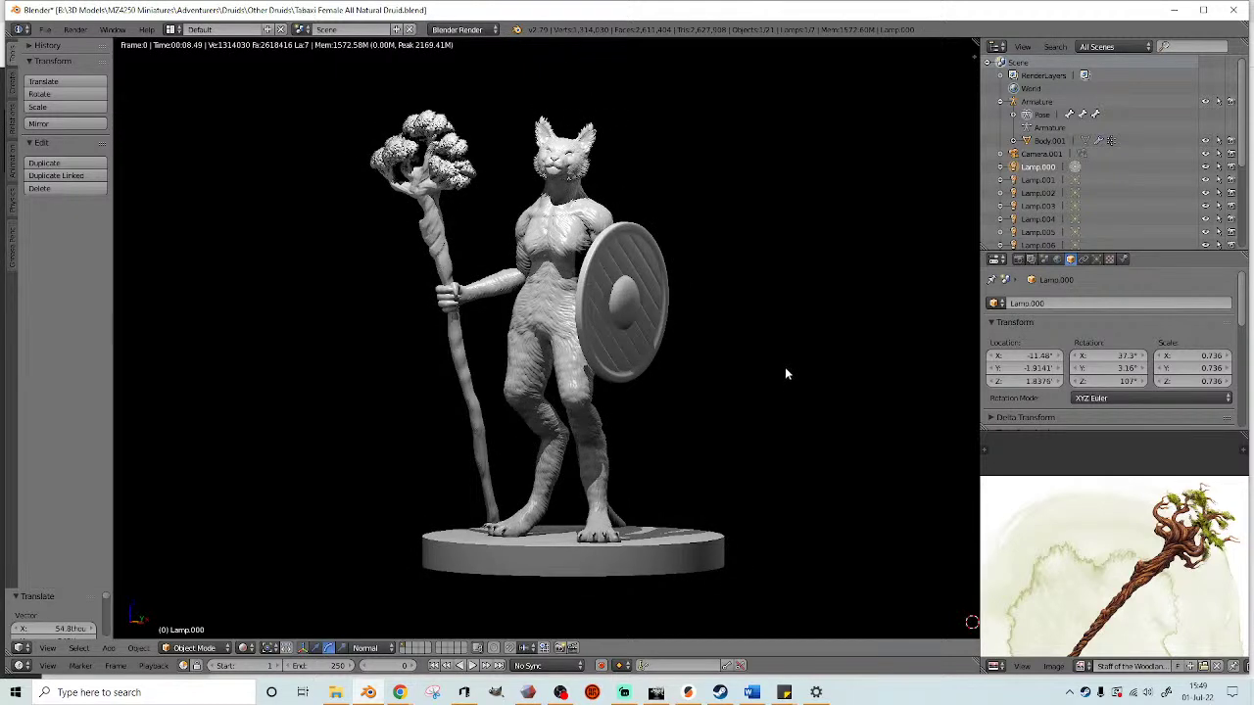
{"action": "key", "text": "shift+z"}
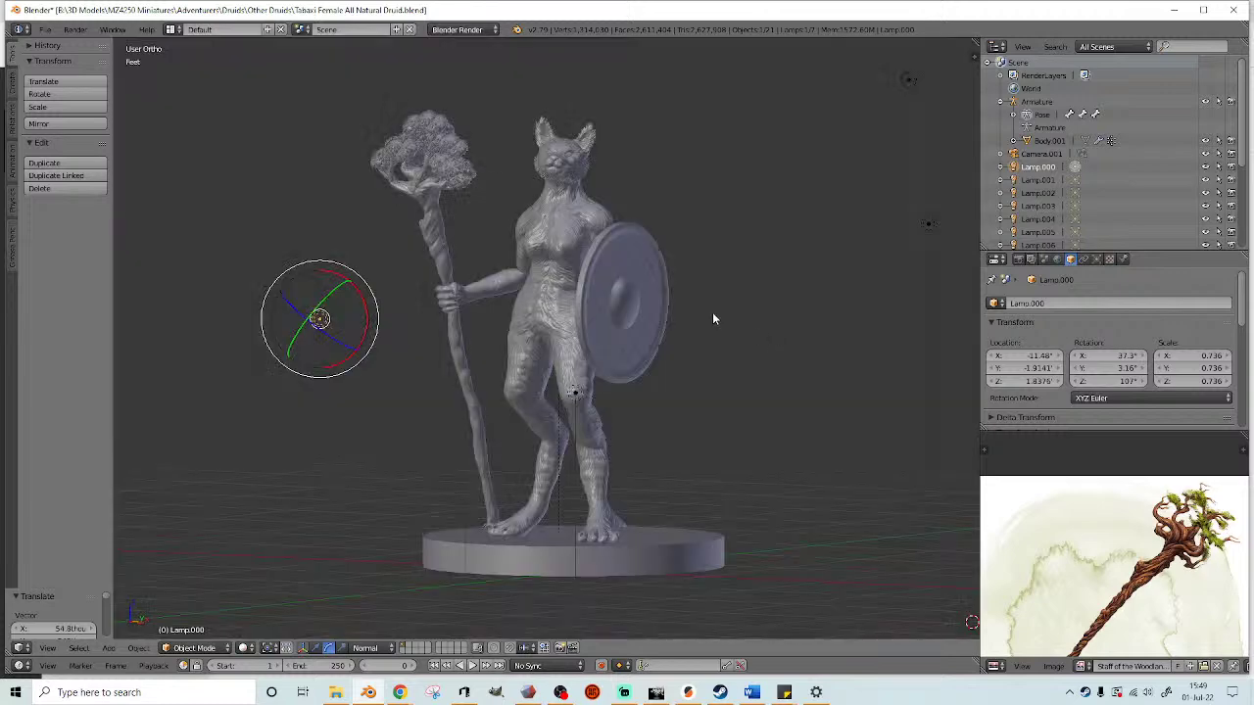
- Move Lamp.002 farther in front of the figure, to about X 1.42', Y -4.7515', Z 6.5174'
{"action": "key", "text": "KP_5"}
{"action": "scroll", "coordinate": [564, 237], "scroll_direction": "down", "scroll_amount": 5}
{"action": "right_click", "coordinate": [534, 211]}
{"action": "middle_click_drag", "start_coordinate": [608, 244], "coordinate": [519, 250]}
{"action": "key", "text": "g"}
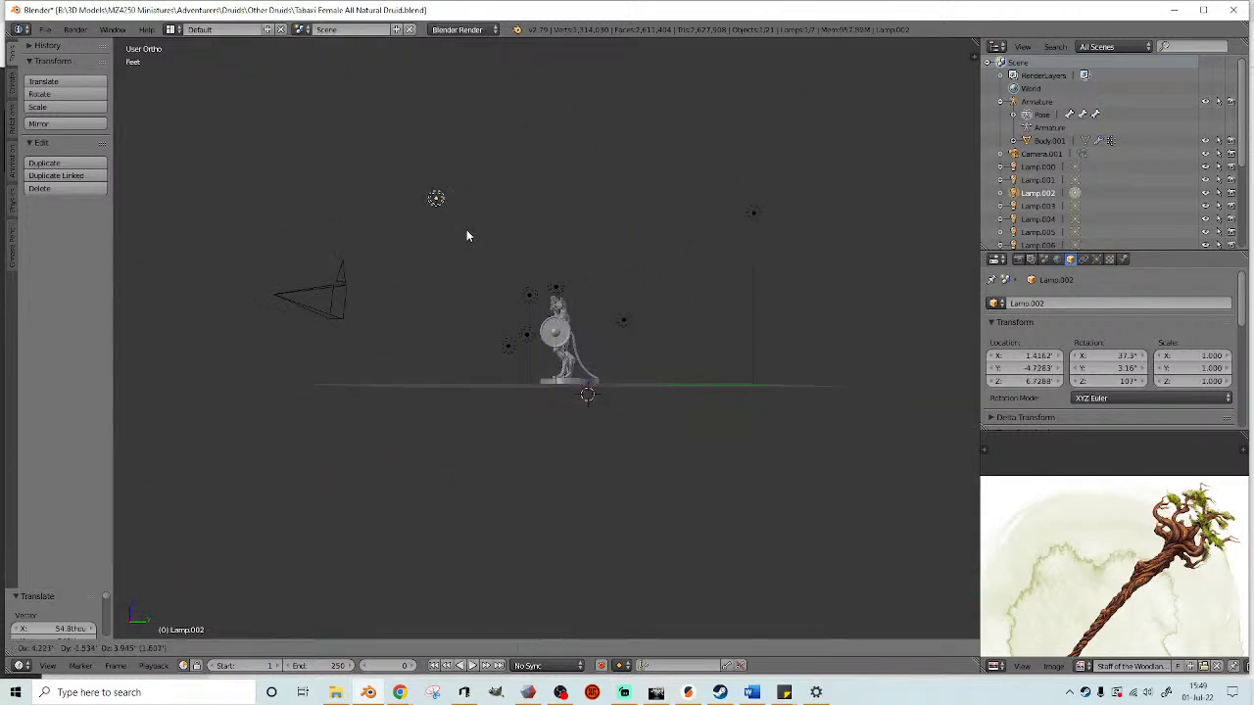
{"action": "left_click", "coordinate": [467, 232]}
{"action": "scroll", "coordinate": [610, 243], "scroll_direction": "up", "scroll_amount": 8}
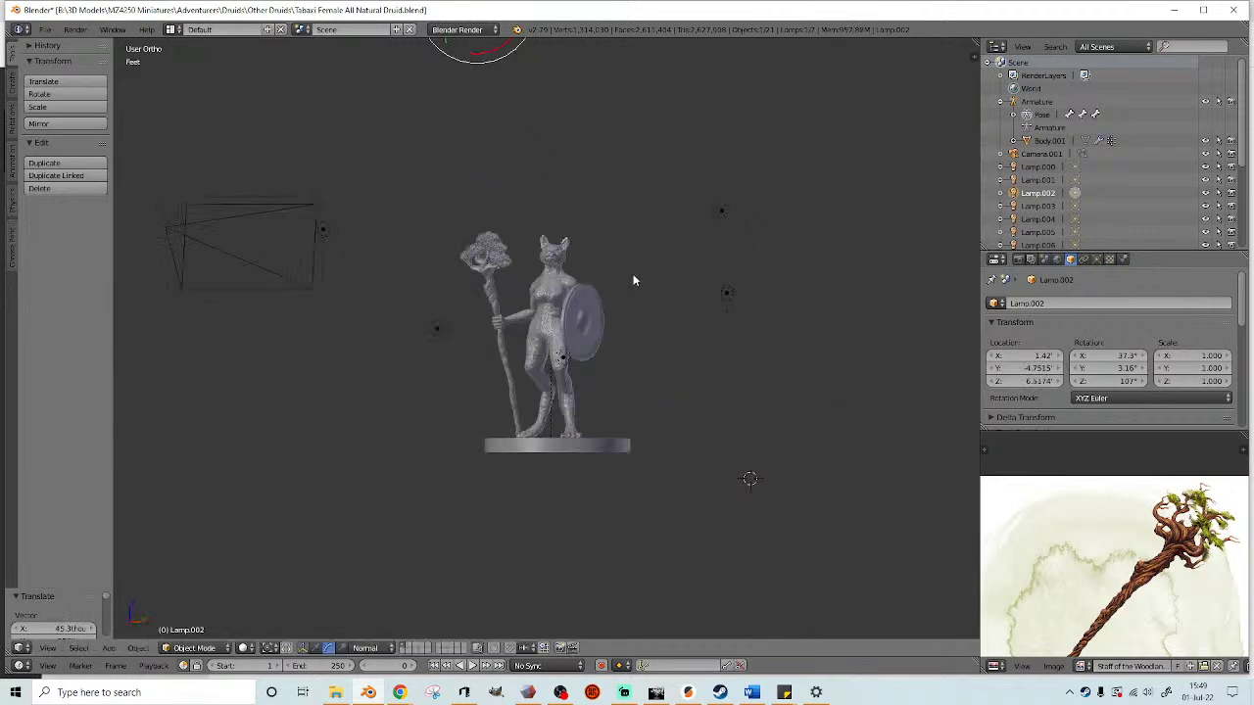
- Raise Lamp.003 to the figure's chest height, at about X 1.1243', Y -2.1418', Z 2.6978'
{"action": "middle_click_drag", "start_coordinate": [692, 276], "coordinate": [621, 378]}
{"action": "right_click", "coordinate": [694, 377]}
{"action": "key", "text": "g"}
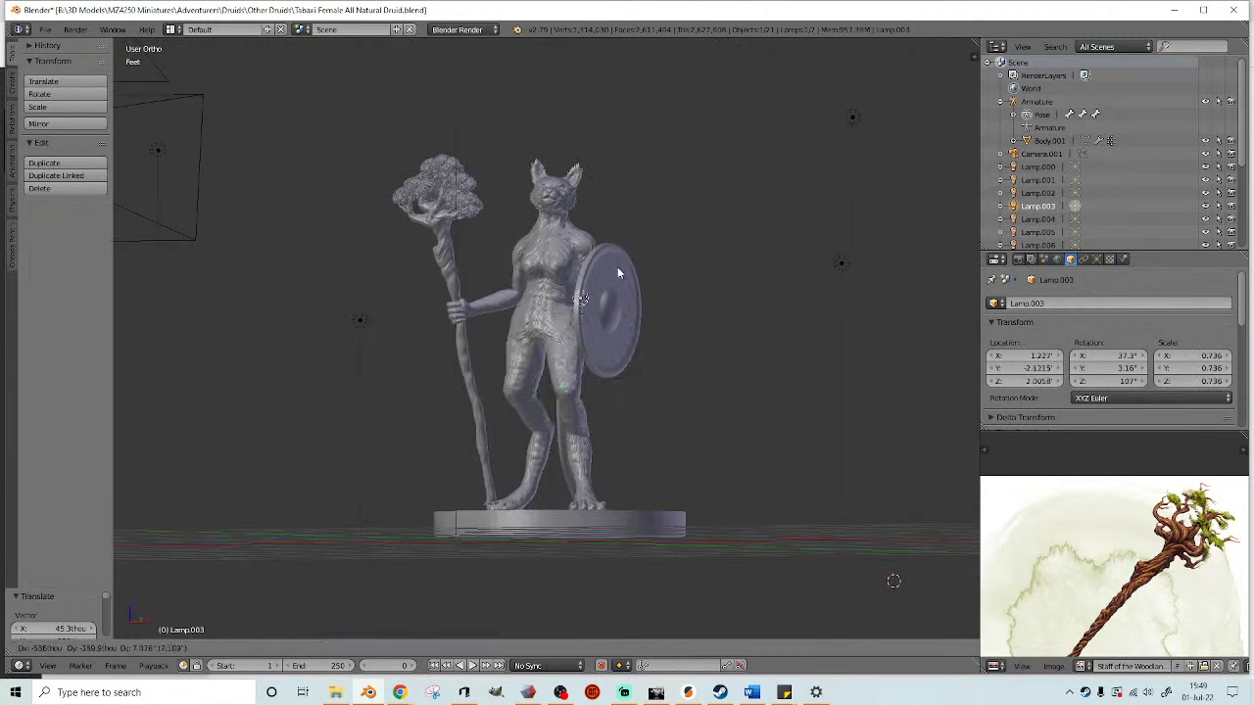
{"action": "left_click", "coordinate": [607, 204]}
{"action": "middle_click_drag", "start_coordinate": [607, 204], "coordinate": [720, 301]}
{"action": "scroll", "coordinate": [666, 236], "scroll_direction": "up", "scroll_amount": 3}
{"action": "key", "text": "g"}
{"action": "left_click", "coordinate": [611, 251]}
{"action": "scroll", "coordinate": [715, 261], "scroll_direction": "down", "scroll_amount": 2}
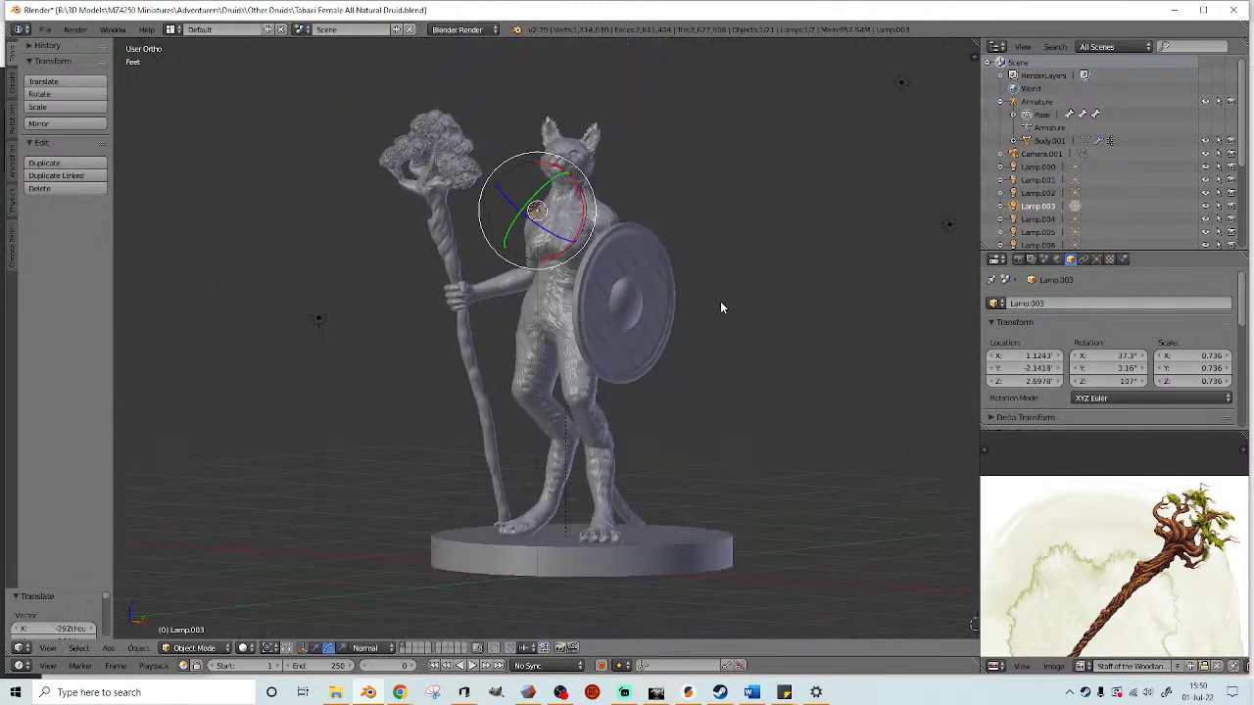
- Export the model as an STL named "Tabaxi Female All Natural Druid" into the Other Druids folder
{"action": "right_click", "coordinate": [610, 149]}
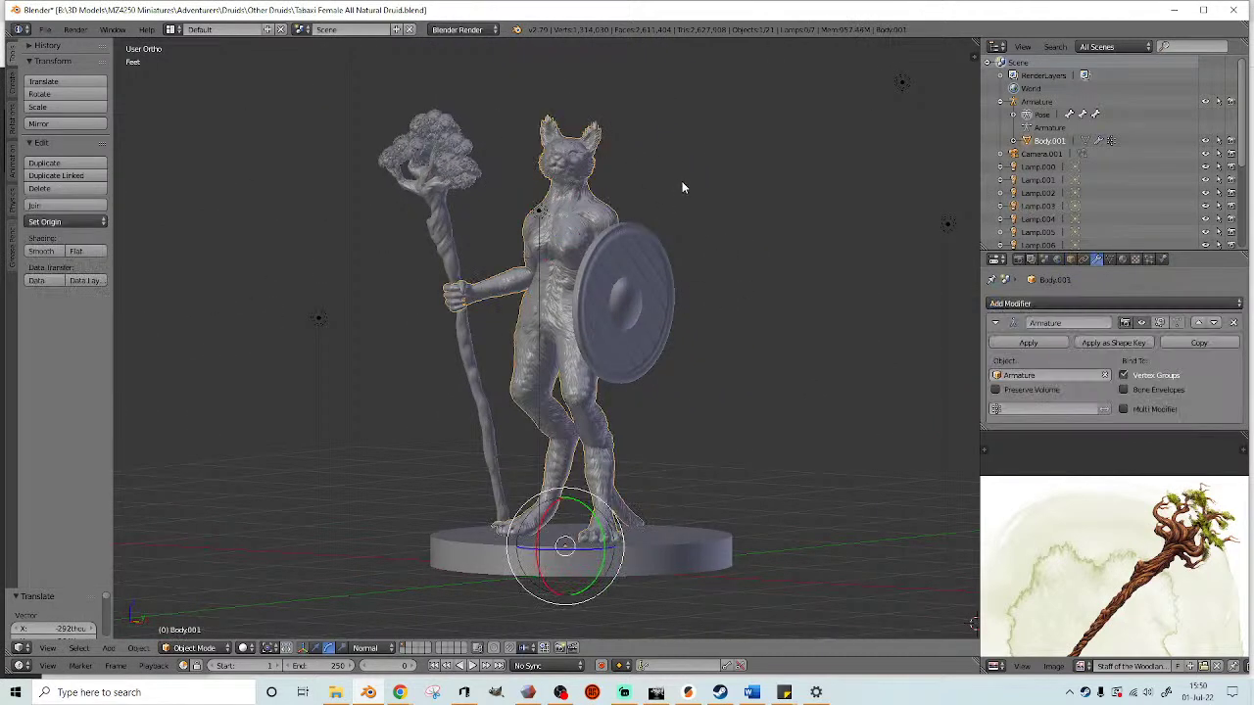
{"action": "left_click", "coordinate": [45, 29]}
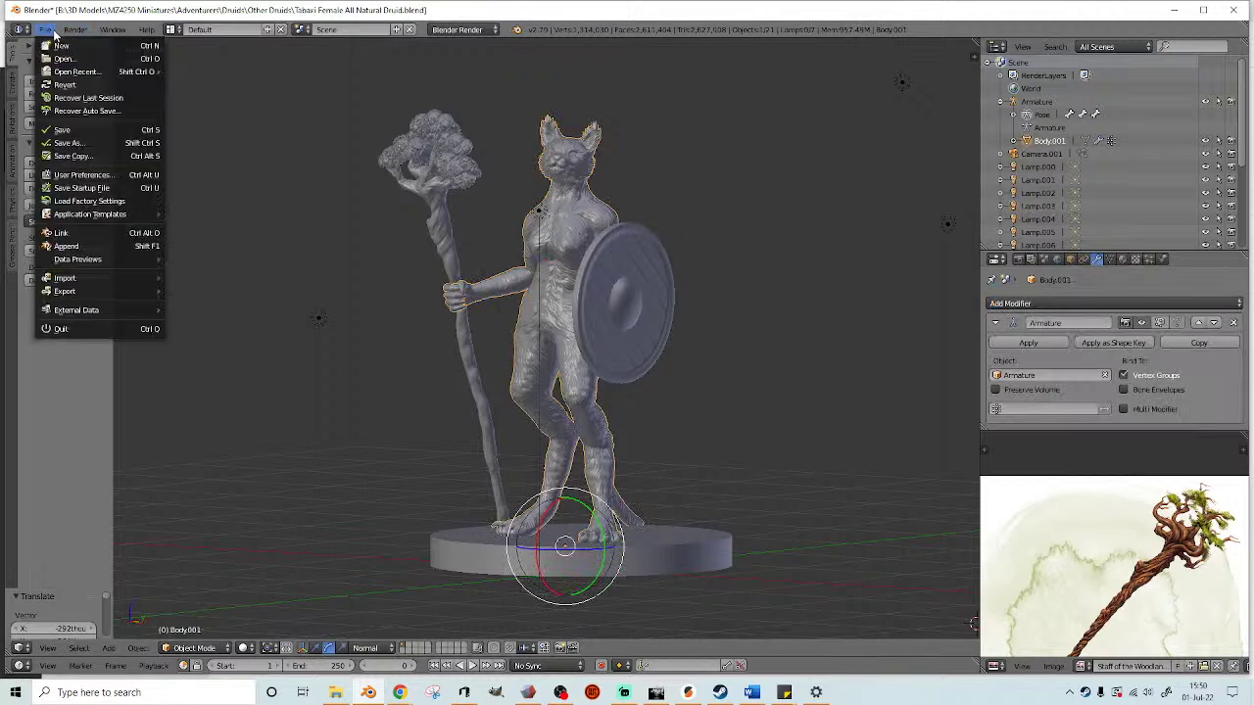
{"action": "mouse_move", "coordinate": [98, 291]}
{"action": "left_click", "coordinate": [191, 395]}
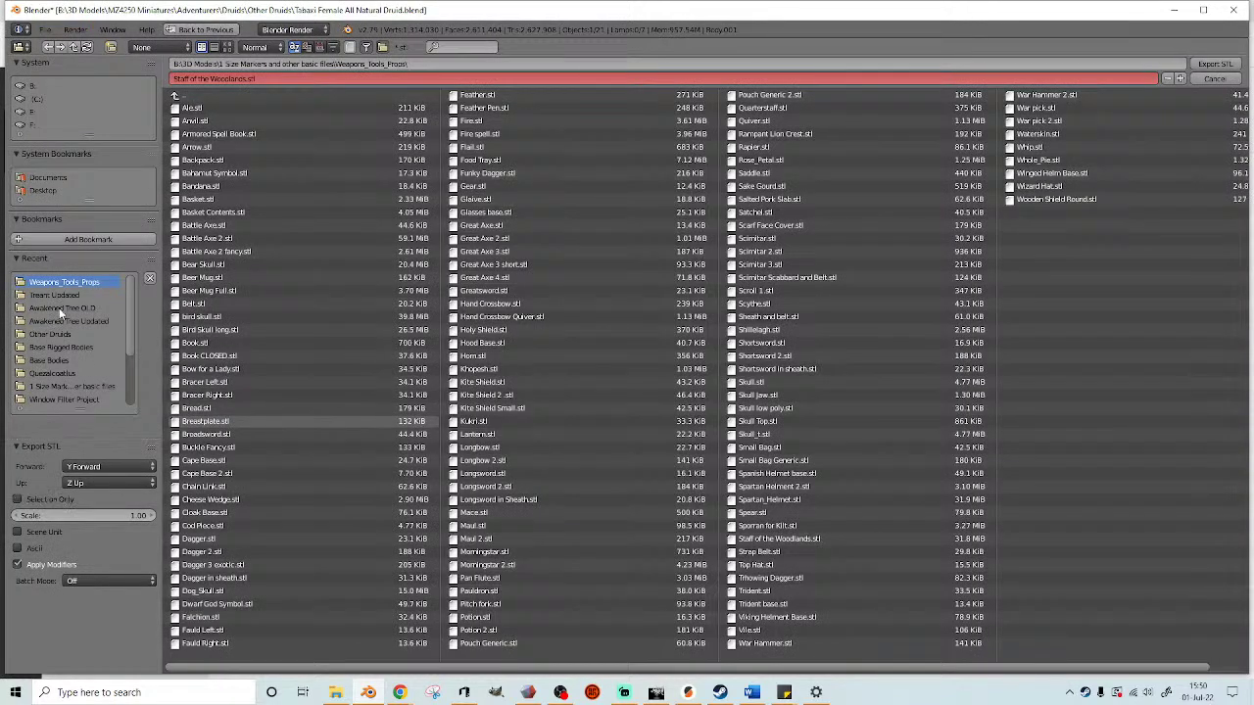
{"action": "left_click", "coordinate": [70, 333]}
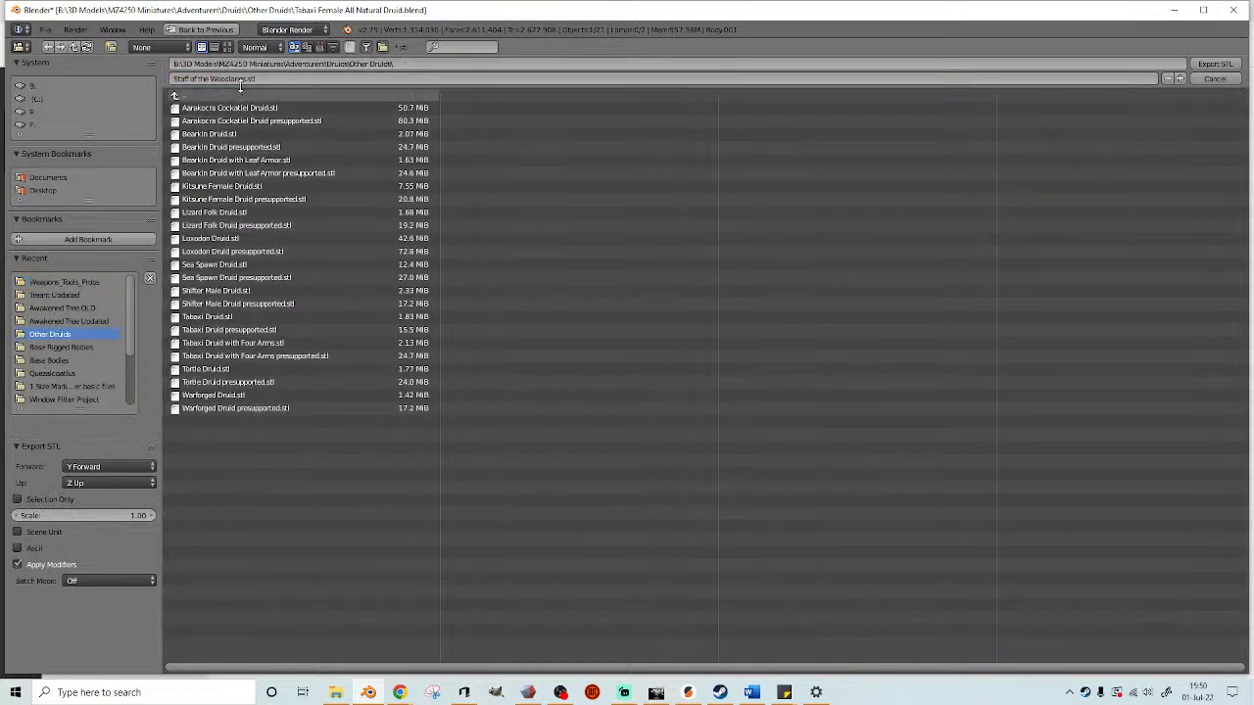
{"action": "left_click", "coordinate": [207, 318]}
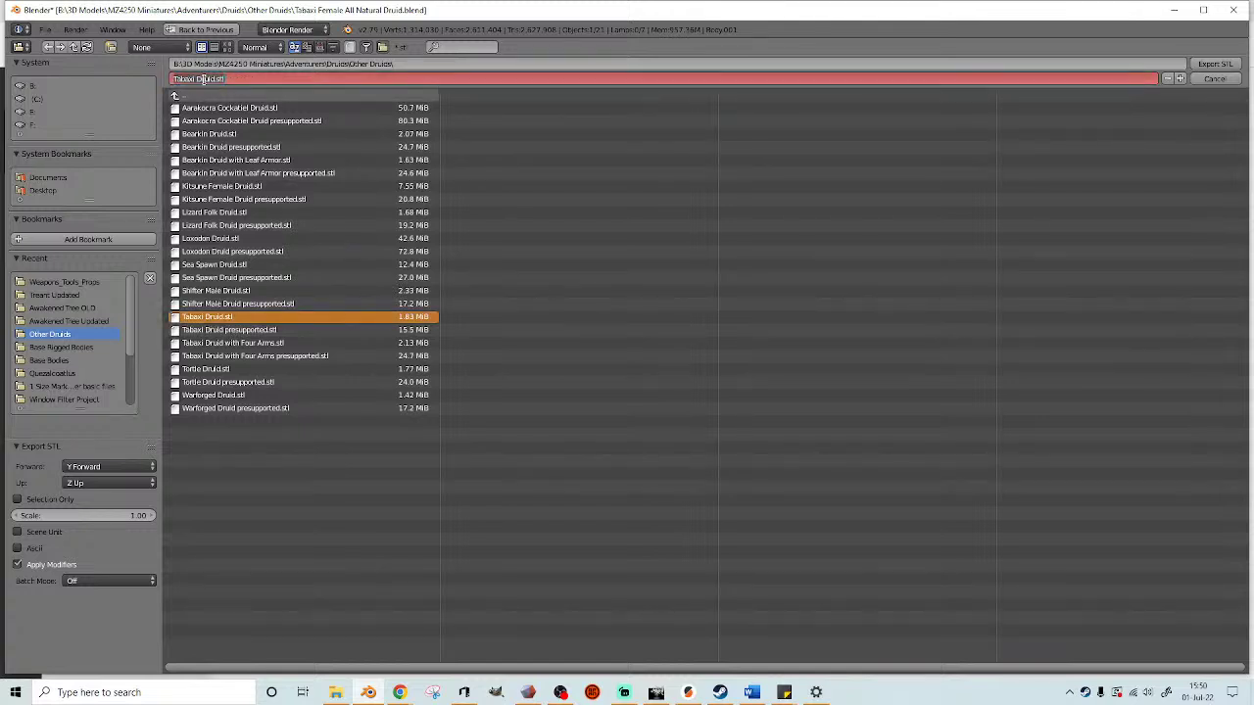
{"action": "left_click", "coordinate": [204, 78]}
{"action": "type", "text": "Tabaxi Female All Natural Druid"}
{"action": "key", "text": "Return"}
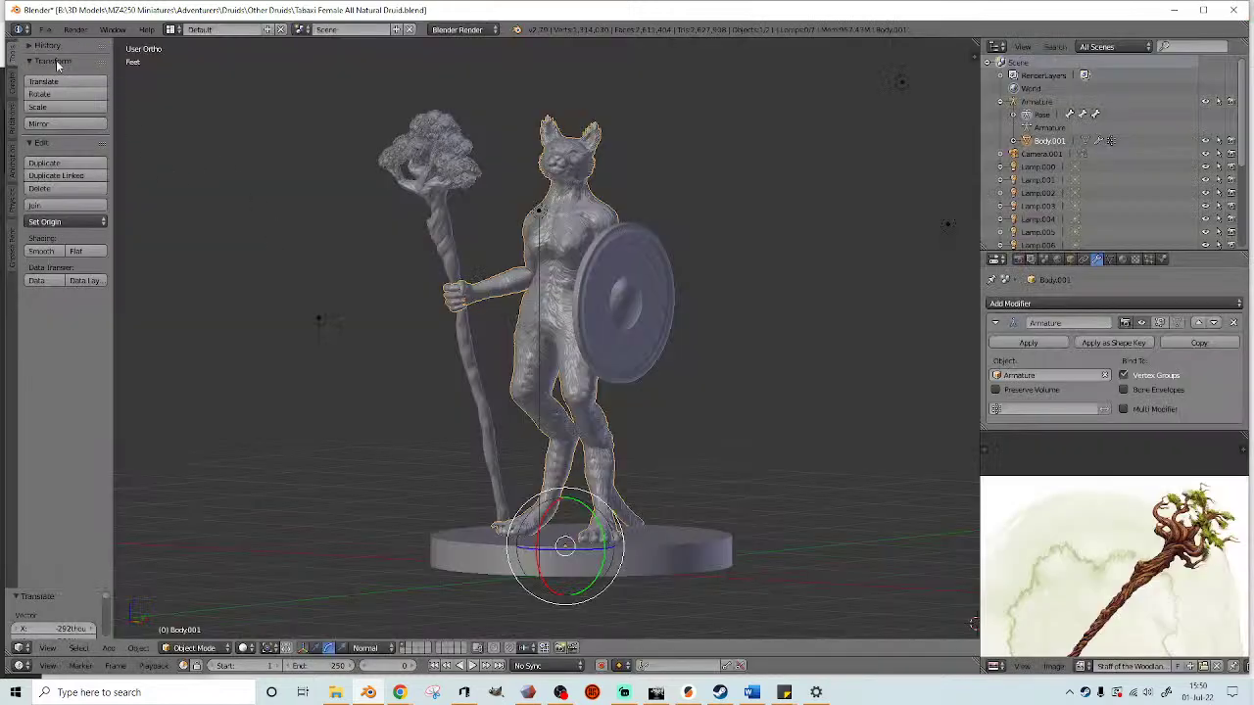
- Preview the light from the raised Lamp.003 in rendered shading, and switch back to solid shading
{"action": "left_click", "coordinate": [45, 29]}
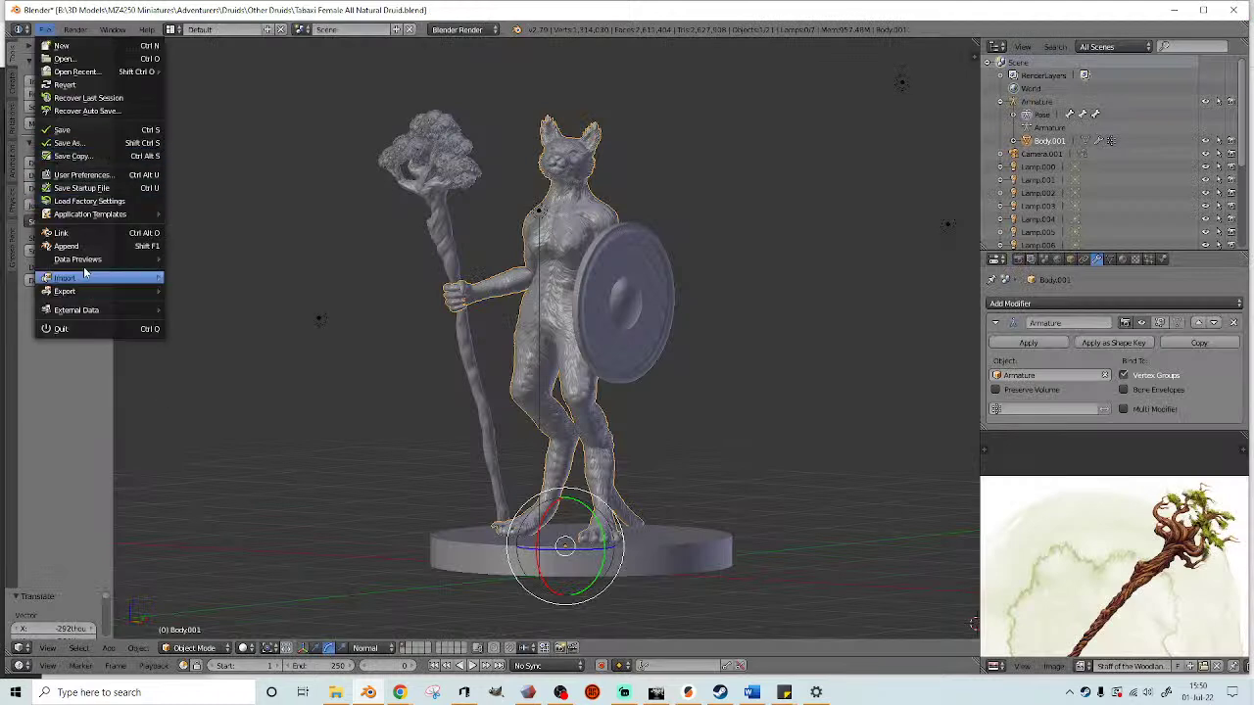
{"action": "left_click", "coordinate": [244, 648]}
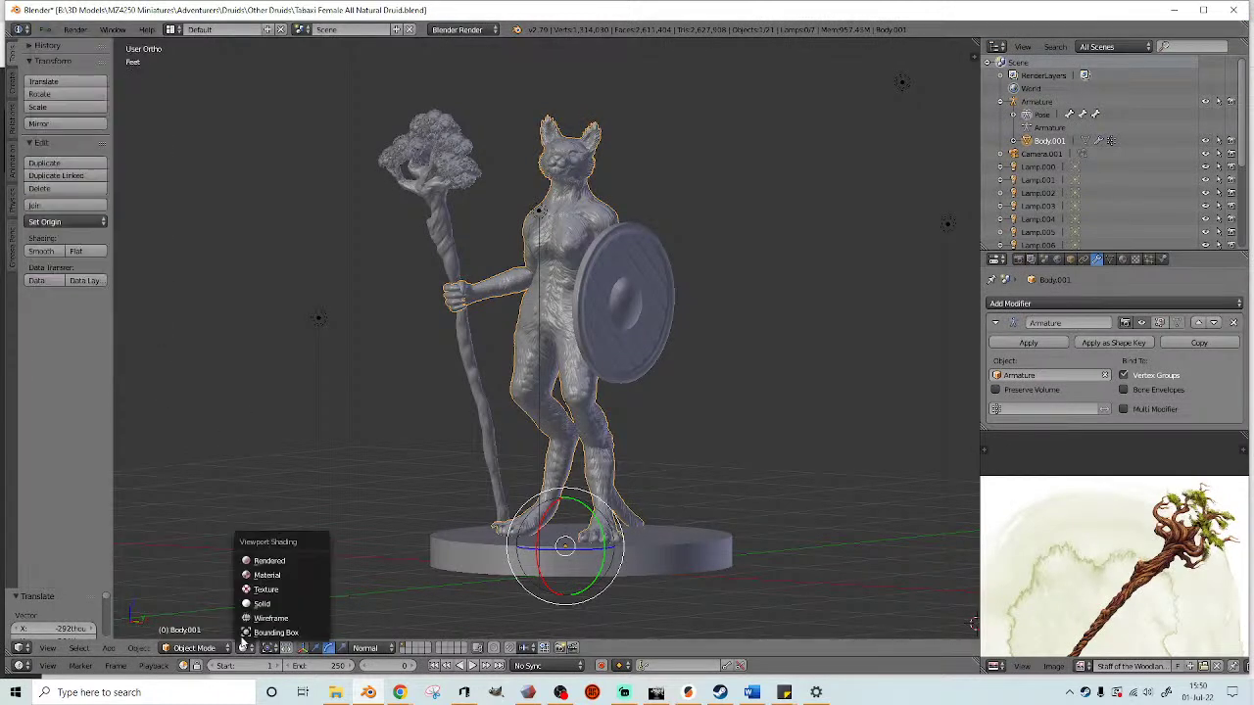
{"action": "left_click", "coordinate": [267, 562]}
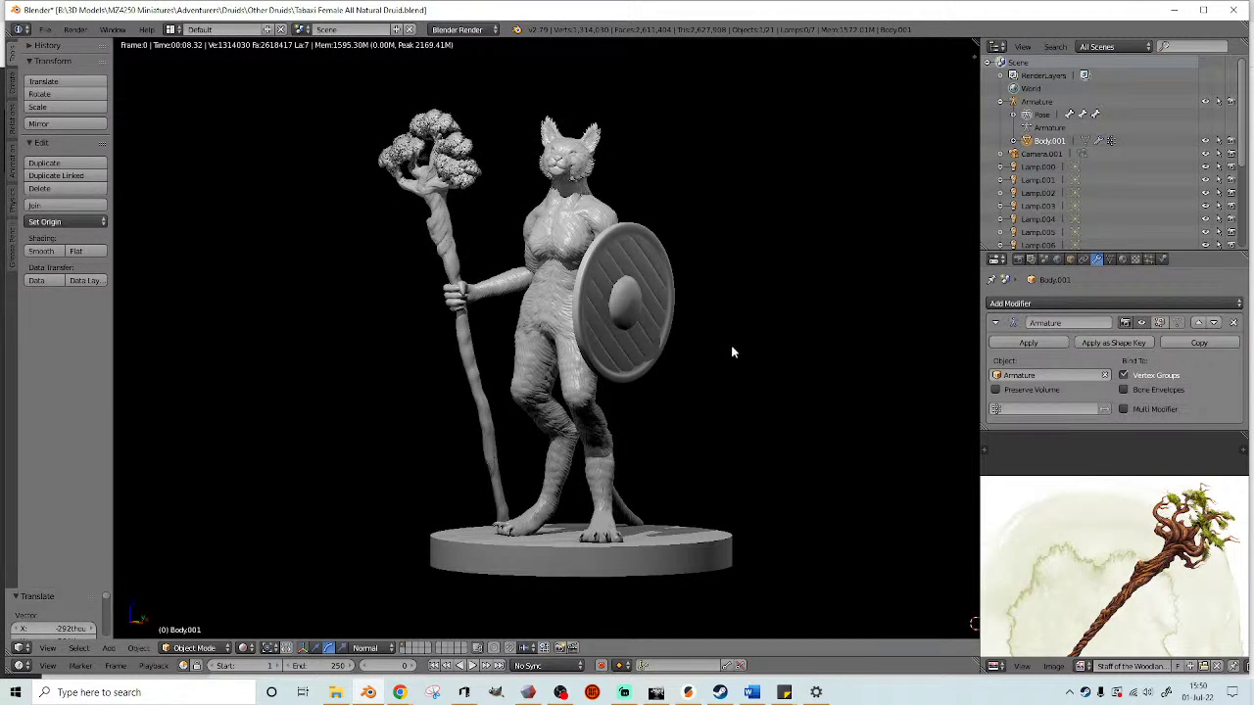
{"action": "key", "text": "shift+z"}
- Duplicate one of the small lamps in front of the figure by copying and pasting it
{"action": "scroll", "coordinate": [734, 344], "scroll_direction": "down", "scroll_amount": 5}
{"action": "middle_click_drag", "start_coordinate": [716, 376], "coordinate": [399, 349]}
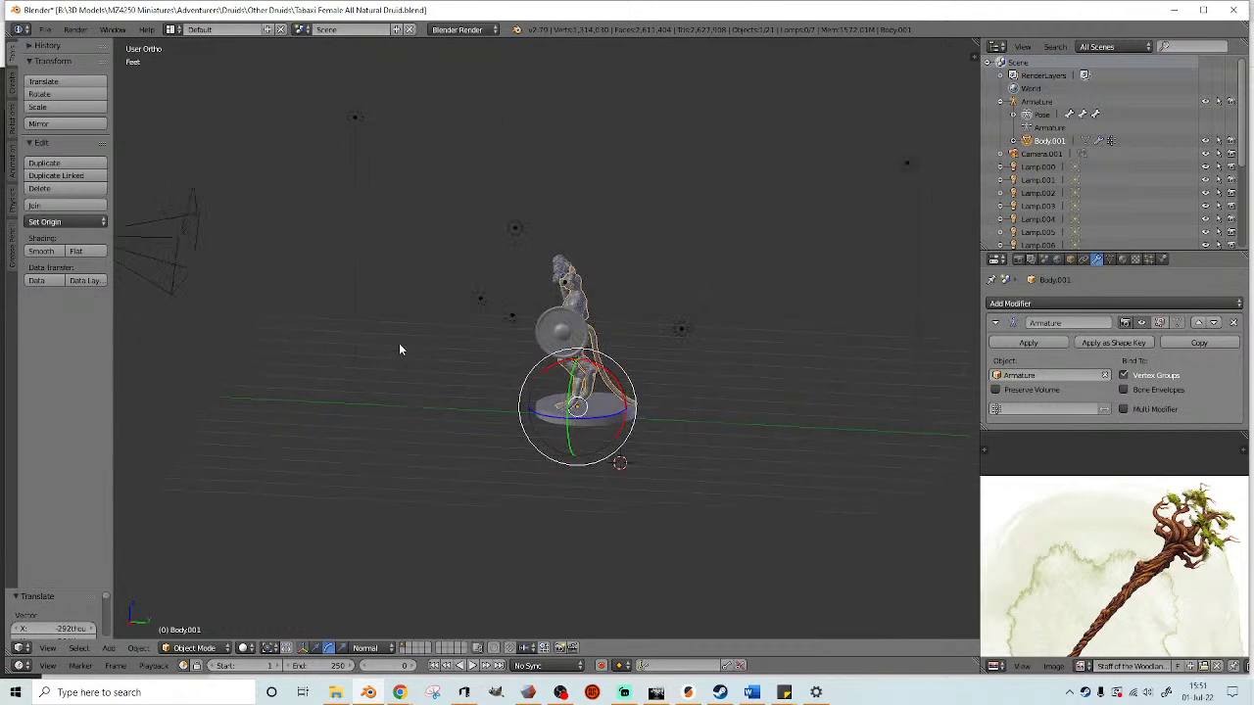
{"action": "right_click", "coordinate": [512, 319]}
{"action": "key", "text": "ctrl+v"}
{"action": "mouse_move", "coordinate": [513, 323]}
{"action": "middle_mouse_down"}
{"action": "mouse_move", "coordinate": [473, 359]}
{"action": "mouse_move", "coordinate": [705, 378]}
{"action": "mouse_move", "coordinate": [533, 328]}
{"action": "middle_mouse_up"}
- Move the high lamp in front of the figure farther up and select the lamp beside the base
{"action": "right_click", "coordinate": [403, 141]}
{"action": "key", "text": "g"}
{"action": "left_click", "coordinate": [449, 71]}
{"action": "middle_click_drag", "start_coordinate": [450, 121], "coordinate": [576, 267]}
{"action": "scroll", "coordinate": [594, 237], "scroll_direction": "up", "scroll_amount": 4}
{"action": "scroll", "coordinate": [564, 284], "scroll_direction": "up", "scroll_amount": 1}
{"action": "right_click", "coordinate": [413, 476]}
{"action": "middle_click_drag", "start_coordinate": [415, 478], "coordinate": [604, 385]}
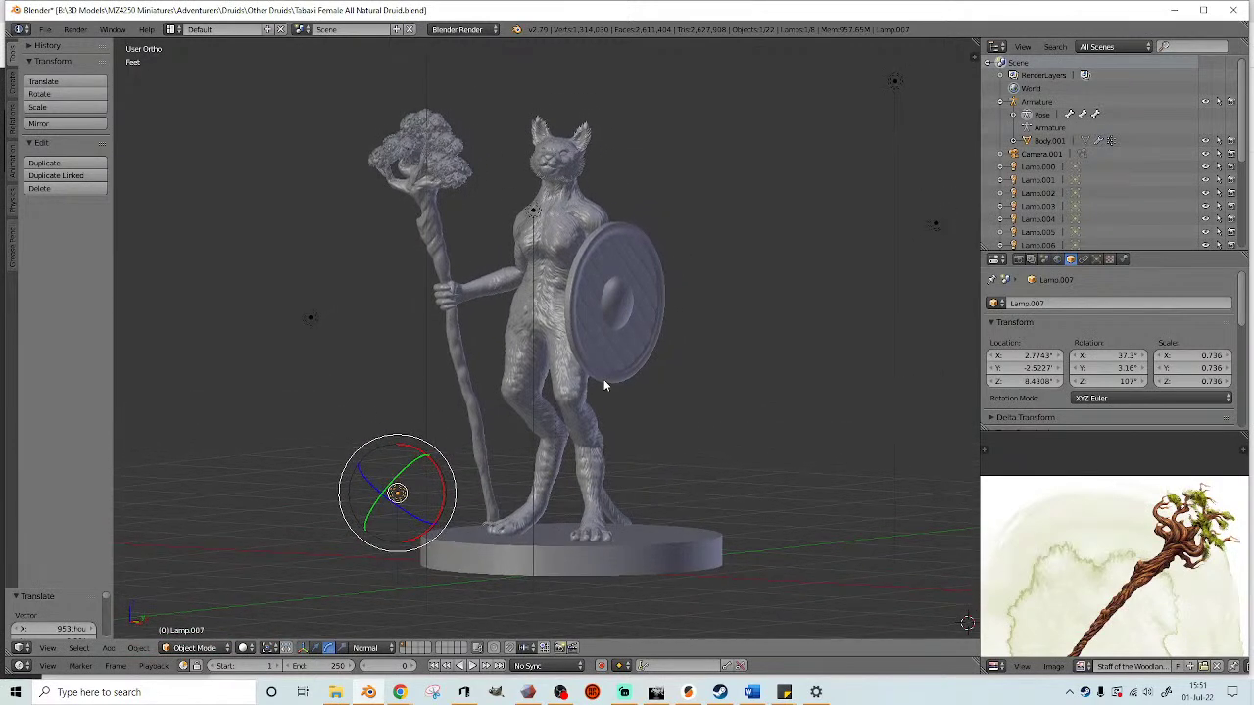
- Show the scene in rendered shading and capture the whole figure on its base with the Snipping Tool
{"action": "left_click", "coordinate": [243, 648]}
{"action": "left_click", "coordinate": [287, 569]}
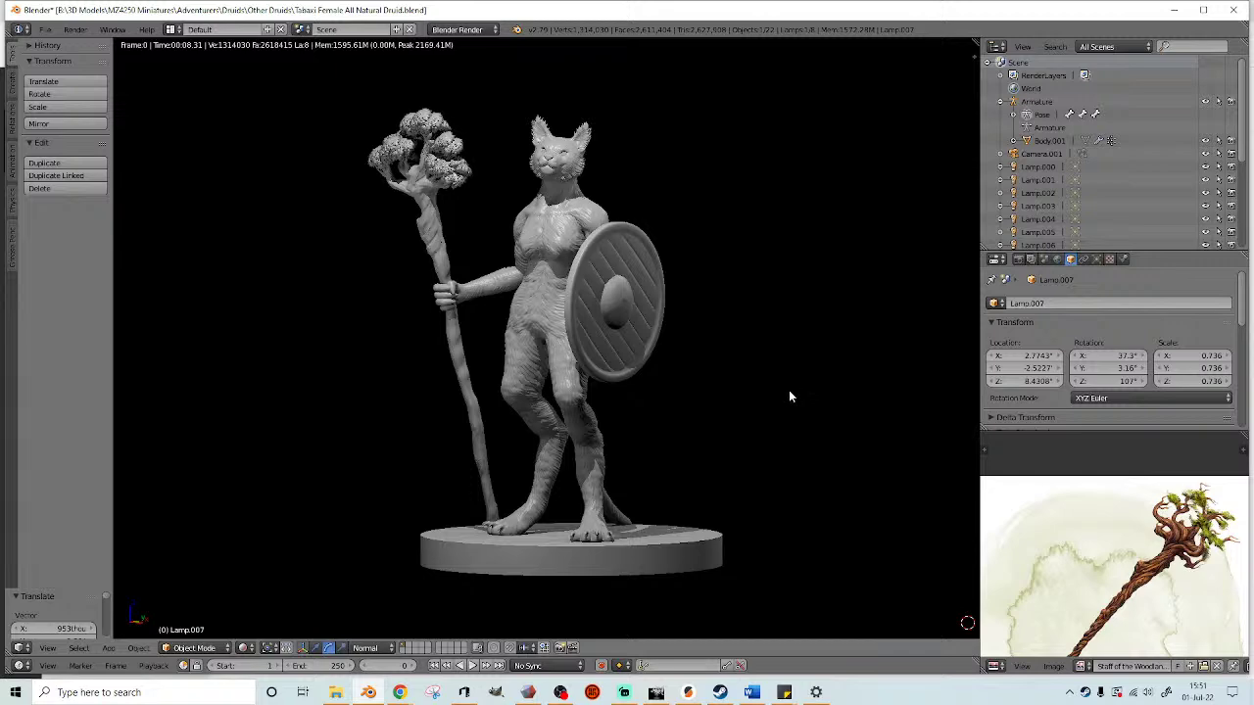
{"action": "left_click", "coordinate": [432, 692]}
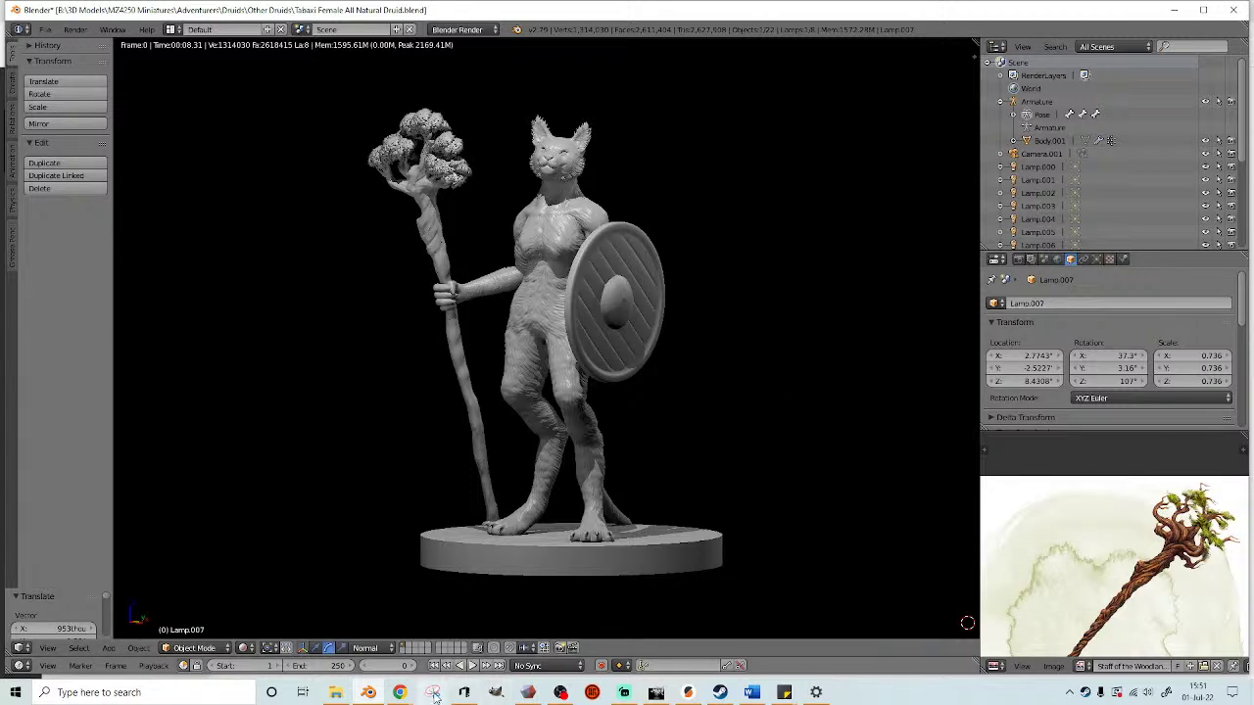
{"action": "left_click", "coordinate": [838, 312]}
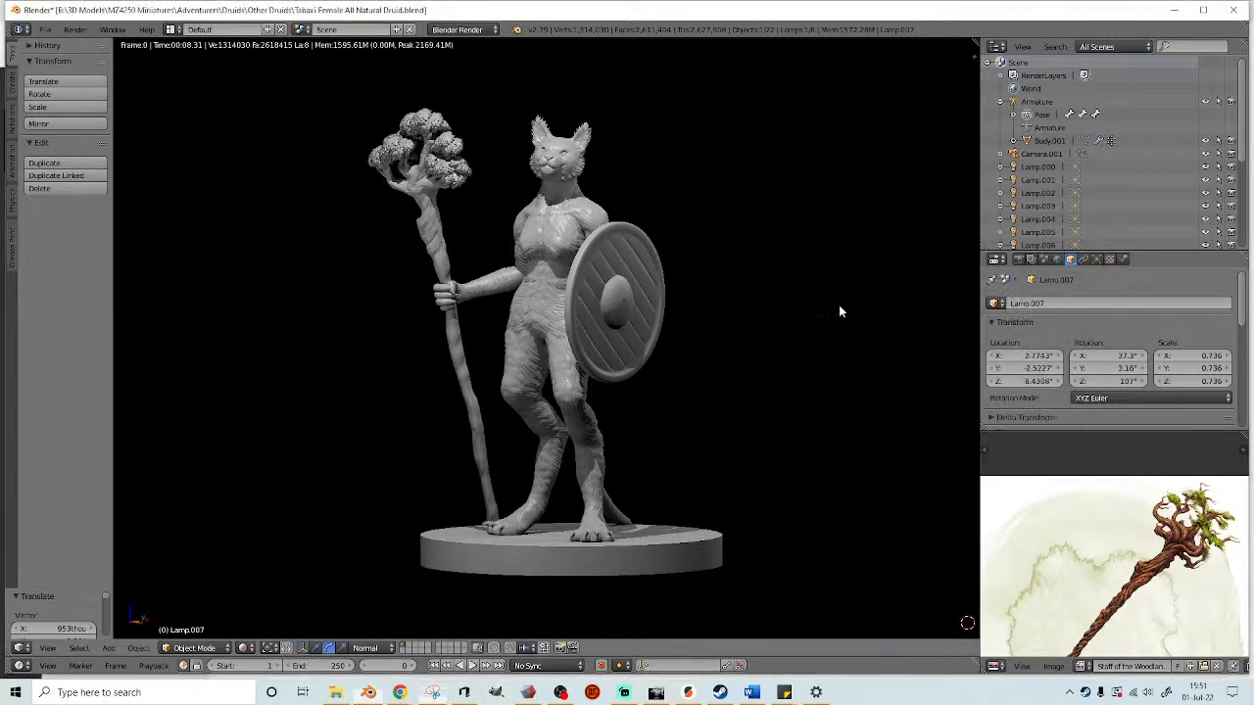
{"action": "left_click_drag", "start_coordinate": [212, 51], "coordinate": [918, 618]}
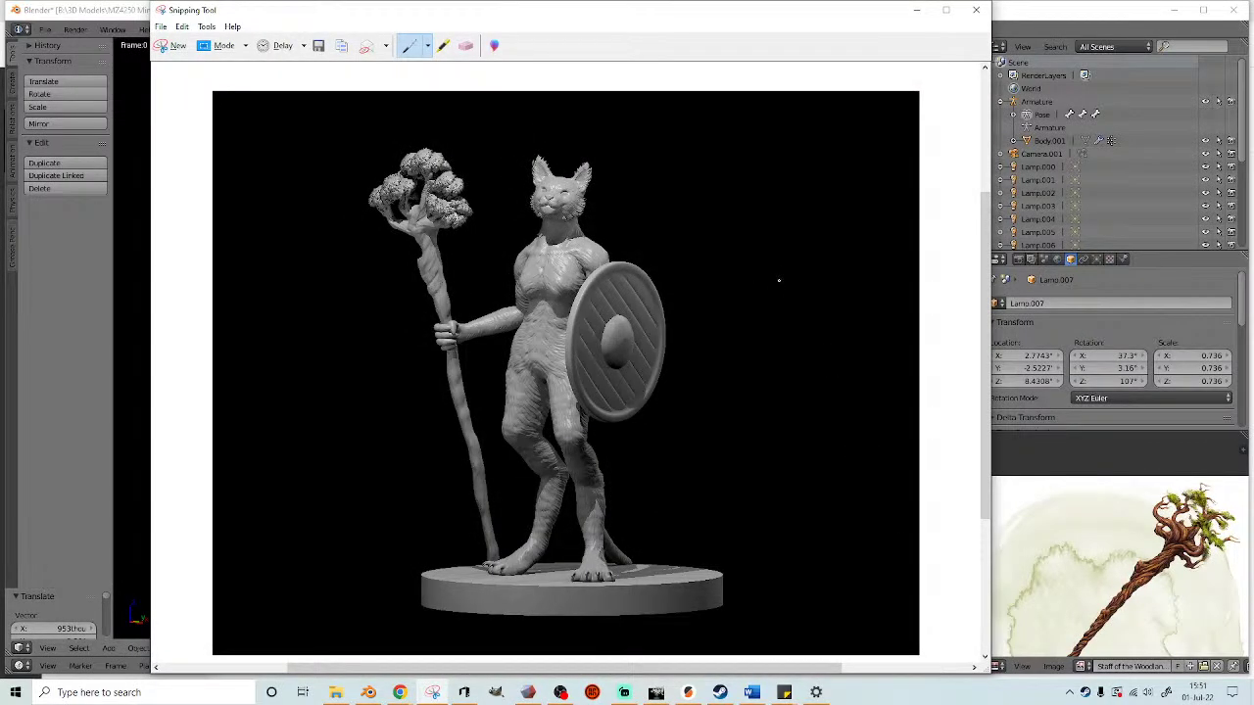
- Start saving the captured image as a JPEG and browse to the Adventurers > Druids > Other Druids folder
{"action": "left_click", "coordinate": [159, 30]}
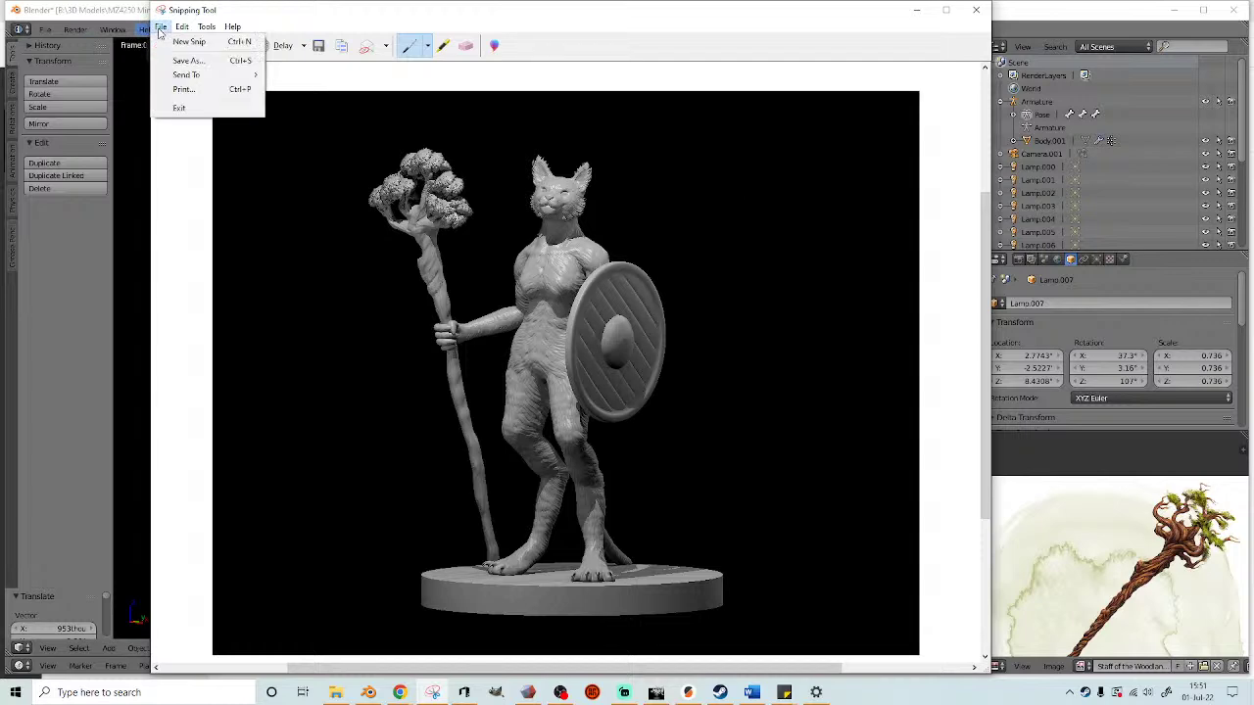
{"action": "left_click", "coordinate": [196, 63]}
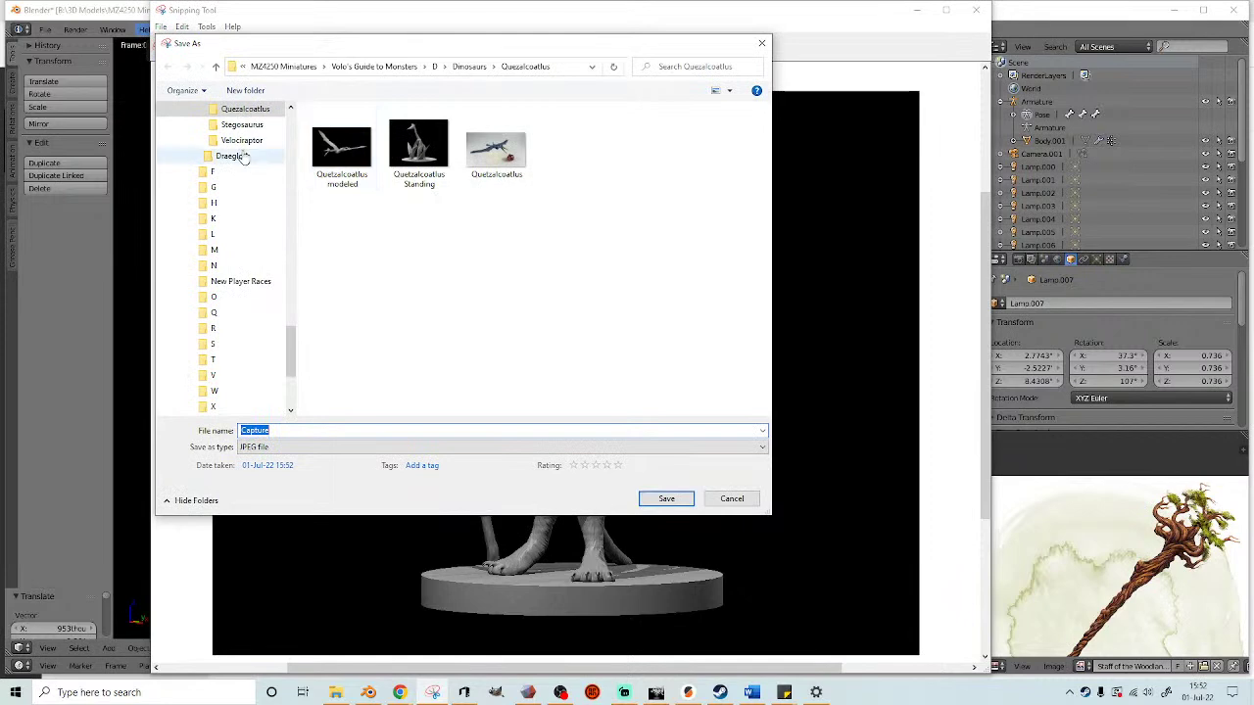
{"action": "scroll", "coordinate": [257, 147], "scroll_direction": "up", "scroll_amount": 15}
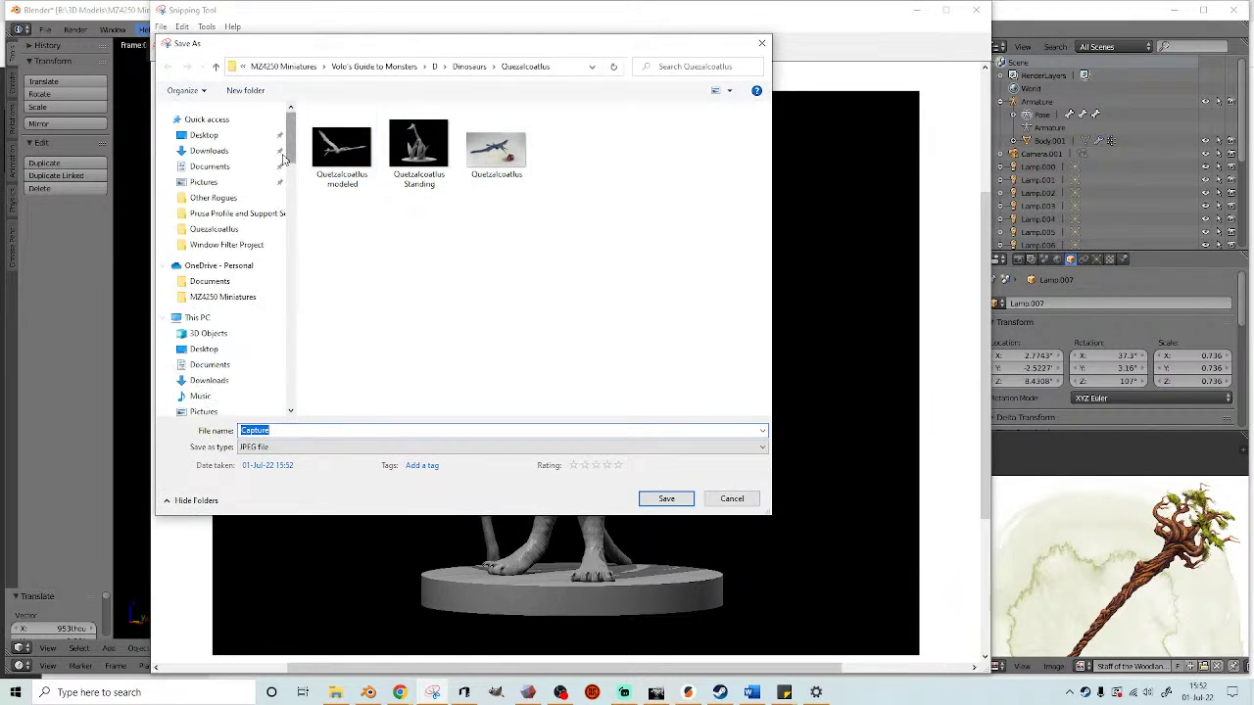
{"action": "left_click", "coordinate": [233, 199]}
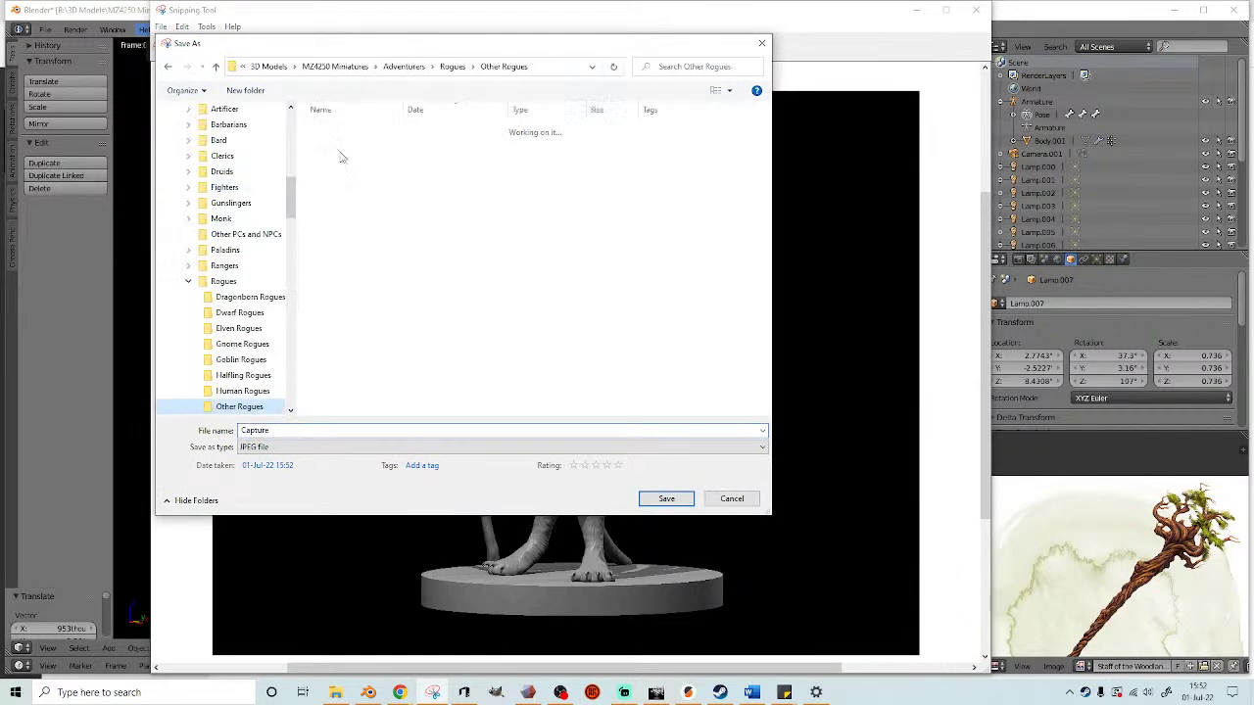
{"action": "left_click", "coordinate": [403, 66]}
{"action": "double_click", "coordinate": [350, 184]}
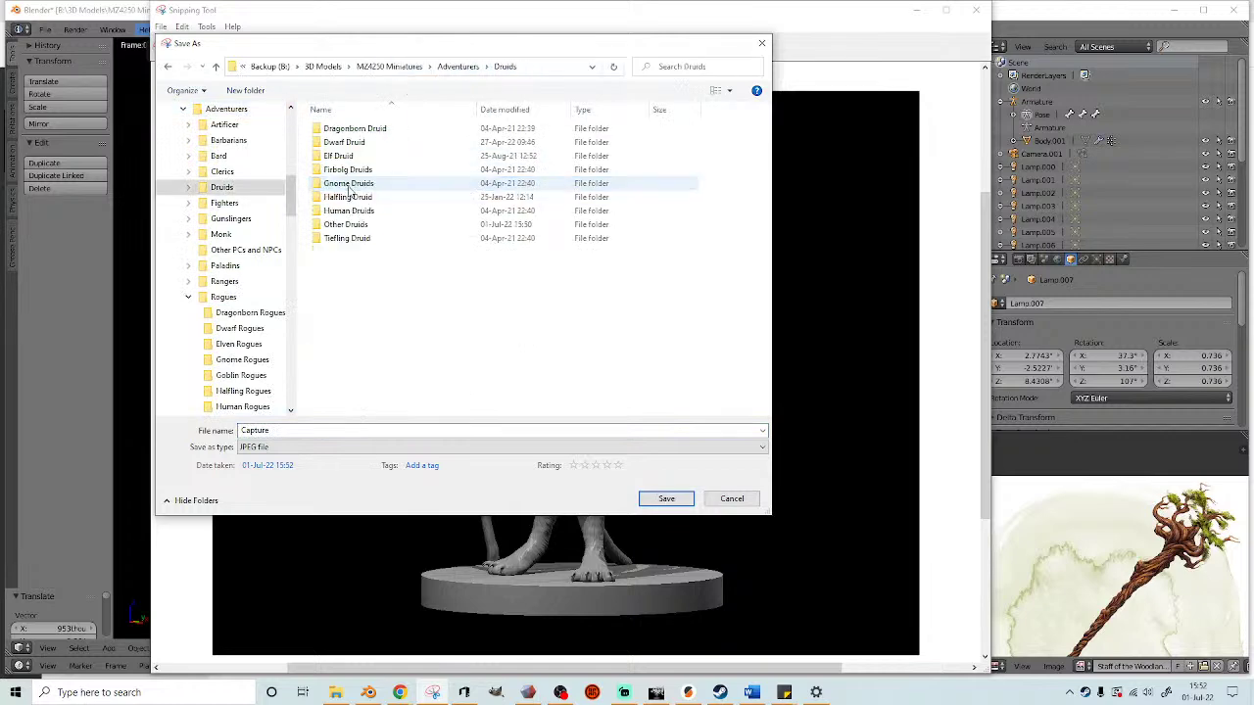
{"action": "double_click", "coordinate": [343, 224]}
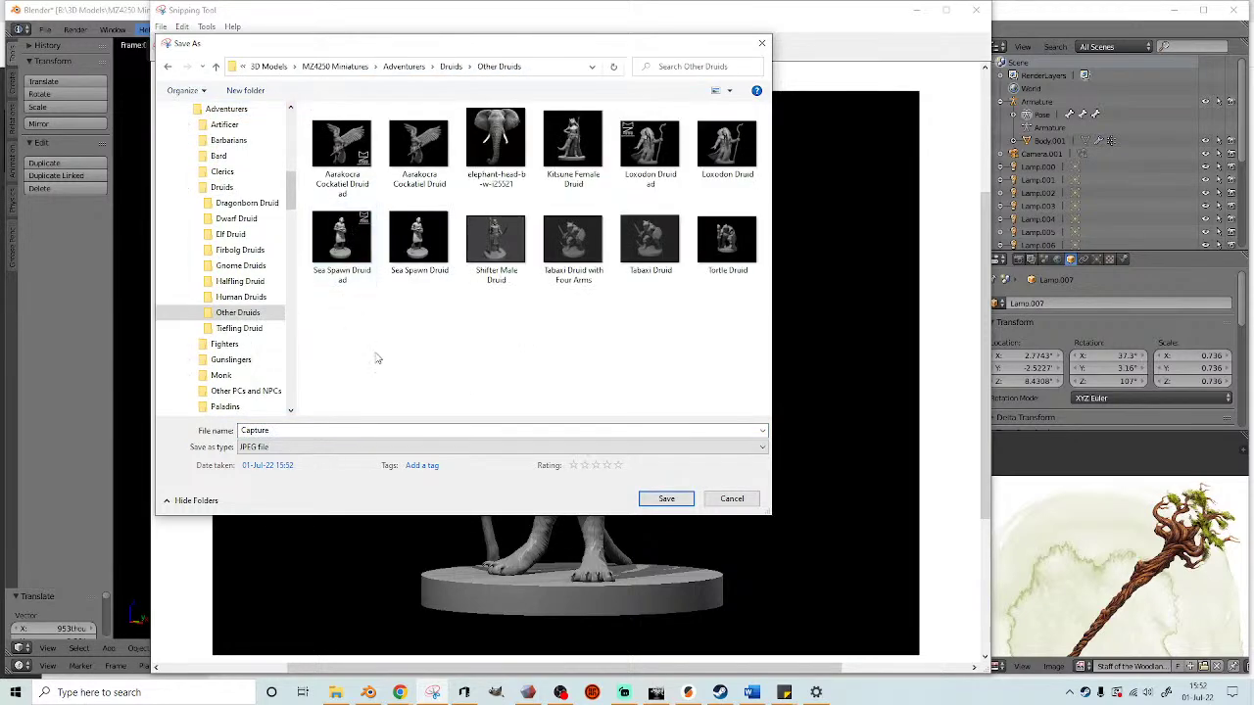
- Save the capture as "Tabaxi Female All Natural Druid" and close the Snipping Tool to return to Blender
{"action": "double_click", "coordinate": [389, 432]}
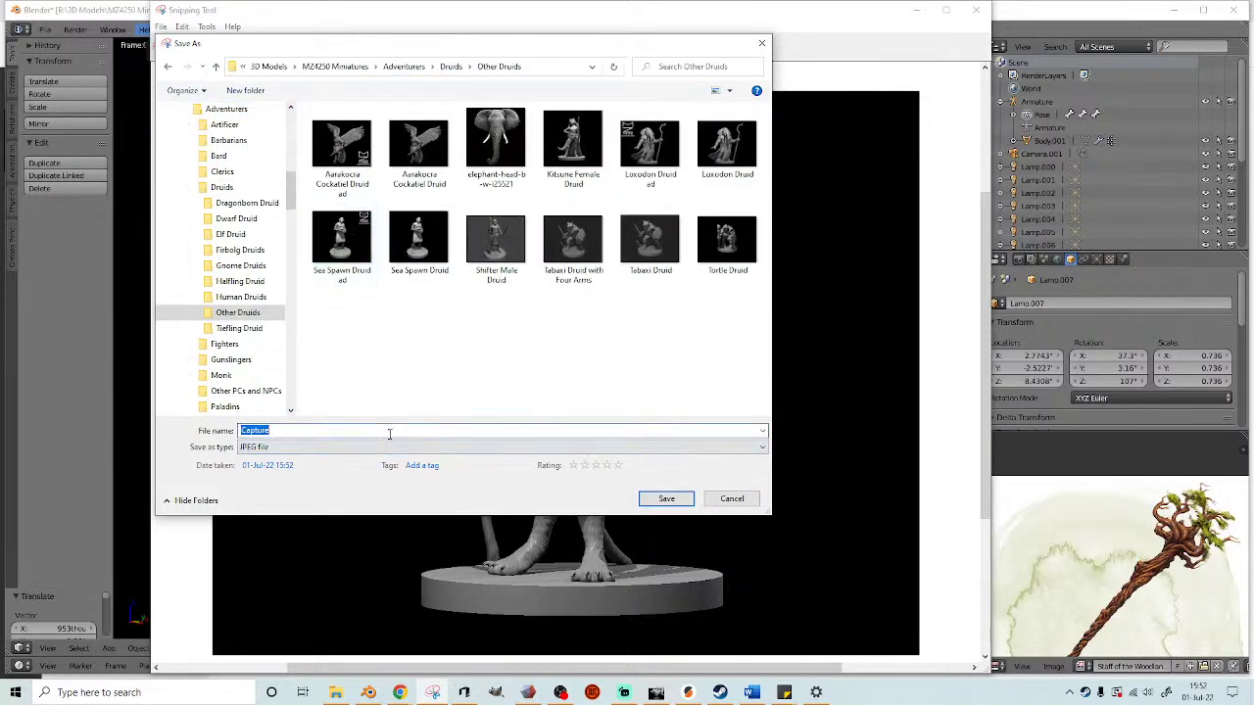
{"action": "type", "text": "Tabaxi"}
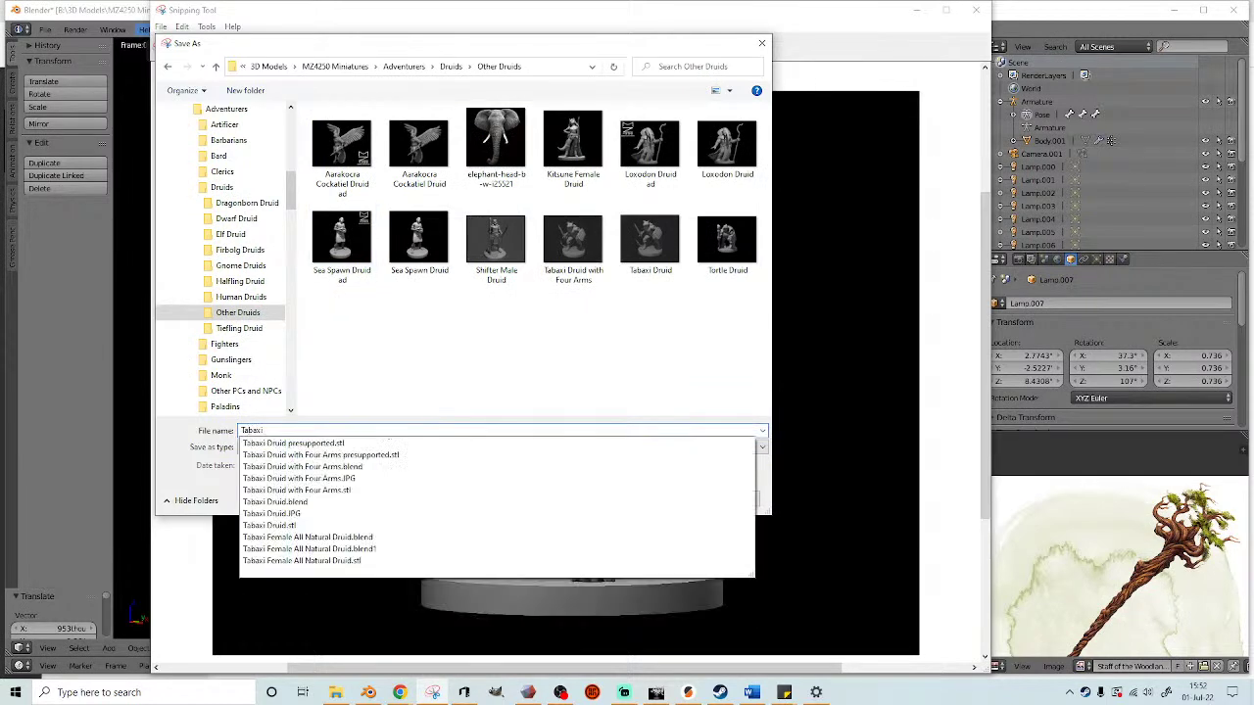
{"action": "type", "text": " Female All Natural Drui"}
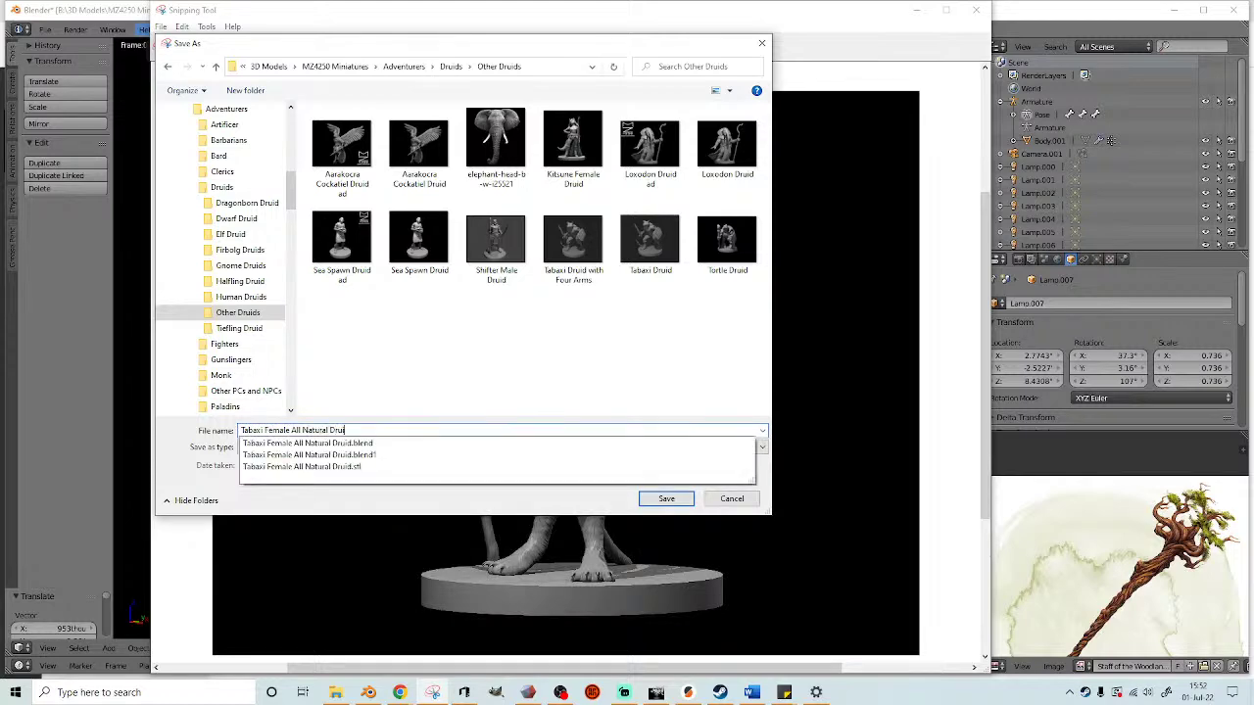
{"action": "type", "text": "d"}
{"action": "key", "text": "Return"}
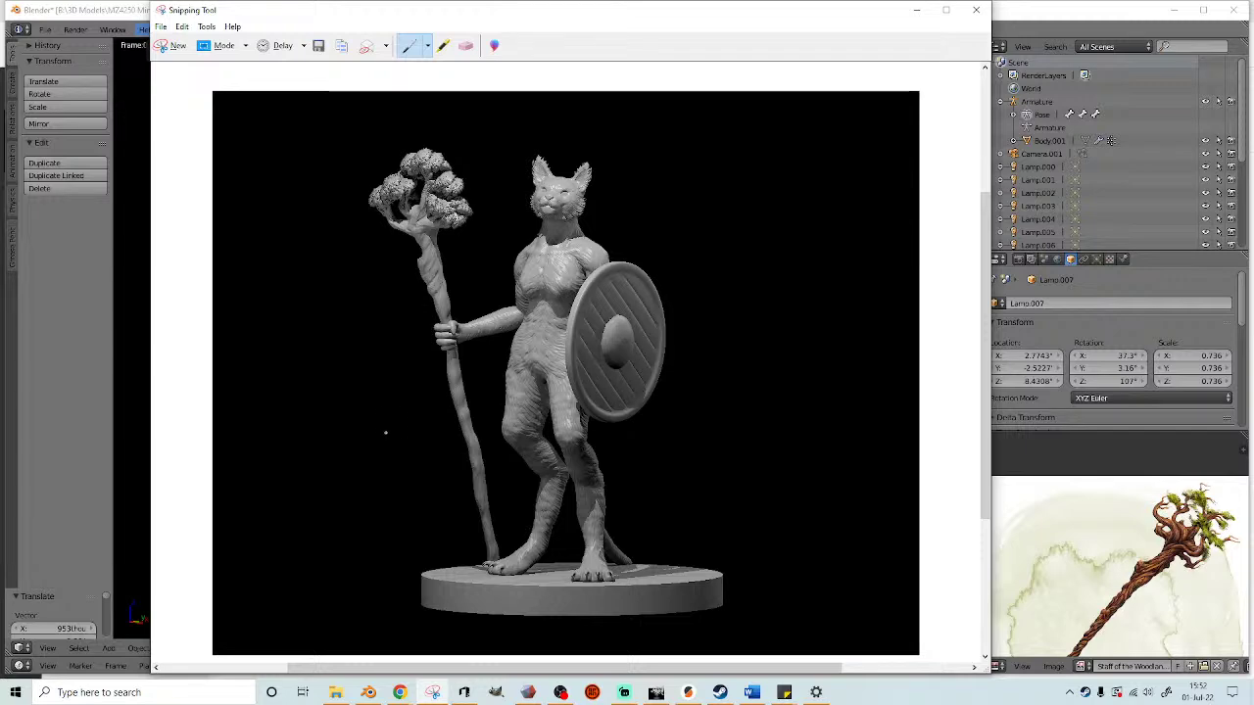
{"action": "left_click", "coordinate": [975, 10]}
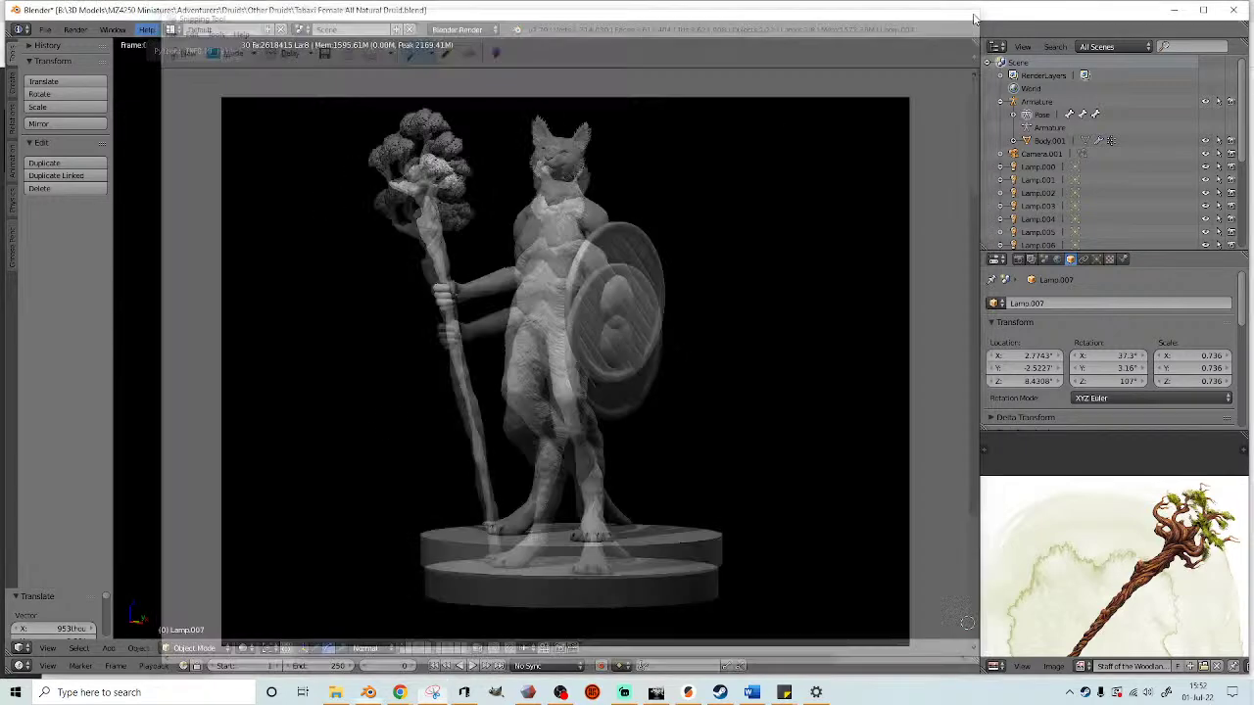
{"action": "left_click", "coordinate": [44, 30]}
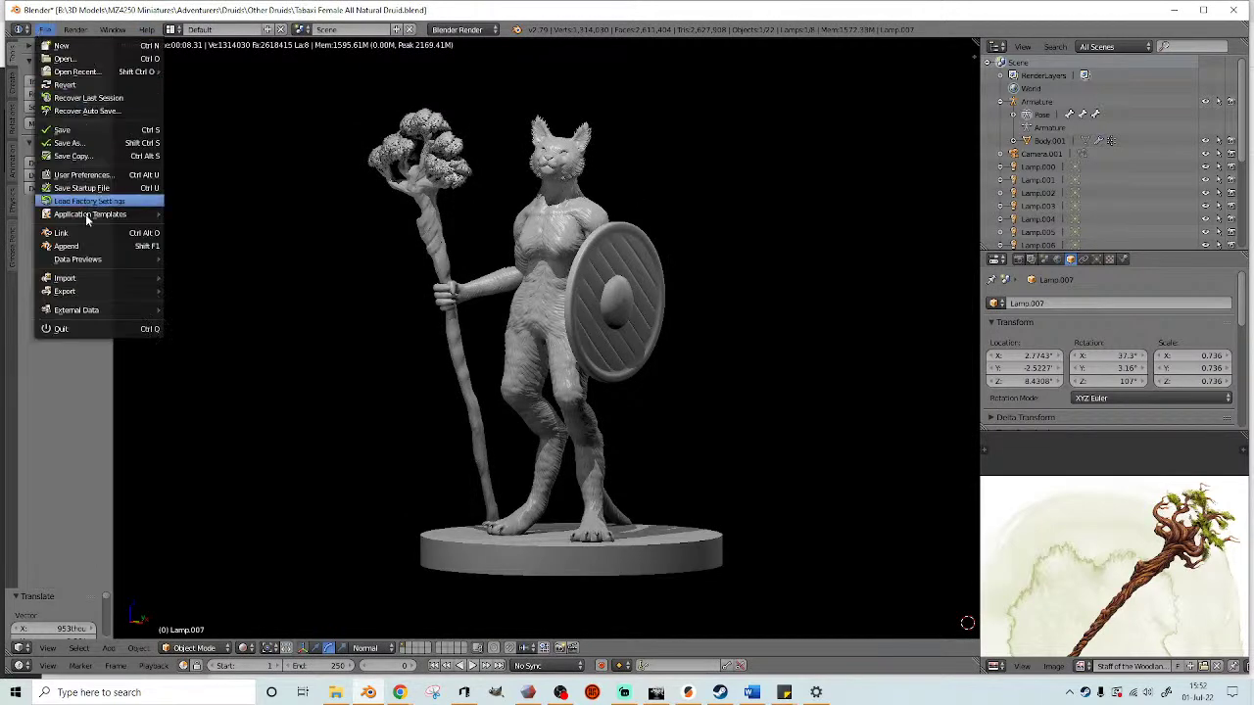
{"action": "mouse_move", "coordinate": [78, 290]}
{"action": "left_click", "coordinate": [196, 395]}
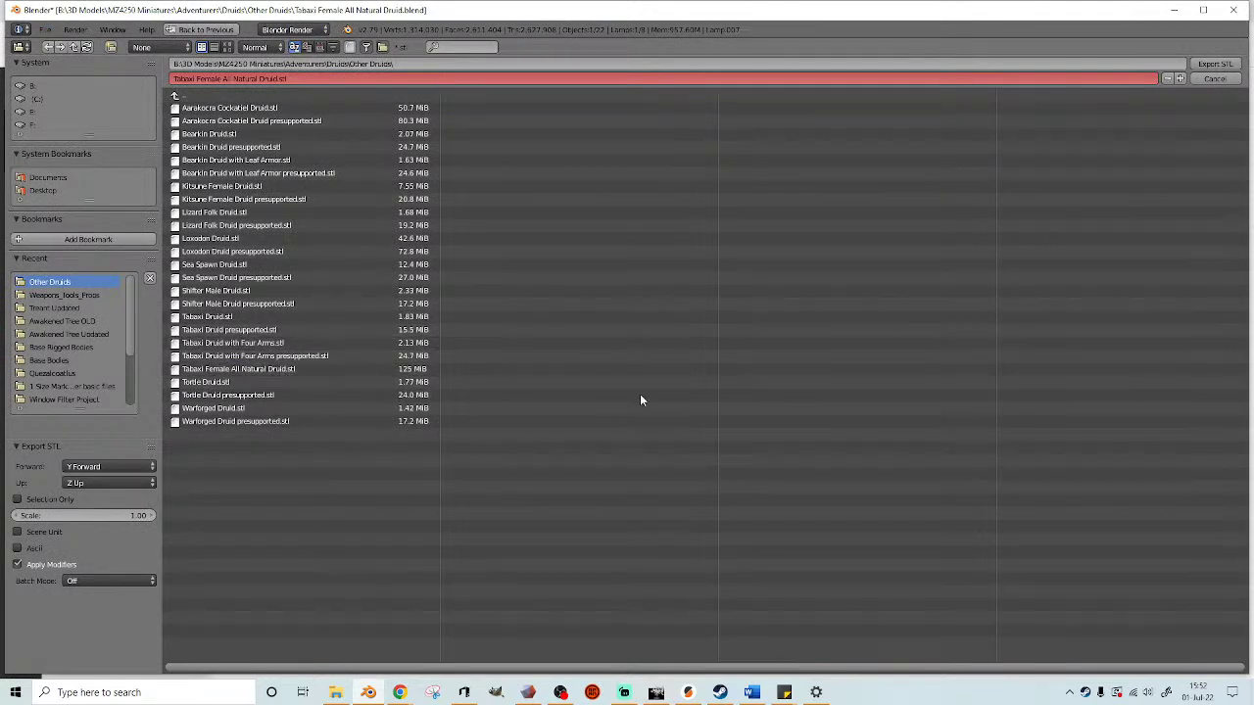
{"action": "left_click", "coordinate": [1220, 84]}
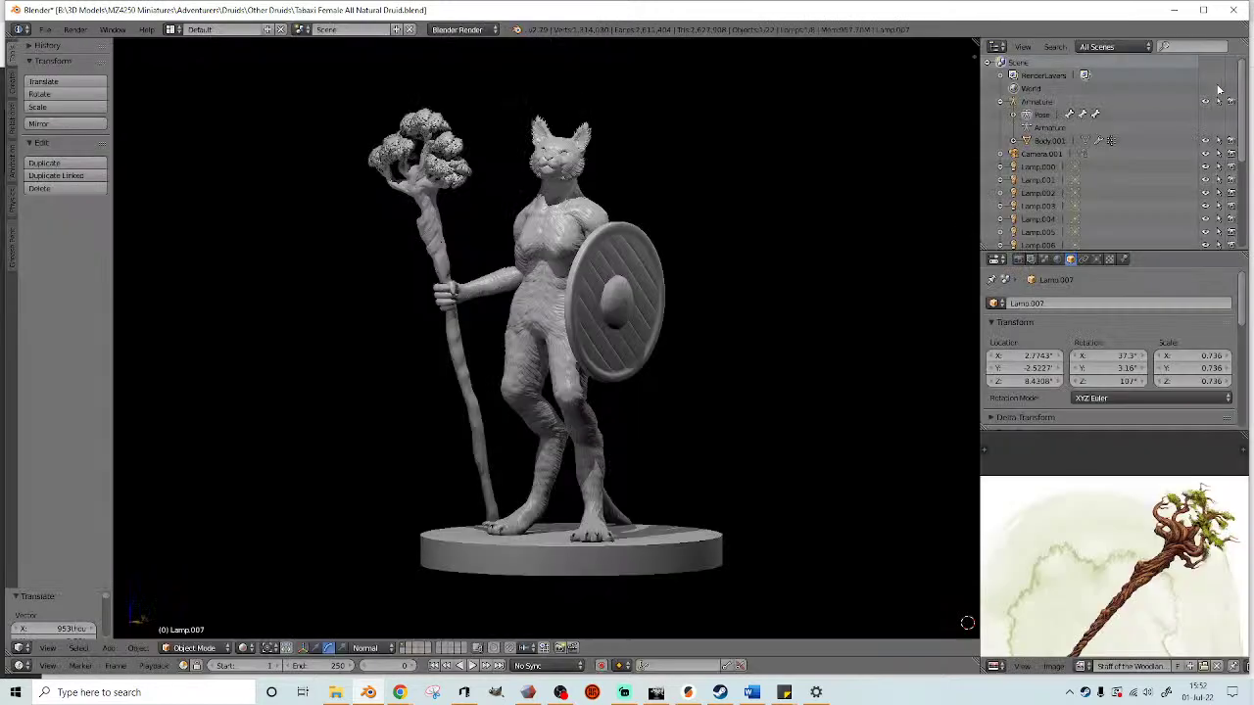
- Return to solid shading, add a Decimate modifier to the body mesh, lower its ratio and apply it
{"action": "key", "text": "shift+z"}
{"action": "right_click", "coordinate": [596, 199]}
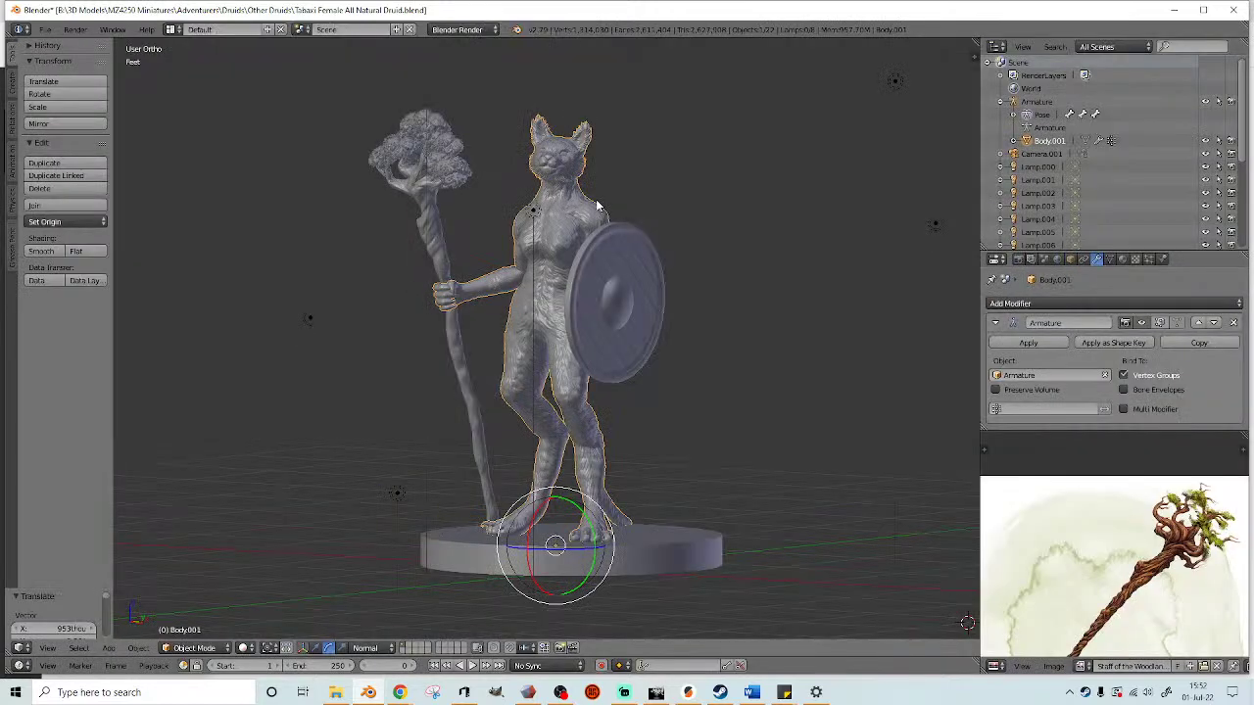
{"action": "left_click", "coordinate": [1083, 303]}
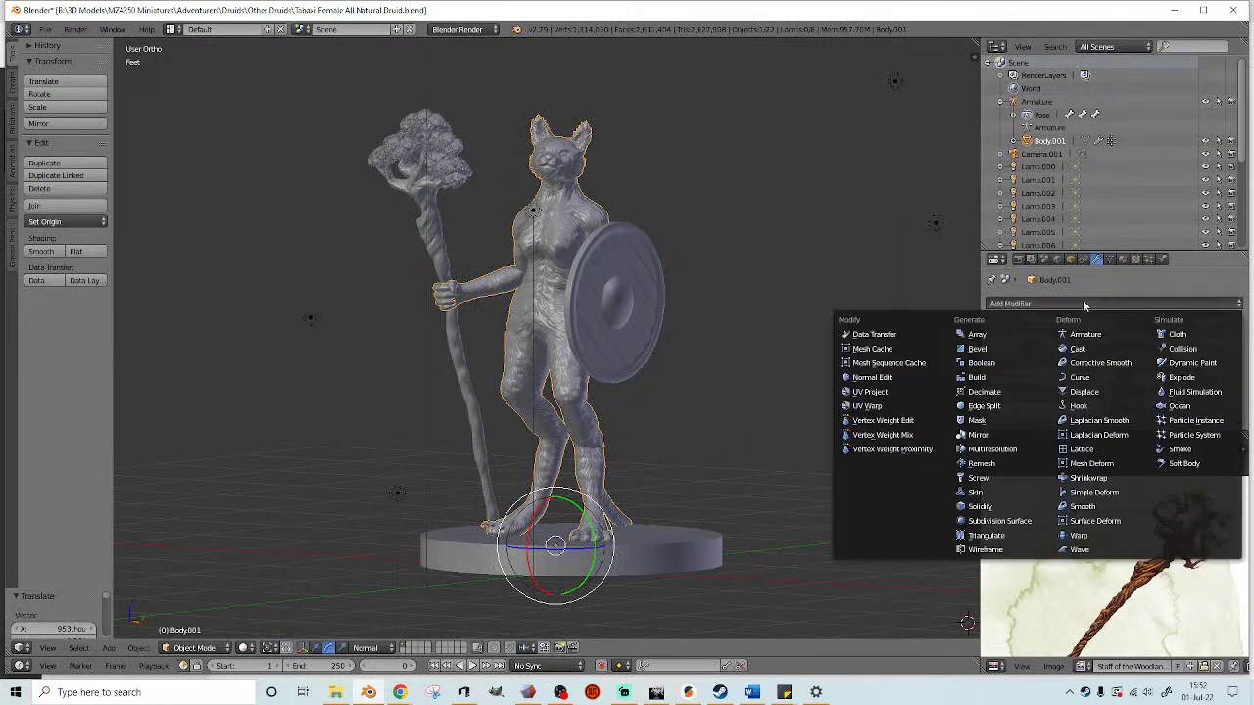
{"action": "left_click", "coordinate": [1001, 393]}
{"action": "scroll", "coordinate": [1141, 370], "scroll_direction": "down", "scroll_amount": 3}
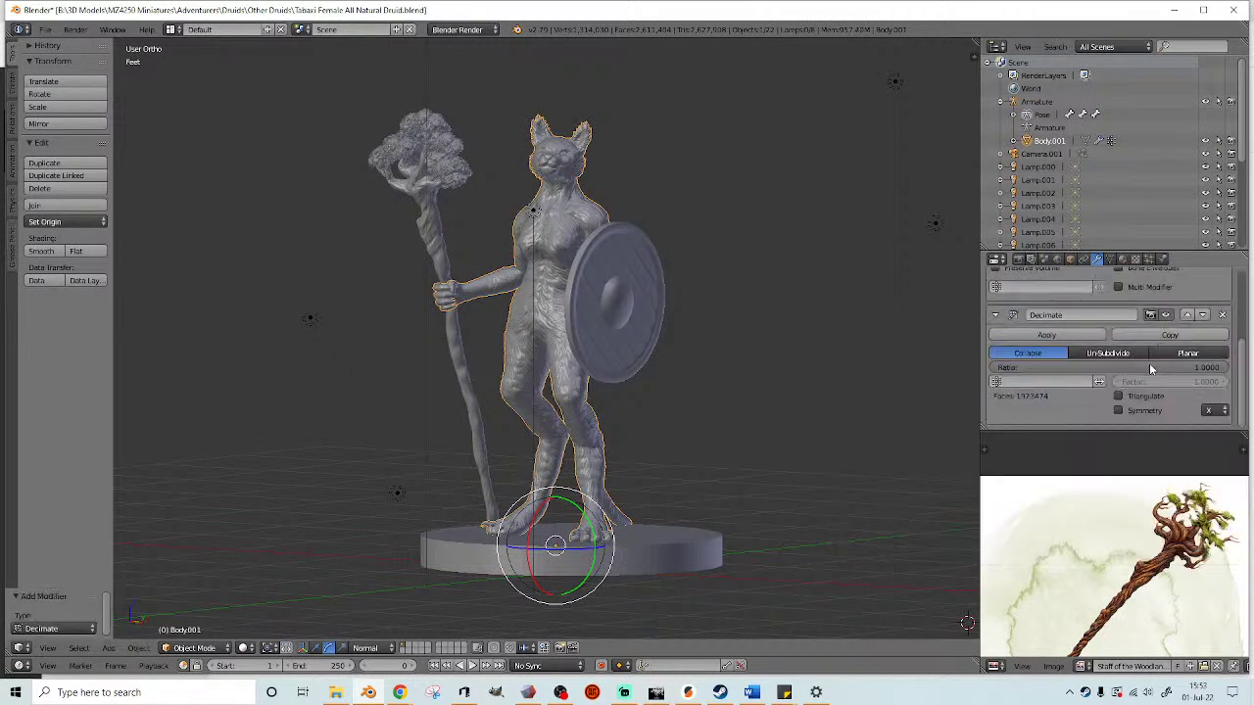
{"action": "left_click", "coordinate": [1132, 369]}
{"action": "key", "text": "BackSpace"}
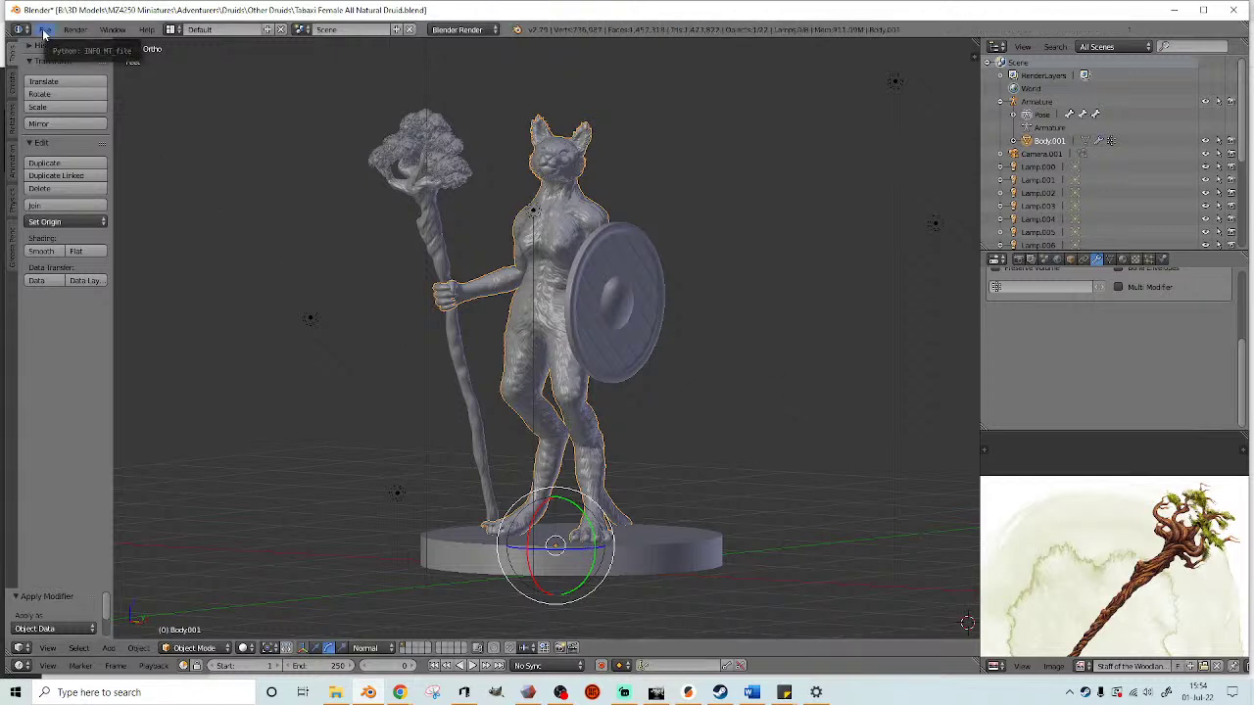
{"action": "middle_click_drag", "start_coordinate": [627, 312], "coordinate": [621, 285]}
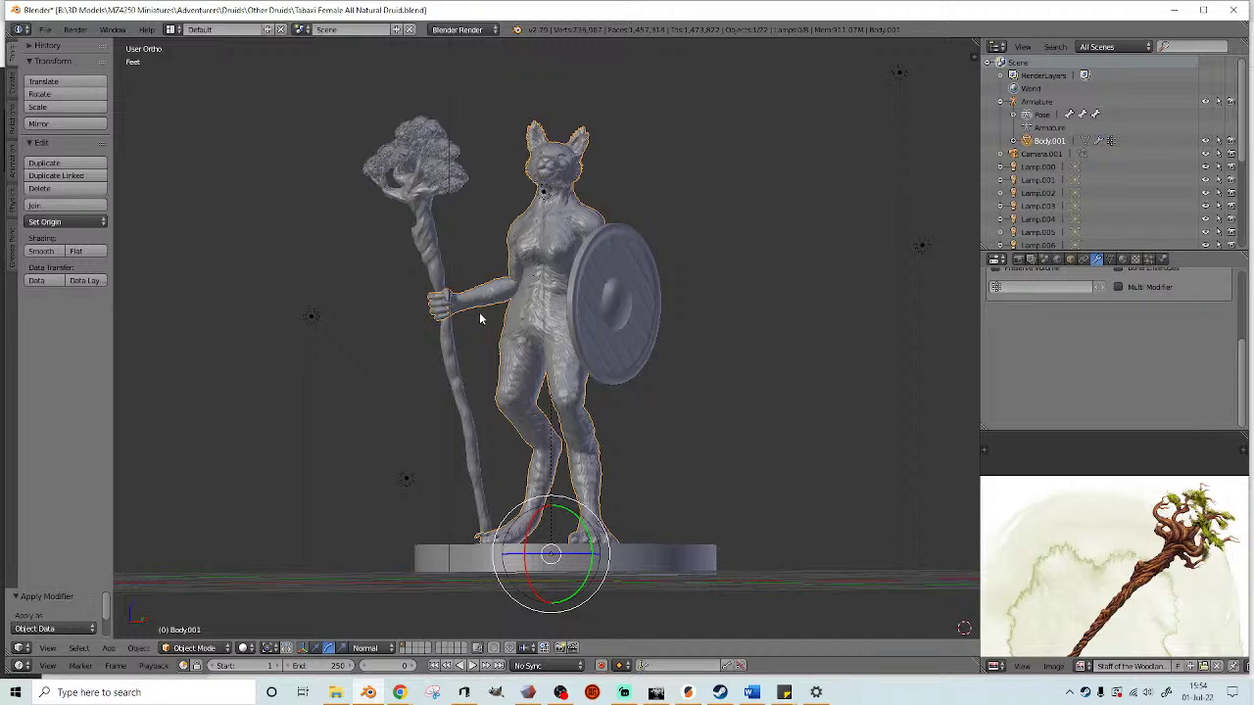
{"action": "mouse_move", "coordinate": [729, 359]}
{"action": "middle_mouse_down"}
{"action": "mouse_move", "coordinate": [761, 366]}
{"action": "mouse_move", "coordinate": [711, 377]}
{"action": "middle_mouse_up"}
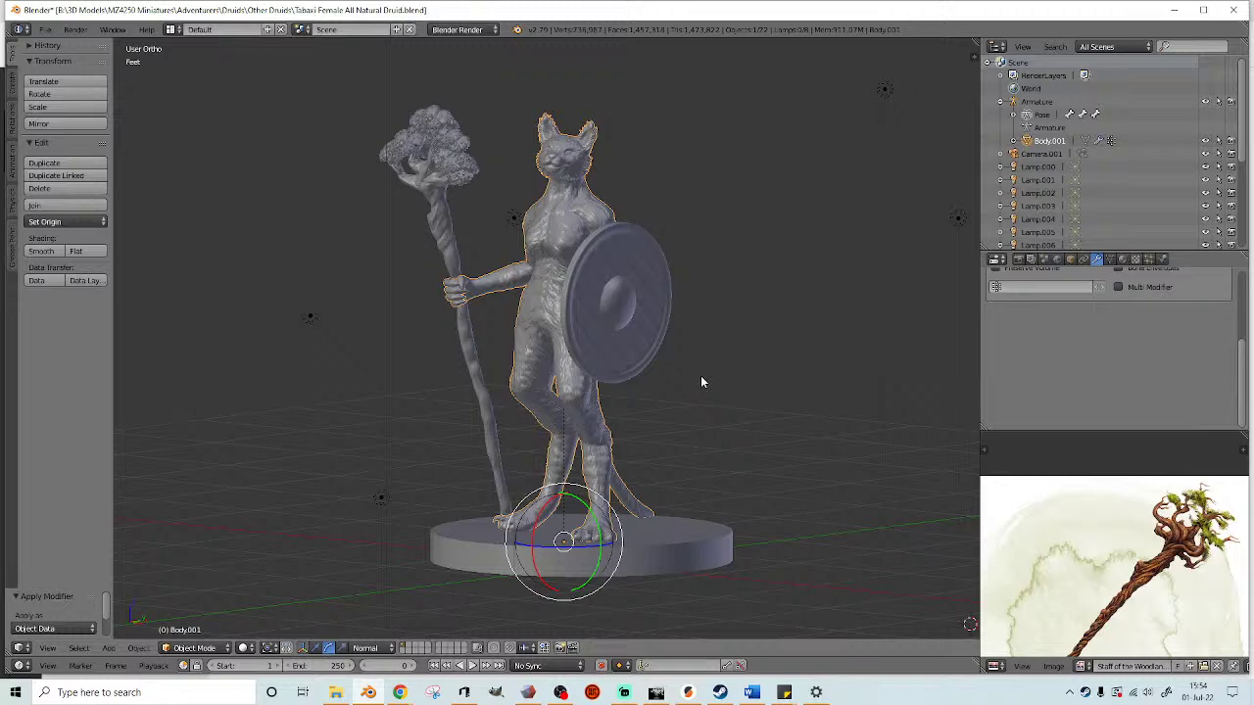
{"action": "middle_click_drag", "start_coordinate": [711, 363], "coordinate": [739, 372]}
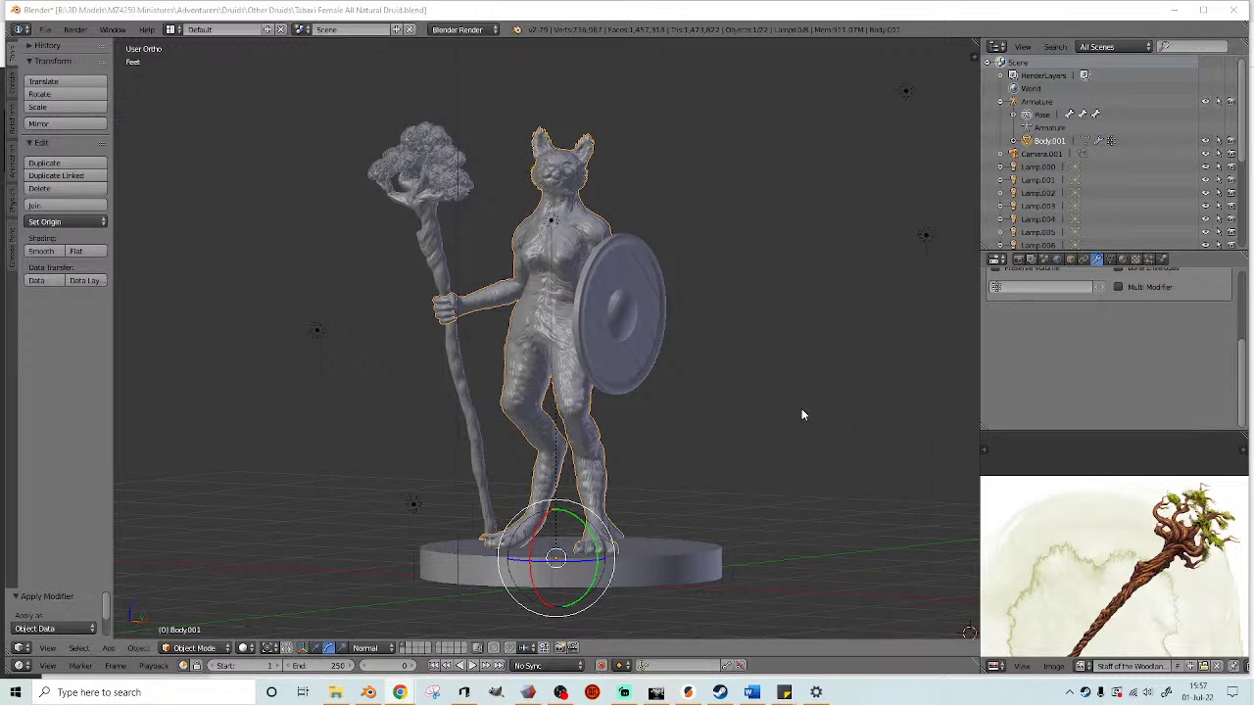
{"action": "middle_click_drag", "start_coordinate": [753, 342], "coordinate": [721, 402]}
{"action": "scroll", "coordinate": [733, 363], "scroll_direction": "up", "scroll_amount": 1}
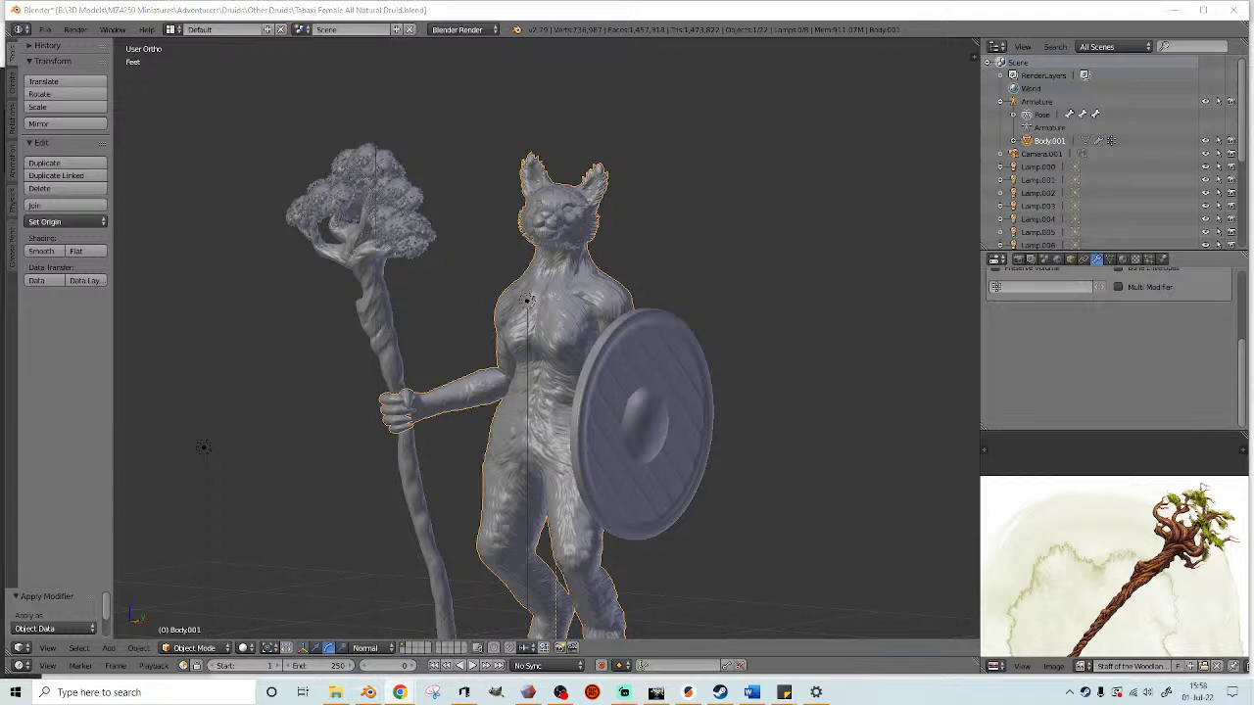
- Load the reference image 177e655bf6175a1435e3de693aa561c0.png into the image editor and enlarge that editor upward to show the cat figure
{"action": "left_click", "coordinate": [1205, 667]}
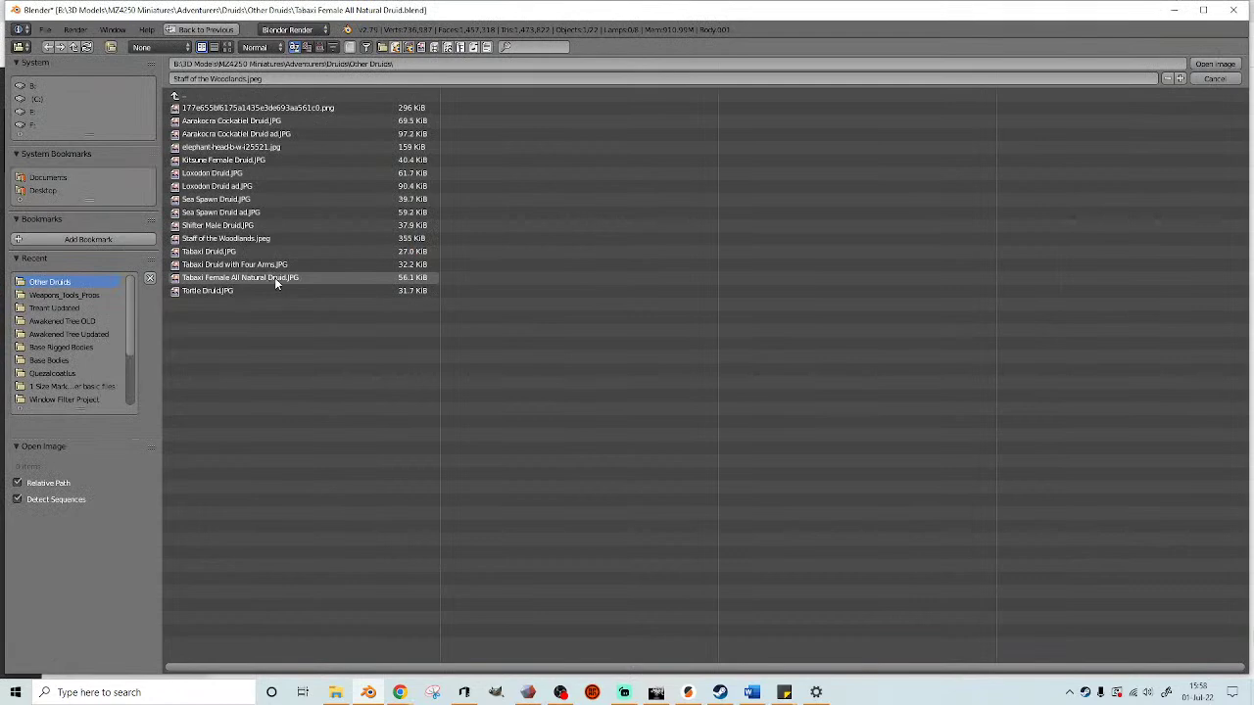
{"action": "left_click", "coordinate": [247, 109]}
{"action": "double_click", "coordinate": [247, 110]}
{"action": "scroll", "coordinate": [1107, 529], "scroll_direction": "up", "scroll_amount": 2}
{"action": "left_click_drag", "start_coordinate": [1142, 431], "coordinate": [1145, 306]}
{"action": "scroll", "coordinate": [1137, 429], "scroll_direction": "up", "scroll_amount": 3}
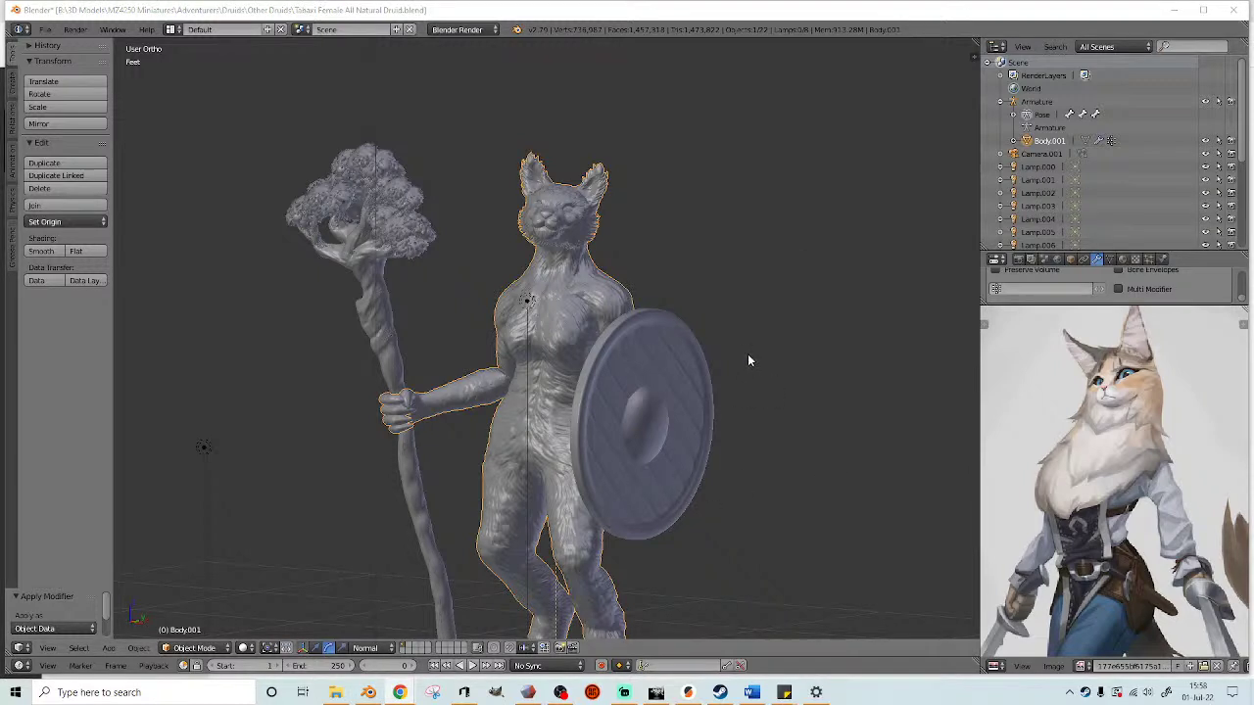
{"action": "middle_click_drag", "start_coordinate": [732, 271], "coordinate": [742, 272]}
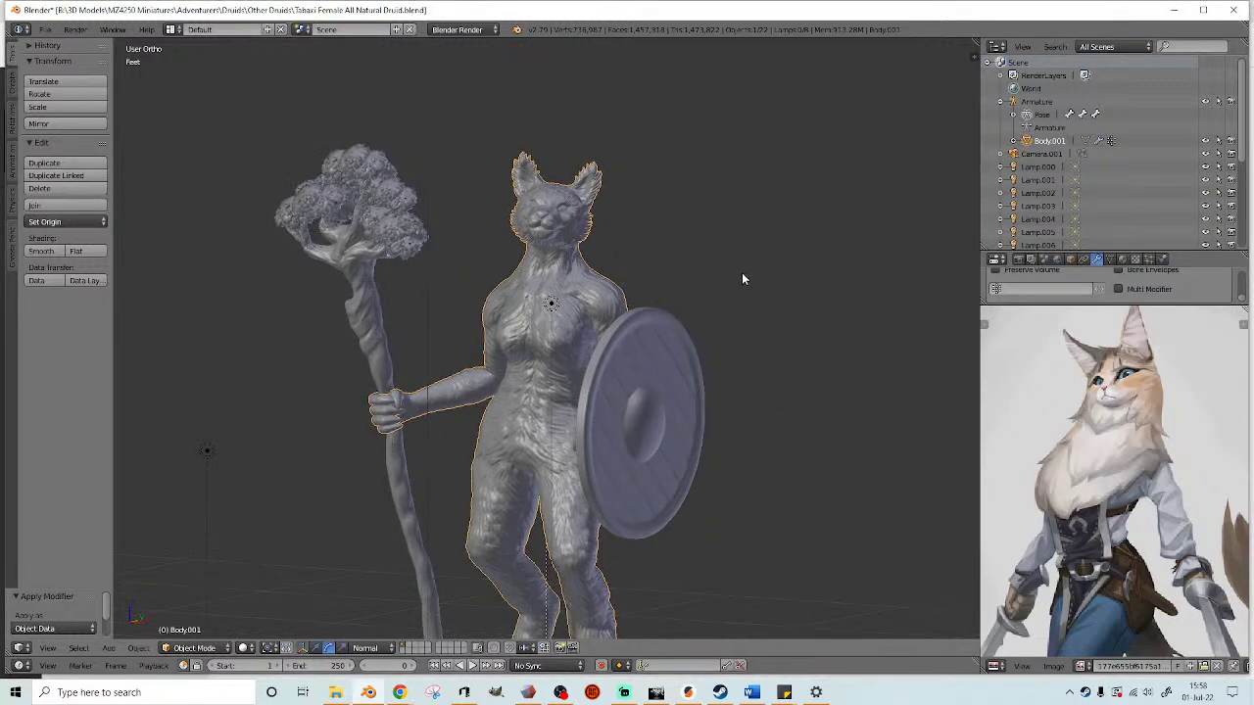
- Save the current file, then save a copy to work on as "Tabaxi Female All Natural Druid long haired.blend"
{"action": "left_click", "coordinate": [43, 30]}
{"action": "left_click", "coordinate": [77, 131]}
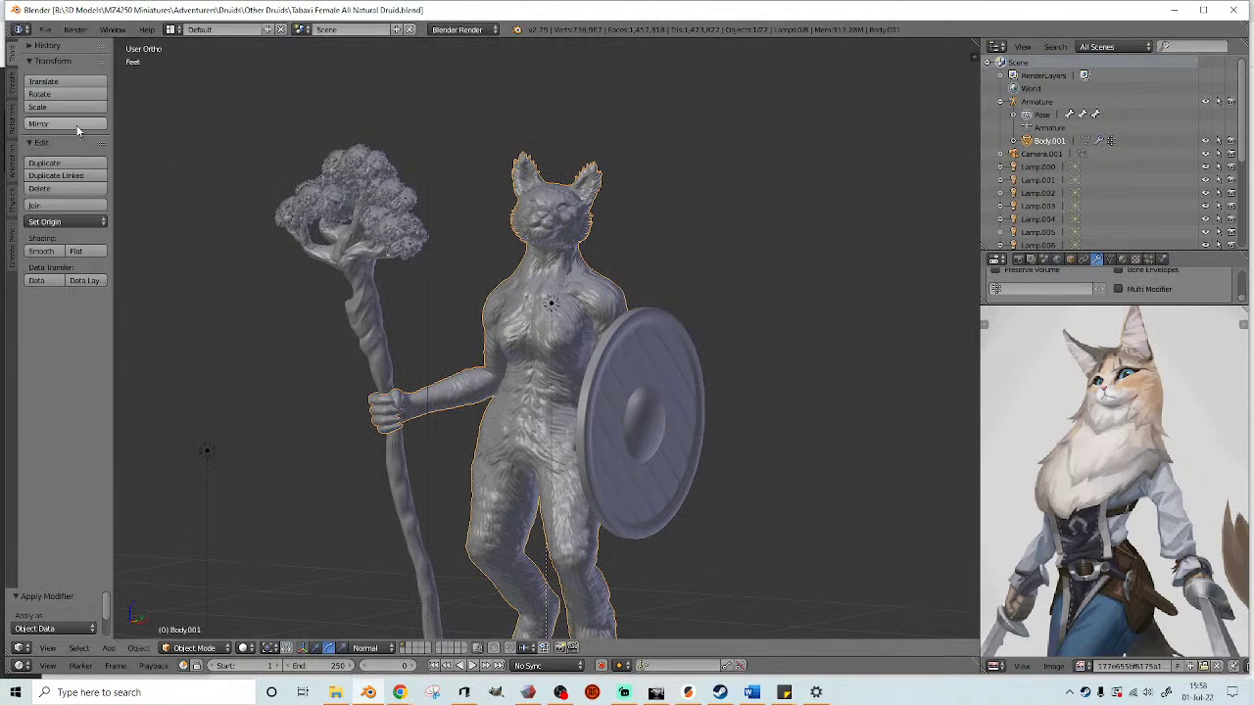
{"action": "left_click", "coordinate": [43, 29]}
{"action": "left_click", "coordinate": [78, 143]}
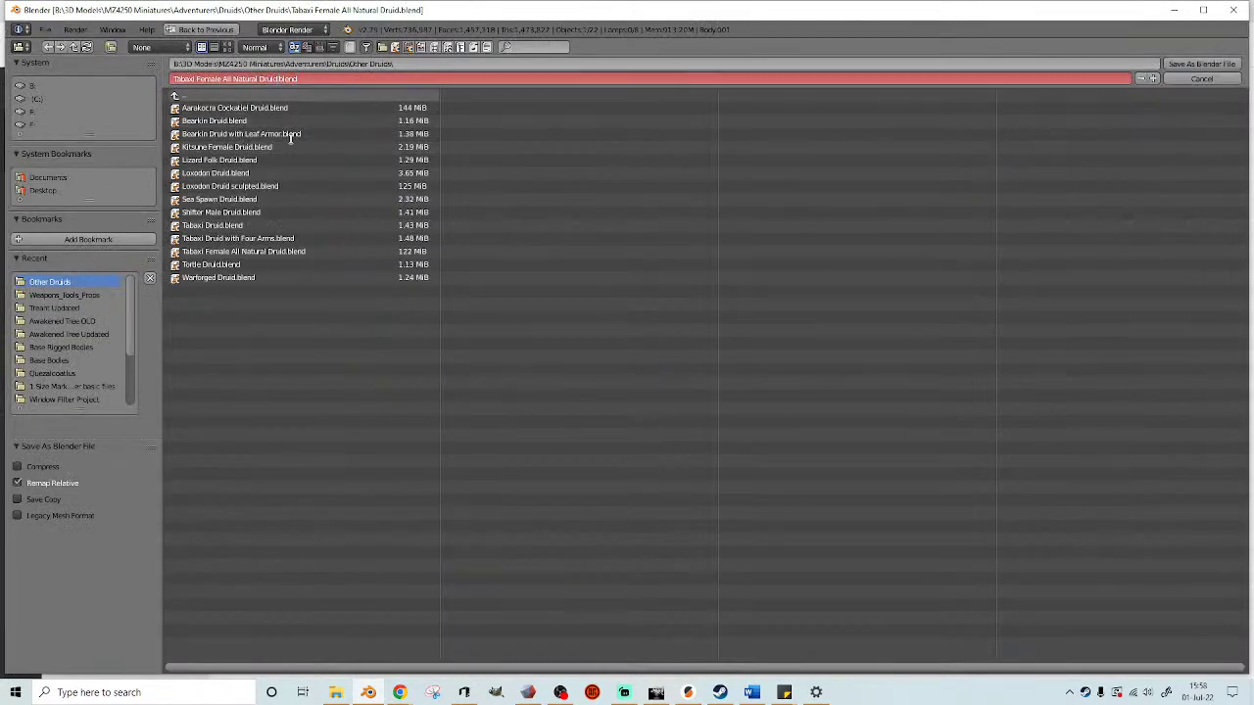
{"action": "type", "text": "lon"}
{"action": "key", "text": "BackSpace"}
{"action": "type", "text": "g haired"}
{"action": "key", "text": "Return"}
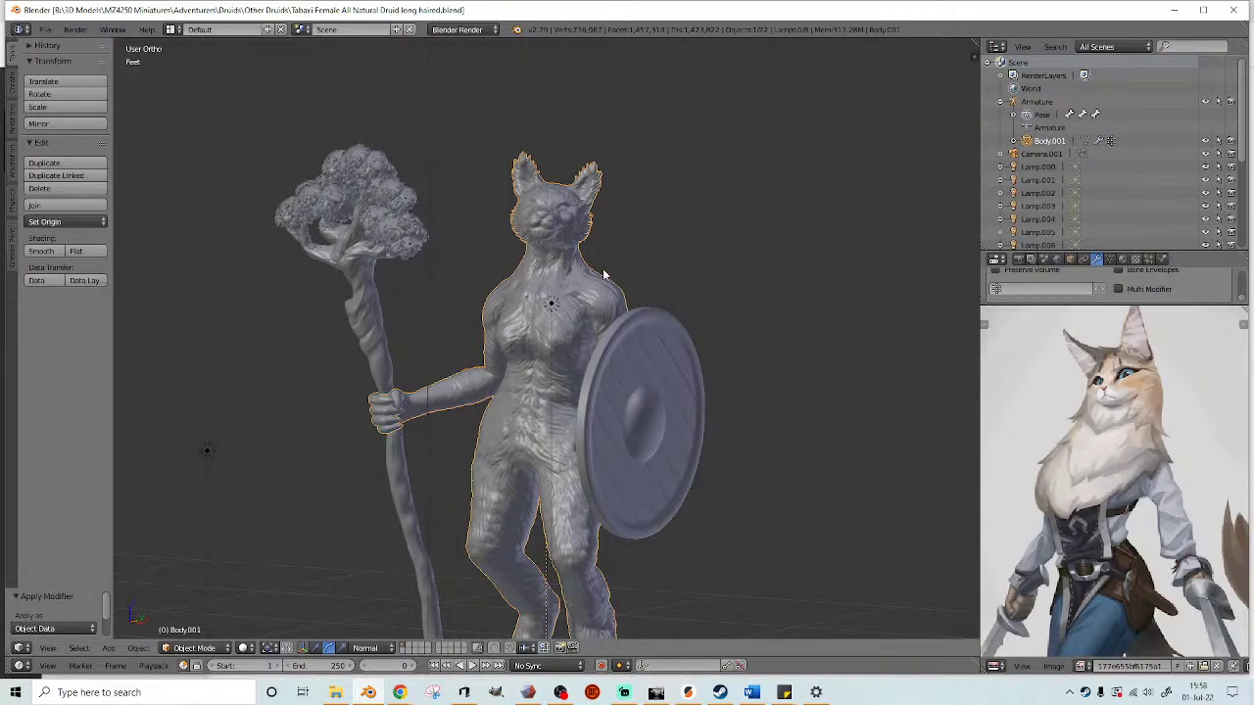
- Enlarge the properties editor to show the body's Armature modifier, and switch the body mesh to Sculpt Mode
{"action": "right_click", "coordinate": [582, 252]}
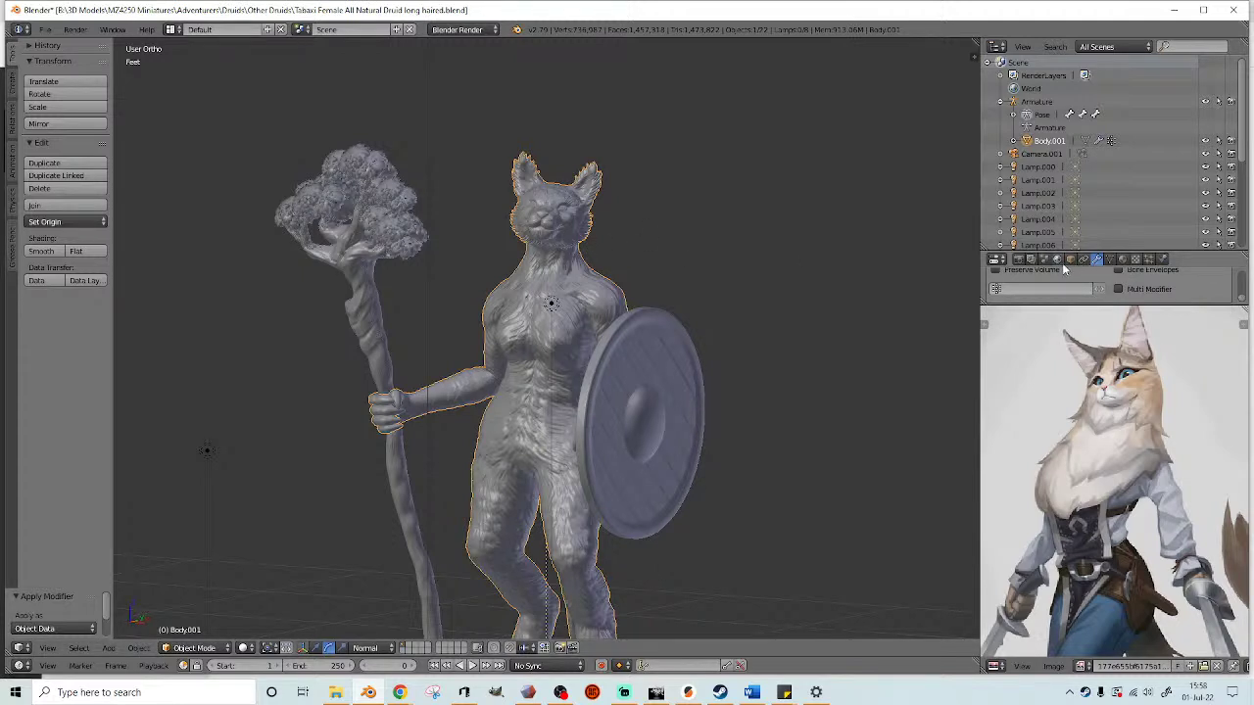
{"action": "left_click_drag", "start_coordinate": [1123, 253], "coordinate": [1117, 151]}
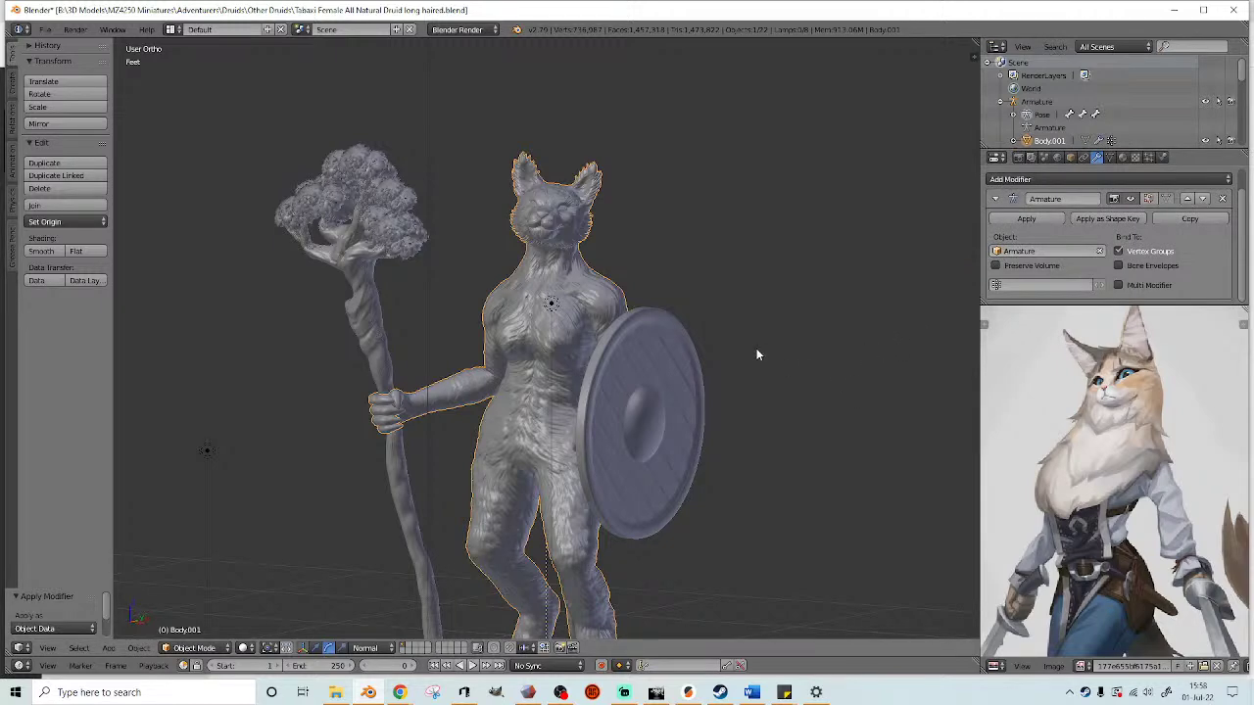
{"action": "scroll", "coordinate": [766, 363], "scroll_direction": "up", "scroll_amount": 5}
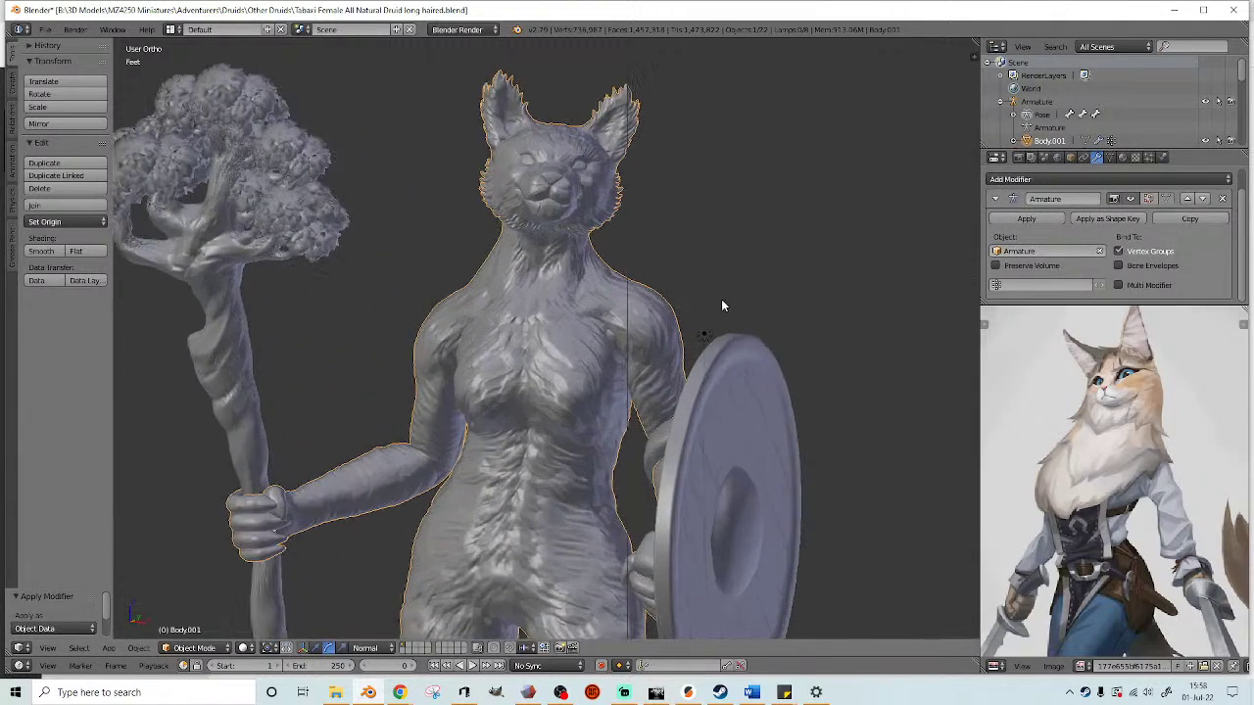
{"action": "scroll", "coordinate": [725, 307], "scroll_direction": "up", "scroll_amount": 2}
{"action": "scroll", "coordinate": [674, 284], "scroll_direction": "up", "scroll_amount": 1}
{"action": "middle_click_drag", "start_coordinate": [651, 295], "coordinate": [548, 297]}
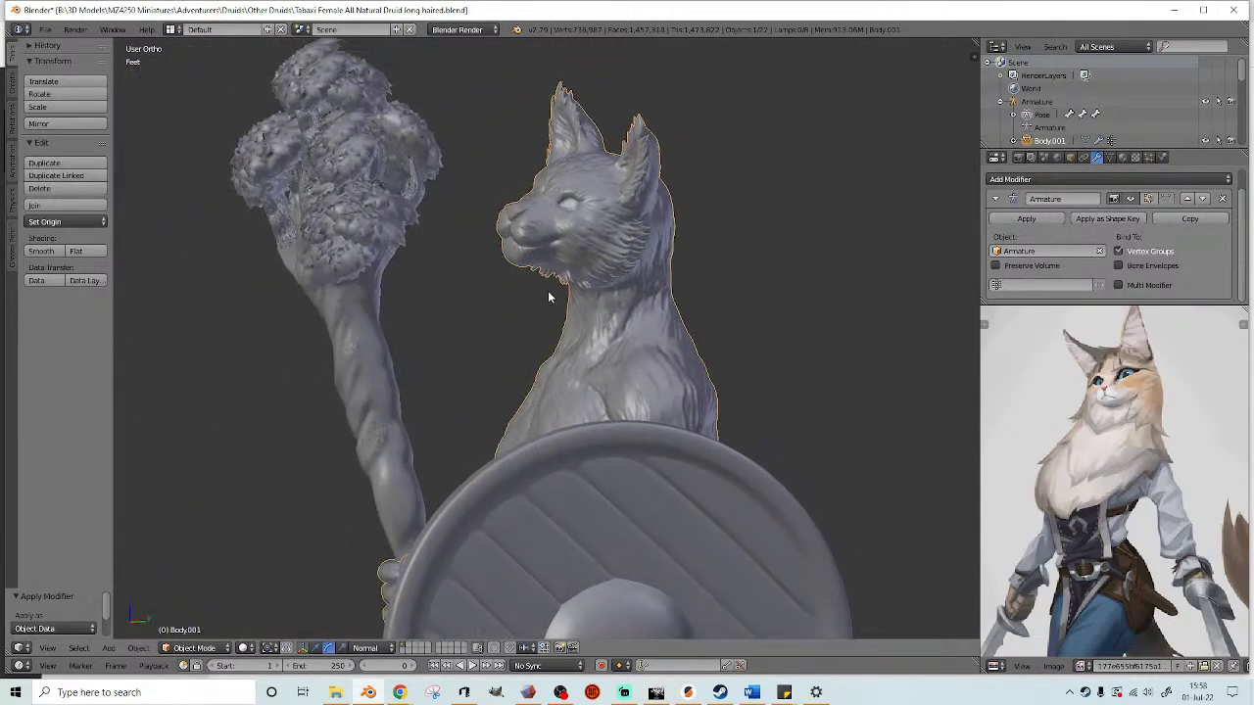
{"action": "left_click", "coordinate": [195, 647]}
{"action": "left_click", "coordinate": [197, 604]}
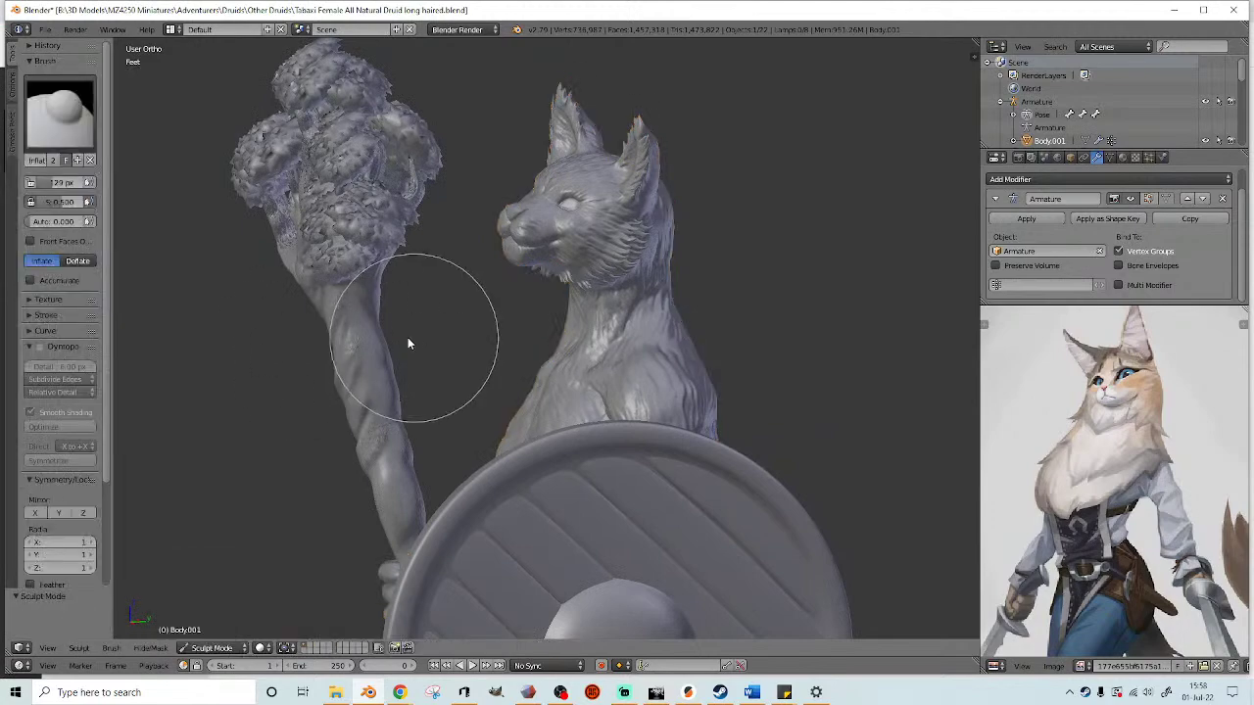
- Choose the Clay brush for the body mesh and set its radius to 85 px
{"action": "scroll", "coordinate": [416, 337], "scroll_direction": "up", "scroll_amount": 4}
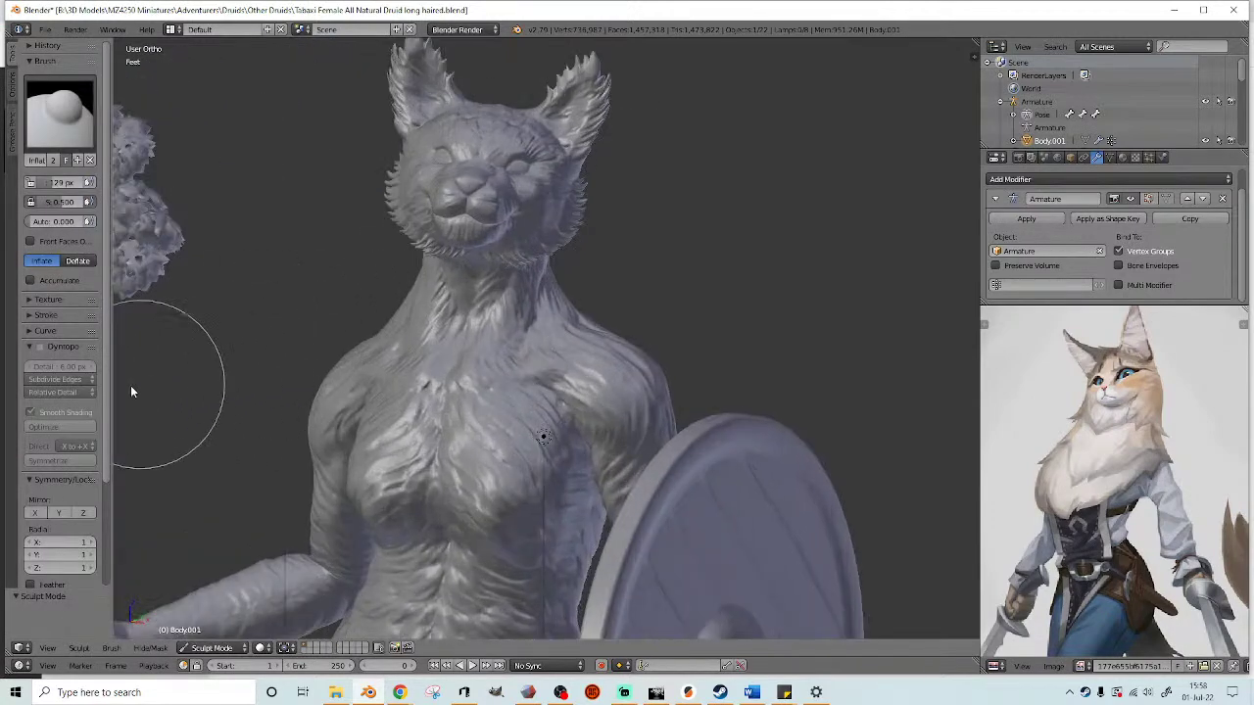
{"action": "left_click", "coordinate": [86, 126]}
{"action": "left_click", "coordinate": [209, 192]}
{"action": "middle_click_drag", "start_coordinate": [472, 278], "coordinate": [519, 271], "text": "shift"}
{"action": "scroll", "coordinate": [549, 276], "scroll_direction": "up", "scroll_amount": 3}
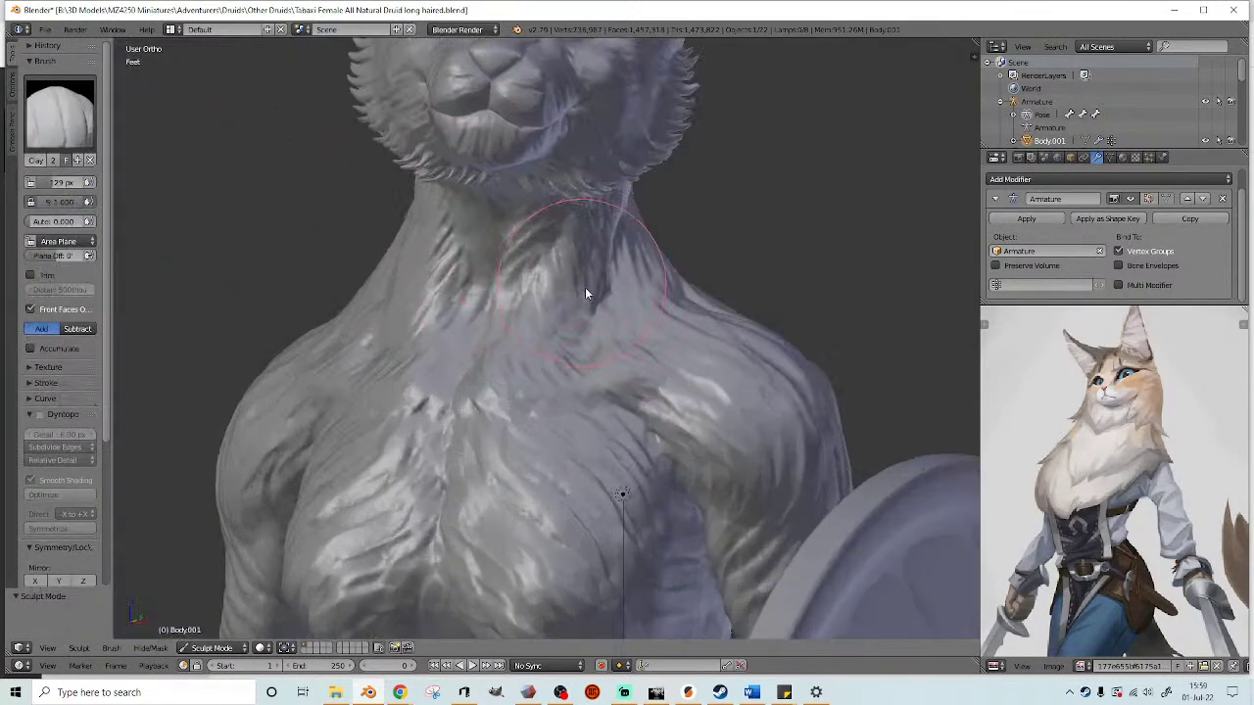
{"action": "middle_click_drag", "start_coordinate": [621, 306], "coordinate": [641, 335], "text": "shift"}
{"action": "mouse_move", "coordinate": [673, 293]}
{"action": "middle_mouse_down"}
{"action": "mouse_move", "coordinate": [588, 305]}
{"action": "mouse_move", "coordinate": [670, 312]}
{"action": "mouse_move", "coordinate": [658, 314]}
{"action": "mouse_move", "coordinate": [663, 280]}
{"action": "middle_mouse_up"}
{"action": "key", "text": "f"}
{"action": "left_click", "coordinate": [651, 310]}
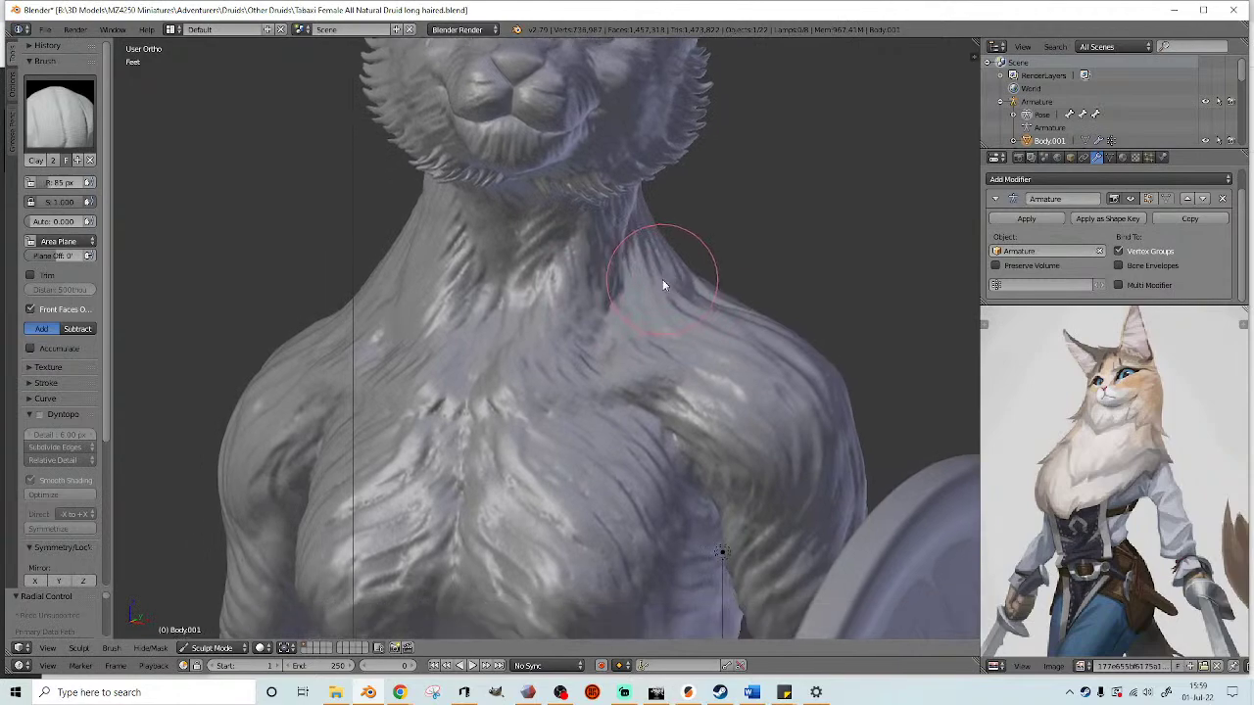
- Build up fur volume on the left side of the neck behind the cheek and continue around it with Clay strokes
{"action": "scroll", "coordinate": [558, 332], "scroll_direction": "down", "scroll_amount": 6}
{"action": "middle_click_drag", "start_coordinate": [560, 333], "coordinate": [754, 265]}
{"action": "scroll", "coordinate": [585, 352], "scroll_direction": "up", "scroll_amount": 4}
{"action": "mouse_move", "coordinate": [748, 285]}
{"action": "left_mouse_down"}
{"action": "mouse_move", "coordinate": [752, 249]}
{"action": "mouse_move", "coordinate": [796, 232]}
{"action": "left_mouse_up"}
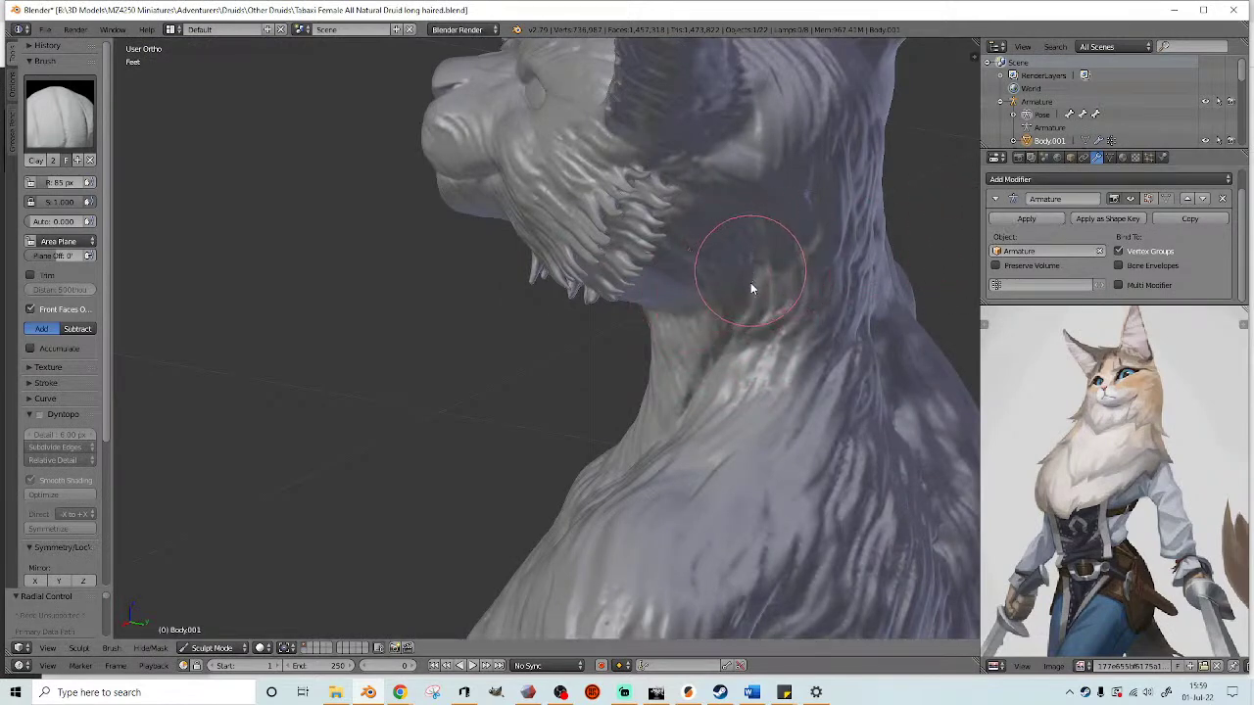
{"action": "left_click_drag", "start_coordinate": [737, 323], "coordinate": [735, 257]}
{"action": "middle_click_drag", "start_coordinate": [734, 263], "coordinate": [645, 339]}
{"action": "mouse_move", "coordinate": [721, 360]}
{"action": "left_mouse_down"}
{"action": "mouse_move", "coordinate": [697, 375]}
{"action": "mouse_move", "coordinate": [697, 291]}
{"action": "mouse_move", "coordinate": [658, 418]}
{"action": "mouse_move", "coordinate": [654, 304]}
{"action": "mouse_move", "coordinate": [647, 377]}
{"action": "mouse_move", "coordinate": [626, 356]}
{"action": "mouse_move", "coordinate": [635, 369]}
{"action": "mouse_move", "coordinate": [588, 415]}
{"action": "left_mouse_up"}
{"action": "middle_click_drag", "start_coordinate": [588, 416], "coordinate": [635, 392]}
{"action": "mouse_move", "coordinate": [634, 391]}
{"action": "left_mouse_down"}
{"action": "mouse_move", "coordinate": [579, 323]}
{"action": "mouse_move", "coordinate": [550, 446]}
{"action": "left_mouse_up"}
{"action": "middle_click_drag", "start_coordinate": [550, 446], "coordinate": [537, 388]}
{"action": "mouse_move", "coordinate": [538, 388]}
{"action": "left_mouse_down"}
{"action": "mouse_move", "coordinate": [452, 470]}
{"action": "mouse_move", "coordinate": [464, 394]}
{"action": "mouse_move", "coordinate": [411, 486]}
{"action": "left_mouse_up"}
{"action": "mouse_move", "coordinate": [410, 486]}
{"action": "middle_mouse_down"}
{"action": "mouse_move", "coordinate": [402, 467]}
{"action": "mouse_move", "coordinate": [473, 449]}
{"action": "middle_mouse_up"}
{"action": "left_click_drag", "start_coordinate": [473, 448], "coordinate": [434, 329]}
{"action": "mouse_move", "coordinate": [434, 328]}
{"action": "middle_mouse_down"}
{"action": "mouse_move", "coordinate": [431, 372]}
{"action": "mouse_move", "coordinate": [537, 359]}
{"action": "mouse_move", "coordinate": [421, 368]}
{"action": "mouse_move", "coordinate": [364, 327]}
{"action": "middle_mouse_up"}
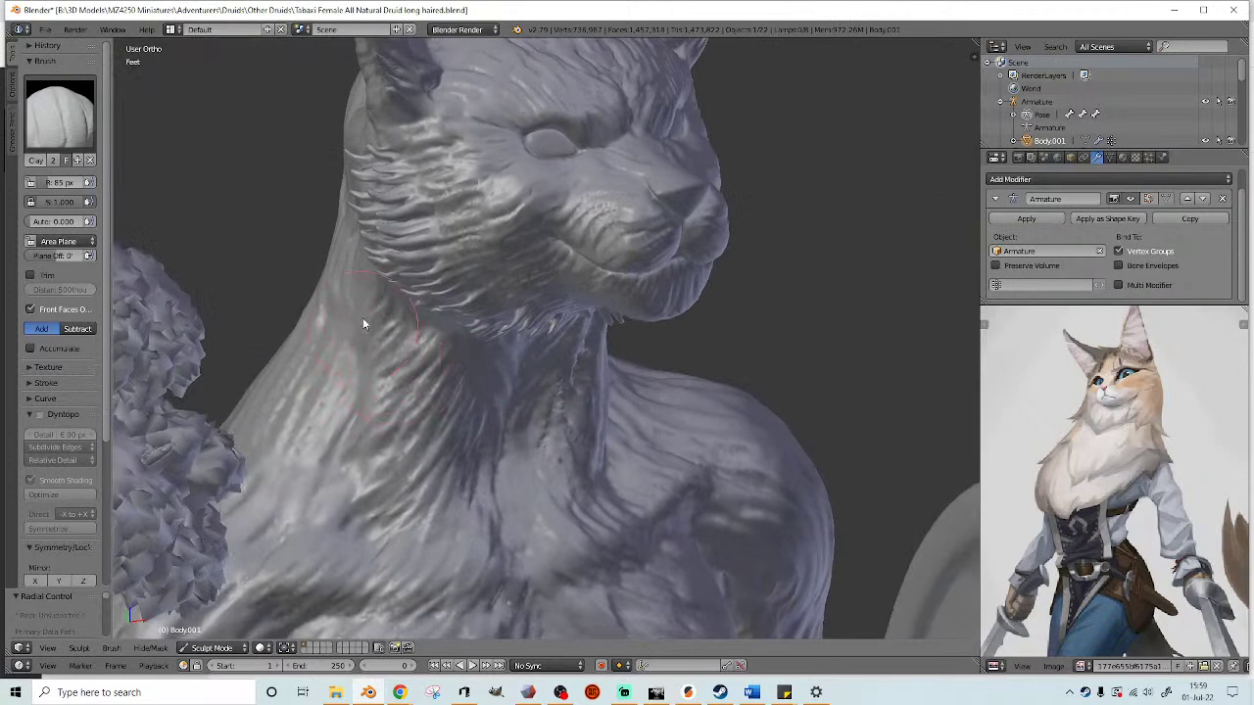
- Add Clay strokes down the right side of the neck and across the throat below the chin
{"action": "mouse_move", "coordinate": [274, 406]}
{"action": "left_mouse_down"}
{"action": "mouse_move", "coordinate": [344, 313]}
{"action": "mouse_move", "coordinate": [255, 431]}
{"action": "mouse_move", "coordinate": [359, 325]}
{"action": "mouse_move", "coordinate": [257, 459]}
{"action": "mouse_move", "coordinate": [355, 331]}
{"action": "mouse_move", "coordinate": [279, 469]}
{"action": "mouse_move", "coordinate": [384, 353]}
{"action": "left_mouse_up"}
{"action": "mouse_move", "coordinate": [296, 488]}
{"action": "left_mouse_down"}
{"action": "mouse_move", "coordinate": [401, 359]}
{"action": "mouse_move", "coordinate": [293, 488]}
{"action": "left_mouse_up"}
{"action": "middle_click_drag", "start_coordinate": [429, 367], "coordinate": [372, 365]}
{"action": "mouse_move", "coordinate": [394, 376]}
{"action": "left_mouse_down"}
{"action": "mouse_move", "coordinate": [390, 388]}
{"action": "mouse_move", "coordinate": [427, 380]}
{"action": "mouse_move", "coordinate": [395, 470]}
{"action": "mouse_move", "coordinate": [472, 353]}
{"action": "mouse_move", "coordinate": [412, 436]}
{"action": "mouse_move", "coordinate": [499, 372]}
{"action": "mouse_move", "coordinate": [476, 479]}
{"action": "left_mouse_up"}
{"action": "middle_click_drag", "start_coordinate": [484, 464], "coordinate": [454, 429]}
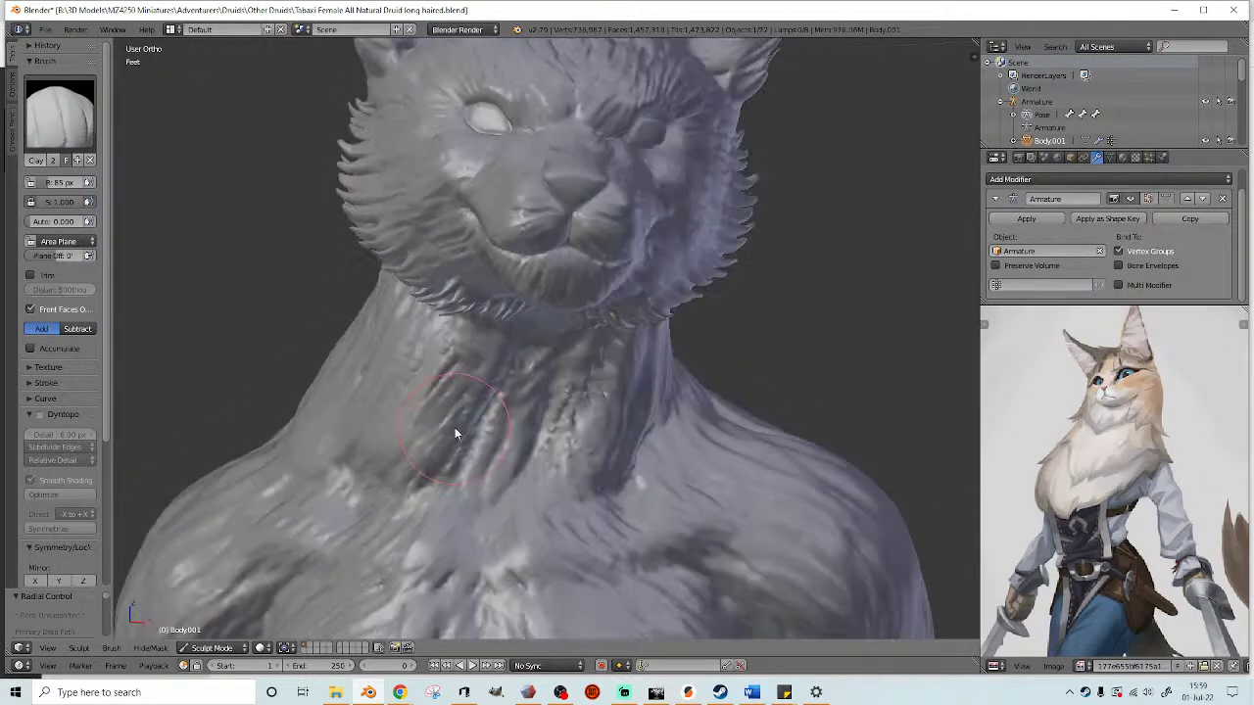
{"action": "mouse_move", "coordinate": [503, 359]}
{"action": "left_mouse_down"}
{"action": "mouse_move", "coordinate": [447, 454]}
{"action": "mouse_move", "coordinate": [525, 376]}
{"action": "mouse_move", "coordinate": [513, 453]}
{"action": "mouse_move", "coordinate": [542, 371]}
{"action": "mouse_move", "coordinate": [471, 514]}
{"action": "mouse_move", "coordinate": [478, 396]}
{"action": "mouse_move", "coordinate": [421, 489]}
{"action": "mouse_move", "coordinate": [456, 362]}
{"action": "mouse_move", "coordinate": [378, 501]}
{"action": "left_mouse_up"}
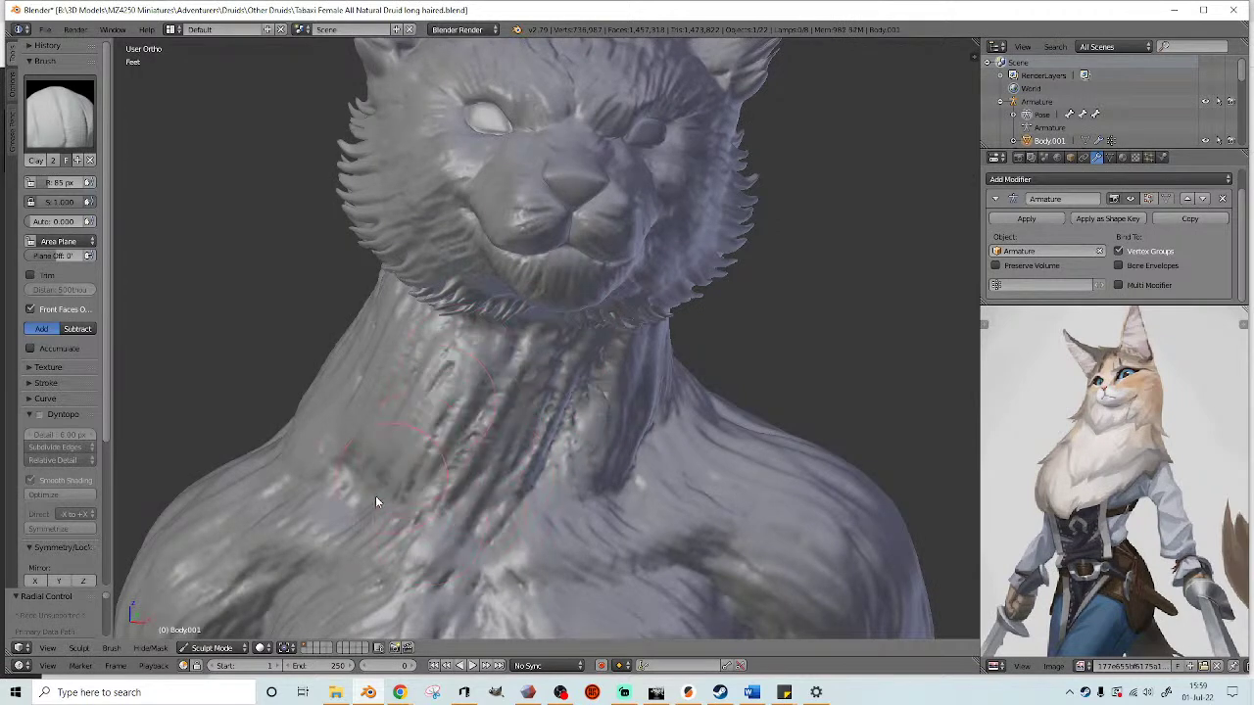
{"action": "left_click_drag", "start_coordinate": [422, 372], "coordinate": [431, 432]}
{"action": "middle_click_drag", "start_coordinate": [519, 394], "coordinate": [476, 417]}
{"action": "mouse_move", "coordinate": [476, 417]}
{"action": "left_mouse_down"}
{"action": "mouse_move", "coordinate": [559, 353]}
{"action": "mouse_move", "coordinate": [532, 468]}
{"action": "left_mouse_up"}
- Build up vertical clay ridges from the throat around to the left side of the neck beneath the cheek fur
{"action": "middle_click_drag", "start_coordinate": [532, 473], "coordinate": [552, 404]}
{"action": "mouse_move", "coordinate": [552, 403]}
{"action": "left_mouse_down"}
{"action": "mouse_move", "coordinate": [552, 426]}
{"action": "mouse_move", "coordinate": [566, 419]}
{"action": "mouse_move", "coordinate": [559, 454]}
{"action": "mouse_move", "coordinate": [579, 370]}
{"action": "mouse_move", "coordinate": [555, 400]}
{"action": "mouse_move", "coordinate": [547, 476]}
{"action": "mouse_move", "coordinate": [575, 419]}
{"action": "mouse_move", "coordinate": [597, 454]}
{"action": "left_mouse_up"}
{"action": "middle_click_drag", "start_coordinate": [596, 454], "coordinate": [612, 350]}
{"action": "left_click_drag", "start_coordinate": [612, 350], "coordinate": [610, 437]}
{"action": "mouse_move", "coordinate": [611, 437]}
{"action": "middle_mouse_down"}
{"action": "mouse_move", "coordinate": [576, 423]}
{"action": "mouse_move", "coordinate": [554, 371]}
{"action": "middle_mouse_up"}
{"action": "mouse_move", "coordinate": [553, 371]}
{"action": "left_mouse_down"}
{"action": "mouse_move", "coordinate": [547, 425]}
{"action": "mouse_move", "coordinate": [541, 416]}
{"action": "left_mouse_up"}
{"action": "middle_click_drag", "start_coordinate": [541, 416], "coordinate": [551, 411]}
{"action": "mouse_move", "coordinate": [551, 412]}
{"action": "left_mouse_down"}
{"action": "mouse_move", "coordinate": [580, 410]}
{"action": "mouse_move", "coordinate": [576, 386]}
{"action": "left_mouse_up"}
{"action": "mouse_move", "coordinate": [576, 386]}
{"action": "middle_mouse_down"}
{"action": "mouse_move", "coordinate": [557, 358]}
{"action": "mouse_move", "coordinate": [579, 329]}
{"action": "middle_mouse_up"}
{"action": "mouse_move", "coordinate": [579, 329]}
{"action": "left_mouse_down"}
{"action": "mouse_move", "coordinate": [568, 492]}
{"action": "mouse_move", "coordinate": [602, 330]}
{"action": "mouse_move", "coordinate": [621, 344]}
{"action": "mouse_move", "coordinate": [604, 498]}
{"action": "mouse_move", "coordinate": [649, 454]}
{"action": "mouse_move", "coordinate": [639, 277]}
{"action": "left_mouse_up"}
{"action": "middle_click_drag", "start_coordinate": [639, 277], "coordinate": [653, 359]}
{"action": "left_click_drag", "start_coordinate": [653, 358], "coordinate": [627, 460]}
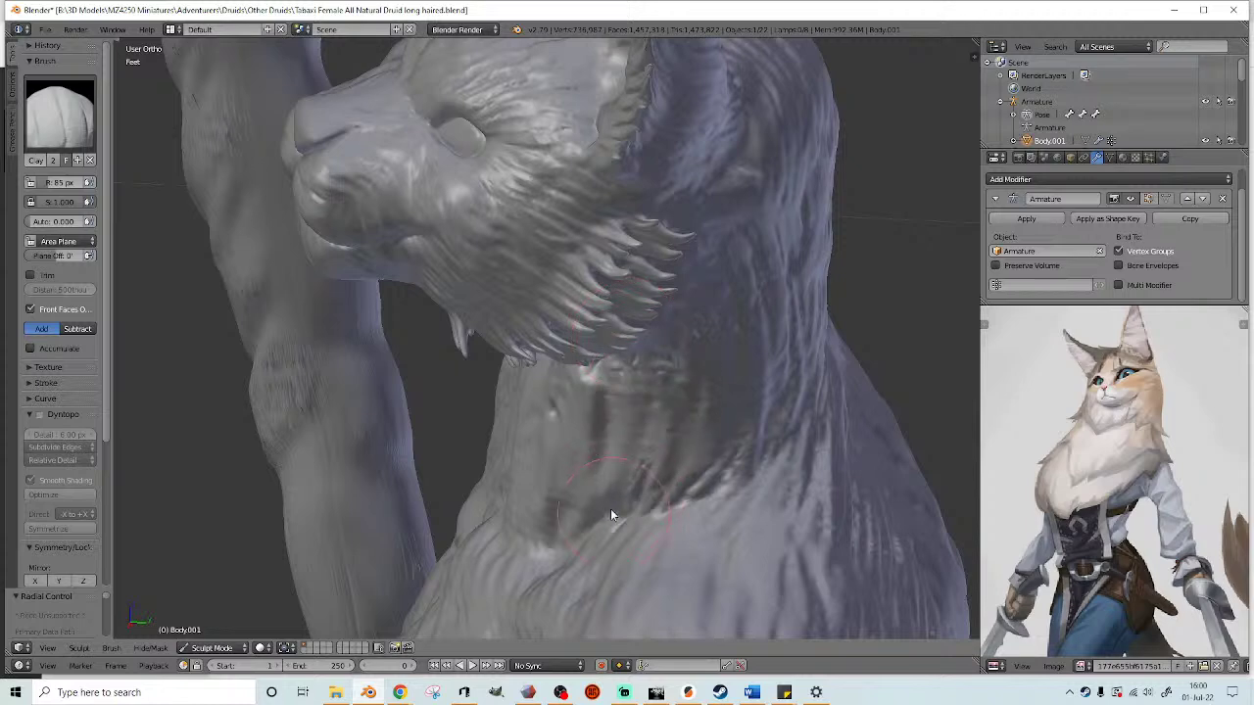
{"action": "middle_click_drag", "start_coordinate": [627, 461], "coordinate": [591, 415]}
{"action": "mouse_move", "coordinate": [591, 416]}
{"action": "left_mouse_down"}
{"action": "mouse_move", "coordinate": [574, 507]}
{"action": "mouse_move", "coordinate": [554, 524]}
{"action": "left_mouse_up"}
{"action": "middle_click_drag", "start_coordinate": [555, 524], "coordinate": [587, 358]}
{"action": "left_click_drag", "start_coordinate": [588, 359], "coordinate": [536, 528]}
{"action": "mouse_move", "coordinate": [536, 527]}
{"action": "middle_mouse_down"}
{"action": "mouse_move", "coordinate": [572, 508]}
{"action": "mouse_move", "coordinate": [586, 362]}
{"action": "middle_mouse_up"}
{"action": "mouse_move", "coordinate": [586, 363]}
{"action": "left_mouse_down"}
{"action": "mouse_move", "coordinate": [558, 431]}
{"action": "mouse_move", "coordinate": [540, 402]}
{"action": "mouse_move", "coordinate": [504, 507]}
{"action": "mouse_move", "coordinate": [516, 403]}
{"action": "mouse_move", "coordinate": [452, 523]}
{"action": "left_mouse_up"}
- Extend the clay fur strokes around the rest of the neck down toward the shoulders and upper chest
{"action": "middle_click_drag", "start_coordinate": [451, 523], "coordinate": [508, 510]}
{"action": "mouse_move", "coordinate": [402, 417]}
{"action": "middle_mouse_down"}
{"action": "mouse_move", "coordinate": [478, 427]}
{"action": "mouse_move", "coordinate": [519, 390]}
{"action": "mouse_move", "coordinate": [511, 282]}
{"action": "middle_mouse_up"}
{"action": "mouse_move", "coordinate": [511, 282]}
{"action": "left_mouse_down"}
{"action": "mouse_move", "coordinate": [507, 415]}
{"action": "mouse_move", "coordinate": [470, 251]}
{"action": "mouse_move", "coordinate": [492, 382]}
{"action": "left_mouse_up"}
{"action": "middle_click_drag", "start_coordinate": [491, 382], "coordinate": [395, 282]}
{"action": "mouse_move", "coordinate": [396, 282]}
{"action": "left_mouse_down"}
{"action": "mouse_move", "coordinate": [374, 382]}
{"action": "mouse_move", "coordinate": [434, 321]}
{"action": "mouse_move", "coordinate": [414, 378]}
{"action": "mouse_move", "coordinate": [383, 372]}
{"action": "mouse_move", "coordinate": [455, 315]}
{"action": "mouse_move", "coordinate": [437, 395]}
{"action": "left_mouse_up"}
{"action": "middle_click_drag", "start_coordinate": [437, 395], "coordinate": [381, 352]}
{"action": "mouse_move", "coordinate": [381, 353]}
{"action": "left_mouse_down"}
{"action": "mouse_move", "coordinate": [457, 339]}
{"action": "mouse_move", "coordinate": [490, 304]}
{"action": "mouse_move", "coordinate": [455, 416]}
{"action": "mouse_move", "coordinate": [520, 291]}
{"action": "mouse_move", "coordinate": [481, 401]}
{"action": "mouse_move", "coordinate": [525, 366]}
{"action": "mouse_move", "coordinate": [533, 308]}
{"action": "mouse_move", "coordinate": [531, 377]}
{"action": "left_mouse_up"}
{"action": "middle_click_drag", "start_coordinate": [531, 376], "coordinate": [544, 299]}
{"action": "mouse_move", "coordinate": [544, 299]}
{"action": "left_mouse_down"}
{"action": "mouse_move", "coordinate": [525, 368]}
{"action": "mouse_move", "coordinate": [556, 300]}
{"action": "mouse_move", "coordinate": [558, 349]}
{"action": "mouse_move", "coordinate": [581, 364]}
{"action": "left_mouse_up"}
{"action": "scroll", "coordinate": [599, 328], "scroll_direction": "down", "scroll_amount": 2}
{"action": "middle_click_drag", "start_coordinate": [599, 327], "coordinate": [563, 326]}
{"action": "mouse_move", "coordinate": [563, 325]}
{"action": "left_mouse_down"}
{"action": "mouse_move", "coordinate": [600, 353]}
{"action": "mouse_move", "coordinate": [576, 416]}
{"action": "left_mouse_up"}
{"action": "scroll", "coordinate": [565, 396], "scroll_direction": "down", "scroll_amount": 2}
{"action": "mouse_move", "coordinate": [565, 395]}
{"action": "middle_mouse_down"}
{"action": "mouse_move", "coordinate": [590, 404]}
{"action": "mouse_move", "coordinate": [532, 393]}
{"action": "mouse_move", "coordinate": [606, 411]}
{"action": "mouse_move", "coordinate": [575, 395]}
{"action": "mouse_move", "coordinate": [546, 414]}
{"action": "mouse_move", "coordinate": [563, 332]}
{"action": "mouse_move", "coordinate": [551, 358]}
{"action": "middle_mouse_up"}
{"action": "scroll", "coordinate": [567, 404], "scroll_direction": "down", "scroll_amount": 2}
{"action": "scroll", "coordinate": [575, 395], "scroll_direction": "up", "scroll_amount": 4}
{"action": "mouse_move", "coordinate": [476, 480]}
{"action": "left_mouse_down"}
{"action": "mouse_move", "coordinate": [565, 326]}
{"action": "mouse_move", "coordinate": [513, 458]}
{"action": "mouse_move", "coordinate": [583, 366]}
{"action": "mouse_move", "coordinate": [540, 438]}
{"action": "left_mouse_up"}
{"action": "middle_click_drag", "start_coordinate": [539, 443], "coordinate": [559, 288]}
{"action": "mouse_move", "coordinate": [559, 289]}
{"action": "left_mouse_down"}
{"action": "mouse_move", "coordinate": [509, 448]}
{"action": "mouse_move", "coordinate": [577, 288]}
{"action": "mouse_move", "coordinate": [530, 470]}
{"action": "mouse_move", "coordinate": [621, 282]}
{"action": "mouse_move", "coordinate": [565, 454]}
{"action": "mouse_move", "coordinate": [634, 294]}
{"action": "mouse_move", "coordinate": [588, 460]}
{"action": "mouse_move", "coordinate": [679, 375]}
{"action": "mouse_move", "coordinate": [667, 369]}
{"action": "mouse_move", "coordinate": [701, 398]}
{"action": "left_mouse_up"}
{"action": "mouse_move", "coordinate": [700, 397]}
{"action": "middle_mouse_down"}
{"action": "mouse_move", "coordinate": [500, 427]}
{"action": "mouse_move", "coordinate": [658, 395]}
{"action": "mouse_move", "coordinate": [730, 401]}
{"action": "middle_mouse_up"}
- Discard the neck sculpting by opening the recent file "Tabaxi Female All Natural Druid.blend"
{"action": "scroll", "coordinate": [501, 426], "scroll_direction": "down", "scroll_amount": 3}
{"action": "scroll", "coordinate": [525, 421], "scroll_direction": "down", "scroll_amount": 1}
{"action": "middle_click_drag", "start_coordinate": [525, 421], "coordinate": [429, 348]}
{"action": "scroll", "coordinate": [558, 367], "scroll_direction": "down", "scroll_amount": 2}
{"action": "scroll", "coordinate": [571, 372], "scroll_direction": "down", "scroll_amount": 2}
{"action": "scroll", "coordinate": [537, 365], "scroll_direction": "up", "scroll_amount": 2}
{"action": "scroll", "coordinate": [578, 360], "scroll_direction": "down", "scroll_amount": 3}
{"action": "left_click", "coordinate": [46, 30]}
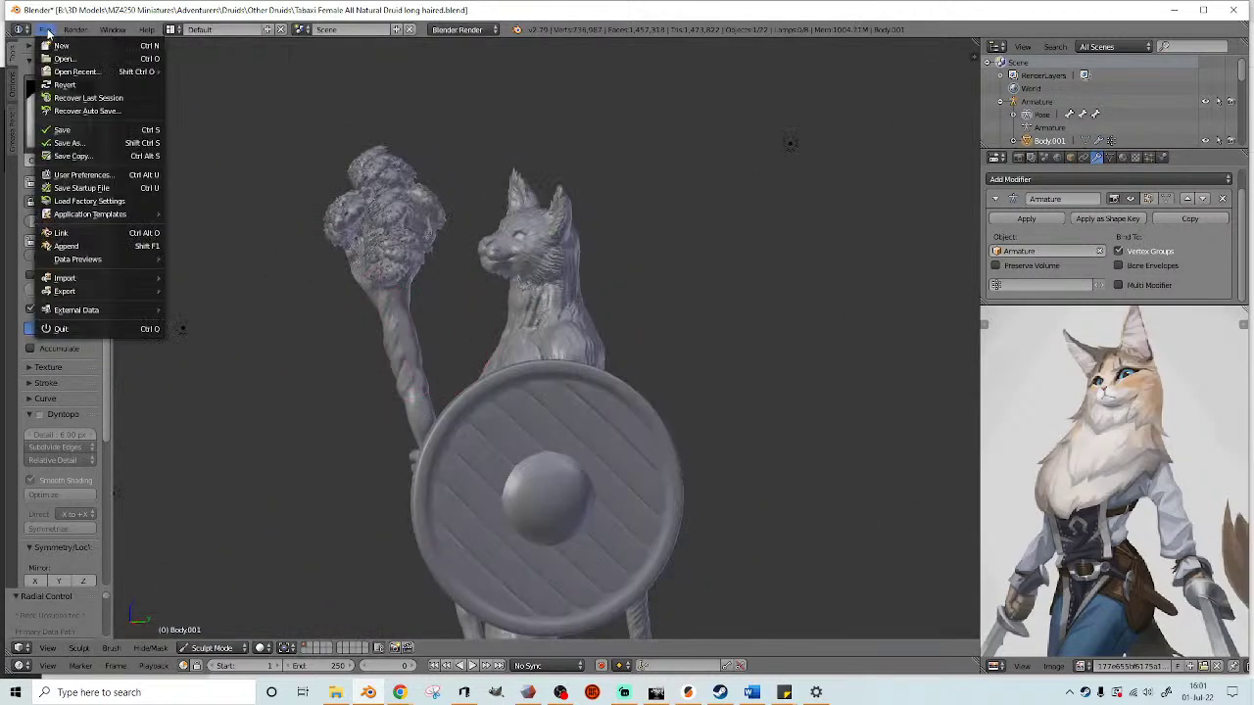
{"action": "mouse_move", "coordinate": [70, 74]}
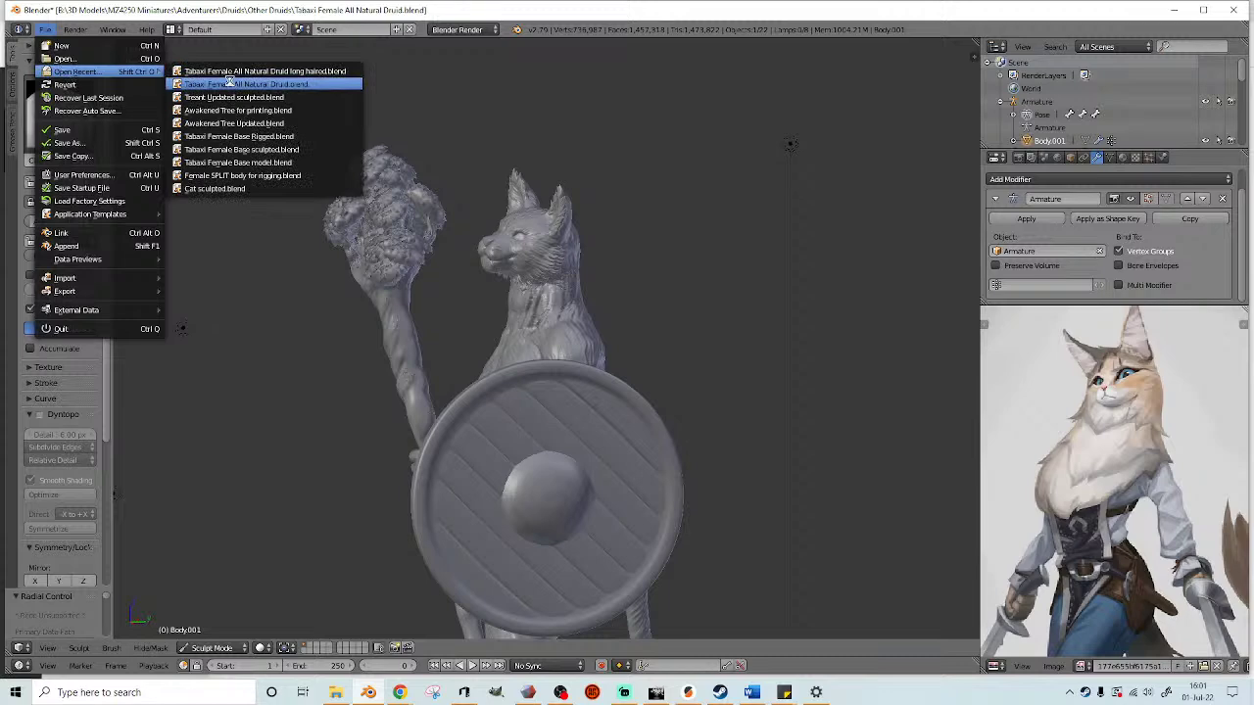
{"action": "left_click", "coordinate": [244, 83]}
- Save the reopened model over "Tabaxi Female All Natural Druid long haired.blend"
{"action": "left_click", "coordinate": [44, 29]}
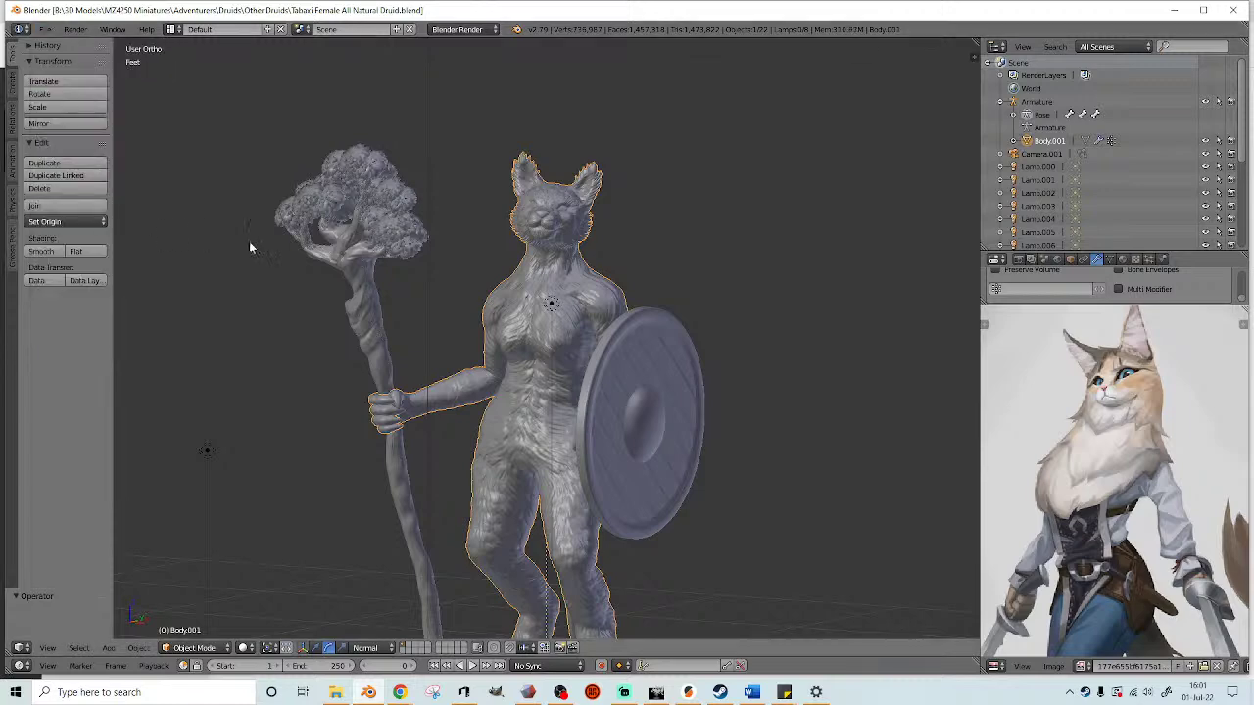
{"action": "middle_click_drag", "start_coordinate": [482, 266], "coordinate": [506, 261]}
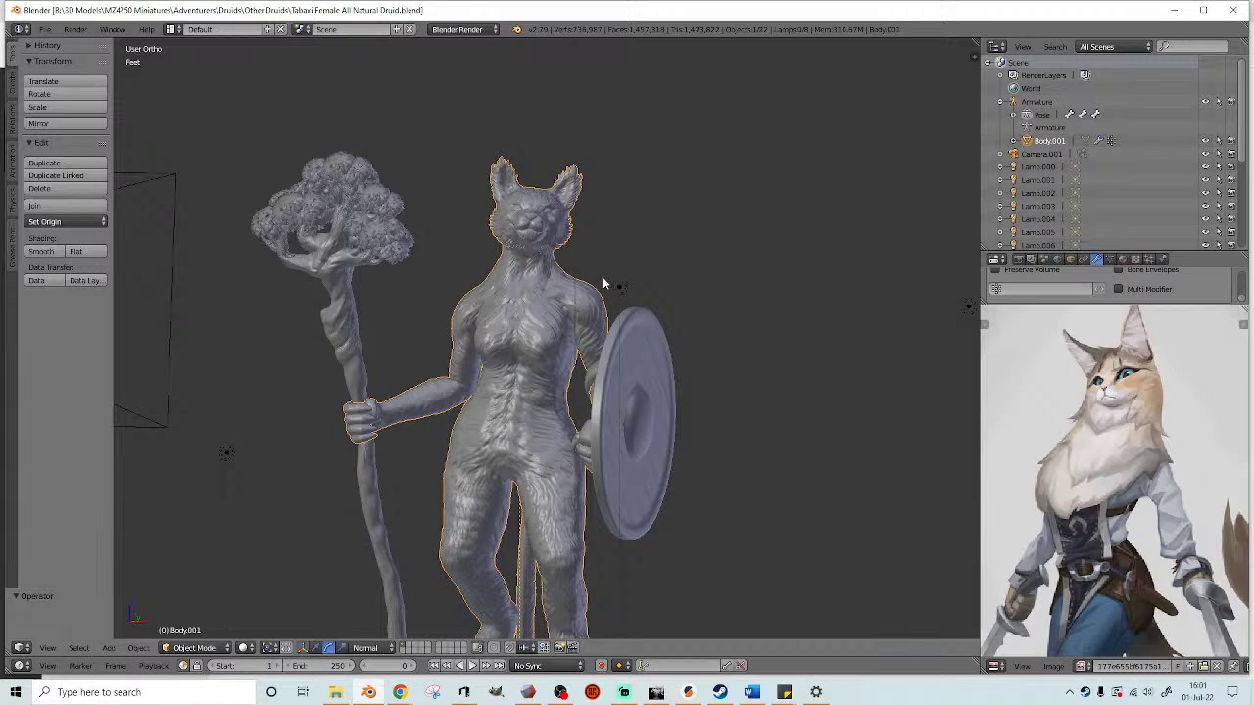
{"action": "middle_click_drag", "start_coordinate": [459, 233], "coordinate": [422, 240]}
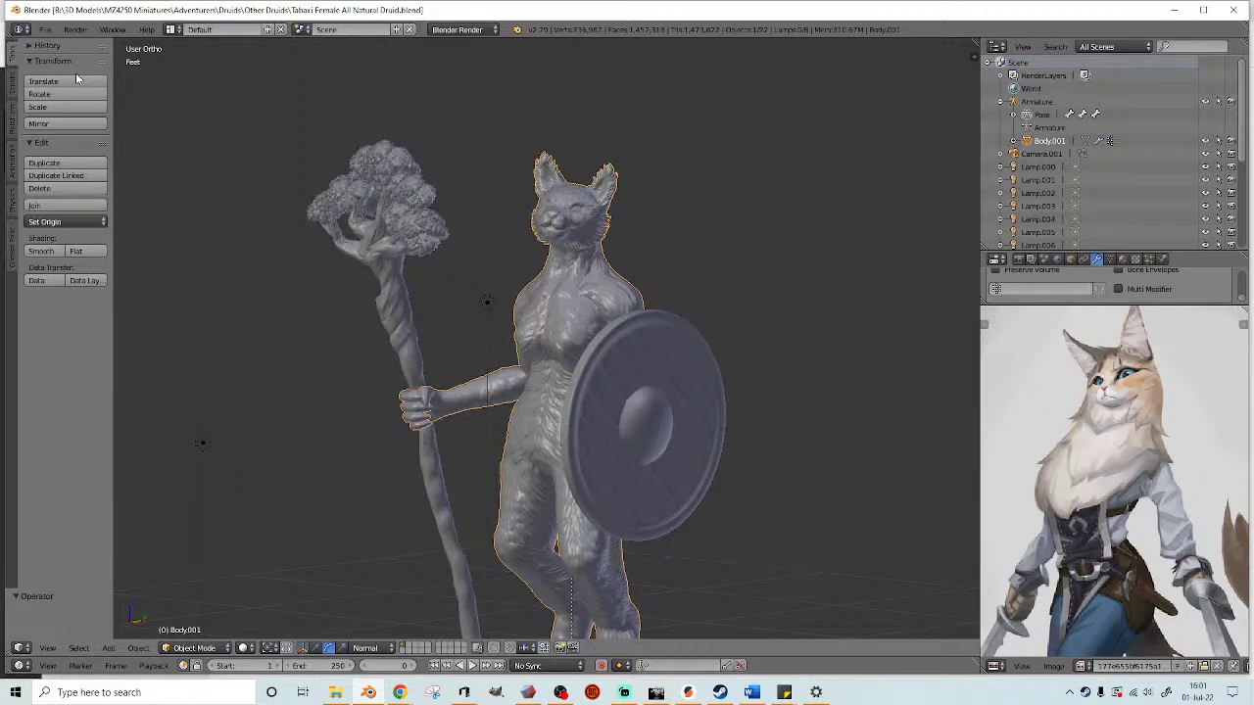
{"action": "left_click", "coordinate": [42, 29]}
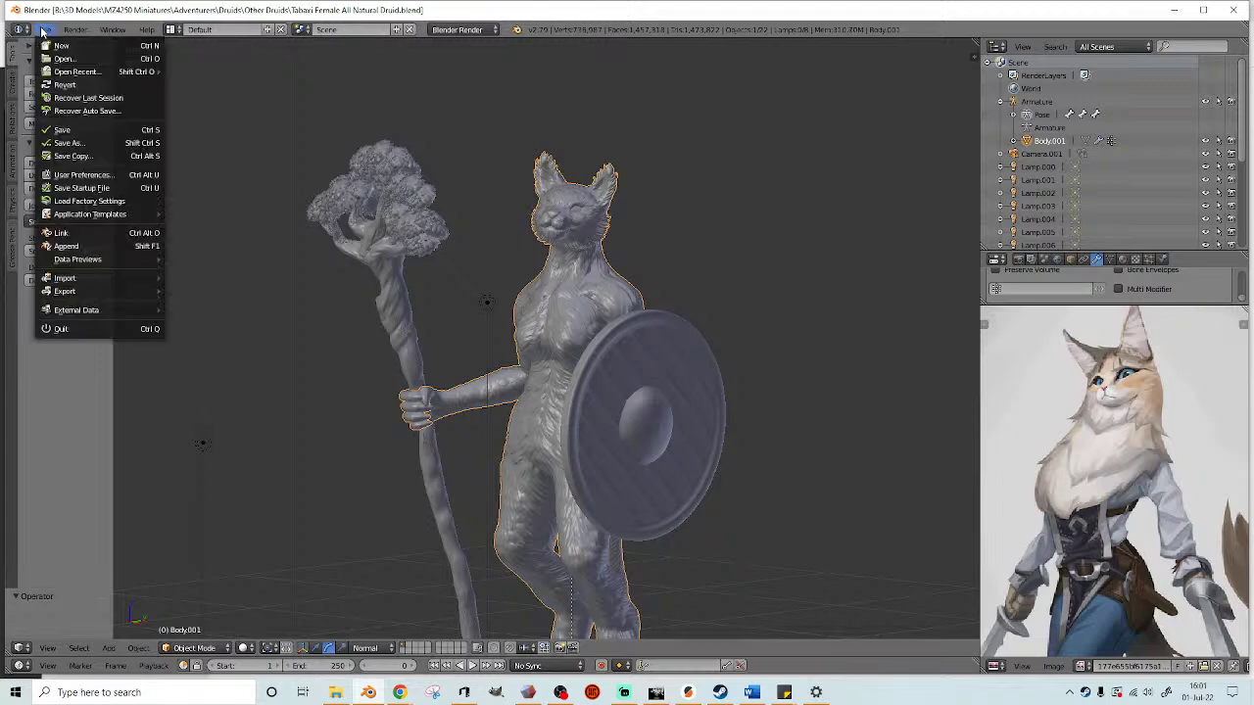
{"action": "left_click", "coordinate": [59, 144]}
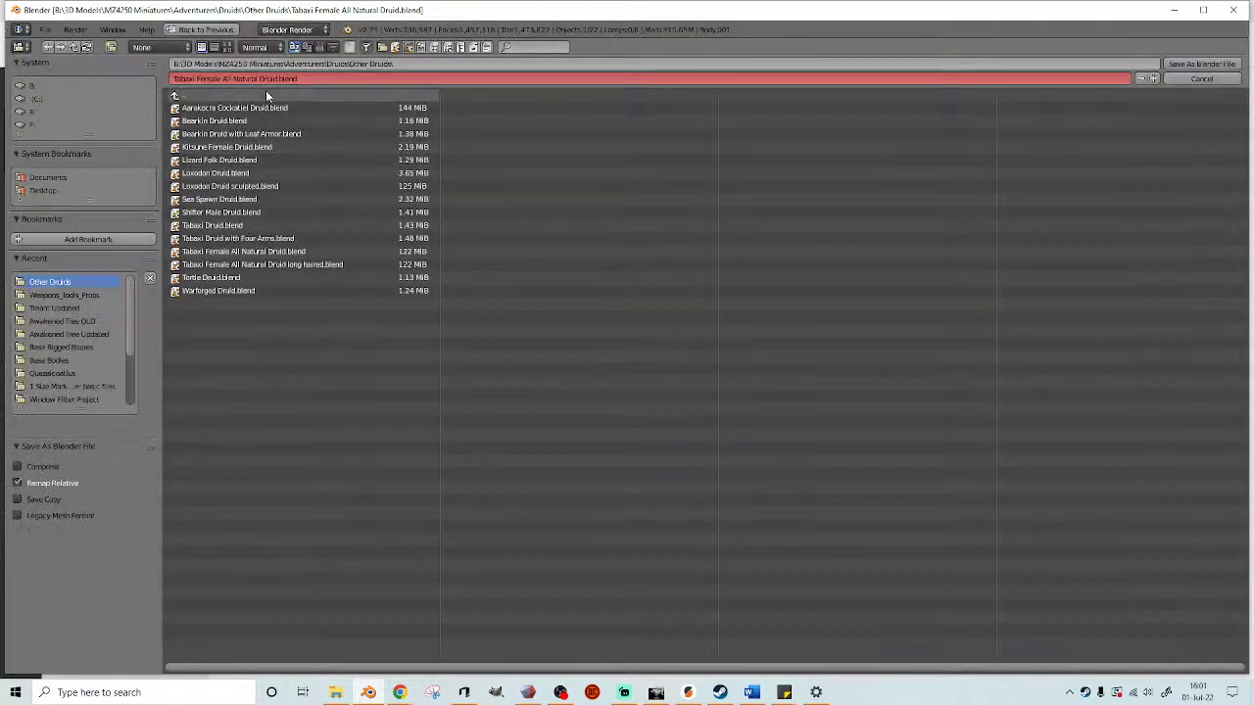
{"action": "double_click", "coordinate": [272, 263]}
- Import the ORGANIC BASE SPHERE STL from a folder inside 3D Models into the scene
{"action": "scroll", "coordinate": [388, 315], "scroll_direction": "up", "scroll_amount": 5}
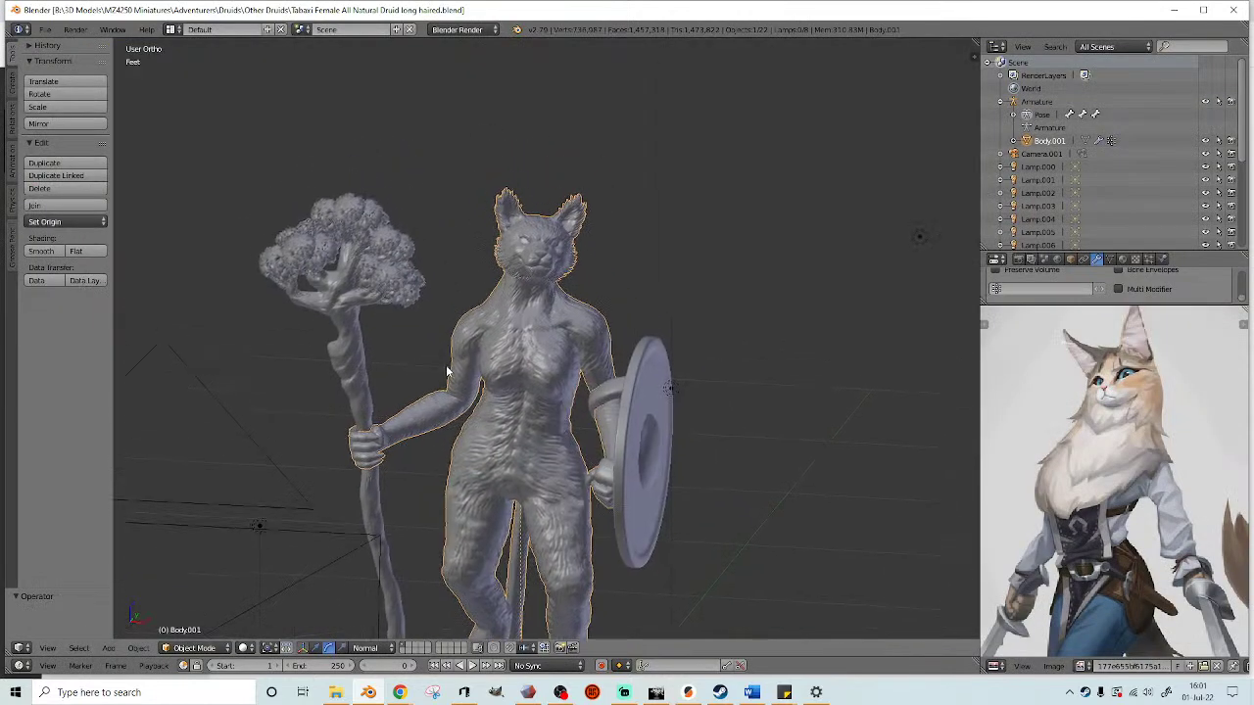
{"action": "left_click", "coordinate": [9, 89]}
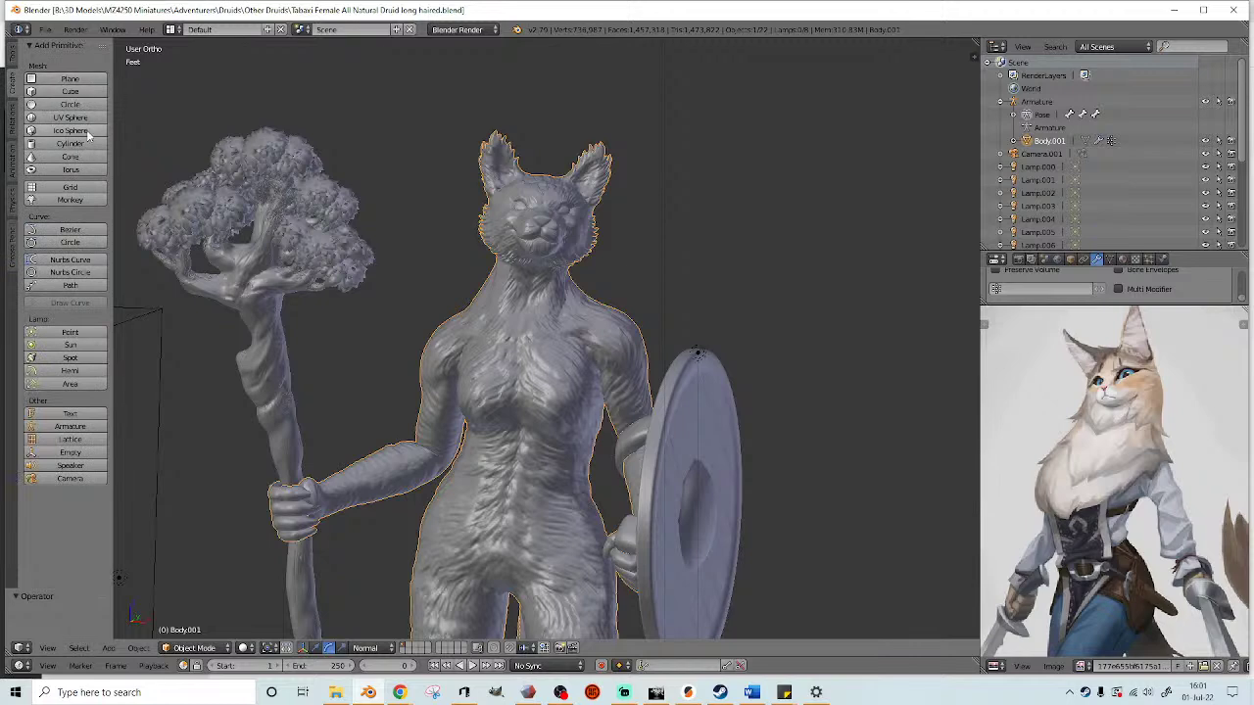
{"action": "left_click", "coordinate": [45, 29]}
{"action": "mouse_move", "coordinate": [65, 278]}
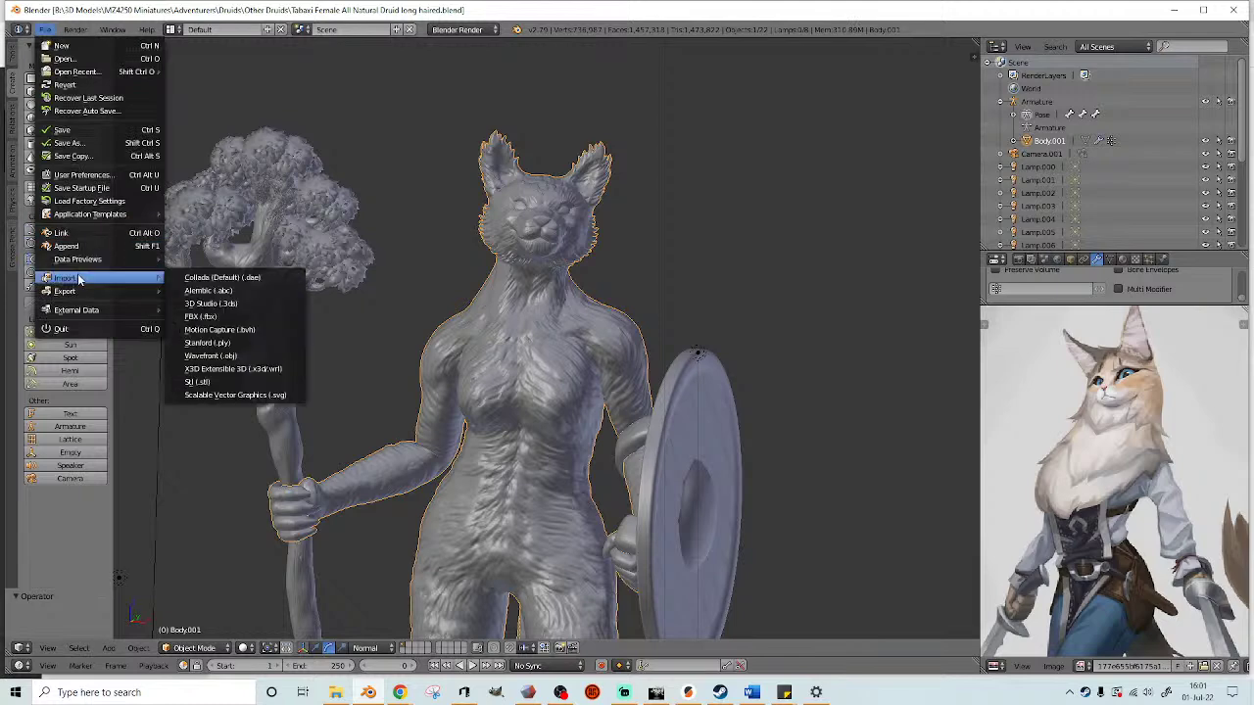
{"action": "left_click", "coordinate": [218, 370]}
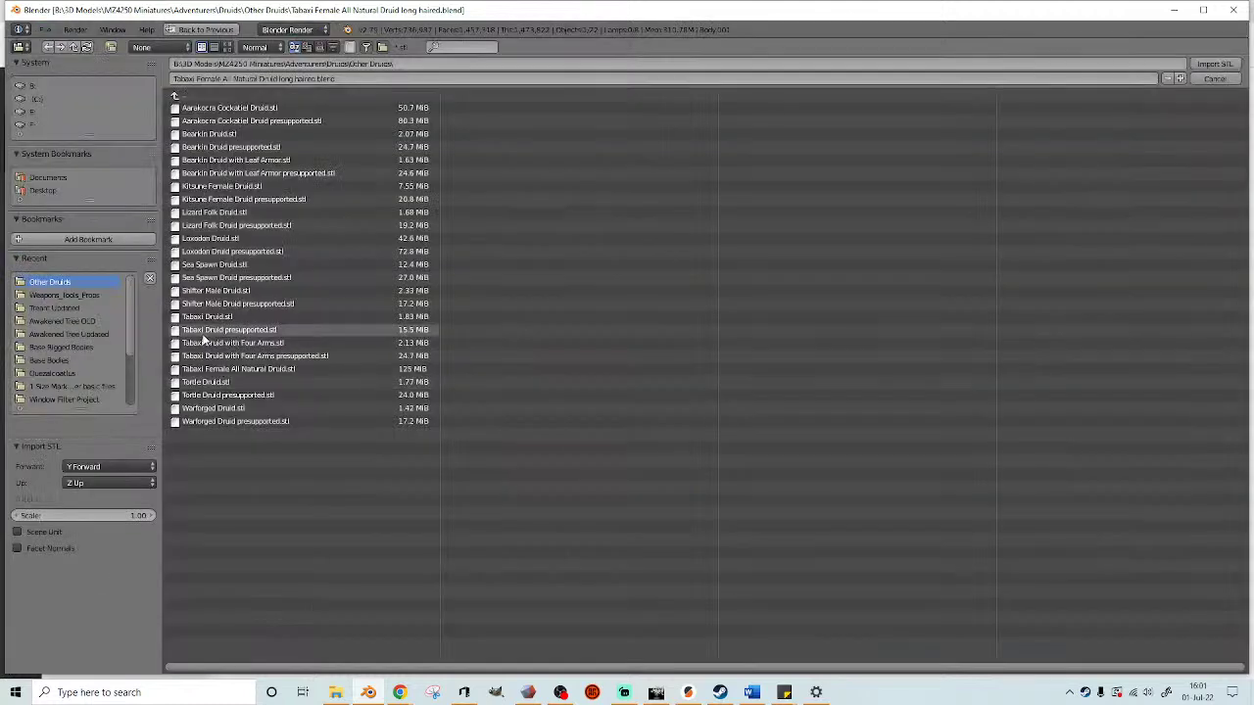
{"action": "left_click", "coordinate": [175, 96]}
{"action": "left_click", "coordinate": [175, 96]}
{"action": "left_click", "coordinate": [175, 96]}
{"action": "left_click", "coordinate": [174, 96]}
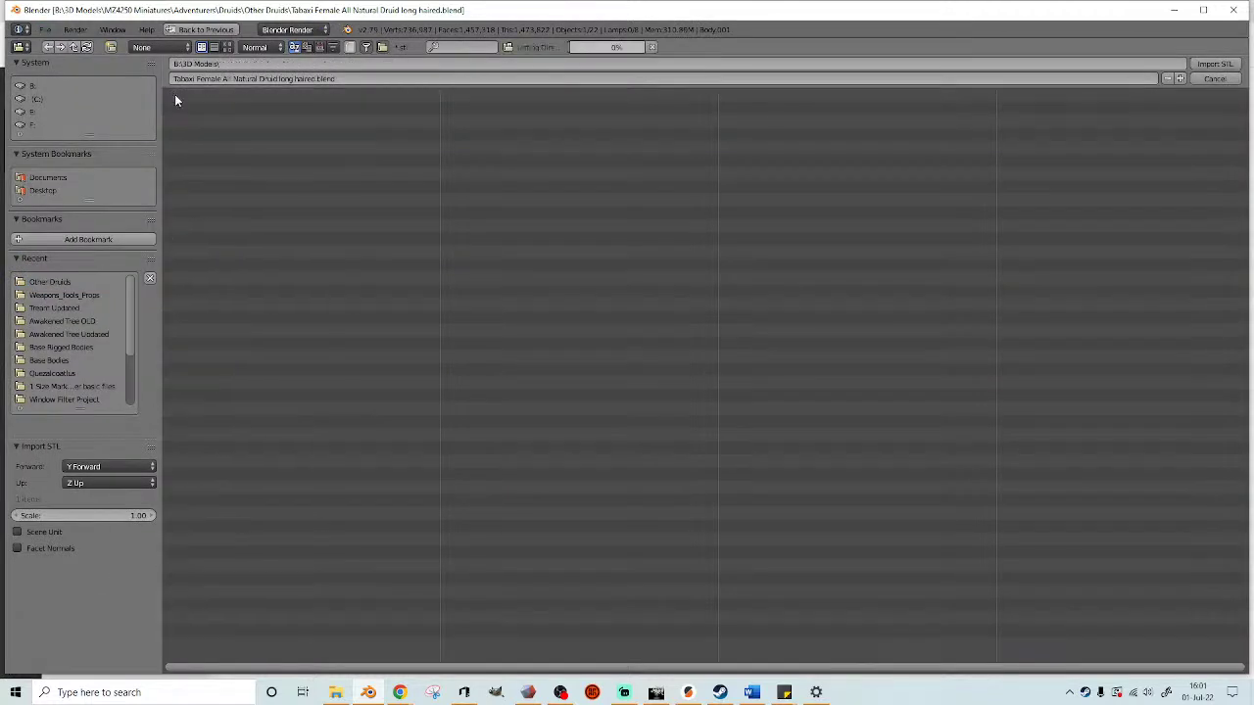
{"action": "left_click", "coordinate": [216, 107]}
{"action": "double_click", "coordinate": [219, 185]}
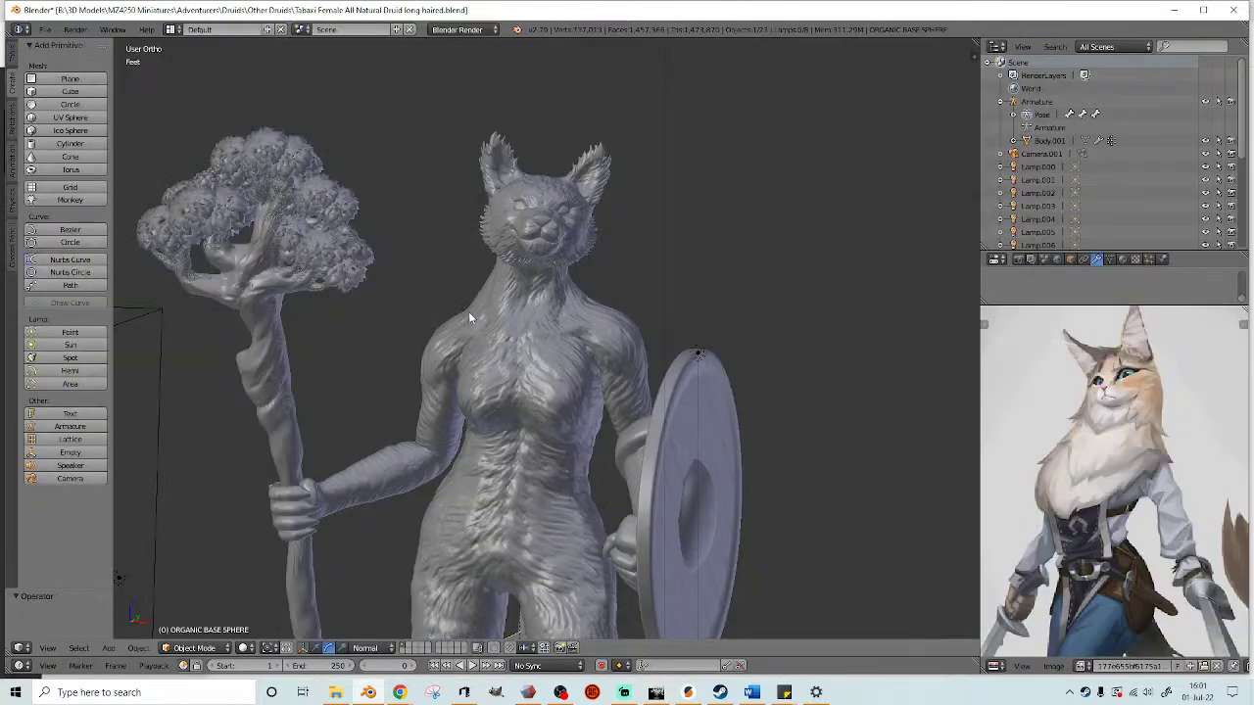
- Convert the imported sphere's triangles to quads, and switch to the translate manipulator with Global orientation
{"action": "scroll", "coordinate": [519, 345], "scroll_direction": "down", "scroll_amount": 8}
{"action": "scroll", "coordinate": [529, 415], "scroll_direction": "up", "scroll_amount": 2}
{"action": "key", "text": "Tab"}
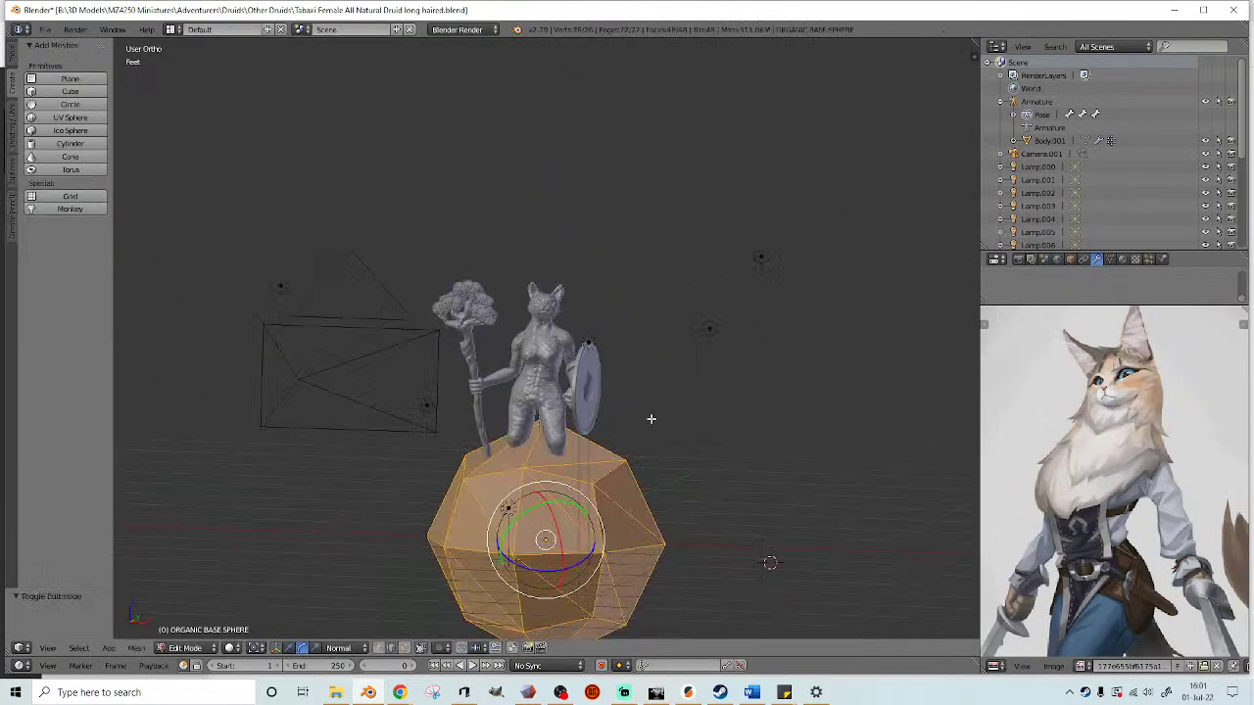
{"action": "key", "text": "alt+j"}
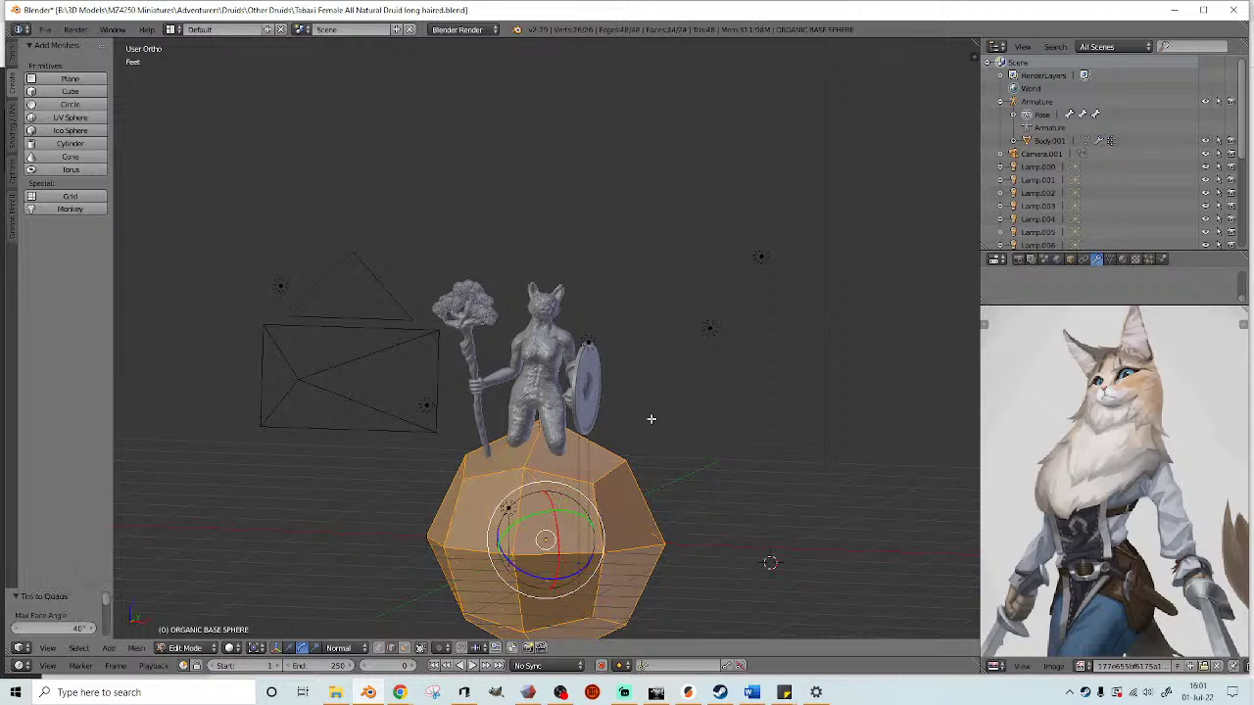
{"action": "scroll", "coordinate": [566, 420], "scroll_direction": "up", "scroll_amount": 2}
{"action": "left_click", "coordinate": [290, 649]}
{"action": "left_click", "coordinate": [339, 648]}
{"action": "left_click", "coordinate": [343, 566]}
{"action": "key", "text": "Tab"}
- Raise the sphere from the ground to torso height and scale it down to about 0.415
{"action": "left_click_drag", "start_coordinate": [546, 542], "coordinate": [604, 310]}
{"action": "scroll", "coordinate": [705, 294], "scroll_direction": "up", "scroll_amount": 4}
{"action": "scroll", "coordinate": [794, 284], "scroll_direction": "down", "scroll_amount": 4}
{"action": "key", "text": "s"}
{"action": "left_click", "coordinate": [633, 273]}
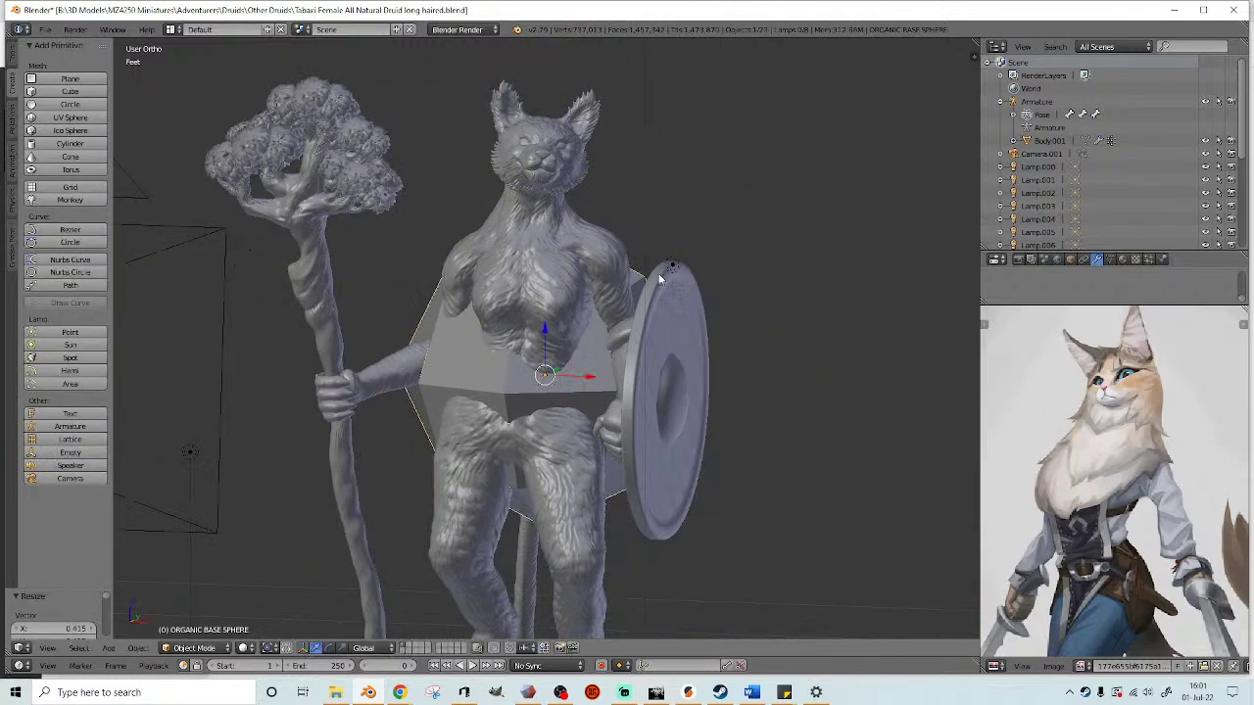
{"action": "scroll", "coordinate": [607, 282], "scroll_direction": "up", "scroll_amount": 2}
{"action": "left_click_drag", "start_coordinate": [708, 322], "coordinate": [788, 252]}
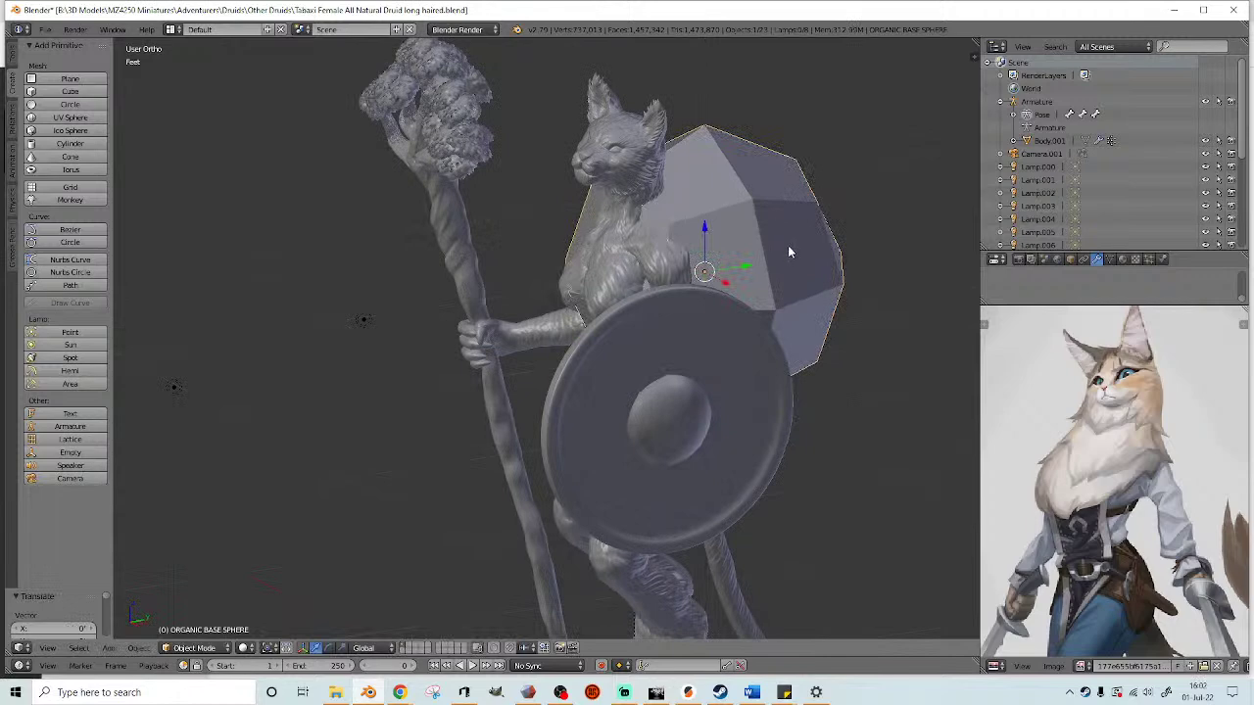
- Shrink the sphere further and fit it over the neck and upper chest, shifting it 930 thou along X
{"action": "middle_click_drag", "start_coordinate": [754, 264], "coordinate": [697, 302]}
{"action": "scroll", "coordinate": [697, 302], "scroll_direction": "up", "scroll_amount": 3}
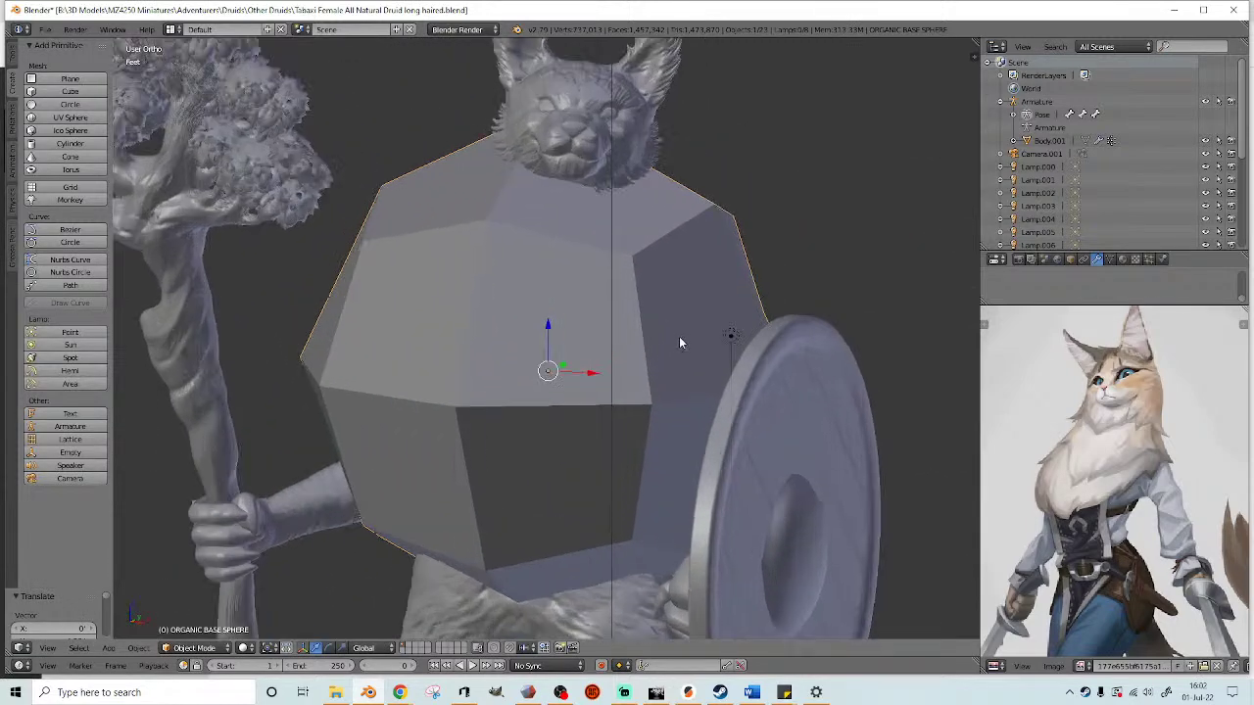
{"action": "scroll", "coordinate": [695, 325], "scroll_direction": "up", "scroll_amount": 3}
{"action": "key", "text": "s"}
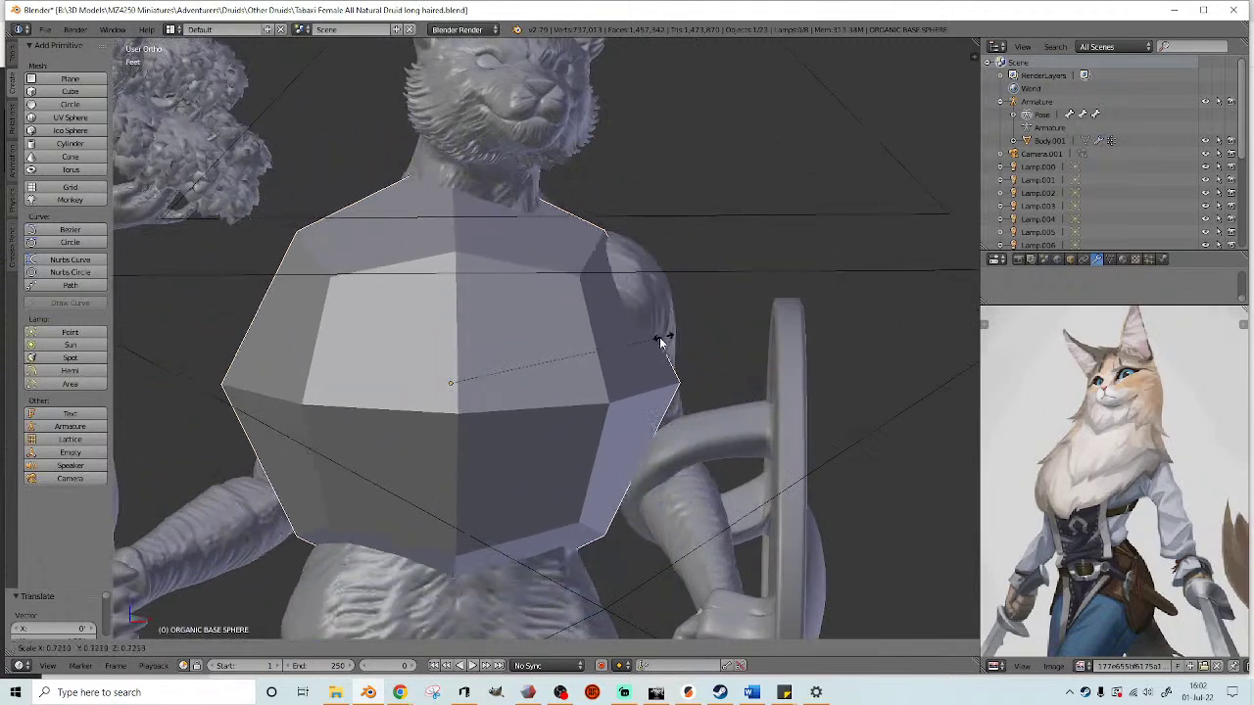
{"action": "left_click", "coordinate": [615, 351]}
{"action": "left_click_drag", "start_coordinate": [450, 327], "coordinate": [481, 211]}
{"action": "middle_click_drag", "start_coordinate": [529, 220], "coordinate": [519, 247], "text": "shift"}
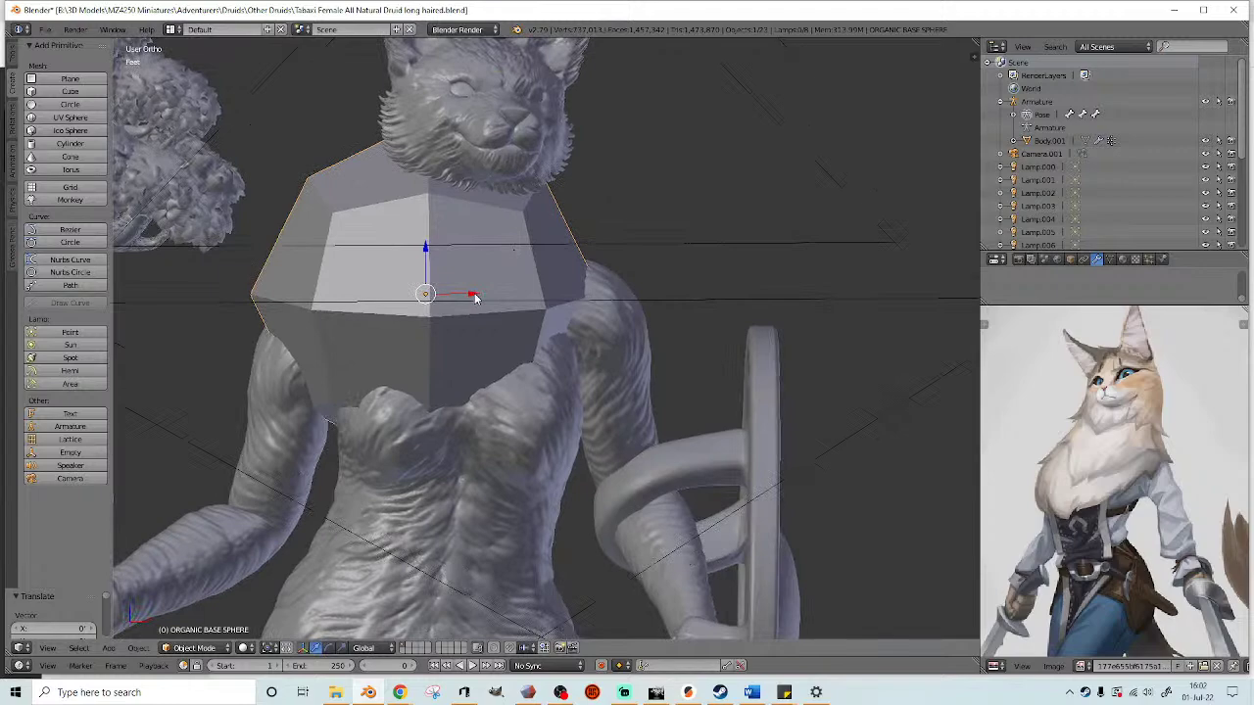
{"action": "left_click_drag", "start_coordinate": [474, 296], "coordinate": [514, 297]}
- Enter mesh editing on the base sphere and select all faces of its upper half above the widest ring
{"action": "scroll", "coordinate": [542, 260], "scroll_direction": "down", "scroll_amount": 3}
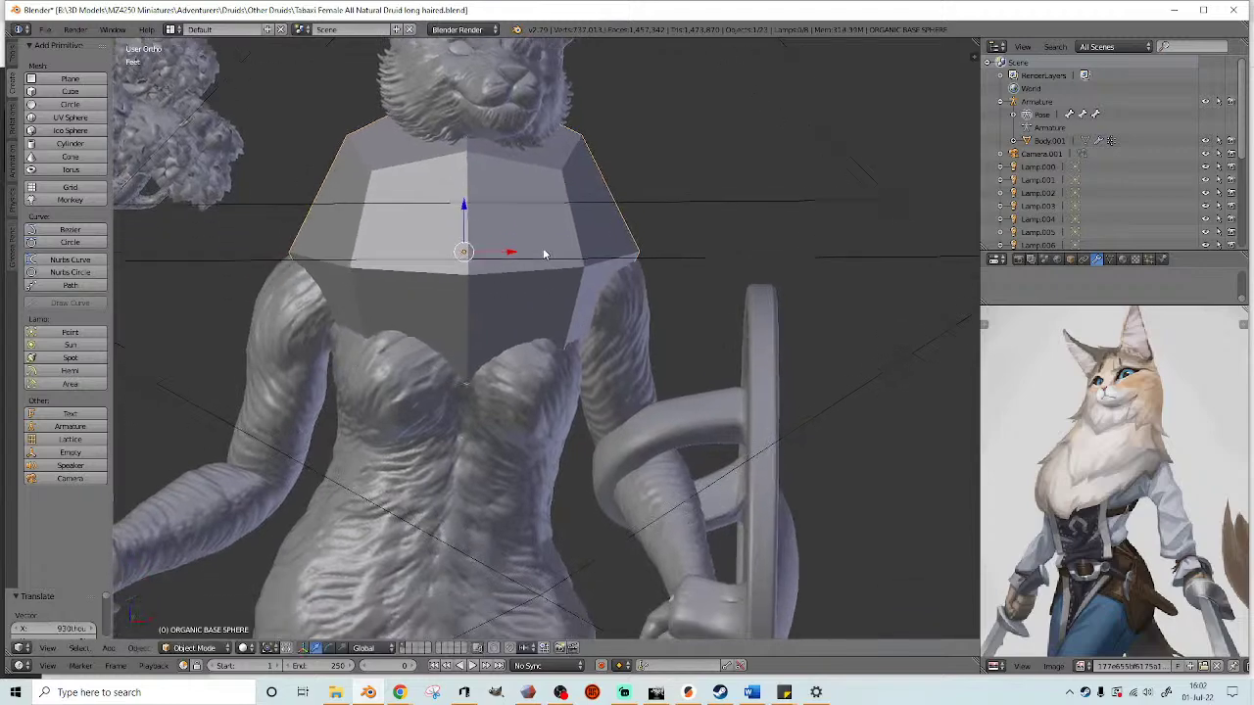
{"action": "scroll", "coordinate": [546, 254], "scroll_direction": "up", "scroll_amount": 2}
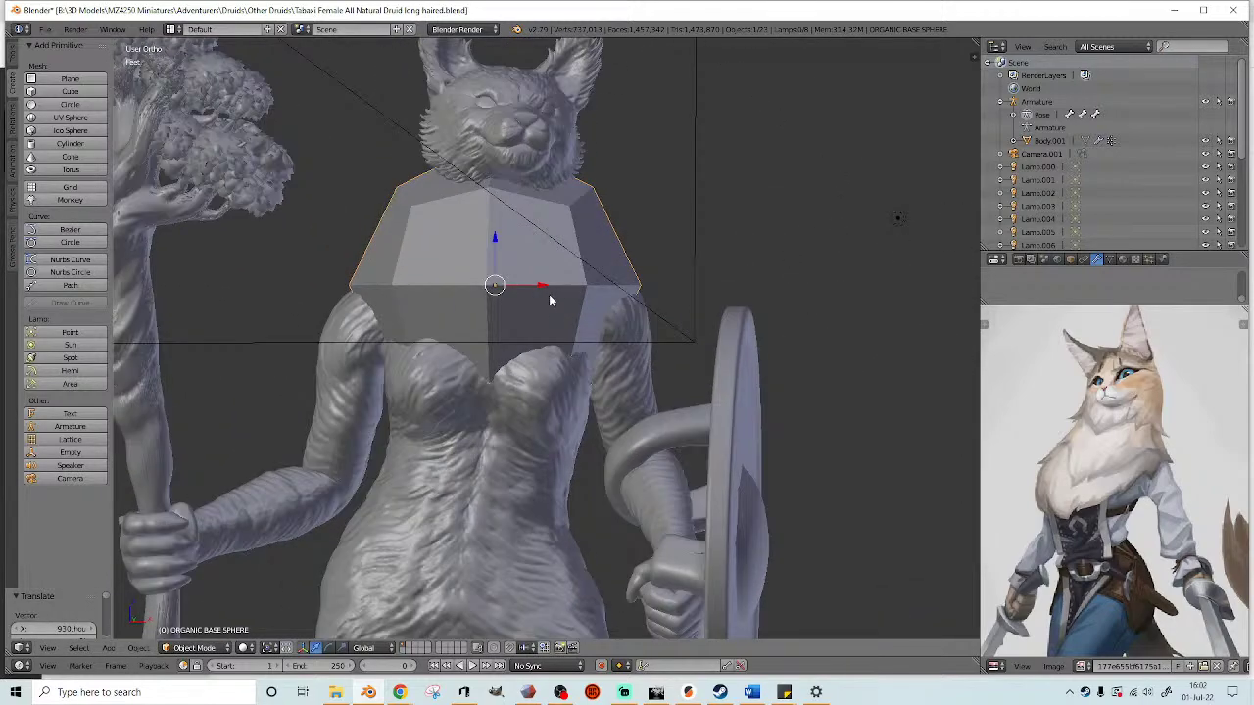
{"action": "scroll", "coordinate": [548, 299], "scroll_direction": "up", "scroll_amount": 1}
{"action": "middle_click_drag", "start_coordinate": [534, 279], "coordinate": [507, 313], "text": "shift"}
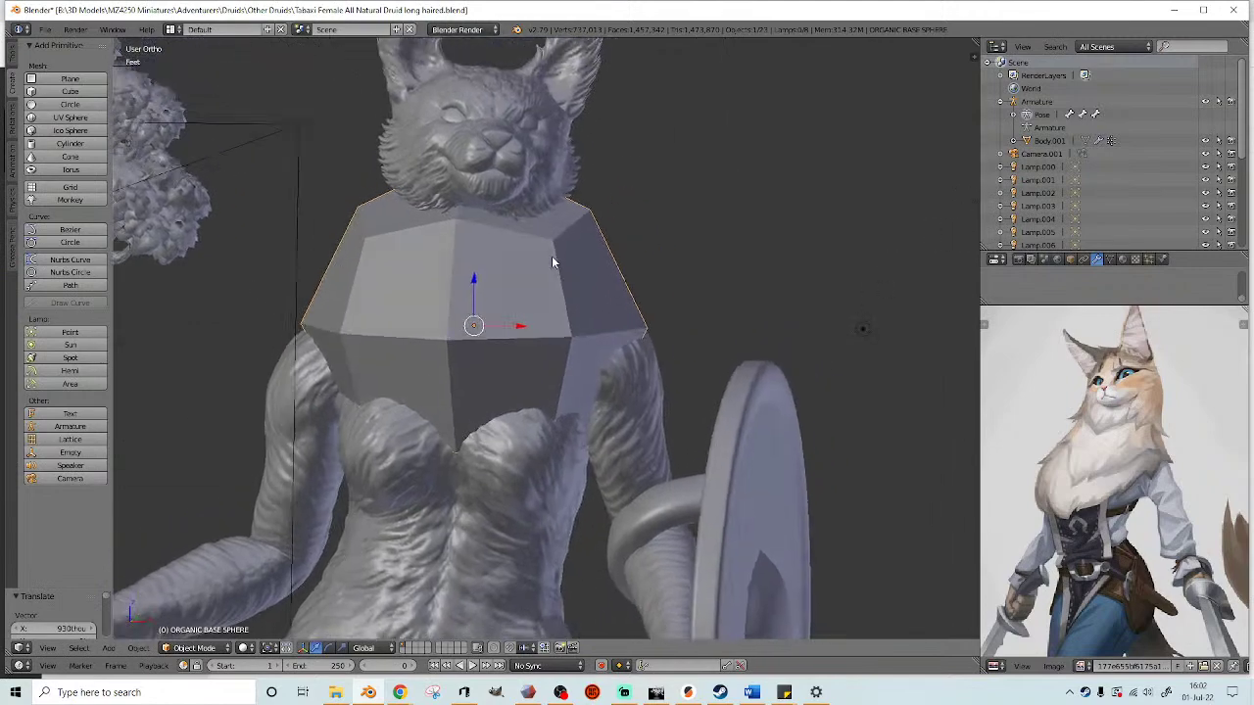
{"action": "middle_click_drag", "start_coordinate": [550, 252], "coordinate": [553, 263]}
{"action": "scroll", "coordinate": [514, 278], "scroll_direction": "up", "scroll_amount": 2}
{"action": "scroll", "coordinate": [514, 335], "scroll_direction": "down", "scroll_amount": 4}
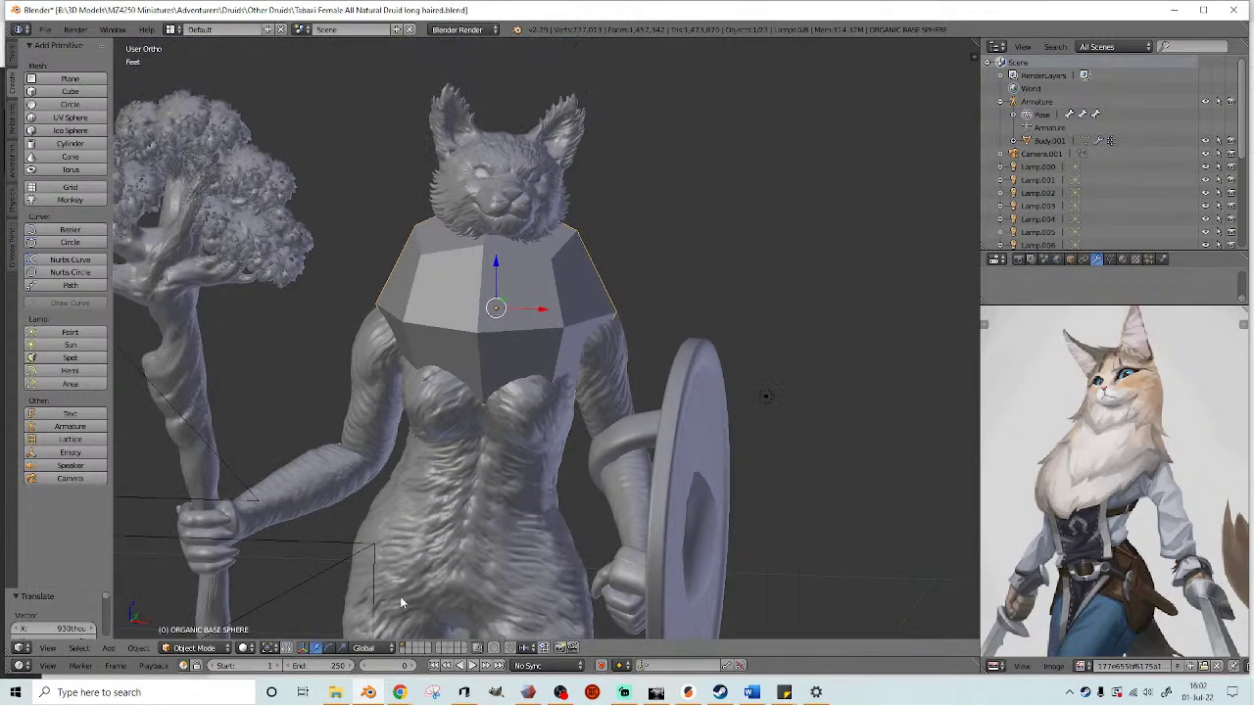
{"action": "key", "text": "Tab"}
{"action": "middle_click_drag", "start_coordinate": [577, 238], "coordinate": [552, 346]}
{"action": "scroll", "coordinate": [527, 304], "scroll_direction": "up", "scroll_amount": 2}
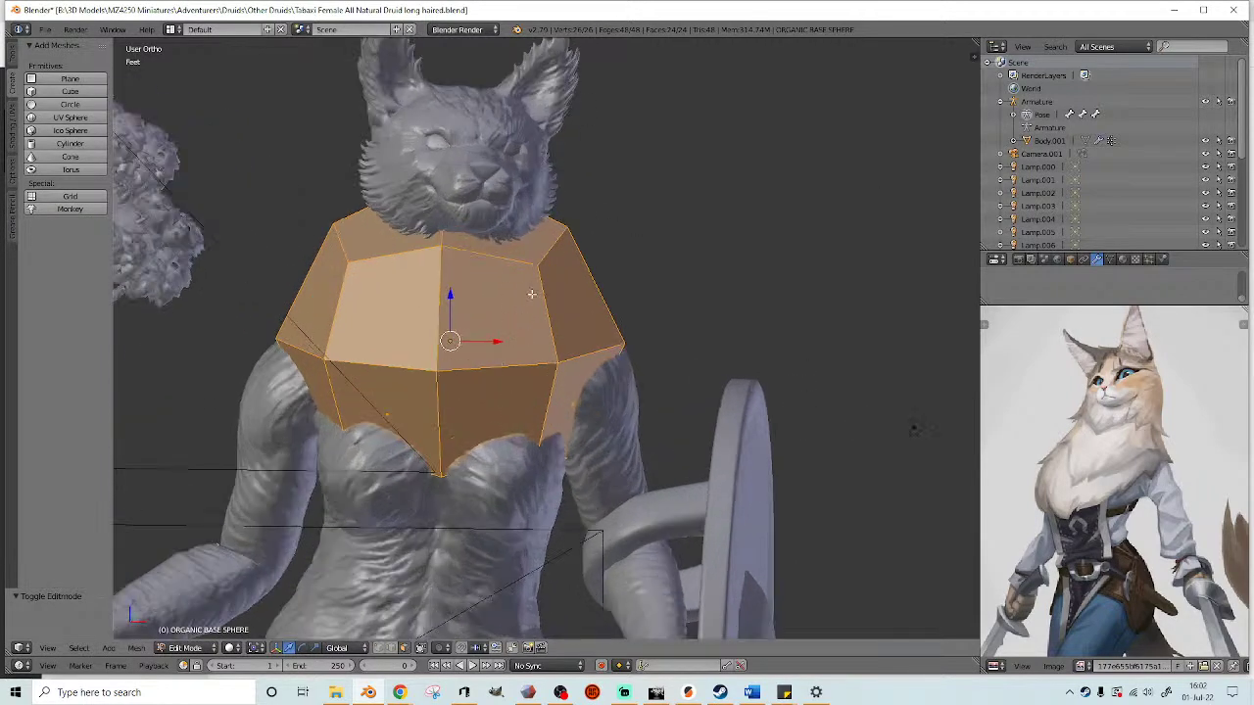
{"action": "key", "text": "z"}
{"action": "right_click", "coordinate": [546, 287], "text": "alt"}
{"action": "key", "text": "z"}
{"action": "left_click", "coordinate": [594, 274], "text": "alt+shift"}
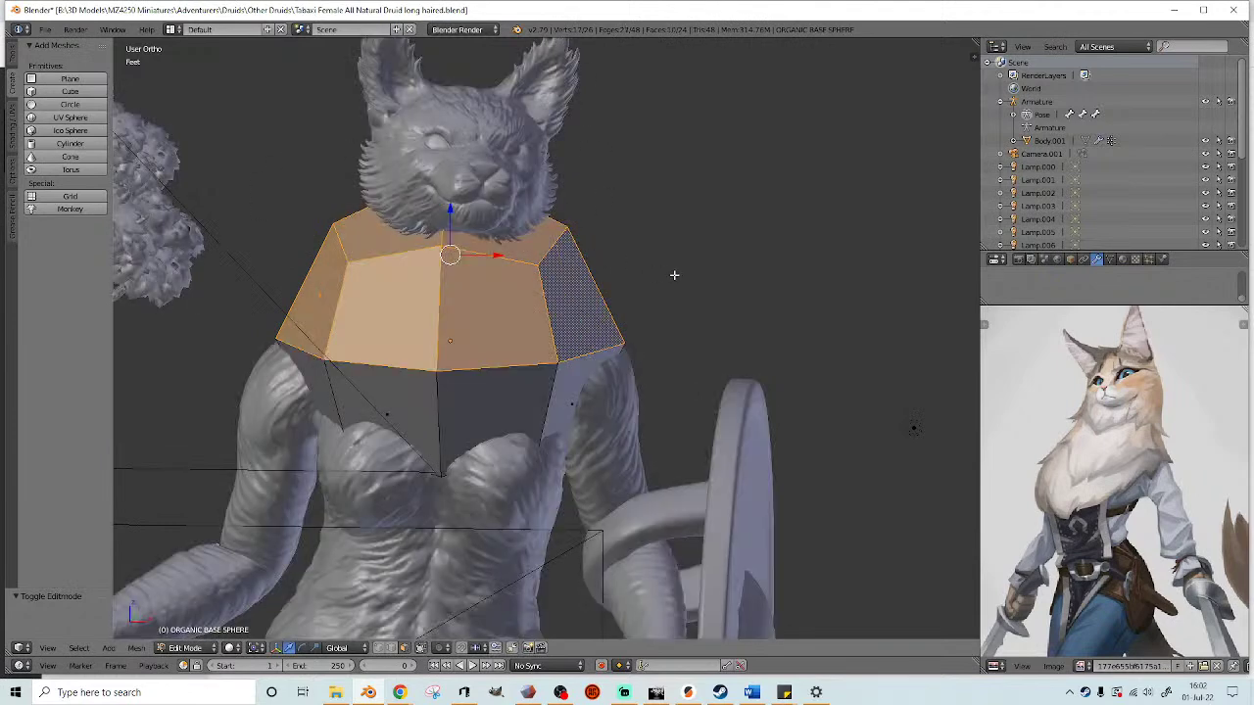
- Extrude the sphere's upper half upward twice, scaling the first extrusion to 0.830 and the second to 0.738
{"action": "key", "text": "e"}
{"action": "left_click", "coordinate": [712, 271]}
{"action": "key", "text": "s"}
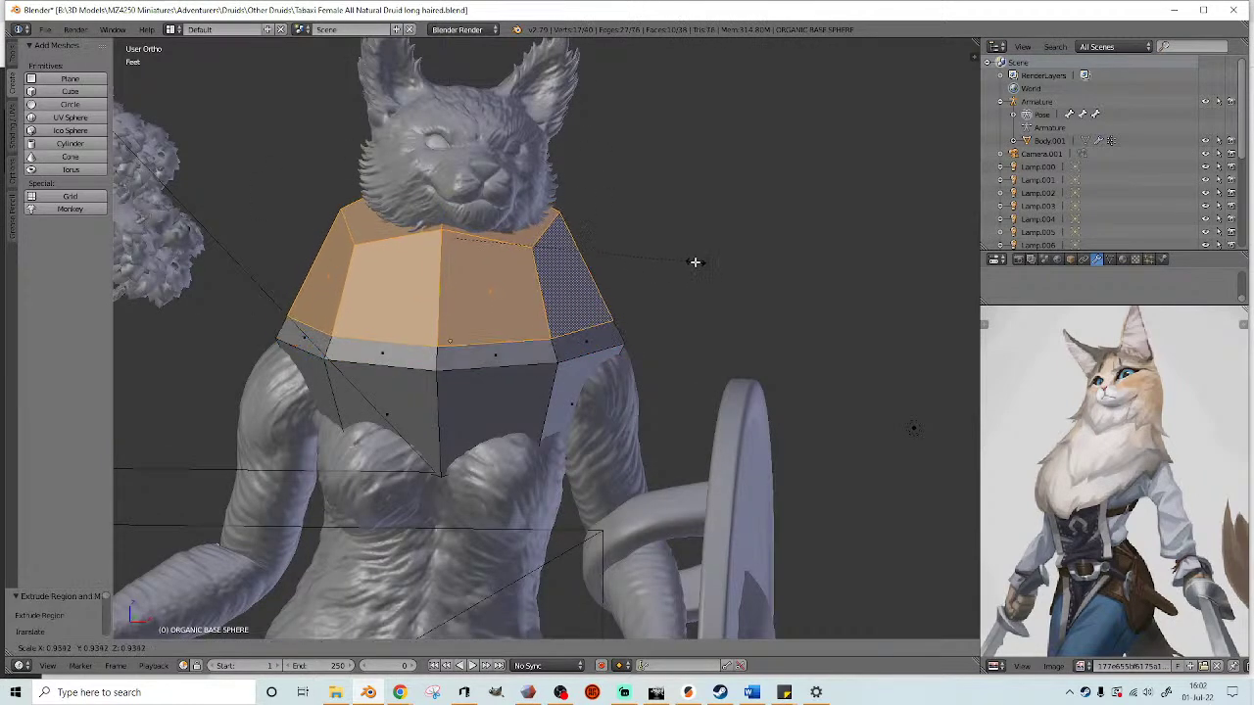
{"action": "left_click", "coordinate": [669, 261]}
{"action": "key", "text": "e"}
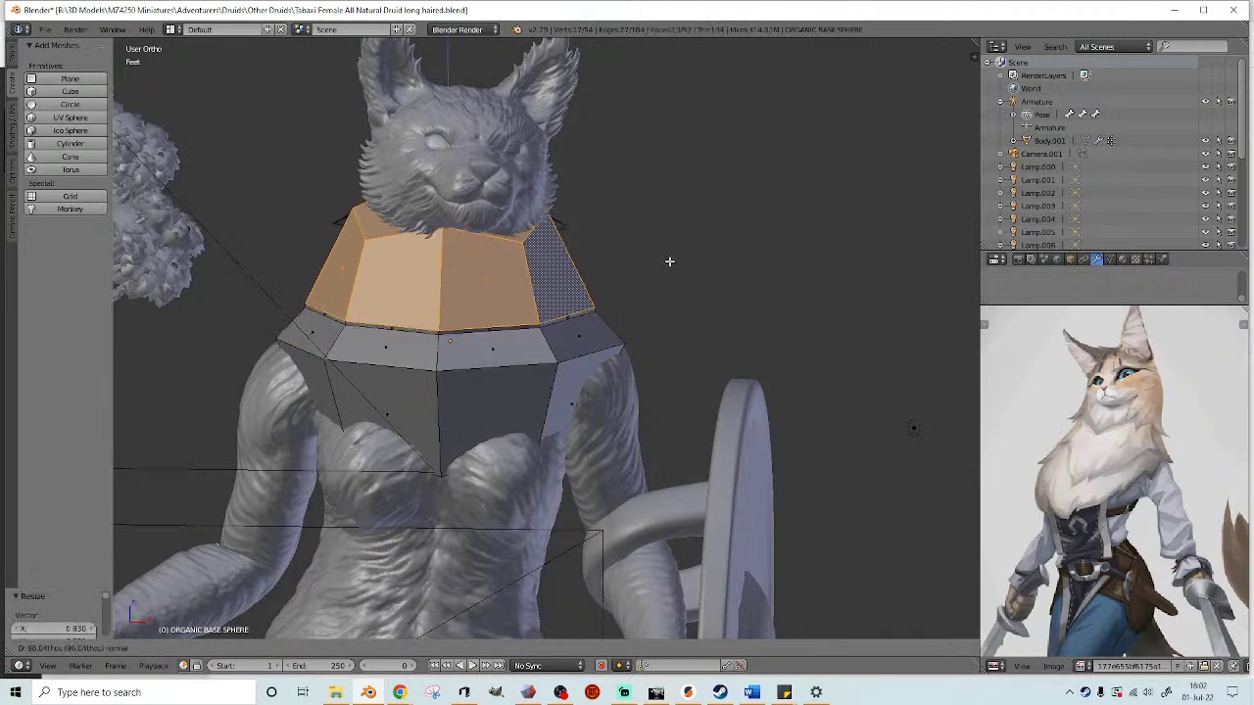
{"action": "left_click", "coordinate": [679, 235]}
{"action": "key", "text": "s"}
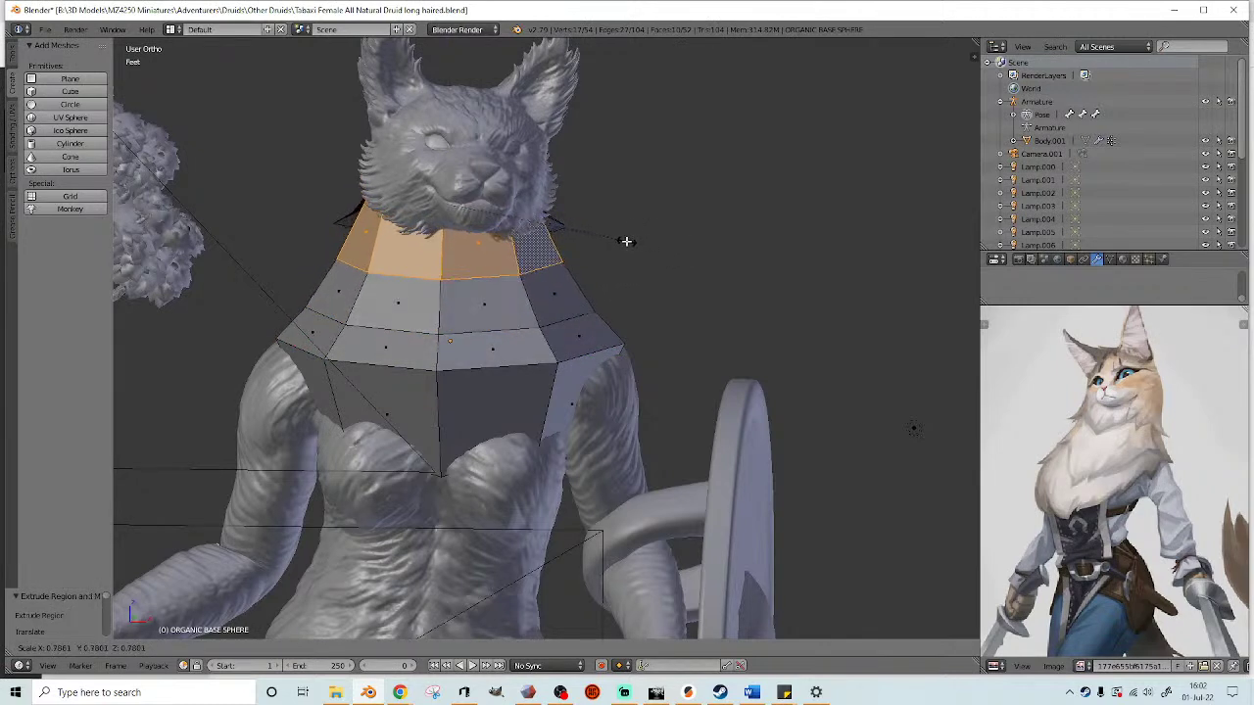
{"action": "left_click", "coordinate": [616, 243]}
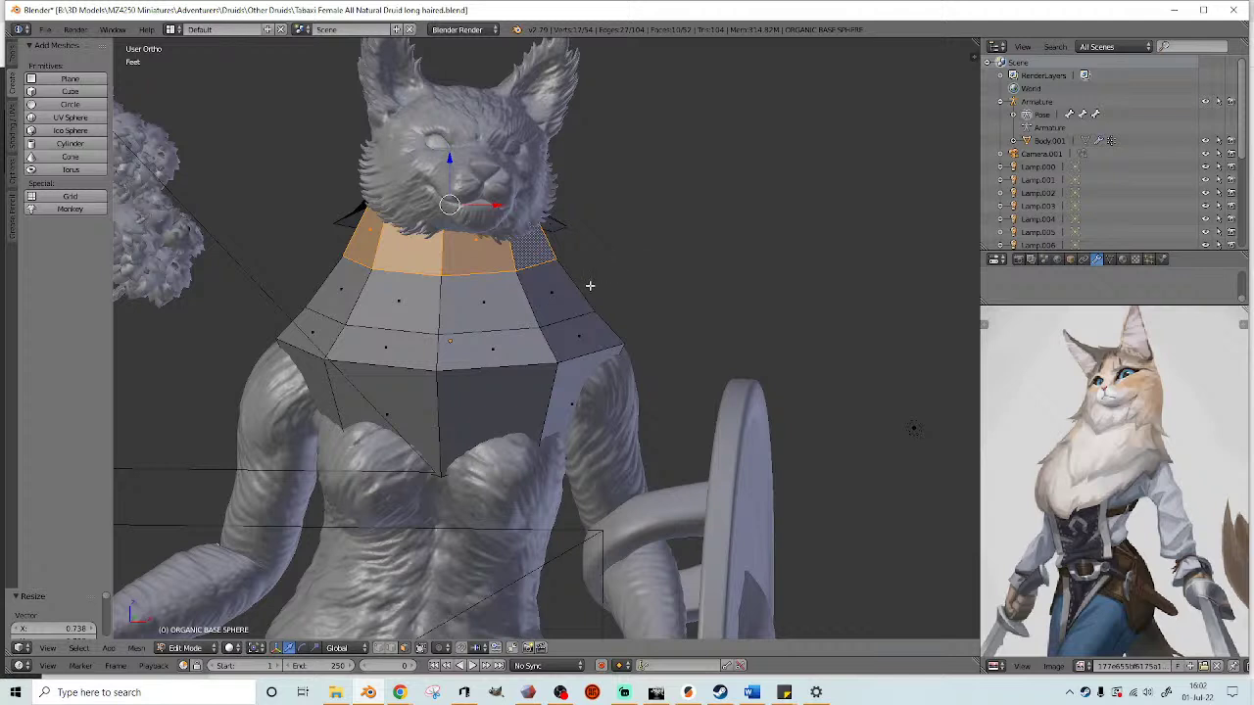
- Extrude the remaining upper faces once more toward the chin and scale them to 0.693
{"action": "key", "text": "e"}
{"action": "left_click", "coordinate": [666, 255]}
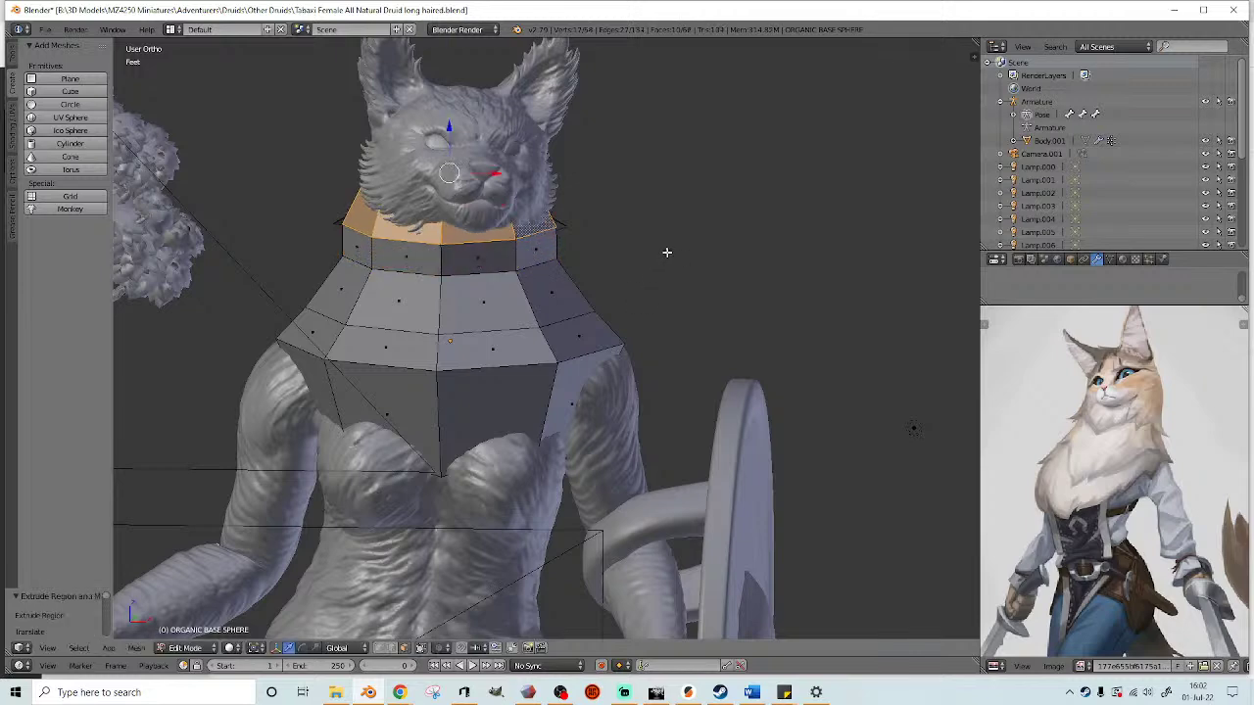
{"action": "key", "text": "s"}
{"action": "left_click", "coordinate": [591, 247]}
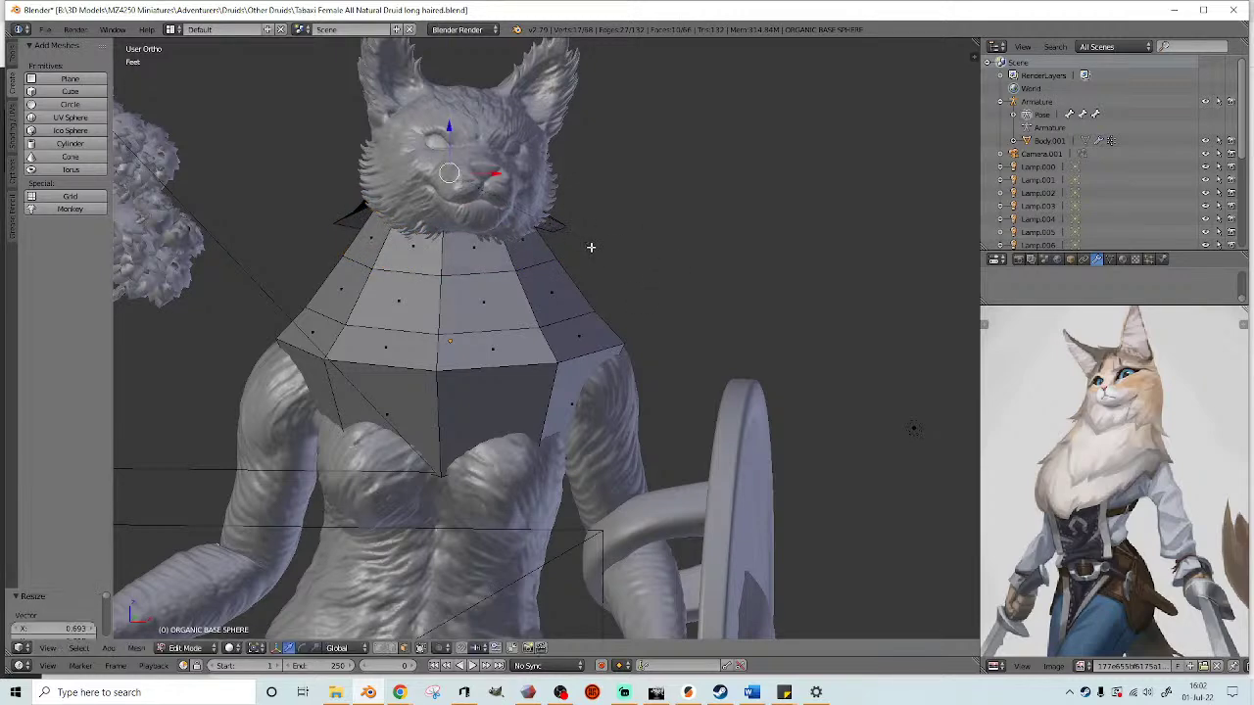
- Lower the front centre vertex of the widest ring by about 1.75 in along Z to form a point
{"action": "middle_click_drag", "start_coordinate": [530, 397], "coordinate": [544, 305], "text": "shift"}
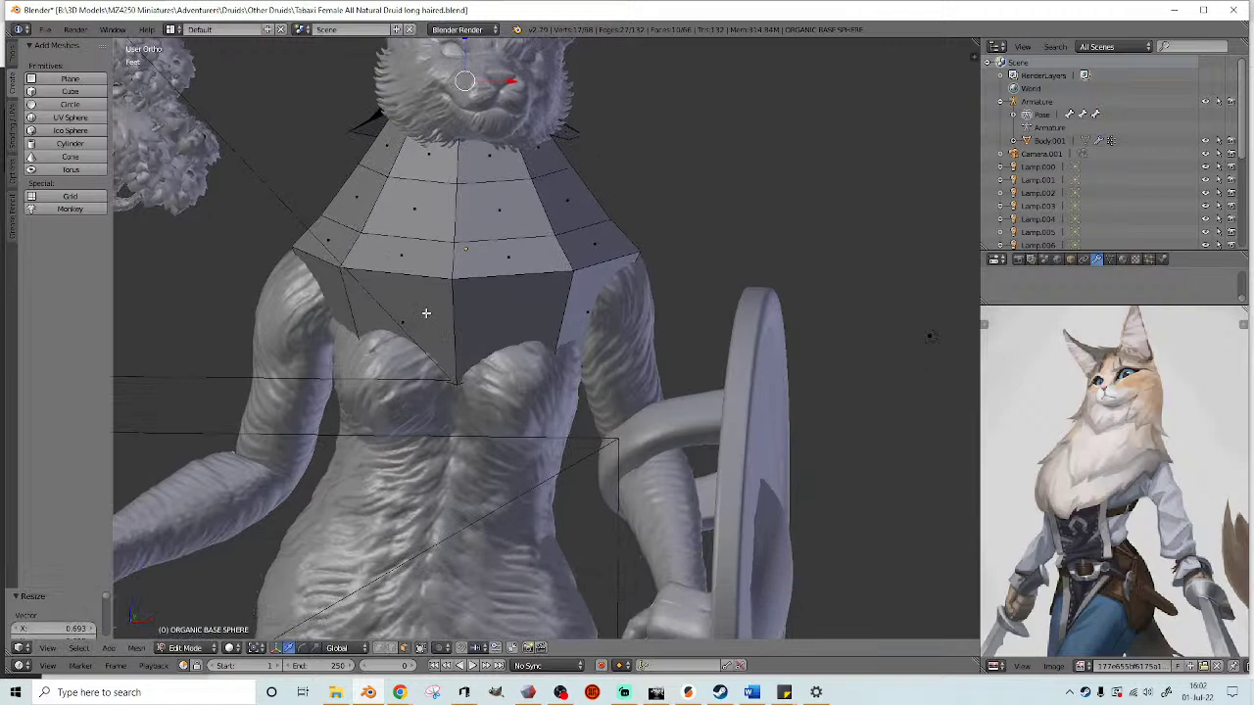
{"action": "middle_click_drag", "start_coordinate": [460, 356], "coordinate": [469, 299], "text": "shift"}
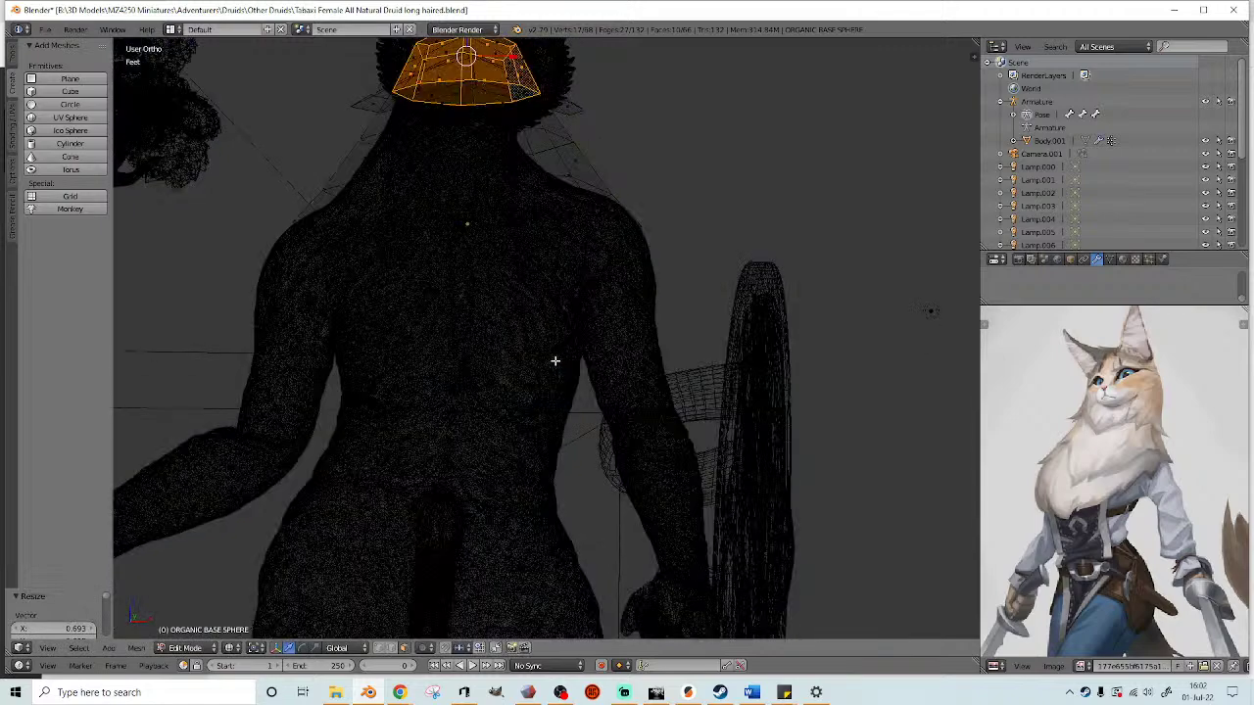
{"action": "scroll", "coordinate": [536, 365], "scroll_direction": "down", "scroll_amount": 2}
{"action": "middle_click_drag", "start_coordinate": [507, 372], "coordinate": [475, 366]}
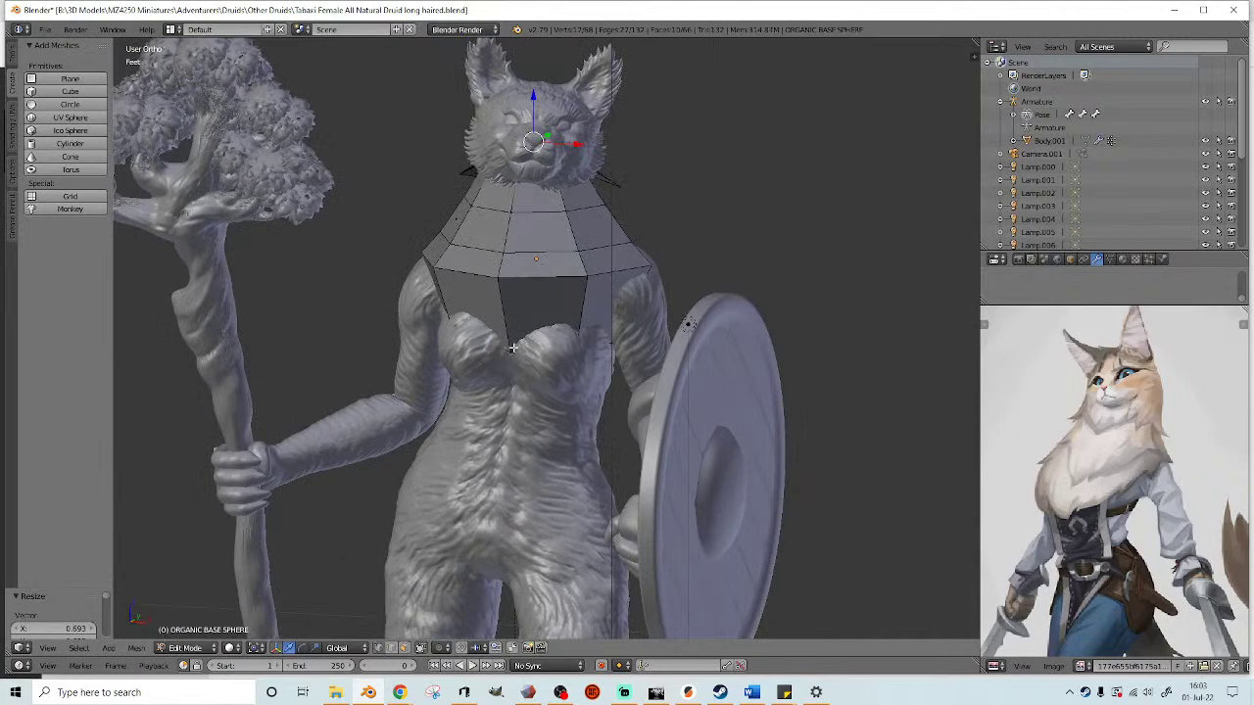
{"action": "scroll", "coordinate": [511, 347], "scroll_direction": "up", "scroll_amount": 2}
{"action": "right_click", "coordinate": [479, 258]}
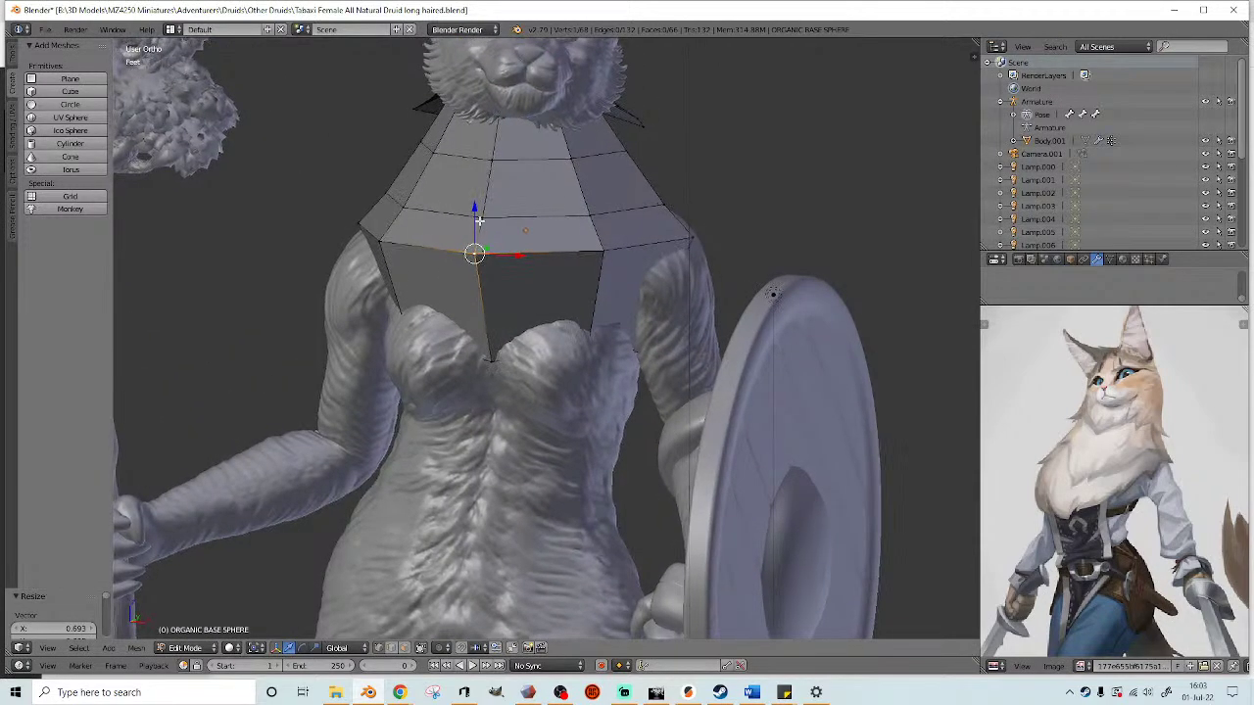
{"action": "key", "text": "g"}
{"action": "key", "text": "z"}
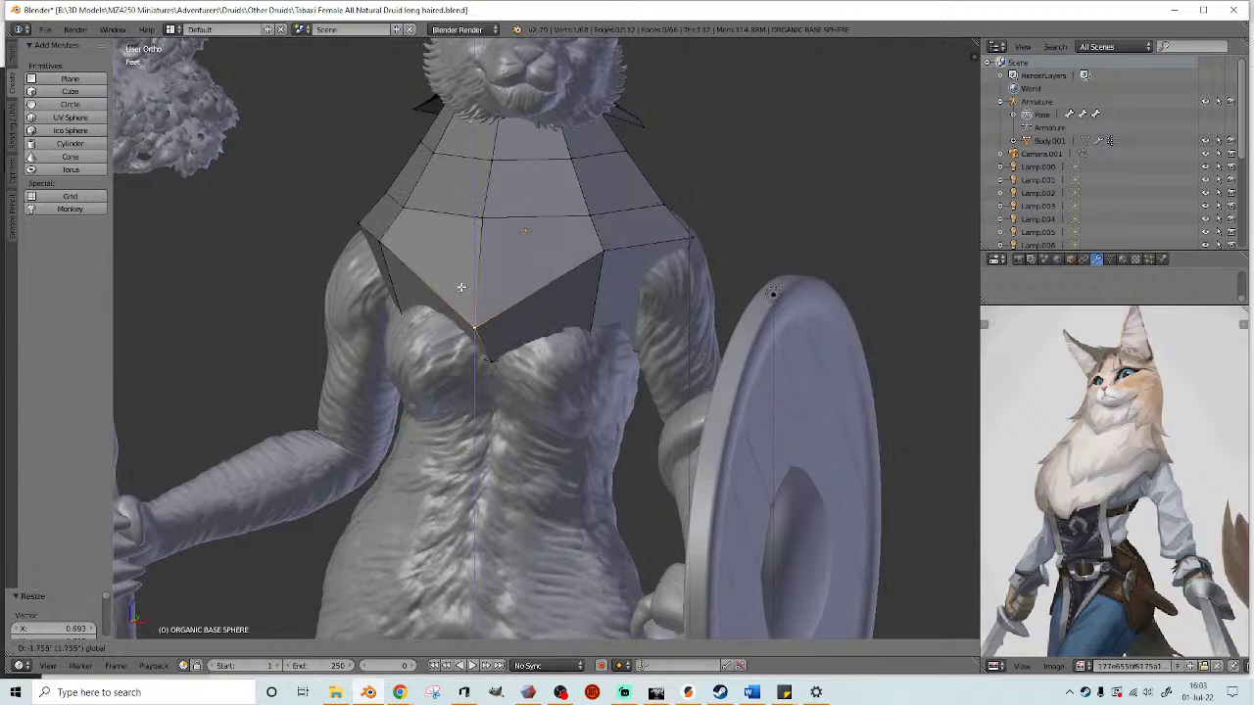
{"action": "left_click", "coordinate": [461, 283]}
- Lower the two vertices on either side of the front point by about 920 thou along Z
{"action": "right_click", "coordinate": [591, 251]}
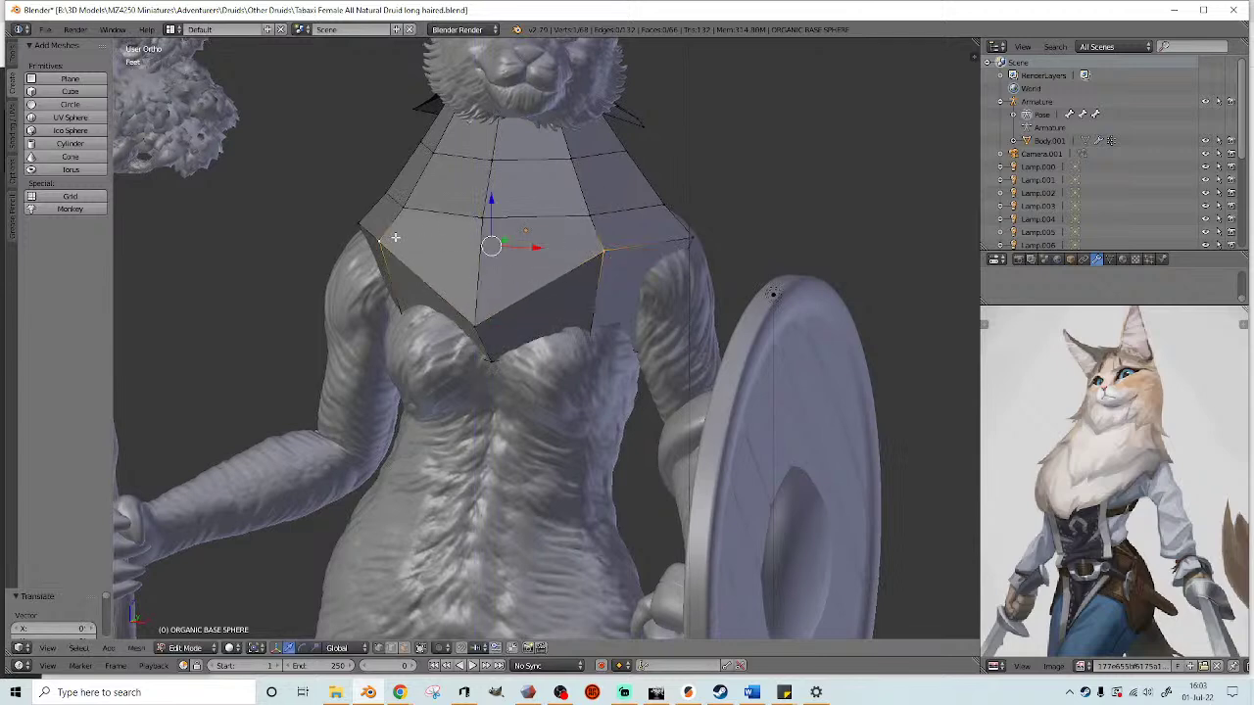
{"action": "key", "text": "g"}
{"action": "key", "text": "z"}
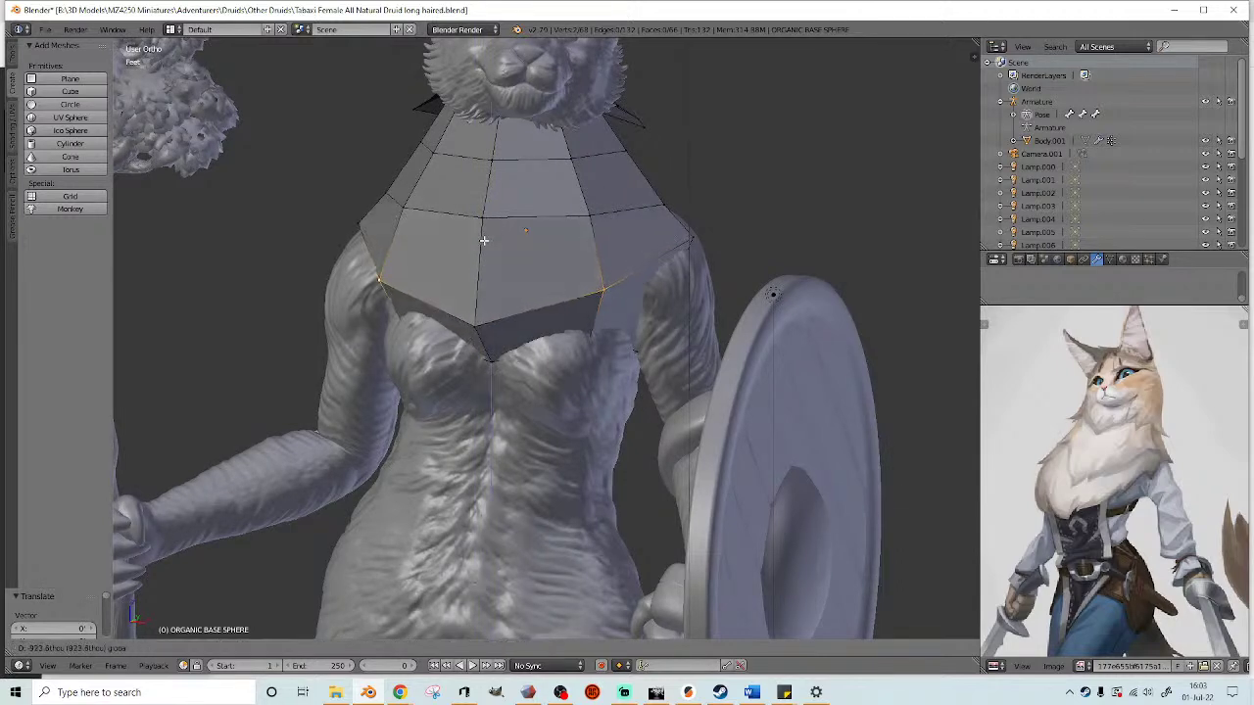
{"action": "left_click", "coordinate": [481, 225]}
- Select the vertex pairs at both shoulders and raise them slightly along Z
{"action": "right_click", "coordinate": [663, 206]}
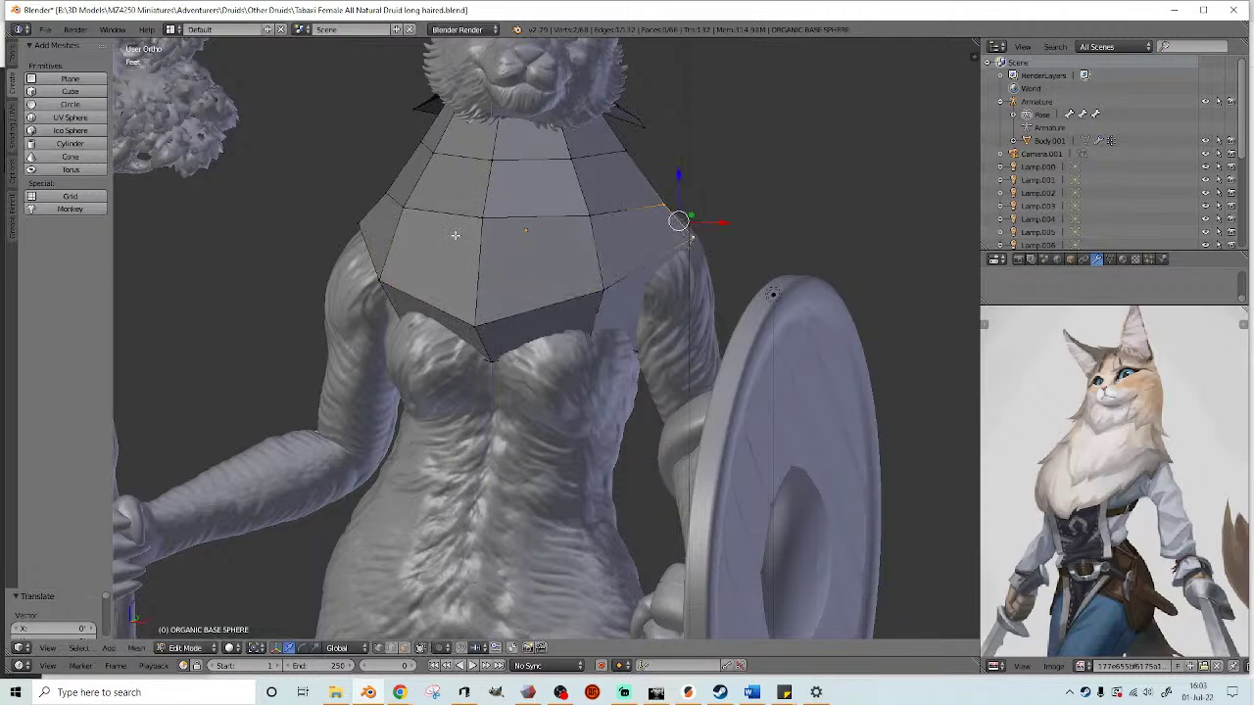
{"action": "middle_click_drag", "start_coordinate": [543, 236], "coordinate": [360, 214]}
{"action": "left_click_drag", "start_coordinate": [505, 175], "coordinate": [511, 161]}
{"action": "middle_click_drag", "start_coordinate": [622, 180], "coordinate": [579, 199]}
{"action": "middle_click_drag", "start_coordinate": [505, 222], "coordinate": [539, 254]}
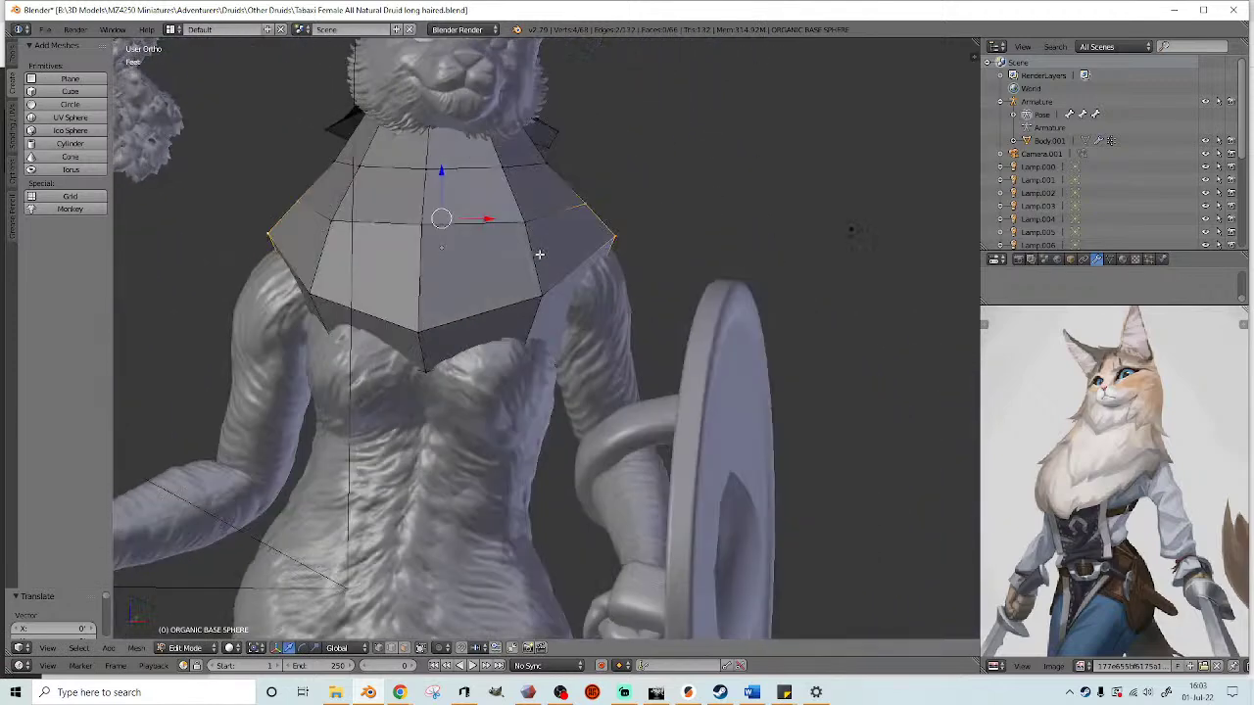
- Add an edge loop around the lower chest band of the mane and scale it to 1.149
{"action": "scroll", "coordinate": [528, 333], "scroll_direction": "up", "scroll_amount": 1, "text": "ctrl"}
{"action": "right_click", "coordinate": [514, 324], "text": "alt"}
{"action": "key", "text": "a"}
{"action": "right_click", "coordinate": [591, 329], "text": "alt"}
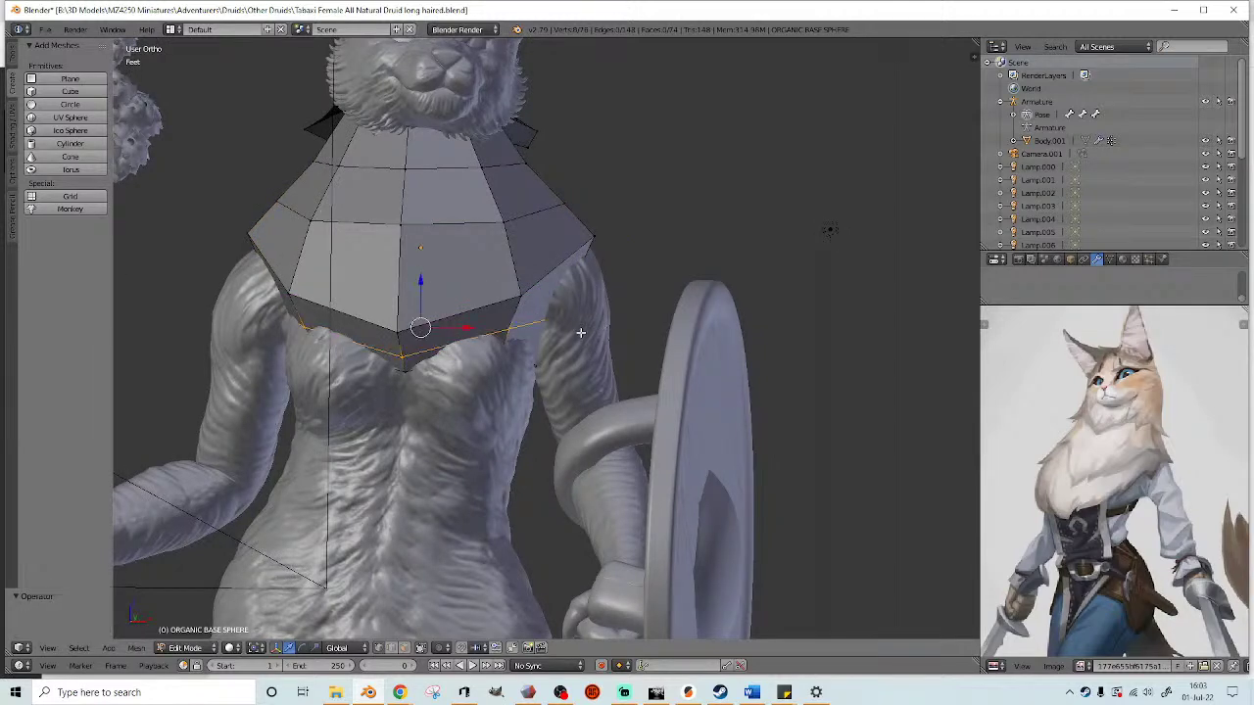
{"action": "key", "text": "s"}
{"action": "left_click", "coordinate": [643, 316]}
- Lower the front centre vertices of the bottom rows by about 1.53 in along Z into a pointed bib
{"action": "middle_click_drag", "start_coordinate": [643, 317], "coordinate": [663, 260], "text": "shift"}
{"action": "right_click", "coordinate": [425, 316]}
{"action": "key", "text": "g"}
{"action": "key", "text": "z"}
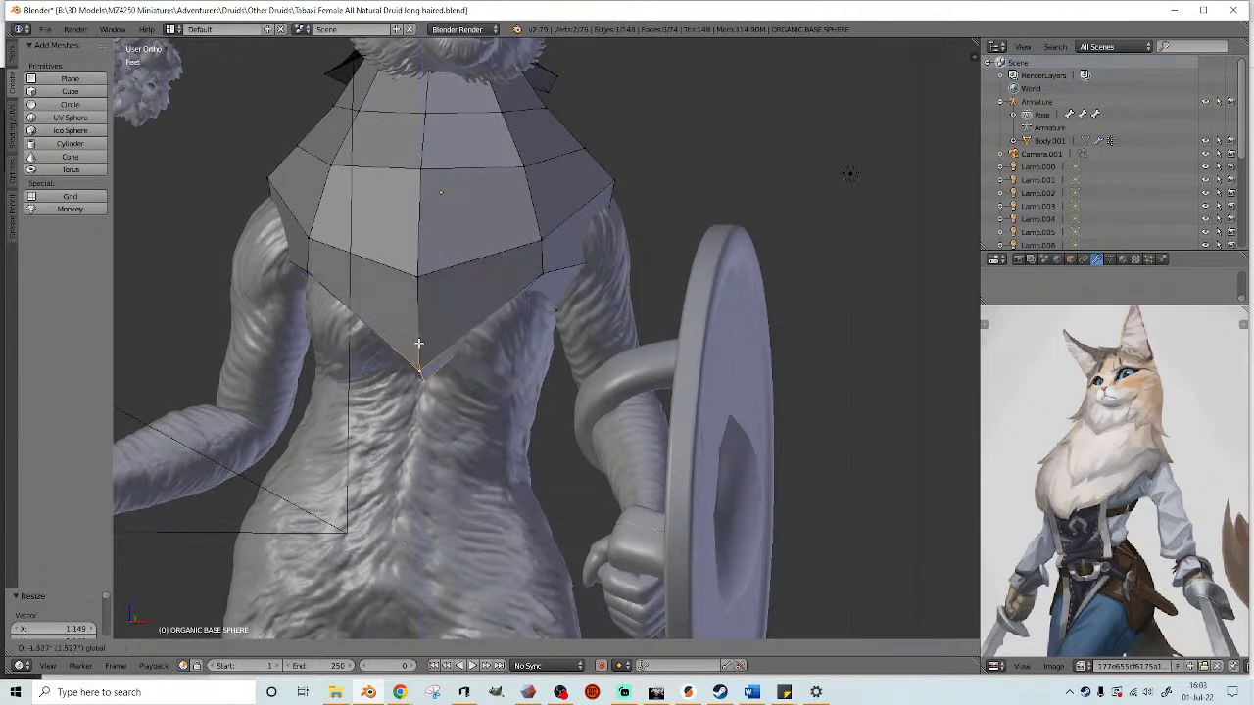
{"action": "left_click", "coordinate": [419, 348]}
- Lower the front centre vertices of the two rows between the neck and the chest point along Z
{"action": "scroll", "coordinate": [431, 345], "scroll_direction": "down", "scroll_amount": 4}
{"action": "middle_click_drag", "start_coordinate": [554, 323], "coordinate": [481, 302]}
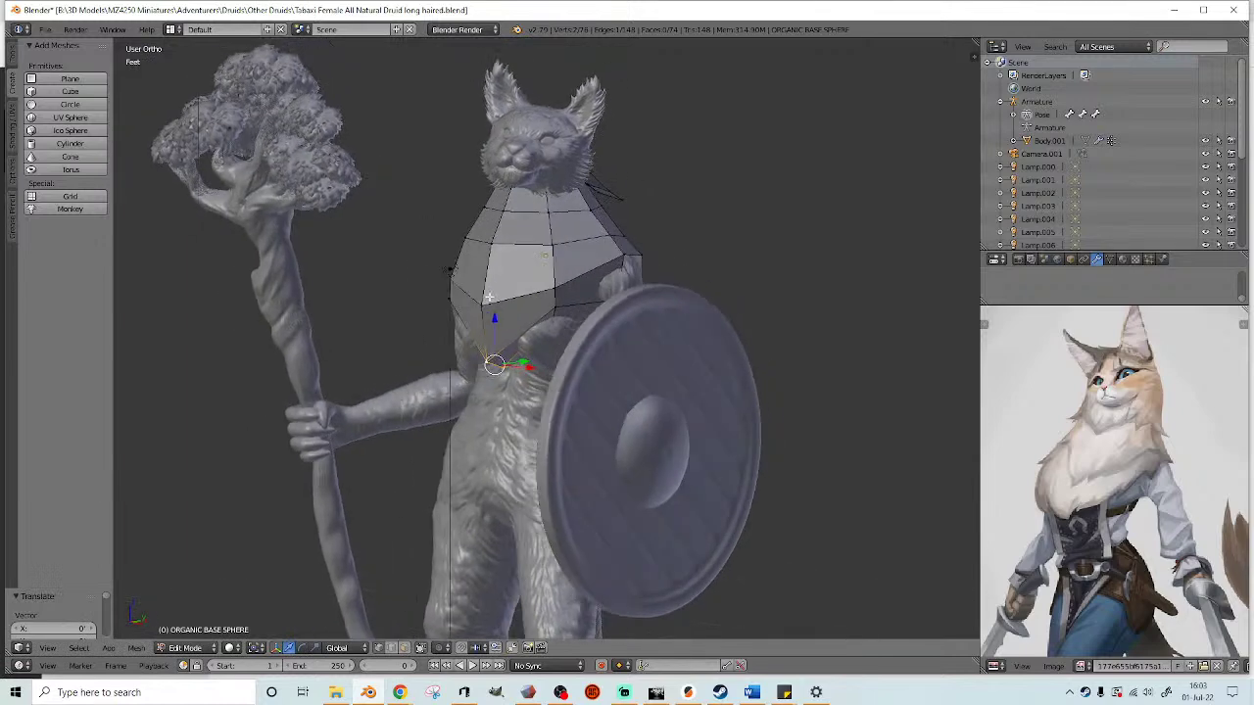
{"action": "left_click_drag", "start_coordinate": [489, 205], "coordinate": [489, 233]}
{"action": "scroll", "coordinate": [489, 234], "scroll_direction": "up", "scroll_amount": 1}
{"action": "middle_click_drag", "start_coordinate": [491, 235], "coordinate": [567, 268]}
{"action": "scroll", "coordinate": [560, 266], "scroll_direction": "up", "scroll_amount": 1}
{"action": "right_click", "coordinate": [455, 216]}
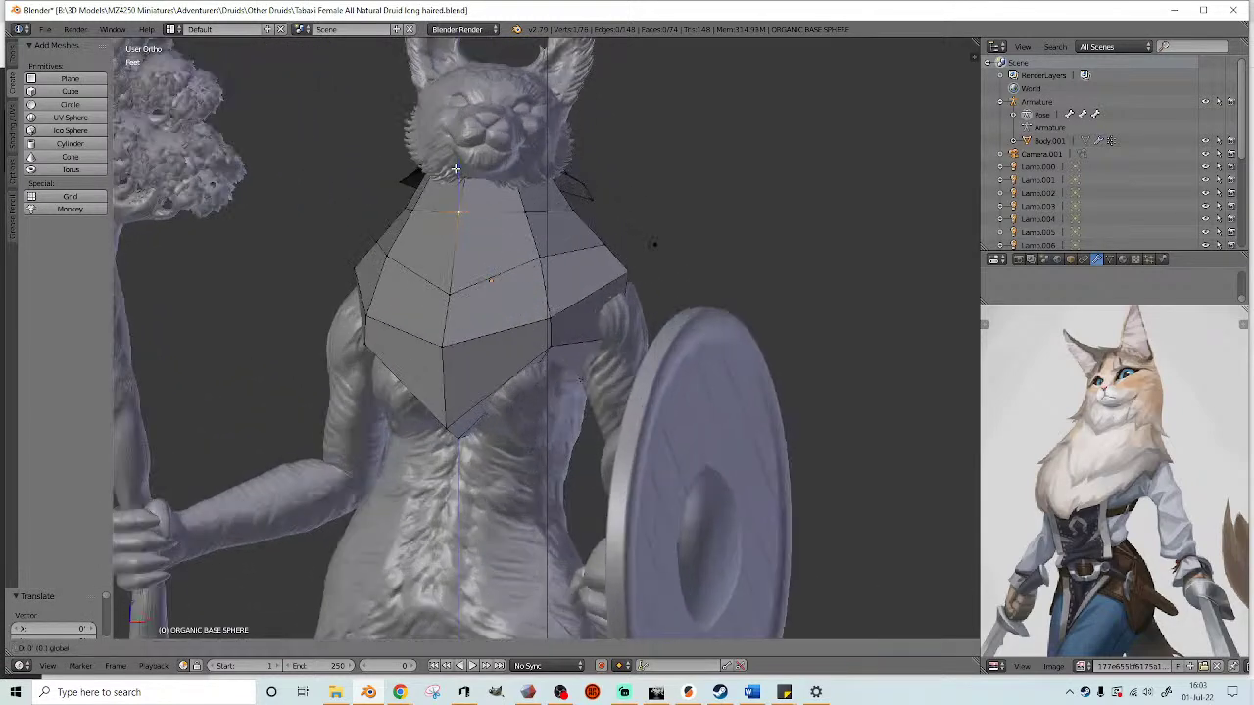
{"action": "middle_click_drag", "start_coordinate": [457, 168], "coordinate": [601, 359]}
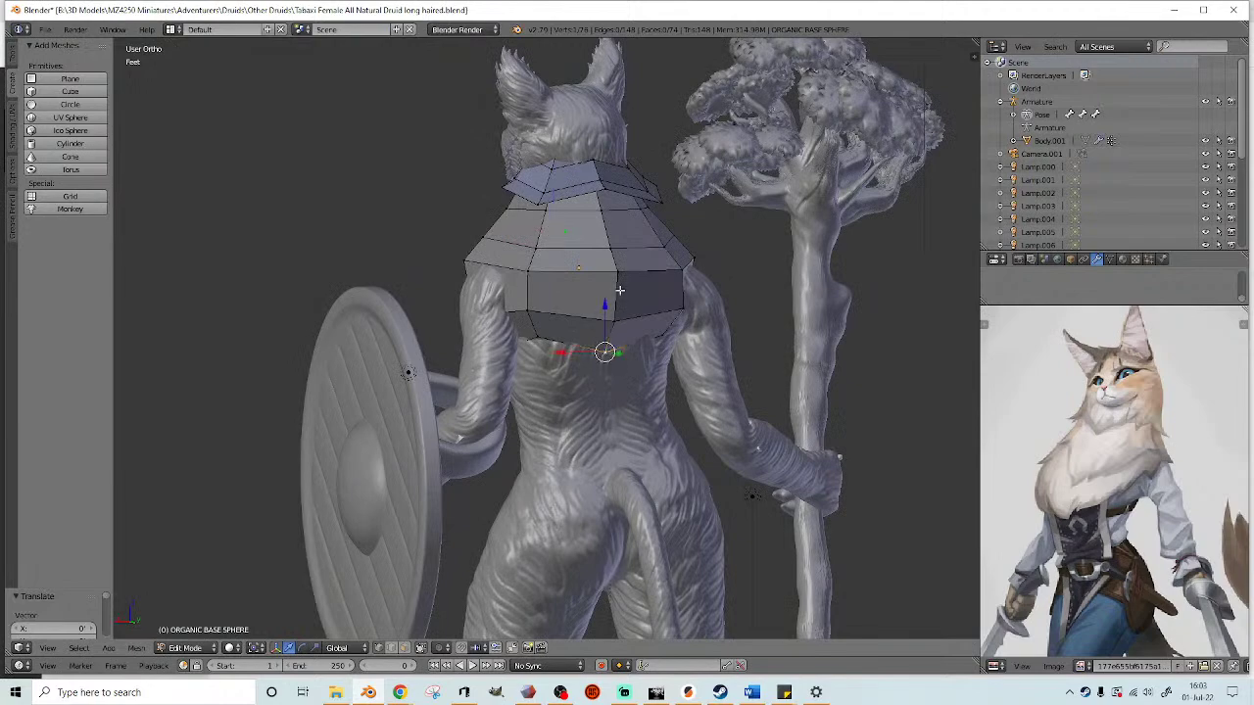
- Select the column of vertices down the centre of the back and lower it into a V shape
{"action": "left_click", "coordinate": [605, 216], "text": "ctrl"}
{"action": "middle_click_drag", "start_coordinate": [606, 217], "coordinate": [555, 324]}
{"action": "left_click", "coordinate": [579, 267]}
{"action": "scroll", "coordinate": [604, 296], "scroll_direction": "up", "scroll_amount": 2}
{"action": "key", "text": "z"}
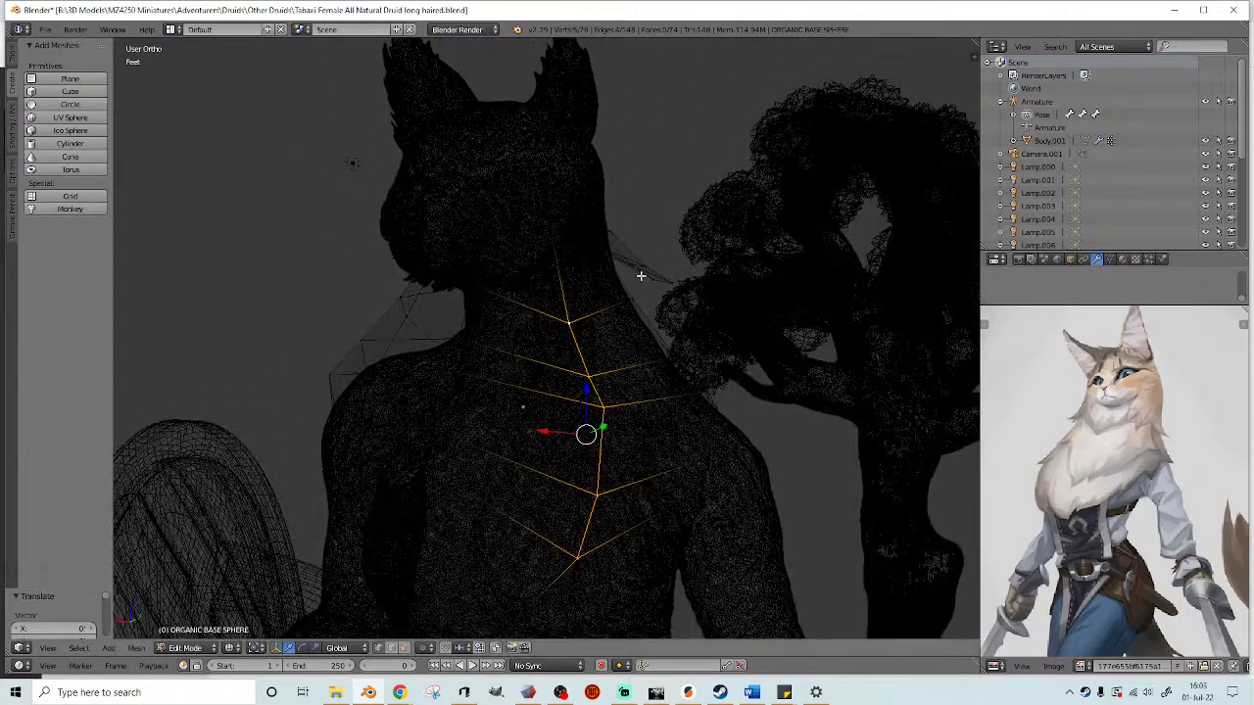
- Delete the leftover sphere faces bunched inside the head above the mane's neck opening, using face selection and wireframe display
{"action": "middle_click_drag", "start_coordinate": [638, 277], "coordinate": [672, 275]}
{"action": "right_click", "coordinate": [672, 274]}
{"action": "left_click", "coordinate": [406, 650]}
{"action": "middle_click_drag", "start_coordinate": [648, 338], "coordinate": [609, 348]}
{"action": "middle_click_drag", "start_coordinate": [648, 306], "coordinate": [561, 456]}
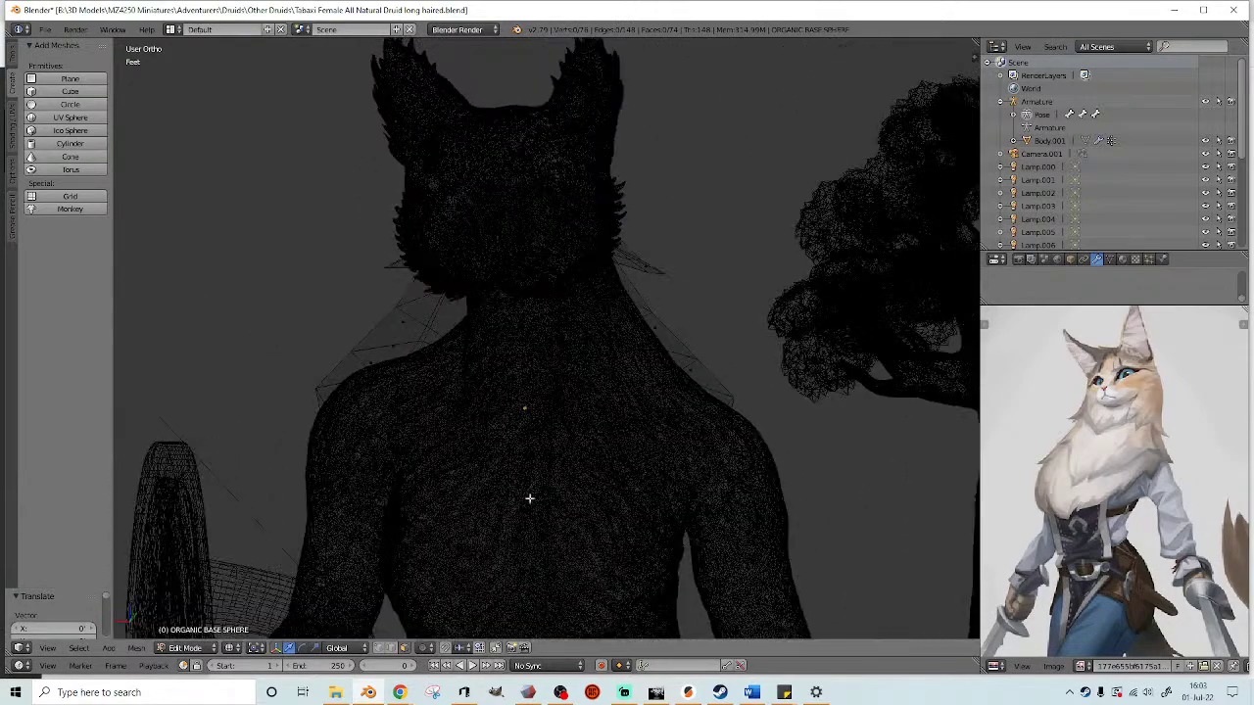
{"action": "key", "text": "z"}
{"action": "middle_click_drag", "start_coordinate": [703, 229], "coordinate": [670, 178]}
{"action": "key", "text": "z"}
{"action": "key", "text": "z"}
{"action": "key", "text": "z"}
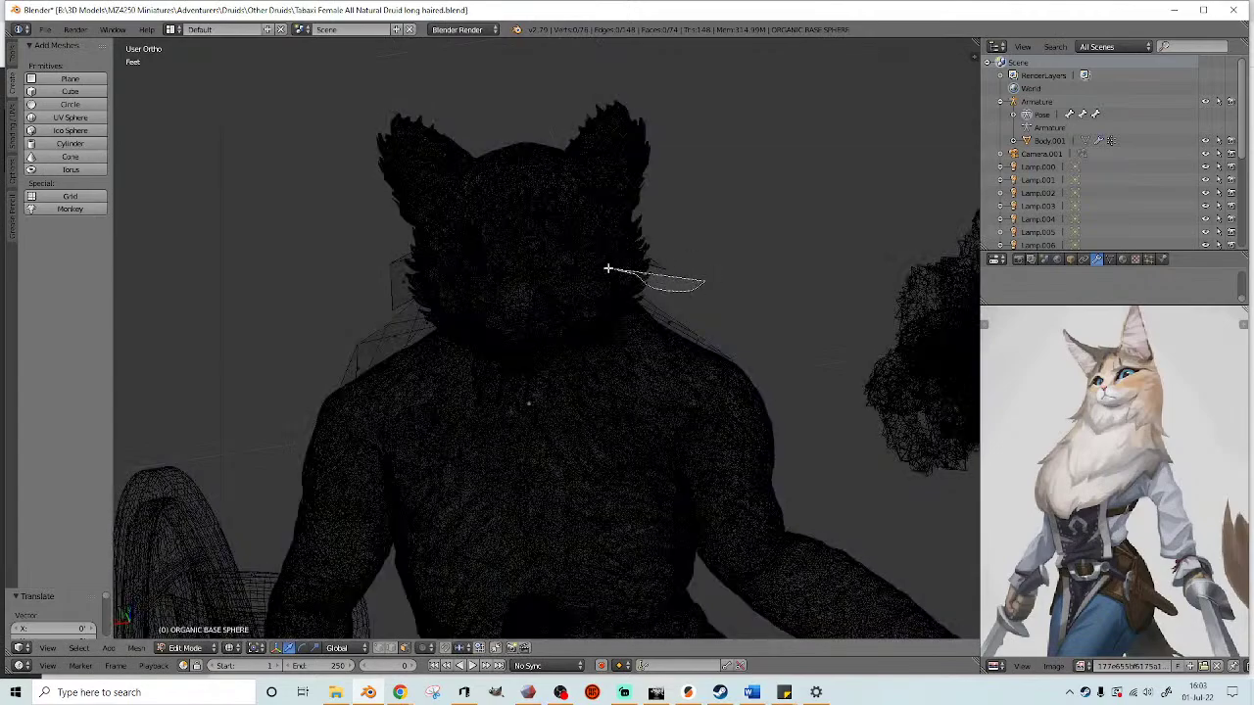
{"action": "mouse_move", "coordinate": [435, 305]}
{"action": "left_mouse_down", "text": "ctrl"}
{"action": "mouse_move", "coordinate": [597, 116]}
{"action": "mouse_move", "coordinate": [621, 139]}
{"action": "left_mouse_up", "text": "ctrl"}
{"action": "middle_click_drag", "start_coordinate": [593, 200], "coordinate": [731, 241]}
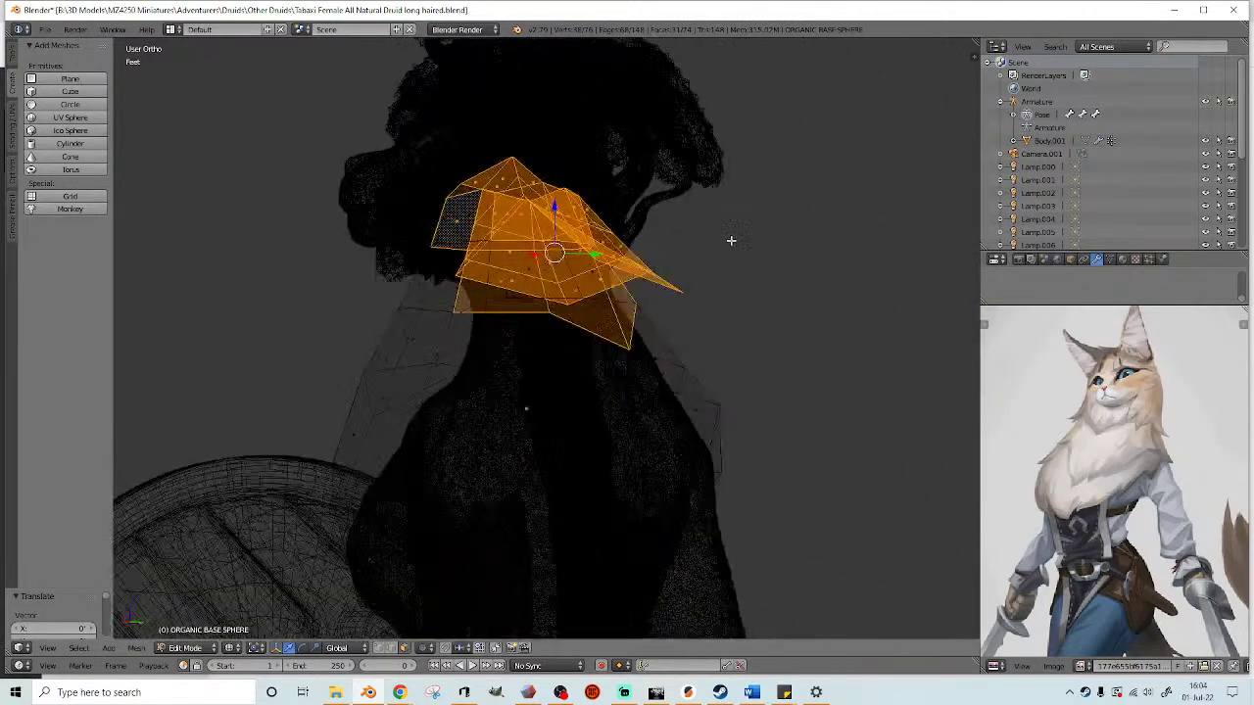
{"action": "key", "text": "z"}
{"action": "key", "text": "z"}
{"action": "mouse_move", "coordinate": [609, 294]}
{"action": "middle_mouse_down"}
{"action": "mouse_move", "coordinate": [728, 273]}
{"action": "mouse_move", "coordinate": [723, 257]}
{"action": "middle_mouse_up"}
{"action": "key", "text": "z"}
{"action": "key", "text": "z"}
{"action": "mouse_move", "coordinate": [499, 244]}
{"action": "middle_mouse_down"}
{"action": "mouse_move", "coordinate": [586, 229]}
{"action": "mouse_move", "coordinate": [760, 248]}
{"action": "mouse_move", "coordinate": [627, 296]}
{"action": "mouse_move", "coordinate": [965, 428]}
{"action": "mouse_move", "coordinate": [518, 308]}
{"action": "mouse_move", "coordinate": [599, 332]}
{"action": "mouse_move", "coordinate": [579, 370]}
{"action": "mouse_move", "coordinate": [597, 378]}
{"action": "mouse_move", "coordinate": [552, 373]}
{"action": "middle_mouse_up"}
{"action": "key", "text": "ctrl+z"}
{"action": "key", "text": "ctrl+z"}
{"action": "key", "text": "ctrl+z"}
- Extrude the face capping the mane's neck opening up into the head and scale it to 0.785
{"action": "key", "text": "z"}
{"action": "key", "text": "e"}
{"action": "left_click", "coordinate": [783, 216]}
{"action": "key", "text": "s"}
{"action": "left_click", "coordinate": [734, 206]}
- Select the column of vertices at the shield-side shoulder and raise it along Z
{"action": "scroll", "coordinate": [733, 208], "scroll_direction": "down", "scroll_amount": 3}
{"action": "scroll", "coordinate": [580, 370], "scroll_direction": "up", "scroll_amount": 2}
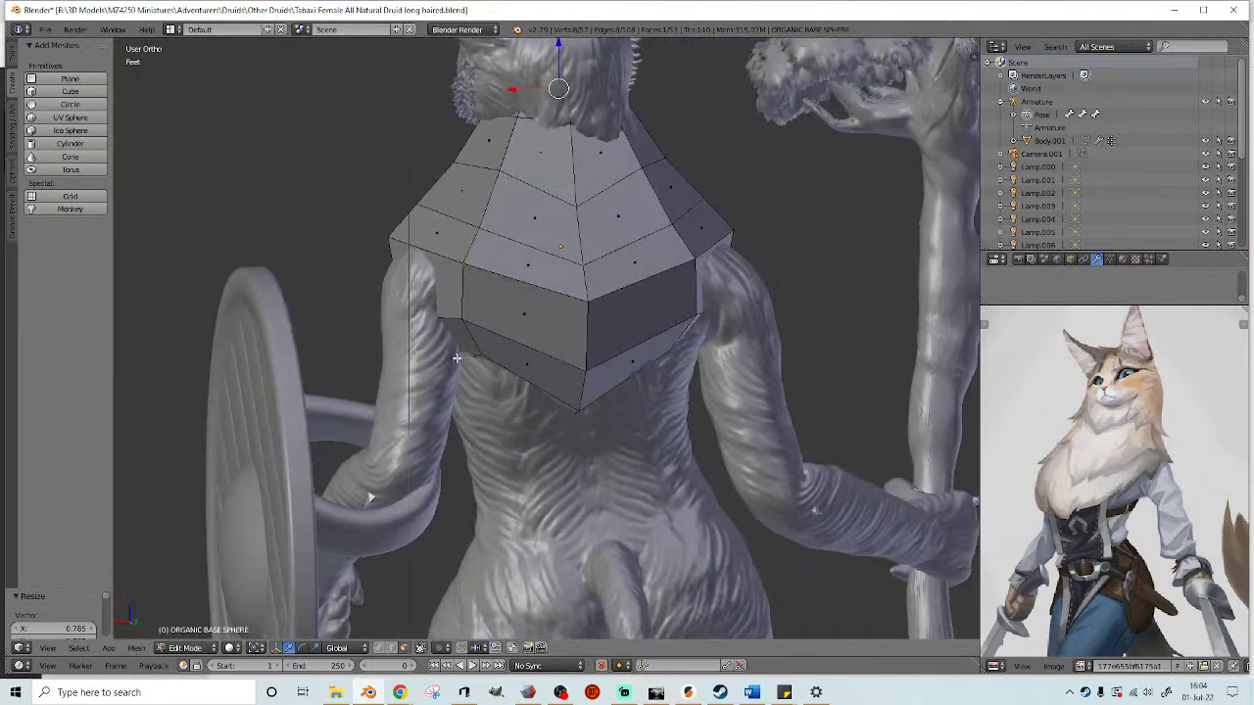
{"action": "key", "text": "z"}
{"action": "key", "text": "z"}
{"action": "key", "text": "z"}
{"action": "left_click", "coordinate": [448, 343]}
{"action": "middle_click_drag", "start_coordinate": [448, 343], "coordinate": [470, 349]}
{"action": "key", "text": "z"}
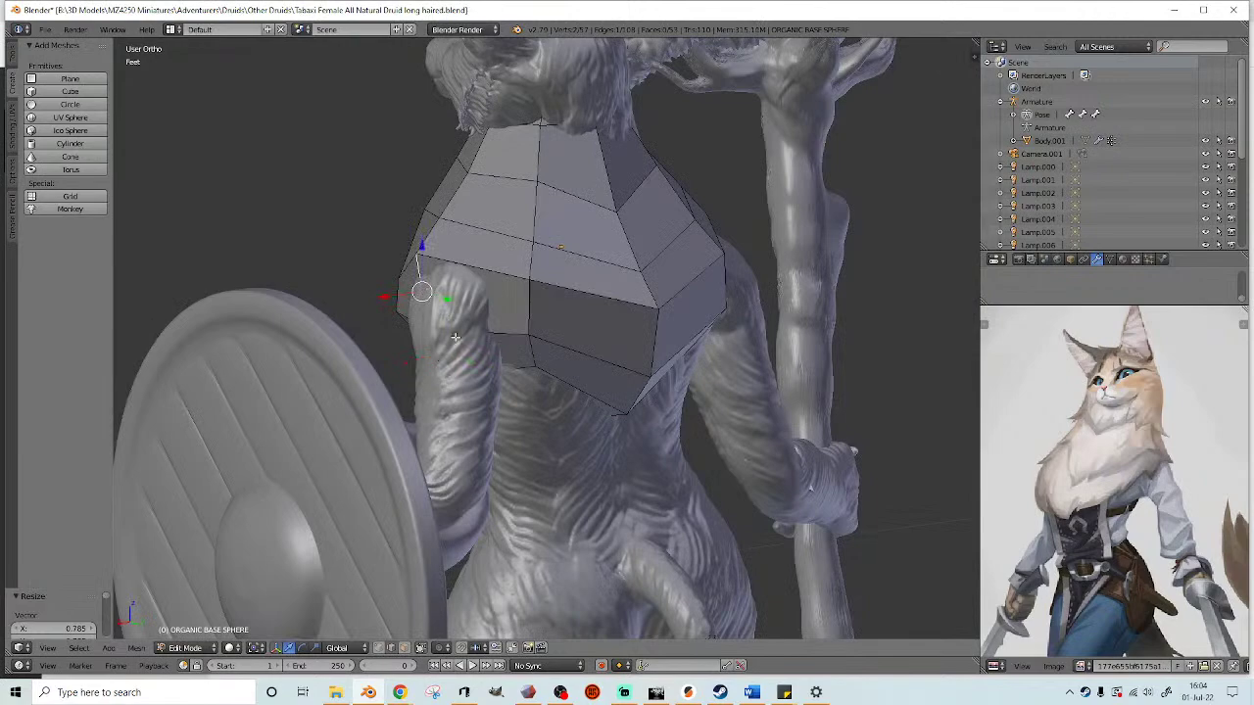
{"action": "left_click", "coordinate": [451, 334], "text": "ctrl"}
{"action": "middle_click_drag", "start_coordinate": [606, 351], "coordinate": [495, 289]}
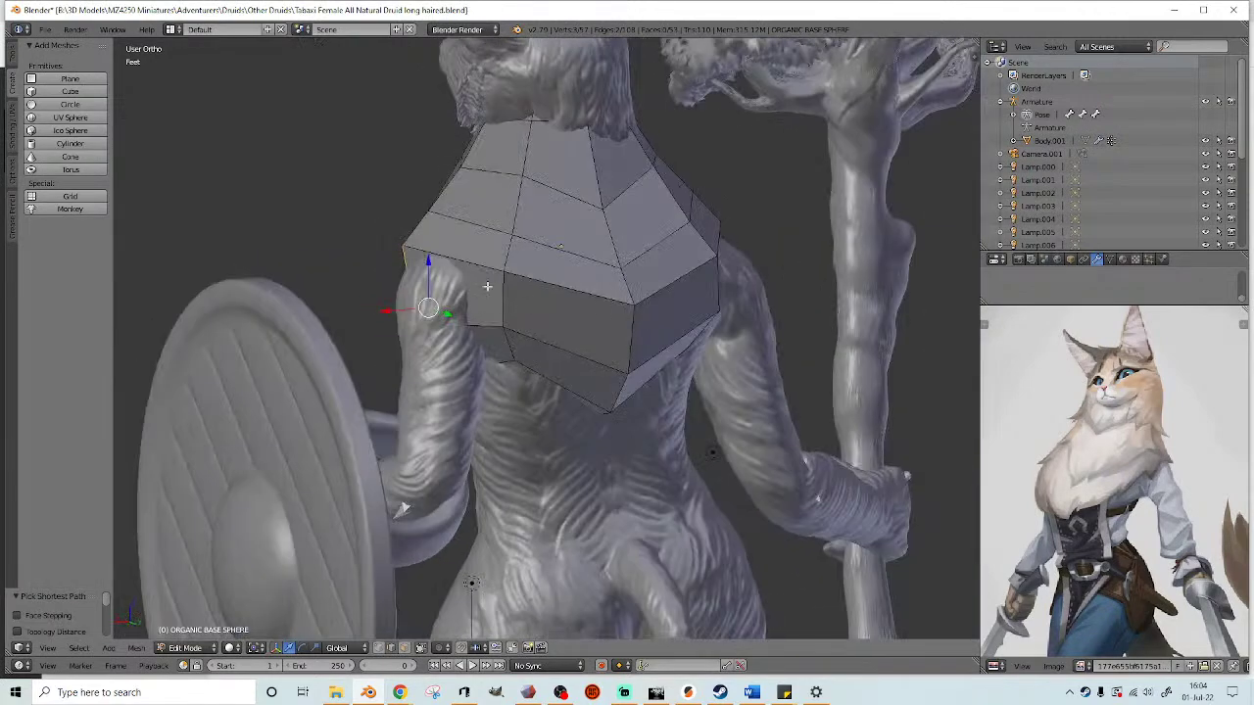
{"action": "middle_click_drag", "start_coordinate": [584, 283], "coordinate": [526, 256]}
{"action": "left_click_drag", "start_coordinate": [443, 269], "coordinate": [443, 241]}
- Rescale and reposition the shield-side shoulder vertices so the mane's edge sits over the shoulder
{"action": "key", "text": "s"}
{"action": "left_click", "coordinate": [493, 266]}
{"action": "middle_click_drag", "start_coordinate": [492, 266], "coordinate": [639, 276]}
{"action": "key", "text": "g"}
{"action": "left_click", "coordinate": [442, 253]}
{"action": "key", "text": "s"}
{"action": "left_click", "coordinate": [480, 256]}
{"action": "key", "text": "g"}
{"action": "left_click", "coordinate": [482, 241]}
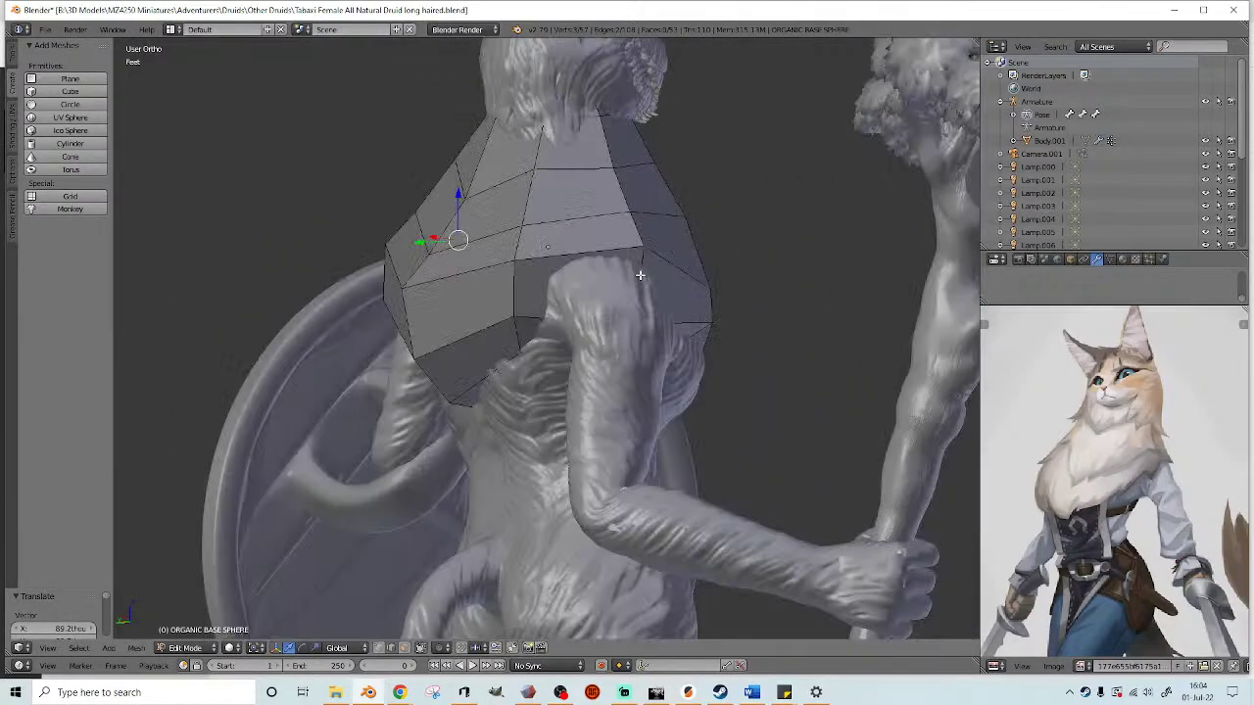
- Select the matching column of vertices at the staff-side shoulder and scale it down
{"action": "right_click", "coordinate": [614, 339], "text": "ctrl"}
{"action": "key", "text": "z"}
{"action": "key", "text": "z"}
{"action": "middle_click_drag", "start_coordinate": [630, 327], "coordinate": [832, 328]}
{"action": "key", "text": "s"}
{"action": "left_click", "coordinate": [741, 332]}
- Move the staff-side shoulder vertices up over the shoulder, including a 147 thou shift along X
{"action": "key", "text": "g"}
{"action": "left_click", "coordinate": [870, 274]}
{"action": "middle_click_drag", "start_coordinate": [870, 274], "coordinate": [668, 255]}
{"action": "key", "text": "g"}
{"action": "left_click", "coordinate": [676, 258]}
{"action": "middle_click_drag", "start_coordinate": [754, 268], "coordinate": [625, 273]}
{"action": "scroll", "coordinate": [601, 262], "scroll_direction": "down", "scroll_amount": 6}
{"action": "scroll", "coordinate": [621, 259], "scroll_direction": "up", "scroll_amount": 2}
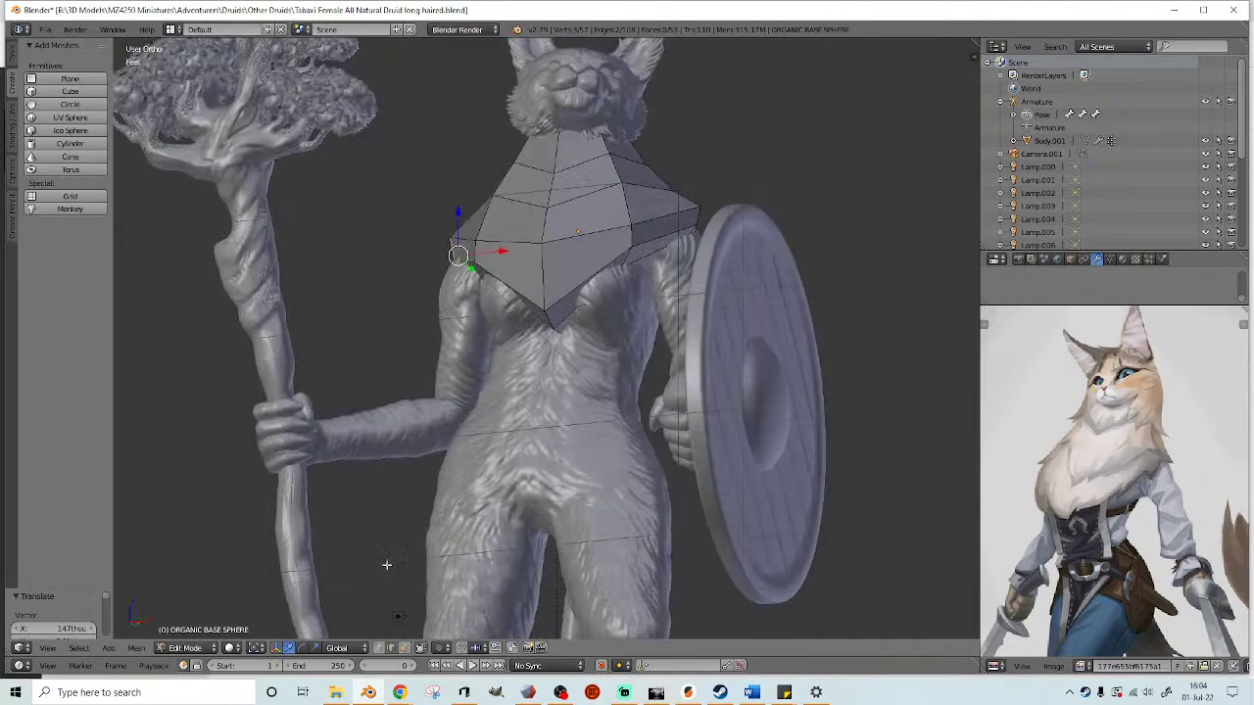
- Select the vertices along the mane's lower front edge and move them down along Z over the chest
{"action": "right_click", "coordinate": [574, 314], "text": "ctrl"}
{"action": "middle_click_drag", "start_coordinate": [573, 315], "coordinate": [560, 253]}
{"action": "left_click_drag", "start_coordinate": [559, 253], "coordinate": [562, 273]}
{"action": "mouse_move", "coordinate": [571, 279]}
{"action": "middle_mouse_down"}
{"action": "mouse_move", "coordinate": [581, 312]}
{"action": "mouse_move", "coordinate": [659, 289]}
{"action": "mouse_move", "coordinate": [569, 307]}
{"action": "mouse_move", "coordinate": [477, 293]}
{"action": "mouse_move", "coordinate": [625, 277]}
{"action": "mouse_move", "coordinate": [489, 303]}
{"action": "mouse_move", "coordinate": [558, 294]}
{"action": "middle_mouse_up"}
{"action": "scroll", "coordinate": [558, 294], "scroll_direction": "up", "scroll_amount": 3}
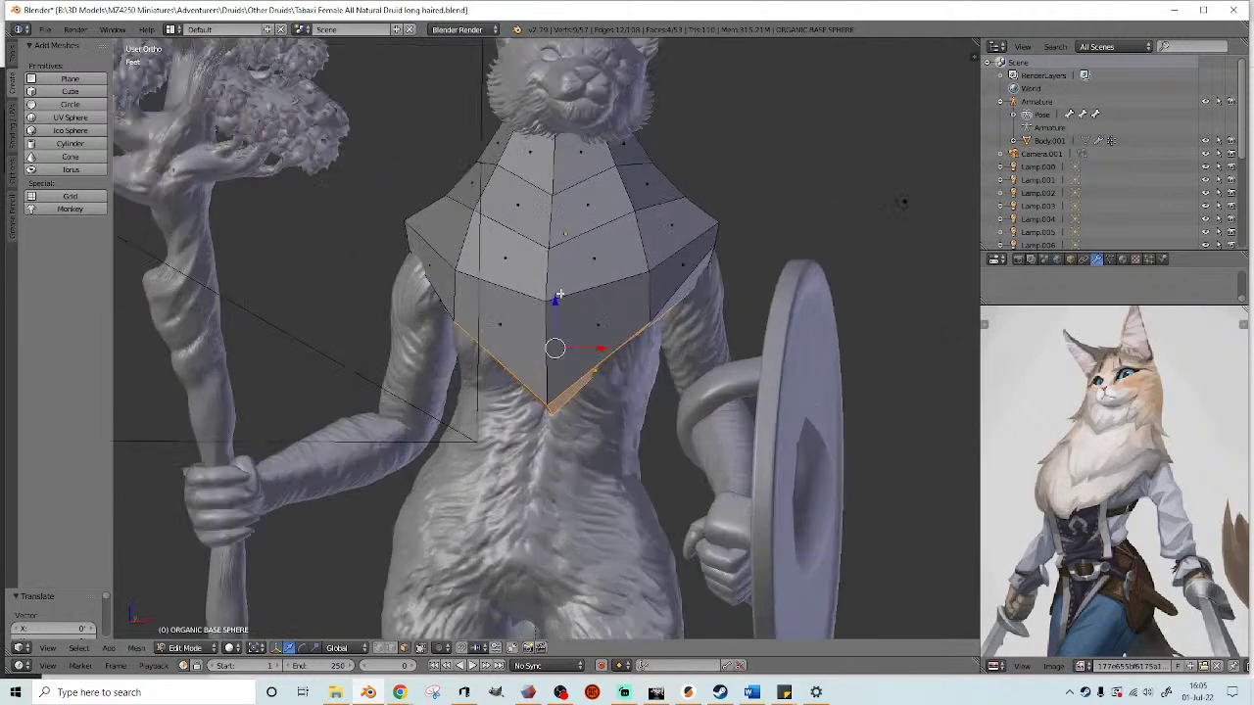
- Cut an edge loop just above the mane's lowest tier and scale it to 0.883 to form a recessed step
{"action": "key", "text": "ctrl+r"}
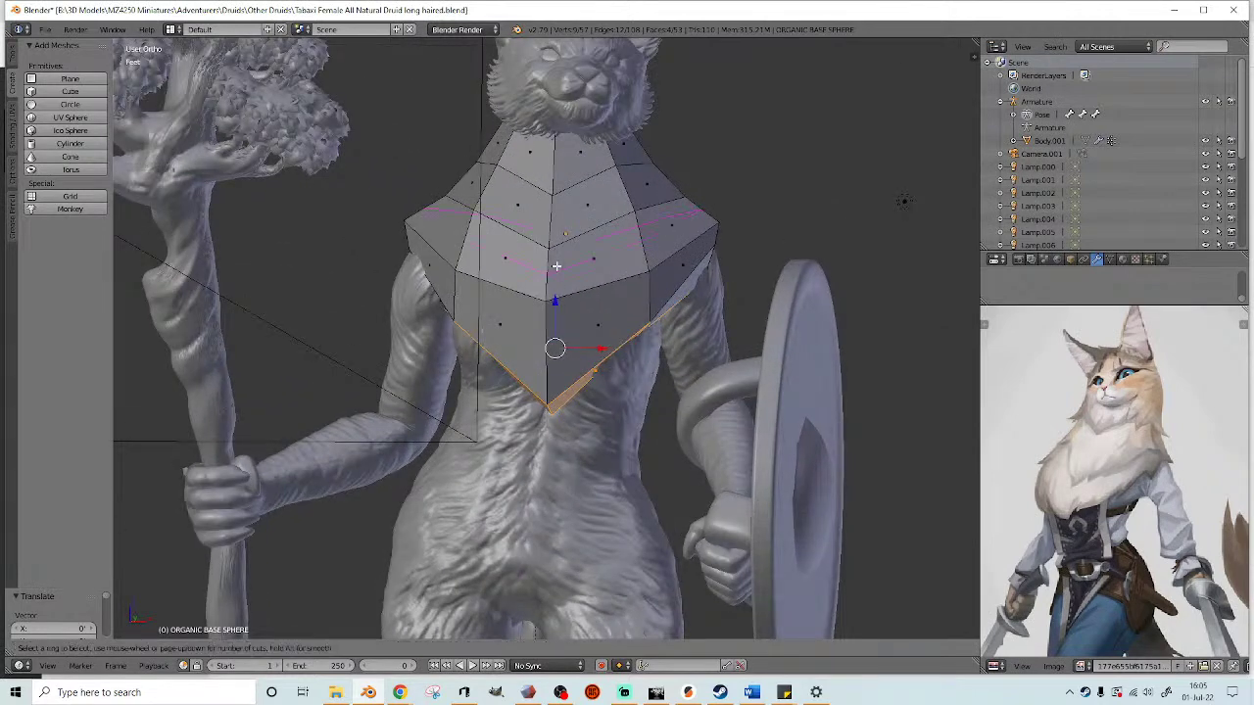
{"action": "left_click", "coordinate": [555, 269]}
{"action": "left_click", "coordinate": [553, 280]}
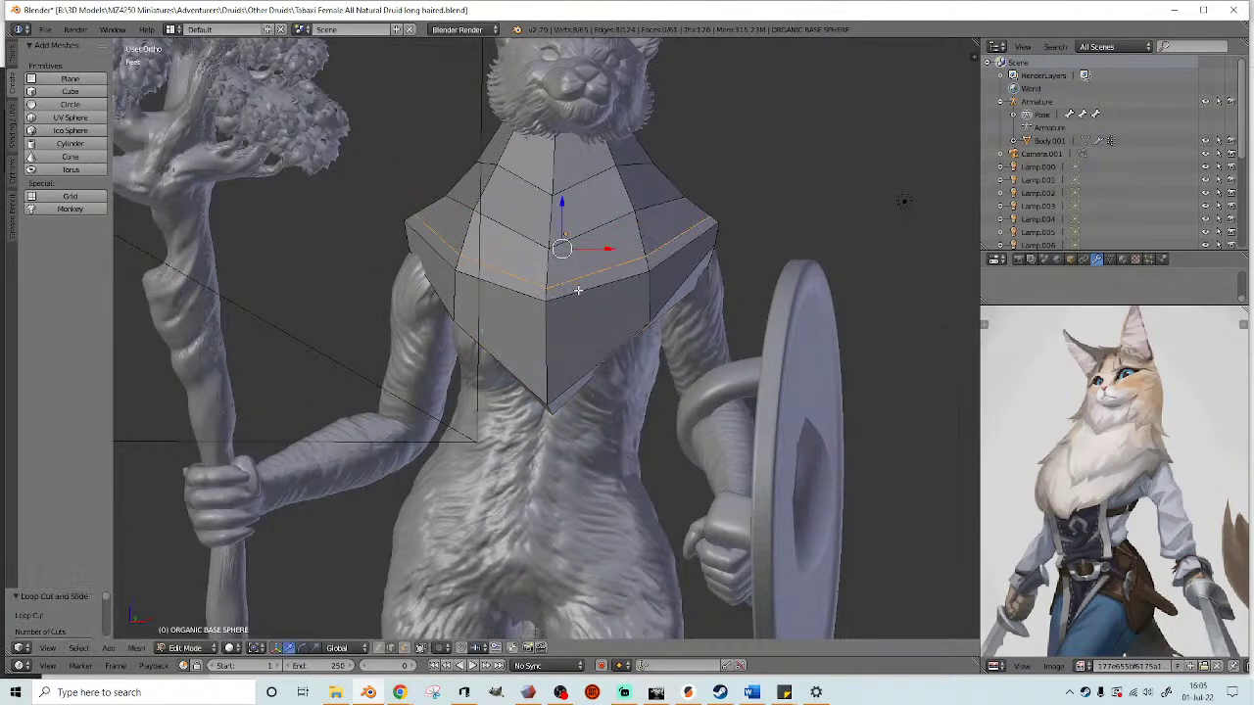
{"action": "middle_click_drag", "start_coordinate": [673, 262], "coordinate": [684, 259]}
{"action": "key", "text": "s"}
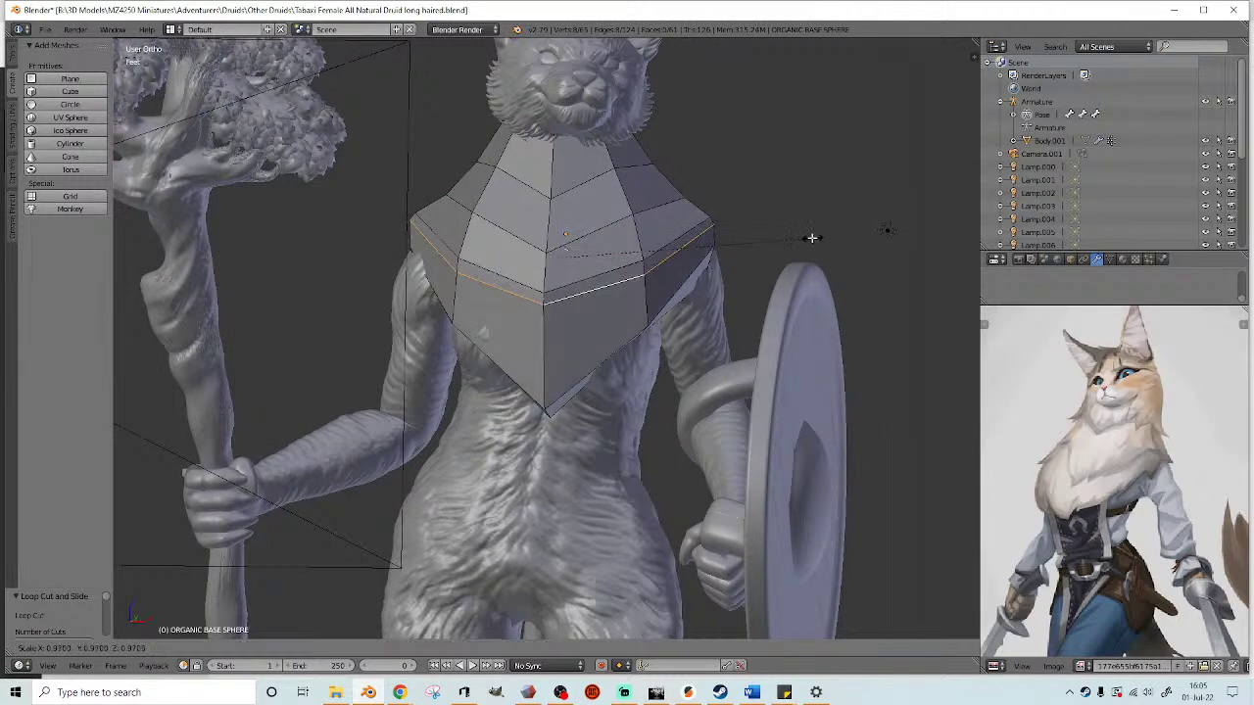
{"action": "left_click", "coordinate": [792, 243]}
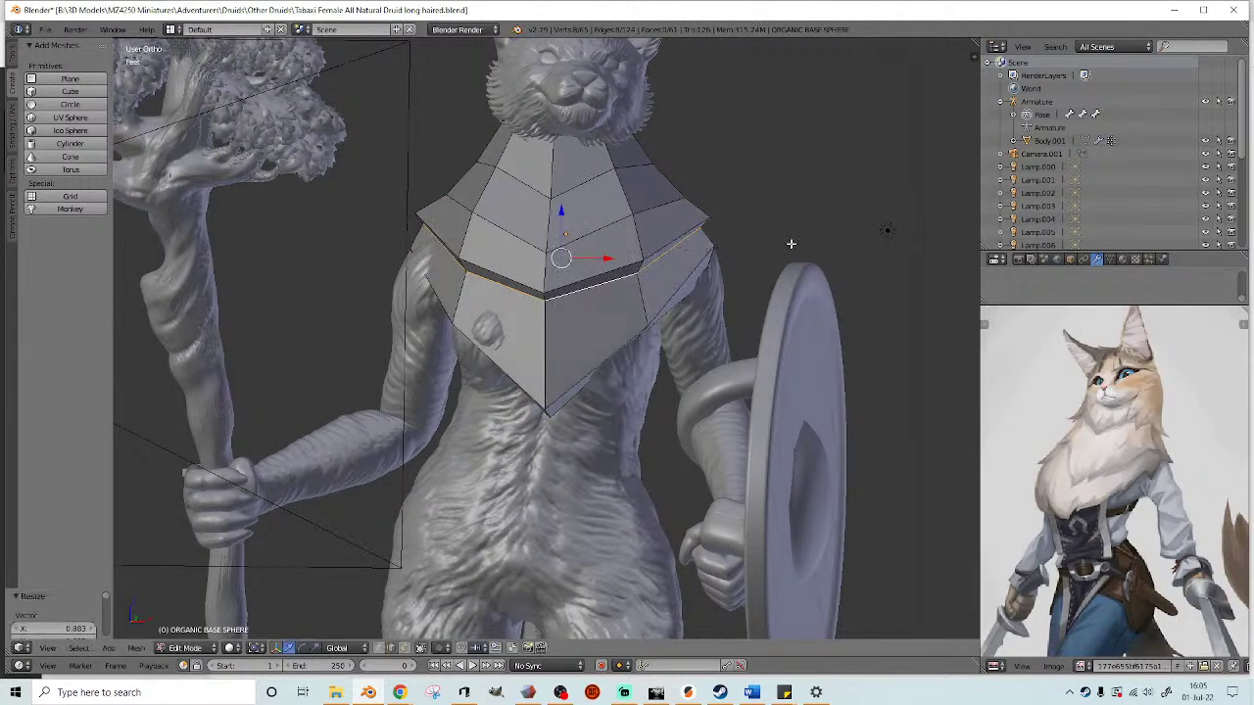
{"action": "middle_click_drag", "start_coordinate": [689, 267], "coordinate": [672, 298]}
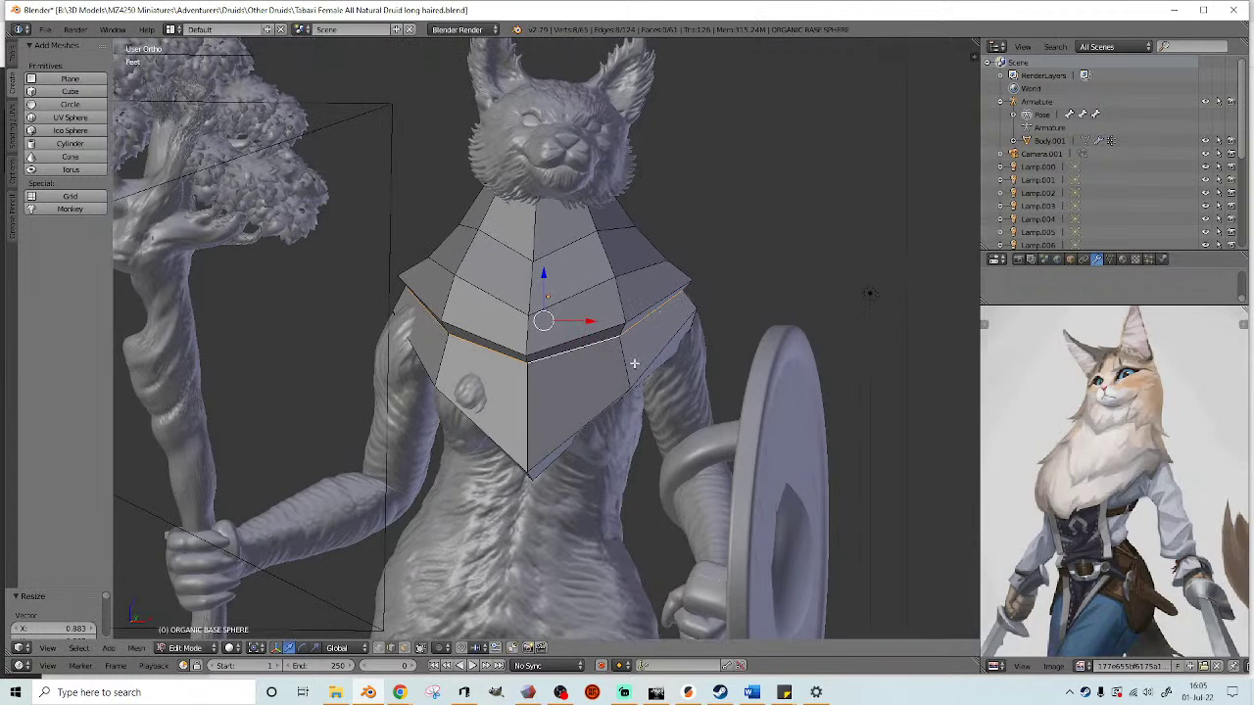
- Select the two front-centre vertices of the recessed step and lower them into a deeper V over the chest
{"action": "right_click", "coordinate": [527, 355]}
{"action": "right_click", "coordinate": [527, 364], "text": "ctrl"}
{"action": "left_click", "coordinate": [527, 309]}
{"action": "scroll", "coordinate": [524, 385], "scroll_direction": "up", "scroll_amount": 1}
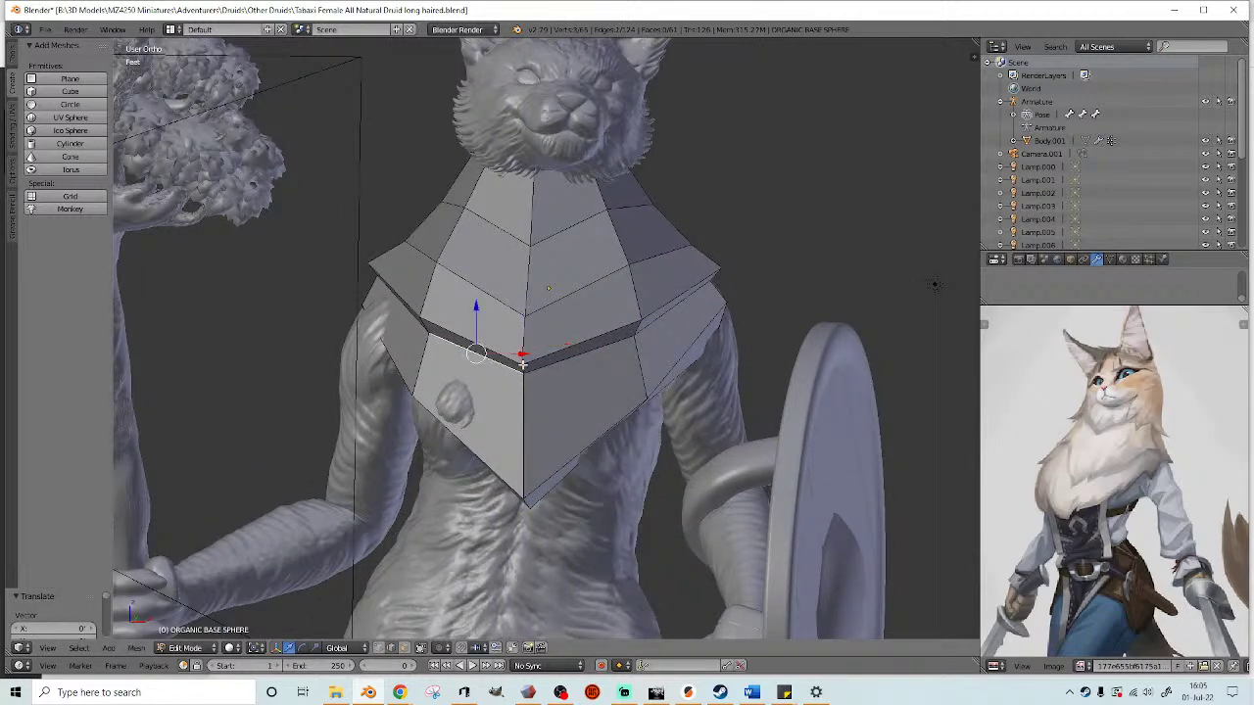
{"action": "left_click_drag", "start_coordinate": [522, 333], "coordinate": [521, 369]}
{"action": "middle_click_drag", "start_coordinate": [532, 309], "coordinate": [518, 375], "text": "shift"}
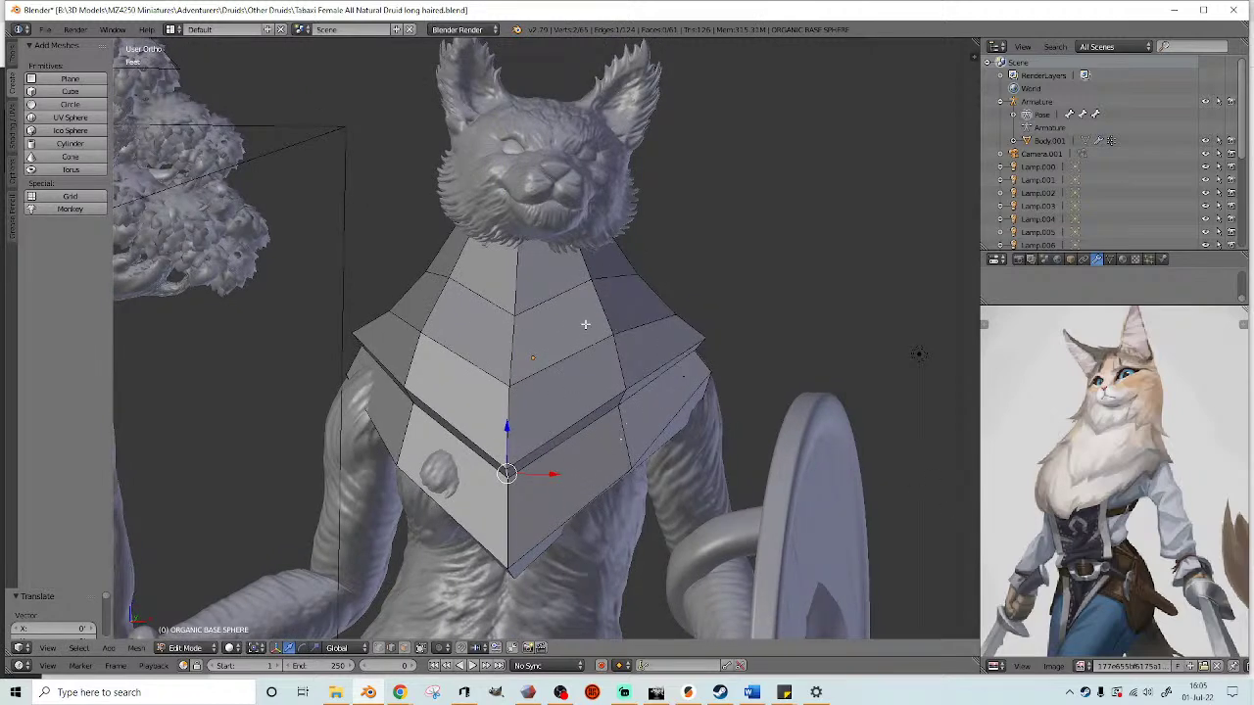
- Cut an edge loop just above the mane's middle loop and scale it to 1.134 so the upper tier flares out
{"action": "right_click", "coordinate": [570, 354], "text": "alt"}
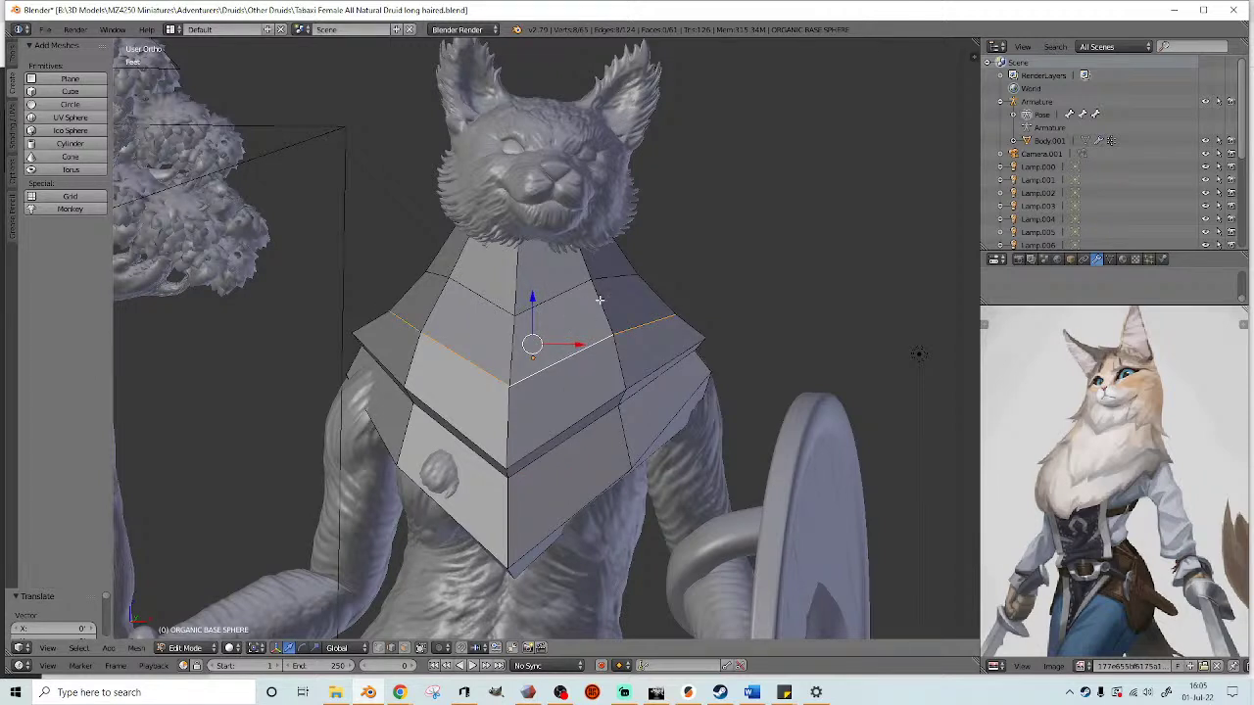
{"action": "key", "text": "g"}
{"action": "key", "text": "g"}
{"action": "left_click", "coordinate": [601, 314]}
{"action": "key", "text": "s"}
{"action": "right_click", "coordinate": [637, 318]}
{"action": "key", "text": "s"}
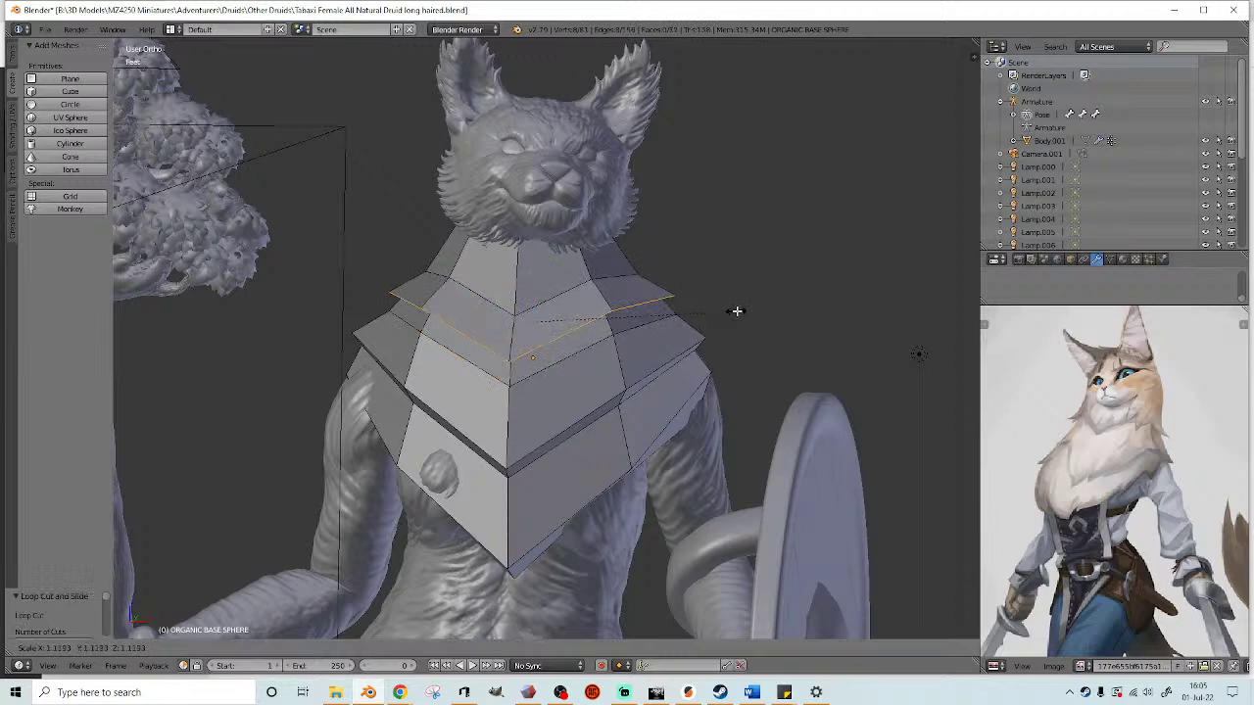
{"action": "left_click", "coordinate": [740, 309]}
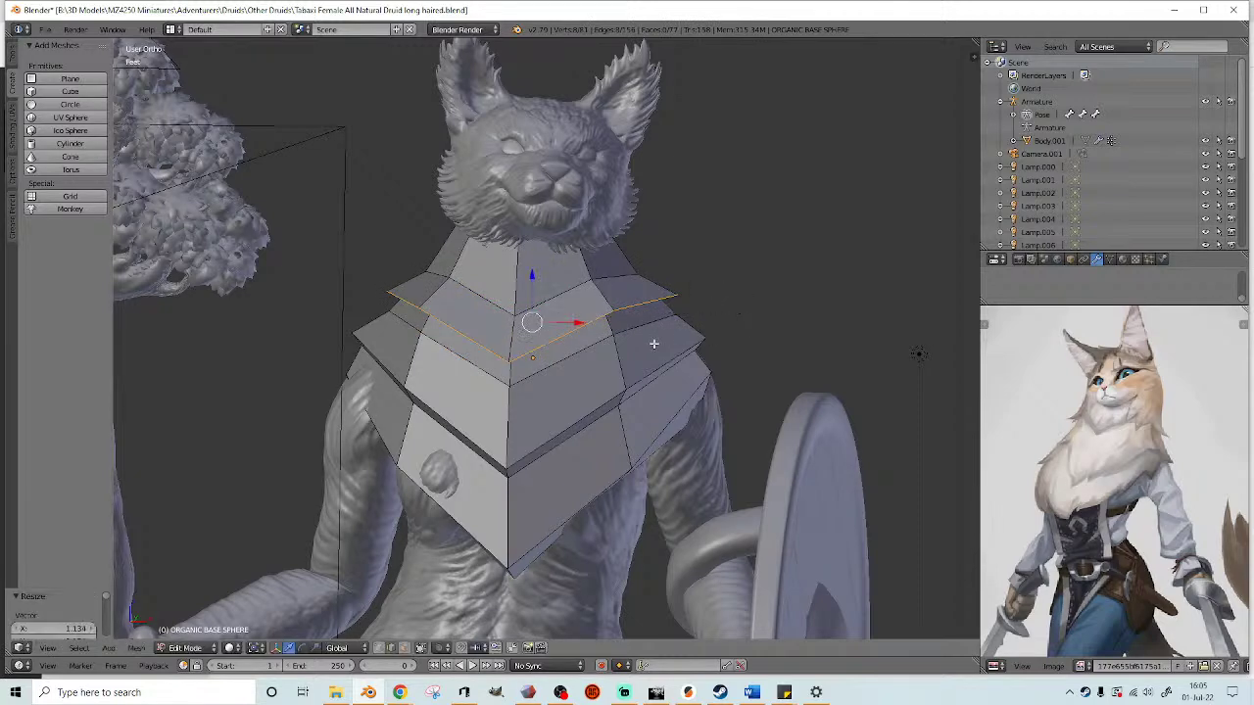
- Select the edge loop below the head, adjust its height slightly and scale it to 0.908
{"action": "middle_click_drag", "start_coordinate": [606, 264], "coordinate": [587, 278]}
{"action": "right_click", "coordinate": [565, 302], "text": "alt"}
{"action": "left_click_drag", "start_coordinate": [528, 252], "coordinate": [527, 244]}
{"action": "right_click", "coordinate": [526, 244]}
{"action": "key", "text": "s"}
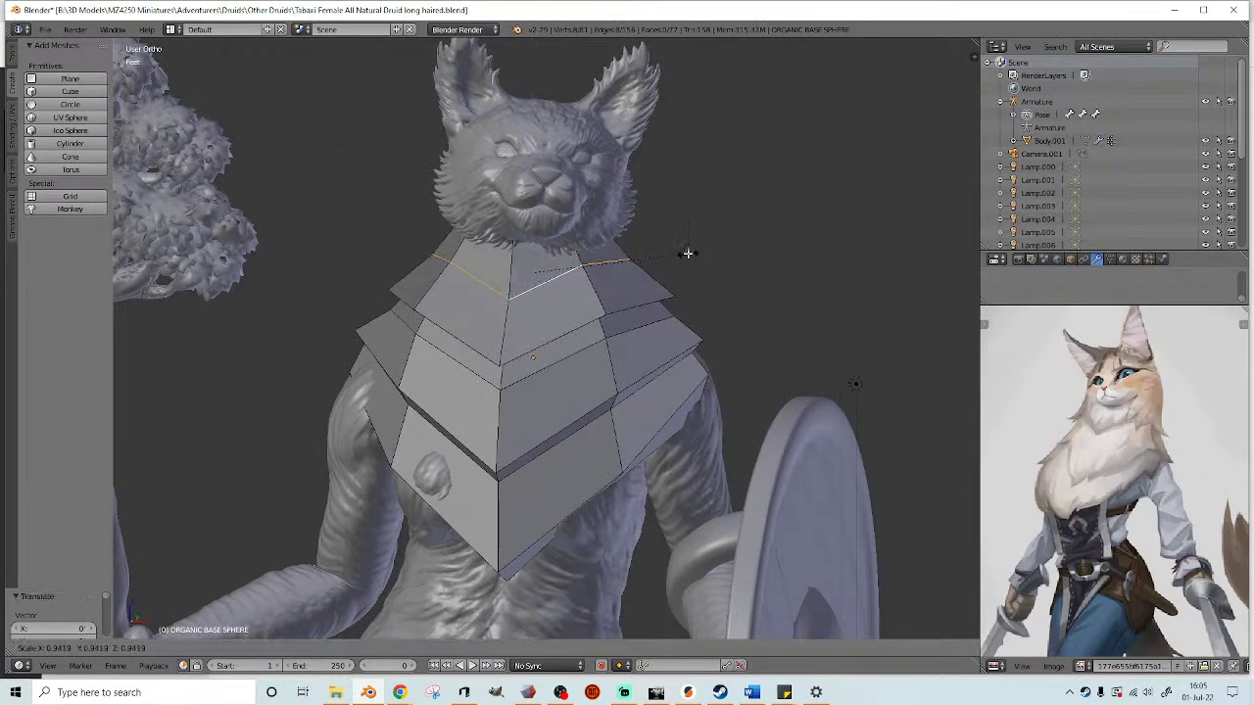
{"action": "left_click", "coordinate": [682, 253]}
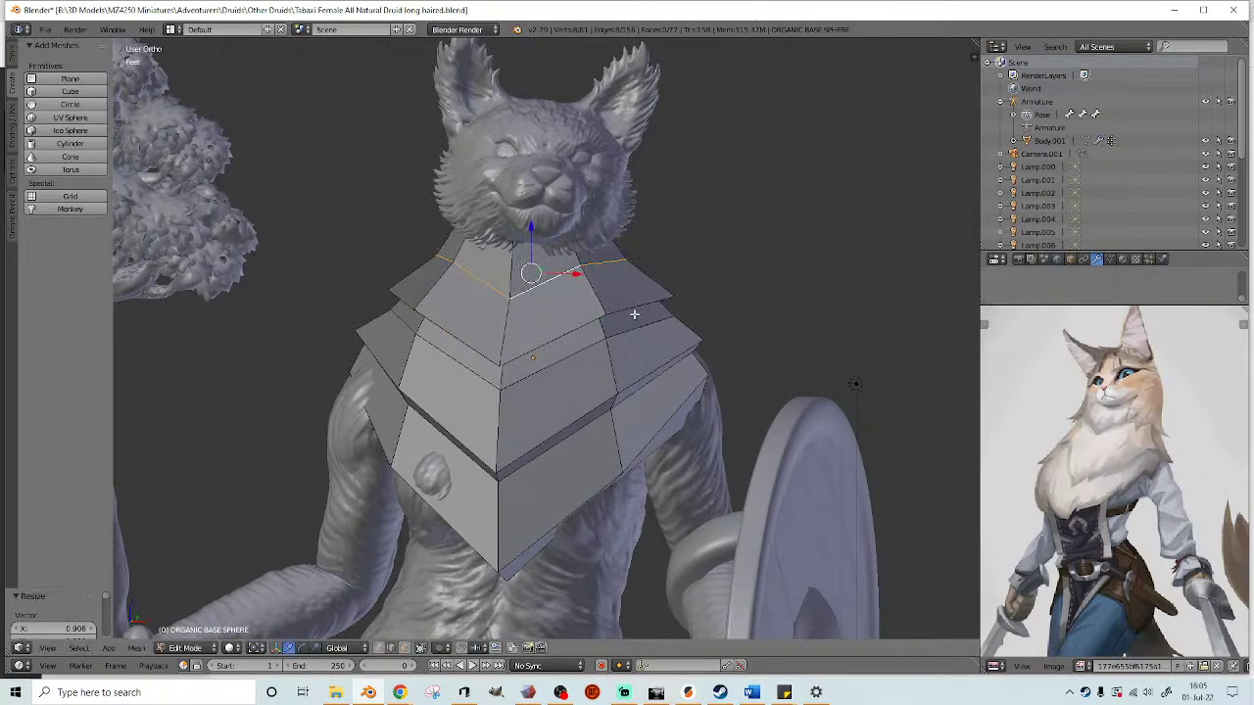
- Move the narrowed neck loop along Y to fit it around the neck
{"action": "scroll", "coordinate": [632, 313], "scroll_direction": "down", "scroll_amount": 5}
{"action": "middle_click_drag", "start_coordinate": [641, 300], "coordinate": [613, 315]}
{"action": "key", "text": "g"}
{"action": "key", "text": "y"}
{"action": "left_click", "coordinate": [561, 405]}
- Select the column of vertices on the back of the mane's collar, reposition it and raise it along Z
{"action": "right_click", "coordinate": [576, 324], "text": "ctrl"}
{"action": "key", "text": "g"}
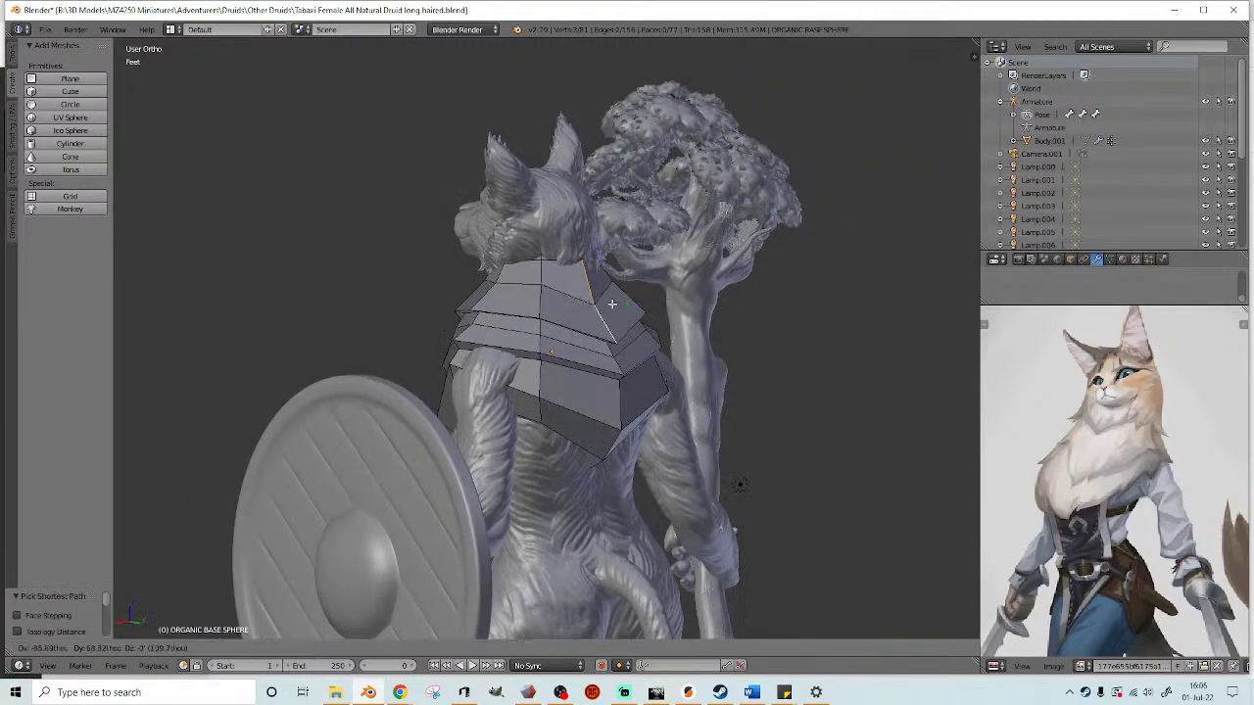
{"action": "left_click", "coordinate": [608, 292]}
{"action": "key", "text": "g"}
{"action": "key", "text": "z"}
{"action": "left_click", "coordinate": [604, 246]}
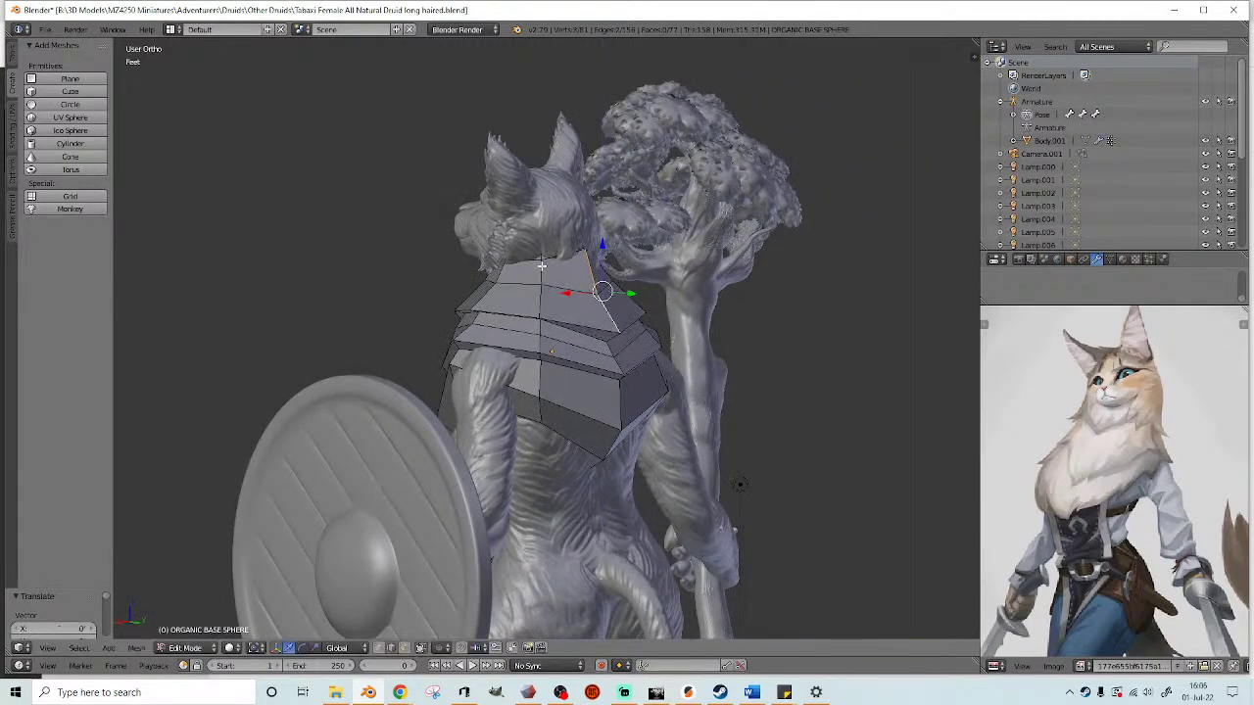
- Rotate the selected upper collar edge and shift it sideways so it follows the neck
{"action": "middle_click_drag", "start_coordinate": [553, 257], "coordinate": [666, 338]}
{"action": "scroll", "coordinate": [666, 339], "scroll_direction": "up", "scroll_amount": 2}
{"action": "middle_click_drag", "start_coordinate": [441, 304], "coordinate": [510, 285]}
{"action": "key", "text": "r"}
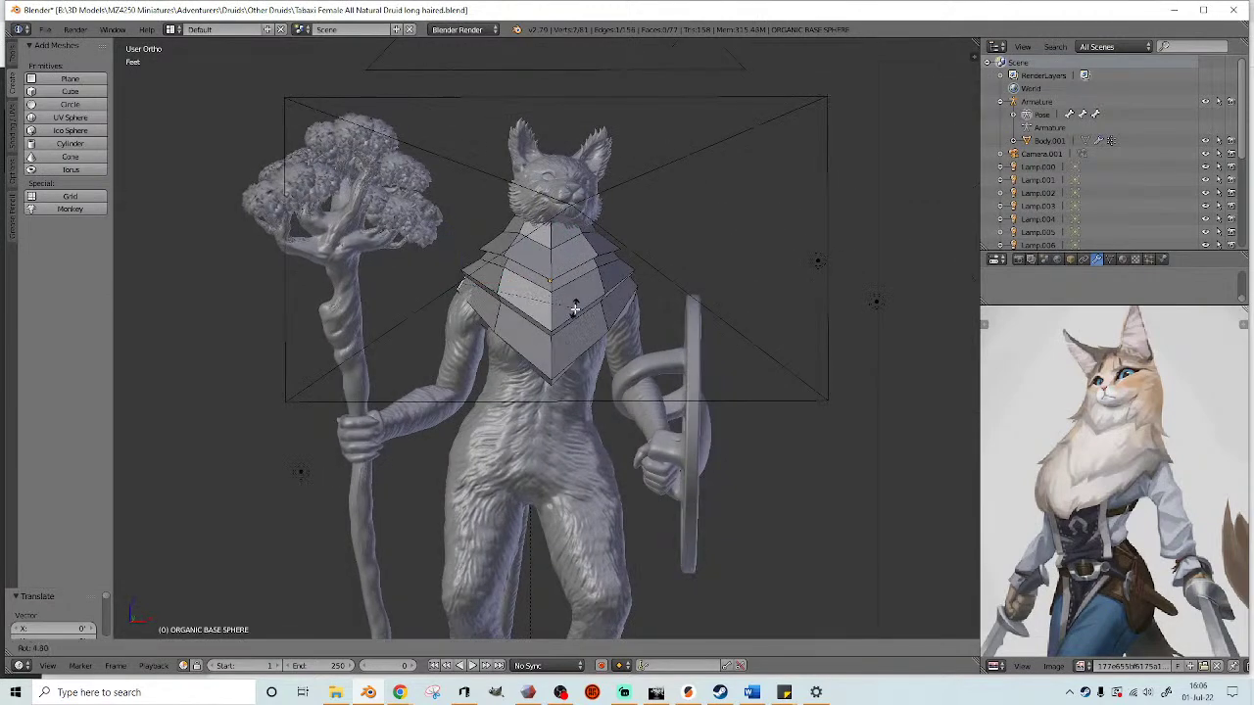
{"action": "left_click", "coordinate": [569, 338]}
{"action": "left_click_drag", "start_coordinate": [509, 282], "coordinate": [507, 282]}
{"action": "middle_click_drag", "start_coordinate": [663, 282], "coordinate": [636, 285]}
{"action": "left_click_drag", "start_coordinate": [669, 284], "coordinate": [675, 282]}
{"action": "key", "text": "r"}
{"action": "left_click", "coordinate": [712, 263]}
- Shift the upper collar edge slightly to fit the neck under the chin
{"action": "middle_click_drag", "start_coordinate": [683, 257], "coordinate": [641, 295]}
{"action": "middle_click_drag", "start_coordinate": [613, 301], "coordinate": [497, 236]}
{"action": "scroll", "coordinate": [567, 272], "scroll_direction": "up", "scroll_amount": 2}
{"action": "left_click_drag", "start_coordinate": [547, 238], "coordinate": [540, 236]}
{"action": "middle_click_drag", "start_coordinate": [540, 236], "coordinate": [627, 253]}
{"action": "scroll", "coordinate": [583, 226], "scroll_direction": "up", "scroll_amount": 5}
{"action": "middle_click_drag", "start_coordinate": [555, 229], "coordinate": [642, 233]}
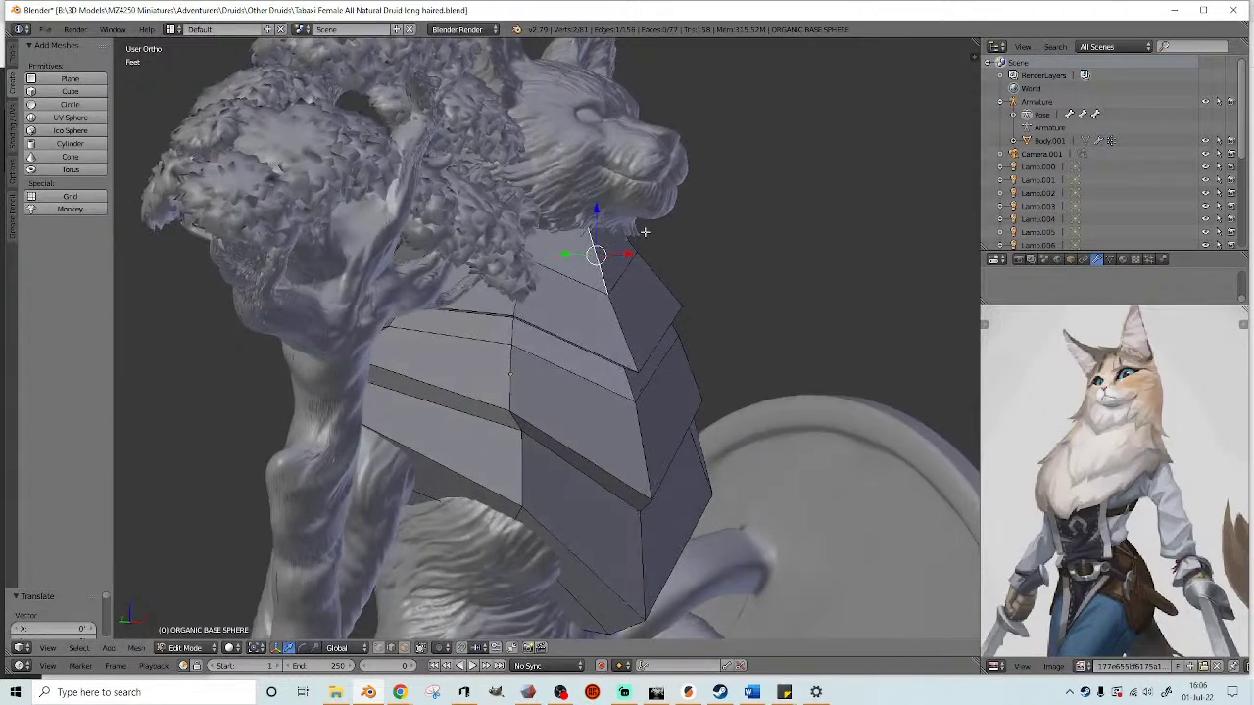
- Try rotating the upper collar edge by 16.2° and undo the rotation
{"action": "key", "text": "r"}
{"action": "left_click", "coordinate": [703, 267]}
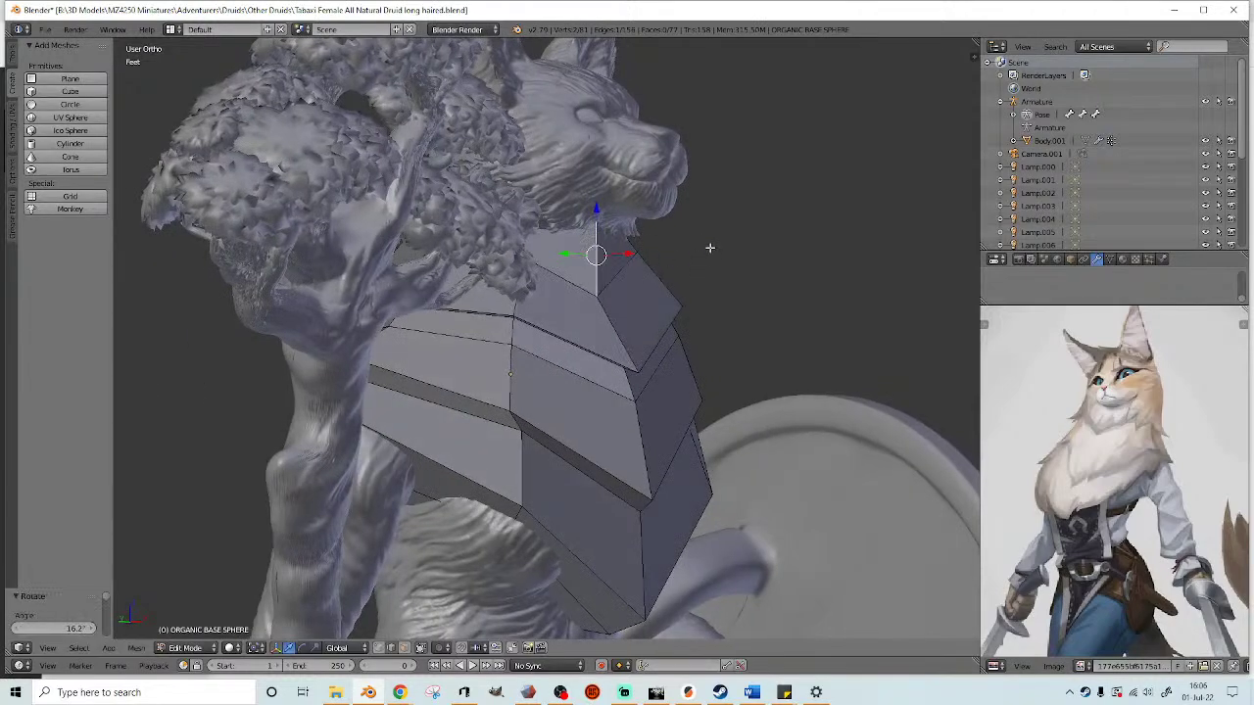
{"action": "key", "text": "ctrl+z"}
- Reposition the collar edge on the shield side of the neck, including a 46.3 thou shift along X
{"action": "middle_click_drag", "start_coordinate": [755, 238], "coordinate": [538, 231]}
{"action": "left_click", "coordinate": [579, 224]}
{"action": "left_click", "coordinate": [588, 172]}
{"action": "left_click", "coordinate": [557, 167]}
{"action": "middle_click_drag", "start_coordinate": [558, 166], "coordinate": [692, 186]}
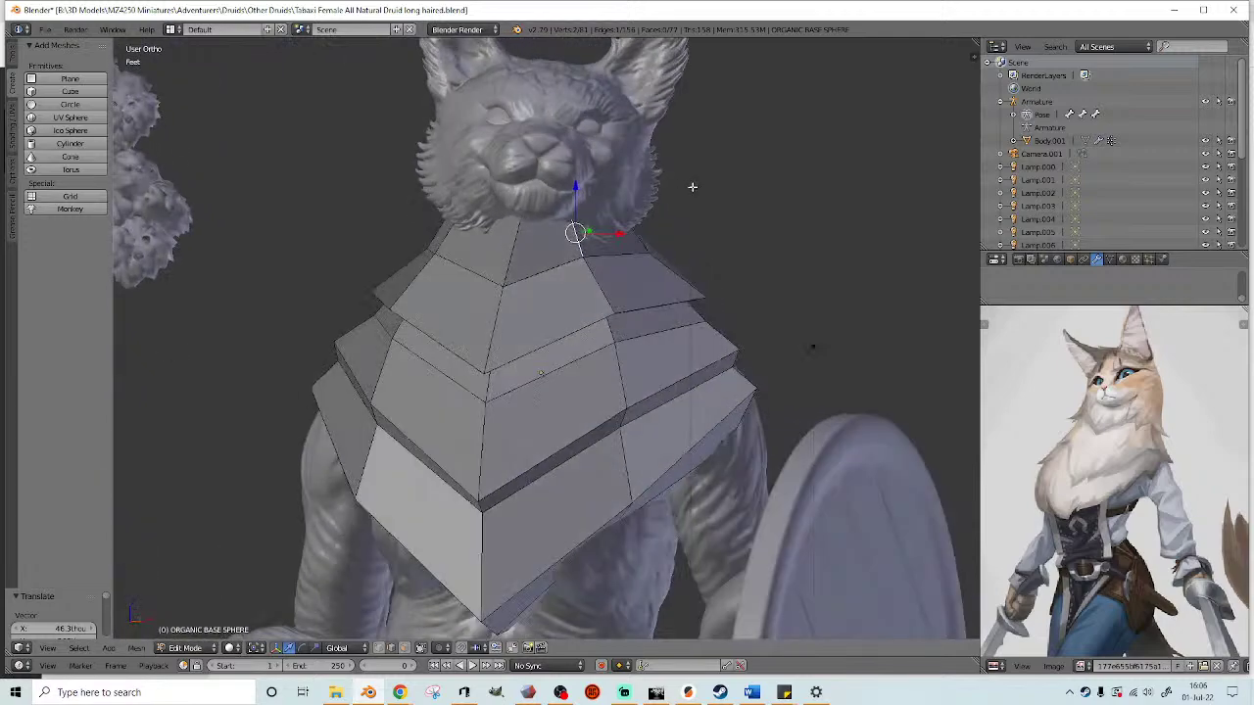
{"action": "left_click", "coordinate": [695, 186]}
- Adjust the staff-side collar edge below the jaw, moving it and finishing with a -2.53° rotation
{"action": "middle_click_drag", "start_coordinate": [607, 215], "coordinate": [683, 211]}
{"action": "left_click", "coordinate": [685, 216]}
{"action": "key", "text": "r"}
{"action": "left_click", "coordinate": [658, 272]}
{"action": "mouse_move", "coordinate": [659, 272]}
{"action": "middle_mouse_down"}
{"action": "mouse_move", "coordinate": [581, 256]}
{"action": "mouse_move", "coordinate": [588, 269]}
{"action": "mouse_move", "coordinate": [553, 283]}
{"action": "mouse_move", "coordinate": [807, 261]}
{"action": "mouse_move", "coordinate": [681, 265]}
{"action": "mouse_move", "coordinate": [680, 280]}
{"action": "mouse_move", "coordinate": [713, 303]}
{"action": "mouse_move", "coordinate": [675, 281]}
{"action": "mouse_move", "coordinate": [662, 291]}
{"action": "middle_mouse_up"}
{"action": "key", "text": "r"}
{"action": "left_click", "coordinate": [641, 254]}
{"action": "scroll", "coordinate": [630, 258], "scroll_direction": "down", "scroll_amount": 3}
{"action": "scroll", "coordinate": [744, 290], "scroll_direction": "up", "scroll_amount": 2}
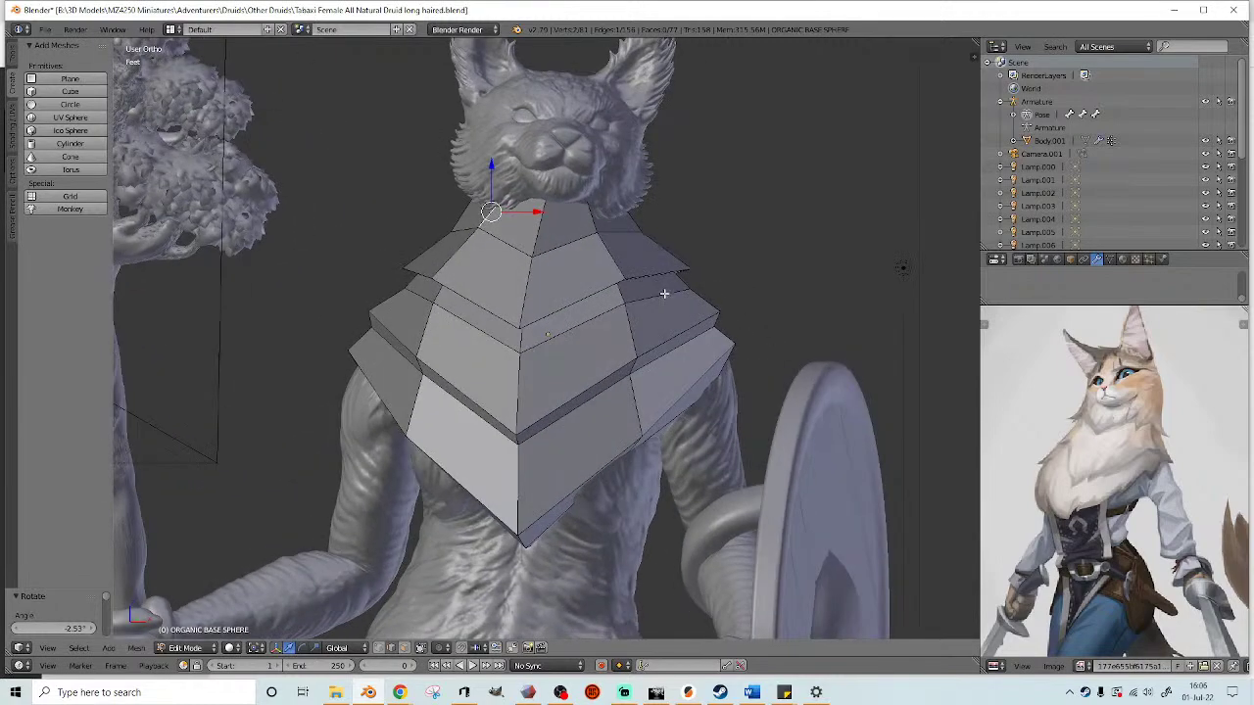
{"action": "scroll", "coordinate": [663, 291], "scroll_direction": "down", "scroll_amount": 2}
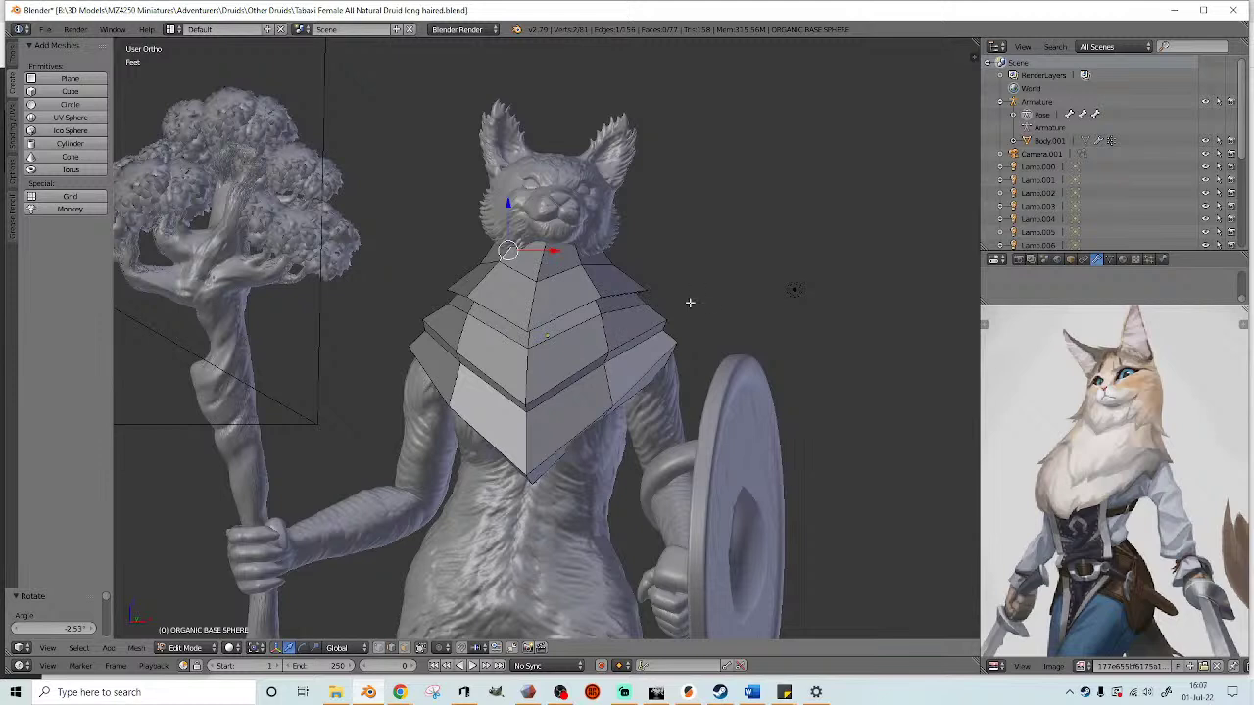
- Subdivide the entire mane mesh with one cut and apply smooth shading to the object
{"action": "key", "text": "a"}
{"action": "left_click", "coordinate": [12, 57]}
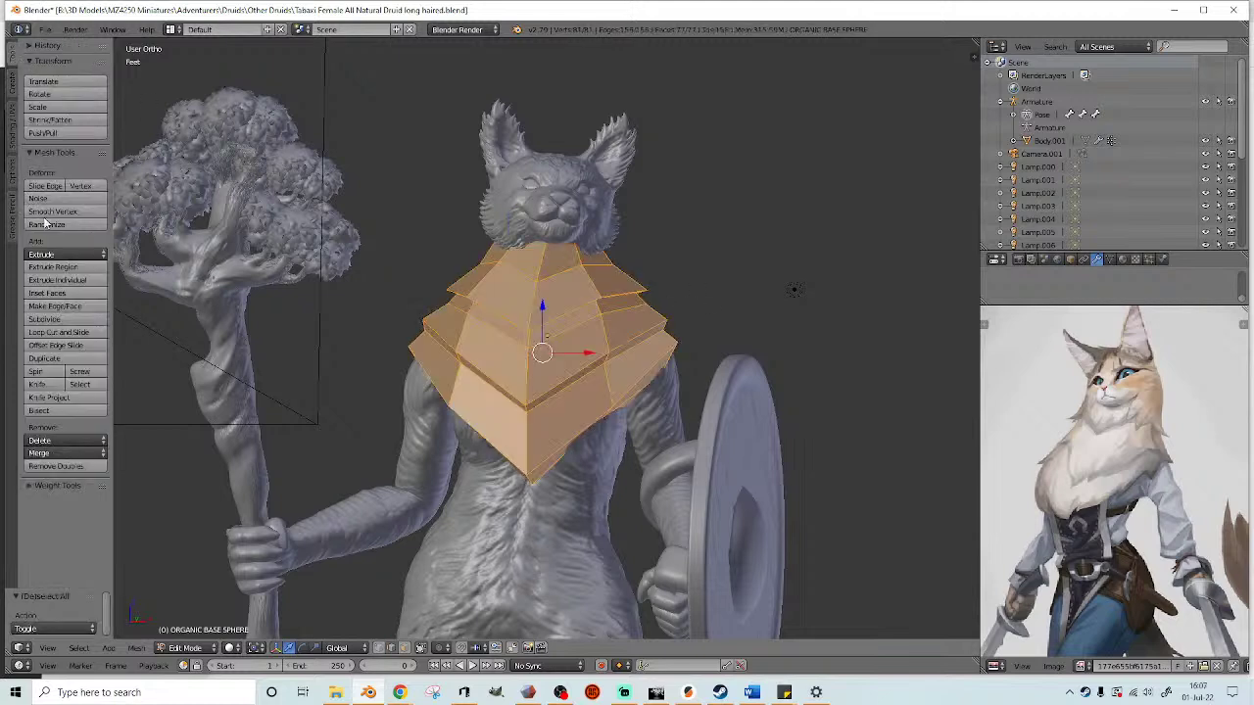
{"action": "left_click", "coordinate": [44, 320]}
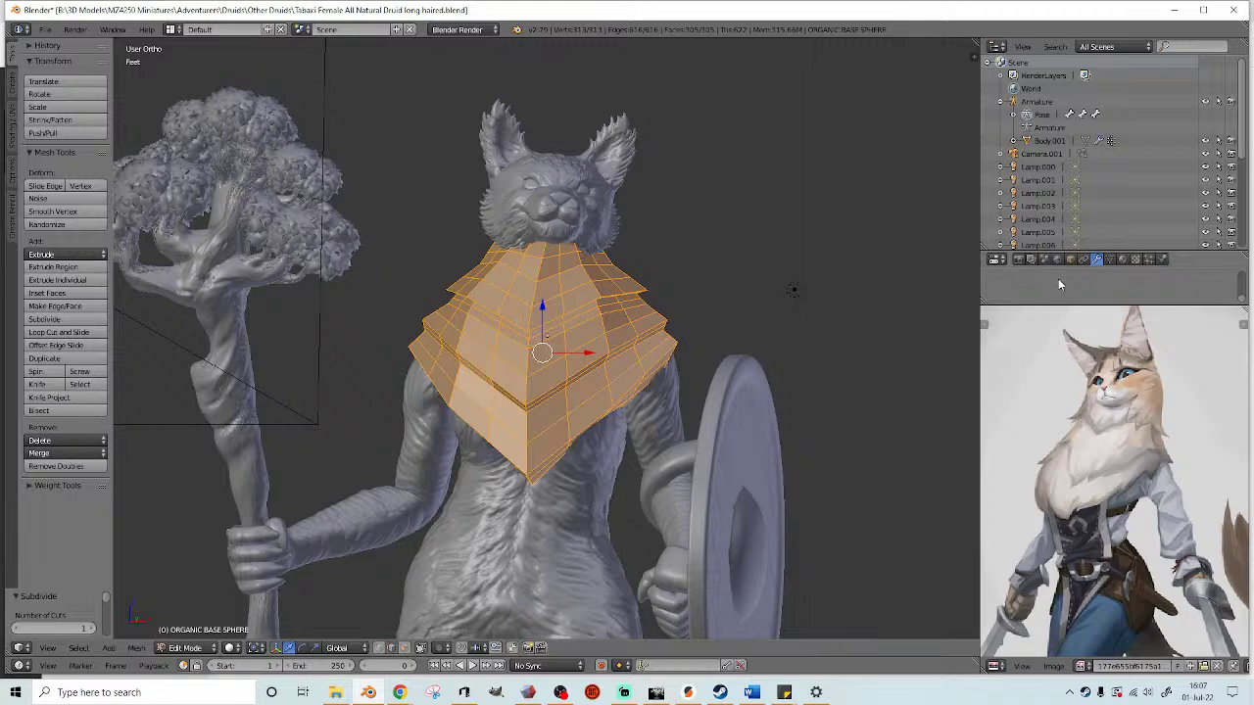
{"action": "key", "text": "Tab"}
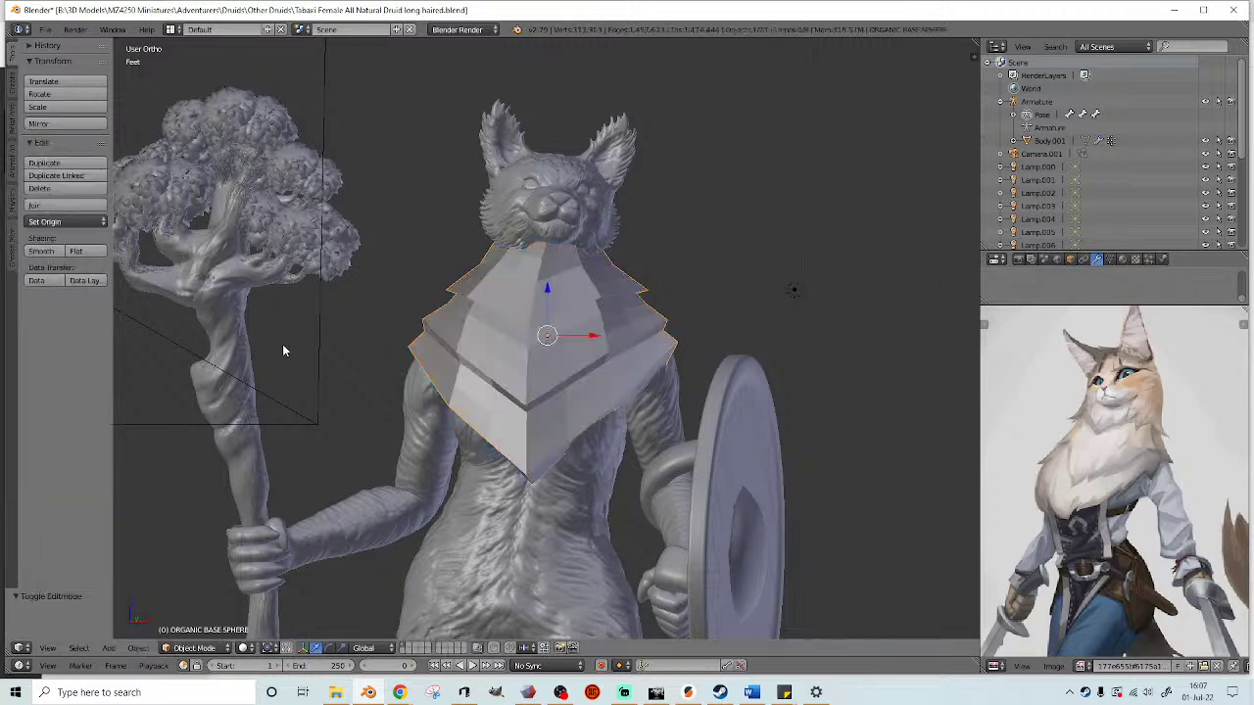
{"action": "left_click", "coordinate": [39, 252]}
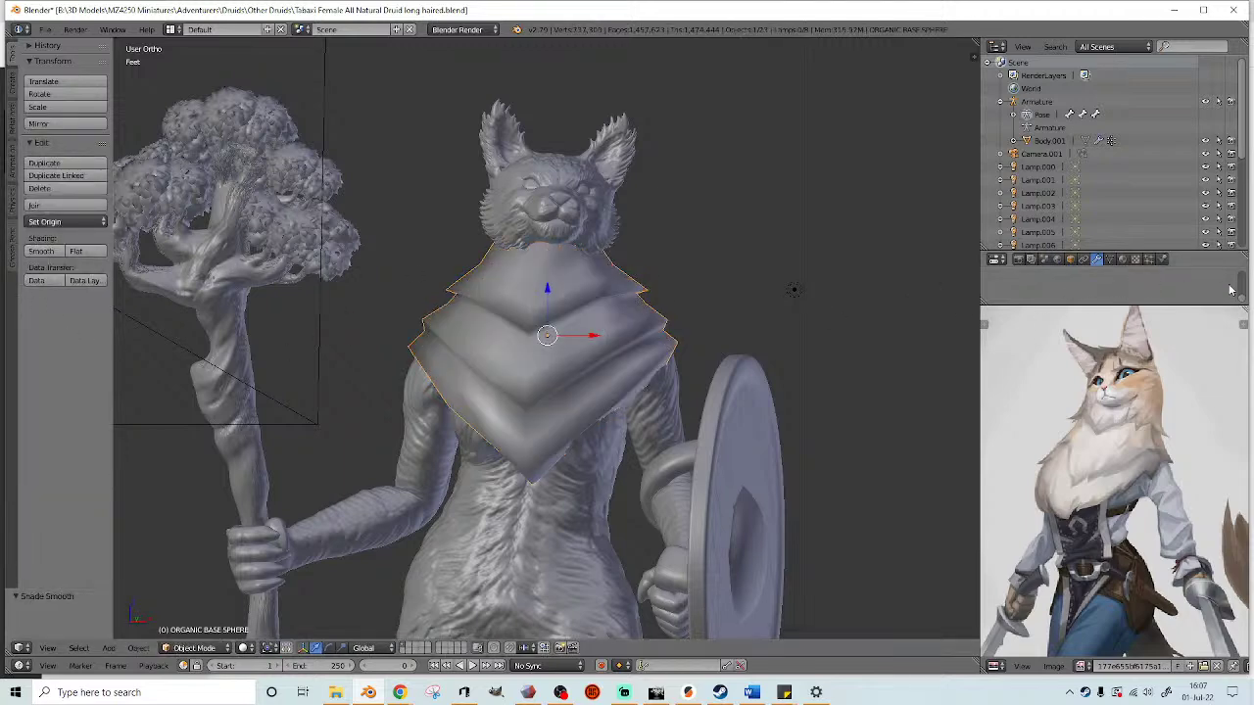
- Add a Catmull-Clark Subdivision Surface modifier to the mane, raise its view subdivisions and apply it
{"action": "left_click", "coordinate": [1059, 261]}
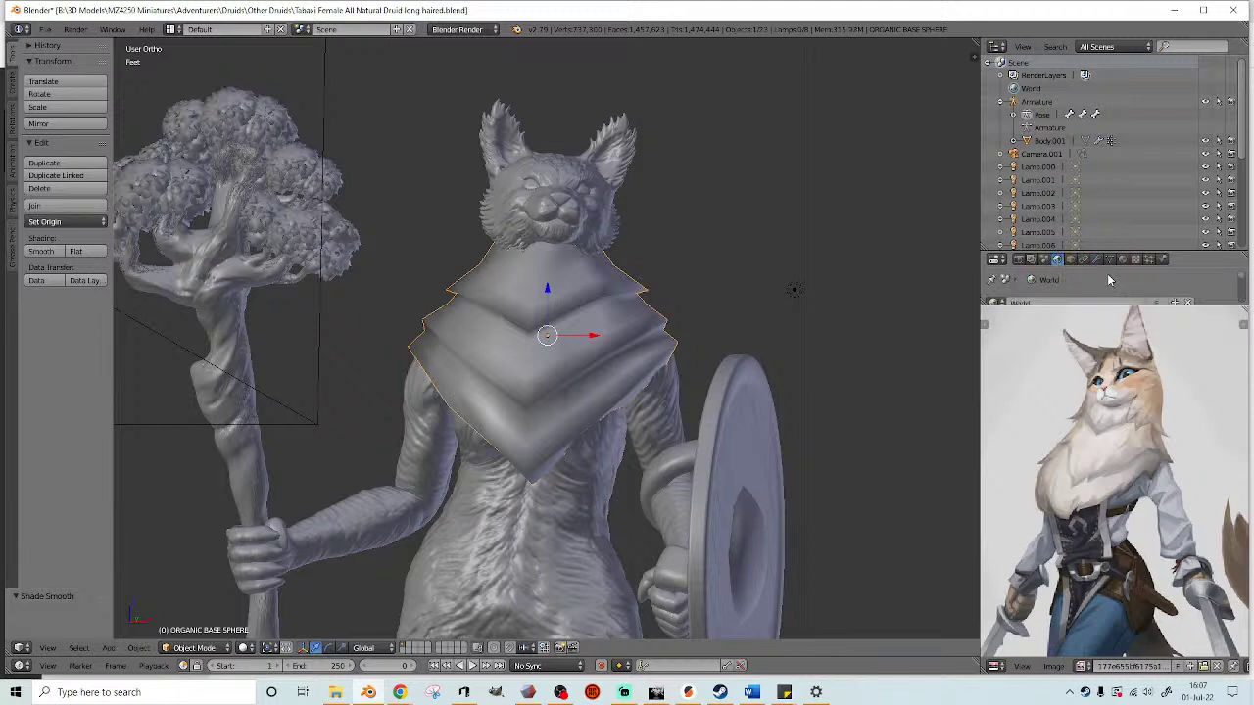
{"action": "left_click_drag", "start_coordinate": [1099, 304], "coordinate": [1098, 372]}
{"action": "left_click", "coordinate": [1084, 260]}
{"action": "left_click", "coordinate": [1062, 304]}
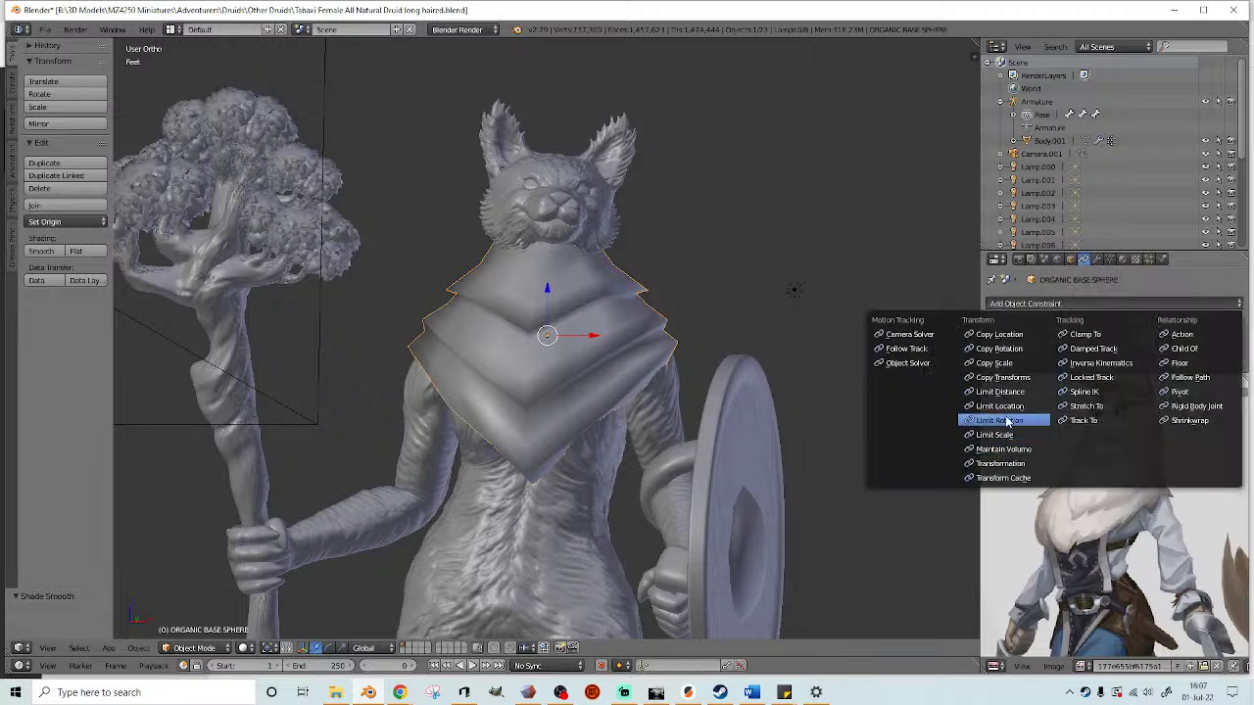
{"action": "left_click", "coordinate": [1099, 259]}
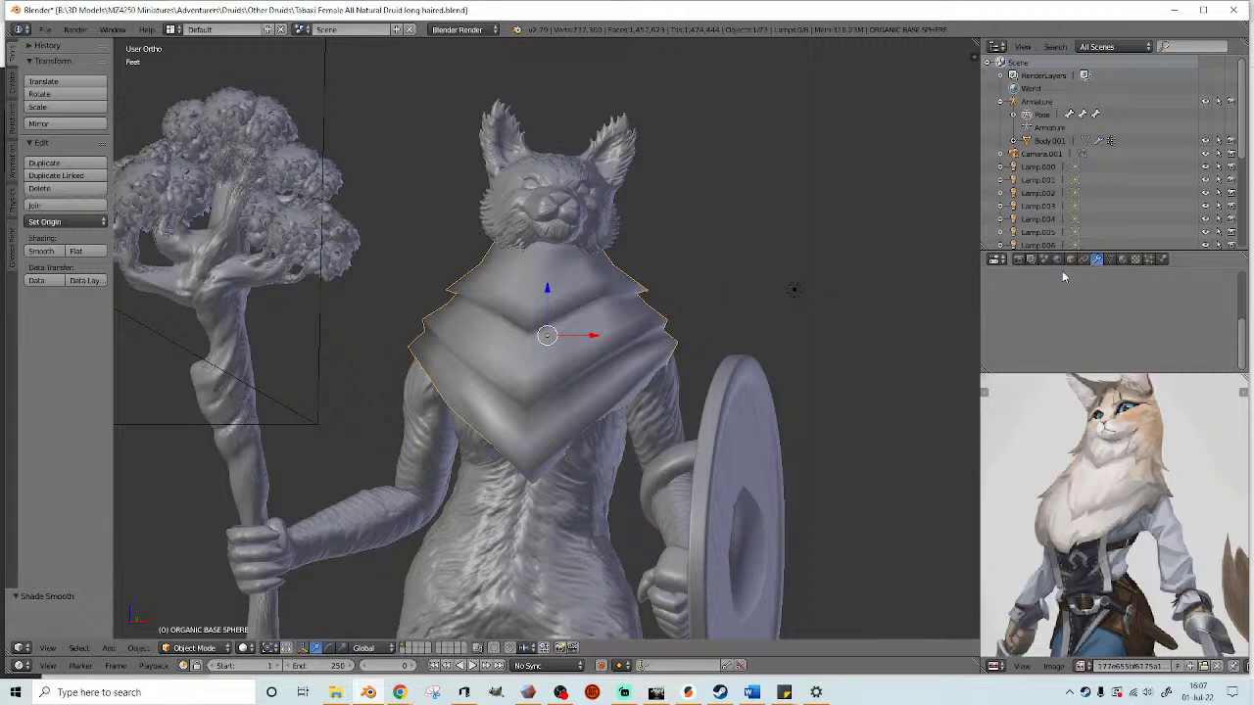
{"action": "left_click", "coordinate": [1097, 289]}
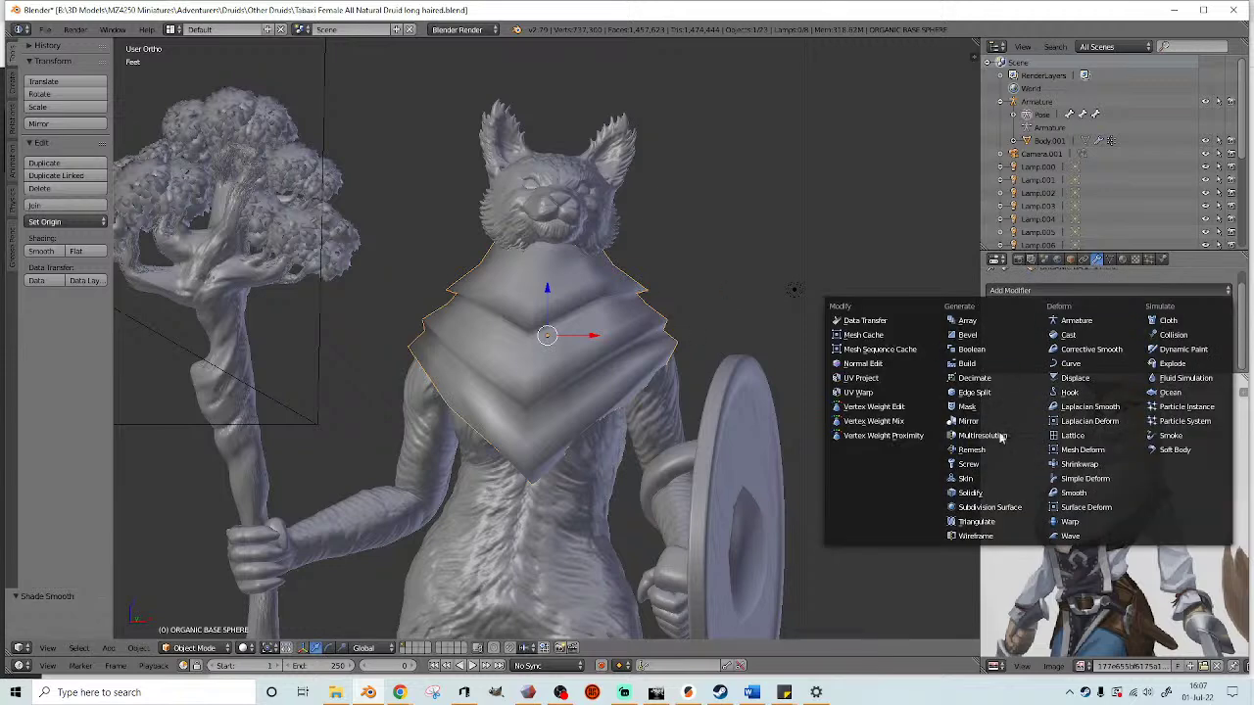
{"action": "left_click", "coordinate": [999, 510]}
{"action": "scroll", "coordinate": [1101, 351], "scroll_direction": "down", "scroll_amount": 2}
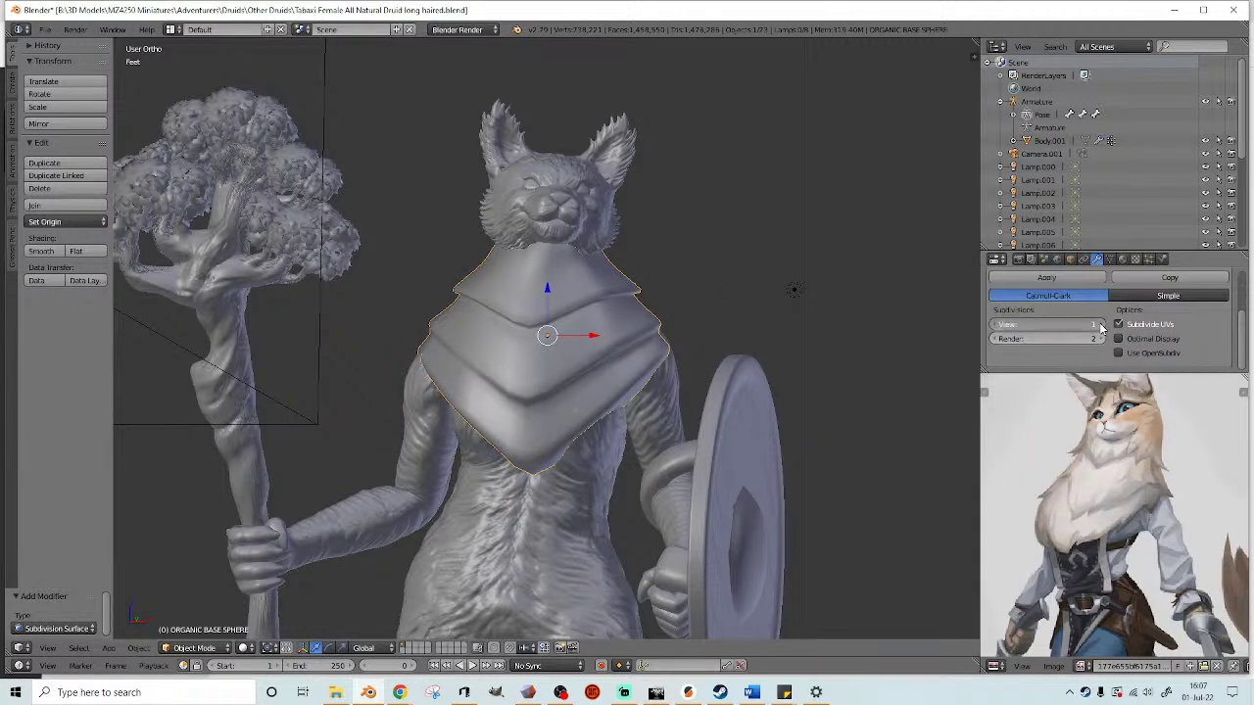
{"action": "left_click", "coordinate": [1064, 275]}
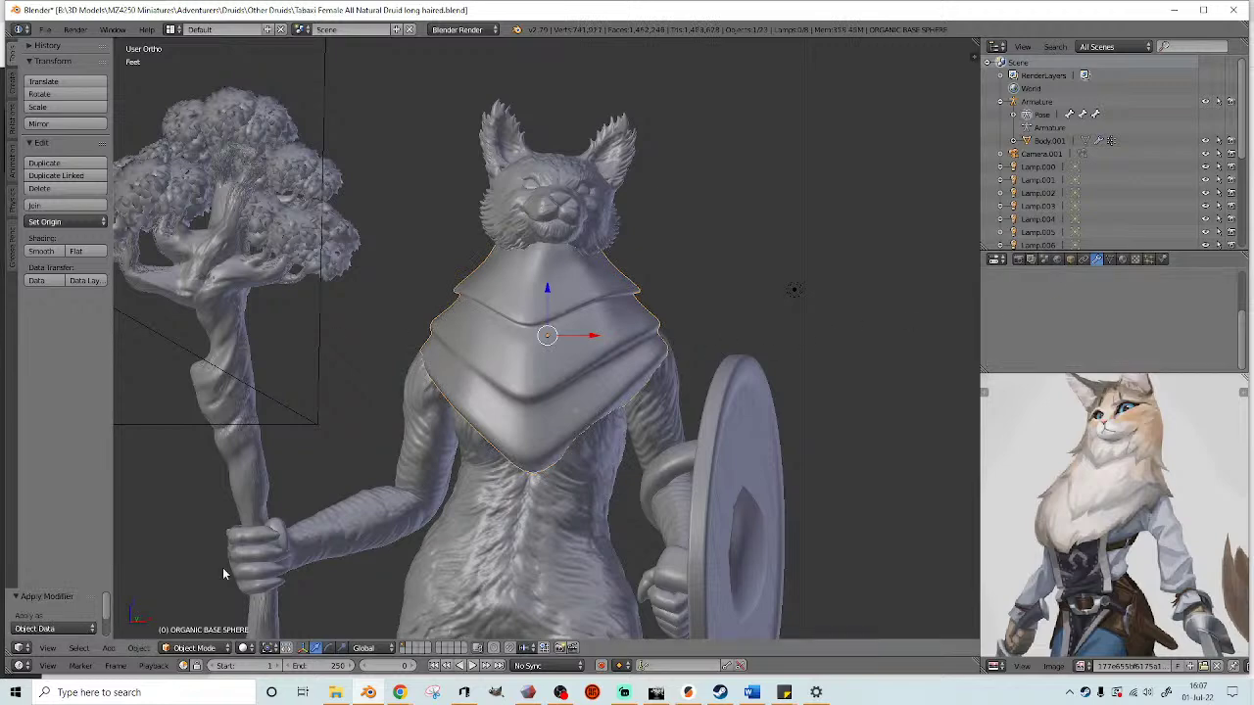
- Switch the mane to Sculpt Mode, enable Dyntopo and choose the Clay Strips brush for the upper tier
{"action": "left_click", "coordinate": [196, 647]}
{"action": "left_click", "coordinate": [196, 601]}
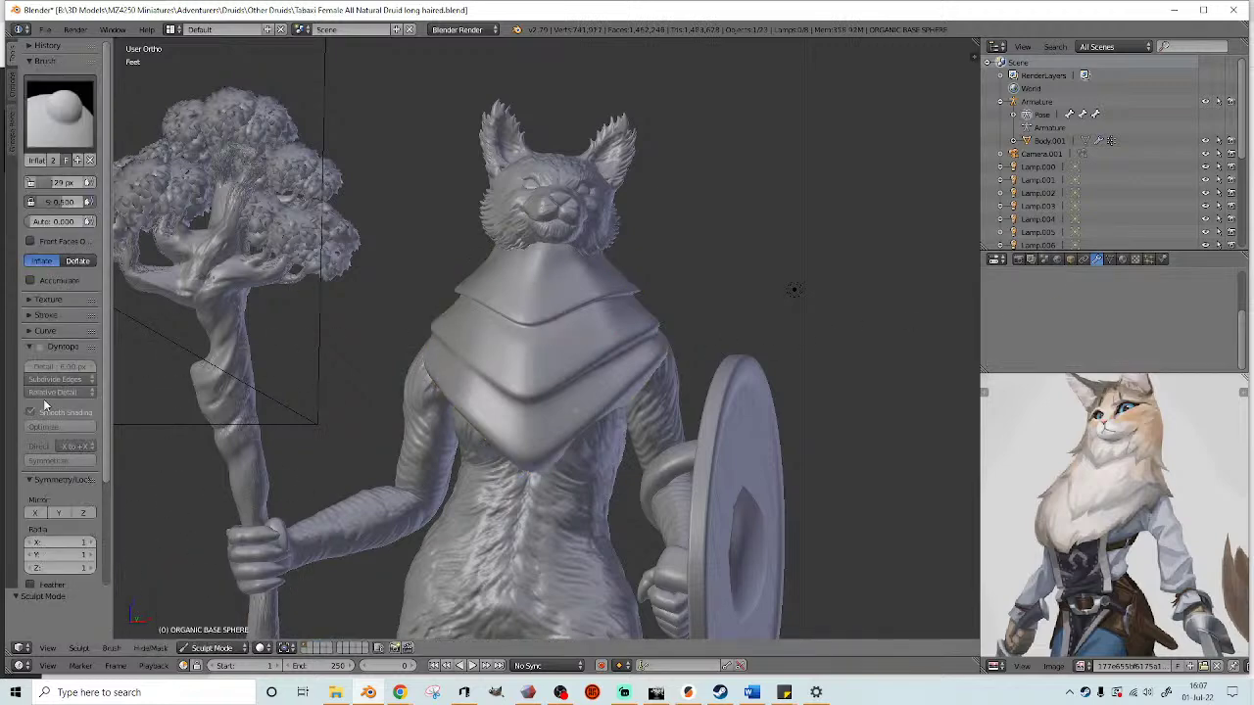
{"action": "left_click", "coordinate": [41, 347]}
{"action": "left_click", "coordinate": [60, 115]}
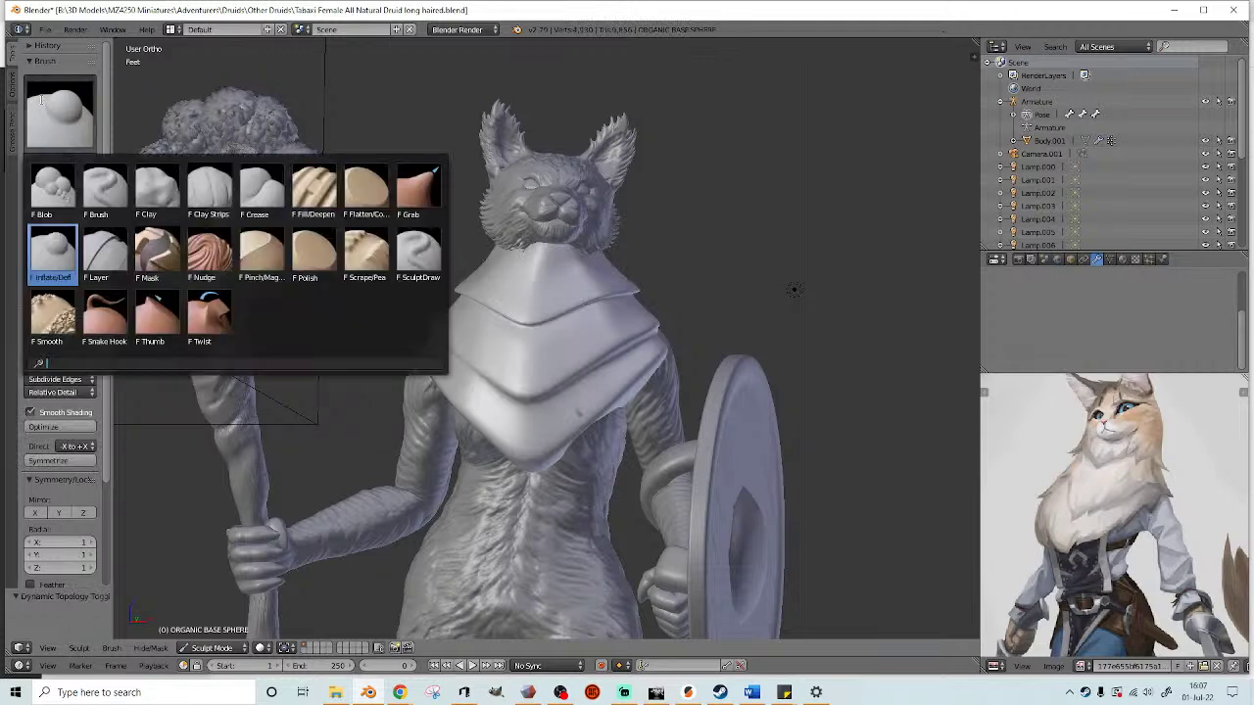
{"action": "left_click", "coordinate": [210, 191]}
{"action": "scroll", "coordinate": [327, 290], "scroll_direction": "up", "scroll_amount": 1}
{"action": "scroll", "coordinate": [343, 294], "scroll_direction": "up", "scroll_amount": 2}
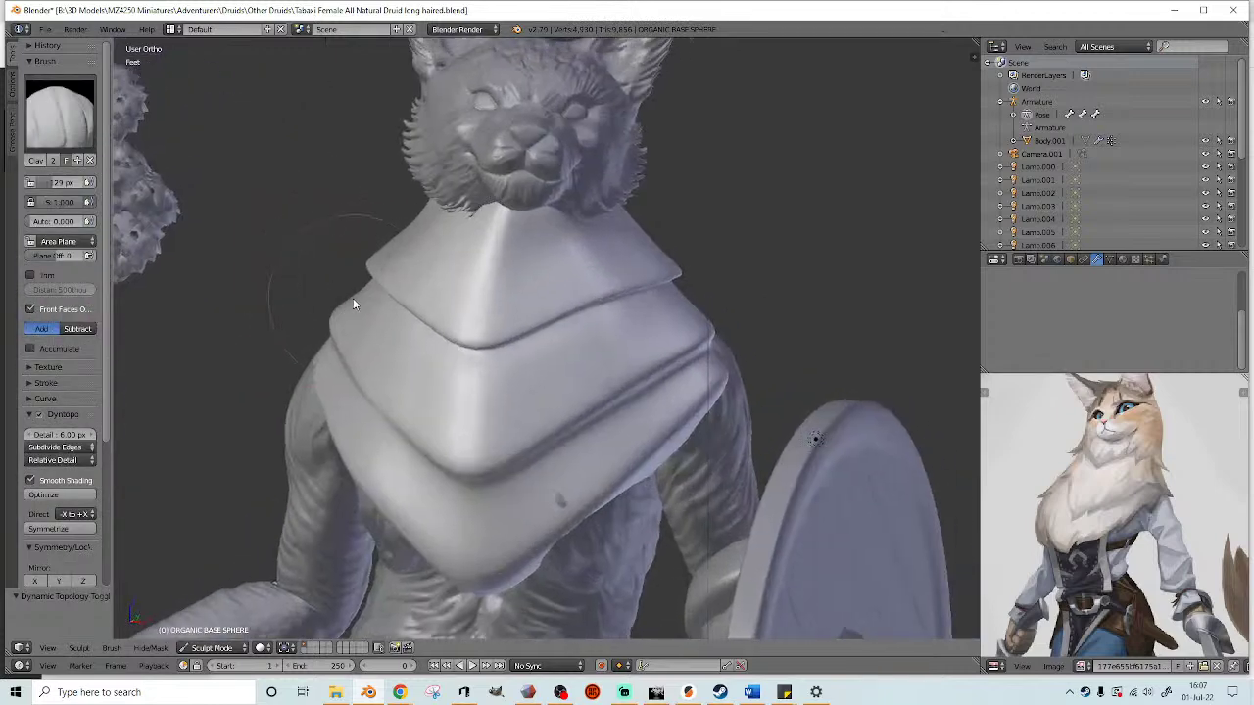
{"action": "scroll", "coordinate": [495, 284], "scroll_direction": "up", "scroll_amount": 3}
{"action": "mouse_move", "coordinate": [510, 286]}
{"action": "middle_mouse_down"}
{"action": "mouse_move", "coordinate": [497, 313]}
{"action": "mouse_move", "coordinate": [467, 286]}
{"action": "middle_mouse_up"}
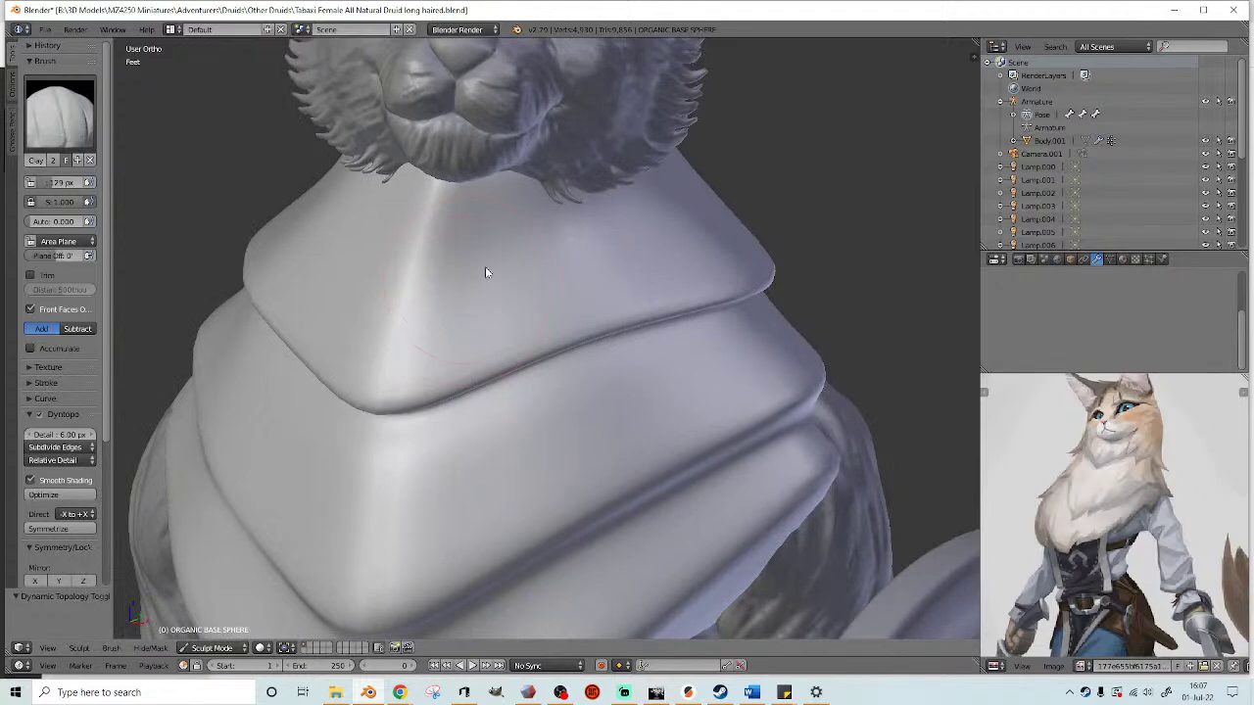
- Set the Clay Strips brush radius to 66 px, try a strand below the chin on the upper tier and undo it
{"action": "key", "text": "f"}
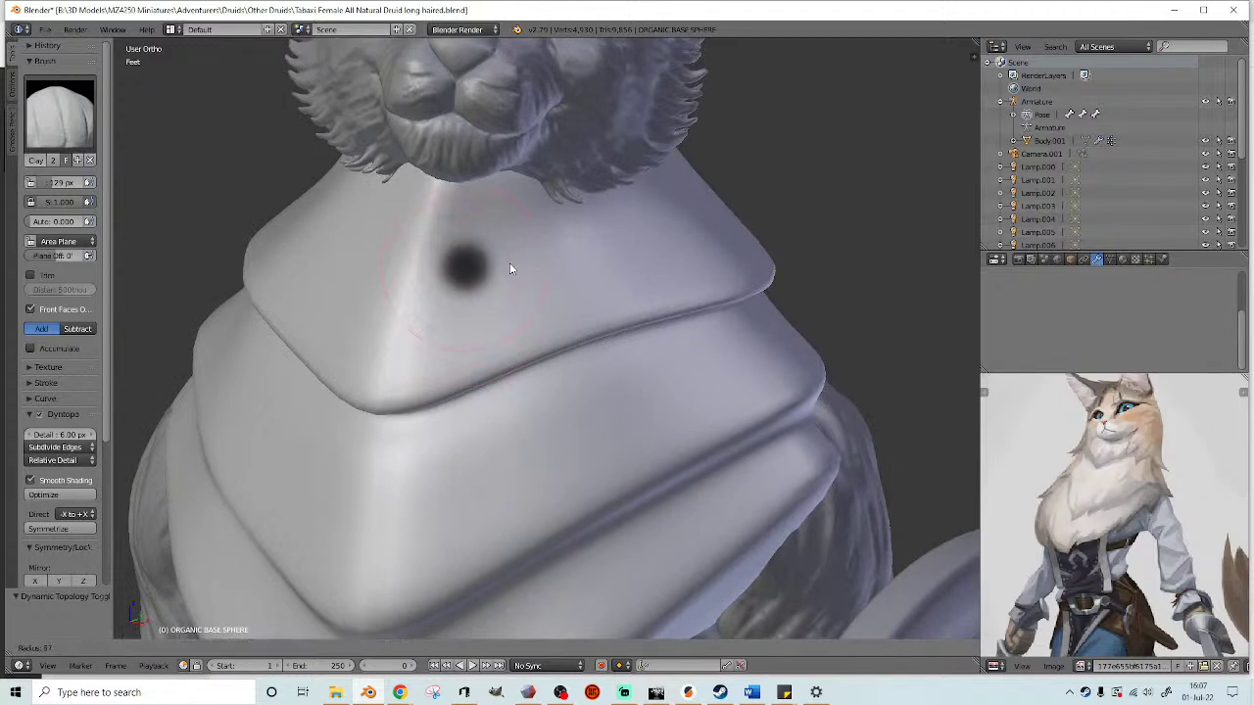
{"action": "left_click", "coordinate": [520, 267]}
{"action": "middle_click_drag", "start_coordinate": [520, 267], "coordinate": [518, 282], "text": "shift"}
{"action": "scroll", "coordinate": [512, 251], "scroll_direction": "up", "scroll_amount": 1}
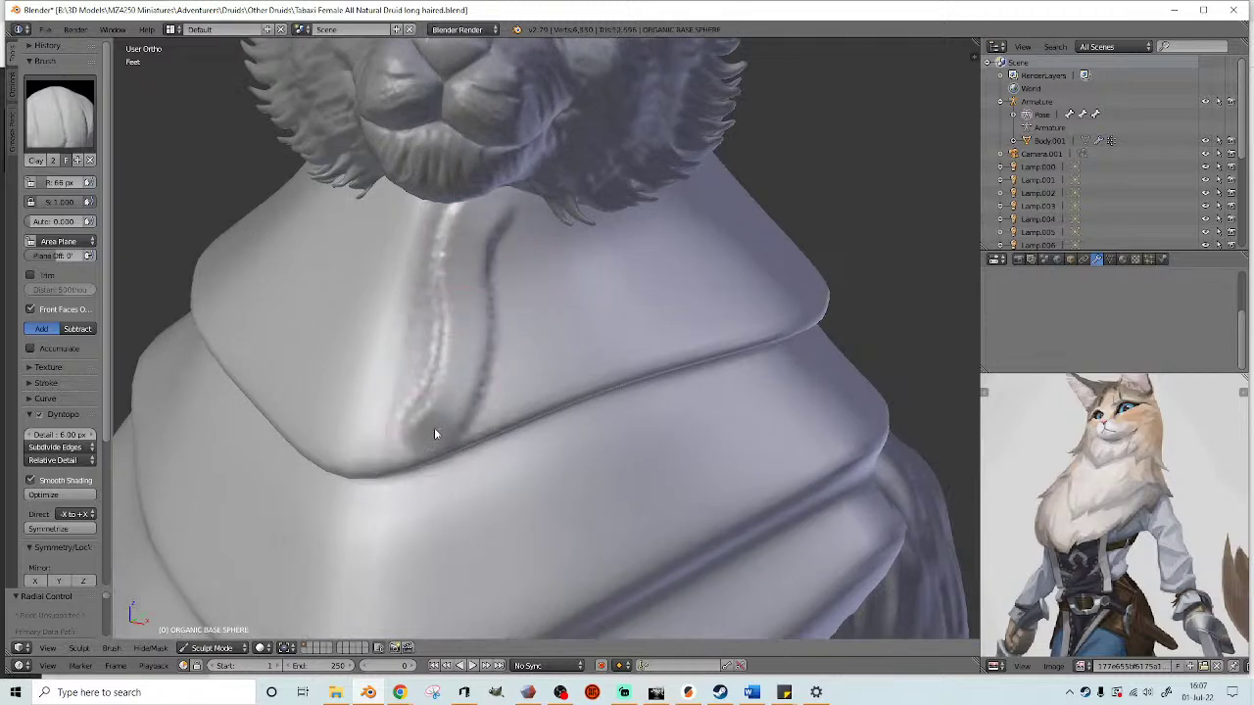
{"action": "mouse_move", "coordinate": [469, 241]}
{"action": "middle_mouse_down"}
{"action": "mouse_move", "coordinate": [498, 239]}
{"action": "mouse_move", "coordinate": [476, 218]}
{"action": "middle_mouse_up"}
{"action": "key", "text": "ctrl+z"}
{"action": "key", "text": "ctrl+z"}
- Sculpt flowing vertical hair strands across the upper tier from below the chin toward the staff-side shoulder
{"action": "mouse_move", "coordinate": [495, 185]}
{"action": "left_mouse_down"}
{"action": "mouse_move", "coordinate": [463, 448]}
{"action": "mouse_move", "coordinate": [436, 211]}
{"action": "mouse_move", "coordinate": [389, 428]}
{"action": "mouse_move", "coordinate": [426, 228]}
{"action": "mouse_move", "coordinate": [342, 403]}
{"action": "left_mouse_up"}
{"action": "left_click_drag", "start_coordinate": [351, 359], "coordinate": [395, 199]}
{"action": "middle_click_drag", "start_coordinate": [394, 199], "coordinate": [476, 210]}
{"action": "mouse_move", "coordinate": [439, 229]}
{"action": "left_mouse_down"}
{"action": "mouse_move", "coordinate": [387, 405]}
{"action": "mouse_move", "coordinate": [438, 175]}
{"action": "left_mouse_up"}
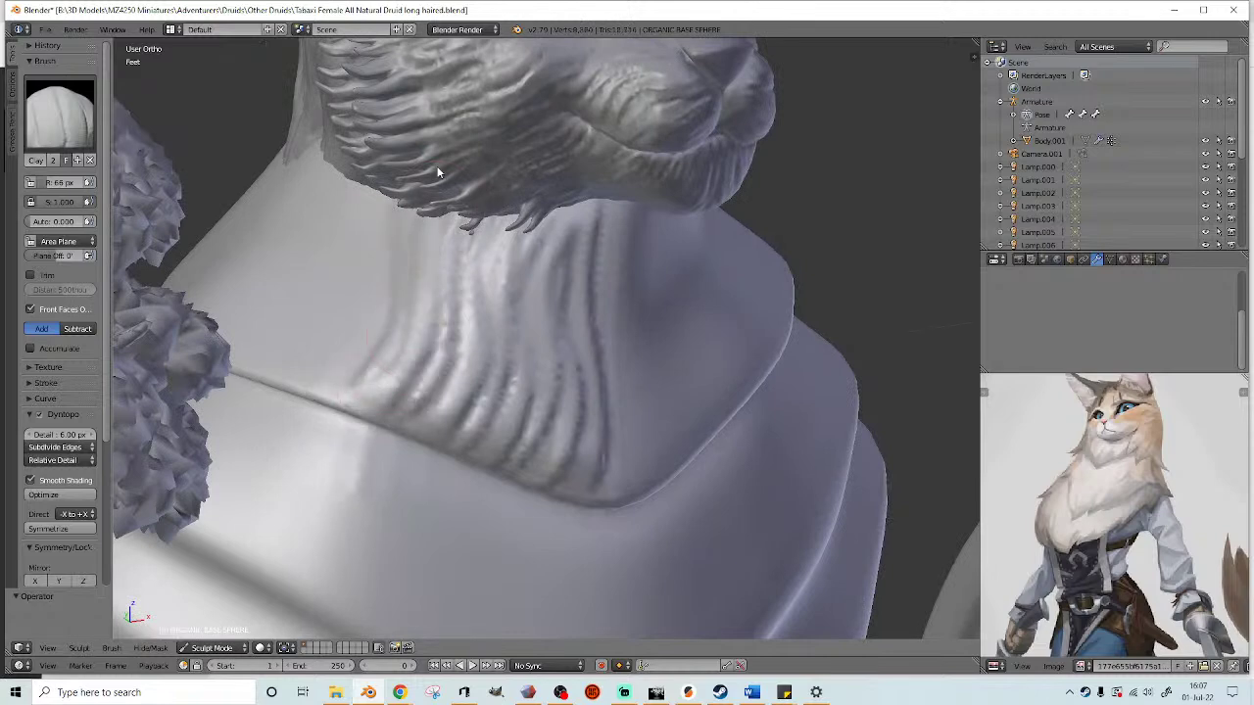
{"action": "mouse_move", "coordinate": [348, 380]}
{"action": "middle_mouse_down"}
{"action": "mouse_move", "coordinate": [386, 318]}
{"action": "mouse_move", "coordinate": [479, 320]}
{"action": "mouse_move", "coordinate": [490, 305]}
{"action": "middle_mouse_up"}
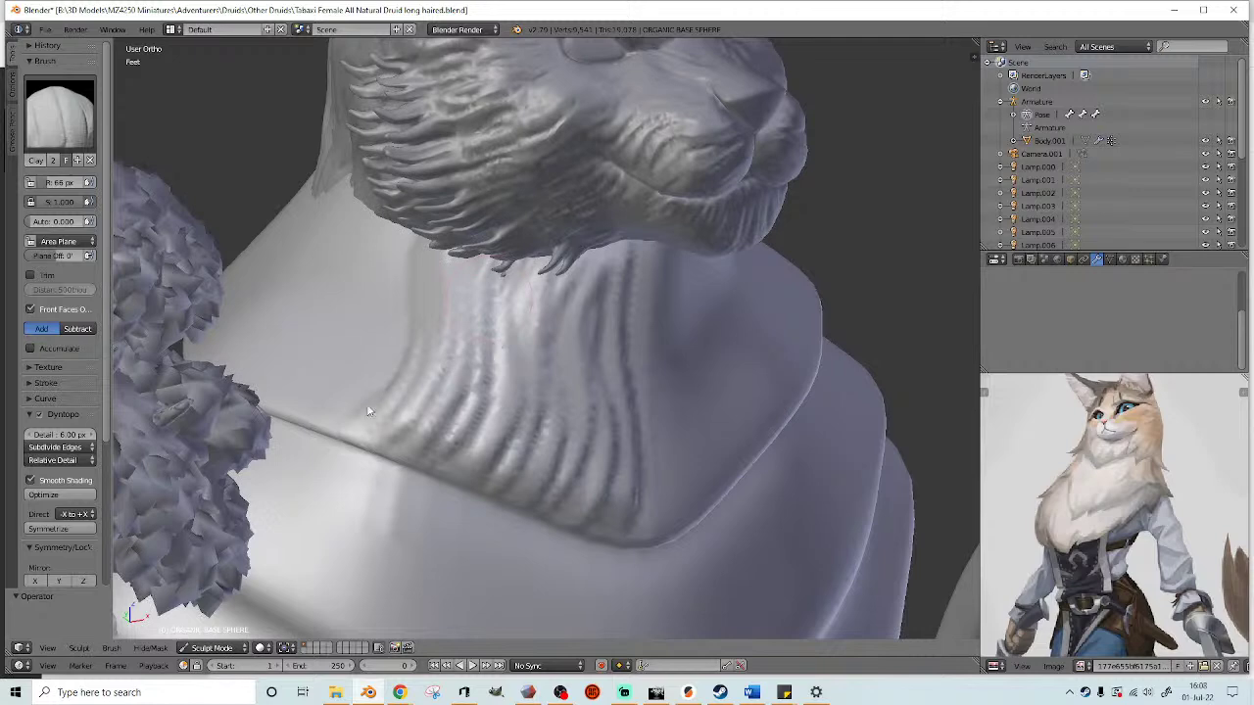
{"action": "left_click_drag", "start_coordinate": [402, 345], "coordinate": [426, 174]}
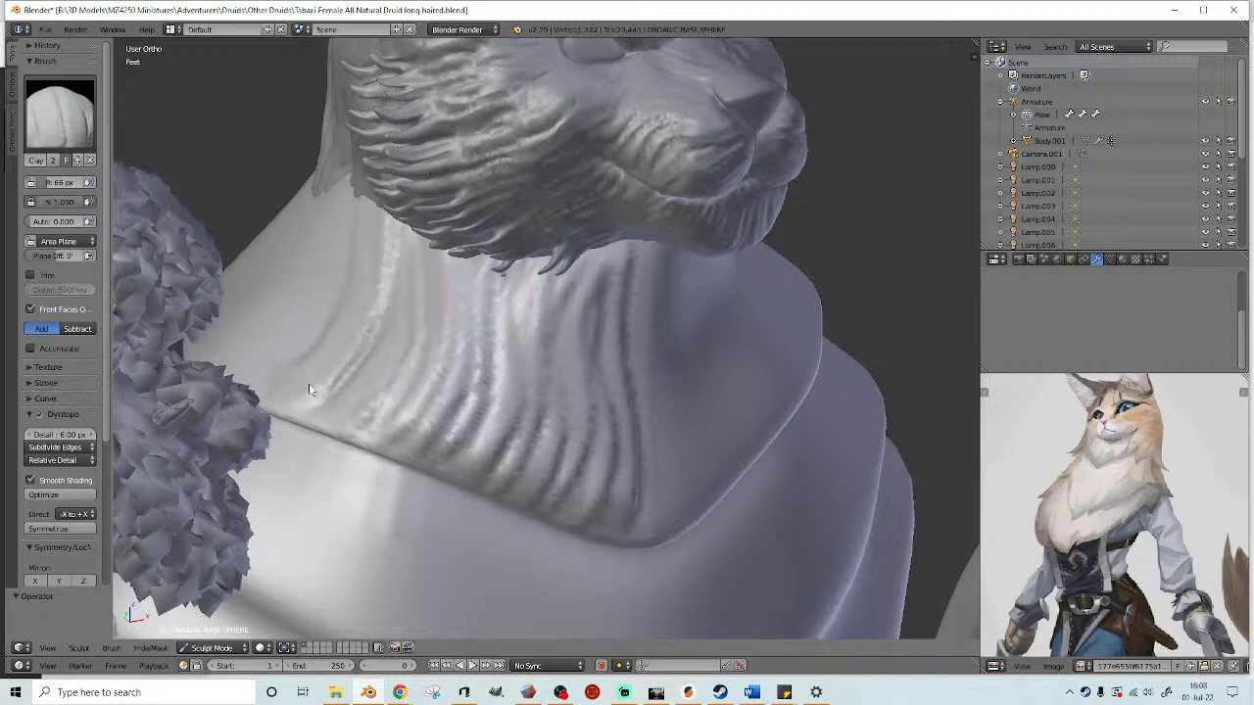
{"action": "middle_click_drag", "start_coordinate": [440, 217], "coordinate": [365, 206]}
- Fill the upper tier's front centre with hair strands and begin strands below the shield-side cheek
{"action": "mouse_move", "coordinate": [445, 226]}
{"action": "left_mouse_down"}
{"action": "mouse_move", "coordinate": [458, 347]}
{"action": "mouse_move", "coordinate": [412, 468]}
{"action": "mouse_move", "coordinate": [438, 277]}
{"action": "left_mouse_up"}
{"action": "left_click_drag", "start_coordinate": [463, 235], "coordinate": [453, 423]}
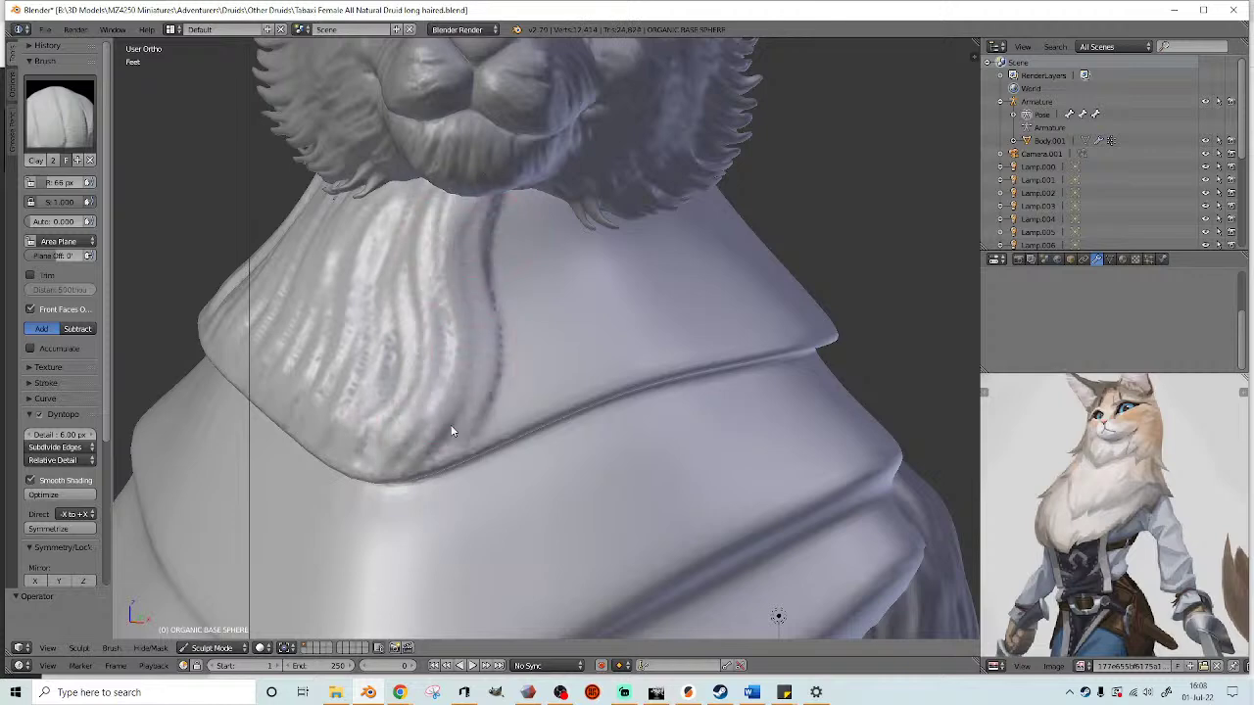
{"action": "middle_click_drag", "start_coordinate": [519, 200], "coordinate": [479, 227]}
{"action": "mouse_move", "coordinate": [479, 229]}
{"action": "left_mouse_down"}
{"action": "mouse_move", "coordinate": [460, 418]}
{"action": "mouse_move", "coordinate": [515, 255]}
{"action": "mouse_move", "coordinate": [509, 230]}
{"action": "left_mouse_up"}
{"action": "middle_click_drag", "start_coordinate": [510, 230], "coordinate": [468, 225]}
{"action": "left_click_drag", "start_coordinate": [469, 226], "coordinate": [473, 390]}
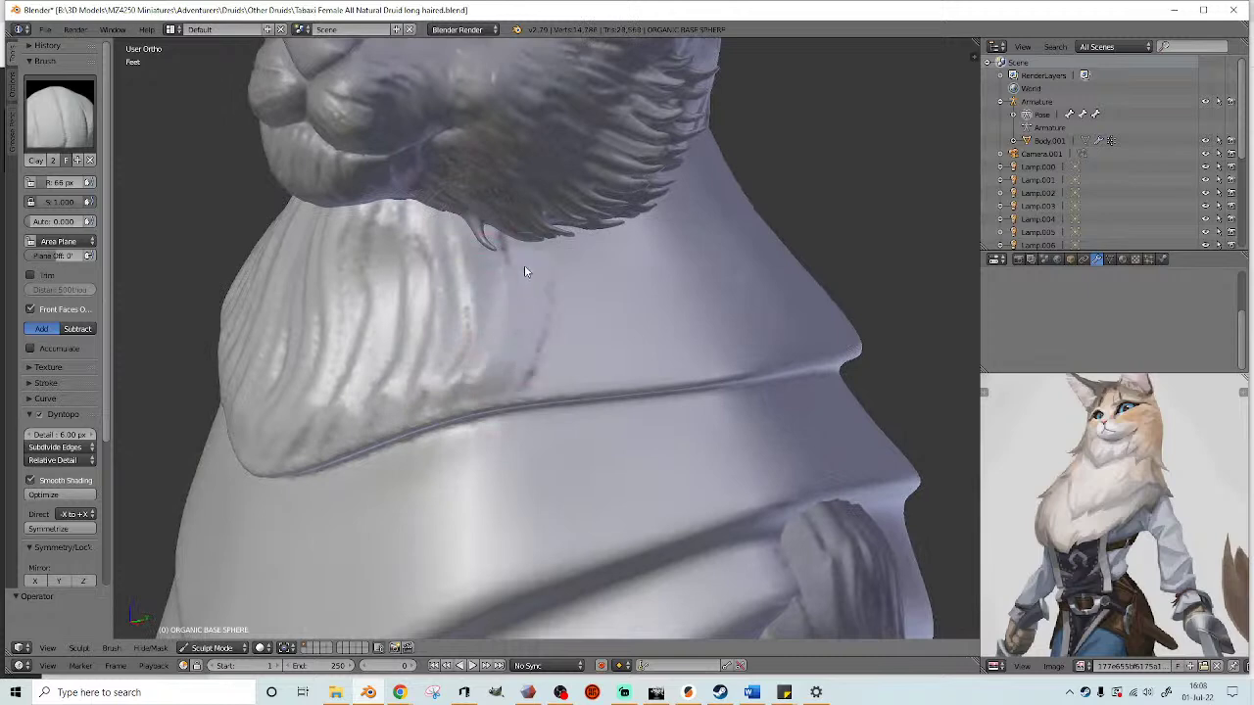
- Continue the hair strands around the shield side of the upper tier, running from the neck to its lower edge
{"action": "mouse_move", "coordinate": [535, 383]}
{"action": "middle_mouse_down"}
{"action": "mouse_move", "coordinate": [504, 219]}
{"action": "mouse_move", "coordinate": [479, 316]}
{"action": "mouse_move", "coordinate": [470, 308]}
{"action": "mouse_move", "coordinate": [437, 344]}
{"action": "middle_mouse_up"}
{"action": "mouse_move", "coordinate": [437, 345]}
{"action": "left_mouse_down"}
{"action": "mouse_move", "coordinate": [469, 312]}
{"action": "mouse_move", "coordinate": [493, 228]}
{"action": "left_mouse_up"}
{"action": "left_click_drag", "start_coordinate": [498, 229], "coordinate": [453, 417]}
{"action": "mouse_move", "coordinate": [476, 413]}
{"action": "left_mouse_down"}
{"action": "mouse_move", "coordinate": [542, 259]}
{"action": "mouse_move", "coordinate": [547, 201]}
{"action": "left_mouse_up"}
{"action": "mouse_move", "coordinate": [551, 211]}
{"action": "left_mouse_down"}
{"action": "mouse_move", "coordinate": [505, 399]}
{"action": "mouse_move", "coordinate": [581, 198]}
{"action": "left_mouse_up"}
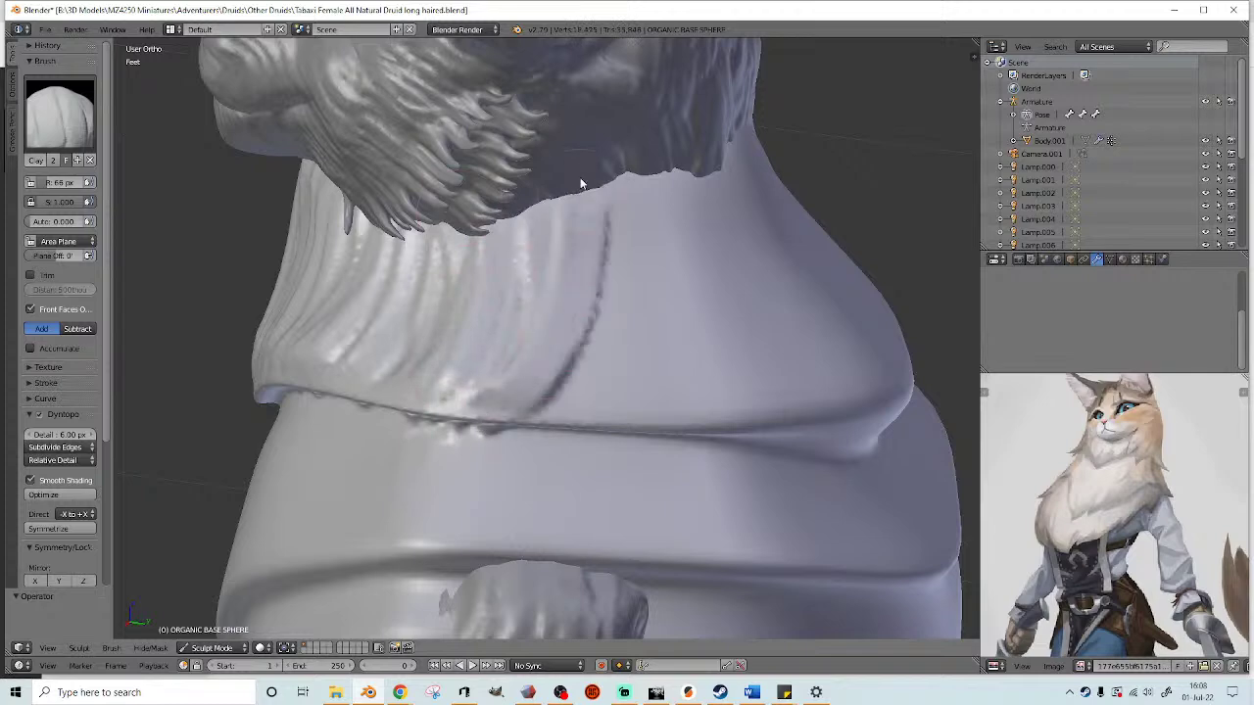
{"action": "middle_click_drag", "start_coordinate": [581, 198], "coordinate": [540, 210]}
{"action": "mouse_move", "coordinate": [540, 210]}
{"action": "left_mouse_down"}
{"action": "mouse_move", "coordinate": [398, 432]}
{"action": "mouse_move", "coordinate": [576, 203]}
{"action": "left_mouse_up"}
{"action": "left_click_drag", "start_coordinate": [581, 205], "coordinate": [483, 464]}
{"action": "mouse_move", "coordinate": [490, 470]}
{"action": "left_mouse_down"}
{"action": "mouse_move", "coordinate": [540, 417]}
{"action": "mouse_move", "coordinate": [585, 211]}
{"action": "left_mouse_up"}
- Sculpt long hair strands across the back of the upper tier until they meet the staff-side strands
{"action": "middle_click_drag", "start_coordinate": [532, 215], "coordinate": [545, 228]}
{"action": "mouse_move", "coordinate": [545, 235]}
{"action": "left_mouse_down"}
{"action": "mouse_move", "coordinate": [529, 362]}
{"action": "mouse_move", "coordinate": [451, 494]}
{"action": "left_mouse_up"}
{"action": "mouse_move", "coordinate": [470, 482]}
{"action": "left_mouse_down"}
{"action": "mouse_move", "coordinate": [537, 365]}
{"action": "mouse_move", "coordinate": [586, 225]}
{"action": "left_mouse_up"}
{"action": "mouse_move", "coordinate": [580, 230]}
{"action": "left_mouse_down"}
{"action": "mouse_move", "coordinate": [539, 395]}
{"action": "mouse_move", "coordinate": [498, 467]}
{"action": "left_mouse_up"}
{"action": "left_click_drag", "start_coordinate": [504, 470], "coordinate": [609, 231]}
{"action": "middle_click_drag", "start_coordinate": [607, 227], "coordinate": [541, 211]}
{"action": "mouse_move", "coordinate": [539, 221]}
{"action": "left_mouse_down"}
{"action": "mouse_move", "coordinate": [418, 422]}
{"action": "mouse_move", "coordinate": [534, 323]}
{"action": "mouse_move", "coordinate": [500, 415]}
{"action": "mouse_move", "coordinate": [551, 386]}
{"action": "mouse_move", "coordinate": [511, 490]}
{"action": "left_mouse_up"}
{"action": "mouse_move", "coordinate": [545, 505]}
{"action": "left_mouse_down"}
{"action": "mouse_move", "coordinate": [583, 424]}
{"action": "mouse_move", "coordinate": [597, 265]}
{"action": "left_mouse_up"}
{"action": "mouse_move", "coordinate": [593, 245]}
{"action": "middle_mouse_down"}
{"action": "mouse_move", "coordinate": [550, 251]}
{"action": "mouse_move", "coordinate": [545, 239]}
{"action": "middle_mouse_up"}
{"action": "mouse_move", "coordinate": [560, 245]}
{"action": "left_mouse_down"}
{"action": "mouse_move", "coordinate": [559, 449]}
{"action": "mouse_move", "coordinate": [535, 500]}
{"action": "left_mouse_up"}
{"action": "mouse_move", "coordinate": [558, 501]}
{"action": "left_mouse_down"}
{"action": "mouse_move", "coordinate": [597, 369]}
{"action": "mouse_move", "coordinate": [613, 395]}
{"action": "mouse_move", "coordinate": [641, 366]}
{"action": "left_mouse_up"}
{"action": "middle_click_drag", "start_coordinate": [669, 284], "coordinate": [504, 257]}
{"action": "mouse_move", "coordinate": [504, 257]}
{"action": "left_mouse_down"}
{"action": "mouse_move", "coordinate": [563, 394]}
{"action": "mouse_move", "coordinate": [481, 308]}
{"action": "left_mouse_up"}
{"action": "mouse_move", "coordinate": [413, 387]}
{"action": "left_mouse_down"}
{"action": "mouse_move", "coordinate": [411, 317]}
{"action": "mouse_move", "coordinate": [336, 395]}
{"action": "mouse_move", "coordinate": [358, 336]}
{"action": "mouse_move", "coordinate": [261, 407]}
{"action": "mouse_move", "coordinate": [316, 309]}
{"action": "mouse_move", "coordinate": [263, 381]}
{"action": "left_mouse_up"}
- Enable X-axis mirroring for sculpting and carve hair strands down the front of the second tier
{"action": "scroll", "coordinate": [442, 330], "scroll_direction": "down", "scroll_amount": 4}
{"action": "mouse_move", "coordinate": [578, 302]}
{"action": "middle_mouse_down"}
{"action": "mouse_move", "coordinate": [508, 307]}
{"action": "mouse_move", "coordinate": [429, 349]}
{"action": "middle_mouse_up"}
{"action": "scroll", "coordinate": [509, 307], "scroll_direction": "down", "scroll_amount": 3}
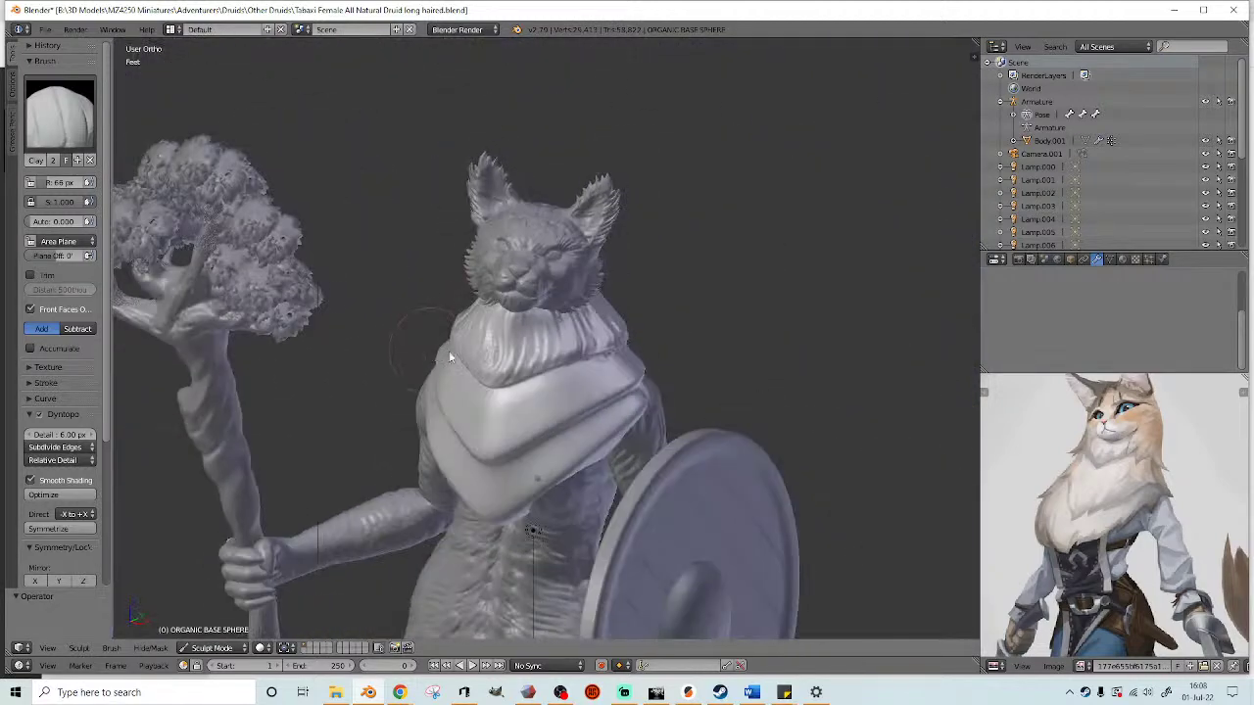
{"action": "scroll", "coordinate": [554, 368], "scroll_direction": "up", "scroll_amount": 5}
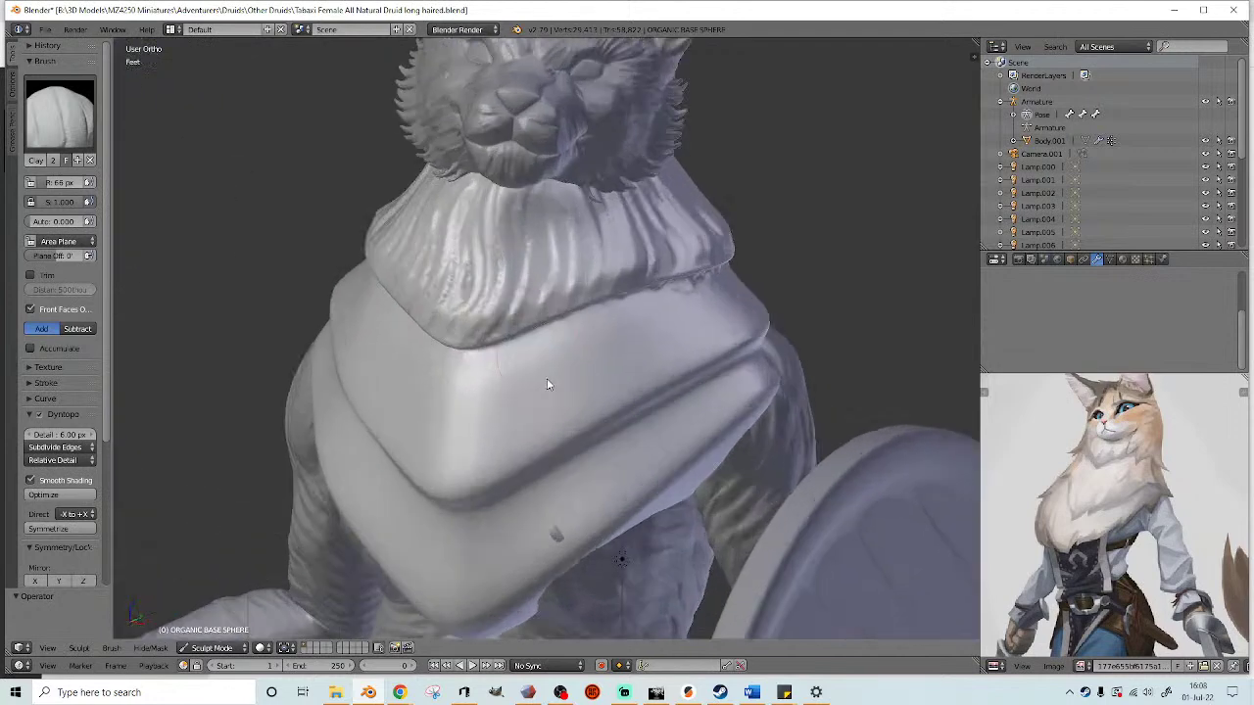
{"action": "scroll", "coordinate": [547, 378], "scroll_direction": "up", "scroll_amount": 2}
{"action": "mouse_move", "coordinate": [547, 379]}
{"action": "middle_mouse_down"}
{"action": "mouse_move", "coordinate": [614, 385]}
{"action": "mouse_move", "coordinate": [605, 377]}
{"action": "mouse_move", "coordinate": [649, 374]}
{"action": "middle_mouse_up"}
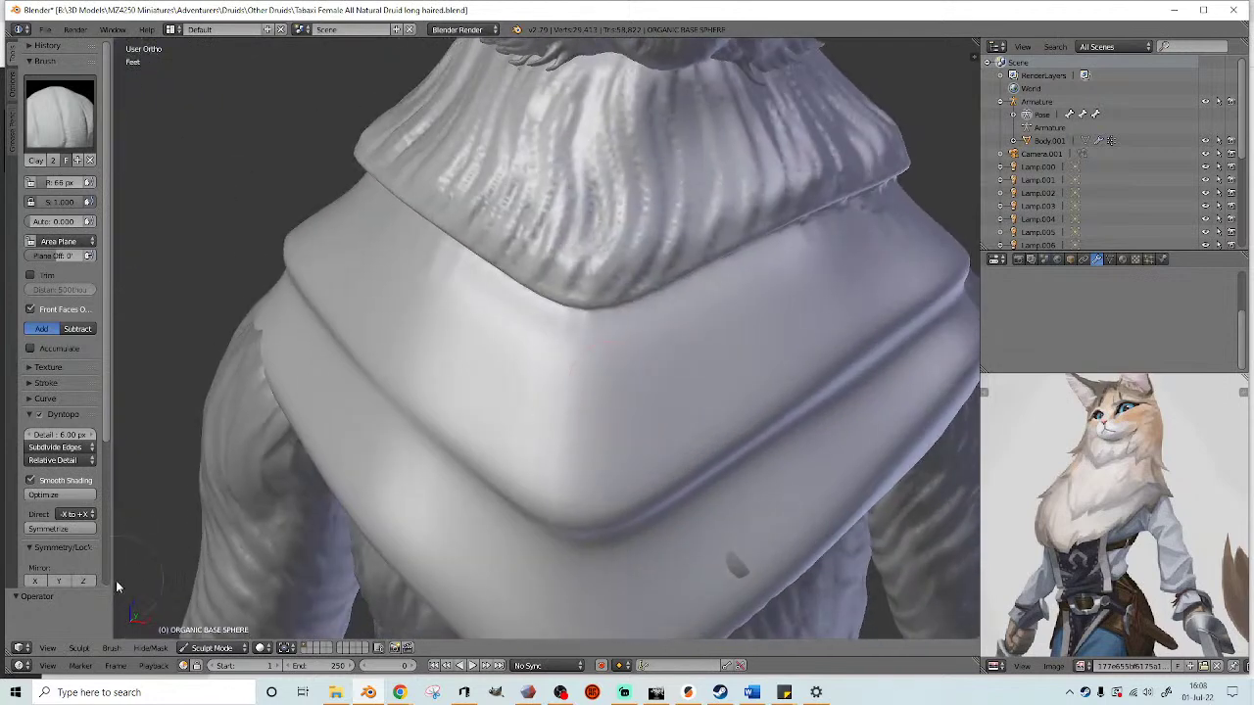
{"action": "left_click", "coordinate": [37, 584]}
{"action": "middle_click_drag", "start_coordinate": [694, 431], "coordinate": [692, 423]}
{"action": "mouse_move", "coordinate": [620, 313]}
{"action": "left_mouse_down"}
{"action": "mouse_move", "coordinate": [623, 478]}
{"action": "mouse_move", "coordinate": [609, 449]}
{"action": "mouse_move", "coordinate": [619, 518]}
{"action": "left_mouse_up"}
{"action": "middle_click_drag", "start_coordinate": [641, 494], "coordinate": [580, 459]}
{"action": "mouse_move", "coordinate": [594, 299]}
{"action": "left_mouse_down"}
{"action": "mouse_move", "coordinate": [607, 498]}
{"action": "mouse_move", "coordinate": [607, 320]}
{"action": "mouse_move", "coordinate": [672, 420]}
{"action": "mouse_move", "coordinate": [652, 291]}
{"action": "mouse_move", "coordinate": [725, 388]}
{"action": "left_mouse_up"}
{"action": "left_click_drag", "start_coordinate": [745, 339], "coordinate": [722, 283]}
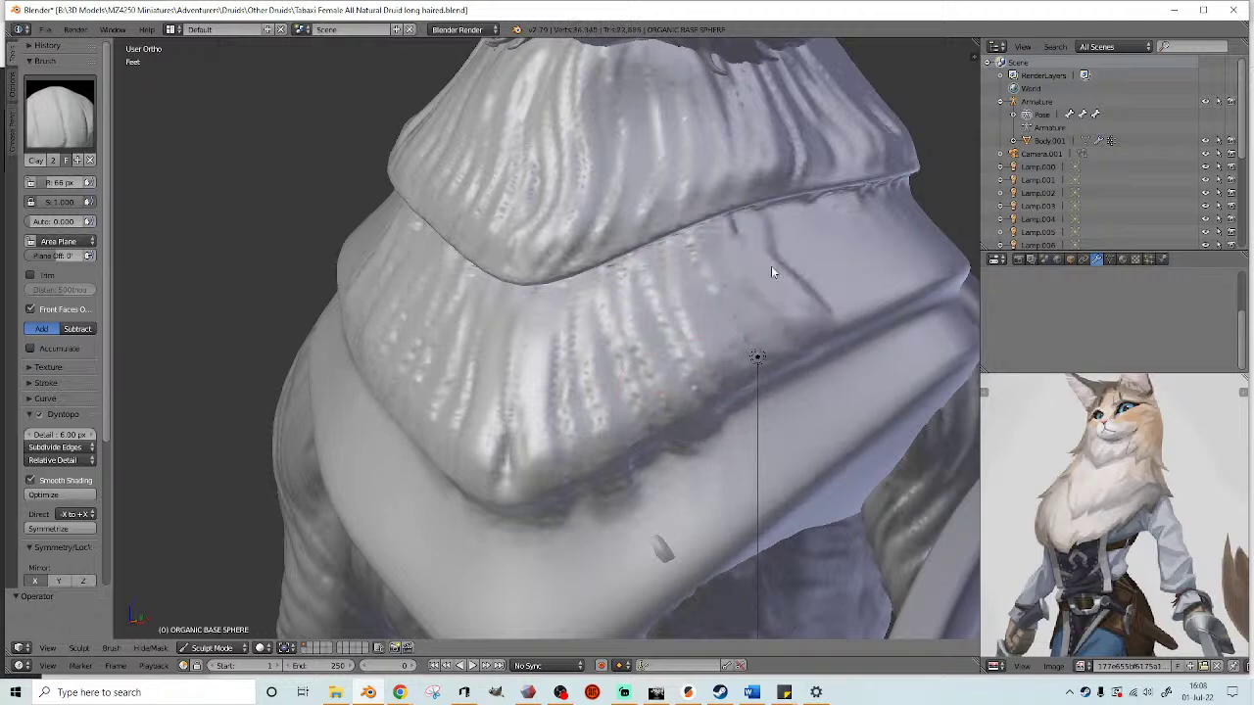
- Extend the second tier's hair strands over the shield-side shoulder and toward the back
{"action": "middle_click_drag", "start_coordinate": [764, 257], "coordinate": [719, 238]}
{"action": "mouse_move", "coordinate": [719, 238]}
{"action": "left_mouse_down"}
{"action": "mouse_move", "coordinate": [806, 358]}
{"action": "mouse_move", "coordinate": [763, 261]}
{"action": "mouse_move", "coordinate": [790, 266]}
{"action": "mouse_move", "coordinate": [747, 230]}
{"action": "left_mouse_up"}
{"action": "middle_click_drag", "start_coordinate": [747, 230], "coordinate": [731, 252]}
{"action": "left_click_drag", "start_coordinate": [770, 280], "coordinate": [789, 369]}
{"action": "mouse_move", "coordinate": [790, 368]}
{"action": "middle_mouse_down"}
{"action": "mouse_move", "coordinate": [789, 349]}
{"action": "mouse_move", "coordinate": [671, 273]}
{"action": "middle_mouse_up"}
{"action": "left_click_drag", "start_coordinate": [594, 241], "coordinate": [622, 325]}
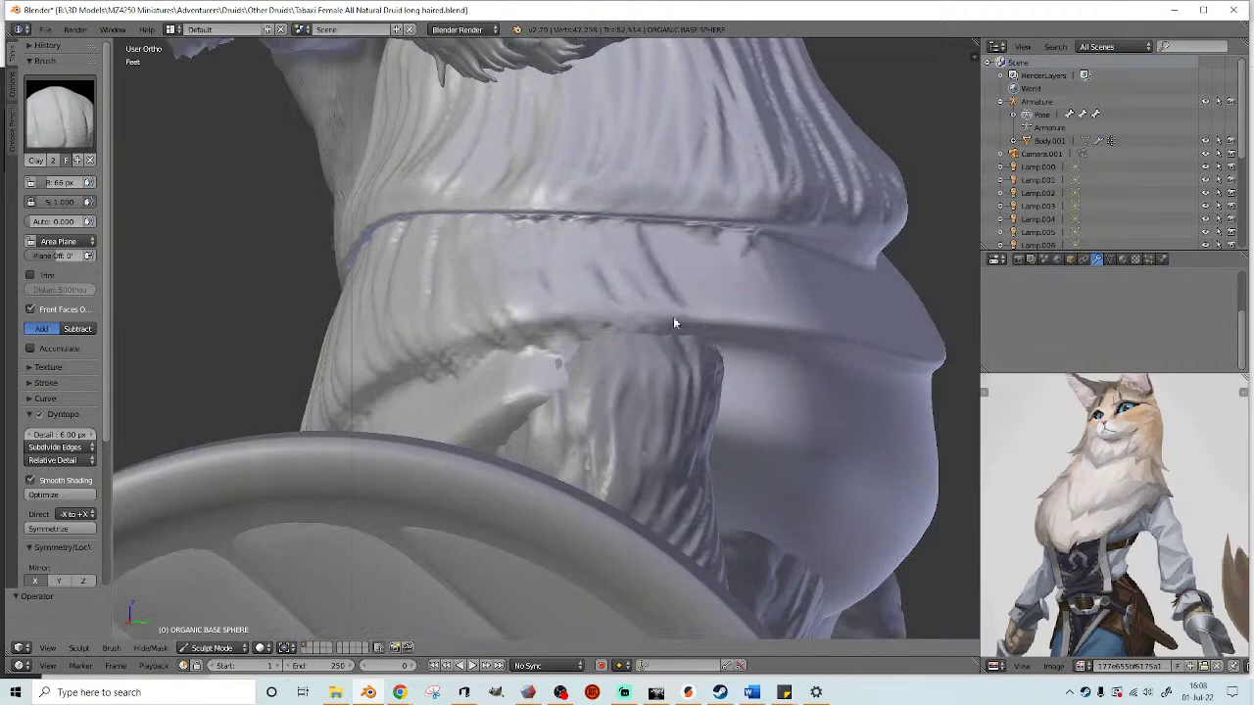
{"action": "middle_click_drag", "start_coordinate": [682, 323], "coordinate": [456, 274]}
{"action": "left_click_drag", "start_coordinate": [490, 363], "coordinate": [522, 389]}
- Sculpt the remaining hair strands across the back of the second tier
{"action": "middle_click_drag", "start_coordinate": [488, 241], "coordinate": [449, 278]}
{"action": "left_click_drag", "start_coordinate": [456, 286], "coordinate": [482, 335]}
{"action": "middle_click_drag", "start_coordinate": [484, 339], "coordinate": [385, 333]}
{"action": "mouse_move", "coordinate": [382, 320]}
{"action": "left_mouse_down"}
{"action": "mouse_move", "coordinate": [401, 437]}
{"action": "mouse_move", "coordinate": [436, 462]}
{"action": "mouse_move", "coordinate": [457, 392]}
{"action": "mouse_move", "coordinate": [503, 367]}
{"action": "mouse_move", "coordinate": [532, 369]}
{"action": "left_mouse_up"}
{"action": "middle_click_drag", "start_coordinate": [532, 369], "coordinate": [330, 470]}
{"action": "mouse_move", "coordinate": [330, 470]}
{"action": "left_mouse_down"}
{"action": "mouse_move", "coordinate": [379, 283]}
{"action": "mouse_move", "coordinate": [383, 375]}
{"action": "left_mouse_up"}
{"action": "middle_click_drag", "start_coordinate": [383, 376], "coordinate": [423, 302]}
{"action": "mouse_move", "coordinate": [424, 302]}
{"action": "left_mouse_down"}
{"action": "mouse_move", "coordinate": [455, 390]}
{"action": "mouse_move", "coordinate": [470, 219]}
{"action": "mouse_move", "coordinate": [503, 238]}
{"action": "mouse_move", "coordinate": [520, 442]}
{"action": "mouse_move", "coordinate": [571, 205]}
{"action": "left_mouse_up"}
{"action": "mouse_move", "coordinate": [571, 205]}
{"action": "middle_mouse_down"}
{"action": "mouse_move", "coordinate": [448, 388]}
{"action": "mouse_move", "coordinate": [814, 294]}
{"action": "middle_mouse_up"}
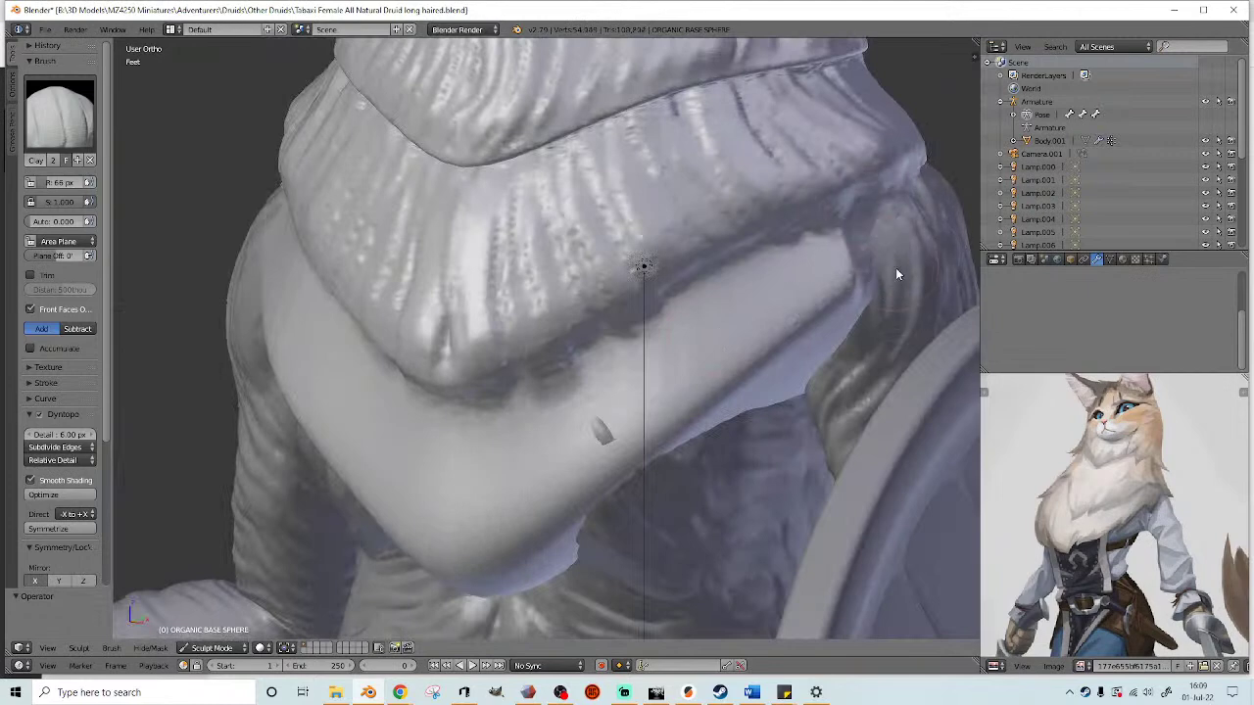
- Sculpt hair strands on the bottom tier from the shield-side shoulder down to the central chest point
{"action": "mouse_move", "coordinate": [846, 316]}
{"action": "left_mouse_down"}
{"action": "mouse_move", "coordinate": [797, 434]}
{"action": "mouse_move", "coordinate": [753, 370]}
{"action": "left_mouse_up"}
{"action": "left_click_drag", "start_coordinate": [786, 257], "coordinate": [794, 339]}
{"action": "middle_click_drag", "start_coordinate": [749, 294], "coordinate": [755, 287]}
{"action": "mouse_move", "coordinate": [737, 253]}
{"action": "left_mouse_down"}
{"action": "mouse_move", "coordinate": [719, 339]}
{"action": "mouse_move", "coordinate": [721, 451]}
{"action": "left_mouse_up"}
{"action": "left_click_drag", "start_coordinate": [648, 322], "coordinate": [647, 454]}
{"action": "middle_click_drag", "start_coordinate": [625, 391], "coordinate": [633, 381]}
{"action": "left_click_drag", "start_coordinate": [593, 355], "coordinate": [611, 427]}
{"action": "left_click_drag", "start_coordinate": [565, 384], "coordinate": [586, 471]}
{"action": "middle_click_drag", "start_coordinate": [580, 480], "coordinate": [612, 461]}
{"action": "mouse_move", "coordinate": [590, 388]}
{"action": "left_mouse_down"}
{"action": "mouse_move", "coordinate": [627, 506]}
{"action": "mouse_move", "coordinate": [553, 470]}
{"action": "mouse_move", "coordinate": [532, 494]}
{"action": "mouse_move", "coordinate": [487, 484]}
{"action": "left_mouse_up"}
{"action": "middle_click_drag", "start_coordinate": [488, 484], "coordinate": [493, 465]}
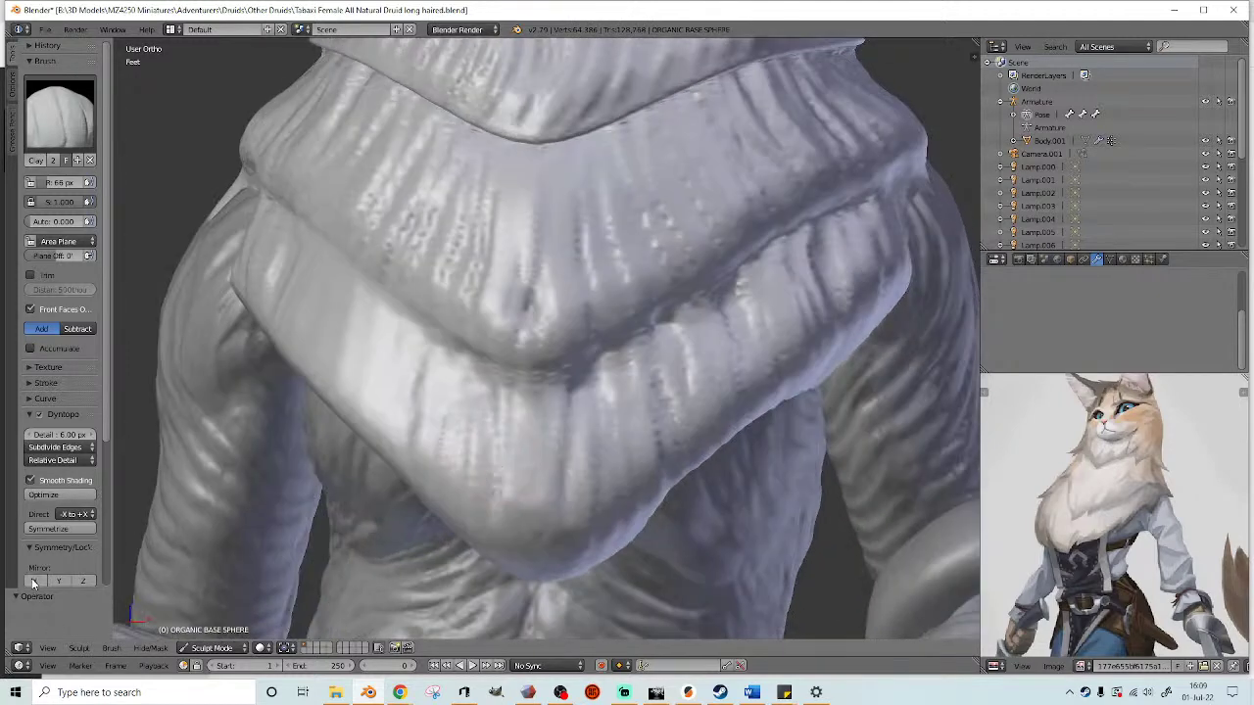
- Sculpt hair strands on the staff side of the bottom tier, from the chest point up to the shoulder
{"action": "middle_click_drag", "start_coordinate": [406, 488], "coordinate": [432, 475]}
{"action": "left_click_drag", "start_coordinate": [484, 374], "coordinate": [431, 493]}
{"action": "middle_click_drag", "start_coordinate": [430, 493], "coordinate": [489, 435]}
{"action": "mouse_move", "coordinate": [519, 394]}
{"action": "left_mouse_down"}
{"action": "mouse_move", "coordinate": [492, 475]}
{"action": "mouse_move", "coordinate": [421, 472]}
{"action": "mouse_move", "coordinate": [428, 323]}
{"action": "mouse_move", "coordinate": [336, 411]}
{"action": "mouse_move", "coordinate": [373, 346]}
{"action": "left_mouse_up"}
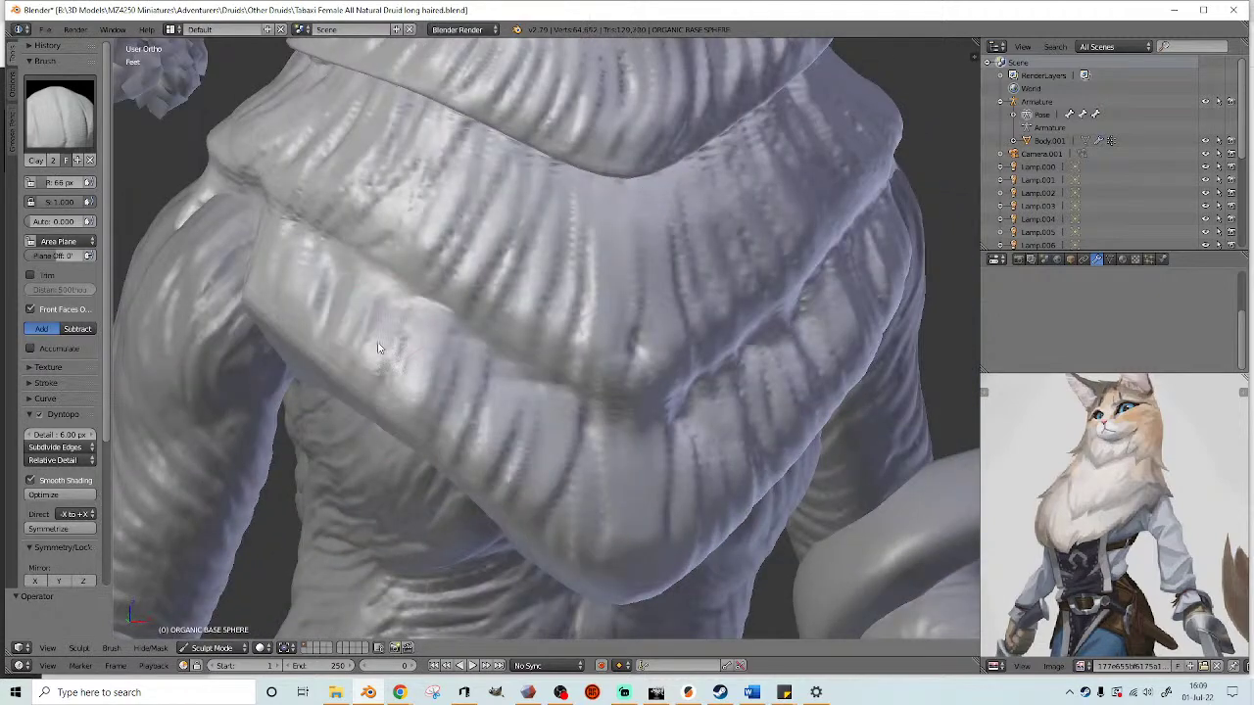
{"action": "middle_click_drag", "start_coordinate": [373, 347], "coordinate": [395, 248]}
{"action": "left_click_drag", "start_coordinate": [396, 249], "coordinate": [313, 395]}
{"action": "left_click_drag", "start_coordinate": [308, 294], "coordinate": [352, 259]}
- Check the mane from the front and switch the sculpting brush to Snake Hook
{"action": "scroll", "coordinate": [473, 320], "scroll_direction": "down", "scroll_amount": 9}
{"action": "mouse_move", "coordinate": [578, 328]}
{"action": "middle_mouse_down"}
{"action": "mouse_move", "coordinate": [471, 342]}
{"action": "mouse_move", "coordinate": [558, 350]}
{"action": "middle_mouse_up"}
{"action": "scroll", "coordinate": [535, 381], "scroll_direction": "up", "scroll_amount": 4}
{"action": "scroll", "coordinate": [535, 374], "scroll_direction": "up", "scroll_amount": 5}
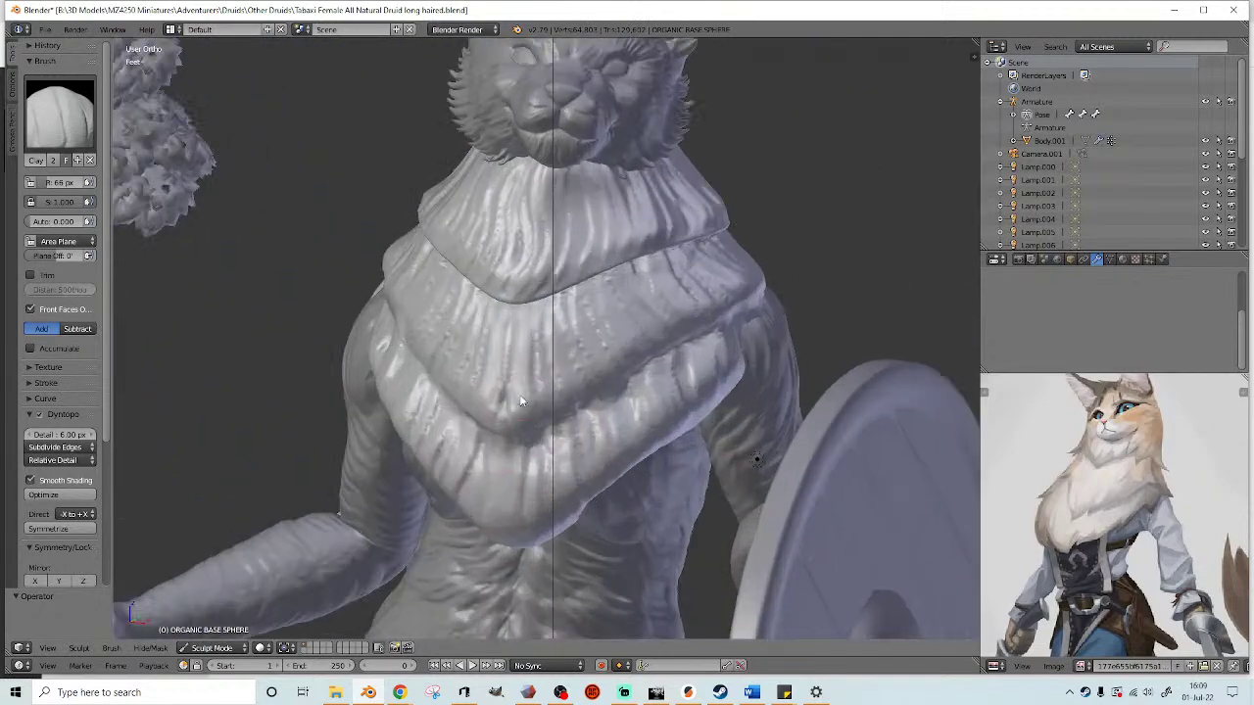
{"action": "middle_click_drag", "start_coordinate": [523, 406], "coordinate": [543, 416]}
{"action": "scroll", "coordinate": [543, 416], "scroll_direction": "up", "scroll_amount": 2}
{"action": "left_click", "coordinate": [63, 122]}
{"action": "left_click", "coordinate": [105, 309]}
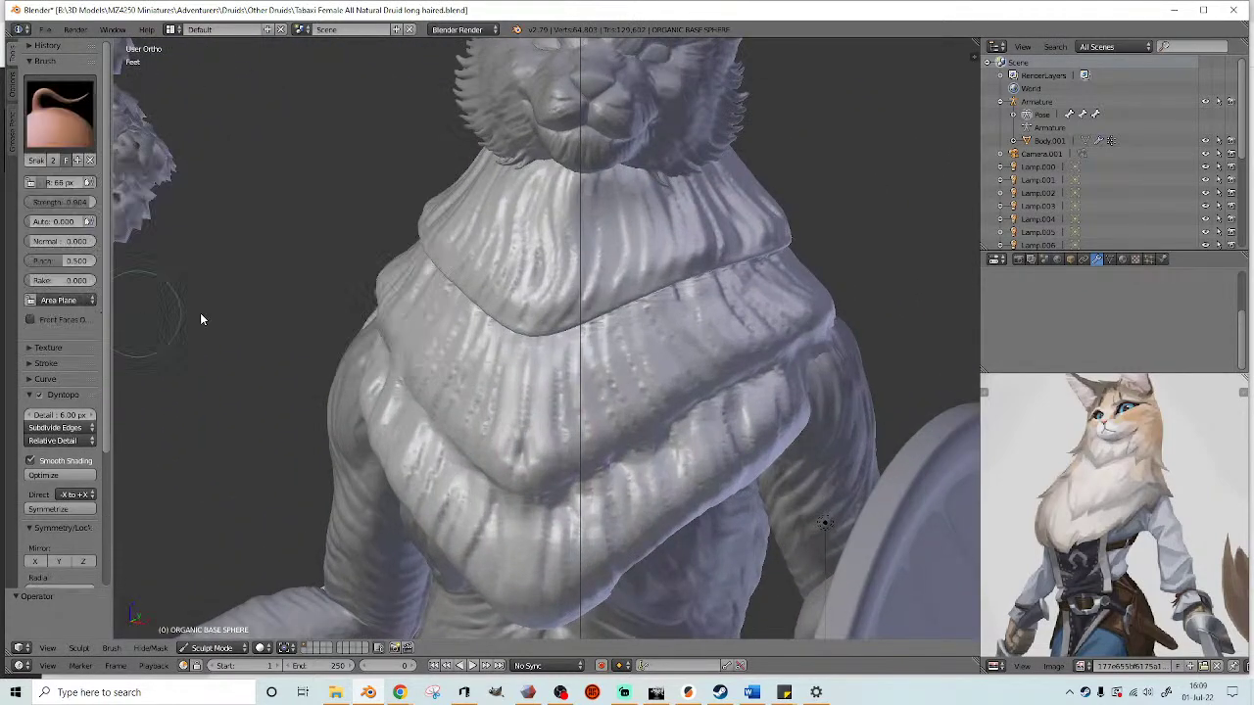
- Set the Snake Hook strength to 0.663 and pull pointed fur locks out of the upper tier's staff-side corner
{"action": "middle_click_drag", "start_coordinate": [338, 301], "coordinate": [417, 294]}
{"action": "scroll", "coordinate": [422, 274], "scroll_direction": "up", "scroll_amount": 3}
{"action": "mouse_move", "coordinate": [433, 235]}
{"action": "middle_mouse_down", "text": "shift"}
{"action": "mouse_move", "coordinate": [519, 334]}
{"action": "mouse_move", "coordinate": [481, 305]}
{"action": "middle_mouse_up", "text": "shift"}
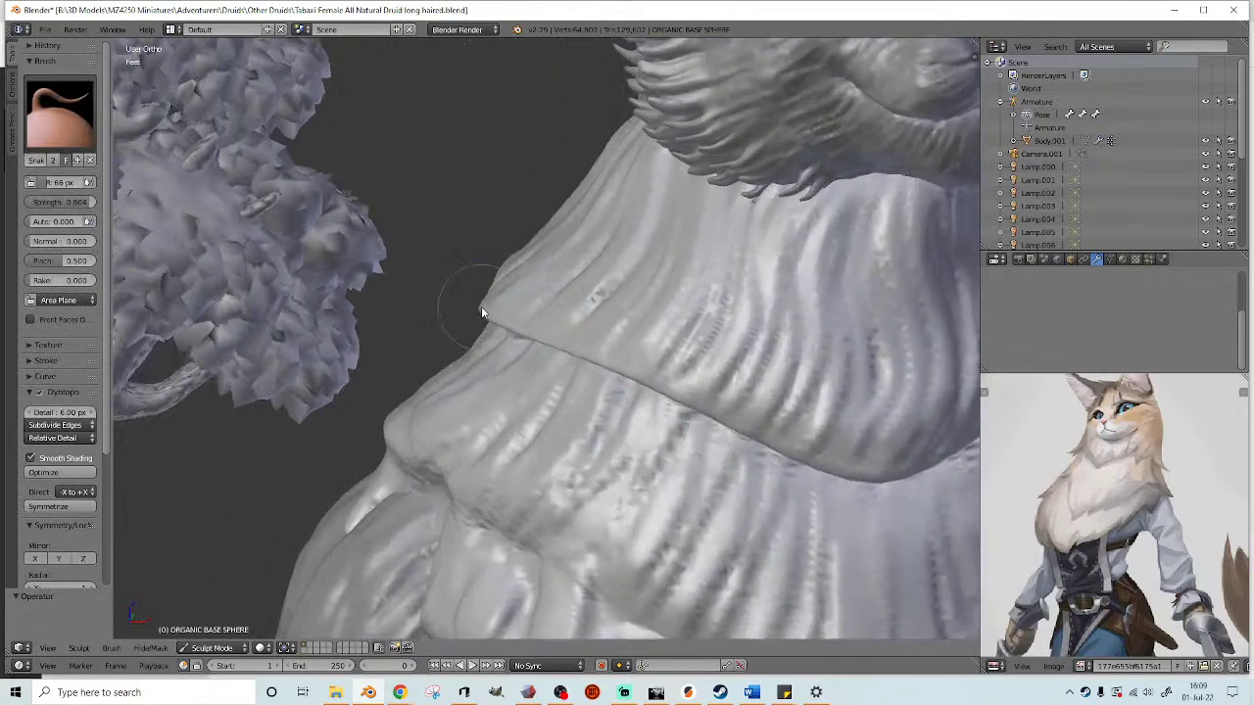
{"action": "scroll", "coordinate": [479, 306], "scroll_direction": "up", "scroll_amount": 2}
{"action": "scroll", "coordinate": [458, 297], "scroll_direction": "down", "scroll_amount": 1}
{"action": "key", "text": "shift+f"}
{"action": "left_click", "coordinate": [476, 296]}
{"action": "mouse_move", "coordinate": [474, 311]}
{"action": "left_mouse_down"}
{"action": "mouse_move", "coordinate": [407, 349]}
{"action": "mouse_move", "coordinate": [366, 342]}
{"action": "left_mouse_up"}
{"action": "scroll", "coordinate": [476, 334], "scroll_direction": "down", "scroll_amount": 2}
{"action": "scroll", "coordinate": [471, 338], "scroll_direction": "up", "scroll_amount": 2}
{"action": "key", "text": "shift+f"}
{"action": "left_click", "coordinate": [485, 329]}
{"action": "middle_click_drag", "start_coordinate": [495, 324], "coordinate": [489, 330]}
{"action": "left_click_drag", "start_coordinate": [497, 325], "coordinate": [455, 361]}
- Pull matching pointed fur locks out of the upper tier's shield-side corner
{"action": "mouse_move", "coordinate": [639, 349]}
{"action": "middle_mouse_down", "text": "shift"}
{"action": "mouse_move", "coordinate": [395, 341]}
{"action": "mouse_move", "coordinate": [730, 316]}
{"action": "middle_mouse_up", "text": "shift"}
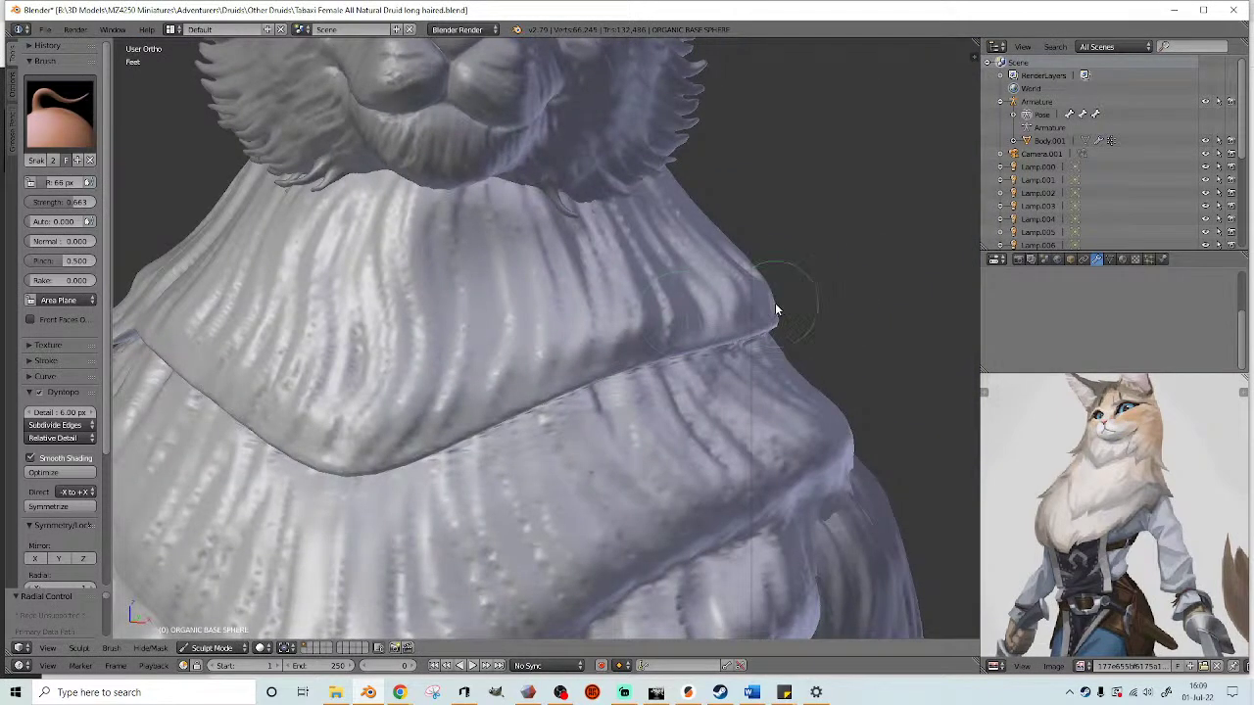
{"action": "mouse_move", "coordinate": [776, 311]}
{"action": "left_mouse_down"}
{"action": "mouse_move", "coordinate": [809, 349]}
{"action": "mouse_move", "coordinate": [810, 339]}
{"action": "left_mouse_up"}
{"action": "mouse_move", "coordinate": [809, 339]}
{"action": "middle_mouse_down"}
{"action": "mouse_move", "coordinate": [737, 325]}
{"action": "mouse_move", "coordinate": [796, 321]}
{"action": "middle_mouse_up"}
{"action": "left_click_drag", "start_coordinate": [773, 316], "coordinate": [809, 347]}
{"action": "mouse_move", "coordinate": [837, 336]}
{"action": "middle_mouse_down"}
{"action": "mouse_move", "coordinate": [703, 319]}
{"action": "mouse_move", "coordinate": [720, 335]}
{"action": "mouse_move", "coordinate": [752, 334]}
{"action": "middle_mouse_up"}
{"action": "left_click_drag", "start_coordinate": [757, 335], "coordinate": [795, 368]}
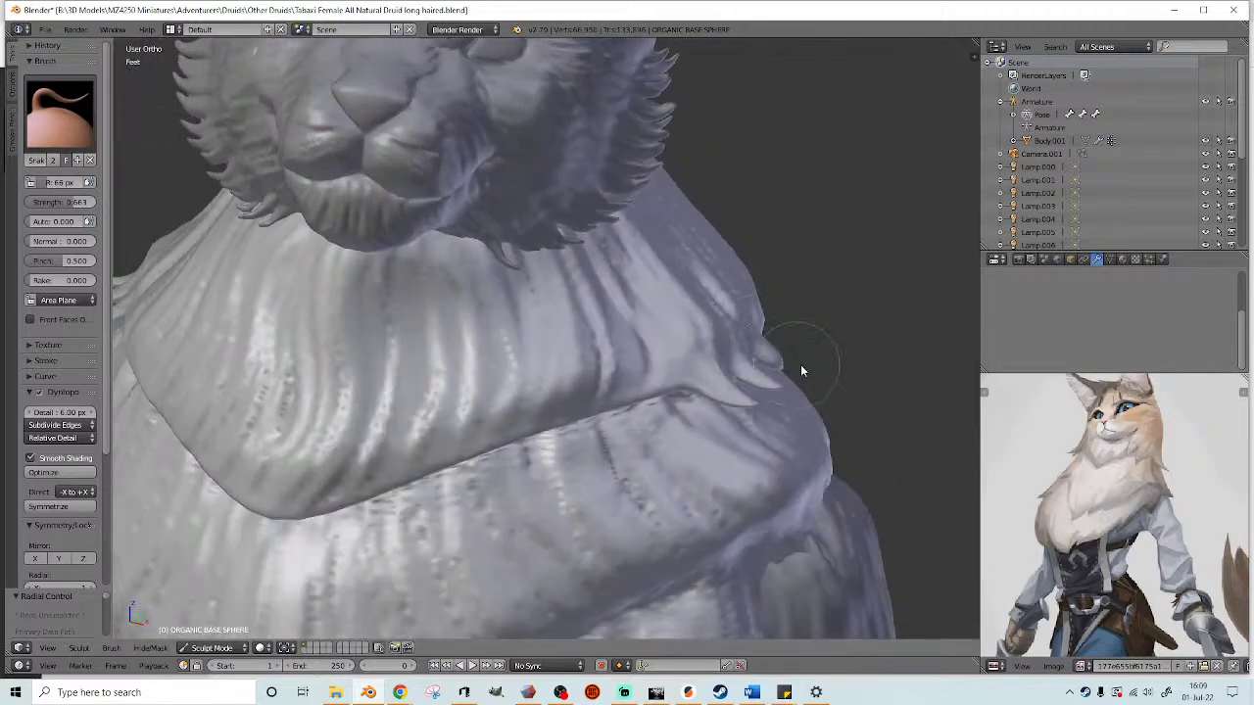
- Pull a cluster of pointed fur locks down from the second tier's central chest point
{"action": "scroll", "coordinate": [789, 344], "scroll_direction": "down", "scroll_amount": 6}
{"action": "mouse_move", "coordinate": [702, 316]}
{"action": "middle_mouse_down"}
{"action": "mouse_move", "coordinate": [630, 317]}
{"action": "mouse_move", "coordinate": [613, 299]}
{"action": "mouse_move", "coordinate": [631, 262]}
{"action": "middle_mouse_up"}
{"action": "scroll", "coordinate": [608, 294], "scroll_direction": "up", "scroll_amount": 2}
{"action": "middle_click_drag", "start_coordinate": [540, 372], "coordinate": [543, 335]}
{"action": "scroll", "coordinate": [544, 341], "scroll_direction": "up", "scroll_amount": 2}
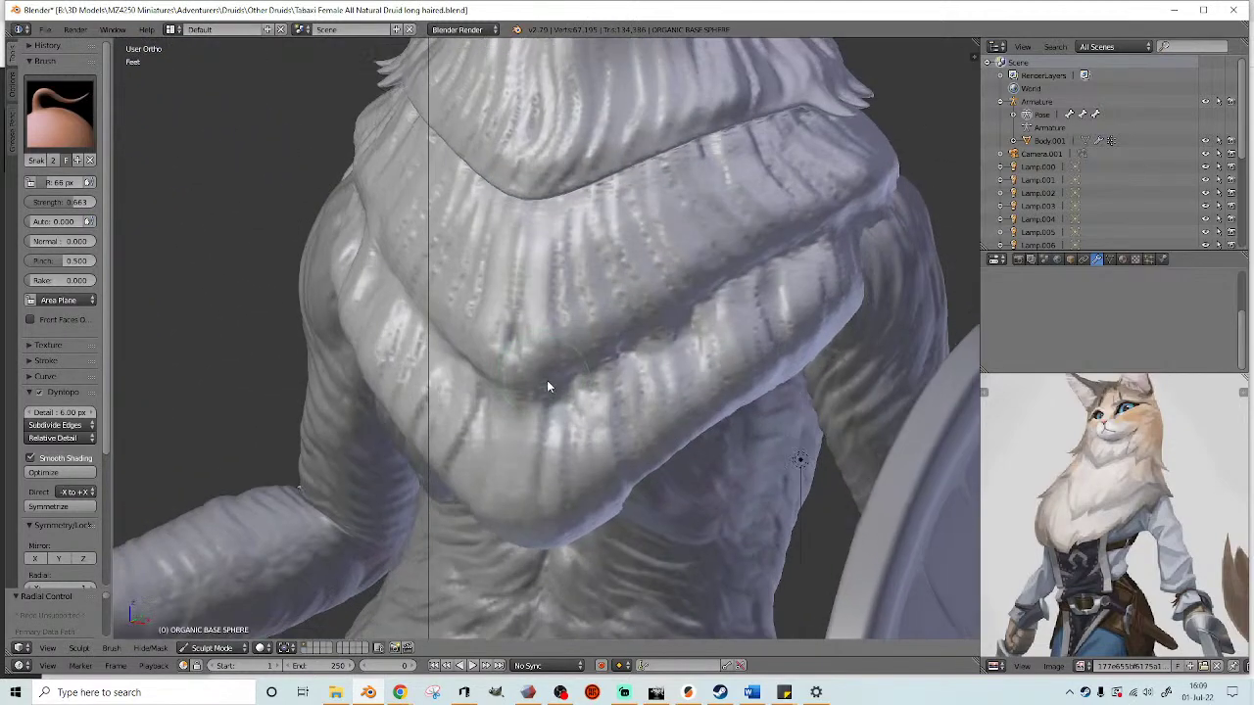
{"action": "mouse_move", "coordinate": [455, 456]}
{"action": "middle_mouse_down"}
{"action": "mouse_move", "coordinate": [520, 420]}
{"action": "mouse_move", "coordinate": [513, 443]}
{"action": "middle_mouse_up"}
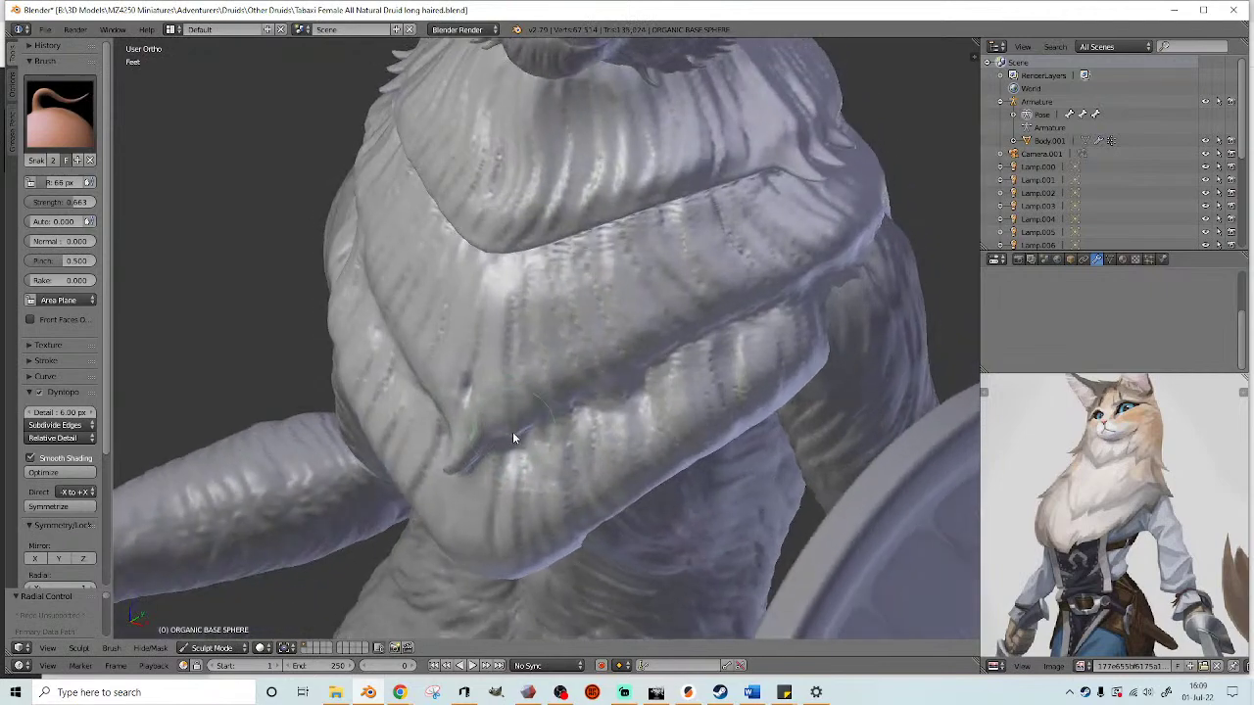
{"action": "left_click_drag", "start_coordinate": [514, 430], "coordinate": [481, 479]}
{"action": "middle_click_drag", "start_coordinate": [438, 442], "coordinate": [493, 403]}
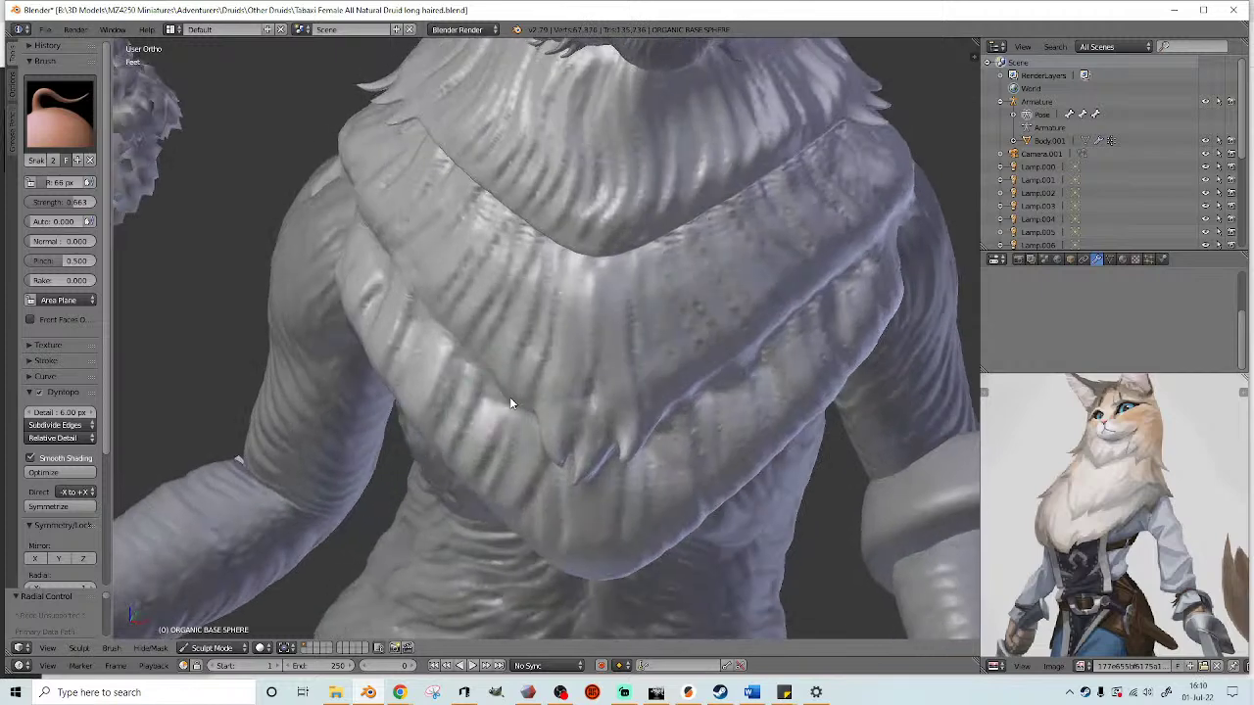
- Pull pointed fur locks from the second tier's staff-side edge, from beside the chest point up to the shoulder corner
{"action": "left_click_drag", "start_coordinate": [511, 394], "coordinate": [467, 438]}
{"action": "left_click_drag", "start_coordinate": [446, 384], "coordinate": [494, 362]}
{"action": "mouse_move", "coordinate": [410, 314]}
{"action": "middle_mouse_down"}
{"action": "mouse_move", "coordinate": [397, 251]}
{"action": "mouse_move", "coordinate": [345, 177]}
{"action": "mouse_move", "coordinate": [359, 159]}
{"action": "mouse_move", "coordinate": [346, 184]}
{"action": "middle_mouse_up"}
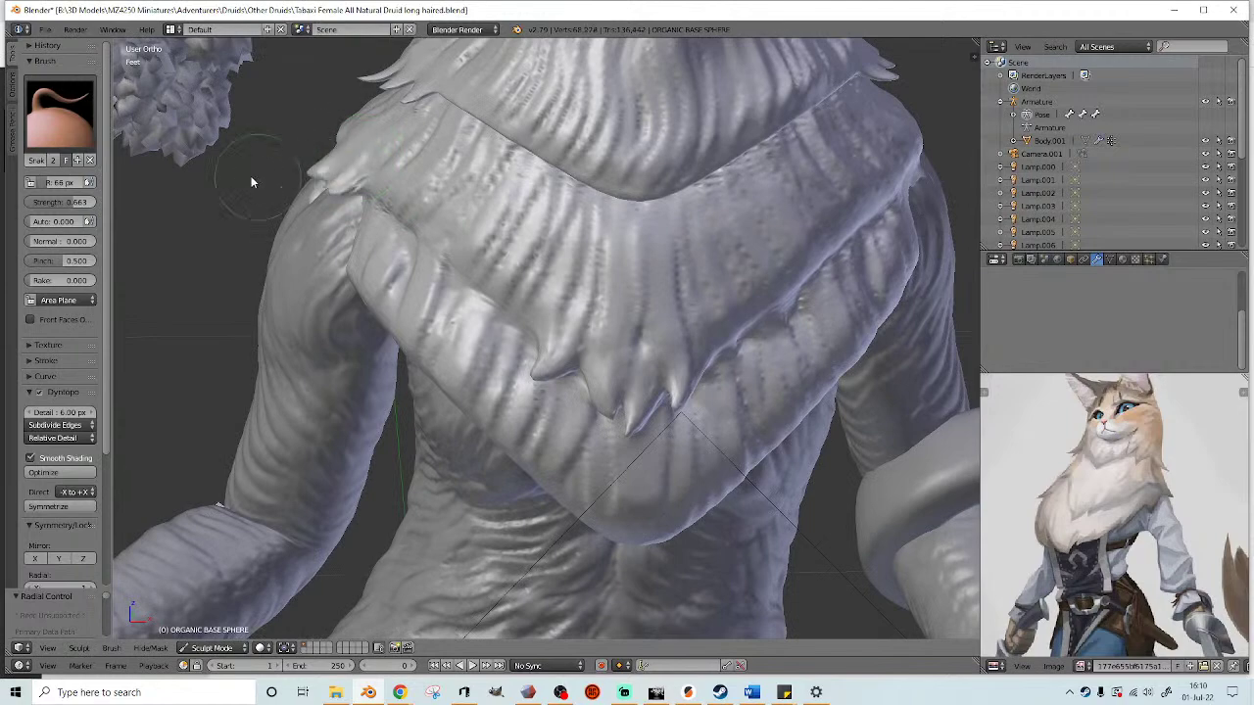
{"action": "middle_click_drag", "start_coordinate": [262, 185], "coordinate": [316, 159]}
- Pull pointed fur locks outward from the second tier's shield-side shoulder corner
{"action": "mouse_move", "coordinate": [232, 150]}
{"action": "middle_mouse_down"}
{"action": "mouse_move", "coordinate": [680, 169]}
{"action": "mouse_move", "coordinate": [685, 188]}
{"action": "middle_mouse_up"}
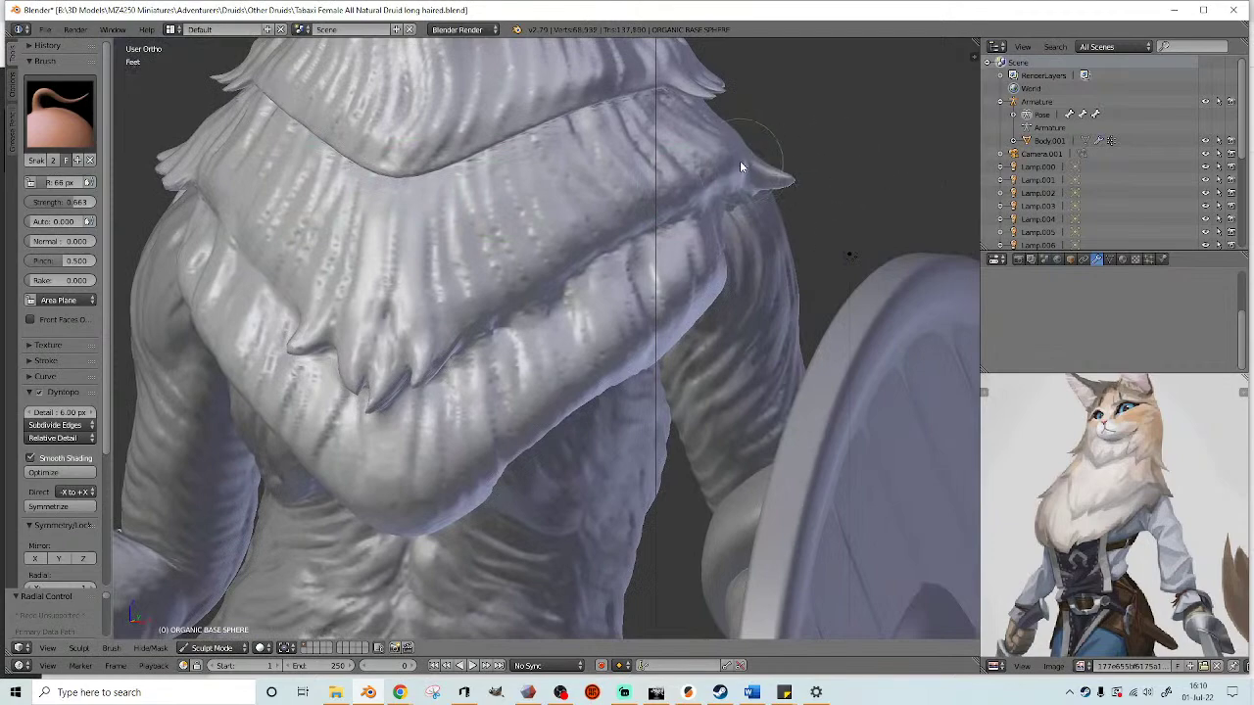
{"action": "middle_click_drag", "start_coordinate": [744, 158], "coordinate": [753, 163]}
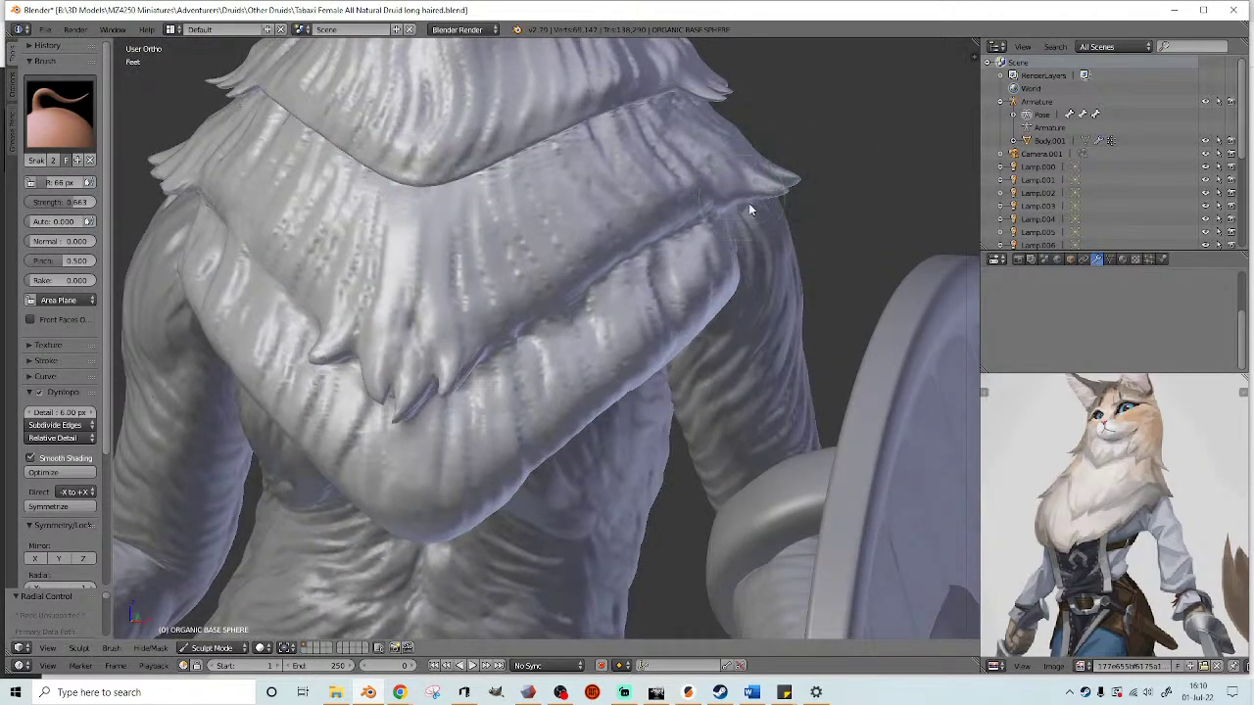
{"action": "middle_click_drag", "start_coordinate": [722, 206], "coordinate": [756, 158]}
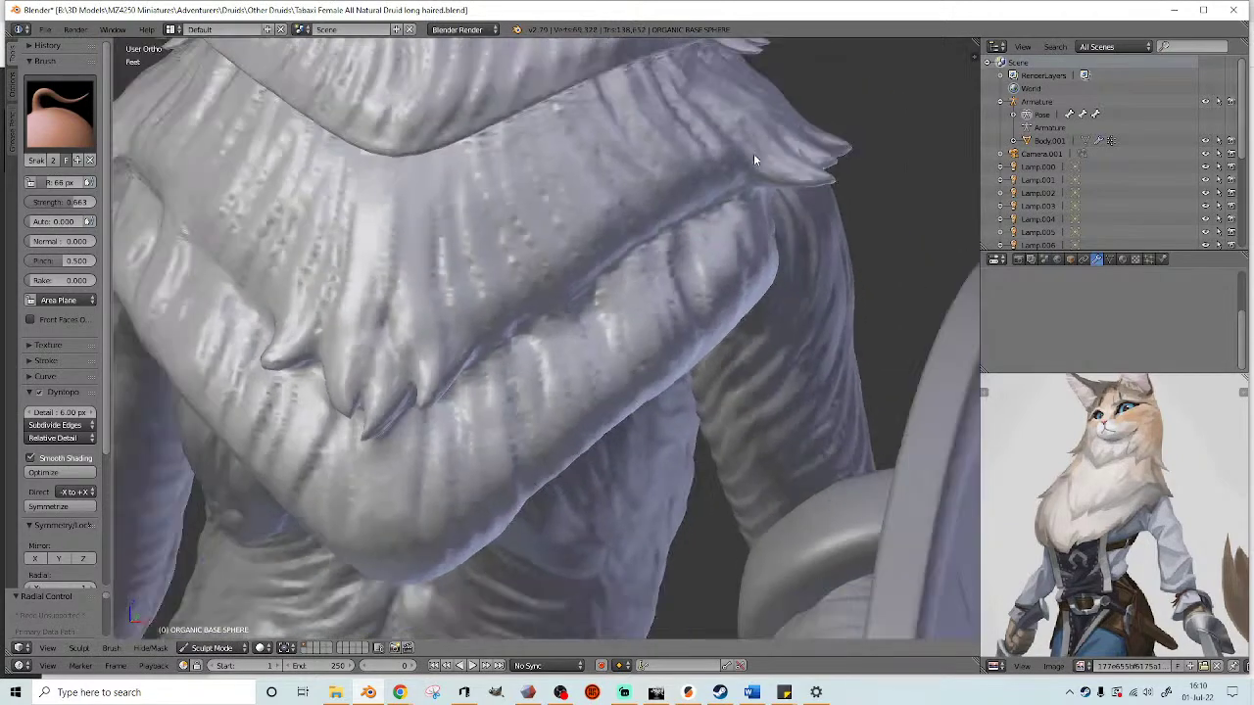
{"action": "scroll", "coordinate": [709, 237], "scroll_direction": "down", "scroll_amount": 5}
{"action": "scroll", "coordinate": [661, 240], "scroll_direction": "up", "scroll_amount": 3}
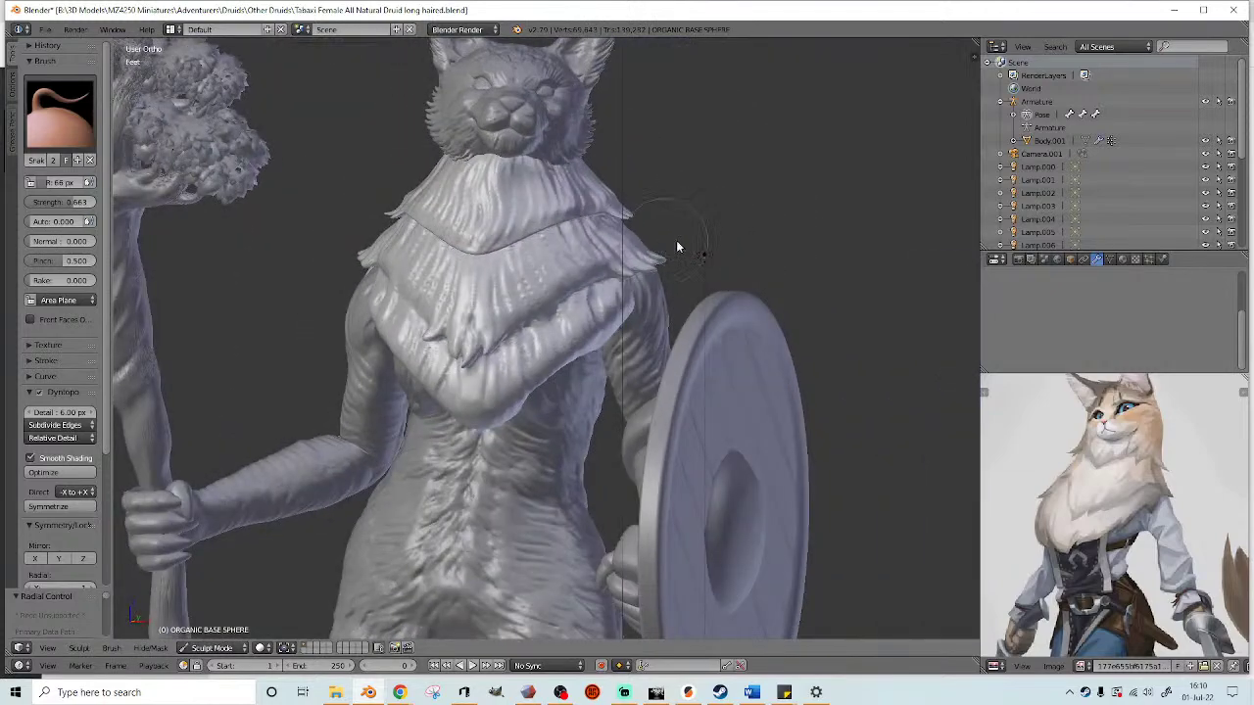
- Pull further pointed locks along the lower mane edges from the shield side toward the chest point
{"action": "mouse_move", "coordinate": [656, 235]}
{"action": "middle_mouse_down"}
{"action": "mouse_move", "coordinate": [560, 258]}
{"action": "mouse_move", "coordinate": [500, 292]}
{"action": "mouse_move", "coordinate": [460, 266]}
{"action": "mouse_move", "coordinate": [664, 300]}
{"action": "middle_mouse_up"}
{"action": "scroll", "coordinate": [655, 324], "scroll_direction": "up", "scroll_amount": 2}
{"action": "mouse_move", "coordinate": [663, 300]}
{"action": "left_mouse_down"}
{"action": "mouse_move", "coordinate": [652, 329]}
{"action": "mouse_move", "coordinate": [603, 359]}
{"action": "left_mouse_up"}
{"action": "middle_click_drag", "start_coordinate": [628, 302], "coordinate": [568, 288]}
{"action": "mouse_move", "coordinate": [484, 330]}
{"action": "middle_mouse_down"}
{"action": "mouse_move", "coordinate": [529, 308]}
{"action": "mouse_move", "coordinate": [478, 285]}
{"action": "middle_mouse_up"}
{"action": "mouse_move", "coordinate": [513, 363]}
{"action": "middle_mouse_down"}
{"action": "mouse_move", "coordinate": [498, 302]}
{"action": "mouse_move", "coordinate": [477, 302]}
{"action": "middle_mouse_up"}
{"action": "mouse_move", "coordinate": [542, 314]}
{"action": "left_mouse_down"}
{"action": "mouse_move", "coordinate": [534, 244]}
{"action": "mouse_move", "coordinate": [560, 259]}
{"action": "left_mouse_up"}
- Pull pointed fur locks along the bottom tier's staff-side edge above the waist
{"action": "scroll", "coordinate": [524, 213], "scroll_direction": "up", "scroll_amount": 1}
{"action": "middle_click_drag", "start_coordinate": [507, 245], "coordinate": [550, 243]}
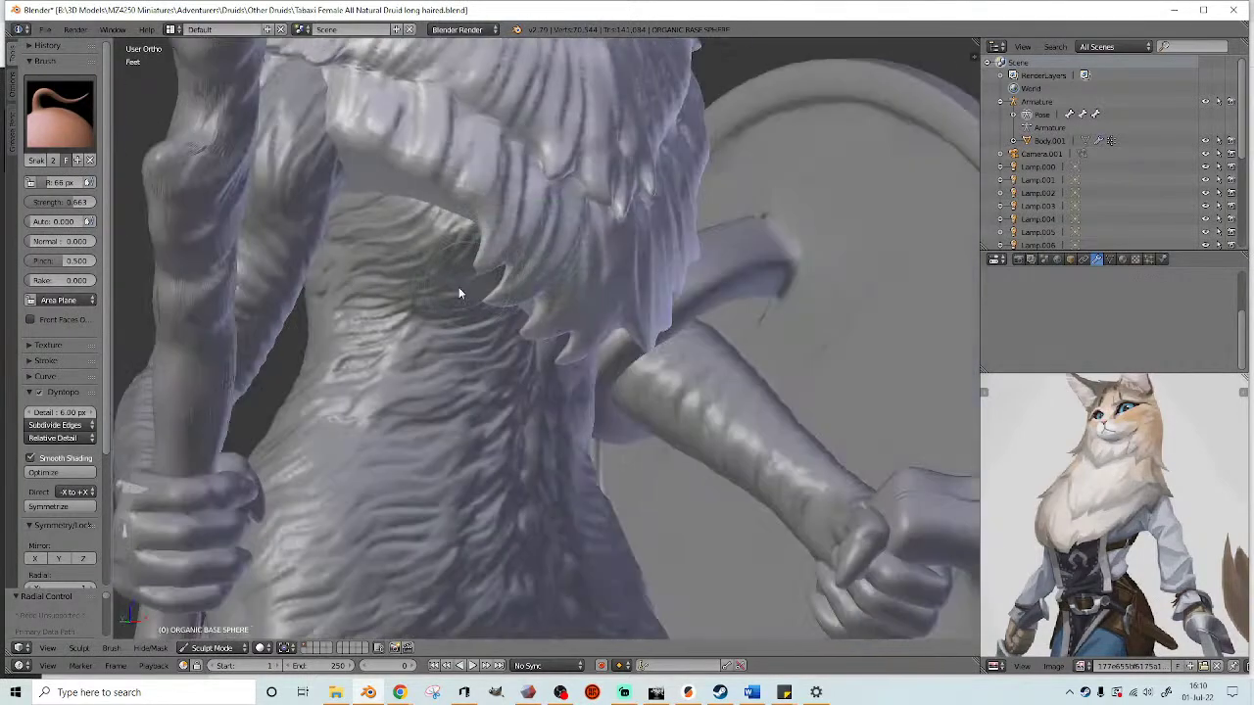
{"action": "mouse_move", "coordinate": [470, 202]}
{"action": "left_mouse_down"}
{"action": "mouse_move", "coordinate": [445, 258]}
{"action": "mouse_move", "coordinate": [445, 200]}
{"action": "left_mouse_up"}
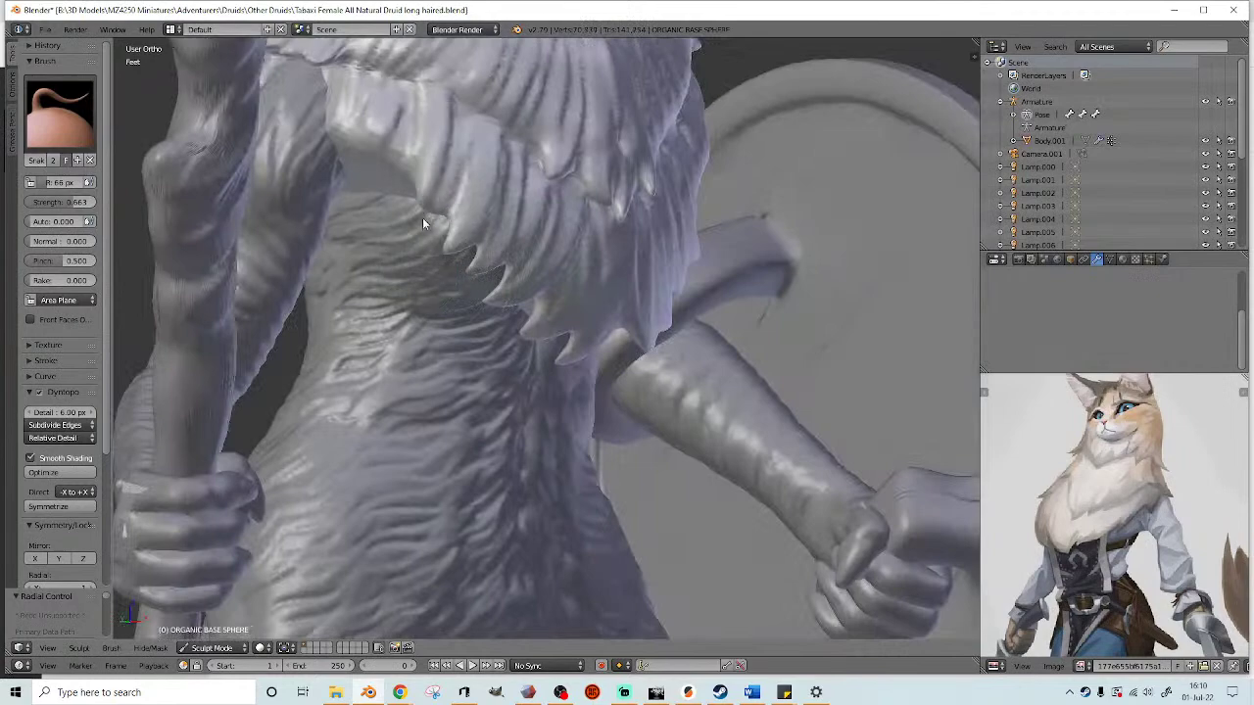
{"action": "mouse_move", "coordinate": [373, 157]}
{"action": "left_mouse_down"}
{"action": "mouse_move", "coordinate": [332, 210]}
{"action": "mouse_move", "coordinate": [333, 136]}
{"action": "left_mouse_up"}
- Add more pointed locks to the mane's tier edges around the shoulder
{"action": "middle_click_drag", "start_coordinate": [290, 188], "coordinate": [509, 217]}
{"action": "middle_click_drag", "start_coordinate": [555, 265], "coordinate": [498, 278]}
{"action": "left_click_drag", "start_coordinate": [498, 277], "coordinate": [514, 300]}
{"action": "left_click_drag", "start_coordinate": [513, 238], "coordinate": [575, 291]}
{"action": "left_click_drag", "start_coordinate": [556, 223], "coordinate": [584, 204]}
{"action": "scroll", "coordinate": [636, 248], "scroll_direction": "down", "scroll_amount": 6}
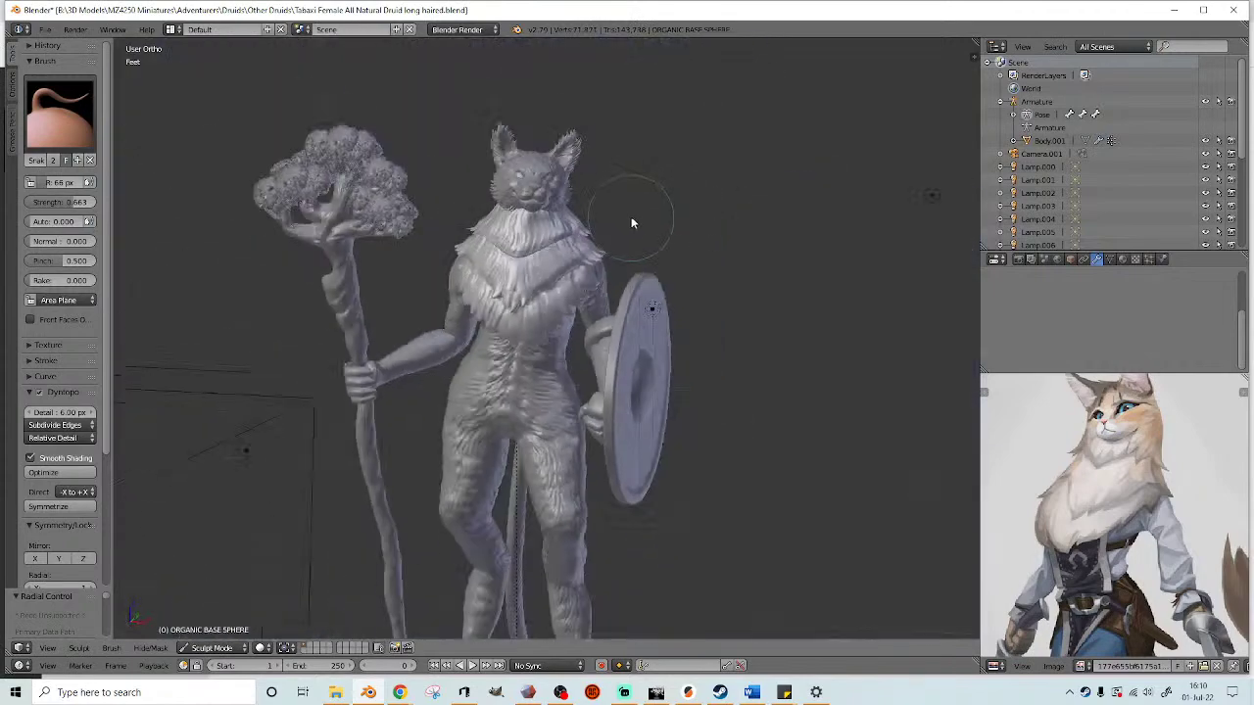
- Pull pointed fur locks along the upper mane tiers' lower edges over the staff-side shoulder toward the back
{"action": "mouse_move", "coordinate": [609, 219]}
{"action": "middle_mouse_down"}
{"action": "mouse_move", "coordinate": [602, 253]}
{"action": "mouse_move", "coordinate": [549, 286]}
{"action": "mouse_move", "coordinate": [618, 258]}
{"action": "mouse_move", "coordinate": [600, 215]}
{"action": "middle_mouse_up"}
{"action": "scroll", "coordinate": [565, 264], "scroll_direction": "up", "scroll_amount": 6}
{"action": "scroll", "coordinate": [598, 272], "scroll_direction": "up", "scroll_amount": 3}
{"action": "middle_click_drag", "start_coordinate": [596, 274], "coordinate": [542, 378]}
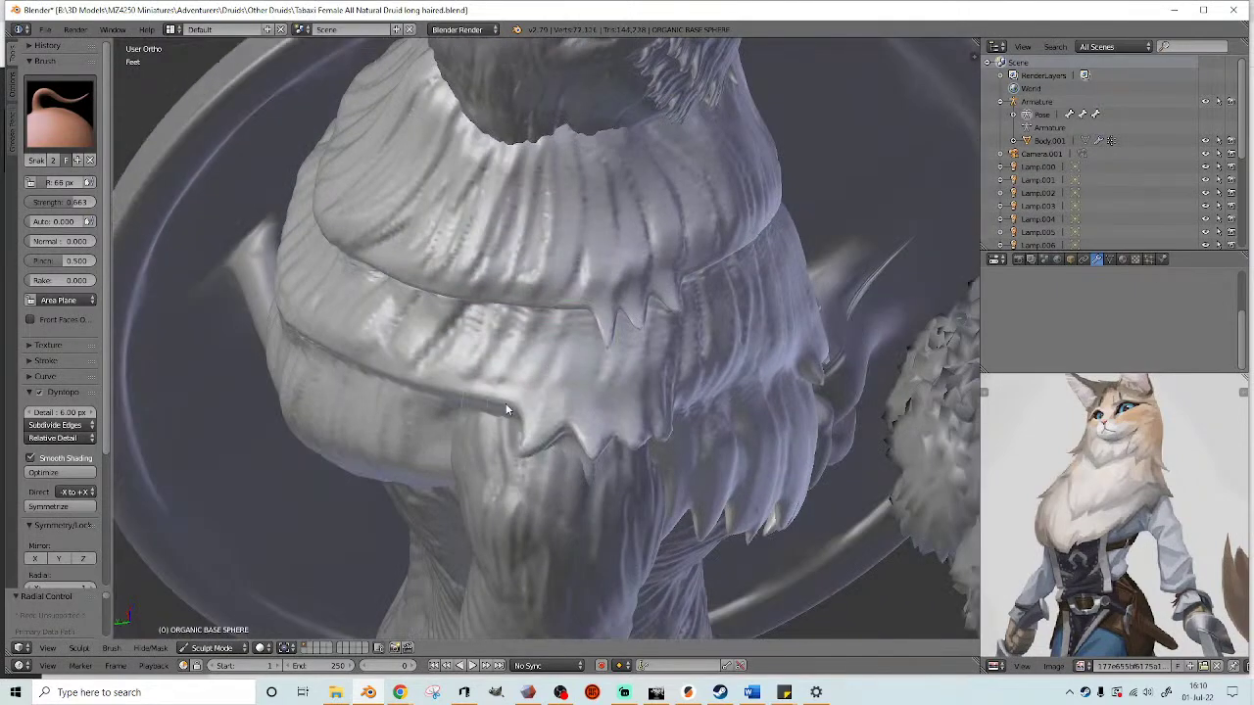
{"action": "scroll", "coordinate": [453, 417], "scroll_direction": "up", "scroll_amount": 1}
{"action": "left_click_drag", "start_coordinate": [452, 417], "coordinate": [389, 419]}
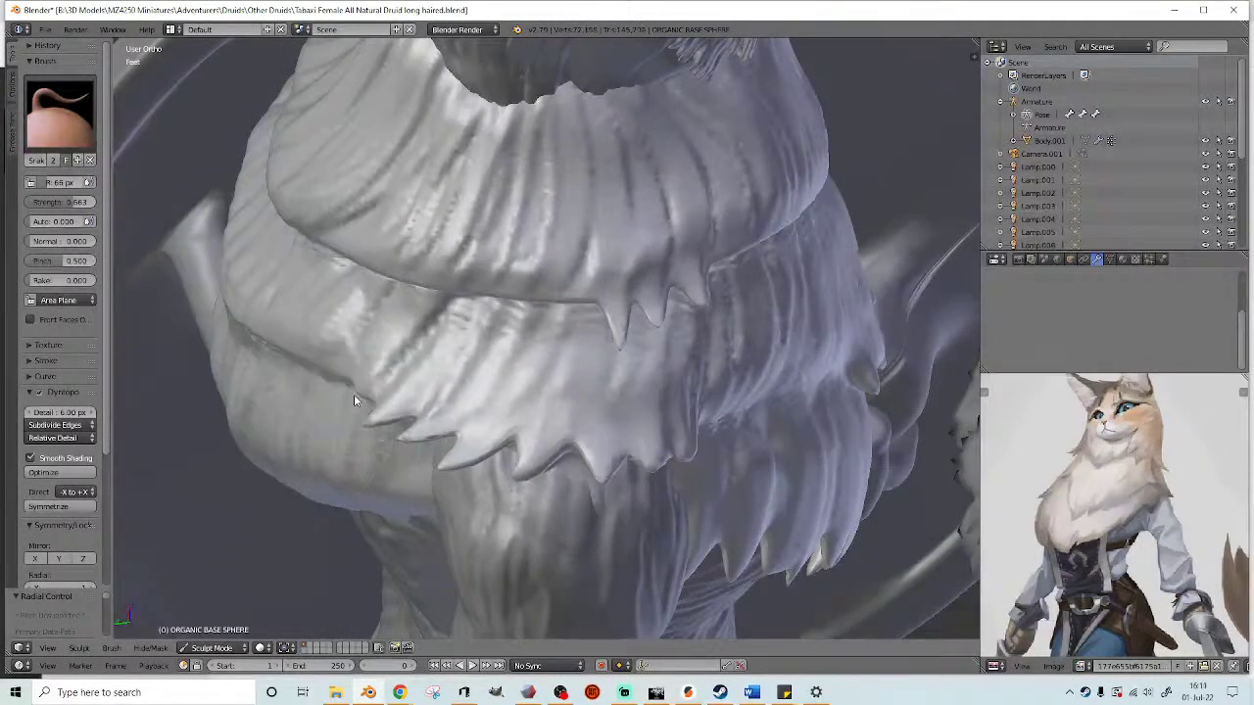
{"action": "left_click_drag", "start_coordinate": [331, 372], "coordinate": [294, 393]}
{"action": "mouse_move", "coordinate": [537, 292]}
{"action": "middle_mouse_down"}
{"action": "mouse_move", "coordinate": [518, 274]}
{"action": "mouse_move", "coordinate": [492, 295]}
{"action": "middle_mouse_up"}
{"action": "mouse_move", "coordinate": [439, 347]}
{"action": "left_mouse_down"}
{"action": "mouse_move", "coordinate": [406, 310]}
{"action": "mouse_move", "coordinate": [268, 268]}
{"action": "left_mouse_up"}
- Pull a row of pointed locks along the top tier's front edge from the chest point to the staff side
{"action": "middle_click_drag", "start_coordinate": [268, 267], "coordinate": [517, 245]}
{"action": "scroll", "coordinate": [355, 198], "scroll_direction": "down", "scroll_amount": 6}
{"action": "scroll", "coordinate": [516, 245], "scroll_direction": "up", "scroll_amount": 5}
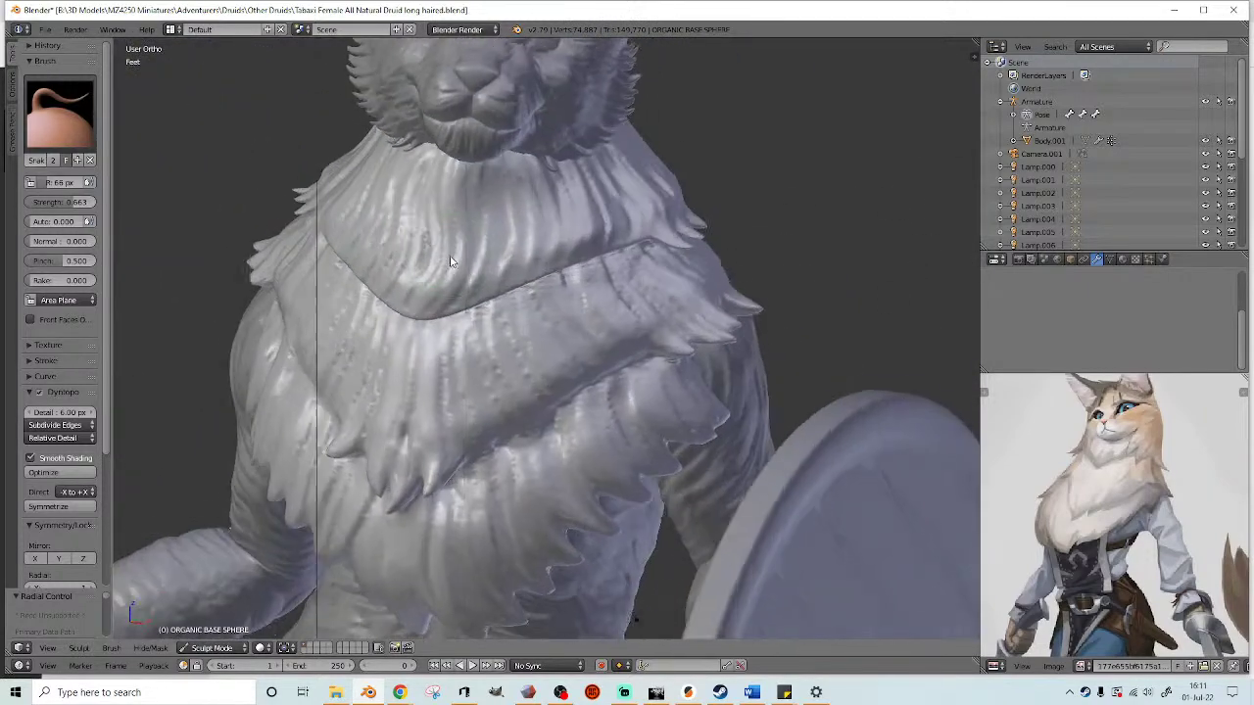
{"action": "scroll", "coordinate": [520, 274], "scroll_direction": "up", "scroll_amount": 4}
{"action": "mouse_move", "coordinate": [469, 298]}
{"action": "left_mouse_down"}
{"action": "mouse_move", "coordinate": [456, 340]}
{"action": "mouse_move", "coordinate": [401, 358]}
{"action": "left_mouse_up"}
{"action": "left_click_drag", "start_coordinate": [504, 305], "coordinate": [510, 335]}
{"action": "mouse_move", "coordinate": [537, 320]}
{"action": "middle_mouse_down"}
{"action": "mouse_move", "coordinate": [515, 315]}
{"action": "mouse_move", "coordinate": [509, 292]}
{"action": "mouse_move", "coordinate": [507, 304]}
{"action": "middle_mouse_up"}
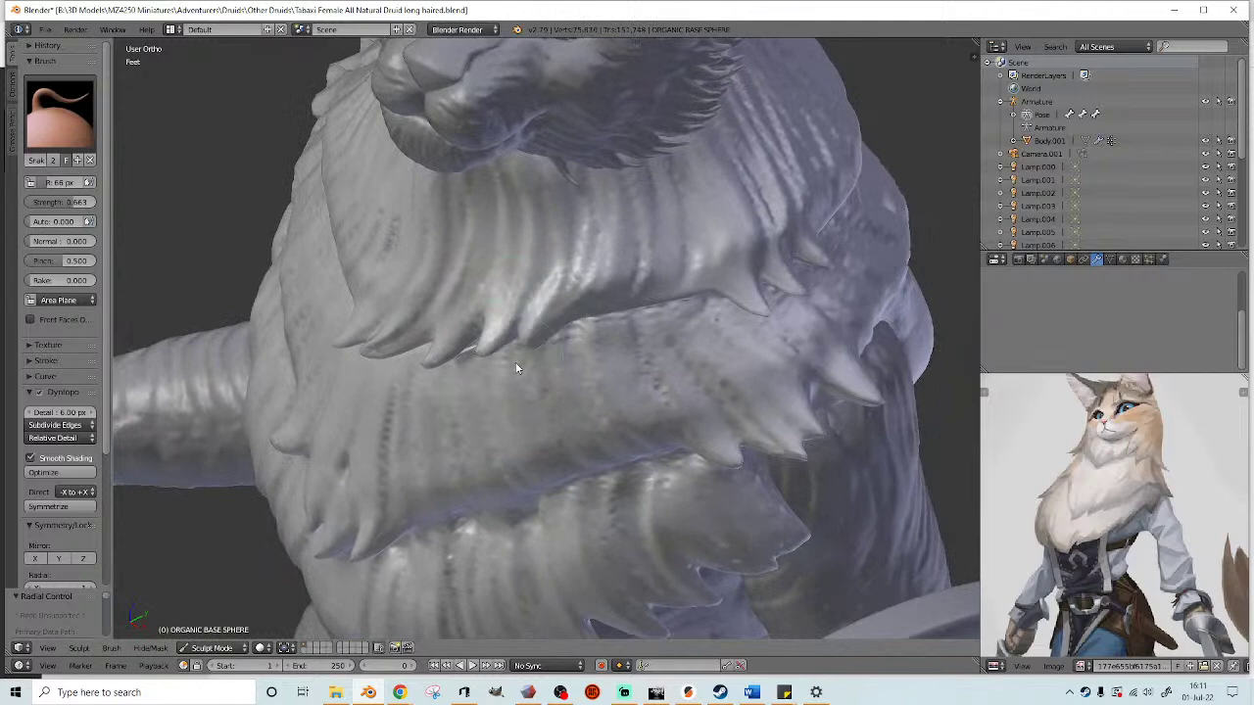
{"action": "left_click_drag", "start_coordinate": [571, 323], "coordinate": [556, 343]}
{"action": "middle_click_drag", "start_coordinate": [416, 339], "coordinate": [514, 348]}
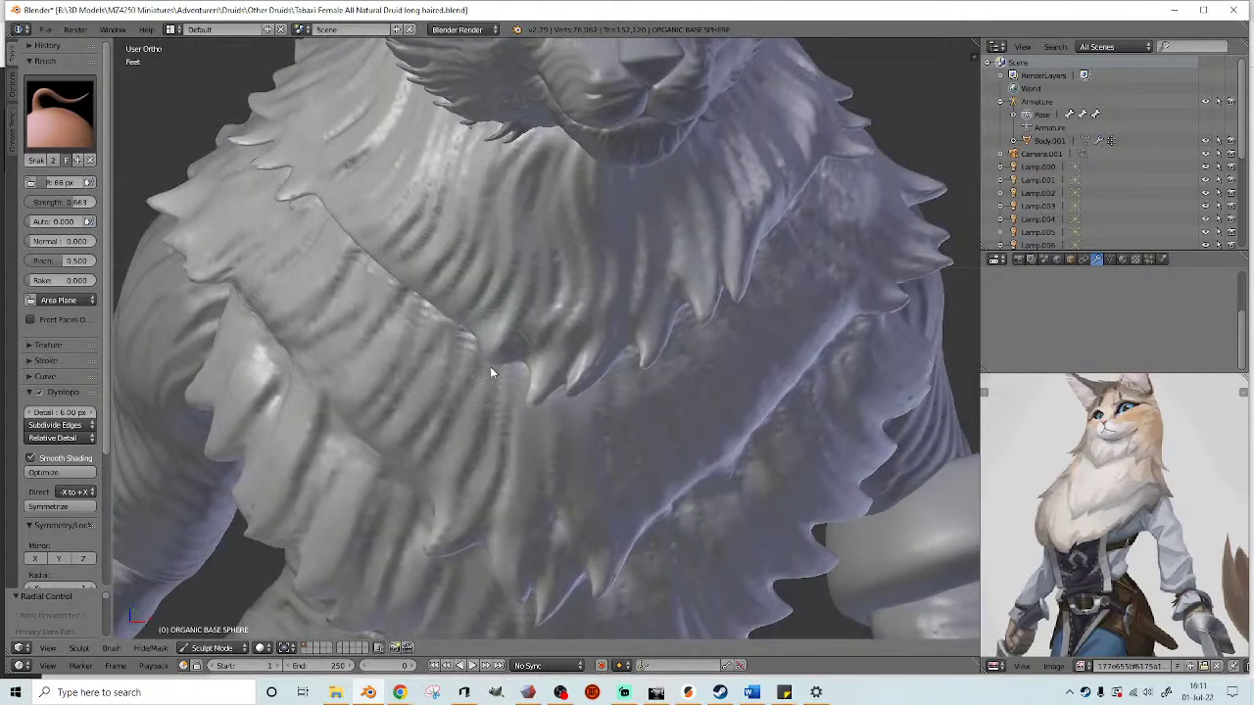
{"action": "left_click_drag", "start_coordinate": [449, 333], "coordinate": [474, 395]}
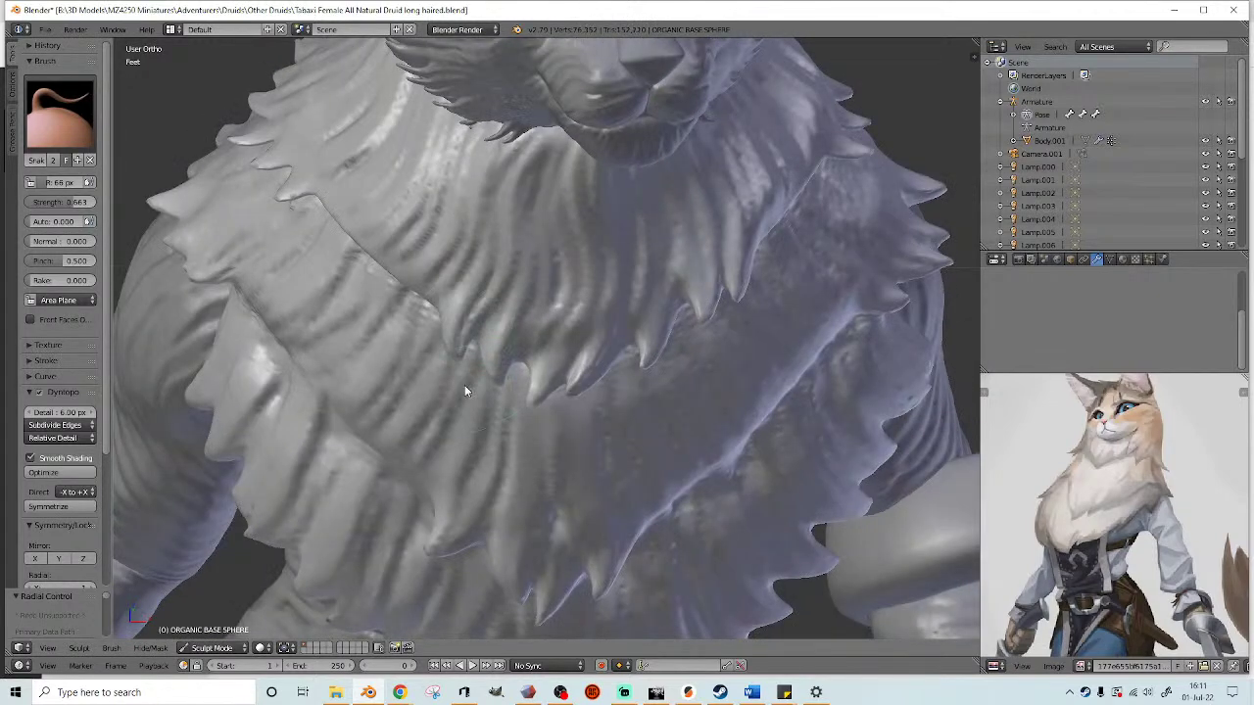
{"action": "middle_click_drag", "start_coordinate": [402, 340], "coordinate": [440, 277]}
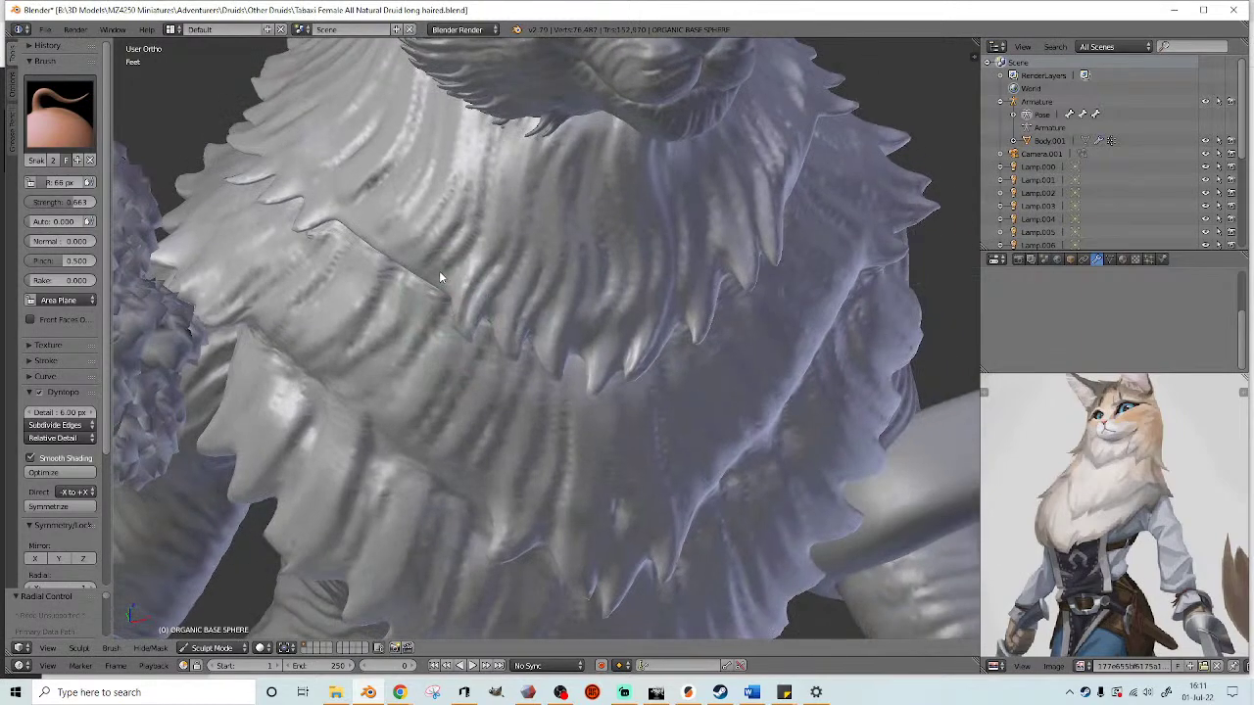
{"action": "mouse_move", "coordinate": [426, 358]}
{"action": "left_mouse_down"}
{"action": "mouse_move", "coordinate": [394, 261]}
{"action": "mouse_move", "coordinate": [327, 276]}
{"action": "left_mouse_up"}
- Fill the remaining smooth stretch of the top tier's front edge on the shield side with pointed locks
{"action": "mouse_move", "coordinate": [574, 267]}
{"action": "middle_mouse_down"}
{"action": "mouse_move", "coordinate": [491, 253]}
{"action": "mouse_move", "coordinate": [581, 271]}
{"action": "middle_mouse_up"}
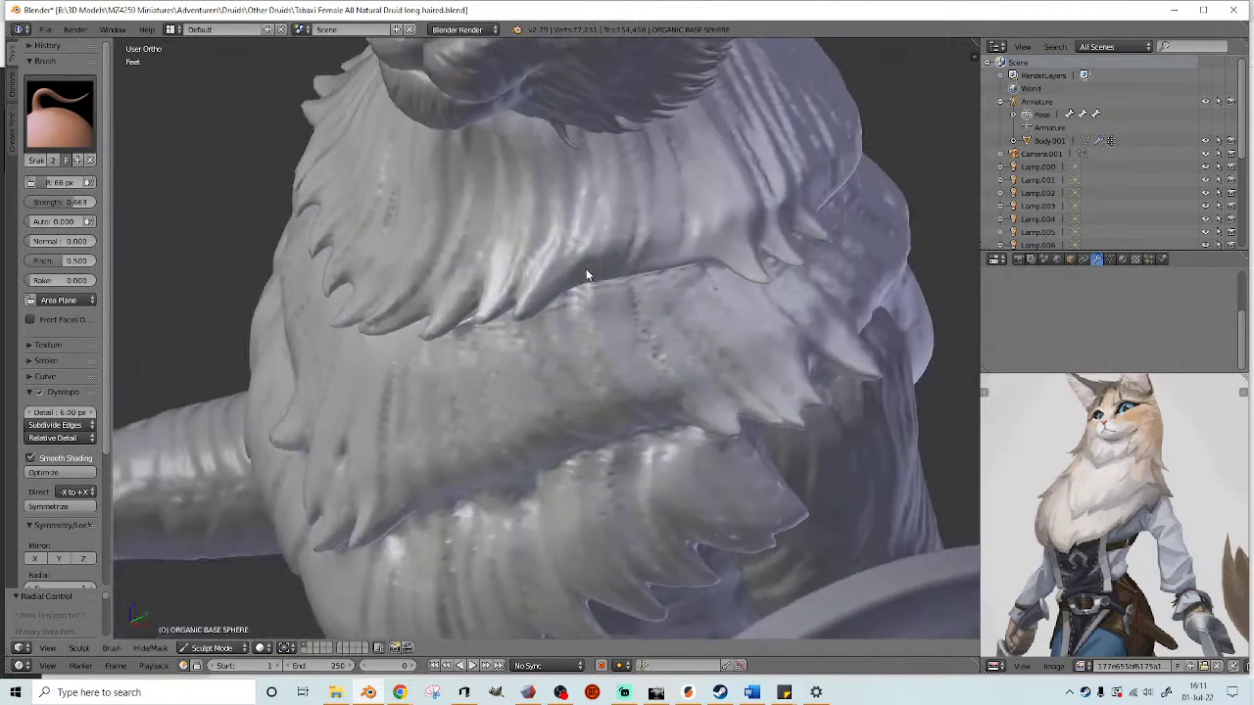
{"action": "middle_click_drag", "start_coordinate": [607, 320], "coordinate": [601, 284]}
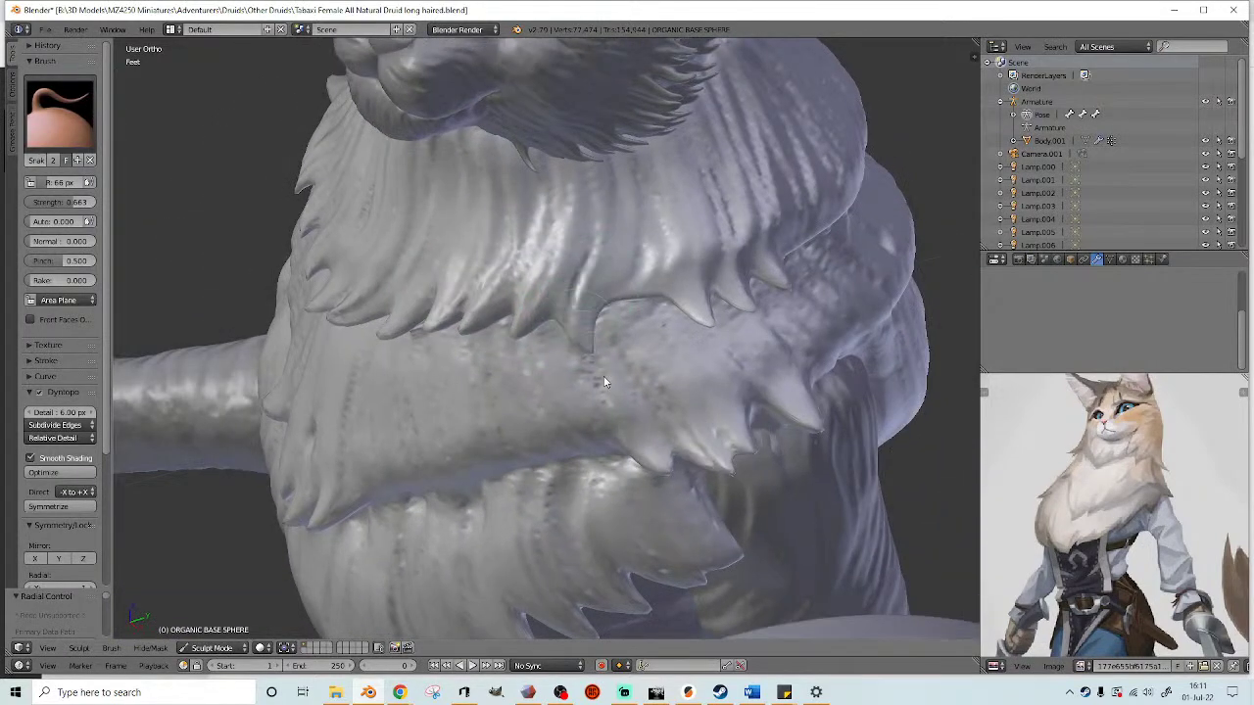
{"action": "left_click_drag", "start_coordinate": [623, 323], "coordinate": [643, 347]}
{"action": "scroll", "coordinate": [644, 348], "scroll_direction": "down", "scroll_amount": 3}
{"action": "mouse_move", "coordinate": [644, 348]}
{"action": "middle_mouse_down"}
{"action": "mouse_move", "coordinate": [731, 286]}
{"action": "mouse_move", "coordinate": [823, 256]}
{"action": "mouse_move", "coordinate": [685, 245]}
{"action": "mouse_move", "coordinate": [697, 249]}
{"action": "middle_mouse_up"}
{"action": "scroll", "coordinate": [823, 256], "scroll_direction": "down", "scroll_amount": 3}
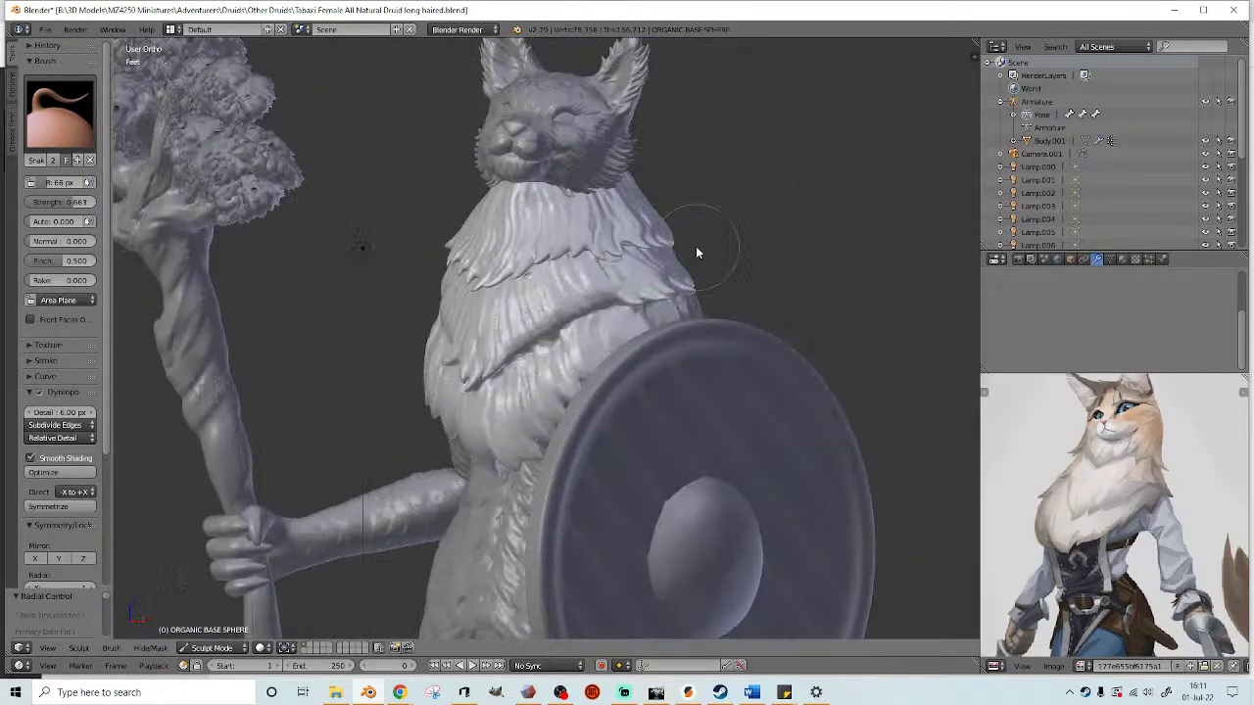
- Pull pointed locks along the second tier's front edge on the staff side
{"action": "mouse_move", "coordinate": [527, 220]}
{"action": "middle_mouse_down"}
{"action": "mouse_move", "coordinate": [509, 261]}
{"action": "mouse_move", "coordinate": [564, 246]}
{"action": "mouse_move", "coordinate": [613, 281]}
{"action": "mouse_move", "coordinate": [587, 303]}
{"action": "mouse_move", "coordinate": [519, 296]}
{"action": "mouse_move", "coordinate": [499, 271]}
{"action": "mouse_move", "coordinate": [522, 222]}
{"action": "middle_mouse_up"}
{"action": "scroll", "coordinate": [614, 276], "scroll_direction": "up", "scroll_amount": 5}
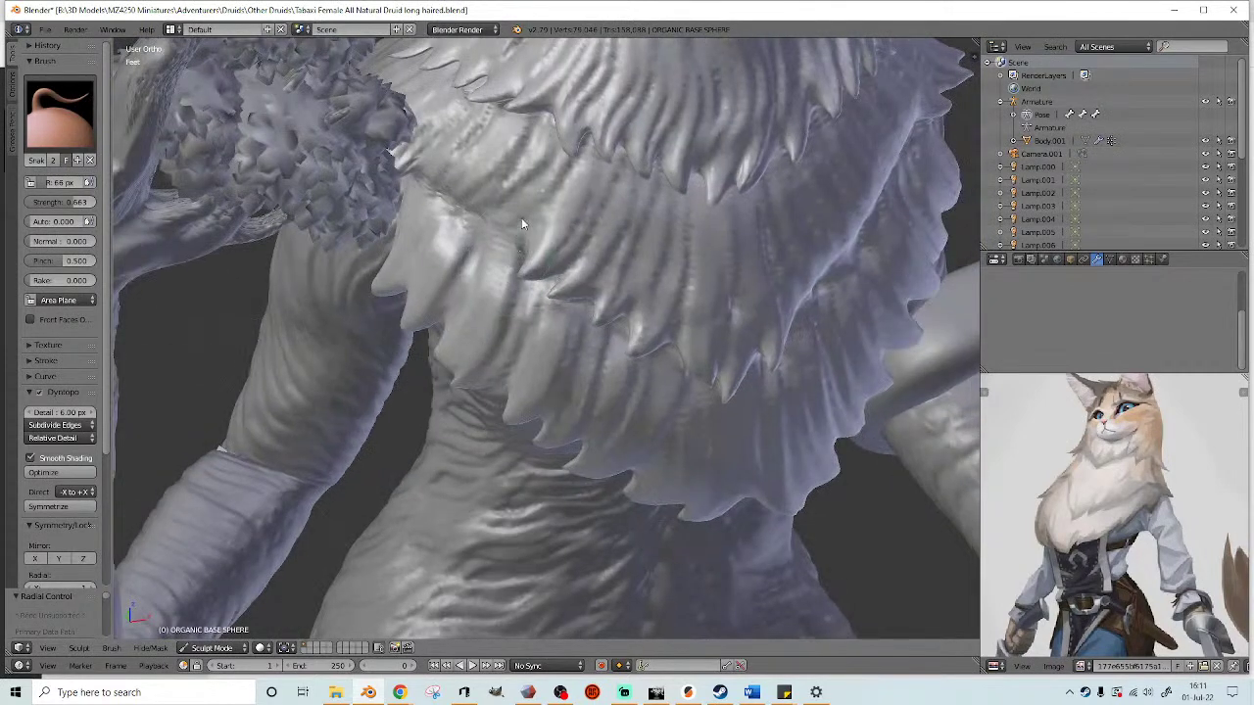
{"action": "mouse_move", "coordinate": [480, 260]}
{"action": "middle_mouse_down"}
{"action": "mouse_move", "coordinate": [465, 279]}
{"action": "mouse_move", "coordinate": [465, 224]}
{"action": "middle_mouse_up"}
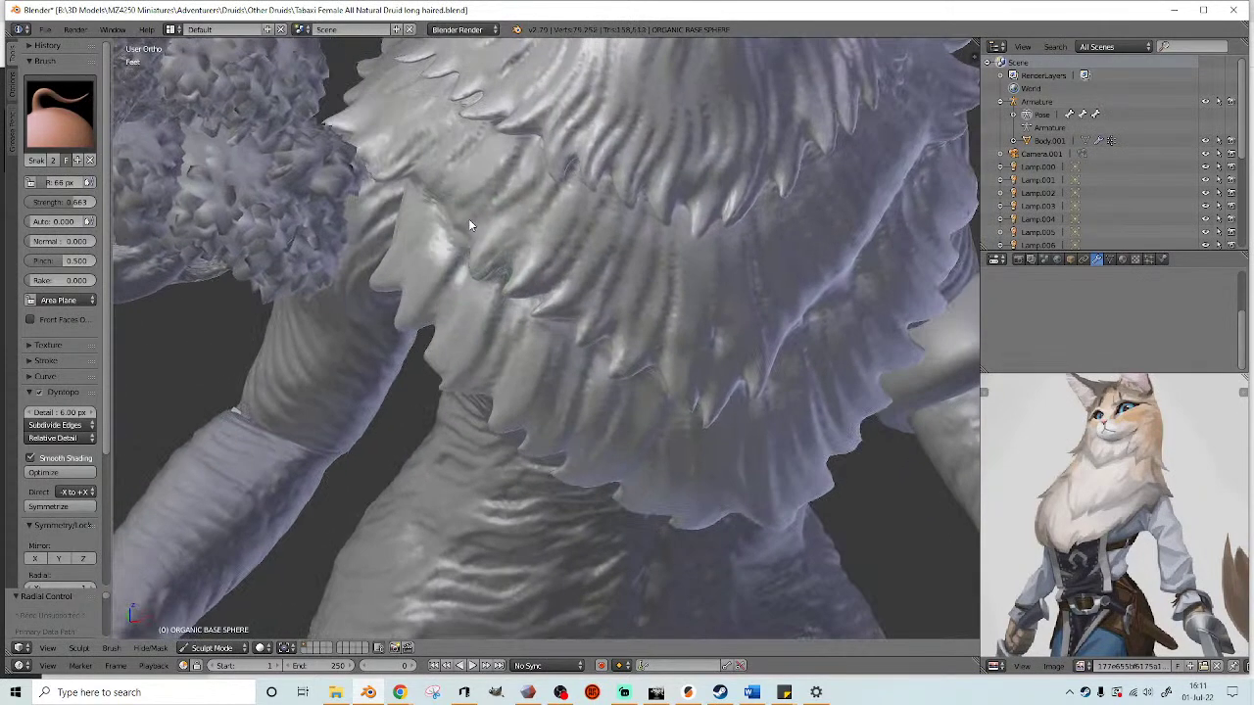
{"action": "mouse_move", "coordinate": [419, 205]}
{"action": "middle_mouse_down"}
{"action": "mouse_move", "coordinate": [642, 221]}
{"action": "mouse_move", "coordinate": [654, 267]}
{"action": "middle_mouse_up"}
{"action": "mouse_move", "coordinate": [661, 395]}
{"action": "middle_mouse_down"}
{"action": "mouse_move", "coordinate": [669, 347]}
{"action": "mouse_move", "coordinate": [649, 338]}
{"action": "middle_mouse_up"}
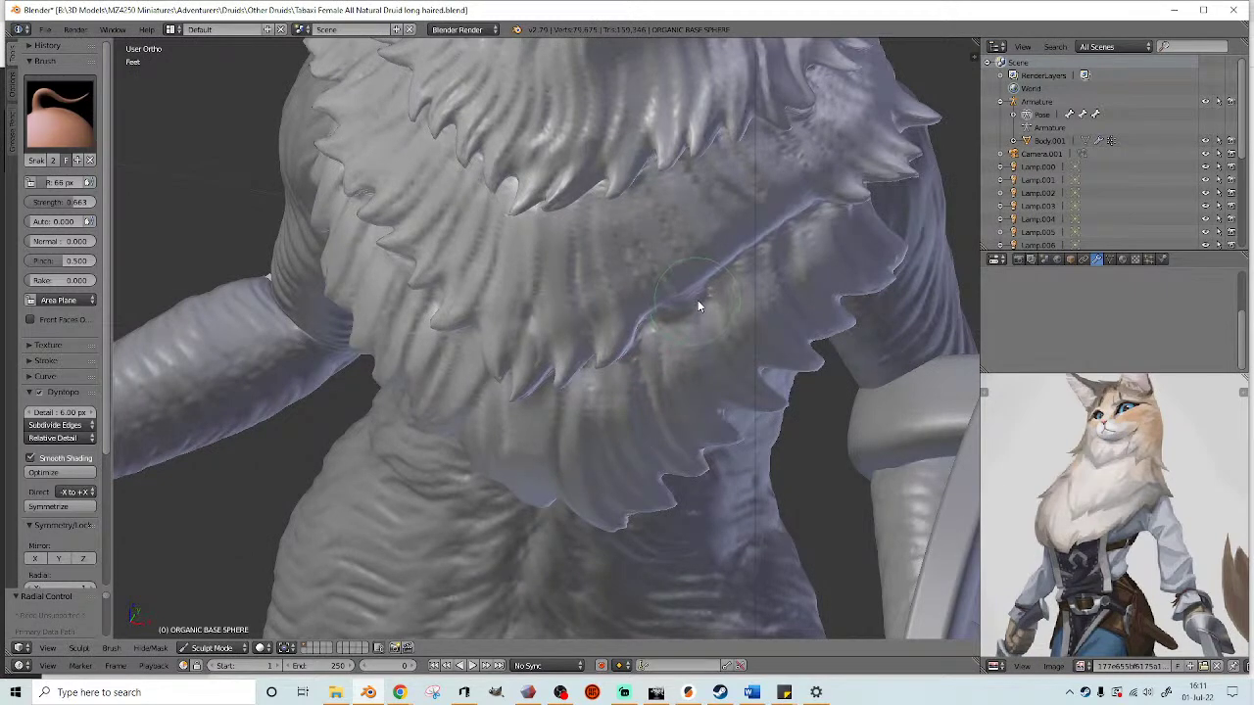
- Pull pointed locks along the second tier's front edge from the chest point up to the shield-side shoulder
{"action": "middle_click_drag", "start_coordinate": [708, 303], "coordinate": [654, 329]}
{"action": "left_click_drag", "start_coordinate": [653, 330], "coordinate": [676, 348]}
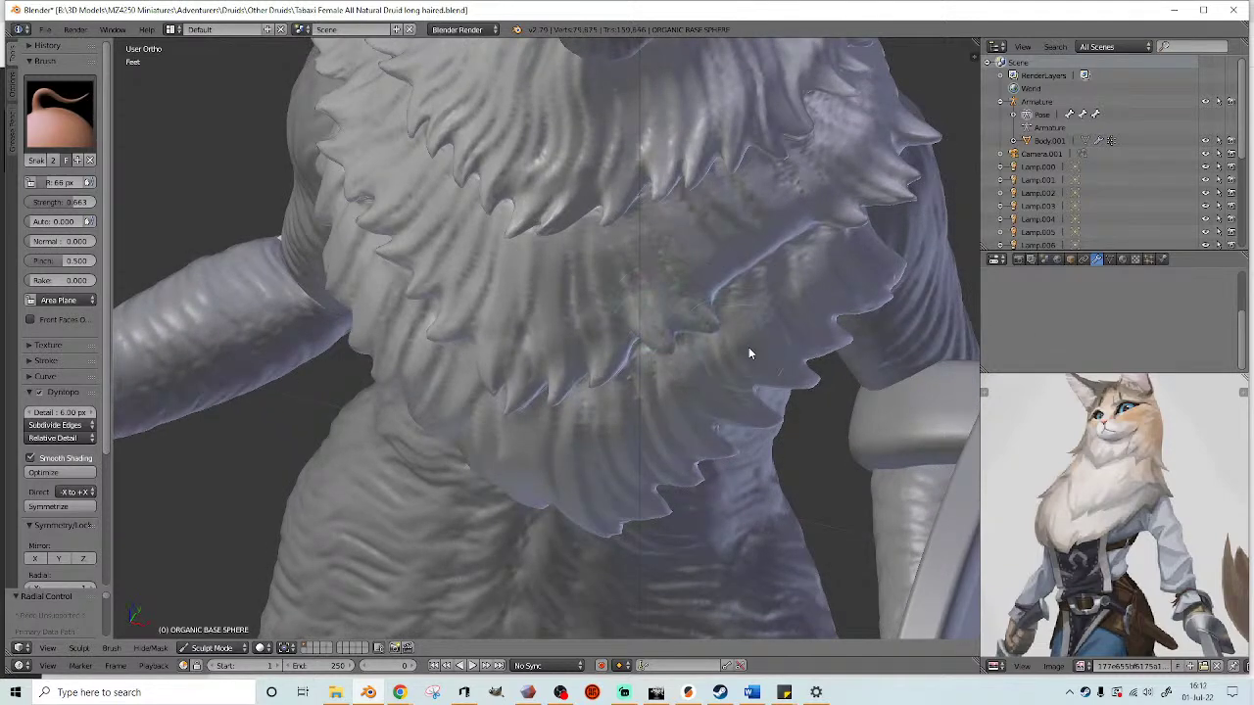
{"action": "left_click_drag", "start_coordinate": [728, 274], "coordinate": [767, 305]}
{"action": "key", "text": "ctrl+z"}
{"action": "middle_click_drag", "start_coordinate": [762, 288], "coordinate": [771, 296]}
{"action": "left_click_drag", "start_coordinate": [743, 262], "coordinate": [784, 299]}
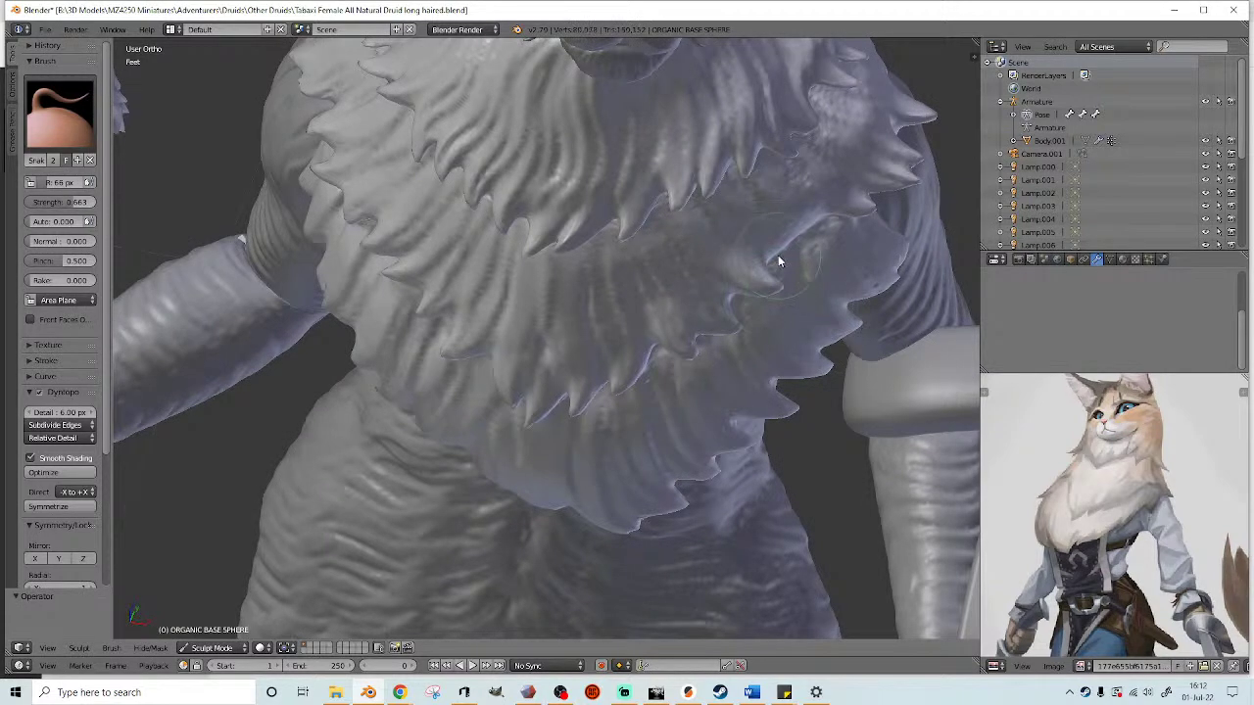
{"action": "middle_click_drag", "start_coordinate": [838, 271], "coordinate": [840, 259]}
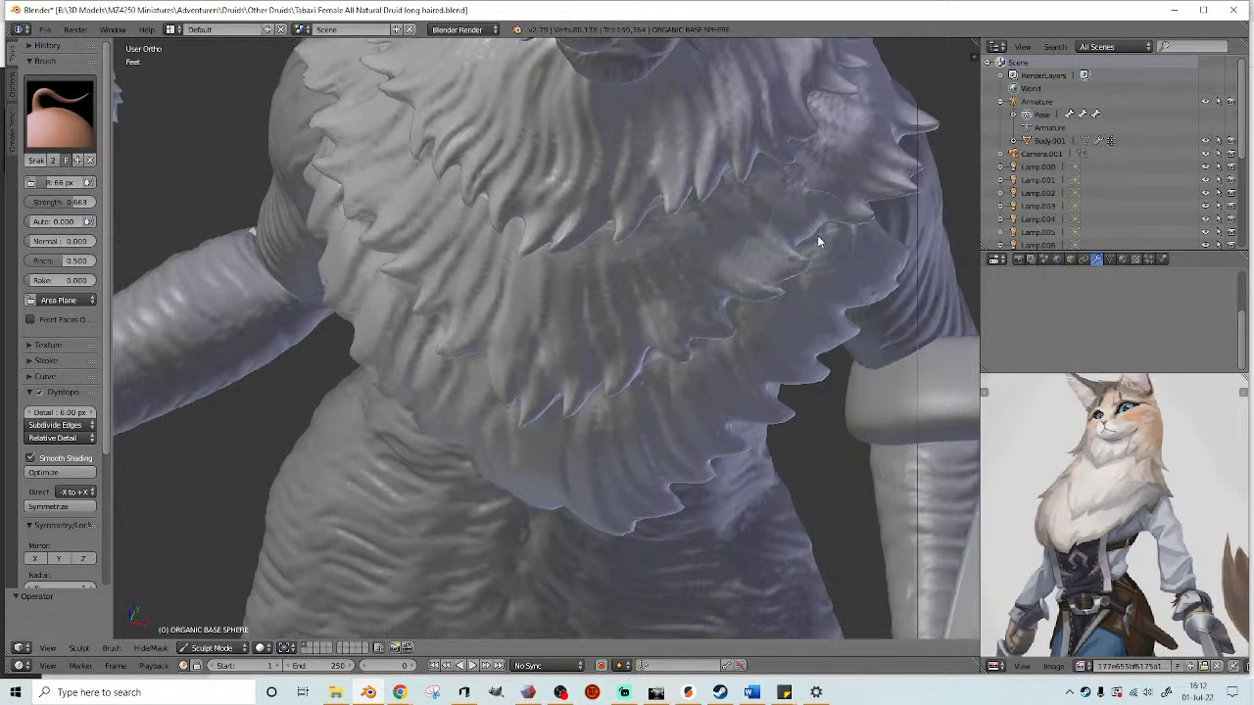
- Pull pointed locks along the top tier's back edge, working from the shield-side shoulder across the upper back
{"action": "scroll", "coordinate": [842, 225], "scroll_direction": "down", "scroll_amount": 8}
{"action": "middle_click_drag", "start_coordinate": [777, 222], "coordinate": [483, 309]}
{"action": "scroll", "coordinate": [597, 326], "scroll_direction": "up", "scroll_amount": 8}
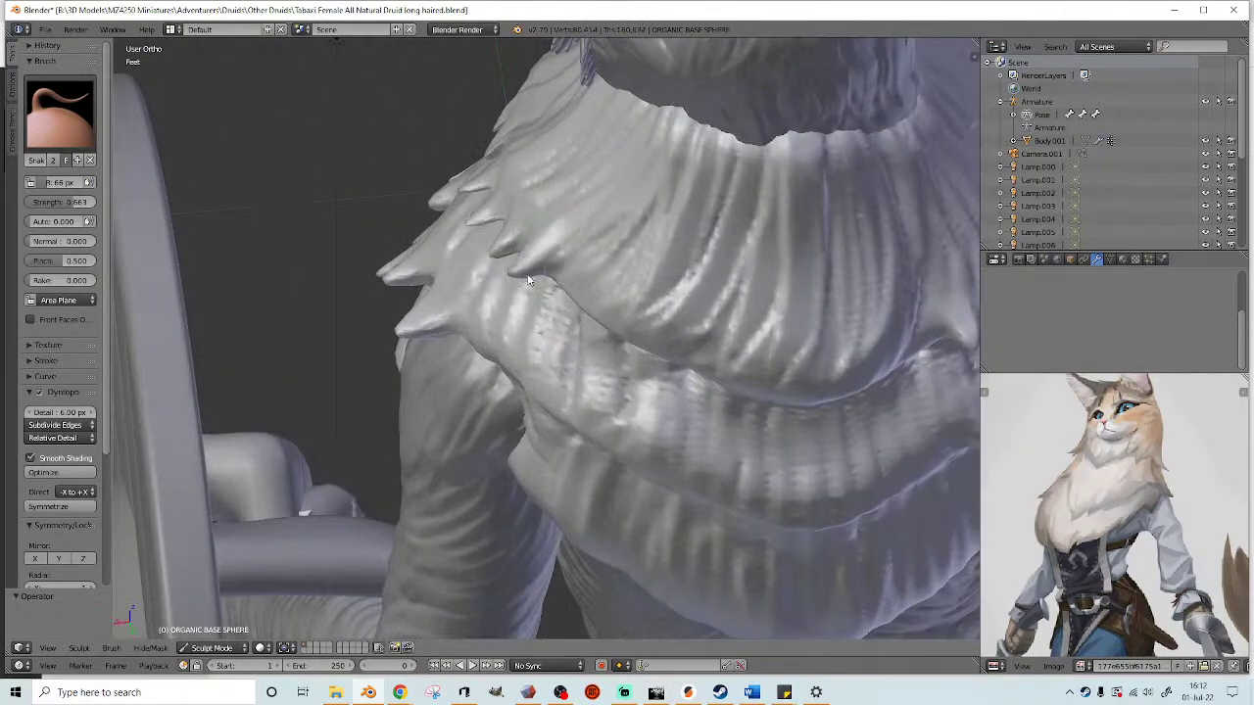
{"action": "middle_click_drag", "start_coordinate": [512, 278], "coordinate": [494, 260]}
{"action": "left_click_drag", "start_coordinate": [498, 231], "coordinate": [397, 259]}
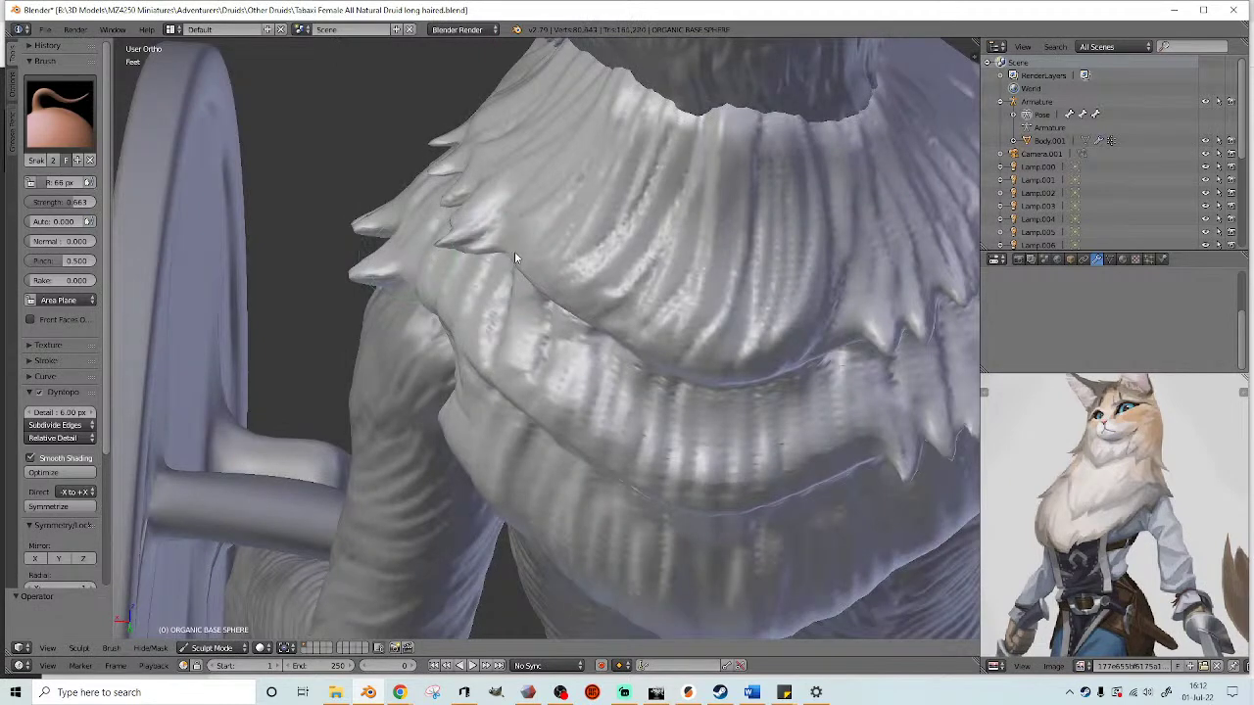
{"action": "middle_click_drag", "start_coordinate": [412, 277], "coordinate": [465, 253]}
{"action": "left_click_drag", "start_coordinate": [473, 237], "coordinate": [415, 272]}
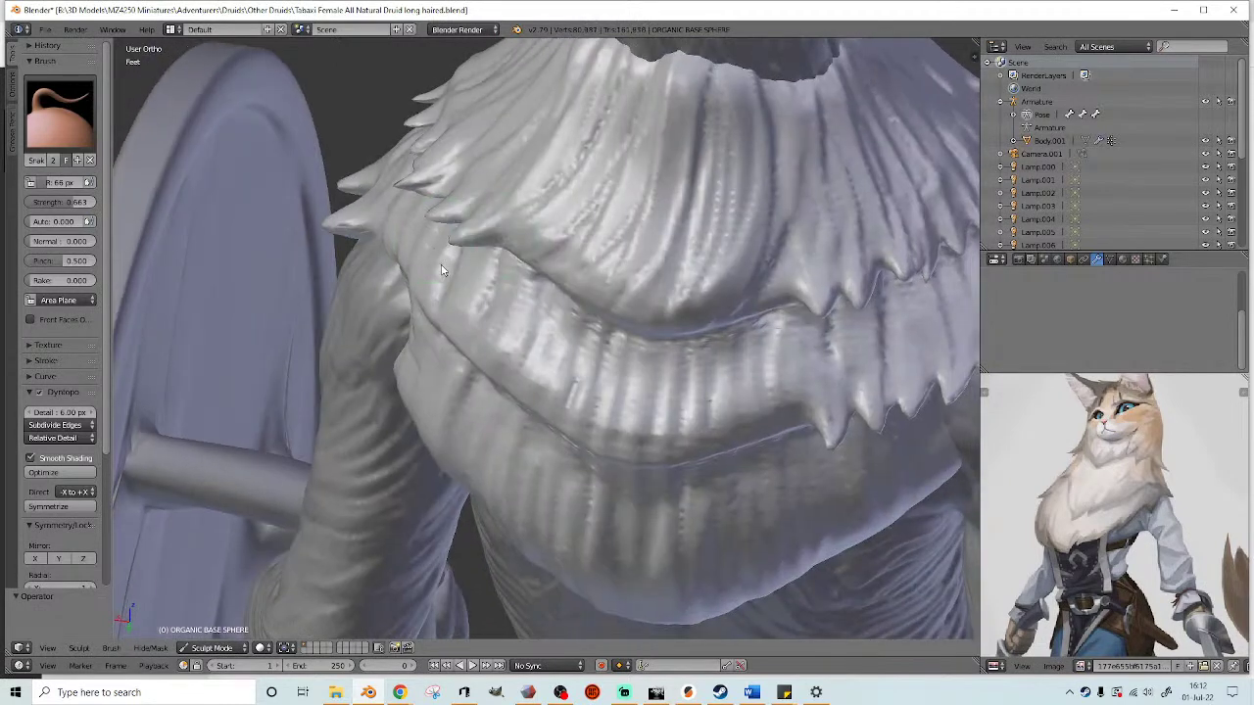
{"action": "middle_click_drag", "start_coordinate": [498, 238], "coordinate": [477, 261]}
{"action": "mouse_move", "coordinate": [480, 271]}
{"action": "left_mouse_down"}
{"action": "mouse_move", "coordinate": [422, 305]}
{"action": "mouse_move", "coordinate": [459, 324]}
{"action": "mouse_move", "coordinate": [444, 336]}
{"action": "left_mouse_up"}
{"action": "mouse_move", "coordinate": [511, 314]}
{"action": "left_mouse_down"}
{"action": "mouse_move", "coordinate": [502, 346]}
{"action": "mouse_move", "coordinate": [456, 366]}
{"action": "left_mouse_up"}
{"action": "middle_click_drag", "start_coordinate": [524, 344], "coordinate": [496, 330]}
{"action": "left_click_drag", "start_coordinate": [513, 345], "coordinate": [502, 378]}
- Pull pointed locks along the second tier's edge across the middle of the back
{"action": "middle_click_drag", "start_coordinate": [529, 382], "coordinate": [474, 396]}
{"action": "left_click_drag", "start_coordinate": [442, 368], "coordinate": [430, 412]}
{"action": "left_click_drag", "start_coordinate": [495, 376], "coordinate": [467, 418]}
{"action": "middle_click_drag", "start_coordinate": [436, 435], "coordinate": [480, 400]}
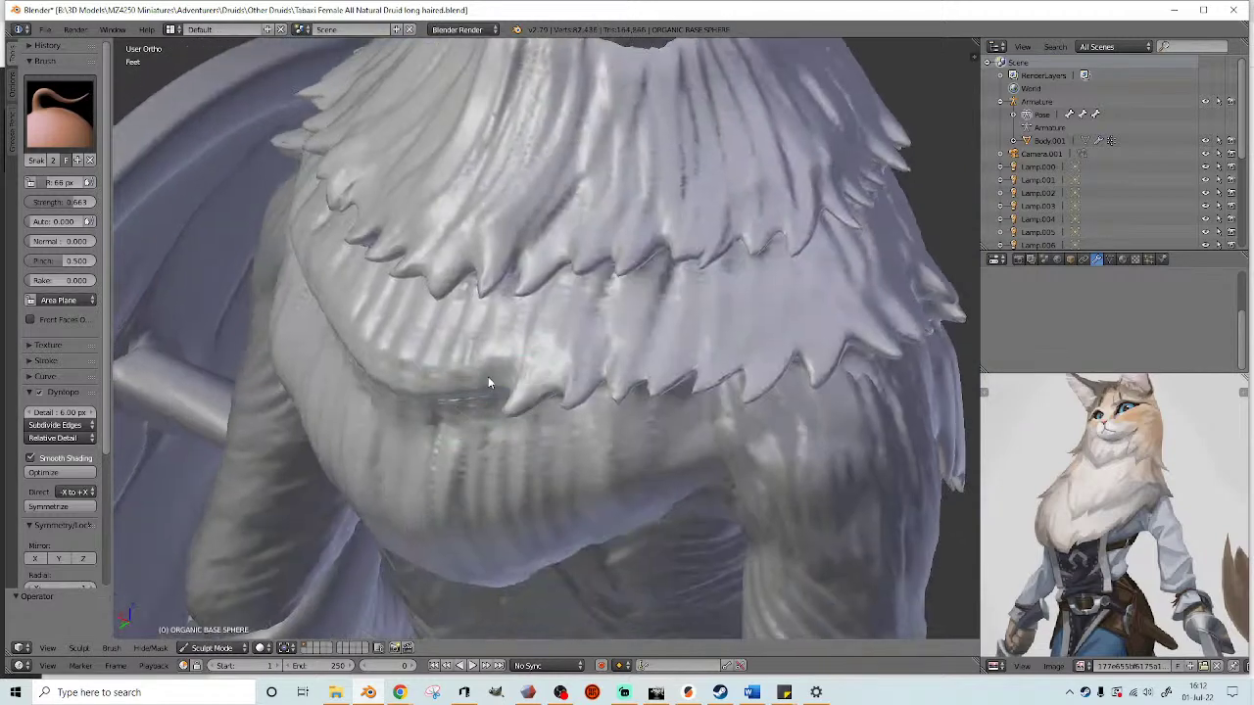
{"action": "left_click_drag", "start_coordinate": [450, 390], "coordinate": [384, 436]}
{"action": "middle_click_drag", "start_coordinate": [345, 431], "coordinate": [465, 394]}
{"action": "left_click_drag", "start_coordinate": [522, 389], "coordinate": [472, 427]}
{"action": "middle_click_drag", "start_coordinate": [457, 429], "coordinate": [552, 419]}
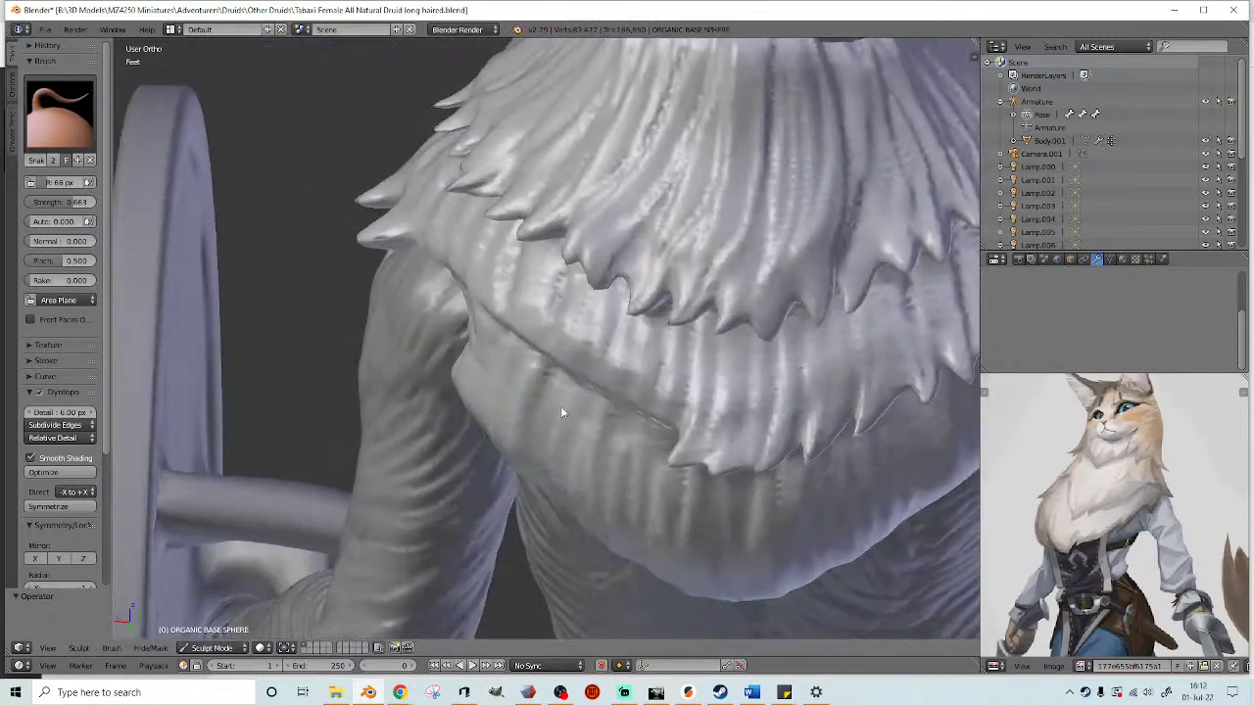
- Shape pointed locks on the second tier's edge behind the shield-side shoulder
{"action": "middle_click_drag", "start_coordinate": [494, 302], "coordinate": [541, 319]}
{"action": "left_click_drag", "start_coordinate": [470, 302], "coordinate": [412, 361]}
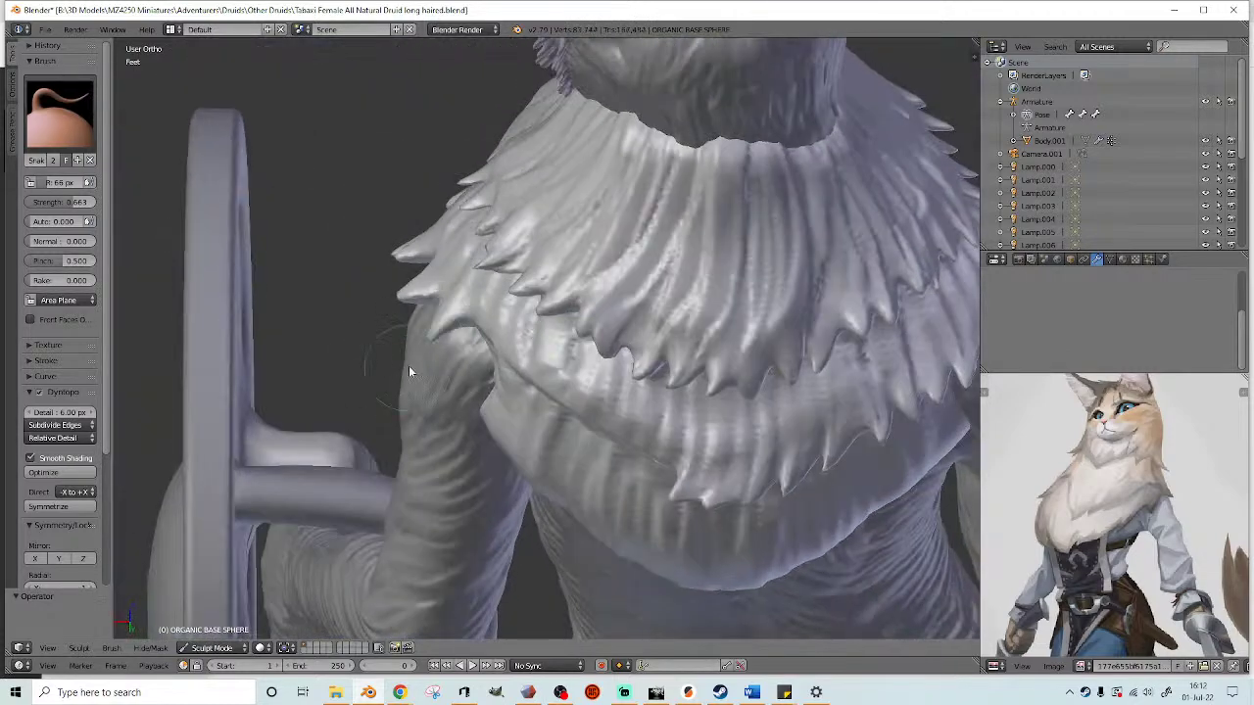
{"action": "left_click_drag", "start_coordinate": [480, 315], "coordinate": [429, 394]}
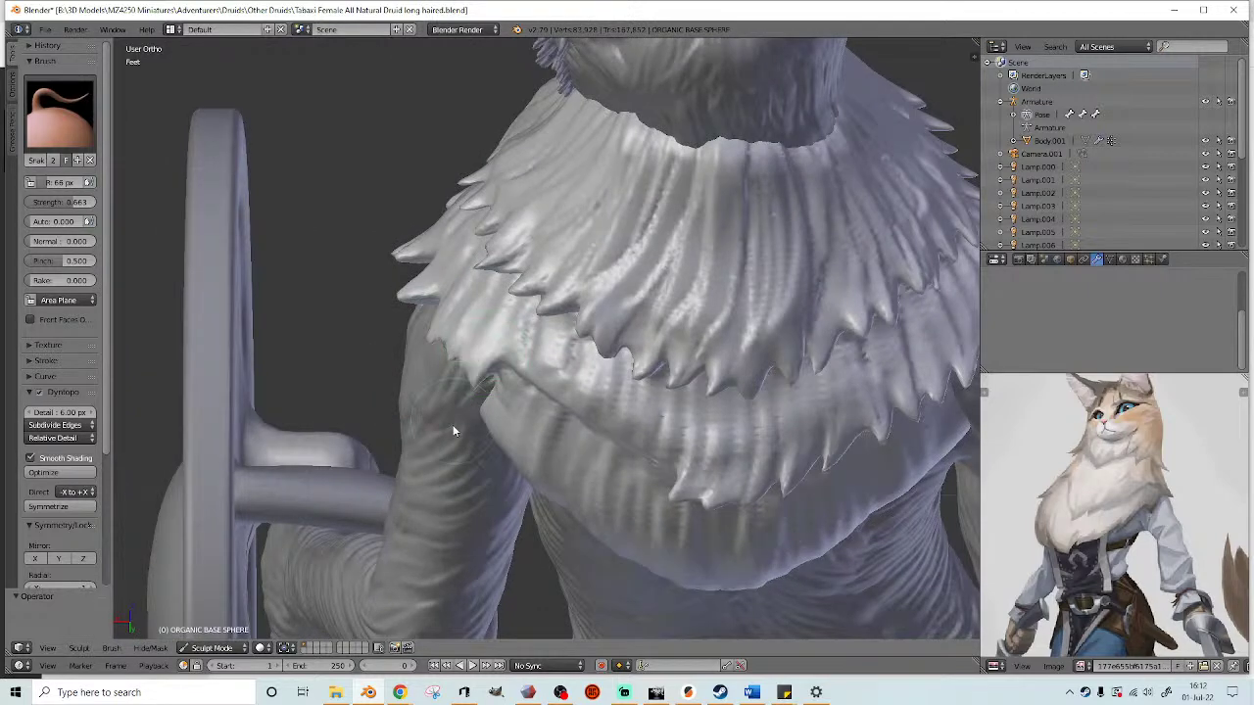
{"action": "middle_click_drag", "start_coordinate": [454, 418], "coordinate": [462, 386]}
{"action": "left_click_drag", "start_coordinate": [463, 346], "coordinate": [459, 397]}
{"action": "middle_click_drag", "start_coordinate": [475, 394], "coordinate": [466, 345]}
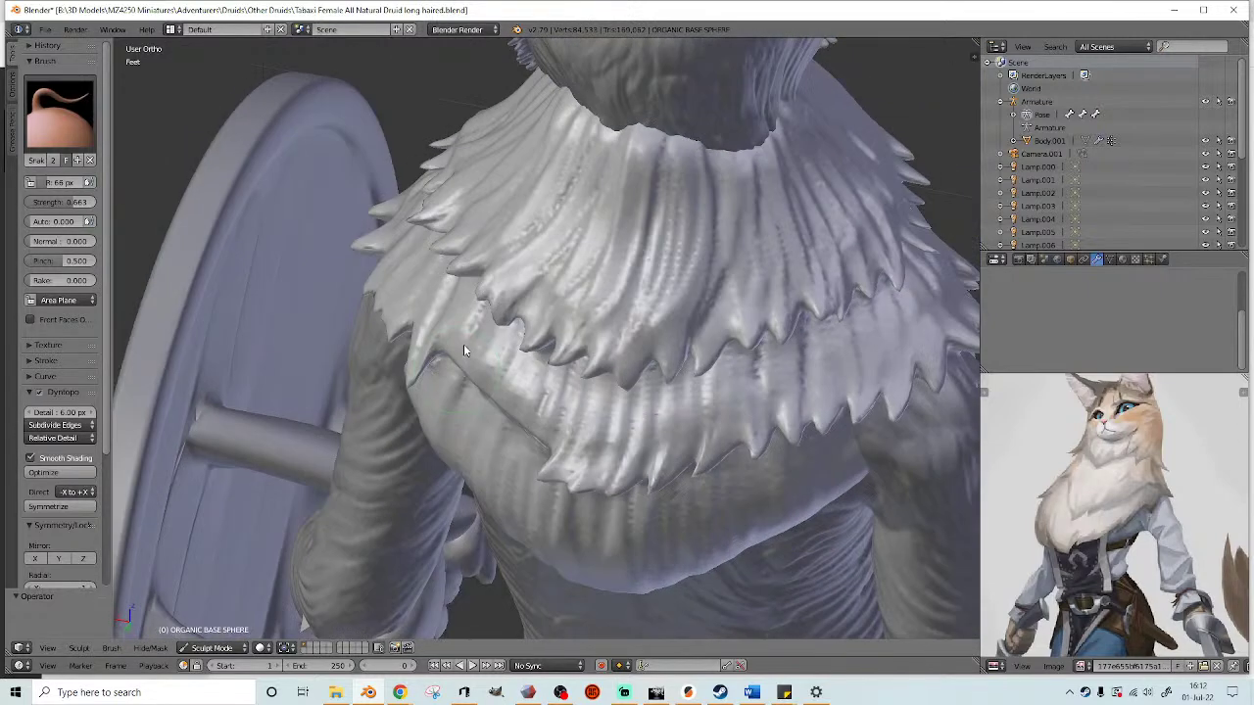
- Pull pointed locks down along the bottom tier's back edge from the shield-side arm across the back
{"action": "mouse_move", "coordinate": [494, 447]}
{"action": "left_mouse_down"}
{"action": "mouse_move", "coordinate": [533, 450]}
{"action": "mouse_move", "coordinate": [482, 506]}
{"action": "left_mouse_up"}
{"action": "middle_click_drag", "start_coordinate": [482, 505], "coordinate": [514, 349]}
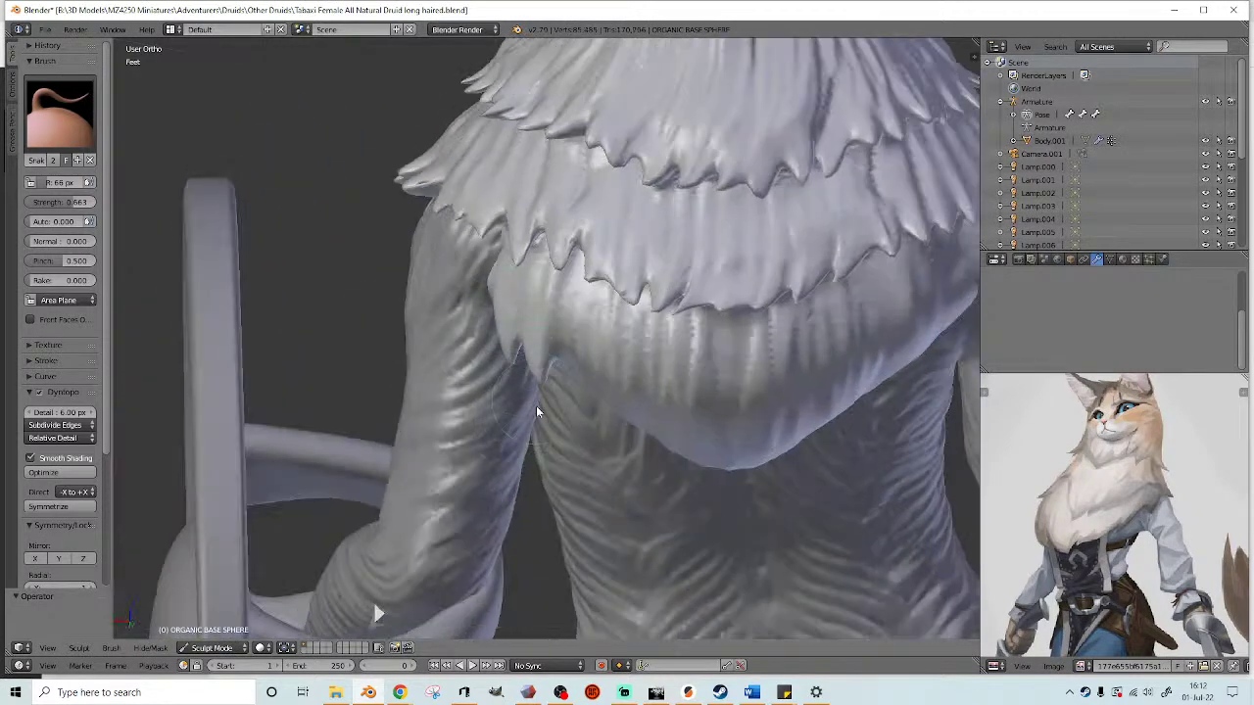
{"action": "left_click_drag", "start_coordinate": [534, 401], "coordinate": [532, 396]}
{"action": "middle_click_drag", "start_coordinate": [532, 396], "coordinate": [528, 382]}
{"action": "left_click_drag", "start_coordinate": [536, 358], "coordinate": [531, 396]}
{"action": "middle_click_drag", "start_coordinate": [571, 371], "coordinate": [574, 313]}
{"action": "middle_click_drag", "start_coordinate": [530, 400], "coordinate": [540, 334]}
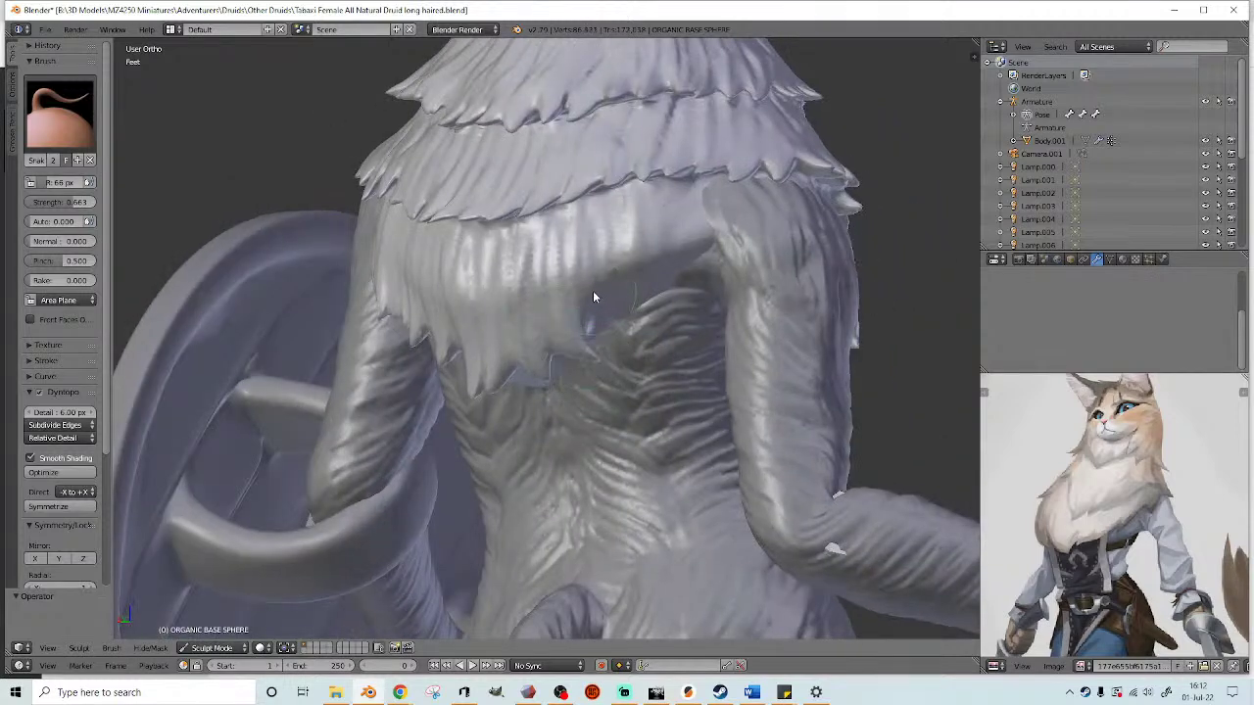
{"action": "mouse_move", "coordinate": [683, 354]}
{"action": "left_mouse_down"}
{"action": "mouse_move", "coordinate": [666, 267]}
{"action": "mouse_move", "coordinate": [692, 265]}
{"action": "left_mouse_up"}
{"action": "scroll", "coordinate": [733, 326], "scroll_direction": "down", "scroll_amount": 4}
{"action": "mouse_move", "coordinate": [732, 326]}
{"action": "middle_mouse_down"}
{"action": "mouse_move", "coordinate": [499, 348]}
{"action": "mouse_move", "coordinate": [527, 357]}
{"action": "mouse_move", "coordinate": [574, 411]}
{"action": "middle_mouse_up"}
{"action": "scroll", "coordinate": [519, 359], "scroll_direction": "down", "scroll_amount": 3}
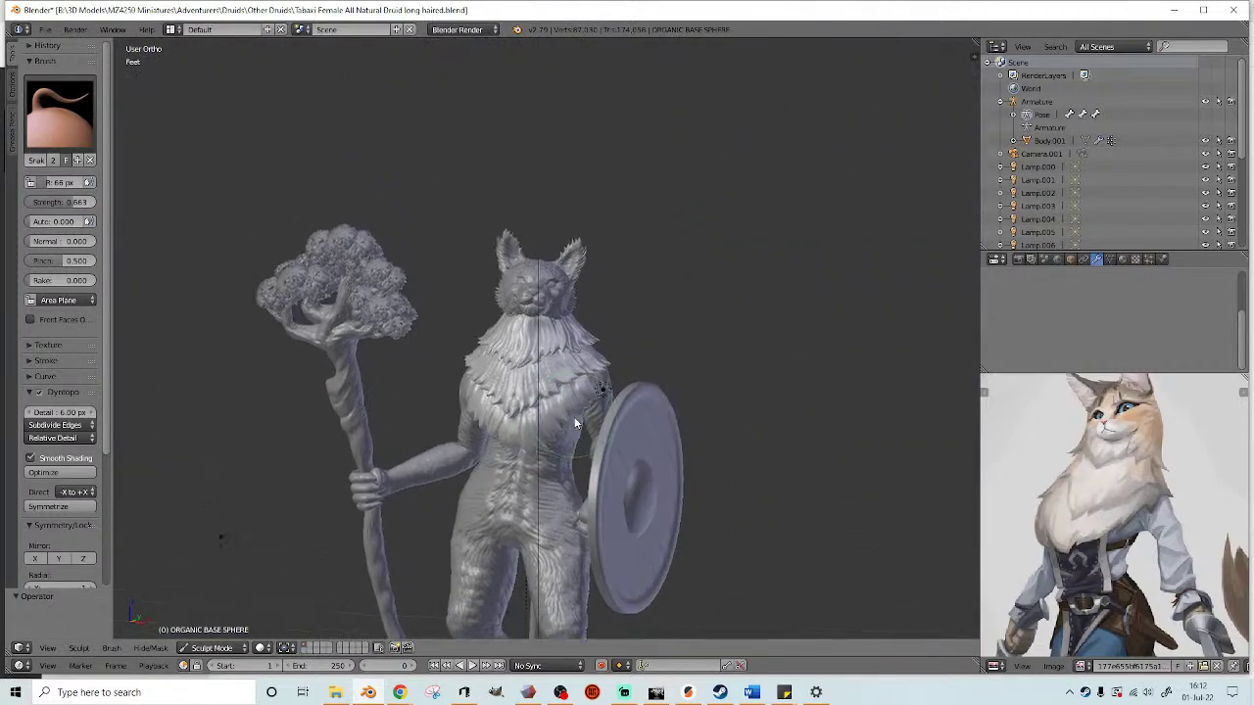
- Adjust the mane's upper edge beneath the chin with short Snake Hook strokes
{"action": "scroll", "coordinate": [574, 401], "scroll_direction": "up", "scroll_amount": 3}
{"action": "scroll", "coordinate": [493, 361], "scroll_direction": "up", "scroll_amount": 3}
{"action": "mouse_move", "coordinate": [548, 369]}
{"action": "middle_mouse_down"}
{"action": "mouse_move", "coordinate": [493, 360]}
{"action": "mouse_move", "coordinate": [525, 303]}
{"action": "mouse_move", "coordinate": [527, 333]}
{"action": "mouse_move", "coordinate": [495, 317]}
{"action": "middle_mouse_up"}
{"action": "scroll", "coordinate": [527, 333], "scroll_direction": "up", "scroll_amount": 1}
{"action": "scroll", "coordinate": [517, 319], "scroll_direction": "up", "scroll_amount": 1}
{"action": "left_click_drag", "start_coordinate": [463, 305], "coordinate": [429, 323]}
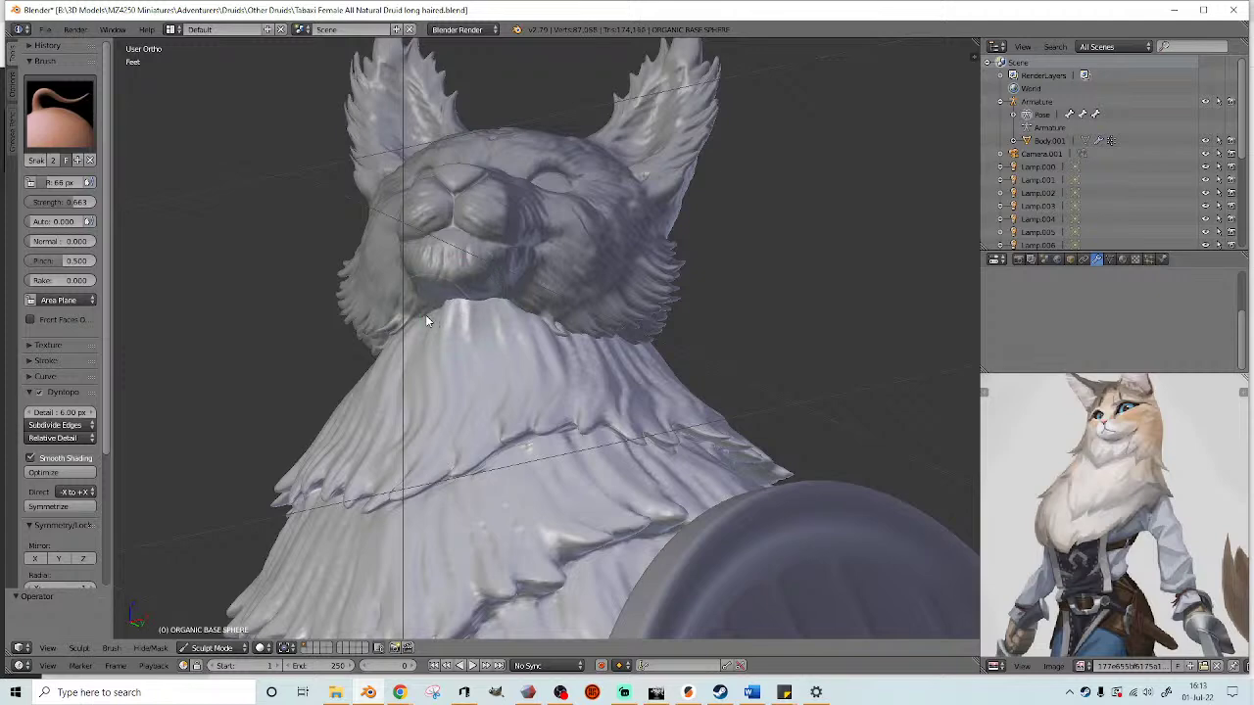
{"action": "mouse_move", "coordinate": [431, 315]}
{"action": "middle_mouse_down"}
{"action": "mouse_move", "coordinate": [494, 324]}
{"action": "mouse_move", "coordinate": [483, 307]}
{"action": "mouse_move", "coordinate": [533, 290]}
{"action": "mouse_move", "coordinate": [581, 322]}
{"action": "mouse_move", "coordinate": [470, 360]}
{"action": "mouse_move", "coordinate": [640, 339]}
{"action": "mouse_move", "coordinate": [524, 348]}
{"action": "mouse_move", "coordinate": [429, 328]}
{"action": "middle_mouse_up"}
{"action": "scroll", "coordinate": [475, 294], "scroll_direction": "up", "scroll_amount": 2}
{"action": "scroll", "coordinate": [533, 296], "scroll_direction": "down", "scroll_amount": 4}
{"action": "scroll", "coordinate": [502, 355], "scroll_direction": "down", "scroll_amount": 4}
{"action": "scroll", "coordinate": [471, 362], "scroll_direction": "down", "scroll_amount": 3}
{"action": "scroll", "coordinate": [513, 359], "scroll_direction": "up", "scroll_amount": 2}
{"action": "scroll", "coordinate": [509, 344], "scroll_direction": "up", "scroll_amount": 3}
{"action": "left_click_drag", "start_coordinate": [460, 314], "coordinate": [447, 320]}
- Switch to the Crease brush and carve fur grooves into the mane's upper edge under the chin
{"action": "scroll", "coordinate": [448, 326], "scroll_direction": "down", "scroll_amount": 5}
{"action": "mouse_move", "coordinate": [485, 328]}
{"action": "middle_mouse_down"}
{"action": "mouse_move", "coordinate": [519, 380]}
{"action": "mouse_move", "coordinate": [498, 346]}
{"action": "mouse_move", "coordinate": [392, 348]}
{"action": "middle_mouse_up"}
{"action": "scroll", "coordinate": [512, 372], "scroll_direction": "up", "scroll_amount": 3}
{"action": "scroll", "coordinate": [431, 349], "scroll_direction": "up", "scroll_amount": 2}
{"action": "mouse_move", "coordinate": [478, 348]}
{"action": "middle_mouse_down"}
{"action": "mouse_move", "coordinate": [630, 359]}
{"action": "mouse_move", "coordinate": [248, 255]}
{"action": "middle_mouse_up"}
{"action": "scroll", "coordinate": [630, 360], "scroll_direction": "up", "scroll_amount": 1}
{"action": "left_click", "coordinate": [59, 113]}
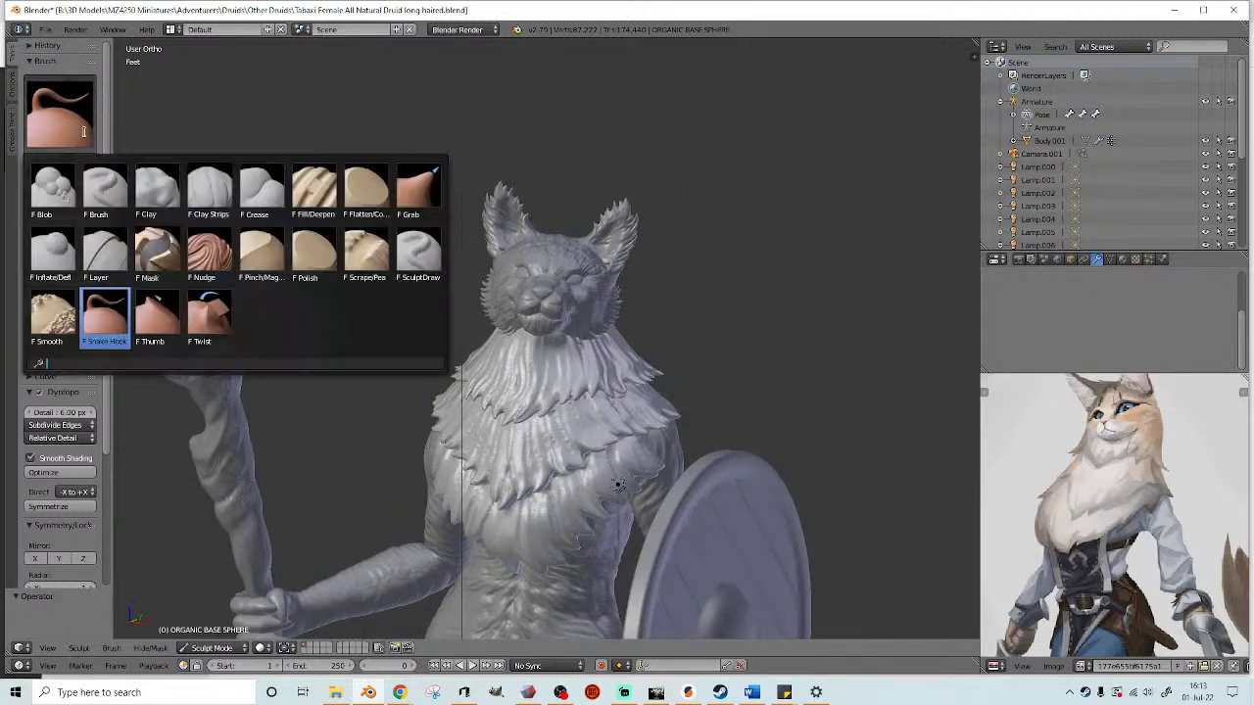
{"action": "left_click", "coordinate": [263, 192]}
{"action": "scroll", "coordinate": [400, 250], "scroll_direction": "up", "scroll_amount": 2}
{"action": "scroll", "coordinate": [400, 250], "scroll_direction": "up", "scroll_amount": 2}
{"action": "middle_click_drag", "start_coordinate": [605, 336], "coordinate": [571, 328]}
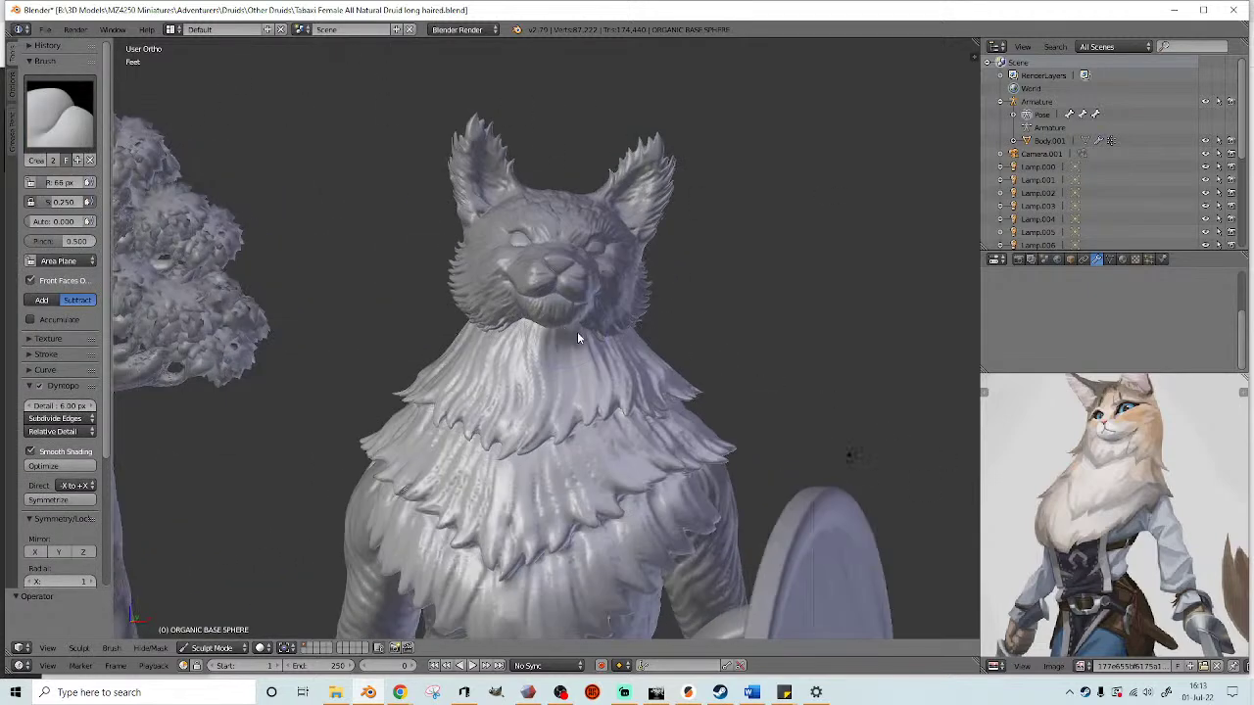
{"action": "scroll", "coordinate": [562, 350], "scroll_direction": "down", "scroll_amount": 2}
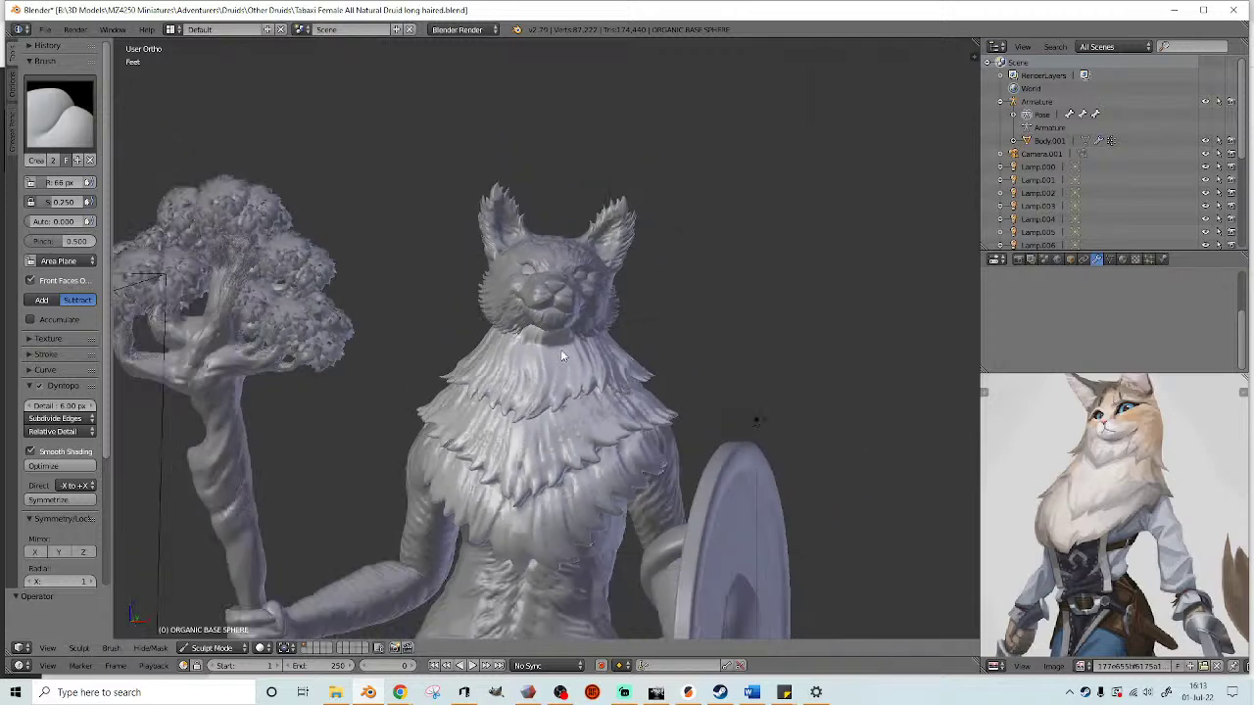
{"action": "middle_click_drag", "start_coordinate": [553, 350], "coordinate": [543, 310]}
{"action": "scroll", "coordinate": [549, 354], "scroll_direction": "up", "scroll_amount": 3}
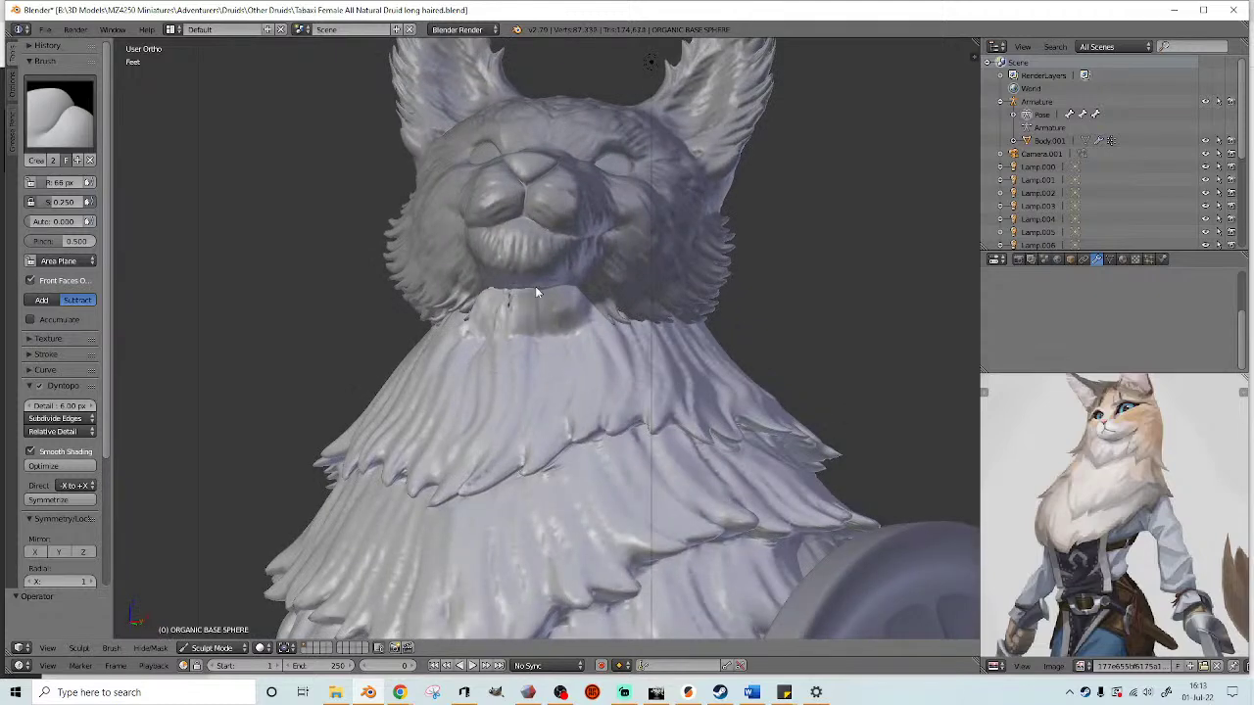
- Leave Sculpt Mode and preview the whole figure with Rendered viewport shading, then return to Solid shading
{"action": "scroll", "coordinate": [563, 304], "scroll_direction": "down", "scroll_amount": 4}
{"action": "middle_click_drag", "start_coordinate": [548, 360], "coordinate": [575, 288]}
{"action": "scroll", "coordinate": [610, 341], "scroll_direction": "up", "scroll_amount": 2}
{"action": "scroll", "coordinate": [587, 337], "scroll_direction": "down", "scroll_amount": 2}
{"action": "left_click", "coordinate": [209, 648]}
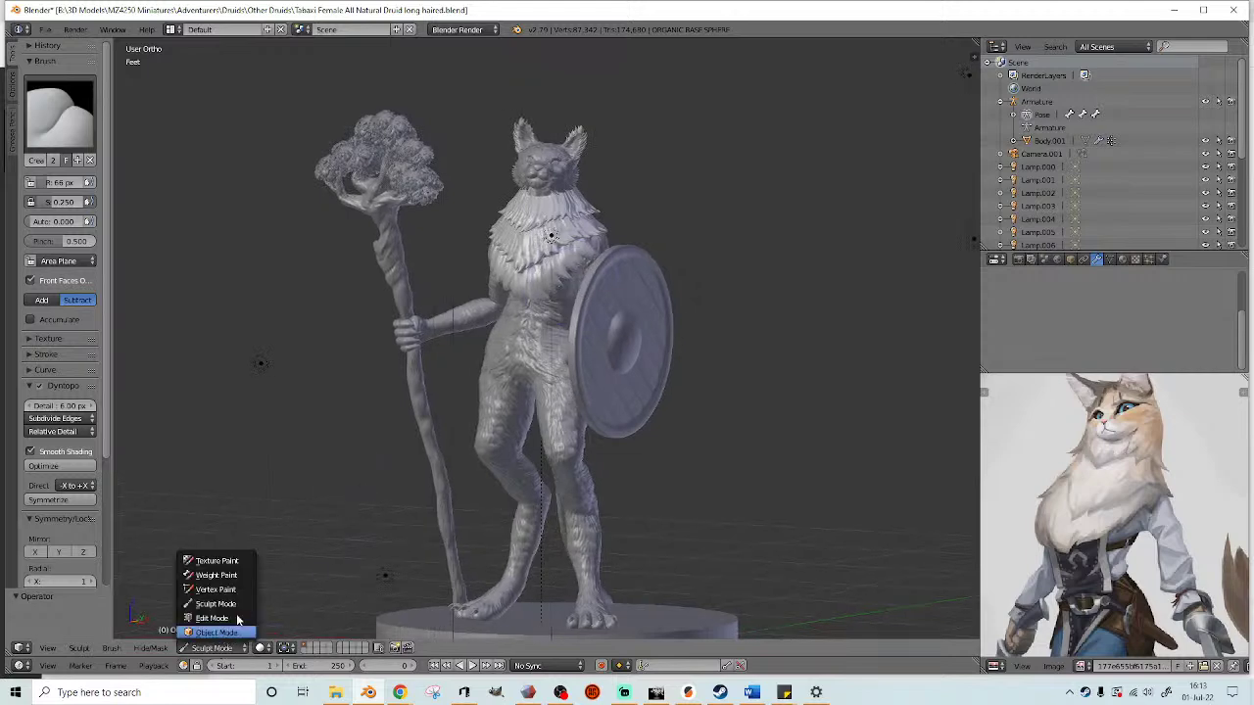
{"action": "left_click", "coordinate": [226, 632]}
{"action": "middle_click_drag", "start_coordinate": [702, 444], "coordinate": [696, 425], "text": "shift"}
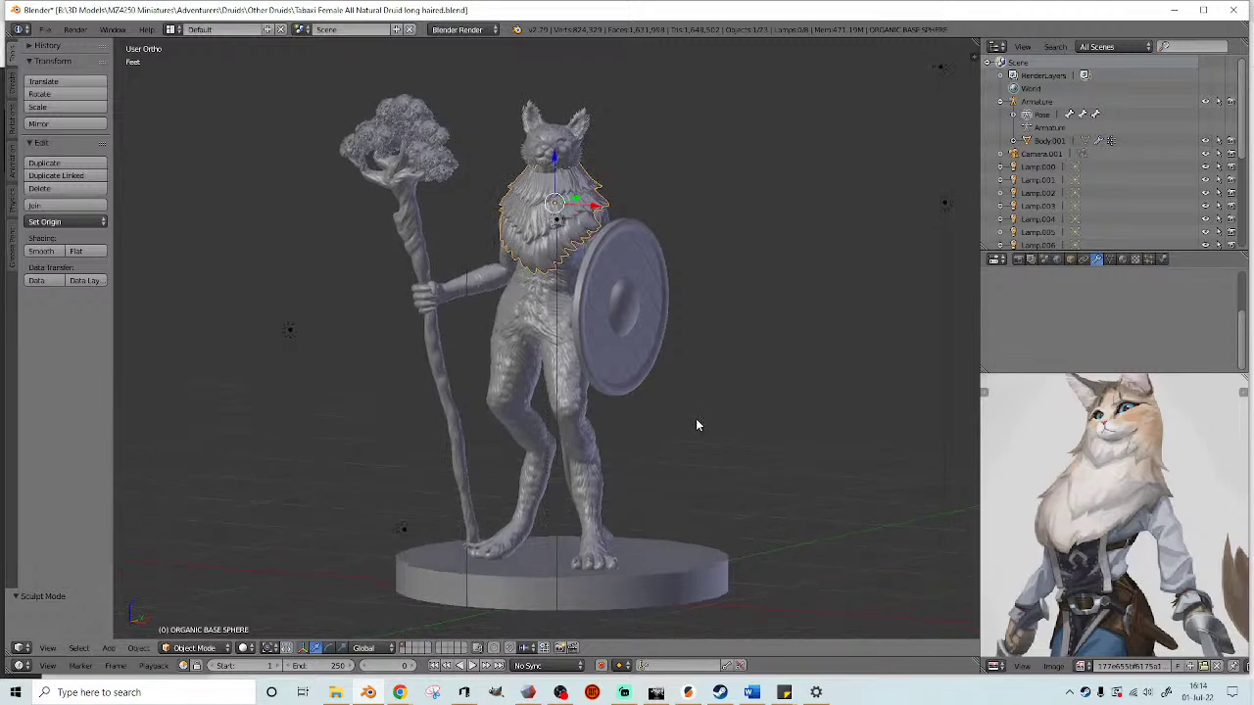
{"action": "left_click", "coordinate": [244, 648]}
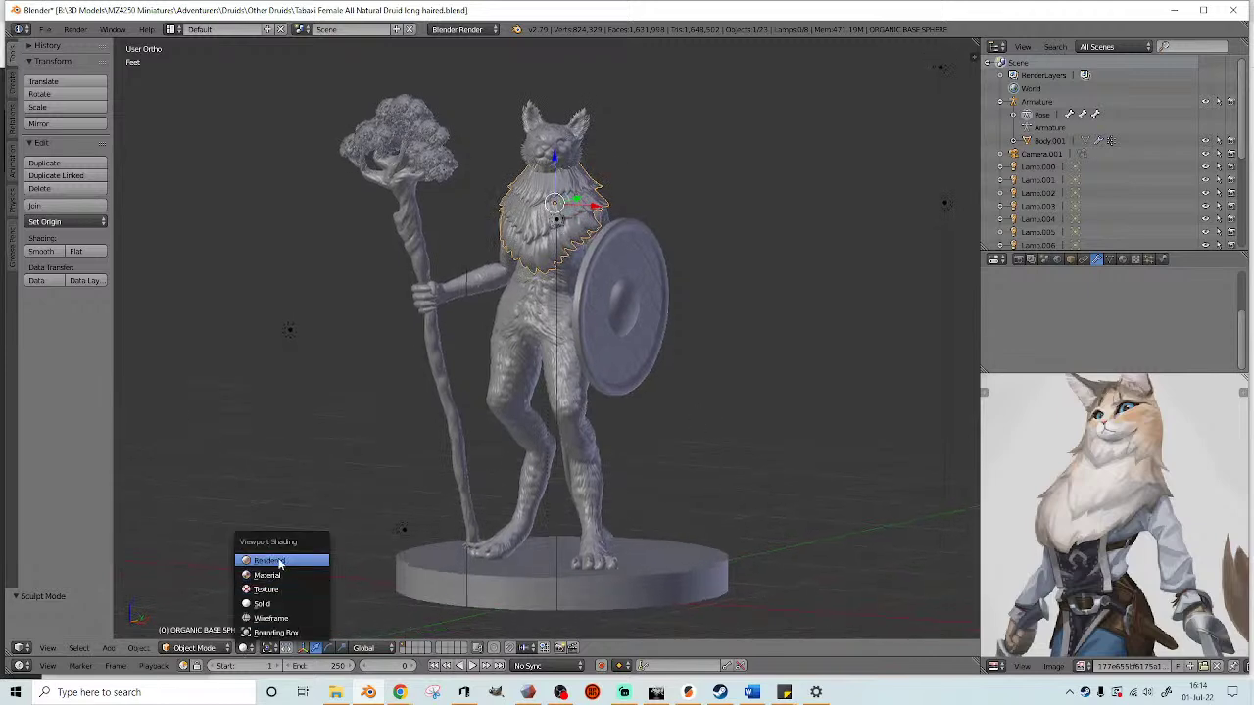
{"action": "left_click", "coordinate": [279, 563]}
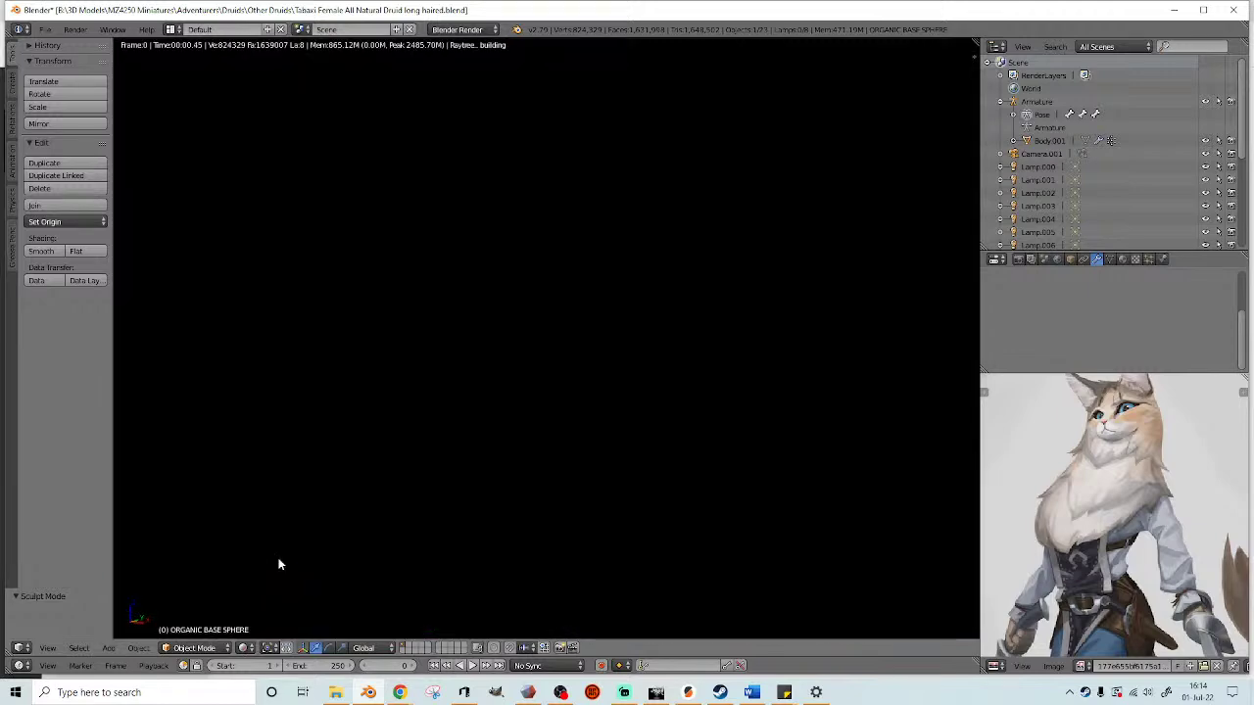
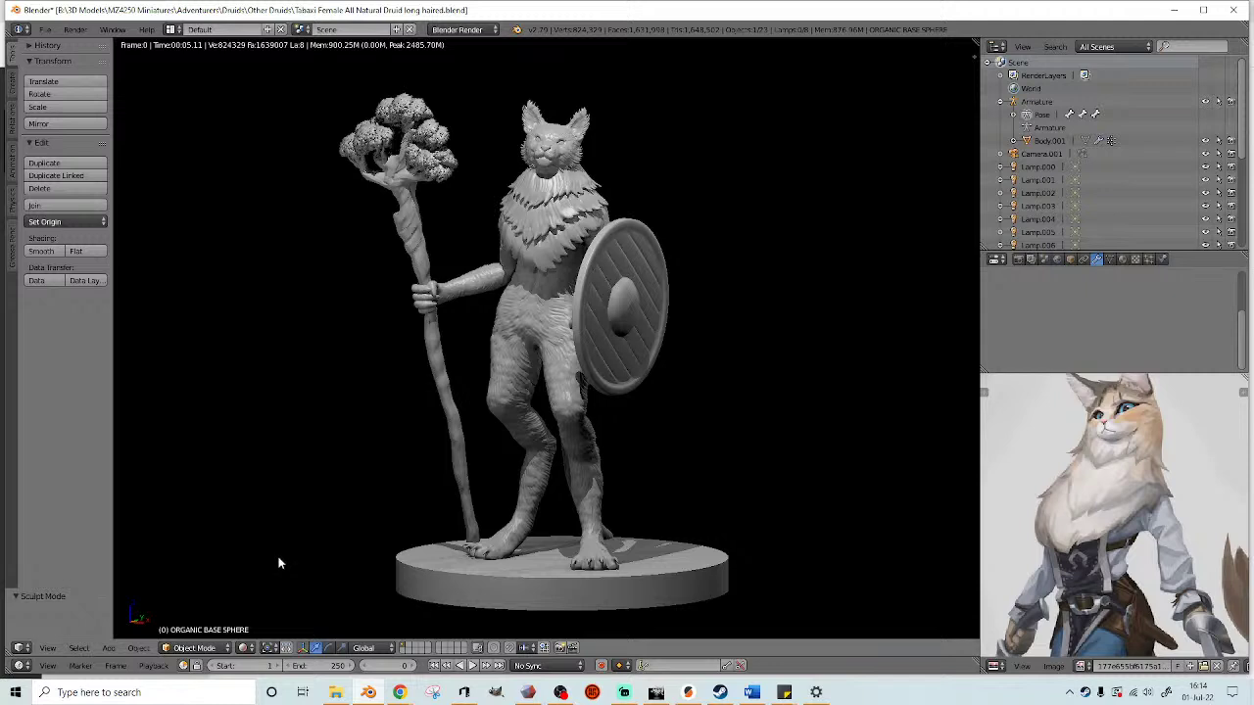
{"action": "key", "text": "shift+z"}
- Return the mane to Sculpt Mode and start building raised fur strands with Clay Strips on the top tier behind the head
{"action": "mouse_move", "coordinate": [521, 199]}
{"action": "middle_mouse_down"}
{"action": "mouse_move", "coordinate": [585, 229]}
{"action": "mouse_move", "coordinate": [639, 307]}
{"action": "middle_mouse_up"}
{"action": "scroll", "coordinate": [578, 269], "scroll_direction": "up", "scroll_amount": 4}
{"action": "middle_click_drag", "start_coordinate": [568, 260], "coordinate": [610, 222]}
{"action": "left_click", "coordinate": [194, 647]}
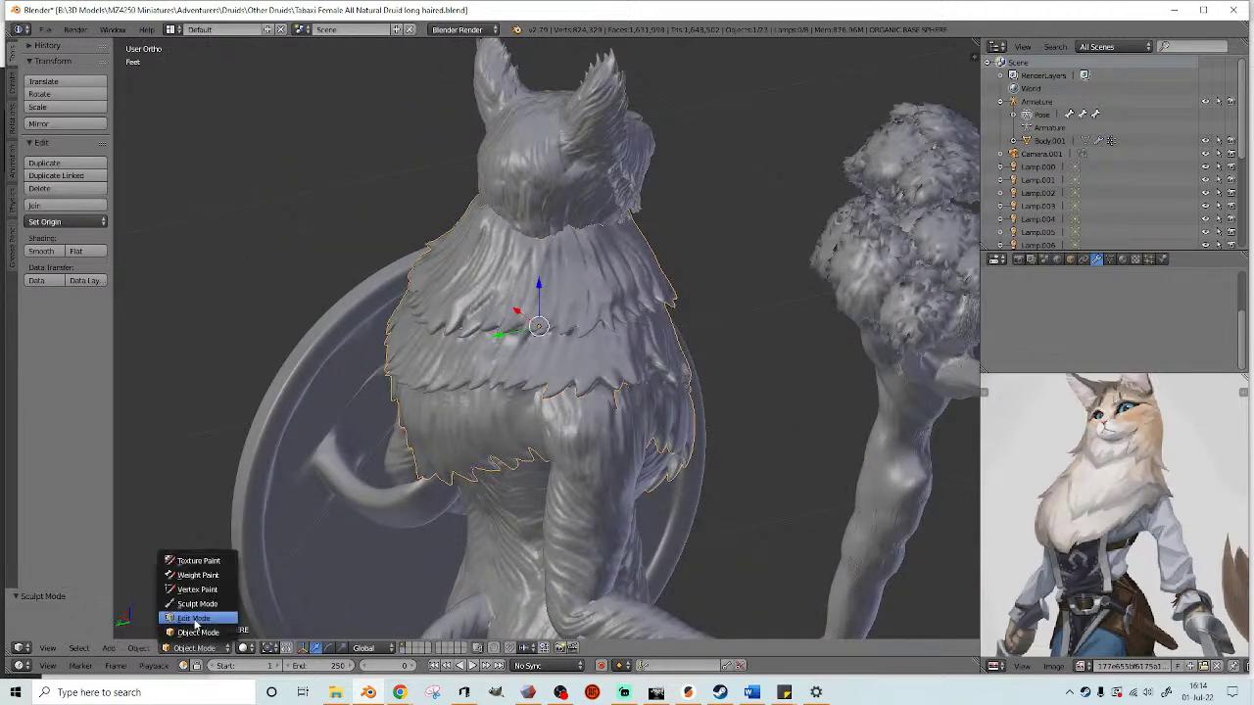
{"action": "left_click", "coordinate": [196, 596]}
{"action": "middle_click_drag", "start_coordinate": [374, 255], "coordinate": [123, 152]}
{"action": "left_click", "coordinate": [60, 112]}
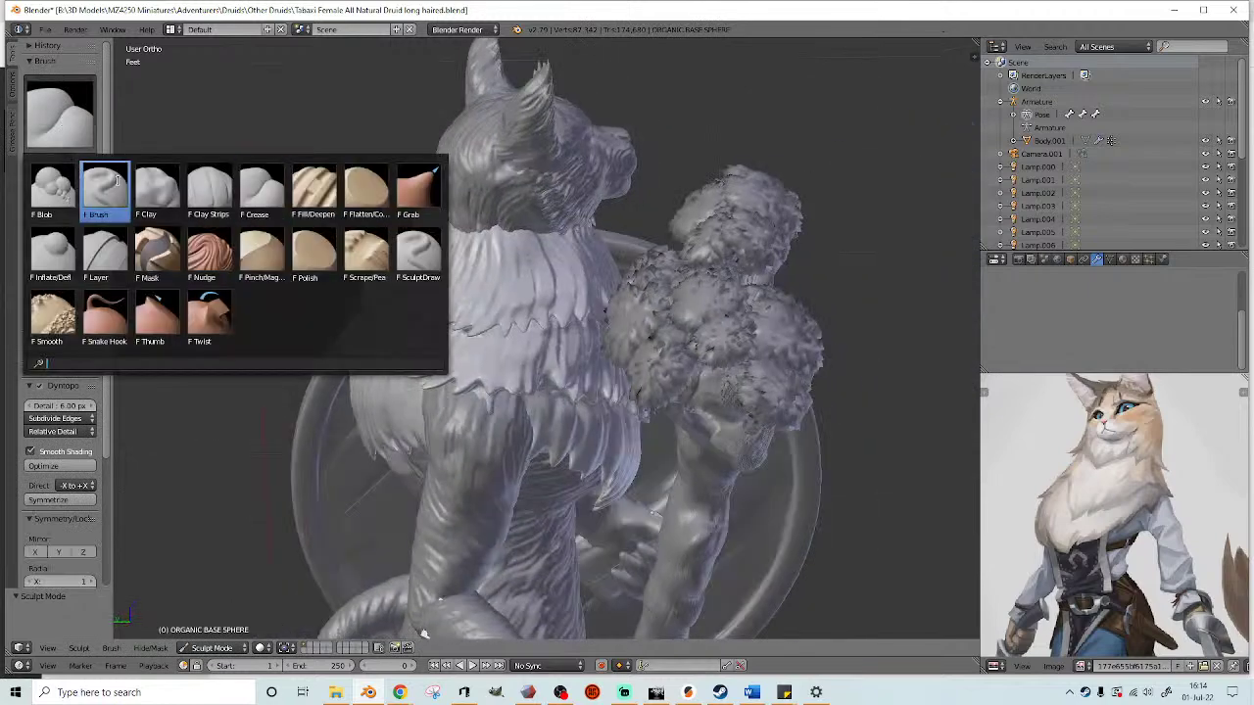
{"action": "left_click", "coordinate": [105, 191]}
{"action": "middle_click_drag", "start_coordinate": [240, 198], "coordinate": [233, 226], "text": "shift"}
{"action": "scroll", "coordinate": [237, 226], "scroll_direction": "up", "scroll_amount": 1}
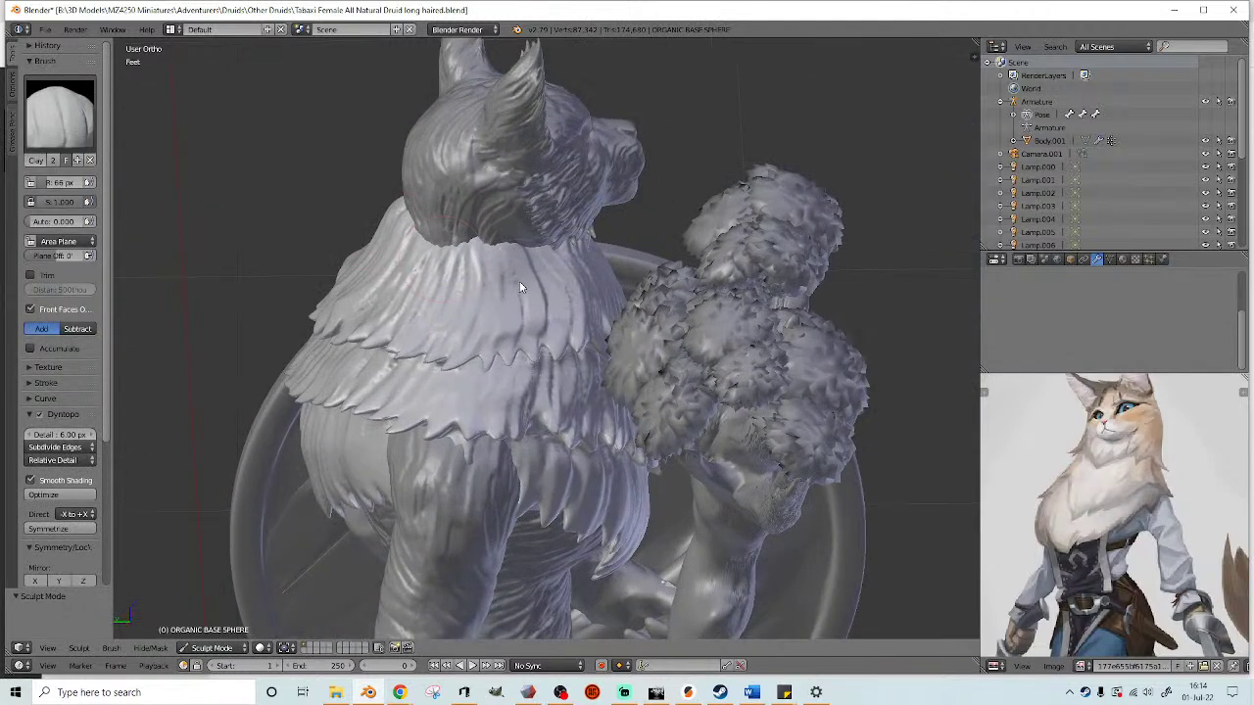
{"action": "middle_click_drag", "start_coordinate": [534, 233], "coordinate": [465, 372]}
{"action": "scroll", "coordinate": [493, 239], "scroll_direction": "up", "scroll_amount": 2}
{"action": "middle_click_drag", "start_coordinate": [493, 239], "coordinate": [566, 316]}
{"action": "left_click_drag", "start_coordinate": [578, 331], "coordinate": [602, 405]}
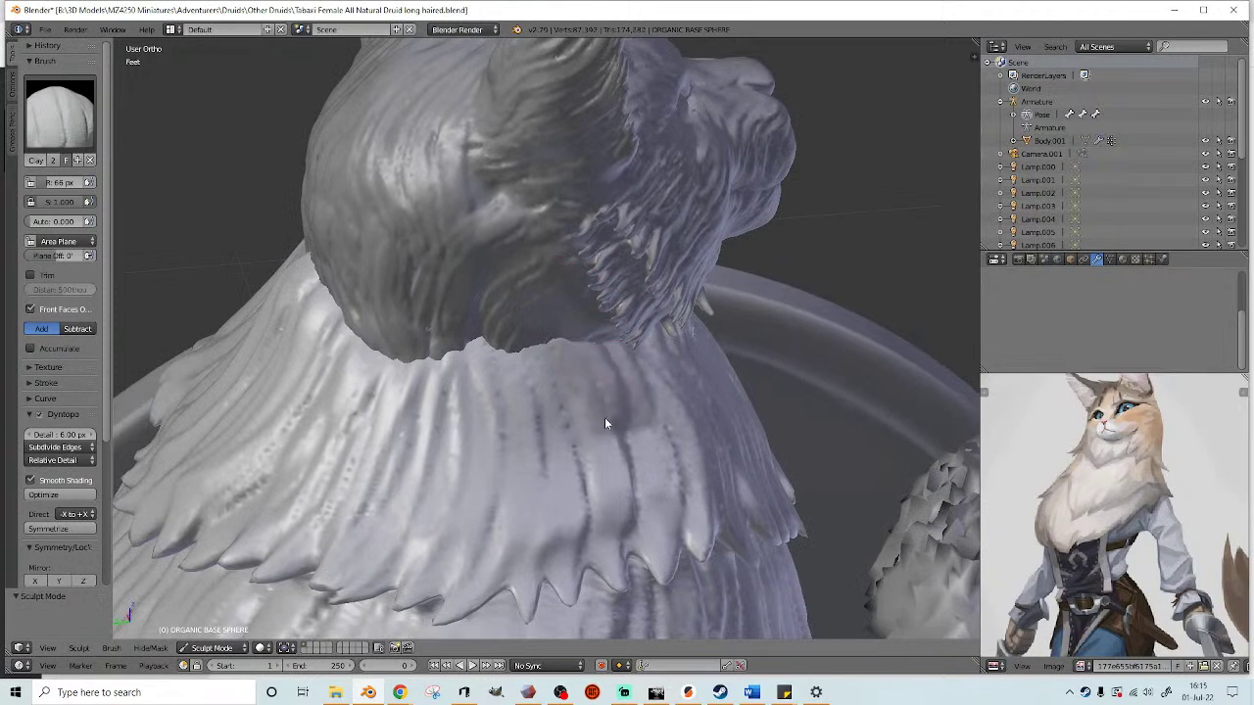
{"action": "mouse_move", "coordinate": [538, 291]}
{"action": "left_mouse_down"}
{"action": "mouse_move", "coordinate": [575, 524]}
{"action": "mouse_move", "coordinate": [562, 306]}
{"action": "mouse_move", "coordinate": [510, 512]}
{"action": "mouse_move", "coordinate": [479, 286]}
{"action": "mouse_move", "coordinate": [415, 594]}
{"action": "mouse_move", "coordinate": [461, 351]}
{"action": "mouse_move", "coordinate": [406, 482]}
{"action": "mouse_move", "coordinate": [359, 536]}
{"action": "left_mouse_up"}
- Lay long Clay Strips fur strands down the top tier behind the staff-side ear
{"action": "mouse_move", "coordinate": [478, 497]}
{"action": "middle_mouse_down"}
{"action": "mouse_move", "coordinate": [419, 465]}
{"action": "mouse_move", "coordinate": [521, 486]}
{"action": "middle_mouse_up"}
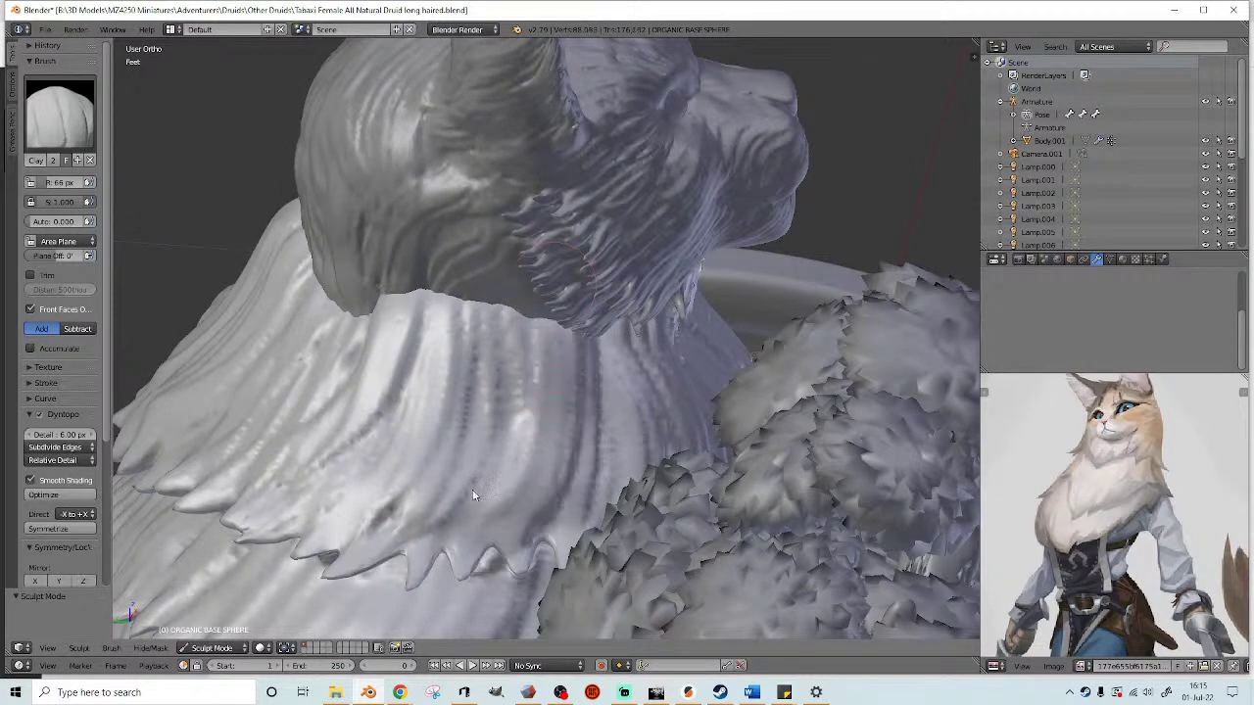
{"action": "left_click_drag", "start_coordinate": [524, 313], "coordinate": [459, 519]}
{"action": "mouse_move", "coordinate": [423, 328]}
{"action": "left_mouse_down"}
{"action": "mouse_move", "coordinate": [377, 439]}
{"action": "mouse_move", "coordinate": [316, 527]}
{"action": "left_mouse_up"}
{"action": "mouse_move", "coordinate": [363, 314]}
{"action": "left_mouse_down"}
{"action": "mouse_move", "coordinate": [294, 449]}
{"action": "mouse_move", "coordinate": [359, 362]}
{"action": "left_mouse_up"}
{"action": "middle_click_drag", "start_coordinate": [359, 362], "coordinate": [443, 380]}
{"action": "mouse_move", "coordinate": [437, 315]}
{"action": "left_mouse_down"}
{"action": "mouse_move", "coordinate": [416, 436]}
{"action": "mouse_move", "coordinate": [341, 558]}
{"action": "mouse_move", "coordinate": [350, 421]}
{"action": "mouse_move", "coordinate": [322, 512]}
{"action": "left_mouse_up"}
{"action": "mouse_move", "coordinate": [382, 301]}
{"action": "left_mouse_down"}
{"action": "mouse_move", "coordinate": [285, 522]}
{"action": "mouse_move", "coordinate": [428, 271]}
{"action": "mouse_move", "coordinate": [297, 556]}
{"action": "mouse_move", "coordinate": [476, 241]}
{"action": "mouse_move", "coordinate": [368, 538]}
{"action": "mouse_move", "coordinate": [464, 266]}
{"action": "mouse_move", "coordinate": [386, 570]}
{"action": "mouse_move", "coordinate": [514, 364]}
{"action": "mouse_move", "coordinate": [489, 527]}
{"action": "mouse_move", "coordinate": [545, 276]}
{"action": "mouse_move", "coordinate": [522, 535]}
{"action": "mouse_move", "coordinate": [575, 367]}
{"action": "mouse_move", "coordinate": [466, 492]}
{"action": "mouse_move", "coordinate": [461, 247]}
{"action": "mouse_move", "coordinate": [318, 544]}
{"action": "mouse_move", "coordinate": [279, 552]}
{"action": "left_mouse_up"}
{"action": "left_click_drag", "start_coordinate": [412, 420], "coordinate": [388, 548]}
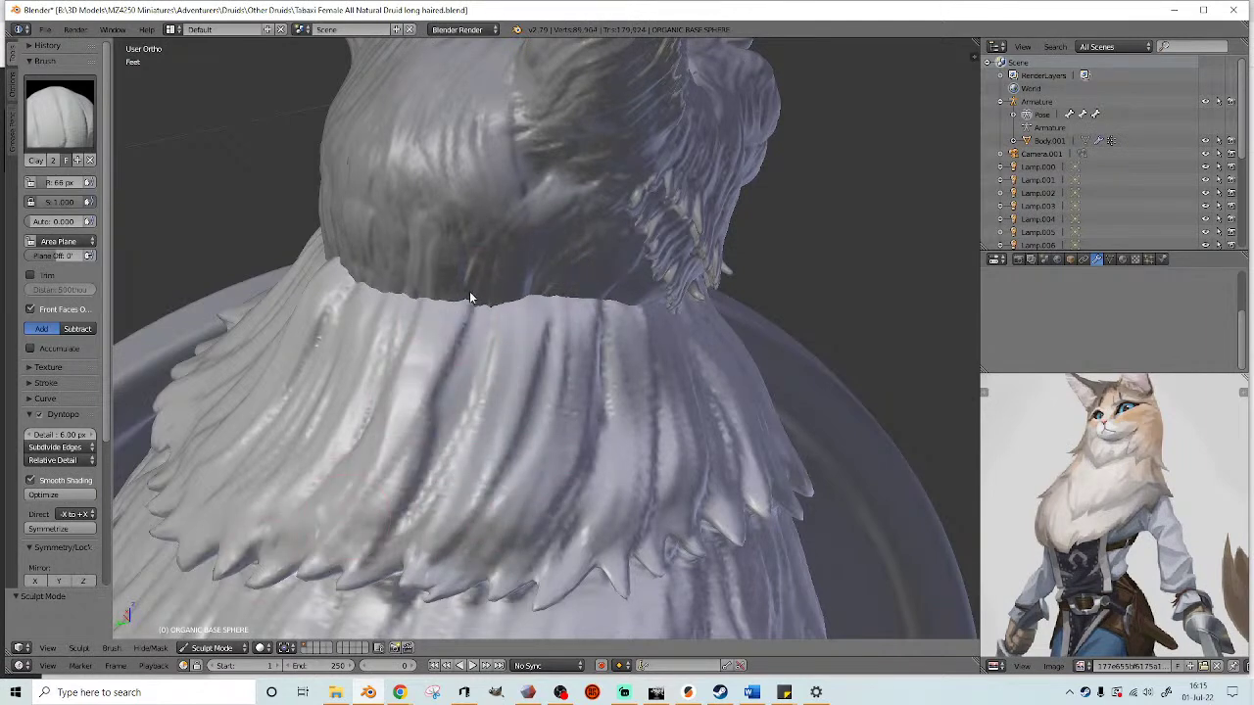
- Continue the Clay Strips fur strands across the back of the mane's top tier, from the nape to its pointed edge
{"action": "left_click_drag", "start_coordinate": [462, 315], "coordinate": [370, 505]}
{"action": "mouse_move", "coordinate": [394, 312]}
{"action": "left_mouse_down"}
{"action": "mouse_move", "coordinate": [306, 497]}
{"action": "mouse_move", "coordinate": [253, 556]}
{"action": "left_mouse_up"}
{"action": "left_click_drag", "start_coordinate": [381, 274], "coordinate": [211, 523]}
{"action": "middle_click_drag", "start_coordinate": [334, 447], "coordinate": [390, 444]}
{"action": "mouse_move", "coordinate": [392, 306]}
{"action": "left_mouse_down"}
{"action": "mouse_move", "coordinate": [297, 522]}
{"action": "mouse_move", "coordinate": [350, 485]}
{"action": "mouse_move", "coordinate": [317, 548]}
{"action": "left_mouse_up"}
{"action": "left_click_drag", "start_coordinate": [369, 262], "coordinate": [264, 444]}
{"action": "scroll", "coordinate": [504, 420], "scroll_direction": "down", "scroll_amount": 3}
- Add Clay Strips fur strands down the mane's top tier beneath the staff-side cheek
{"action": "mouse_move", "coordinate": [504, 420]}
{"action": "middle_mouse_down"}
{"action": "mouse_move", "coordinate": [327, 400]}
{"action": "mouse_move", "coordinate": [367, 320]}
{"action": "mouse_move", "coordinate": [397, 317]}
{"action": "mouse_move", "coordinate": [498, 383]}
{"action": "mouse_move", "coordinate": [478, 306]}
{"action": "middle_mouse_up"}
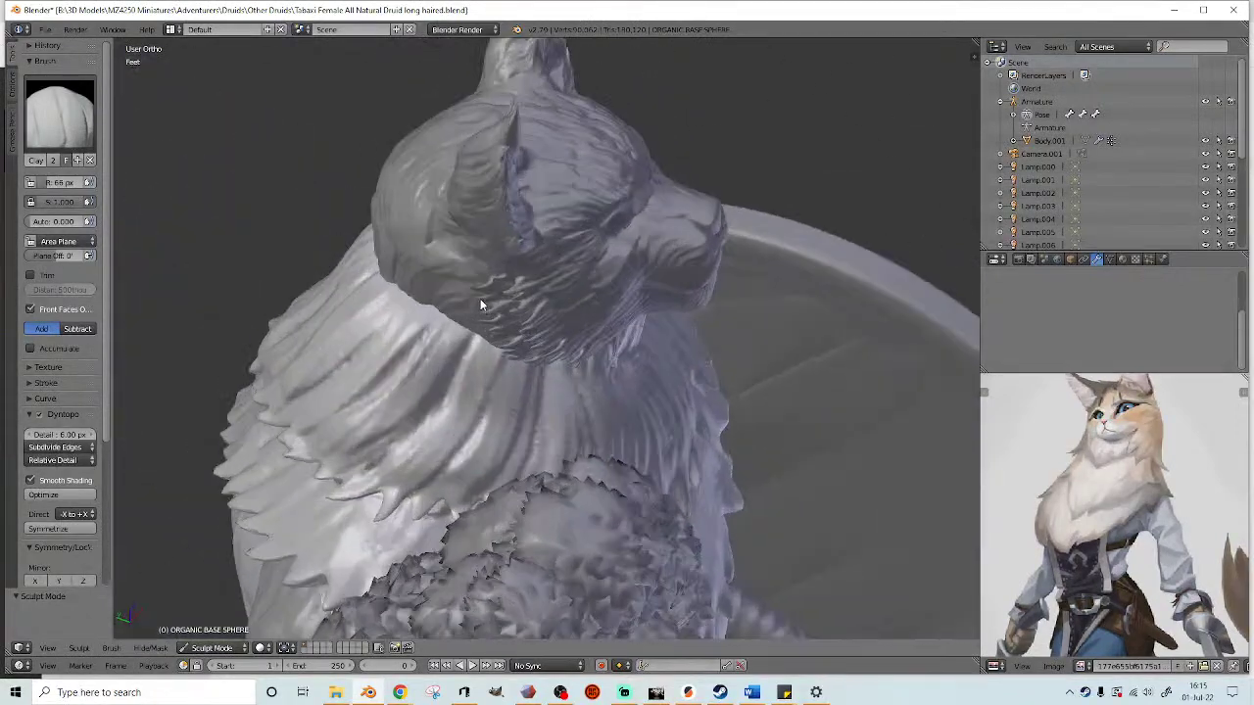
{"action": "mouse_move", "coordinate": [474, 335]}
{"action": "left_mouse_down"}
{"action": "mouse_move", "coordinate": [390, 497]}
{"action": "mouse_move", "coordinate": [394, 452]}
{"action": "left_mouse_up"}
{"action": "left_click_drag", "start_coordinate": [520, 365], "coordinate": [450, 498]}
{"action": "left_click_drag", "start_coordinate": [442, 296], "coordinate": [380, 423]}
{"action": "left_click_drag", "start_coordinate": [502, 377], "coordinate": [405, 493]}
{"action": "left_click_drag", "start_coordinate": [462, 325], "coordinate": [367, 488]}
{"action": "mouse_move", "coordinate": [496, 343]}
{"action": "left_mouse_down"}
{"action": "mouse_move", "coordinate": [482, 393]}
{"action": "mouse_move", "coordinate": [407, 498]}
{"action": "left_mouse_up"}
{"action": "left_click_drag", "start_coordinate": [440, 306], "coordinate": [378, 422]}
{"action": "left_click_drag", "start_coordinate": [394, 284], "coordinate": [318, 390]}
- Switch to the Grab brush and inspect the mane's silhouette from the front and back
{"action": "middle_click_drag", "start_coordinate": [318, 390], "coordinate": [380, 294]}
{"action": "scroll", "coordinate": [395, 273], "scroll_direction": "down", "scroll_amount": 4}
{"action": "left_click", "coordinate": [61, 110]}
{"action": "left_click", "coordinate": [420, 191]}
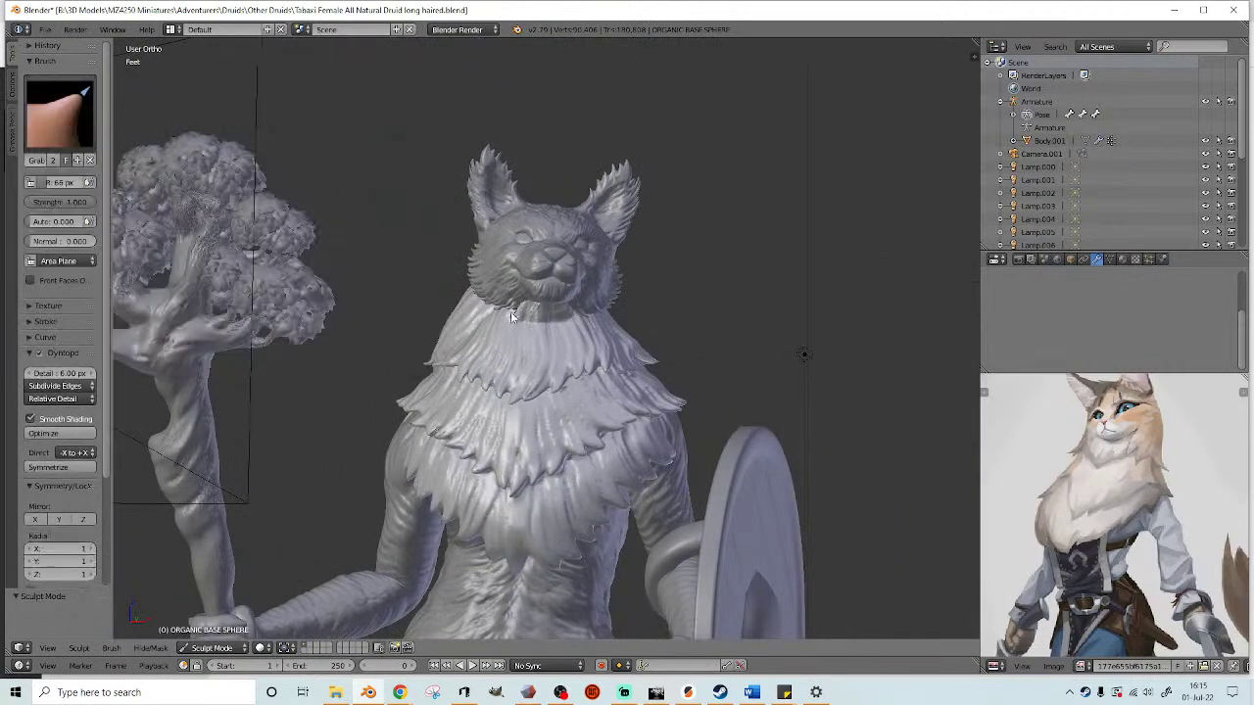
{"action": "scroll", "coordinate": [500, 330], "scroll_direction": "down", "scroll_amount": 2}
{"action": "middle_click_drag", "start_coordinate": [501, 325], "coordinate": [498, 319]}
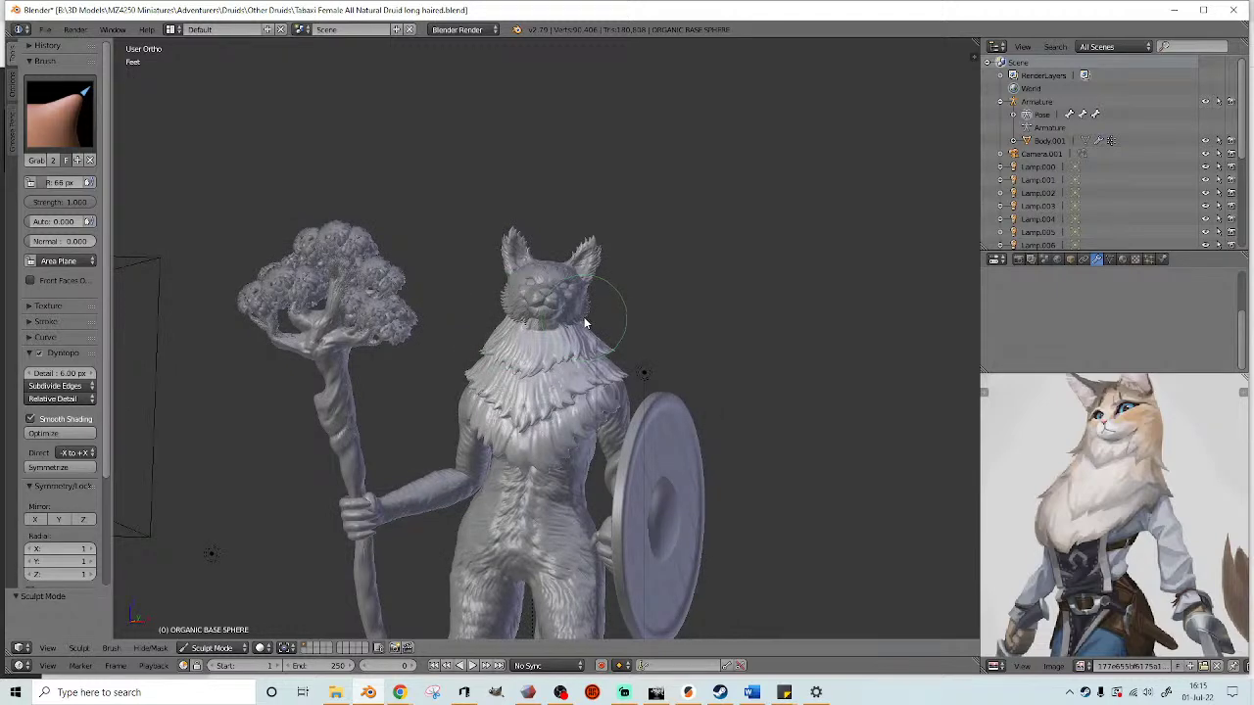
{"action": "mouse_move", "coordinate": [584, 317]}
{"action": "middle_mouse_down"}
{"action": "mouse_move", "coordinate": [445, 323]}
{"action": "mouse_move", "coordinate": [519, 294]}
{"action": "mouse_move", "coordinate": [434, 318]}
{"action": "mouse_move", "coordinate": [839, 442]}
{"action": "mouse_move", "coordinate": [655, 288]}
{"action": "mouse_move", "coordinate": [477, 291]}
{"action": "mouse_move", "coordinate": [466, 316]}
{"action": "mouse_move", "coordinate": [503, 317]}
{"action": "mouse_move", "coordinate": [544, 376]}
{"action": "middle_mouse_up"}
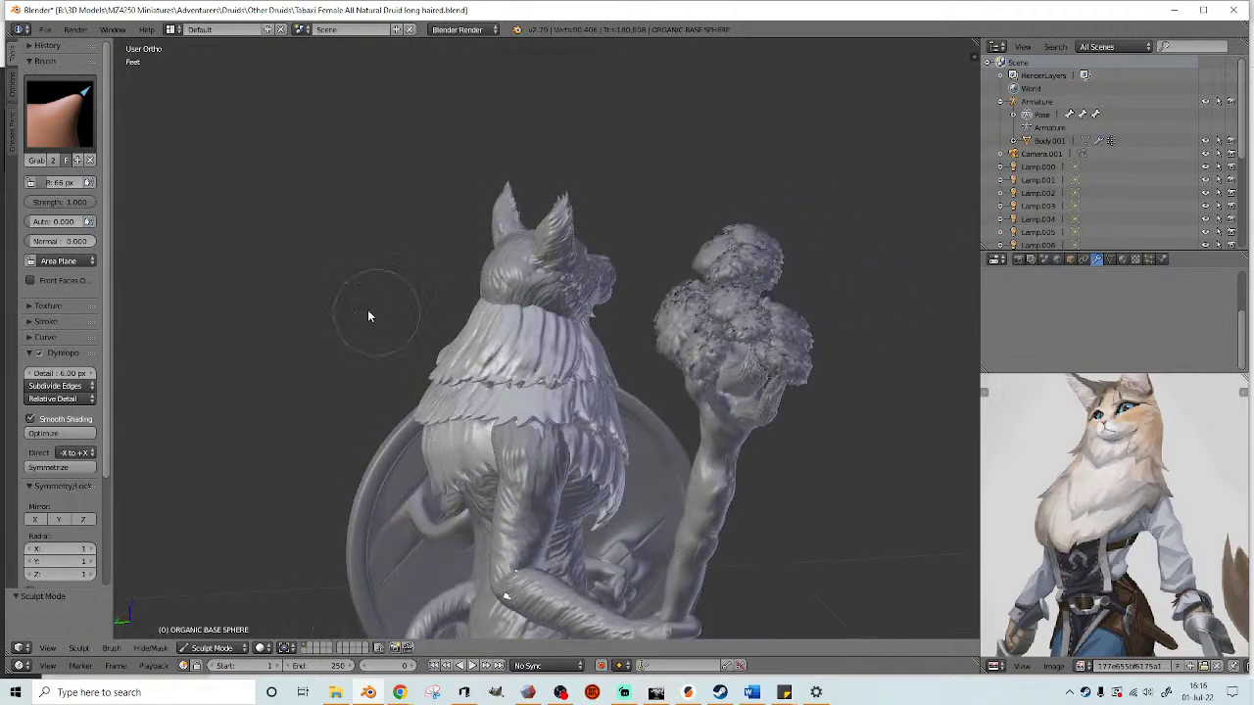
- Try pulling pointed locks out of the mane's upper edge behind the head with the Snake Hook brush
{"action": "left_click", "coordinate": [61, 131]}
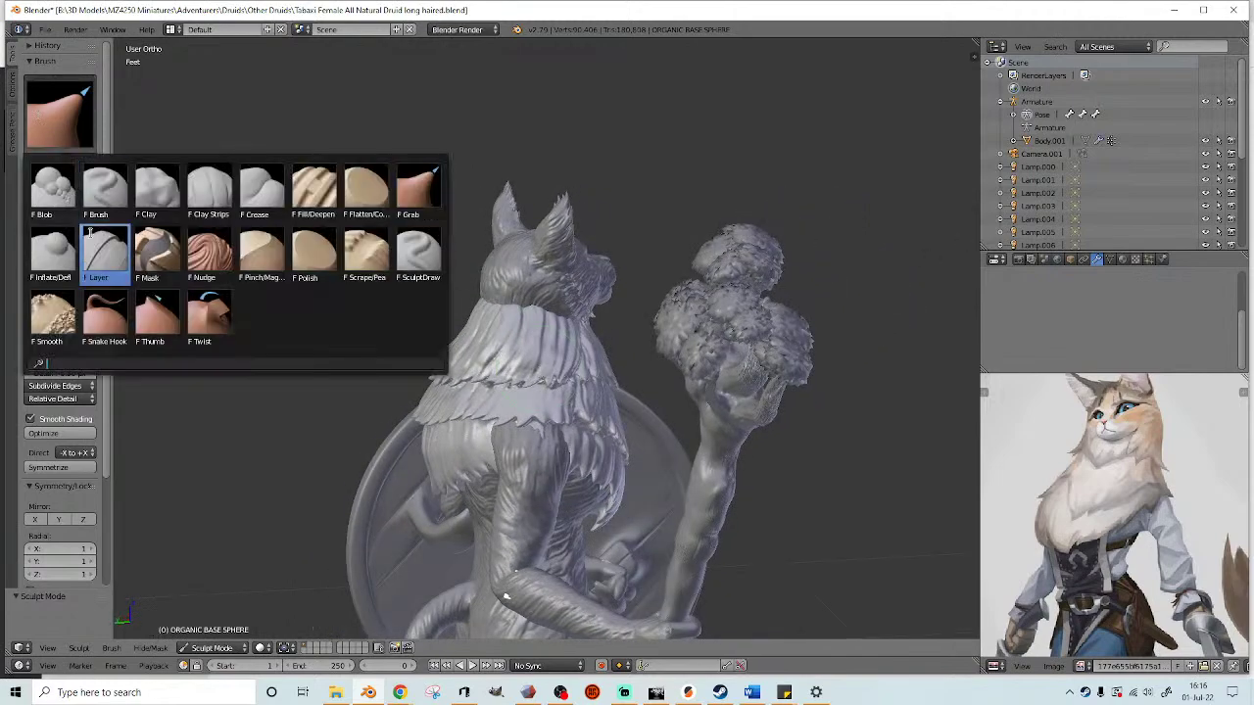
{"action": "left_click", "coordinate": [103, 318]}
{"action": "middle_click_drag", "start_coordinate": [461, 294], "coordinate": [479, 285]}
{"action": "scroll", "coordinate": [479, 285], "scroll_direction": "up", "scroll_amount": 1}
{"action": "middle_click_drag", "start_coordinate": [545, 263], "coordinate": [471, 264]}
{"action": "scroll", "coordinate": [394, 299], "scroll_direction": "up", "scroll_amount": 1}
{"action": "scroll", "coordinate": [470, 263], "scroll_direction": "up", "scroll_amount": 2}
{"action": "scroll", "coordinate": [459, 236], "scroll_direction": "up", "scroll_amount": 2}
{"action": "scroll", "coordinate": [462, 257], "scroll_direction": "up", "scroll_amount": 1}
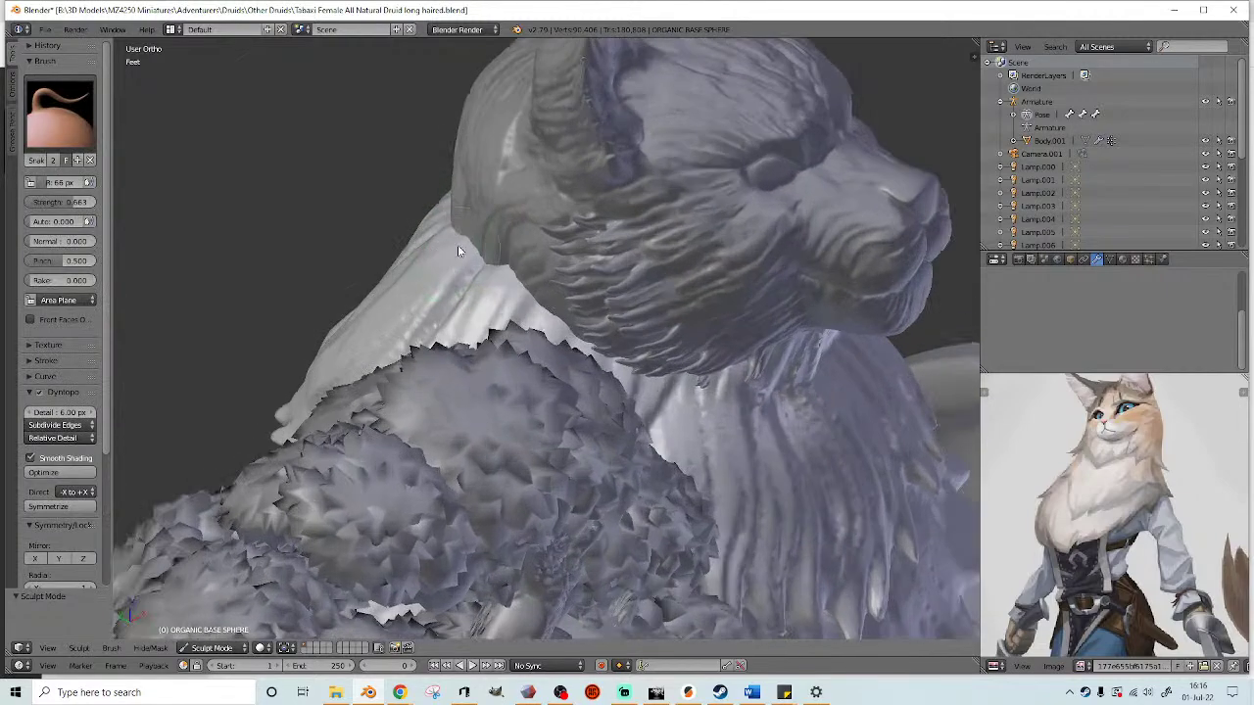
{"action": "middle_click_drag", "start_coordinate": [381, 258], "coordinate": [680, 262]}
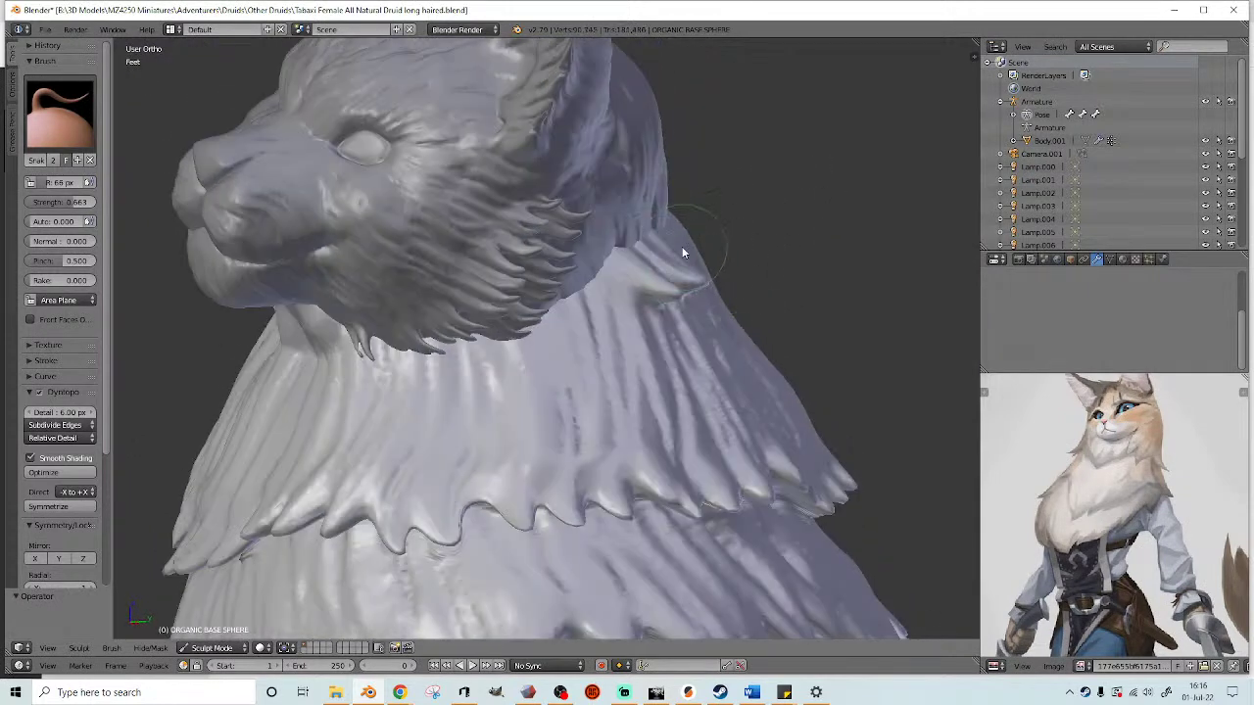
{"action": "middle_click_drag", "start_coordinate": [740, 259], "coordinate": [425, 246]}
{"action": "middle_click_drag", "start_coordinate": [347, 274], "coordinate": [320, 267]}
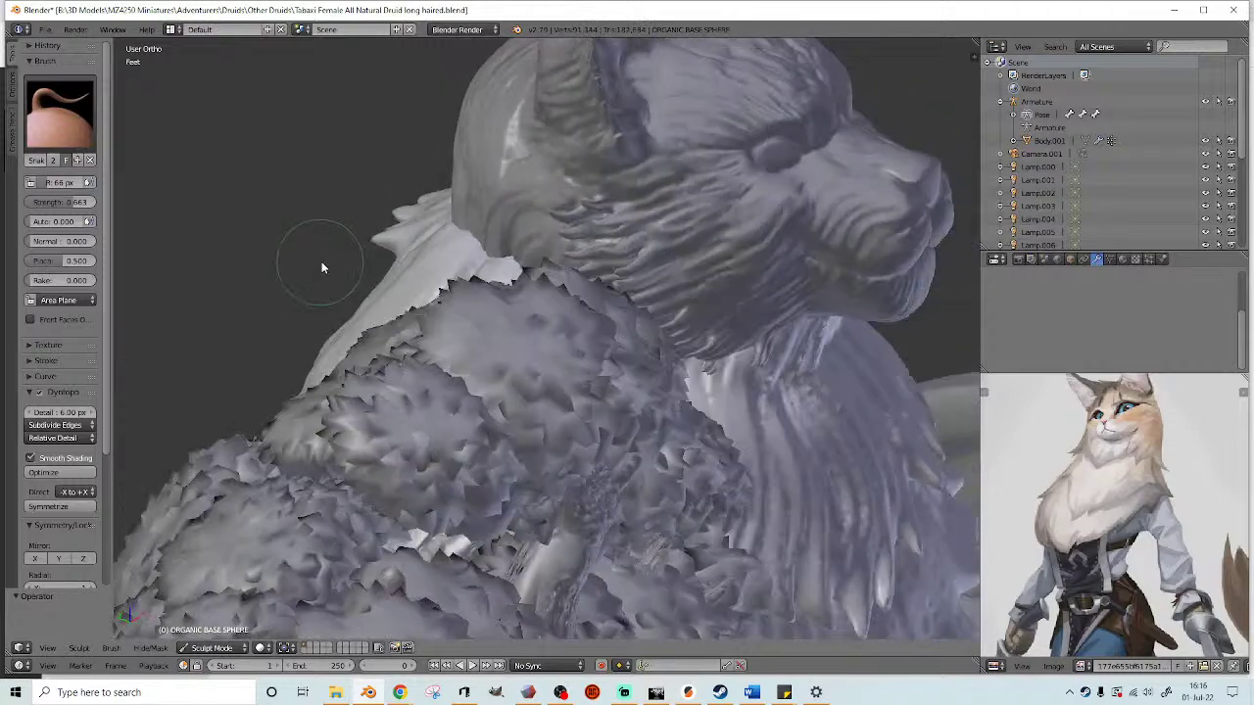
{"action": "left_click_drag", "start_coordinate": [433, 243], "coordinate": [329, 254]}
- Try extending the row of pulled locks around the nape and check it from the sides, front and back
{"action": "middle_click_drag", "start_coordinate": [333, 261], "coordinate": [418, 250]}
{"action": "scroll", "coordinate": [388, 261], "scroll_direction": "down", "scroll_amount": 2}
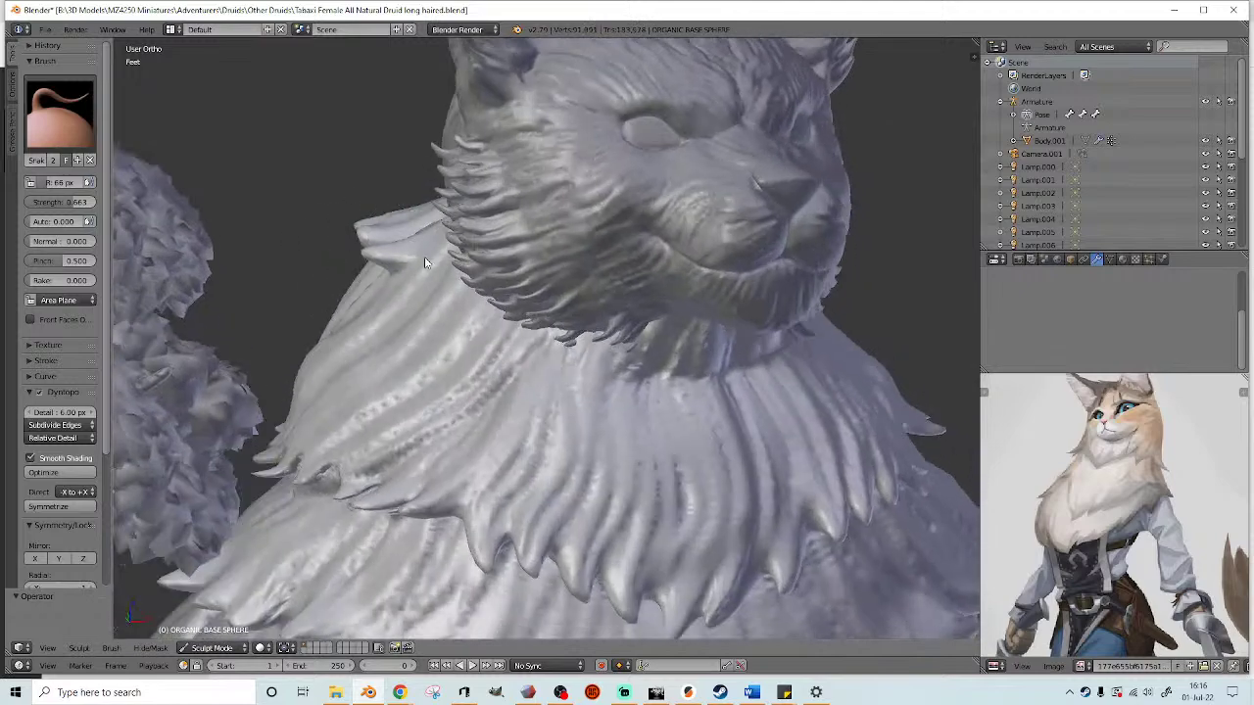
{"action": "scroll", "coordinate": [303, 212], "scroll_direction": "down", "scroll_amount": 2}
{"action": "middle_click_drag", "start_coordinate": [302, 211], "coordinate": [621, 238]}
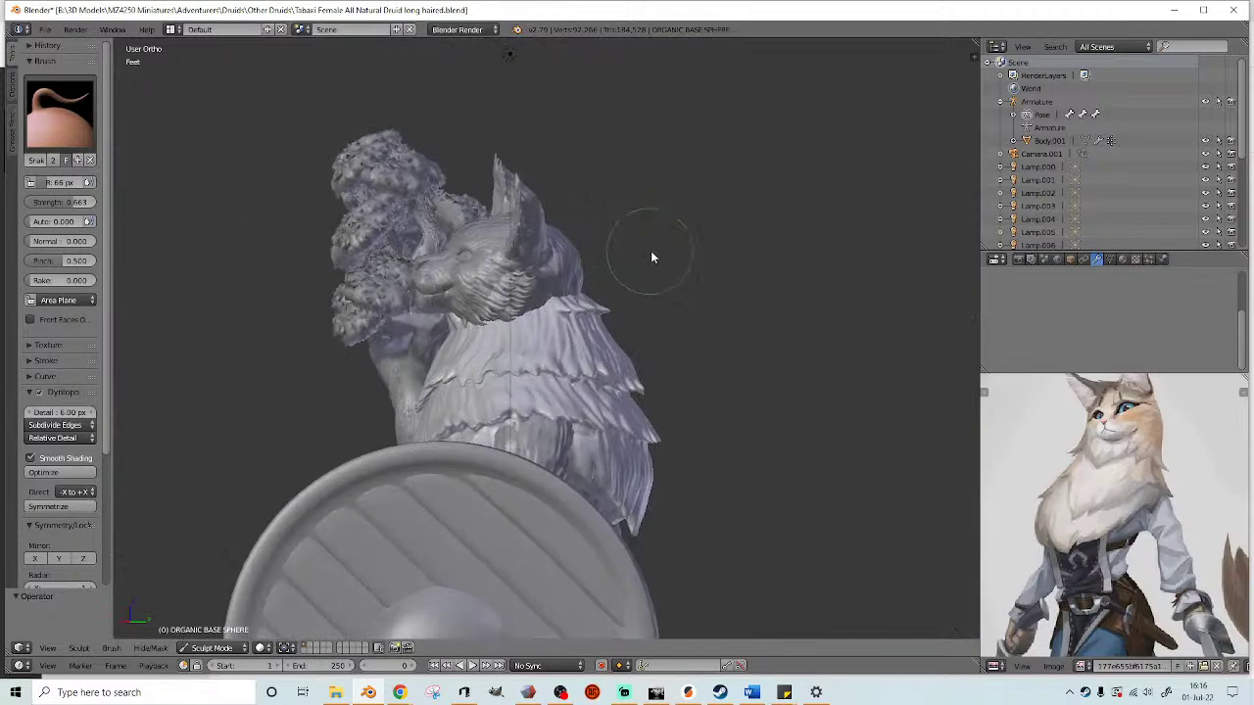
{"action": "middle_click_drag", "start_coordinate": [708, 243], "coordinate": [370, 298]}
{"action": "middle_click_drag", "start_coordinate": [588, 297], "coordinate": [387, 296]}
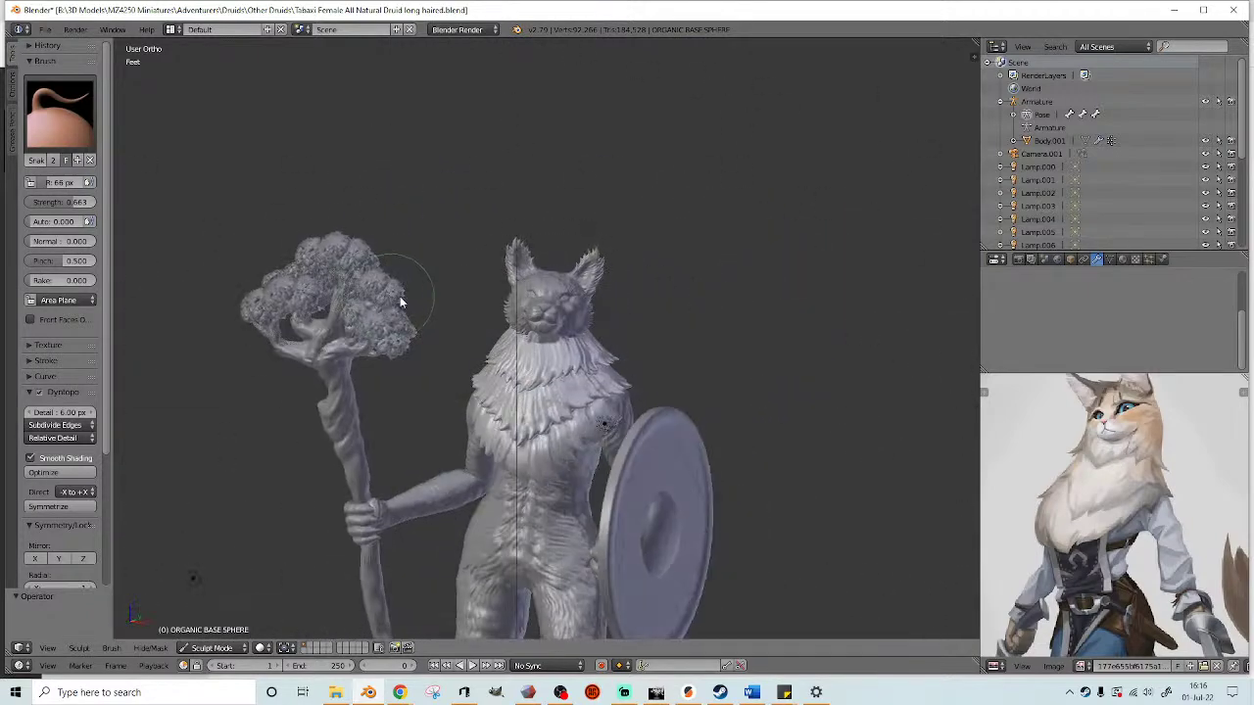
{"action": "scroll", "coordinate": [676, 281], "scroll_direction": "up", "scroll_amount": 2}
{"action": "middle_click_drag", "start_coordinate": [684, 280], "coordinate": [952, 279]}
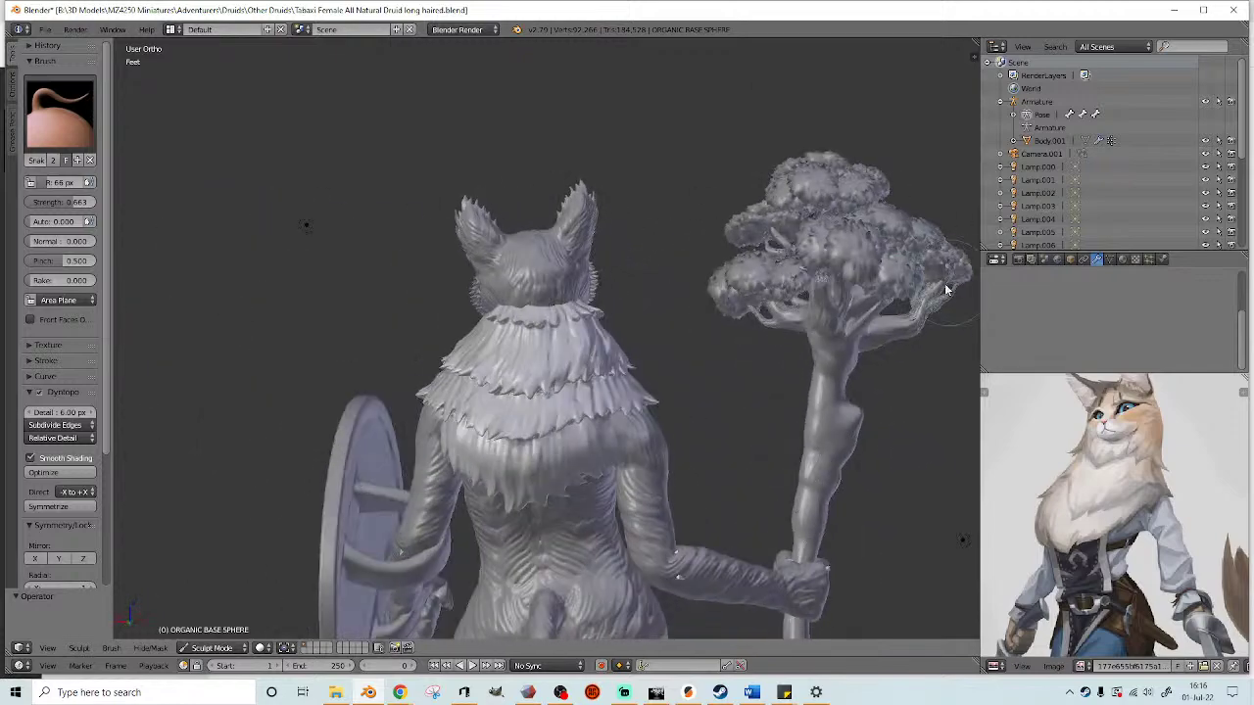
- Undo the Snake Hook locks pulled out along the nape
{"action": "key", "text": "ctrl+z"}
{"action": "key", "text": "ctrl+z"}
{"action": "key", "text": "ctrl+z"}
{"action": "key", "text": "ctrl+z"}
{"action": "key", "text": "ctrl+z"}
{"action": "key", "text": "ctrl+z"}
{"action": "key", "text": "ctrl+z"}
{"action": "key", "text": "ctrl+z"}
{"action": "key", "text": "ctrl+z"}
{"action": "key", "text": "ctrl+z"}
- Switch from the mane to the body mesh in Sculpt Mode and choose the Clay Strips brush
{"action": "middle_click_drag", "start_coordinate": [693, 276], "coordinate": [156, 285]}
{"action": "middle_click_drag", "start_coordinate": [373, 283], "coordinate": [323, 469]}
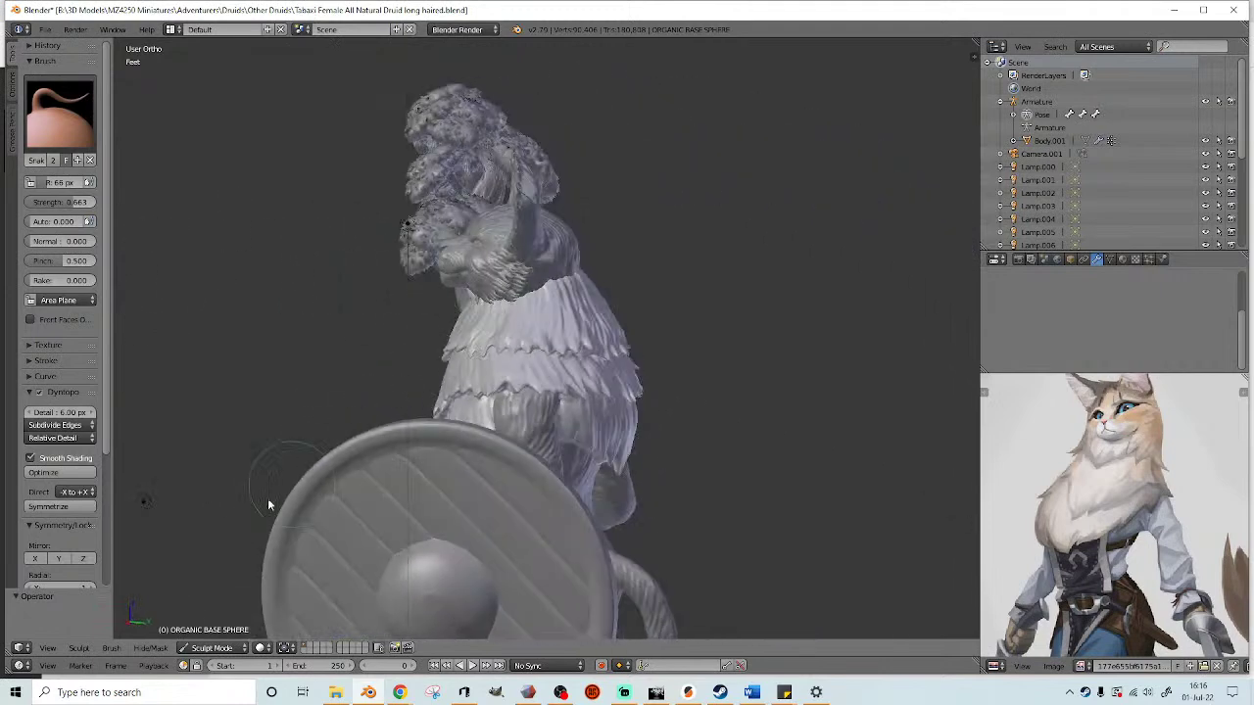
{"action": "left_click", "coordinate": [211, 648]}
{"action": "left_click", "coordinate": [218, 634]}
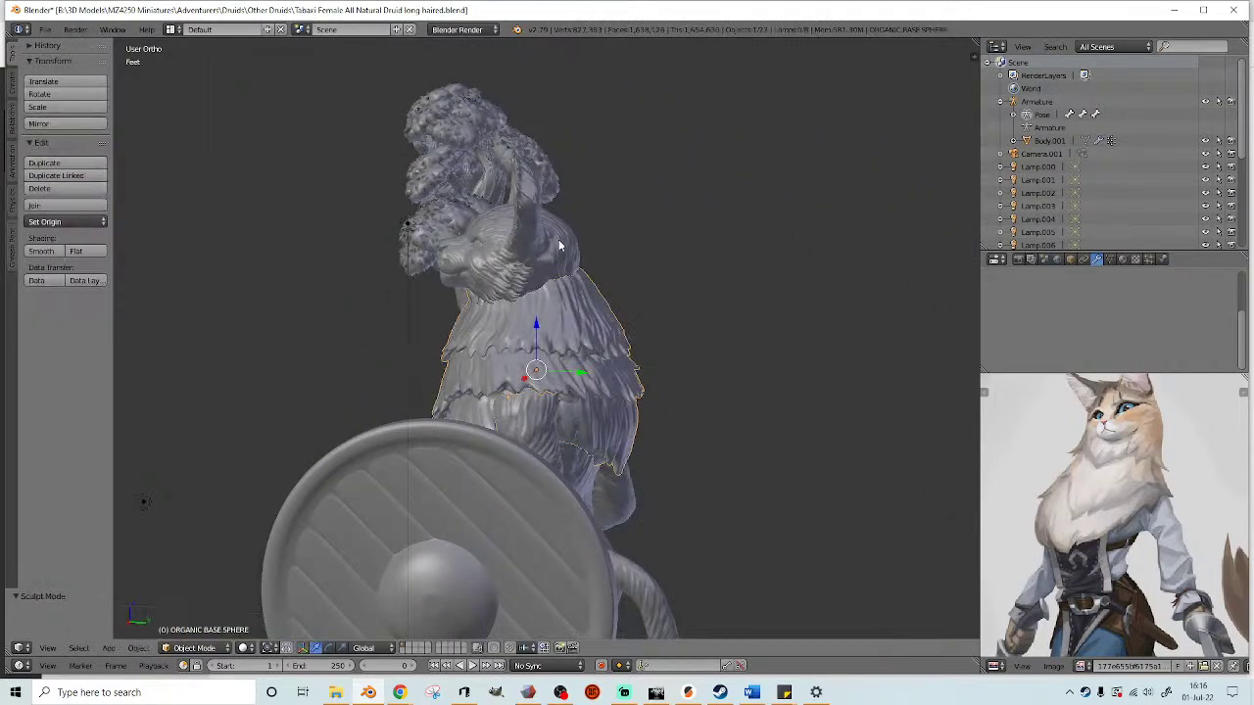
{"action": "left_click", "coordinate": [201, 647]}
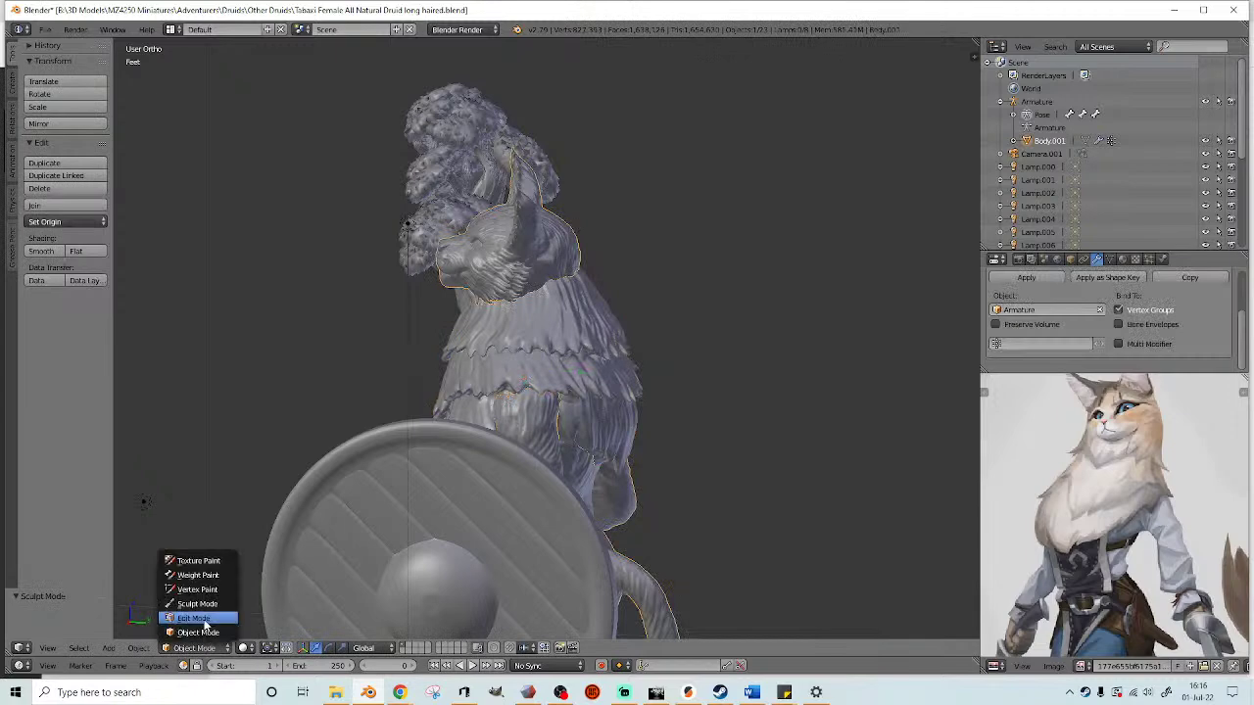
{"action": "left_click", "coordinate": [197, 603]}
{"action": "middle_click_drag", "start_coordinate": [384, 285], "coordinate": [548, 294]}
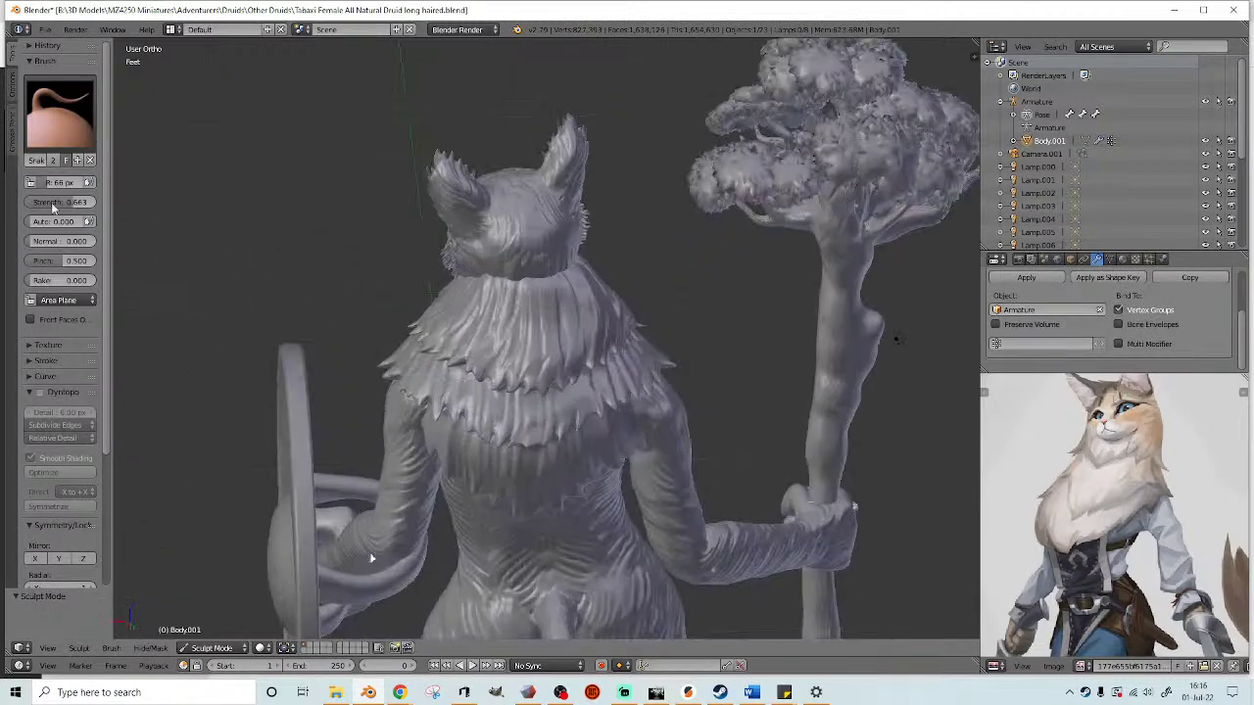
{"action": "left_click", "coordinate": [60, 112]}
{"action": "left_click", "coordinate": [202, 197]}
- Build up fur on the back of the head with Clay Strips where it meets the mane's upper edge
{"action": "scroll", "coordinate": [450, 254], "scroll_direction": "up", "scroll_amount": 2}
{"action": "middle_click_drag", "start_coordinate": [460, 260], "coordinate": [503, 313]}
{"action": "scroll", "coordinate": [416, 243], "scroll_direction": "up", "scroll_amount": 2}
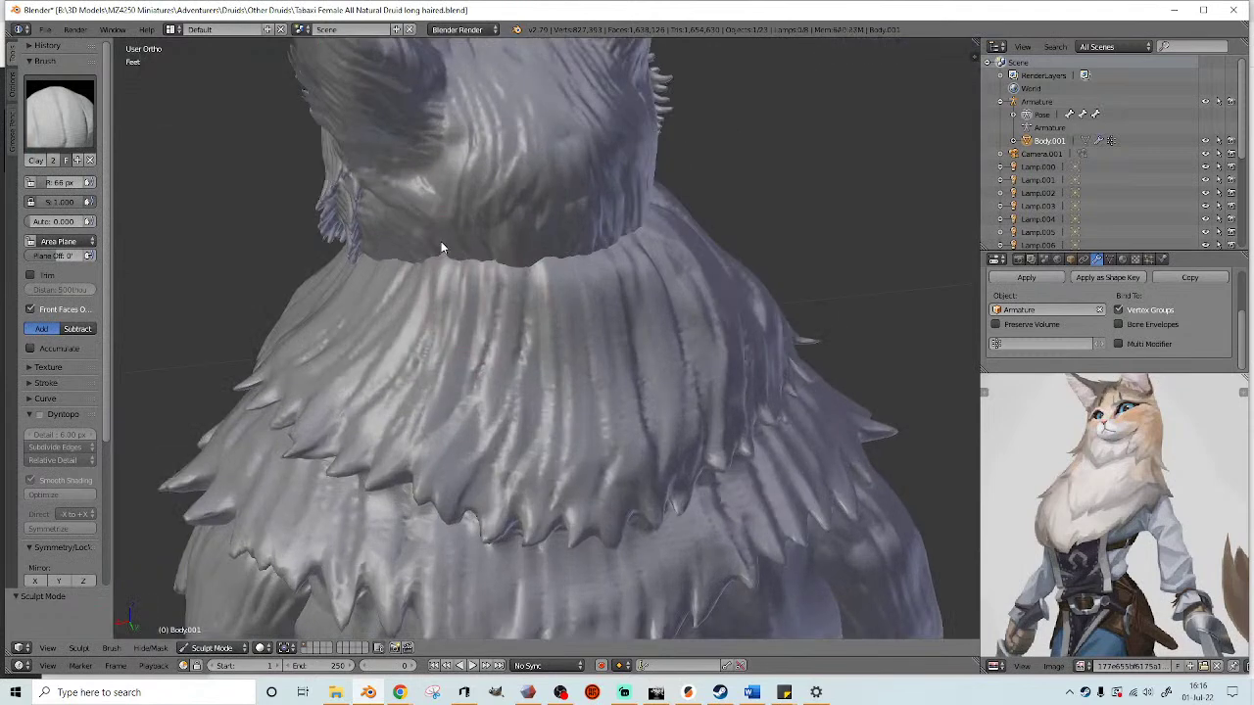
{"action": "mouse_move", "coordinate": [493, 296]}
{"action": "middle_mouse_down"}
{"action": "mouse_move", "coordinate": [443, 273]}
{"action": "mouse_move", "coordinate": [436, 345]}
{"action": "middle_mouse_up"}
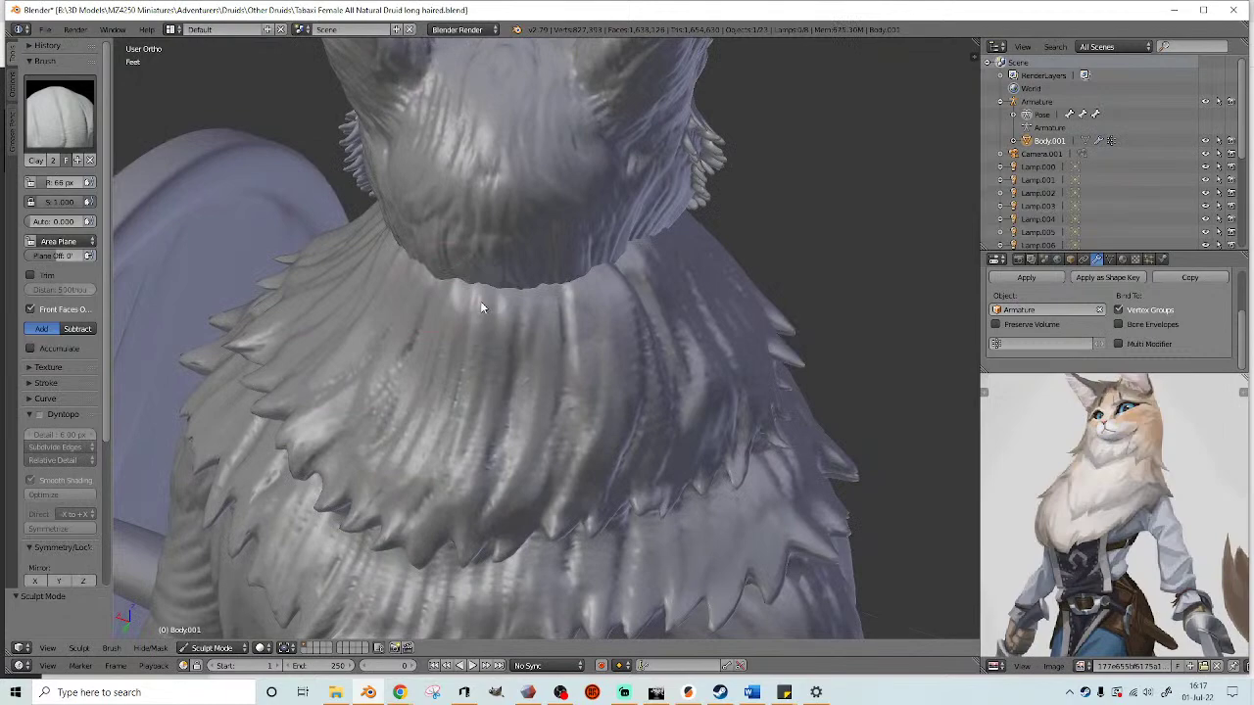
{"action": "left_click_drag", "start_coordinate": [541, 313], "coordinate": [534, 310]}
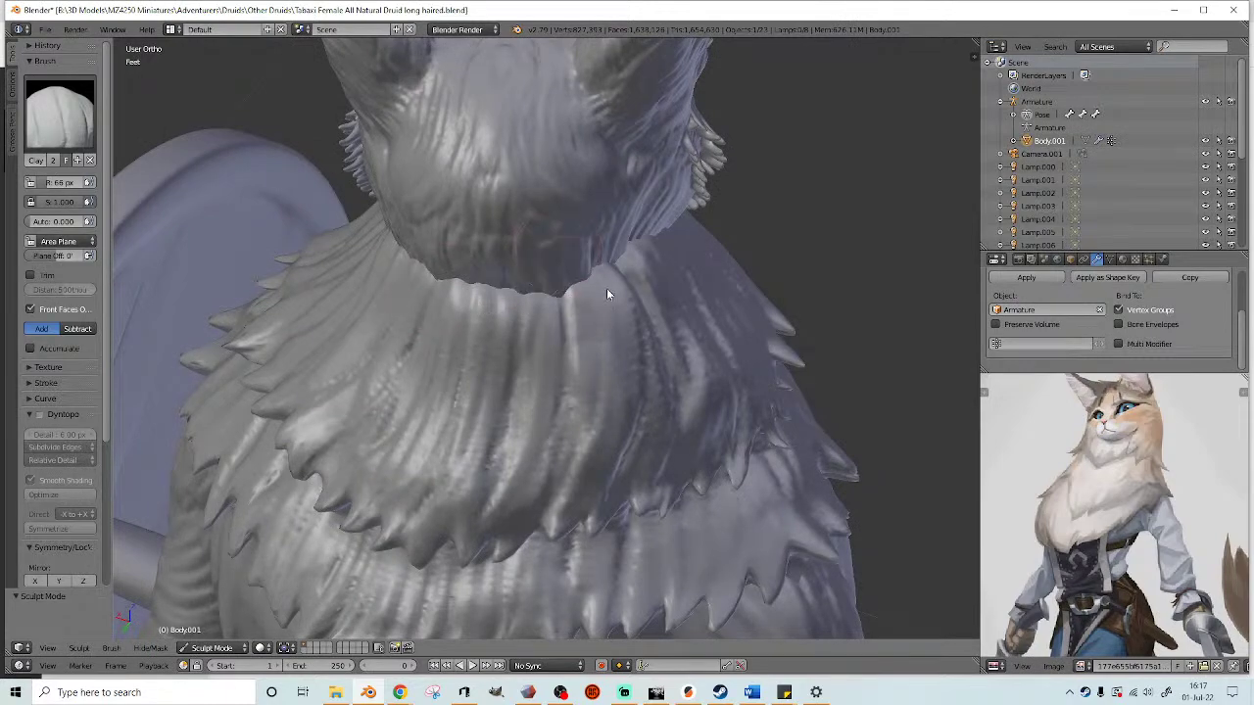
{"action": "middle_click_drag", "start_coordinate": [634, 298], "coordinate": [505, 273]}
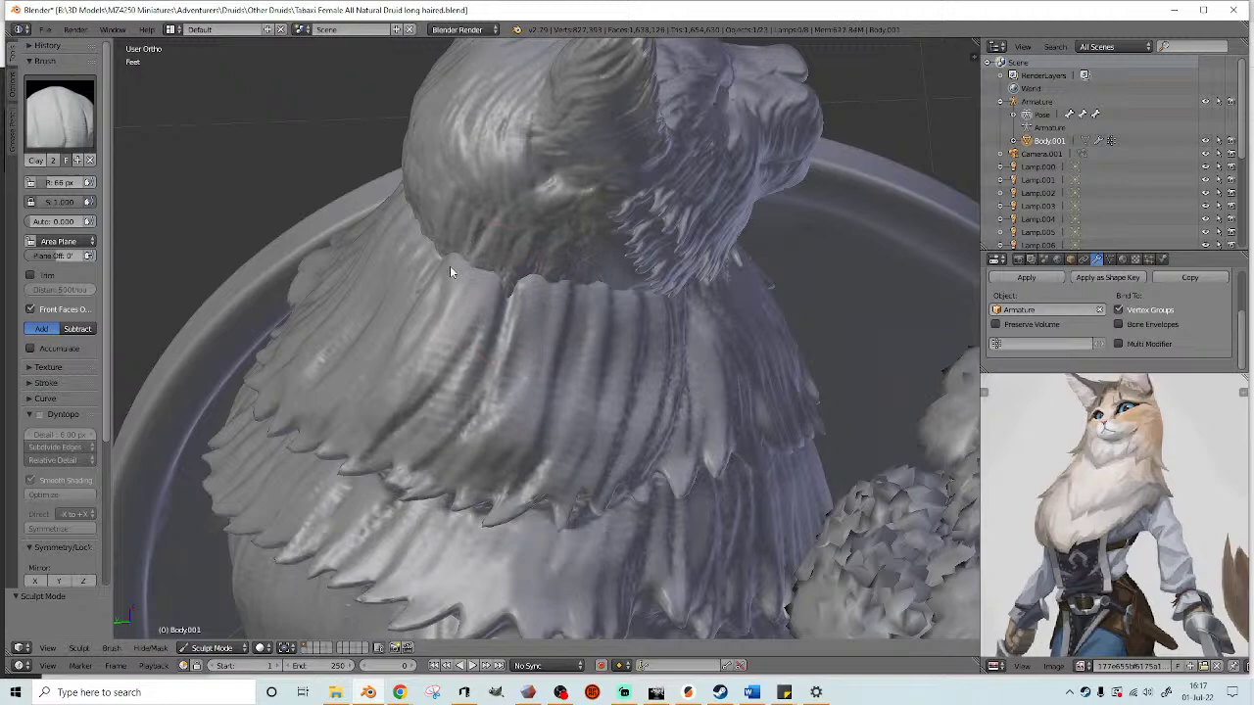
{"action": "mouse_move", "coordinate": [358, 308]}
{"action": "middle_mouse_down"}
{"action": "mouse_move", "coordinate": [491, 296]}
{"action": "mouse_move", "coordinate": [455, 328]}
{"action": "mouse_move", "coordinate": [465, 316]}
{"action": "mouse_move", "coordinate": [424, 220]}
{"action": "middle_mouse_up"}
{"action": "mouse_move", "coordinate": [340, 301]}
{"action": "middle_mouse_down"}
{"action": "mouse_move", "coordinate": [538, 291]}
{"action": "mouse_move", "coordinate": [454, 258]}
{"action": "middle_mouse_up"}
{"action": "middle_click_drag", "start_coordinate": [407, 305], "coordinate": [761, 258]}
{"action": "scroll", "coordinate": [649, 241], "scroll_direction": "down", "scroll_amount": 4}
{"action": "scroll", "coordinate": [440, 232], "scroll_direction": "up", "scroll_amount": 2}
{"action": "mouse_move", "coordinate": [440, 232]}
{"action": "middle_mouse_down"}
{"action": "mouse_move", "coordinate": [447, 257]}
{"action": "mouse_move", "coordinate": [406, 238]}
{"action": "mouse_move", "coordinate": [453, 298]}
{"action": "mouse_move", "coordinate": [416, 265]}
{"action": "mouse_move", "coordinate": [565, 308]}
{"action": "mouse_move", "coordinate": [509, 323]}
{"action": "middle_mouse_up"}
{"action": "scroll", "coordinate": [415, 263], "scroll_direction": "down", "scroll_amount": 4}
- Widen the cheek fur on the face using the Grab and Snake Hook brushes, comparing it with the reference image
{"action": "left_click", "coordinate": [59, 112]}
{"action": "left_click", "coordinate": [427, 193]}
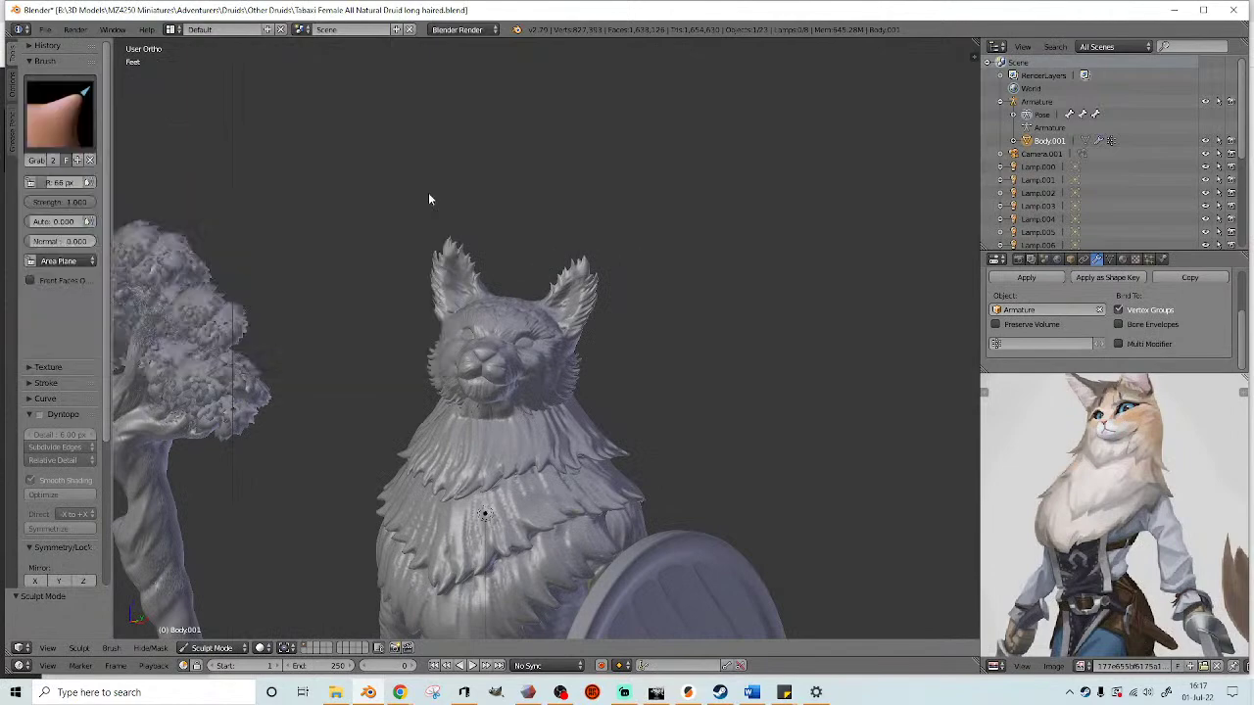
{"action": "scroll", "coordinate": [623, 339], "scroll_direction": "up", "scroll_amount": 2}
{"action": "middle_click_drag", "start_coordinate": [627, 339], "coordinate": [663, 336]}
{"action": "left_click", "coordinate": [59, 112]}
{"action": "left_click", "coordinate": [115, 313]}
{"action": "mouse_move", "coordinate": [294, 285]}
{"action": "middle_mouse_down"}
{"action": "mouse_move", "coordinate": [457, 273]}
{"action": "mouse_move", "coordinate": [478, 282]}
{"action": "mouse_move", "coordinate": [440, 294]}
{"action": "mouse_move", "coordinate": [486, 326]}
{"action": "mouse_move", "coordinate": [461, 321]}
{"action": "middle_mouse_up"}
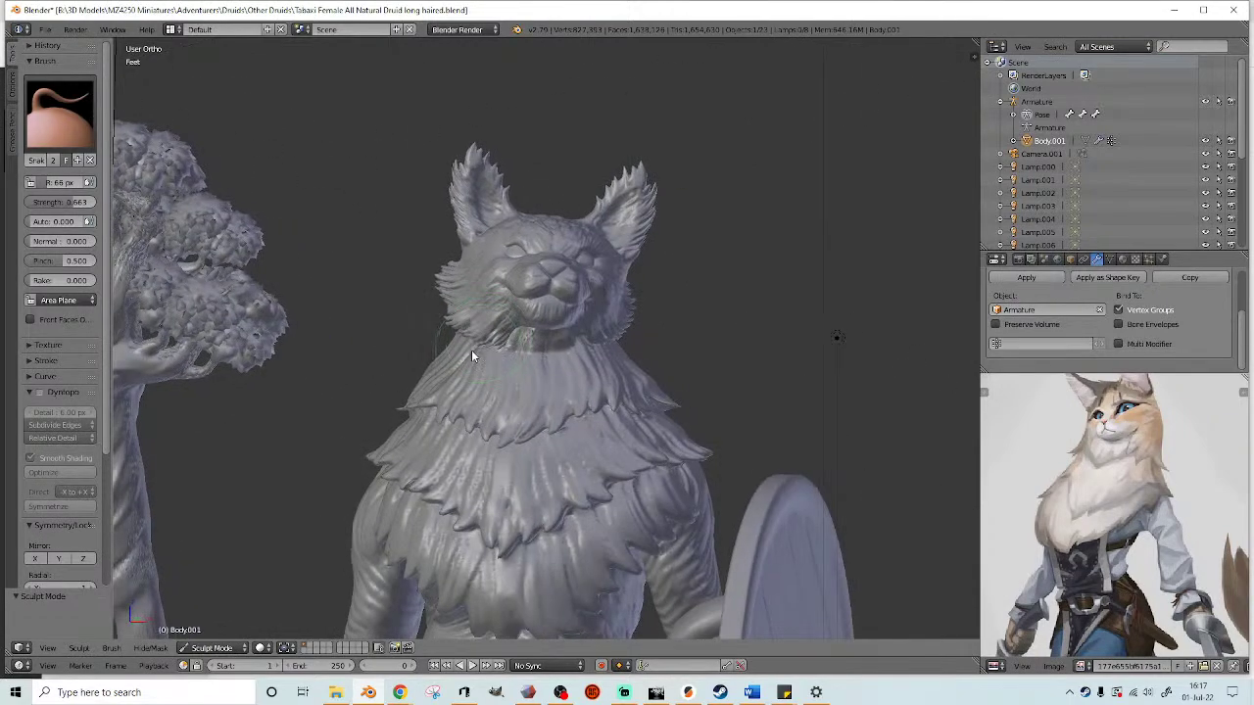
{"action": "mouse_move", "coordinate": [566, 350]}
{"action": "middle_mouse_down"}
{"action": "mouse_move", "coordinate": [602, 323]}
{"action": "mouse_move", "coordinate": [673, 313]}
{"action": "mouse_move", "coordinate": [656, 265]}
{"action": "mouse_move", "coordinate": [592, 255]}
{"action": "middle_mouse_up"}
{"action": "scroll", "coordinate": [673, 313], "scroll_direction": "down", "scroll_amount": 3}
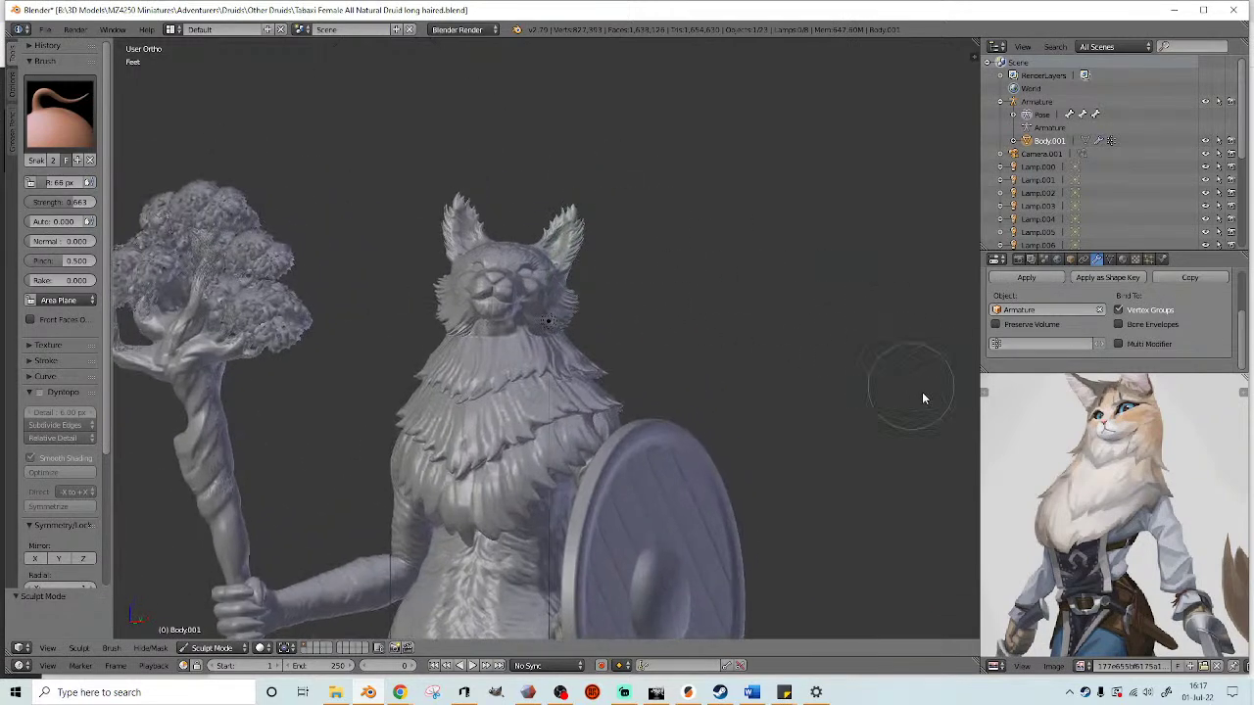
{"action": "middle_click_drag", "start_coordinate": [1067, 415], "coordinate": [1072, 447]}
{"action": "middle_click_drag", "start_coordinate": [611, 195], "coordinate": [588, 199]}
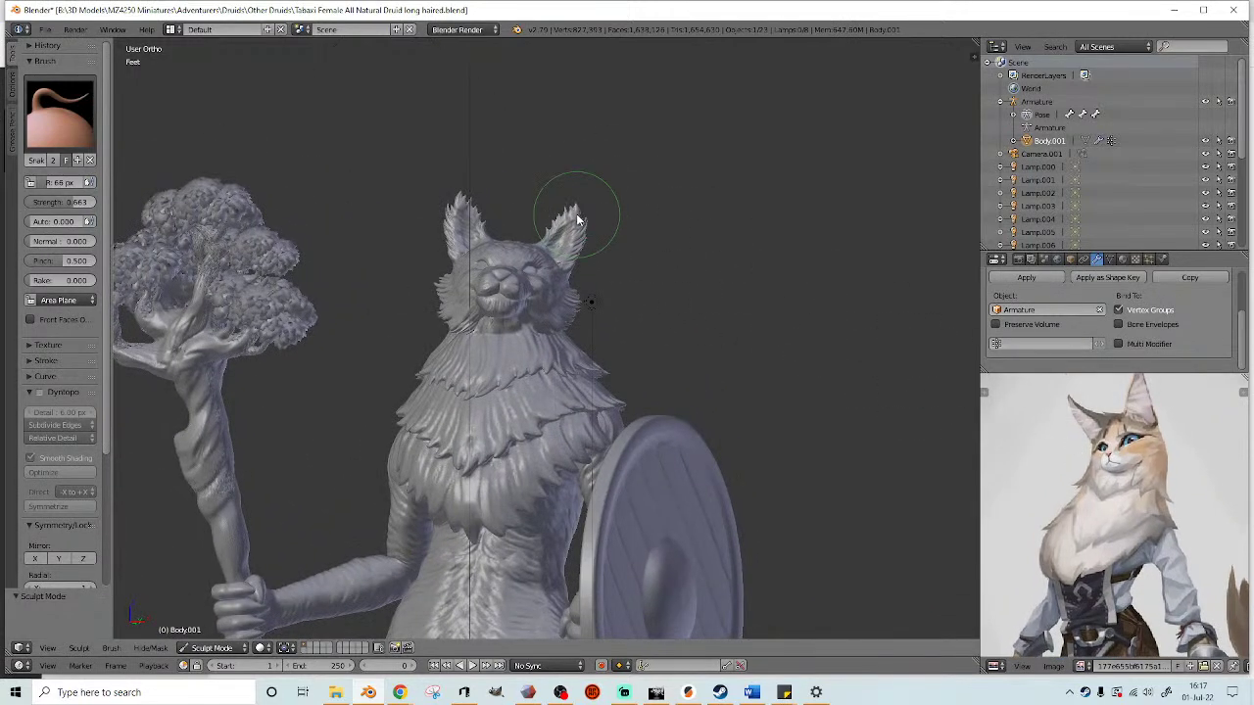
- Pull out the fur at the tips of both ears slightly with the Snake Hook brush
{"action": "left_click_drag", "start_coordinate": [578, 216], "coordinate": [580, 207]}
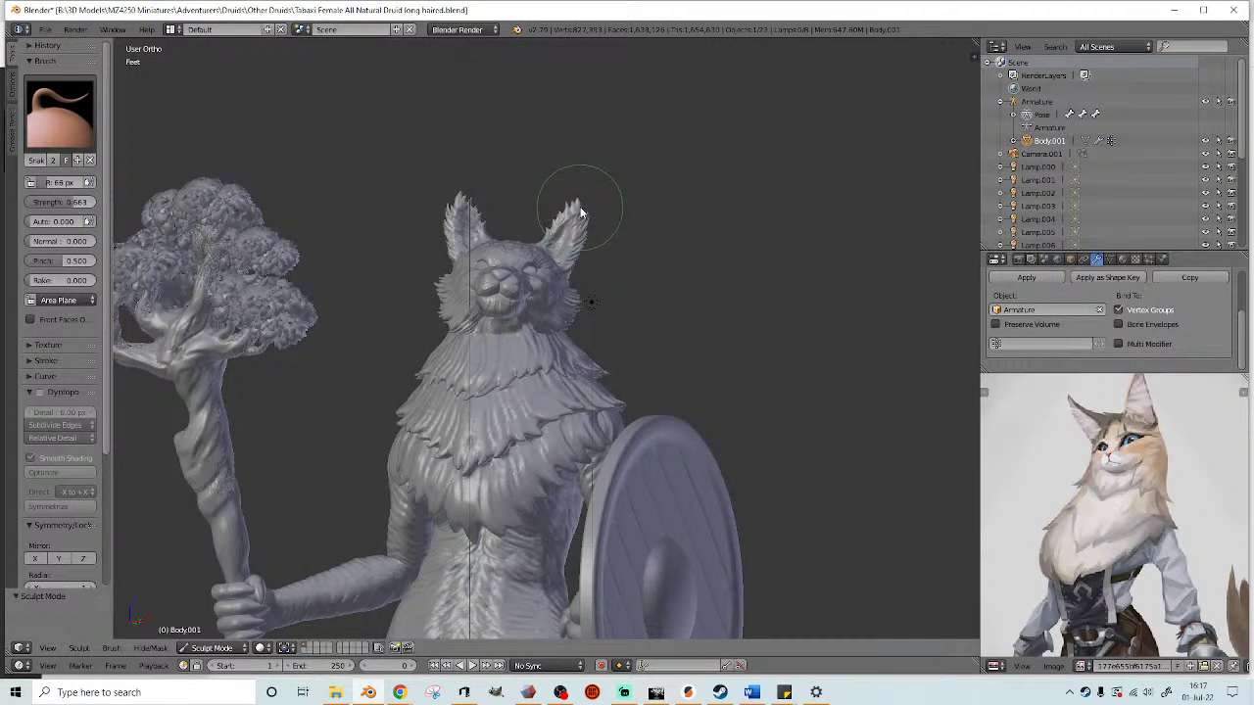
{"action": "left_click_drag", "start_coordinate": [462, 206], "coordinate": [456, 197]}
- Return the body to Object Mode and preview the whole figure from the front with Rendered viewport shading
{"action": "middle_click_drag", "start_coordinate": [456, 196], "coordinate": [687, 186]}
{"action": "scroll", "coordinate": [441, 251], "scroll_direction": "down", "scroll_amount": 2}
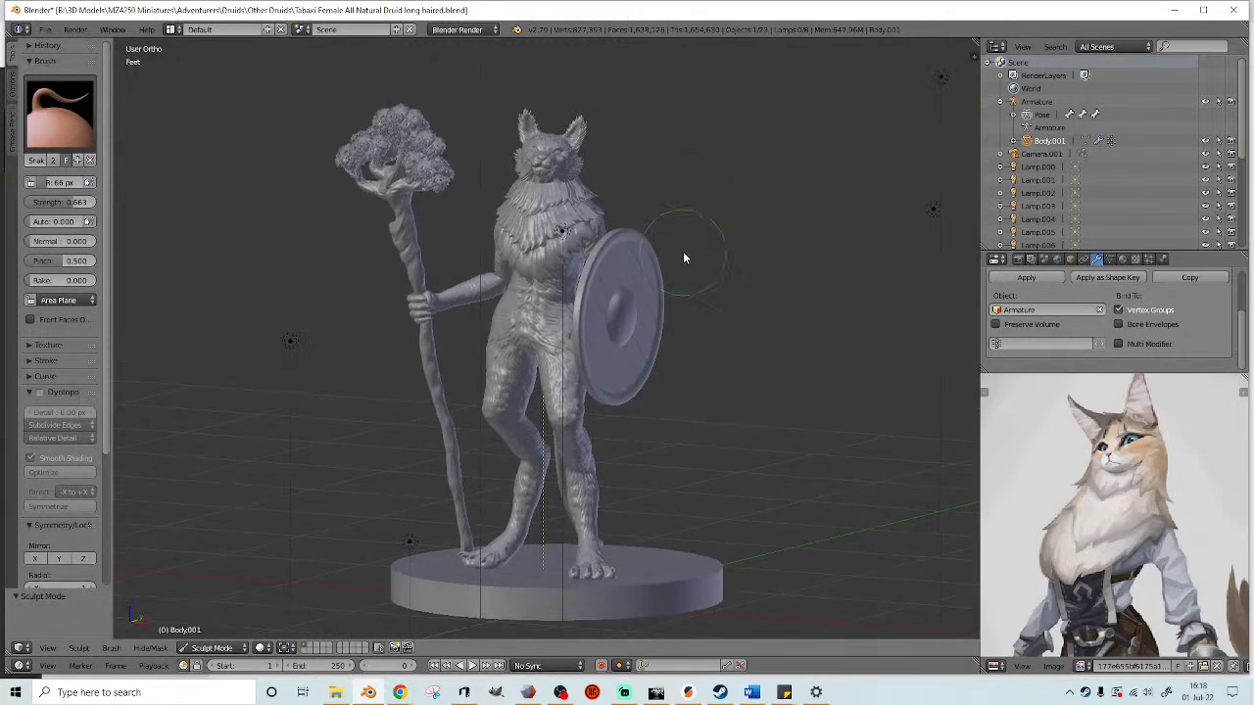
{"action": "left_click", "coordinate": [215, 648]}
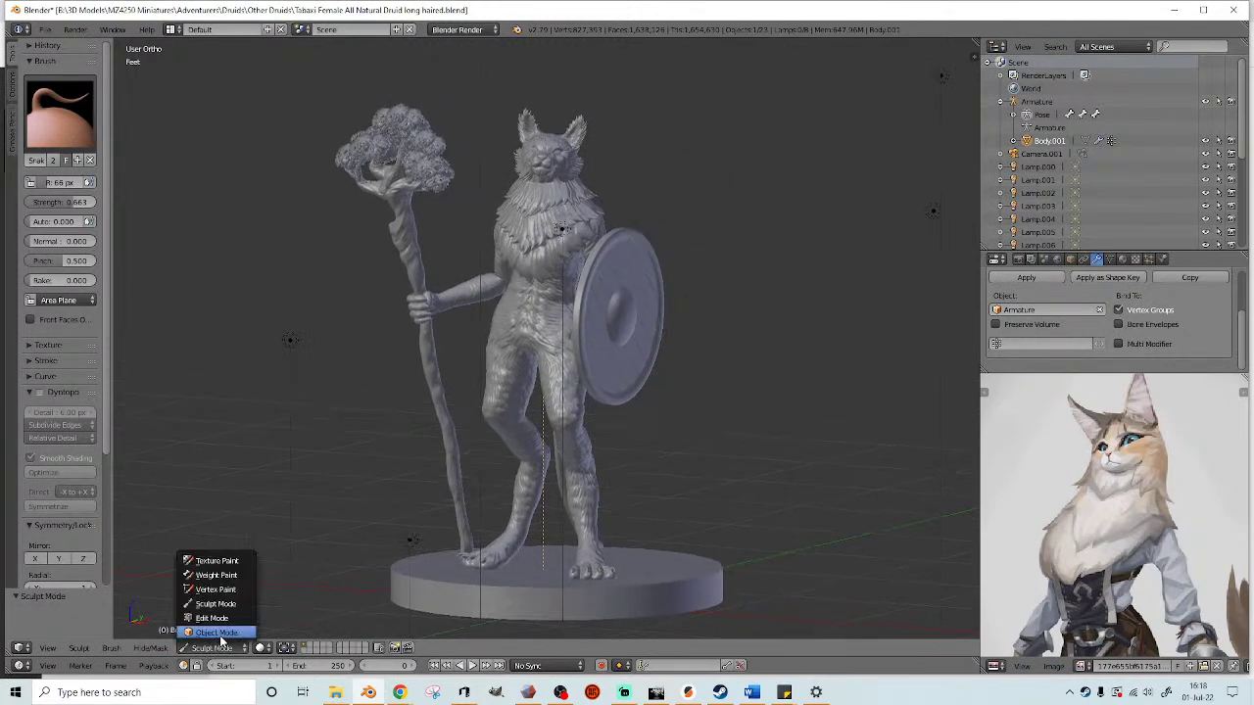
{"action": "left_click", "coordinate": [220, 636]}
{"action": "middle_click_drag", "start_coordinate": [662, 418], "coordinate": [578, 403]}
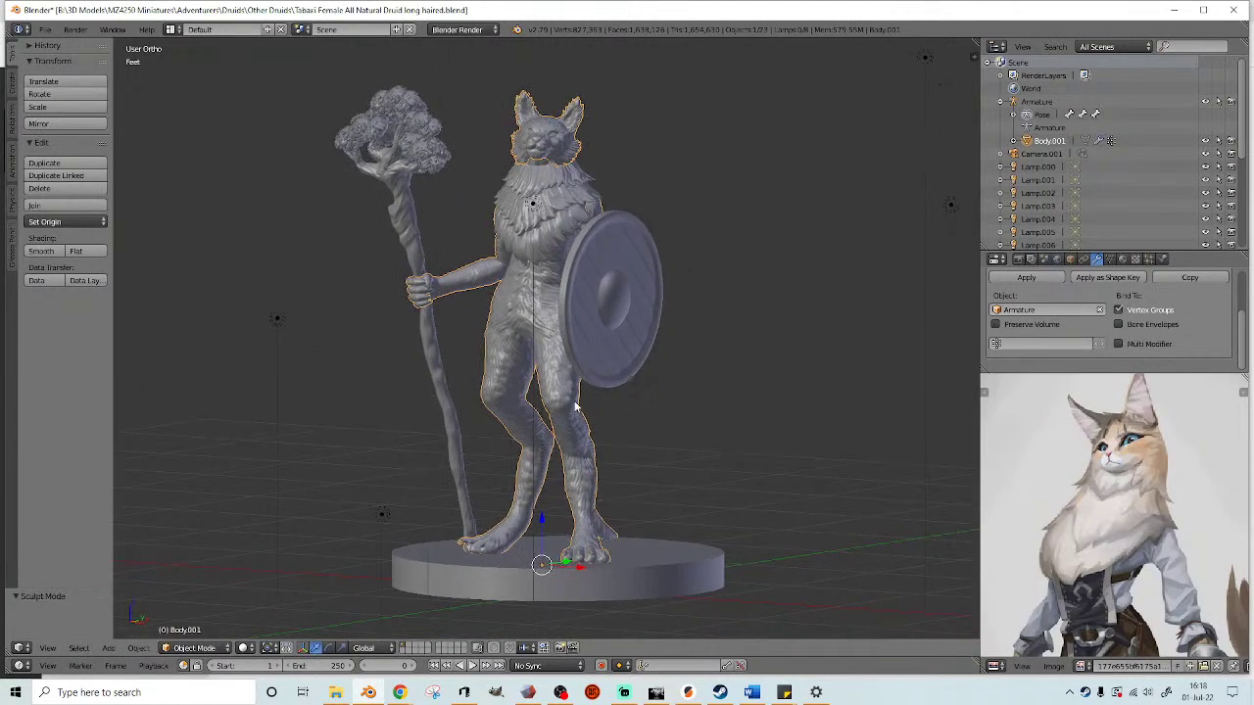
{"action": "left_click", "coordinate": [245, 647]}
{"action": "left_click", "coordinate": [279, 565]}
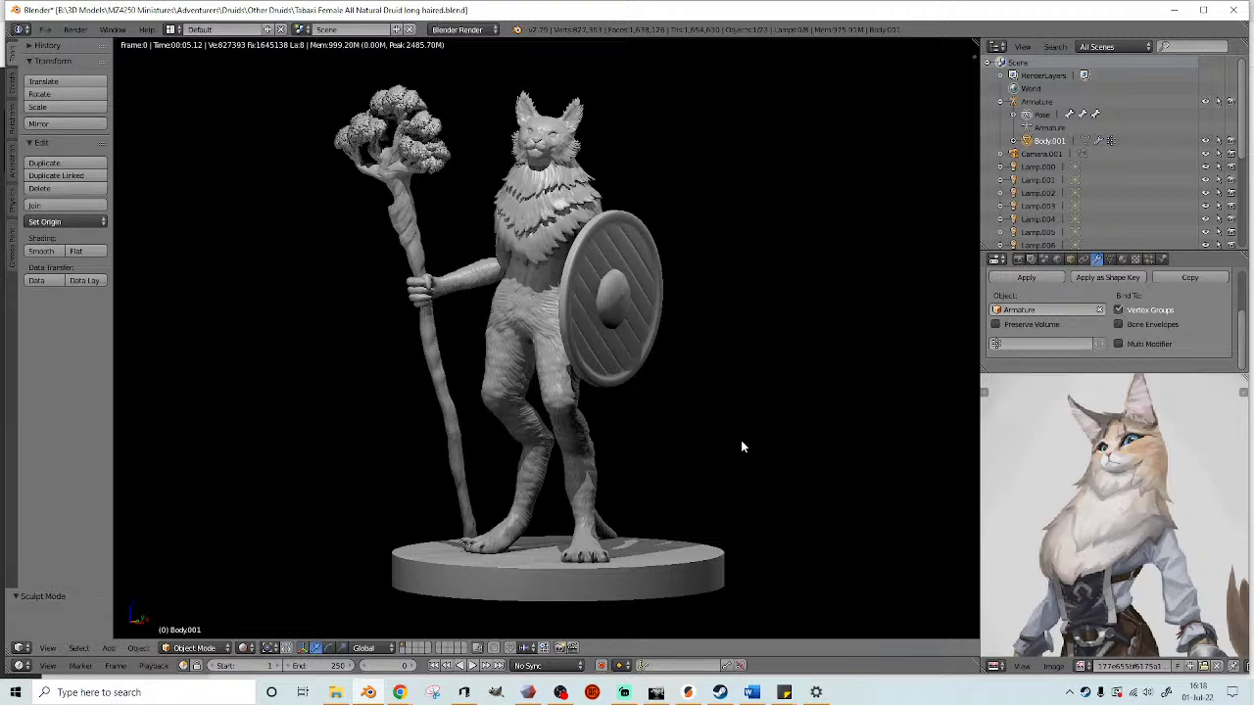
- Switch to Snipping Tool and capture a rectangular snip of the rendered figure with its staff, shield and base
{"action": "left_click", "coordinate": [432, 692]}
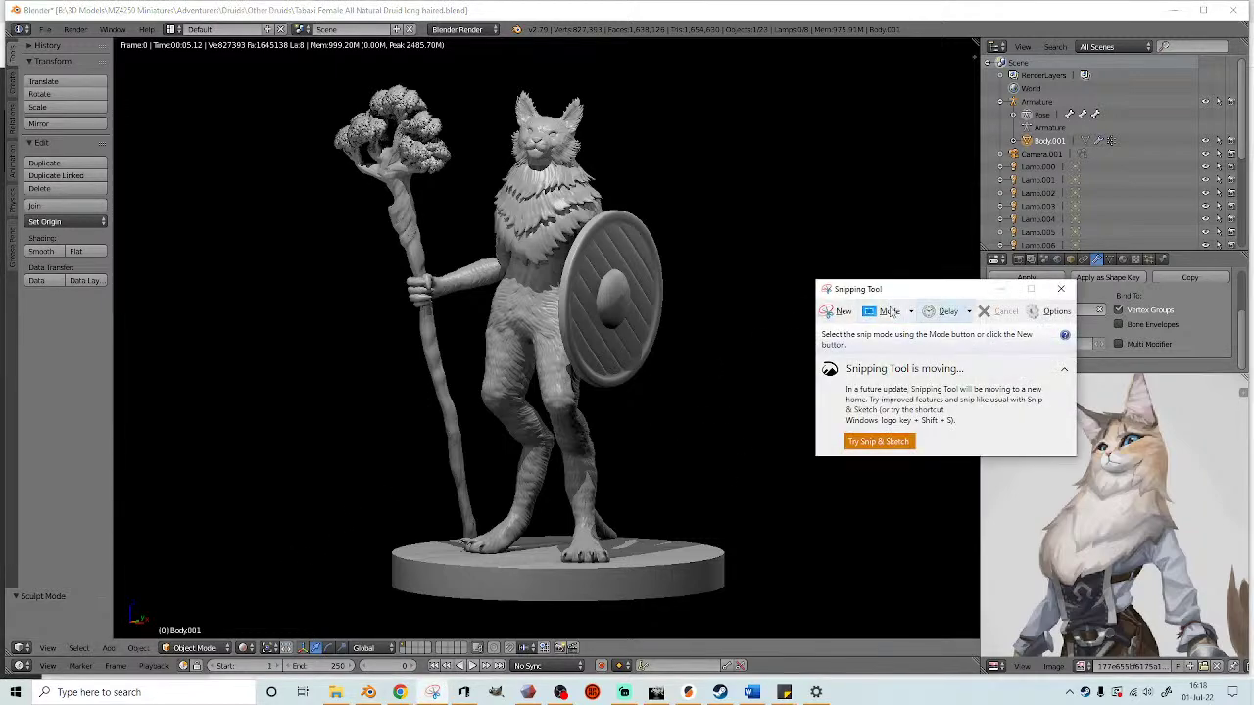
{"action": "left_click", "coordinate": [837, 311]}
{"action": "left_click_drag", "start_coordinate": [206, 52], "coordinate": [911, 622]}
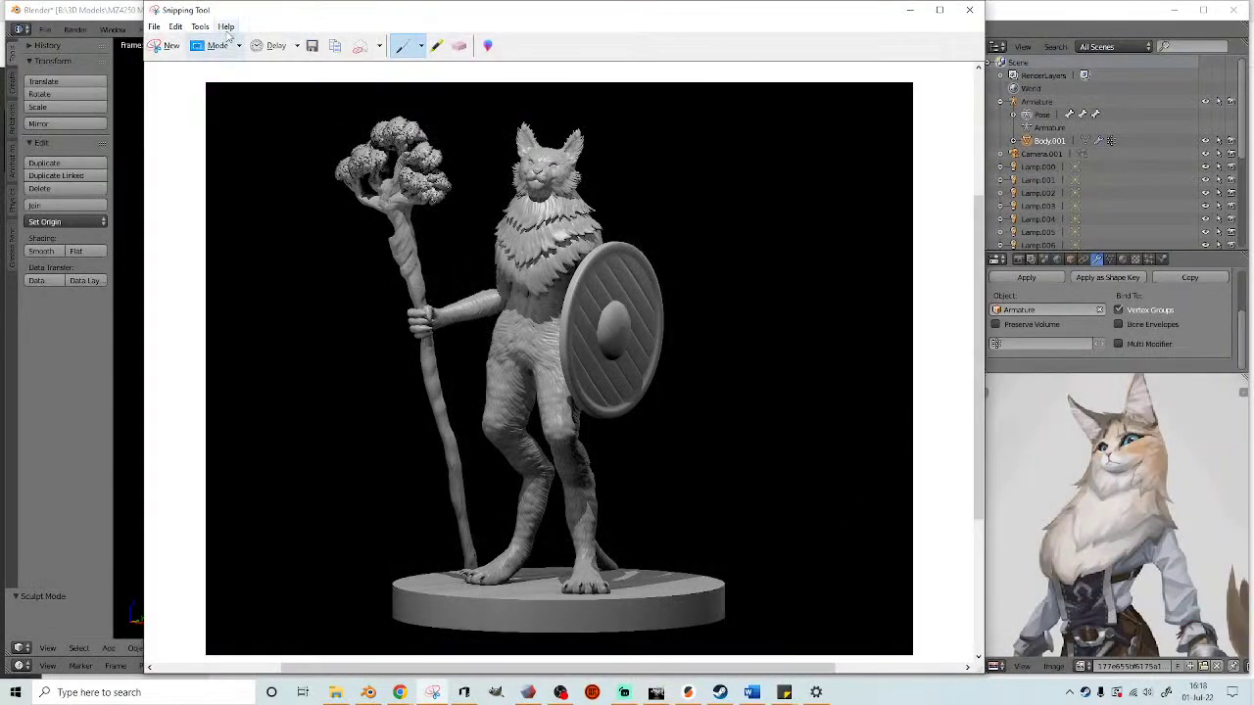
- Save the snip as a JPEG in the Other Druids folder using the Tabaxi Female All Natural Druid file name, and close Snipping Tool
{"action": "left_click", "coordinate": [153, 26]}
{"action": "left_click", "coordinate": [182, 60]}
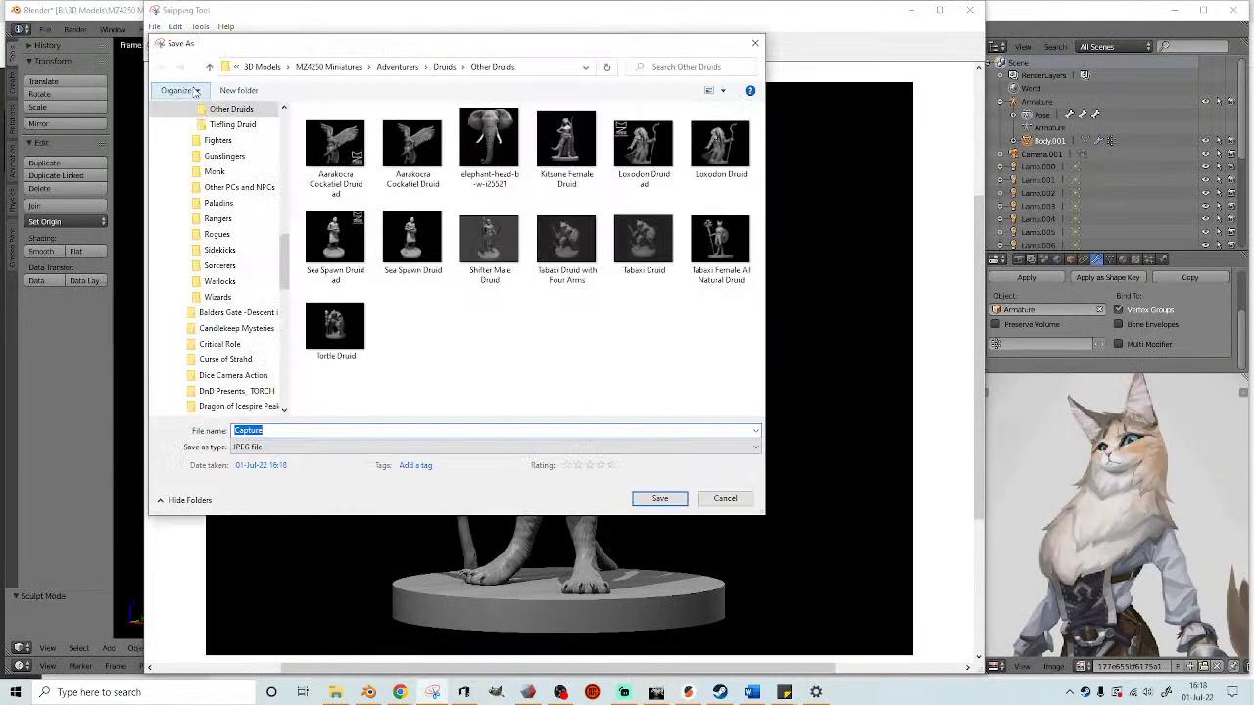
{"action": "left_click_drag", "start_coordinate": [286, 271], "coordinate": [284, 112]}
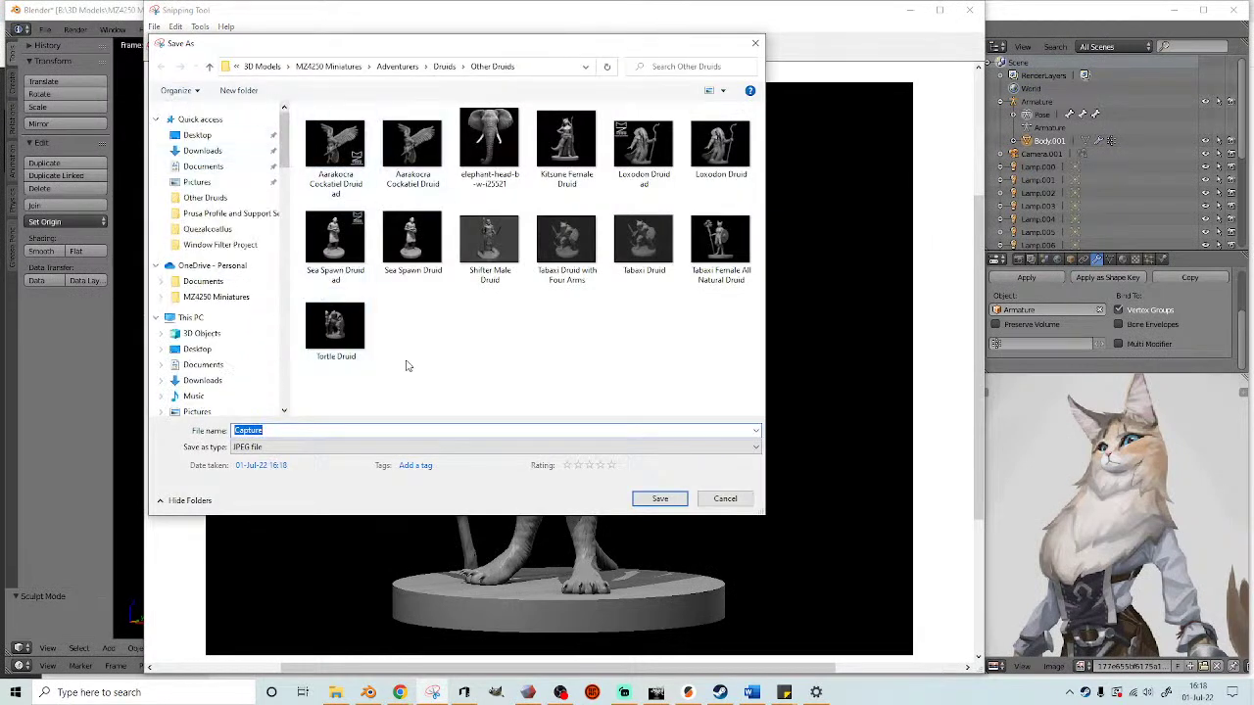
{"action": "left_click", "coordinate": [715, 257]}
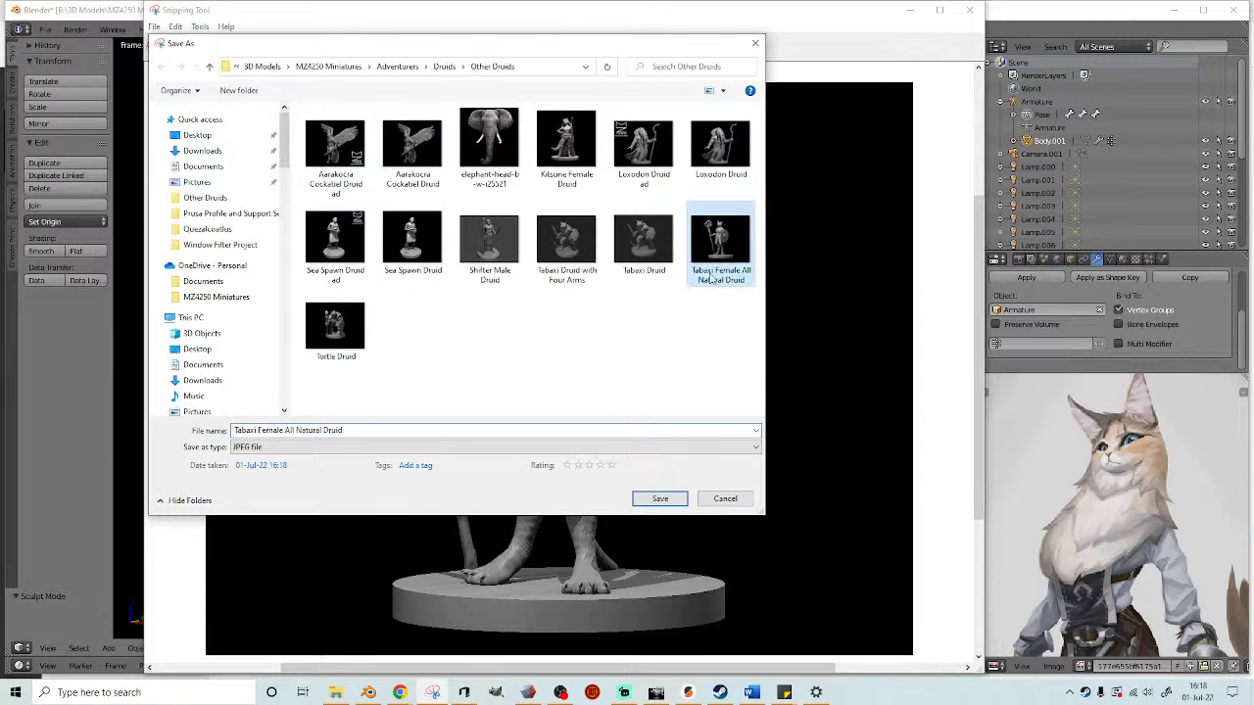
{"action": "left_click", "coordinate": [658, 499]}
{"action": "left_click", "coordinate": [705, 346]}
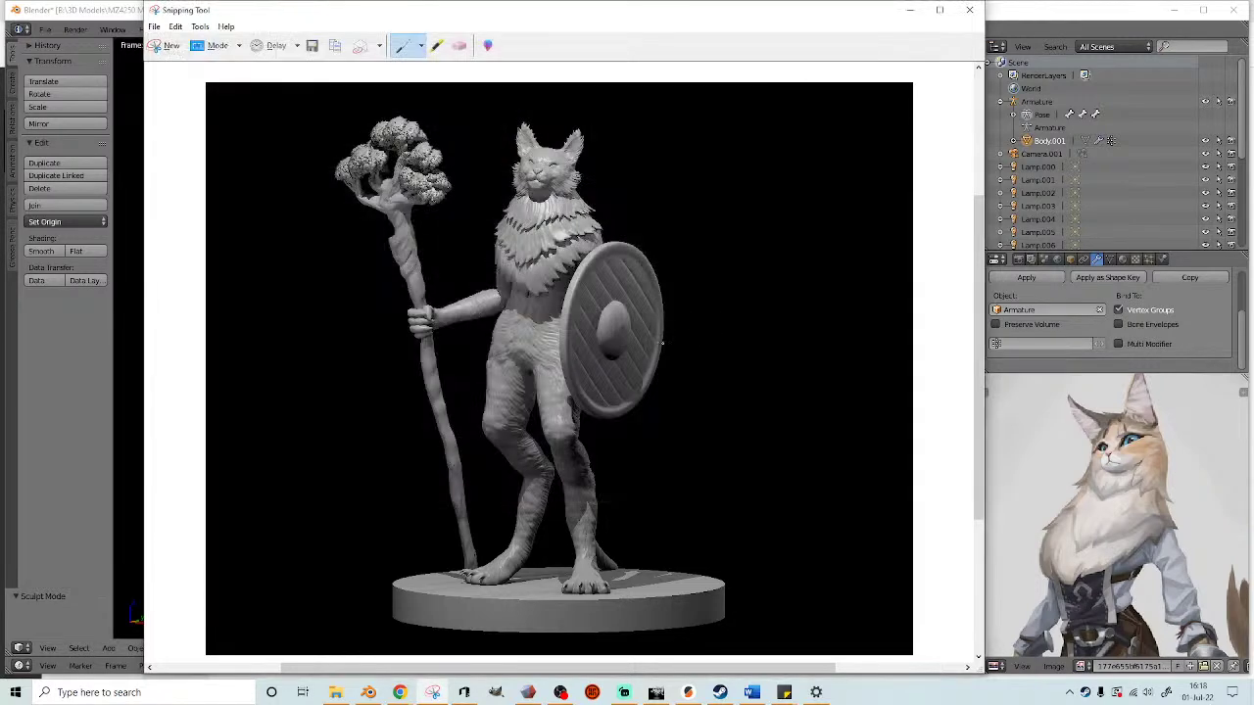
{"action": "left_click", "coordinate": [970, 10]}
- Save the Blender file and export the model in STL format
{"action": "left_click", "coordinate": [45, 29]}
{"action": "left_click", "coordinate": [62, 130]}
{"action": "left_click", "coordinate": [45, 30]}
{"action": "mouse_move", "coordinate": [61, 292]}
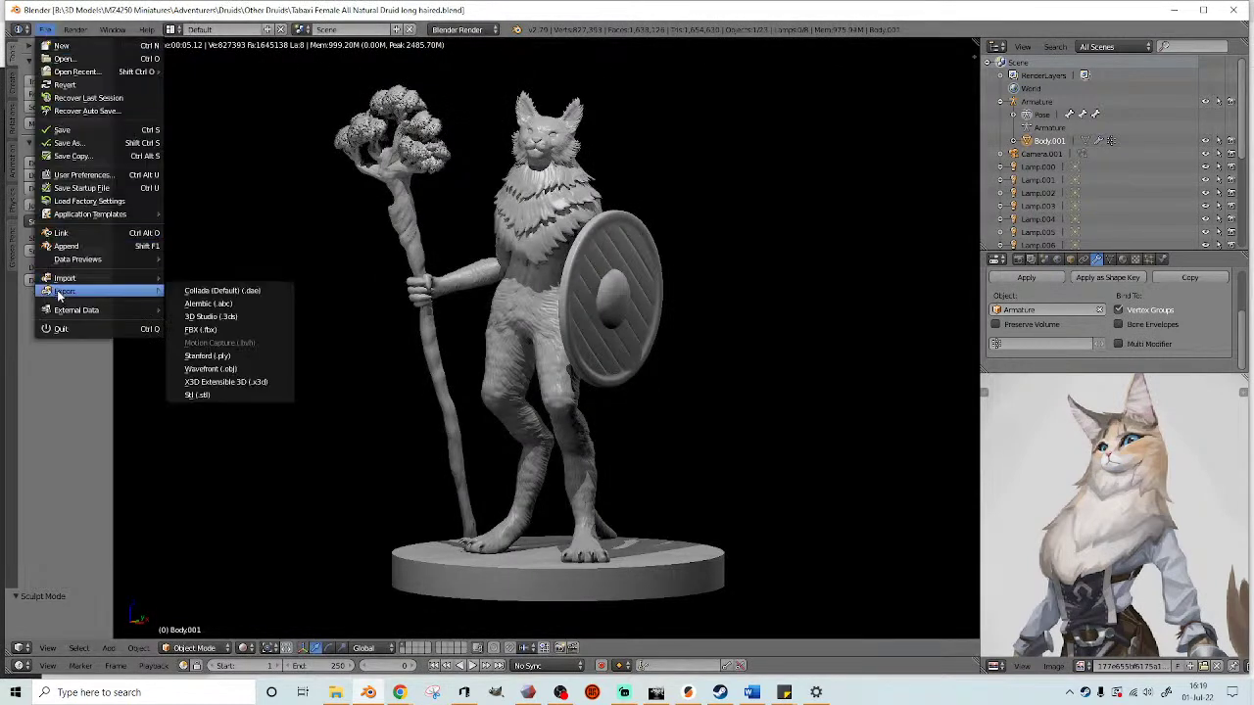
{"action": "left_click", "coordinate": [204, 395]}
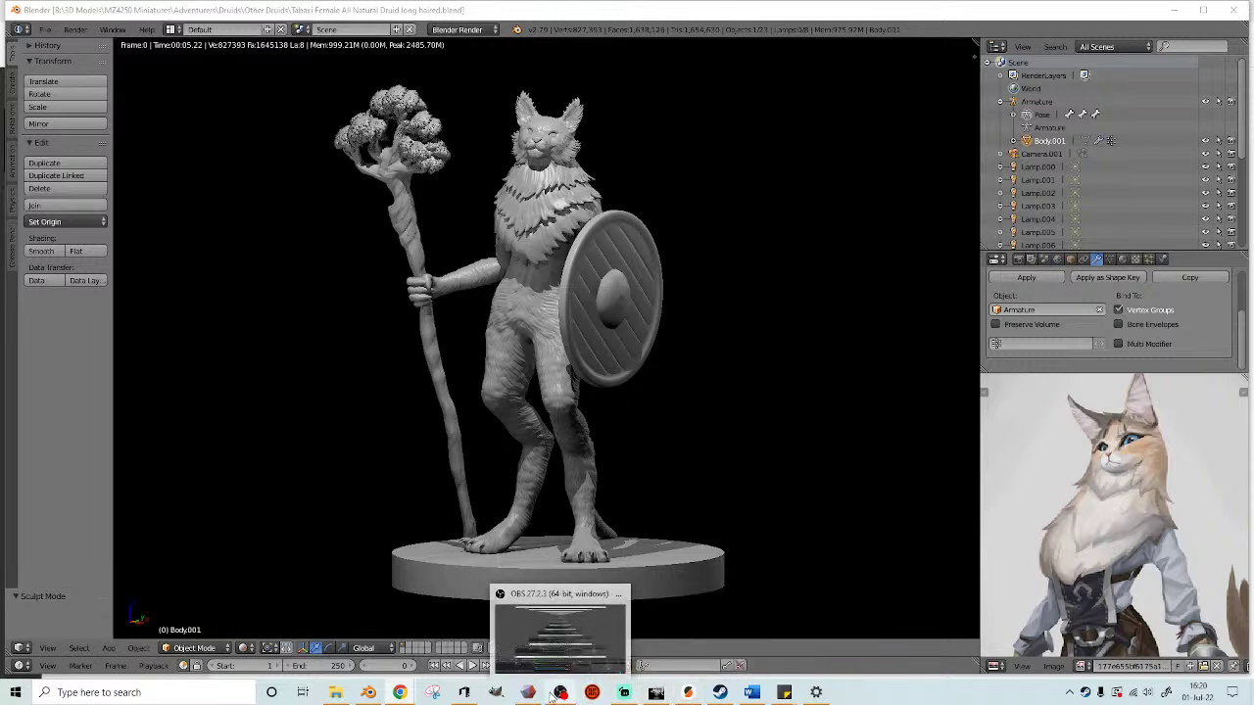
{"action": "mouse_move", "coordinate": [625, 694]}
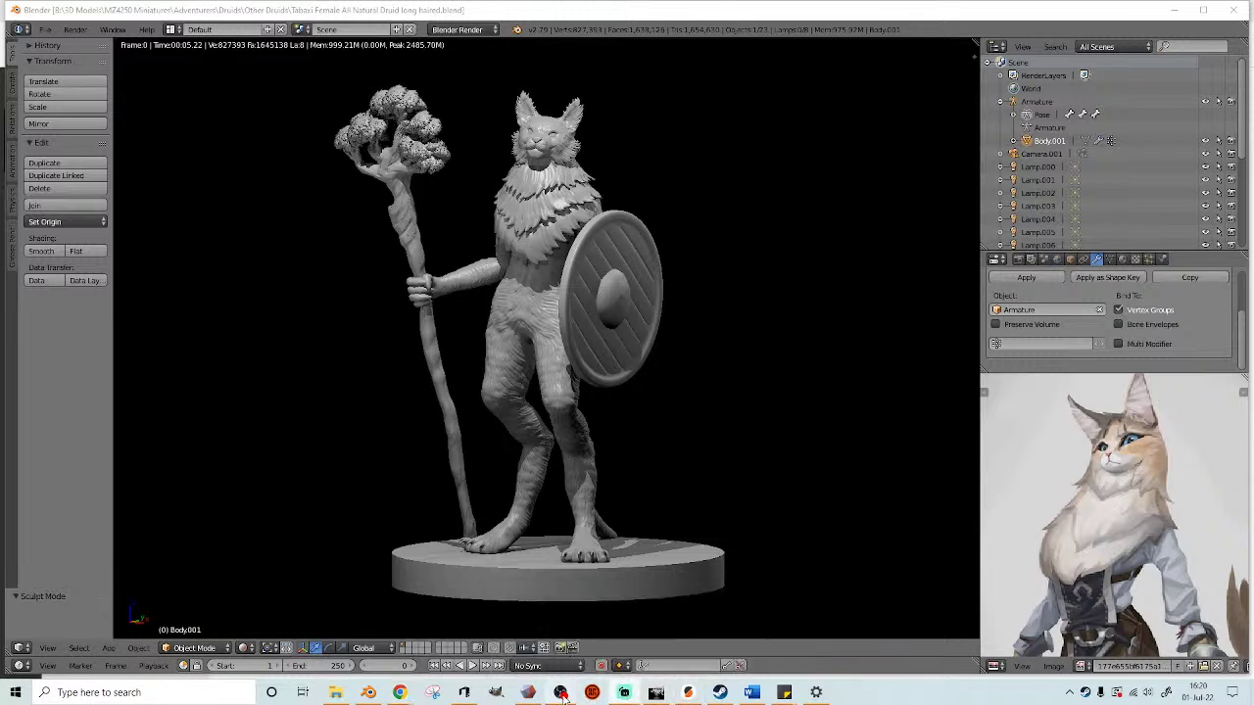